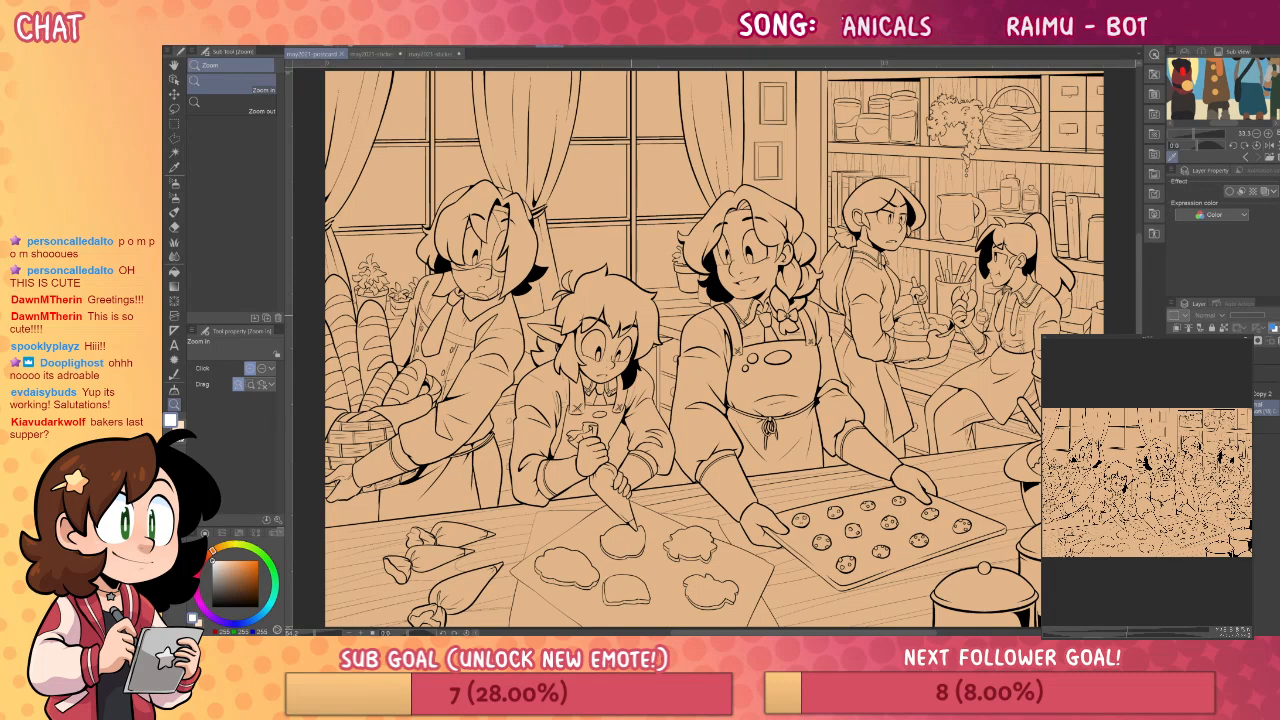
- Look over the kitchen scene's line art as a whole
{"action": "scroll", "coordinate": [1025, 445], "scroll_direction": "up", "scroll_amount": 1}
{"action": "scroll", "coordinate": [1025, 445], "scroll_direction": "down", "scroll_amount": 2}
{"action": "left_click_drag", "start_coordinate": [1028, 449], "coordinate": [977, 428]}
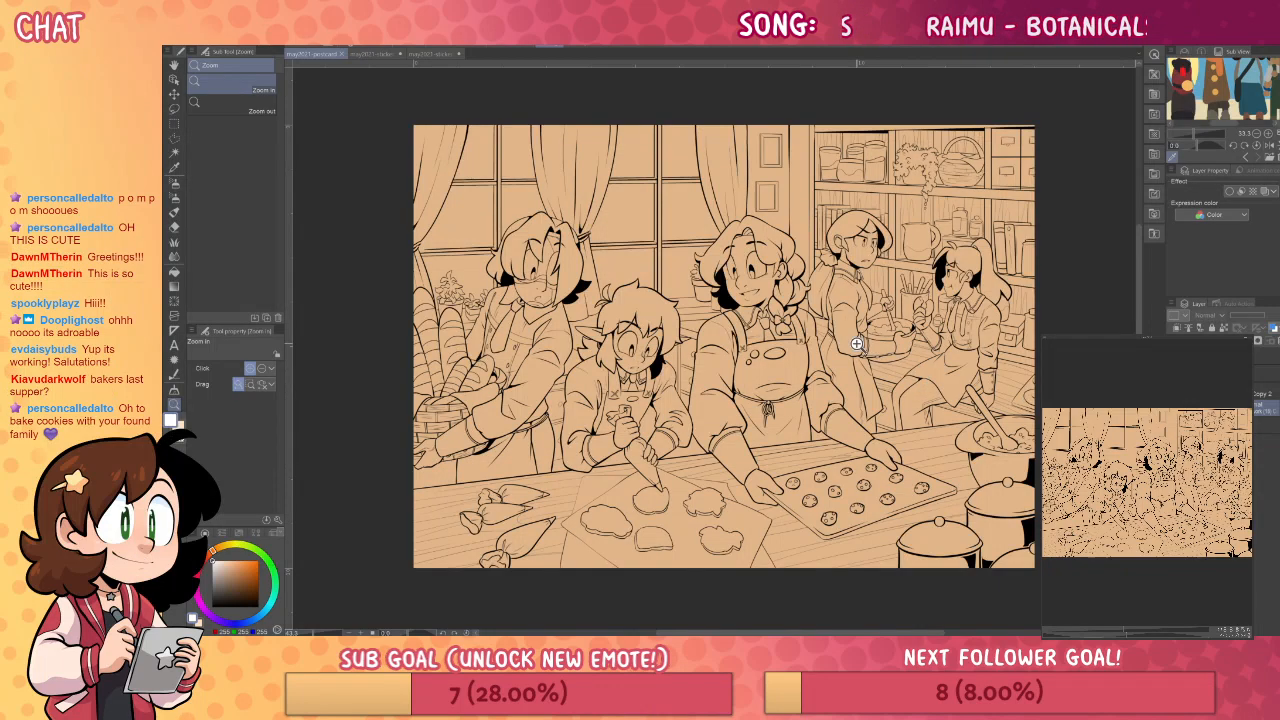
{"action": "scroll", "coordinate": [834, 336], "scroll_direction": "up", "scroll_amount": 1}
{"action": "scroll", "coordinate": [860, 355], "scroll_direction": "down", "scroll_amount": 3}
{"action": "scroll", "coordinate": [891, 371], "scroll_direction": "up", "scroll_amount": 1}
{"action": "scroll", "coordinate": [891, 371], "scroll_direction": "up", "scroll_amount": 4}
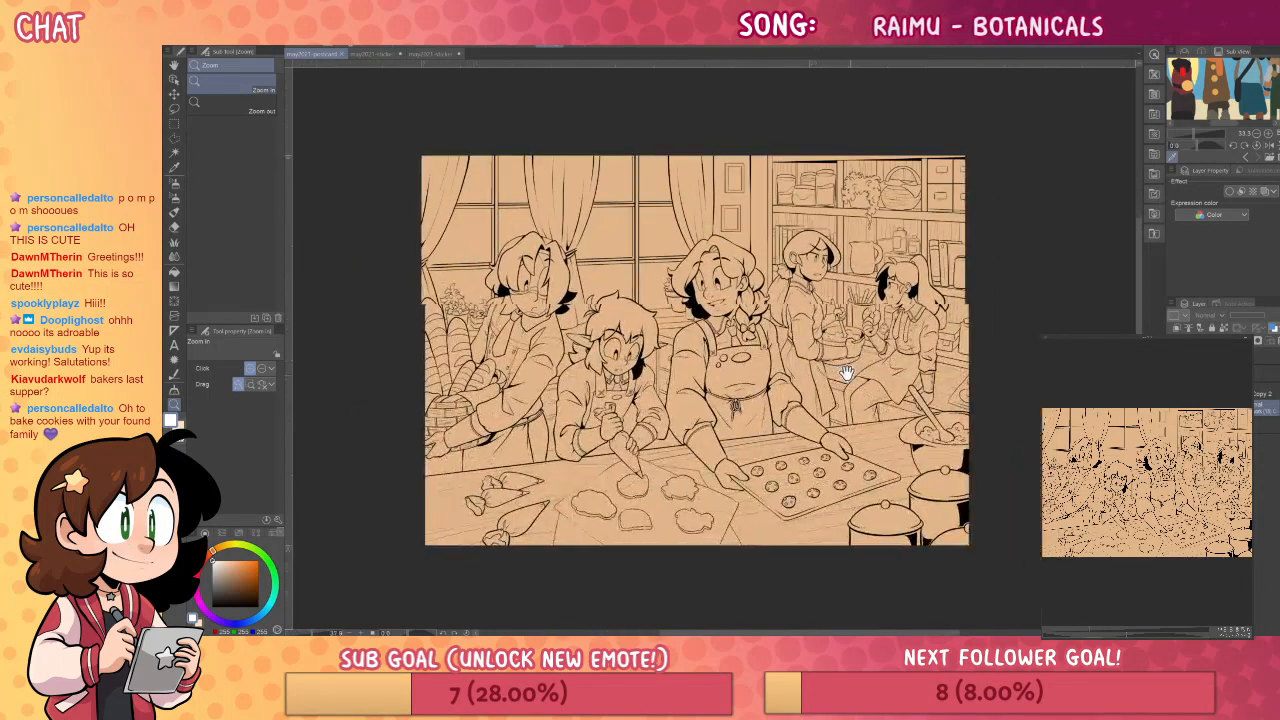
{"action": "scroll", "coordinate": [850, 380], "scroll_direction": "up", "scroll_amount": 2}
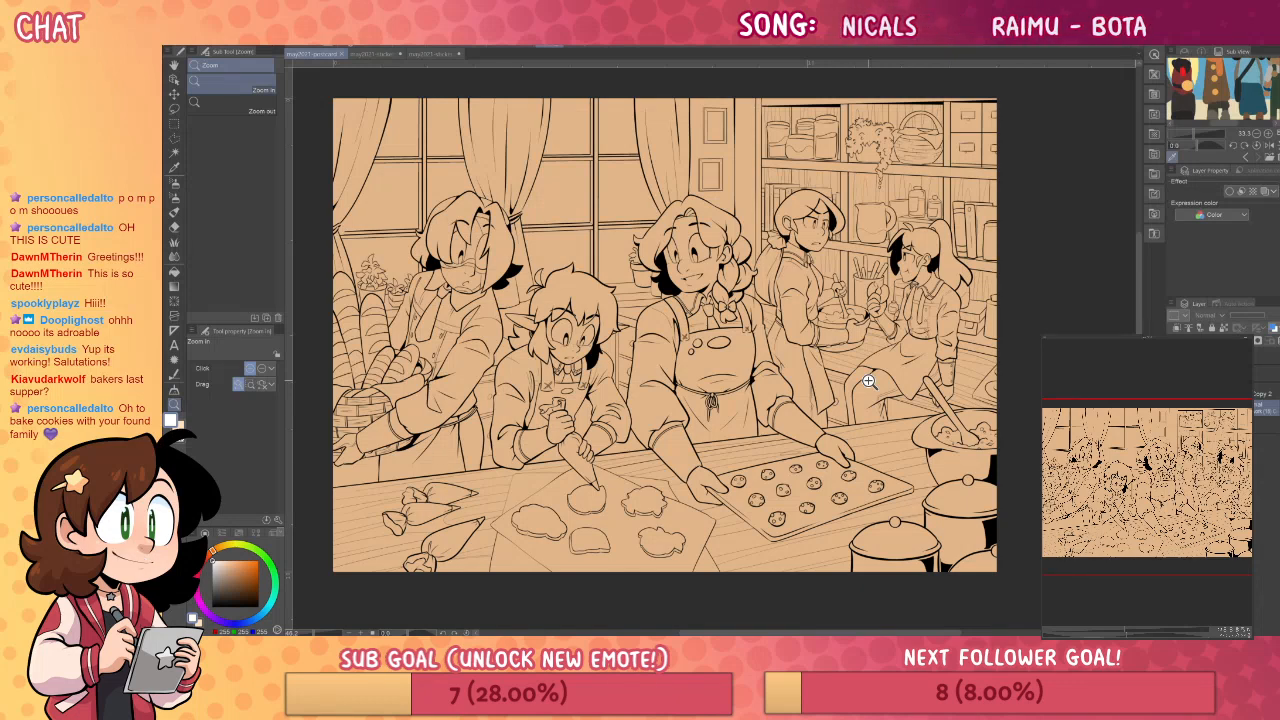
- View the two coloured baker stickers, then return to the kitchen illustration and undo its lighting display
{"action": "left_click", "coordinate": [376, 54]}
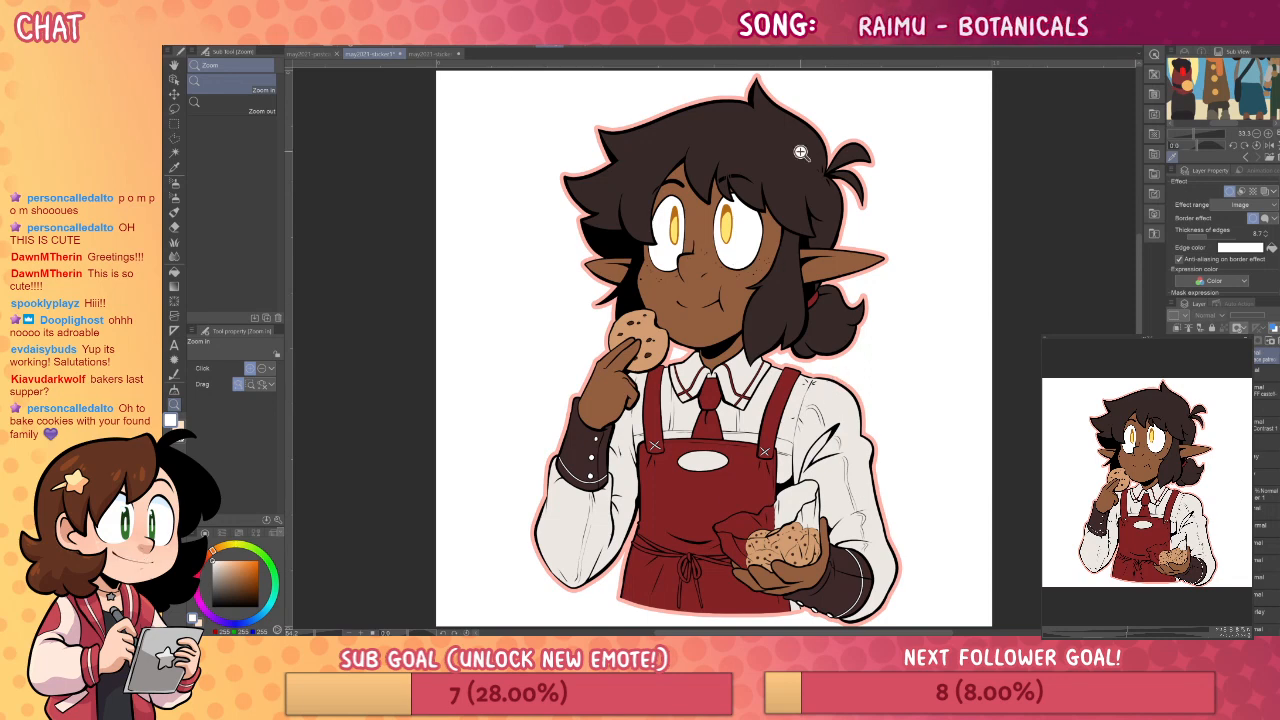
{"action": "left_click", "coordinate": [432, 54]}
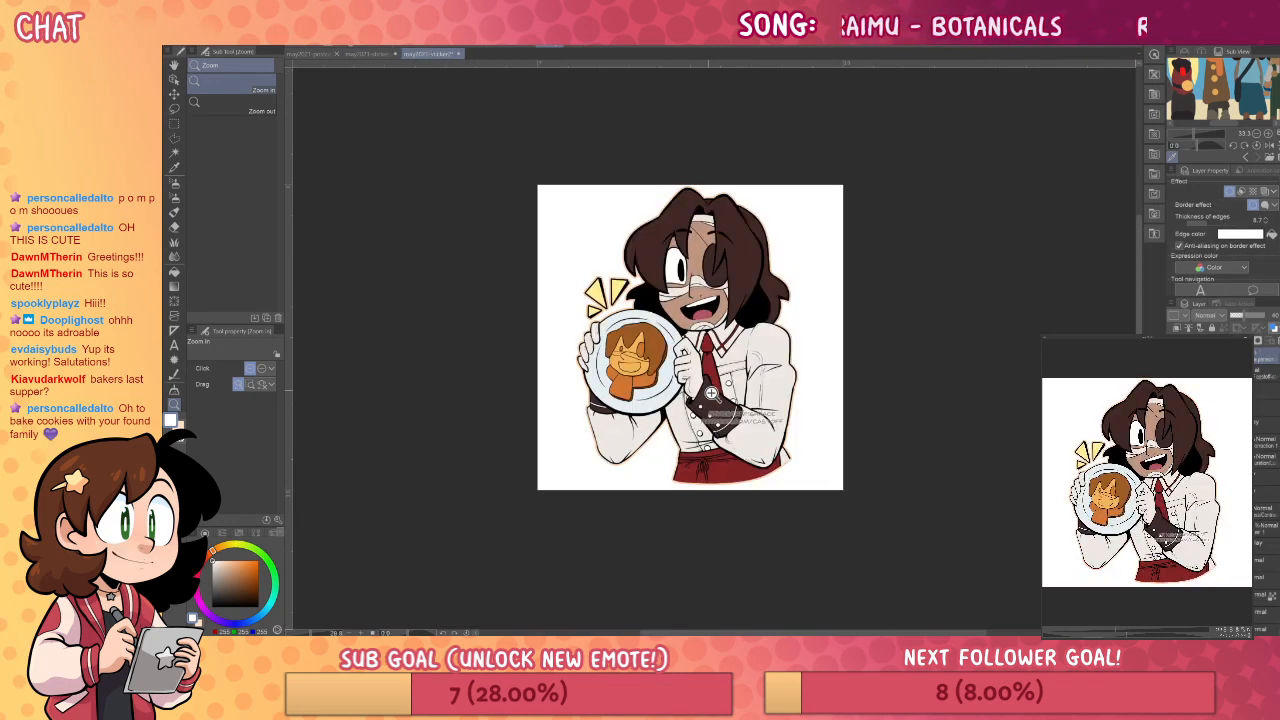
{"action": "left_click", "coordinate": [713, 392]}
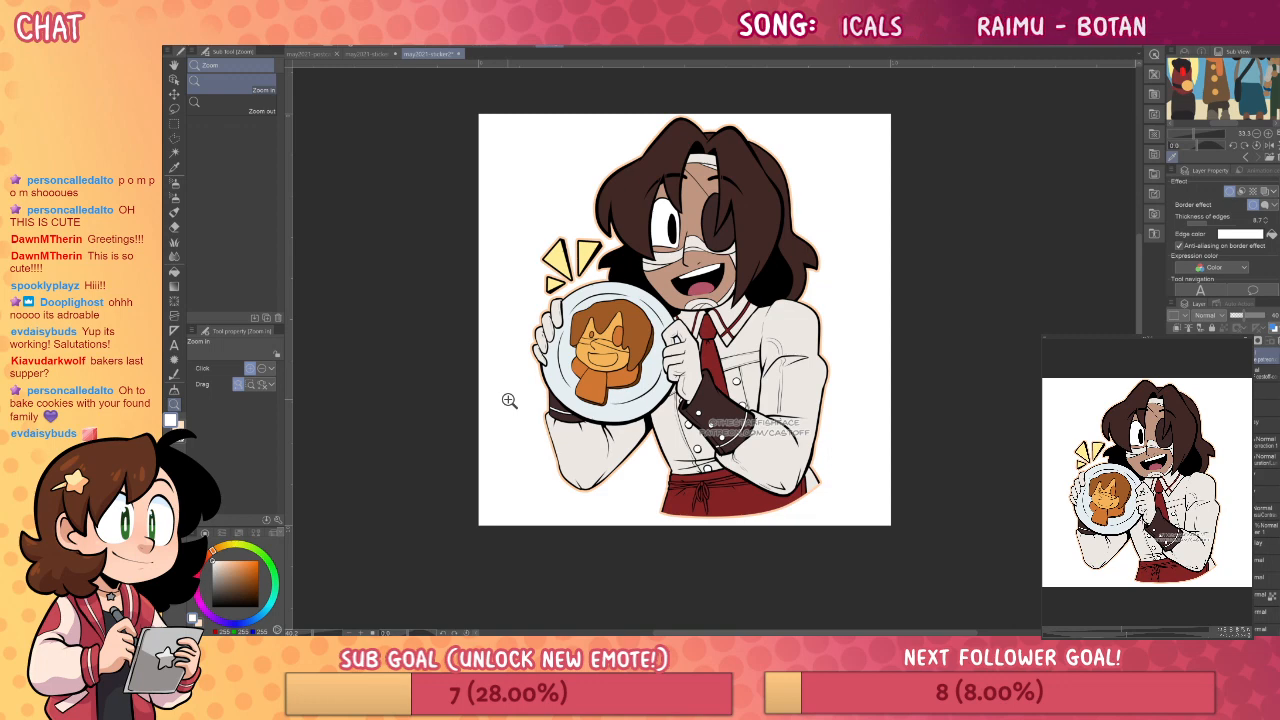
{"action": "left_click", "coordinate": [312, 53]}
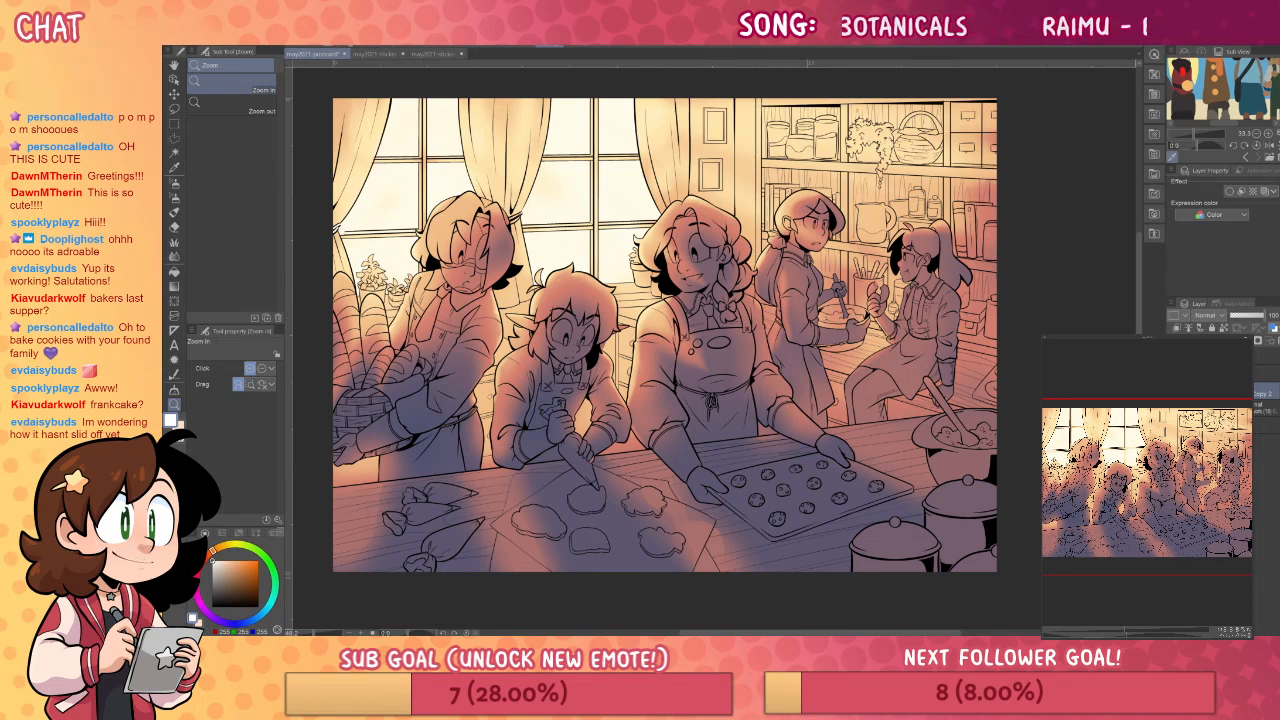
{"action": "key", "text": "ctrl+z"}
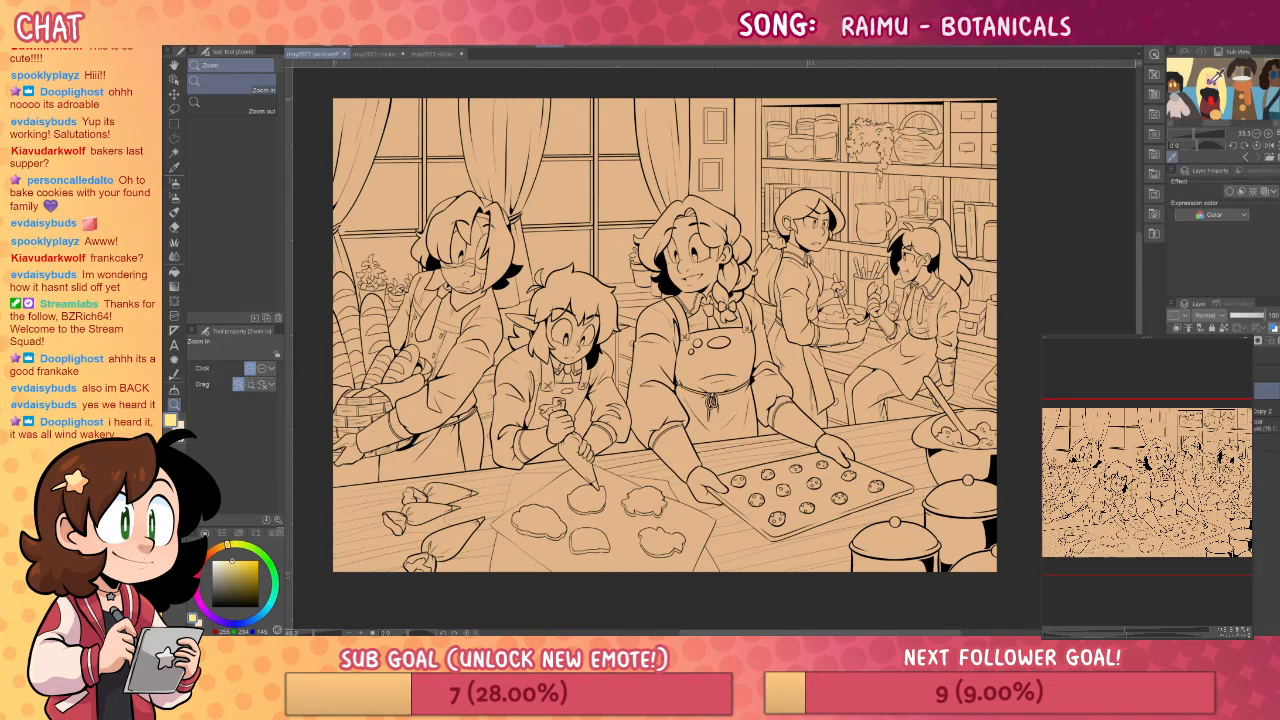
- Sample the skin and hair colours from the reference image and fill the middle elf's face and ears with brown
{"action": "left_click_drag", "start_coordinate": [1193, 90], "coordinate": [1220, 81]}
{"action": "left_click", "coordinate": [1196, 76]}
{"action": "left_click", "coordinate": [1184, 72]}
{"action": "left_click", "coordinate": [566, 318]}
{"action": "left_click", "coordinate": [566, 318]}
{"action": "key", "text": "g"}
{"action": "left_click", "coordinate": [583, 327]}
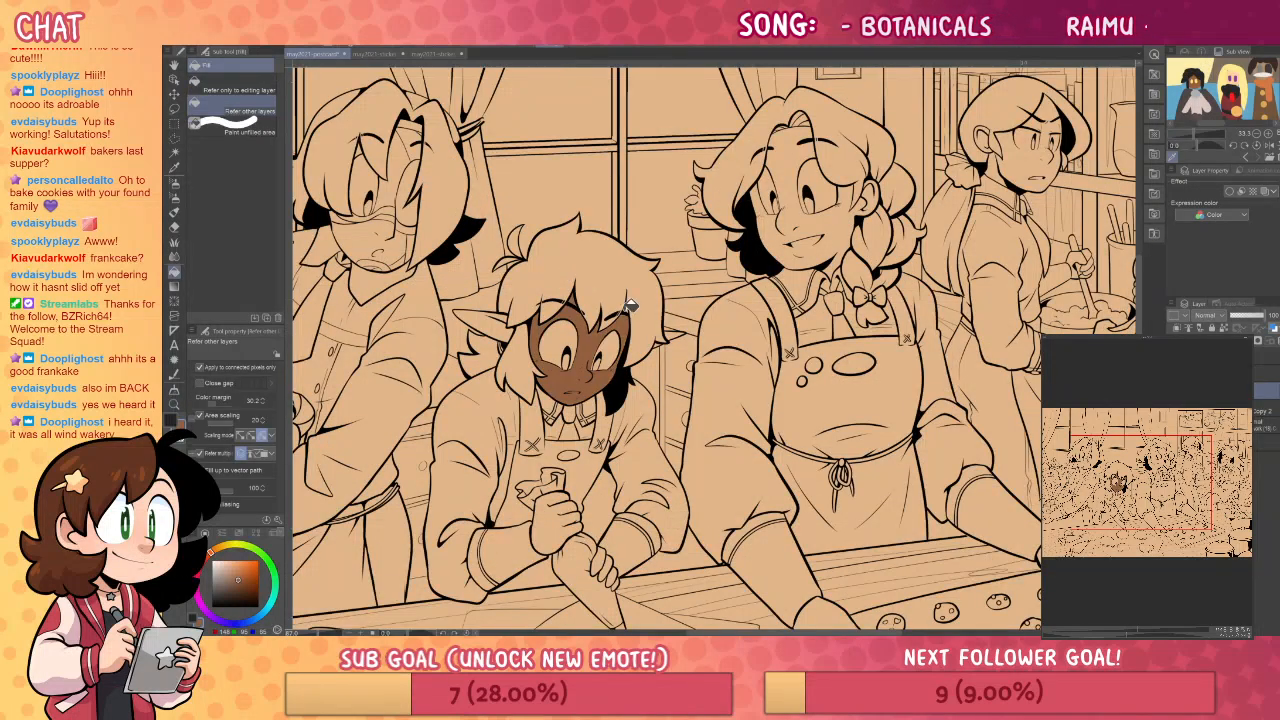
{"action": "left_click", "coordinate": [483, 322]}
{"action": "left_click", "coordinate": [664, 336]}
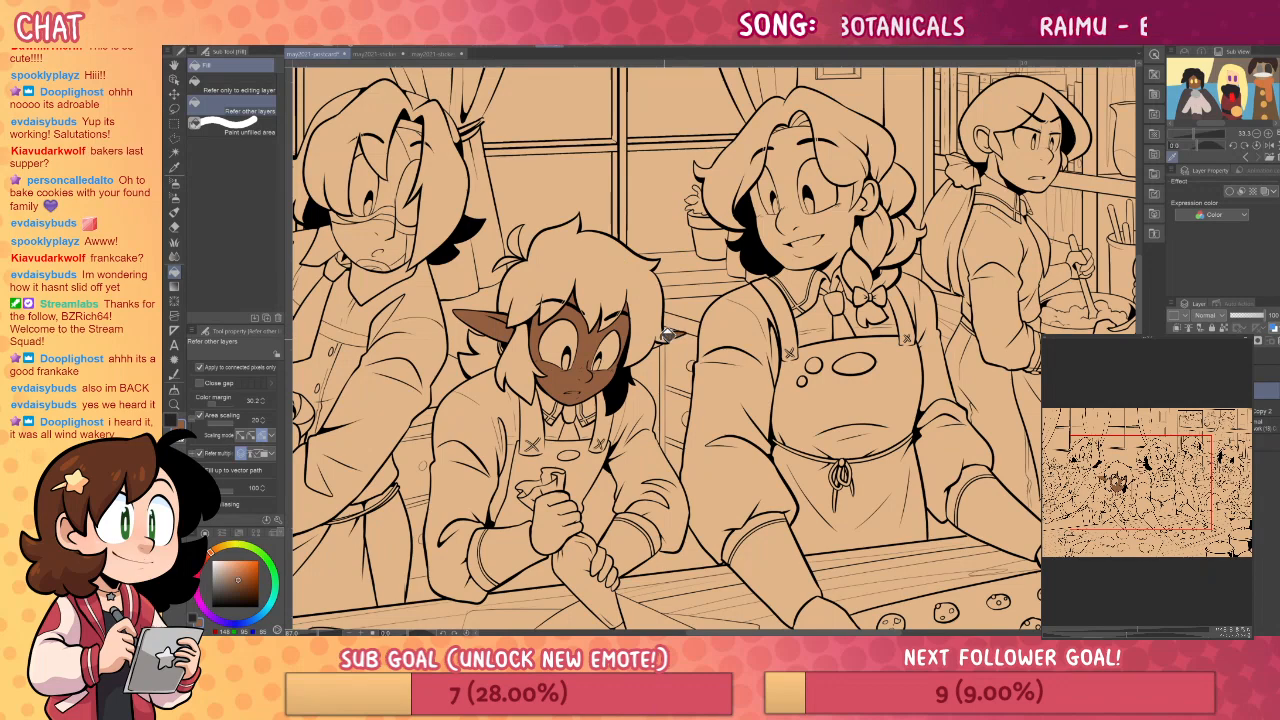
- Fill all sections of the middle elf's hair, including the loose strands, with the sampled black
{"action": "key", "text": "x"}
{"action": "left_click", "coordinate": [648, 319]}
{"action": "left_click", "coordinate": [519, 352]}
{"action": "left_click", "coordinate": [490, 351]}
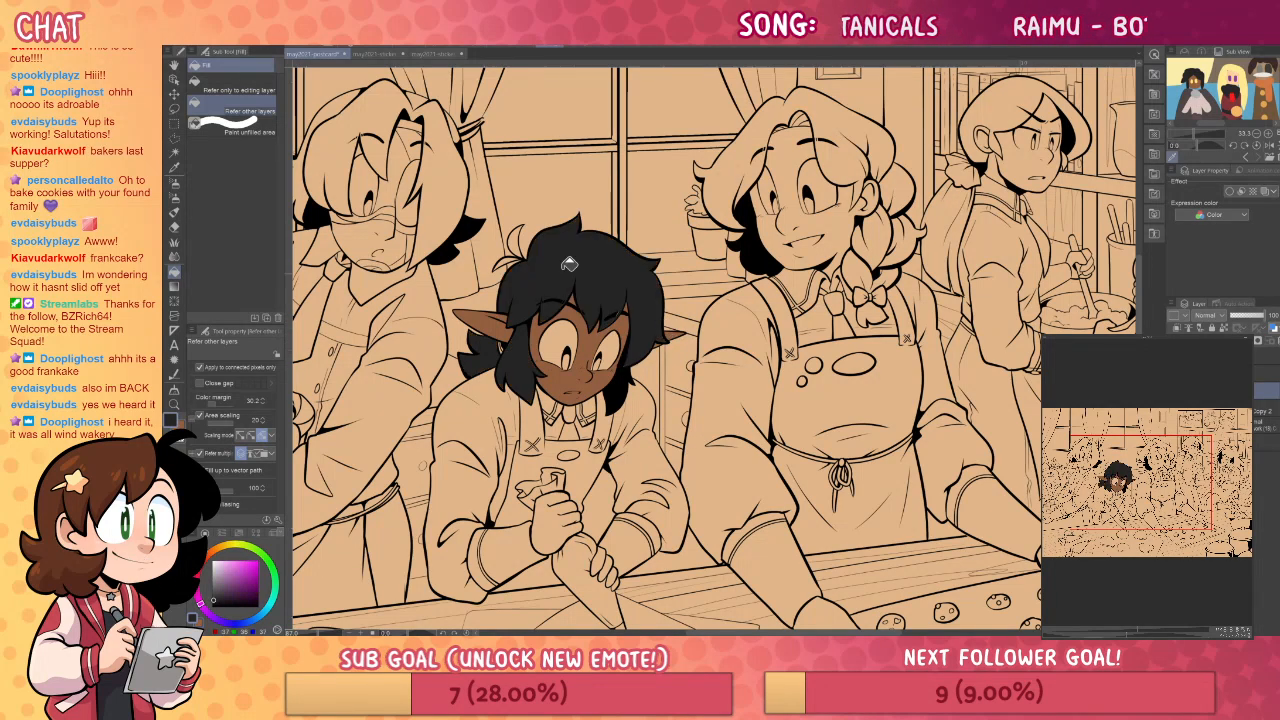
{"action": "left_click", "coordinate": [511, 256]}
{"action": "left_click", "coordinate": [519, 239]}
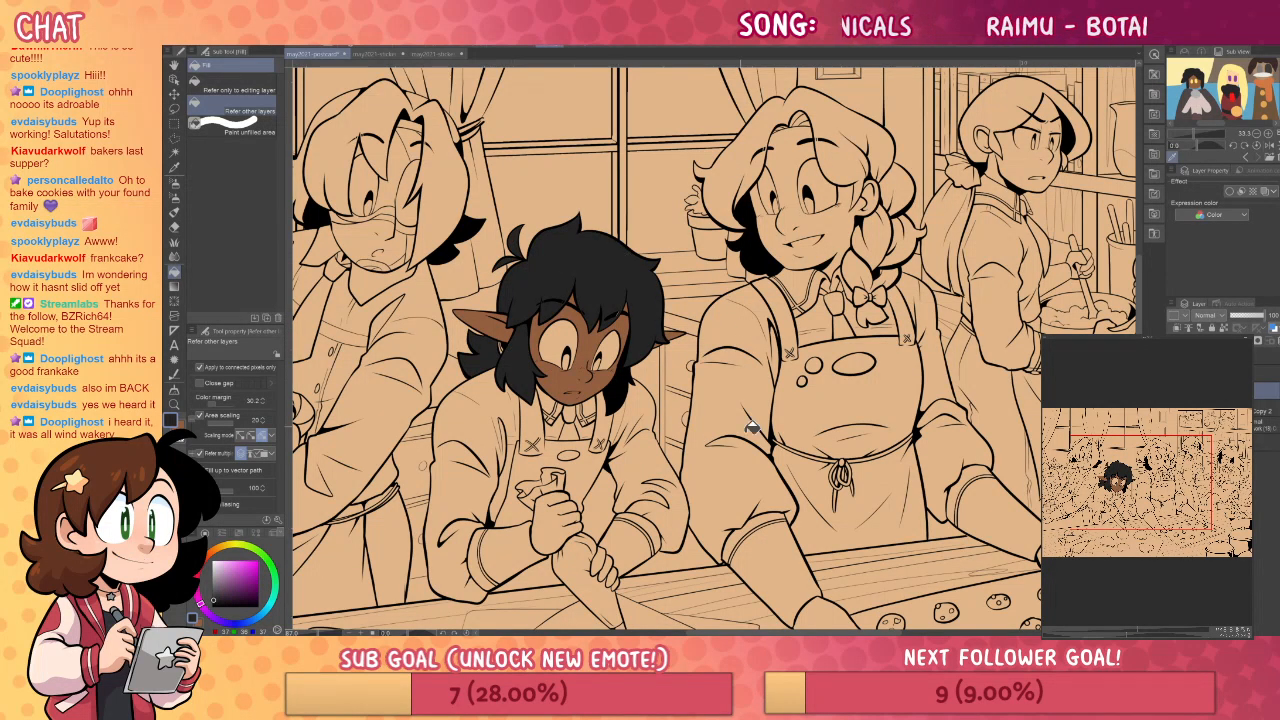
- Sample the yellow from the reference image and fill both of the middle elf's irises
{"action": "left_click_drag", "start_coordinate": [754, 432], "coordinate": [831, 374]}
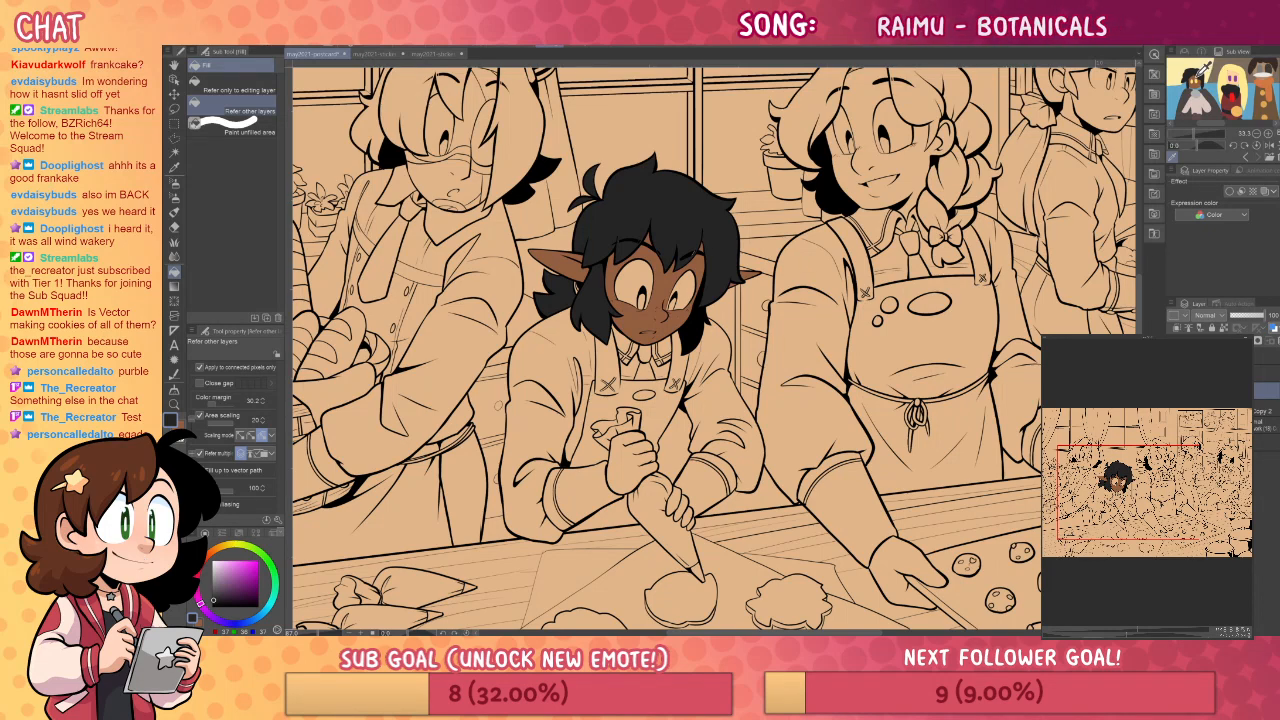
{"action": "left_click", "coordinate": [1200, 72]}
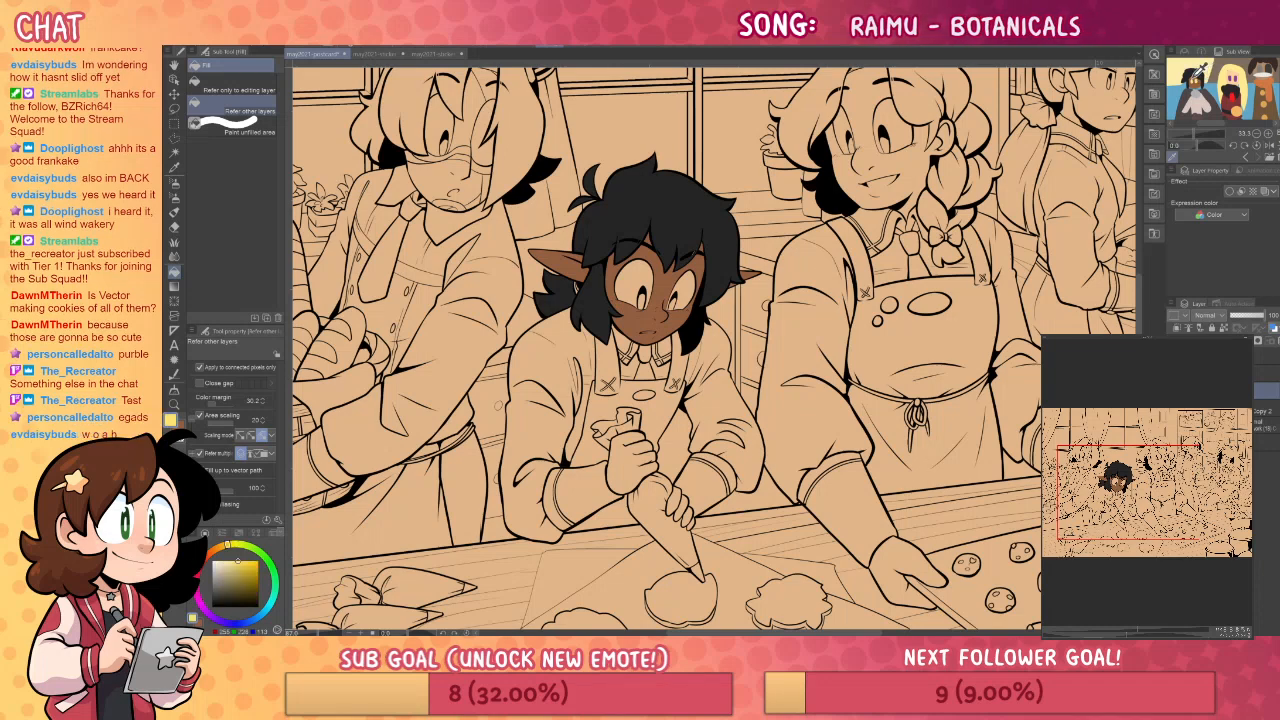
{"action": "left_click", "coordinate": [645, 297]}
{"action": "left_click", "coordinate": [679, 298]}
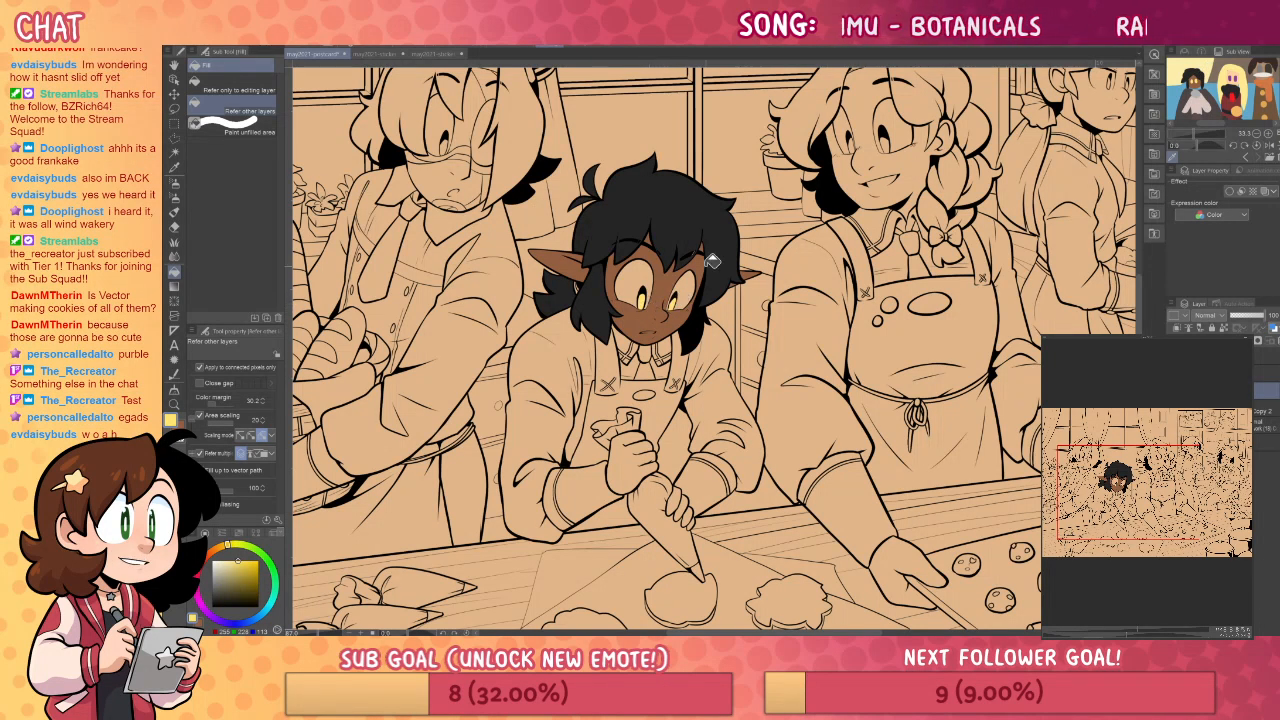
- Sample the off-white shirt and dark red uniform colours from the cookie-eating sticker and return to the kitchen illustration
{"action": "left_click", "coordinate": [388, 54]}
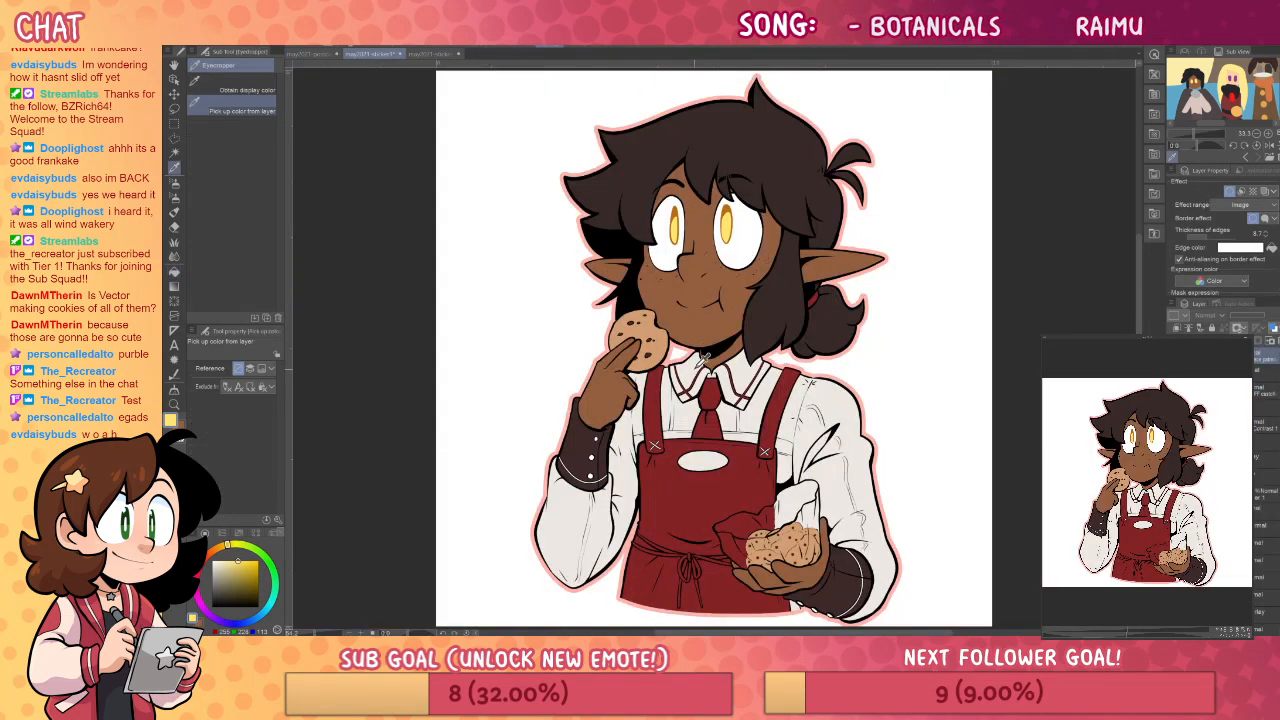
{"action": "key", "text": "alt"}
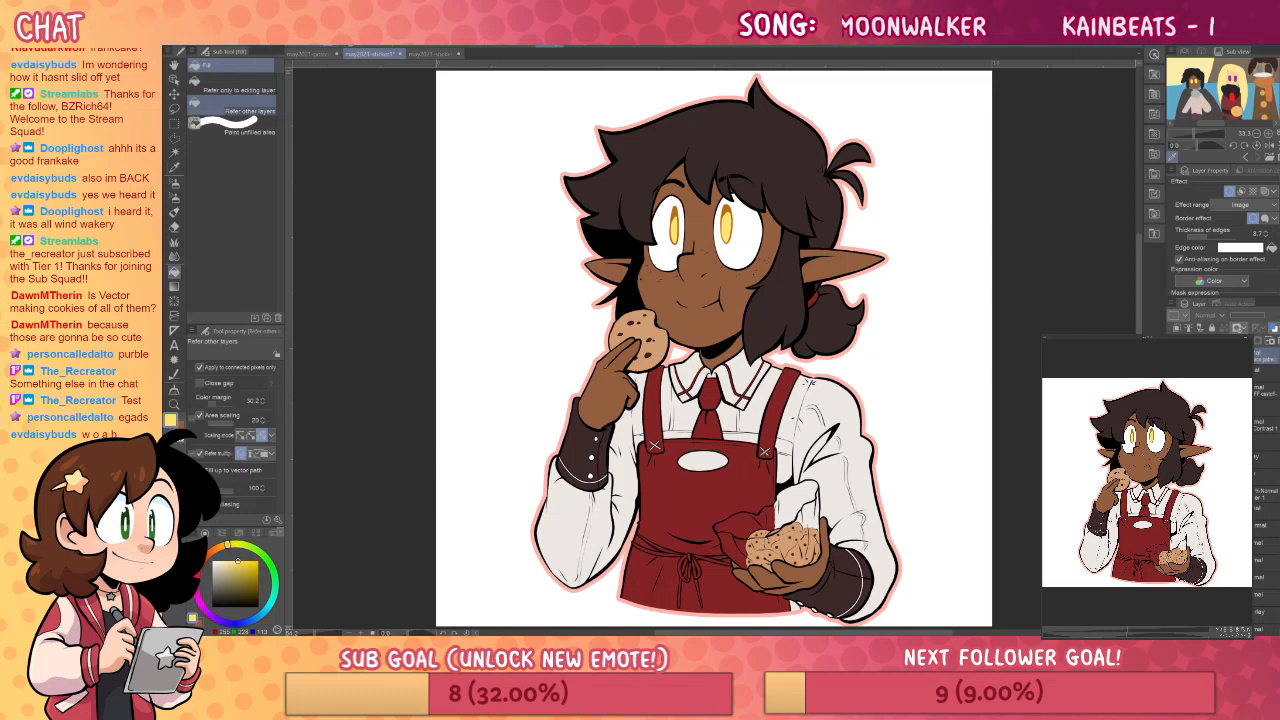
{"action": "left_click", "coordinate": [1264, 458]}
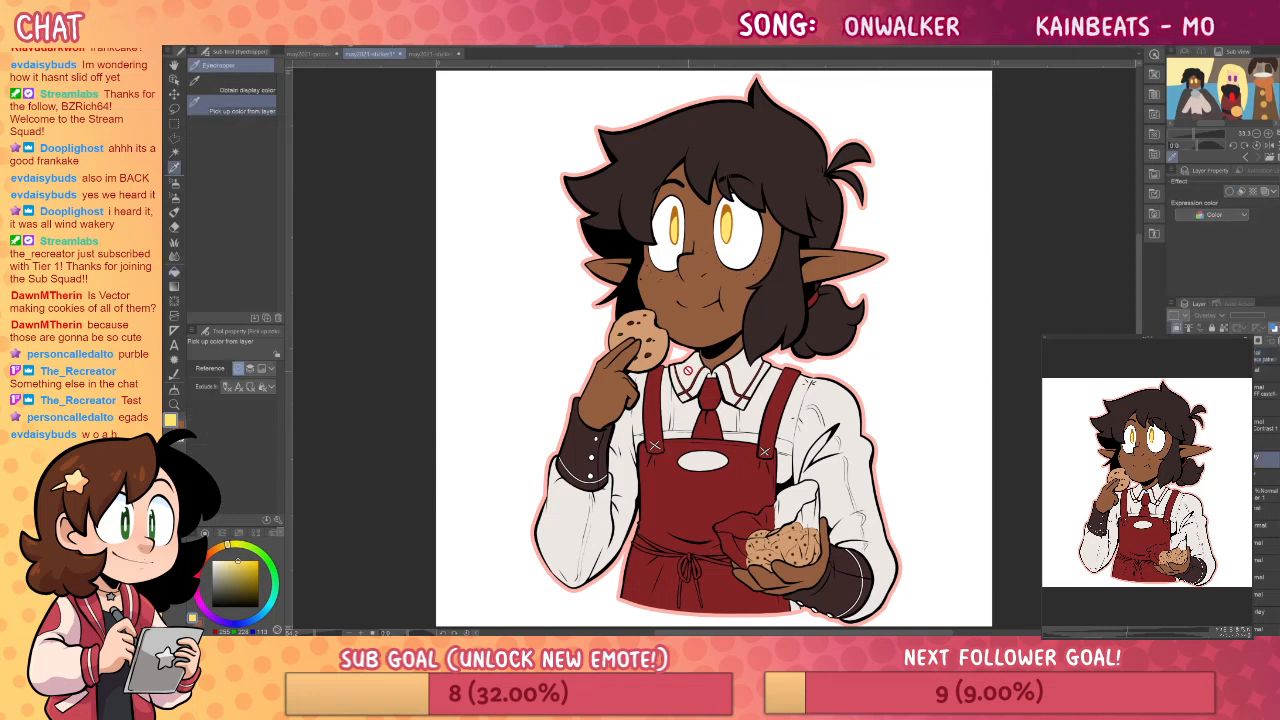
{"action": "key", "text": "i"}
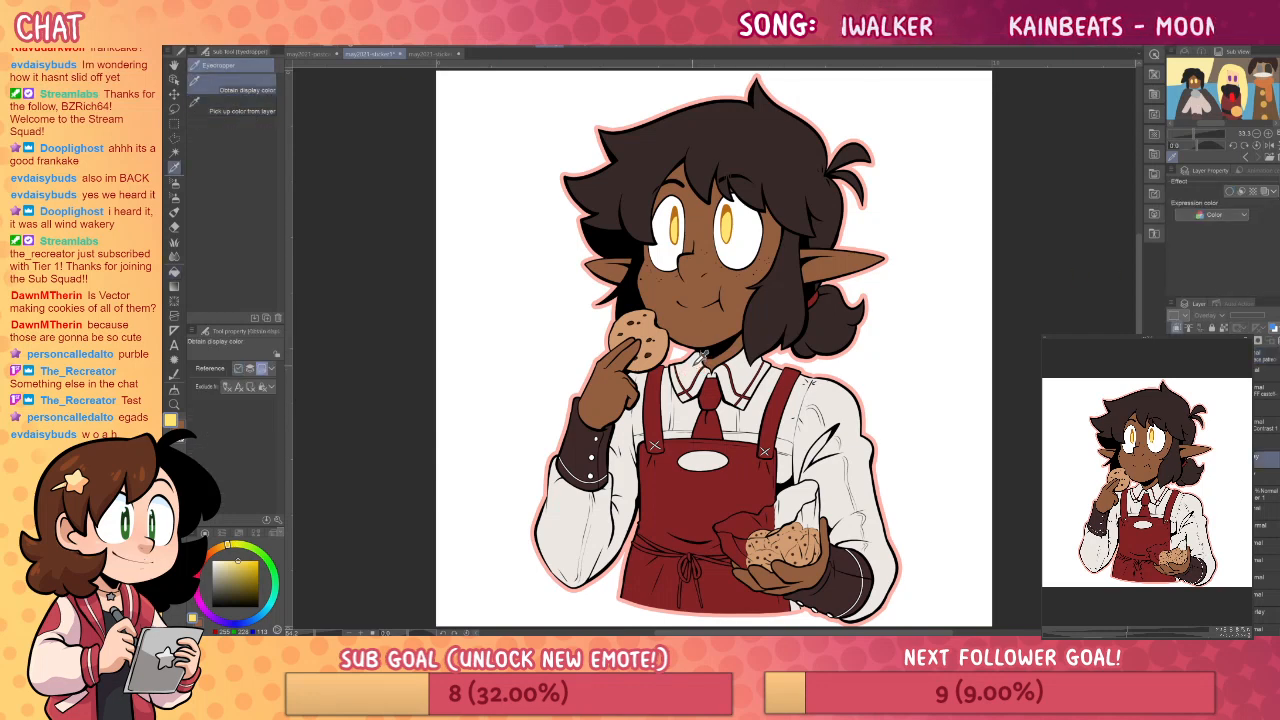
{"action": "left_click", "coordinate": [700, 357]}
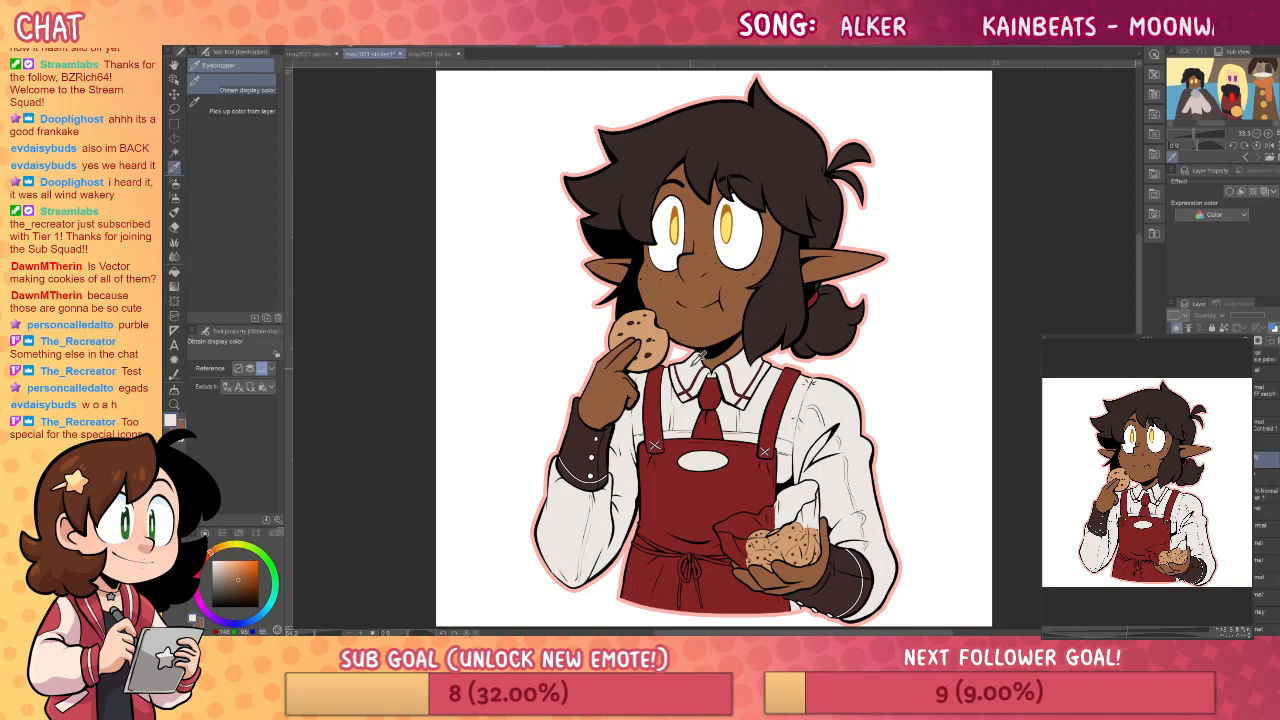
{"action": "left_click", "coordinate": [306, 55]}
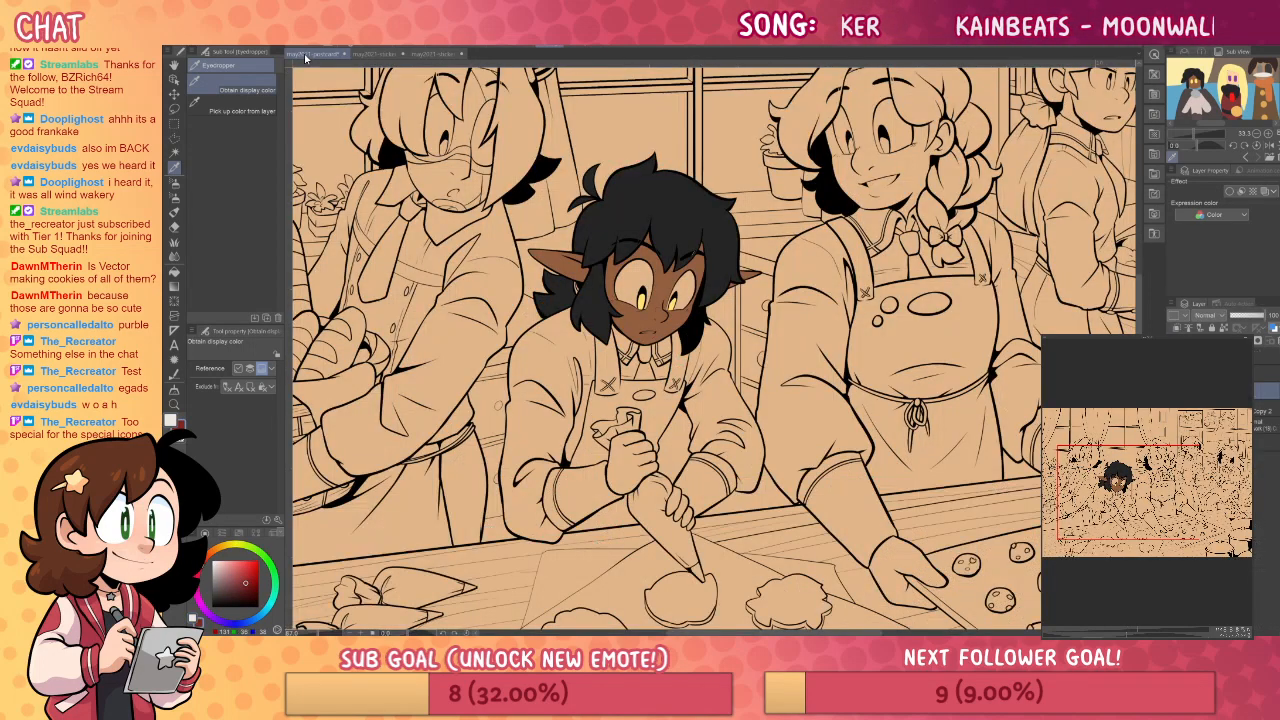
- Fill the middle elf's tie, apron straps and apron with the sampled dark red
{"action": "key", "text": "g"}
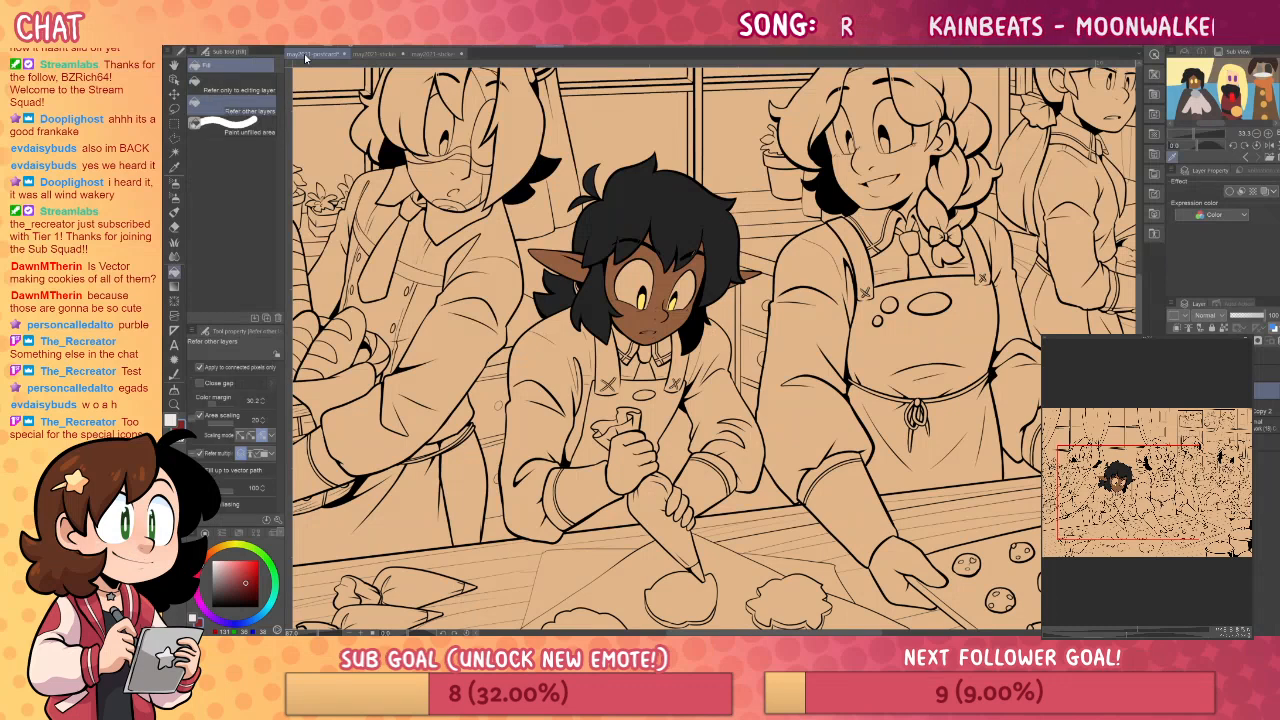
{"action": "left_click", "coordinate": [628, 352]}
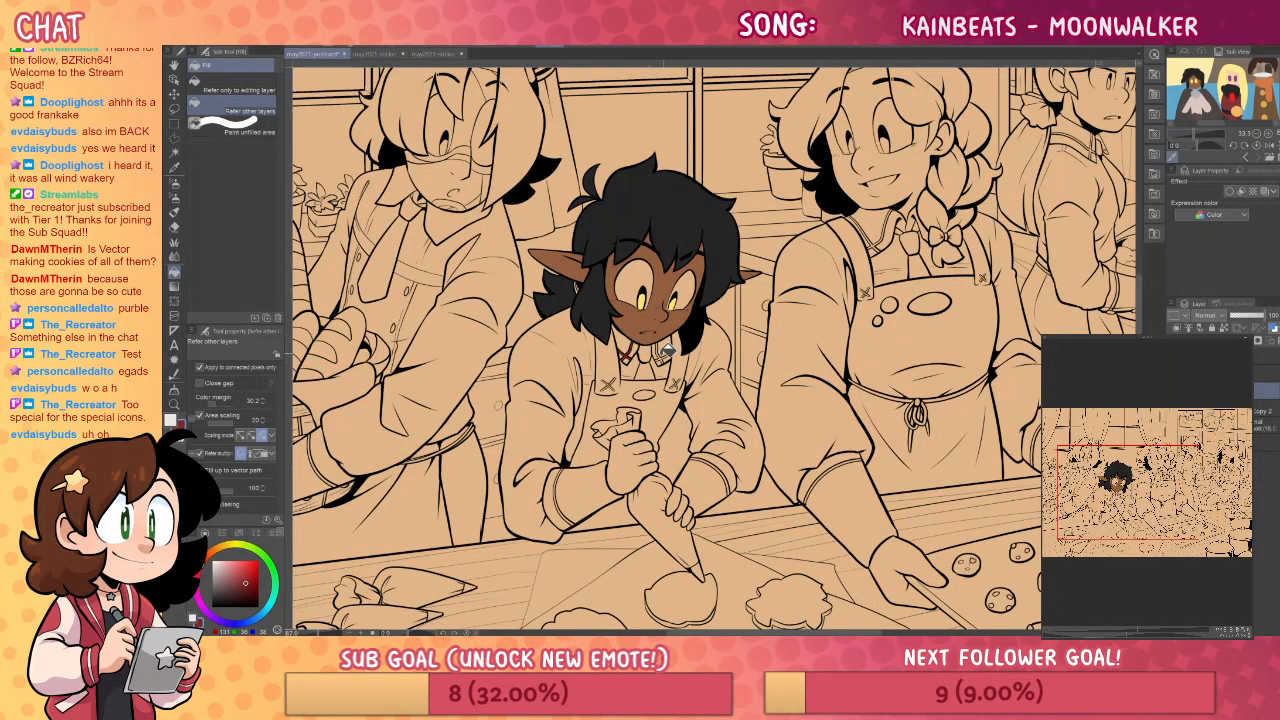
{"action": "left_click", "coordinate": [650, 352]}
{"action": "left_click", "coordinate": [686, 346]}
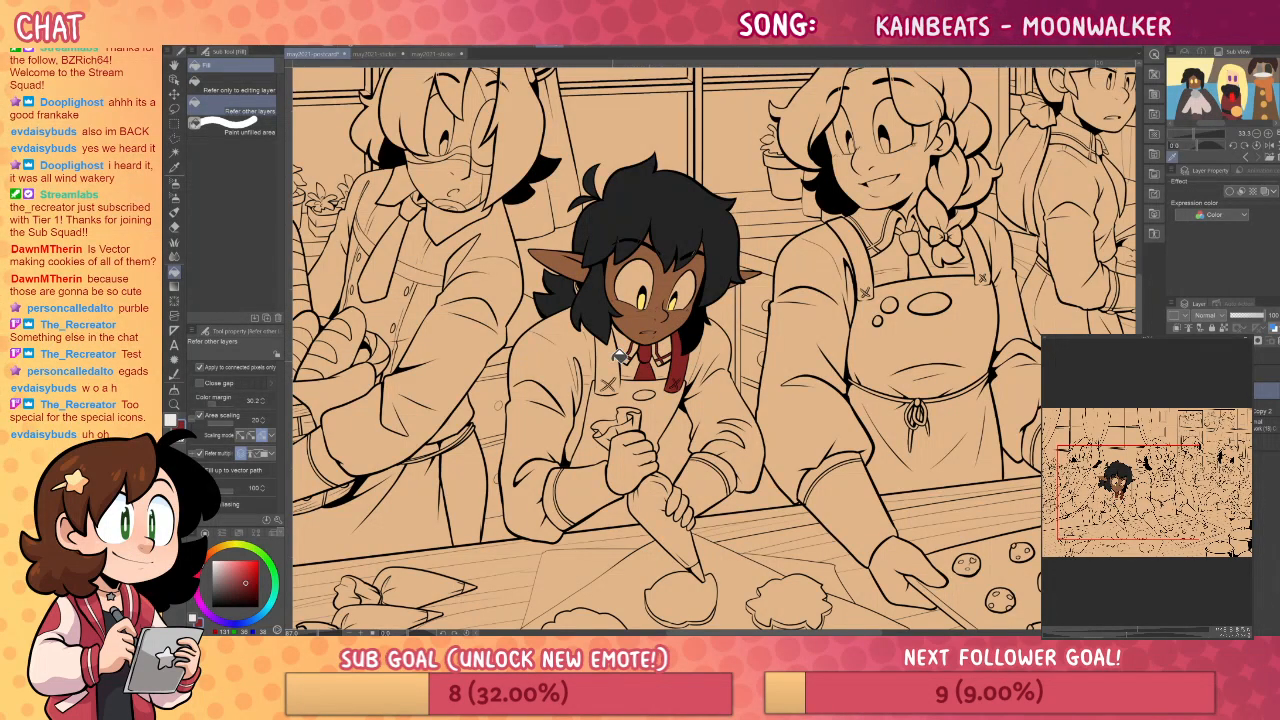
{"action": "left_click", "coordinate": [620, 360]}
{"action": "left_click", "coordinate": [632, 516]}
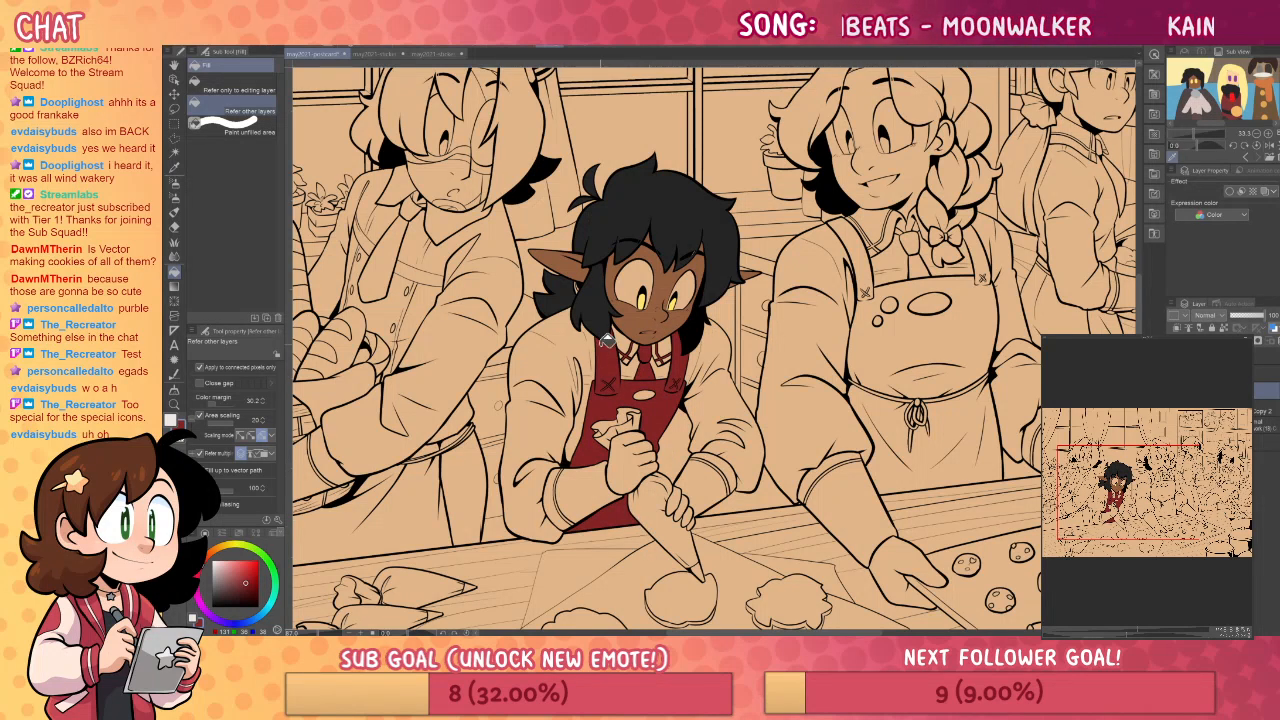
- Fill the middle elf's shirt and sleeves with the sampled off-white
{"action": "key", "text": "x"}
{"action": "left_click", "coordinate": [582, 360]}
{"action": "left_click", "coordinate": [743, 407]}
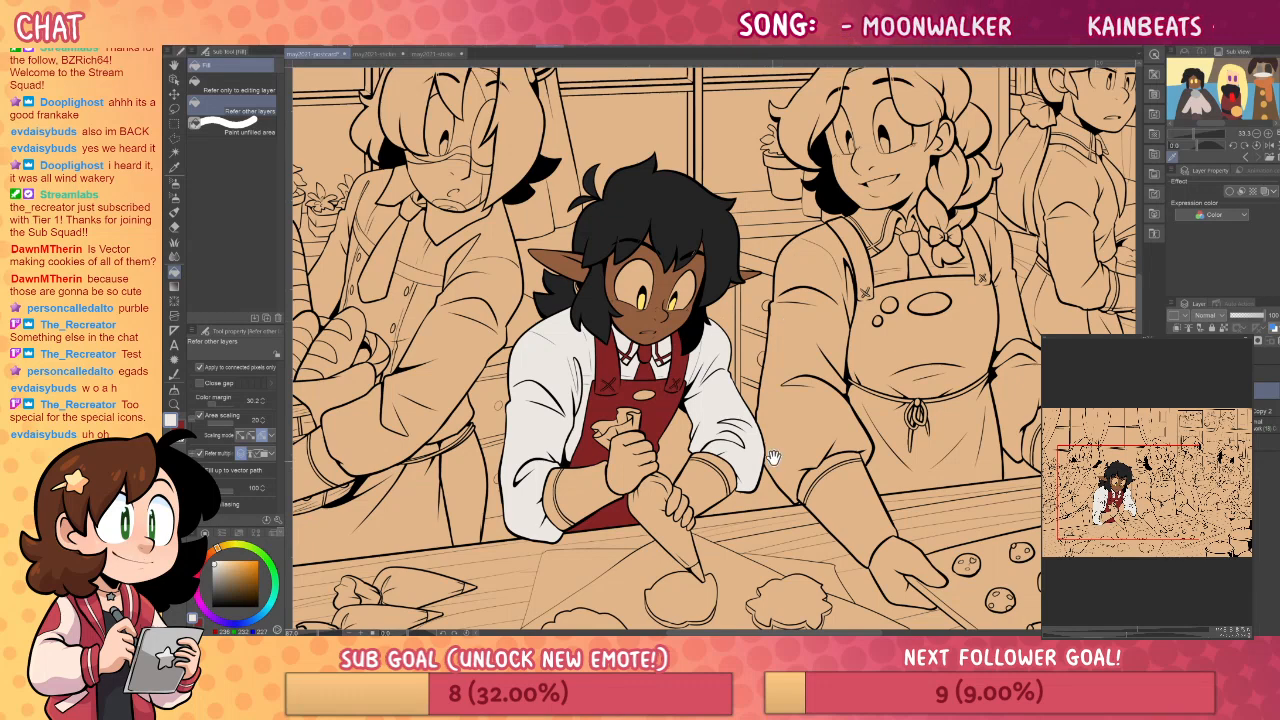
- Sample the brown from the middle elf's face and fill both hands and the fingers with it
{"action": "left_click_drag", "start_coordinate": [772, 462], "coordinate": [794, 420]}
{"action": "left_click", "coordinate": [703, 277], "text": "alt"}
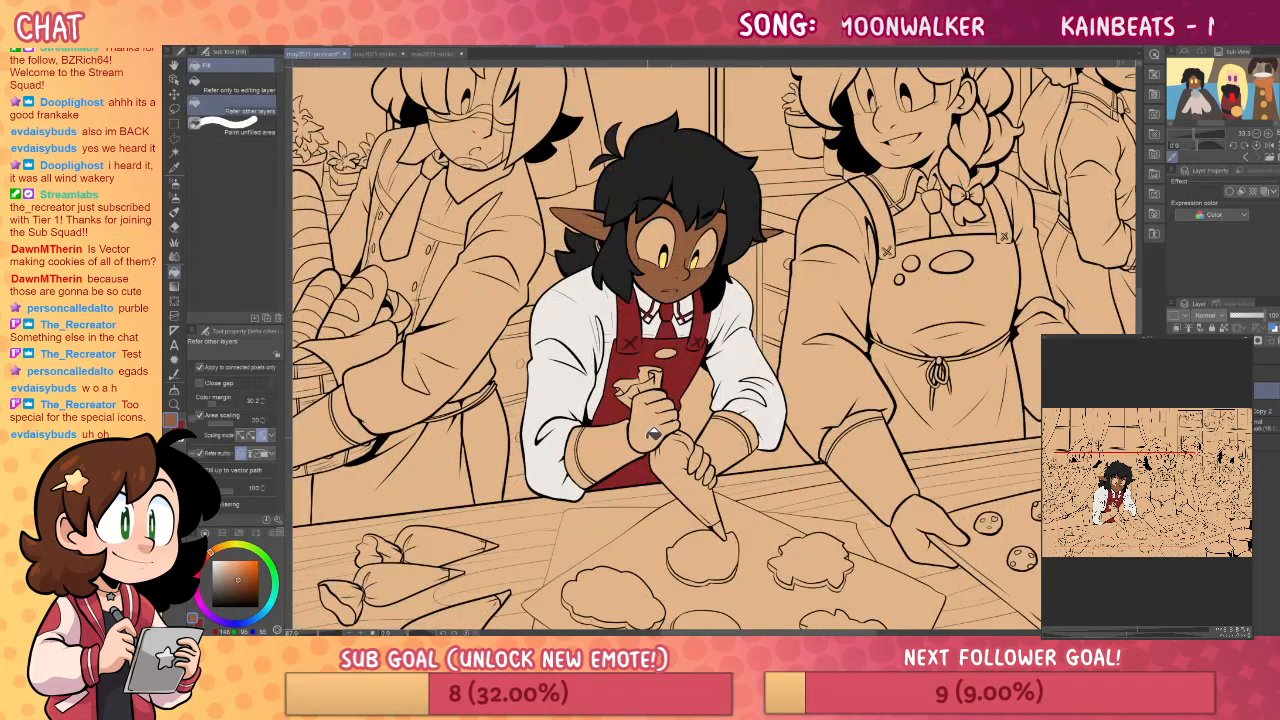
{"action": "left_click", "coordinate": [660, 432]}
{"action": "left_click", "coordinate": [699, 458]}
{"action": "left_click", "coordinate": [708, 476]}
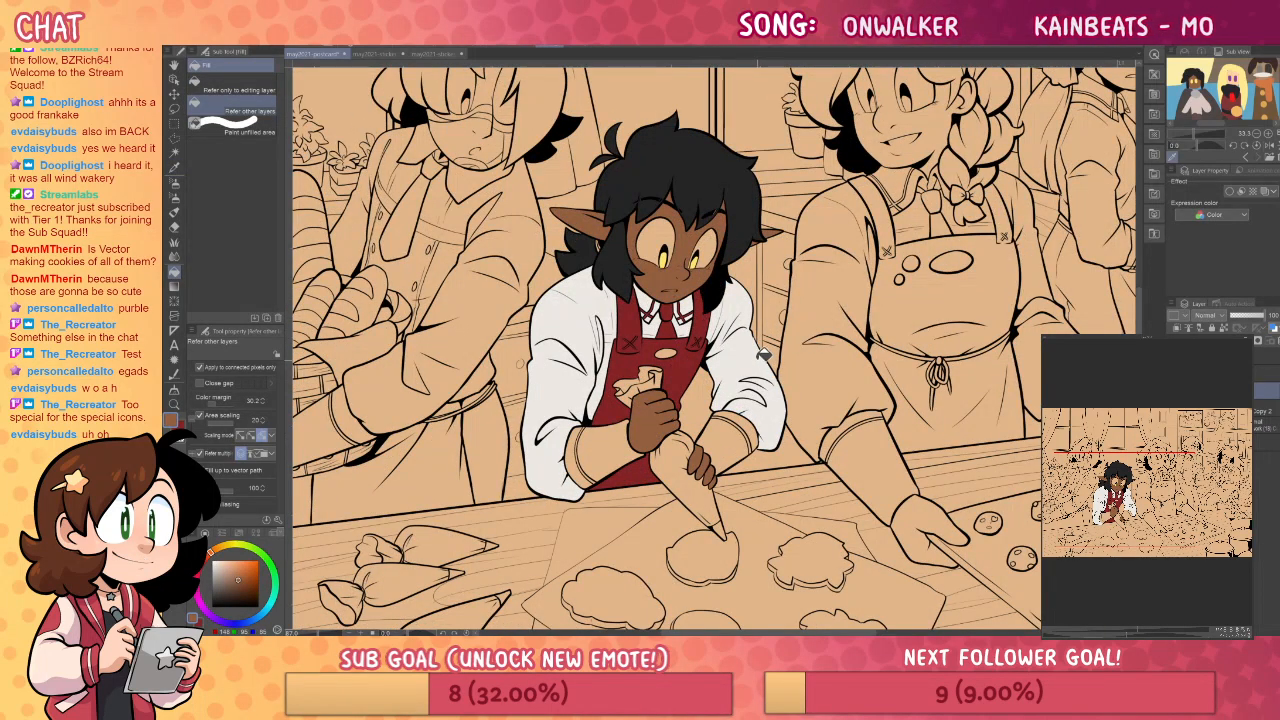
- Sample the off-white from the elf's shirt and fill the oval on the apron
{"action": "left_click", "coordinate": [638, 314], "text": "alt"}
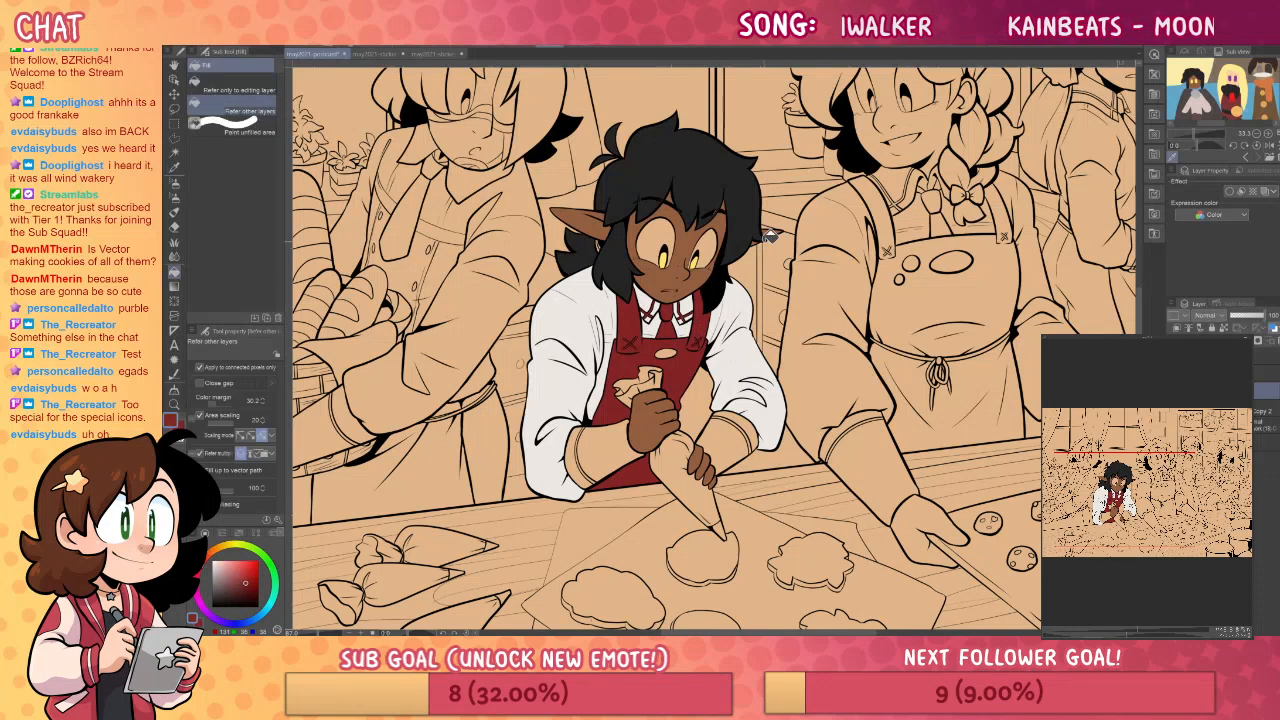
{"action": "left_click", "coordinate": [651, 298], "text": "alt"}
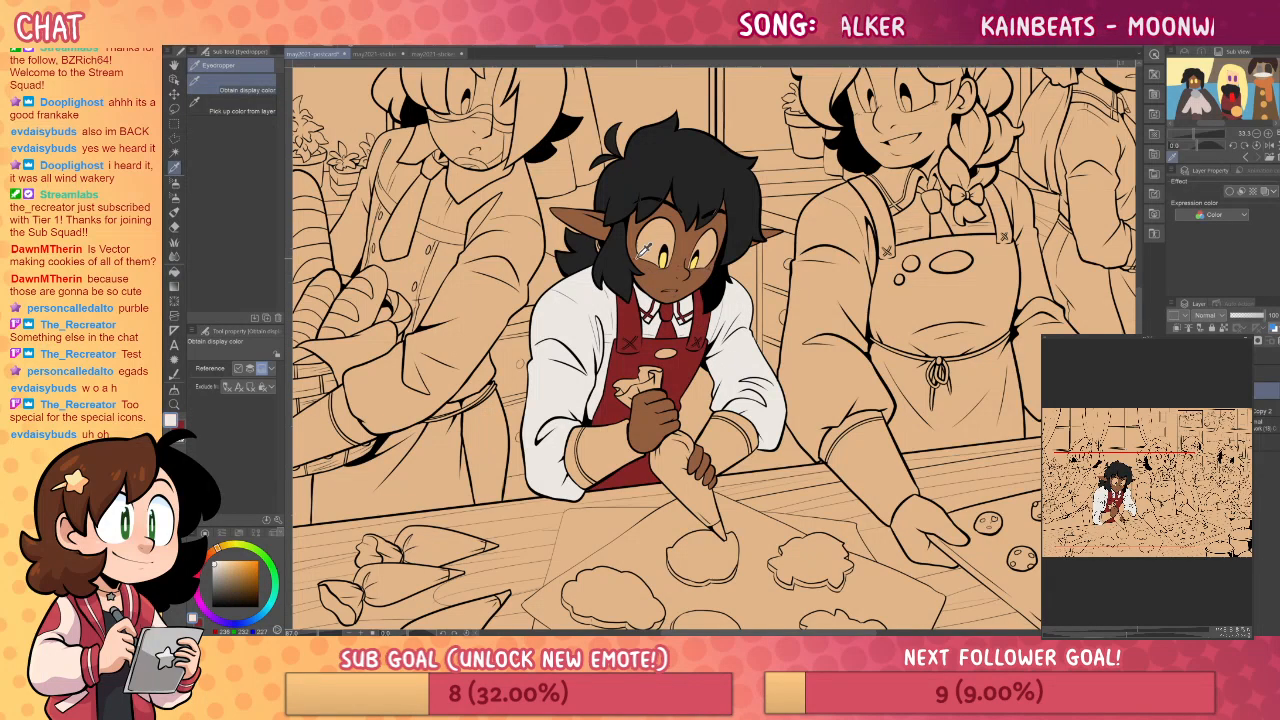
- Try to fill the shirt of the character beside the bread basket with off-white
{"action": "left_click_drag", "start_coordinate": [824, 413], "coordinate": [988, 440]}
{"action": "left_click", "coordinate": [670, 218]}
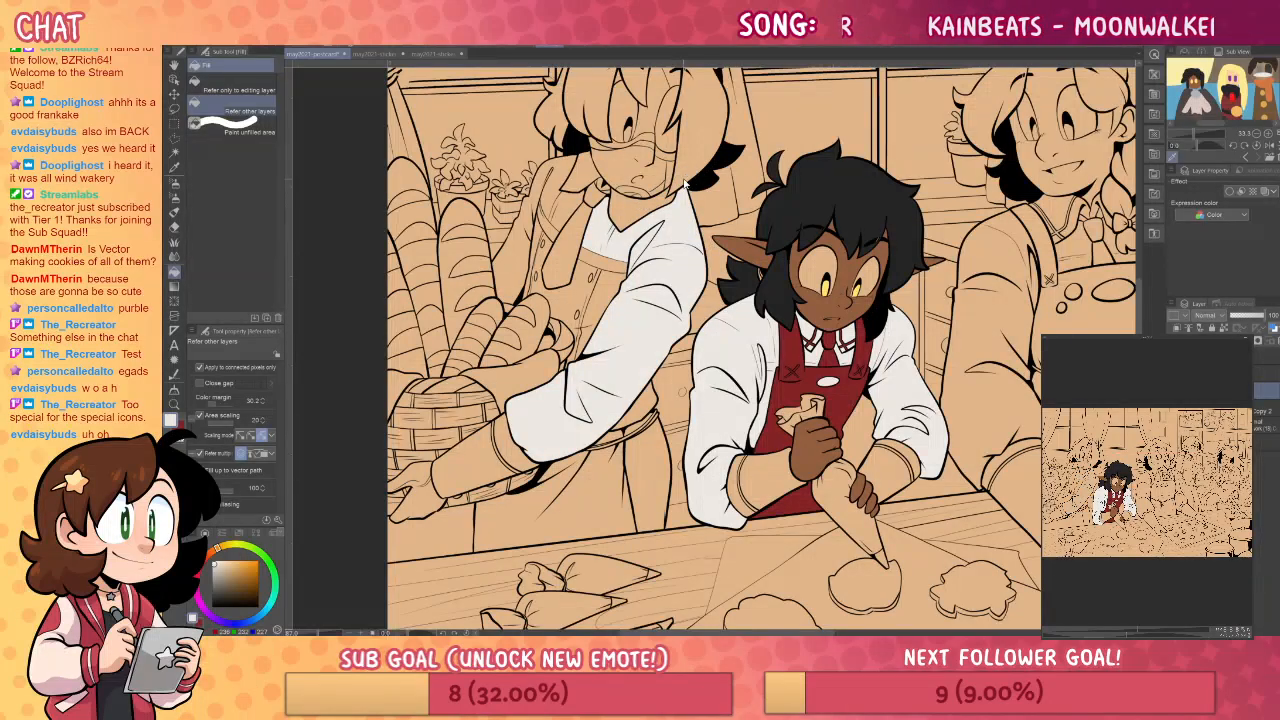
{"action": "key", "text": "ctrl+z"}
- Add a new layer for colouring the character beside the bread basket
{"action": "scroll", "coordinate": [1266, 420], "scroll_direction": "up", "scroll_amount": 1}
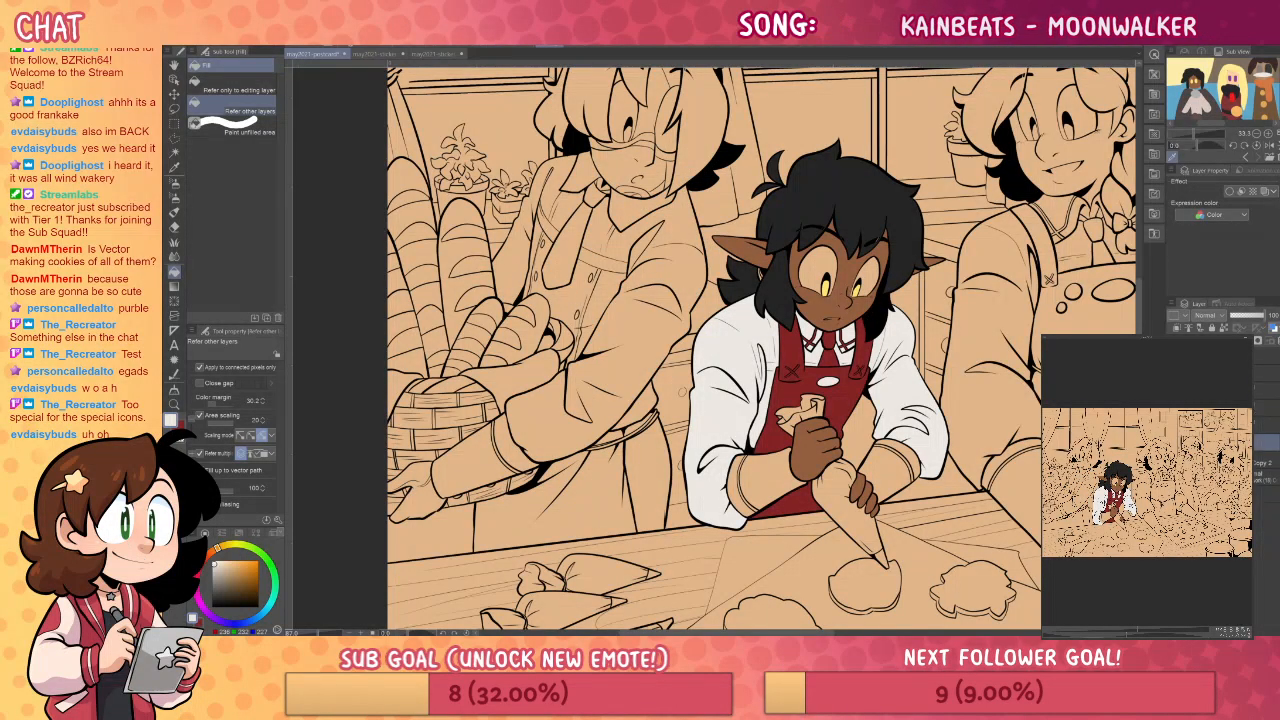
{"action": "left_click", "coordinate": [1266, 425]}
{"action": "key", "text": "ctrl+shift+n"}
- Select the collar areas of the character beside the bread basket and draw trim stripes inside them with the Double Outline 2.0 brush
{"action": "key", "text": "w"}
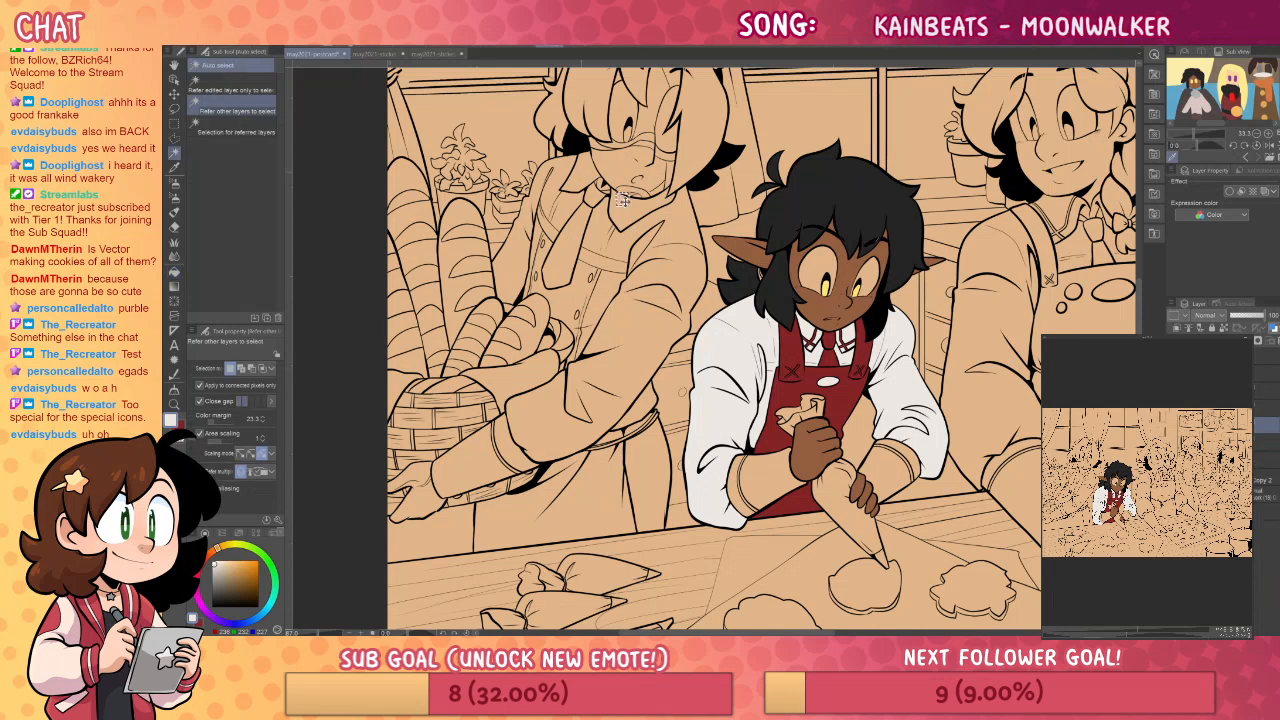
{"action": "left_click", "coordinate": [581, 165]}
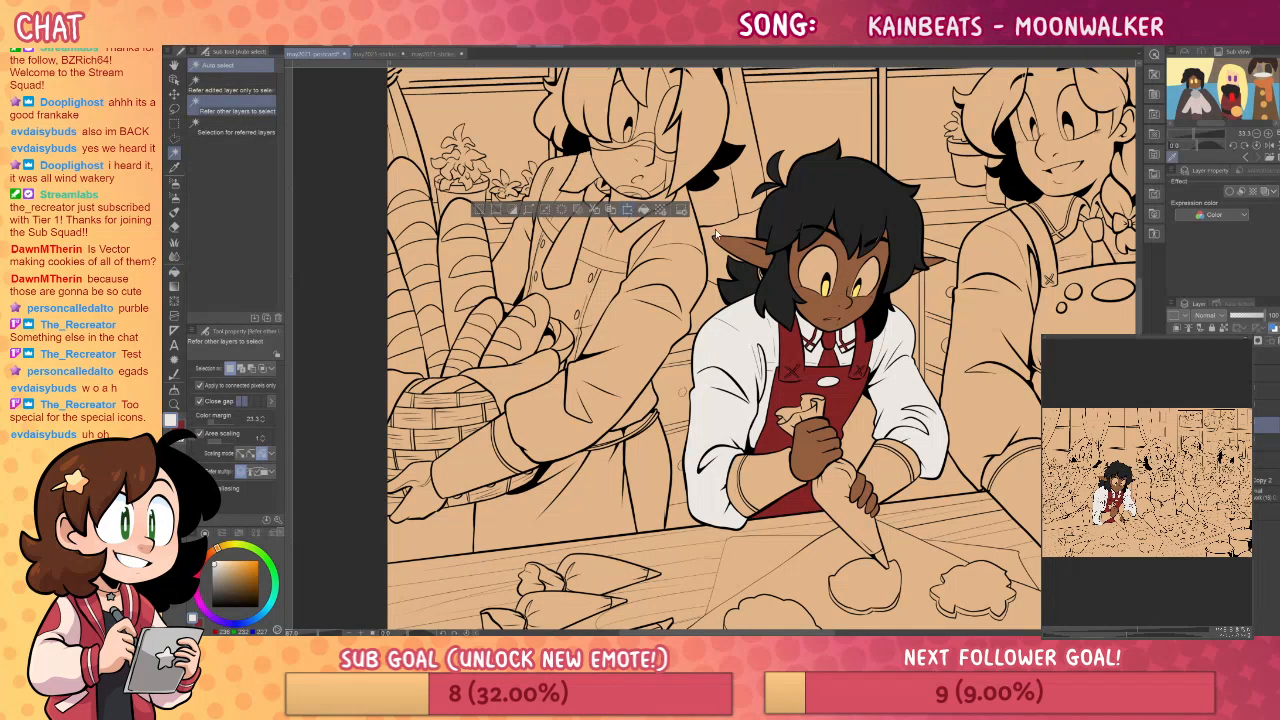
{"action": "left_click", "coordinate": [622, 208]}
{"action": "key", "text": "ctrl+z"}
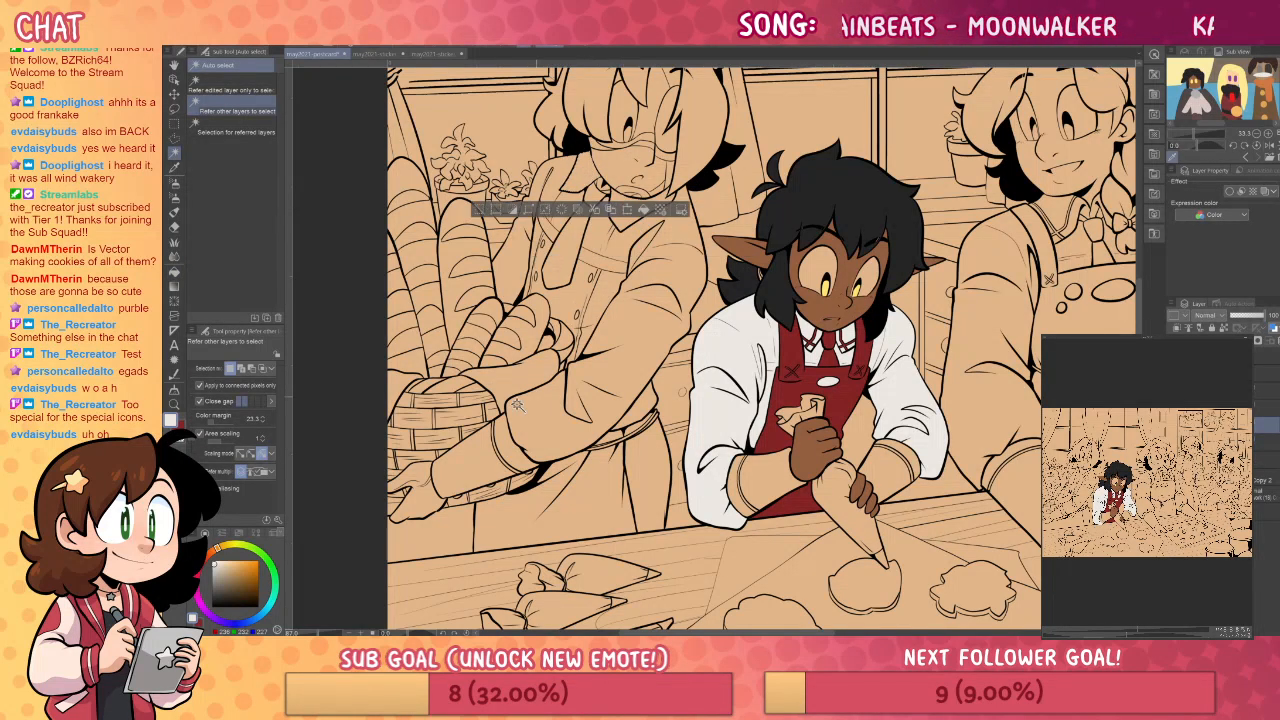
{"action": "key", "text": "b"}
{"action": "left_click", "coordinate": [206, 65]}
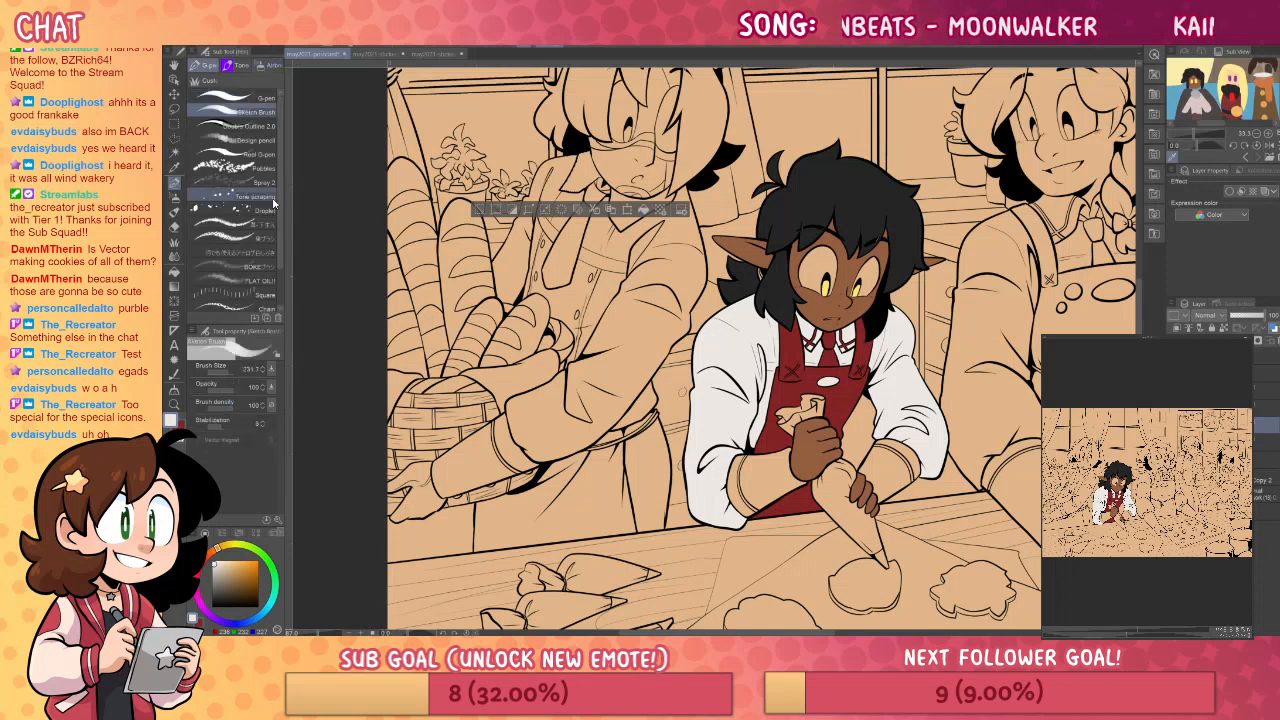
{"action": "left_click", "coordinate": [235, 126]}
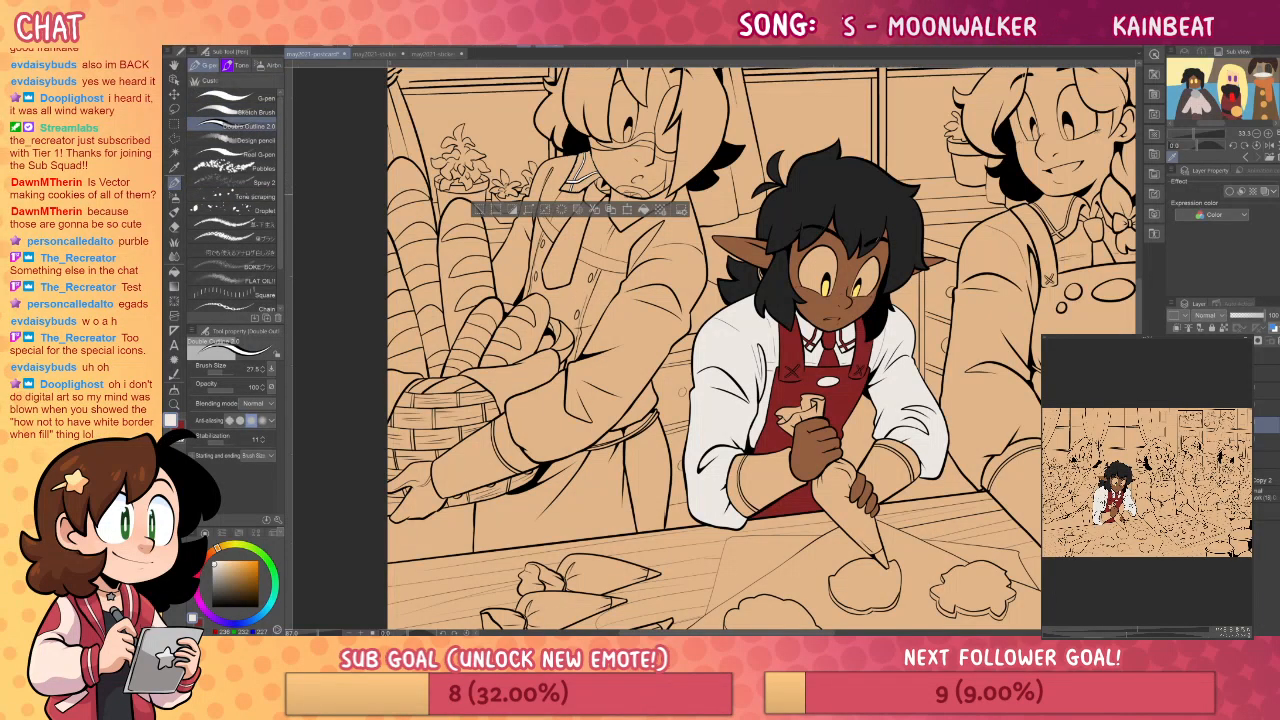
{"action": "key", "text": "w"}
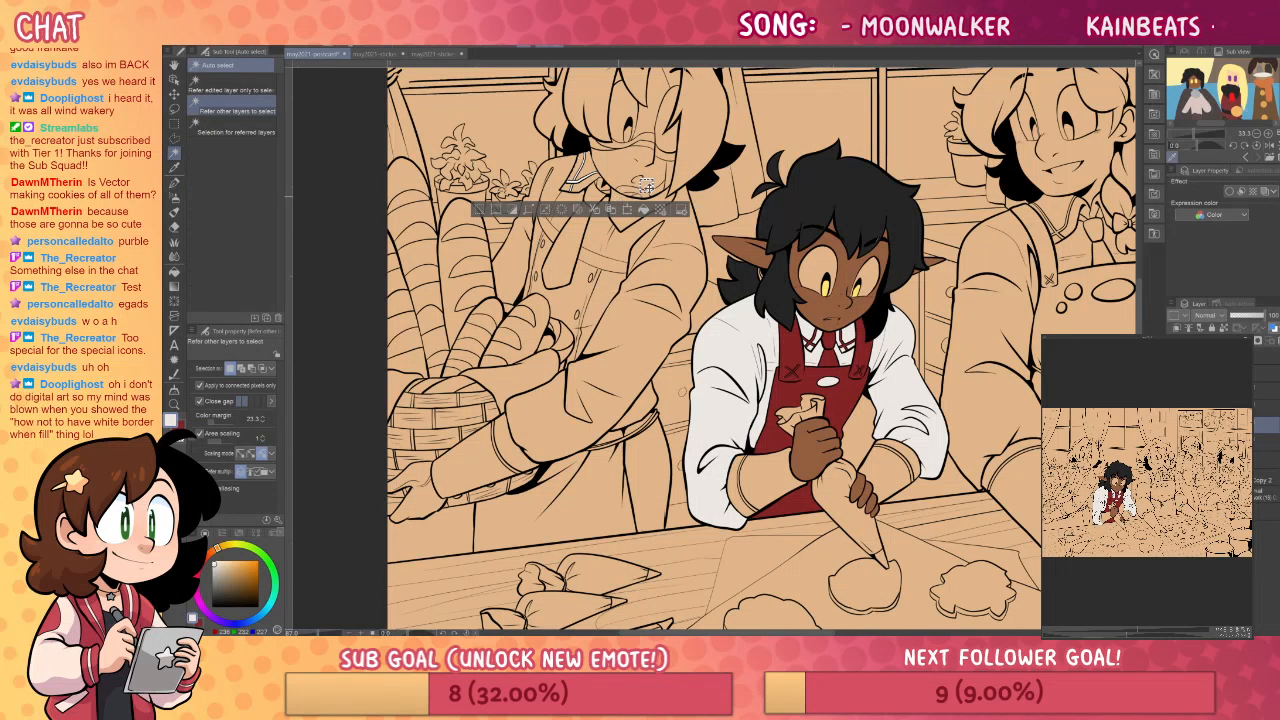
{"action": "left_click", "coordinate": [620, 196]}
{"action": "key", "text": "p"}
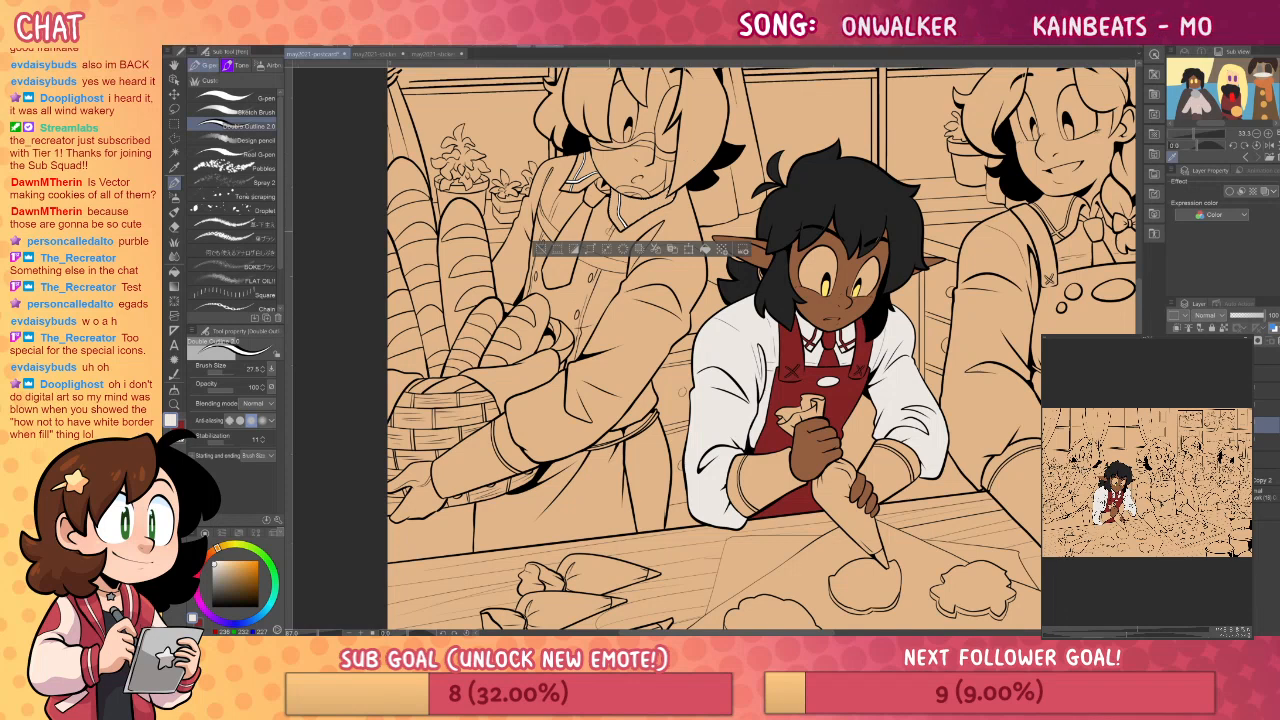
{"action": "key", "text": "ctrl+d"}
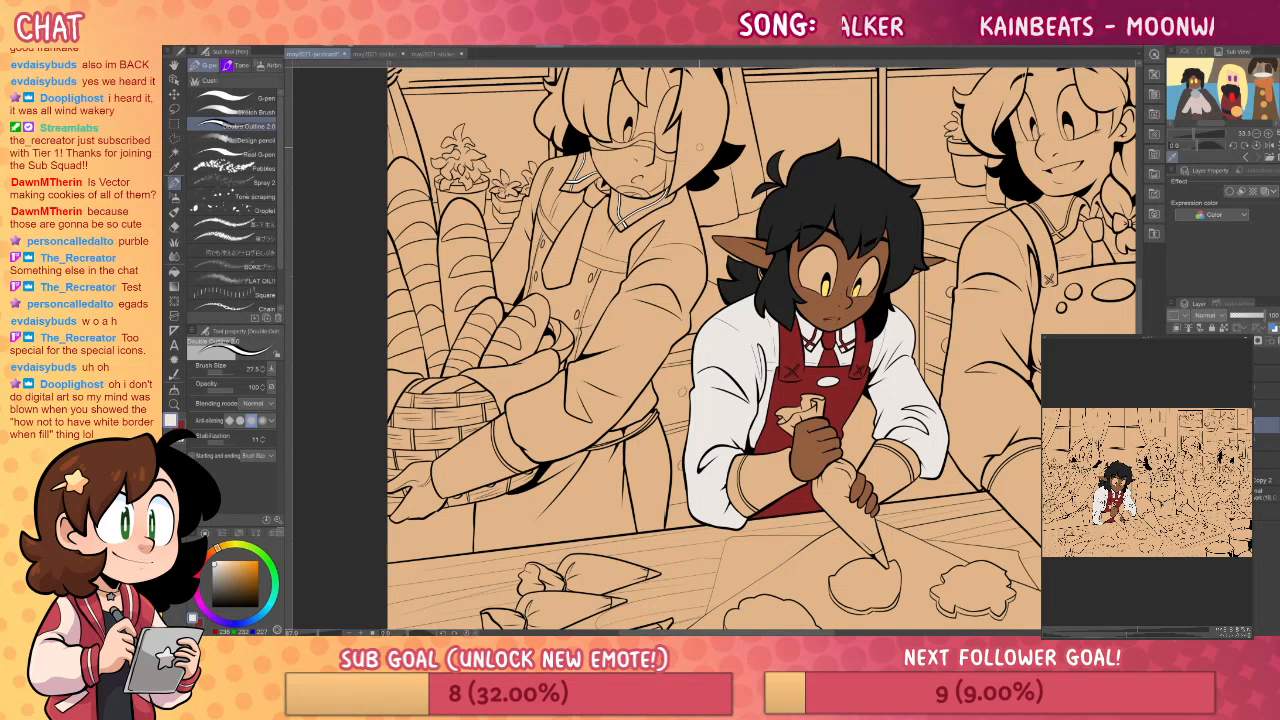
- Clean up the crossing stripe lines at the corners of the same character's collar with the Hard eraser
{"action": "left_click_drag", "start_coordinate": [968, 378], "coordinate": [918, 379]}
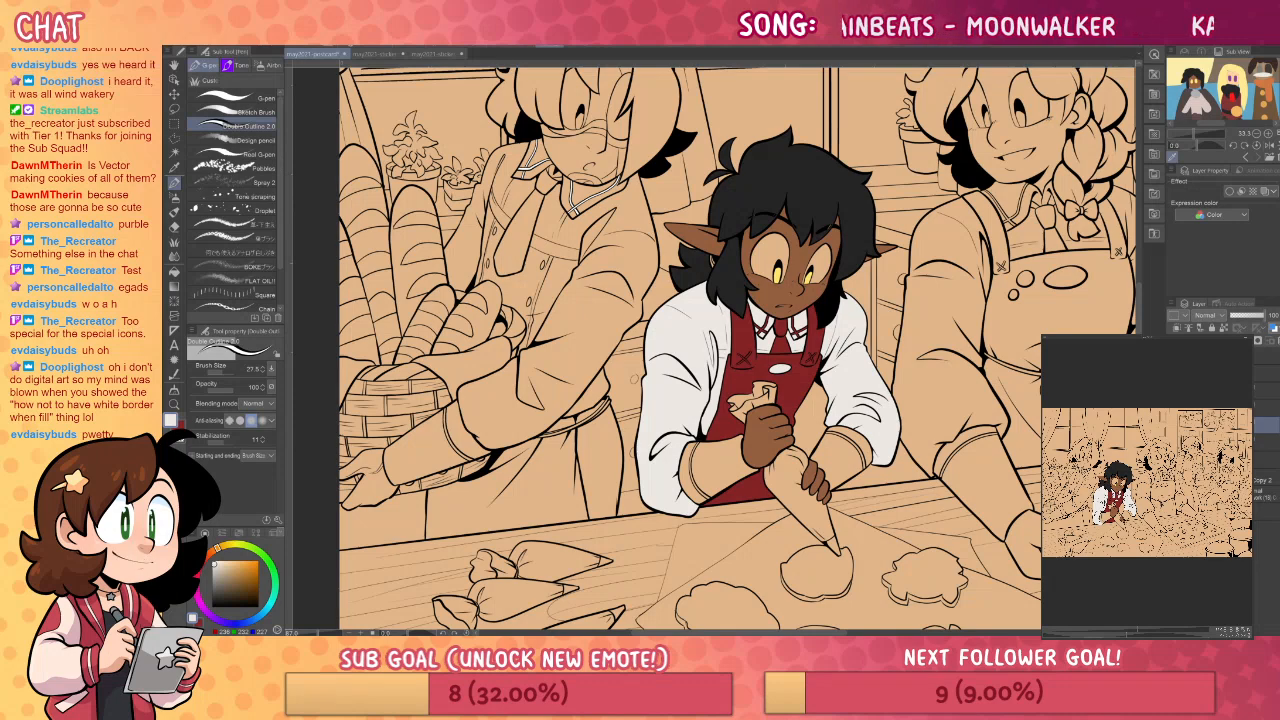
{"action": "left_click", "coordinate": [173, 405]}
{"action": "left_click_drag", "start_coordinate": [575, 203], "coordinate": [602, 218]}
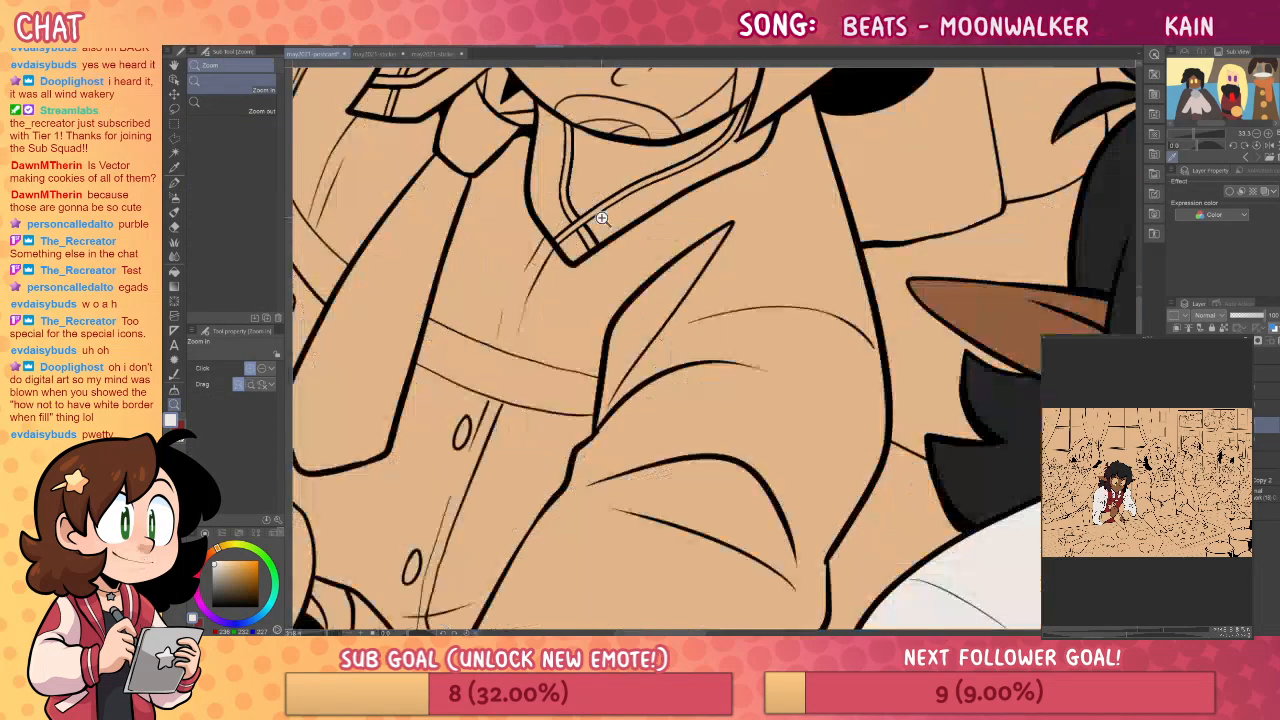
{"action": "left_click", "coordinate": [174, 227]}
{"action": "left_click", "coordinate": [200, 84]}
{"action": "left_click_drag", "start_coordinate": [588, 137], "coordinate": [574, 221], "text": "ctrl+alt"}
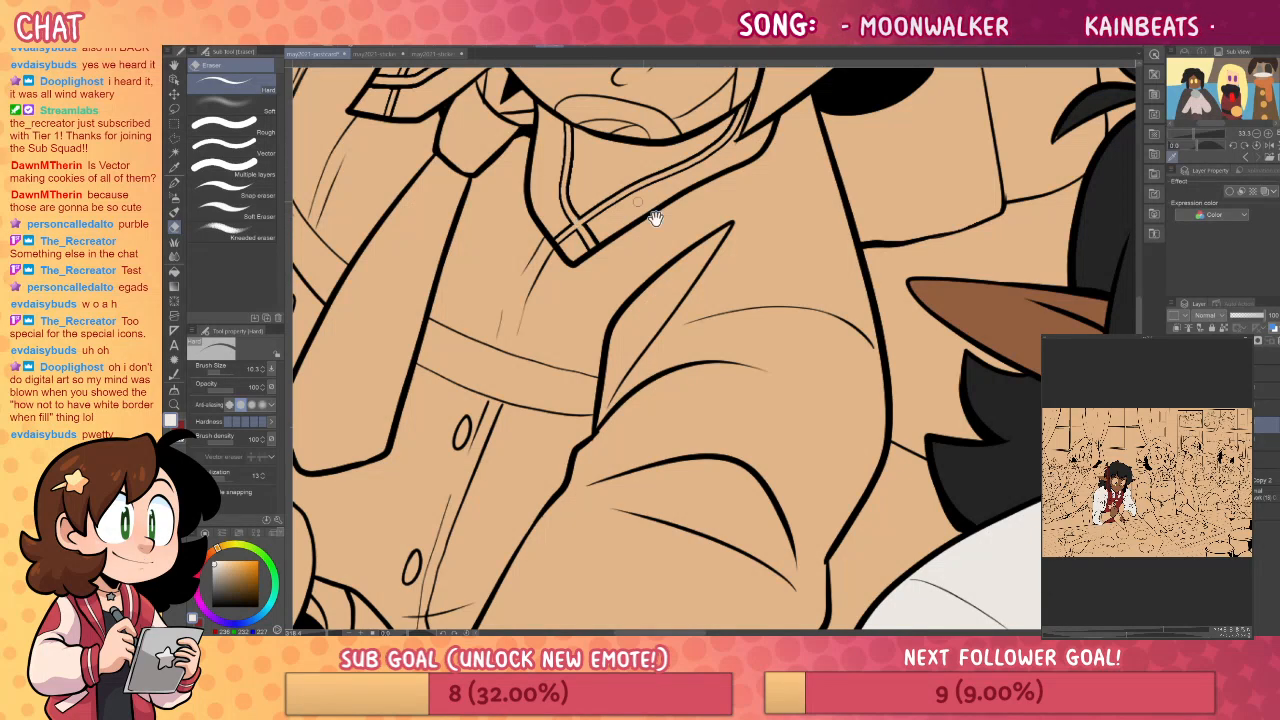
{"action": "left_click_drag", "start_coordinate": [655, 218], "coordinate": [765, 373]}
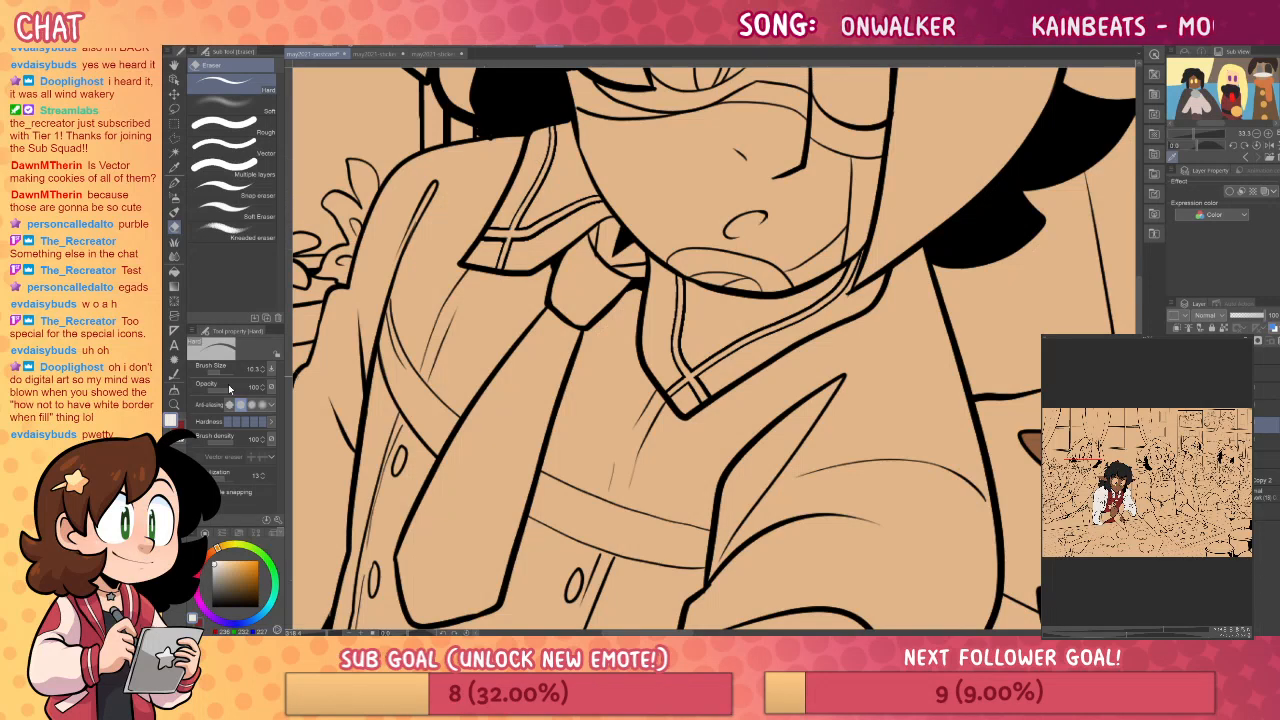
- Fill the tie and collar stripes of the character beside the bread basket with dark red on the colouring layer
{"action": "left_click", "coordinate": [174, 404]}
{"action": "left_click_drag", "start_coordinate": [690, 381], "coordinate": [600, 381]}
{"action": "left_click_drag", "start_coordinate": [800, 371], "coordinate": [804, 448]}
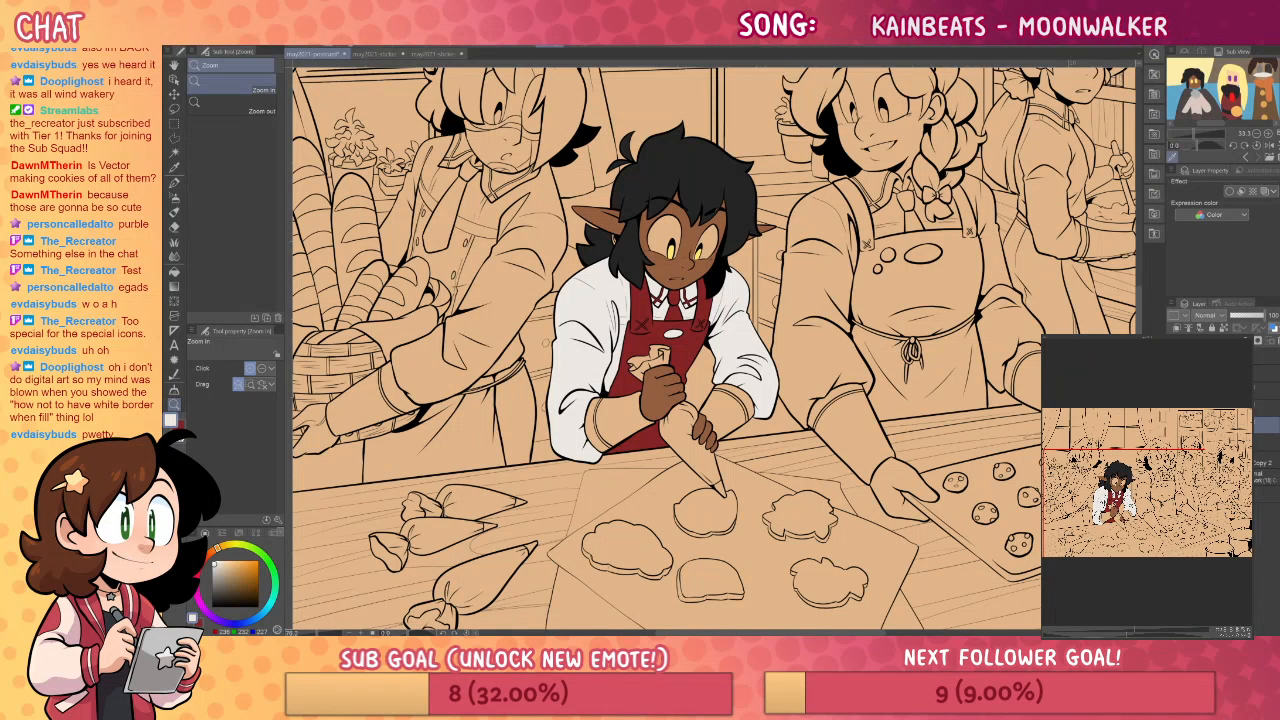
{"action": "left_click", "coordinate": [1264, 441]}
{"action": "left_click_drag", "start_coordinate": [705, 319], "coordinate": [781, 357]}
{"action": "key", "text": "g"}
{"action": "left_click", "coordinate": [542, 222]}
{"action": "key", "text": "ctrl+z"}
{"action": "key", "text": "x"}
{"action": "left_click", "coordinate": [544, 208]}
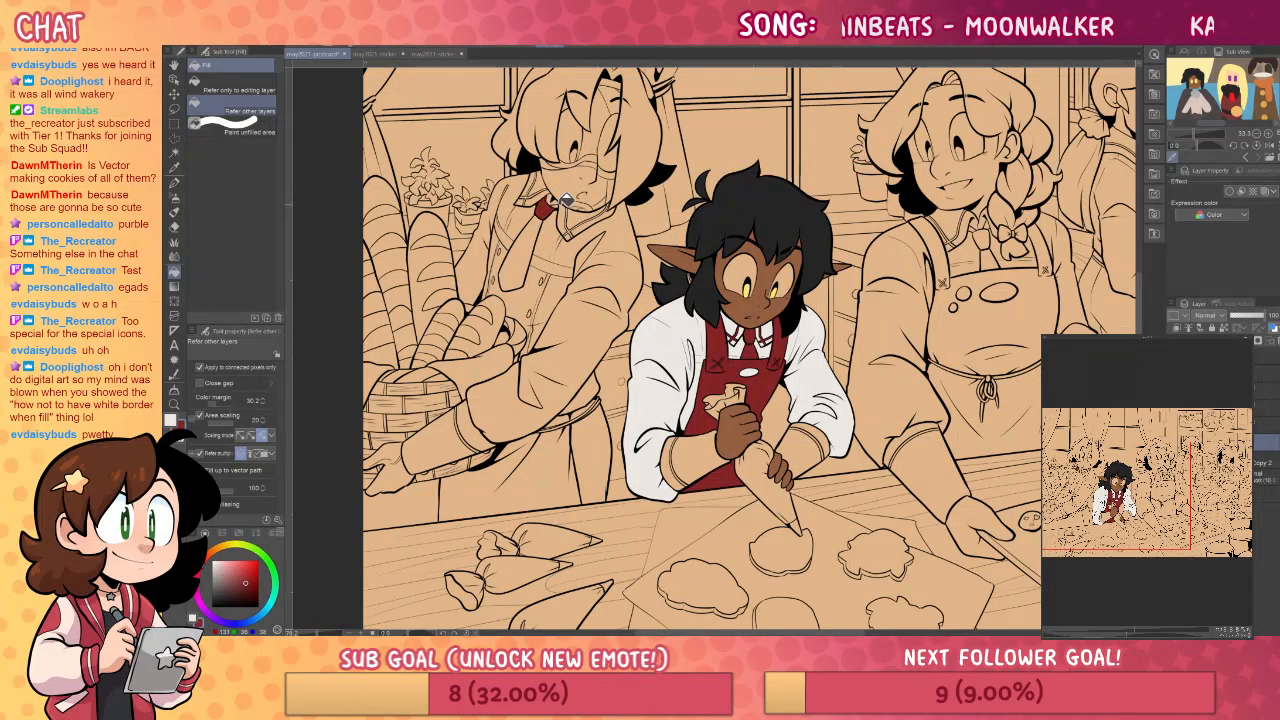
{"action": "left_click", "coordinate": [535, 240]}
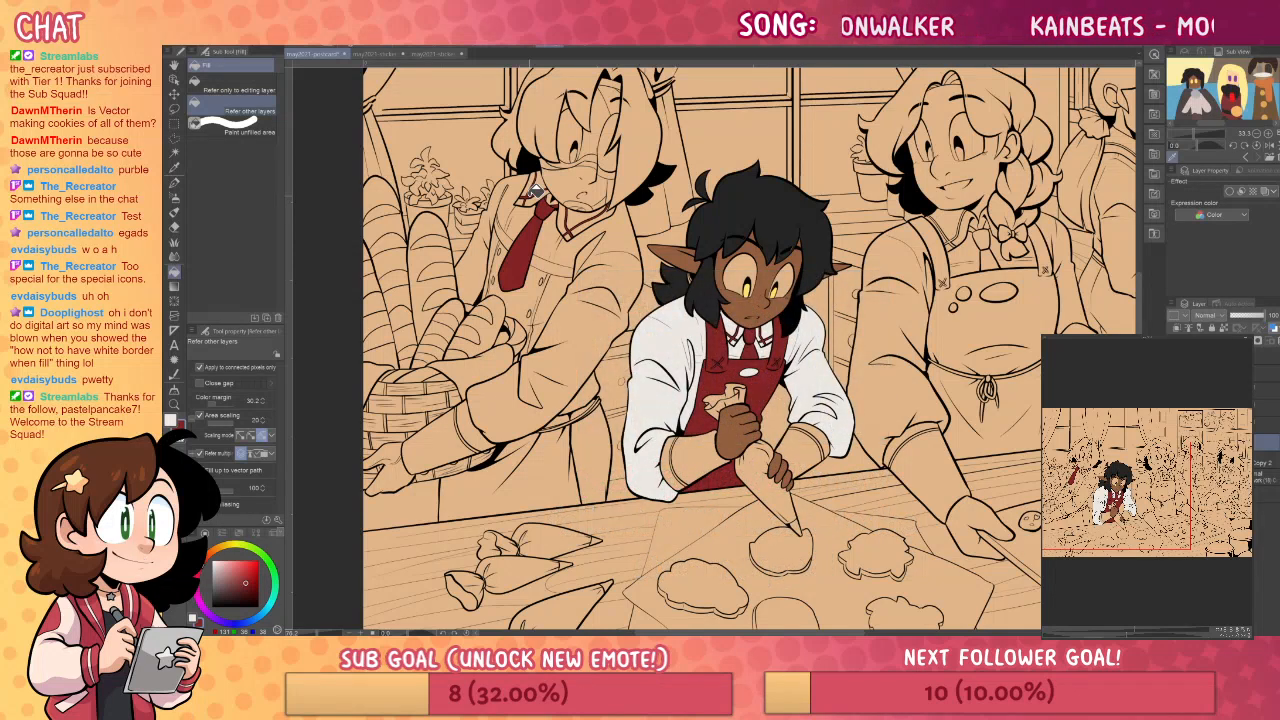
- Check the outfit colours on the finished pancake sticker and fill the waist apron of the character beside the bread basket with dark red
{"action": "left_click", "coordinate": [430, 53]}
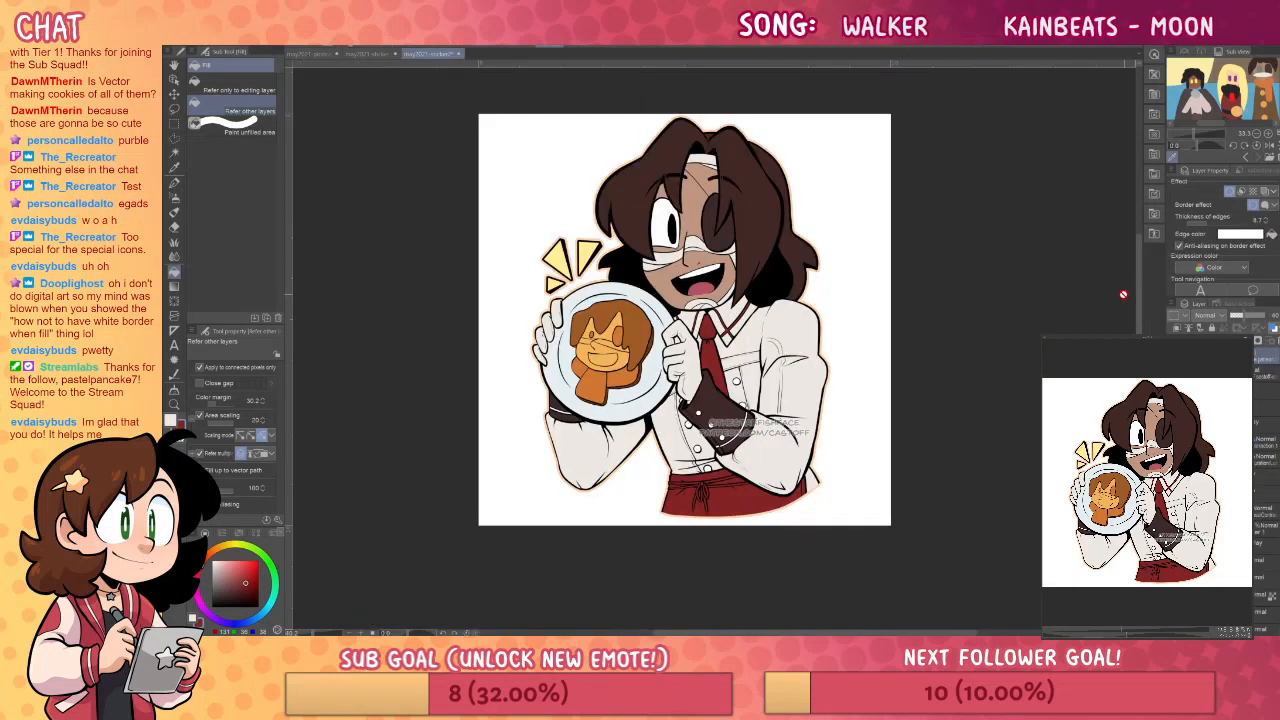
{"action": "left_click", "coordinate": [322, 54]}
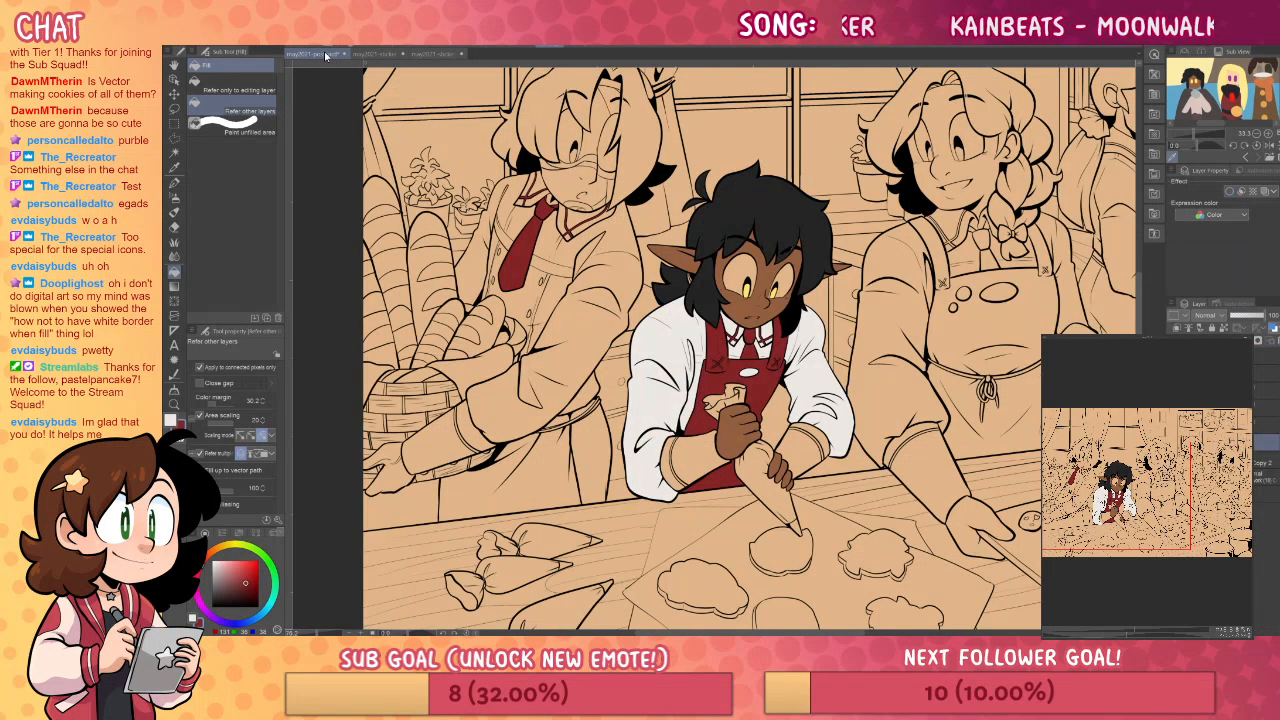
{"action": "left_click", "coordinate": [561, 466]}
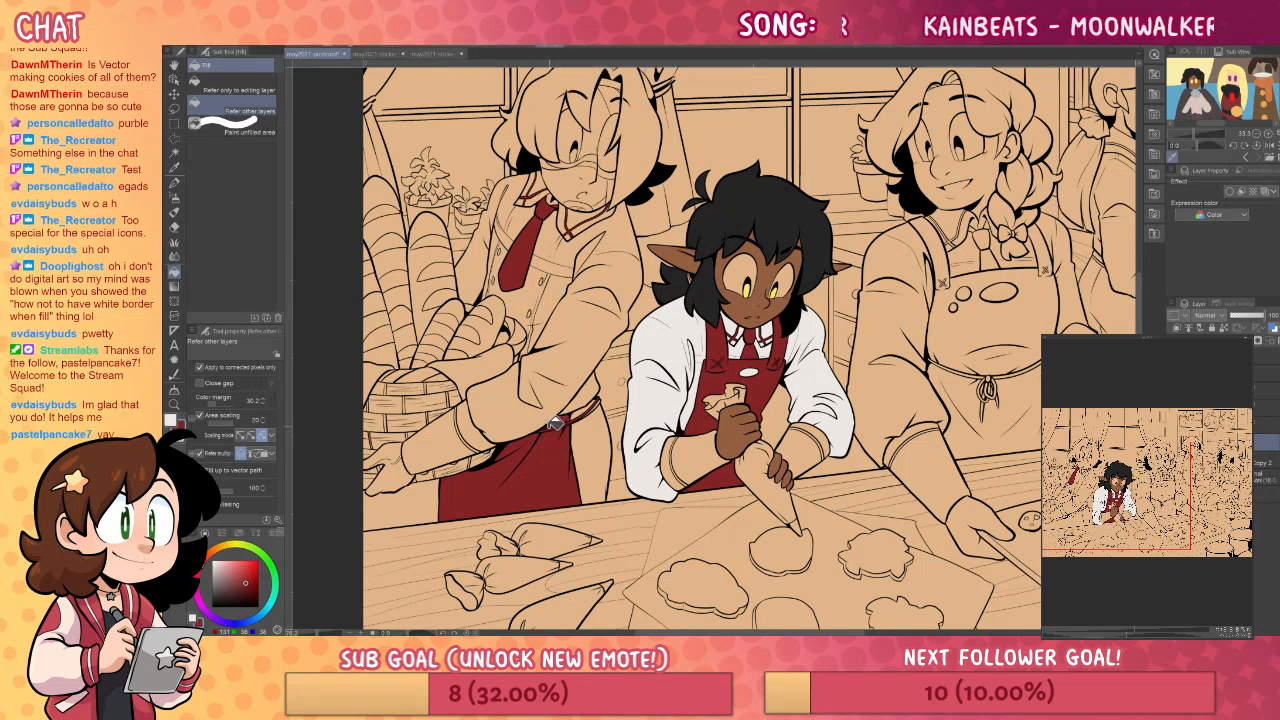
- Fill the shirt, sleeves, collar and hand of the character beside the bread basket with off-white
{"action": "key", "text": "x"}
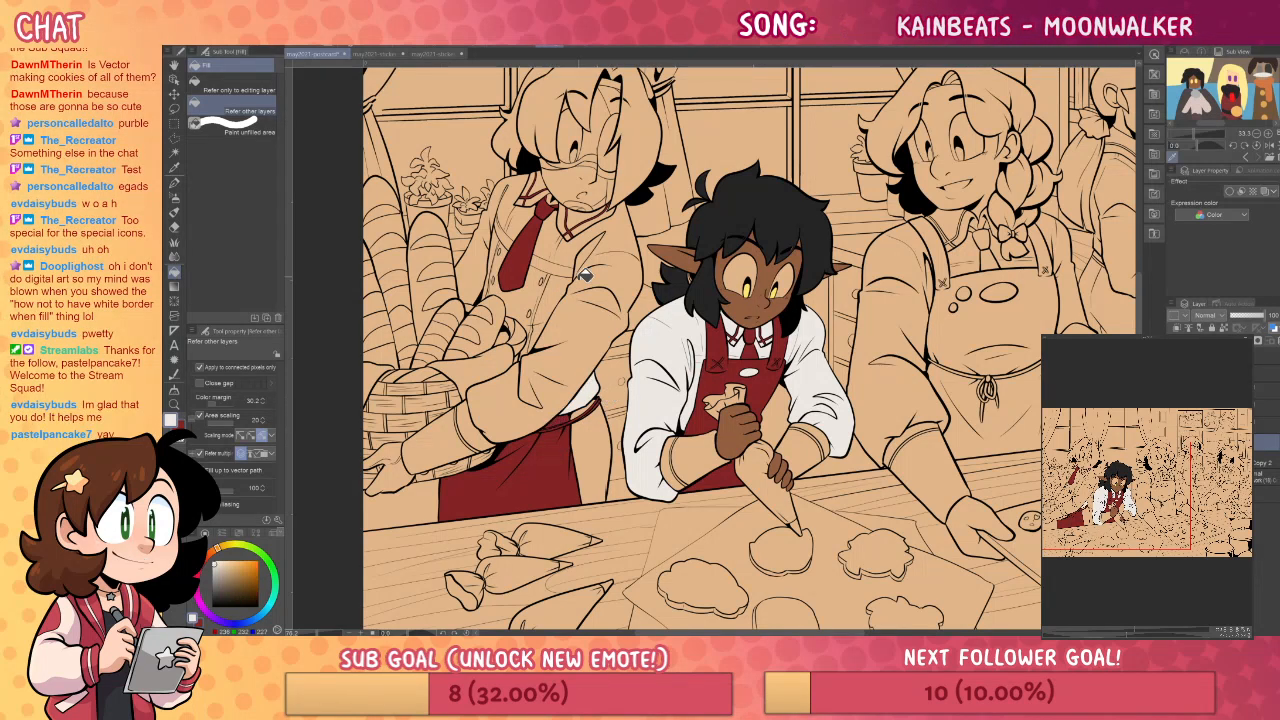
{"action": "left_click", "coordinate": [567, 264]}
{"action": "left_click", "coordinate": [563, 251]}
{"action": "left_click", "coordinate": [514, 225]}
{"action": "left_click", "coordinate": [498, 236]}
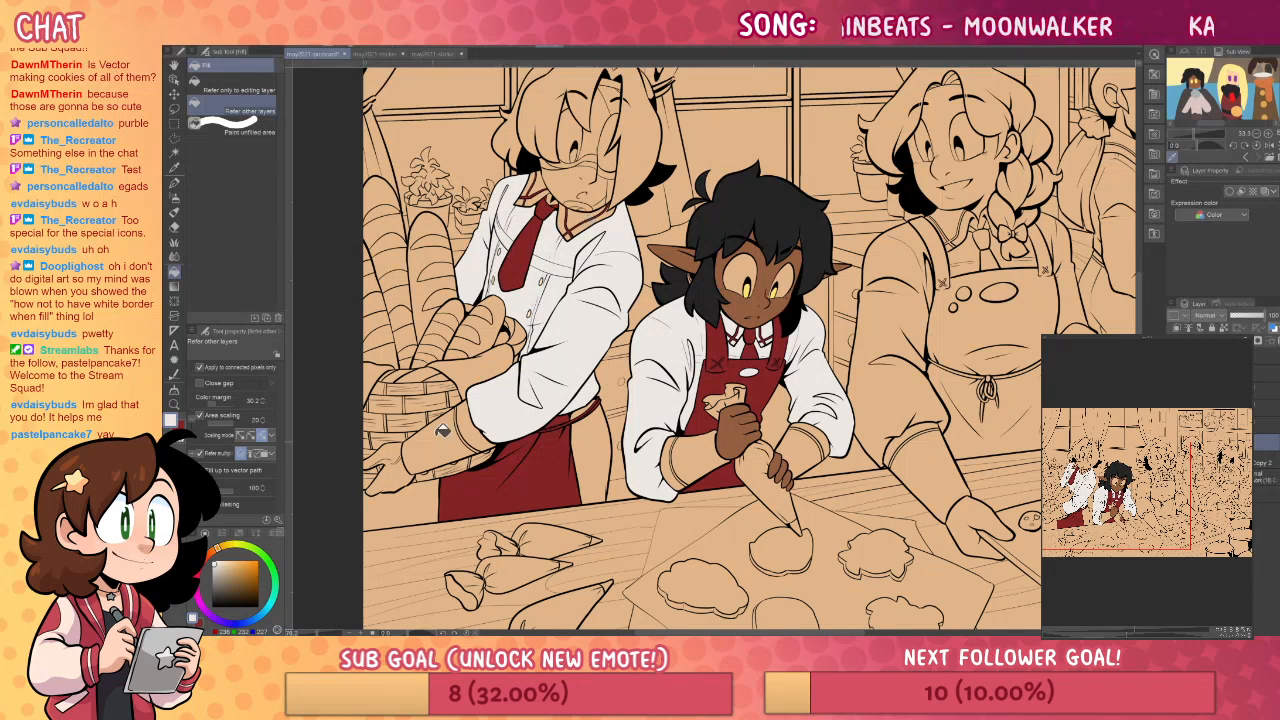
{"action": "left_click", "coordinate": [570, 220]}
{"action": "left_click", "coordinate": [538, 186]}
{"action": "left_click", "coordinate": [530, 198]}
{"action": "left_click", "coordinate": [404, 475]}
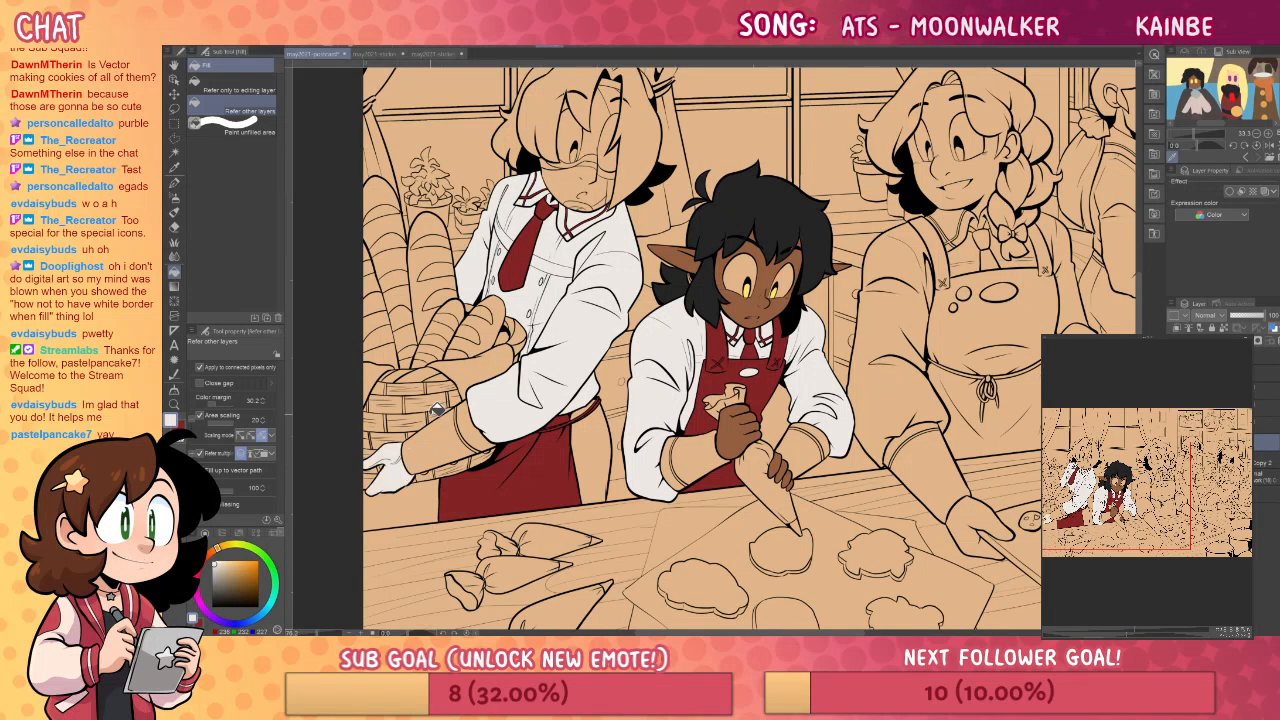
- Fill the shoulder and sleeve nearest the middle elf on the braided character's shirt with off-white
{"action": "left_click_drag", "start_coordinate": [1020, 398], "coordinate": [972, 389]}
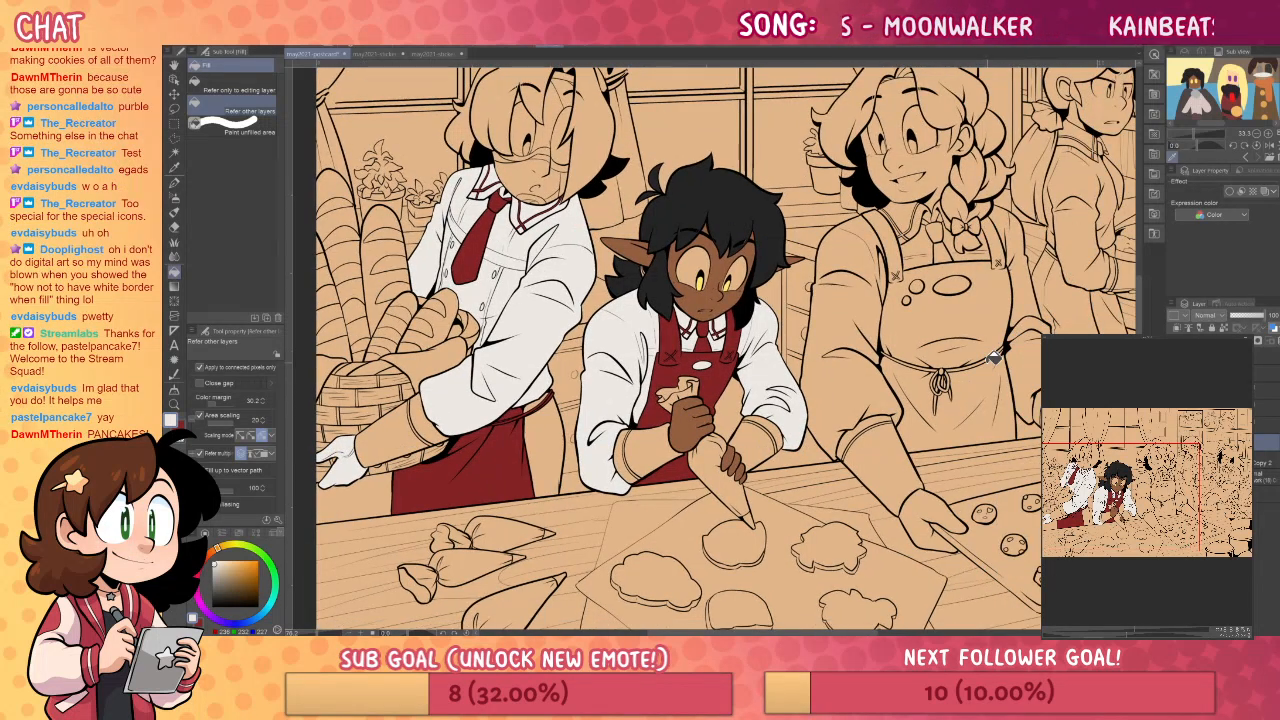
{"action": "left_click_drag", "start_coordinate": [969, 411], "coordinate": [950, 446]}
{"action": "left_click_drag", "start_coordinate": [1066, 440], "coordinate": [957, 420]}
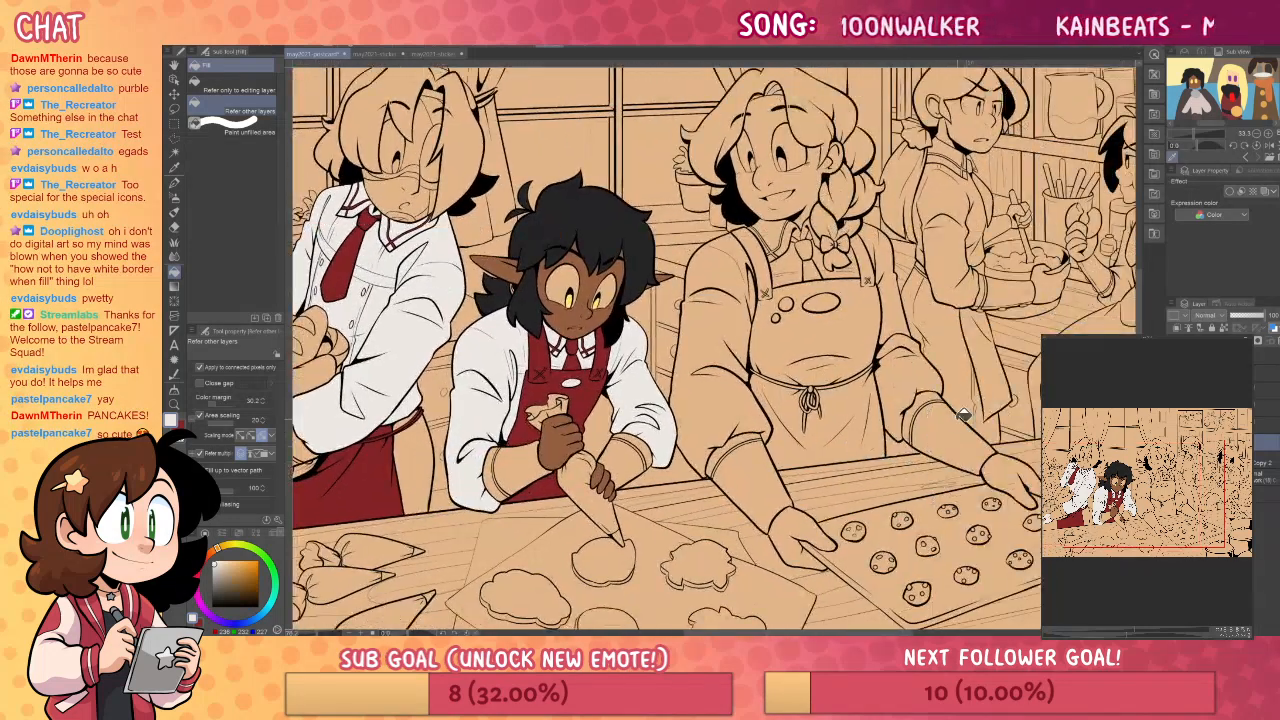
{"action": "left_click", "coordinate": [740, 252]}
- Fill the braided character's apron bib, straps, skirt and waist tie with dark red
{"action": "key", "text": "x"}
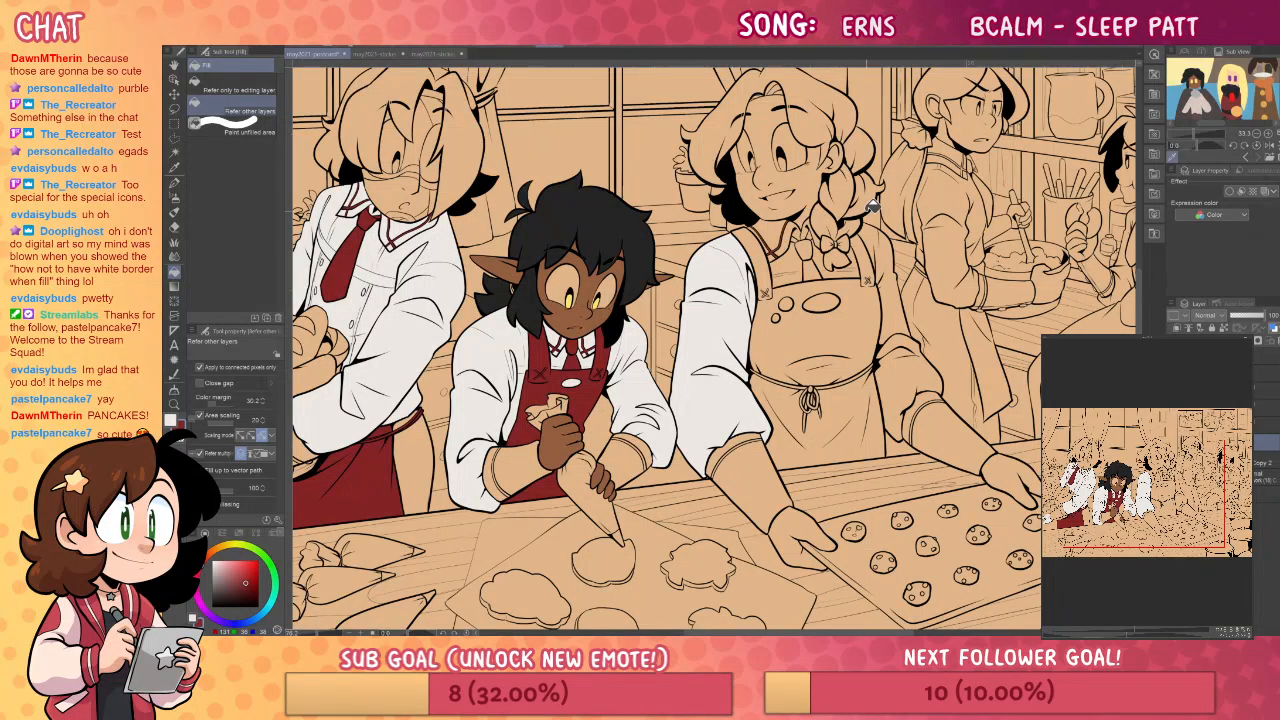
{"action": "left_click", "coordinate": [777, 282]}
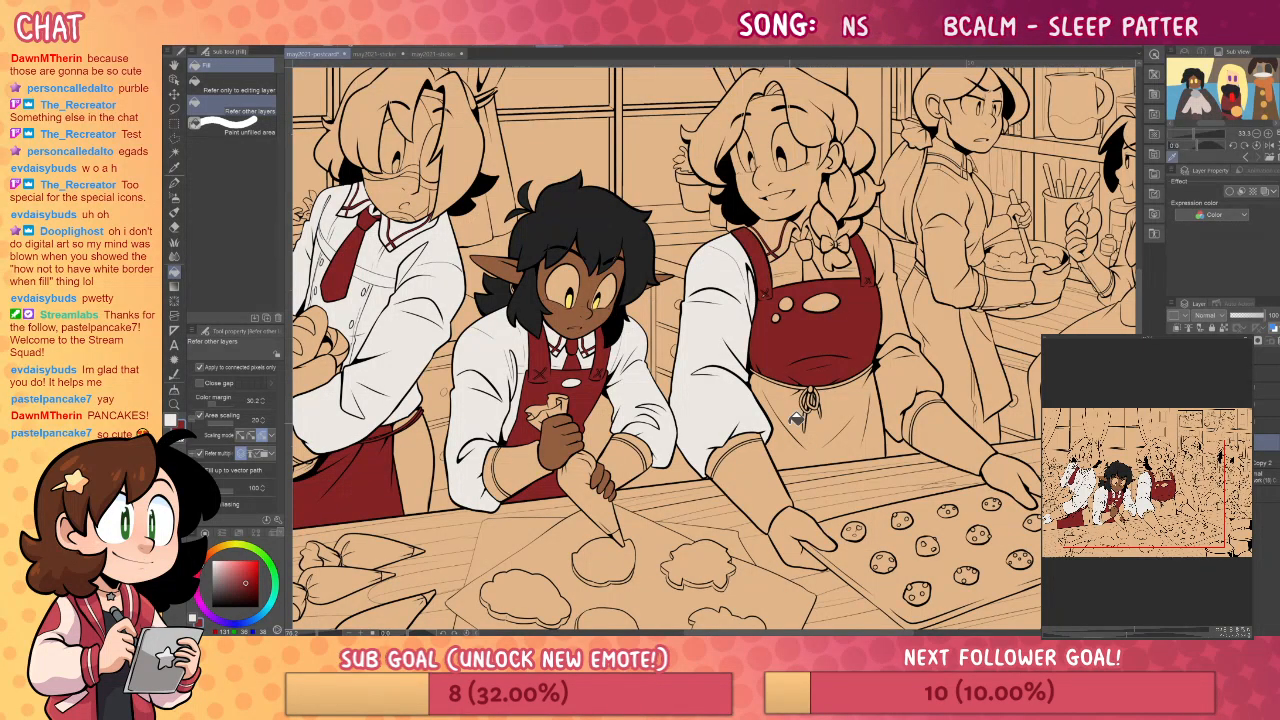
{"action": "left_click", "coordinate": [862, 412]}
{"action": "left_click", "coordinate": [858, 383]}
{"action": "left_click", "coordinate": [811, 400]}
{"action": "left_click", "coordinate": [818, 379]}
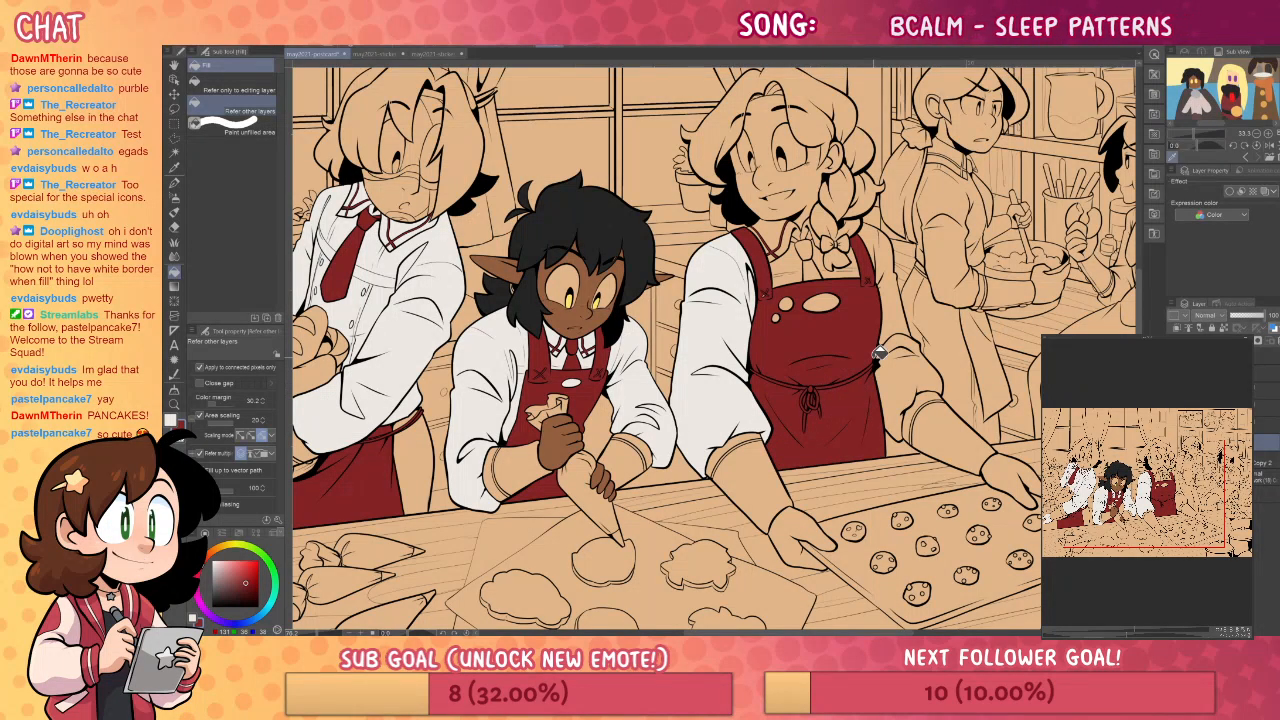
- Fill the braided character's necktie and hair bow with dark red
{"action": "left_click", "coordinate": [805, 242]}
{"action": "left_click", "coordinate": [812, 267]}
{"action": "left_click", "coordinate": [829, 243]}
{"action": "left_click", "coordinate": [846, 243]}
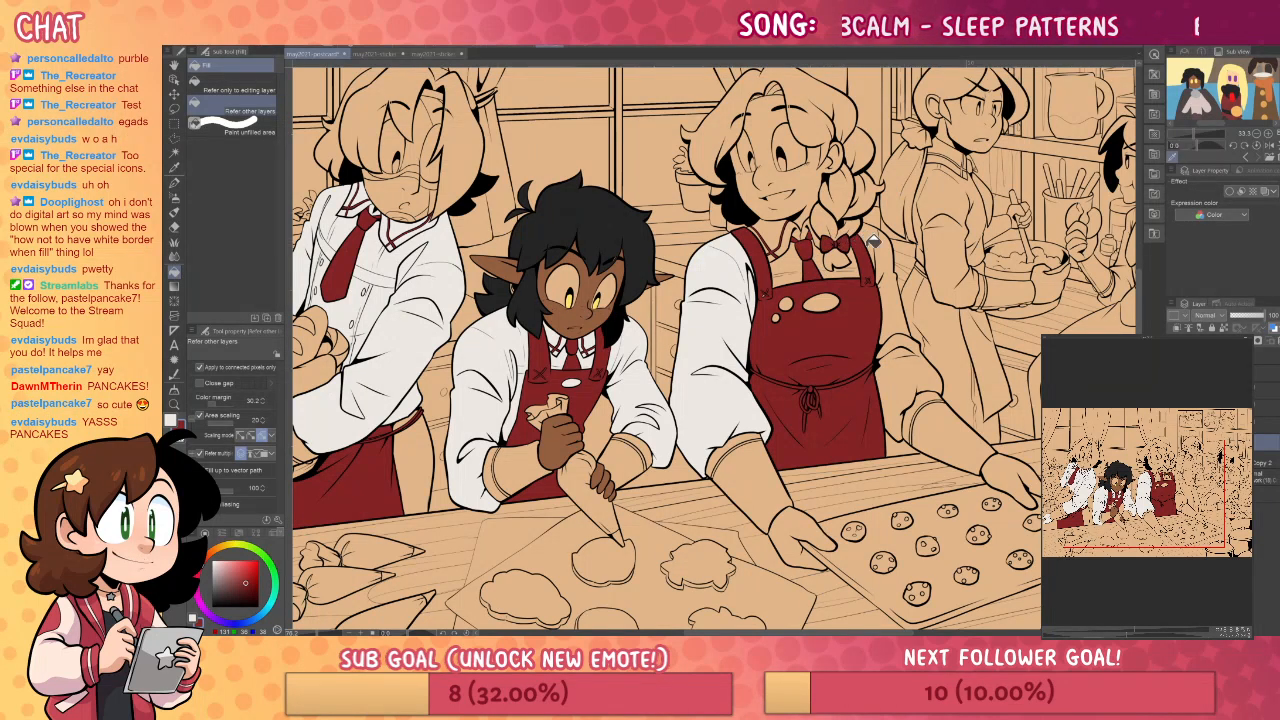
- Sample the off-white and fill the braided character's collar, shirt front and remaining shoulder and sleeve with it
{"action": "left_click", "coordinate": [798, 256], "text": "alt"}
{"action": "left_click", "coordinate": [788, 252]}
{"action": "left_click", "coordinate": [772, 236]}
{"action": "left_click", "coordinate": [790, 238]}
{"action": "left_click", "coordinate": [814, 228]}
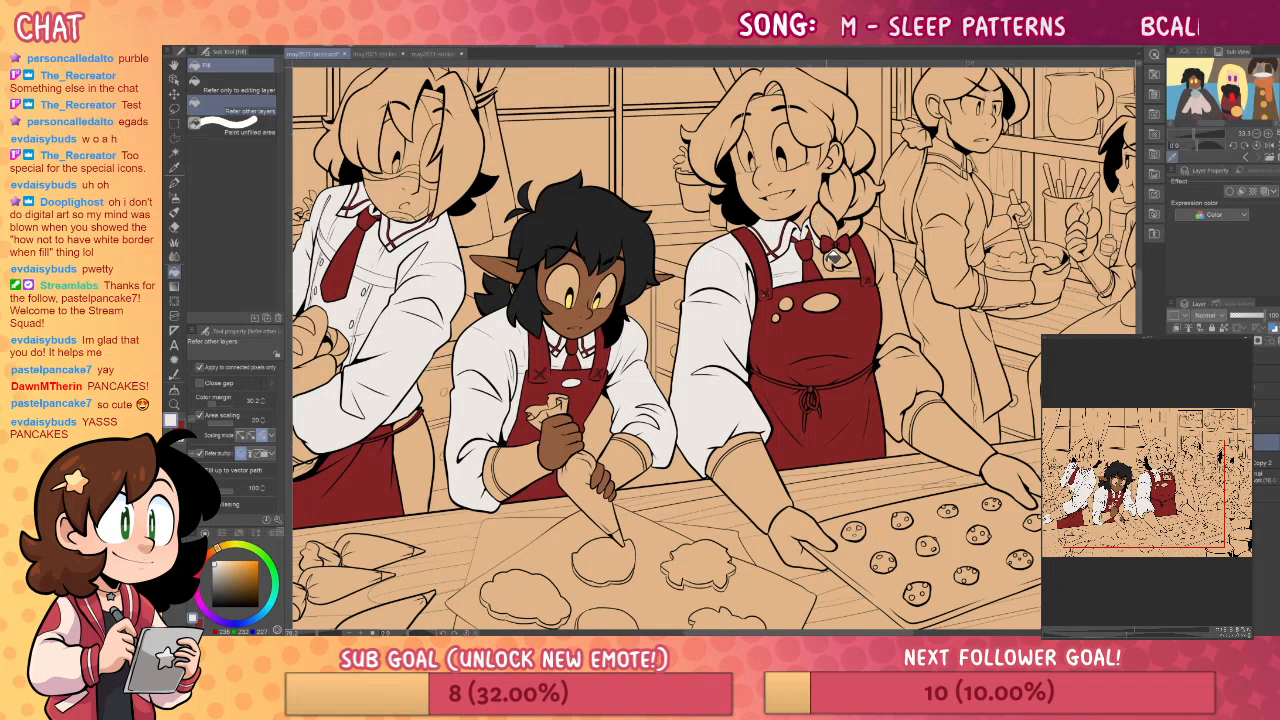
{"action": "left_click", "coordinate": [832, 257]}
{"action": "left_click", "coordinate": [886, 246]}
{"action": "left_click", "coordinate": [912, 366]}
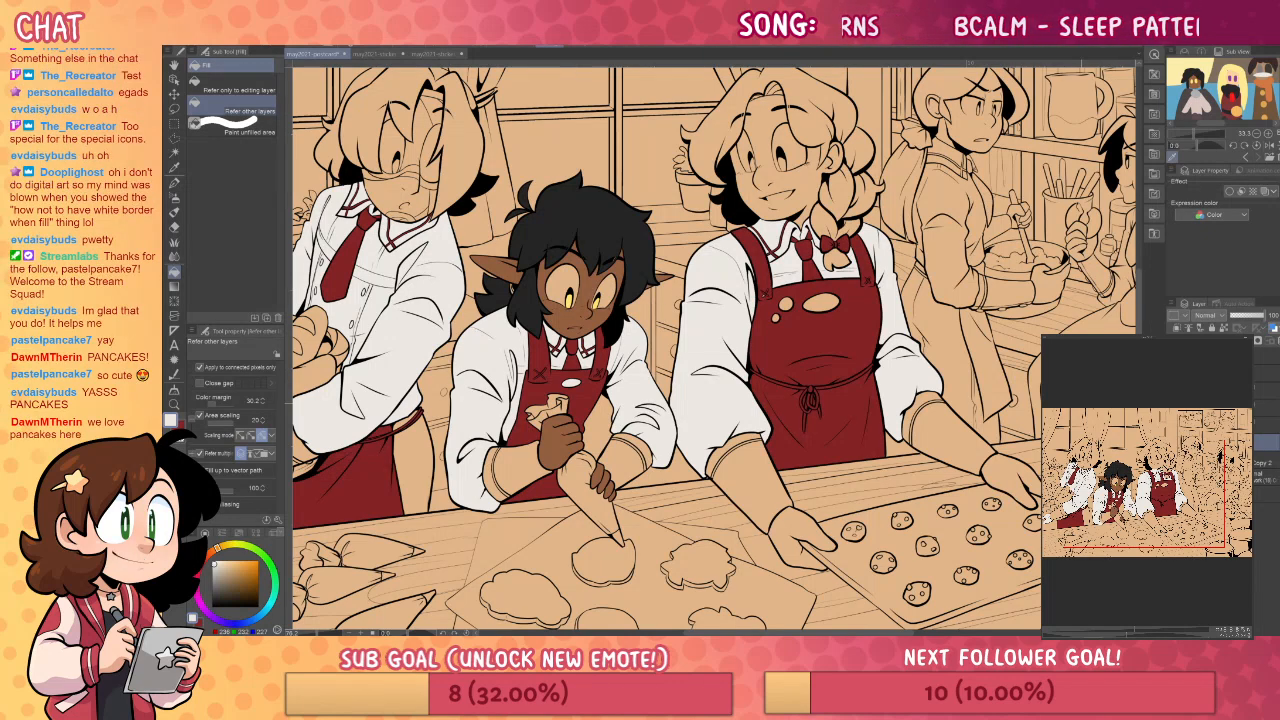
- Fill the collar of the character holding the mixing bowl with off-white, and the tie and collar trim with dark red
{"action": "left_click_drag", "start_coordinate": [994, 374], "coordinate": [757, 182]}
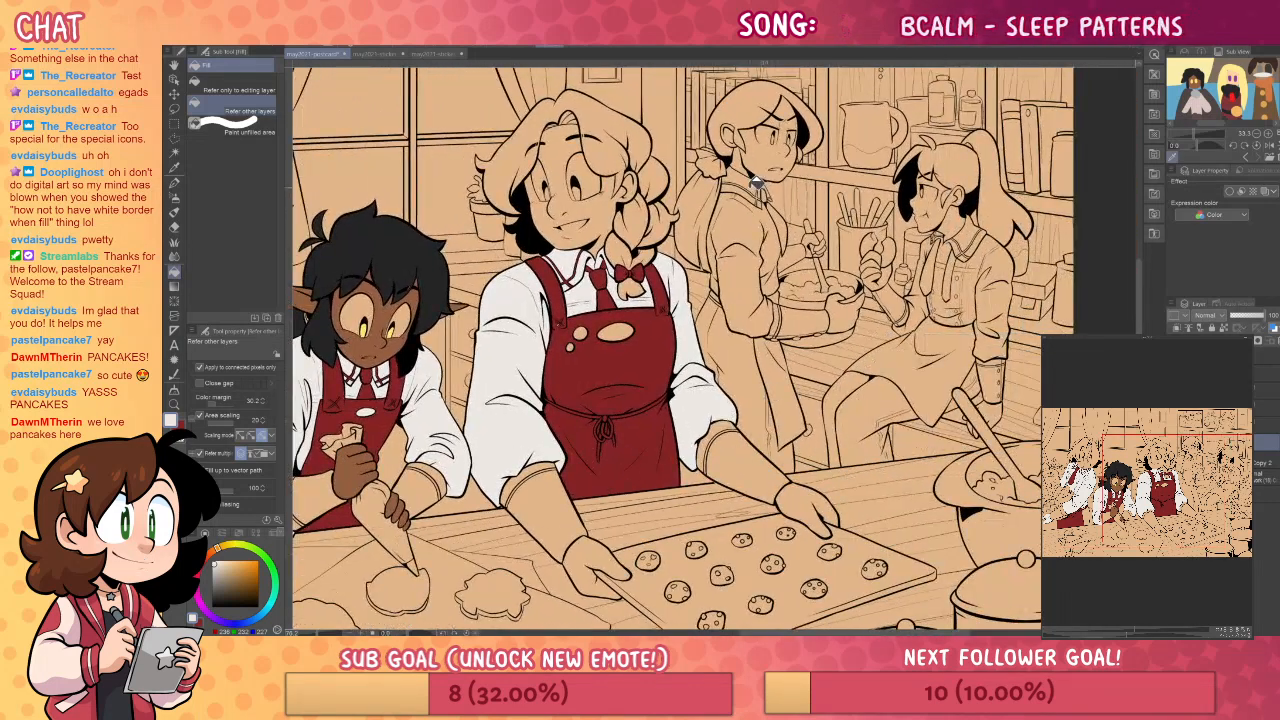
{"action": "left_click", "coordinate": [777, 196]}
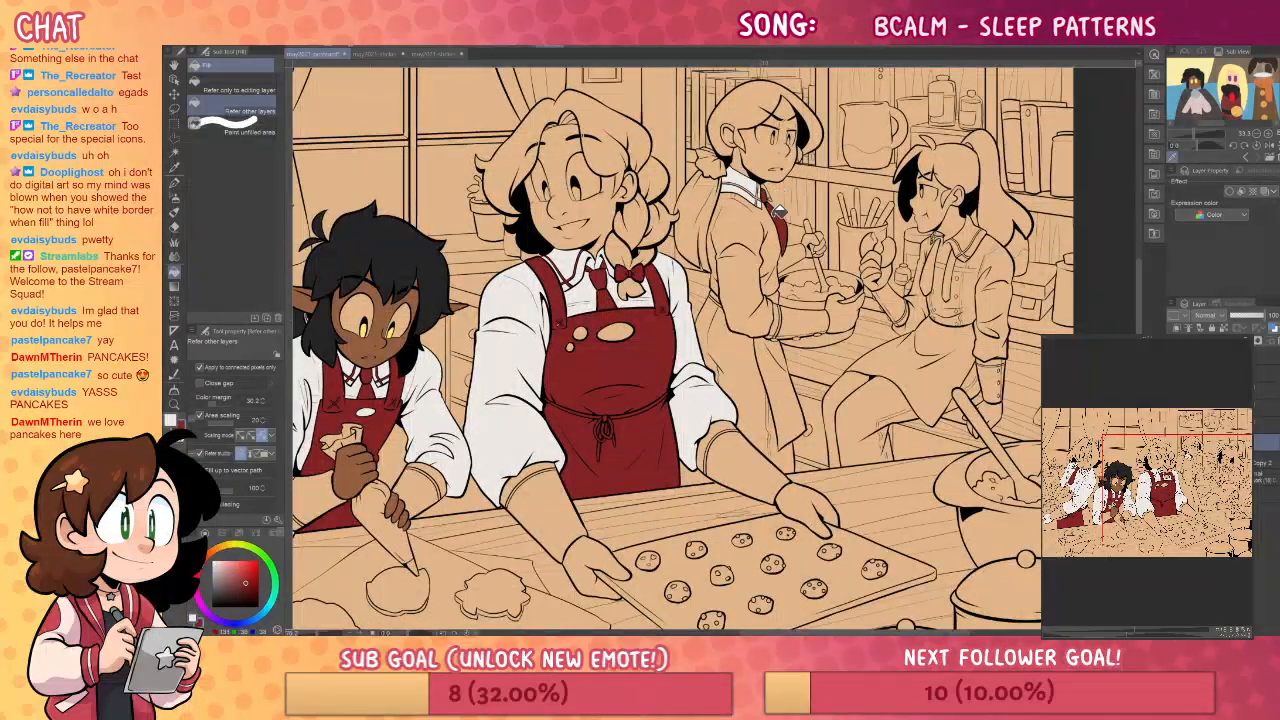
{"action": "left_click", "coordinate": [766, 192], "text": "alt"}
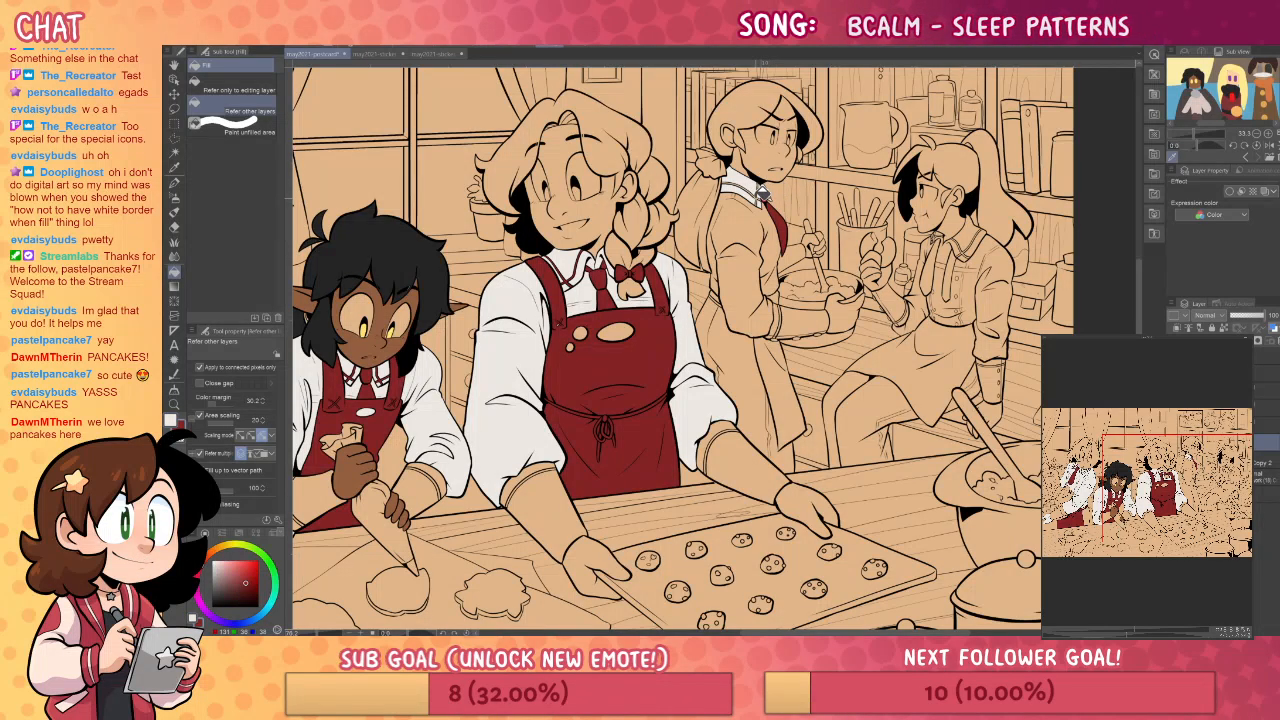
- Fill the shirt of the character holding the mixing bowl with off-white and the apron with dark red
{"action": "key", "text": "x"}
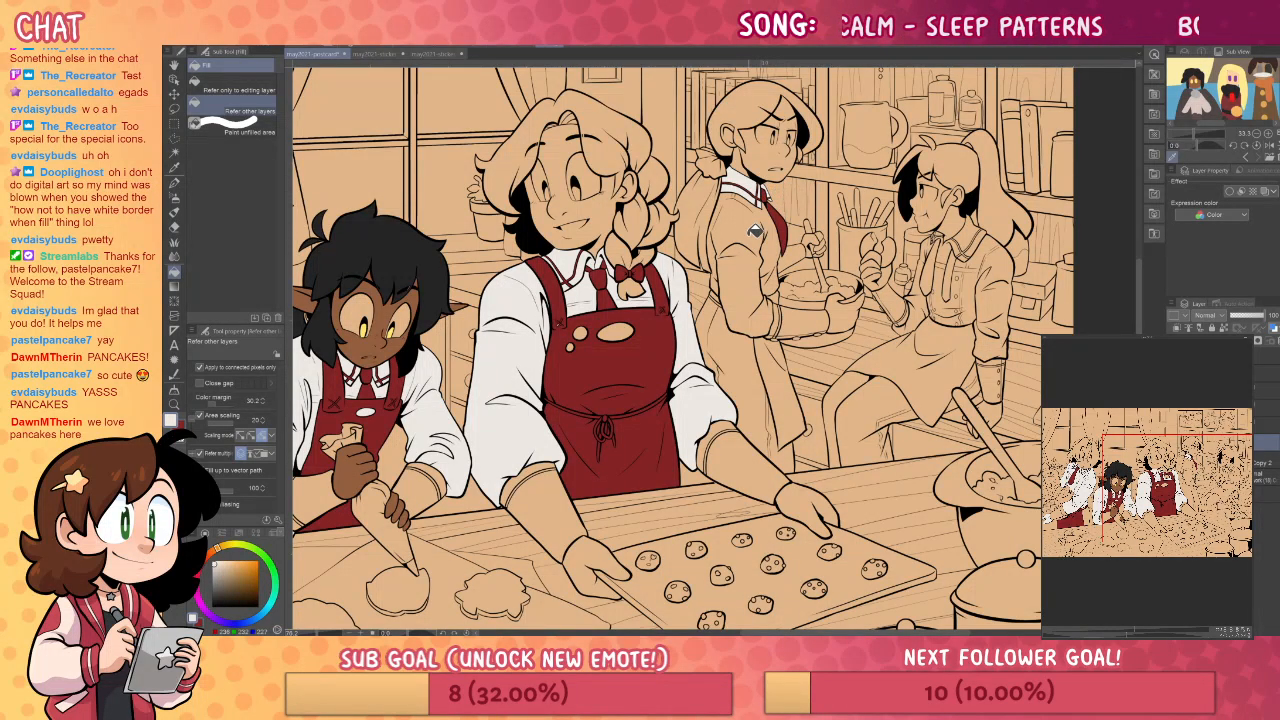
{"action": "left_click", "coordinate": [755, 228]}
{"action": "key", "text": "x"}
{"action": "left_click", "coordinate": [782, 378]}
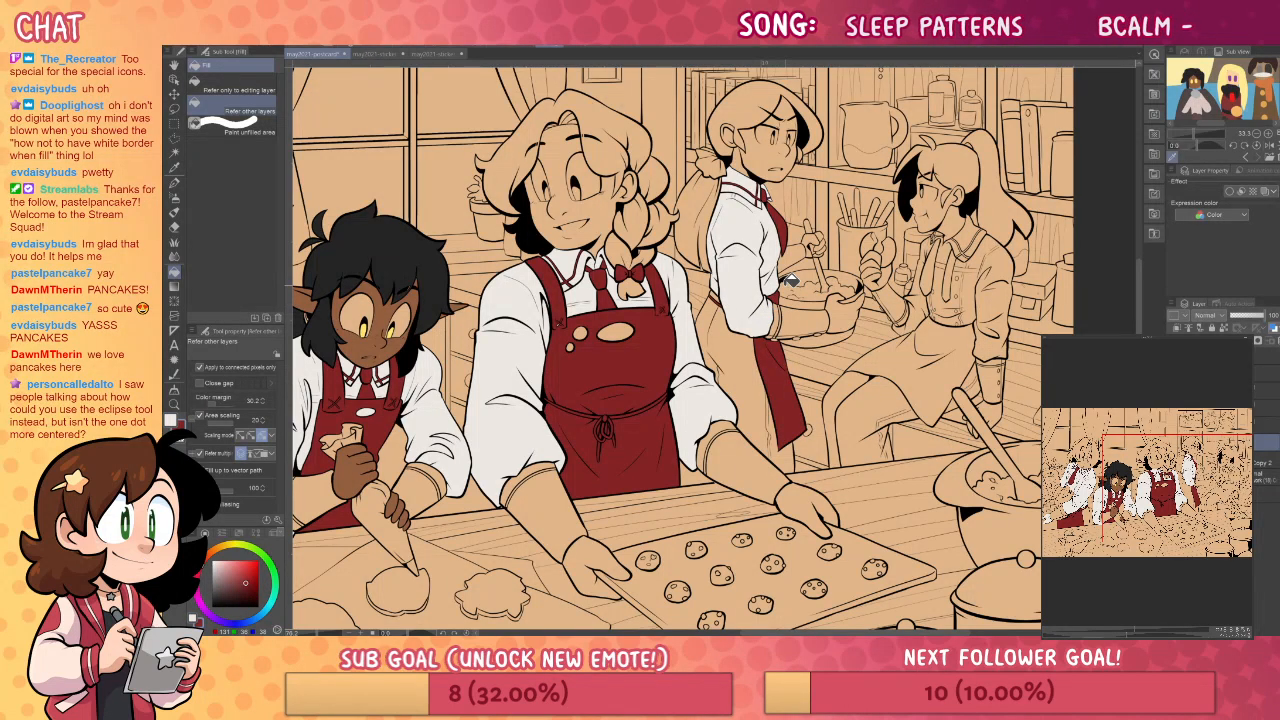
{"action": "left_click", "coordinate": [428, 56]}
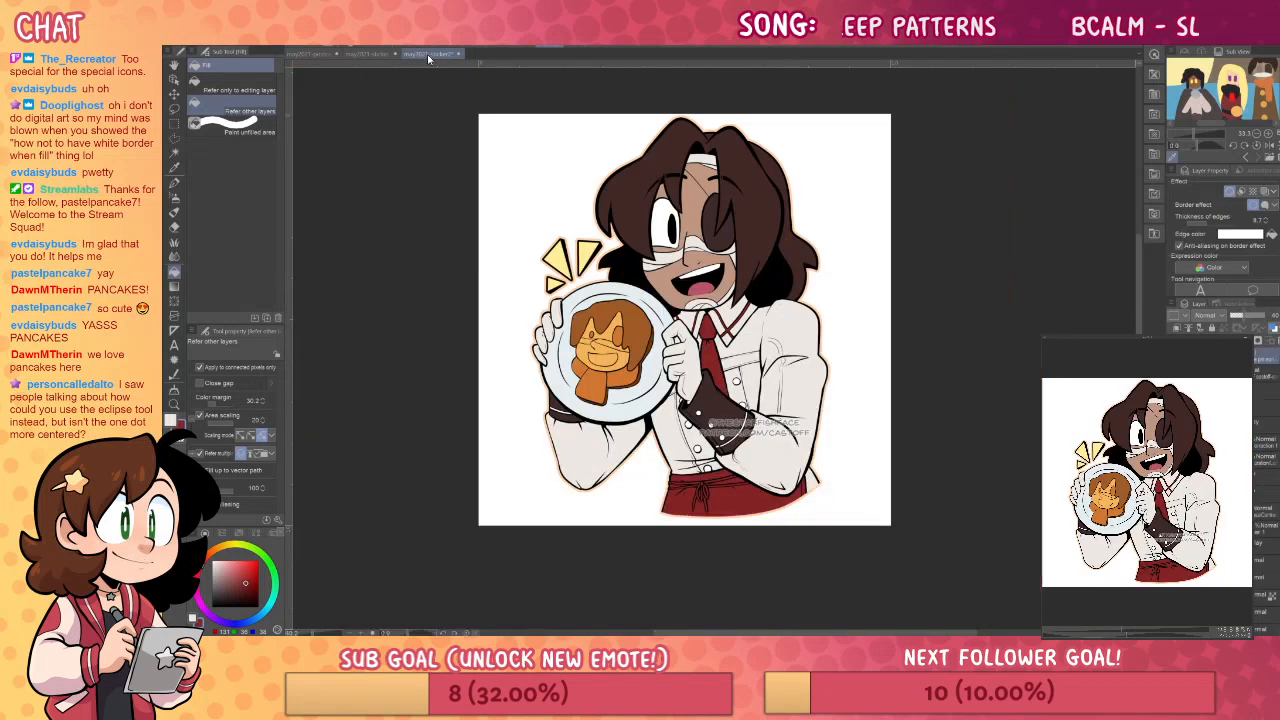
{"action": "left_click", "coordinate": [312, 54]}
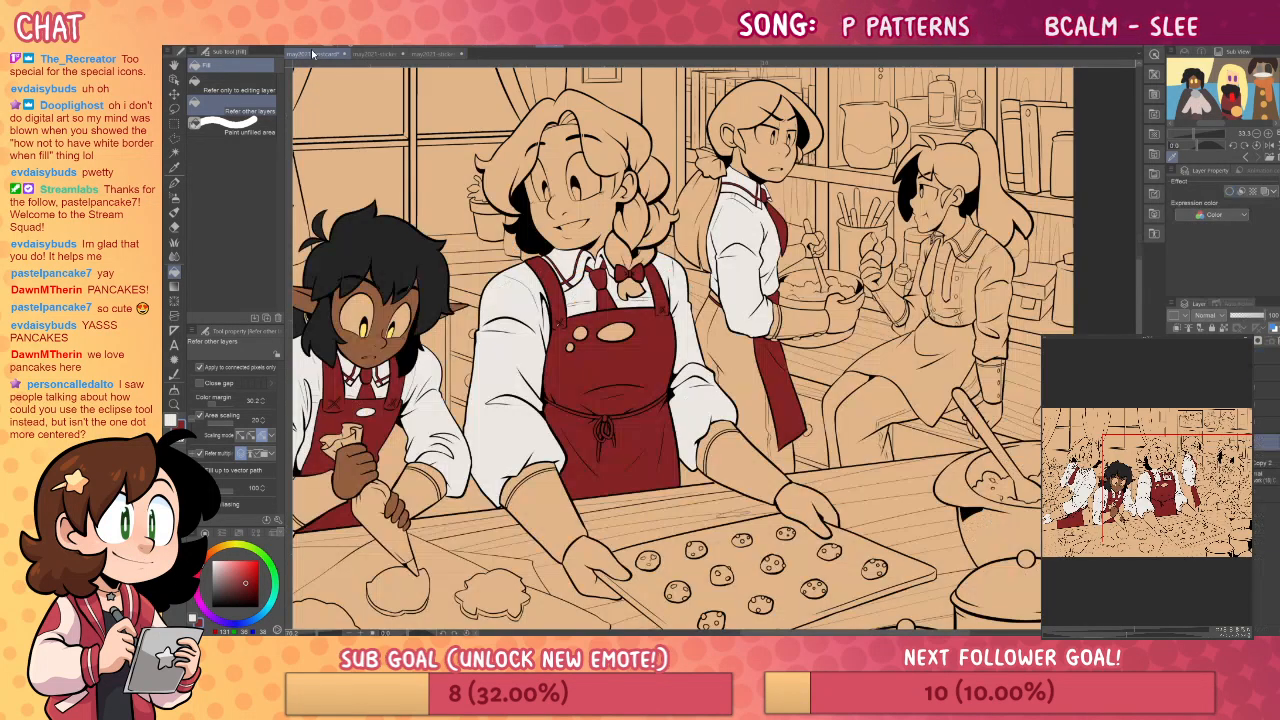
- Fill the cuff trim and buttons on the seated ponytailed character's raised forearm with off-white
{"action": "key", "text": "x"}
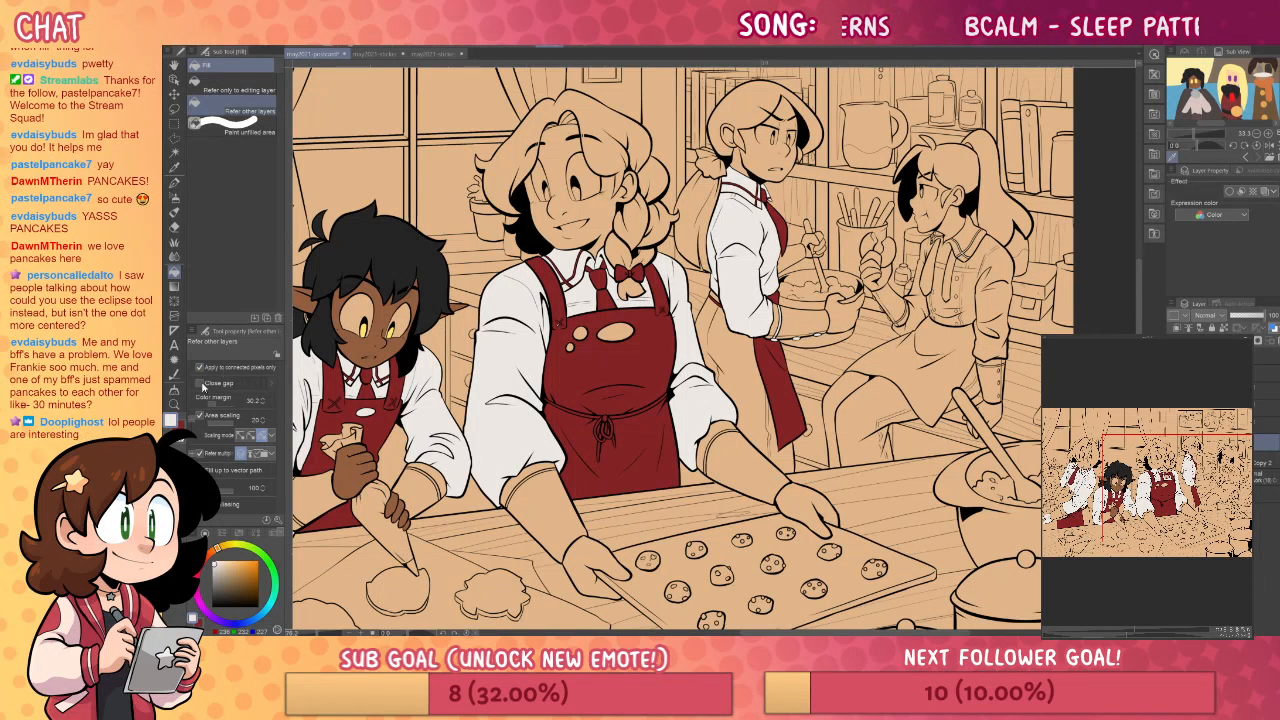
{"action": "left_click", "coordinate": [950, 352], "text": "ctrl"}
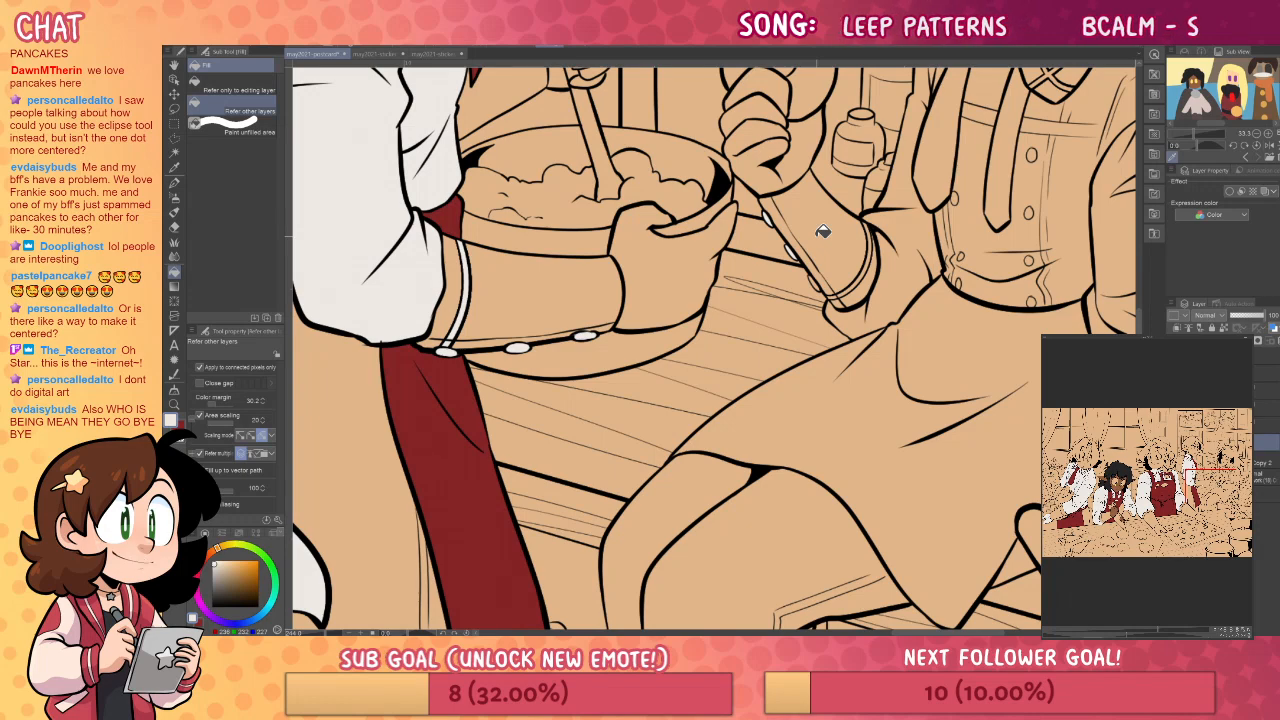
{"action": "left_click", "coordinate": [846, 288]}
- Fill the seated character's shirt front, lowered sleeve and shirt buttons with off-white
{"action": "left_click_drag", "start_coordinate": [1037, 455], "coordinate": [769, 538]}
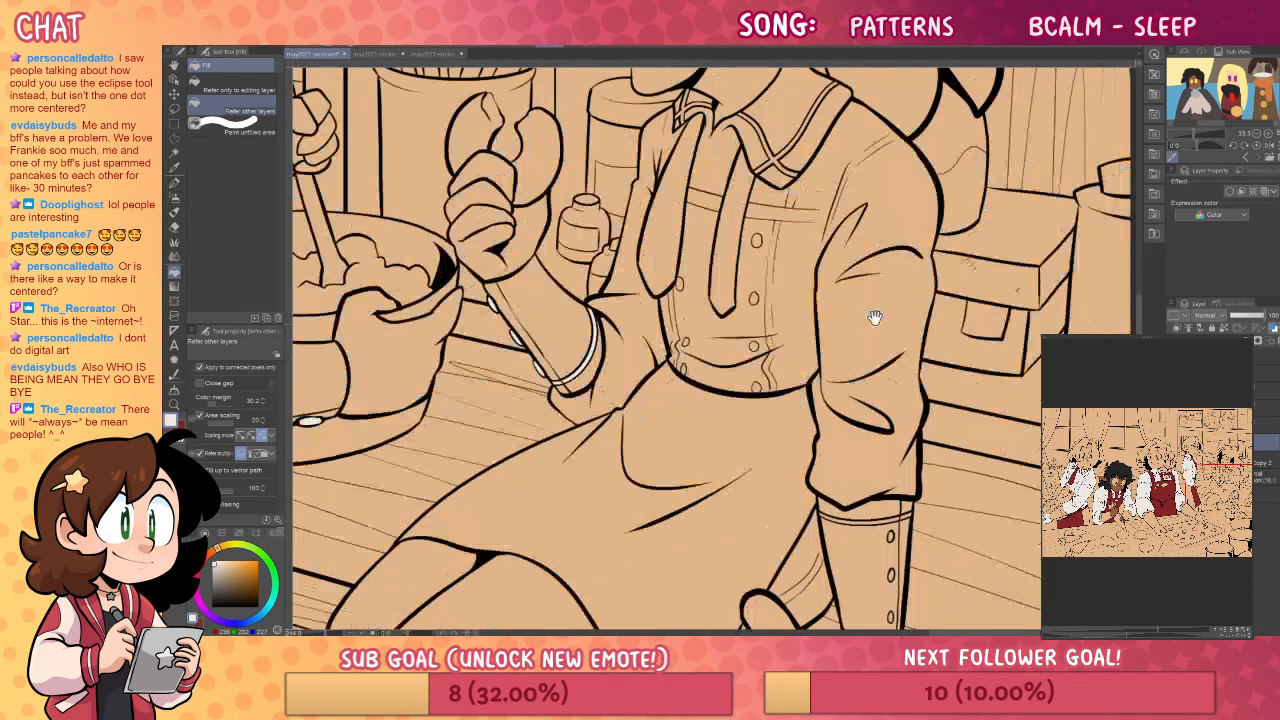
{"action": "left_click", "coordinate": [719, 144]}
{"action": "left_click", "coordinate": [704, 200]}
{"action": "left_click", "coordinate": [717, 239]}
{"action": "left_click", "coordinate": [679, 296]}
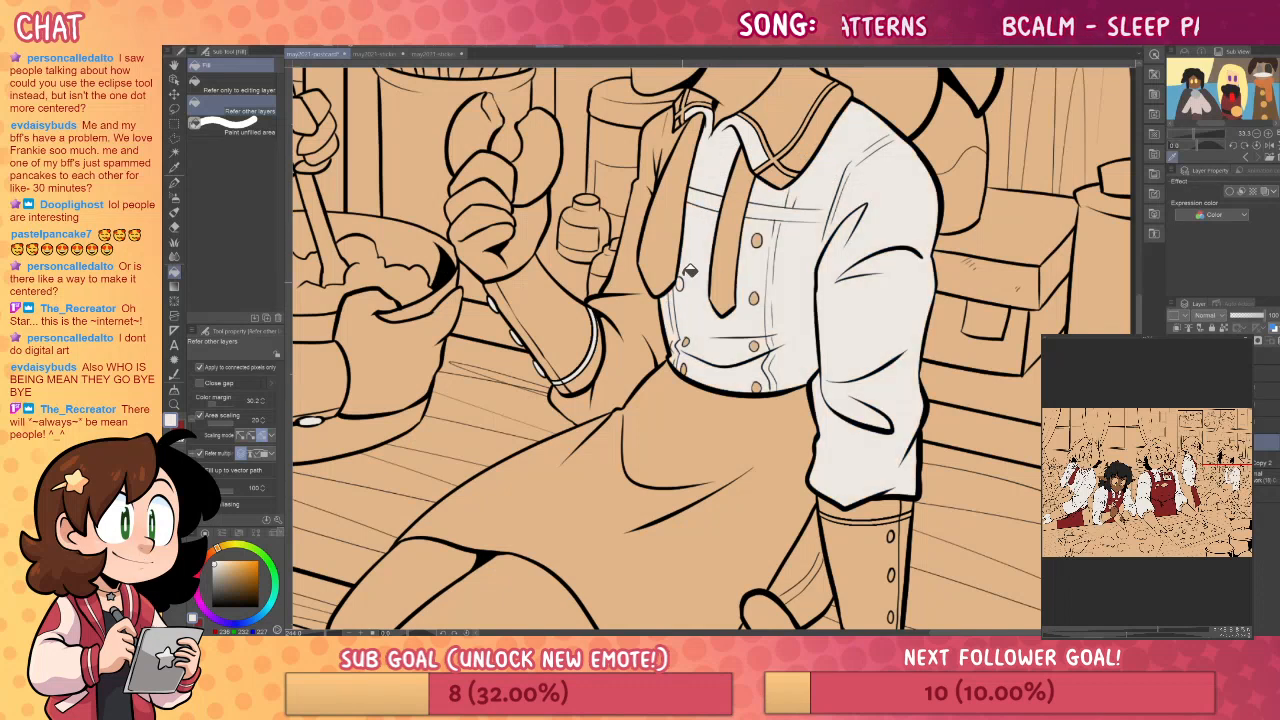
{"action": "left_click", "coordinate": [683, 368]}
{"action": "left_click", "coordinate": [756, 388]}
{"action": "left_click", "coordinate": [754, 346]}
{"action": "left_click", "coordinate": [754, 298]}
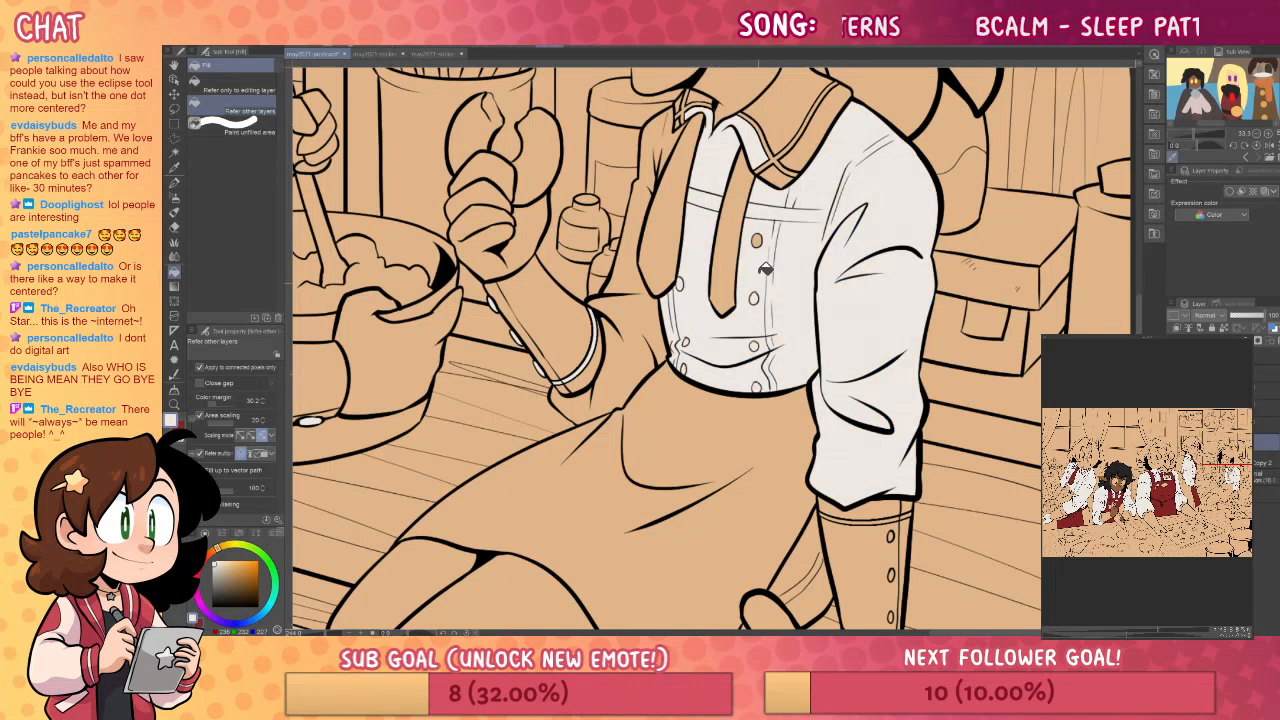
{"action": "left_click", "coordinate": [758, 238]}
- Fill the seated character's collar and the sleeve of the raised arm with off-white
{"action": "left_click", "coordinate": [775, 175]}
{"action": "left_click", "coordinate": [808, 148]}
{"action": "left_click", "coordinate": [787, 118]}
{"action": "left_click_drag", "start_coordinate": [913, 346], "coordinate": [923, 436]}
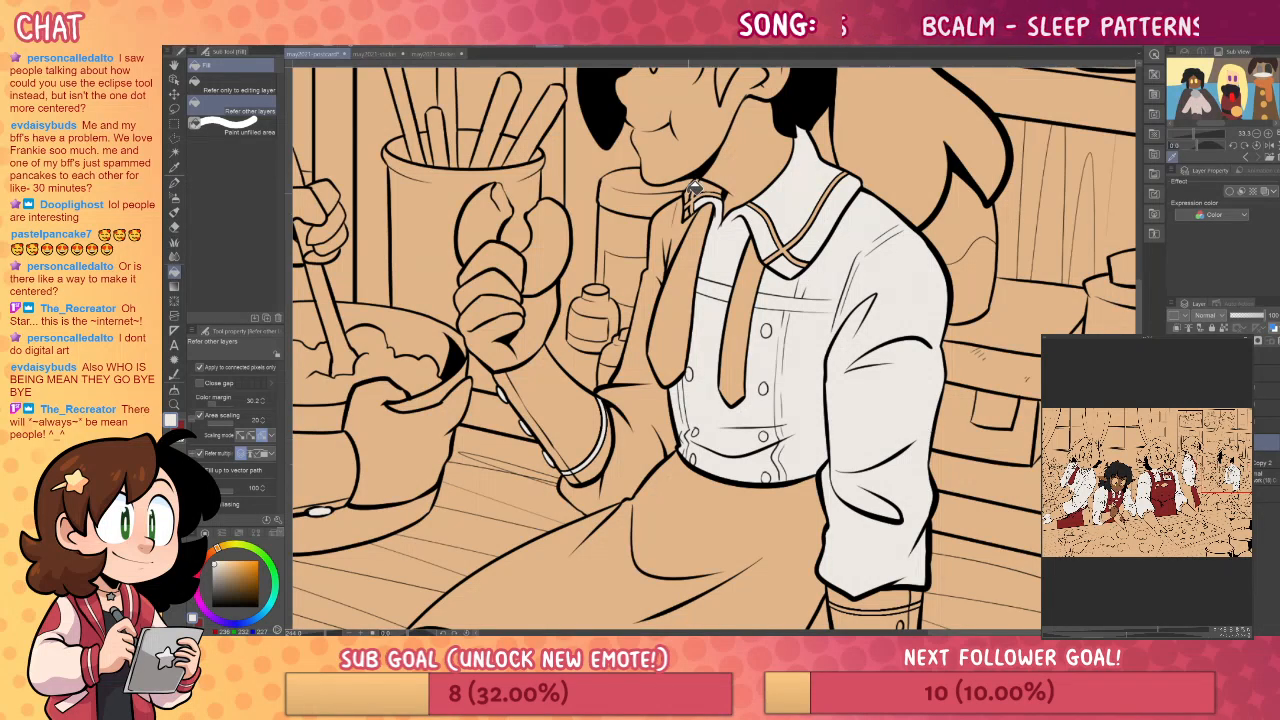
{"action": "left_click", "coordinate": [685, 238]}
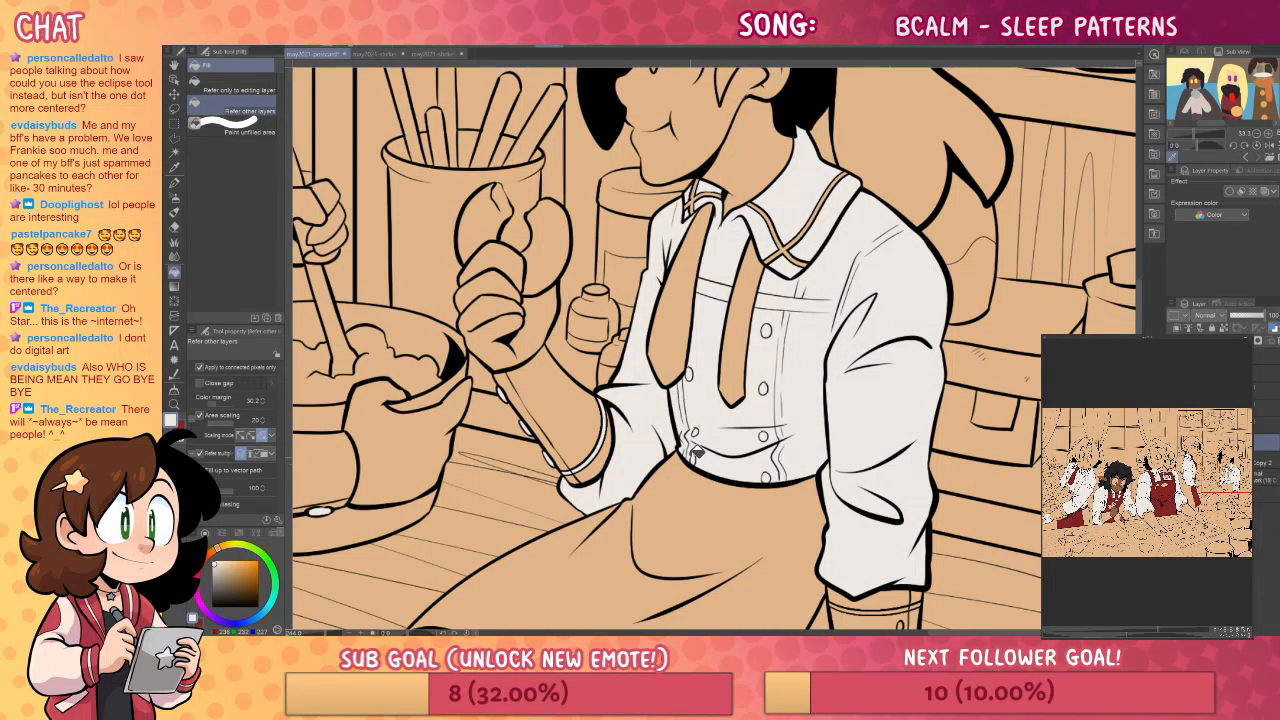
- Fill both hanging ends of the seated character's necktie and the collar trim with dark red
{"action": "key", "text": "x"}
{"action": "left_click", "coordinate": [698, 197]}
{"action": "left_click", "coordinate": [699, 242]}
{"action": "left_click", "coordinate": [752, 287]}
{"action": "left_click", "coordinate": [795, 242]}
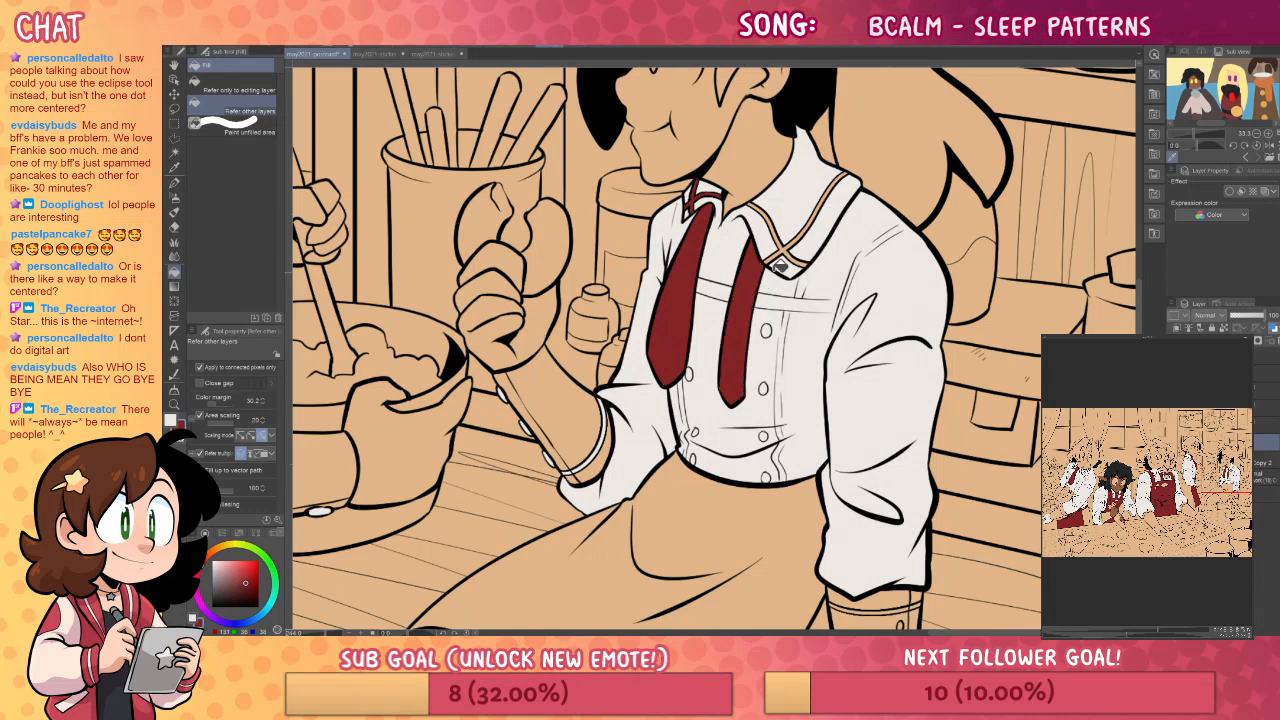
- Fill the seated character's apron with dark red and the cuff trim on the lowered forearm with off-white
{"action": "left_click_drag", "start_coordinate": [957, 492], "coordinate": [974, 200]}
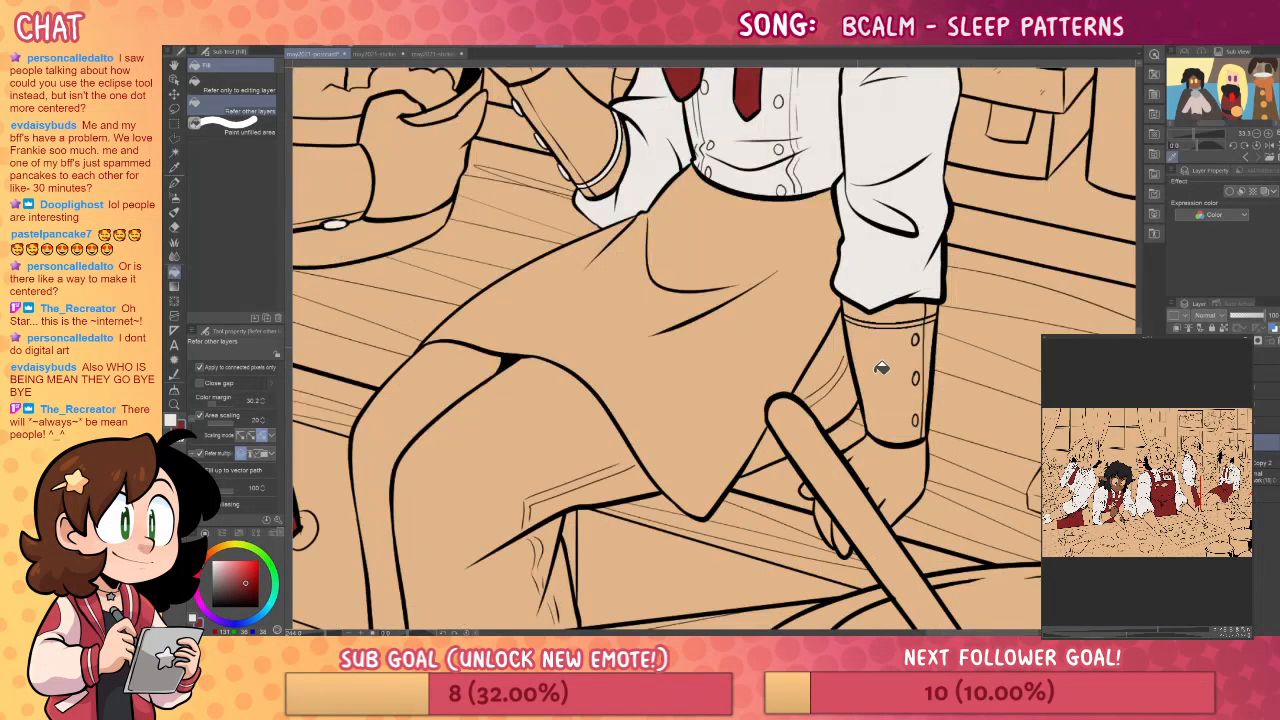
{"action": "left_click", "coordinate": [800, 352]}
{"action": "key", "text": "x"}
{"action": "left_click", "coordinate": [920, 322]}
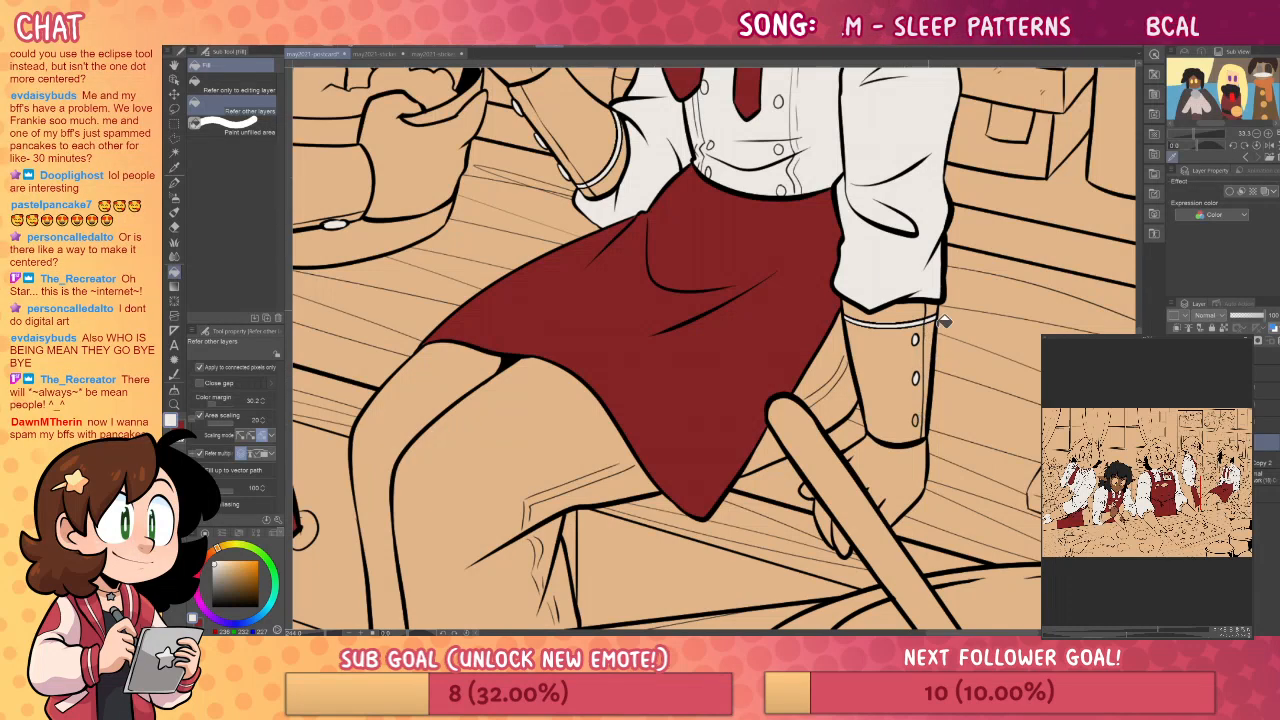
- Fill the hair tie at the base of the seated character's ponytail with dark red
{"action": "left_click_drag", "start_coordinate": [796, 382], "coordinate": [866, 540]}
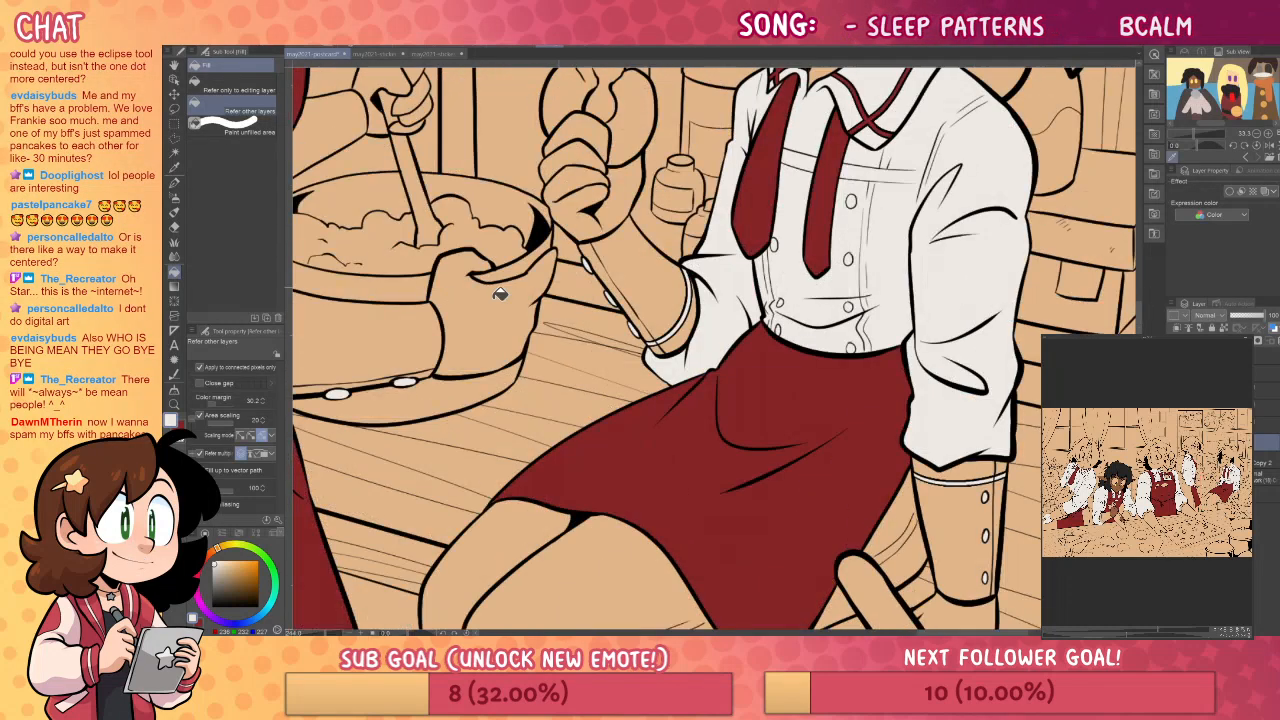
{"action": "key", "text": "ctrl+space"}
{"action": "left_click_drag", "start_coordinate": [936, 305], "coordinate": [946, 378]}
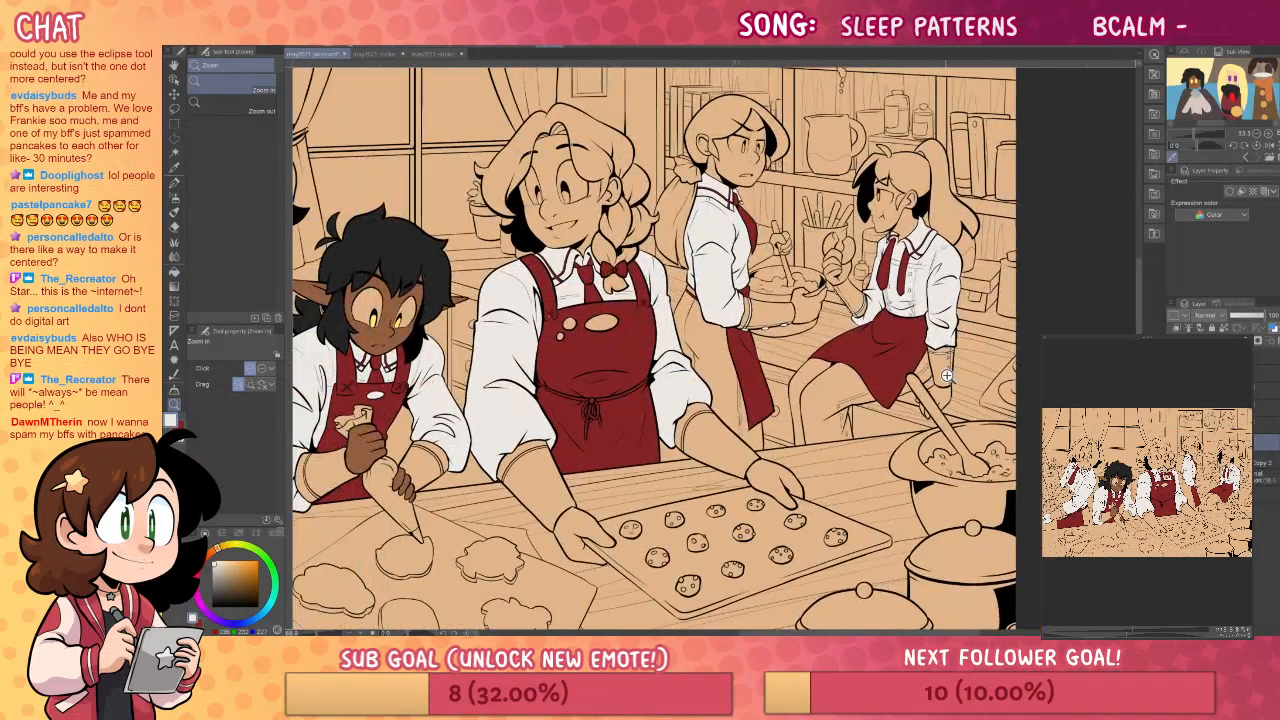
{"action": "left_click_drag", "start_coordinate": [928, 172], "coordinate": [931, 136]}
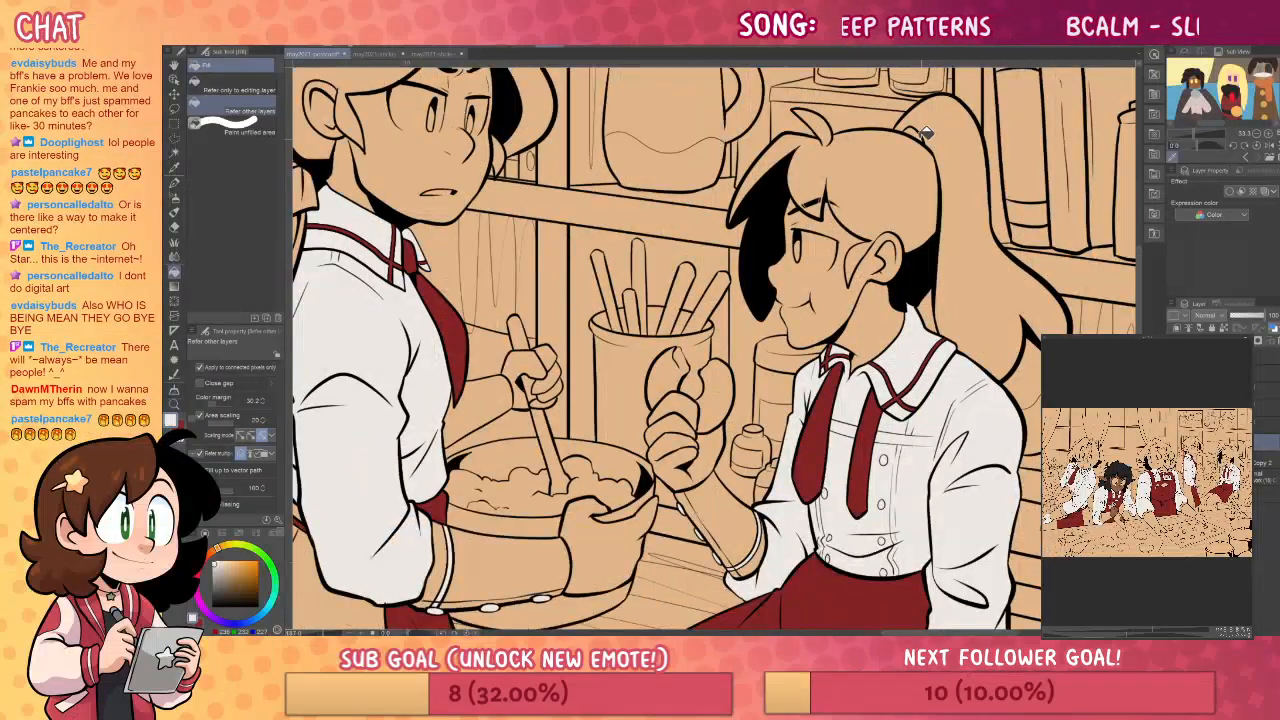
{"action": "left_click", "coordinate": [930, 129]}
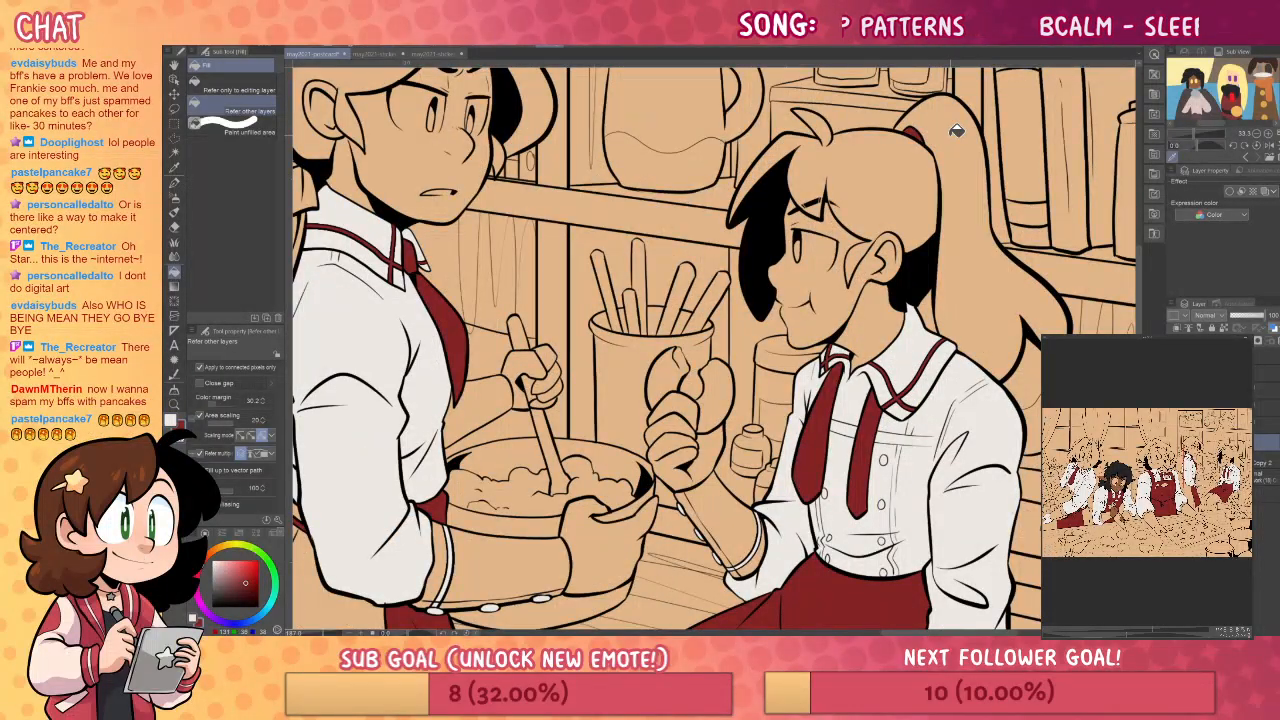
- Draw a curved black test stroke over the window pane with the Double Outline 2.0 brush
{"action": "left_click_drag", "start_coordinate": [636, 460], "coordinate": [891, 430]}
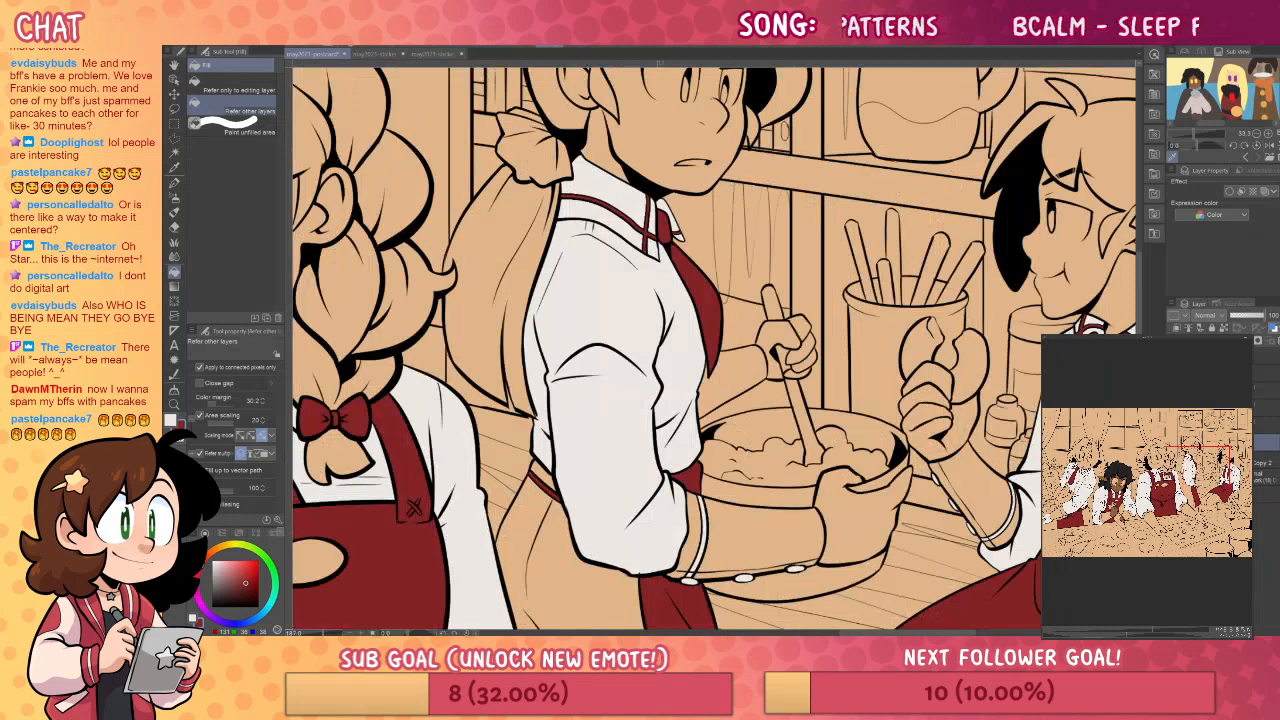
{"action": "key", "text": "p"}
{"action": "left_click", "coordinate": [213, 561]}
{"action": "left_click_drag", "start_coordinate": [370, 185], "coordinate": [889, 371]}
{"action": "left_click_drag", "start_coordinate": [582, 214], "coordinate": [876, 342]}
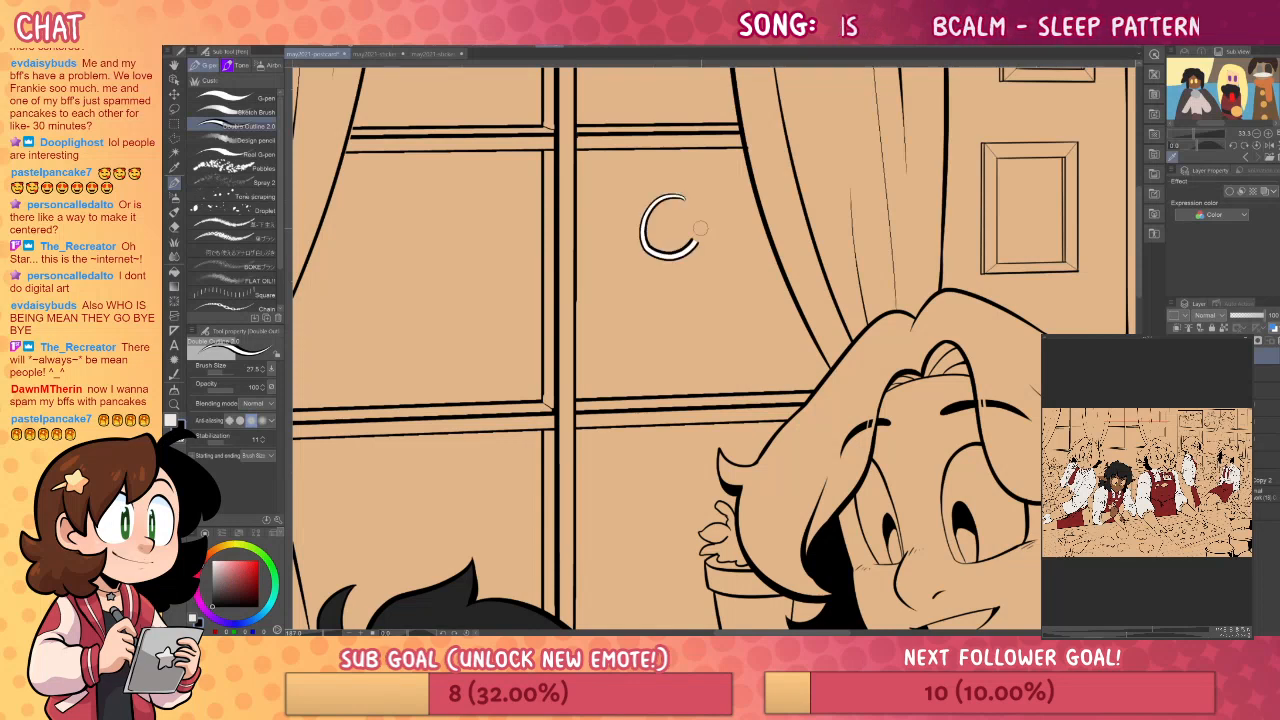
- Paint an off-white dot on the window pane with the G-pen and give its layer a thicker black border effect
{"action": "left_click", "coordinate": [232, 97]}
{"action": "mouse_move", "coordinate": [830, 208]}
{"action": "left_mouse_down", "text": "ctrl+alt"}
{"action": "mouse_move", "coordinate": [823, 178]}
{"action": "mouse_move", "coordinate": [836, 208]}
{"action": "mouse_move", "coordinate": [809, 242]}
{"action": "left_mouse_up", "text": "ctrl+alt"}
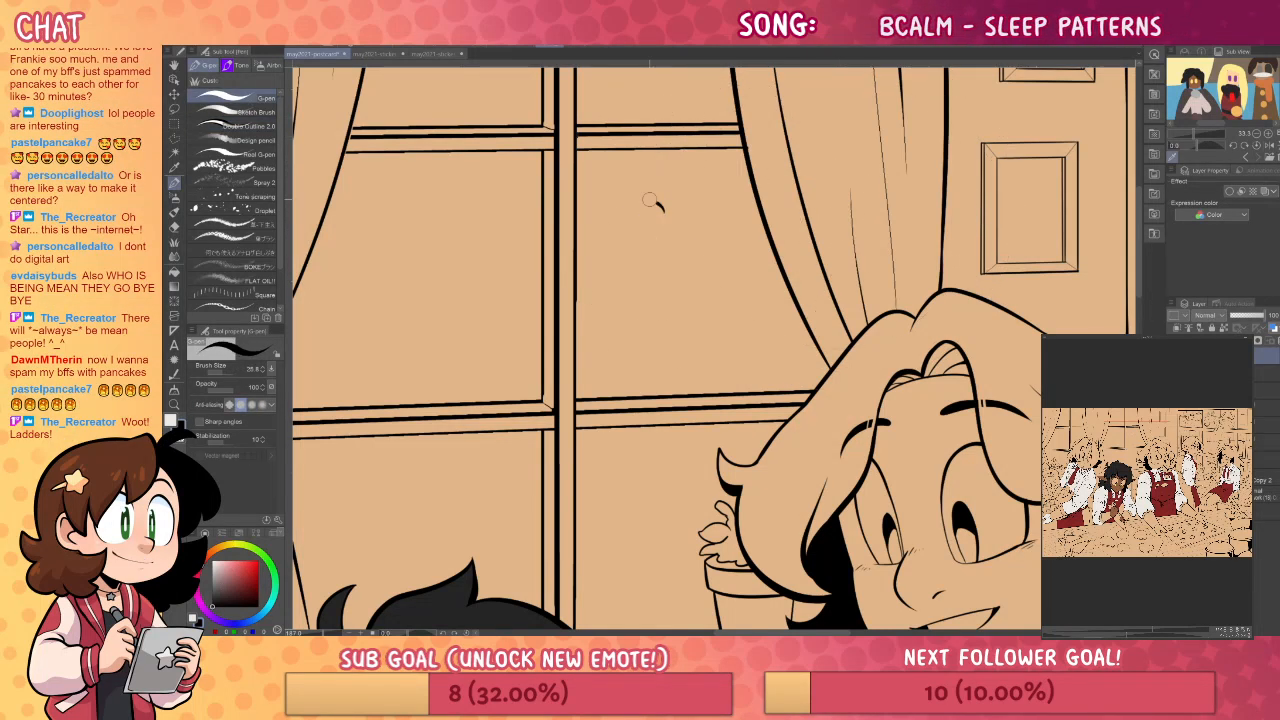
{"action": "left_click_drag", "start_coordinate": [651, 203], "coordinate": [648, 197]}
{"action": "key", "text": "ctrl+z"}
{"action": "key", "text": "x"}
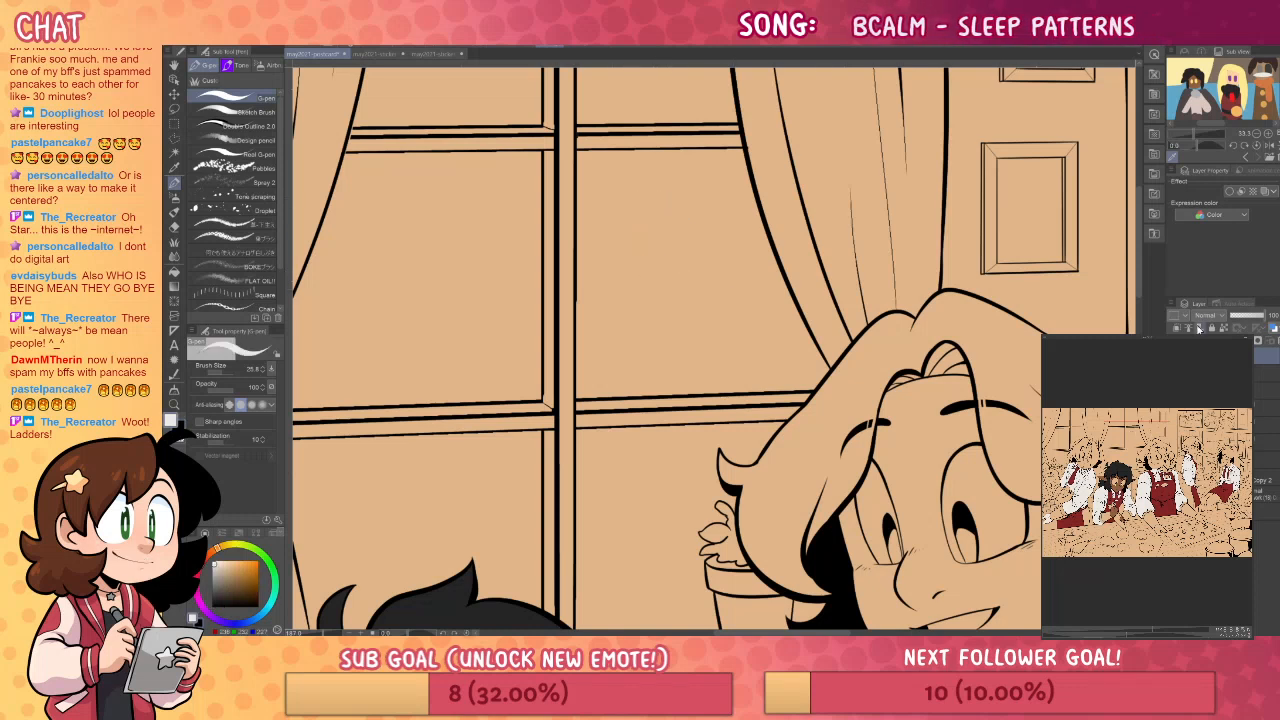
{"action": "left_click_drag", "start_coordinate": [668, 242], "coordinate": [658, 245]}
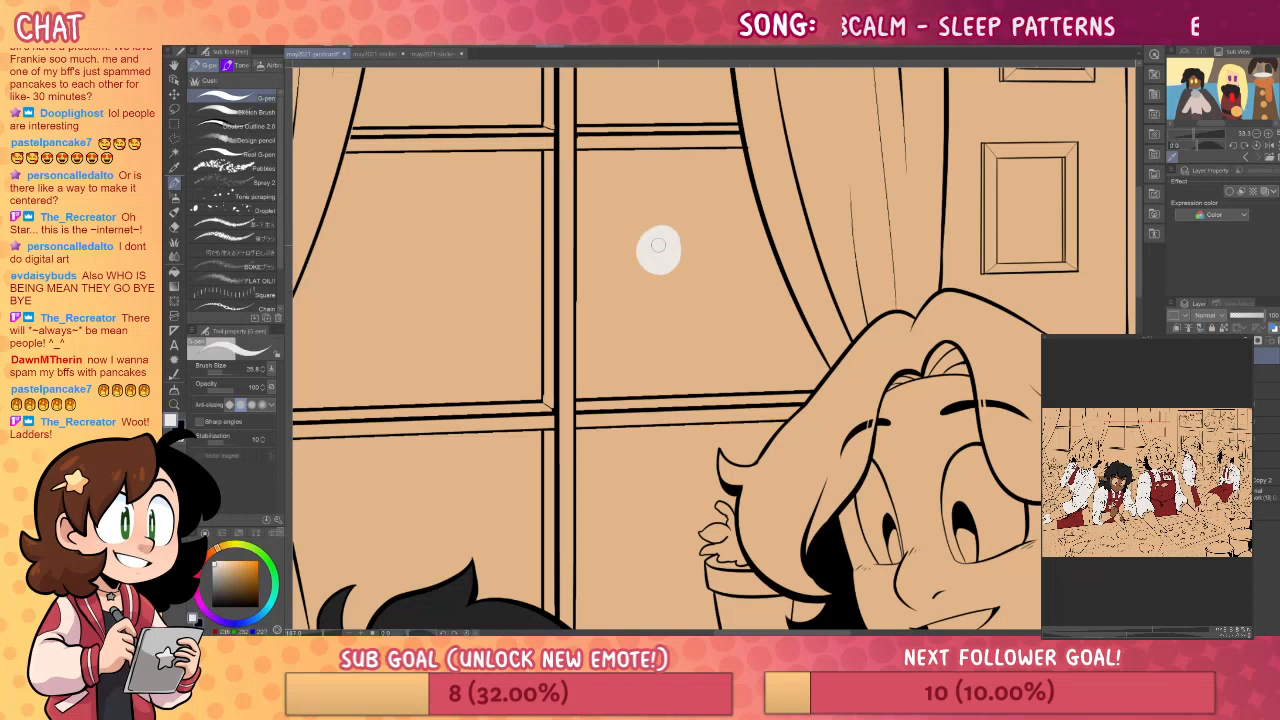
{"action": "left_click", "coordinate": [1230, 191]}
{"action": "key", "text": "x"}
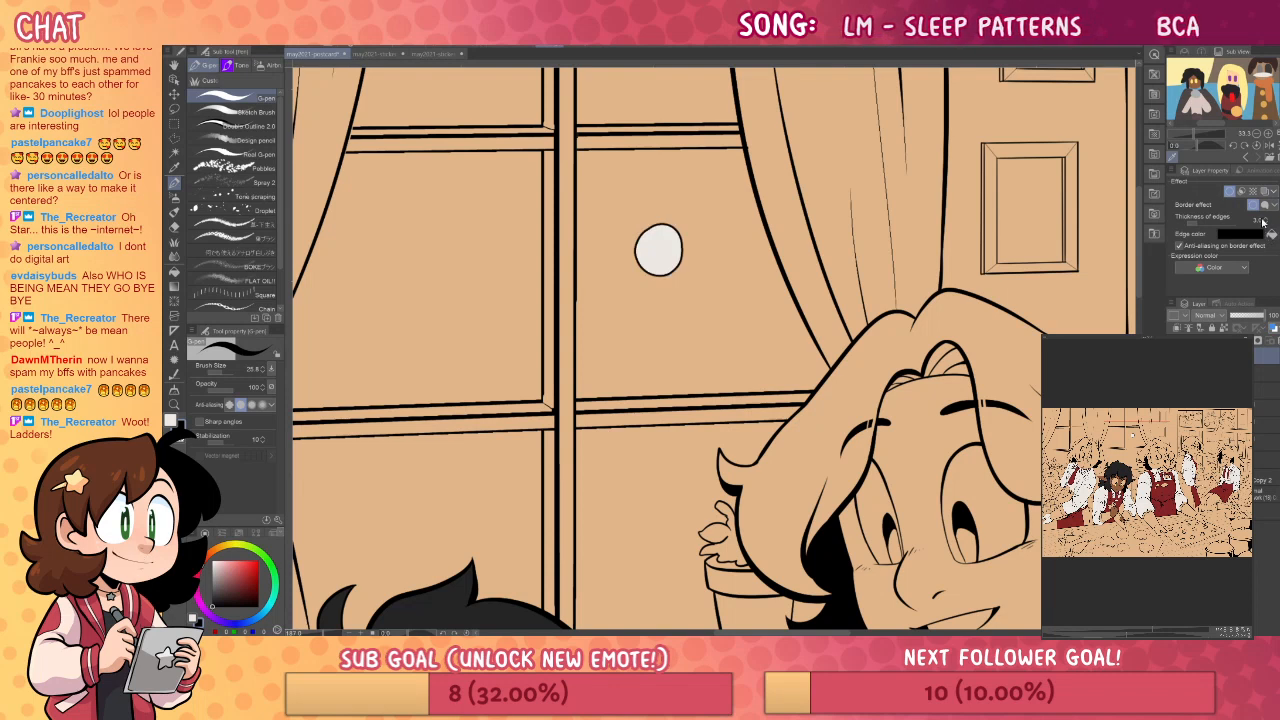
{"action": "left_click", "coordinate": [1264, 220]}
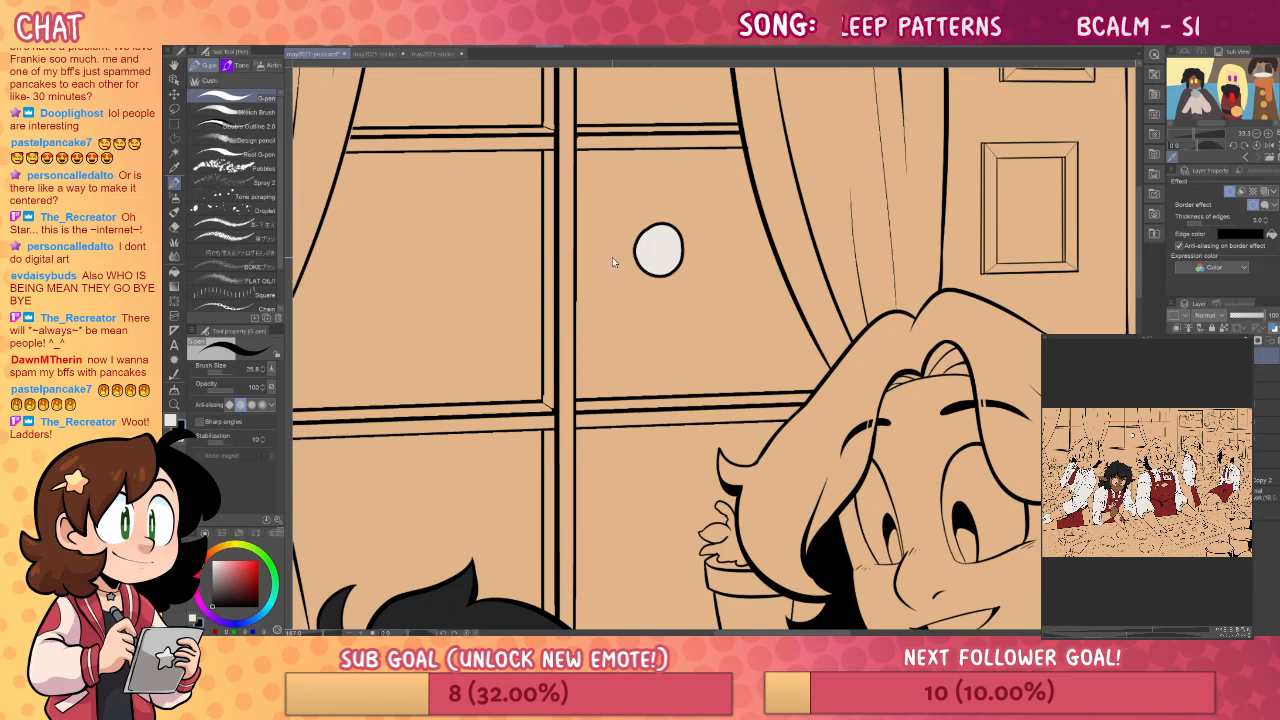
- Set the layer's border edge colour to white and clear the dot from the layer
{"action": "key", "text": "ctrl+z"}
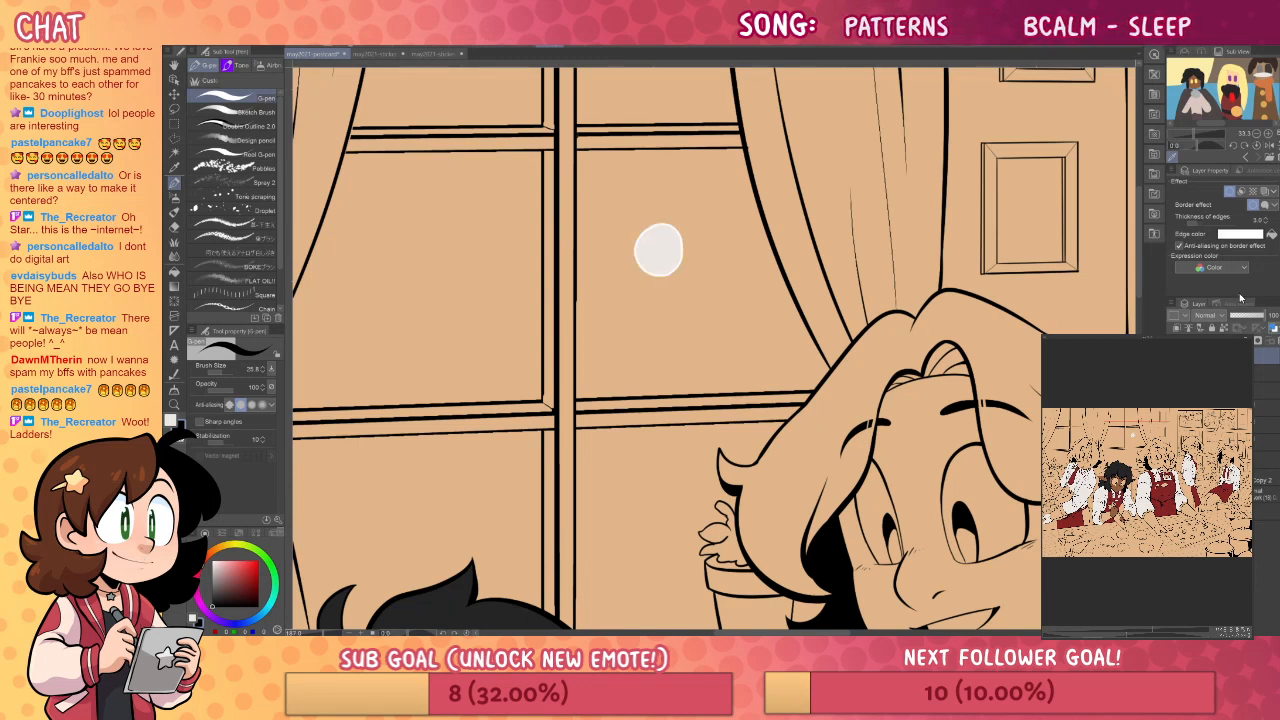
{"action": "key", "text": "ctrl+a"}
{"action": "key", "text": "Delete"}
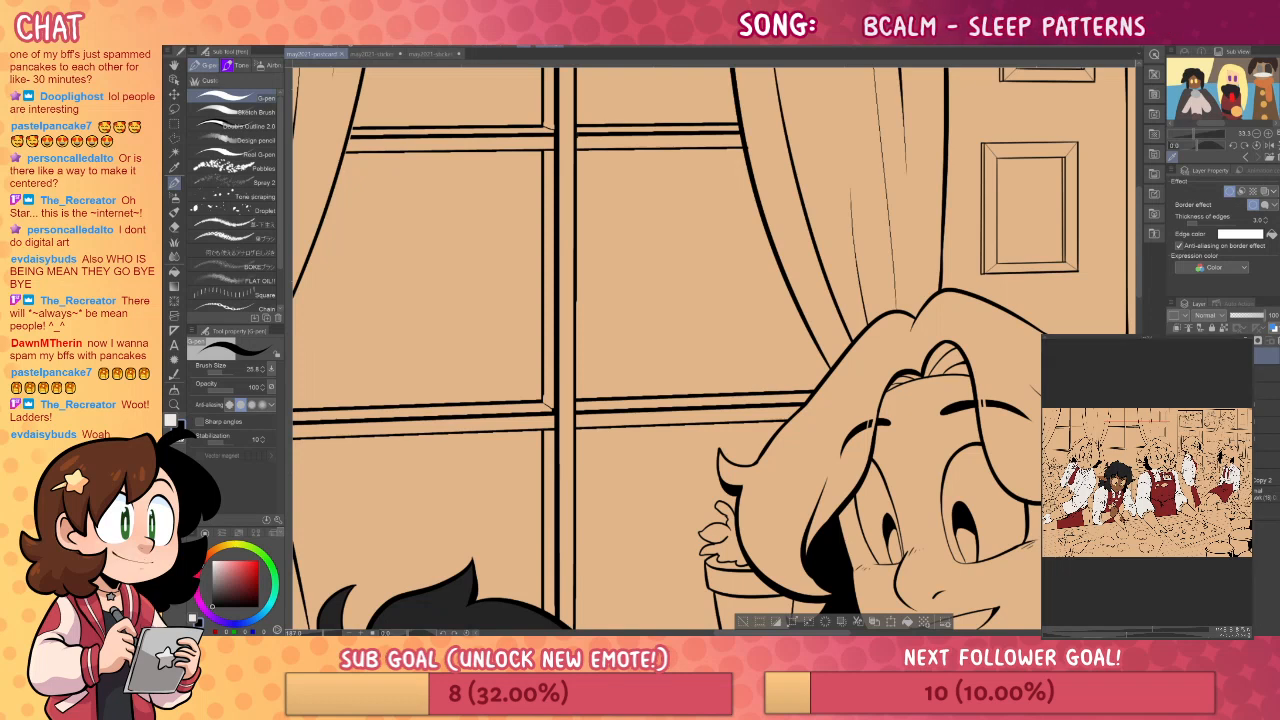
- Try making an outlined circle by painting a black dot, turning off the border effect and erasing the dot's centre
{"action": "left_click", "coordinate": [683, 254]}
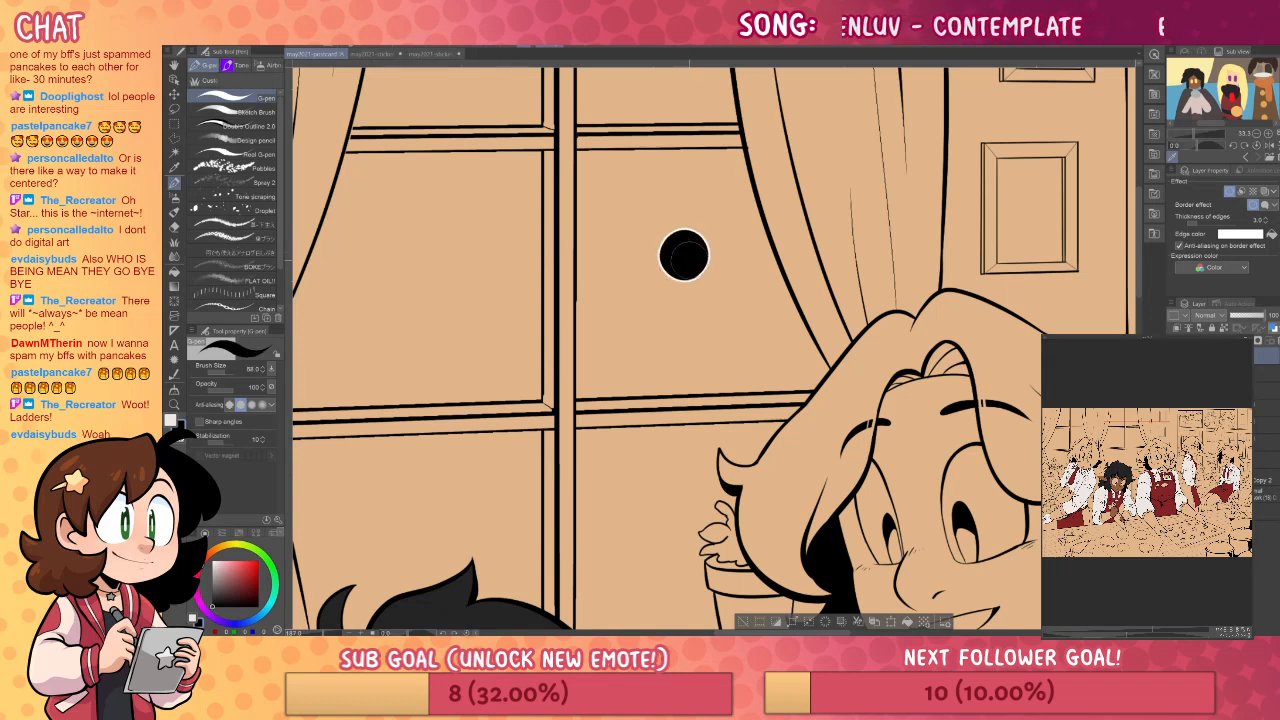
{"action": "left_click", "coordinate": [1228, 200]}
{"action": "key", "text": "e"}
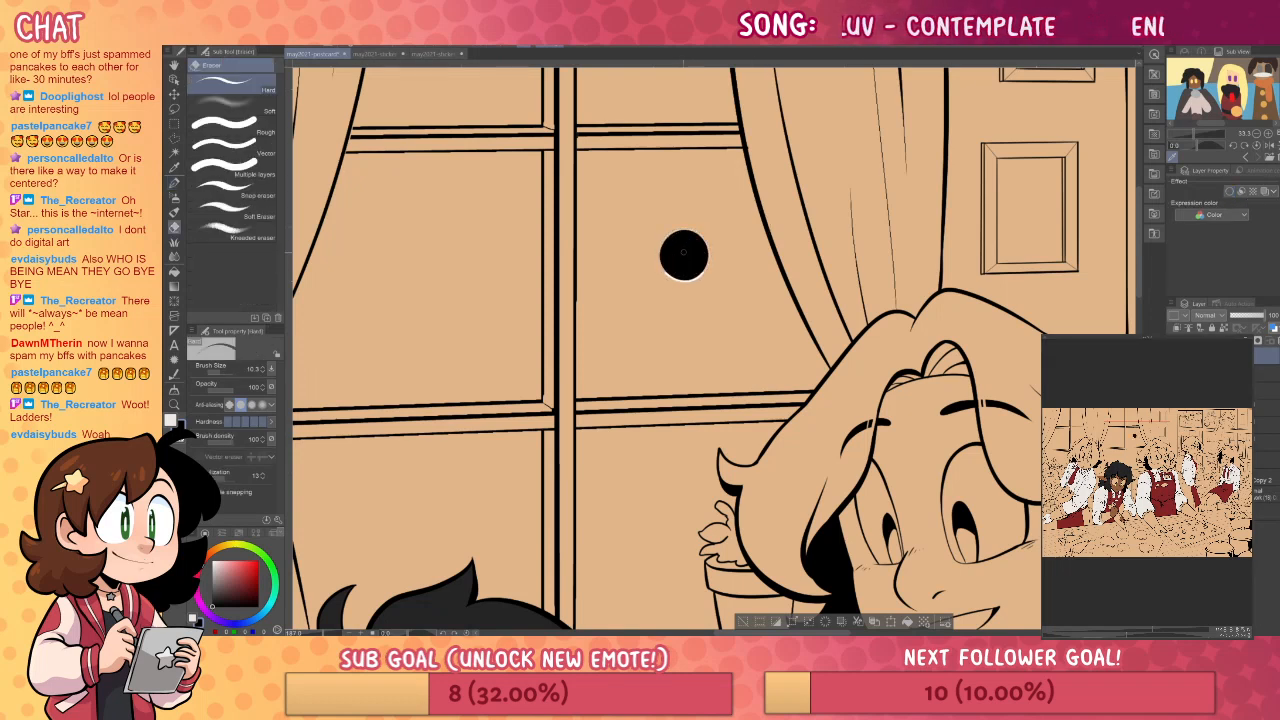
{"action": "left_click", "coordinate": [683, 254]}
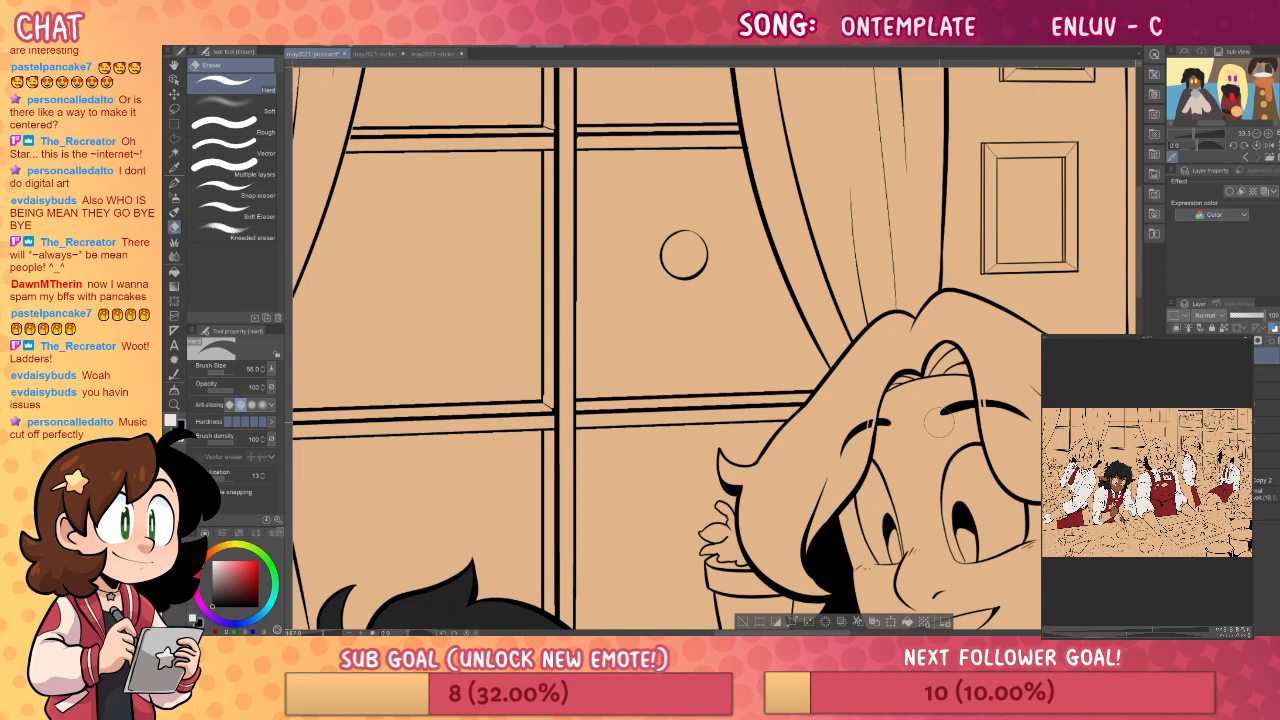
{"action": "key", "text": "ctrl+z"}
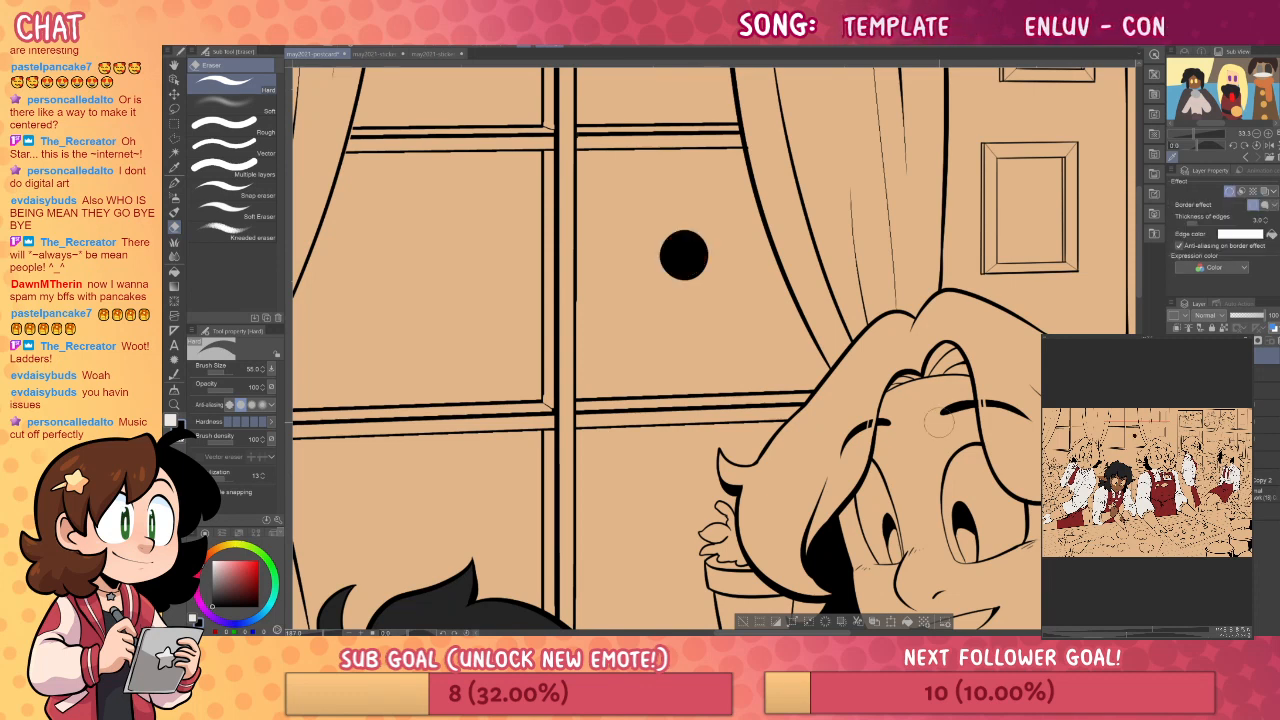
{"action": "key", "text": "ctrl+z"}
- Set the layer's border edge colour to black and paint an off-white dot near the top of the window pane with the G-pen
{"action": "key", "text": "p"}
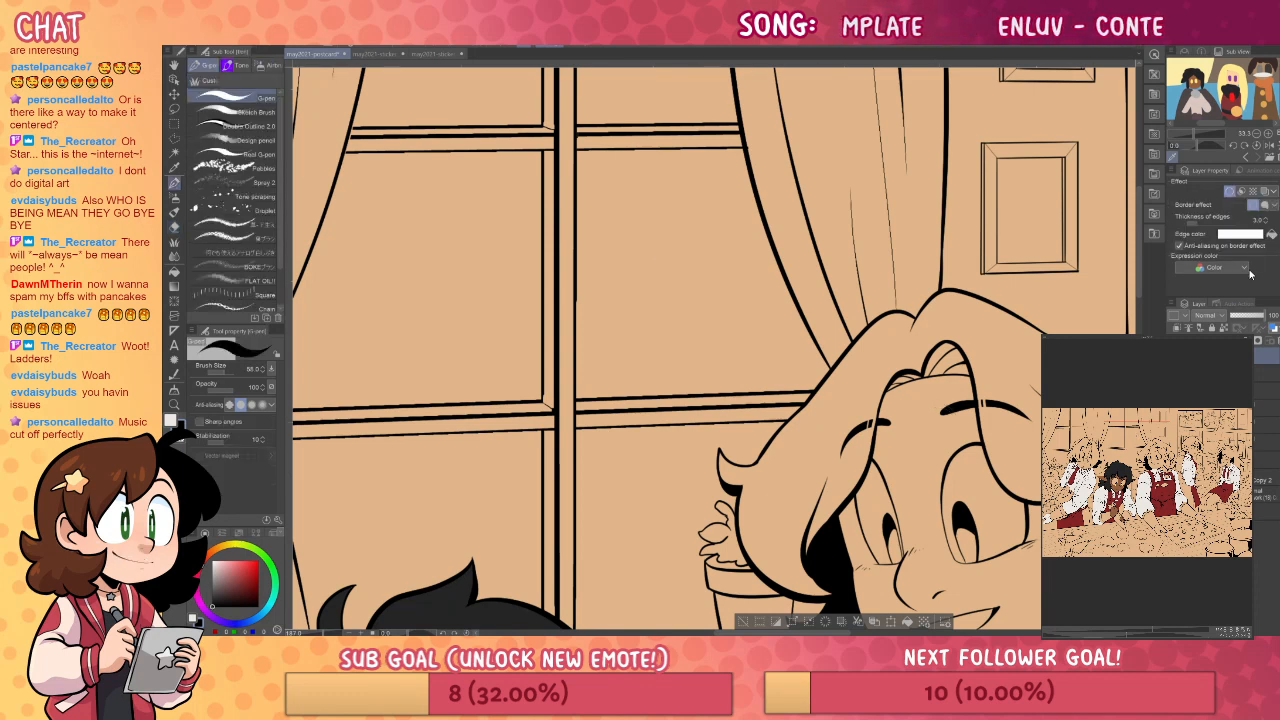
{"action": "left_click", "coordinate": [1266, 234]}
{"action": "key", "text": "x"}
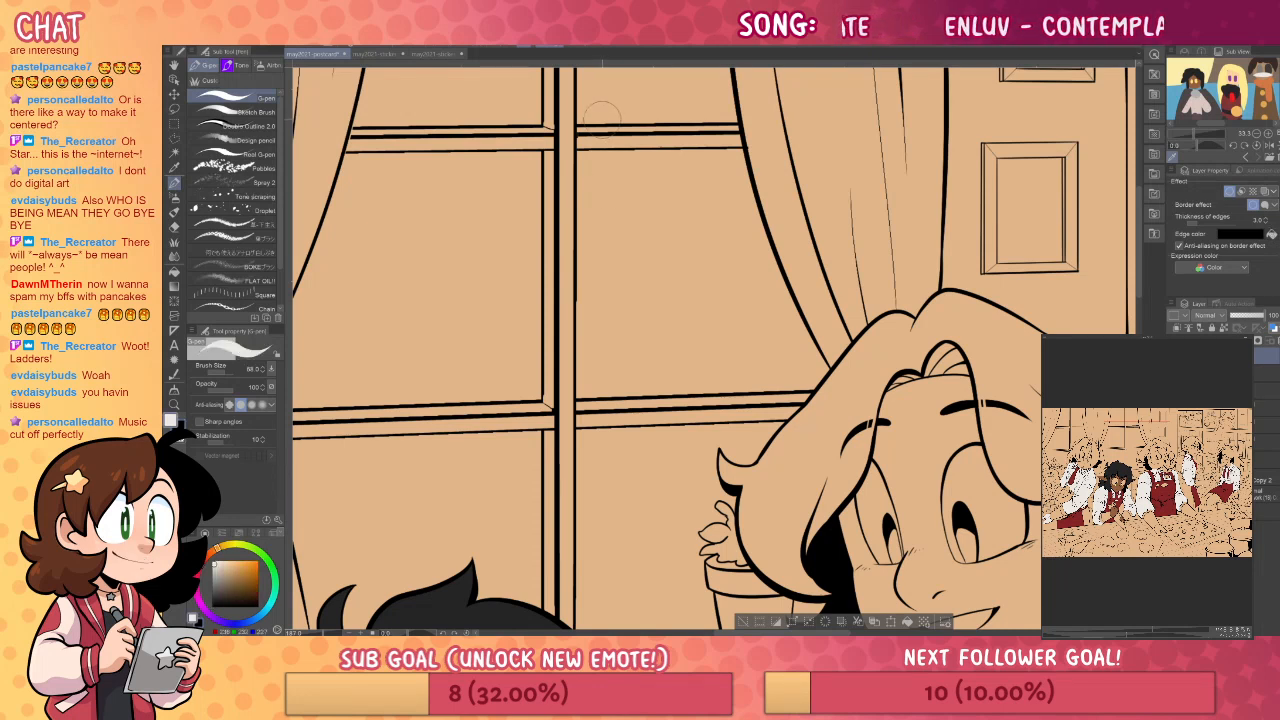
{"action": "left_click", "coordinate": [664, 170]}
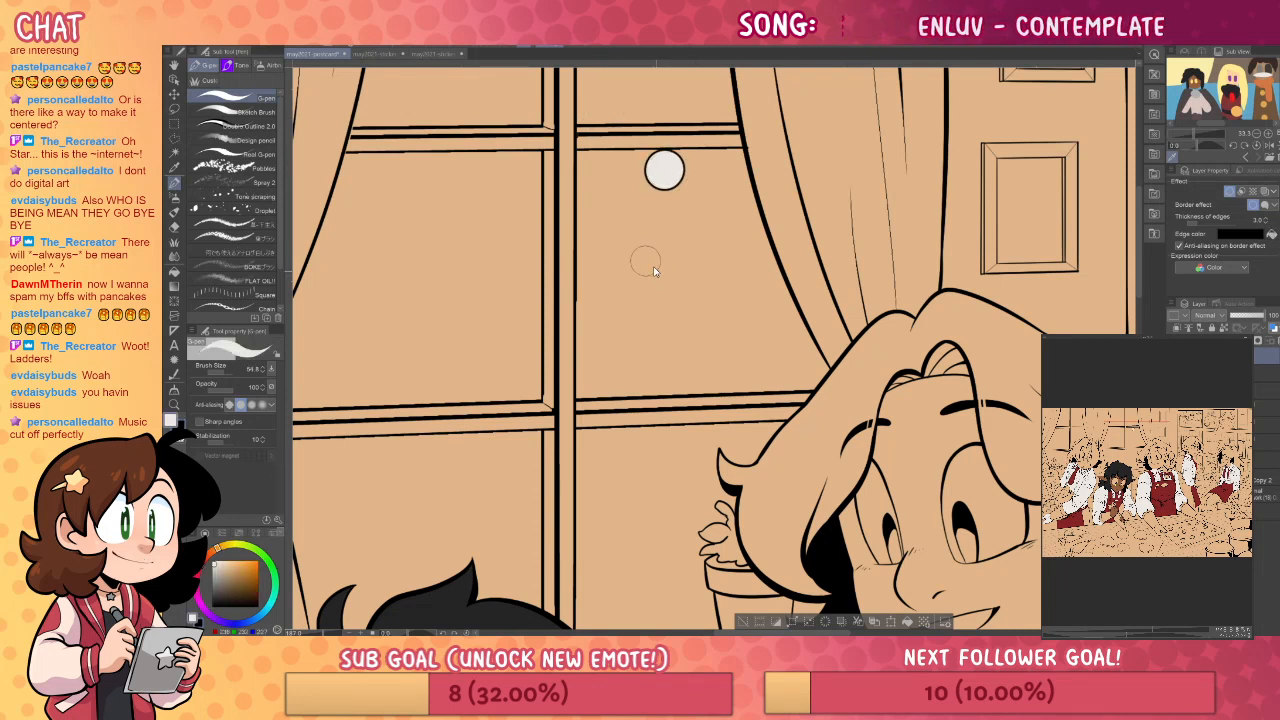
- Draw an off-white ladder with rungs below the dot, plus a long winding stroke across the curtain, using a smaller G-pen
{"action": "key", "text": "bracketleft"}
{"action": "left_click_drag", "start_coordinate": [618, 220], "coordinate": [638, 517]}
{"action": "left_click_drag", "start_coordinate": [654, 232], "coordinate": [677, 494]}
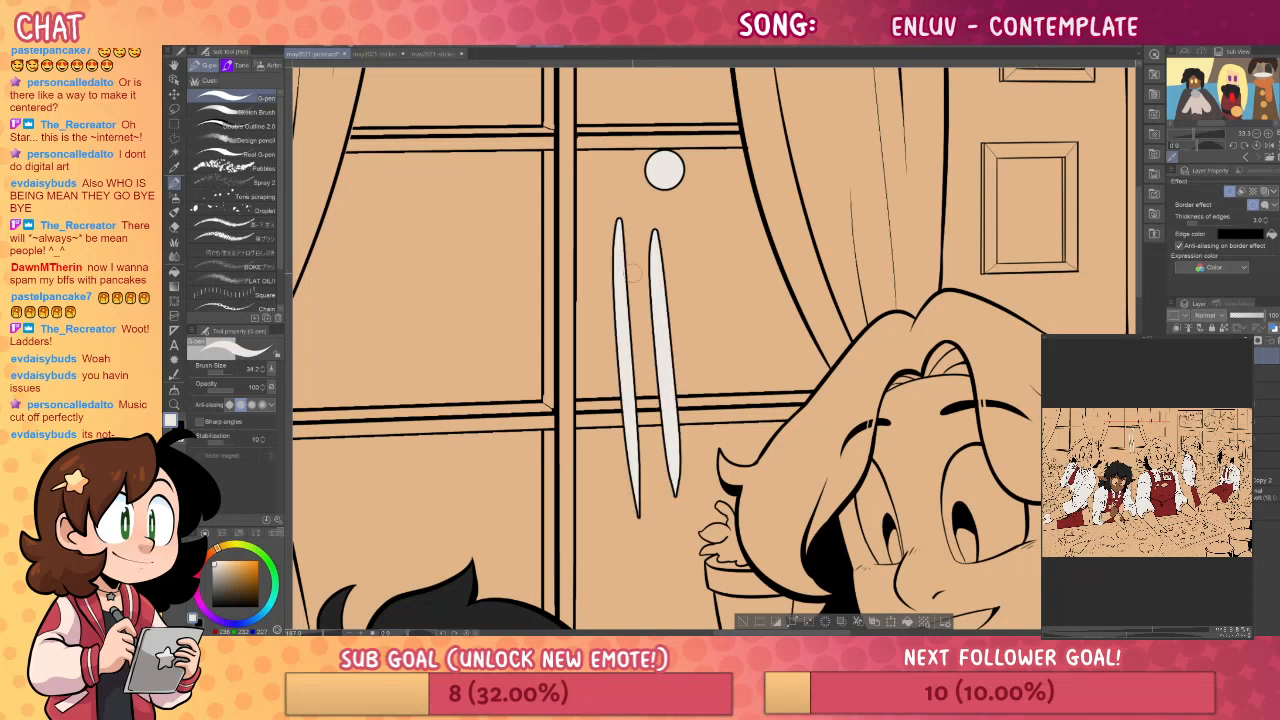
{"action": "mouse_move", "coordinate": [620, 266]}
{"action": "left_mouse_down"}
{"action": "mouse_move", "coordinate": [655, 305]}
{"action": "mouse_move", "coordinate": [670, 461]}
{"action": "left_mouse_up"}
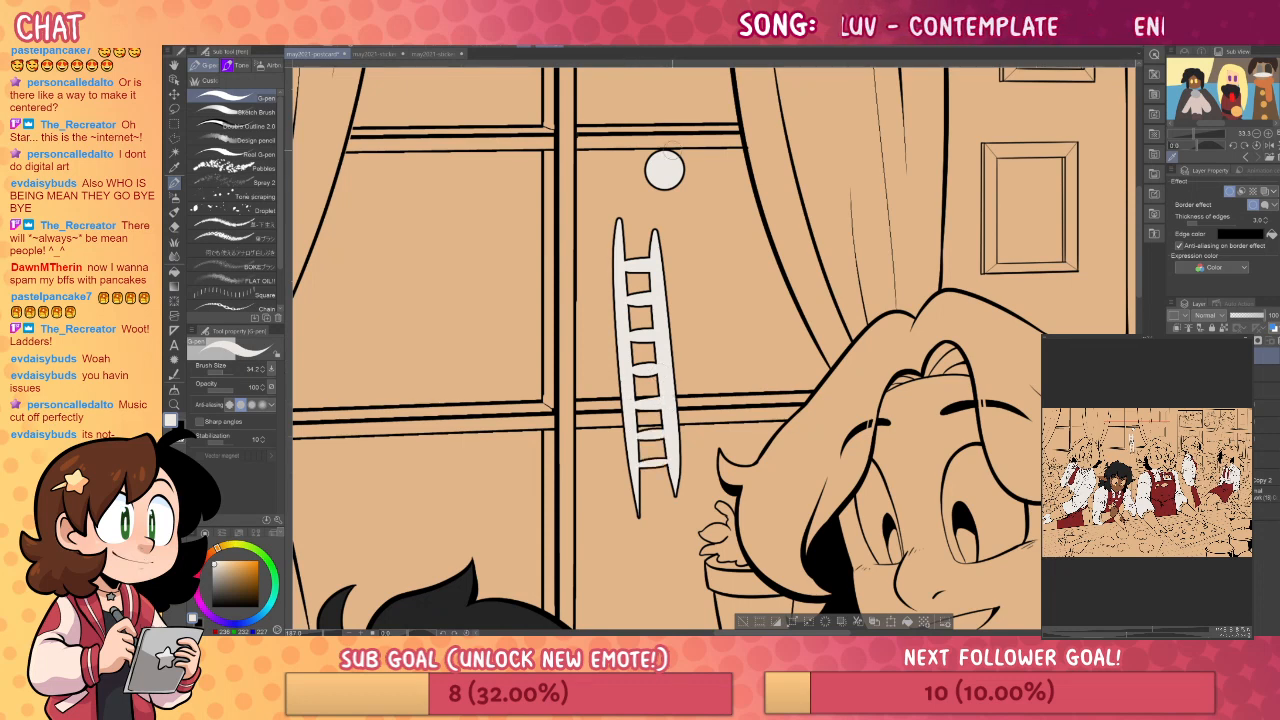
{"action": "mouse_move", "coordinate": [935, 157]}
{"action": "left_mouse_down"}
{"action": "mouse_move", "coordinate": [734, 244]}
{"action": "mouse_move", "coordinate": [998, 333]}
{"action": "mouse_move", "coordinate": [732, 353]}
{"action": "mouse_move", "coordinate": [716, 461]}
{"action": "left_mouse_up"}
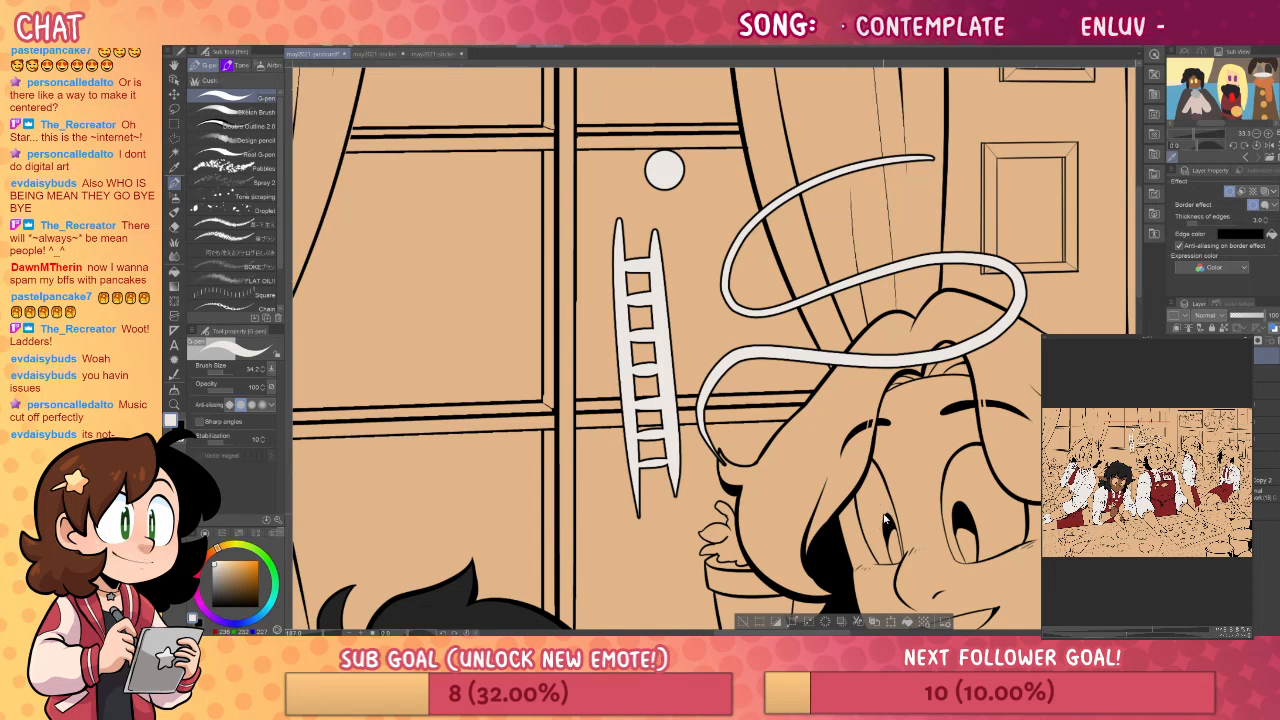
- Undo the winding stroke, the ladder and the dot painted over the window for the border demonstration
{"action": "key", "text": "ctrl+z"}
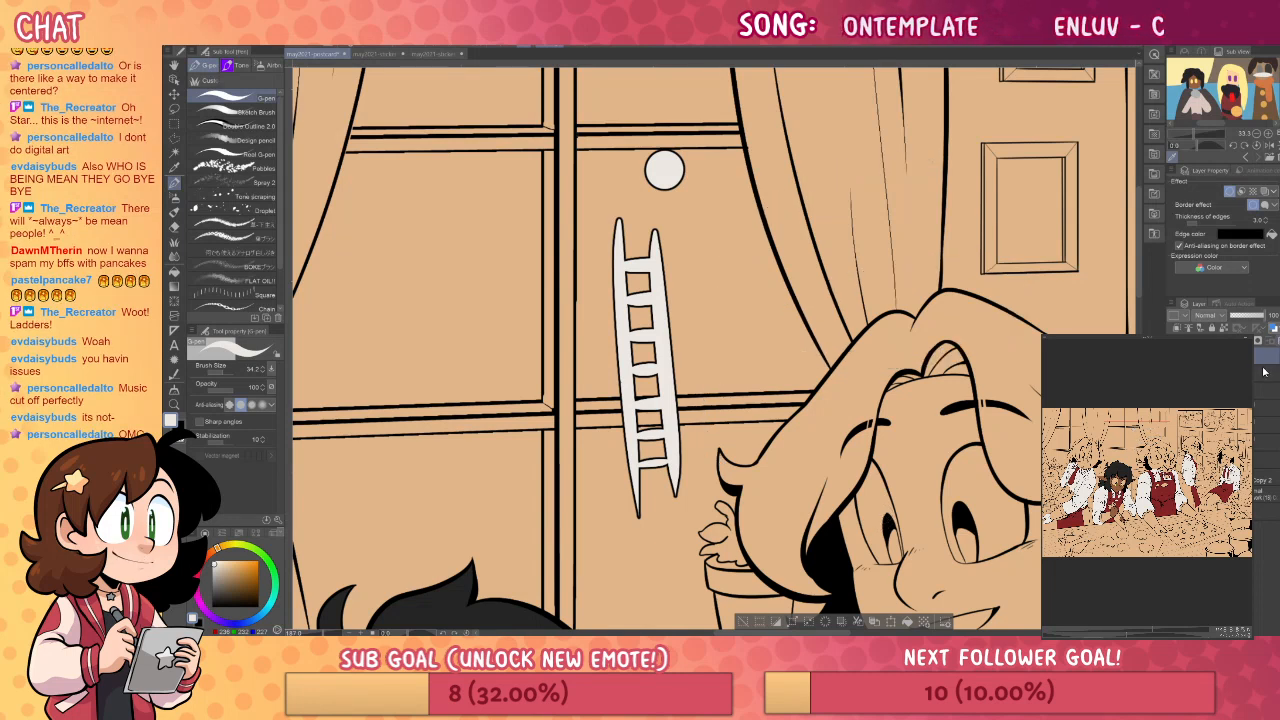
{"action": "key", "text": "ctrl+z"}
{"action": "key", "text": "ctrl+z"}
{"action": "key", "text": "ctrl+z"}
{"action": "key", "text": "ctrl+z"}
- Fill the ponytailed background baker's hair scrunchie with dark red sampled from the centre baker's apron
{"action": "left_click", "coordinate": [174, 404]}
{"action": "left_click_drag", "start_coordinate": [807, 380], "coordinate": [760, 380]}
{"action": "left_click_drag", "start_coordinate": [1125, 420], "coordinate": [852, 197]}
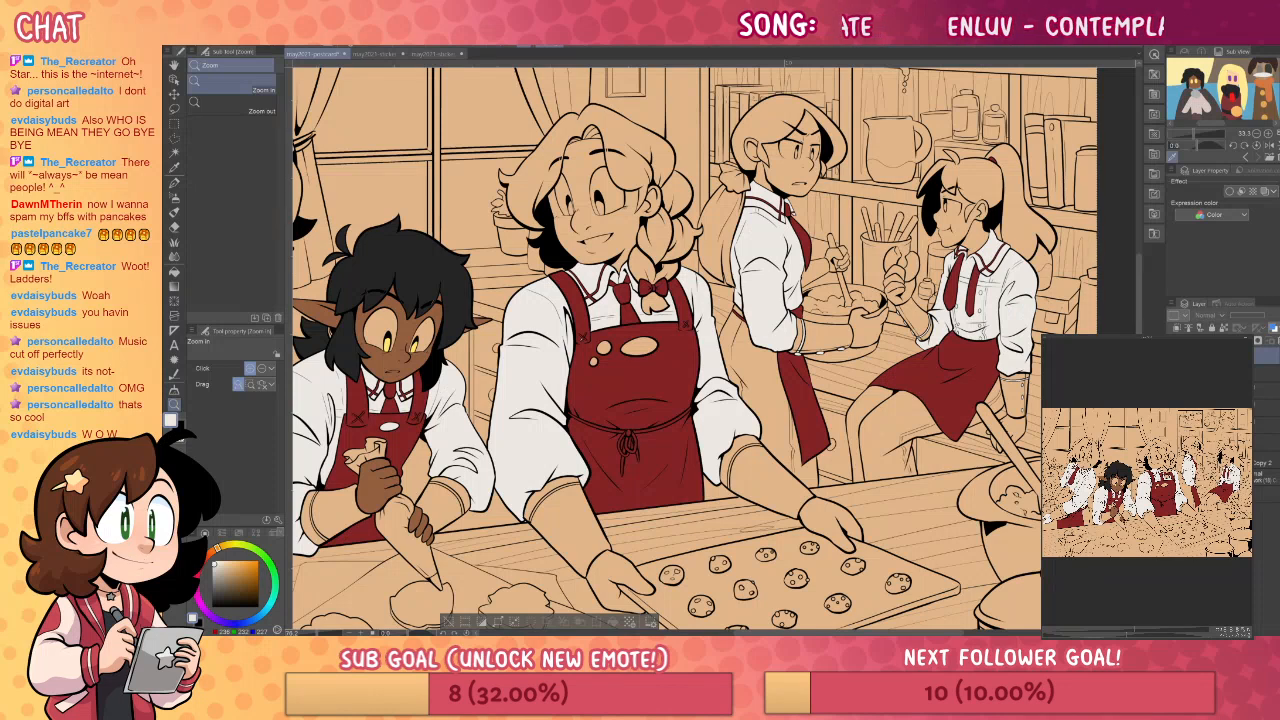
{"action": "key", "text": "g"}
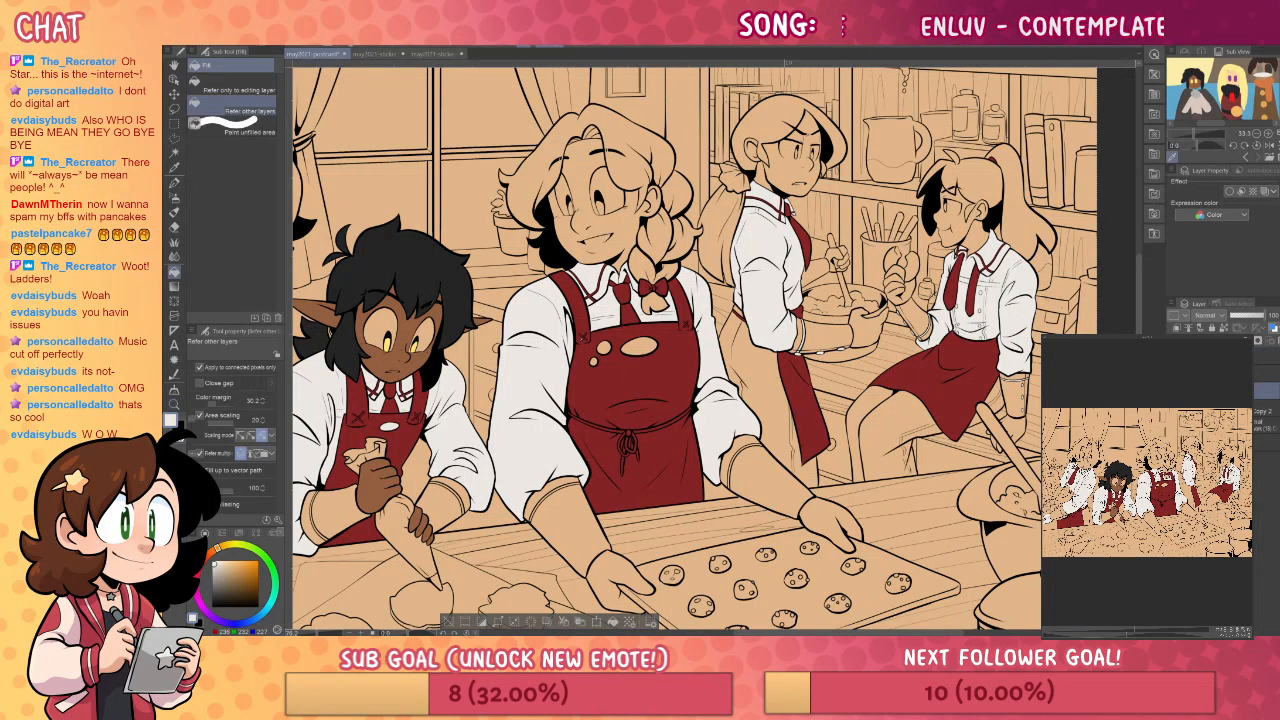
{"action": "left_click", "coordinate": [679, 364], "text": "alt"}
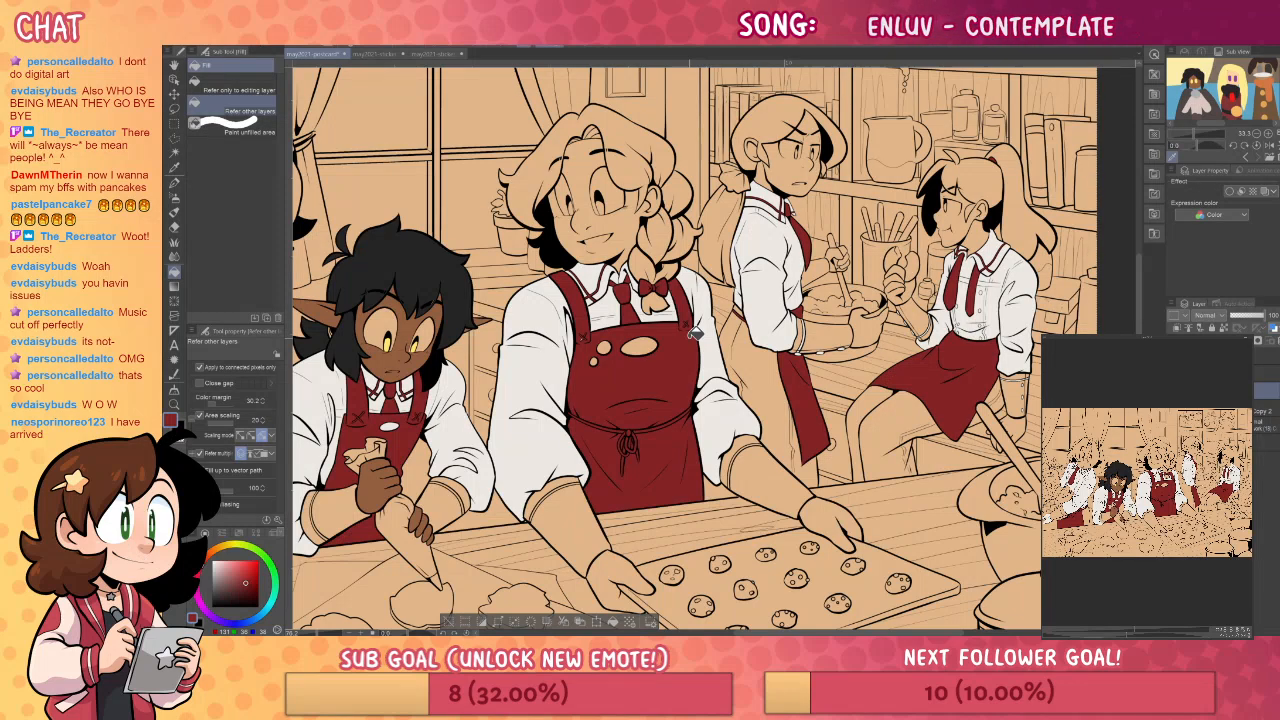
{"action": "left_click", "coordinate": [735, 177]}
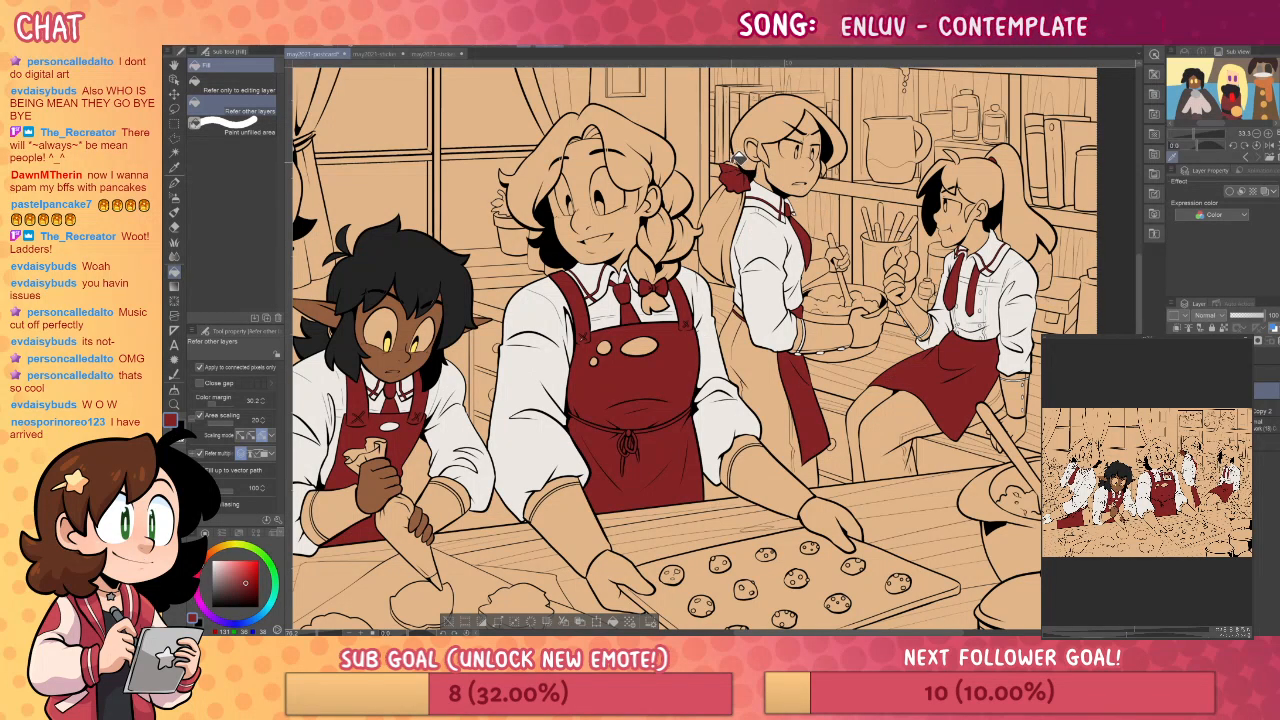
- Sample the off-white shirt colour and fill the large oval patch on the centre baker's apron with it
{"action": "left_click_drag", "start_coordinate": [928, 503], "coordinate": [1011, 441]}
{"action": "left_click_drag", "start_coordinate": [812, 490], "coordinate": [1080, 474]}
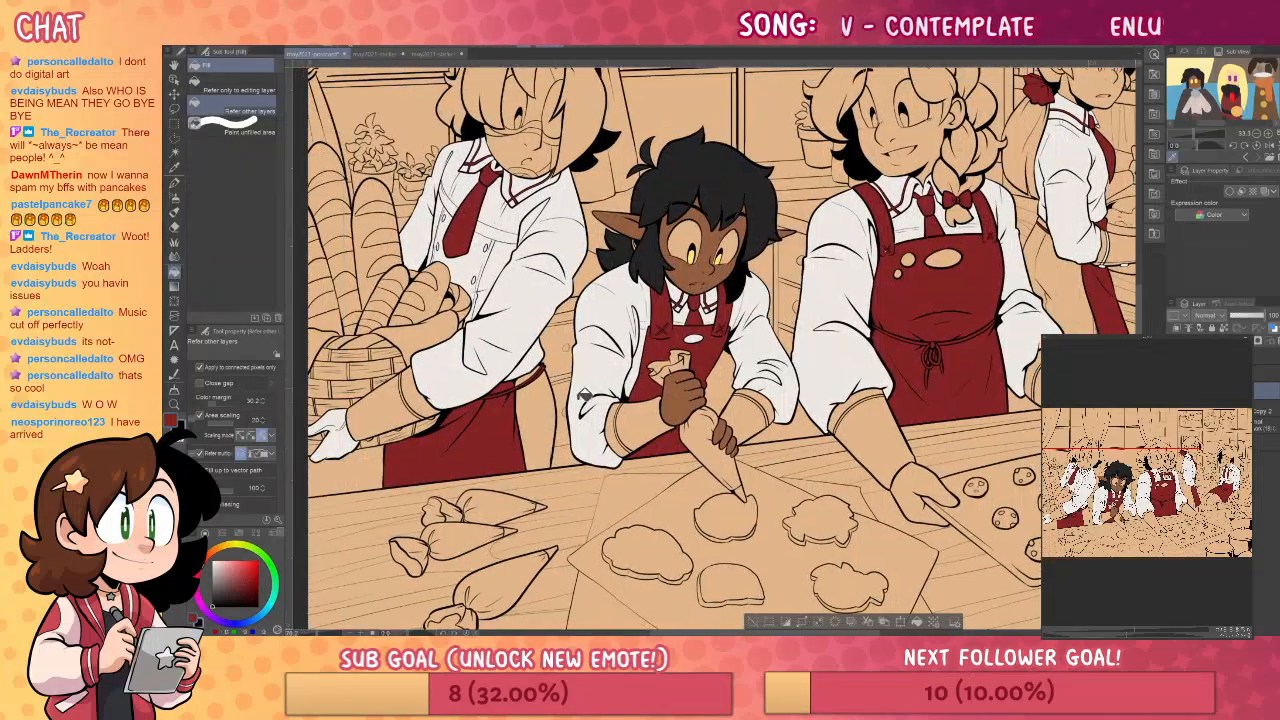
{"action": "key", "text": "i"}
{"action": "left_click", "coordinate": [545, 300]}
{"action": "key", "text": "g"}
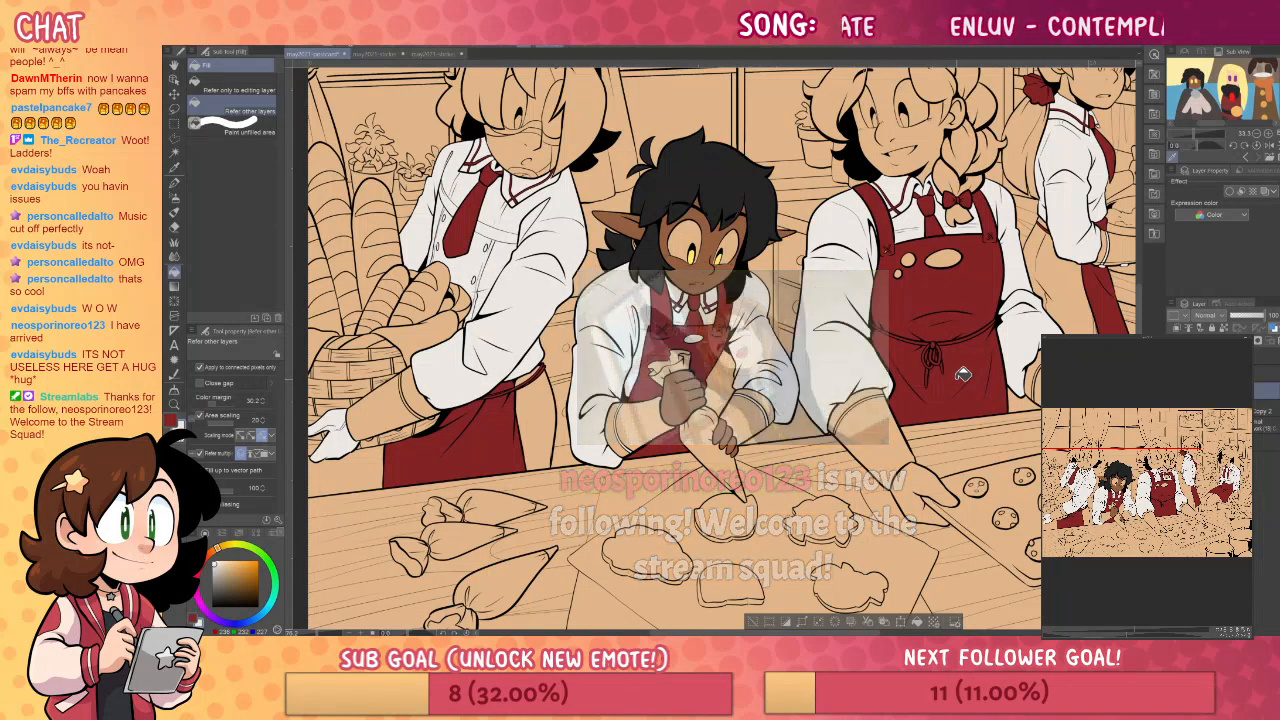
{"action": "left_click_drag", "start_coordinate": [892, 444], "coordinate": [756, 450]}
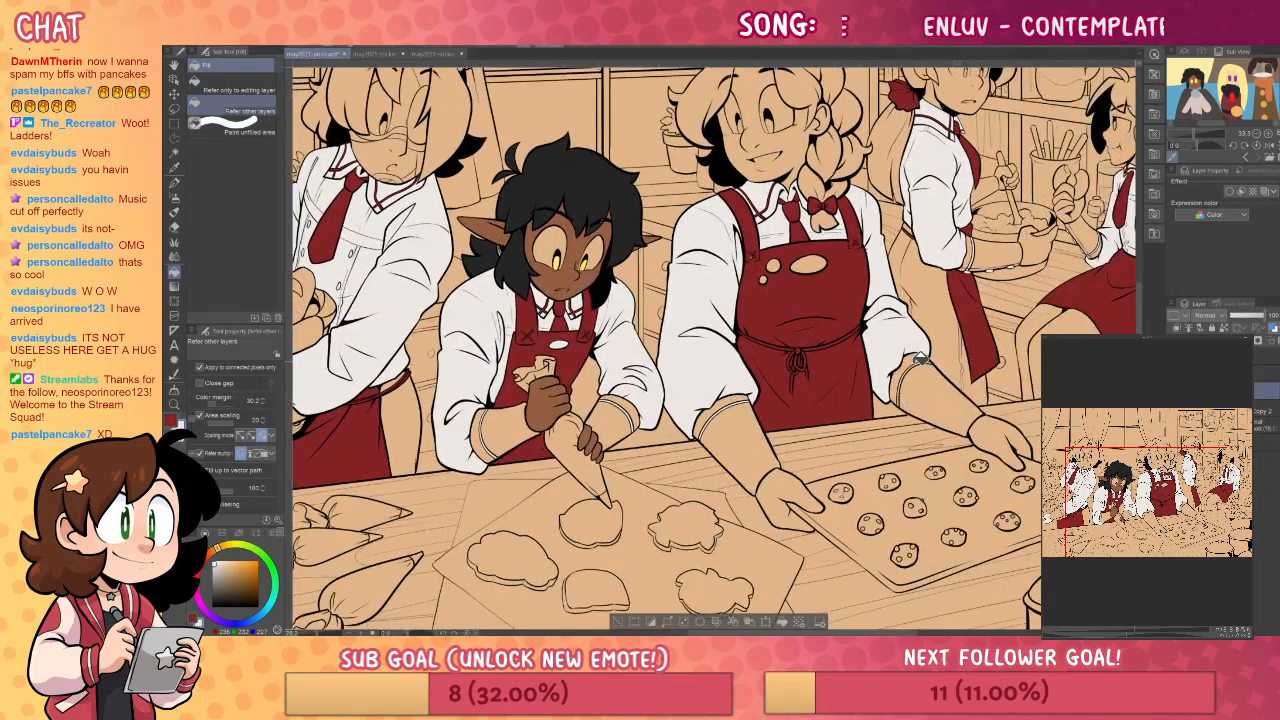
{"action": "left_click_drag", "start_coordinate": [990, 320], "coordinate": [850, 380]}
{"action": "left_click_drag", "start_coordinate": [1000, 487], "coordinate": [1118, 472]}
{"action": "left_click_drag", "start_coordinate": [905, 497], "coordinate": [1008, 459]}
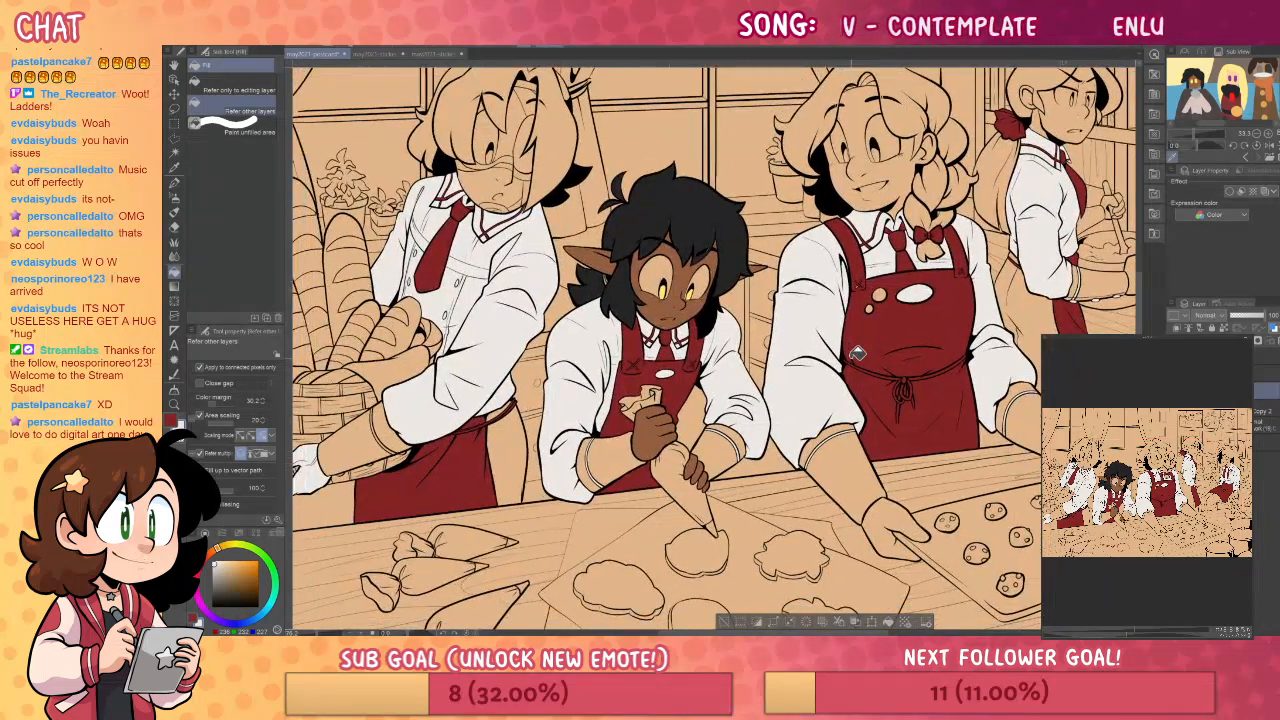
- Sample dark brown from the pancake character drawing and fill the basket-carrying baker's trousers and the elf's forearm sleeves with it
{"action": "left_click", "coordinate": [440, 52]}
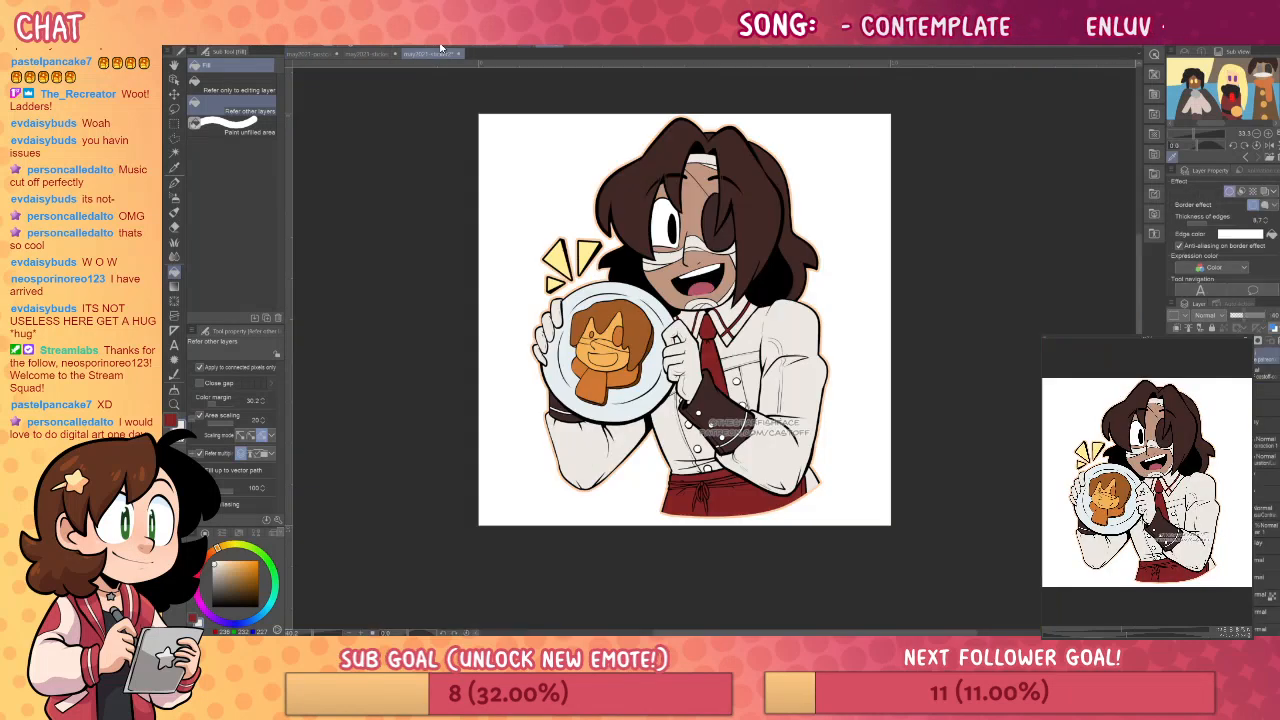
{"action": "left_click", "coordinate": [314, 54]}
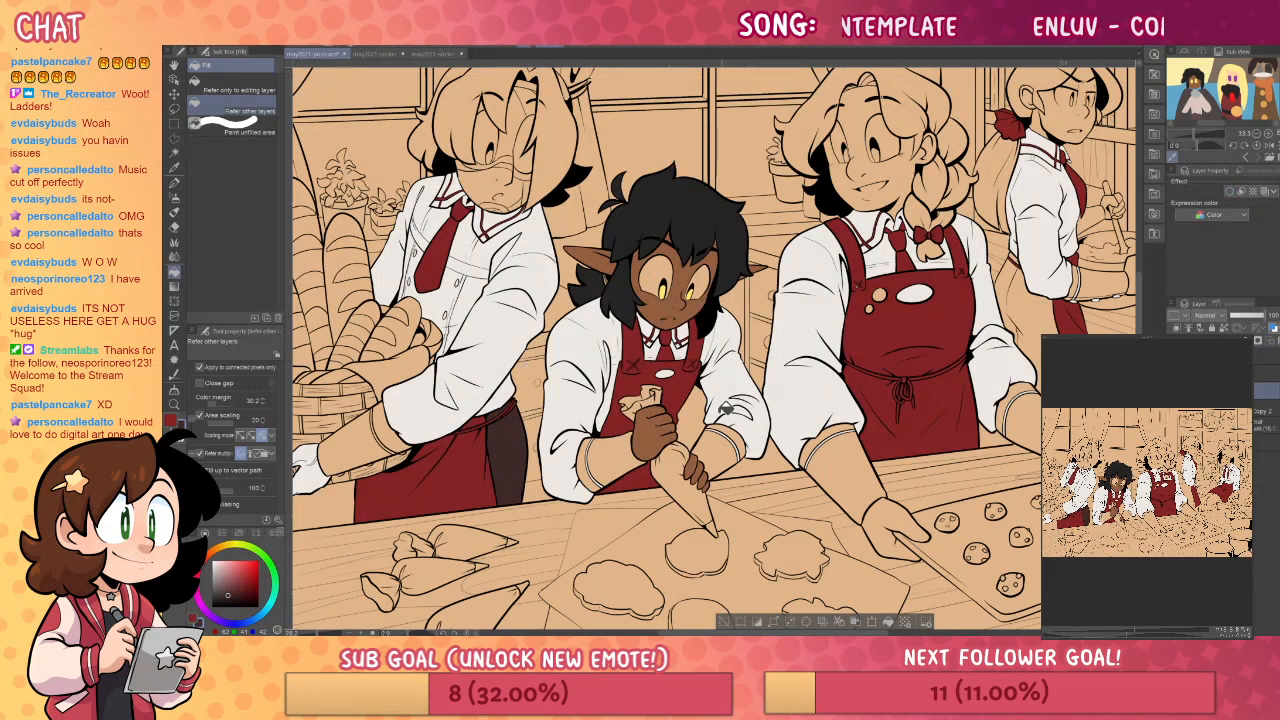
{"action": "left_click", "coordinate": [584, 462]}
{"action": "left_click", "coordinate": [610, 454]}
{"action": "left_click", "coordinate": [714, 446]}
{"action": "left_click", "coordinate": [733, 440]}
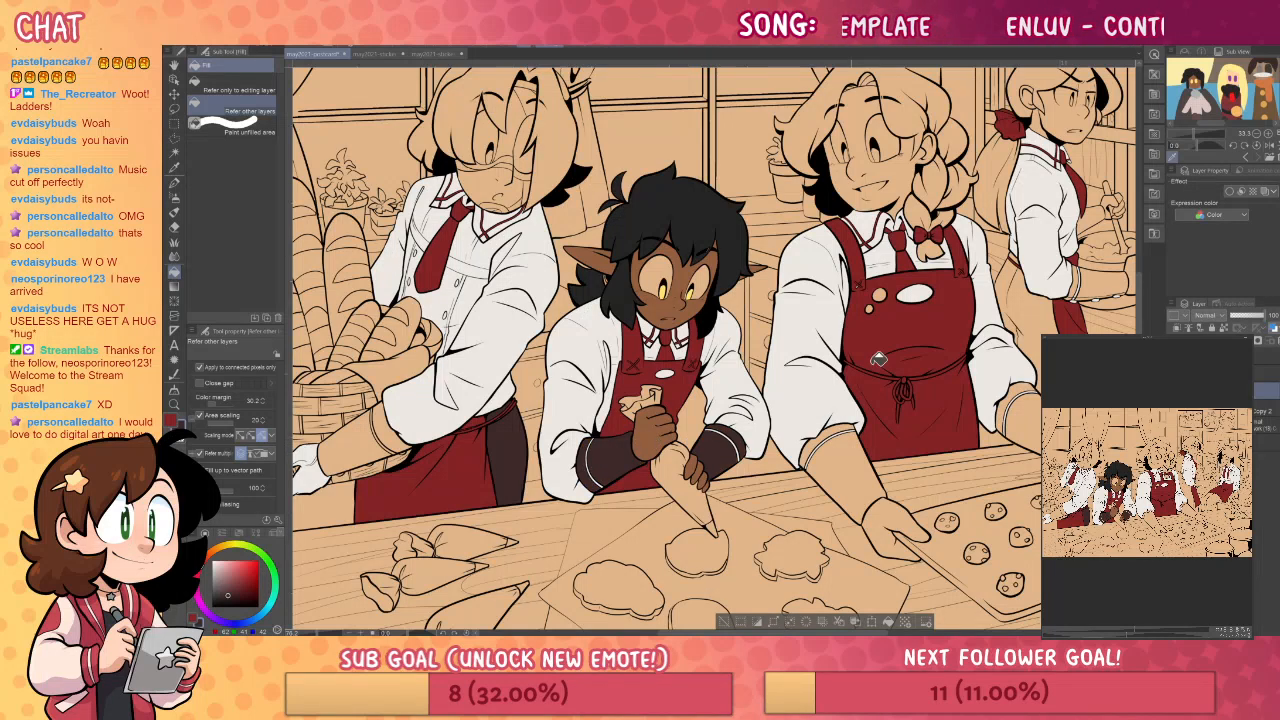
- Fill the forearm sleeves of the centre baker and the two background bakers dark brown
{"action": "left_click", "coordinate": [843, 430]}
{"action": "left_click", "coordinate": [846, 455]}
{"action": "left_click_drag", "start_coordinate": [1027, 495], "coordinate": [887, 450]}
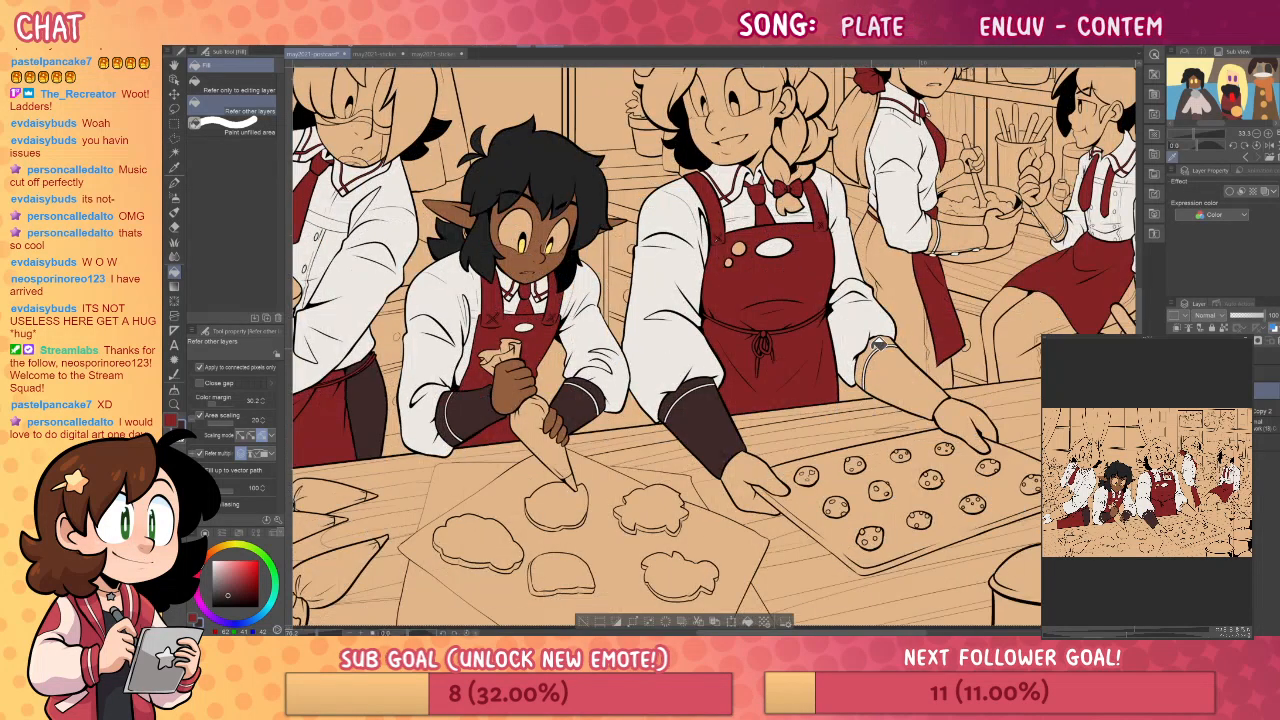
{"action": "left_click_drag", "start_coordinate": [880, 385], "coordinate": [790, 297]}
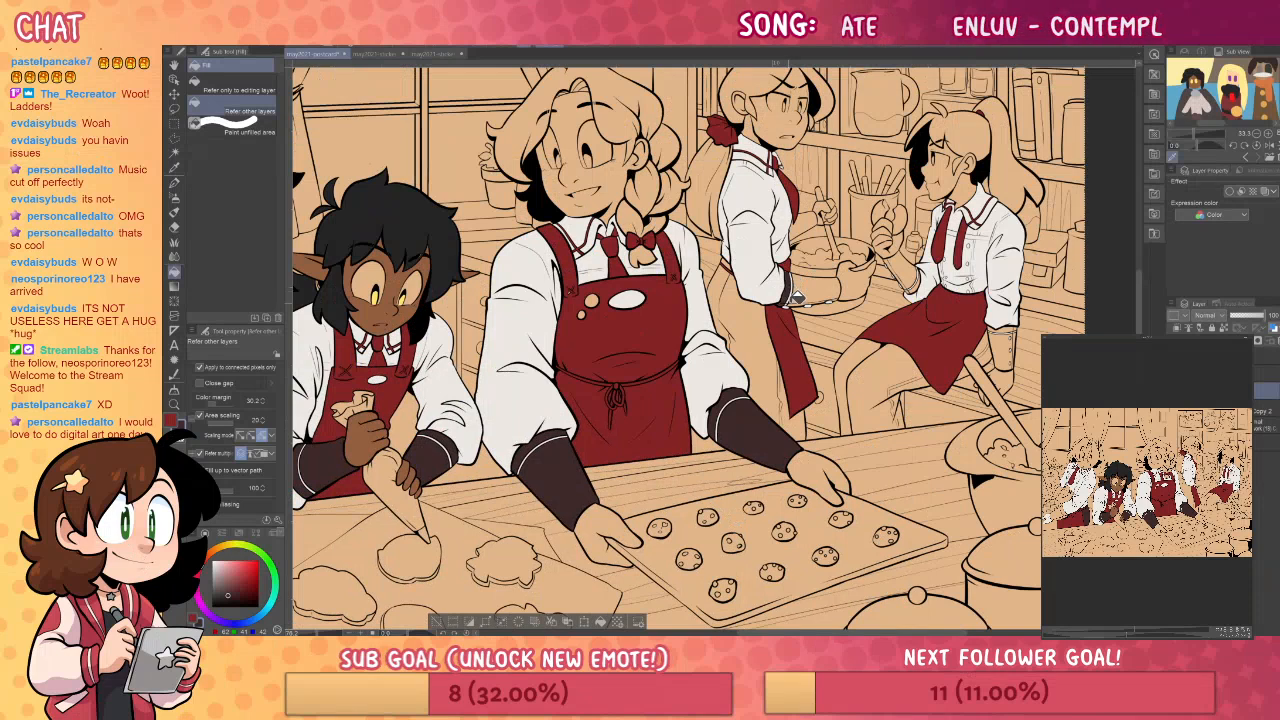
{"action": "left_click", "coordinate": [803, 296]}
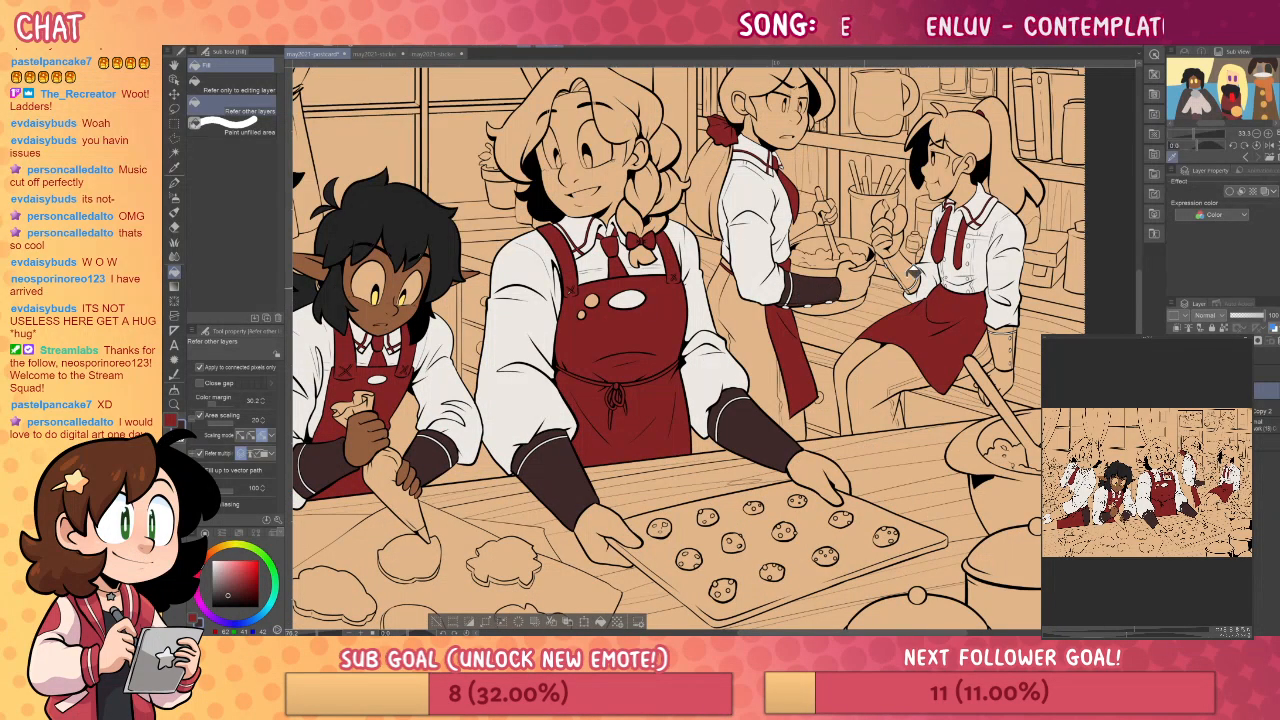
{"action": "left_click", "coordinate": [1008, 338]}
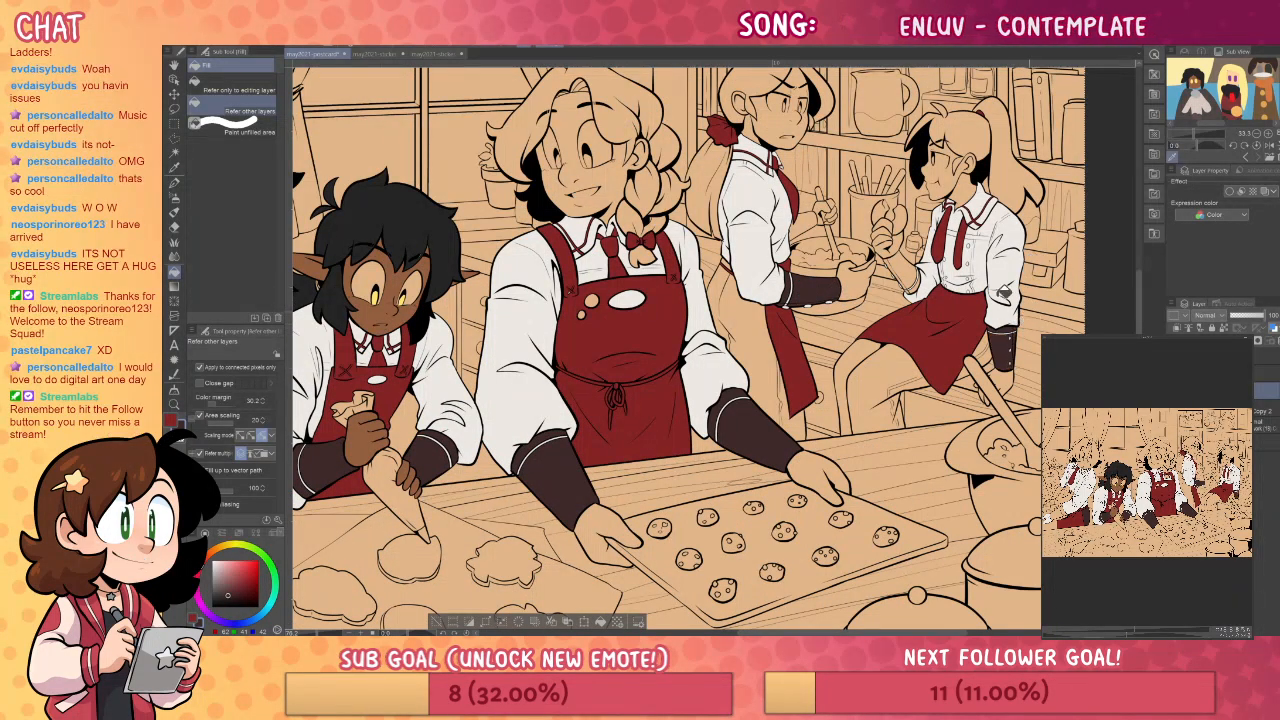
{"action": "left_click", "coordinate": [906, 270]}
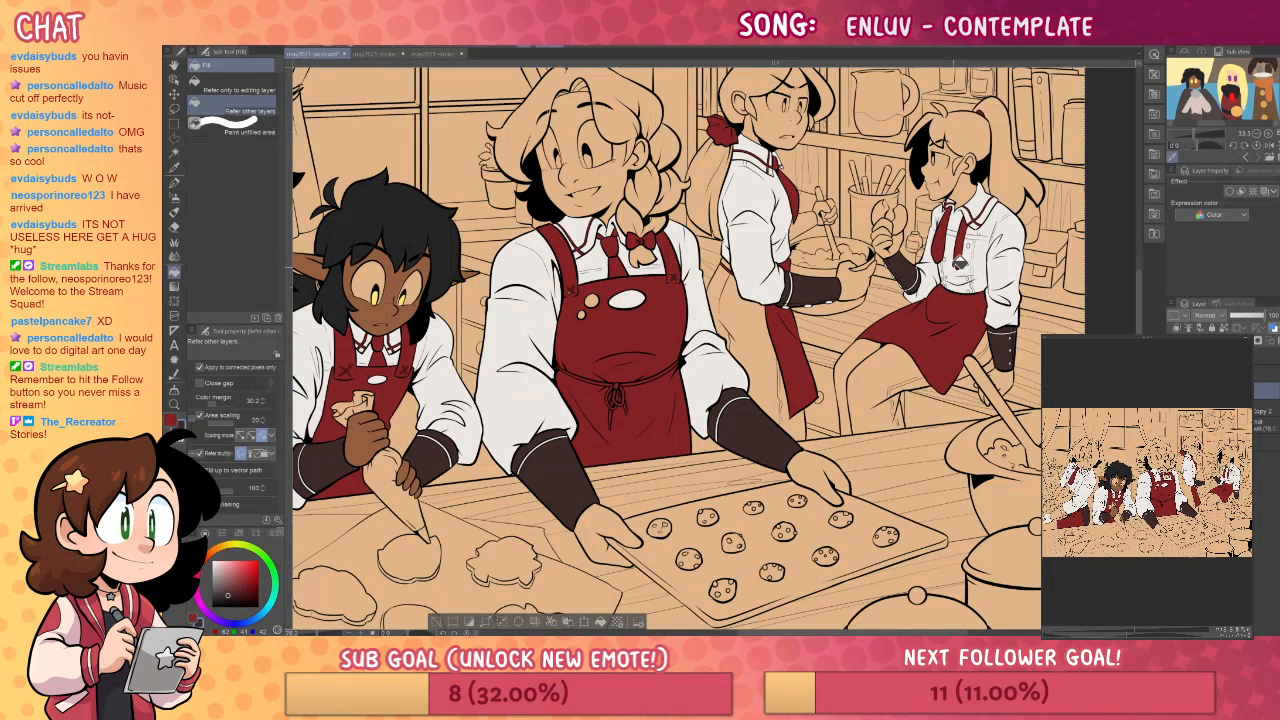
- Fill the mixing baker's lower clothing and the seated baker's legs dark brown
{"action": "left_click_drag", "start_coordinate": [884, 413], "coordinate": [956, 405]}
{"action": "left_click", "coordinate": [795, 262]}
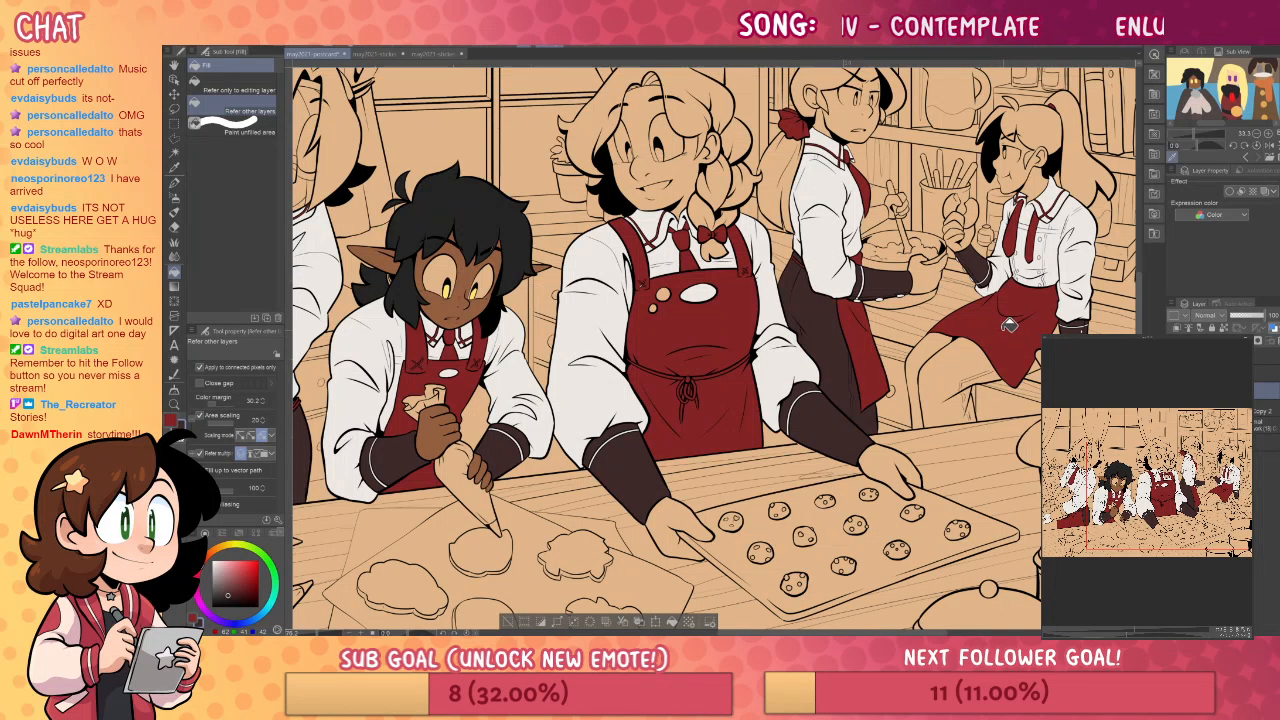
{"action": "left_click", "coordinate": [943, 345]}
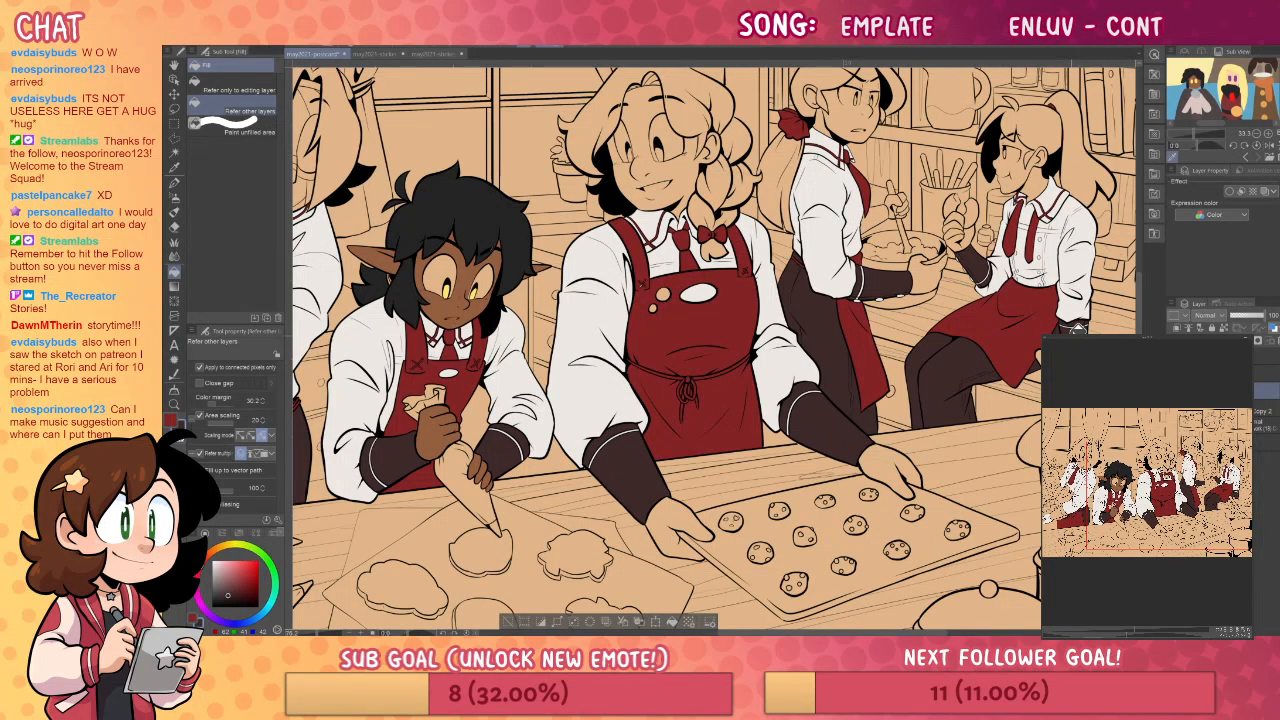
- Fill the face bandages of the baker carrying the bread basket off-white
{"action": "left_click_drag", "start_coordinate": [838, 383], "coordinate": [1000, 392]}
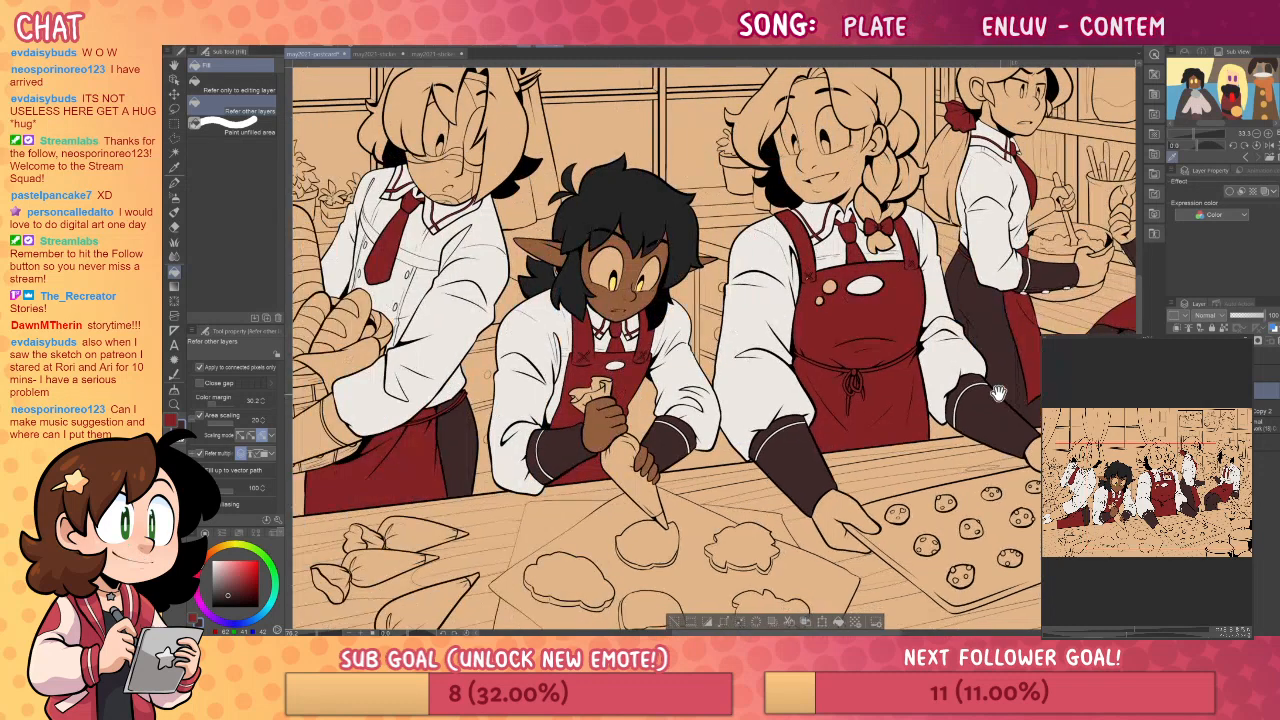
{"action": "left_click_drag", "start_coordinate": [905, 406], "coordinate": [987, 437]}
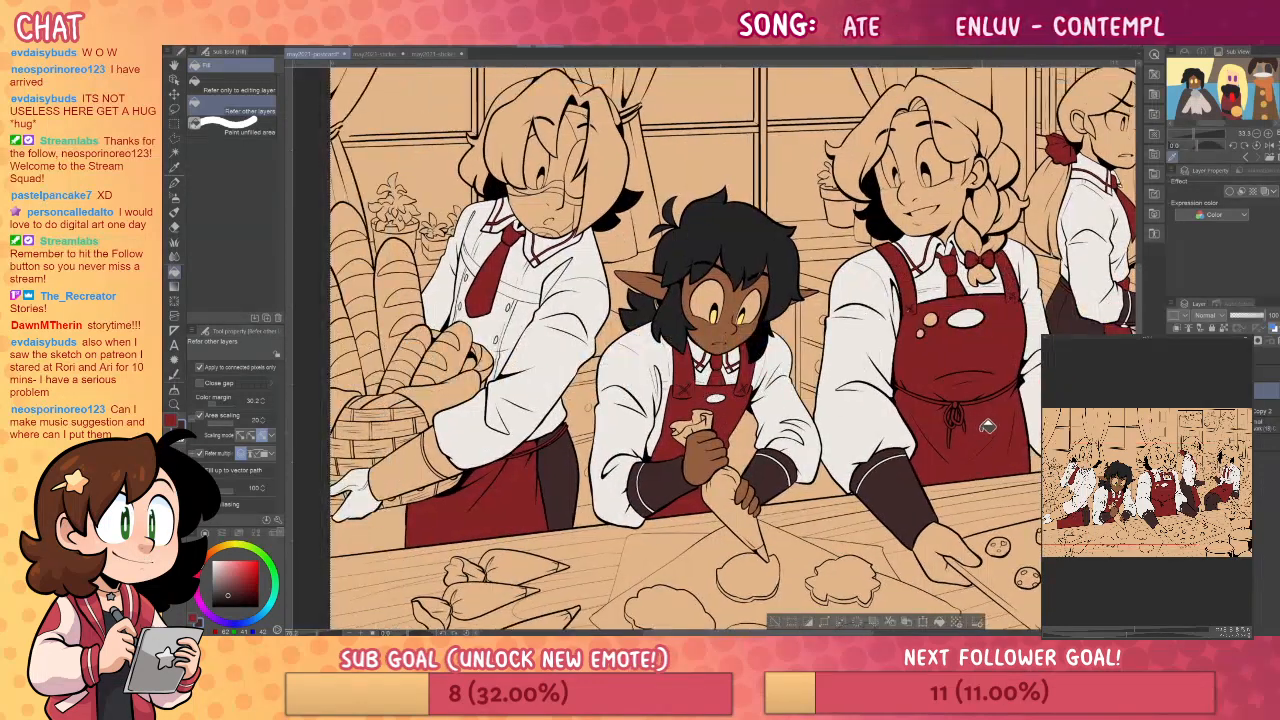
{"action": "left_click_drag", "start_coordinate": [948, 432], "coordinate": [932, 450]}
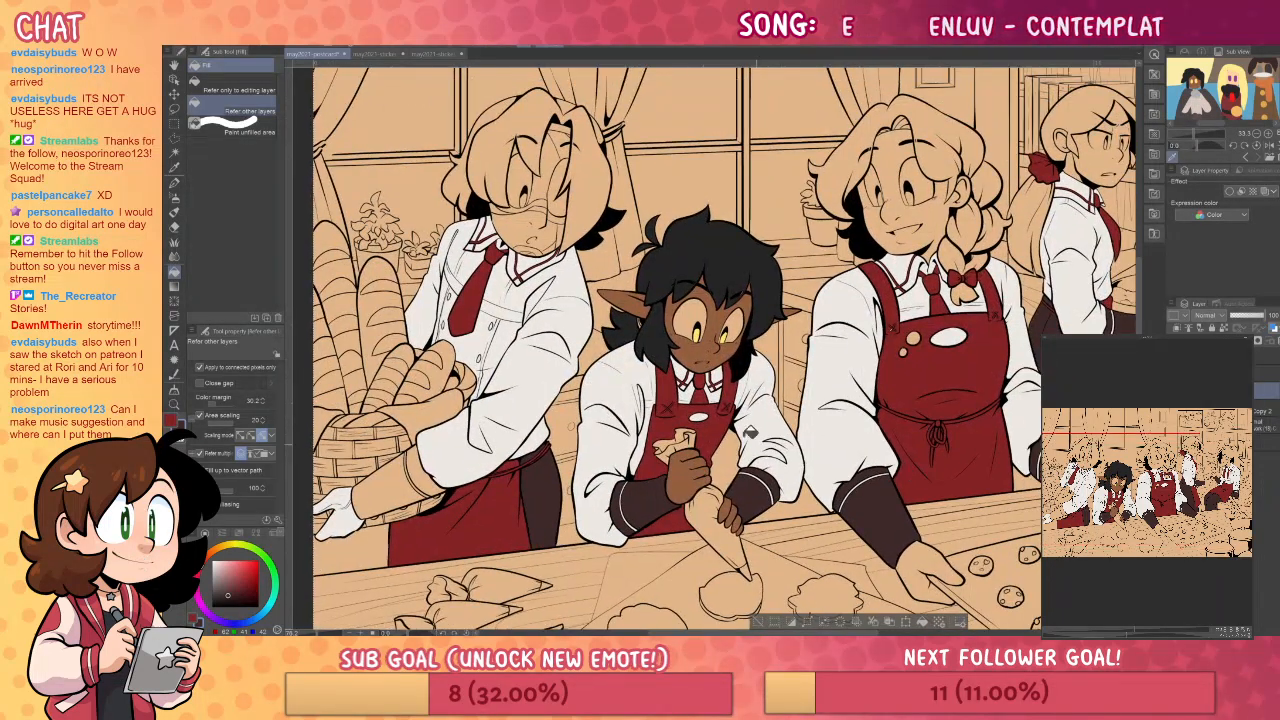
{"action": "left_click", "coordinate": [1270, 64]}
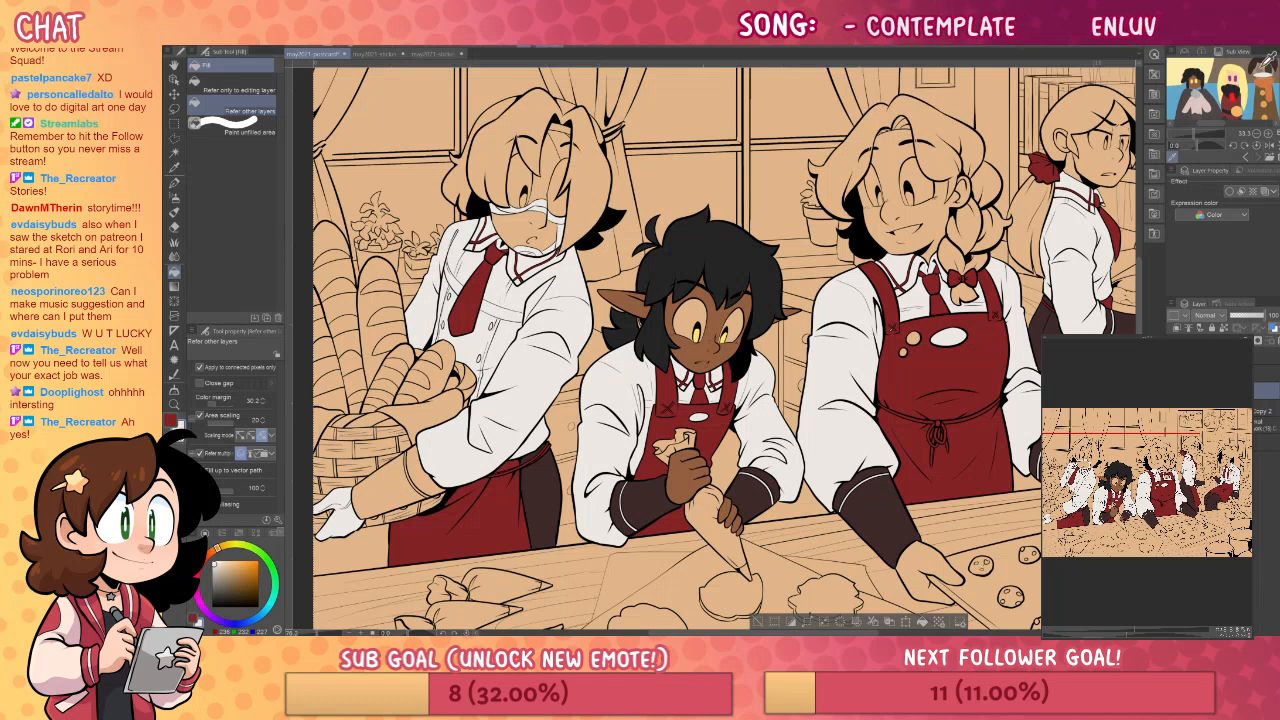
- Sample the dark brown hair colour and the brown skin colour from the reference image
{"action": "left_click_drag", "start_coordinate": [1256, 60], "coordinate": [1254, 63]}
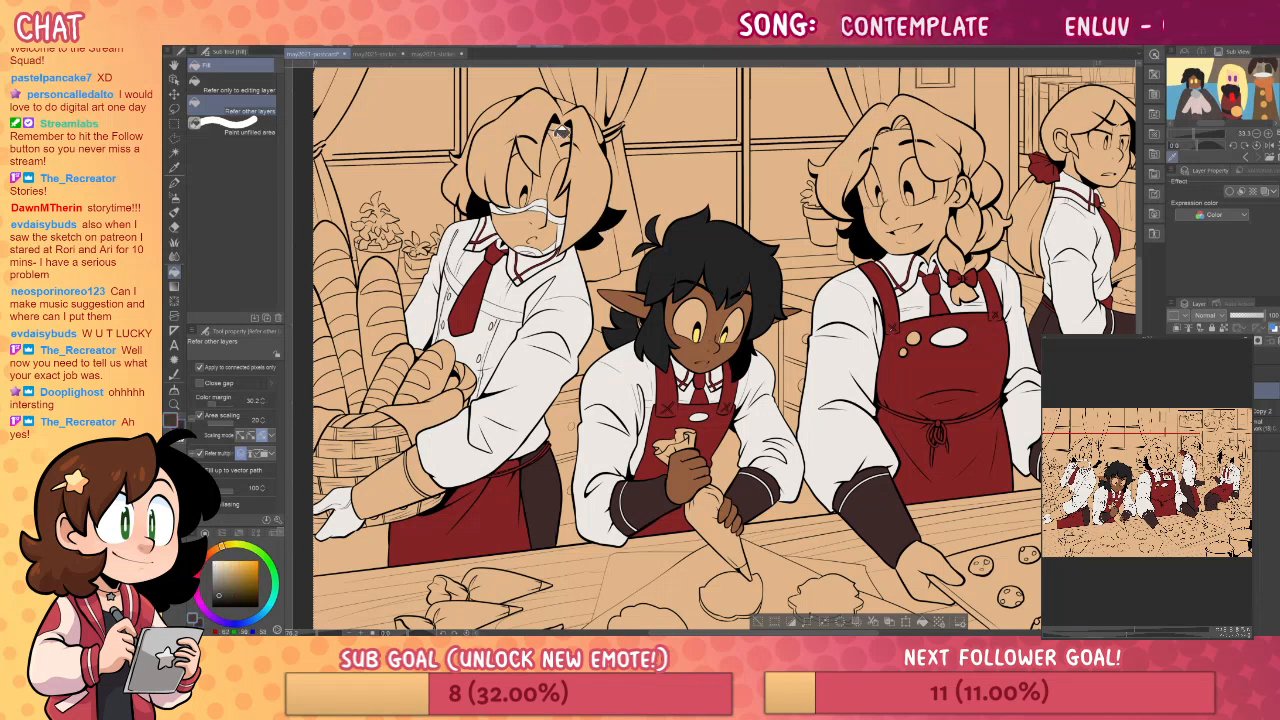
{"action": "left_click", "coordinate": [1262, 63]}
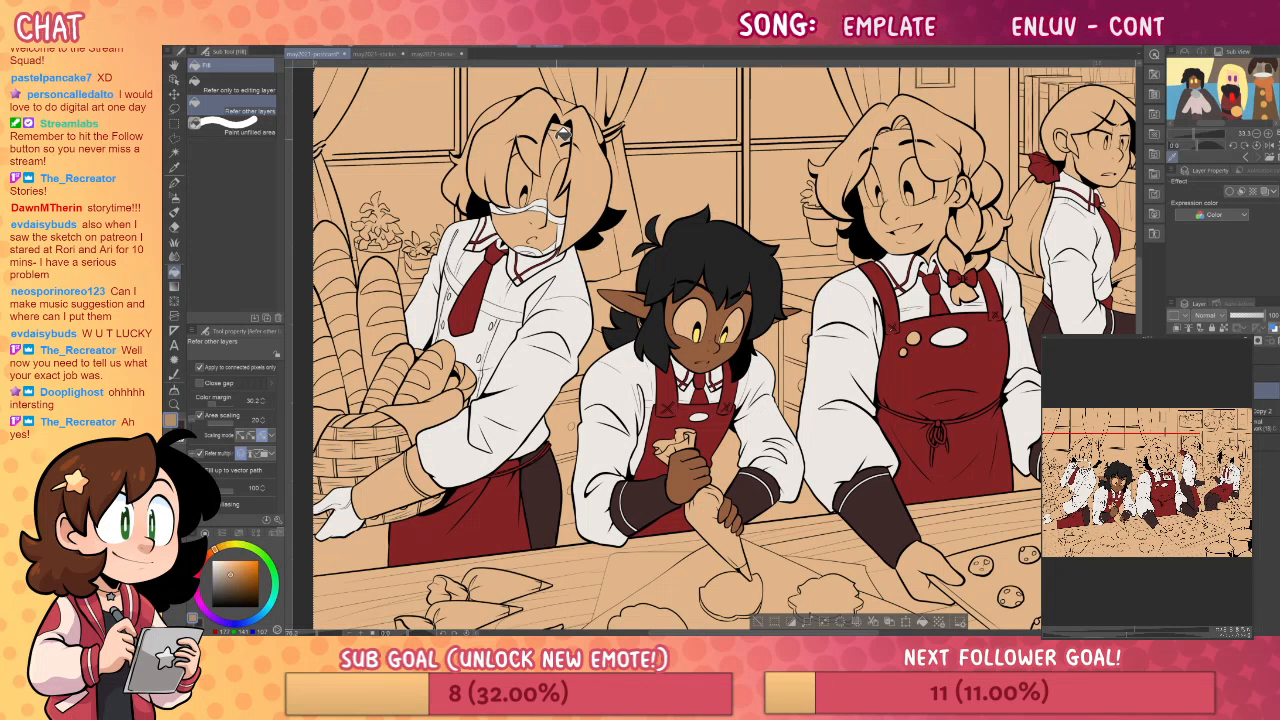
{"action": "left_click", "coordinate": [548, 157]}
{"action": "left_click", "coordinate": [535, 250]}
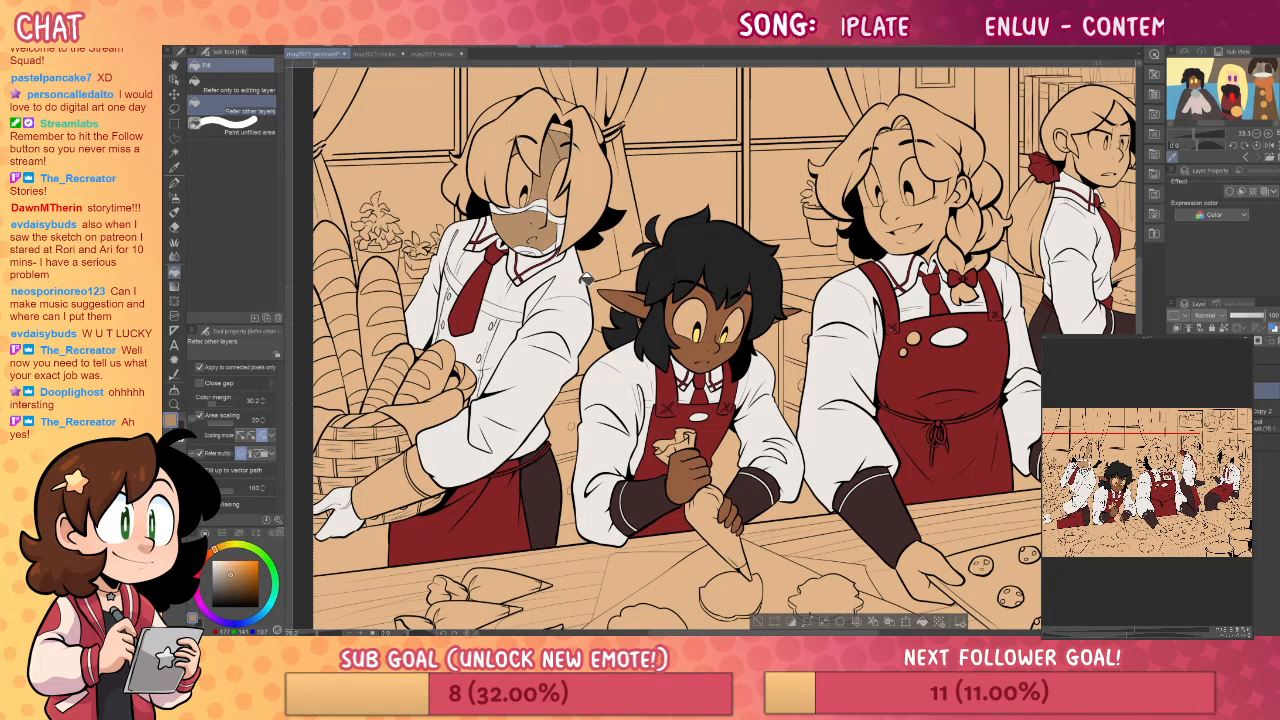
{"action": "key", "text": "ctrl+z"}
{"action": "key", "text": "ctrl+z"}
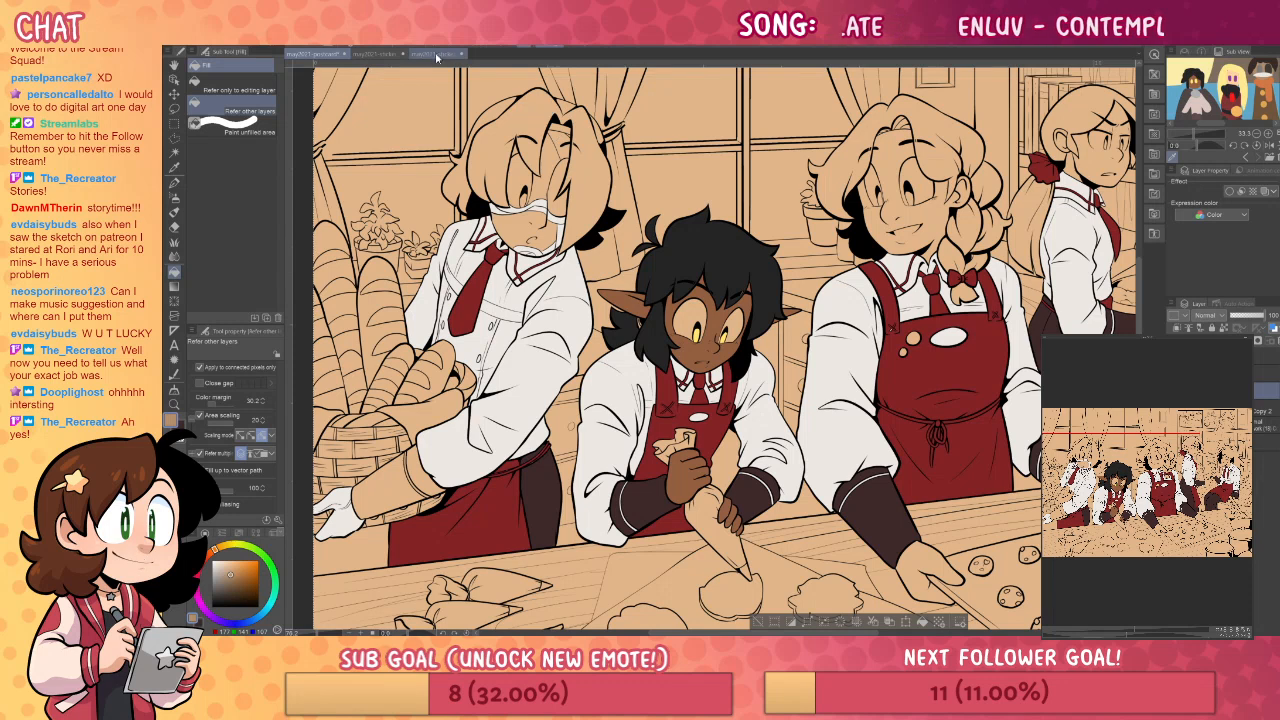
- Fill the bandaged baker's forehead and lower face with the brown skin colour and the hair dark brown
{"action": "left_click", "coordinate": [552, 148]}
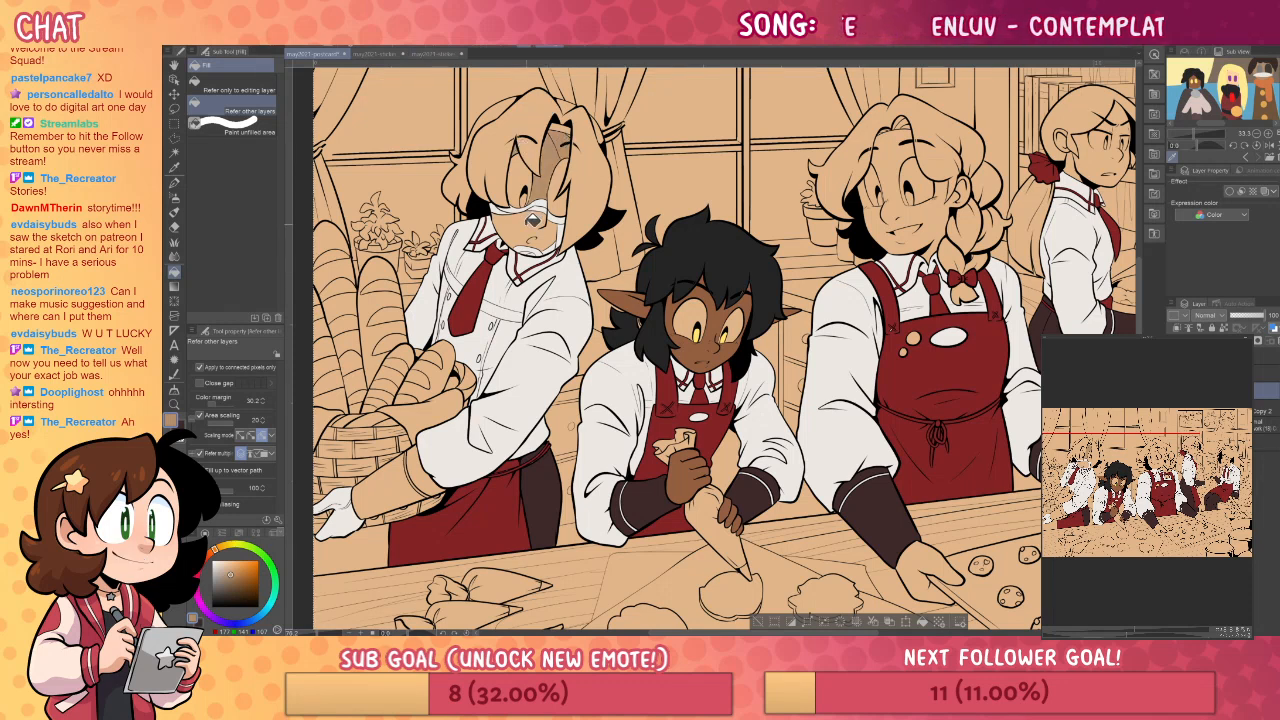
{"action": "left_click", "coordinate": [533, 218]}
{"action": "key", "text": "x"}
{"action": "left_click", "coordinate": [598, 128]}
{"action": "left_click", "coordinate": [517, 106]}
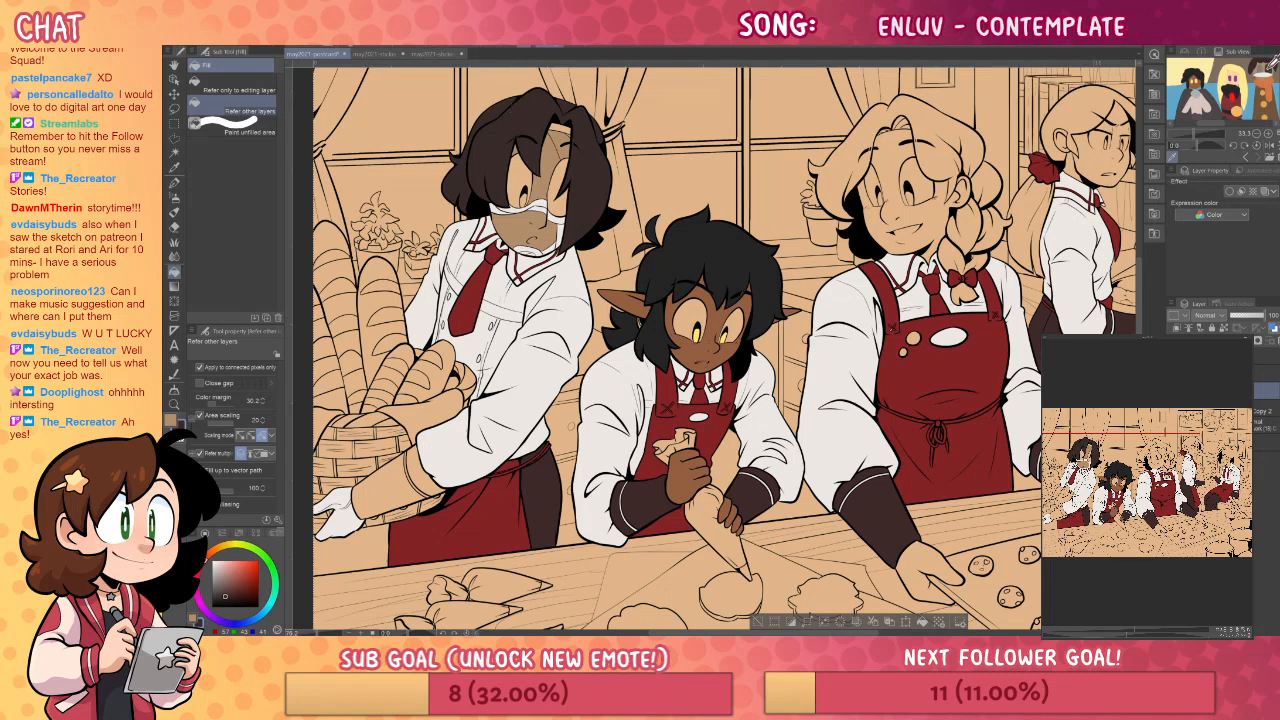
- Fill the bandaged baker's scarred-side eye area with the tie's dark red and the other eye off-white
{"action": "left_click", "coordinate": [478, 282], "text": "alt"}
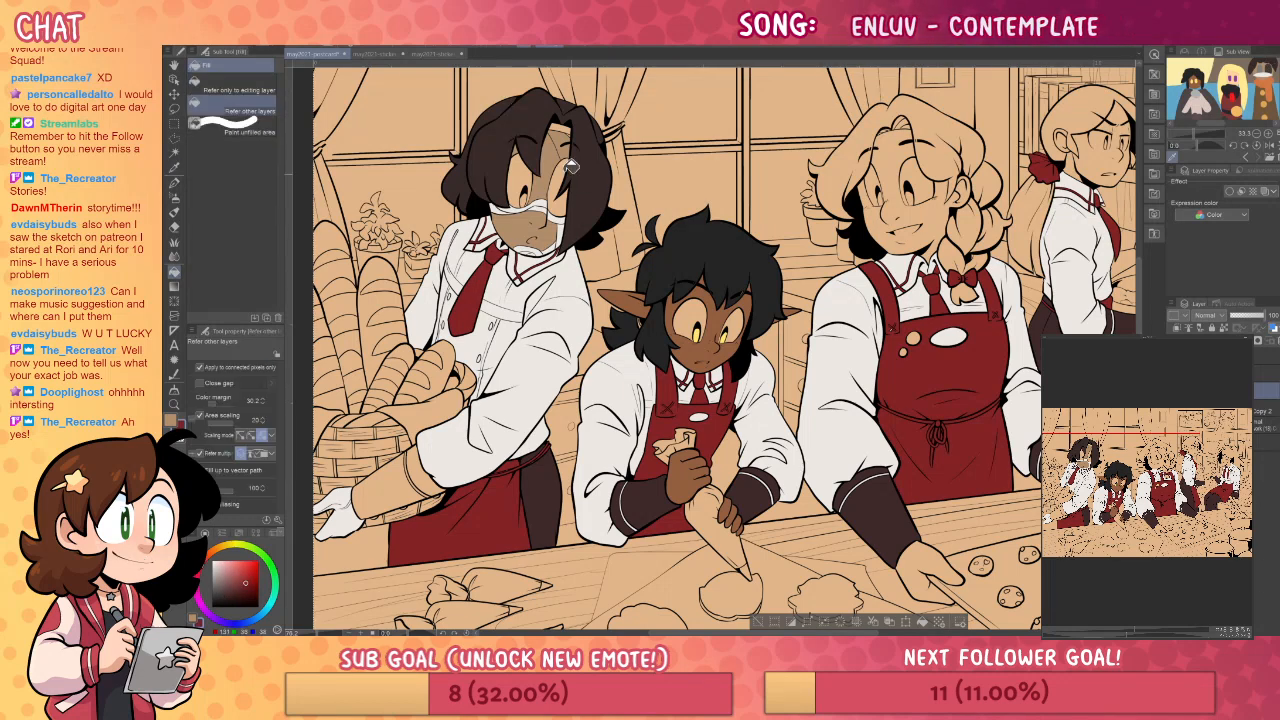
{"action": "left_click", "coordinate": [564, 182]}
{"action": "left_click", "coordinate": [1261, 70]}
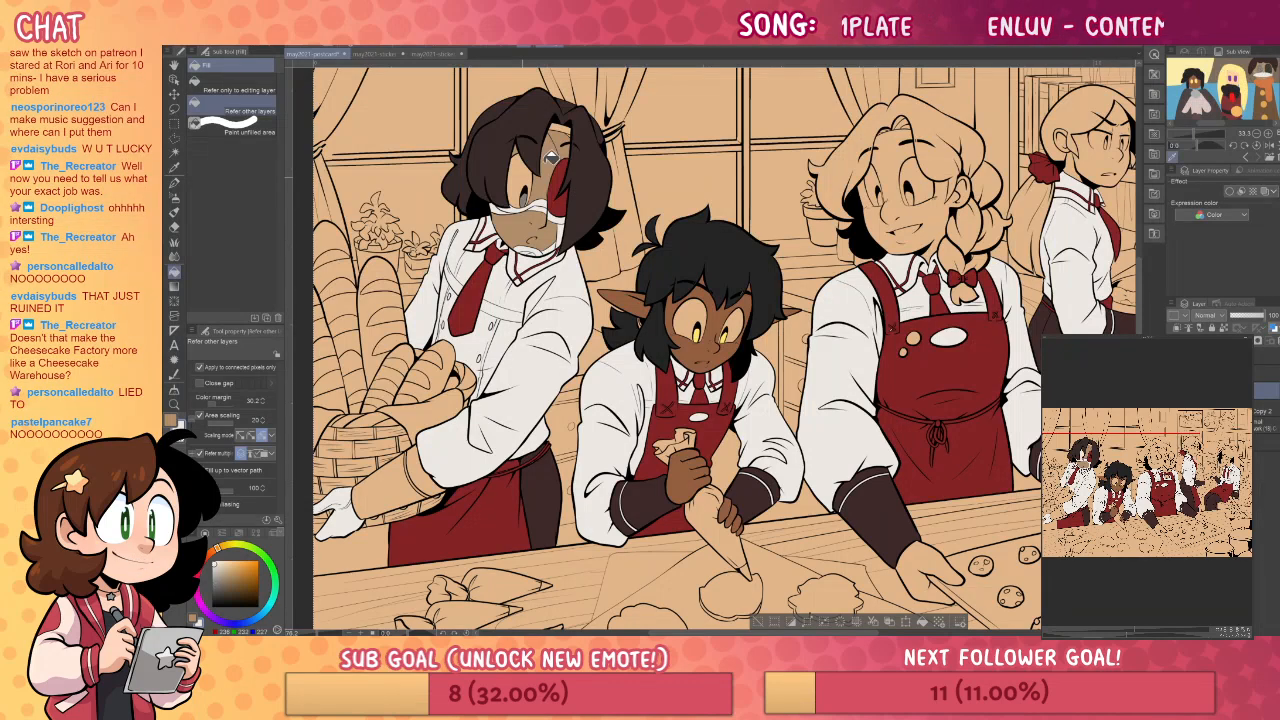
{"action": "left_click", "coordinate": [522, 175]}
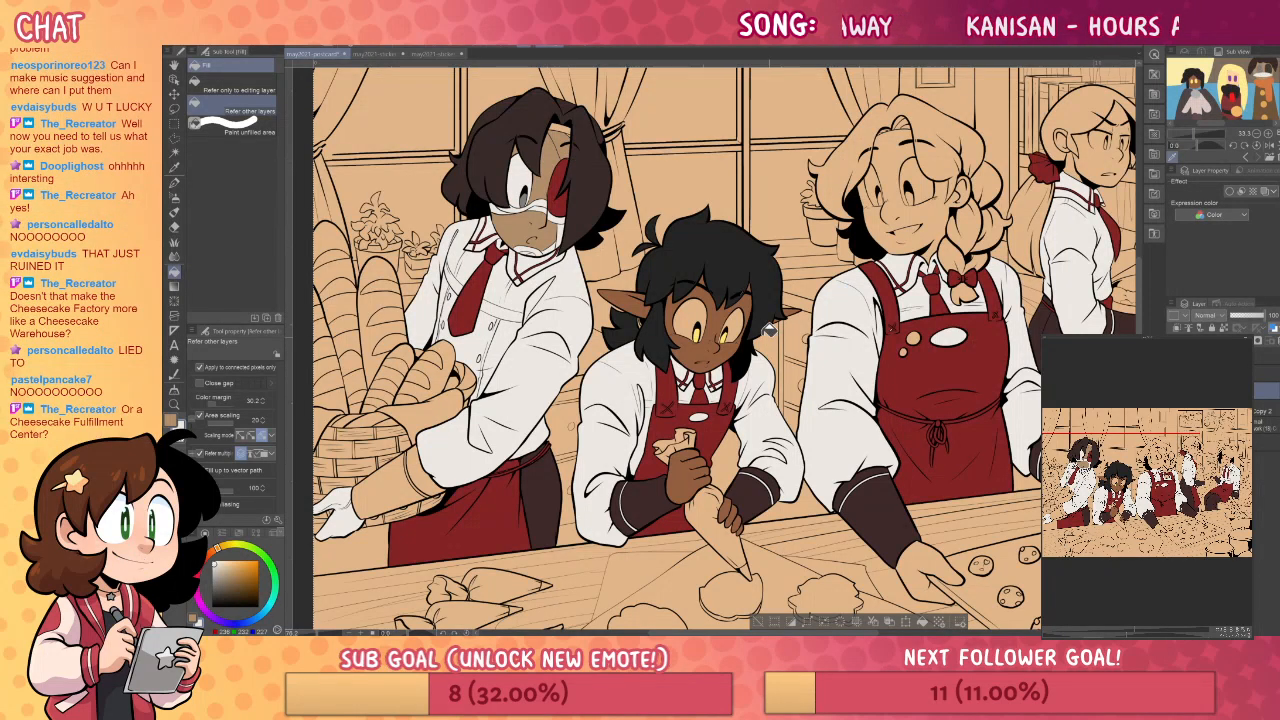
- Fill the eyes of the elf and the centre baker off-white
{"action": "left_click_drag", "start_coordinate": [837, 437], "coordinate": [730, 432]}
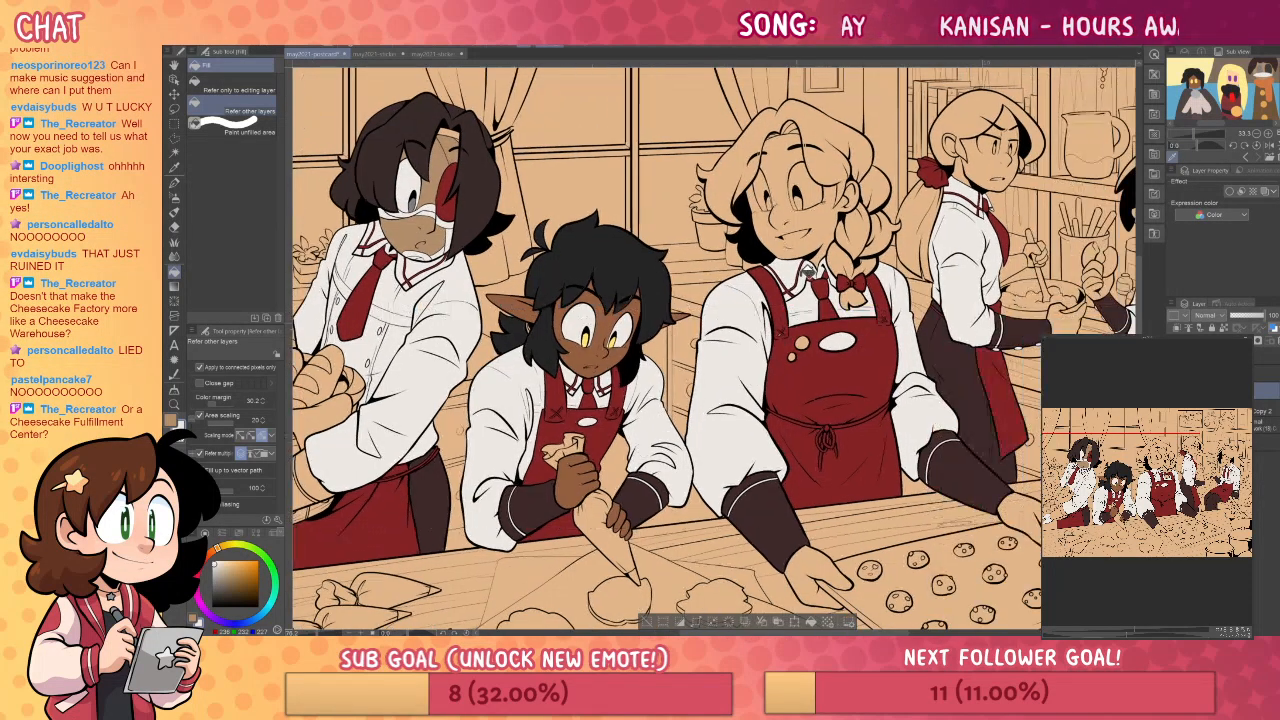
{"action": "left_click_drag", "start_coordinate": [1055, 314], "coordinate": [823, 304]}
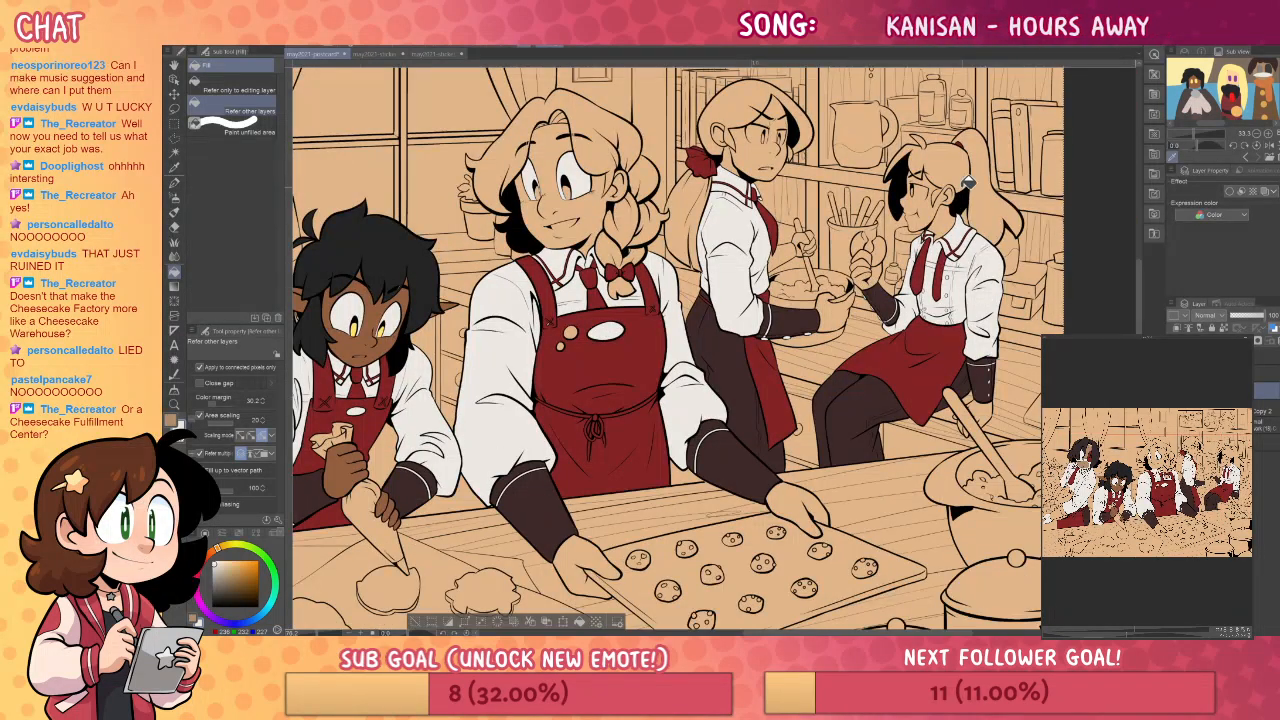
{"action": "left_click_drag", "start_coordinate": [773, 457], "coordinate": [1062, 434]}
{"action": "left_click_drag", "start_coordinate": [783, 353], "coordinate": [988, 342]}
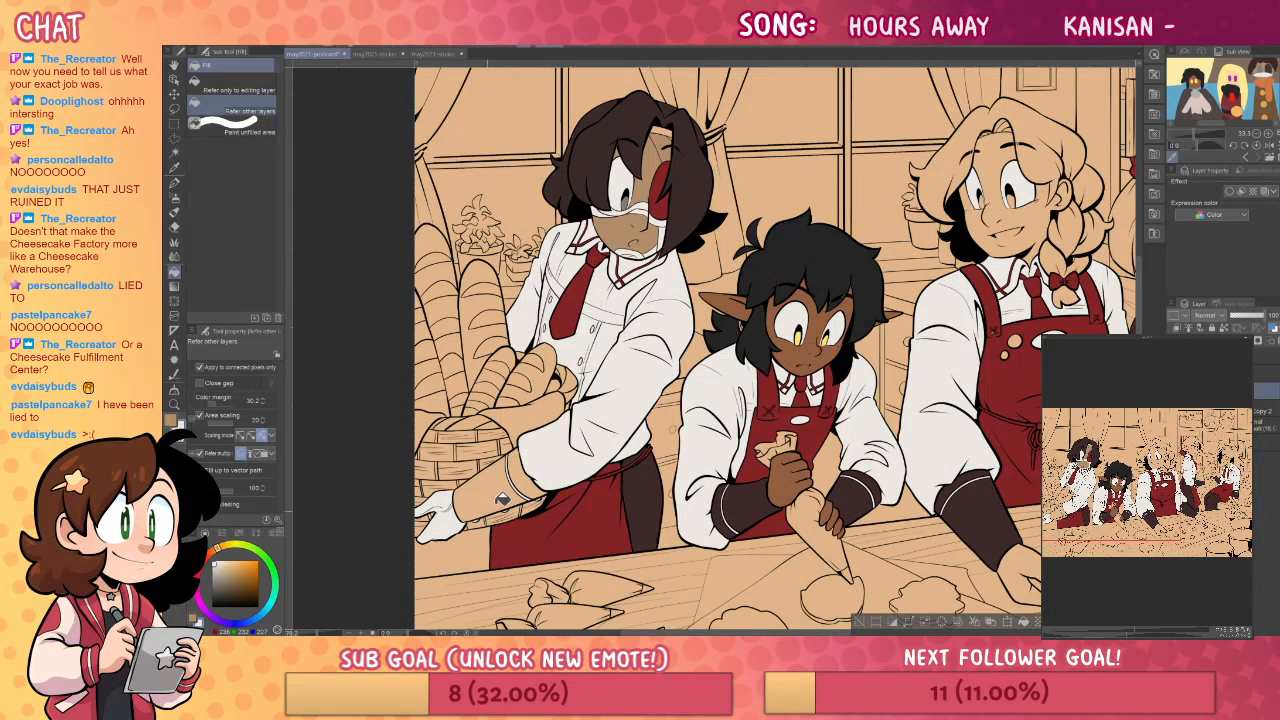
- Sample the dark brown sleeve colour and fill the bandaged baker's forearm sleeve with it
{"action": "key", "text": "i"}
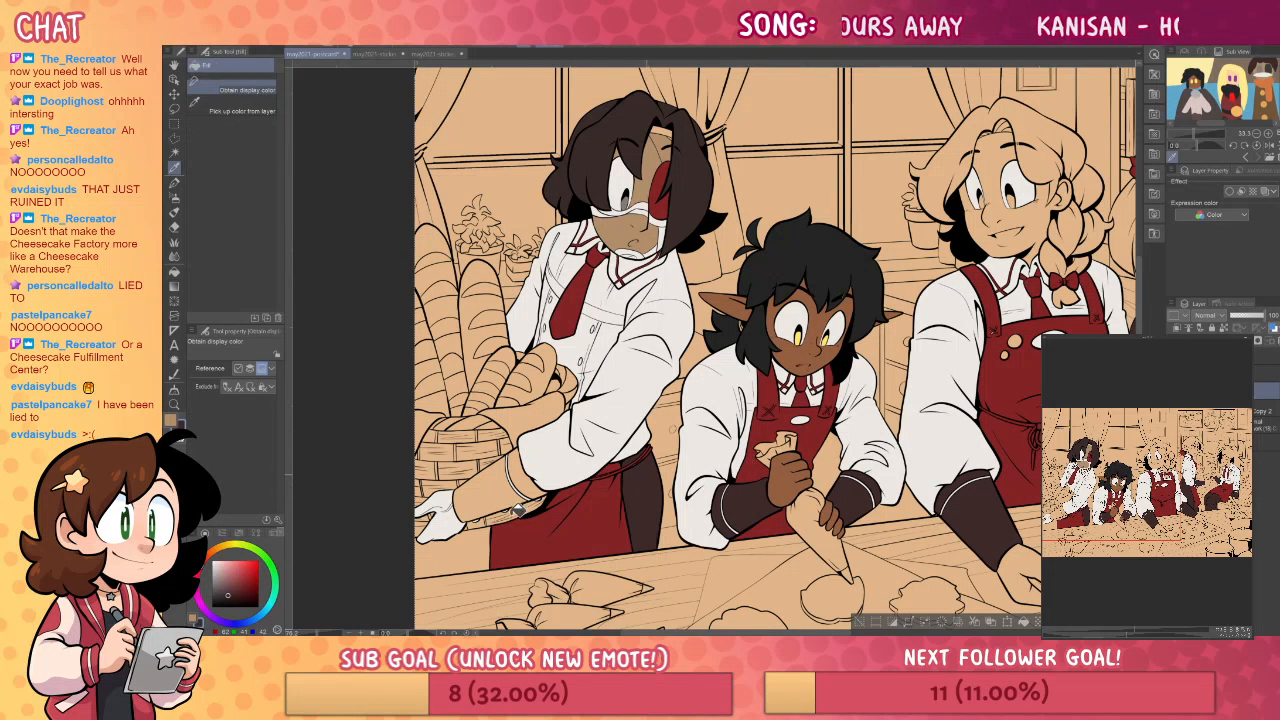
{"action": "key", "text": "g"}
{"action": "left_click", "coordinate": [517, 510]}
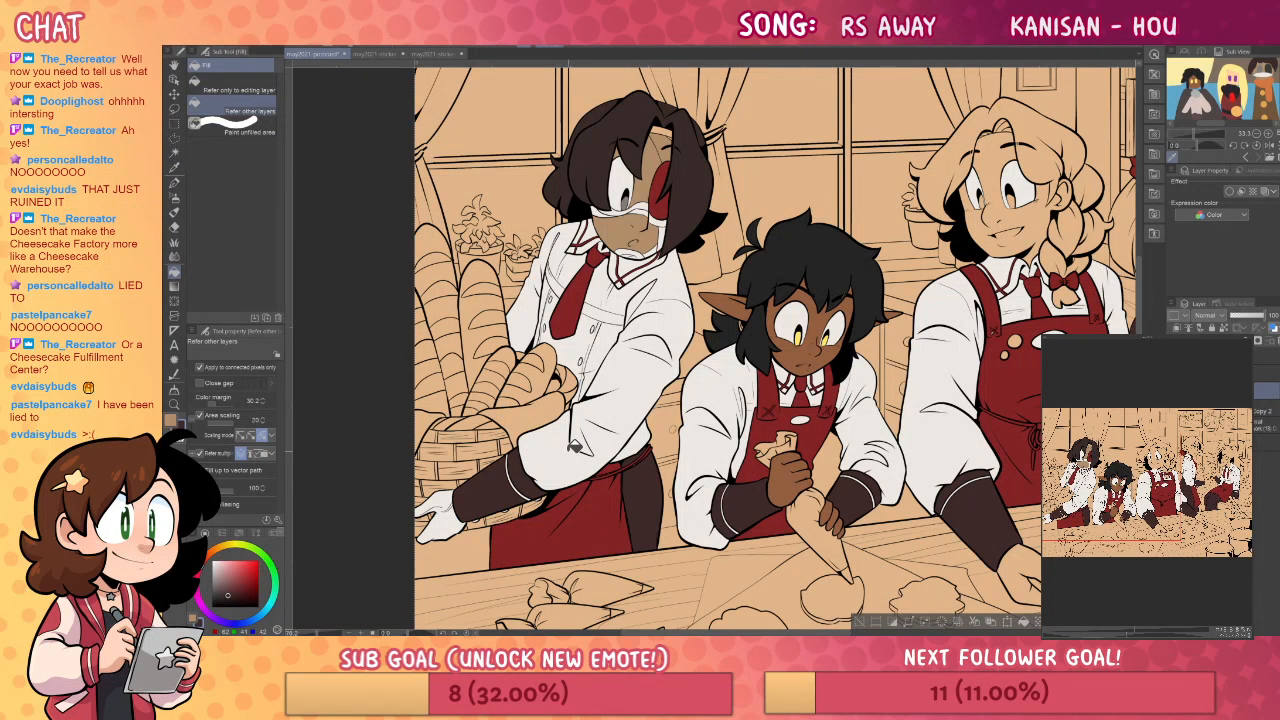
- Sample the deep brown skin colour from the reference image and fill the centre baker's face and hands with it
{"action": "left_click_drag", "start_coordinate": [1030, 380], "coordinate": [903, 445]}
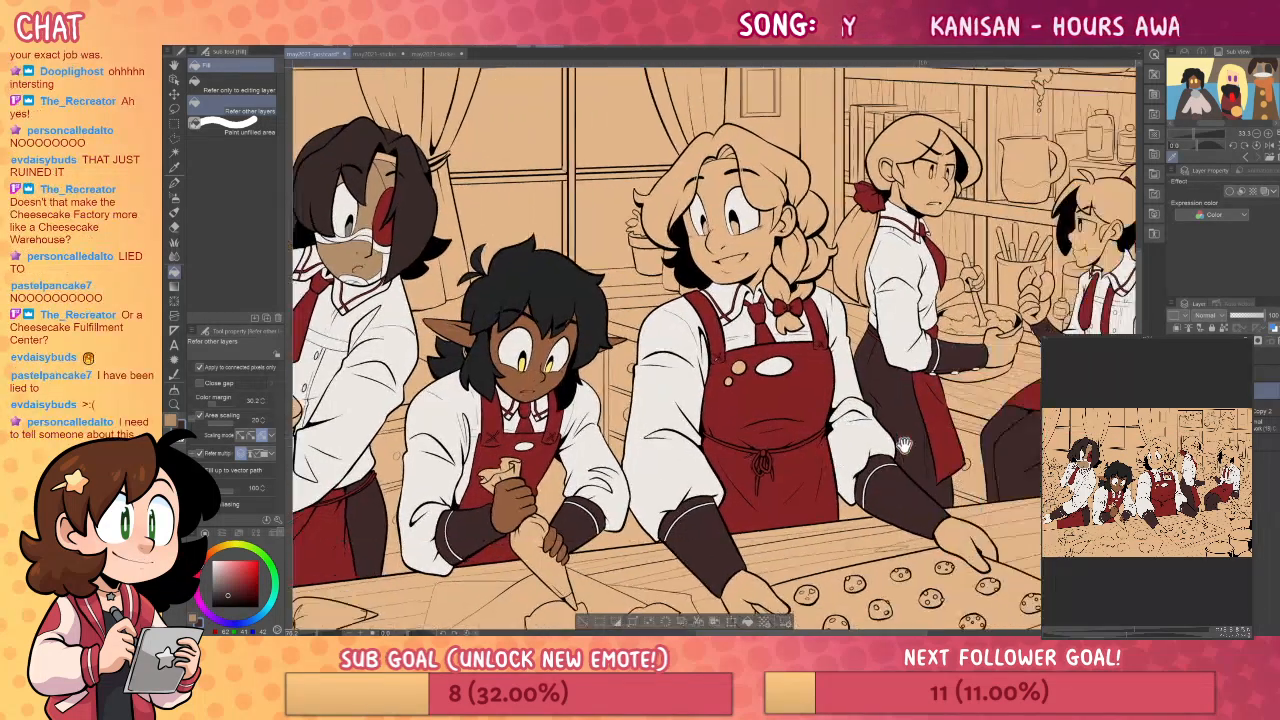
{"action": "key", "text": "i"}
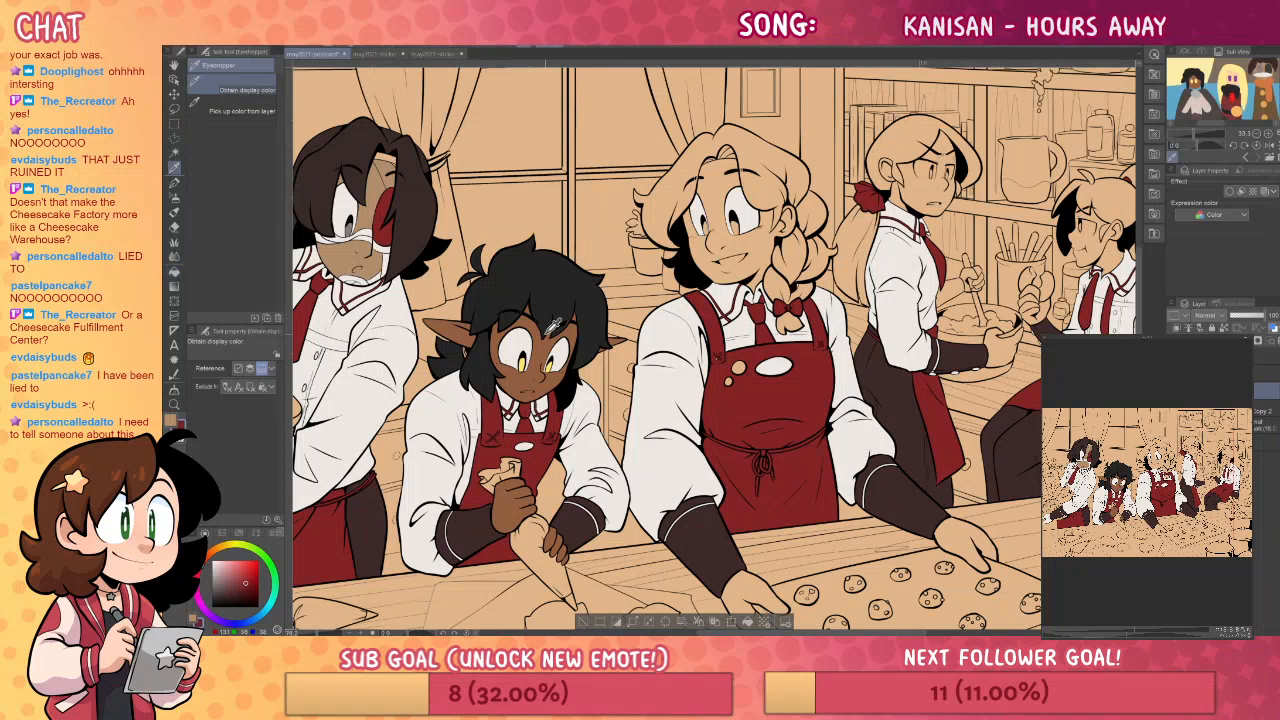
{"action": "key", "text": "g"}
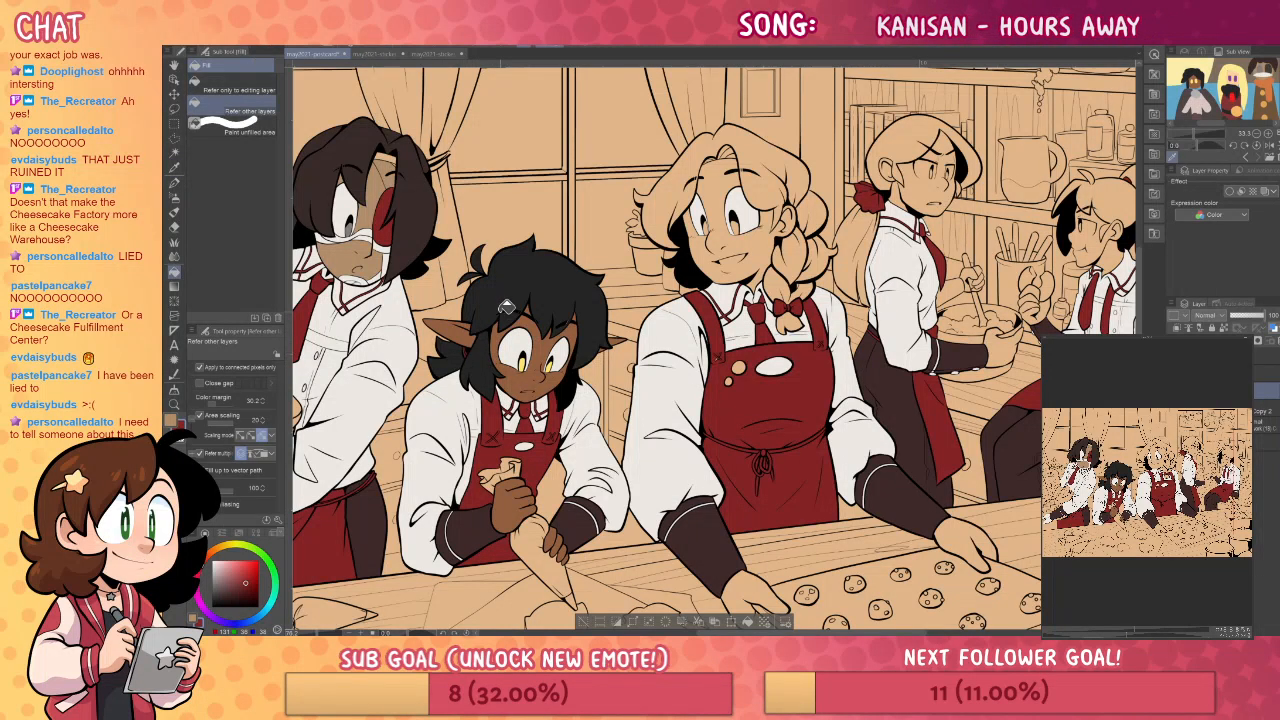
{"action": "left_click_drag", "start_coordinate": [935, 419], "coordinate": [873, 423]}
{"action": "left_click_drag", "start_coordinate": [1250, 100], "coordinate": [1192, 106]}
{"action": "left_click", "coordinate": [1250, 65]}
{"action": "left_click", "coordinate": [1242, 66]}
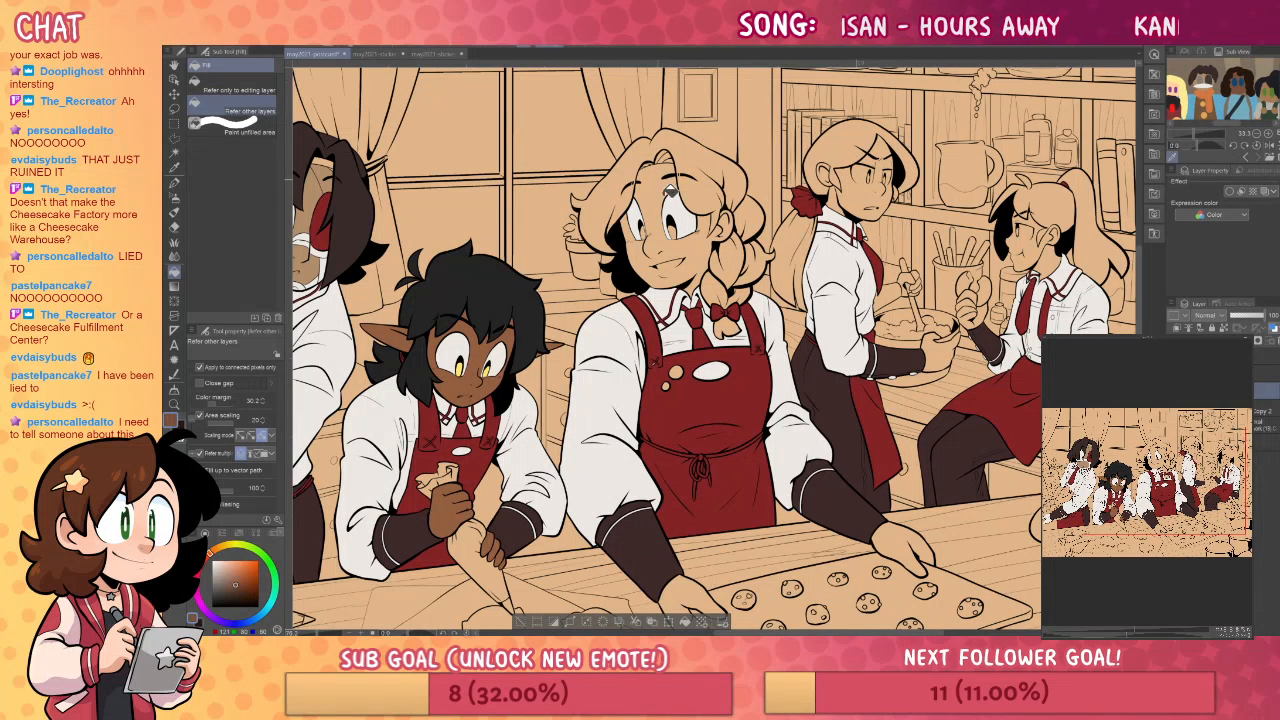
{"action": "left_click", "coordinate": [664, 180]}
{"action": "scroll", "coordinate": [900, 470], "scroll_direction": "down", "scroll_amount": 3}
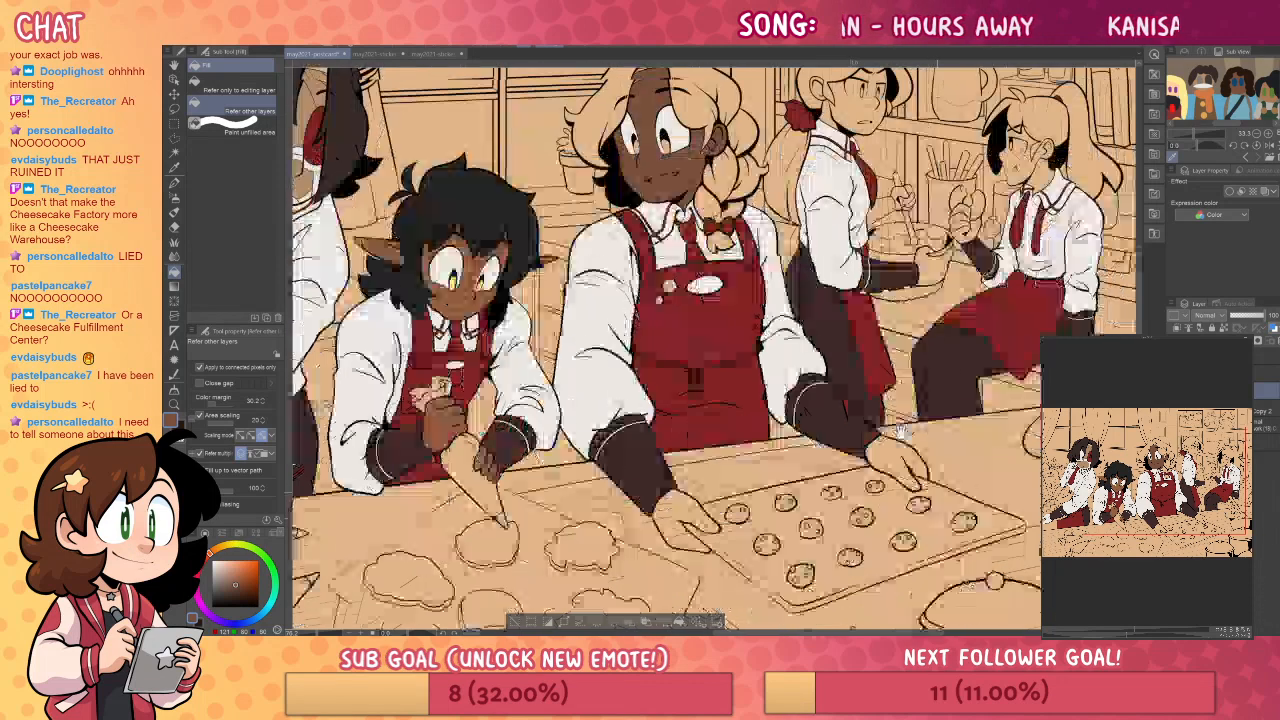
{"action": "scroll", "coordinate": [910, 473], "scroll_direction": "up", "scroll_amount": 4}
- Fill the centre baker's braid and hair dark brown and both irises blue
{"action": "left_click", "coordinate": [730, 308]}
{"action": "left_click", "coordinate": [738, 342]}
{"action": "left_click", "coordinate": [758, 282]}
{"action": "left_click", "coordinate": [740, 285]}
{"action": "left_click", "coordinate": [755, 240]}
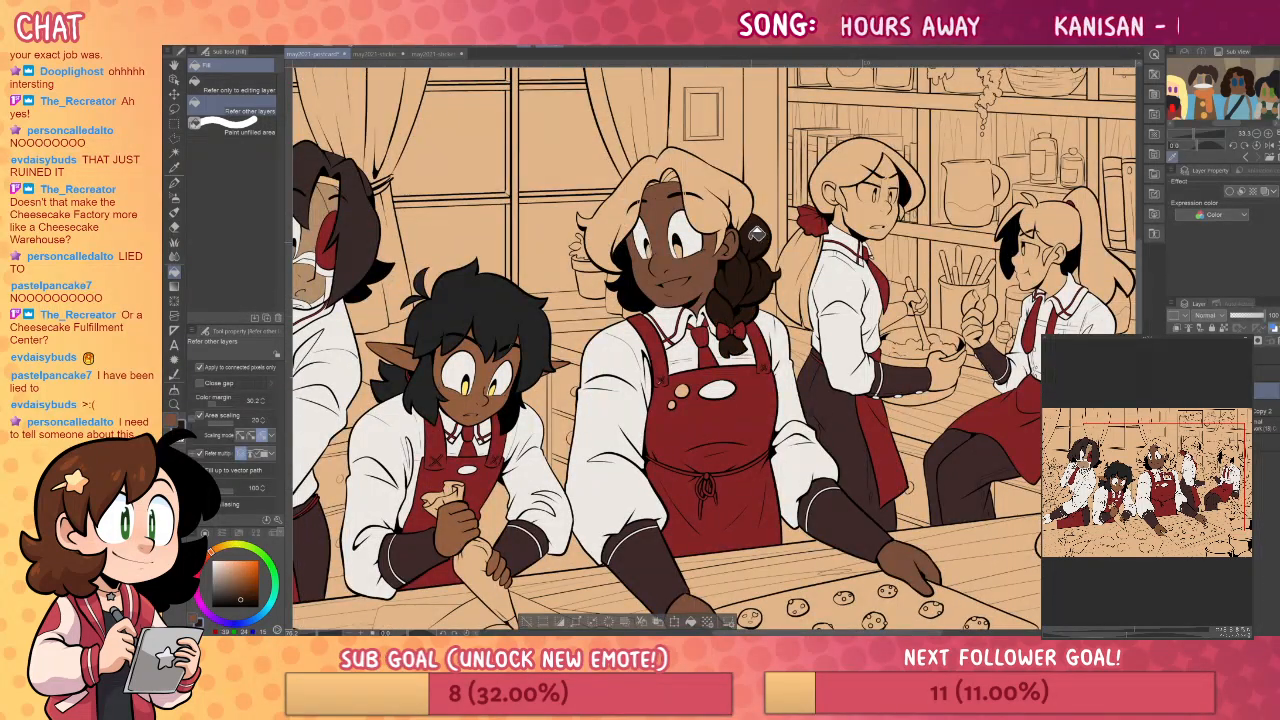
{"action": "left_click", "coordinate": [736, 205]}
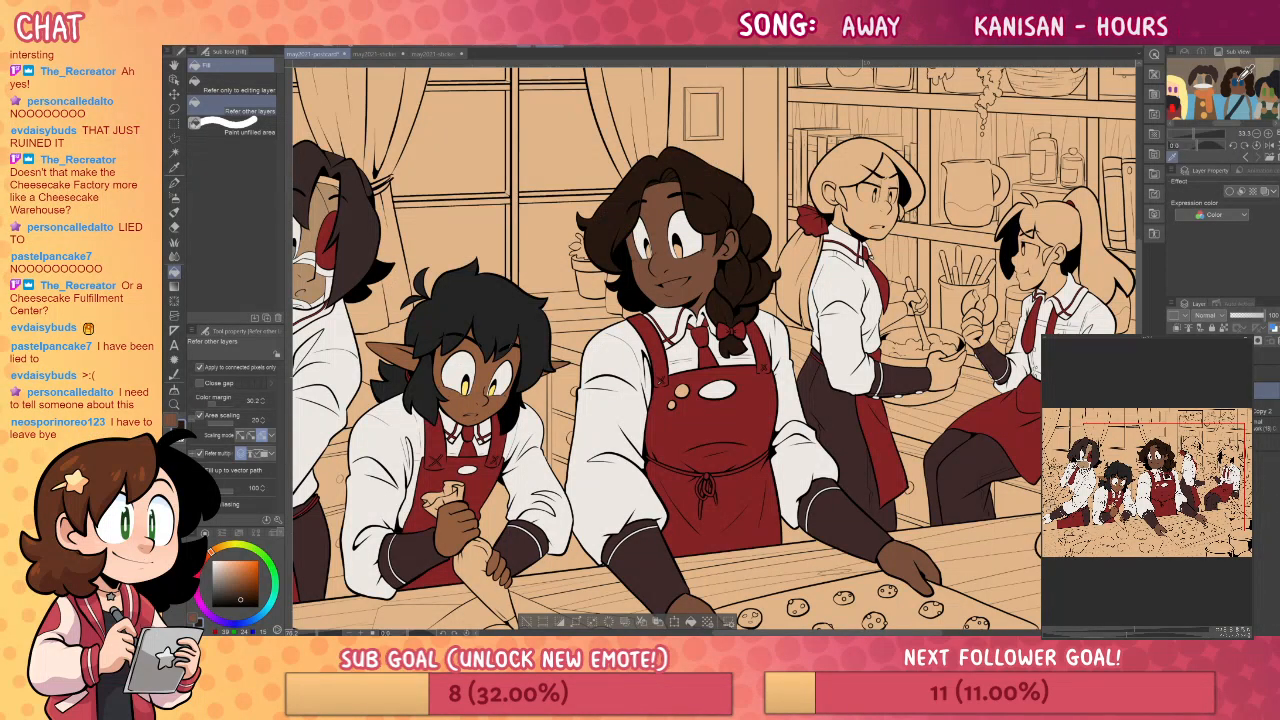
{"action": "left_click", "coordinate": [652, 248]}
{"action": "left_click", "coordinate": [688, 243]}
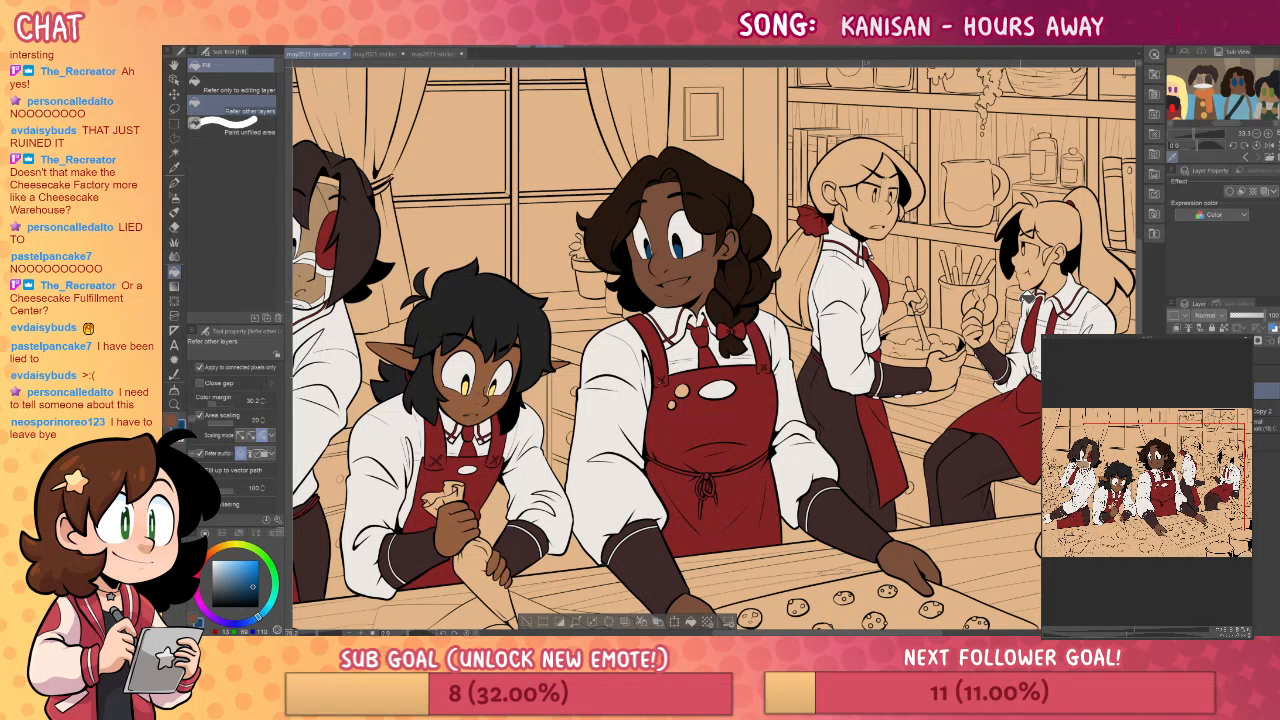
- Fill the standing baker's hair and ponytail pale yellow, and the face and ear with a light skin colour
{"action": "left_click_drag", "start_coordinate": [844, 412], "coordinate": [716, 424]}
{"action": "left_click", "coordinate": [726, 180]}
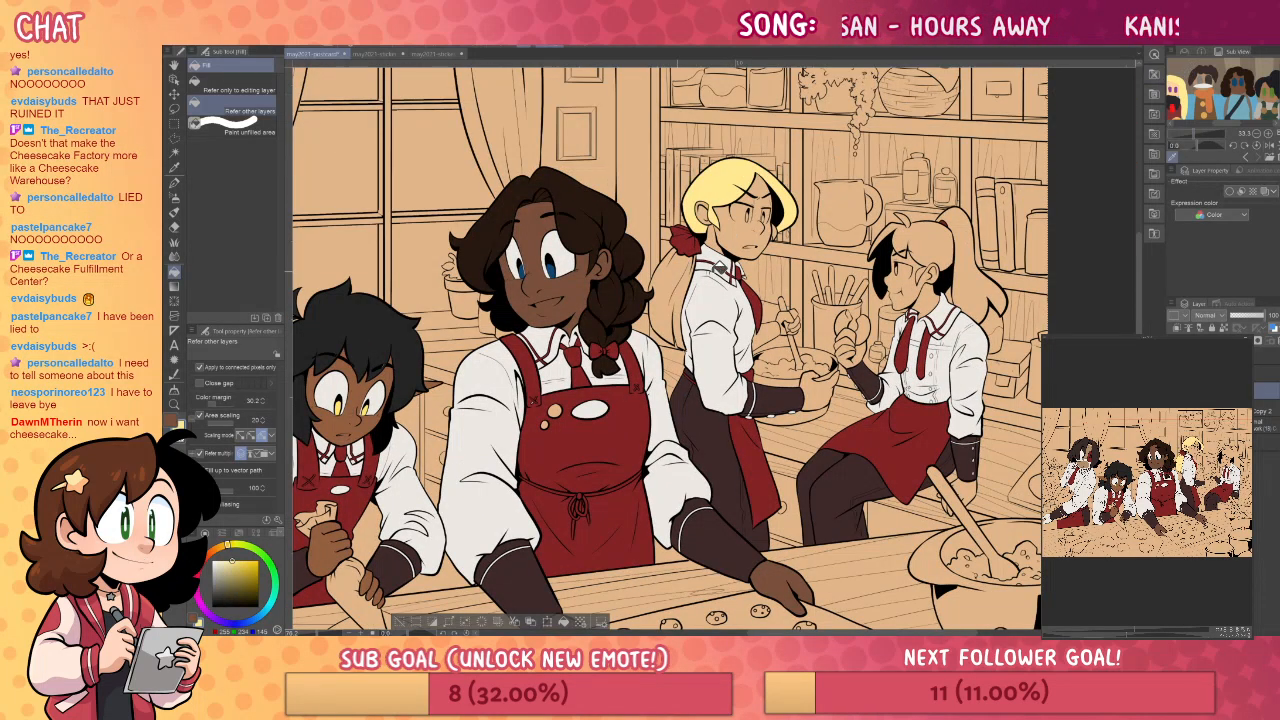
{"action": "left_click", "coordinate": [694, 268]}
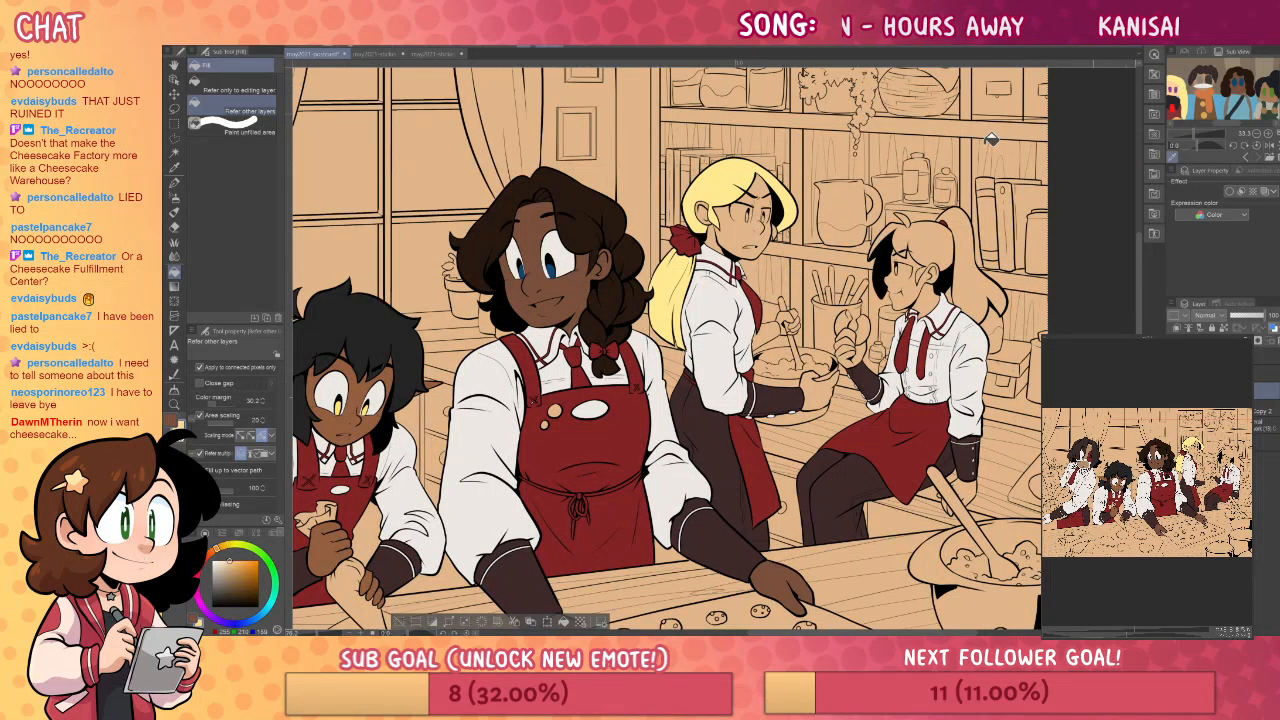
{"action": "left_click", "coordinate": [768, 211]}
{"action": "left_click", "coordinate": [706, 214]}
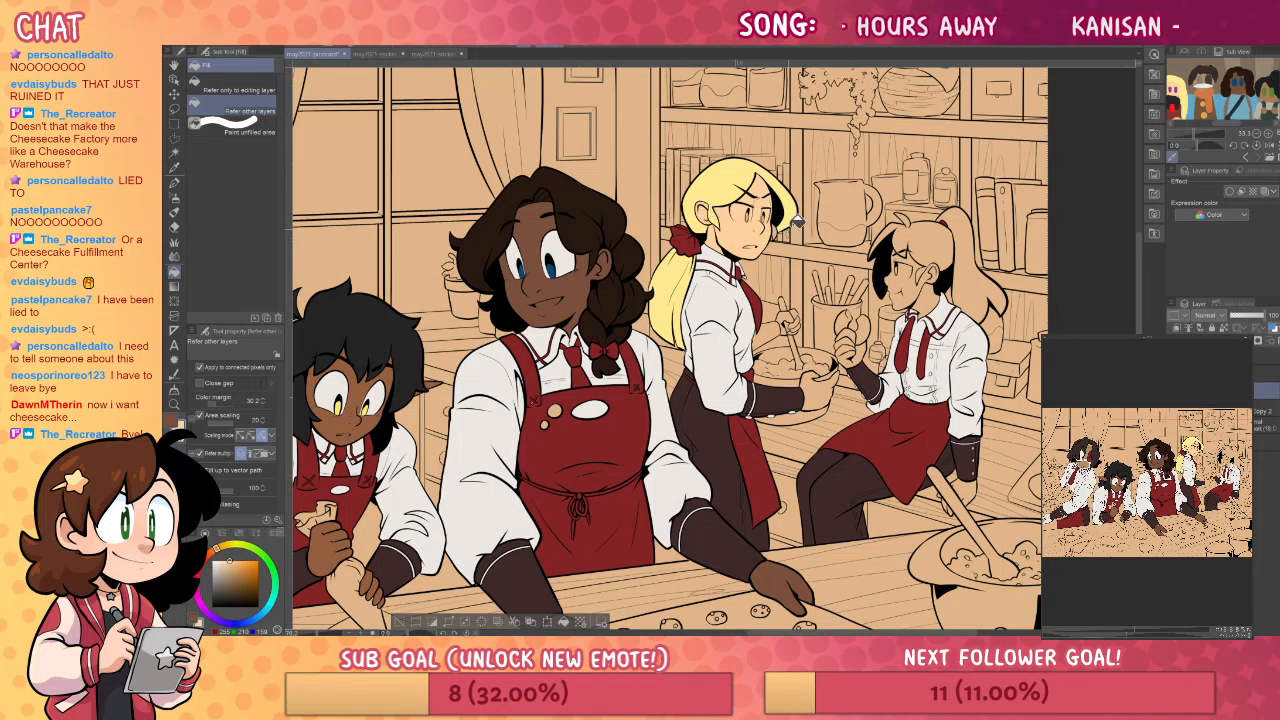
- Fill the blonde baker's irises with a purple sampled from the reference image
{"action": "left_click", "coordinate": [742, 167], "text": "alt"}
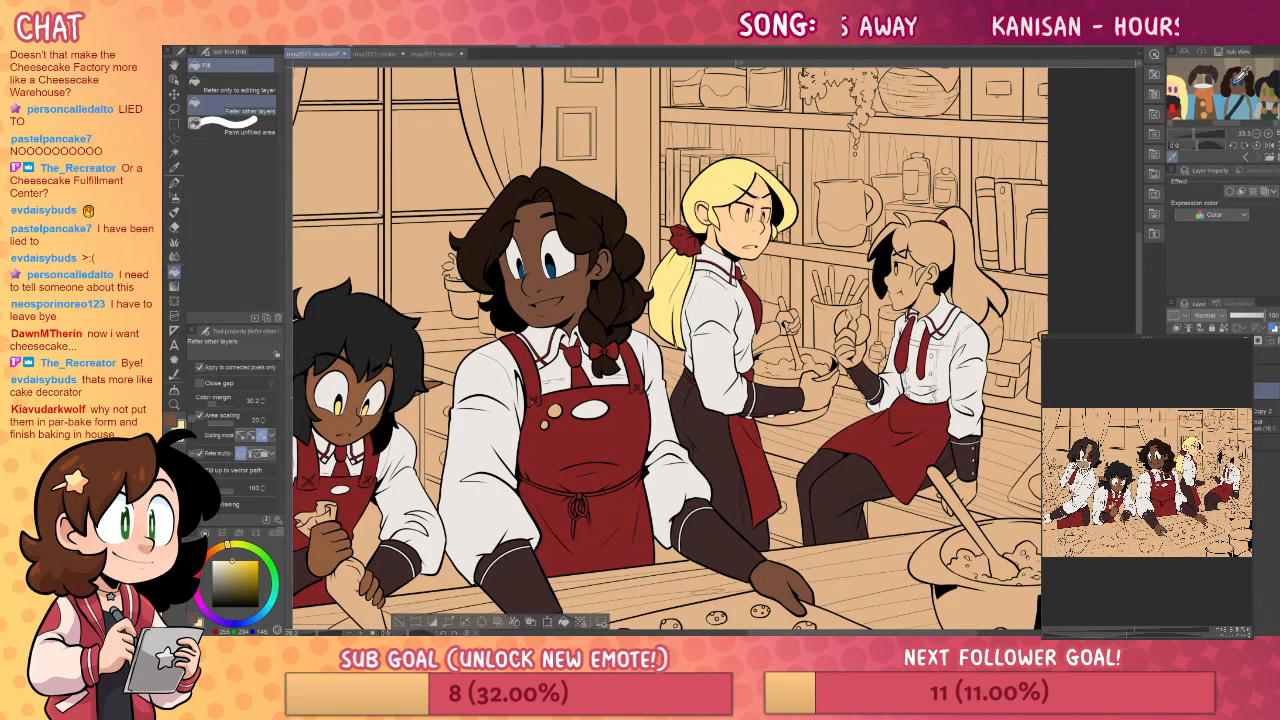
{"action": "left_click", "coordinate": [1176, 87]}
{"action": "left_click", "coordinate": [763, 216]}
{"action": "left_click", "coordinate": [747, 217]}
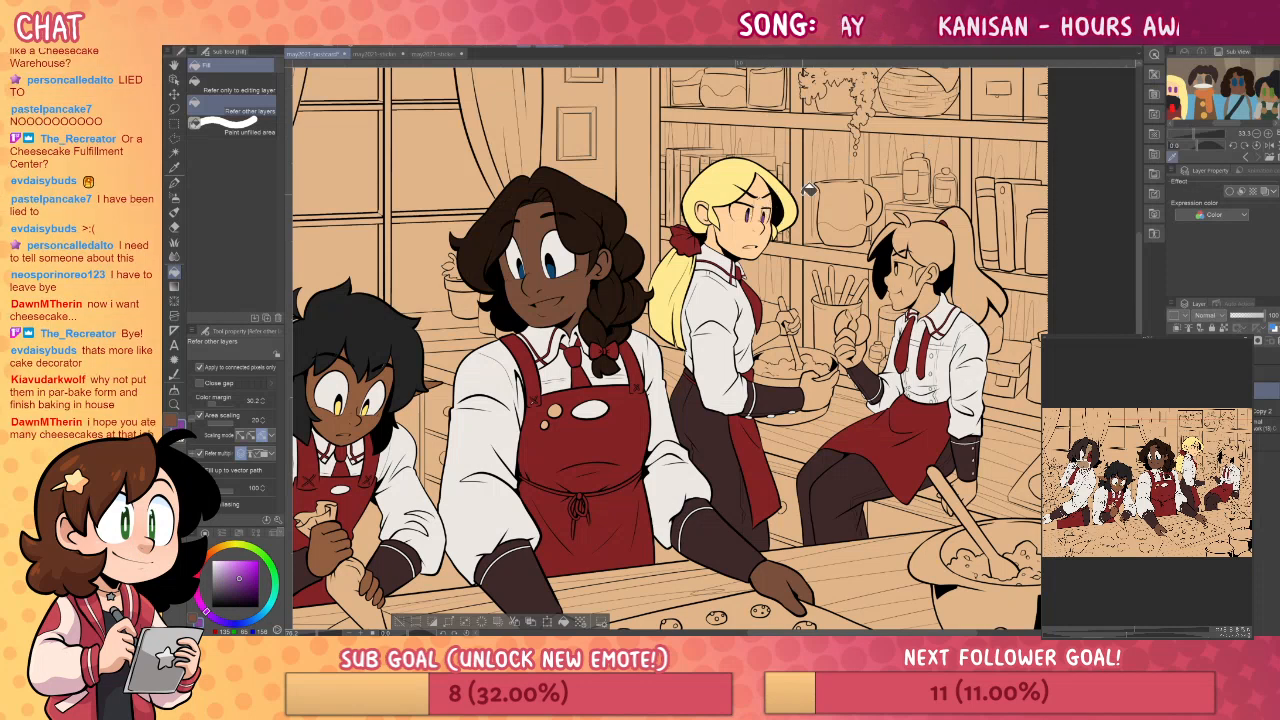
- Fill the blonde baker's far forearm sleeve dark brown and the hands with the light skin colour sampled from the face
{"action": "left_click", "coordinate": [781, 396], "text": "alt"}
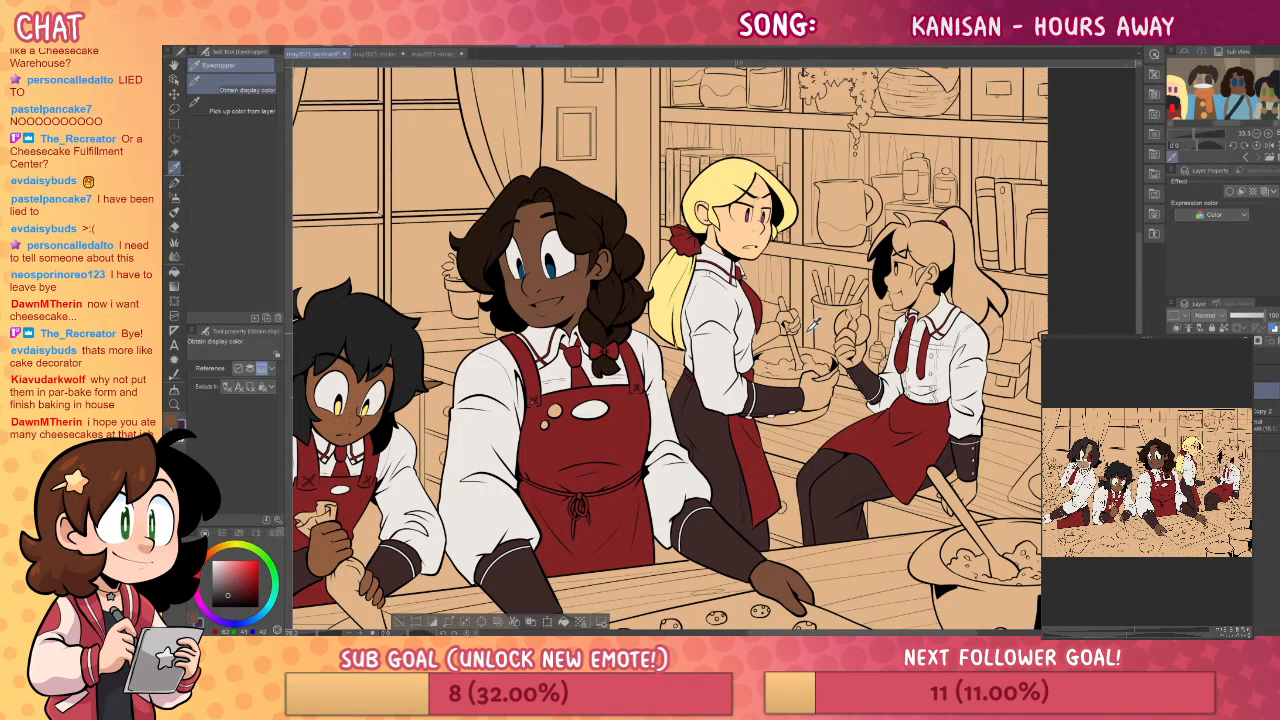
{"action": "left_click", "coordinate": [774, 331]}
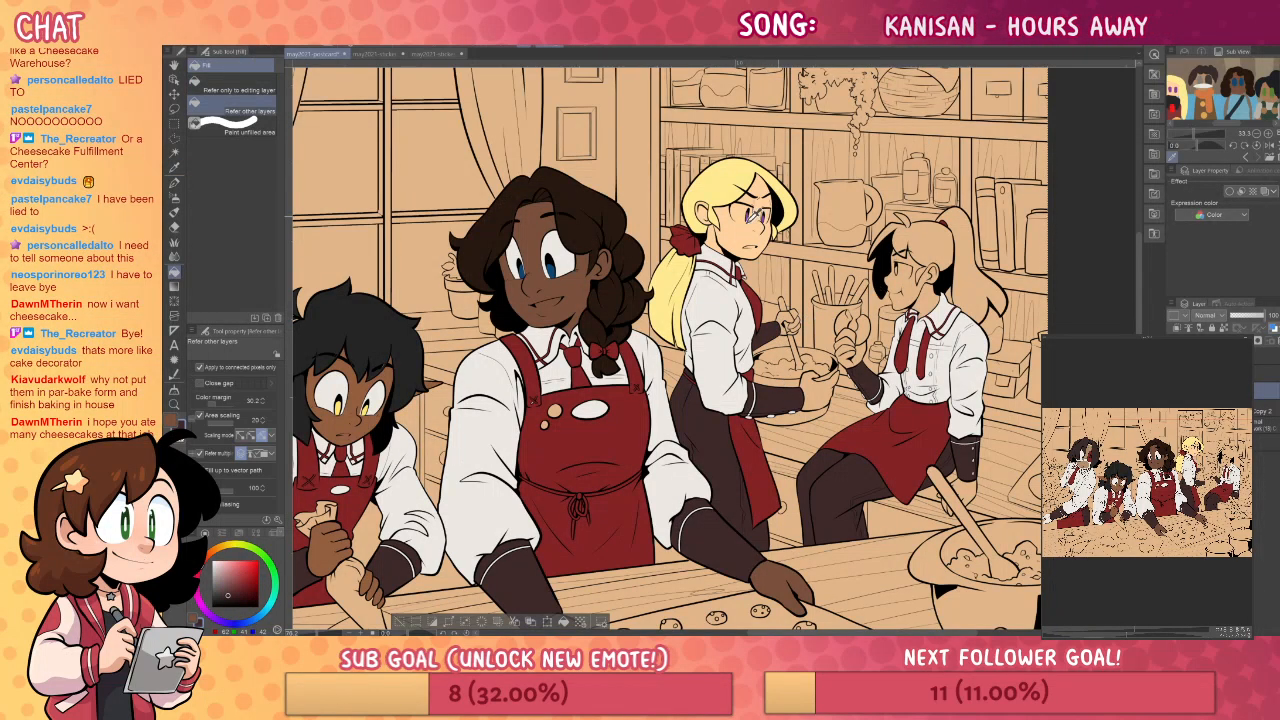
{"action": "key", "text": "i"}
{"action": "left_click", "coordinate": [767, 199]}
{"action": "key", "text": "g"}
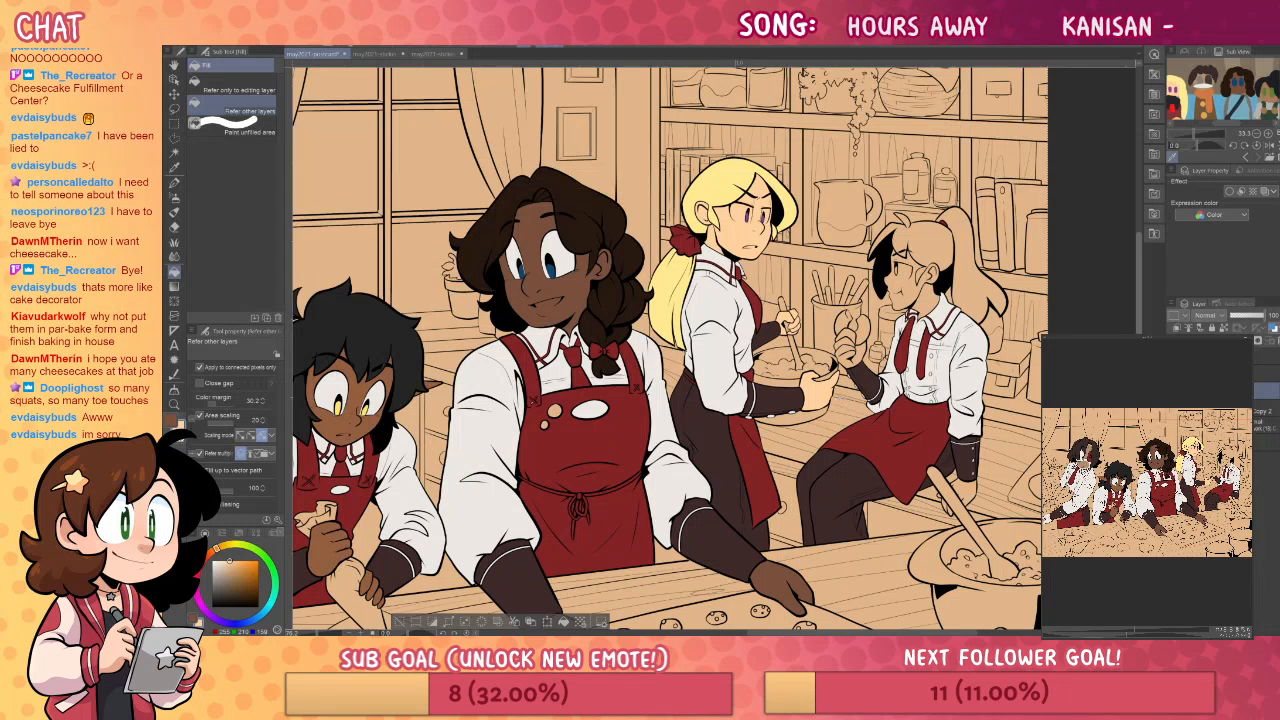
- Sample the seated baker's brown skin colour from the reference image and fill the face, neck and raised hand
{"action": "mouse_move", "coordinate": [1256, 97]}
{"action": "left_mouse_down"}
{"action": "mouse_move", "coordinate": [1222, 94]}
{"action": "mouse_move", "coordinate": [1233, 77]}
{"action": "left_mouse_up"}
{"action": "left_click", "coordinate": [932, 238]}
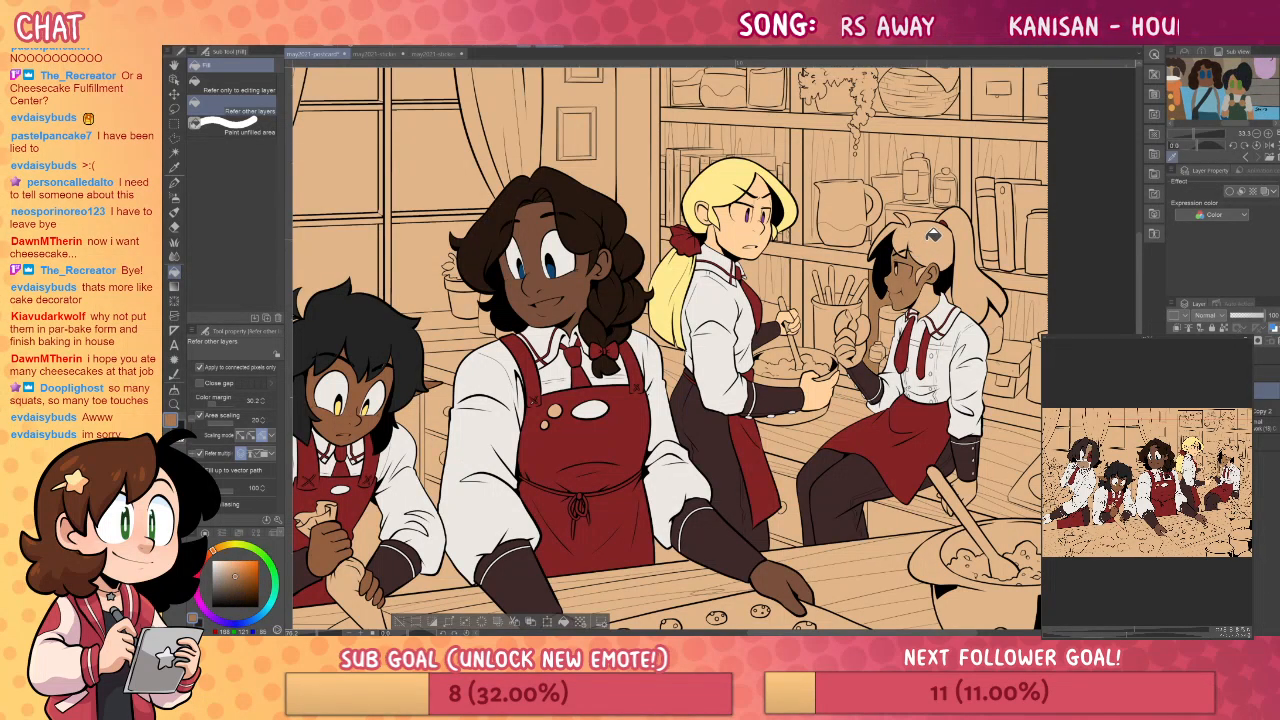
{"action": "key", "text": "ctrl+z"}
{"action": "key", "text": "p"}
{"action": "key", "text": "g"}
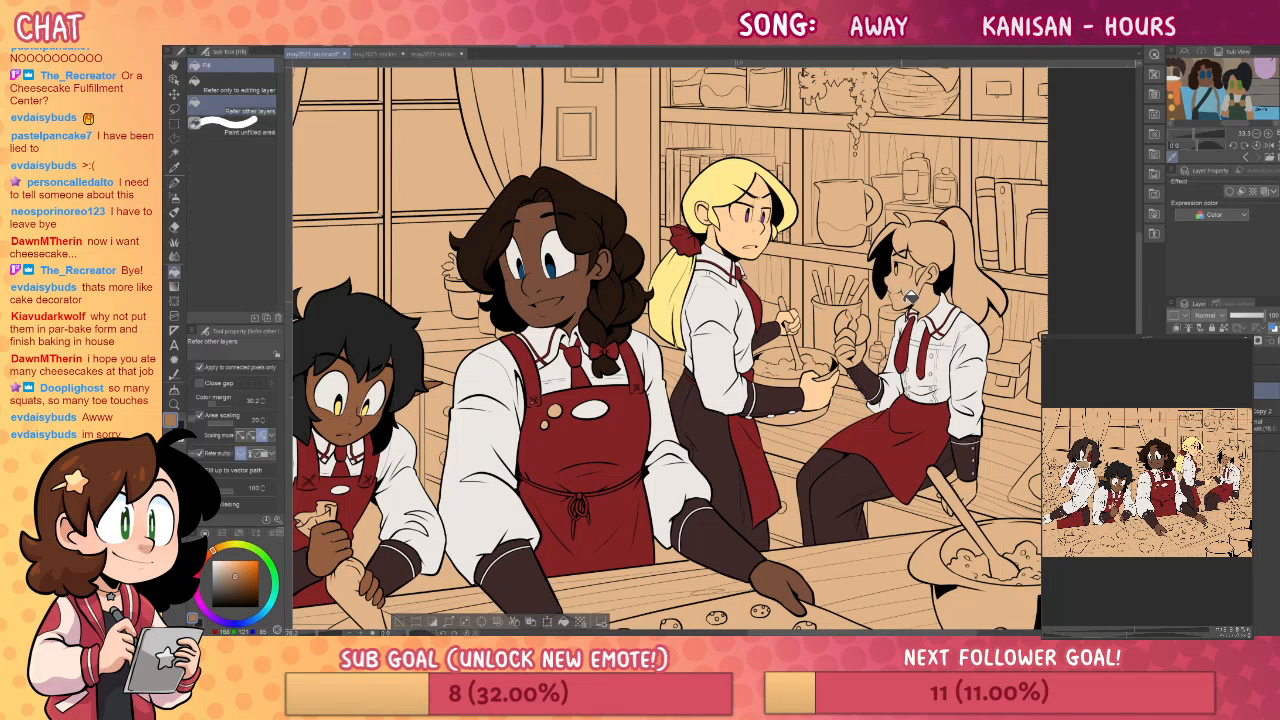
{"action": "left_click", "coordinate": [908, 298]}
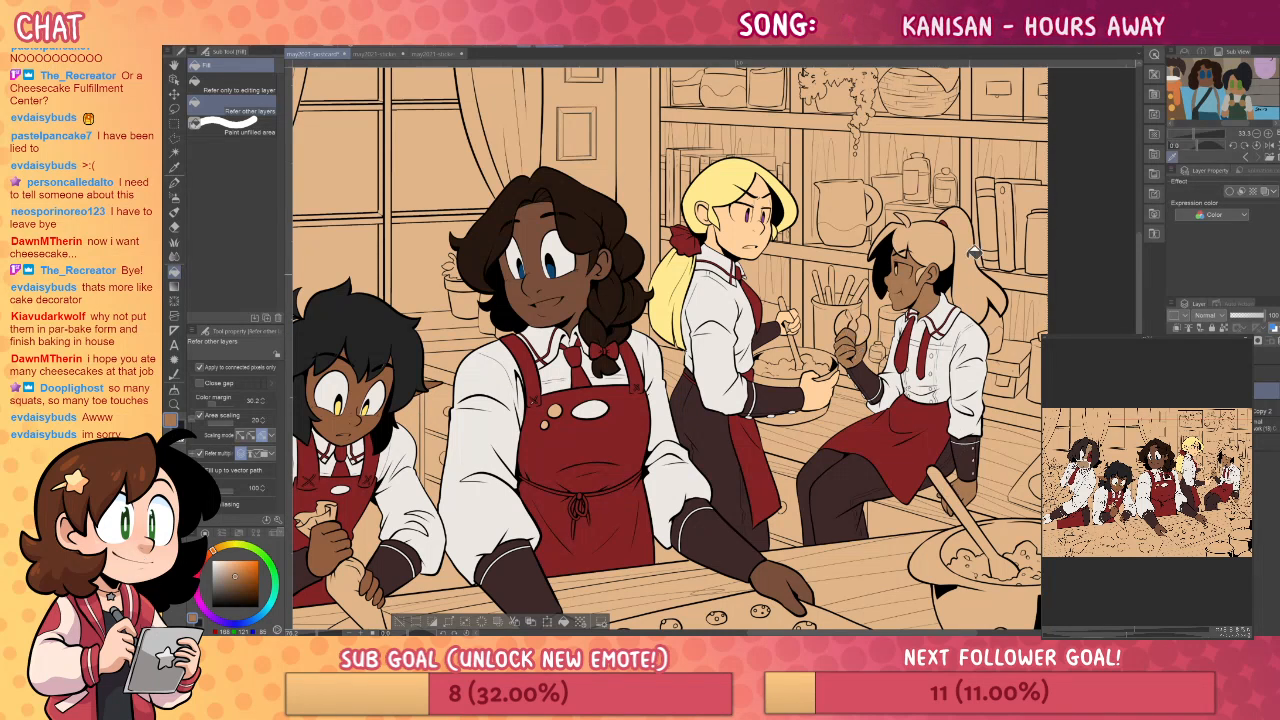
- Fill the seated baker's fringe and ponytail blue-black, and sample the green from the reference image
{"action": "key", "text": "x"}
{"action": "left_click", "coordinate": [936, 243]}
{"action": "left_click", "coordinate": [982, 286]}
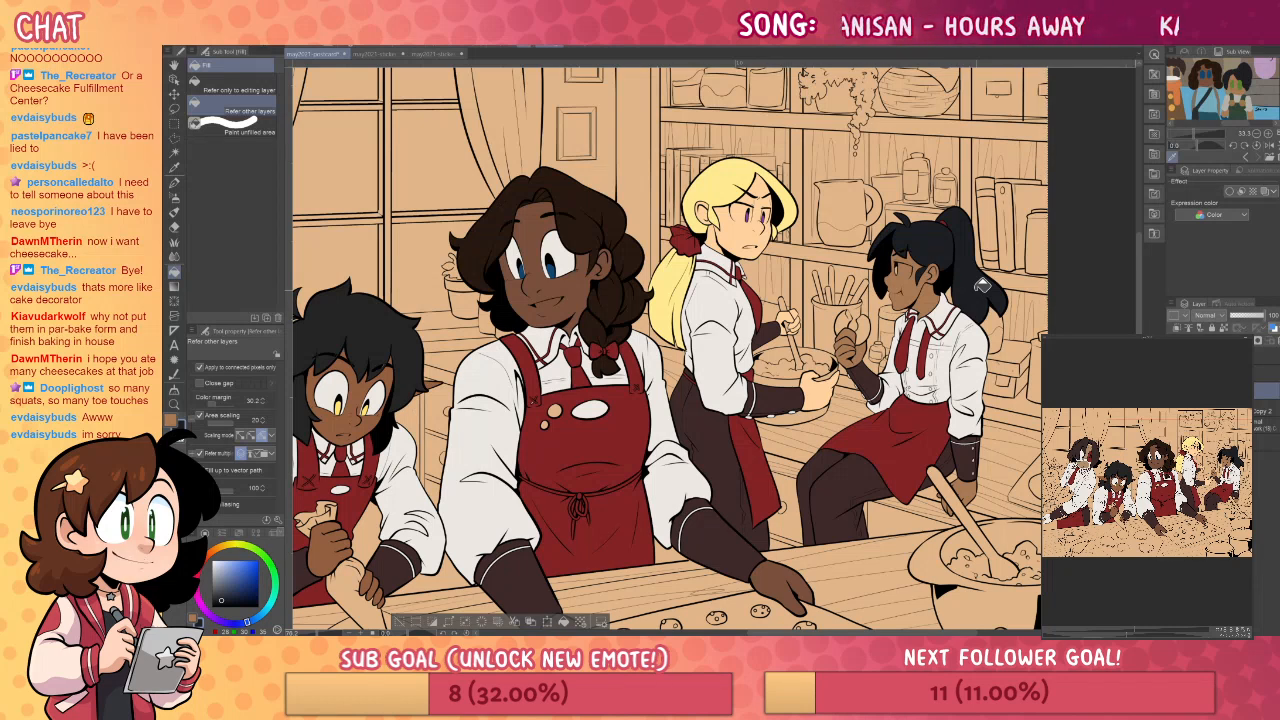
{"action": "left_click", "coordinate": [1241, 85]}
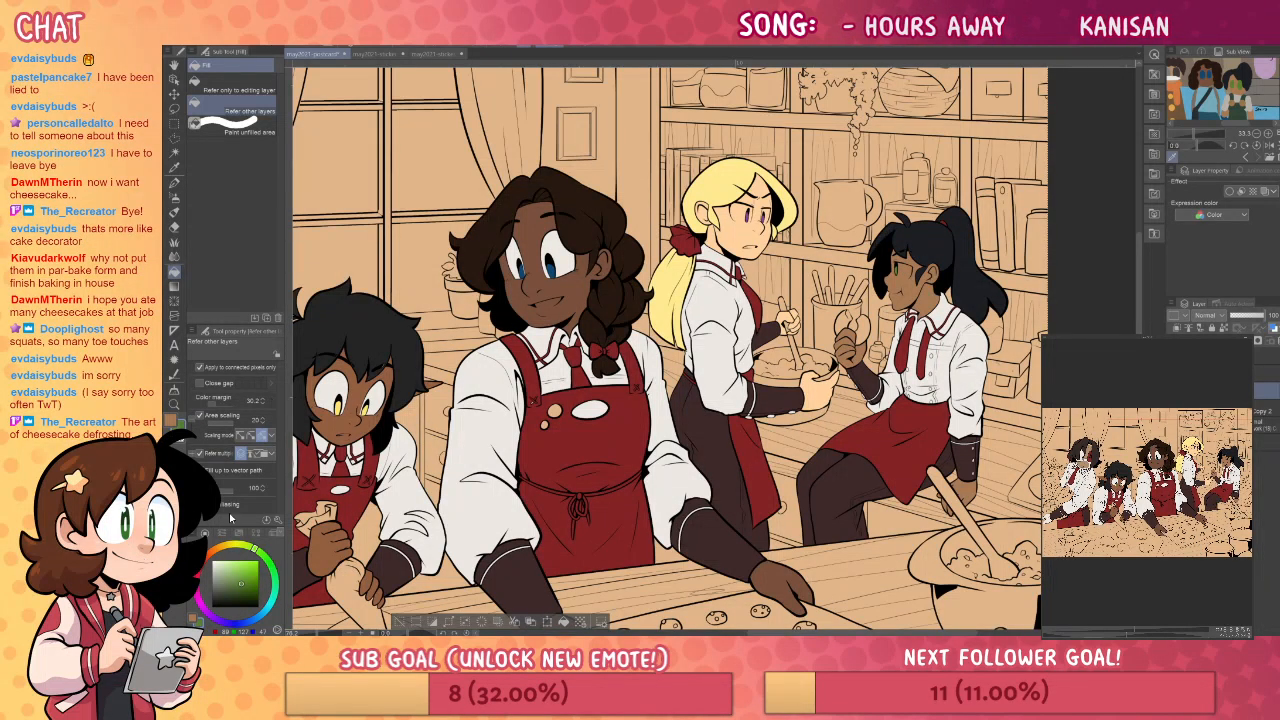
- Clean up unfilled specks across the characters using Fill leftover with a 2000 brush size
{"action": "left_click", "coordinate": [174, 390]}
{"action": "left_click", "coordinate": [965, 311]}
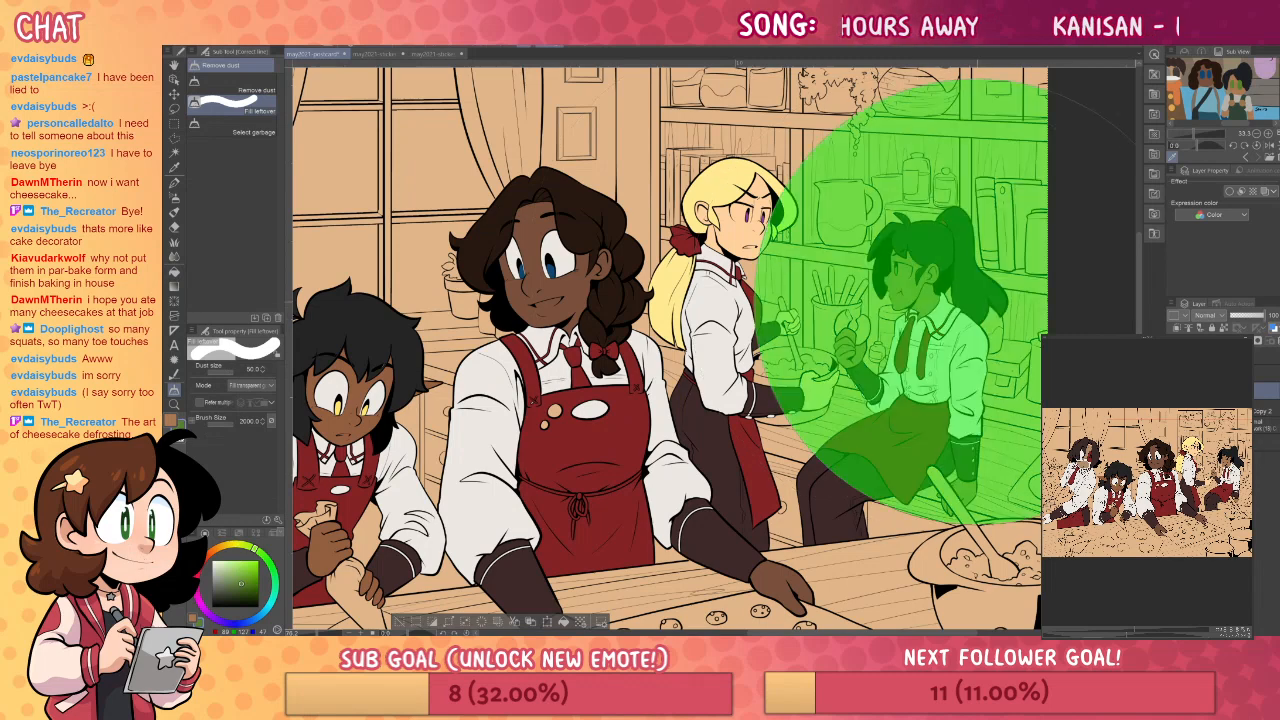
{"action": "left_click_drag", "start_coordinate": [857, 397], "coordinate": [966, 386]}
{"action": "left_click", "coordinate": [849, 325]}
{"action": "left_click_drag", "start_coordinate": [947, 329], "coordinate": [1031, 170]}
{"action": "left_click", "coordinate": [840, 405]}
{"action": "left_click_drag", "start_coordinate": [840, 405], "coordinate": [878, 447]}
{"action": "left_click", "coordinate": [830, 311]}
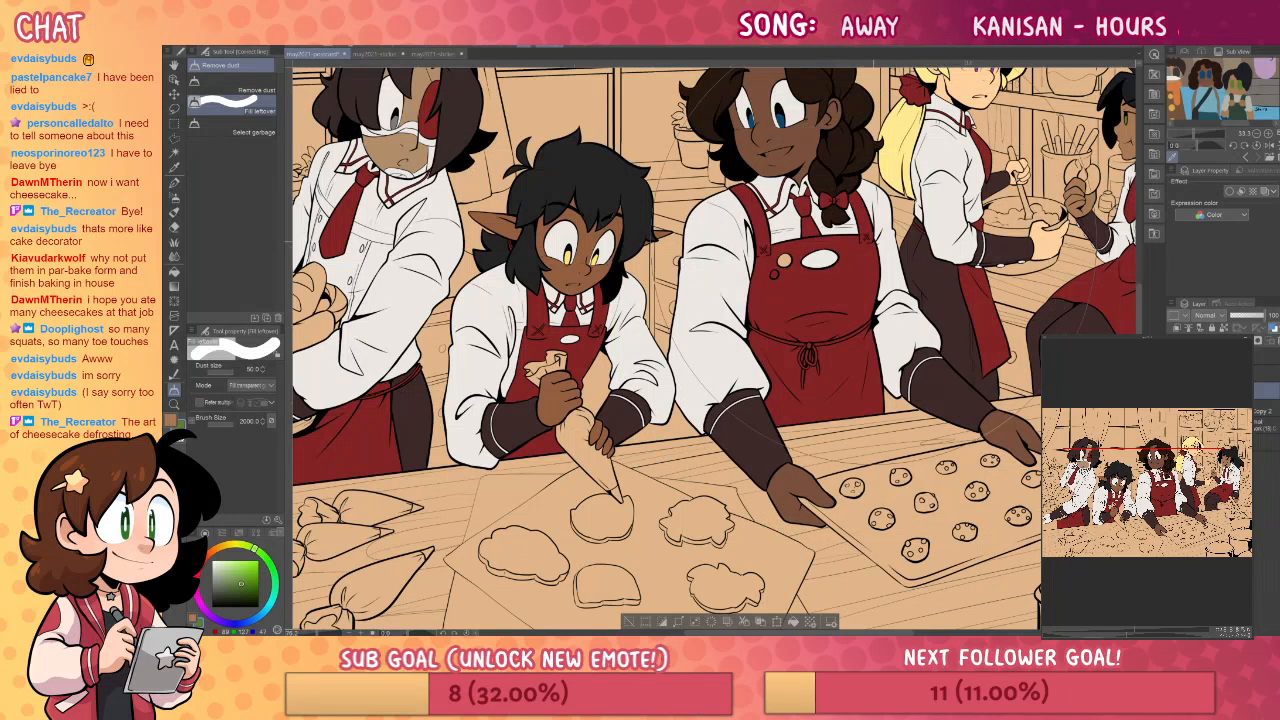
- Fill the small round pins on the centre baker's apron with a greyish beige
{"action": "key", "text": "g"}
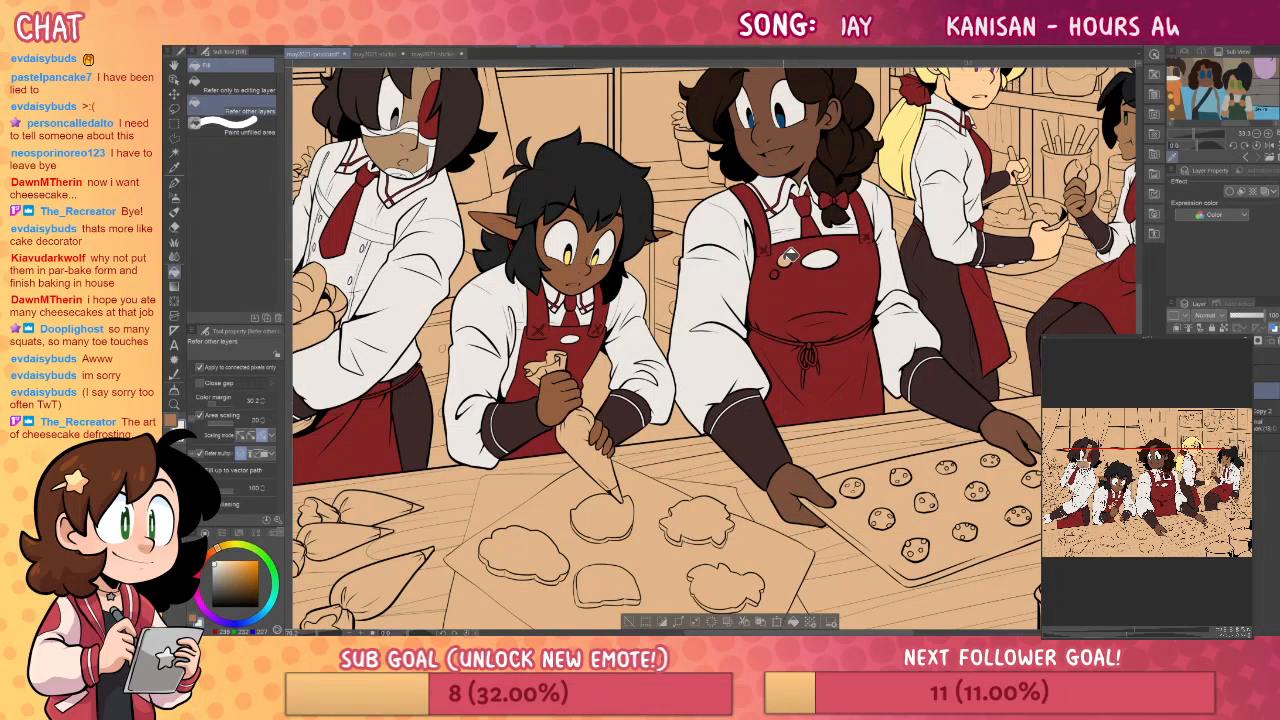
{"action": "left_click", "coordinate": [782, 263]}
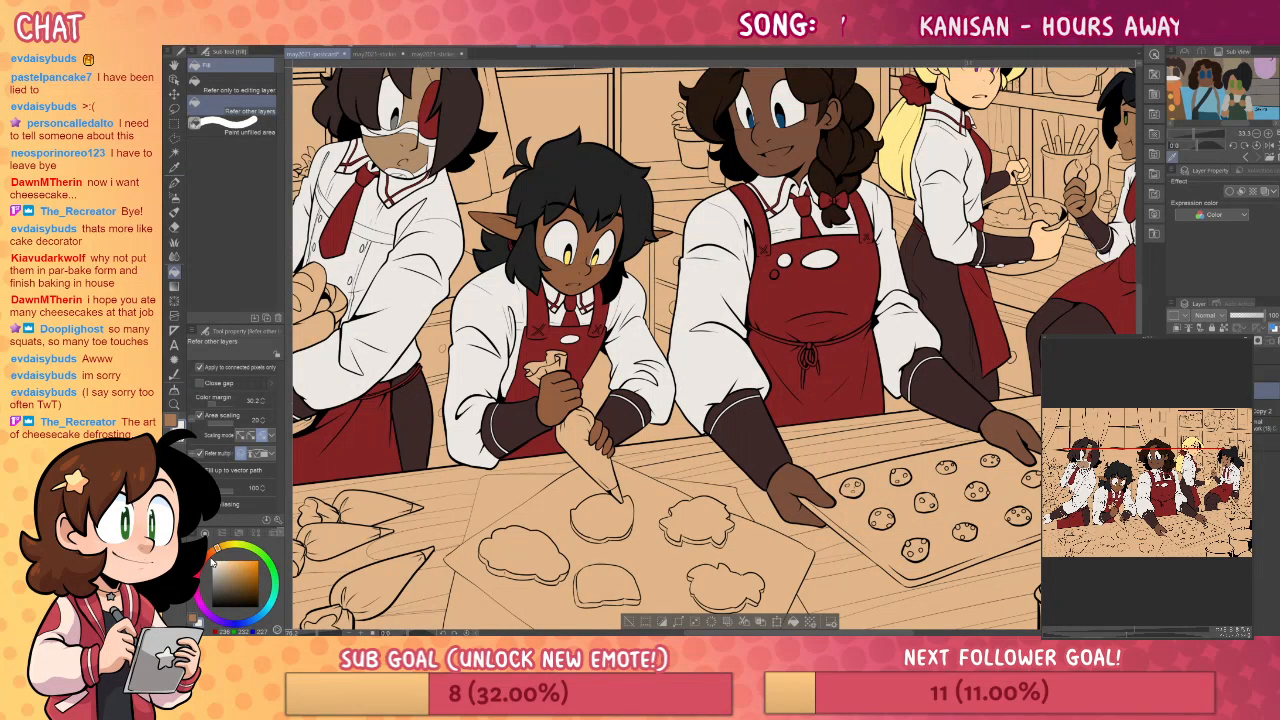
{"action": "left_click", "coordinate": [222, 575]}
{"action": "left_click", "coordinate": [785, 260]}
{"action": "left_click", "coordinate": [779, 272]}
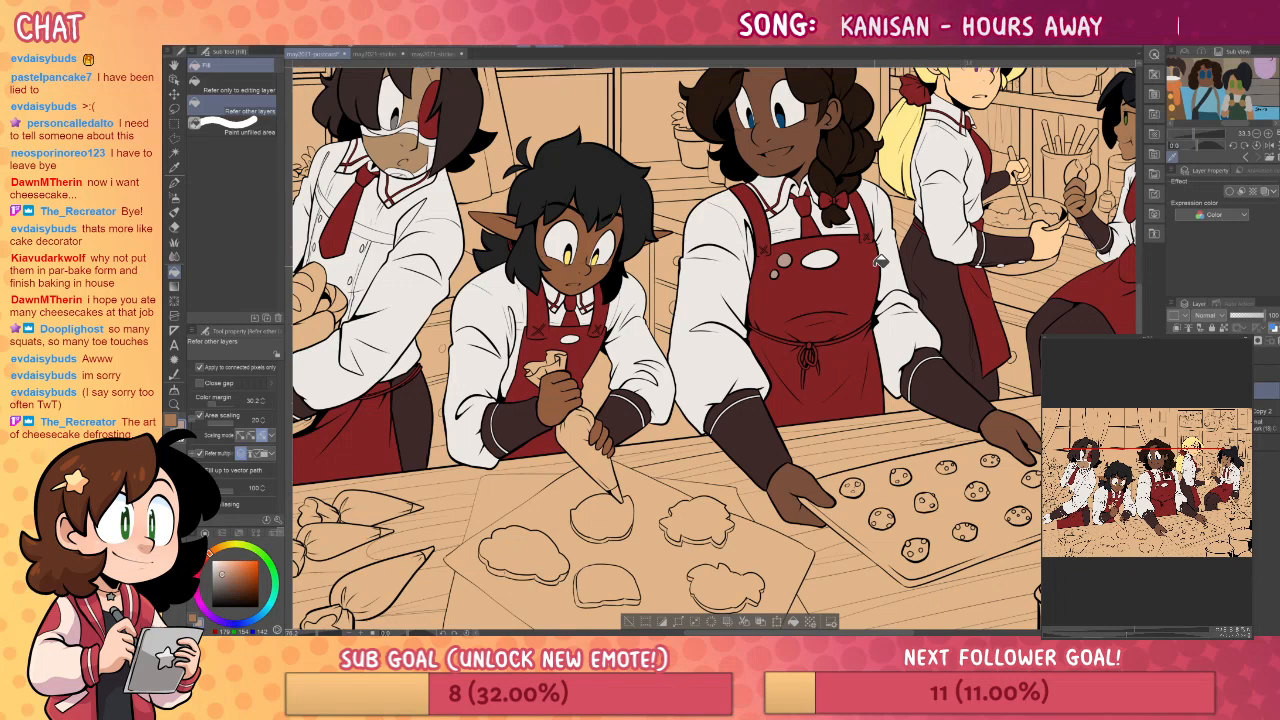
- Fill the bandage strip on the bandaged baker's forehead with the sampled off-white
{"action": "left_click", "coordinate": [177, 405]}
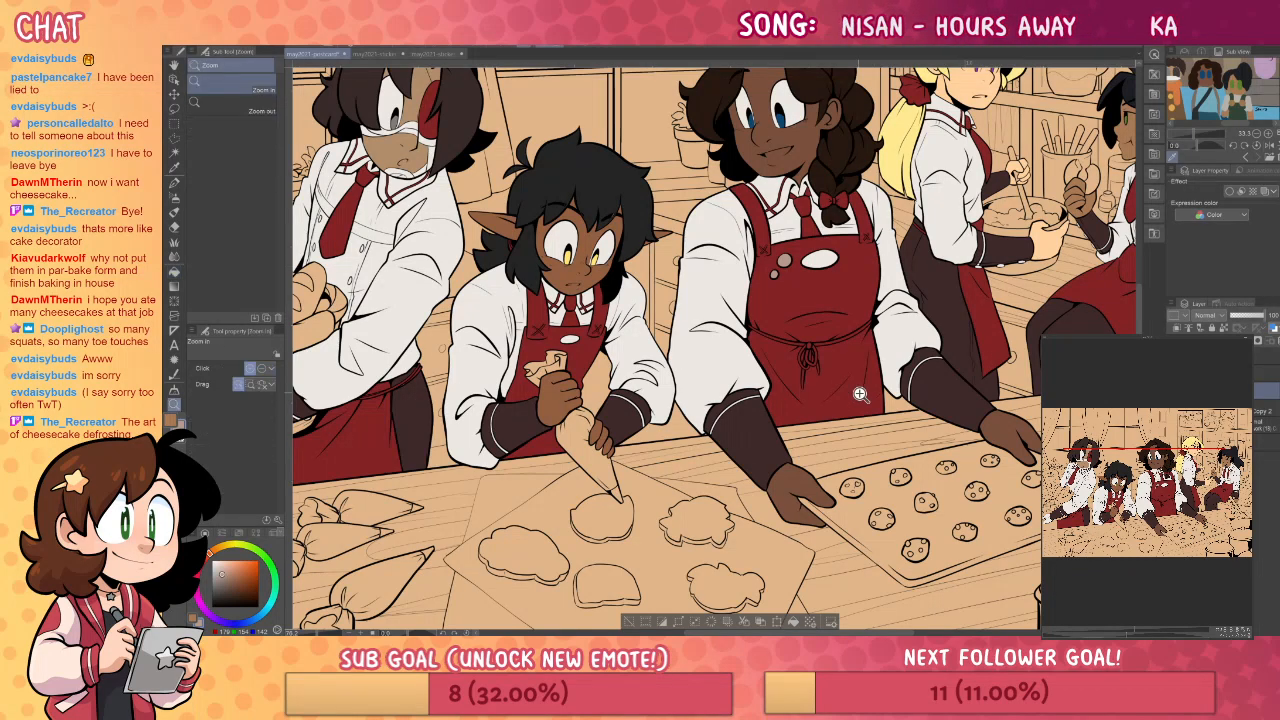
{"action": "scroll", "coordinate": [900, 410], "scroll_direction": "down", "scroll_amount": 3}
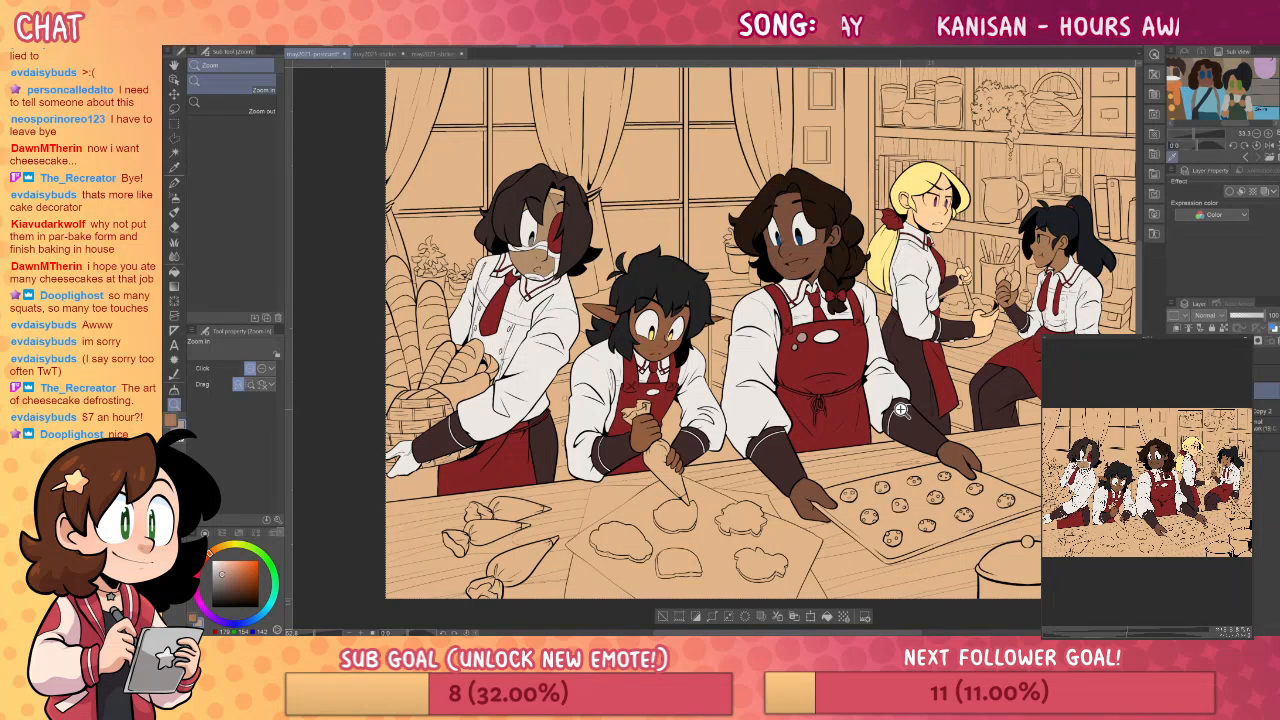
{"action": "key", "text": "i"}
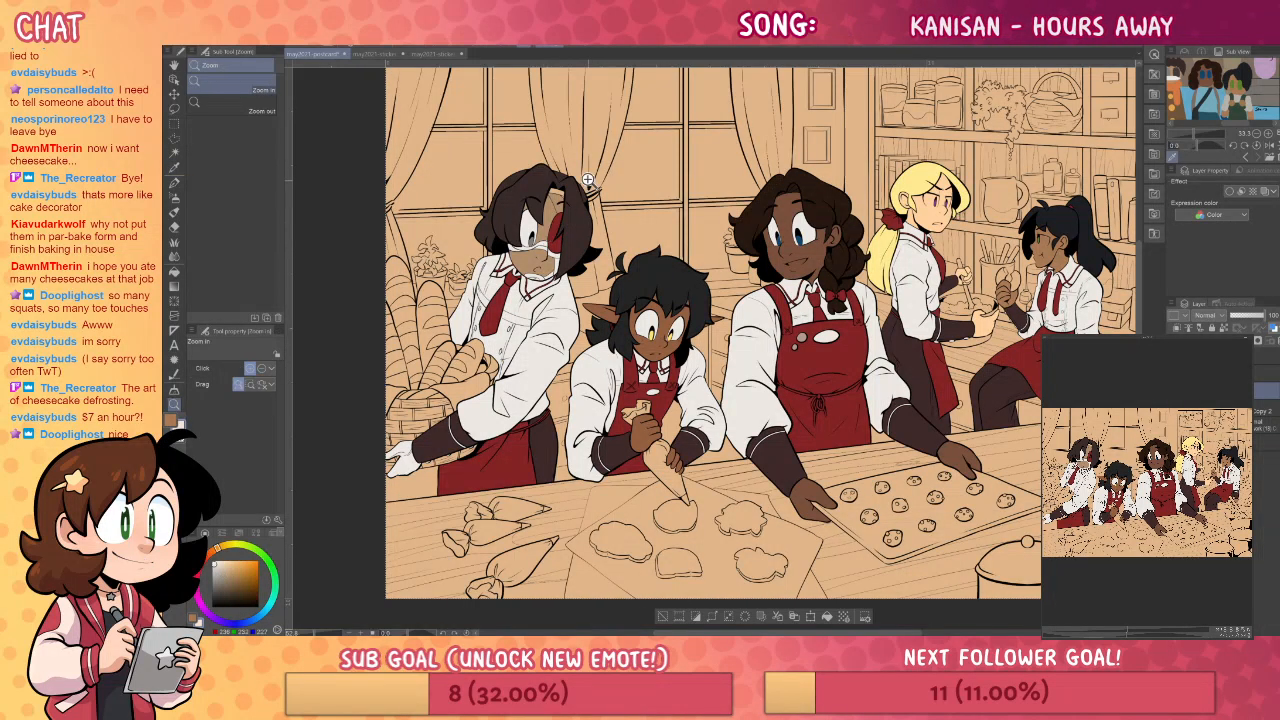
{"action": "key", "text": "g"}
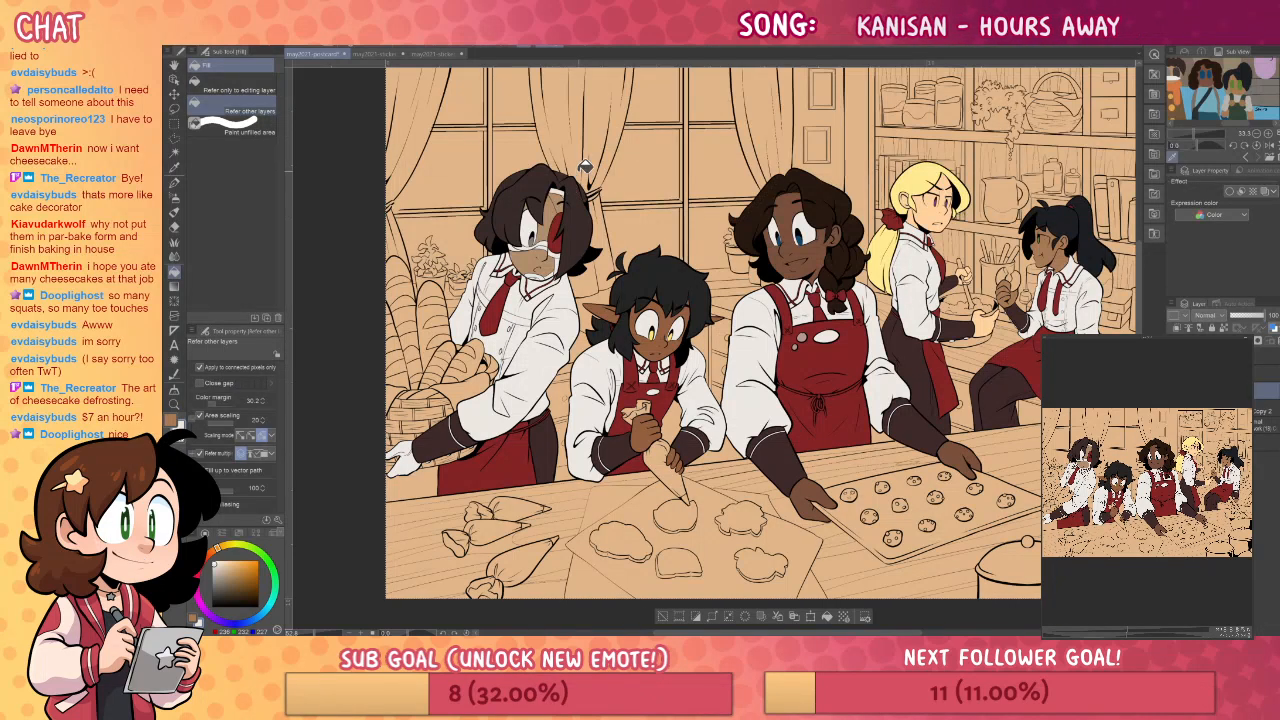
- Outline the teeth area inside the centre baker's smile in off-white with the G-pen
{"action": "left_click", "coordinate": [175, 403]}
{"action": "left_click_drag", "start_coordinate": [932, 444], "coordinate": [867, 466]}
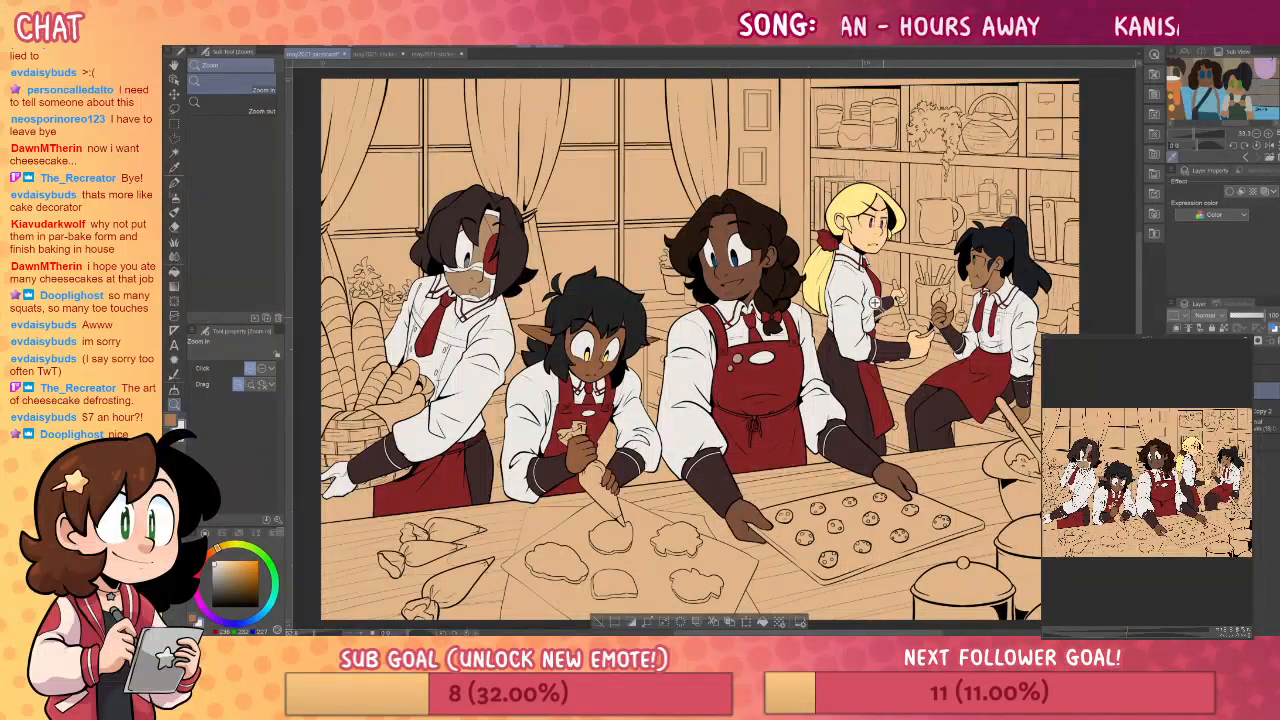
{"action": "left_click", "coordinate": [748, 290]}
{"action": "left_click", "coordinate": [745, 285]}
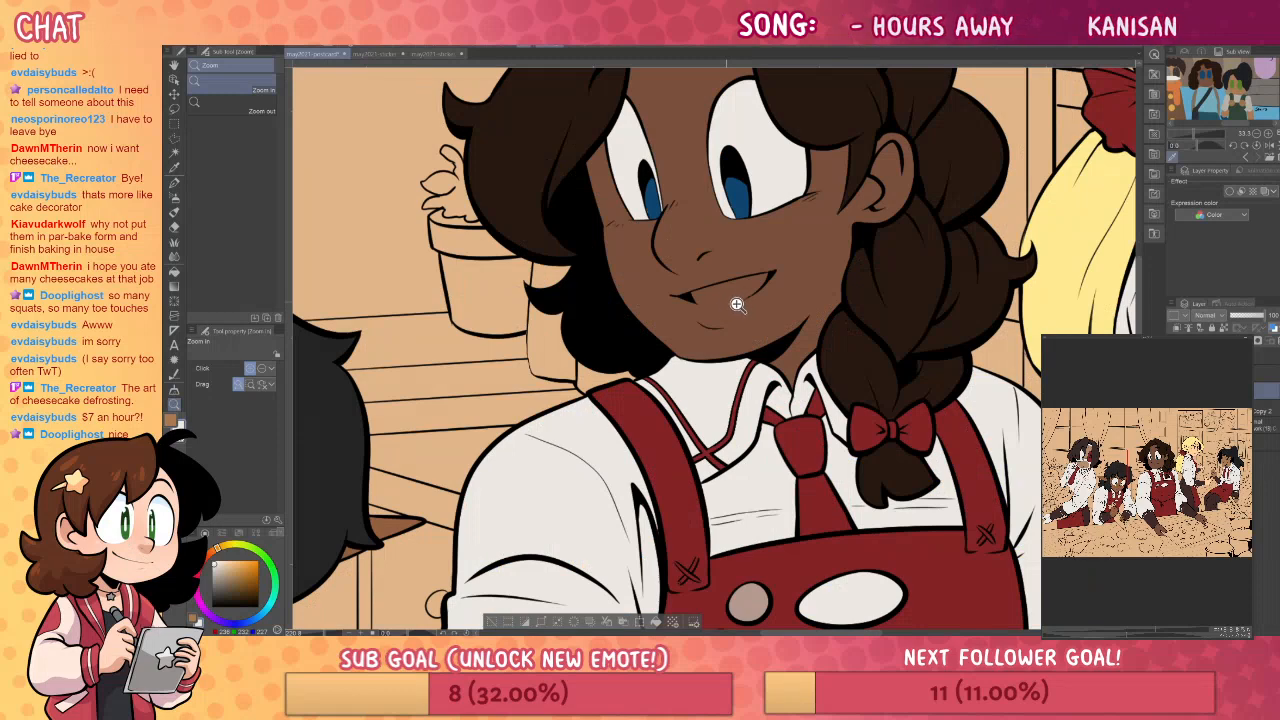
{"action": "left_click", "coordinate": [726, 297]}
{"action": "key", "text": "p"}
{"action": "mouse_move", "coordinate": [686, 303]}
{"action": "left_mouse_down"}
{"action": "mouse_move", "coordinate": [730, 304]}
{"action": "mouse_move", "coordinate": [764, 285]}
{"action": "left_mouse_up"}
{"action": "key", "text": "ctrl+z"}
{"action": "left_click_drag", "start_coordinate": [686, 301], "coordinate": [772, 282]}
- Fill the centre baker's teeth off-white and touch up their edges with the G-pen
{"action": "key", "text": "g"}
{"action": "left_click", "coordinate": [750, 283]}
{"action": "key", "text": "p"}
{"action": "mouse_move", "coordinate": [684, 303]}
{"action": "left_mouse_down"}
{"action": "mouse_move", "coordinate": [743, 297]}
{"action": "mouse_move", "coordinate": [776, 276]}
{"action": "left_mouse_up"}
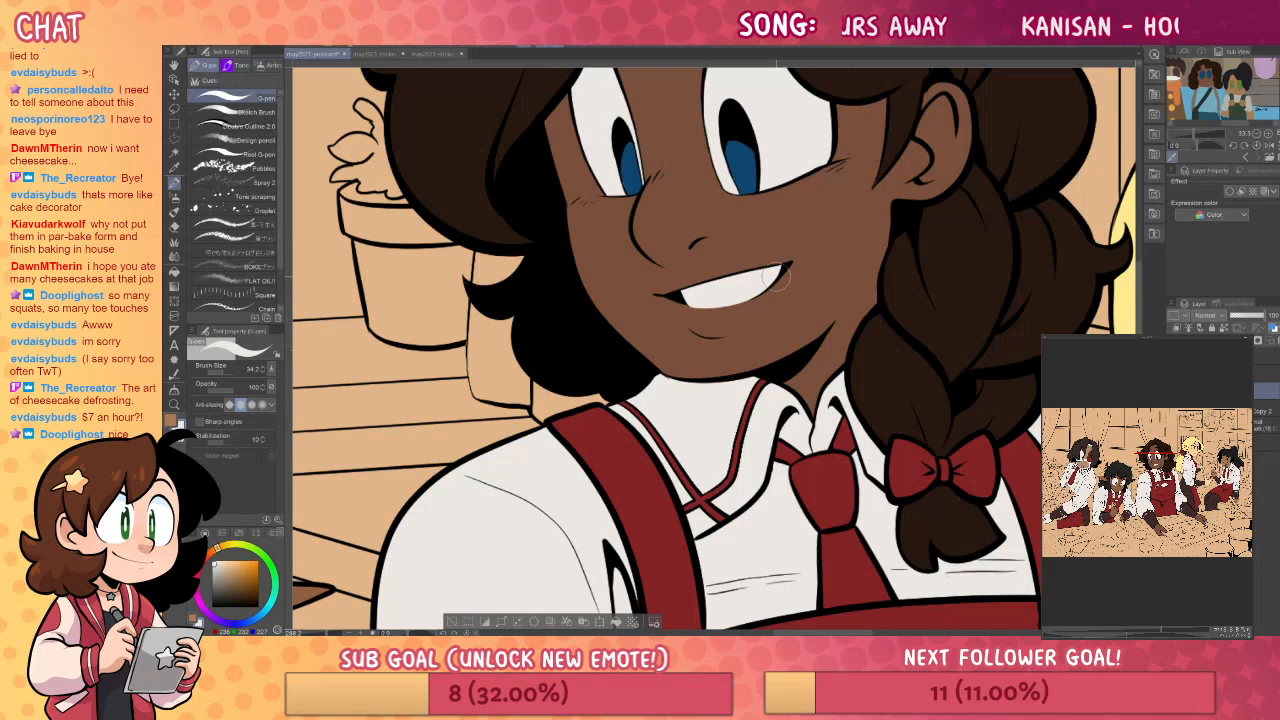
- Paint the teeth inside the bandaged baker's open mouth off-white with the G-pen
{"action": "left_click", "coordinate": [174, 404]}
{"action": "left_click", "coordinate": [671, 320], "text": "alt"}
{"action": "left_click", "coordinate": [671, 320], "text": "alt"}
{"action": "left_click_drag", "start_coordinate": [615, 440], "coordinate": [884, 406]}
{"action": "left_click_drag", "start_coordinate": [765, 438], "coordinate": [914, 342]}
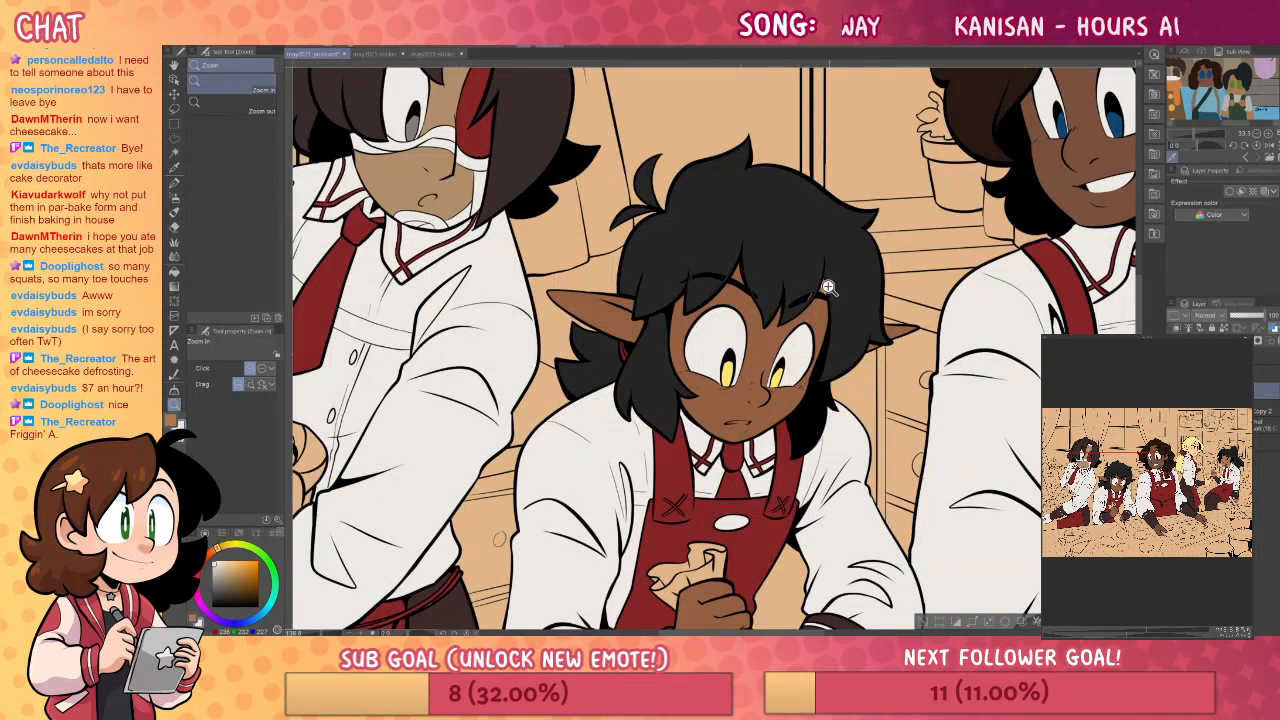
{"action": "key", "text": "p"}
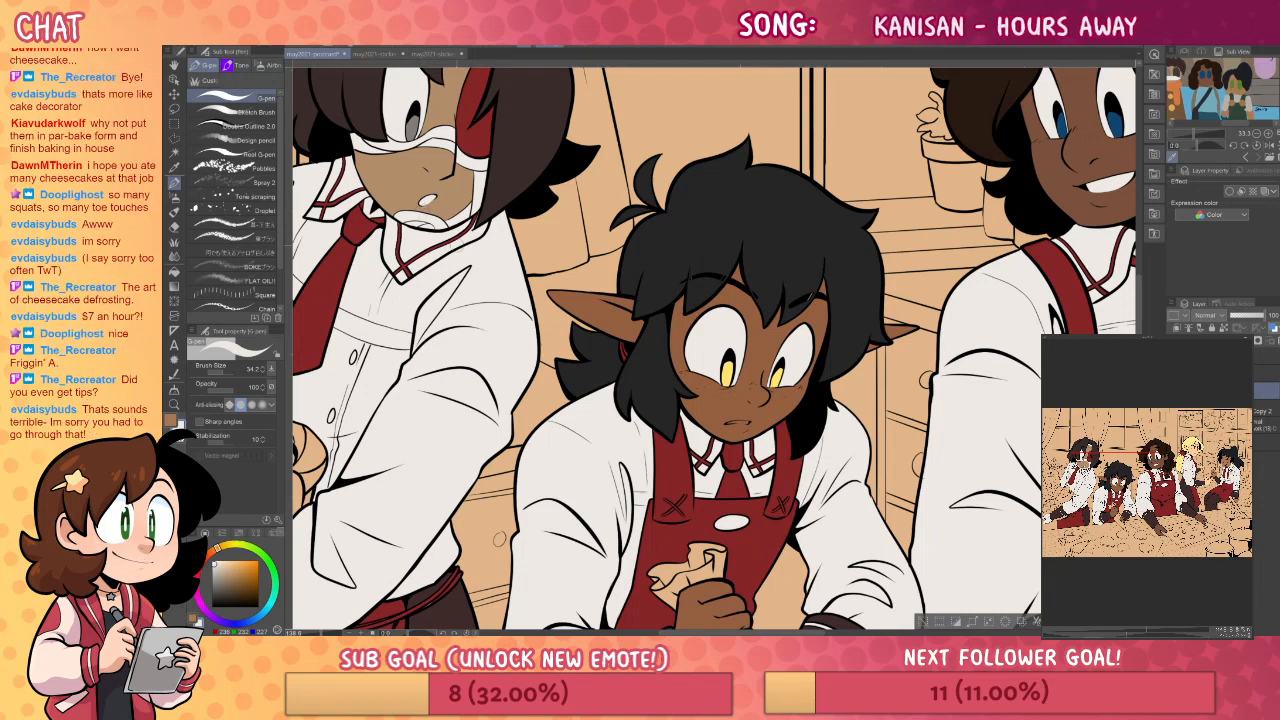
- Paint the elf-eared baker's teeth with off-white sampled from the artwork, using the G-pen
{"action": "left_click", "coordinate": [818, 258], "text": "alt"}
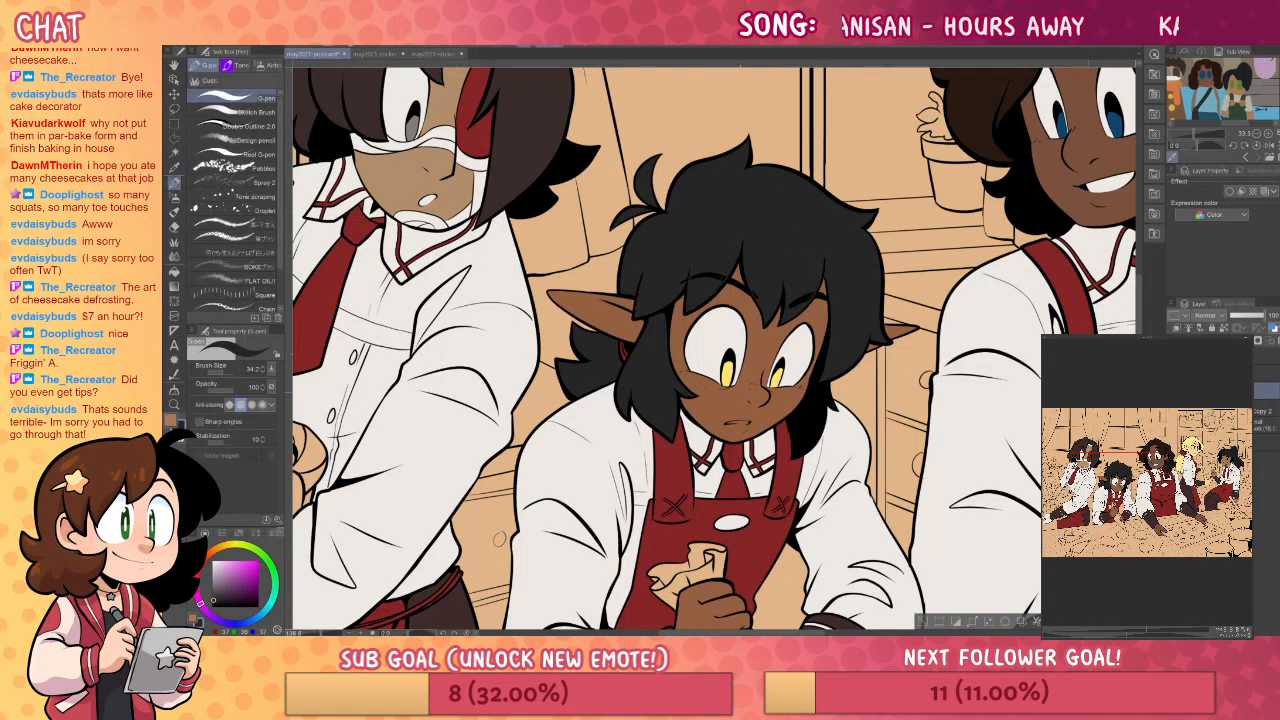
{"action": "left_click_drag", "start_coordinate": [1030, 452], "coordinate": [820, 463]}
{"action": "left_click_drag", "start_coordinate": [1050, 420], "coordinate": [997, 399]}
{"action": "left_click_drag", "start_coordinate": [836, 424], "coordinate": [1036, 368]}
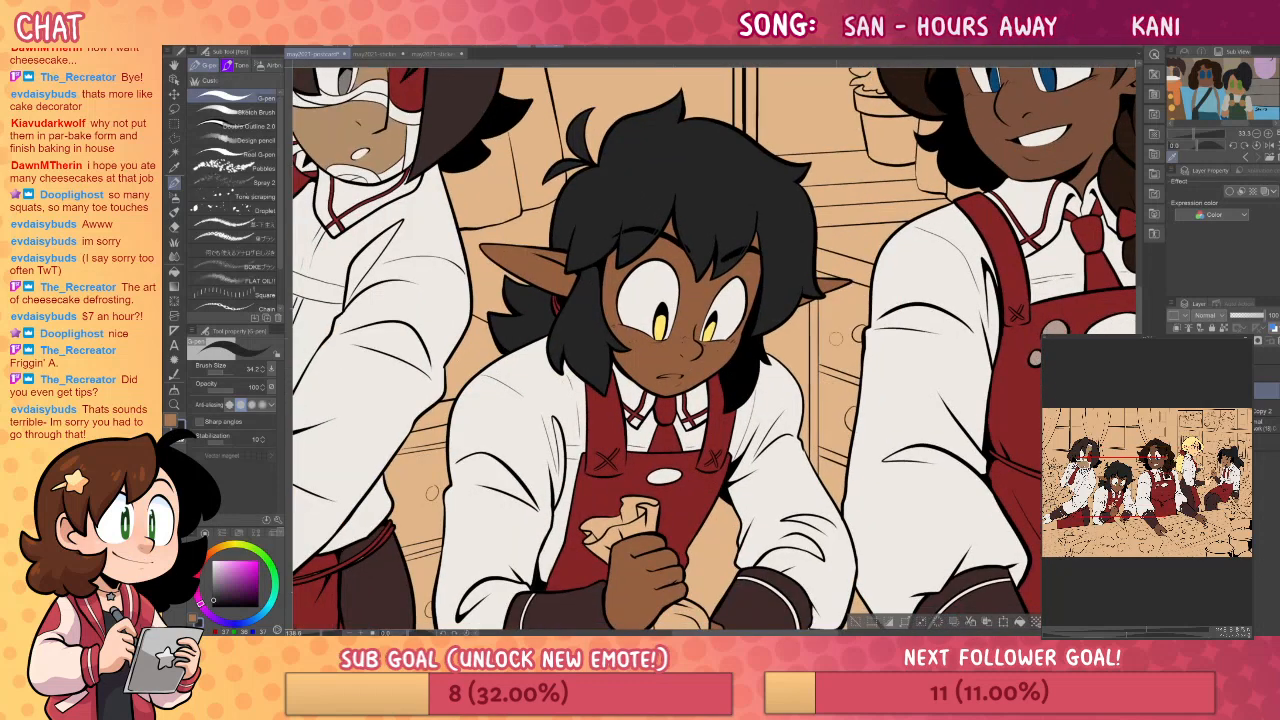
{"action": "left_click", "coordinate": [740, 298], "text": "alt"}
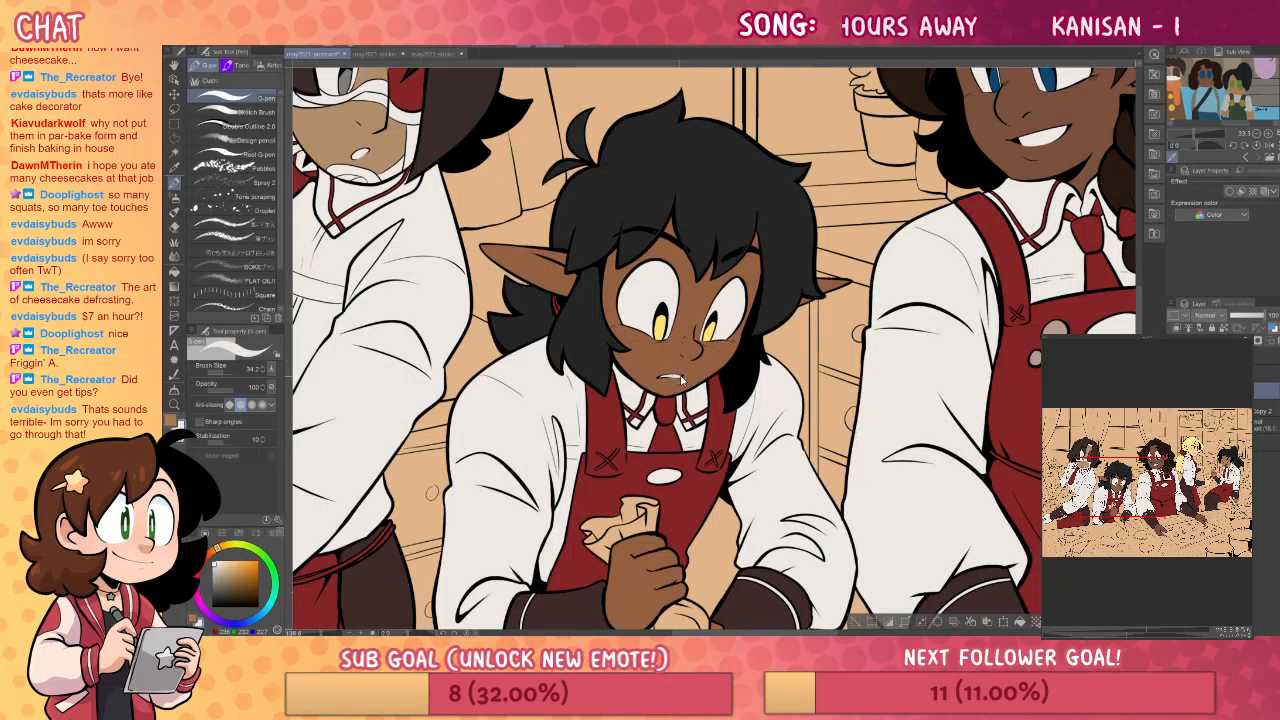
- Paint the blonde baker's teeth off-white with the G-pen
{"action": "mouse_move", "coordinate": [915, 348]}
{"action": "left_mouse_down"}
{"action": "mouse_move", "coordinate": [660, 478]}
{"action": "mouse_move", "coordinate": [335, 558]}
{"action": "left_mouse_up"}
{"action": "left_click_drag", "start_coordinate": [909, 326], "coordinate": [851, 388]}
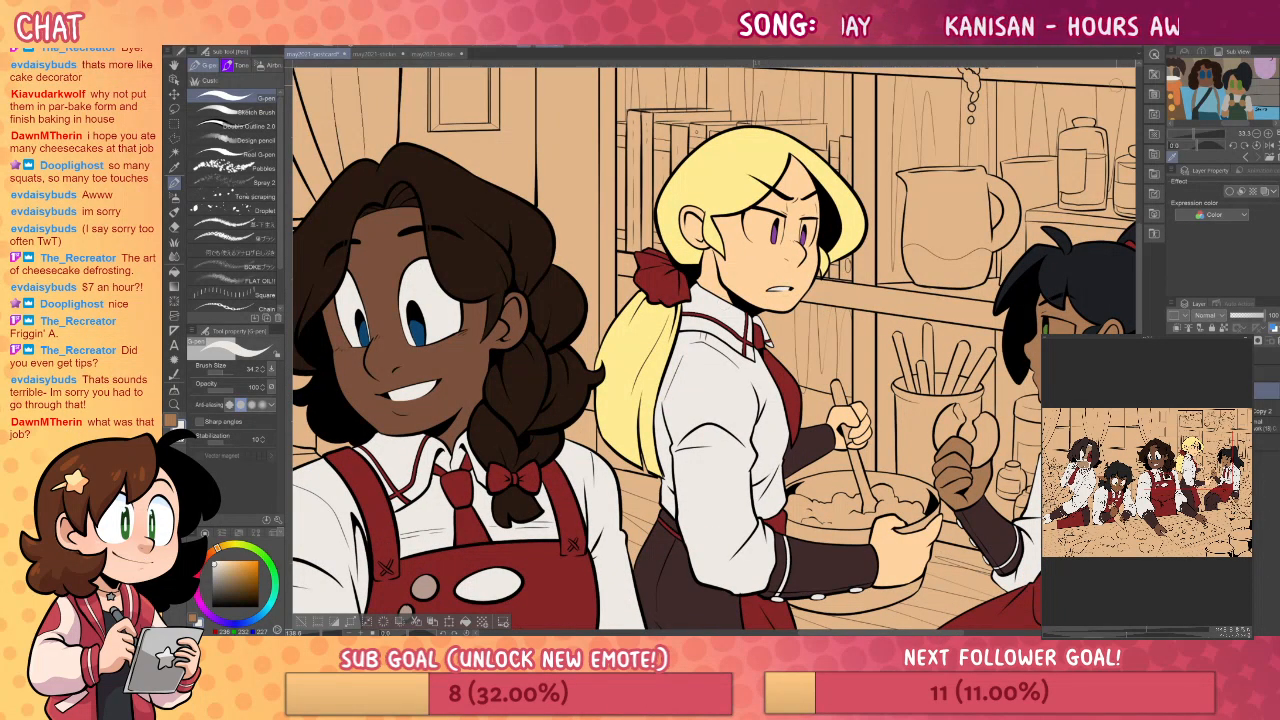
{"action": "left_click_drag", "start_coordinate": [930, 417], "coordinate": [870, 377]}
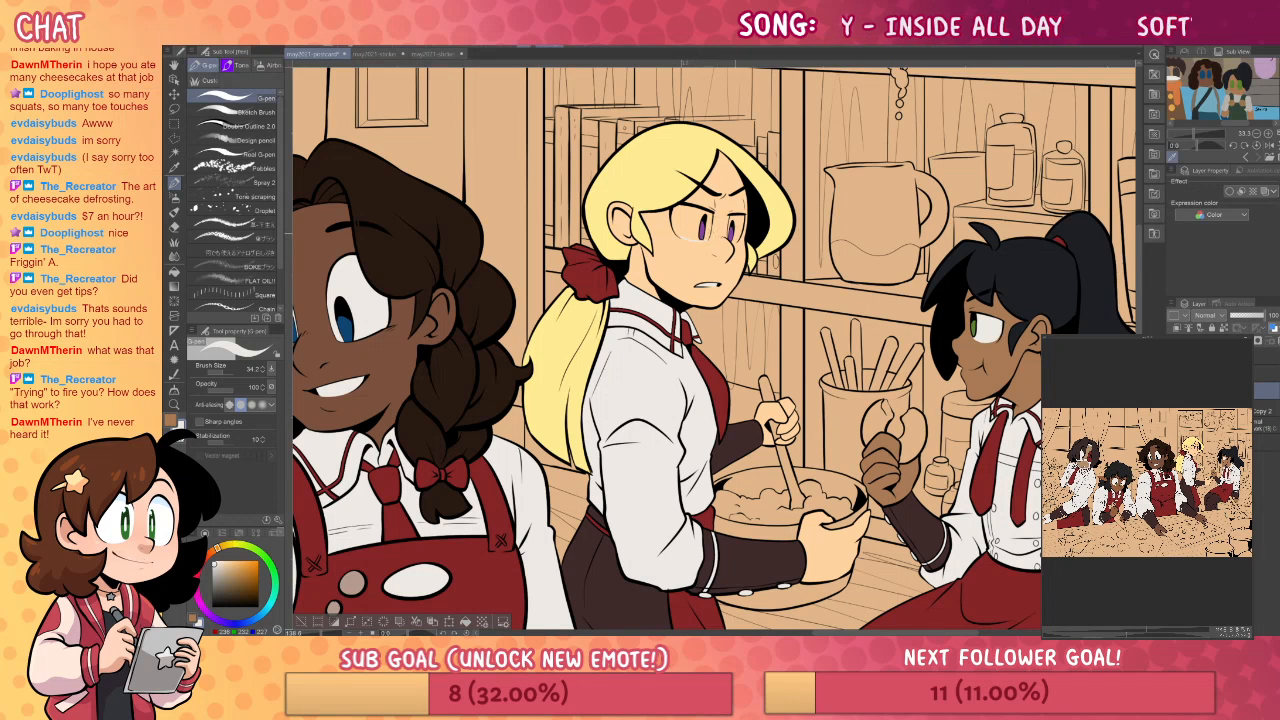
- Lower the fill's color margin to 5.0 and fill the whites of the blonde baker's eyes off-white
{"action": "key", "text": "g"}
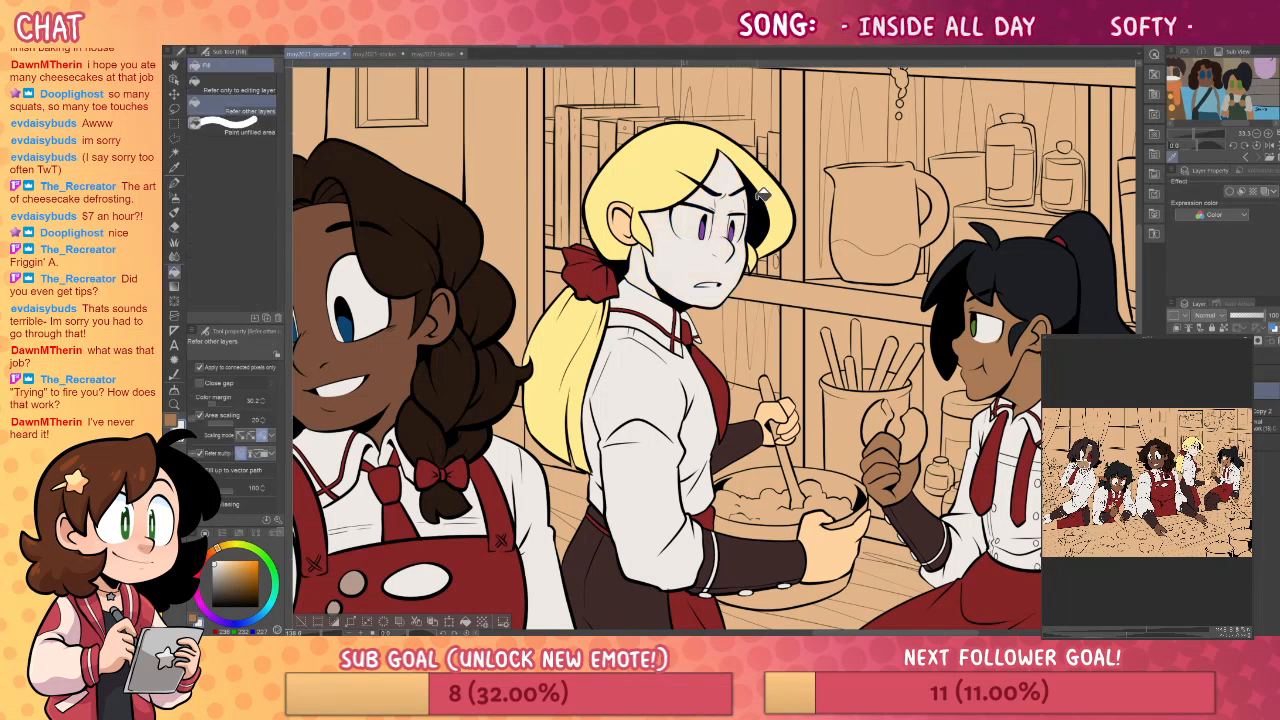
{"action": "left_click", "coordinate": [210, 404]}
{"action": "left_click", "coordinate": [706, 210]}
{"action": "key", "text": "ctrl+z"}
{"action": "left_click", "coordinate": [262, 405]}
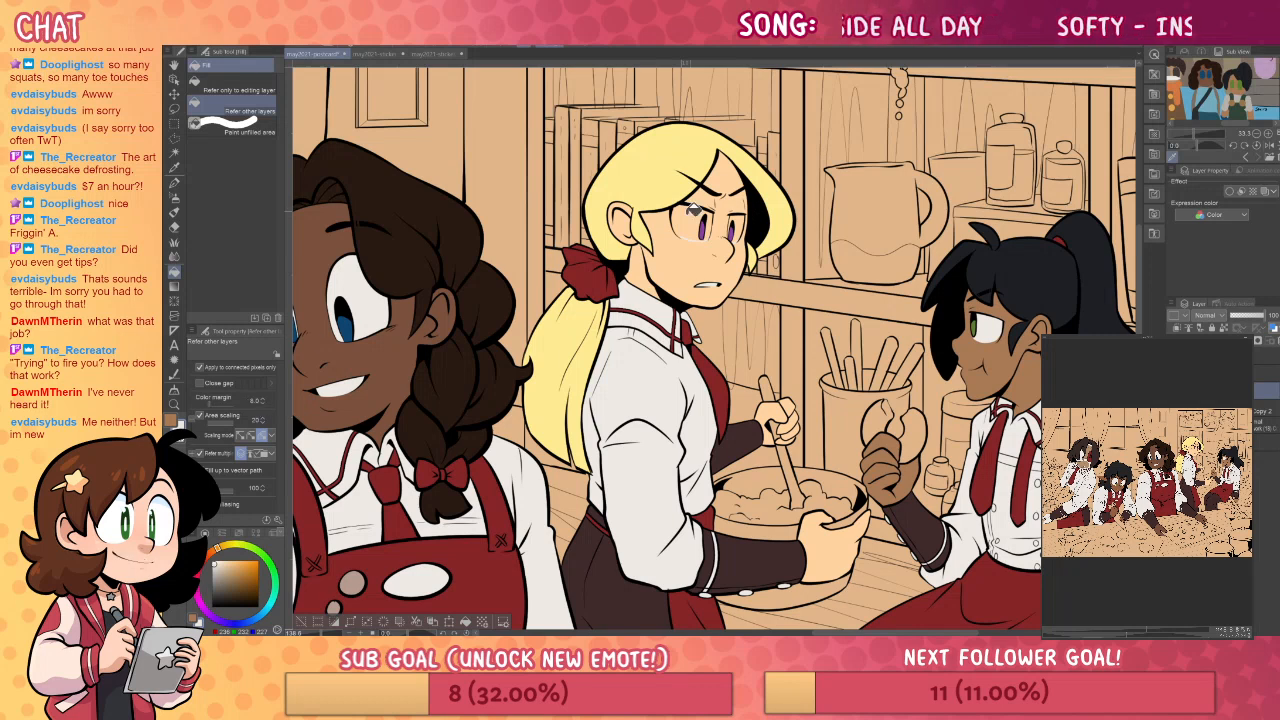
{"action": "left_click", "coordinate": [731, 214]}
{"action": "key", "text": "ctrl+z"}
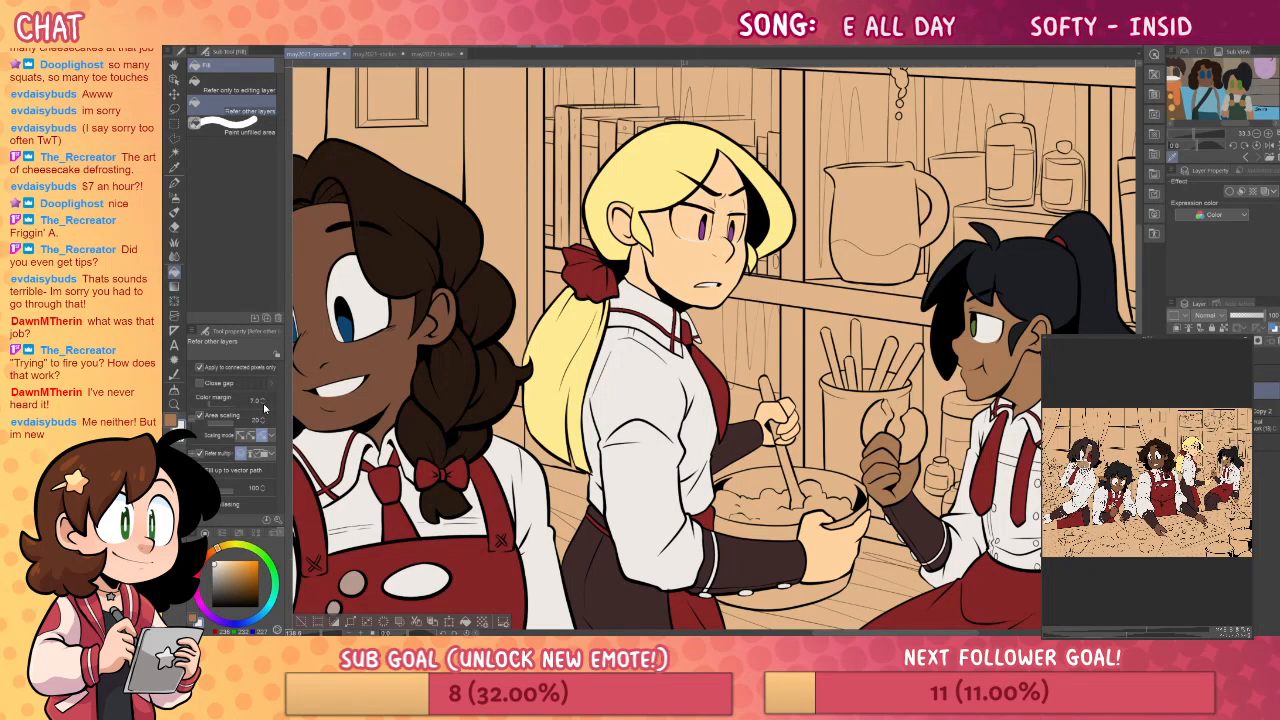
{"action": "key", "text": "p"}
{"action": "key", "text": "g"}
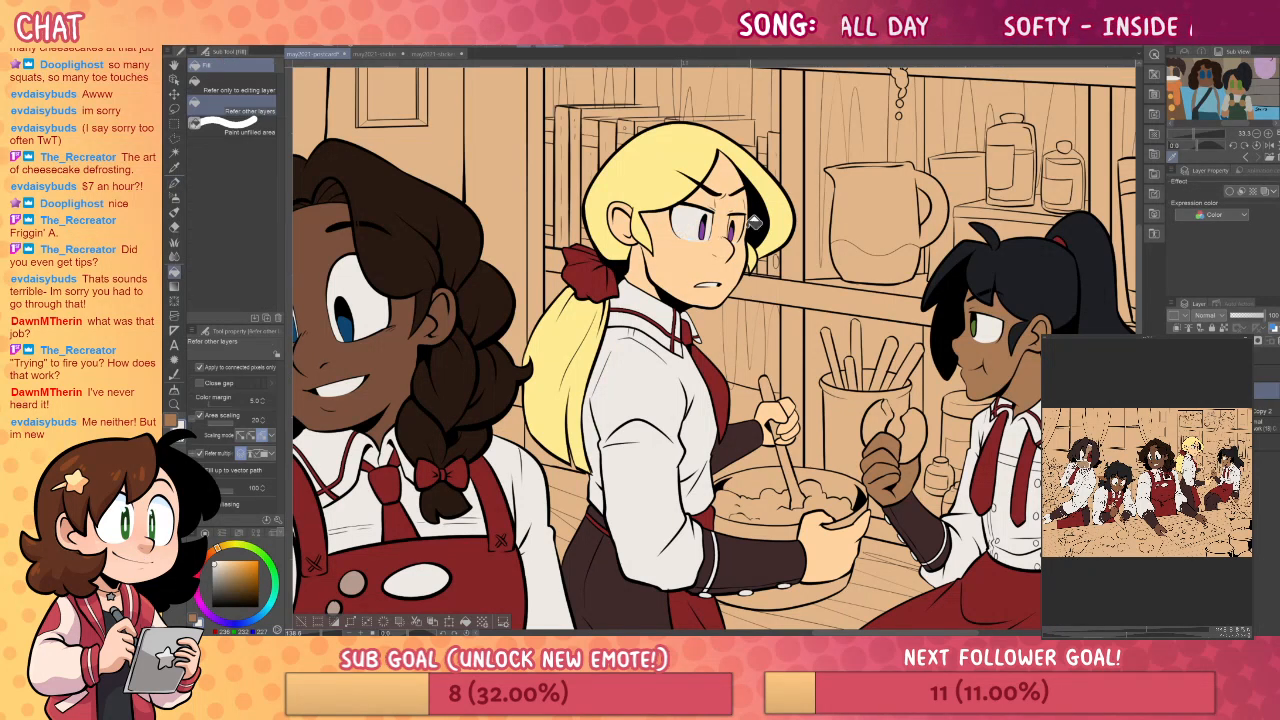
{"action": "key", "text": "p"}
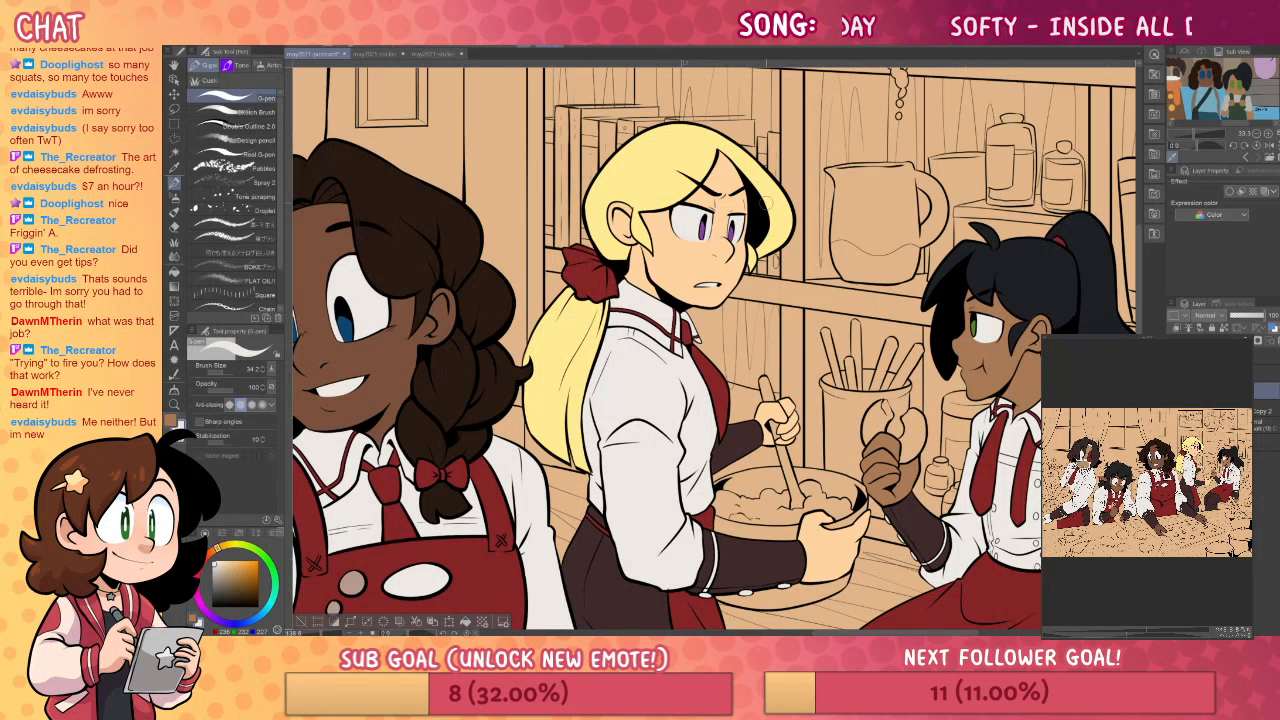
- Pick pure white and add a small highlight to the bandaged baker's eye with the G-pen
{"action": "left_click_drag", "start_coordinate": [1034, 471], "coordinate": [961, 442]}
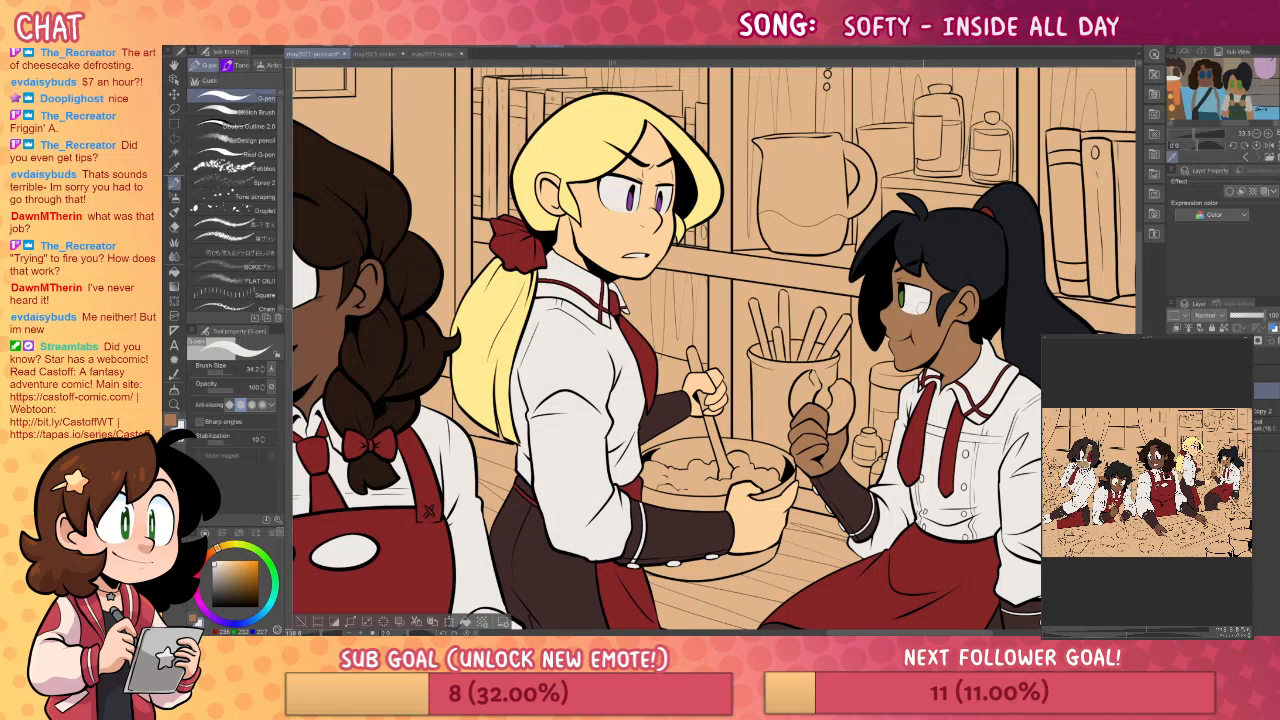
{"action": "key", "text": "/"}
{"action": "left_click", "coordinate": [1007, 414], "text": "alt"}
{"action": "left_click", "coordinate": [1007, 414], "text": "alt"}
{"action": "left_click_drag", "start_coordinate": [1007, 414], "coordinate": [1068, 328]}
{"action": "left_click_drag", "start_coordinate": [796, 427], "coordinate": [894, 444]}
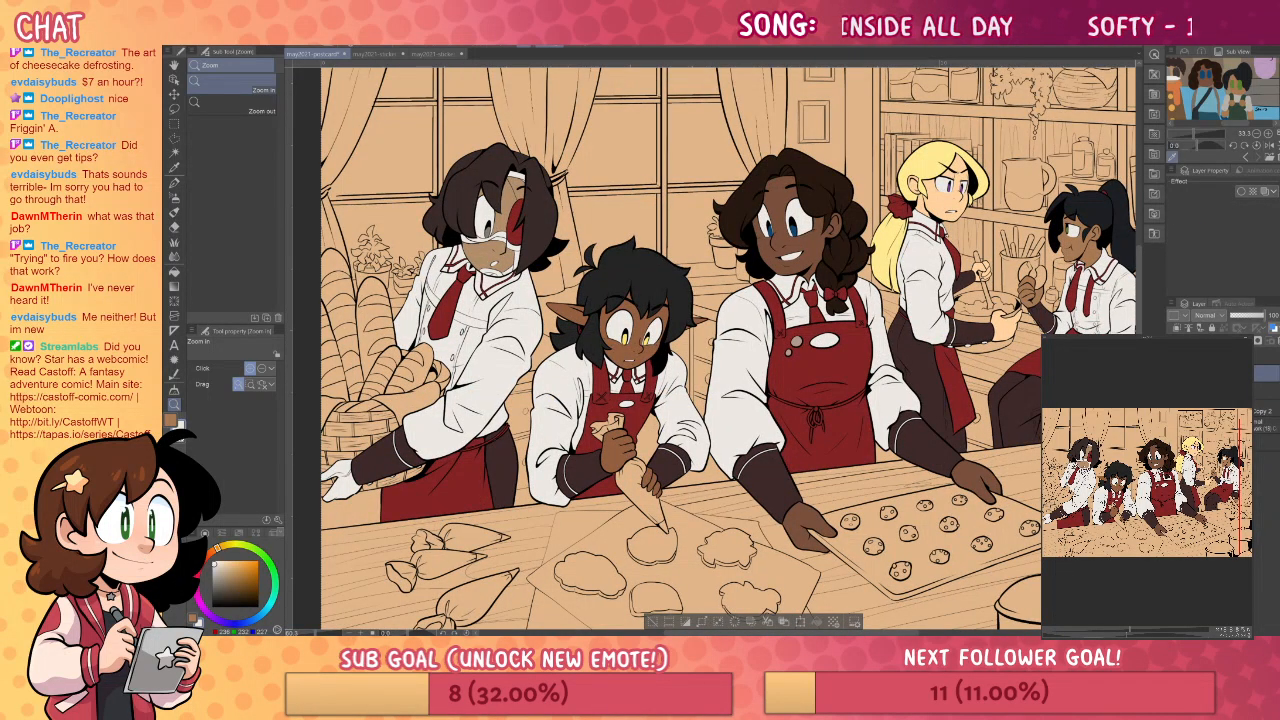
{"action": "left_click_drag", "start_coordinate": [219, 567], "coordinate": [208, 557]}
{"action": "mouse_move", "coordinate": [498, 227]}
{"action": "left_mouse_down"}
{"action": "mouse_move", "coordinate": [521, 262]}
{"action": "mouse_move", "coordinate": [600, 262]}
{"action": "left_mouse_up"}
{"action": "key", "text": "p"}
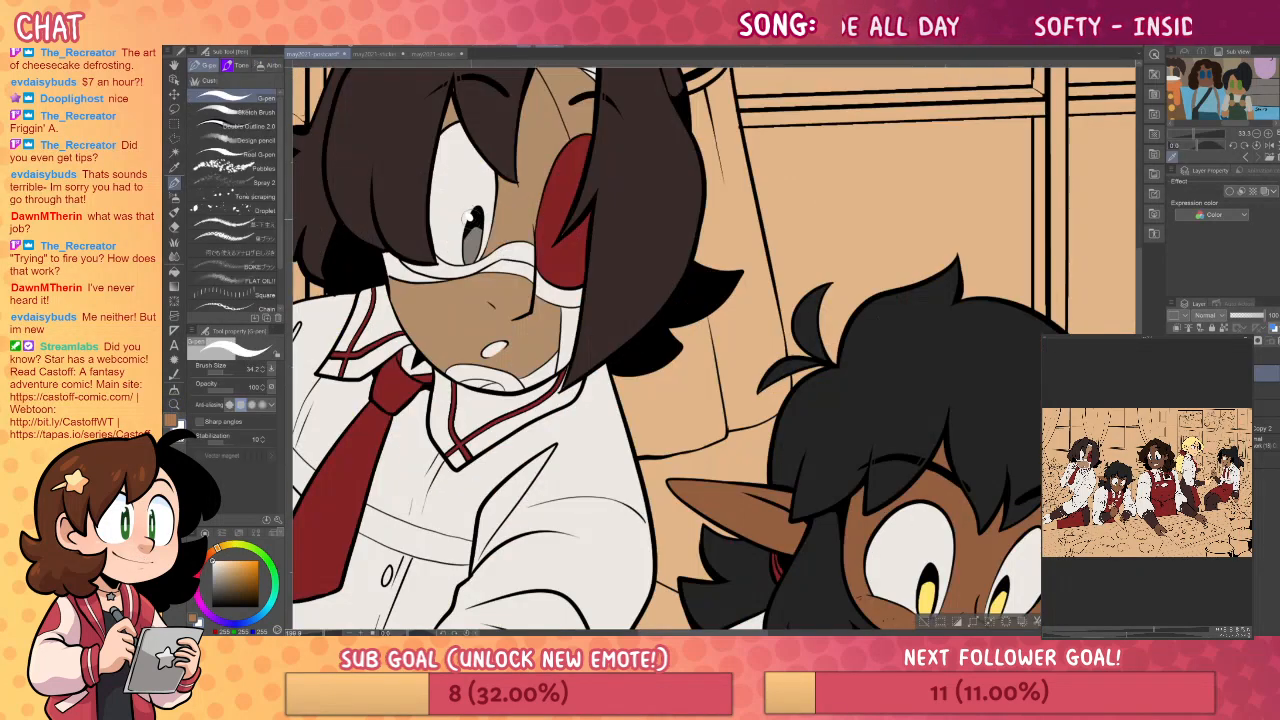
- Add small white highlights to the centre baker's eyes with the G-pen
{"action": "left_click_drag", "start_coordinate": [983, 490], "coordinate": [857, 273]}
{"action": "left_click_drag", "start_coordinate": [709, 443], "coordinate": [336, 555]}
{"action": "left_click_drag", "start_coordinate": [942, 170], "coordinate": [872, 280]}
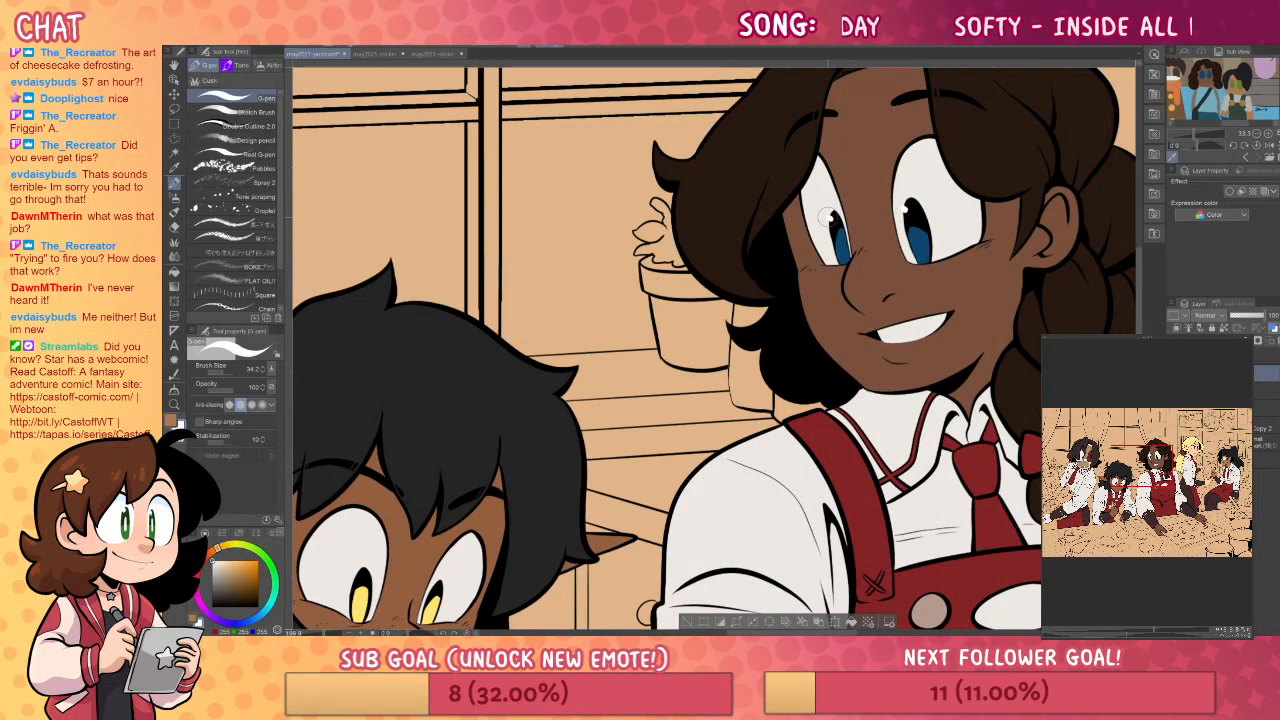
- Add small white highlights to the eyes of the blonde baker and the green-eyed seated baker
{"action": "left_click_drag", "start_coordinate": [990, 320], "coordinate": [465, 421]}
{"action": "left_click_drag", "start_coordinate": [814, 332], "coordinate": [766, 457]}
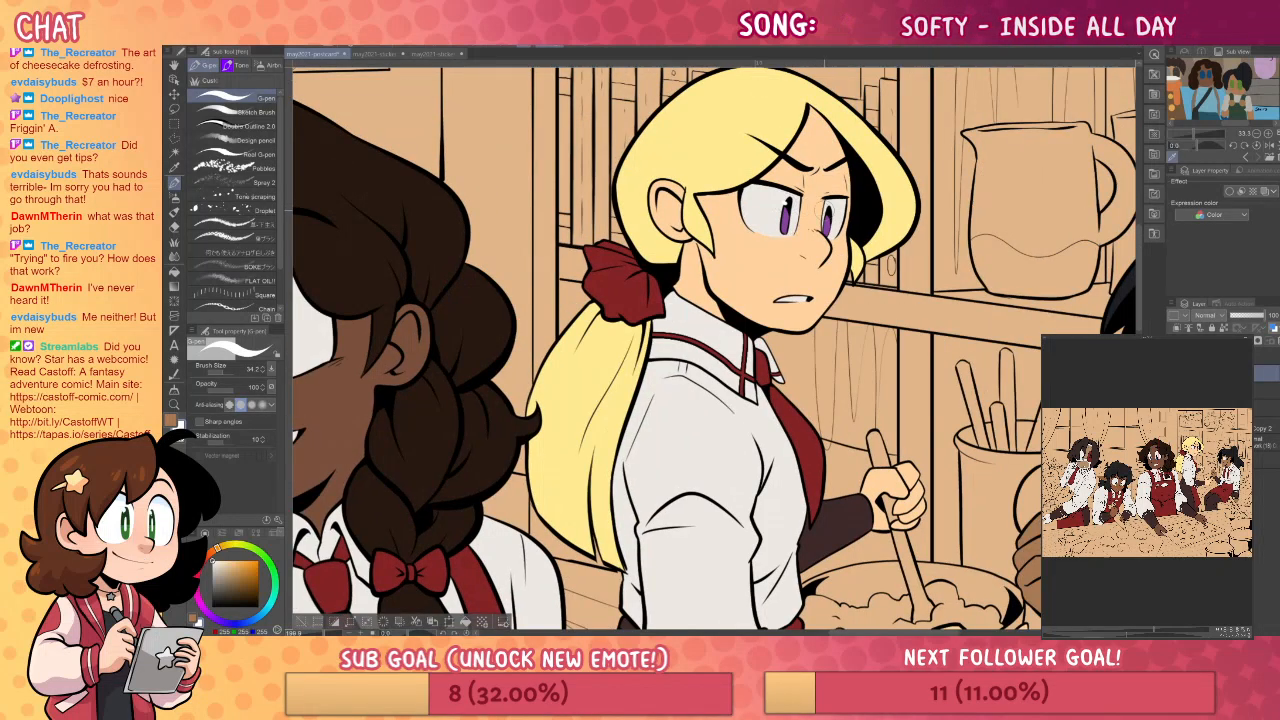
{"action": "left_click_drag", "start_coordinate": [956, 471], "coordinate": [694, 383]}
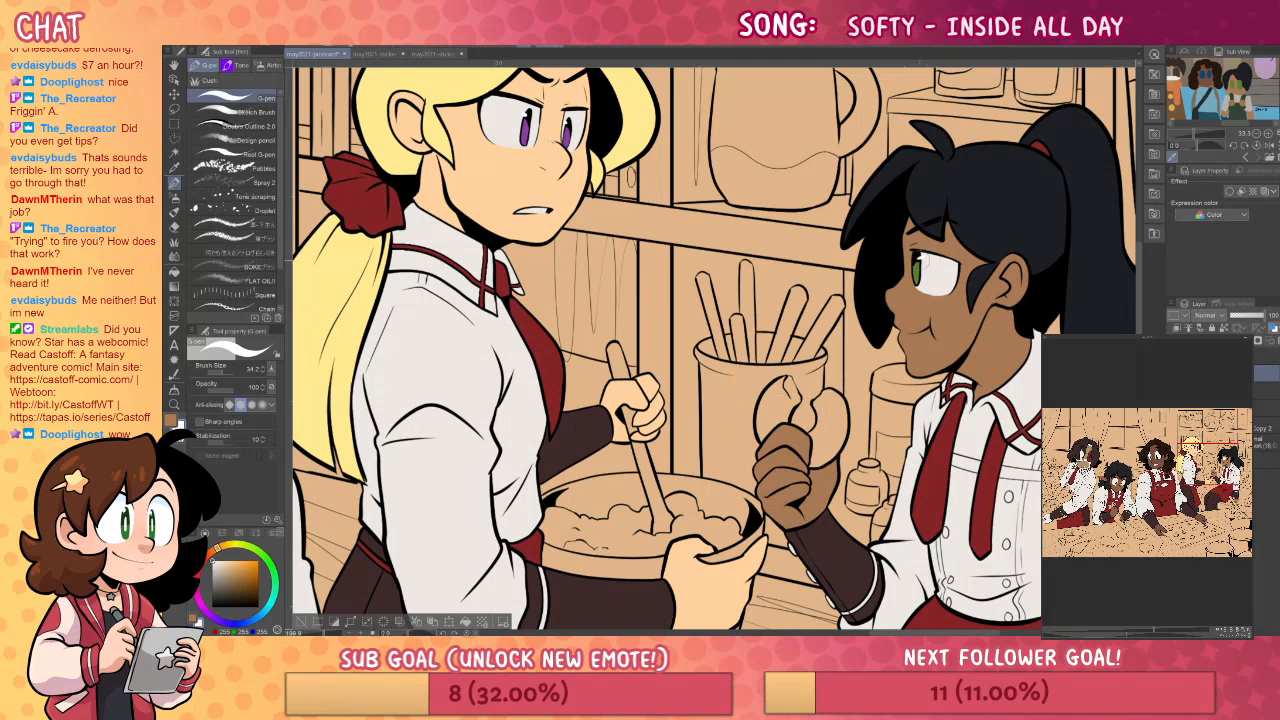
{"action": "key", "text": "ctrl+space"}
{"action": "left_click_drag", "start_coordinate": [962, 410], "coordinate": [923, 573]}
{"action": "left_click_drag", "start_coordinate": [923, 573], "coordinate": [916, 380]}
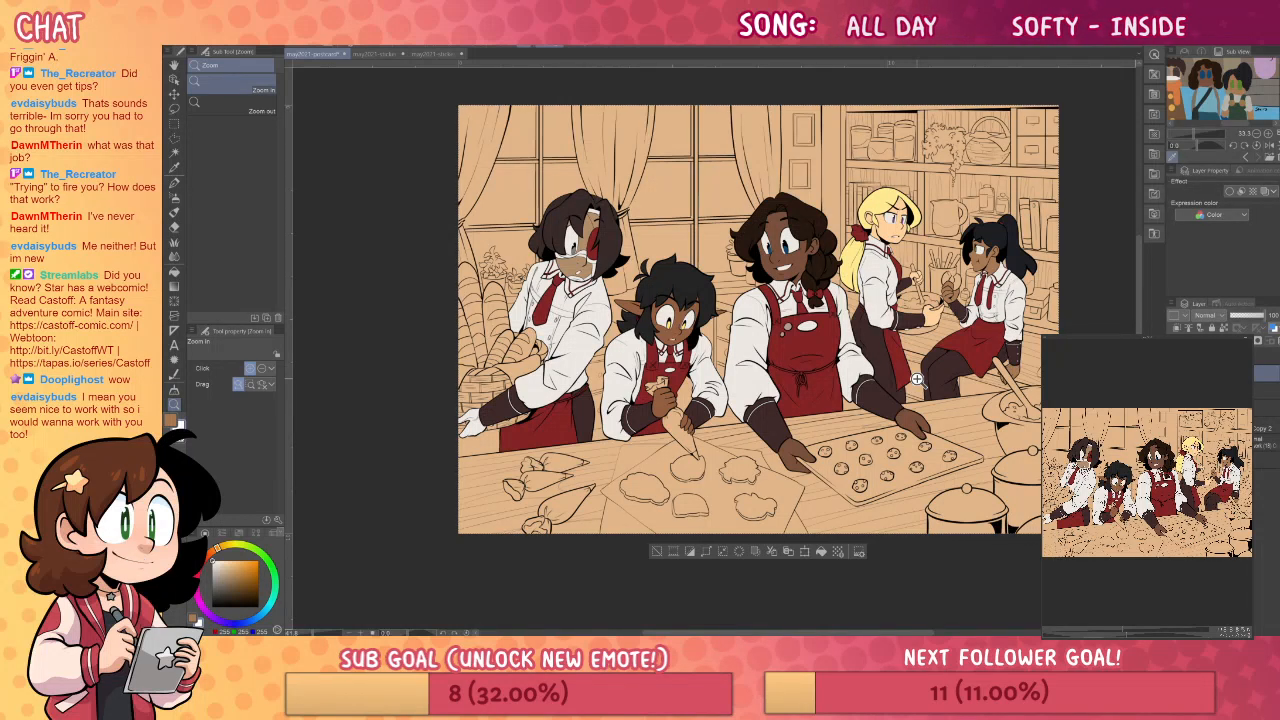
- Add a new layer clipped to the one below and sample an orange from the character reference image
{"action": "left_click", "coordinate": [998, 377]}
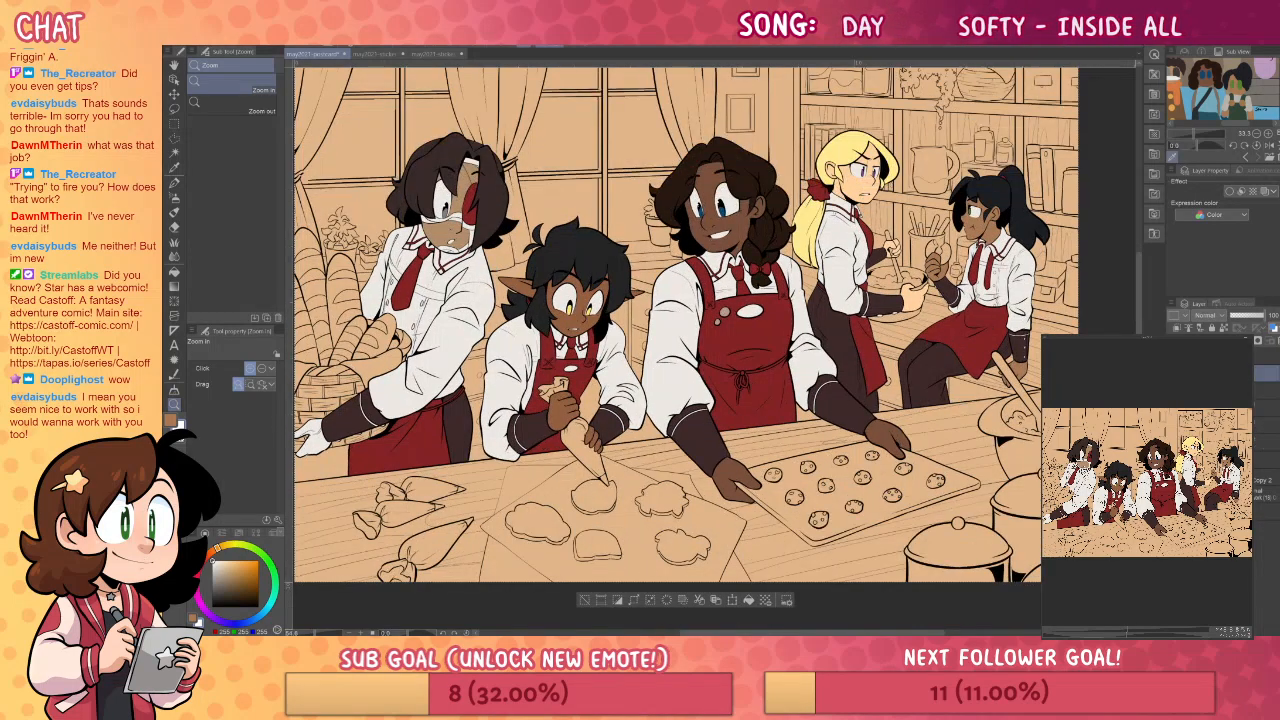
{"action": "left_click", "coordinate": [1264, 443]}
{"action": "key", "text": "ctrl+shift+n"}
{"action": "left_click", "coordinate": [1177, 328]}
{"action": "left_click_drag", "start_coordinate": [1192, 99], "coordinate": [1227, 100]}
{"action": "left_click", "coordinate": [1262, 80]}
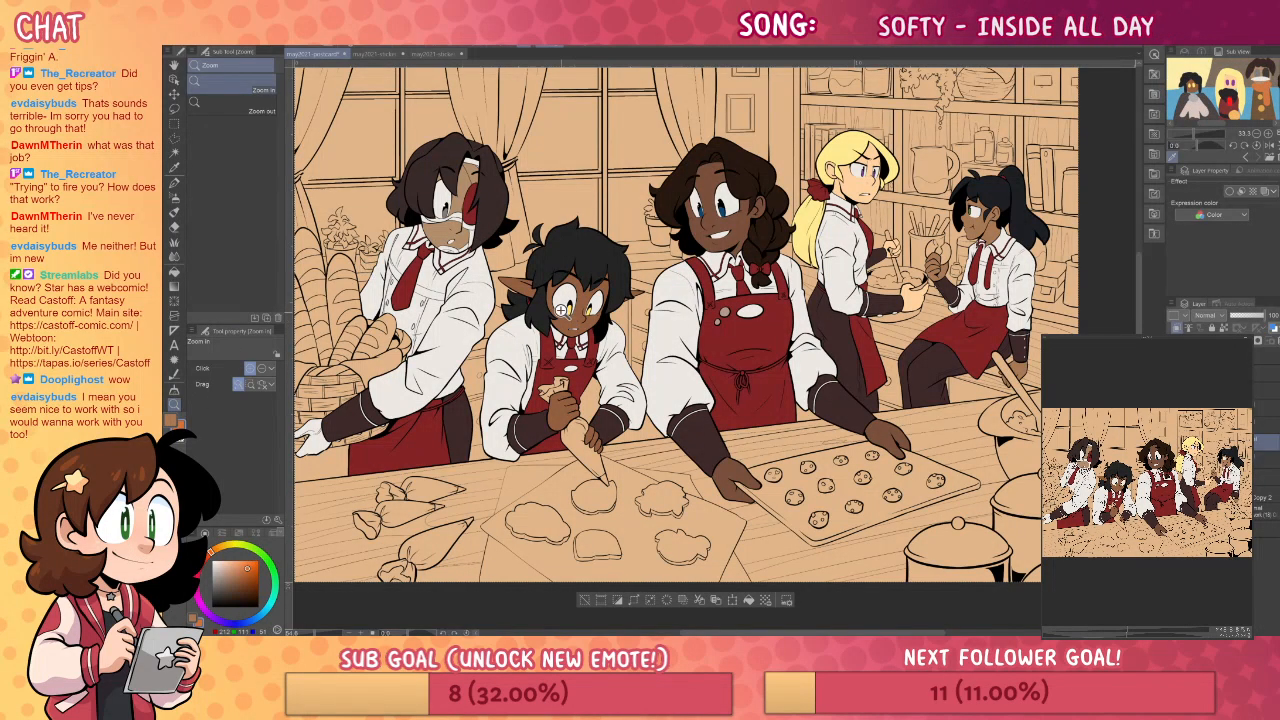
- Recolour the elf-eared baker's black pupils orange with the G-pen and clean up the excess with the eraser
{"action": "mouse_move", "coordinate": [564, 308]}
{"action": "left_mouse_down"}
{"action": "mouse_move", "coordinate": [611, 256]}
{"action": "mouse_move", "coordinate": [594, 340]}
{"action": "mouse_move", "coordinate": [606, 335]}
{"action": "left_mouse_up"}
{"action": "key", "text": "p"}
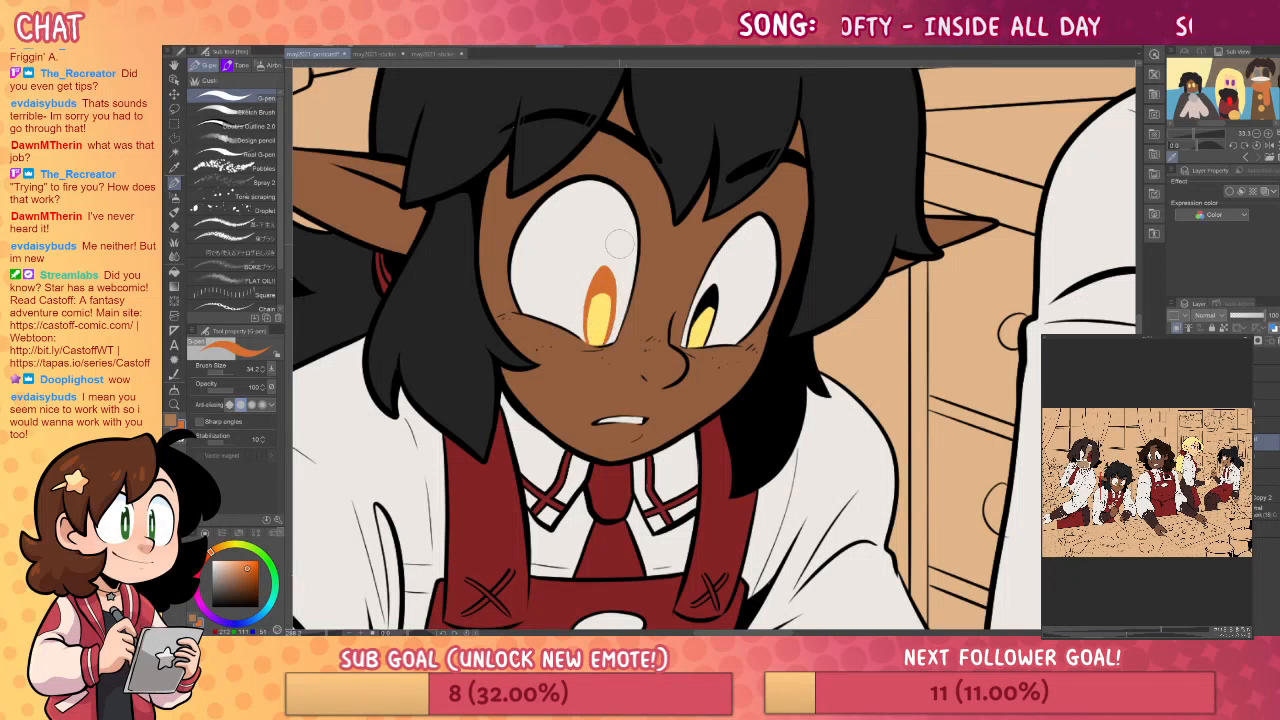
{"action": "key", "text": "e"}
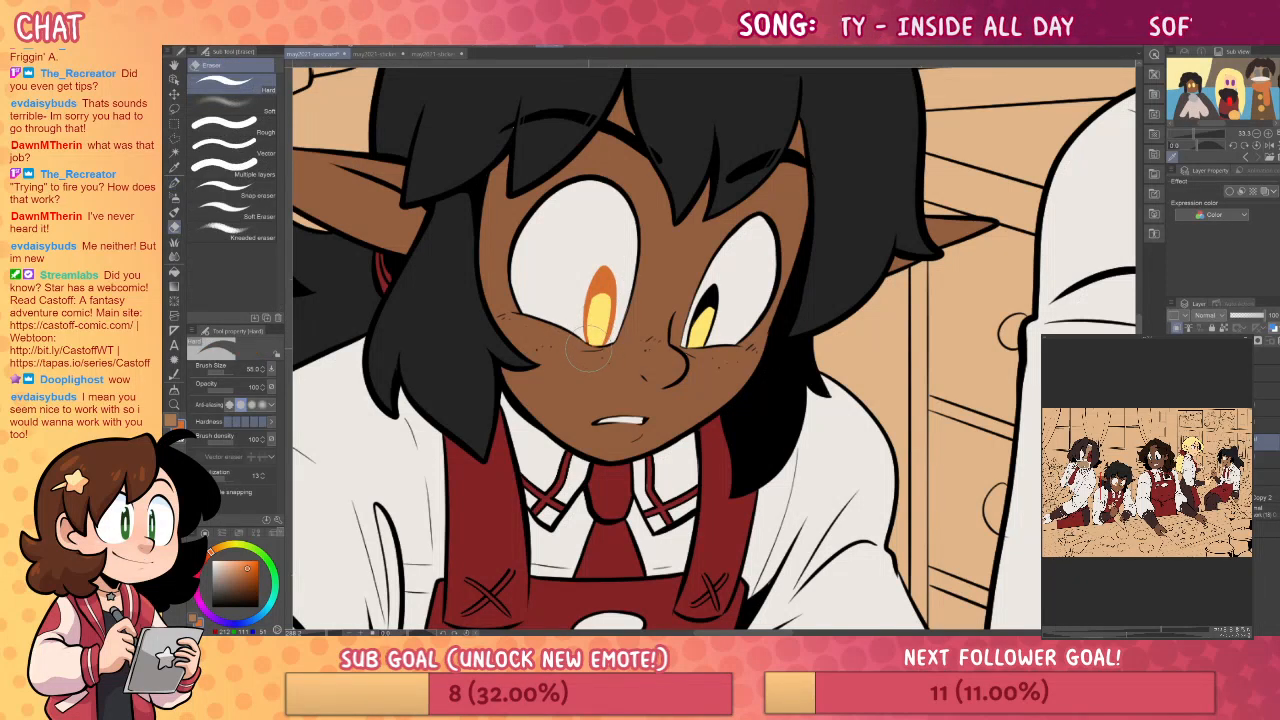
{"action": "key", "text": "p"}
{"action": "mouse_move", "coordinate": [713, 280]}
{"action": "left_mouse_down"}
{"action": "mouse_move", "coordinate": [700, 332]}
{"action": "mouse_move", "coordinate": [712, 300]}
{"action": "mouse_move", "coordinate": [702, 346]}
{"action": "mouse_move", "coordinate": [714, 344]}
{"action": "left_mouse_up"}
{"action": "key", "text": "e"}
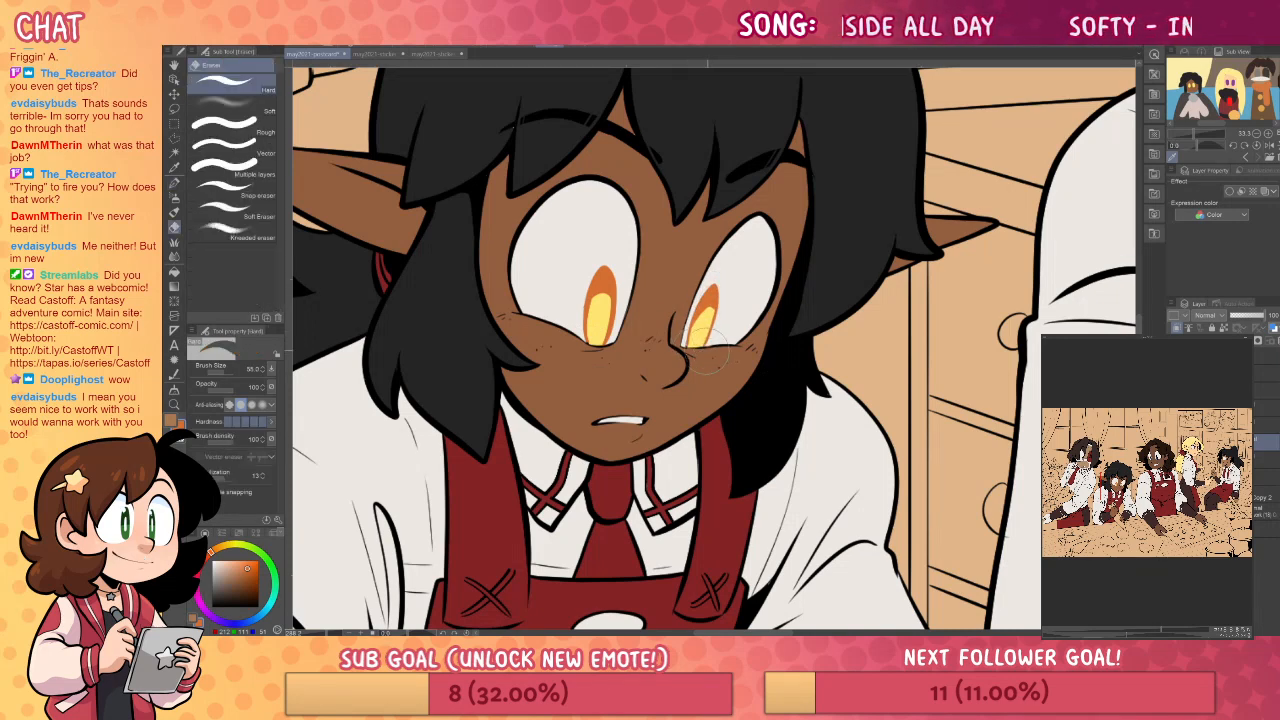
{"action": "key", "text": "p"}
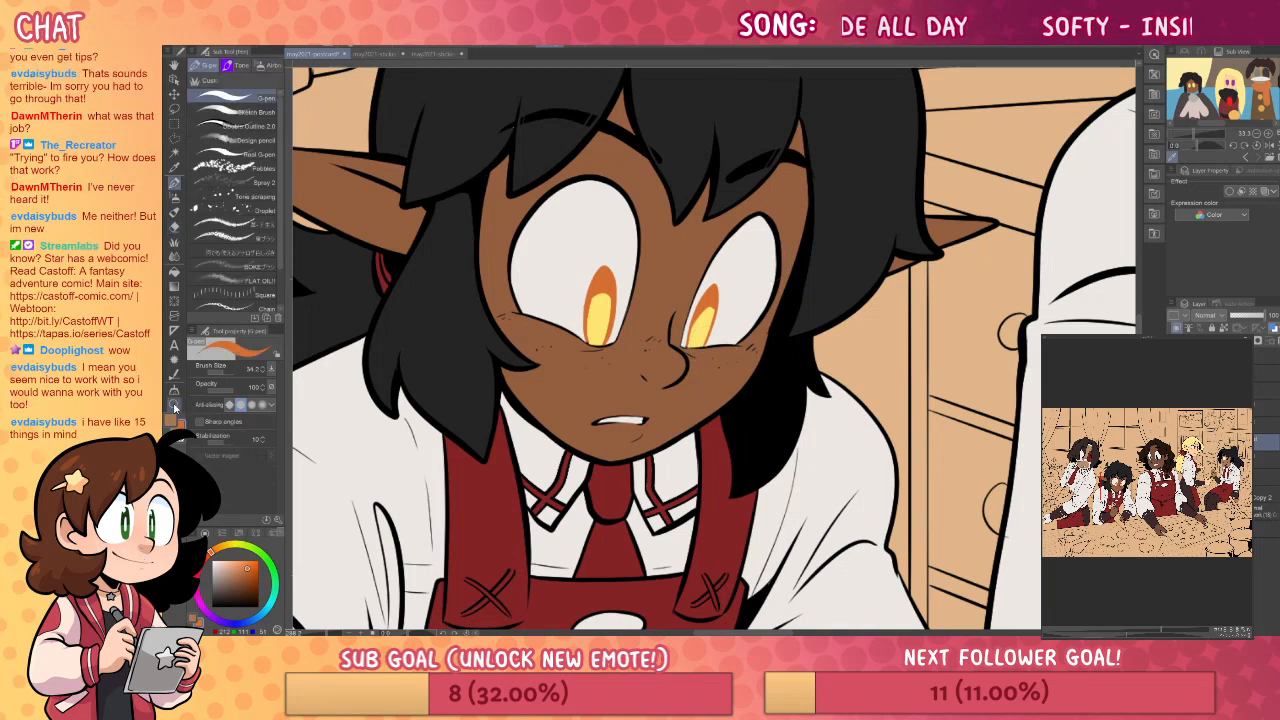
{"action": "left_click", "coordinate": [174, 404]}
{"action": "mouse_move", "coordinate": [926, 384]}
{"action": "left_mouse_down"}
{"action": "mouse_move", "coordinate": [986, 405]}
{"action": "mouse_move", "coordinate": [933, 400]}
{"action": "mouse_move", "coordinate": [931, 431]}
{"action": "mouse_move", "coordinate": [810, 432]}
{"action": "left_mouse_up"}
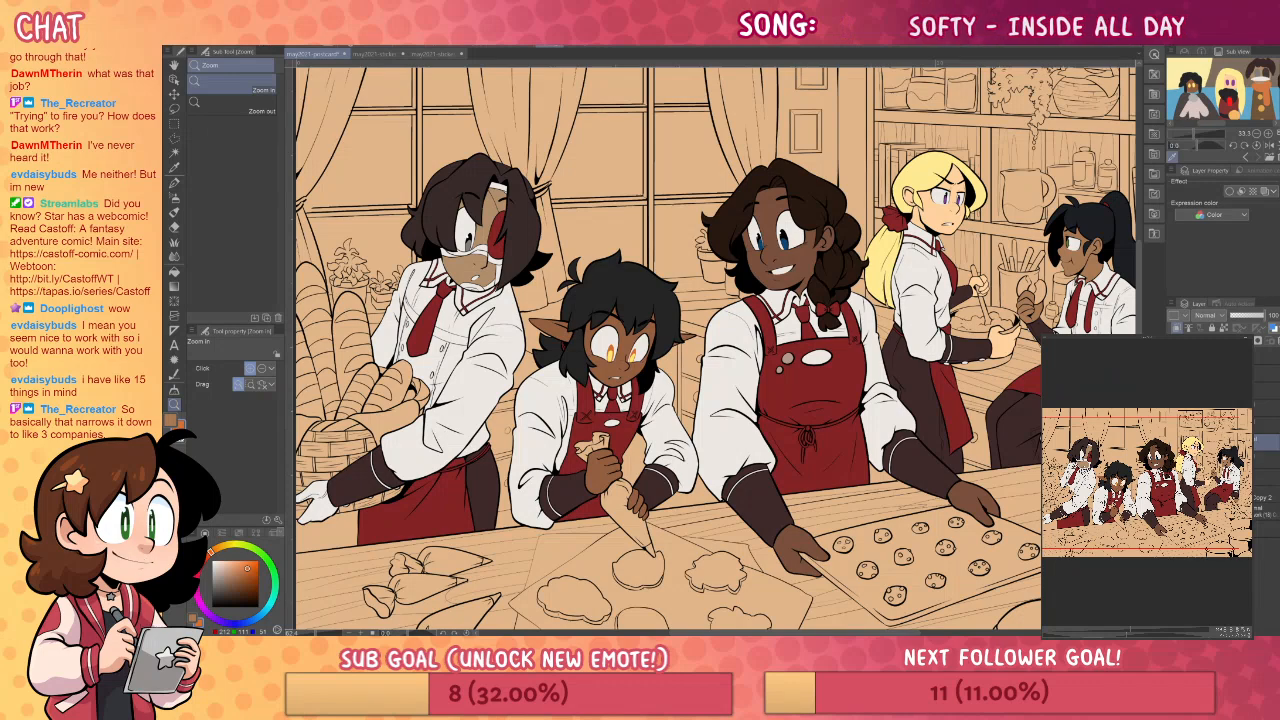
- Refill the small round pins on the centre baker's apron with a pale peach
{"action": "left_click_drag", "start_coordinate": [1032, 465], "coordinate": [936, 444]}
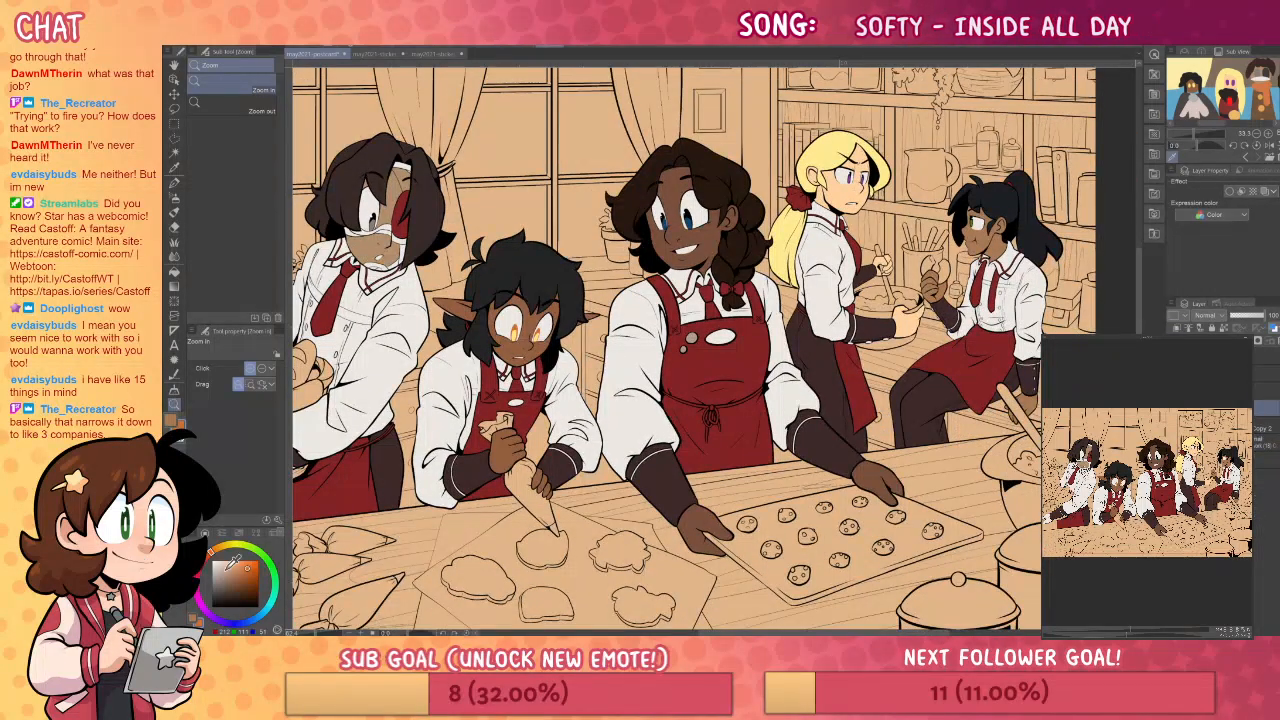
{"action": "key", "text": "g"}
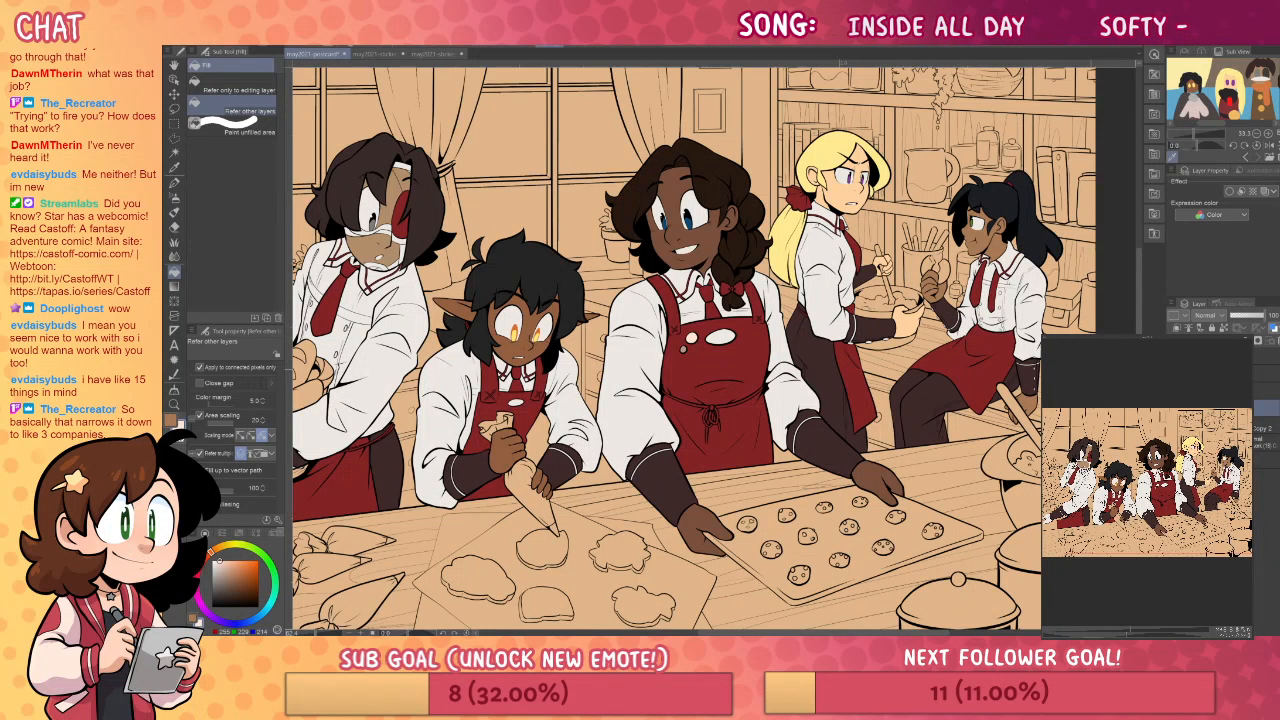
{"action": "scroll", "coordinate": [1031, 369], "scroll_direction": "up", "scroll_amount": 1}
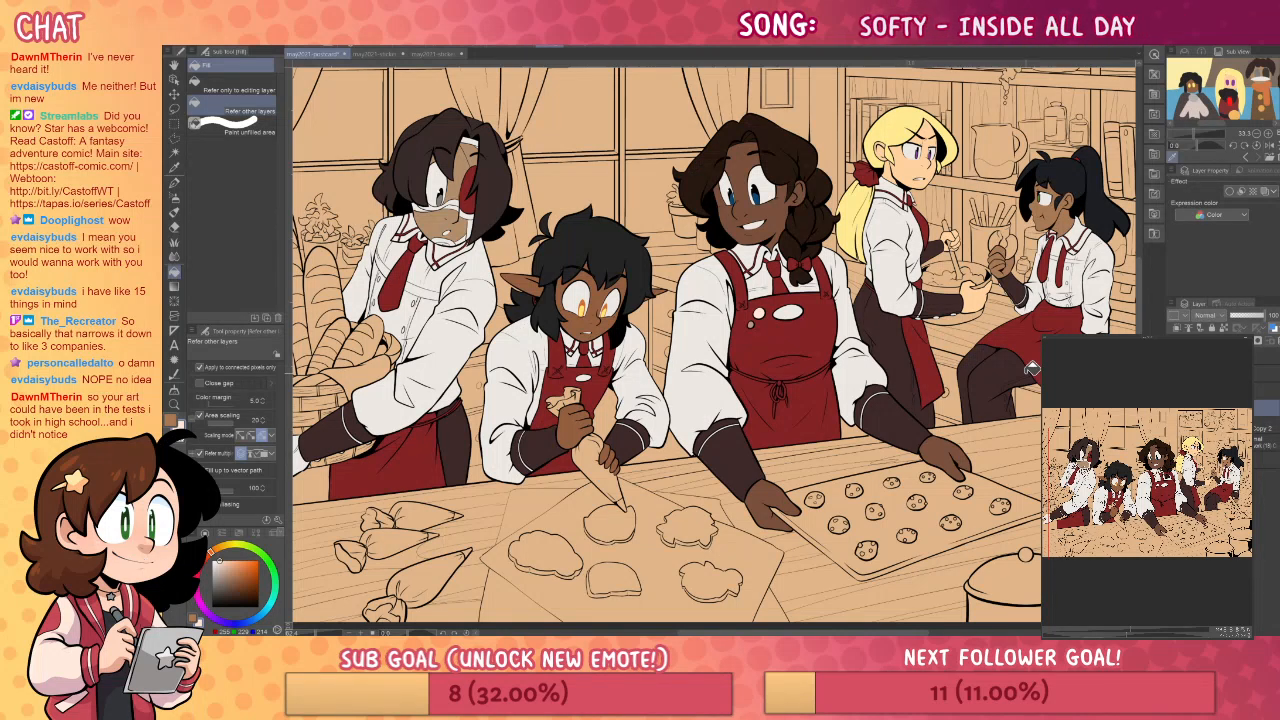
- Pick a medium brown and fill the woven bread basket beside the bandaged baker
{"action": "left_click_drag", "start_coordinate": [738, 454], "coordinate": [923, 412]}
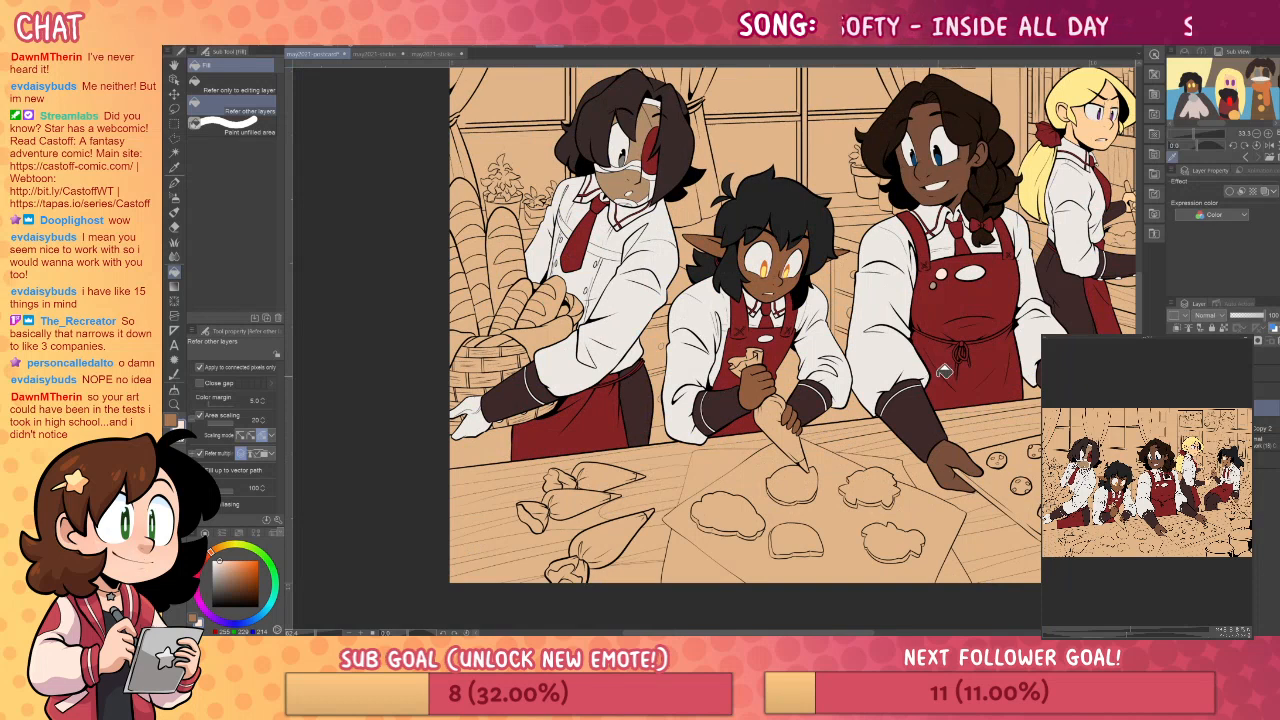
{"action": "left_click", "coordinate": [243, 566]}
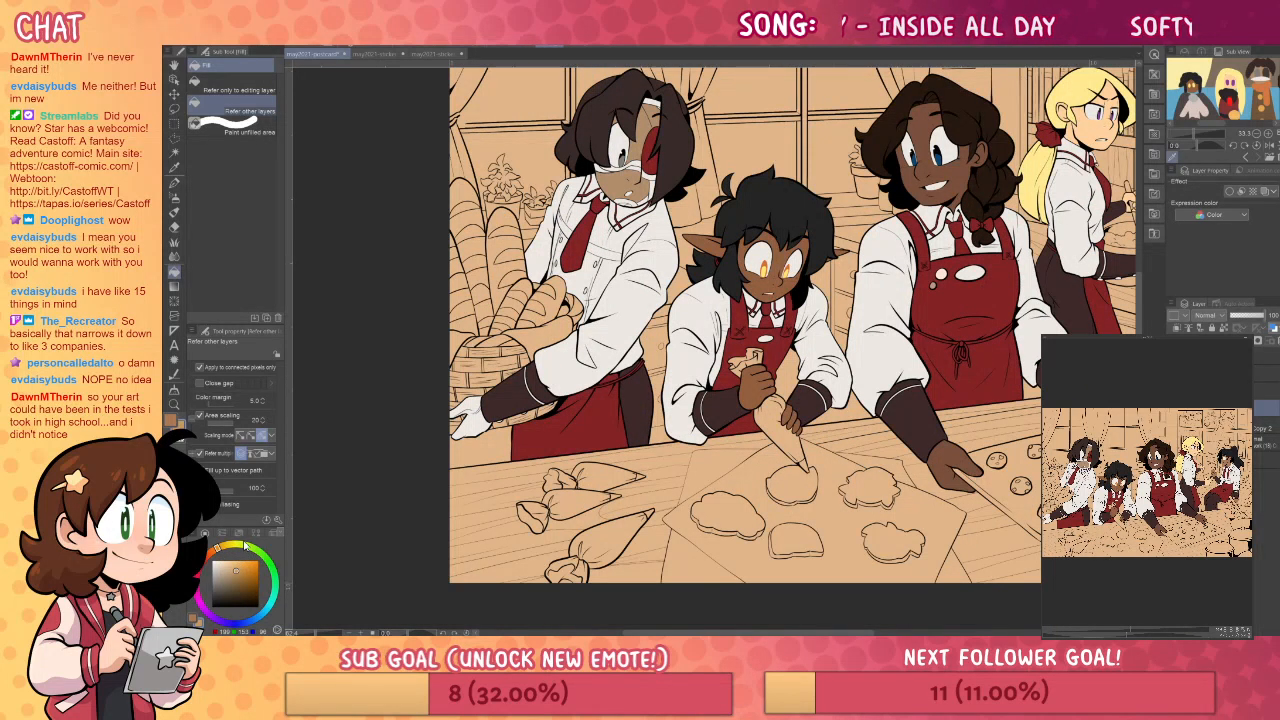
{"action": "left_click", "coordinate": [235, 577]}
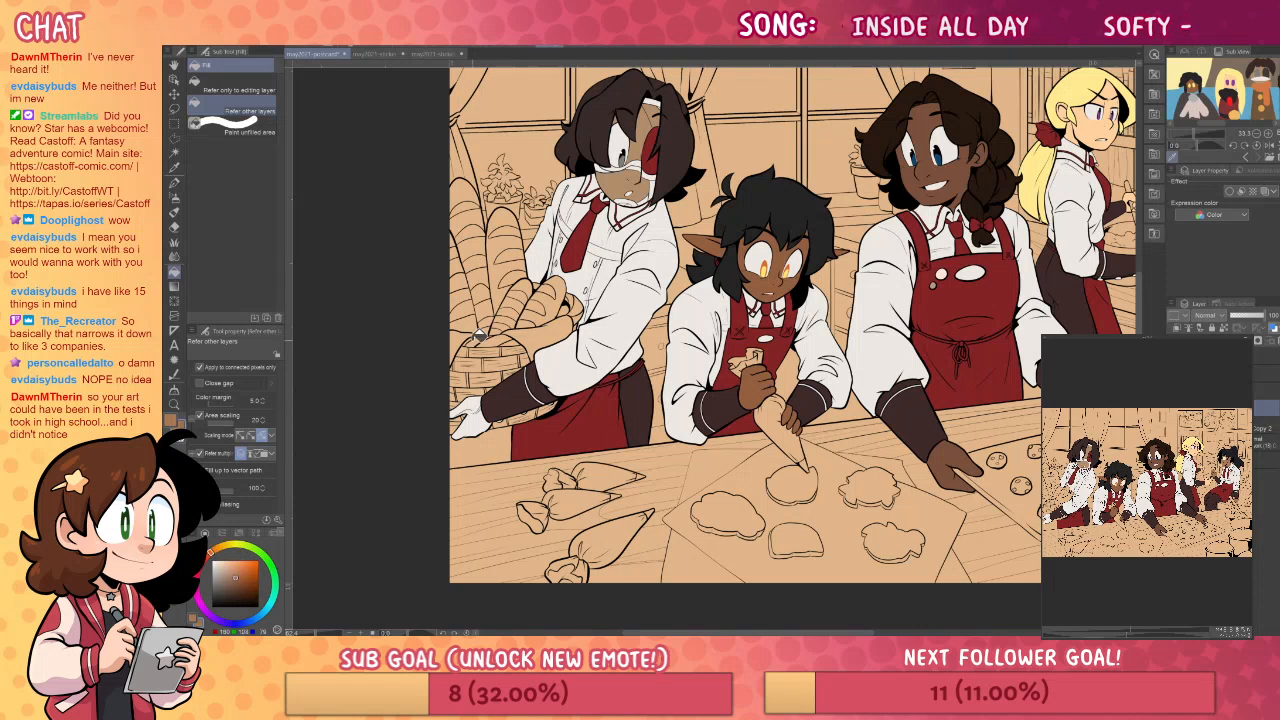
{"action": "left_click_drag", "start_coordinate": [476, 336], "coordinate": [512, 338]}
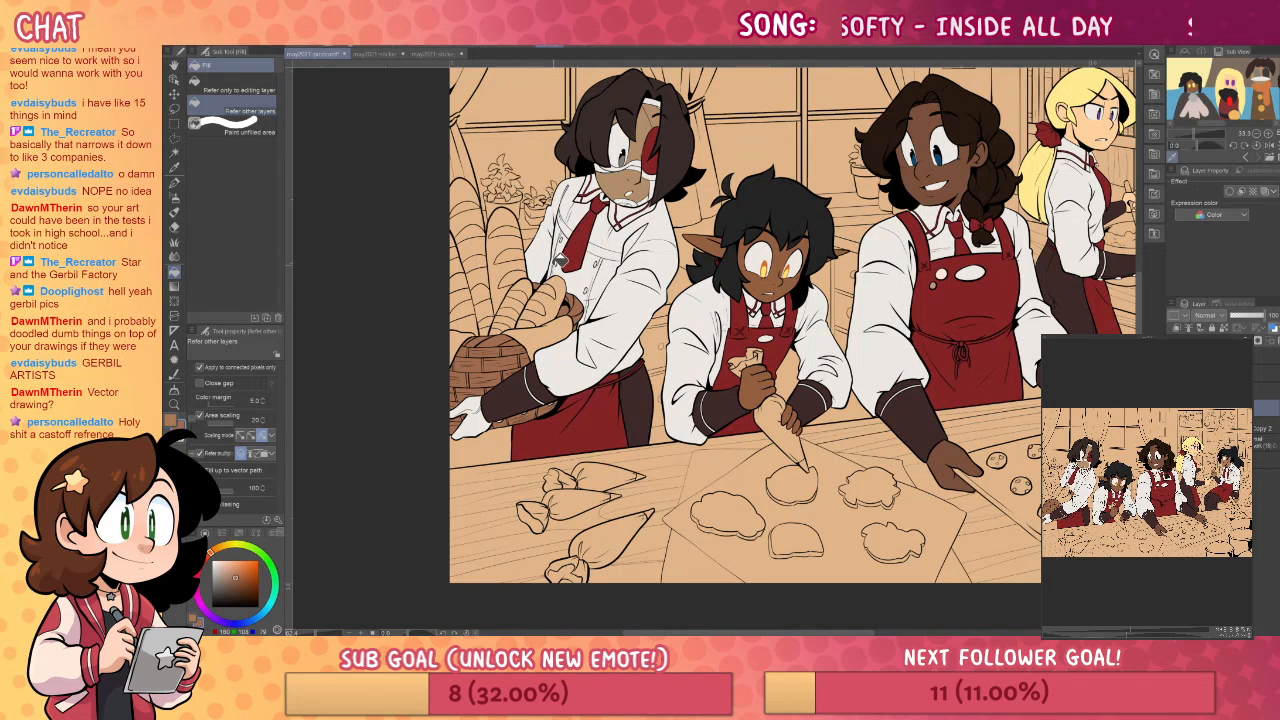
- Pick a dark brown for the chocolate chips in the cookies on the centre baker's tray
{"action": "left_click_drag", "start_coordinate": [920, 471], "coordinate": [845, 449]}
{"action": "left_click_drag", "start_coordinate": [998, 388], "coordinate": [851, 425]}
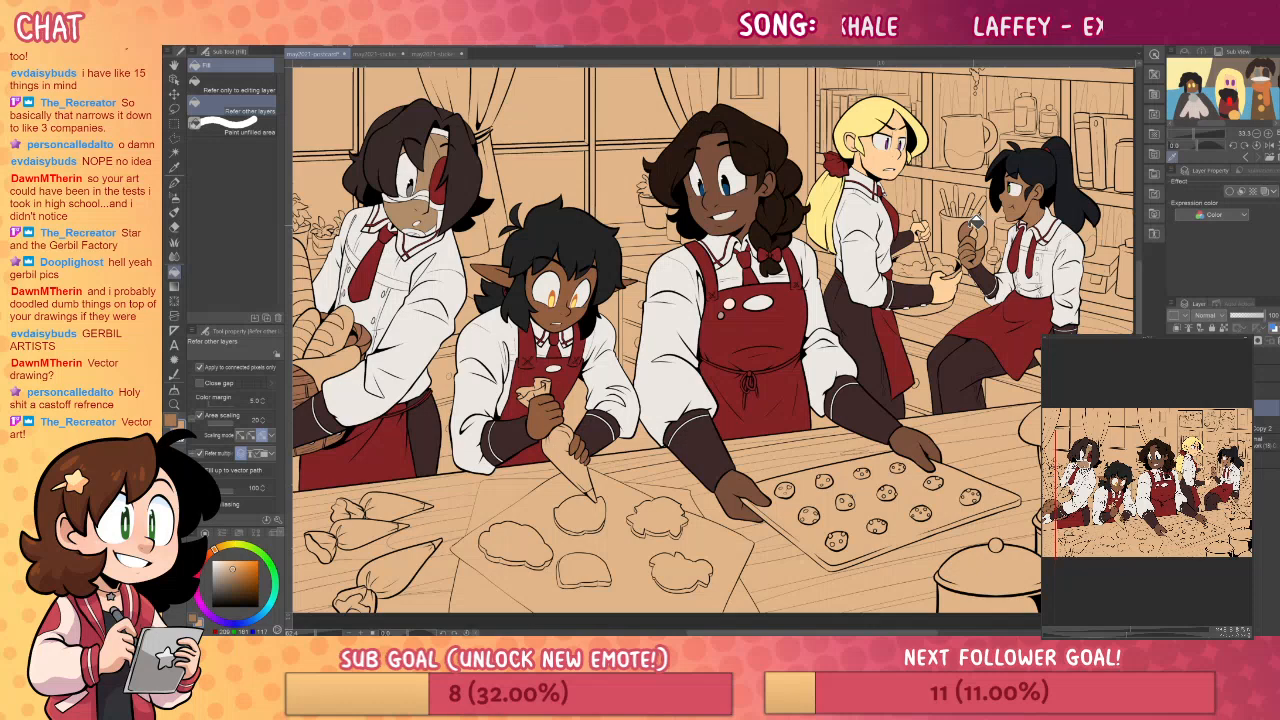
{"action": "left_click_drag", "start_coordinate": [992, 475], "coordinate": [821, 399]}
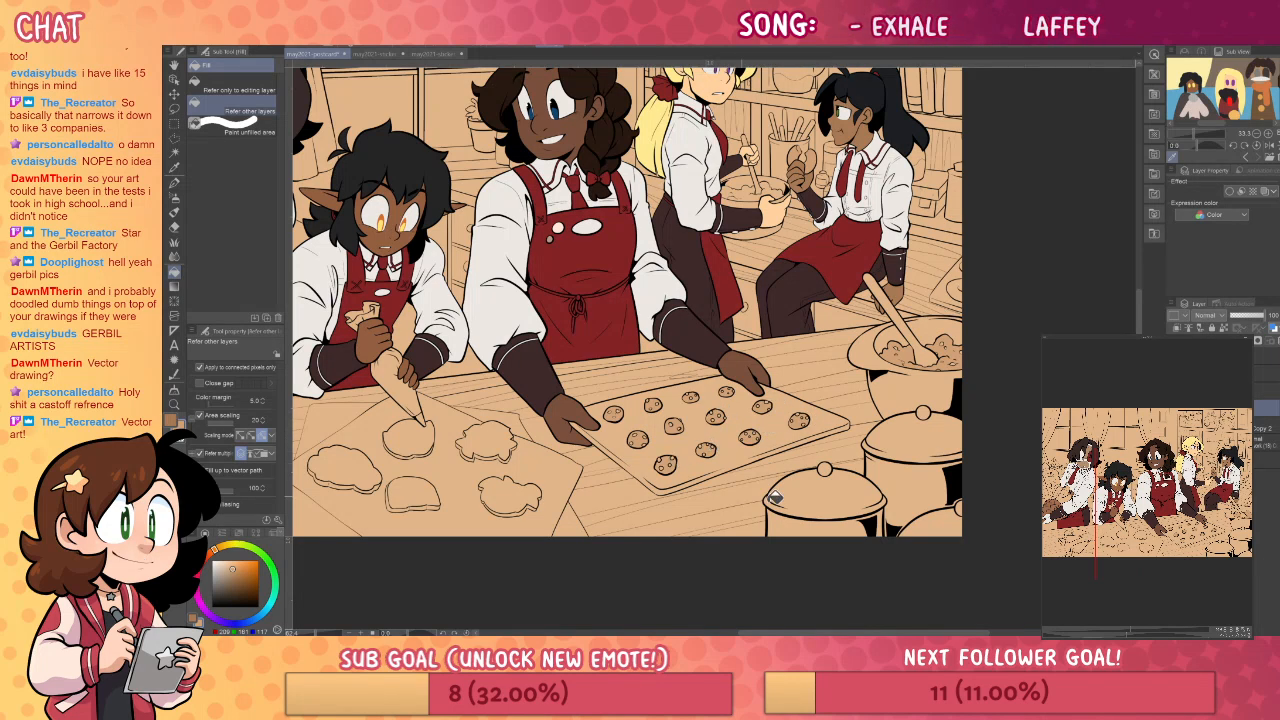
{"action": "left_click_drag", "start_coordinate": [991, 462], "coordinate": [953, 470]}
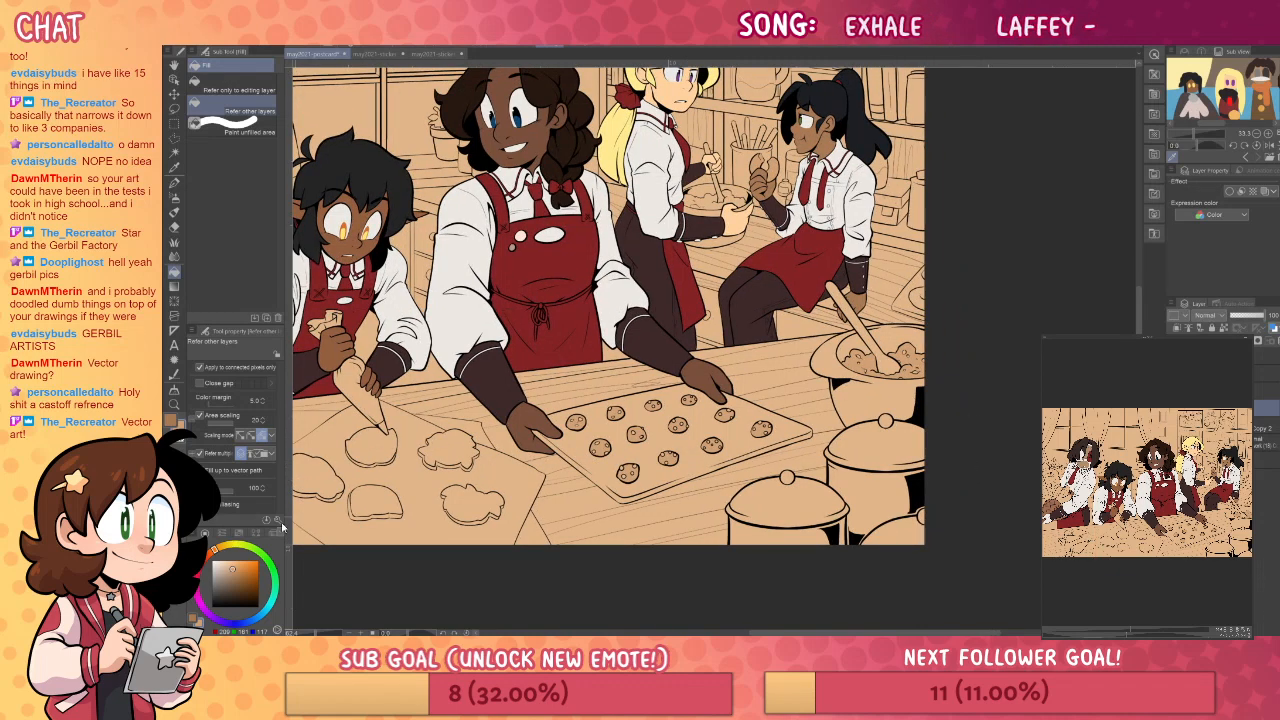
{"action": "left_click", "coordinate": [206, 559]}
{"action": "left_click_drag", "start_coordinate": [236, 582], "coordinate": [233, 590]}
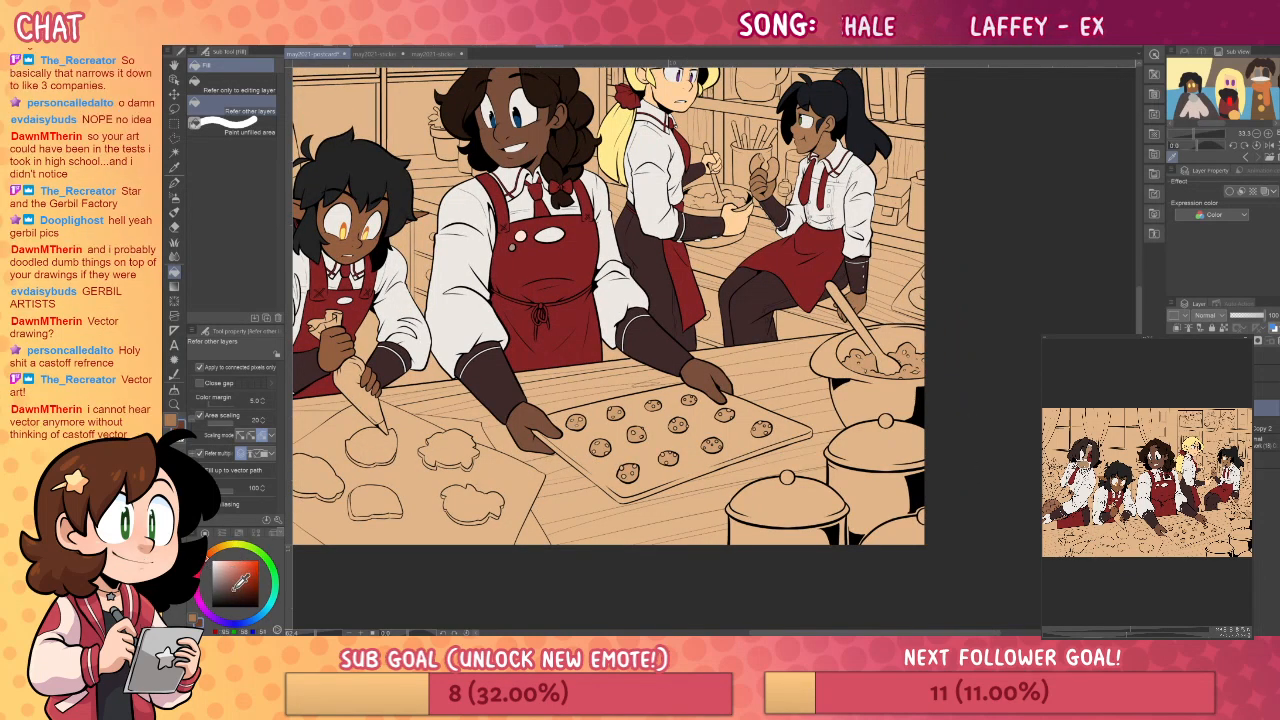
- Test the dark brown fill on a chocolate chip, undo it, and set the fill's colour margin to 2.0
{"action": "left_click", "coordinate": [580, 420]}
{"action": "key", "text": "ctrl+z"}
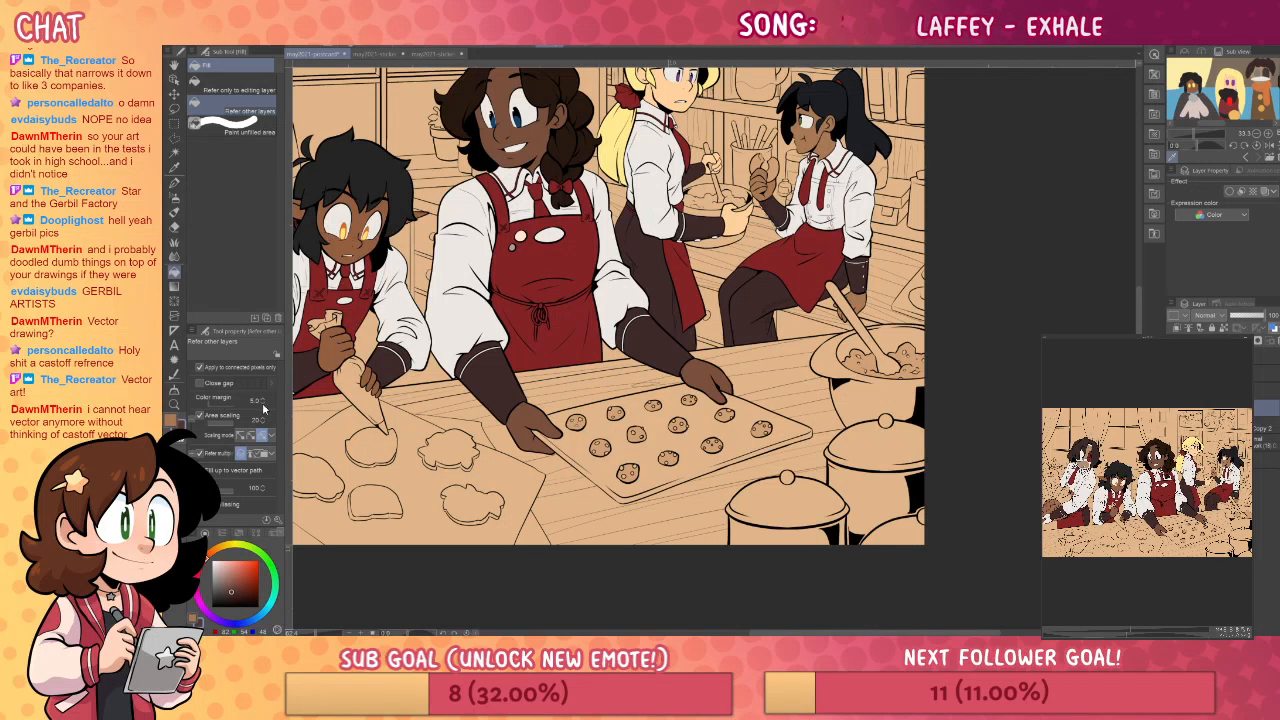
{"action": "left_click", "coordinate": [583, 420]}
{"action": "key", "text": "ctrl+z"}
- Fill the chocolate chips dark brown on the two cookies nearest the centre baker's lower-placed hand
{"action": "key", "text": "ctrl+space"}
{"action": "left_click_drag", "start_coordinate": [574, 466], "coordinate": [662, 420]}
{"action": "left_click", "coordinate": [570, 365]}
{"action": "left_click", "coordinate": [588, 362]}
{"action": "left_click", "coordinate": [581, 376]}
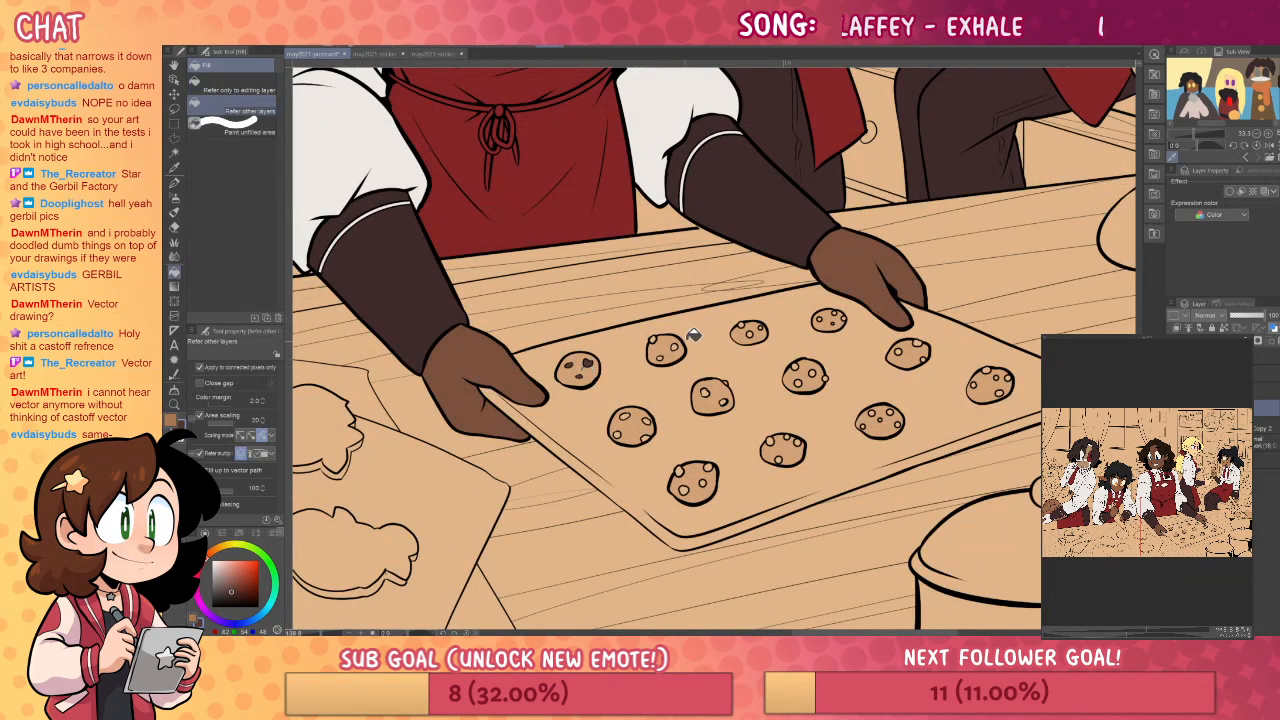
{"action": "left_click", "coordinate": [657, 340]}
{"action": "left_click", "coordinate": [670, 354]}
{"action": "left_click", "coordinate": [677, 343]}
- Fill the chocolate chips dark brown on the first two cookies of the tray's middle row
{"action": "left_click", "coordinate": [723, 384]}
{"action": "left_click", "coordinate": [706, 393]}
{"action": "left_click", "coordinate": [723, 401]}
{"action": "left_click", "coordinate": [625, 416]}
{"action": "left_click", "coordinate": [646, 420]}
{"action": "left_click", "coordinate": [646, 436]}
{"action": "left_click", "coordinate": [620, 435]}
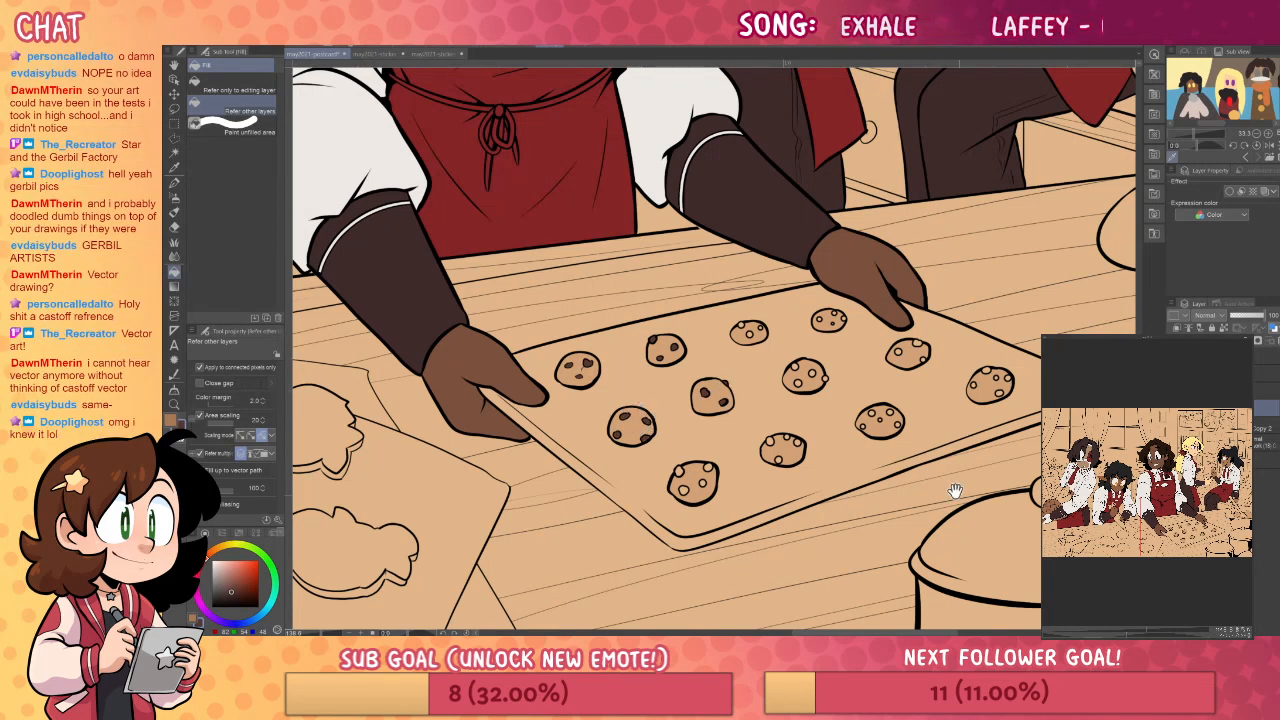
- Fill the chocolate chips dark brown on the remaining tray cookies and in the dough of the large mixing bowl
{"action": "left_click_drag", "start_coordinate": [955, 490], "coordinate": [905, 435]}
{"action": "left_click", "coordinate": [637, 414]}
{"action": "left_click", "coordinate": [640, 432]}
{"action": "left_click", "coordinate": [659, 430]}
{"action": "left_click", "coordinate": [663, 414]}
{"action": "left_click", "coordinate": [729, 405]}
{"action": "left_click", "coordinate": [721, 388]}
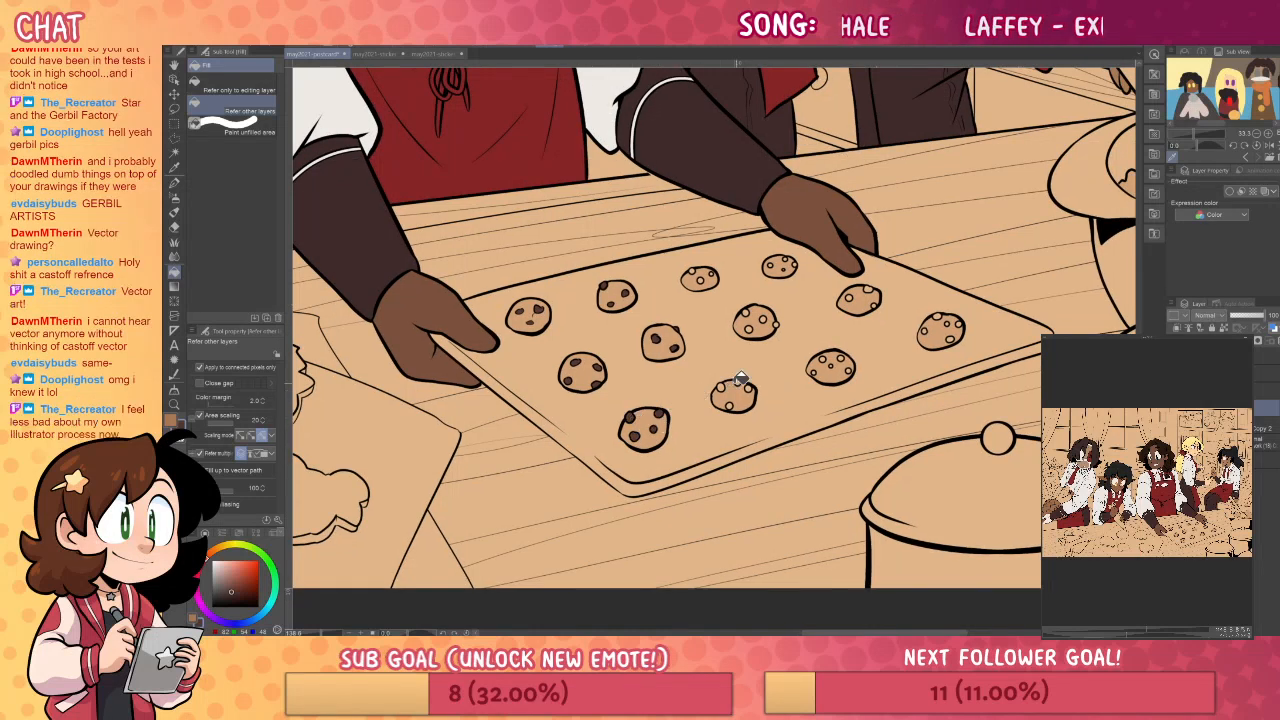
{"action": "left_click", "coordinate": [735, 384]}
{"action": "left_click", "coordinate": [748, 389]}
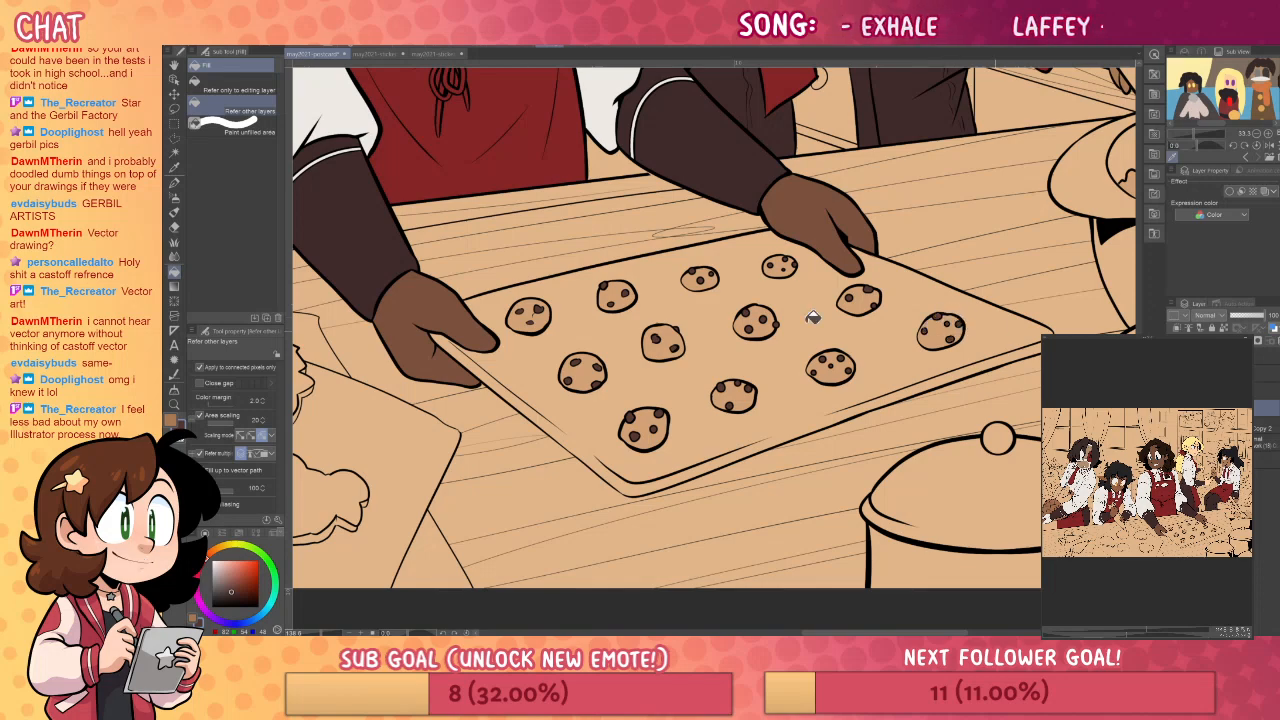
{"action": "left_click_drag", "start_coordinate": [795, 295], "coordinate": [495, 330]}
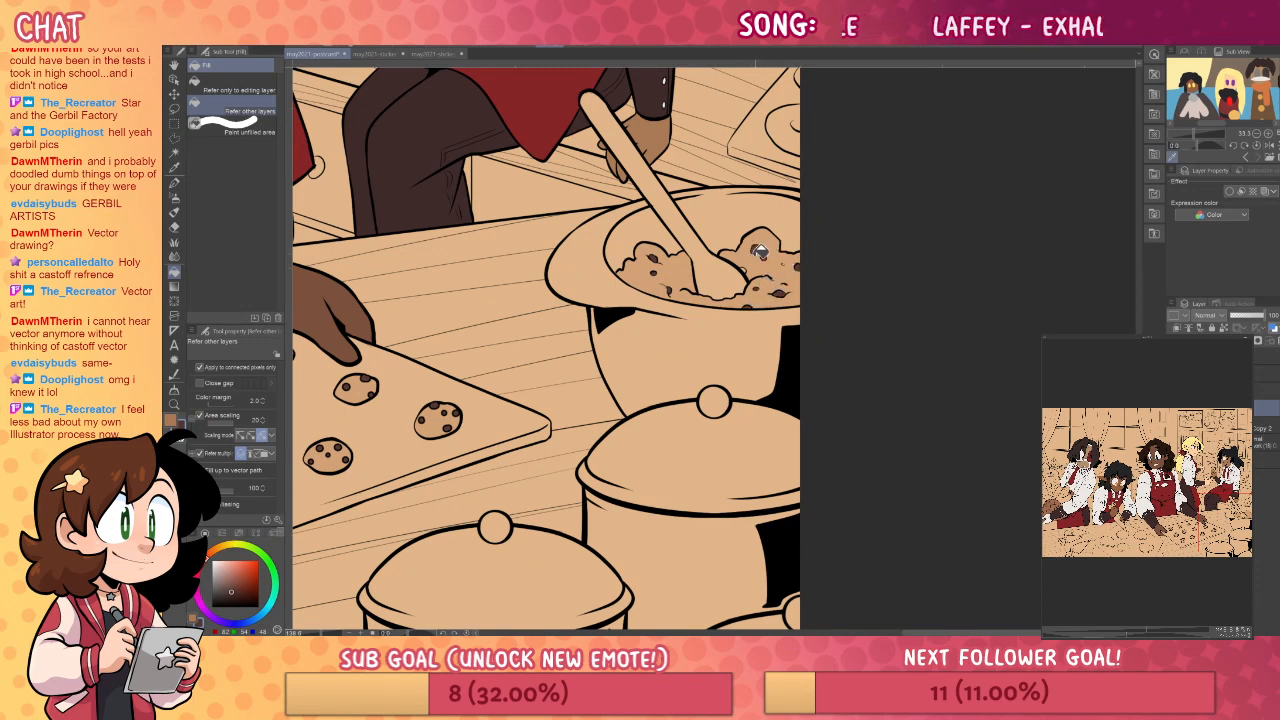
{"action": "left_click_drag", "start_coordinate": [870, 208], "coordinate": [894, 360]}
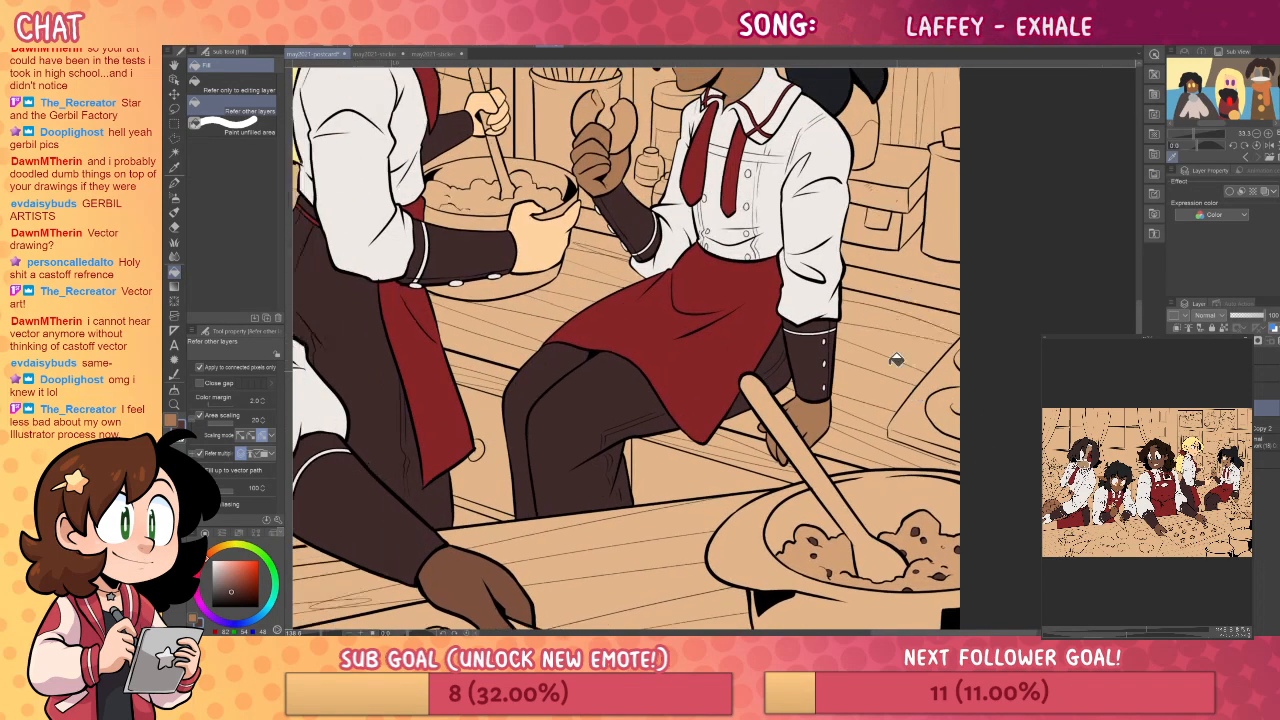
- Sample the scene's tan, lighten it to a pale peach, and fill the cloth lining the bread basket
{"action": "key", "text": "i"}
{"action": "key", "text": "g"}
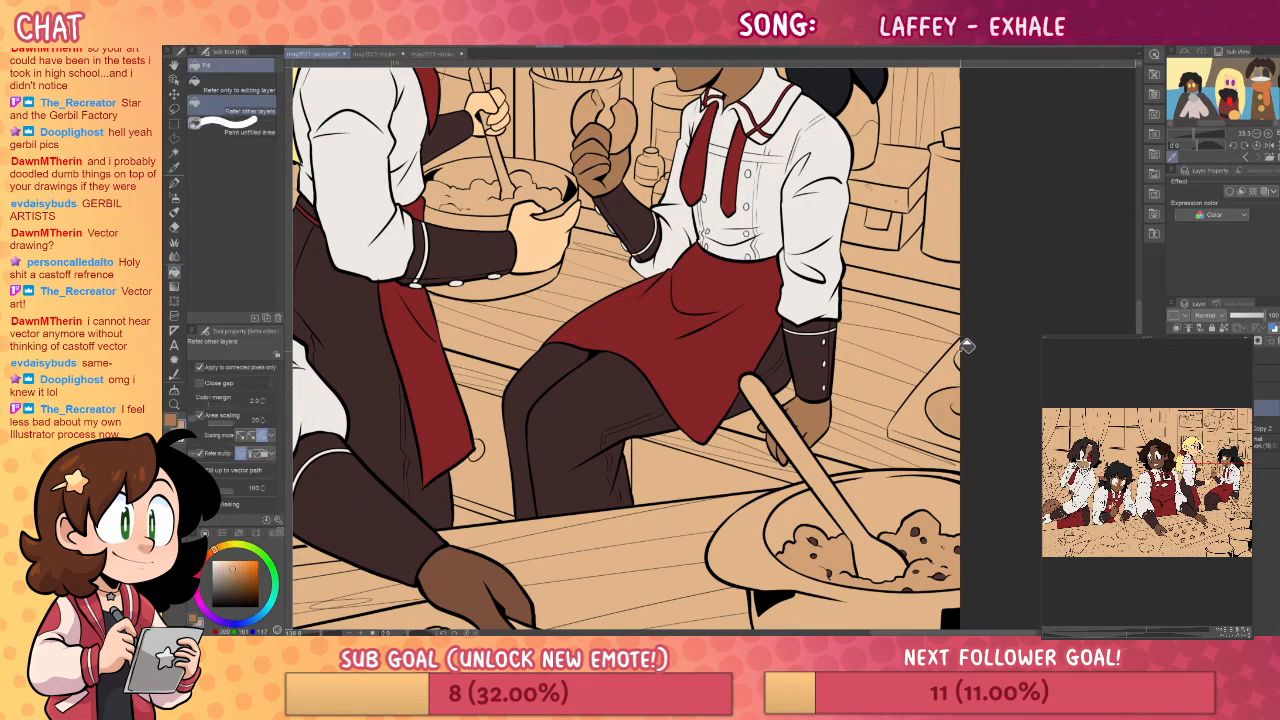
{"action": "left_click", "coordinate": [497, 200]}
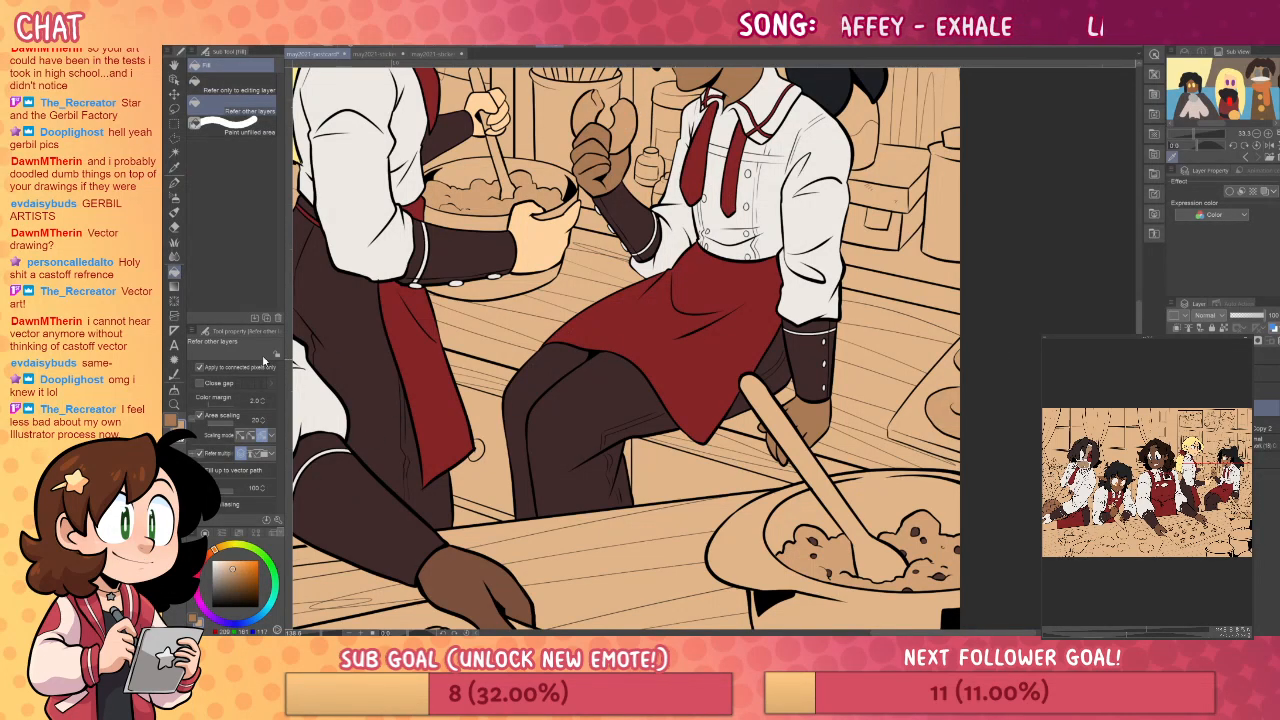
{"action": "left_click", "coordinate": [174, 404]}
{"action": "left_click_drag", "start_coordinate": [748, 366], "coordinate": [609, 505]}
{"action": "left_click_drag", "start_coordinate": [819, 435], "coordinate": [960, 376]}
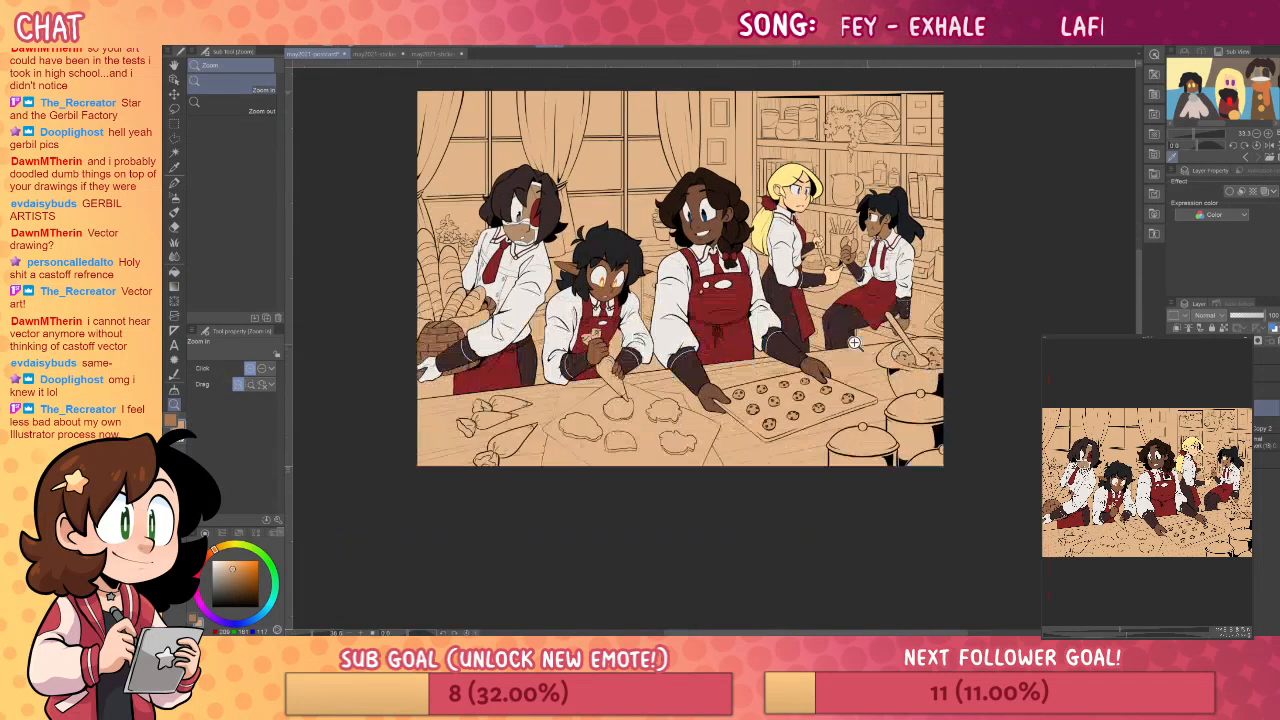
{"action": "left_click_drag", "start_coordinate": [858, 379], "coordinate": [906, 408]}
{"action": "left_click", "coordinate": [866, 380]}
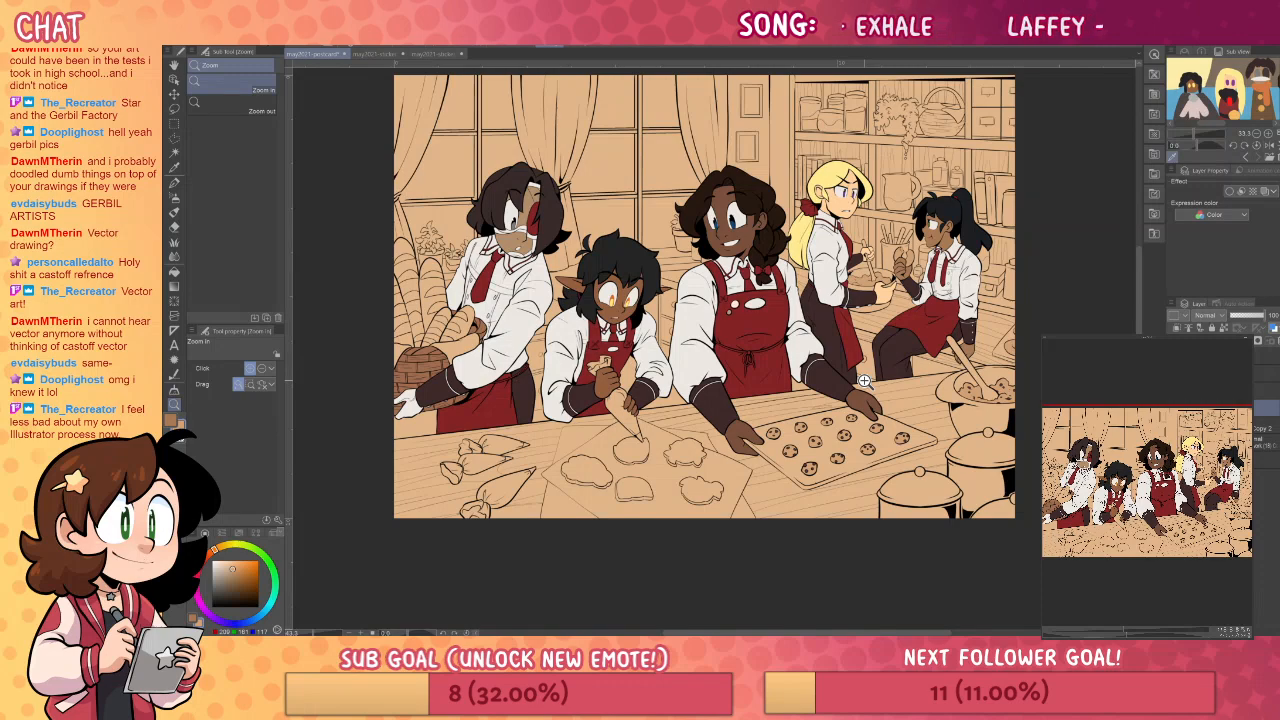
{"action": "left_click_drag", "start_coordinate": [434, 346], "coordinate": [510, 350]}
{"action": "left_click", "coordinate": [228, 561]}
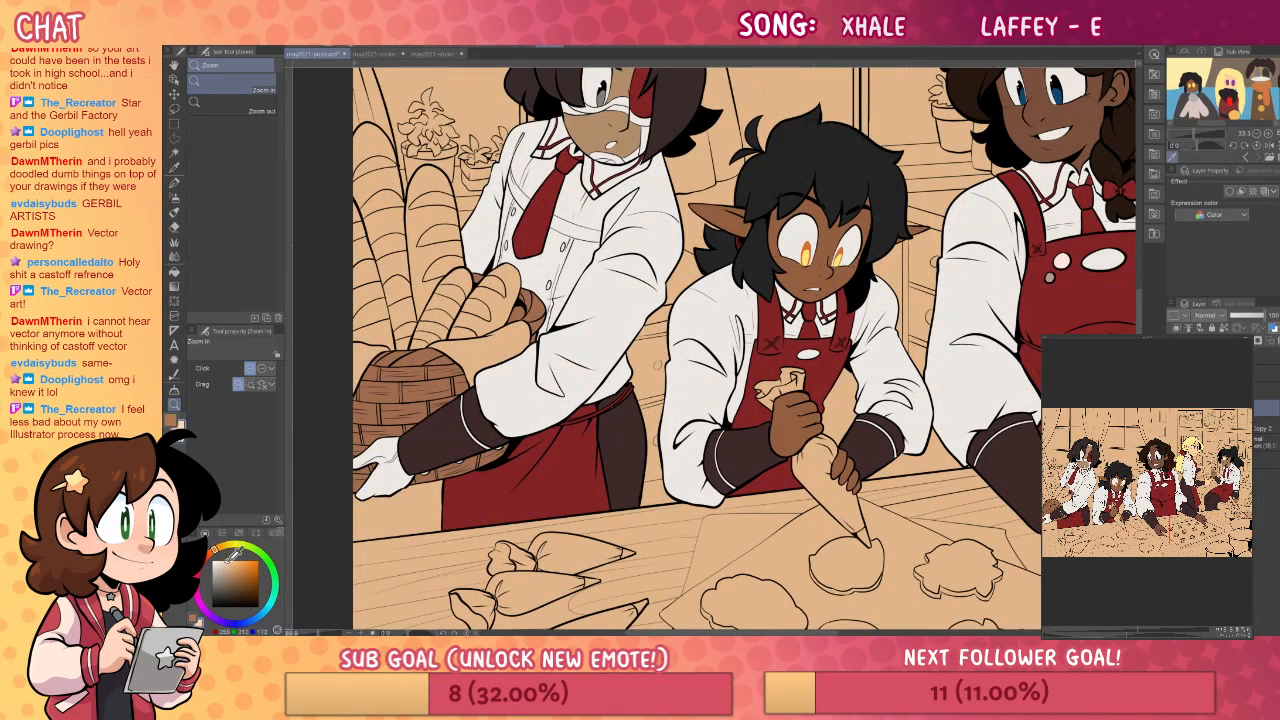
{"action": "left_click", "coordinate": [490, 352]}
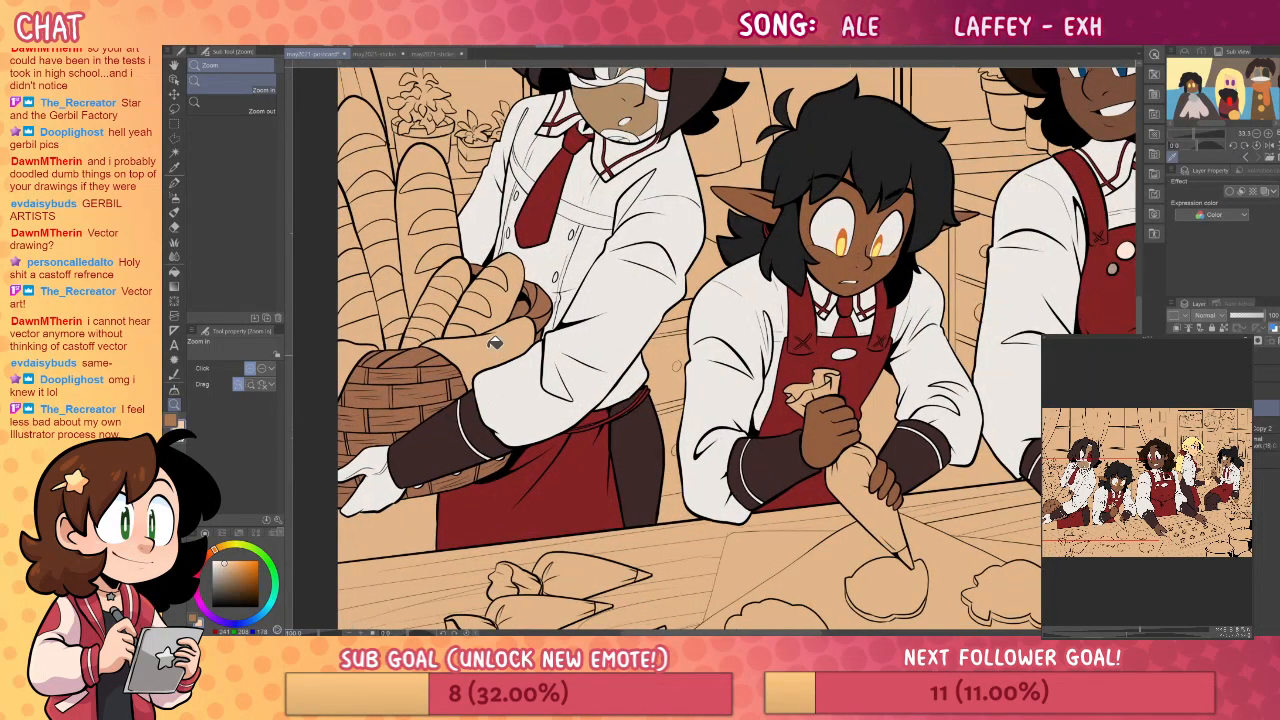
{"action": "key", "text": "g"}
{"action": "left_click_drag", "start_coordinate": [1022, 454], "coordinate": [876, 382]}
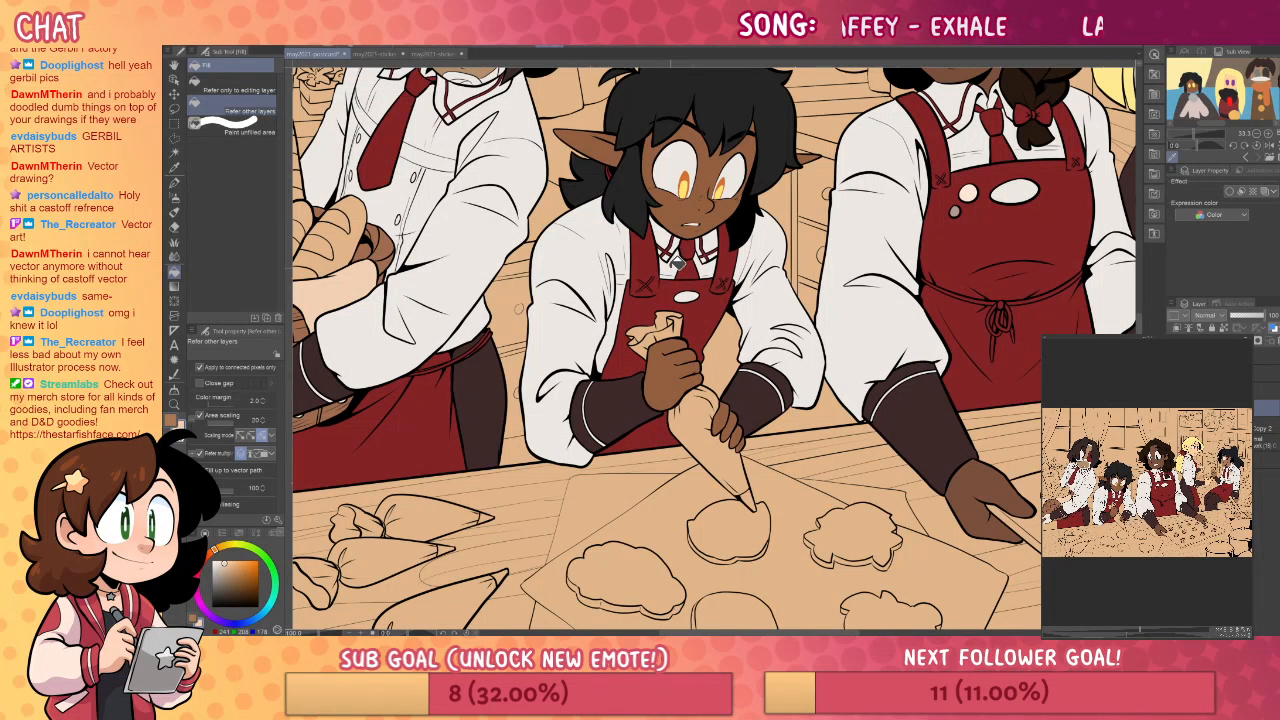
{"action": "left_click_drag", "start_coordinate": [988, 450], "coordinate": [940, 443]}
{"action": "left_click_drag", "start_coordinate": [997, 377], "coordinate": [873, 484]}
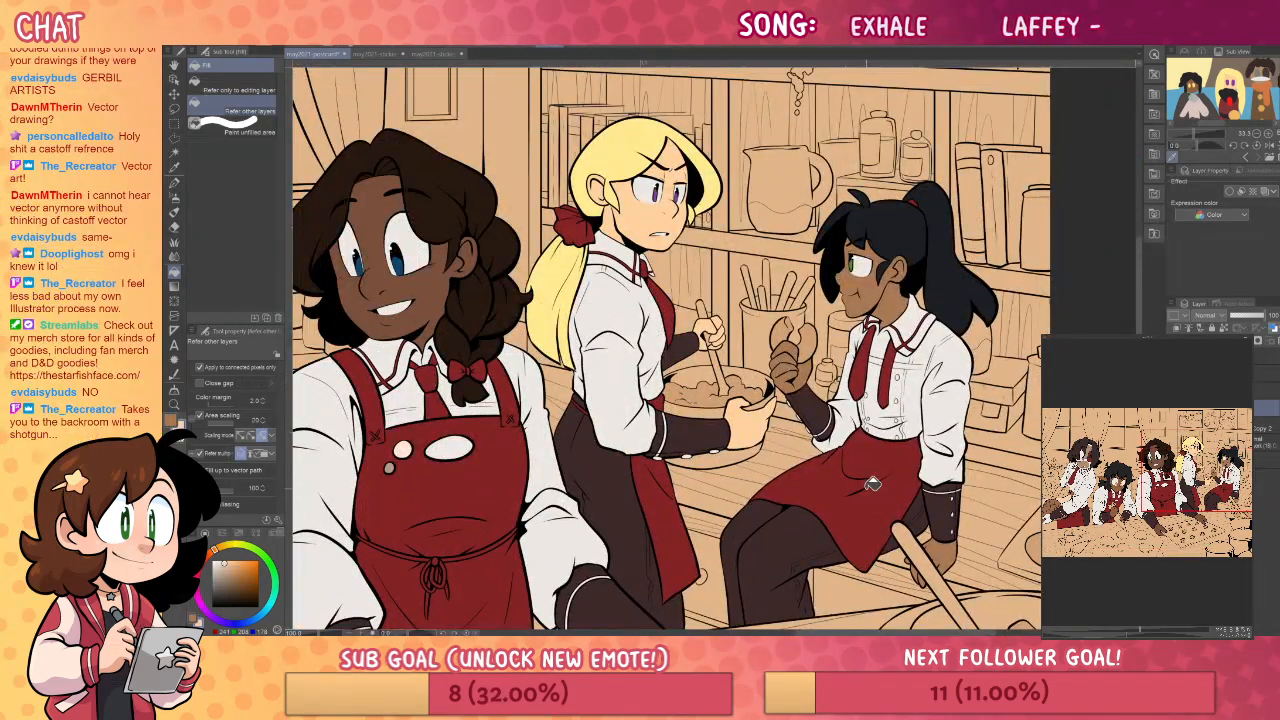
{"action": "left_click", "coordinate": [175, 405]}
{"action": "left_click_drag", "start_coordinate": [911, 381], "coordinate": [810, 388]}
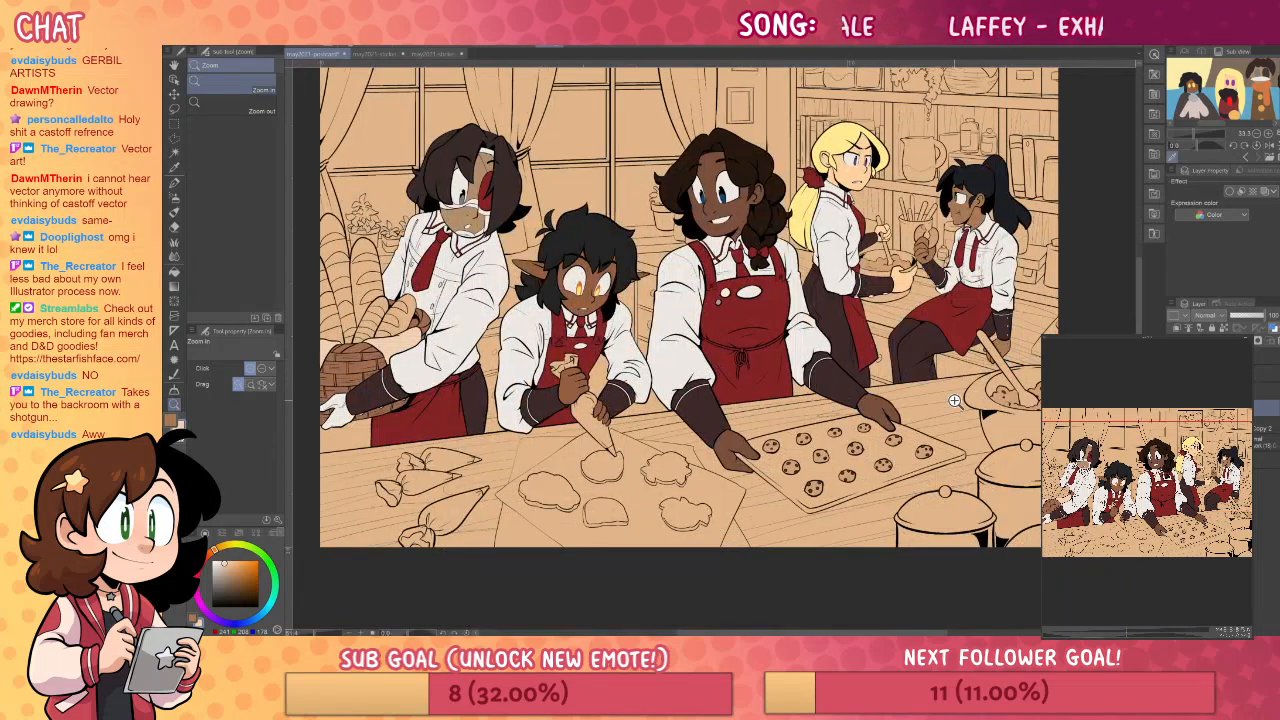
{"action": "left_click_drag", "start_coordinate": [954, 401], "coordinate": [996, 411]}
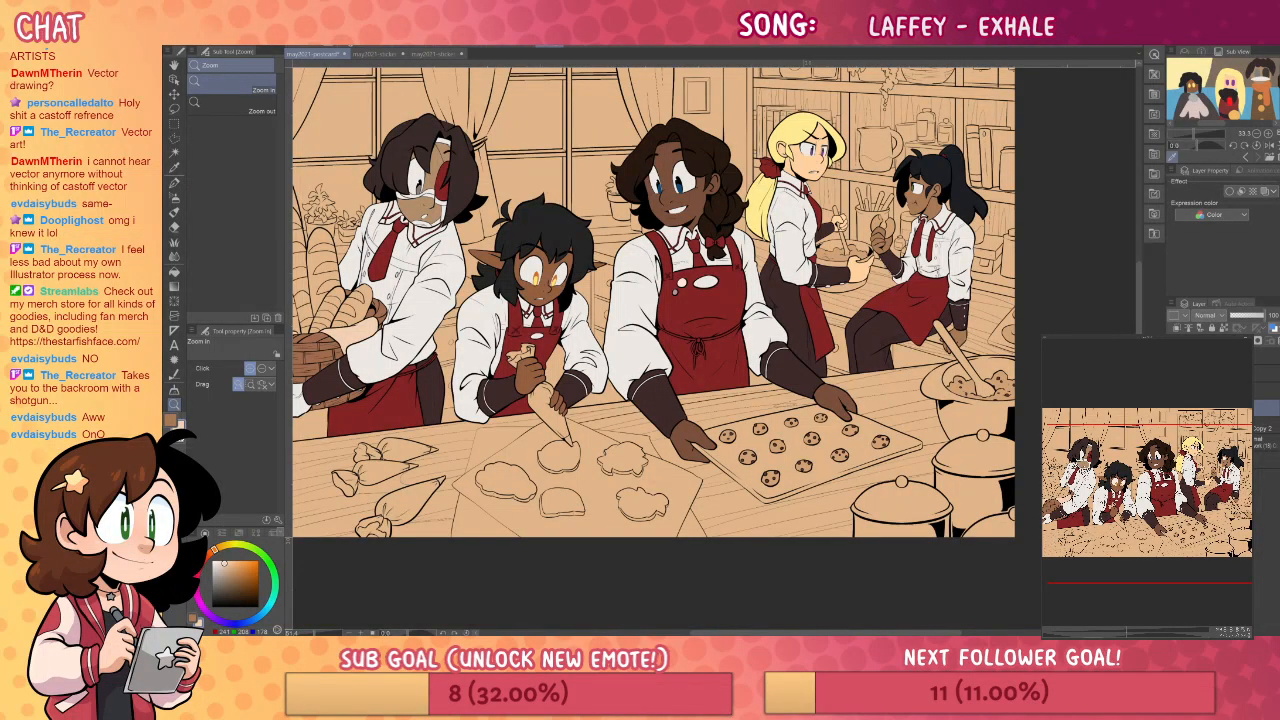
- Add a new layer and fill the large mixing bowl and the cooking pots' bodies with a warm off-white
{"action": "left_click", "coordinate": [175, 108]}
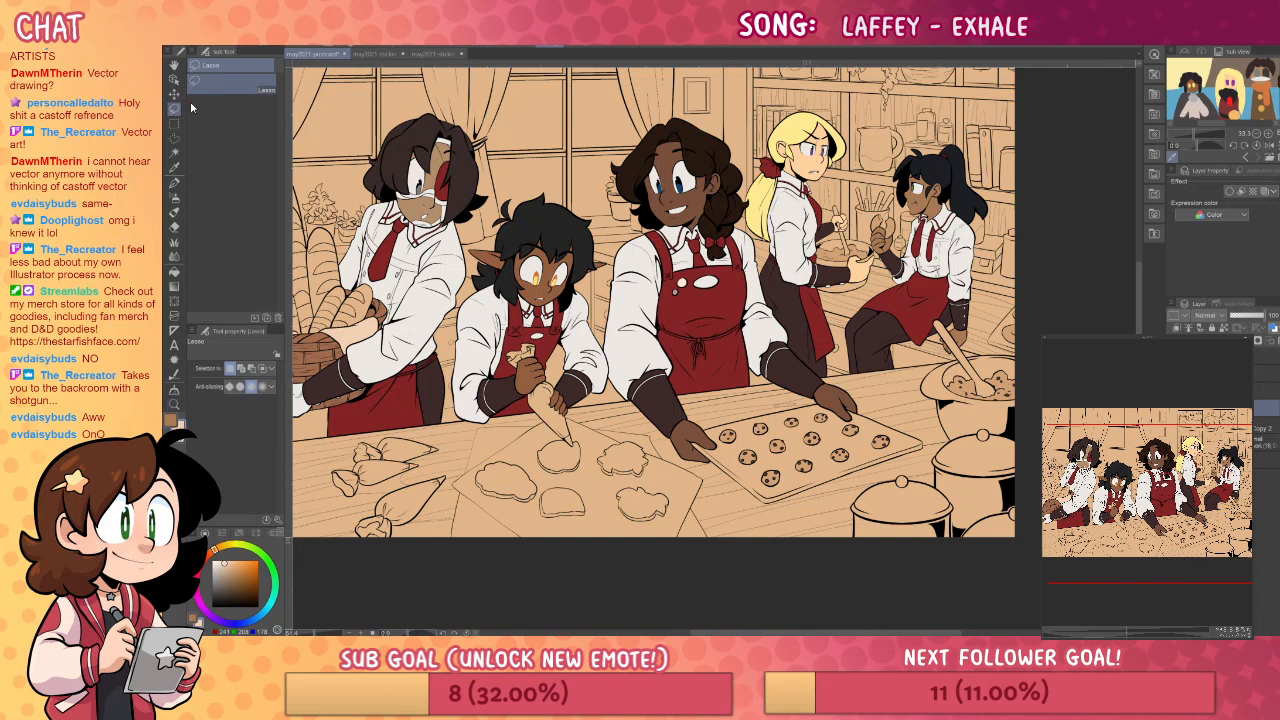
{"action": "left_click_drag", "start_coordinate": [794, 443], "coordinate": [832, 447]}
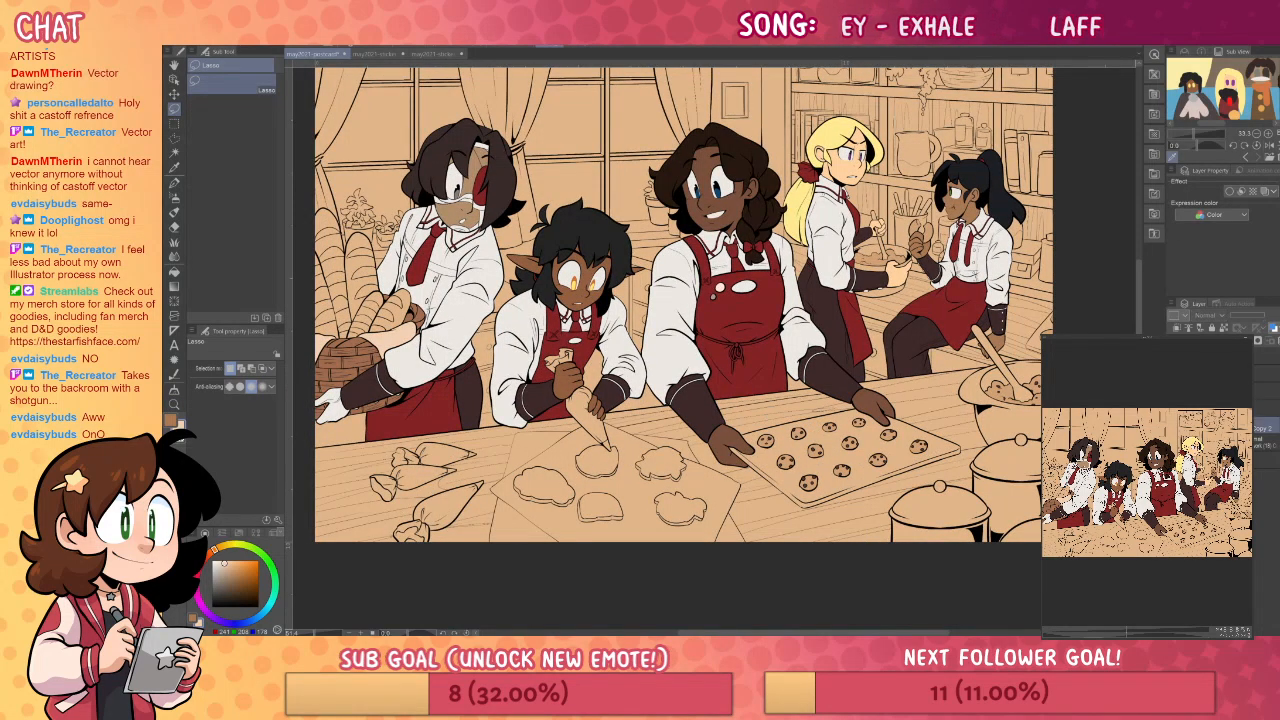
{"action": "key", "text": "g"}
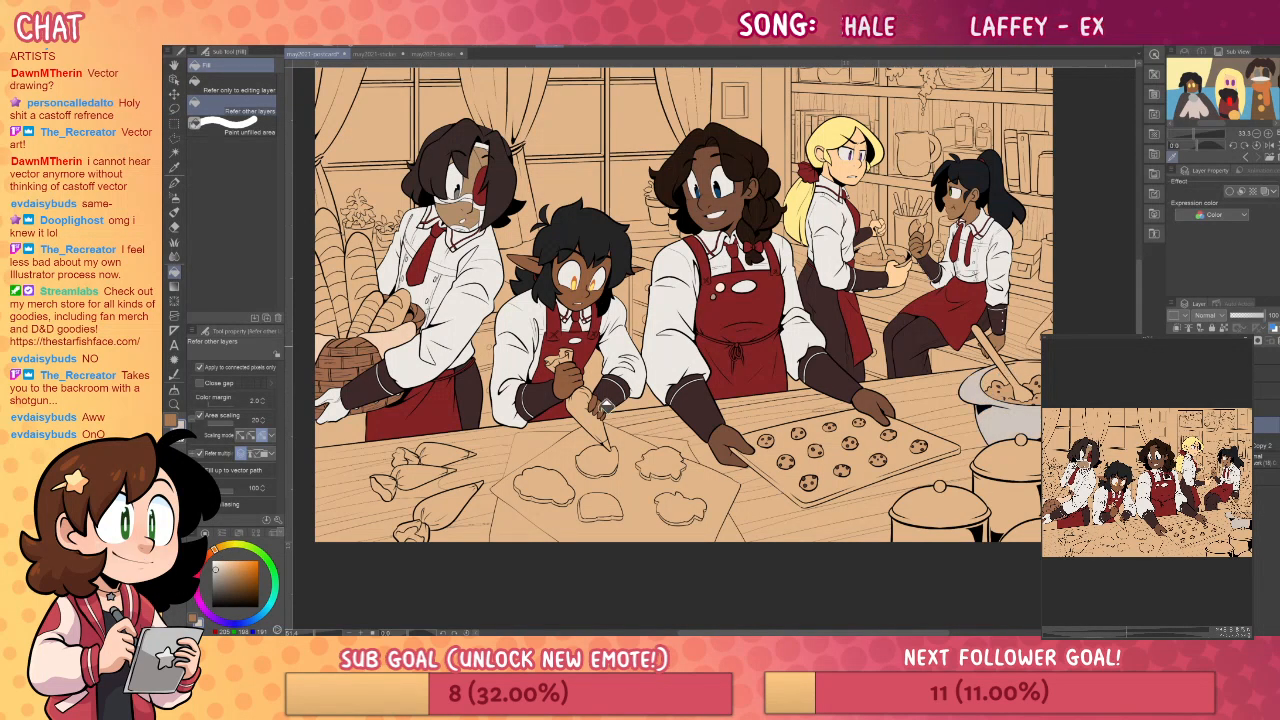
{"action": "left_click", "coordinate": [216, 565]}
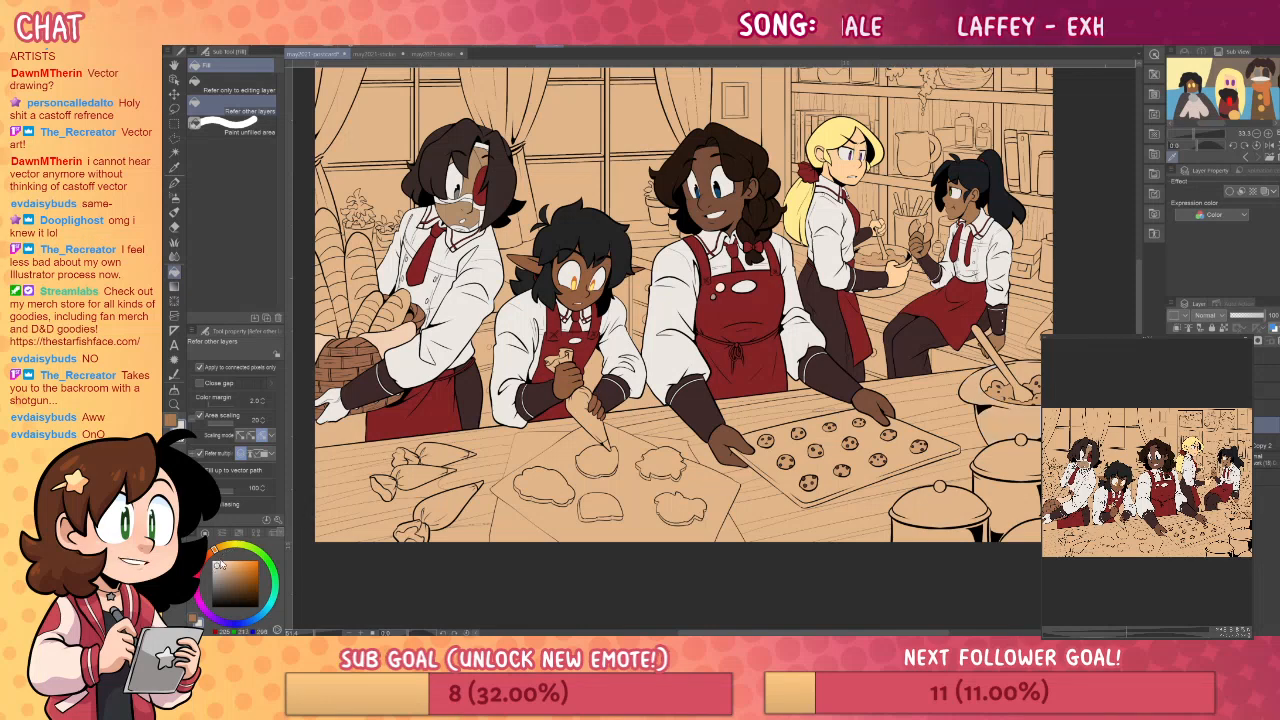
{"action": "left_click", "coordinate": [991, 412]}
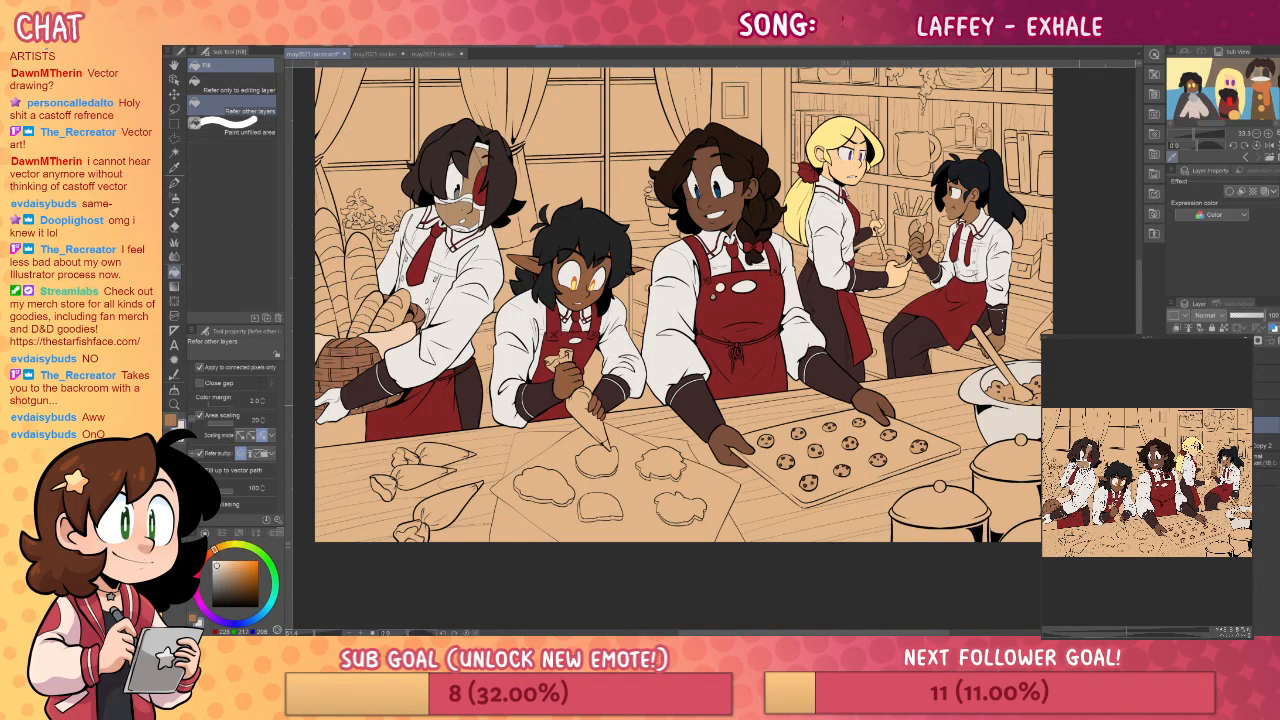
{"action": "left_click_drag", "start_coordinate": [950, 420], "coordinate": [886, 359]}
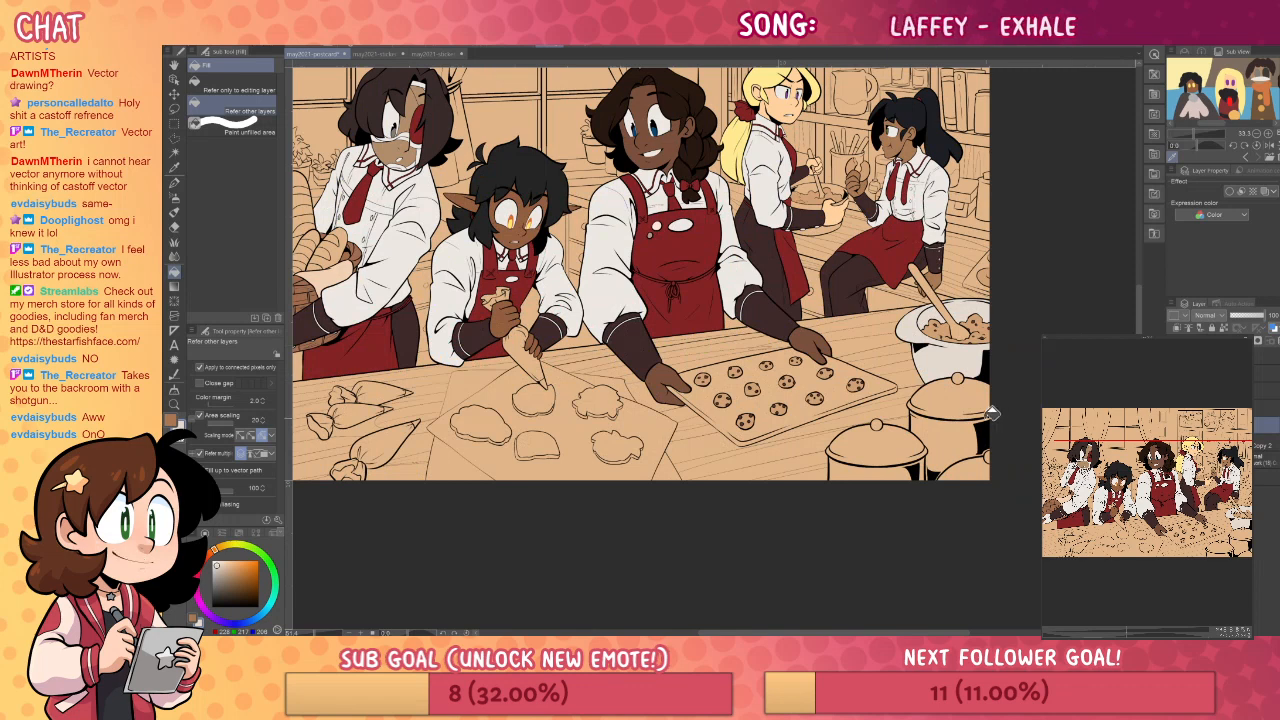
{"action": "left_click", "coordinate": [945, 445]}
{"action": "left_click", "coordinate": [968, 476]}
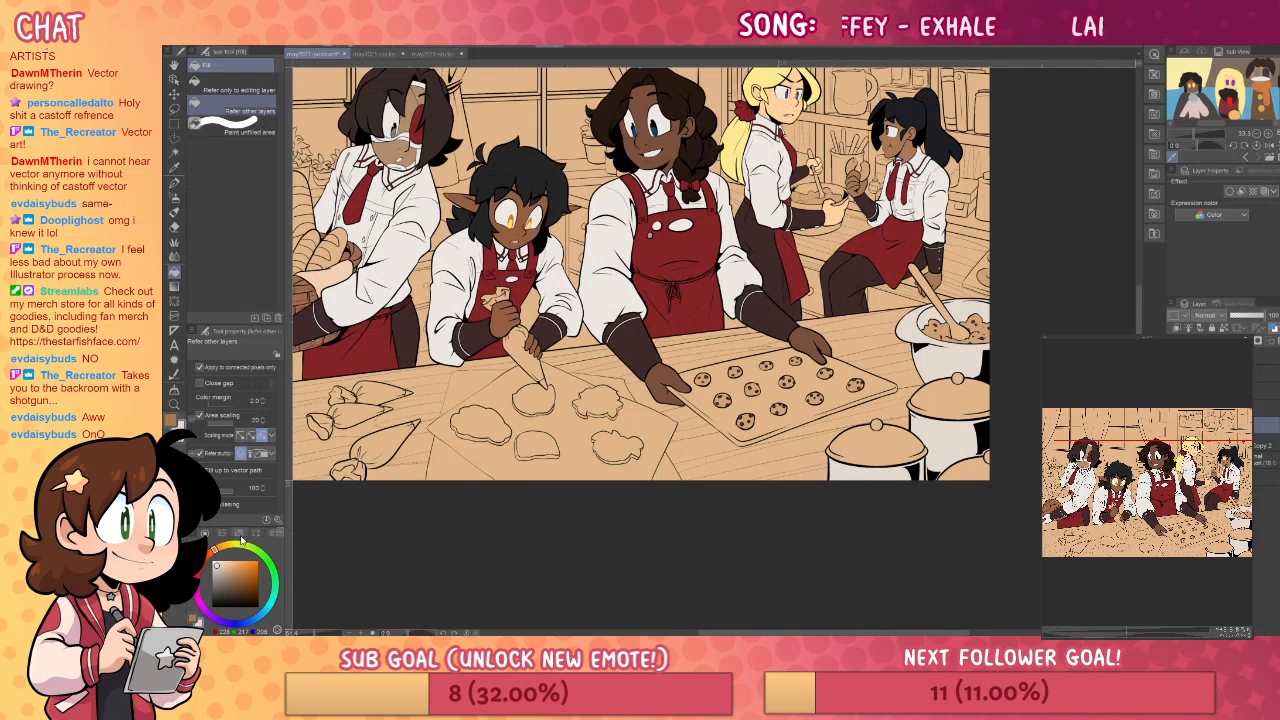
- Fill the cooking pots' lids with a dusty pink and pick a darker shade for their knobs
{"action": "left_click", "coordinate": [223, 571]}
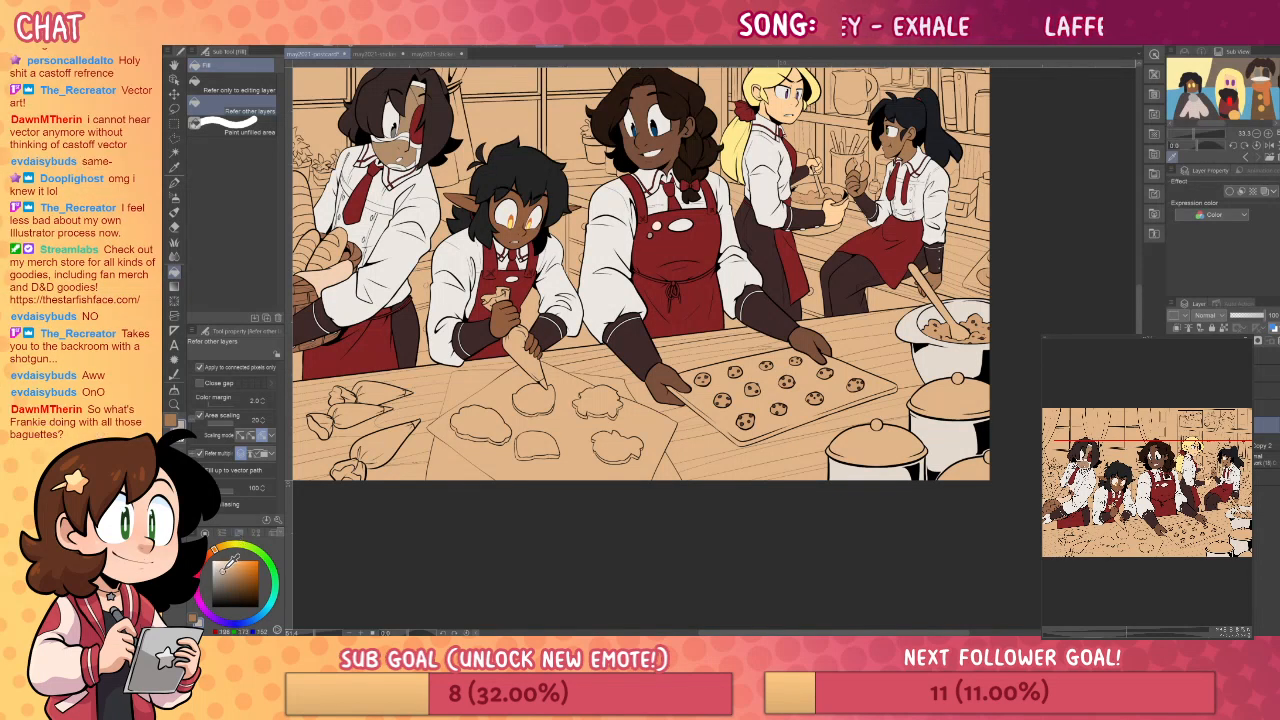
{"action": "left_click", "coordinate": [208, 564]}
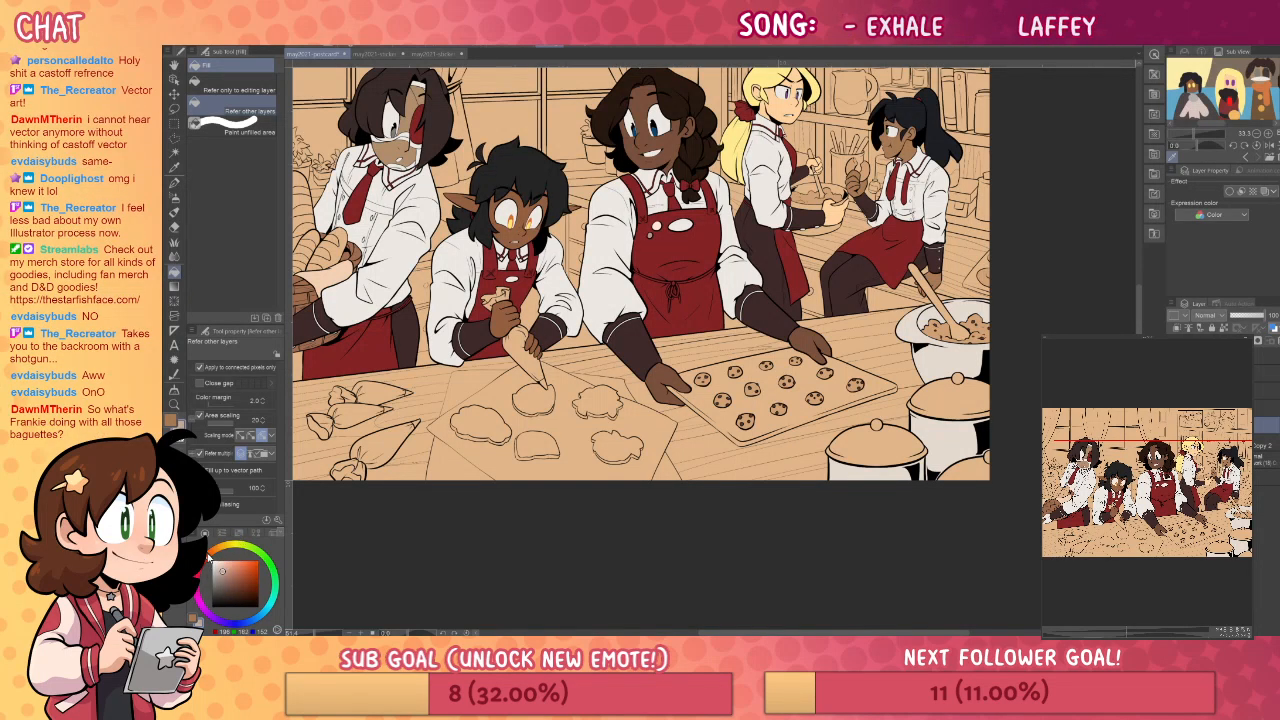
{"action": "left_click", "coordinate": [886, 446]}
{"action": "left_click", "coordinate": [965, 405]}
{"action": "left_click", "coordinate": [968, 468]}
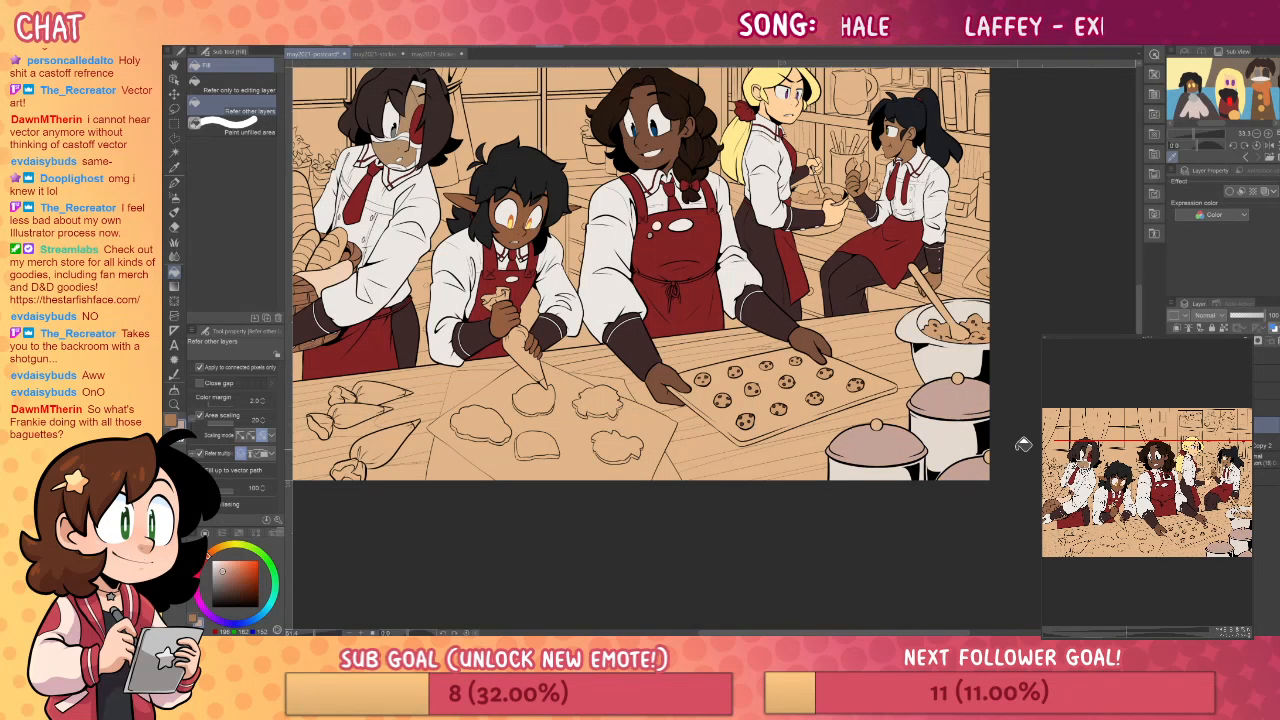
{"action": "left_click", "coordinate": [224, 579]}
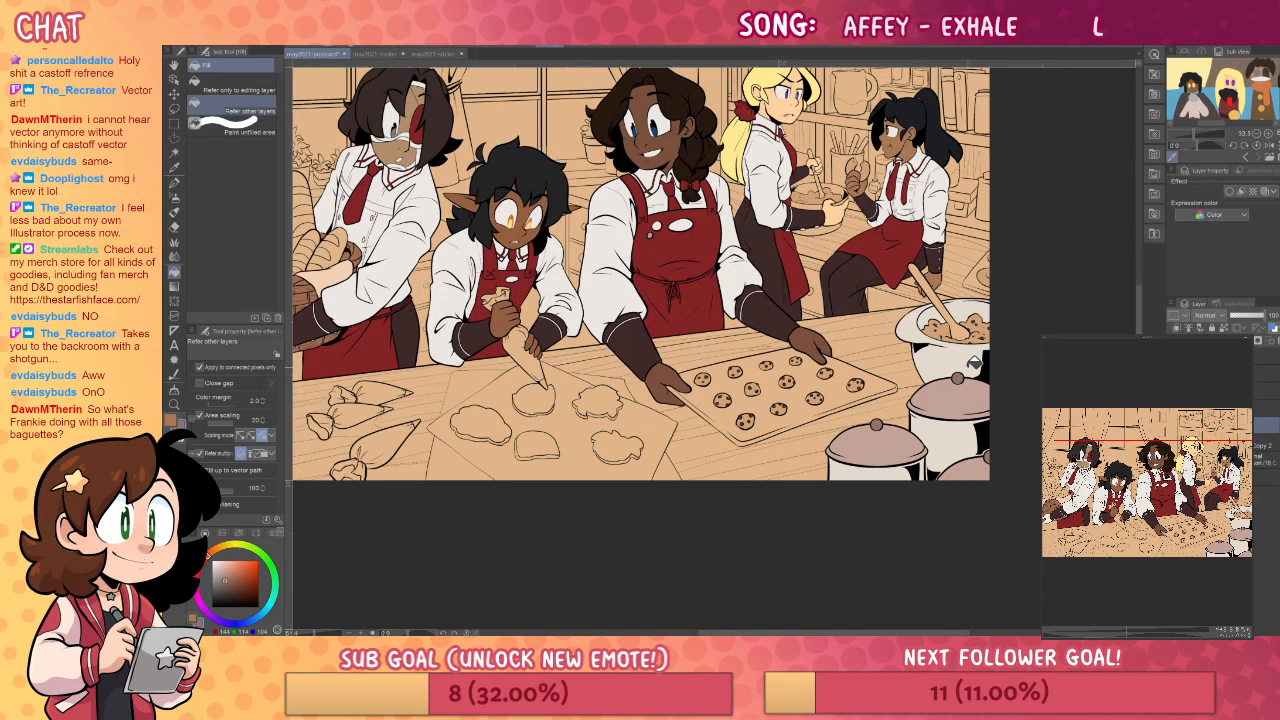
- Sample the pots' off-white and refill the lids with it
{"action": "left_click", "coordinate": [885, 455], "text": "alt"}
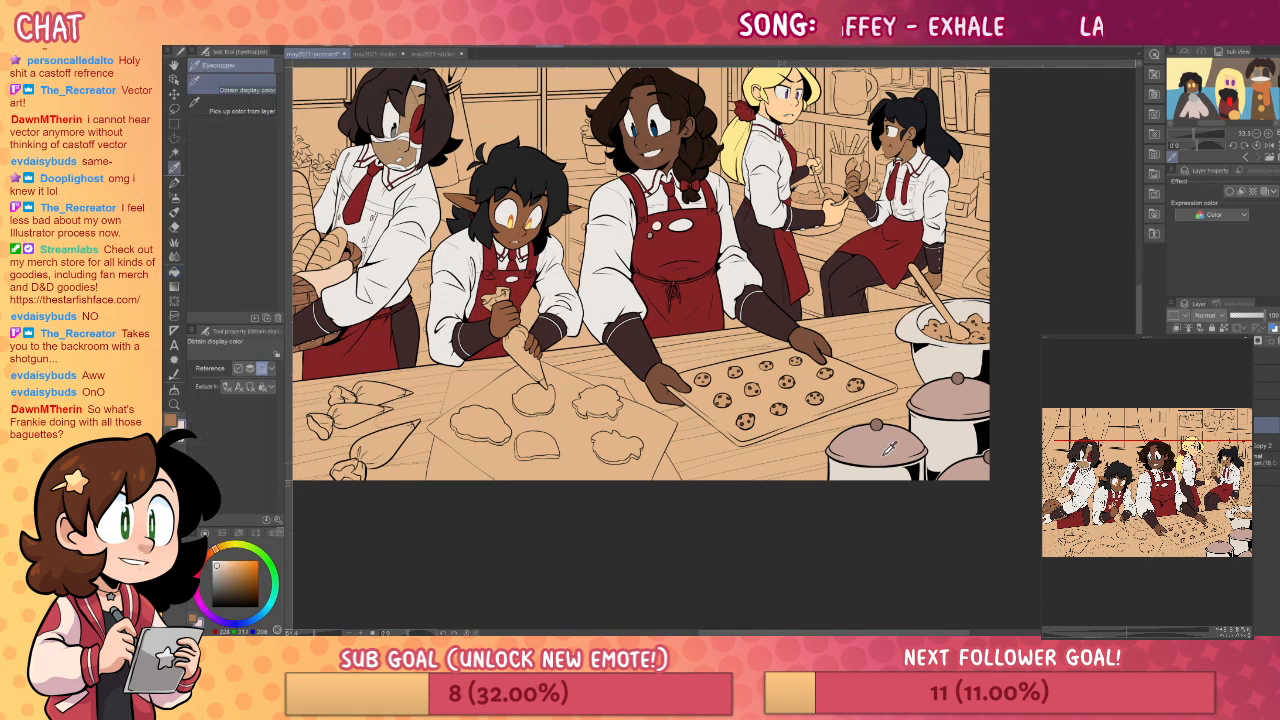
{"action": "left_click", "coordinate": [955, 400]}
{"action": "left_click", "coordinate": [986, 476]}
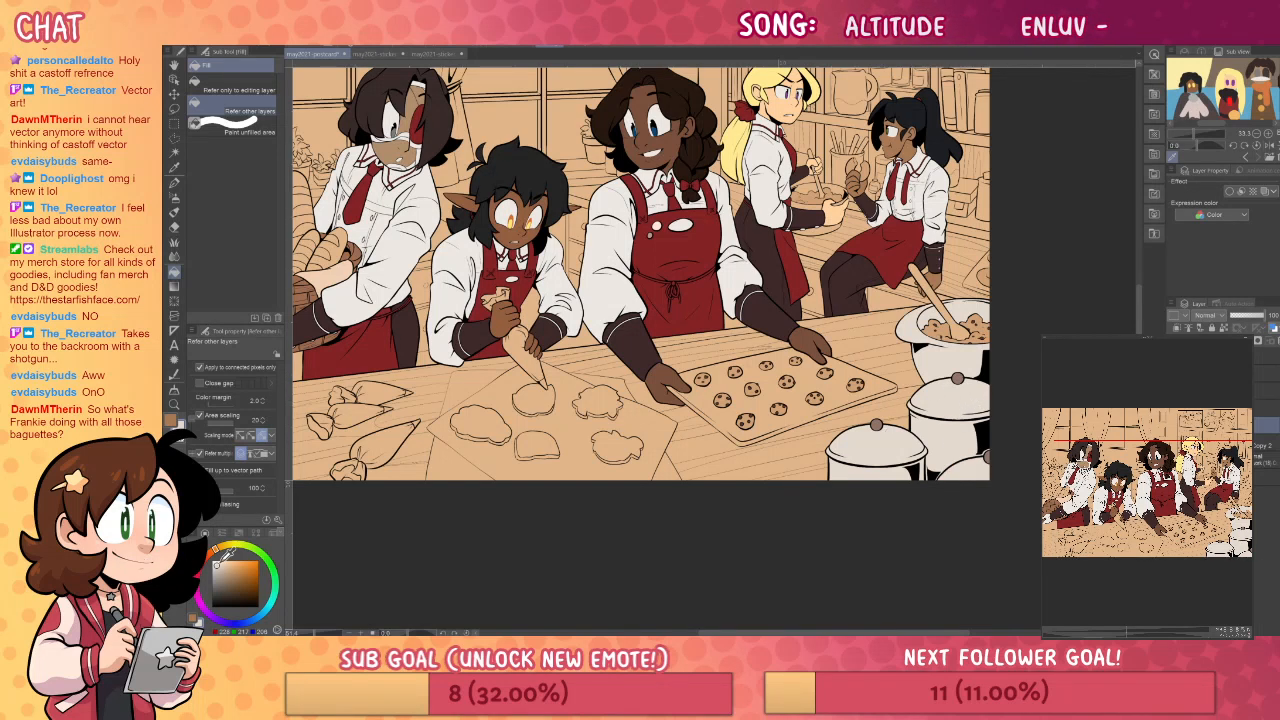
- Fill the lids and bodies of the cooking pots with a light grey
{"action": "left_click", "coordinate": [885, 460]}
{"action": "left_click", "coordinate": [945, 445]}
{"action": "left_click", "coordinate": [950, 398]}
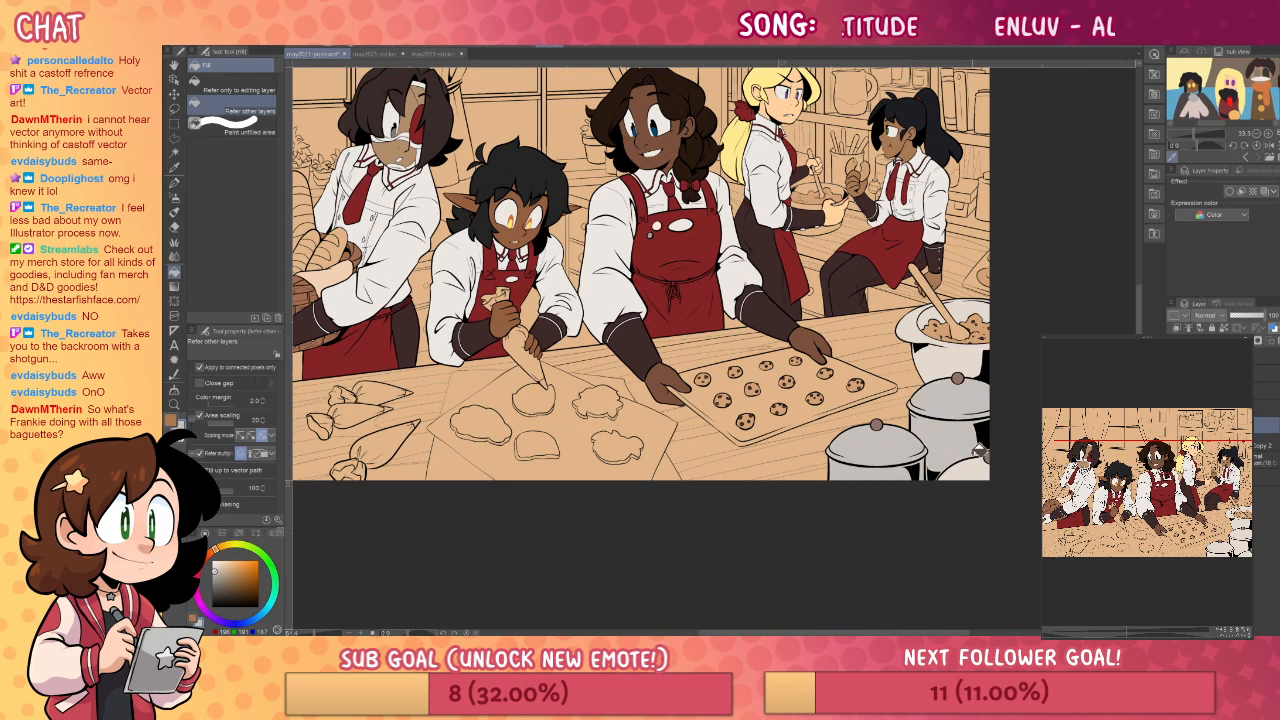
{"action": "left_click", "coordinate": [975, 472]}
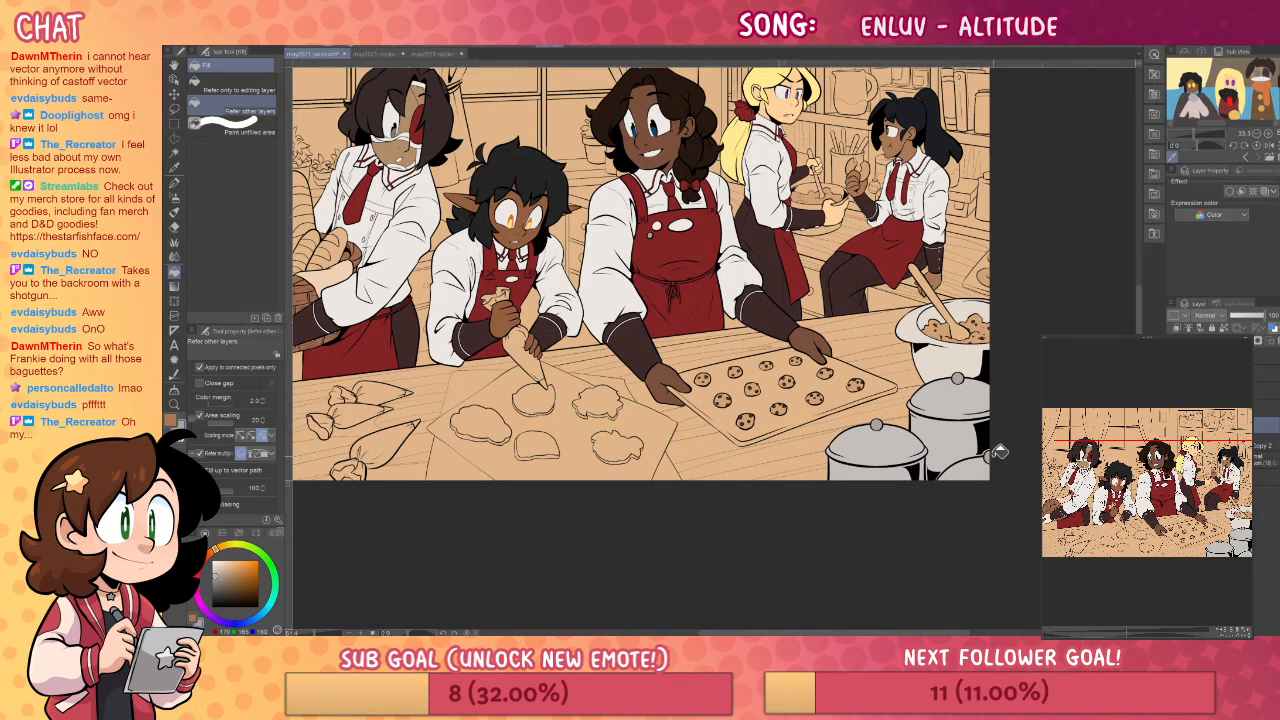
- Pick a muted reddish brown, switch to a lower layer, and fill the tabletop, including the gap beneath the middle girl's arm
{"action": "left_click_drag", "start_coordinate": [222, 566], "coordinate": [230, 577]}
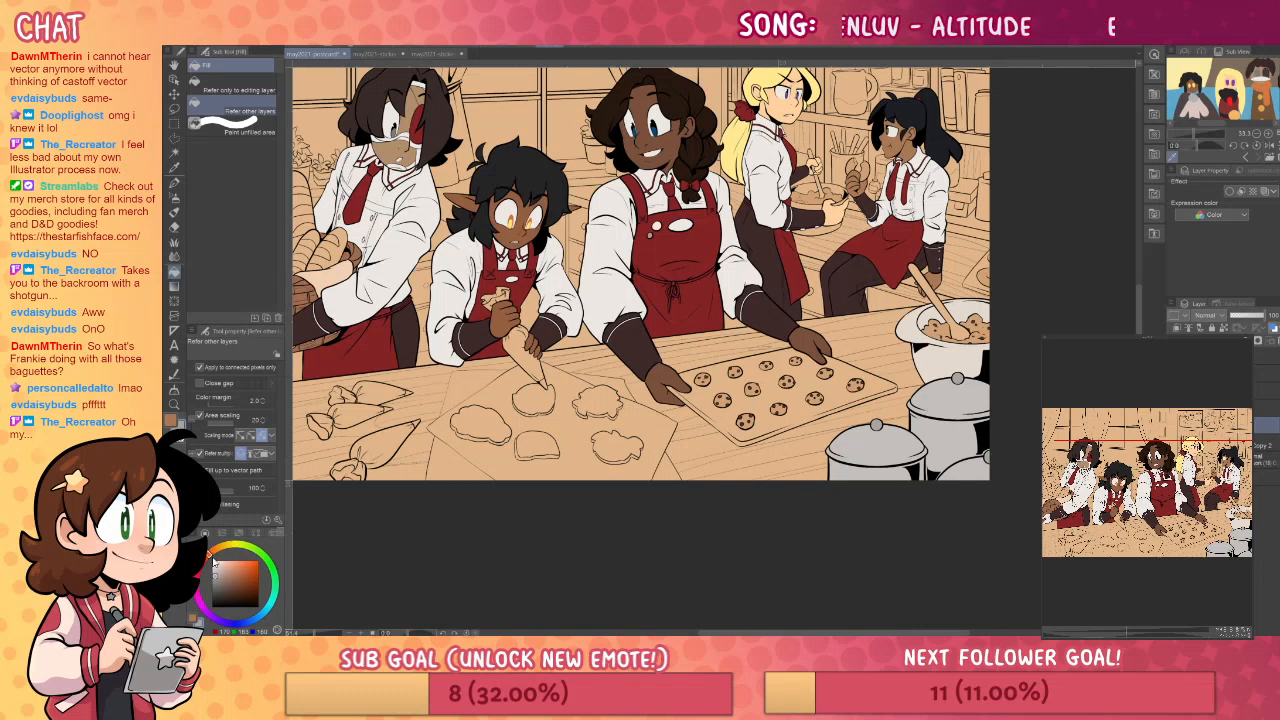
{"action": "left_click_drag", "start_coordinate": [643, 480], "coordinate": [799, 458]}
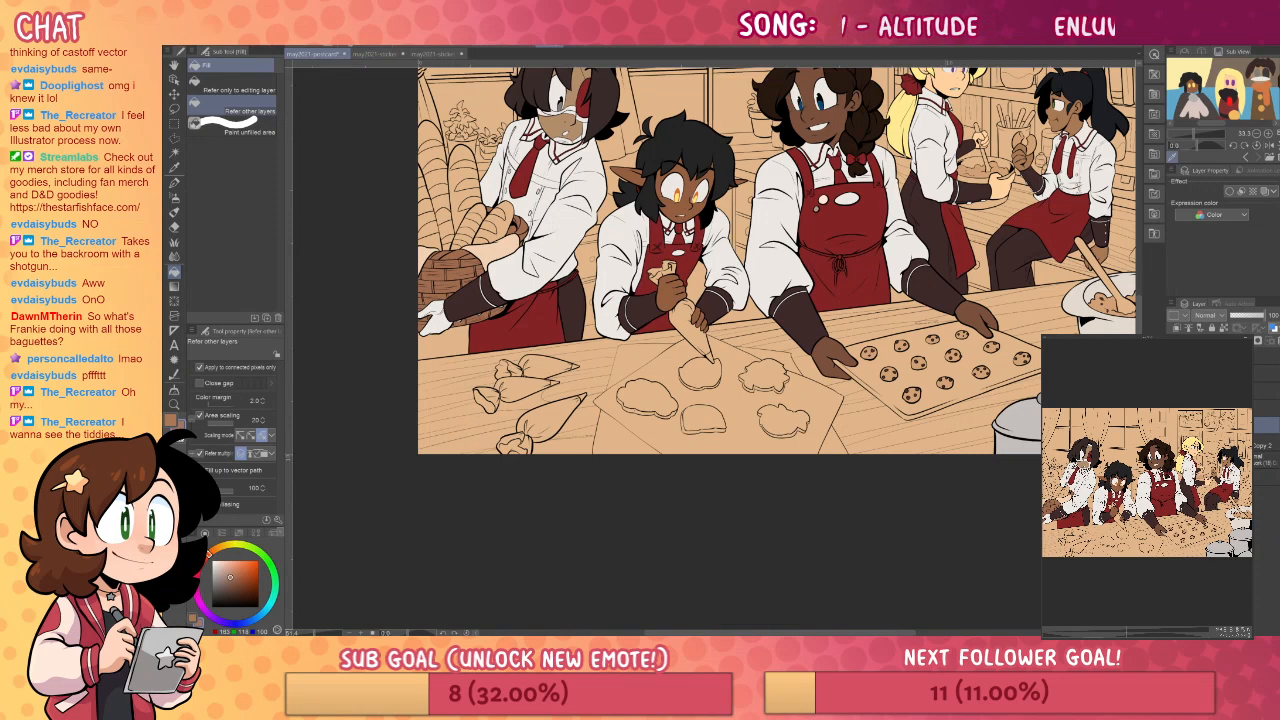
{"action": "scroll", "coordinate": [1264, 440], "scroll_direction": "up", "scroll_amount": 3}
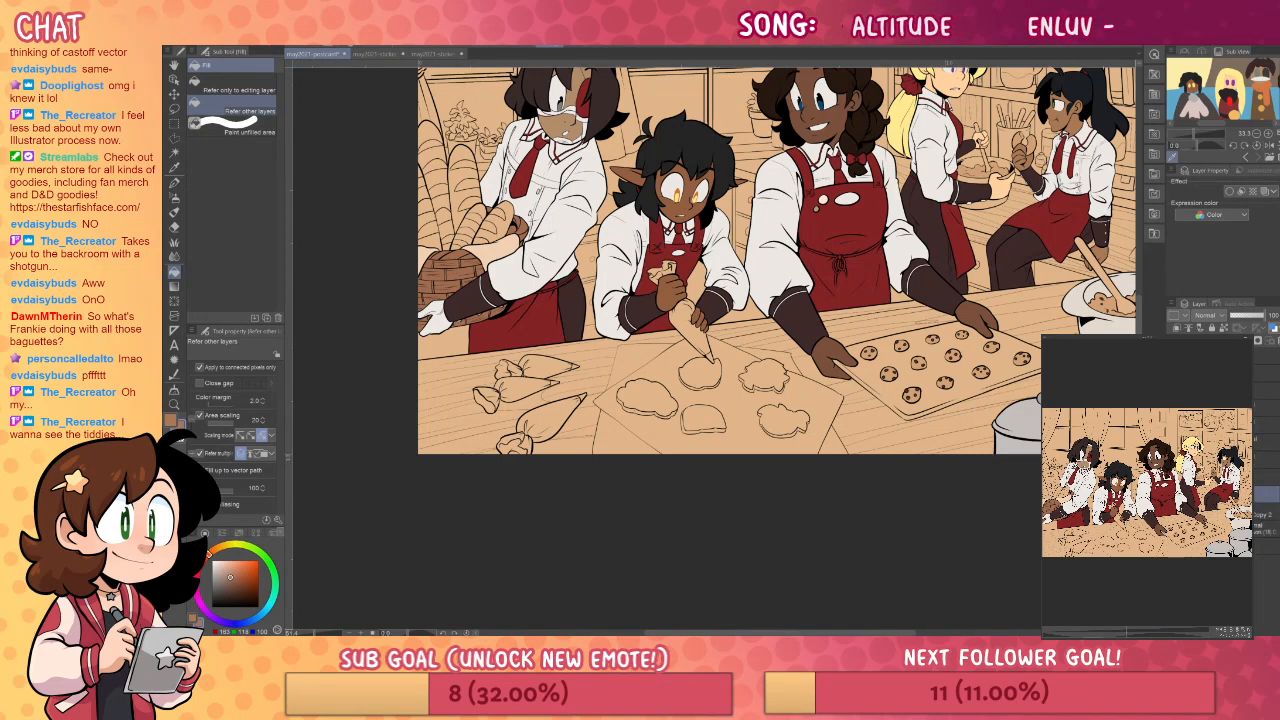
{"action": "left_click_drag", "start_coordinate": [887, 511], "coordinate": [840, 523]}
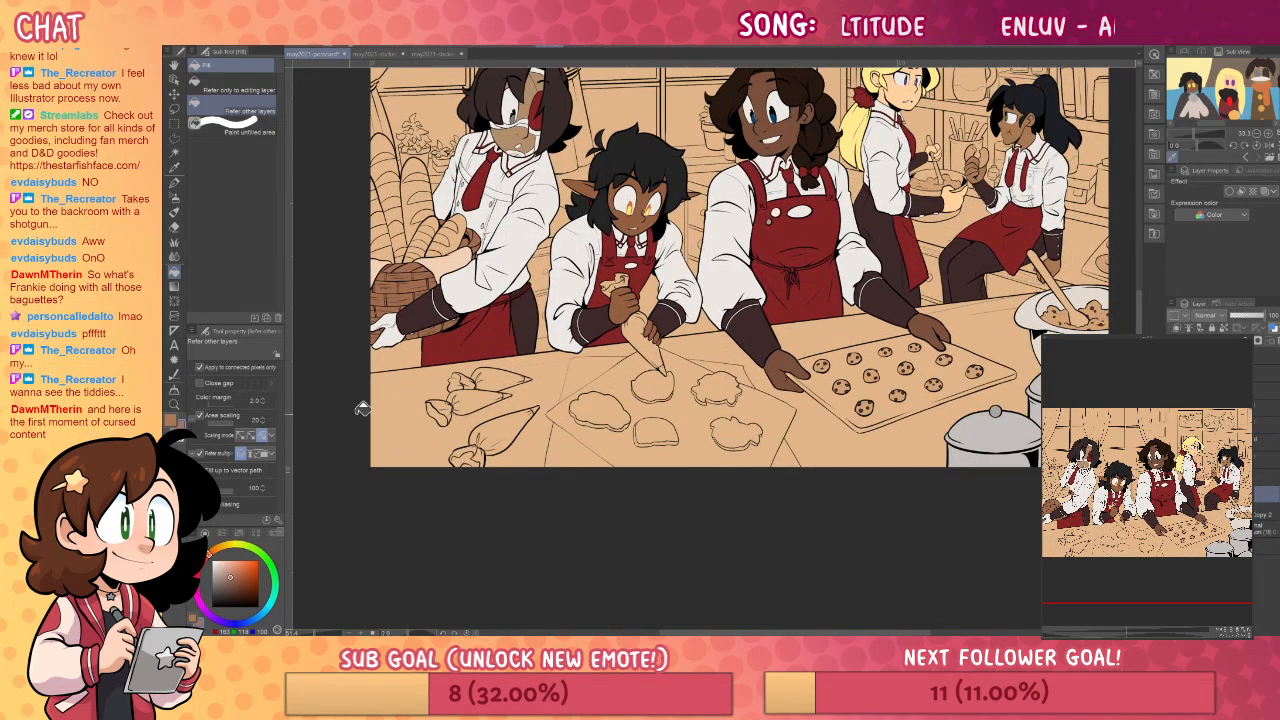
{"action": "left_click", "coordinate": [405, 408]}
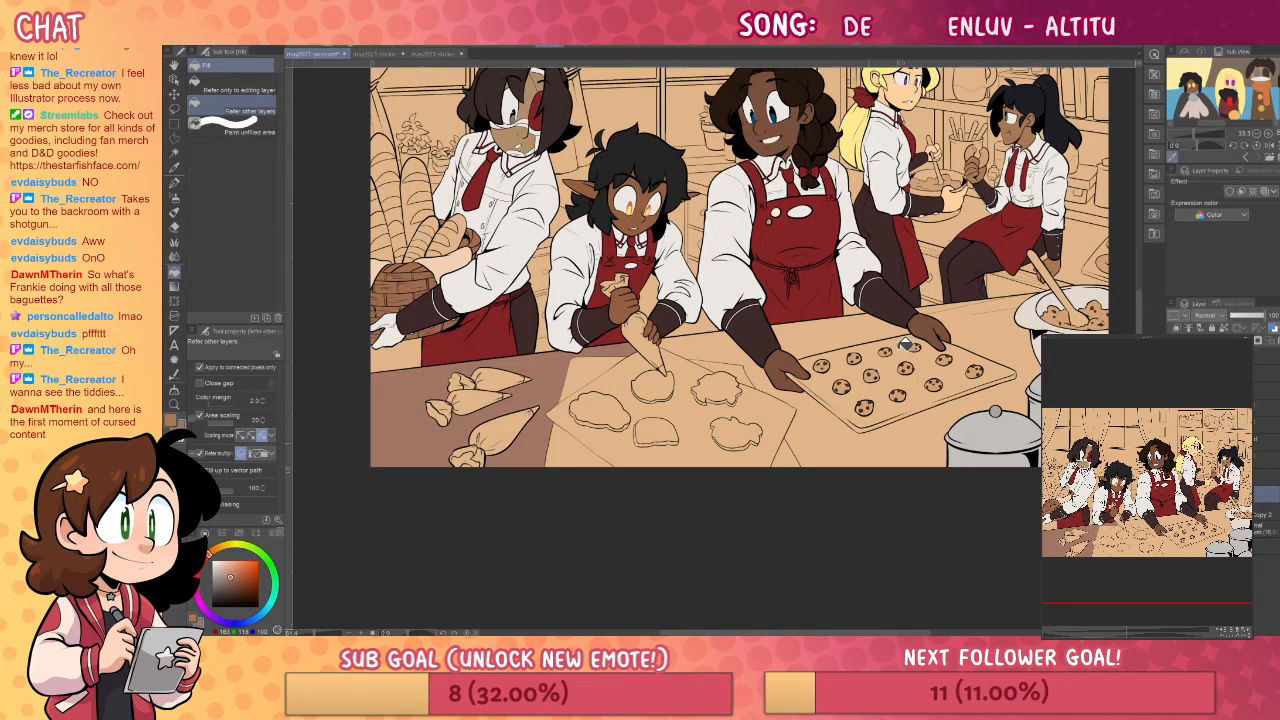
{"action": "left_click", "coordinate": [881, 334]}
{"action": "left_click_drag", "start_coordinate": [938, 417], "coordinate": [877, 438]}
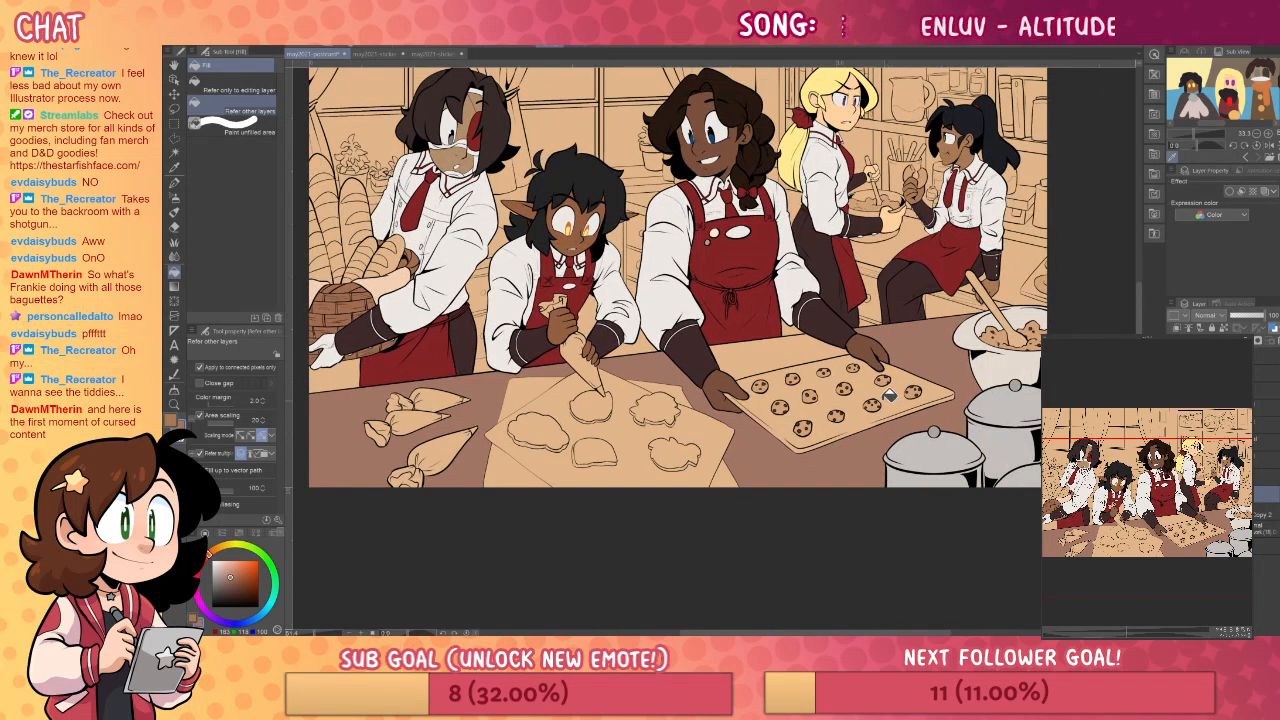
{"action": "left_click", "coordinate": [798, 349]}
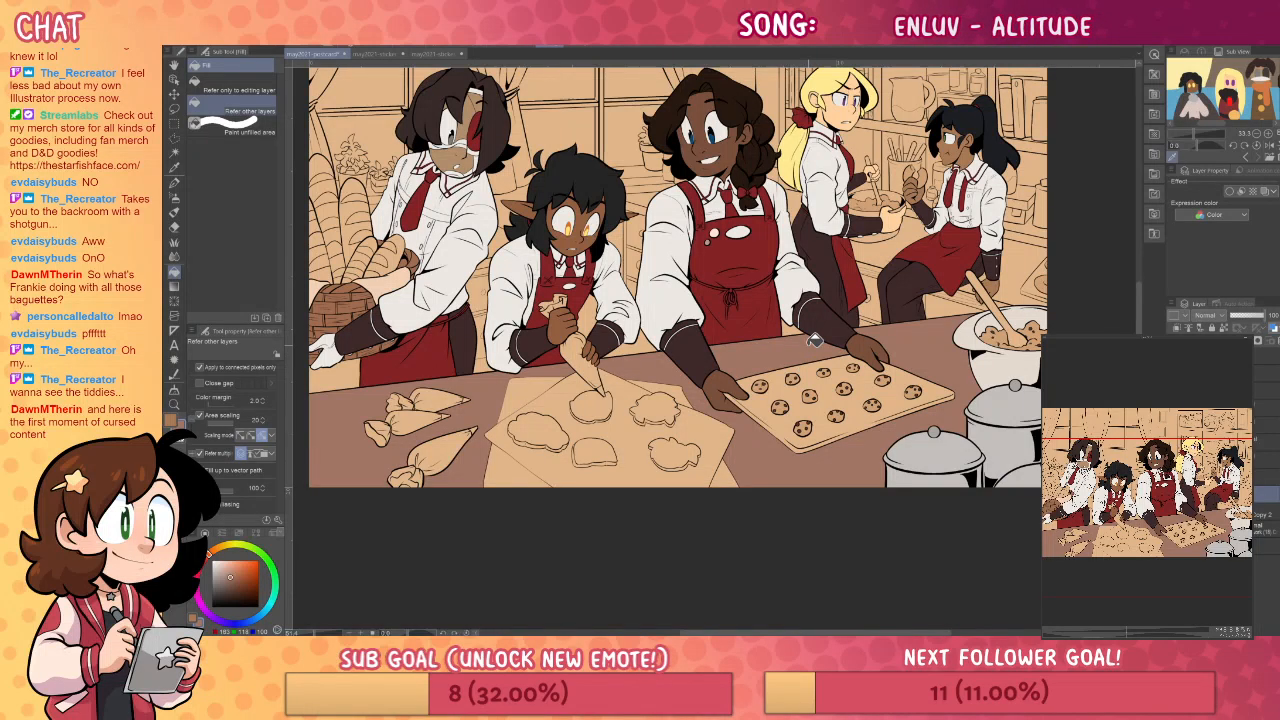
- Shift the tabletop fill to a warmer orange-brown with a hue, saturation and luminosity correction
{"action": "left_click_drag", "start_coordinate": [803, 410], "coordinate": [921, 438]}
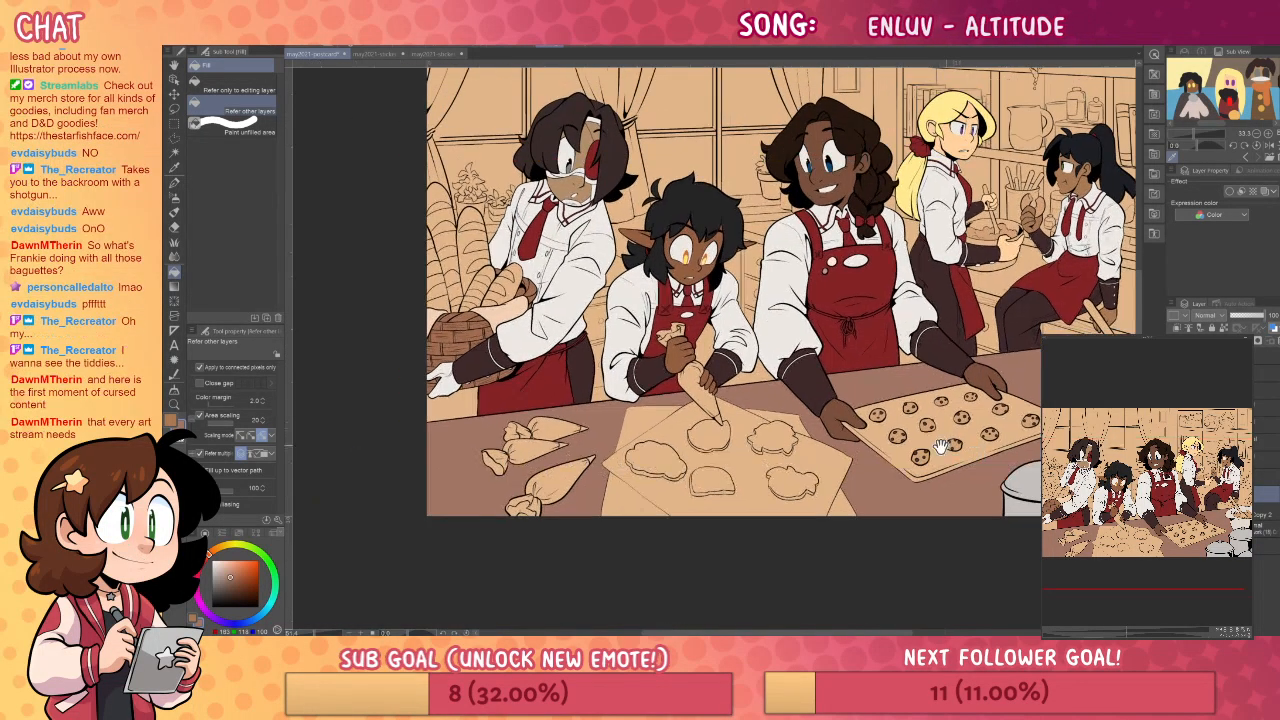
{"action": "left_click", "coordinate": [386, 127]}
{"action": "left_click", "coordinate": [489, 433]}
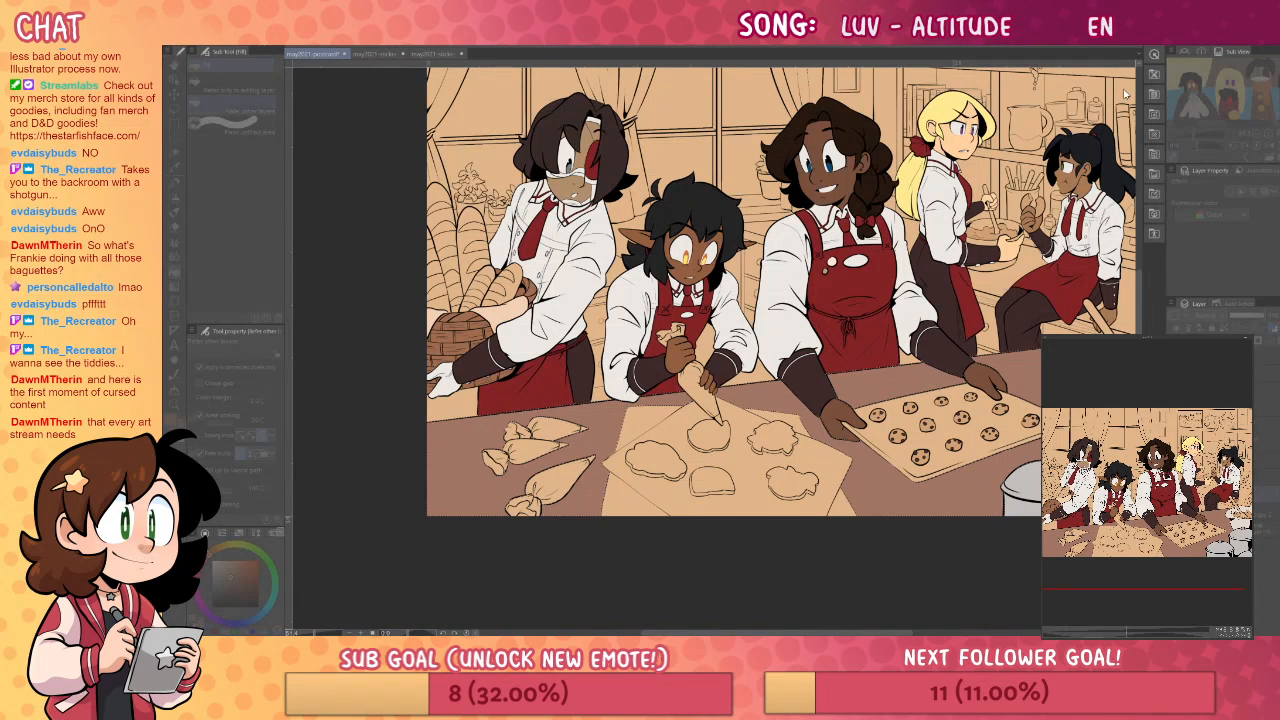
{"action": "left_click", "coordinate": [1124, 90]}
{"action": "key", "text": "ctrl+u"}
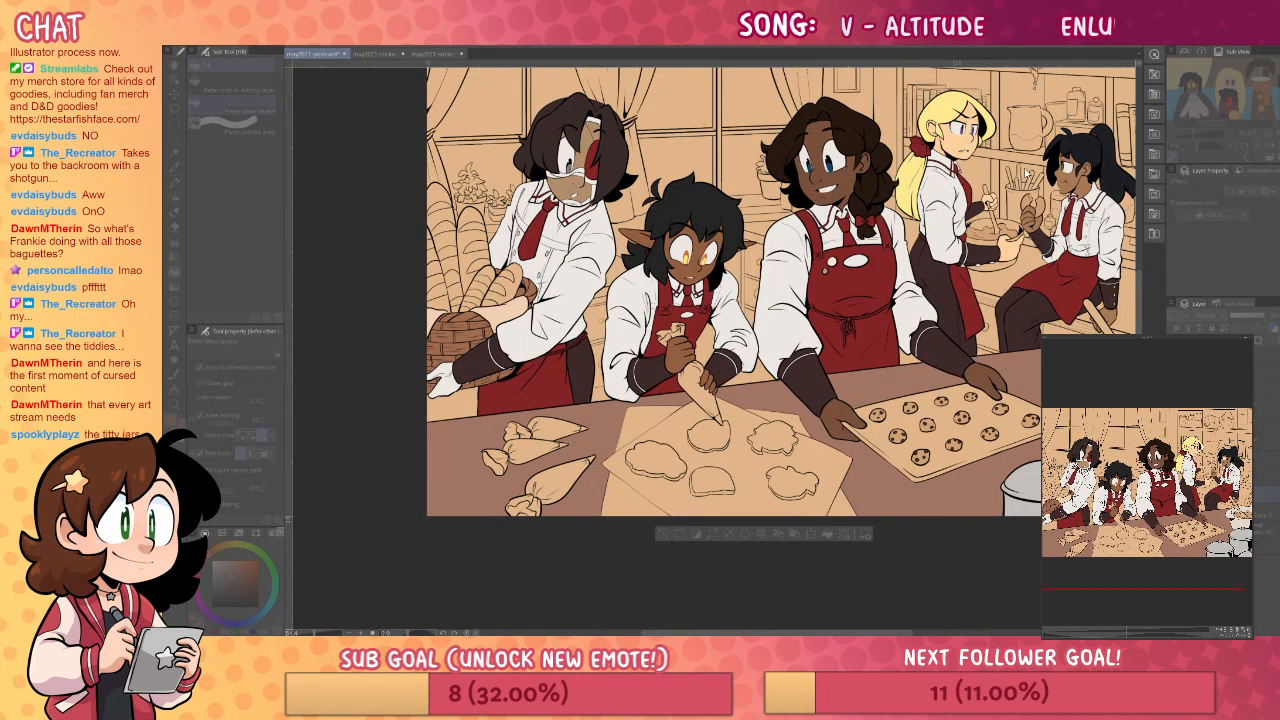
{"action": "left_click", "coordinate": [1045, 168]}
{"action": "mouse_move", "coordinate": [1045, 166]}
{"action": "left_mouse_down"}
{"action": "mouse_move", "coordinate": [1081, 166]}
{"action": "mouse_move", "coordinate": [1066, 166]}
{"action": "left_mouse_up"}
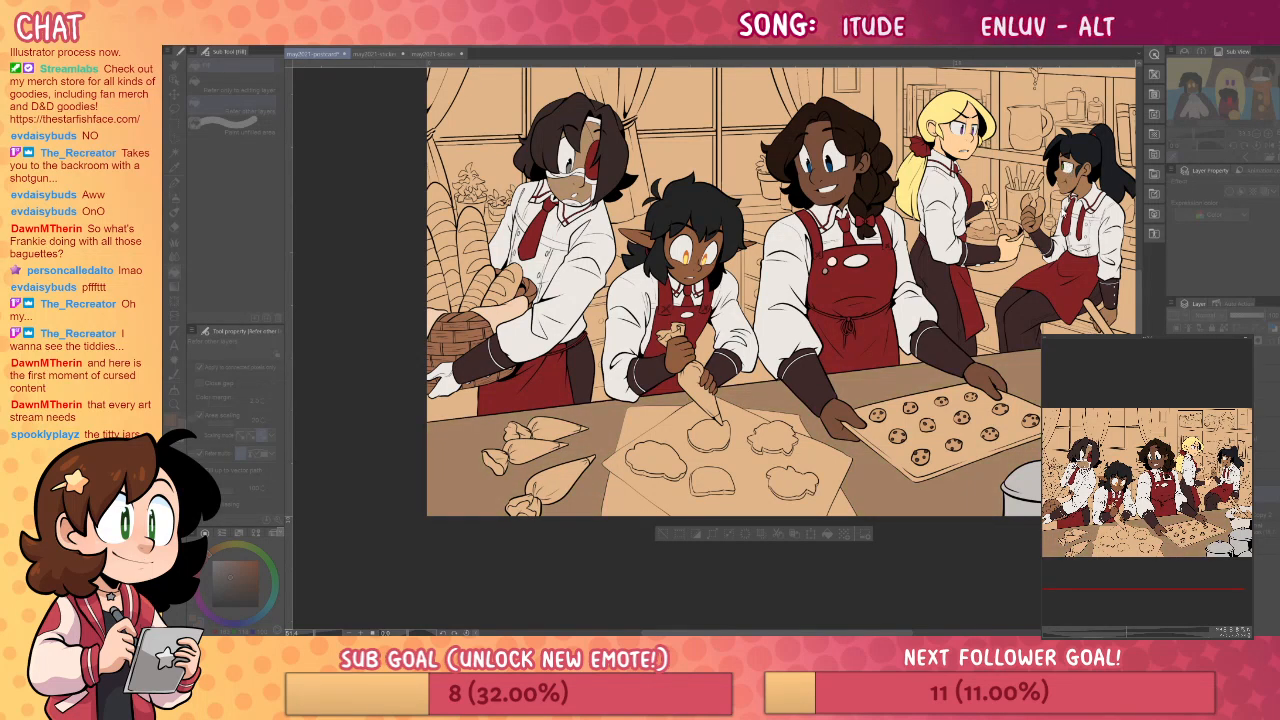
{"action": "left_click", "coordinate": [1073, 235]}
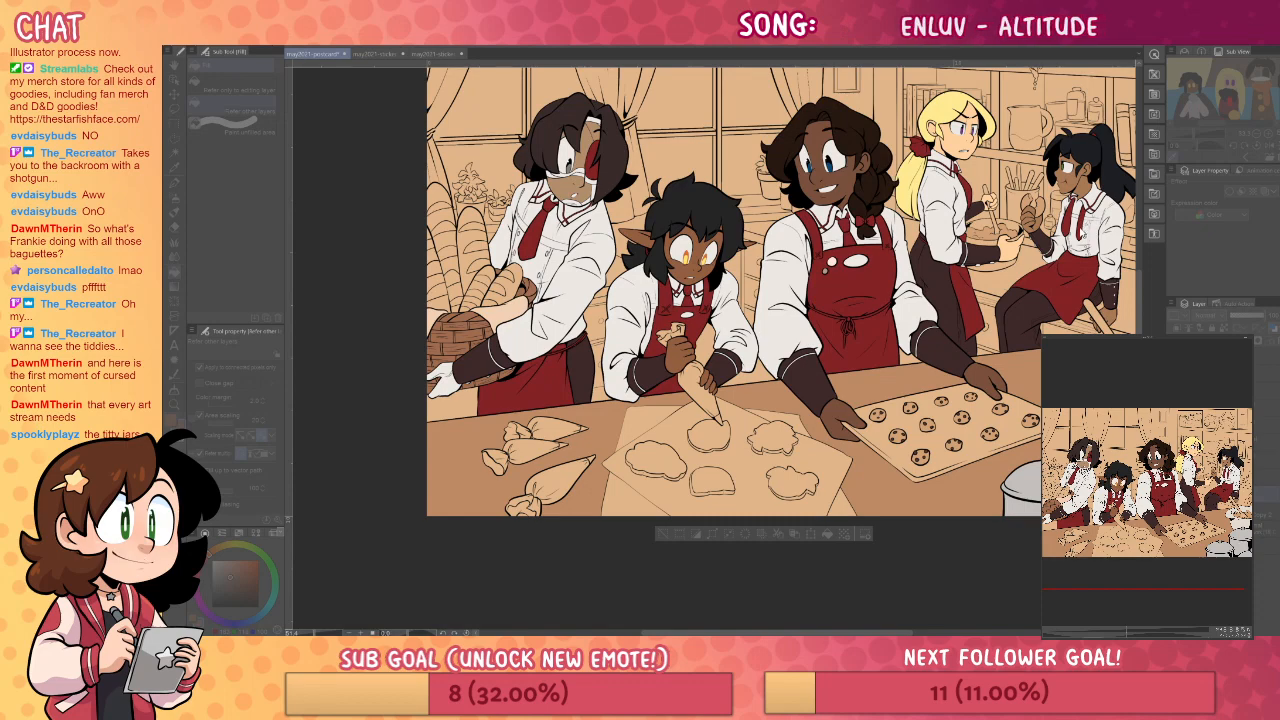
{"action": "left_click", "coordinate": [1082, 235]}
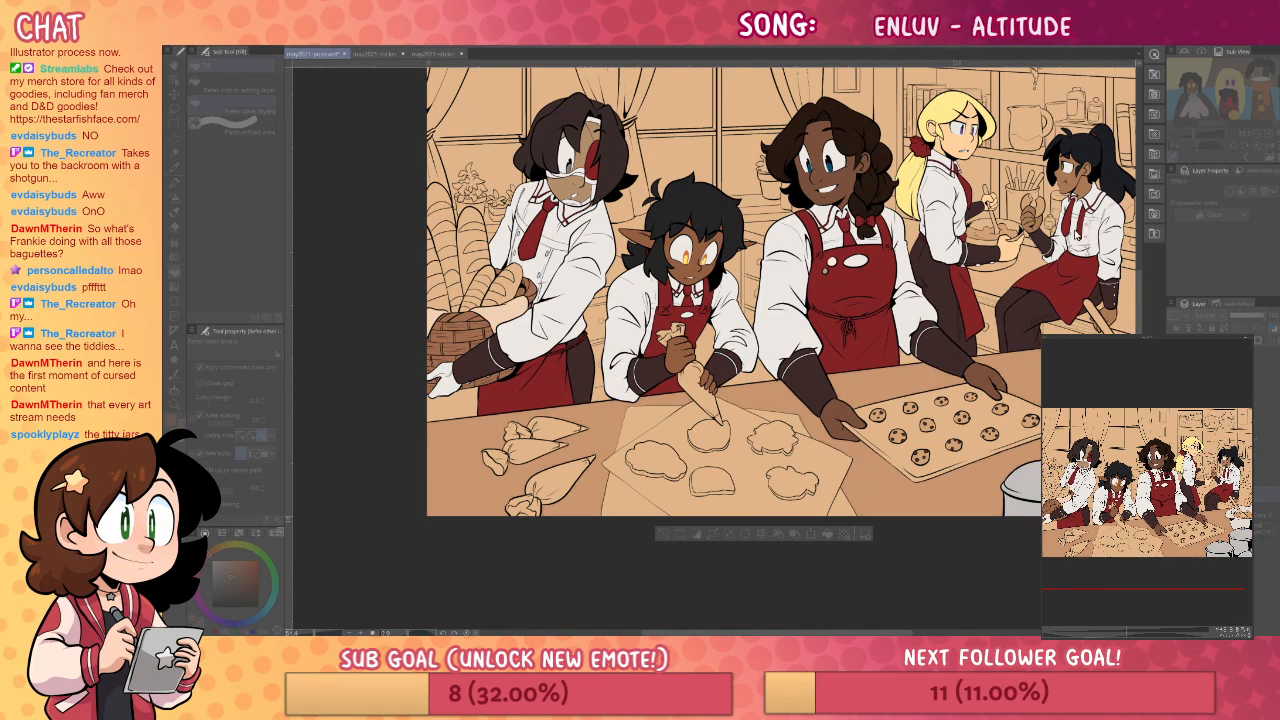
{"action": "left_click", "coordinate": [1193, 149]}
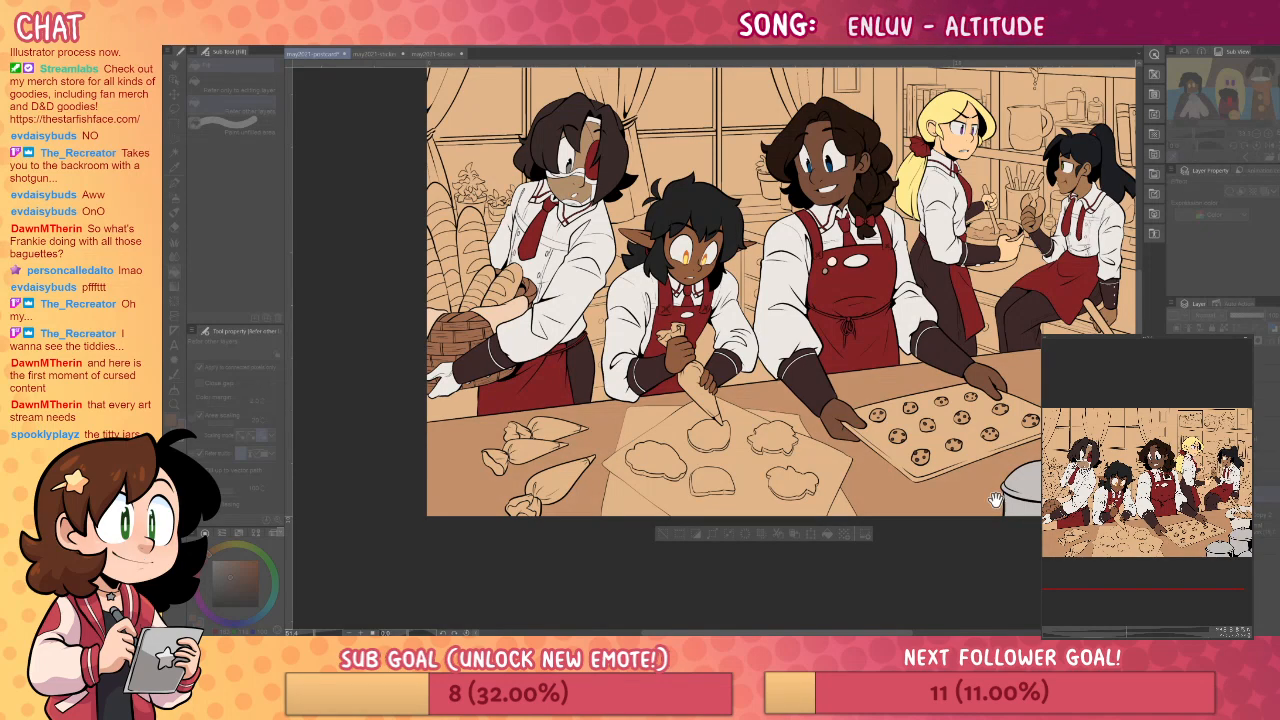
- Sample a warm tan from the scene, save the drawing, and pick a darker brown
{"action": "left_click_drag", "start_coordinate": [992, 492], "coordinate": [859, 463]}
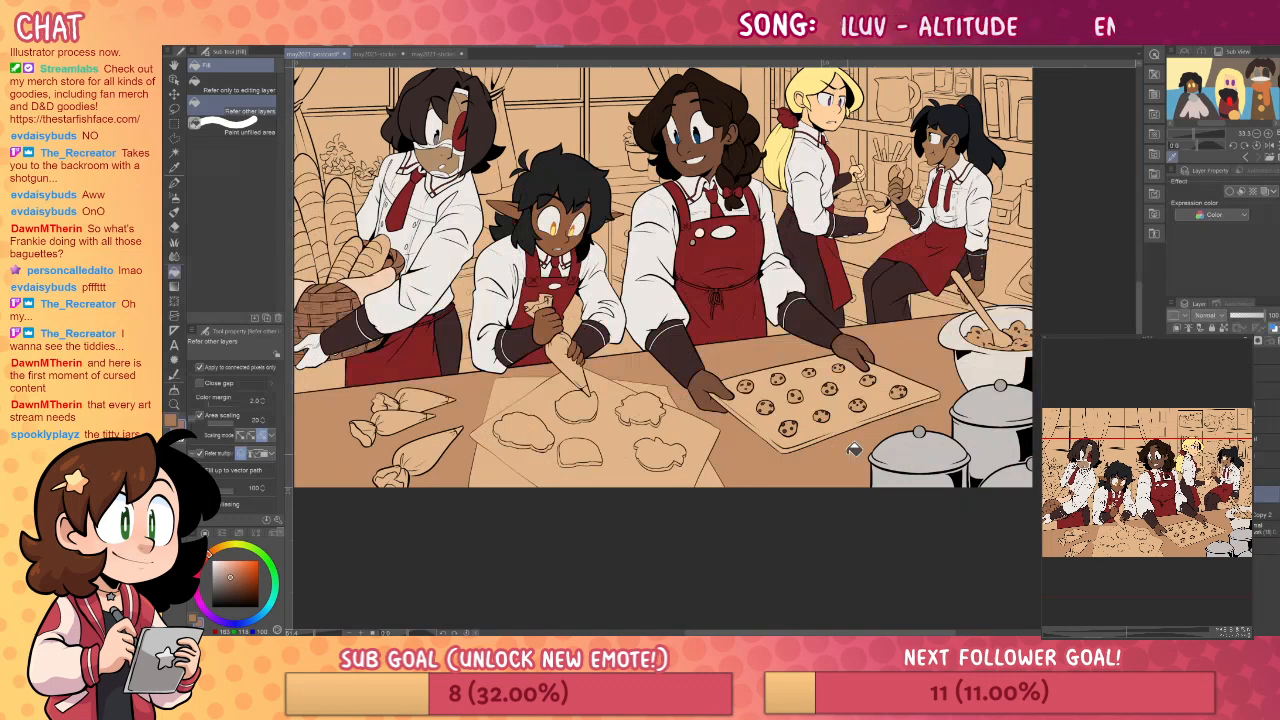
{"action": "scroll", "coordinate": [880, 420], "scroll_direction": "up", "scroll_amount": 2}
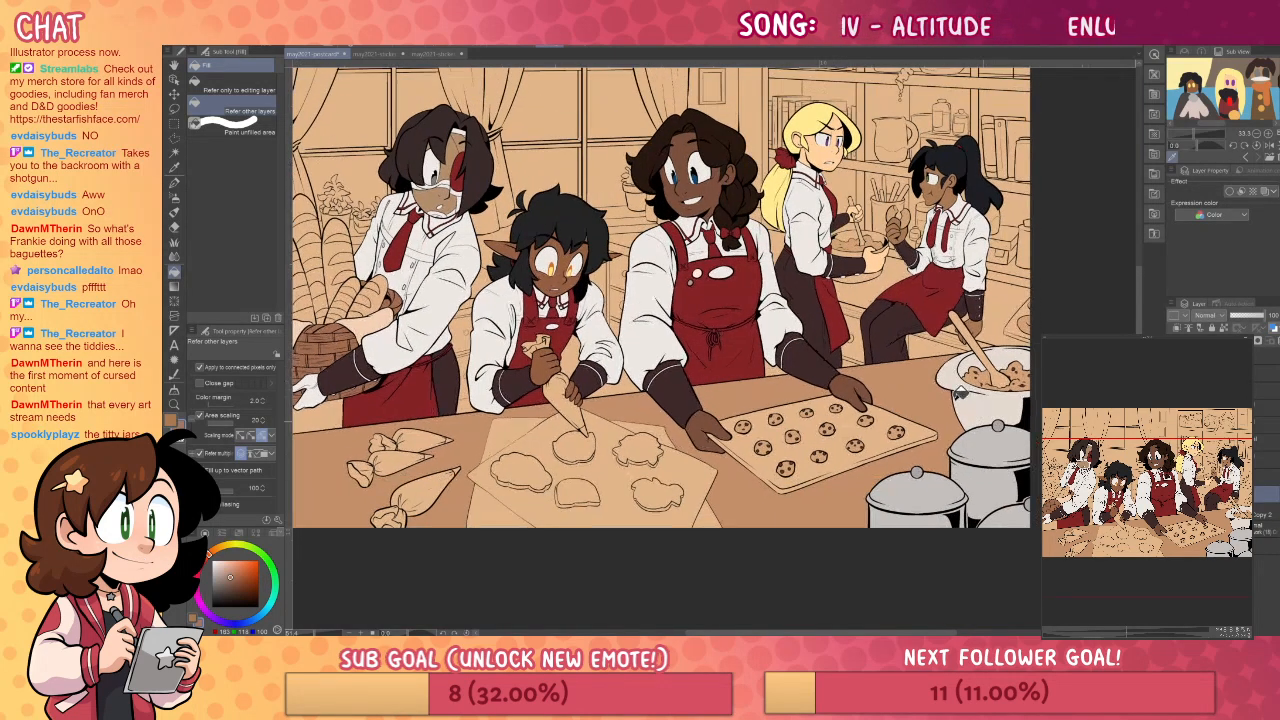
{"action": "key", "text": "i"}
{"action": "key", "text": "g"}
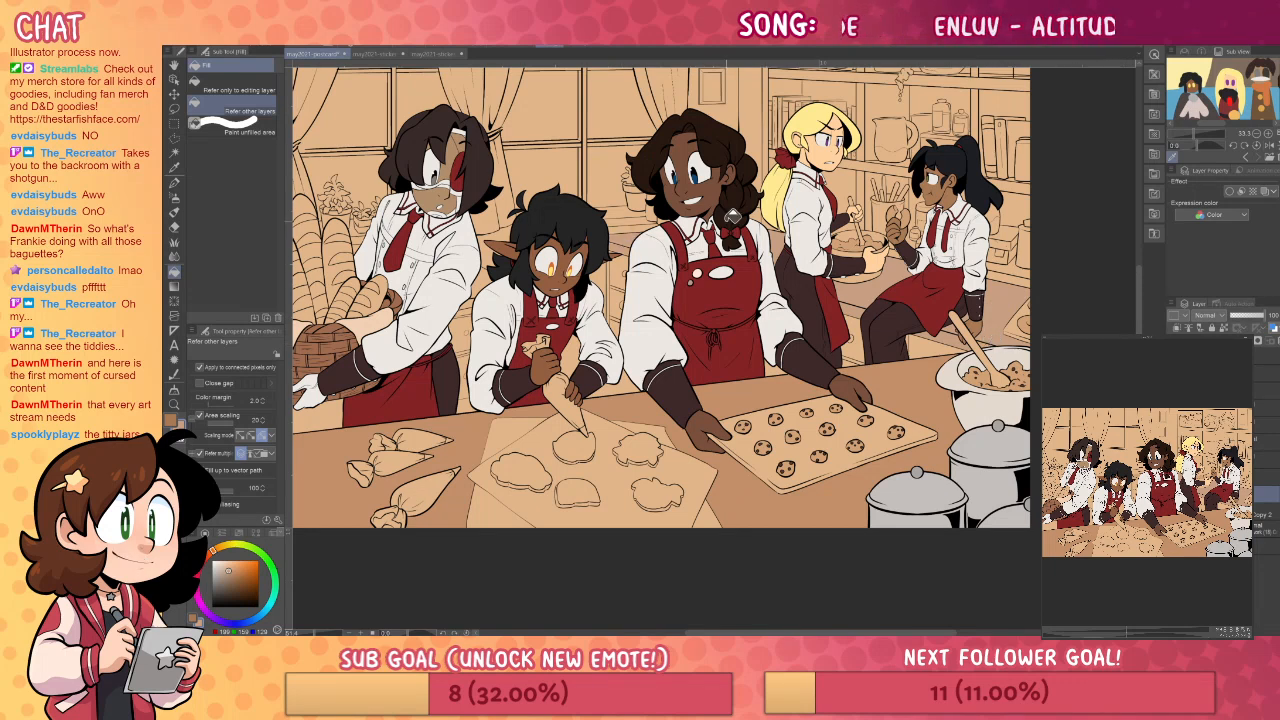
{"action": "left_click_drag", "start_coordinate": [1058, 411], "coordinate": [990, 451]}
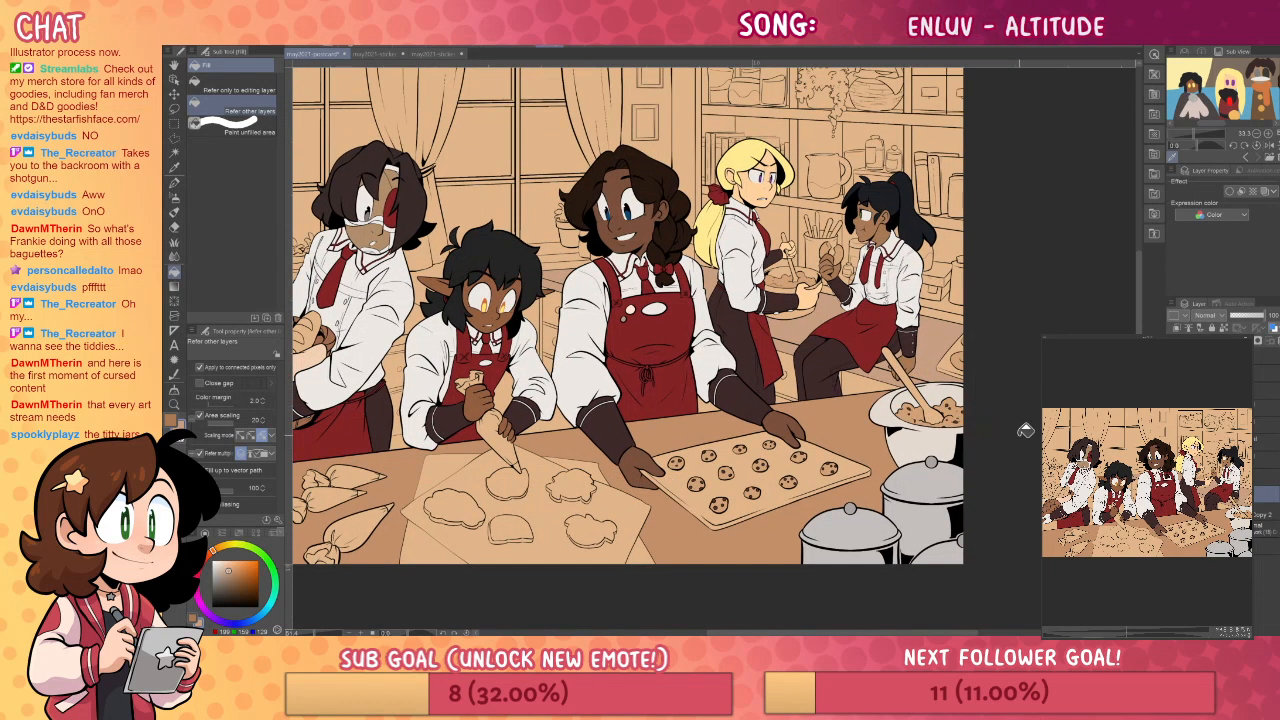
{"action": "key", "text": "i"}
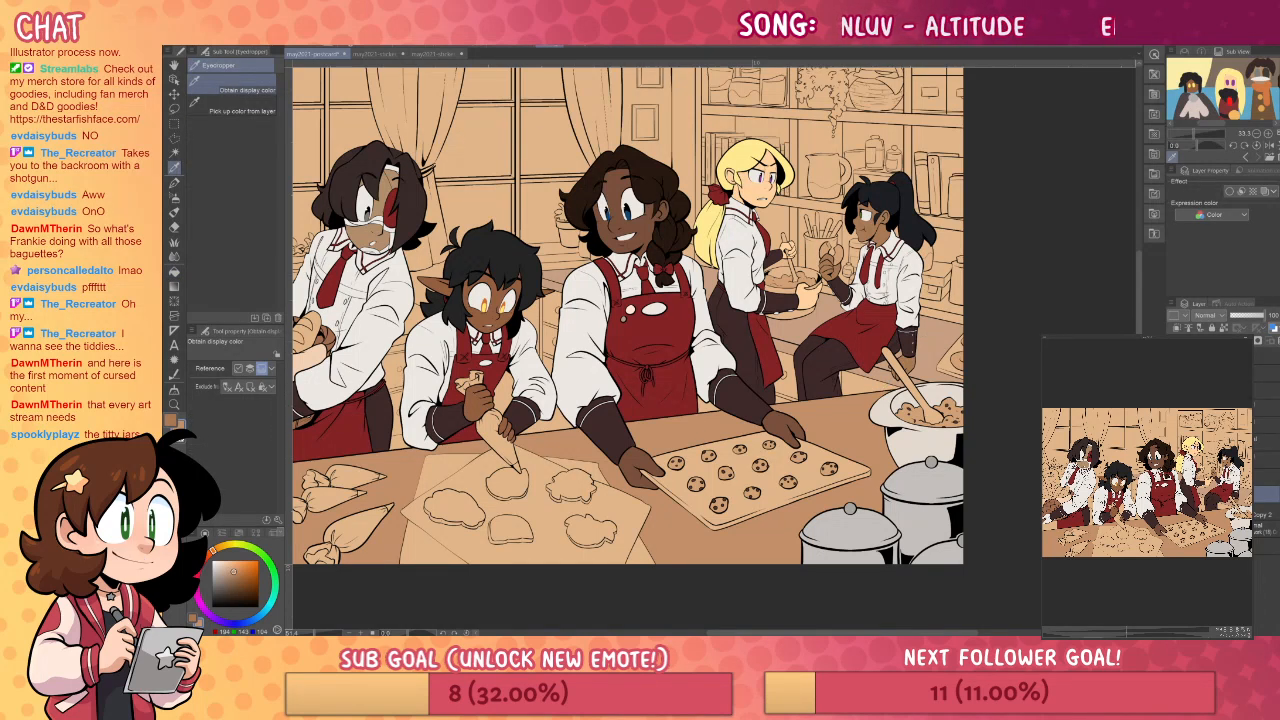
{"action": "key", "text": "ctrl+s"}
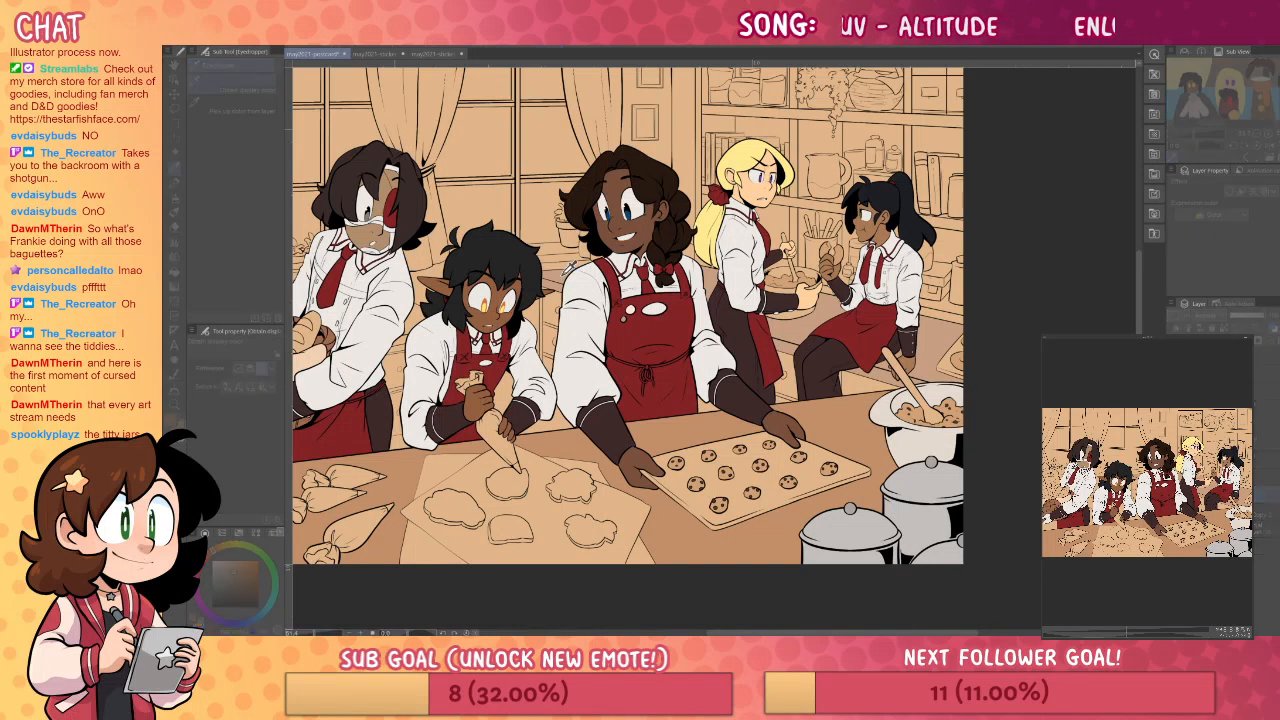
{"action": "left_click", "coordinate": [233, 584]}
{"action": "key", "text": "g"}
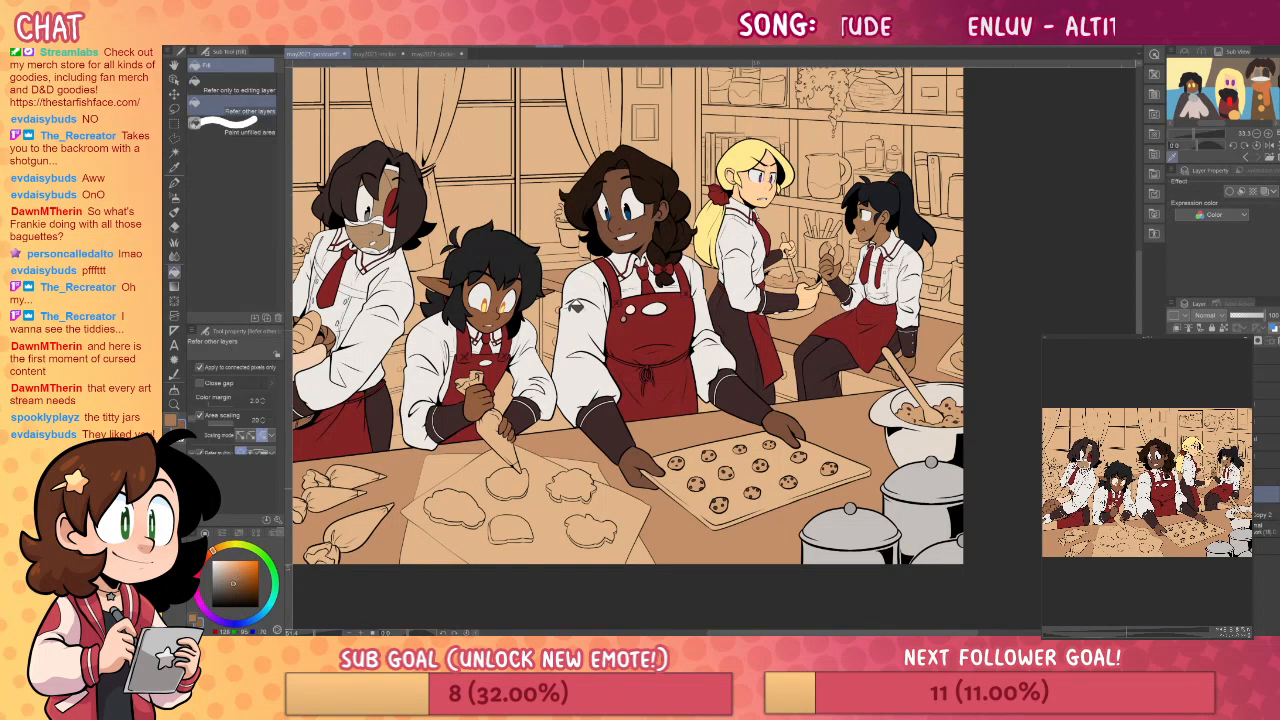
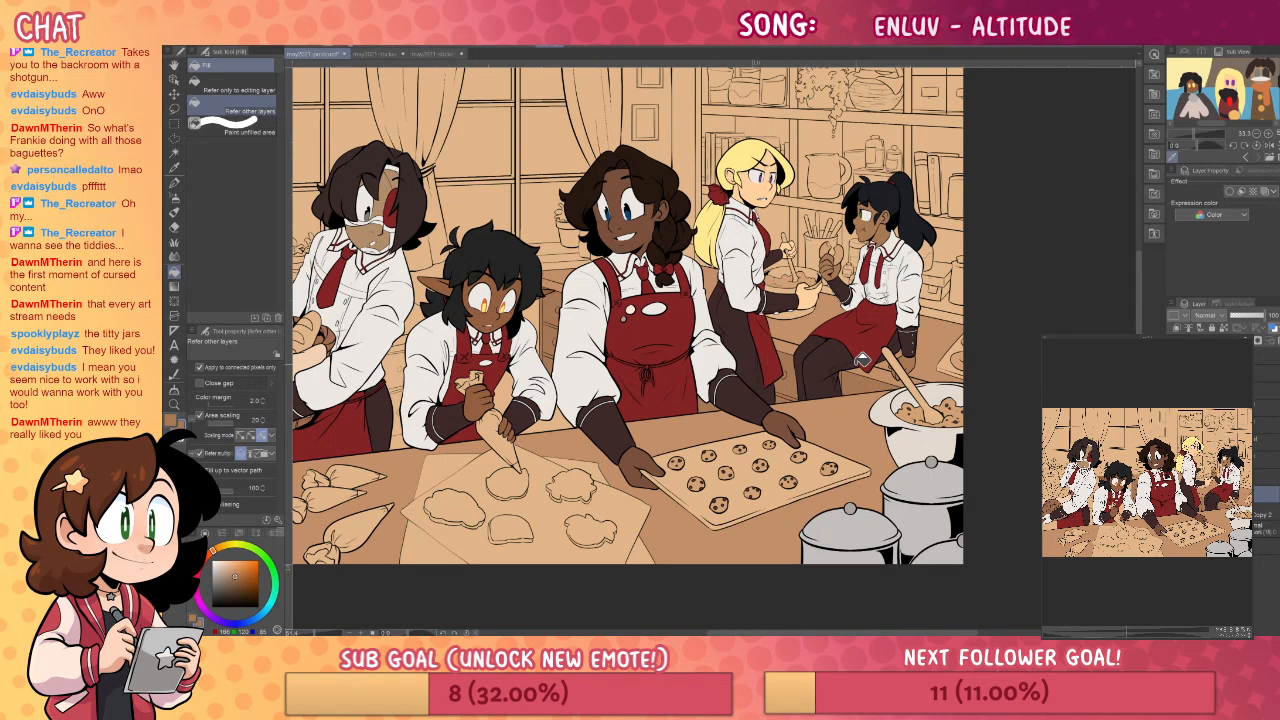
- Pick a lighter muted tan and fill the boards of the shelving unit behind the two girls
{"action": "left_click_drag", "start_coordinate": [608, 386], "coordinate": [804, 352]}
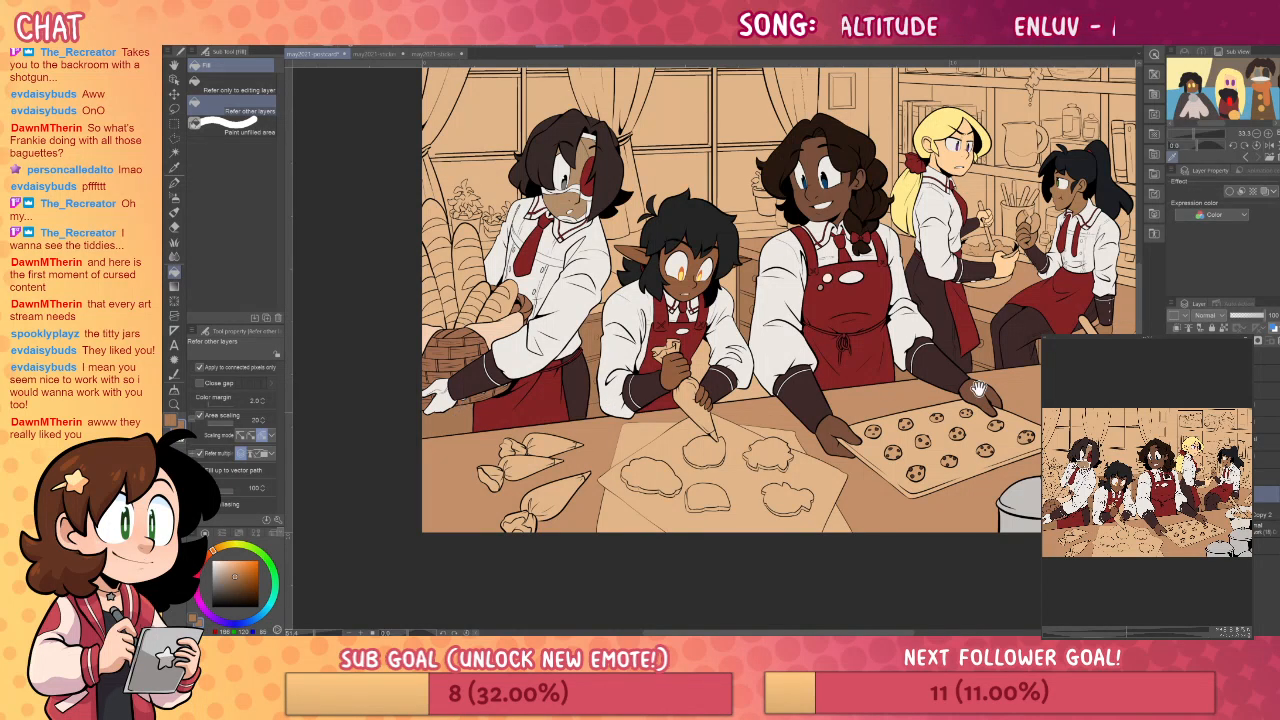
{"action": "left_click_drag", "start_coordinate": [765, 233], "coordinate": [722, 252]}
{"action": "left_click", "coordinate": [714, 260], "text": "alt"}
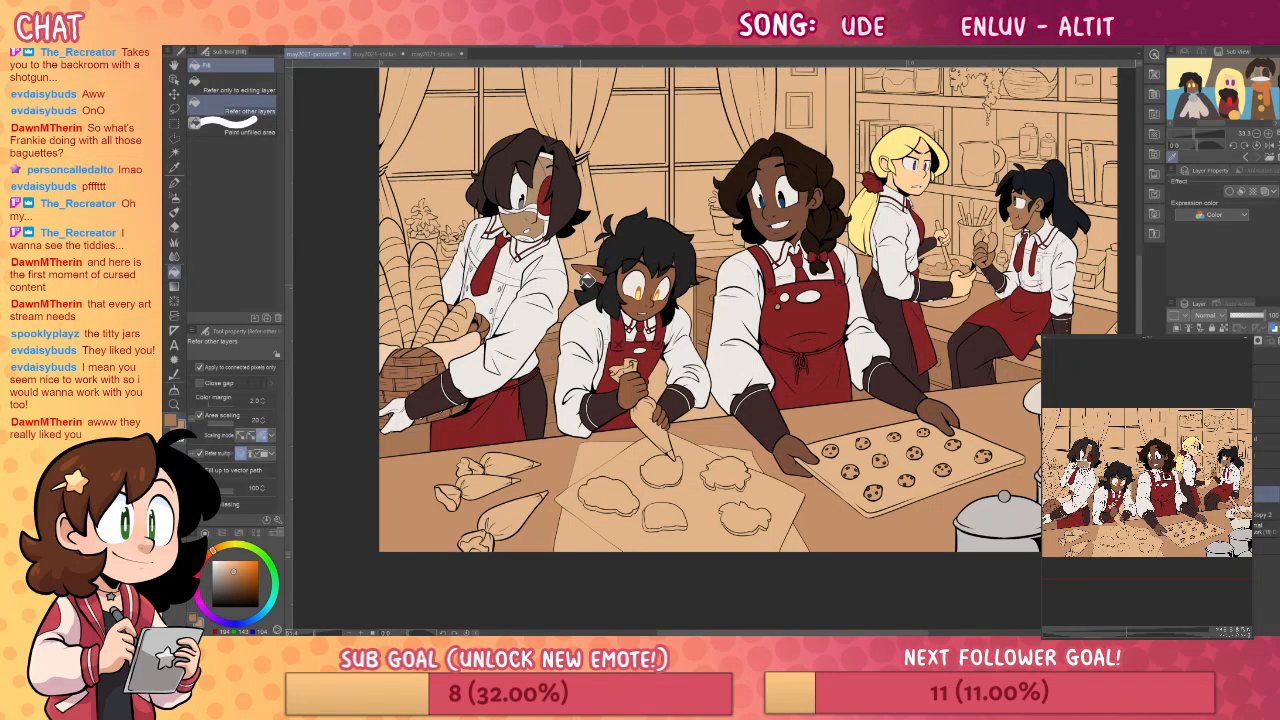
{"action": "left_click_drag", "start_coordinate": [985, 395], "coordinate": [838, 455]}
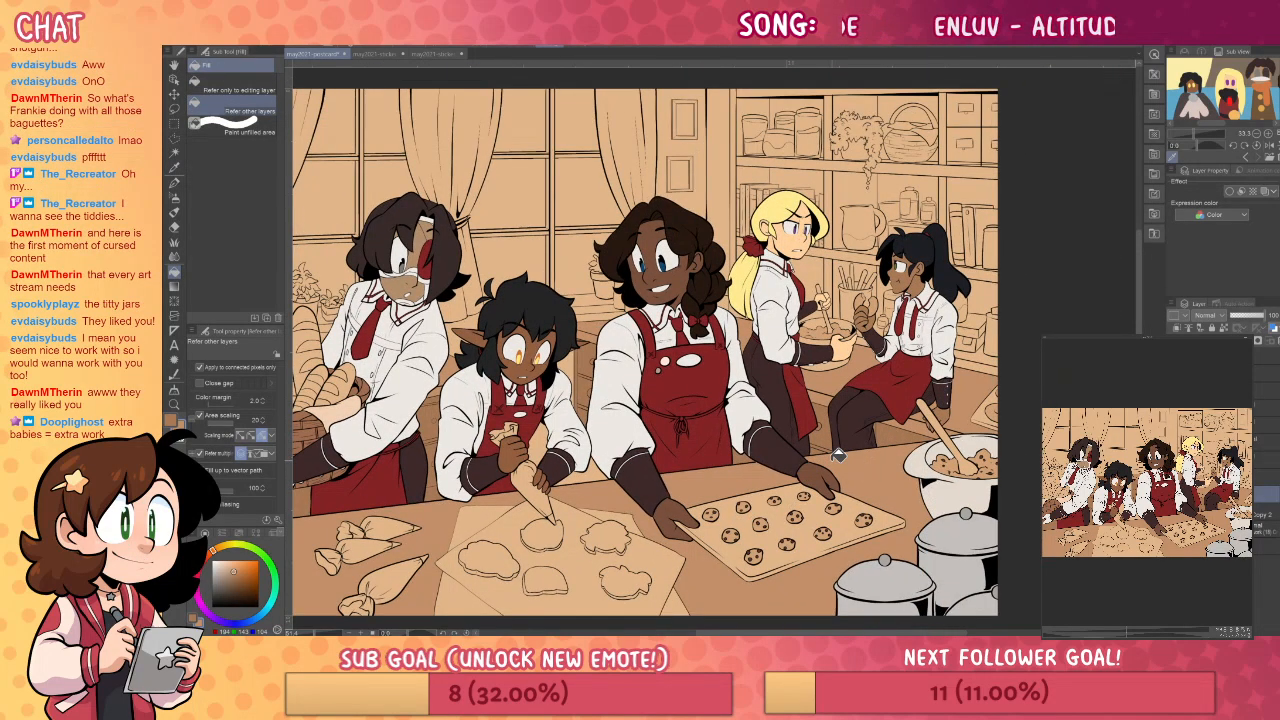
{"action": "left_click_drag", "start_coordinate": [966, 266], "coordinate": [949, 293]}
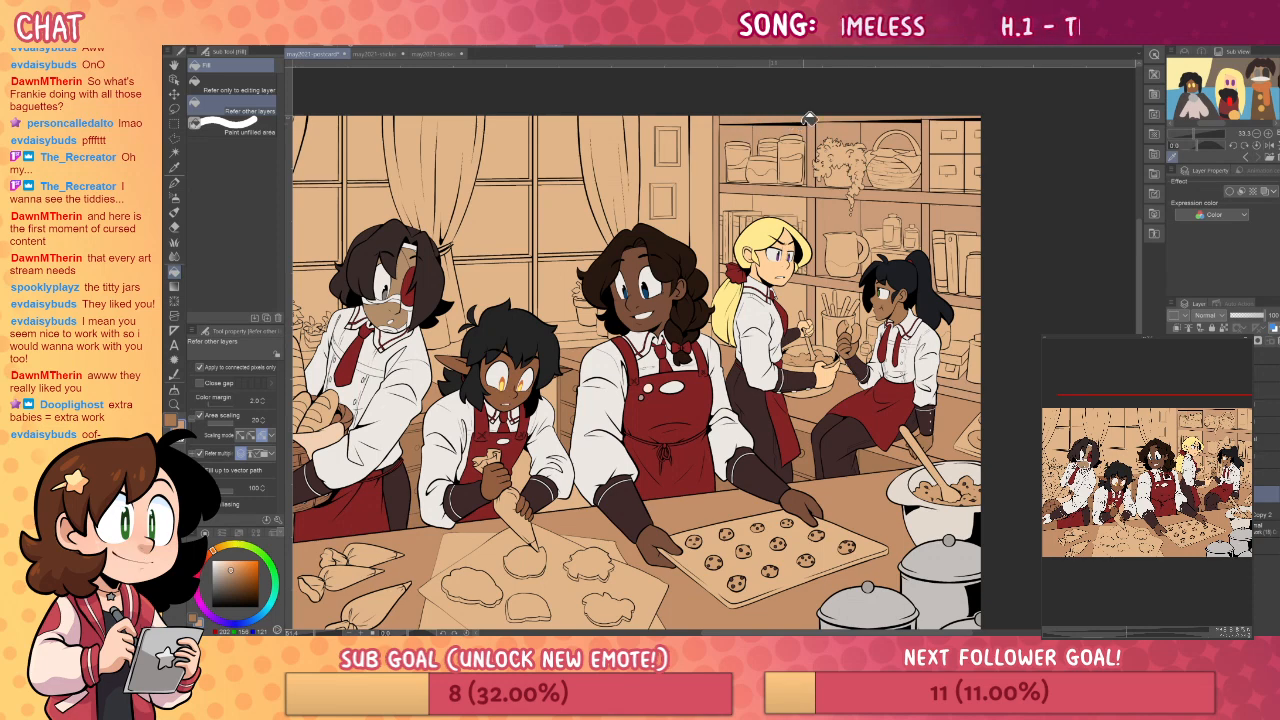
- Fill the remaining gaps in the shelf boards around the blonde girl with the same muted tan
{"action": "key", "text": "ctrl+space"}
{"action": "left_click", "coordinate": [839, 190]}
{"action": "left_click_drag", "start_coordinate": [839, 190], "coordinate": [857, 192]}
{"action": "left_click_drag", "start_coordinate": [851, 286], "coordinate": [865, 347]}
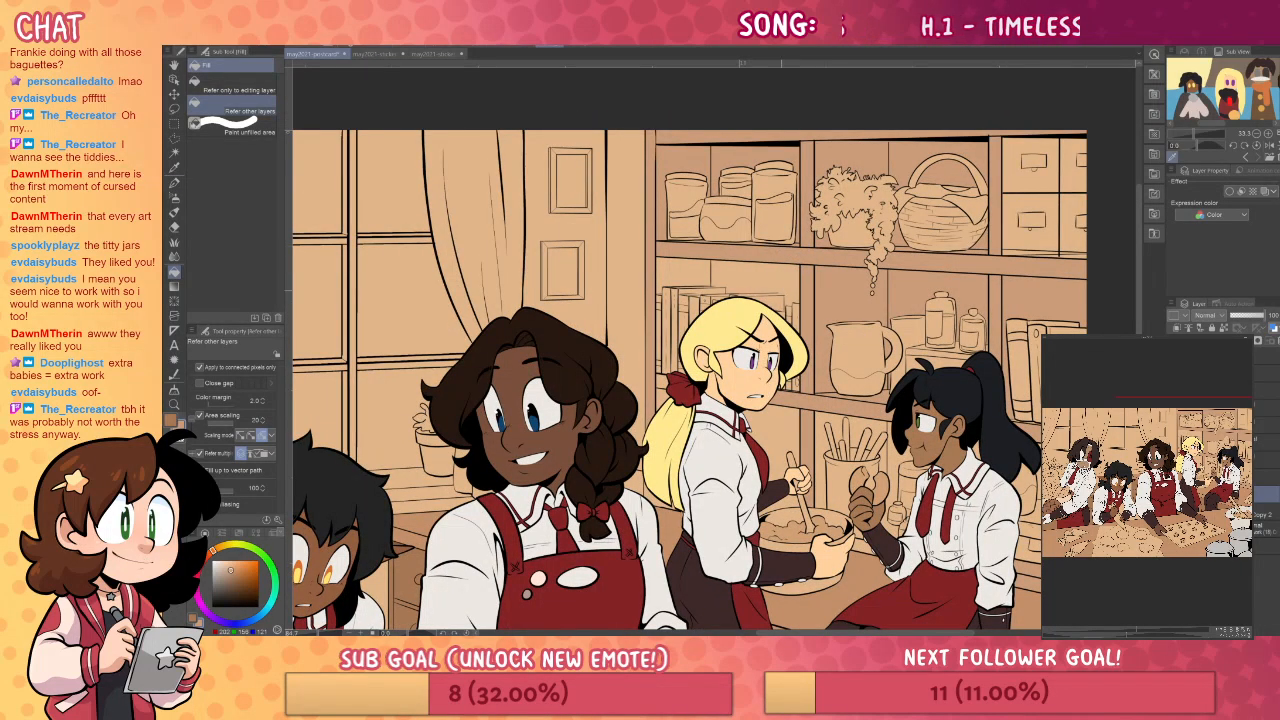
{"action": "key", "text": "p"}
{"action": "left_click_drag", "start_coordinate": [788, 295], "coordinate": [801, 282]}
{"action": "key", "text": "g"}
{"action": "left_click", "coordinate": [800, 283]}
{"action": "left_click", "coordinate": [676, 275]}
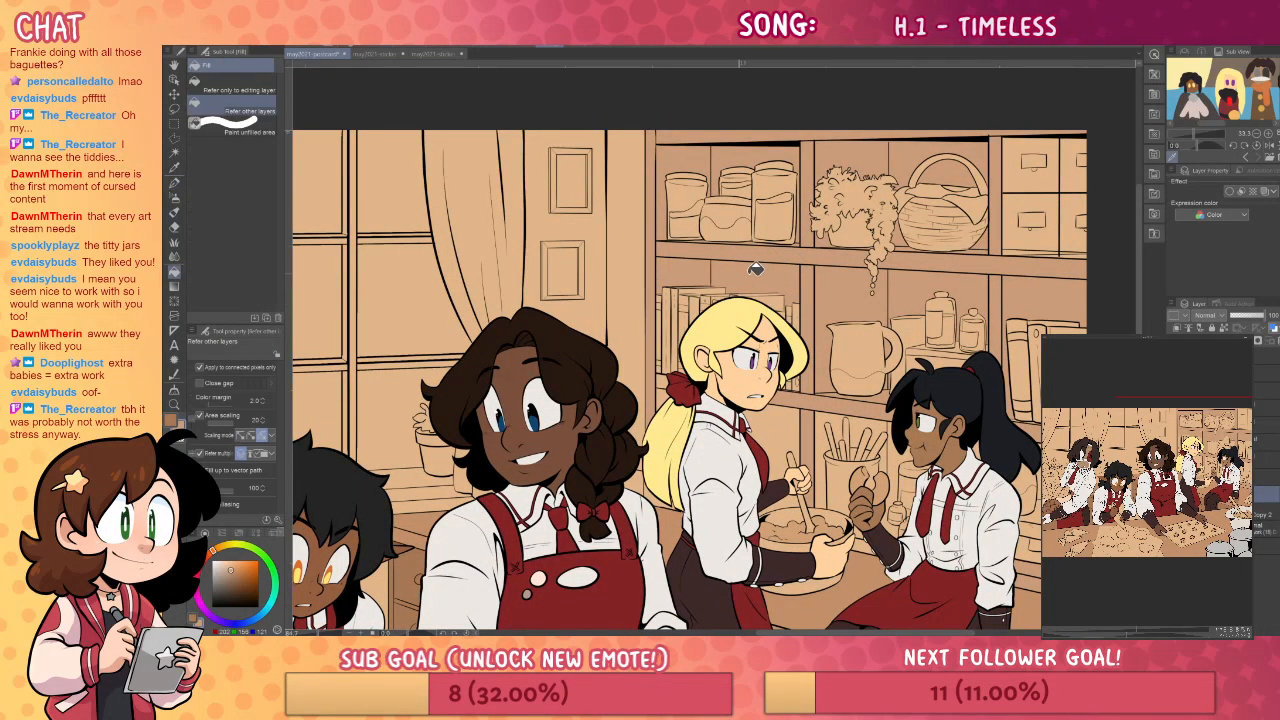
{"action": "left_click_drag", "start_coordinate": [813, 445], "coordinate": [786, 350]}
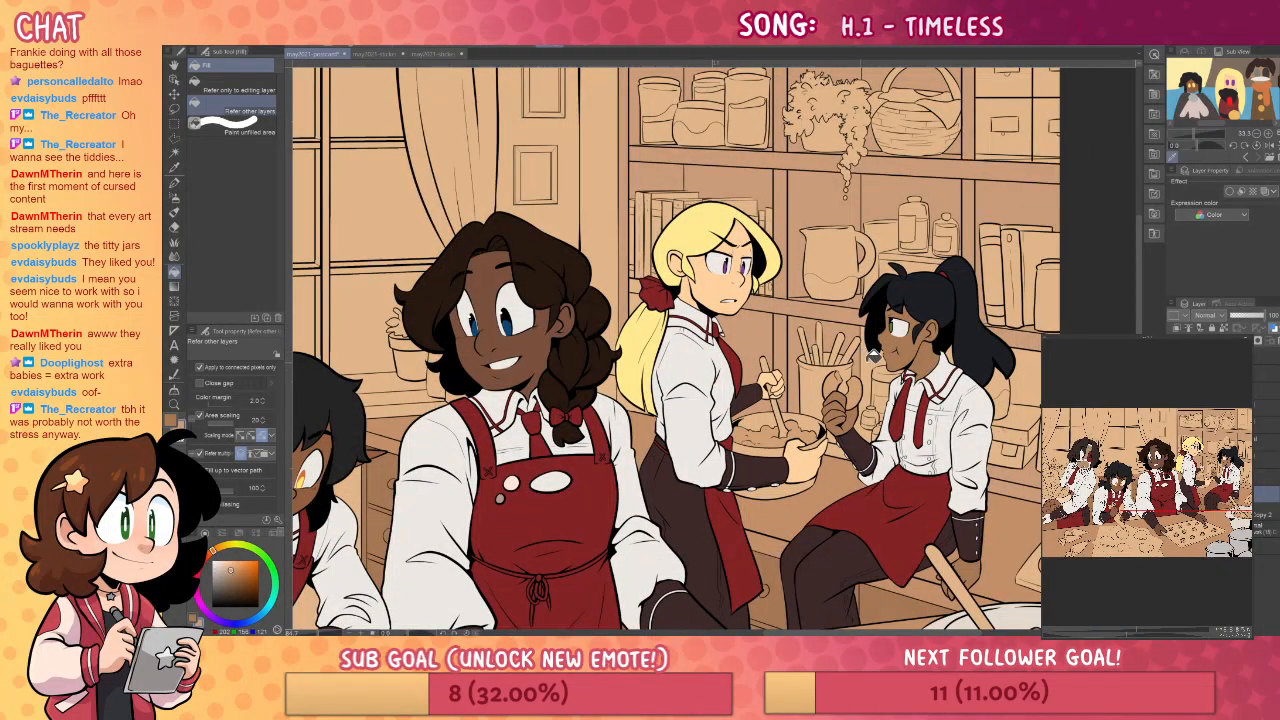
{"action": "left_click_drag", "start_coordinate": [1037, 395], "coordinate": [1007, 347]}
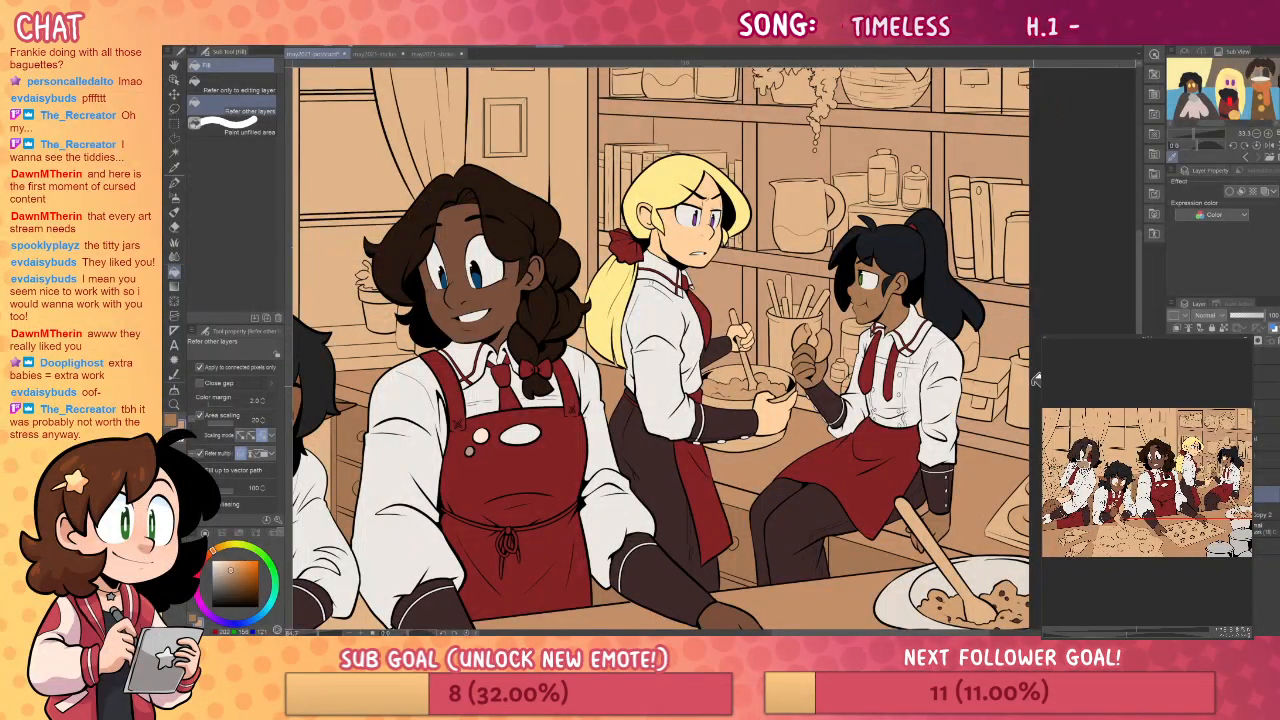
{"action": "scroll", "coordinate": [940, 405], "scroll_direction": "up", "scroll_amount": 2}
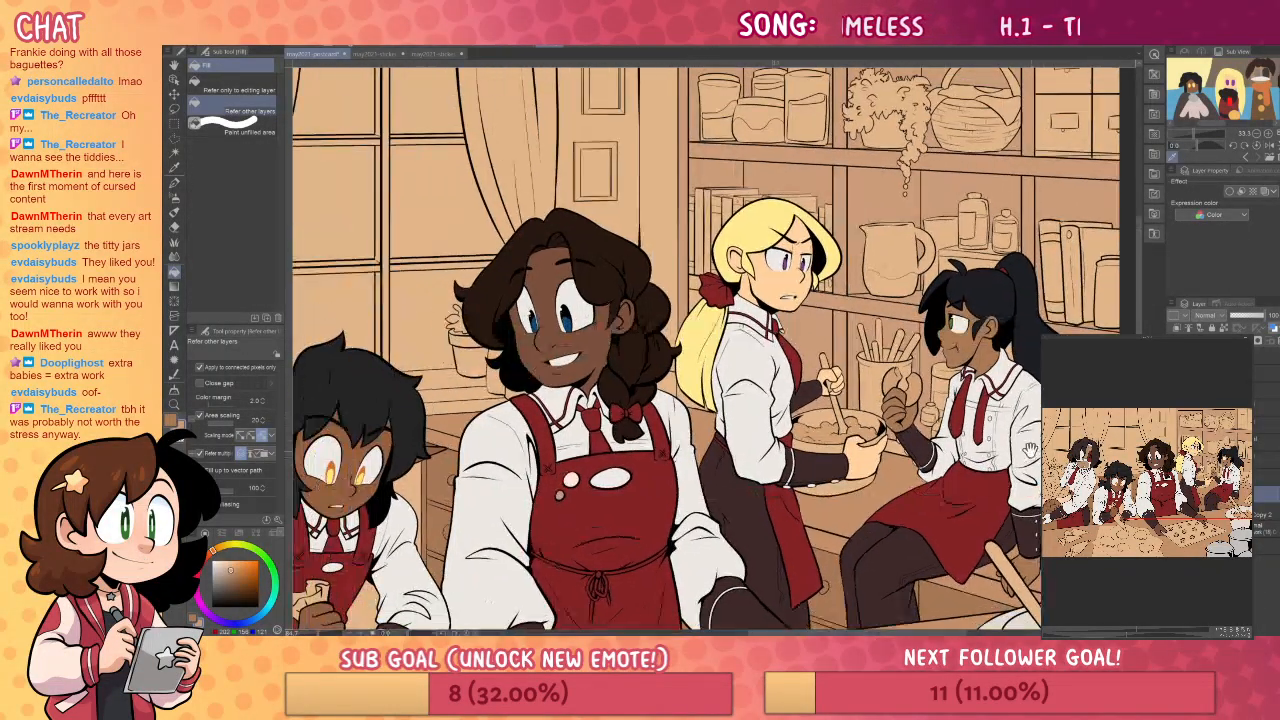
{"action": "scroll", "coordinate": [704, 297], "scroll_direction": "up", "scroll_amount": 4}
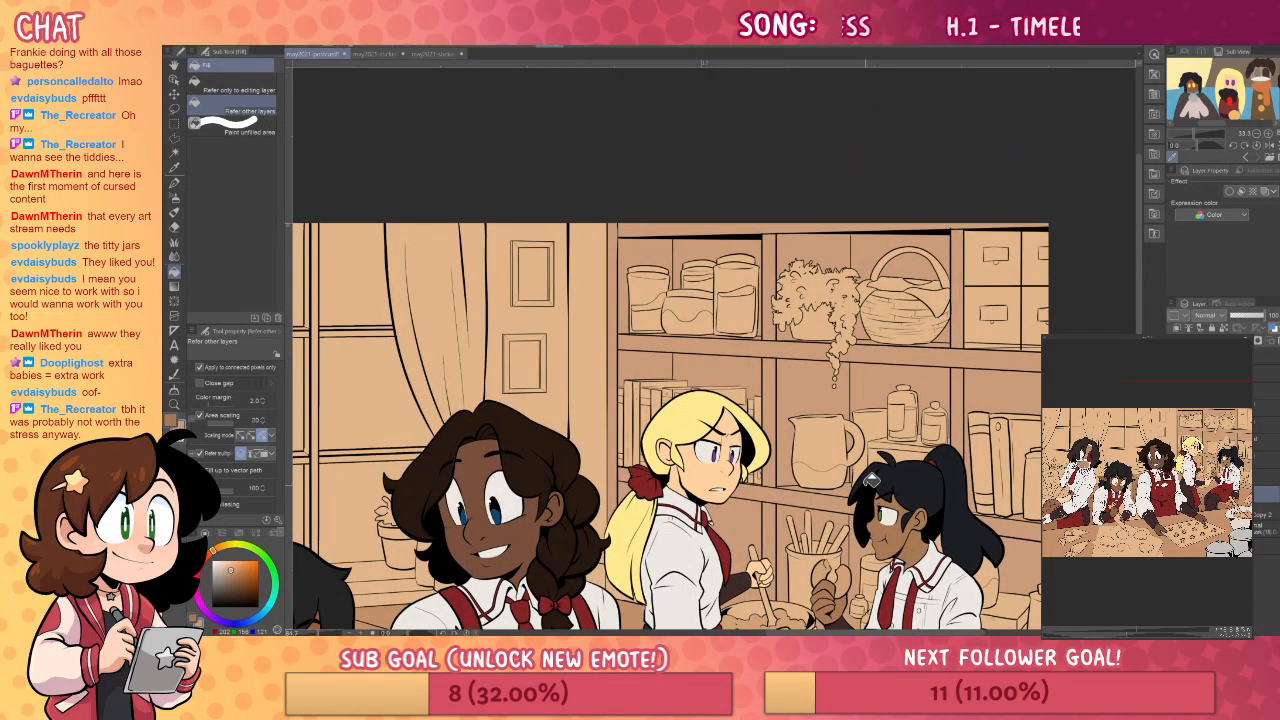
{"action": "left_click_drag", "start_coordinate": [812, 519], "coordinate": [895, 411]}
{"action": "left_click_drag", "start_coordinate": [988, 410], "coordinate": [850, 435]}
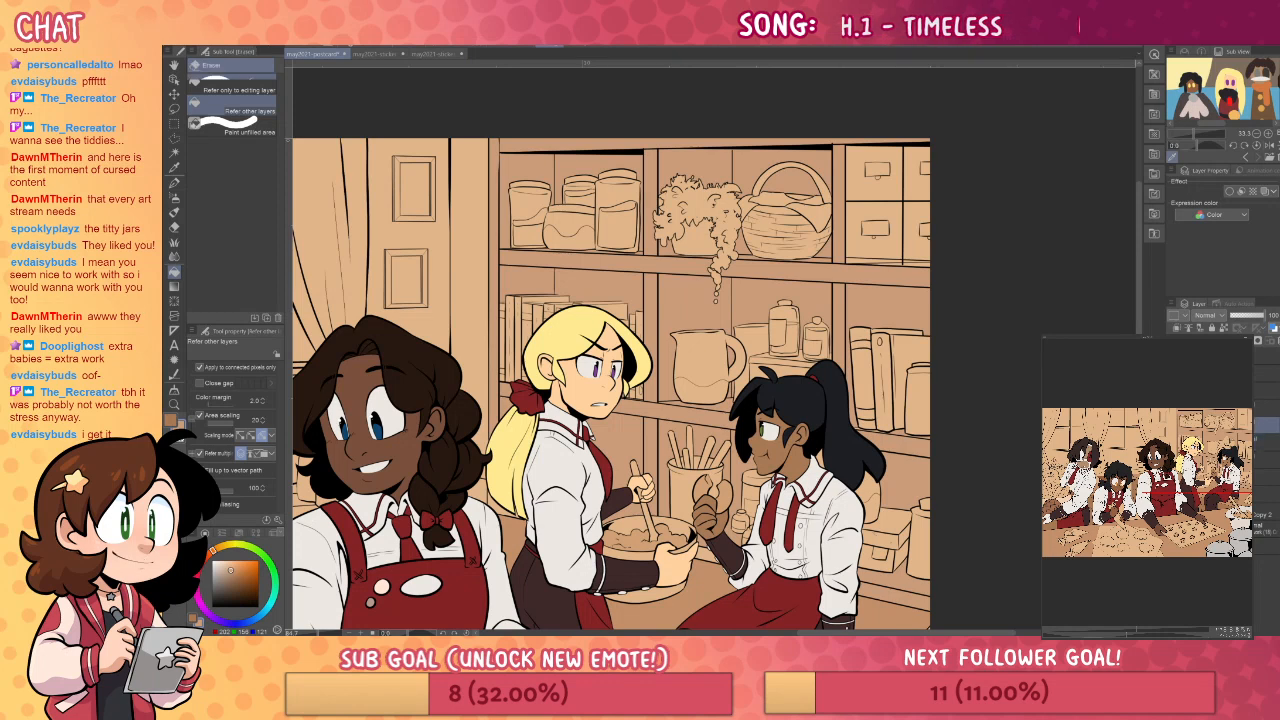
- Draw thin vertical wood-grain lines with the G-pen on the back panels of the shelving unit
{"action": "key", "text": "e"}
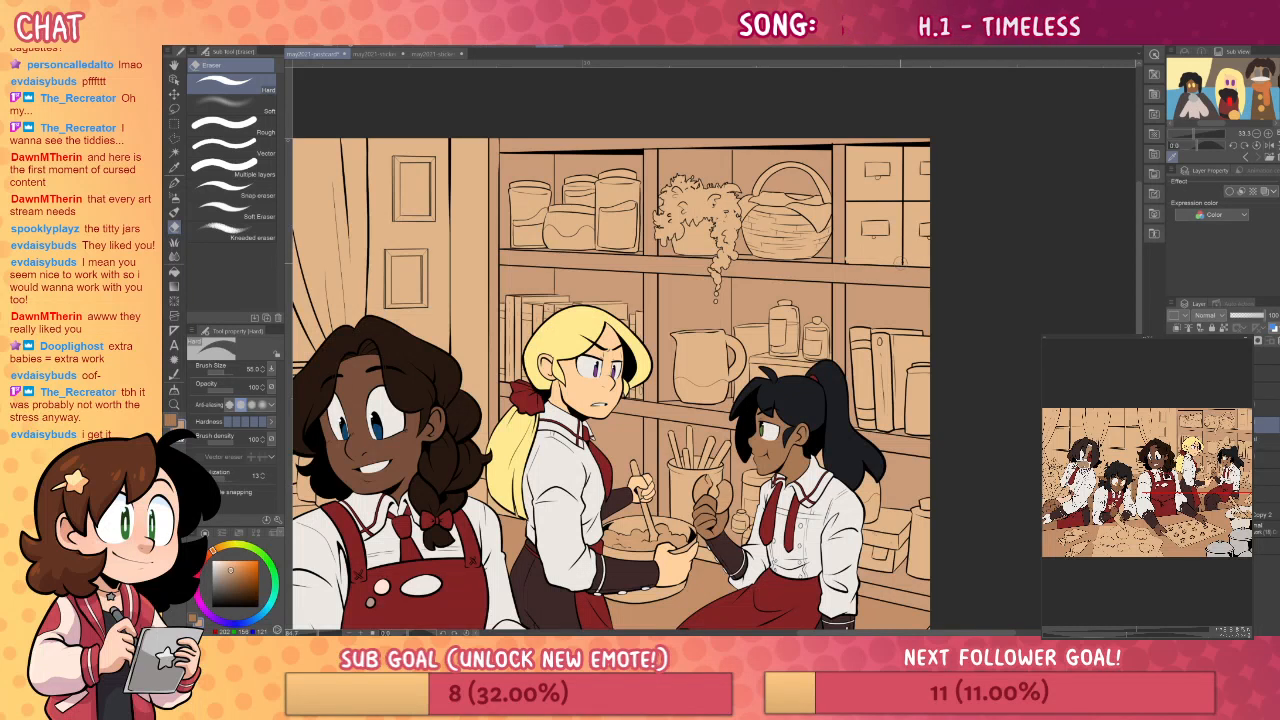
{"action": "key", "text": "p"}
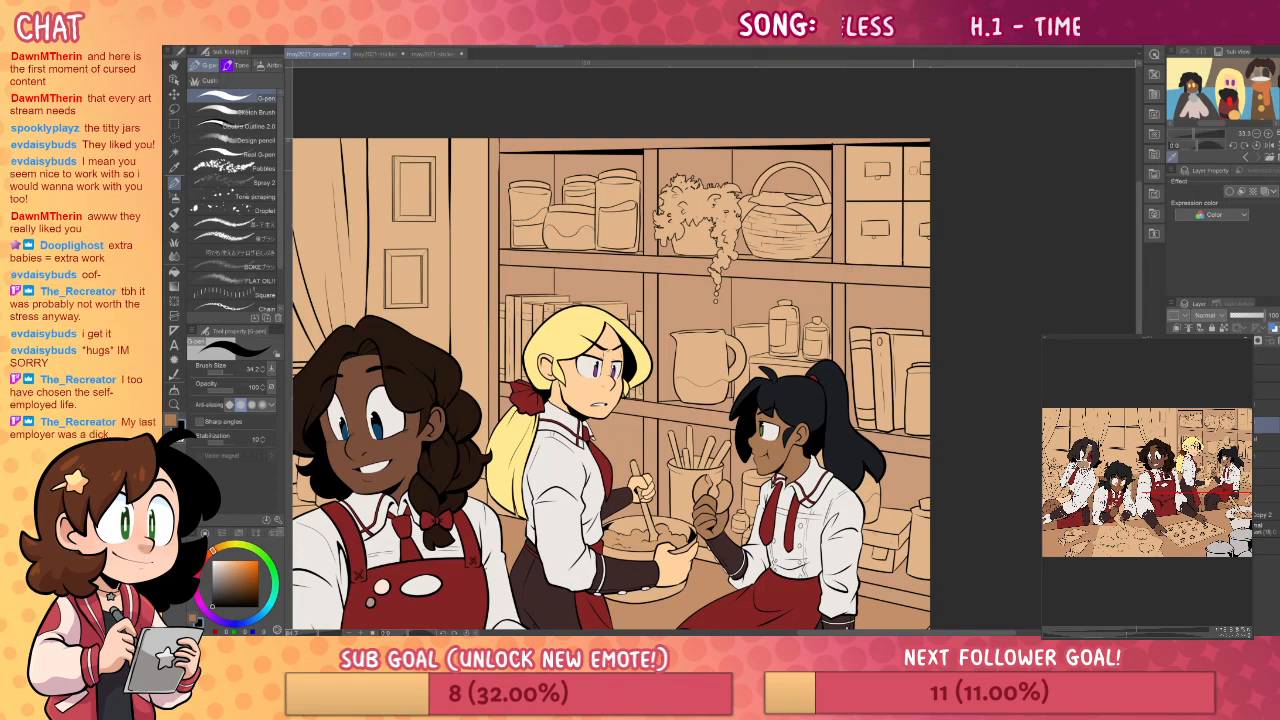
{"action": "left_click", "coordinate": [1211, 390]}
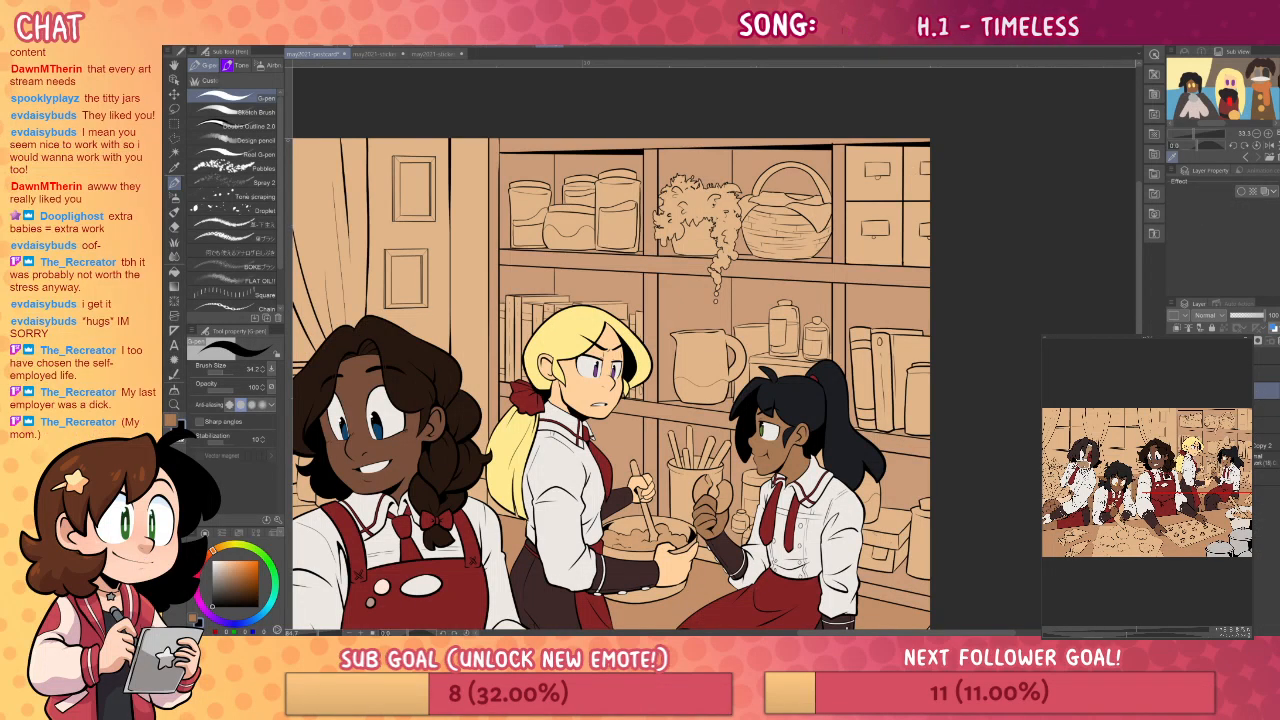
{"action": "left_click", "coordinate": [1211, 408]}
{"action": "left_click", "coordinate": [1264, 425]}
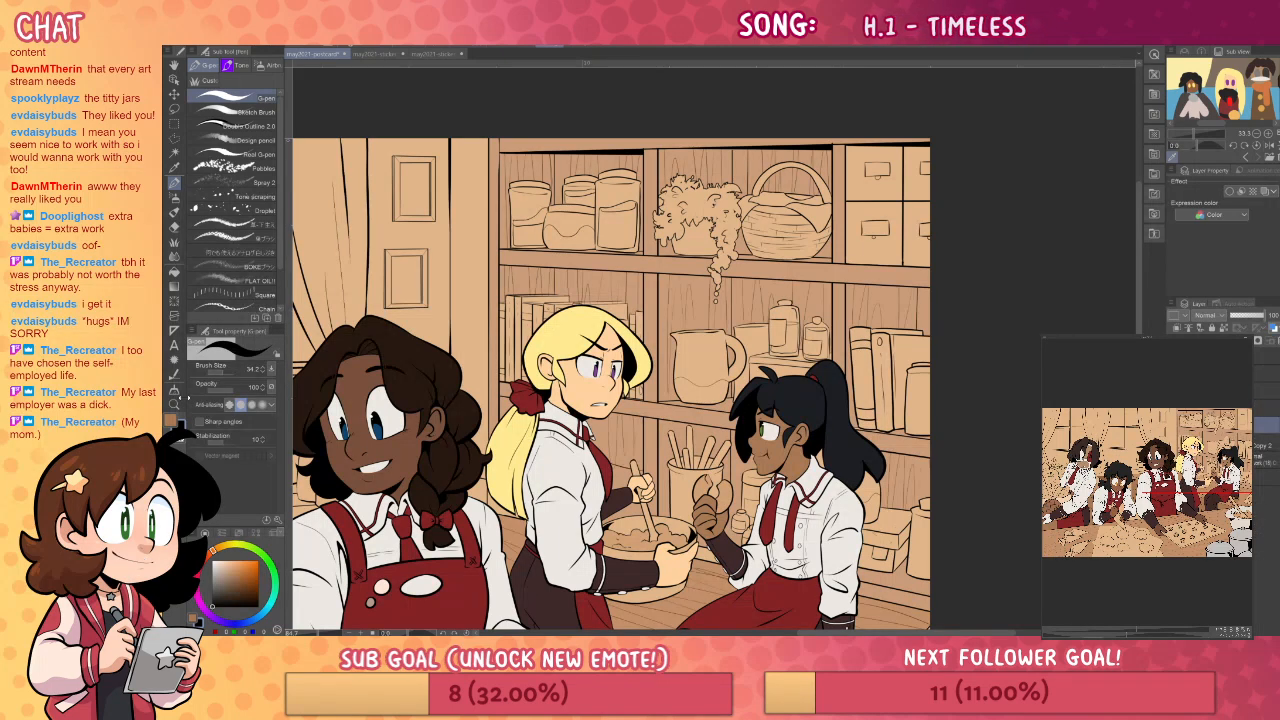
{"action": "left_click", "coordinate": [174, 404]}
{"action": "left_click_drag", "start_coordinate": [857, 364], "coordinate": [916, 382]}
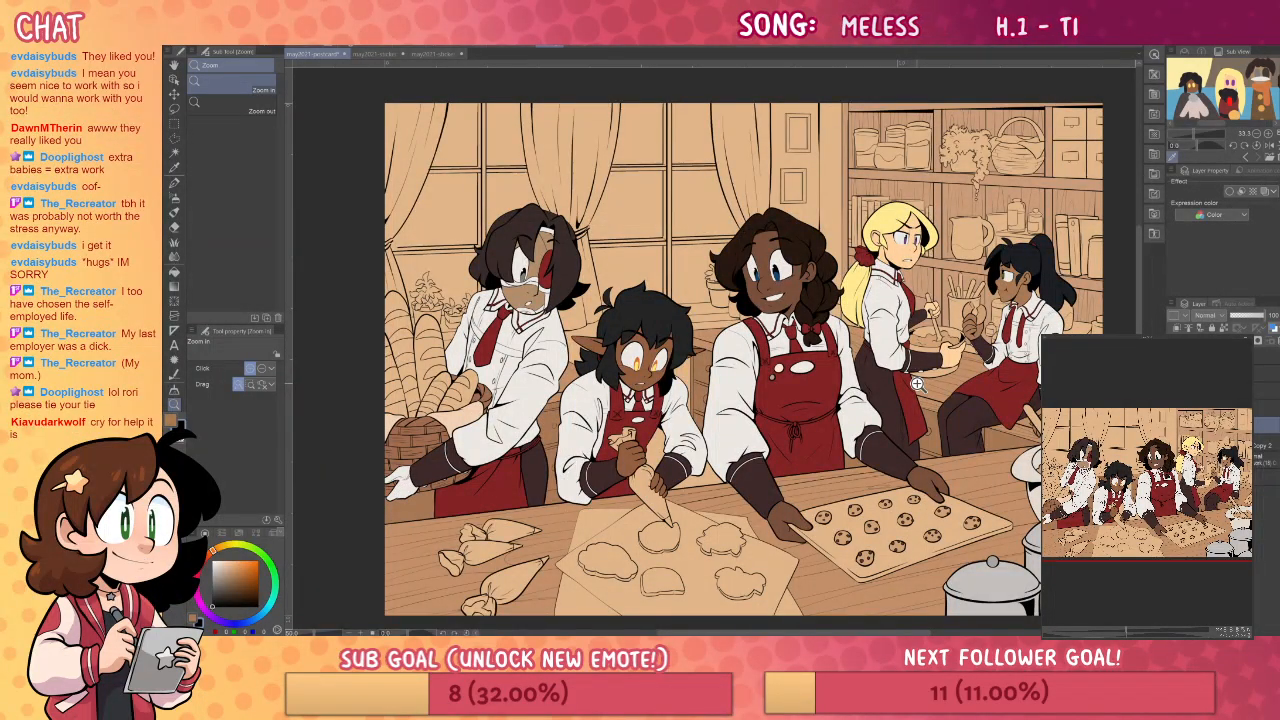
{"action": "mouse_move", "coordinate": [234, 574]}
{"action": "left_mouse_down"}
{"action": "mouse_move", "coordinate": [250, 582]}
{"action": "mouse_move", "coordinate": [227, 592]}
{"action": "left_mouse_up"}
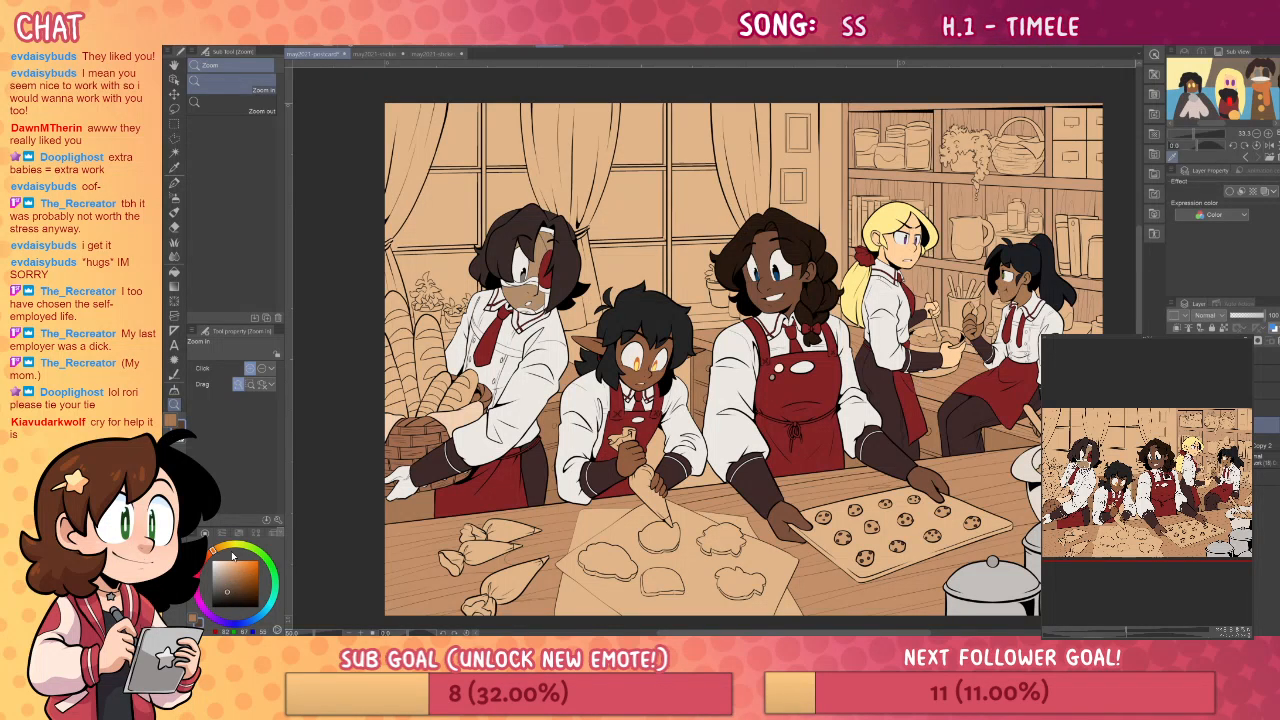
{"action": "key", "text": "g"}
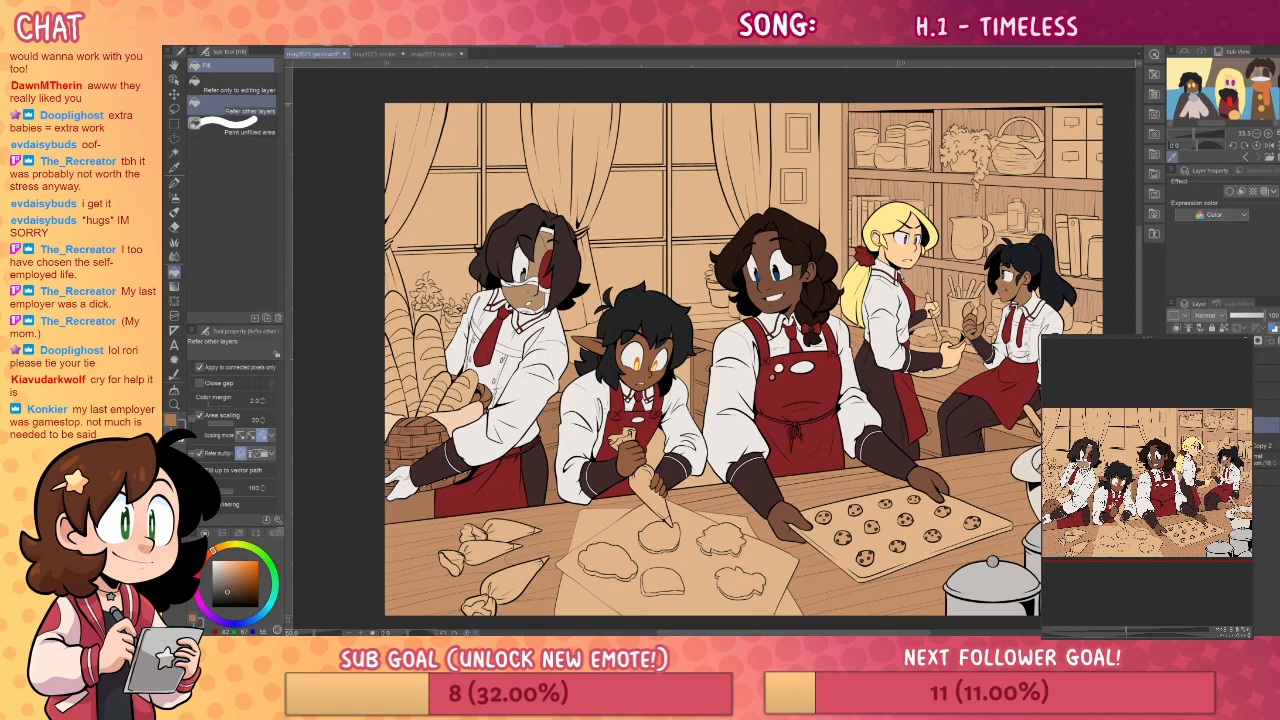
{"action": "left_click", "coordinate": [1264, 494]}
{"action": "left_click", "coordinate": [1264, 424]}
{"action": "key", "text": "p"}
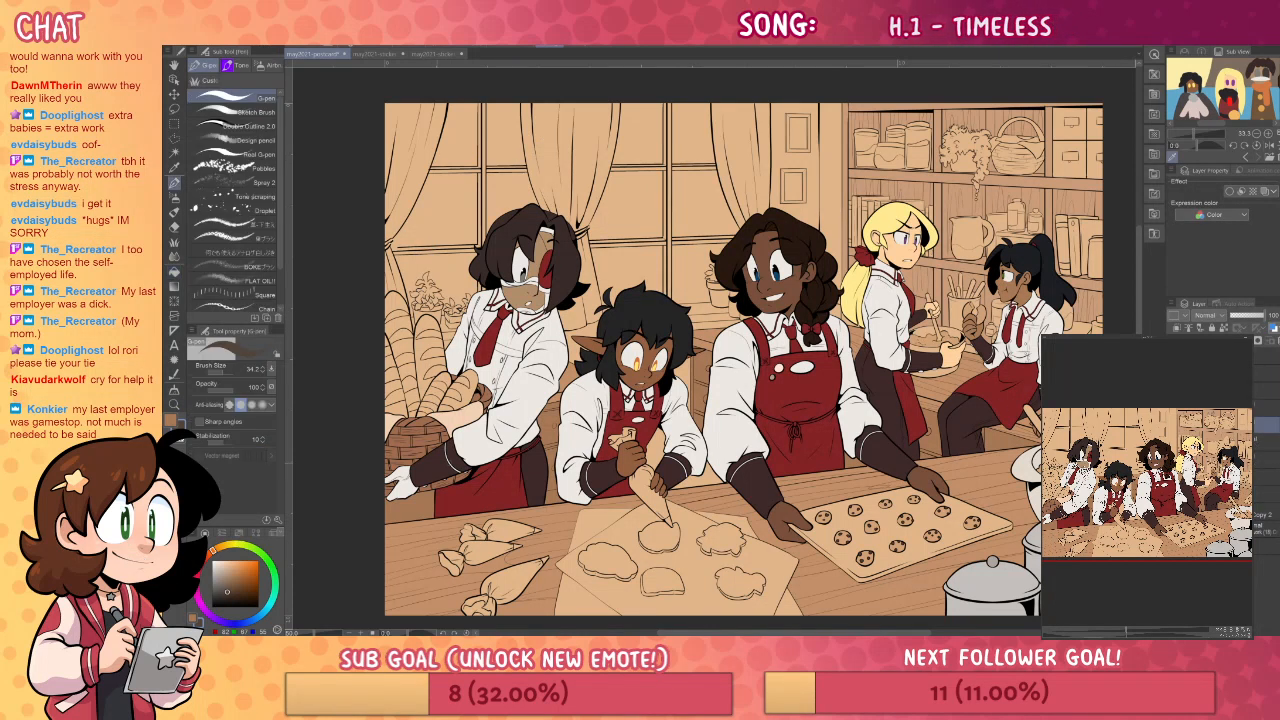
{"action": "left_click_drag", "start_coordinate": [238, 577], "coordinate": [212, 606]}
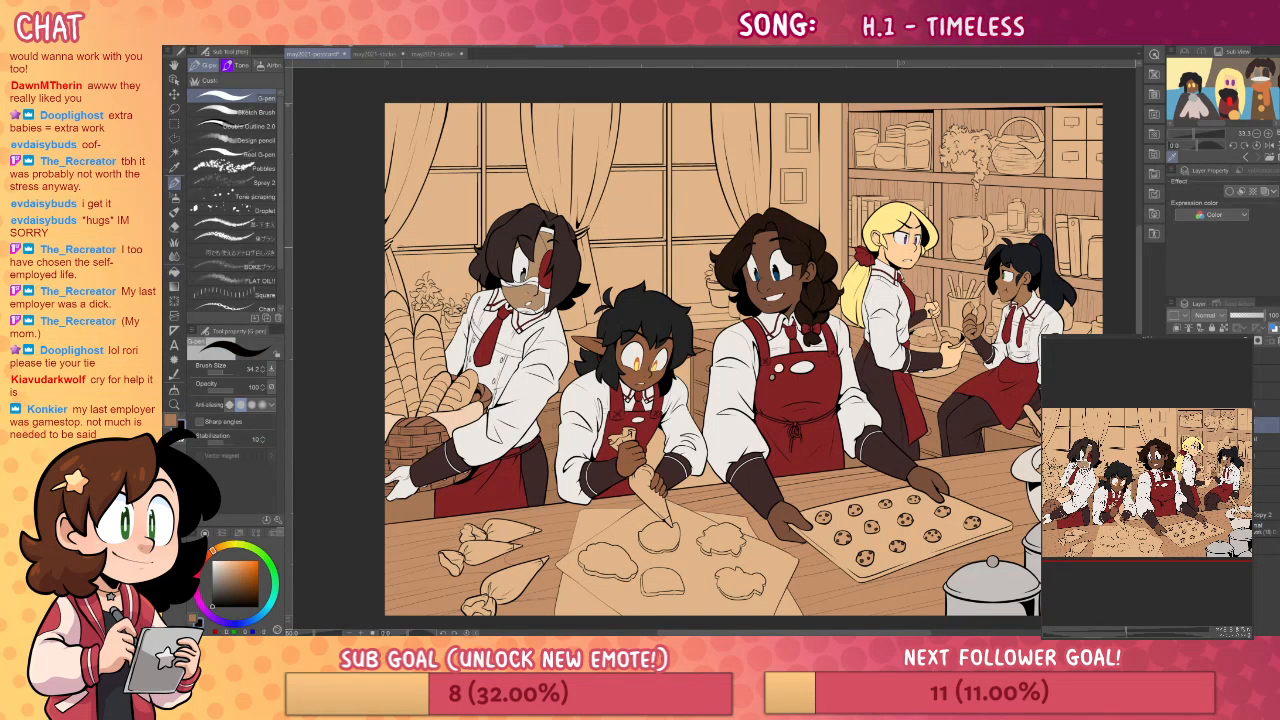
{"action": "key", "text": "bracketleft"}
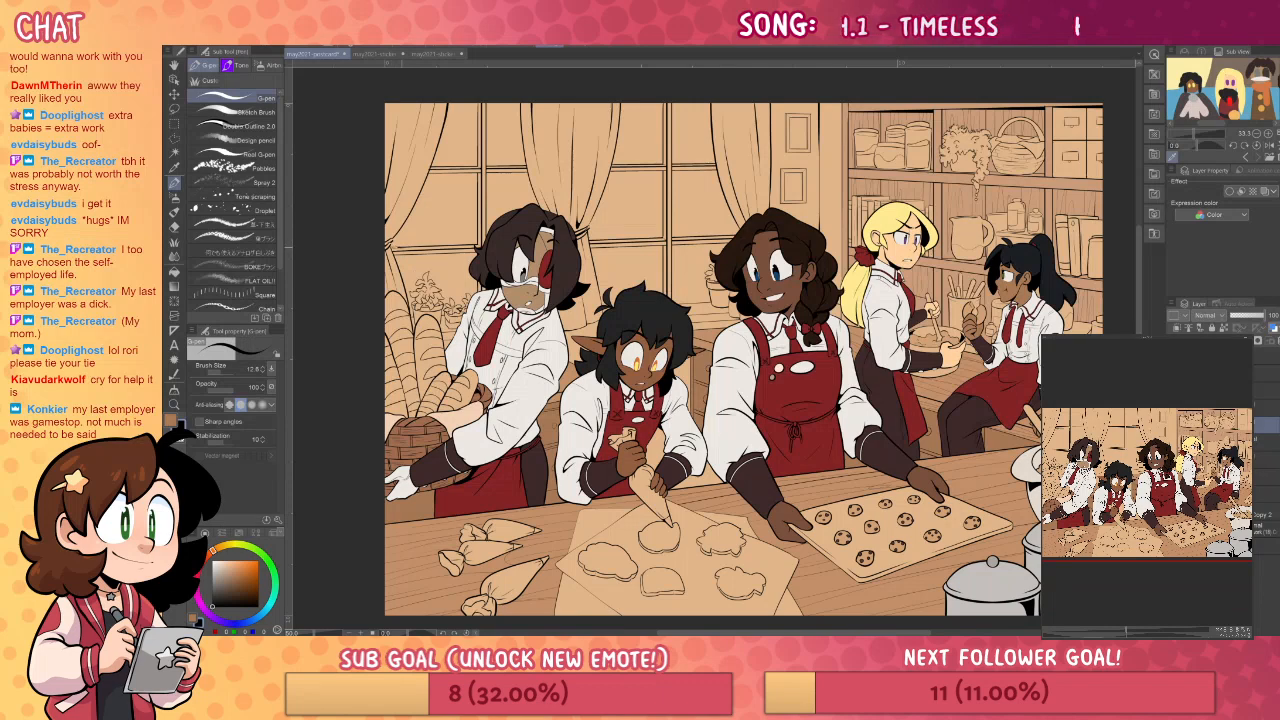
{"action": "key", "text": "slash"}
{"action": "left_click_drag", "start_coordinate": [395, 255], "coordinate": [819, 355]}
{"action": "key", "text": "p"}
{"action": "mouse_move", "coordinate": [606, 240]}
{"action": "left_mouse_down"}
{"action": "mouse_move", "coordinate": [765, 225]}
{"action": "mouse_move", "coordinate": [654, 237]}
{"action": "left_mouse_up"}
{"action": "key", "text": "ctrl+z"}
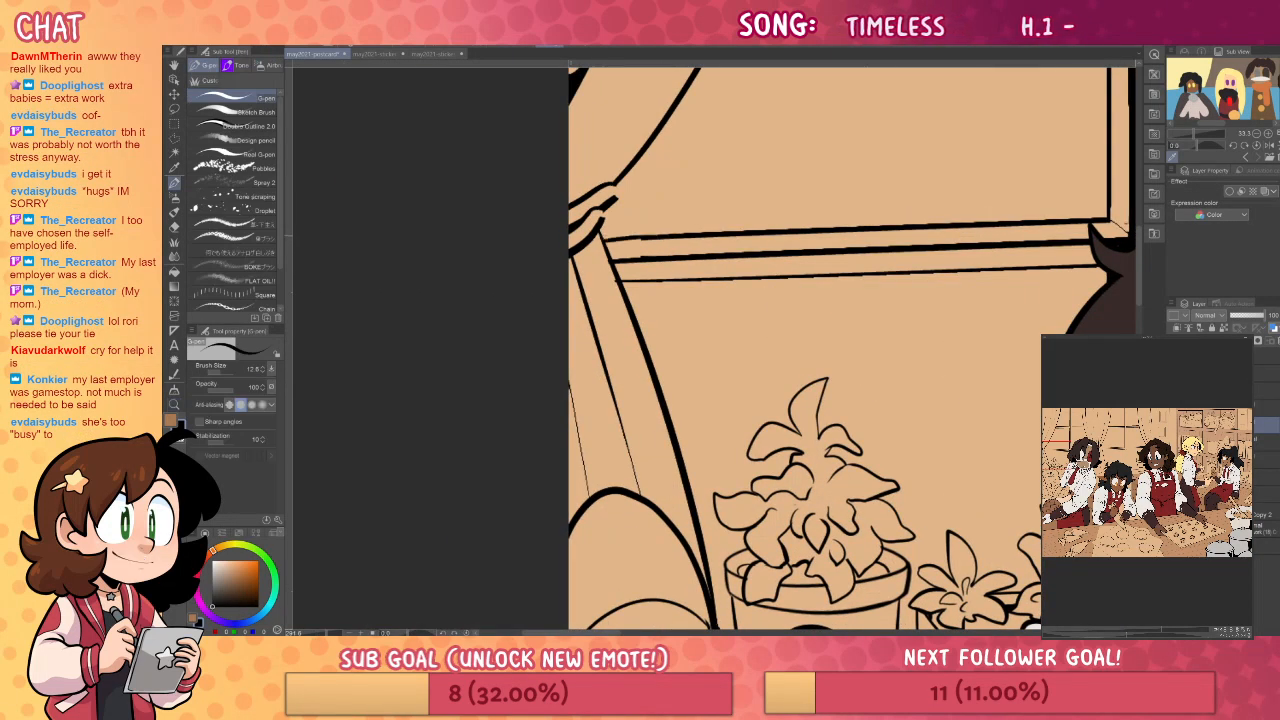
{"action": "key", "text": "slash"}
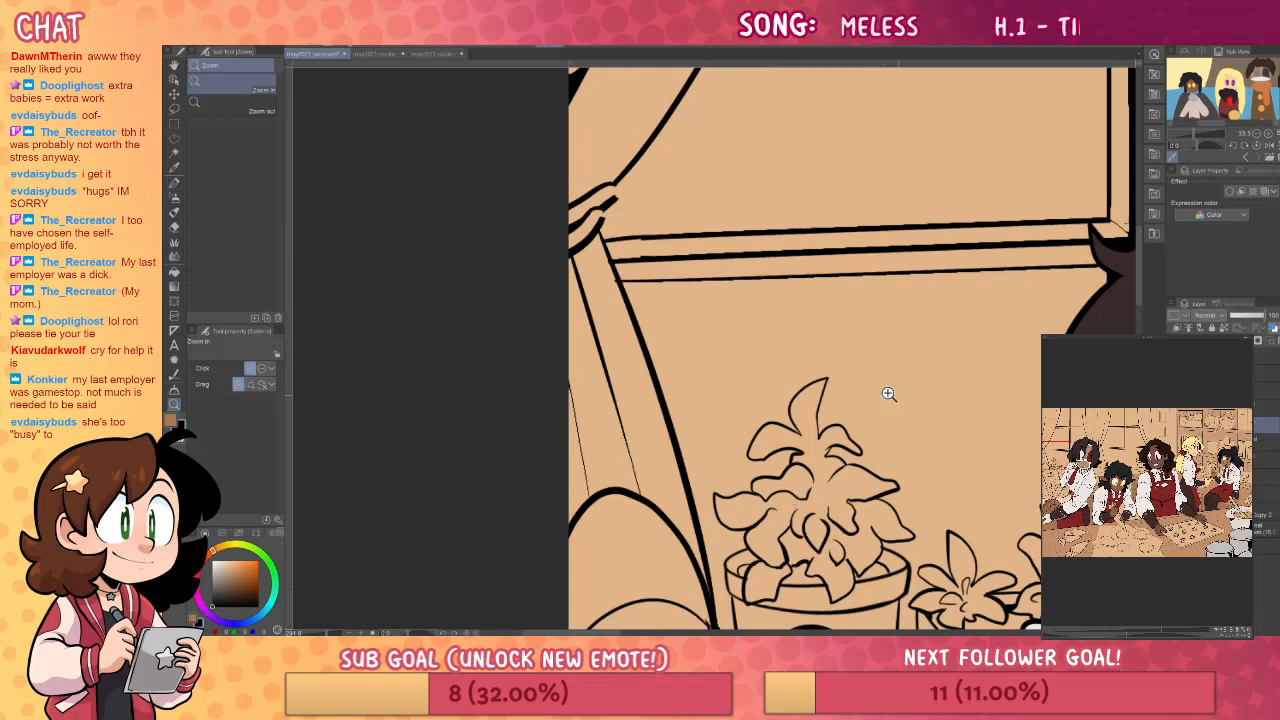
{"action": "left_click_drag", "start_coordinate": [911, 398], "coordinate": [700, 410]}
{"action": "left_click_drag", "start_coordinate": [977, 443], "coordinate": [731, 392]}
{"action": "left_click_drag", "start_coordinate": [815, 388], "coordinate": [815, 421]}
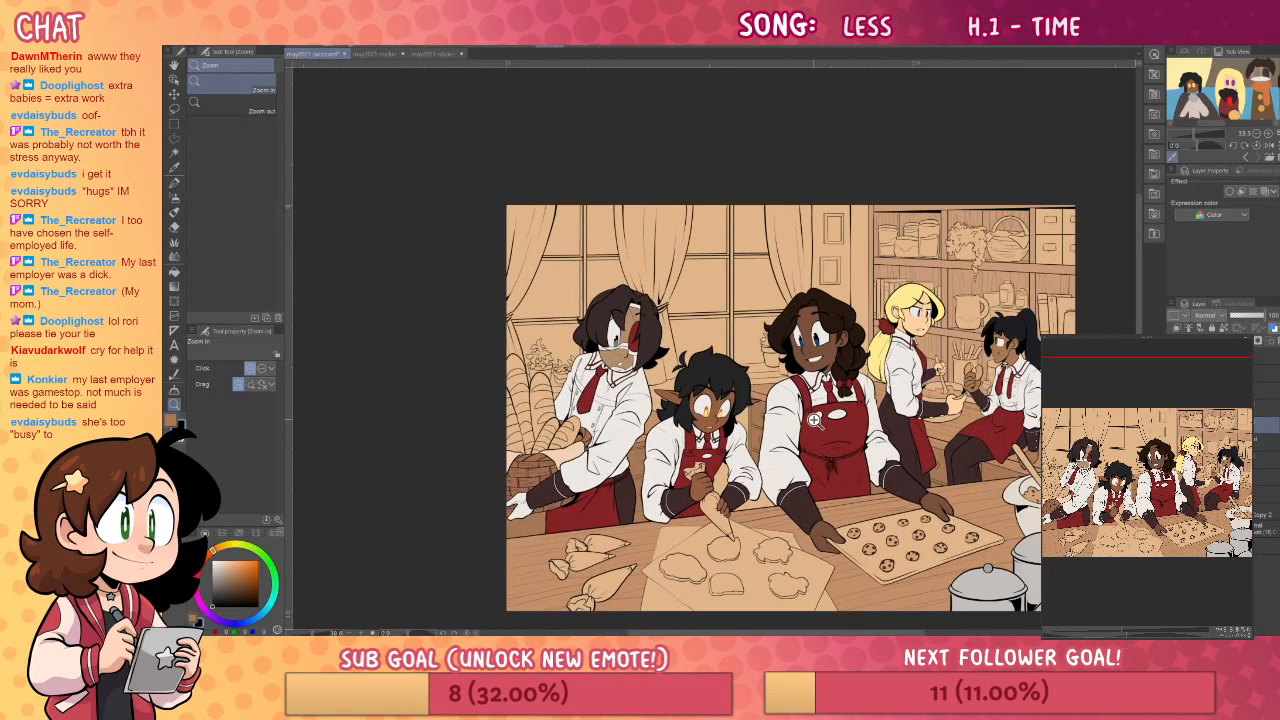
{"action": "left_click_drag", "start_coordinate": [949, 459], "coordinate": [903, 447]}
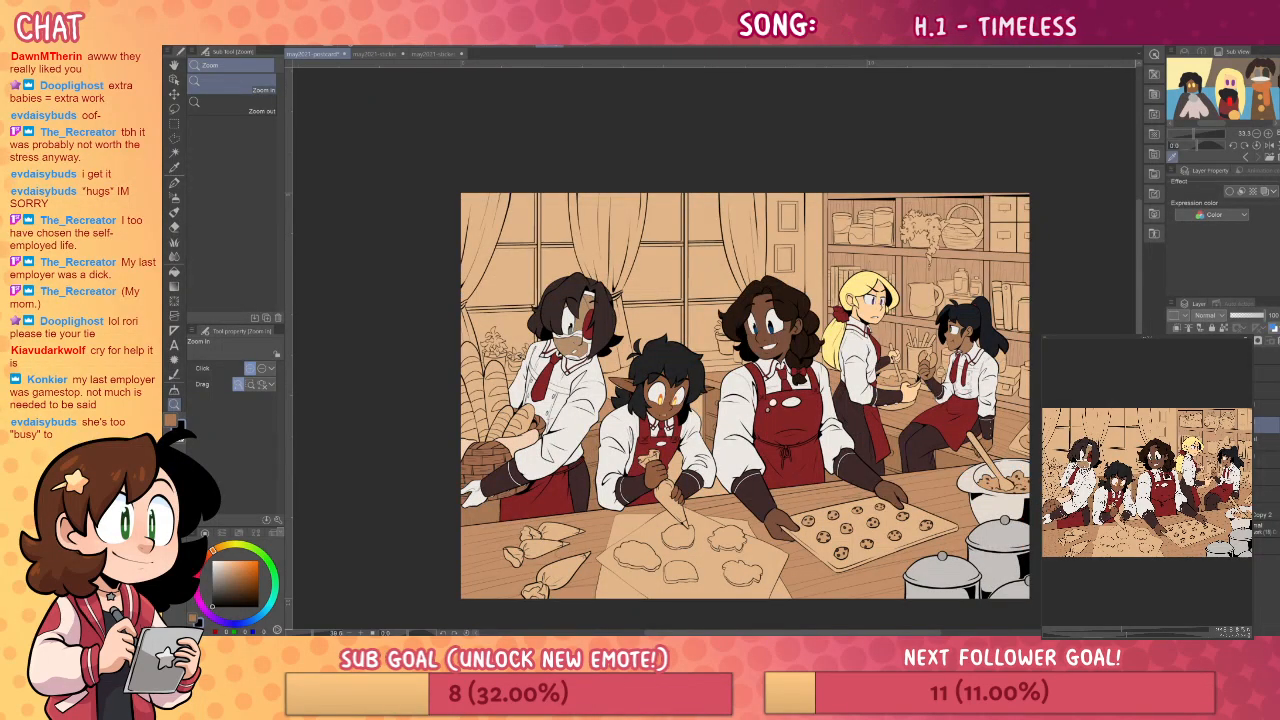
- Sample the pale tone of the large mixing bowl and fill the bowl held by the blonde girl with it
{"action": "left_click", "coordinate": [1262, 390]}
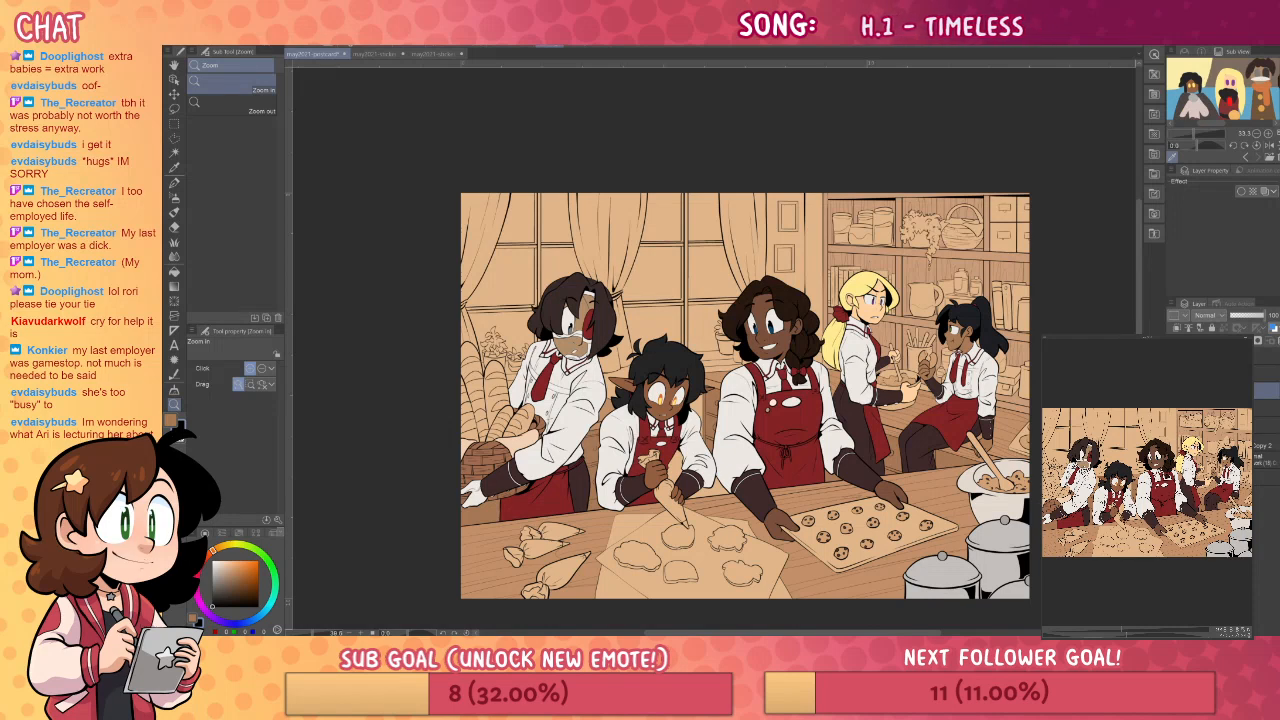
{"action": "key", "text": "i"}
{"action": "left_click", "coordinate": [1001, 496]}
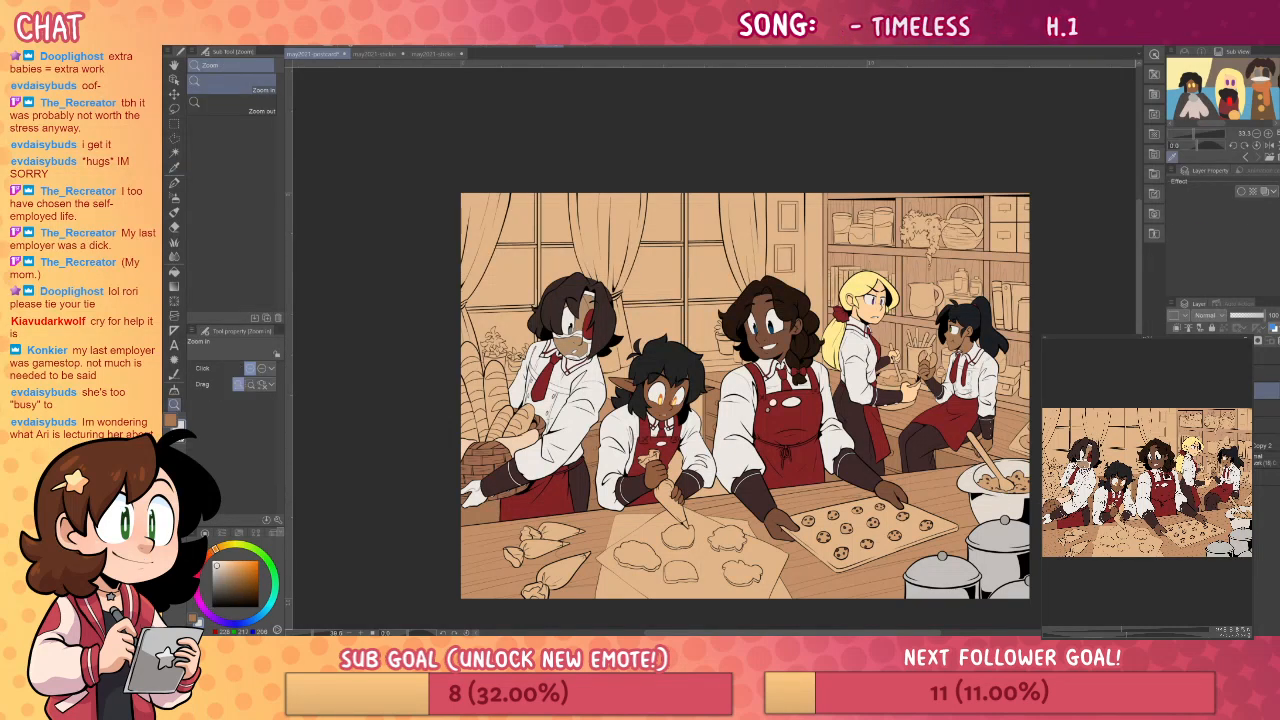
{"action": "left_click", "coordinate": [1262, 408]}
{"action": "key", "text": "g"}
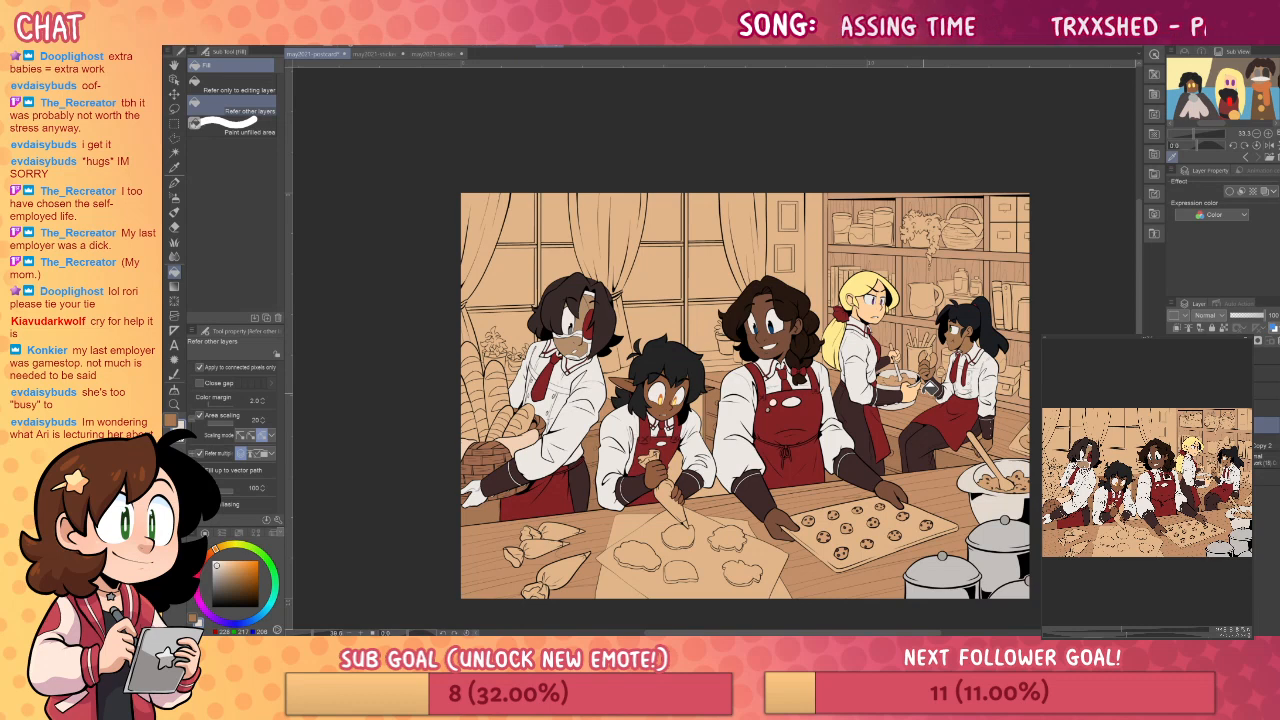
- Pick a dark brown and fill the frame bars of the window behind the girl with the bread basket
{"action": "left_click_drag", "start_coordinate": [1018, 436], "coordinate": [1002, 429]}
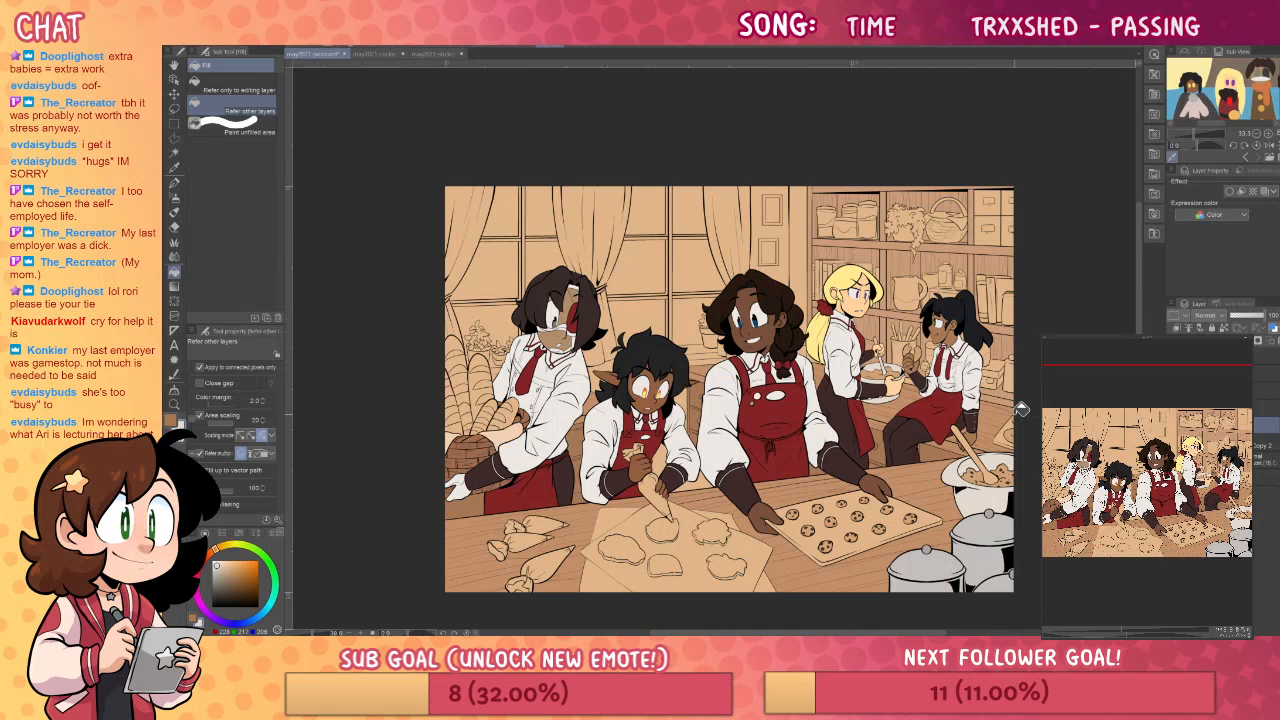
{"action": "left_click_drag", "start_coordinate": [918, 432], "coordinate": [899, 439]}
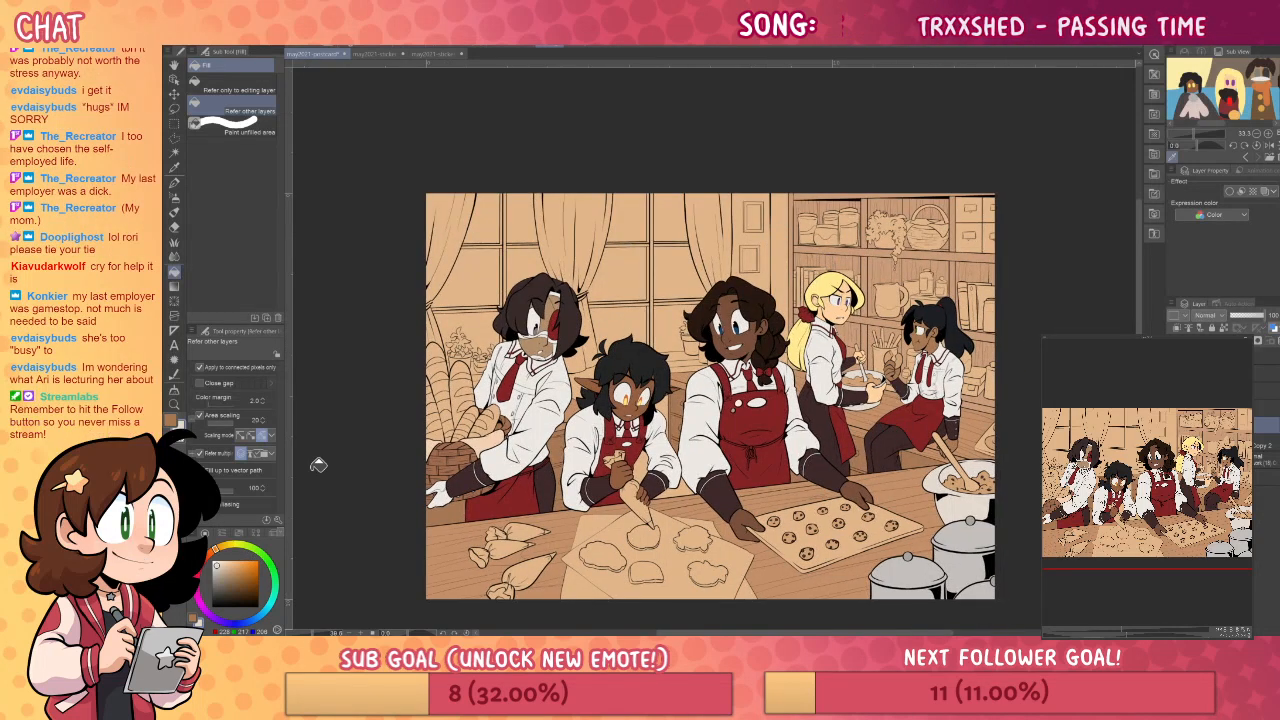
{"action": "left_click", "coordinate": [223, 598]}
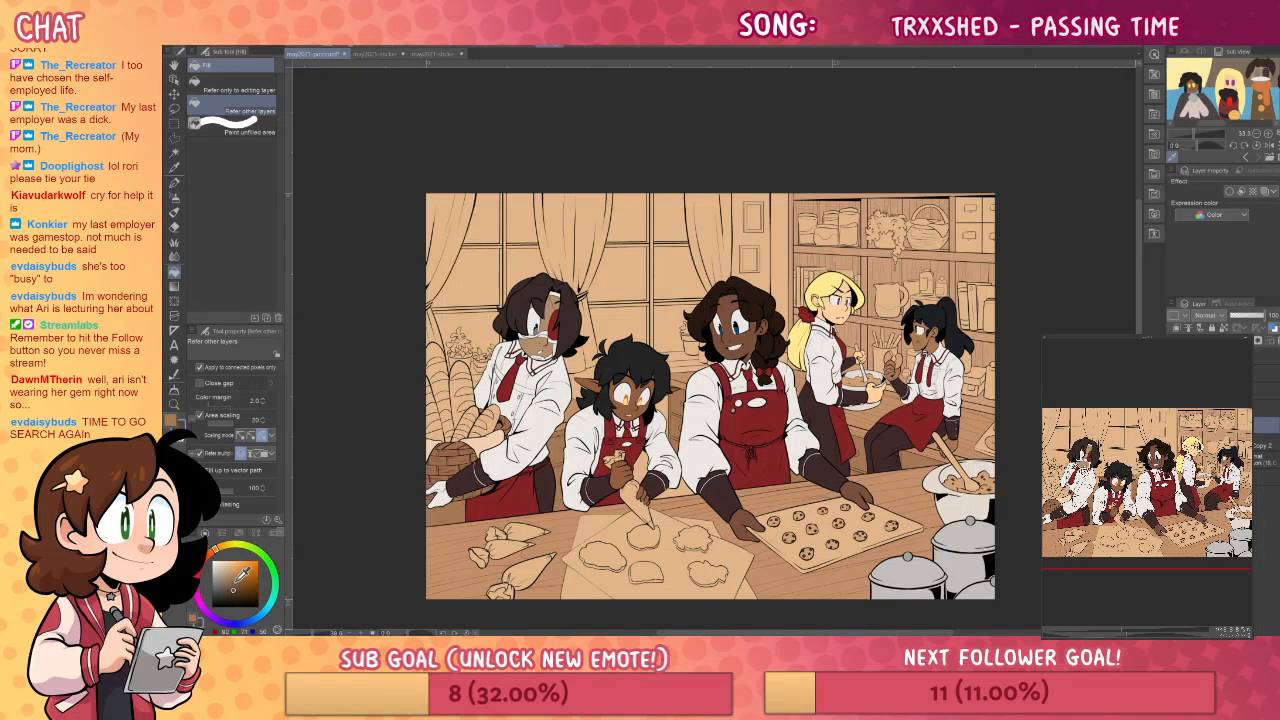
{"action": "left_click", "coordinate": [507, 240]}
{"action": "left_click", "coordinate": [502, 288]}
{"action": "left_click", "coordinate": [502, 304]}
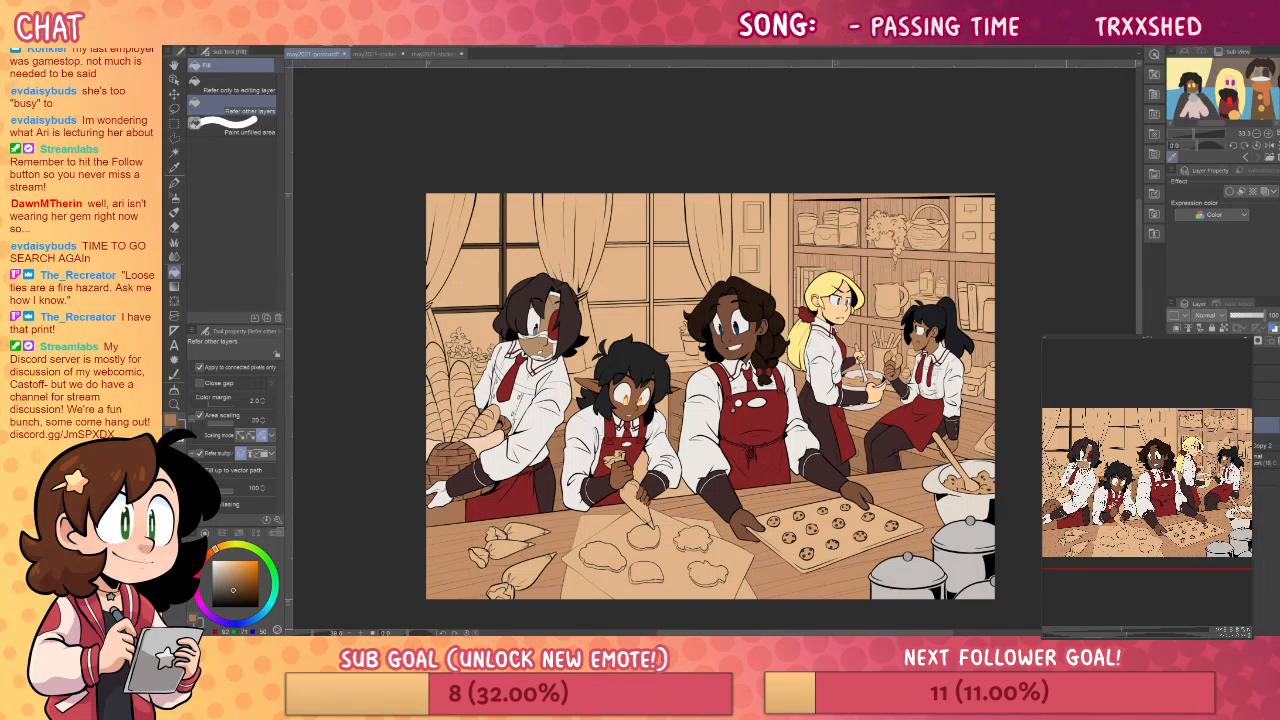
- Fill the frame bars of the window between the middle and right curtains with the same dark brown
{"action": "left_click", "coordinate": [646, 242]}
{"action": "left_click", "coordinate": [651, 238]}
{"action": "left_click", "coordinate": [653, 242]}
{"action": "left_click", "coordinate": [651, 247]}
{"action": "left_click", "coordinate": [664, 243]}
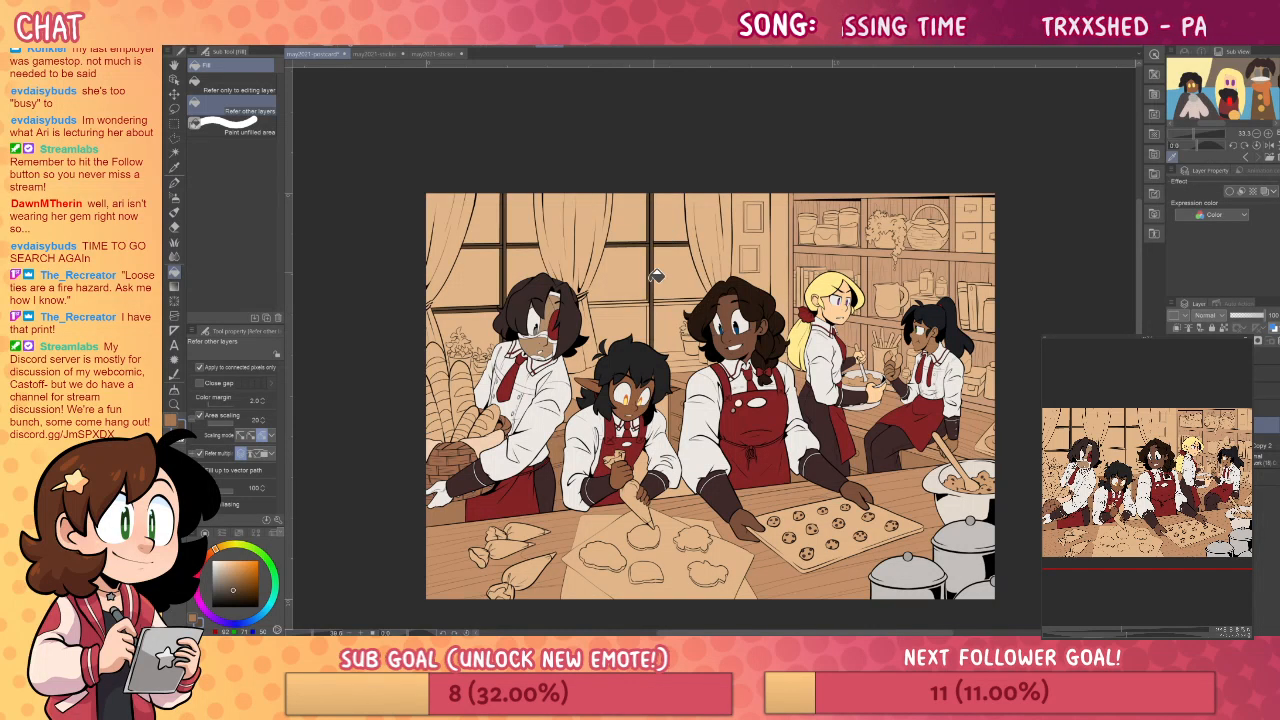
{"action": "left_click", "coordinate": [645, 303]}
{"action": "left_click", "coordinate": [651, 307]}
{"action": "left_click", "coordinate": [663, 304]}
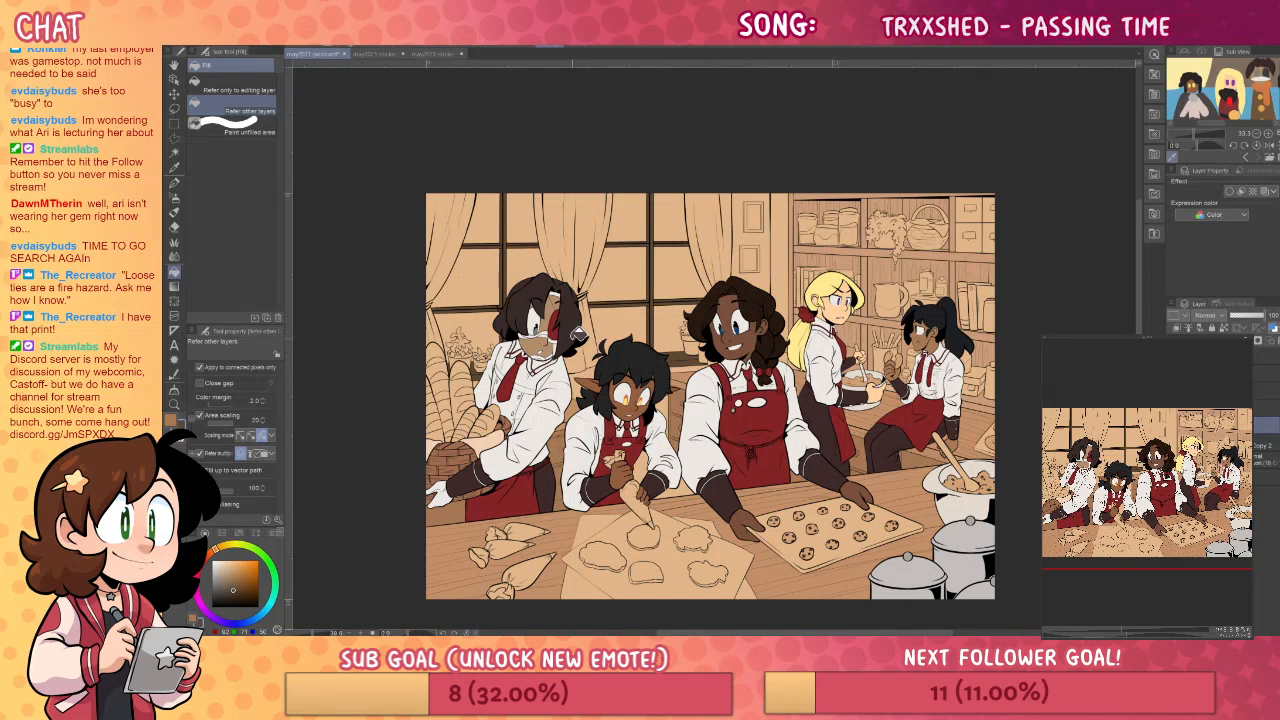
- Fill all the window curtains with a pale cream, touching up the missed folds with the G-pen
{"action": "left_click_drag", "start_coordinate": [1018, 408], "coordinate": [979, 414]}
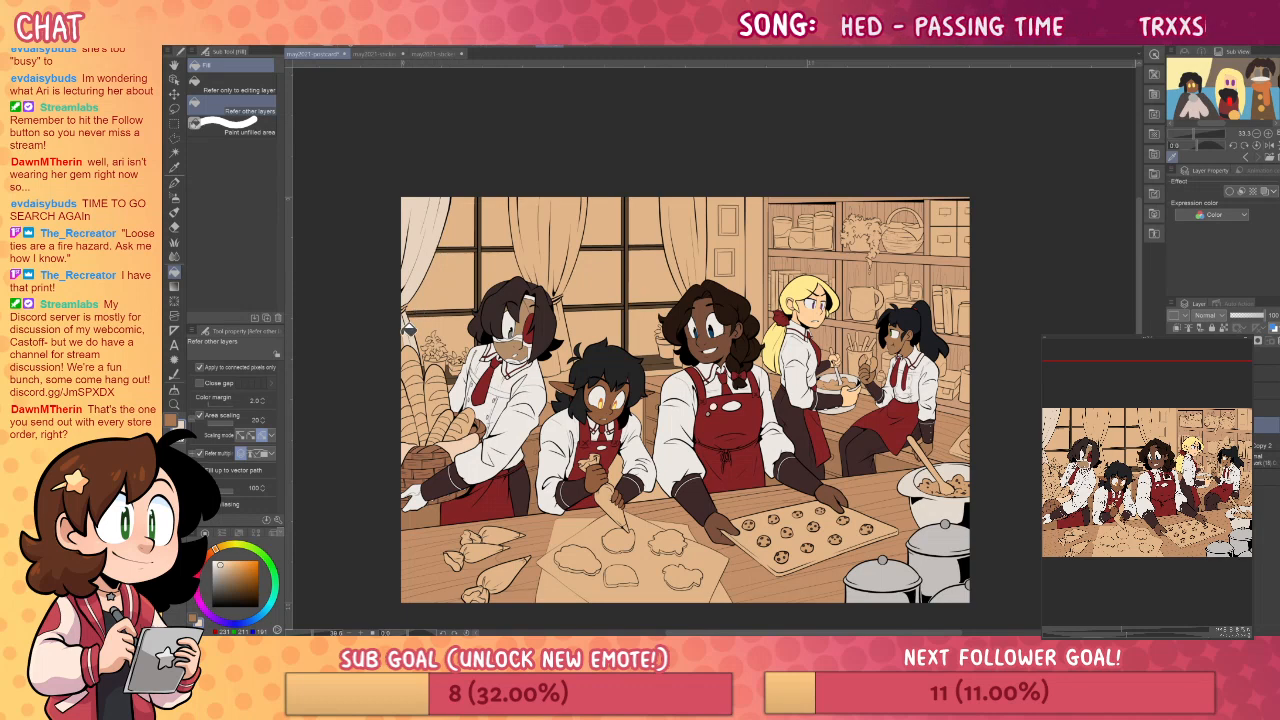
{"action": "key", "text": "p"}
{"action": "key", "text": "g"}
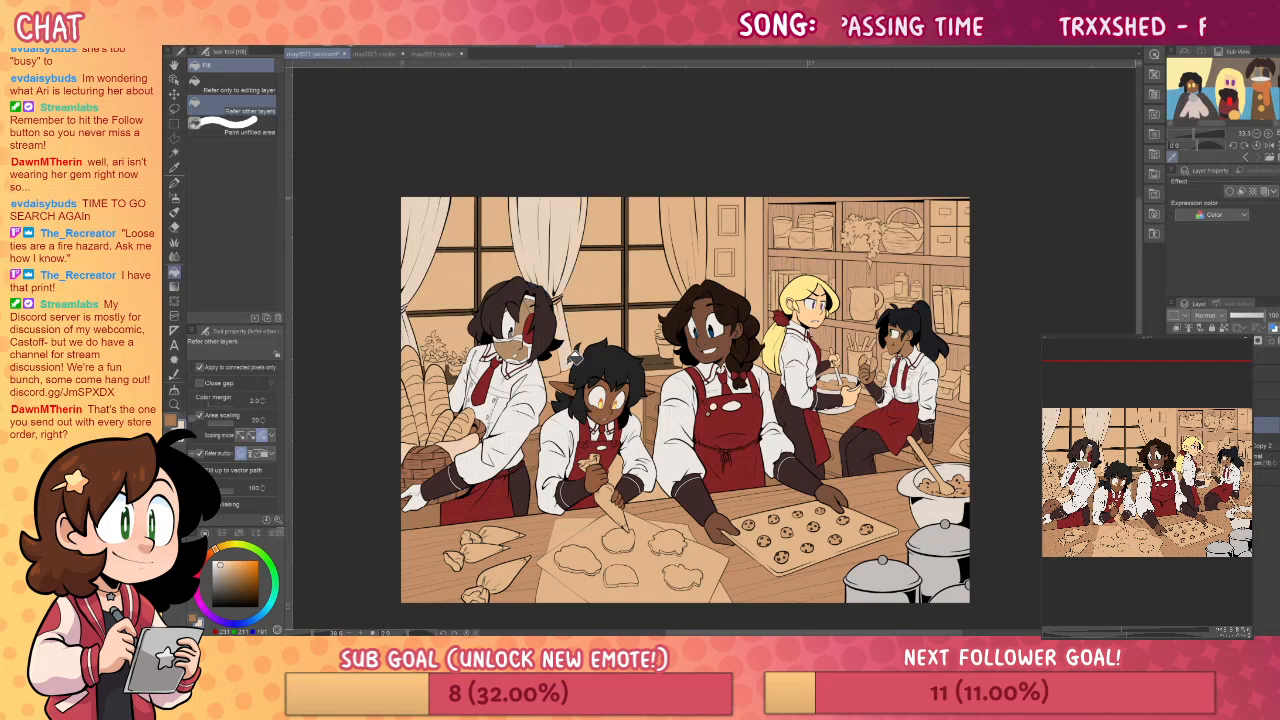
{"action": "key", "text": "p"}
{"action": "key", "text": "g"}
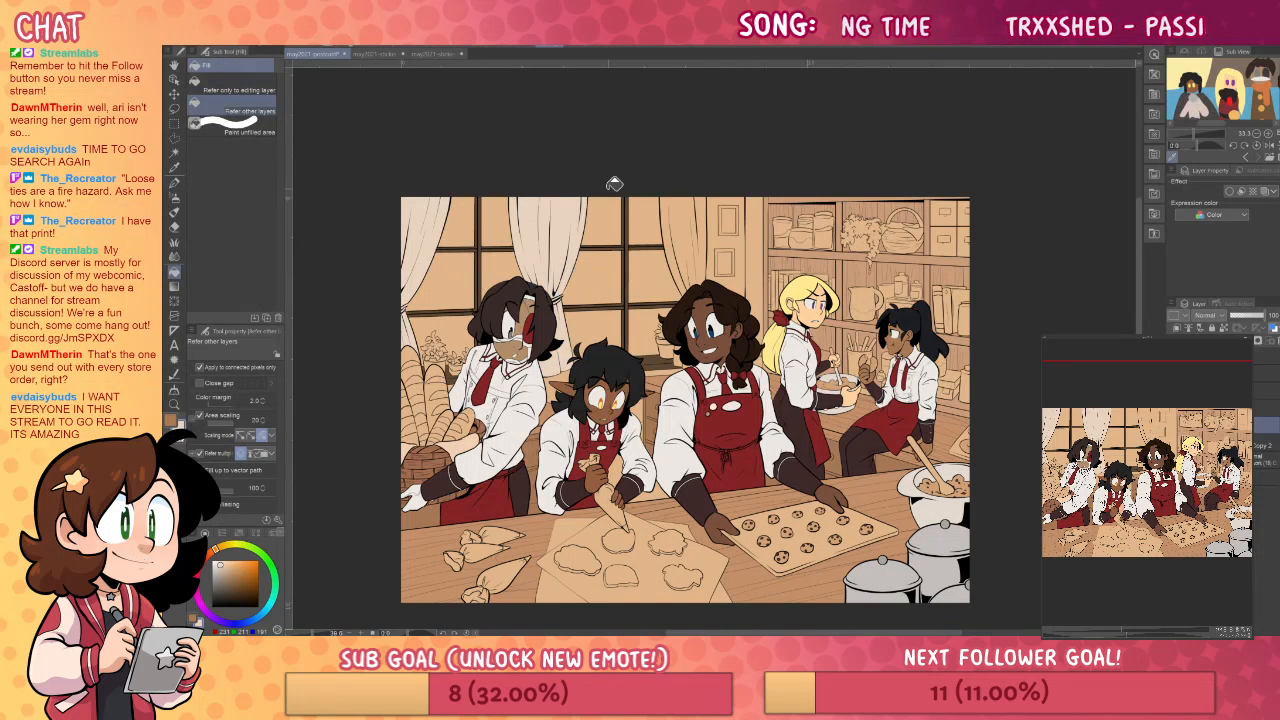
{"action": "key", "text": "p"}
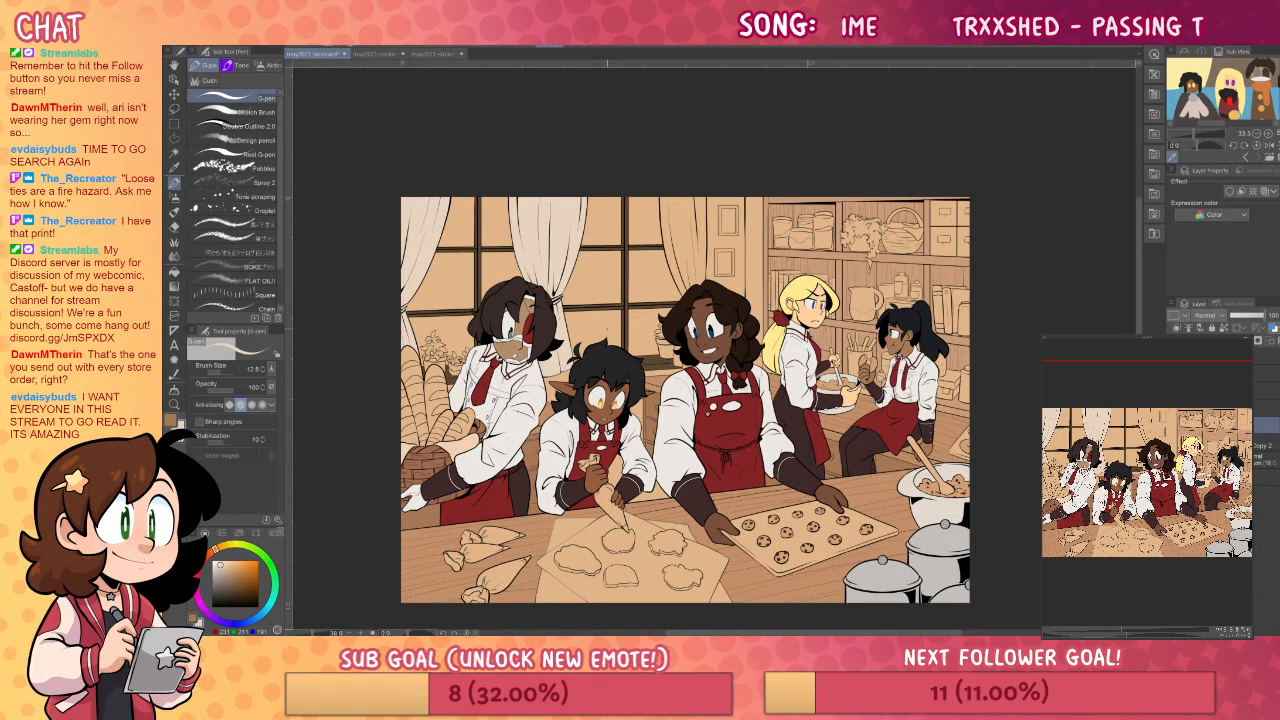
{"action": "key", "text": "]"}
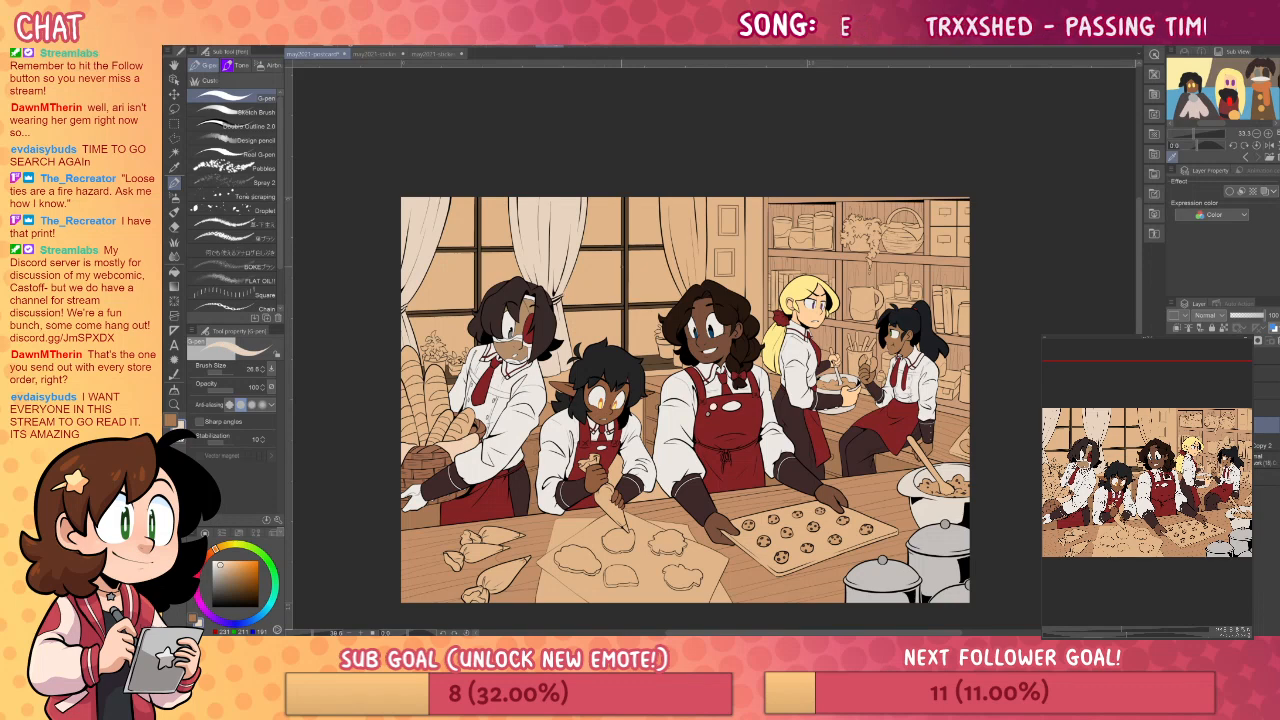
{"action": "key", "text": "g"}
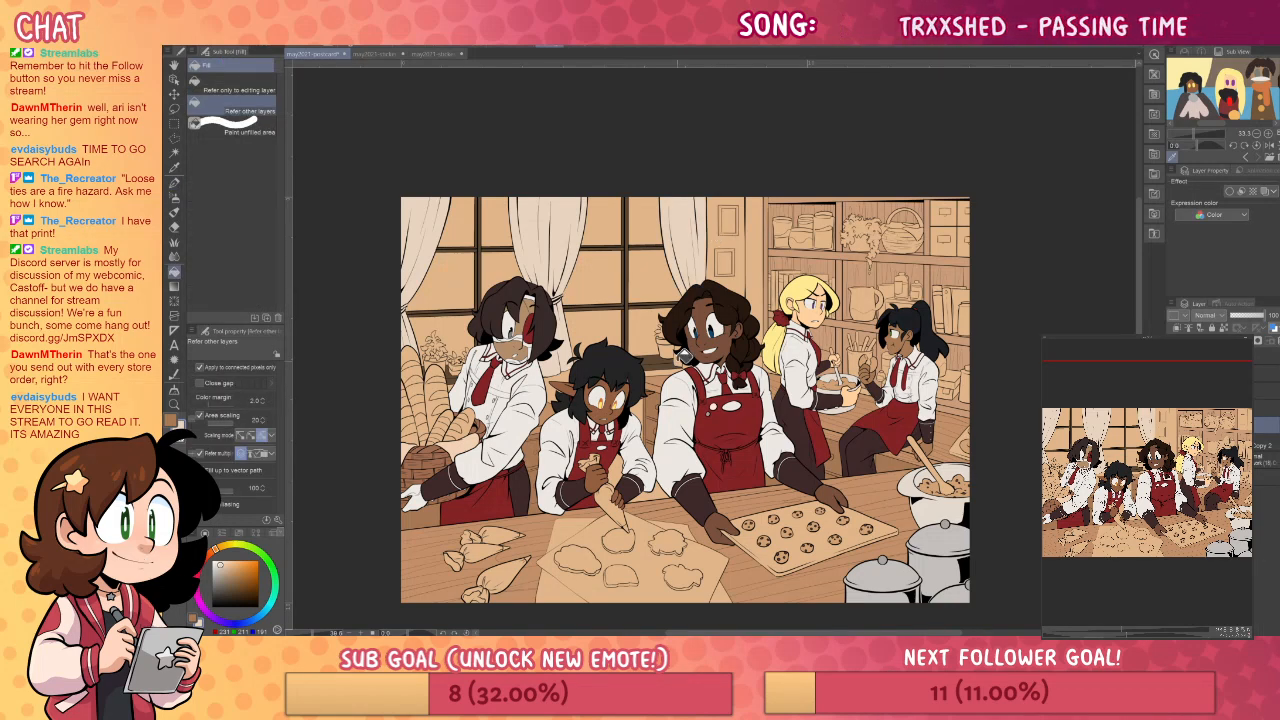
{"action": "key", "text": "p"}
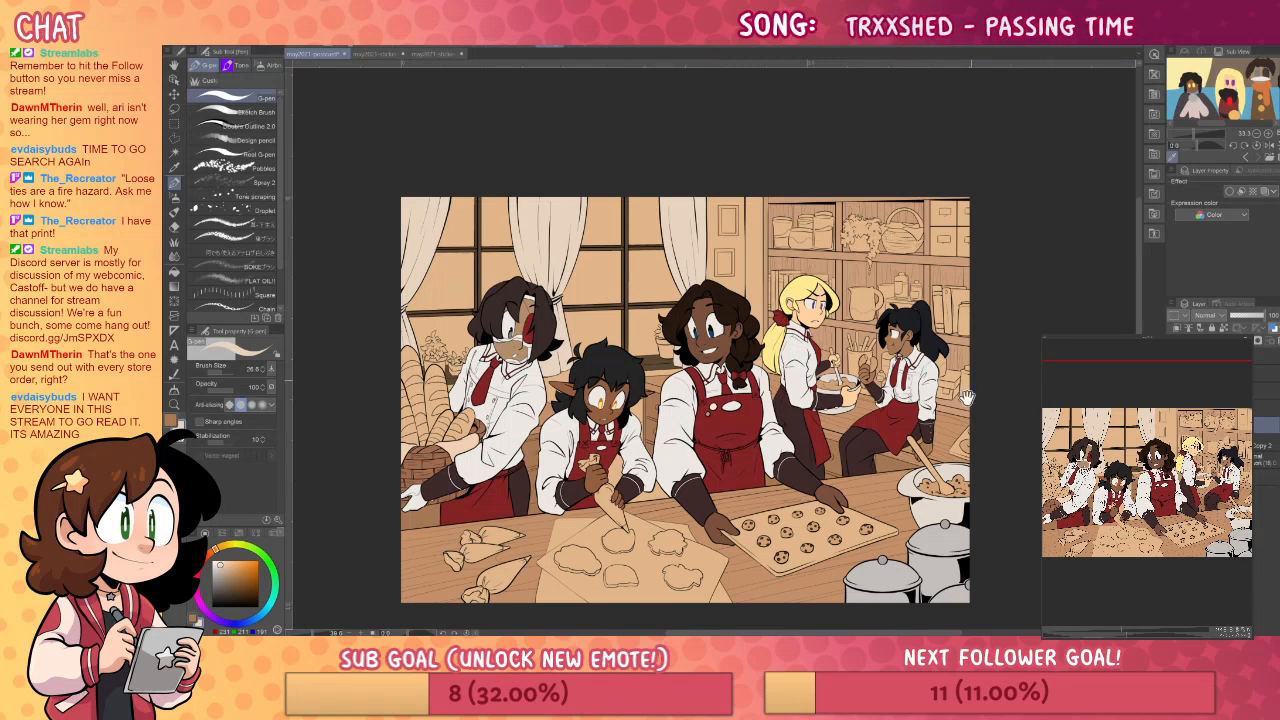
- Sample the window-frame brown, pick a slightly lighter brown, and fill the two picture frames on the wall
{"action": "left_click_drag", "start_coordinate": [954, 432], "coordinate": [920, 444]}
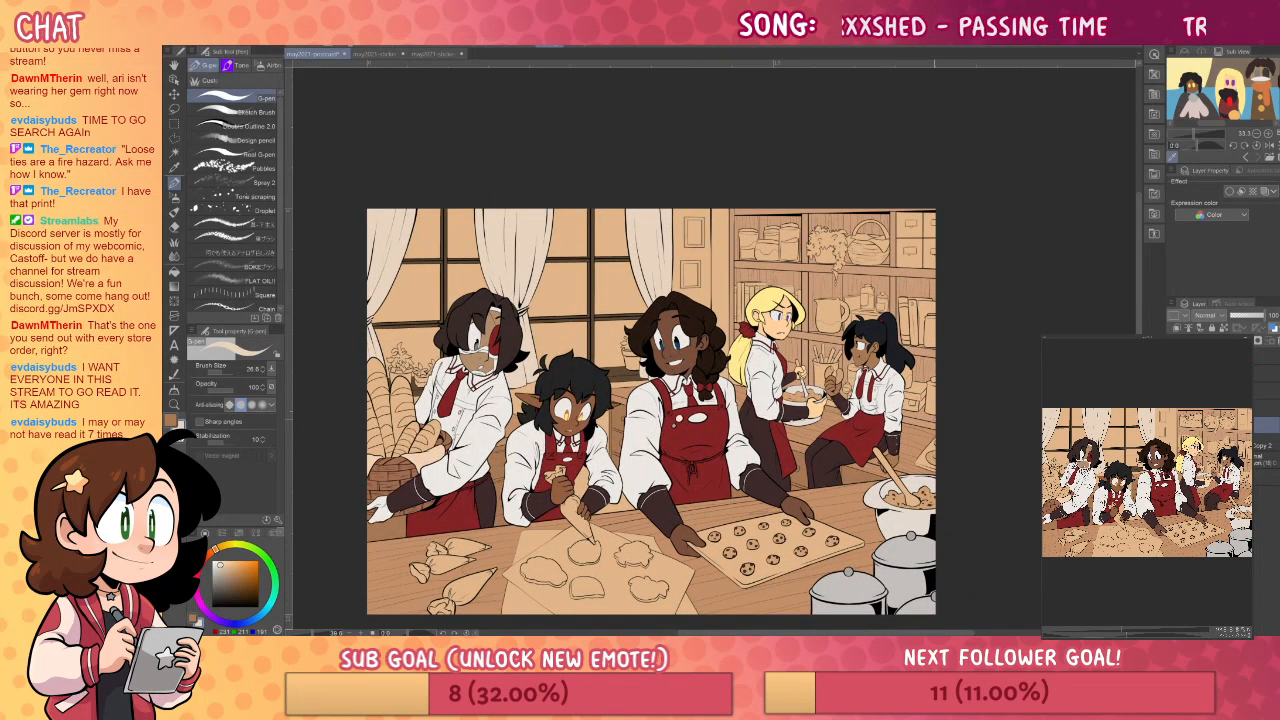
{"action": "key", "text": "i"}
{"action": "key", "text": "g"}
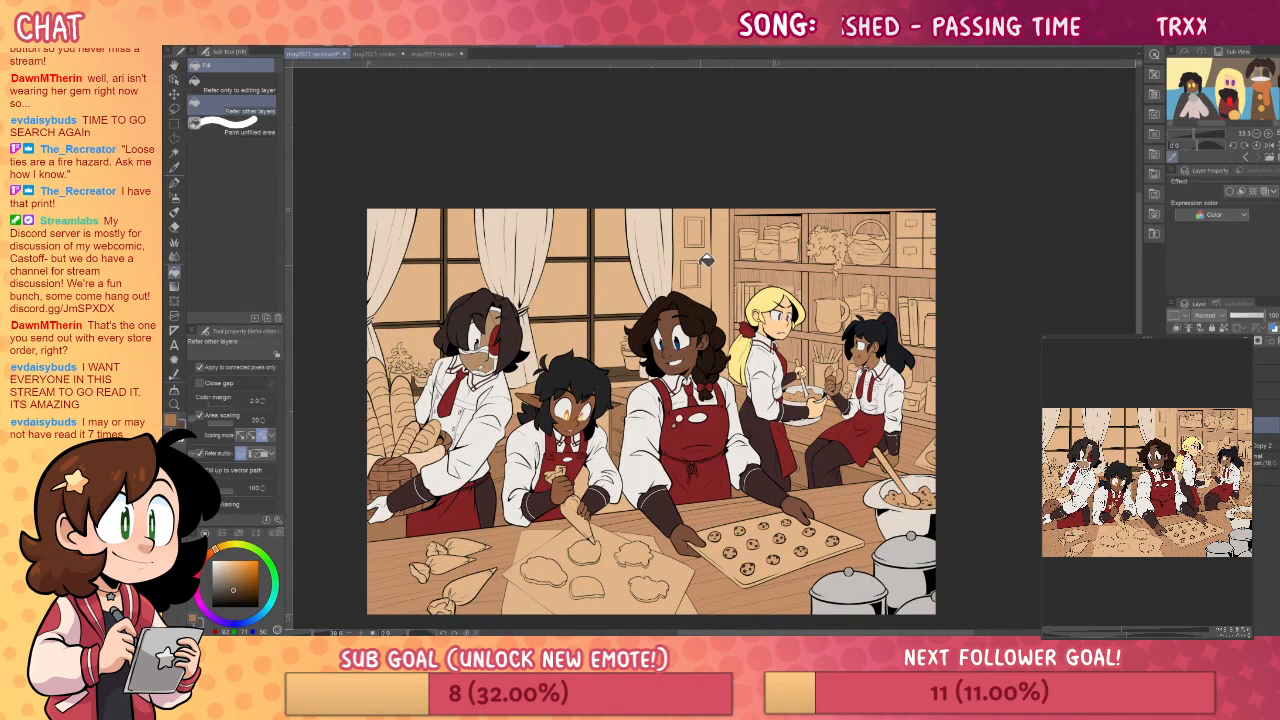
{"action": "left_click", "coordinate": [233, 585]}
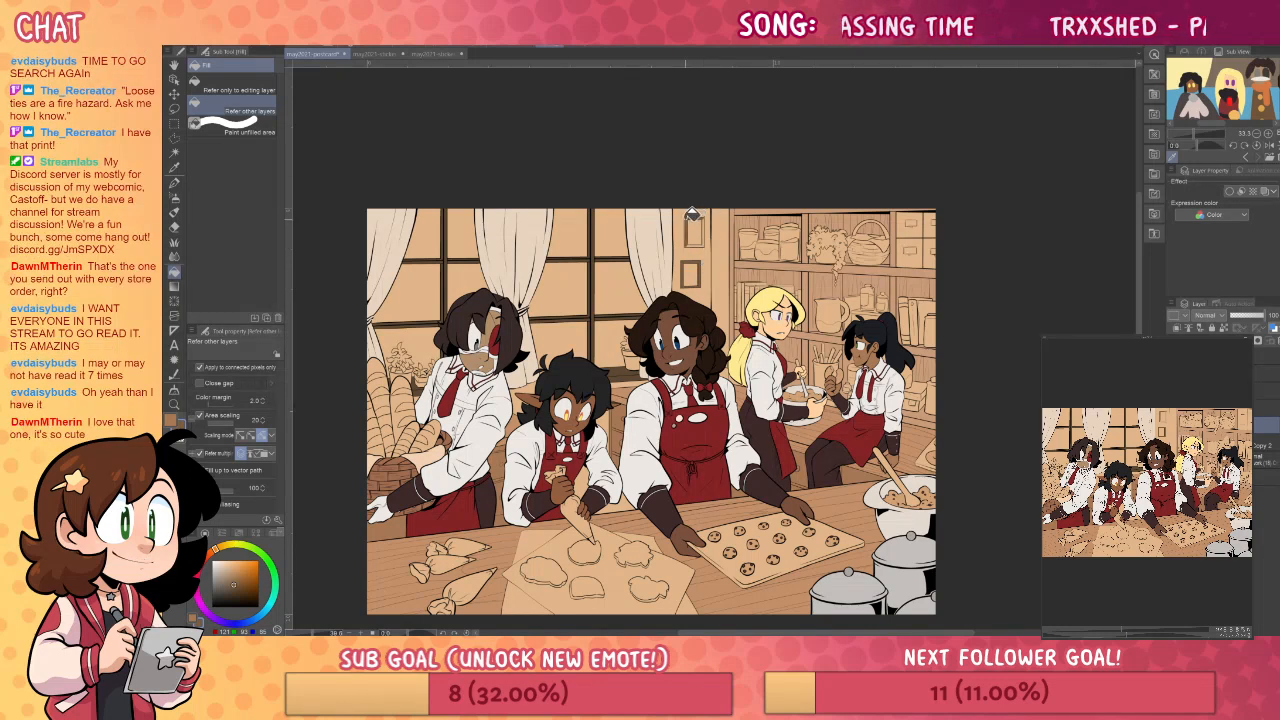
{"action": "left_click", "coordinate": [700, 231]}
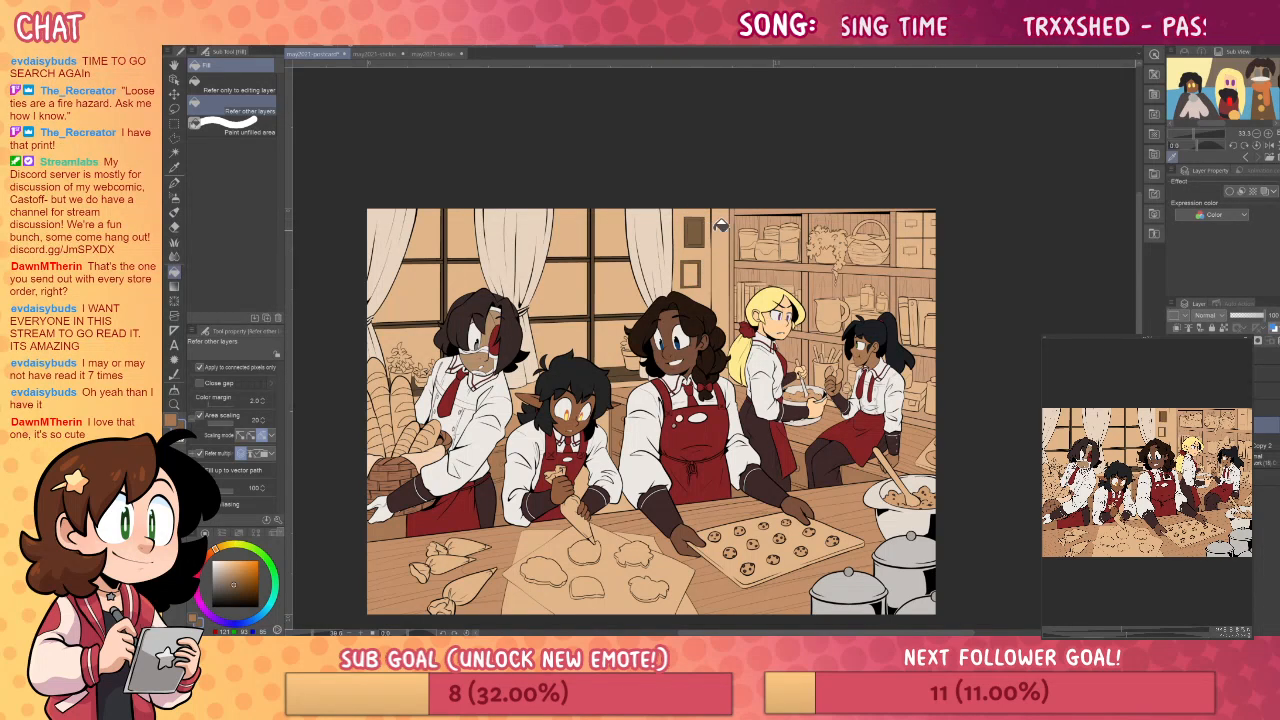
{"action": "key", "text": "ctrl+z"}
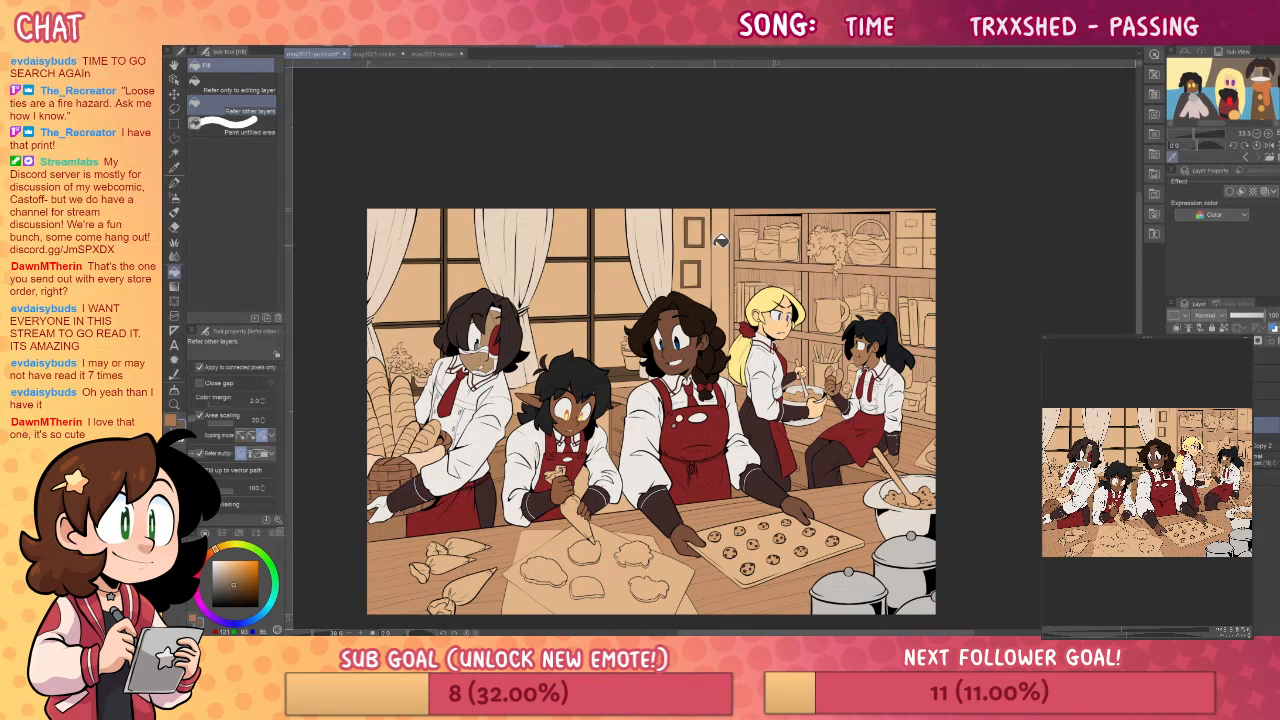
- Fill the storage drawers at the end of the top shelf with dark brown
{"action": "left_click_drag", "start_coordinate": [991, 423], "coordinate": [951, 409]}
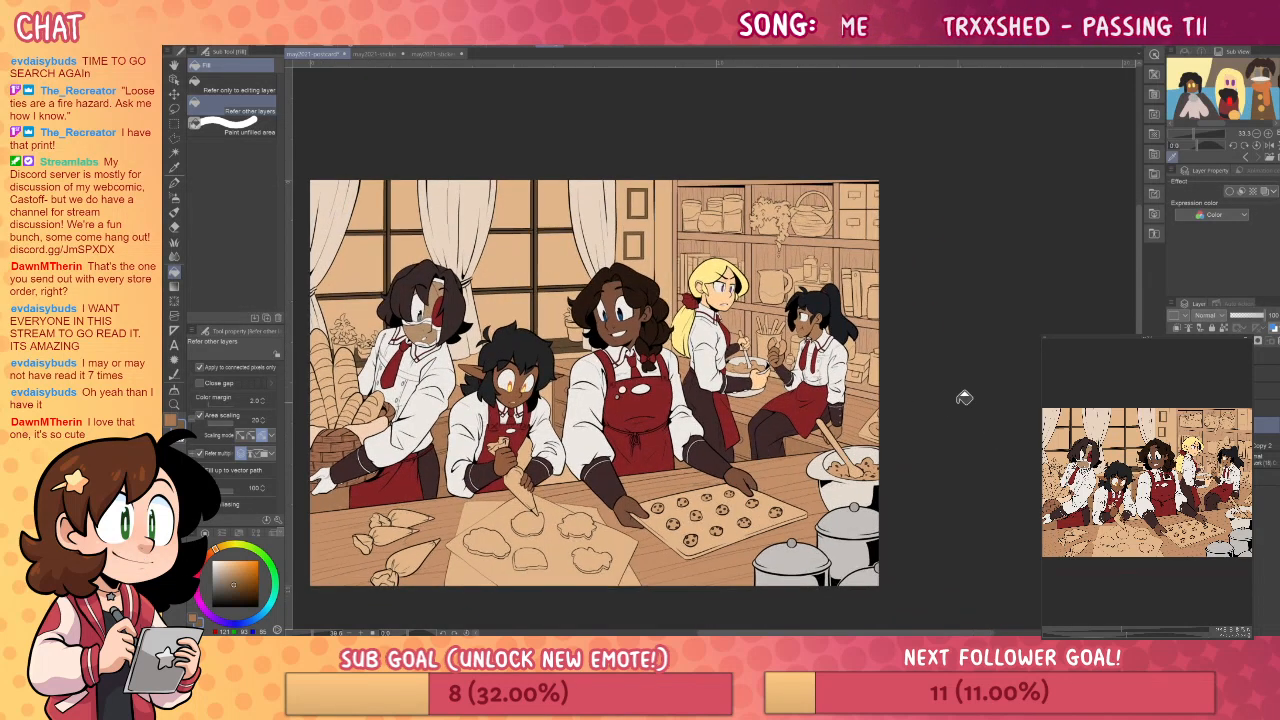
{"action": "left_click_drag", "start_coordinate": [930, 456], "coordinate": [958, 444]}
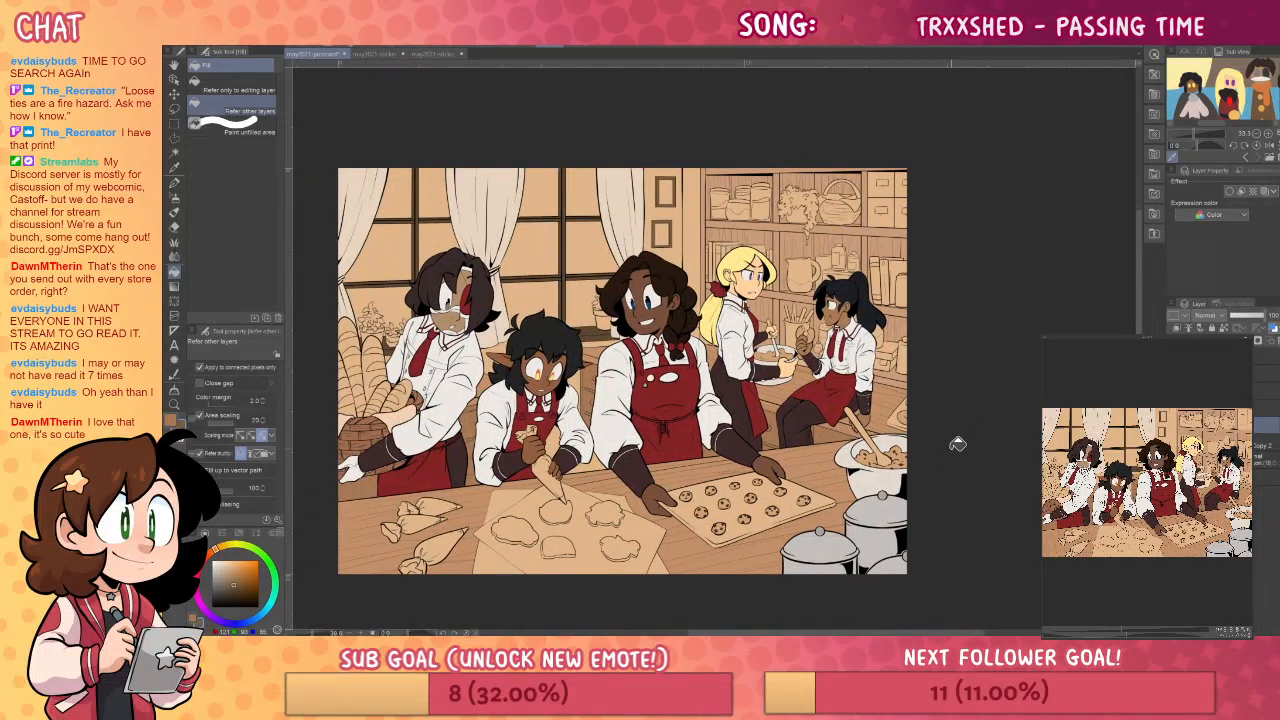
{"action": "left_click_drag", "start_coordinate": [878, 183], "coordinate": [886, 214]}
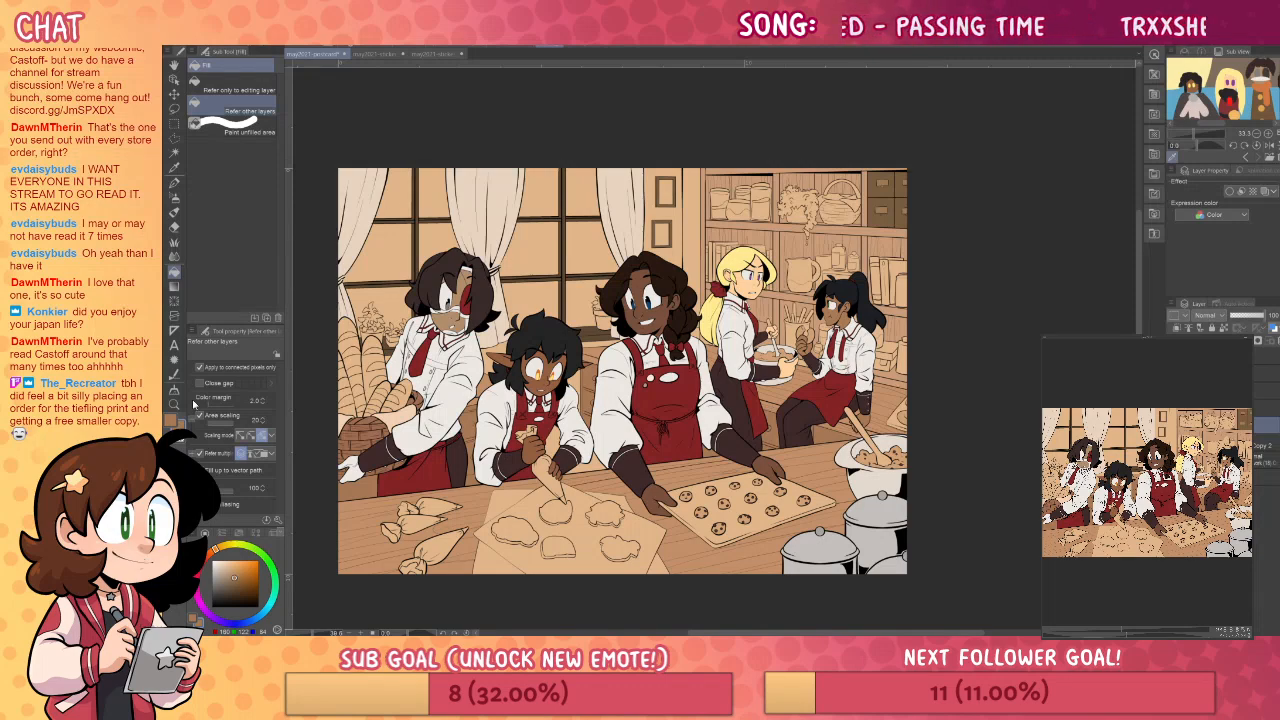
- Pick a muted brown slightly lighter than the drawers and fill the woven basket and its handle on the top shelf
{"action": "key", "text": "slash"}
{"action": "left_click", "coordinate": [906, 352]}
{"action": "left_click", "coordinate": [833, 300]}
{"action": "left_click", "coordinate": [760, 330]}
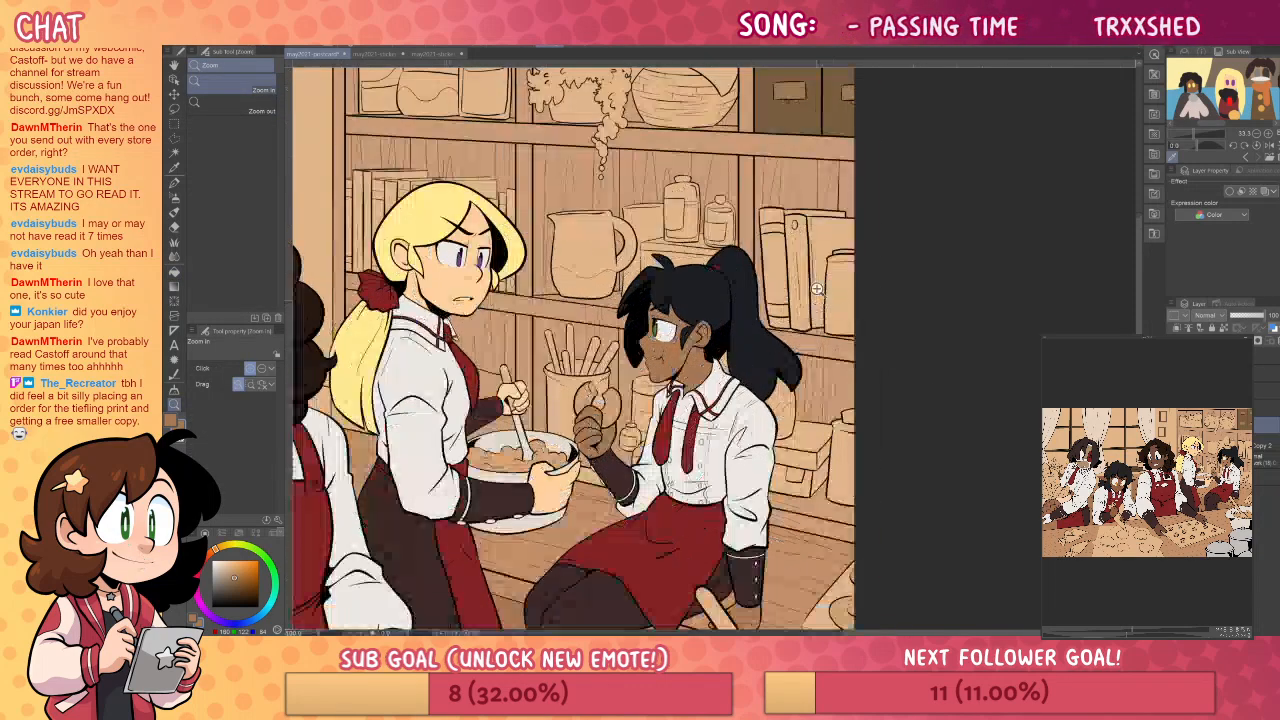
{"action": "key", "text": "g"}
{"action": "scroll", "coordinate": [600, 422], "scroll_direction": "up", "scroll_amount": 2}
{"action": "left_click", "coordinate": [762, 210], "text": "alt"}
{"action": "left_click", "coordinate": [762, 210]}
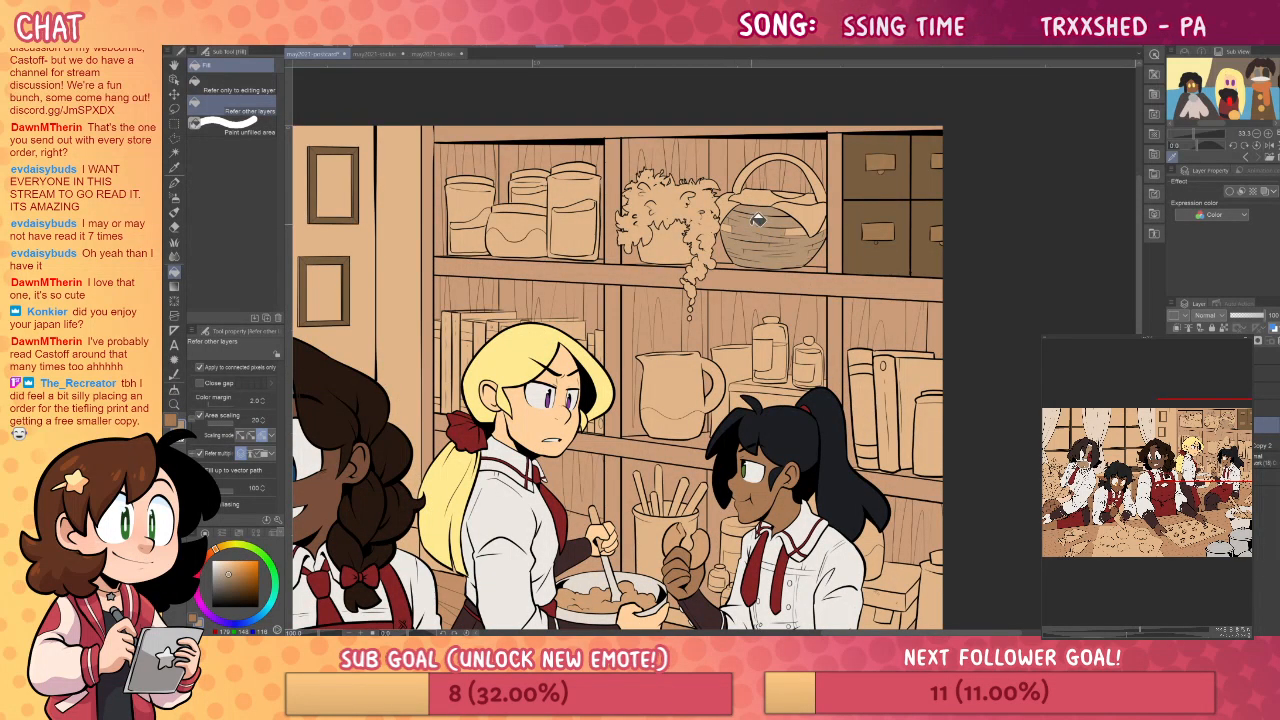
{"action": "key", "text": "ctrl+z"}
{"action": "left_click", "coordinate": [238, 567]}
{"action": "left_click", "coordinate": [740, 225]}
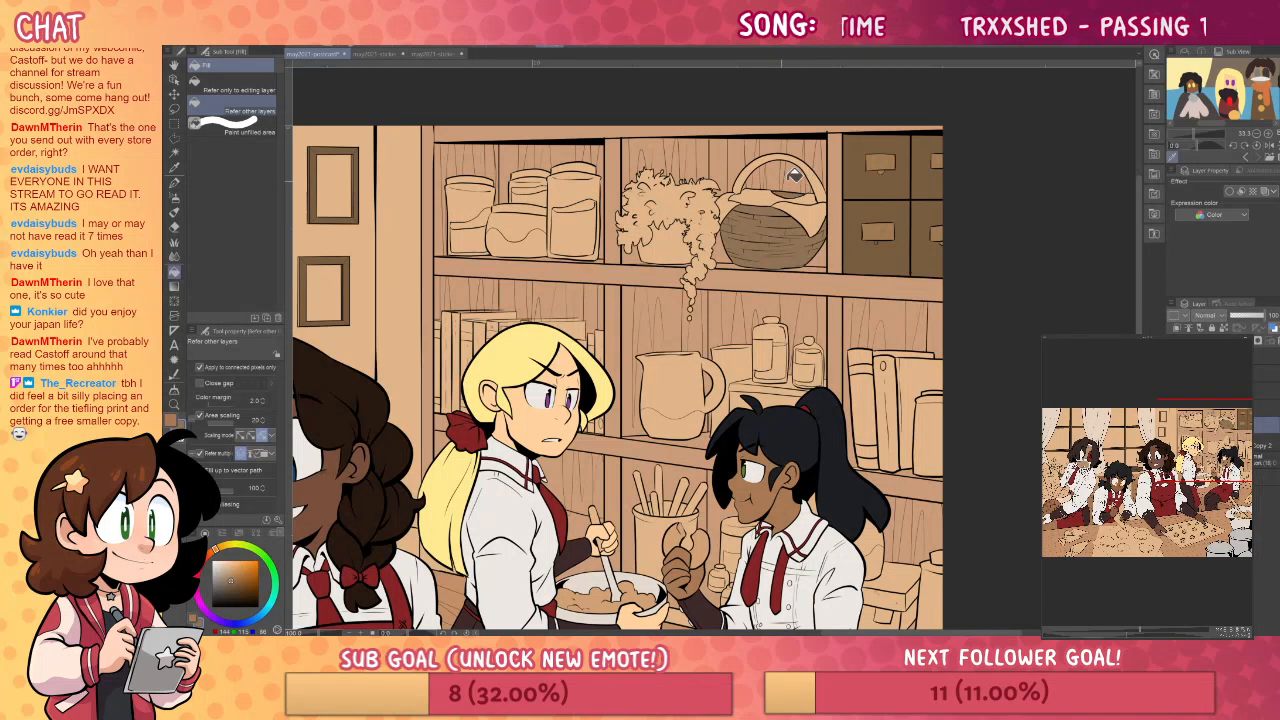
{"action": "left_click", "coordinate": [822, 178]}
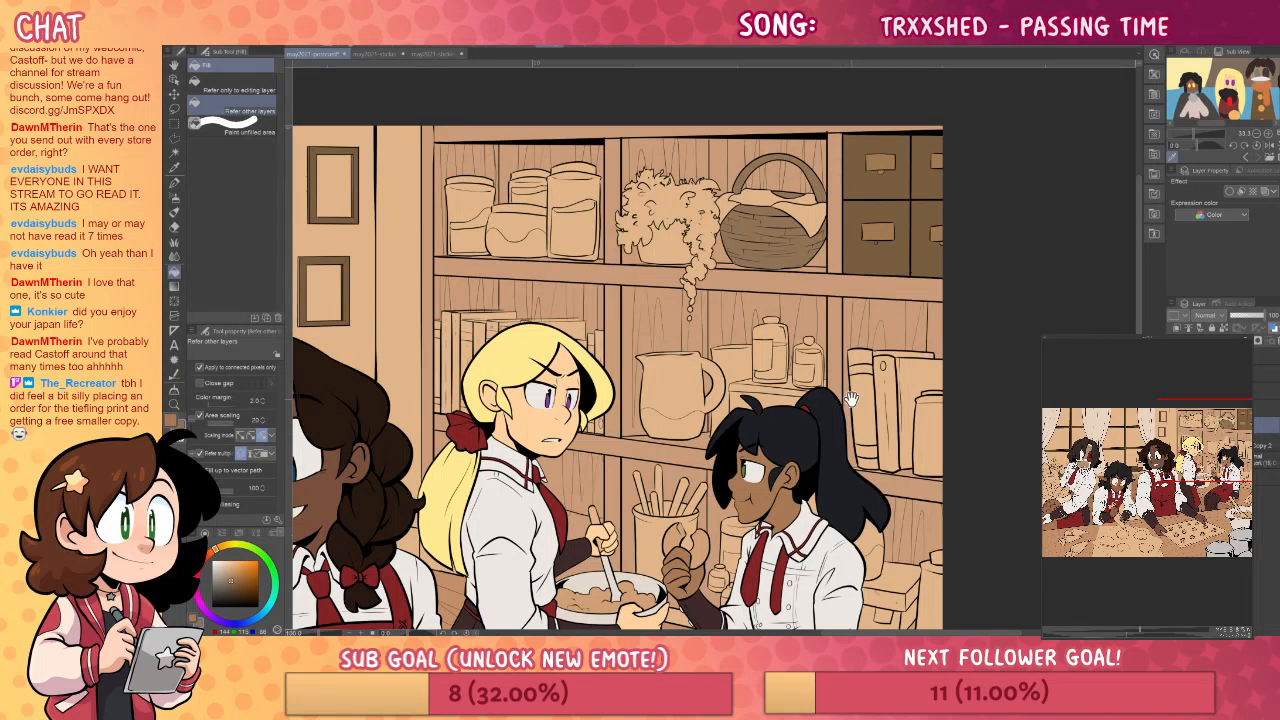
- Pick a pale cream yellow and fill the cloth lining the woven basket
{"action": "left_click_drag", "start_coordinate": [862, 388], "coordinate": [872, 404]}
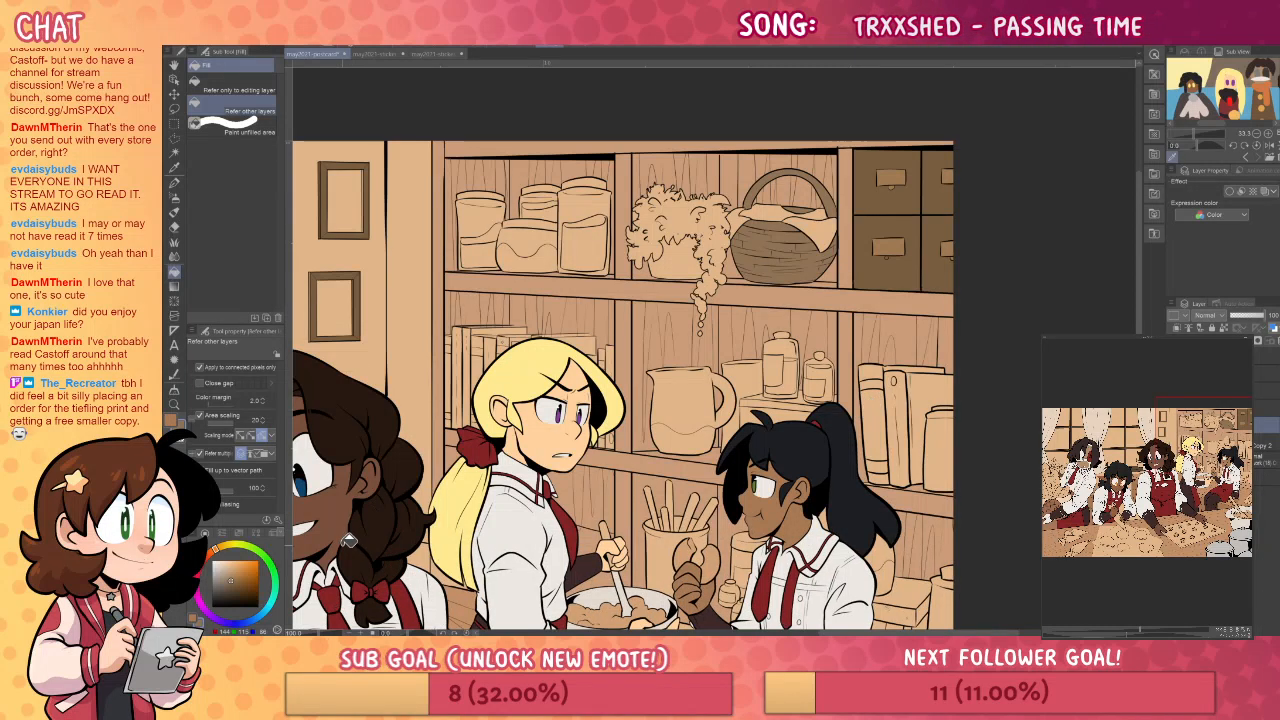
{"action": "left_click", "coordinate": [234, 562]}
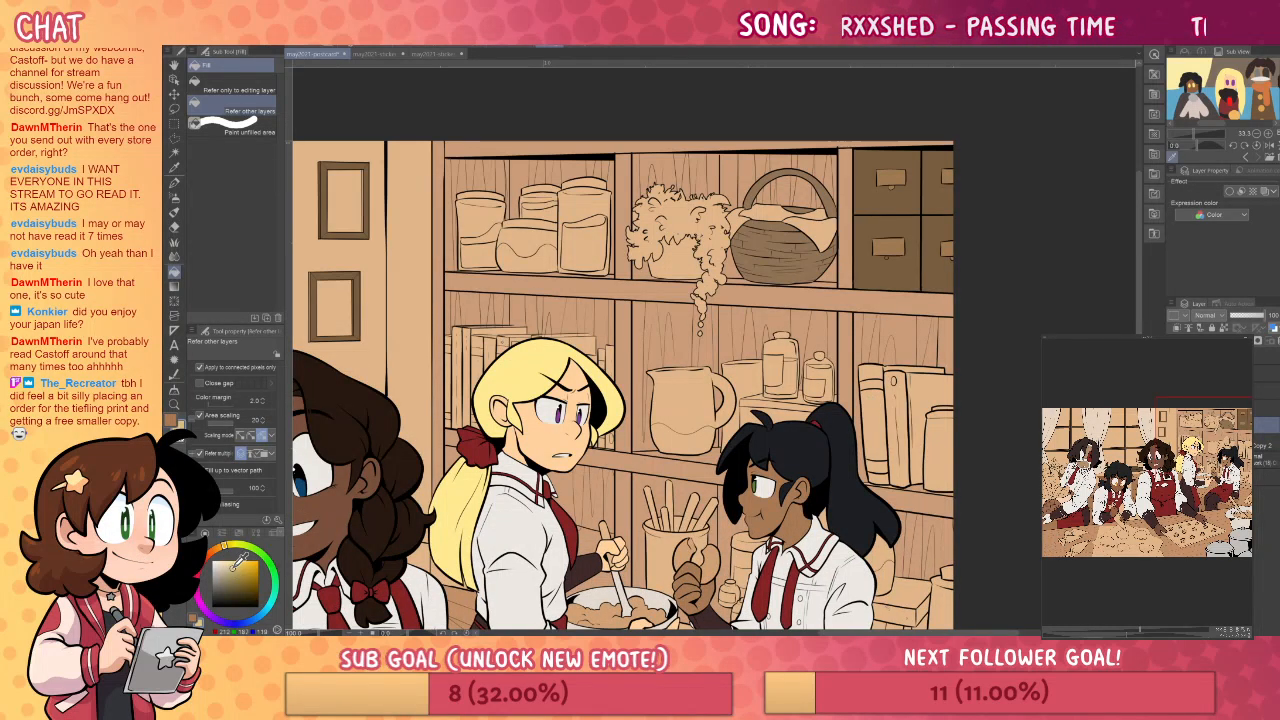
{"action": "left_click", "coordinate": [745, 213]}
{"action": "left_click", "coordinate": [815, 232]}
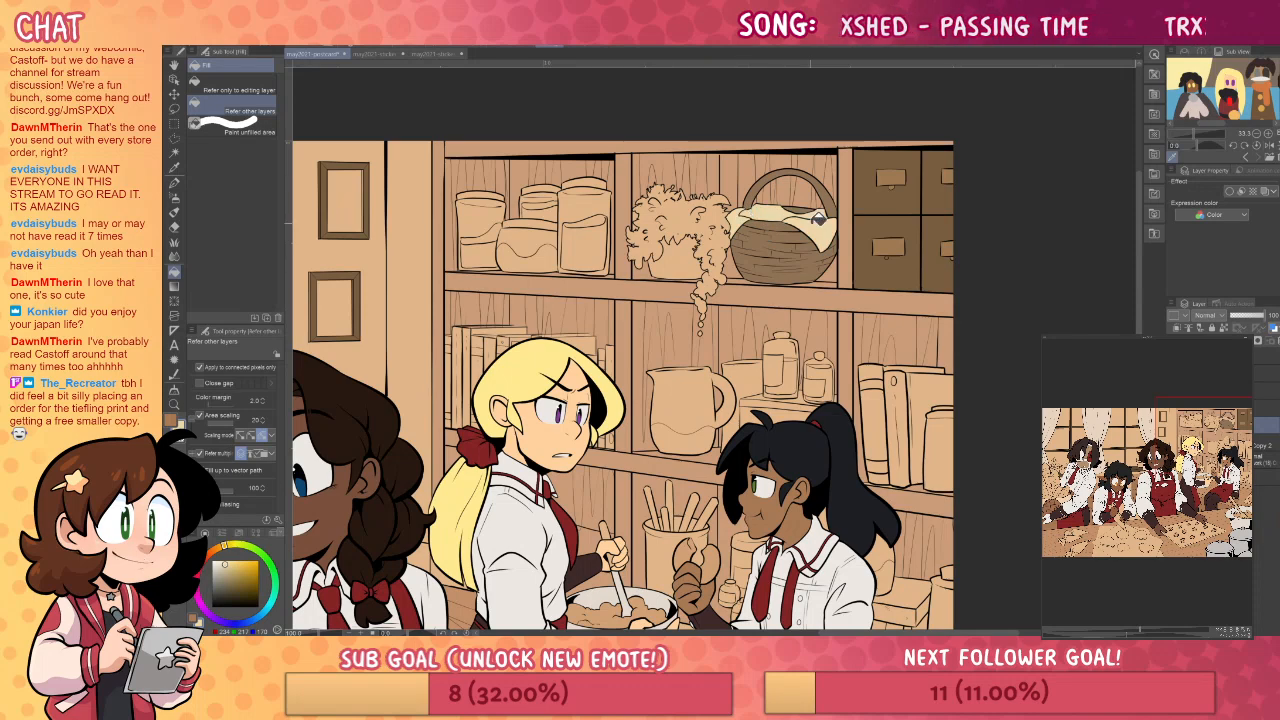
- Sample an off-white and fill the body and handle of the pitcher on the middle shelf, leaving its wavy lower band
{"action": "left_click_drag", "start_coordinate": [823, 417], "coordinate": [928, 405]}
{"action": "left_click", "coordinate": [759, 133], "text": "alt"}
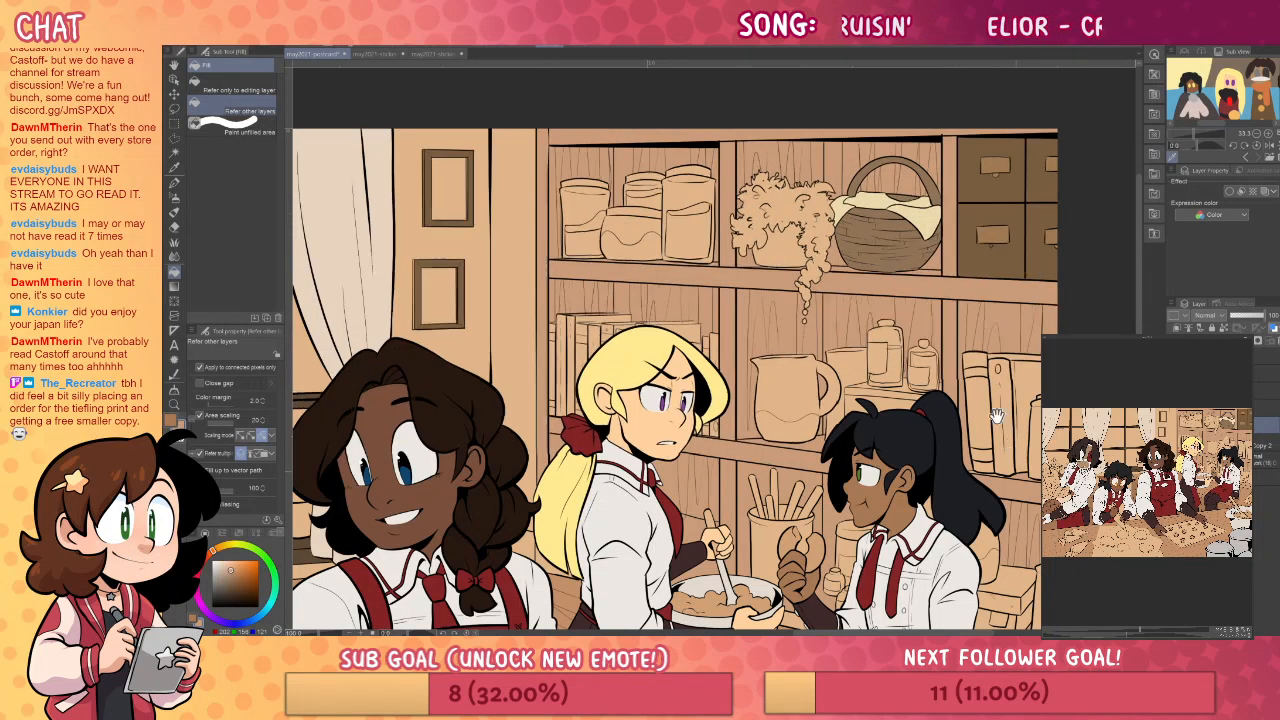
{"action": "left_click_drag", "start_coordinate": [1001, 466], "coordinate": [981, 368]}
{"action": "left_click_drag", "start_coordinate": [973, 475], "coordinate": [945, 447]}
{"action": "left_click", "coordinate": [694, 444], "text": "alt"}
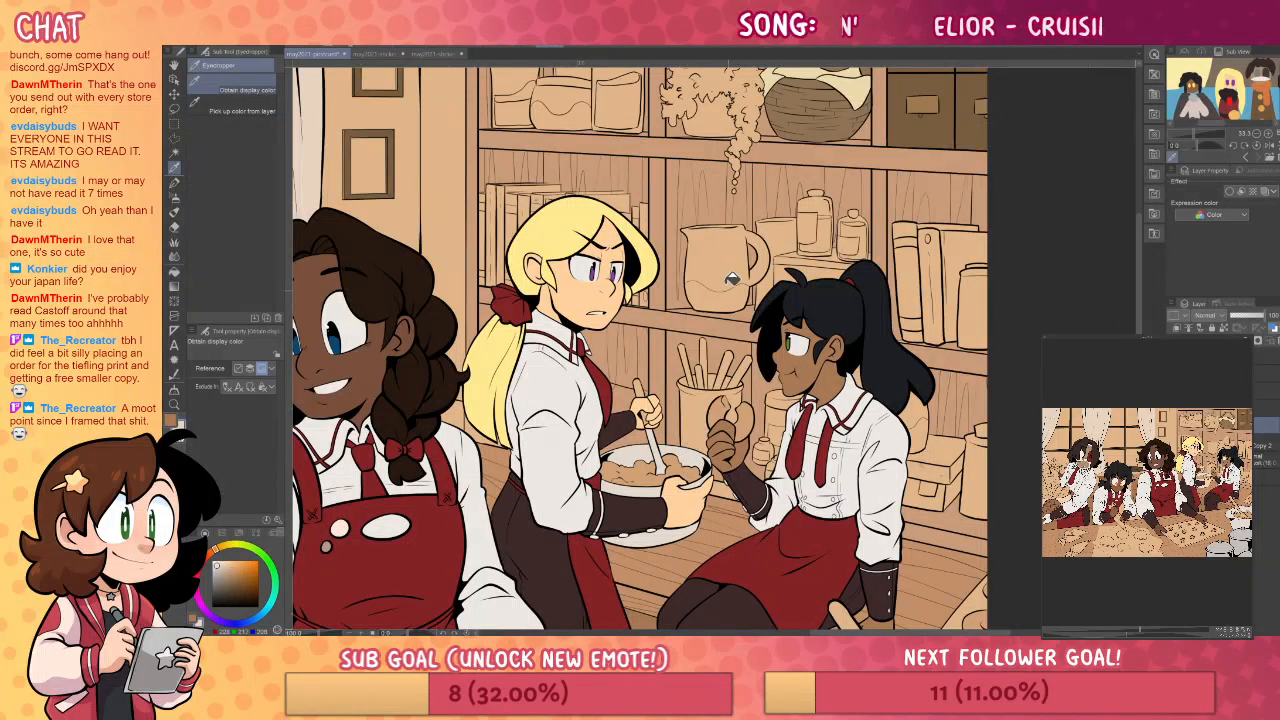
{"action": "left_click", "coordinate": [766, 243]}
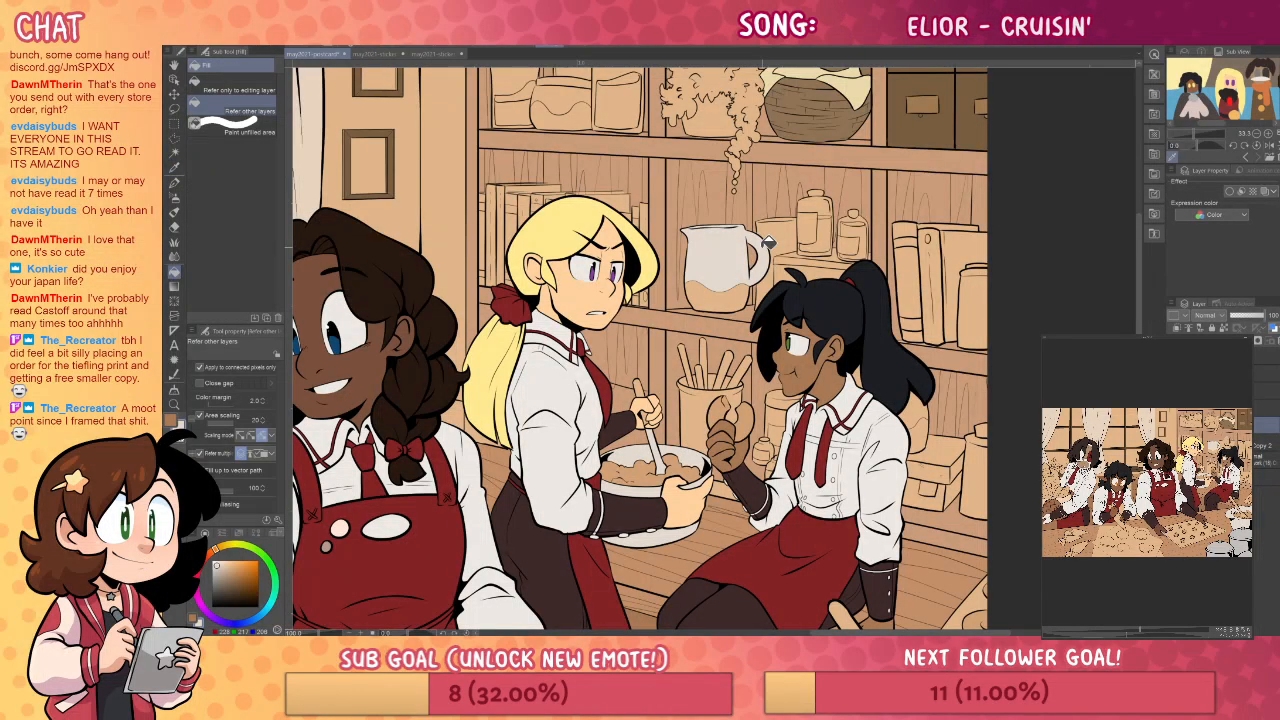
- Pick a muted leaf green and fill the foliage and trailing leaves of the potted plant on the top shelf
{"action": "left_click_drag", "start_coordinate": [1008, 395], "coordinate": [1006, 446]}
{"action": "left_click_drag", "start_coordinate": [990, 320], "coordinate": [1021, 402]}
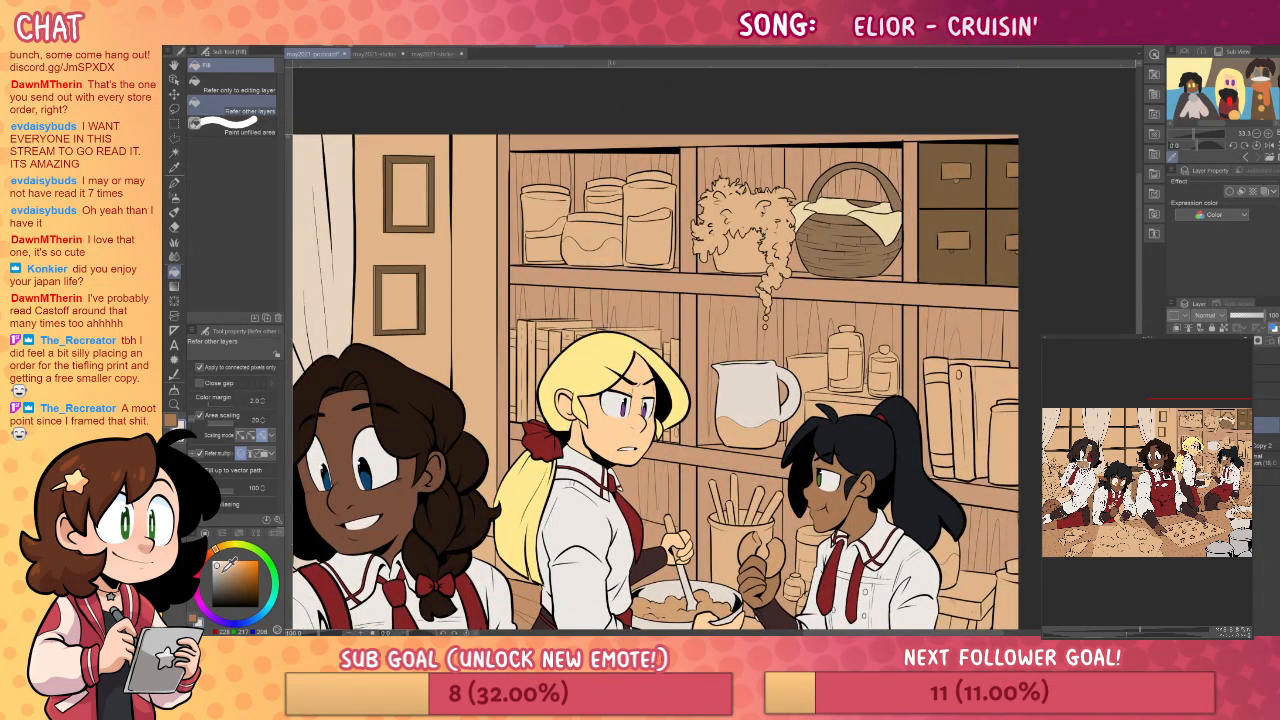
{"action": "left_click", "coordinate": [254, 548]}
{"action": "left_click", "coordinate": [231, 579]}
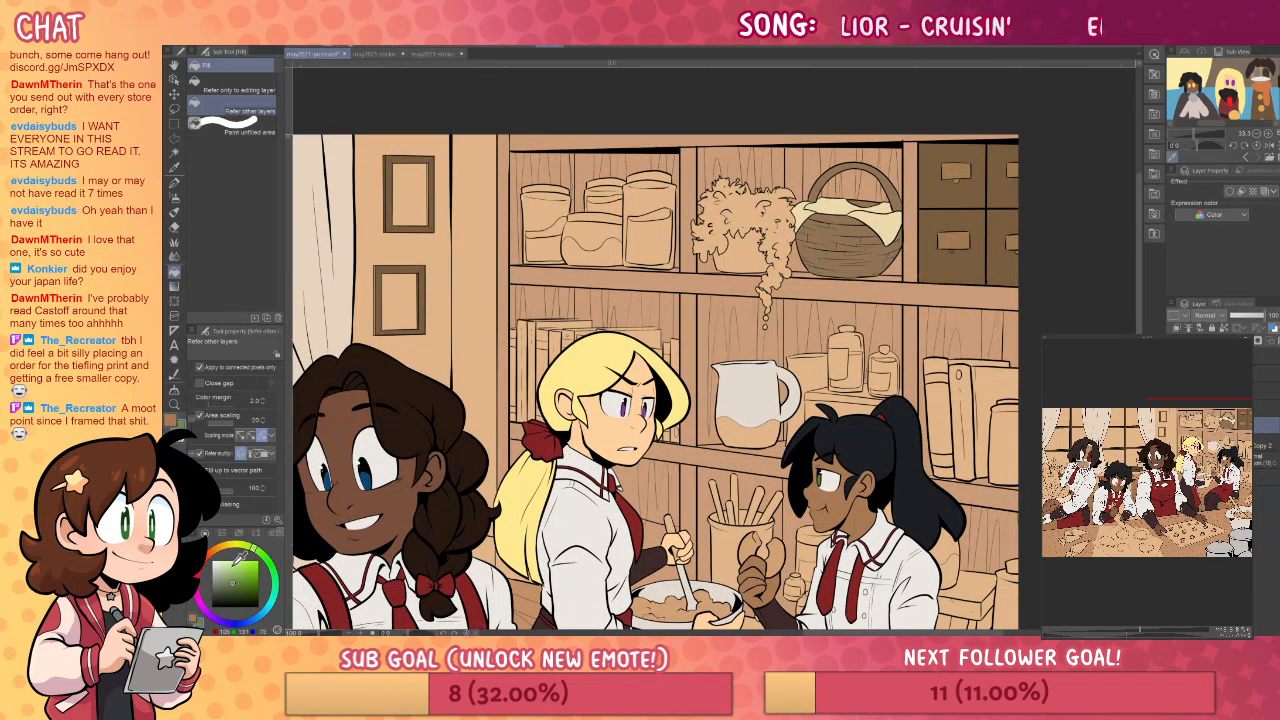
{"action": "left_click", "coordinate": [760, 205]}
{"action": "left_click", "coordinate": [770, 298]}
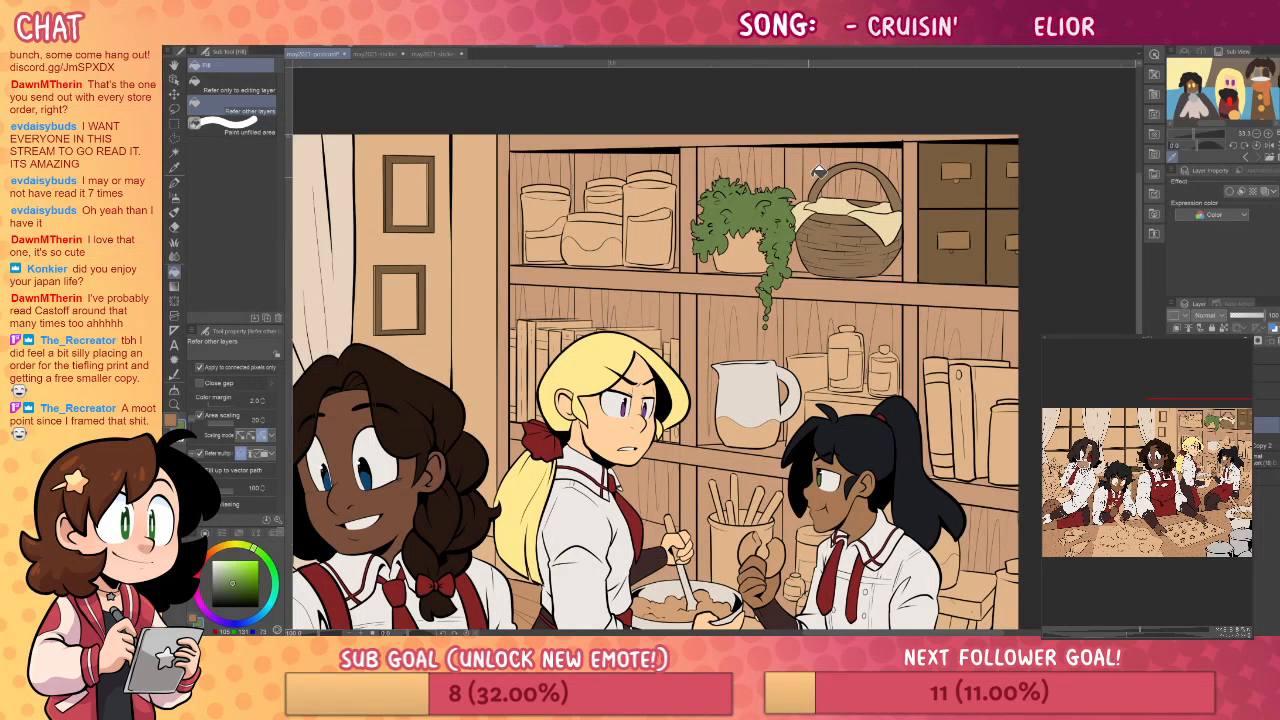
{"action": "key", "text": "p"}
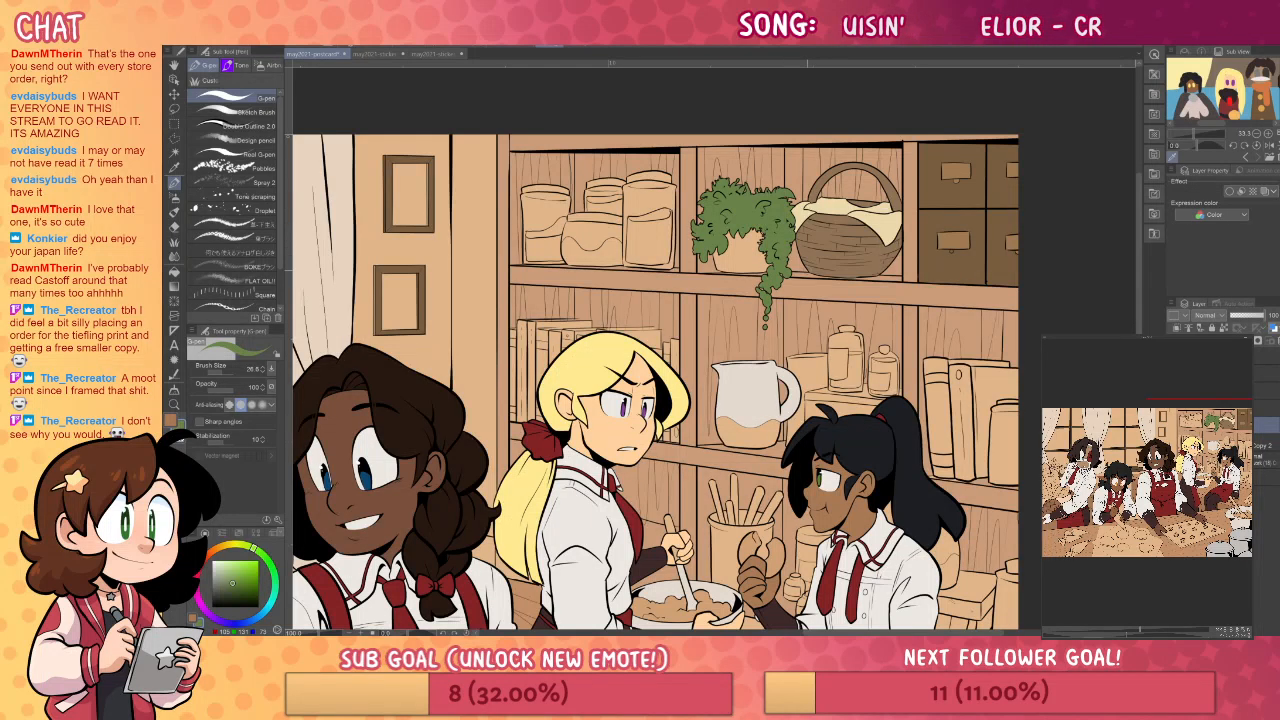
{"action": "left_click_drag", "start_coordinate": [975, 449], "coordinate": [925, 434]}
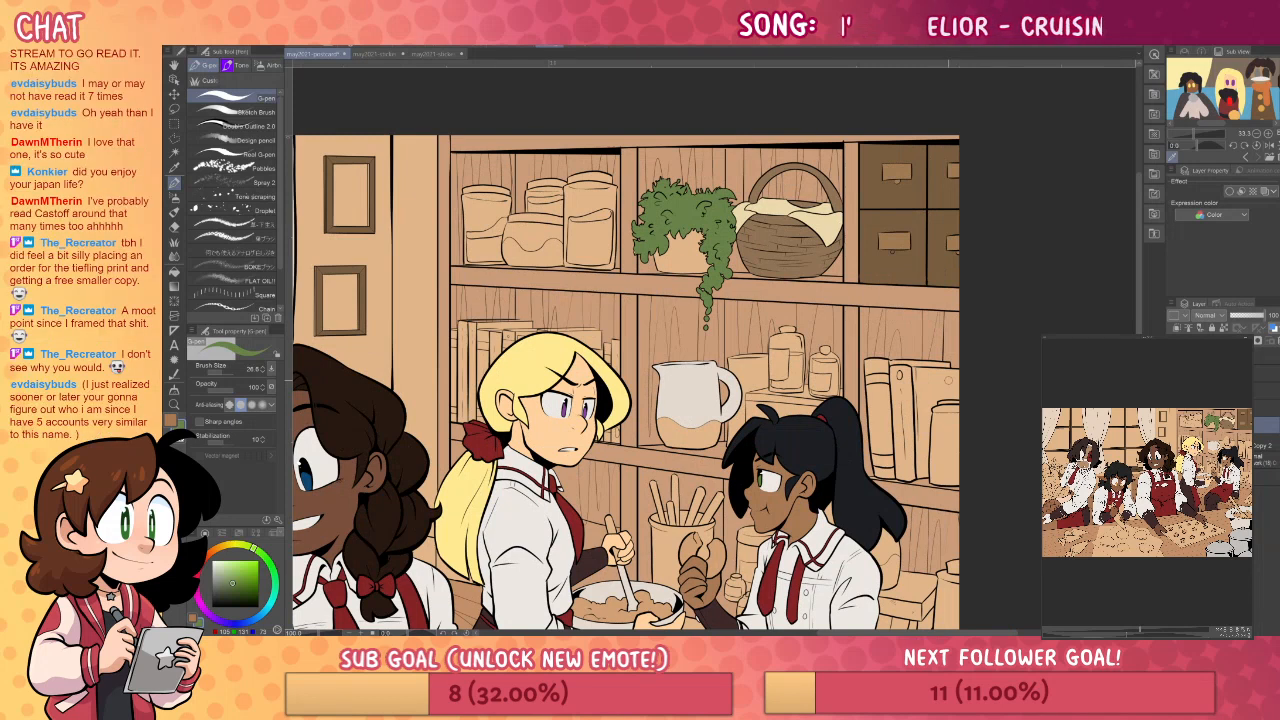
- Sample the pitcher's off-white and fill the plant pot, the utensil crock, the vase behind the ponytail and the squat jar
{"action": "key", "text": "i"}
{"action": "left_click", "coordinate": [713, 374]}
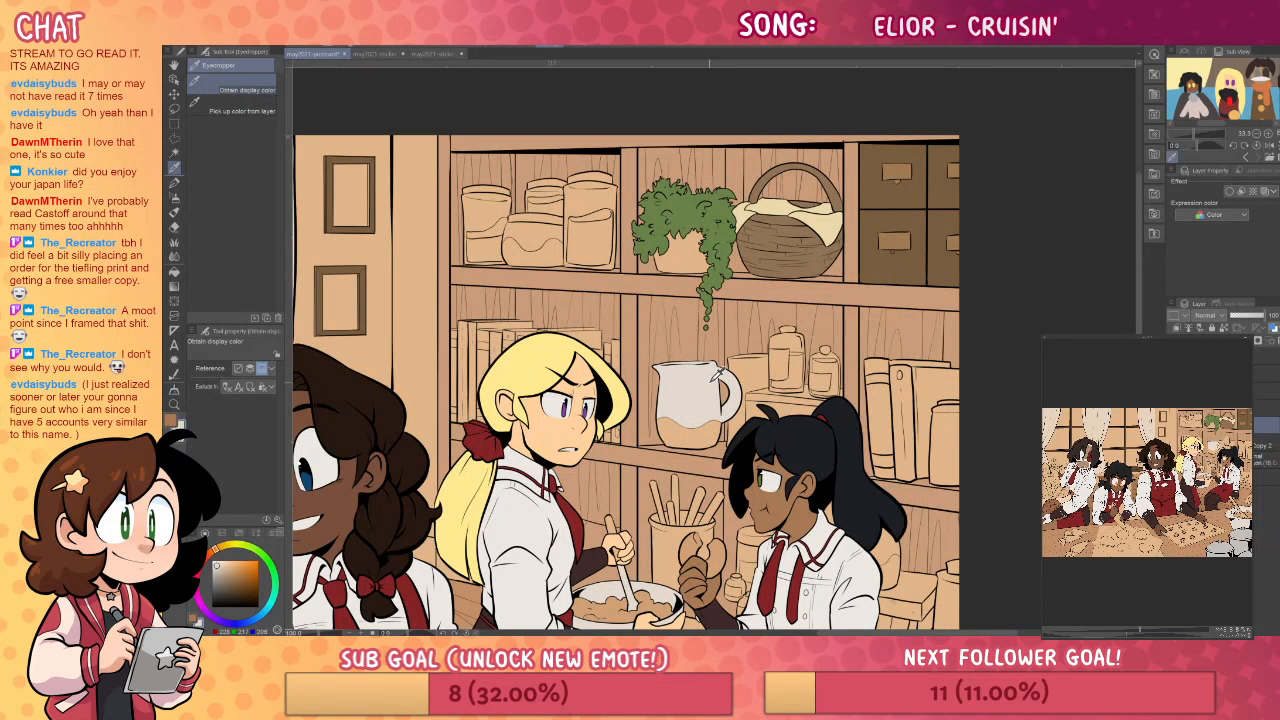
{"action": "key", "text": "g"}
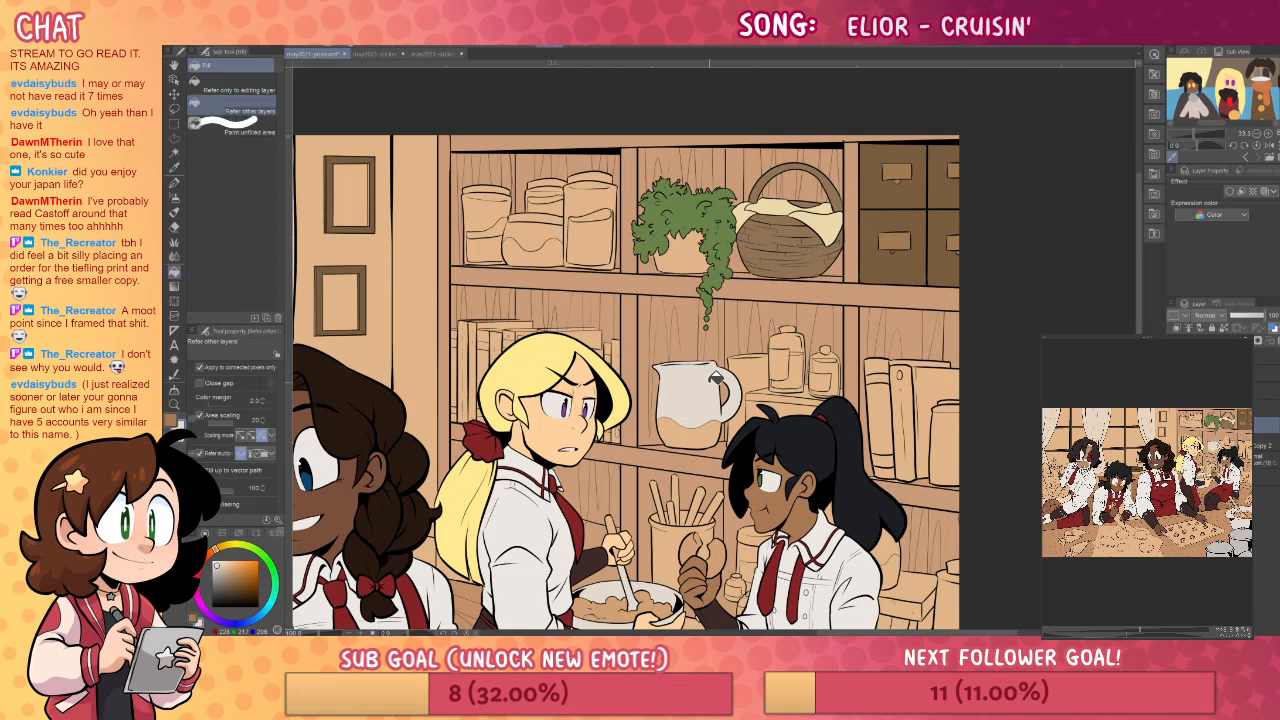
{"action": "left_click_drag", "start_coordinate": [982, 475], "coordinate": [1032, 272]}
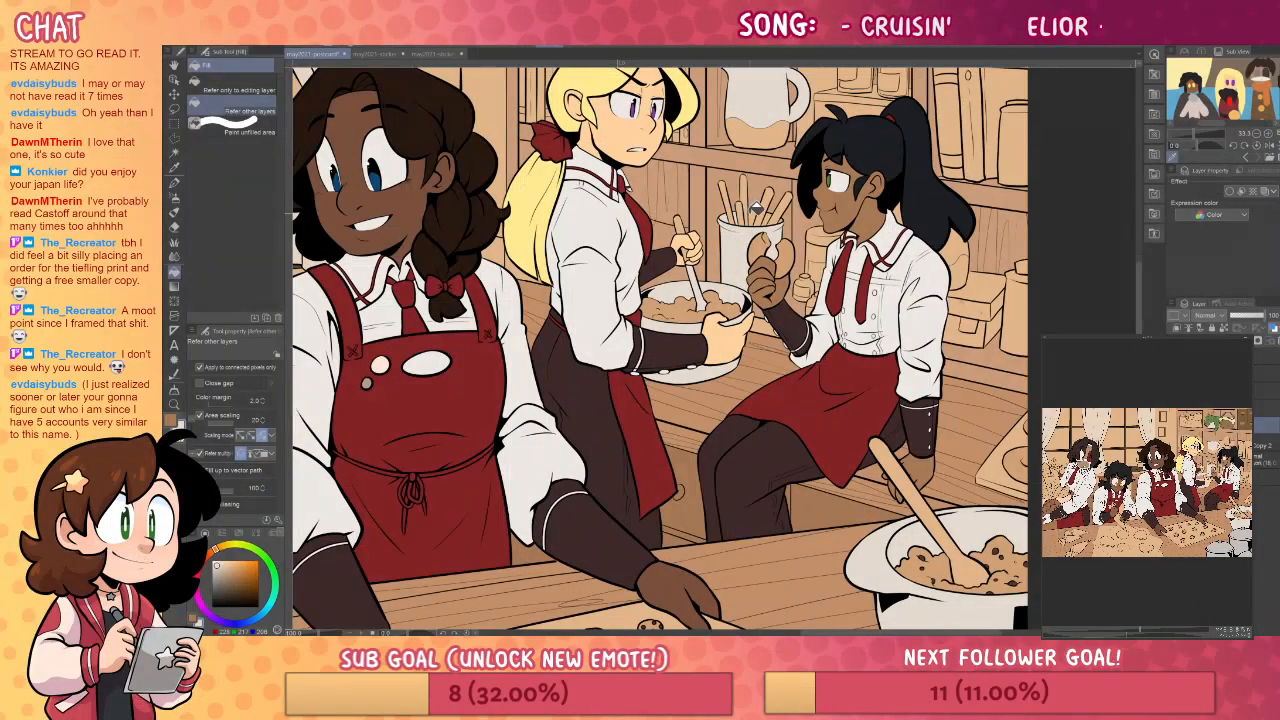
{"action": "left_click_drag", "start_coordinate": [1031, 375], "coordinate": [943, 371]}
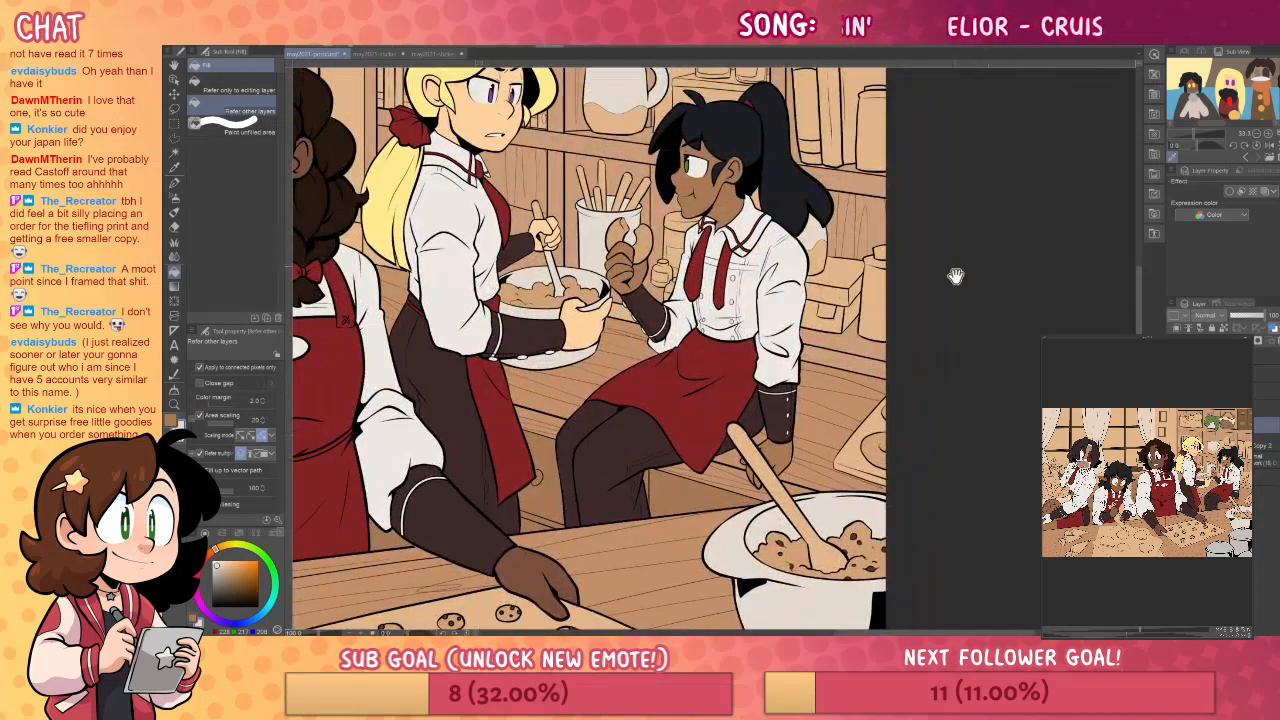
{"action": "left_click_drag", "start_coordinate": [955, 276], "coordinate": [920, 417]}
{"action": "key", "text": "i"}
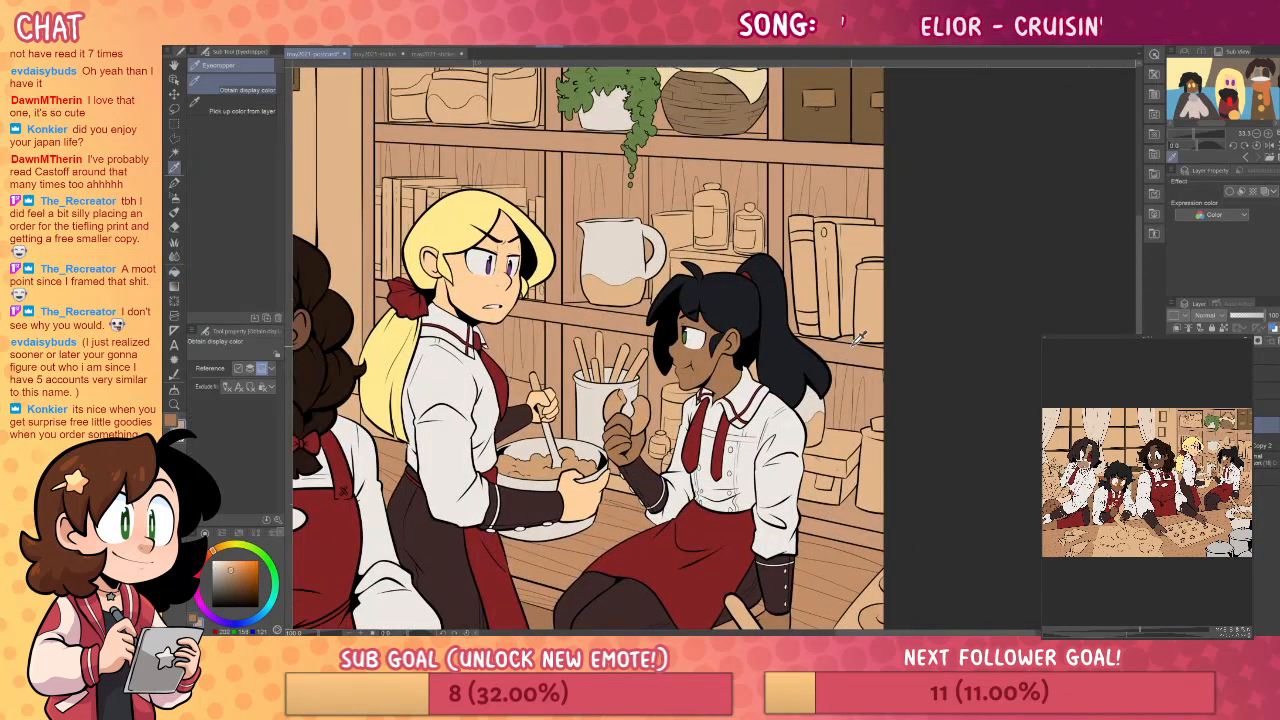
{"action": "key", "text": "g"}
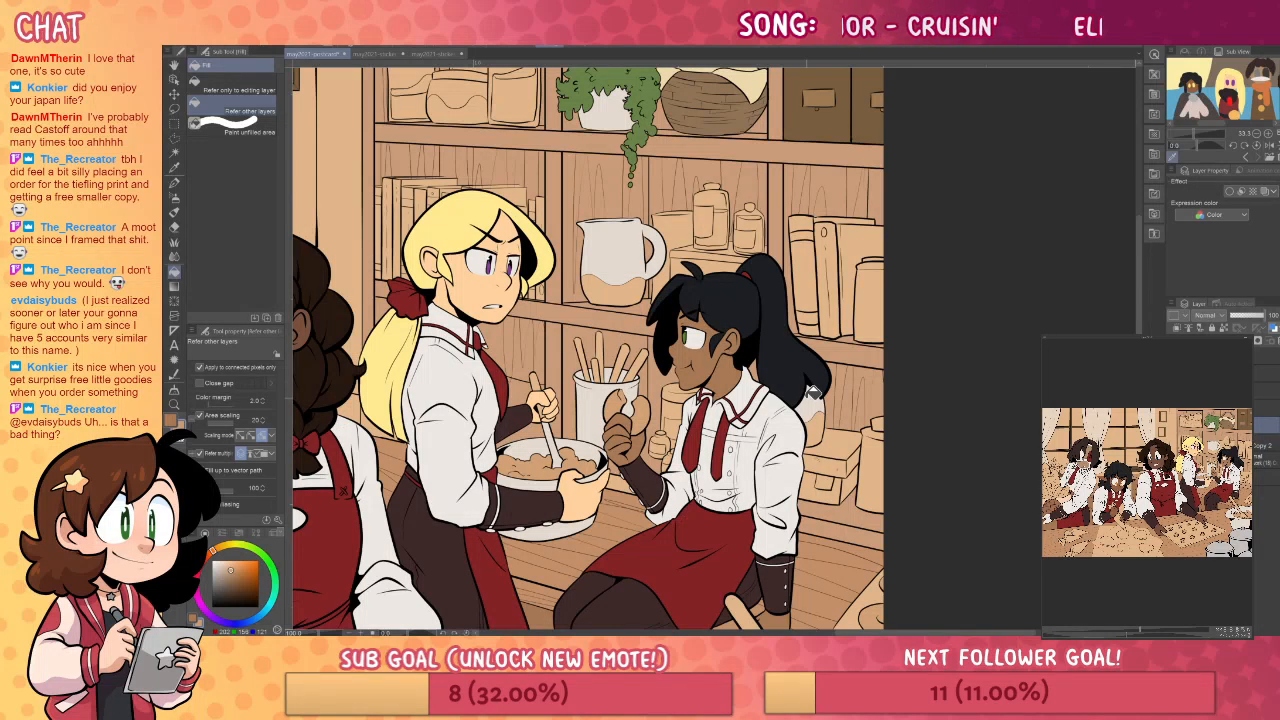
{"action": "left_click_drag", "start_coordinate": [887, 379], "coordinate": [1007, 425]}
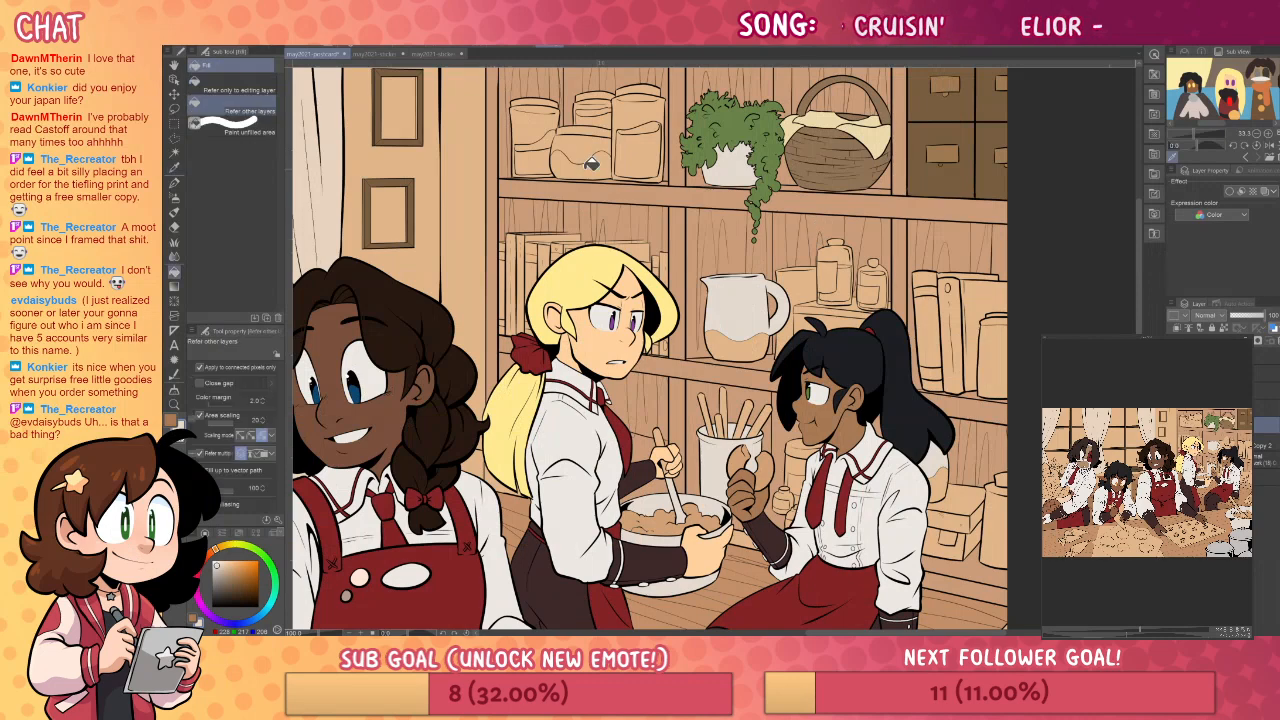
{"action": "left_click", "coordinate": [597, 145]}
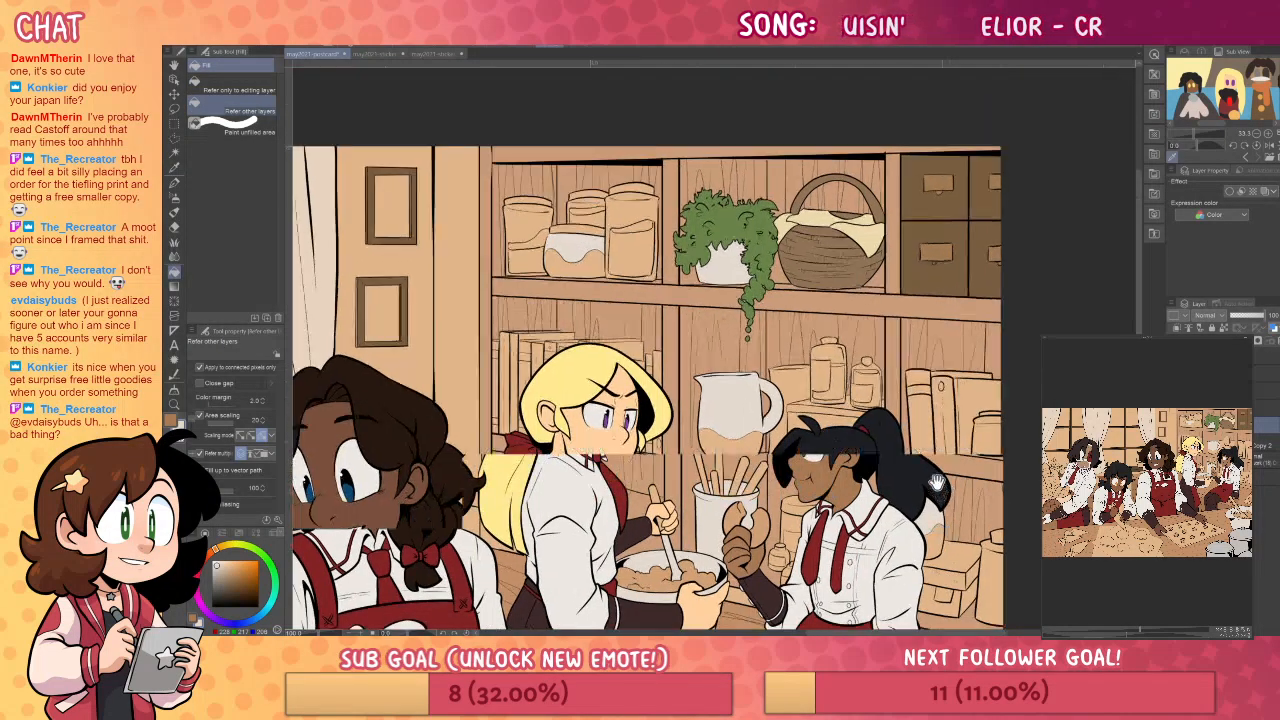
- Try a muted medium blue on the lower bands of the pitcher and the squat jar
{"action": "mouse_move", "coordinate": [949, 413]}
{"action": "left_mouse_down"}
{"action": "mouse_move", "coordinate": [925, 396]}
{"action": "mouse_move", "coordinate": [966, 424]}
{"action": "left_mouse_up"}
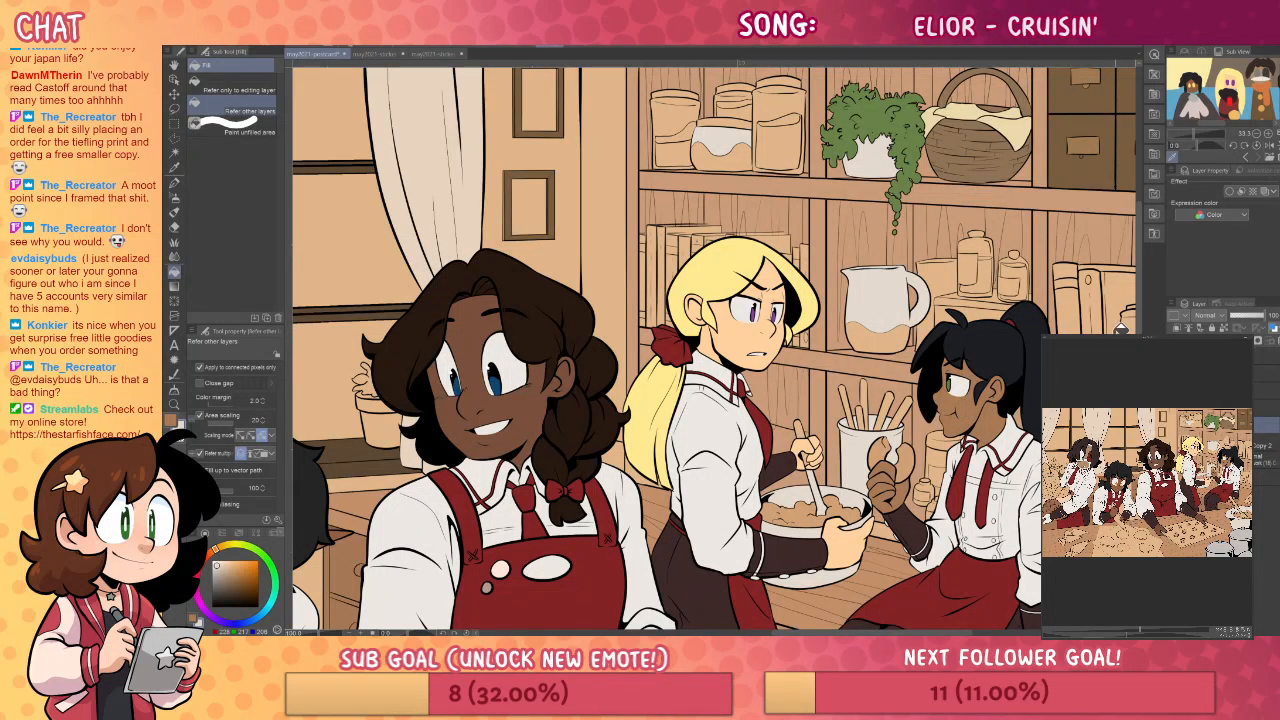
{"action": "left_click_drag", "start_coordinate": [987, 513], "coordinate": [898, 401]}
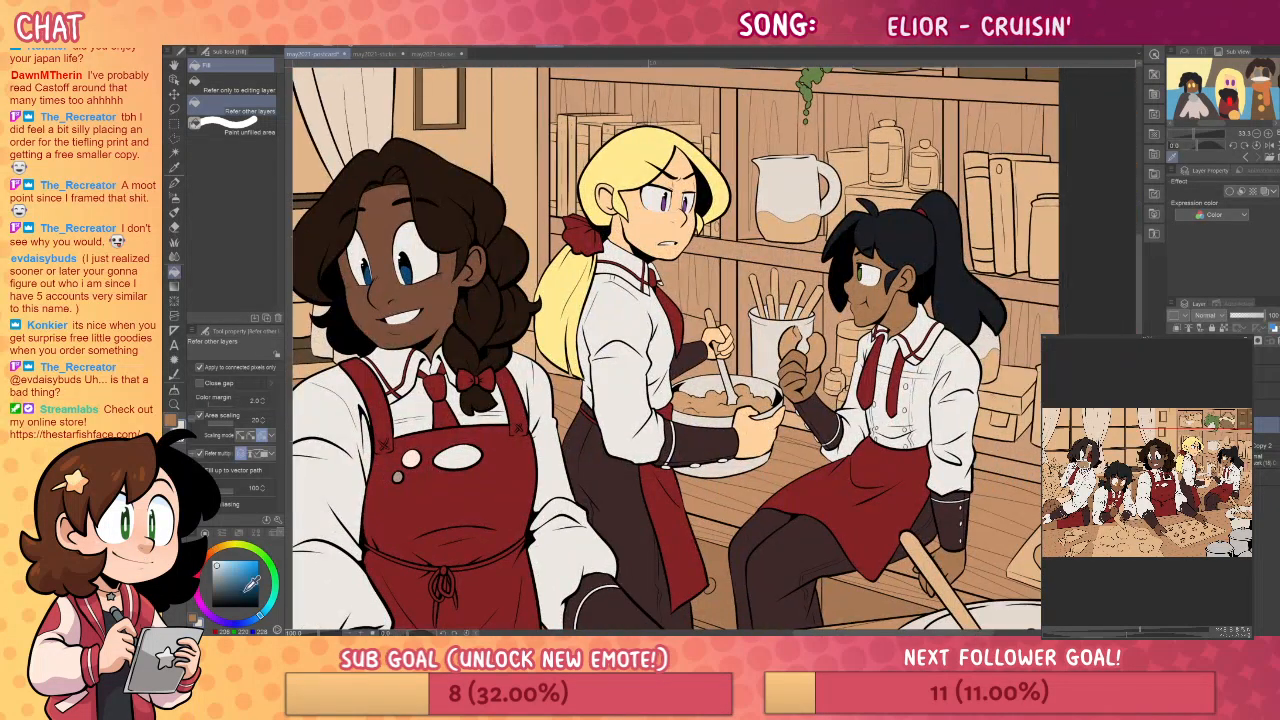
{"action": "left_click", "coordinate": [225, 579]}
{"action": "left_click", "coordinate": [805, 230]}
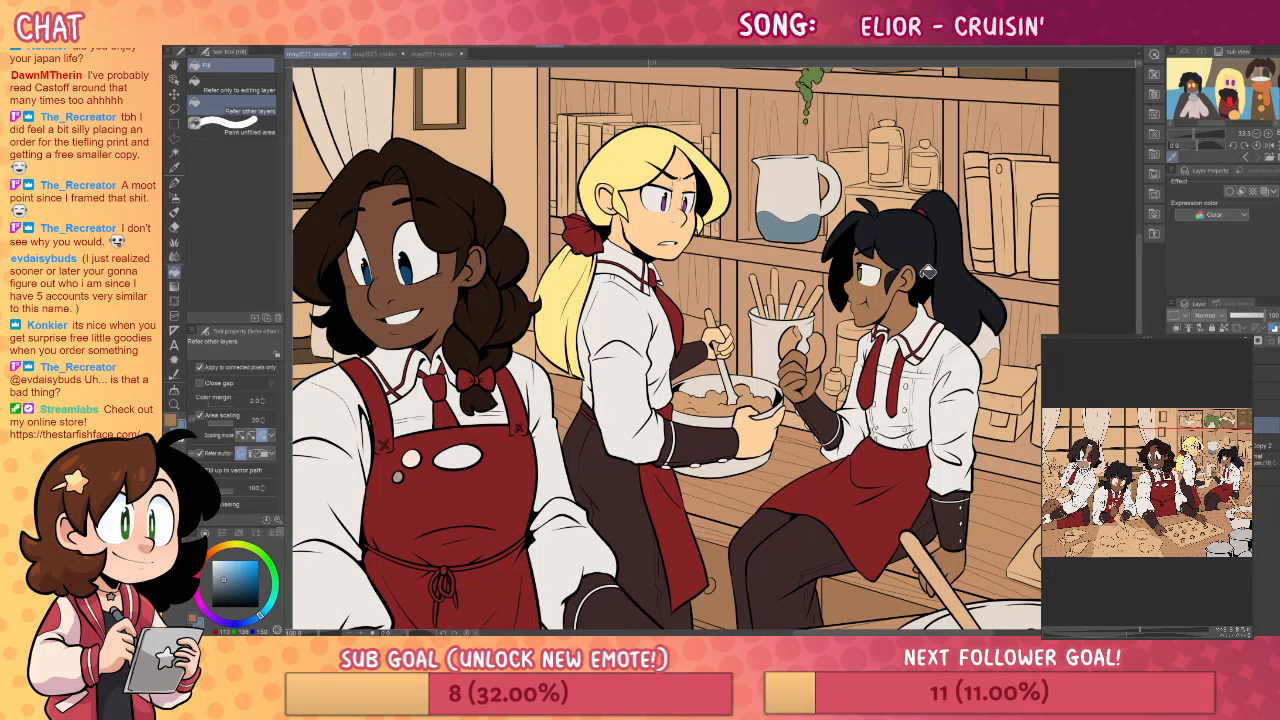
{"action": "left_click_drag", "start_coordinate": [942, 426], "coordinate": [894, 540]}
{"action": "left_click", "coordinate": [614, 147]}
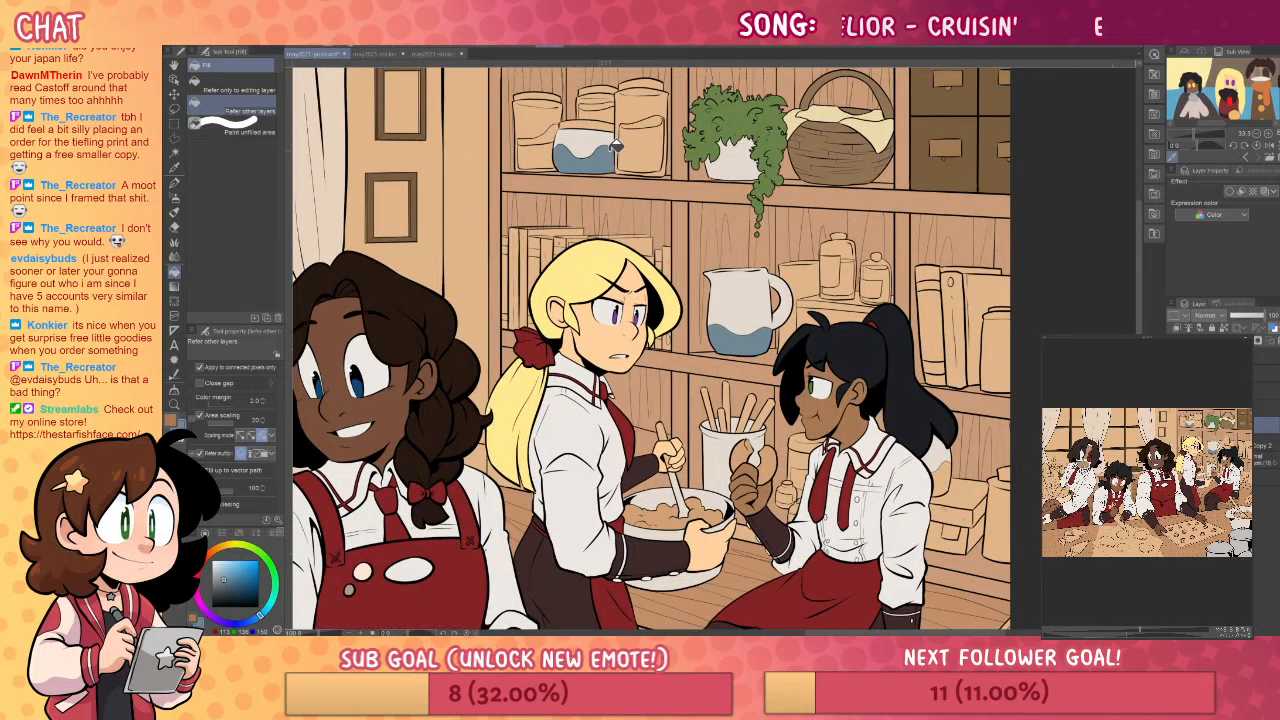
{"action": "key", "text": "ctrl+z"}
{"action": "key", "text": "ctrl+z"}
- Pick a lighter blue and fill the lower bands of the pitcher, the squat jar and the vase behind the ponytail
{"action": "left_click", "coordinate": [221, 572]}
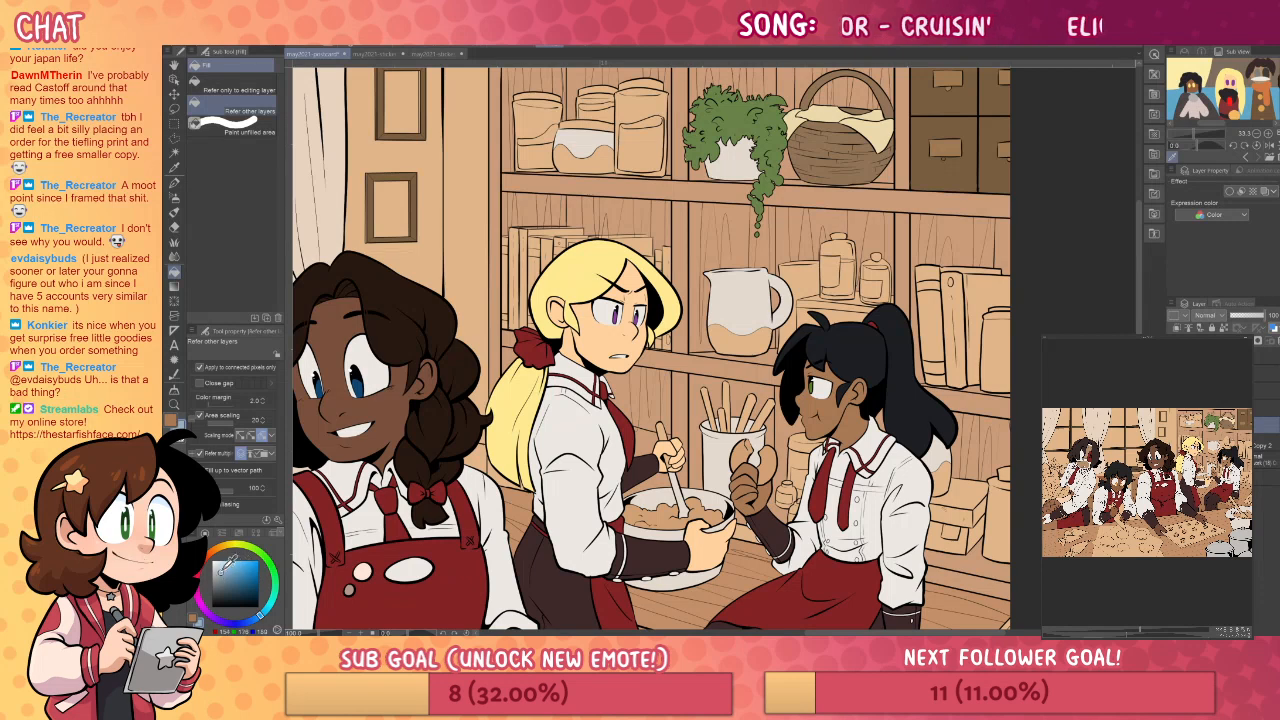
{"action": "left_click", "coordinate": [742, 338]}
{"action": "left_click", "coordinate": [609, 146]}
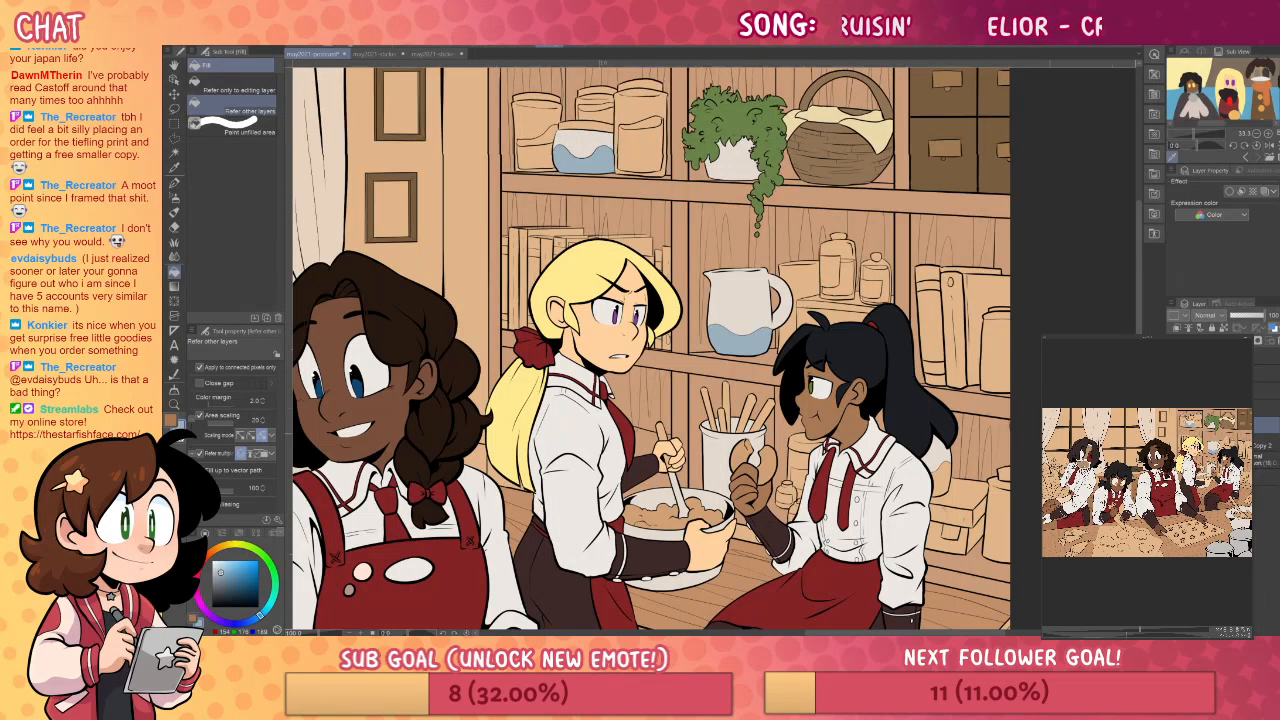
{"action": "scroll", "coordinate": [1036, 405], "scroll_direction": "down", "scroll_amount": 4}
{"action": "left_click_drag", "start_coordinate": [1036, 405], "coordinate": [1025, 560]}
{"action": "scroll", "coordinate": [1020, 450], "scroll_direction": "up", "scroll_amount": 8}
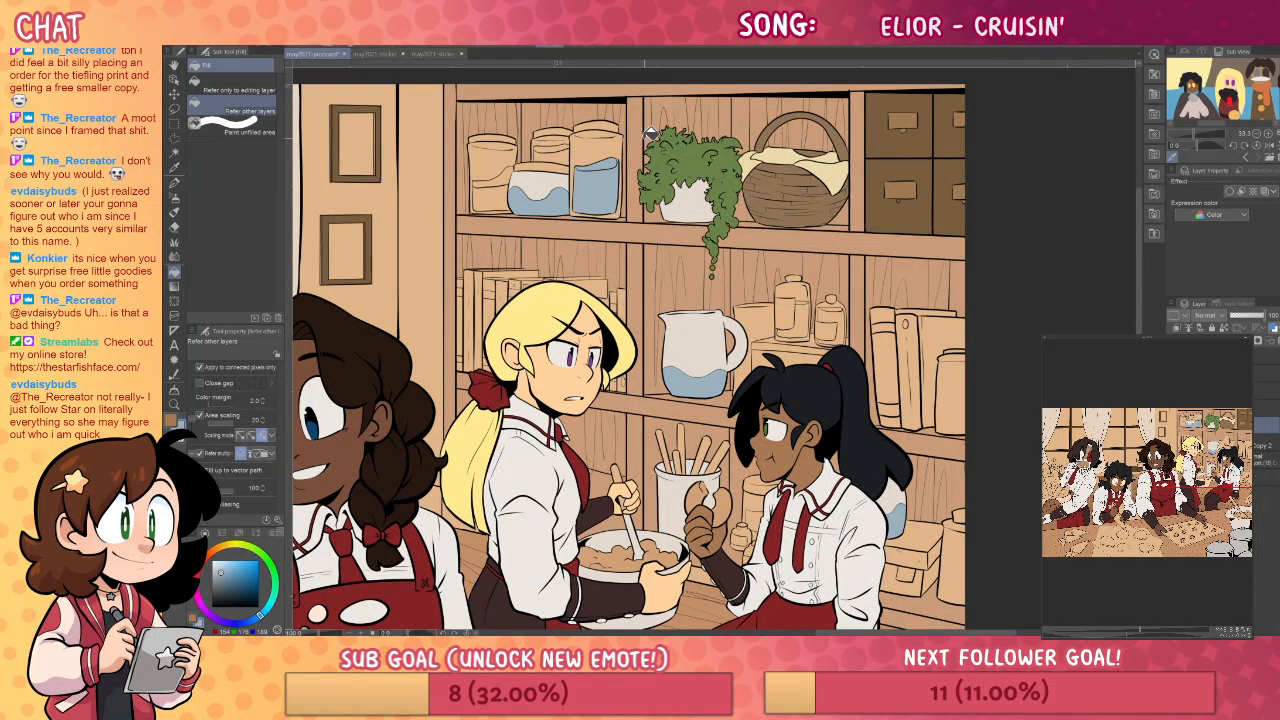
- Fill the tall jar's contents with reddish brown and the contents of the jar beside the squat one with pale grey-beige
{"action": "left_click", "coordinate": [214, 557]}
{"action": "left_click", "coordinate": [240, 578]}
{"action": "left_click", "coordinate": [606, 189]}
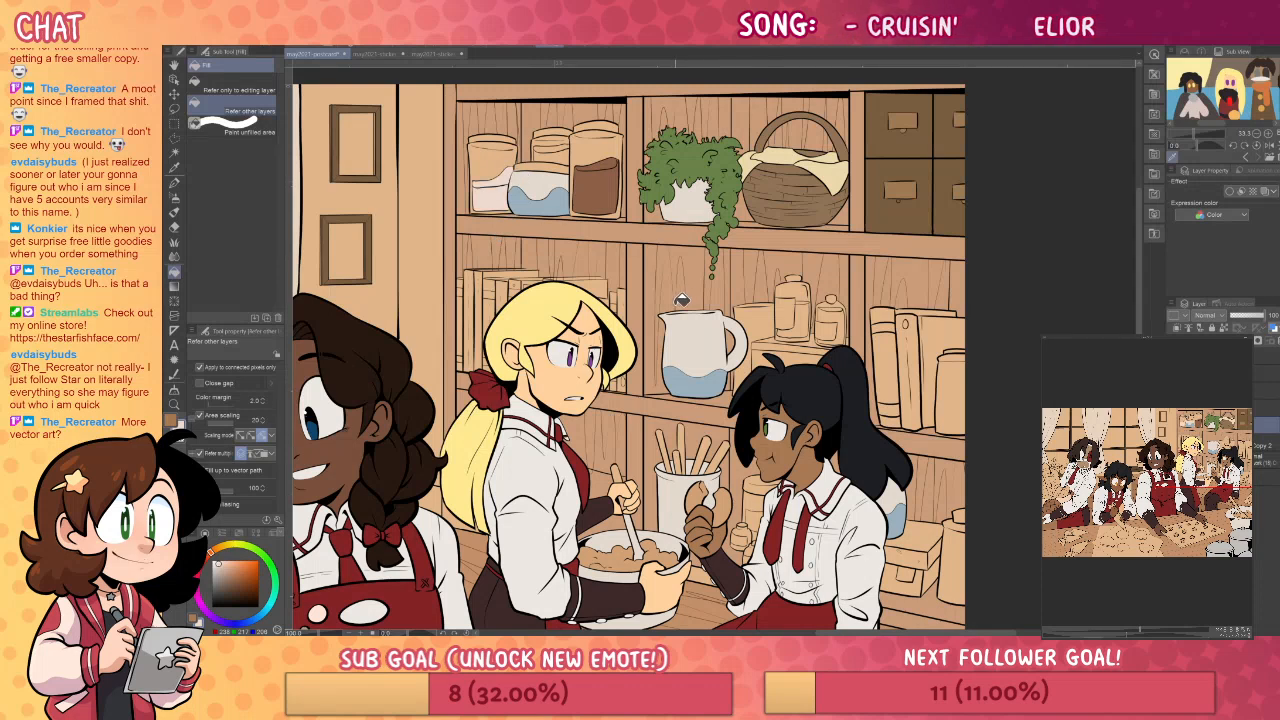
{"action": "key", "text": "ctrl+z"}
{"action": "left_click", "coordinate": [217, 570]}
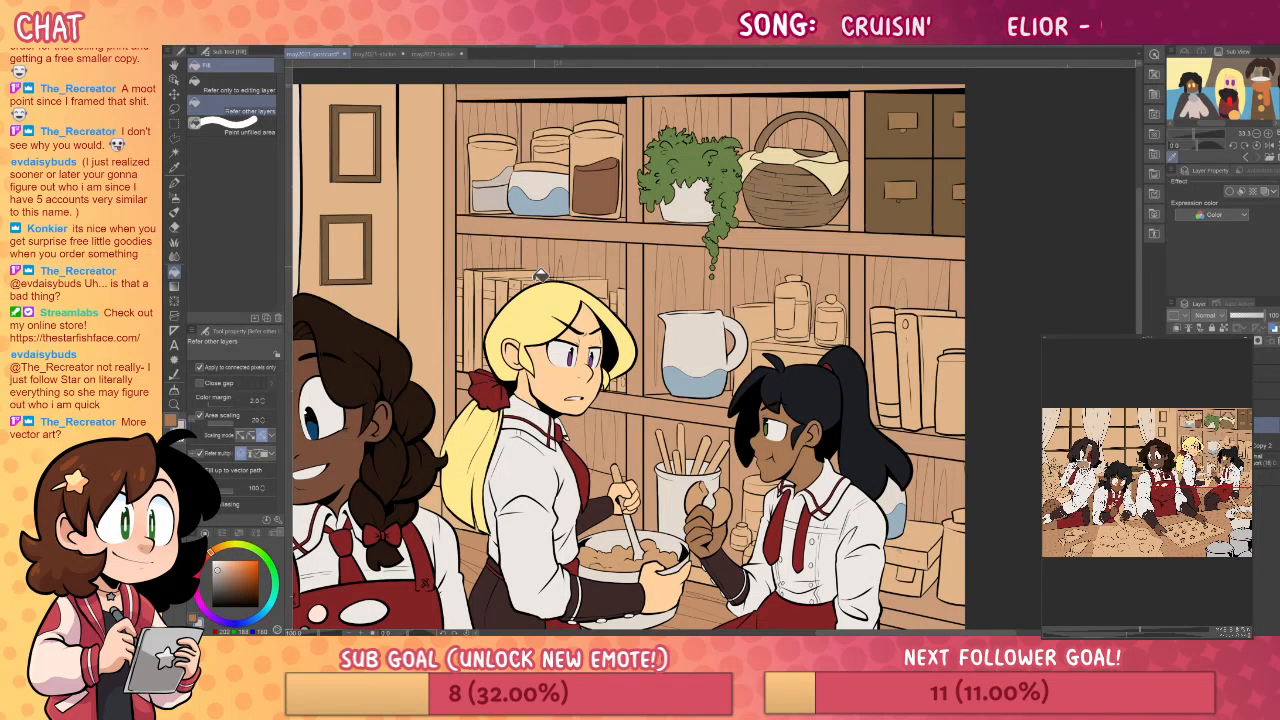
- Pick a dark olive and fill the contents of the jar behind the squat one, readying the G-pen for touch-ups
{"action": "left_click", "coordinate": [231, 579]}
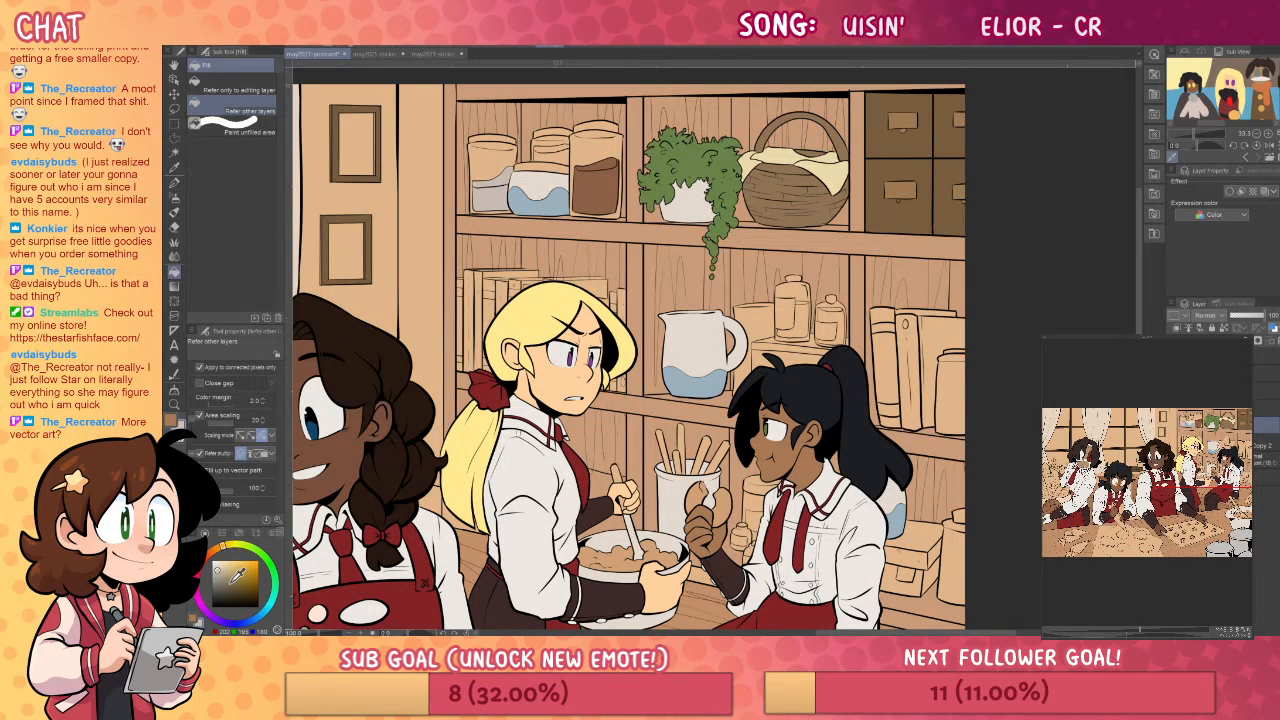
{"action": "left_click", "coordinate": [565, 150]}
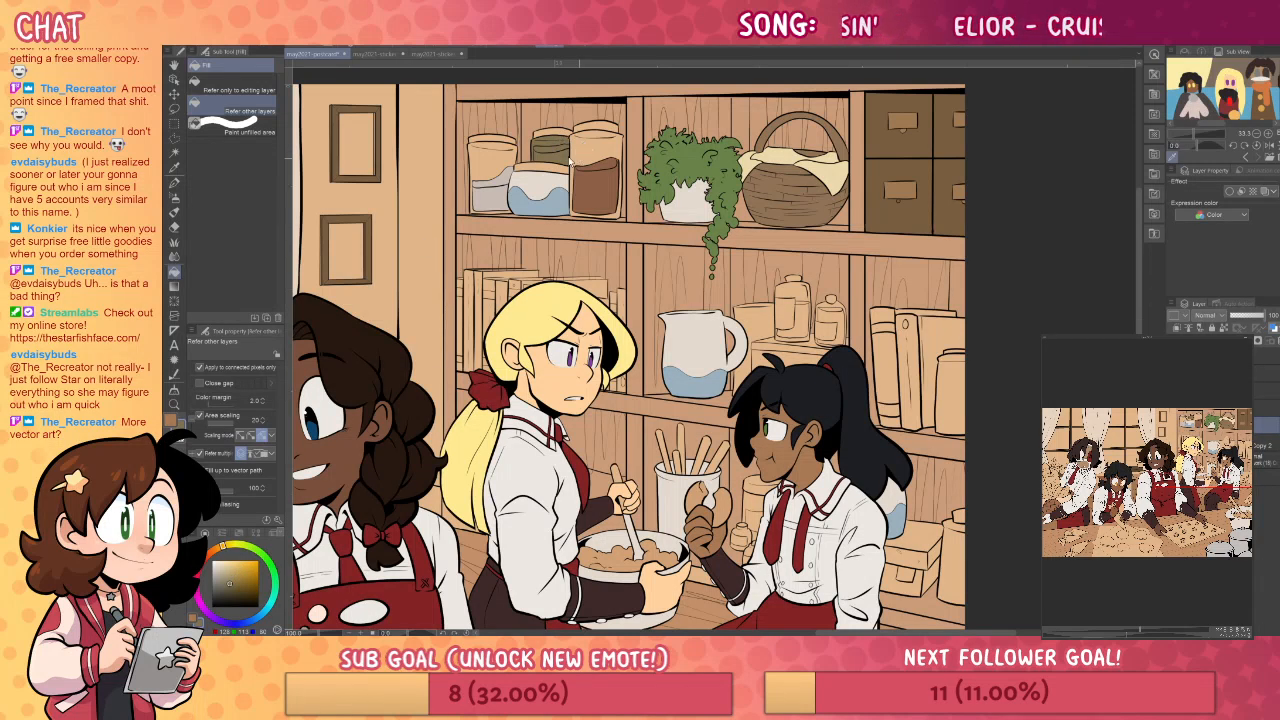
{"action": "key", "text": "p"}
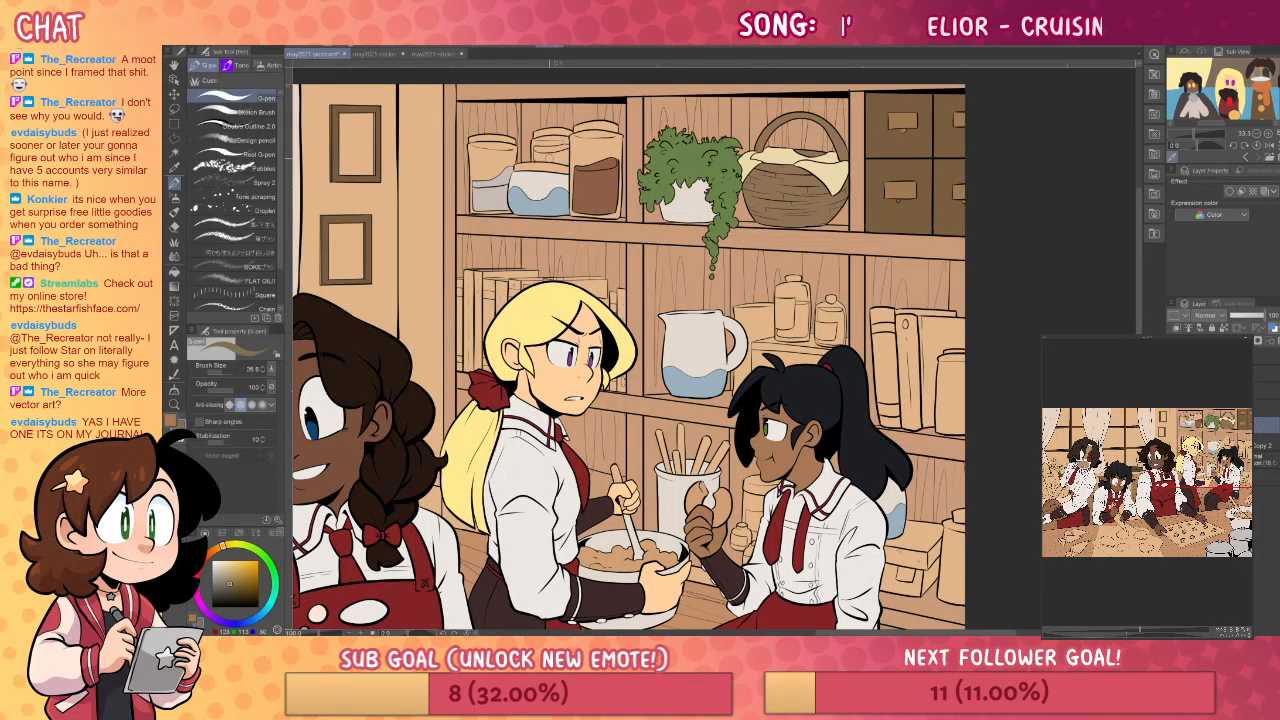
- Fill the contents of the back jar on the top shelf with olive brown
{"action": "key", "text": "g"}
{"action": "key", "text": "p"}
{"action": "key", "text": "g"}
{"action": "left_click", "coordinate": [562, 153]}
{"action": "key", "text": "p"}
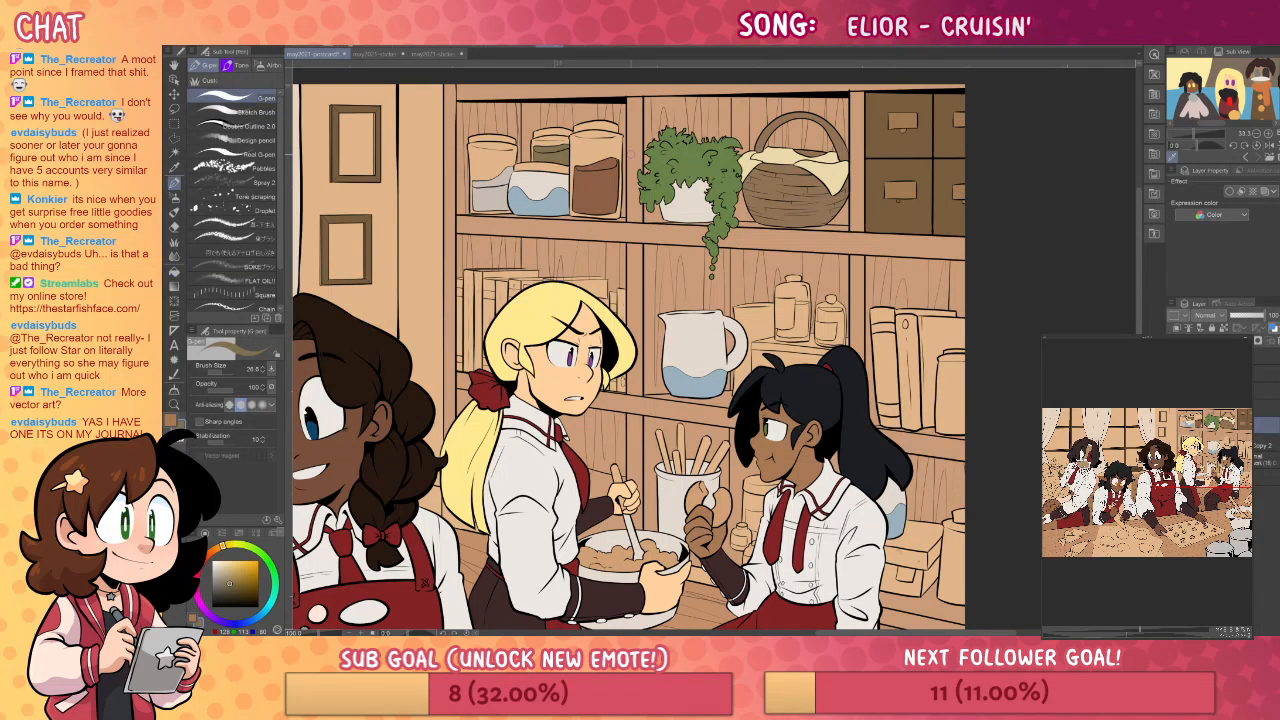
- Choose a very pale blue and fill the glass of the leftmost jar on the top shelf
{"action": "left_click_drag", "start_coordinate": [631, 154], "coordinate": [692, 150]}
{"action": "left_click_drag", "start_coordinate": [220, 572], "coordinate": [216, 566]}
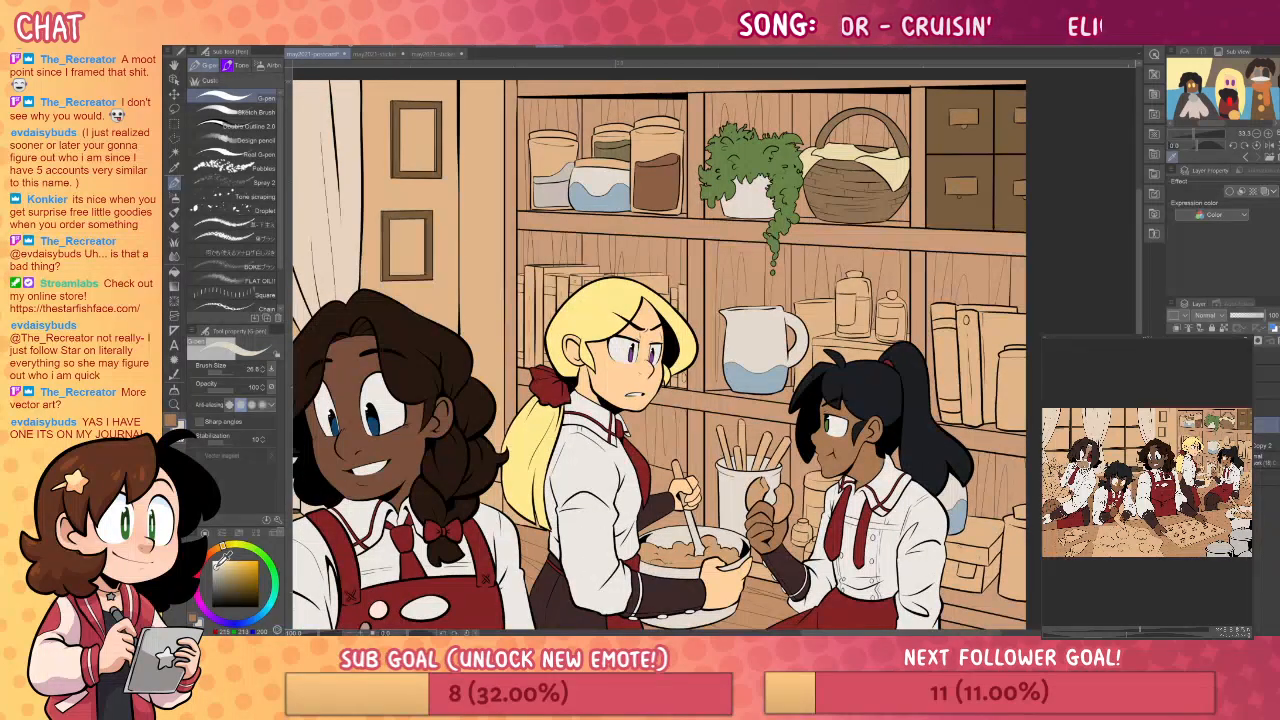
{"action": "left_click", "coordinate": [262, 615]}
{"action": "key", "text": "g"}
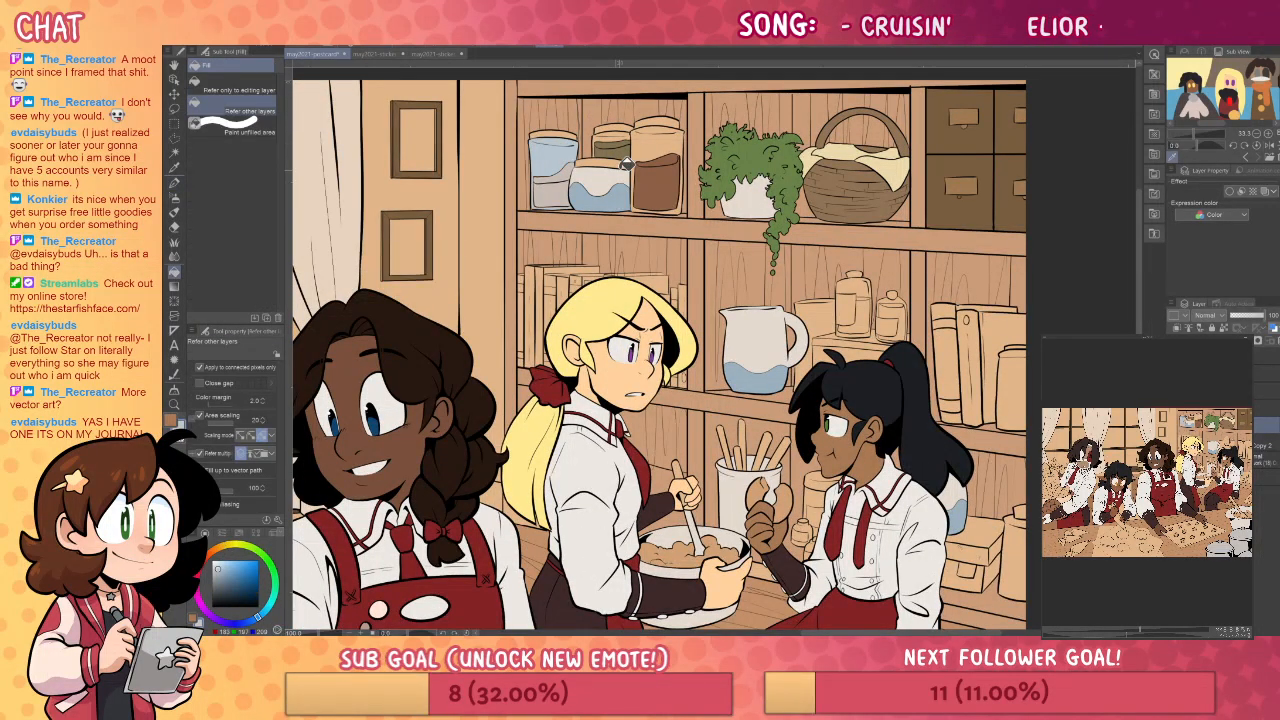
{"action": "key", "text": "ctrl+z"}
{"action": "key", "text": "ctrl+z"}
{"action": "left_click", "coordinate": [216, 566]}
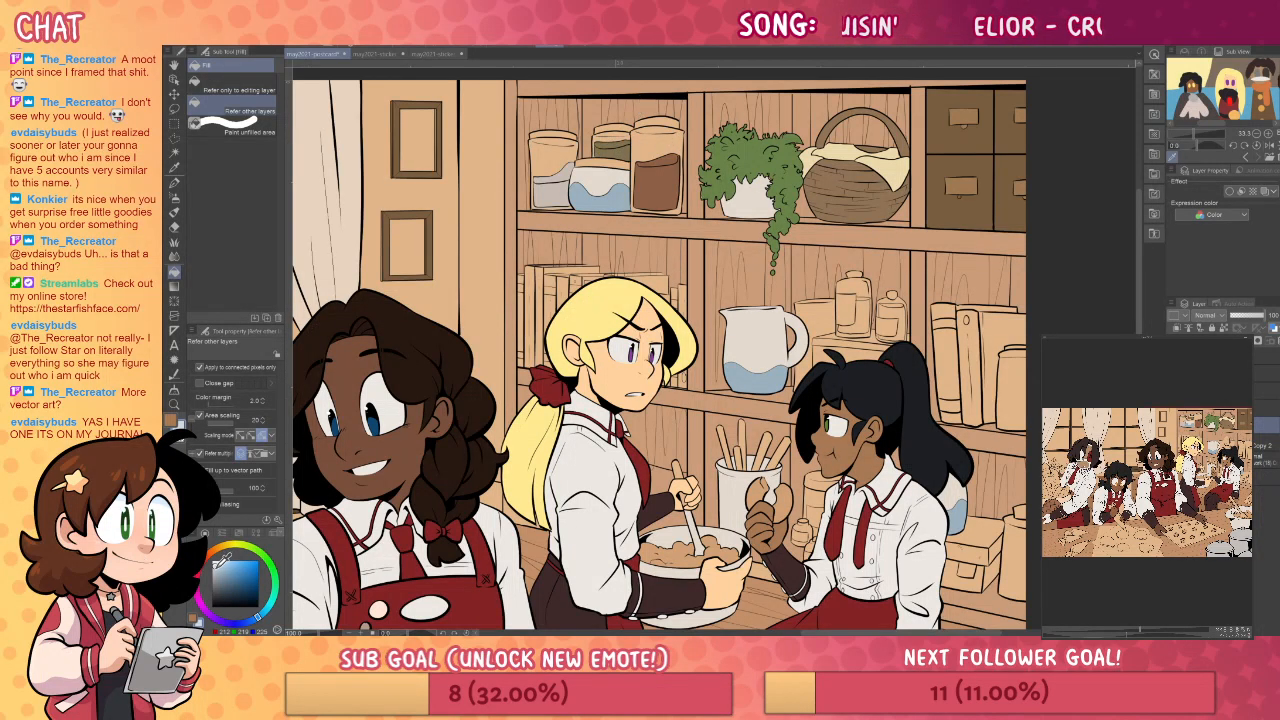
{"action": "left_click", "coordinate": [550, 165]}
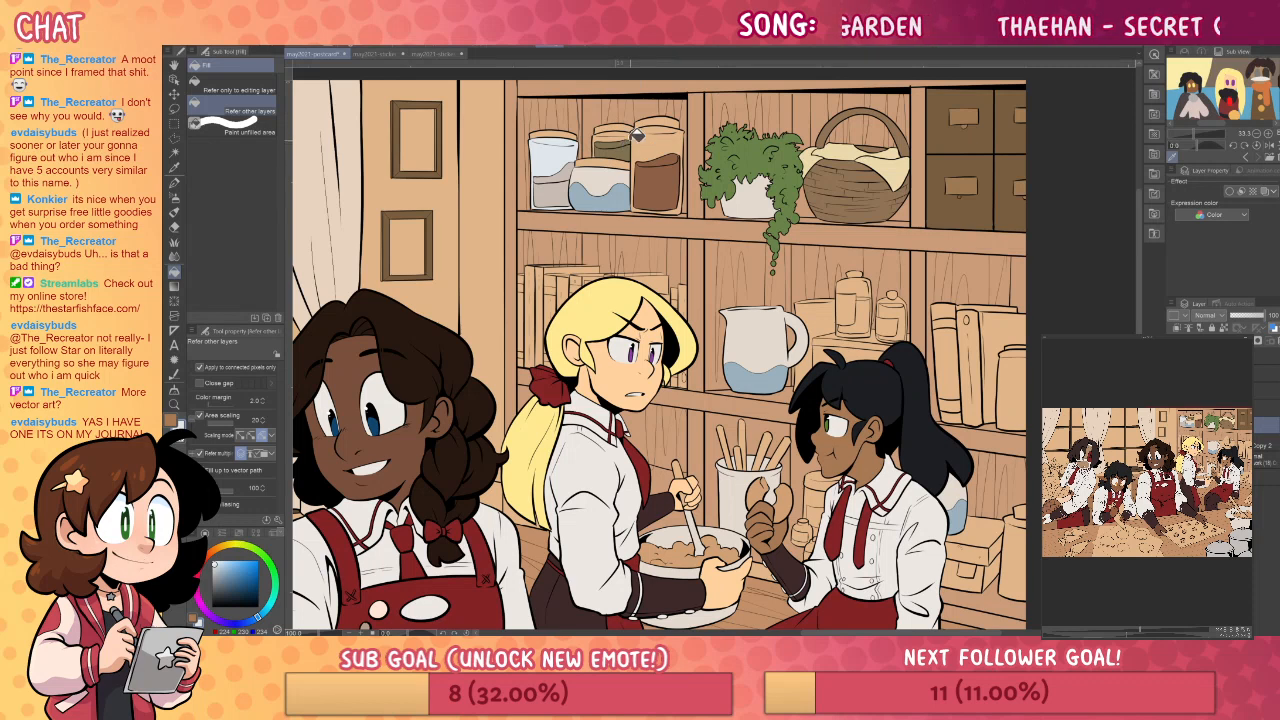
- Fill the glass of the tall top-shelf jar and the two corked bottles on the middle shelf with pale blue
{"action": "key", "text": "p"}
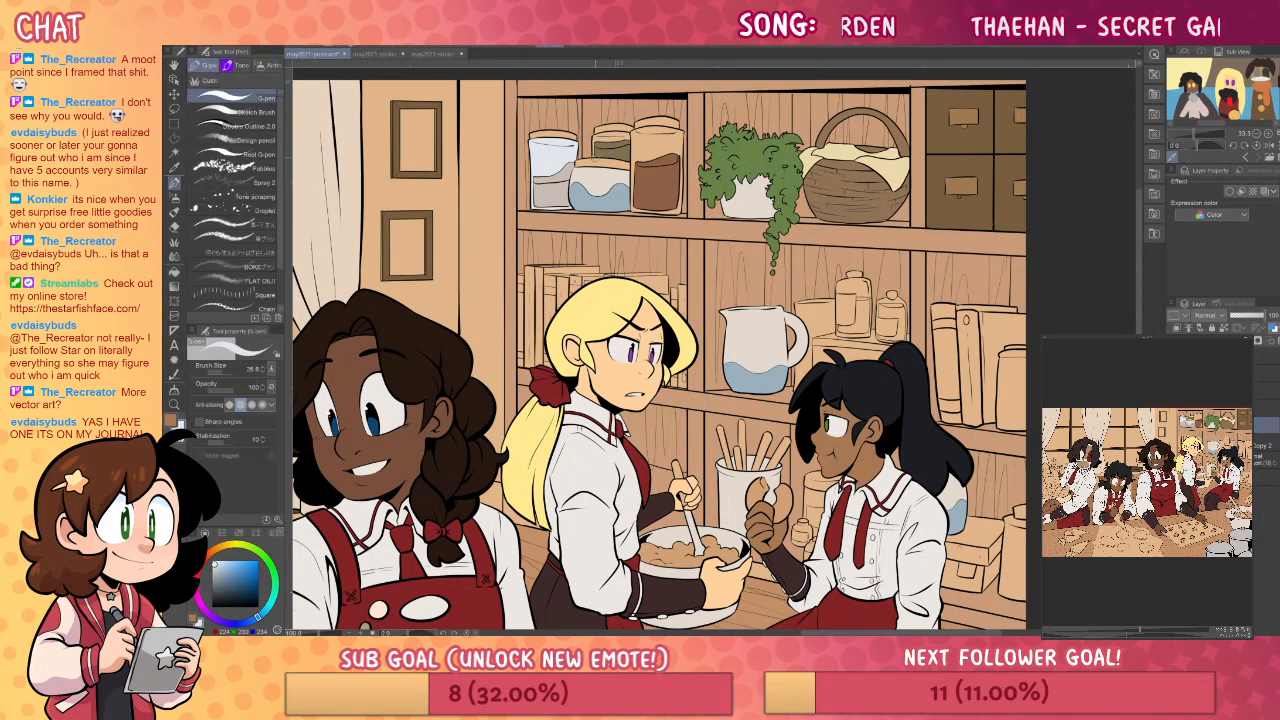
{"action": "key", "text": "g"}
{"action": "left_click", "coordinate": [667, 142]}
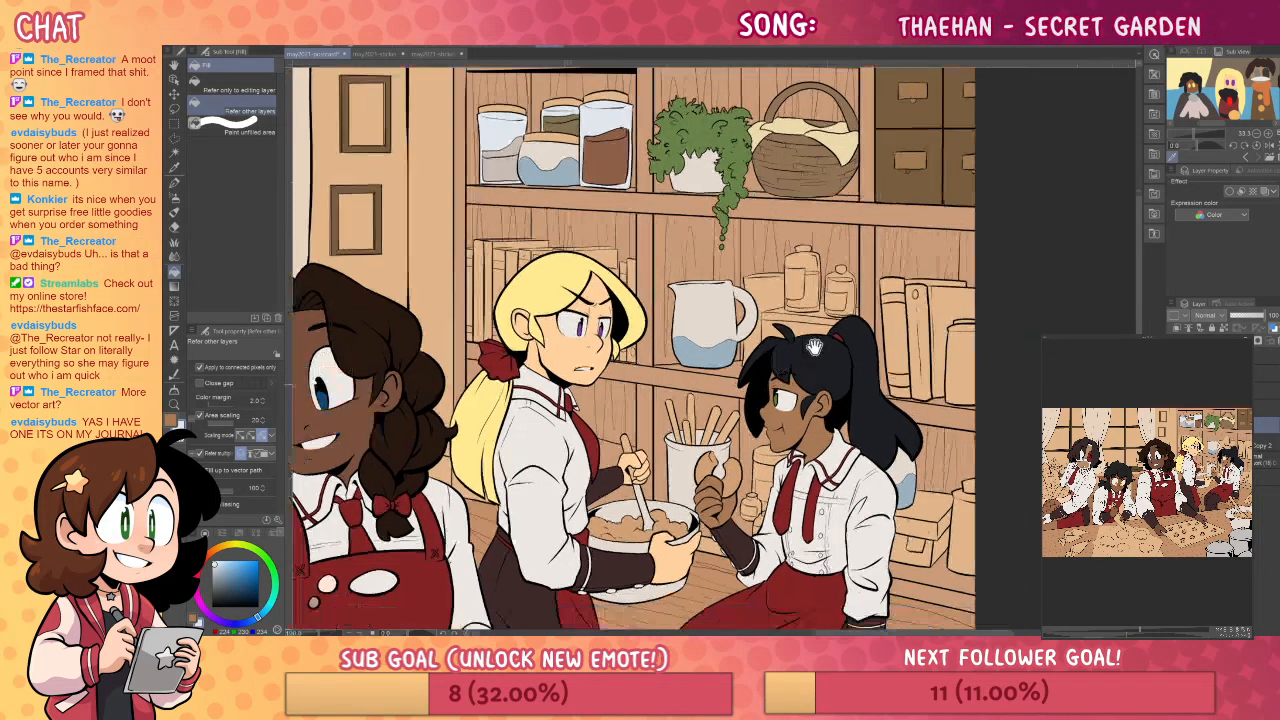
{"action": "left_click_drag", "start_coordinate": [879, 410], "coordinate": [829, 384]}
{"action": "left_click", "coordinate": [812, 262]}
{"action": "left_click", "coordinate": [850, 283]}
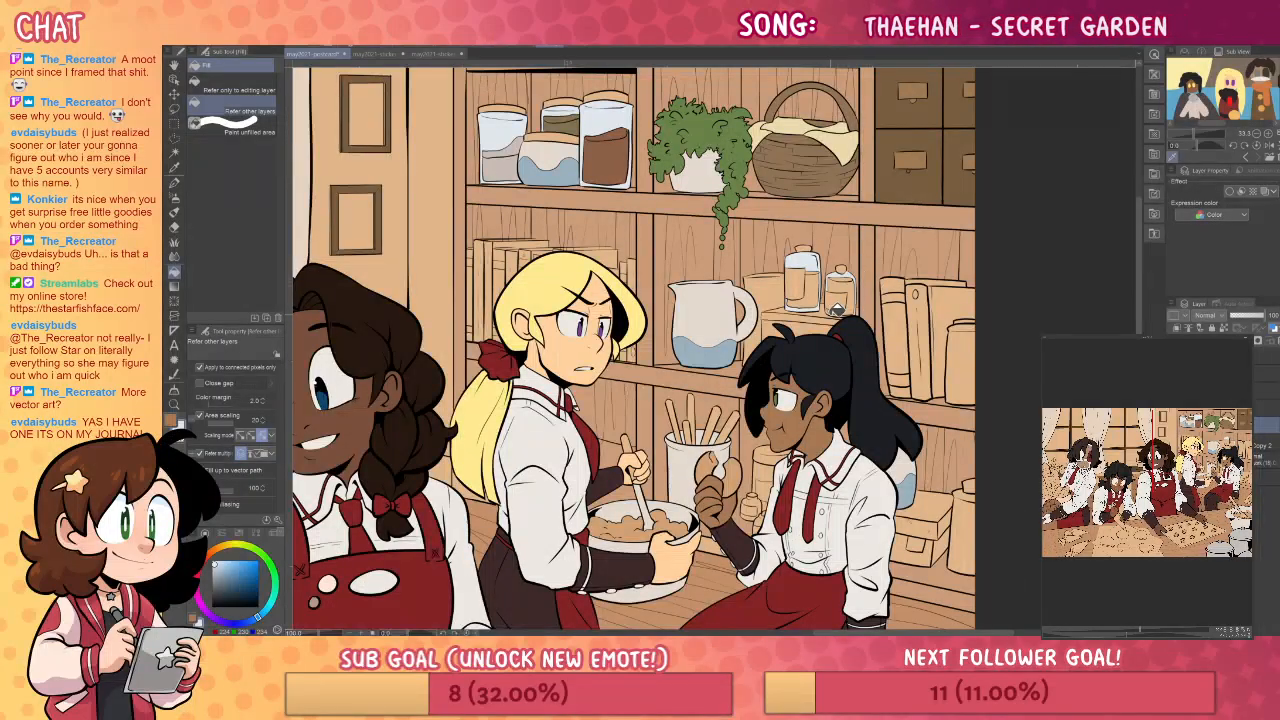
- Fill the two large canisters at the right edge of the middle and lower shelves with pale blue
{"action": "left_click_drag", "start_coordinate": [996, 425], "coordinate": [996, 348]}
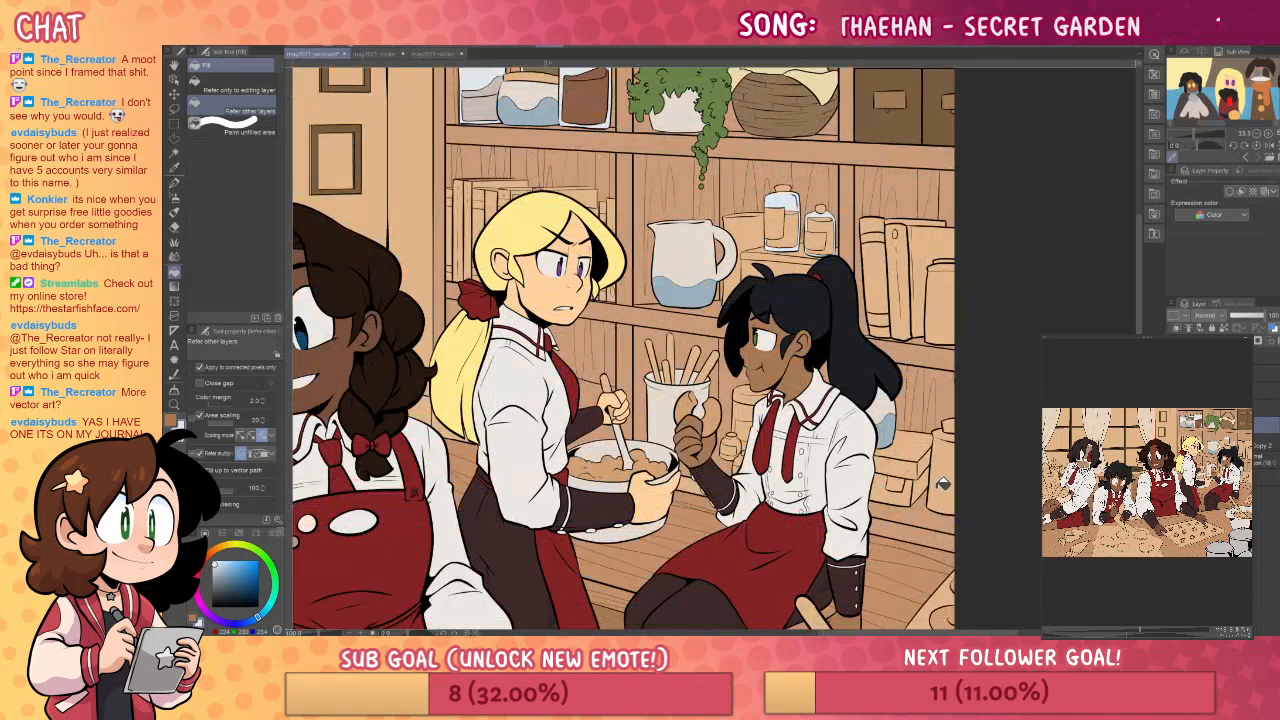
{"action": "left_click_drag", "start_coordinate": [974, 443], "coordinate": [936, 410]}
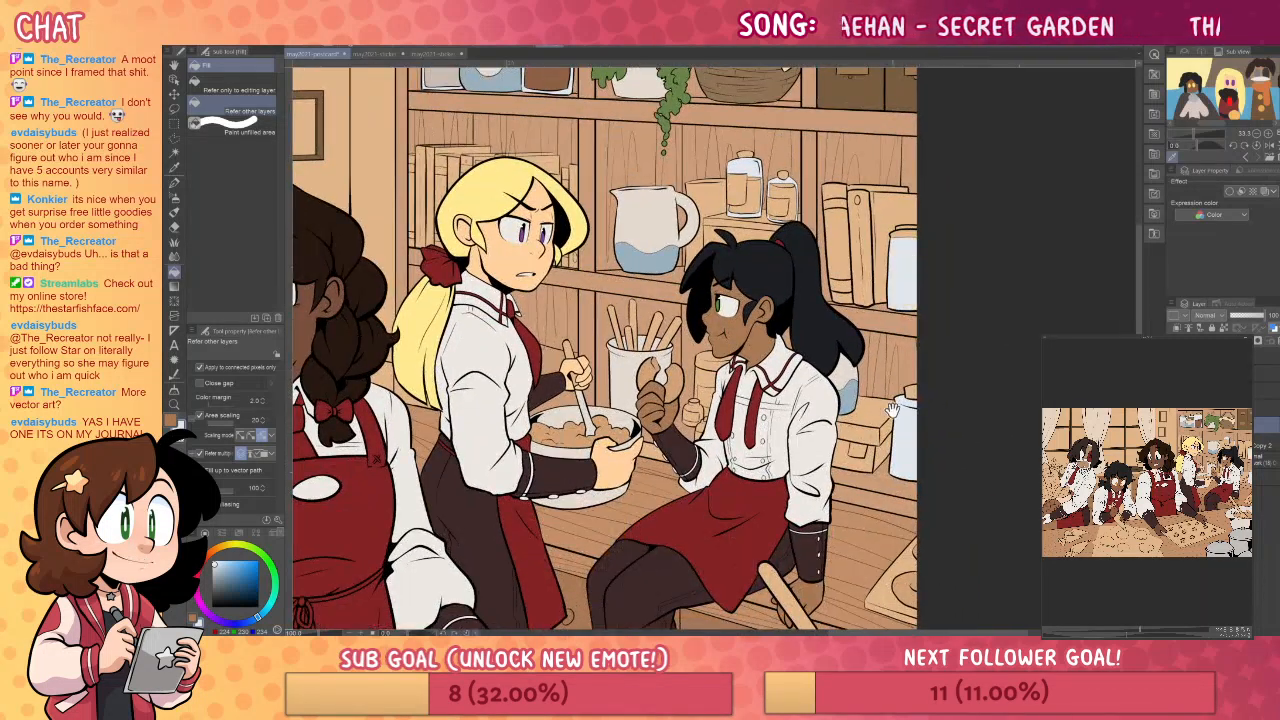
{"action": "left_click_drag", "start_coordinate": [736, 382], "coordinate": [820, 332]}
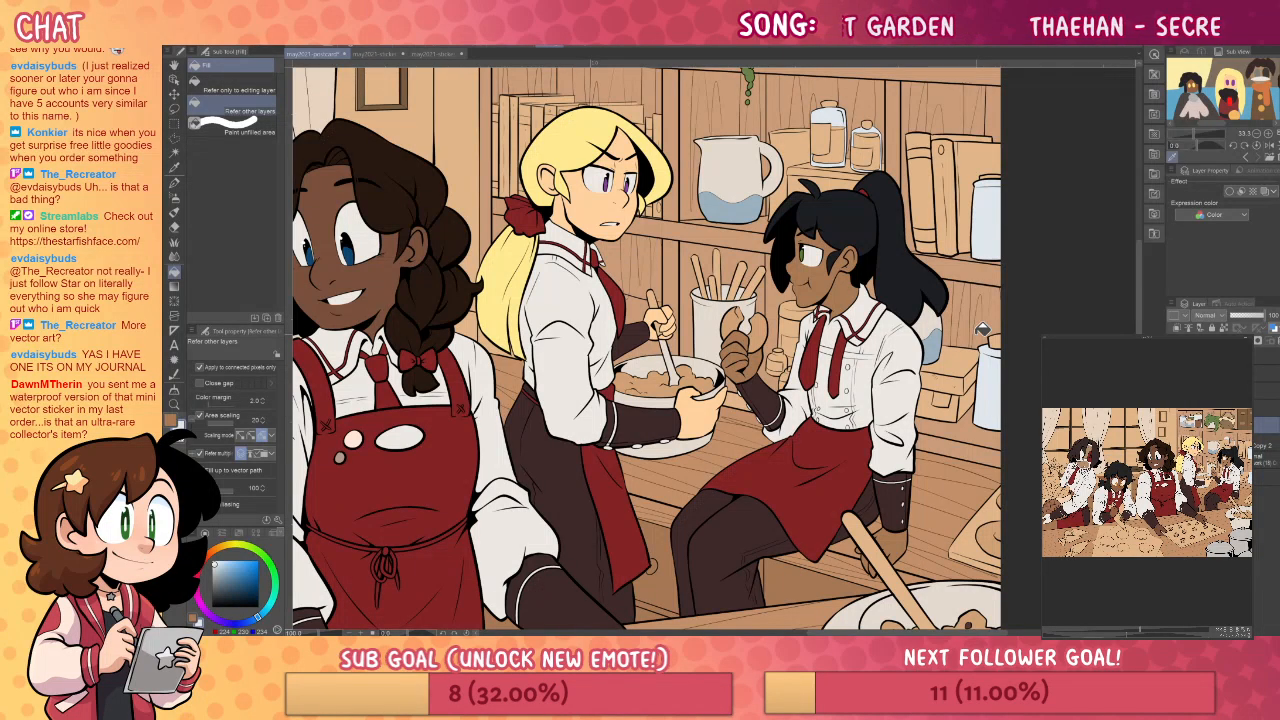
{"action": "left_click_drag", "start_coordinate": [1017, 319], "coordinate": [1036, 366]}
{"action": "left_click_drag", "start_coordinate": [973, 320], "coordinate": [993, 394]}
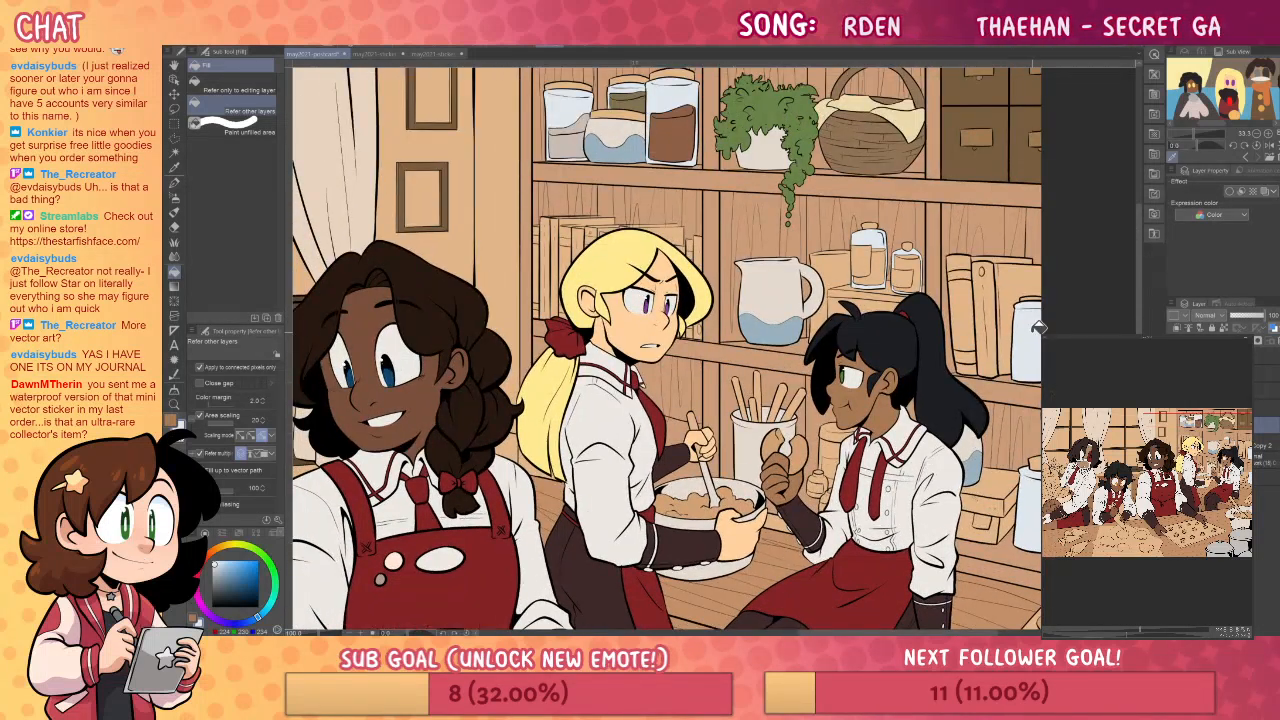
{"action": "left_click_drag", "start_coordinate": [955, 444], "coordinate": [1090, 567]}
- Sample the picture frame's dark brown and fill the stoppers of the two bottles on the middle shelf
{"action": "left_click", "coordinate": [593, 238], "text": "alt"}
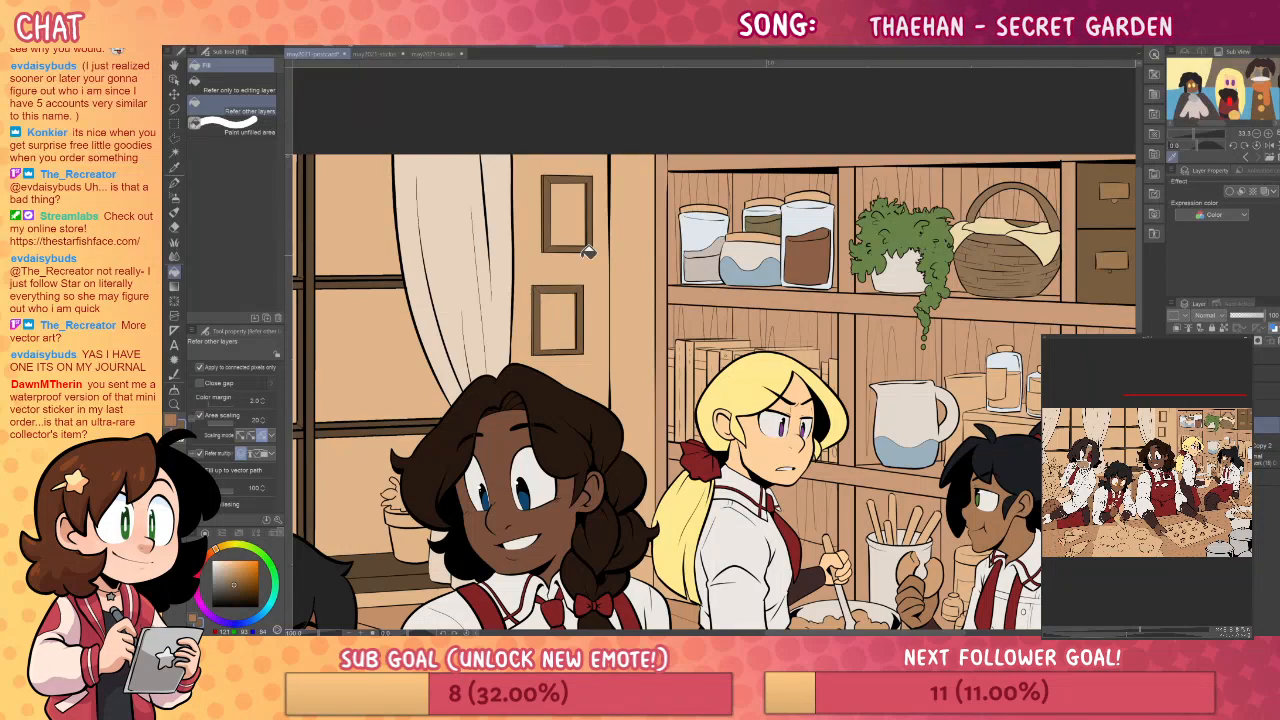
{"action": "left_click_drag", "start_coordinate": [990, 452], "coordinate": [985, 340]}
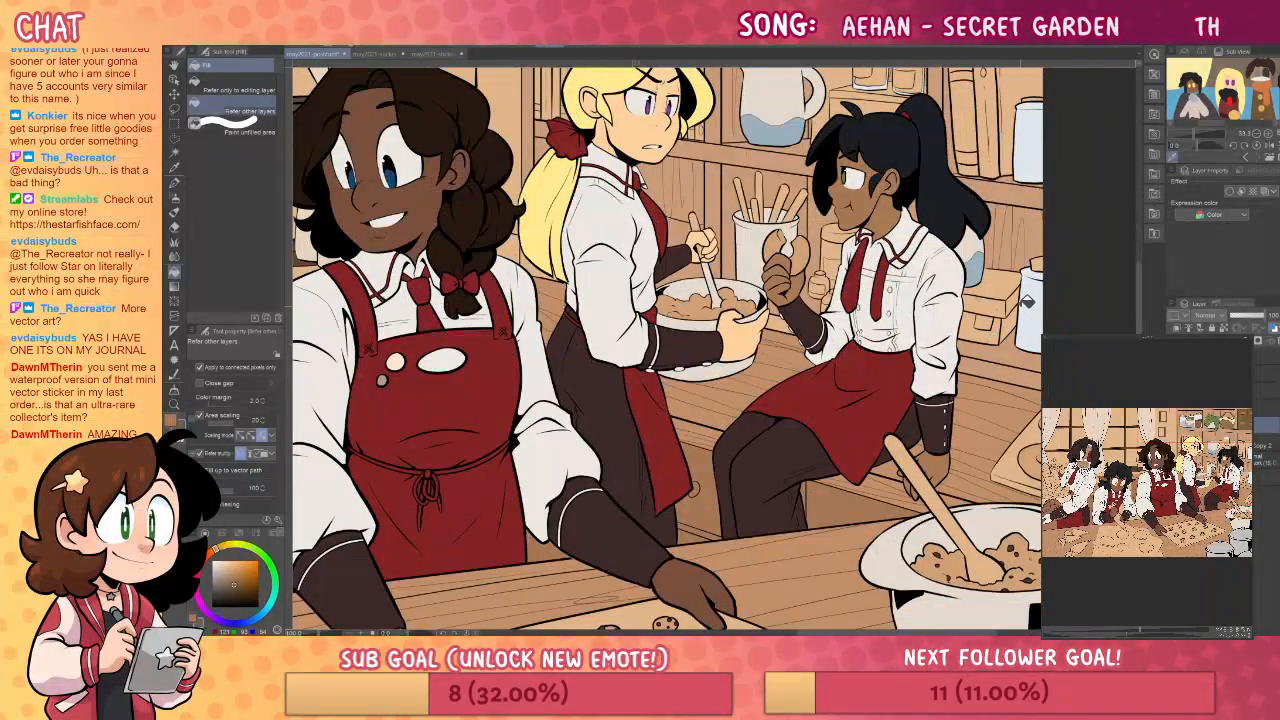
{"action": "left_click_drag", "start_coordinate": [935, 293], "coordinate": [853, 423]}
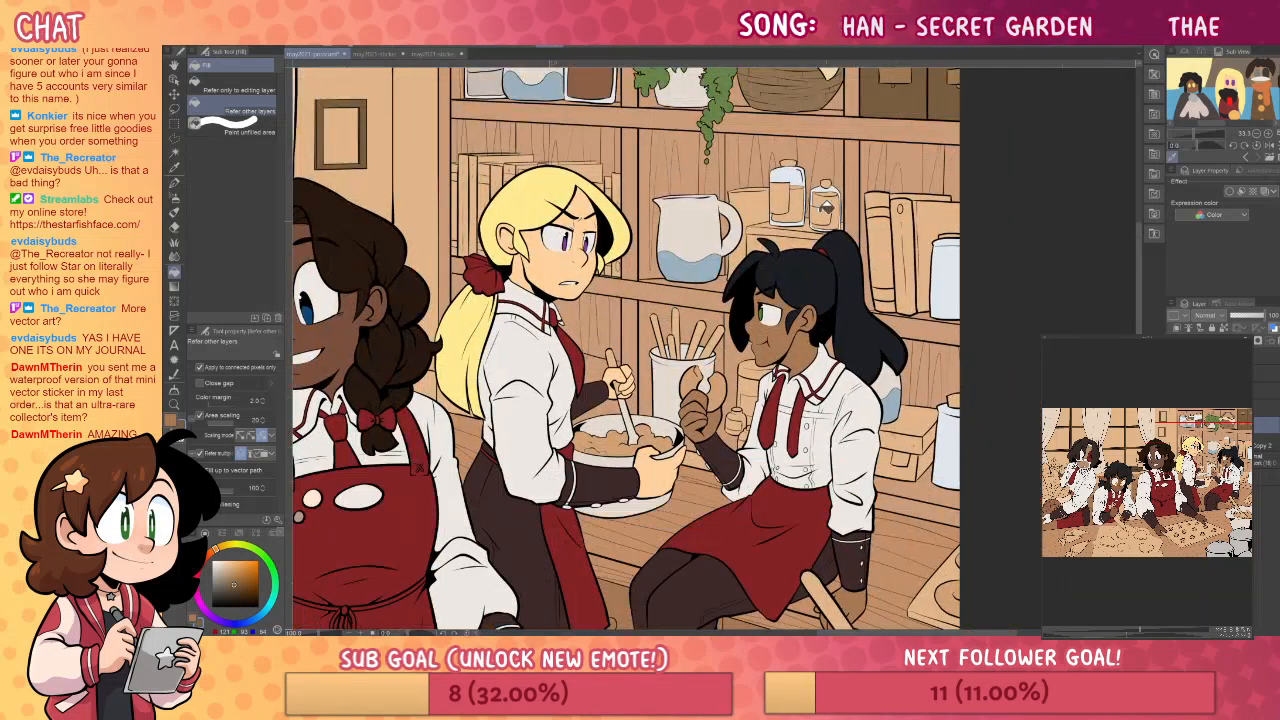
{"action": "mouse_move", "coordinate": [986, 271]}
{"action": "left_mouse_down"}
{"action": "mouse_move", "coordinate": [995, 435]}
{"action": "mouse_move", "coordinate": [956, 303]}
{"action": "left_mouse_up"}
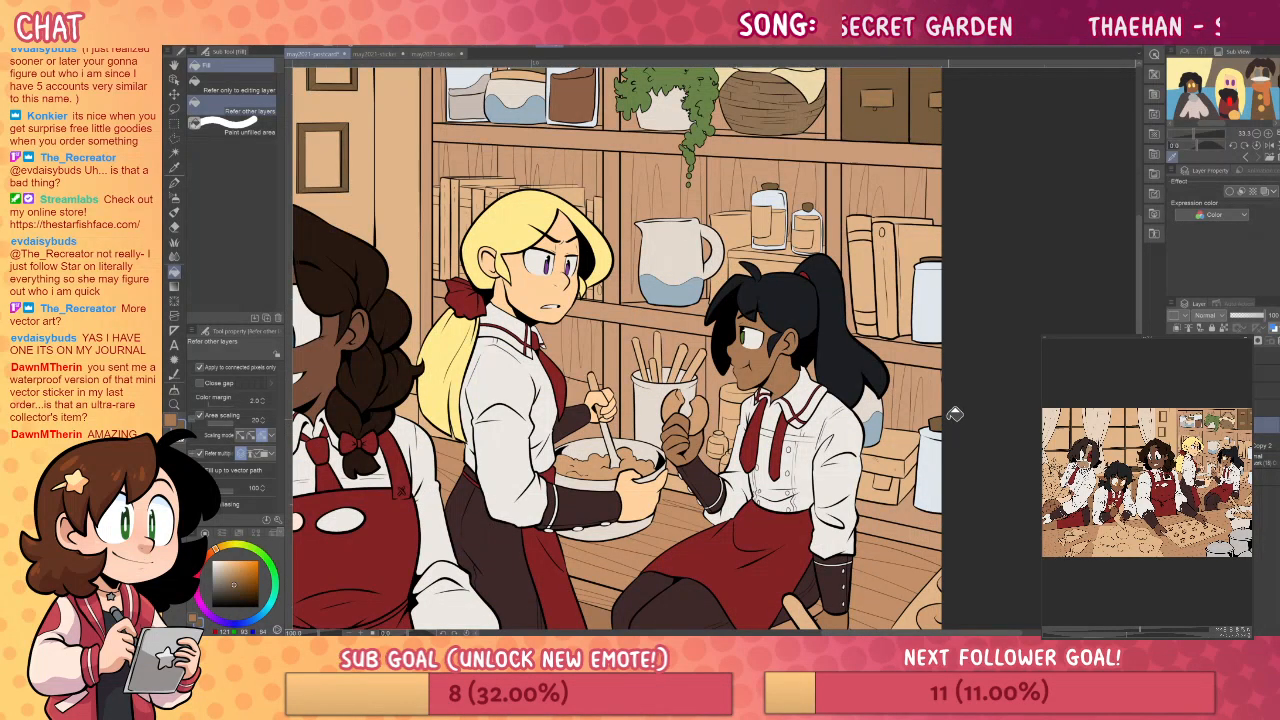
{"action": "left_click_drag", "start_coordinate": [990, 327], "coordinate": [999, 448]}
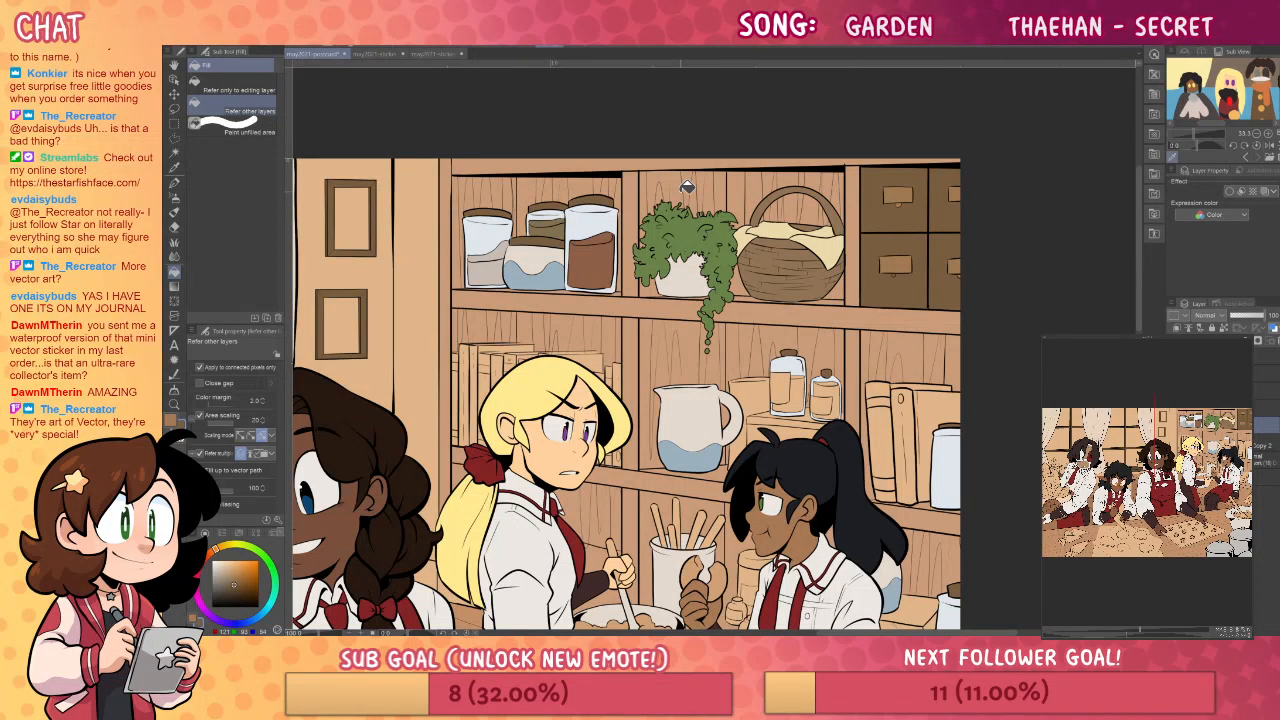
{"action": "left_click_drag", "start_coordinate": [931, 489], "coordinate": [1013, 298]}
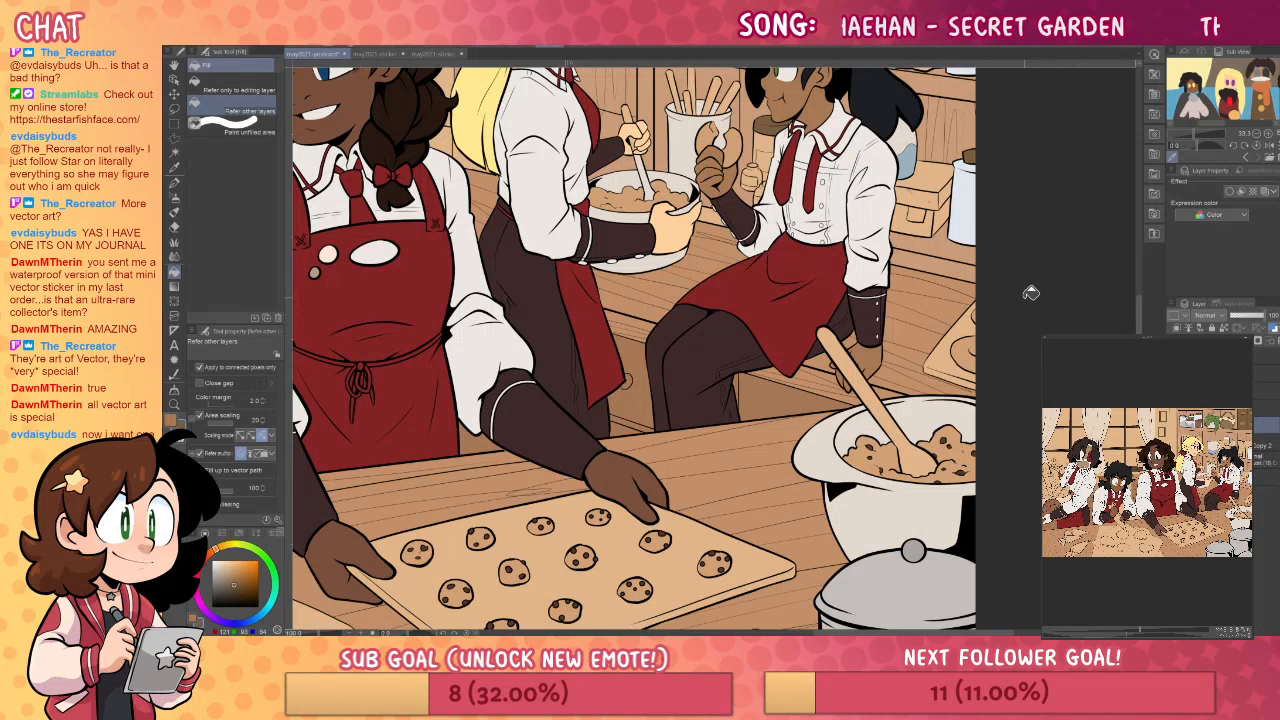
{"action": "left_click_drag", "start_coordinate": [1023, 390], "coordinate": [1084, 508]}
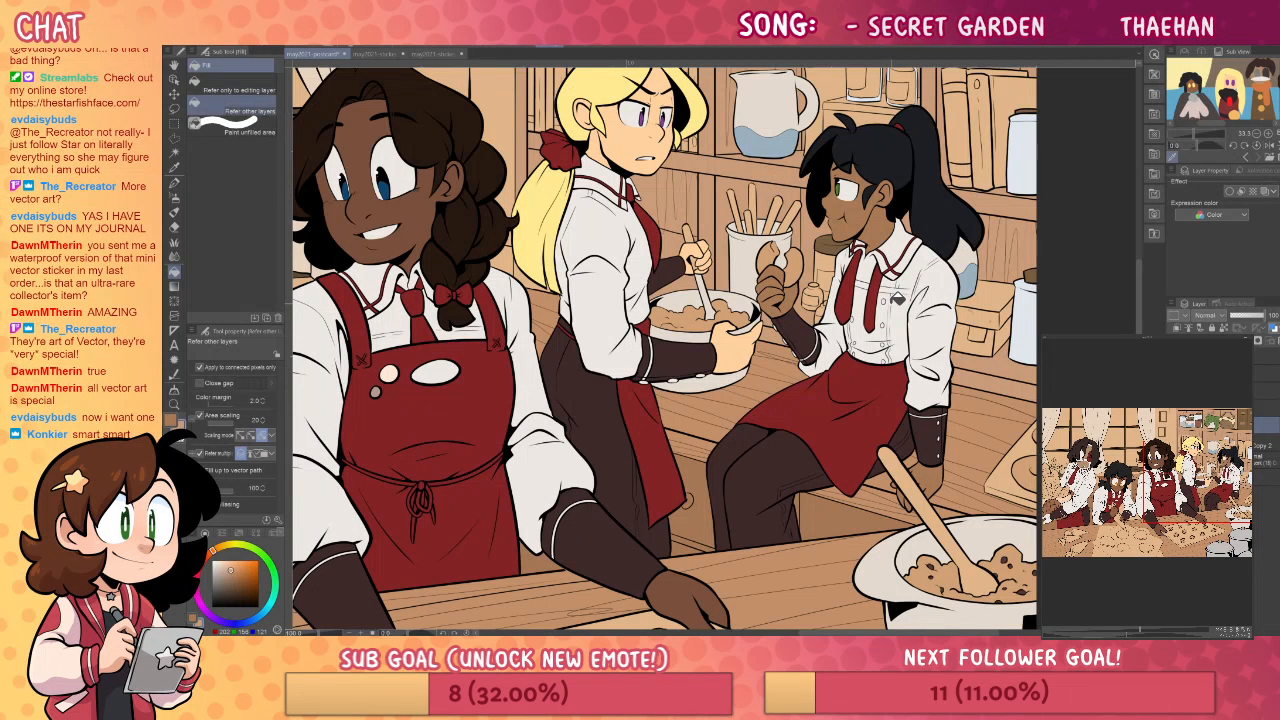
- Choose a medium brown and fill the storage box on the lower shelf behind the black-haired girl
{"action": "left_click_drag", "start_coordinate": [1017, 397], "coordinate": [953, 415]}
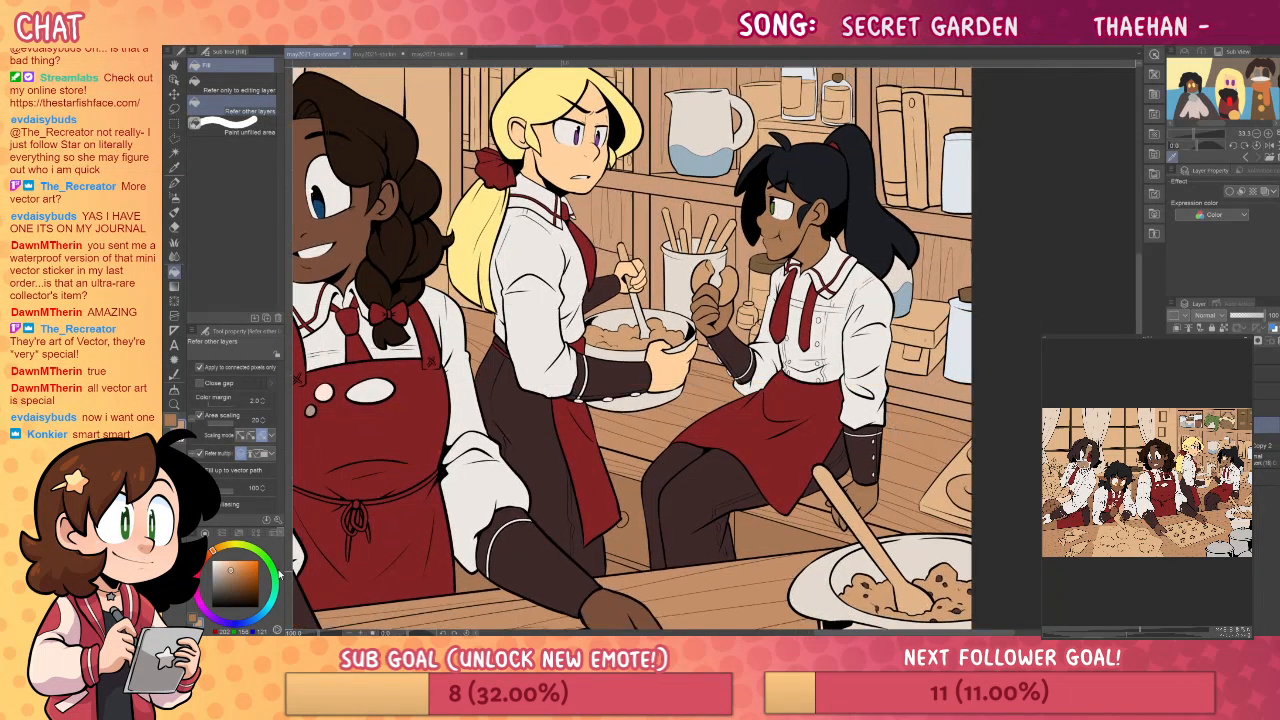
{"action": "left_click", "coordinate": [233, 578]}
{"action": "left_click", "coordinate": [930, 328]}
{"action": "left_click", "coordinate": [928, 363]}
{"action": "left_click", "coordinate": [941, 323]}
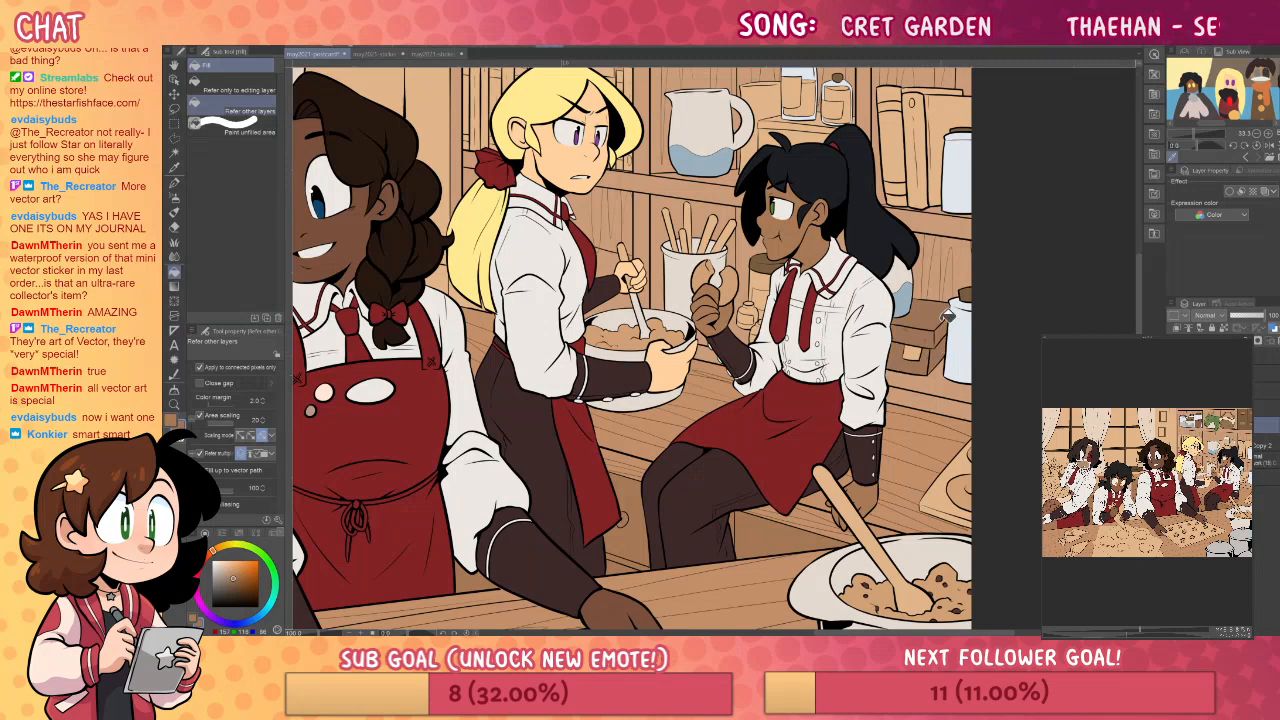
- Fill the box supporting the two bottles on the middle shelf with the same medium brown
{"action": "left_click_drag", "start_coordinate": [959, 398], "coordinate": [917, 583]}
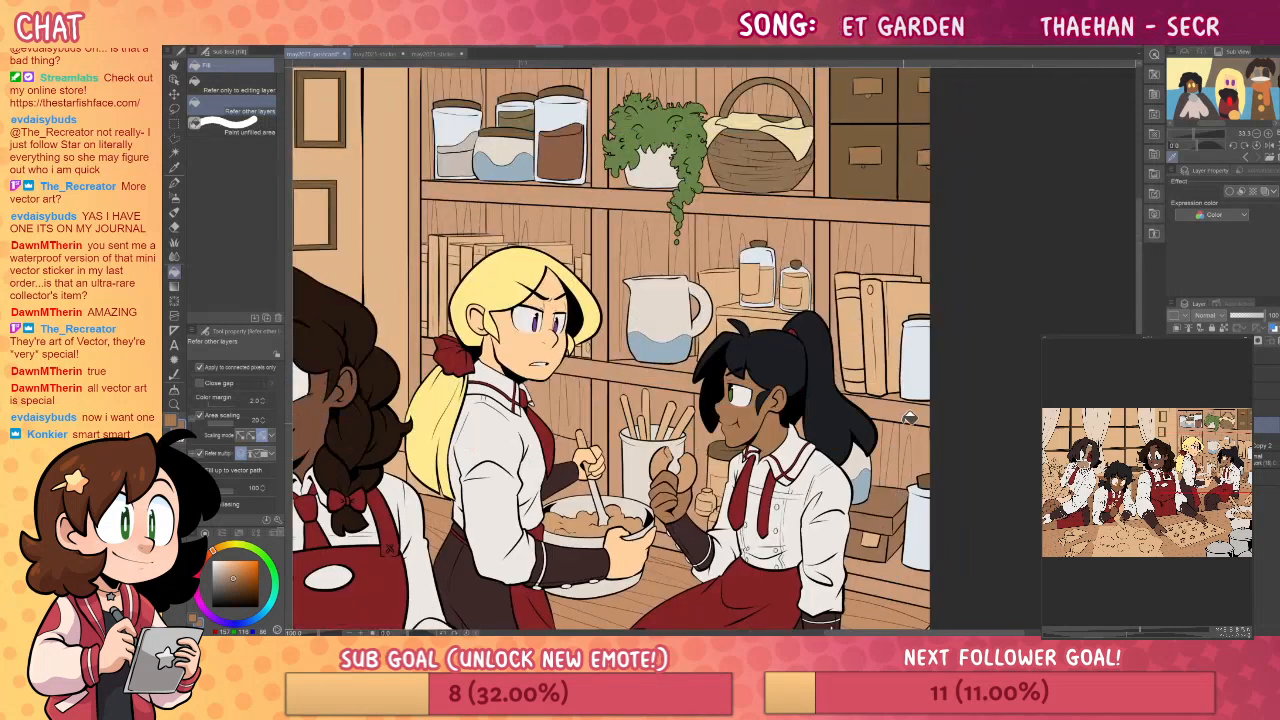
{"action": "left_click", "coordinate": [774, 307]}
{"action": "left_click", "coordinate": [777, 321]}
{"action": "left_click_drag", "start_coordinate": [837, 344], "coordinate": [826, 374]}
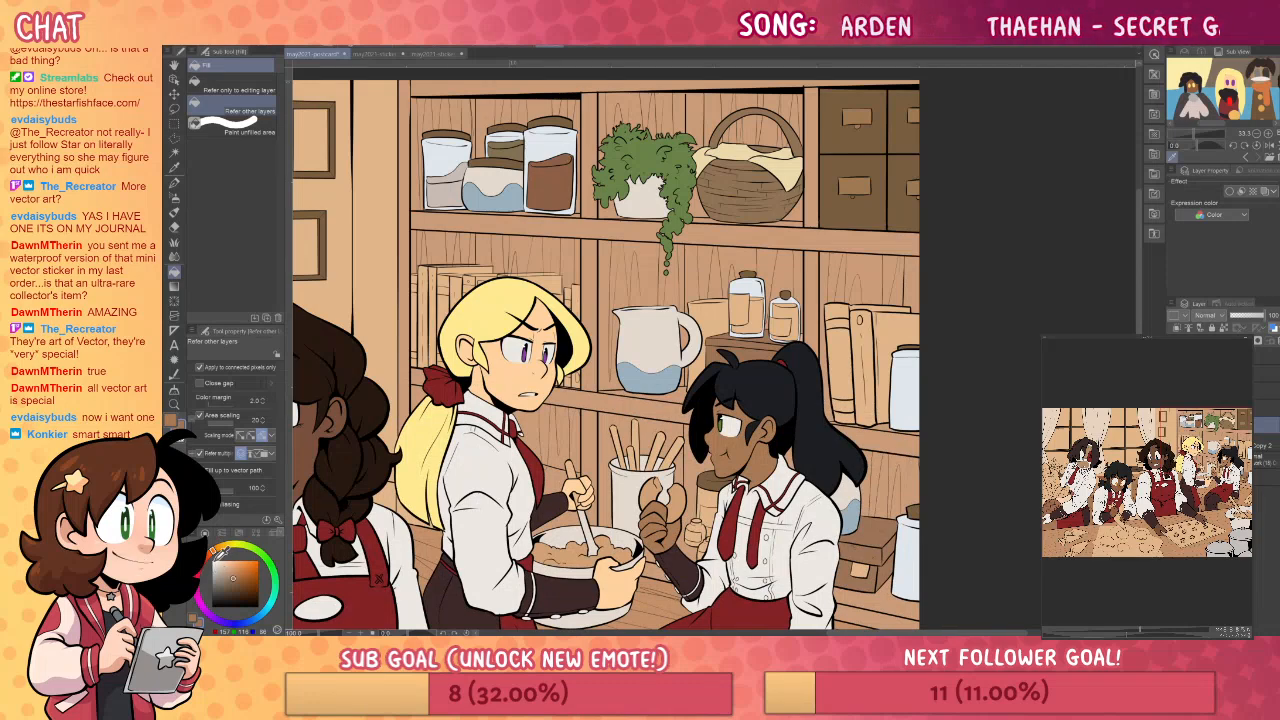
- Fill the labels of the two bottles on the middle shelf with off-white
{"action": "mouse_move", "coordinate": [923, 425]}
{"action": "left_mouse_down"}
{"action": "mouse_move", "coordinate": [929, 507]}
{"action": "mouse_move", "coordinate": [924, 410]}
{"action": "left_mouse_up"}
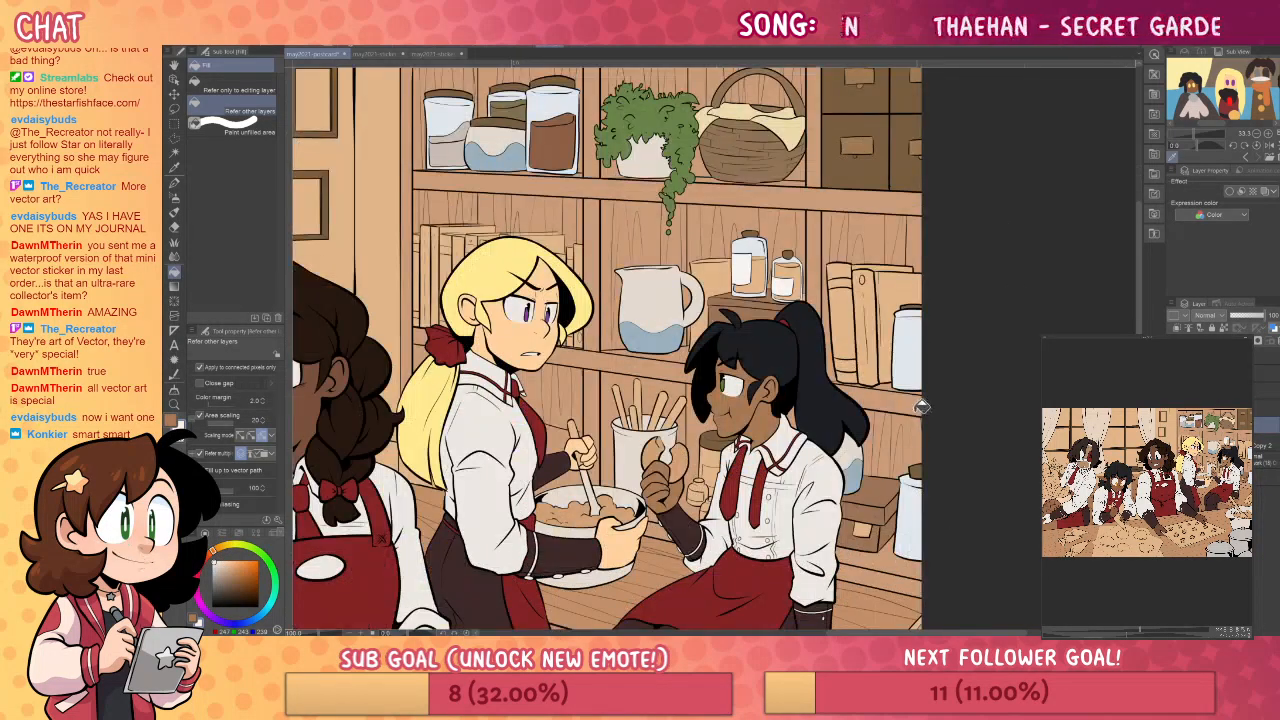
{"action": "left_click_drag", "start_coordinate": [886, 527], "coordinate": [903, 384]}
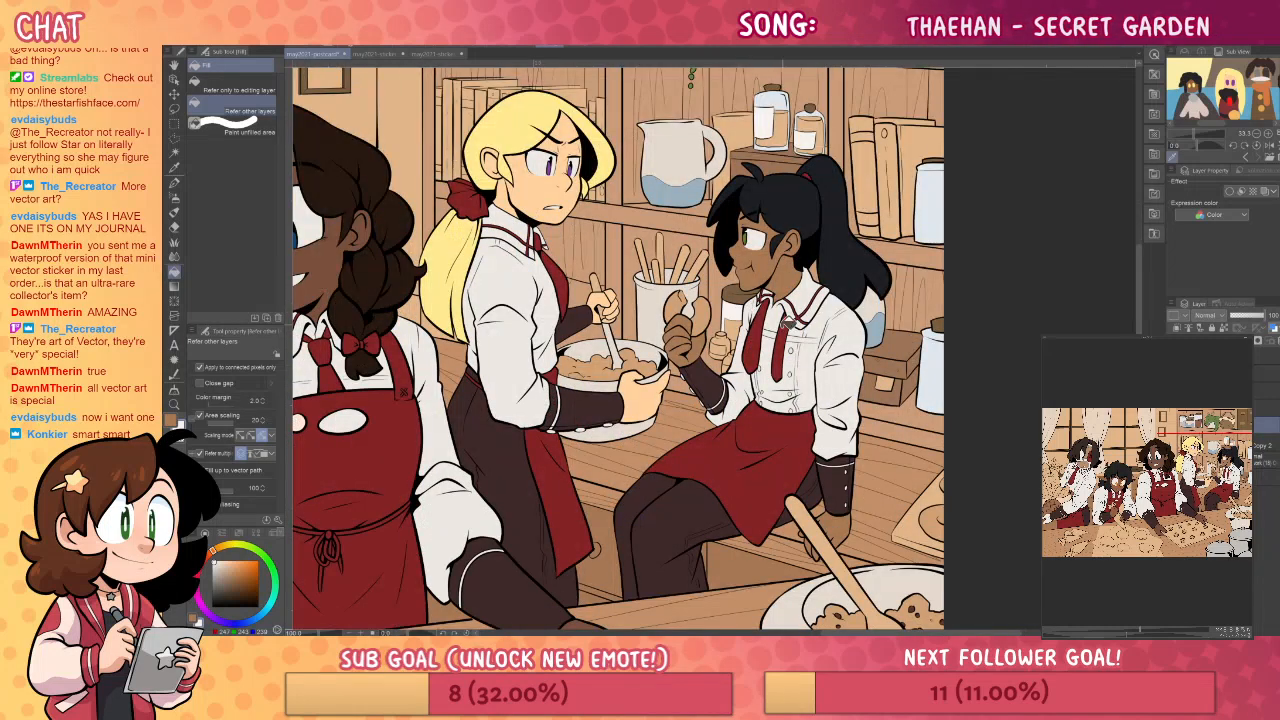
{"action": "left_click_drag", "start_coordinate": [900, 624], "coordinate": [893, 545]}
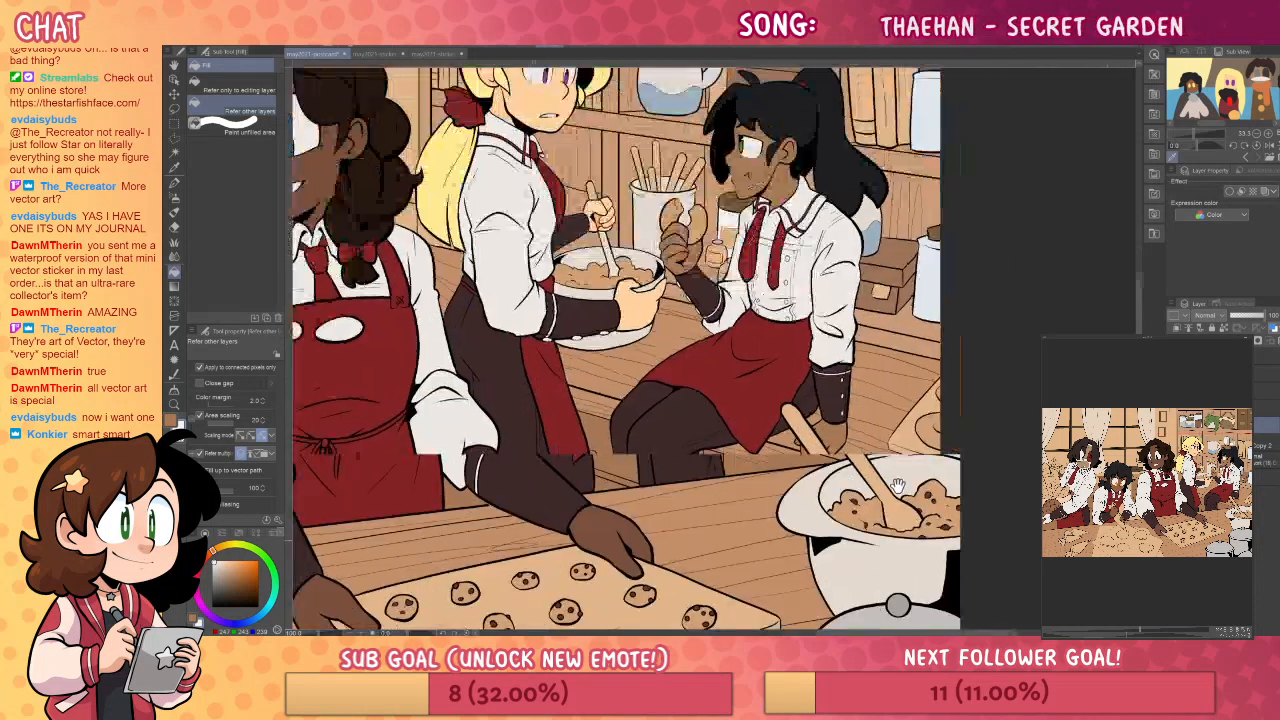
- Undo the last fill, sample a muted tan and fill the label of the lower-shelf storage box with it
{"action": "left_click", "coordinate": [882, 293]}
{"action": "left_click_drag", "start_coordinate": [950, 322], "coordinate": [888, 447]}
{"action": "key", "text": "ctrl+z"}
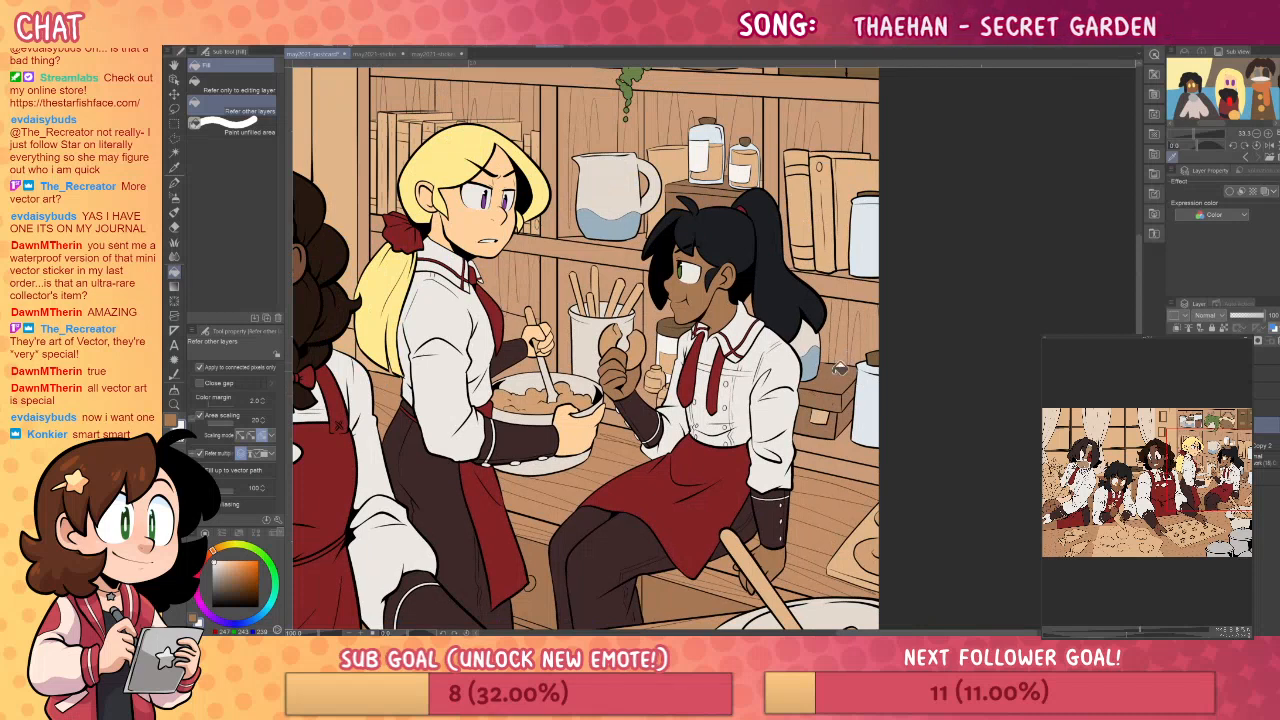
{"action": "left_click", "coordinate": [841, 369], "text": "alt"}
{"action": "left_click", "coordinate": [834, 412]}
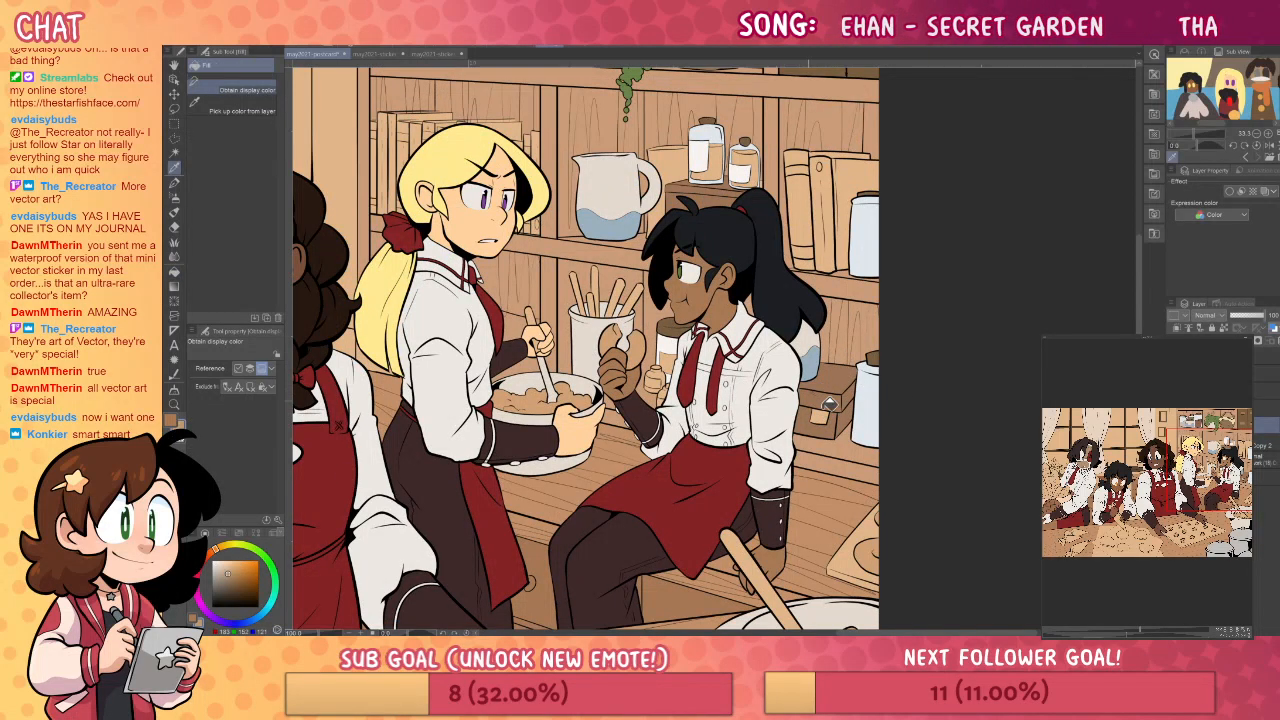
{"action": "left_click", "coordinate": [823, 412]}
- Fill the small bottle beside the black-haired girl's hand with medium brown
{"action": "left_click_drag", "start_coordinate": [706, 372], "coordinate": [794, 414]}
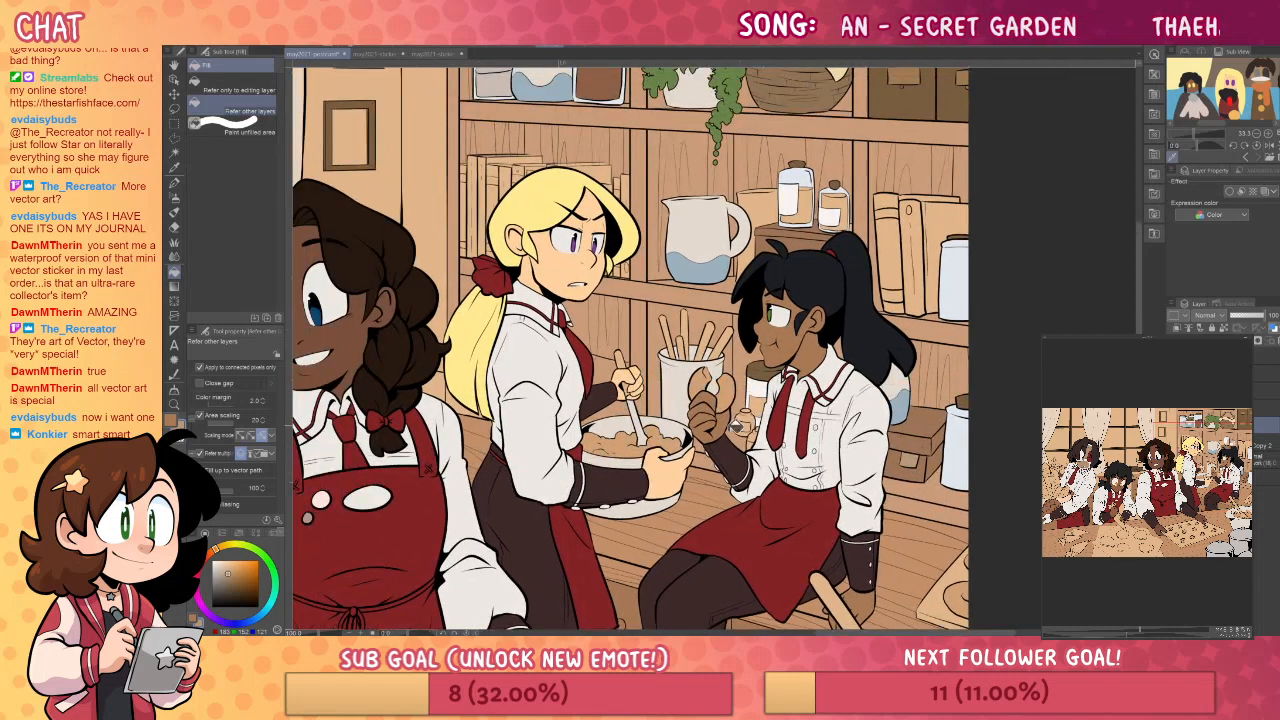
{"action": "left_click", "coordinate": [757, 411]}
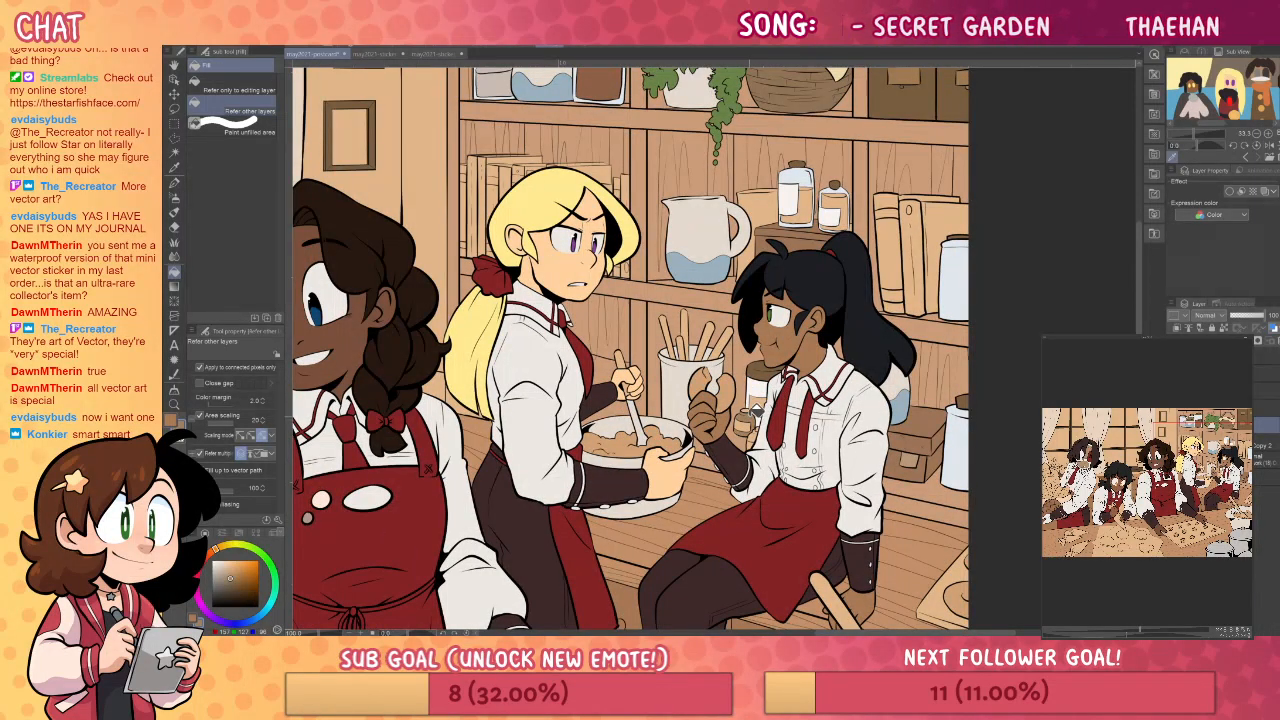
{"action": "left_click_drag", "start_coordinate": [859, 407], "coordinate": [851, 419]}
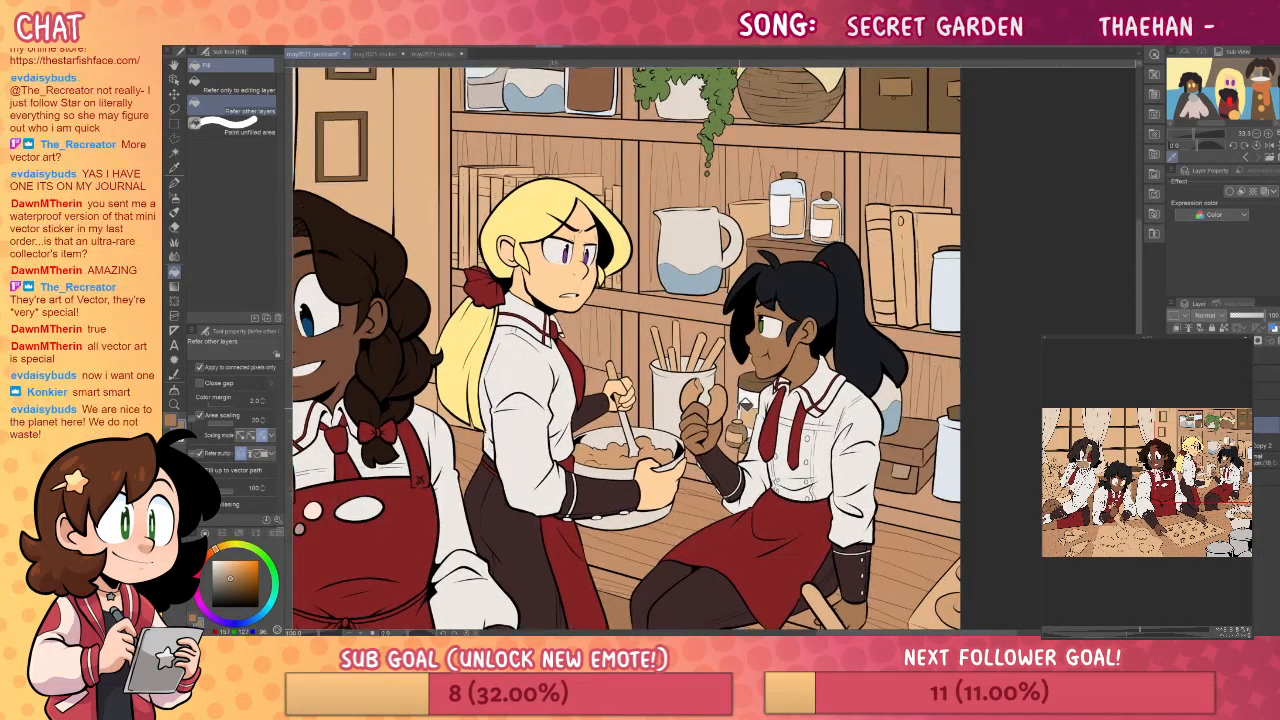
- Sample the off-white of a bottle label and fill the label of the jar behind the black-haired girl
{"action": "key", "text": "alt"}
{"action": "left_click", "coordinate": [786, 214], "text": "alt"}
{"action": "left_click", "coordinate": [754, 413]}
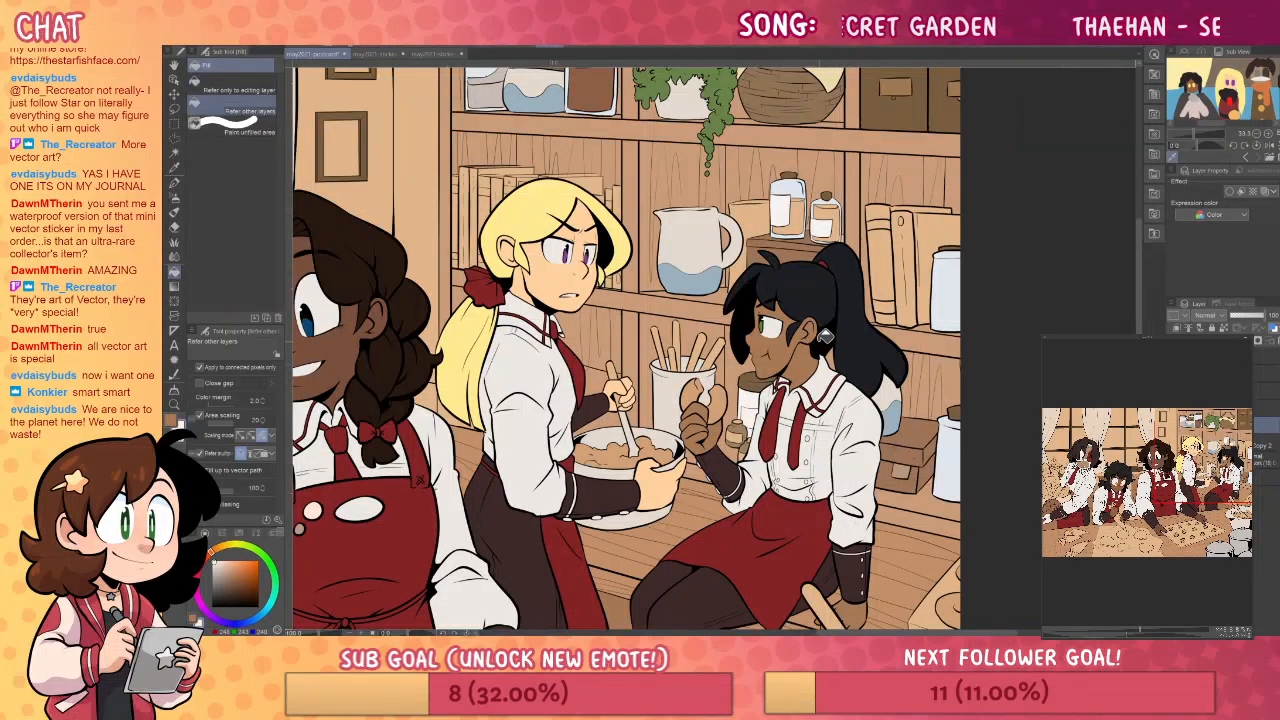
- Sample the pale glass blue, brown and off-white, and finish filling the jar and small bottle beside the black-haired girl's hand
{"action": "left_click", "coordinate": [810, 178], "text": "alt"}
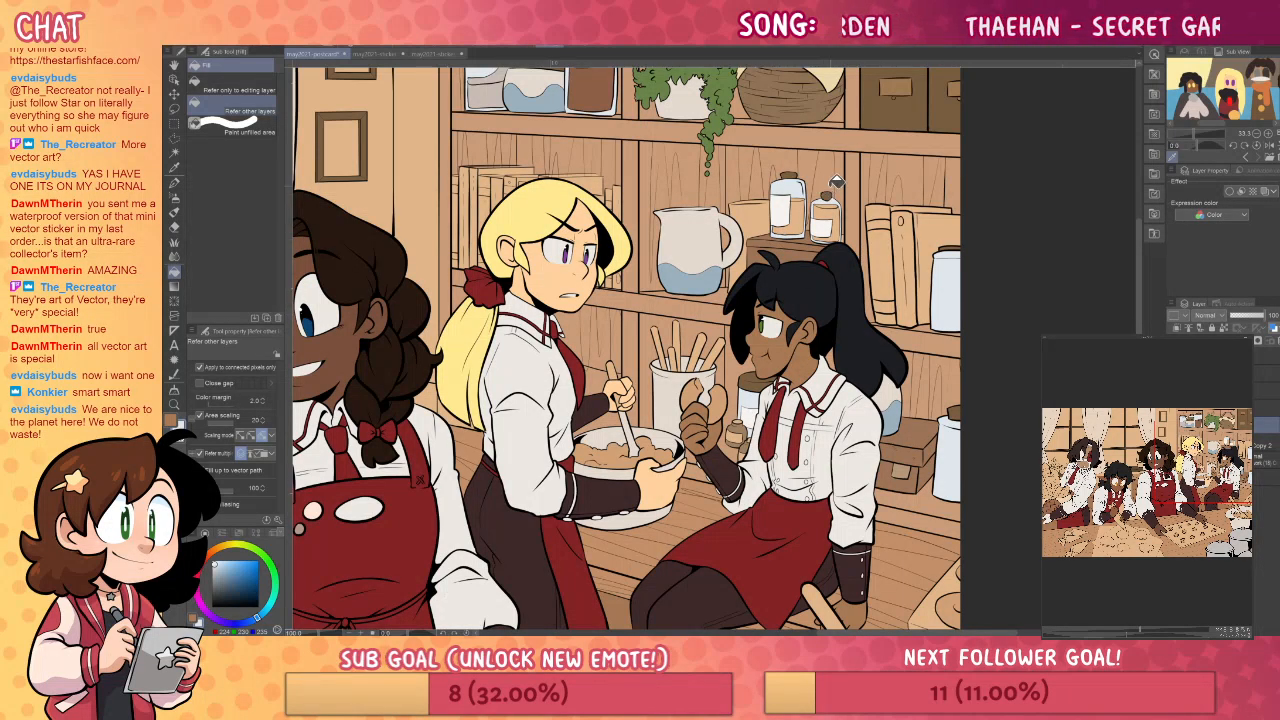
{"action": "key", "text": "alt"}
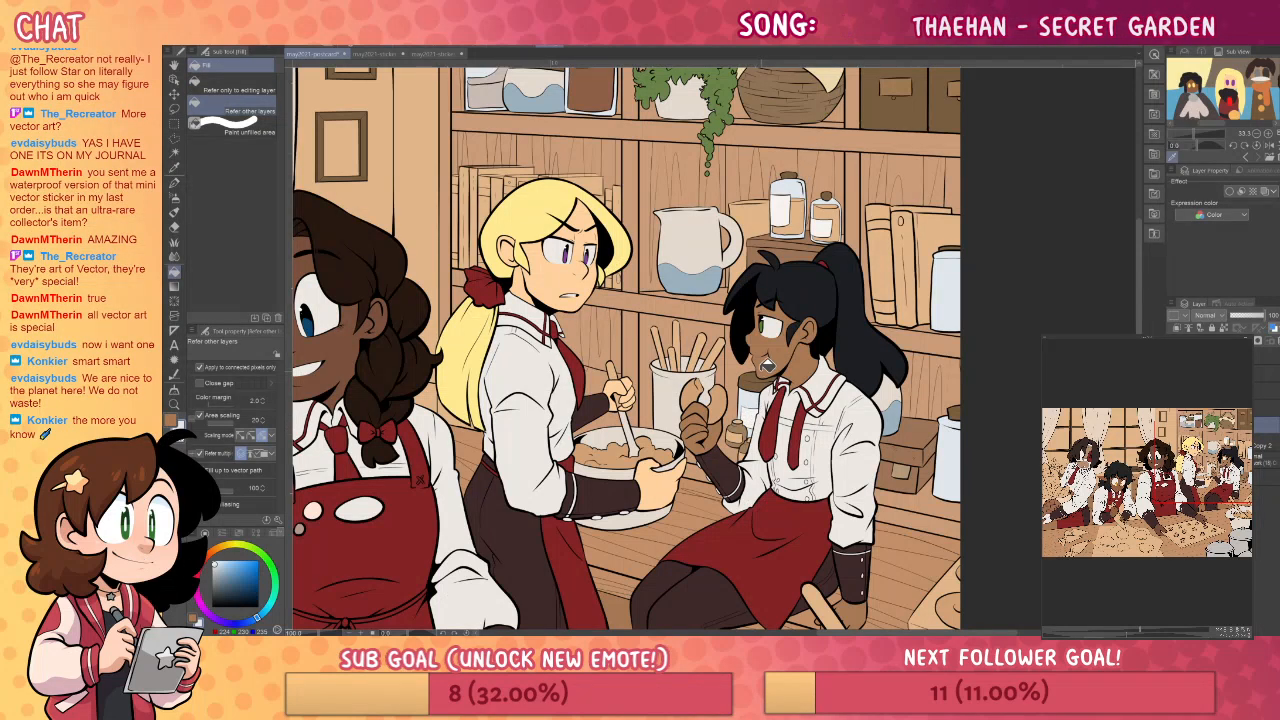
{"action": "key", "text": "alt"}
{"action": "left_click", "coordinate": [753, 375], "text": "alt"}
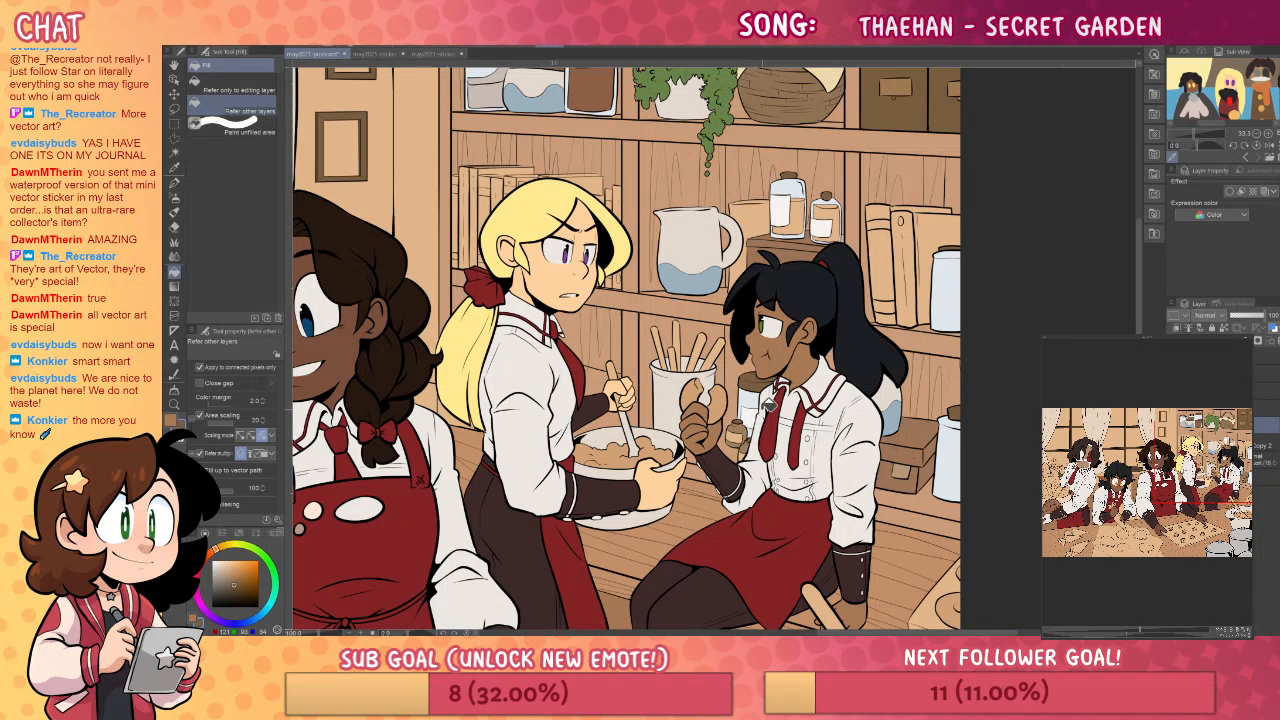
{"action": "left_click", "coordinate": [755, 400], "text": "alt"}
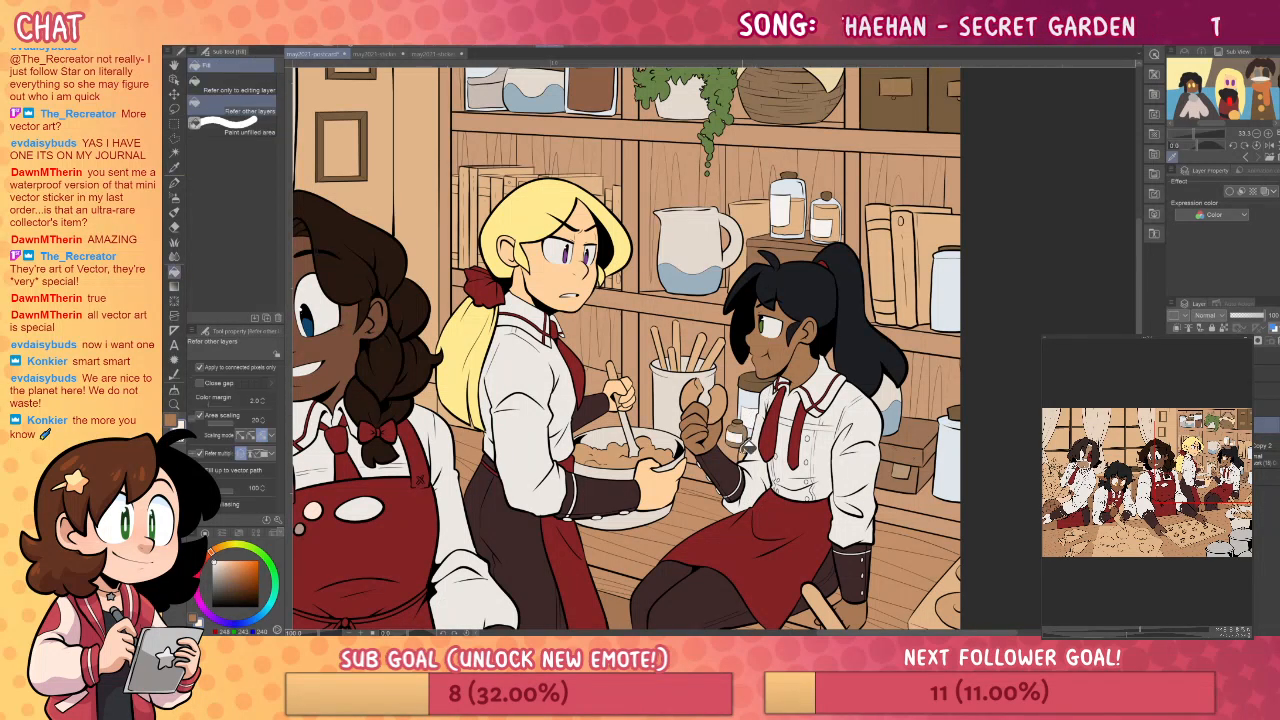
- Fill the wooden utensils standing in the white crock with medium brown
{"action": "left_click_drag", "start_coordinate": [991, 416], "coordinate": [955, 508]}
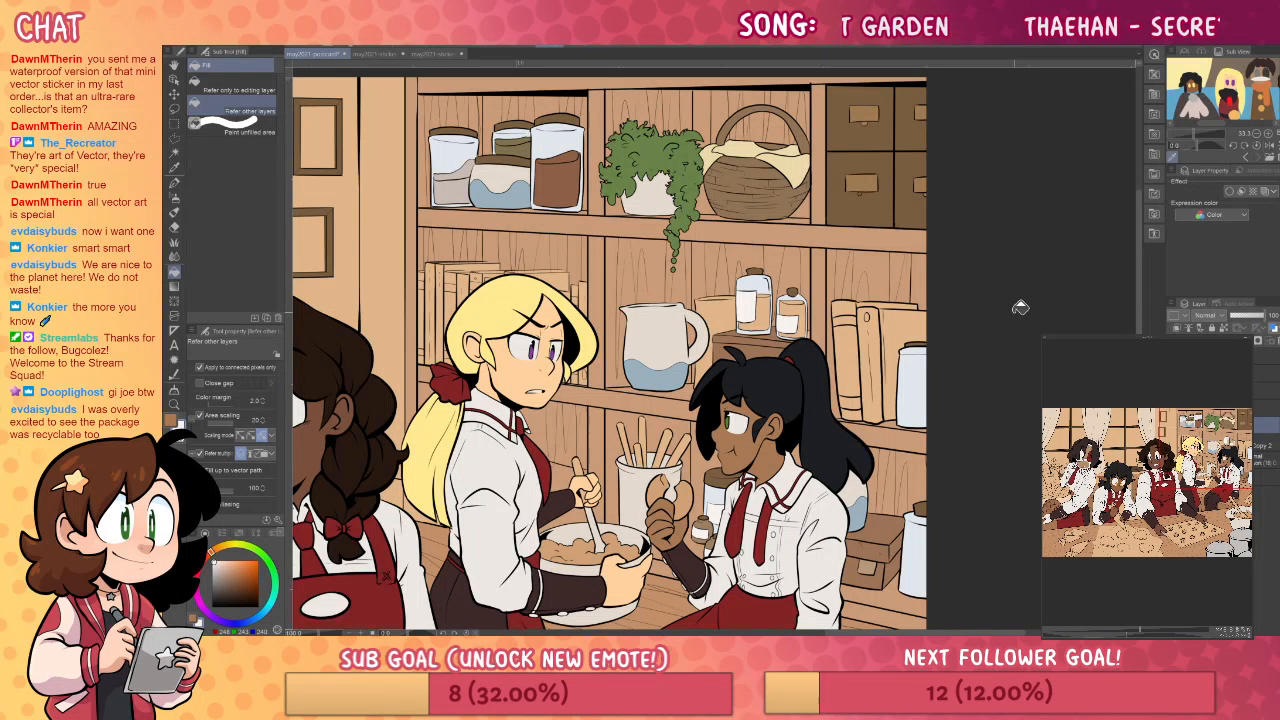
{"action": "left_click_drag", "start_coordinate": [984, 392], "coordinate": [1001, 332]}
{"action": "left_click_drag", "start_coordinate": [966, 449], "coordinate": [975, 392]}
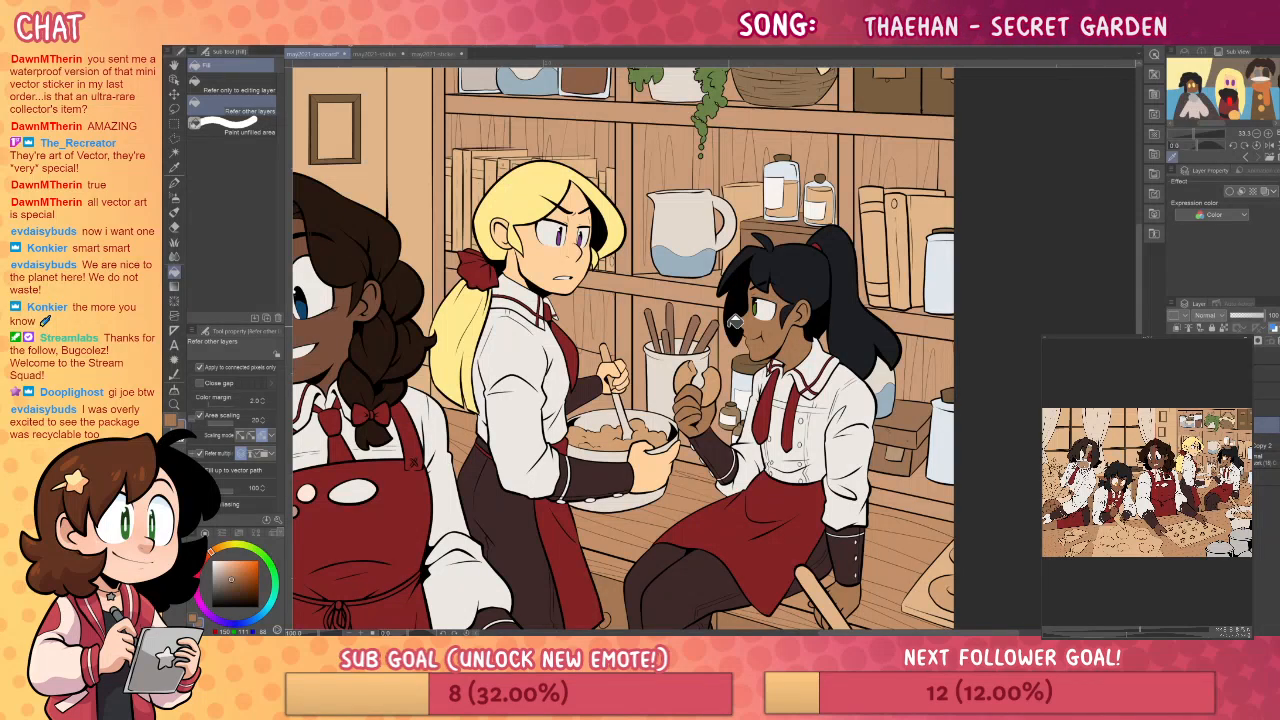
{"action": "scroll", "coordinate": [990, 410], "scroll_direction": "down", "scroll_amount": 2}
{"action": "scroll", "coordinate": [953, 450], "scroll_direction": "down", "scroll_amount": 2}
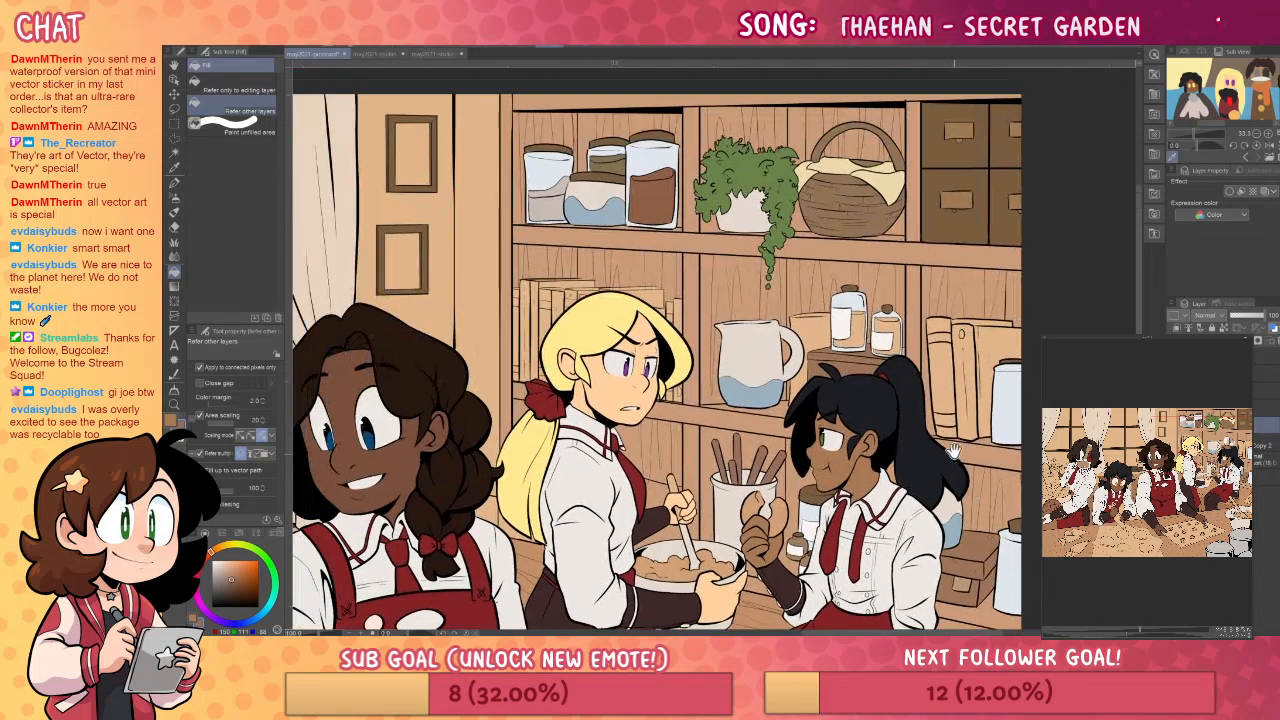
{"action": "scroll", "coordinate": [960, 455], "scroll_direction": "up", "scroll_amount": 3}
{"action": "left_click_drag", "start_coordinate": [702, 463], "coordinate": [1015, 375]}
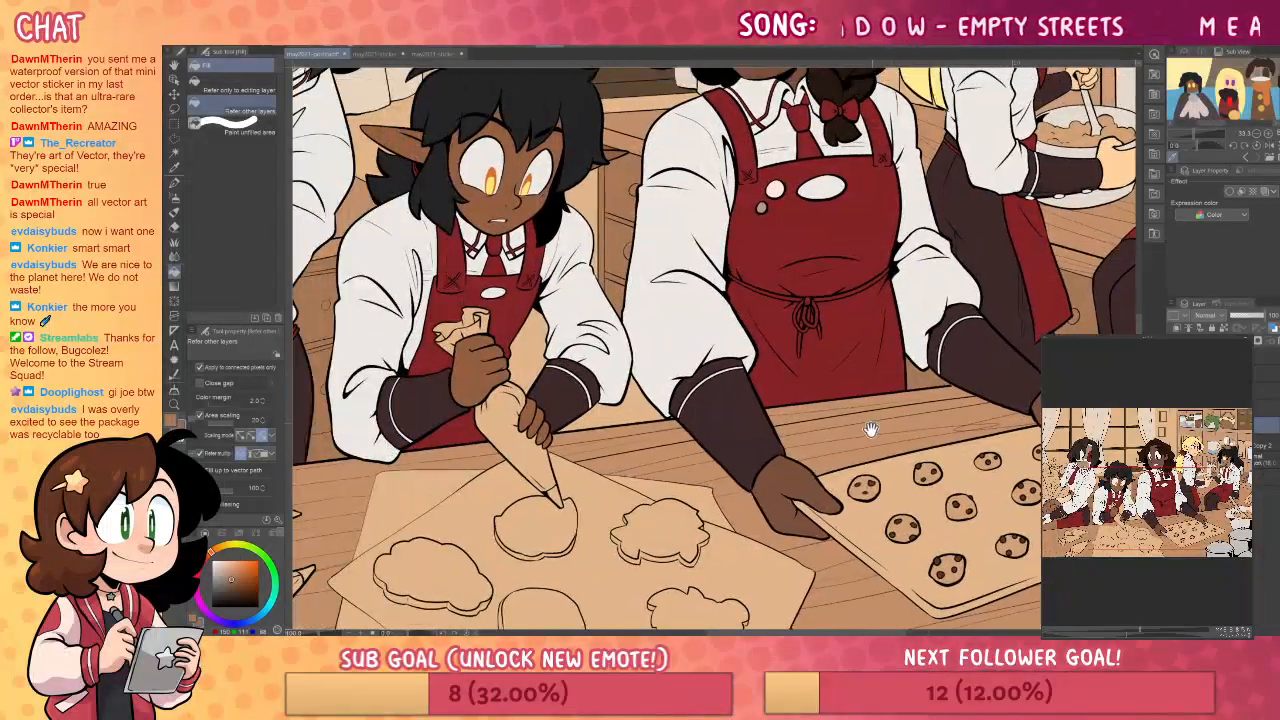
{"action": "left_click_drag", "start_coordinate": [880, 398], "coordinate": [971, 343]}
{"action": "left_click", "coordinate": [174, 404]}
{"action": "left_click", "coordinate": [808, 362]}
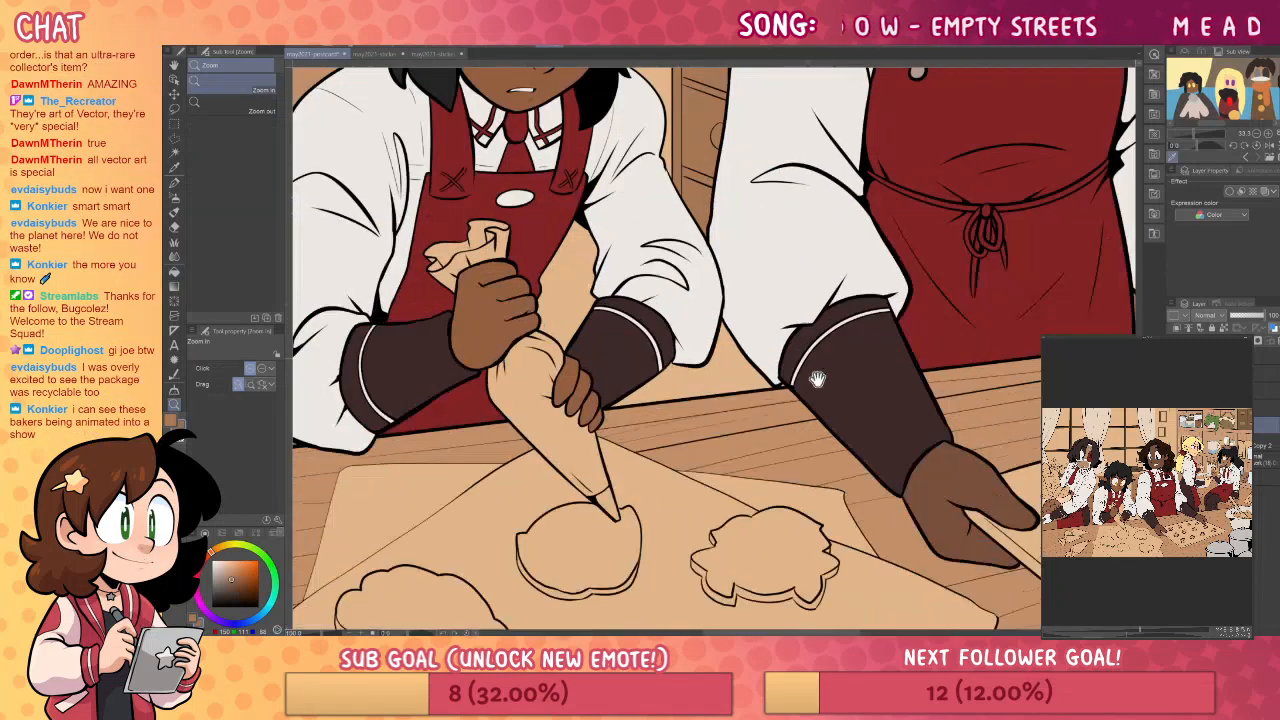
- Mix a muted sage green and fill the wall strip beside the shelving unit with it
{"action": "scroll", "coordinate": [808, 362], "scroll_direction": "down", "scroll_amount": 4}
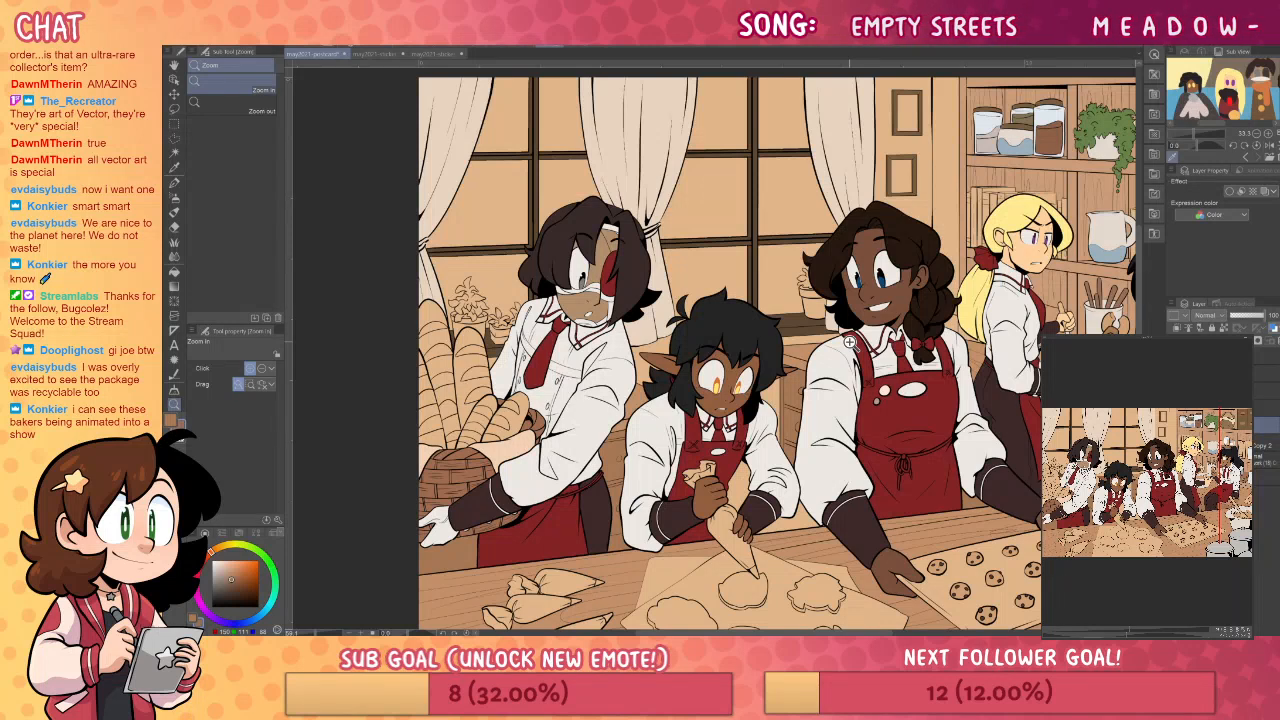
{"action": "left_click_drag", "start_coordinate": [1056, 392], "coordinate": [968, 405]}
{"action": "left_click", "coordinate": [222, 569]}
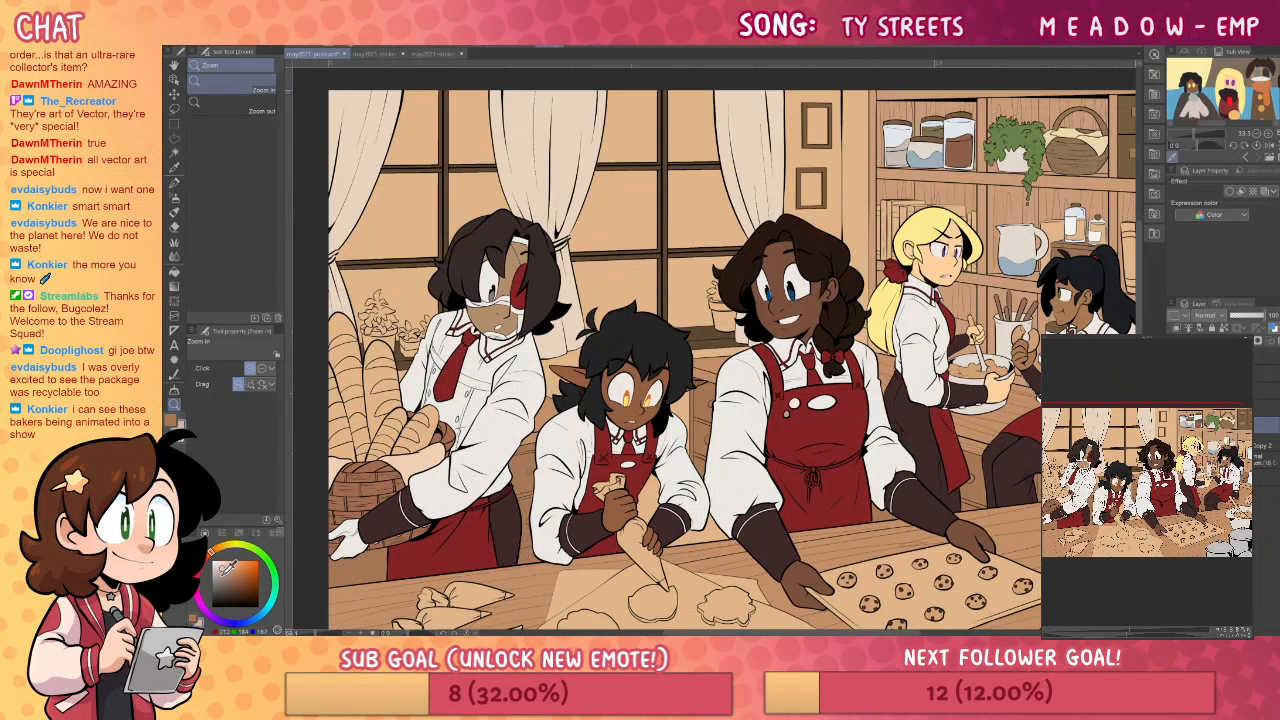
{"action": "left_click", "coordinate": [222, 548]}
{"action": "left_click_drag", "start_coordinate": [227, 562], "coordinate": [226, 581]}
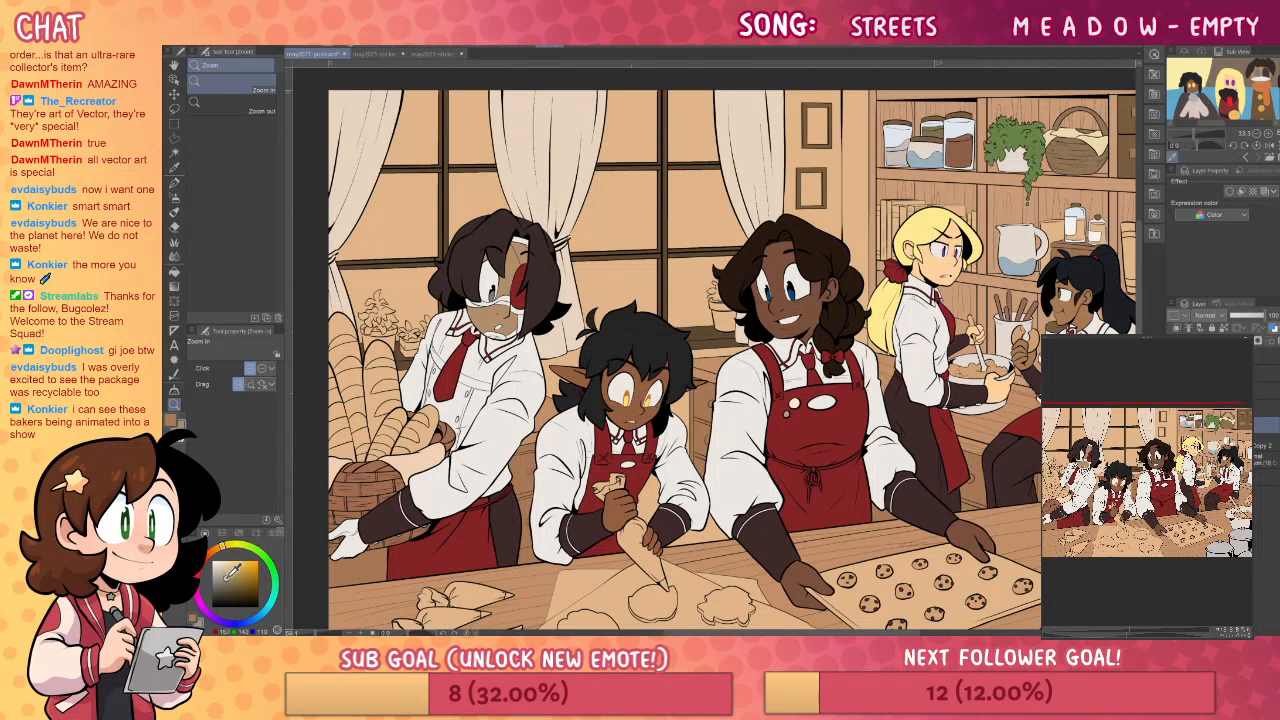
{"action": "left_click", "coordinate": [226, 623]}
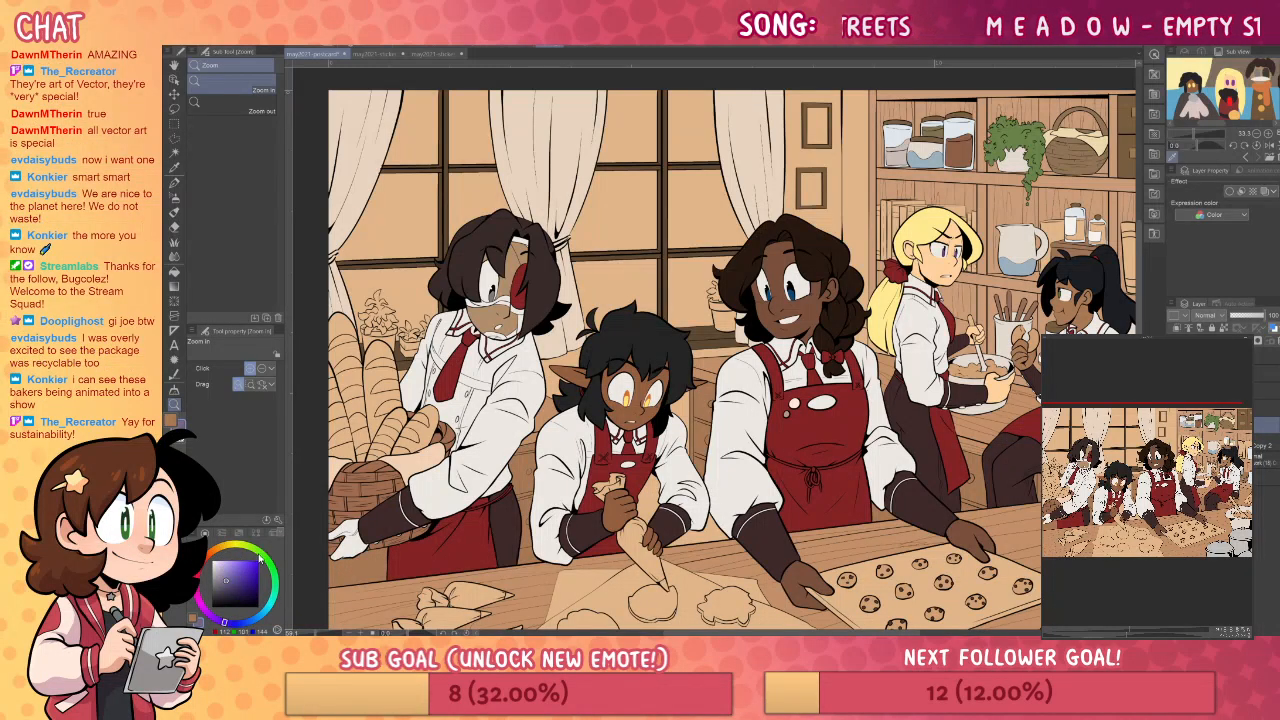
{"action": "left_click", "coordinate": [263, 556]}
{"action": "left_click", "coordinate": [229, 583]}
{"action": "left_click", "coordinate": [220, 581]}
{"action": "key", "text": "g"}
{"action": "left_click", "coordinate": [857, 114]}
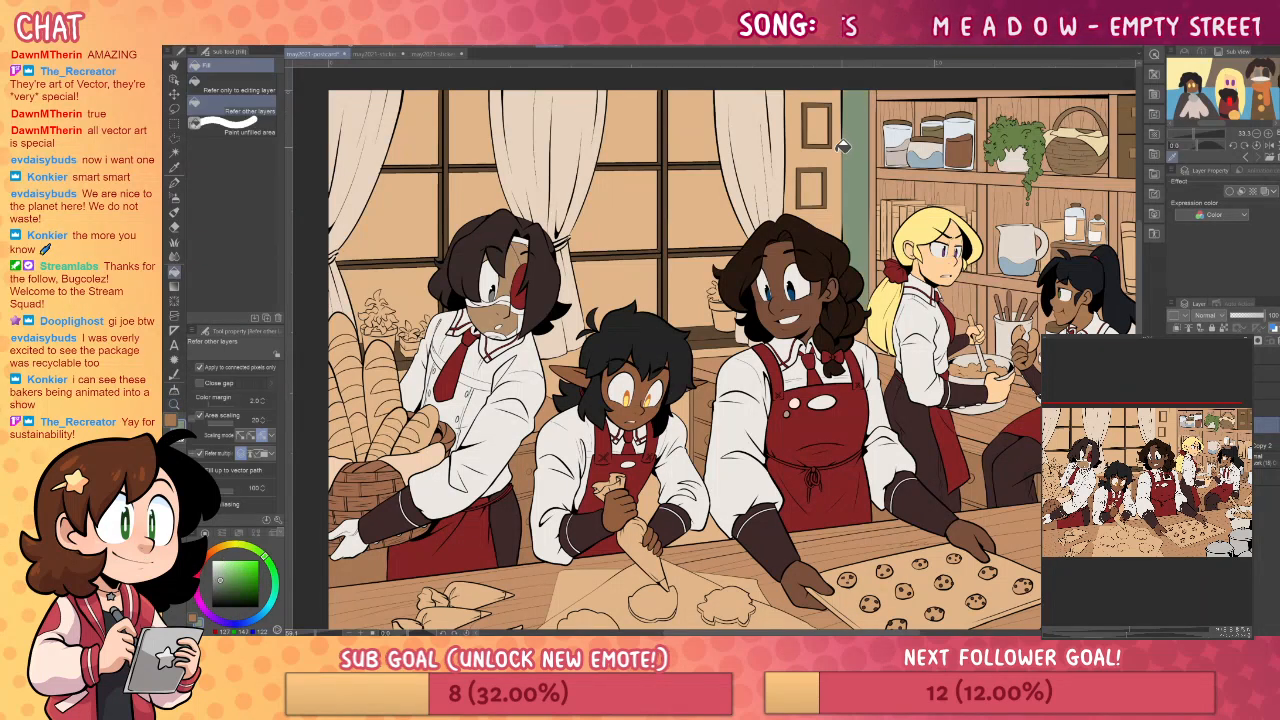
- Fill the remaining wall areas around the picture frames and below the window with the same muted green
{"action": "left_click", "coordinate": [832, 150]}
{"action": "left_click", "coordinate": [728, 347]}
{"action": "left_click", "coordinate": [692, 389]}
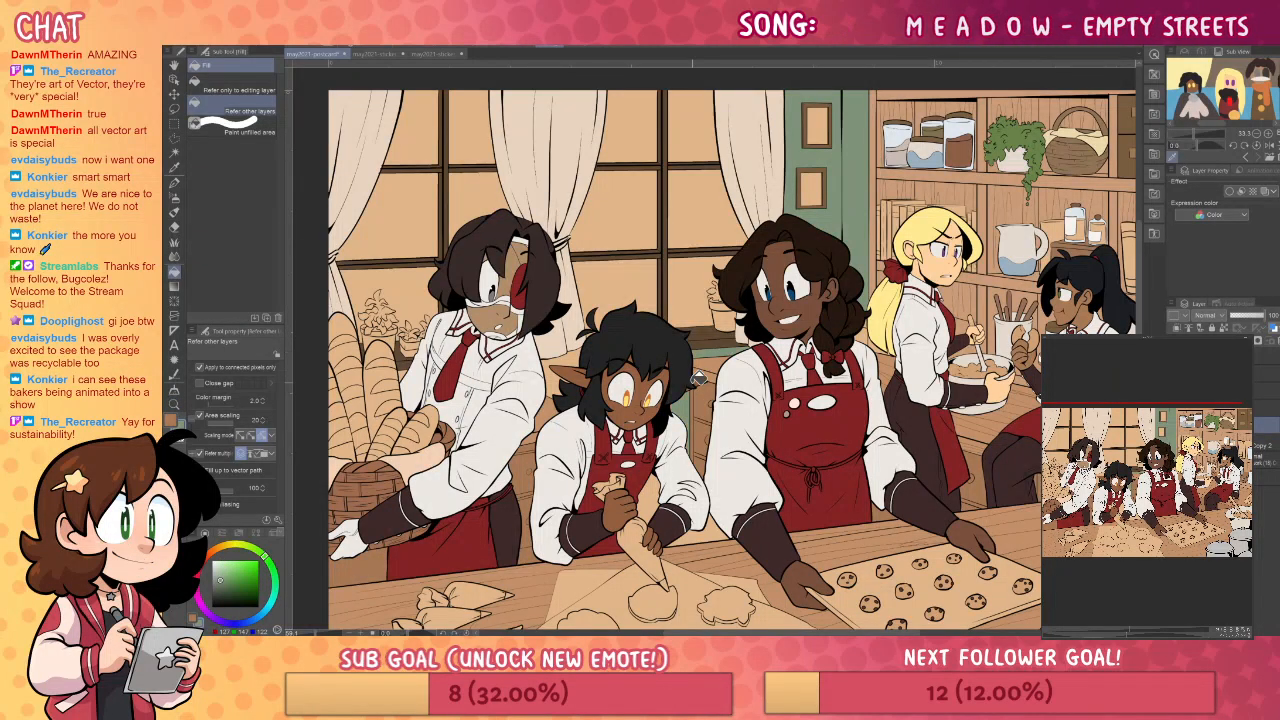
{"action": "left_click", "coordinate": [582, 348]}
- Try a dusty red for the windowsill plant pot beside the brown-haired girl, and refill the pot with terracotta brown
{"action": "mouse_move", "coordinate": [837, 405]}
{"action": "left_mouse_down"}
{"action": "mouse_move", "coordinate": [980, 424]}
{"action": "mouse_move", "coordinate": [904, 398]}
{"action": "left_mouse_up"}
{"action": "left_click_drag", "start_coordinate": [1038, 403], "coordinate": [913, 417]}
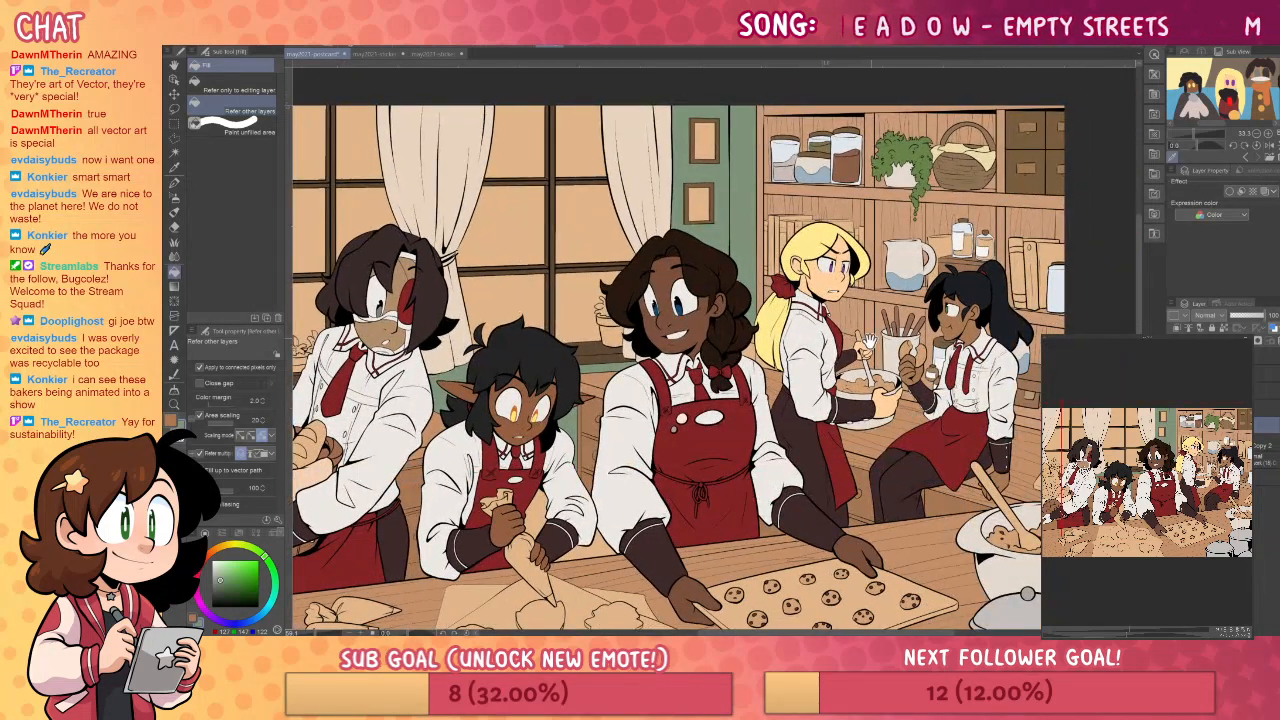
{"action": "left_click_drag", "start_coordinate": [880, 317], "coordinate": [884, 333]}
{"action": "left_click", "coordinate": [205, 564]}
{"action": "left_click", "coordinate": [231, 575]}
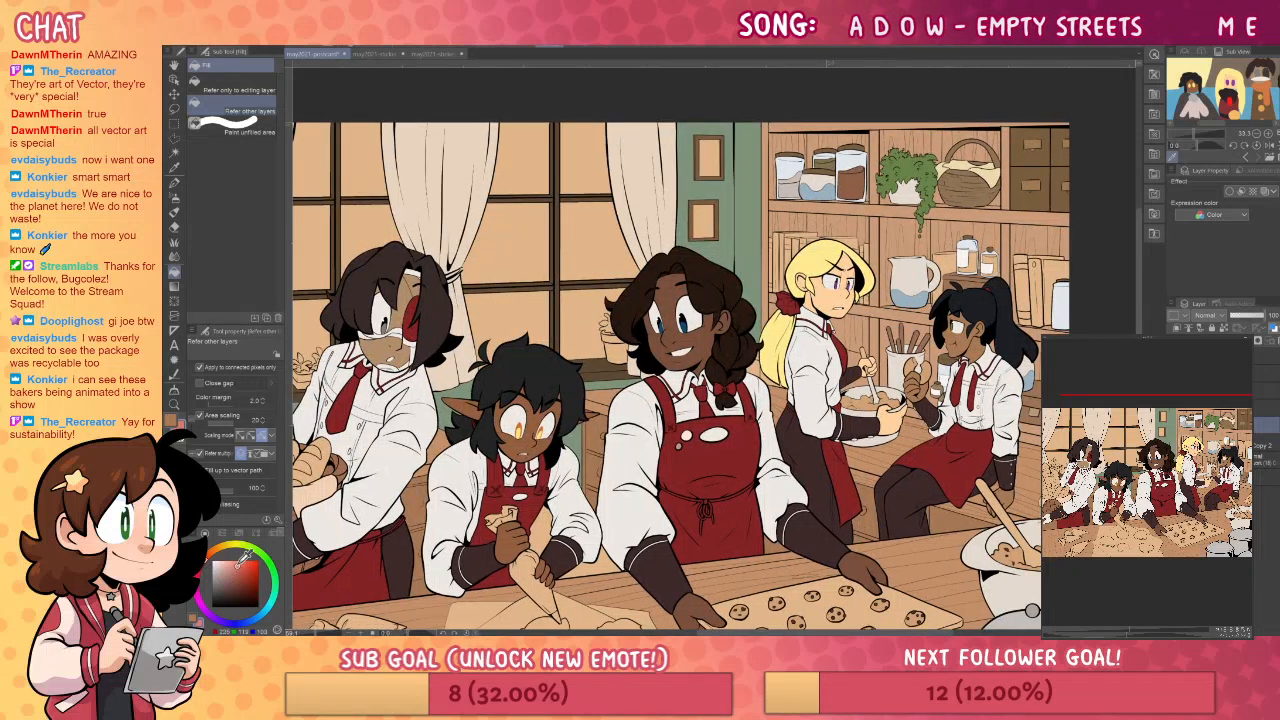
{"action": "left_click_drag", "start_coordinate": [230, 575], "coordinate": [228, 576]}
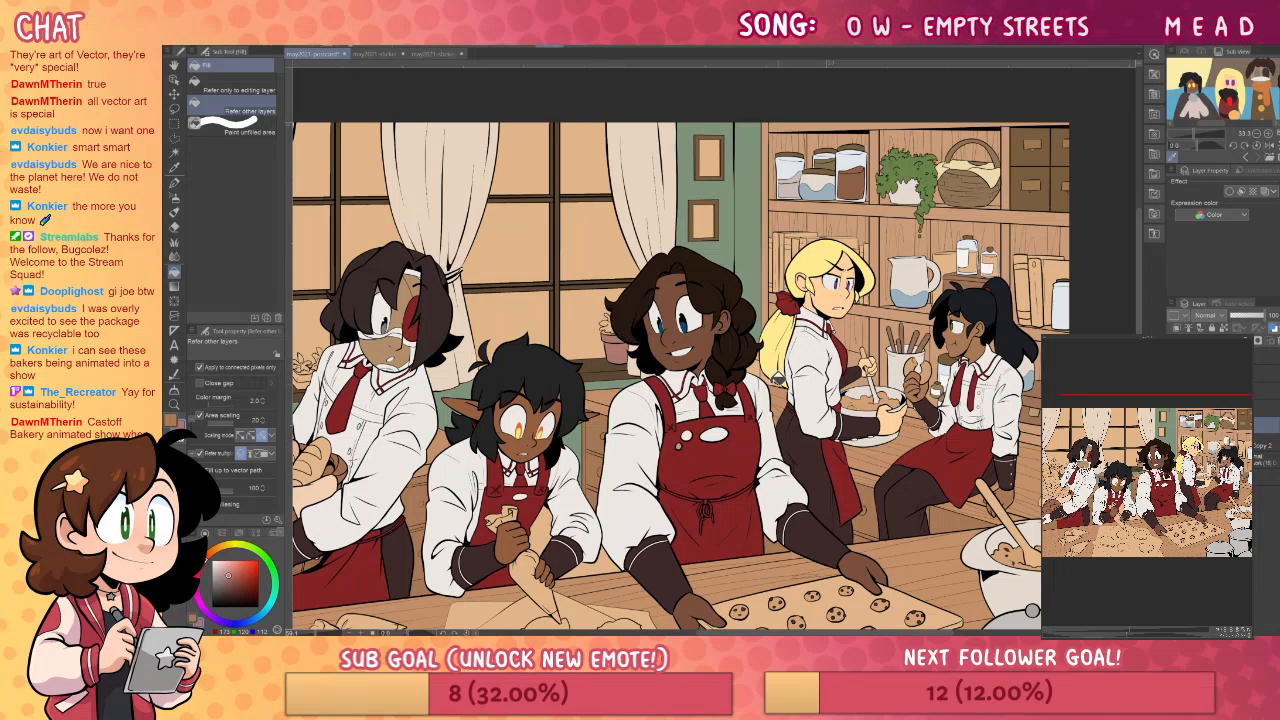
{"action": "left_click", "coordinate": [210, 552]}
{"action": "left_click", "coordinate": [234, 581]}
{"action": "left_click", "coordinate": [623, 344]}
- Fill the plant pots on the windowsill behind the girl with the eye patch with terracotta brown
{"action": "left_click_drag", "start_coordinate": [454, 337], "coordinate": [694, 319]}
{"action": "left_click", "coordinate": [528, 352]}
{"action": "left_click", "coordinate": [531, 343]}
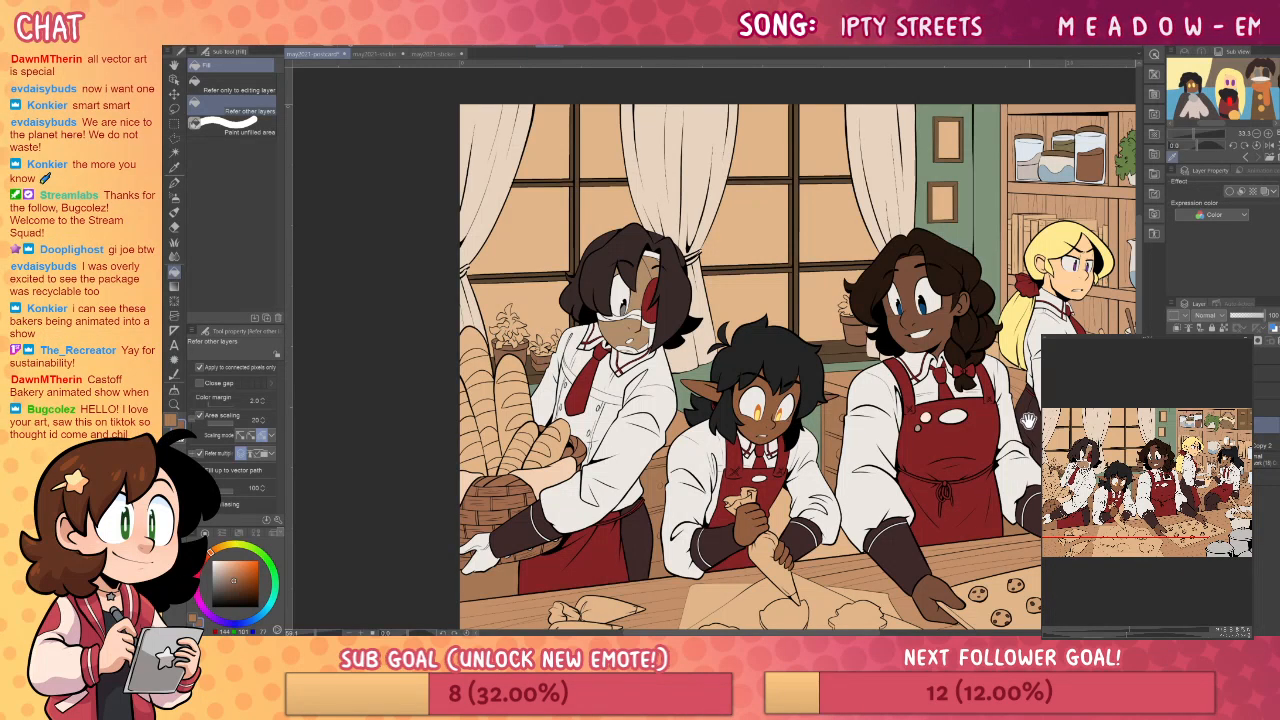
- Sample a darker brown and fill the soil in the windowsill plant pots, and resample the terracotta brown for the pots
{"action": "left_click_drag", "start_coordinate": [1018, 424], "coordinate": [957, 437]}
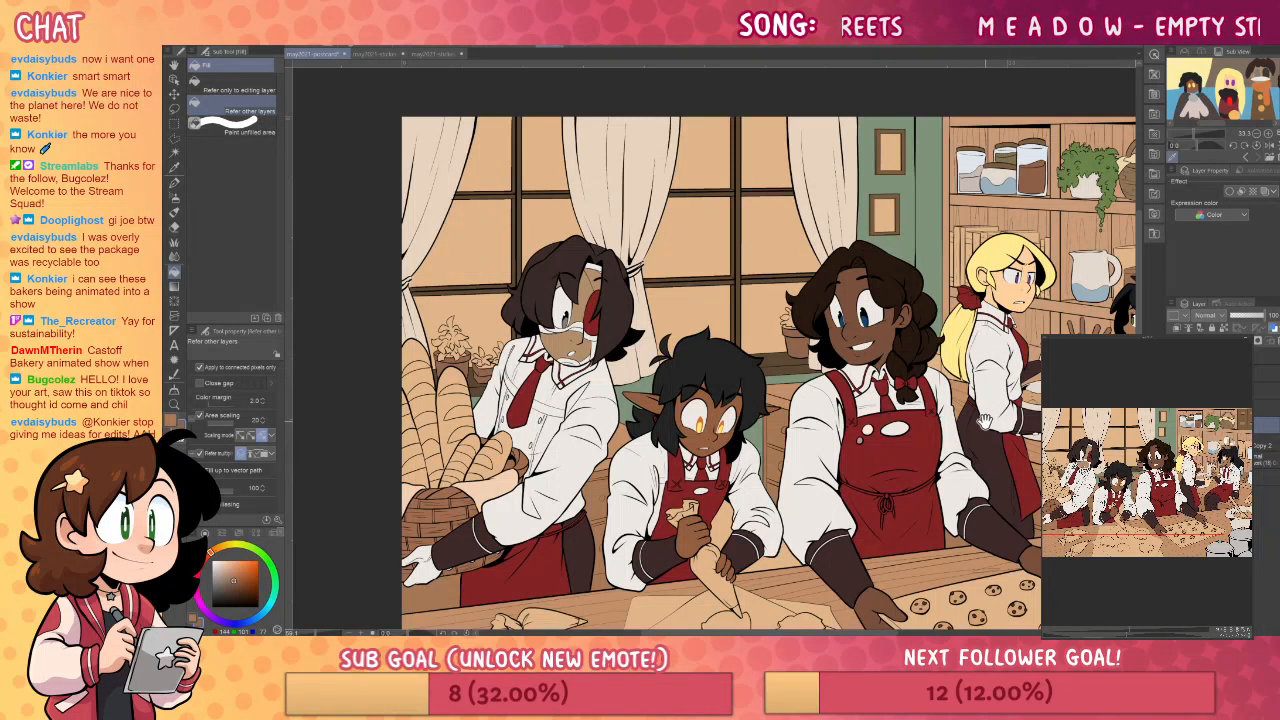
{"action": "left_click_drag", "start_coordinate": [984, 410], "coordinate": [930, 408]}
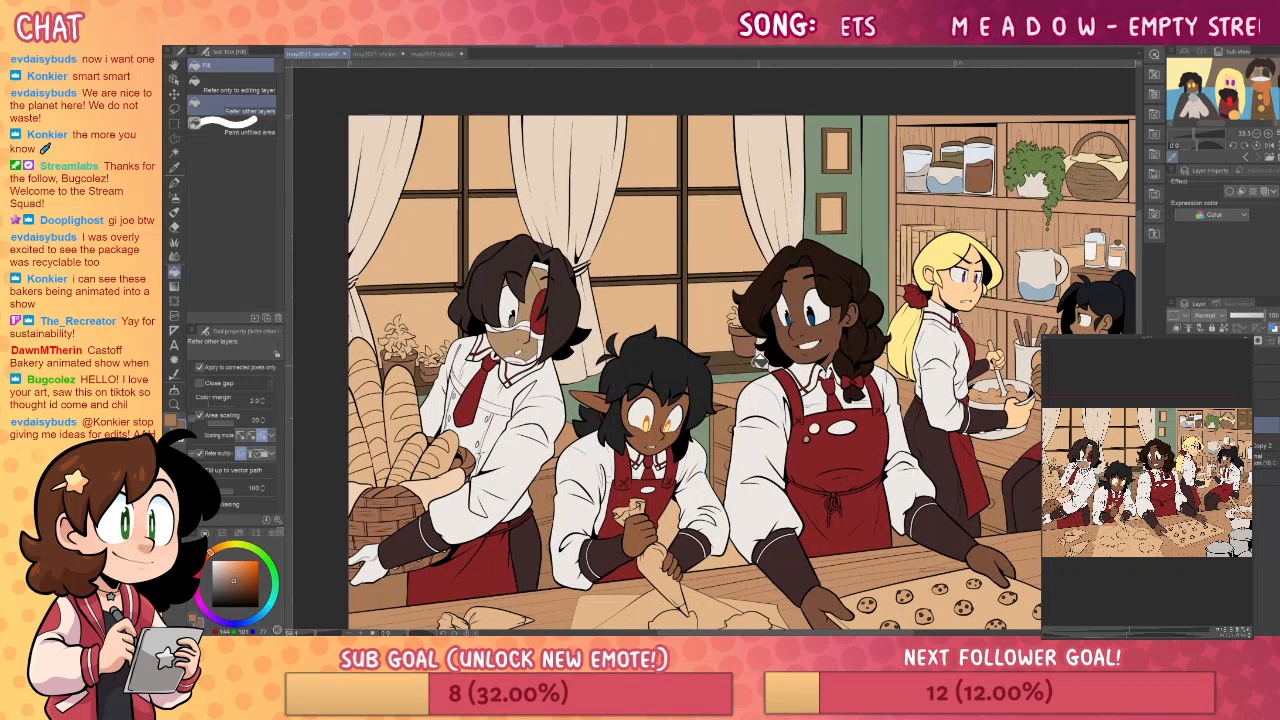
{"action": "left_click", "coordinate": [748, 330], "text": "alt"}
{"action": "left_click", "coordinate": [740, 324]}
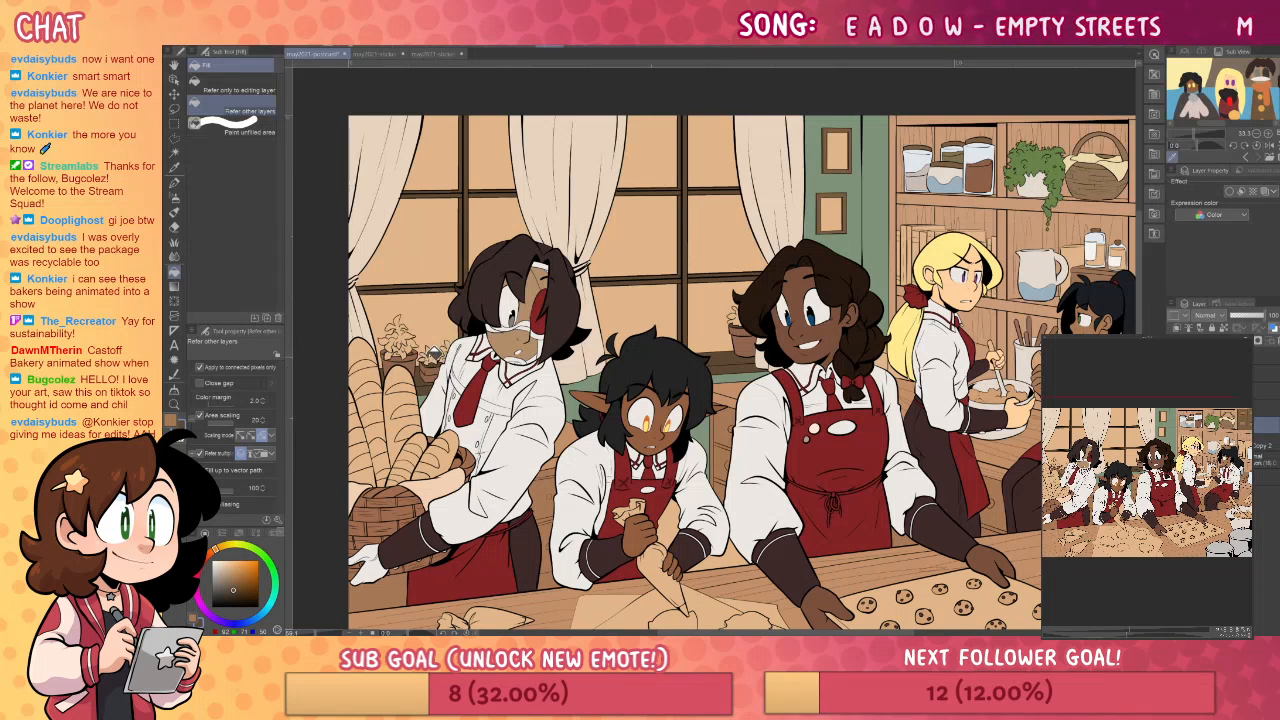
{"action": "left_click", "coordinate": [445, 350], "text": "alt"}
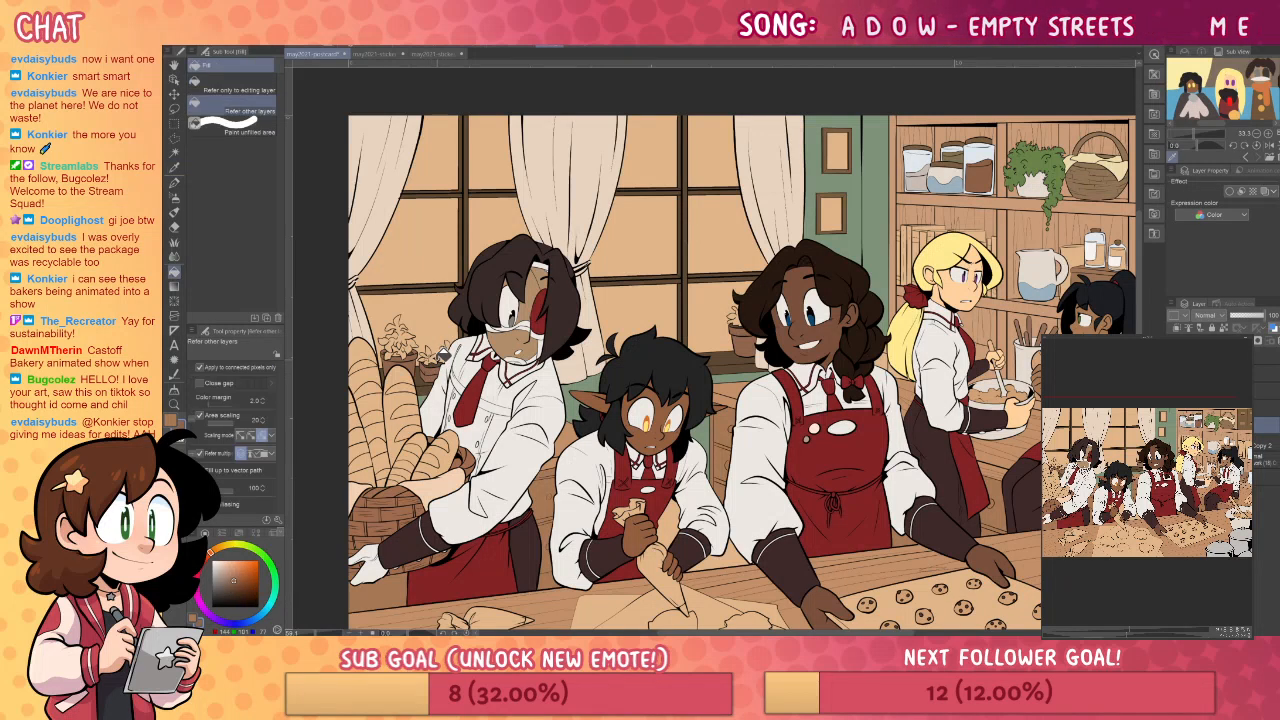
- Mix a leafy green and fill the foliage of the windowsill plants
{"action": "left_click_drag", "start_coordinate": [1014, 441], "coordinate": [986, 439]}
{"action": "left_click", "coordinate": [265, 557]}
{"action": "left_click_drag", "start_coordinate": [236, 573], "coordinate": [229, 580]}
{"action": "left_click", "coordinate": [378, 336]}
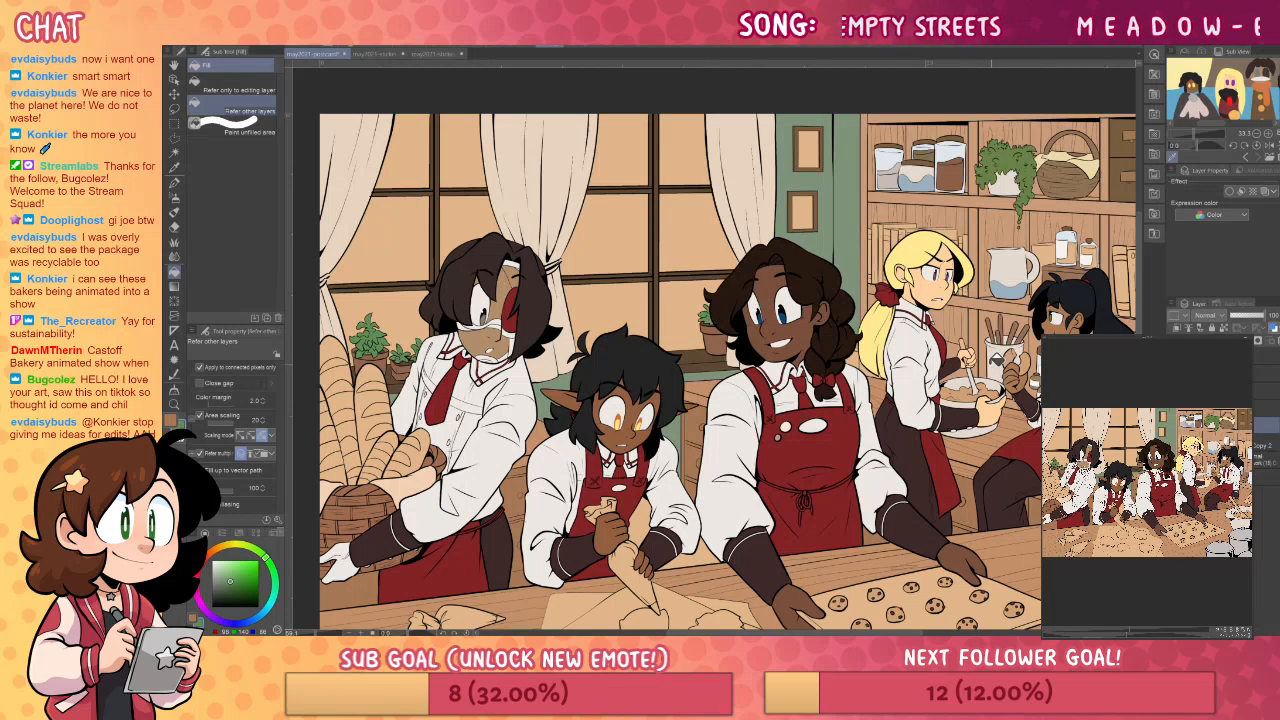
- Fill the contents of the two middle-shelf bottles, one with muted green and the other with muted teal
{"action": "left_click_drag", "start_coordinate": [1026, 398], "coordinate": [956, 410]}
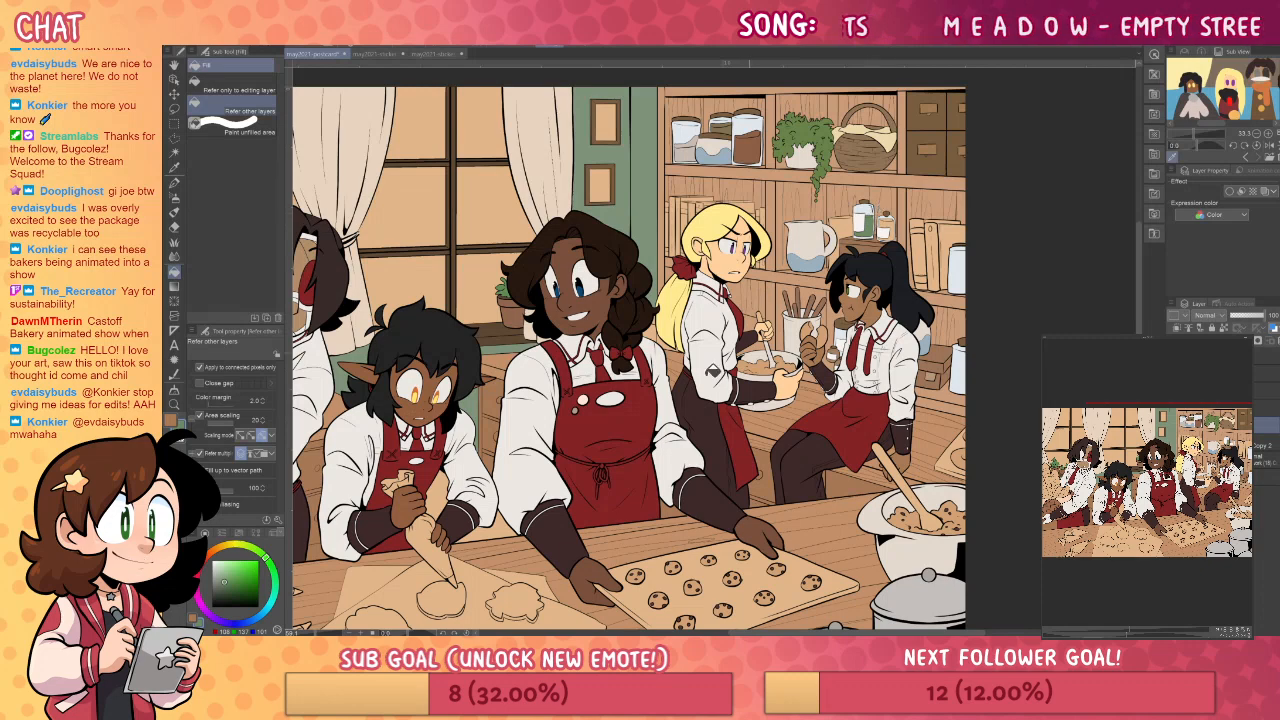
{"action": "left_click_drag", "start_coordinate": [268, 560], "coordinate": [268, 612]}
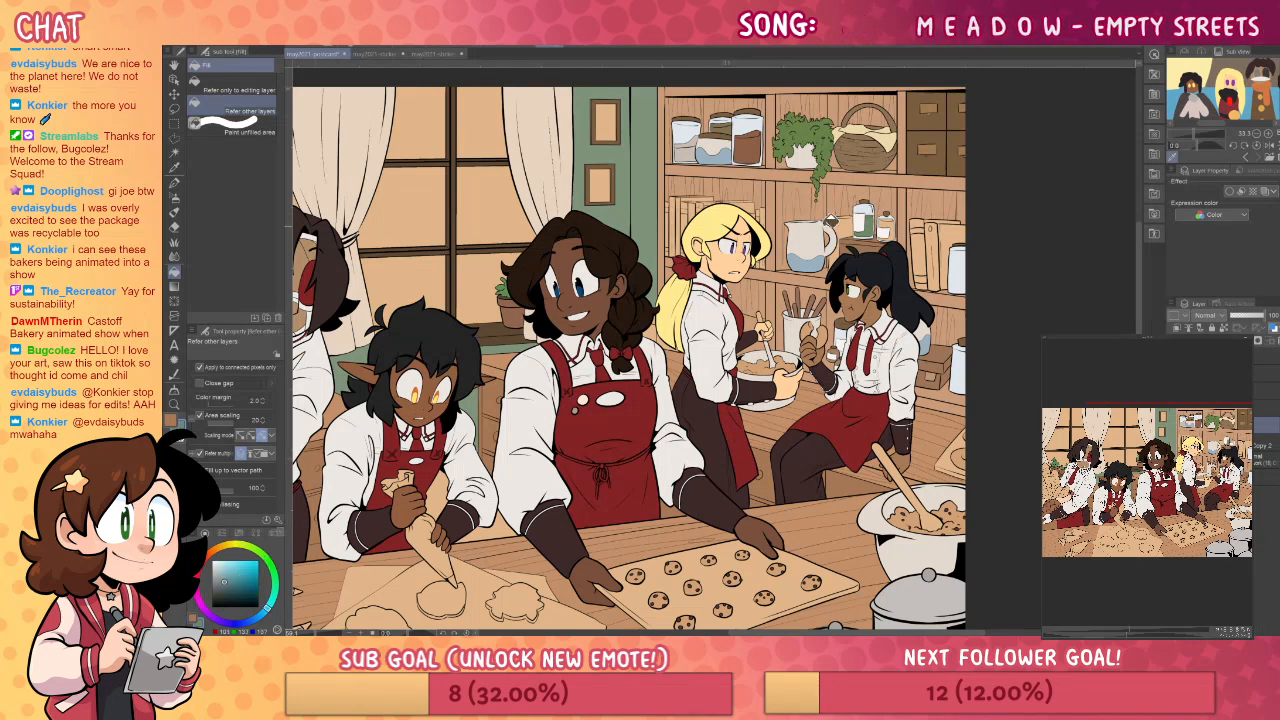
{"action": "left_click_drag", "start_coordinate": [957, 514], "coordinate": [902, 512]}
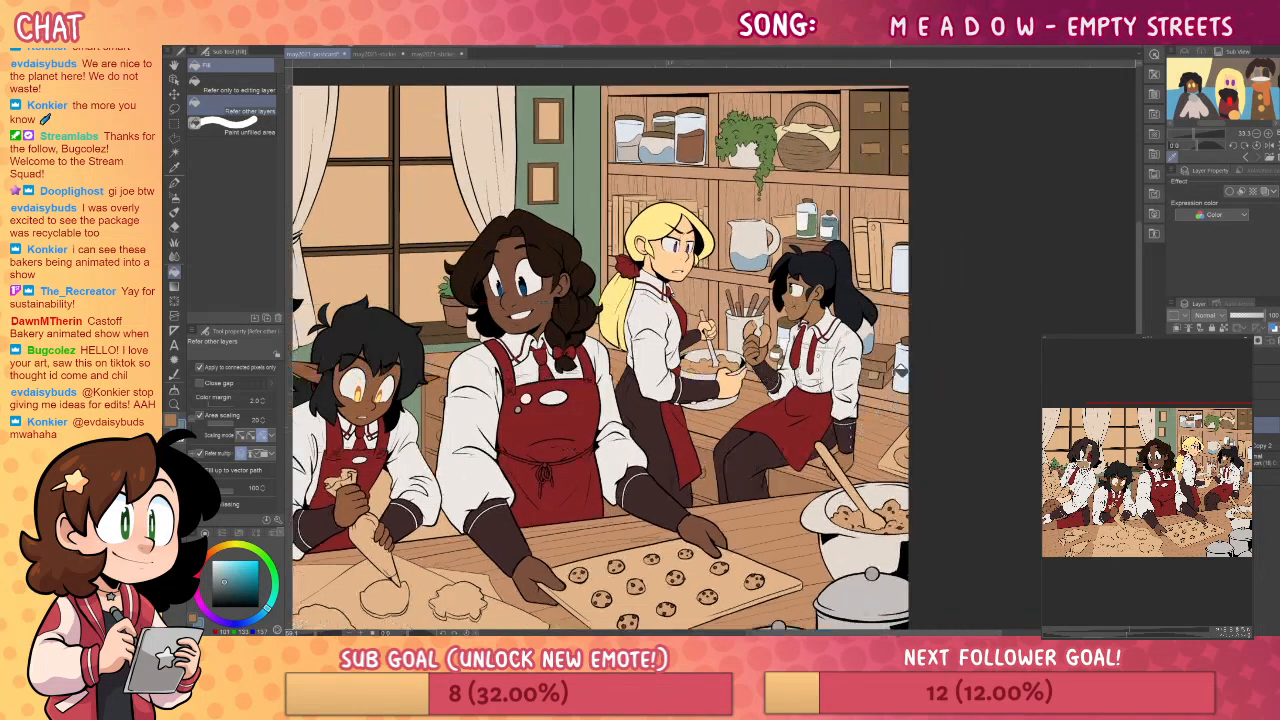
{"action": "scroll", "coordinate": [902, 512], "scroll_direction": "up", "scroll_amount": 3}
{"action": "scroll", "coordinate": [908, 420], "scroll_direction": "down", "scroll_amount": 3}
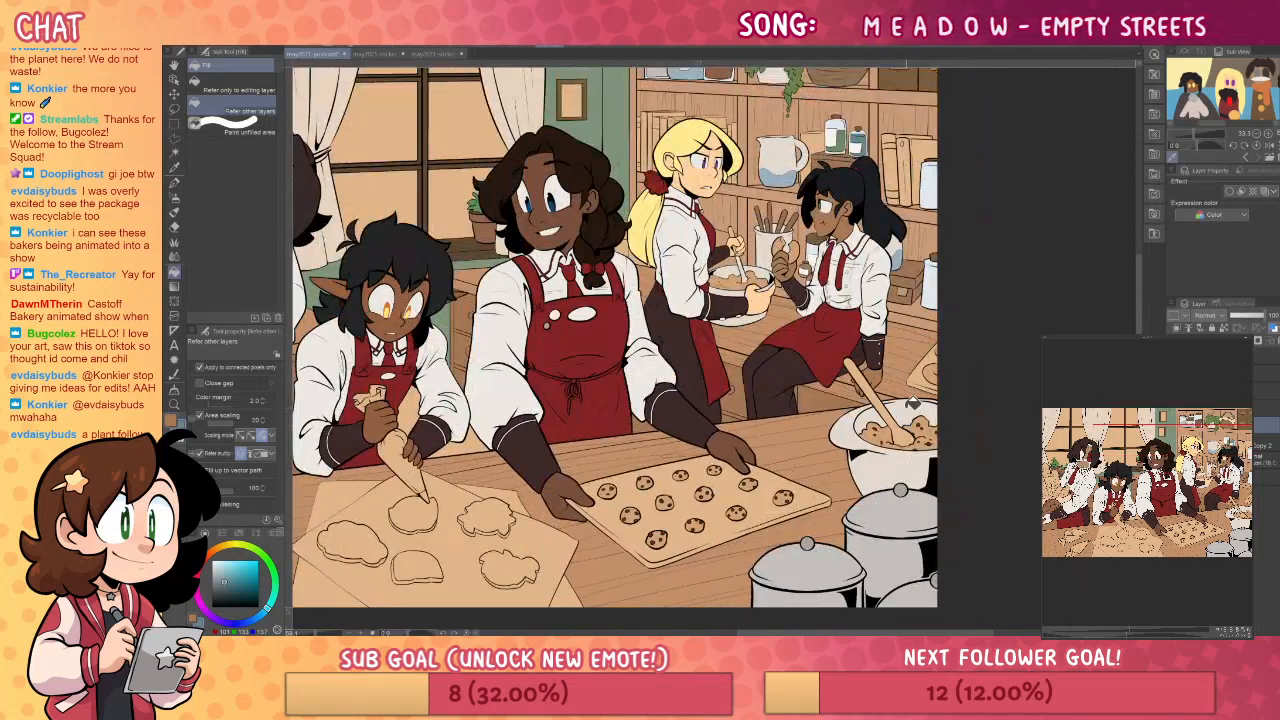
- Choose a warm off-white and fill both baking paper sheets under the cookie cut-outs on the table
{"action": "left_click_drag", "start_coordinate": [818, 448], "coordinate": [1028, 383]}
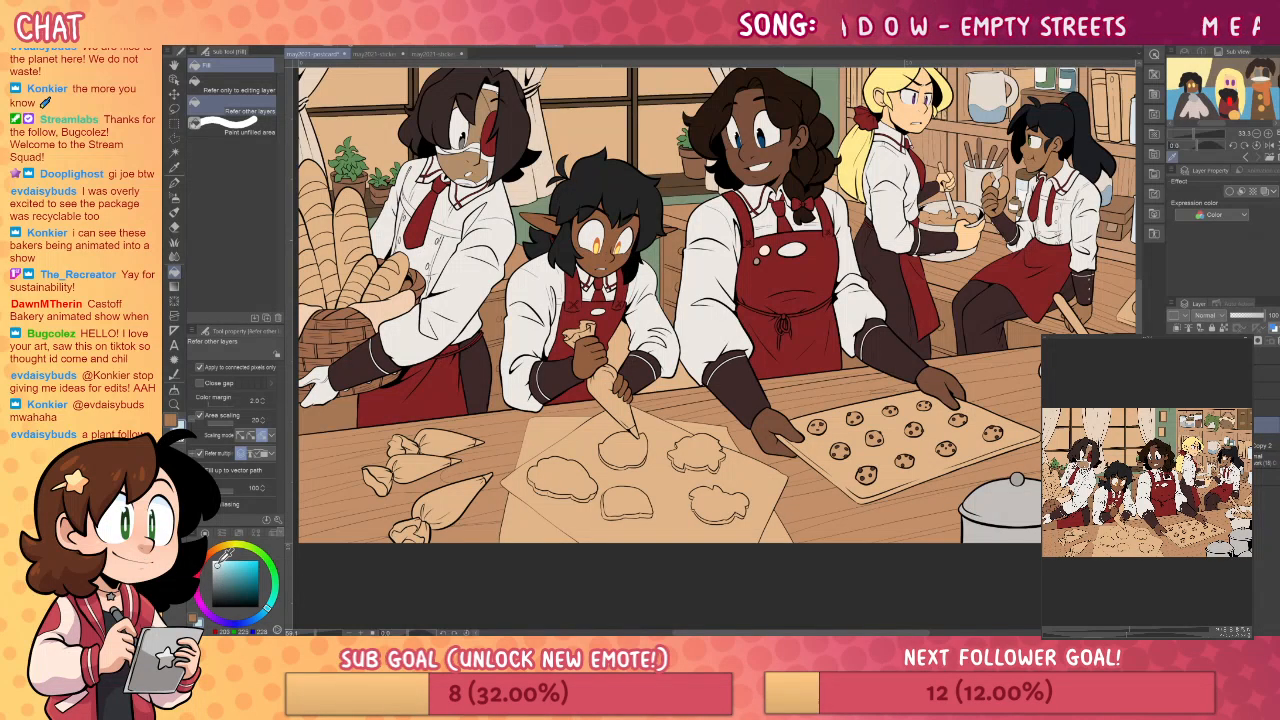
{"action": "left_click", "coordinate": [222, 555]}
{"action": "left_click", "coordinate": [590, 525]}
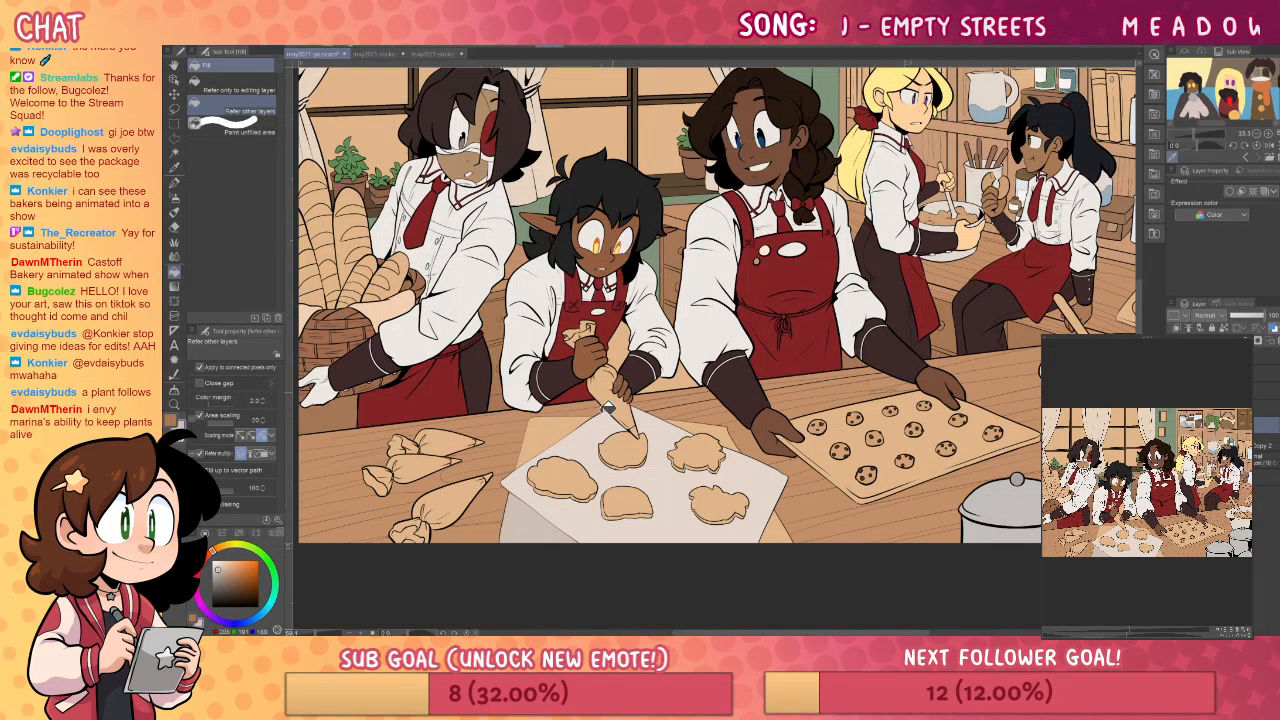
{"action": "left_click", "coordinate": [560, 505]}
{"action": "left_click", "coordinate": [534, 458]}
{"action": "left_click", "coordinate": [782, 520]}
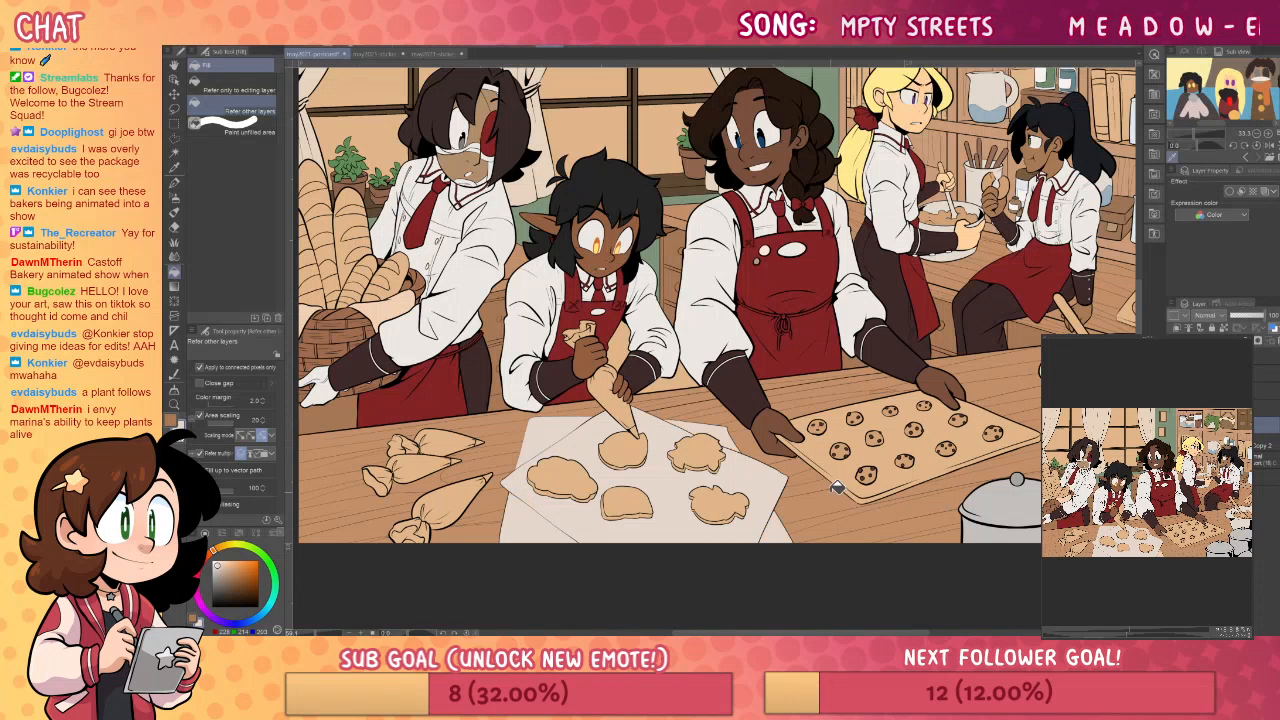
- Sample colours around the wall and shelf, and fill both framed pictures on the green wall with a muted grey-beige
{"action": "left_click_drag", "start_coordinate": [956, 436], "coordinate": [866, 460]}
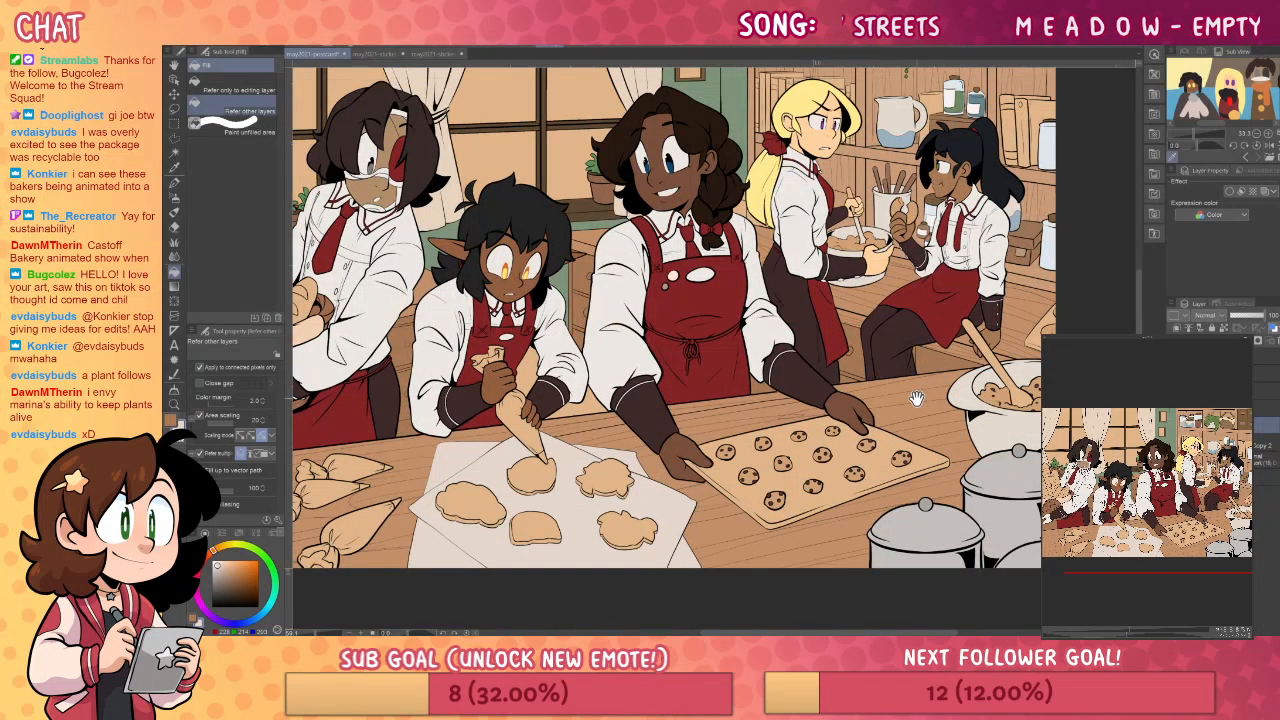
{"action": "scroll", "coordinate": [866, 458], "scroll_direction": "up", "scroll_amount": 2}
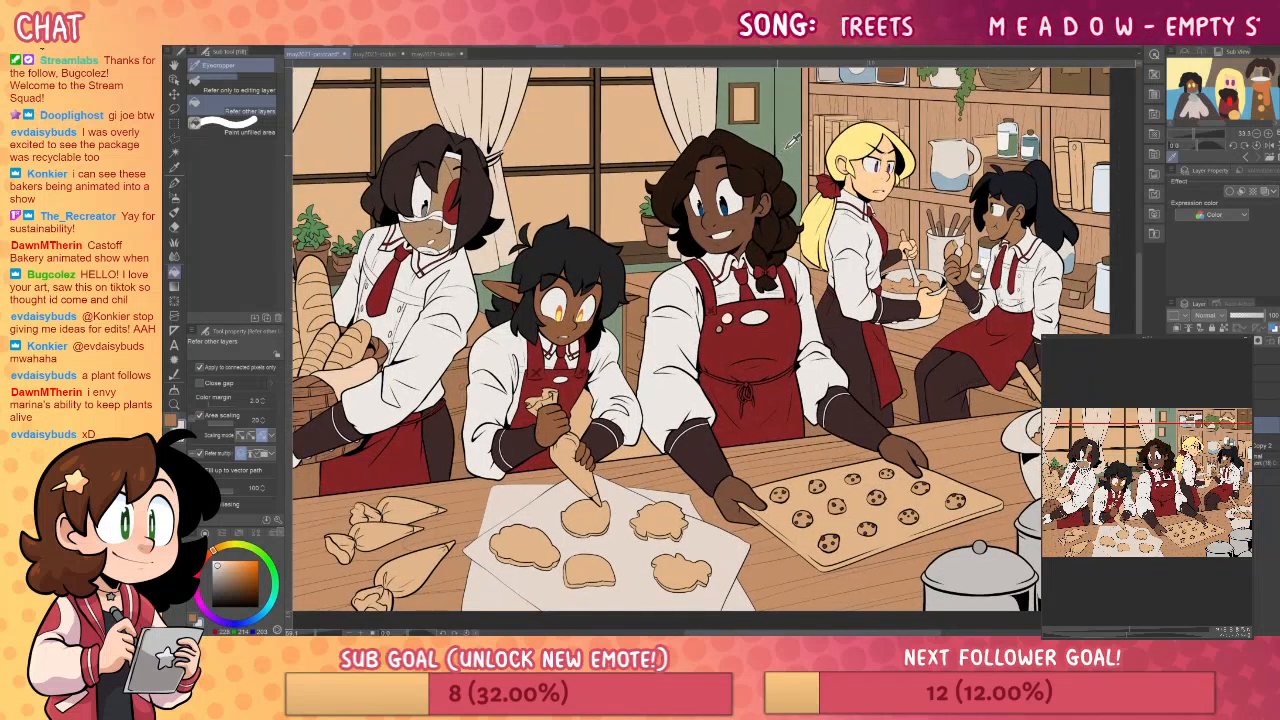
{"action": "left_click", "coordinate": [805, 125], "text": "alt"}
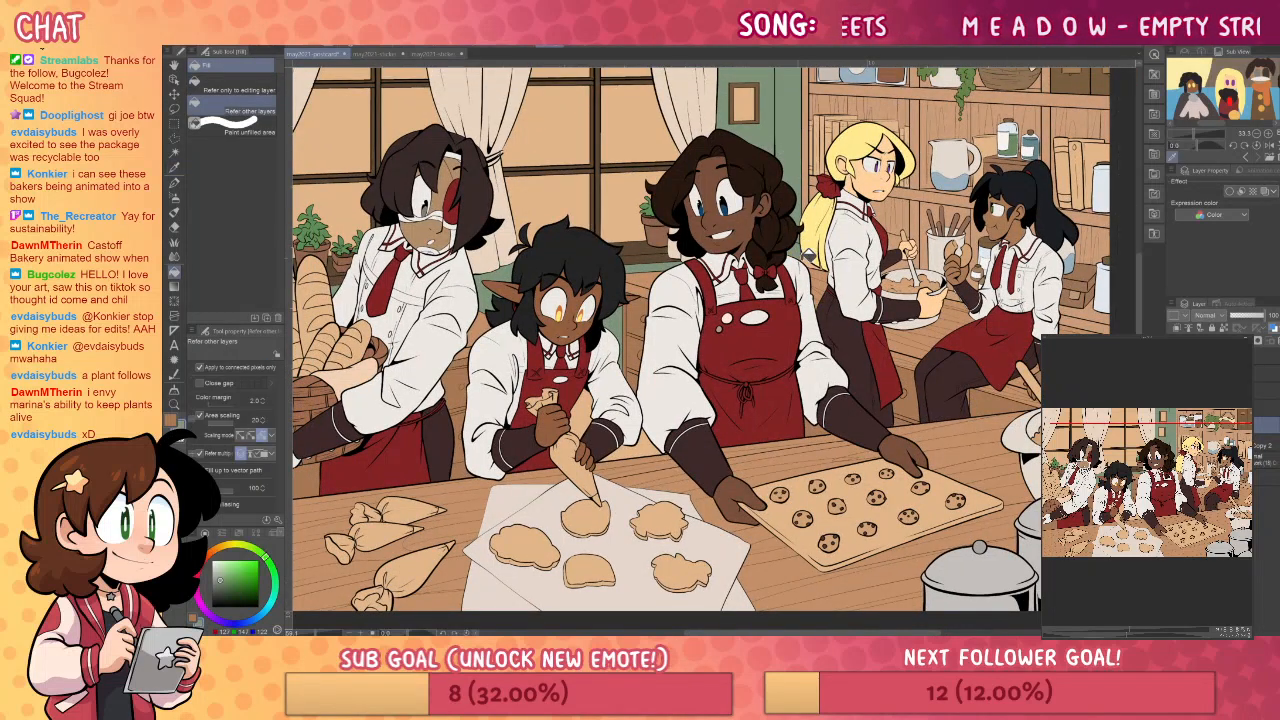
{"action": "left_click", "coordinate": [813, 124]}
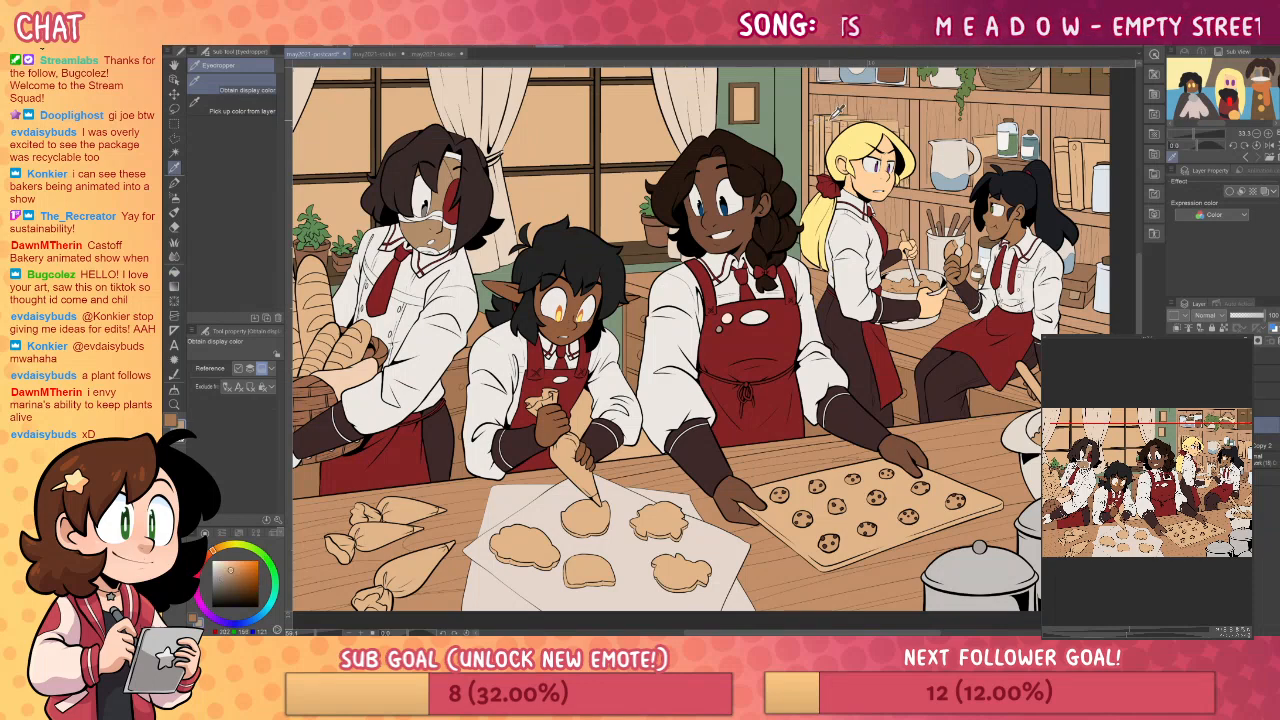
{"action": "key", "text": "g"}
{"action": "mouse_move", "coordinate": [1006, 371]}
{"action": "left_mouse_down"}
{"action": "mouse_move", "coordinate": [906, 429]}
{"action": "mouse_move", "coordinate": [945, 425]}
{"action": "mouse_move", "coordinate": [907, 437]}
{"action": "left_mouse_up"}
{"action": "left_click_drag", "start_coordinate": [939, 336], "coordinate": [937, 387]}
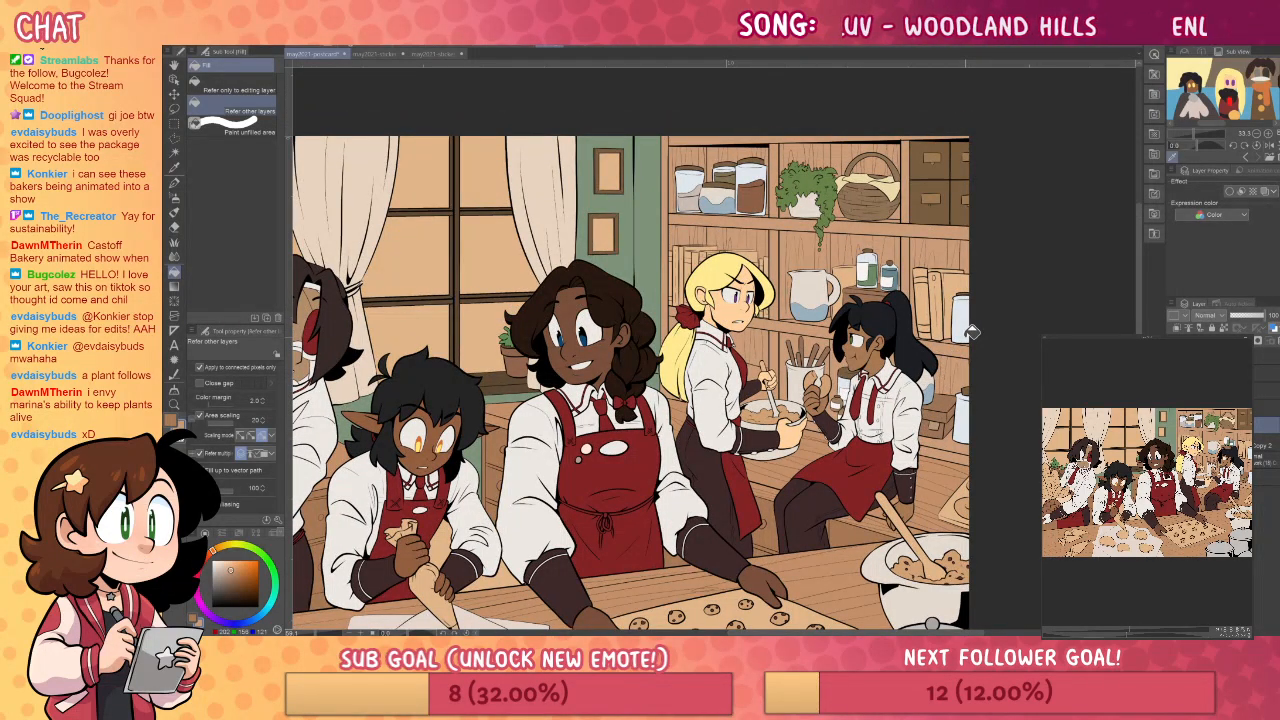
{"action": "left_click_drag", "start_coordinate": [911, 370], "coordinate": [964, 389]}
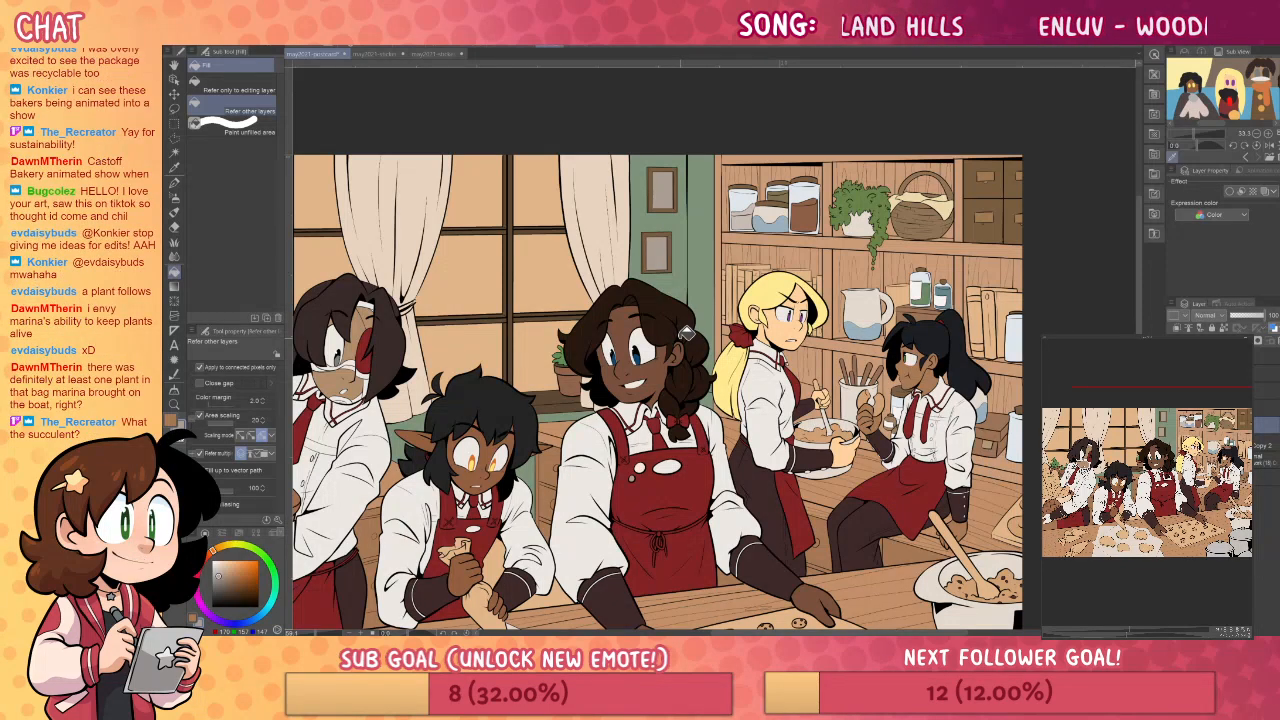
- Hide the flat tan base layer and make the layer beneath the background colours active
{"action": "left_click_drag", "start_coordinate": [887, 446], "coordinate": [888, 390]}
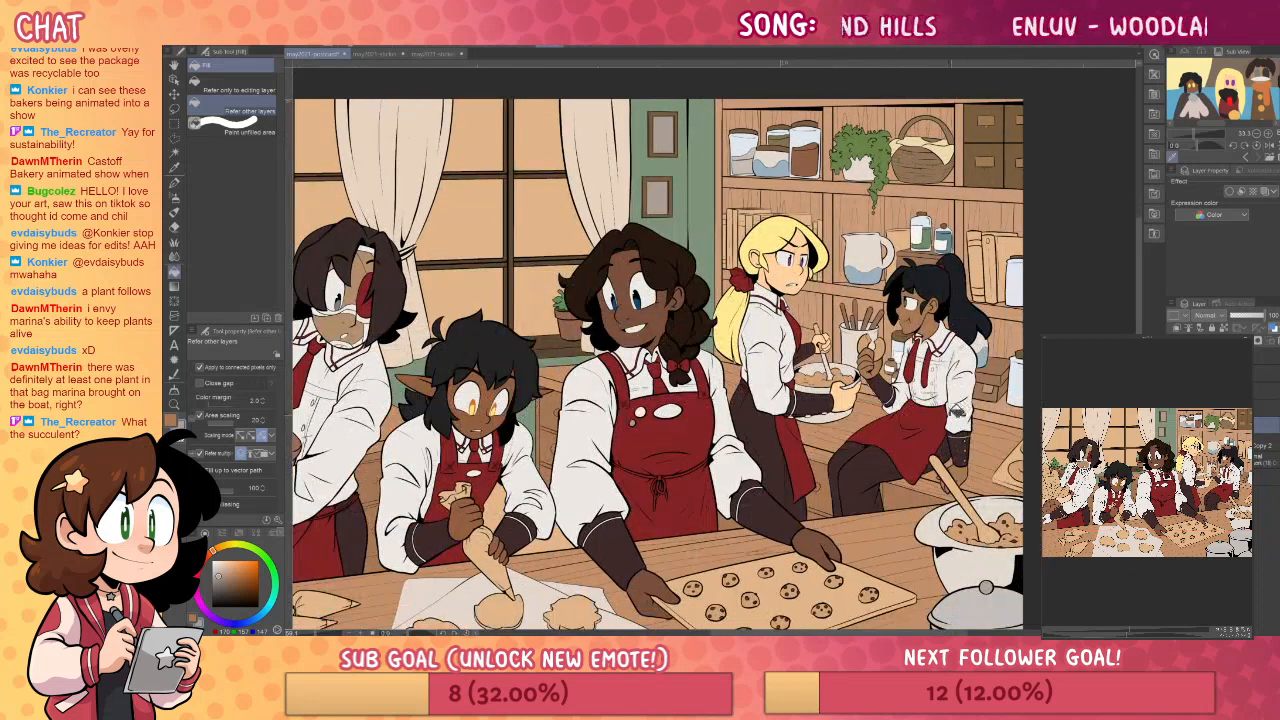
{"action": "left_click_drag", "start_coordinate": [876, 502], "coordinate": [944, 386]}
{"action": "left_click_drag", "start_coordinate": [852, 453], "coordinate": [973, 430]}
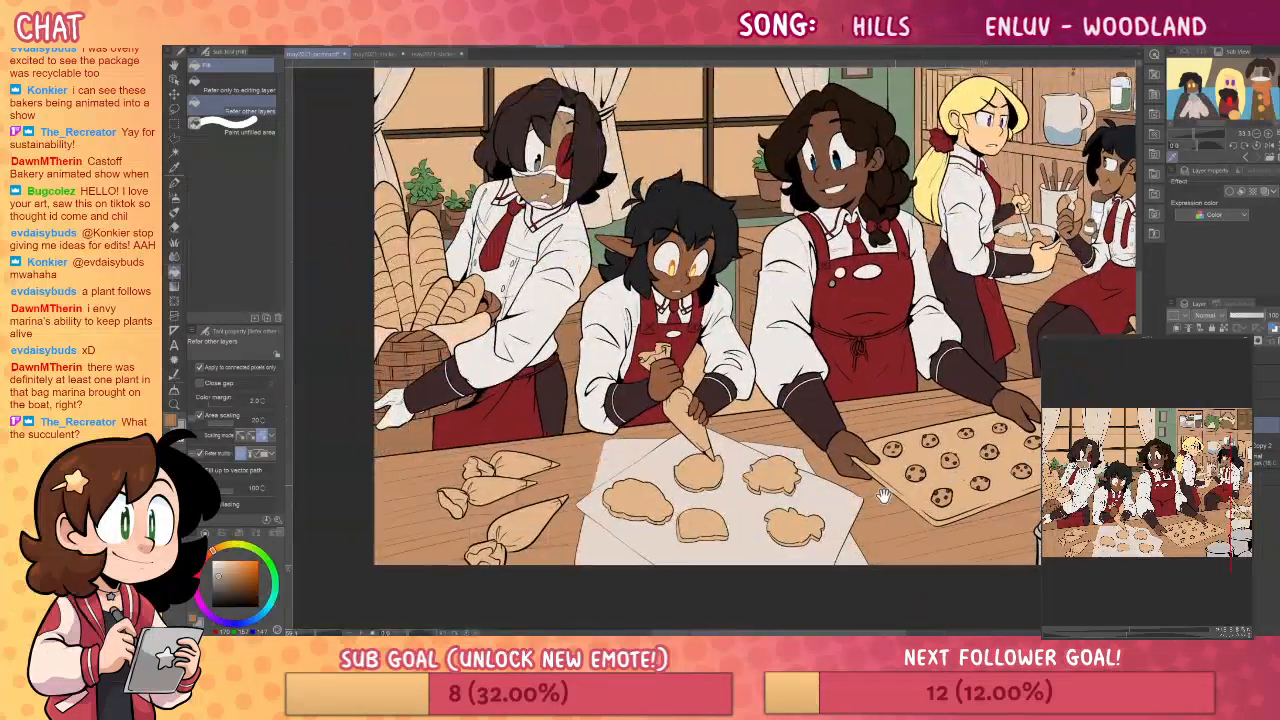
{"action": "left_click", "coordinate": [174, 404]}
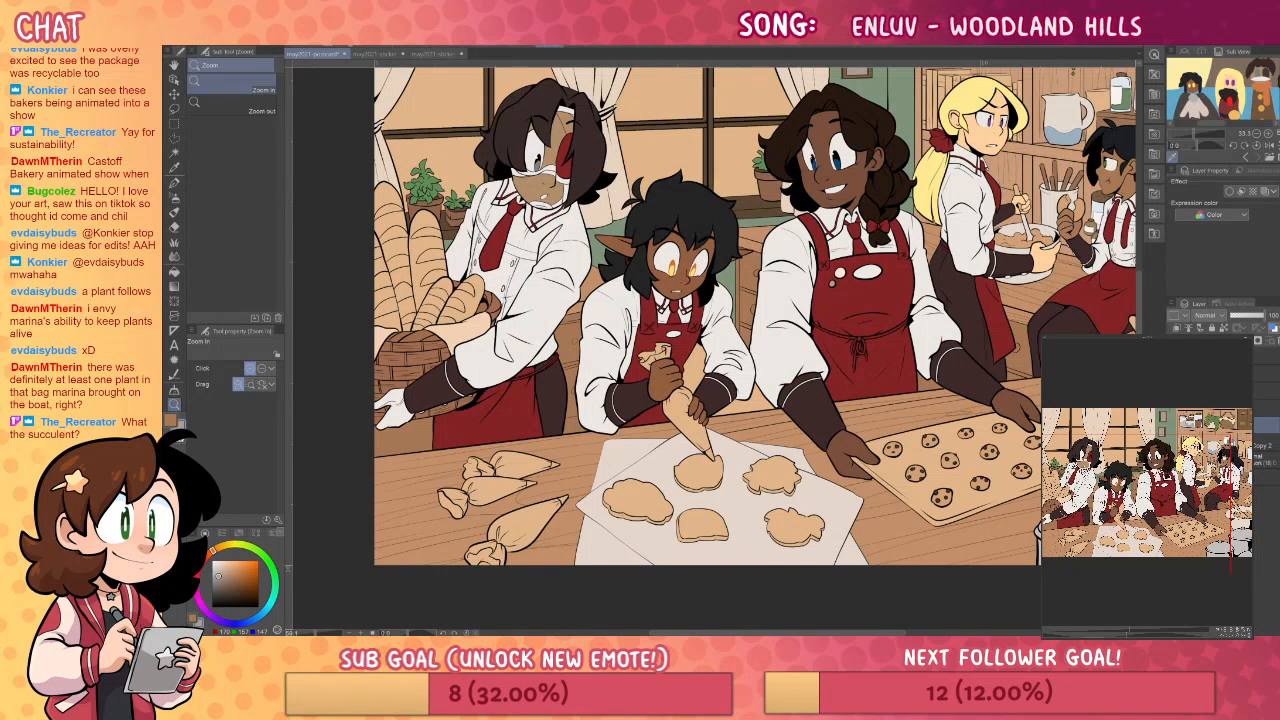
{"action": "left_click_drag", "start_coordinate": [1009, 322], "coordinate": [1005, 378]}
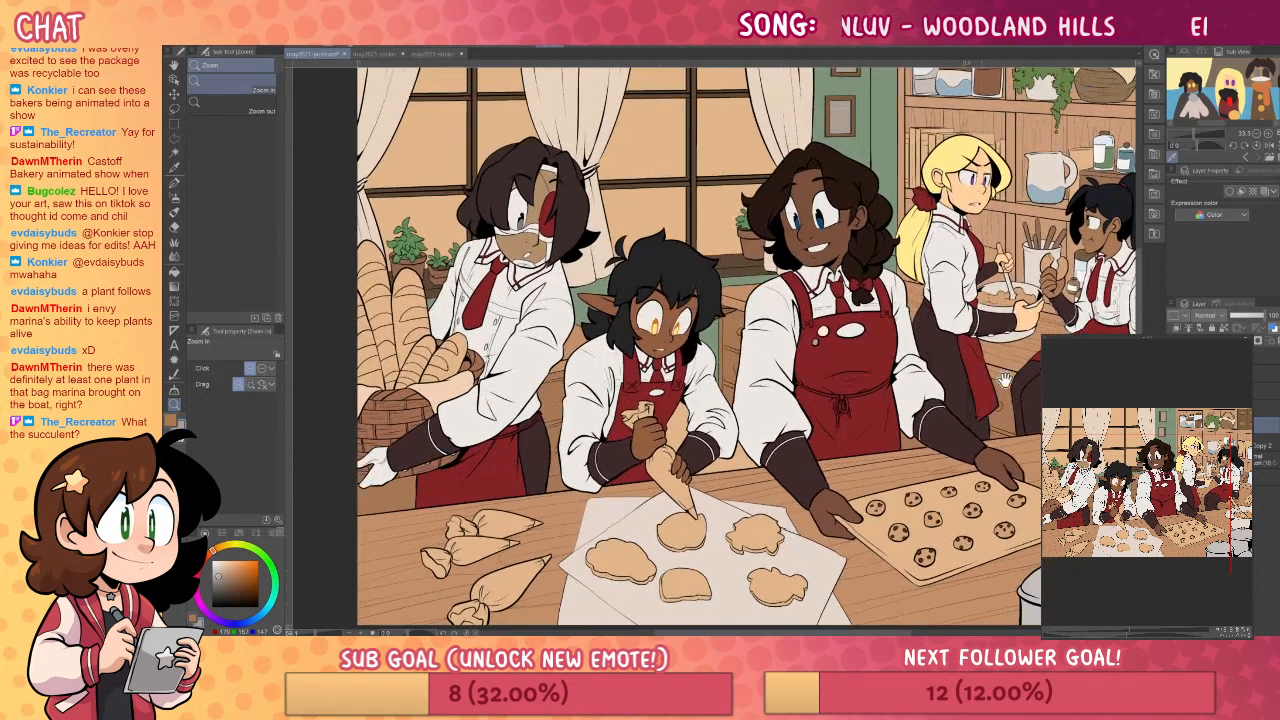
{"action": "left_click", "coordinate": [1176, 478]}
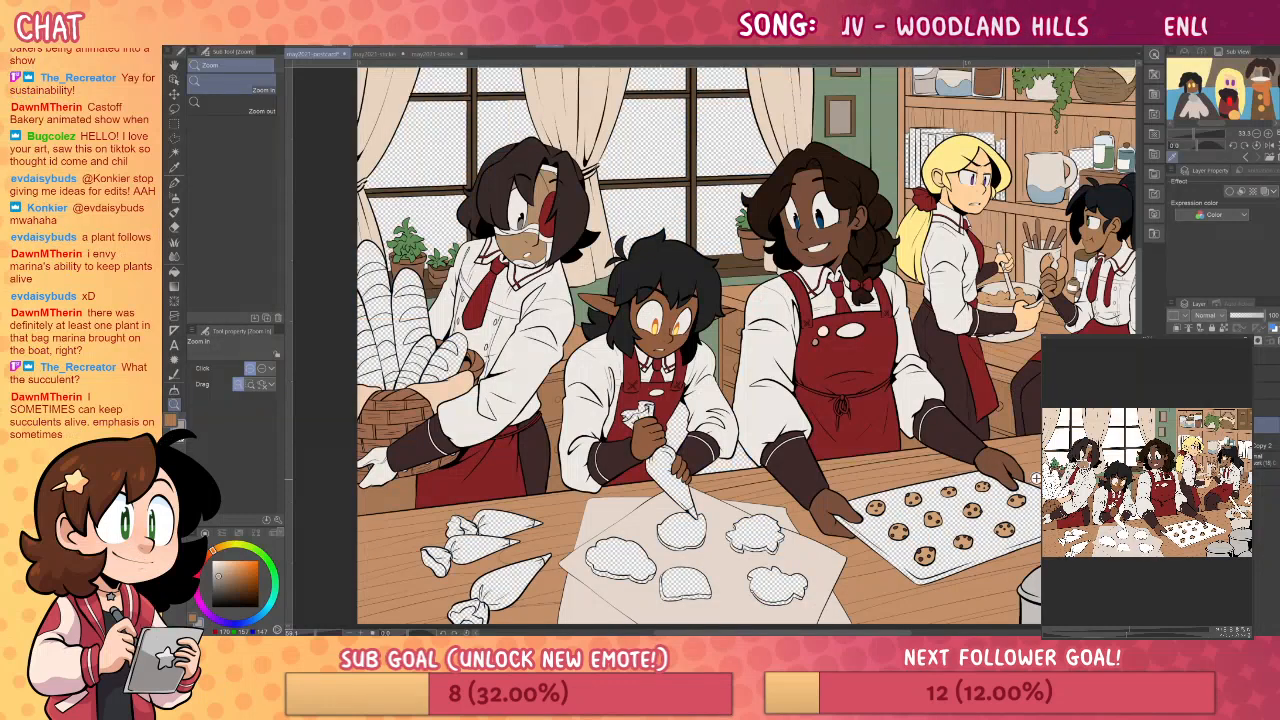
{"action": "left_click_drag", "start_coordinate": [1036, 478], "coordinate": [1044, 436]}
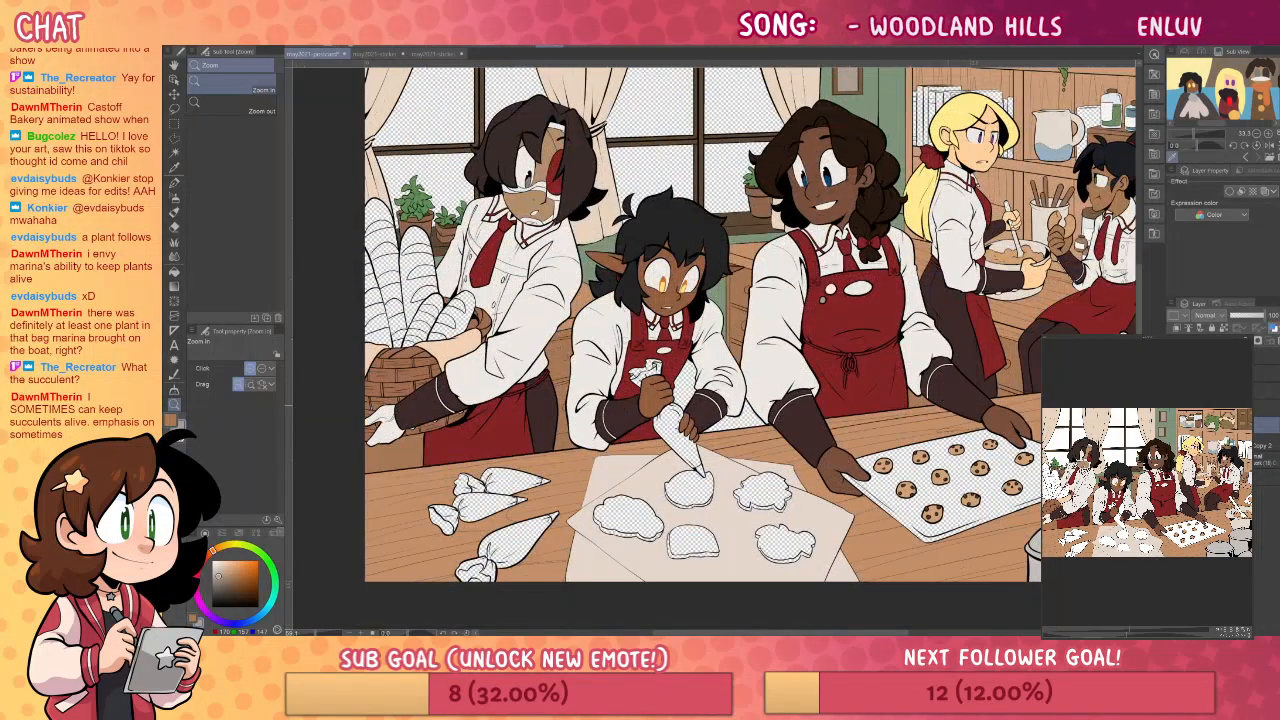
{"action": "left_click", "coordinate": [1200, 441]}
- Choose a pale cream and fill all the window panes behind the curtains
{"action": "left_click_drag", "start_coordinate": [852, 423], "coordinate": [855, 545]}
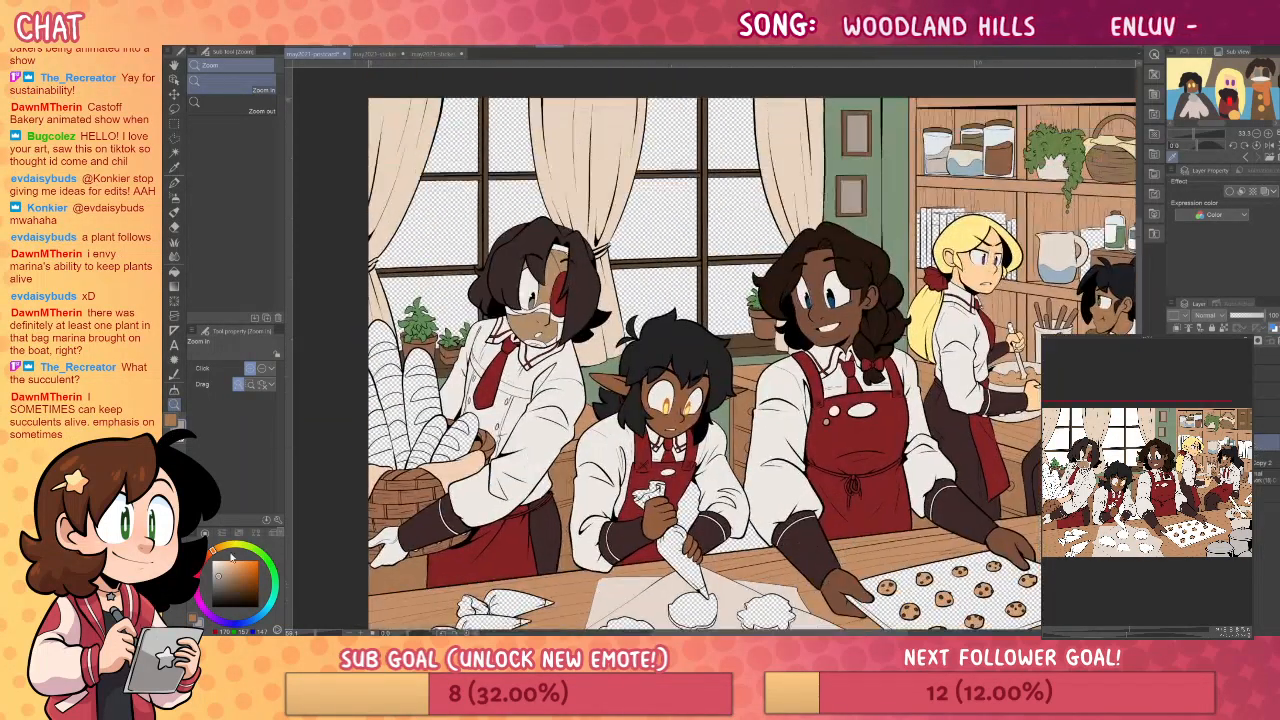
{"action": "left_click", "coordinate": [219, 562]}
{"action": "left_click", "coordinate": [220, 548]}
{"action": "key", "text": "g"}
{"action": "mouse_move", "coordinate": [456, 150]}
{"action": "left_mouse_down"}
{"action": "mouse_move", "coordinate": [450, 250]}
{"action": "mouse_move", "coordinate": [532, 118]}
{"action": "left_mouse_up"}
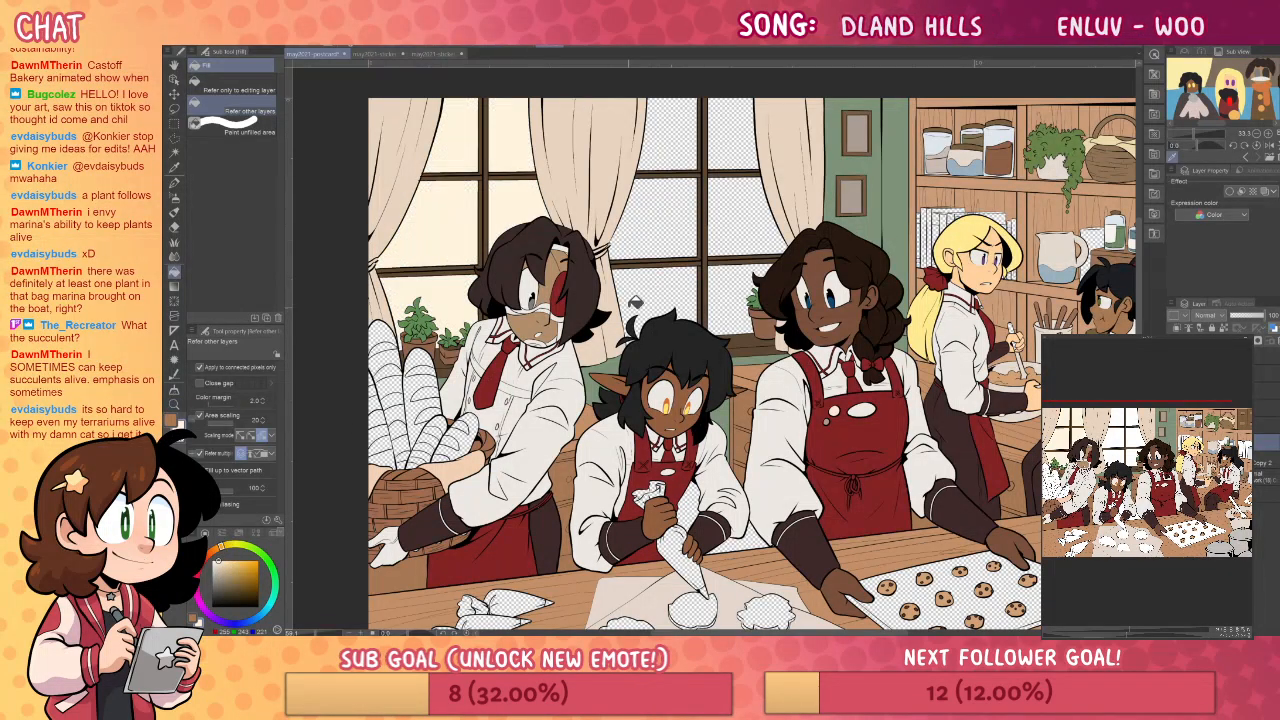
{"action": "mouse_move", "coordinate": [651, 282]}
{"action": "left_mouse_down"}
{"action": "mouse_move", "coordinate": [735, 150]}
{"action": "mouse_move", "coordinate": [740, 300]}
{"action": "left_mouse_up"}
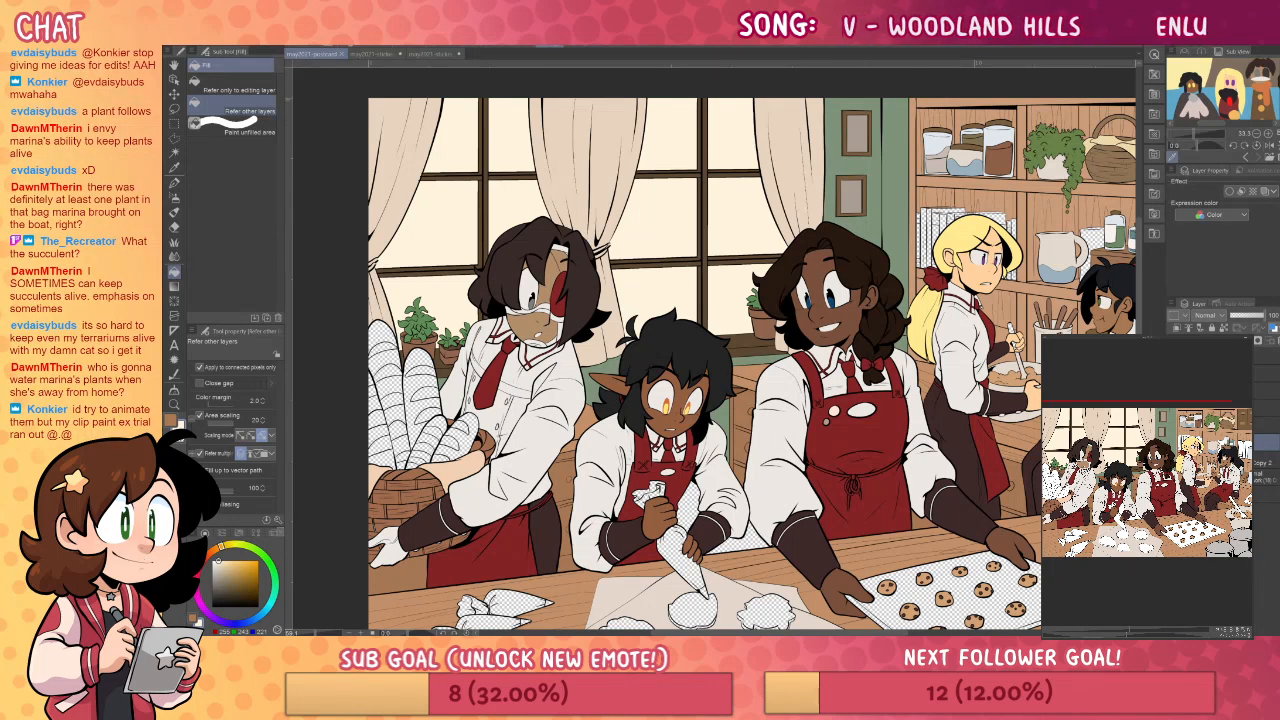
- Return to the background colour layer and fill the gap between the elf-eared baker and the tray-holding baker with a pale grey-green
{"action": "left_click", "coordinate": [174, 404]}
{"action": "left_click_drag", "start_coordinate": [769, 429], "coordinate": [722, 430]}
{"action": "mouse_move", "coordinate": [760, 517]}
{"action": "left_mouse_down"}
{"action": "mouse_move", "coordinate": [702, 451]}
{"action": "mouse_move", "coordinate": [724, 450]}
{"action": "left_mouse_up"}
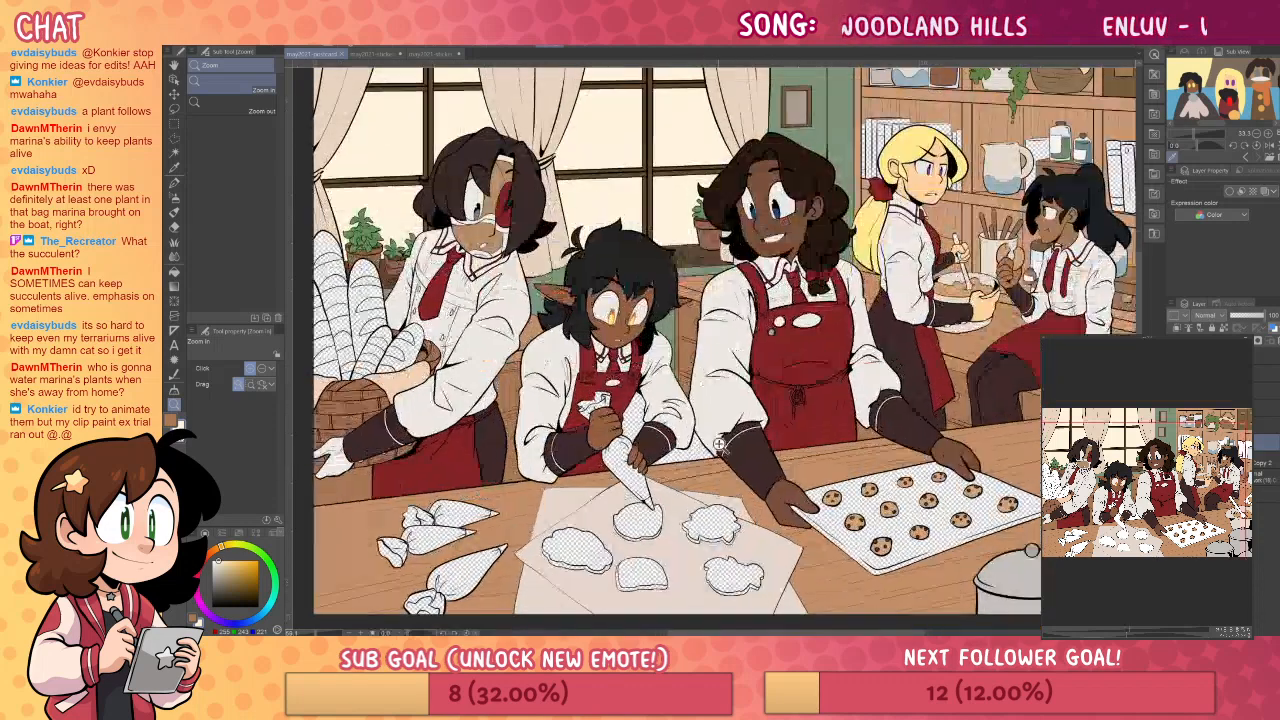
{"action": "key", "text": "i"}
{"action": "left_click", "coordinate": [683, 300]}
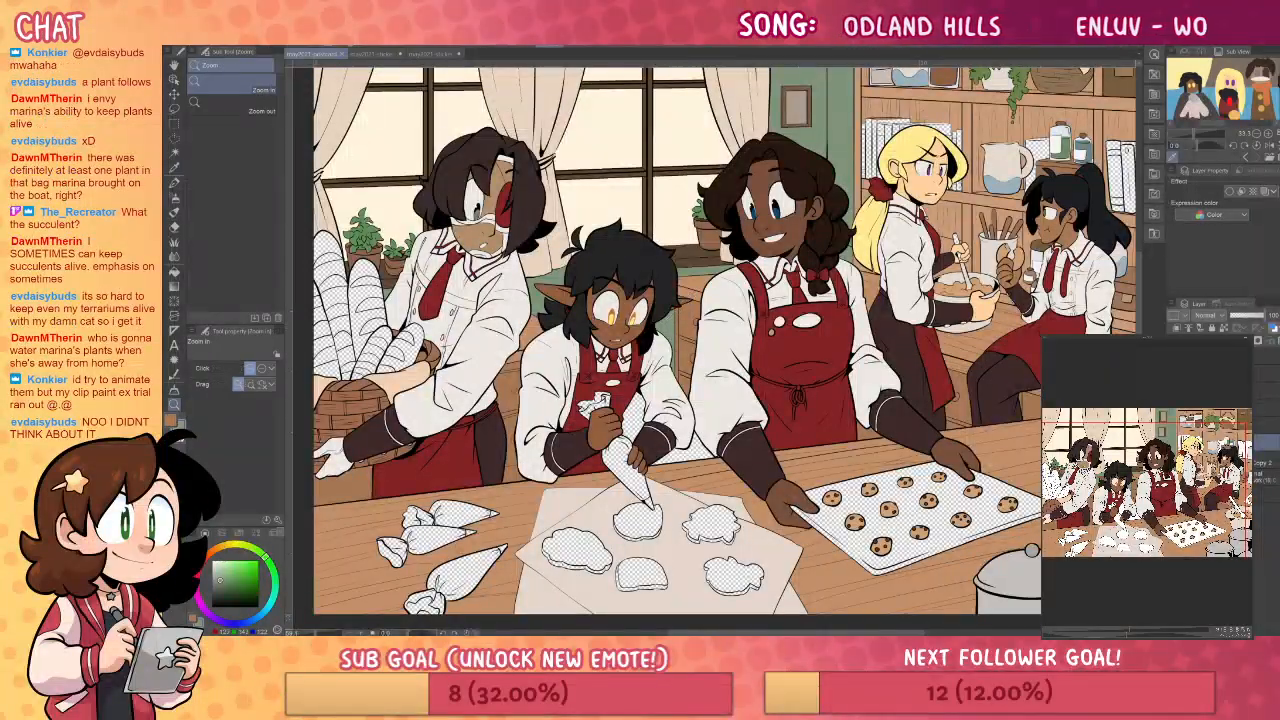
{"action": "left_click", "coordinate": [1265, 425]}
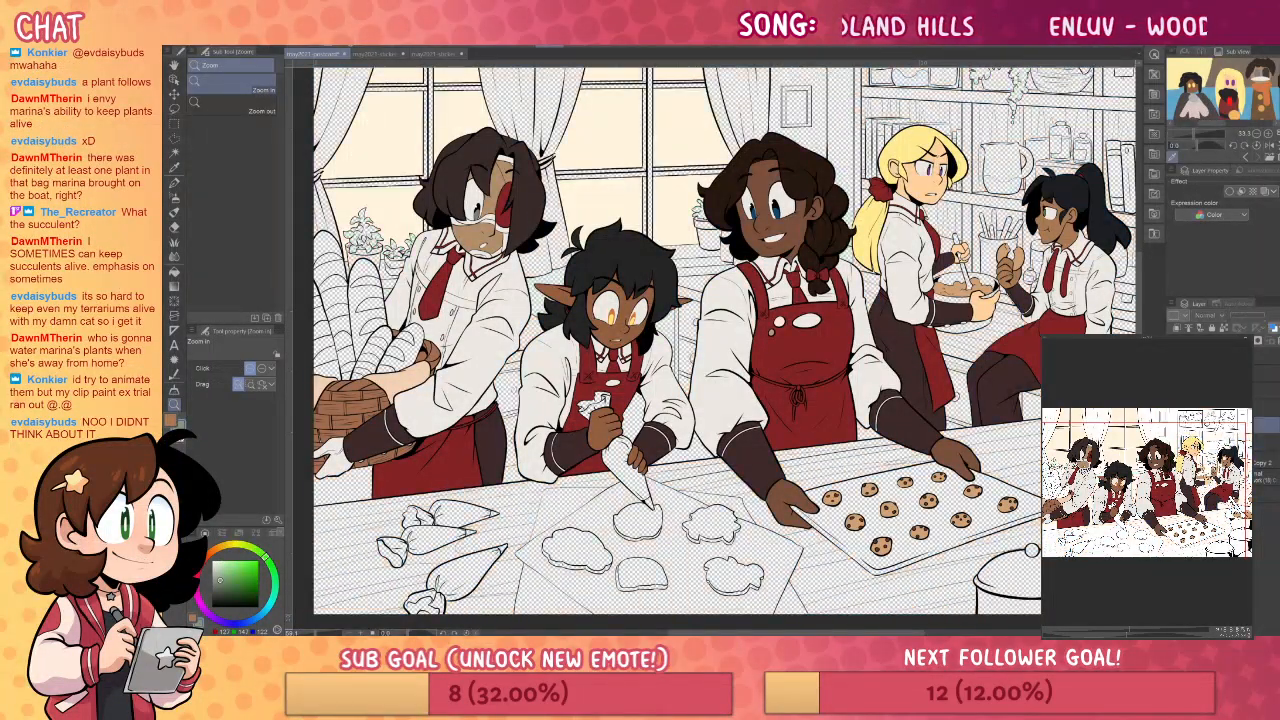
{"action": "key", "text": "p"}
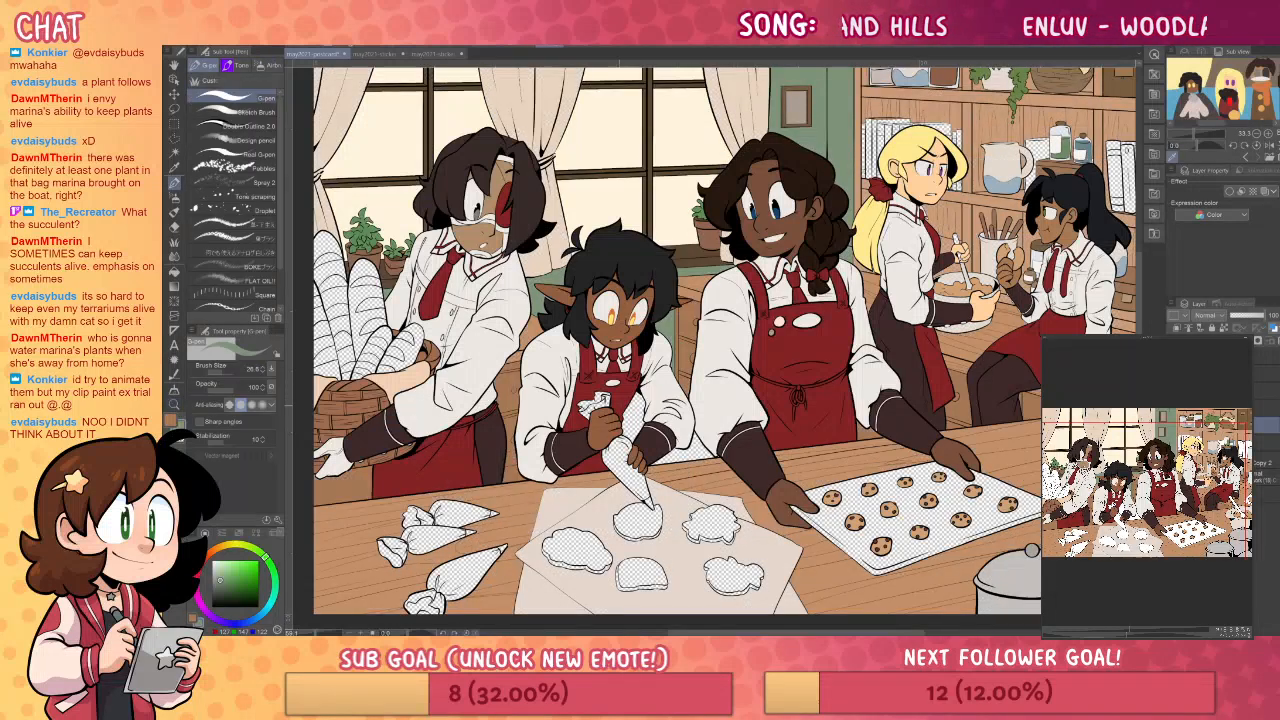
{"action": "key", "text": "g"}
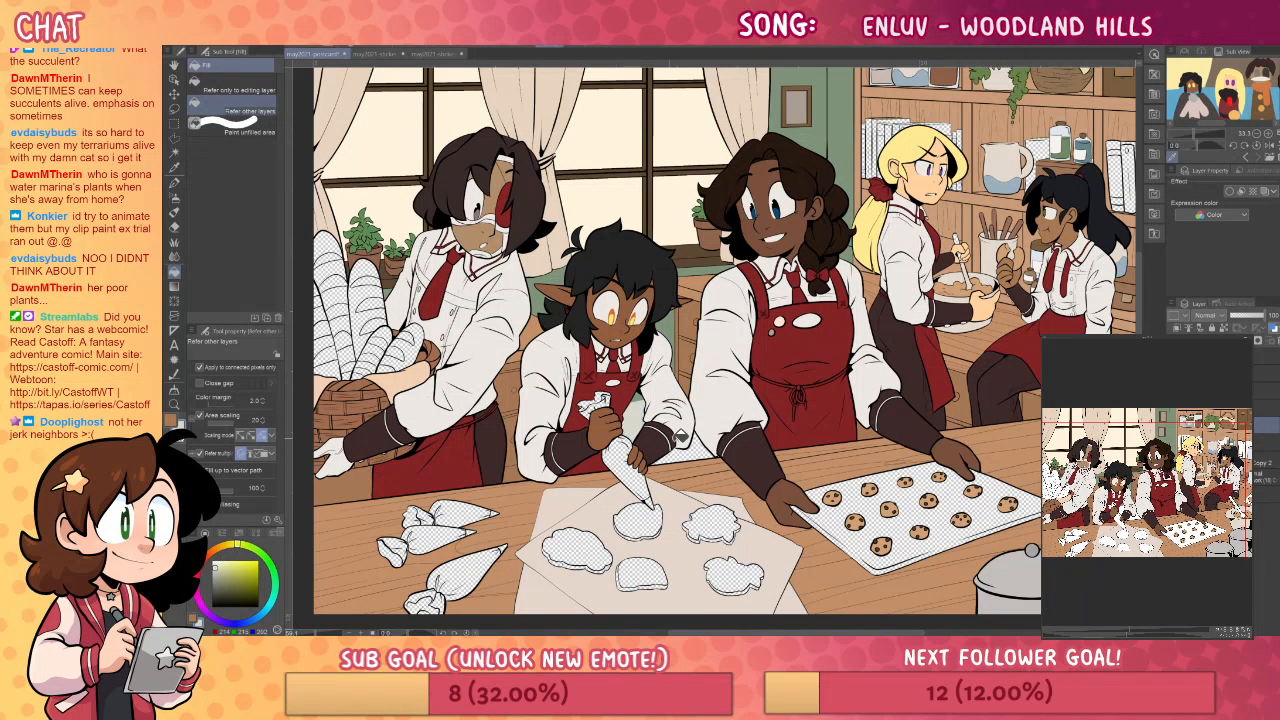
- Sample a warm brown and fill the spoon in the rear mixing bowl and the cookie tray on the table
{"action": "left_click_drag", "start_coordinate": [1010, 433], "coordinate": [840, 515]}
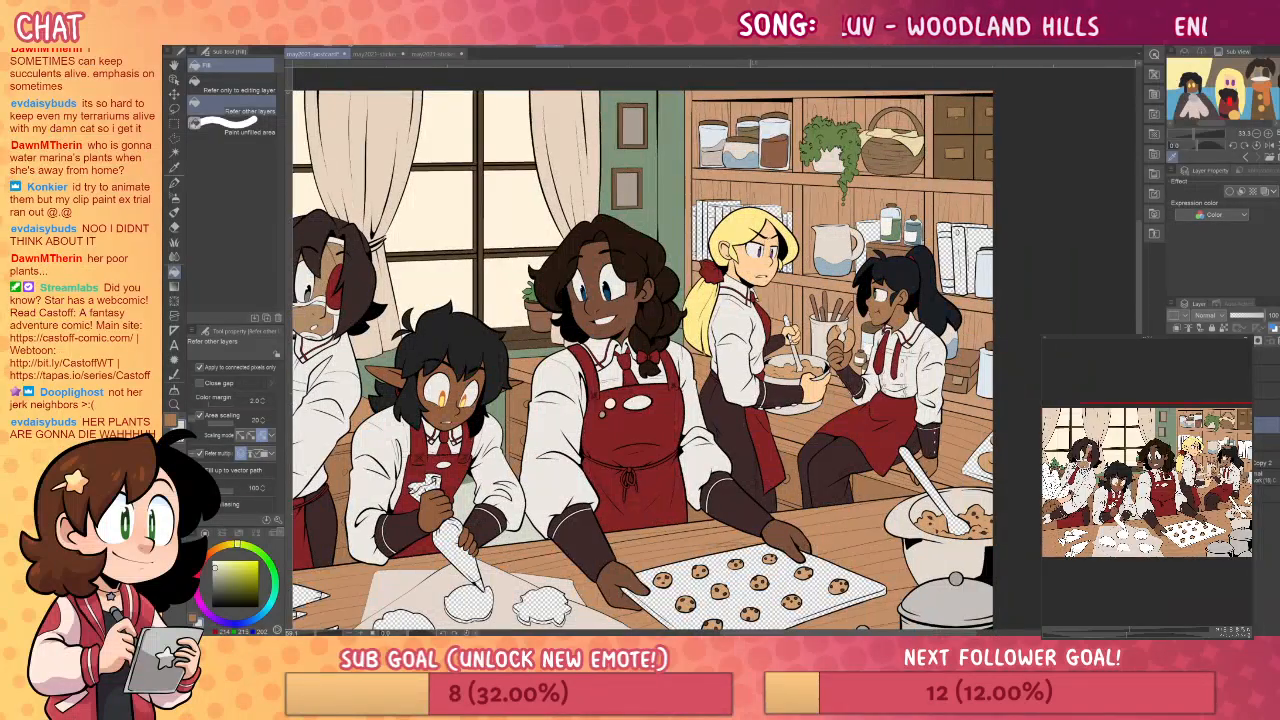
{"action": "key", "text": "i"}
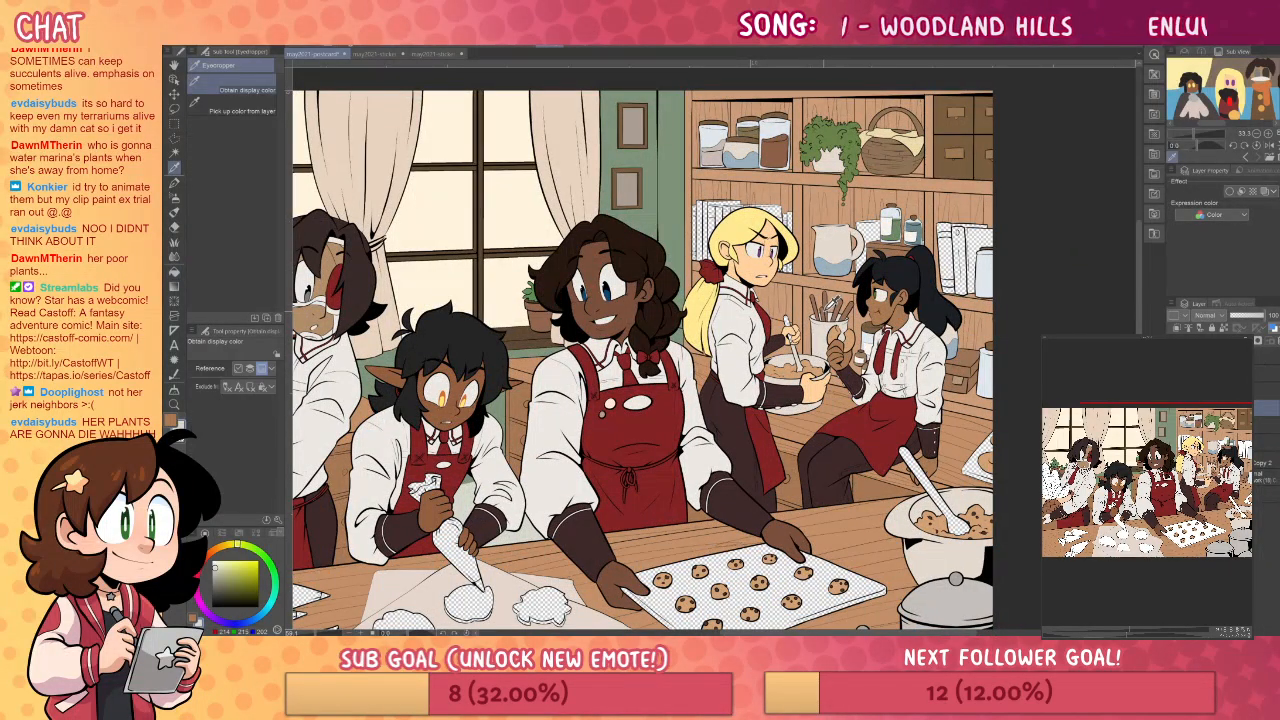
{"action": "left_click", "coordinate": [831, 304]}
{"action": "key", "text": "g"}
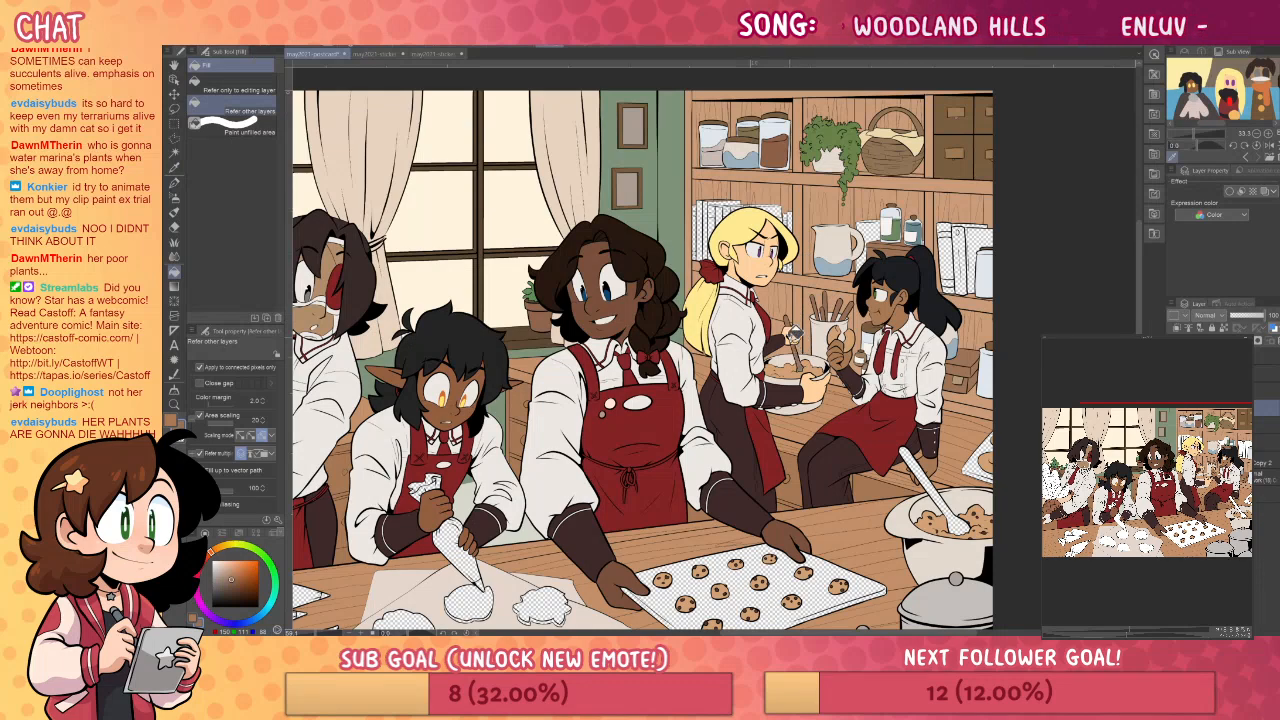
{"action": "left_click_drag", "start_coordinate": [1025, 418], "coordinate": [981, 420]}
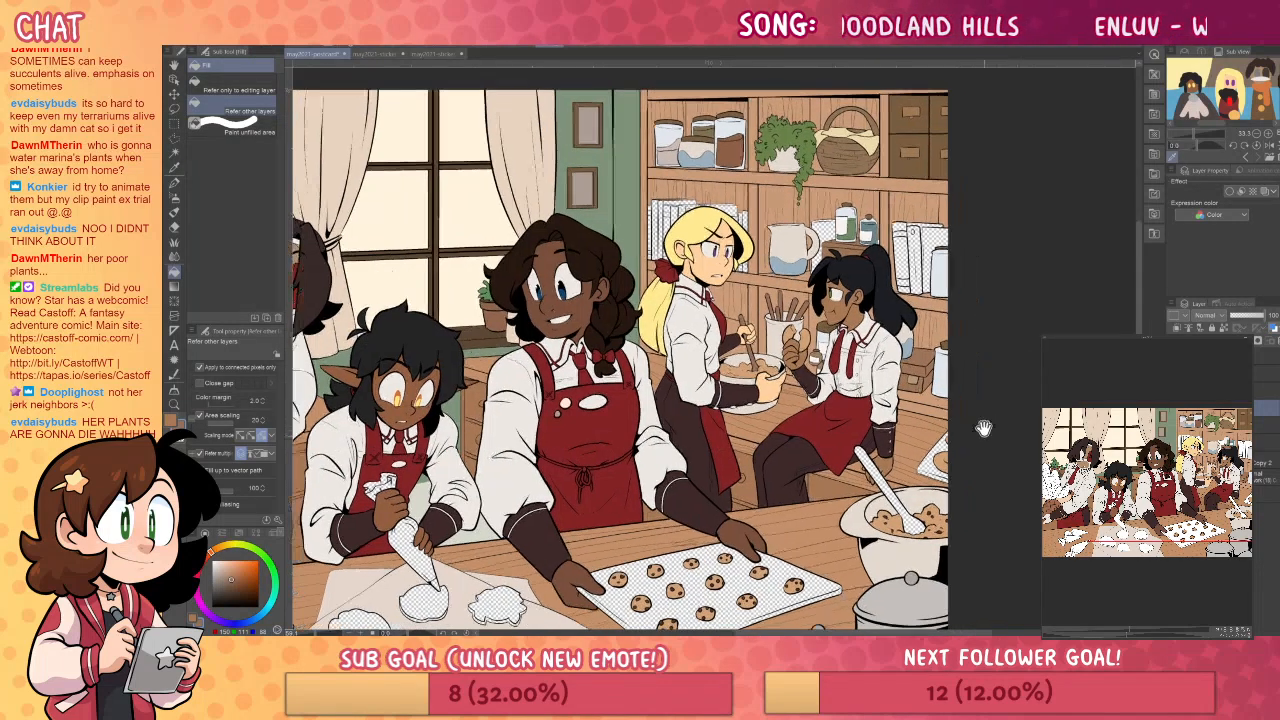
{"action": "left_click", "coordinate": [932, 464]}
{"action": "left_click_drag", "start_coordinate": [1005, 550], "coordinate": [1114, 341]}
{"action": "left_click_drag", "start_coordinate": [844, 421], "coordinate": [901, 453]}
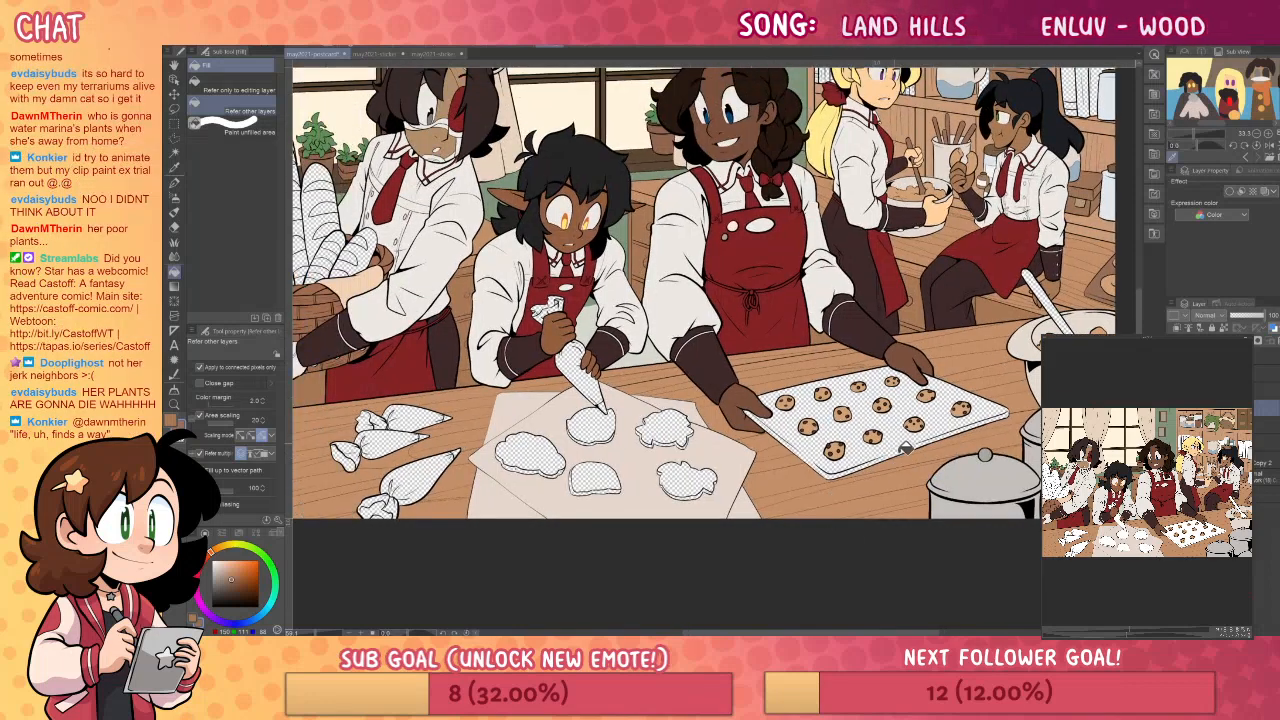
{"action": "left_click", "coordinate": [903, 444]}
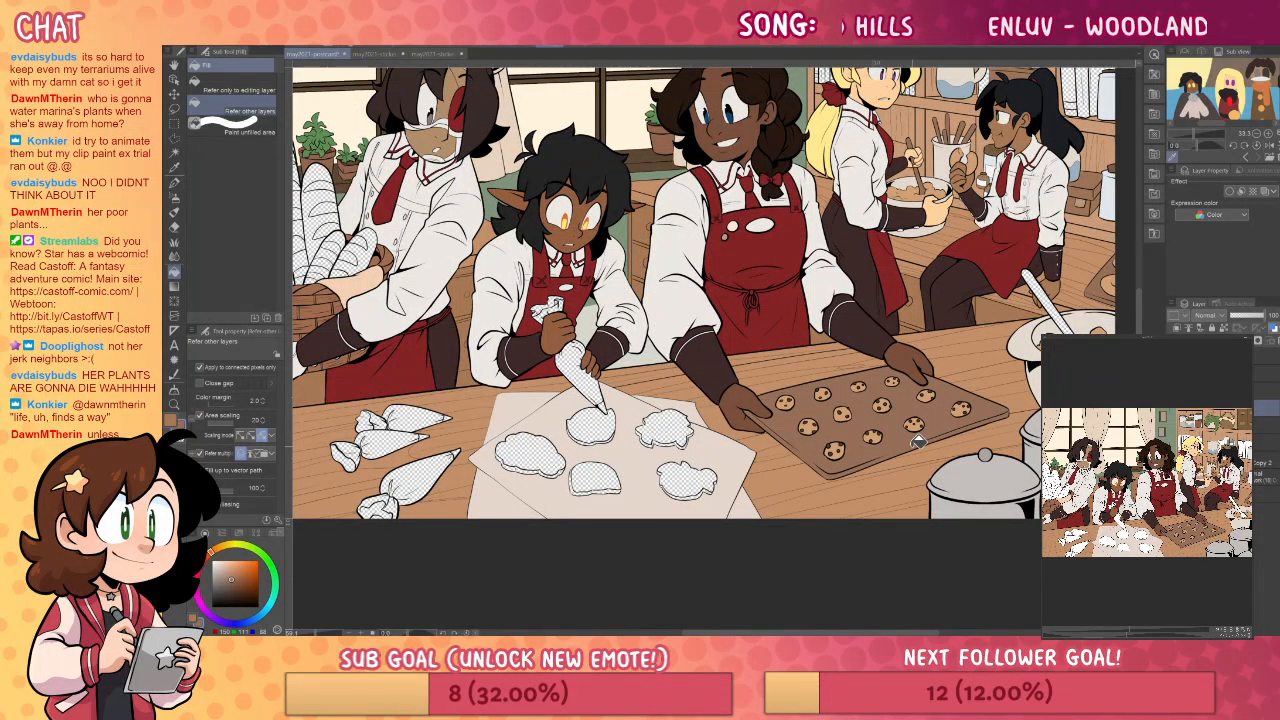
- Close small unfilled specks around the woven bread basket with the Fill leftover tool
{"action": "left_click_drag", "start_coordinate": [969, 392], "coordinate": [1031, 478]}
{"action": "mouse_move", "coordinate": [1025, 358]}
{"action": "left_mouse_down"}
{"action": "mouse_move", "coordinate": [978, 477]}
{"action": "mouse_move", "coordinate": [1103, 337]}
{"action": "left_mouse_up"}
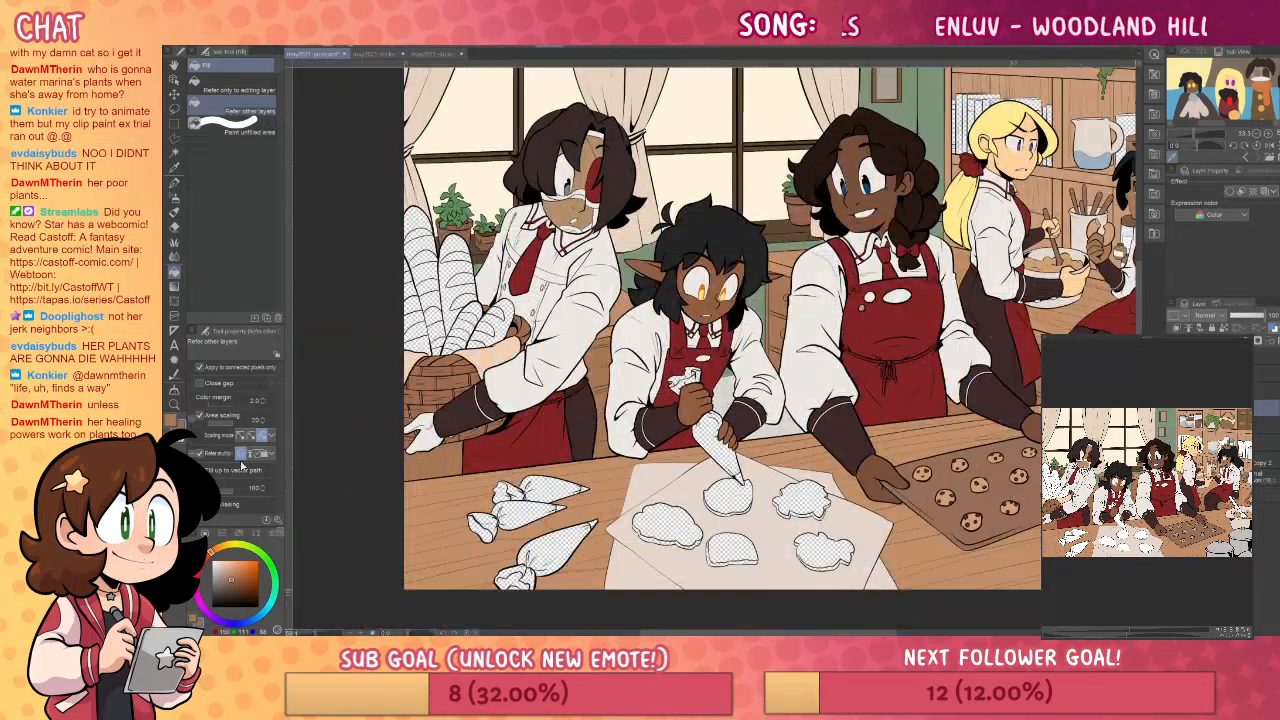
{"action": "left_click", "coordinate": [174, 390]}
{"action": "left_click_drag", "start_coordinate": [420, 428], "coordinate": [472, 440]}
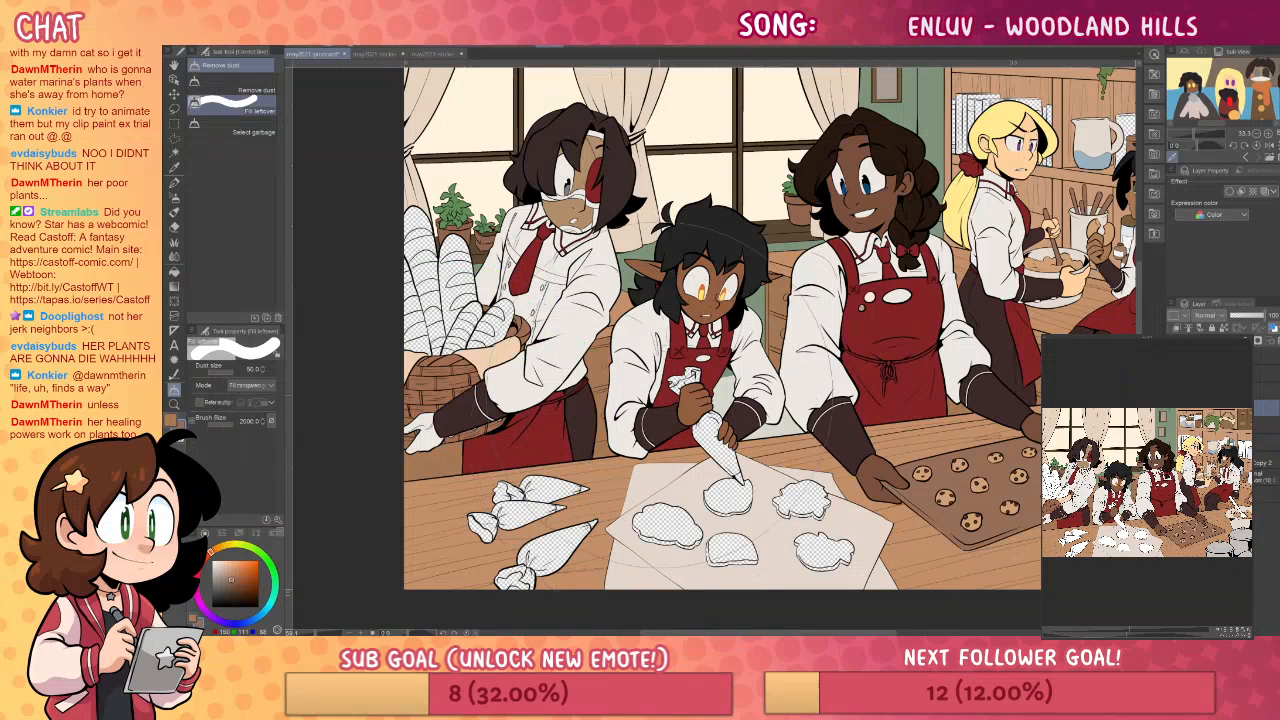
{"action": "left_click_drag", "start_coordinate": [888, 348], "coordinate": [876, 420]}
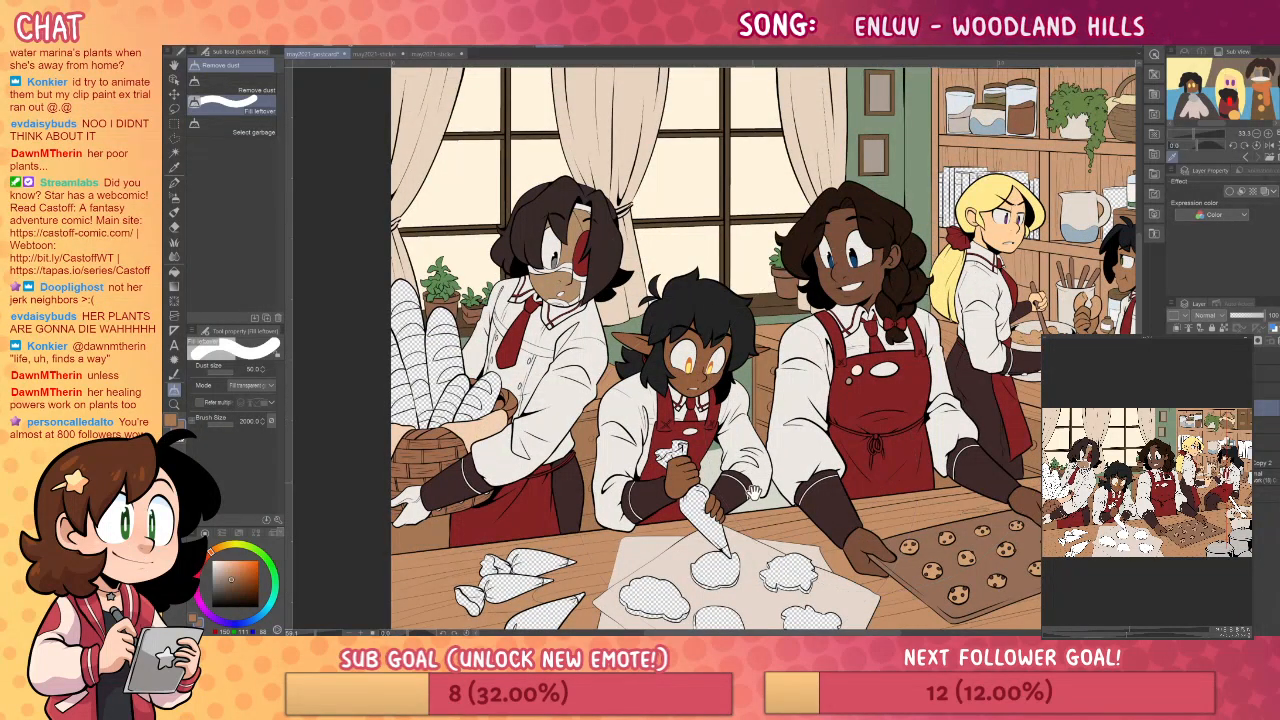
{"action": "left_click_drag", "start_coordinate": [753, 489], "coordinate": [872, 457]}
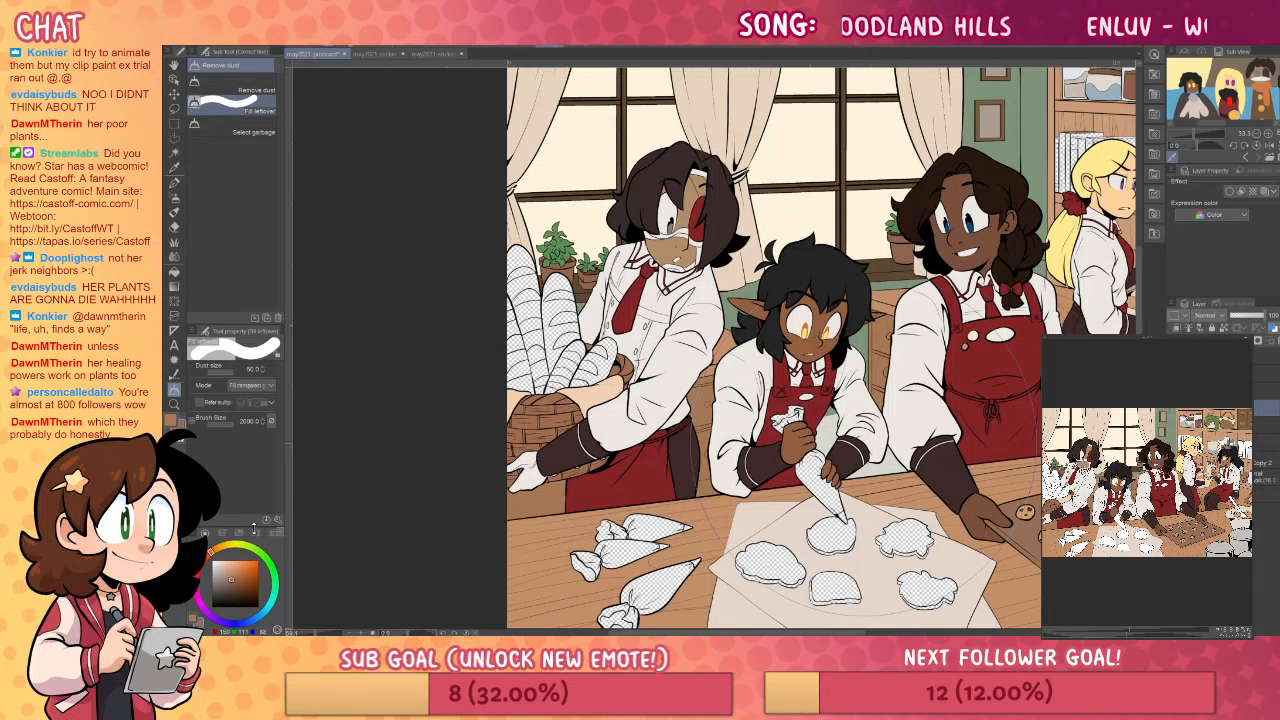
- Choose a golden brown and fill the baguettes in the basket, using a lighter tan for their score marks
{"action": "left_click", "coordinate": [234, 571]}
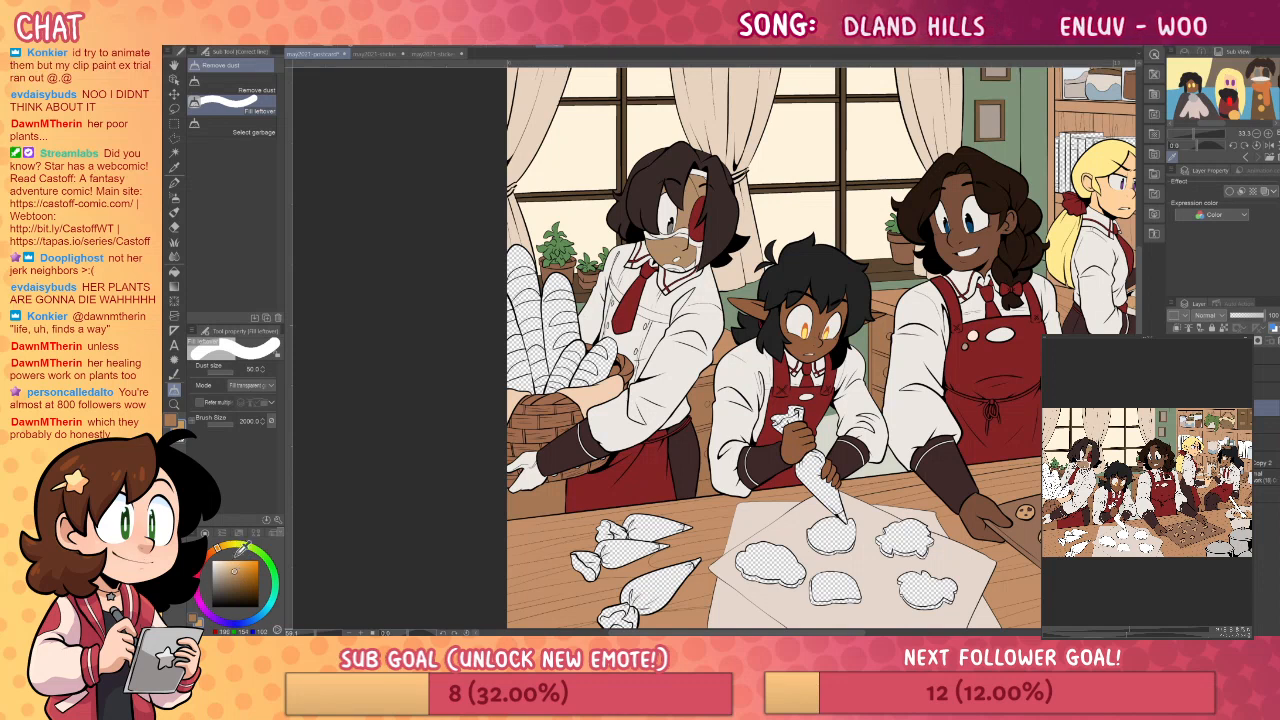
{"action": "key", "text": "g"}
{"action": "mouse_move", "coordinate": [525, 268]}
{"action": "left_mouse_down"}
{"action": "mouse_move", "coordinate": [556, 386]}
{"action": "mouse_move", "coordinate": [580, 338]}
{"action": "mouse_move", "coordinate": [566, 281]}
{"action": "mouse_move", "coordinate": [586, 378]}
{"action": "mouse_move", "coordinate": [612, 342]}
{"action": "left_mouse_up"}
{"action": "mouse_move", "coordinate": [516, 298]}
{"action": "left_mouse_down"}
{"action": "mouse_move", "coordinate": [522, 372]}
{"action": "mouse_move", "coordinate": [536, 376]}
{"action": "left_mouse_up"}
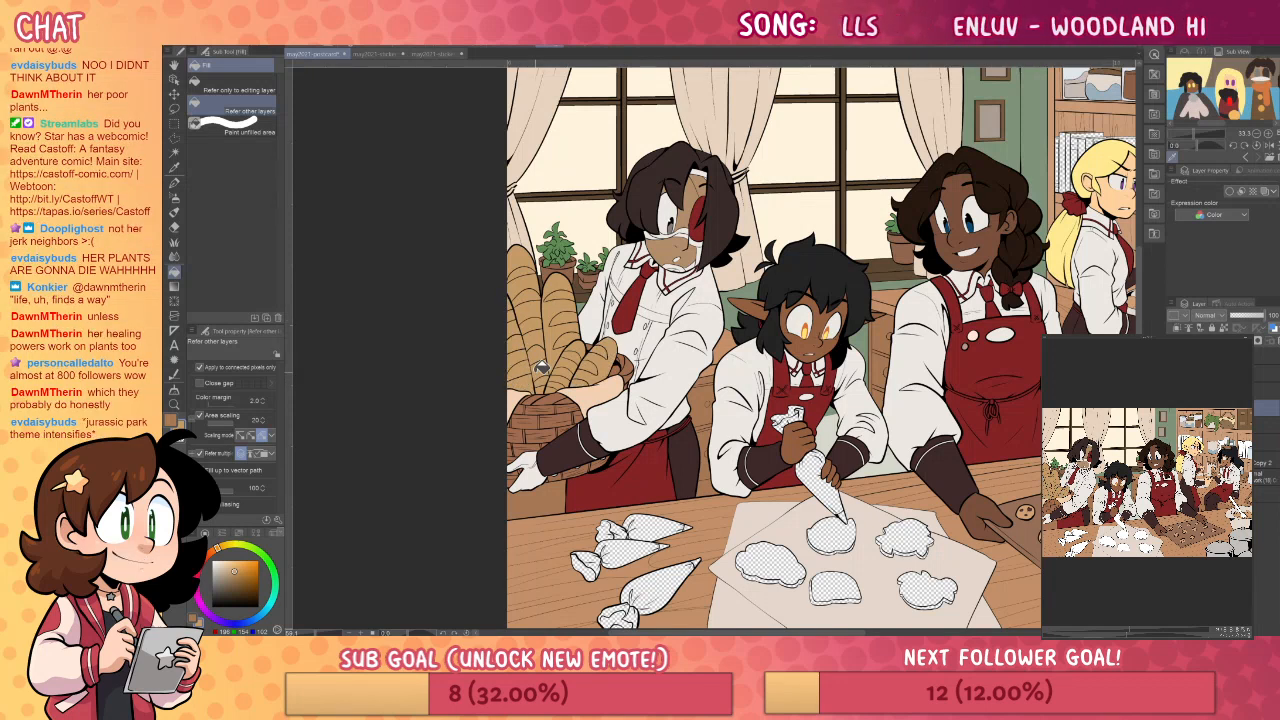
{"action": "left_click", "coordinate": [230, 566]}
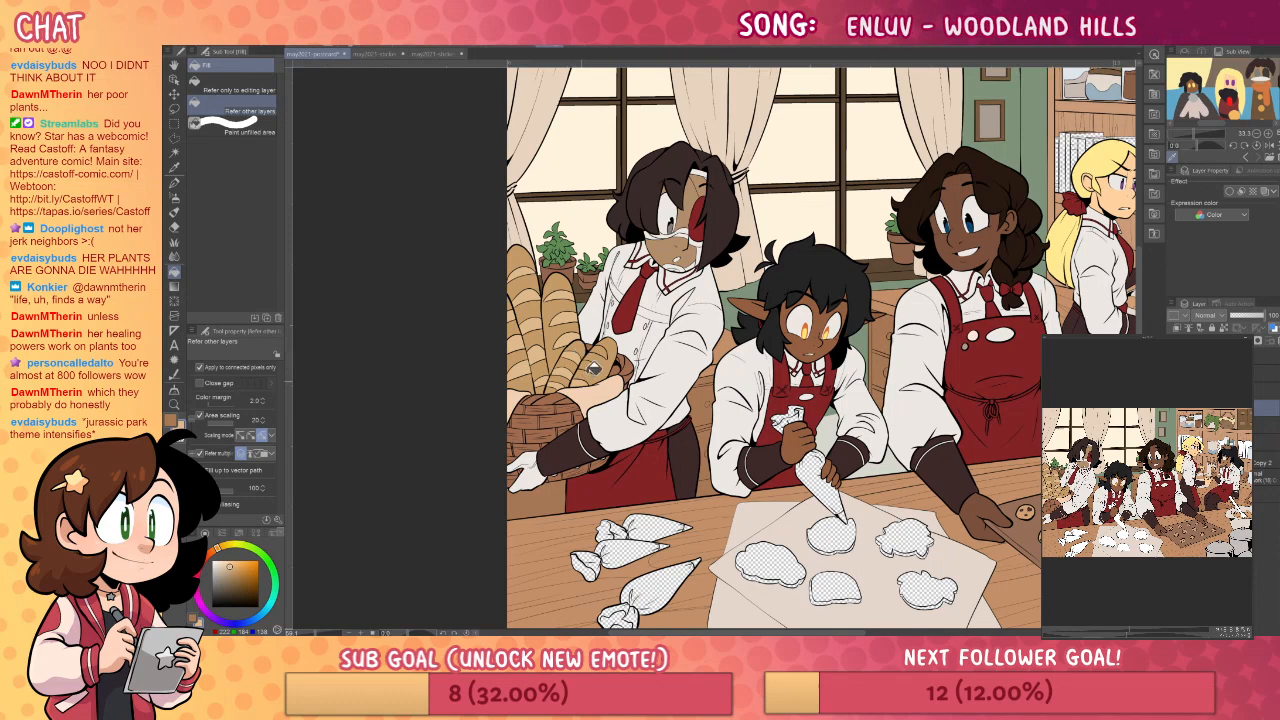
{"action": "left_click_drag", "start_coordinate": [1000, 427], "coordinate": [962, 429]}
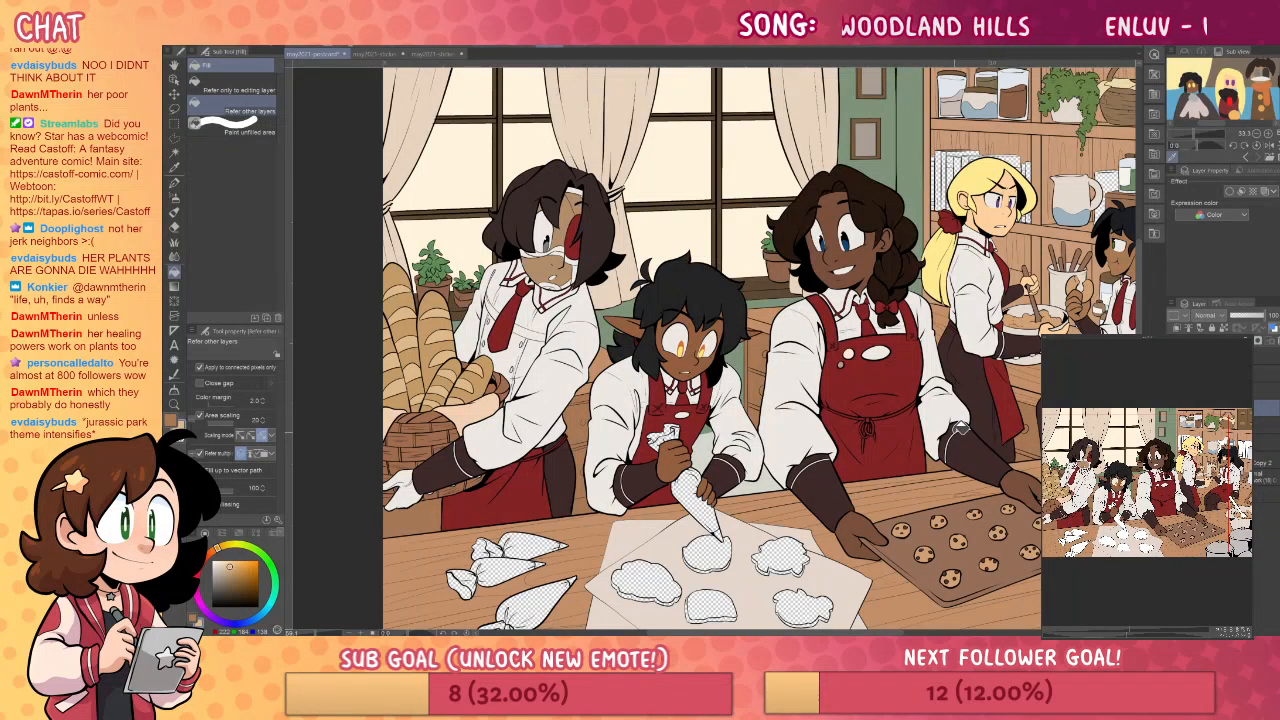
{"action": "left_click_drag", "start_coordinate": [961, 428], "coordinate": [793, 398]}
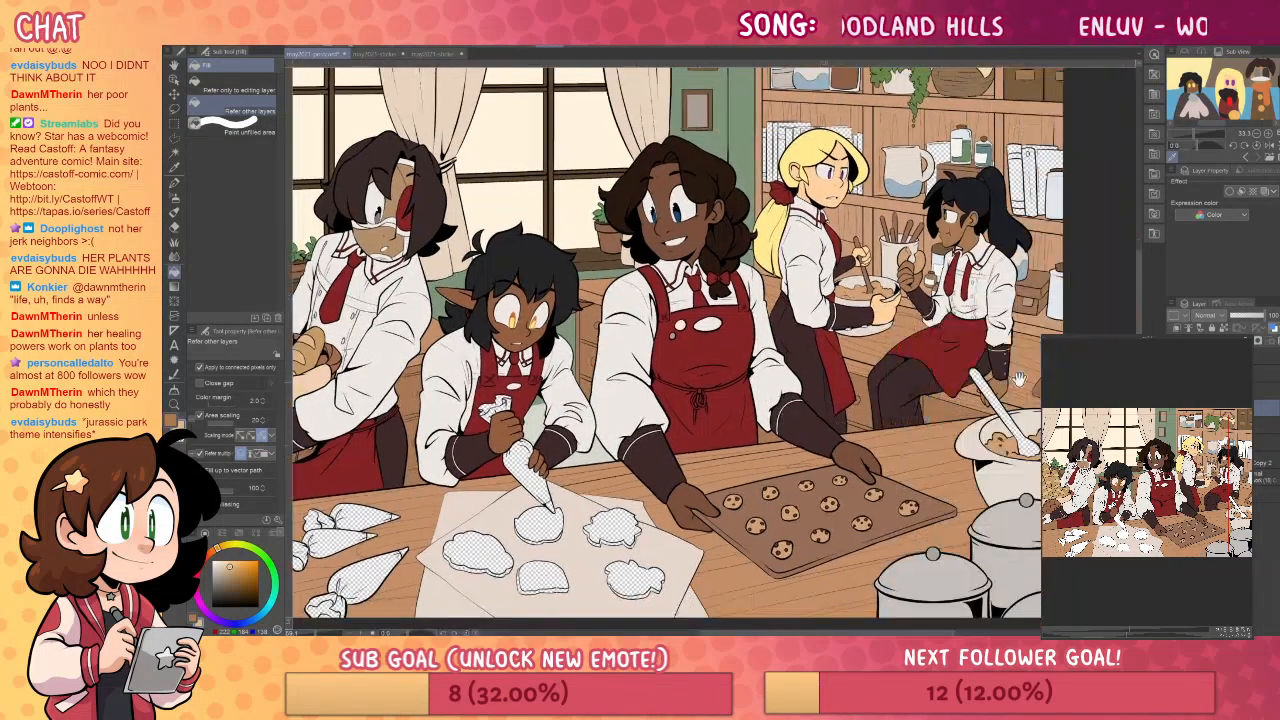
- Fill the five blank cookies on the parchment paper with a golden tan
{"action": "left_click_drag", "start_coordinate": [841, 450], "coordinate": [953, 458]}
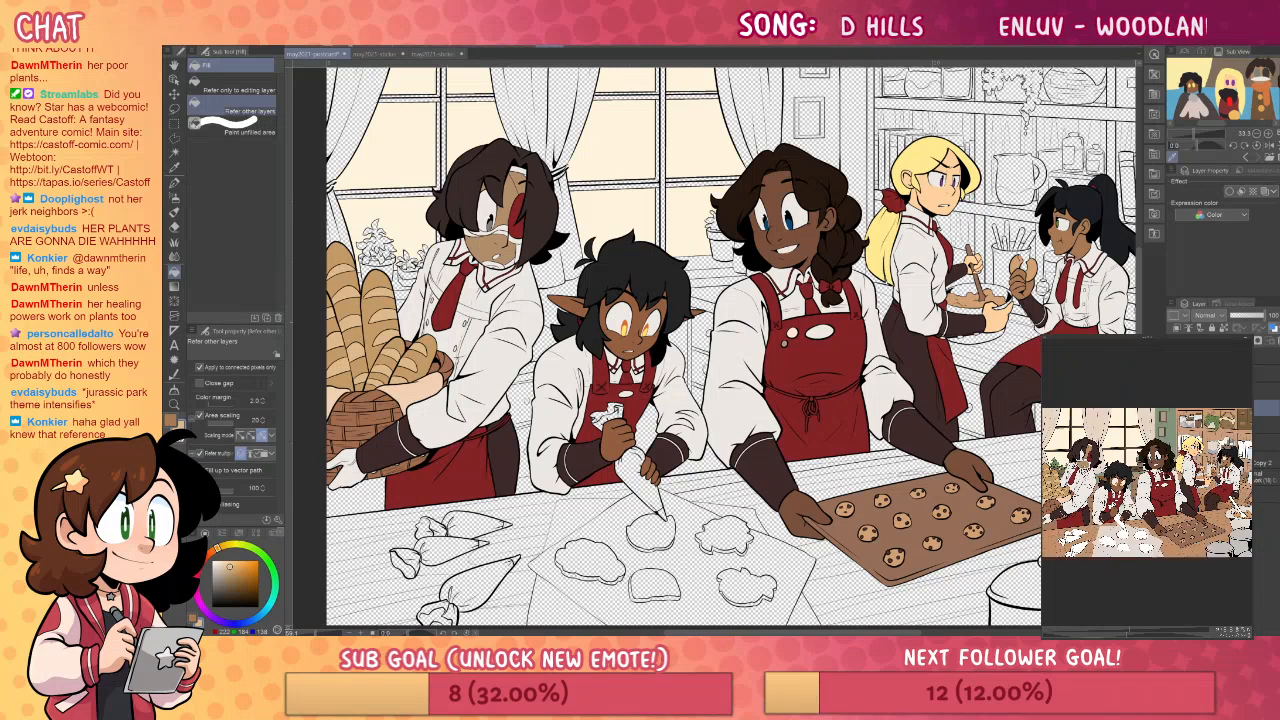
{"action": "left_click_drag", "start_coordinate": [947, 468], "coordinate": [752, 480]}
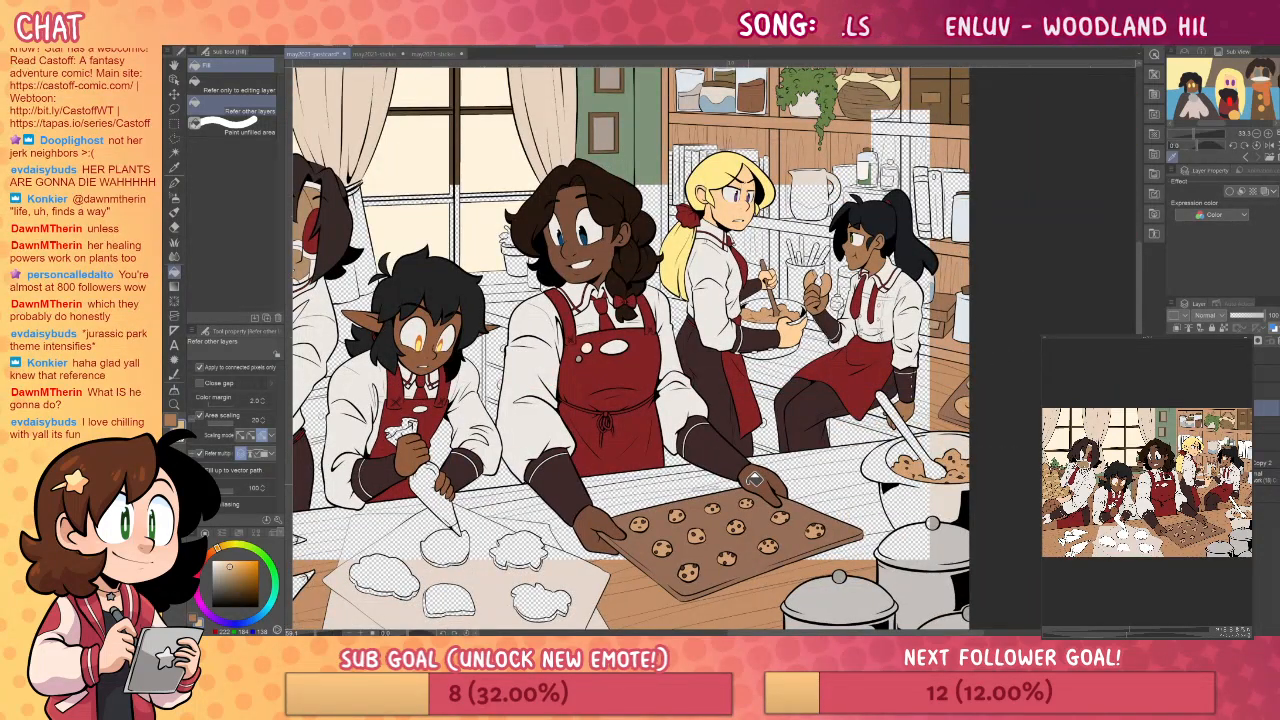
{"action": "left_click", "coordinate": [174, 405]}
{"action": "left_click_drag", "start_coordinate": [1033, 500], "coordinate": [1002, 384]}
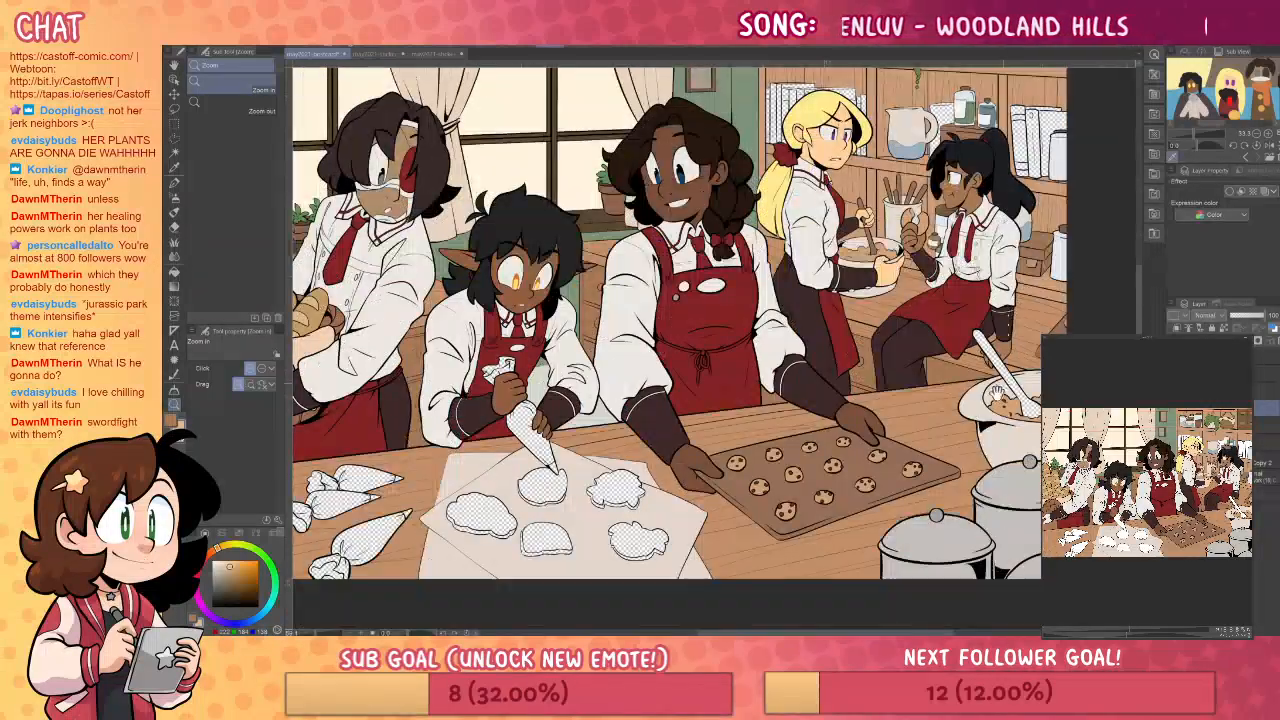
{"action": "left_click_drag", "start_coordinate": [916, 403], "coordinate": [1008, 378]}
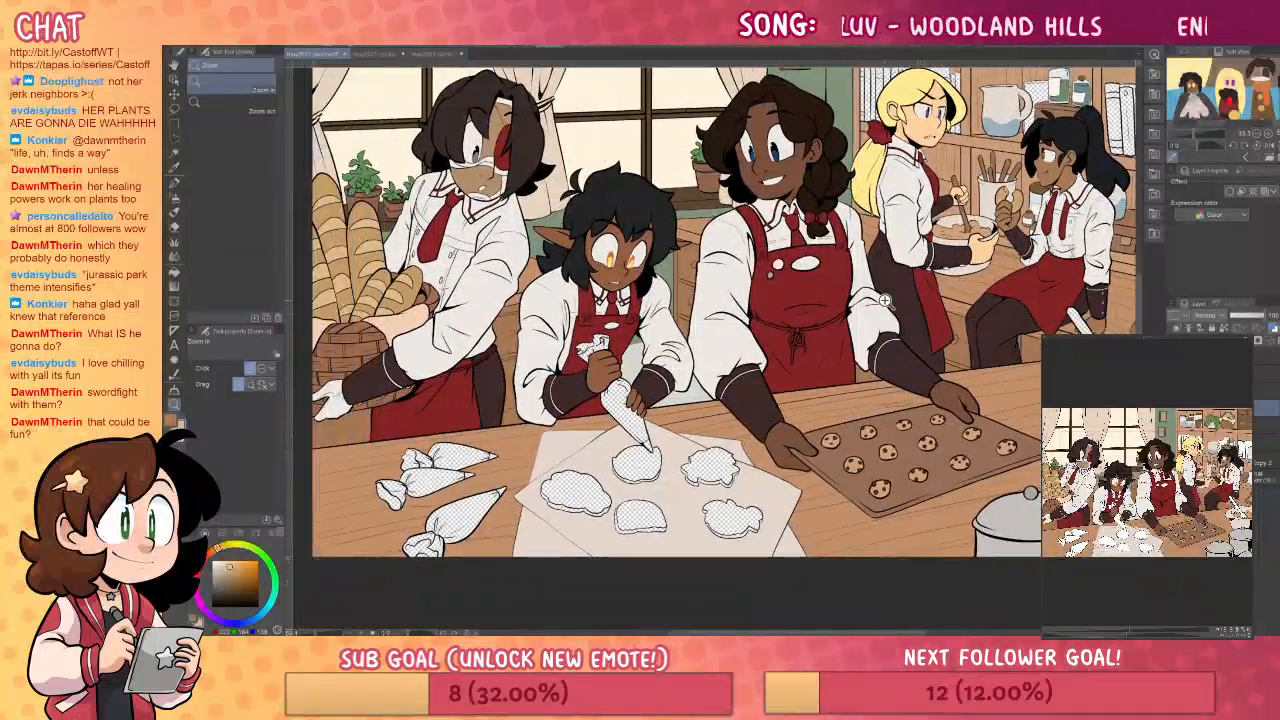
{"action": "left_click", "coordinate": [713, 339]}
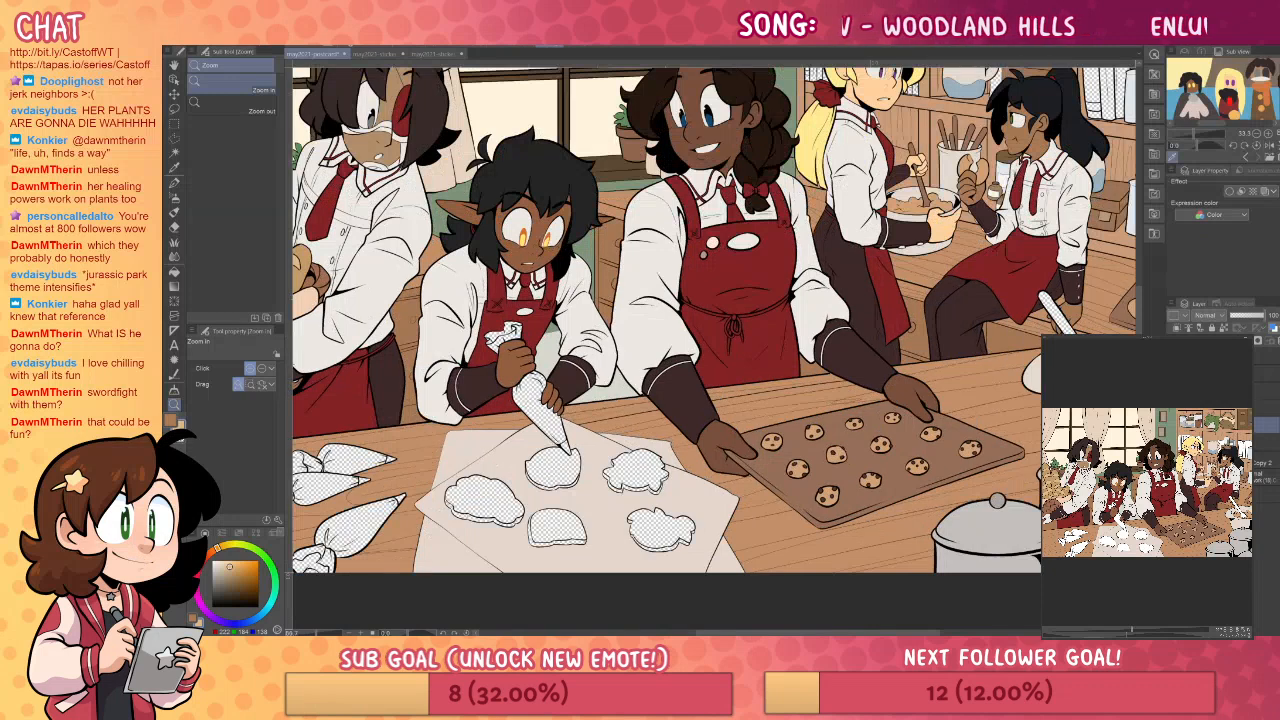
{"action": "key", "text": "g"}
{"action": "left_click", "coordinate": [570, 463]}
{"action": "left_click", "coordinate": [557, 524]}
{"action": "left_click", "coordinate": [658, 533]}
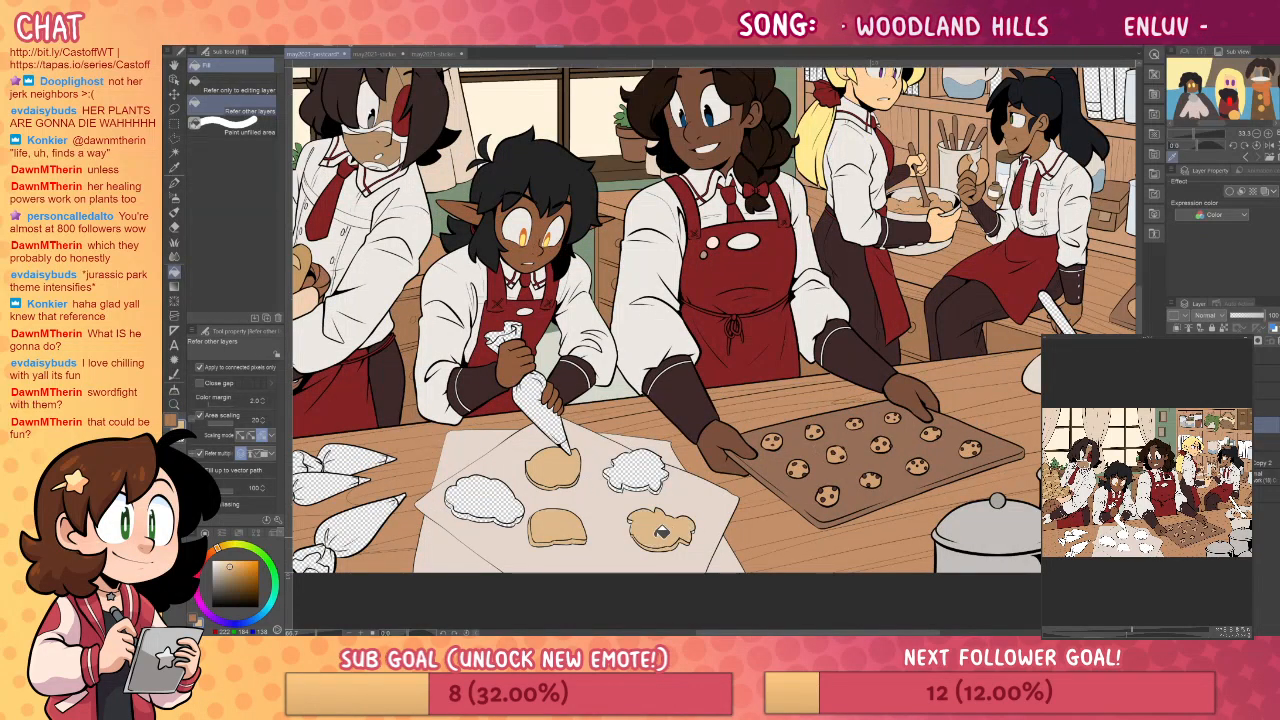
{"action": "left_click", "coordinate": [655, 470]}
{"action": "left_click", "coordinate": [620, 483]}
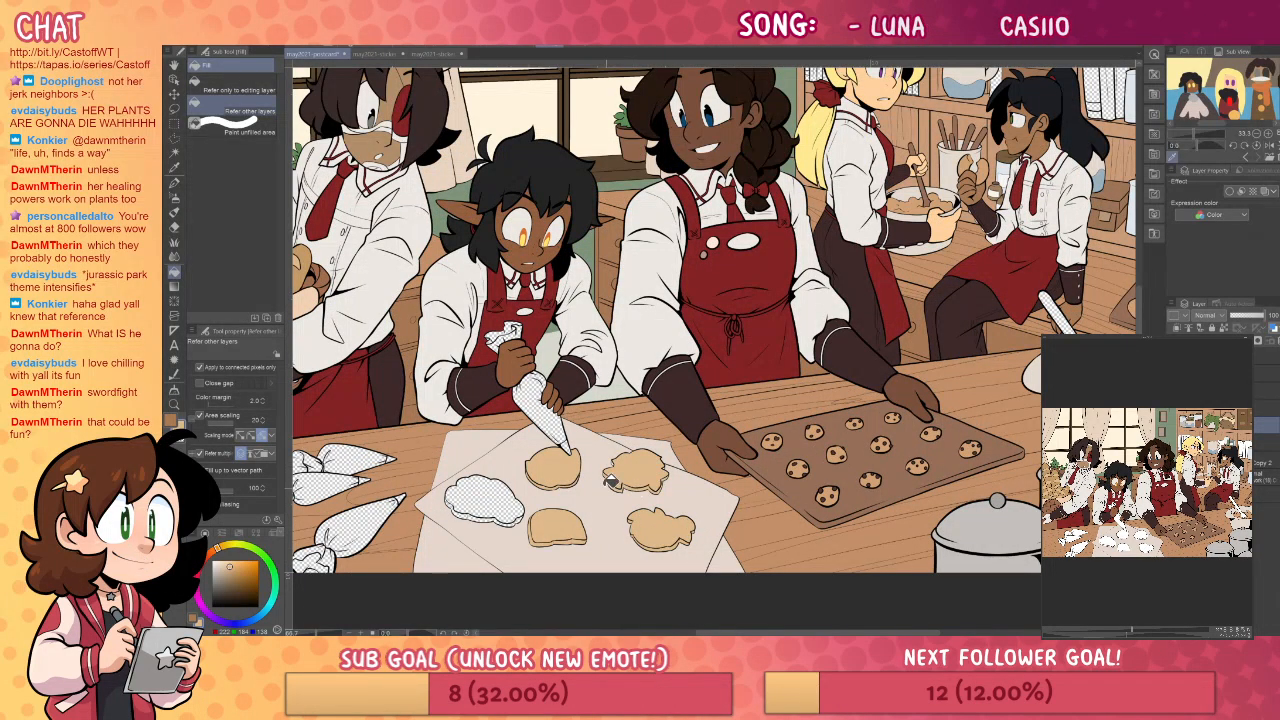
{"action": "left_click", "coordinate": [499, 500]}
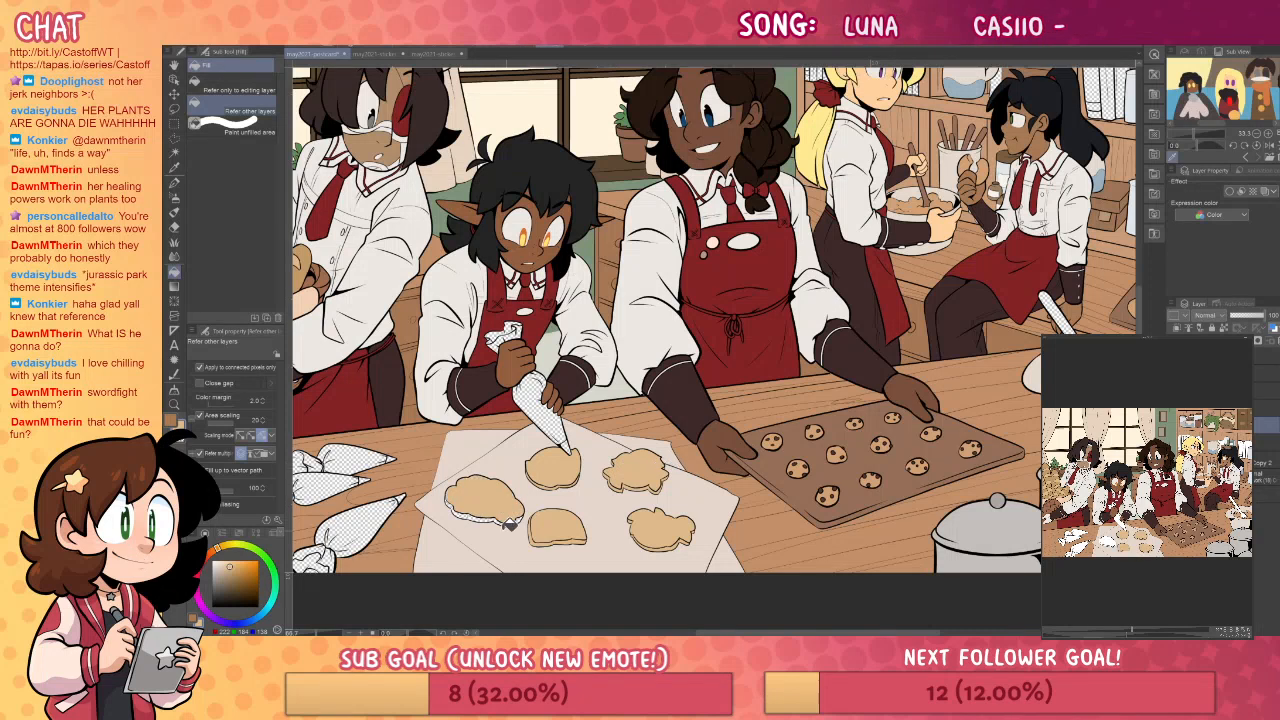
- Choose a warm reddish brown and fill the top face of the upper-right cookie on the parchment as skin-coloured icing
{"action": "left_click_drag", "start_coordinate": [792, 464], "coordinate": [877, 452]}
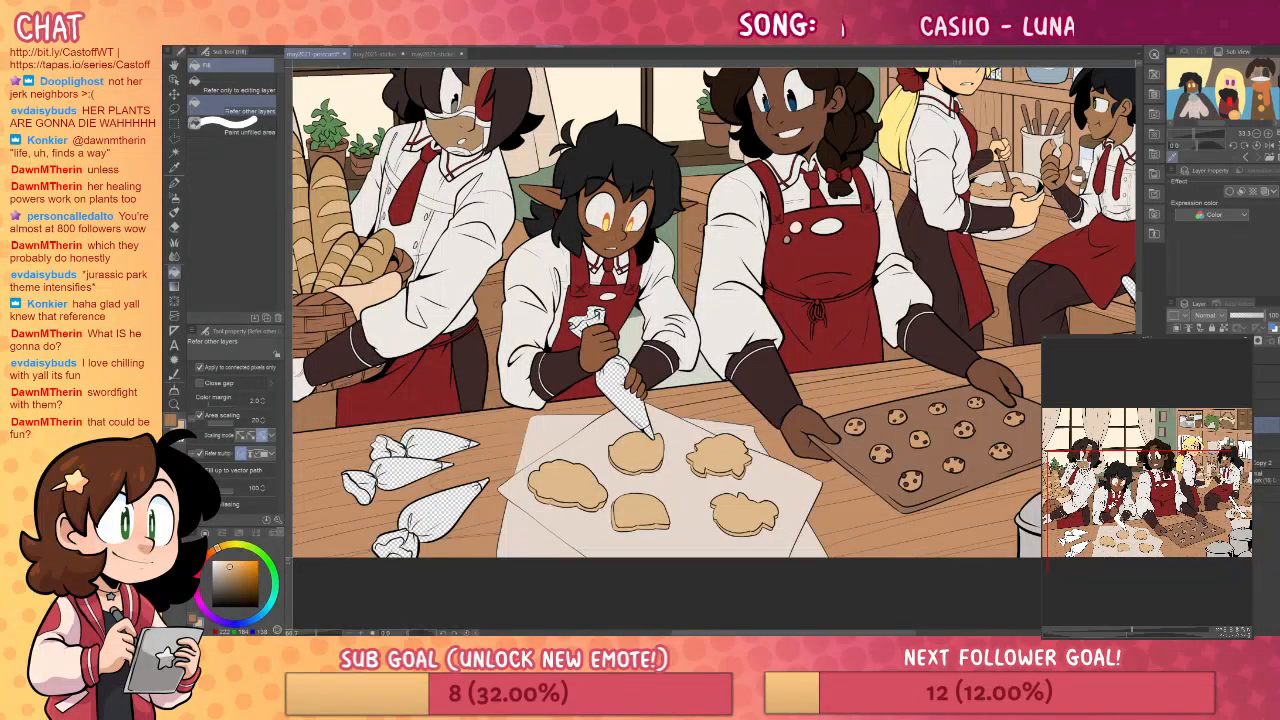
{"action": "left_click", "coordinate": [181, 403]}
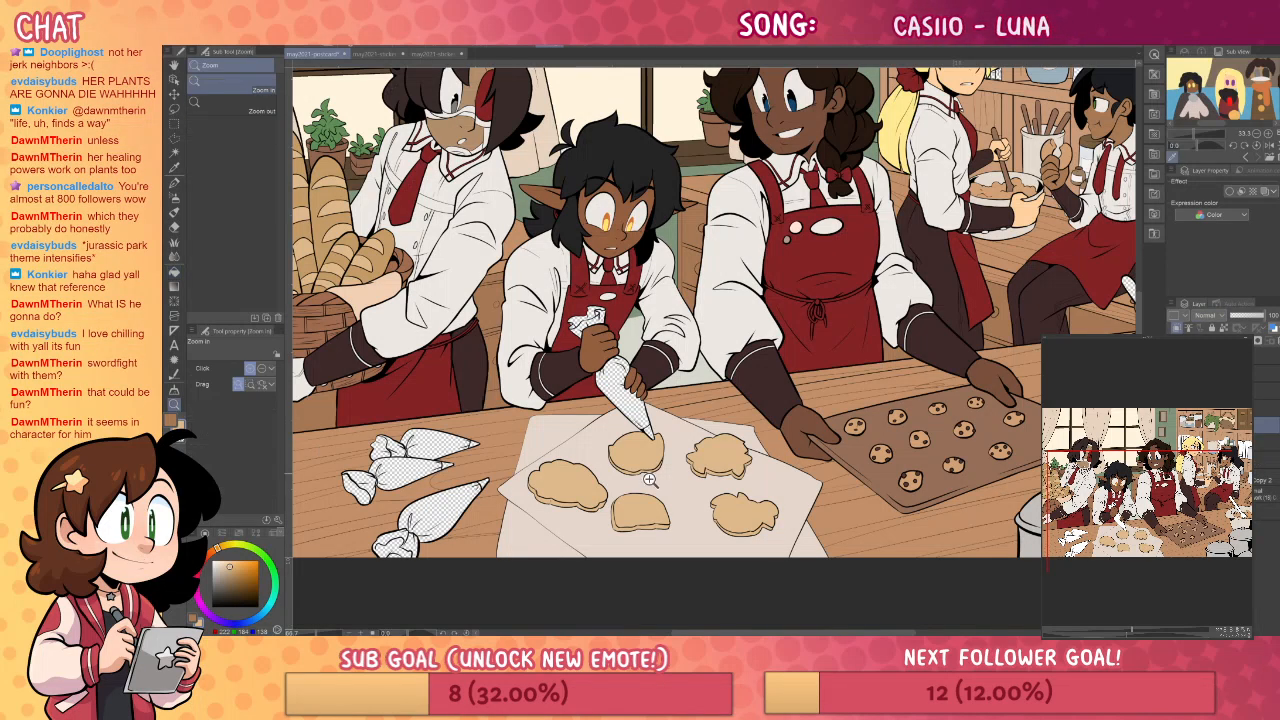
{"action": "left_click", "coordinate": [640, 455]}
{"action": "left_click", "coordinate": [600, 520]}
{"action": "left_click", "coordinate": [845, 418]}
{"action": "left_click", "coordinate": [843, 409]}
{"action": "left_click", "coordinate": [909, 405]}
{"action": "left_click", "coordinate": [824, 360]}
{"action": "left_click", "coordinate": [256, 570]}
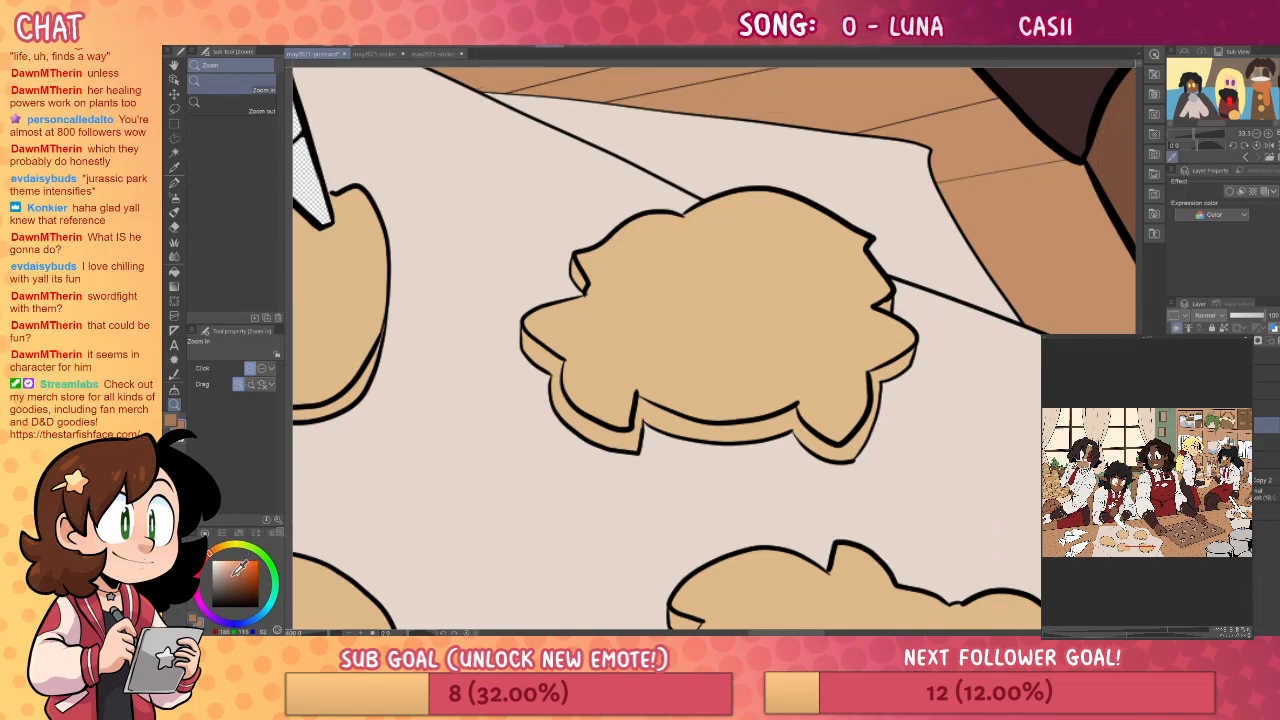
{"action": "key", "text": "g"}
- Choose a dark brown, outline a parted fringe on the brown-iced cookie and fill the hair area
{"action": "left_click_drag", "start_coordinate": [236, 577], "coordinate": [240, 586]}
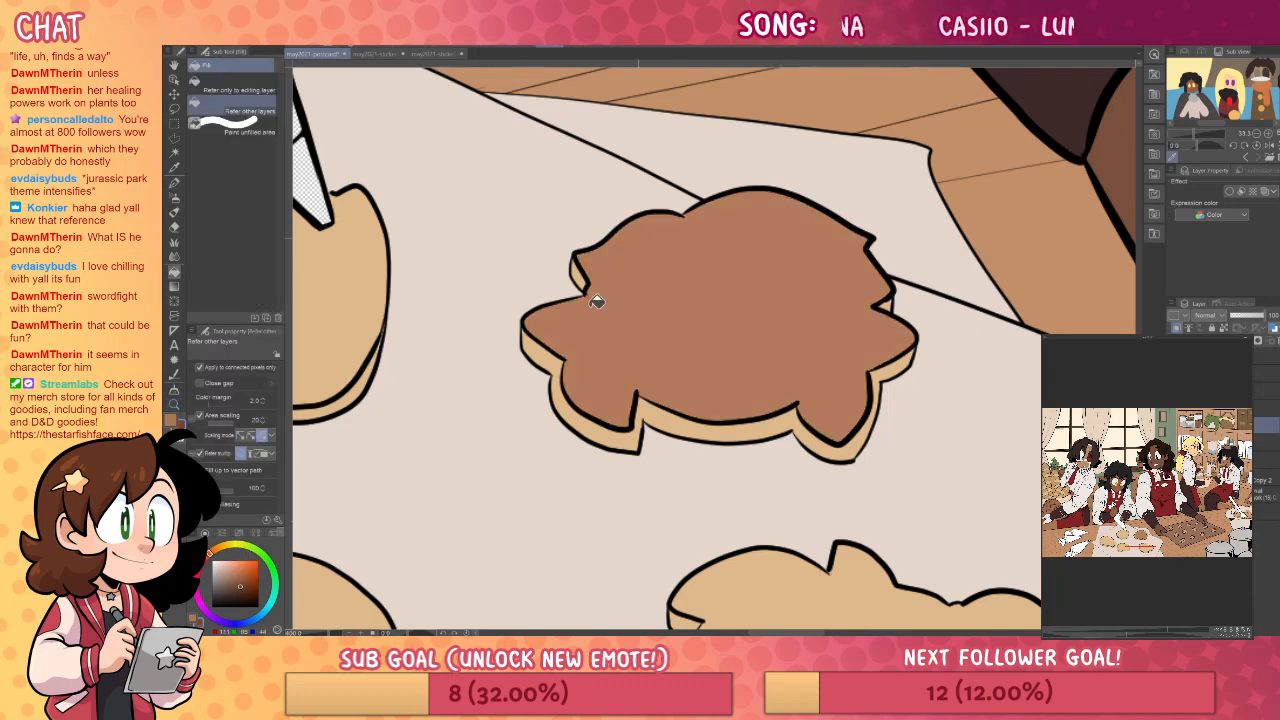
{"action": "key", "text": "p"}
{"action": "mouse_move", "coordinate": [637, 366]}
{"action": "left_mouse_down"}
{"action": "mouse_move", "coordinate": [659, 262]}
{"action": "mouse_move", "coordinate": [741, 300]}
{"action": "mouse_move", "coordinate": [759, 250]}
{"action": "mouse_move", "coordinate": [822, 275]}
{"action": "mouse_move", "coordinate": [801, 398]}
{"action": "mouse_move", "coordinate": [865, 306]}
{"action": "mouse_move", "coordinate": [868, 371]}
{"action": "left_mouse_up"}
{"action": "key", "text": "g"}
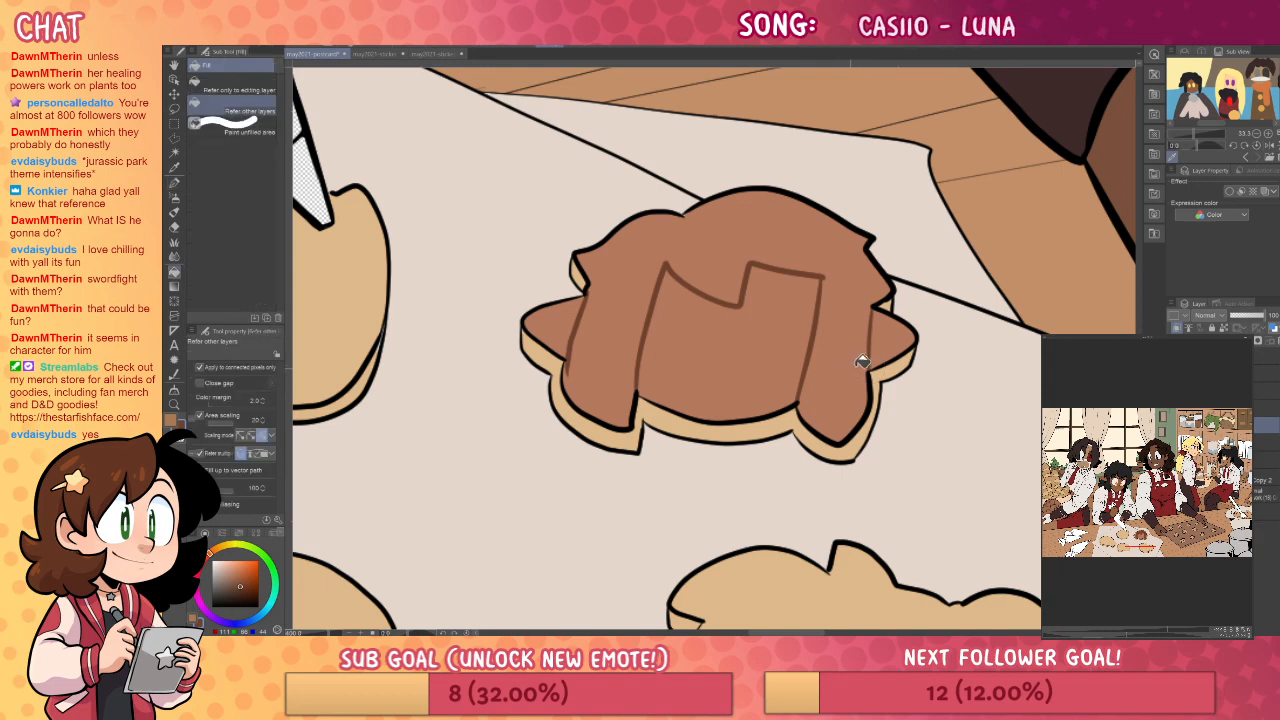
{"action": "left_click", "coordinate": [861, 362]}
- Choose a light yellow and dot two round eyes on the brown-haired cookie's face
{"action": "left_click_drag", "start_coordinate": [240, 566], "coordinate": [238, 548]}
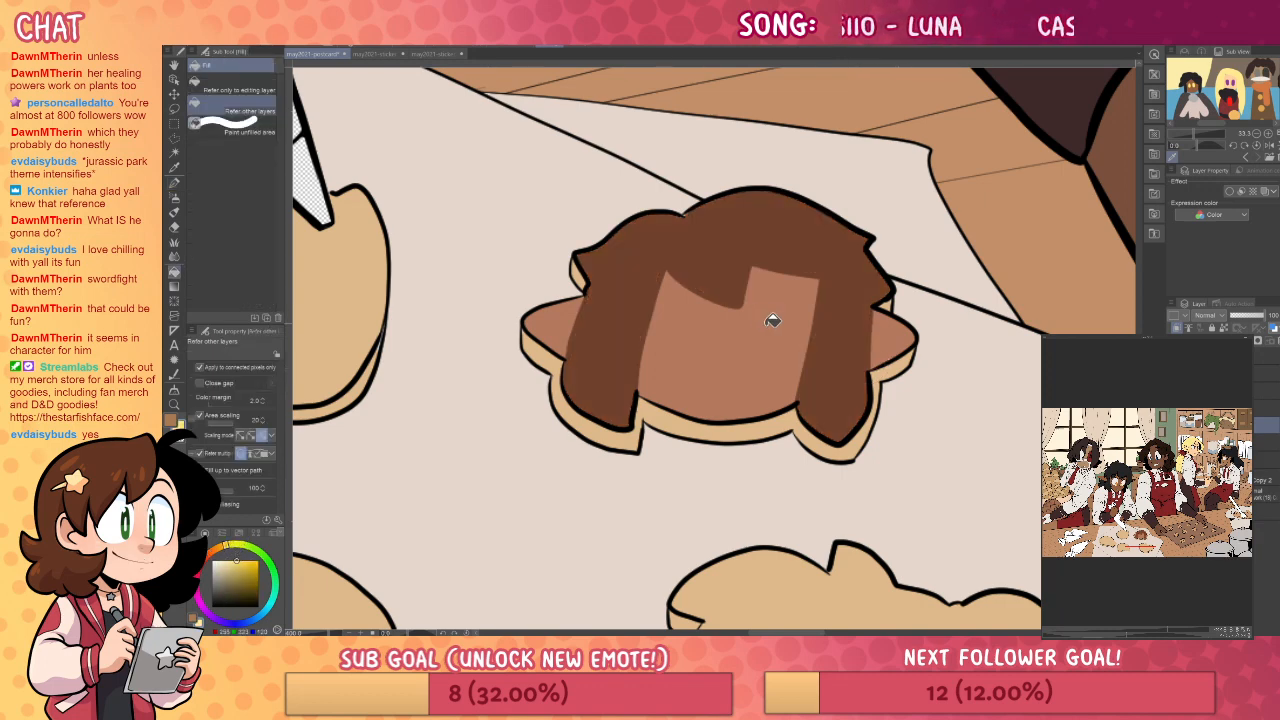
{"action": "key", "text": "p"}
{"action": "left_click", "coordinate": [686, 320]}
{"action": "key", "text": "ctrl+z"}
{"action": "left_click", "coordinate": [686, 318]}
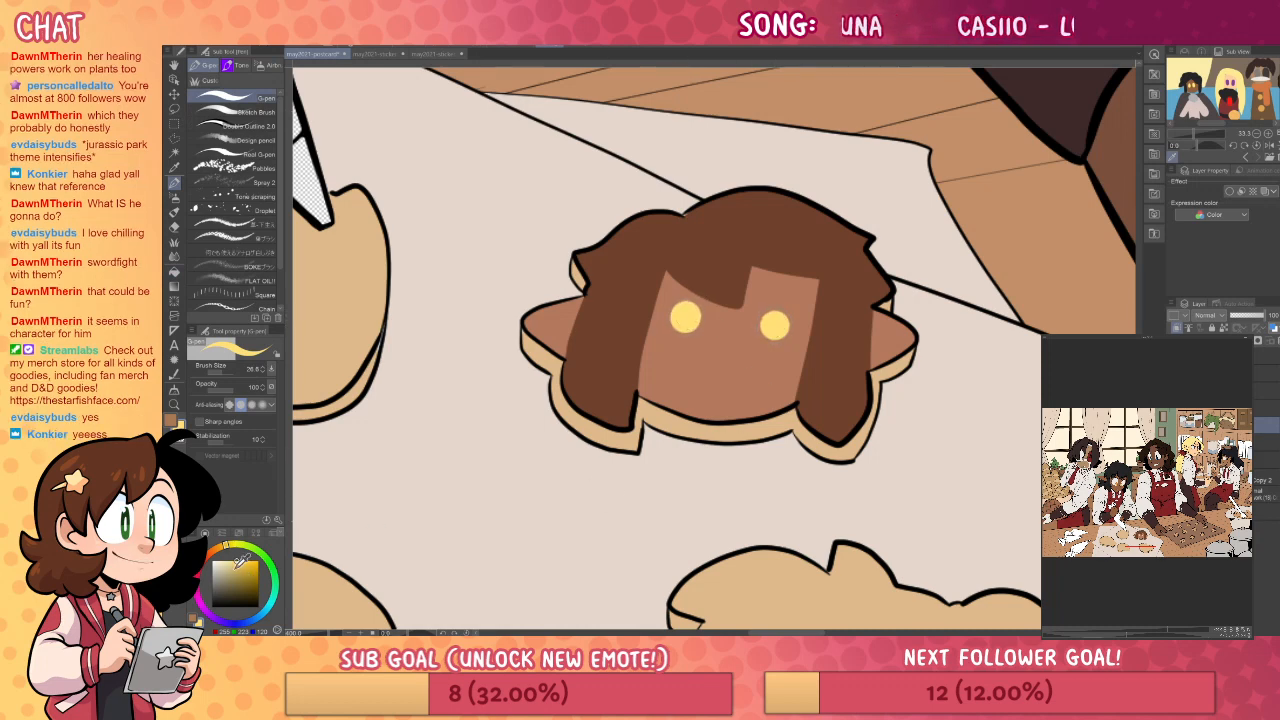
- Sample the cookie's dark brown hair colour and draw freckles, a smile and a small eyebrow mark on its face
{"action": "key", "text": "i"}
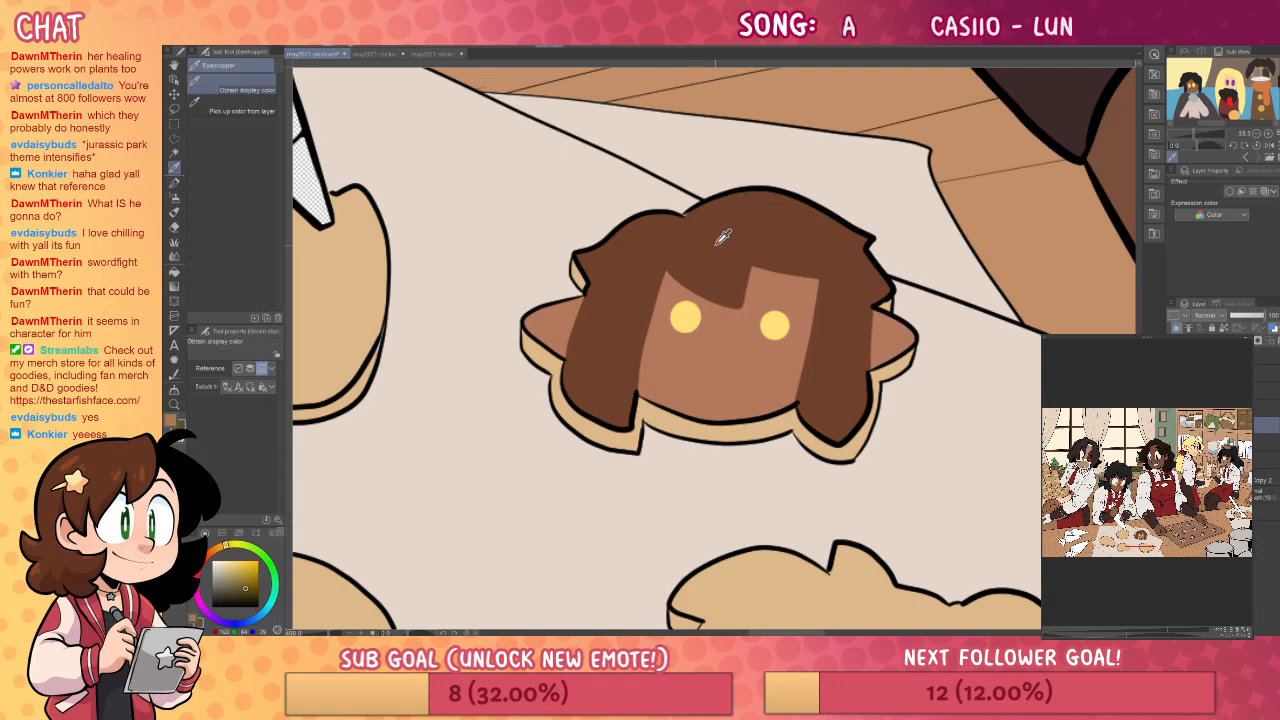
{"action": "left_click", "coordinate": [723, 236]}
{"action": "key", "text": "p"}
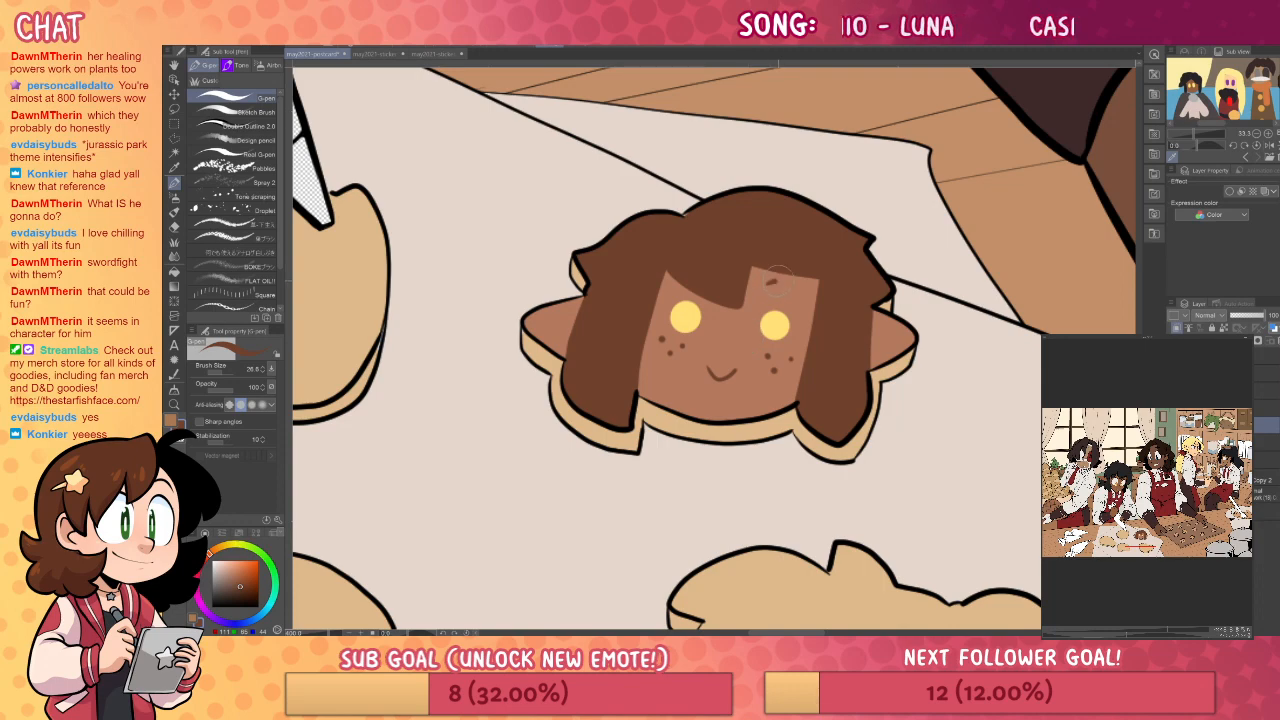
- Fill the top face of the lower-right cookie with a light peach-orange, replacing a yellower trial fill
{"action": "key", "text": "ctrl+space"}
{"action": "left_click_drag", "start_coordinate": [785, 365], "coordinate": [570, 350]}
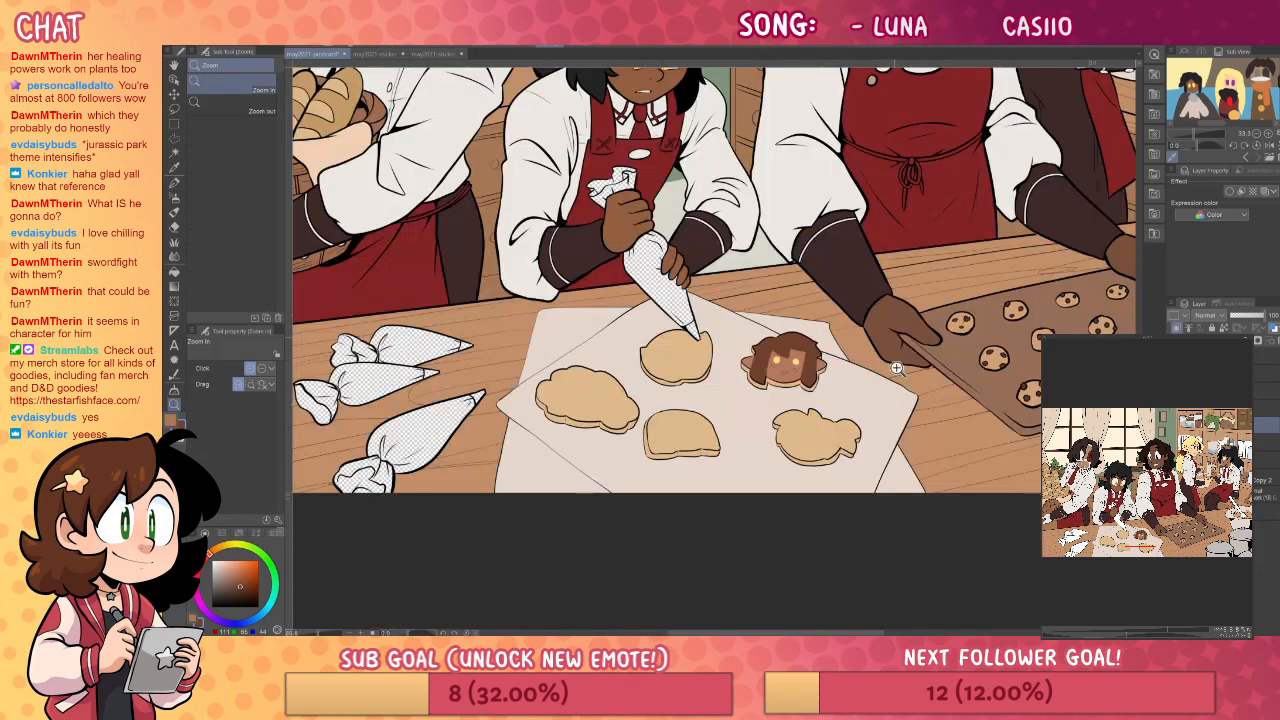
{"action": "left_click_drag", "start_coordinate": [899, 458], "coordinate": [913, 390]}
{"action": "left_click", "coordinate": [840, 384]}
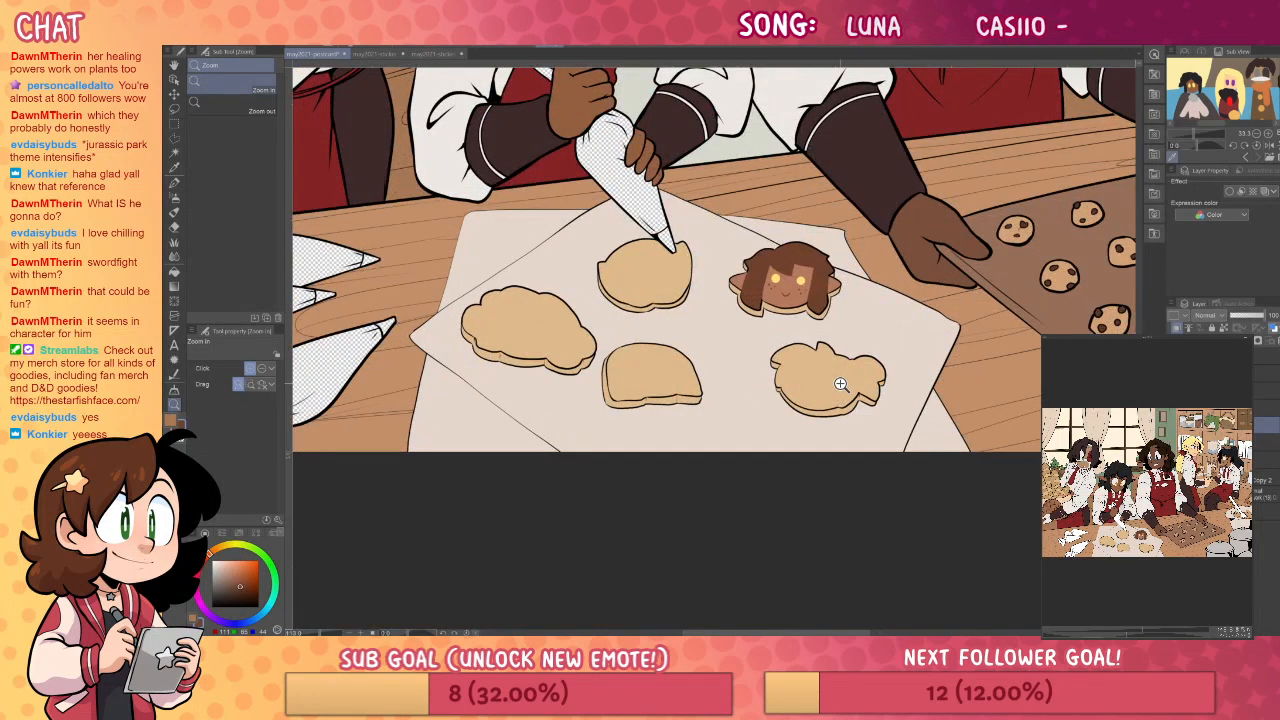
{"action": "left_click_drag", "start_coordinate": [858, 383], "coordinate": [940, 431]}
{"action": "left_click_drag", "start_coordinate": [863, 420], "coordinate": [778, 388]}
{"action": "left_click_drag", "start_coordinate": [778, 388], "coordinate": [807, 414]}
{"action": "left_click", "coordinate": [221, 547]}
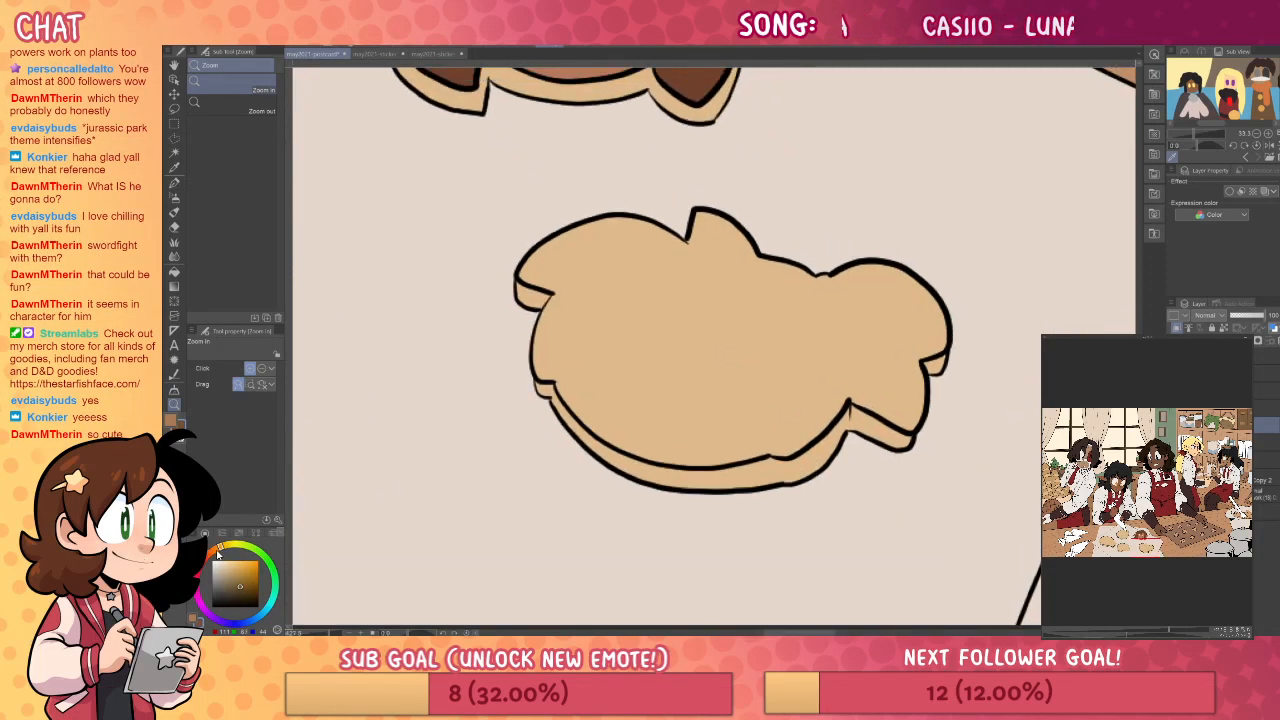
{"action": "left_click_drag", "start_coordinate": [247, 572], "coordinate": [239, 556]}
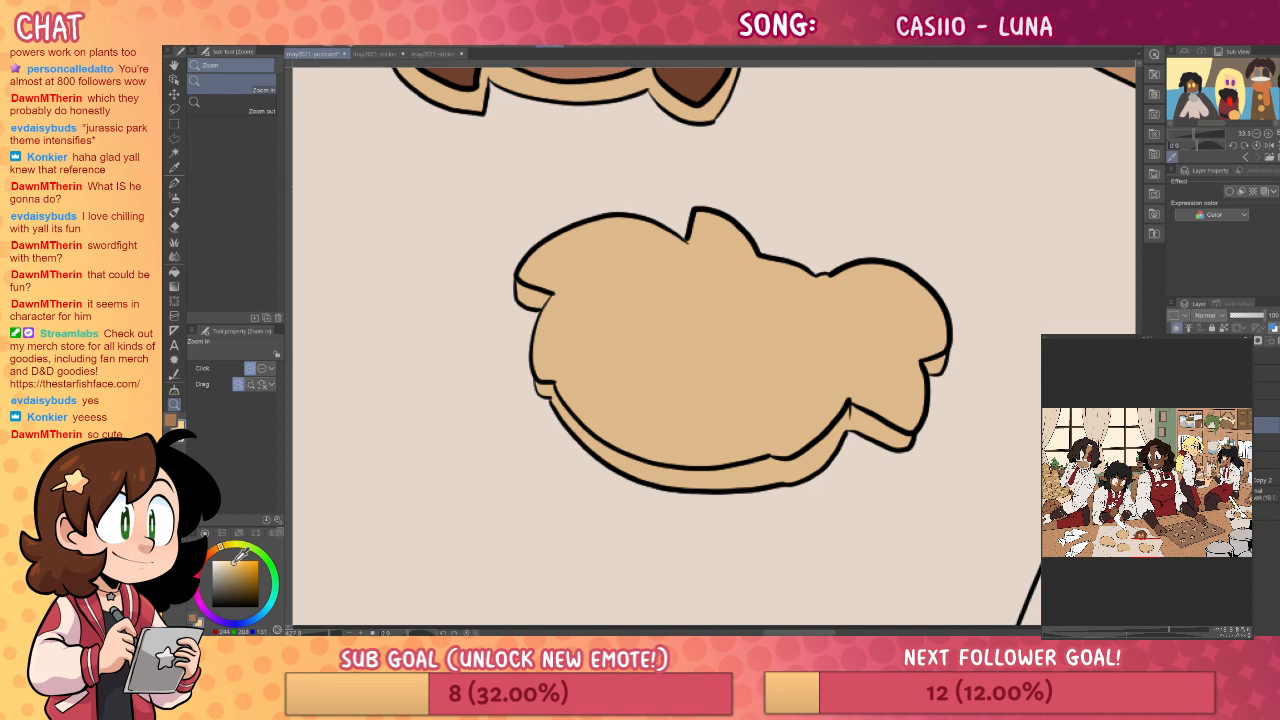
{"action": "key", "text": "g"}
{"action": "left_click", "coordinate": [800, 354]}
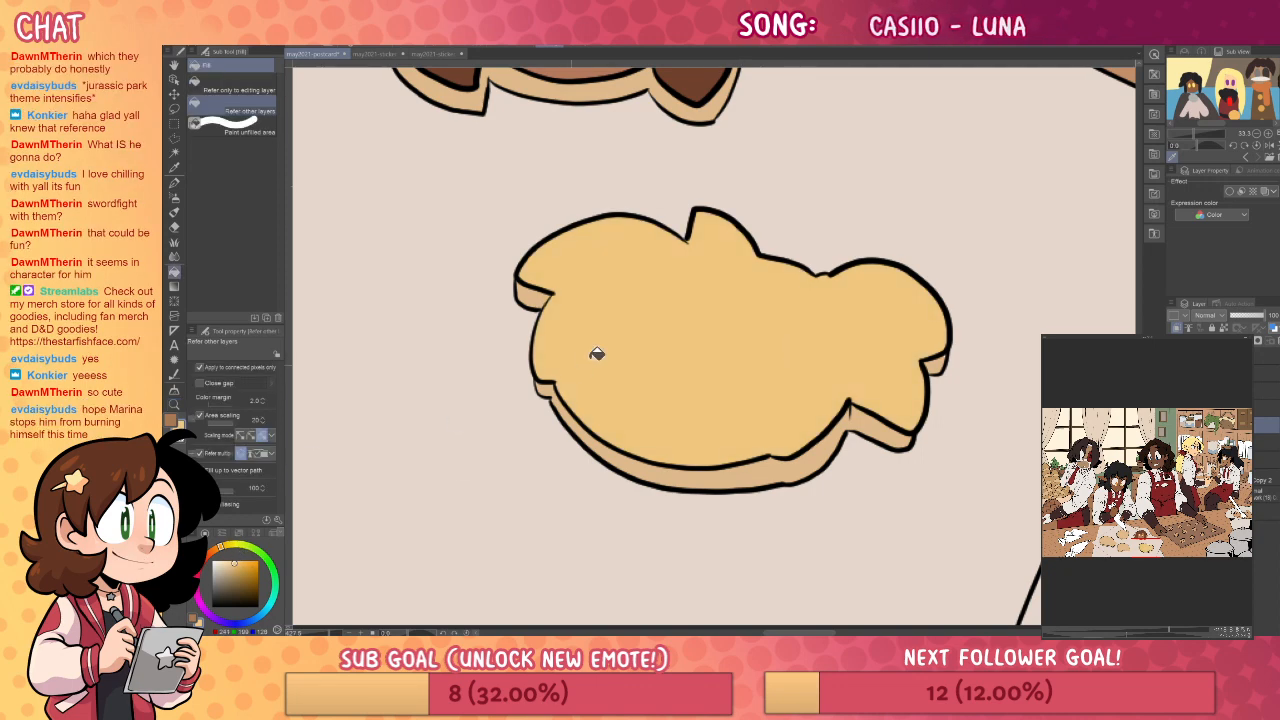
{"action": "key", "text": "ctrl+z"}
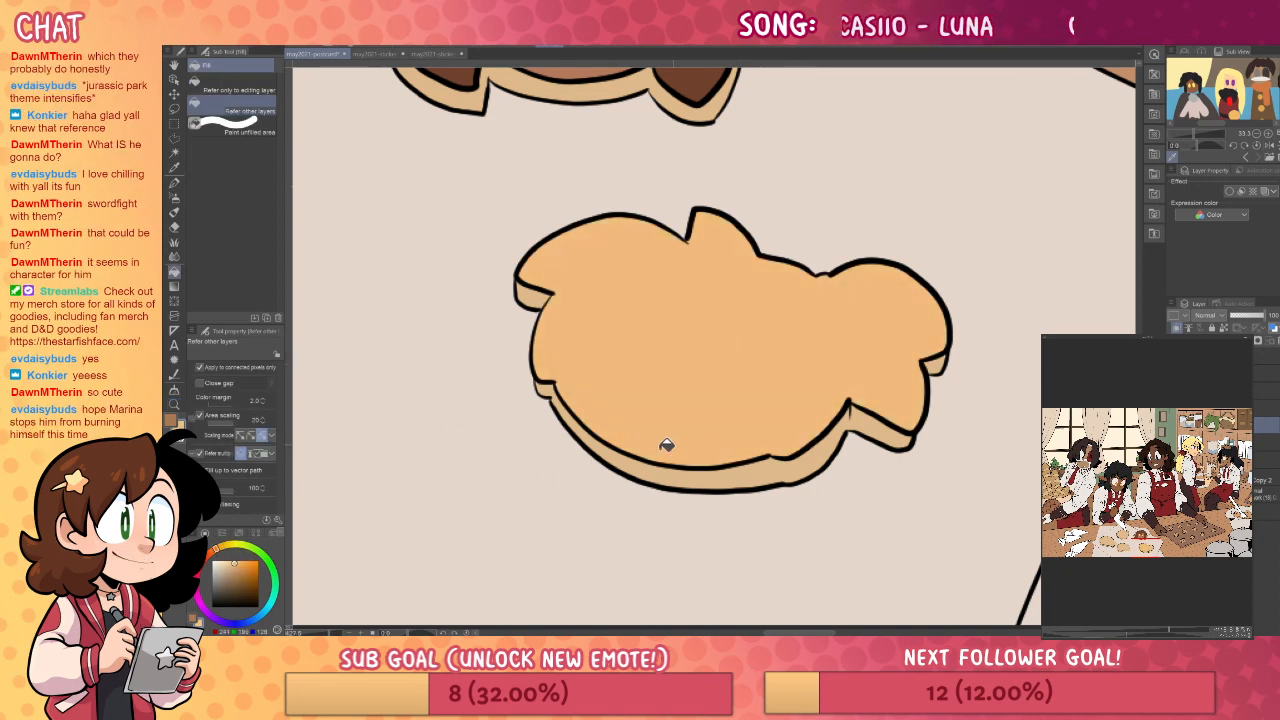
- Choose a dark navy blue, outline a jagged fringe on the peach-iced cookie and fill the hair area
{"action": "left_click", "coordinate": [262, 615]}
{"action": "left_click", "coordinate": [233, 591]}
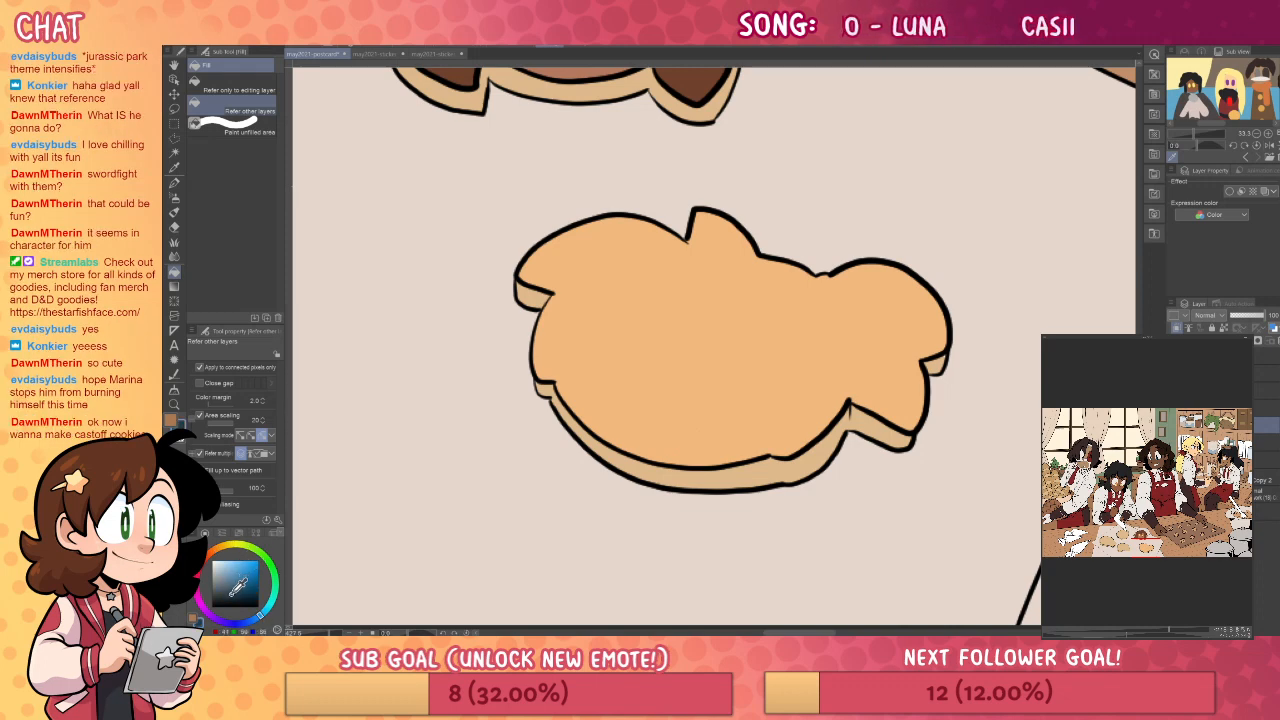
{"action": "key", "text": "p"}
{"action": "mouse_move", "coordinate": [556, 384]}
{"action": "left_mouse_down"}
{"action": "mouse_move", "coordinate": [686, 278]}
{"action": "mouse_move", "coordinate": [709, 348]}
{"action": "mouse_move", "coordinate": [764, 309]}
{"action": "mouse_move", "coordinate": [795, 371]}
{"action": "mouse_move", "coordinate": [770, 456]}
{"action": "left_mouse_up"}
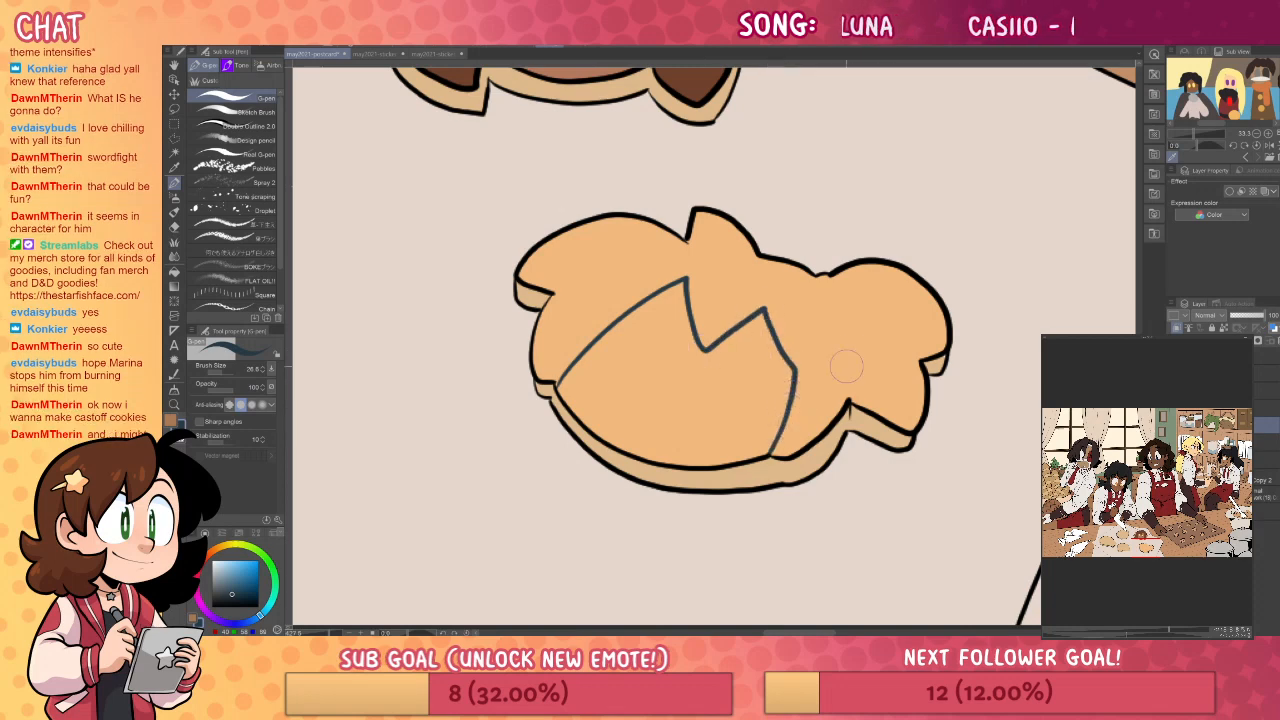
{"action": "key", "text": "g"}
{"action": "left_click", "coordinate": [860, 340]}
- Choose a medium green and dot two round eyes on the navy-haired cookie's face
{"action": "key", "text": "p"}
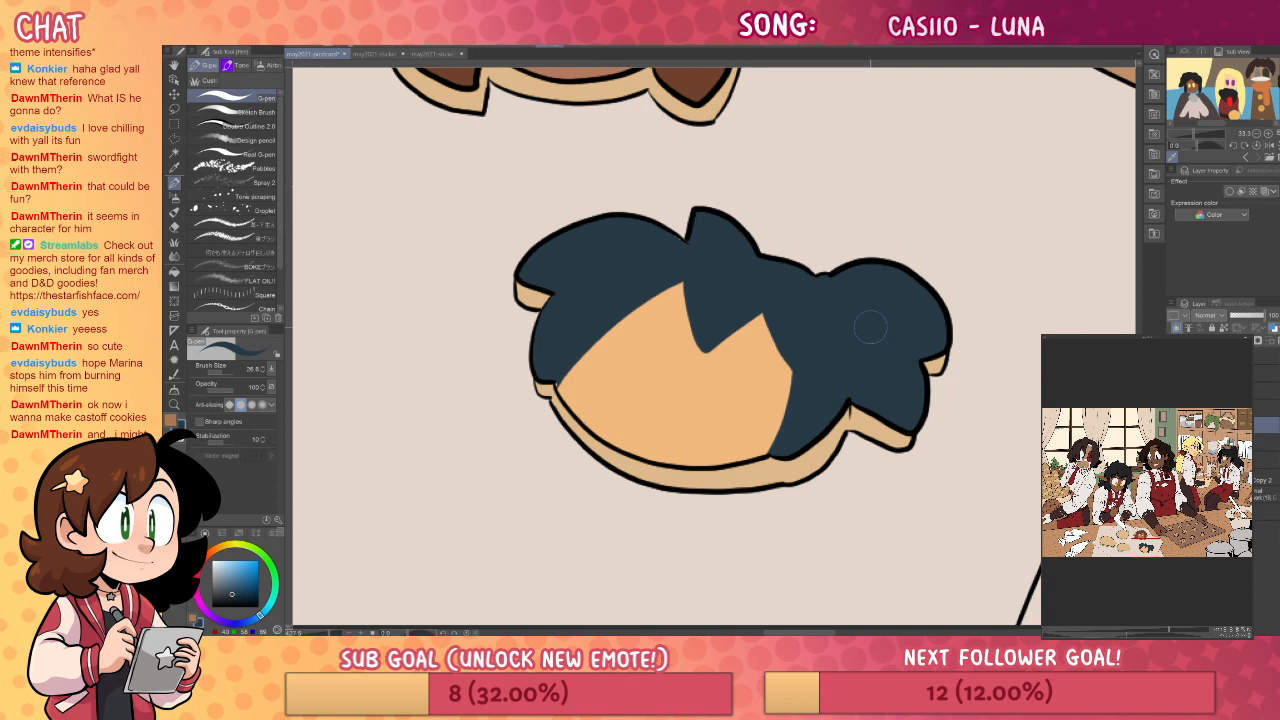
{"action": "left_click", "coordinate": [268, 562]}
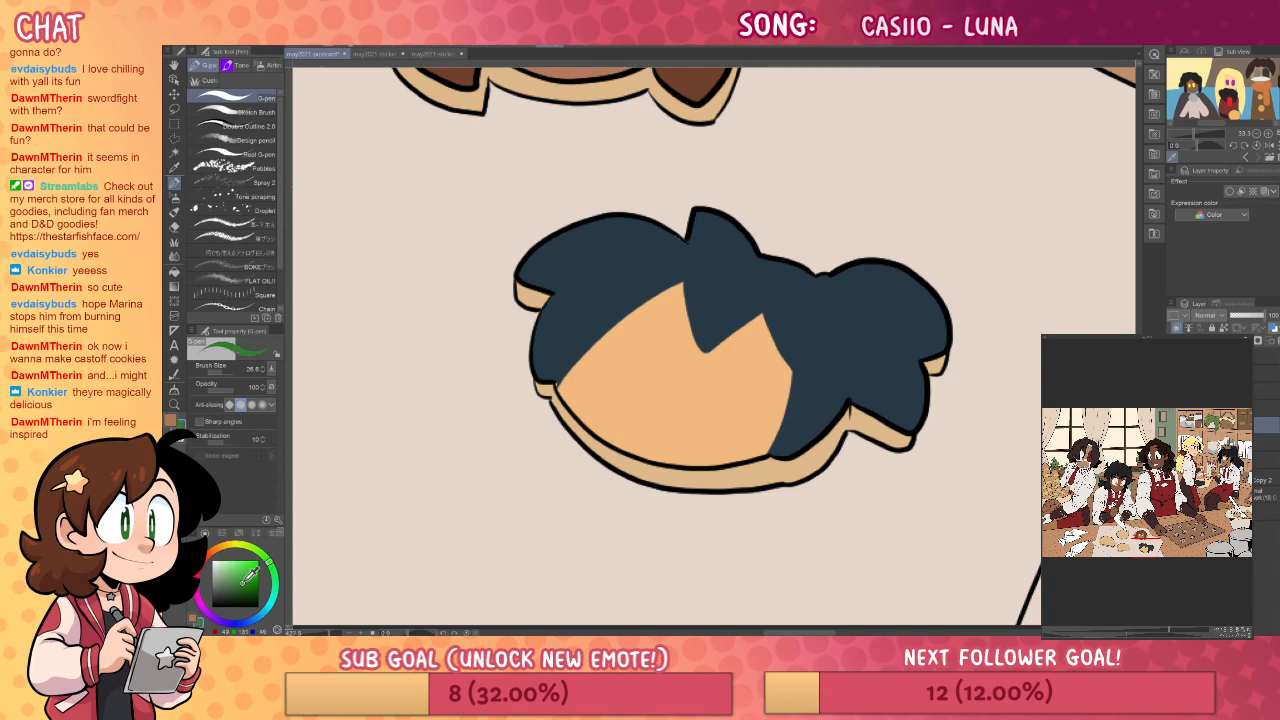
{"action": "left_click", "coordinate": [242, 578]}
{"action": "left_click", "coordinate": [630, 345]}
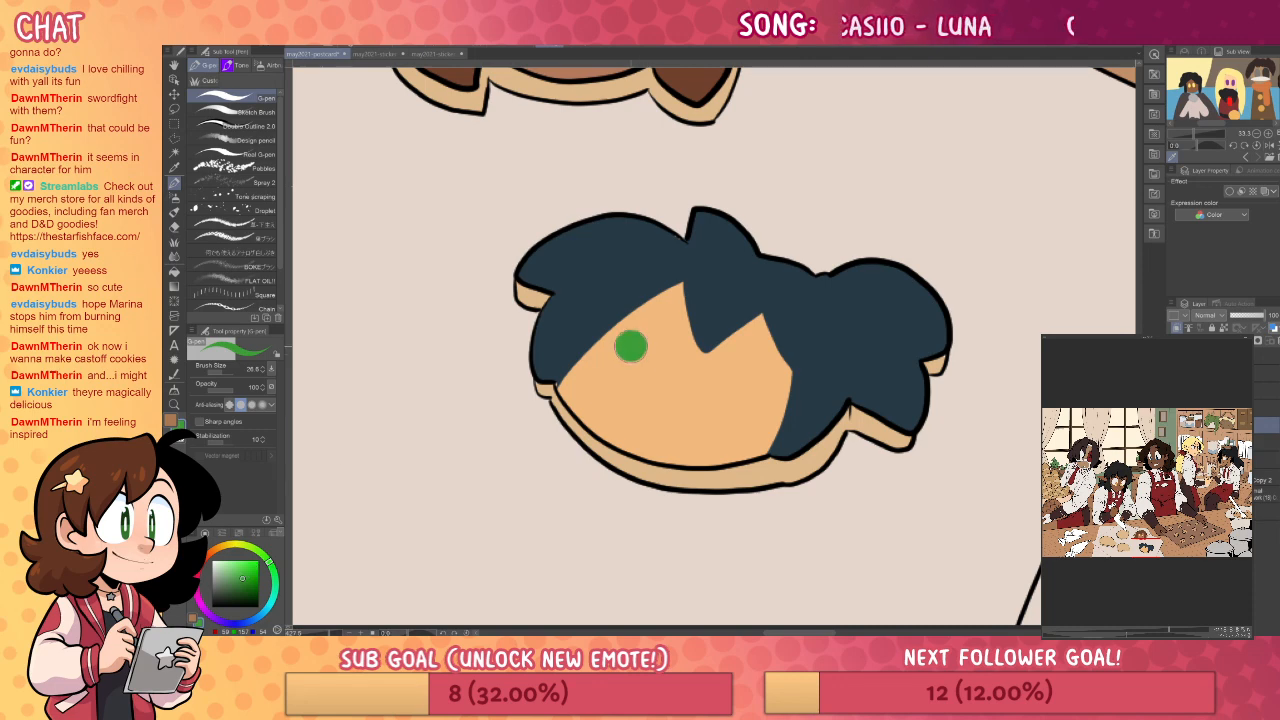
{"action": "left_click", "coordinate": [740, 378]}
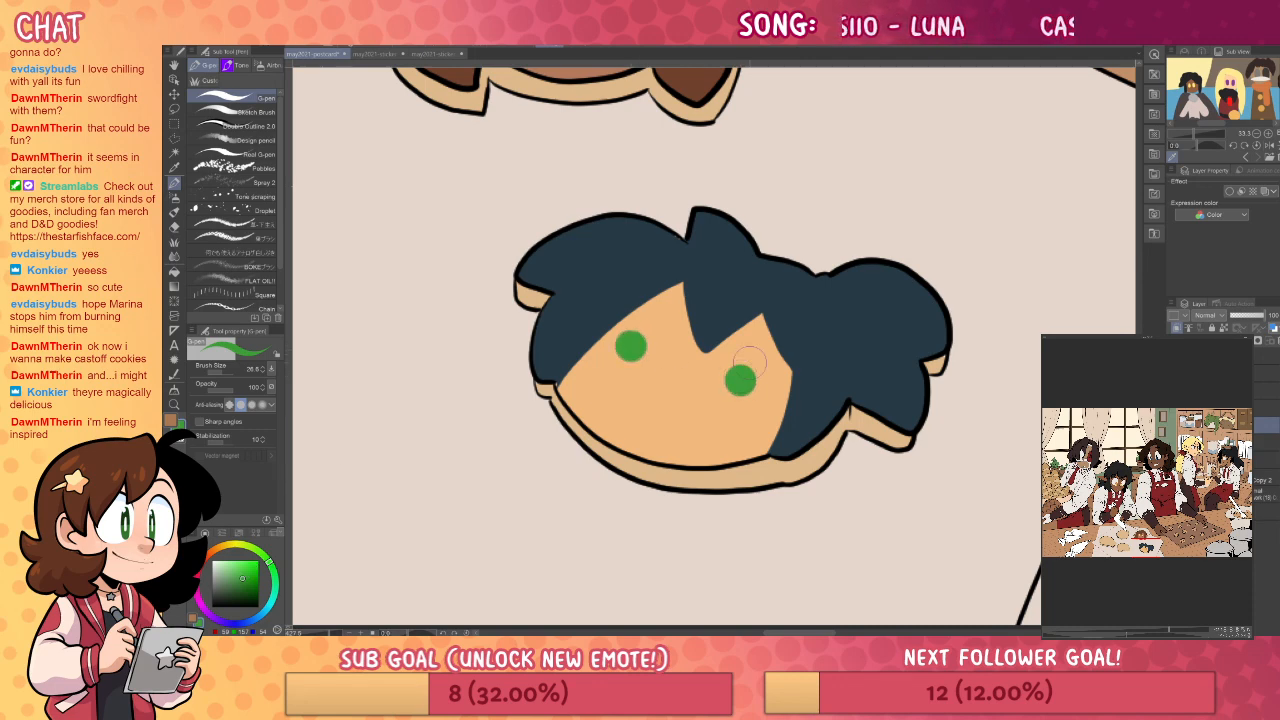
- Sample the navy hair colour and draw slanted eyebrows and a smirk on the cookie's face, redoing unsatisfactory strokes
{"action": "left_click", "coordinate": [826, 364], "text": "alt"}
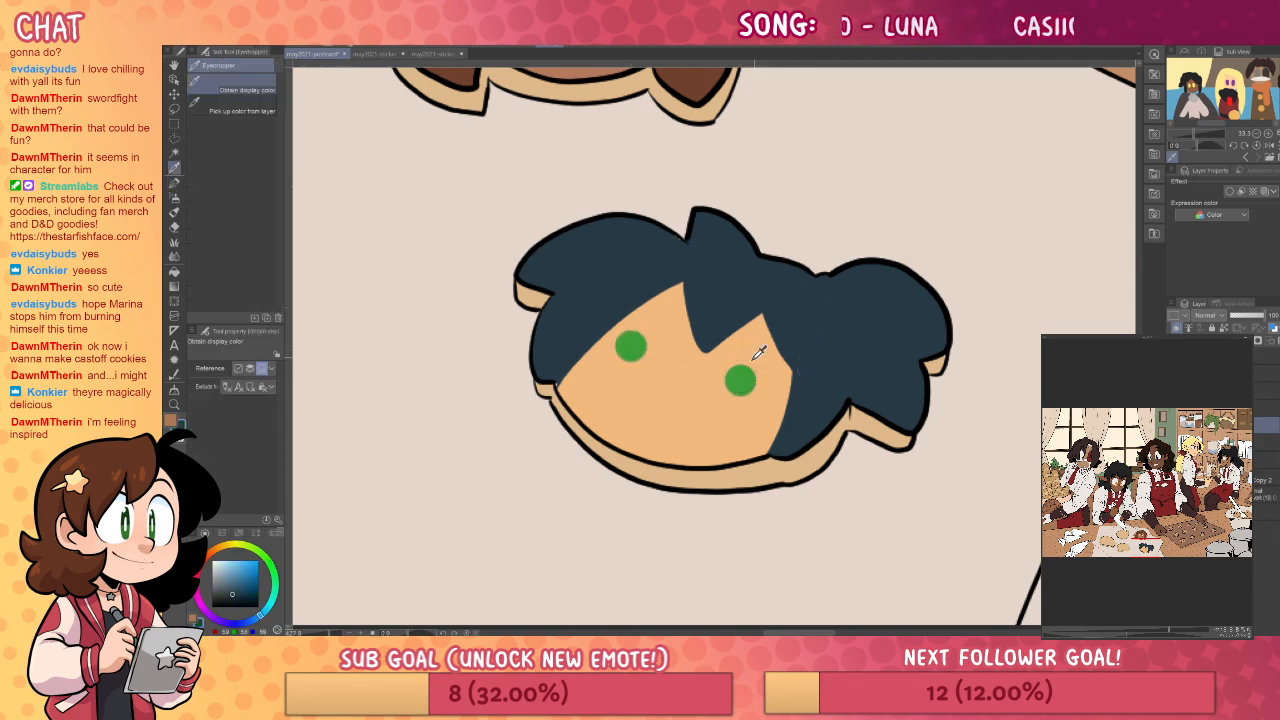
{"action": "left_click_drag", "start_coordinate": [731, 353], "coordinate": [760, 352]}
{"action": "key", "text": "ctrl+z"}
{"action": "left_click_drag", "start_coordinate": [644, 313], "coordinate": [651, 335]}
{"action": "key", "text": "ctrl+z"}
{"action": "mouse_move", "coordinate": [645, 404]}
{"action": "left_mouse_down"}
{"action": "mouse_move", "coordinate": [648, 421]}
{"action": "mouse_move", "coordinate": [681, 418]}
{"action": "left_mouse_up"}
{"action": "key", "text": "ctrl+z"}
- Sample the green of the eyes and draw a curved hair tie at the base of the navy-haired cookie's ponytail
{"action": "left_click_drag", "start_coordinate": [917, 410], "coordinate": [883, 400]}
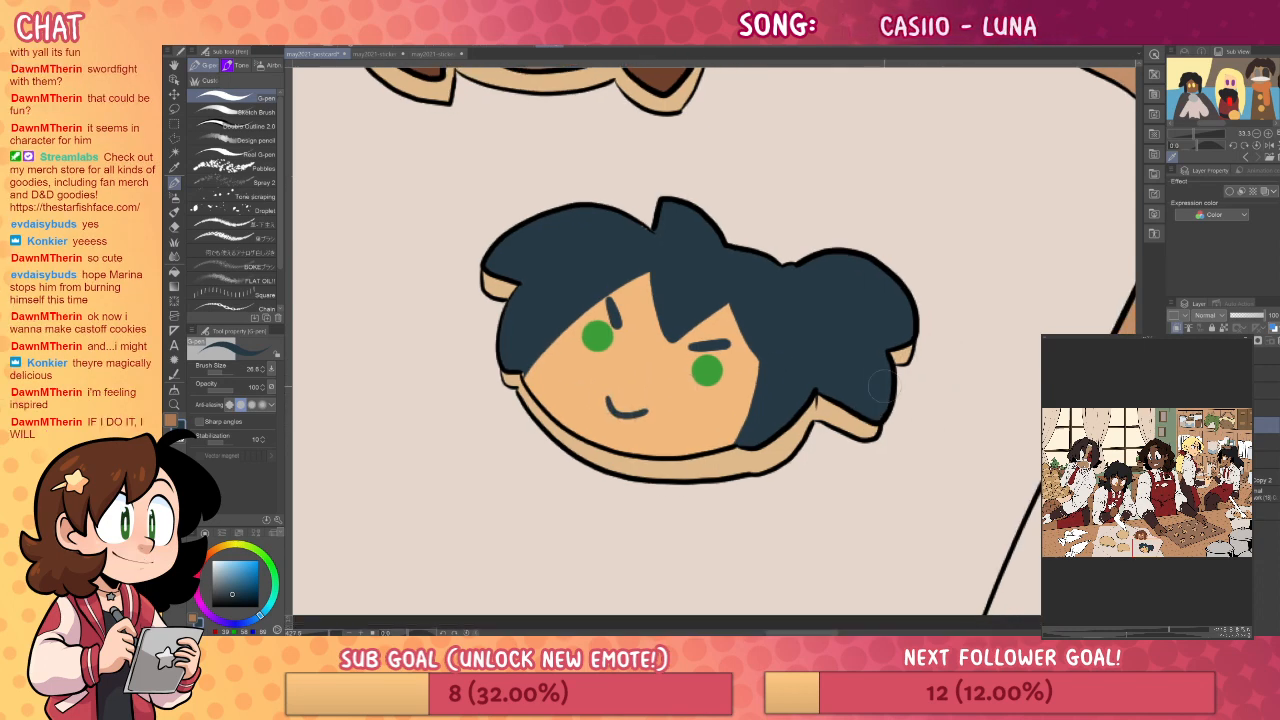
{"action": "left_click", "coordinate": [708, 366], "text": "alt"}
{"action": "left_click_drag", "start_coordinate": [788, 266], "coordinate": [810, 320]}
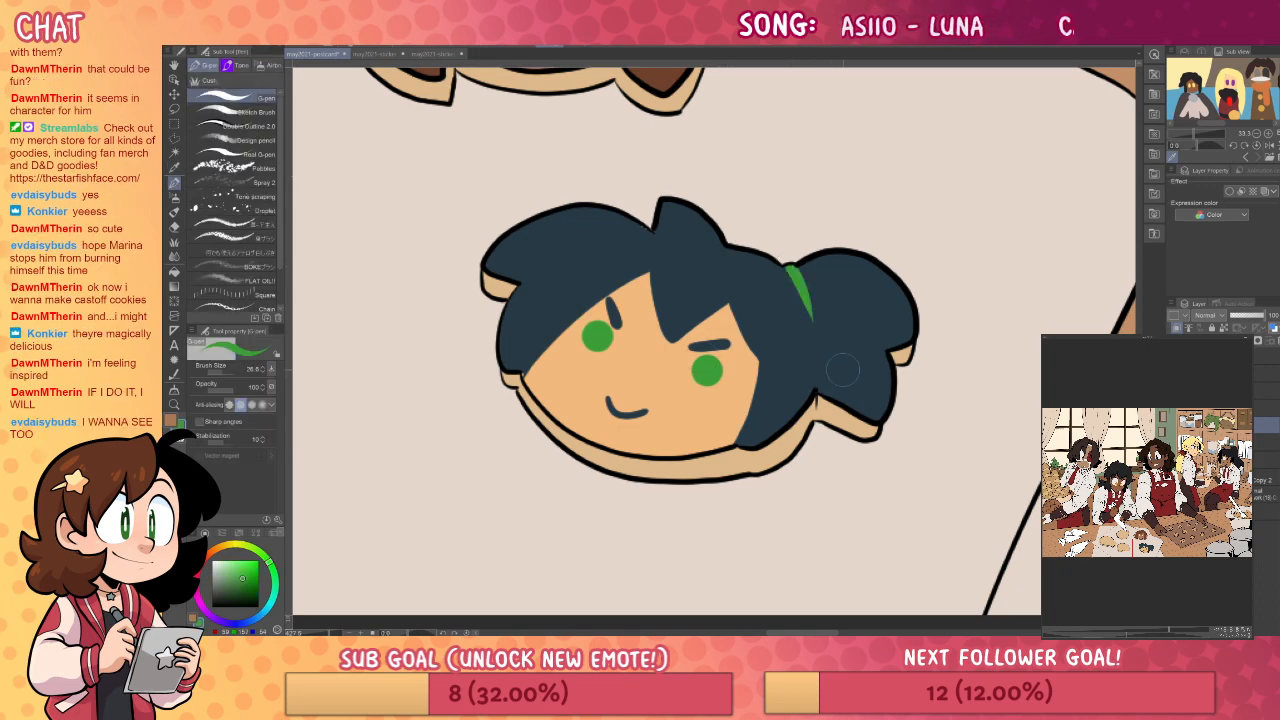
- Choose a bright yellow, outline a face opening on the lower-middle cookie and fill the surrounding hair area
{"action": "left_click_drag", "start_coordinate": [888, 334], "coordinate": [808, 331]}
{"action": "left_click_drag", "start_coordinate": [740, 450], "coordinate": [948, 446]}
{"action": "left_click_drag", "start_coordinate": [723, 378], "coordinate": [757, 426]}
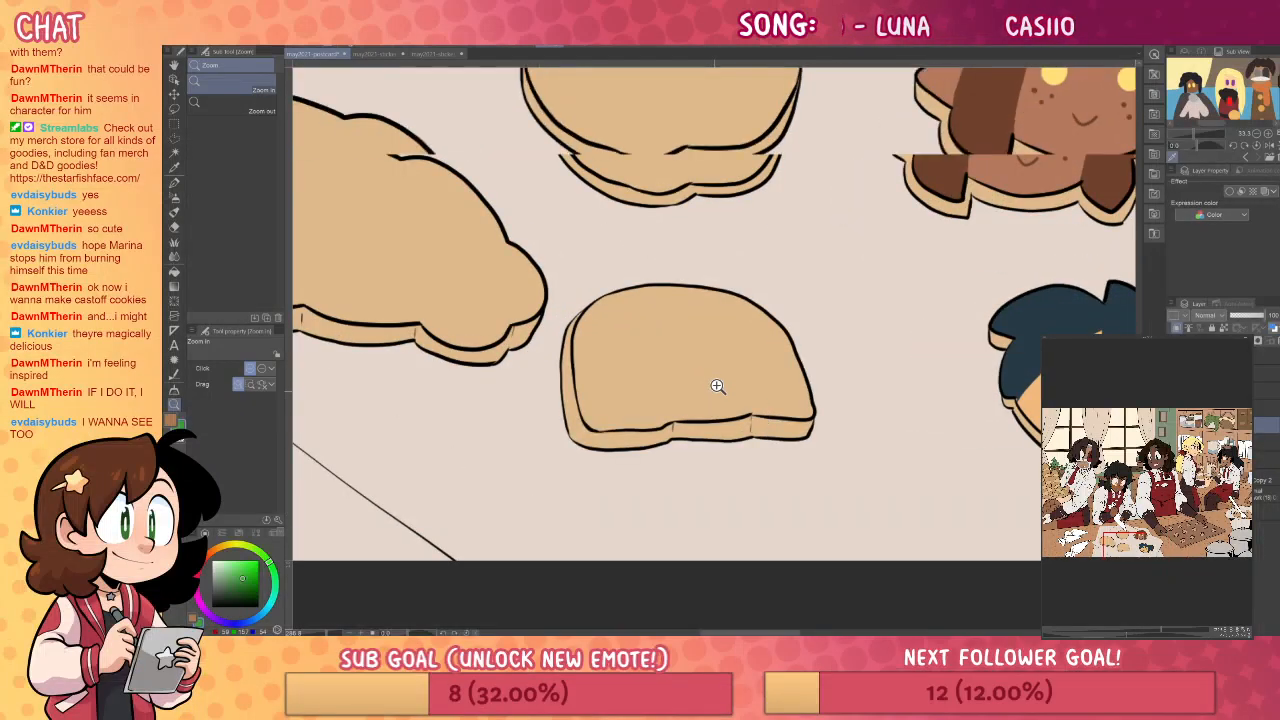
{"action": "left_click_drag", "start_coordinate": [718, 386], "coordinate": [738, 394]}
{"action": "left_click", "coordinate": [228, 545]}
{"action": "left_click_drag", "start_coordinate": [240, 574], "coordinate": [246, 564]}
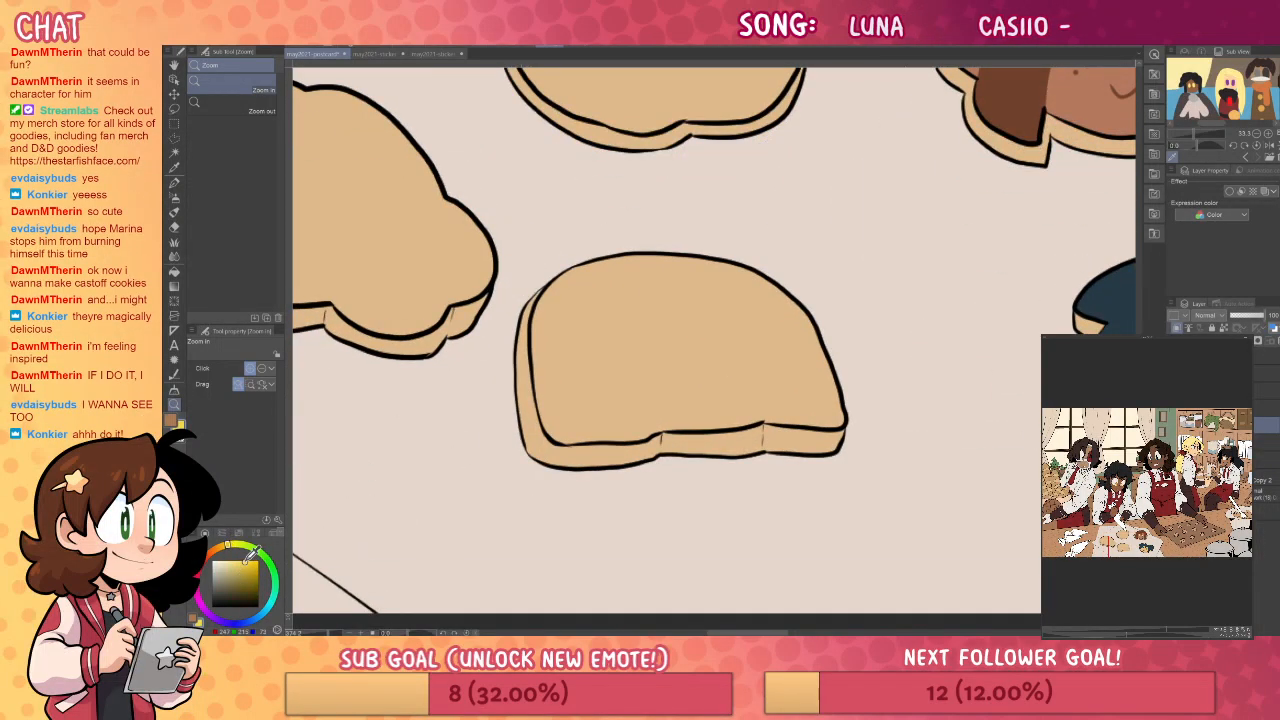
{"action": "key", "text": "p"}
{"action": "mouse_move", "coordinate": [623, 378]}
{"action": "left_mouse_down"}
{"action": "mouse_move", "coordinate": [614, 302]}
{"action": "mouse_move", "coordinate": [666, 286]}
{"action": "mouse_move", "coordinate": [736, 301]}
{"action": "mouse_move", "coordinate": [772, 420]}
{"action": "left_mouse_up"}
{"action": "key", "text": "g"}
{"action": "left_click", "coordinate": [806, 355]}
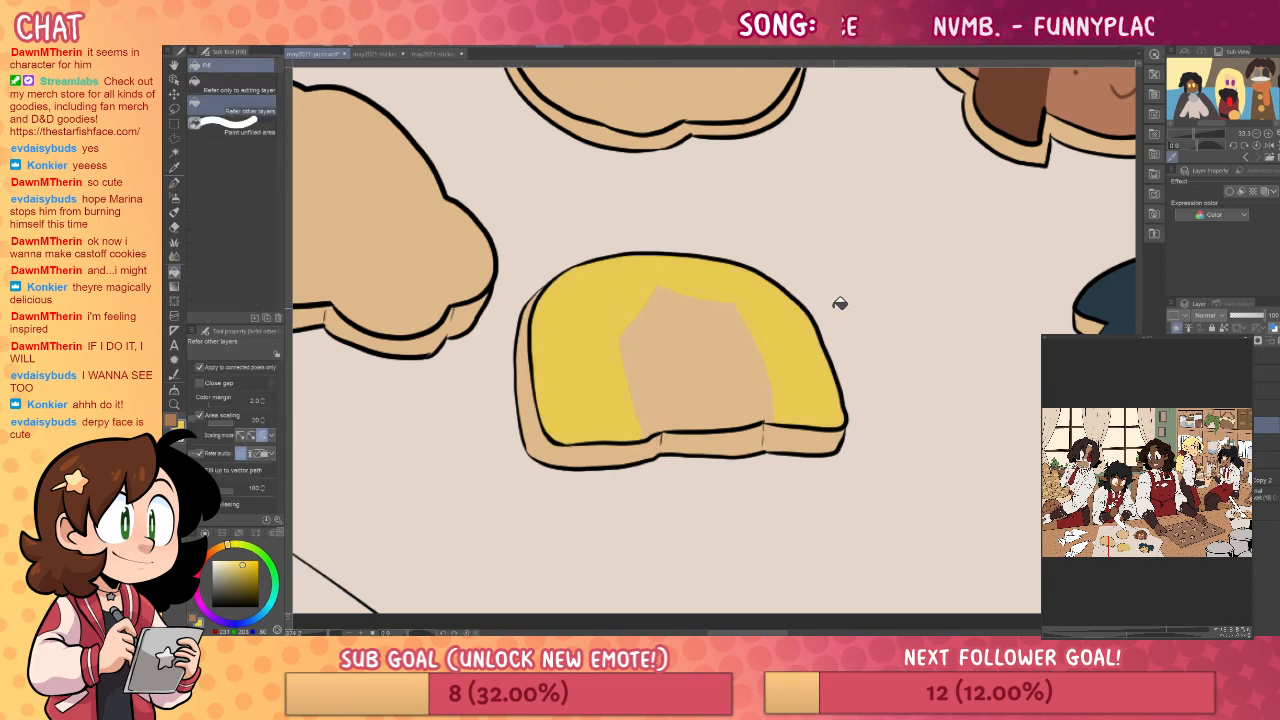
- Choose a pale peach skin tone and fill the blonde cookie's face opening with it
{"action": "key", "text": "p"}
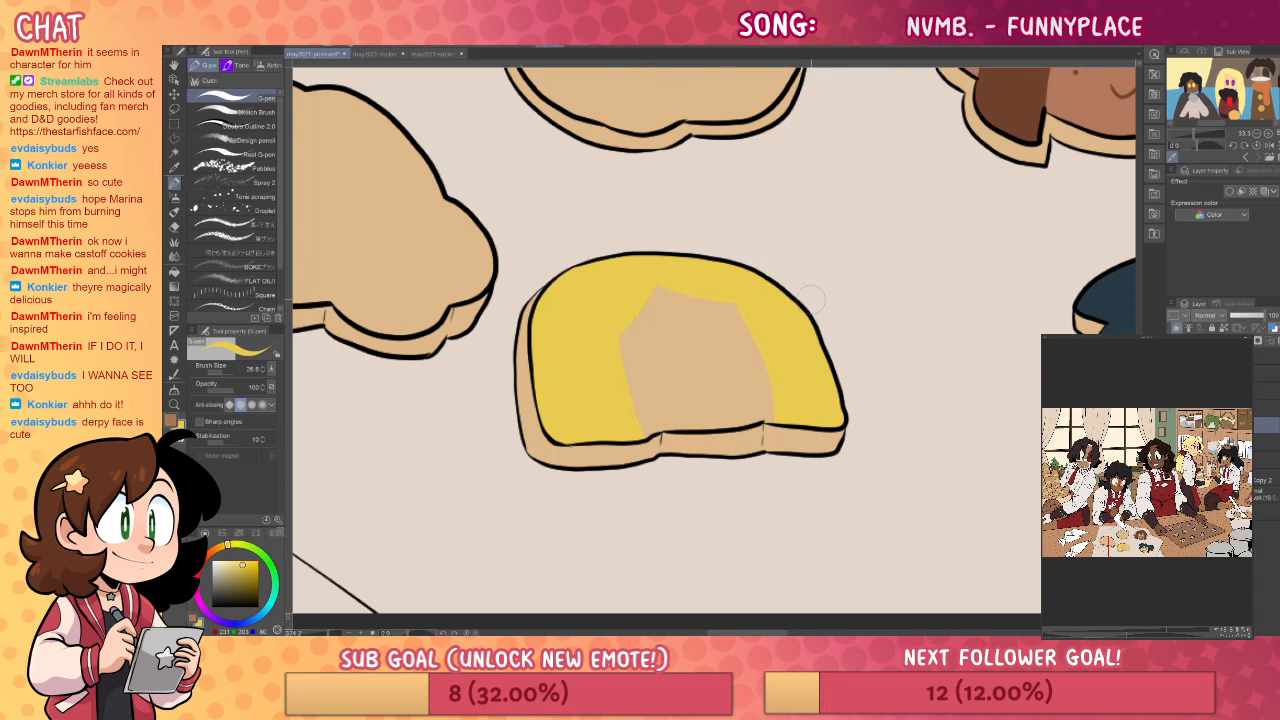
{"action": "left_click", "coordinate": [229, 556]}
{"action": "left_click", "coordinate": [230, 550]}
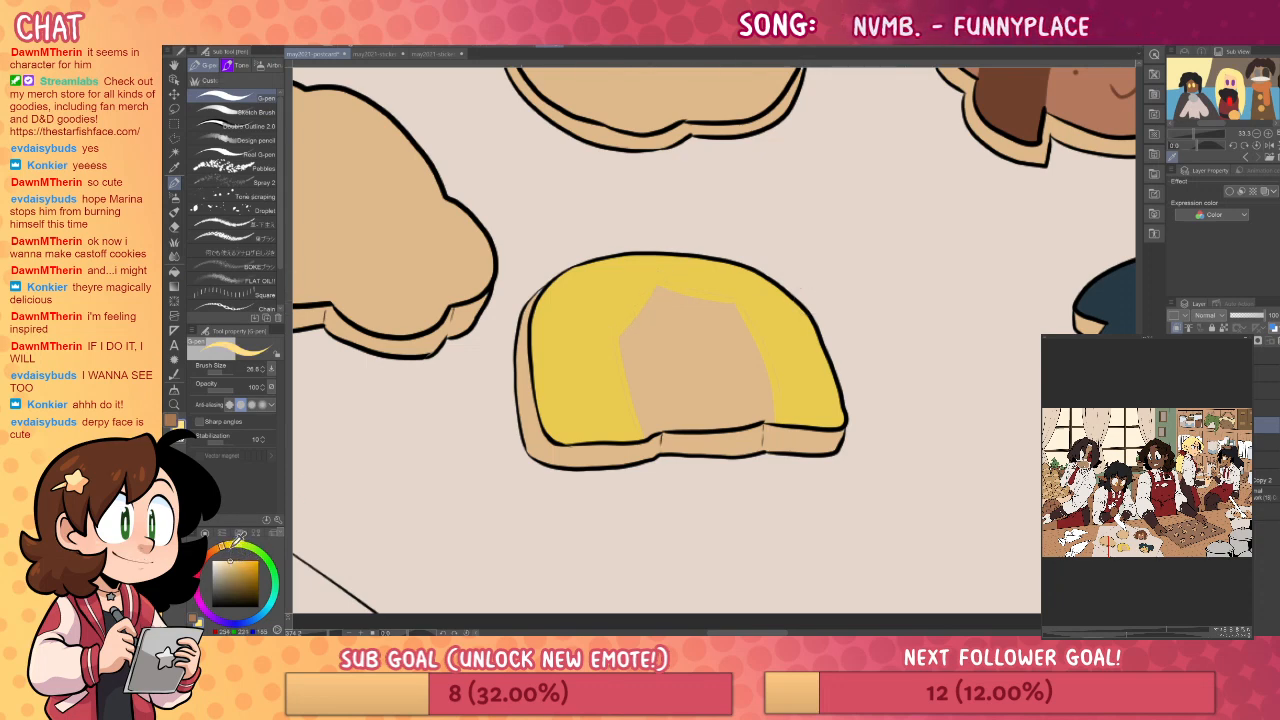
{"action": "key", "text": "g"}
{"action": "left_click", "coordinate": [730, 378]}
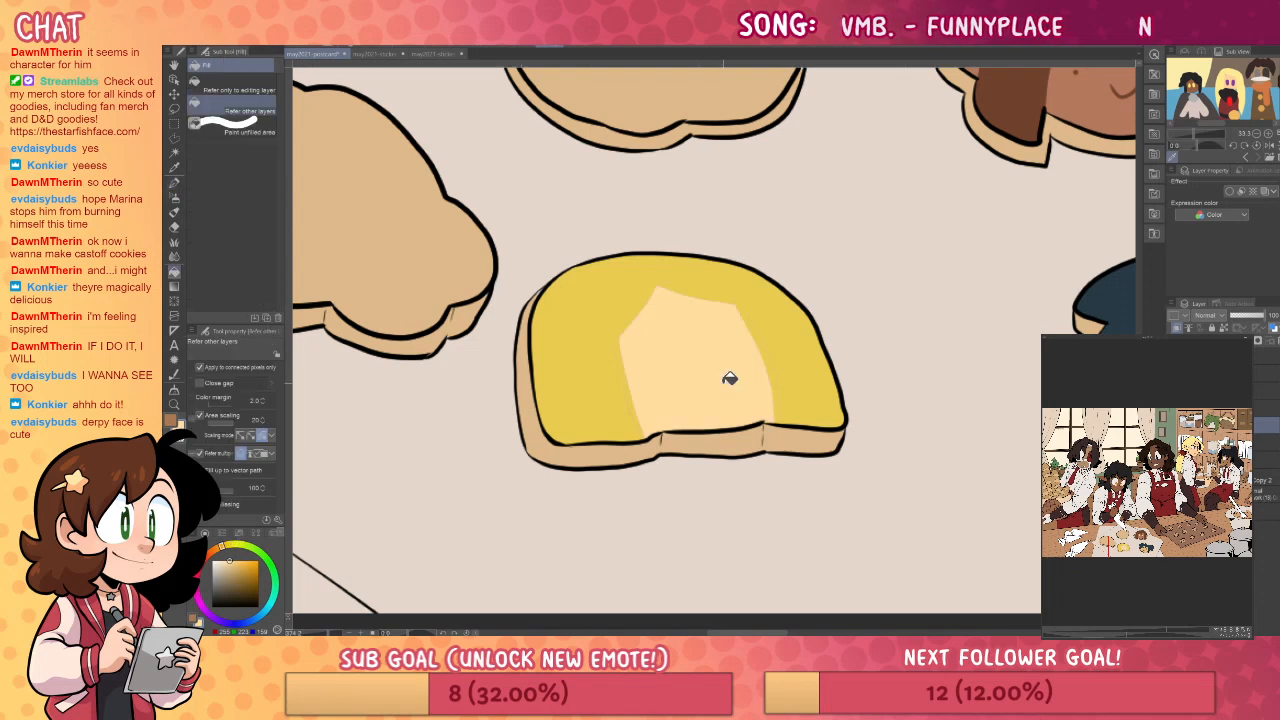
- Choose a muted violet-blue and dot two round eyes on the blonde cookie's face
{"action": "left_click", "coordinate": [242, 626]}
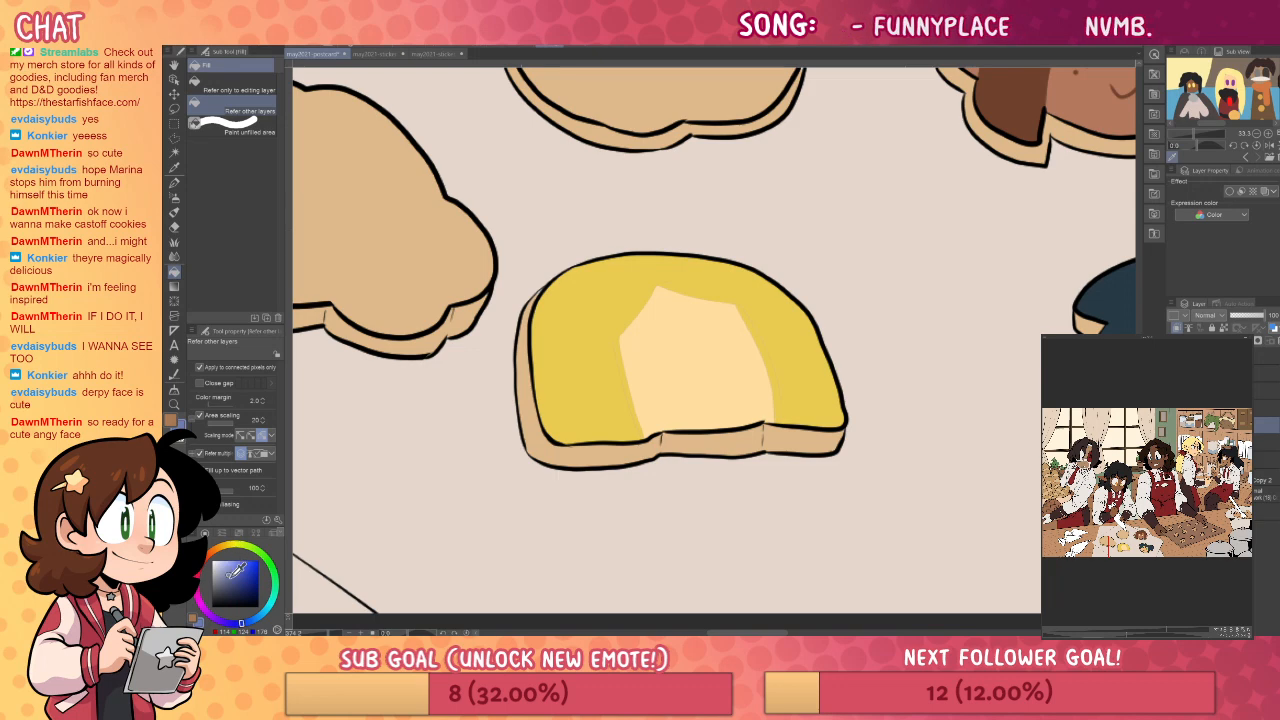
{"action": "left_click", "coordinate": [229, 625]}
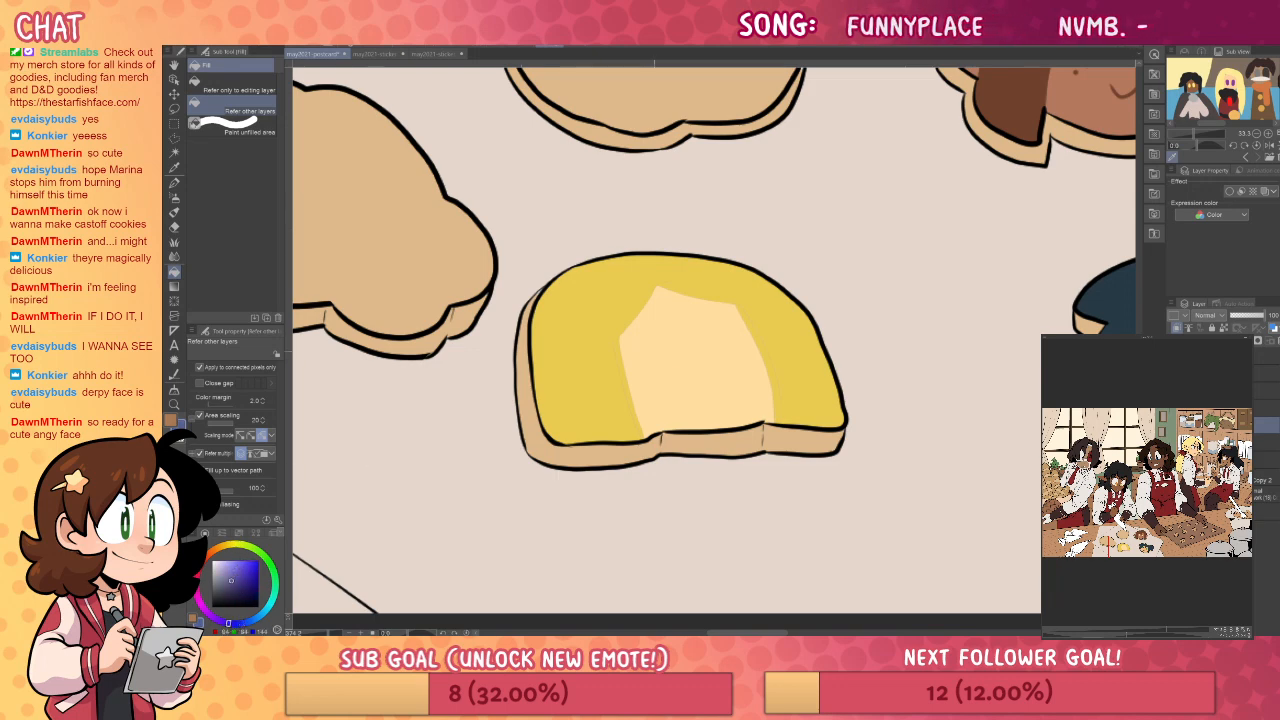
{"action": "key", "text": "p"}
{"action": "left_click", "coordinate": [648, 350]}
{"action": "left_click", "coordinate": [725, 343]}
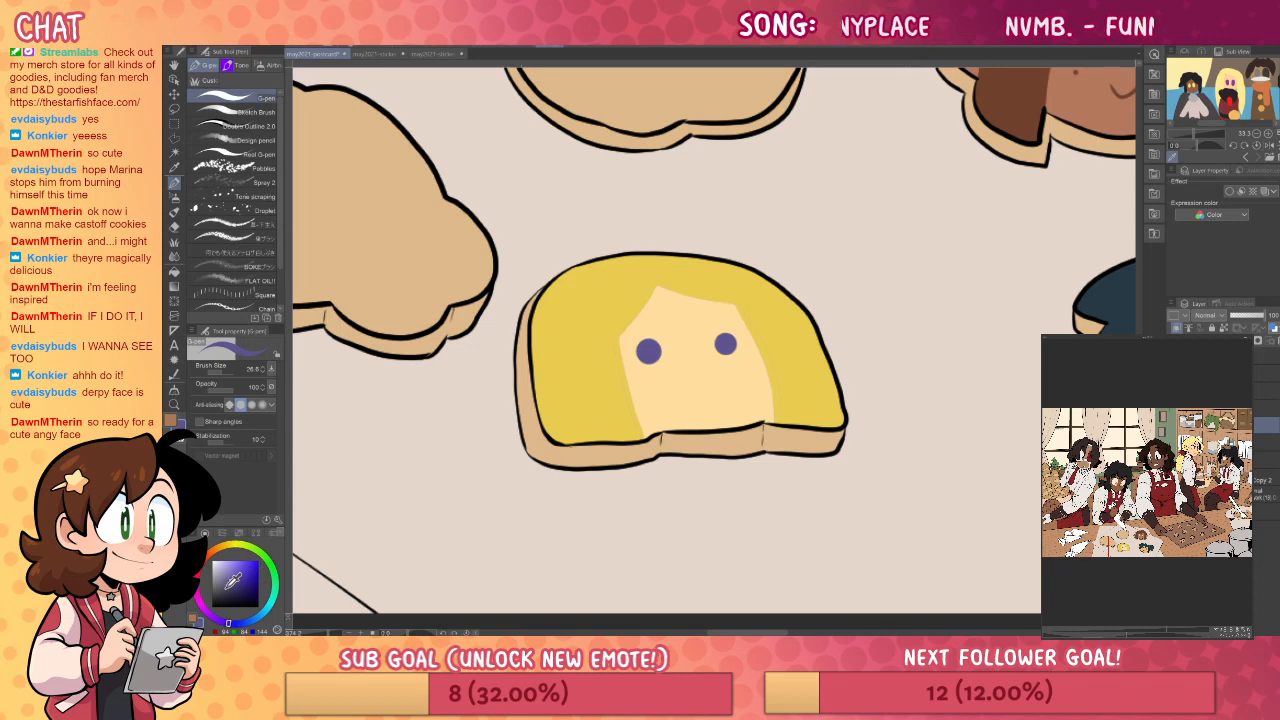
- Draw slanted angry eyebrows and a frown on the blonde cookie's face, redrawing the frown thicker
{"action": "left_click_drag", "start_coordinate": [727, 316], "coordinate": [708, 327]}
{"action": "left_click_drag", "start_coordinate": [682, 402], "coordinate": [708, 398]}
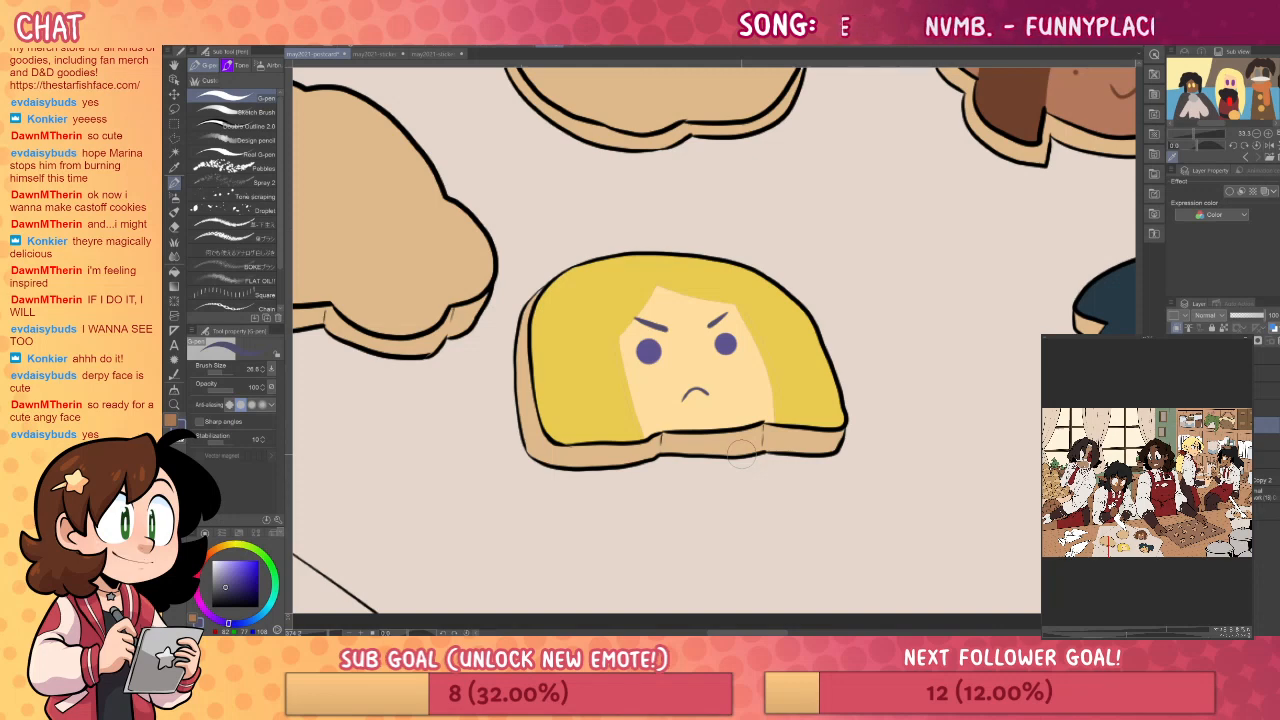
{"action": "key", "text": "ctrl+z"}
{"action": "mouse_move", "coordinate": [680, 400]}
{"action": "left_mouse_down"}
{"action": "mouse_move", "coordinate": [706, 387]}
{"action": "mouse_move", "coordinate": [718, 398]}
{"action": "left_mouse_up"}
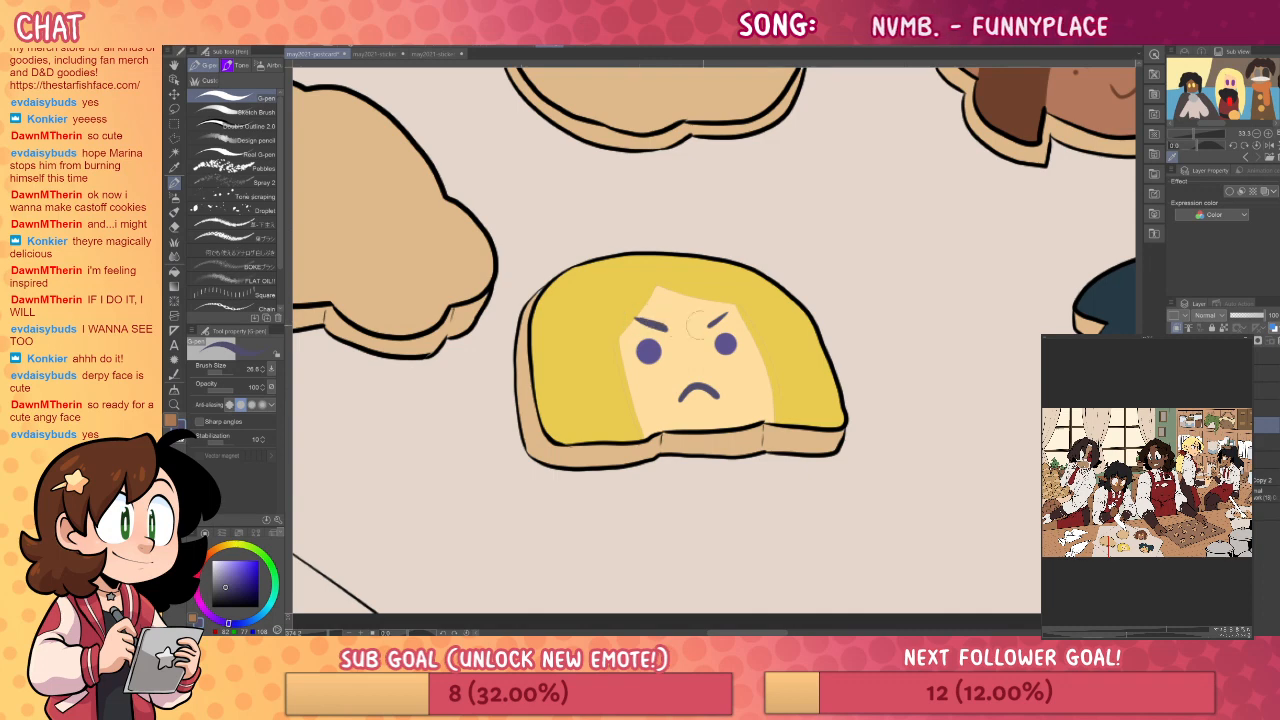
- Paint a dark violet streak on each side of the blonde cookie's hair, redoing unsatisfactory strokes
{"action": "mouse_move", "coordinate": [606, 258]}
{"action": "left_mouse_down"}
{"action": "mouse_move", "coordinate": [583, 290]}
{"action": "mouse_move", "coordinate": [583, 352]}
{"action": "mouse_move", "coordinate": [577, 297]}
{"action": "mouse_move", "coordinate": [610, 257]}
{"action": "left_mouse_up"}
{"action": "key", "text": "ctrl+z"}
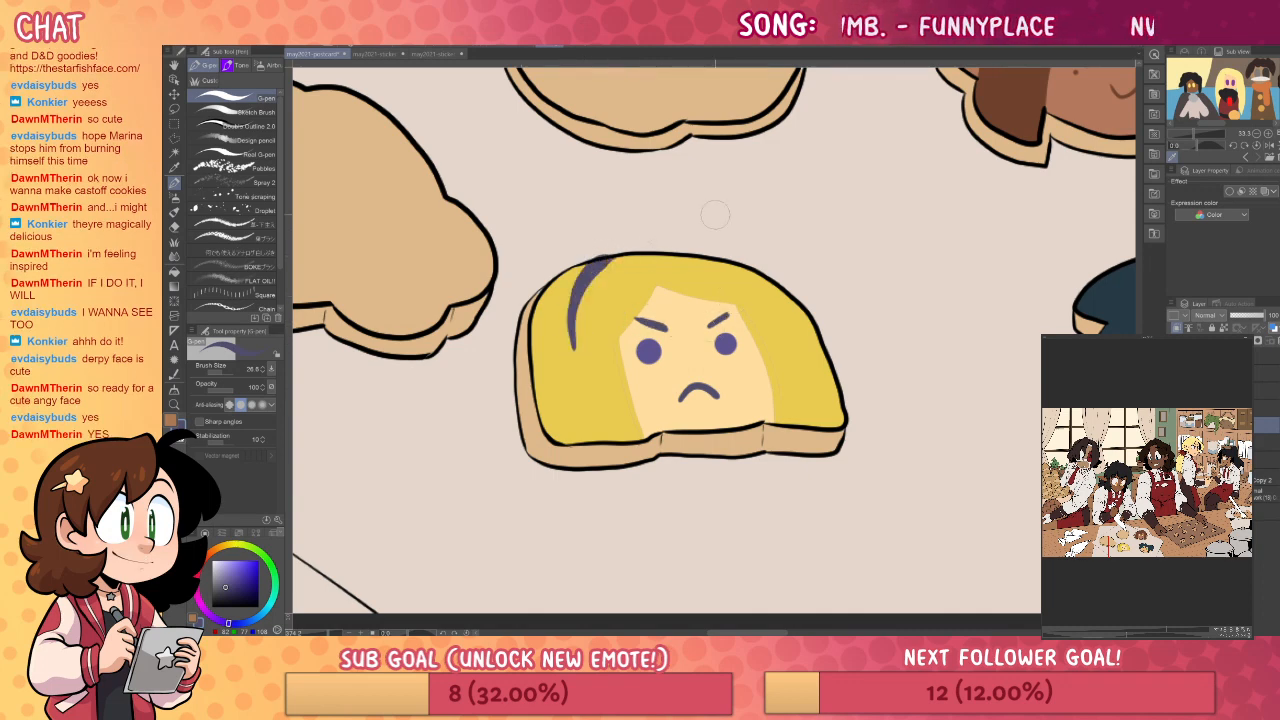
{"action": "key", "text": "ctrl+z"}
{"action": "mouse_move", "coordinate": [605, 258]}
{"action": "left_mouse_down"}
{"action": "mouse_move", "coordinate": [571, 361]}
{"action": "mouse_move", "coordinate": [567, 313]}
{"action": "mouse_move", "coordinate": [616, 256]}
{"action": "left_mouse_up"}
{"action": "key", "text": "ctrl+z"}
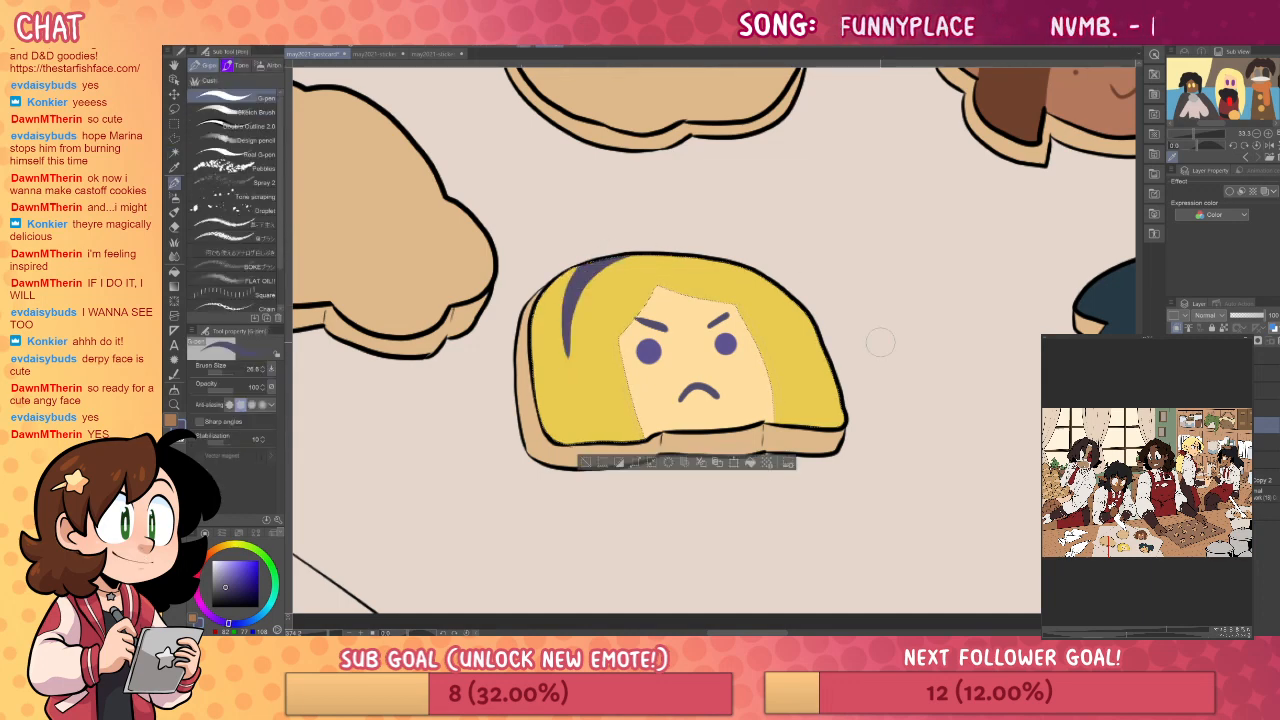
{"action": "left_click_drag", "start_coordinate": [821, 465], "coordinate": [843, 463]}
{"action": "left_click_drag", "start_coordinate": [790, 274], "coordinate": [813, 322]}
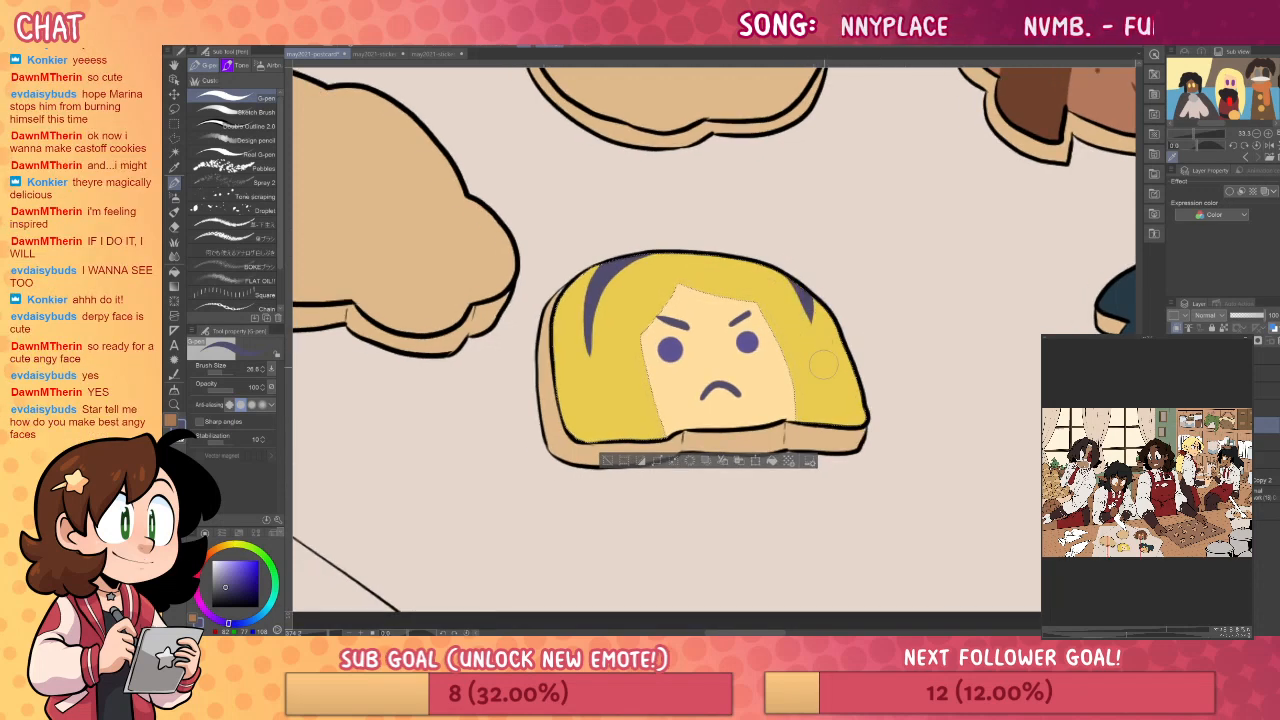
- Choose a dark brown, outline a scalloped face opening on the blank wavy cookie beside the blonde one and fill the surrounding hair area
{"action": "left_click_drag", "start_coordinate": [805, 367], "coordinate": [1040, 428]}
{"action": "left_click_drag", "start_coordinate": [890, 355], "coordinate": [975, 390]}
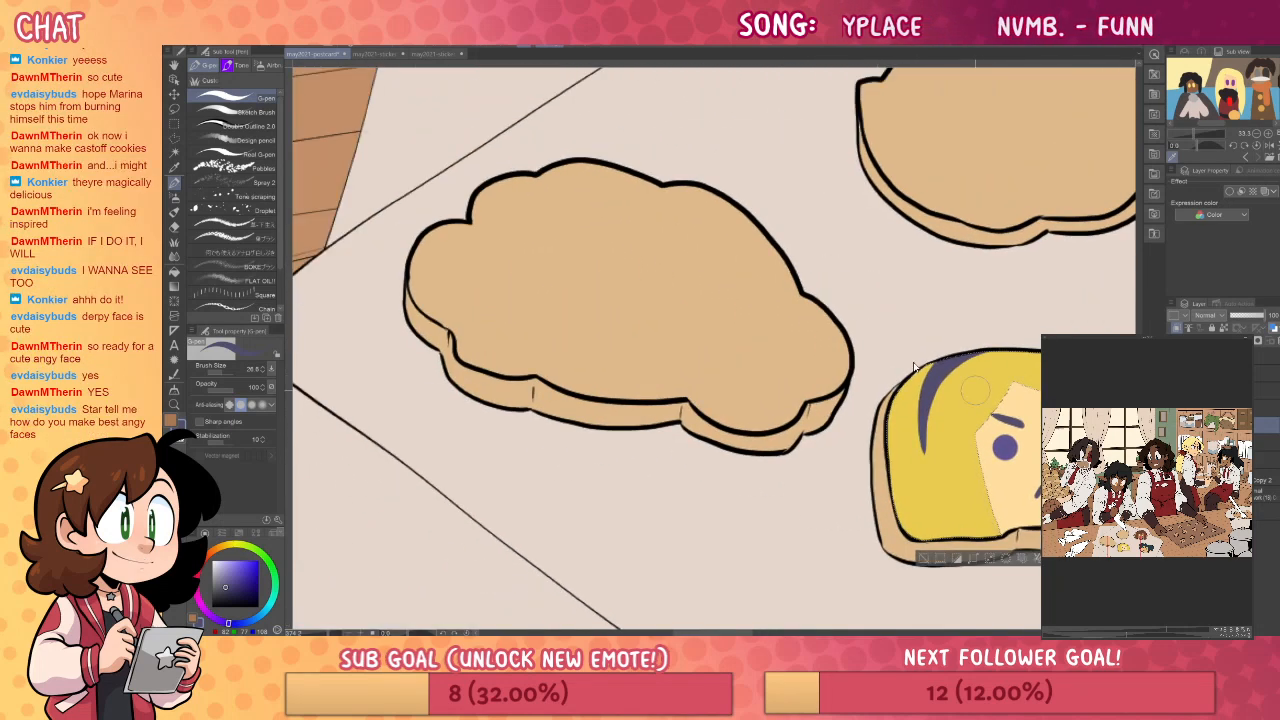
{"action": "left_click", "coordinate": [250, 567]}
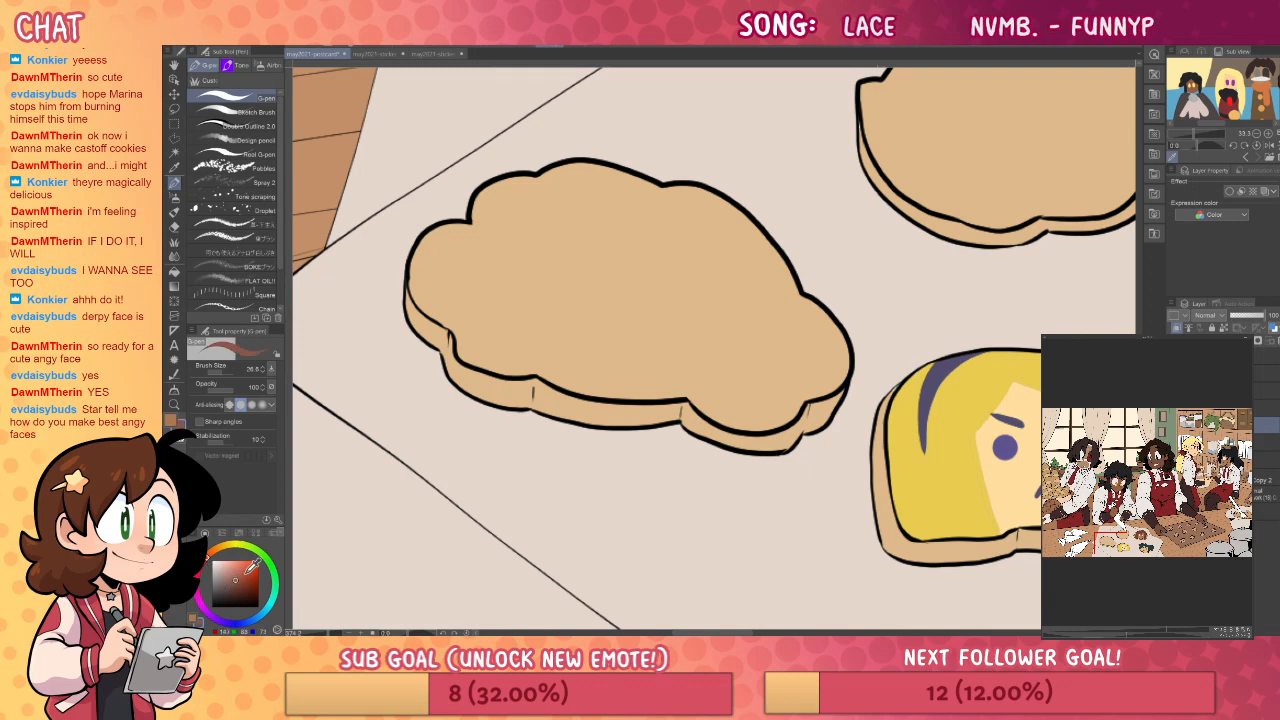
{"action": "left_click", "coordinate": [239, 577]}
{"action": "left_click", "coordinate": [209, 556]}
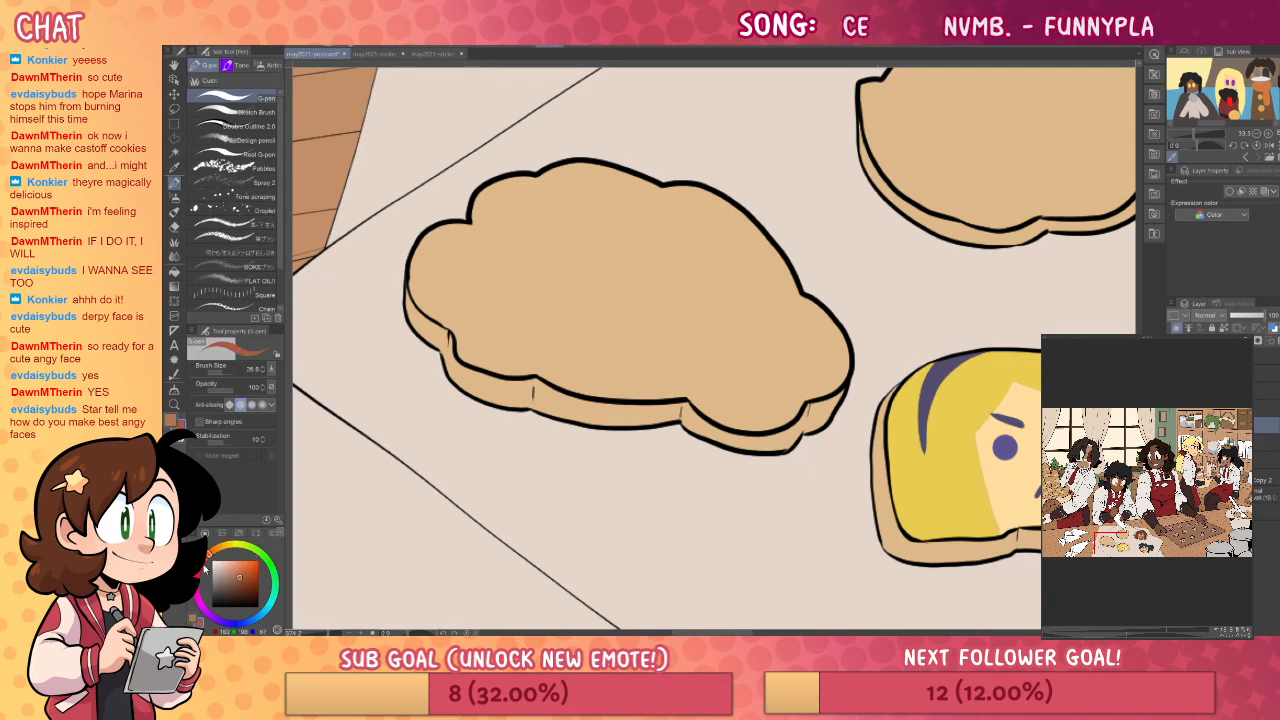
{"action": "left_click", "coordinate": [240, 585]}
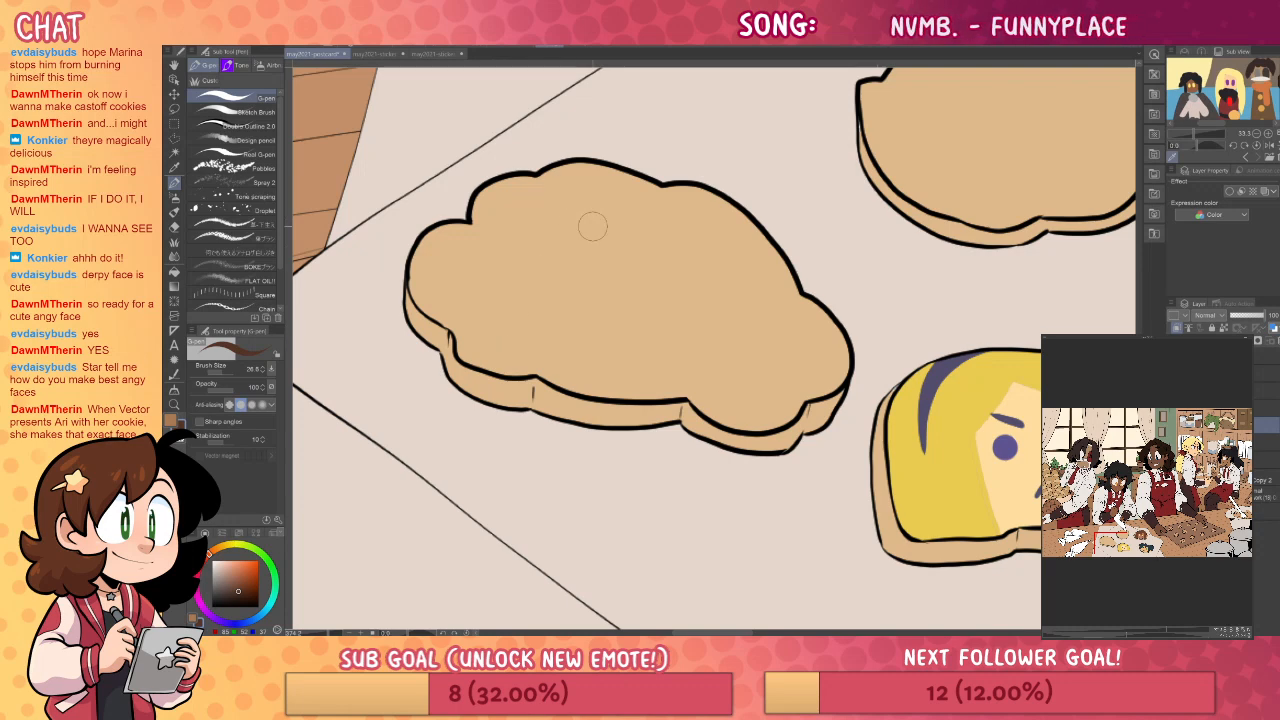
{"action": "mouse_move", "coordinate": [607, 203]}
{"action": "left_mouse_down"}
{"action": "mouse_move", "coordinate": [635, 252]}
{"action": "mouse_move", "coordinate": [697, 262]}
{"action": "mouse_move", "coordinate": [690, 297]}
{"action": "mouse_move", "coordinate": [711, 348]}
{"action": "mouse_move", "coordinate": [690, 400]}
{"action": "left_mouse_up"}
{"action": "mouse_move", "coordinate": [607, 203]}
{"action": "left_mouse_down"}
{"action": "mouse_move", "coordinate": [514, 238]}
{"action": "mouse_move", "coordinate": [474, 333]}
{"action": "mouse_move", "coordinate": [516, 375]}
{"action": "left_mouse_up"}
{"action": "key", "text": "g"}
{"action": "left_click", "coordinate": [502, 253]}
{"action": "key", "text": "p"}
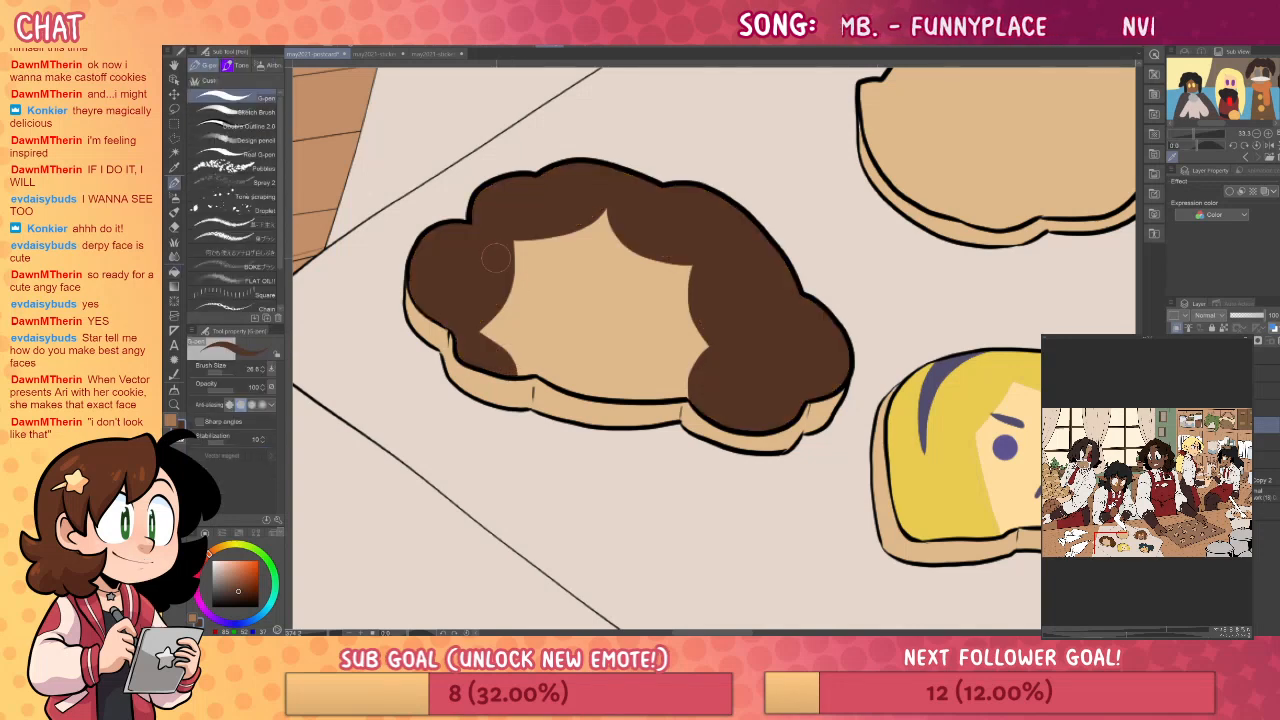
- Fill the wavy-haired cookie's face with medium brown, redoing the fill with a smaller area scaling
{"action": "key", "text": "g"}
{"action": "left_click", "coordinate": [624, 313]}
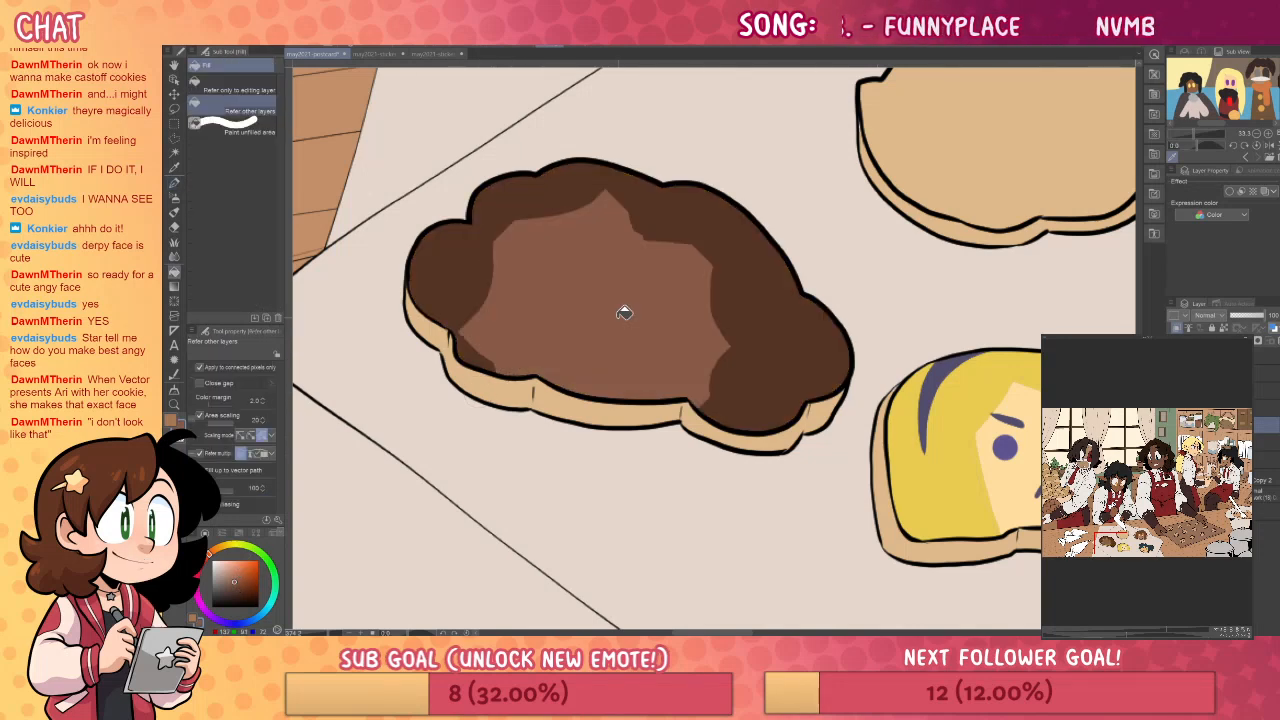
{"action": "key", "text": "ctrl+z"}
{"action": "left_click", "coordinate": [200, 415]}
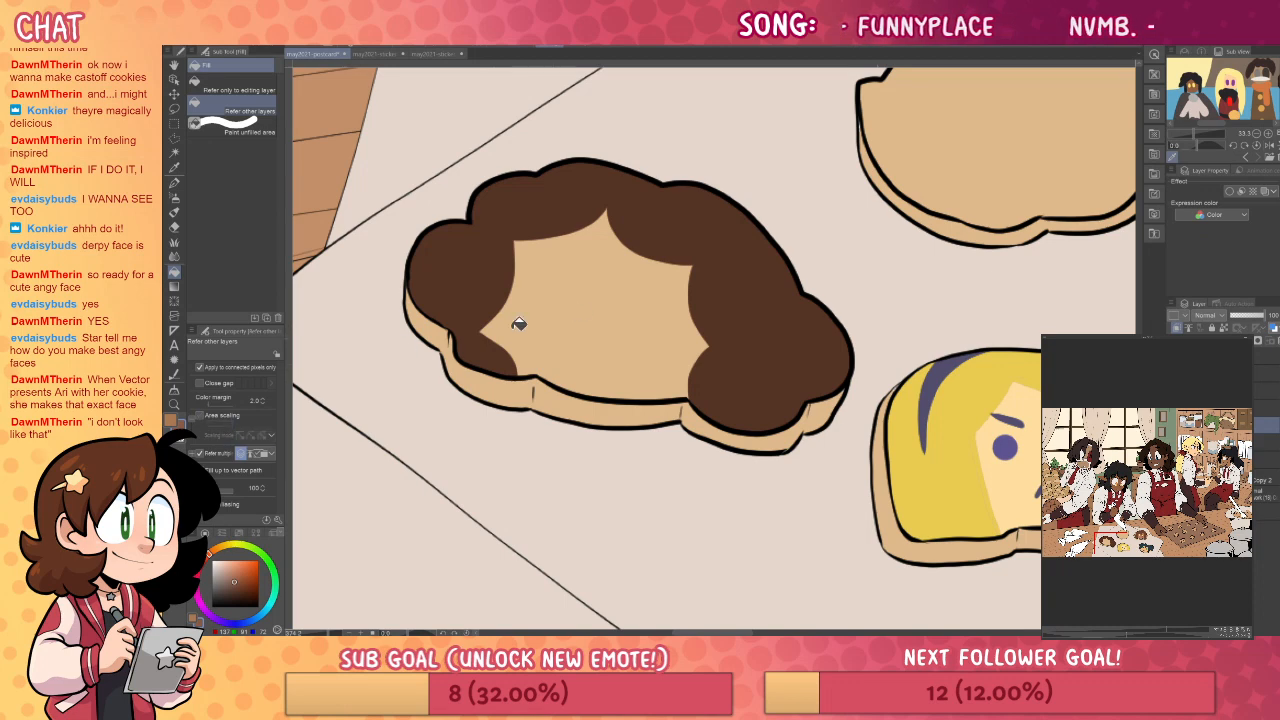
{"action": "left_click", "coordinate": [600, 320]}
{"action": "key", "text": "ctrl+z"}
{"action": "left_click", "coordinate": [200, 415]}
{"action": "left_click", "coordinate": [577, 297]}
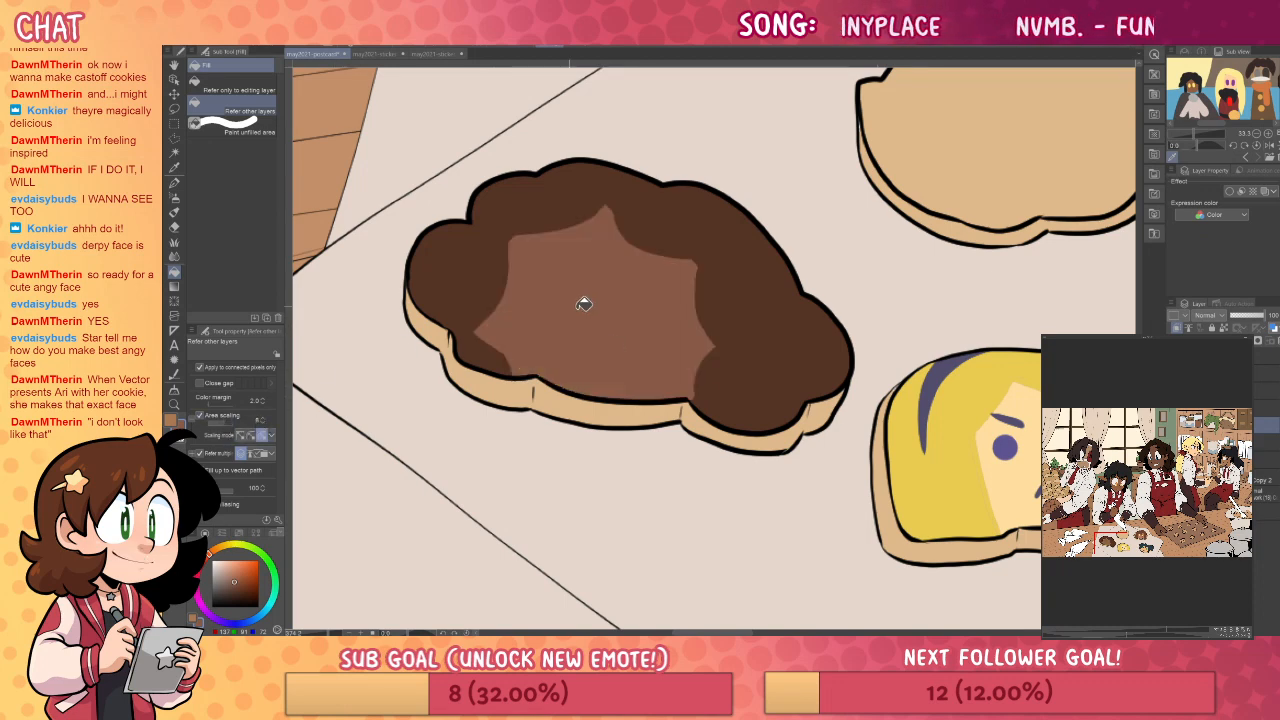
- Sample the dark brown hair colour and touch up the hairline around the wavy-haired cookie's face
{"action": "left_click", "coordinate": [768, 335], "text": "alt"}
{"action": "key", "text": "p"}
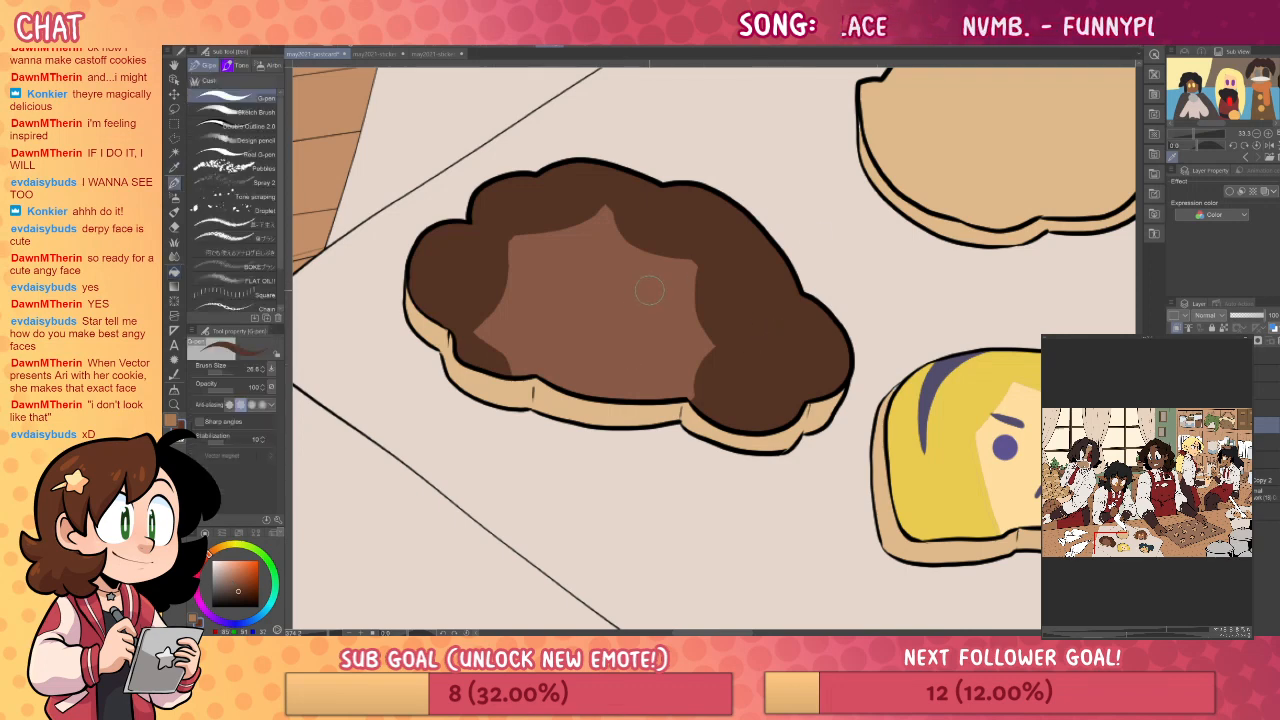
{"action": "mouse_move", "coordinate": [467, 333]}
{"action": "left_mouse_down"}
{"action": "mouse_move", "coordinate": [516, 216]}
{"action": "mouse_move", "coordinate": [587, 207]}
{"action": "mouse_move", "coordinate": [513, 230]}
{"action": "mouse_move", "coordinate": [604, 199]}
{"action": "mouse_move", "coordinate": [640, 216]}
{"action": "left_mouse_up"}
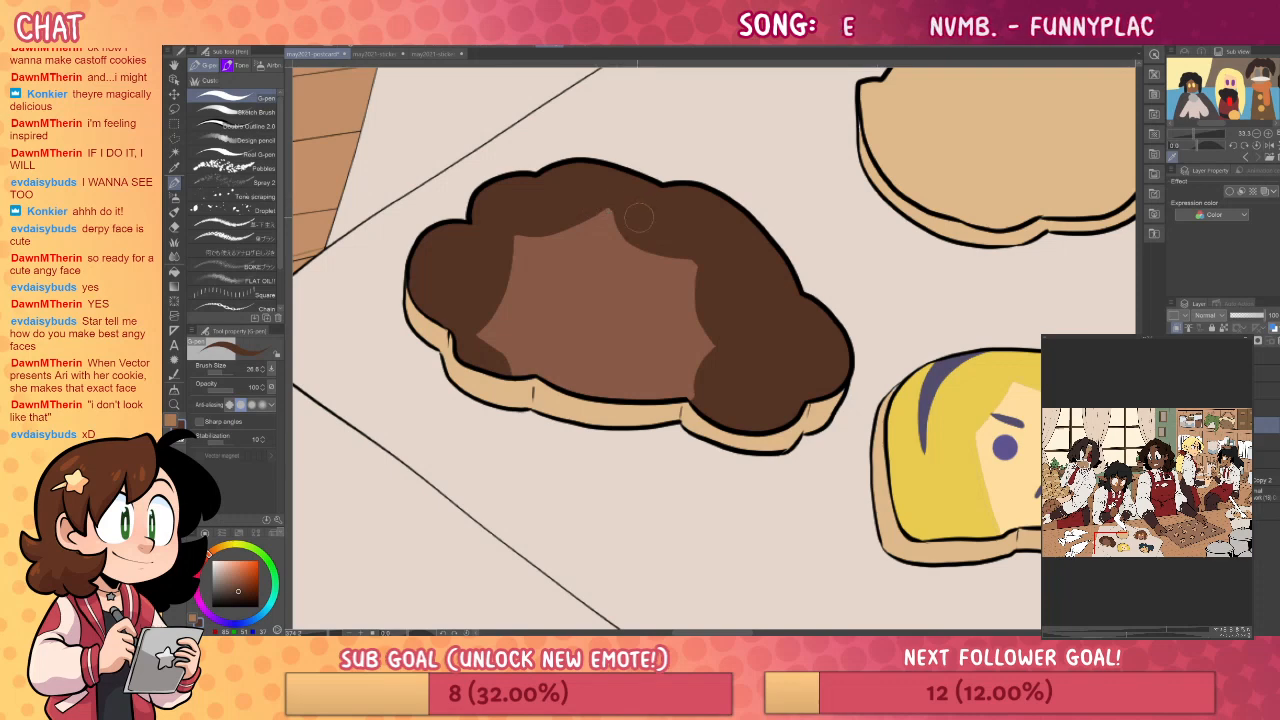
- Choose a deep navy blue and add two round eyes and a small smile to the wavy-haired cookie's face
{"action": "left_click", "coordinate": [245, 622]}
{"action": "left_click", "coordinate": [250, 578]}
{"action": "left_click", "coordinate": [543, 276]}
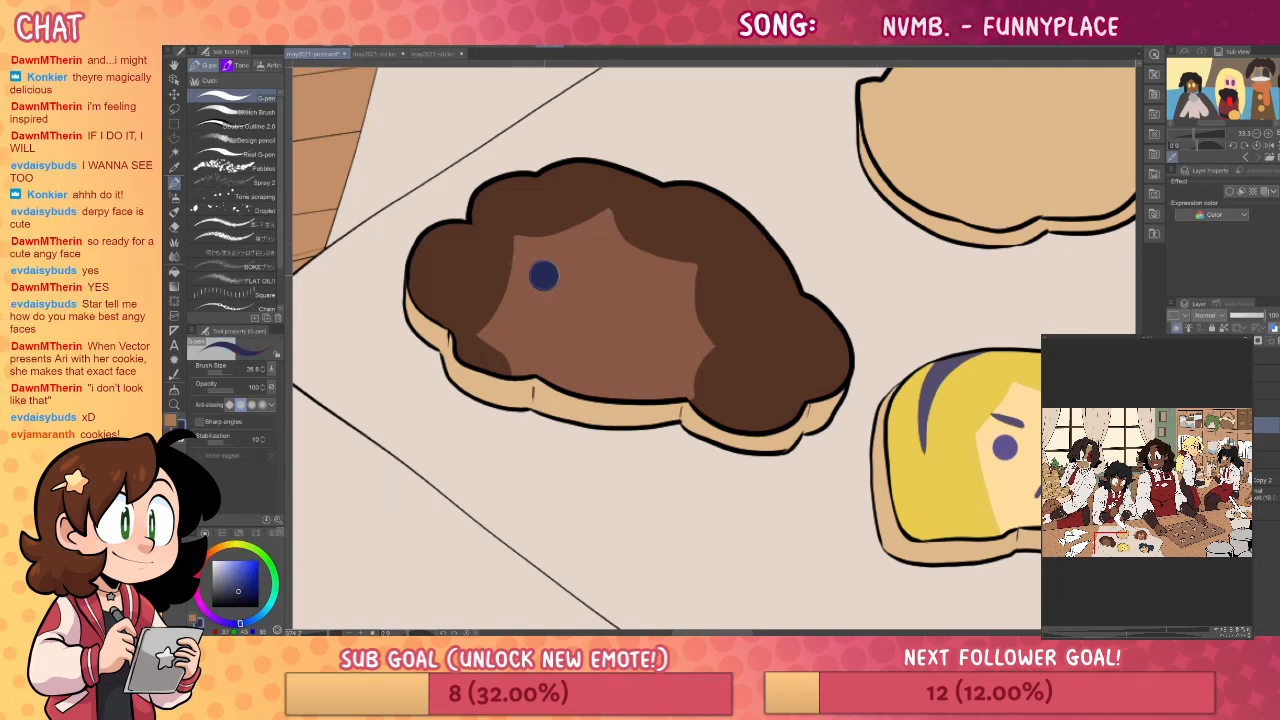
{"action": "left_click", "coordinate": [650, 298]}
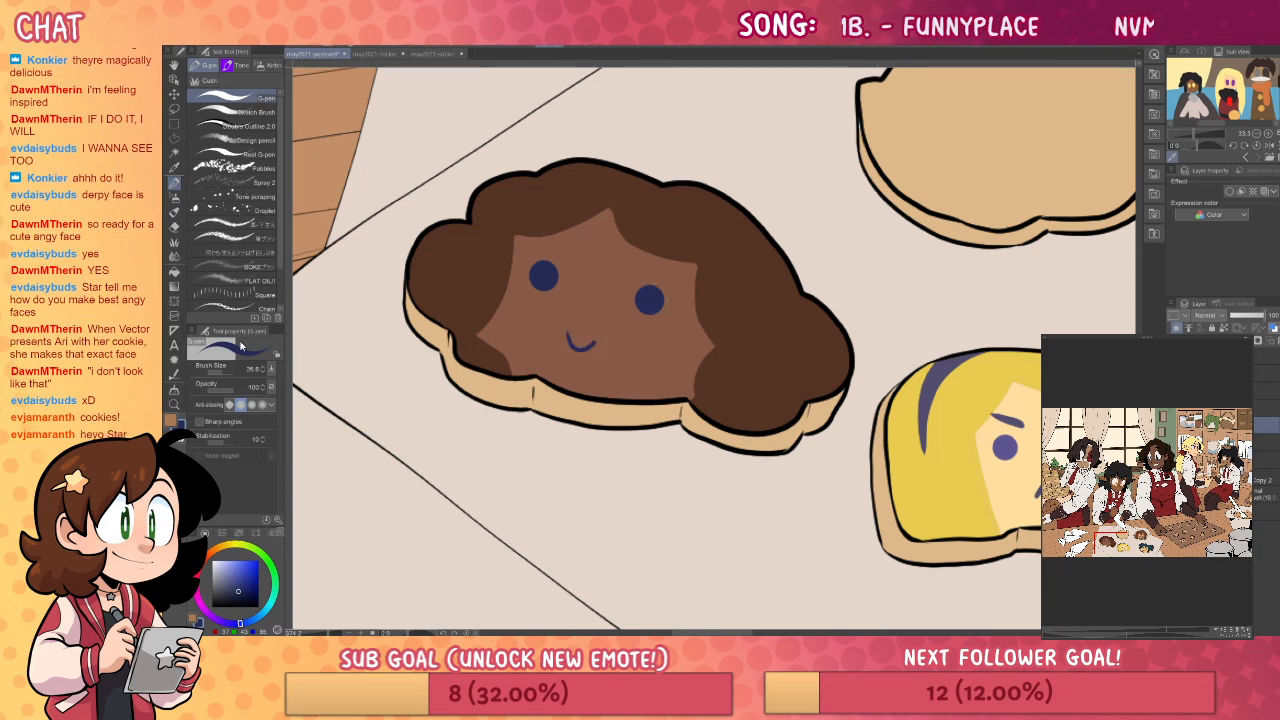
- Choose a muted reddish brown, outline a jagged fringe on the blank cookie under the piping bag and fill its hair area
{"action": "left_click", "coordinate": [174, 404]}
{"action": "left_click_drag", "start_coordinate": [760, 309], "coordinate": [680, 330]}
{"action": "left_click_drag", "start_coordinate": [837, 440], "coordinate": [717, 463]}
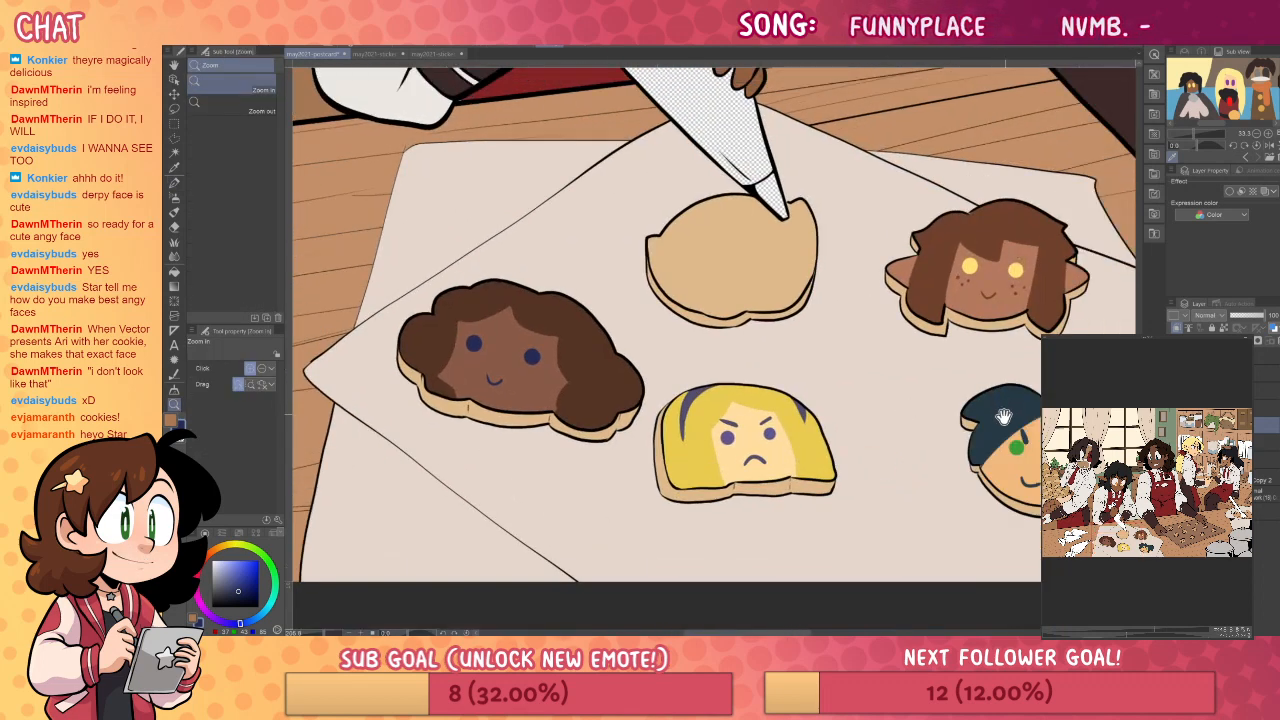
{"action": "left_click_drag", "start_coordinate": [973, 400], "coordinate": [918, 414]}
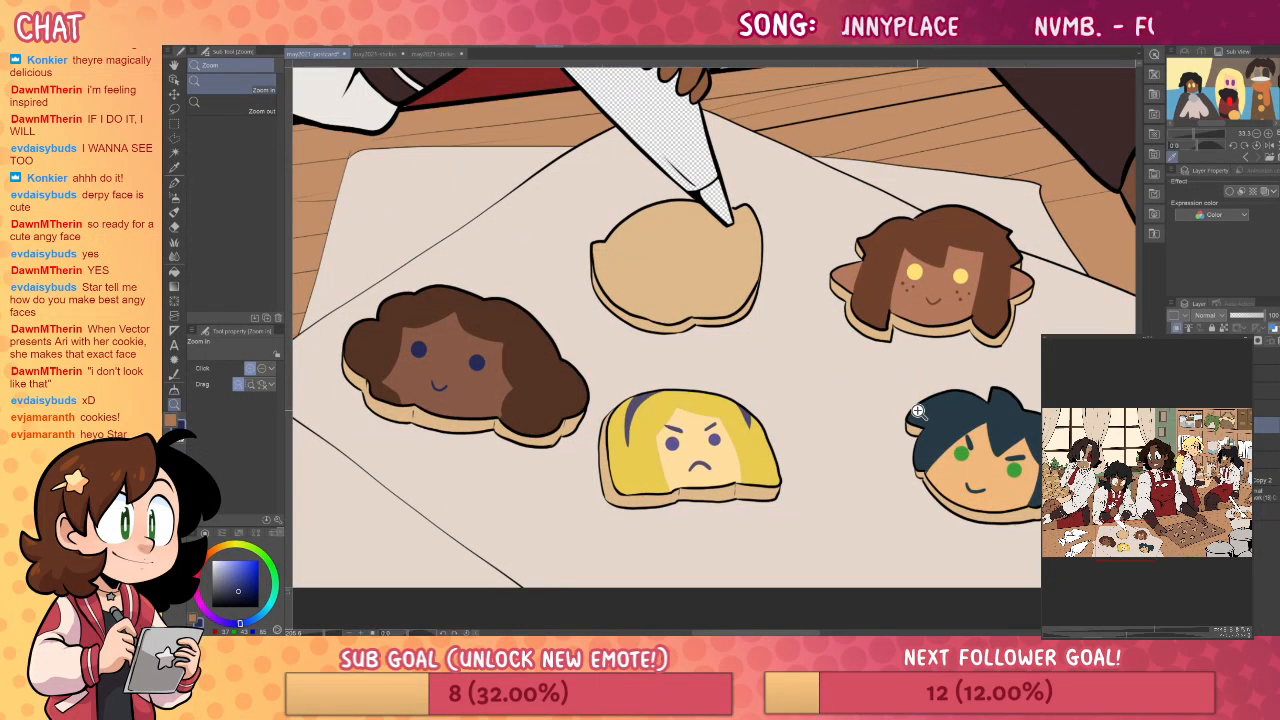
{"action": "left_click", "coordinate": [730, 300]}
{"action": "left_click_drag", "start_coordinate": [794, 383], "coordinate": [822, 406]}
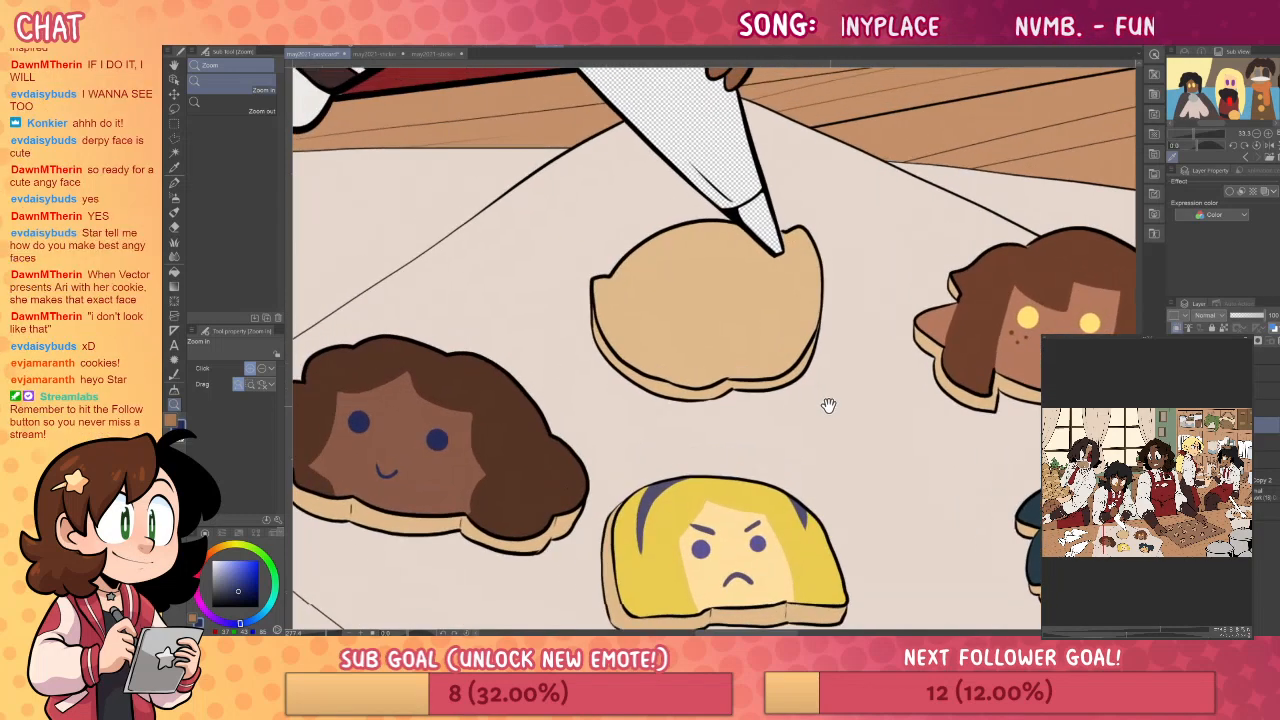
{"action": "left_click", "coordinate": [785, 340]}
{"action": "left_click", "coordinate": [800, 336]}
{"action": "key", "text": "r"}
{"action": "left_click_drag", "start_coordinate": [940, 220], "coordinate": [791, 244]}
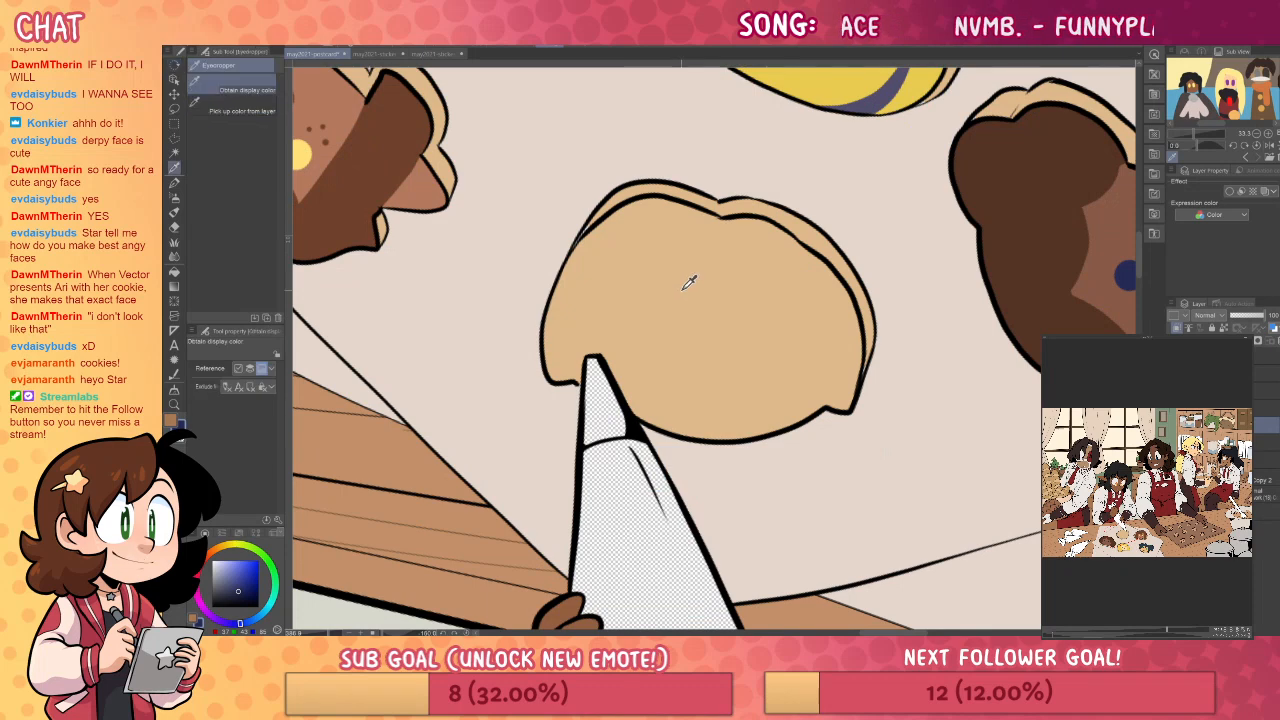
{"action": "key", "text": "p"}
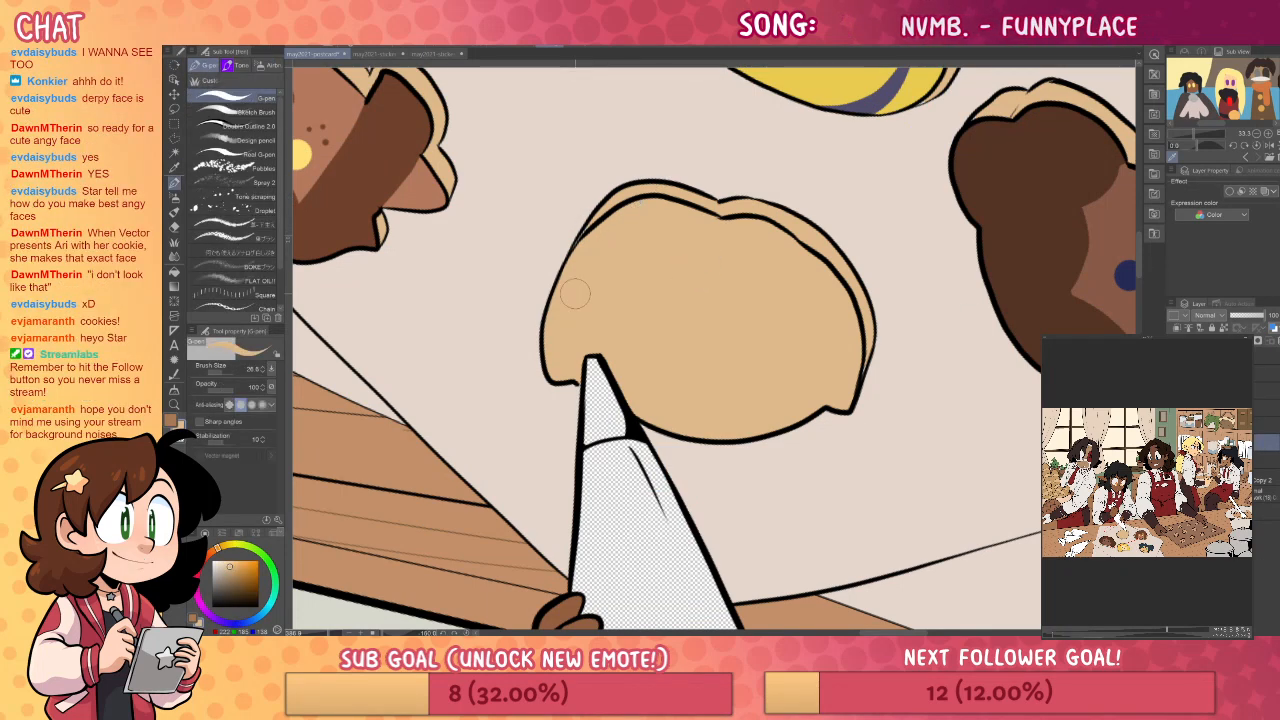
{"action": "mouse_move", "coordinate": [208, 567]}
{"action": "left_mouse_down"}
{"action": "mouse_move", "coordinate": [246, 566]}
{"action": "mouse_move", "coordinate": [242, 577]}
{"action": "left_mouse_up"}
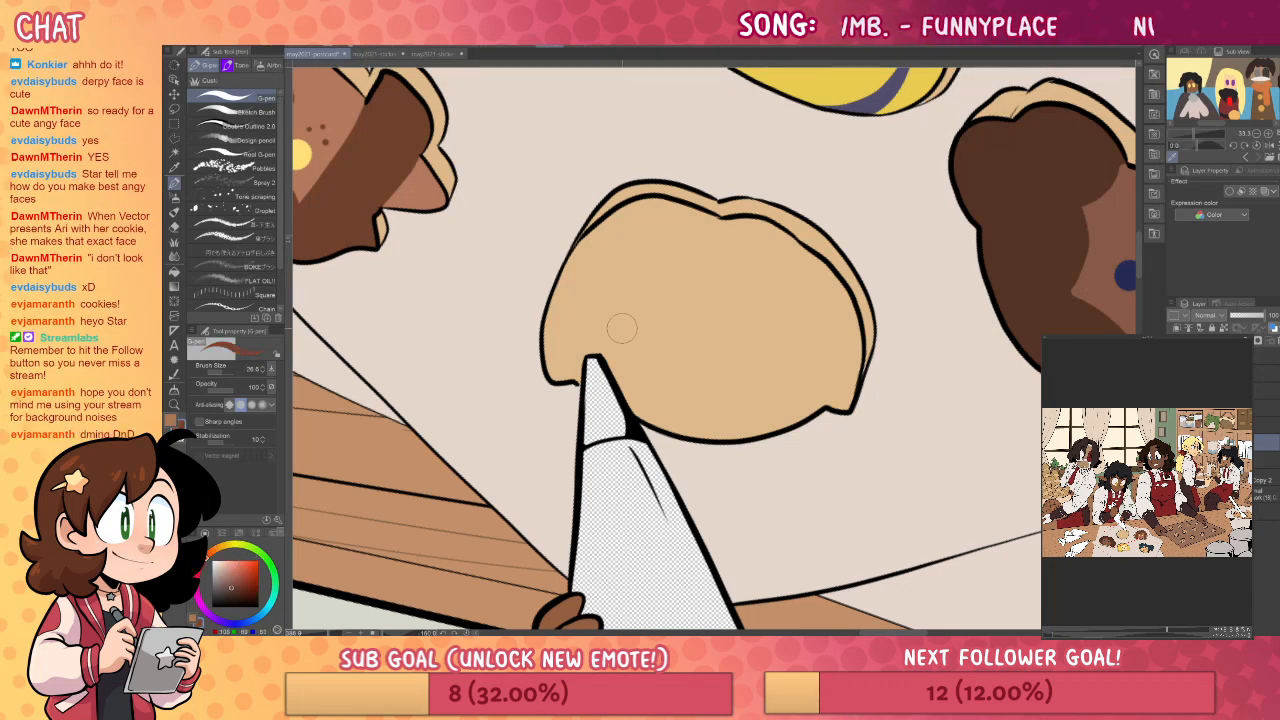
{"action": "mouse_move", "coordinate": [603, 355]}
{"action": "left_mouse_down"}
{"action": "mouse_move", "coordinate": [675, 249]}
{"action": "mouse_move", "coordinate": [666, 309]}
{"action": "mouse_move", "coordinate": [638, 291]}
{"action": "mouse_move", "coordinate": [605, 350]}
{"action": "left_mouse_up"}
{"action": "key", "text": "ctrl+z"}
{"action": "mouse_move", "coordinate": [706, 245]}
{"action": "left_mouse_down"}
{"action": "mouse_move", "coordinate": [811, 322]}
{"action": "mouse_move", "coordinate": [813, 400]}
{"action": "left_mouse_up"}
{"action": "left_click", "coordinate": [827, 368]}
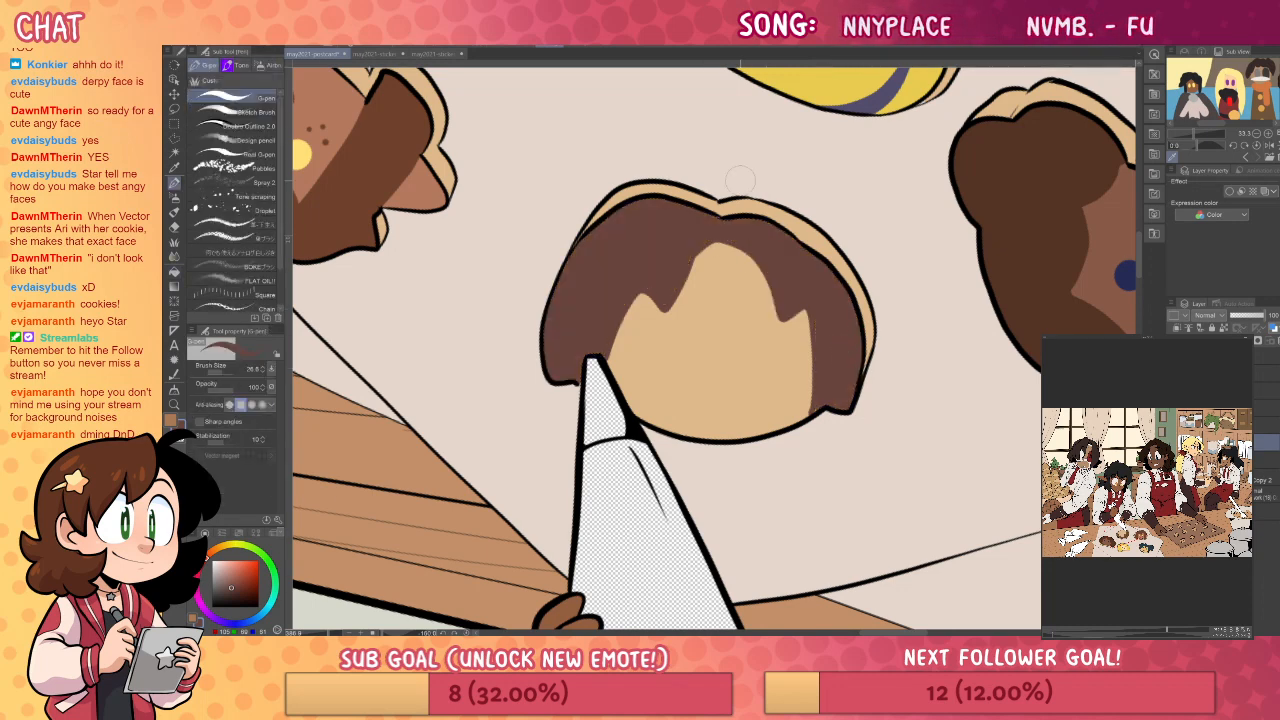
- Choose a darker brown and draw a large oval eye patch, one round eye and a smile on the piping-bag cookie's face
{"action": "left_click", "coordinate": [232, 593]}
{"action": "mouse_move", "coordinate": [762, 274]}
{"action": "left_mouse_down"}
{"action": "mouse_move", "coordinate": [755, 365]}
{"action": "mouse_move", "coordinate": [796, 355]}
{"action": "mouse_move", "coordinate": [809, 320]}
{"action": "mouse_move", "coordinate": [742, 332]}
{"action": "mouse_move", "coordinate": [783, 365]}
{"action": "mouse_move", "coordinate": [785, 291]}
{"action": "mouse_move", "coordinate": [766, 305]}
{"action": "mouse_move", "coordinate": [771, 345]}
{"action": "mouse_move", "coordinate": [771, 287]}
{"action": "mouse_move", "coordinate": [753, 331]}
{"action": "left_mouse_up"}
{"action": "key", "text": "ctrl+z"}
{"action": "left_click_drag", "start_coordinate": [648, 334], "coordinate": [662, 334]}
{"action": "left_click_drag", "start_coordinate": [688, 386], "coordinate": [720, 383]}
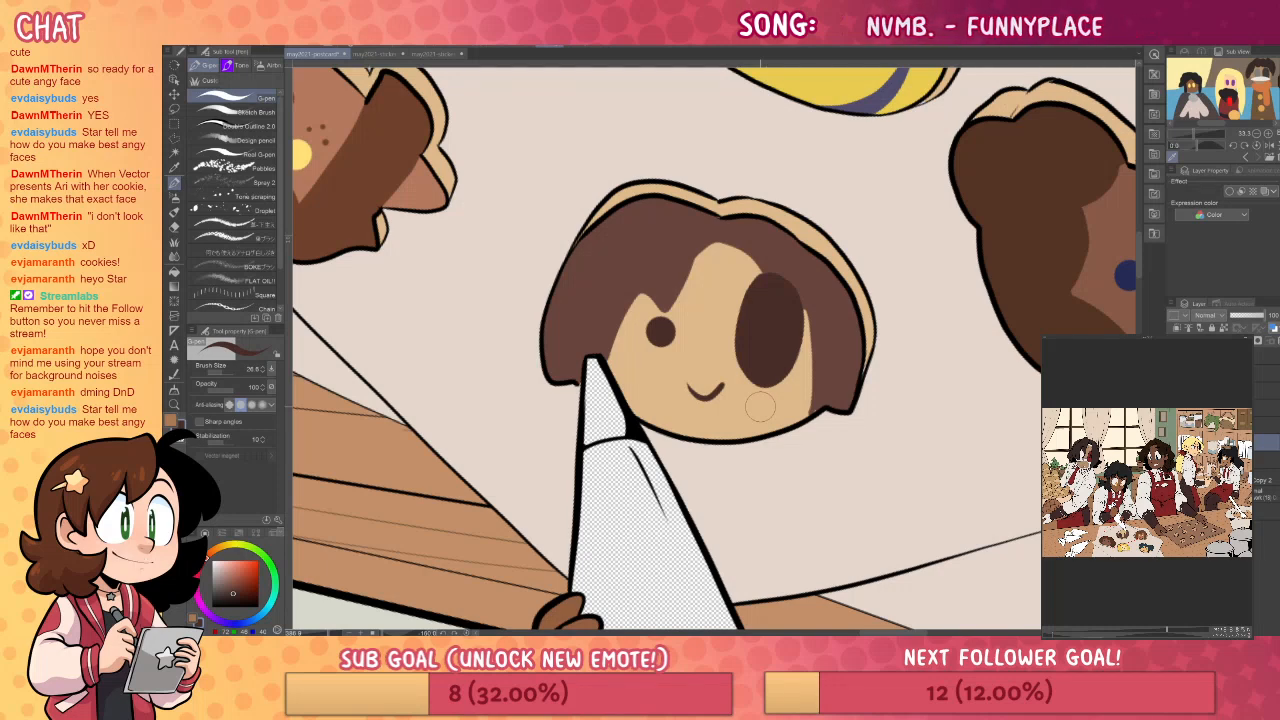
- Sketch an angry face with dot eyes, slanted eyebrows and a frown on the parchment beside the cookie, and undo all its strokes
{"action": "left_click_drag", "start_coordinate": [686, 138], "coordinate": [757, 144]}
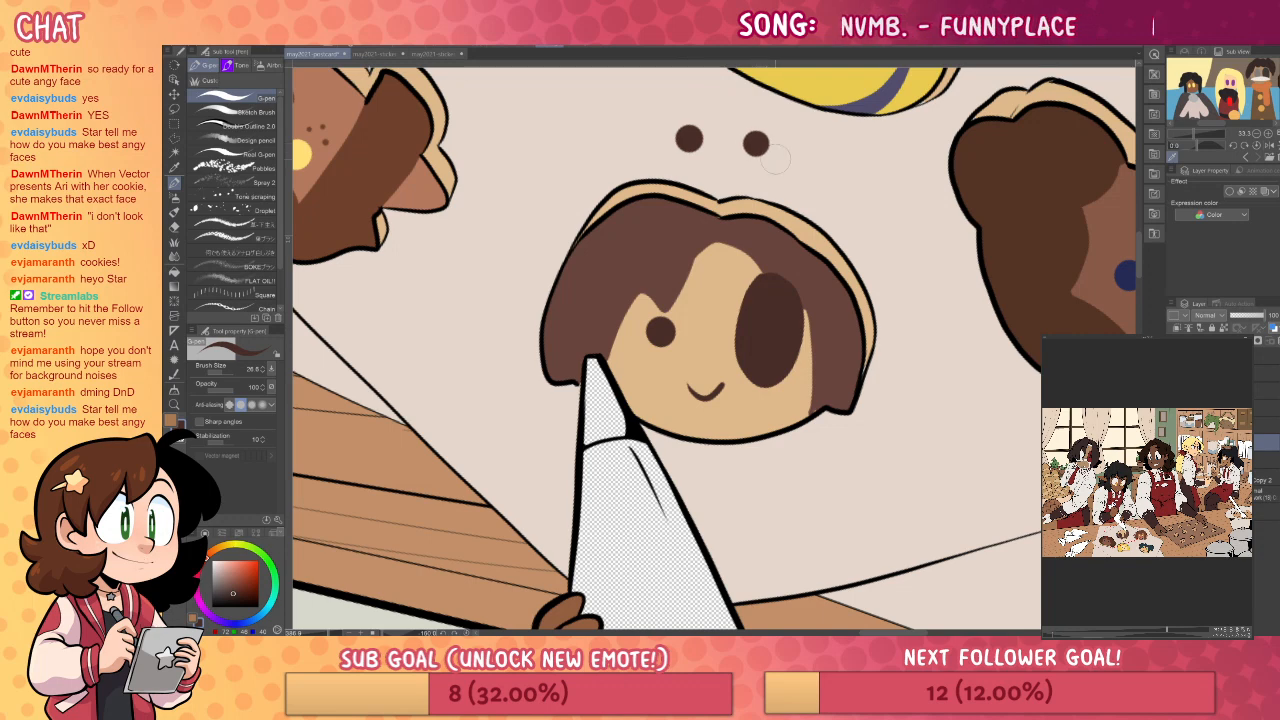
{"action": "left_click_drag", "start_coordinate": [676, 88], "coordinate": [730, 135]}
{"action": "mouse_move", "coordinate": [700, 175]}
{"action": "left_mouse_down"}
{"action": "mouse_move", "coordinate": [713, 163]}
{"action": "mouse_move", "coordinate": [748, 186]}
{"action": "left_mouse_up"}
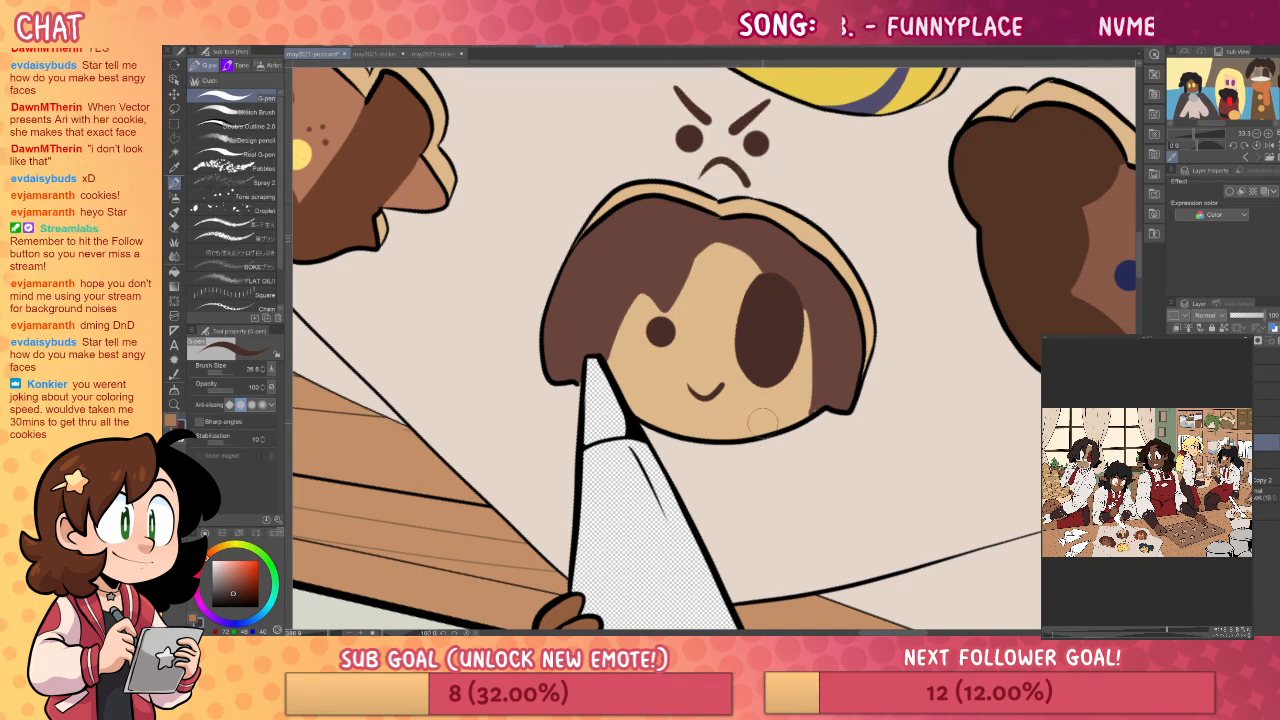
{"action": "key", "text": "ctrl+z"}
{"action": "key", "text": "ctrl+z"}
{"action": "key", "text": "ctrl+z"}
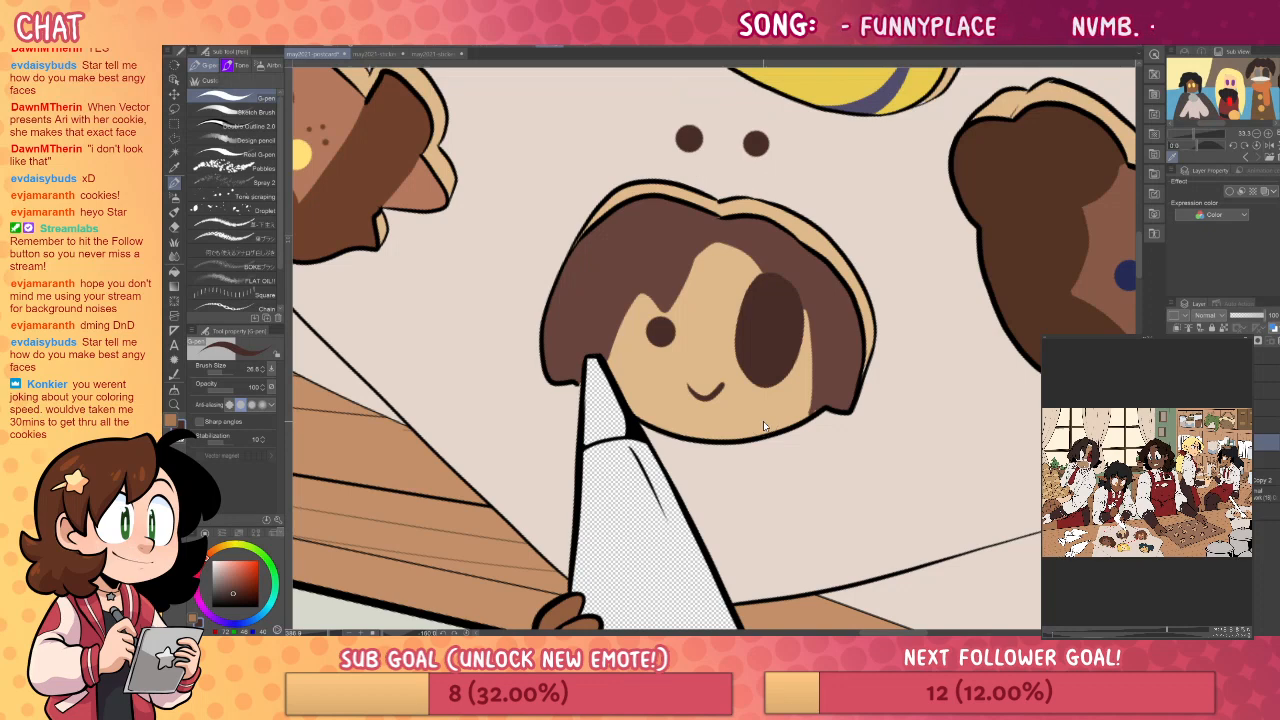
{"action": "key", "text": "ctrl+z"}
{"action": "key", "text": "ctrl+z"}
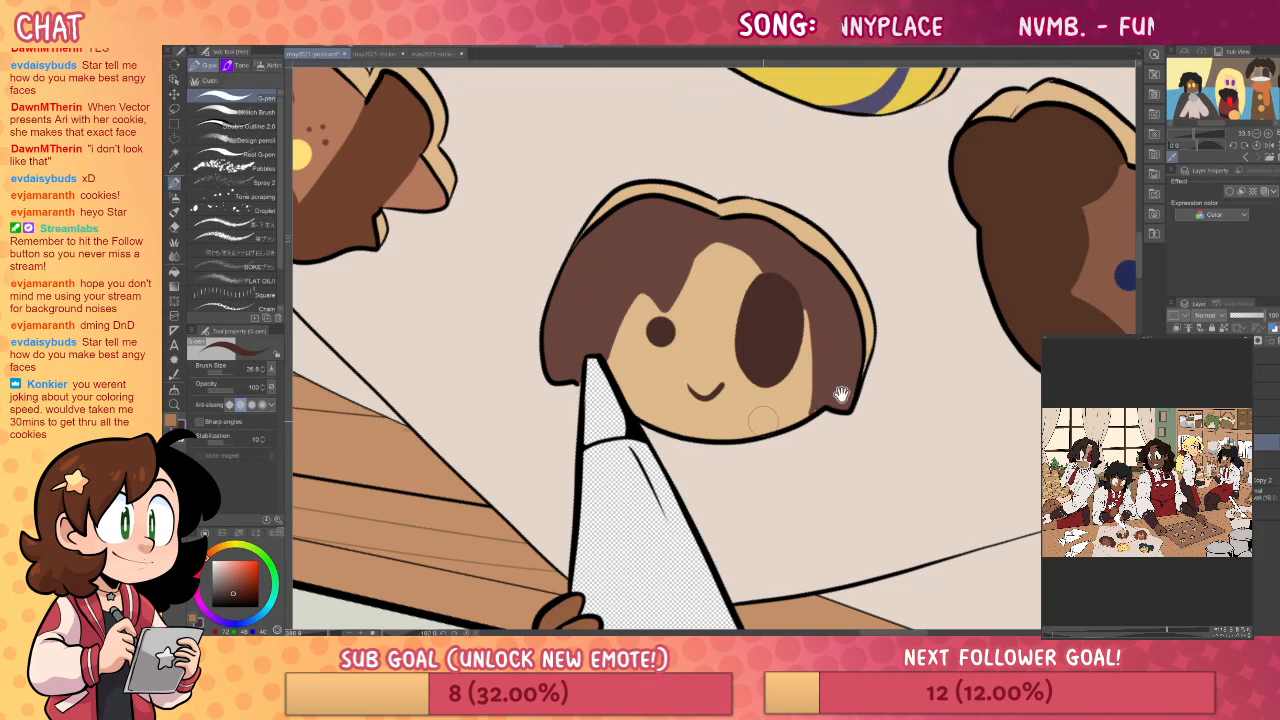
- Choose a pale pink and paint a filled patch at the top of the forehead on the piping-bag cookie
{"action": "left_click_drag", "start_coordinate": [857, 381], "coordinate": [841, 371]}
{"action": "left_click", "coordinate": [217, 561]}
{"action": "left_click_drag", "start_coordinate": [678, 244], "coordinate": [749, 261]}
{"action": "key", "text": "g"}
{"action": "left_click", "coordinate": [734, 247]}
{"action": "key", "text": "ctrl+z"}
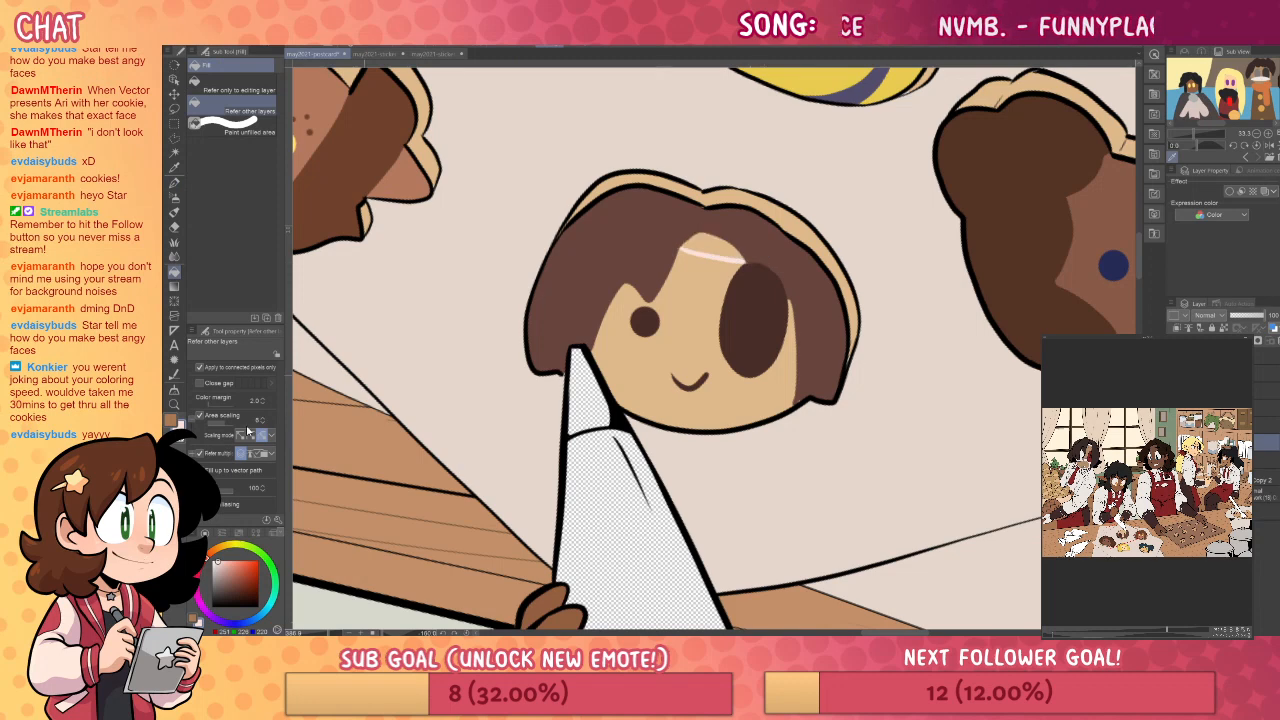
{"action": "key", "text": "p"}
{"action": "mouse_move", "coordinate": [683, 246]}
{"action": "left_mouse_down"}
{"action": "mouse_move", "coordinate": [733, 243]}
{"action": "mouse_move", "coordinate": [744, 258]}
{"action": "left_mouse_up"}
{"action": "key", "text": "g"}
{"action": "left_click", "coordinate": [722, 245]}
{"action": "key", "text": "p"}
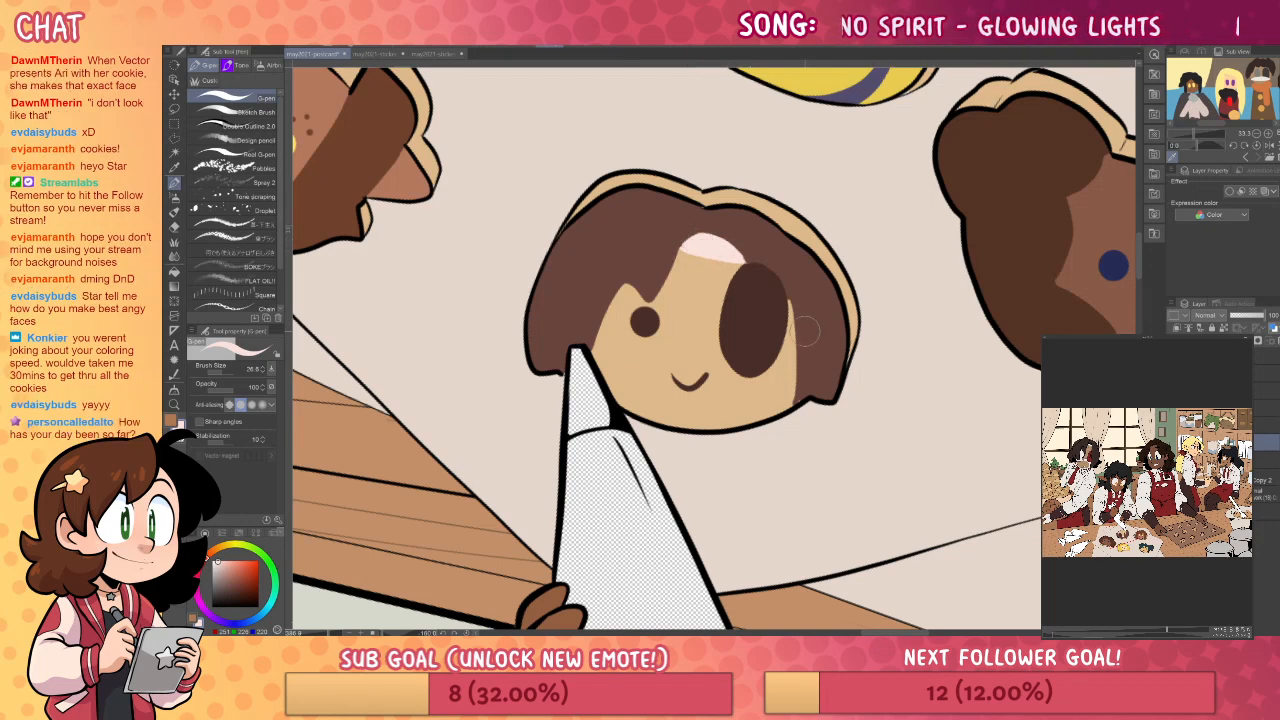
- Paint a thin pale pink band across the cookie's face below the eyes, continuing on the other side of the dark eye patch
{"action": "left_click_drag", "start_coordinate": [614, 348], "coordinate": [720, 364]}
{"action": "key", "text": "ctrl+z"}
{"action": "left_click_drag", "start_coordinate": [607, 340], "coordinate": [724, 356]}
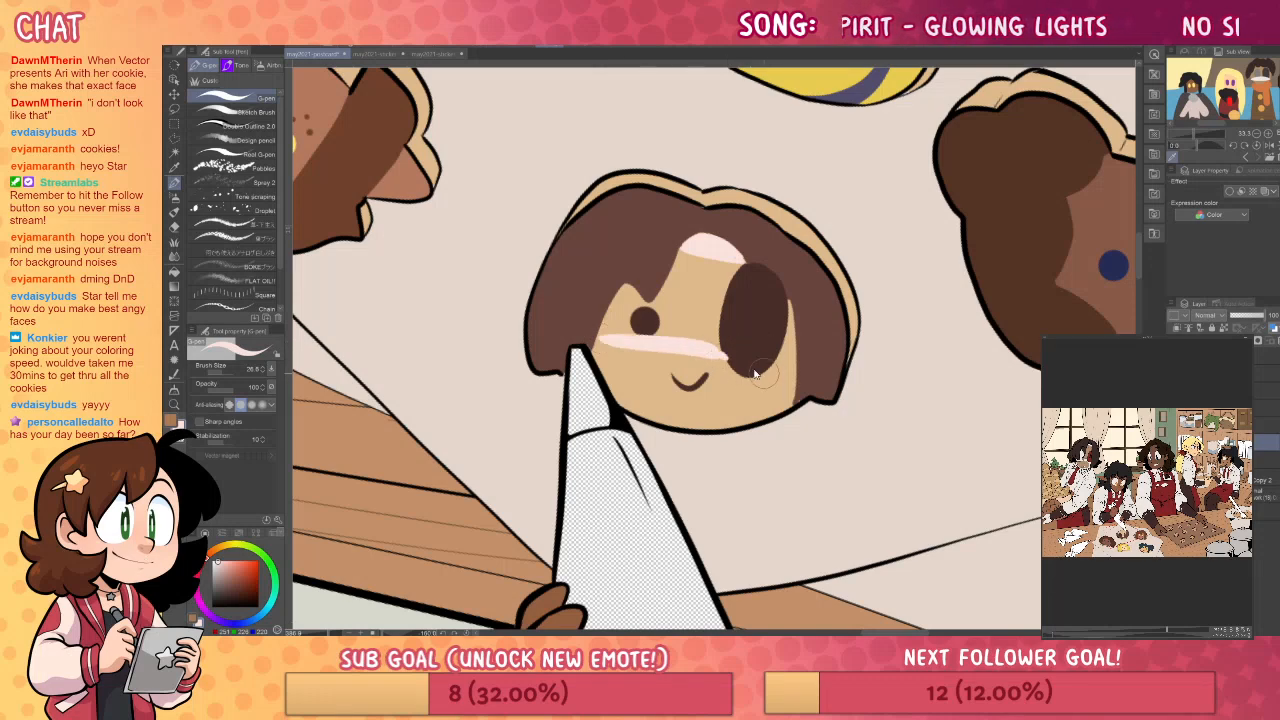
{"action": "left_click_drag", "start_coordinate": [796, 370], "coordinate": [770, 367]}
{"action": "key", "text": "ctrl+z"}
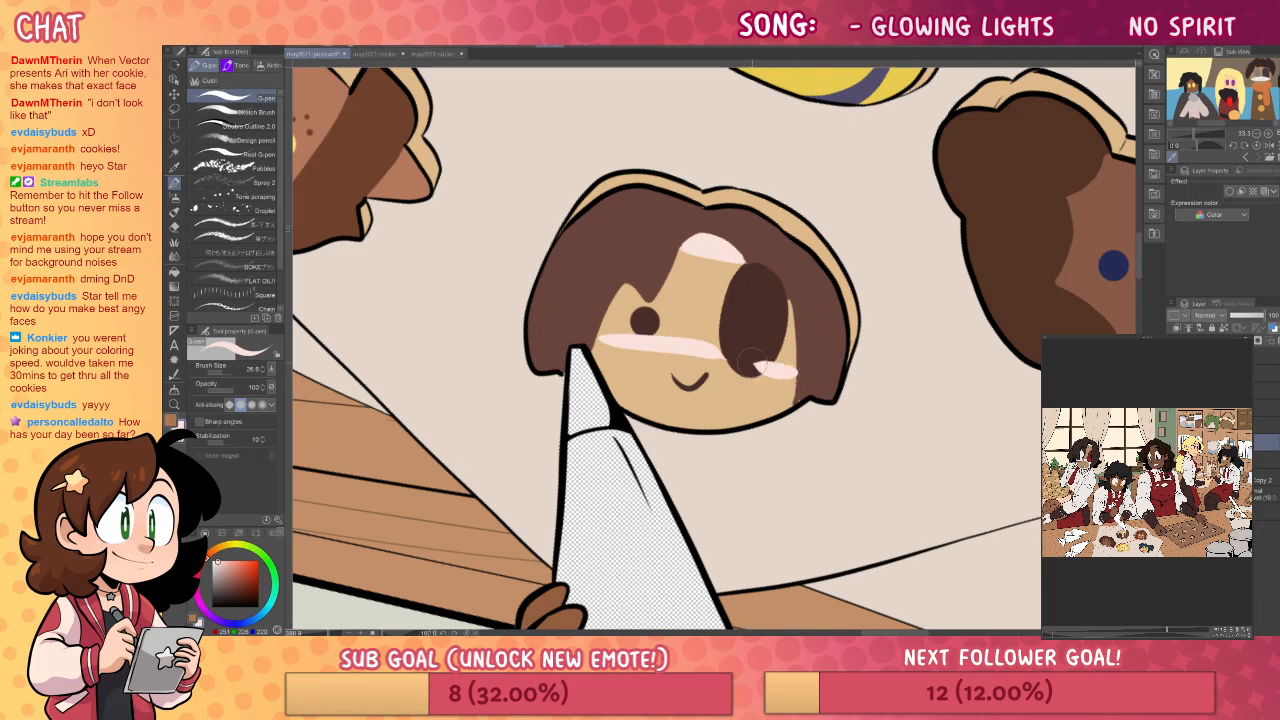
- Outline a curved pale pink patch on the cookie's chin and fill it
{"action": "left_click_drag", "start_coordinate": [650, 414], "coordinate": [728, 418]}
{"action": "key", "text": "g"}
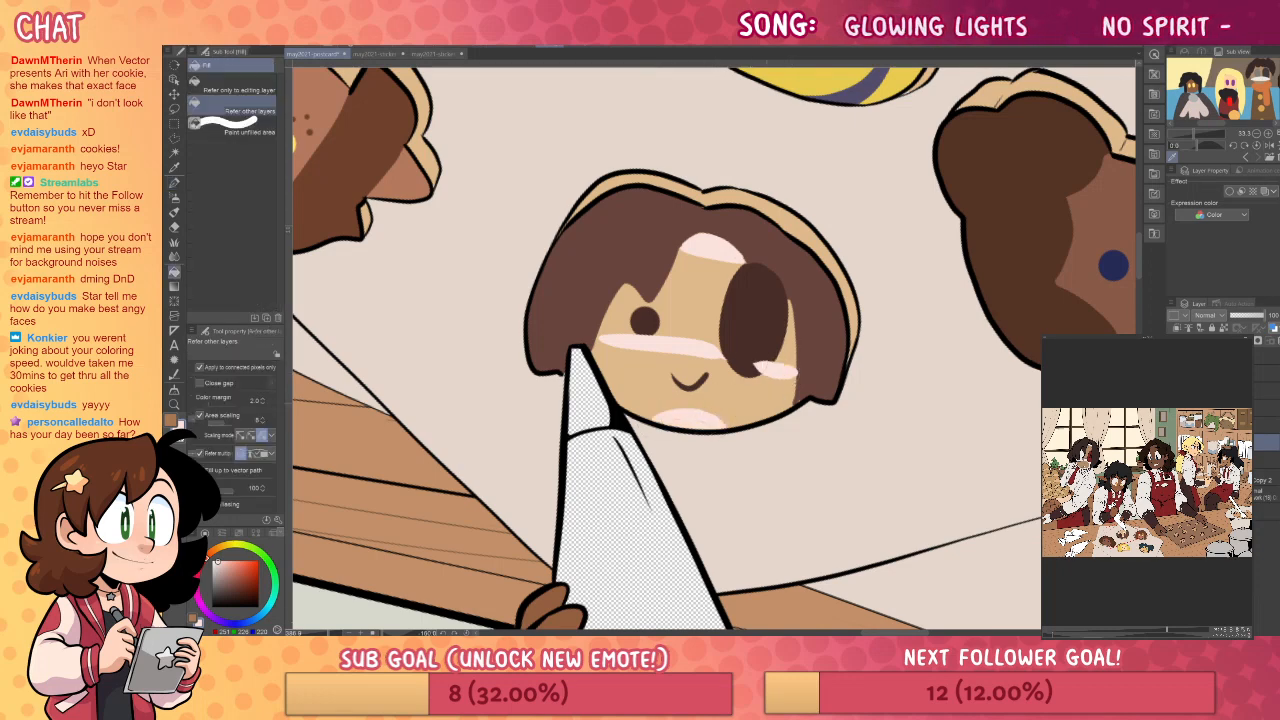
{"action": "key", "text": "p"}
{"action": "key", "text": "g"}
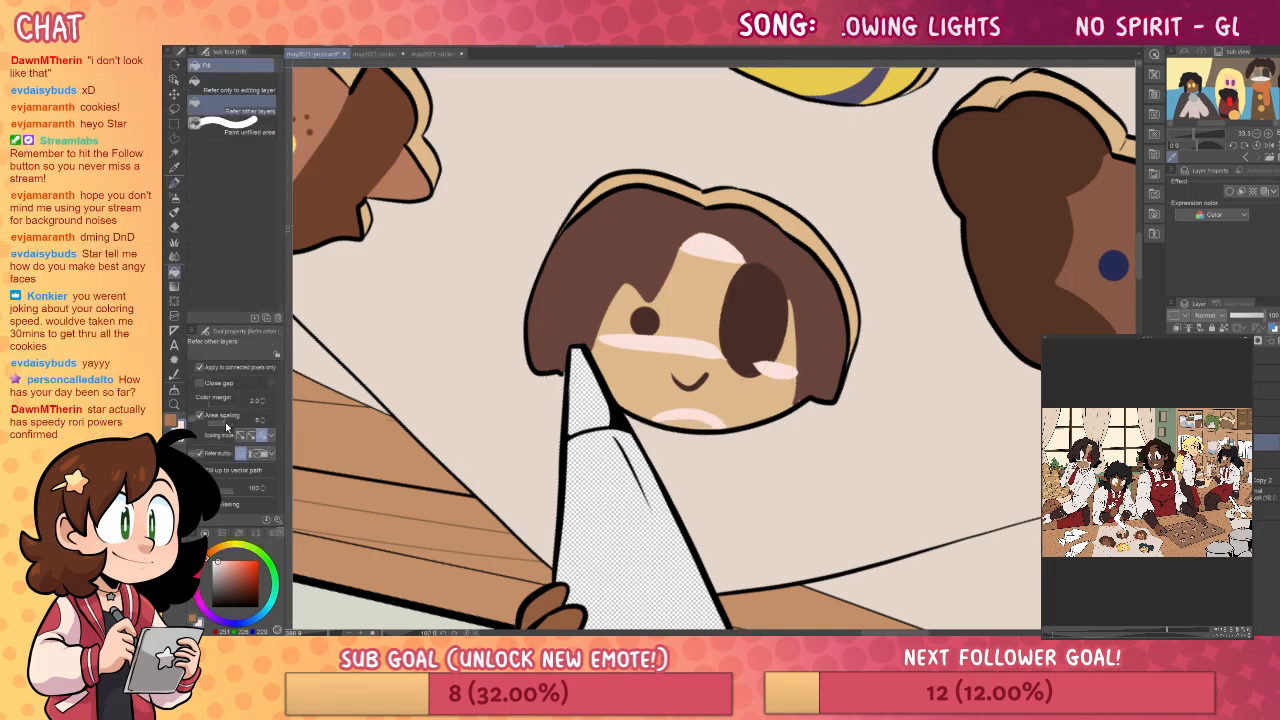
{"action": "left_click", "coordinate": [717, 420]}
{"action": "key", "text": "p"}
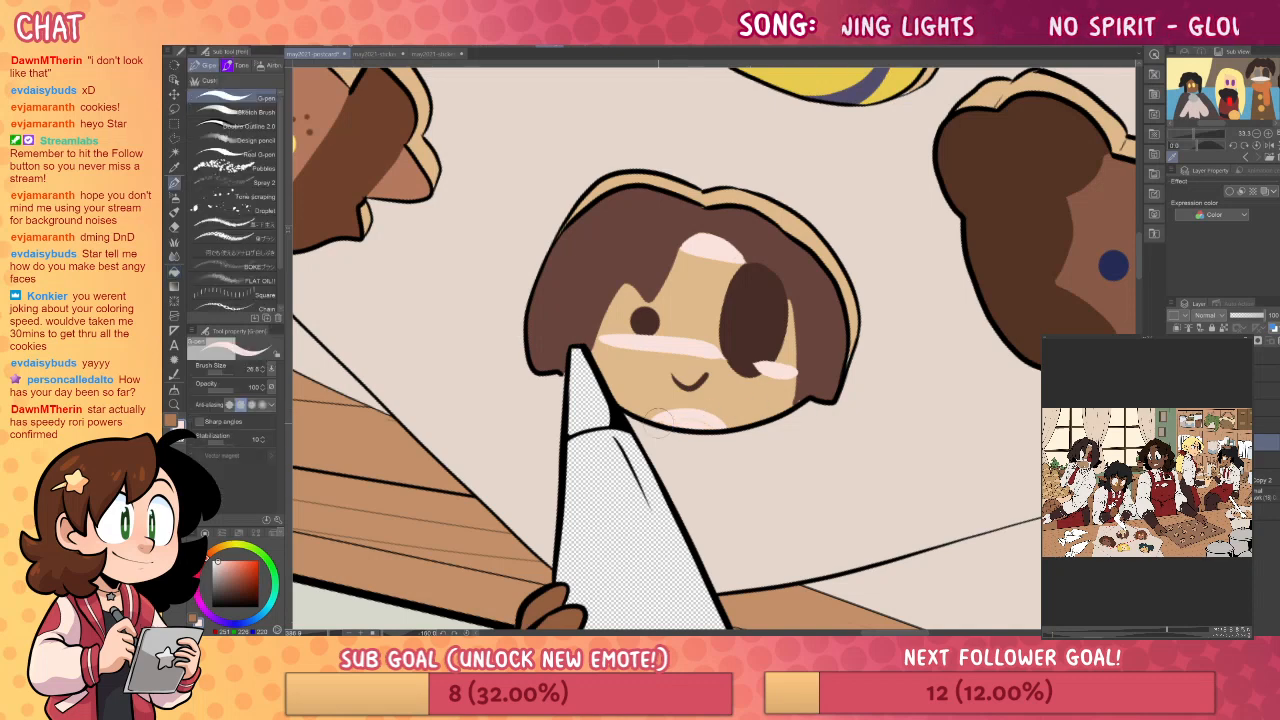
- Outline a pale pink patch along the cookie's jaw below the dark eye patch and fill it in
{"action": "left_click_drag", "start_coordinate": [788, 380], "coordinate": [715, 436]}
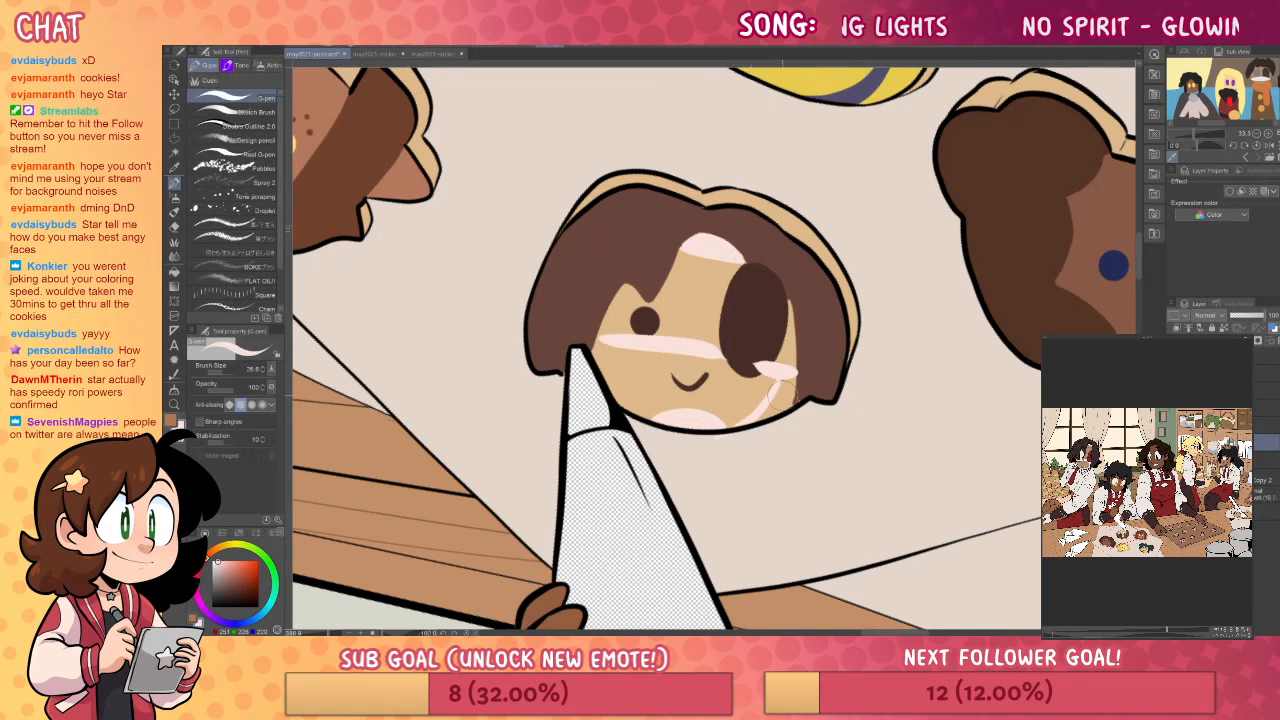
{"action": "key", "text": "g"}
{"action": "left_click", "coordinate": [806, 371]}
{"action": "key", "text": "p"}
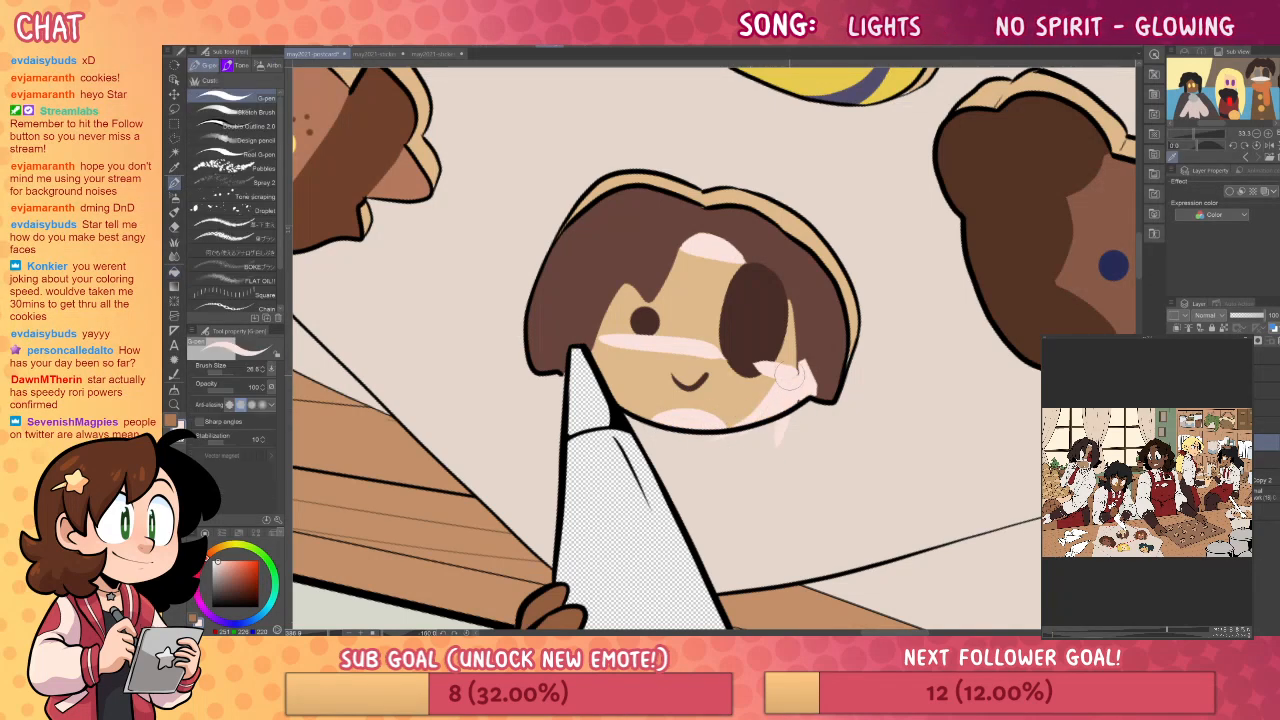
{"action": "left_click_drag", "start_coordinate": [800, 434], "coordinate": [788, 400]}
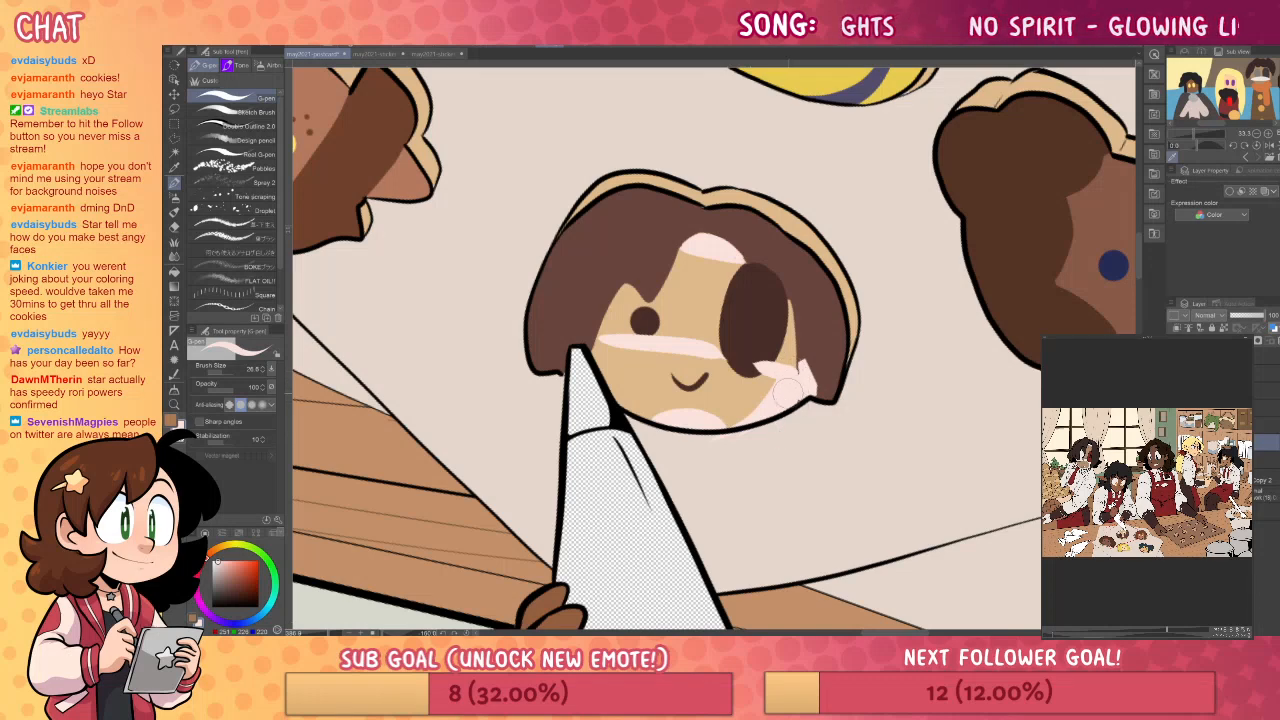
- Sample the hair brown and the darker eye-patch brown, and repaint both areas over the stray pink strokes
{"action": "key", "text": "i"}
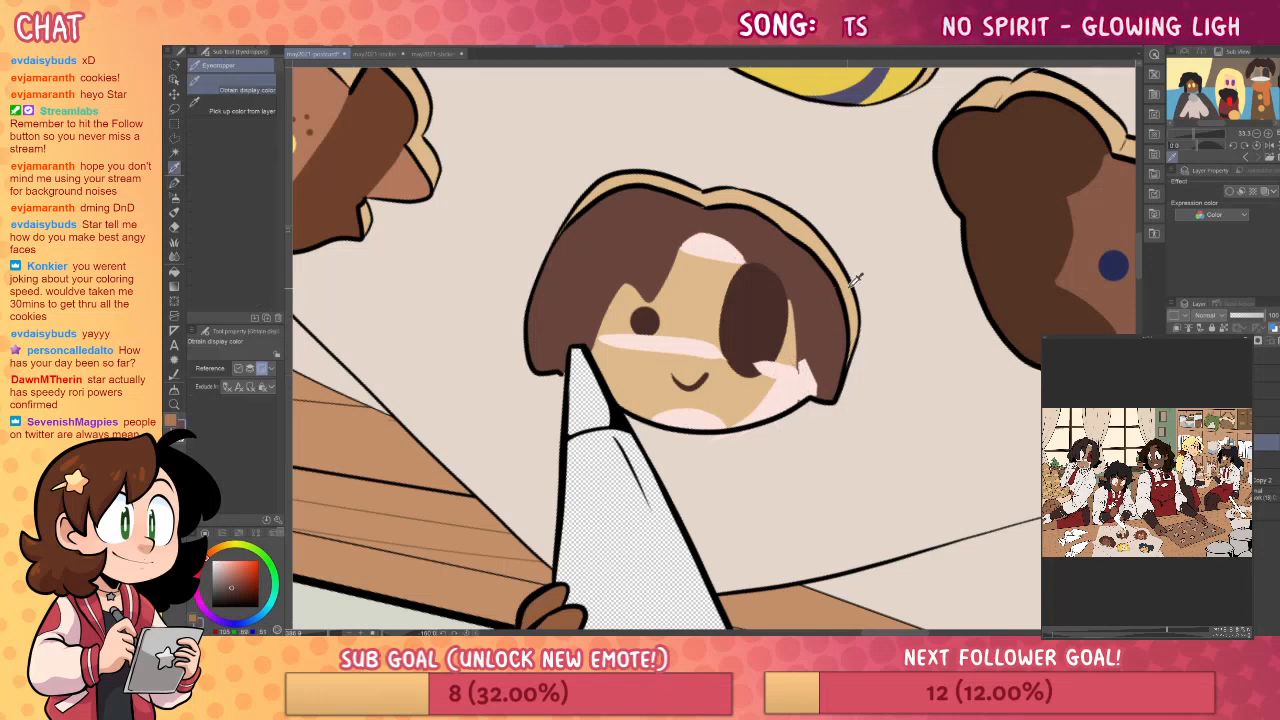
{"action": "key", "text": "p"}
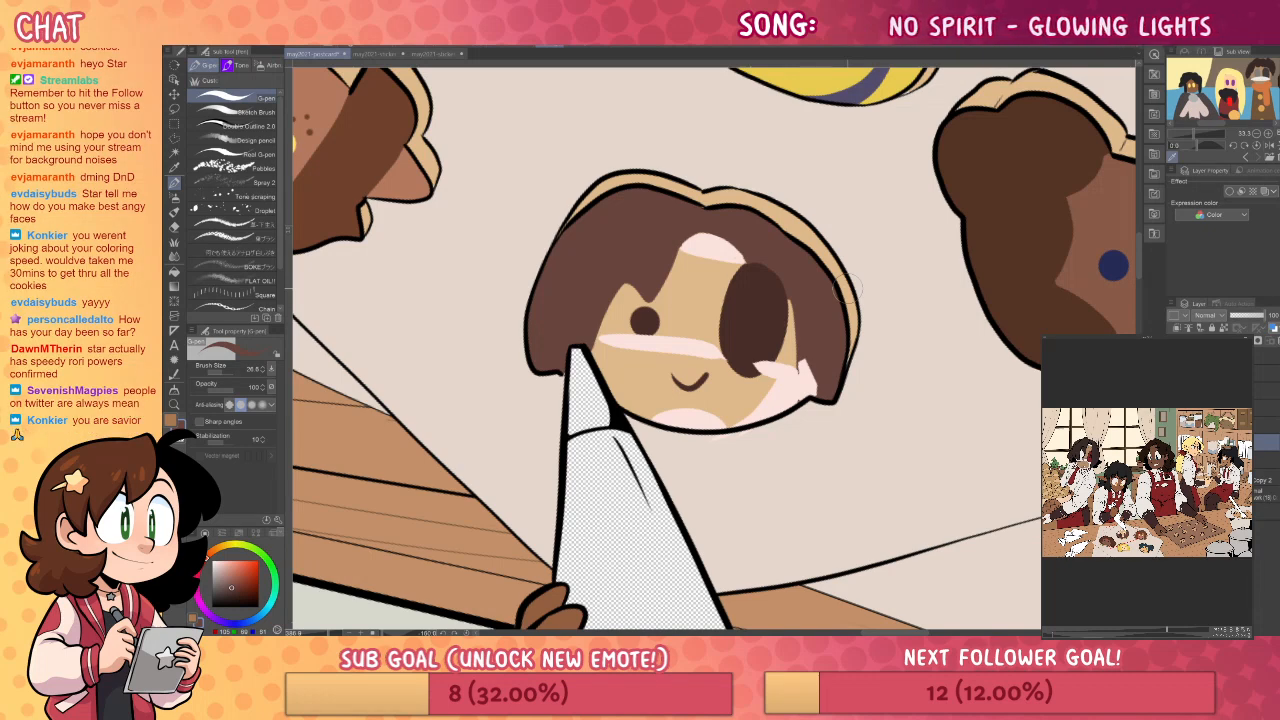
{"action": "key", "text": "g"}
{"action": "key", "text": "p"}
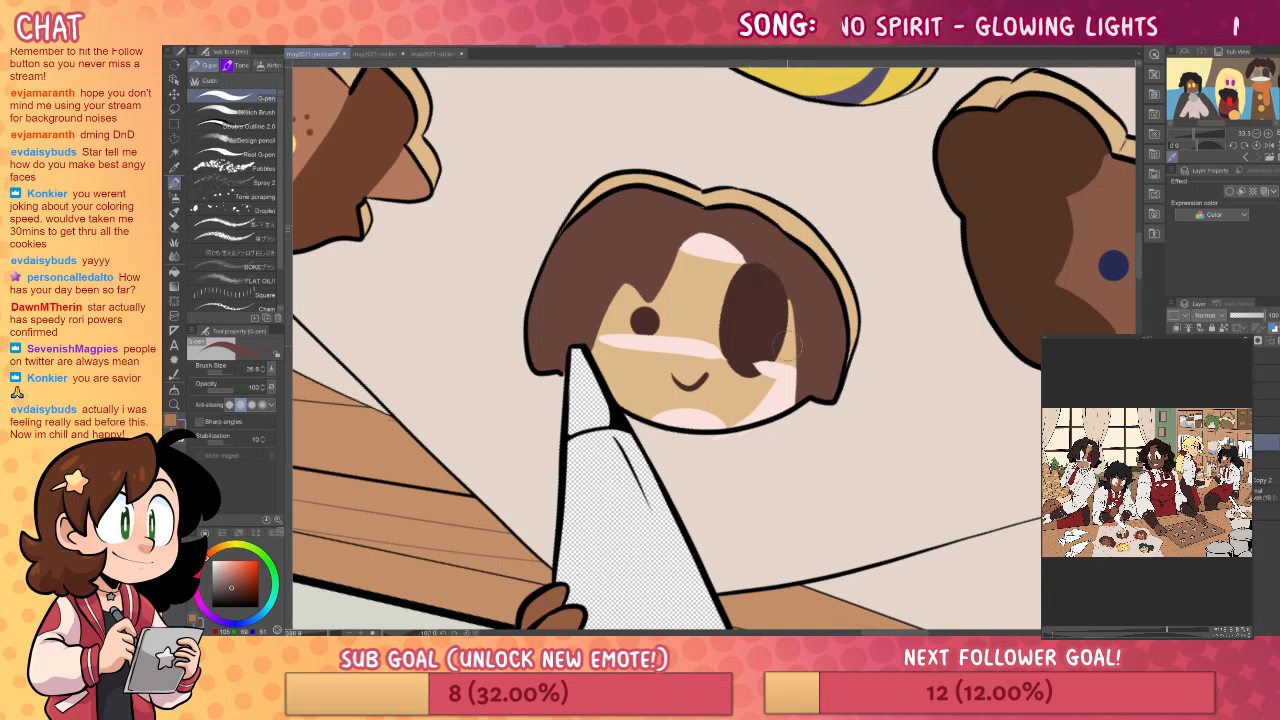
{"action": "key", "text": "i"}
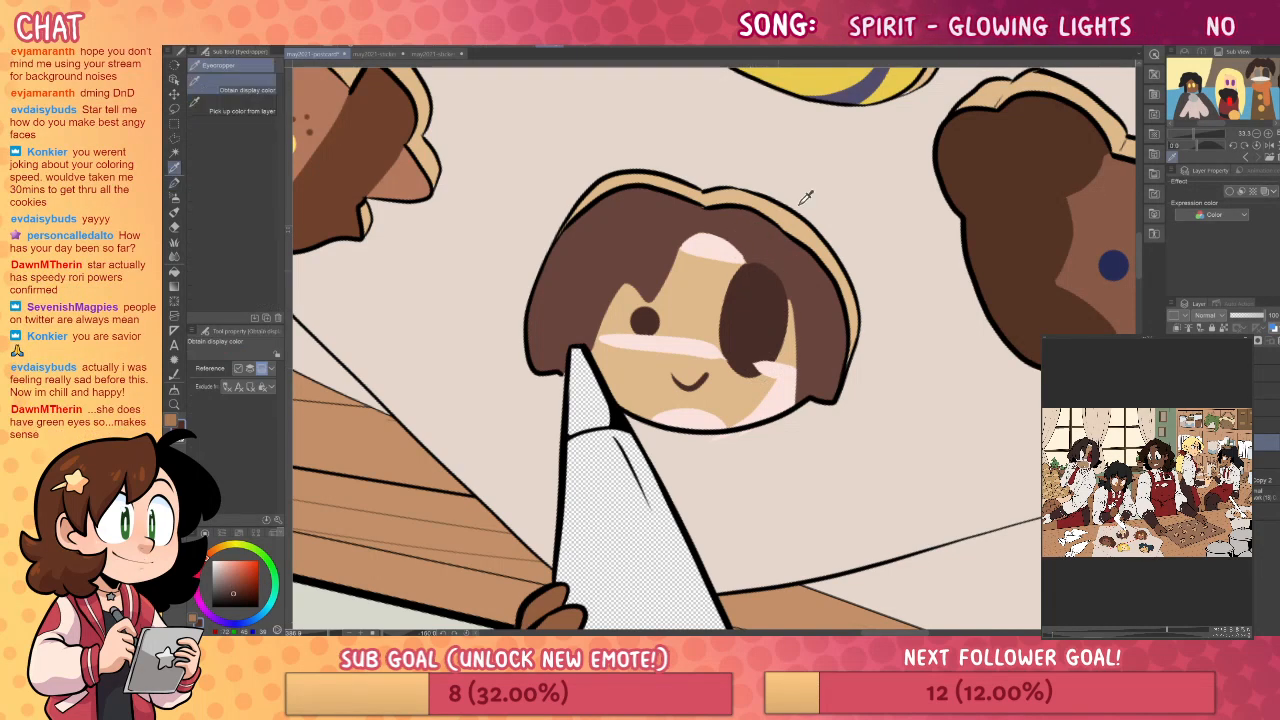
{"action": "key", "text": "p"}
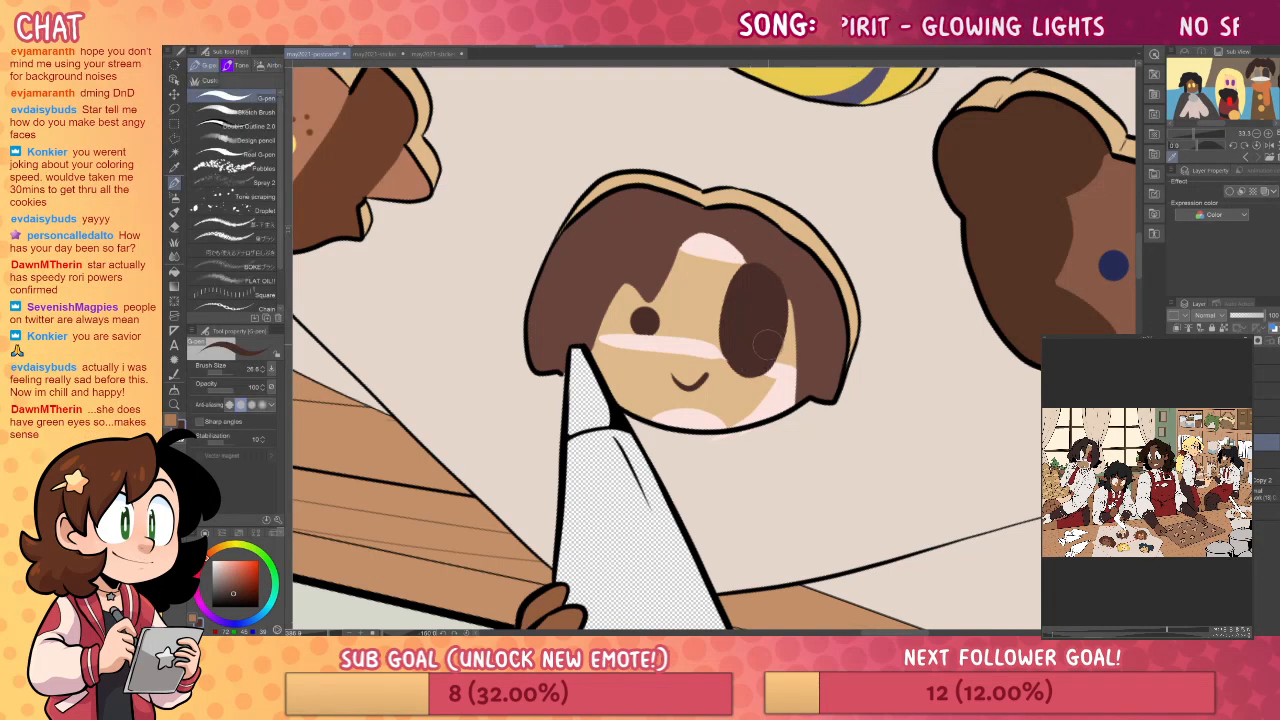
- Examine the five decorated cookies on the parchment within the upright table scene
{"action": "scroll", "coordinate": [890, 415], "scroll_direction": "up", "scroll_amount": 2}
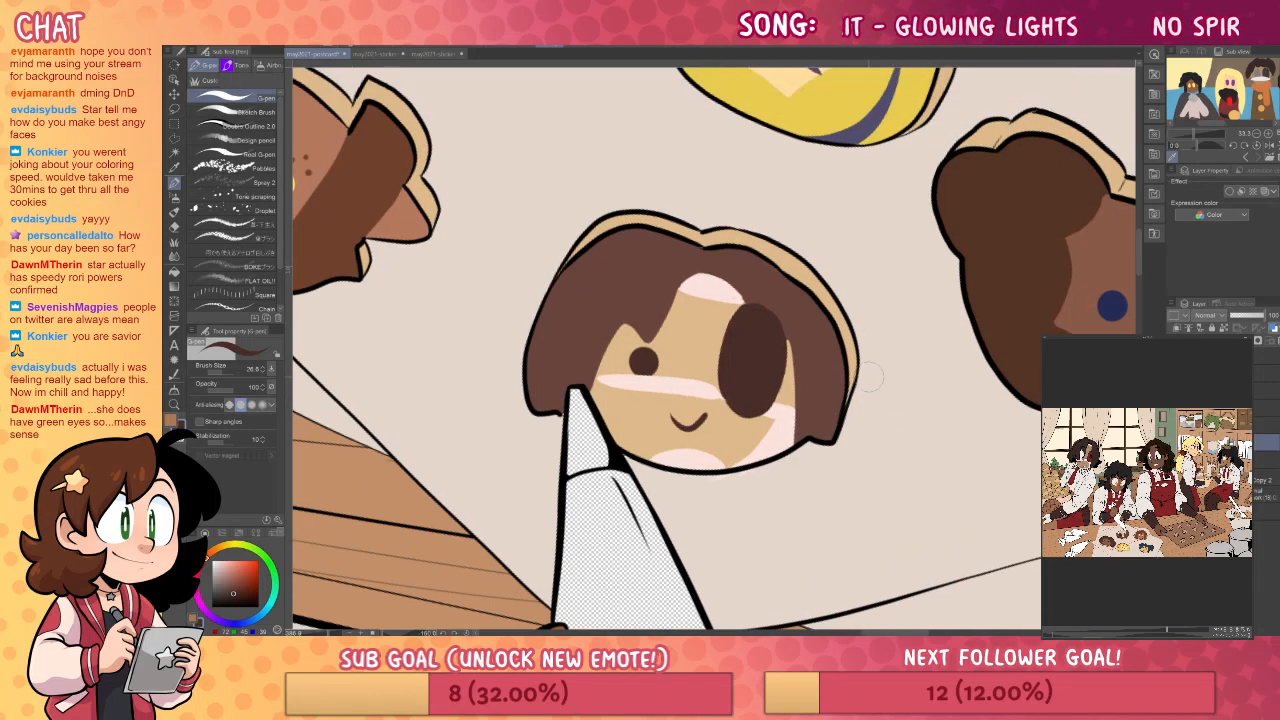
{"action": "key", "text": "slash"}
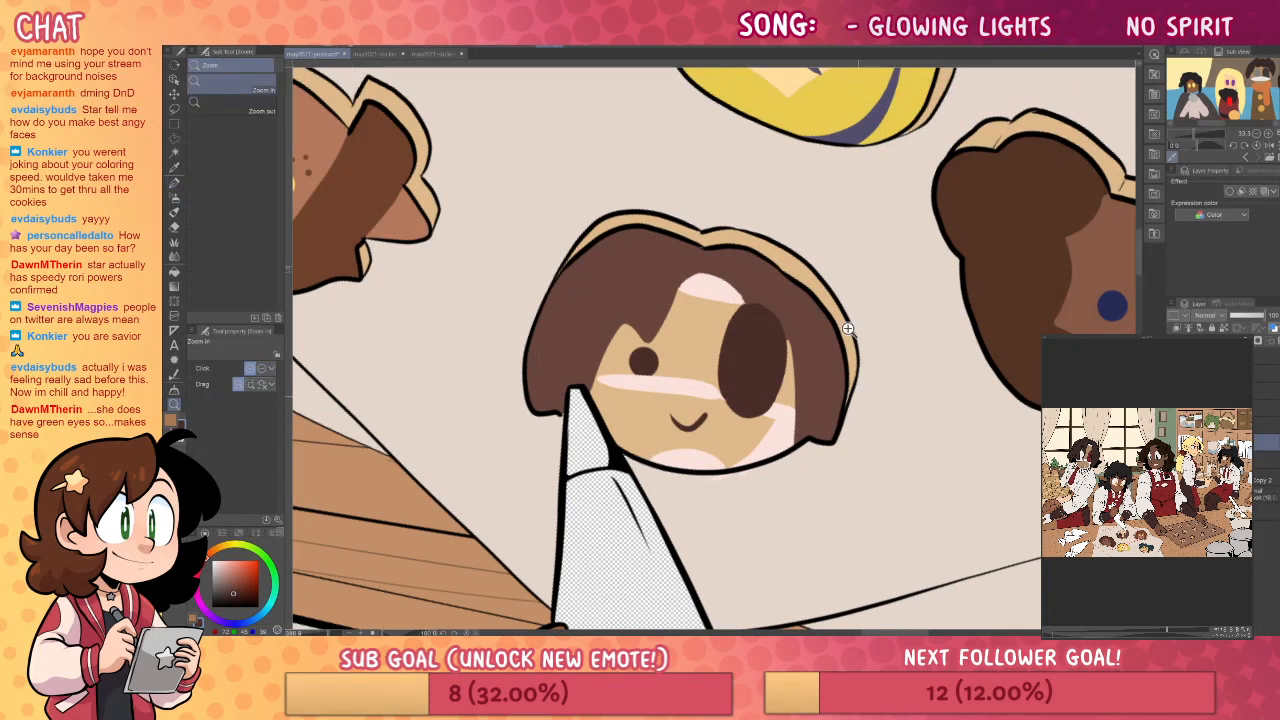
{"action": "left_click_drag", "start_coordinate": [858, 398], "coordinate": [700, 398]}
{"action": "left_click_drag", "start_coordinate": [1013, 405], "coordinate": [951, 393]}
{"action": "key", "text": "r"}
{"action": "mouse_move", "coordinate": [988, 308]}
{"action": "left_mouse_down"}
{"action": "mouse_move", "coordinate": [988, 379]}
{"action": "mouse_move", "coordinate": [777, 613]}
{"action": "mouse_move", "coordinate": [485, 490]}
{"action": "mouse_move", "coordinate": [466, 449]}
{"action": "mouse_move", "coordinate": [473, 473]}
{"action": "left_mouse_up"}
{"action": "left_click_drag", "start_coordinate": [906, 400], "coordinate": [922, 426]}
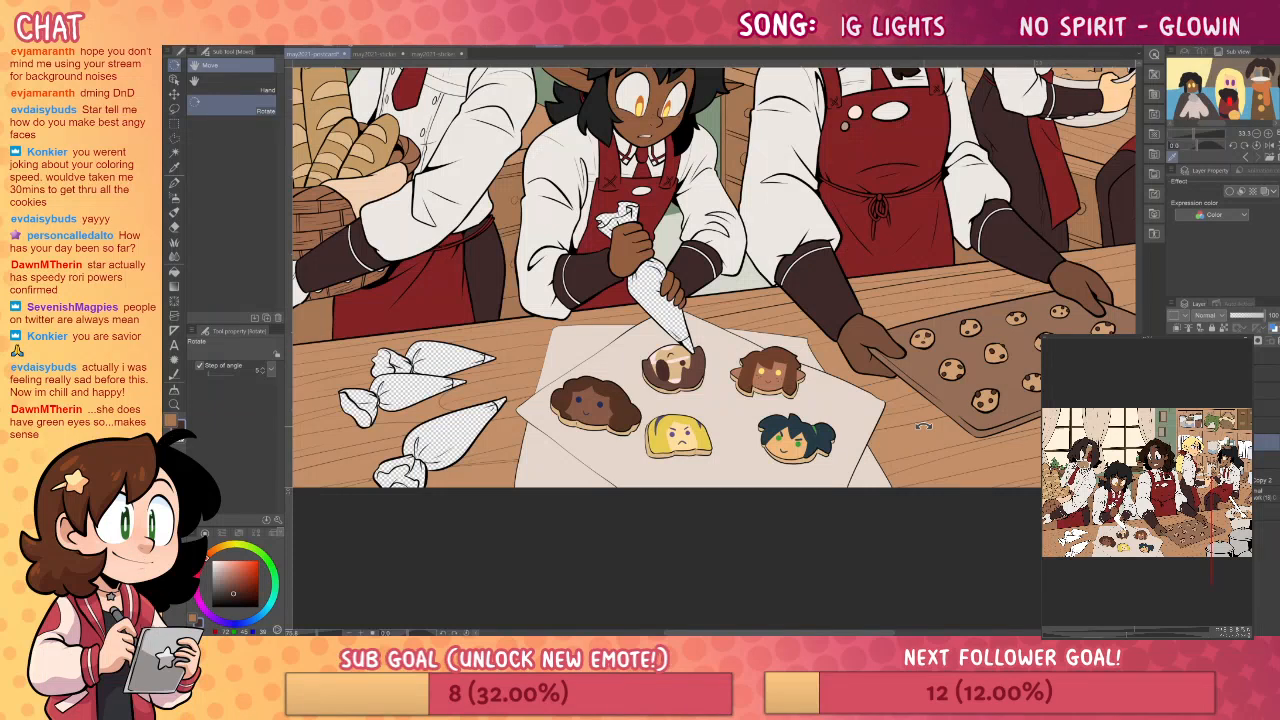
{"action": "left_click_drag", "start_coordinate": [922, 426], "coordinate": [968, 424]}
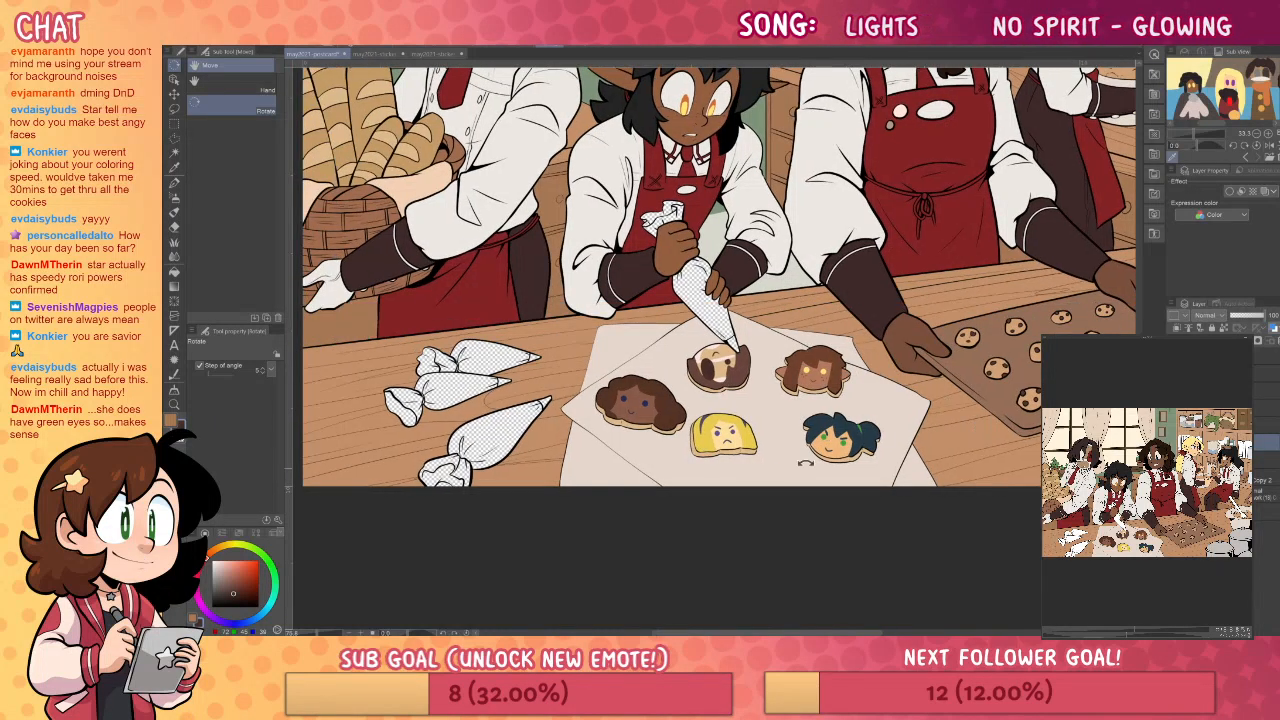
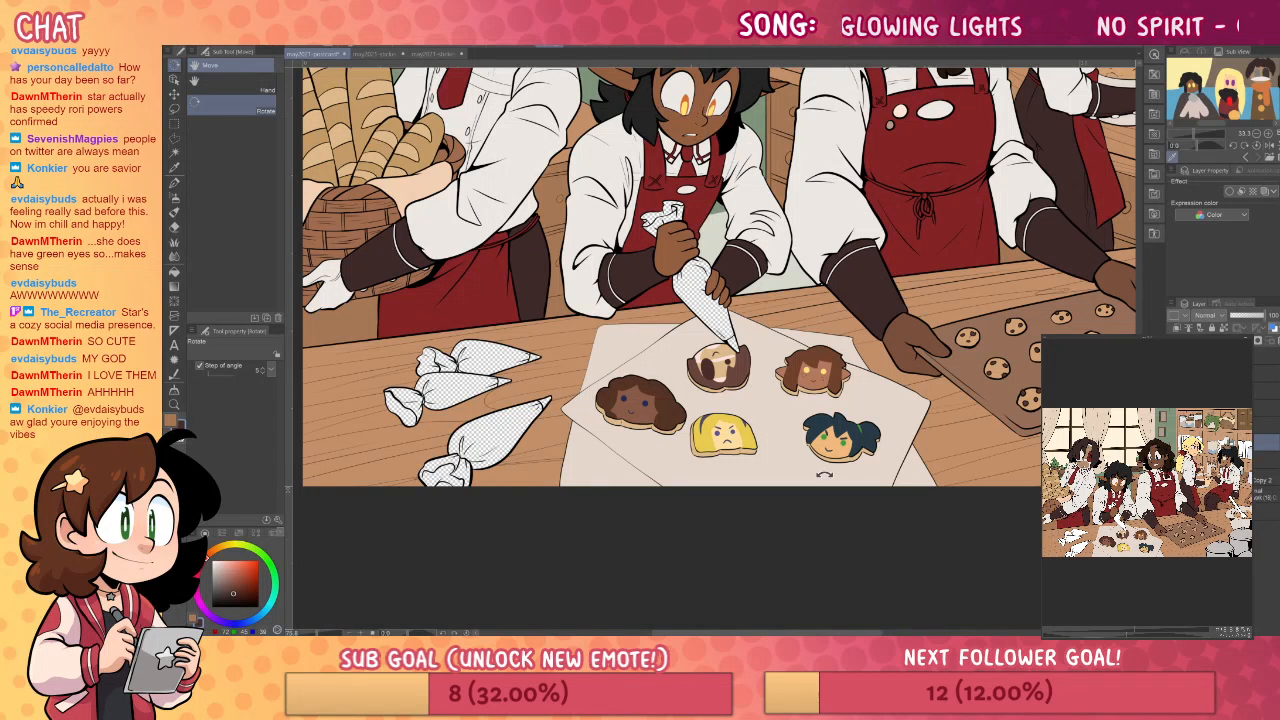
{"action": "left_click_drag", "start_coordinate": [816, 463], "coordinate": [842, 458]}
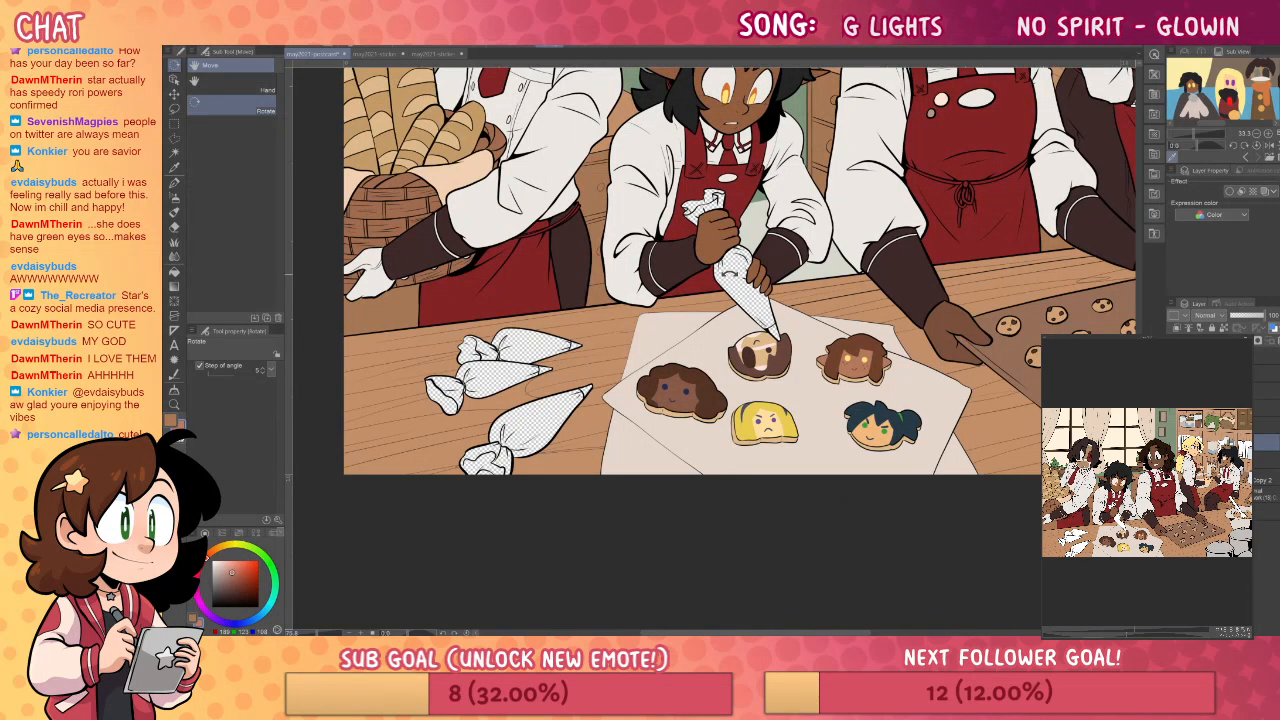
- Fill the body of the piping bag in the middle baker's hands with a muted reddish brown
{"action": "key", "text": "g"}
{"action": "left_click", "coordinate": [740, 272]}
{"action": "key", "text": "ctrl+z"}
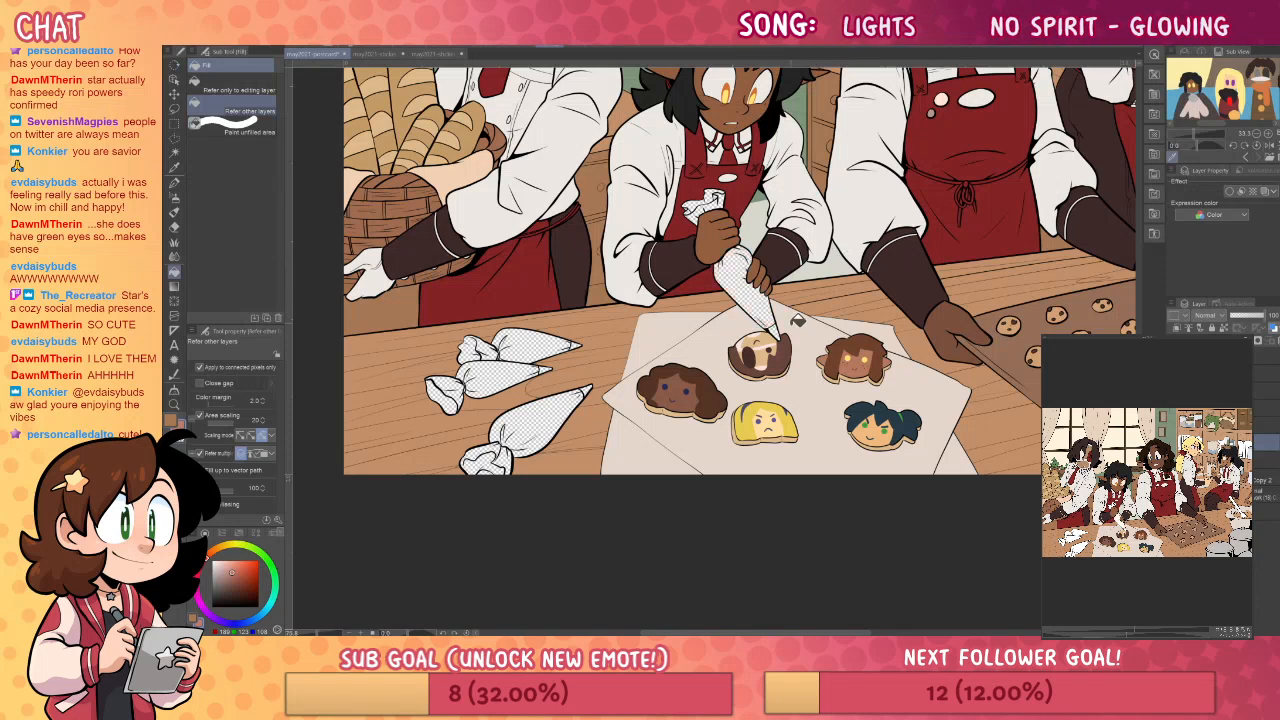
{"action": "left_click", "coordinate": [759, 297]}
{"action": "left_click_drag", "start_coordinate": [759, 297], "coordinate": [749, 371]}
{"action": "left_click", "coordinate": [234, 582]}
{"action": "left_click", "coordinate": [684, 304]}
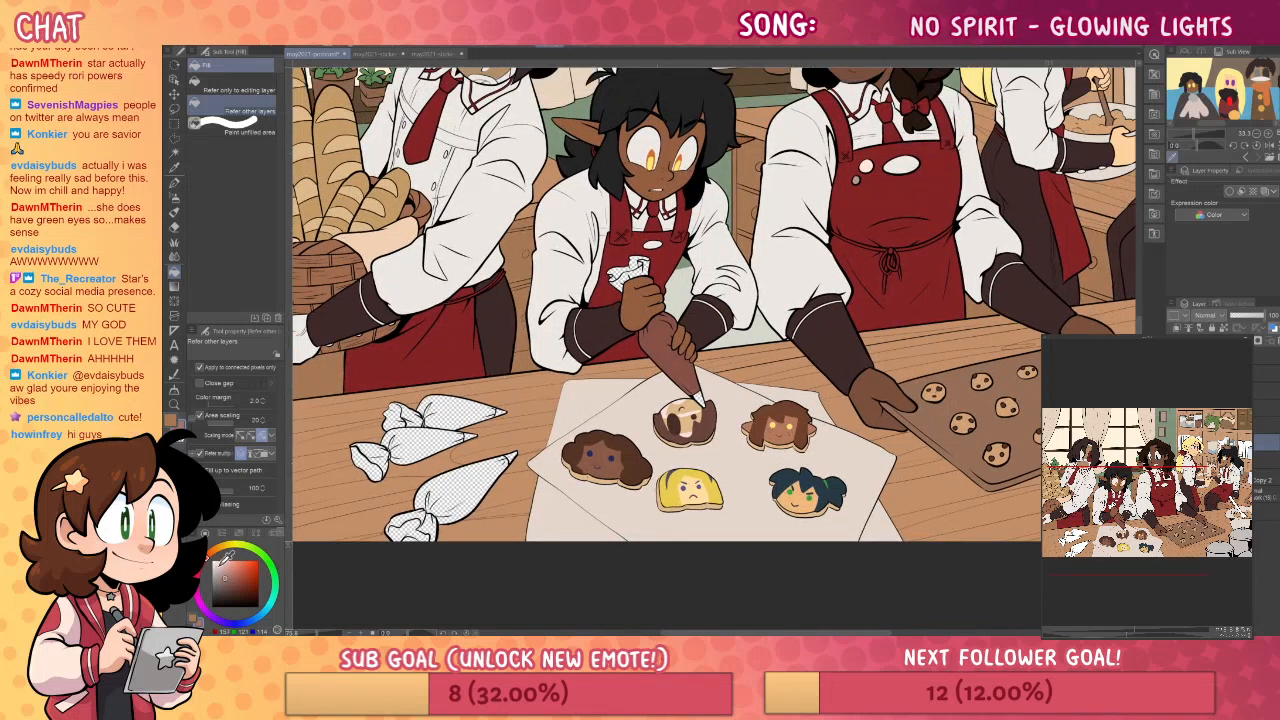
- Choose a pale pink and fill the gathered top of the held piping bag
{"action": "left_click", "coordinate": [642, 264]}
{"action": "left_click", "coordinate": [630, 266]}
{"action": "left_click", "coordinate": [636, 256]}
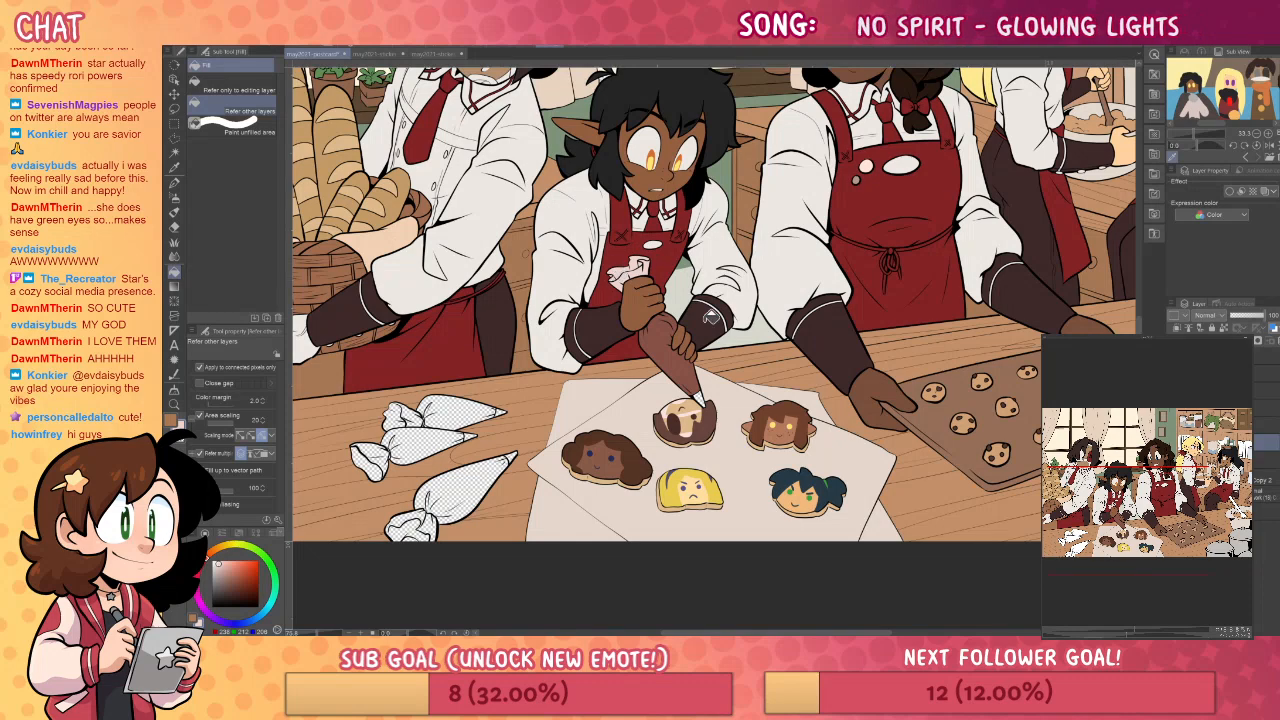
- Fill the gathered ends of the three loose piping bags and the body of the largest one with pale pink
{"action": "left_click_drag", "start_coordinate": [702, 284], "coordinate": [801, 226]}
{"action": "left_click", "coordinate": [468, 402]}
{"action": "left_click", "coordinate": [508, 464]}
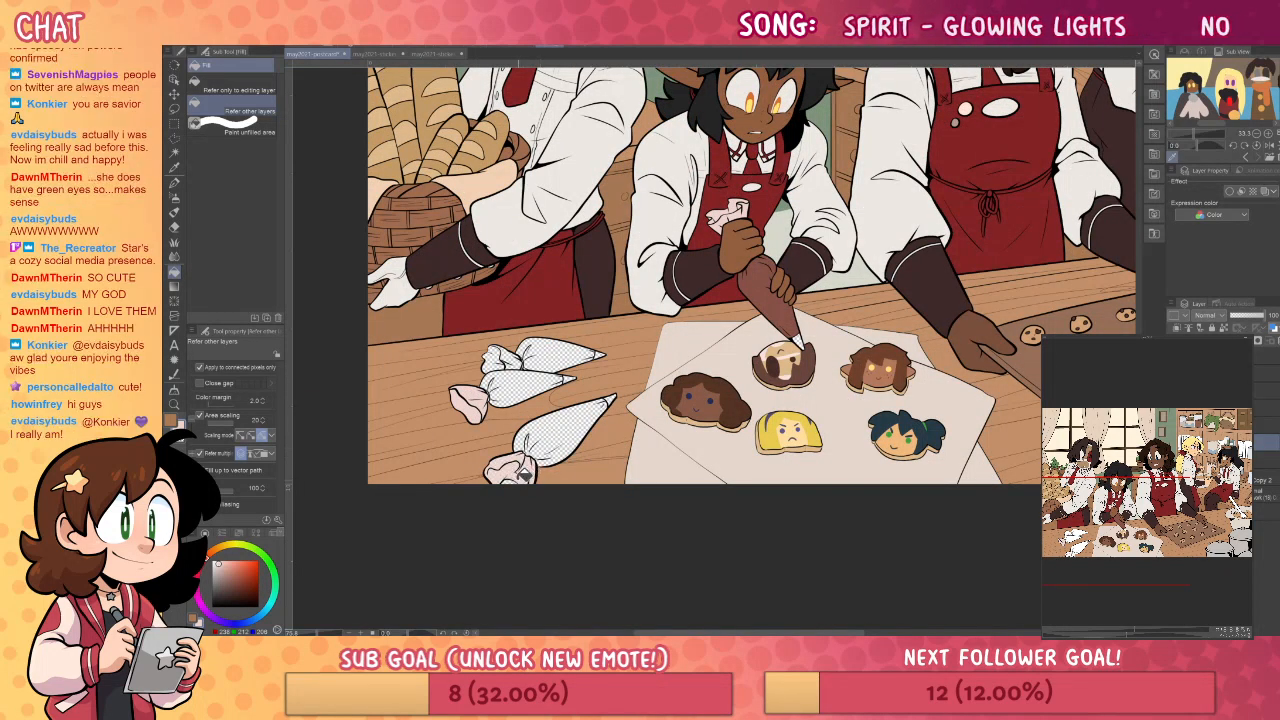
{"action": "left_click", "coordinate": [545, 425]}
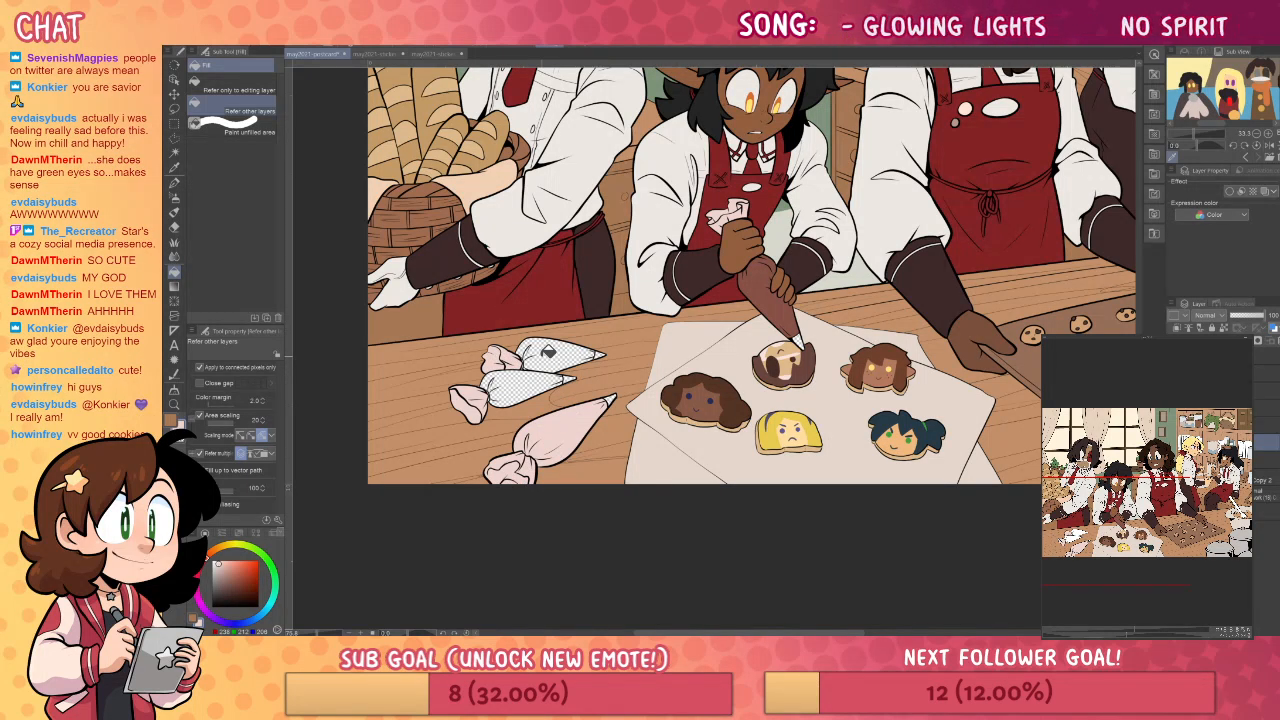
- Sample the yellow from a cookie's icing and fill the body of the rearmost loose piping bag with it
{"action": "left_click", "coordinate": [873, 368], "text": "alt"}
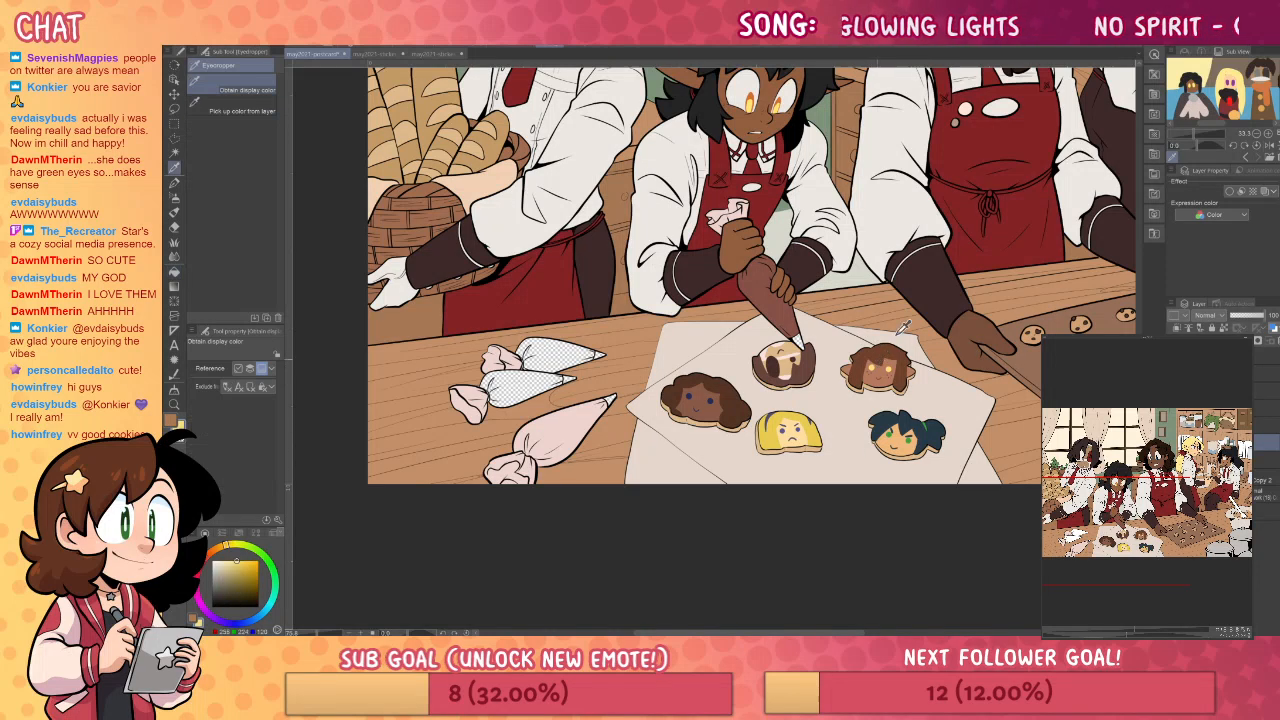
{"action": "left_click", "coordinate": [545, 352]}
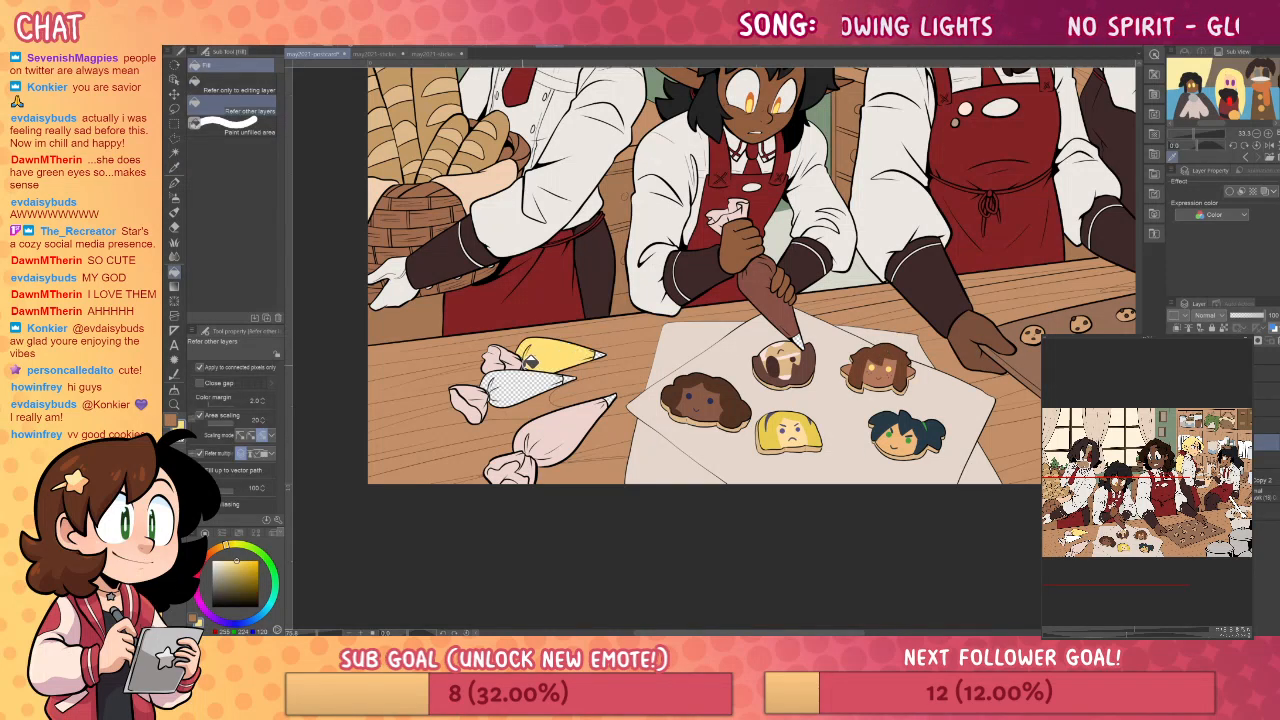
{"action": "key", "text": "p"}
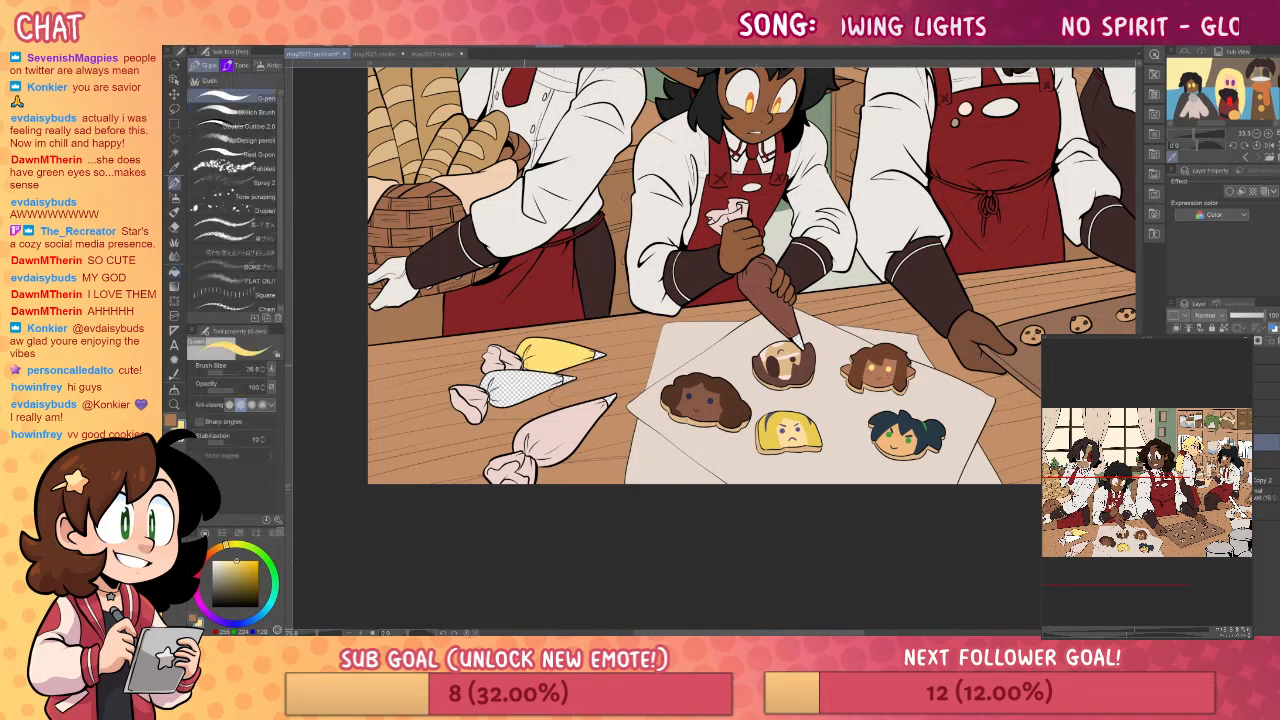
- Fill the middle loose piping bag's body with medium blue and the large front bag's body with pale blue
{"action": "left_click", "coordinate": [251, 620]}
{"action": "left_click", "coordinate": [241, 574]}
{"action": "key", "text": "g"}
{"action": "left_click", "coordinate": [540, 385]}
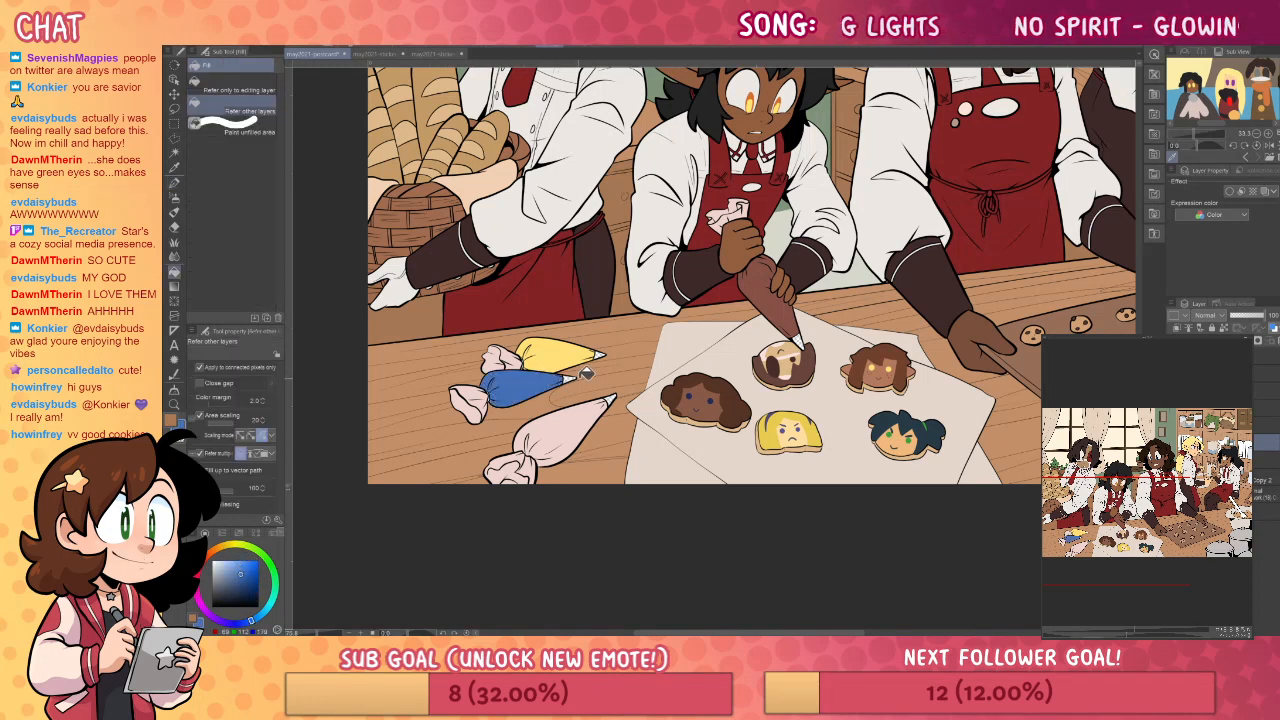
{"action": "left_click", "coordinate": [219, 565]}
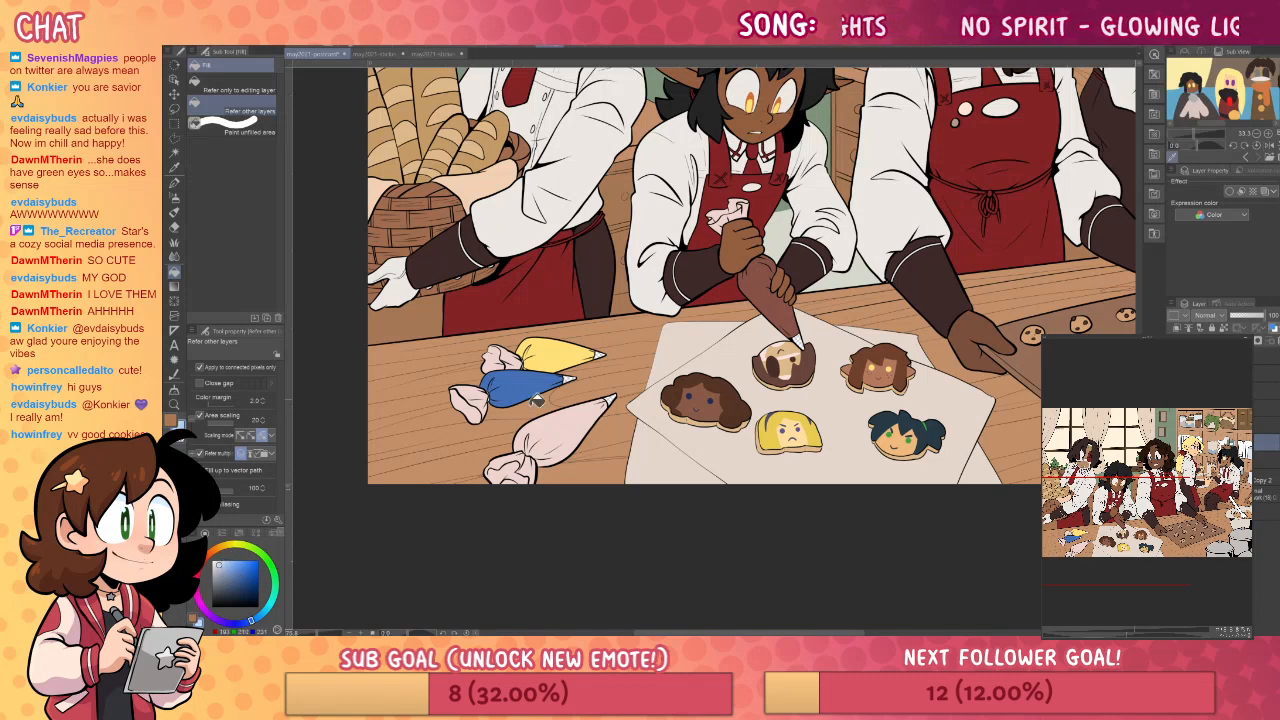
{"action": "left_click", "coordinate": [567, 425]}
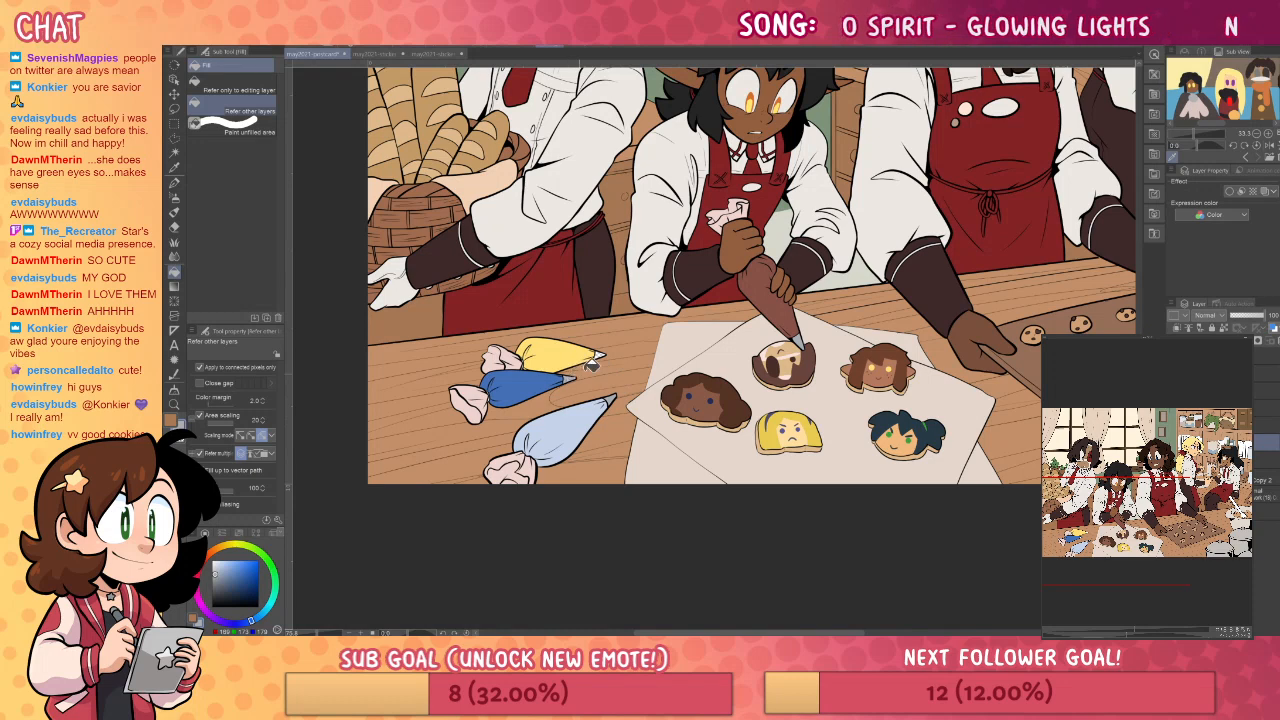
- Sample the pale pink from a gathered bag end and fill it over the loose and held piping bags' bodies at reduced opacity, 31
{"action": "left_click", "coordinate": [176, 392]}
{"action": "left_click", "coordinate": [538, 400]}
{"action": "left_click", "coordinate": [512, 355], "text": "alt"}
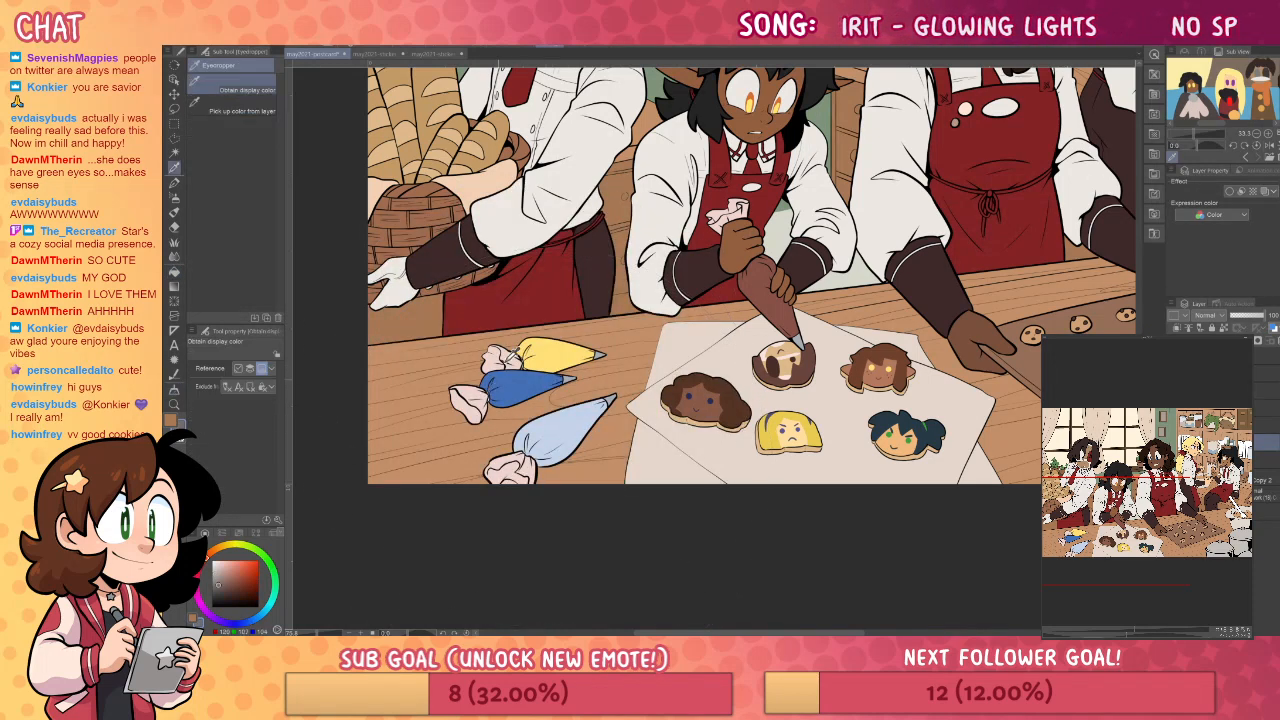
{"action": "key", "text": "p"}
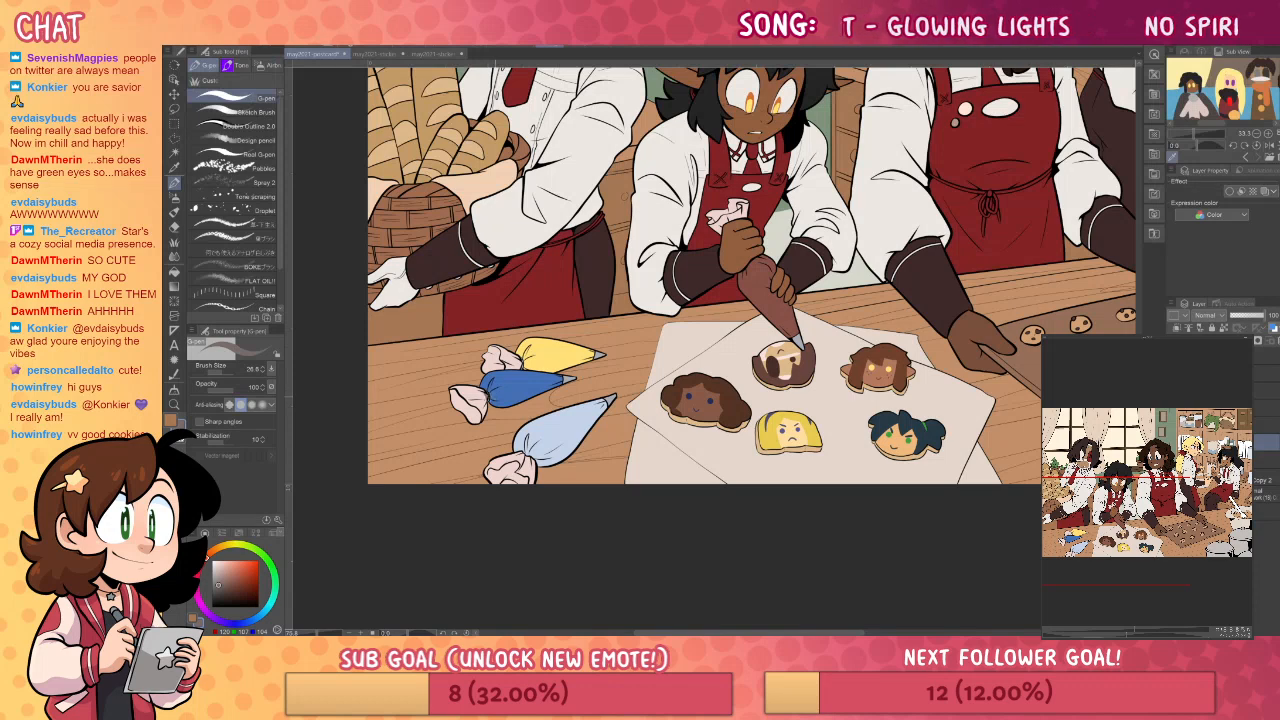
{"action": "left_click", "coordinate": [487, 396], "text": "alt"}
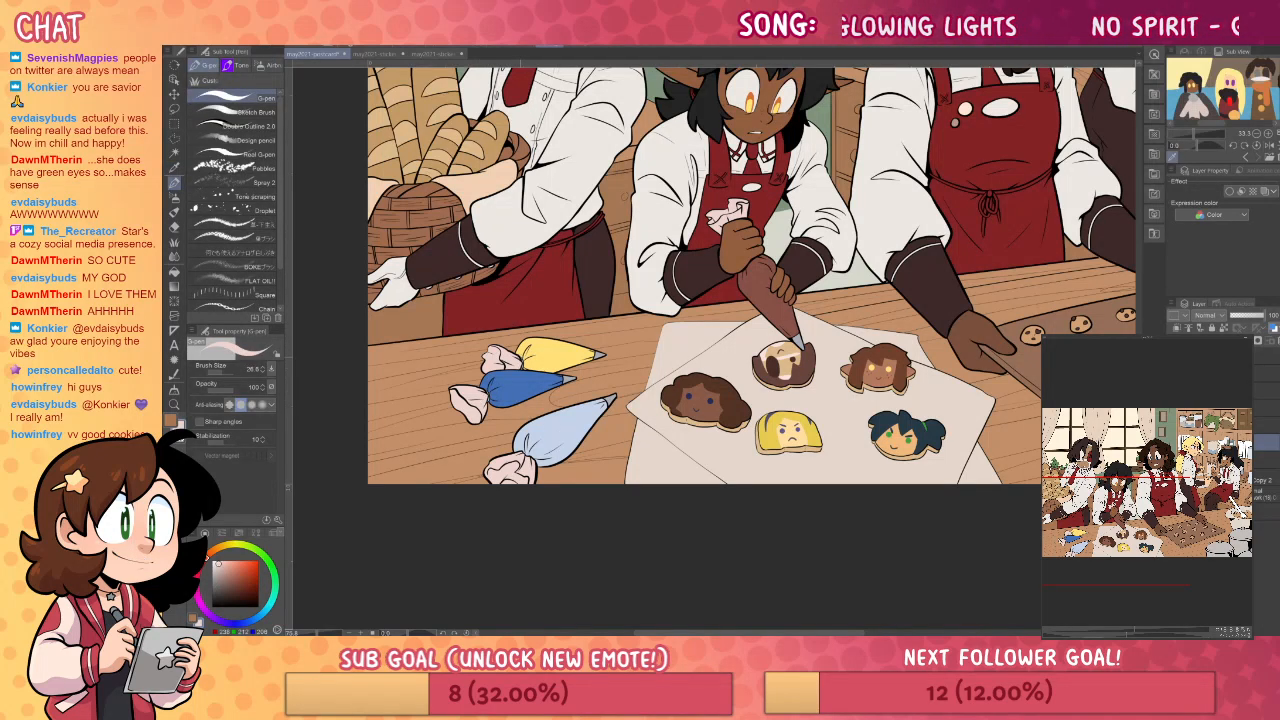
{"action": "left_click_drag", "start_coordinate": [867, 466], "coordinate": [783, 479]}
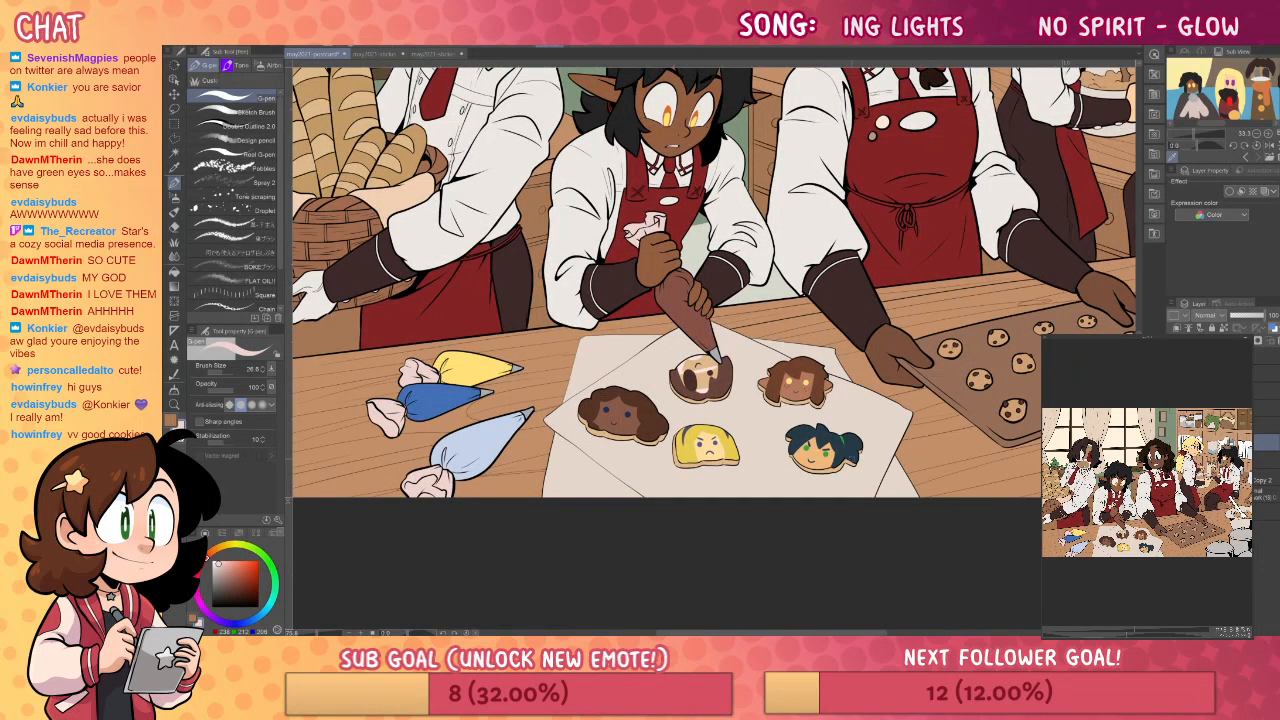
{"action": "key", "text": "g"}
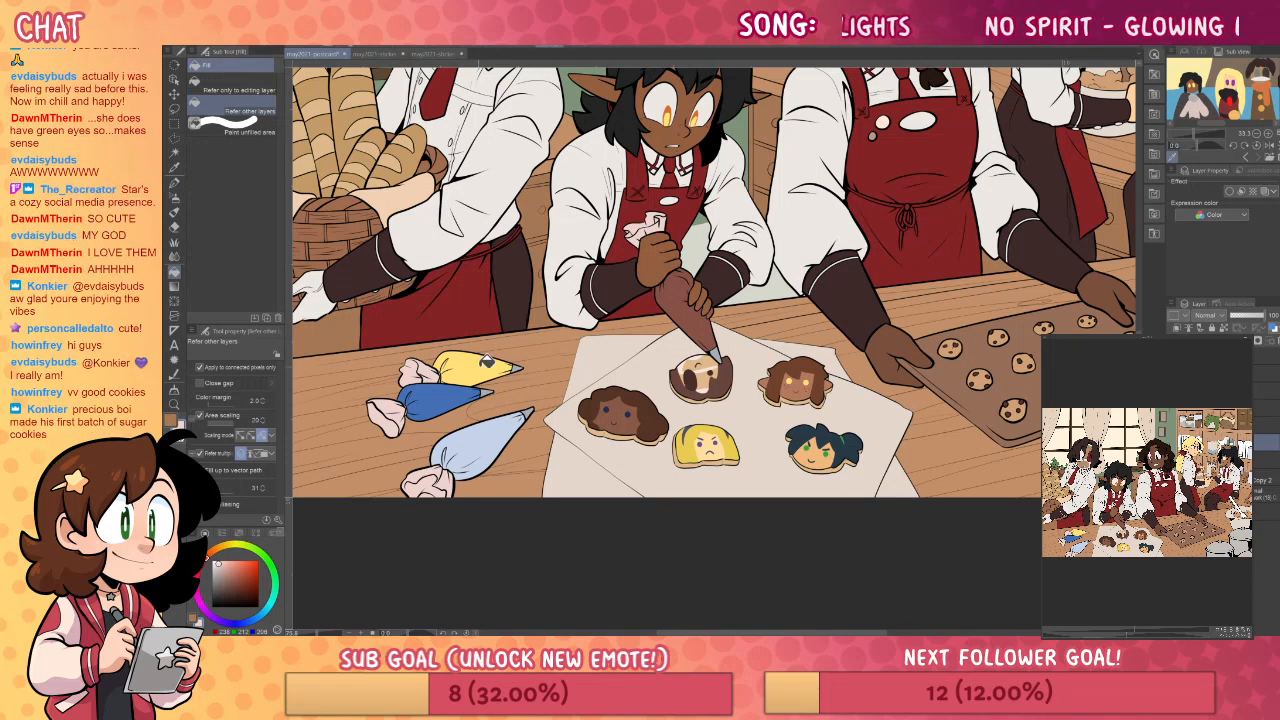
{"action": "left_click", "coordinate": [463, 400]}
{"action": "left_click", "coordinate": [491, 434]}
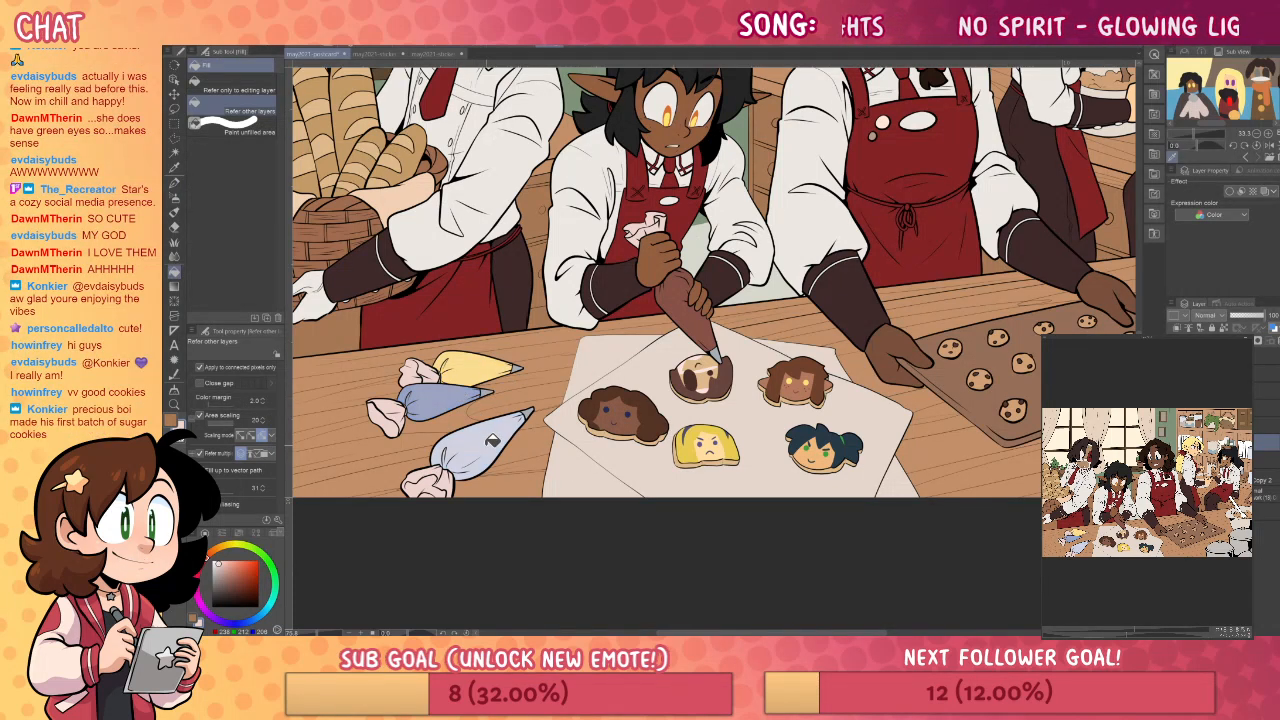
{"action": "left_click", "coordinate": [711, 320]}
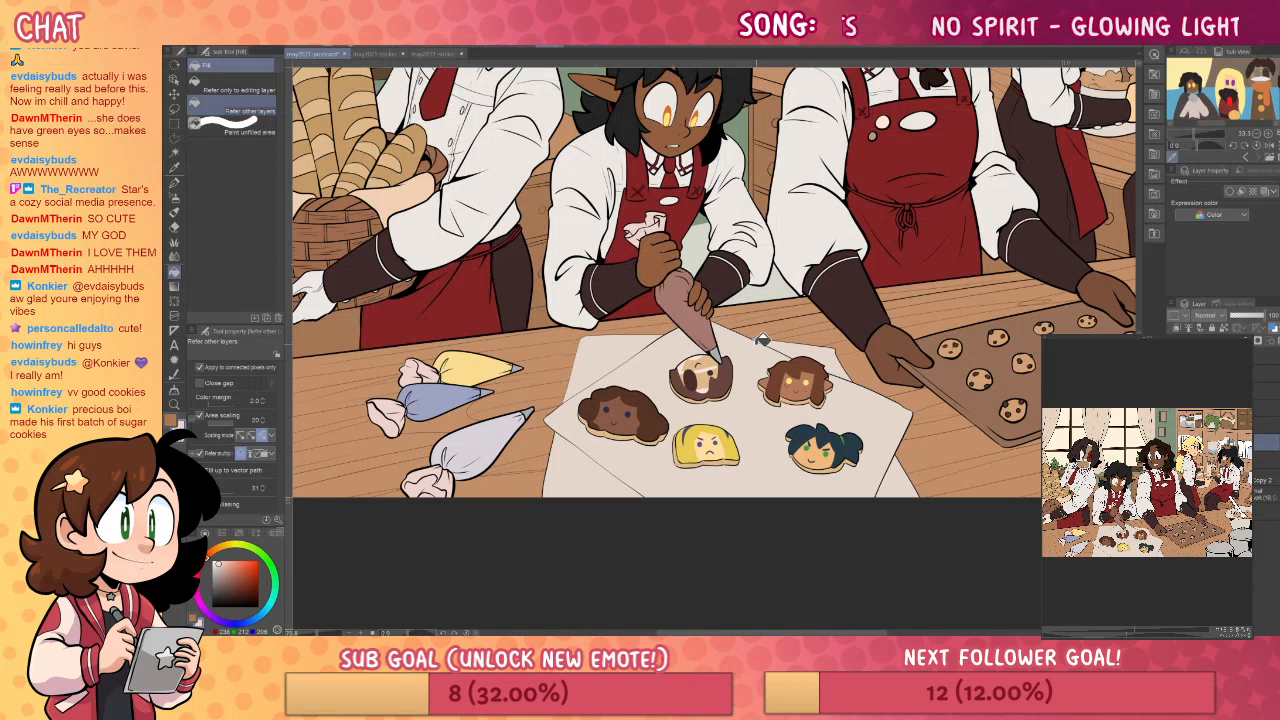
- Choose a muted tan, auto-select the gaps beside the central baker's lower sleeve, and save the illustration
{"action": "left_click_drag", "start_coordinate": [941, 388], "coordinate": [910, 405]}
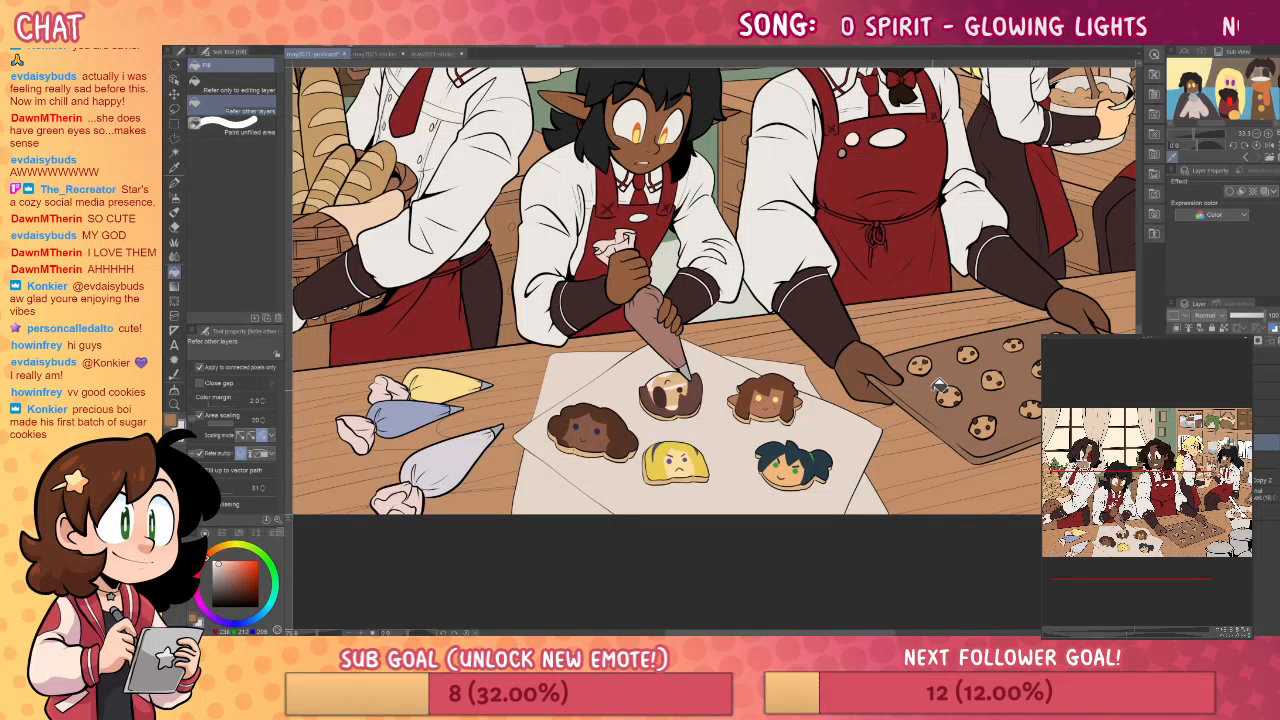
{"action": "left_click_drag", "start_coordinate": [918, 397], "coordinate": [888, 549]}
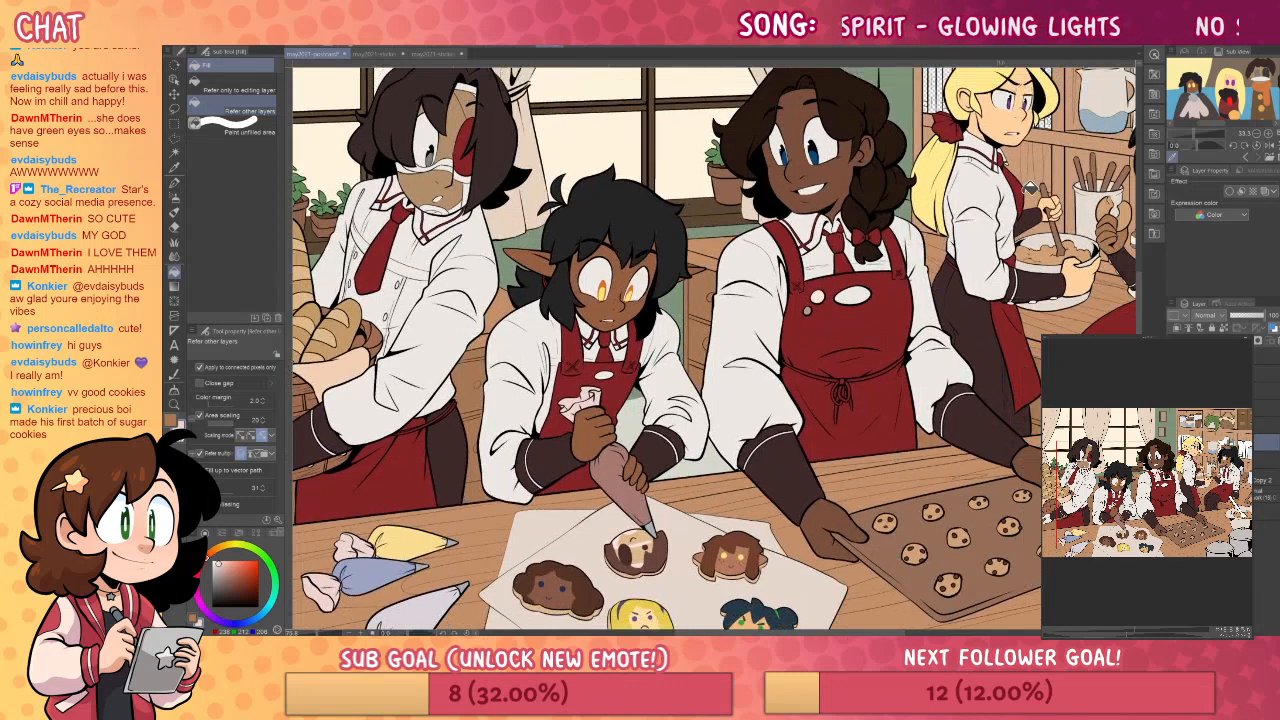
{"action": "left_click_drag", "start_coordinate": [1032, 382], "coordinate": [1022, 410]}
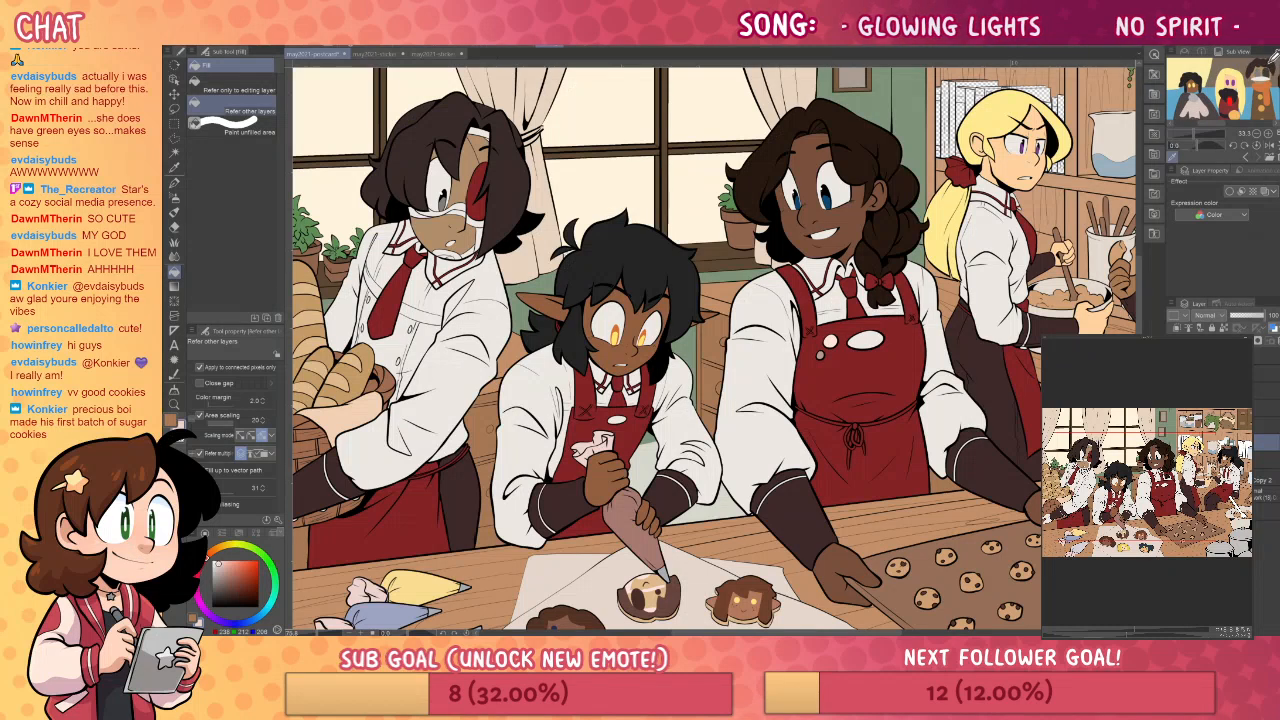
{"action": "left_click", "coordinate": [514, 181], "text": "alt"}
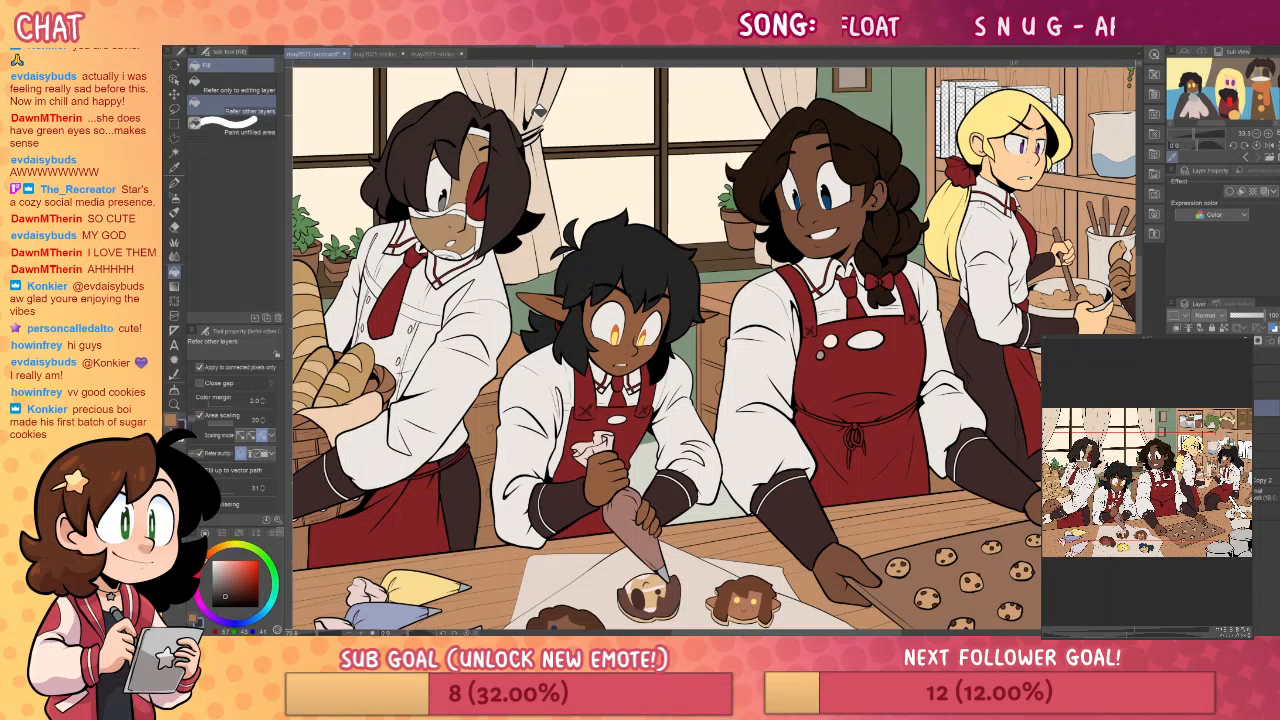
{"action": "left_click_drag", "start_coordinate": [1038, 453], "coordinate": [1040, 415]}
{"action": "left_click_drag", "start_coordinate": [1031, 463], "coordinate": [1032, 425]}
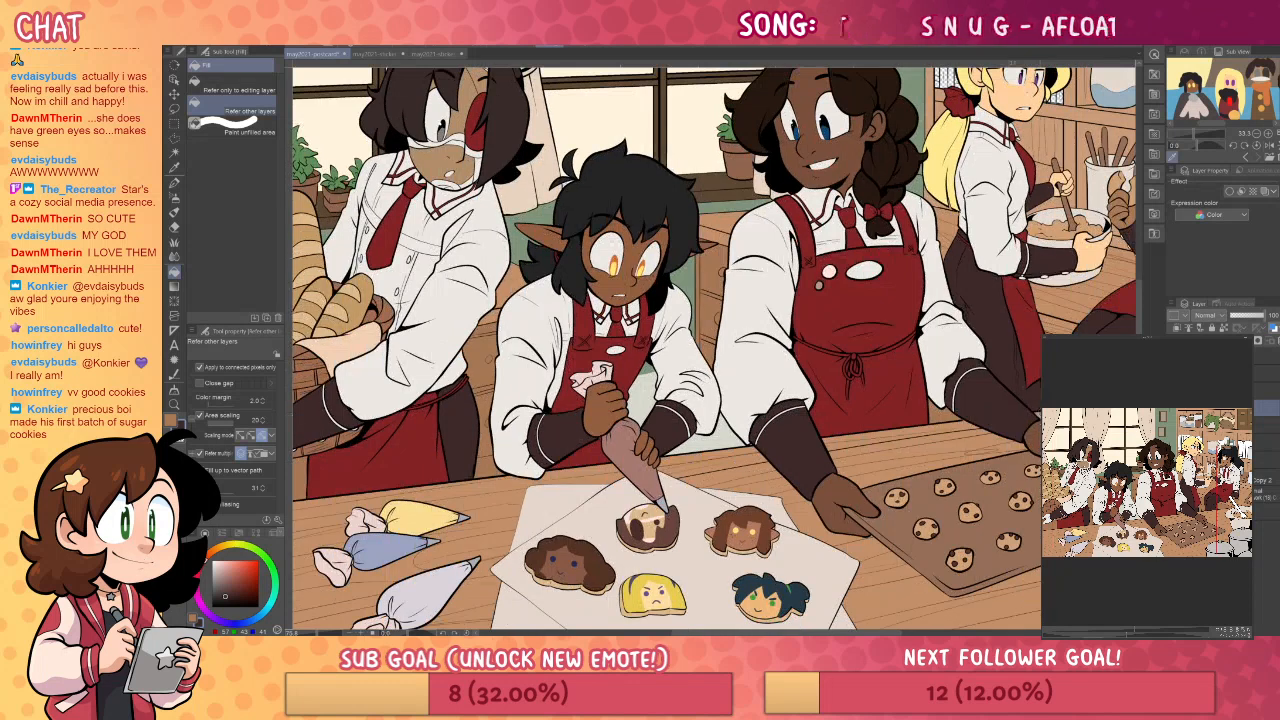
{"action": "left_click", "coordinate": [222, 547]}
{"action": "left_click_drag", "start_coordinate": [234, 582], "coordinate": [233, 571]}
{"action": "key", "text": "w"}
{"action": "left_click", "coordinate": [741, 433]}
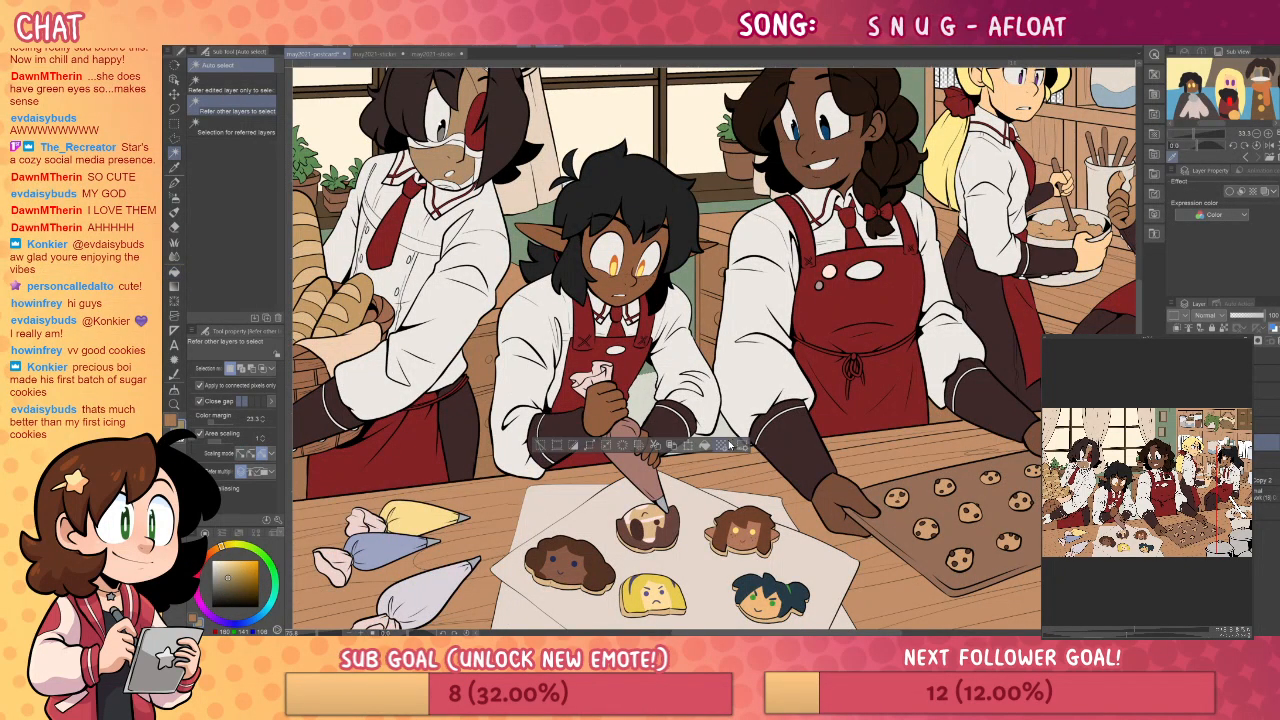
{"action": "left_click", "coordinate": [811, 451], "text": "shift"}
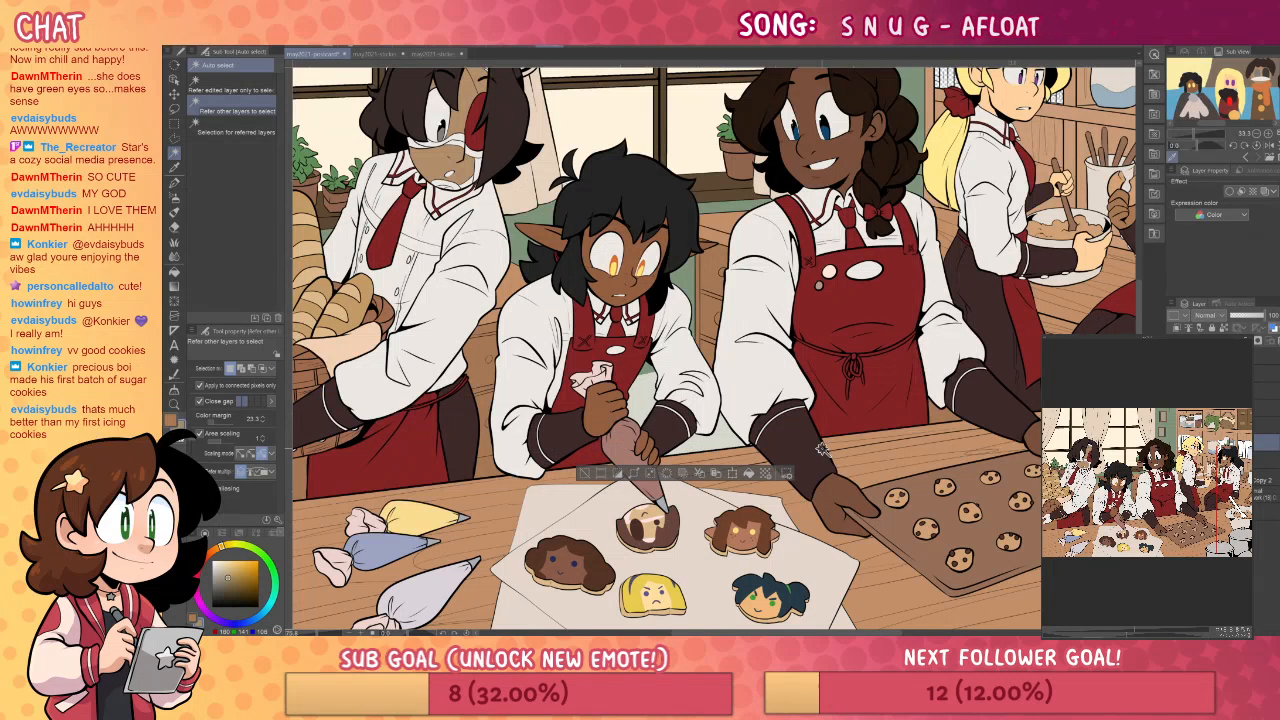
{"action": "key", "text": "ctrl+s"}
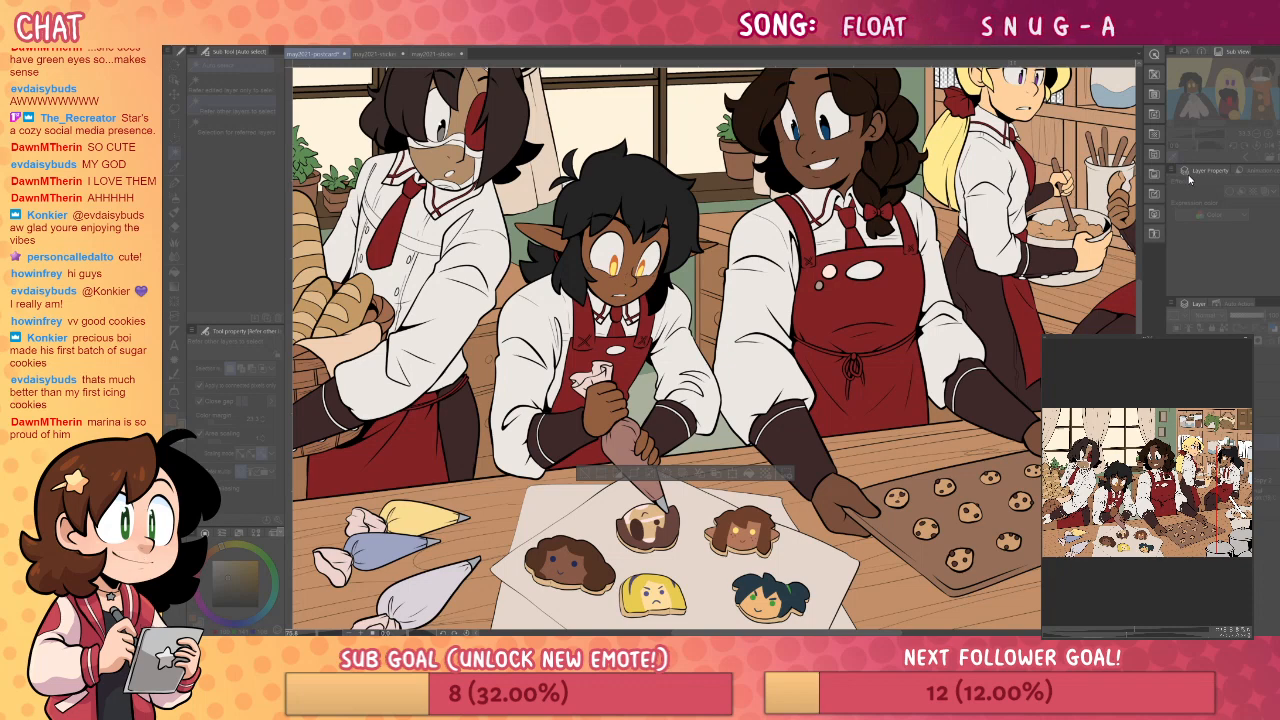
- Fill the spoon in the large bowl of cookie dough with a warm wood brown
{"action": "key", "text": "ctrl+space"}
{"action": "left_click_drag", "start_coordinate": [815, 343], "coordinate": [720, 320]}
{"action": "key", "text": "space"}
{"action": "left_click_drag", "start_coordinate": [886, 379], "coordinate": [852, 364]}
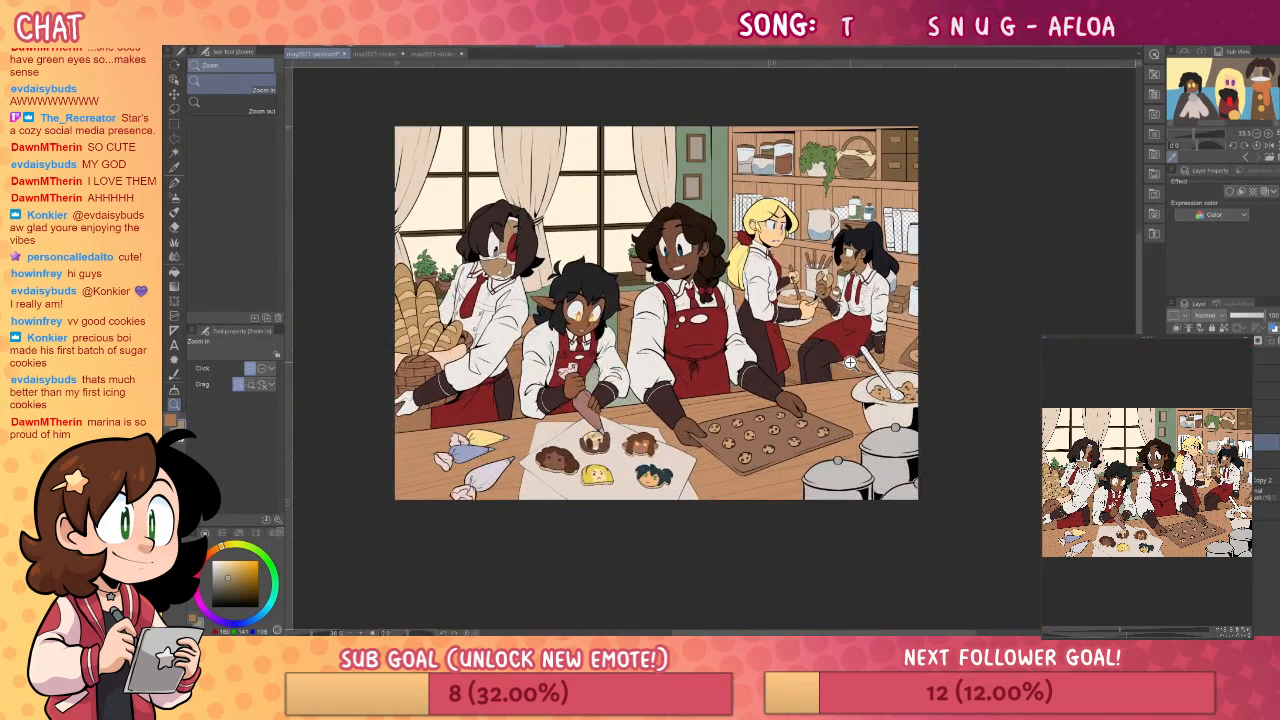
{"action": "left_click", "coordinate": [901, 412]}
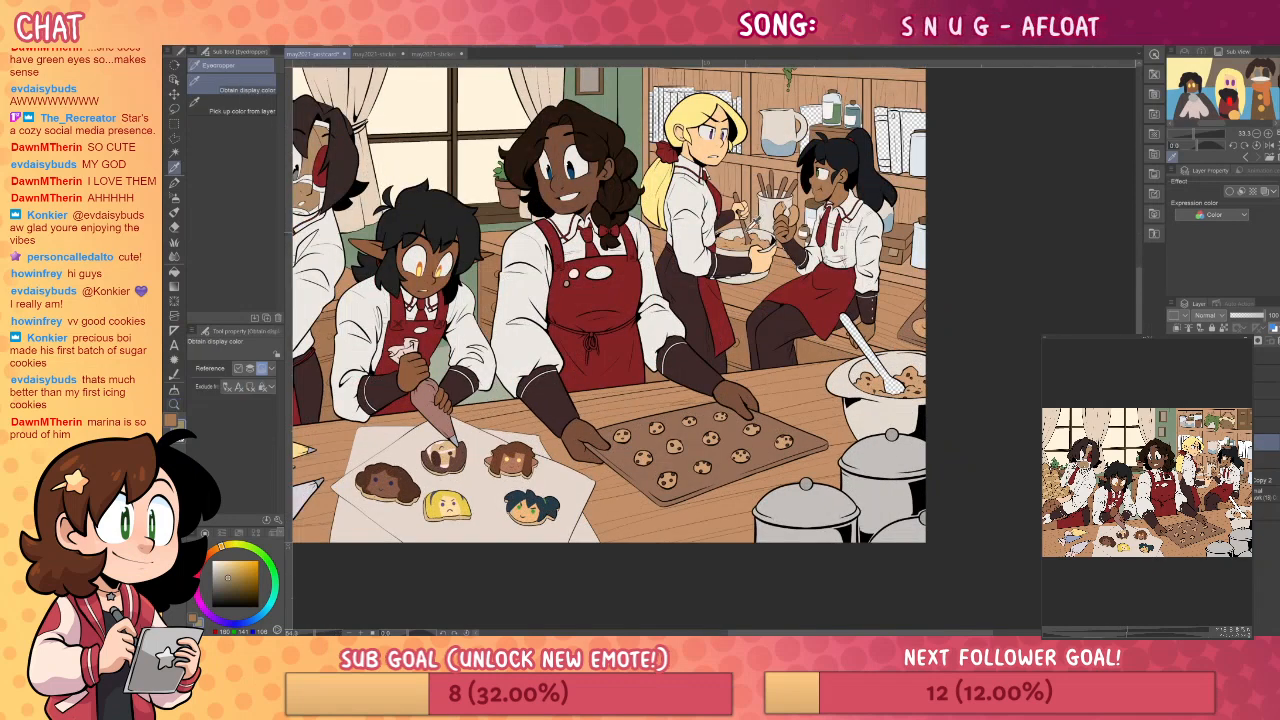
{"action": "key", "text": "g"}
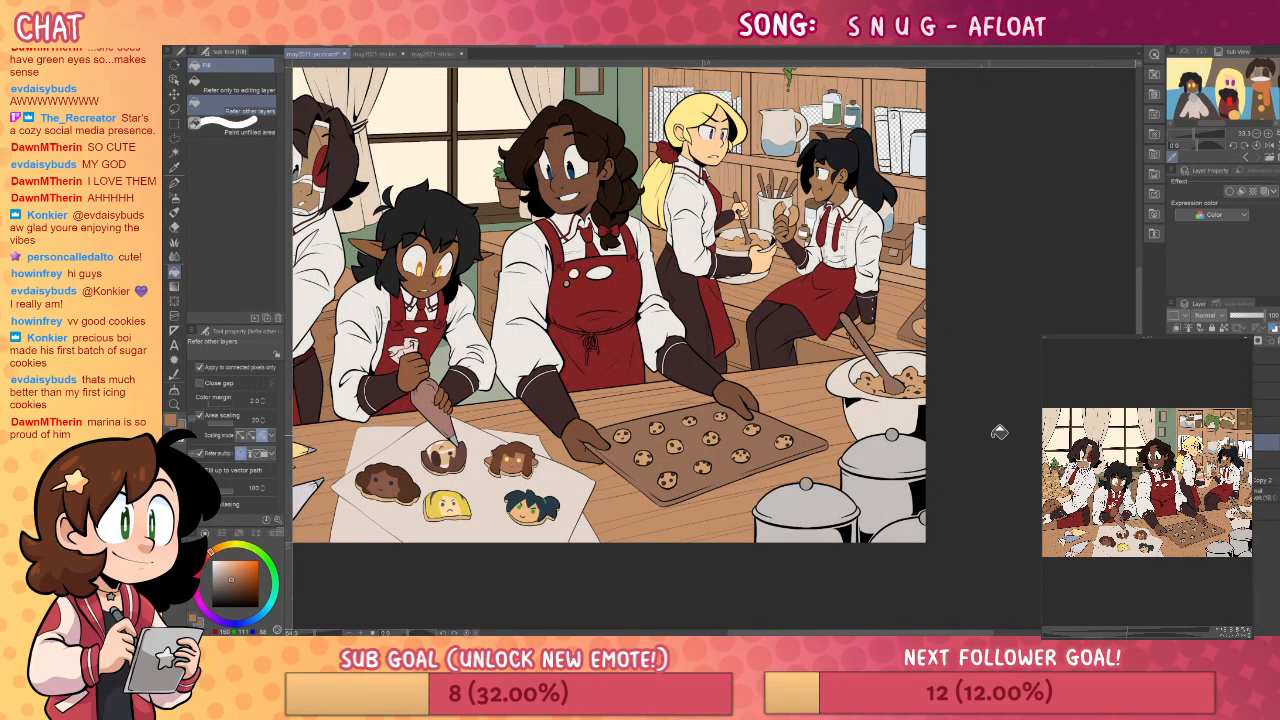
{"action": "left_click_drag", "start_coordinate": [896, 402], "coordinate": [910, 436]}
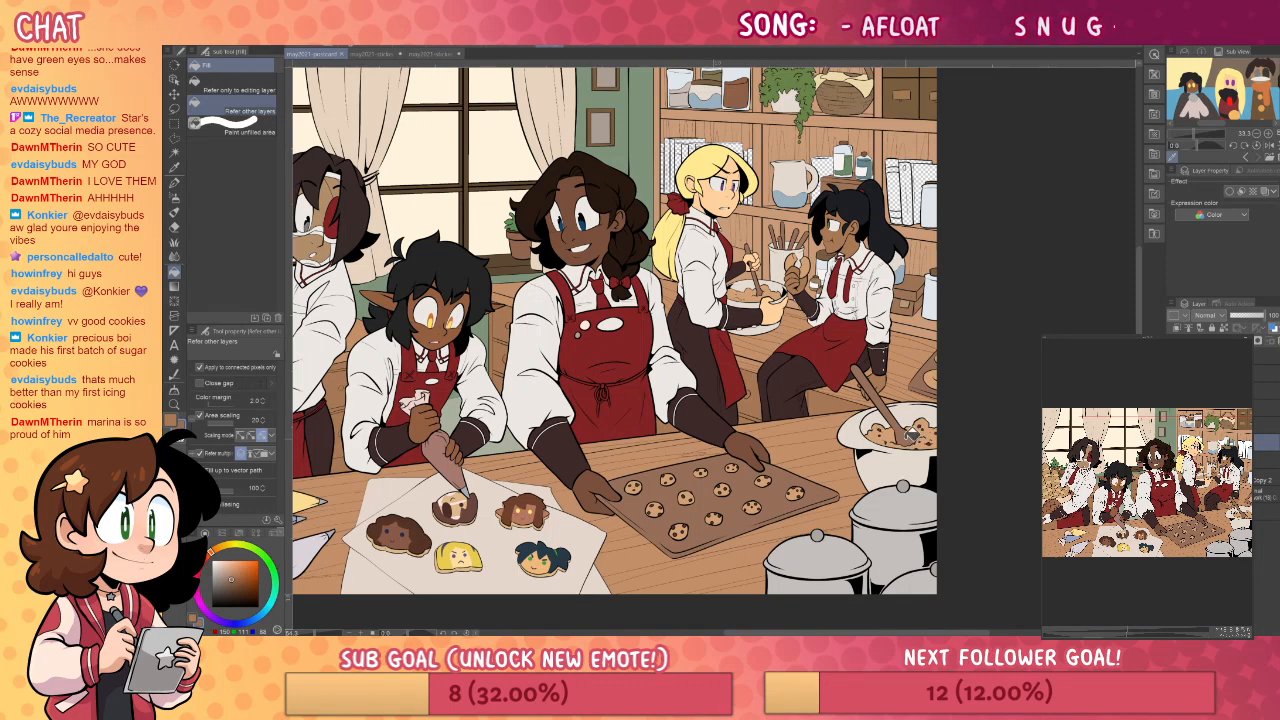
- Fill the small box beside the milk jug and a book in the rightmost shelf compartment with brown
{"action": "key", "text": "slash"}
{"action": "left_click_drag", "start_coordinate": [901, 431], "coordinate": [900, 530]}
{"action": "left_click_drag", "start_coordinate": [866, 324], "coordinate": [779, 431]}
{"action": "left_click", "coordinate": [868, 356]}
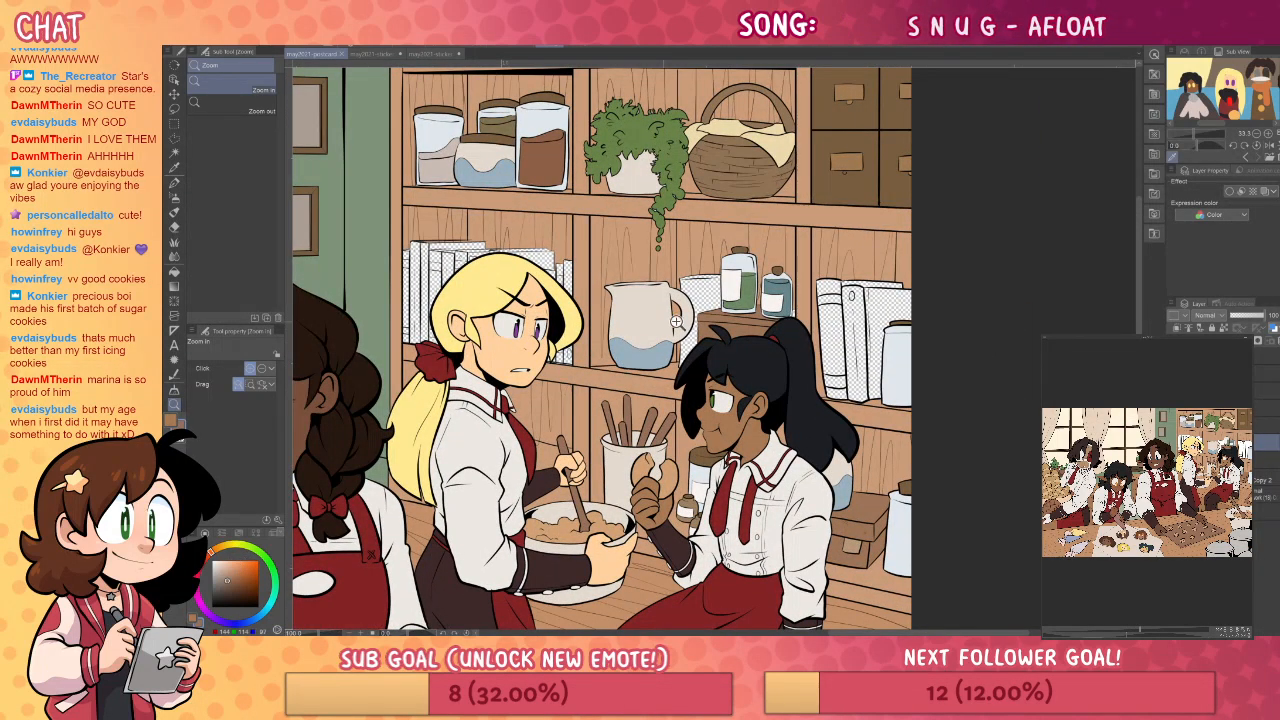
{"action": "key", "text": "g"}
{"action": "left_click", "coordinate": [711, 288]}
{"action": "left_click_drag", "start_coordinate": [973, 377], "coordinate": [891, 397]}
{"action": "left_click", "coordinate": [787, 319]}
- Choose a muted dark red and fill books in the rightmost compartment and in the row behind the blonde baker
{"action": "left_click", "coordinate": [203, 566]}
{"action": "left_click", "coordinate": [751, 350]}
{"action": "left_click", "coordinate": [757, 414]}
{"action": "left_click_drag", "start_coordinate": [801, 388], "coordinate": [929, 399]}
{"action": "left_click", "coordinate": [475, 281]}
{"action": "left_click", "coordinate": [503, 278]}
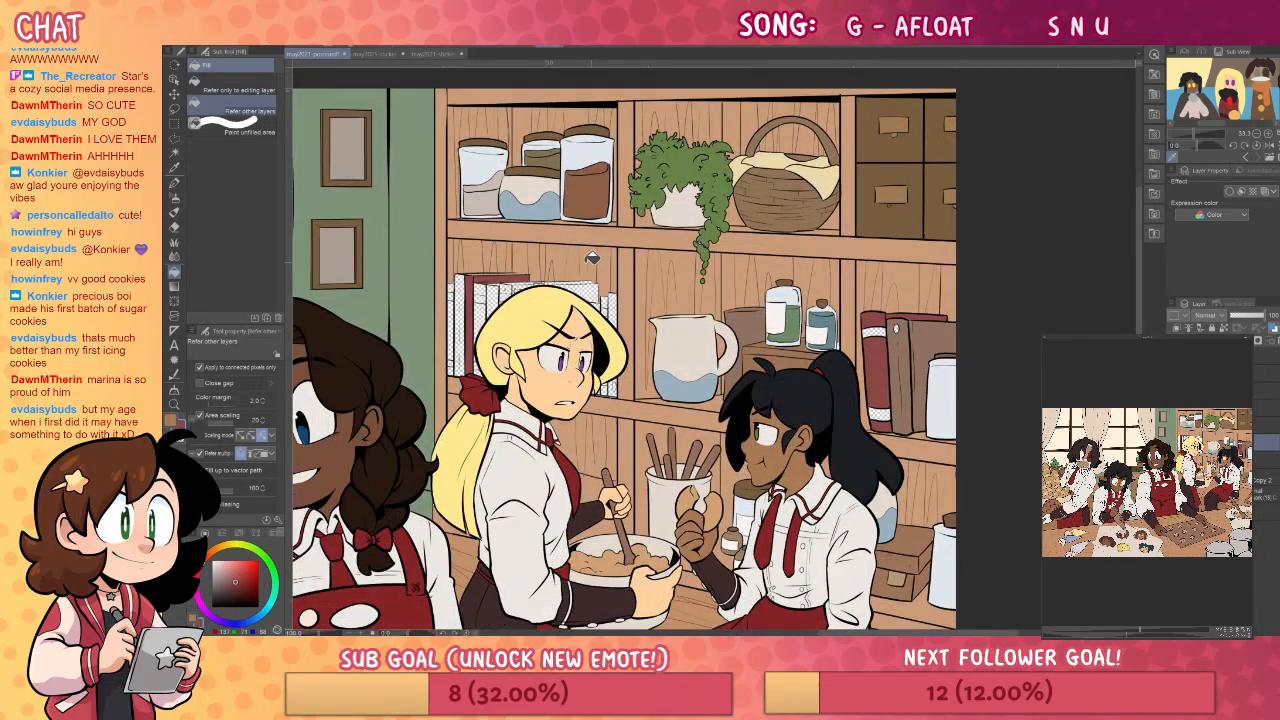
- Choose a muted teal and colour the book next to the red one behind the blonde baker, combining fills with pen touch-ups
{"action": "key", "text": "p"}
{"action": "key", "text": "ctrl+space"}
{"action": "left_click_drag", "start_coordinate": [480, 304], "coordinate": [724, 342]}
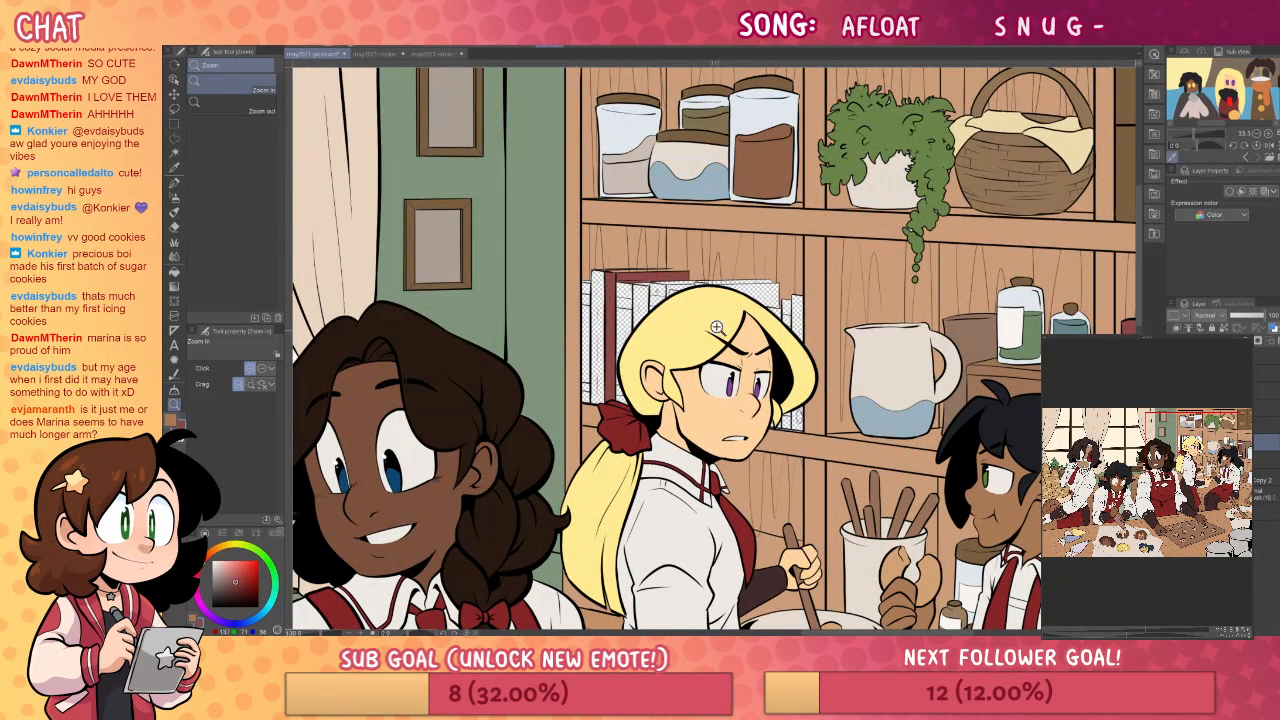
{"action": "left_click", "coordinate": [659, 277]}
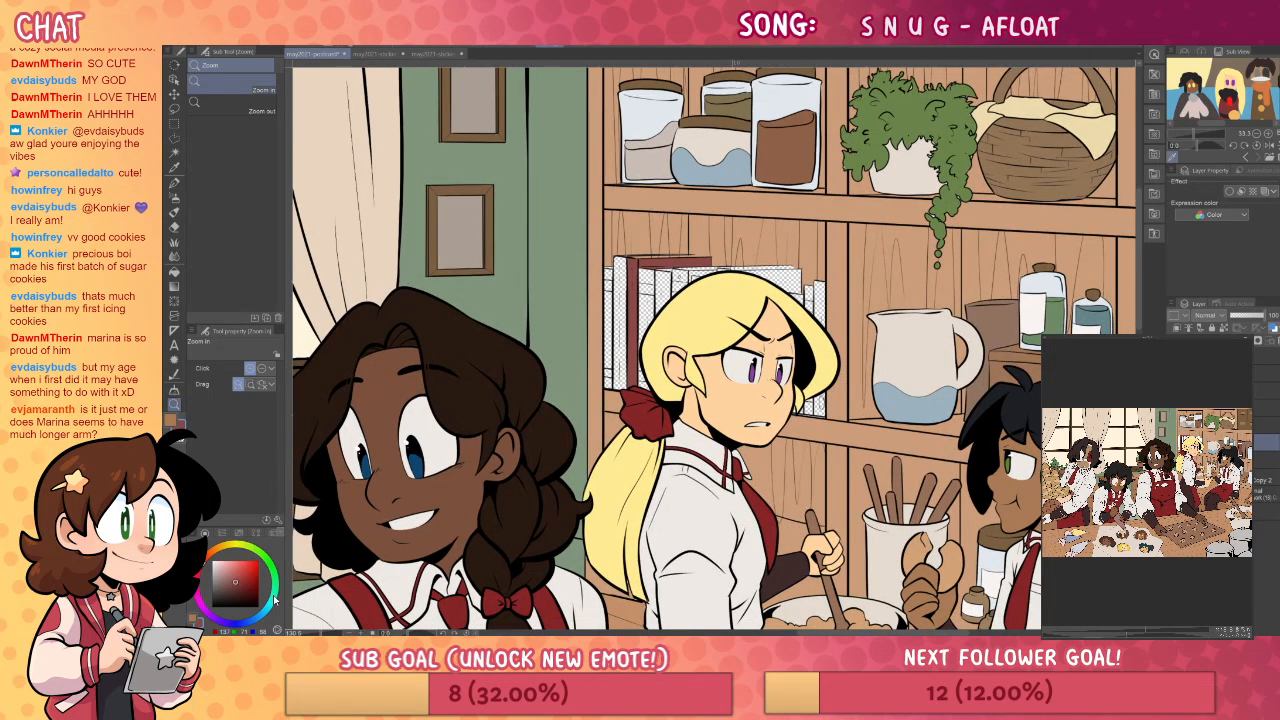
{"action": "left_click", "coordinate": [266, 606]}
{"action": "key", "text": "g"}
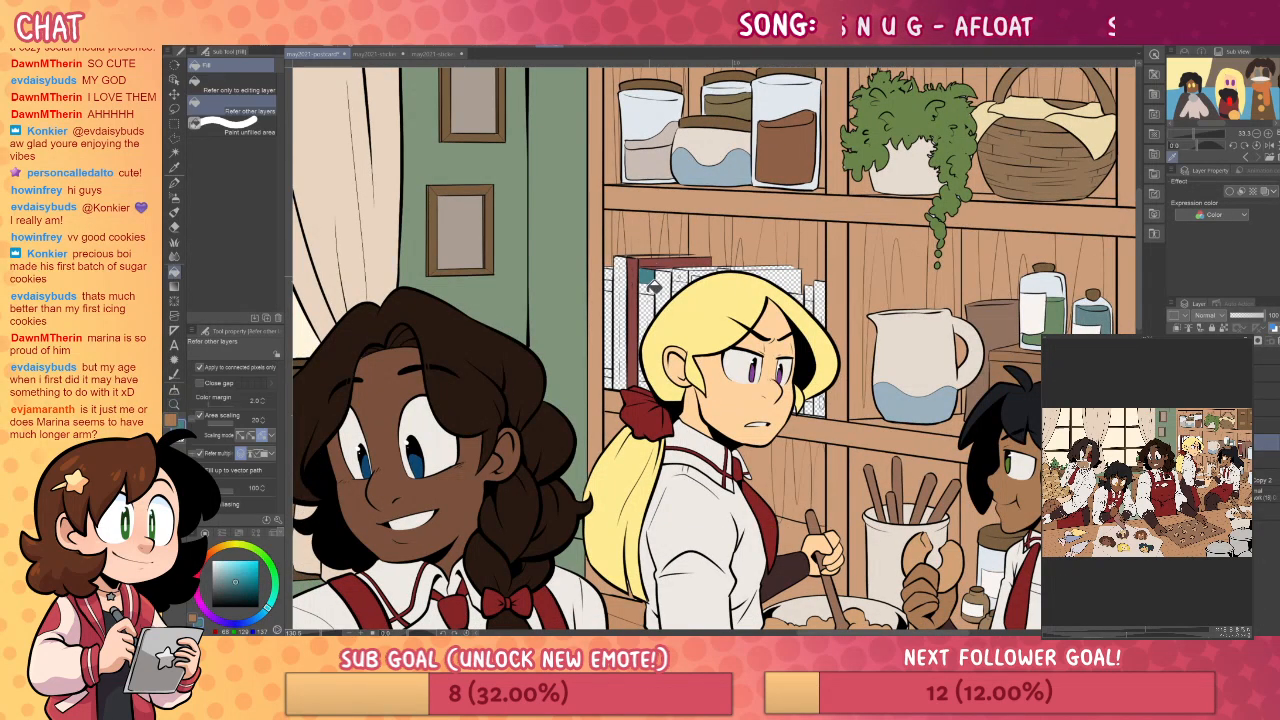
{"action": "key", "text": "p"}
{"action": "key", "text": "g"}
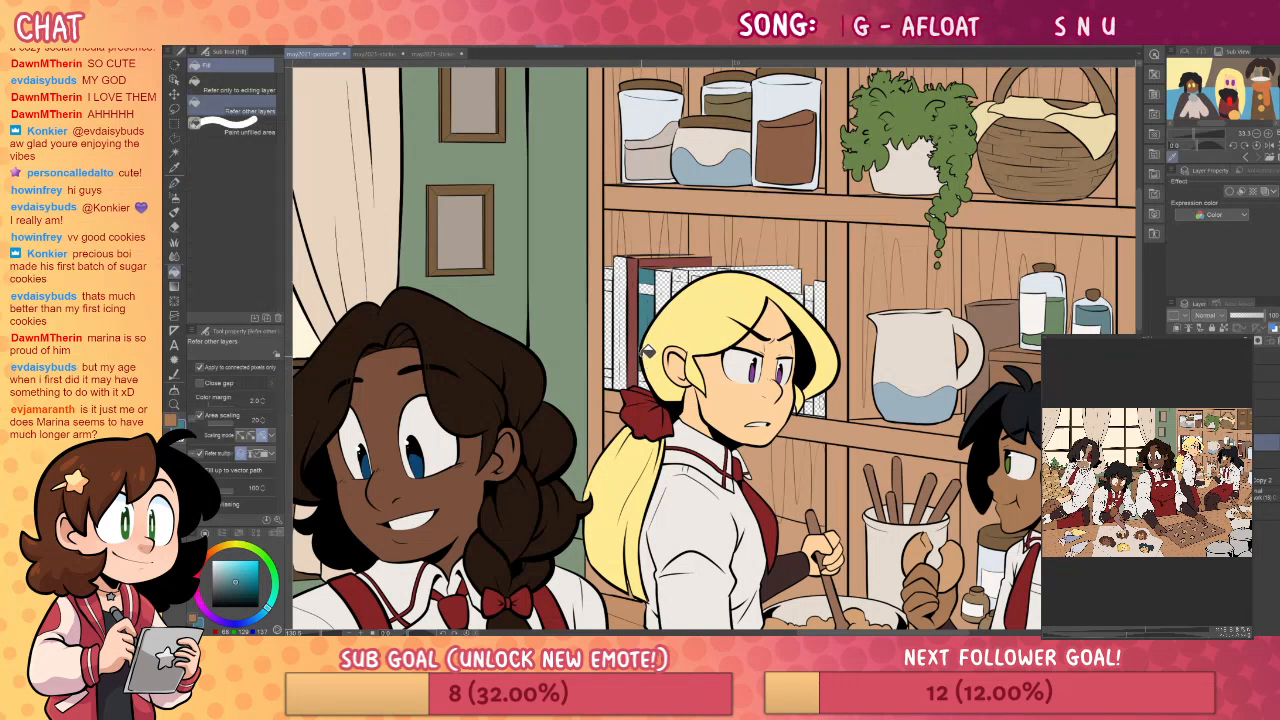
{"action": "key", "text": "p"}
{"action": "key", "text": "g"}
{"action": "key", "text": "p"}
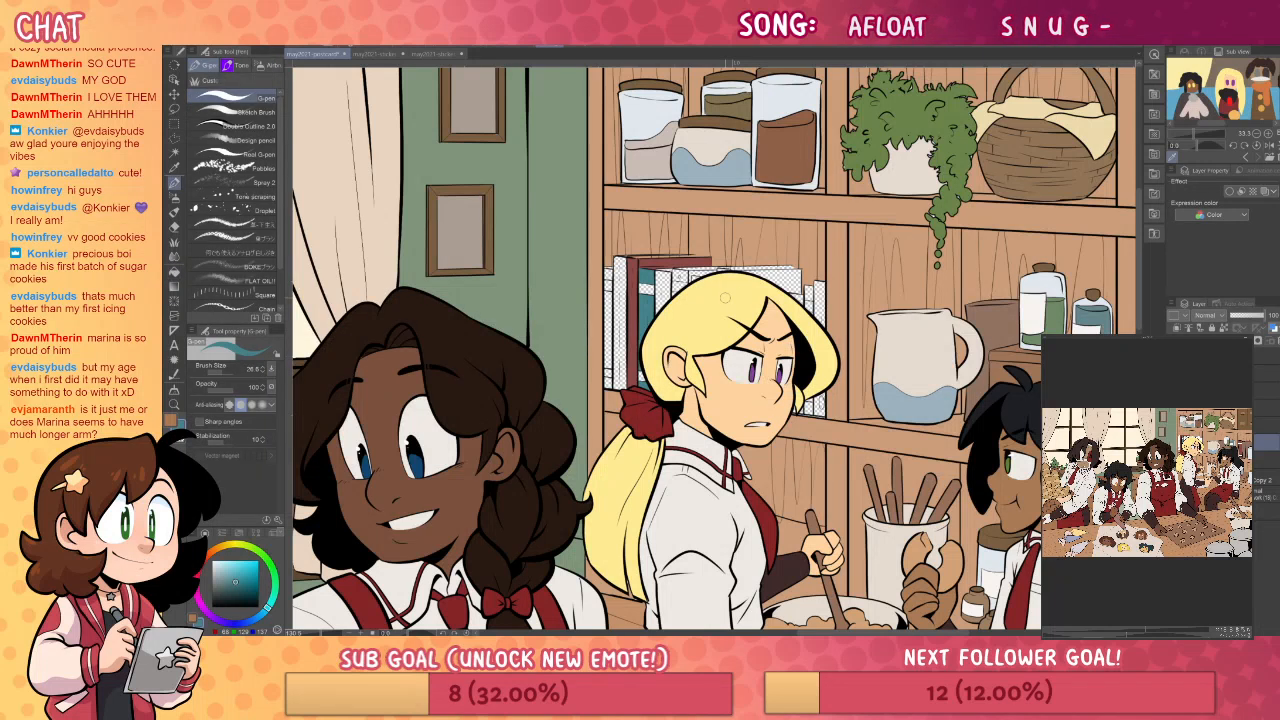
- Choose a muted green and colour a book above the blonde baker's head, undoing the first fill and redoing it with pen touch-ups
{"action": "left_click_drag", "start_coordinate": [262, 567], "coordinate": [265, 577]}
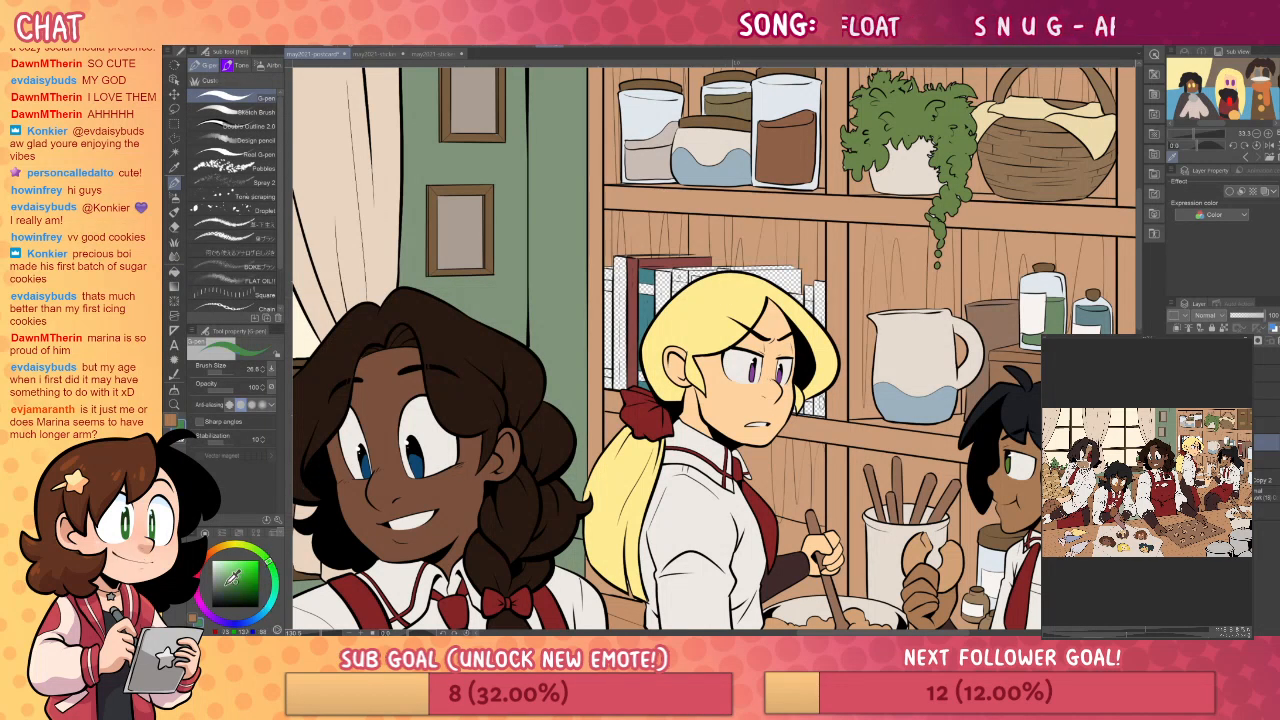
{"action": "key", "text": "g"}
{"action": "left_click", "coordinate": [798, 272]}
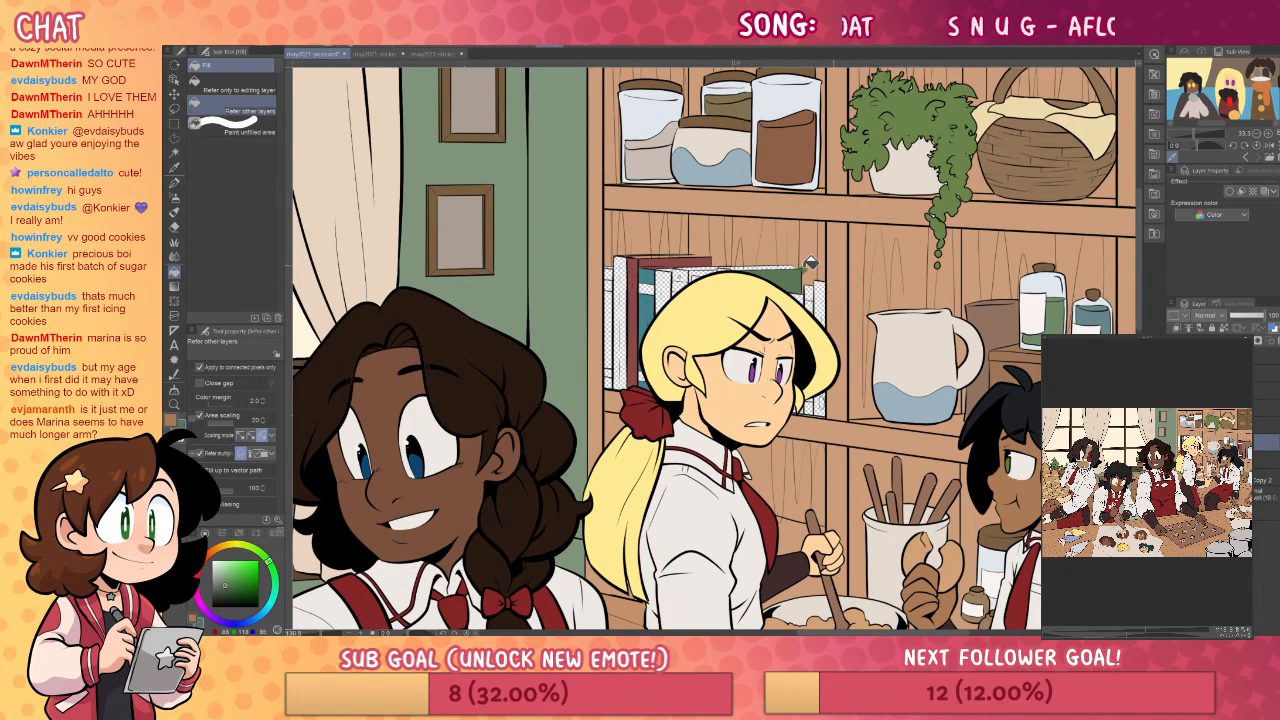
{"action": "key", "text": "ctrl+z"}
{"action": "key", "text": "p"}
{"action": "key", "text": "g"}
{"action": "key", "text": "p"}
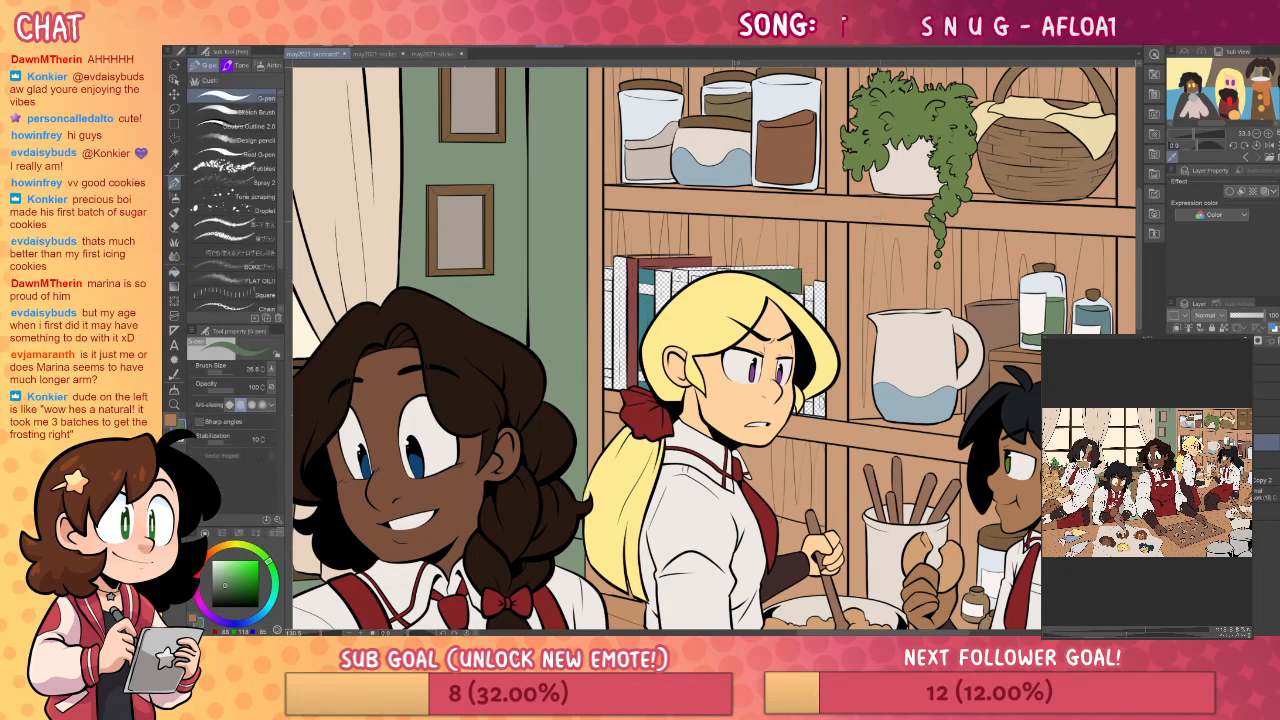
- Choose an olive green and fill another book in the row behind the blonde baker's head
{"action": "left_click_drag", "start_coordinate": [891, 417], "coordinate": [875, 415]}
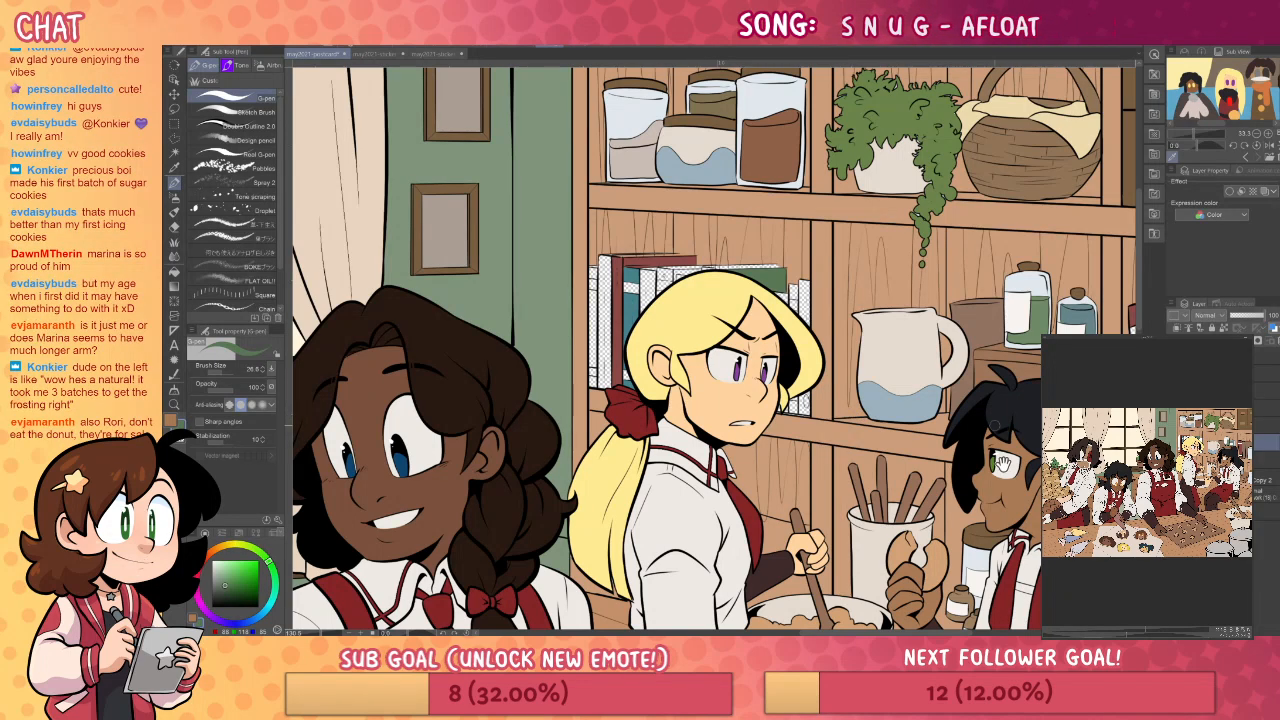
{"action": "left_click_drag", "start_coordinate": [987, 447], "coordinate": [949, 374]}
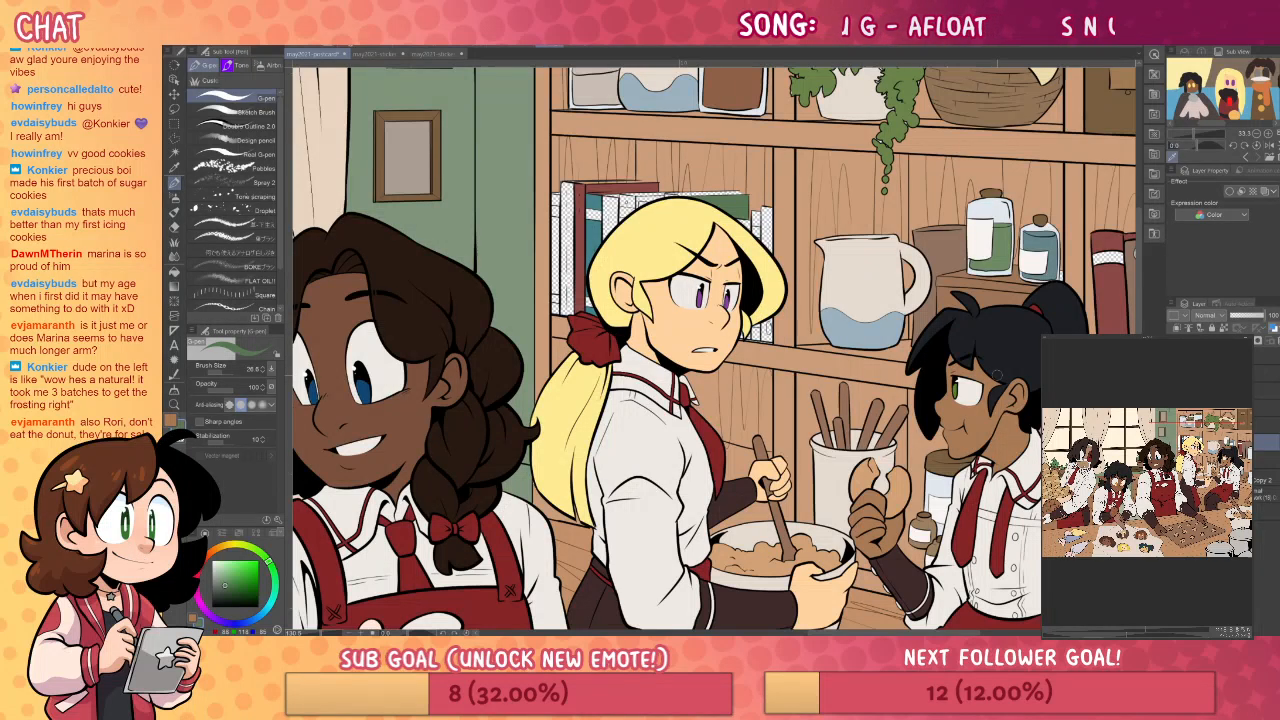
{"action": "left_click_drag", "start_coordinate": [851, 394], "coordinate": [855, 410]}
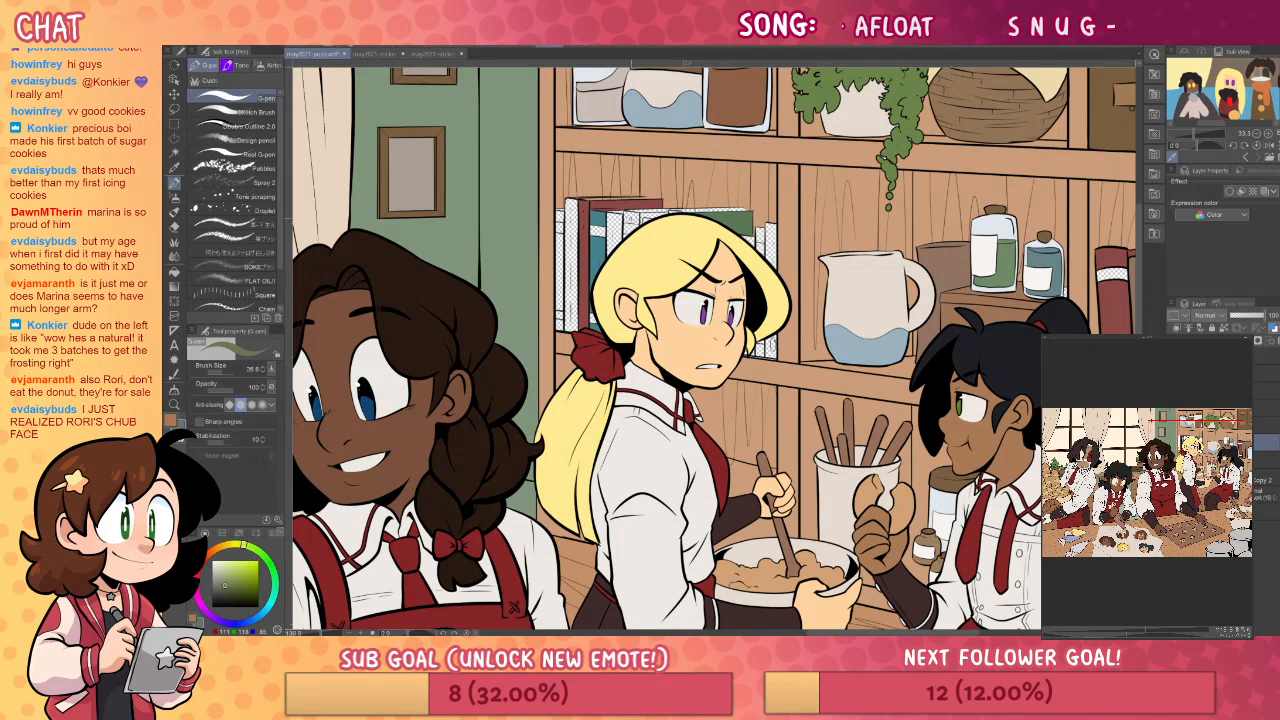
{"action": "key", "text": "g"}
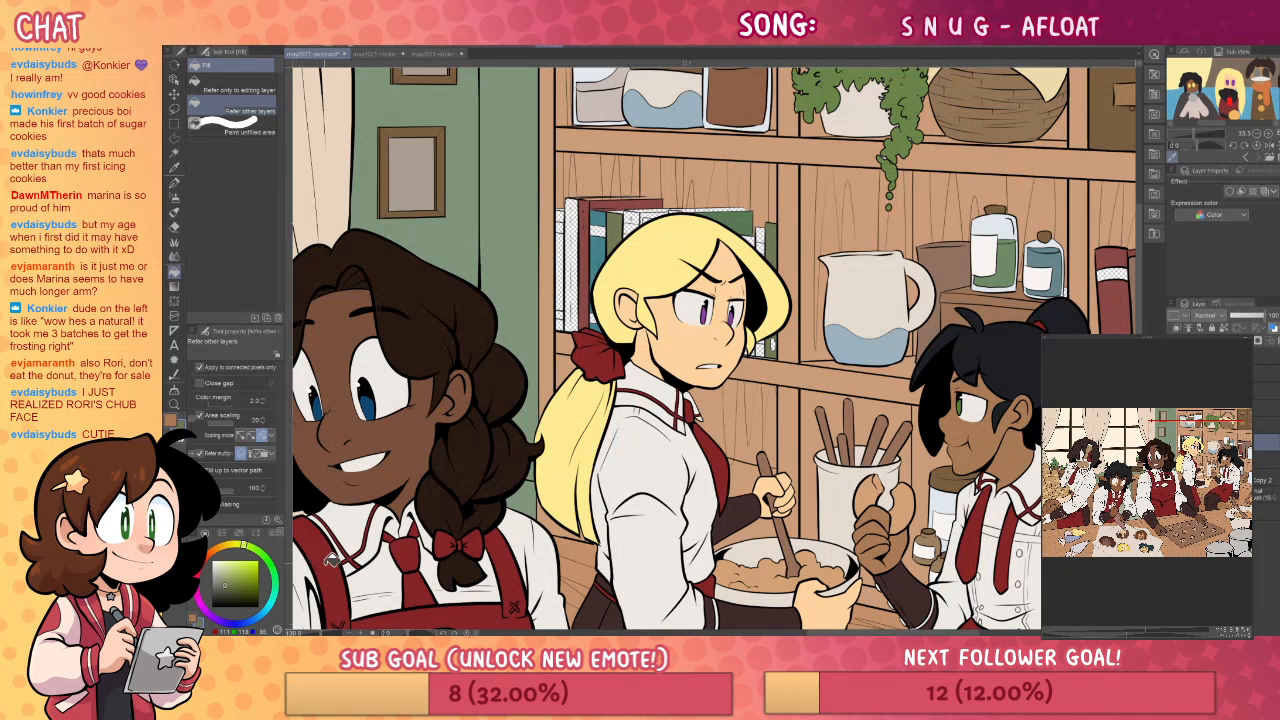
- Choose a muted teal and colour another book in the row behind the blonde baker with fill and pen
{"action": "left_click_drag", "start_coordinate": [271, 596], "coordinate": [270, 608]}
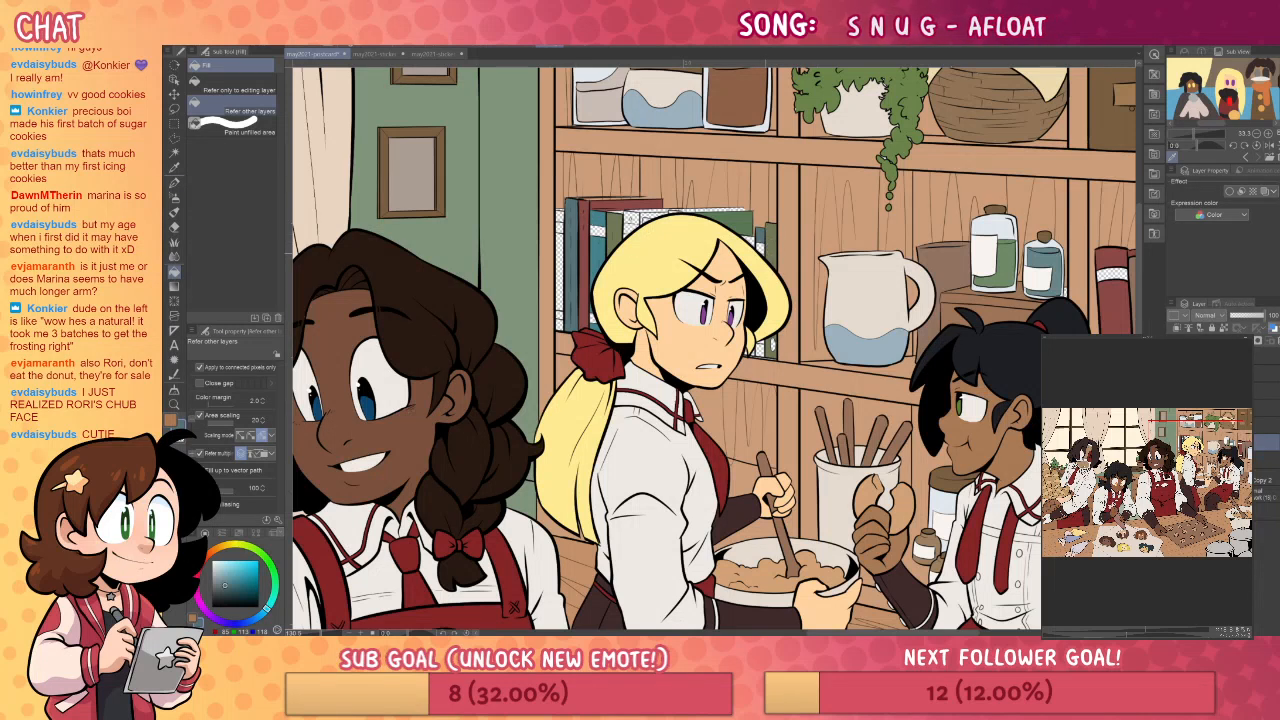
{"action": "key", "text": "p"}
{"action": "key", "text": "g"}
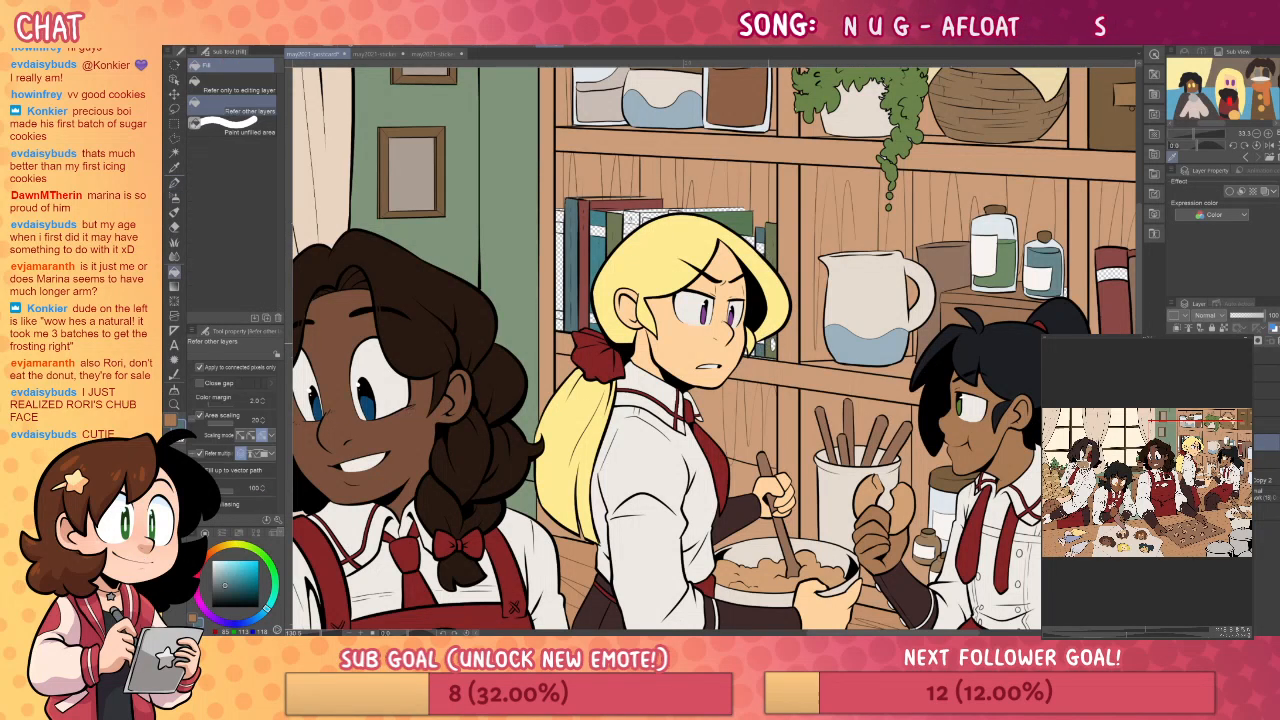
{"action": "key", "text": "p"}
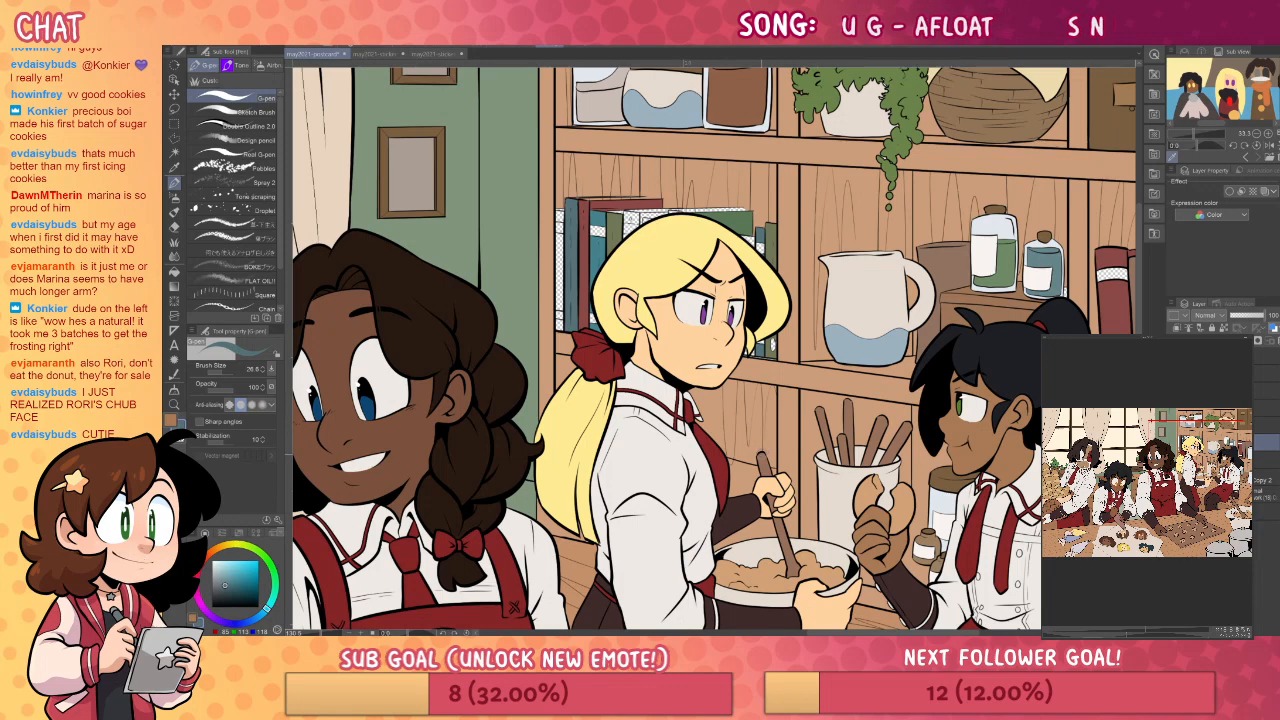
- Choose a dusty red and a muted green in turn and fill details of the books behind the blonde baker
{"action": "left_click_drag", "start_coordinate": [853, 463], "coordinate": [827, 459]}
{"action": "left_click", "coordinate": [215, 563]}
{"action": "left_click", "coordinate": [232, 578]}
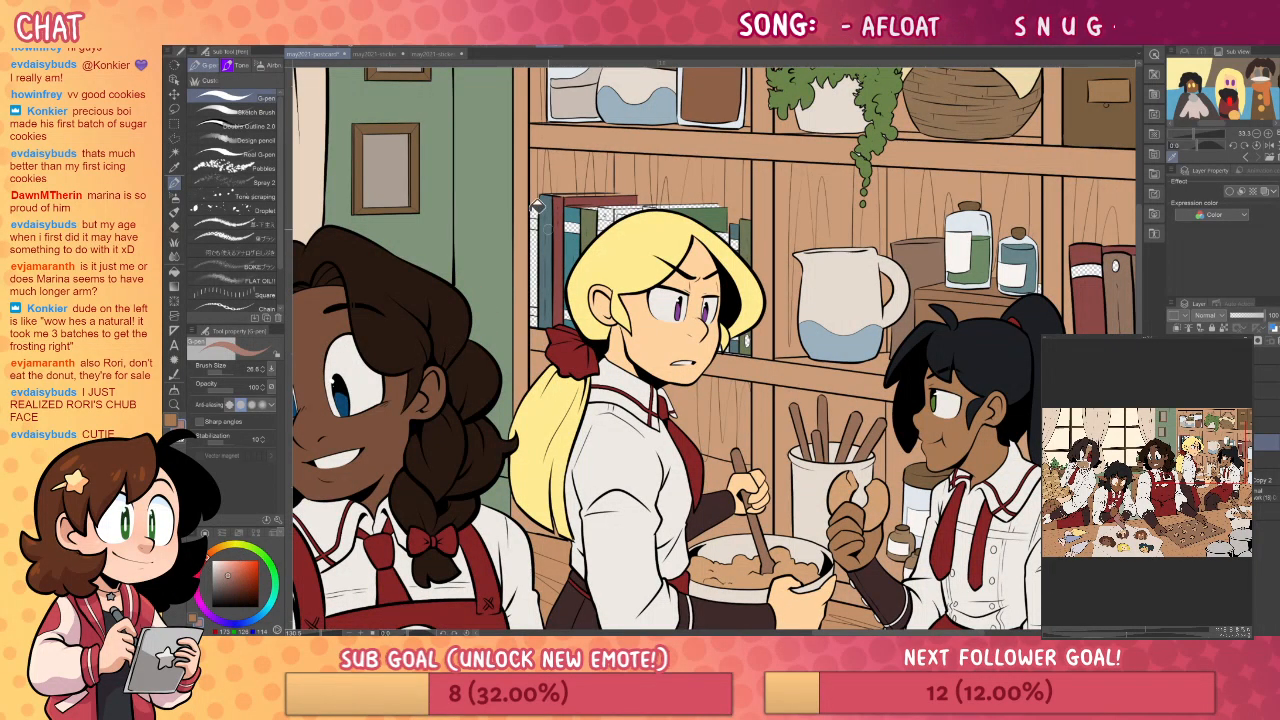
{"action": "key", "text": "g"}
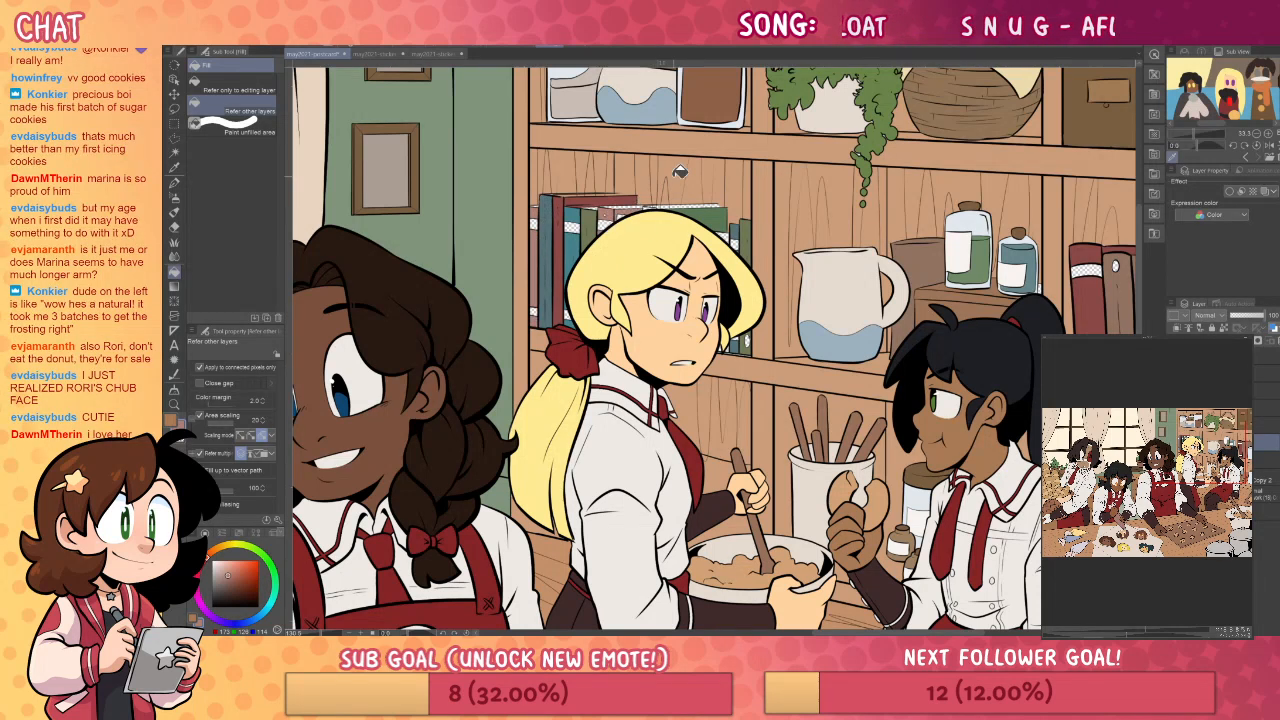
{"action": "left_click", "coordinate": [272, 583]}
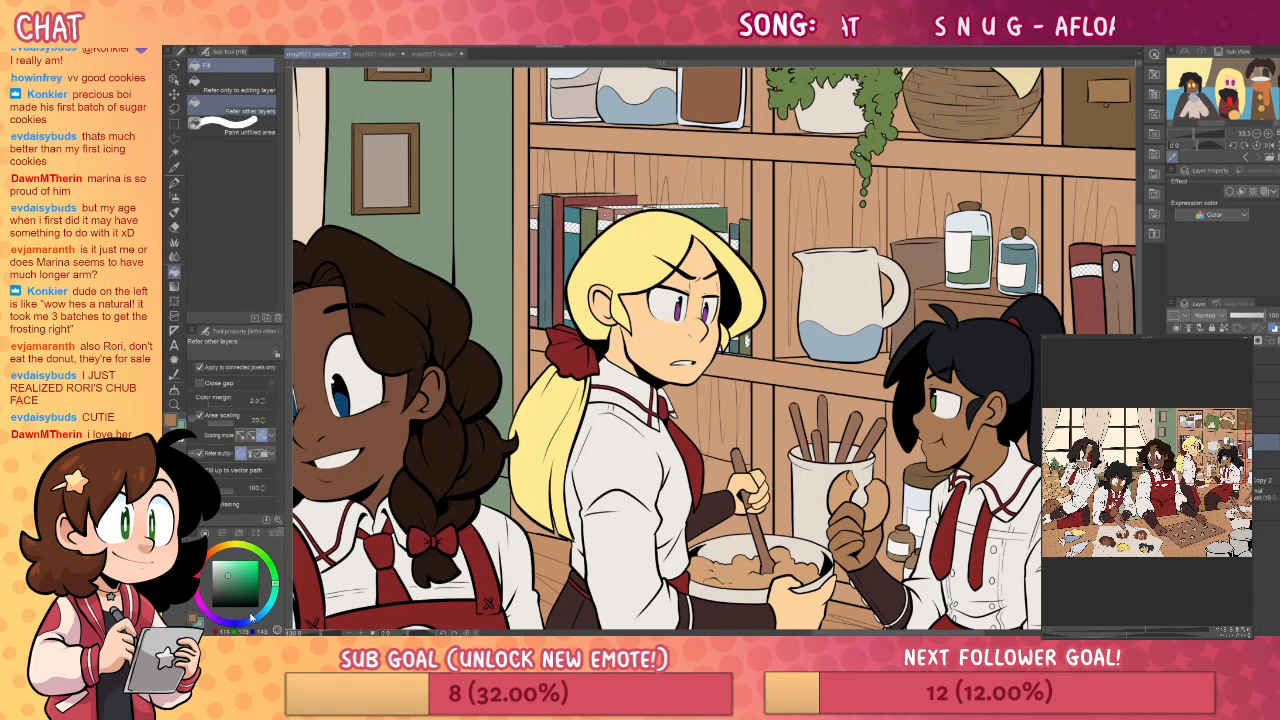
{"action": "left_click", "coordinate": [232, 581]}
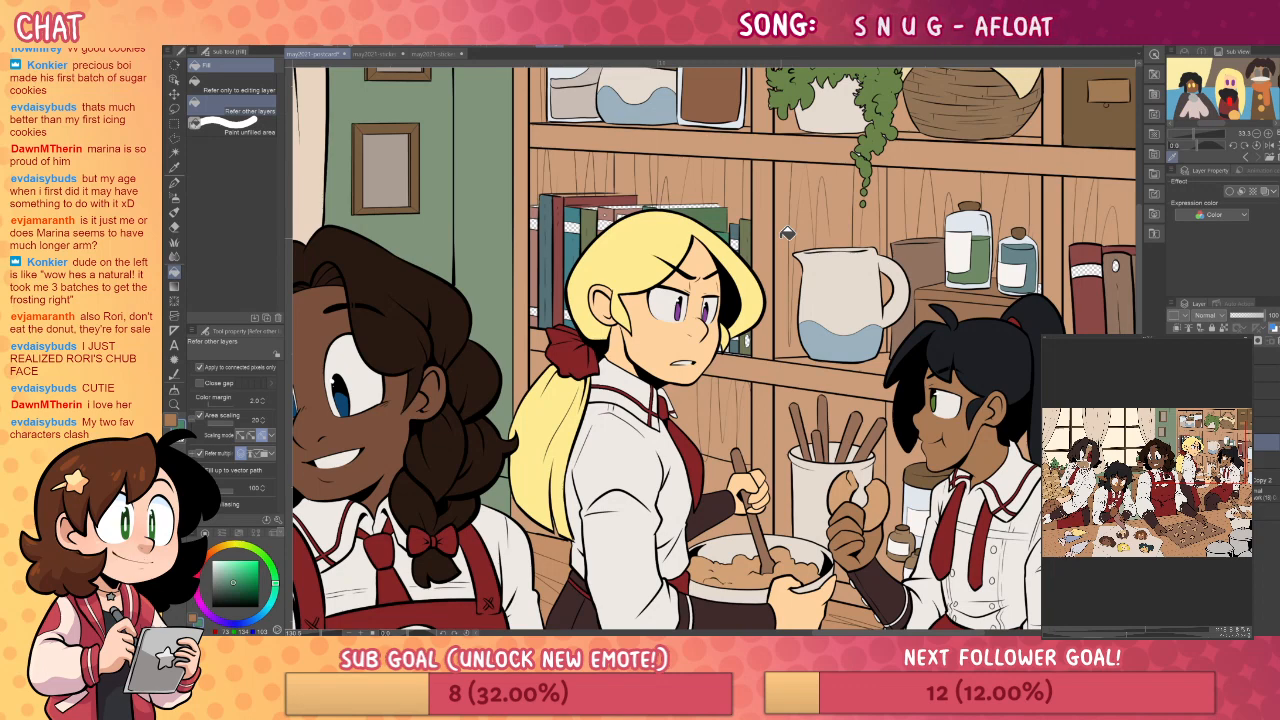
- Choose golden yellow and pale cream tones and fill the remaining book and spine details on the shelves
{"action": "left_click_drag", "start_coordinate": [948, 489], "coordinate": [902, 459]}
{"action": "left_click_drag", "start_coordinate": [231, 549], "coordinate": [245, 561]}
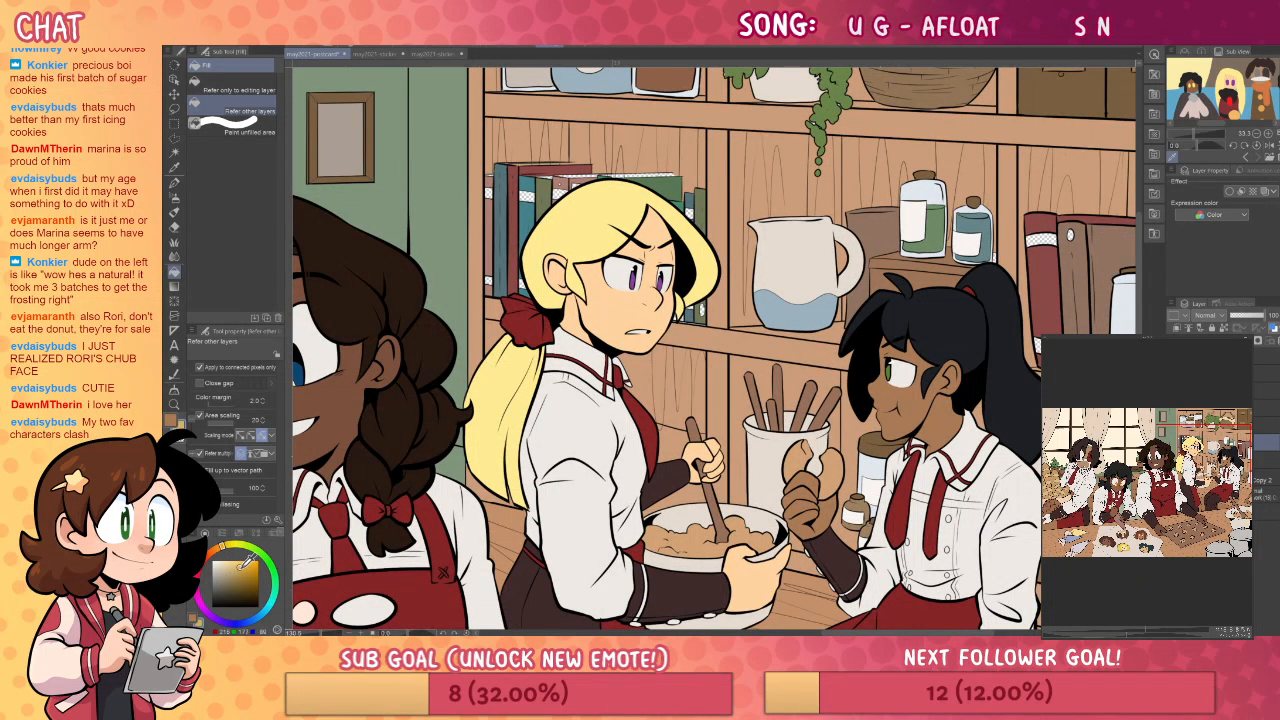
{"action": "left_click", "coordinate": [212, 551]}
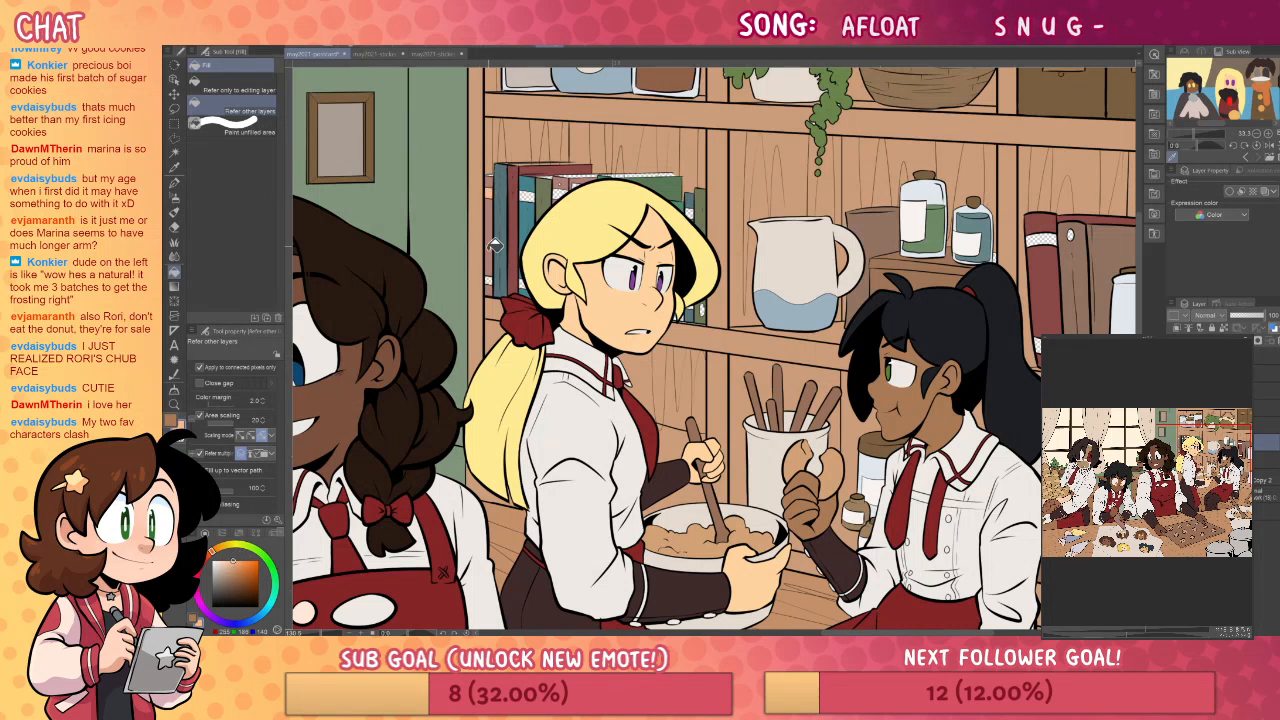
{"action": "left_click", "coordinate": [225, 547]}
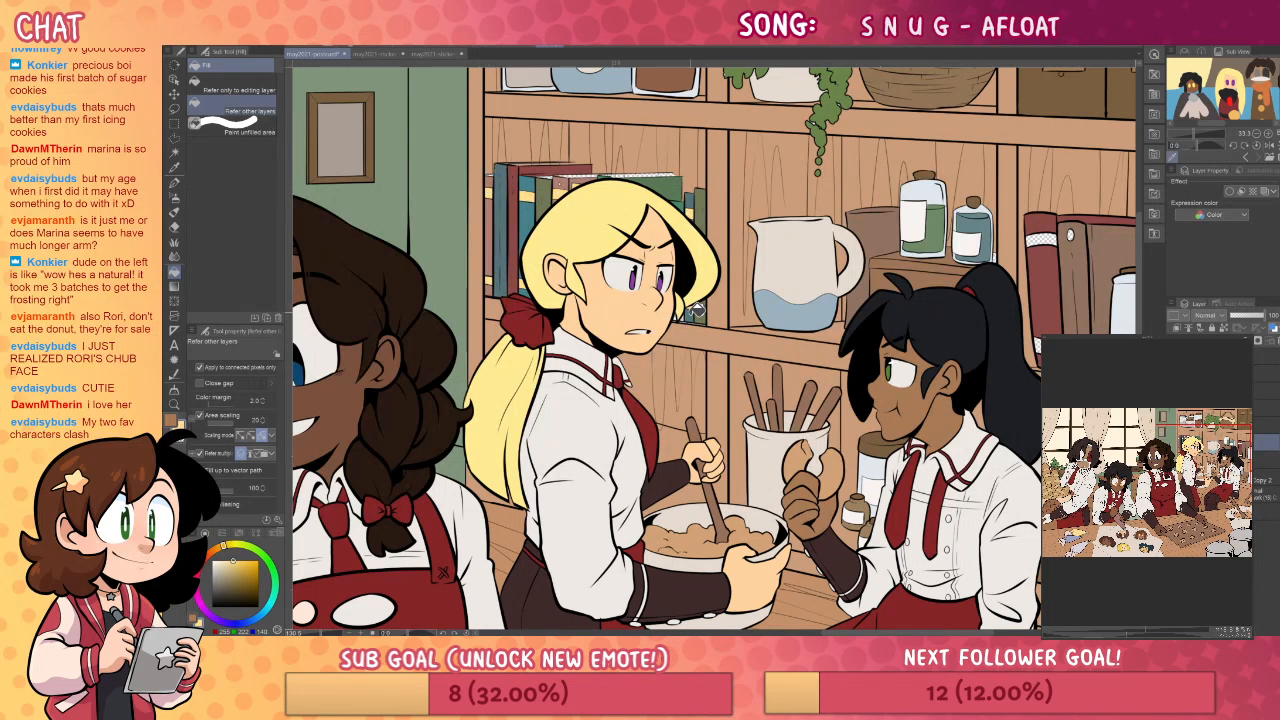
{"action": "left_click_drag", "start_coordinate": [708, 276], "coordinate": [586, 288]}
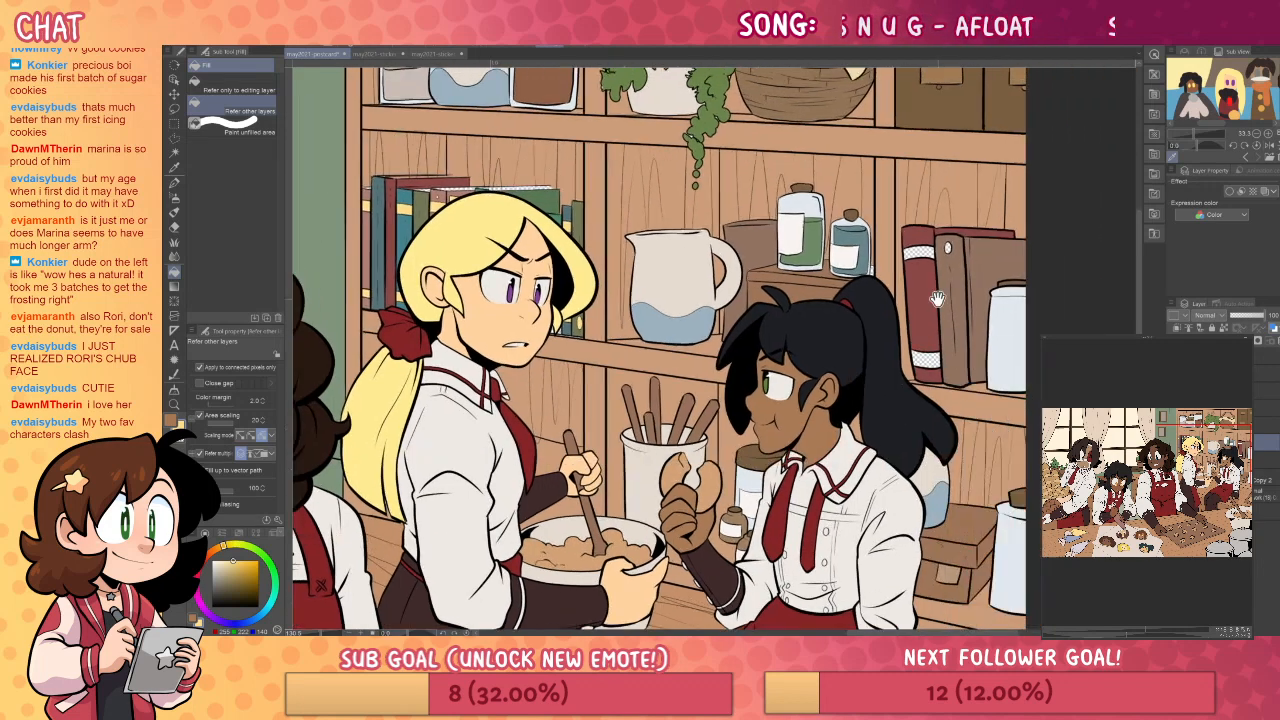
{"action": "mouse_move", "coordinate": [996, 258]}
{"action": "left_mouse_down"}
{"action": "mouse_move", "coordinate": [990, 248]}
{"action": "mouse_move", "coordinate": [1005, 418]}
{"action": "mouse_move", "coordinate": [1022, 372]}
{"action": "left_mouse_up"}
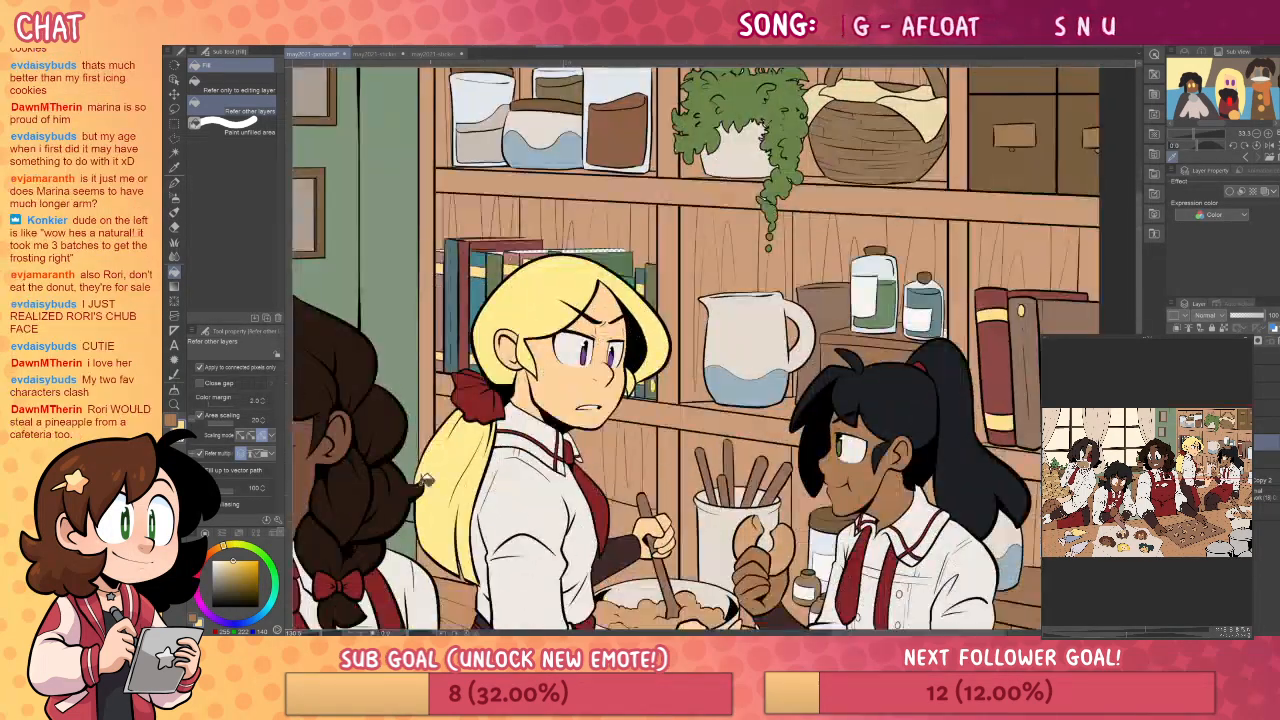
{"action": "left_click", "coordinate": [224, 560]}
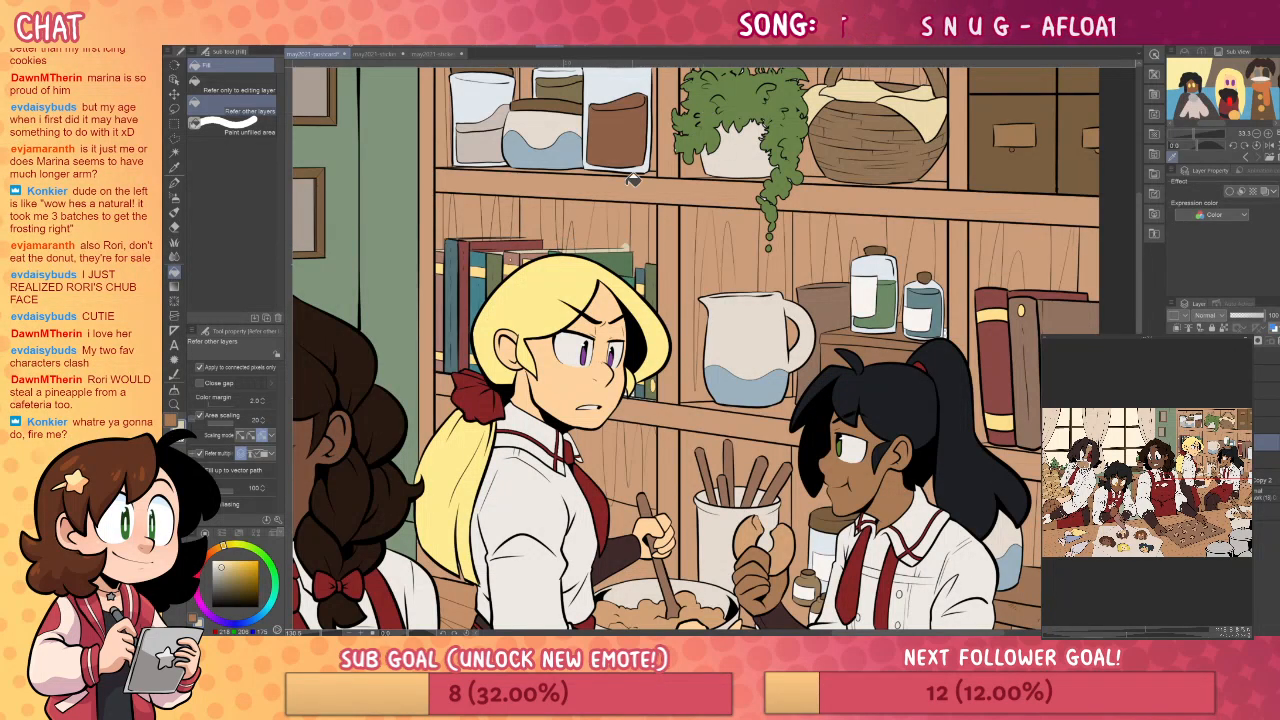
{"action": "key", "text": "p"}
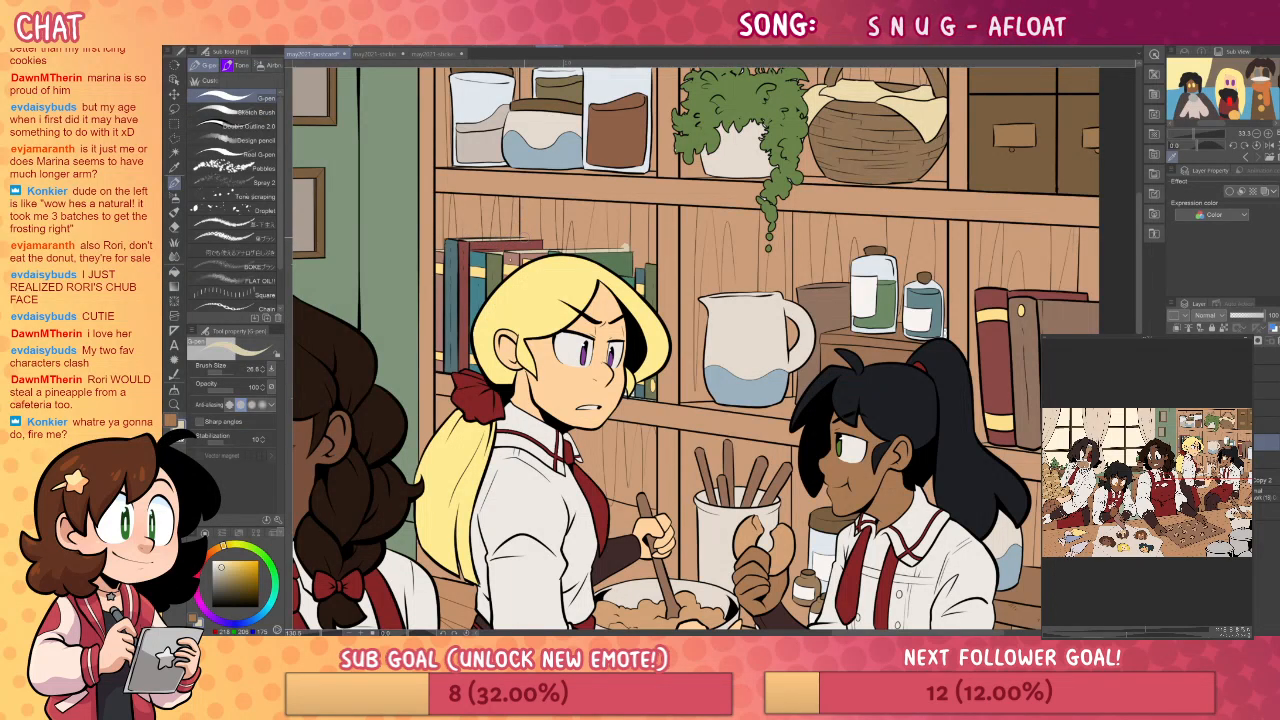
{"action": "left_click", "coordinate": [1266, 511]}
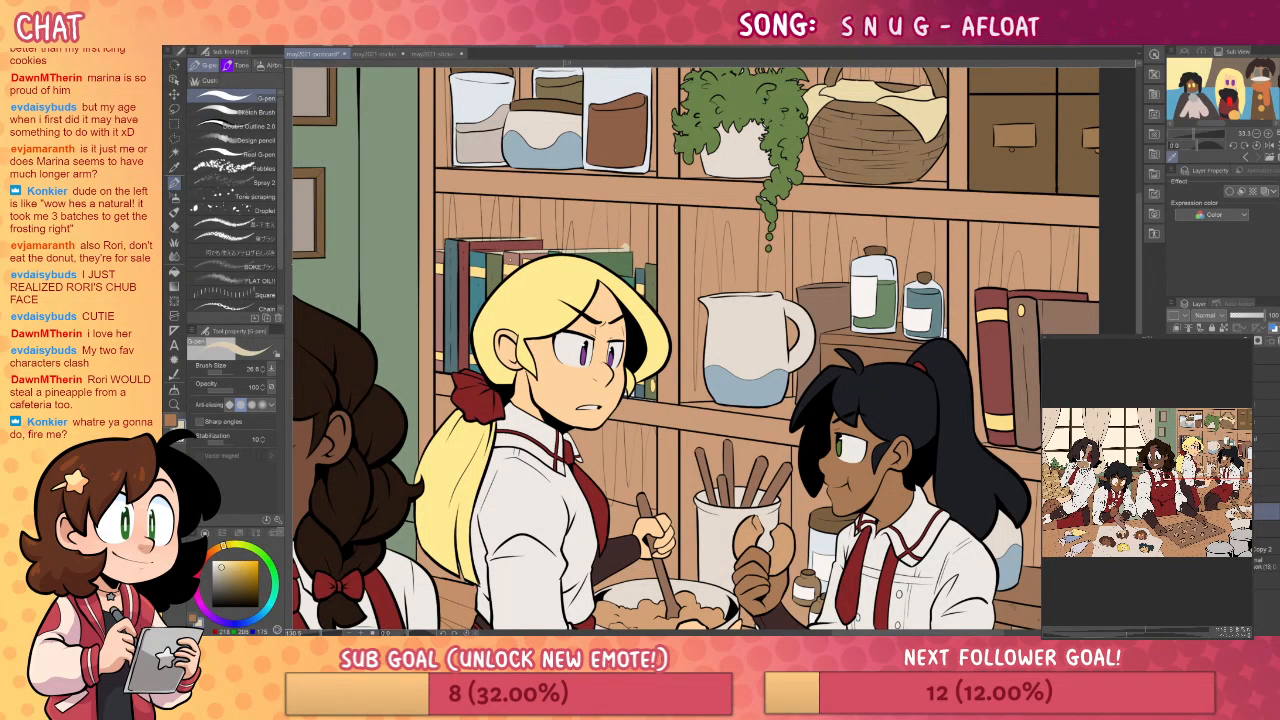
{"action": "left_click", "coordinate": [1266, 425]}
{"action": "left_click", "coordinate": [1266, 408]}
{"action": "key", "text": "e"}
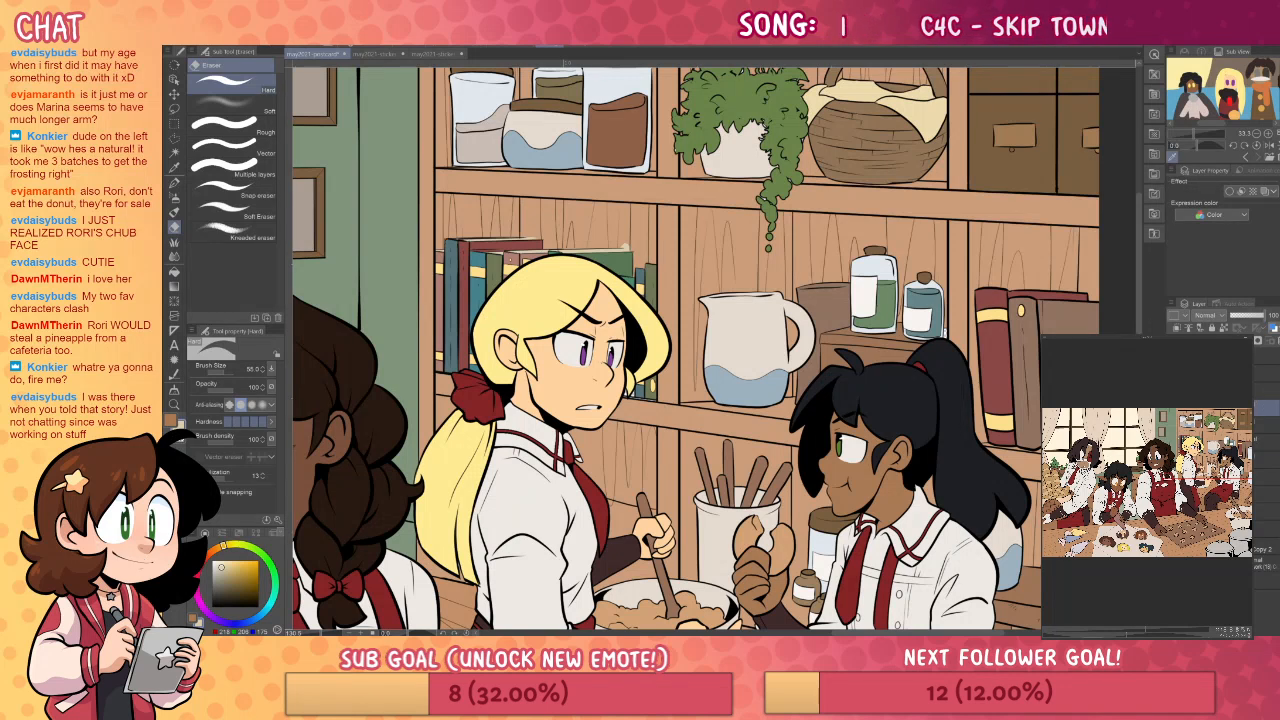
{"action": "left_click", "coordinate": [1266, 390]}
{"action": "left_click", "coordinate": [1266, 407]}
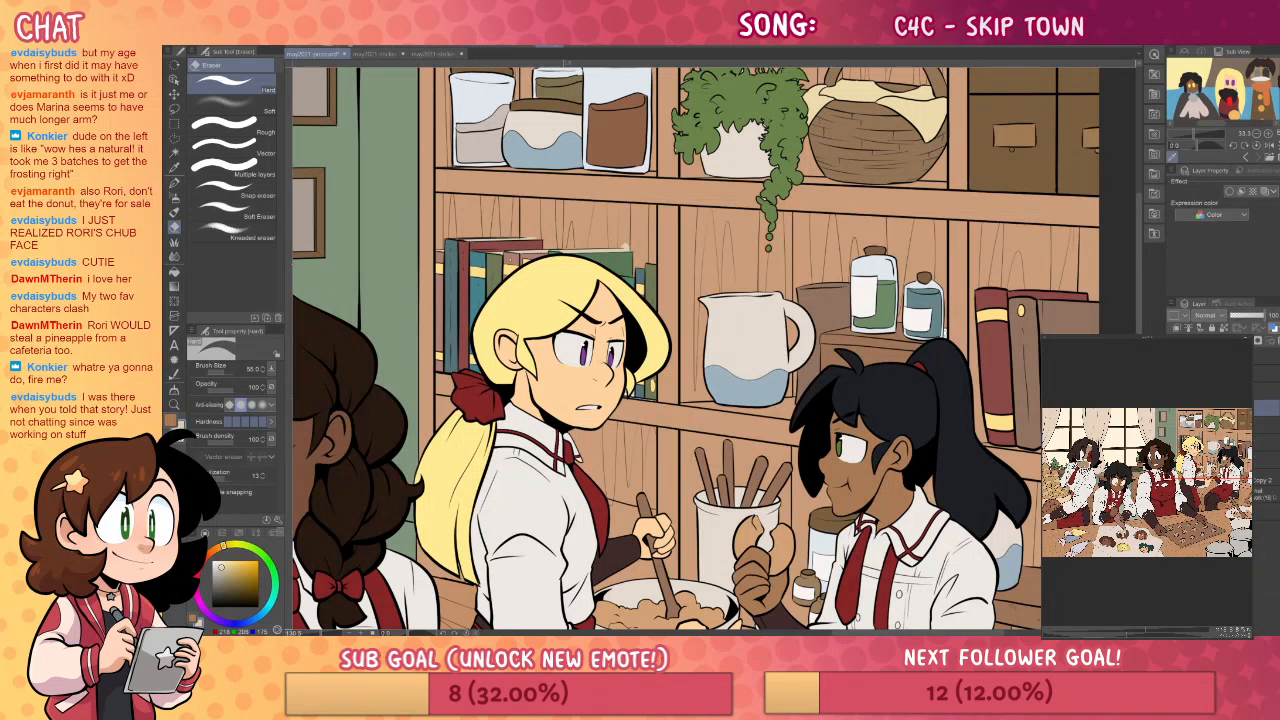
{"action": "left_click", "coordinate": [1266, 477]}
{"action": "left_click", "coordinate": [1266, 424]}
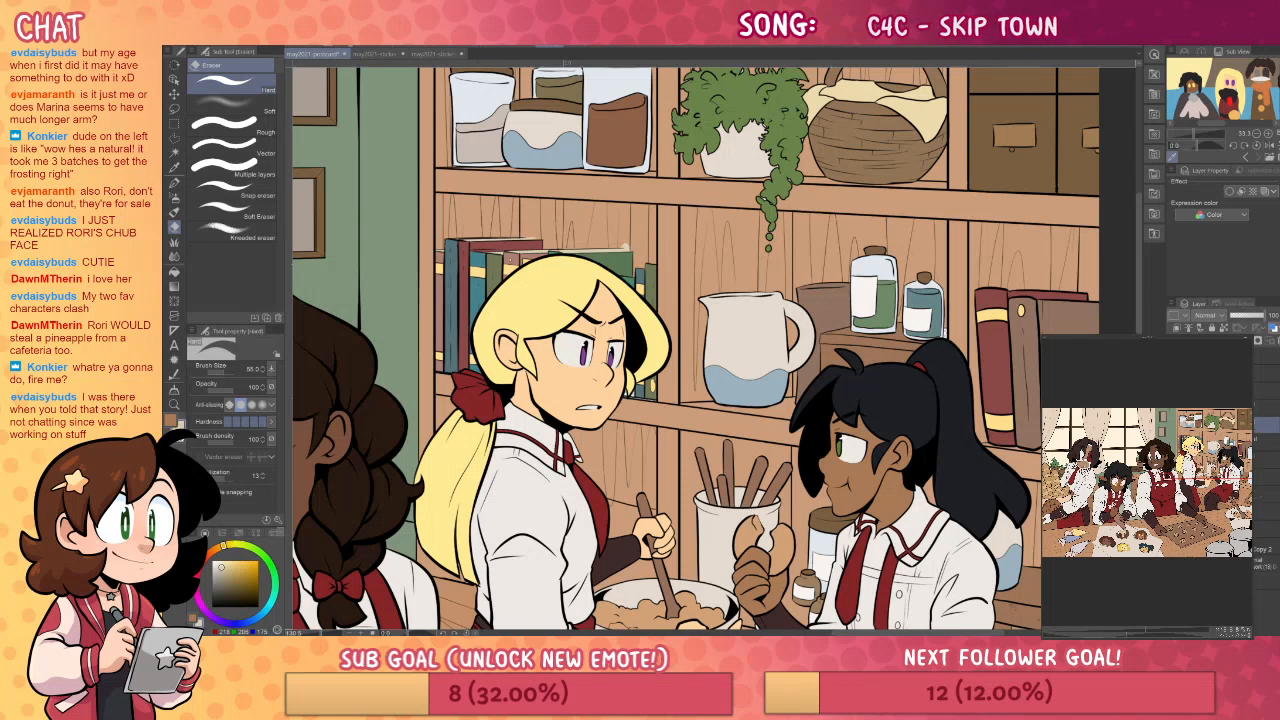
{"action": "key", "text": "p"}
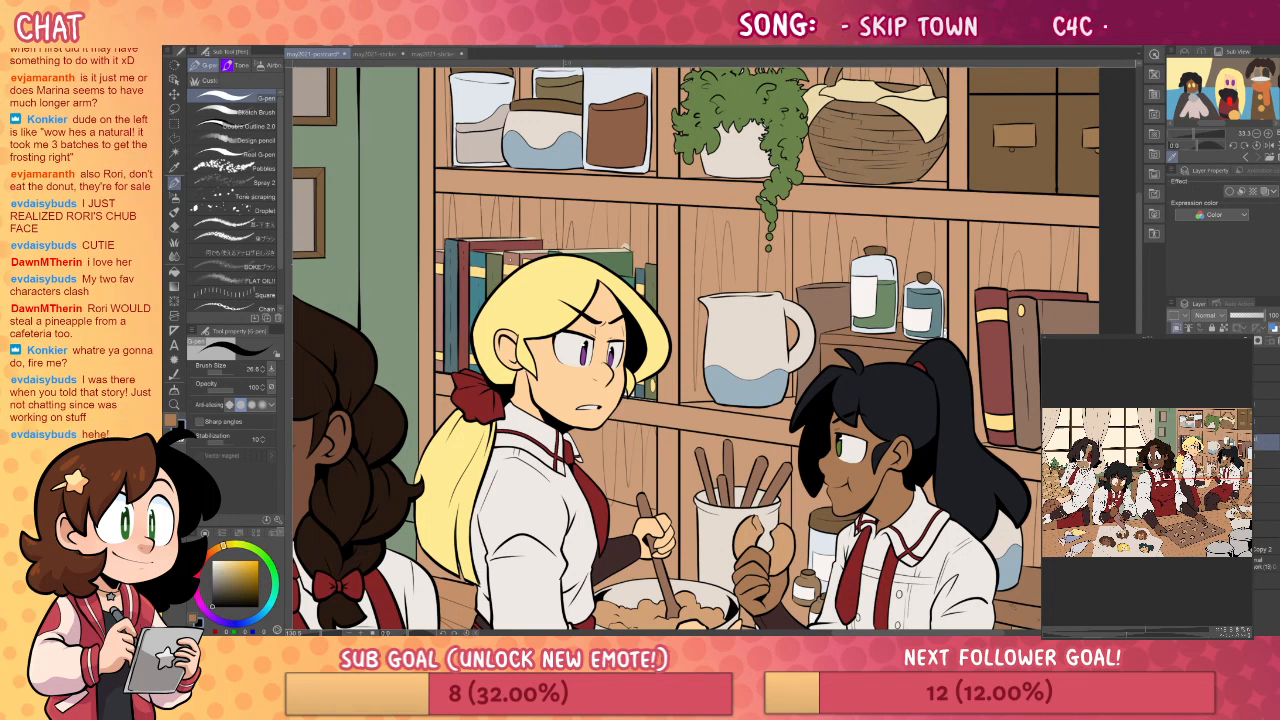
{"action": "left_click", "coordinate": [1264, 390]}
{"action": "left_click", "coordinate": [1264, 442]}
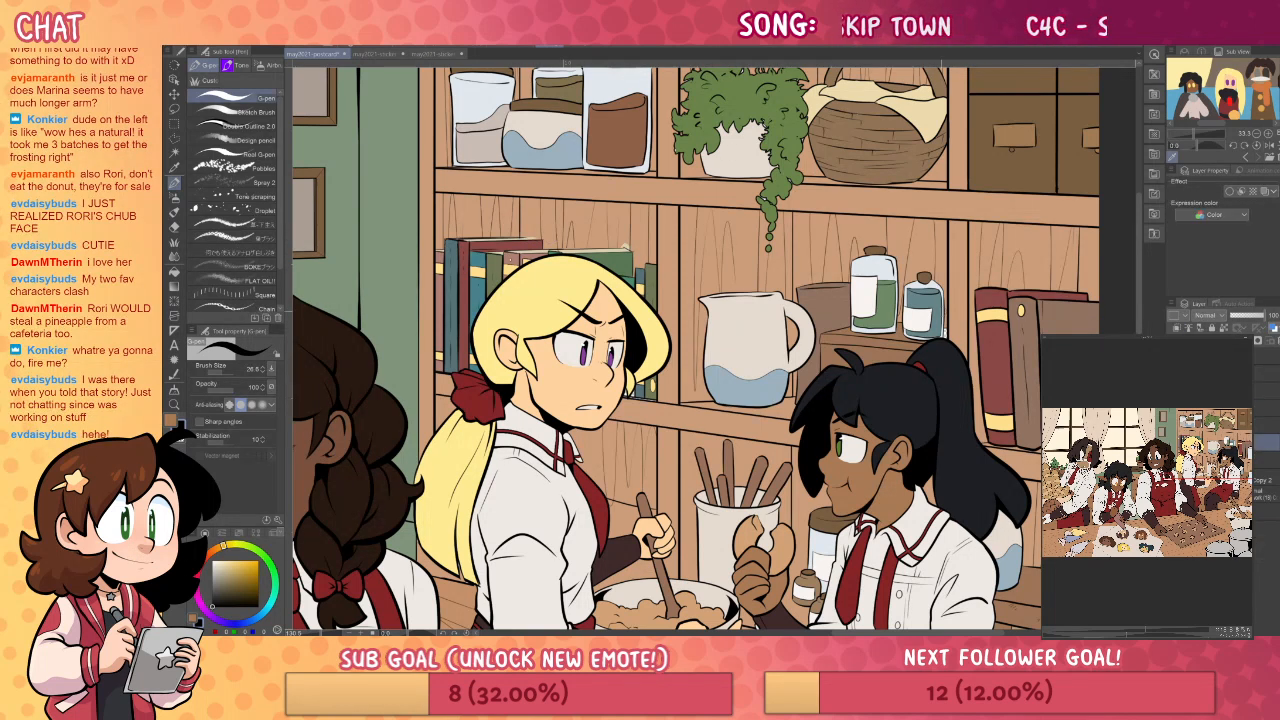
- Sample the shelf's light brown and touch up gaps along the shelf beneath the books behind the blonde baker
{"action": "left_click", "coordinate": [666, 184], "text": "alt"}
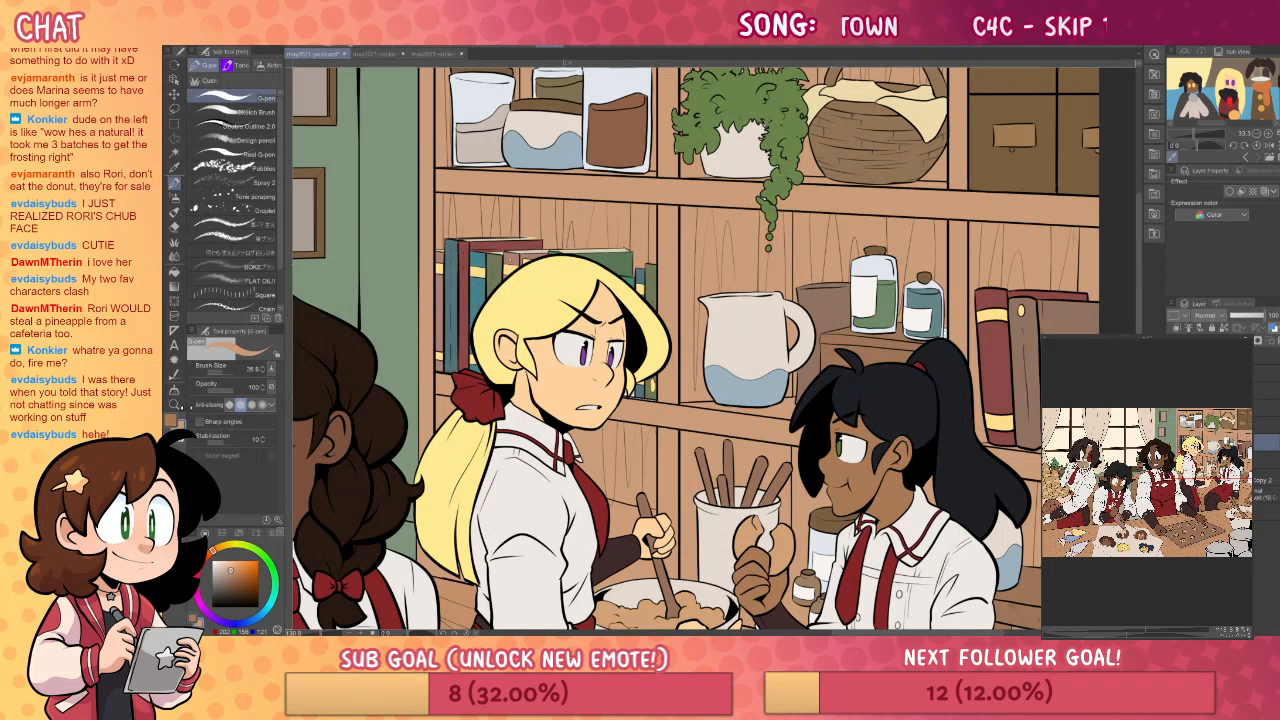
{"action": "left_click", "coordinate": [174, 404]}
{"action": "left_click_drag", "start_coordinate": [836, 386], "coordinate": [799, 415]}
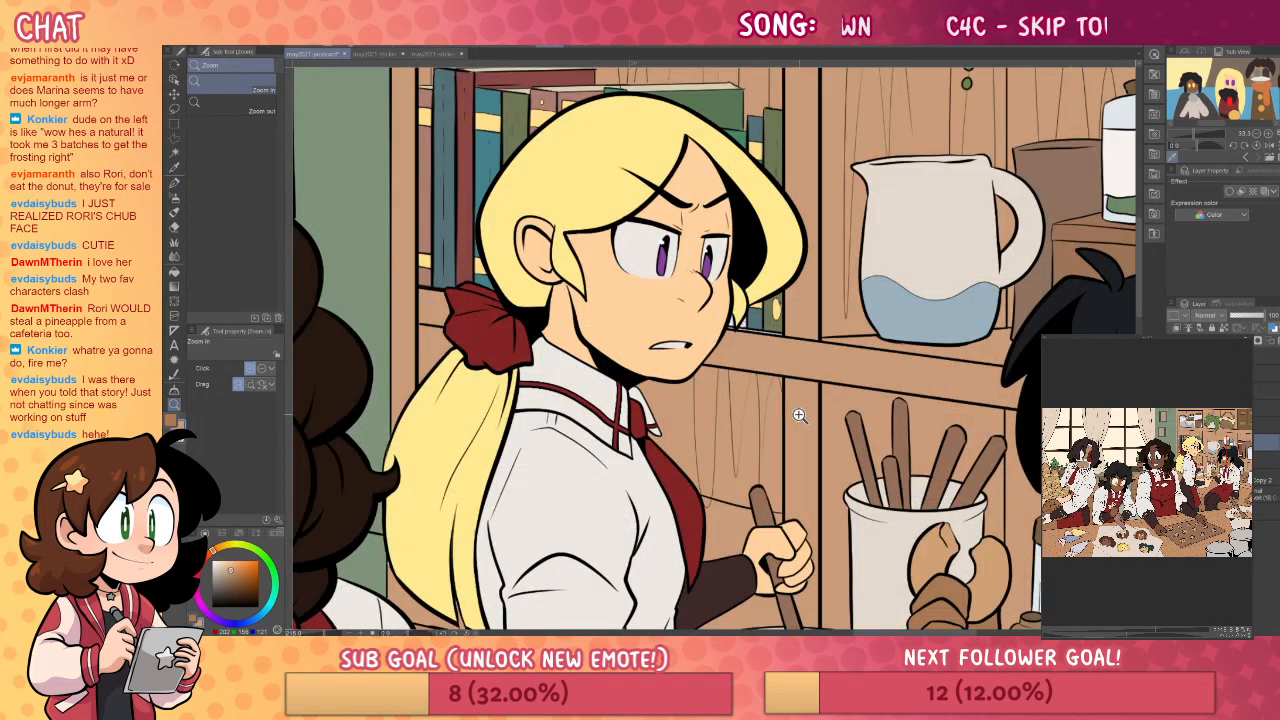
{"action": "key", "text": "g"}
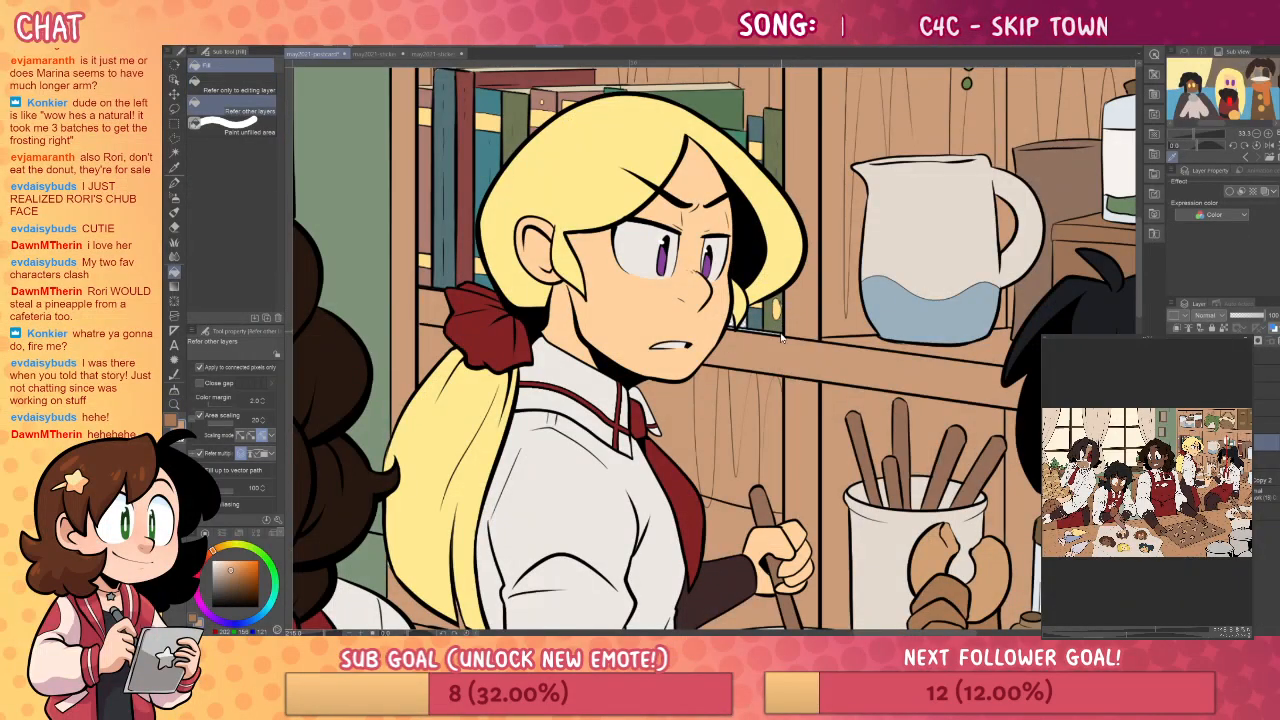
{"action": "key", "text": "p"}
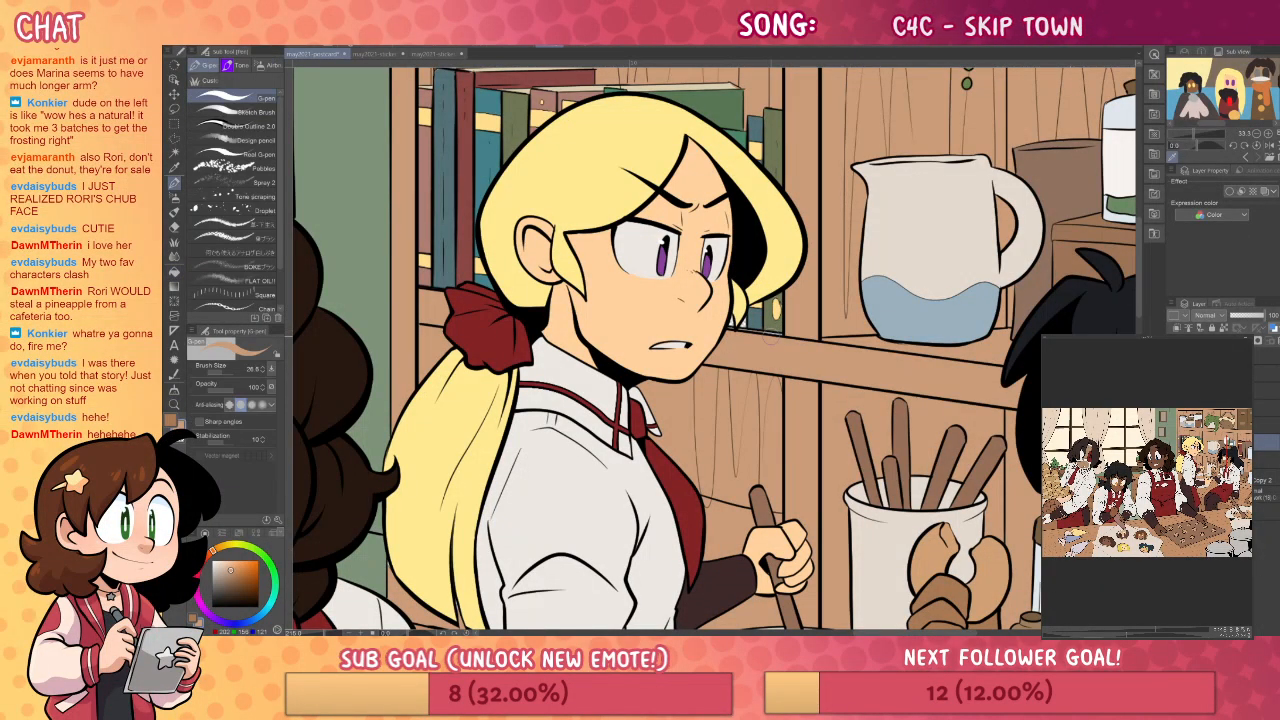
- Sample a dark red and touch up leftover spots around the blonde baker with fill and pen
{"action": "key", "text": "i"}
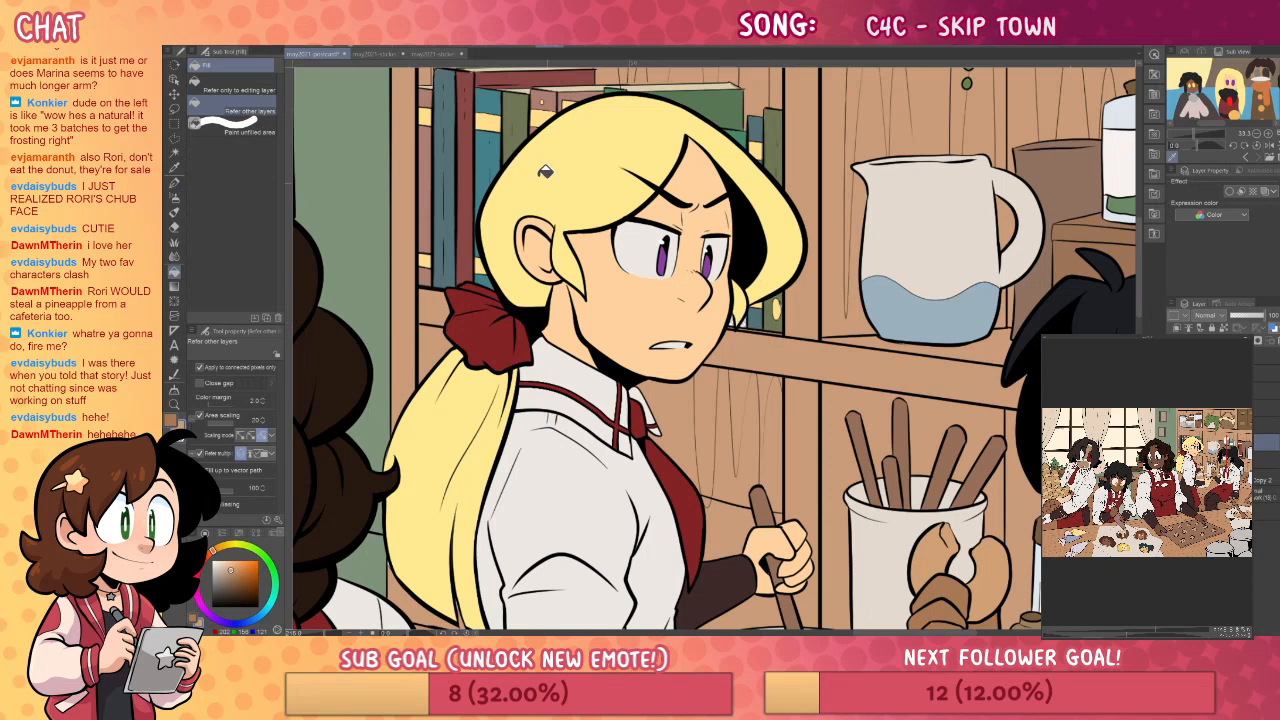
{"action": "left_click", "coordinate": [488, 147]}
{"action": "key", "text": "g"}
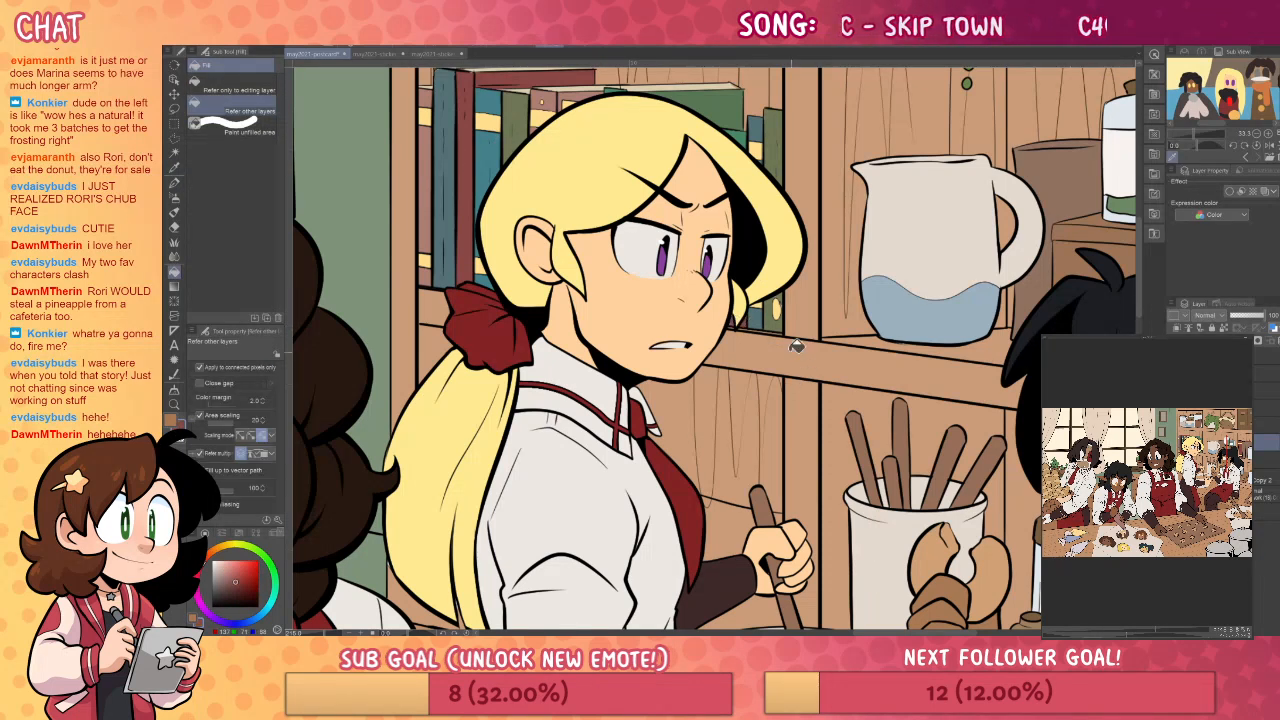
{"action": "key", "text": "p"}
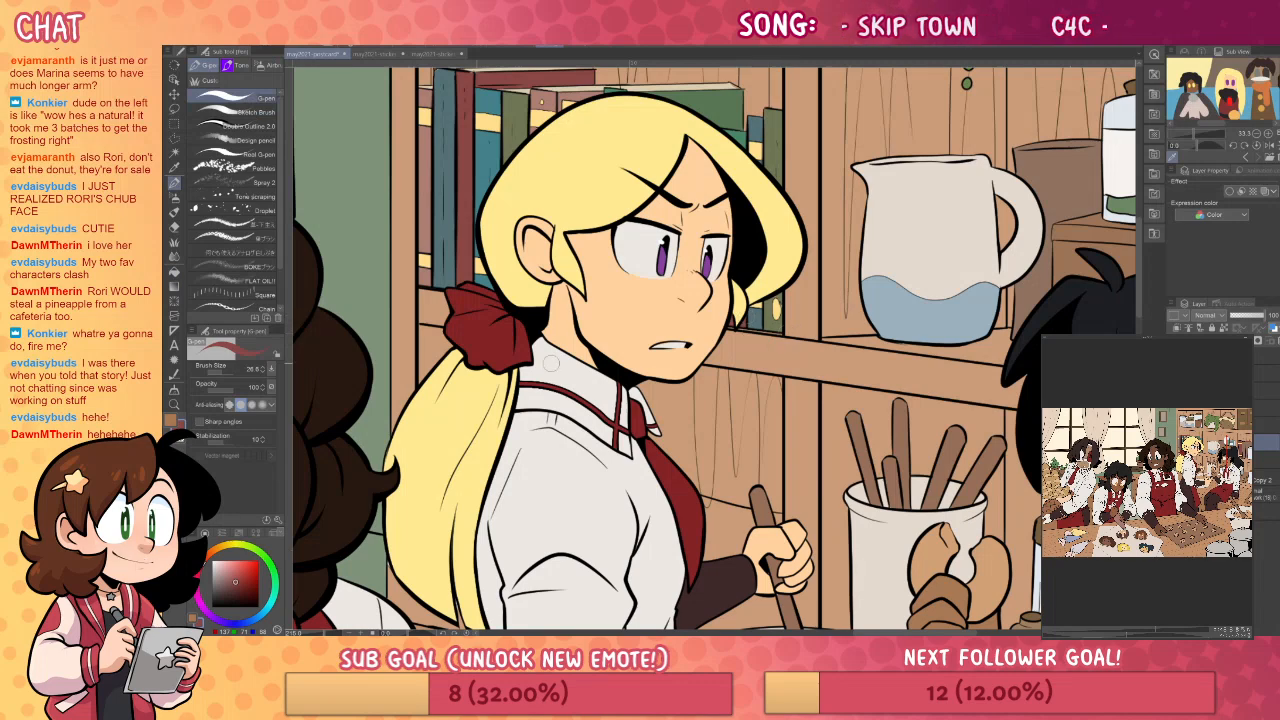
- Fill leftover unpainted specks with the Fill leftover tool, first near the pitcher and then across the whole illustration
{"action": "left_click", "coordinate": [174, 390]}
{"action": "left_click", "coordinate": [850, 337]}
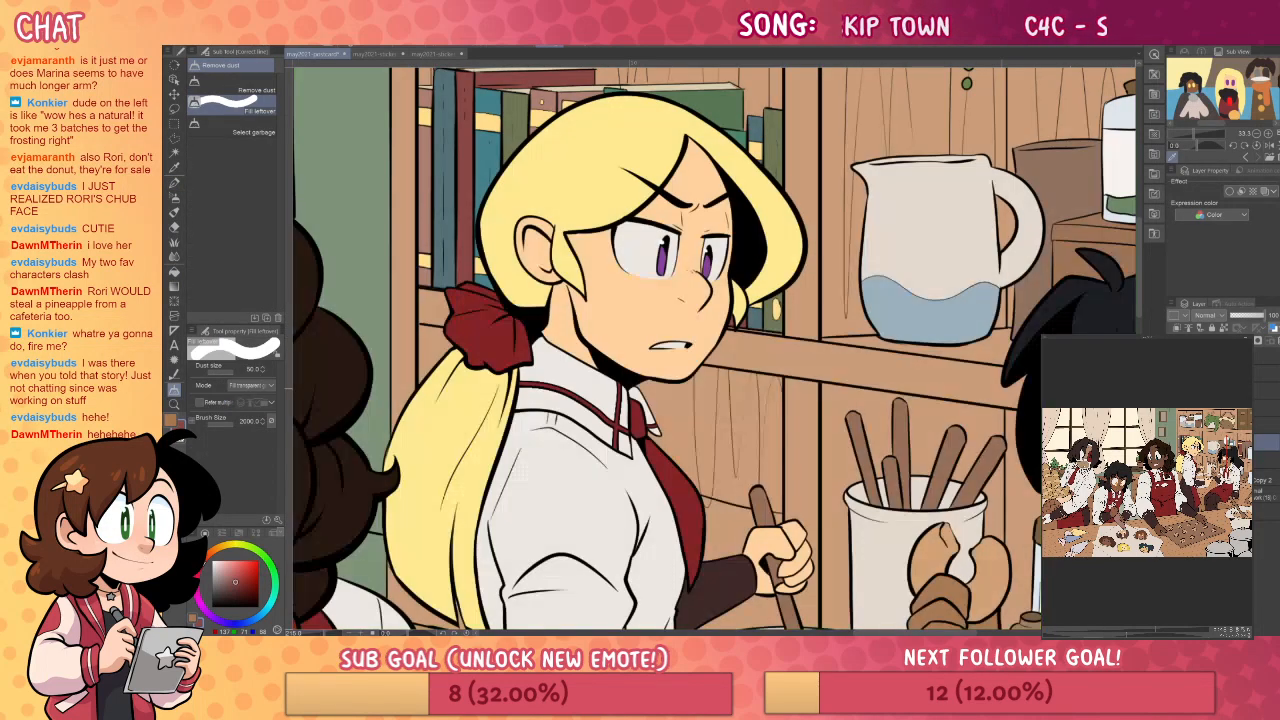
{"action": "left_click", "coordinate": [174, 404]}
{"action": "left_click_drag", "start_coordinate": [846, 450], "coordinate": [720, 450]}
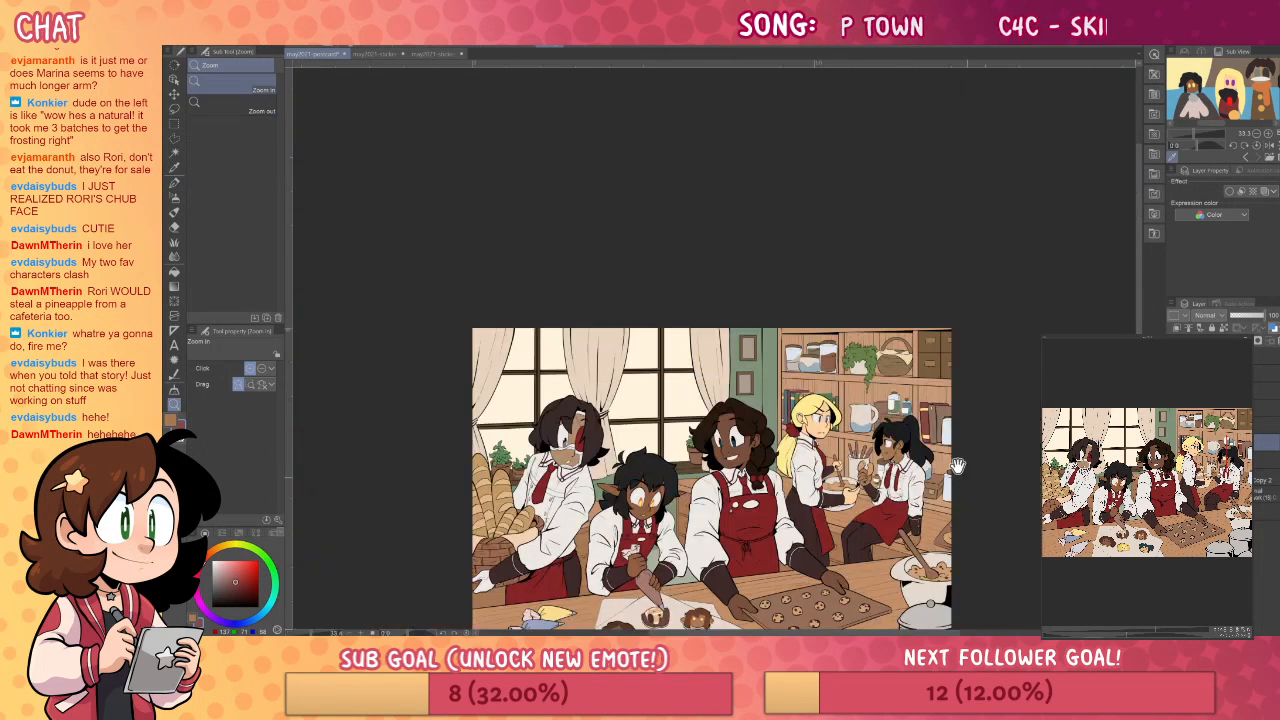
{"action": "left_click_drag", "start_coordinate": [939, 509], "coordinate": [832, 414]}
{"action": "left_click", "coordinate": [175, 391]}
{"action": "mouse_move", "coordinate": [315, 245]}
{"action": "left_mouse_down"}
{"action": "mouse_move", "coordinate": [364, 463]}
{"action": "mouse_move", "coordinate": [452, 345]}
{"action": "mouse_move", "coordinate": [578, 332]}
{"action": "mouse_move", "coordinate": [829, 515]}
{"action": "mouse_move", "coordinate": [789, 630]}
{"action": "left_mouse_up"}
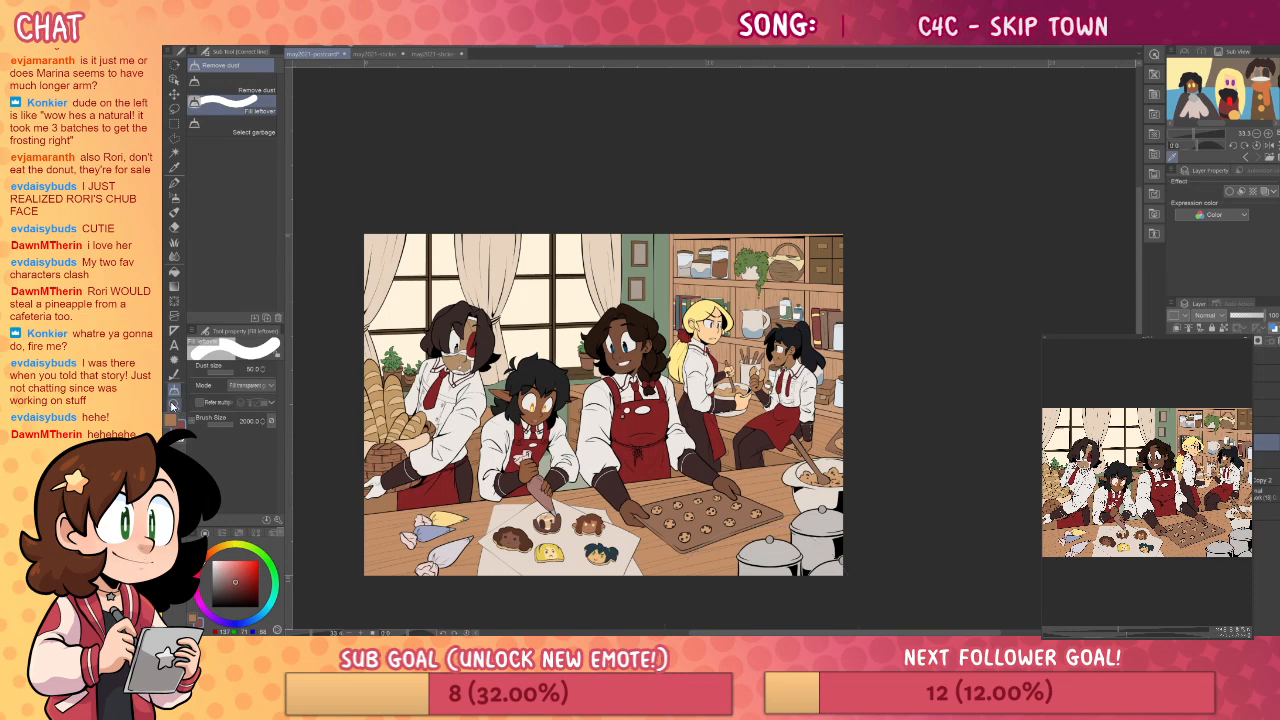
- Inspect the flat colours of the characters and props for unfilled gaps, with the line art hidden and shown
{"action": "left_click", "coordinate": [175, 404]}
{"action": "left_click", "coordinate": [800, 381]}
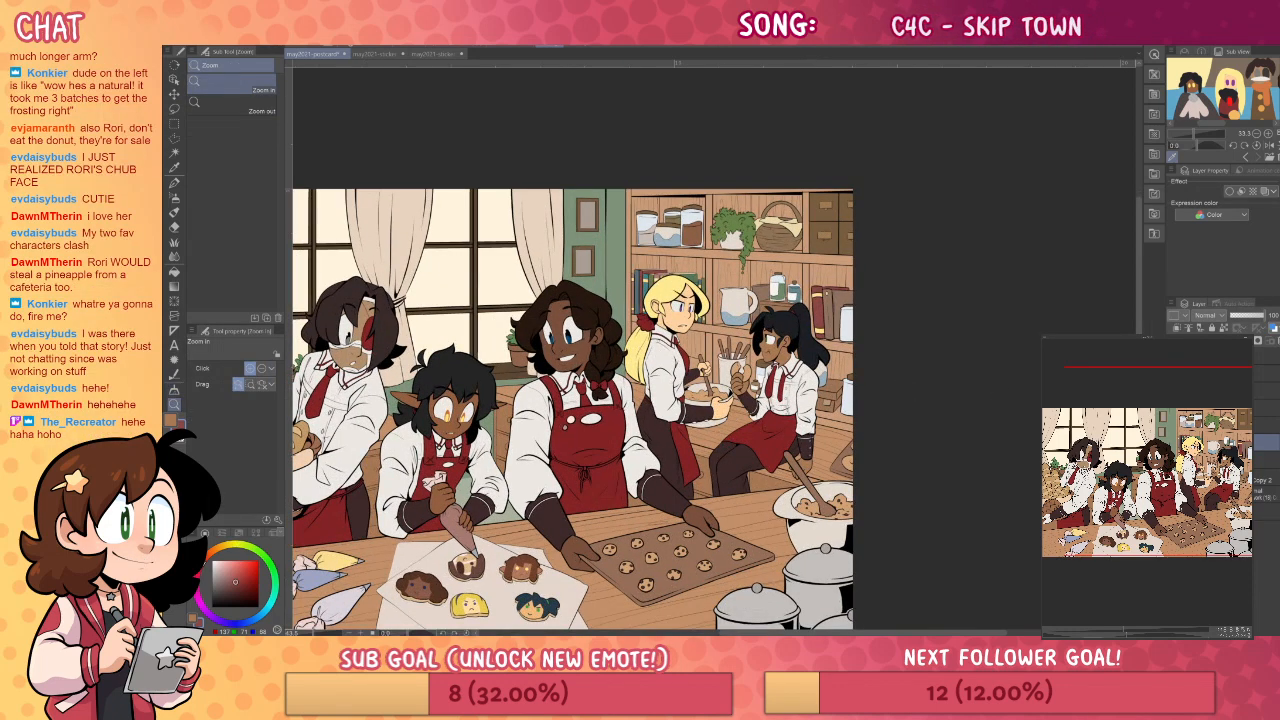
{"action": "left_click", "coordinate": [841, 398]}
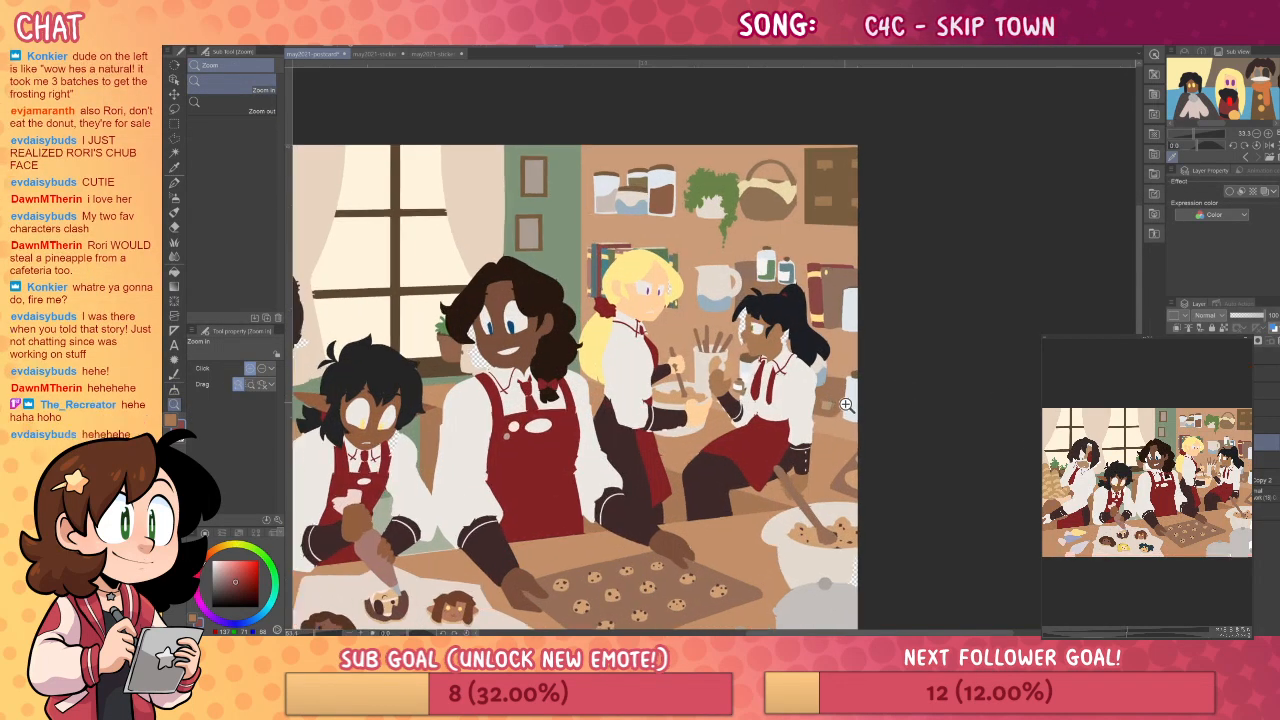
{"action": "left_click_drag", "start_coordinate": [840, 475], "coordinate": [944, 450]}
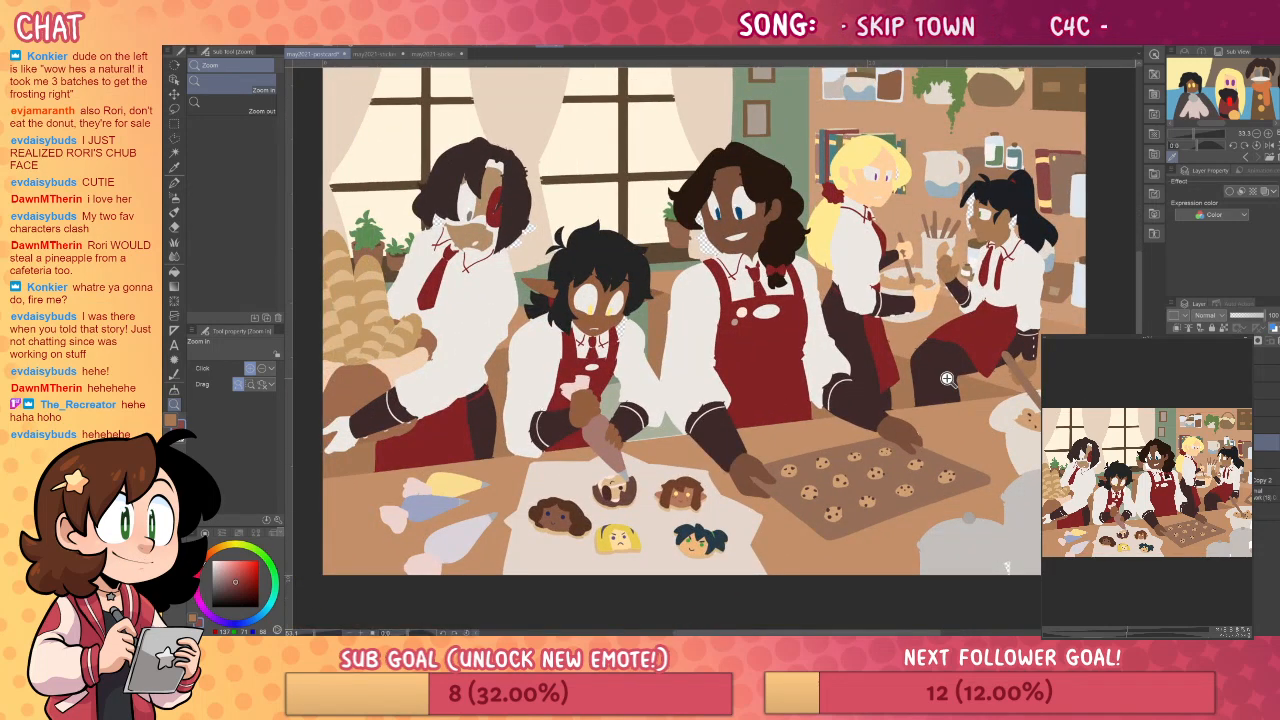
{"action": "left_click_drag", "start_coordinate": [873, 469], "coordinate": [778, 509]}
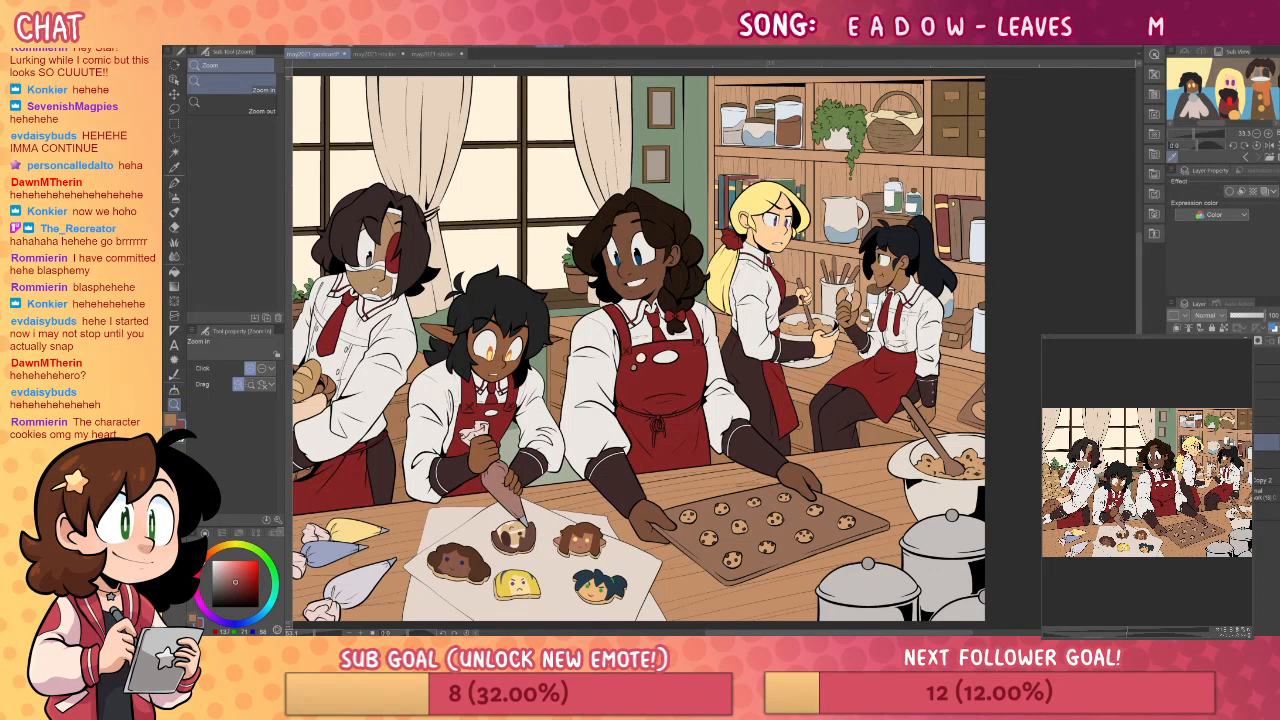
{"action": "left_click", "coordinate": [1016, 443]}
{"action": "left_click_drag", "start_coordinate": [1016, 441], "coordinate": [983, 420]}
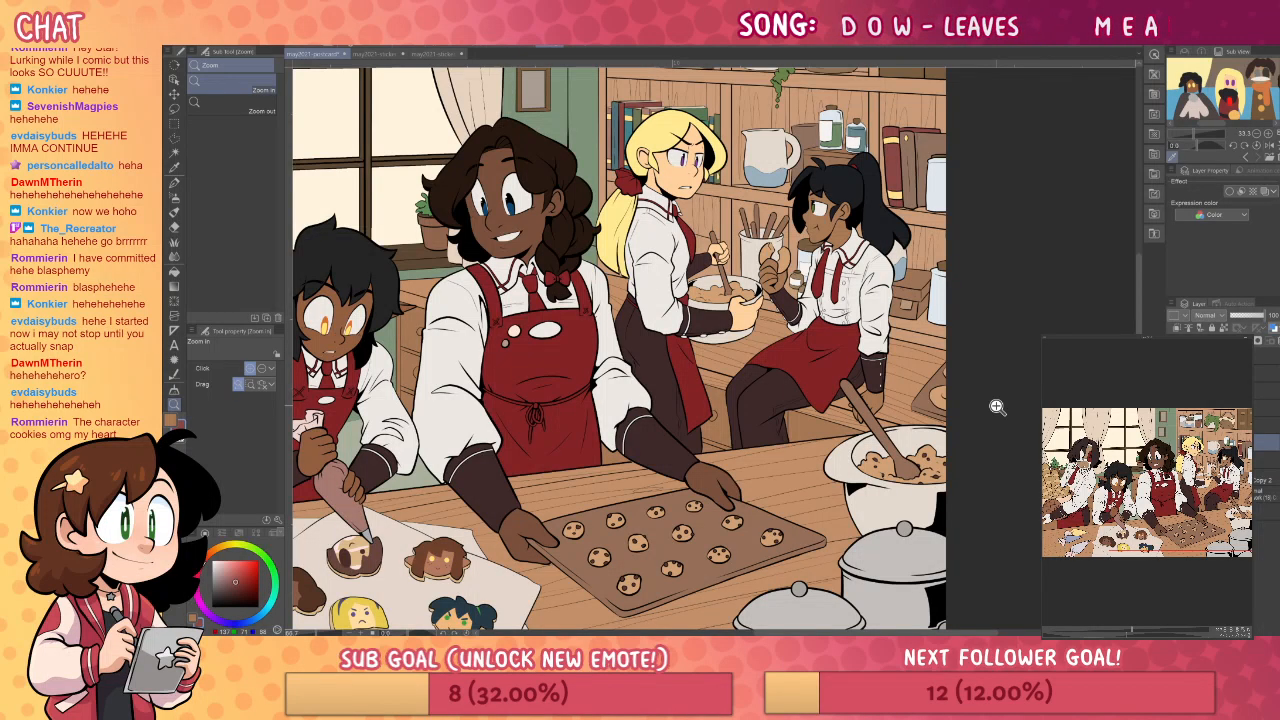
- Select the layer for the piping bag tint and sample the tabletop's light brown beside the piping bags
{"action": "left_click_drag", "start_coordinate": [409, 628], "coordinate": [562, 514]}
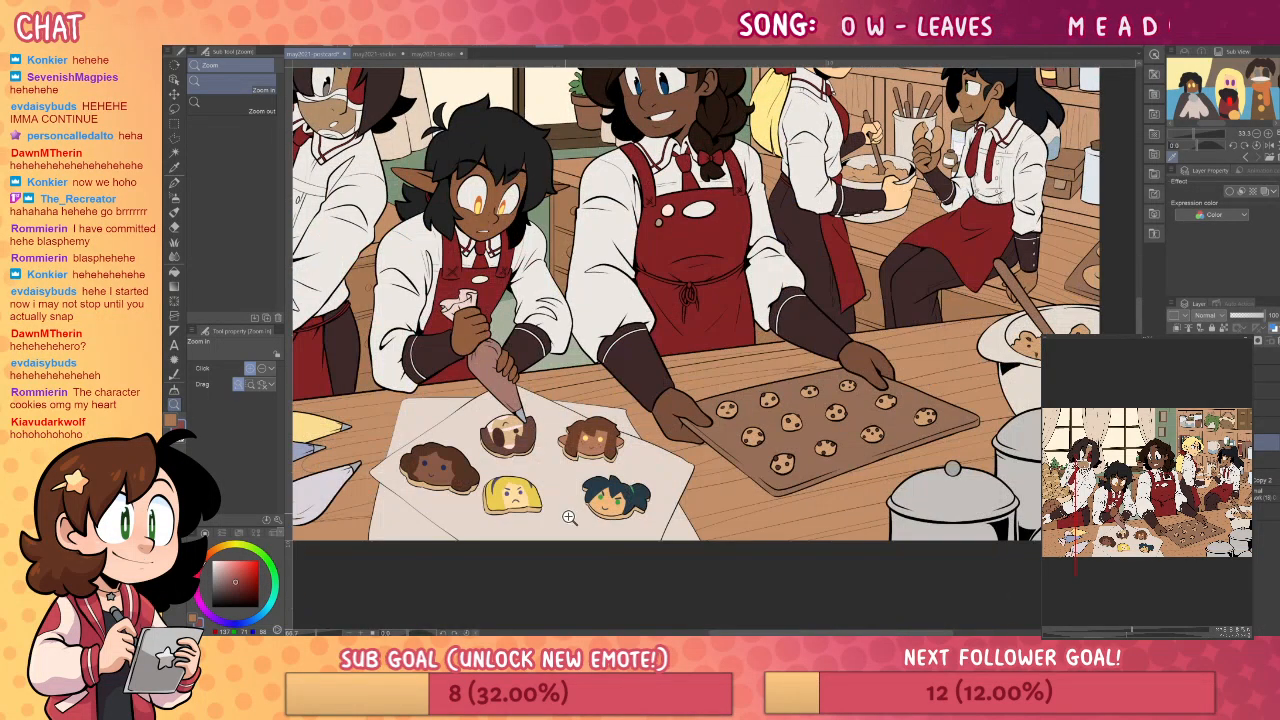
{"action": "left_click", "coordinate": [562, 514]}
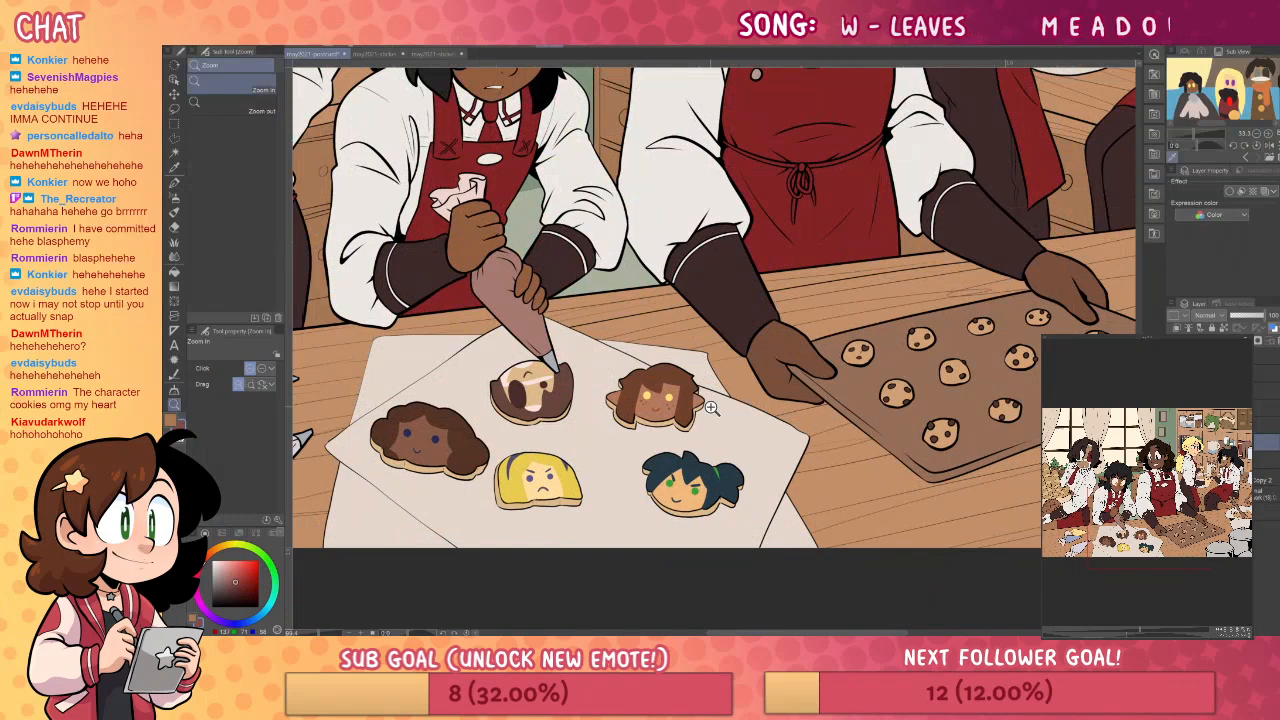
{"action": "left_click_drag", "start_coordinate": [983, 429], "coordinate": [1000, 494]}
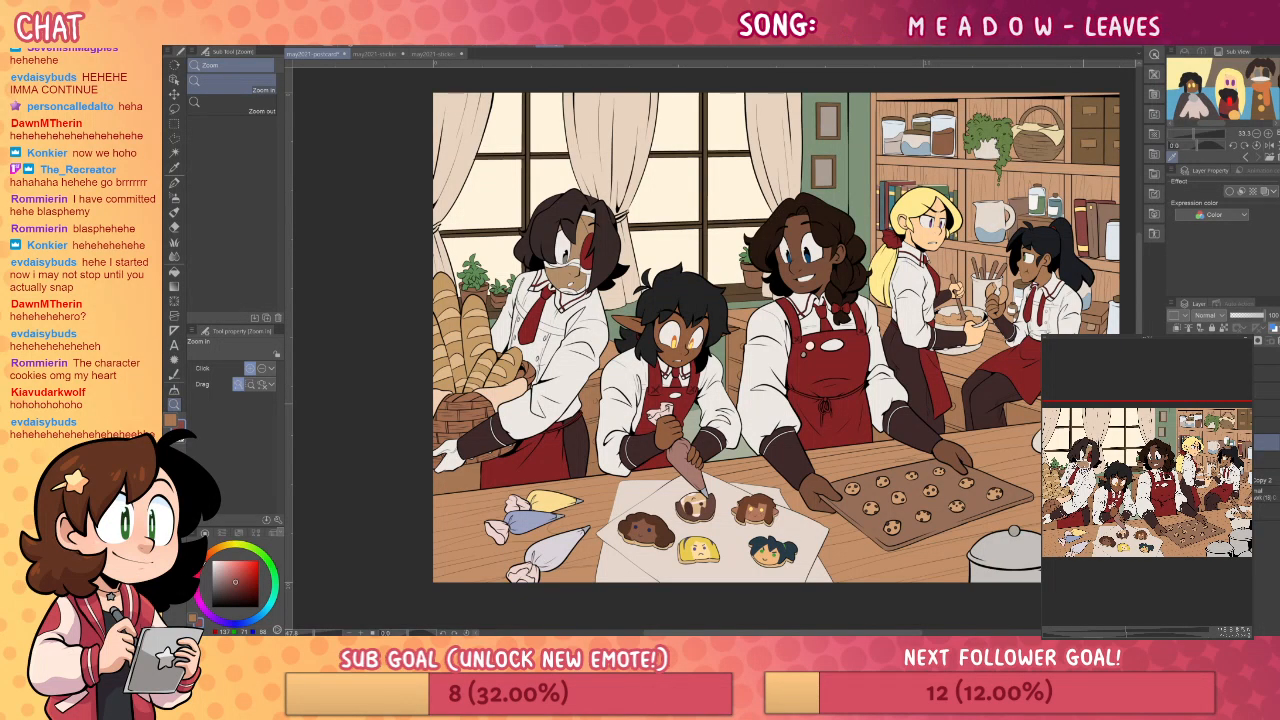
{"action": "left_click_drag", "start_coordinate": [796, 528], "coordinate": [766, 524]}
{"action": "left_click", "coordinate": [1264, 425]}
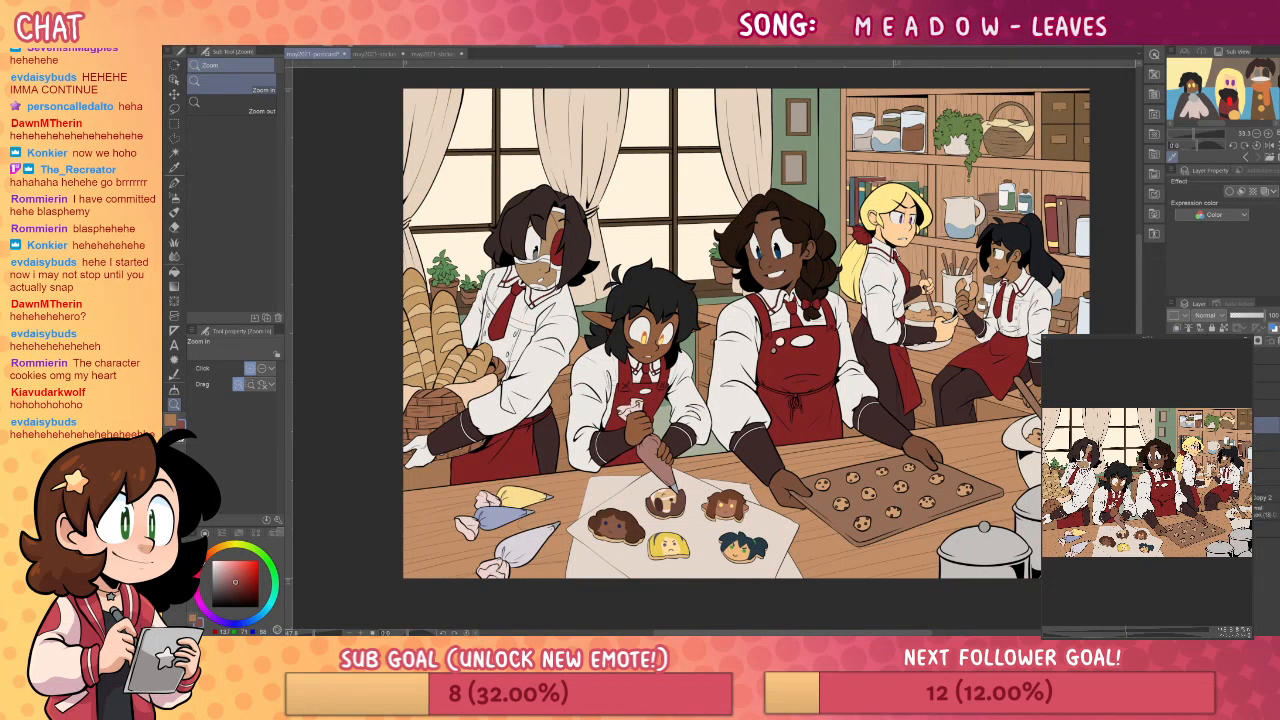
{"action": "left_click_drag", "start_coordinate": [741, 514], "coordinate": [727, 480]}
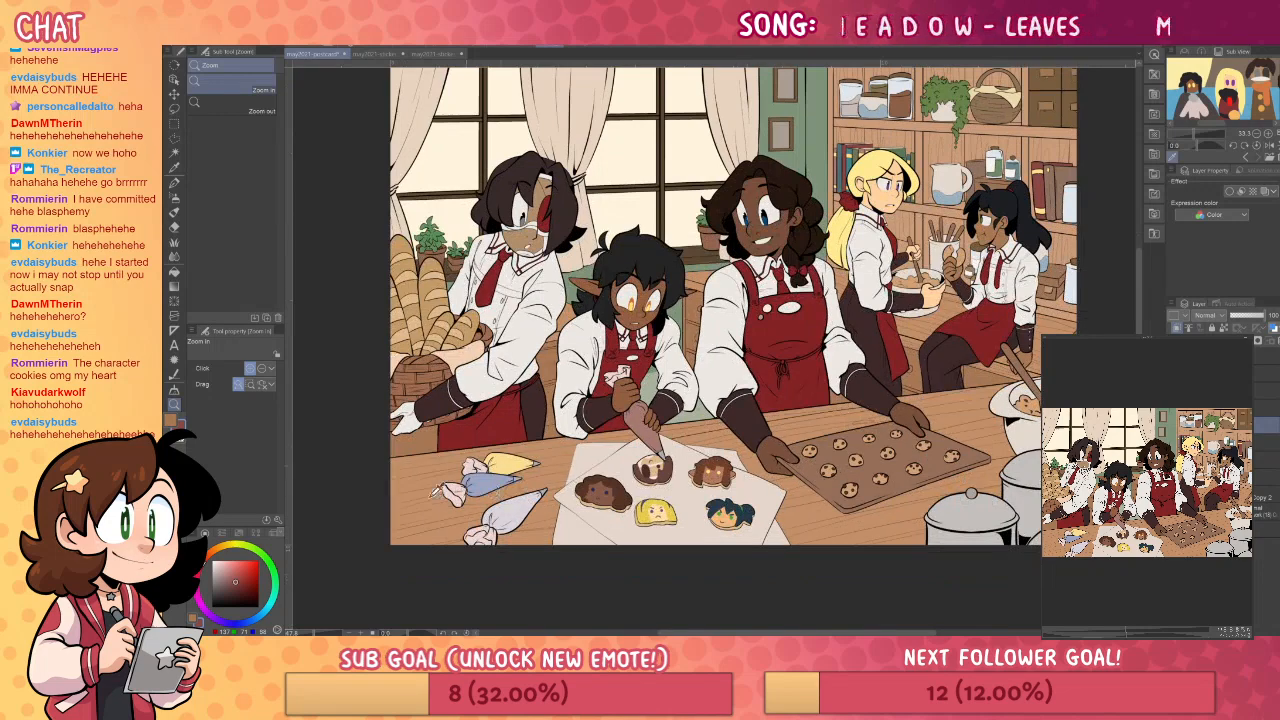
{"action": "left_click", "coordinate": [435, 507], "text": "alt"}
{"action": "left_click_drag", "start_coordinate": [497, 499], "coordinate": [694, 390]}
{"action": "left_click_drag", "start_coordinate": [586, 431], "coordinate": [632, 408]}
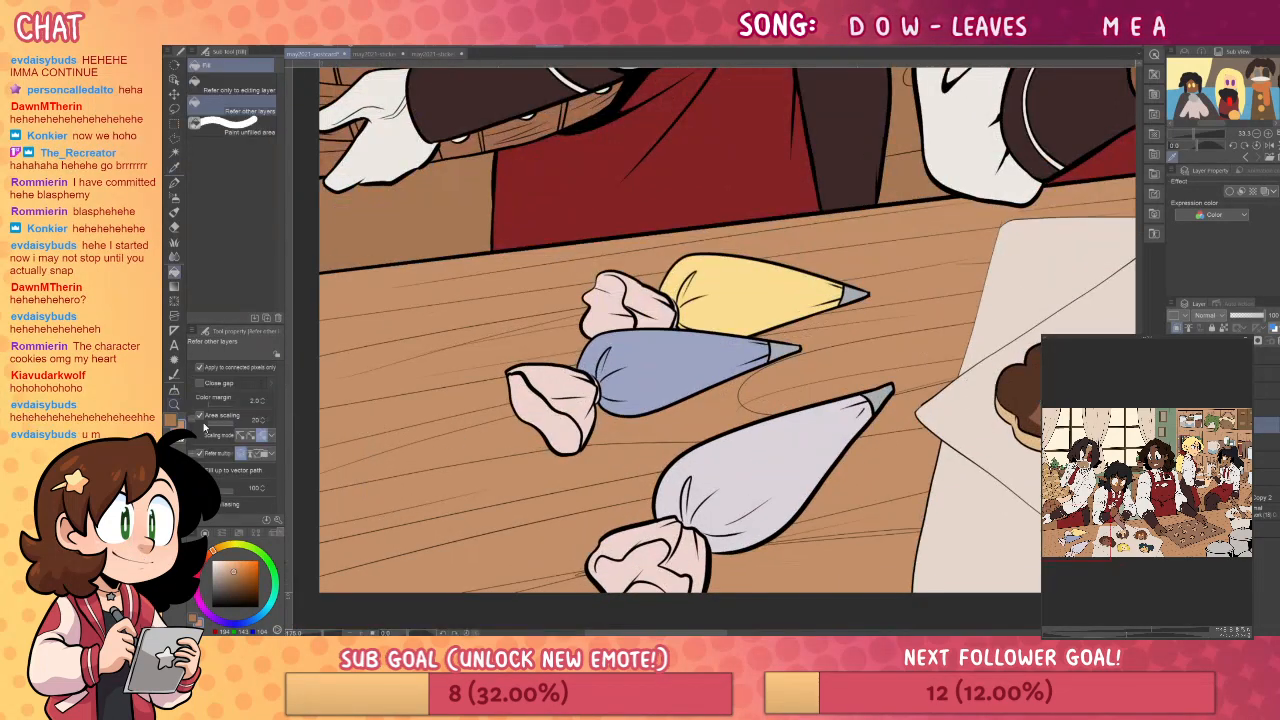
- Try to fill the blue piping bag's pink gathered end with the sampled brown, using a strongly negative area scaling
{"action": "left_click", "coordinate": [560, 382]}
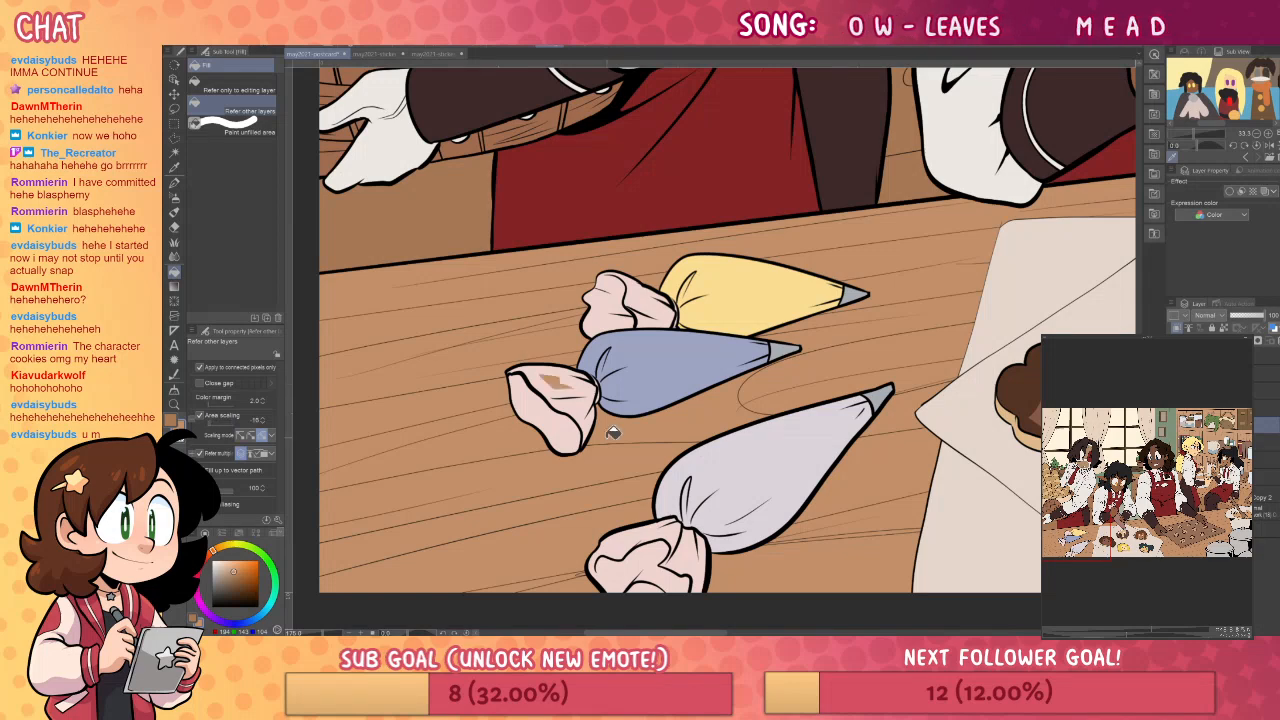
{"action": "key", "text": "ctrl+z"}
{"action": "left_click", "coordinate": [215, 425]}
{"action": "left_click", "coordinate": [562, 380]}
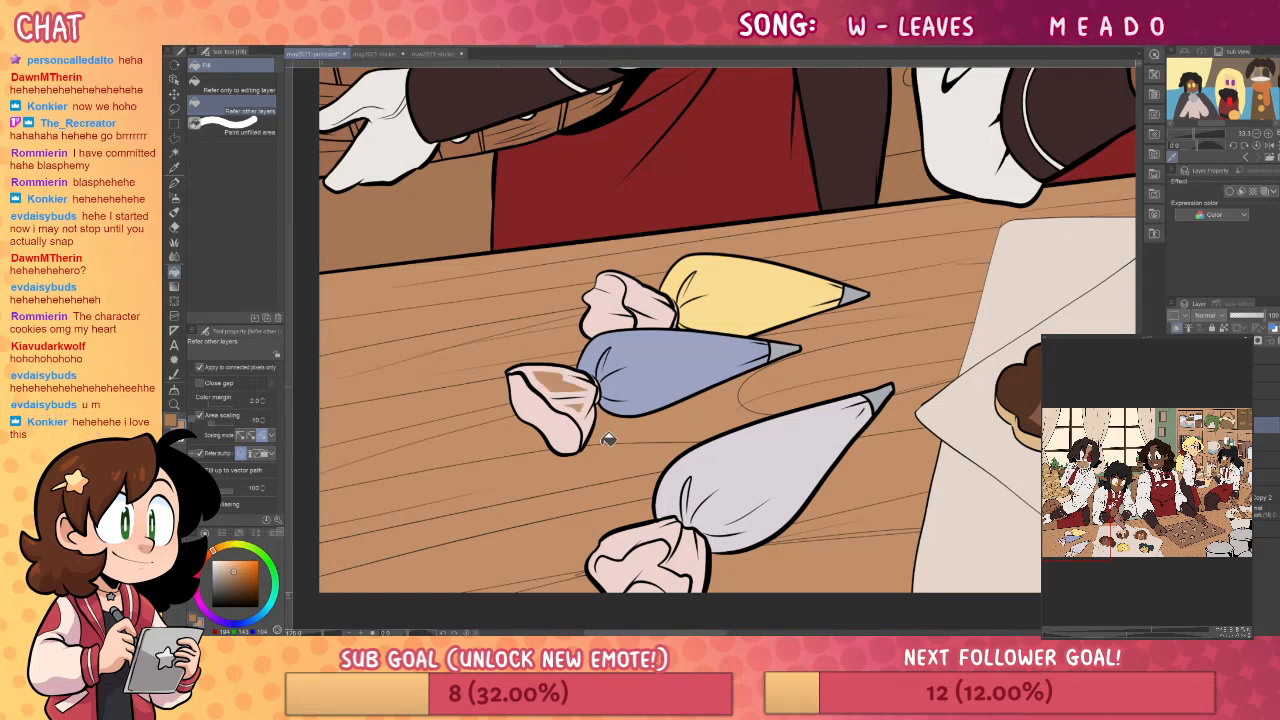
{"action": "key", "text": "ctrl+z"}
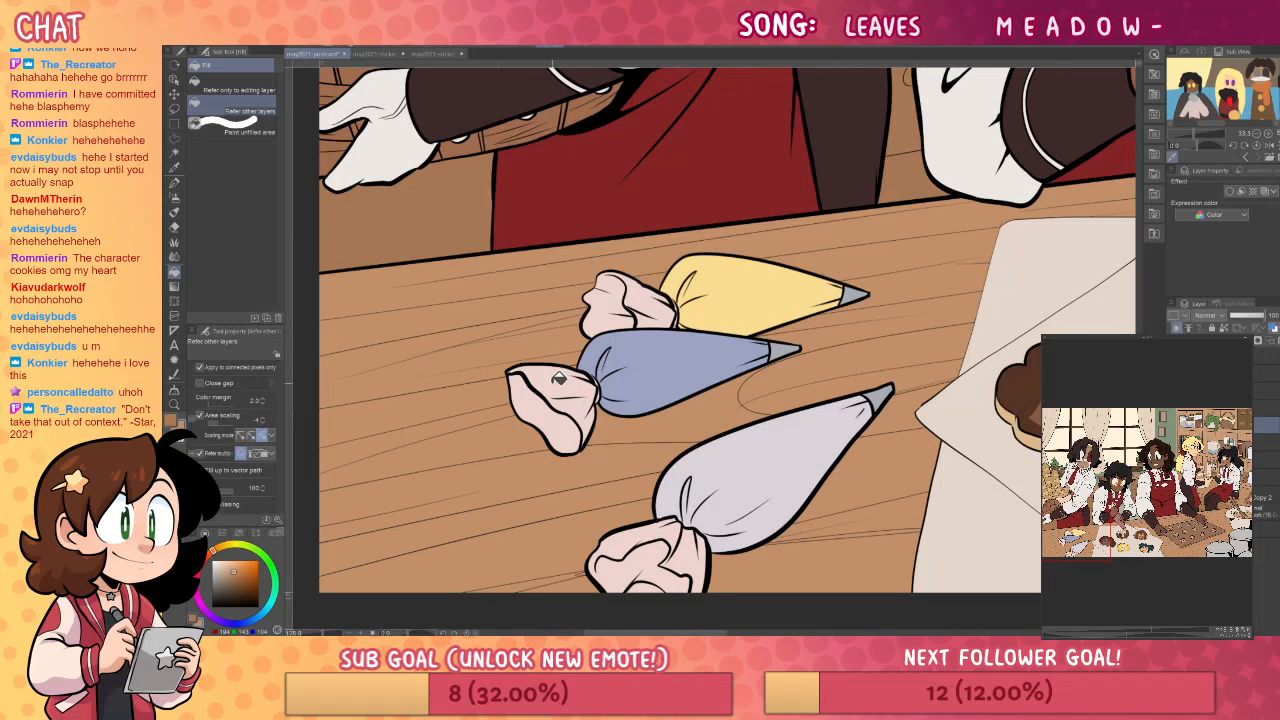
- Fill the pink gathered ends of all three piping bags with brown at area scaling -4, leaving pale edges
{"action": "left_click", "coordinate": [557, 380]}
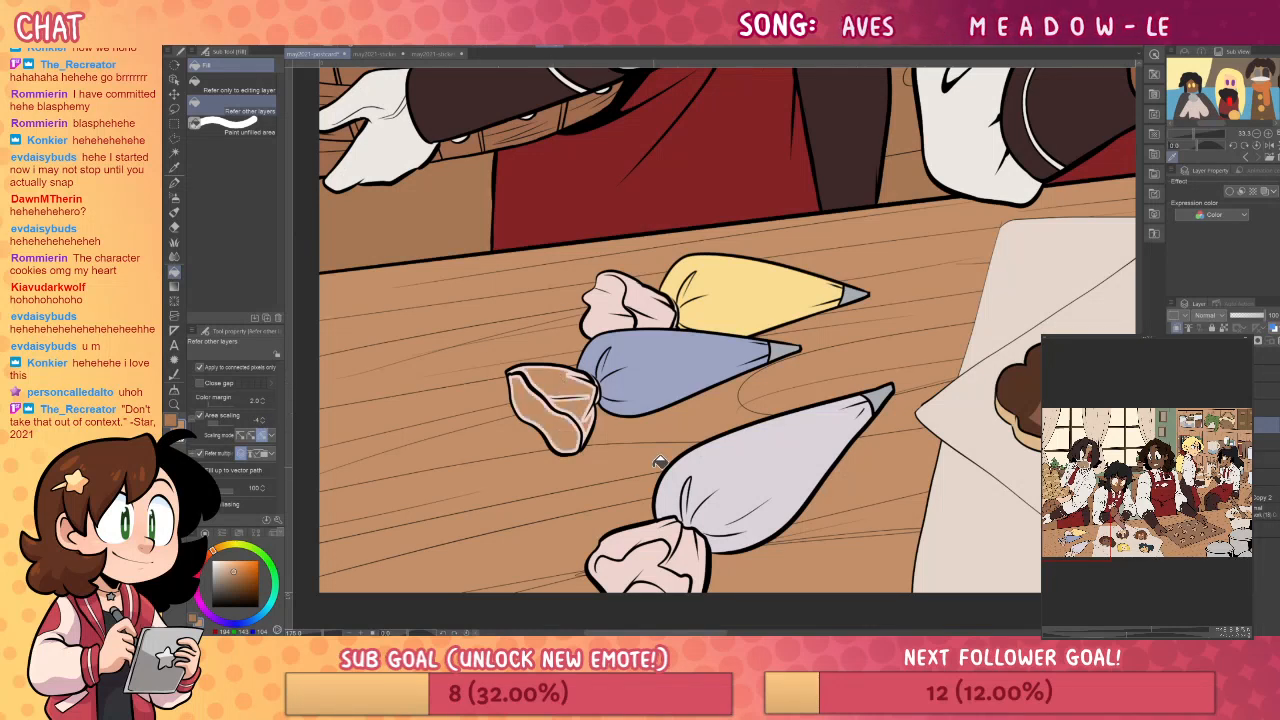
{"action": "left_click", "coordinate": [620, 304]}
{"action": "left_click", "coordinate": [640, 296]}
{"action": "left_click", "coordinate": [606, 318]}
{"action": "left_click", "coordinate": [650, 306]}
{"action": "left_click_drag", "start_coordinate": [828, 461], "coordinate": [809, 403]}
{"action": "left_click", "coordinate": [679, 504]}
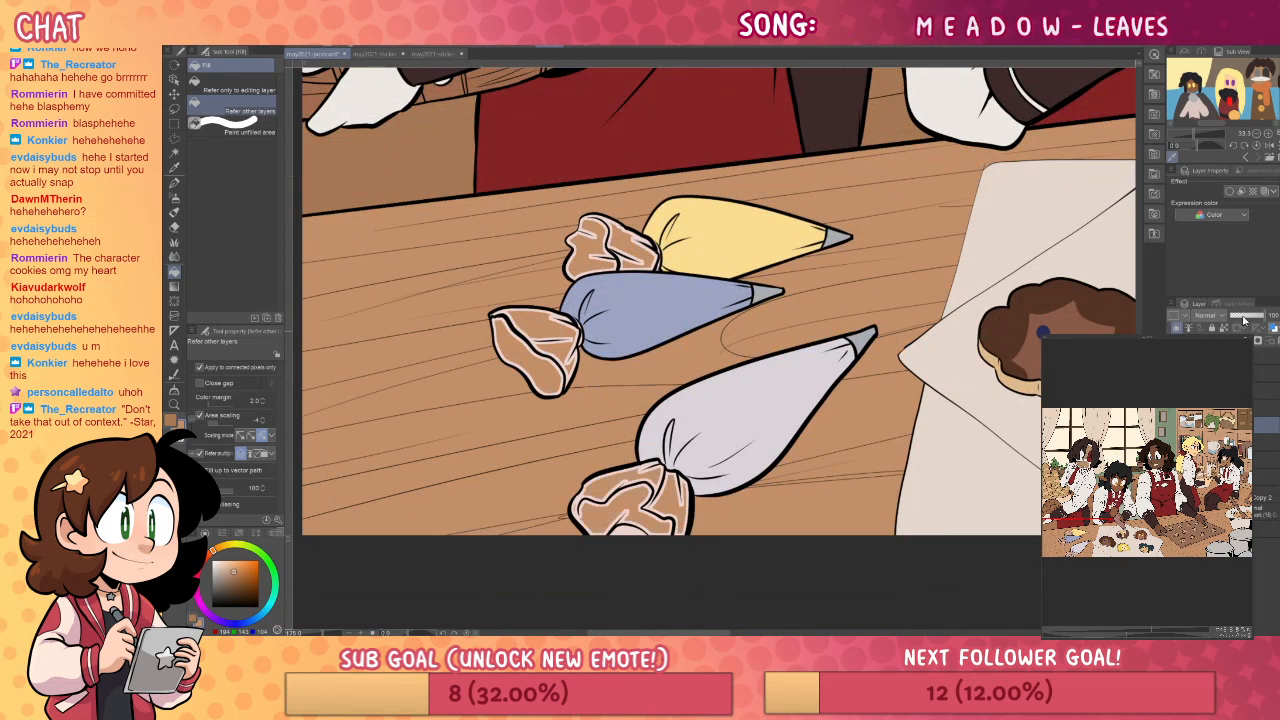
- Lower the opacity of the brown tint on the piping bag ends and soften its edges
{"action": "left_click", "coordinate": [1245, 316]}
{"action": "mouse_move", "coordinate": [898, 450]}
{"action": "left_mouse_down"}
{"action": "mouse_move", "coordinate": [866, 457]}
{"action": "mouse_move", "coordinate": [888, 459]}
{"action": "left_mouse_up"}
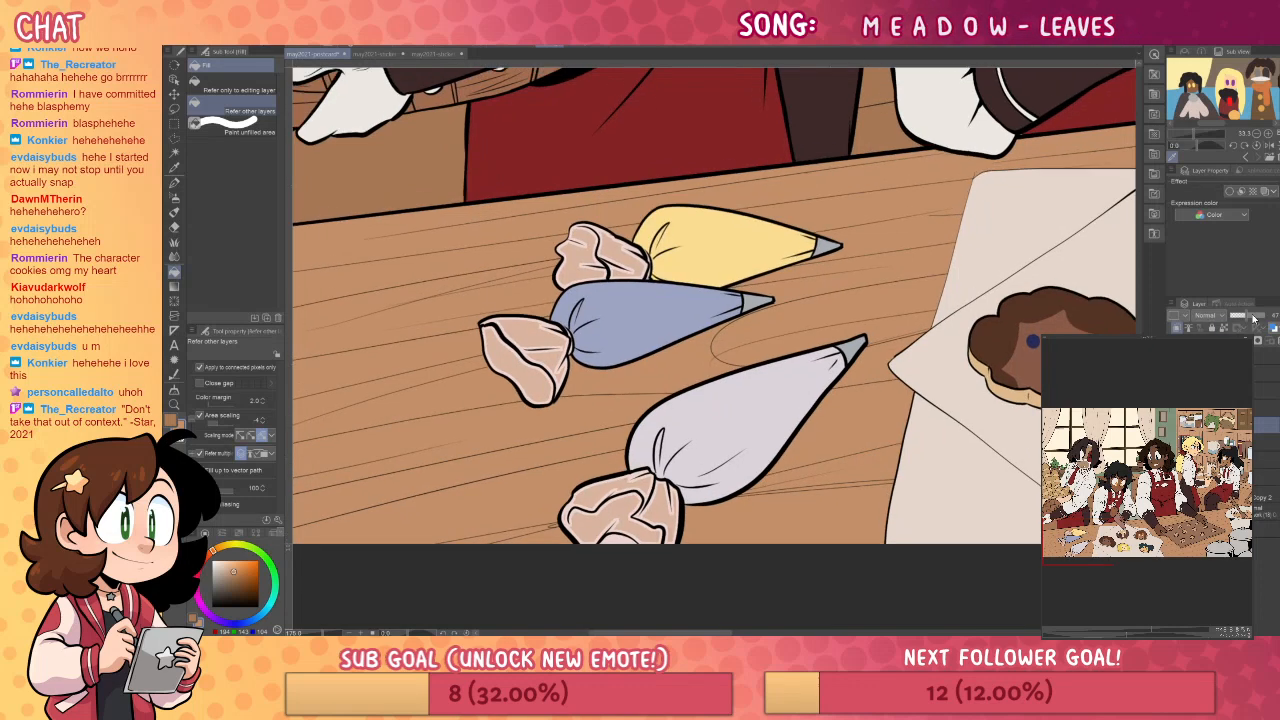
{"action": "left_click", "coordinate": [1253, 318]}
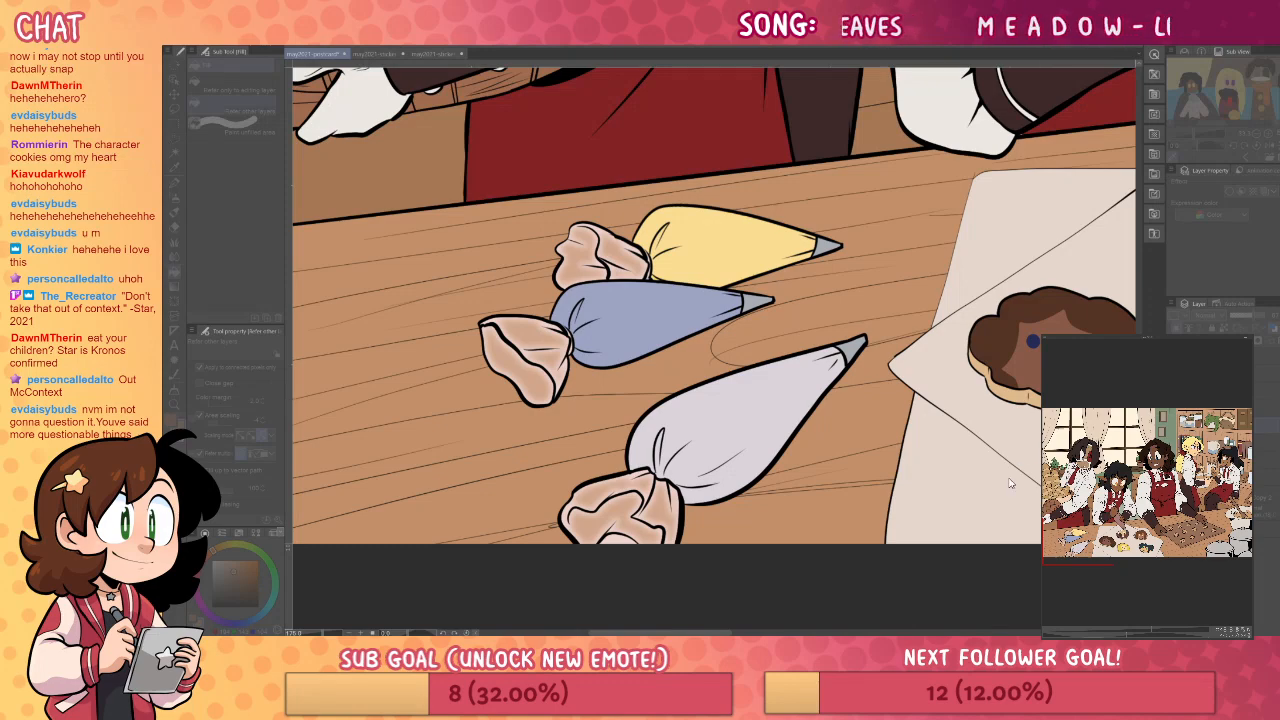
- Paint pink icing on the donut on the tray behind the mixing bowl, using the G-pen and Fill
{"action": "left_click_drag", "start_coordinate": [894, 560], "coordinate": [940, 414]}
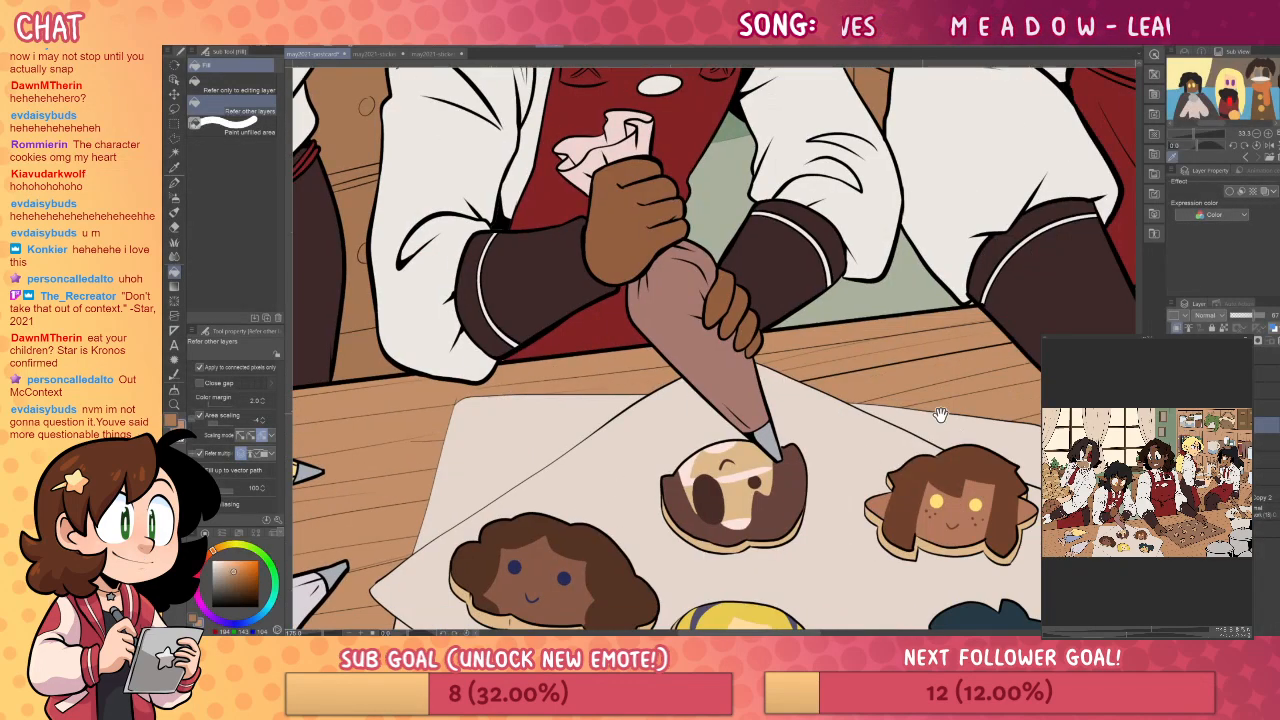
{"action": "left_click_drag", "start_coordinate": [1028, 374], "coordinate": [928, 444]}
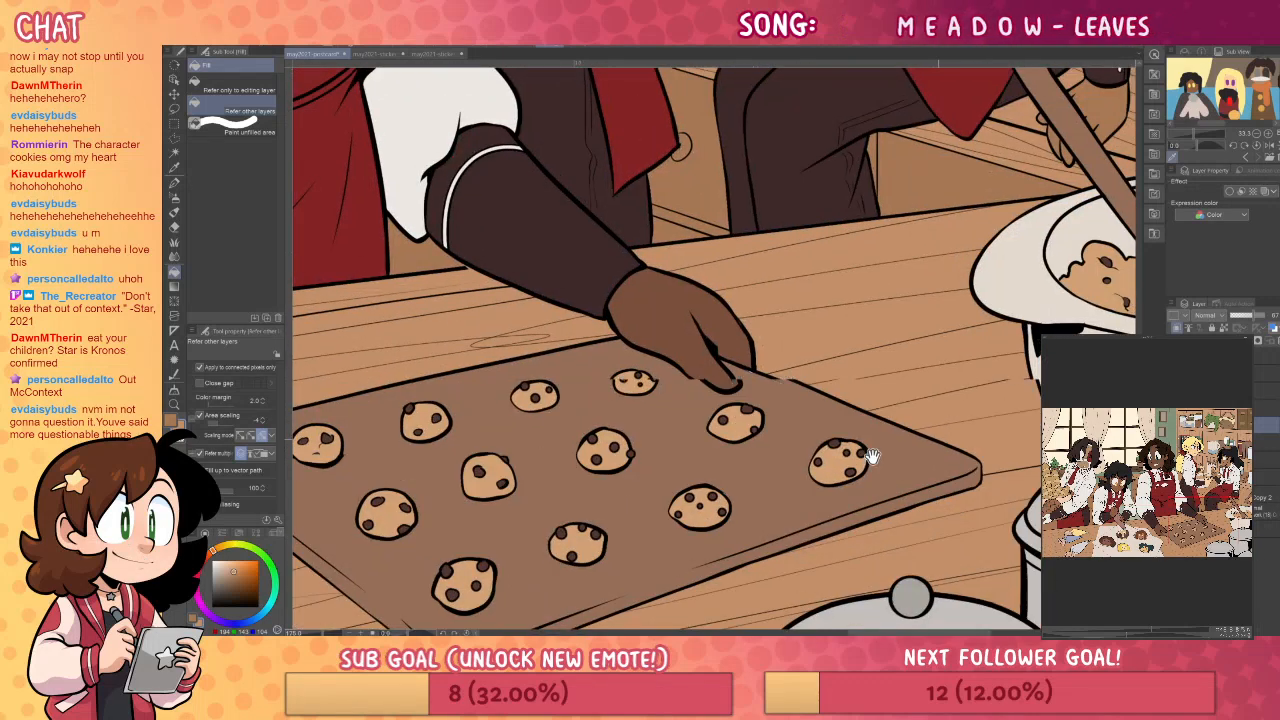
{"action": "scroll", "coordinate": [928, 444], "scroll_direction": "down", "scroll_amount": 2}
{"action": "left_click", "coordinate": [174, 404]}
{"action": "left_click_drag", "start_coordinate": [443, 294], "coordinate": [740, 310]}
{"action": "left_click_drag", "start_coordinate": [882, 304], "coordinate": [889, 406]}
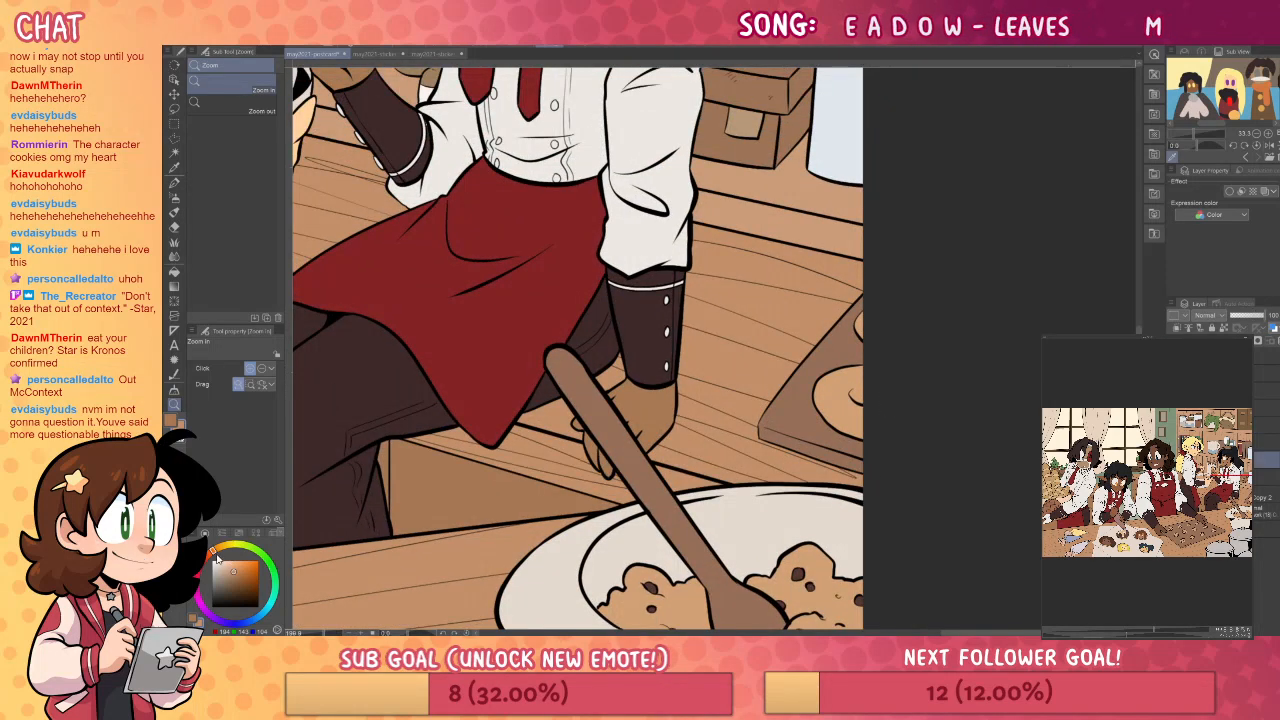
{"action": "left_click", "coordinate": [200, 598]}
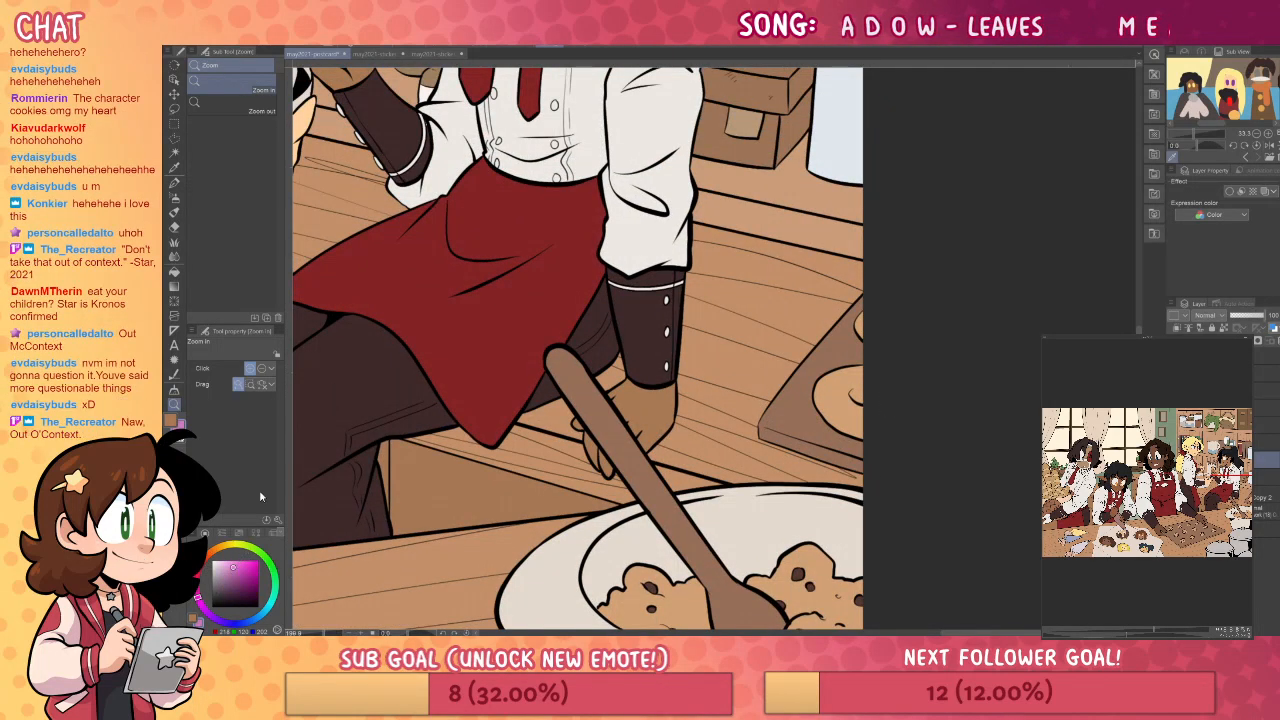
{"action": "key", "text": "p"}
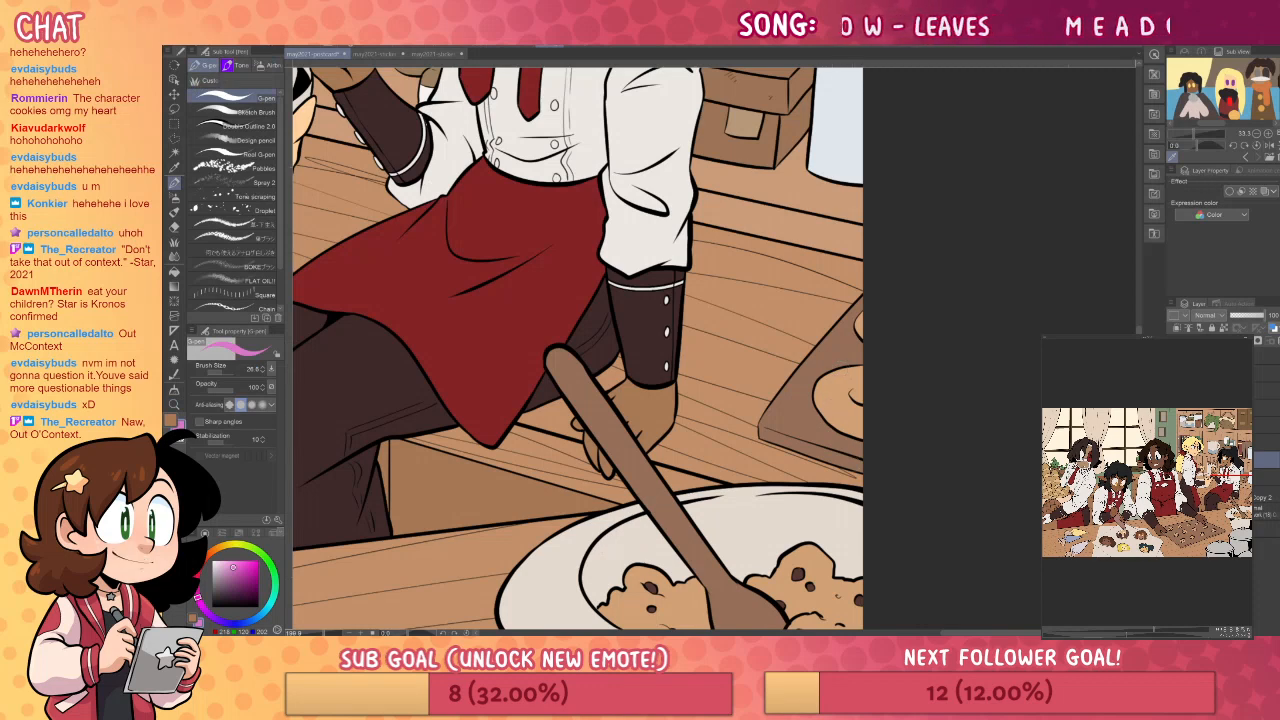
{"action": "left_click", "coordinate": [1176, 460]}
{"action": "left_click", "coordinate": [1176, 460]}
{"action": "left_click", "coordinate": [1264, 408]}
{"action": "left_click_drag", "start_coordinate": [822, 382], "coordinate": [866, 429]}
{"action": "key", "text": "ctrl+z"}
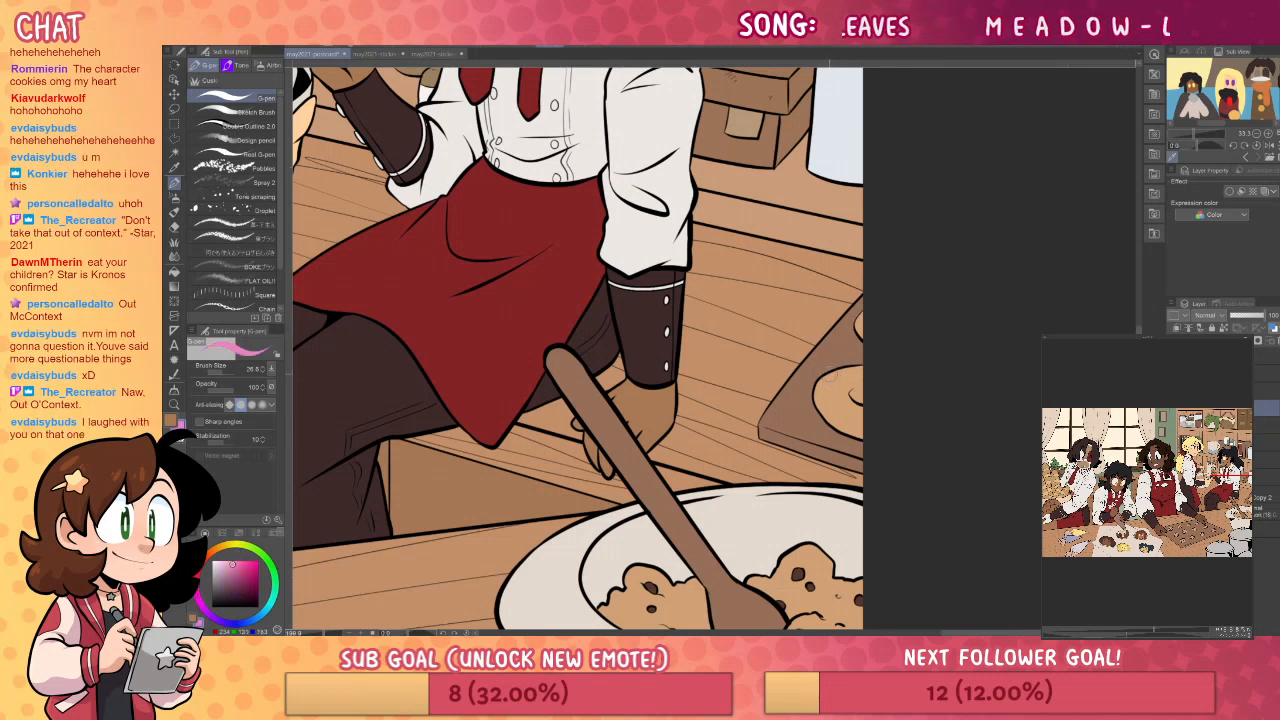
{"action": "key", "text": "g"}
{"action": "left_click", "coordinate": [838, 392]}
{"action": "key", "text": "ctrl+z"}
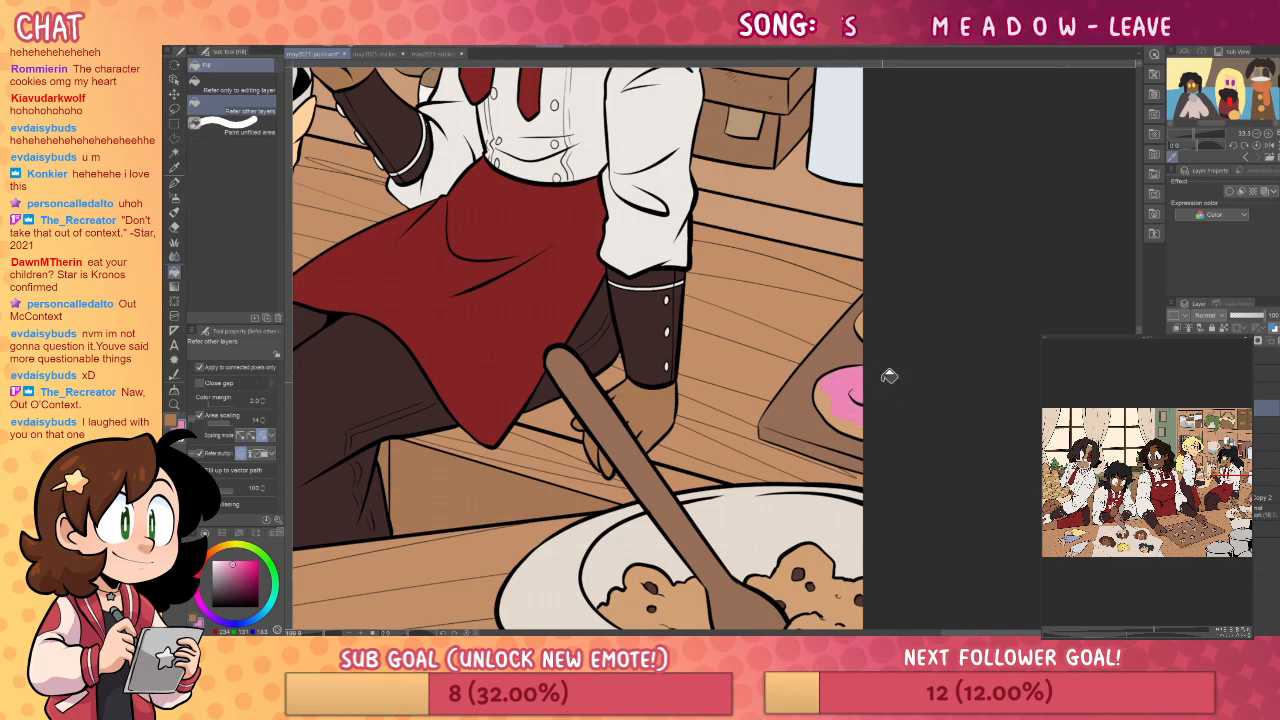
- Outline and fill pink icing on the donut held by the ponytailed baker
{"action": "key", "text": "p"}
{"action": "mouse_move", "coordinate": [699, 321]}
{"action": "left_mouse_down"}
{"action": "mouse_move", "coordinate": [927, 460]}
{"action": "mouse_move", "coordinate": [932, 500]}
{"action": "left_mouse_up"}
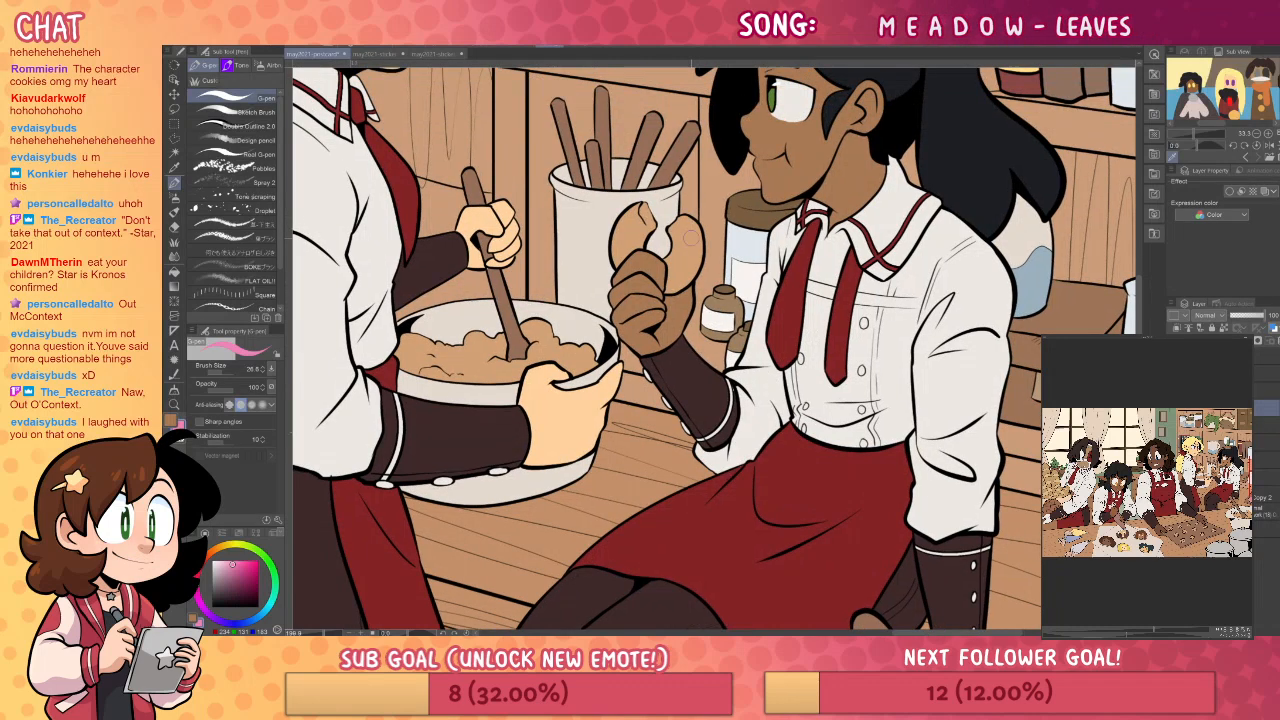
{"action": "key", "text": "g"}
{"action": "left_click", "coordinate": [703, 251]}
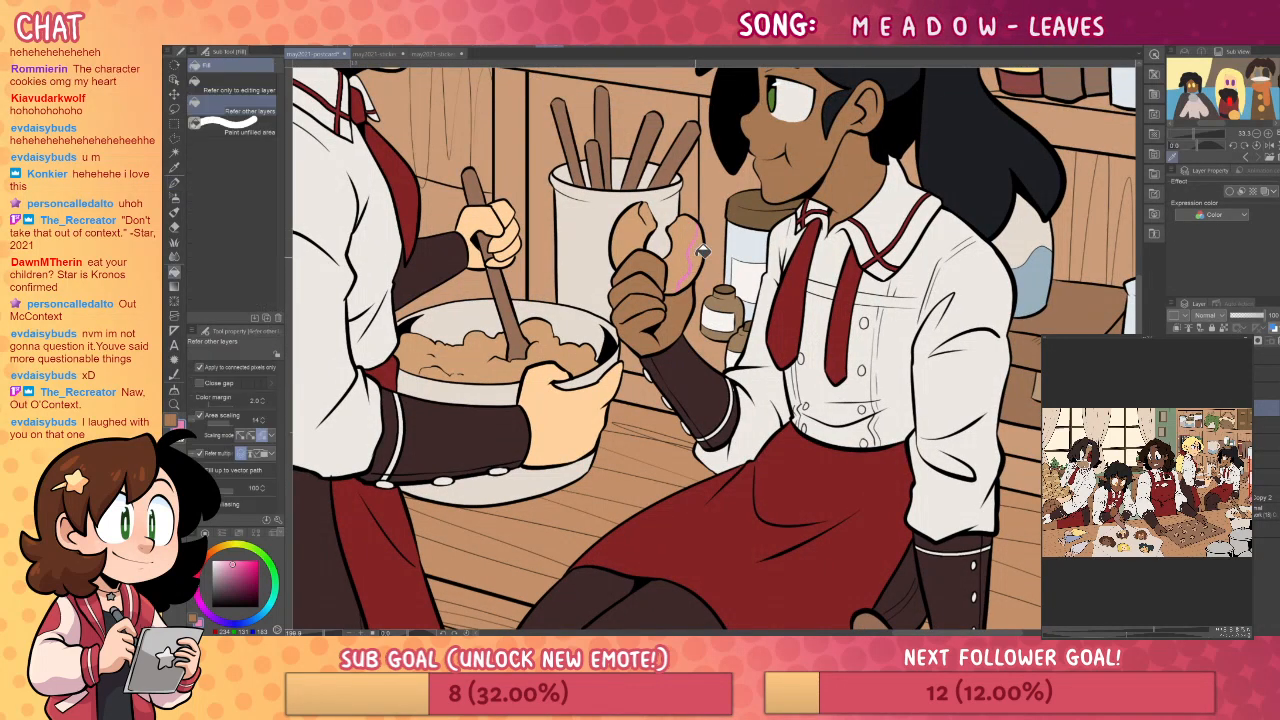
{"action": "left_click_drag", "start_coordinate": [855, 308], "coordinate": [516, 123]}
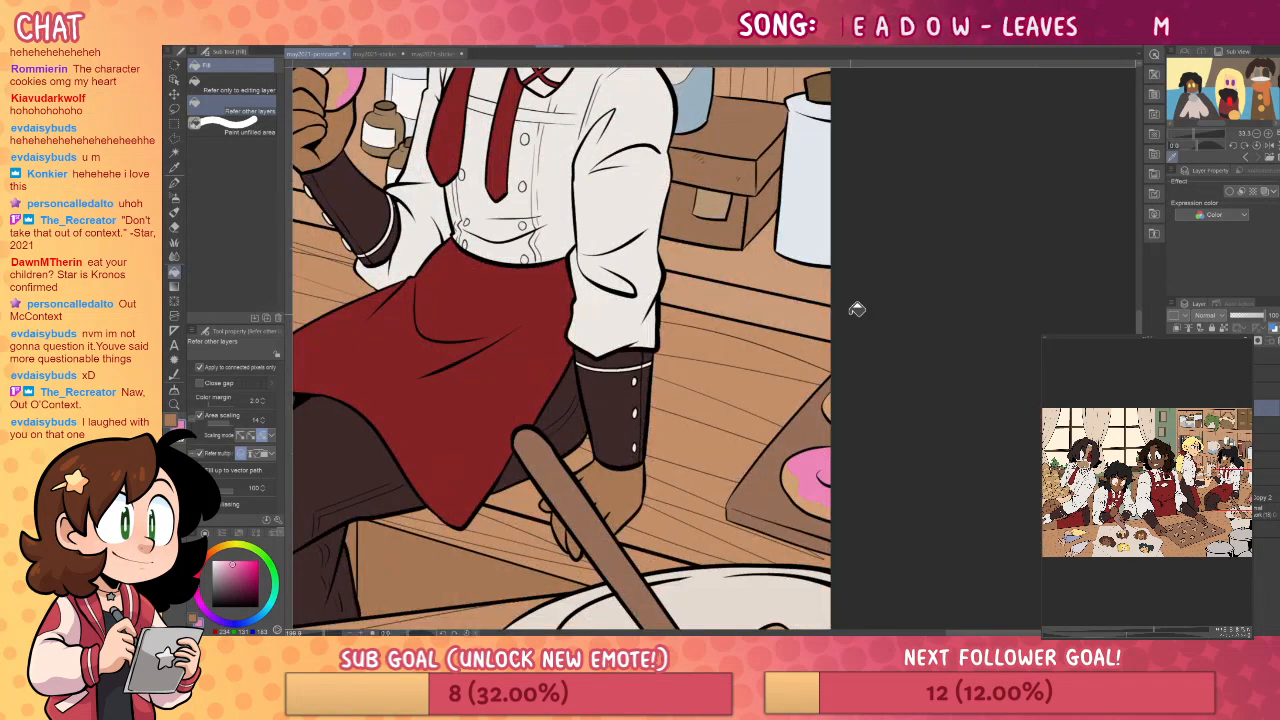
- Dot yellow sprinkles onto the pink icing of the tray donut and the held donut with the G-pen
{"action": "left_click", "coordinate": [224, 547]}
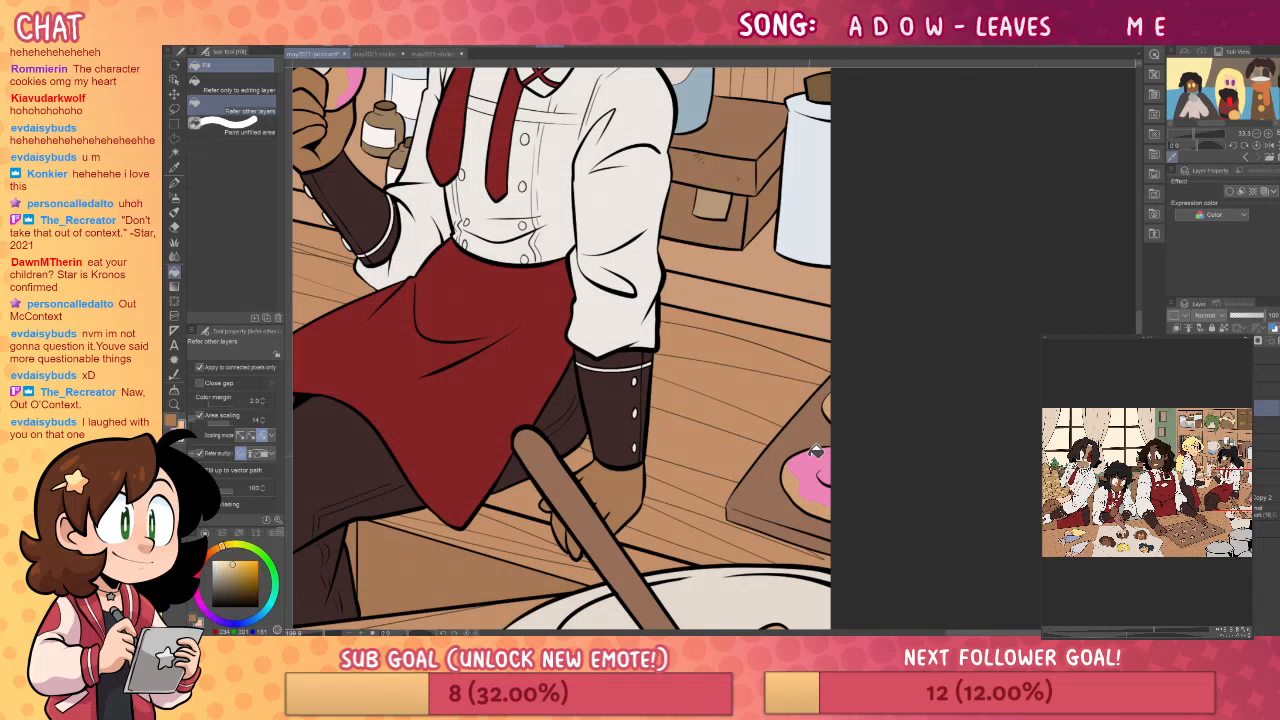
{"action": "key", "text": "p"}
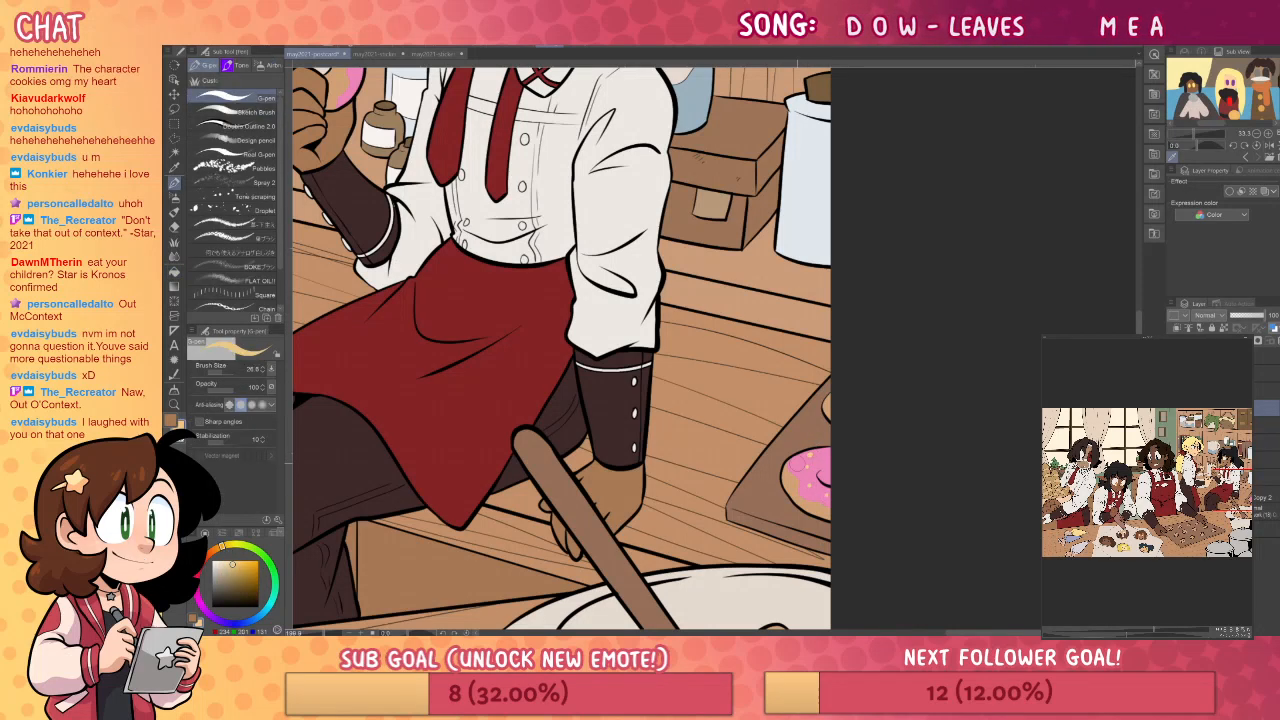
{"action": "left_click_drag", "start_coordinate": [881, 405], "coordinate": [1058, 543]}
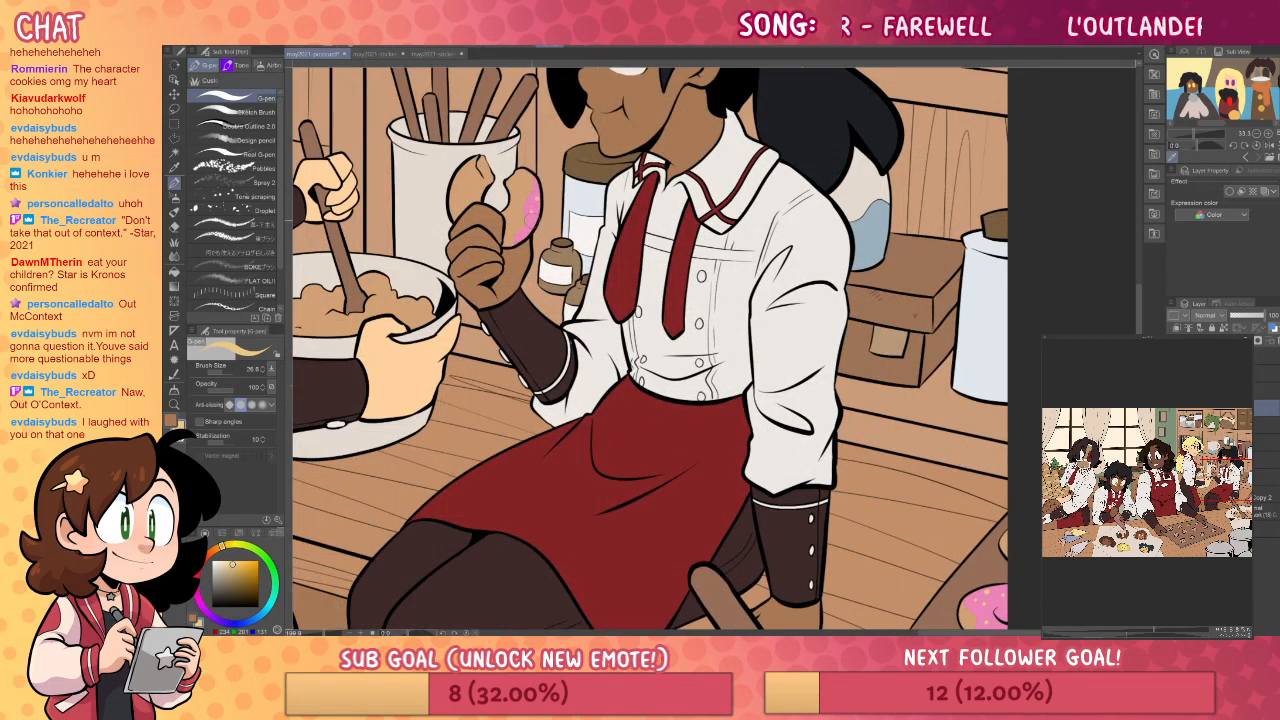
{"action": "left_click_drag", "start_coordinate": [1008, 465], "coordinate": [952, 427]}
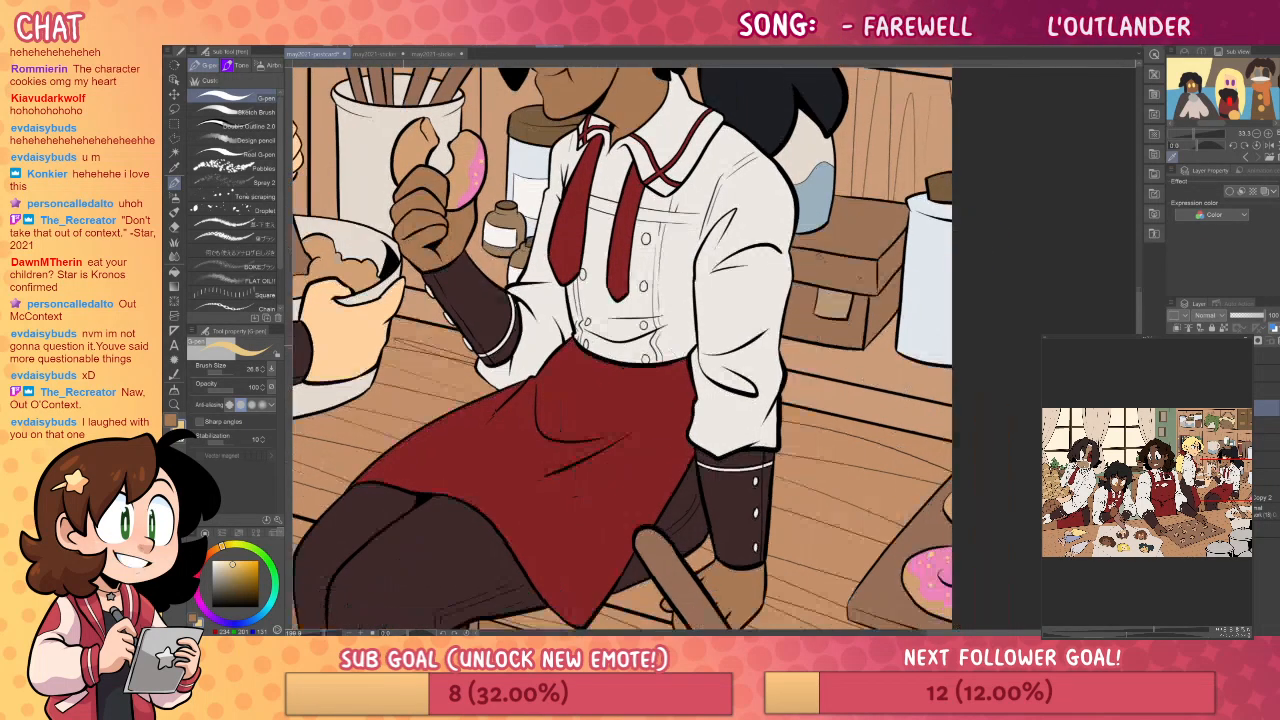
- Hide the wood grain lines and fill the back panels behind the shelf items with light purple
{"action": "left_click", "coordinate": [174, 404]}
{"action": "scroll", "coordinate": [976, 392], "scroll_direction": "down", "scroll_amount": 4}
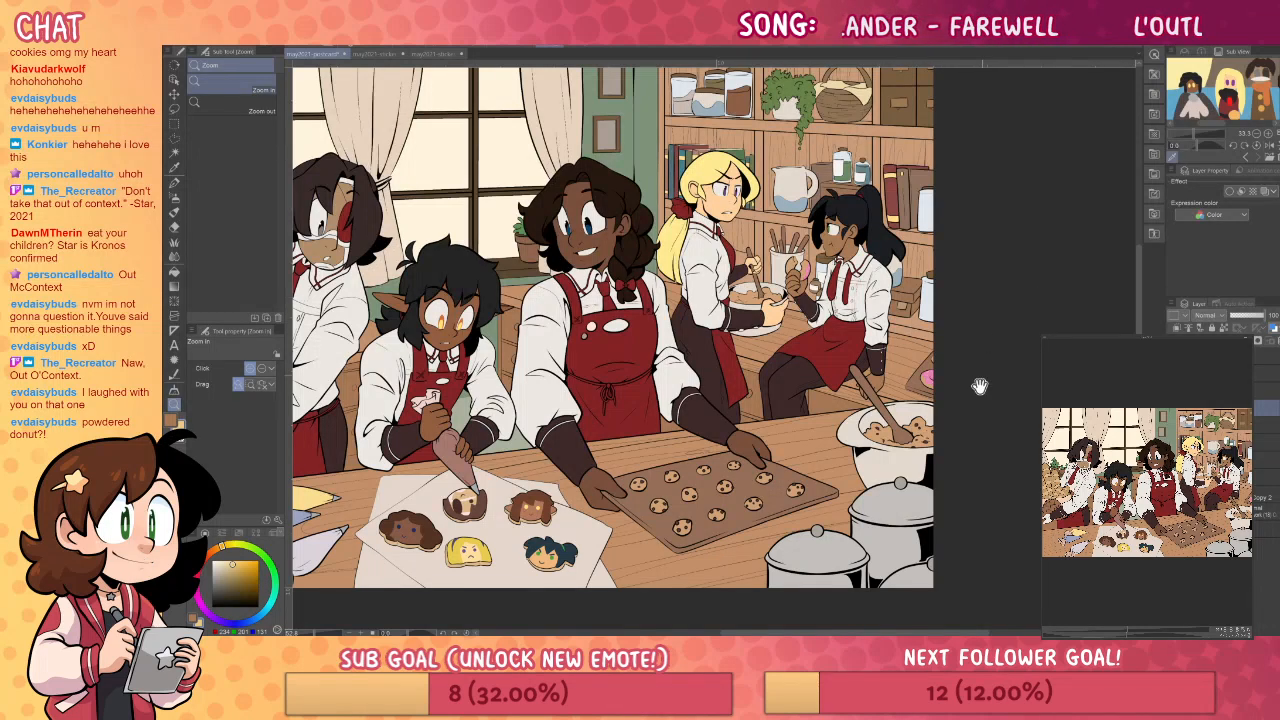
{"action": "left_click_drag", "start_coordinate": [980, 386], "coordinate": [1034, 424]}
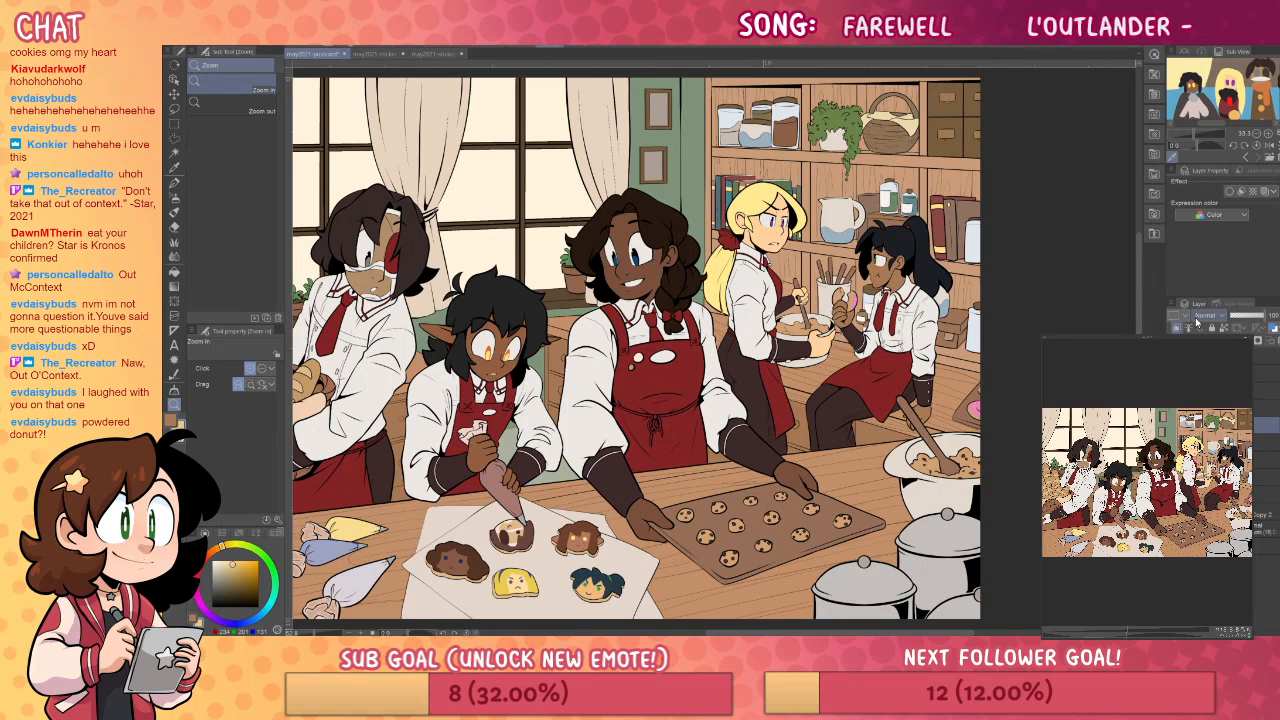
{"action": "left_click", "coordinate": [205, 610]}
{"action": "left_click_drag", "start_coordinate": [229, 572], "coordinate": [221, 569]}
{"action": "key", "text": "g"}
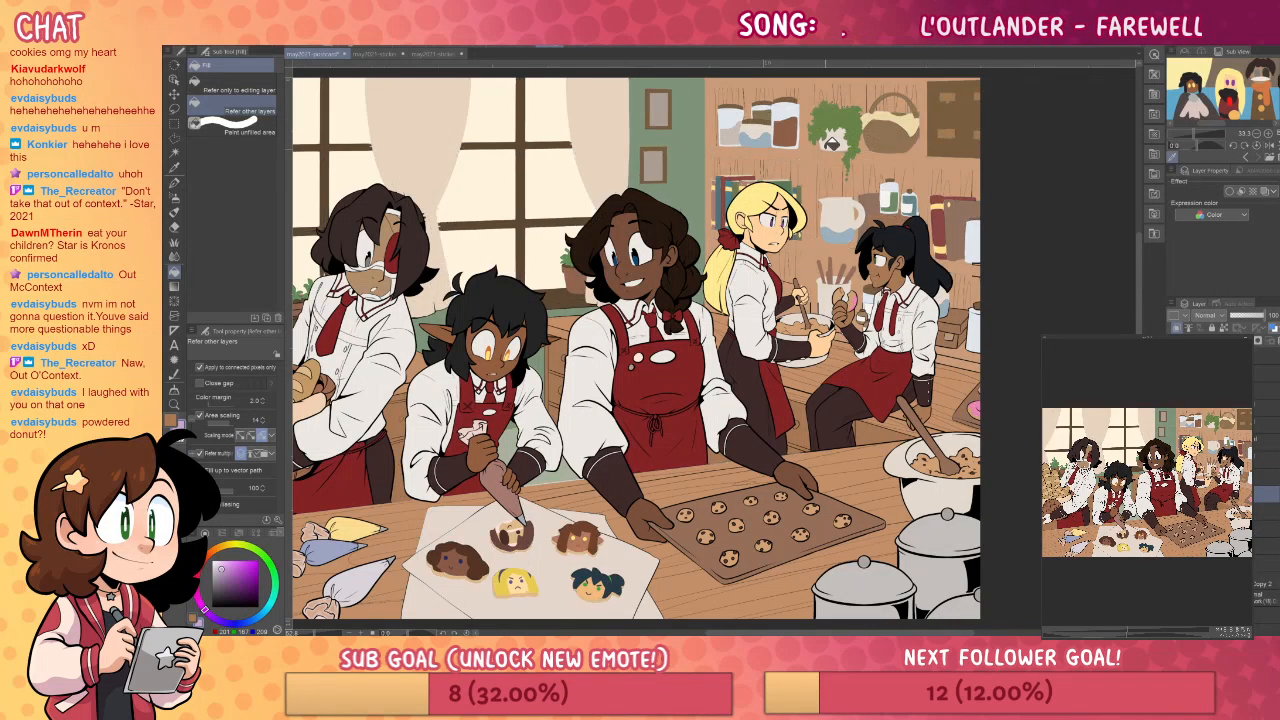
{"action": "key", "text": "ctrl+z"}
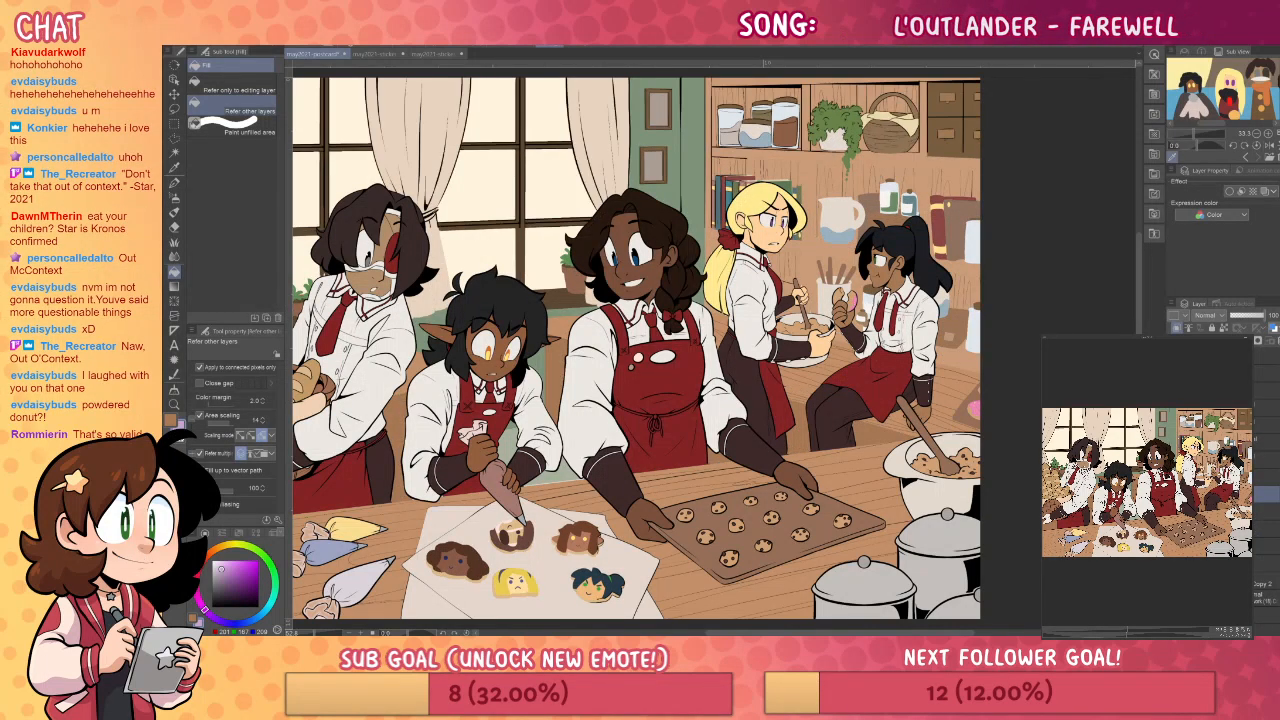
{"action": "left_click", "coordinate": [732, 168]}
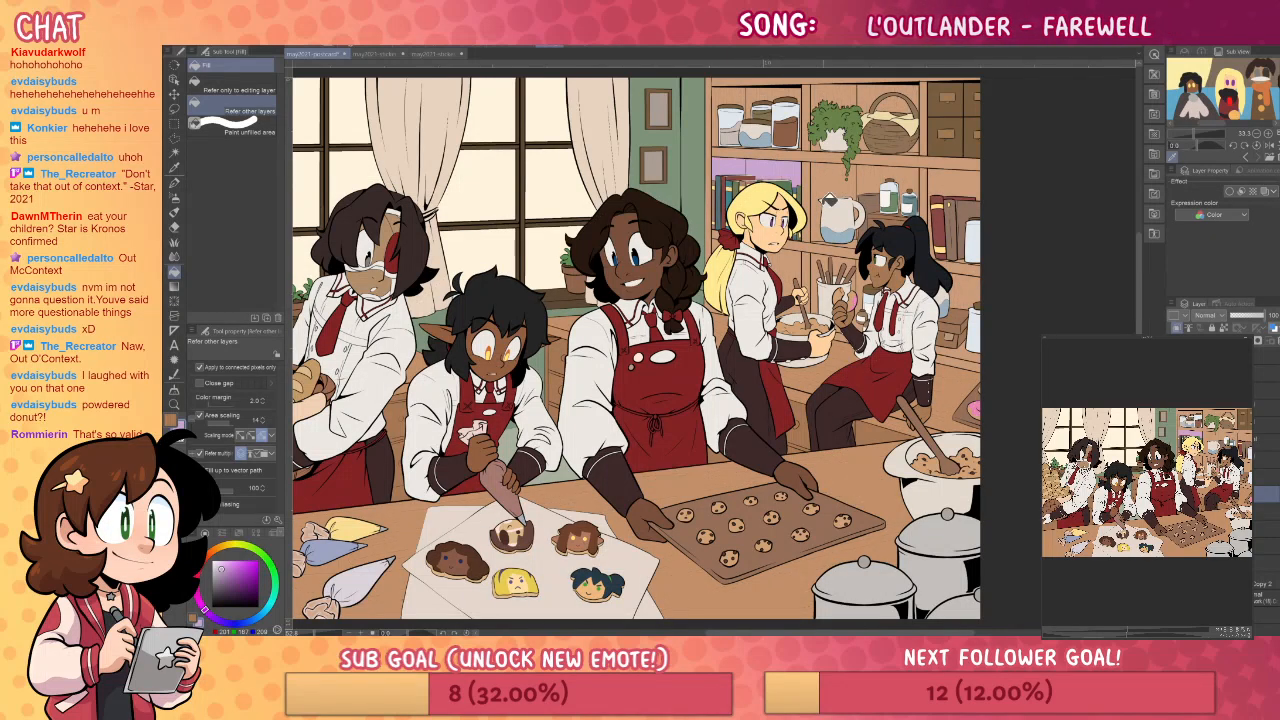
{"action": "left_click", "coordinate": [724, 238]}
{"action": "left_click", "coordinate": [827, 184]}
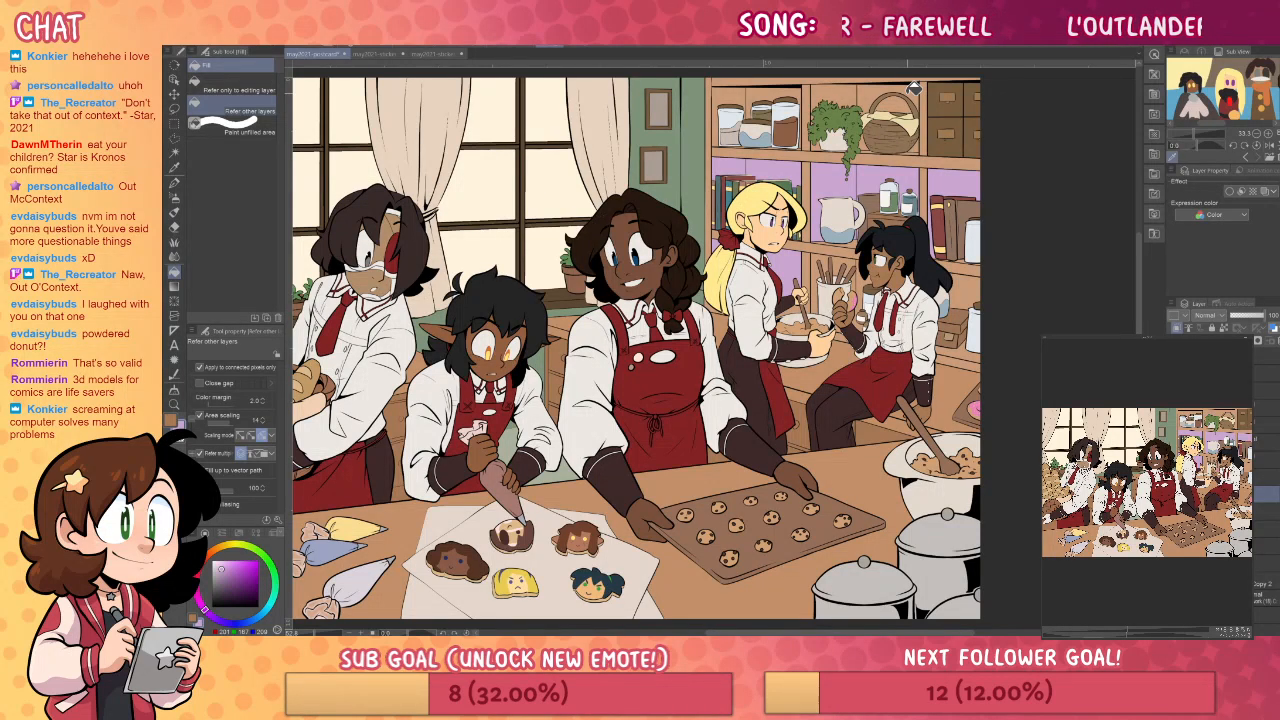
{"action": "left_click", "coordinate": [798, 84]}
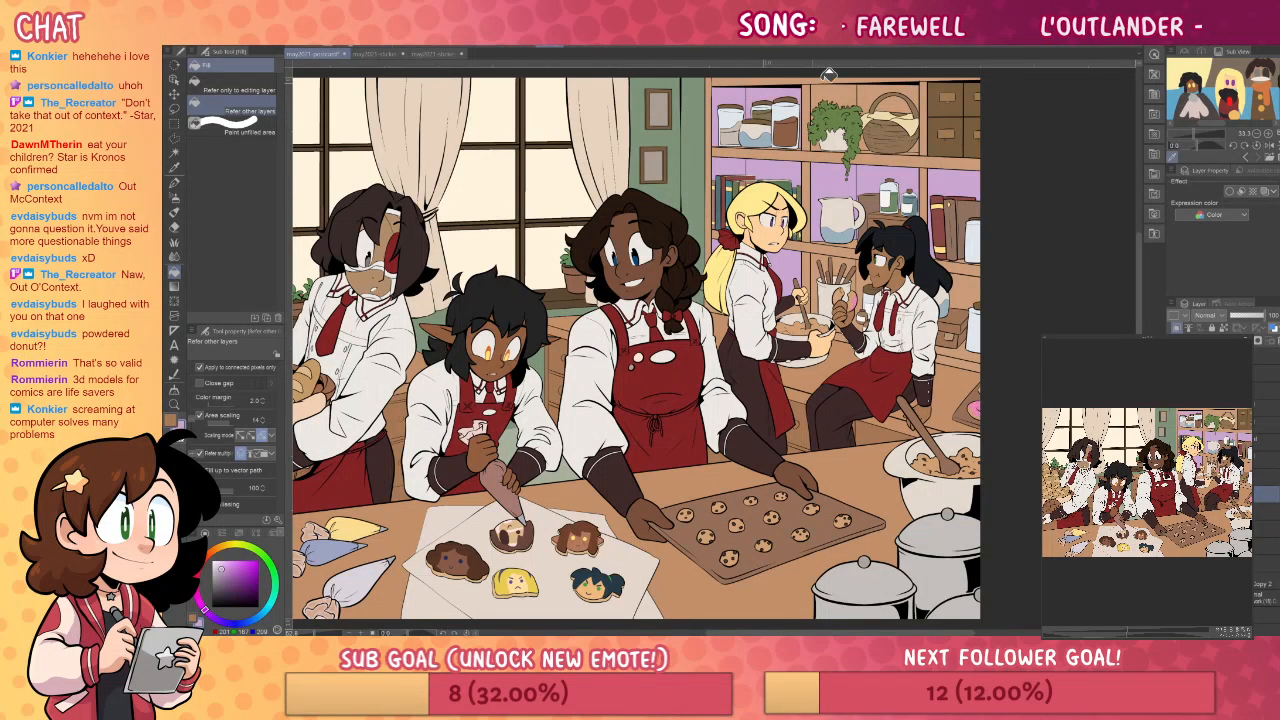
{"action": "left_click", "coordinate": [845, 93]}
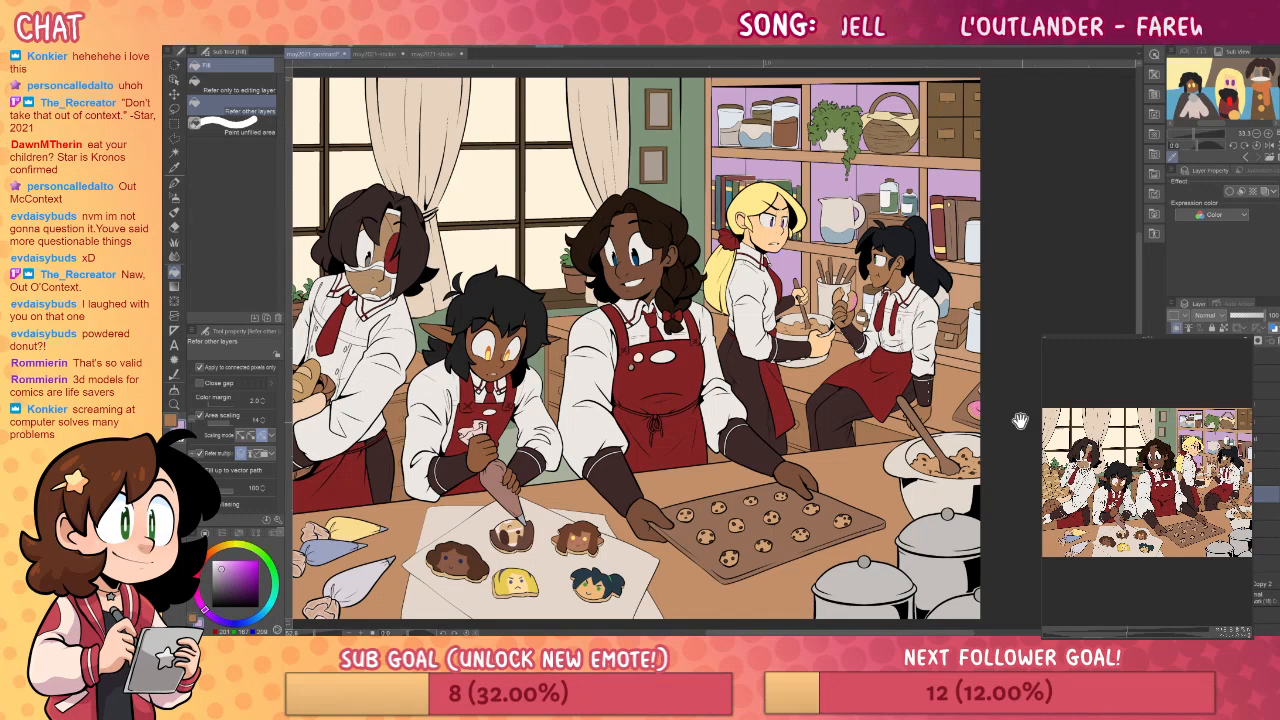
- Set the purple shelf-backing layer to Multiply, lower its opacity so the purple blends into the wood, and save the illustration
{"action": "left_click_drag", "start_coordinate": [1022, 421], "coordinate": [992, 359]}
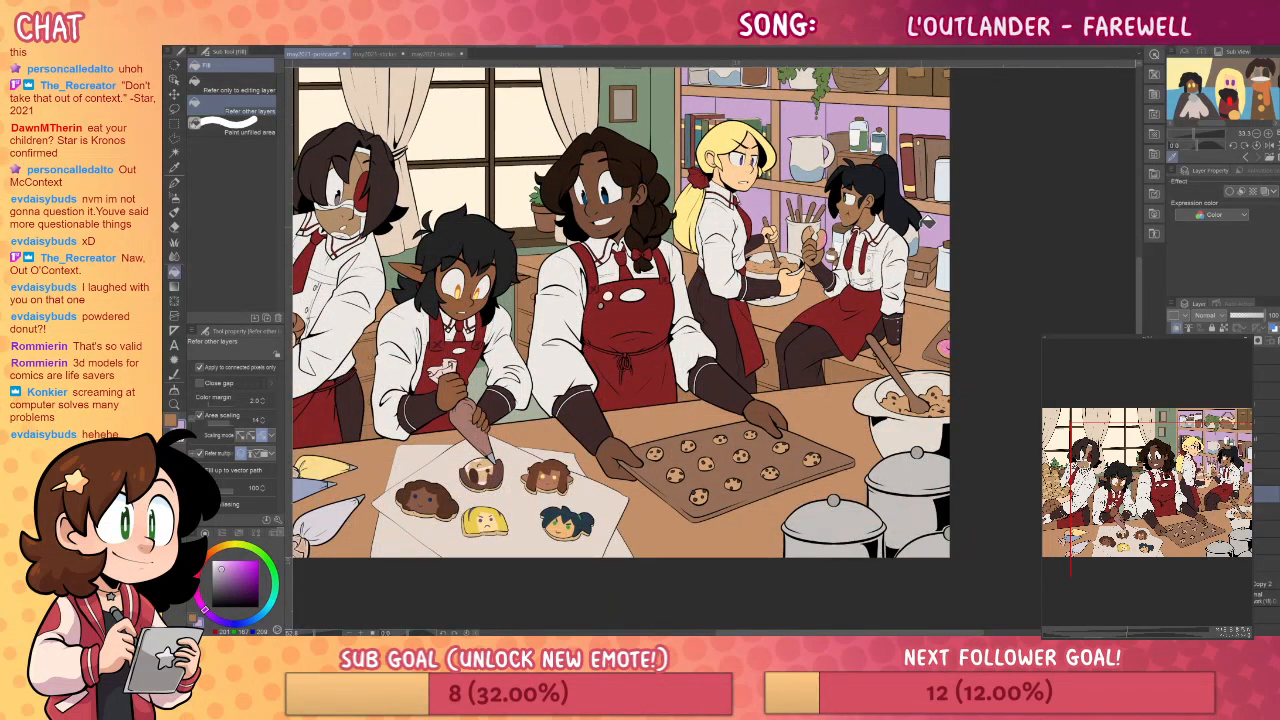
{"action": "key", "text": "e"}
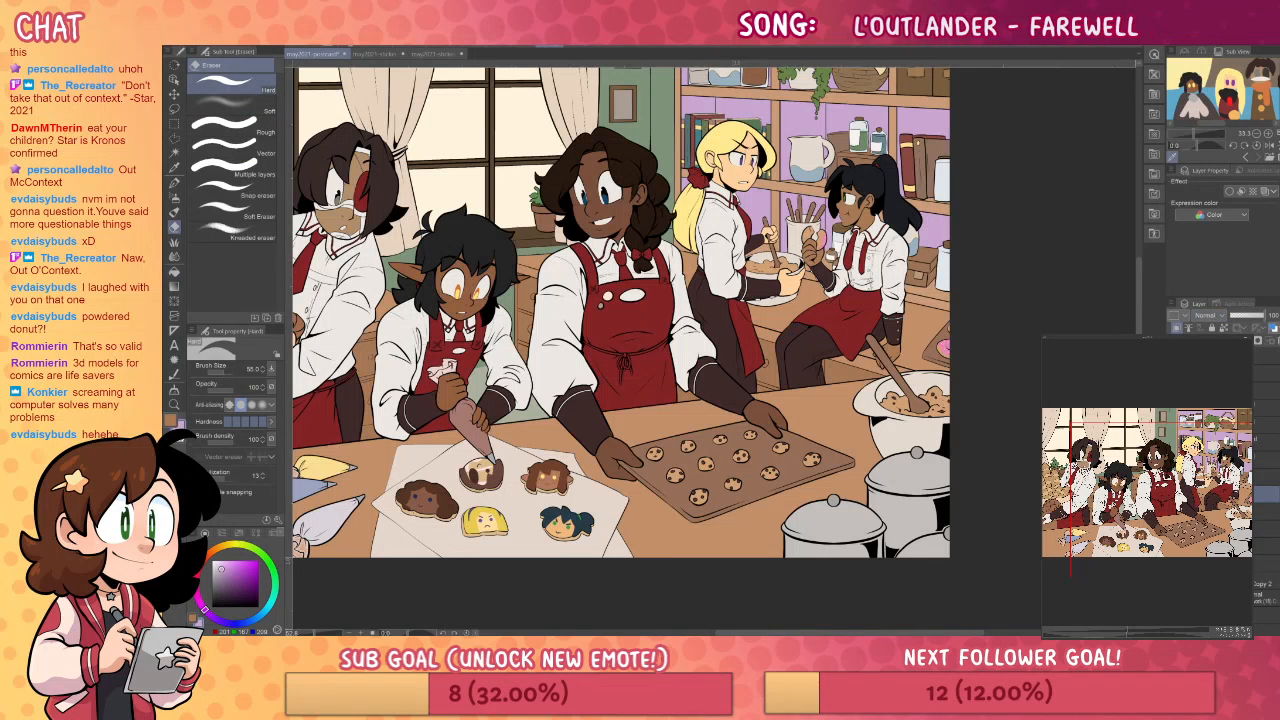
{"action": "left_click", "coordinate": [1207, 347]}
{"action": "left_click", "coordinate": [1246, 317]}
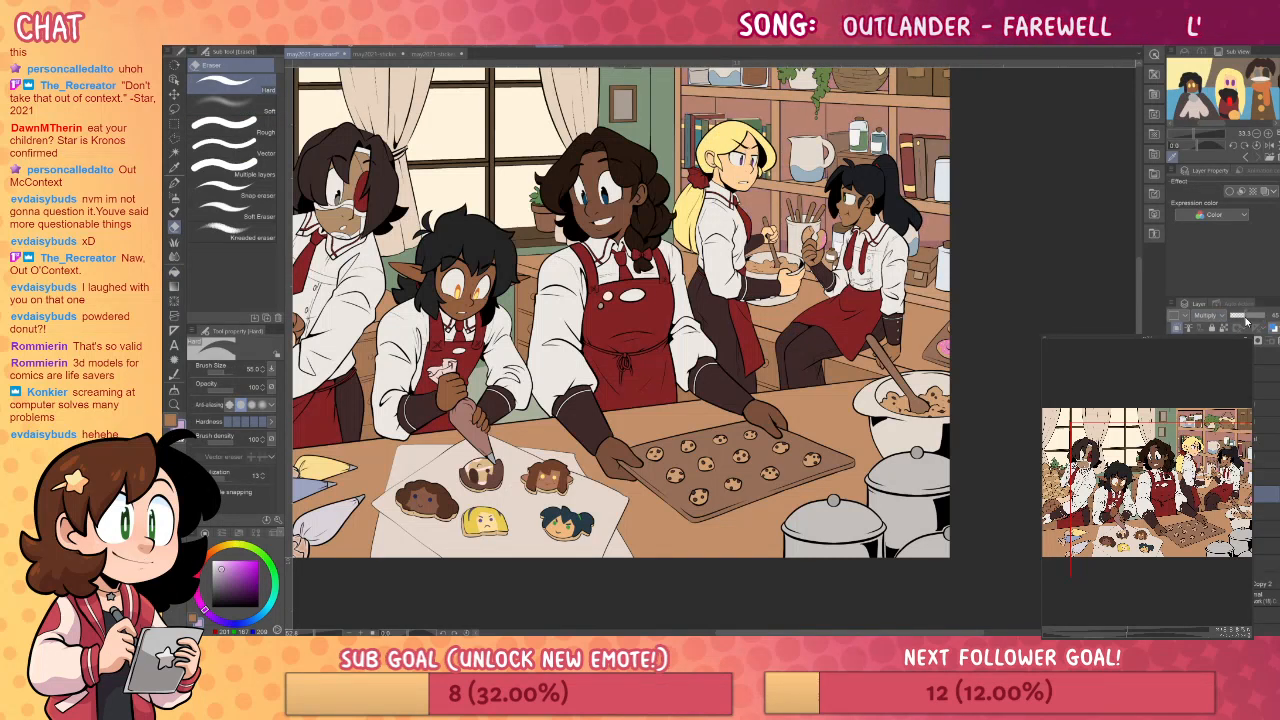
{"action": "left_click_drag", "start_coordinate": [1023, 398], "coordinate": [986, 386]}
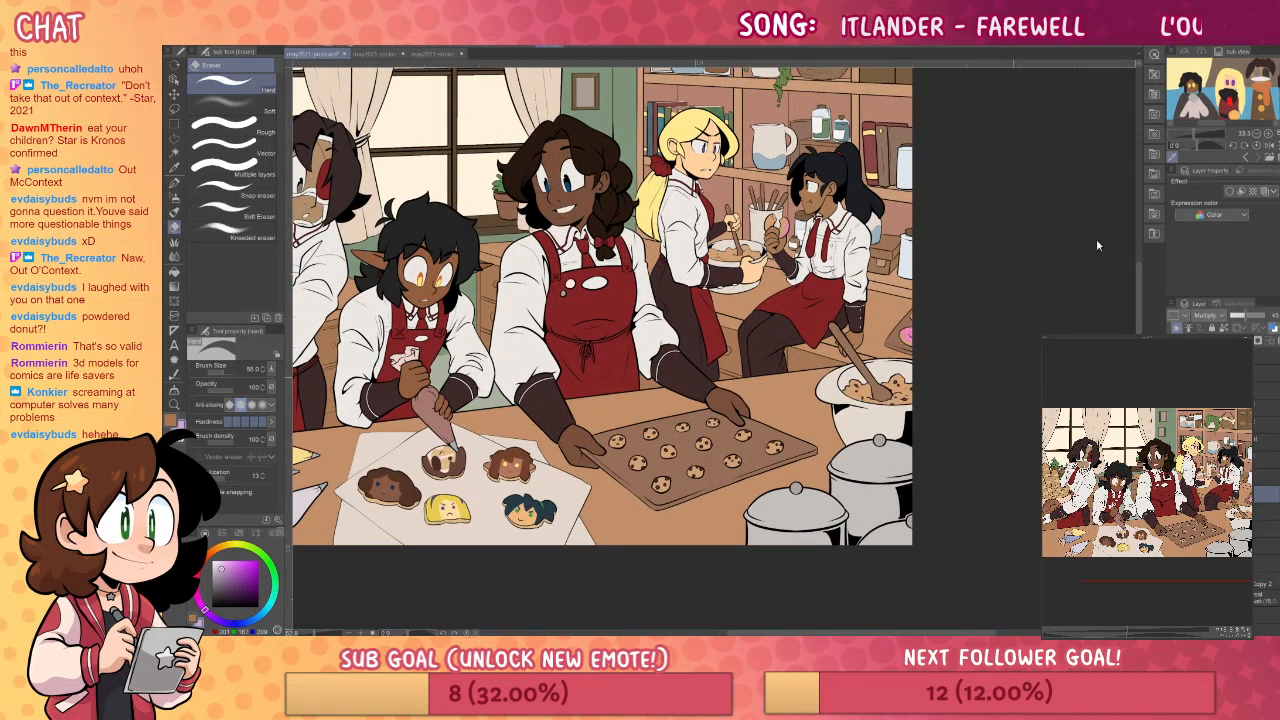
{"action": "key", "text": "ctrl+s"}
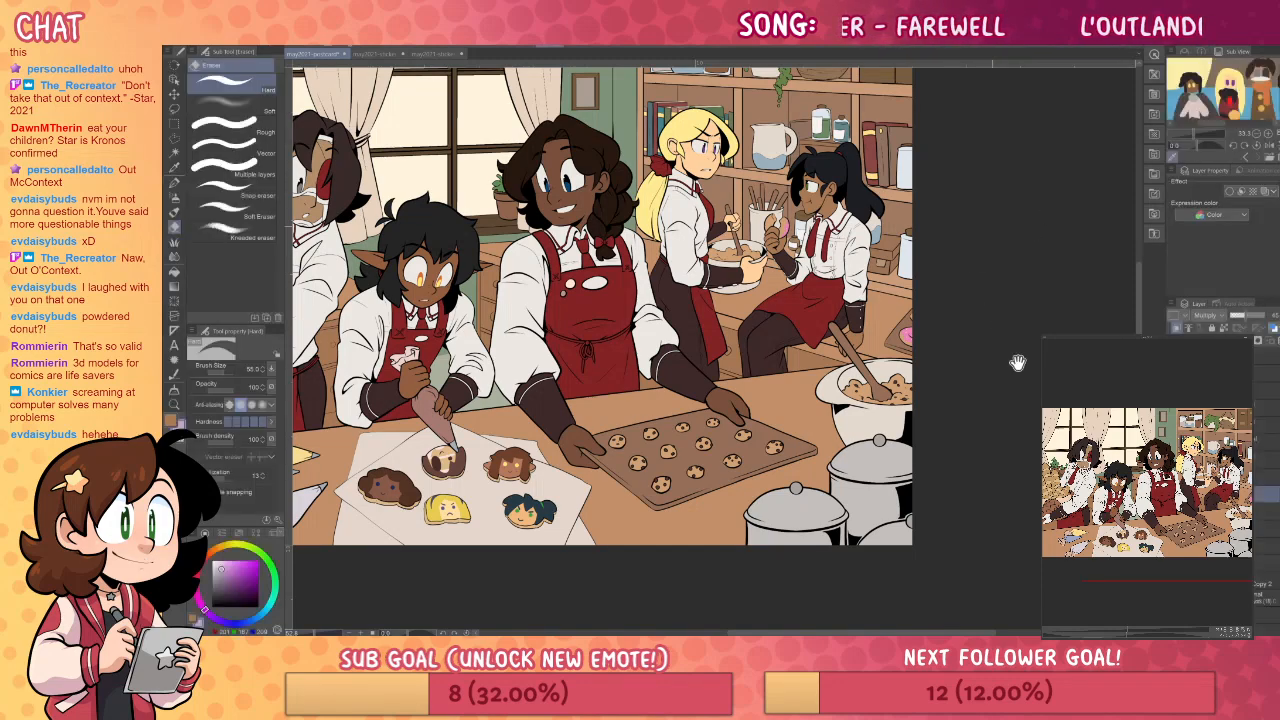
{"action": "left_click_drag", "start_coordinate": [975, 295], "coordinate": [1018, 363]}
{"action": "left_click_drag", "start_coordinate": [954, 426], "coordinate": [1020, 389]}
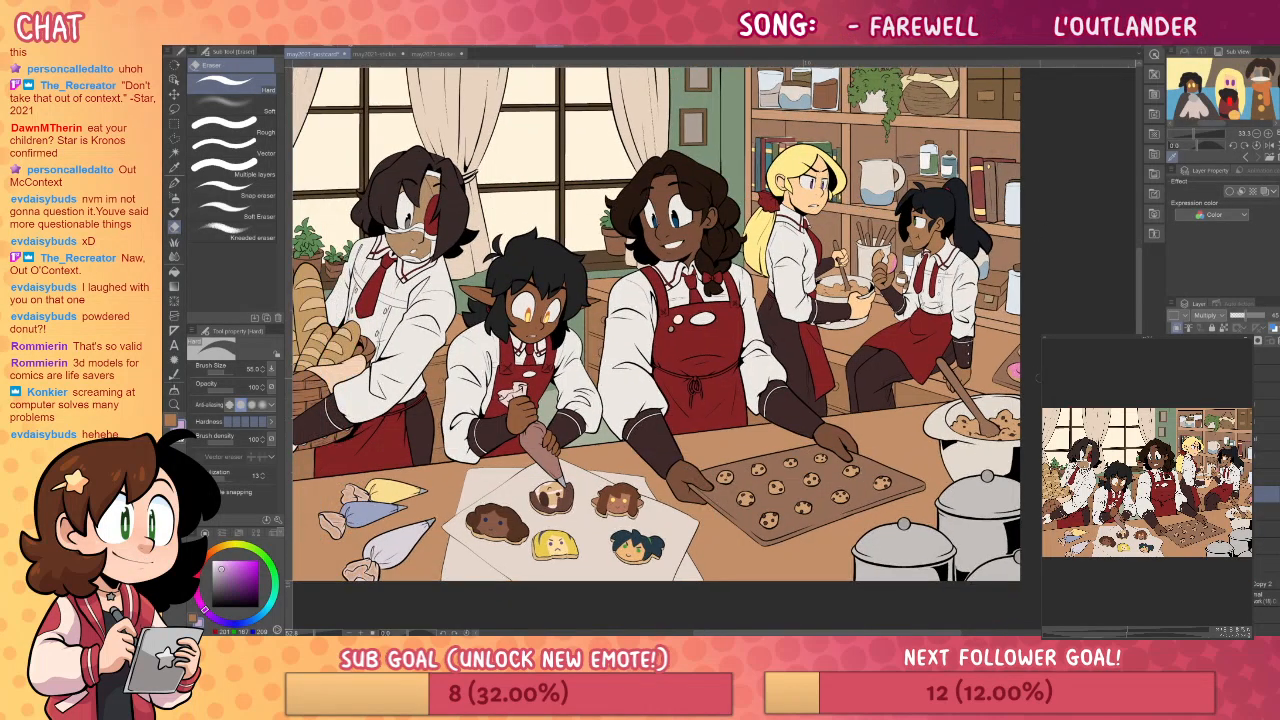
{"action": "left_click_drag", "start_coordinate": [890, 360], "coordinate": [972, 345]}
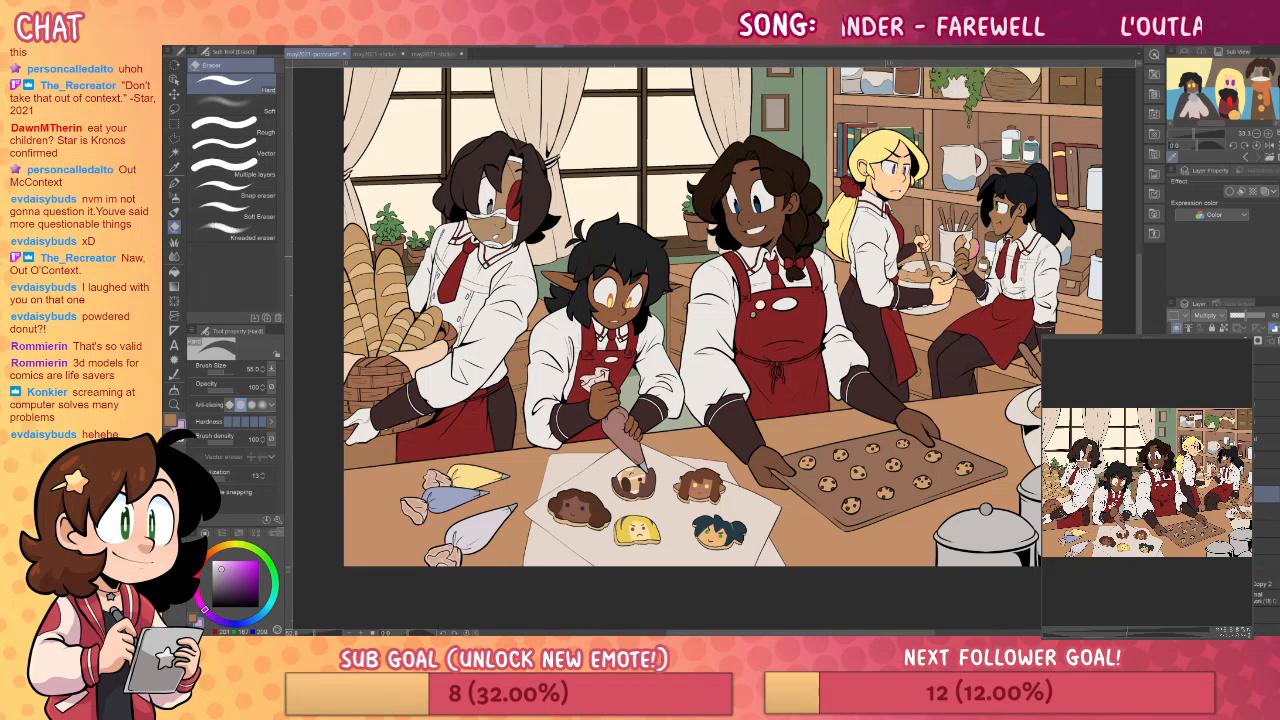
- View the pasted 3D town model image over the kitchen scene and delete it
{"action": "left_click", "coordinate": [1265, 425]}
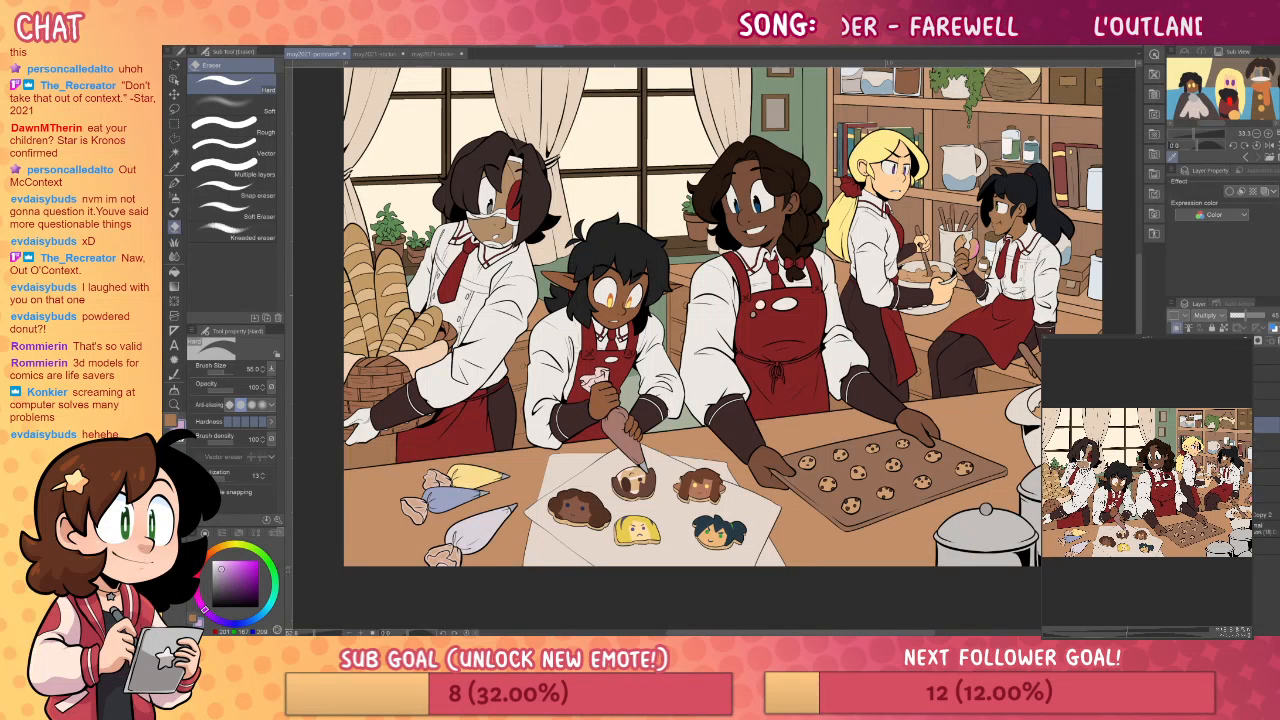
{"action": "left_click", "coordinate": [1265, 373]}
{"action": "left_click_drag", "start_coordinate": [828, 273], "coordinate": [995, 407]}
{"action": "scroll", "coordinate": [910, 265], "scroll_direction": "down", "scroll_amount": 5}
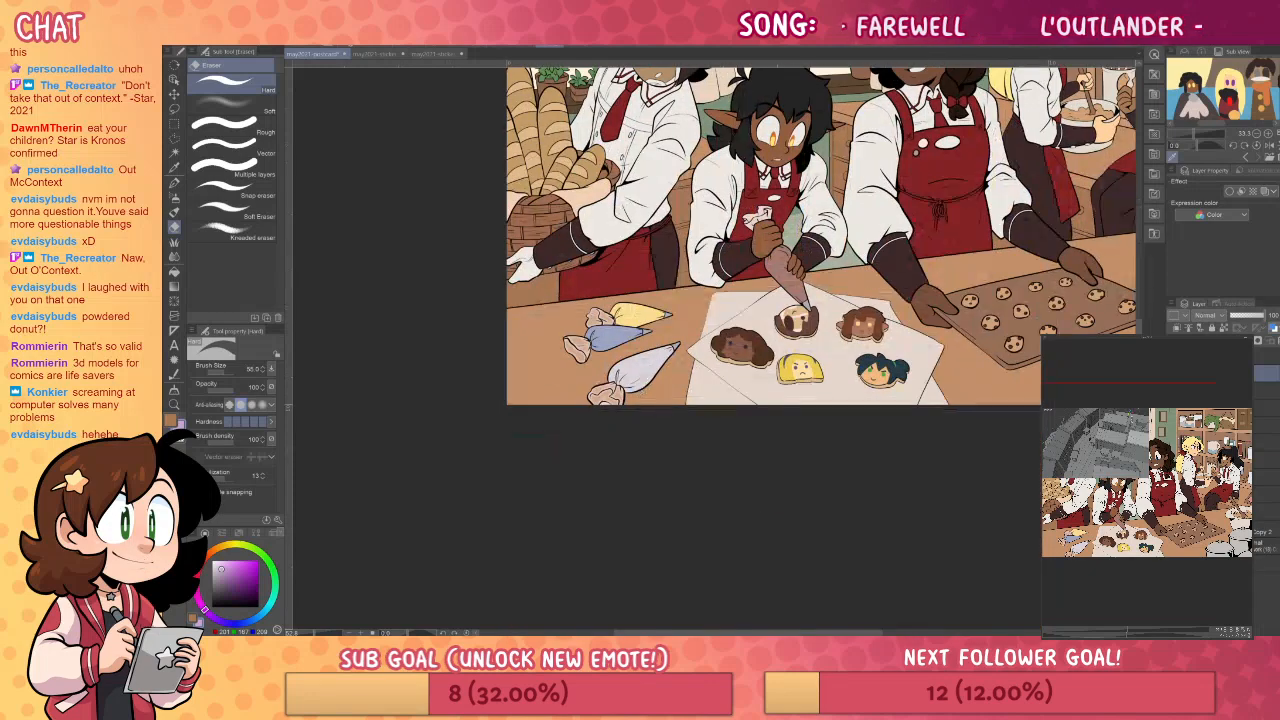
{"action": "left_click_drag", "start_coordinate": [895, 217], "coordinate": [820, 490]}
{"action": "left_click", "coordinate": [174, 404]}
{"action": "left_click_drag", "start_coordinate": [748, 321], "coordinate": [925, 298]}
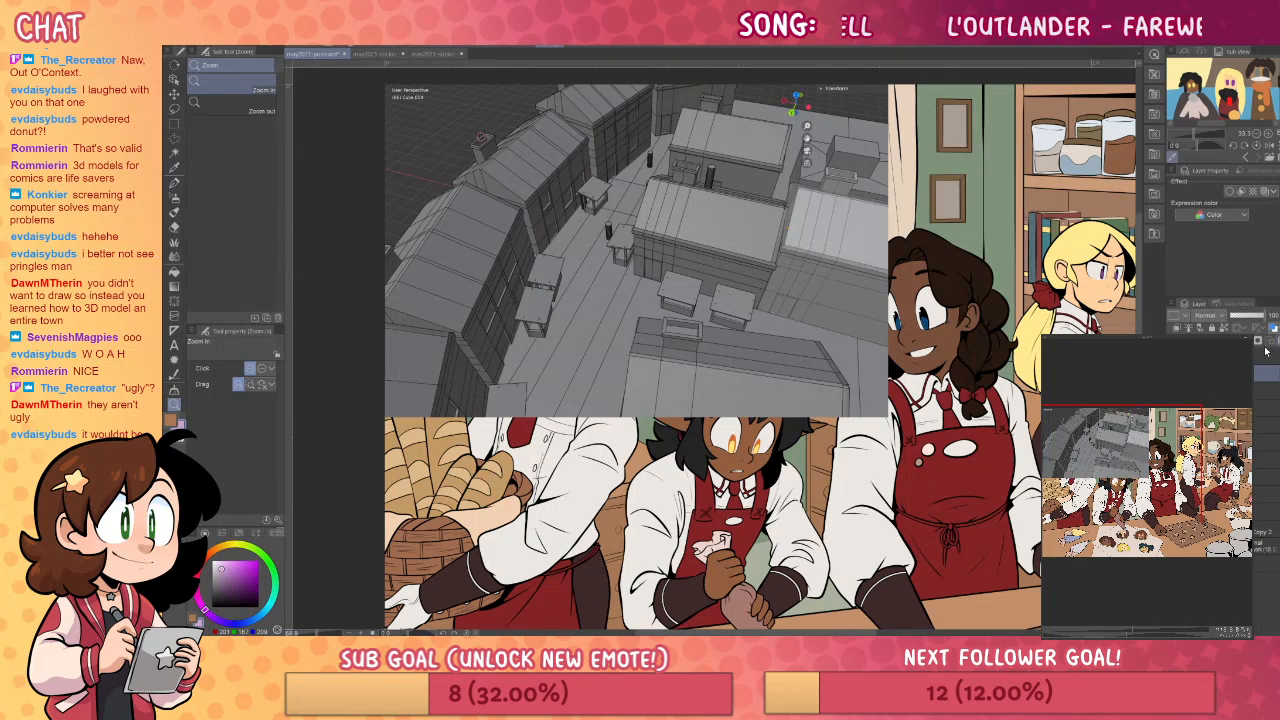
{"action": "key", "text": "Delete"}
{"action": "left_click", "coordinate": [945, 434]}
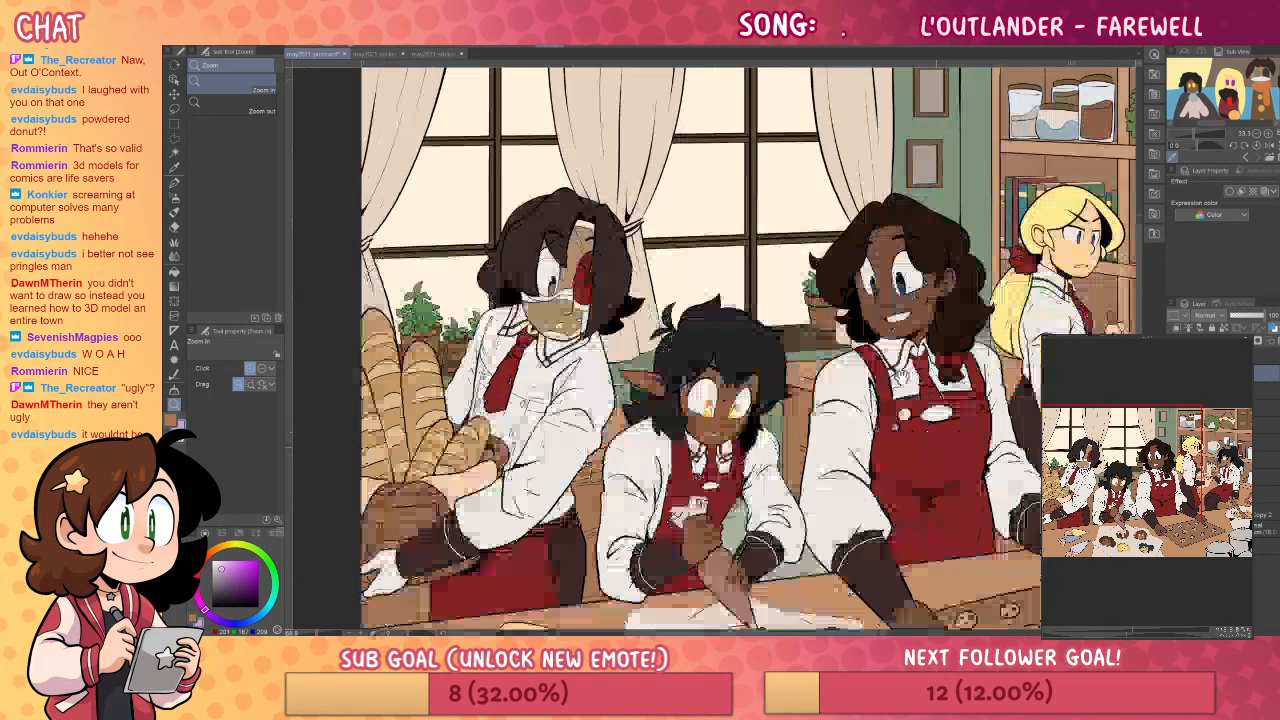
{"action": "left_click_drag", "start_coordinate": [961, 438], "coordinate": [922, 414]}
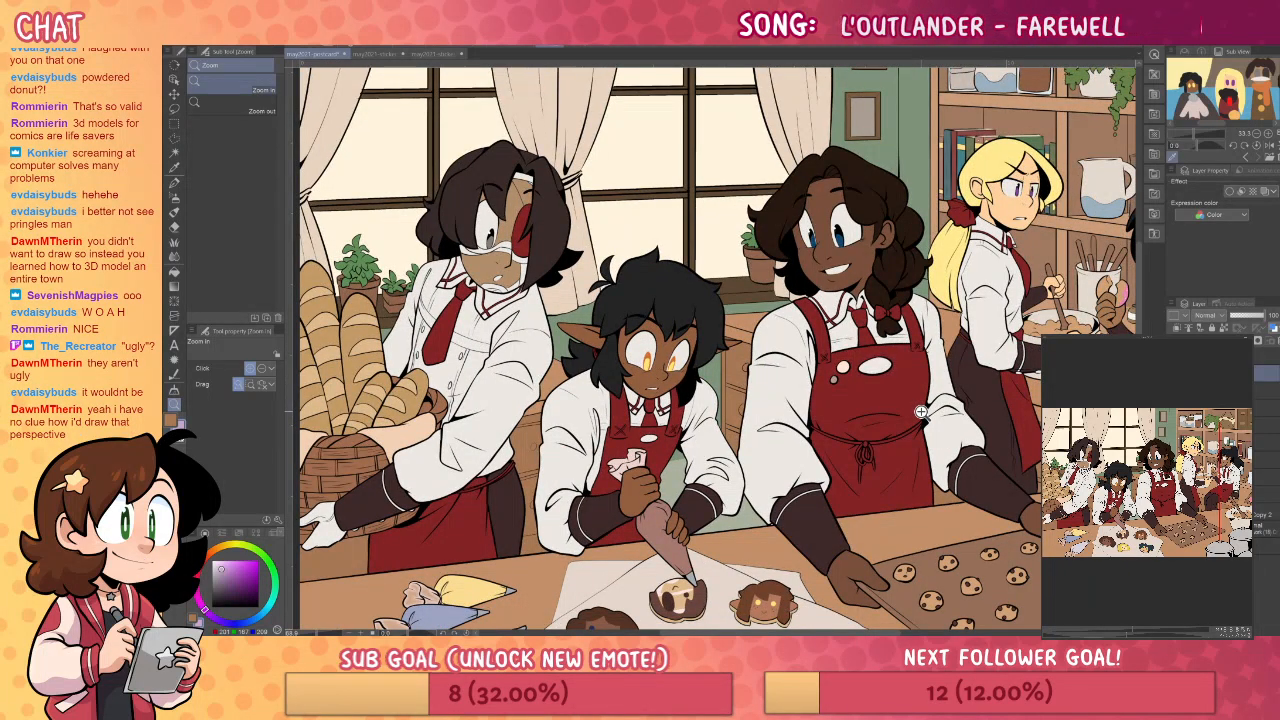
{"action": "scroll", "coordinate": [915, 411], "scroll_direction": "down", "scroll_amount": 4}
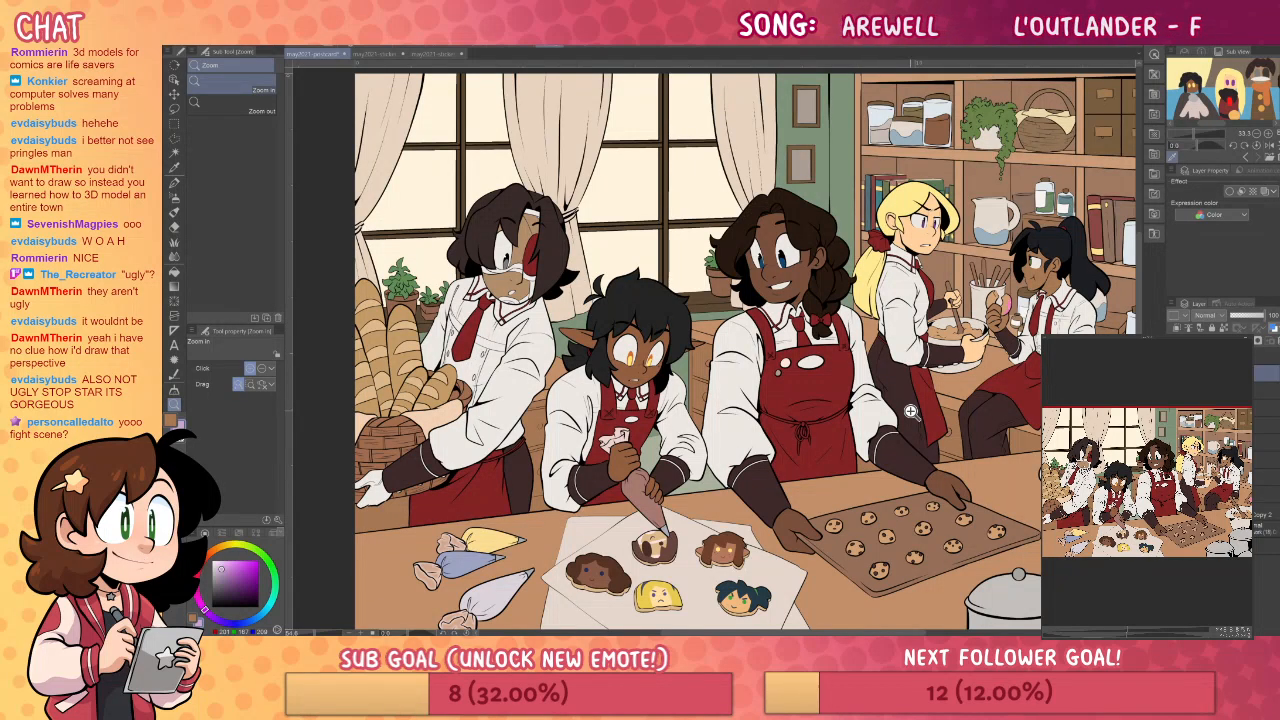
{"action": "left_click_drag", "start_coordinate": [997, 478], "coordinate": [958, 451]}
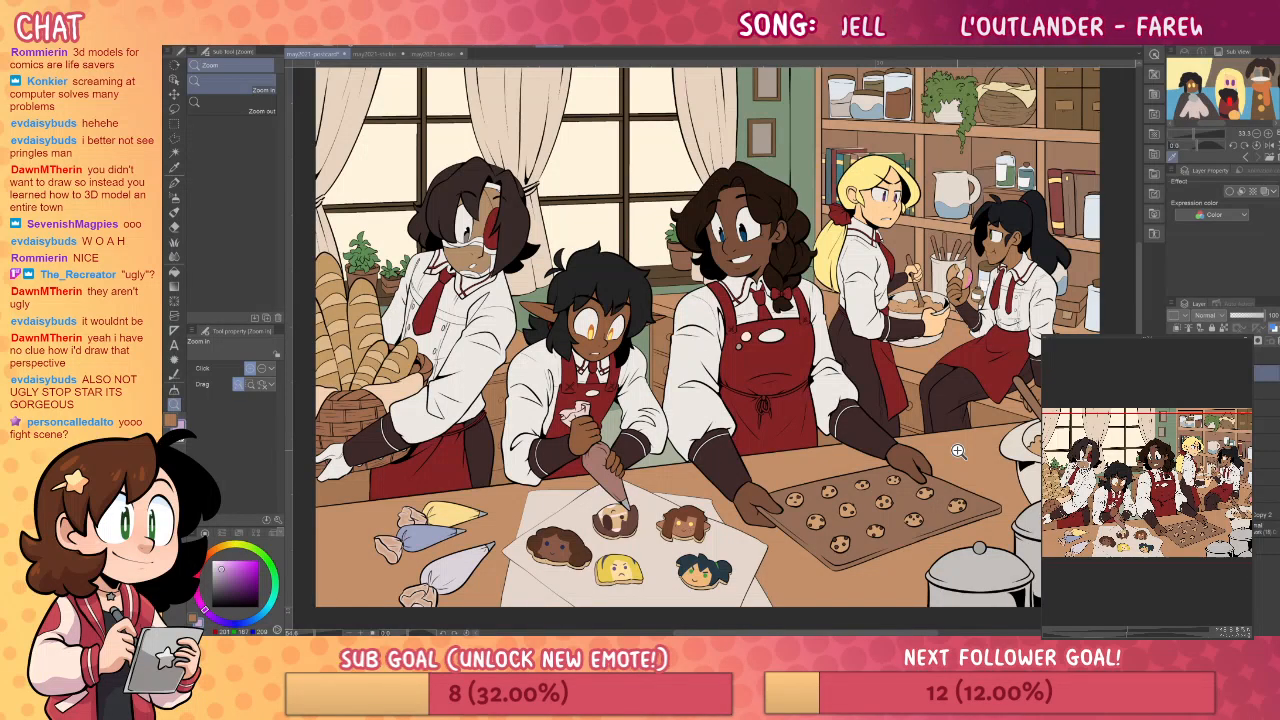
{"action": "left_click_drag", "start_coordinate": [978, 486], "coordinate": [961, 471]}
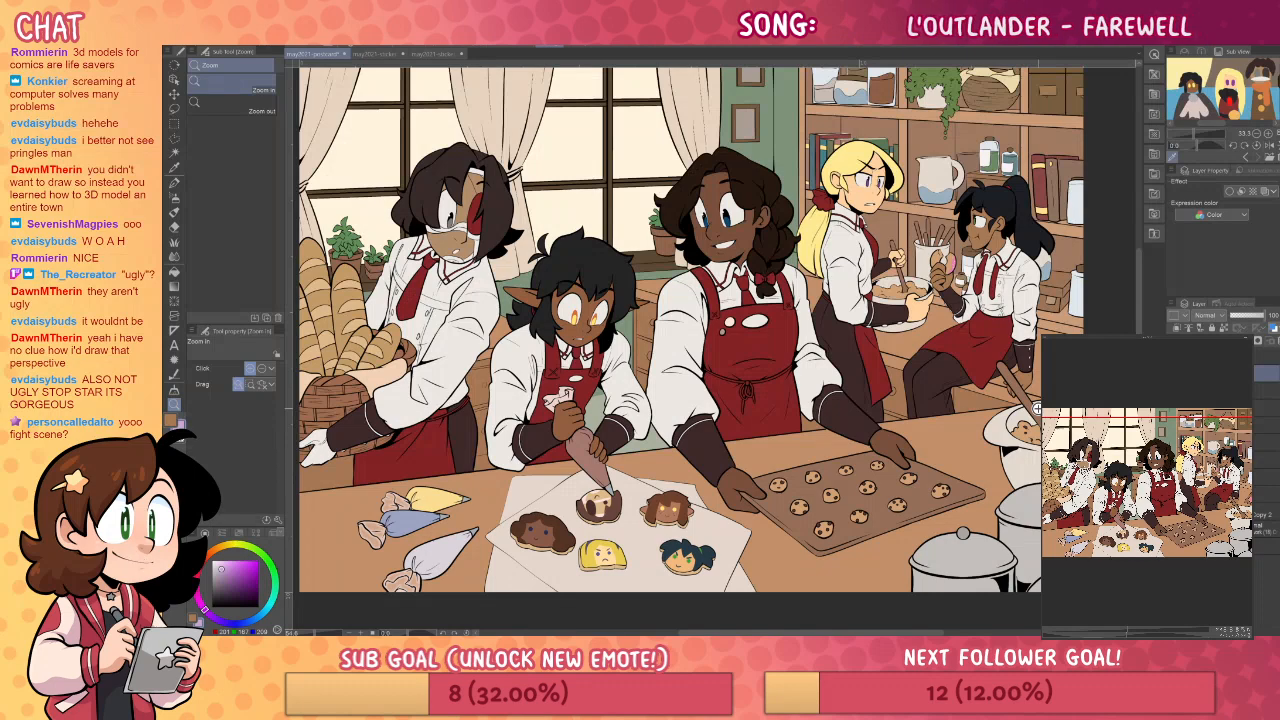
{"action": "left_click_drag", "start_coordinate": [885, 363], "coordinate": [881, 405]}
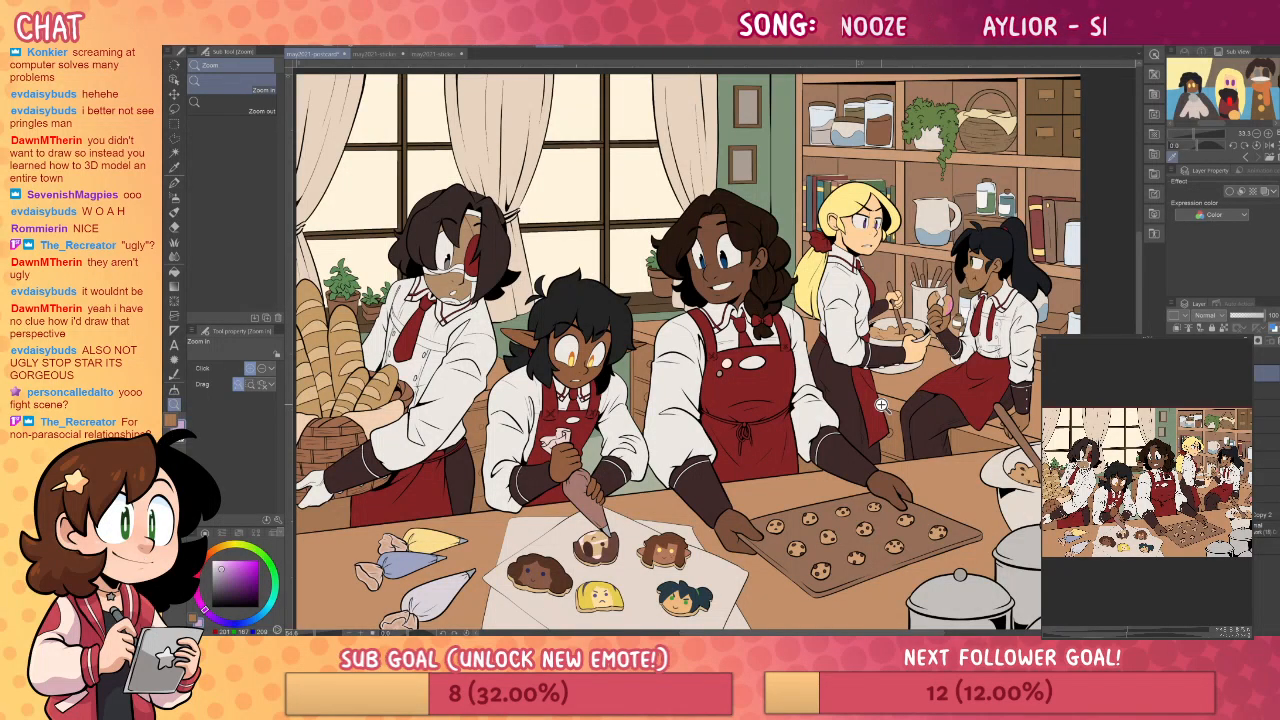
{"action": "left_click", "coordinate": [880, 405]}
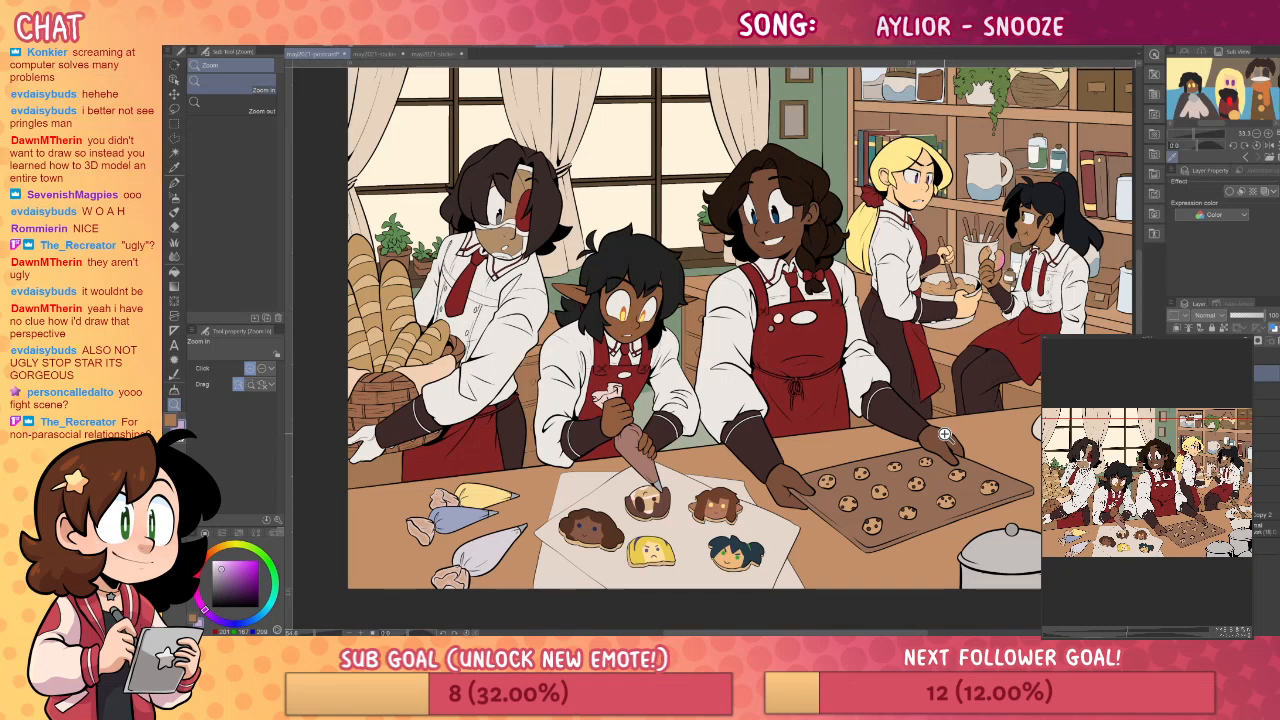
{"action": "left_click_drag", "start_coordinate": [838, 104], "coordinate": [813, 226]}
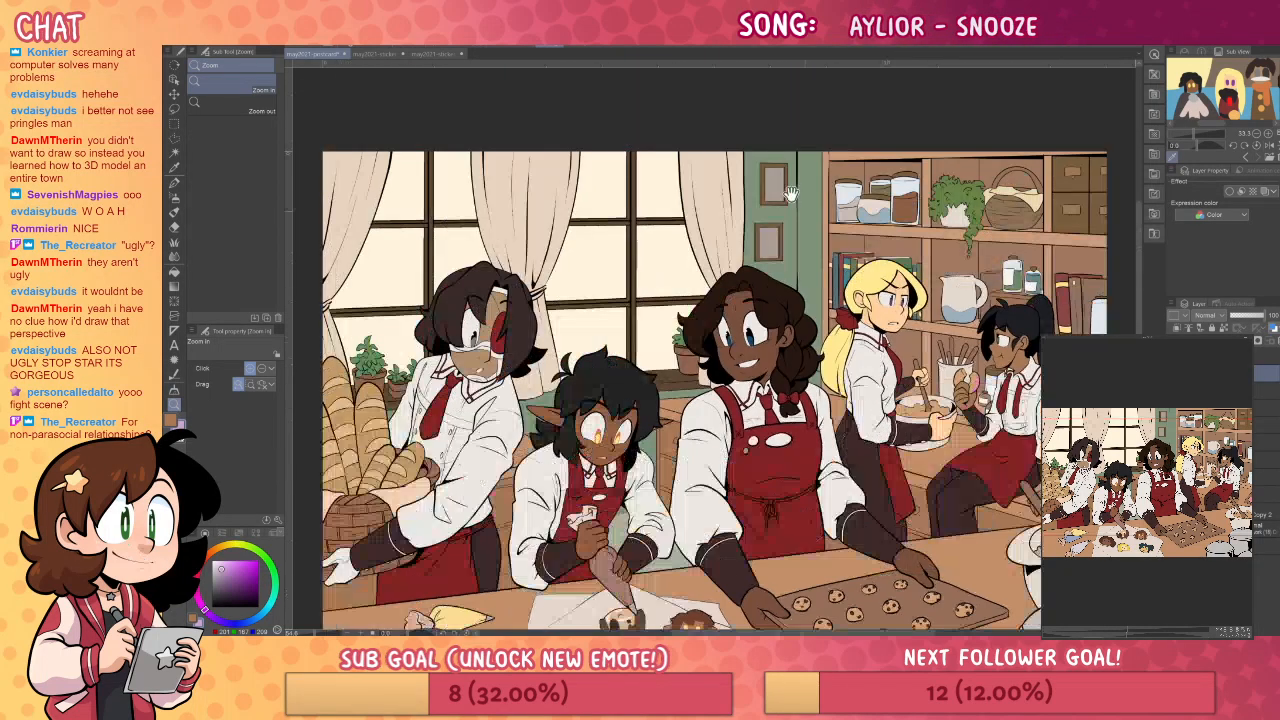
- Sample the muted purple directly from the shelf-backing layer and apply it with Fill to the lower picture frame beside the window
{"action": "key", "text": "g"}
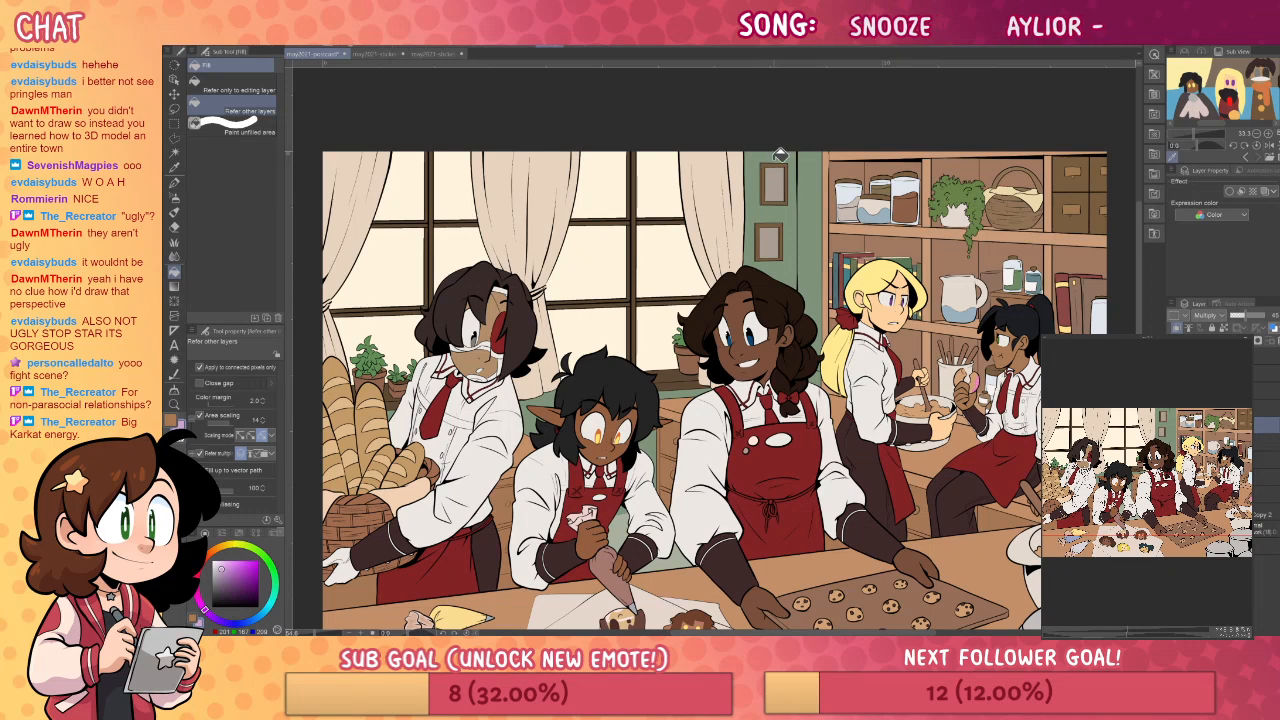
{"action": "key", "text": "ctrl+space"}
{"action": "left_click", "coordinate": [784, 202]}
{"action": "left_click", "coordinate": [784, 202]}
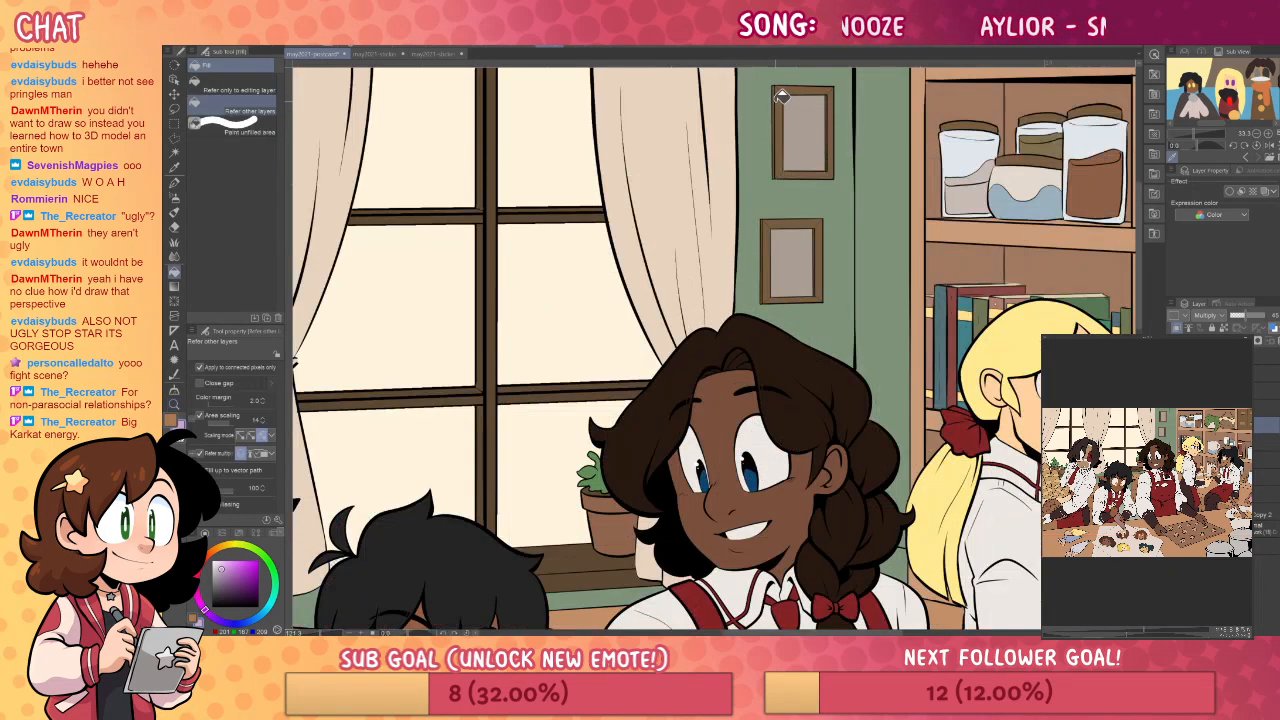
{"action": "key", "text": "i"}
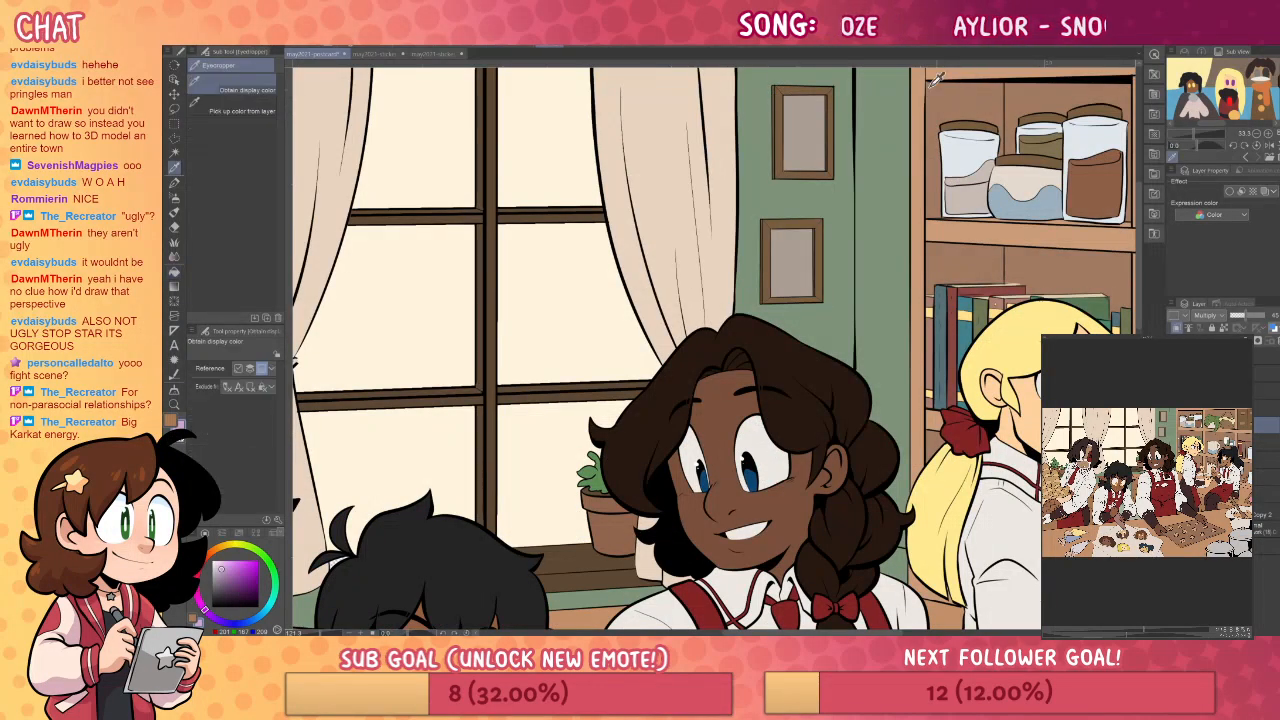
{"action": "left_click", "coordinate": [236, 106]}
{"action": "left_click", "coordinate": [994, 83]}
{"action": "key", "text": "g"}
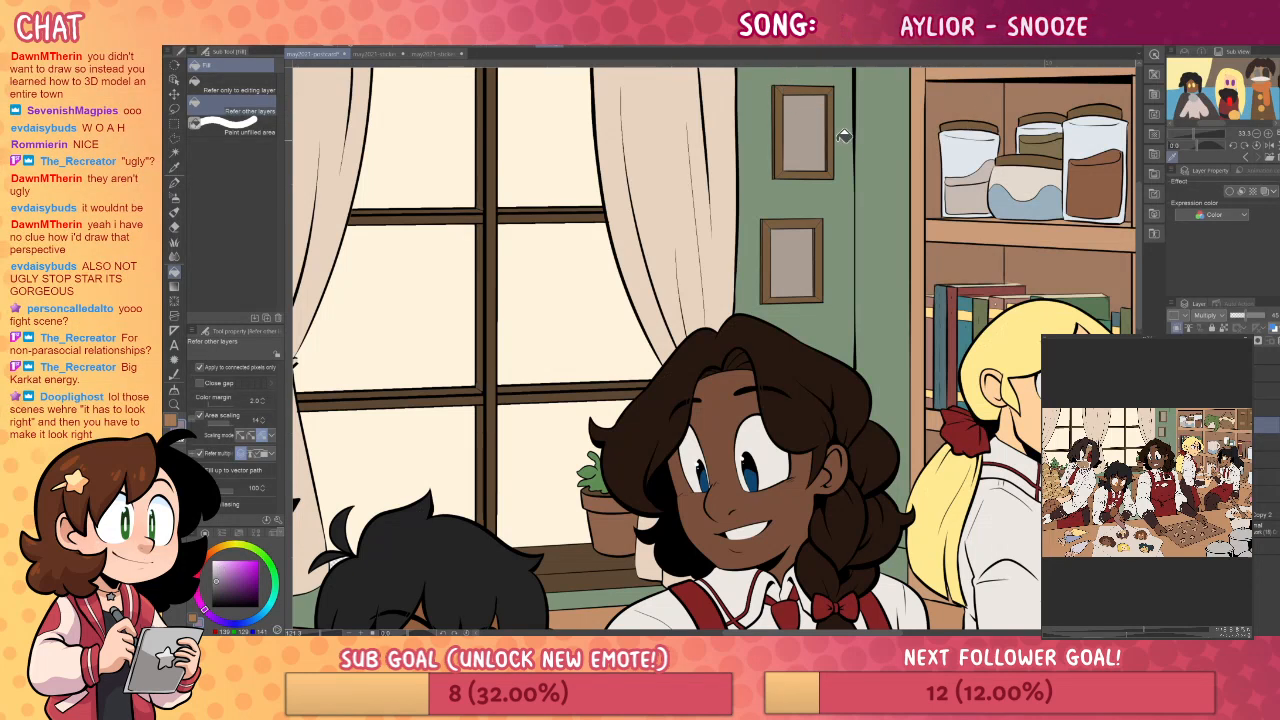
{"action": "left_click", "coordinate": [762, 230]}
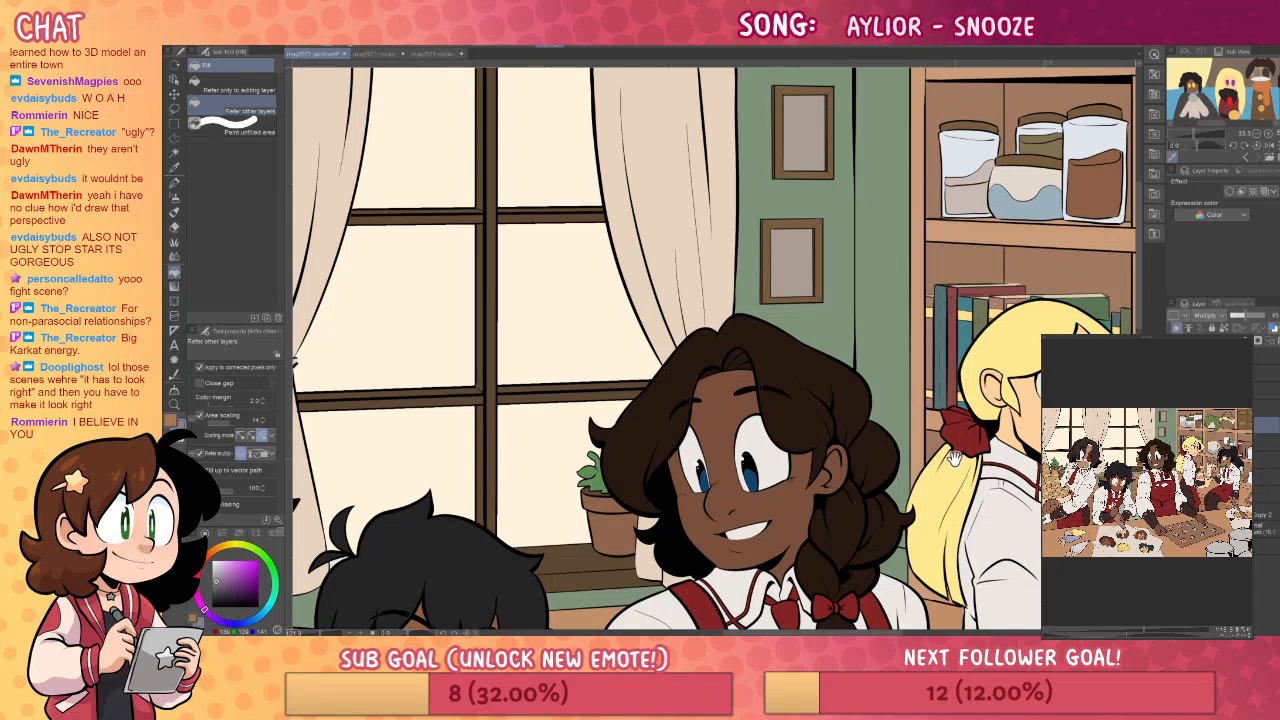
- Examine the shelves, jars, books and boxes around the two background bakers for spots that could take purple
{"action": "left_click_drag", "start_coordinate": [957, 458], "coordinate": [813, 414]}
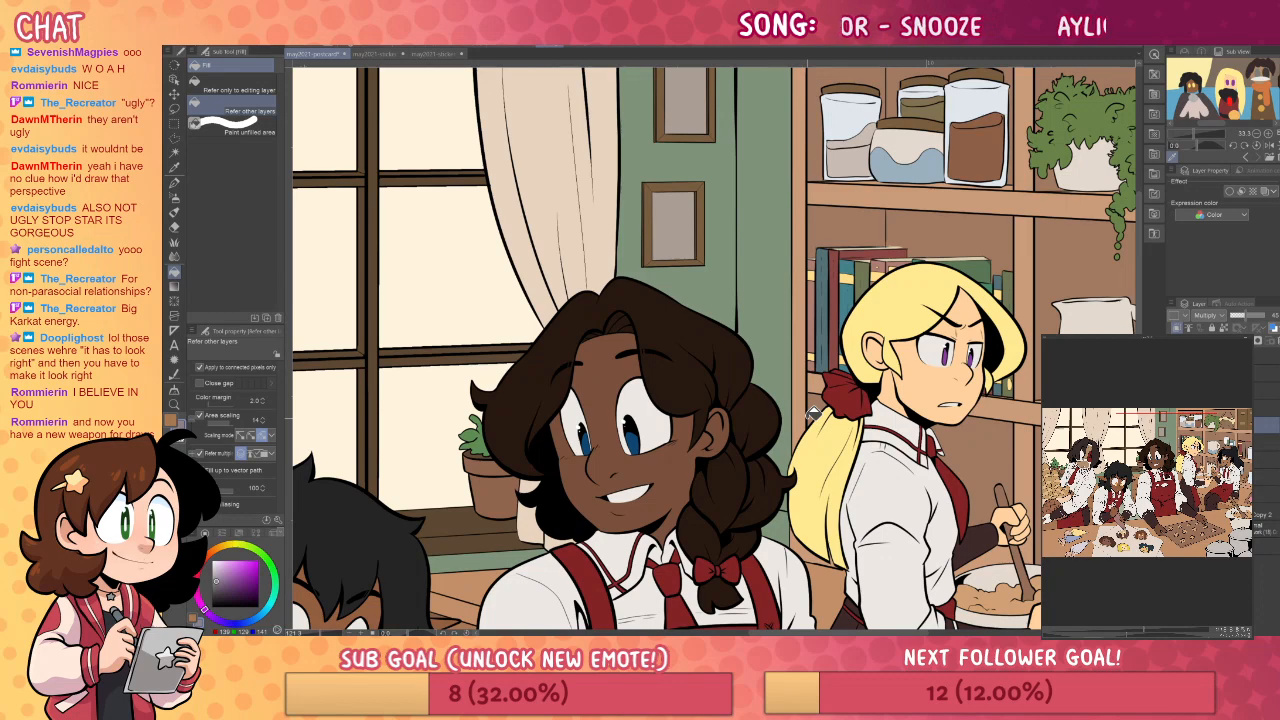
{"action": "left_click_drag", "start_coordinate": [990, 417], "coordinate": [824, 398]}
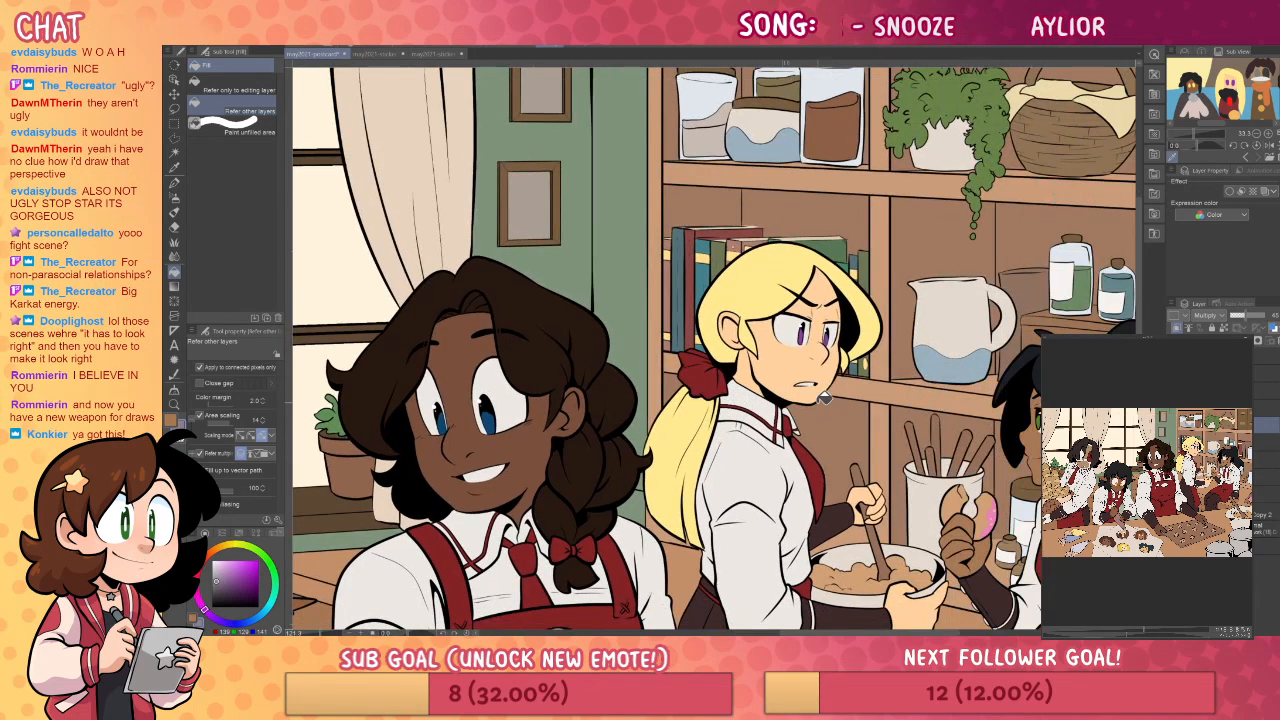
{"action": "left_click_drag", "start_coordinate": [999, 467], "coordinate": [886, 485]}
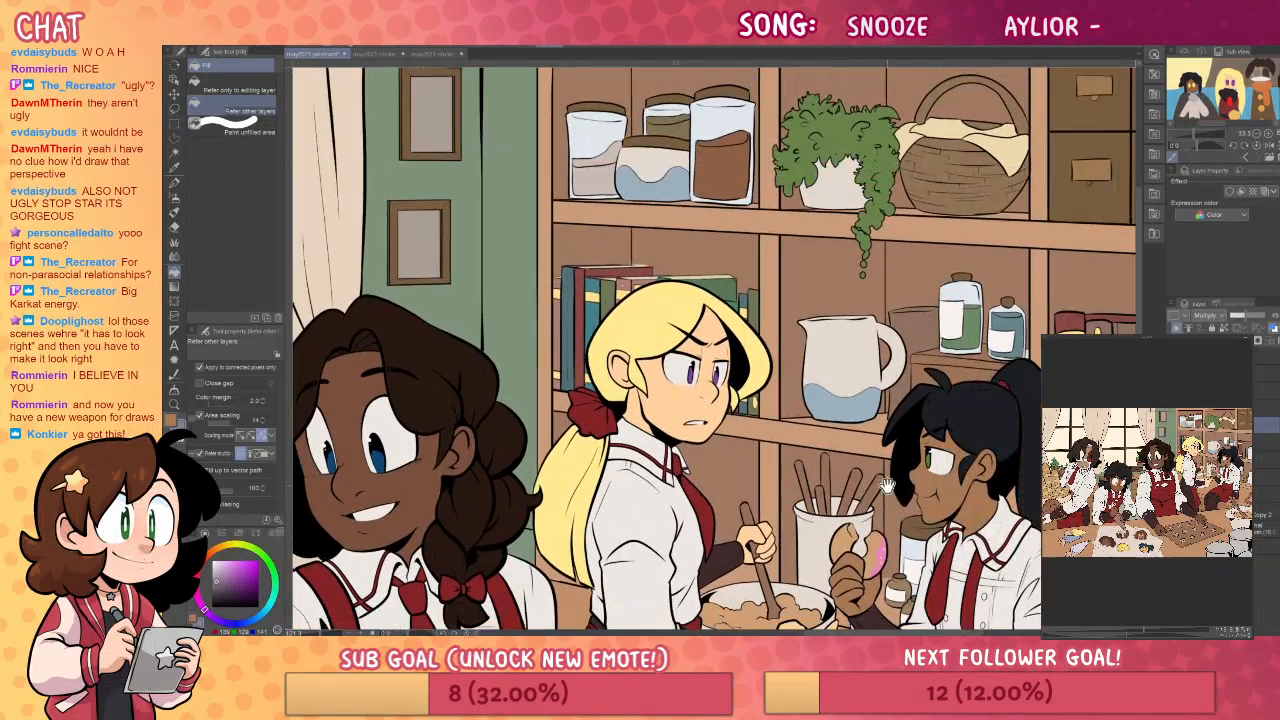
{"action": "left_click_drag", "start_coordinate": [986, 442], "coordinate": [877, 517]}
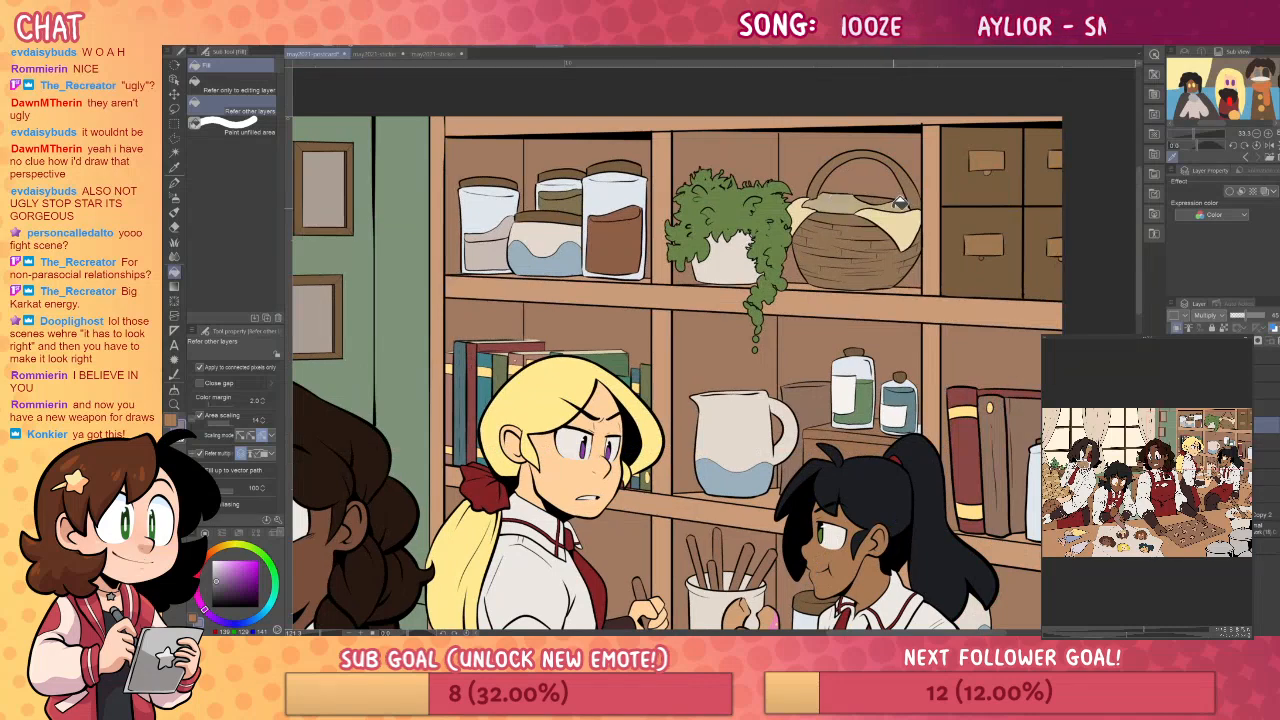
{"action": "mouse_move", "coordinate": [743, 501]}
{"action": "left_mouse_down"}
{"action": "mouse_move", "coordinate": [826, 327]}
{"action": "mouse_move", "coordinate": [943, 256]}
{"action": "left_mouse_up"}
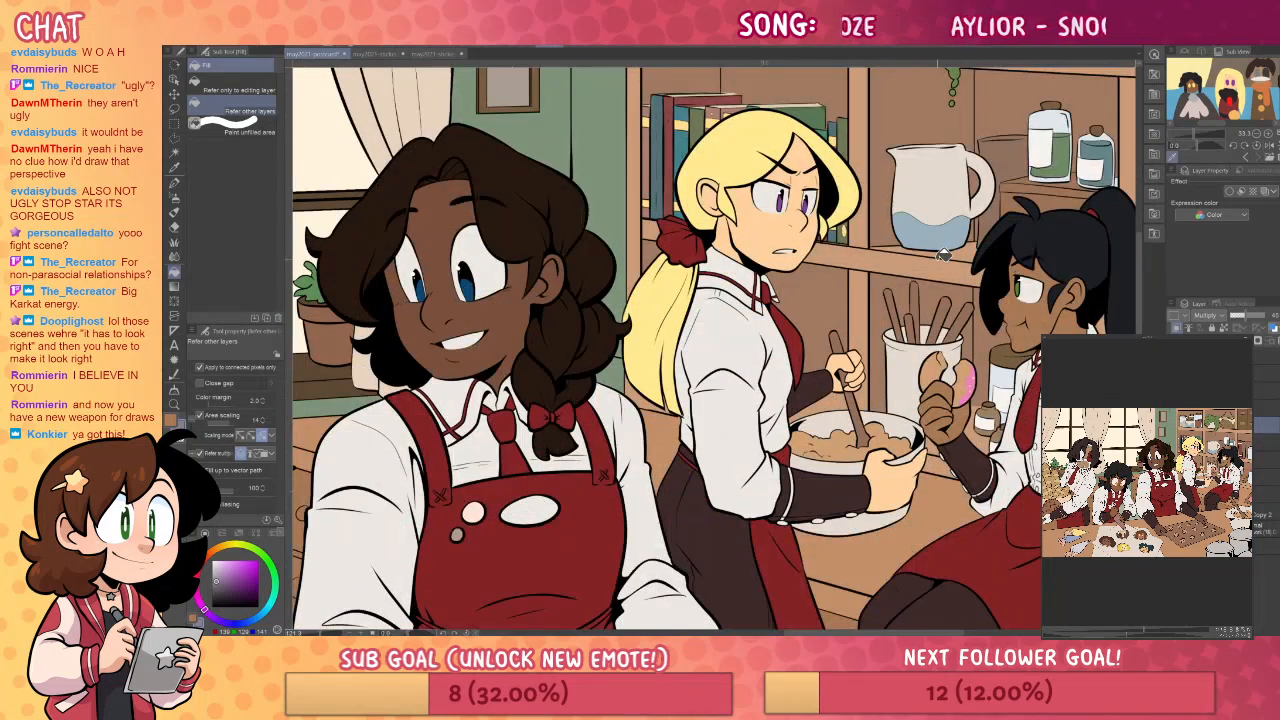
{"action": "left_click_drag", "start_coordinate": [983, 404], "coordinate": [933, 378]}
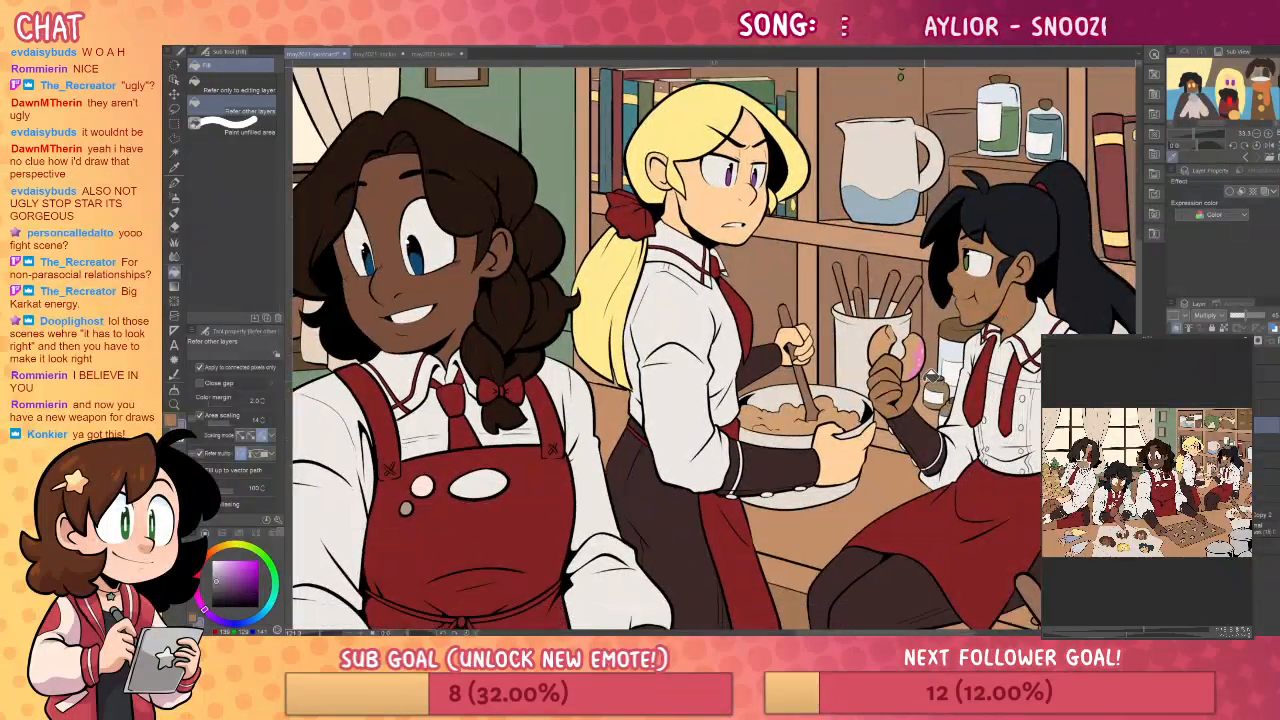
{"action": "left_click_drag", "start_coordinate": [1005, 450], "coordinate": [910, 418]}
{"action": "left_click_drag", "start_coordinate": [1026, 425], "coordinate": [880, 450]}
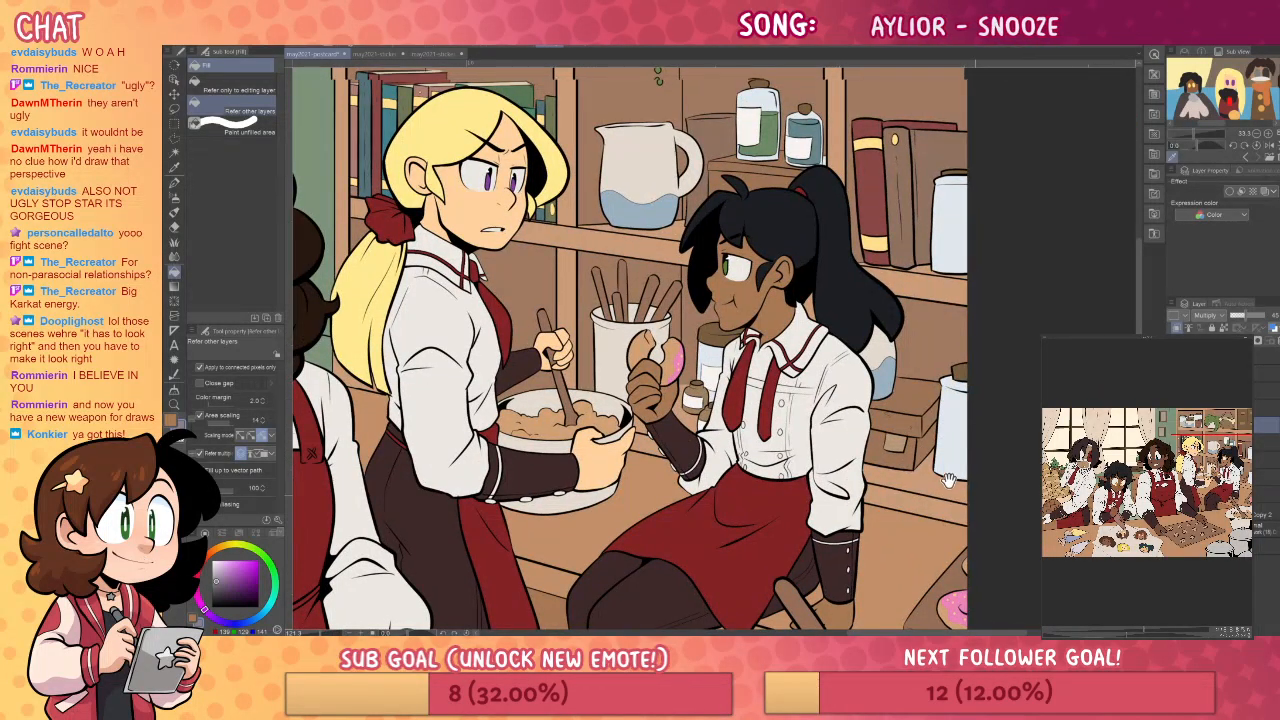
{"action": "left_click_drag", "start_coordinate": [948, 480], "coordinate": [904, 458]}
- Add a new layer above the shelf backing, choose a lighter muted purple, and paint the contents of the large lower-shelf jar with it
{"action": "key", "text": "p"}
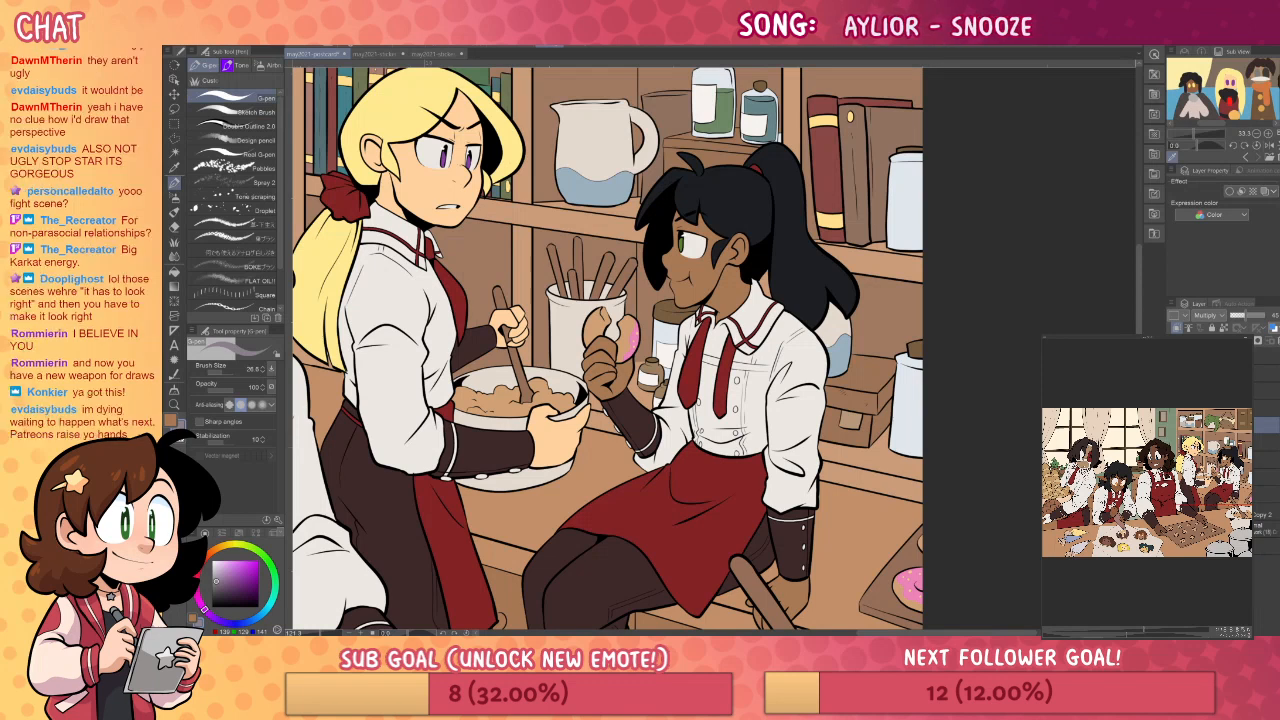
{"action": "left_click", "coordinate": [1190, 327]}
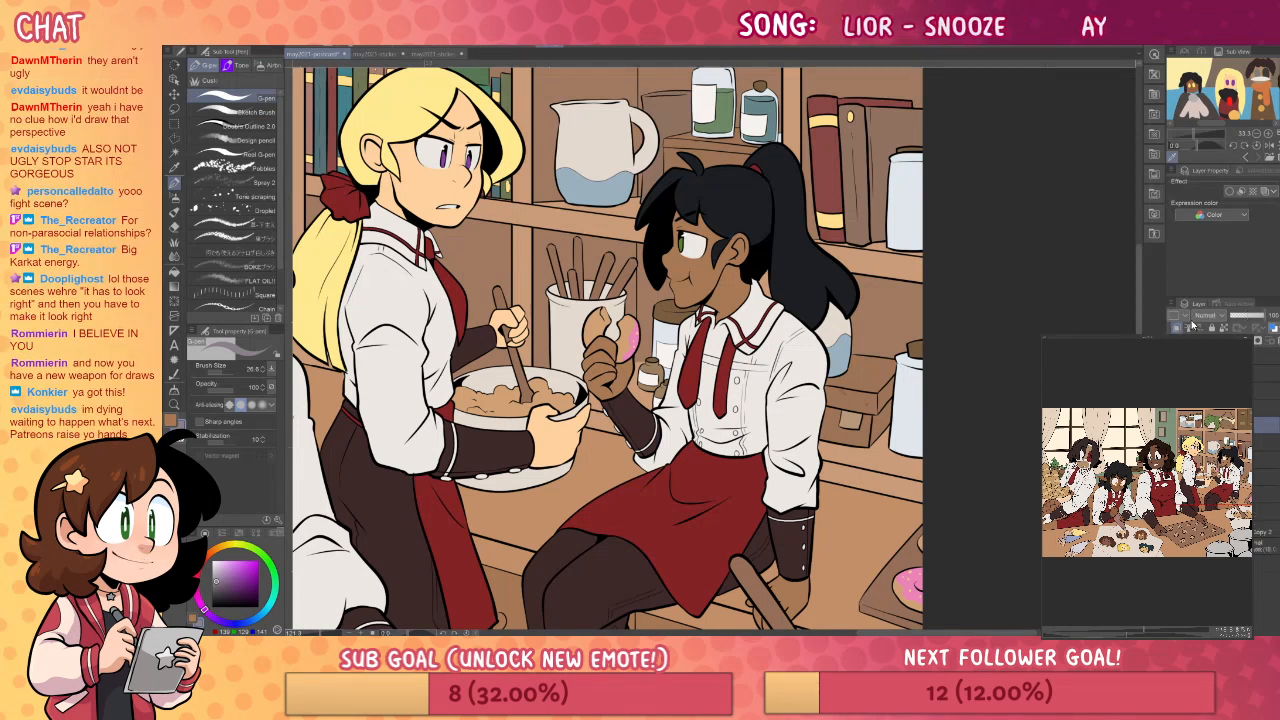
{"action": "left_click", "coordinate": [232, 568]}
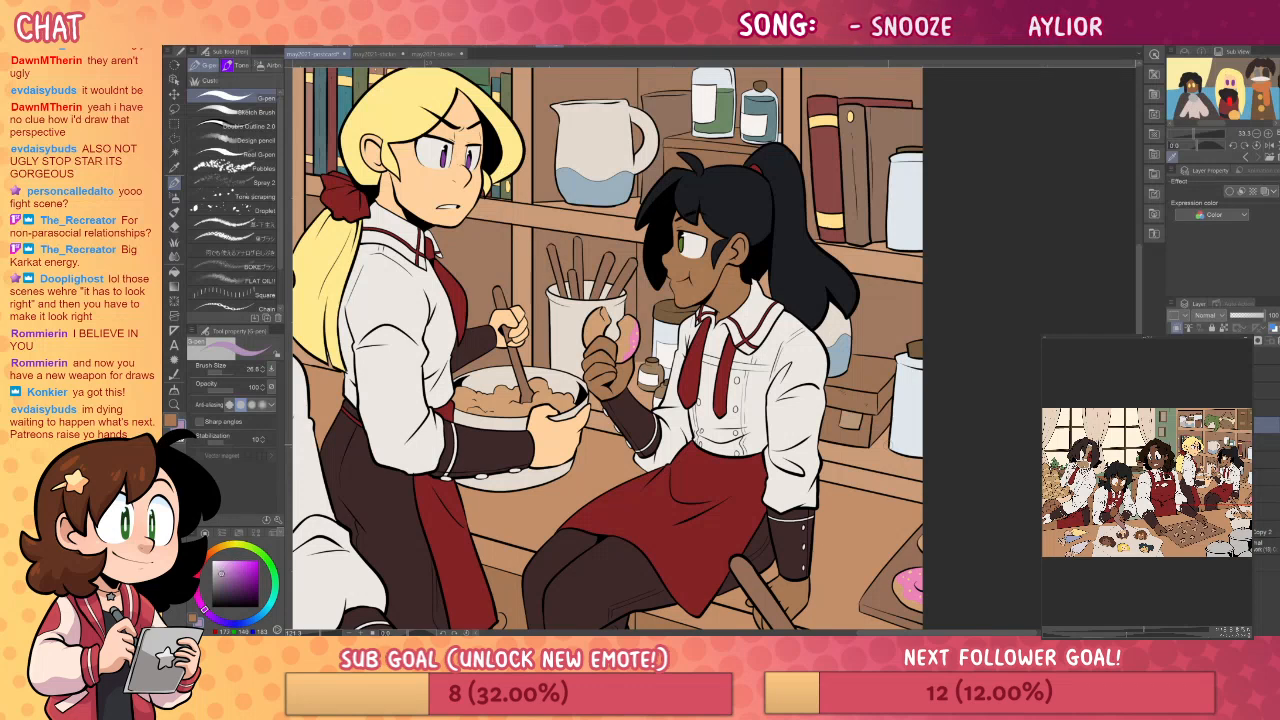
{"action": "left_click_drag", "start_coordinate": [968, 394], "coordinate": [926, 364]}
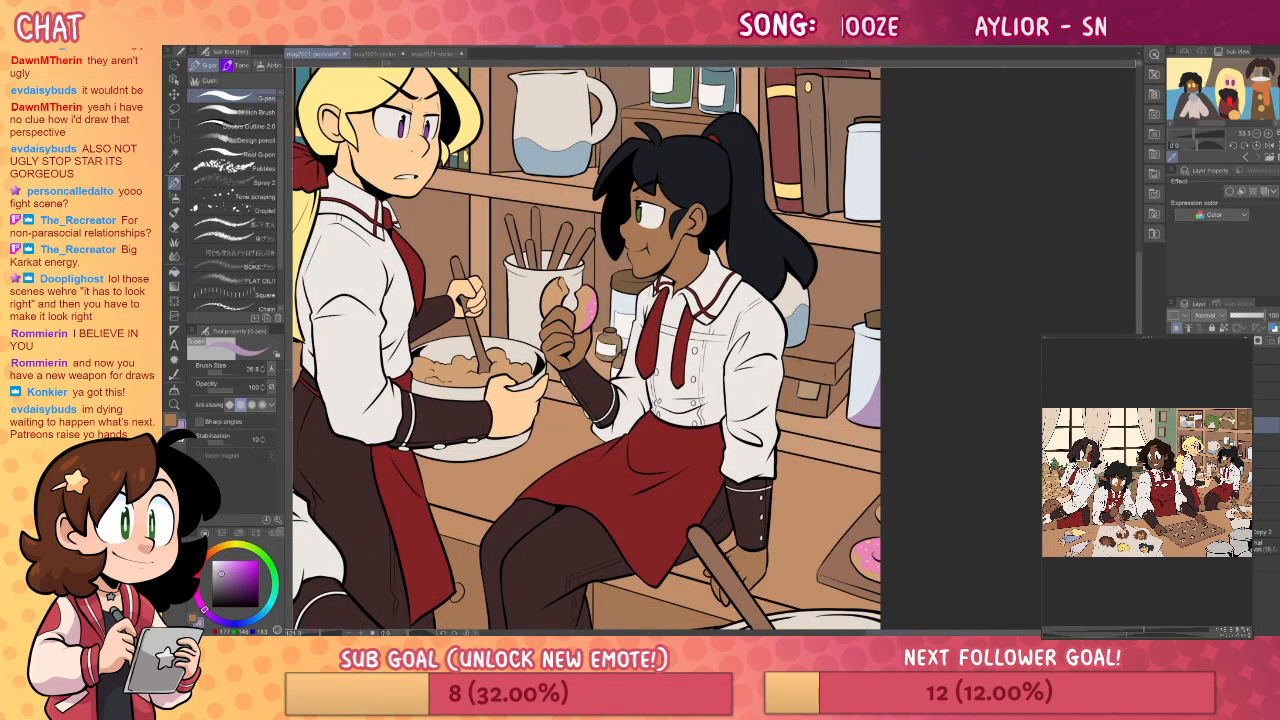
- Fill the lid of the wooden box beside the jar with the purple and set the new layer's blend mode to Multiply
{"action": "key", "text": "g"}
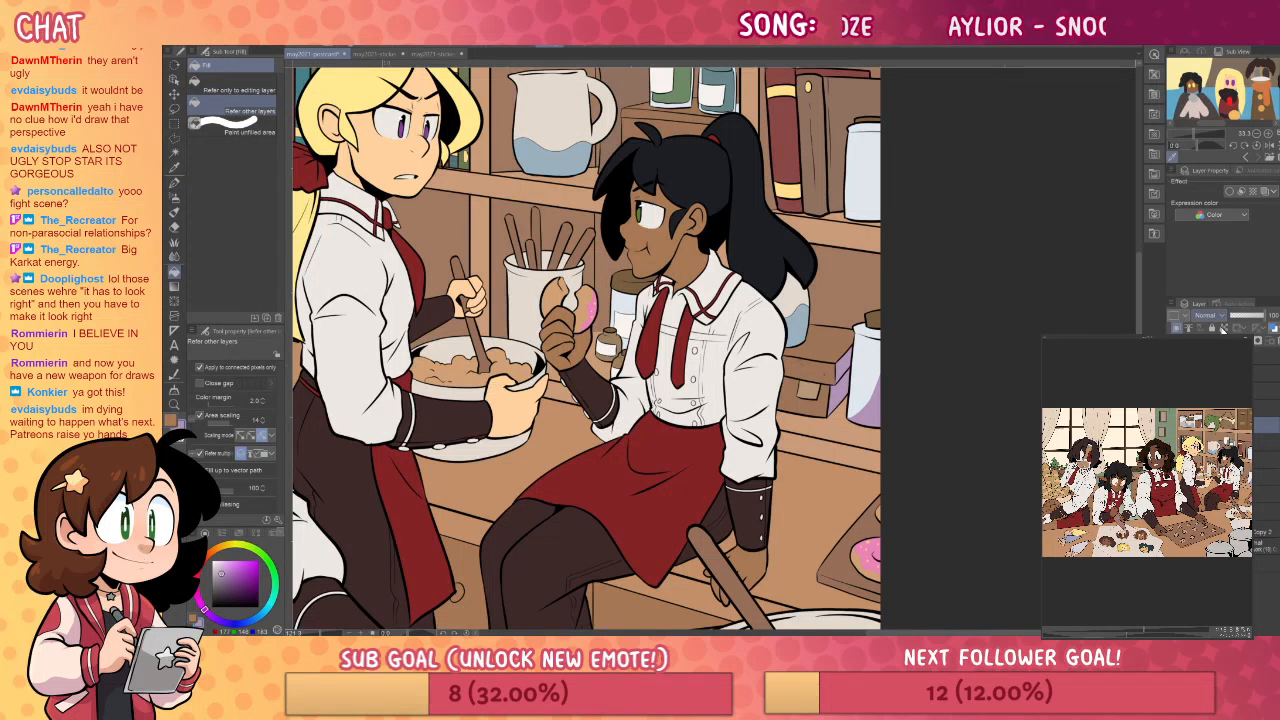
{"action": "left_click", "coordinate": [1208, 315]}
{"action": "left_click", "coordinate": [1205, 355]}
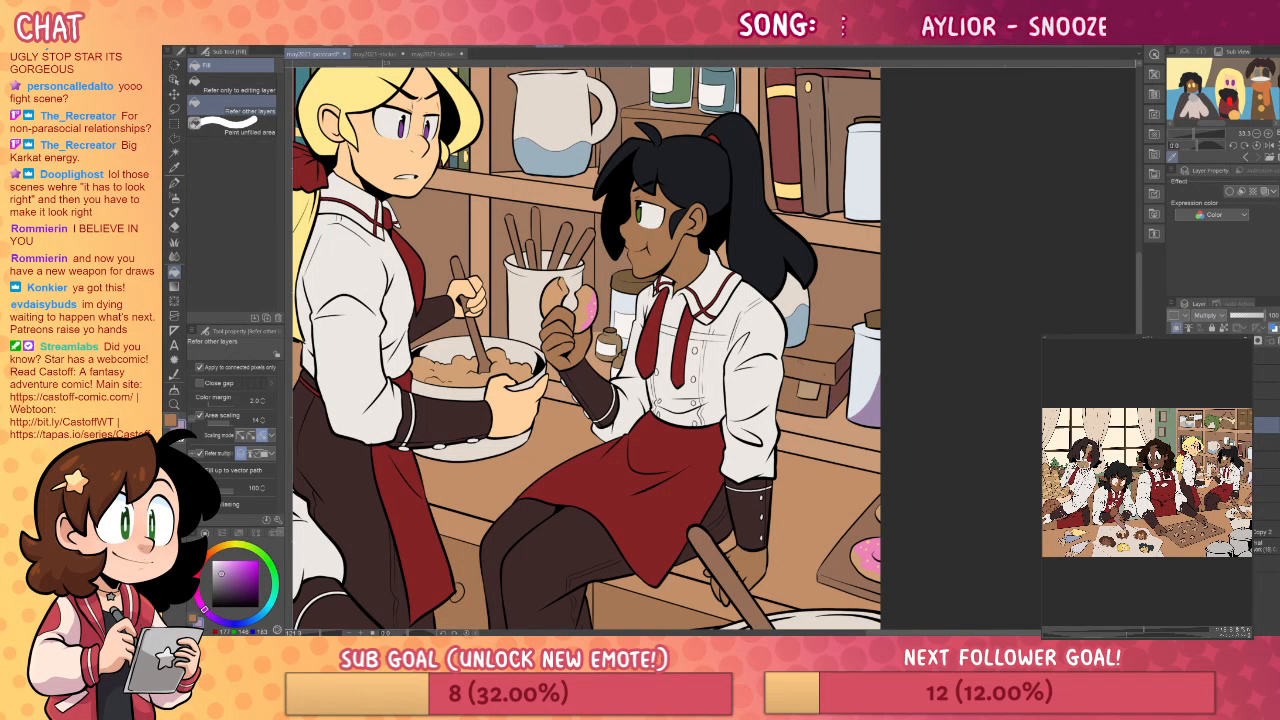
{"action": "scroll", "coordinate": [917, 277], "scroll_direction": "up", "scroll_amount": 3}
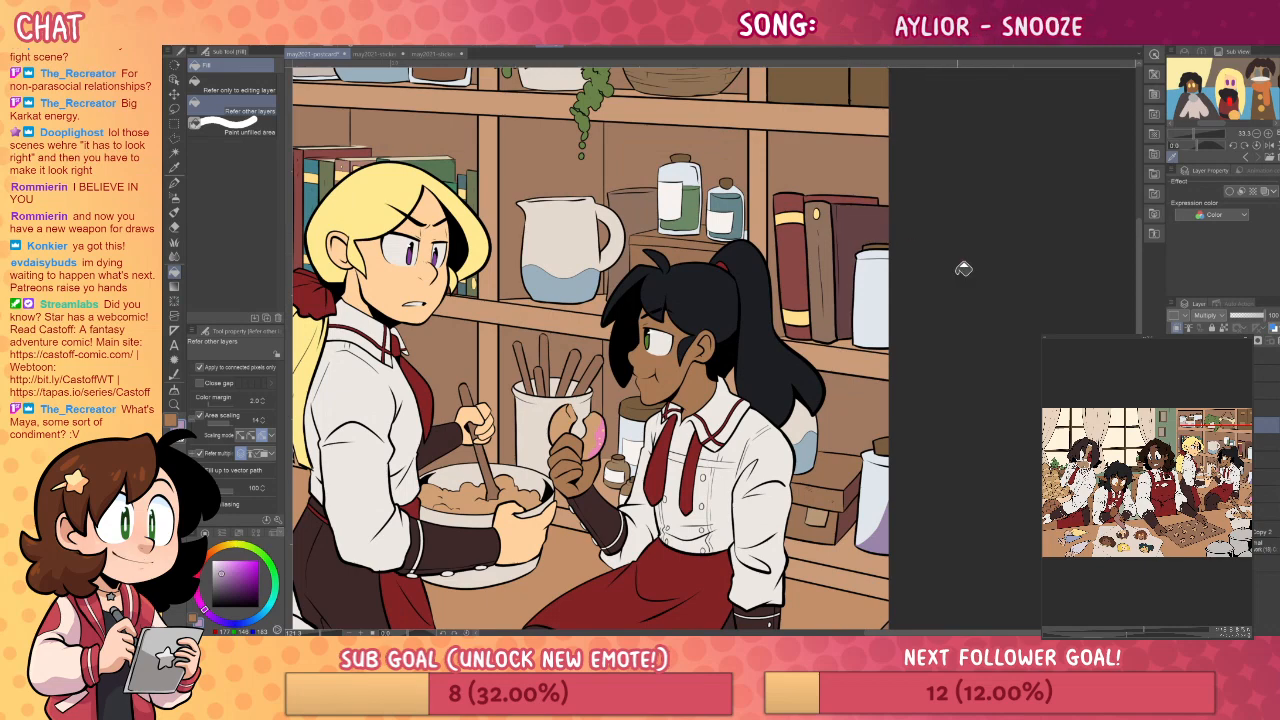
{"action": "left_click_drag", "start_coordinate": [954, 415], "coordinate": [989, 329]}
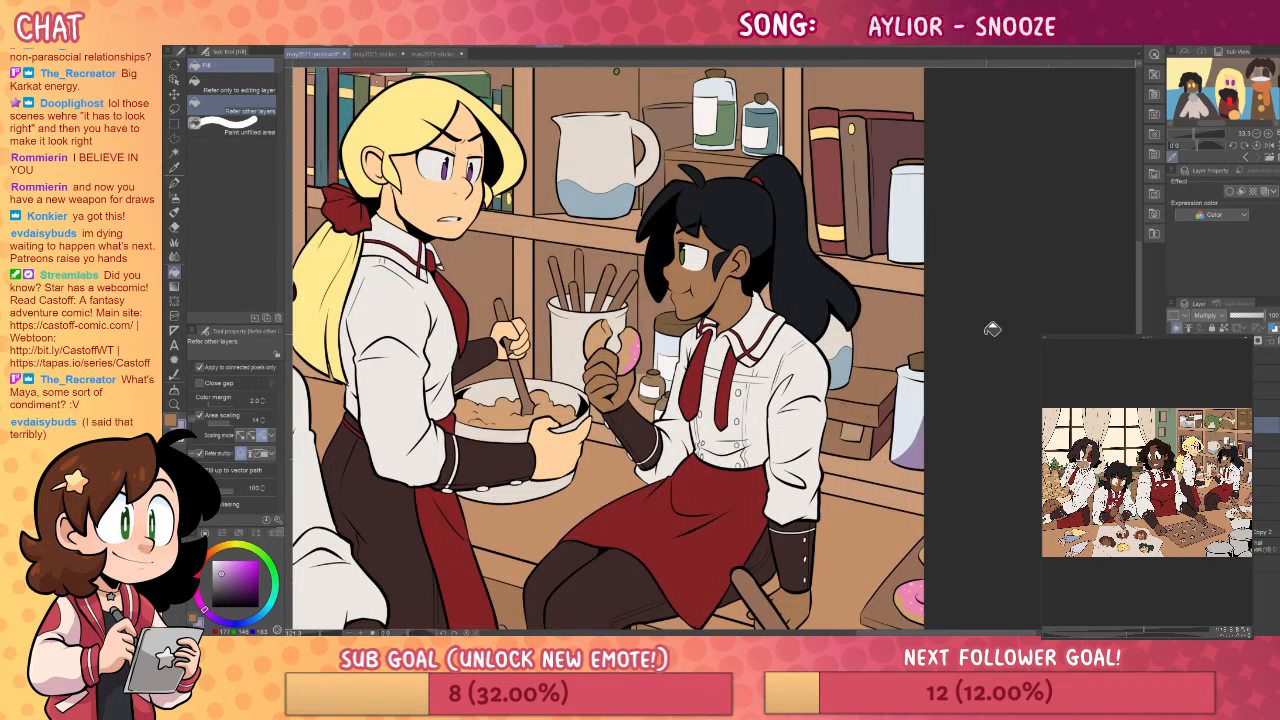
- Mark off the white pitcher's handle with purple pen lines and fill the handle with the same purple
{"action": "key", "text": "p"}
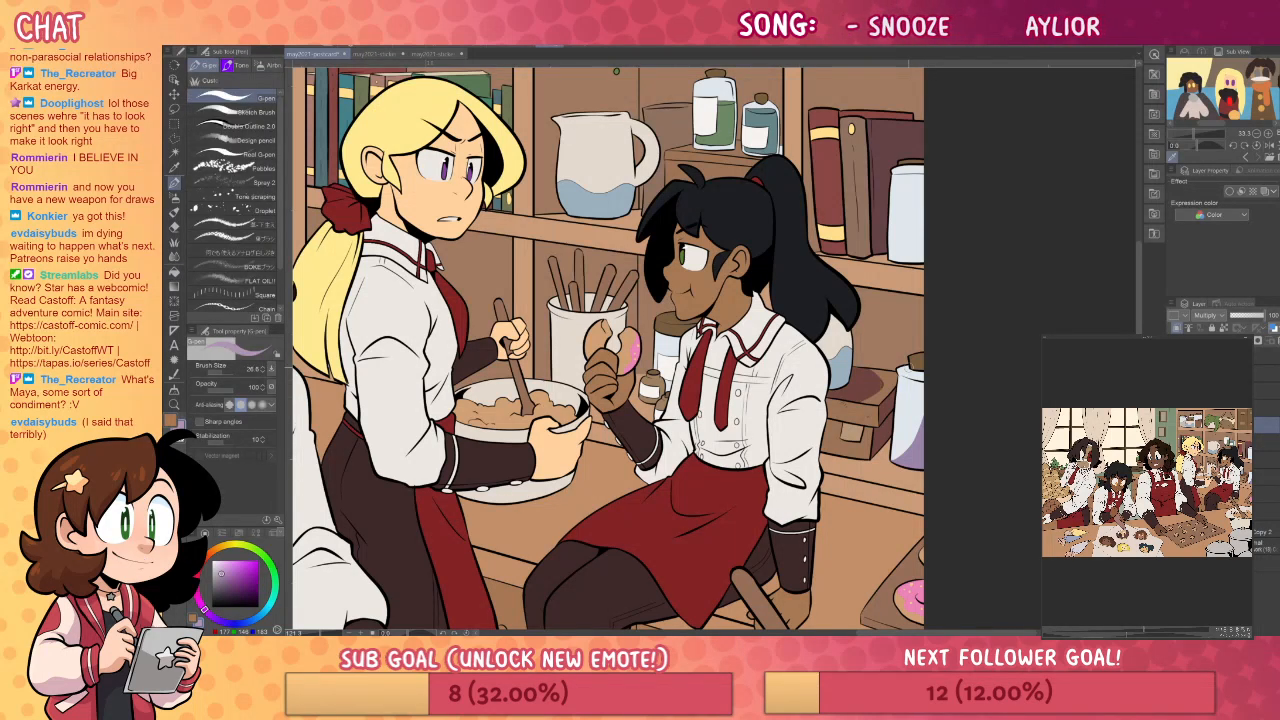
{"action": "left_click_drag", "start_coordinate": [908, 367], "coordinate": [938, 459]}
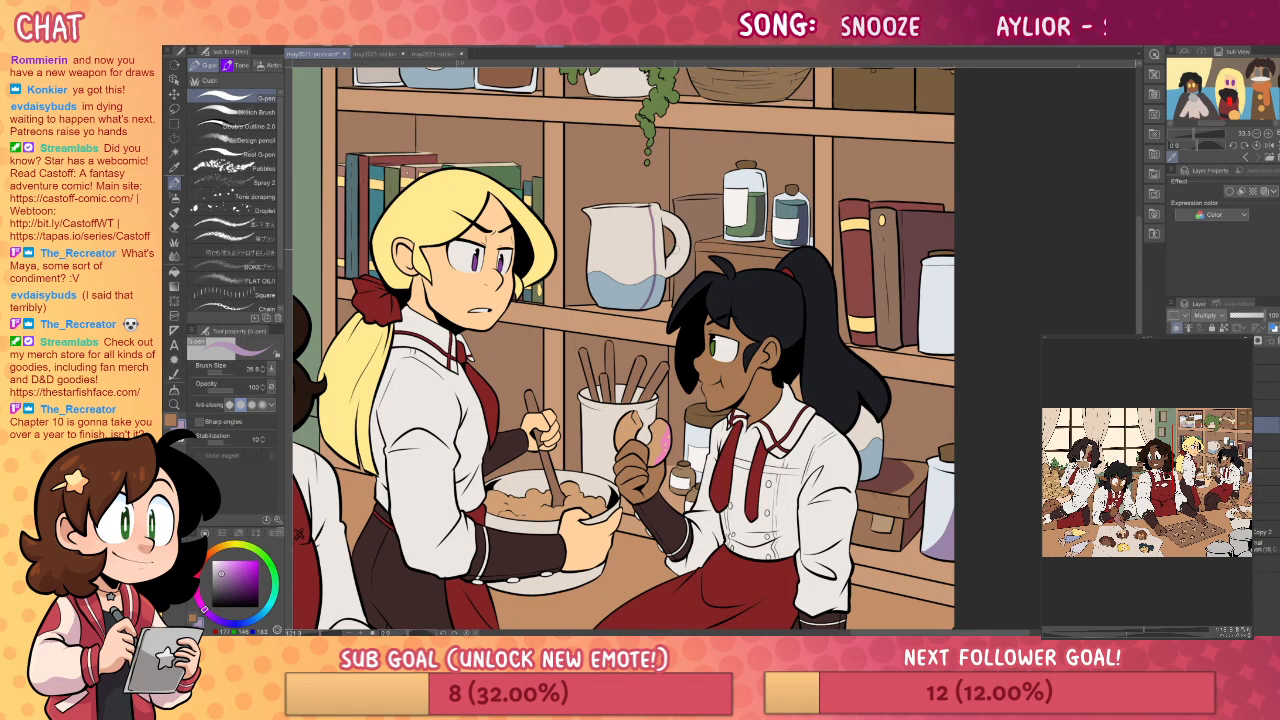
{"action": "key", "text": "g"}
{"action": "left_click", "coordinate": [678, 255]}
{"action": "key", "text": "p"}
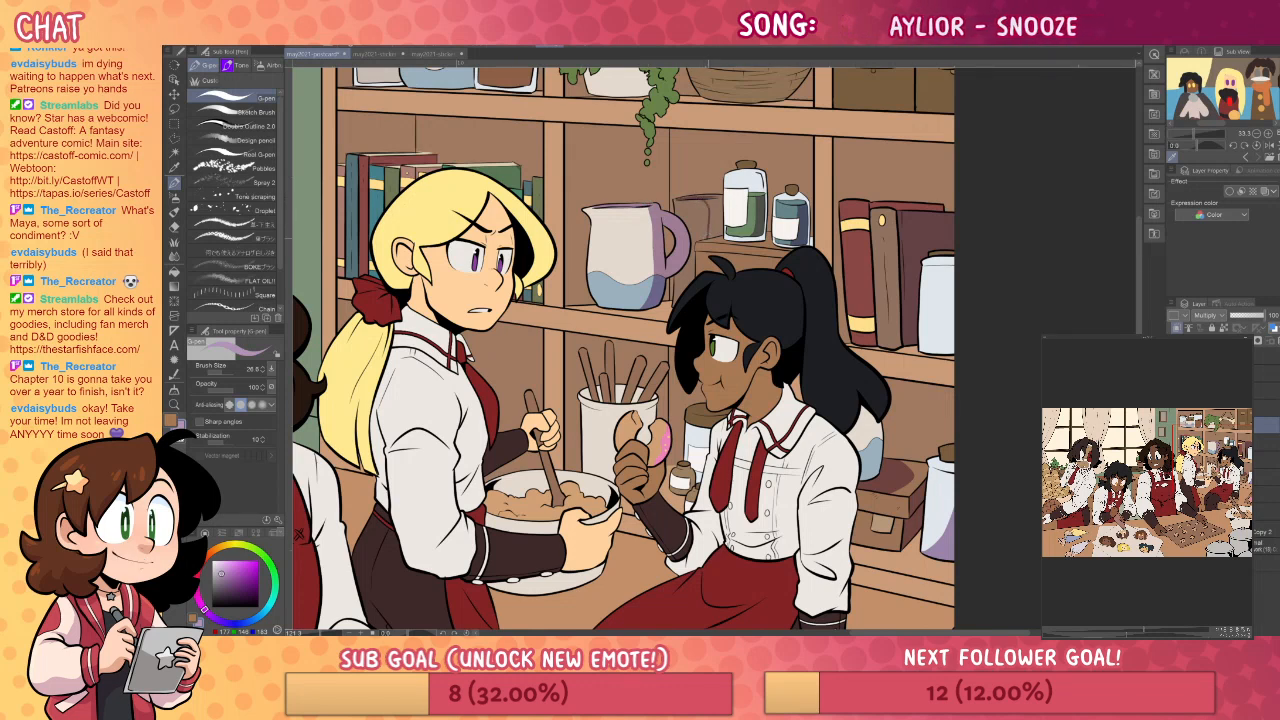
- Fill the small box behind the bottles with purple and try the same color on the tall green bottle's label
{"action": "key", "text": "g"}
{"action": "left_click", "coordinate": [705, 257]}
{"action": "key", "text": "p"}
{"action": "key", "text": "g"}
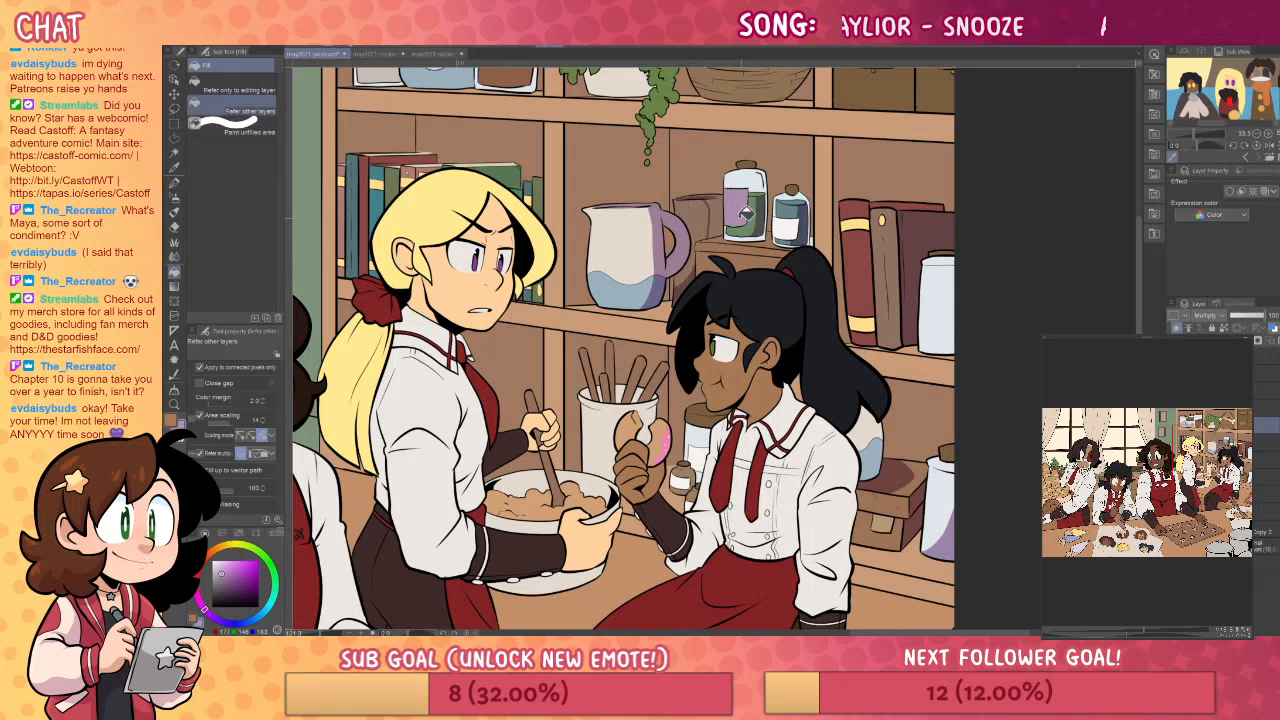
{"action": "key", "text": "p"}
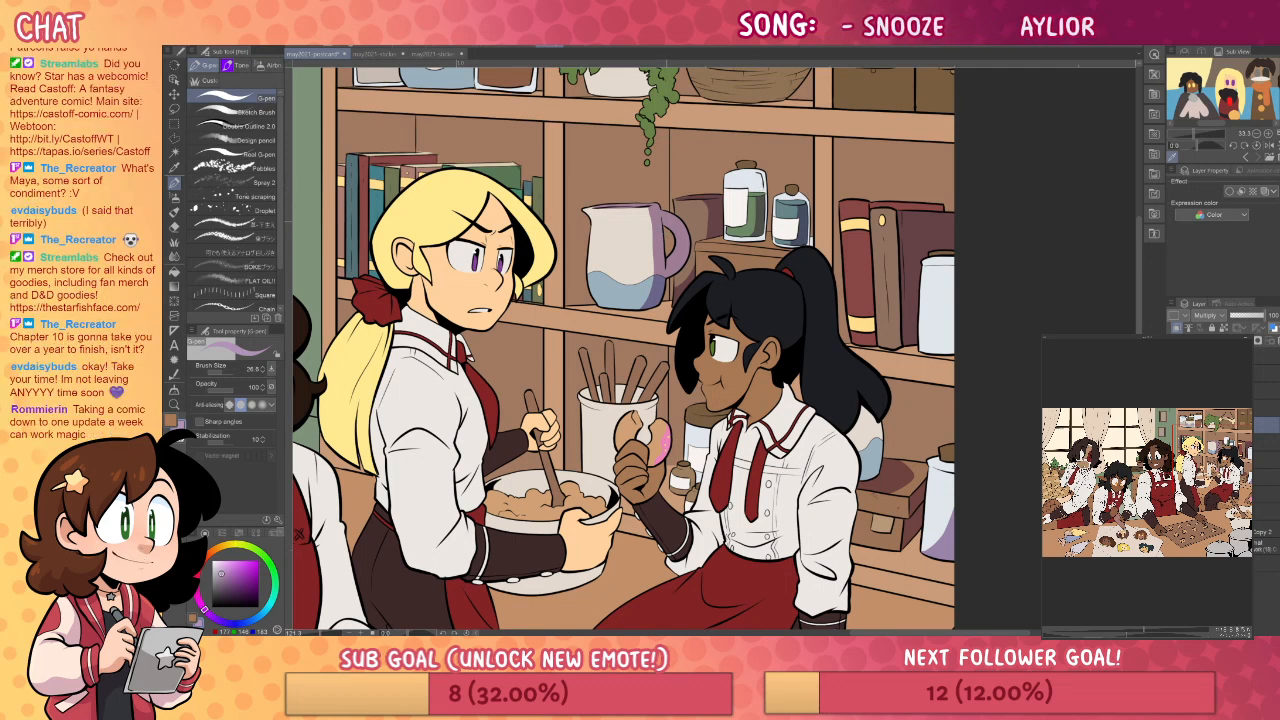
- Outline and fill purple Multiply shadows behind the two bottles and around the small box on the middle shelf
{"action": "key", "text": "g"}
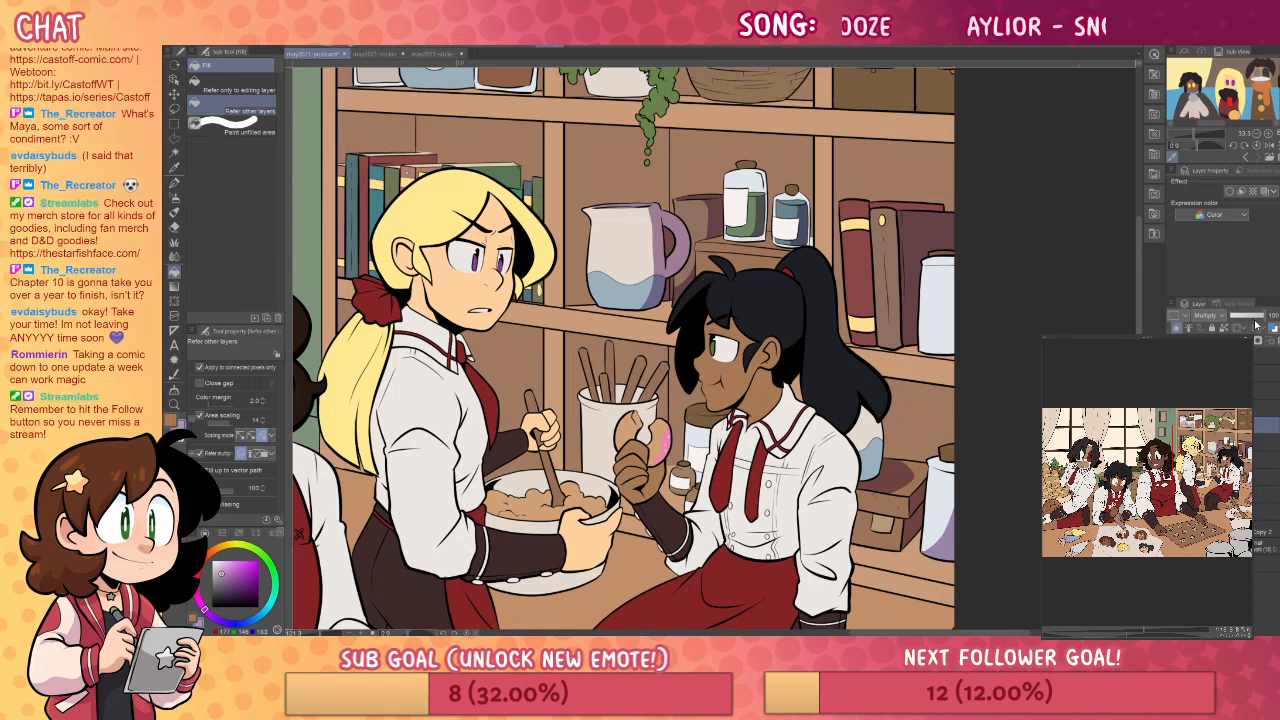
{"action": "left_click_drag", "start_coordinate": [788, 186], "coordinate": [778, 190]}
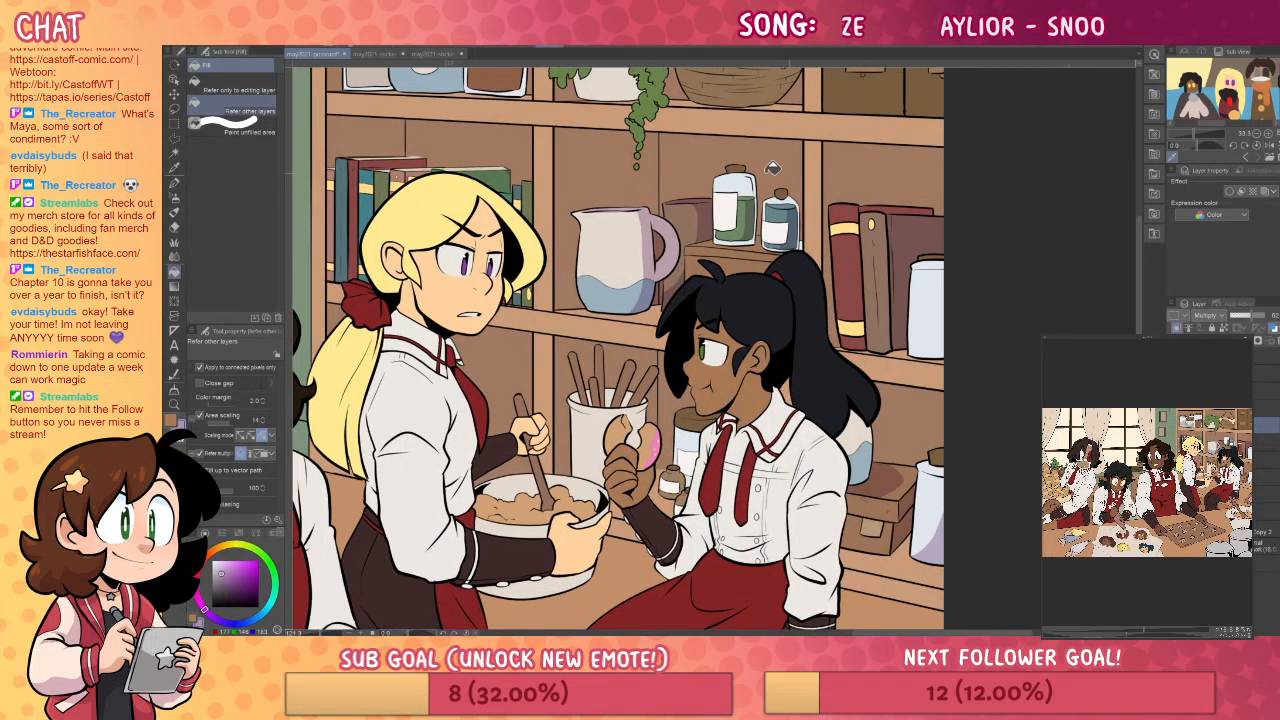
{"action": "key", "text": "p"}
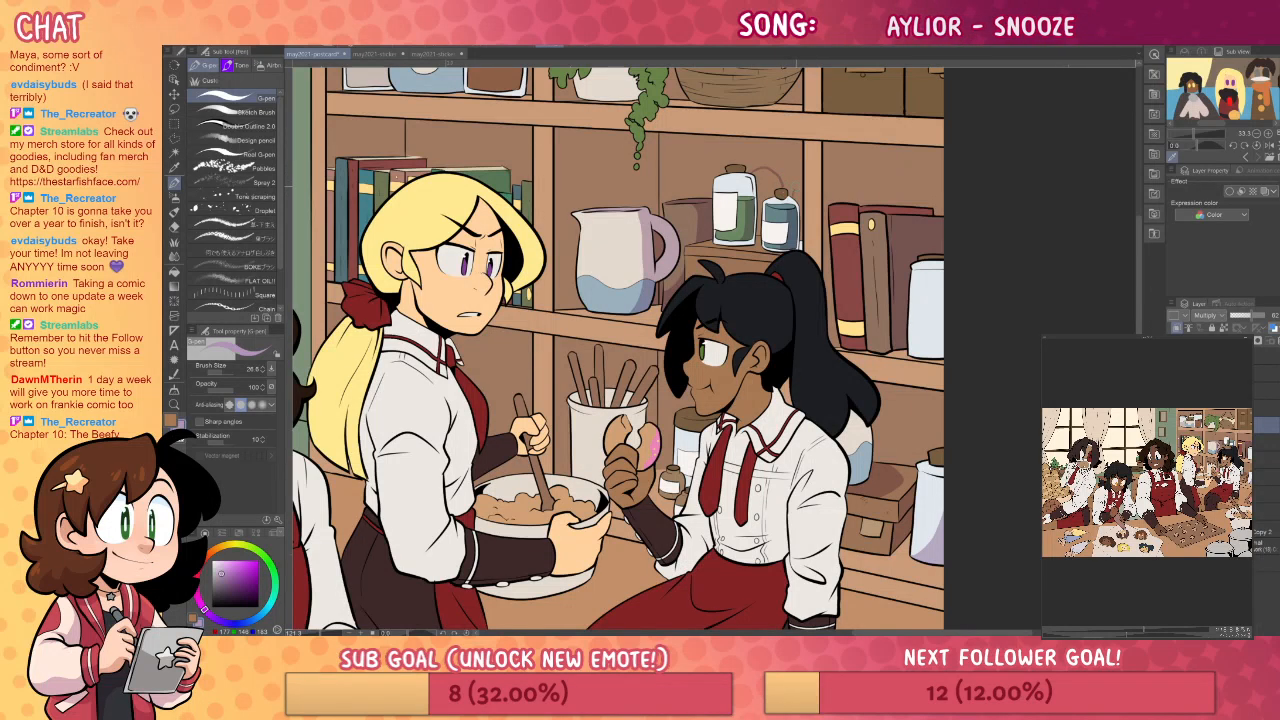
{"action": "key", "text": "g"}
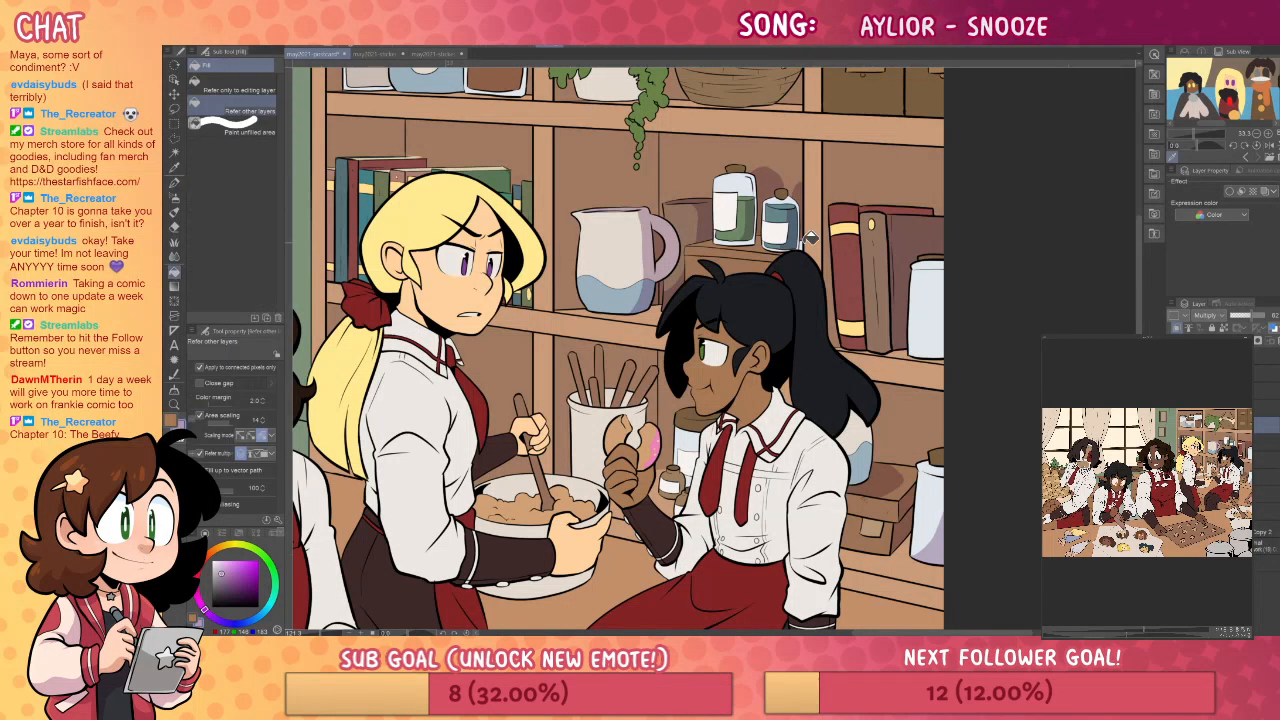
{"action": "key", "text": "p"}
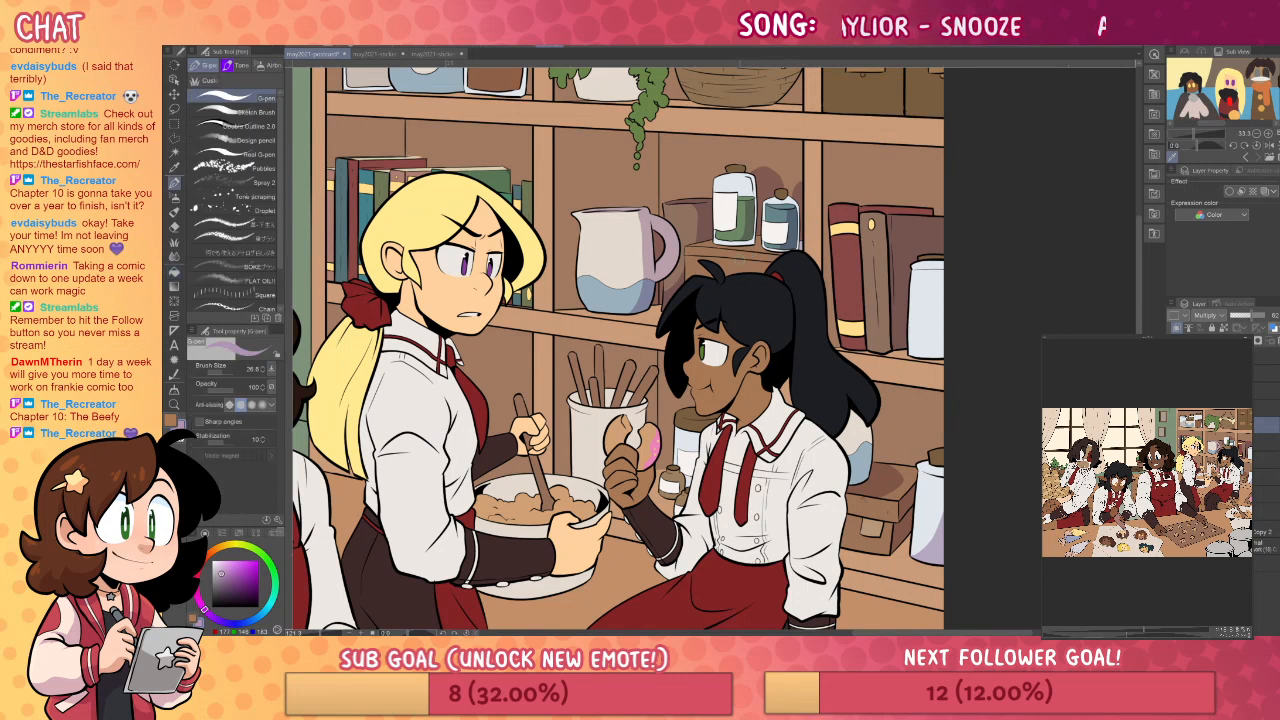
{"action": "key", "text": "g"}
{"action": "key", "text": "p"}
{"action": "key", "text": "g"}
{"action": "key", "text": "p"}
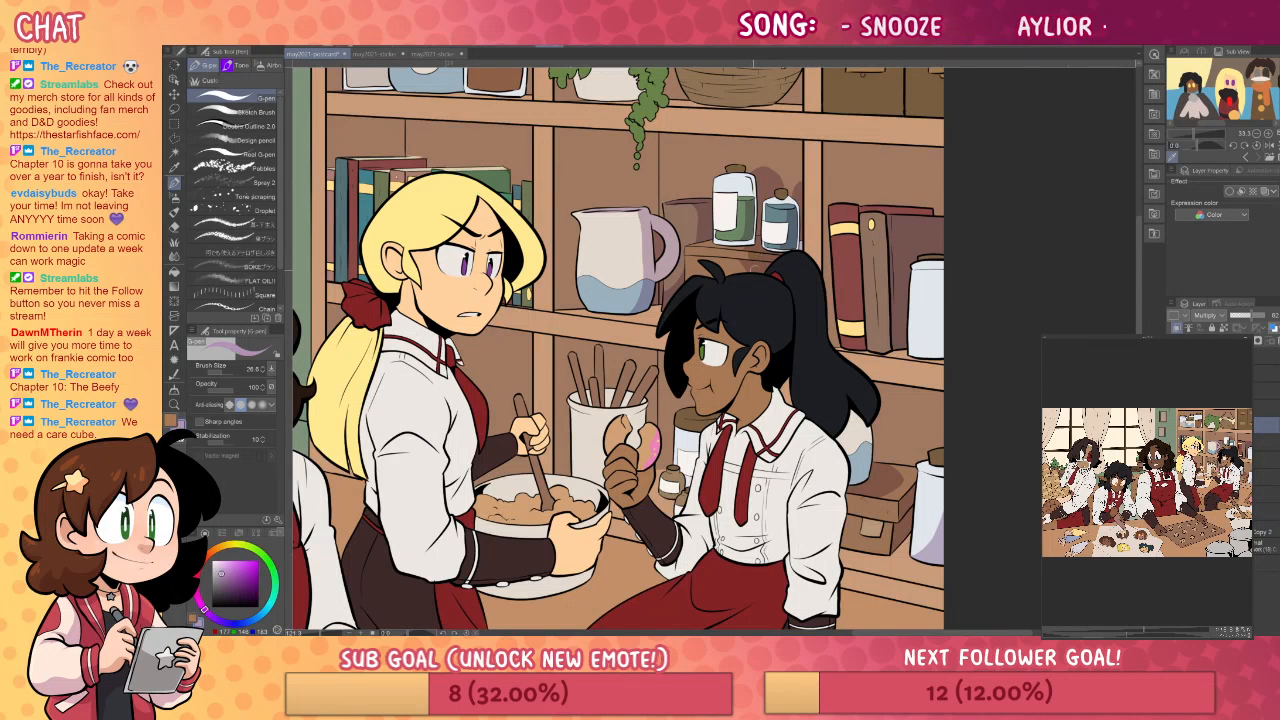
- Clean up the bottles' shadow with the eraser and redraw its curved shape on the shelf's back wall, filling it in
{"action": "key", "text": "e"}
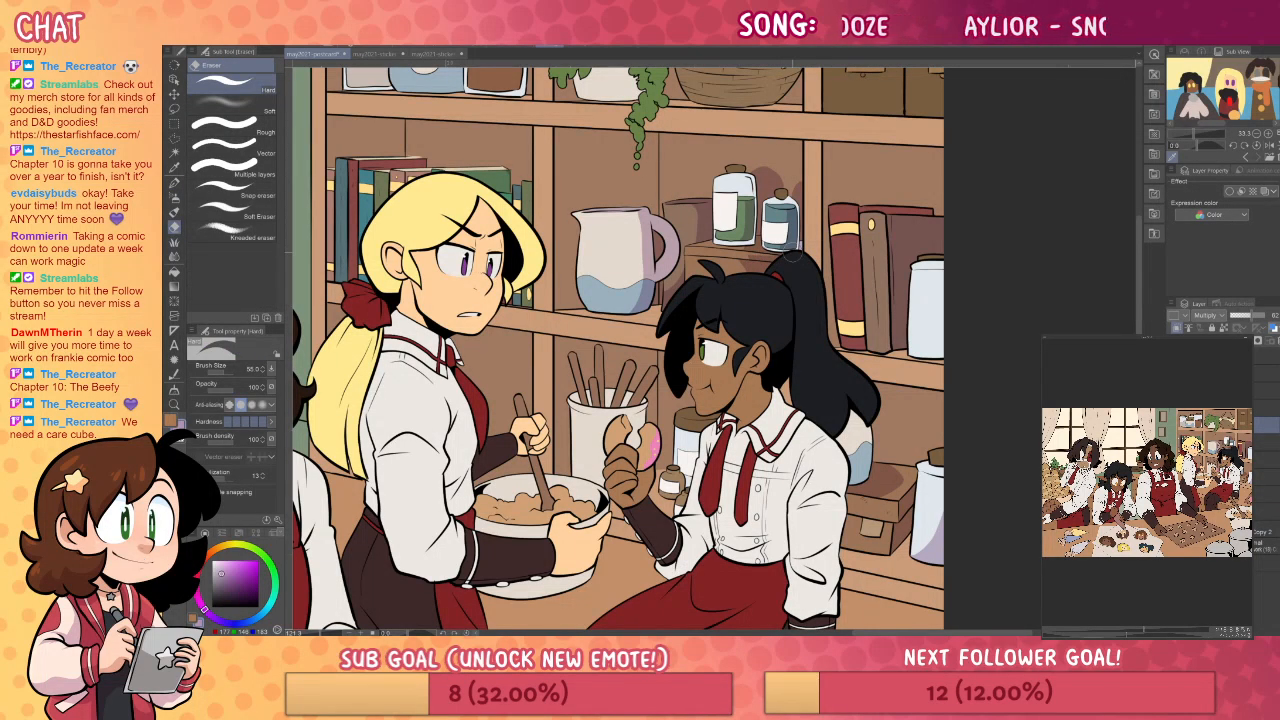
{"action": "left_click_drag", "start_coordinate": [916, 343], "coordinate": [980, 419]}
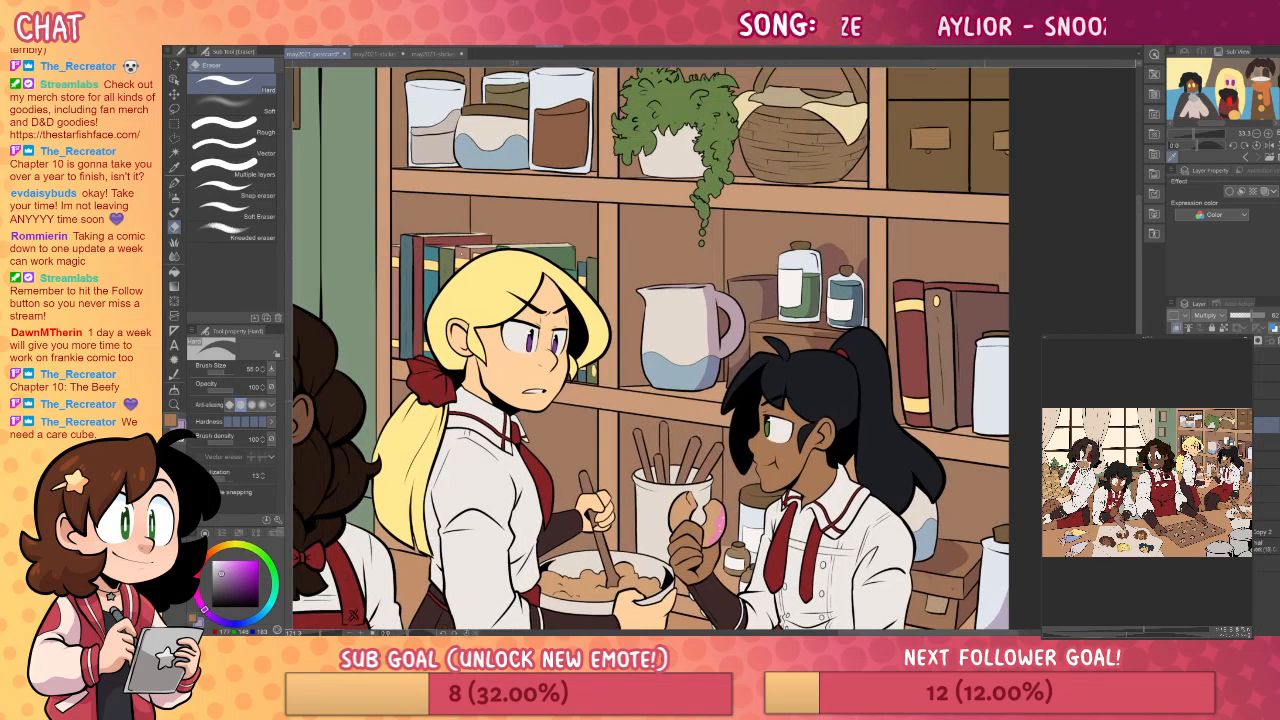
{"action": "key", "text": "p"}
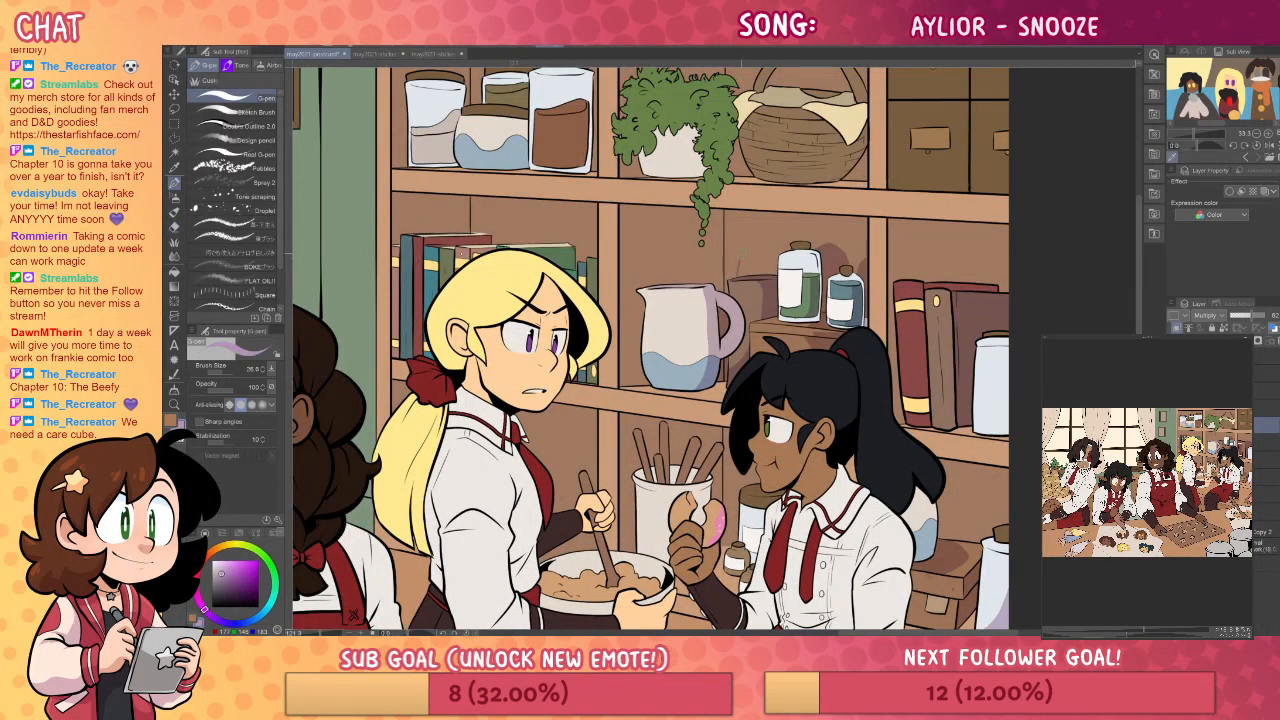
{"action": "key", "text": "e"}
{"action": "key", "text": "p"}
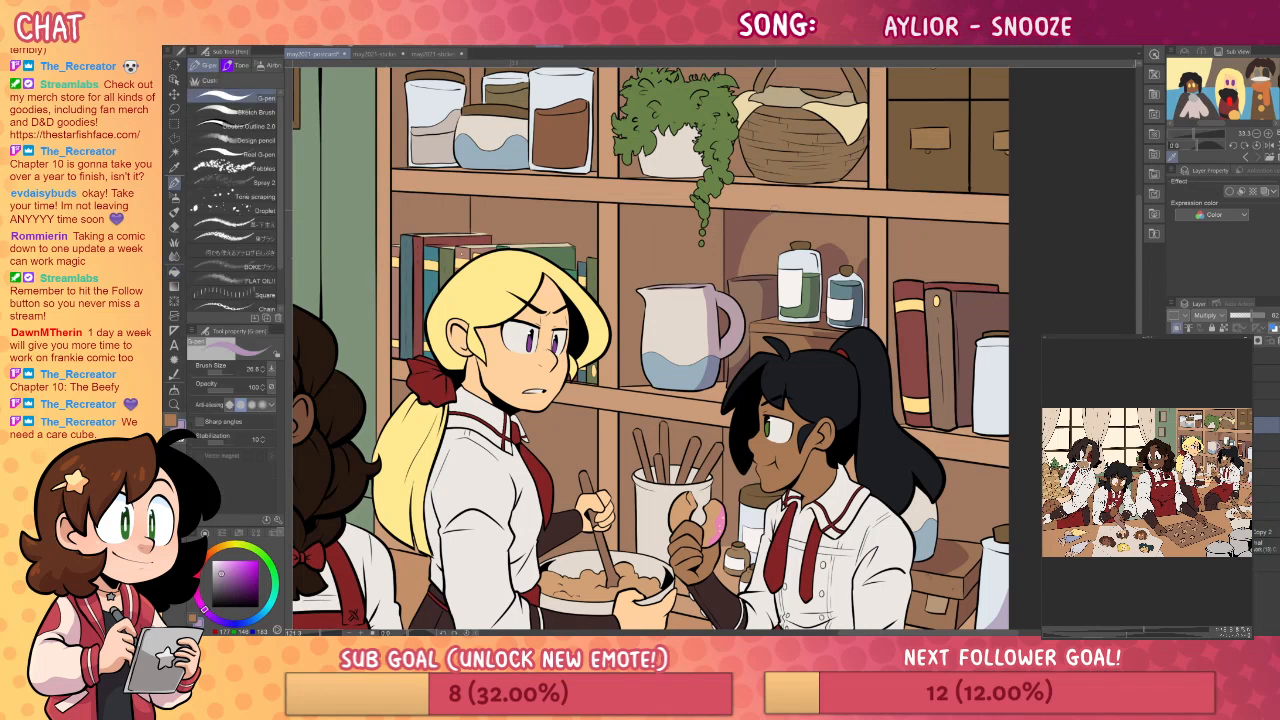
{"action": "key", "text": "g"}
{"action": "key", "text": "p"}
{"action": "key", "text": "g"}
{"action": "key", "text": "p"}
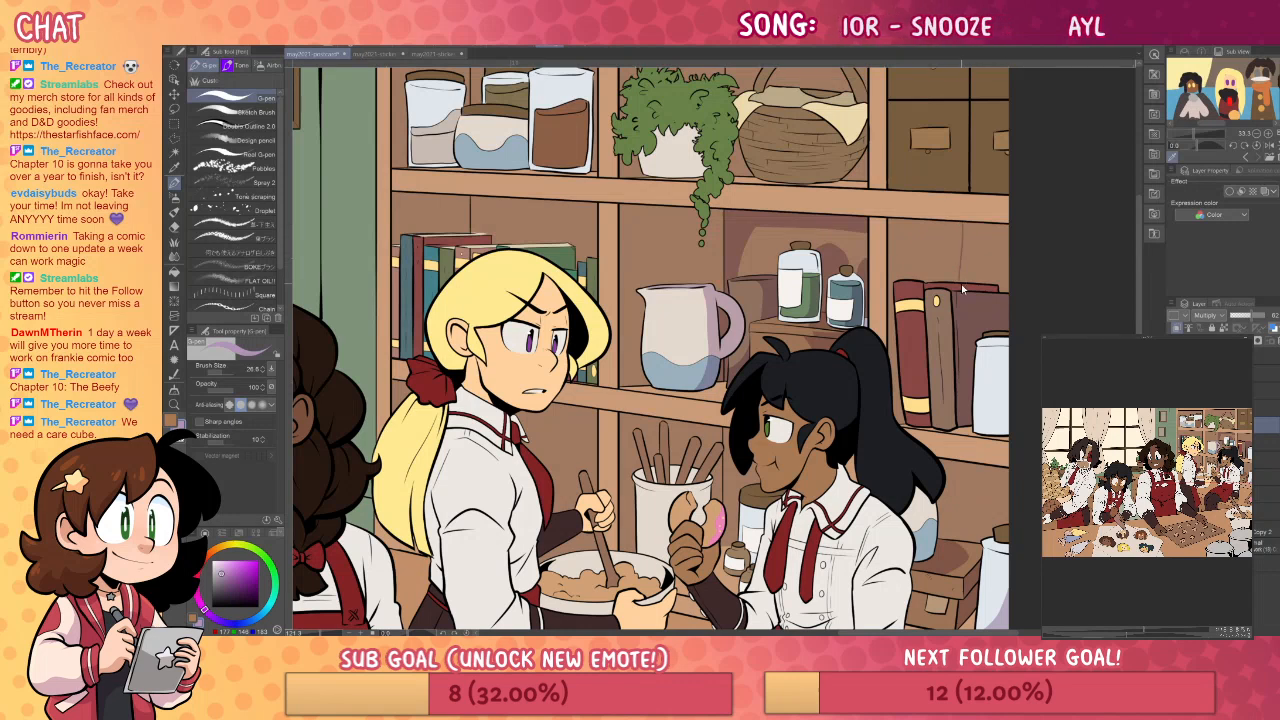
- Outline and fill the shadow on the back wall above the red and brown books in the right-hand compartment
{"action": "key", "text": "g"}
{"action": "left_click", "coordinate": [982, 243]}
{"action": "key", "text": "p"}
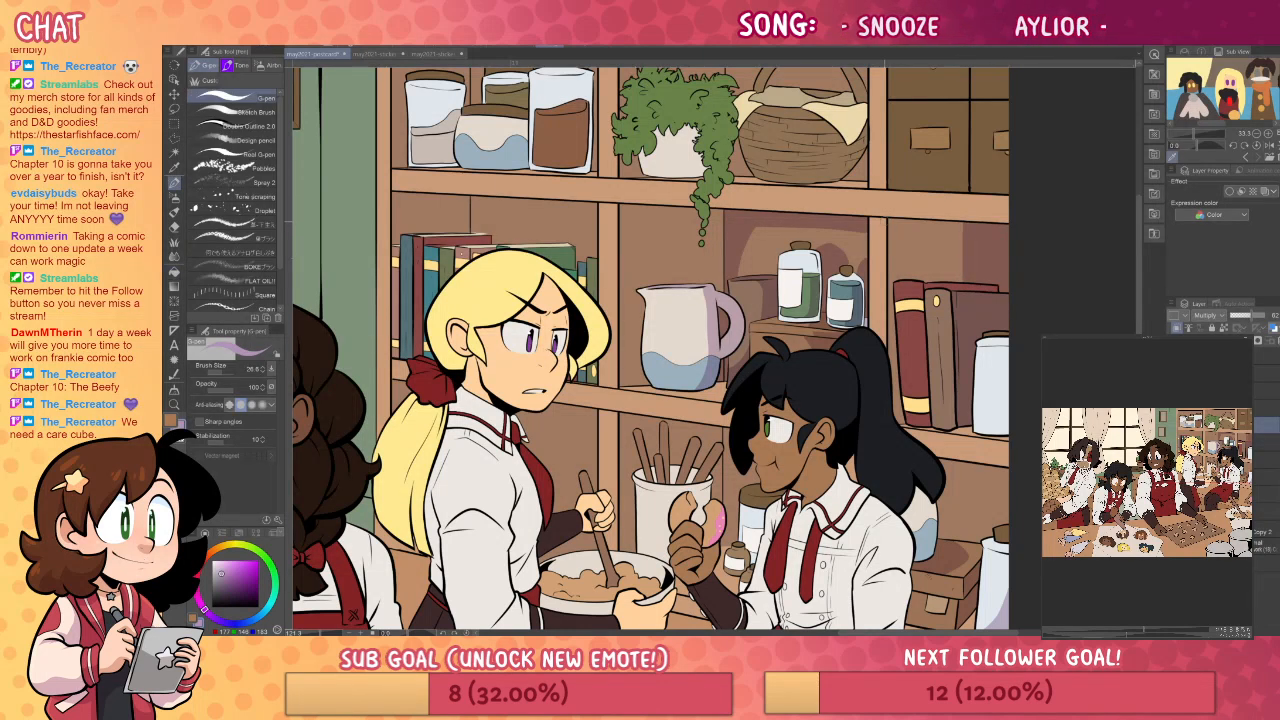
{"action": "key", "text": "g"}
{"action": "left_click", "coordinate": [1000, 231]}
{"action": "key", "text": "p"}
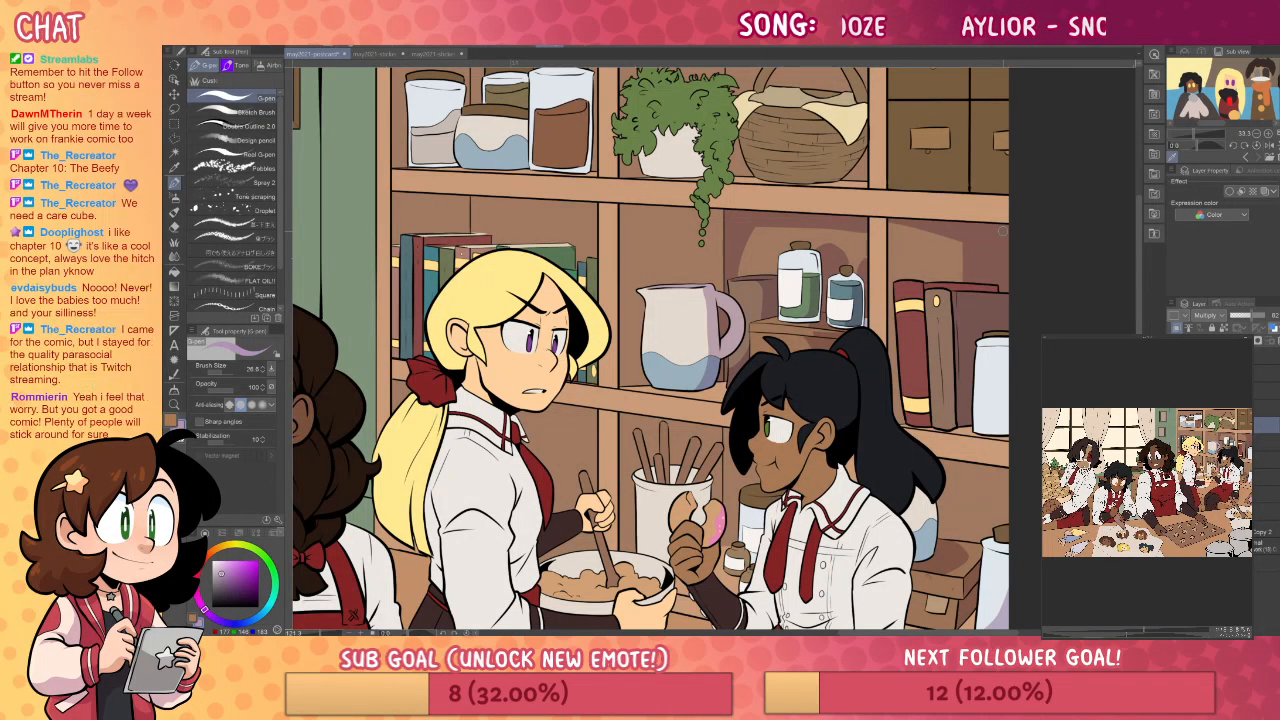
- Outline and fill the shadows on the back wall behind the hanging plant and the basket on the upper shelf
{"action": "left_click_drag", "start_coordinate": [1006, 402], "coordinate": [1018, 476]}
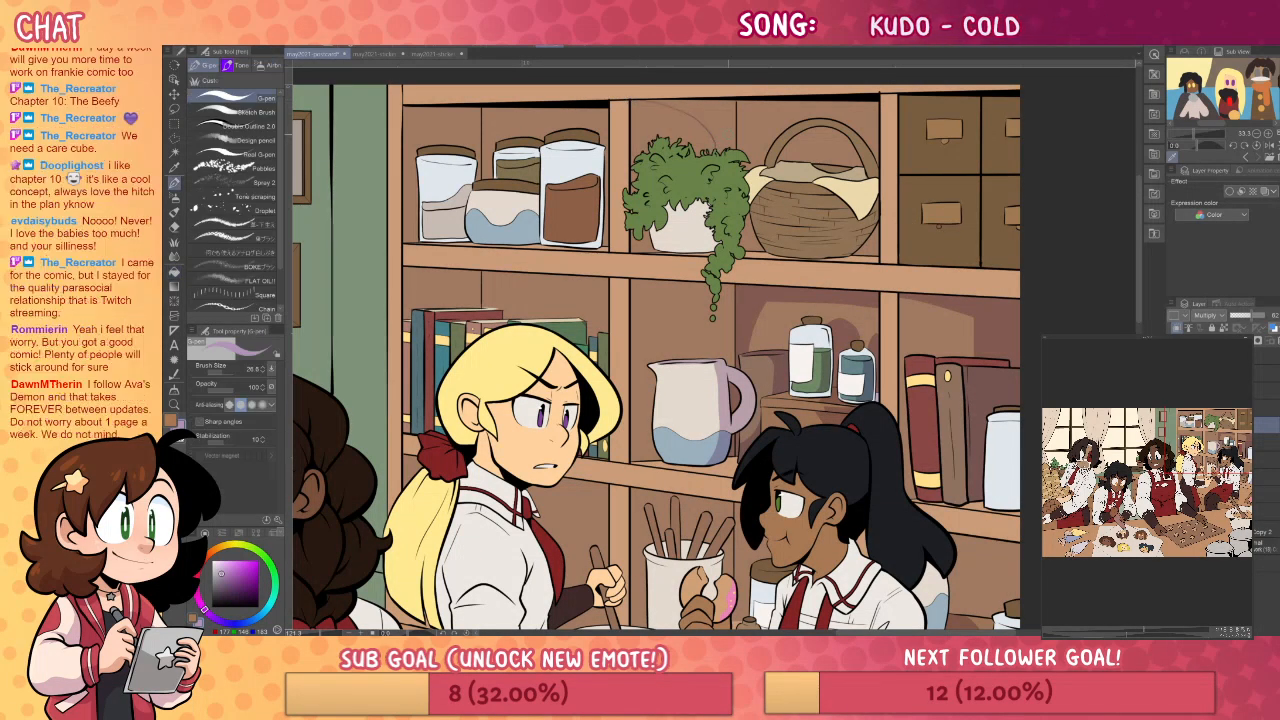
{"action": "key", "text": "g"}
{"action": "left_click", "coordinate": [796, 110]}
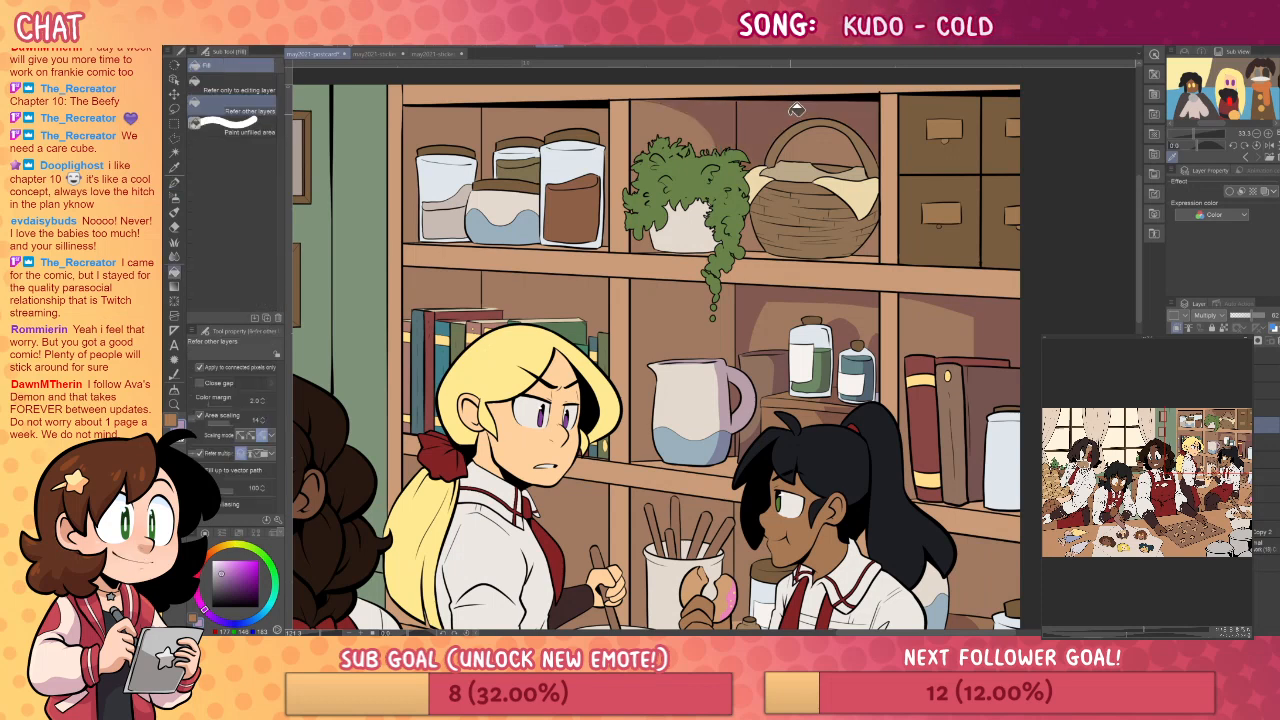
{"action": "key", "text": "p"}
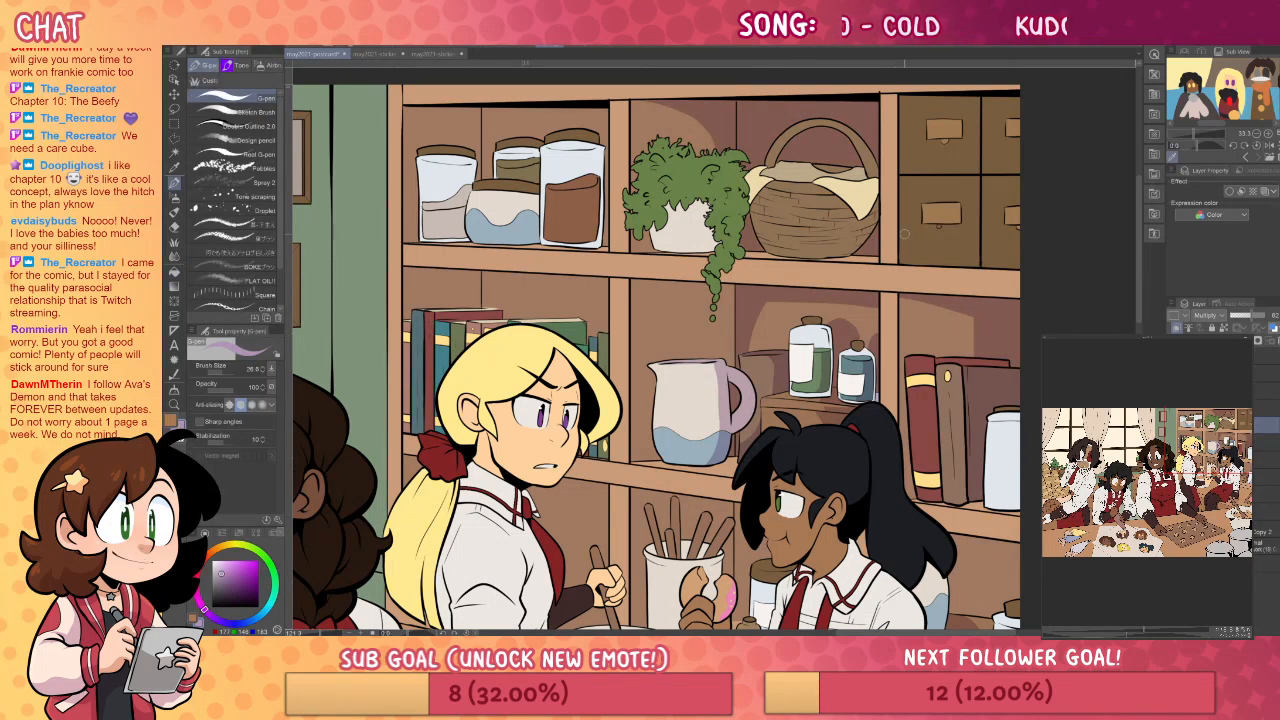
{"action": "left_click_drag", "start_coordinate": [904, 234], "coordinate": [1024, 264]}
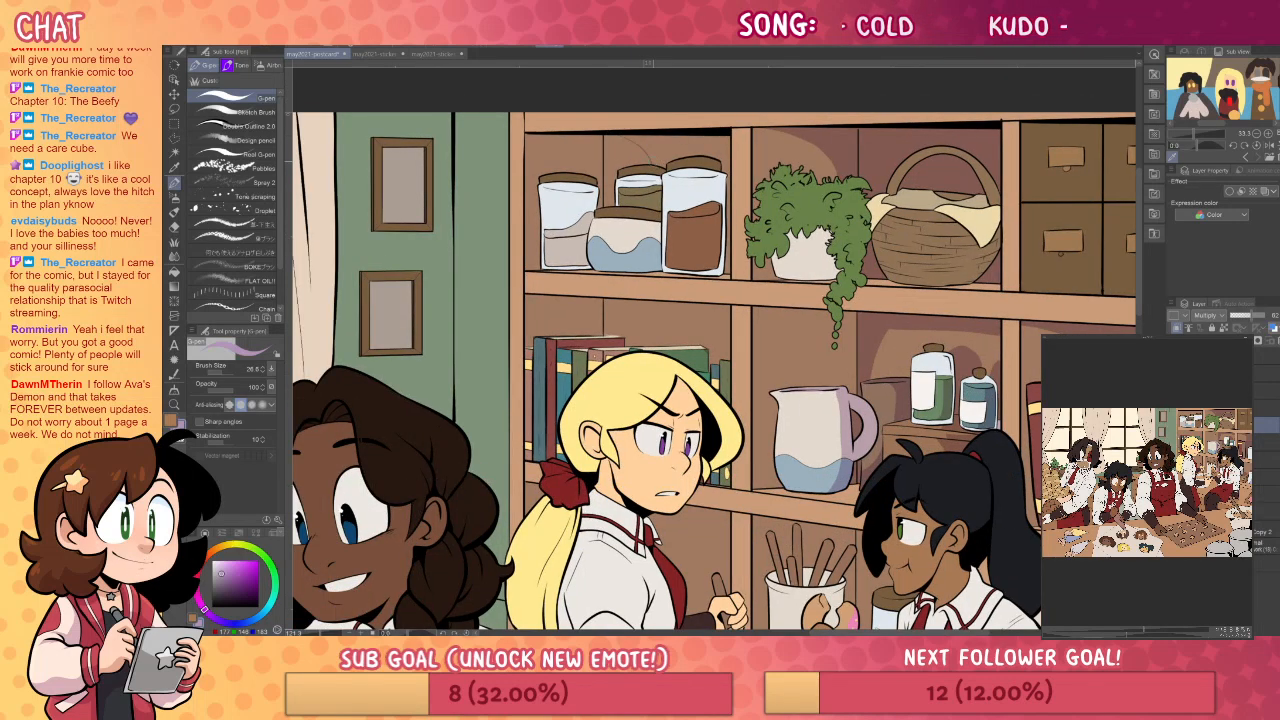
{"action": "key", "text": "g"}
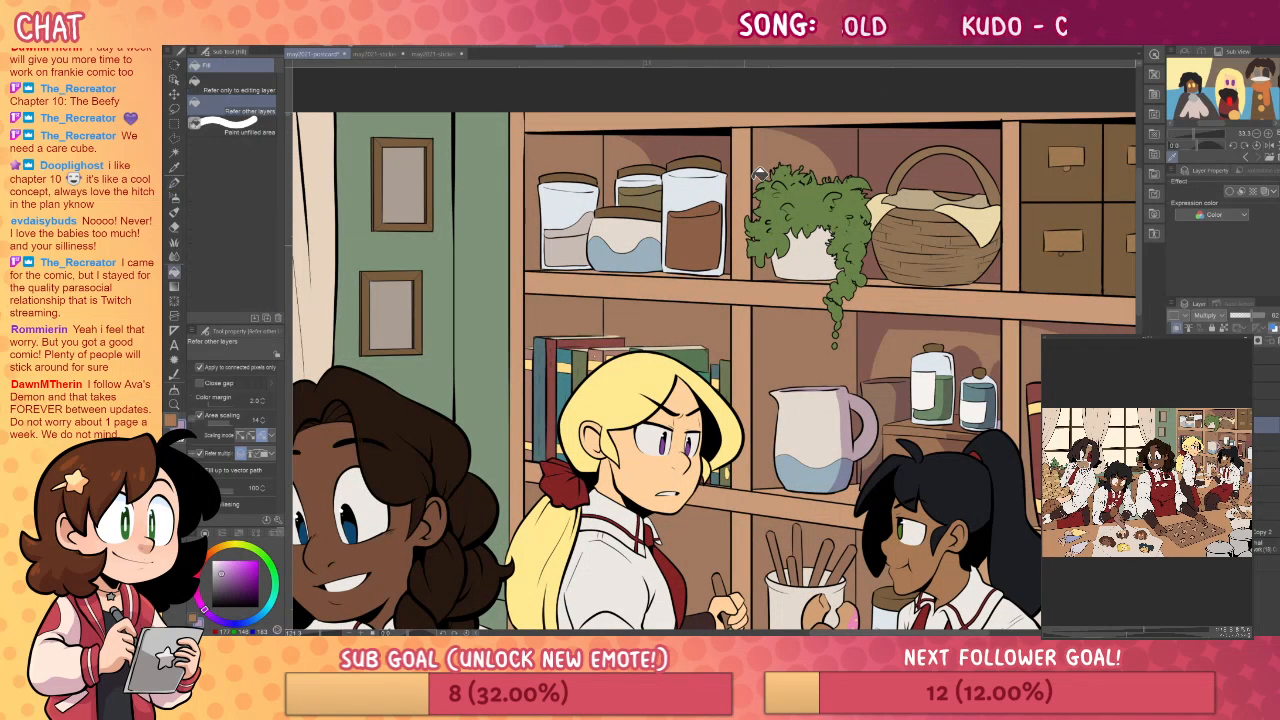
{"action": "key", "text": "p"}
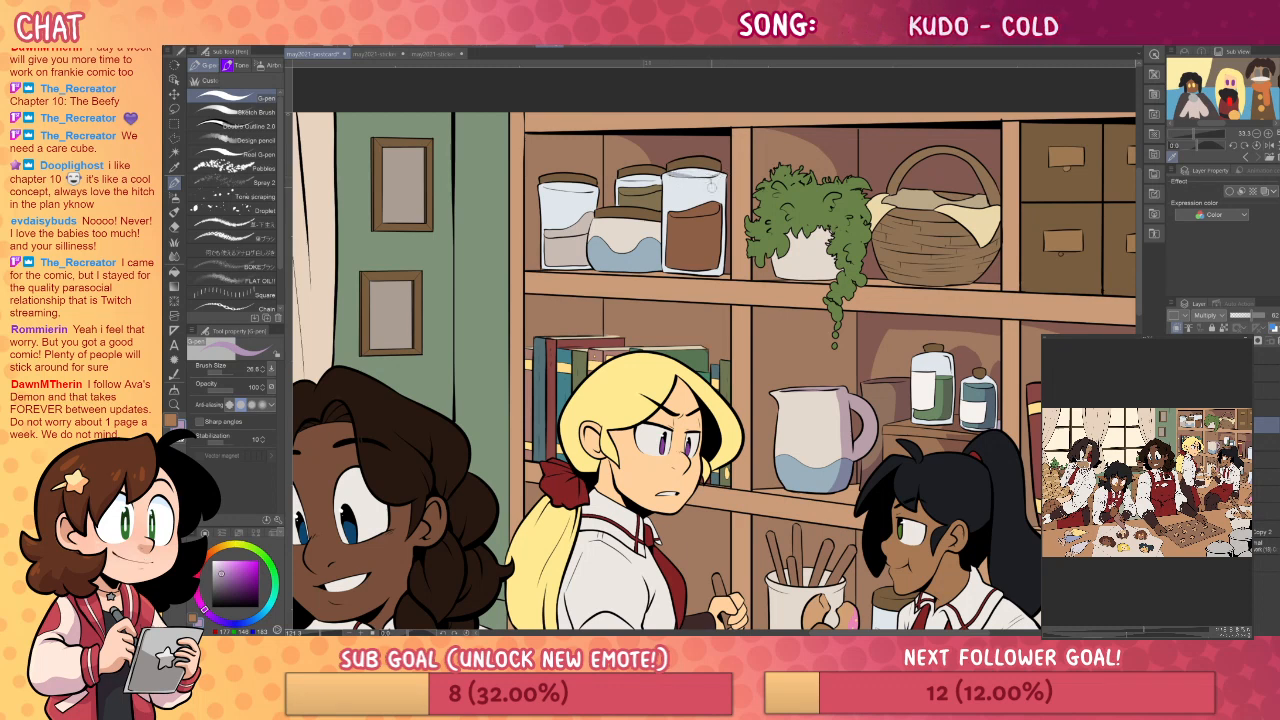
- Shade the tall jar with brown contents on the upper shelf, outlining its shadow shapes and filling them
{"action": "key", "text": "g"}
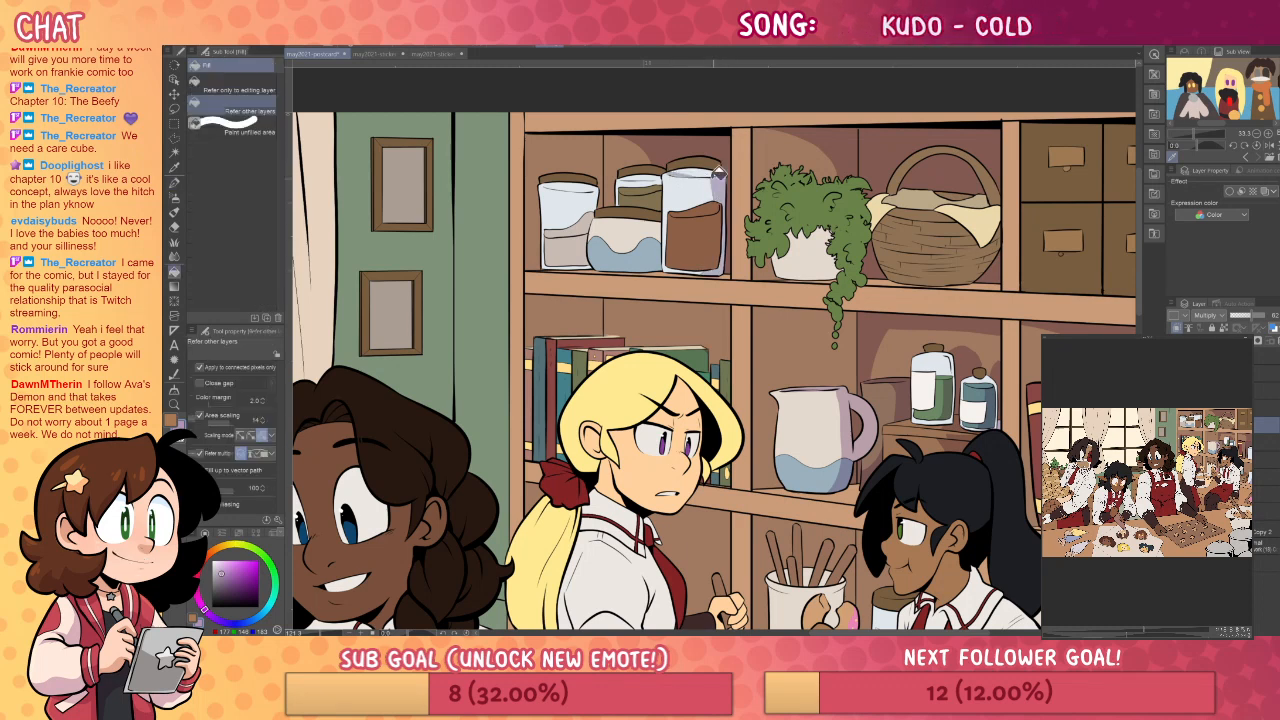
{"action": "key", "text": "p"}
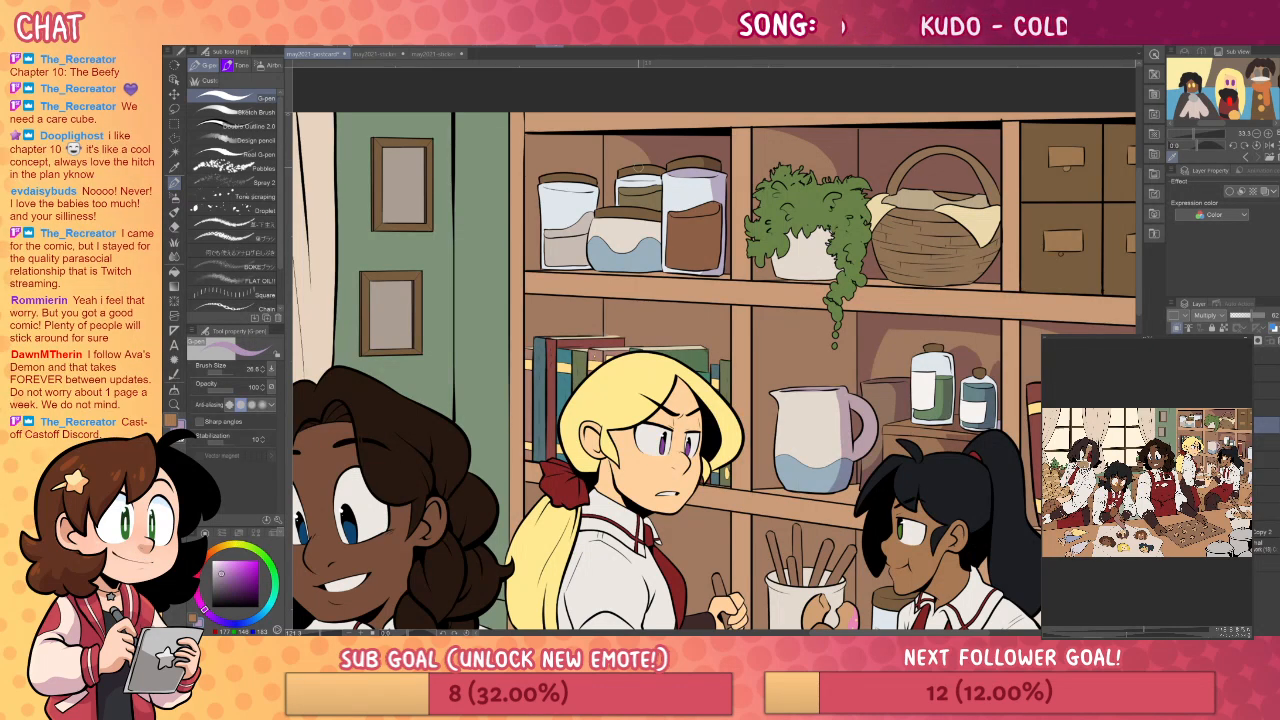
{"action": "key", "text": "g"}
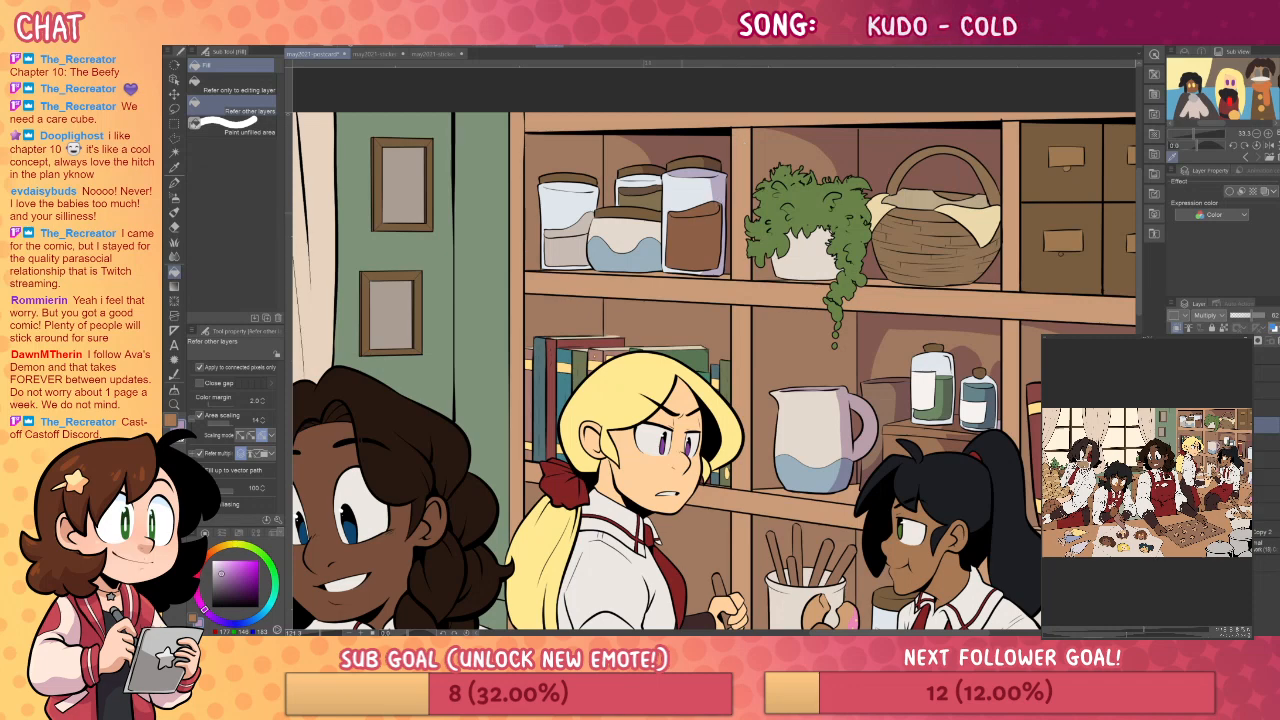
{"action": "key", "text": "p"}
{"action": "key", "text": "g"}
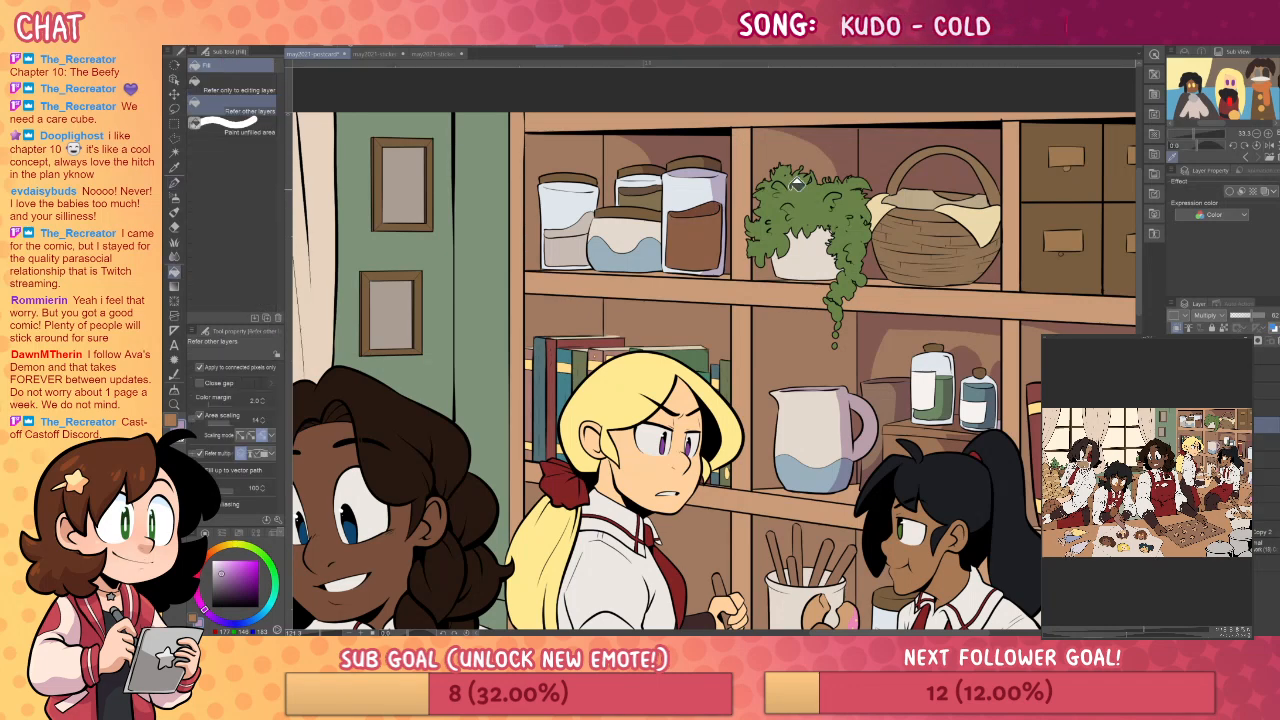
{"action": "key", "text": "p"}
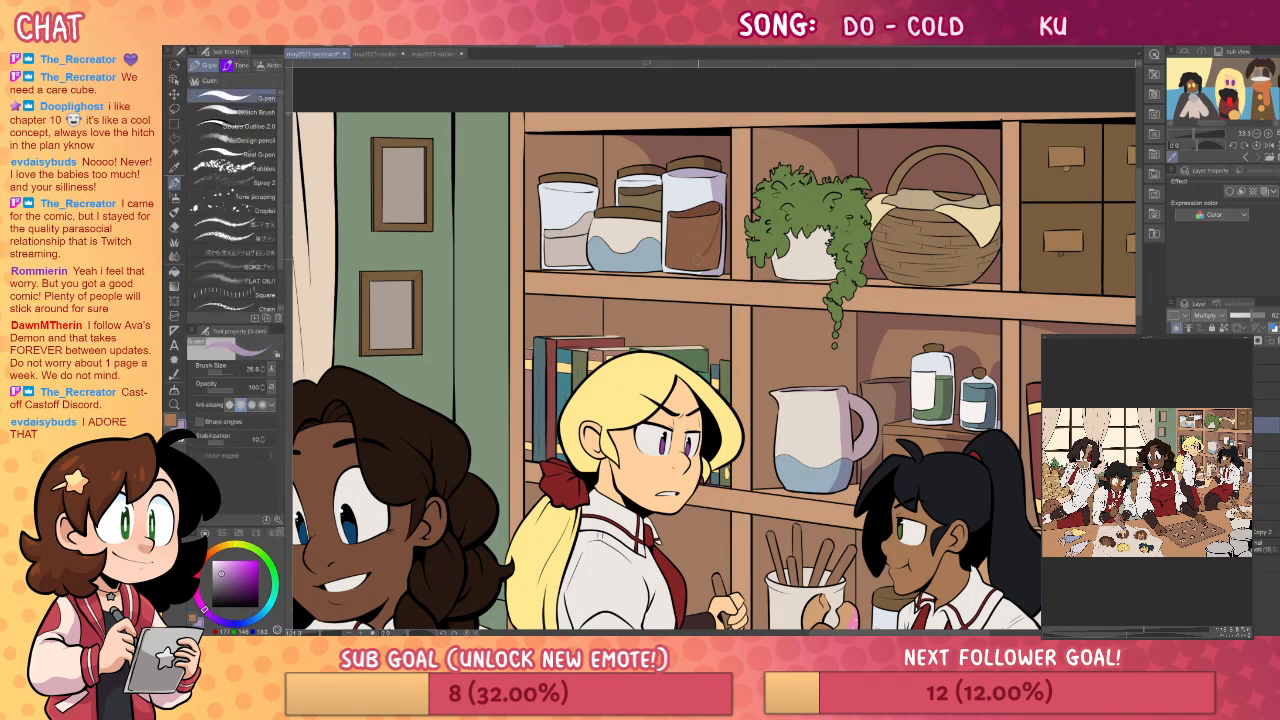
{"action": "key", "text": "g"}
- Outline and fill shadows on the blue-and-white jar and the leftmost jar on the upper shelf
{"action": "key", "text": "p"}
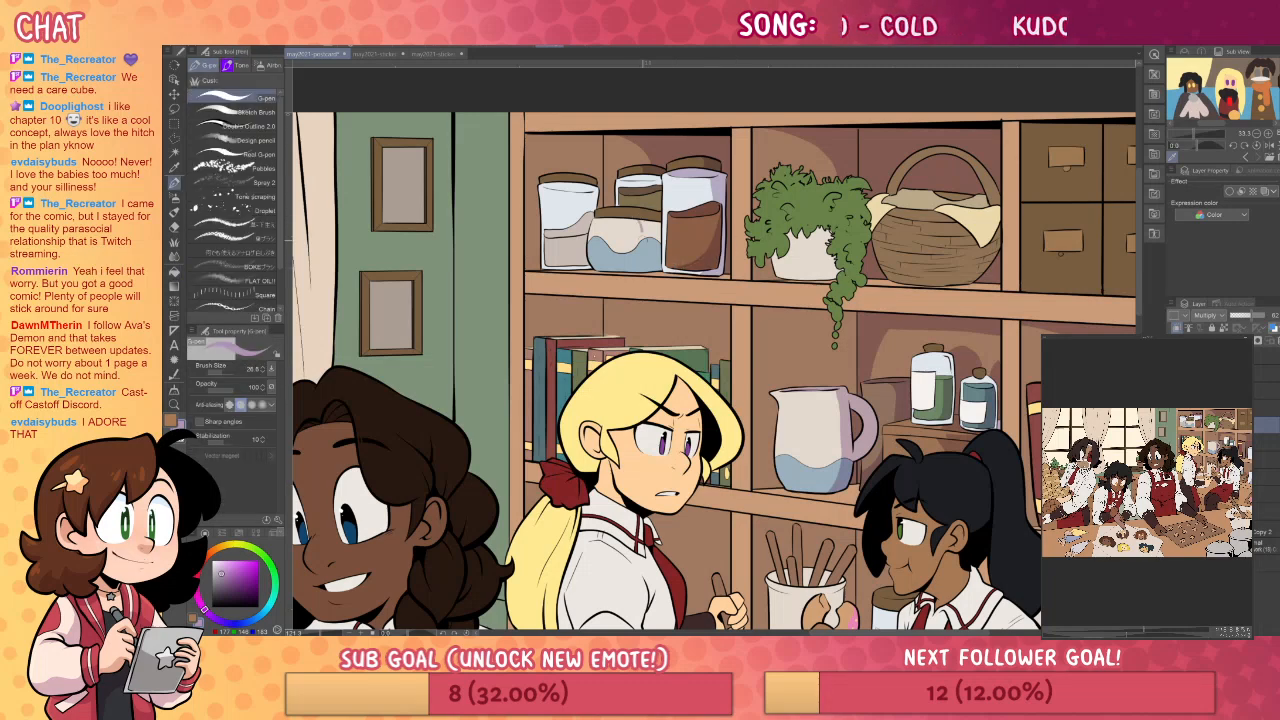
{"action": "key", "text": "g"}
{"action": "key", "text": "p"}
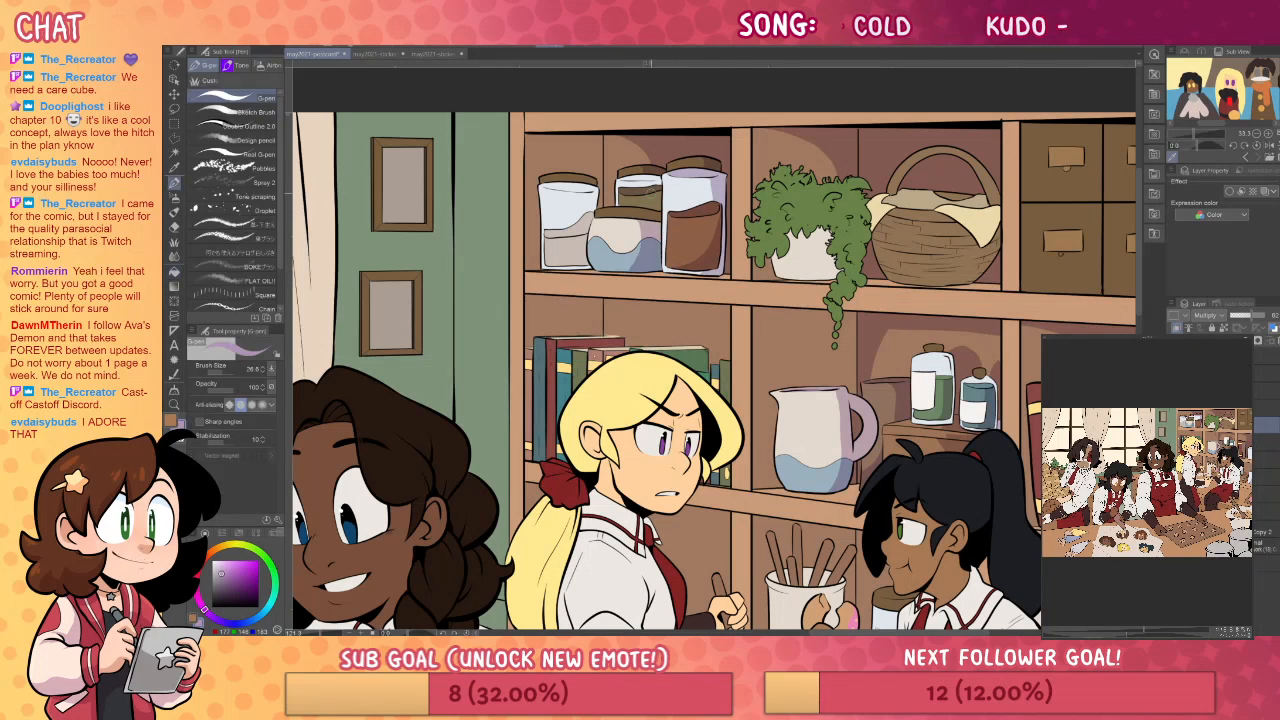
{"action": "key", "text": "g"}
{"action": "key", "text": "p"}
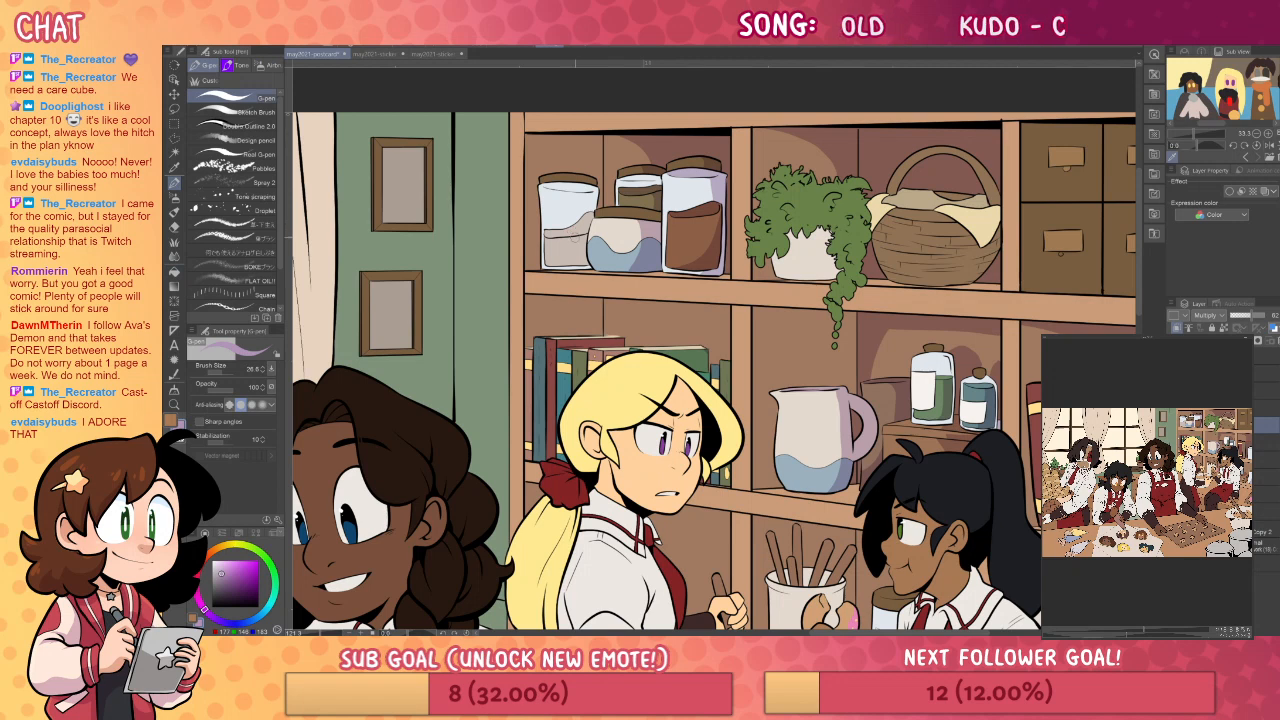
{"action": "key", "text": "g"}
{"action": "key", "text": "p"}
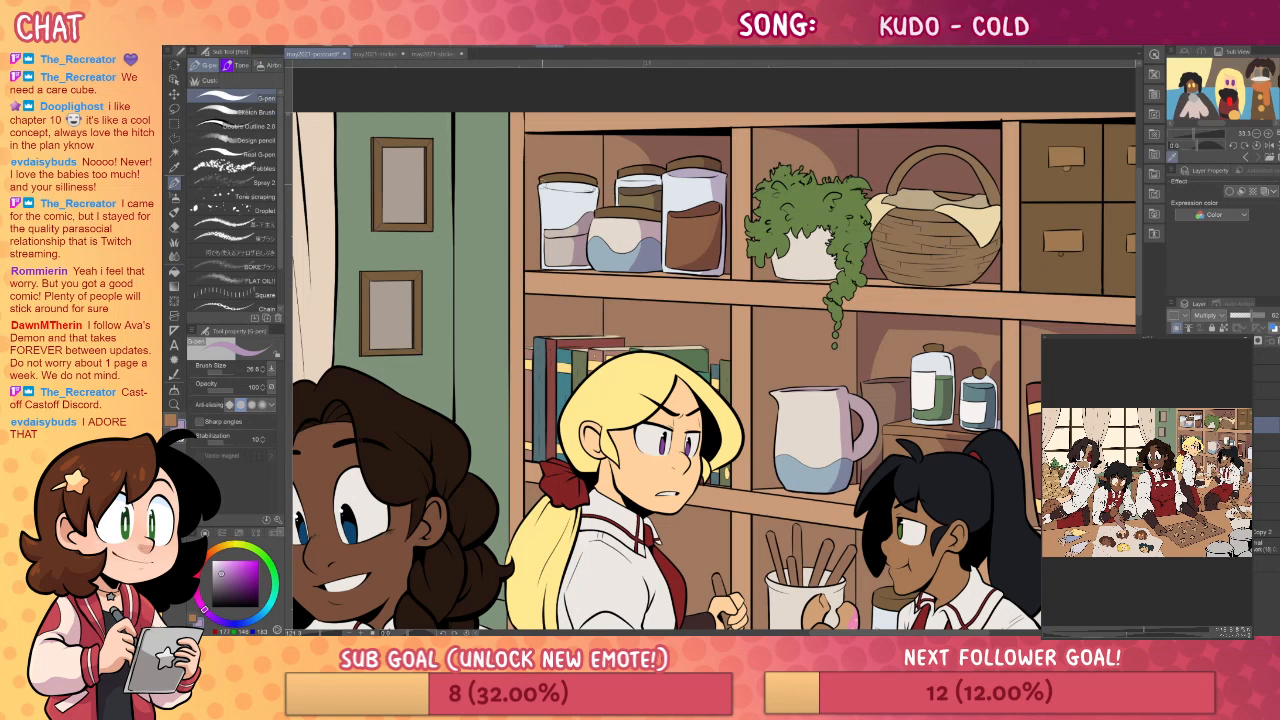
{"action": "key", "text": "g"}
- Add filled shadows to the back and left jars' lids and touch up the shading on the wall behind the jars
{"action": "key", "text": "p"}
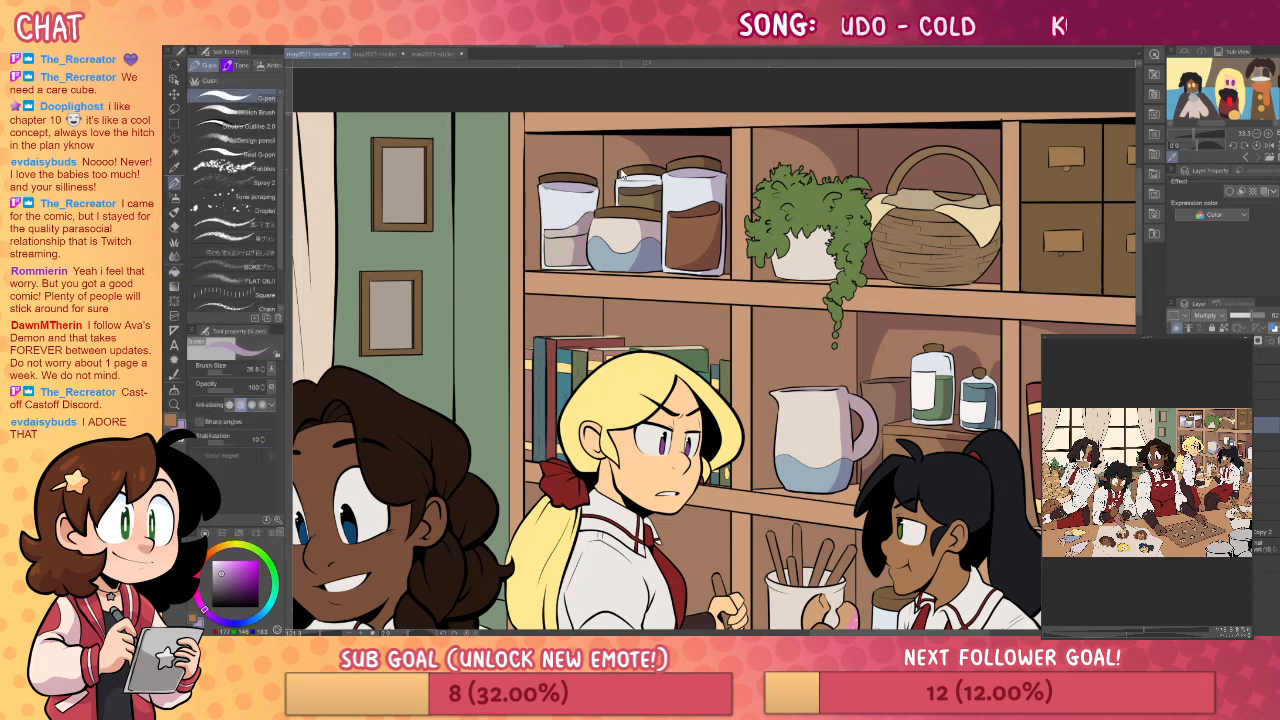
{"action": "key", "text": "g"}
{"action": "key", "text": "p"}
{"action": "key", "text": "g"}
{"action": "key", "text": "p"}
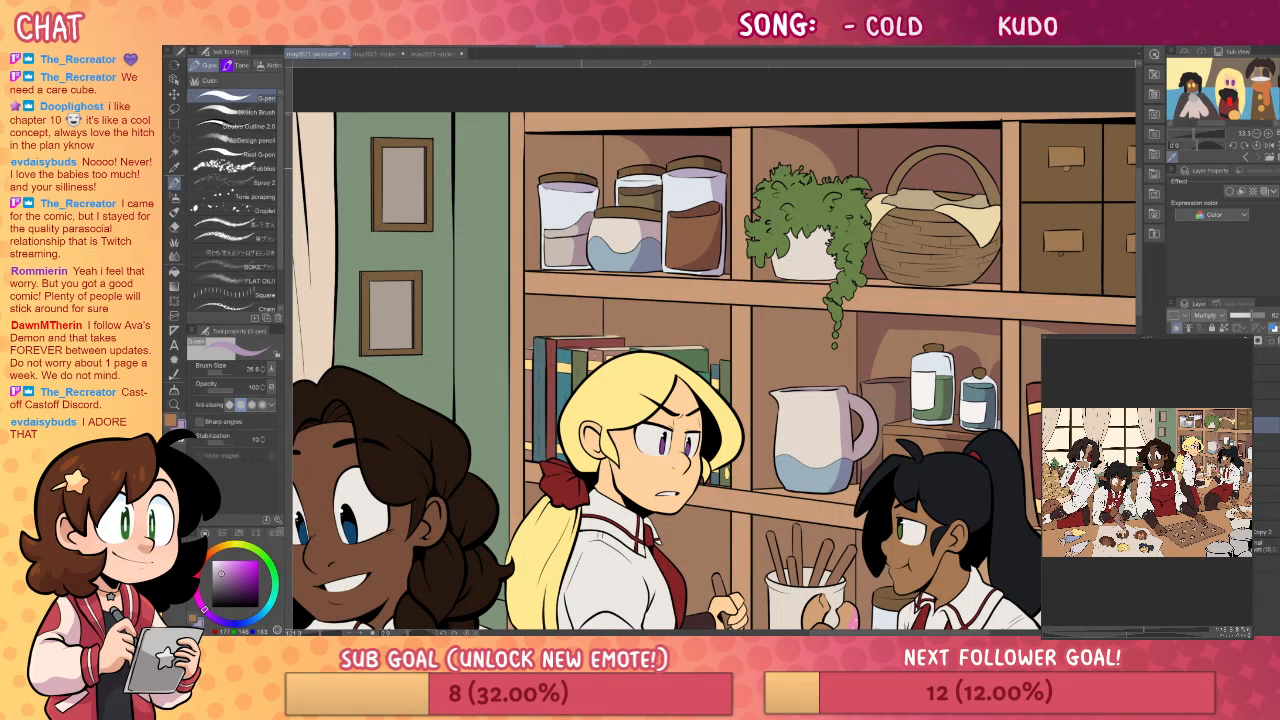
{"action": "key", "text": "g"}
{"action": "key", "text": "p"}
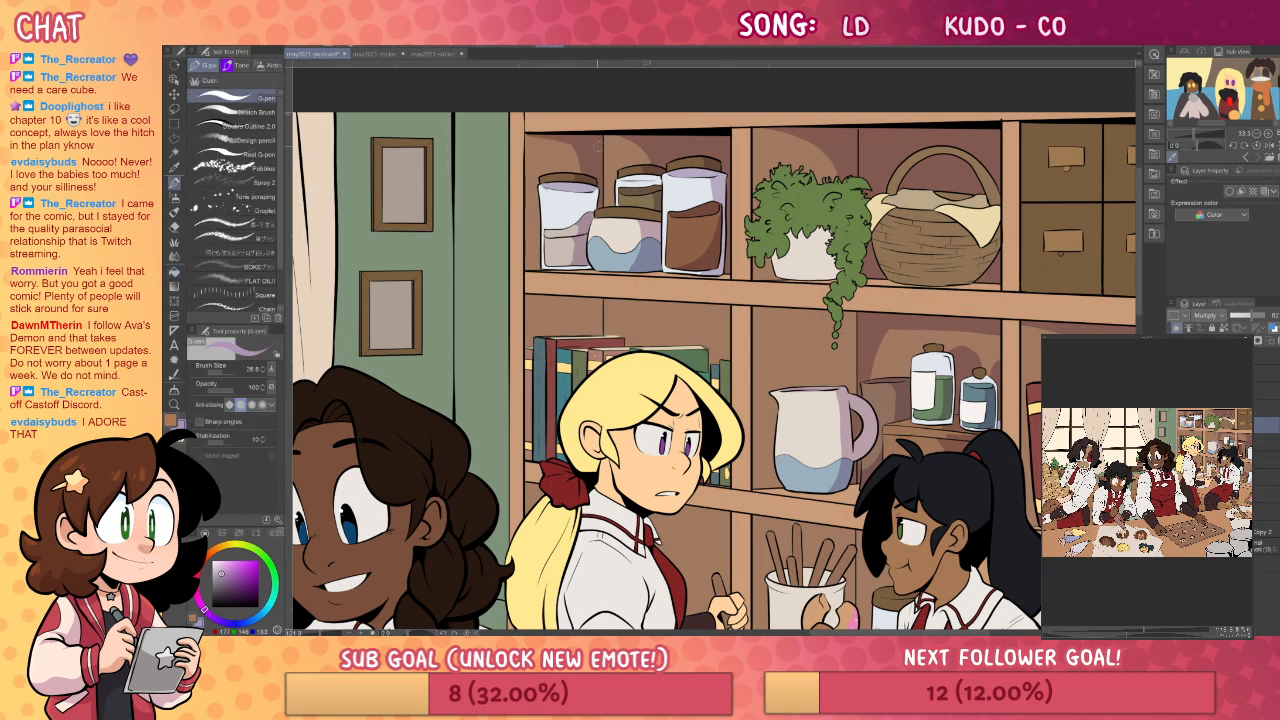
{"action": "key", "text": "g"}
{"action": "key", "text": "p"}
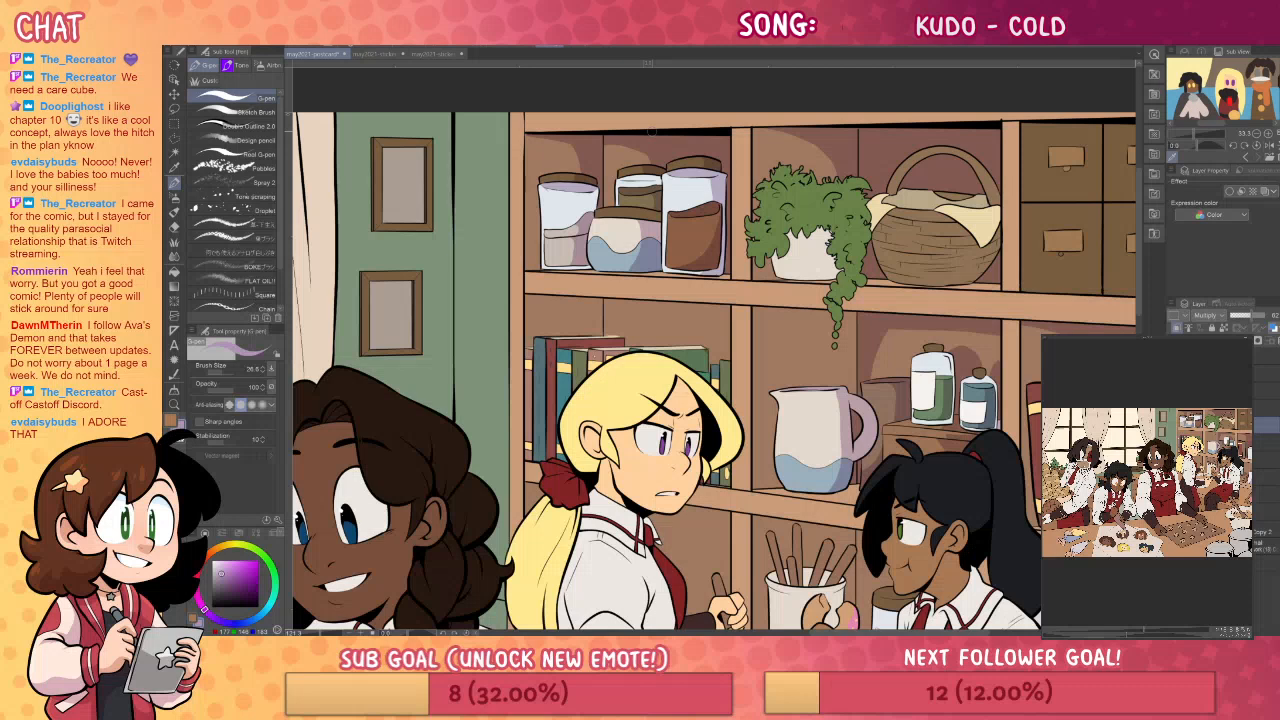
{"action": "left_click_drag", "start_coordinate": [932, 386], "coordinate": [822, 347]}
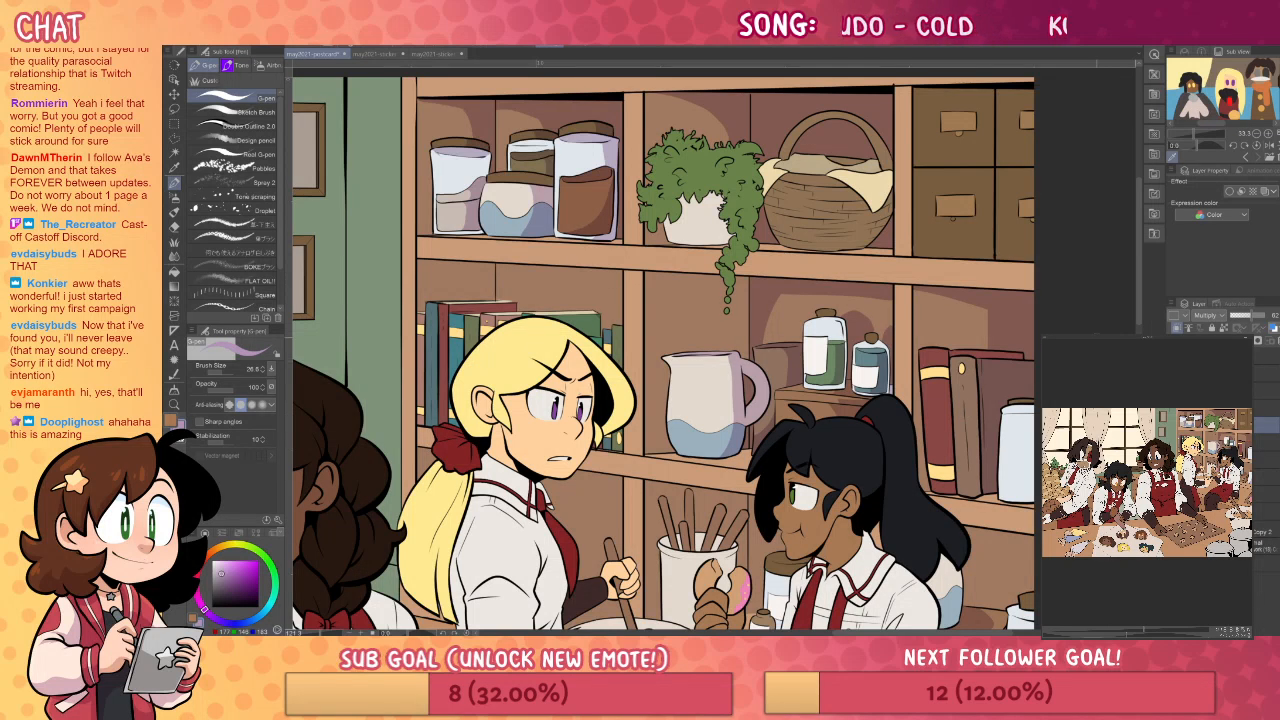
{"action": "left_click_drag", "start_coordinate": [982, 151], "coordinate": [984, 187]}
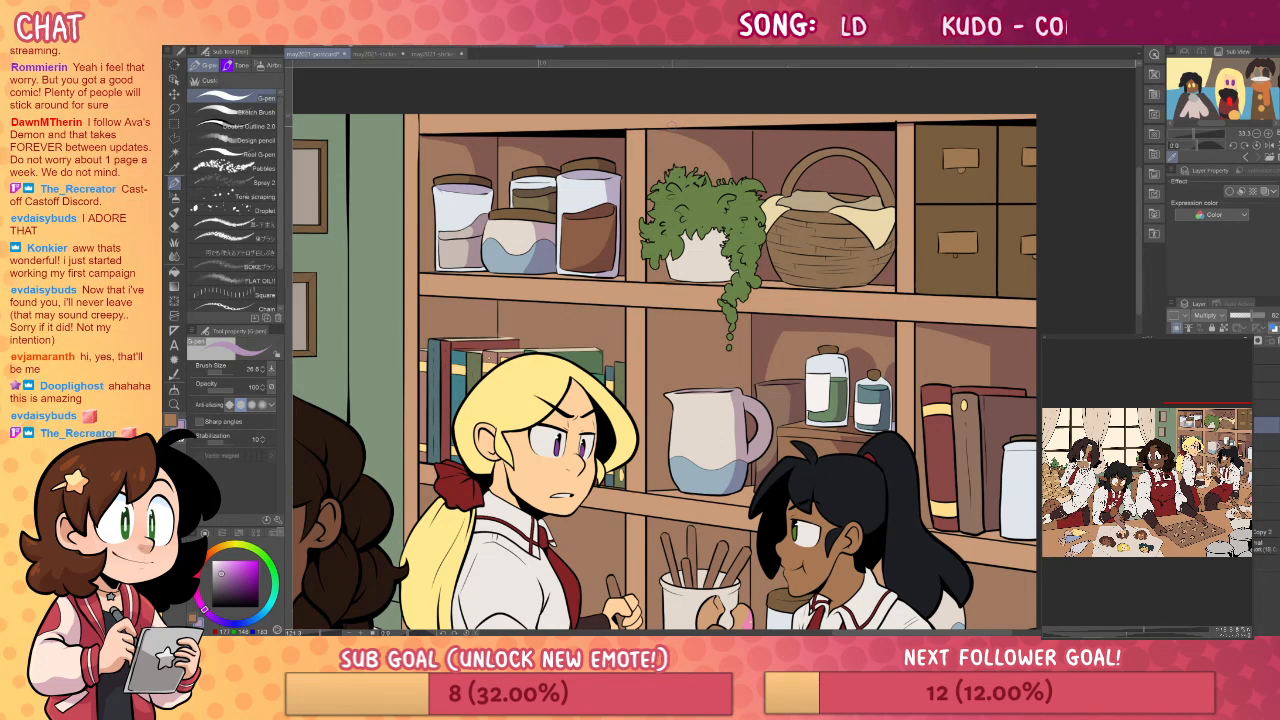
{"action": "scroll", "coordinate": [660, 350], "scroll_direction": "down", "scroll_amount": 3}
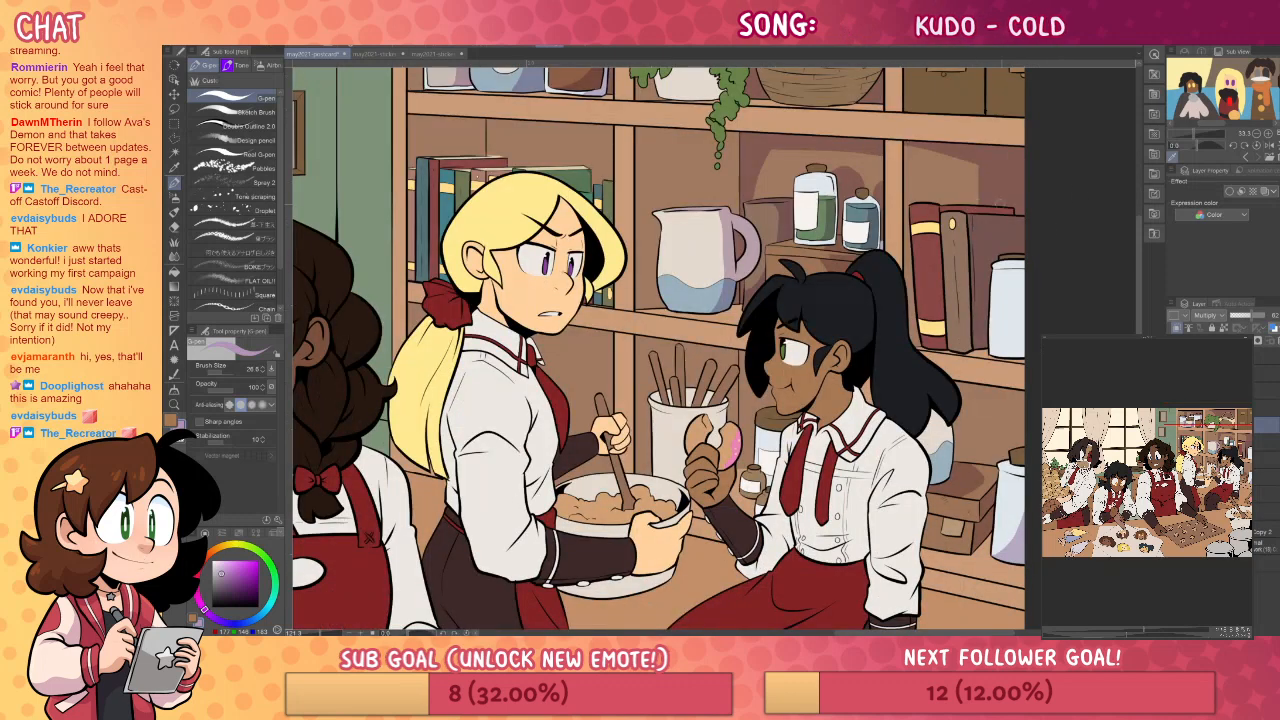
- Fill the back-wall shadow behind the books at the middle shelf's right end, and outline and fill shading on the red book
{"action": "key", "text": "g"}
{"action": "left_click", "coordinate": [998, 210]}
{"action": "key", "text": "p"}
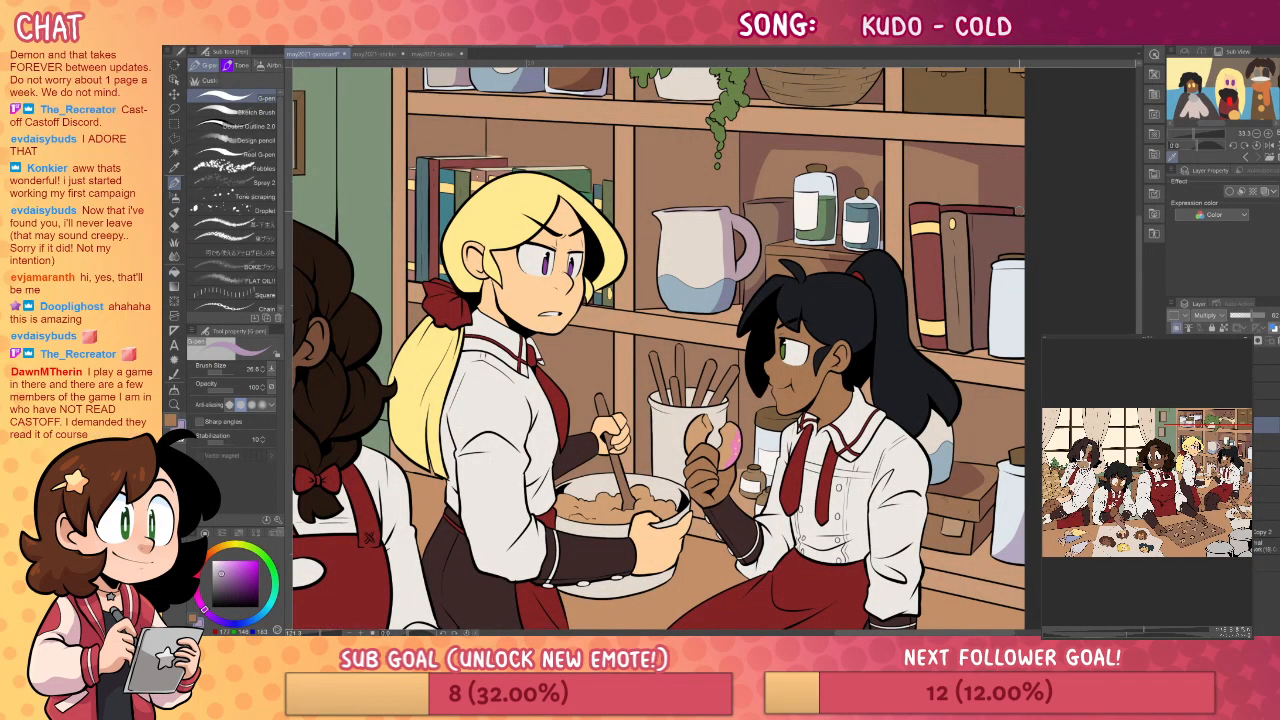
{"action": "left_click_drag", "start_coordinate": [936, 208], "coordinate": [927, 344]}
{"action": "key", "text": "g"}
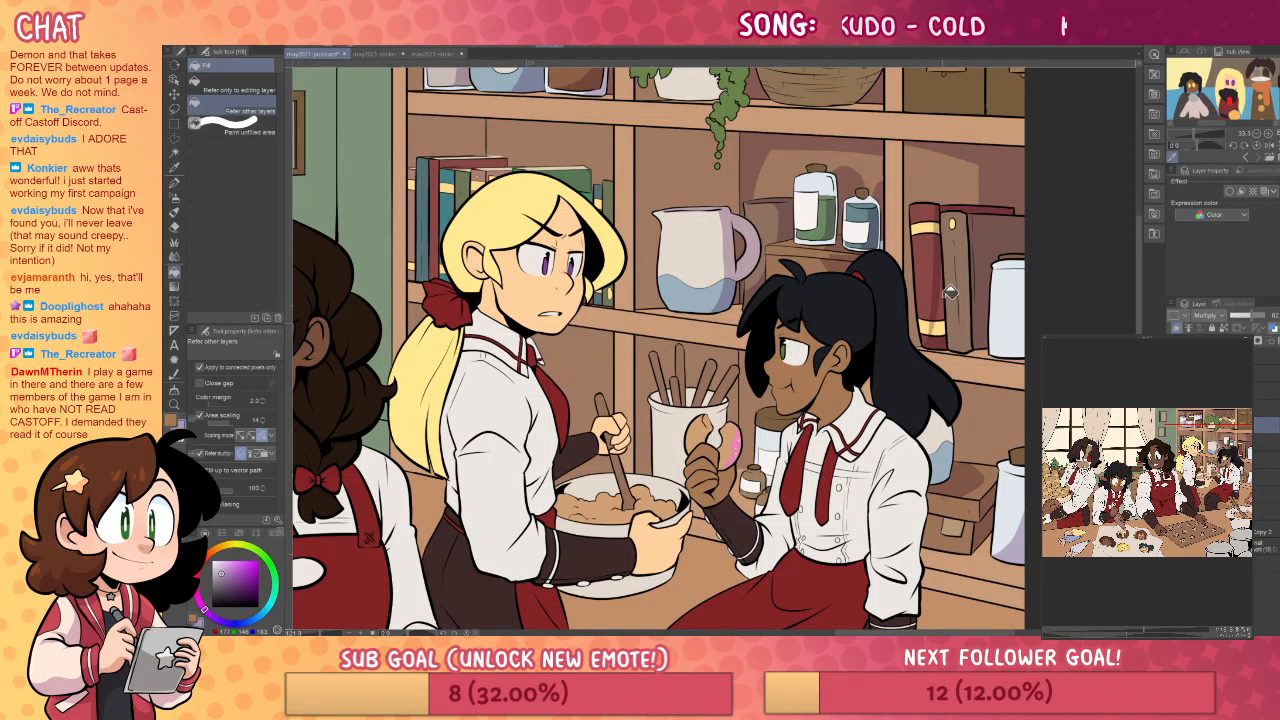
{"action": "key", "text": "p"}
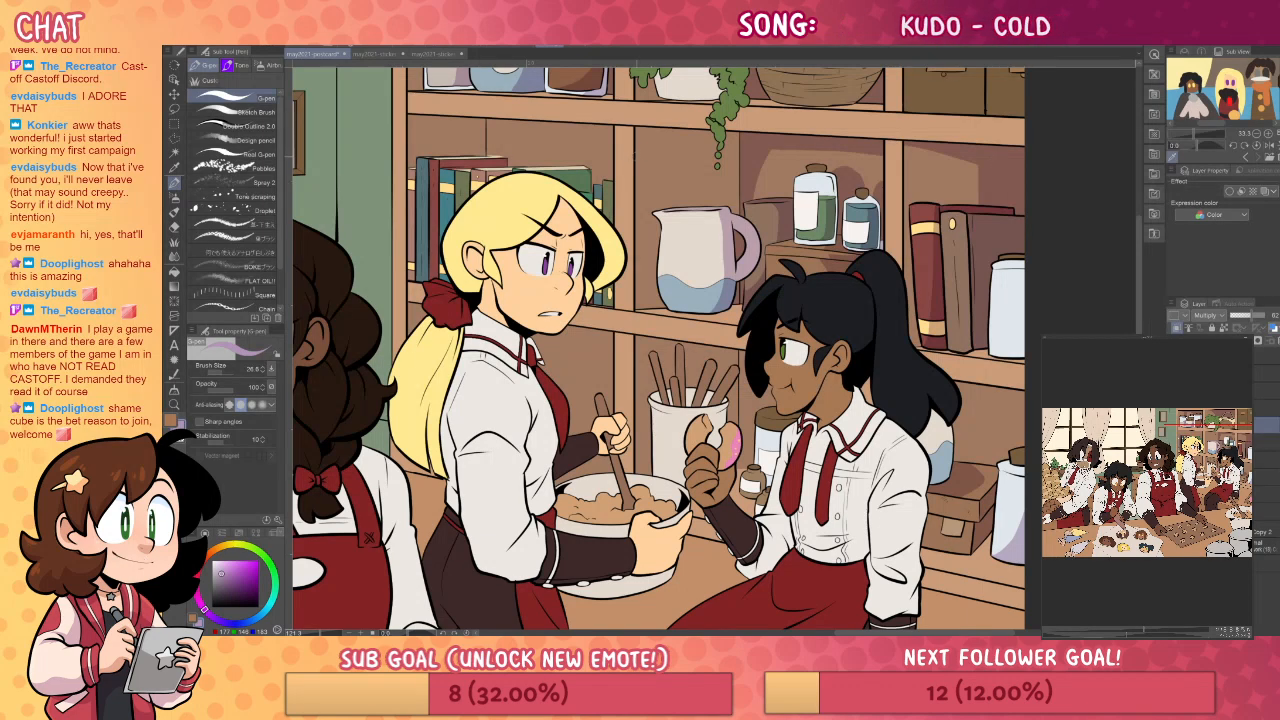
- Outline and fill the cast shadows beneath the upper shelf board on the back walls of the middle shelf compartments
{"action": "key", "text": "g"}
{"action": "left_click", "coordinate": [730, 140]}
{"action": "key", "text": "p"}
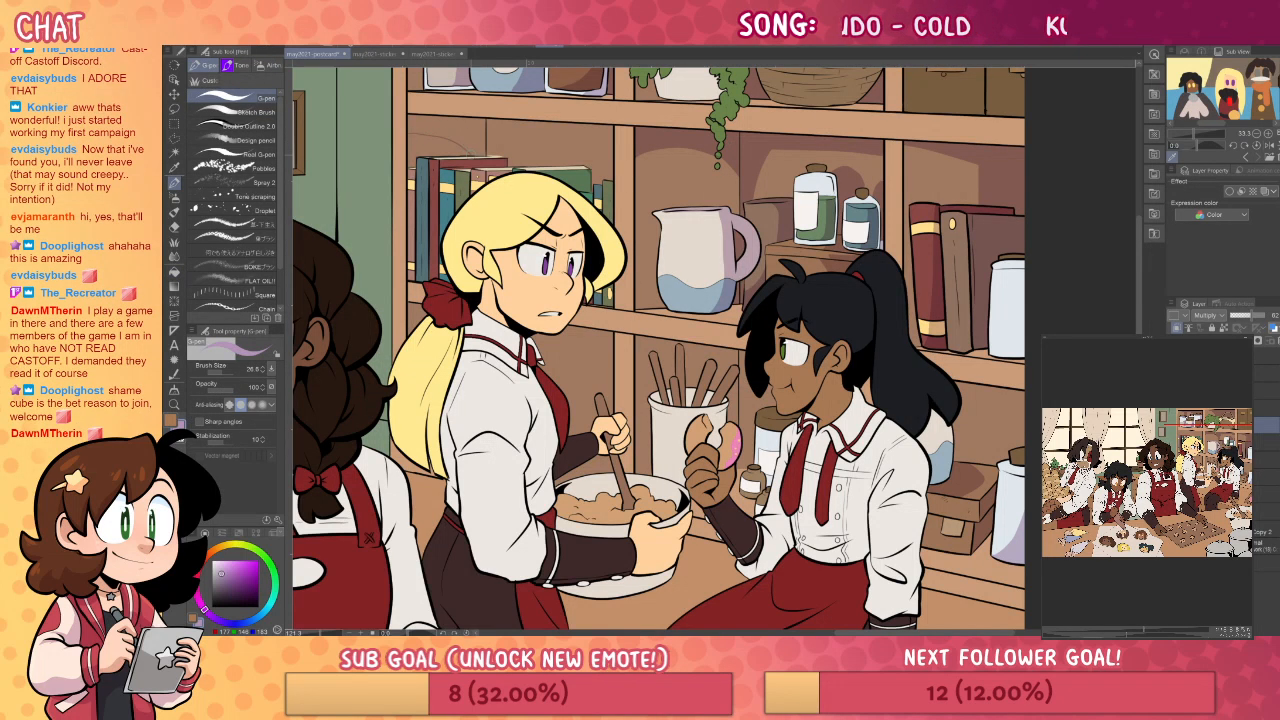
{"action": "key", "text": "g"}
{"action": "key", "text": "p"}
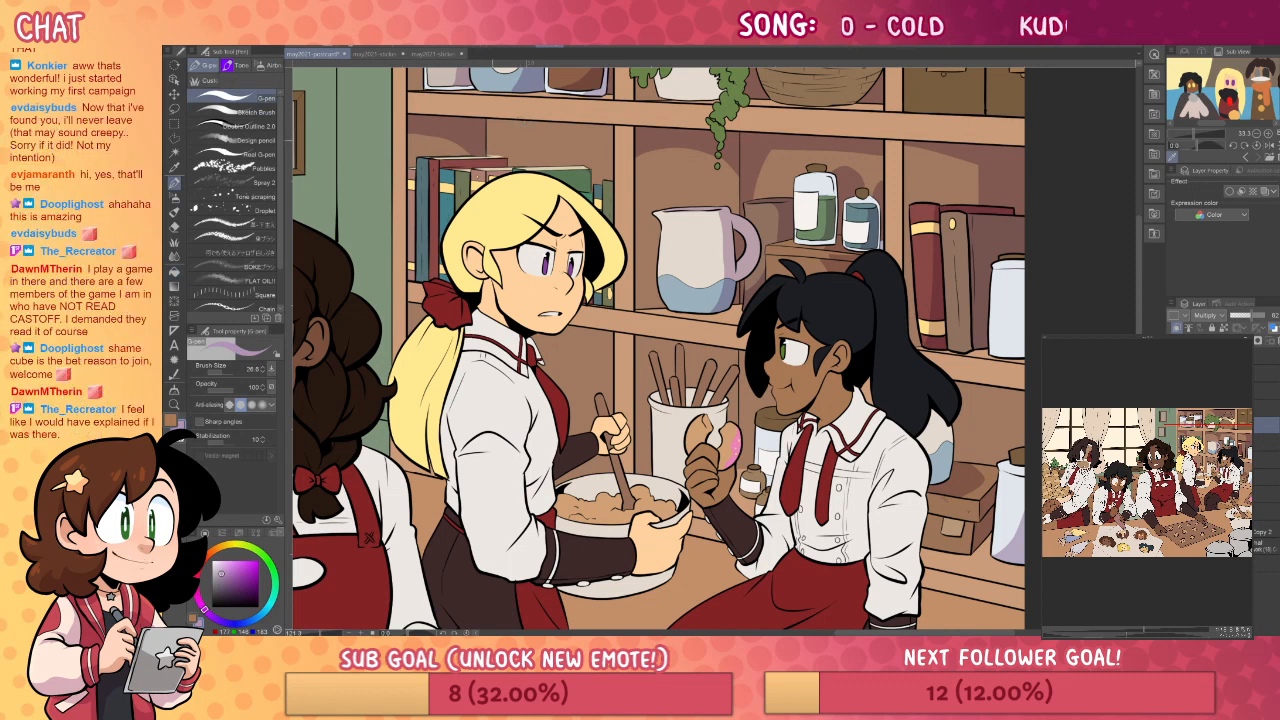
{"action": "key", "text": "g"}
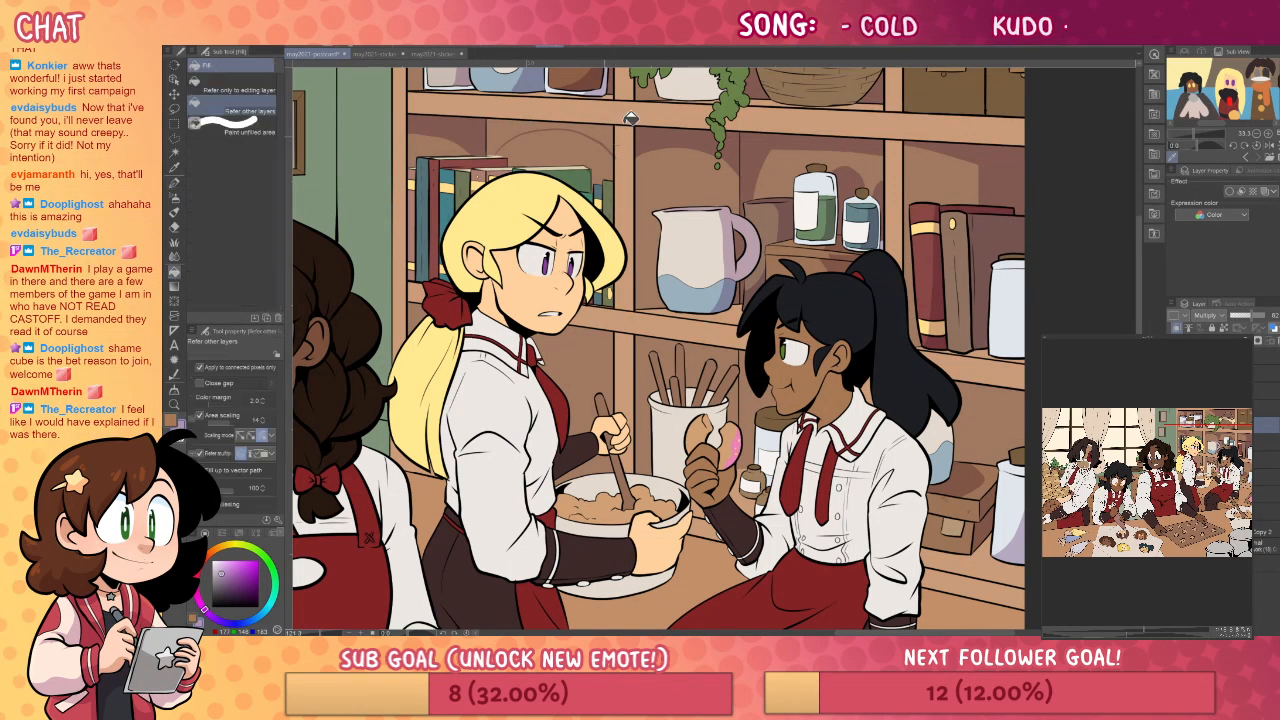
{"action": "left_click", "coordinate": [606, 136]}
- Clean up and fill the remaining shadow on the vertical divider just below the upper shelf board
{"action": "key", "text": "p"}
{"action": "key", "text": "e"}
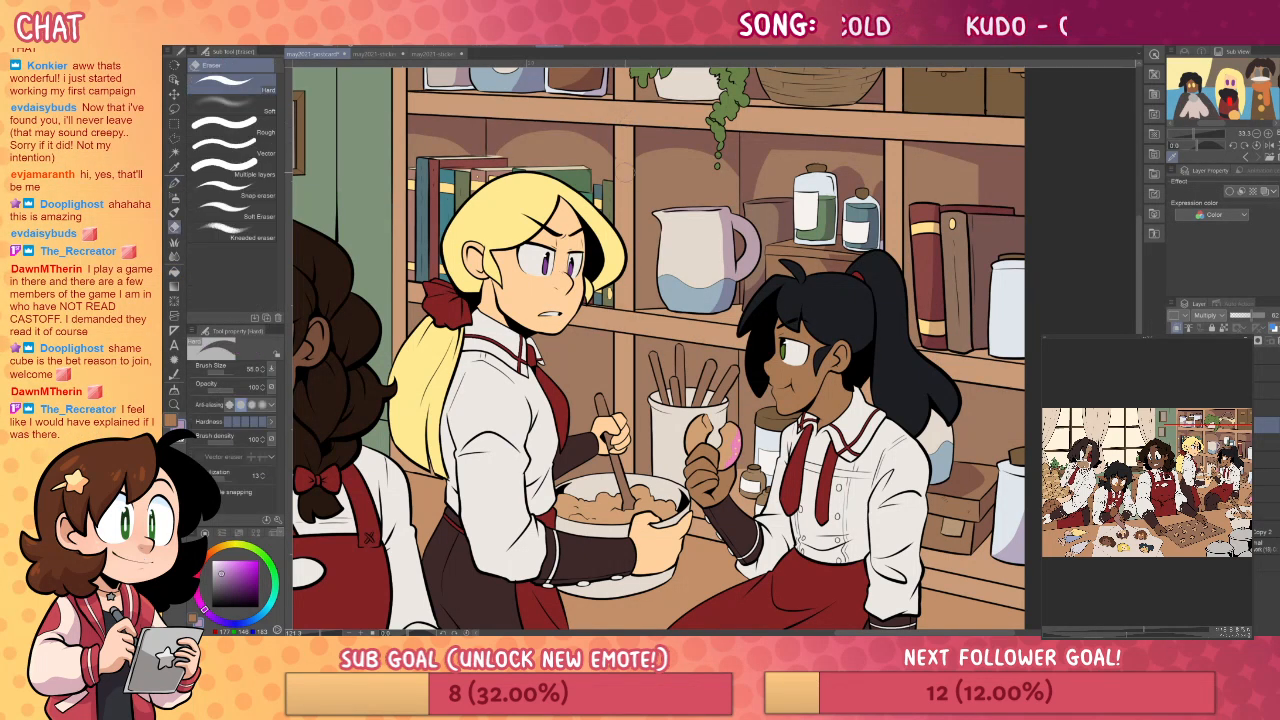
{"action": "key", "text": "p"}
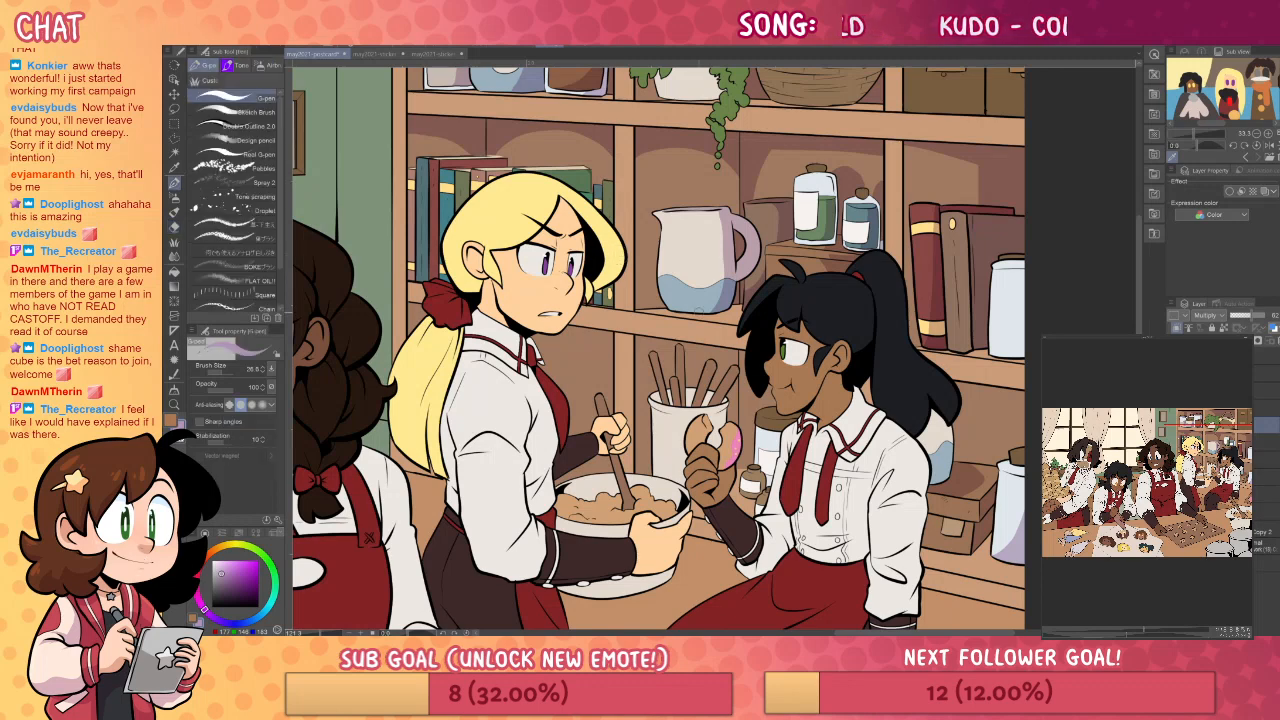
{"action": "key", "text": "g"}
{"action": "key", "text": "p"}
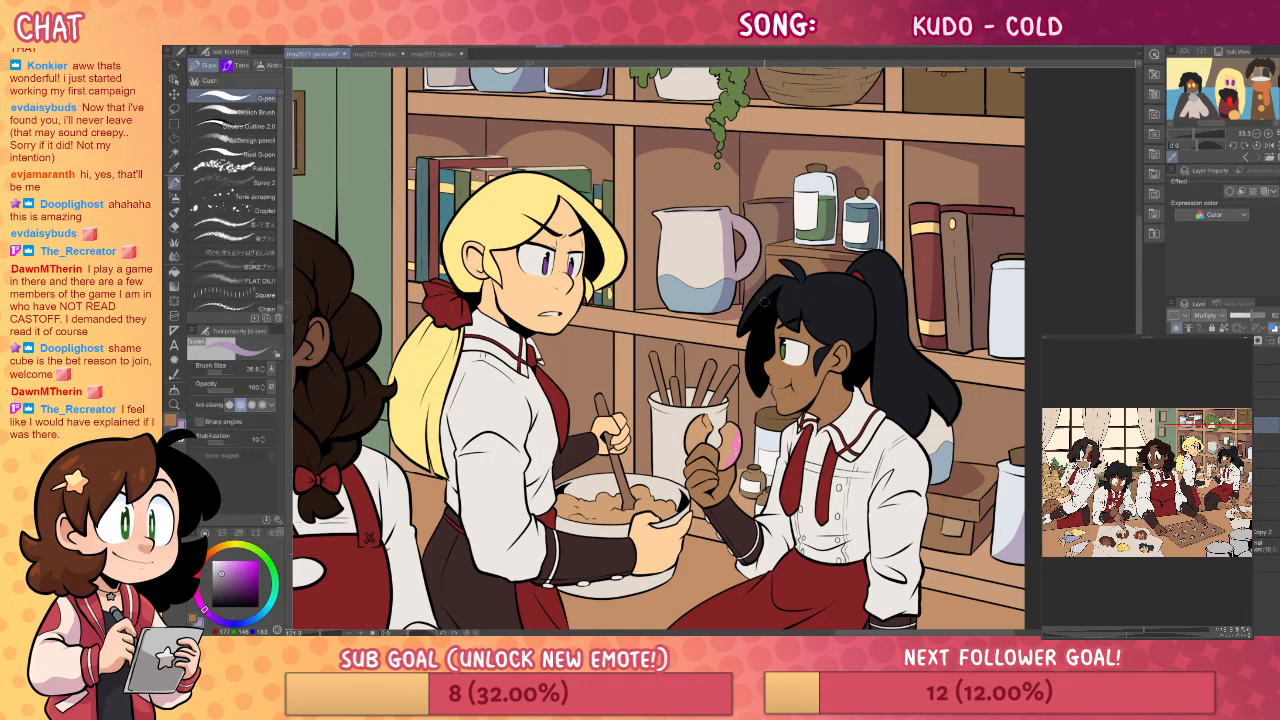
- Outline and fill shadows on the lower shelves behind the seated girl, around the wooden box and white jars
{"action": "left_click_drag", "start_coordinate": [1012, 342], "coordinate": [928, 311]}
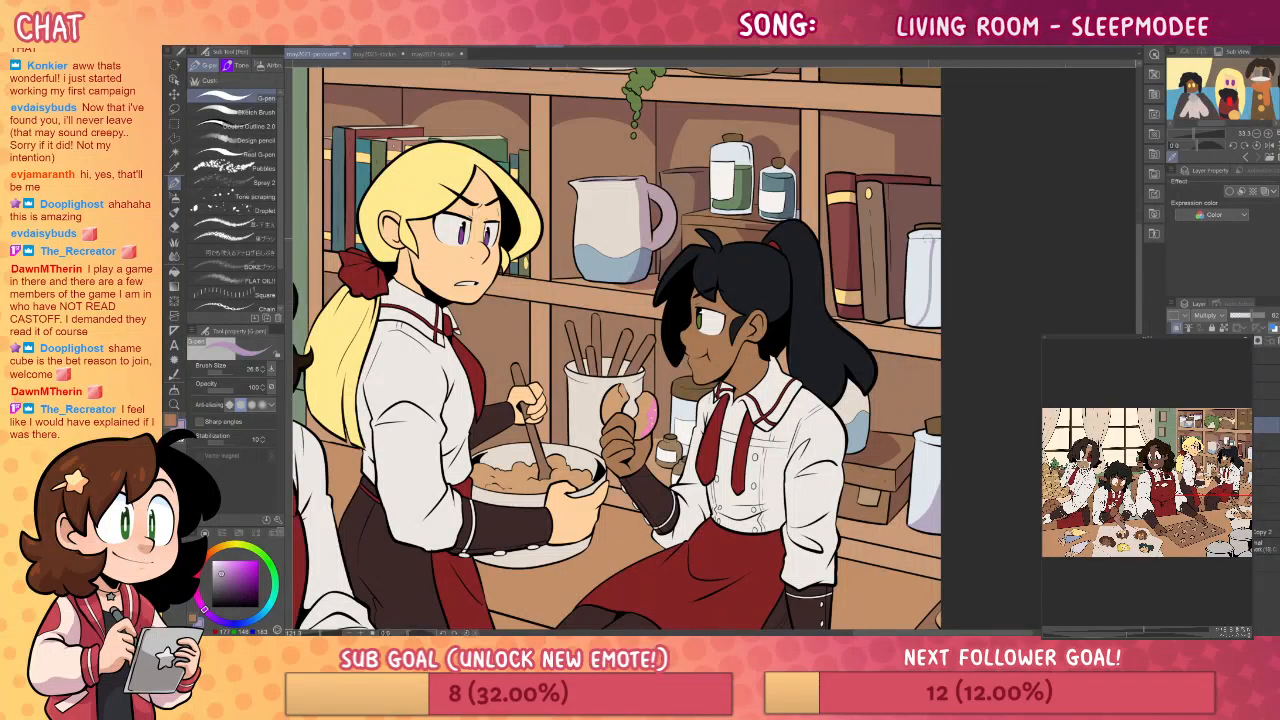
{"action": "key", "text": "g"}
{"action": "key", "text": "p"}
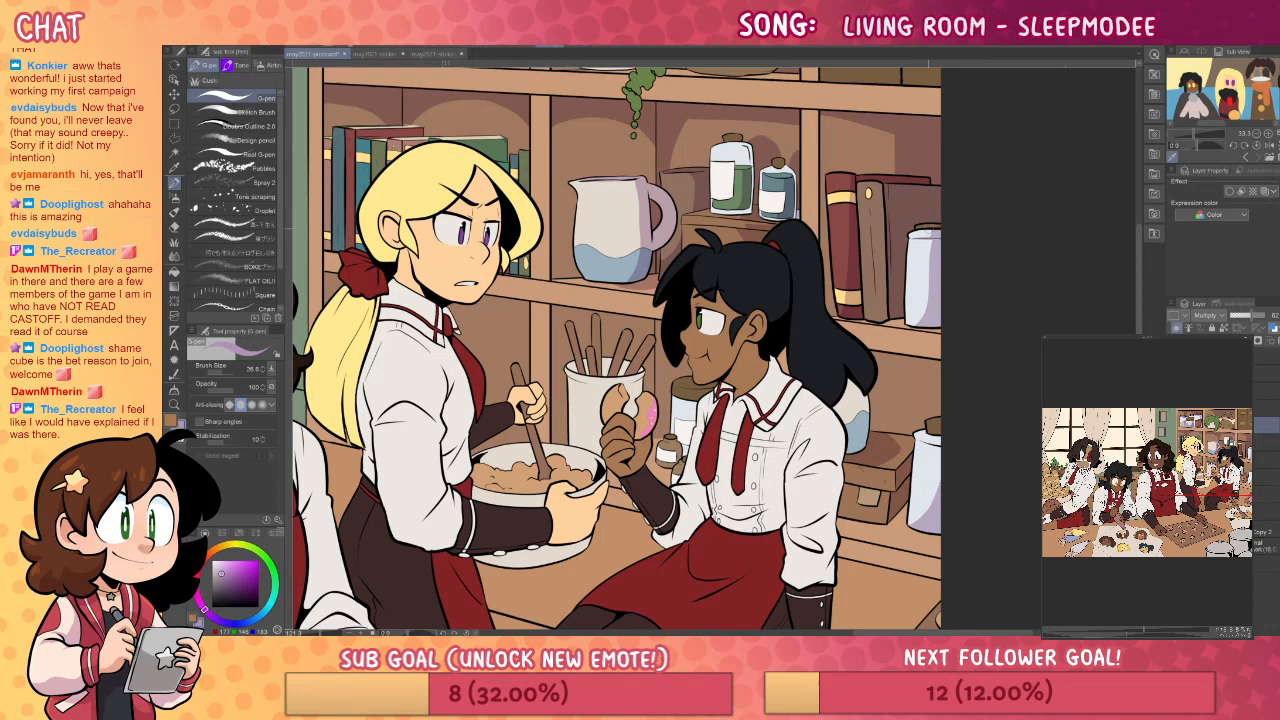
{"action": "key", "text": "g"}
{"action": "key", "text": "p"}
{"action": "left_click_drag", "start_coordinate": [1006, 437], "coordinate": [971, 347]}
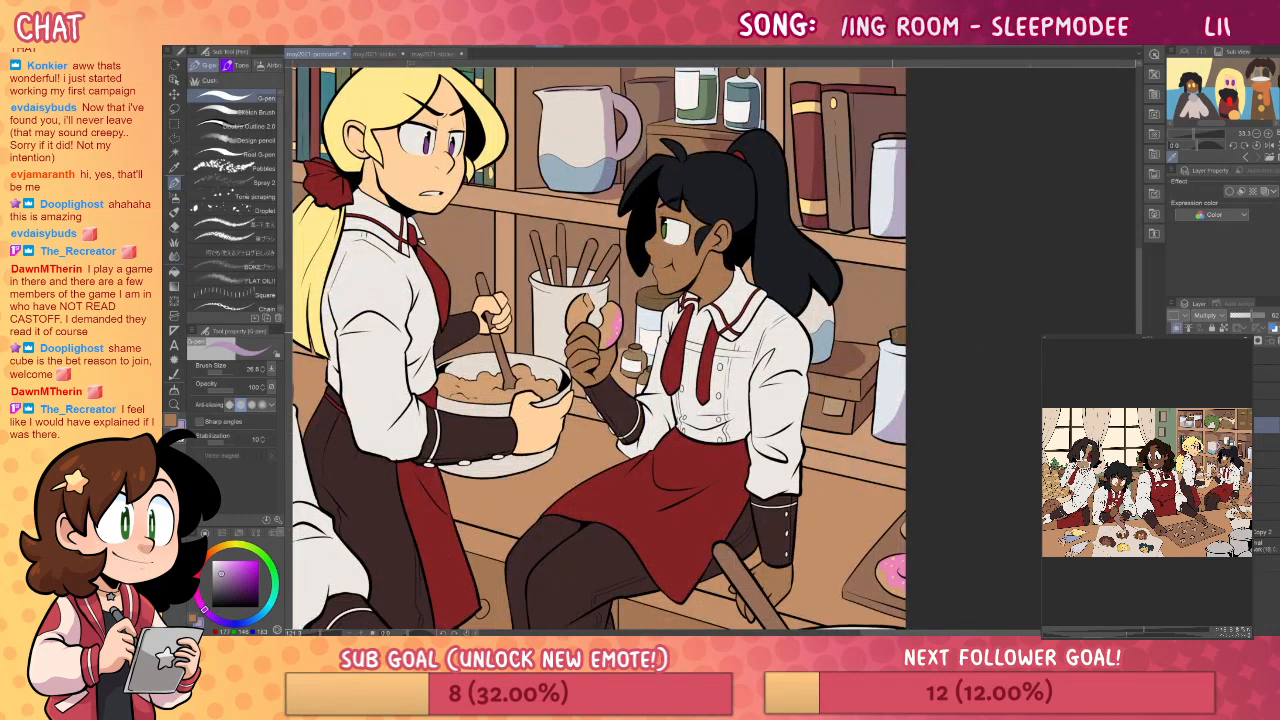
{"action": "key", "text": "g"}
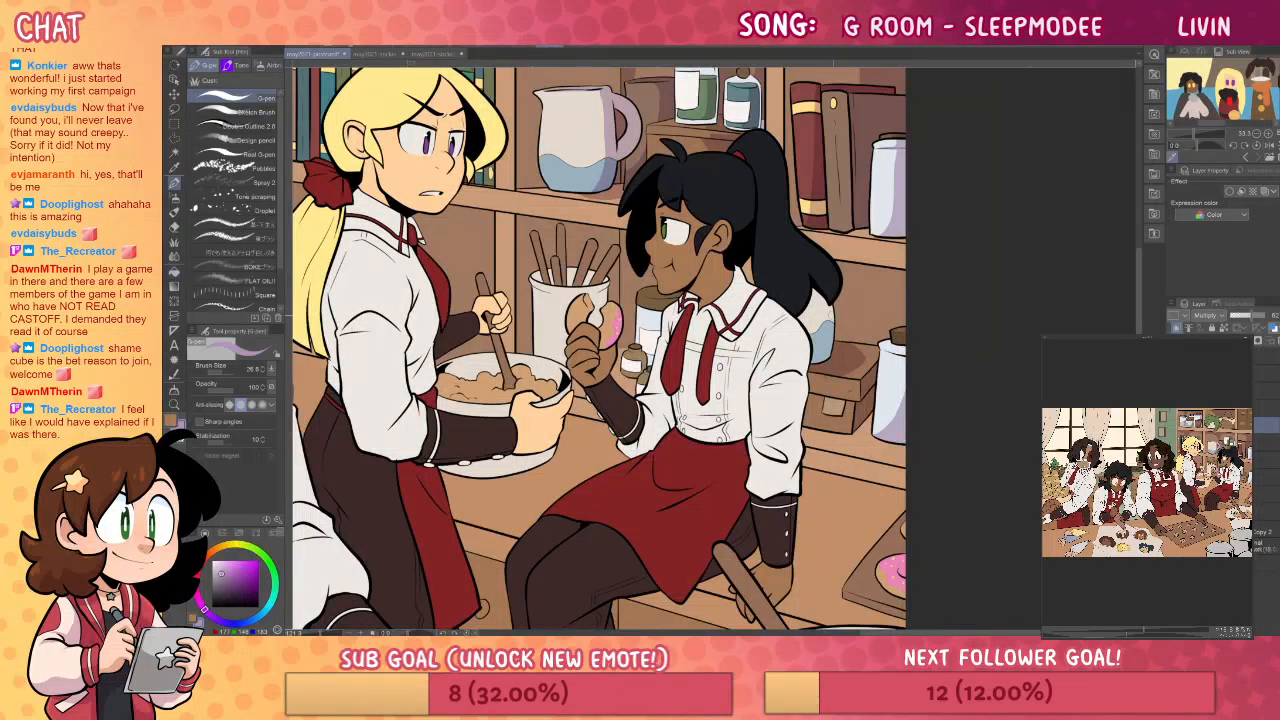
{"action": "key", "text": "g"}
{"action": "key", "text": "p"}
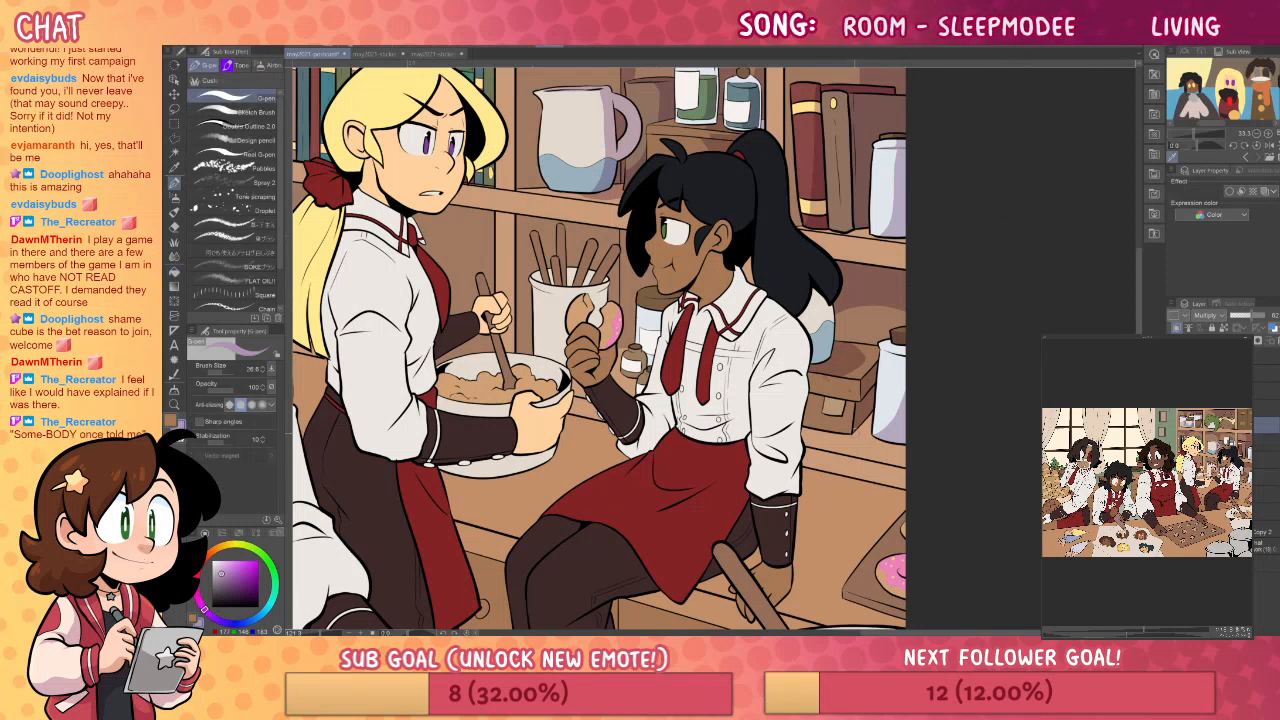
{"action": "key", "text": "g"}
{"action": "key", "text": "p"}
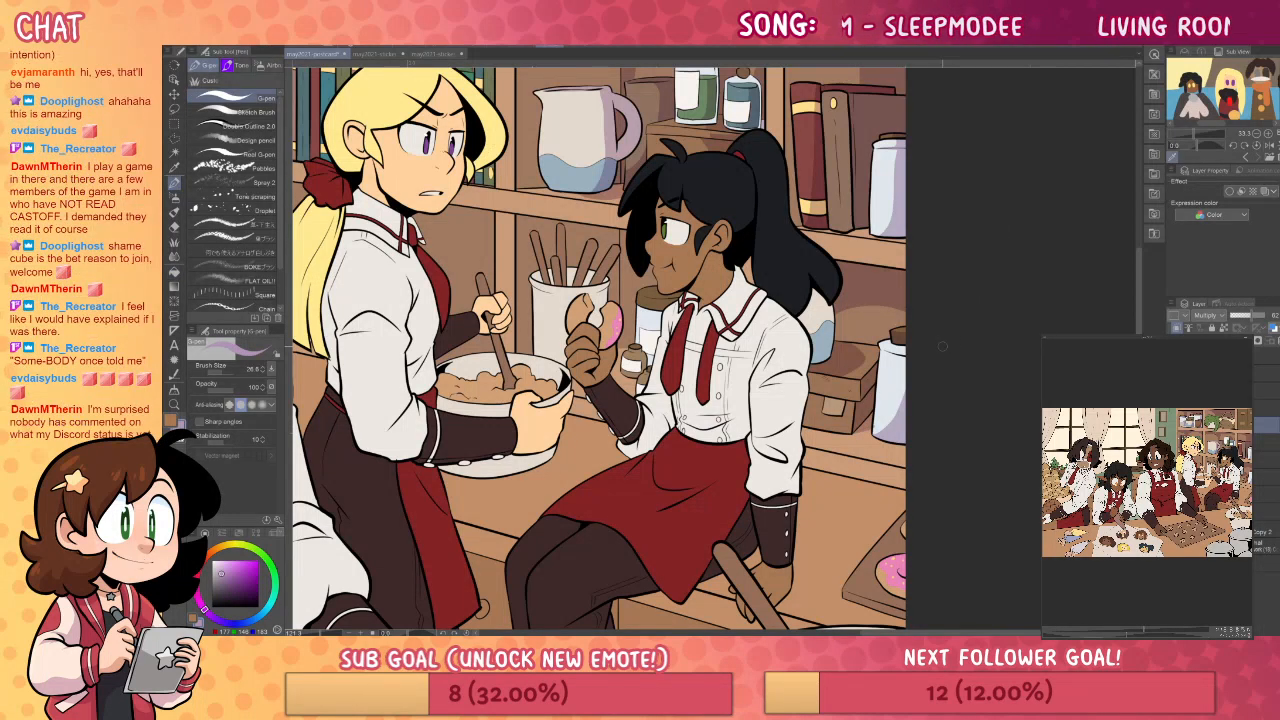
- Add filled shadows to the small jars behind the seated girl's raised hand
{"action": "left_click_drag", "start_coordinate": [969, 450], "coordinate": [1066, 428]}
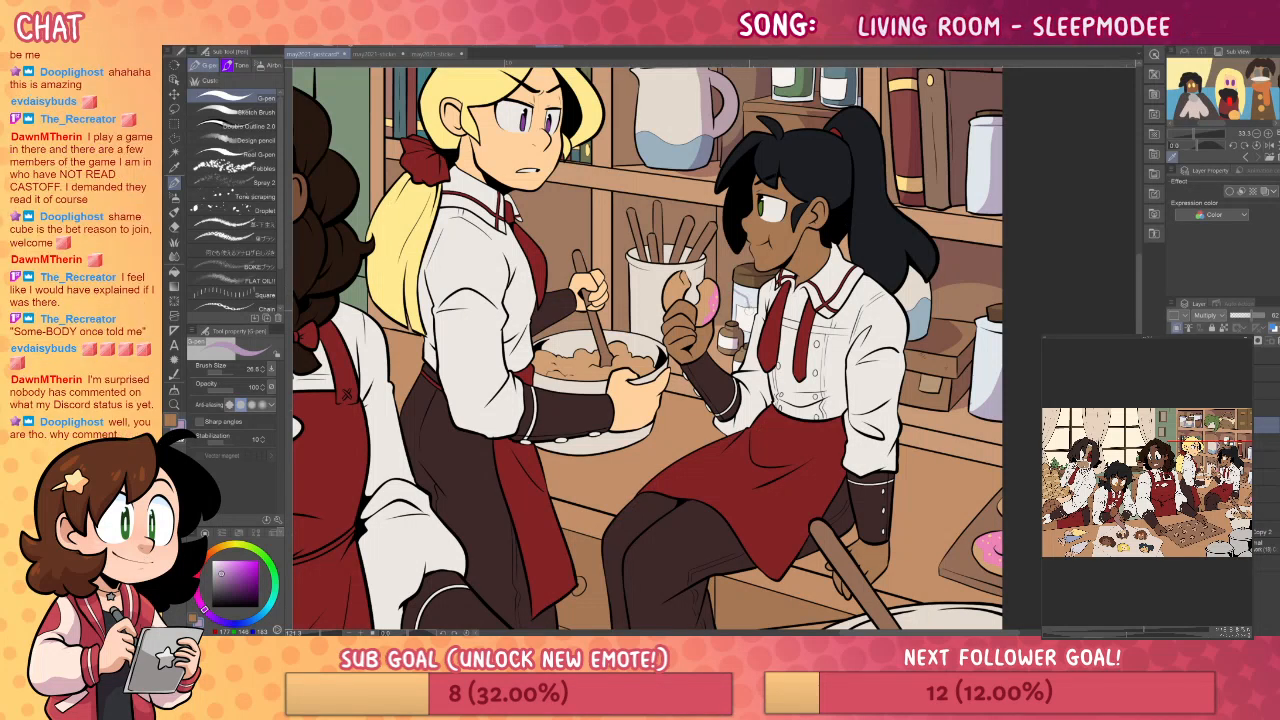
{"action": "key", "text": "g"}
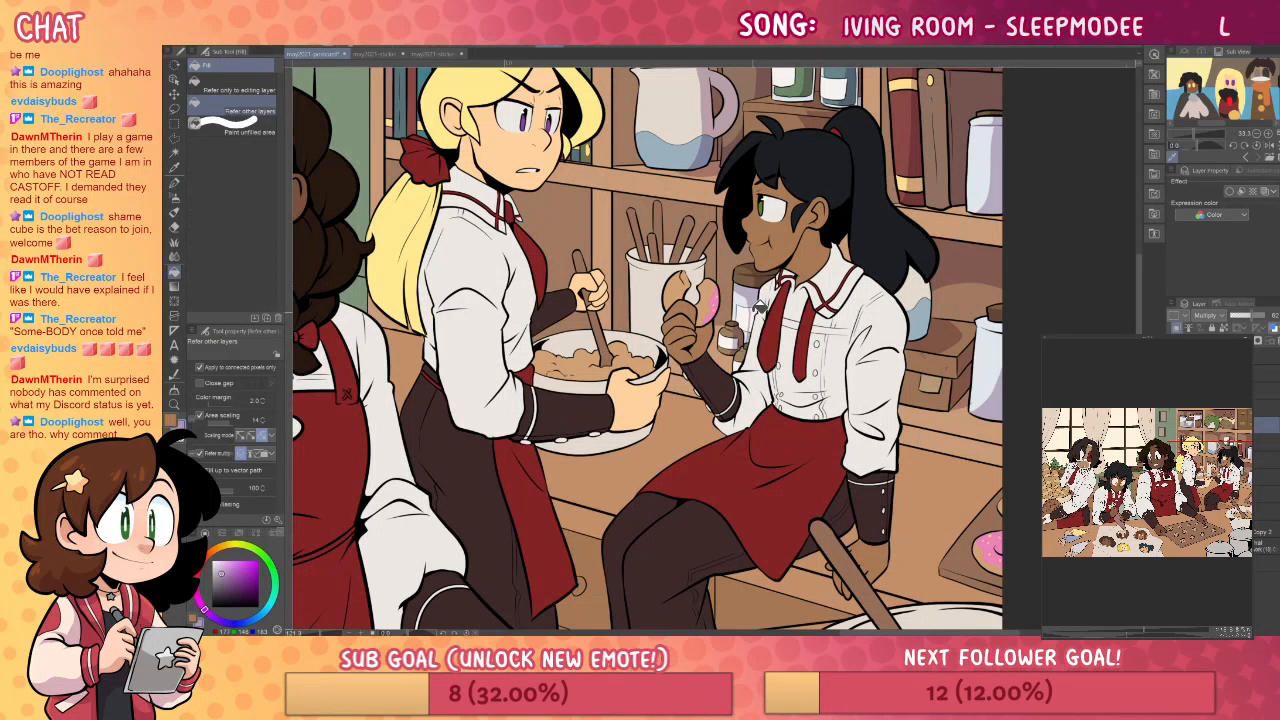
{"action": "key", "text": "p"}
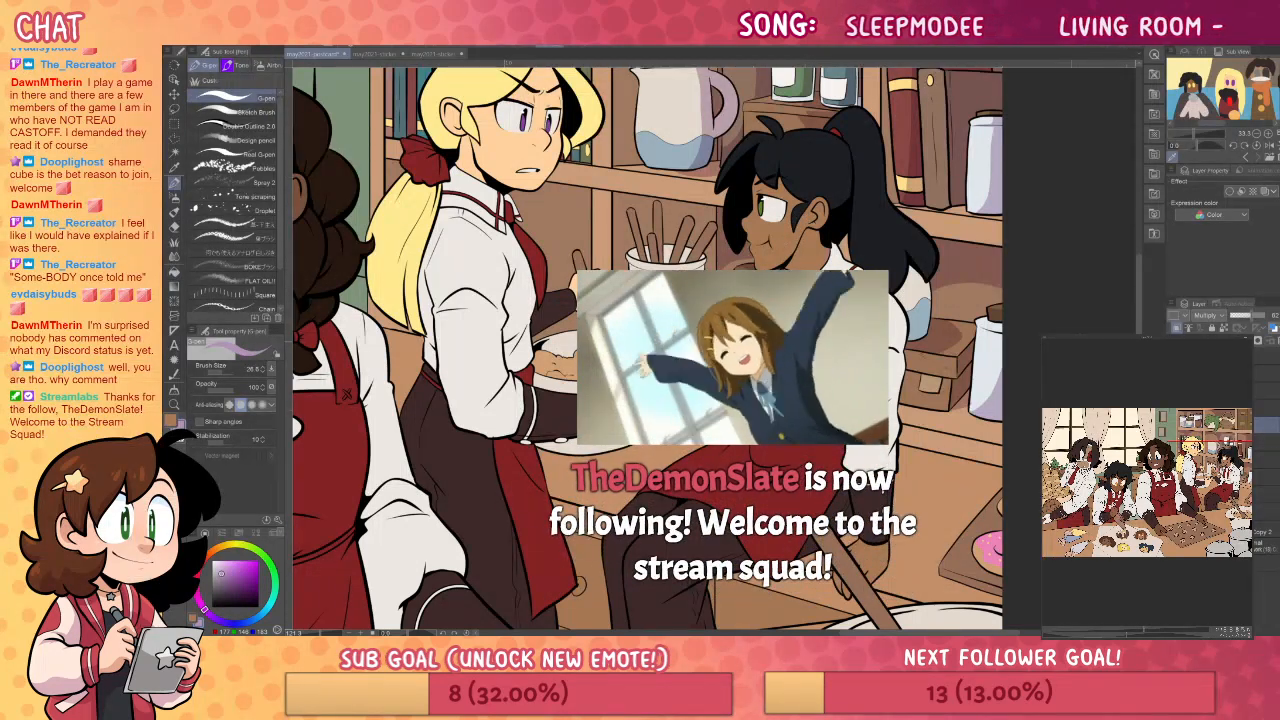
- Fill the shadows on the back wall around the container of wooden spoons and outline the adjoining wall shadow
{"action": "left_click_drag", "start_coordinate": [1013, 358], "coordinate": [1083, 393]}
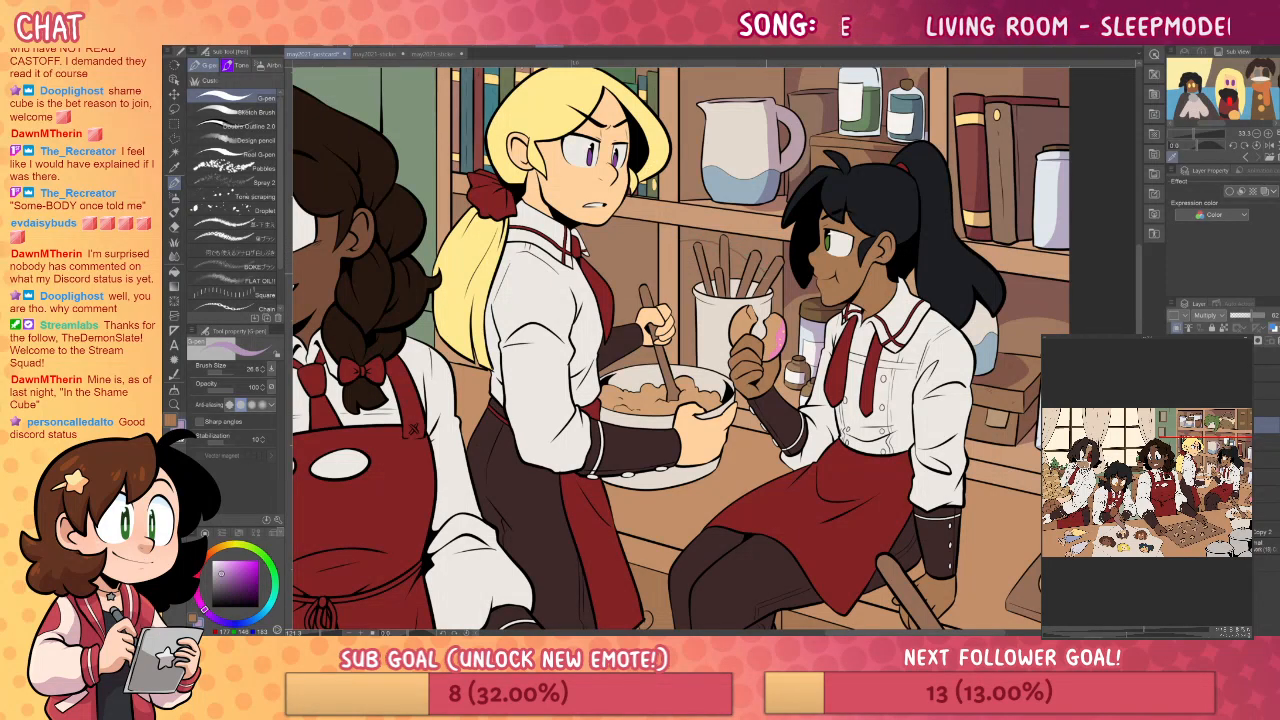
{"action": "key", "text": "g"}
{"action": "left_click", "coordinate": [783, 245]}
{"action": "key", "text": "p"}
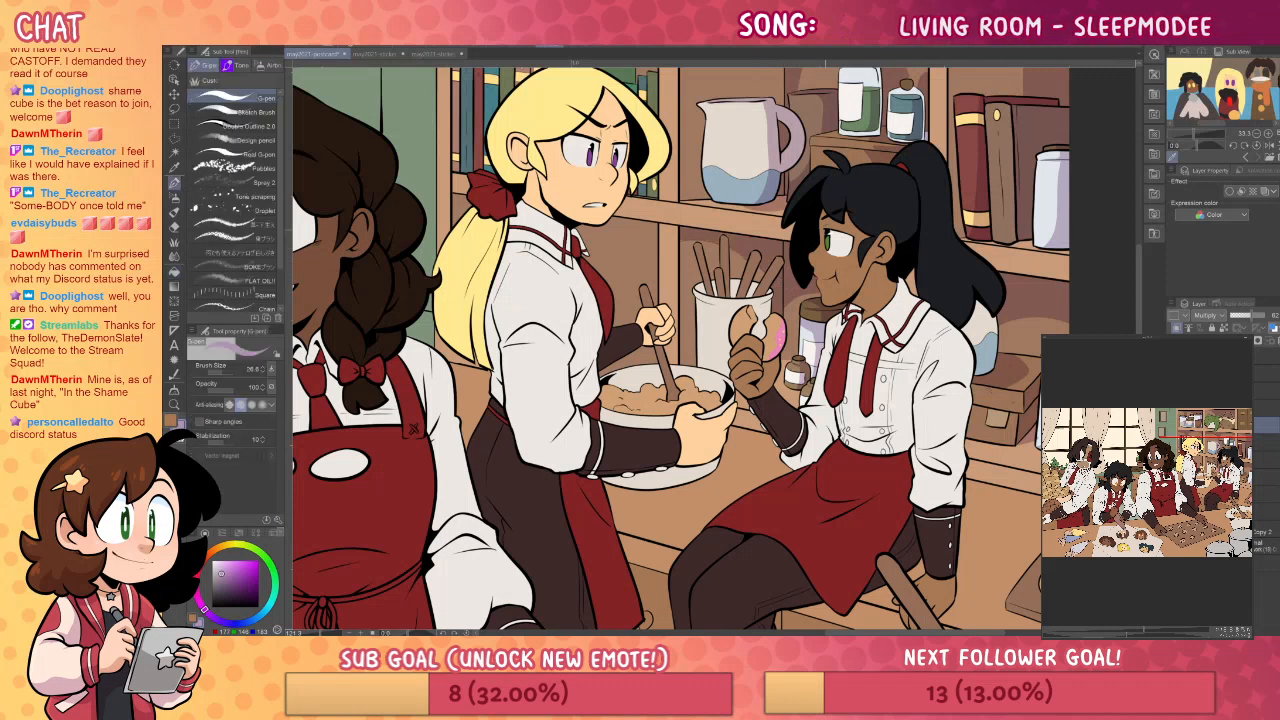
{"action": "key", "text": "g"}
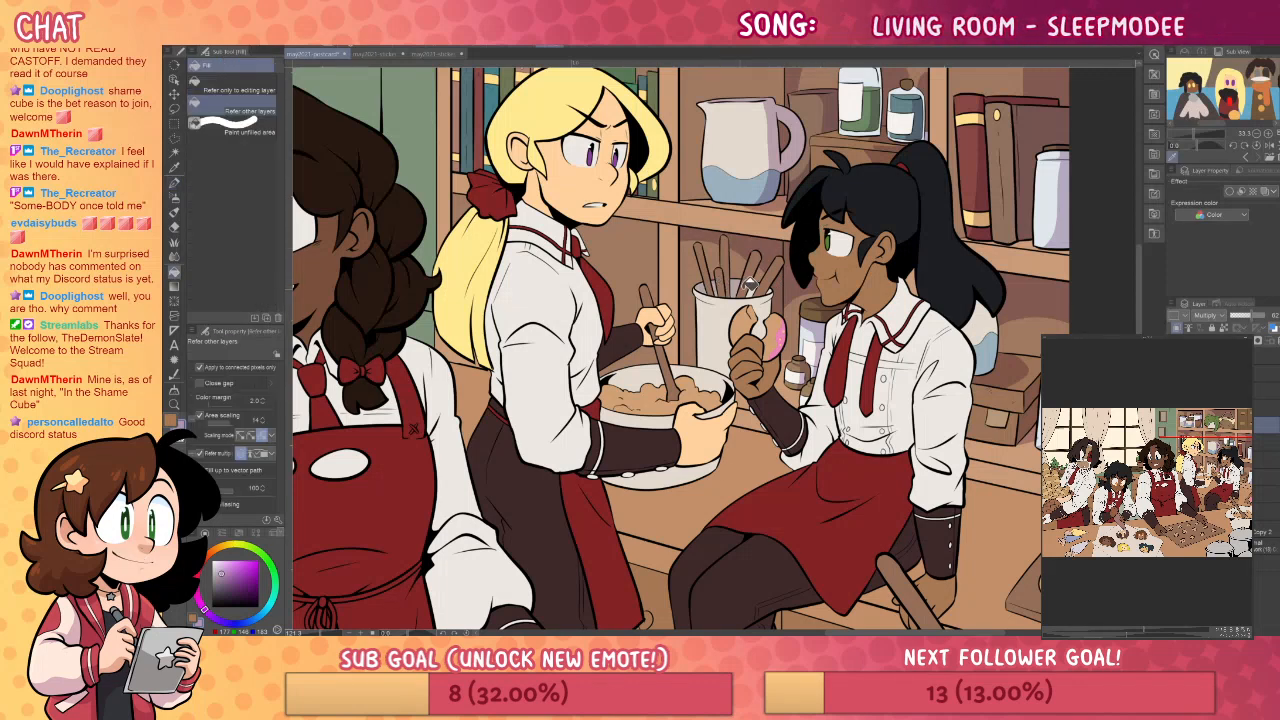
{"action": "key", "text": "p"}
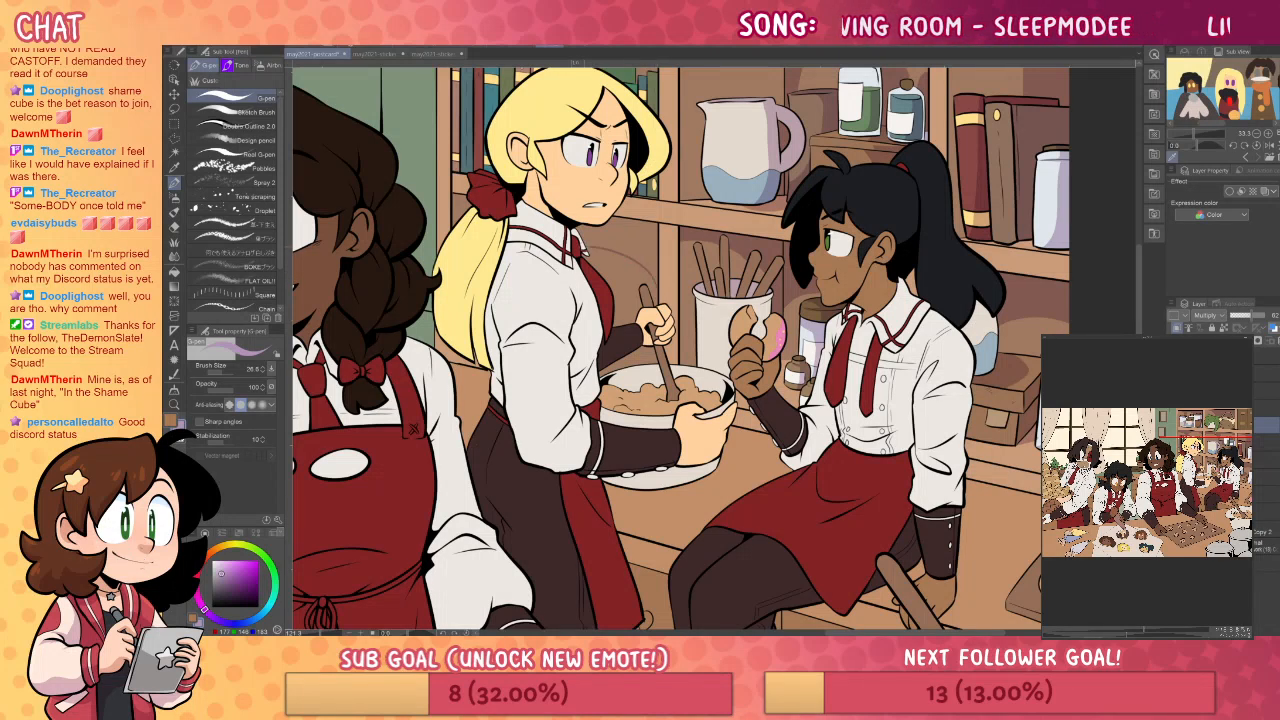
- Fill the window's frame bars and sill with the shadow color, undoing the last stray fill beside the sill
{"action": "left_click_drag", "start_coordinate": [927, 292], "coordinate": [963, 481]}
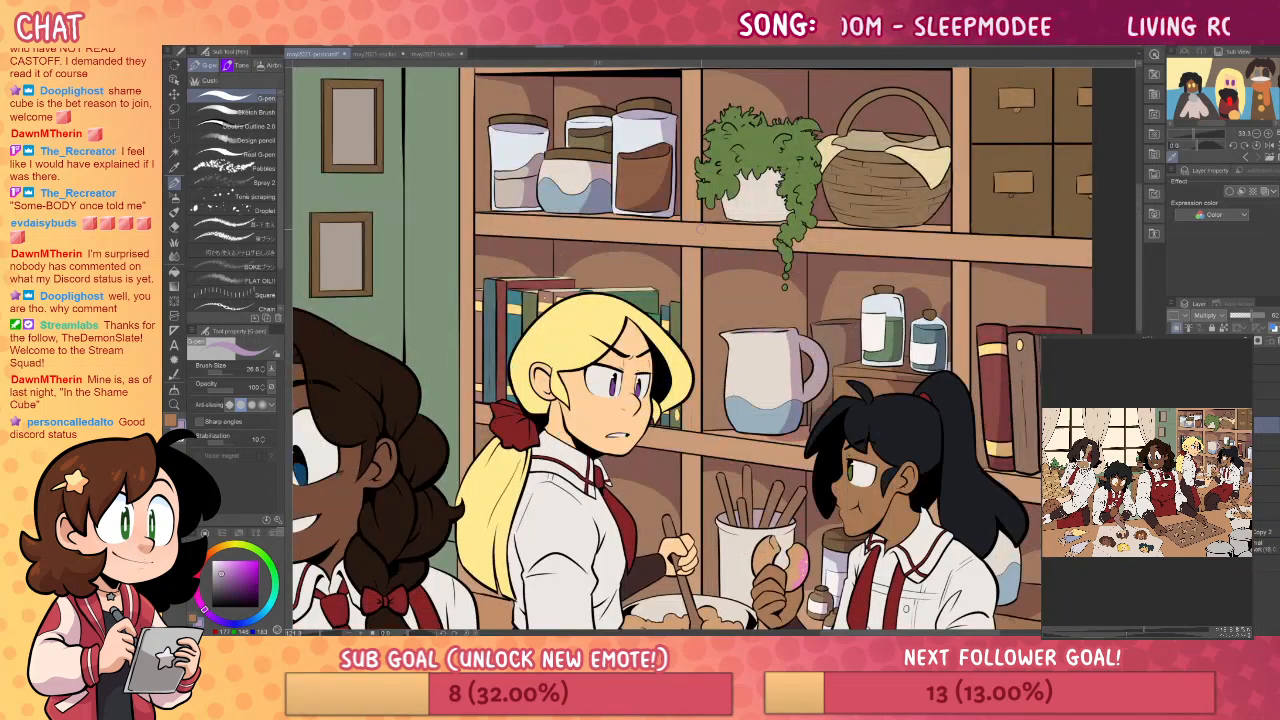
{"action": "left_click_drag", "start_coordinate": [1000, 360], "coordinate": [976, 326]}
{"action": "left_click_drag", "start_coordinate": [802, 520], "coordinate": [967, 370]}
{"action": "left_click_drag", "start_coordinate": [930, 448], "coordinate": [990, 328]}
{"action": "left_click_drag", "start_coordinate": [851, 364], "coordinate": [1005, 520]}
{"action": "left_click_drag", "start_coordinate": [930, 400], "coordinate": [1120, 410]}
{"action": "key", "text": "g"}
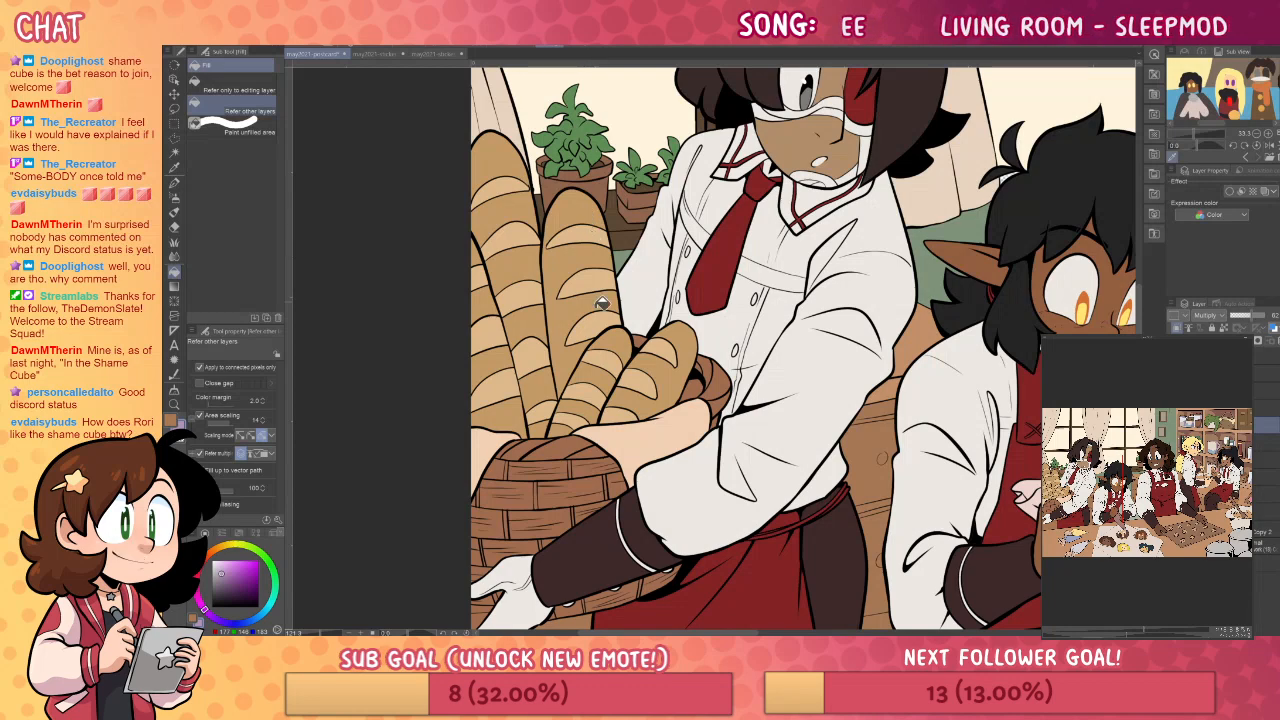
{"action": "left_click_drag", "start_coordinate": [913, 370], "coordinate": [605, 522]}
{"action": "left_click_drag", "start_coordinate": [1005, 205], "coordinate": [762, 285]}
{"action": "left_click", "coordinate": [576, 241]}
{"action": "left_click", "coordinate": [597, 243]}
{"action": "left_click", "coordinate": [606, 232]}
{"action": "left_click", "coordinate": [580, 228]}
{"action": "left_click", "coordinate": [581, 264]}
{"action": "left_click", "coordinate": [692, 407]}
{"action": "left_click", "coordinate": [703, 427]}
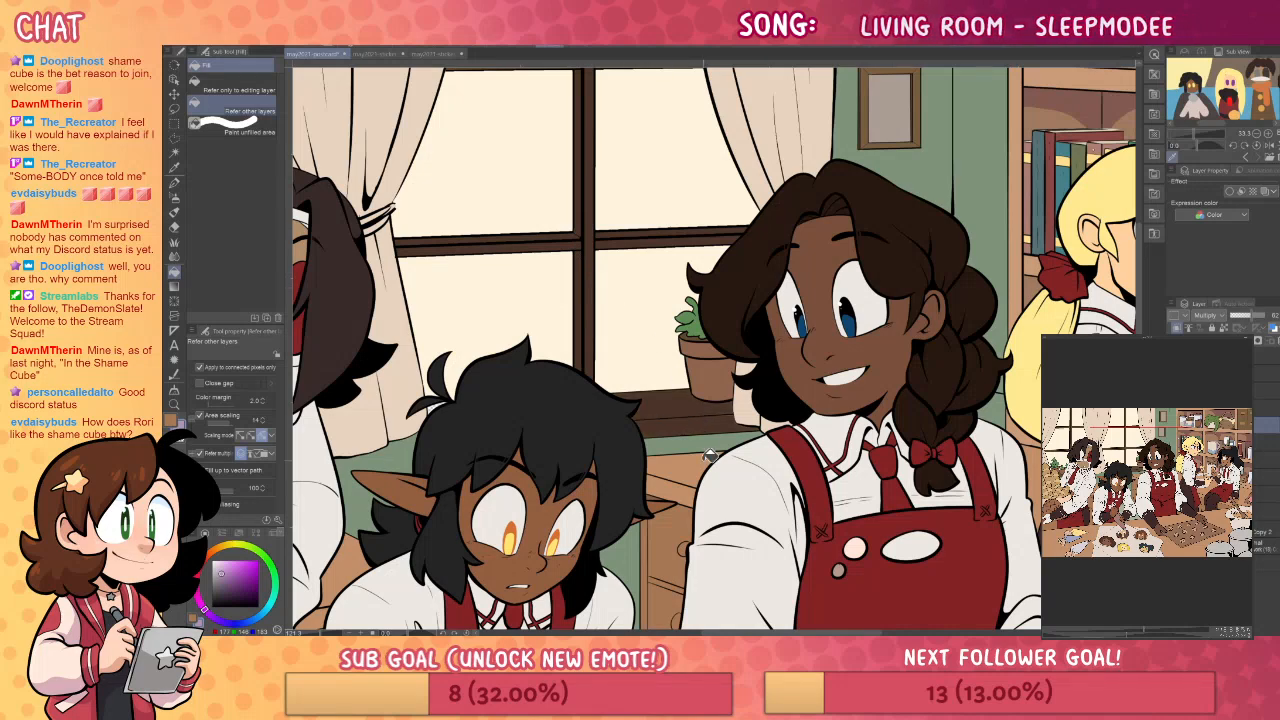
{"action": "key", "text": "ctrl+z"}
- Outline and fill the shadow on the wooden counter beside the seated girl's arm
{"action": "left_click_drag", "start_coordinate": [1117, 386], "coordinate": [956, 496]}
{"action": "left_click_drag", "start_coordinate": [1022, 466], "coordinate": [823, 478]}
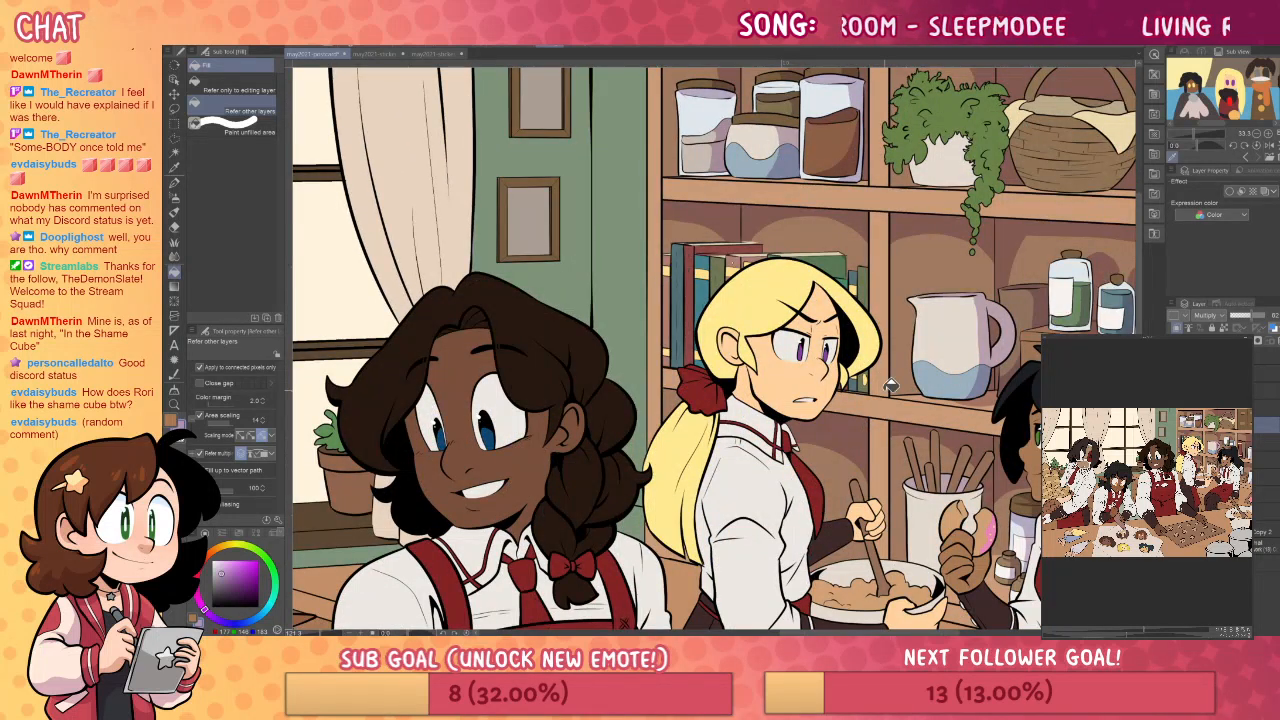
{"action": "left_click_drag", "start_coordinate": [891, 386], "coordinate": [717, 374]}
{"action": "left_click_drag", "start_coordinate": [924, 433], "coordinate": [944, 409]}
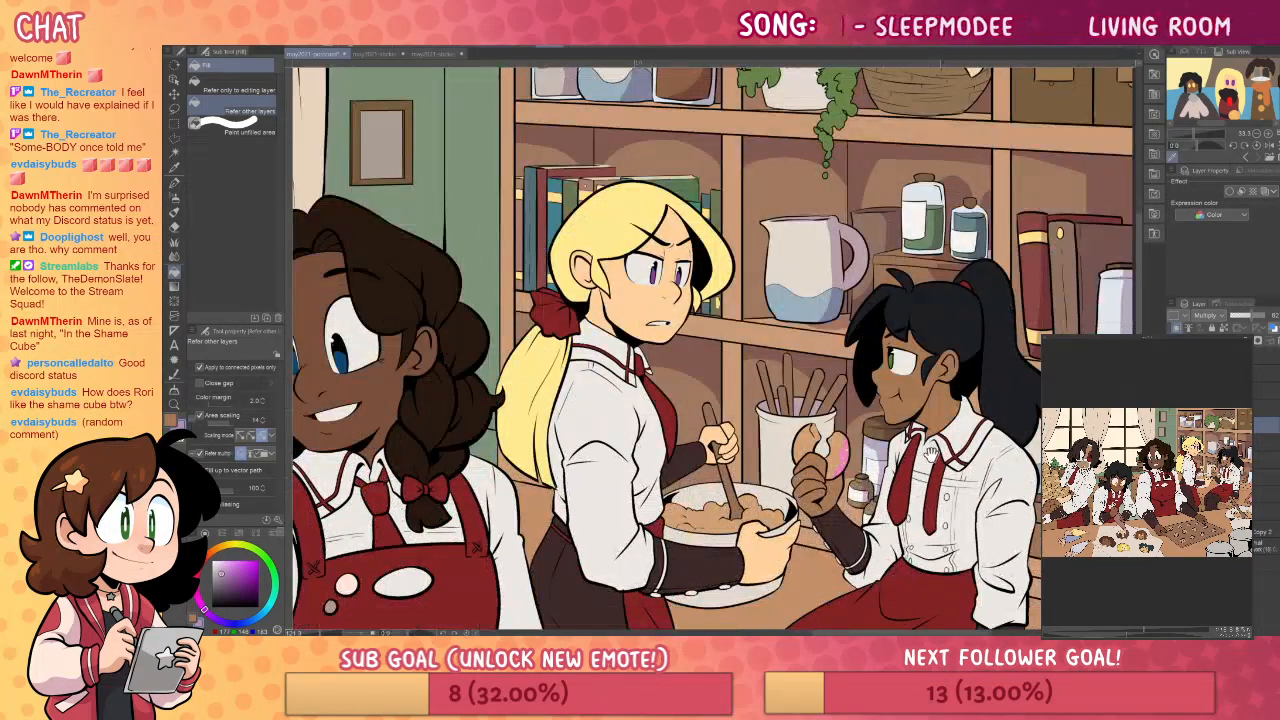
{"action": "left_click_drag", "start_coordinate": [932, 454], "coordinate": [920, 420]}
{"action": "mouse_move", "coordinate": [1003, 492]}
{"action": "left_mouse_down"}
{"action": "mouse_move", "coordinate": [923, 376]}
{"action": "mouse_move", "coordinate": [894, 305]}
{"action": "left_mouse_up"}
{"action": "key", "text": "b"}
{"action": "mouse_move", "coordinate": [883, 389]}
{"action": "left_mouse_down"}
{"action": "mouse_move", "coordinate": [959, 398]}
{"action": "mouse_move", "coordinate": [997, 420]}
{"action": "mouse_move", "coordinate": [885, 508]}
{"action": "left_mouse_up"}
{"action": "key", "text": "g"}
{"action": "left_click", "coordinate": [925, 450]}
{"action": "key", "text": "p"}
{"action": "key", "text": "g"}
{"action": "key", "text": "p"}
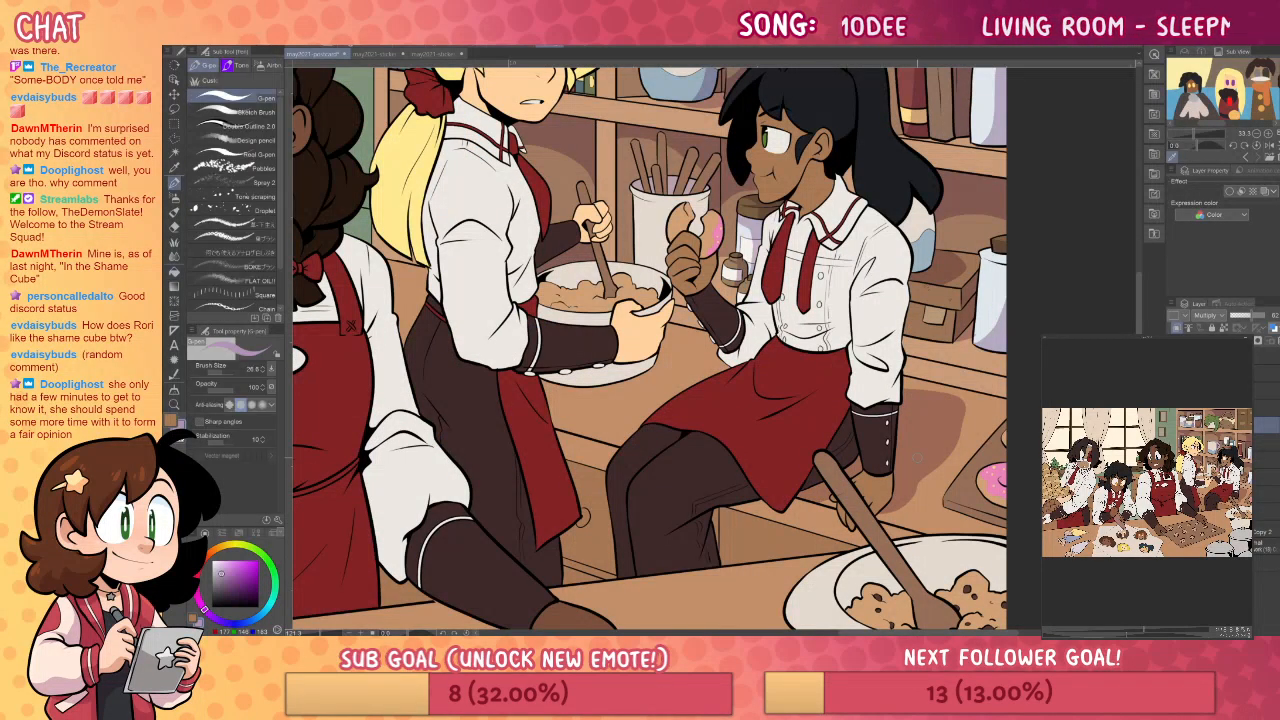
- Outline and fill the shadows on the counter beneath the mixing bowl and around the seated girl's legs
{"action": "key", "text": "e"}
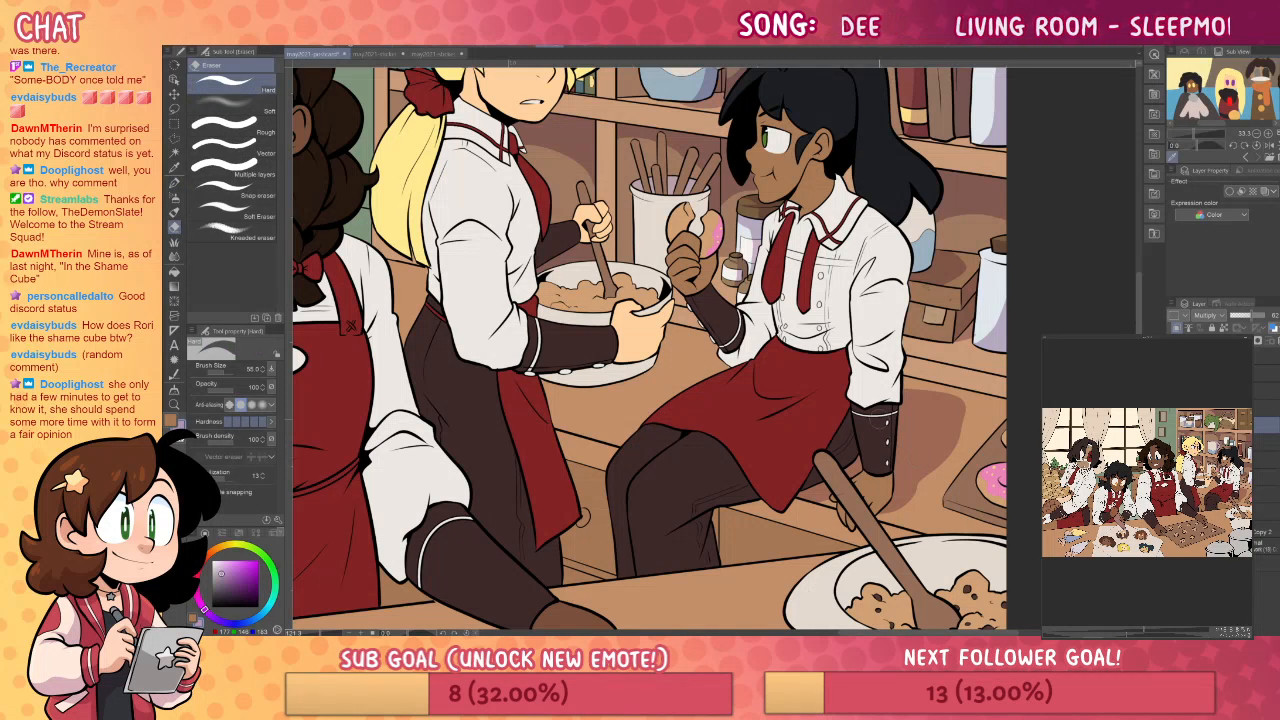
{"action": "left_click_drag", "start_coordinate": [700, 353], "coordinate": [812, 362]}
{"action": "key", "text": "p"}
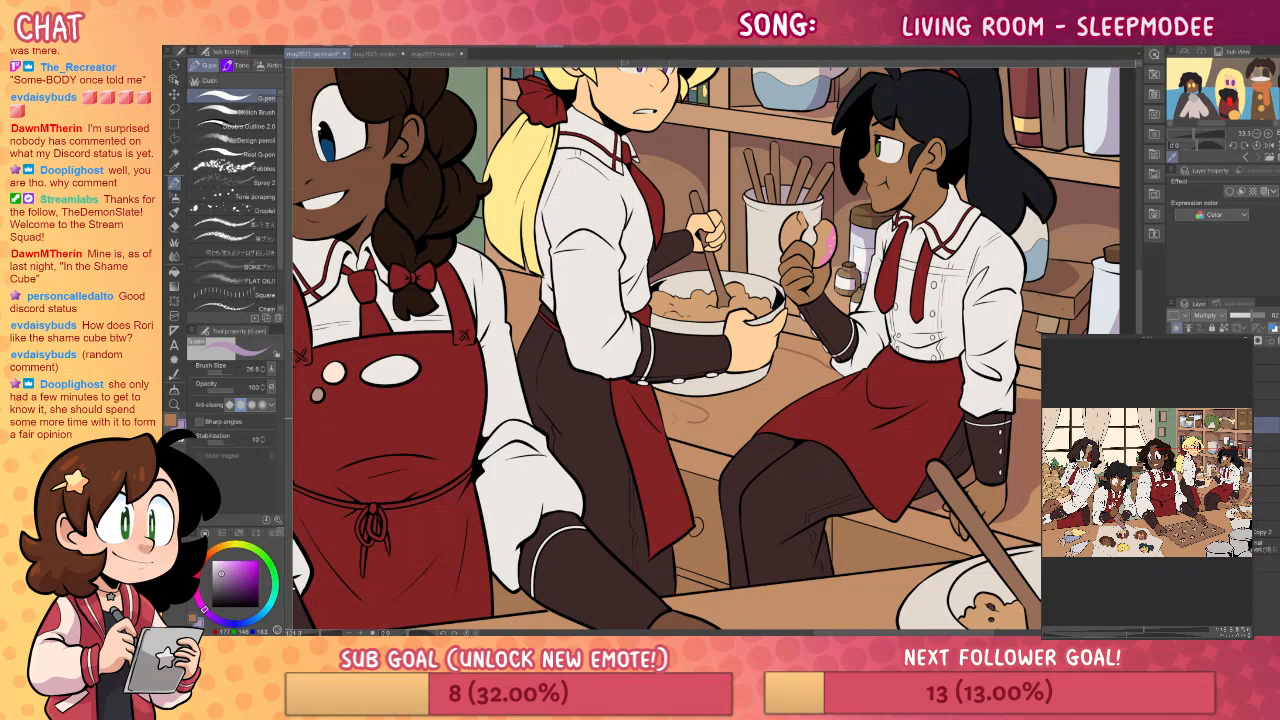
{"action": "key", "text": "g"}
{"action": "scroll", "coordinate": [716, 458], "scroll_direction": "down", "scroll_amount": 3}
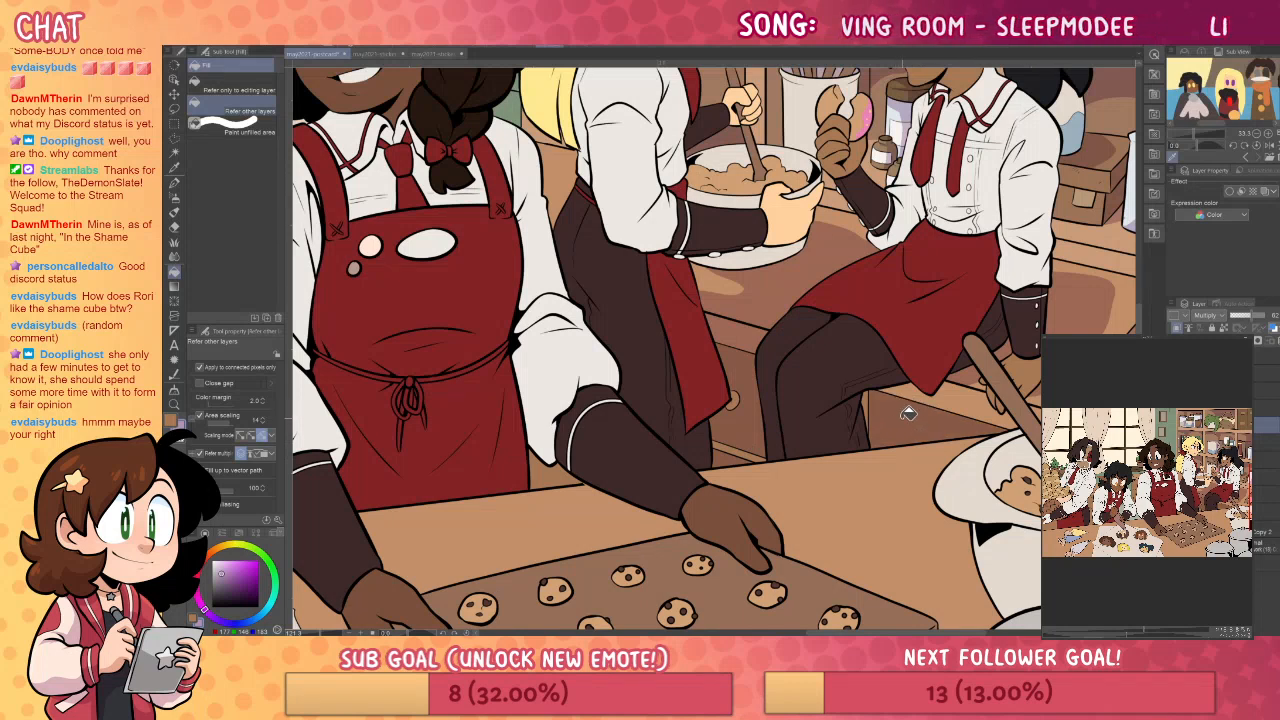
- Soften the edges of the counter shadows around the seated girl using the Soothing watercolor blend tool
{"action": "key", "text": "e"}
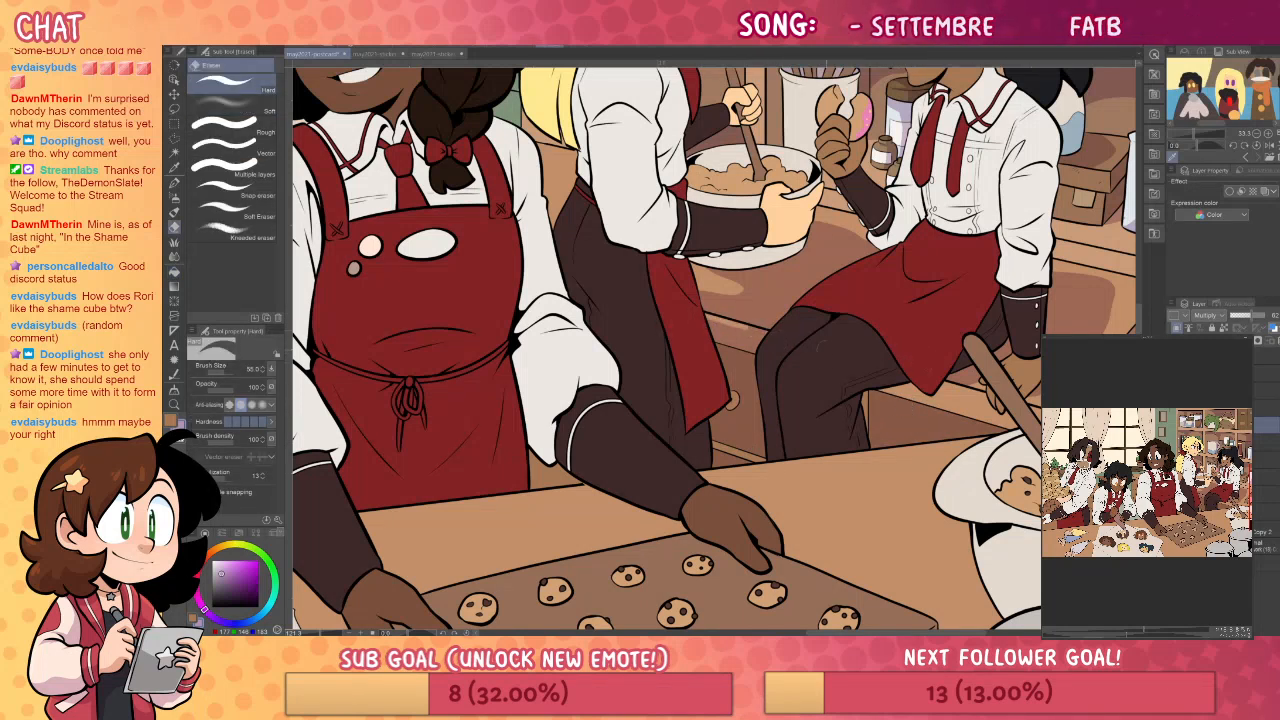
{"action": "left_click_drag", "start_coordinate": [941, 475], "coordinate": [841, 471]}
{"action": "key", "text": "p"}
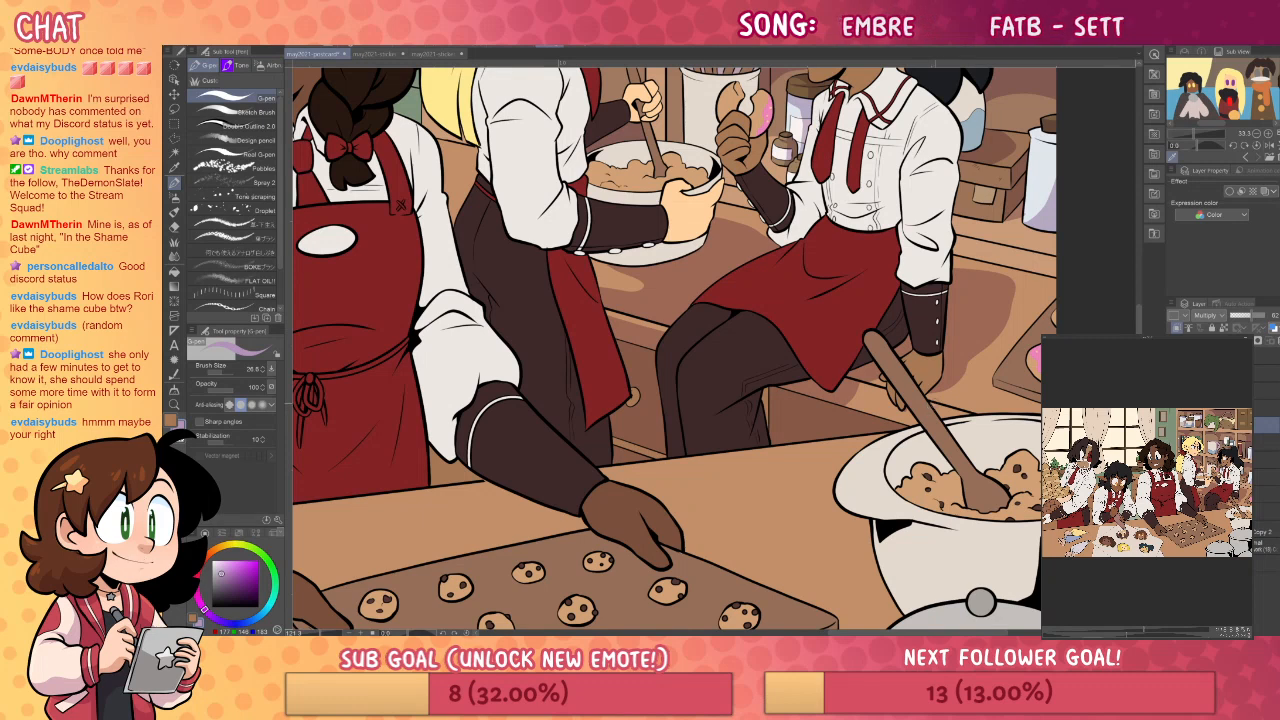
{"action": "left_click_drag", "start_coordinate": [993, 441], "coordinate": [917, 441]}
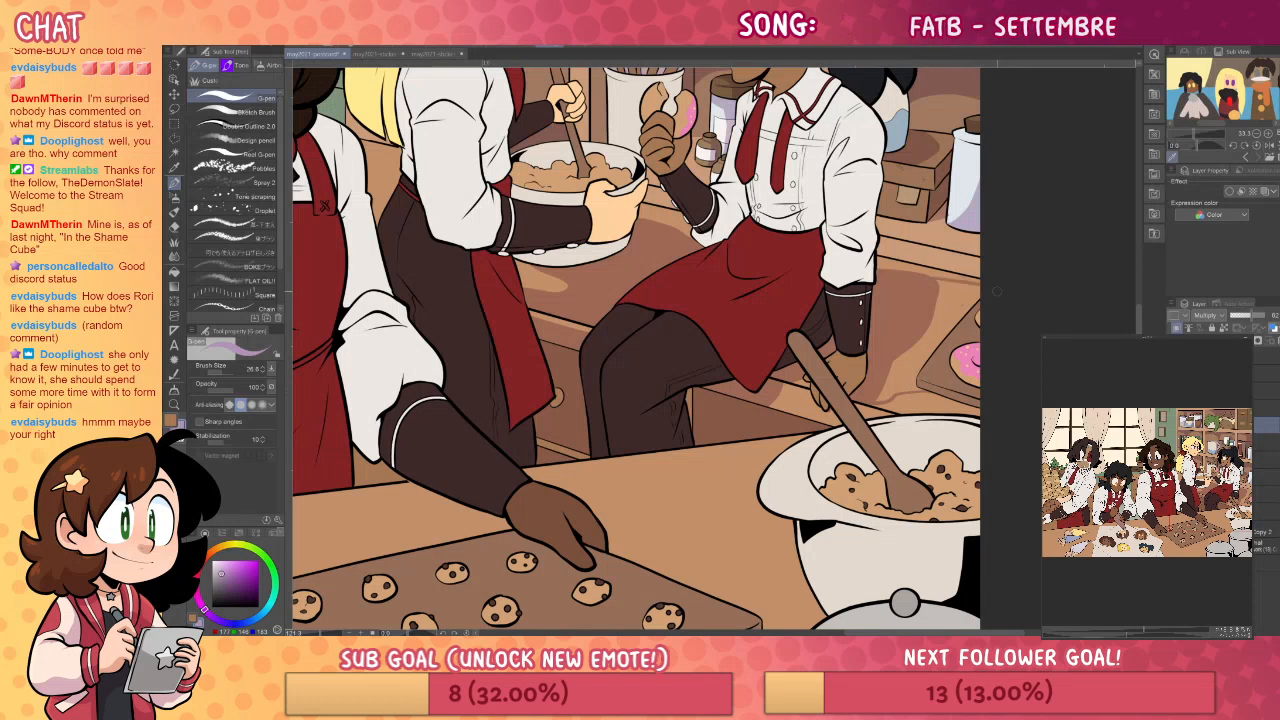
{"action": "key", "text": "e"}
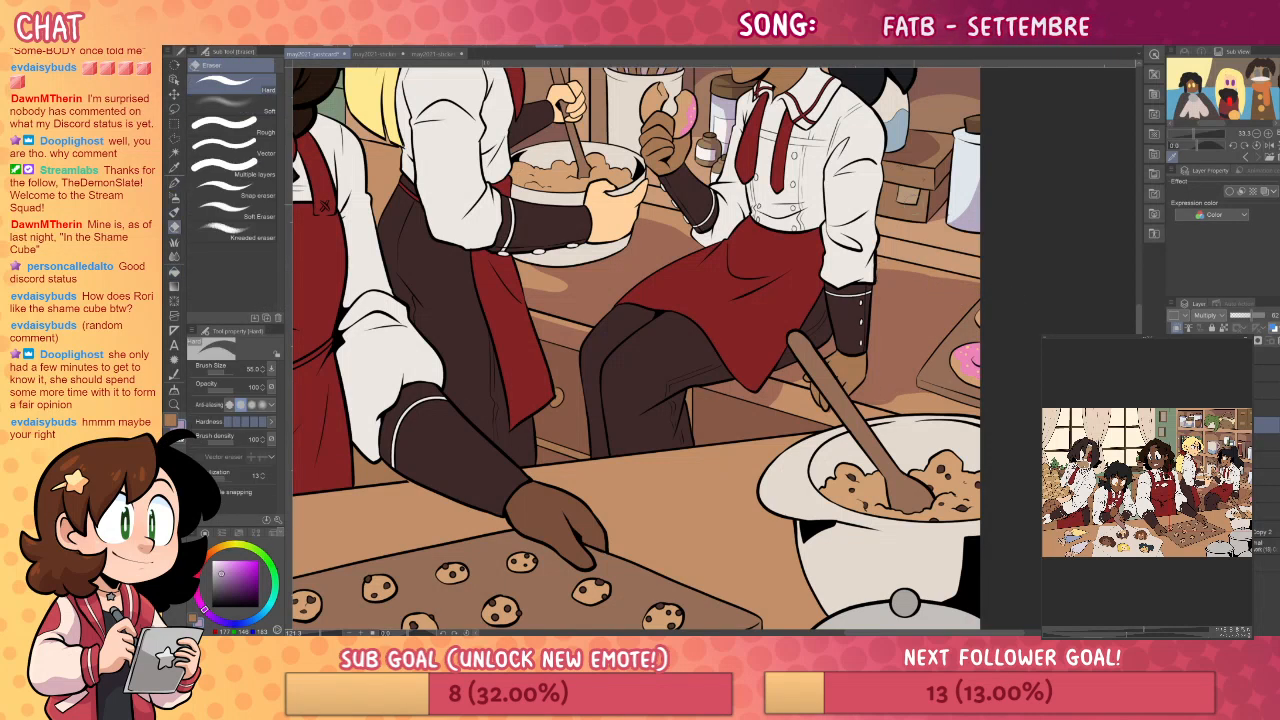
{"action": "key", "text": "j"}
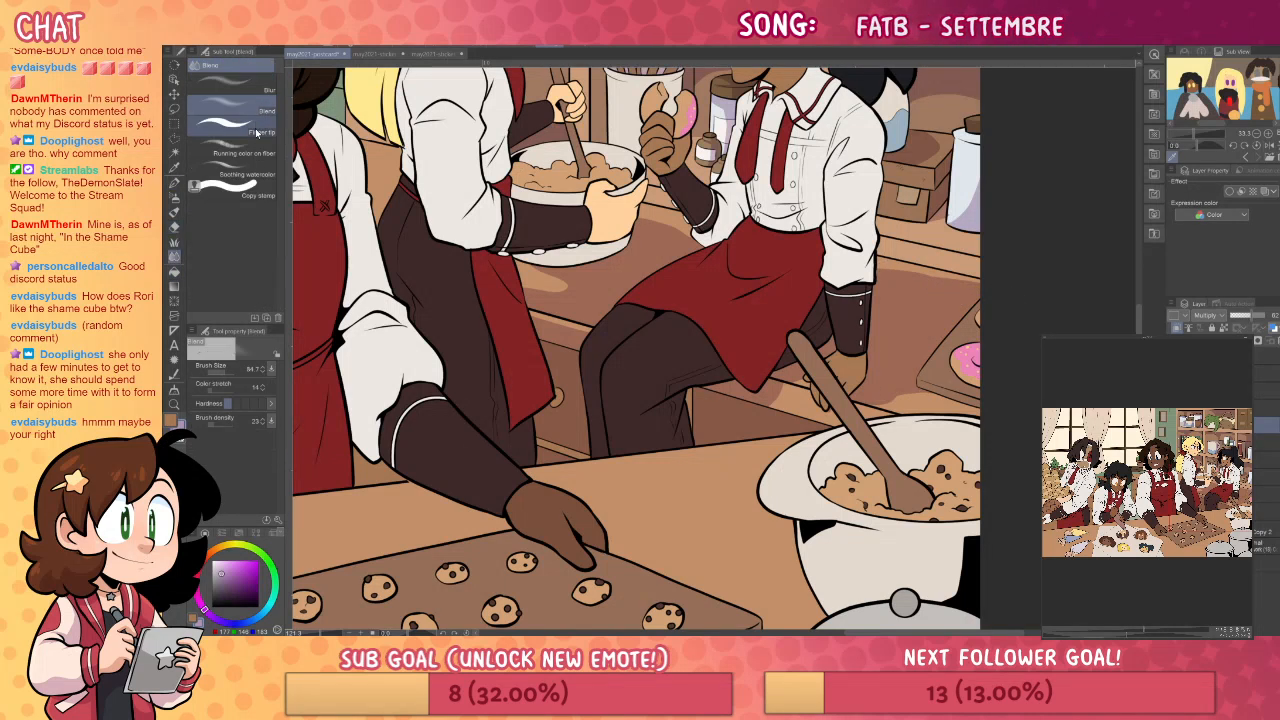
{"action": "left_click", "coordinate": [245, 172]}
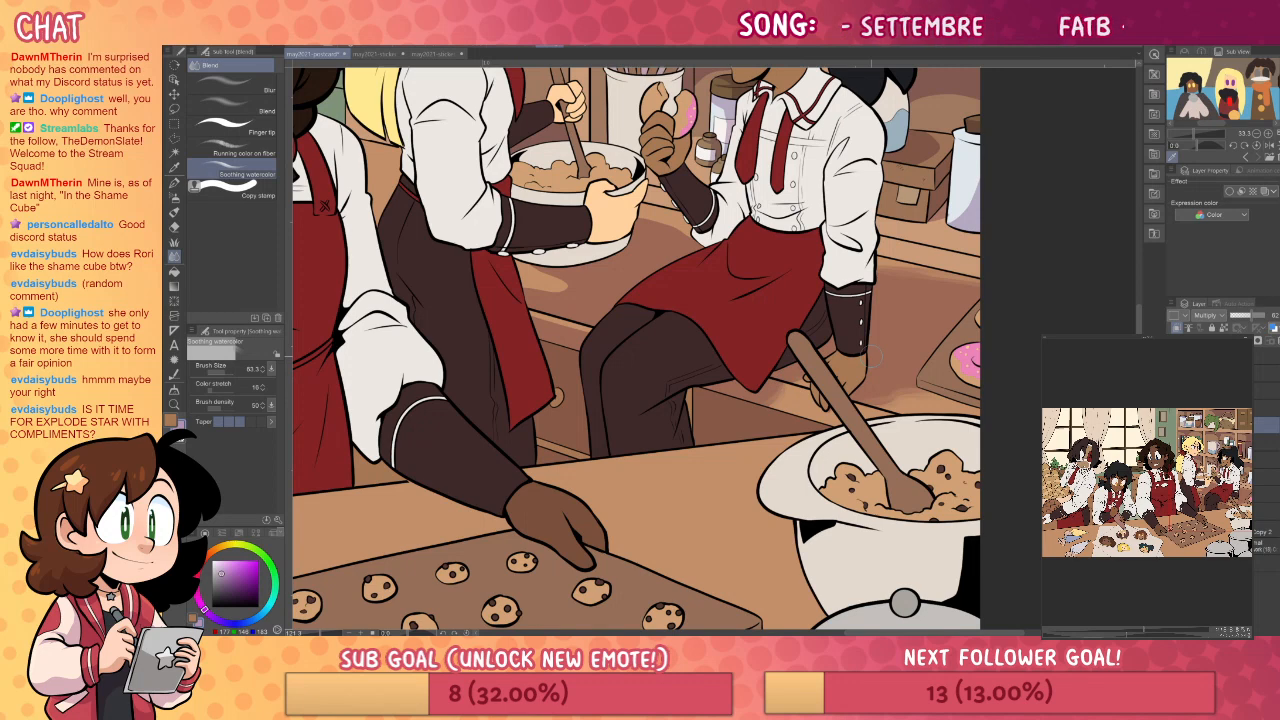
{"action": "left_click_drag", "start_coordinate": [801, 357], "coordinate": [970, 402]}
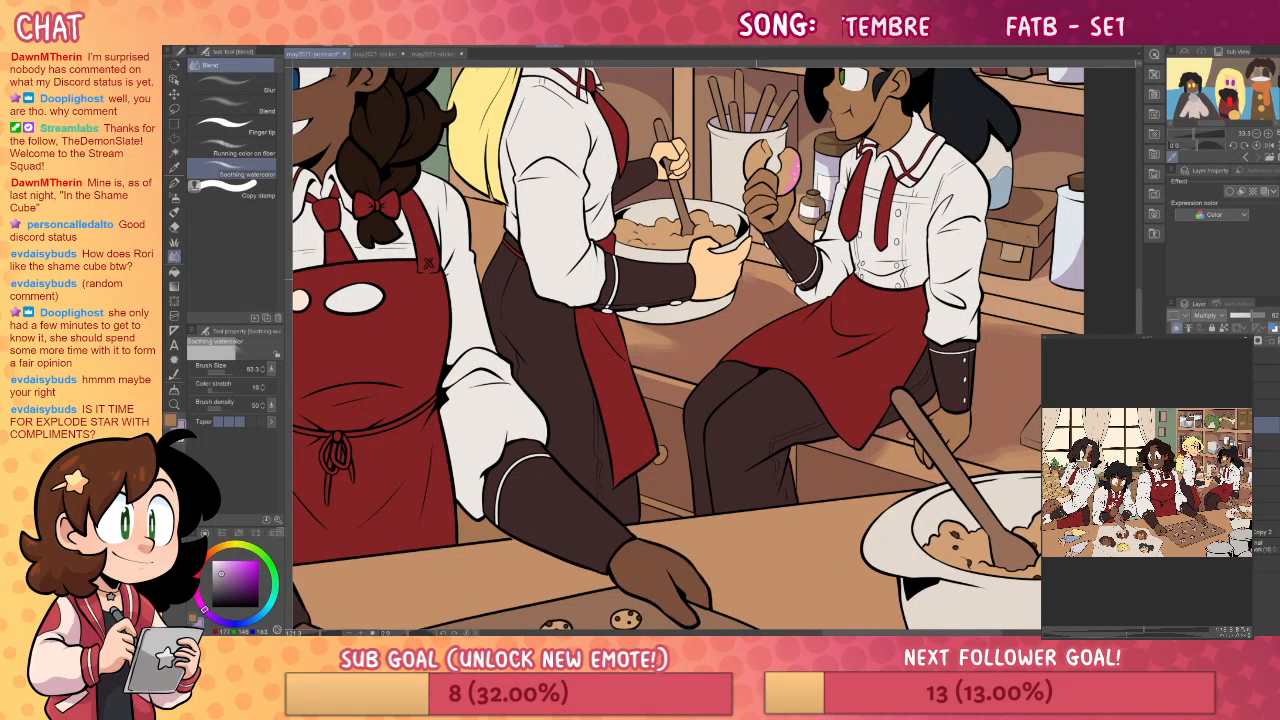
- Outline and fill the shadow along the bottom of the lower drawers on the top shelf, redrawing the first stroke
{"action": "left_click_drag", "start_coordinate": [652, 245], "coordinate": [846, 428]}
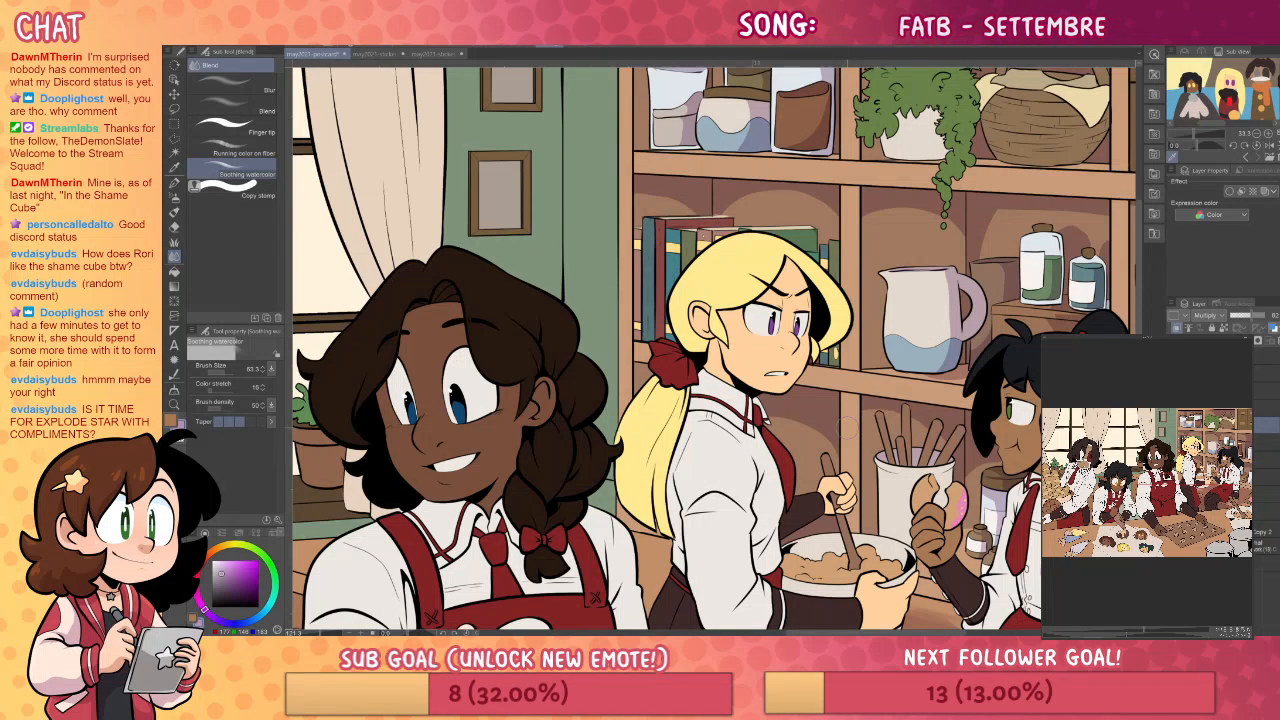
{"action": "left_click_drag", "start_coordinate": [845, 427], "coordinate": [810, 540]}
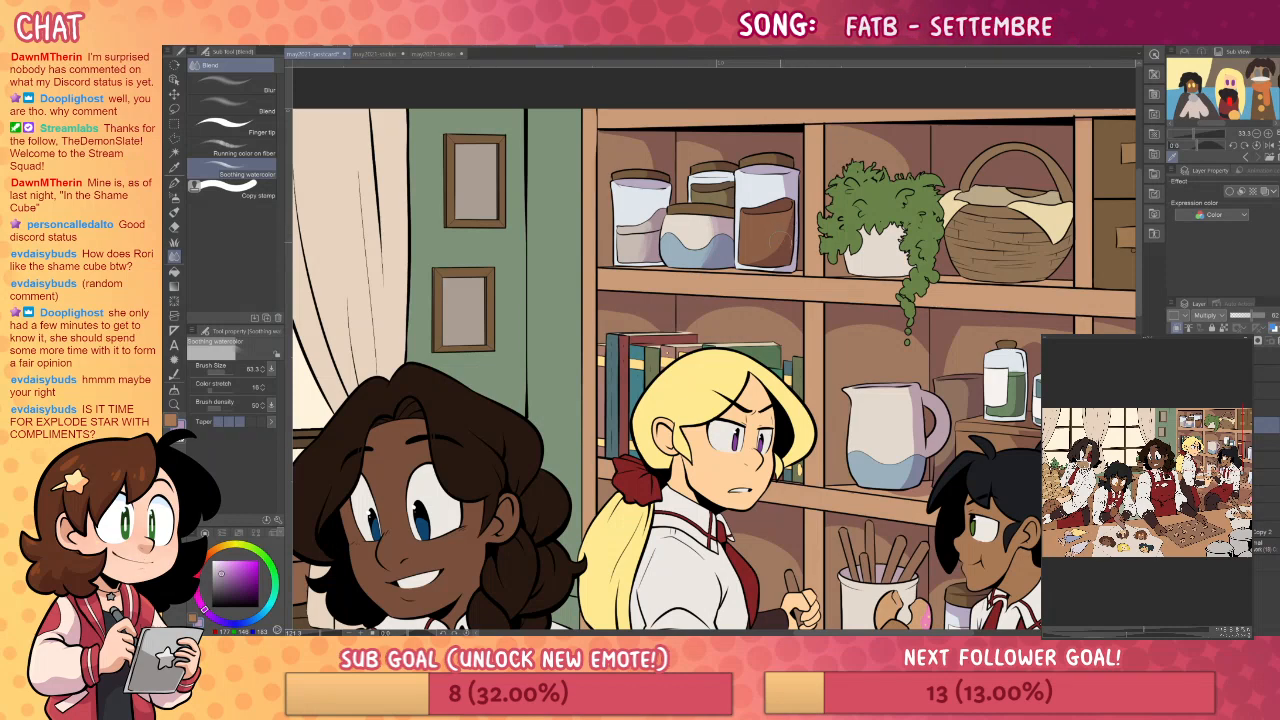
{"action": "left_click_drag", "start_coordinate": [1022, 406], "coordinate": [965, 396]}
{"action": "key", "text": "p"}
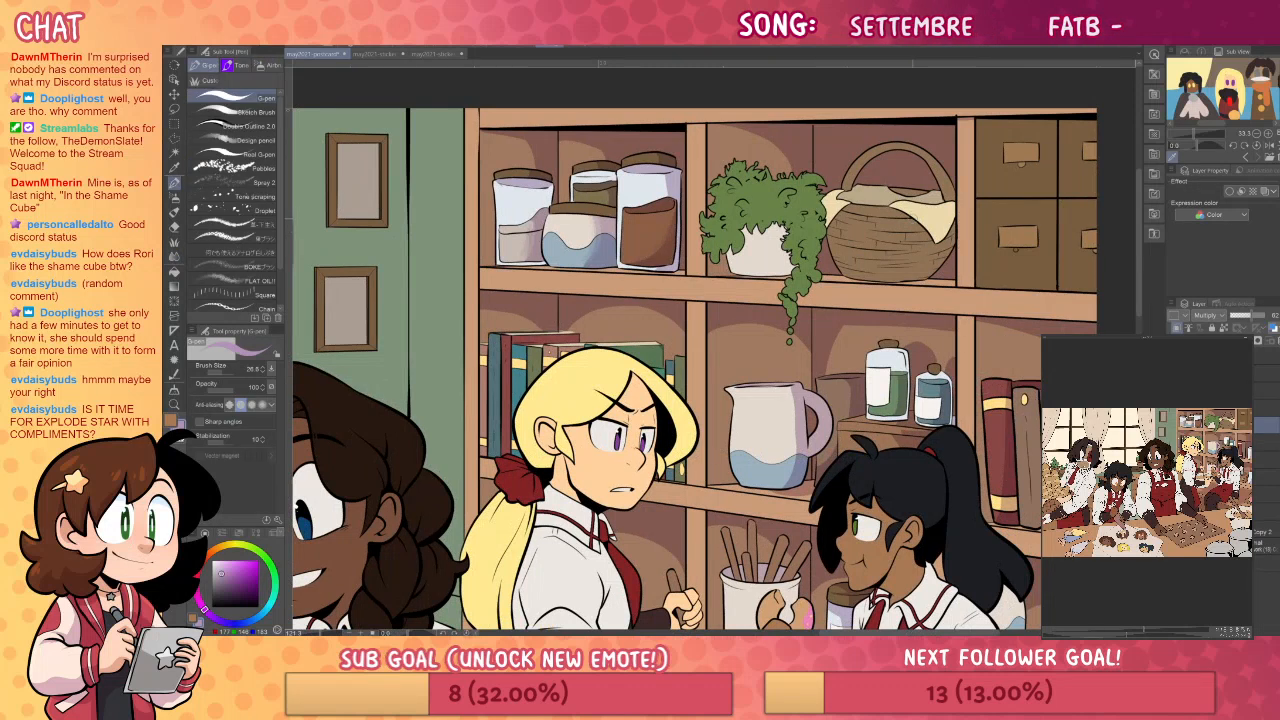
{"action": "key", "text": "g"}
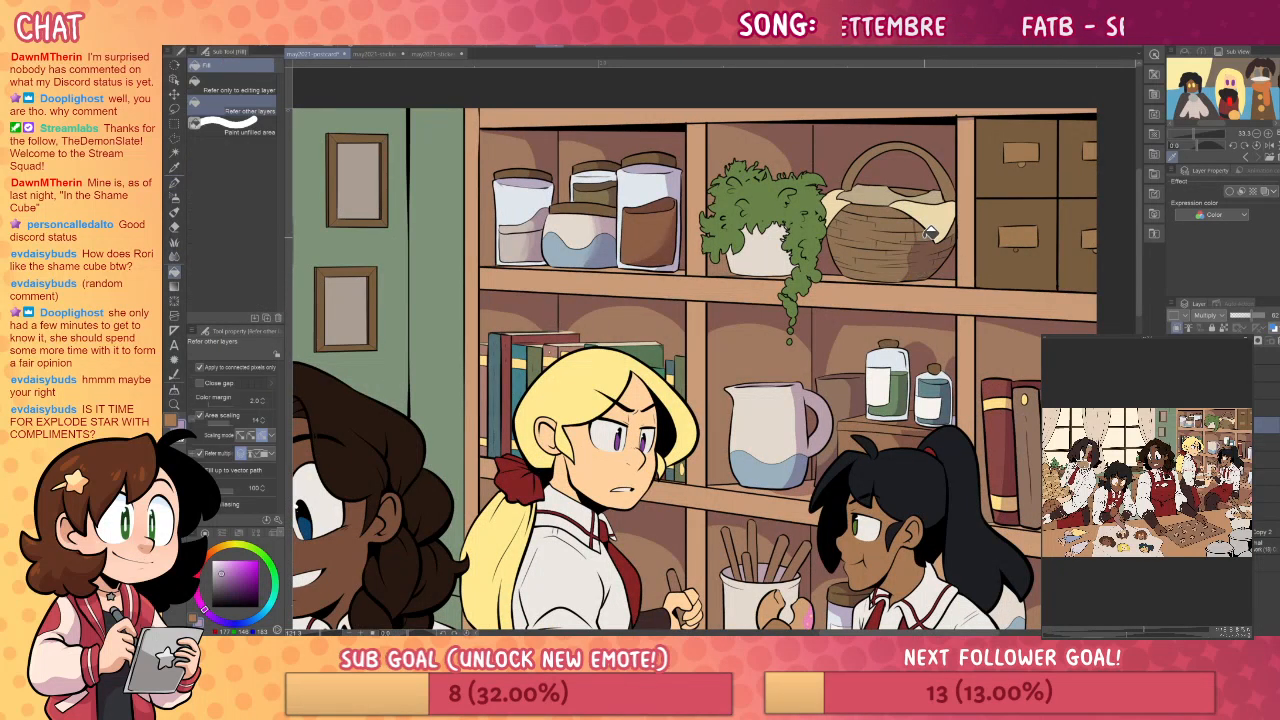
{"action": "key", "text": "p"}
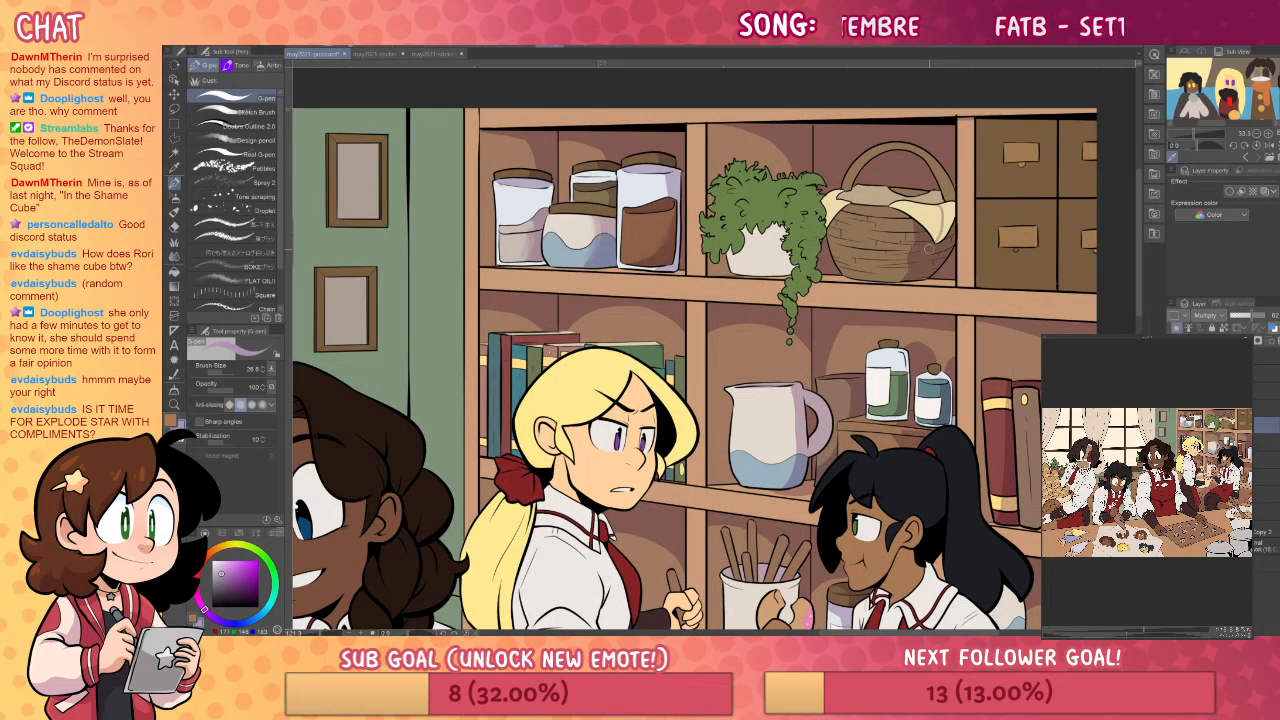
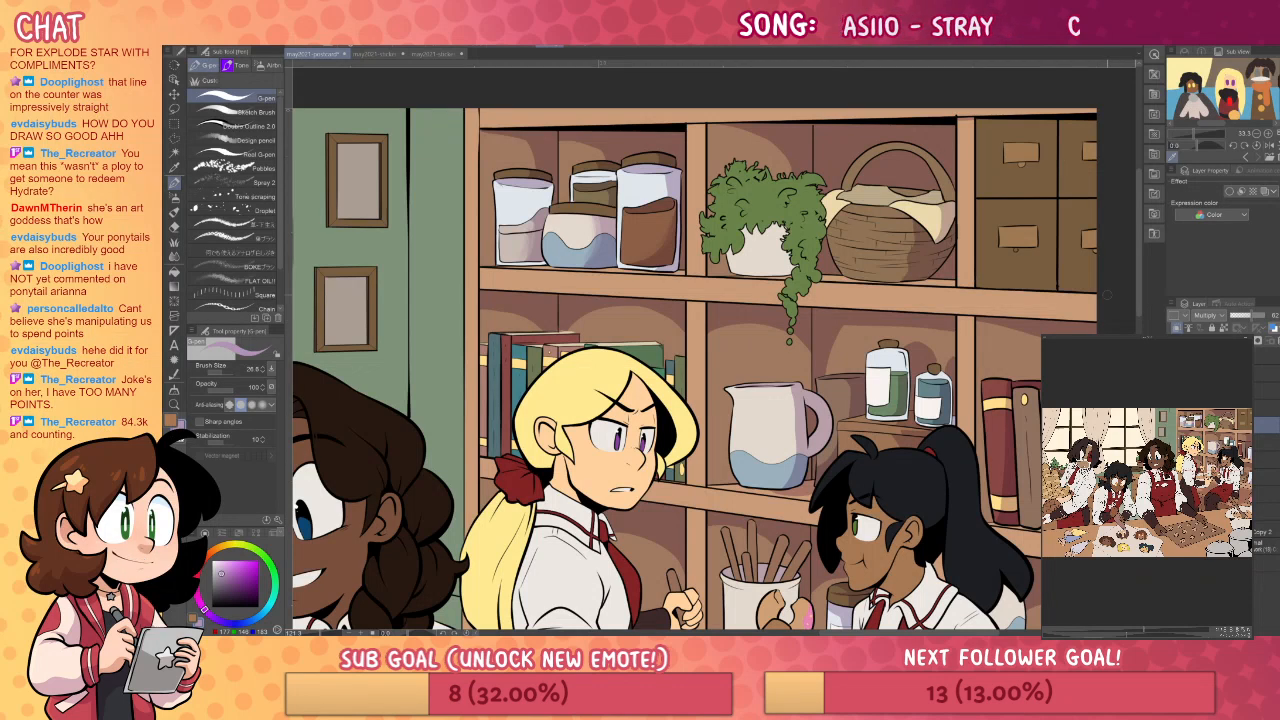
{"action": "left_click_drag", "start_coordinate": [997, 136], "coordinate": [840, 162]}
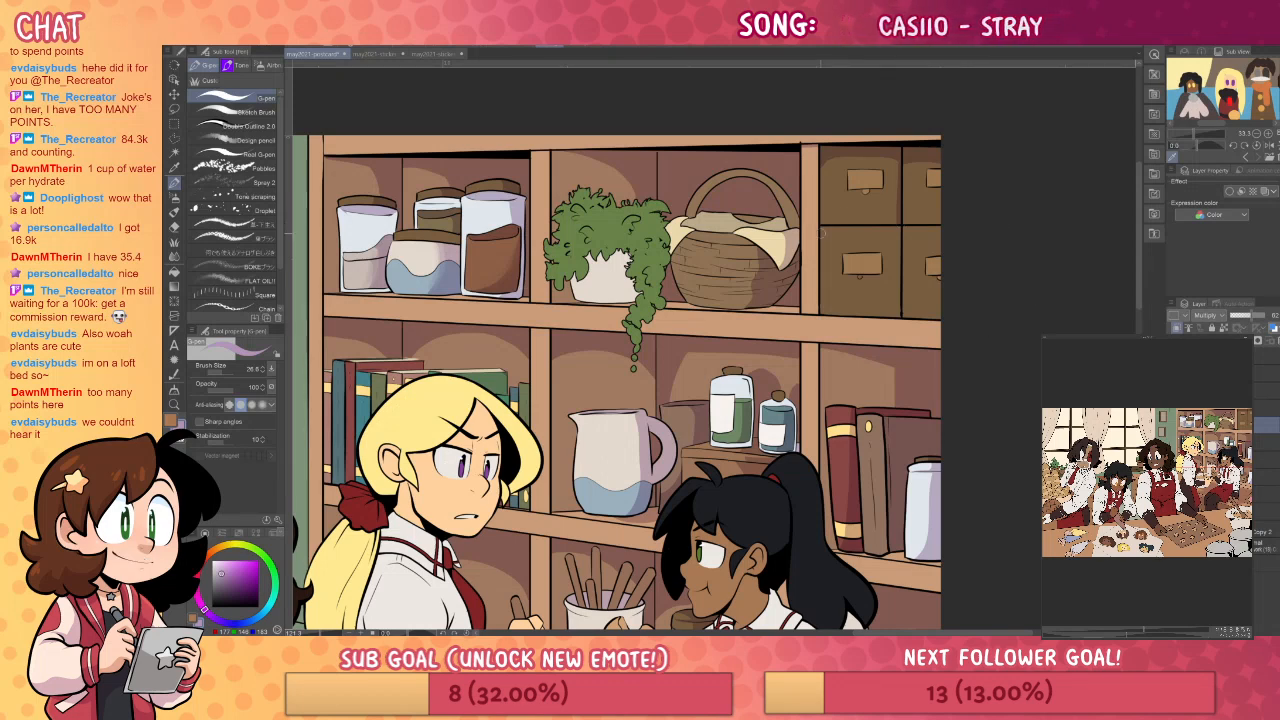
{"action": "left_click_drag", "start_coordinate": [838, 307], "coordinate": [900, 304]}
{"action": "key", "text": "ctrl+z"}
{"action": "mouse_move", "coordinate": [822, 305]}
{"action": "left_mouse_down"}
{"action": "mouse_move", "coordinate": [897, 302]}
{"action": "mouse_move", "coordinate": [902, 289]}
{"action": "mouse_move", "coordinate": [904, 303]}
{"action": "mouse_move", "coordinate": [940, 306]}
{"action": "left_mouse_up"}
{"action": "key", "text": "g"}
{"action": "left_click", "coordinate": [905, 309]}
{"action": "key", "text": "p"}
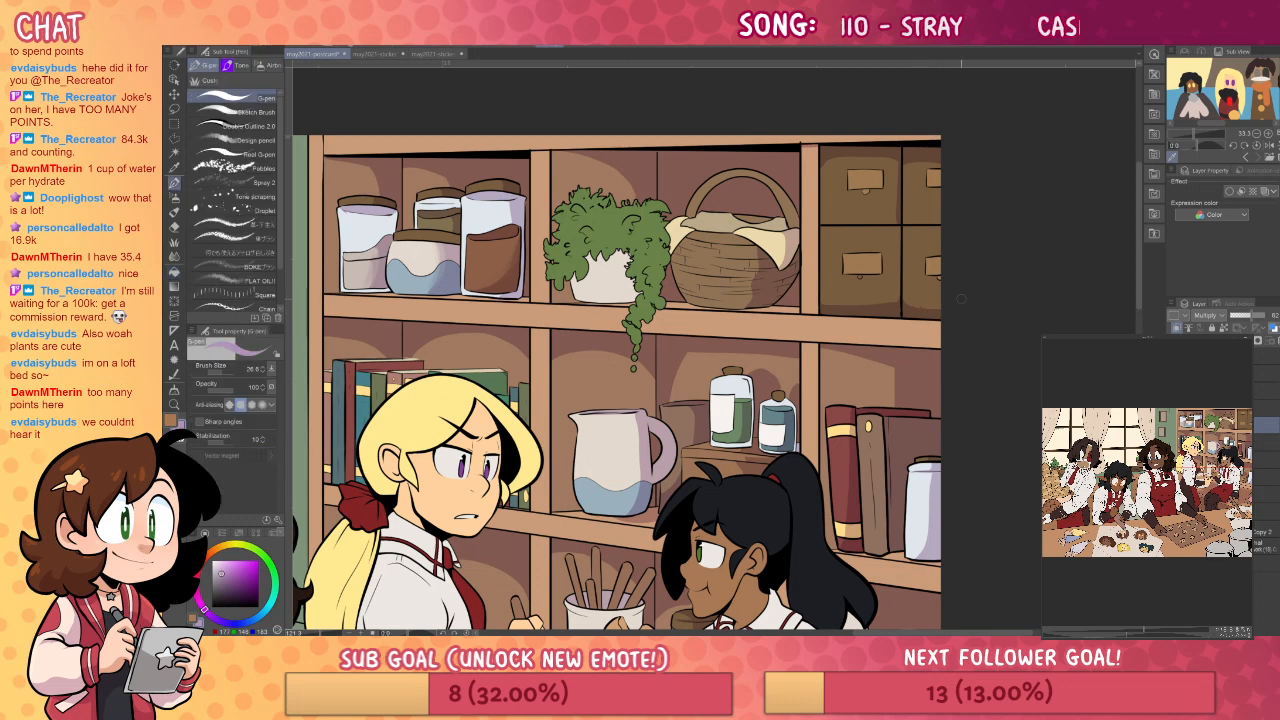
- Outline and fill the shadow along the divide between the upper and lower rows of drawers
{"action": "left_click_drag", "start_coordinate": [826, 222], "coordinate": [1026, 217]}
{"action": "left_click_drag", "start_coordinate": [996, 428], "coordinate": [1054, 342]}
{"action": "key", "text": "g"}
{"action": "left_click", "coordinate": [822, 219]}
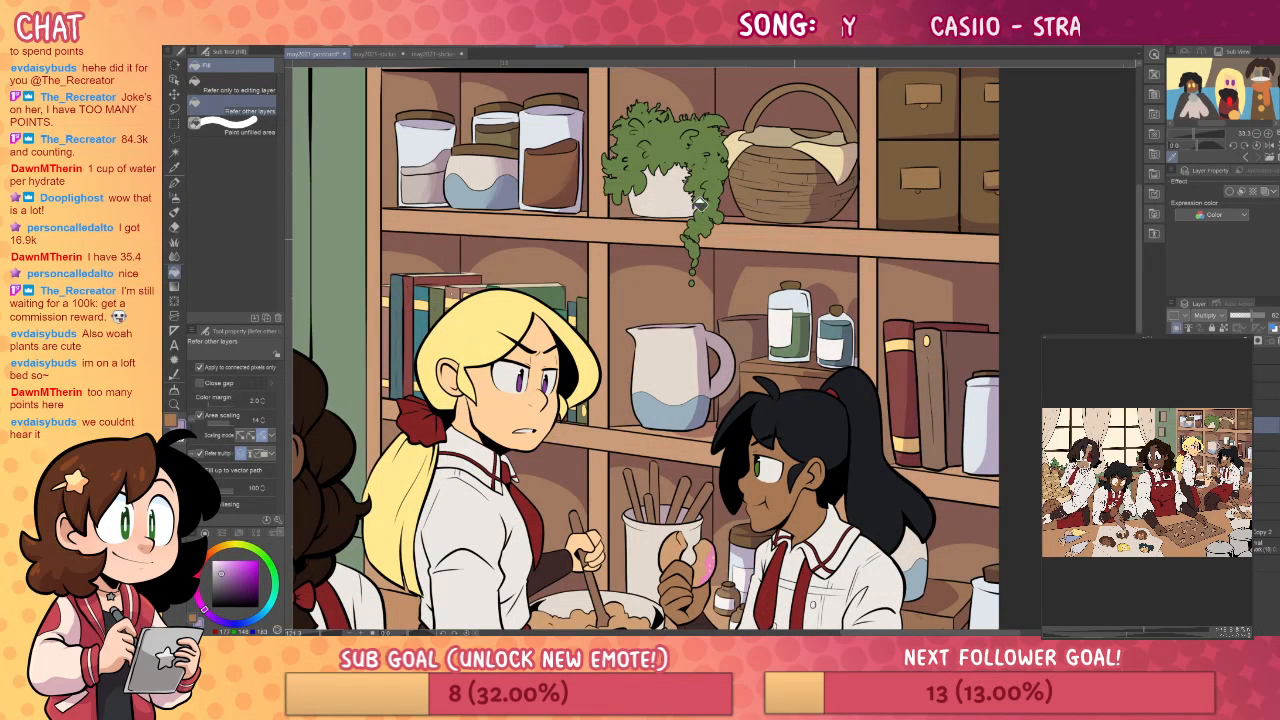
- Outline and fill the shadow on the hanging plant's white pot
{"action": "mouse_move", "coordinate": [673, 205]}
{"action": "left_mouse_down"}
{"action": "mouse_move", "coordinate": [793, 293]}
{"action": "mouse_move", "coordinate": [799, 257]}
{"action": "left_mouse_up"}
{"action": "key", "text": "p"}
{"action": "key", "text": "g"}
{"action": "left_click", "coordinate": [805, 288]}
{"action": "key", "text": "p"}
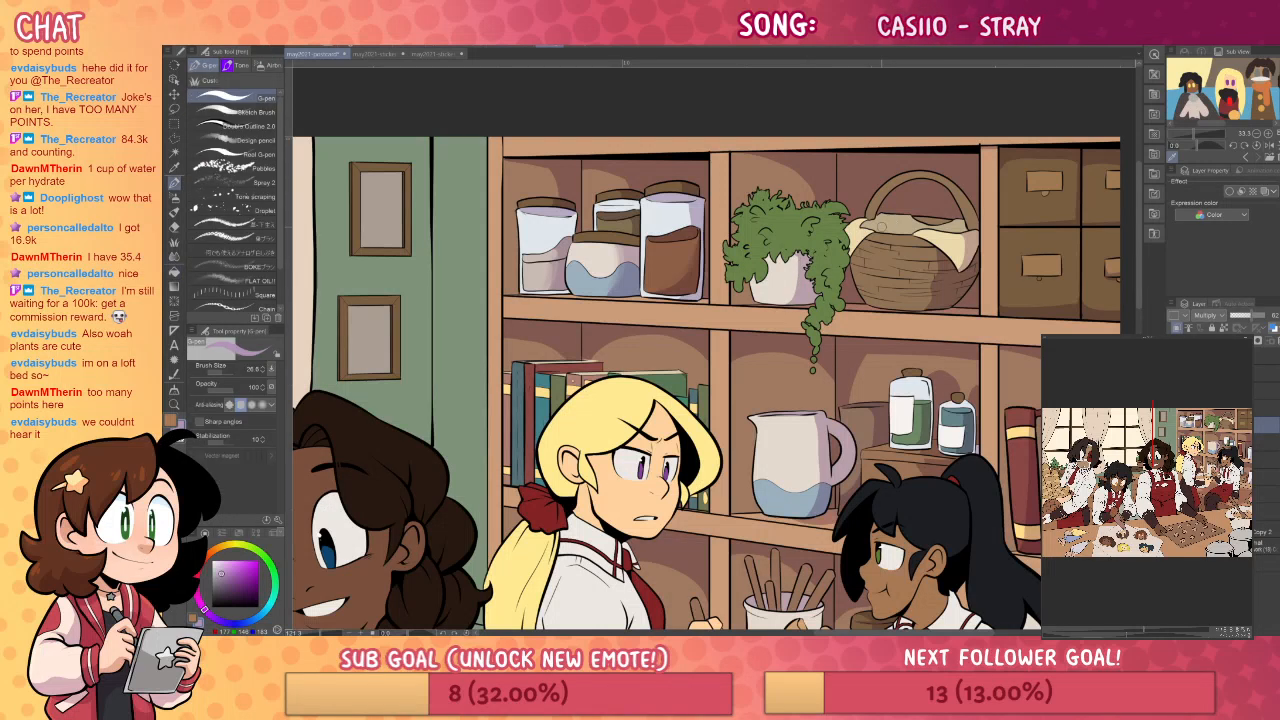
- Outline and fill the shadows on the hanging plant's trailing vine and the opposite side of its foliage
{"action": "mouse_move", "coordinate": [815, 223]}
{"action": "left_mouse_down"}
{"action": "mouse_move", "coordinate": [829, 270]}
{"action": "mouse_move", "coordinate": [816, 326]}
{"action": "left_mouse_up"}
{"action": "key", "text": "g"}
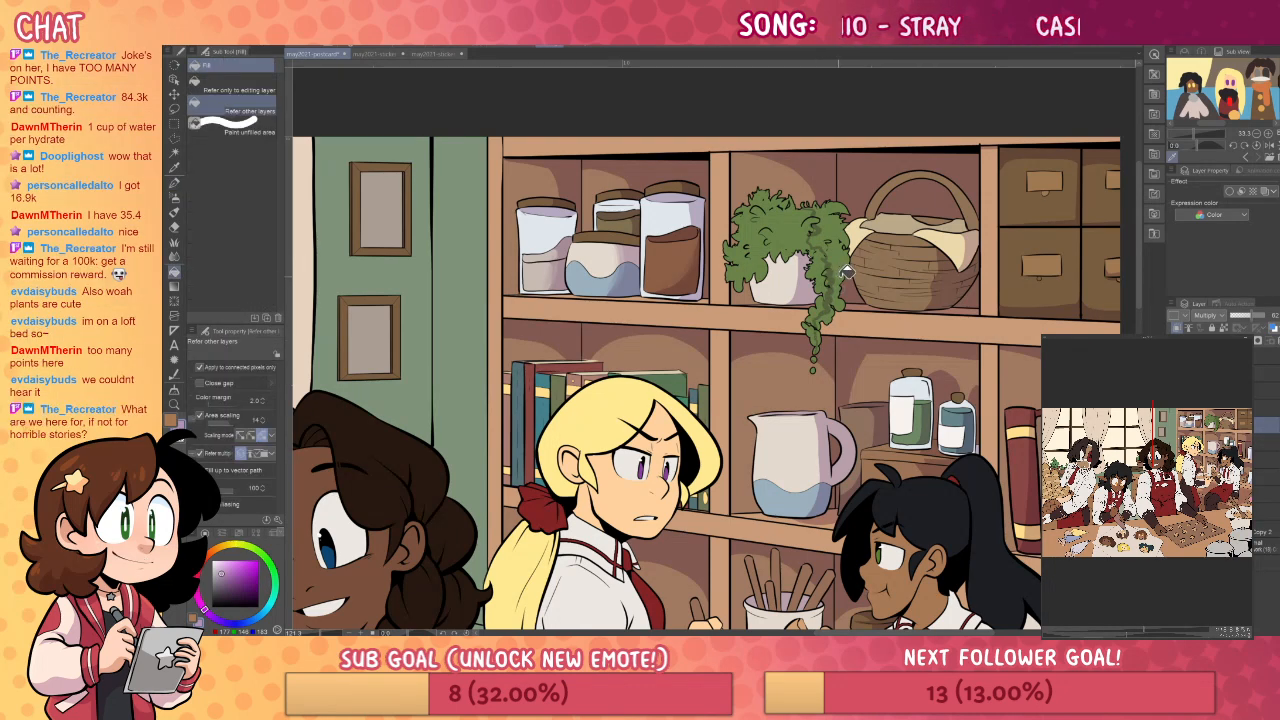
{"action": "left_click", "coordinate": [836, 280]}
{"action": "key", "text": "p"}
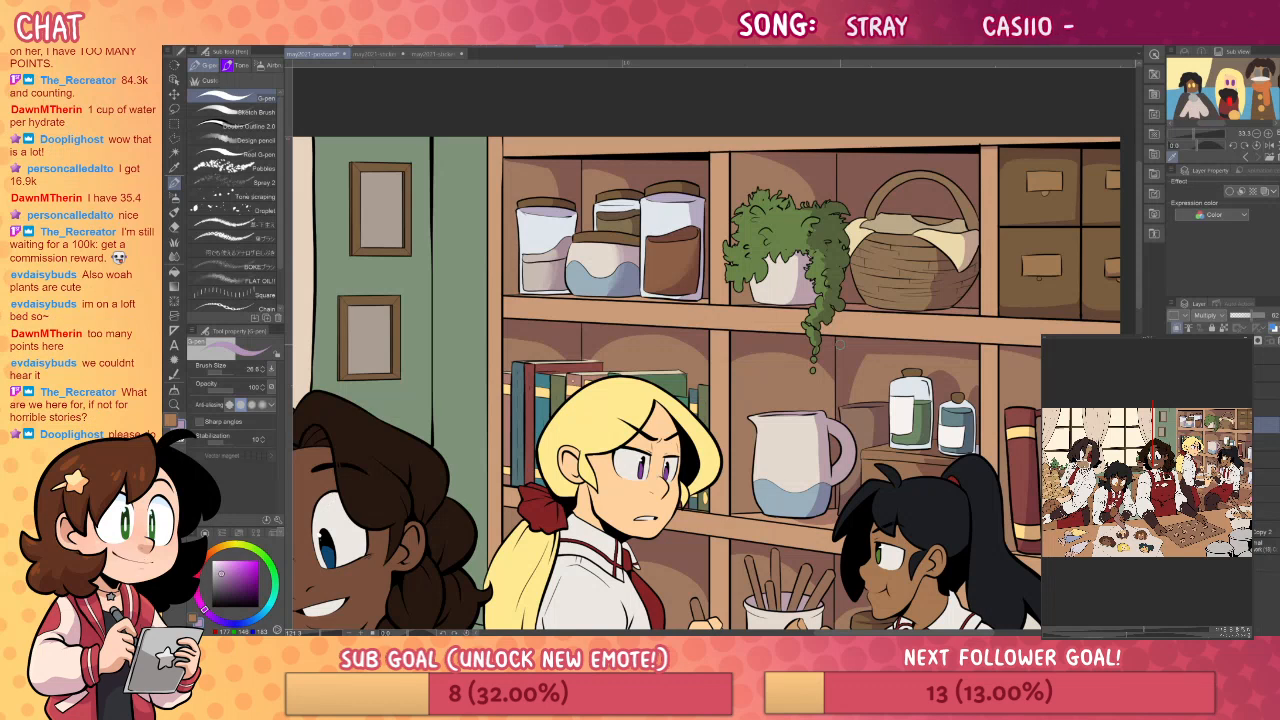
{"action": "mouse_move", "coordinate": [763, 209]}
{"action": "left_mouse_down"}
{"action": "mouse_move", "coordinate": [763, 226]}
{"action": "mouse_move", "coordinate": [788, 242]}
{"action": "mouse_move", "coordinate": [778, 223]}
{"action": "mouse_move", "coordinate": [792, 224]}
{"action": "mouse_move", "coordinate": [751, 261]}
{"action": "left_mouse_up"}
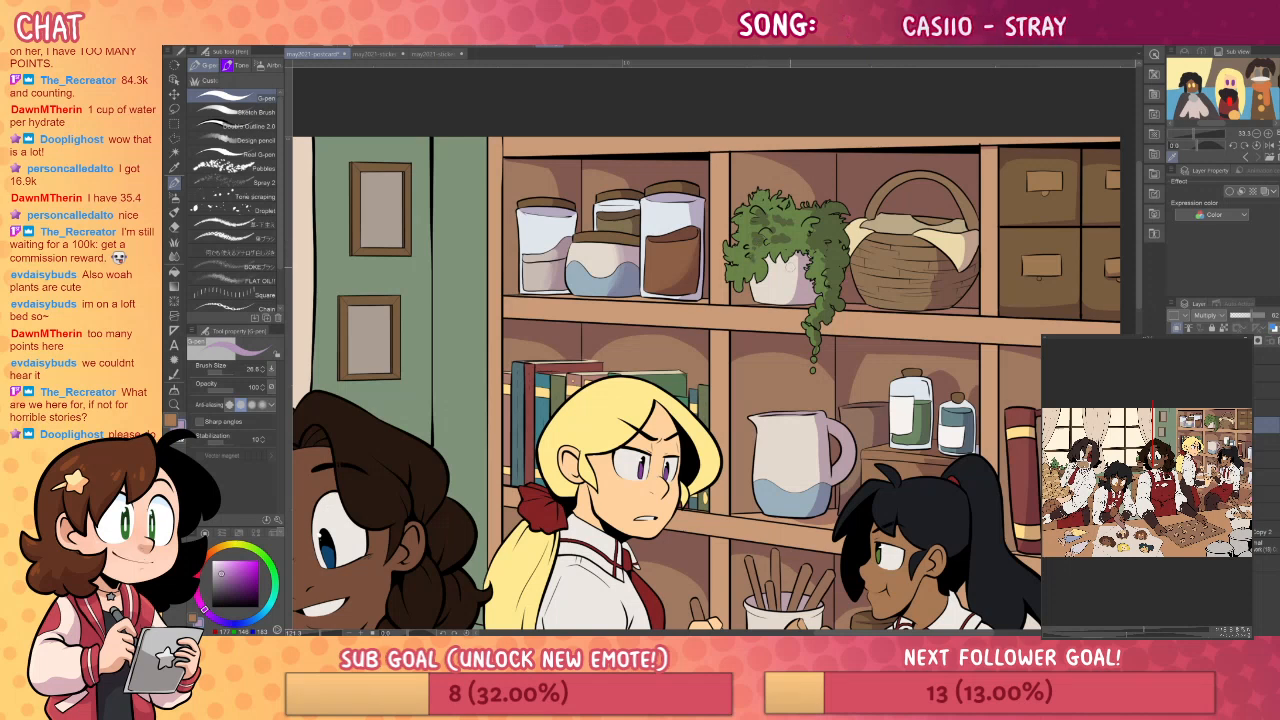
{"action": "key", "text": "g"}
{"action": "key", "text": "p"}
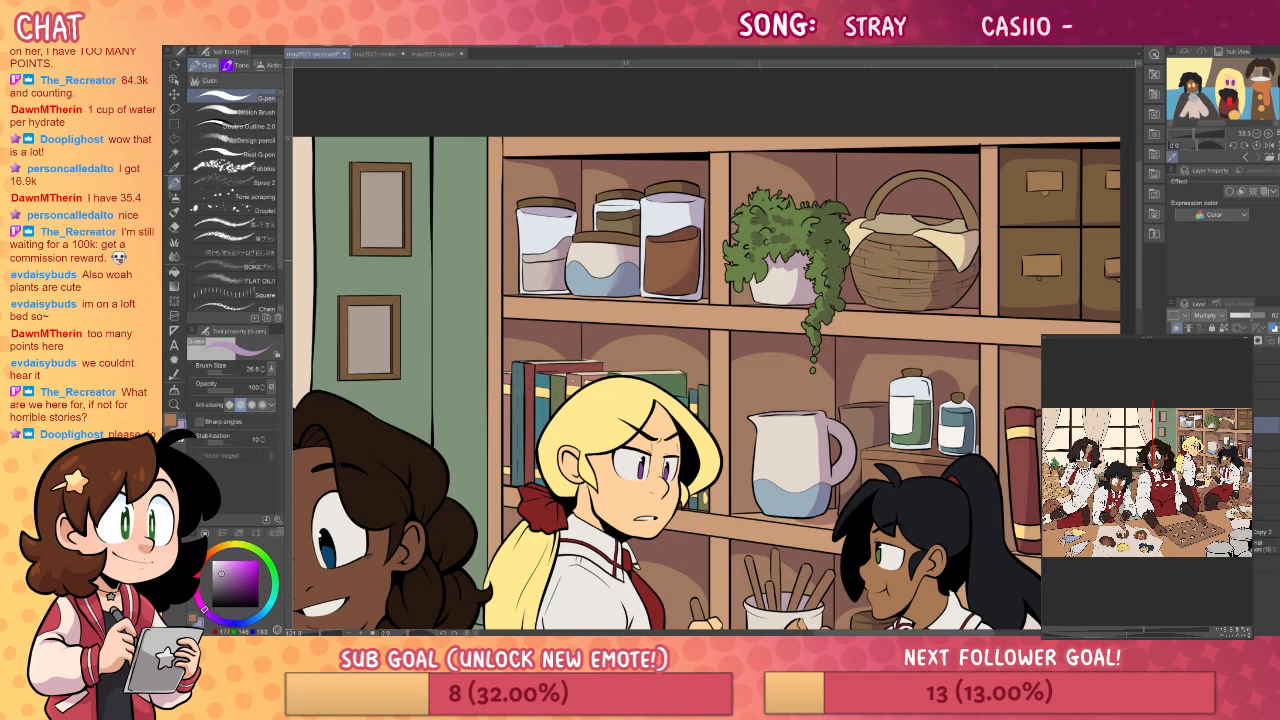
- Outline and fill the shadows on the wooden spoons and their container behind the mixing bowl
{"action": "left_click_drag", "start_coordinate": [905, 503], "coordinate": [940, 342]}
{"action": "key", "text": "g"}
{"action": "key", "text": "p"}
{"action": "left_click_drag", "start_coordinate": [878, 443], "coordinate": [908, 335]}
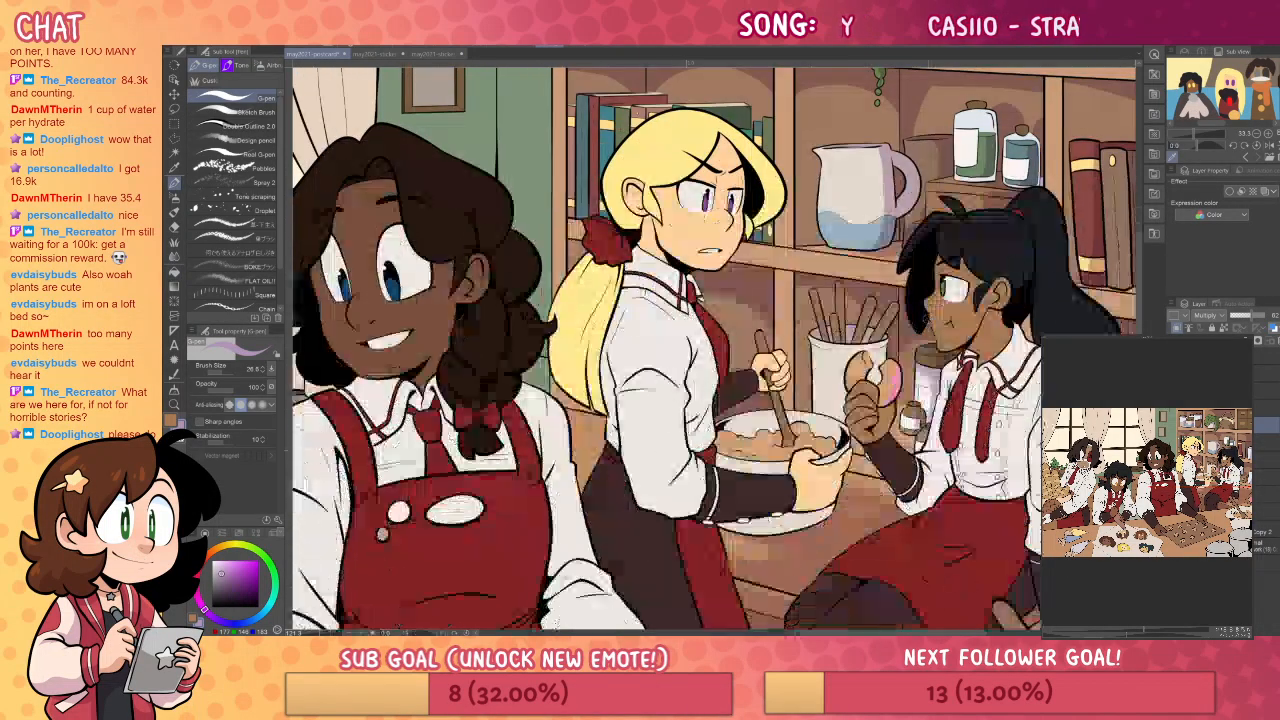
{"action": "key", "text": "g"}
{"action": "key", "text": "p"}
{"action": "key", "text": "g"}
{"action": "left_click", "coordinate": [895, 305]}
{"action": "key", "text": "p"}
{"action": "left_click_drag", "start_coordinate": [841, 342], "coordinate": [849, 276]}
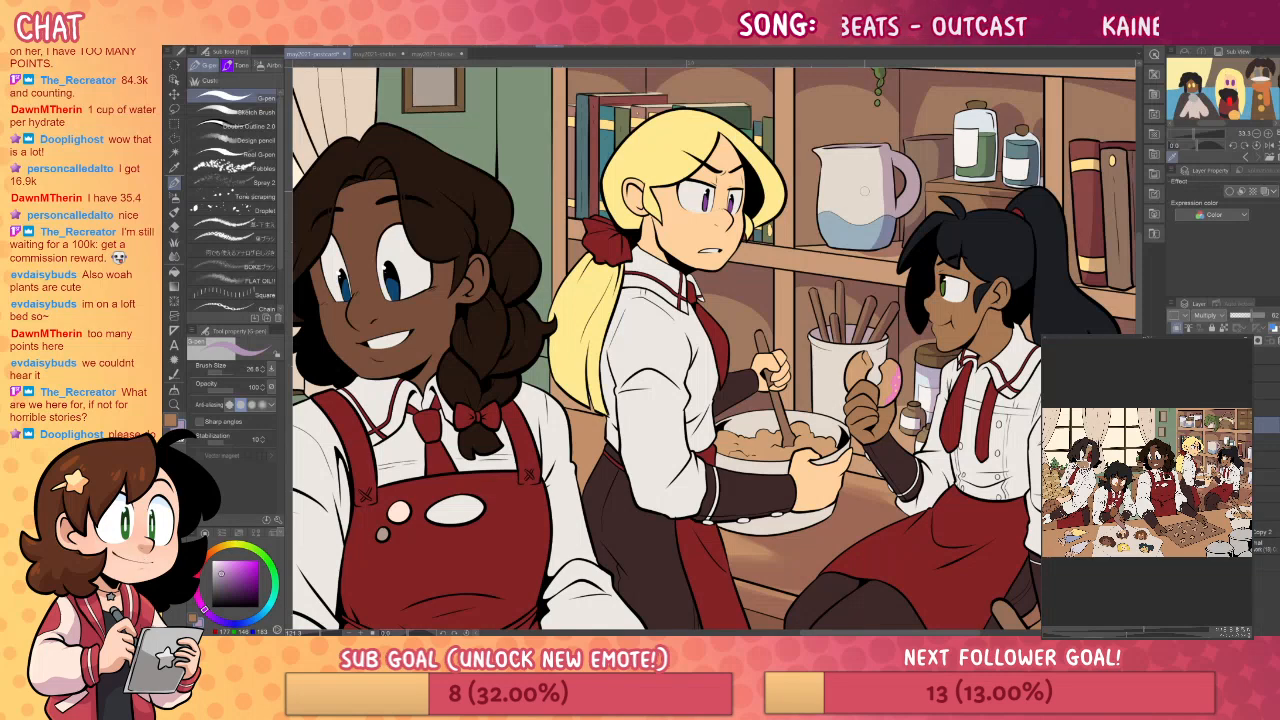
- Touch up the shadows on the jars and boxes around the seated girl
{"action": "left_click_drag", "start_coordinate": [1034, 421], "coordinate": [909, 350]}
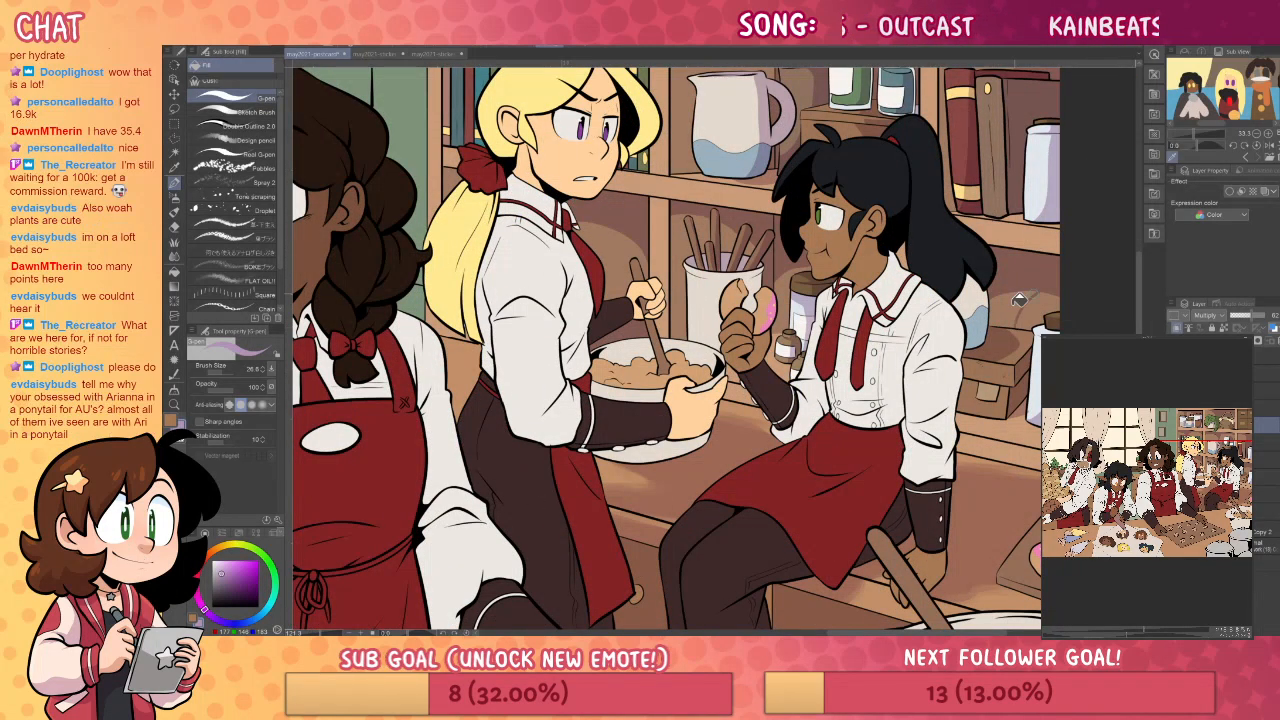
{"action": "key", "text": "g"}
{"action": "key", "text": "p"}
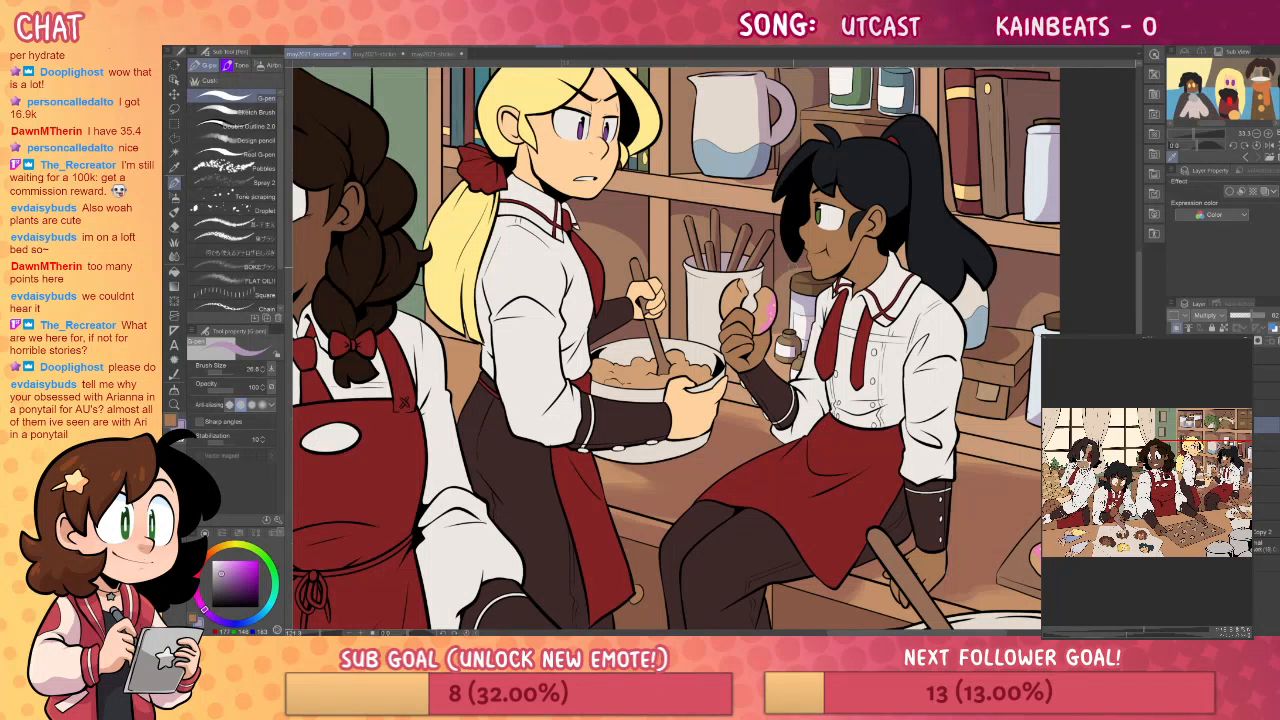
{"action": "left_click_drag", "start_coordinate": [787, 303], "coordinate": [799, 312]}
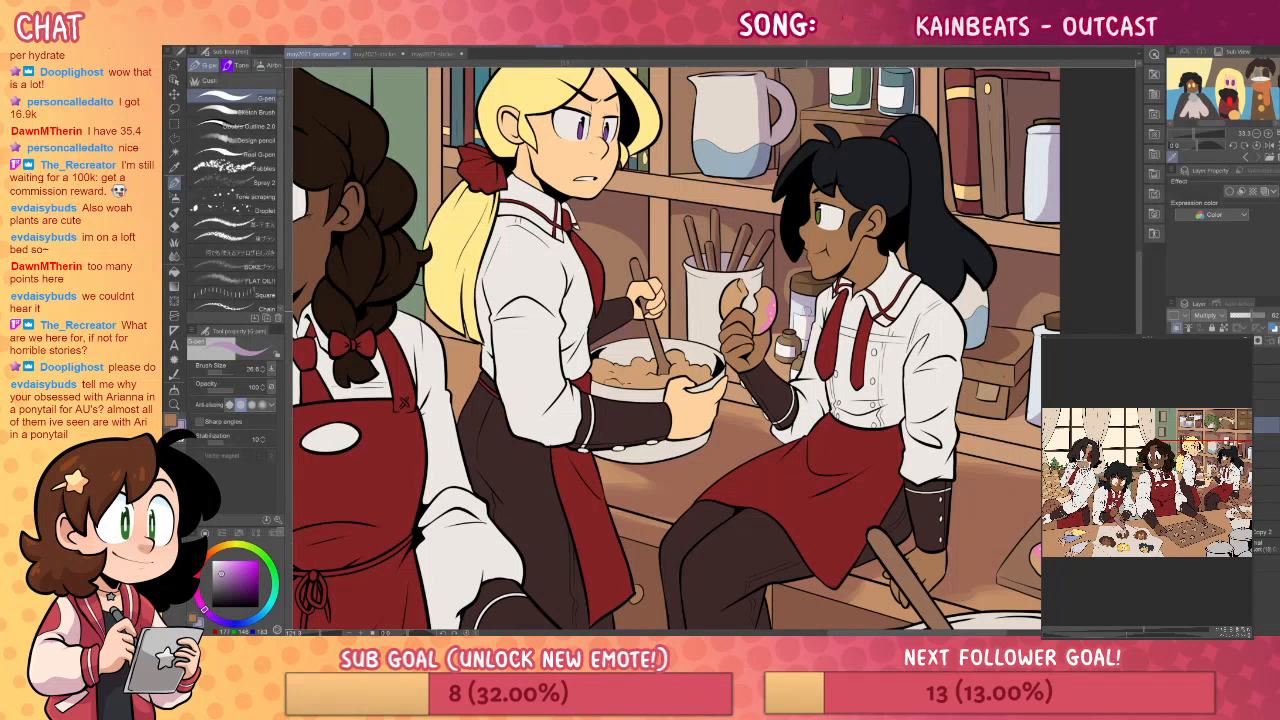
{"action": "left_click_drag", "start_coordinate": [799, 312], "coordinate": [747, 241]}
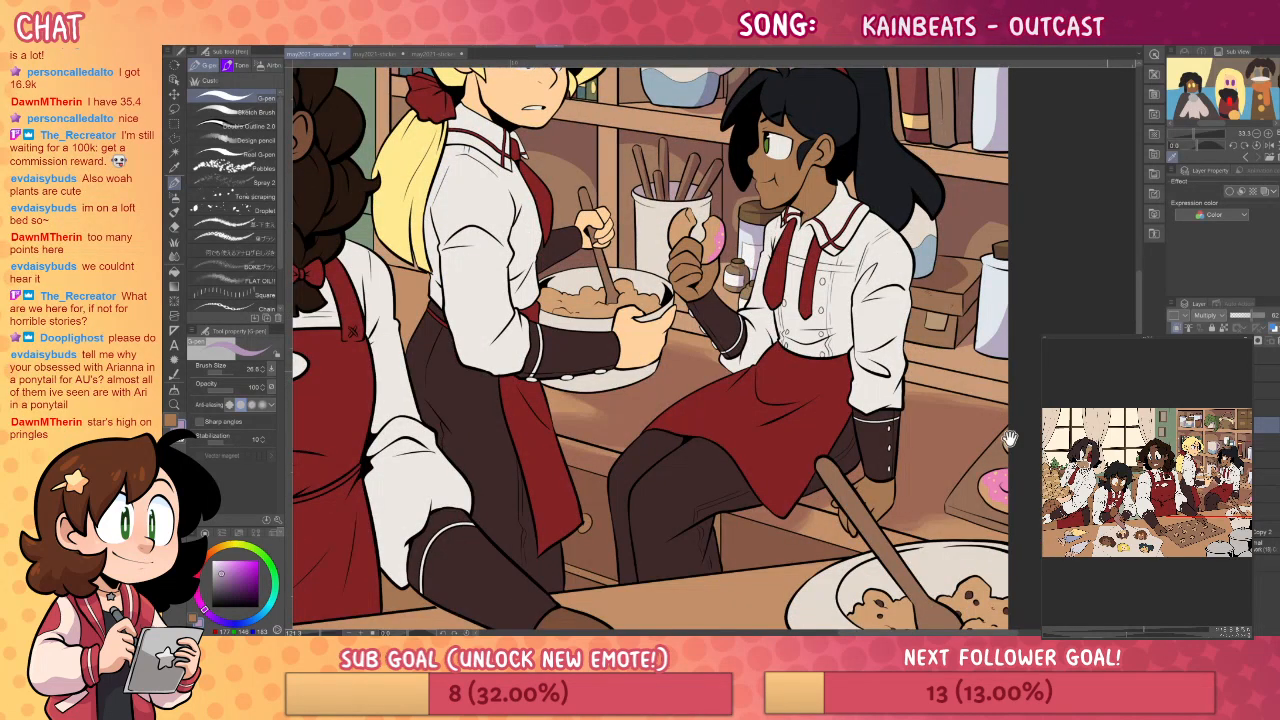
{"action": "left_click_drag", "start_coordinate": [1018, 454], "coordinate": [1038, 426]}
{"action": "key", "text": "g"}
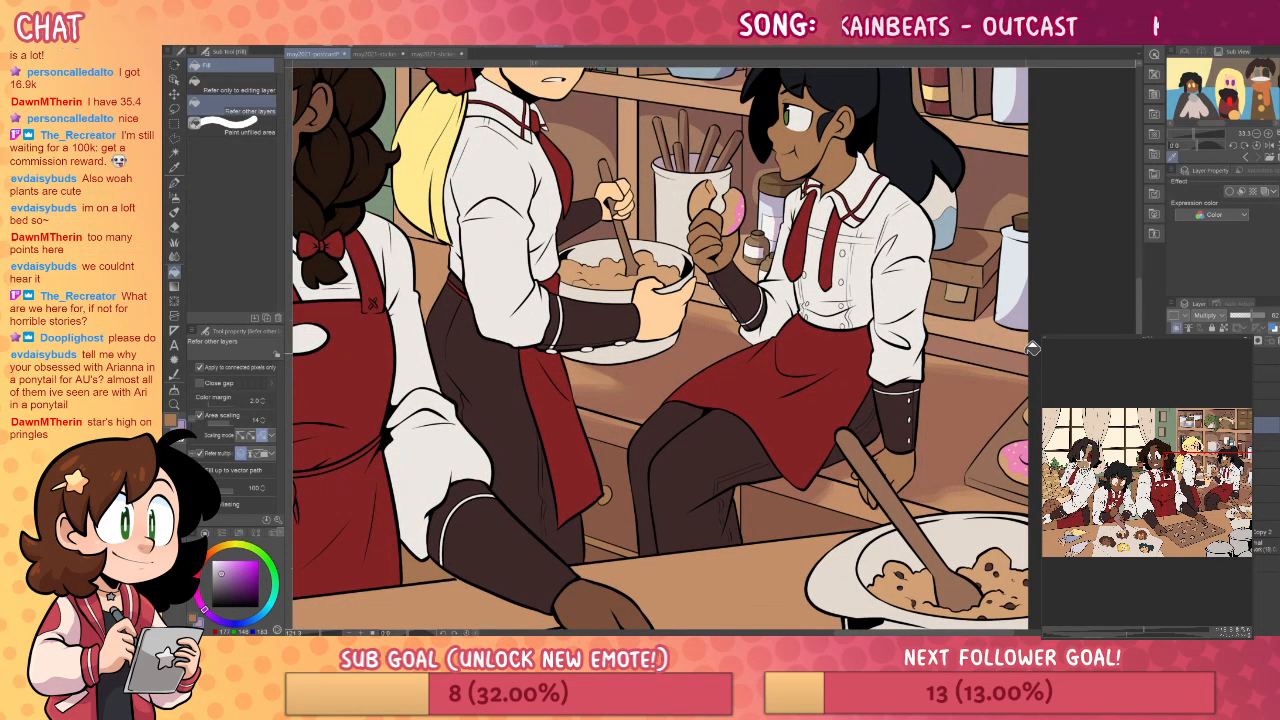
{"action": "left_click_drag", "start_coordinate": [892, 404], "coordinate": [1040, 512]}
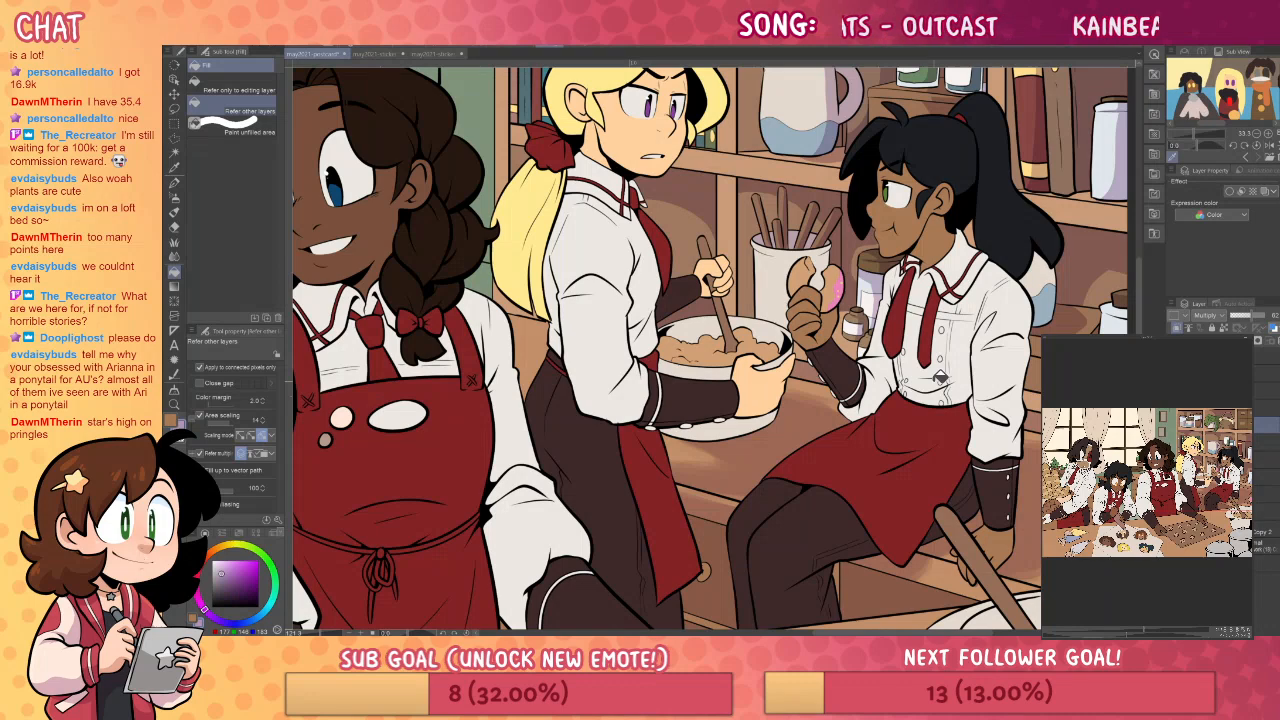
- Touch up and soften the shadows on the upper shelves around the glass jars and wicker basket
{"action": "left_click", "coordinate": [174, 404]}
{"action": "left_click_drag", "start_coordinate": [684, 321], "coordinate": [595, 321]}
{"action": "left_click_drag", "start_coordinate": [898, 383], "coordinate": [980, 415]}
{"action": "left_click_drag", "start_coordinate": [868, 132], "coordinate": [936, 132]}
{"action": "key", "text": "j"}
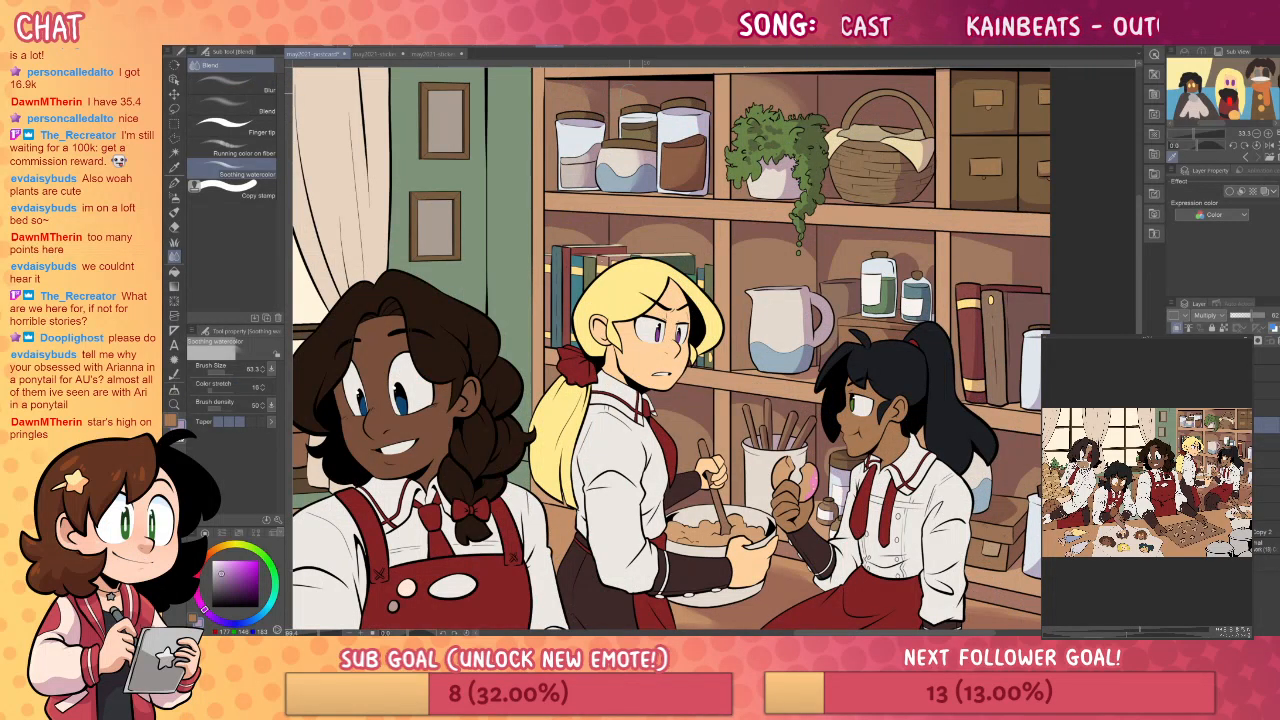
{"action": "key", "text": "p"}
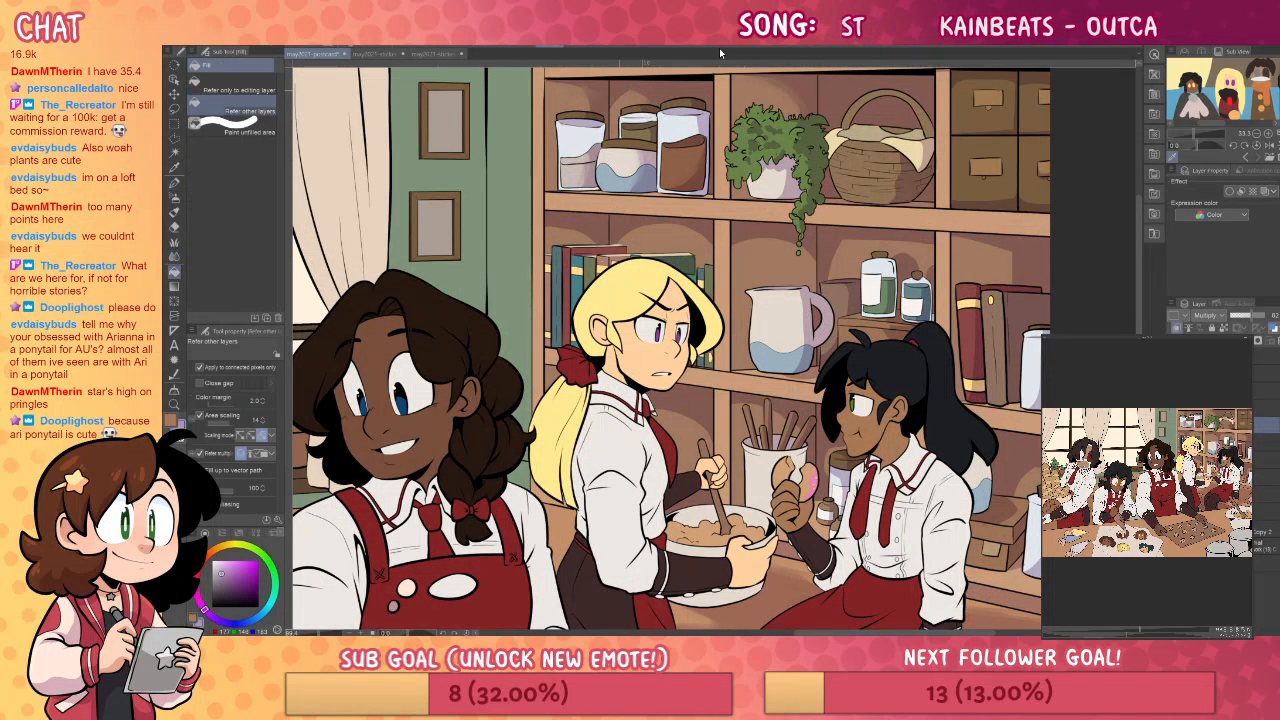
{"action": "key", "text": "j"}
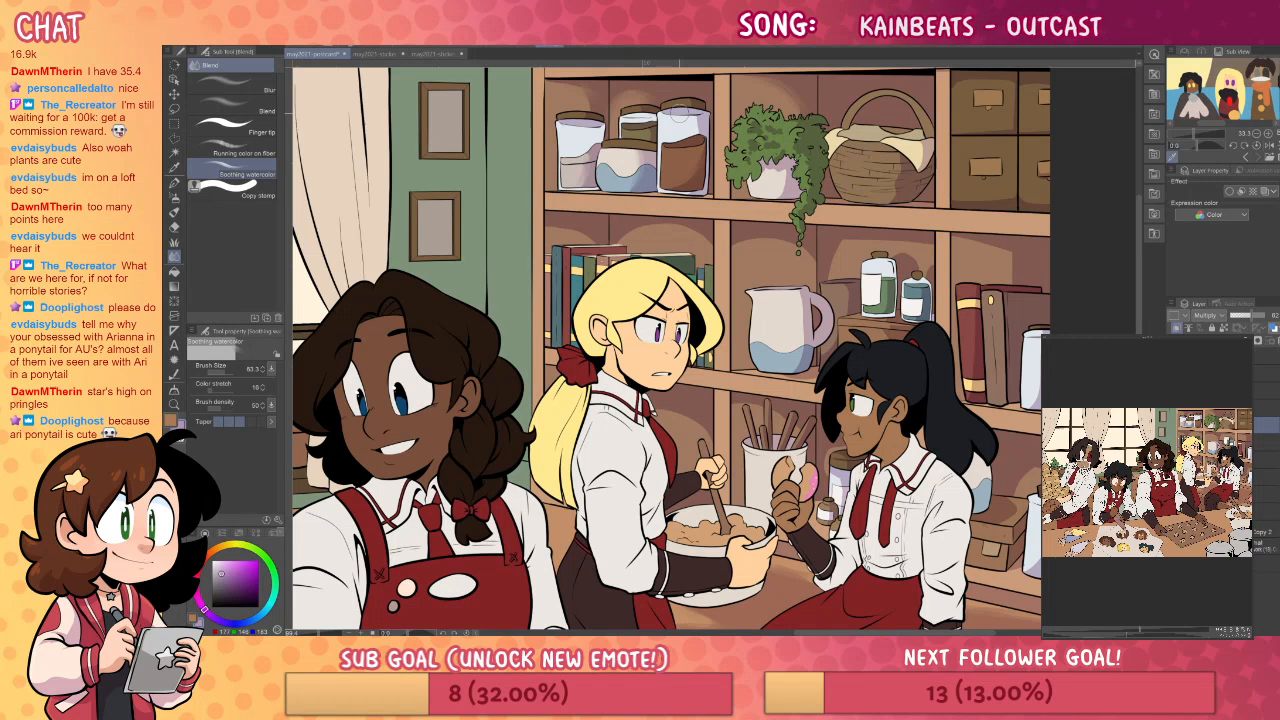
{"action": "key", "text": "p"}
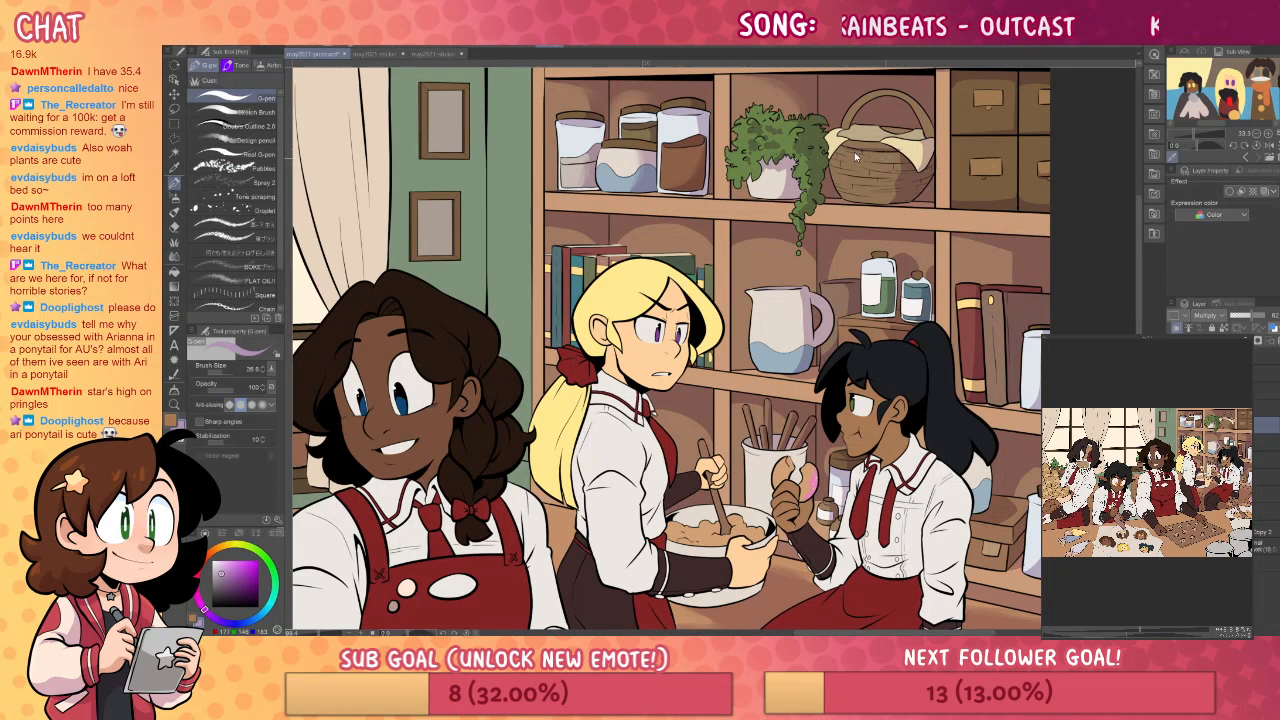
- Outline and fill the shadows on the wicker basket and its cloth lining
{"action": "key", "text": "g"}
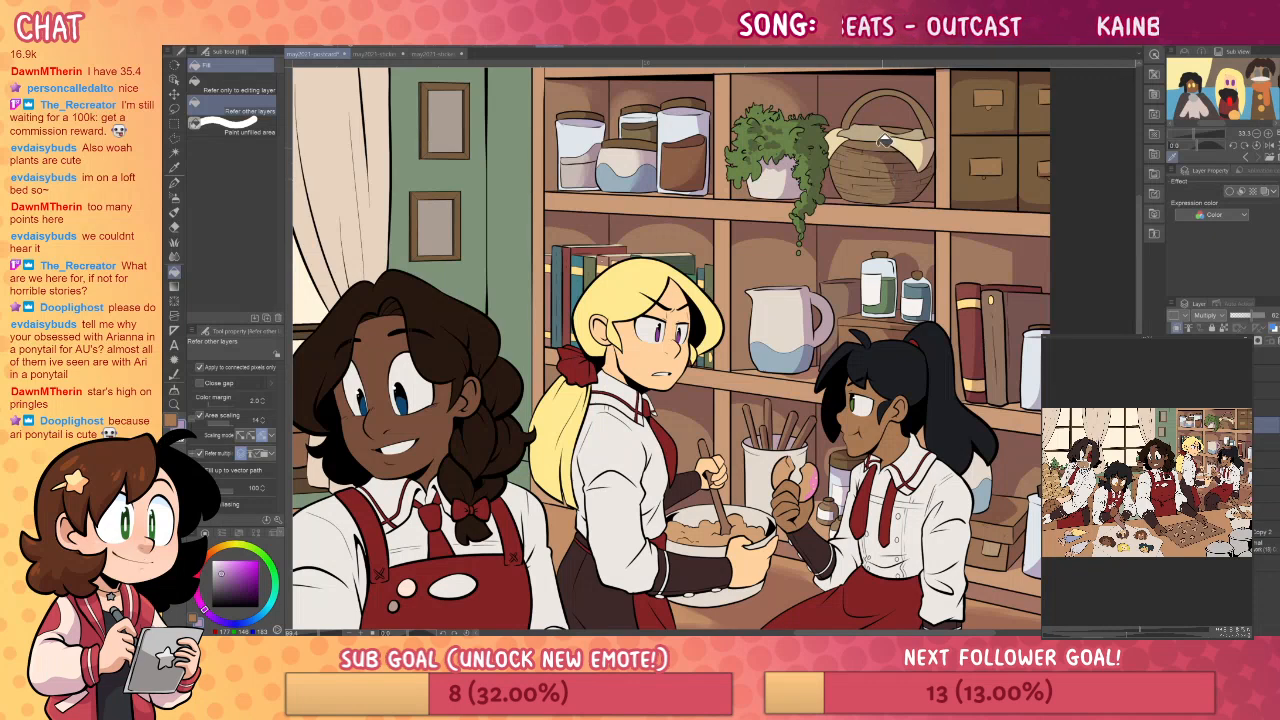
{"action": "key", "text": "p"}
{"action": "key", "text": "g"}
{"action": "key", "text": "p"}
{"action": "key", "text": "g"}
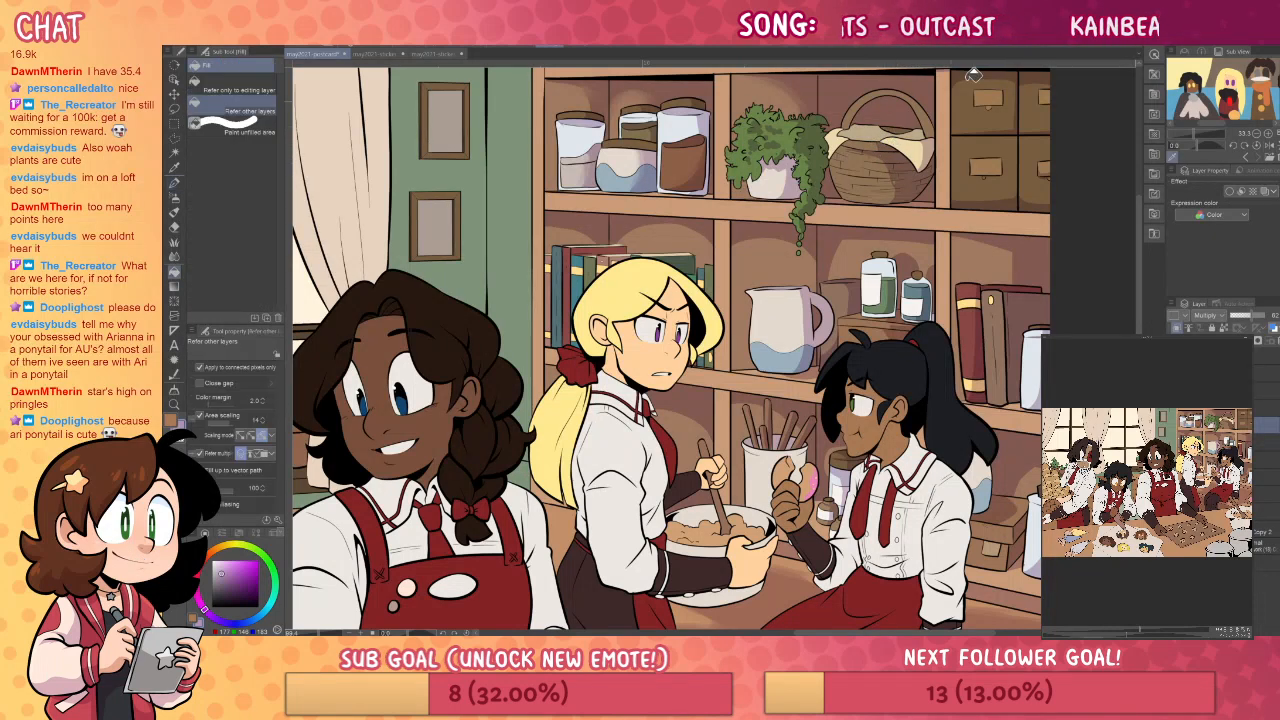
- Outline and fill the shadows around the basket's handle and on the storage drawers beside it
{"action": "key", "text": "p"}
{"action": "key", "text": "g"}
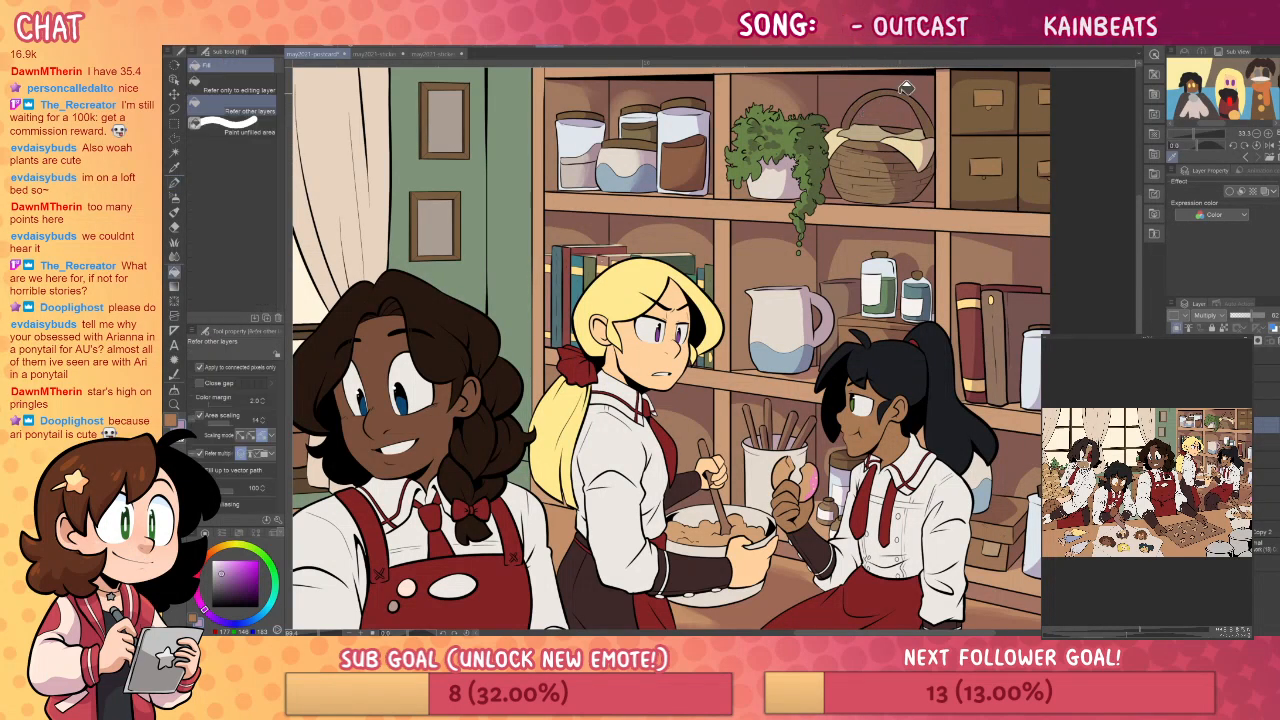
{"action": "key", "text": "p"}
{"action": "key", "text": "g"}
{"action": "key", "text": "p"}
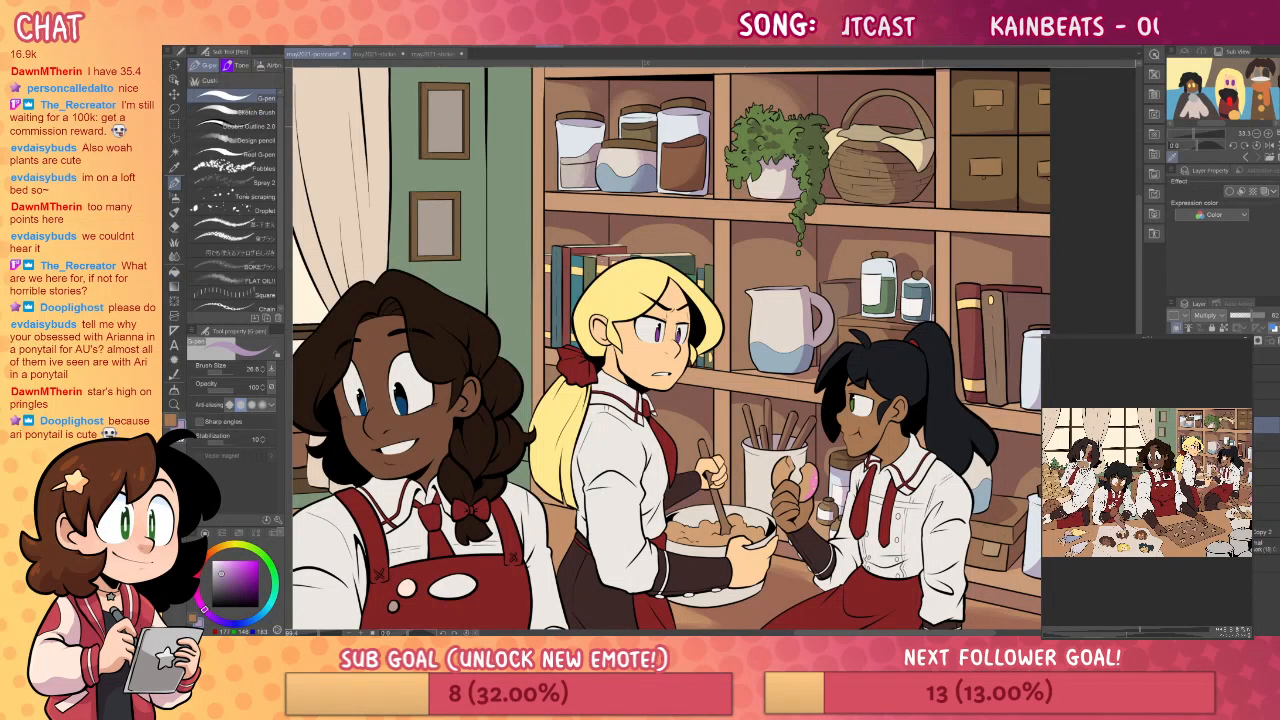
{"action": "key", "text": "g"}
{"action": "key", "text": "p"}
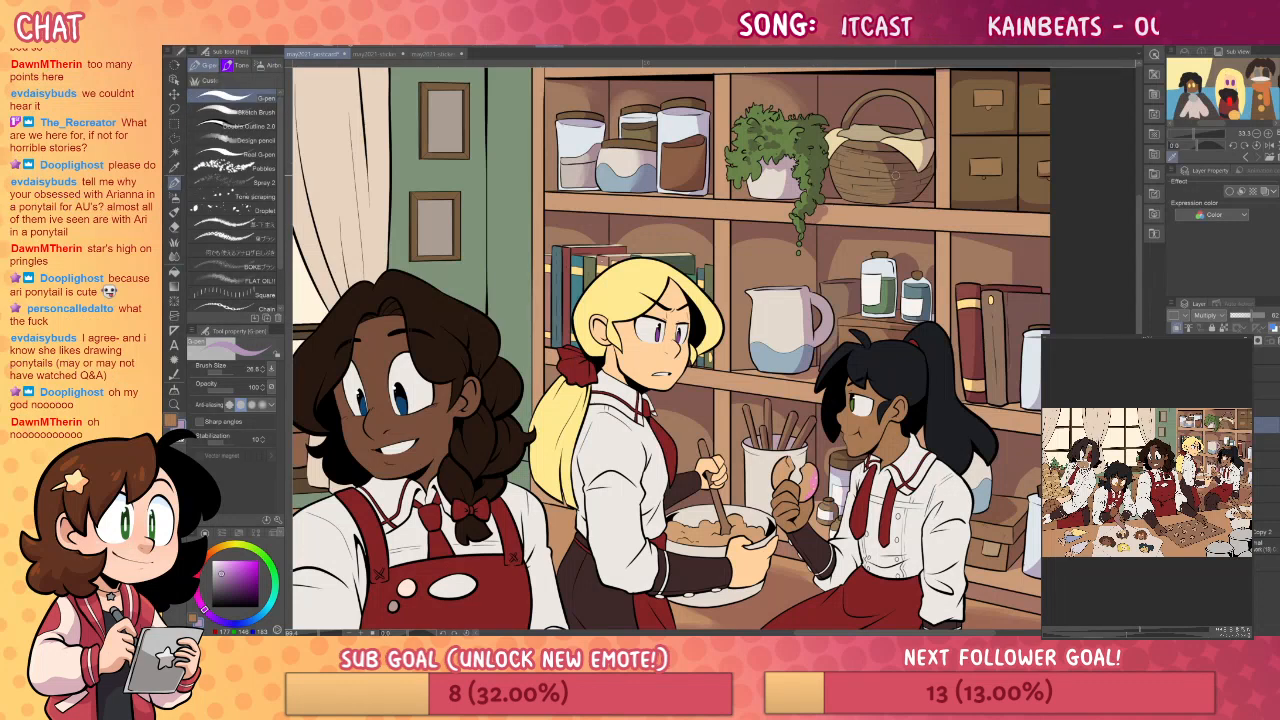
- Fill in the remaining shadow gaps along the top of the shelf unit
{"action": "left_click_drag", "start_coordinate": [960, 334], "coordinate": [1024, 320]}
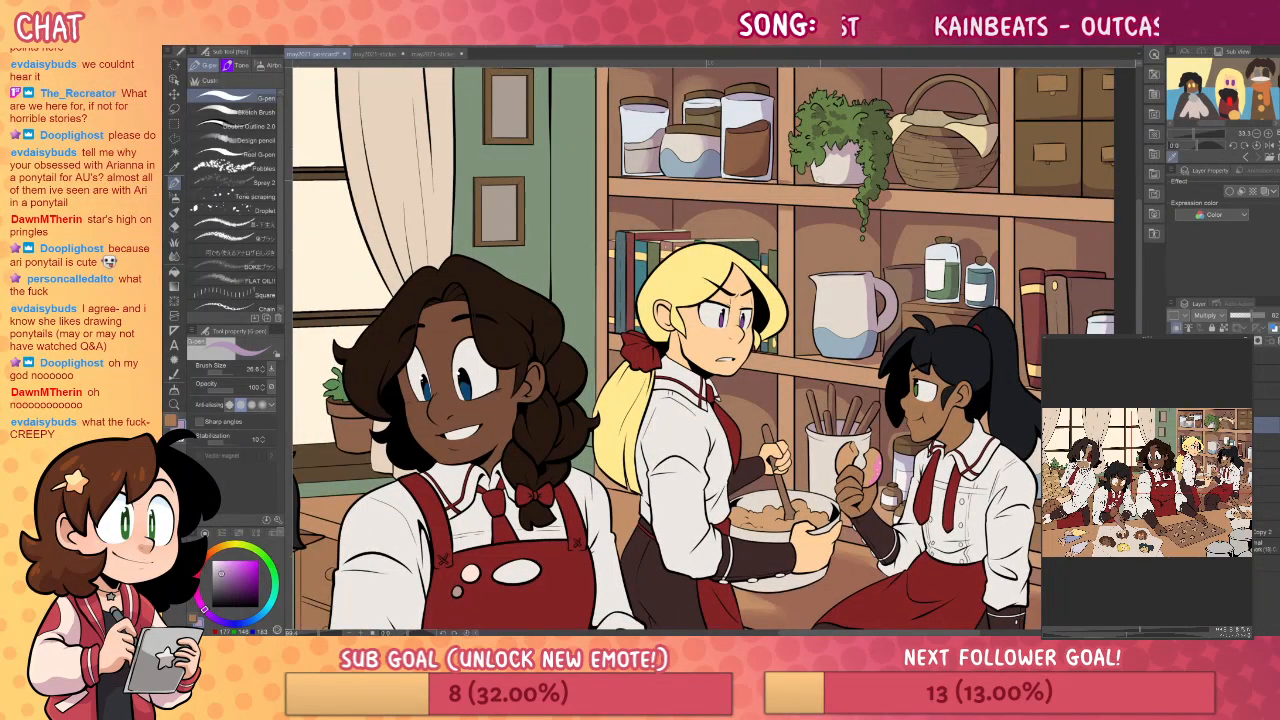
{"action": "left_click_drag", "start_coordinate": [853, 160], "coordinate": [773, 187]}
{"action": "key", "text": "g"}
{"action": "key", "text": "p"}
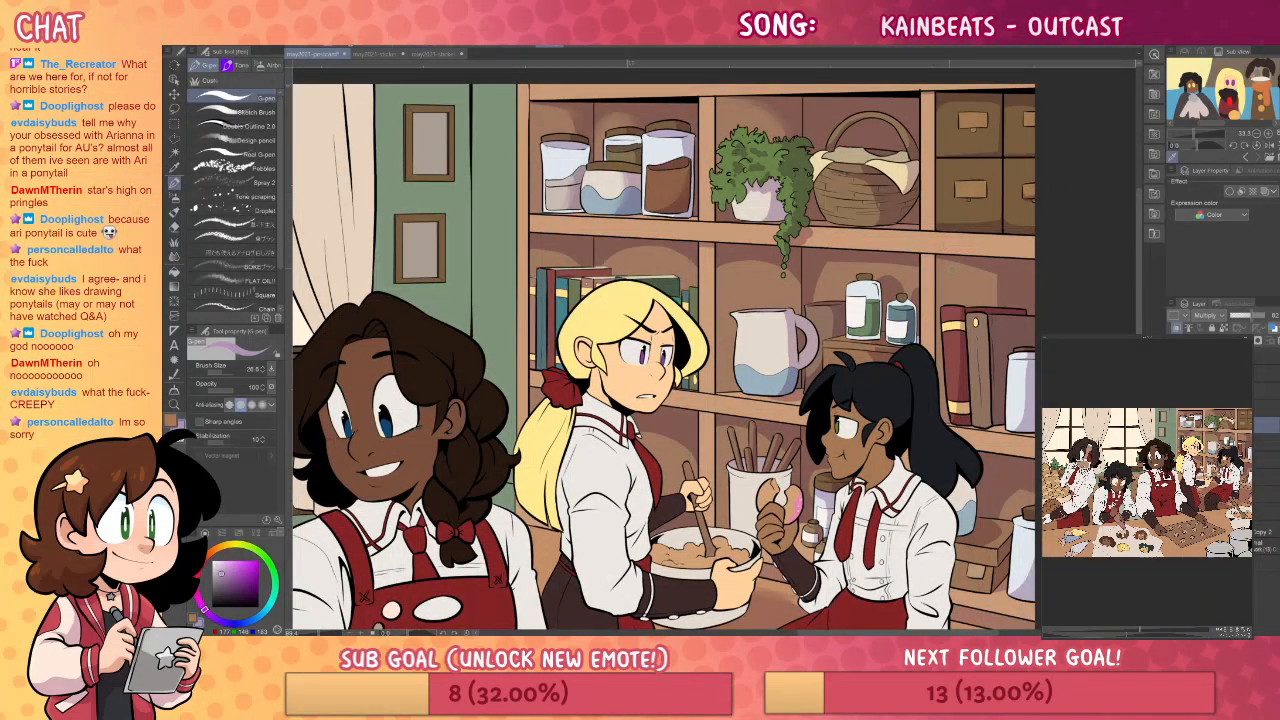
{"action": "key", "text": "g"}
{"action": "key", "text": "p"}
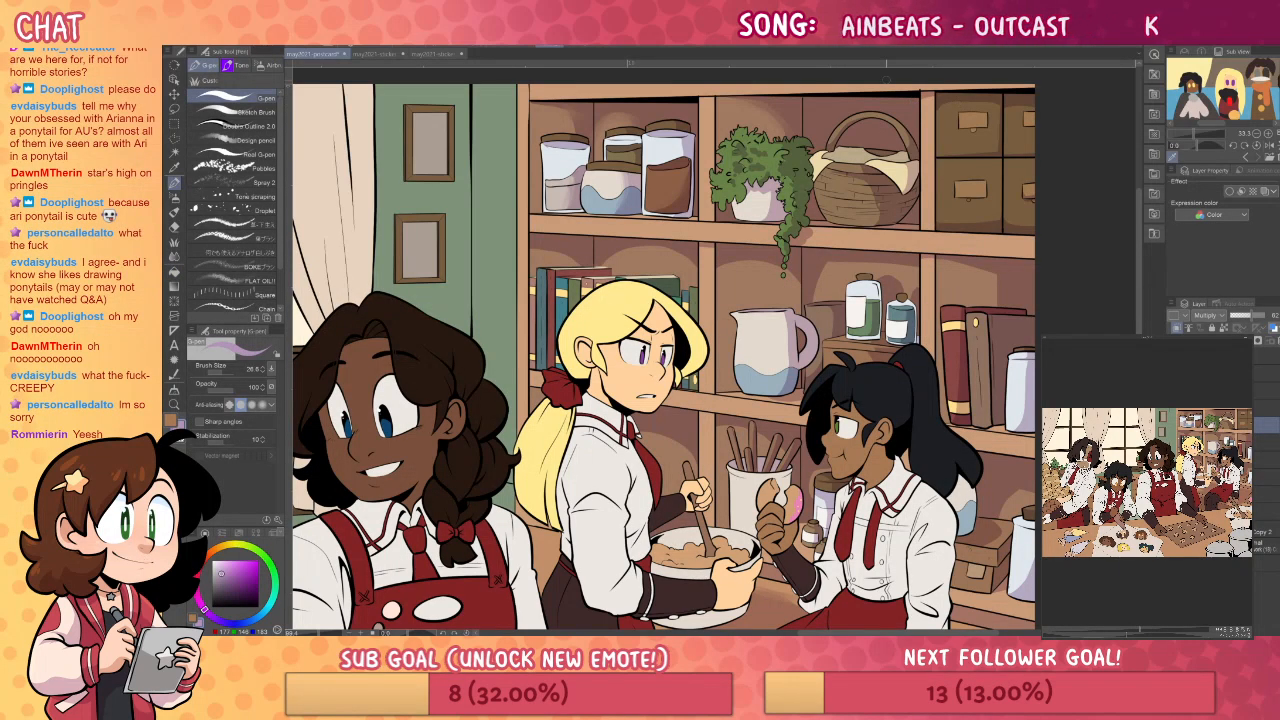
- Outline and fill a wide diagonal shadow band on the front counter beneath the three piping bags
{"action": "left_click_drag", "start_coordinate": [809, 375], "coordinate": [976, 385]}
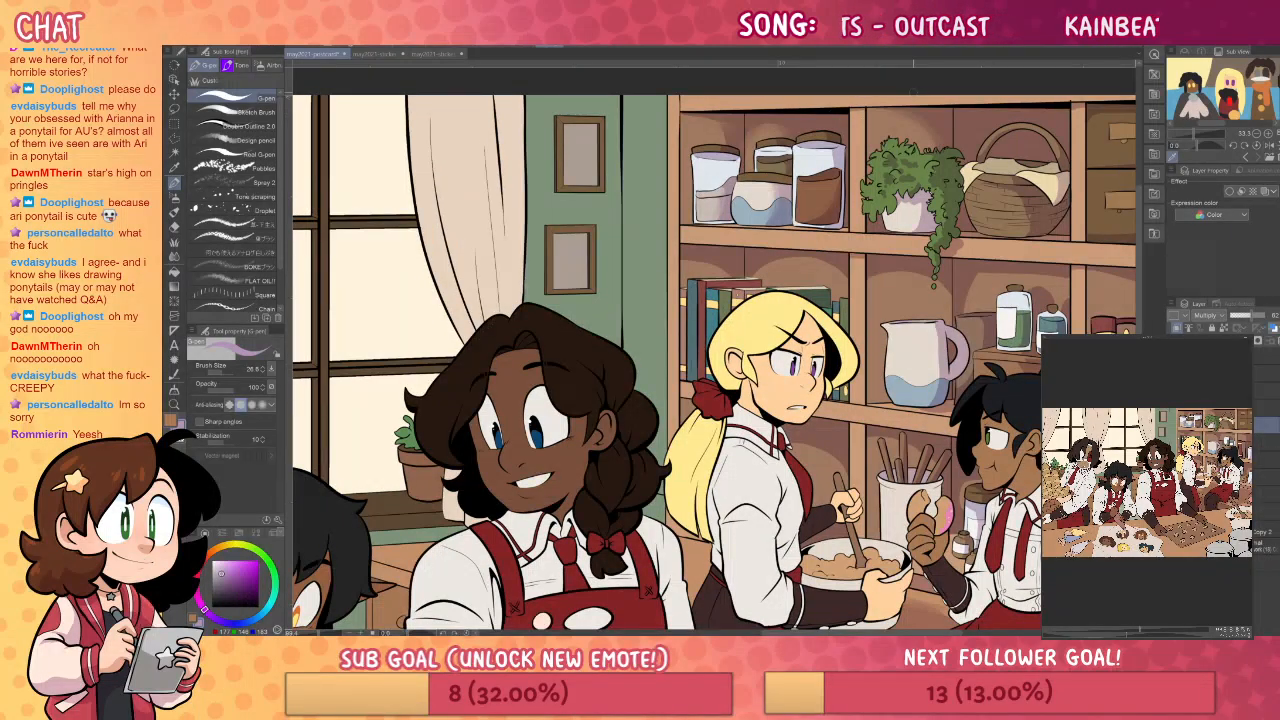
{"action": "left_click_drag", "start_coordinate": [882, 400], "coordinate": [878, 314]}
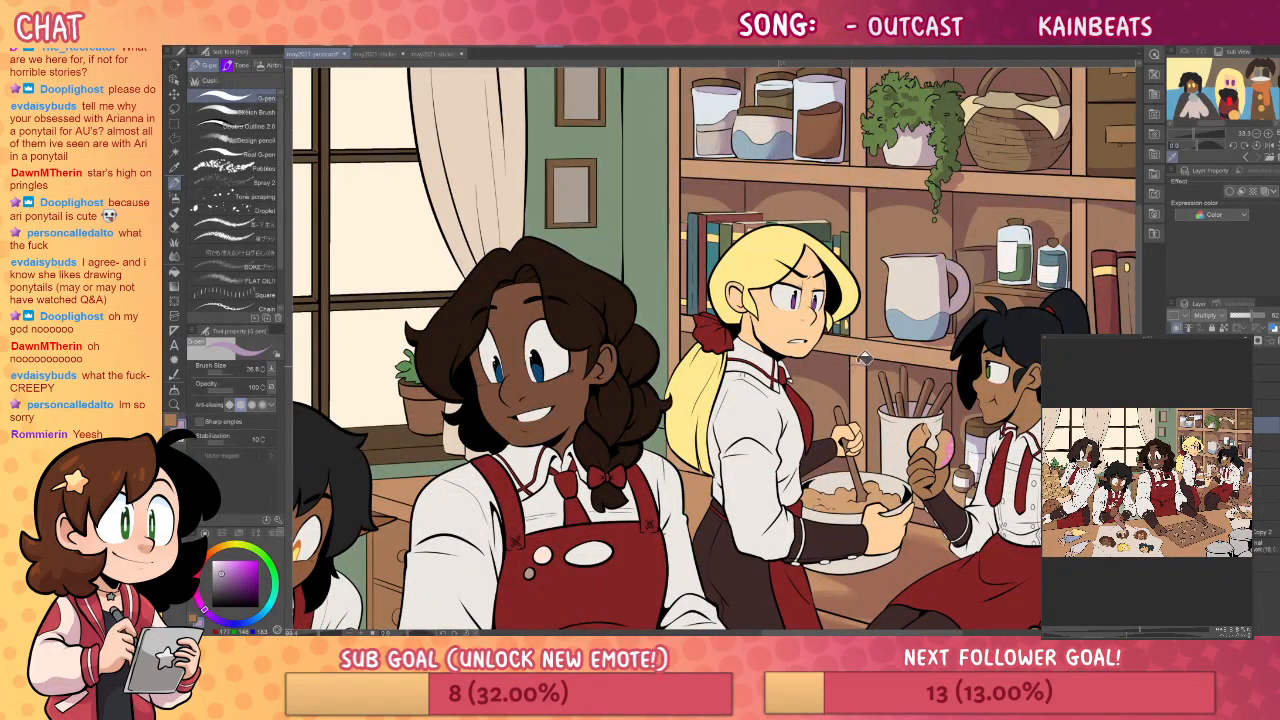
{"action": "left_click_drag", "start_coordinate": [985, 415], "coordinate": [913, 356]}
{"action": "left_click_drag", "start_coordinate": [1020, 365], "coordinate": [943, 309]}
{"action": "left_click_drag", "start_coordinate": [1033, 487], "coordinate": [1035, 391]}
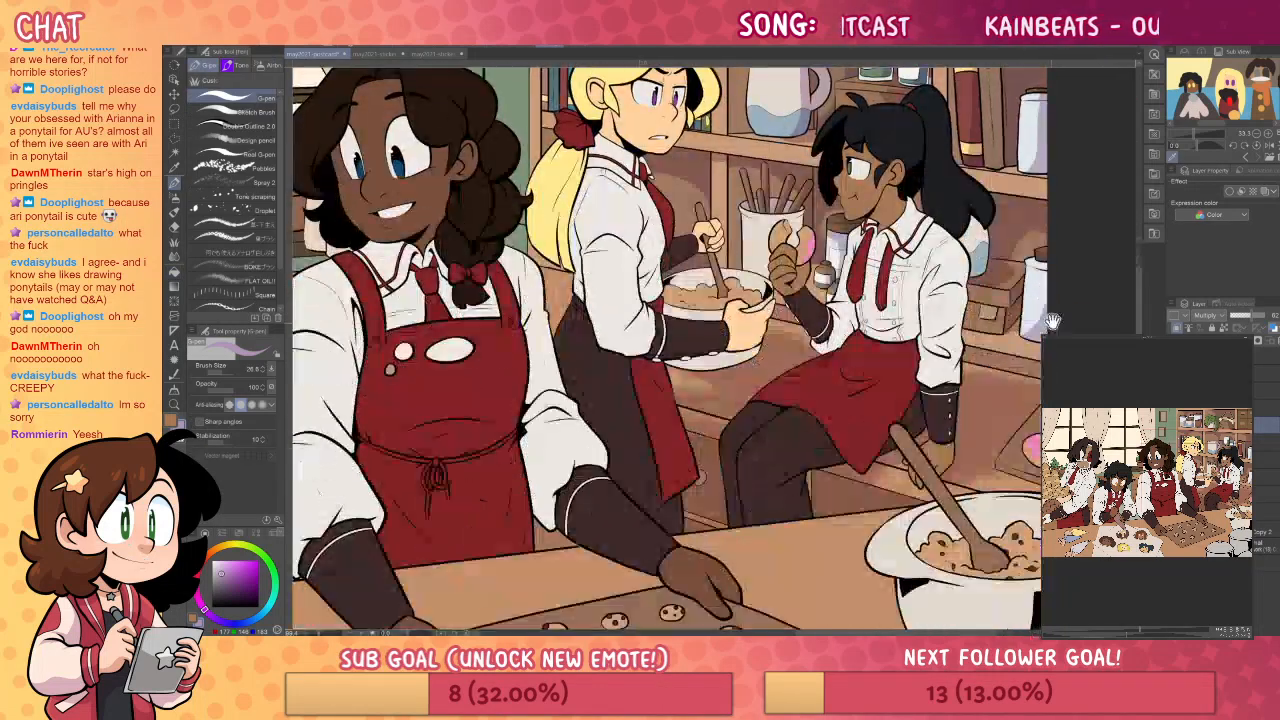
{"action": "left_click_drag", "start_coordinate": [1003, 404], "coordinate": [1033, 366]}
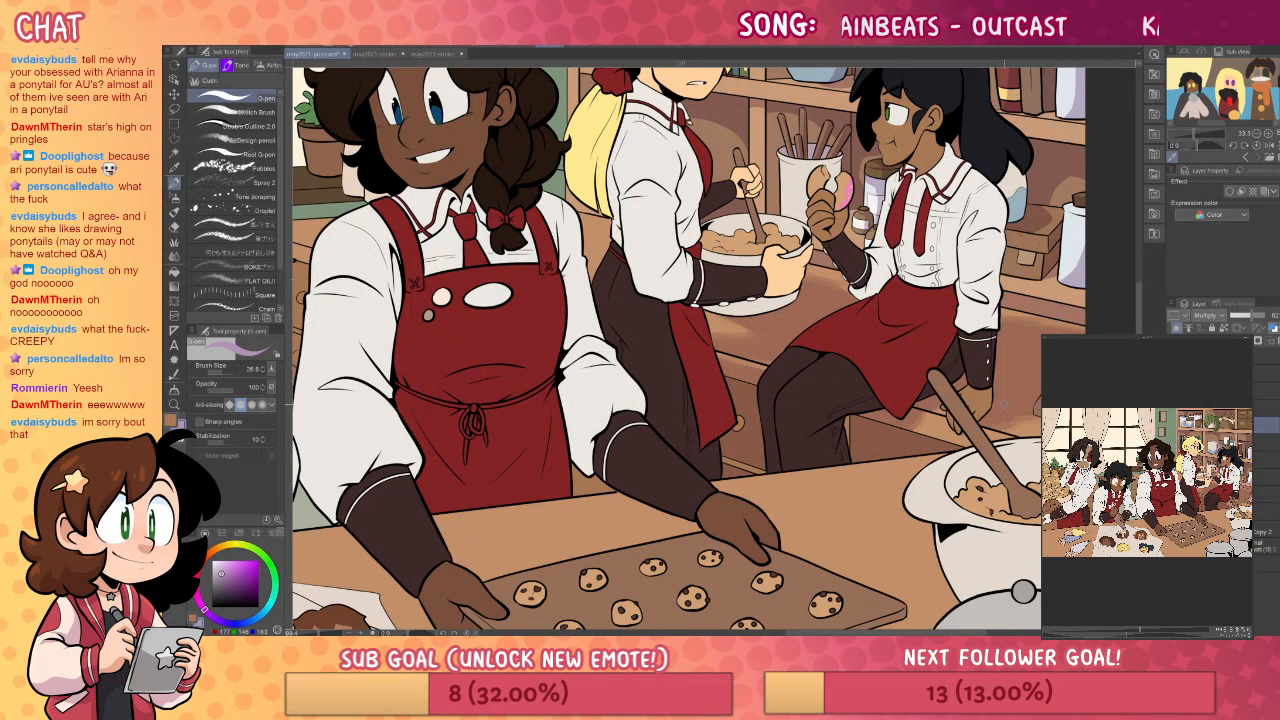
{"action": "mouse_move", "coordinate": [673, 423]}
{"action": "left_mouse_down"}
{"action": "mouse_move", "coordinate": [903, 389]}
{"action": "mouse_move", "coordinate": [1008, 340]}
{"action": "mouse_move", "coordinate": [1049, 198]}
{"action": "left_mouse_up"}
{"action": "left_click", "coordinate": [174, 404]}
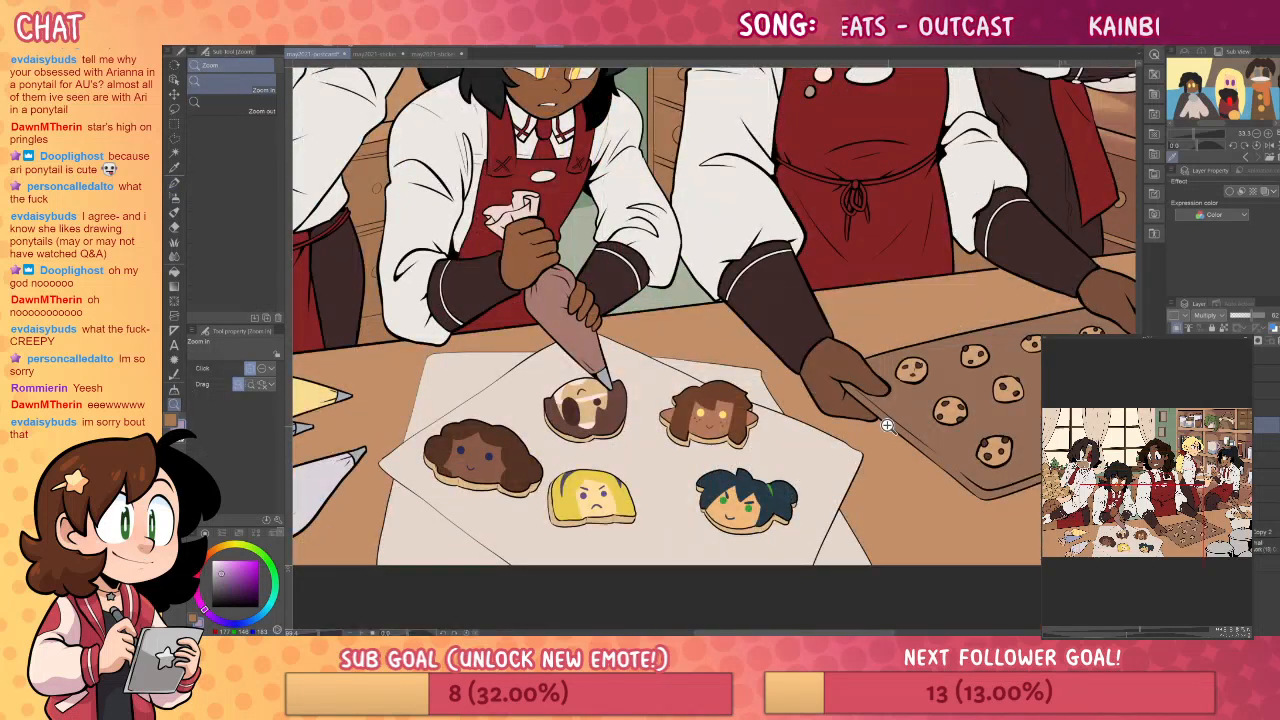
{"action": "left_click_drag", "start_coordinate": [887, 425], "coordinate": [836, 457]}
{"action": "left_click_drag", "start_coordinate": [736, 422], "coordinate": [769, 379]}
{"action": "key", "text": "p"}
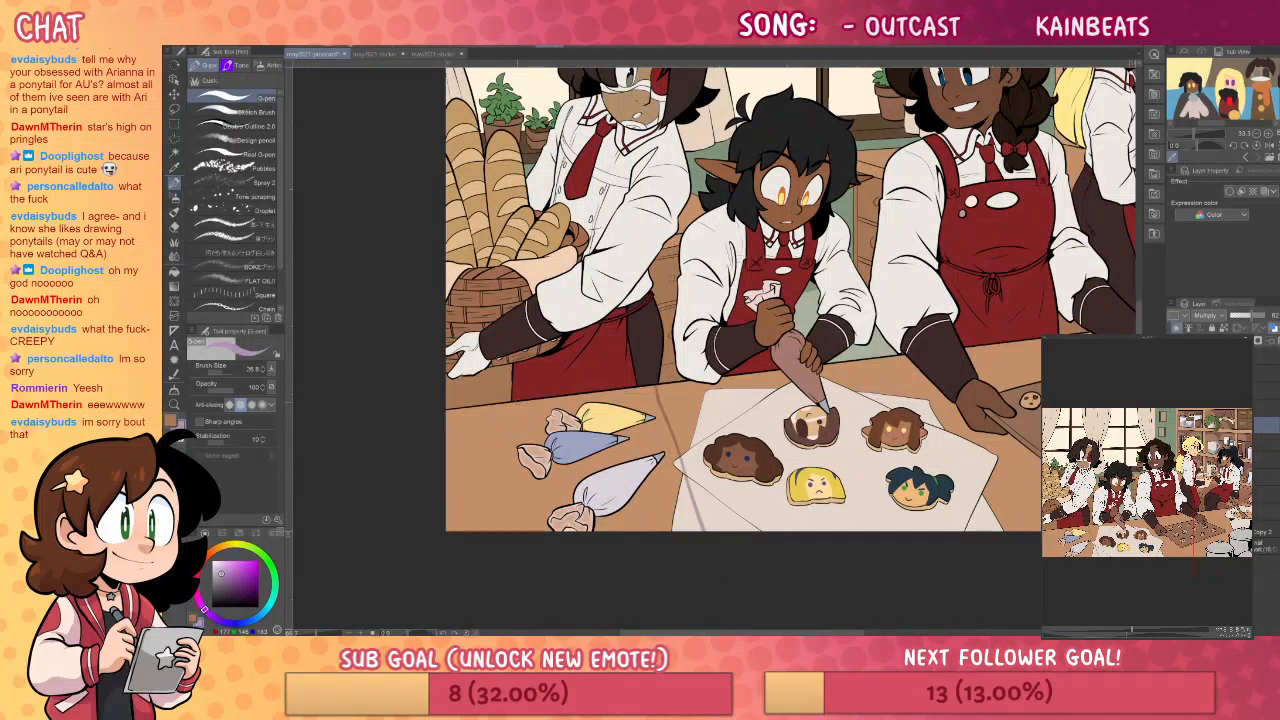
{"action": "left_click_drag", "start_coordinate": [512, 403], "coordinate": [550, 531]}
{"action": "key", "text": "g"}
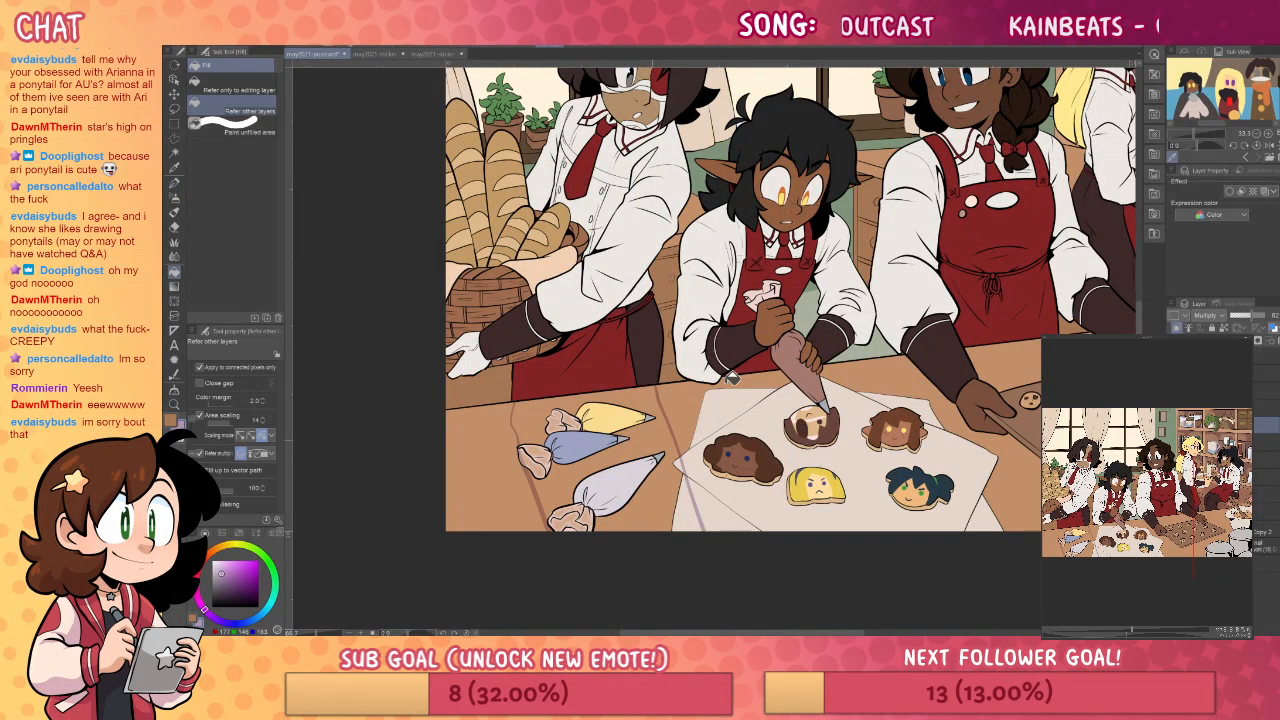
{"action": "left_click", "coordinate": [661, 430]}
- Outline and fill the shadows on the yellow and blue piping bags
{"action": "key", "text": "p"}
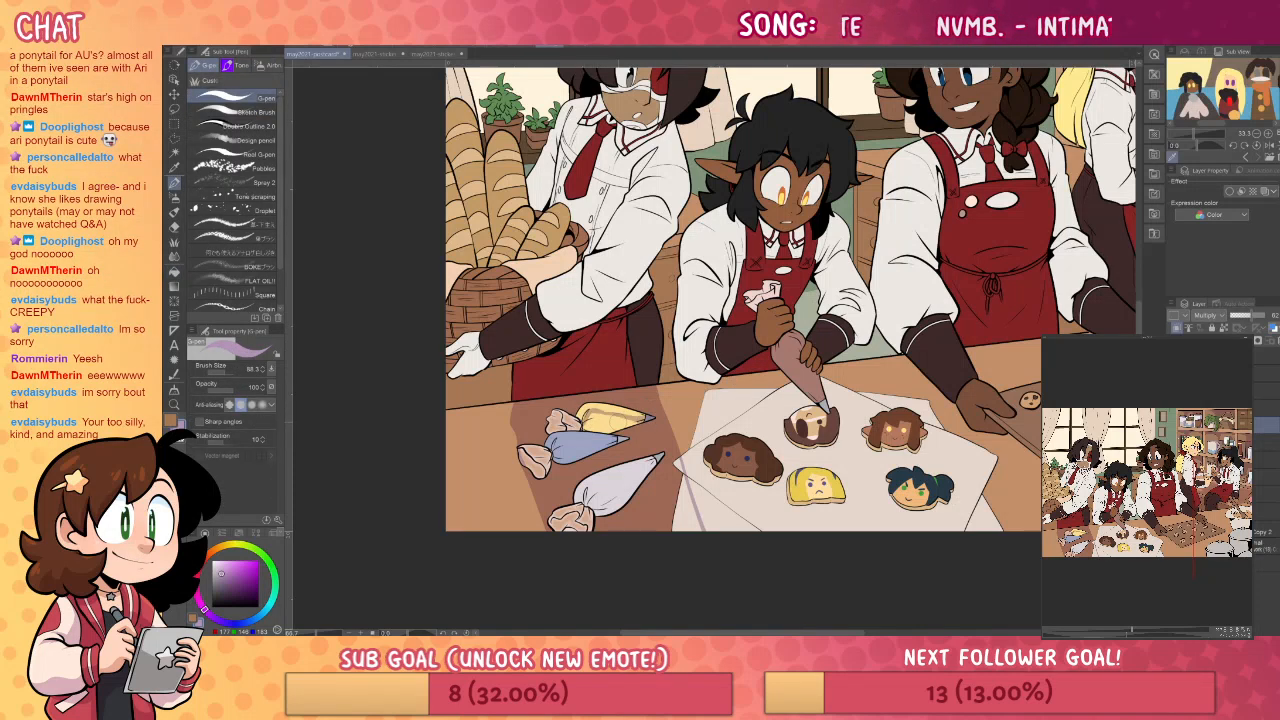
{"action": "key", "text": "g"}
{"action": "key", "text": "p"}
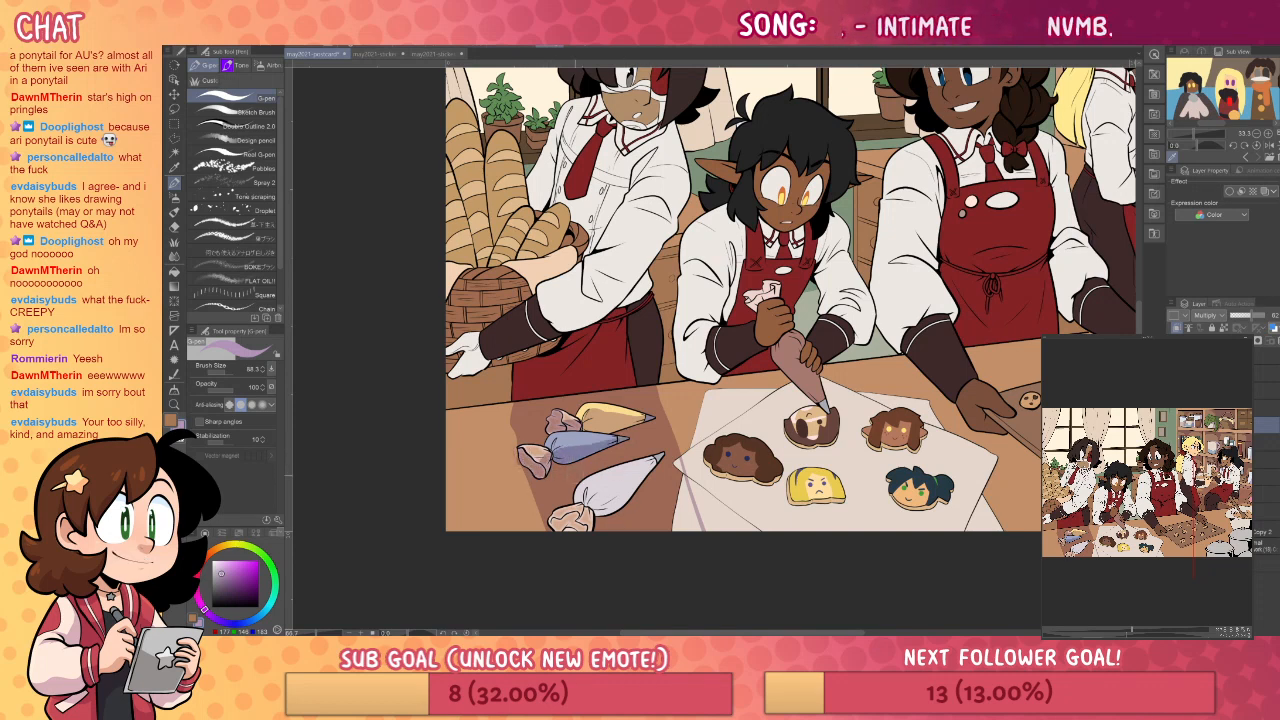
- Outline and fill the shadow on the large white piping bag
{"action": "left_click_drag", "start_coordinate": [963, 320], "coordinate": [898, 413]}
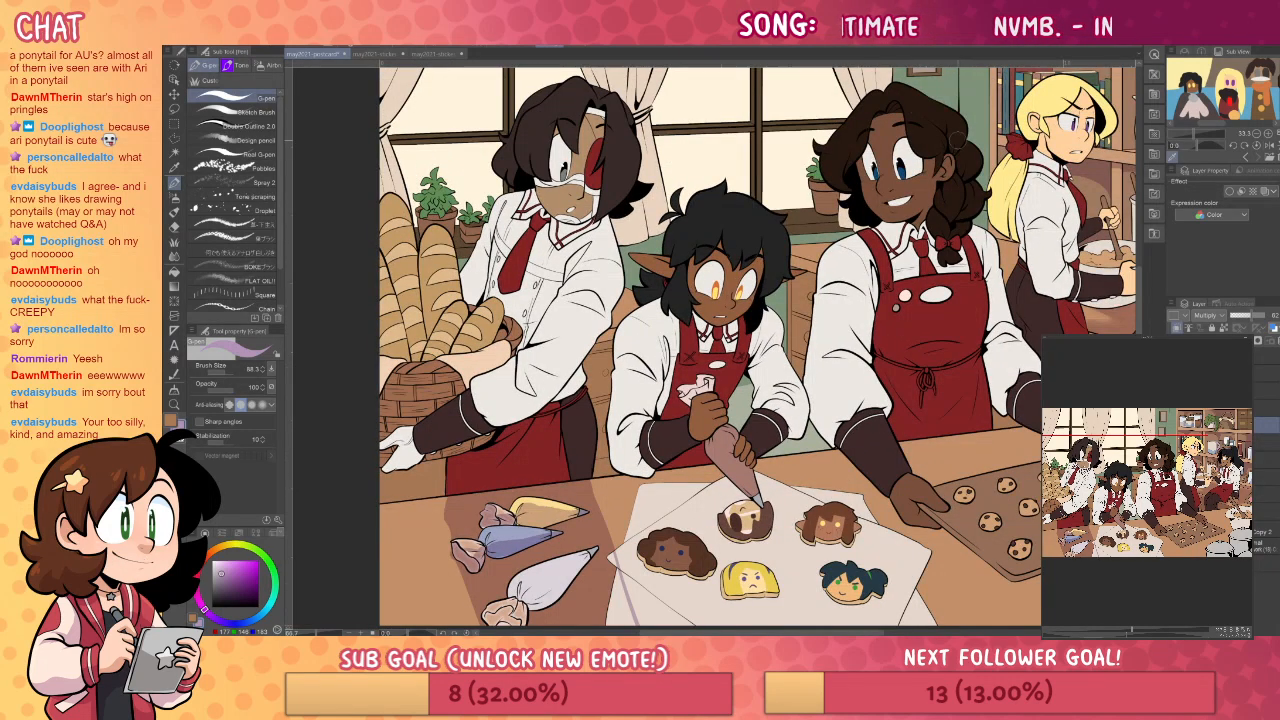
{"action": "left_click_drag", "start_coordinate": [955, 471], "coordinate": [907, 422]}
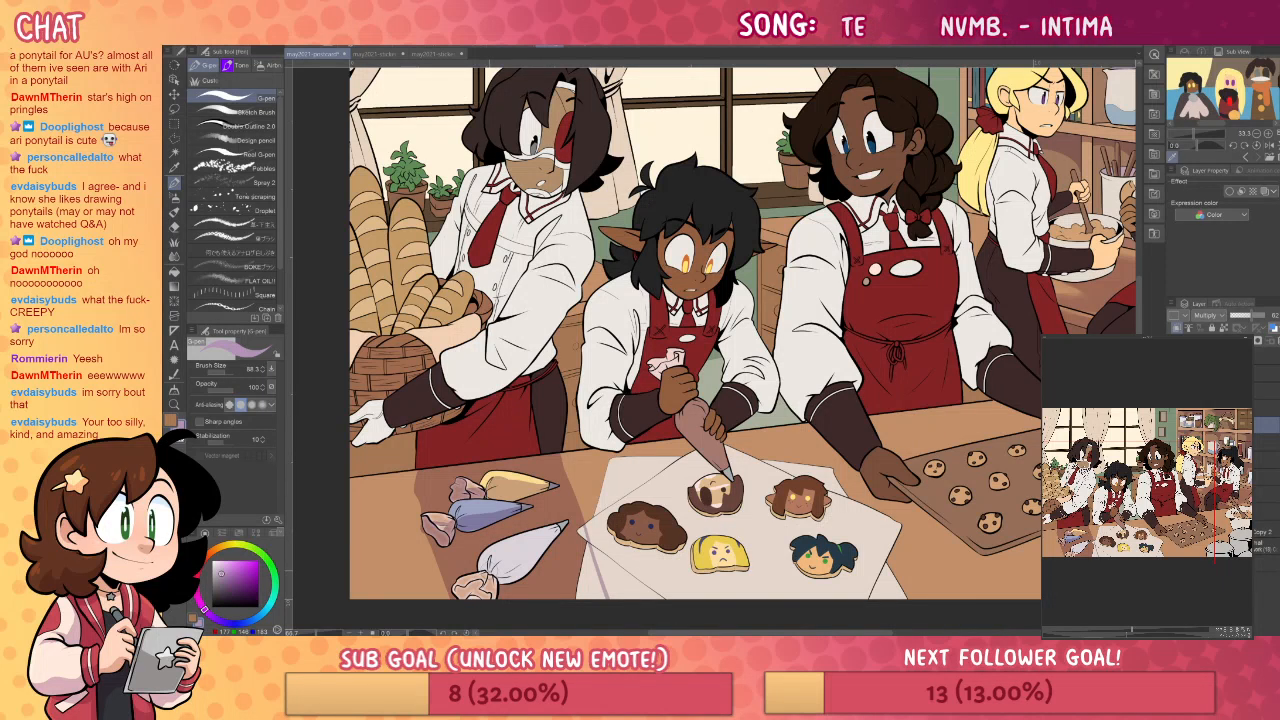
{"action": "left_click_drag", "start_coordinate": [492, 564], "coordinate": [675, 483]}
{"action": "key", "text": "g"}
{"action": "left_click", "coordinate": [530, 556]}
{"action": "key", "text": "p"}
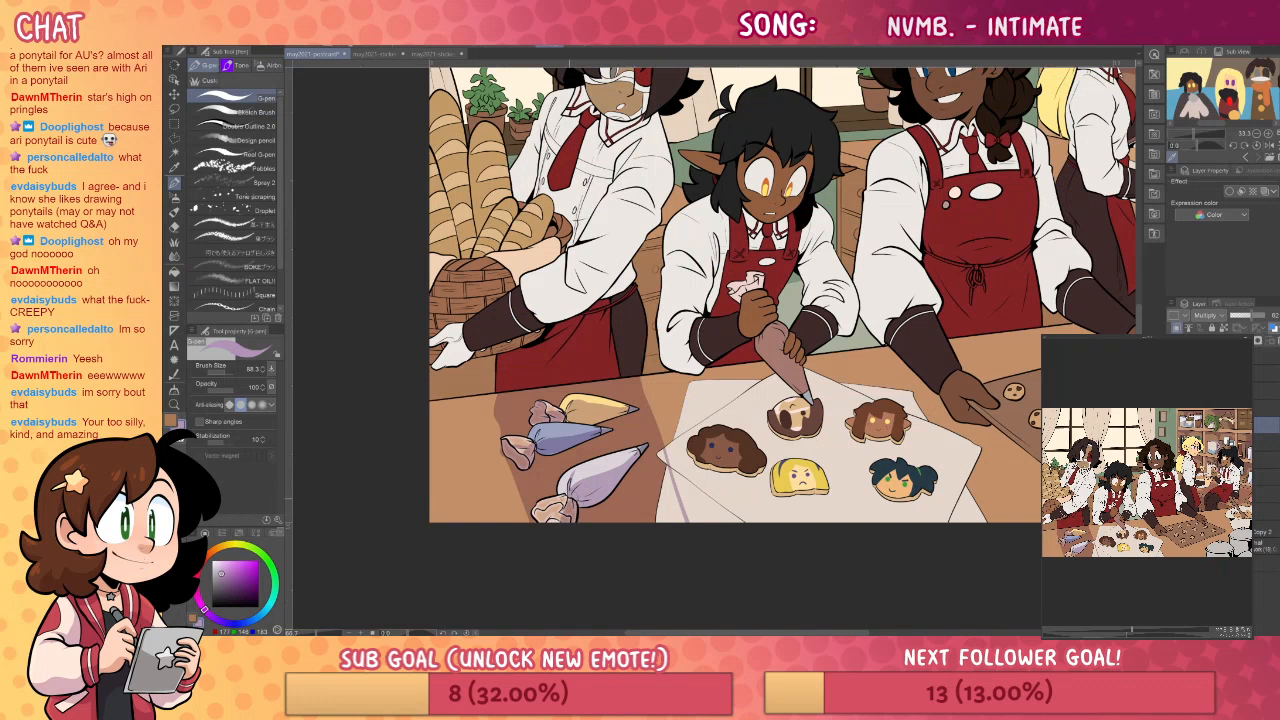
{"action": "key", "text": "g"}
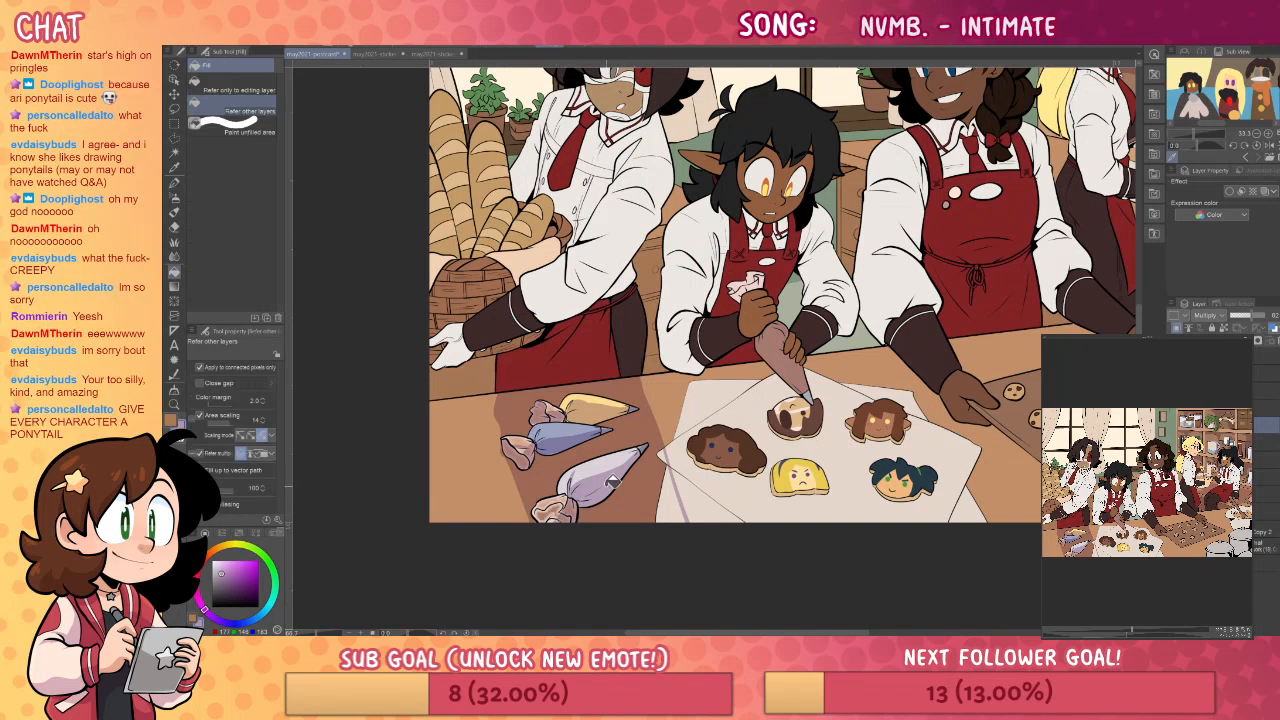
{"action": "key", "text": "p"}
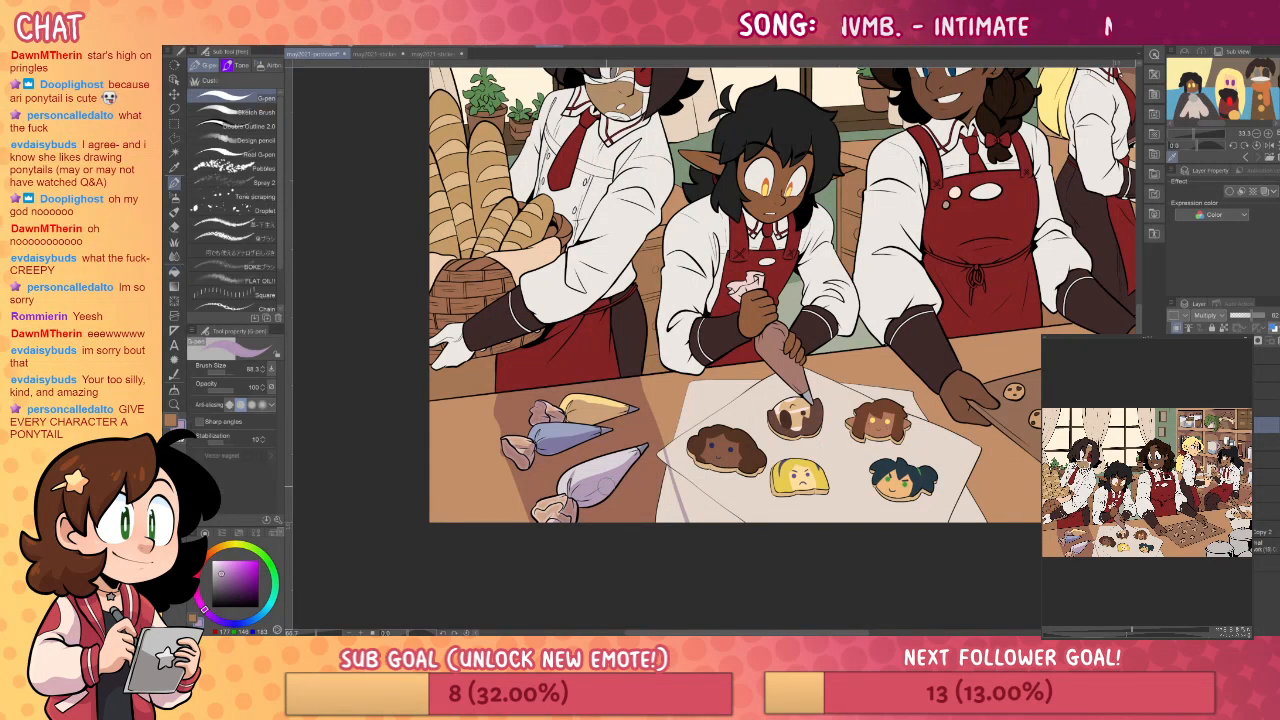
- Fill the shadow on the near corner of the parchment paper and soften the band's edges with the blend brush at size 136.3
{"action": "left_click_drag", "start_coordinate": [606, 487], "coordinate": [581, 491]}
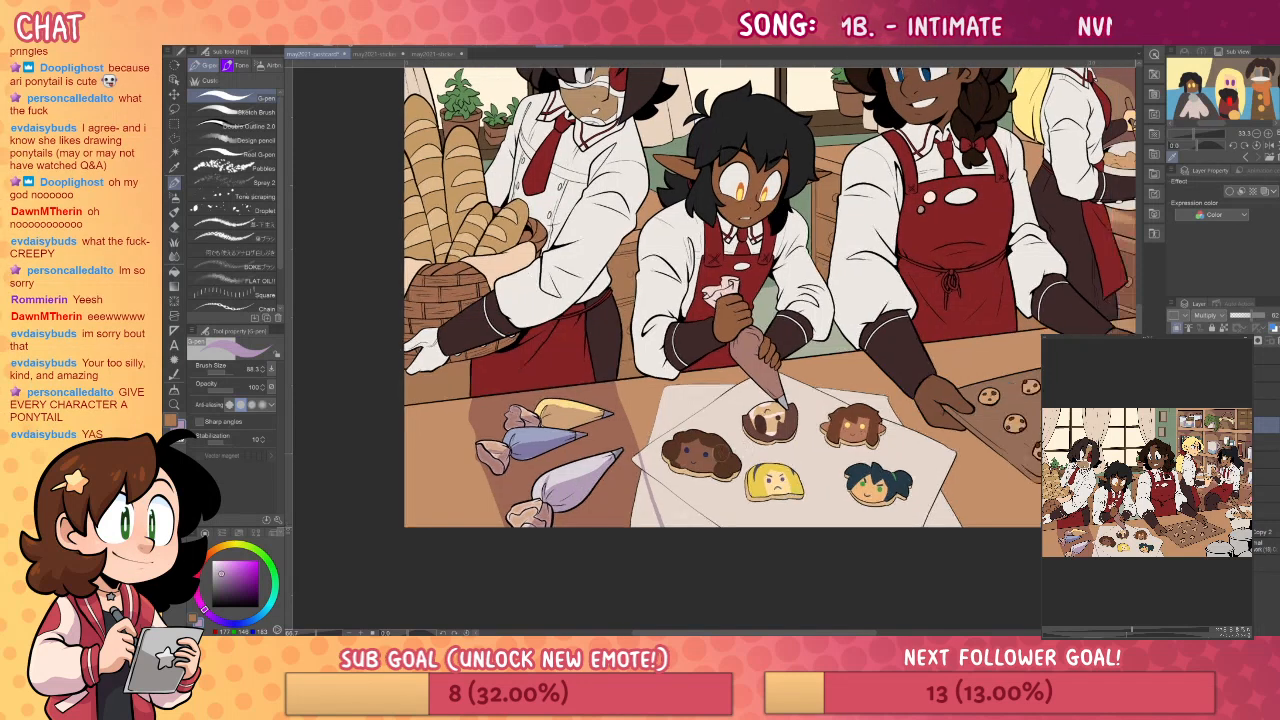
{"action": "key", "text": "g"}
{"action": "left_click", "coordinate": [650, 500]}
{"action": "key", "text": "j"}
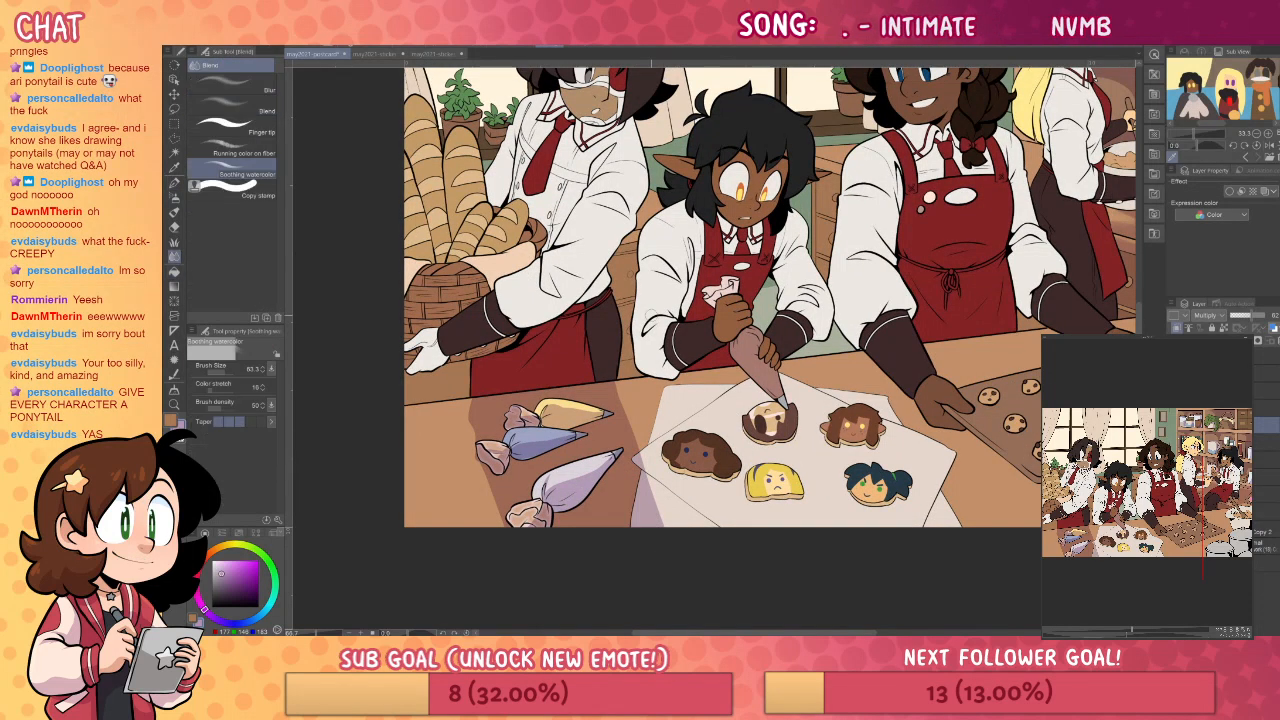
{"action": "mouse_move", "coordinate": [625, 423]}
{"action": "left_mouse_down", "text": "ctrl+alt"}
{"action": "mouse_move", "coordinate": [638, 423]}
{"action": "mouse_move", "coordinate": [668, 543]}
{"action": "left_mouse_up", "text": "ctrl+alt"}
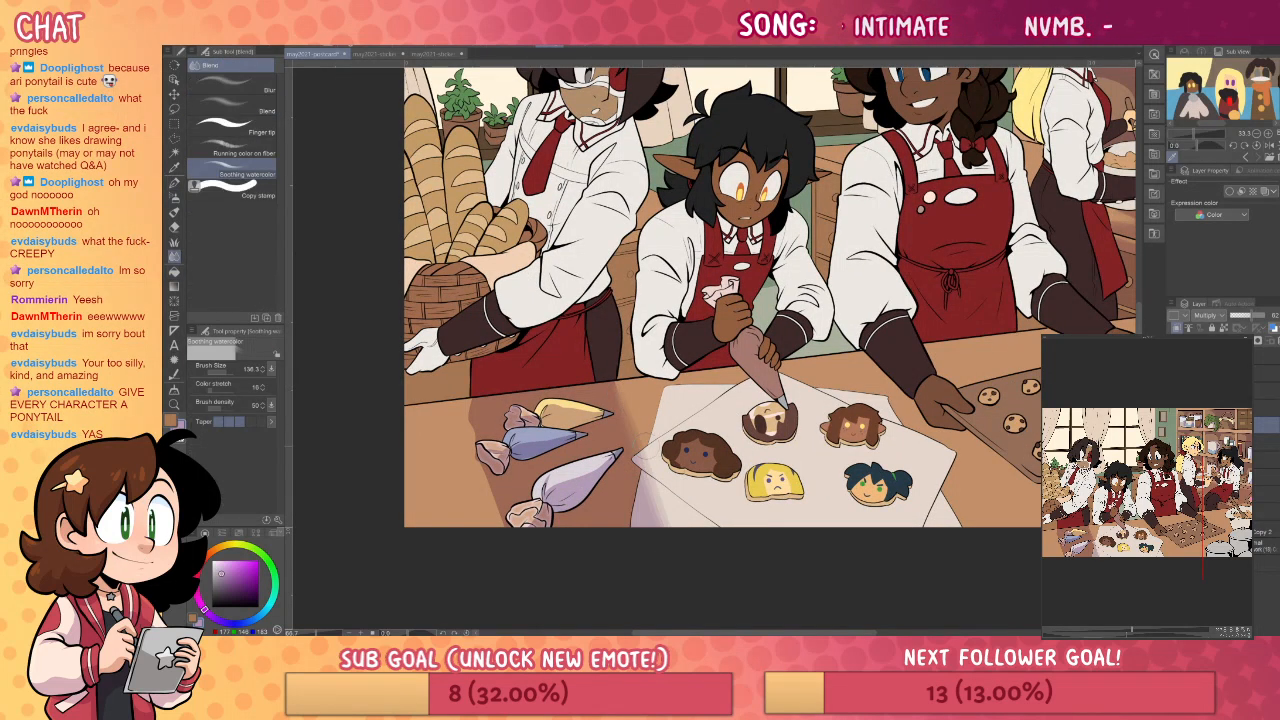
{"action": "mouse_move", "coordinate": [476, 440]}
{"action": "left_mouse_down"}
{"action": "mouse_move", "coordinate": [527, 599]}
{"action": "mouse_move", "coordinate": [497, 592]}
{"action": "left_mouse_up"}
- Outline and fill a second diagonal shadow band across the middle of the parchment paper
{"action": "key", "text": "p"}
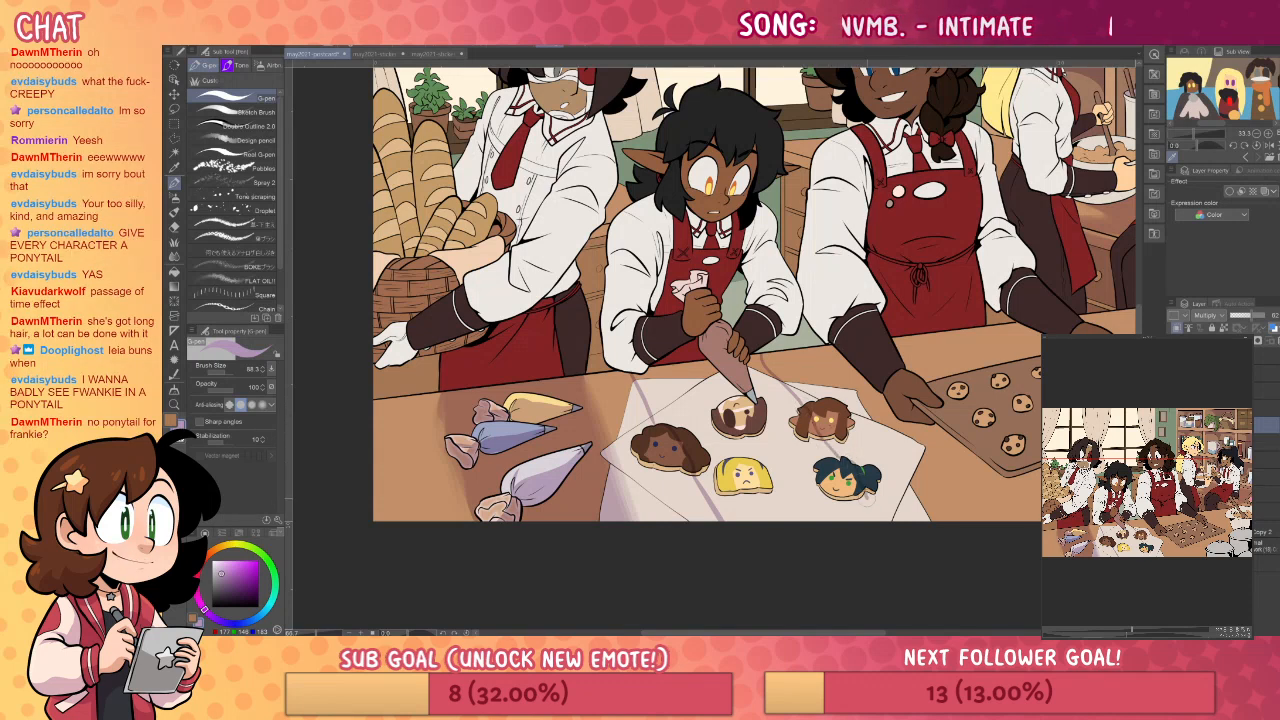
{"action": "key", "text": "g"}
{"action": "left_click", "coordinate": [755, 440]}
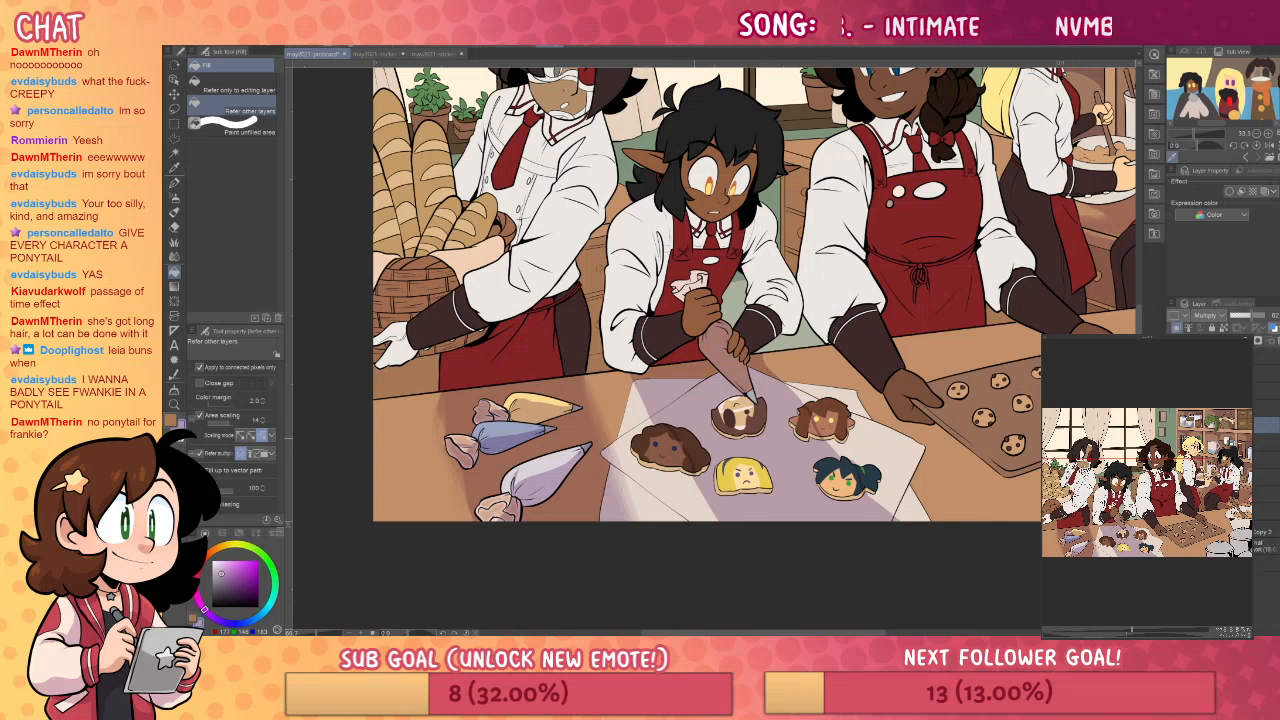
- Paint the shadow over the face cookies and lighten the parchment shadow with the soft eraser
{"action": "key", "text": "p"}
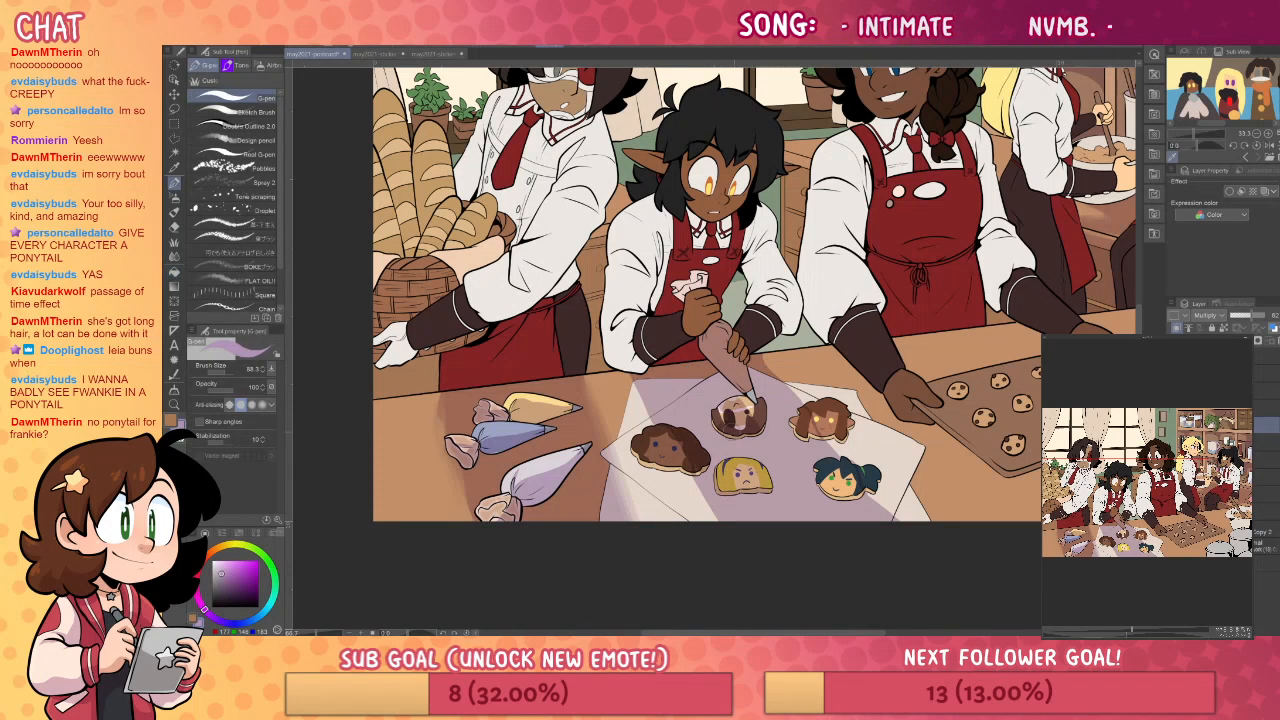
{"action": "mouse_move", "coordinate": [737, 413]}
{"action": "left_mouse_down"}
{"action": "mouse_move", "coordinate": [754, 403]}
{"action": "mouse_move", "coordinate": [808, 420]}
{"action": "mouse_move", "coordinate": [836, 480]}
{"action": "mouse_move", "coordinate": [843, 468]}
{"action": "left_mouse_up"}
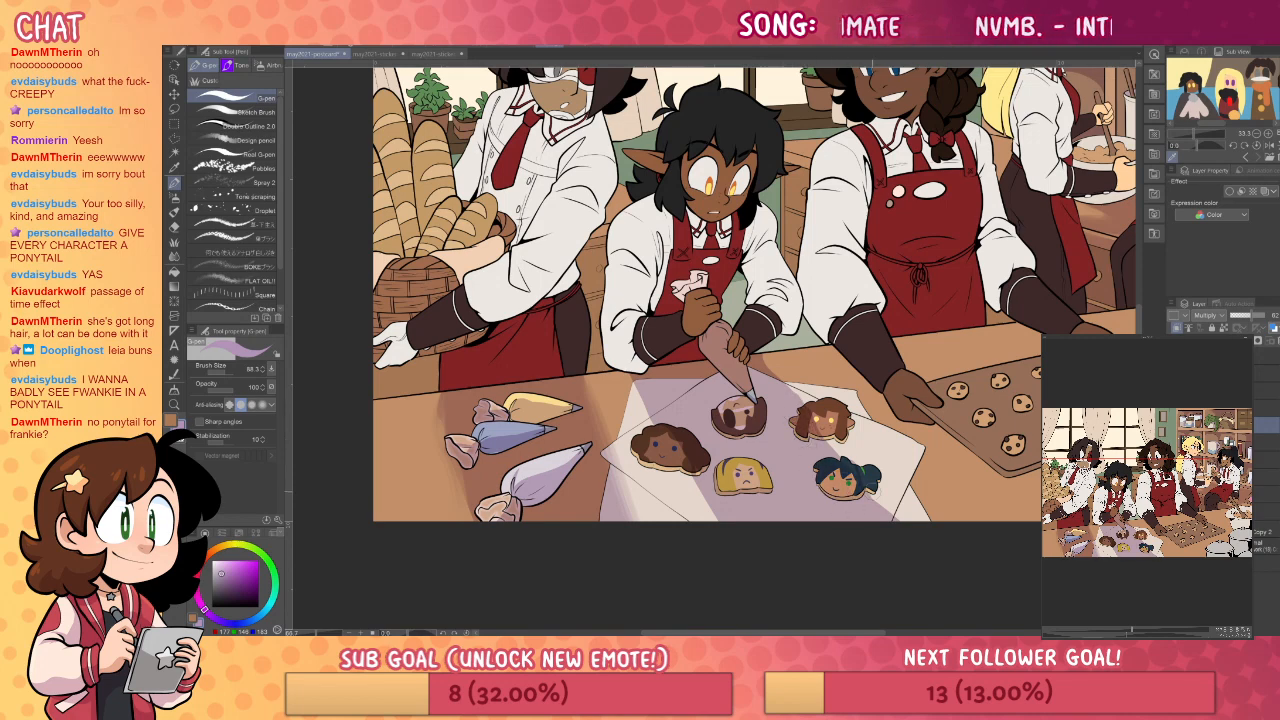
{"action": "key", "text": "e"}
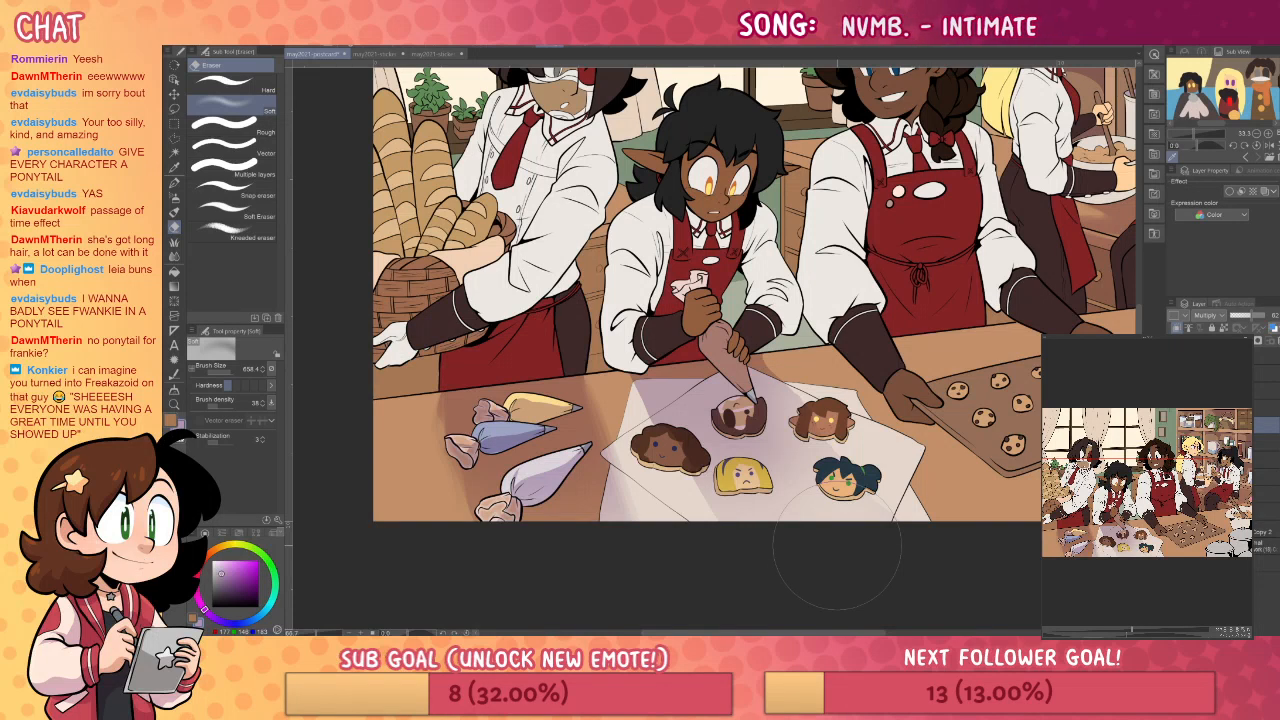
{"action": "key", "text": "j"}
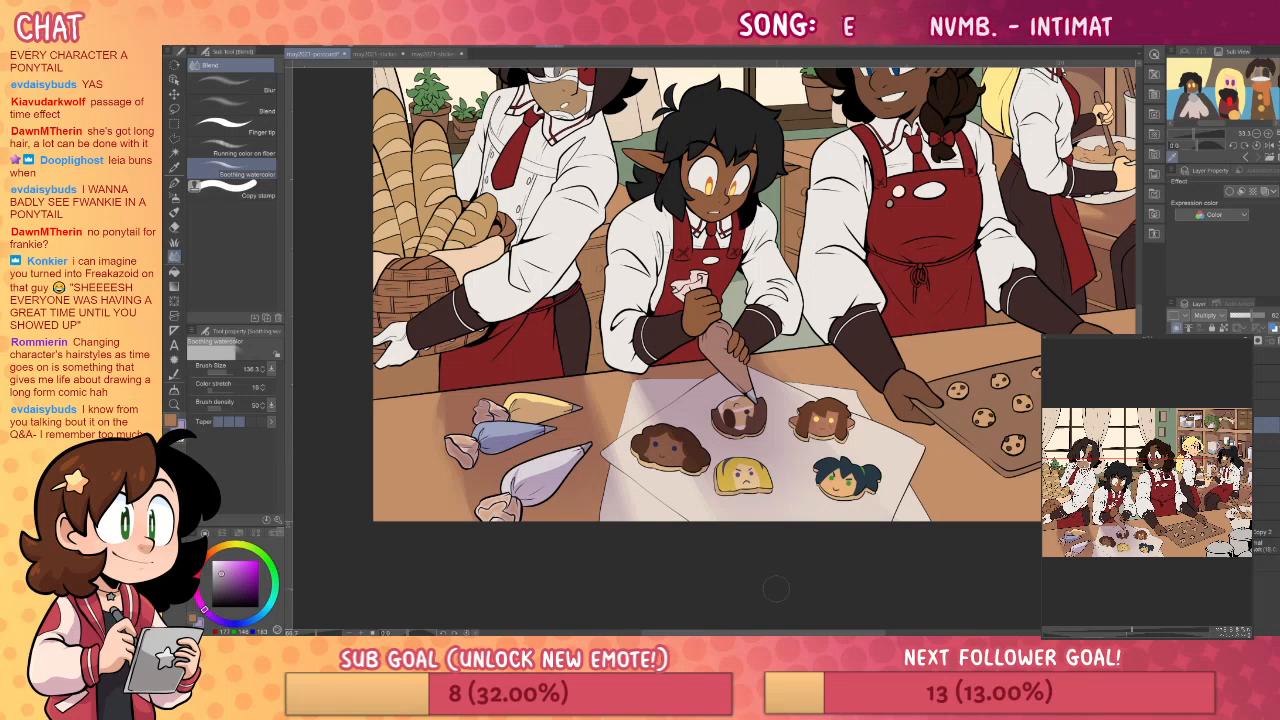
- Outline and fill the shadow cast on the counter along the near edge of the cookie tray
{"action": "mouse_move", "coordinate": [990, 410]}
{"action": "left_mouse_down"}
{"action": "mouse_move", "coordinate": [914, 407]}
{"action": "mouse_move", "coordinate": [976, 555]}
{"action": "left_mouse_up"}
{"action": "key", "text": "p"}
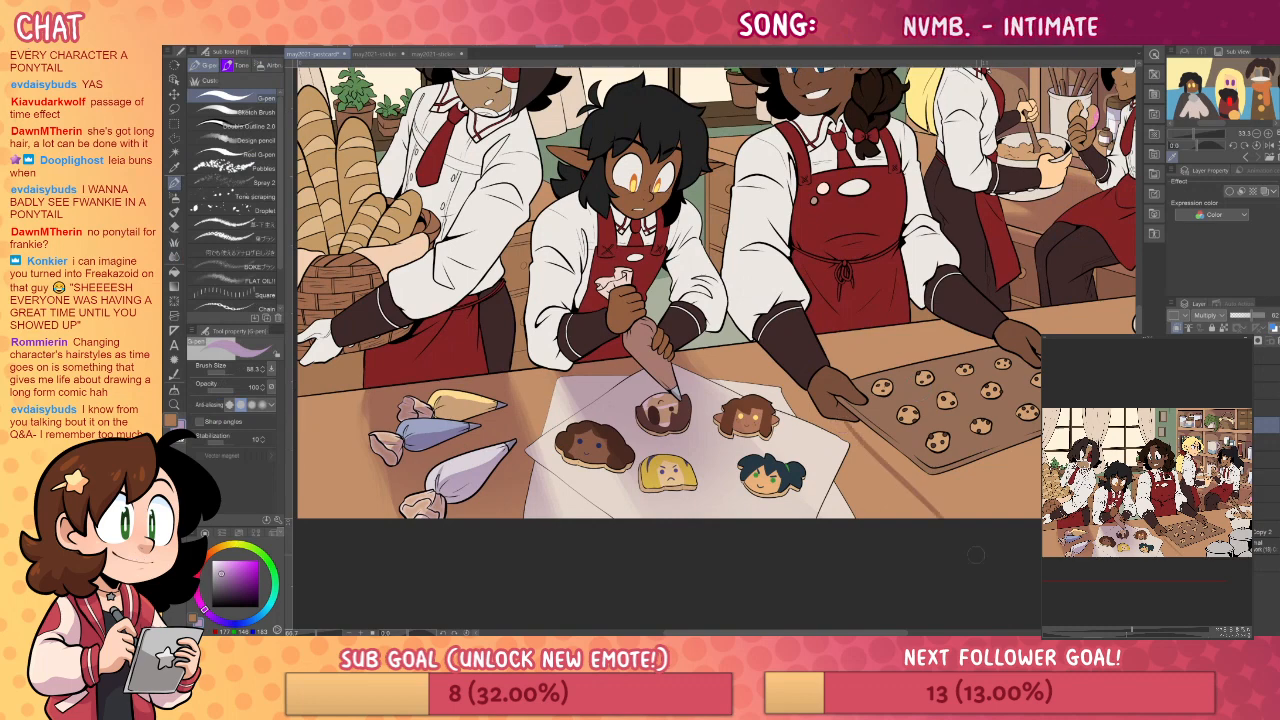
{"action": "left_click_drag", "start_coordinate": [1025, 477], "coordinate": [928, 453]}
{"action": "mouse_move", "coordinate": [728, 392]}
{"action": "left_mouse_down"}
{"action": "mouse_move", "coordinate": [797, 467]}
{"action": "mouse_move", "coordinate": [846, 478]}
{"action": "mouse_move", "coordinate": [936, 456]}
{"action": "left_mouse_up"}
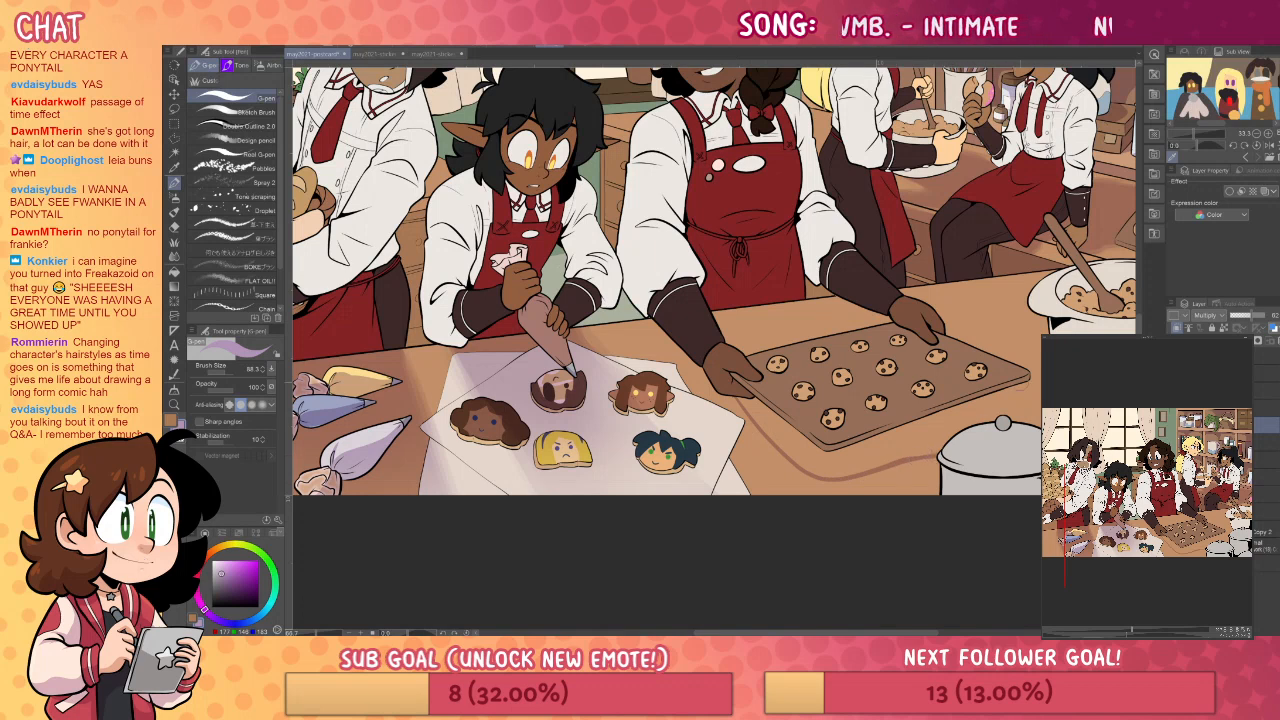
{"action": "key", "text": "g"}
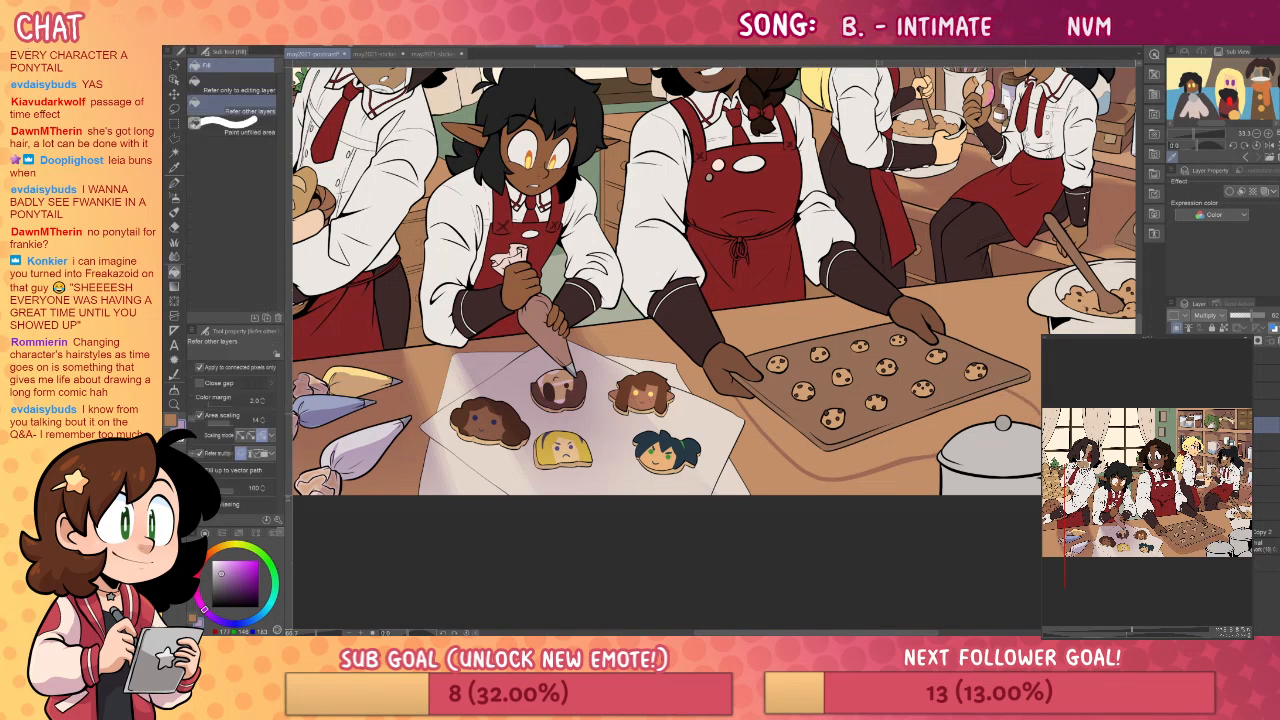
{"action": "left_click", "coordinate": [940, 432]}
- Outline and fill the shadow on the counter behind the cookie tray, between the baker's arms
{"action": "key", "text": "p"}
{"action": "left_click_drag", "start_coordinate": [866, 320], "coordinate": [810, 309]}
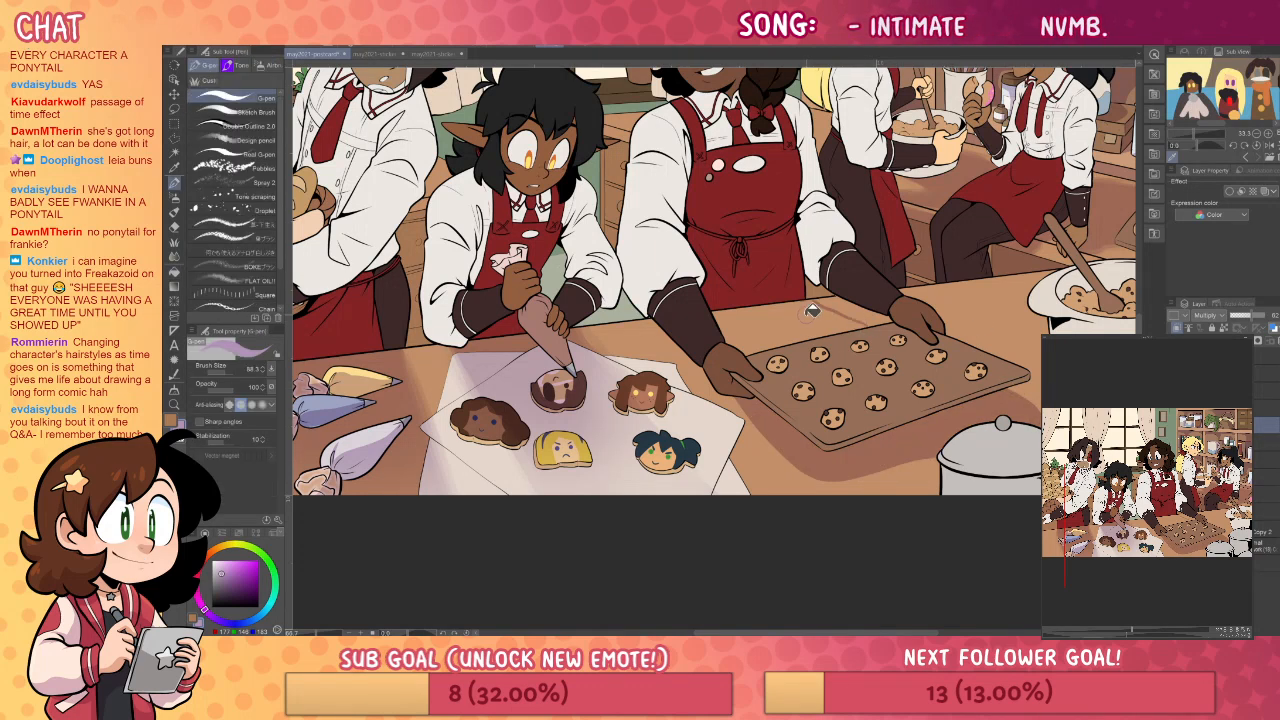
{"action": "key", "text": "g"}
{"action": "left_click", "coordinate": [840, 306]}
{"action": "key", "text": "p"}
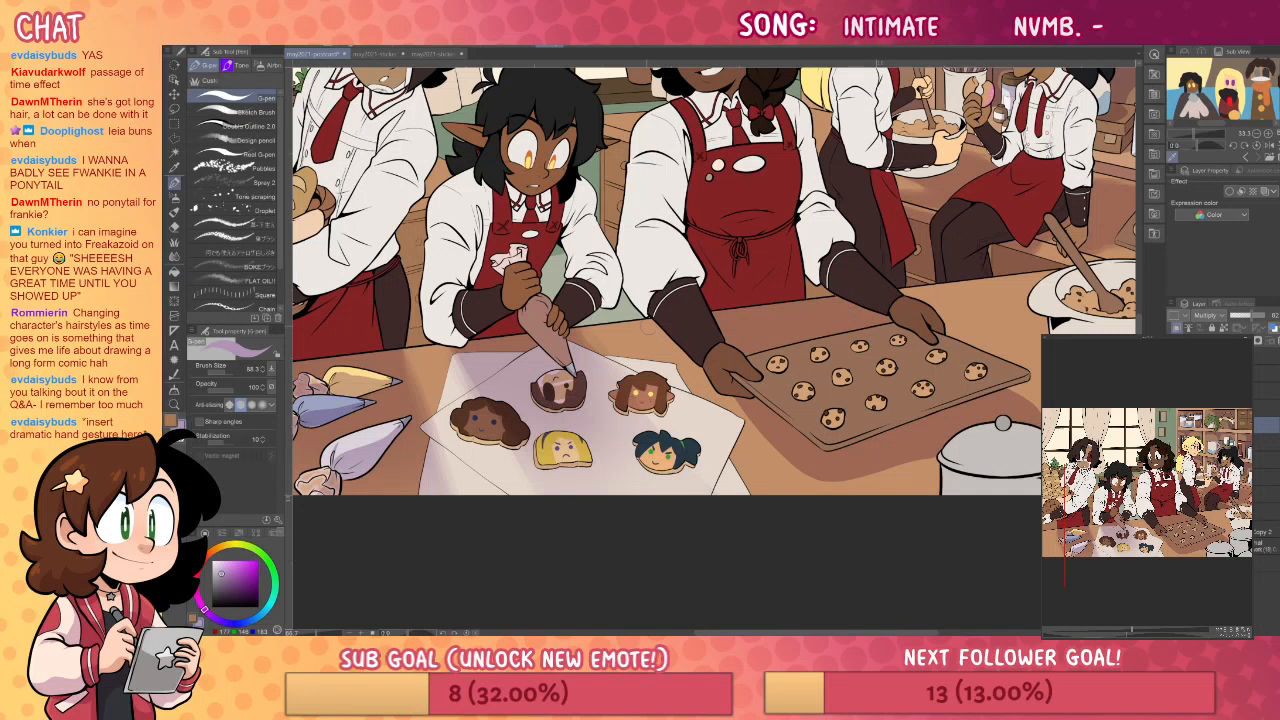
- Soften the shadows around the cookie tray with the blend brush and clean them up with the eraser
{"action": "key", "text": "j"}
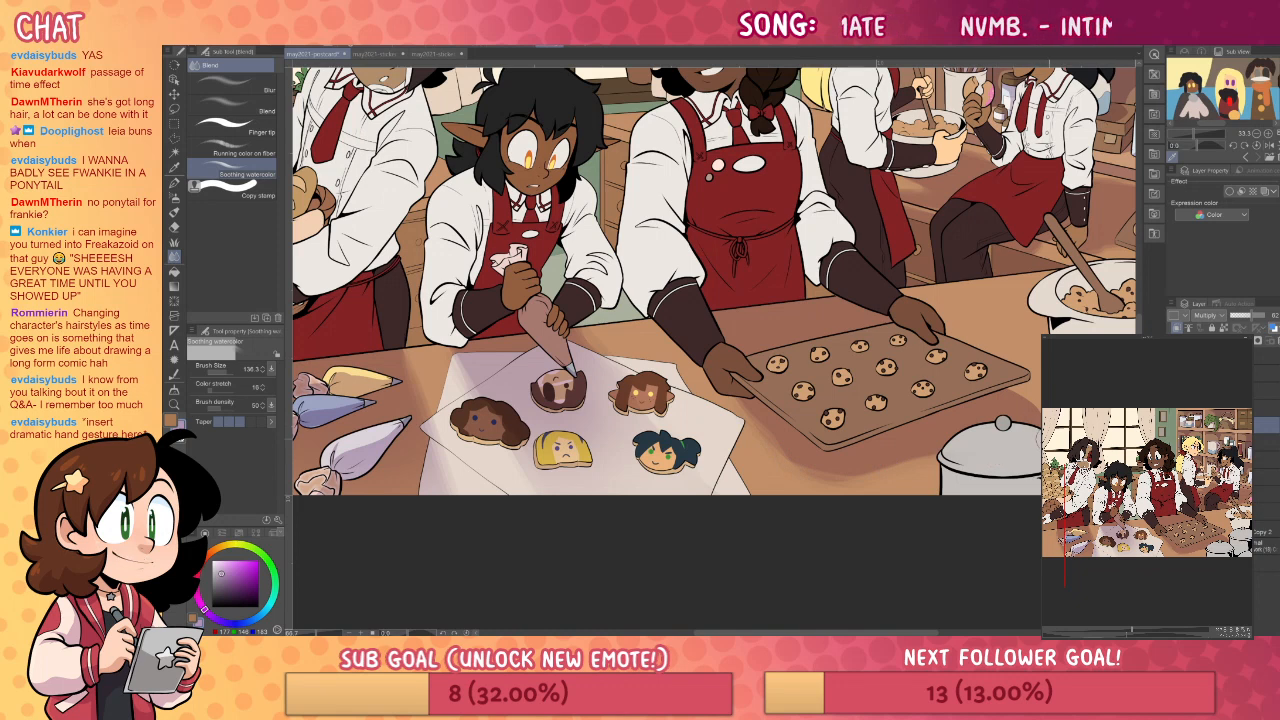
{"action": "key", "text": "e"}
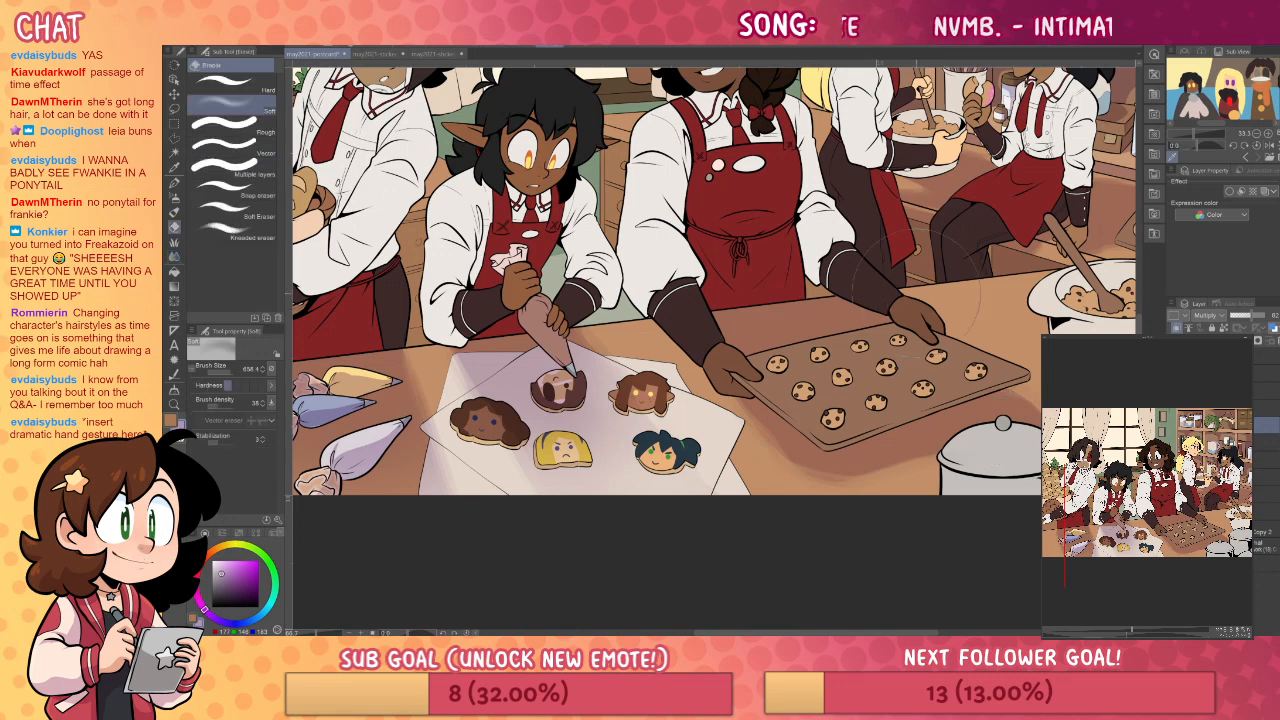
{"action": "left_click", "coordinate": [232, 80]}
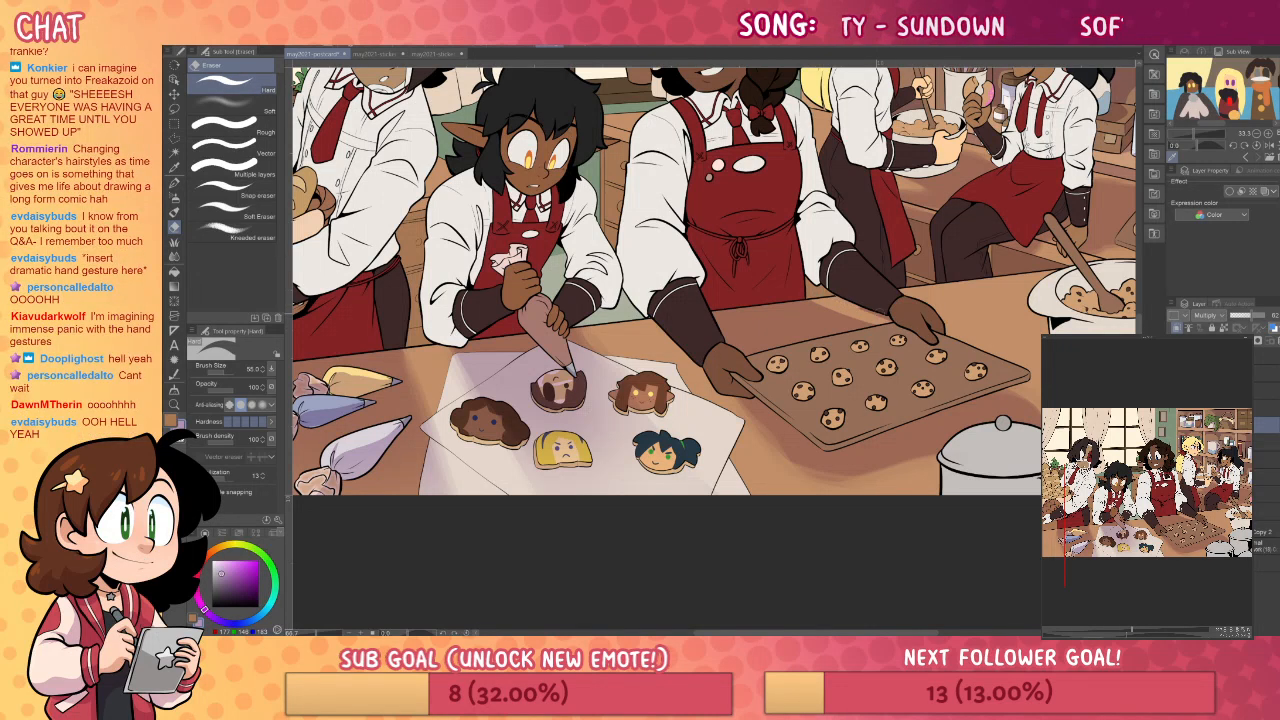
{"action": "key", "text": "j"}
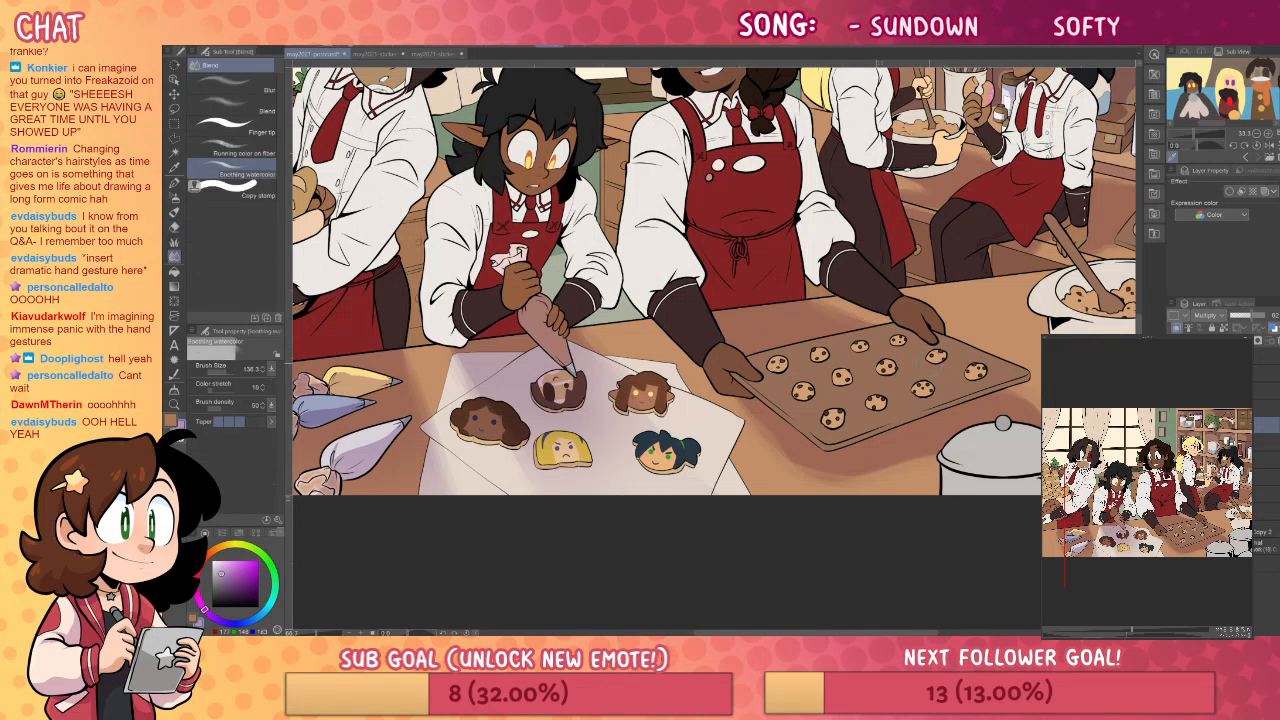
- Fill another shadow on the counter near the cookie tray and pots and blend its edges
{"action": "key", "text": "p"}
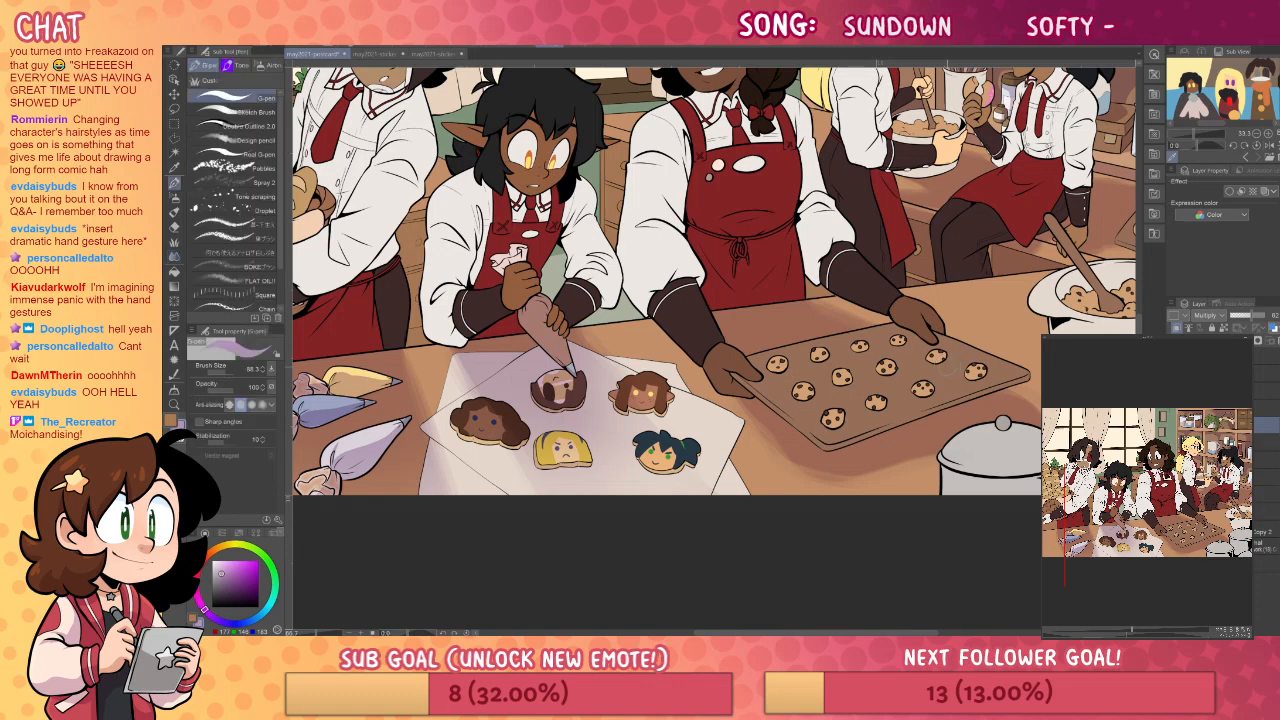
{"action": "left_click_drag", "start_coordinate": [947, 368], "coordinate": [845, 543]}
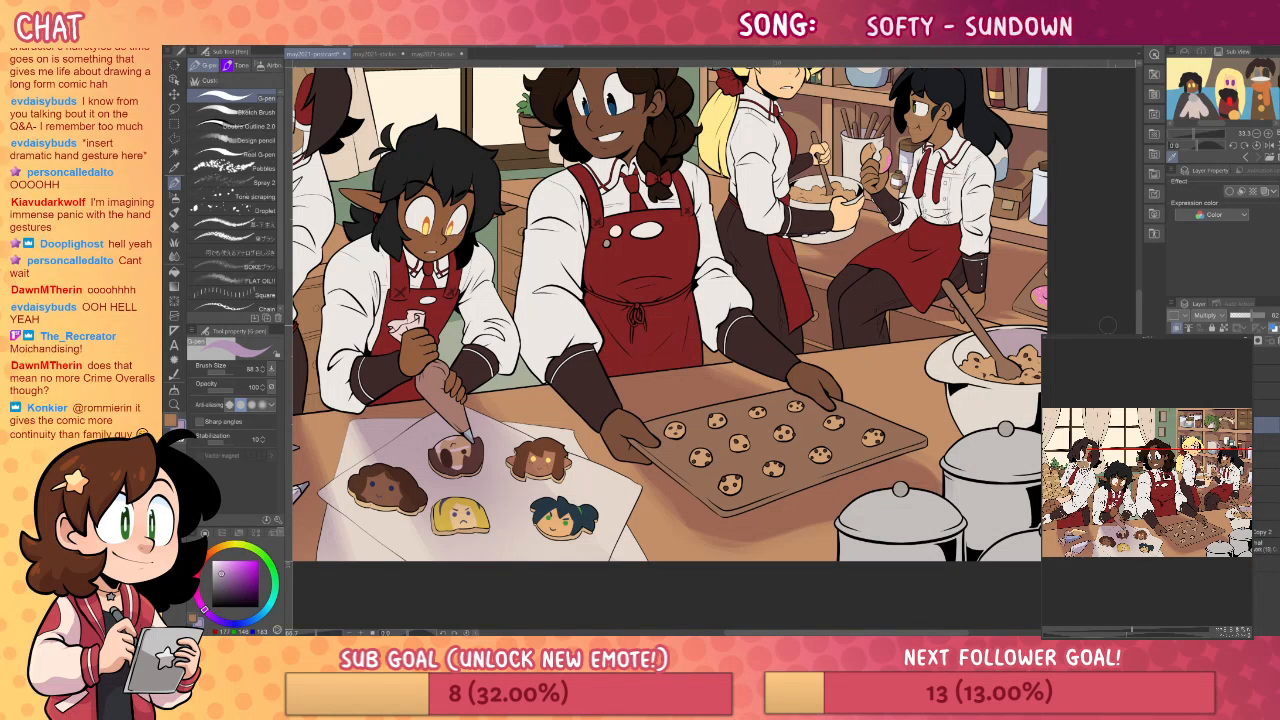
{"action": "key", "text": "g"}
{"action": "key", "text": "j"}
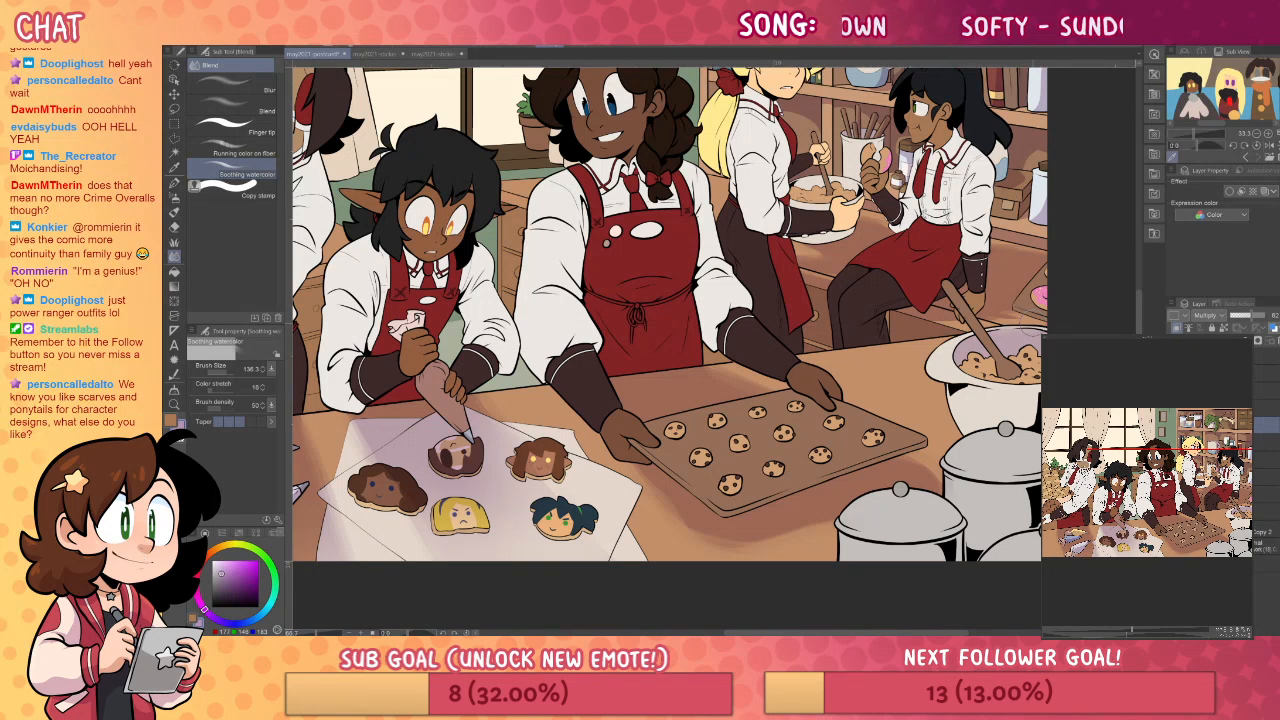
{"action": "left_click_drag", "start_coordinate": [1024, 421], "coordinate": [1096, 455]}
{"action": "scroll", "coordinate": [1000, 400], "scroll_direction": "up", "scroll_amount": 1}
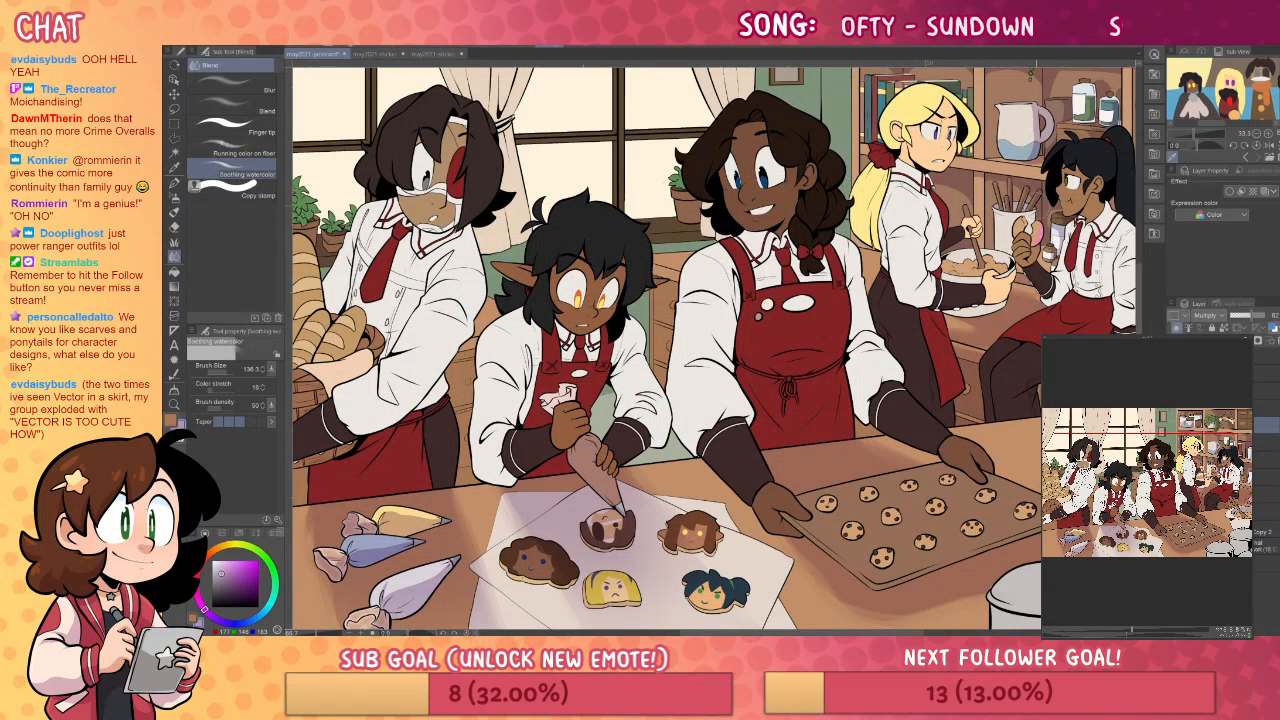
{"action": "left_click_drag", "start_coordinate": [1022, 414], "coordinate": [982, 390]}
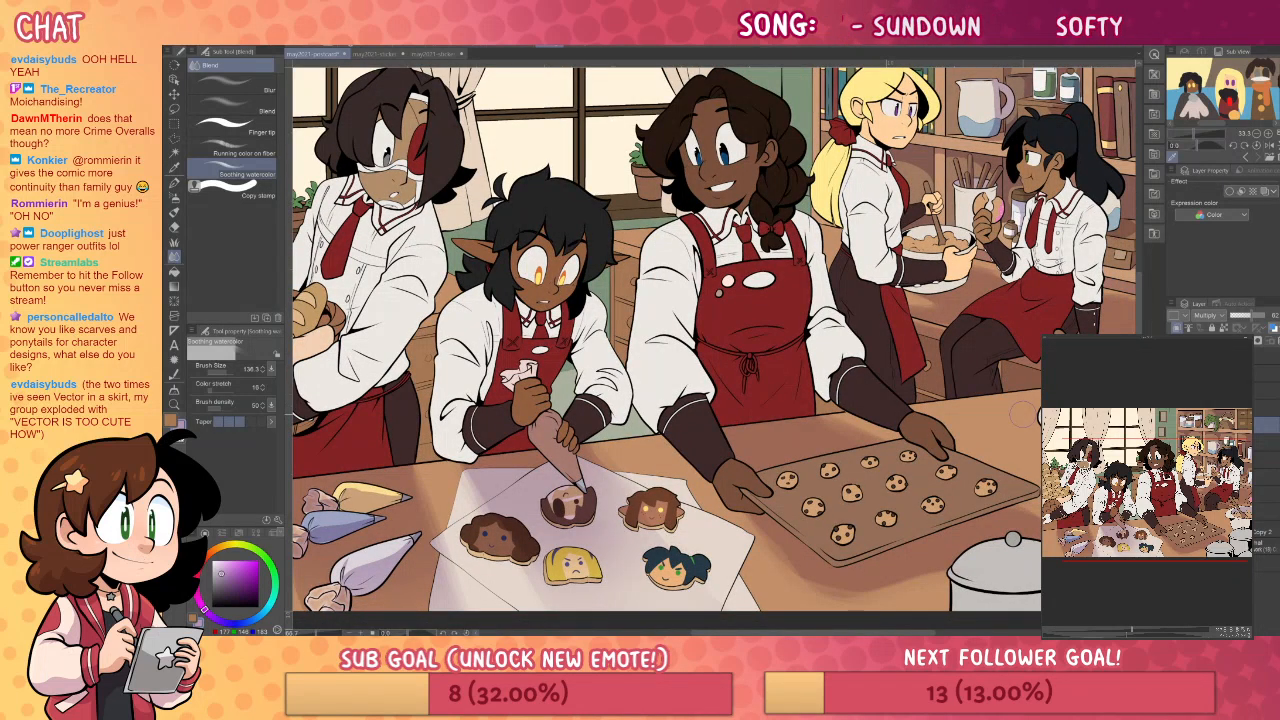
{"action": "key", "text": "space"}
{"action": "left_click_drag", "start_coordinate": [1025, 433], "coordinate": [1055, 455]}
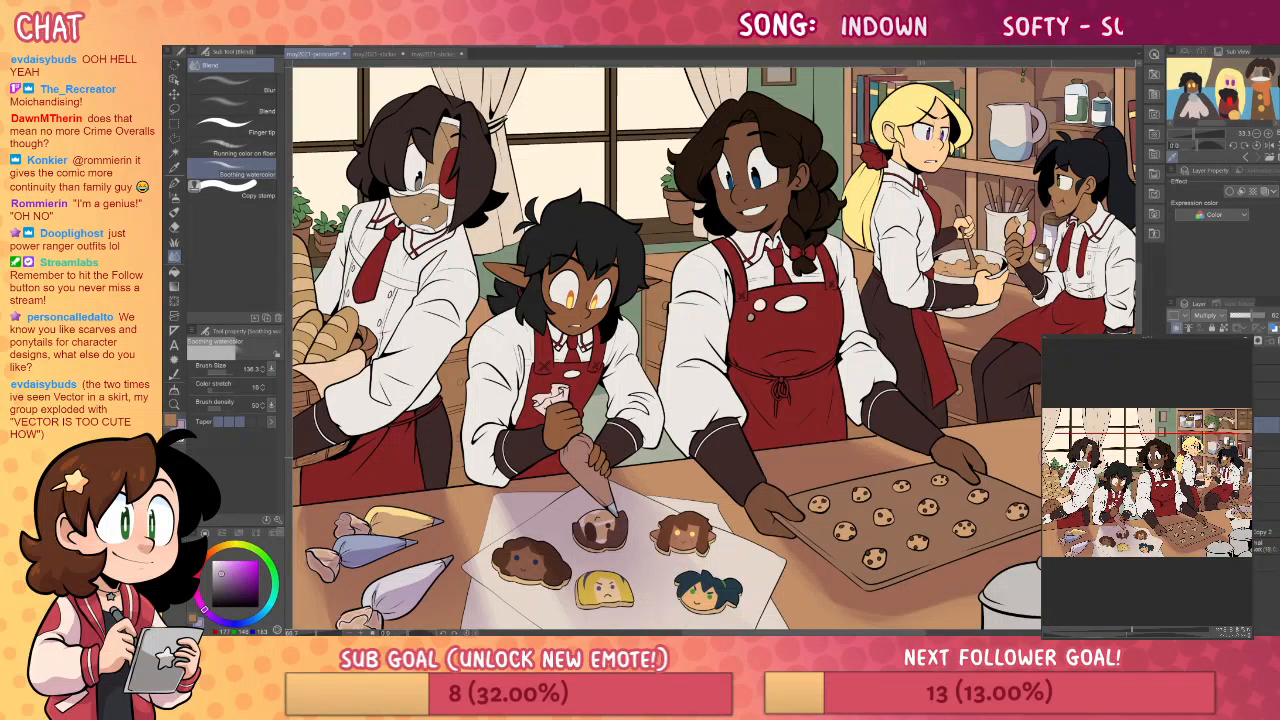
{"action": "left_click_drag", "start_coordinate": [944, 372], "coordinate": [1009, 292]}
{"action": "key", "text": "p"}
{"action": "key", "text": "p"}
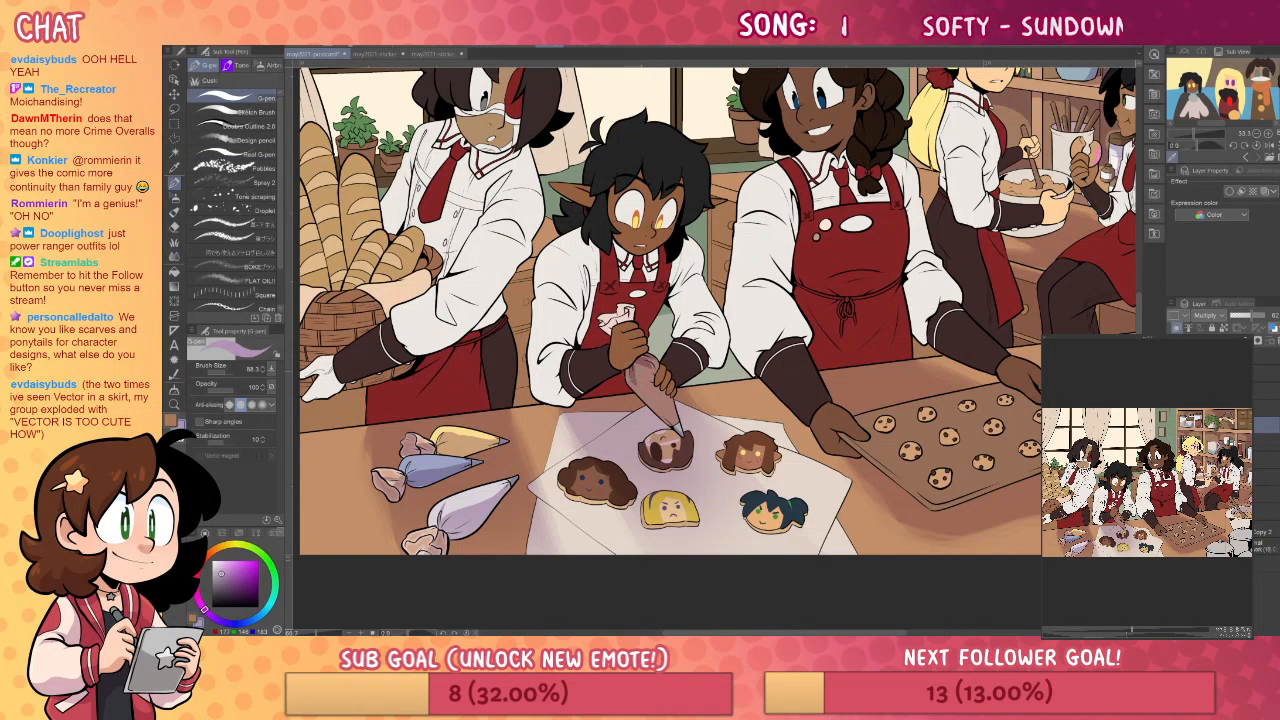
{"action": "key", "text": "j"}
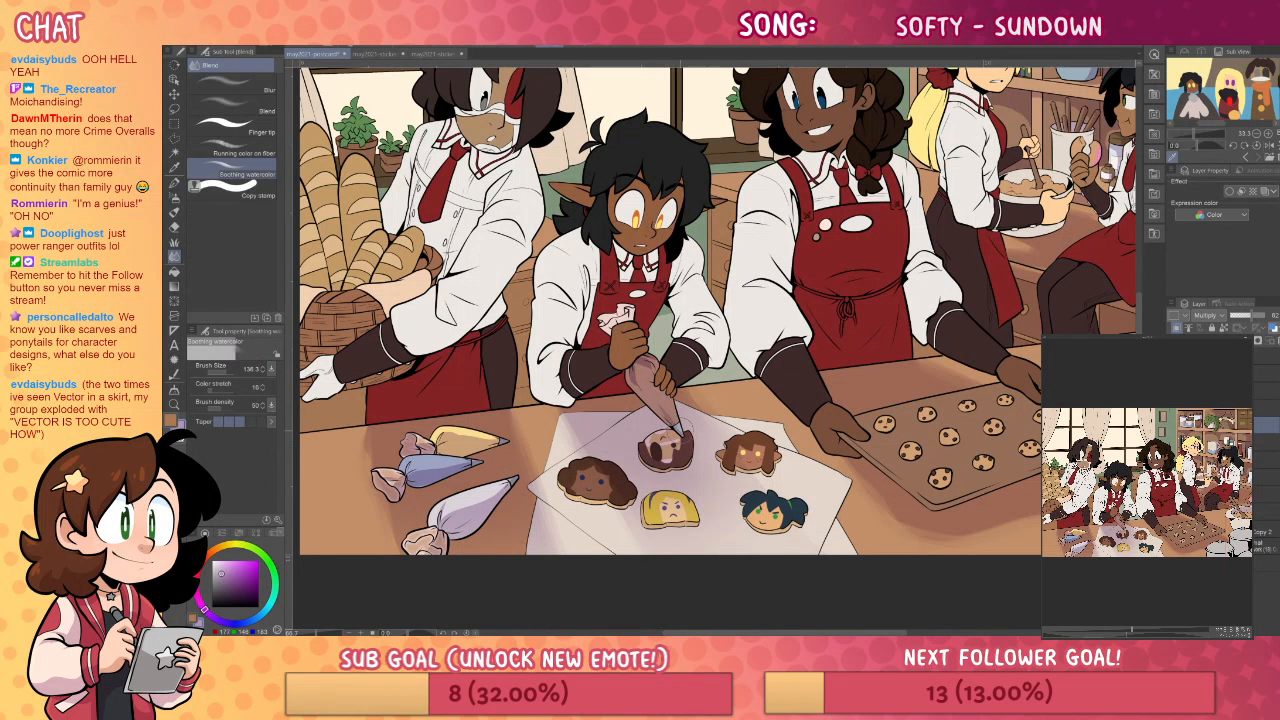
{"action": "key", "text": "p"}
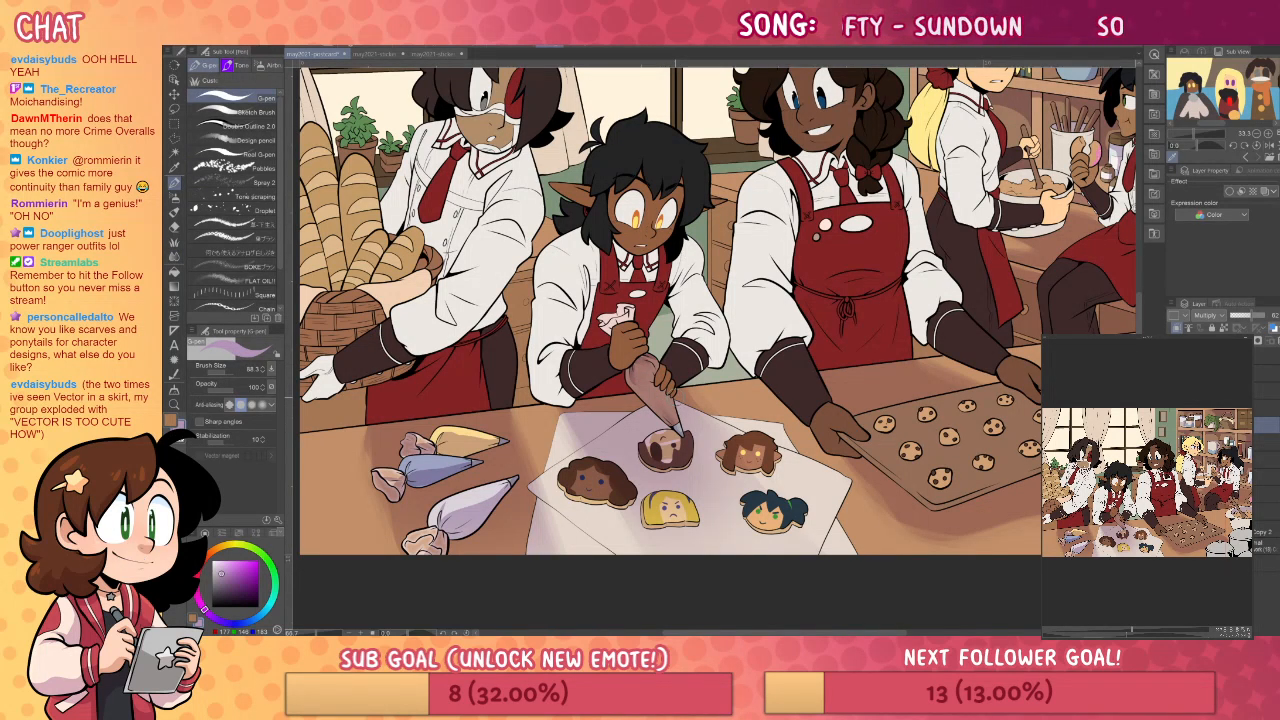
{"action": "left_click_drag", "start_coordinate": [932, 408], "coordinate": [876, 552]}
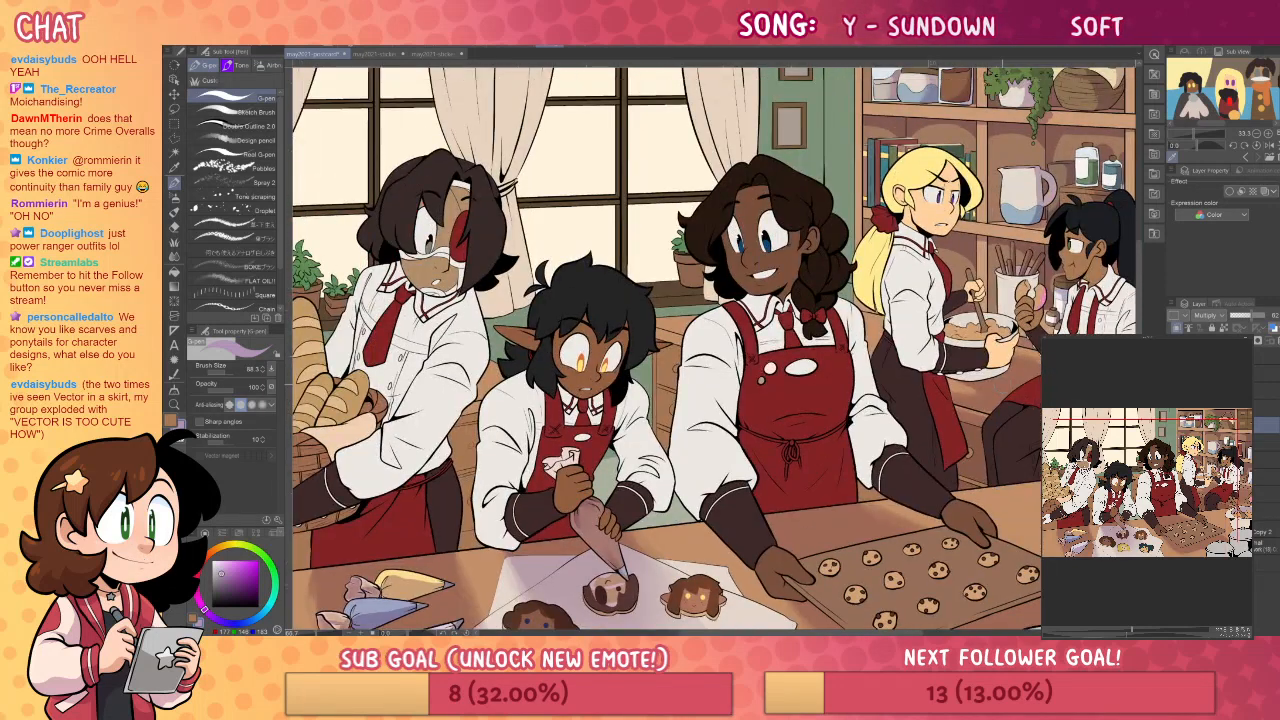
{"action": "left_click_drag", "start_coordinate": [987, 411], "coordinate": [935, 399]}
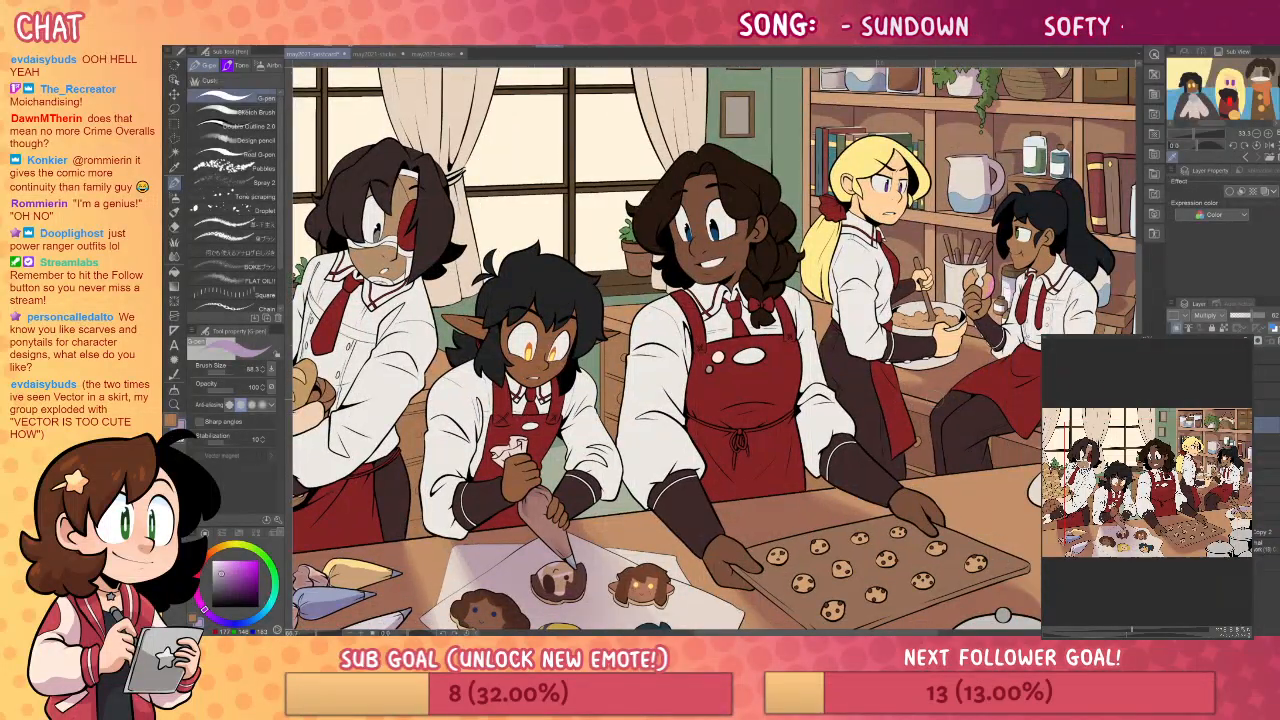
- Enlarge the blend brush and soften the counter's shadows around the piping bags and parchment paper
{"action": "left_click_drag", "start_coordinate": [1014, 502], "coordinate": [959, 410]}
{"action": "key", "text": "j"}
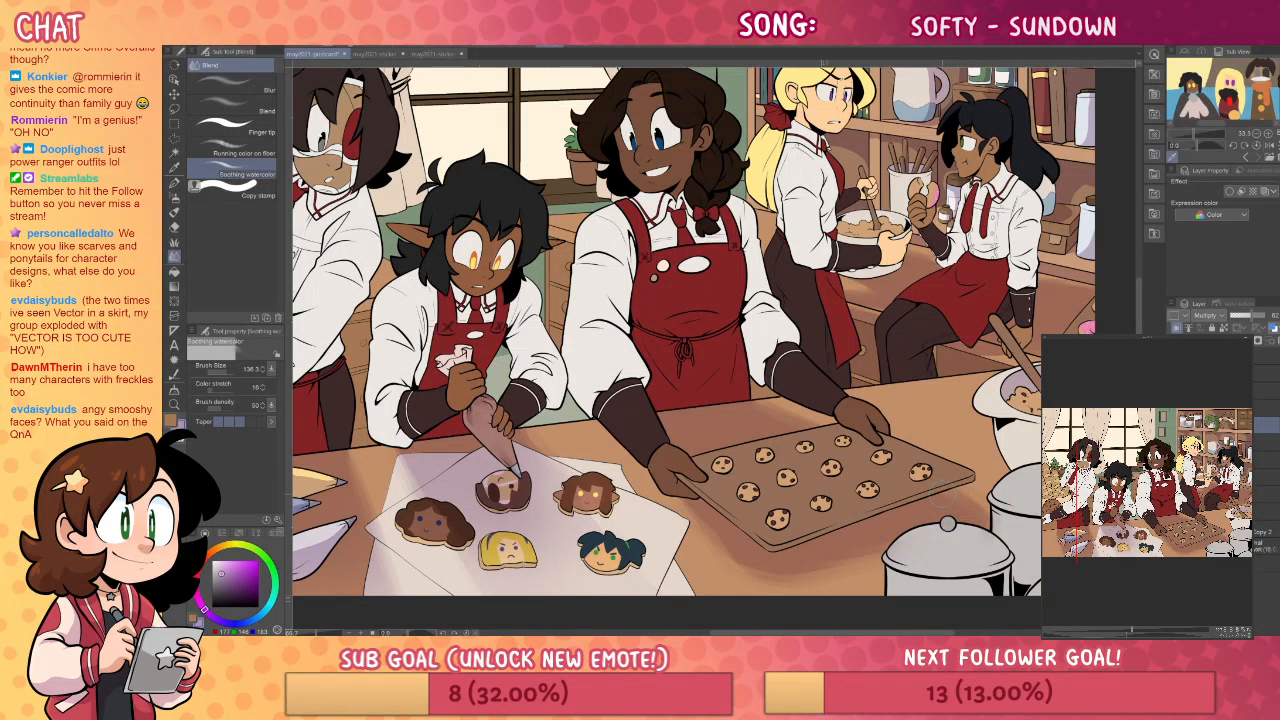
{"action": "left_click_drag", "start_coordinate": [941, 494], "coordinate": [1246, 401]}
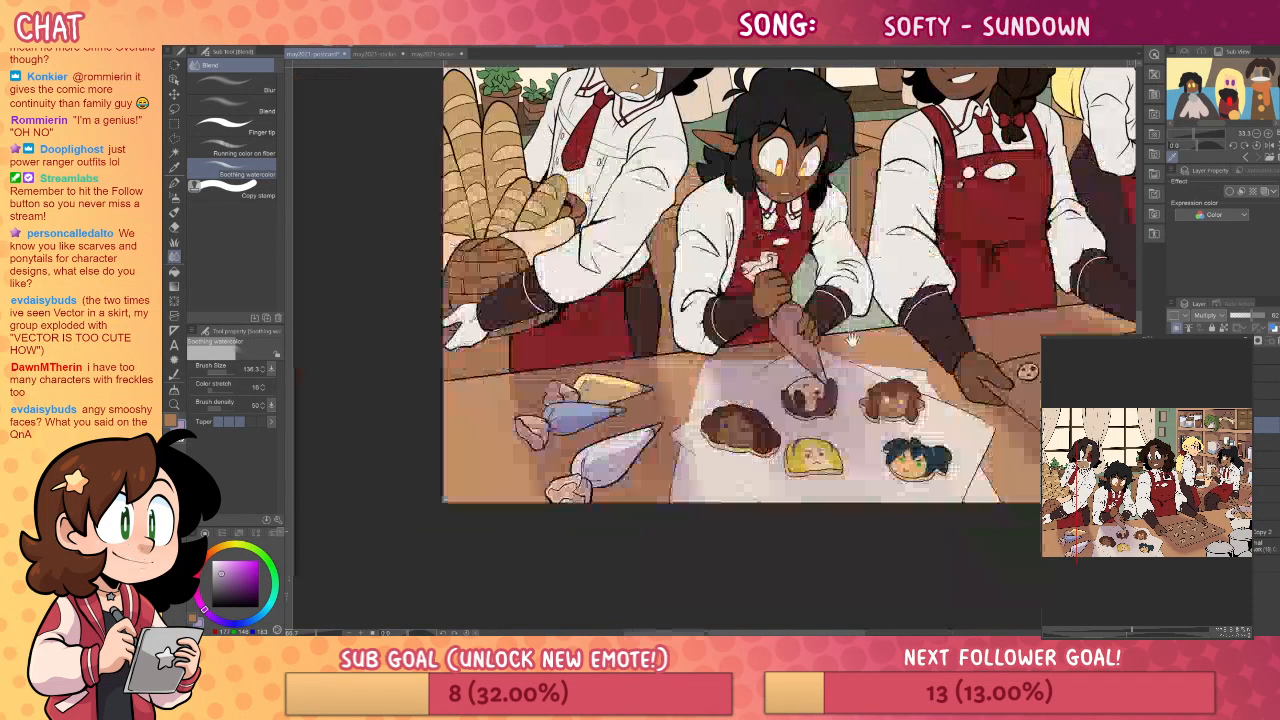
{"action": "left_click_drag", "start_coordinate": [616, 362], "coordinate": [642, 355]}
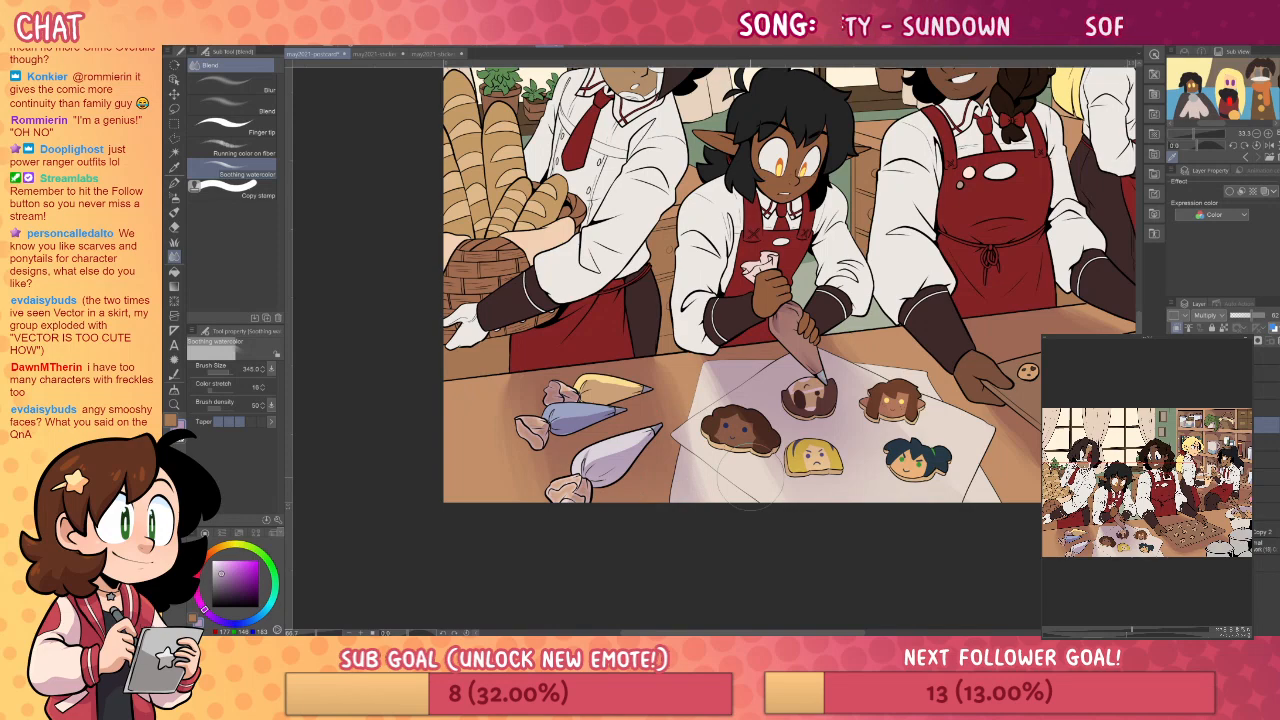
{"action": "left_click_drag", "start_coordinate": [952, 292], "coordinate": [923, 449]}
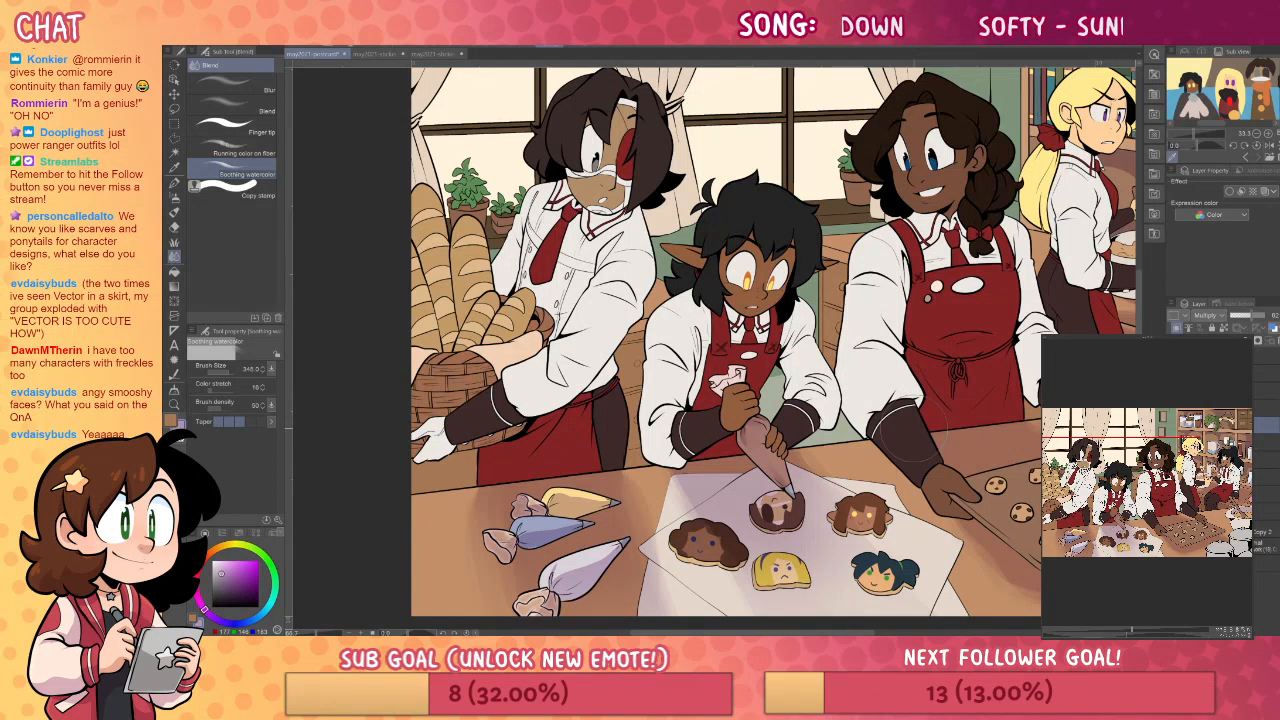
{"action": "left_click_drag", "start_coordinate": [935, 405], "coordinate": [838, 458]}
- Outline and fill small shadows on the potted plants along the windowsill
{"action": "key", "text": "g"}
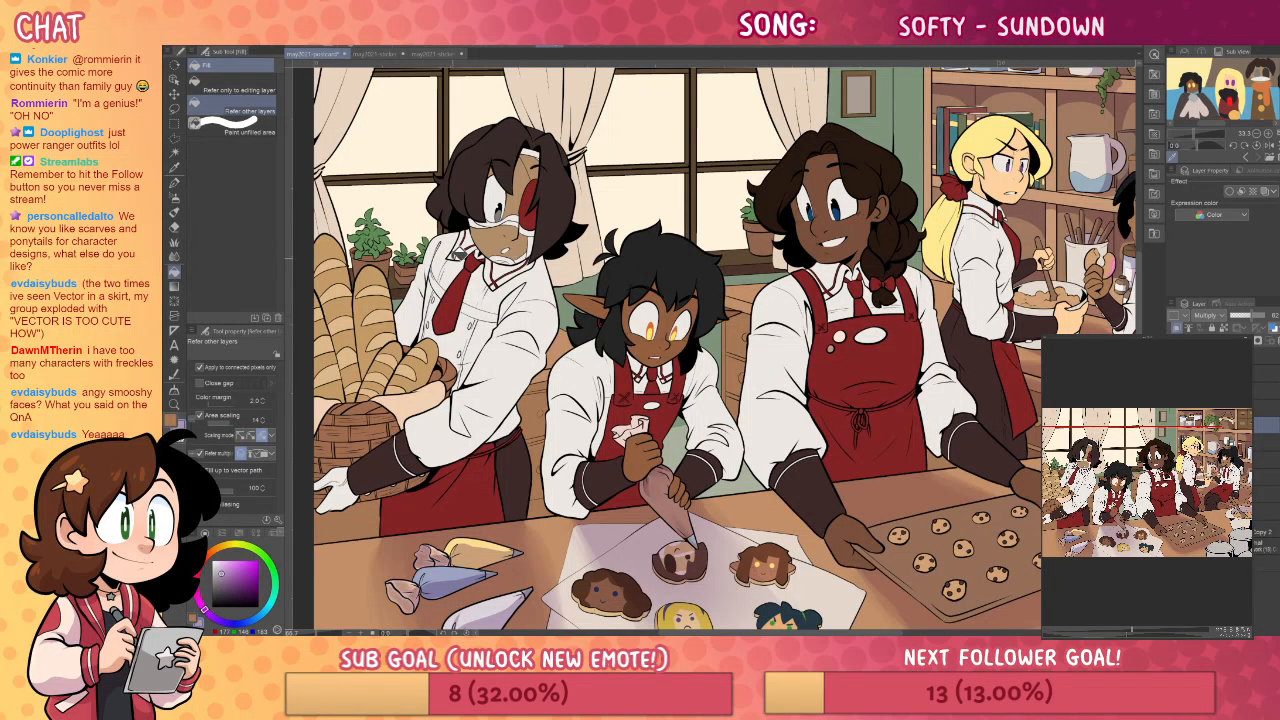
{"action": "left_click_drag", "start_coordinate": [1135, 264], "coordinate": [1094, 364]}
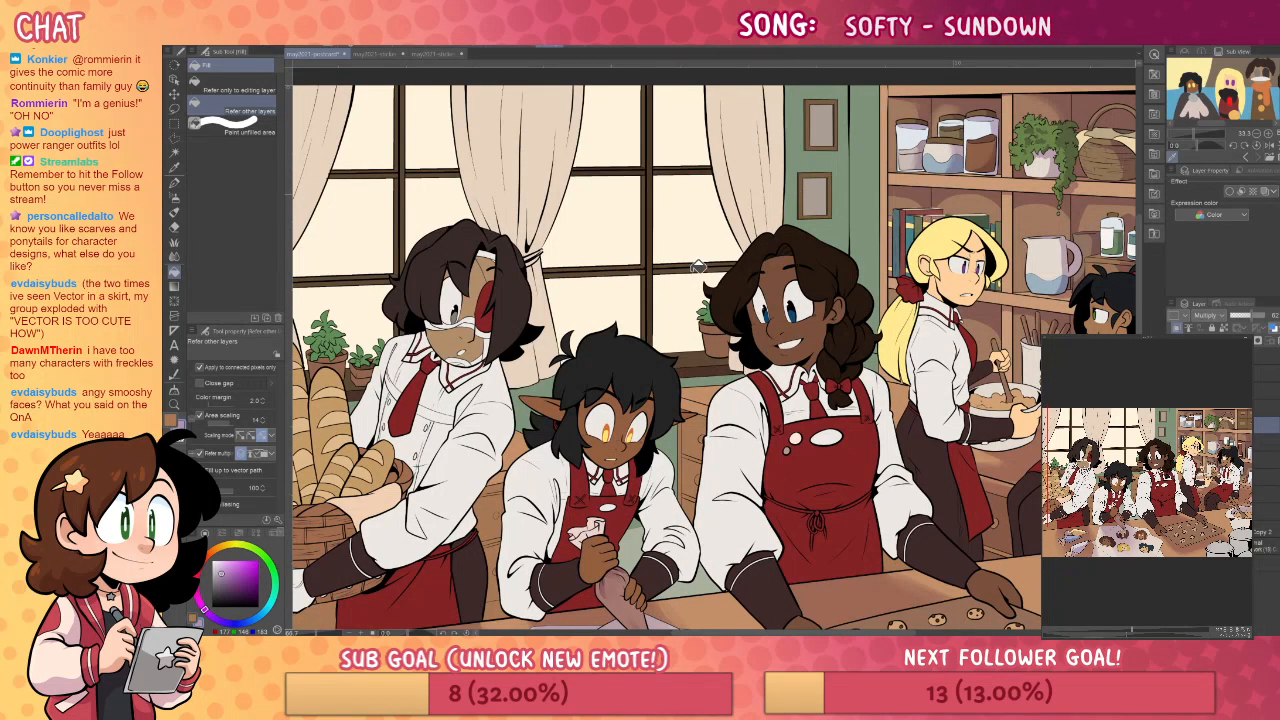
{"action": "left_click_drag", "start_coordinate": [605, 311], "coordinate": [733, 303]}
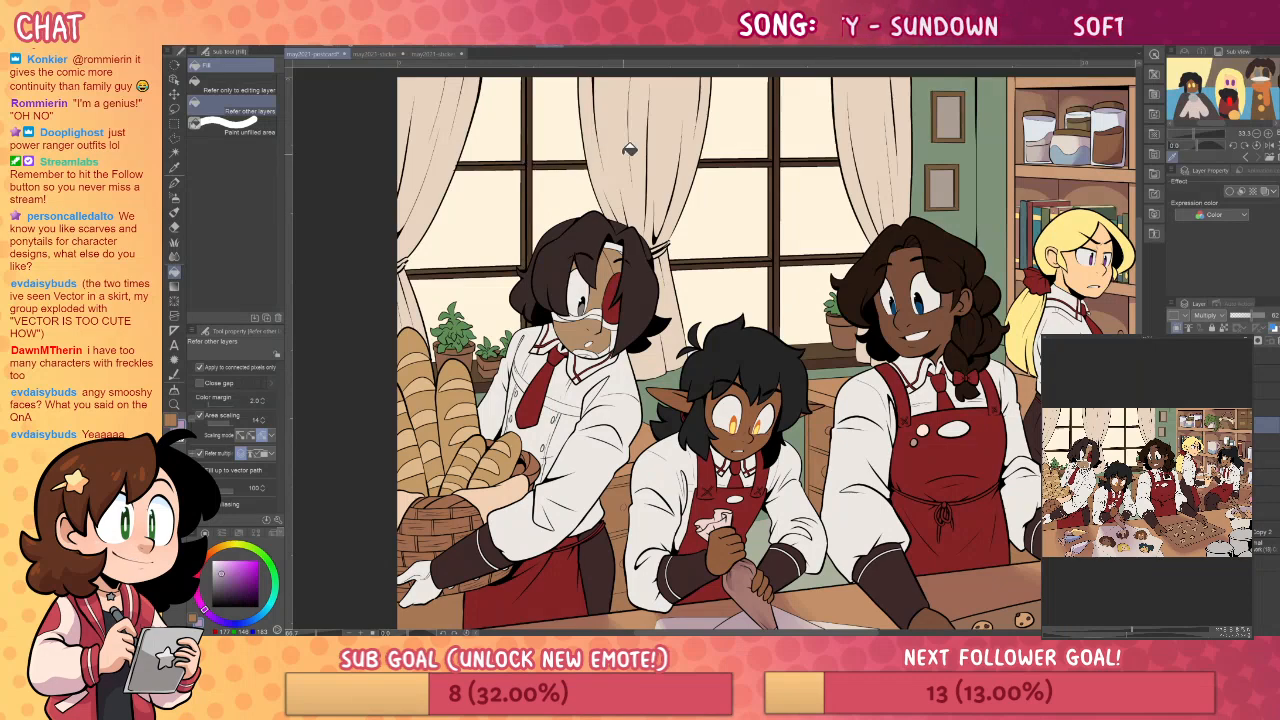
{"action": "left_click_drag", "start_coordinate": [993, 414], "coordinate": [937, 419]}
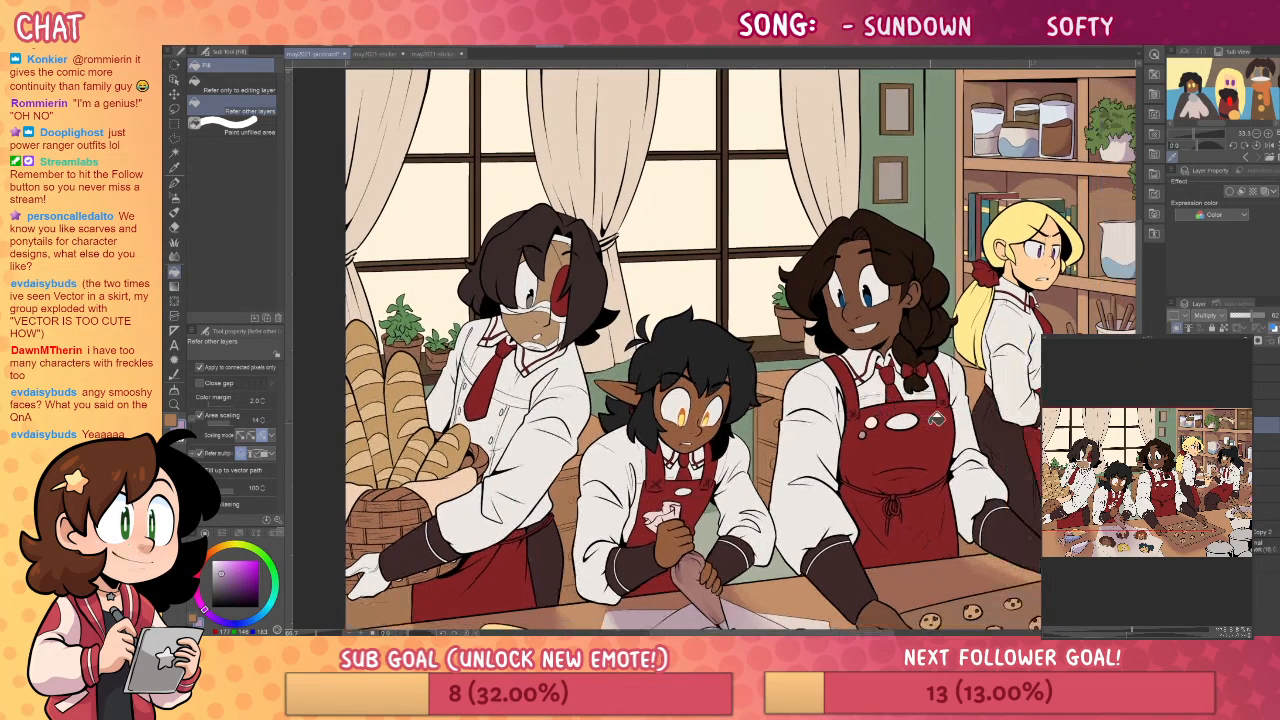
{"action": "key", "text": "p"}
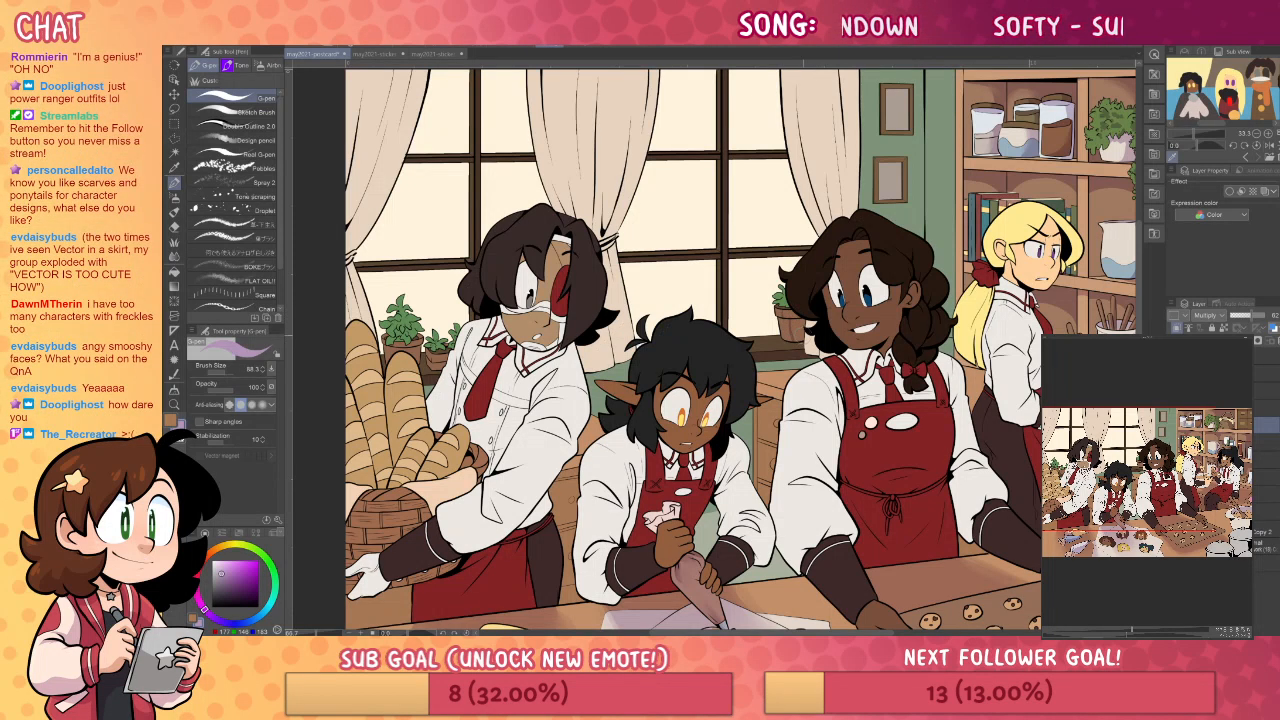
{"action": "key", "text": "g"}
{"action": "key", "text": "p"}
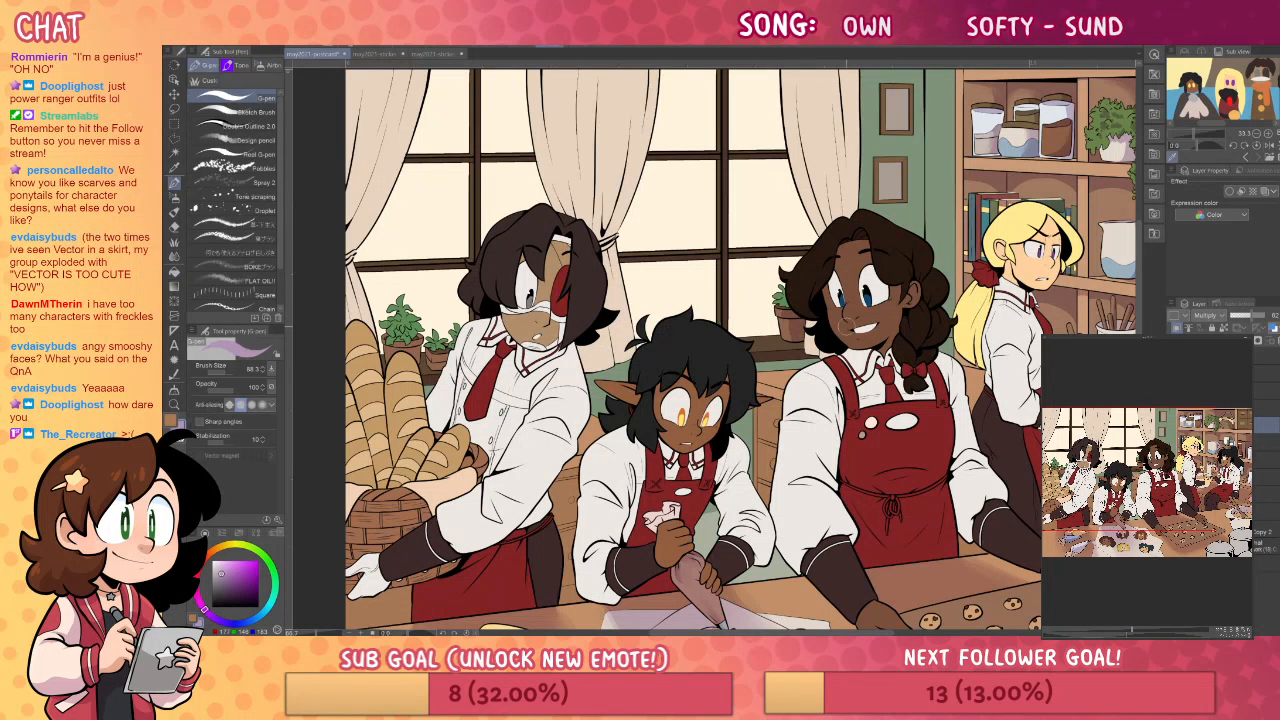
{"action": "key", "text": "g"}
{"action": "key", "text": "p"}
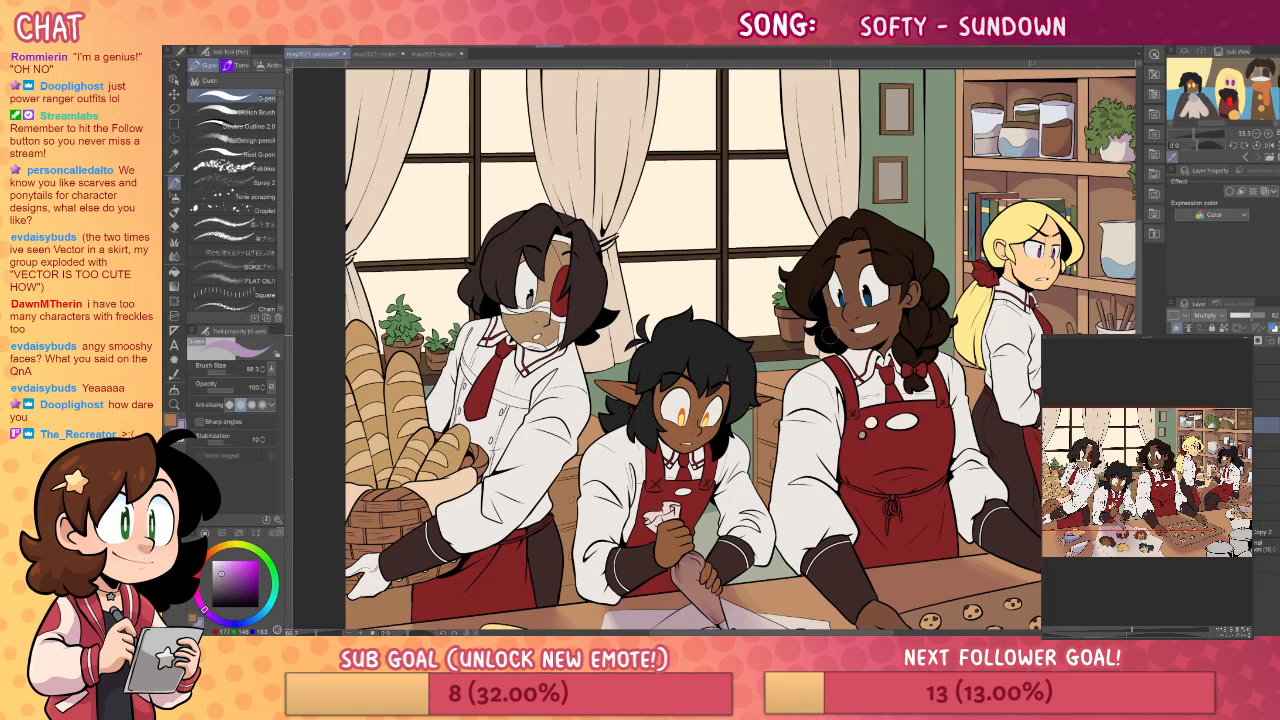
- Paint short purple shadow strokes across the folds of the middle and left curtains
{"action": "scroll", "coordinate": [999, 418], "scroll_direction": "up", "scroll_amount": 1}
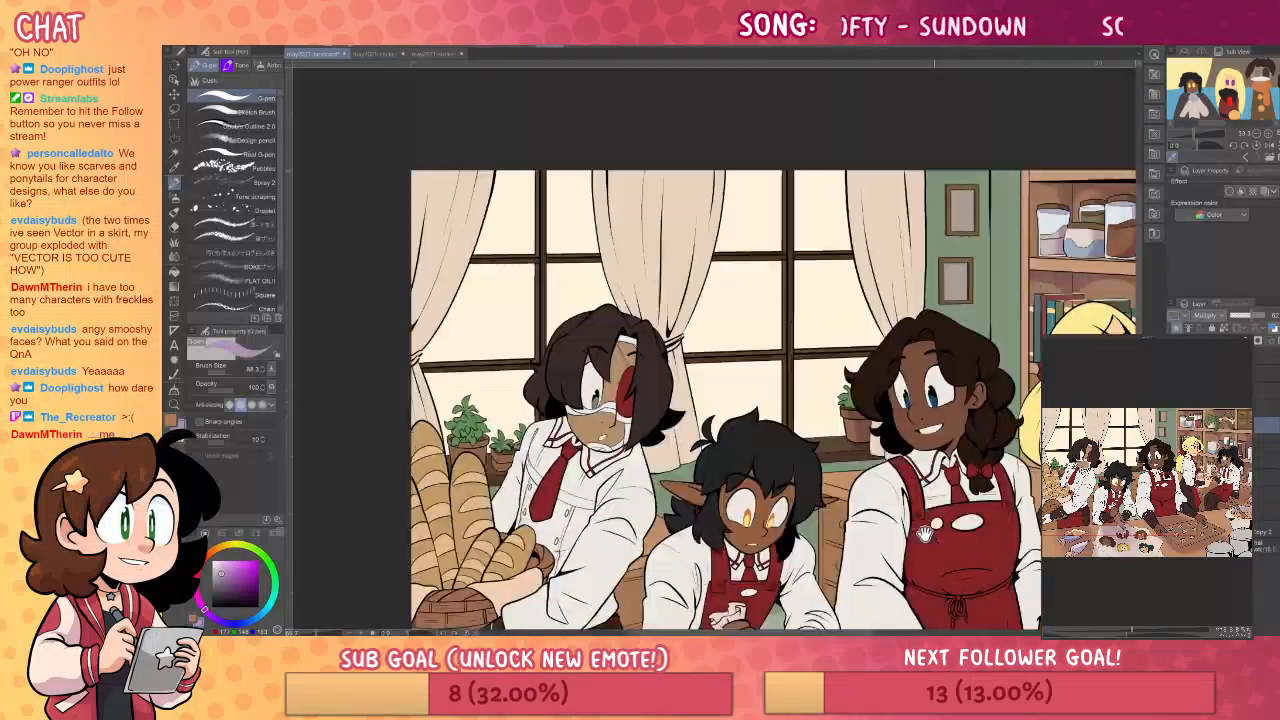
{"action": "left_click_drag", "start_coordinate": [999, 418], "coordinate": [989, 558]}
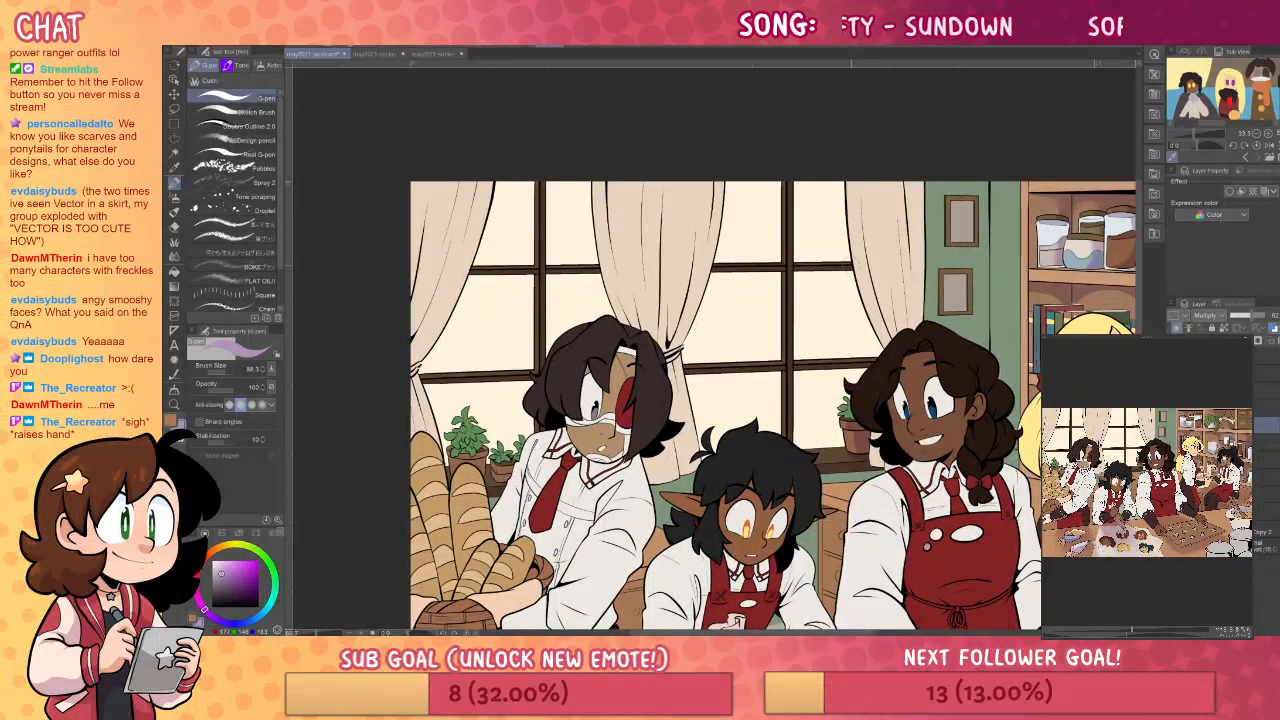
{"action": "left_click_drag", "start_coordinate": [603, 268], "coordinate": [630, 269]}
{"action": "left_click_drag", "start_coordinate": [462, 268], "coordinate": [432, 269]}
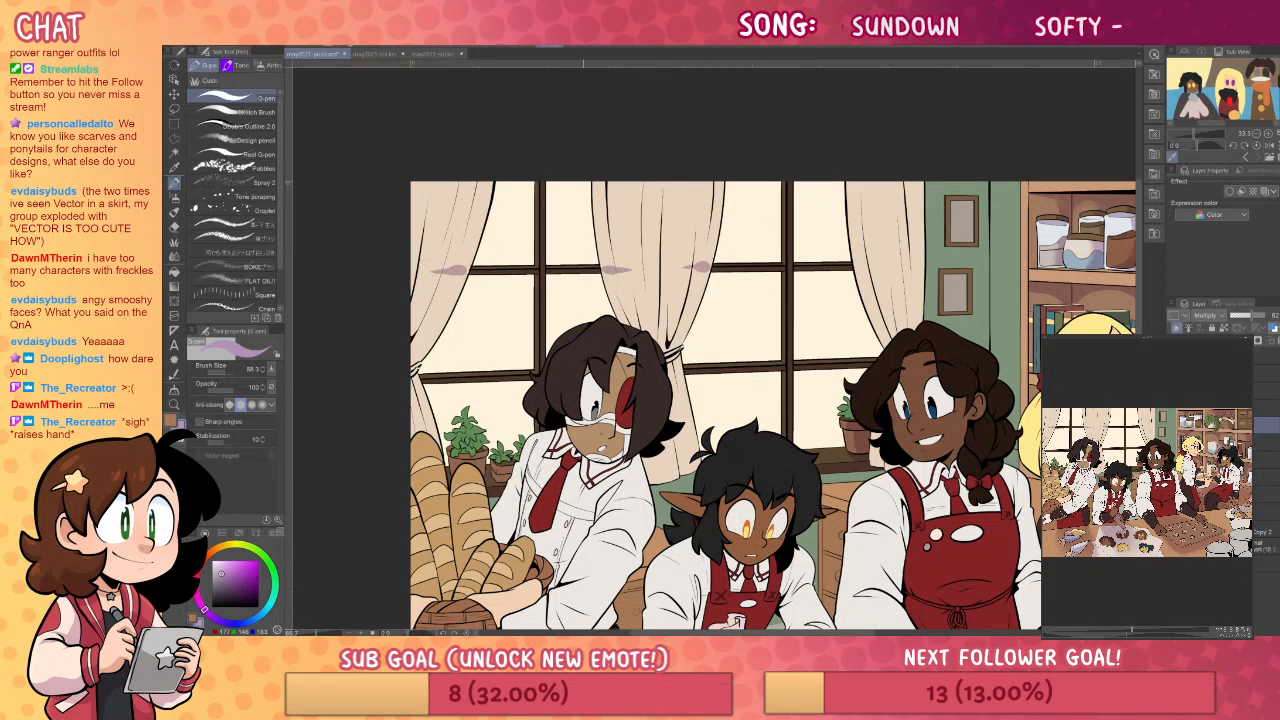
- Add a vertical fold shadow to the middle curtain and soften its shadows with the Blend brush
{"action": "left_click_drag", "start_coordinate": [633, 276], "coordinate": [635, 204]}
{"action": "key", "text": "j"}
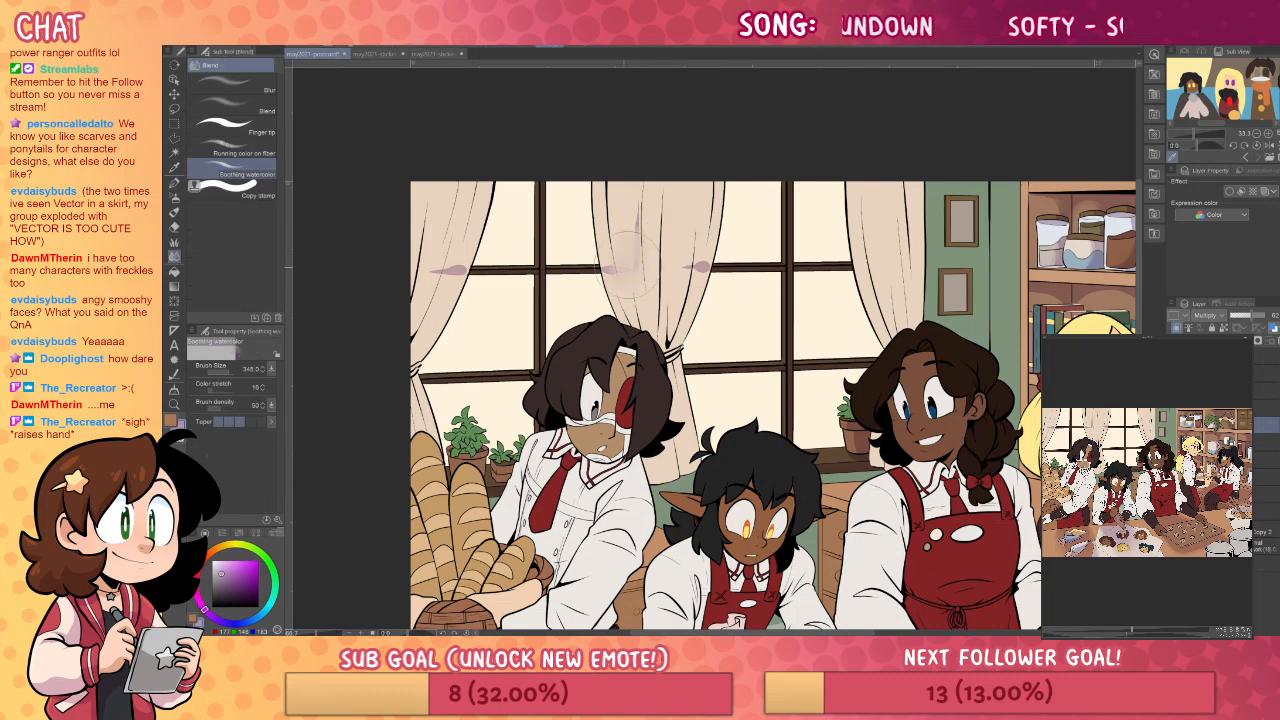
{"action": "left_click", "coordinate": [256, 111]}
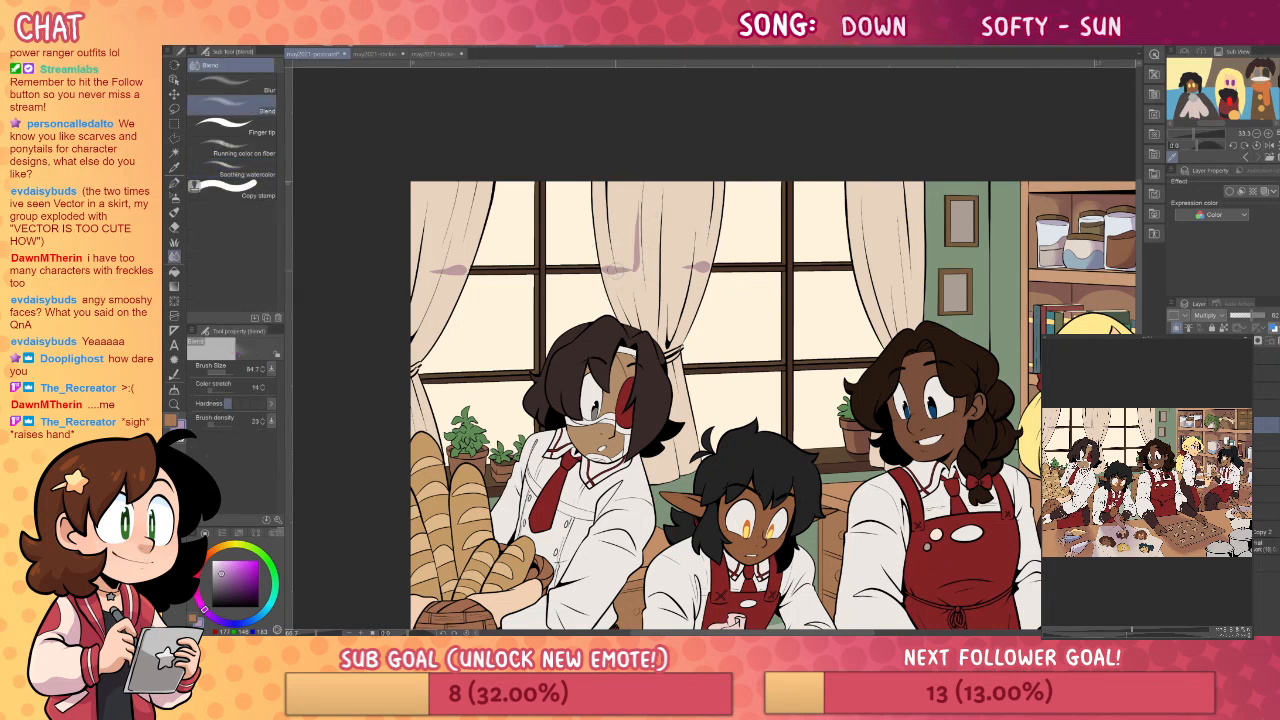
{"action": "mouse_move", "coordinate": [613, 269]}
{"action": "left_mouse_down"}
{"action": "mouse_move", "coordinate": [636, 273]}
{"action": "mouse_move", "coordinate": [642, 183]}
{"action": "left_mouse_up"}
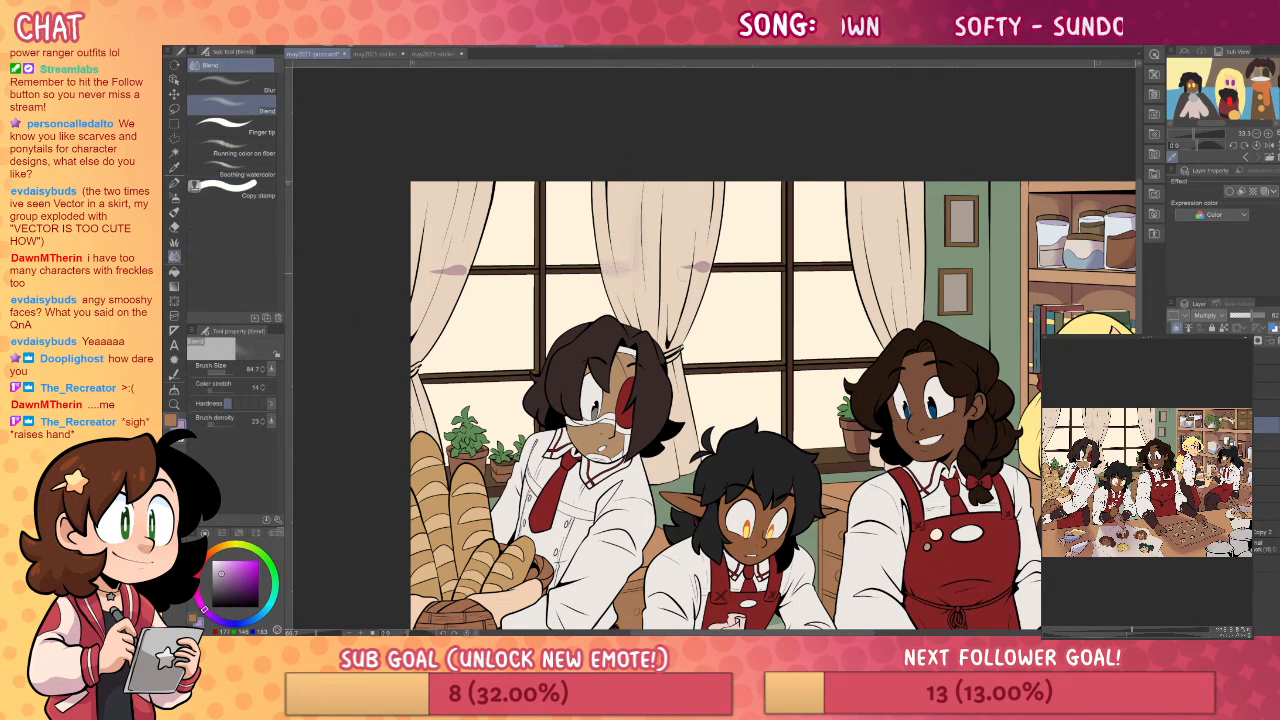
{"action": "left_click_drag", "start_coordinate": [680, 267], "coordinate": [712, 268]}
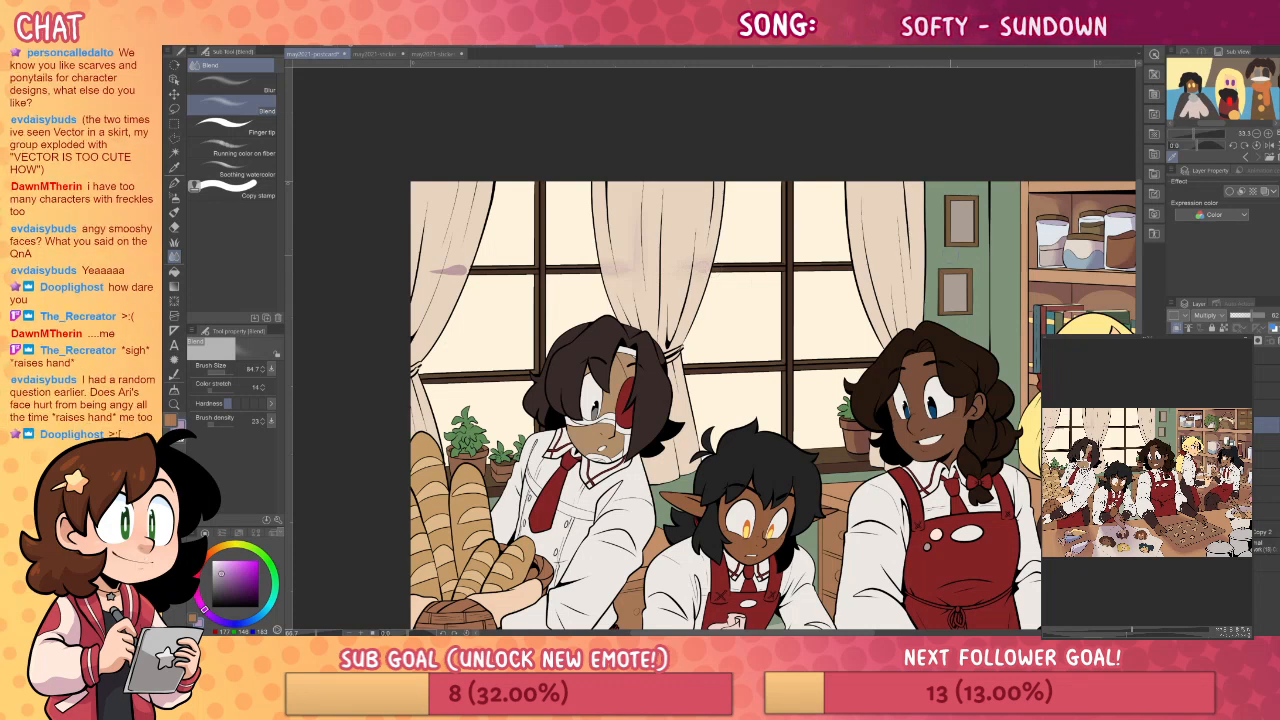
- Paint fold shadows on the curtain beside the picture frames and blend them into the fabric
{"action": "key", "text": "p"}
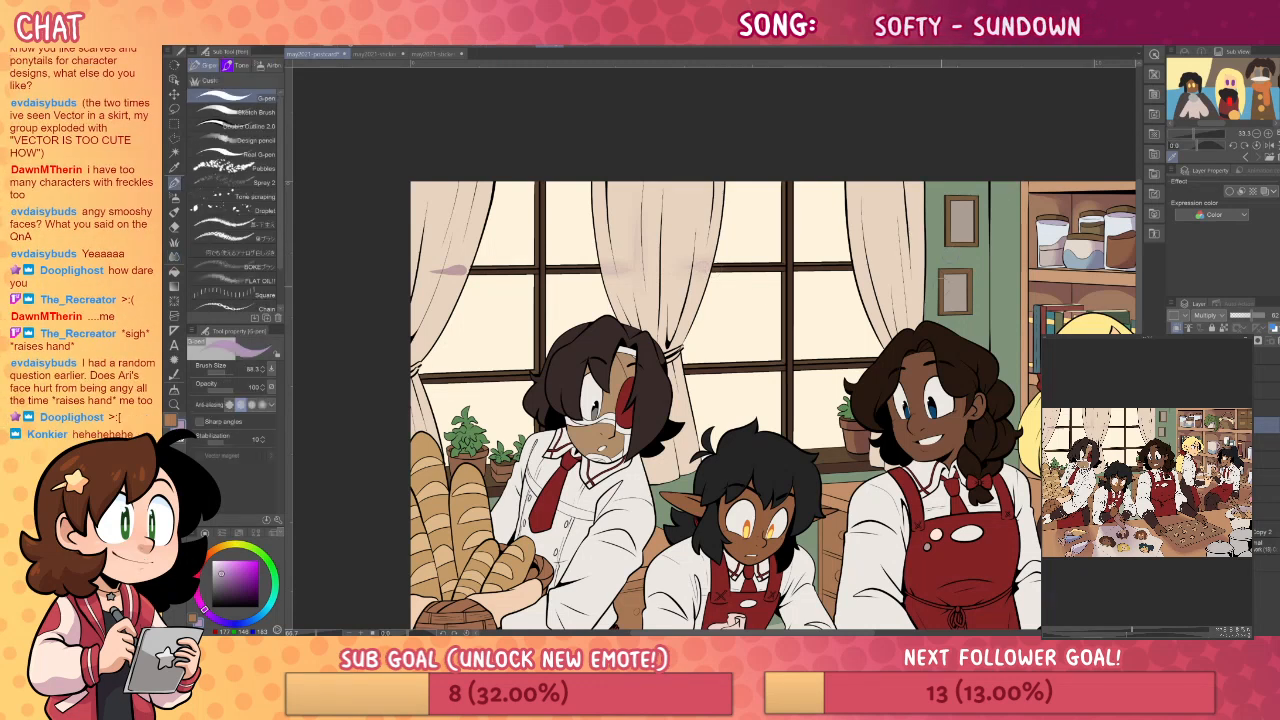
{"action": "mouse_move", "coordinate": [848, 268]}
{"action": "left_mouse_down"}
{"action": "mouse_move", "coordinate": [882, 266]}
{"action": "mouse_move", "coordinate": [901, 296]}
{"action": "left_mouse_up"}
{"action": "key", "text": "j"}
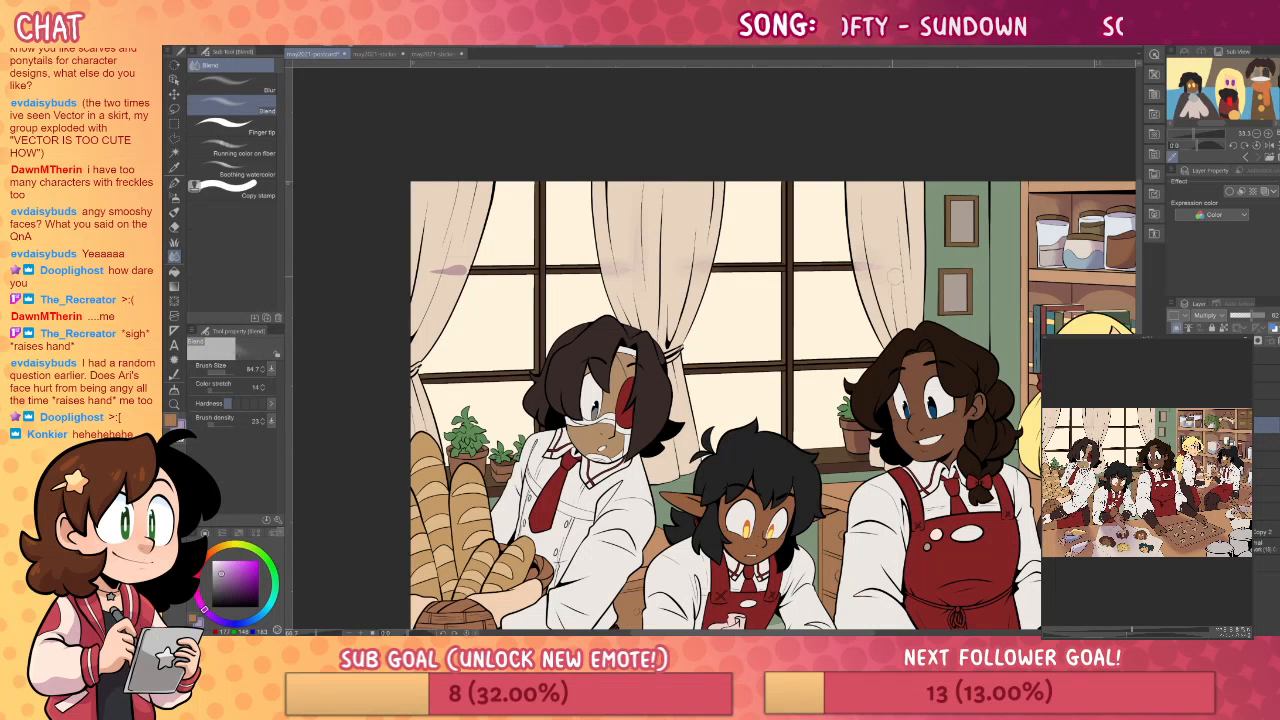
{"action": "key", "text": "p"}
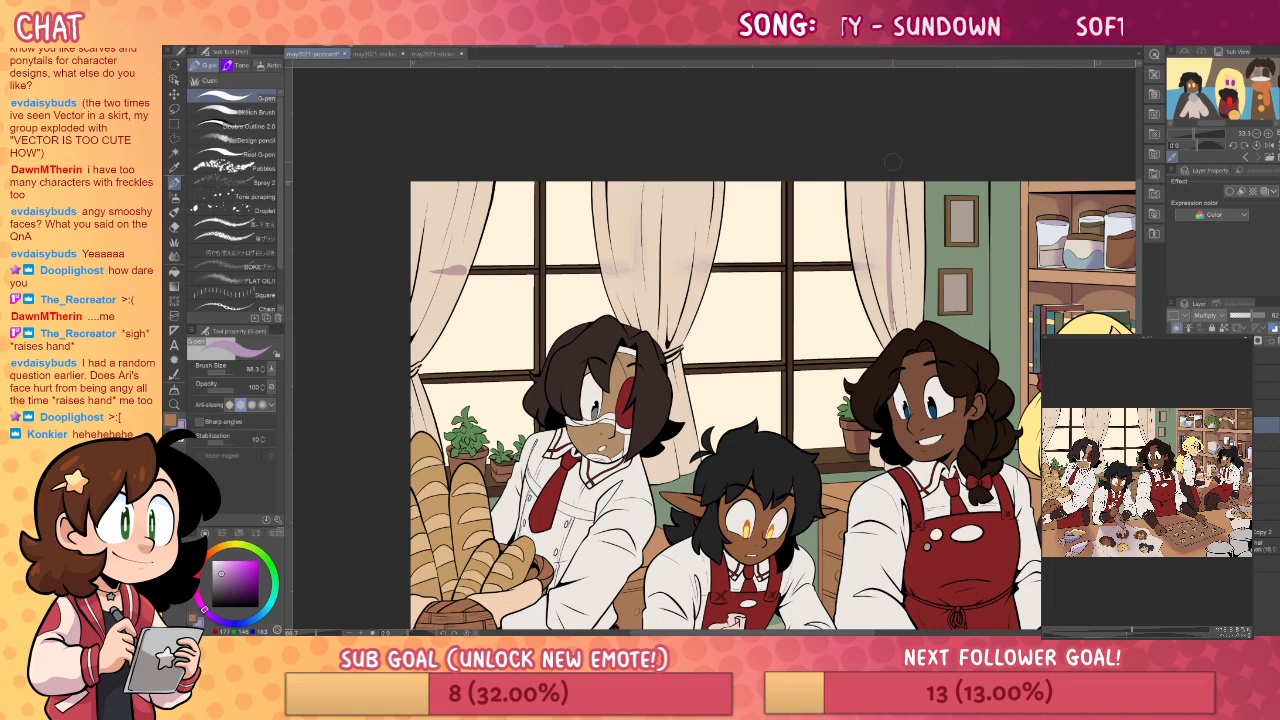
{"action": "key", "text": "j"}
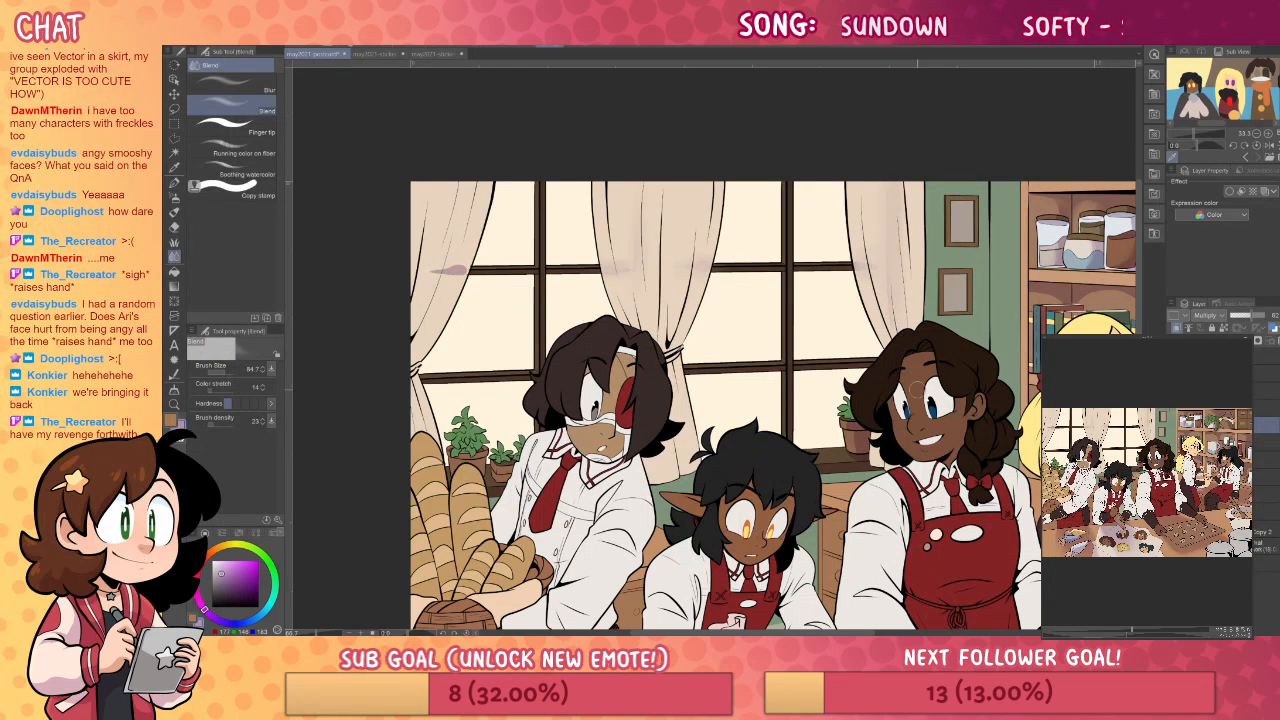
- Paint a fold shadow on the upper part of the left curtain and blend it out
{"action": "key", "text": "p"}
{"action": "left_click_drag", "start_coordinate": [431, 186], "coordinate": [416, 314]}
{"action": "key", "text": "ctrl+z"}
{"action": "key", "text": "j"}
{"action": "key", "text": "p"}
{"action": "key", "text": "j"}
{"action": "mouse_move", "coordinate": [450, 270]}
{"action": "left_mouse_down"}
{"action": "mouse_move", "coordinate": [418, 275]}
{"action": "mouse_move", "coordinate": [414, 305]}
{"action": "mouse_move", "coordinate": [442, 270]}
{"action": "mouse_move", "coordinate": [457, 278]}
{"action": "left_mouse_up"}
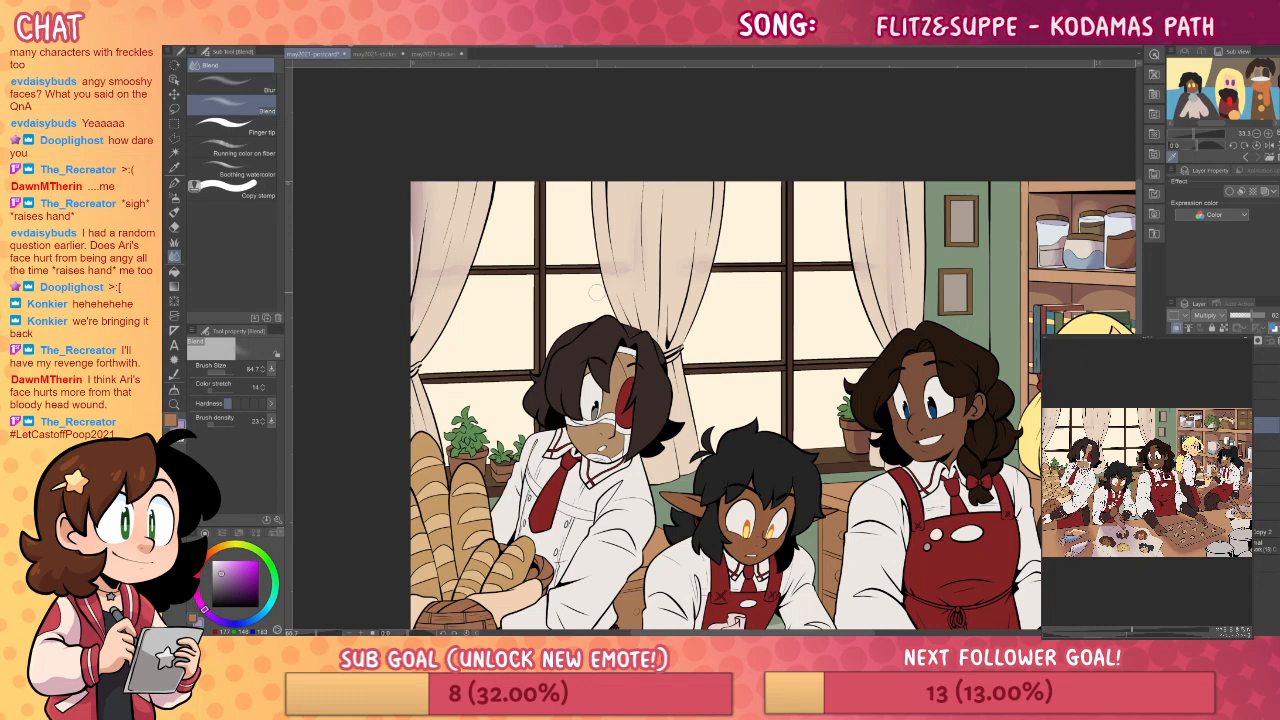
- Outline and fill small shadows on the piping bag lying on the front counter
{"action": "left_click_drag", "start_coordinate": [597, 292], "coordinate": [587, 272]}
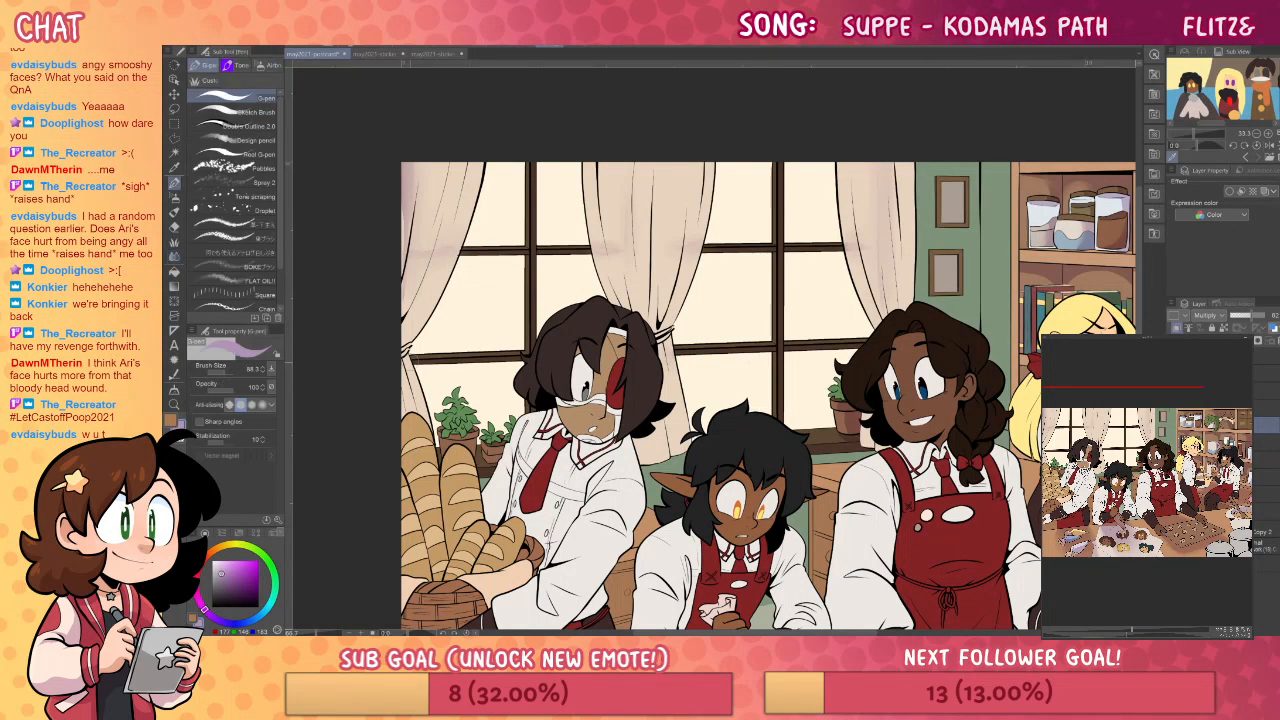
{"action": "left_click_drag", "start_coordinate": [1034, 320], "coordinate": [1019, 202]}
{"action": "key", "text": "p"}
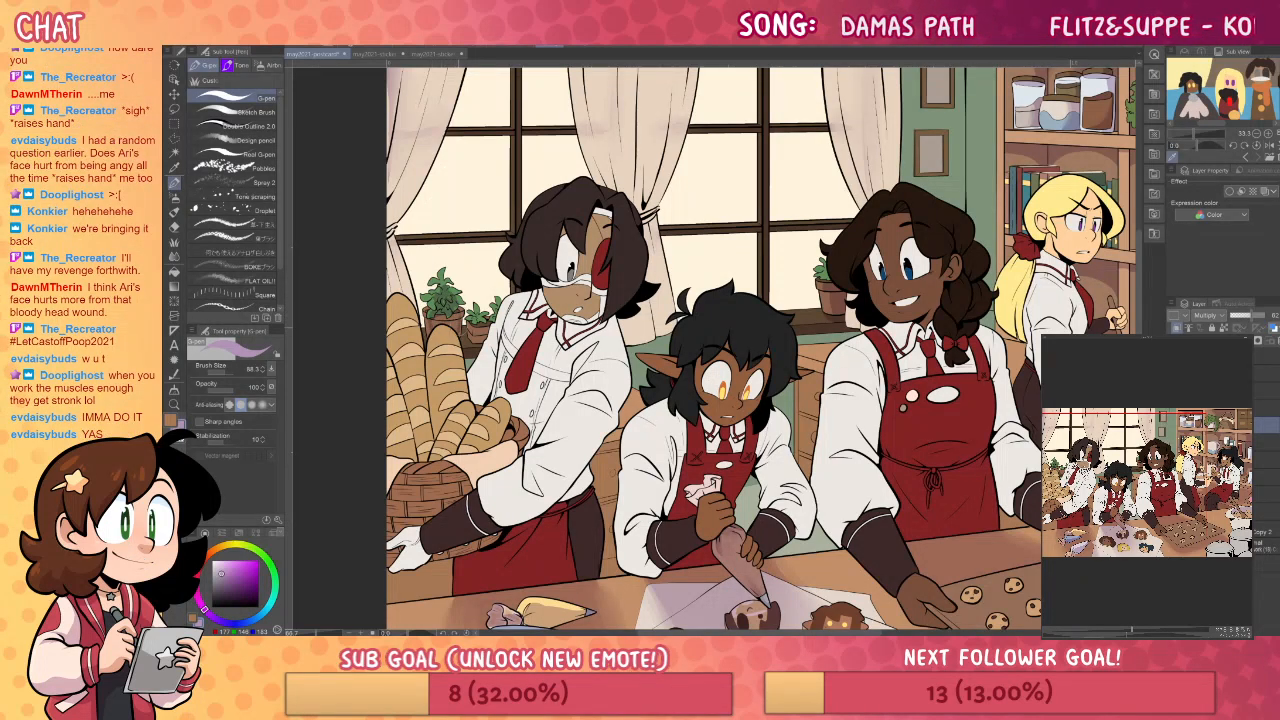
{"action": "key", "text": "g"}
{"action": "key", "text": "p"}
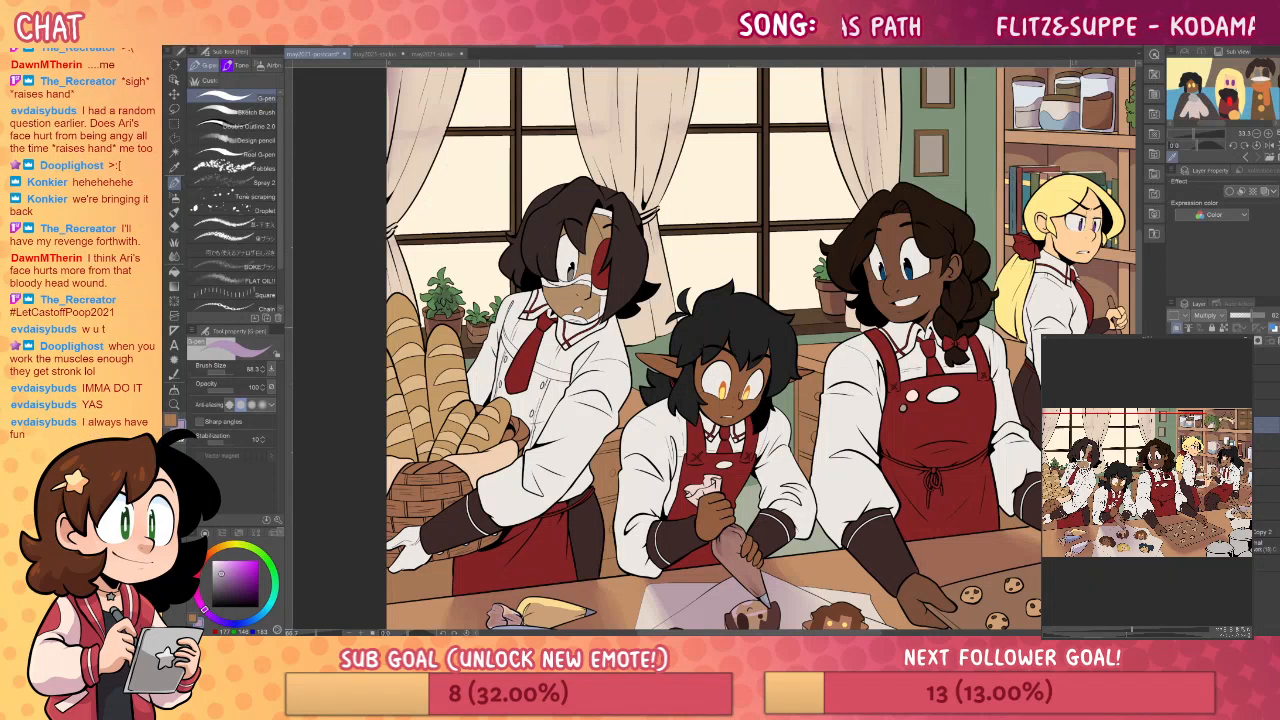
{"action": "key", "text": "g"}
{"action": "key", "text": "p"}
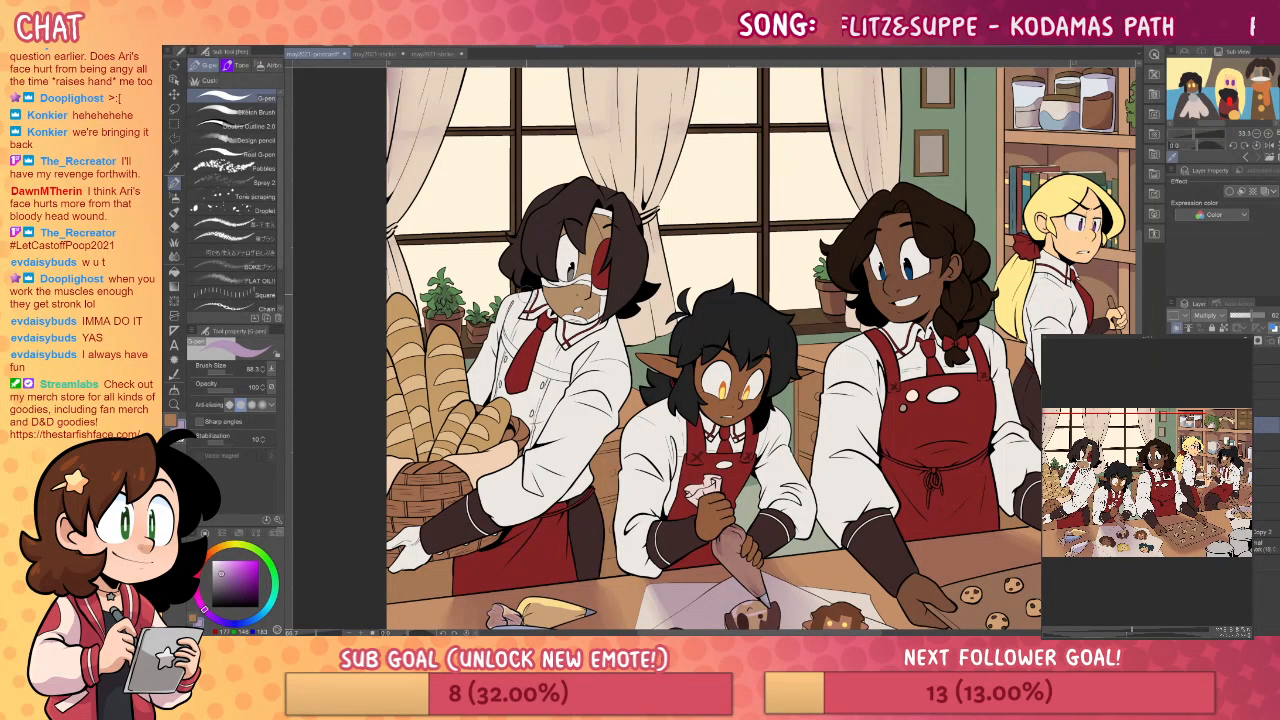
- Paint long vertical fold shadows down the middle curtain above its tieback
{"action": "left_click_drag", "start_coordinate": [652, 338], "coordinate": [660, 456]}
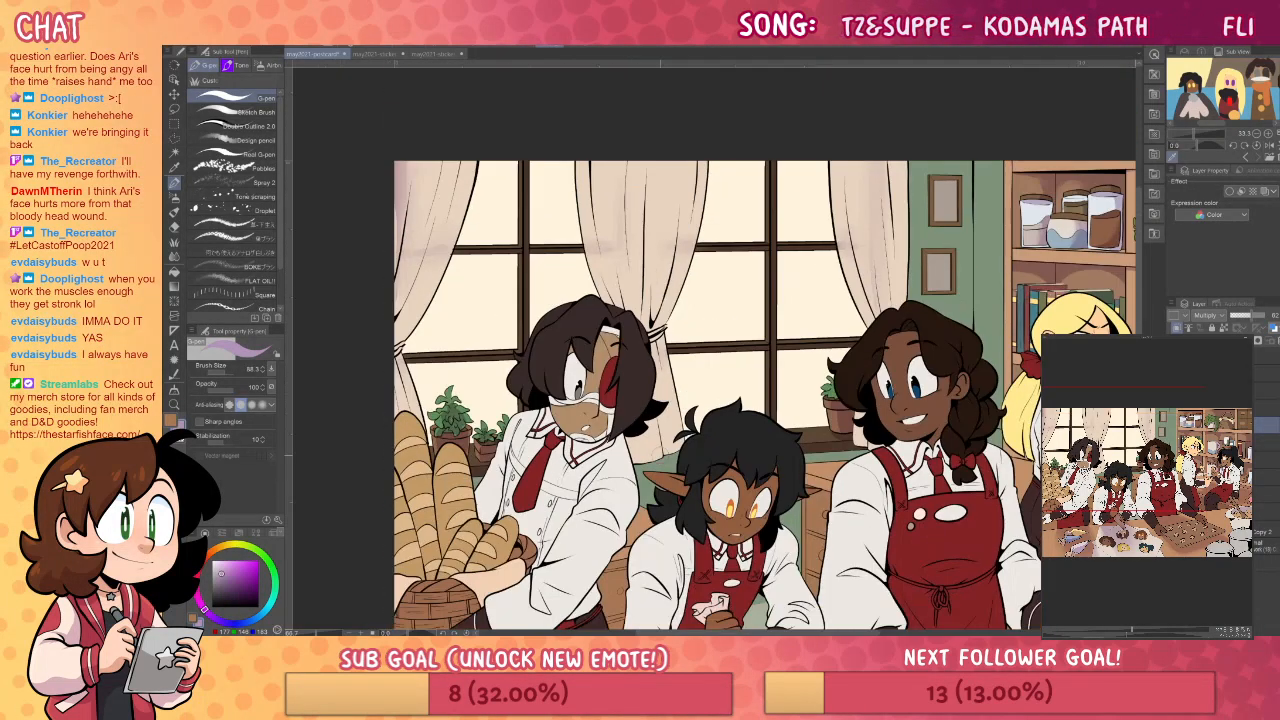
{"action": "left_click_drag", "start_coordinate": [662, 318], "coordinate": [690, 162]}
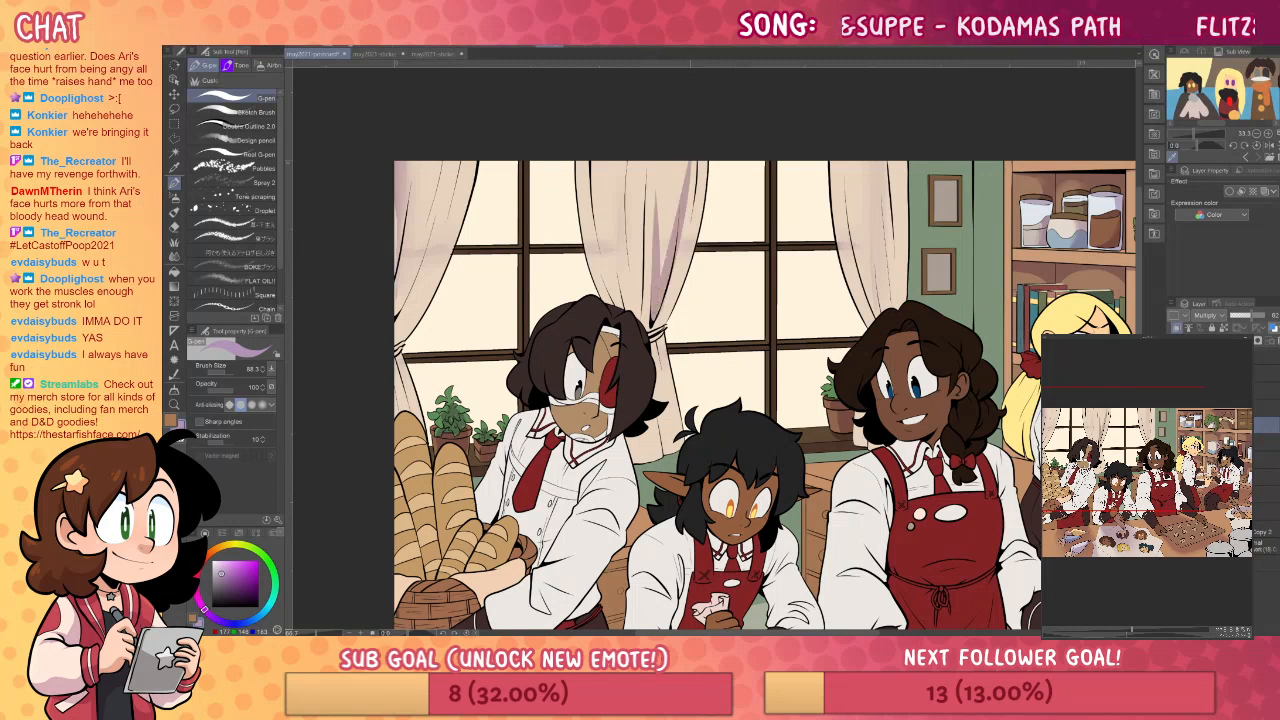
{"action": "left_click_drag", "start_coordinate": [664, 272], "coordinate": [658, 206]}
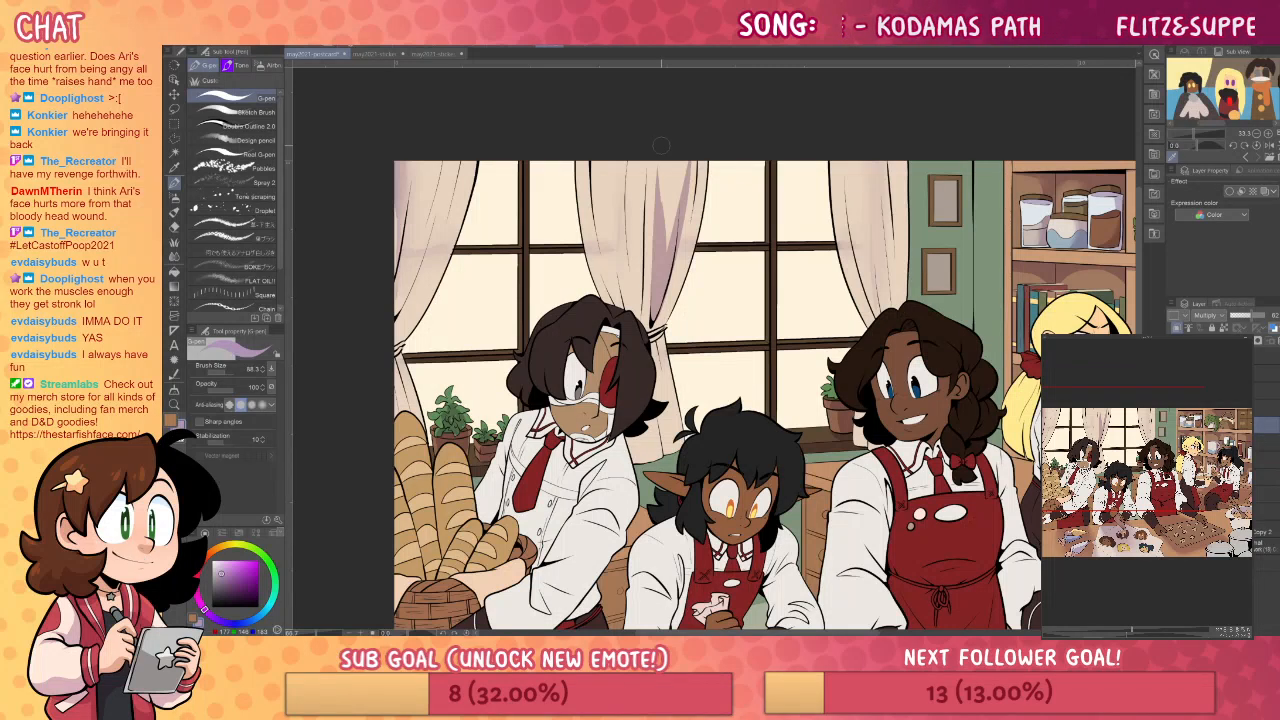
{"action": "left_click_drag", "start_coordinate": [596, 162], "coordinate": [600, 260]}
{"action": "mouse_move", "coordinate": [600, 200]}
{"action": "left_mouse_down"}
{"action": "mouse_move", "coordinate": [606, 282]}
{"action": "mouse_move", "coordinate": [624, 310]}
{"action": "mouse_move", "coordinate": [618, 292]}
{"action": "mouse_move", "coordinate": [614, 306]}
{"action": "left_mouse_up"}
{"action": "left_click_drag", "start_coordinate": [624, 162], "coordinate": [626, 276]}
- Soften the middle curtain's fold shadows with the watercolor blending brush
{"action": "key", "text": "j"}
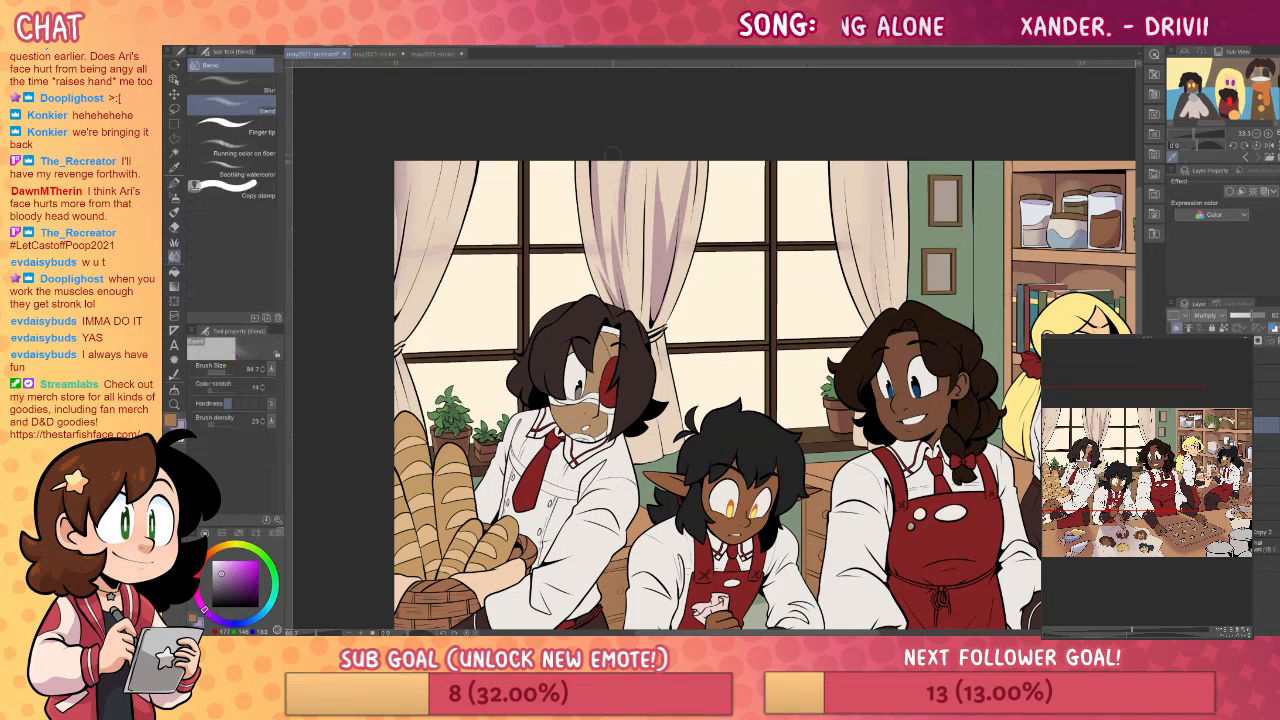
{"action": "left_click", "coordinate": [245, 174]}
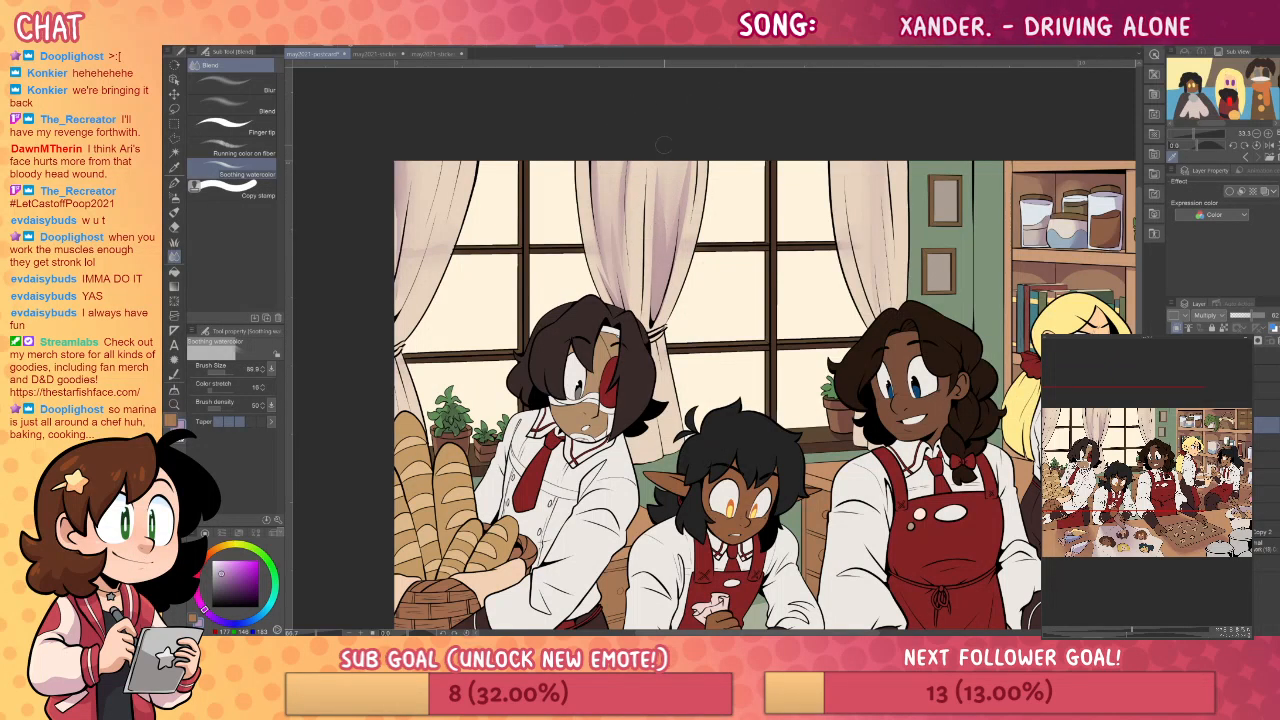
{"action": "key", "text": "p"}
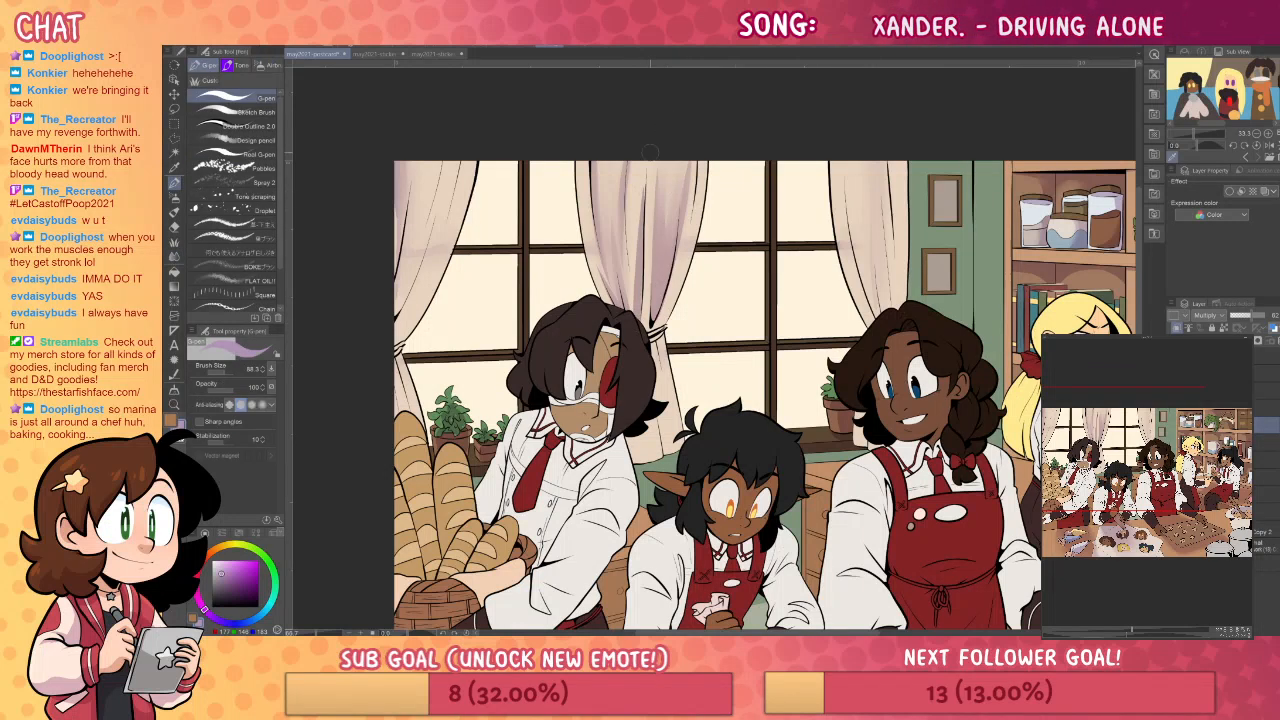
{"action": "key", "text": "j"}
{"action": "left_click_drag", "start_coordinate": [644, 198], "coordinate": [632, 316]}
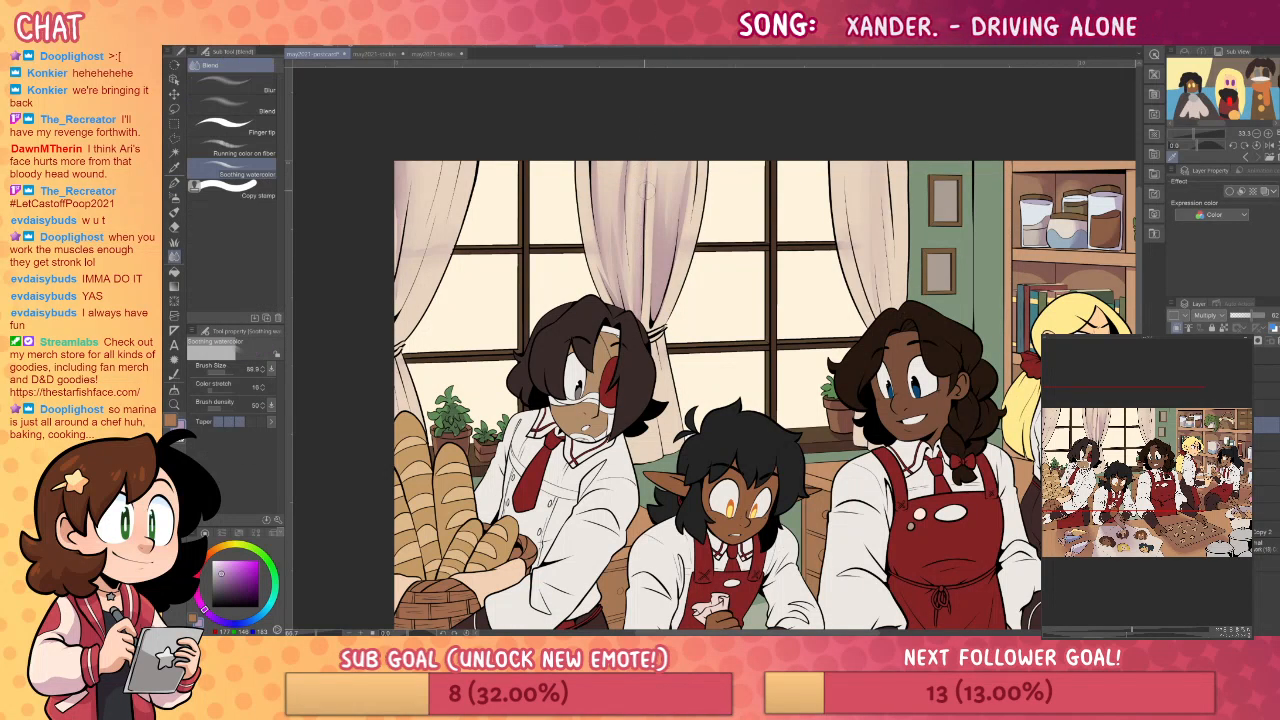
- Paint deeper fold shadows on the curtain beside the picture frames and soften them with the watercolor blending brush
{"action": "key", "text": "p"}
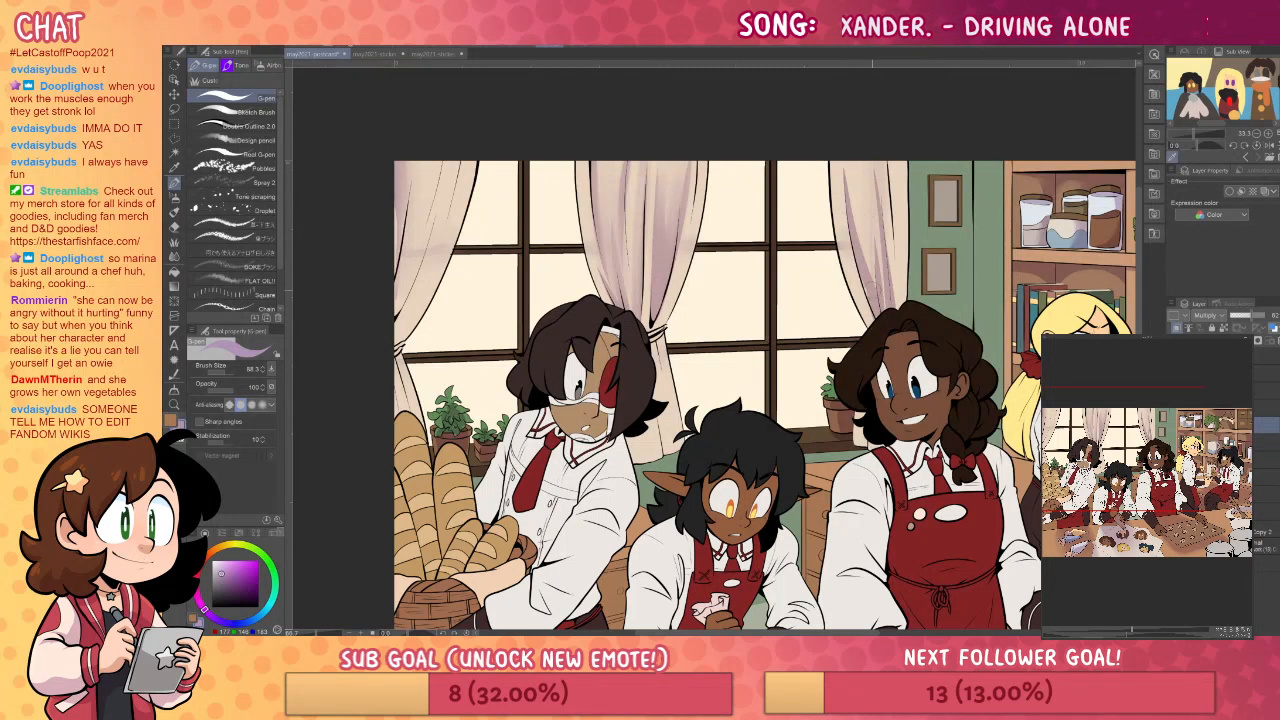
{"action": "key", "text": "j"}
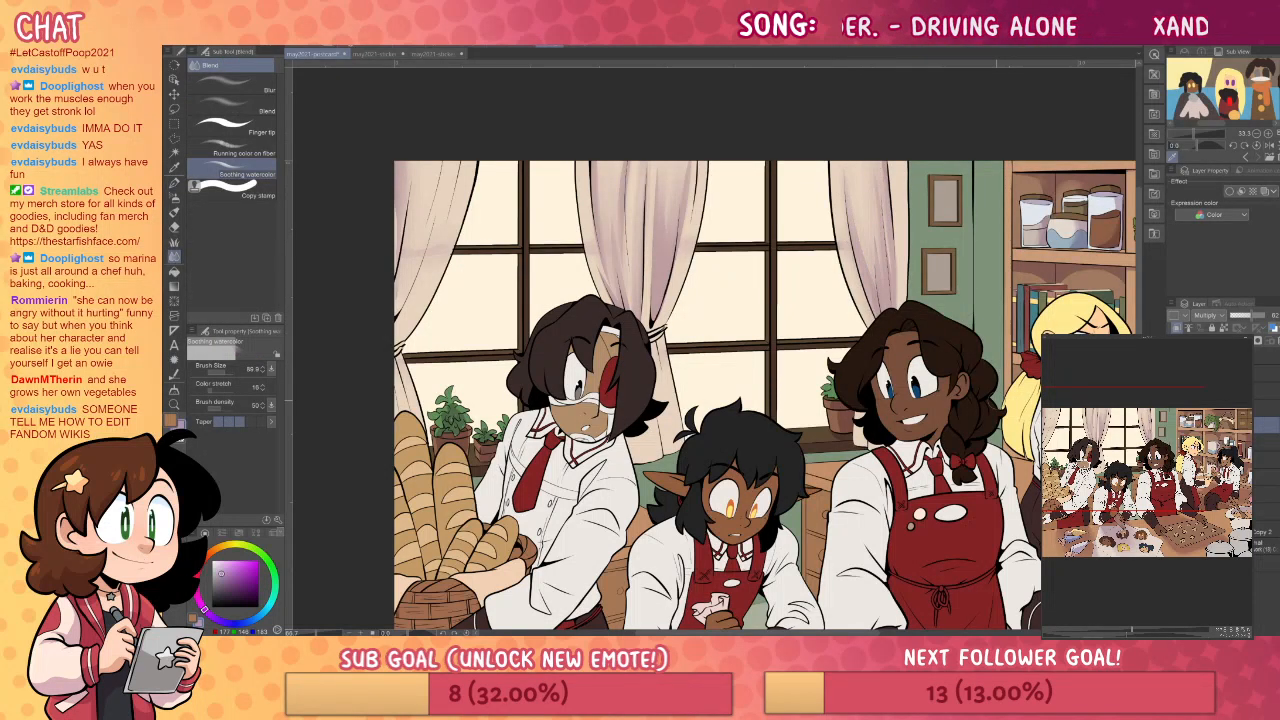
{"action": "left_click_drag", "start_coordinate": [971, 425], "coordinate": [1001, 406]}
- Paint and fill fold shadows on the middle curtain below its tieback and blend their edges
{"action": "key", "text": "p"}
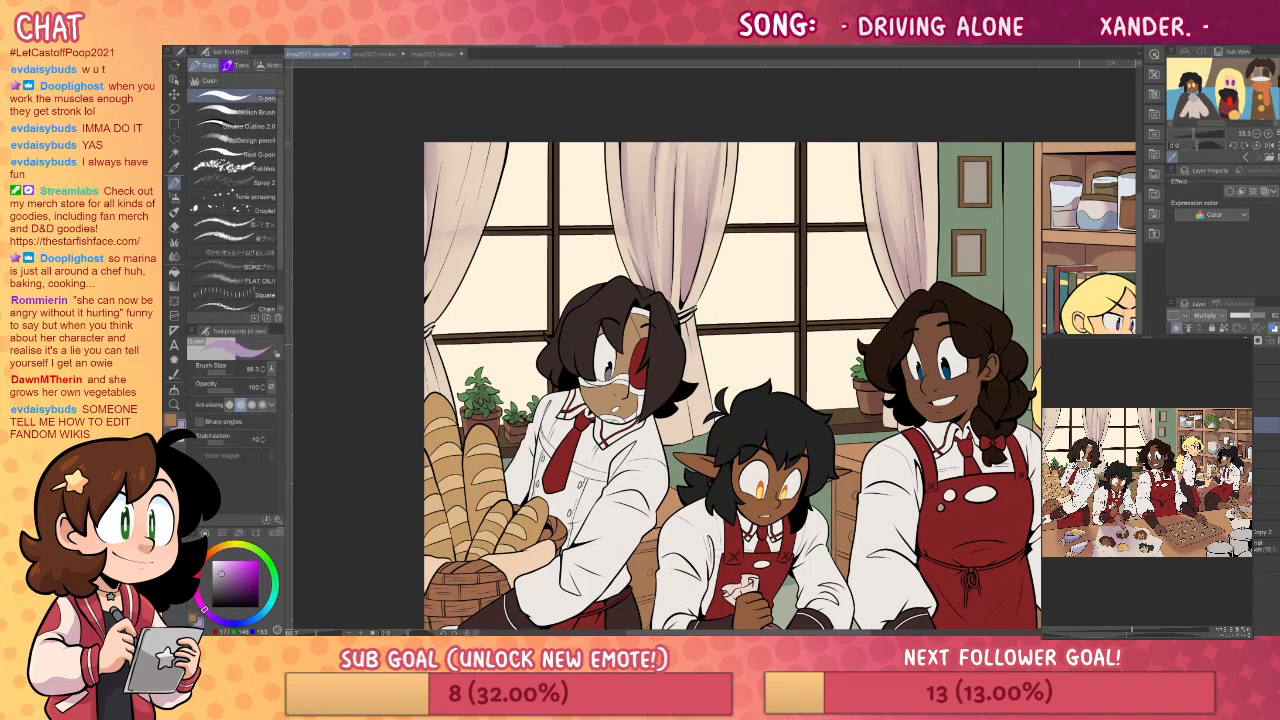
{"action": "left_click_drag", "start_coordinate": [995, 432], "coordinate": [1005, 380]}
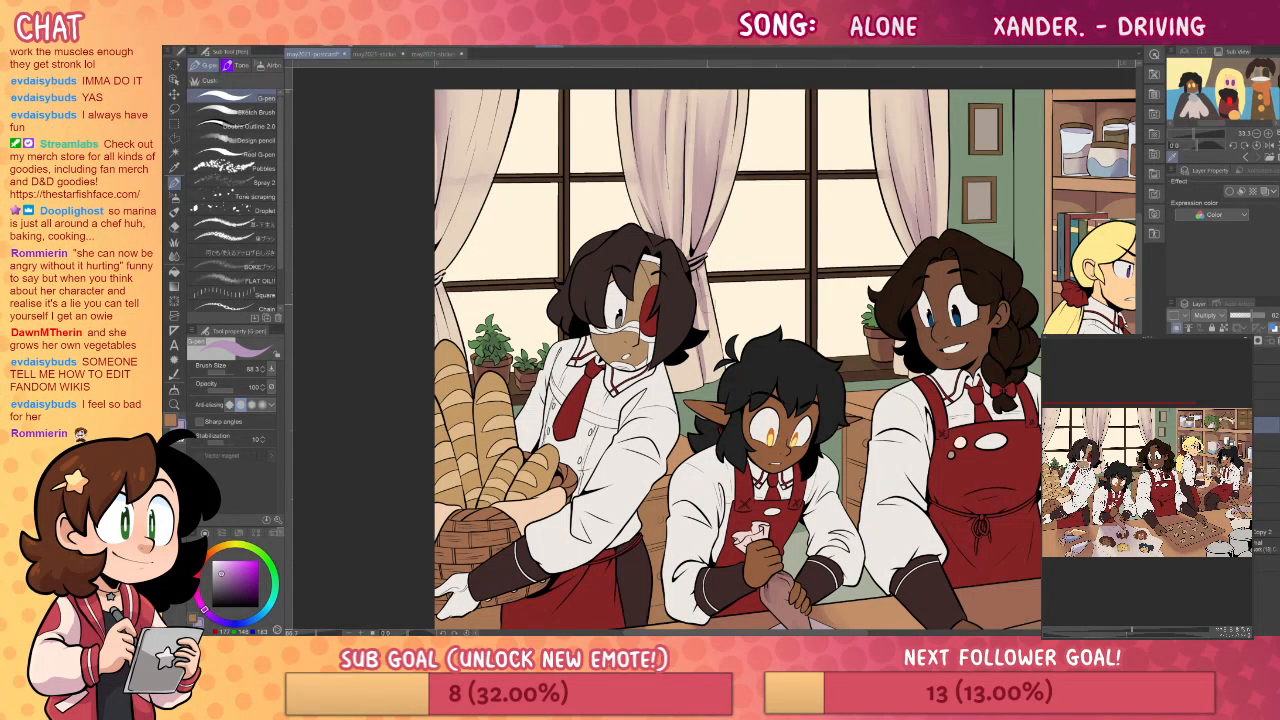
{"action": "key", "text": "j"}
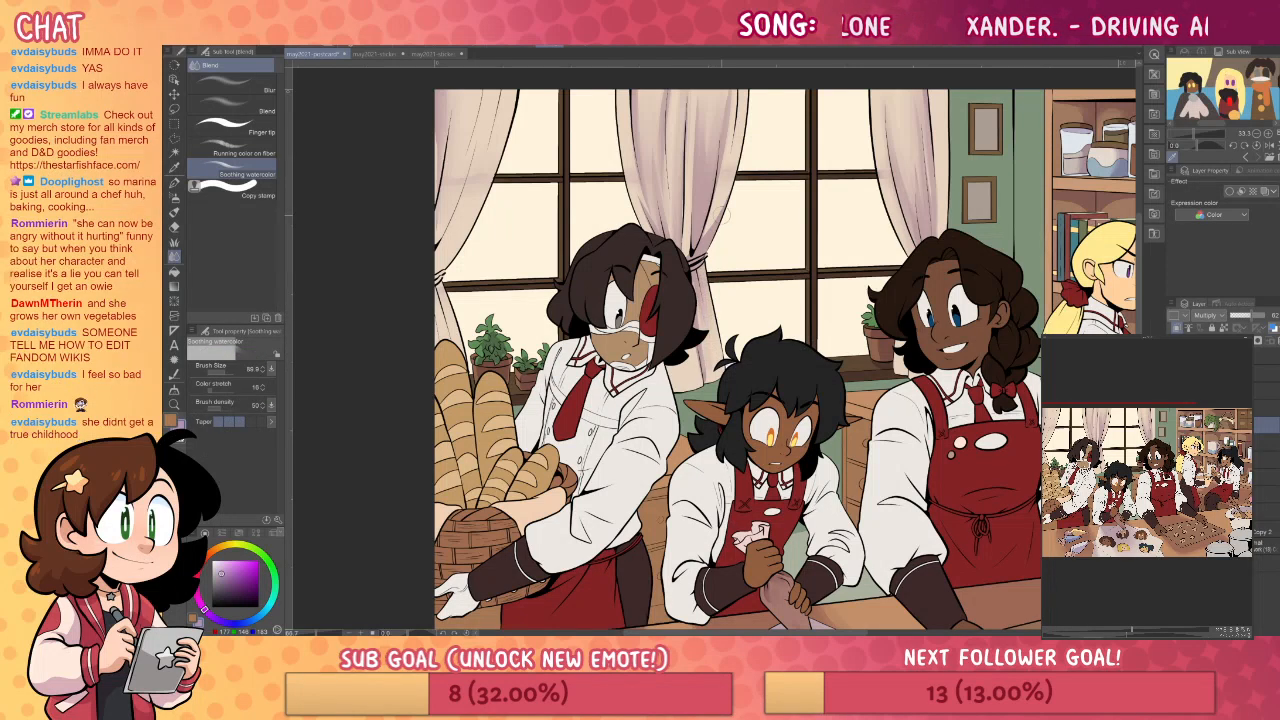
{"action": "key", "text": "p"}
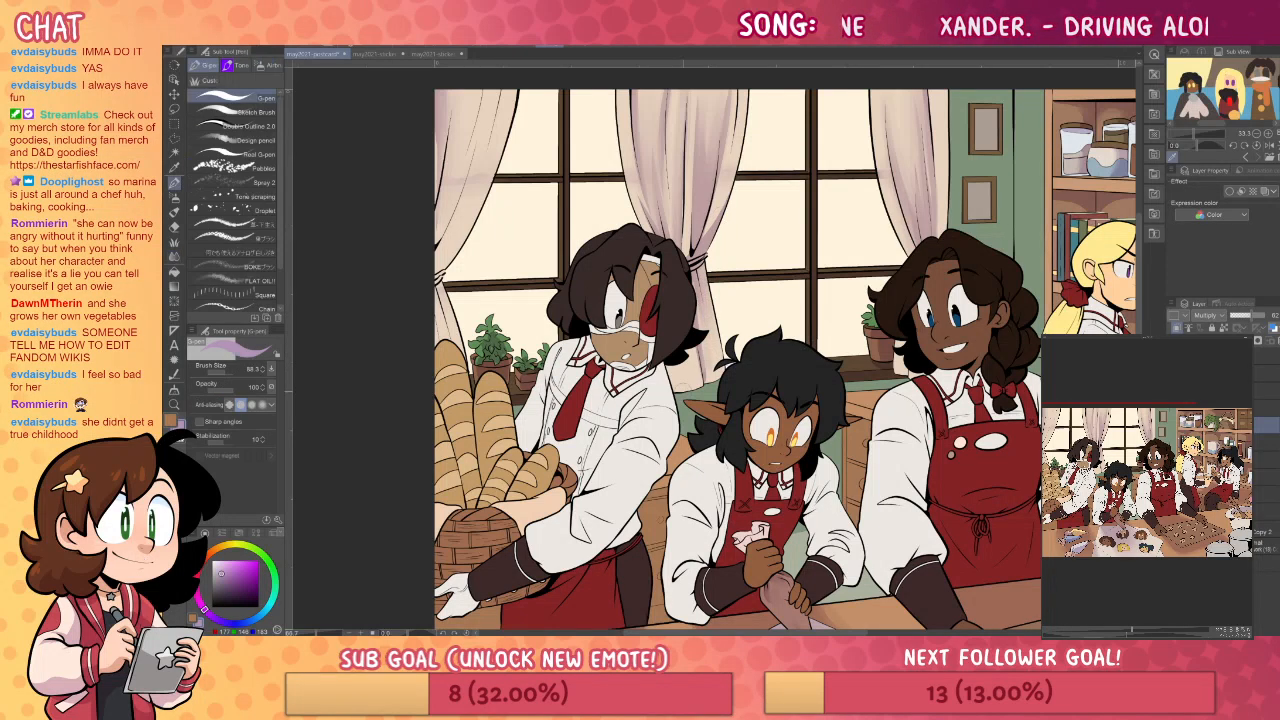
{"action": "key", "text": "g"}
{"action": "key", "text": "p"}
{"action": "key", "text": "j"}
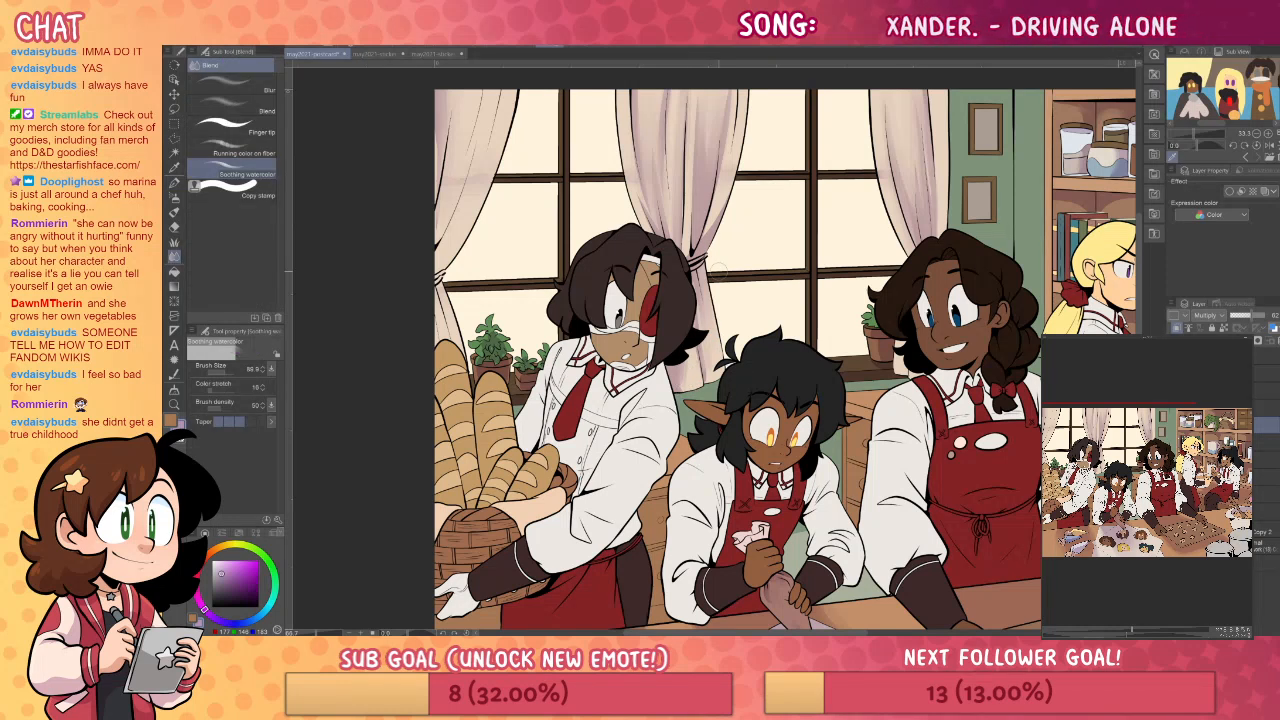
{"action": "left_click_drag", "start_coordinate": [962, 412], "coordinate": [898, 439]}
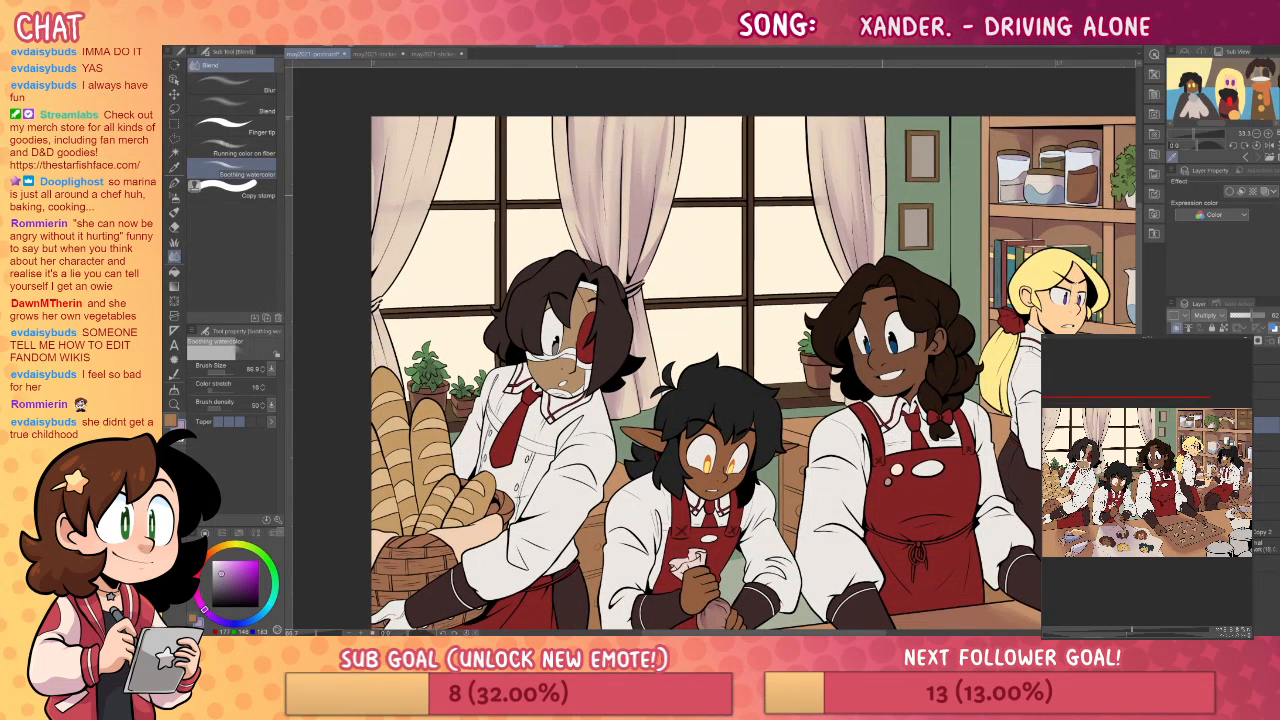
{"action": "key", "text": "p"}
{"action": "key", "text": "j"}
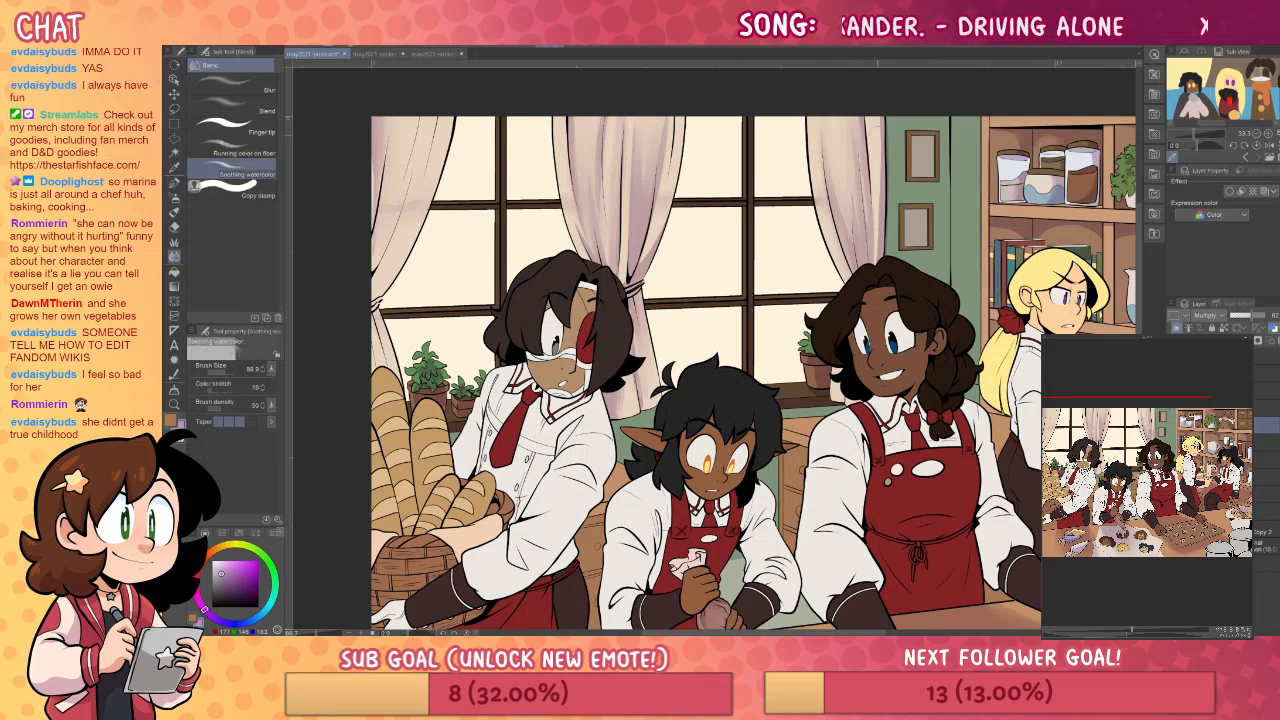
- Paint long fold shadows on the left curtain above and below its tieback
{"action": "left_click_drag", "start_coordinate": [938, 366], "coordinate": [1016, 372]}
{"action": "key", "text": "p"}
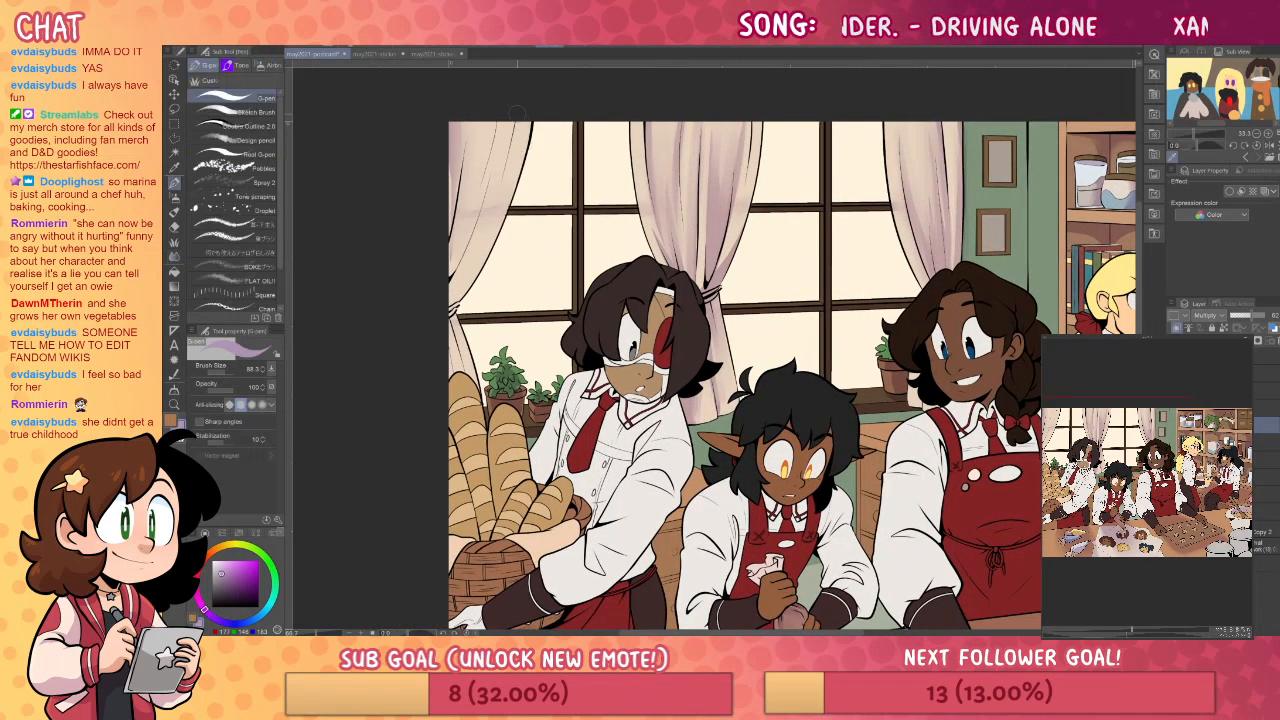
{"action": "left_click_drag", "start_coordinate": [513, 128], "coordinate": [459, 276]}
{"action": "mouse_move", "coordinate": [506, 124]}
{"action": "left_mouse_down"}
{"action": "mouse_move", "coordinate": [450, 272]}
{"action": "mouse_move", "coordinate": [454, 250]}
{"action": "left_mouse_up"}
{"action": "key", "text": "ctrl+z"}
{"action": "key", "text": "ctrl+z"}
{"action": "left_click_drag", "start_coordinate": [490, 160], "coordinate": [458, 258]}
{"action": "mouse_move", "coordinate": [494, 124]}
{"action": "left_mouse_down"}
{"action": "mouse_move", "coordinate": [461, 234]}
{"action": "mouse_move", "coordinate": [475, 74]}
{"action": "left_mouse_up"}
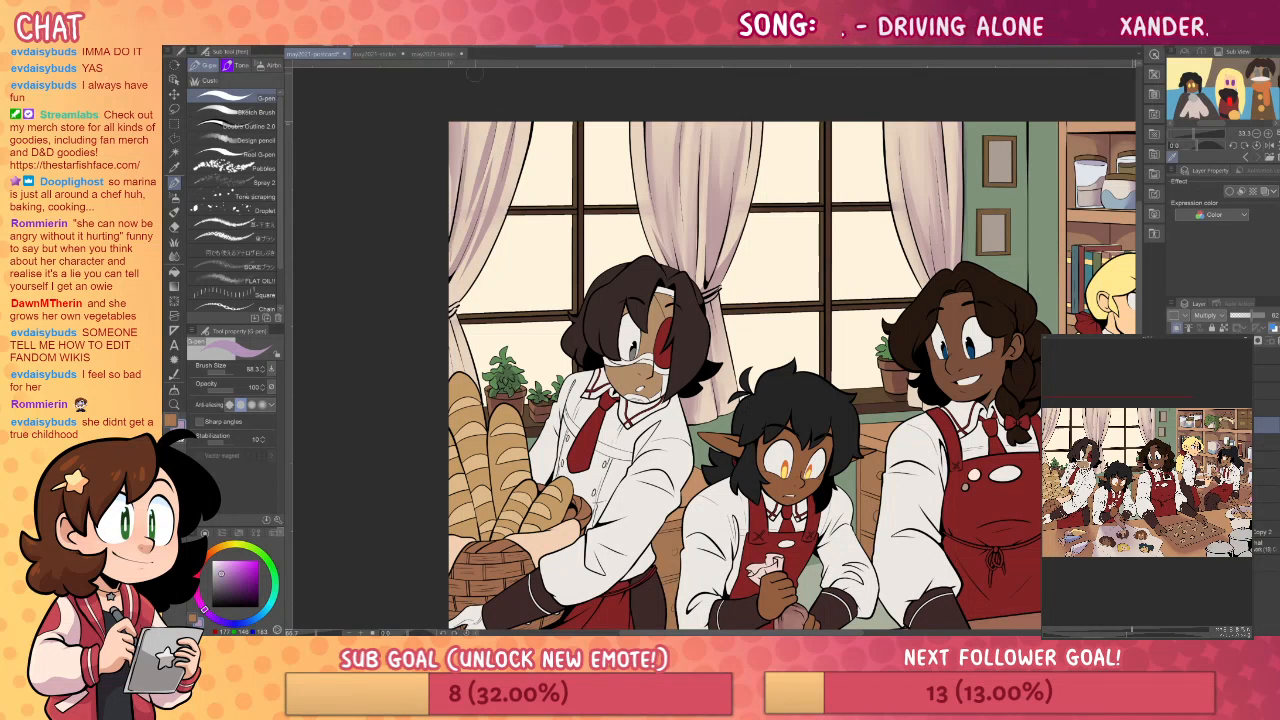
{"action": "left_click_drag", "start_coordinate": [456, 316], "coordinate": [462, 372]}
{"action": "key", "text": "ctrl+z"}
{"action": "key", "text": "ctrl+z"}
{"action": "mouse_move", "coordinate": [452, 316]}
{"action": "left_mouse_down"}
{"action": "mouse_move", "coordinate": [463, 375]}
{"action": "mouse_move", "coordinate": [452, 376]}
{"action": "mouse_move", "coordinate": [468, 374]}
{"action": "left_mouse_up"}
- Soften the left curtain's fold shadows with the watercolor blending brush
{"action": "key", "text": "j"}
{"action": "mouse_move", "coordinate": [474, 257]}
{"action": "left_mouse_down"}
{"action": "mouse_move", "coordinate": [515, 127]}
{"action": "mouse_move", "coordinate": [484, 136]}
{"action": "left_mouse_up"}
{"action": "left_click_drag", "start_coordinate": [460, 210], "coordinate": [474, 128]}
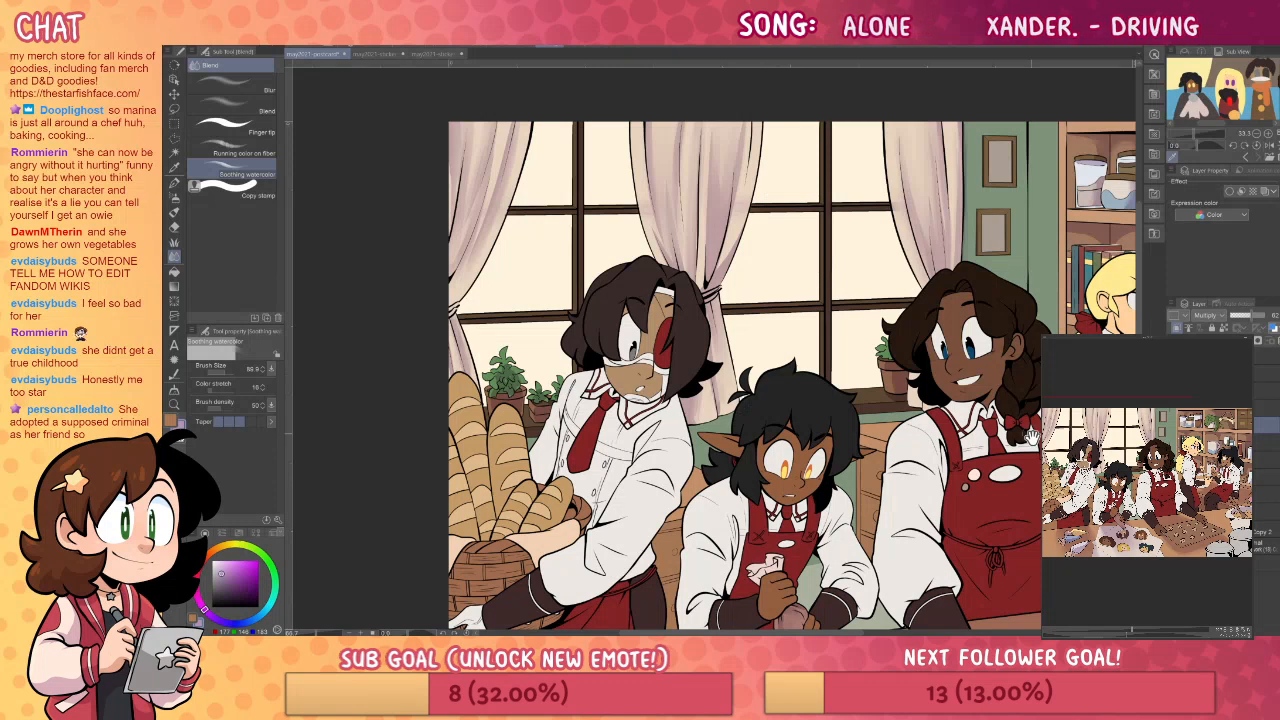
- Paint purple shadows on the wooden shelving with the pen and soften them with the watercolor blending brush
{"action": "left_click_drag", "start_coordinate": [1032, 437], "coordinate": [993, 392]}
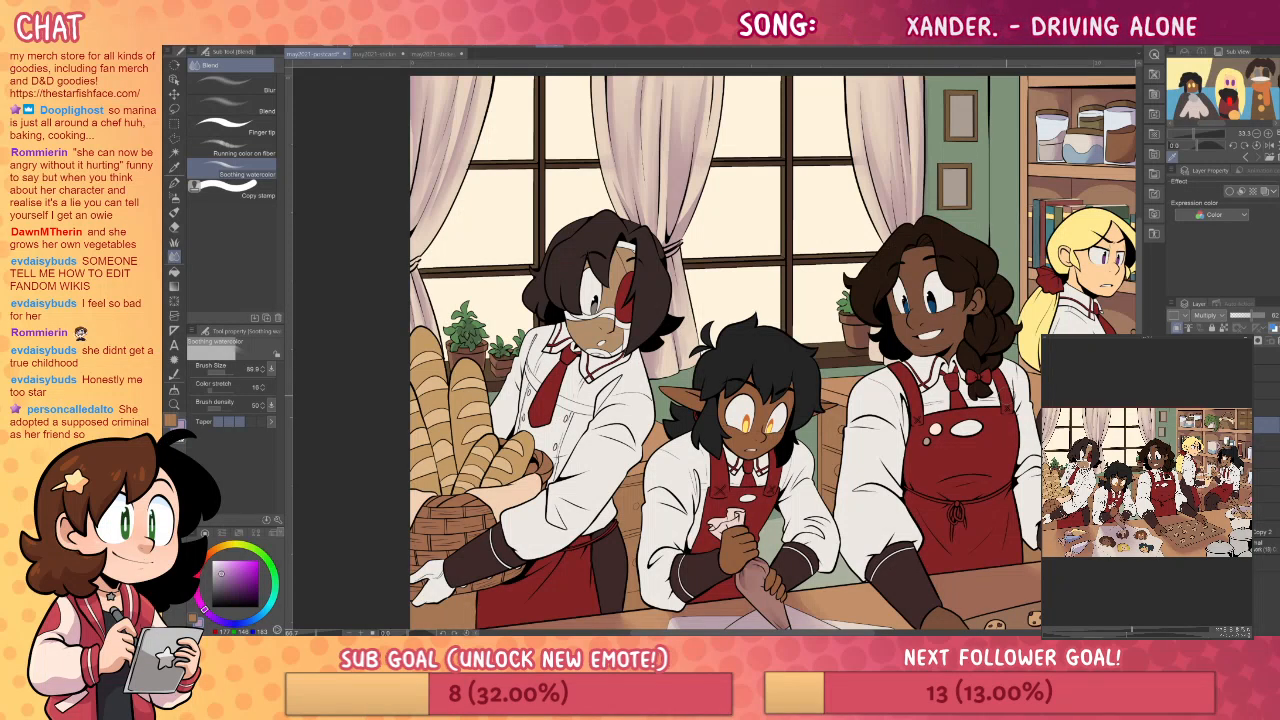
{"action": "mouse_move", "coordinate": [924, 148]}
{"action": "left_mouse_down"}
{"action": "mouse_move", "coordinate": [856, 136]}
{"action": "mouse_move", "coordinate": [851, 206]}
{"action": "left_mouse_up"}
{"action": "key", "text": "p"}
{"action": "key", "text": "j"}
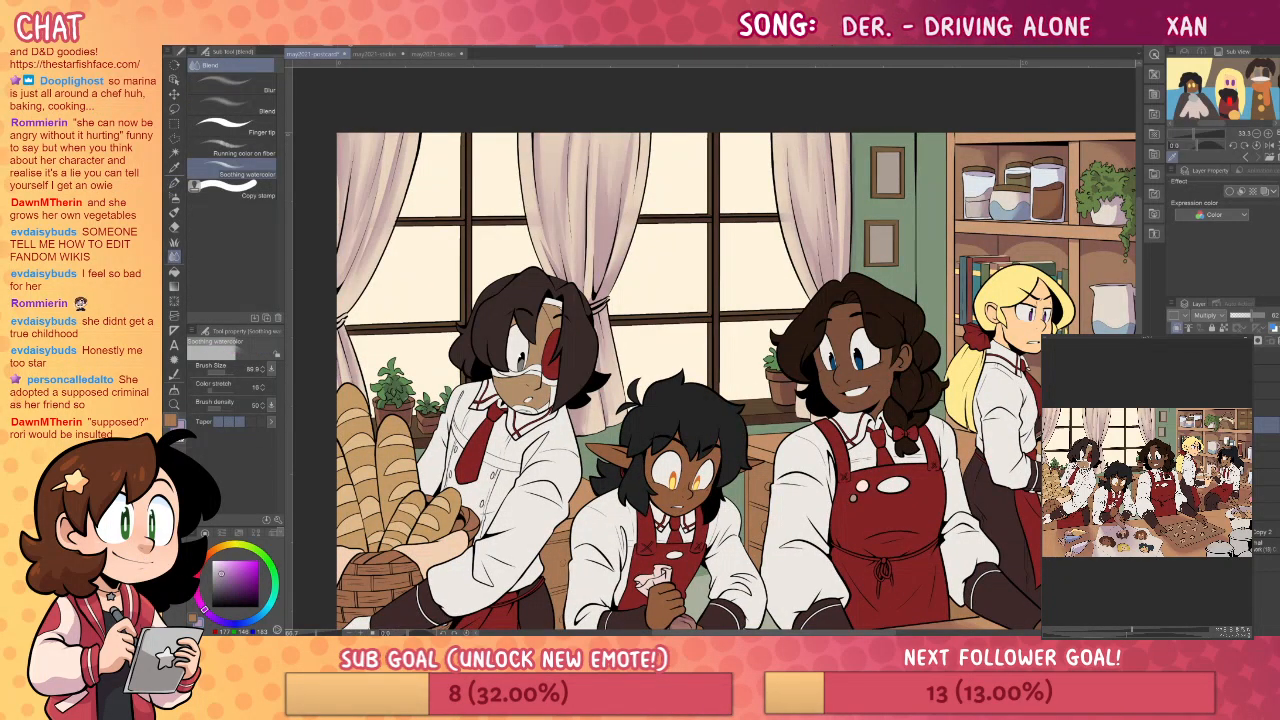
{"action": "left_click_drag", "start_coordinate": [1012, 407], "coordinate": [972, 381]}
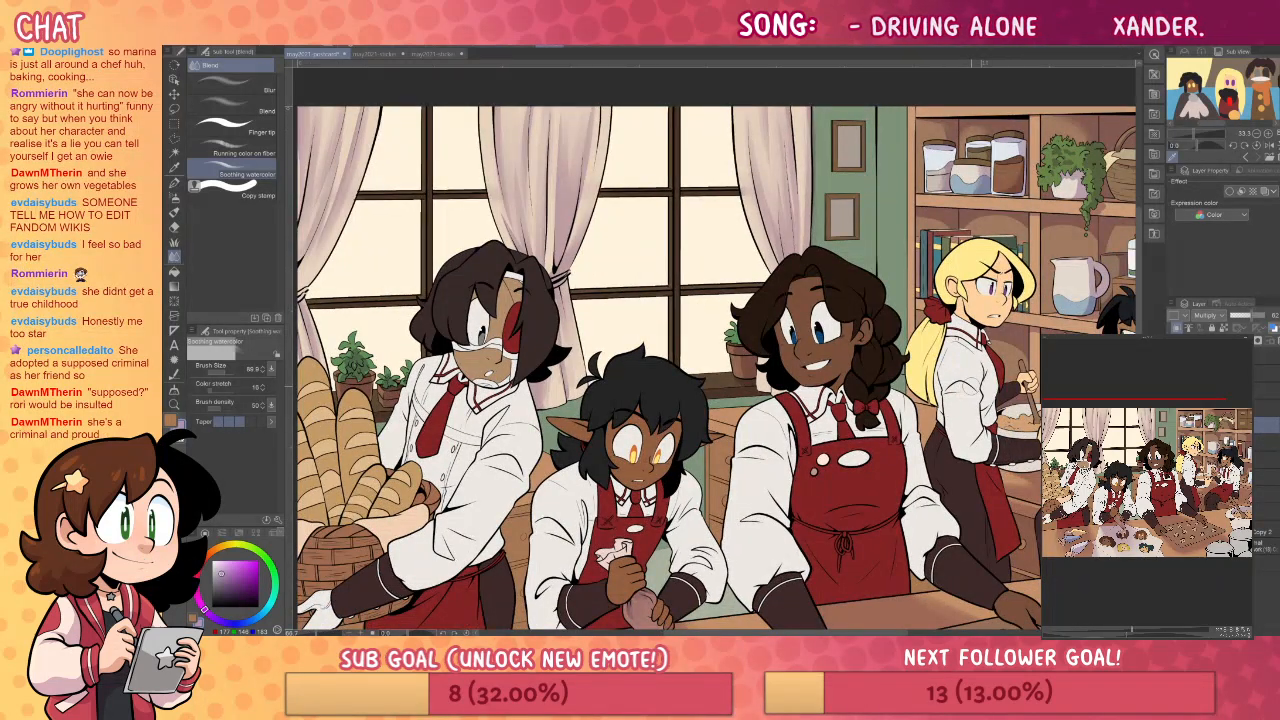
{"action": "left_click_drag", "start_coordinate": [970, 386], "coordinate": [915, 376]}
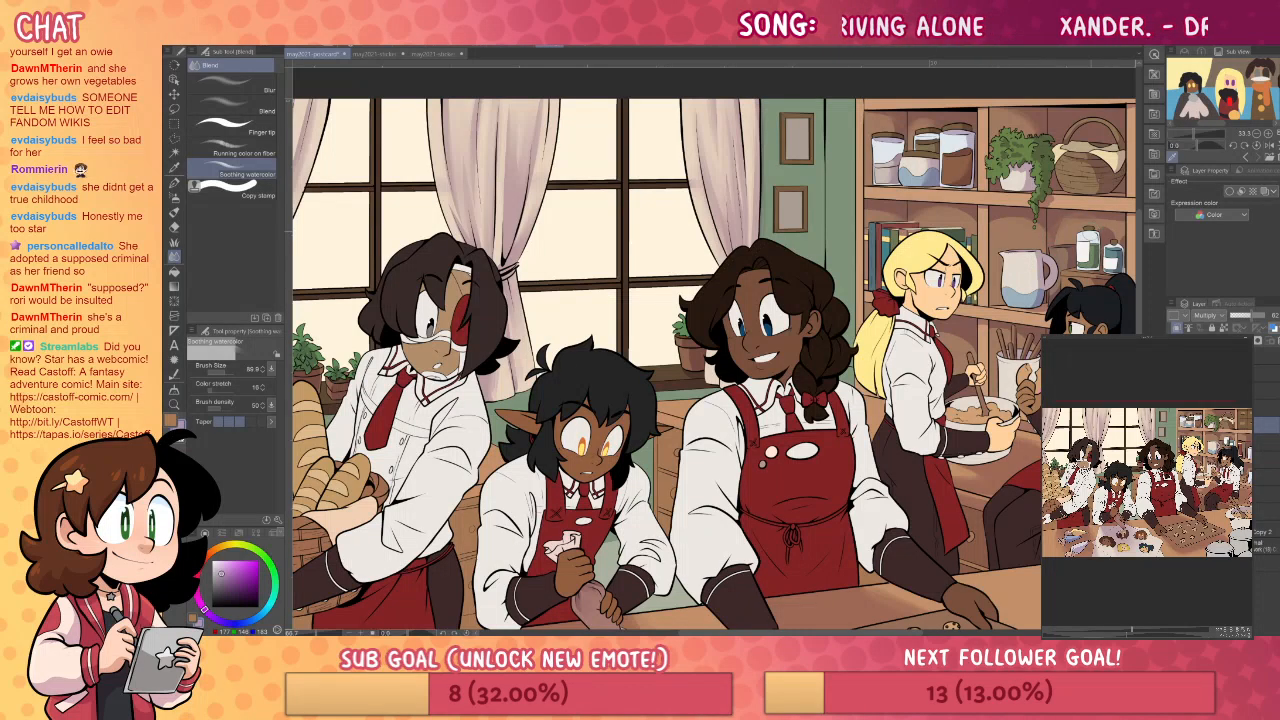
{"action": "left_click_drag", "start_coordinate": [1064, 324], "coordinate": [912, 349]}
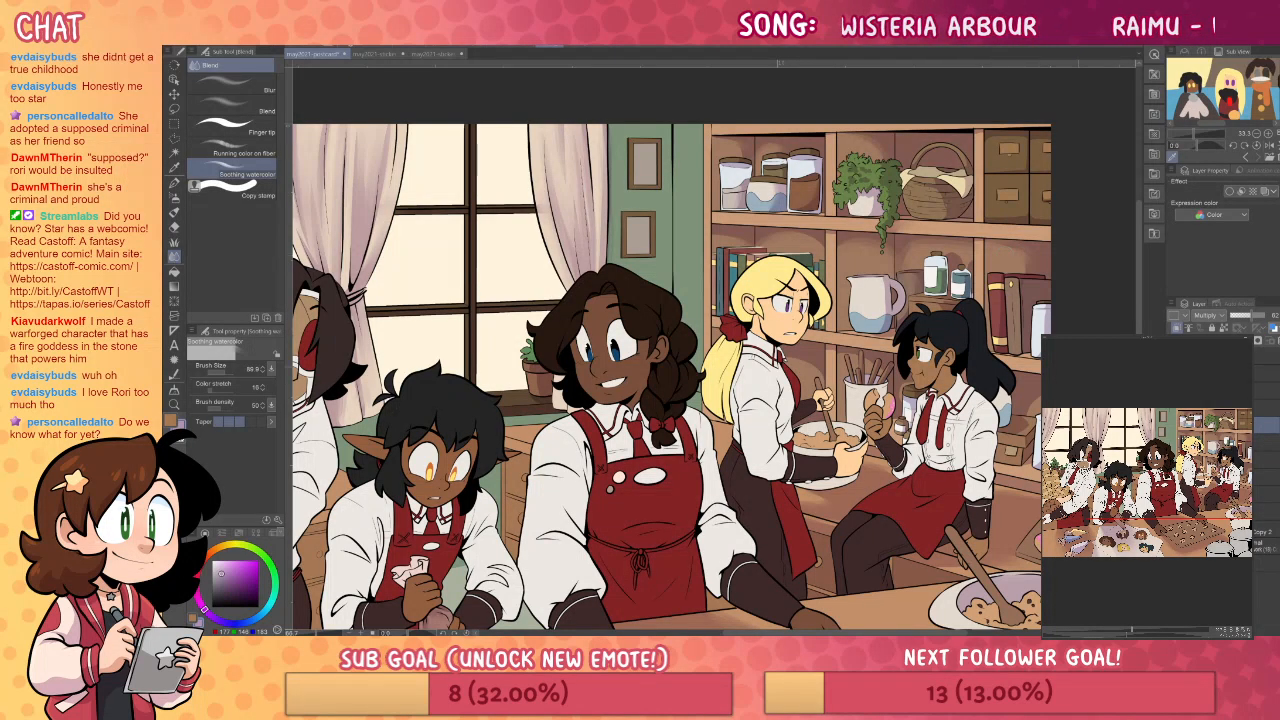
{"action": "key", "text": "p"}
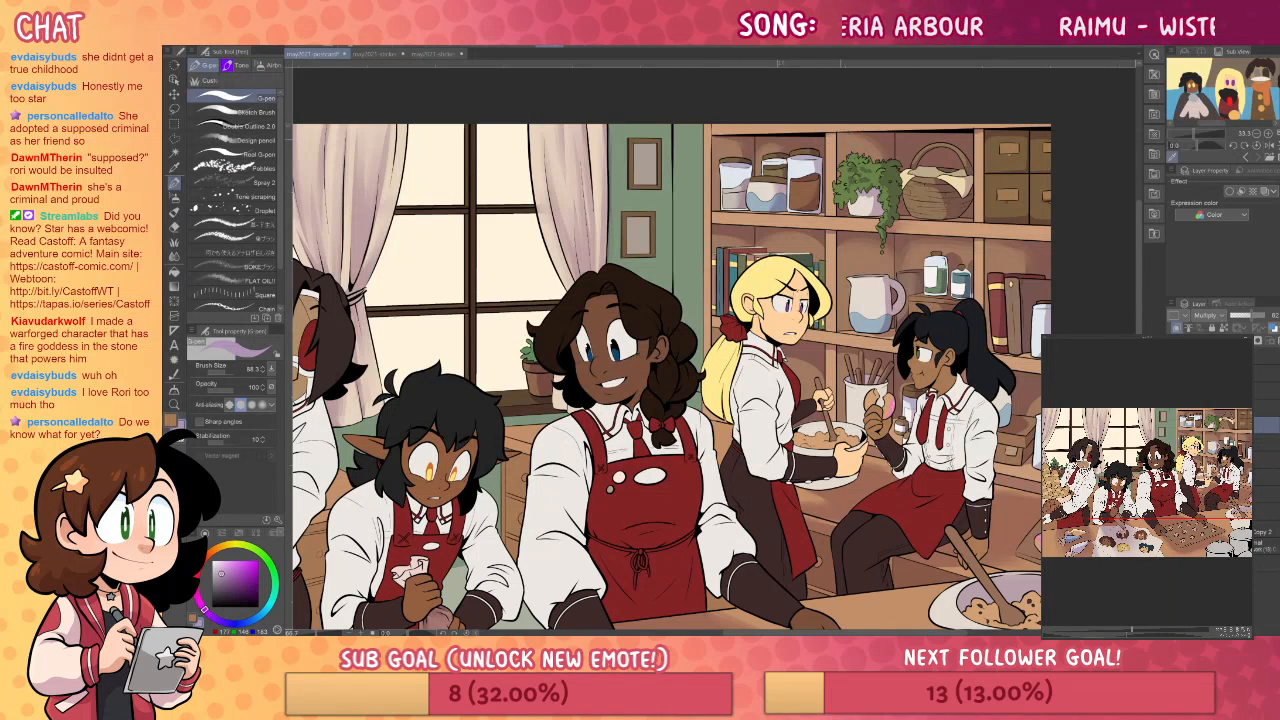
{"action": "key", "text": "alt"}
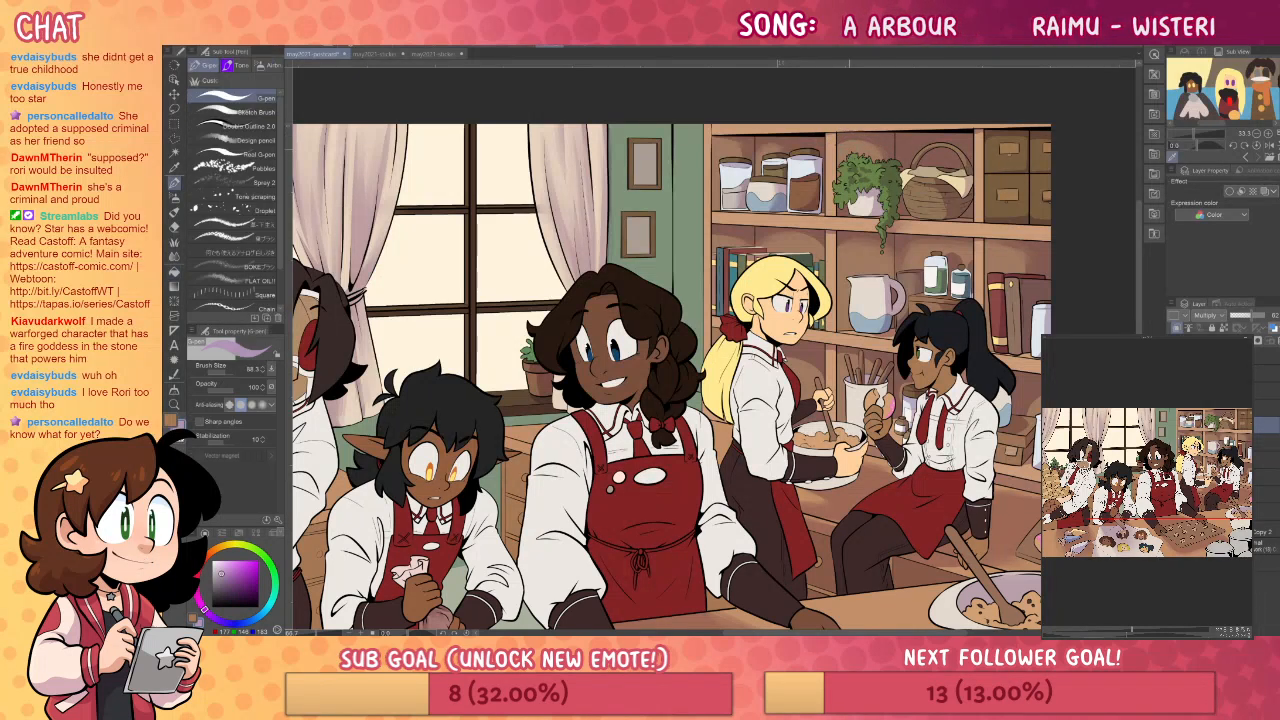
{"action": "key", "text": "j"}
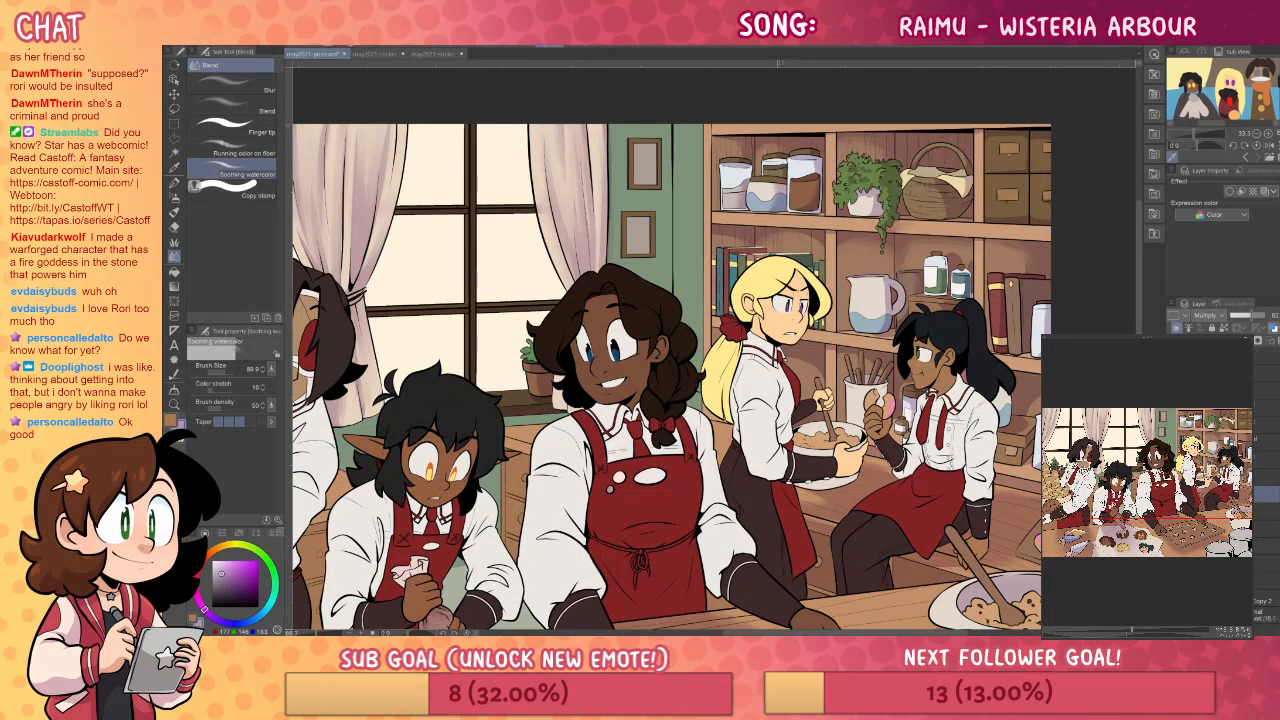
- Add further shadow strokes to the wood around the upper shelves, blending their edges
{"action": "left_click_drag", "start_coordinate": [666, 400], "coordinate": [688, 288]}
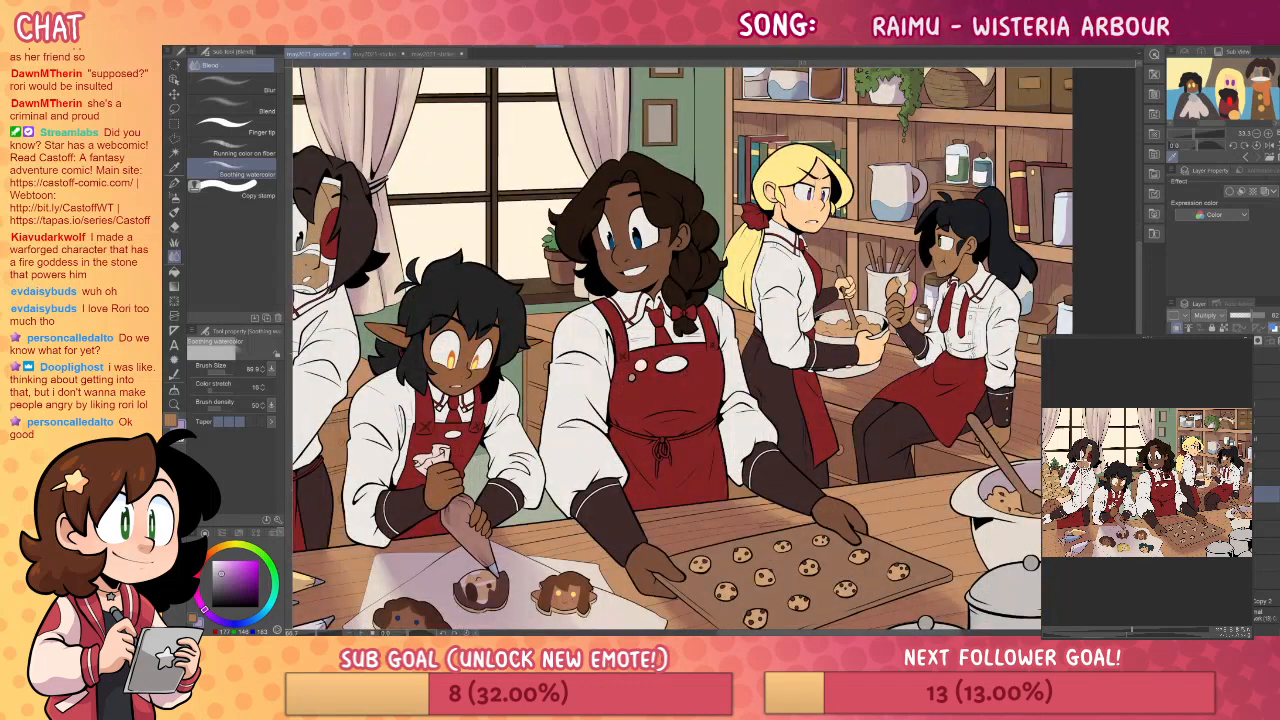
{"action": "left_click_drag", "start_coordinate": [984, 368], "coordinate": [983, 434]}
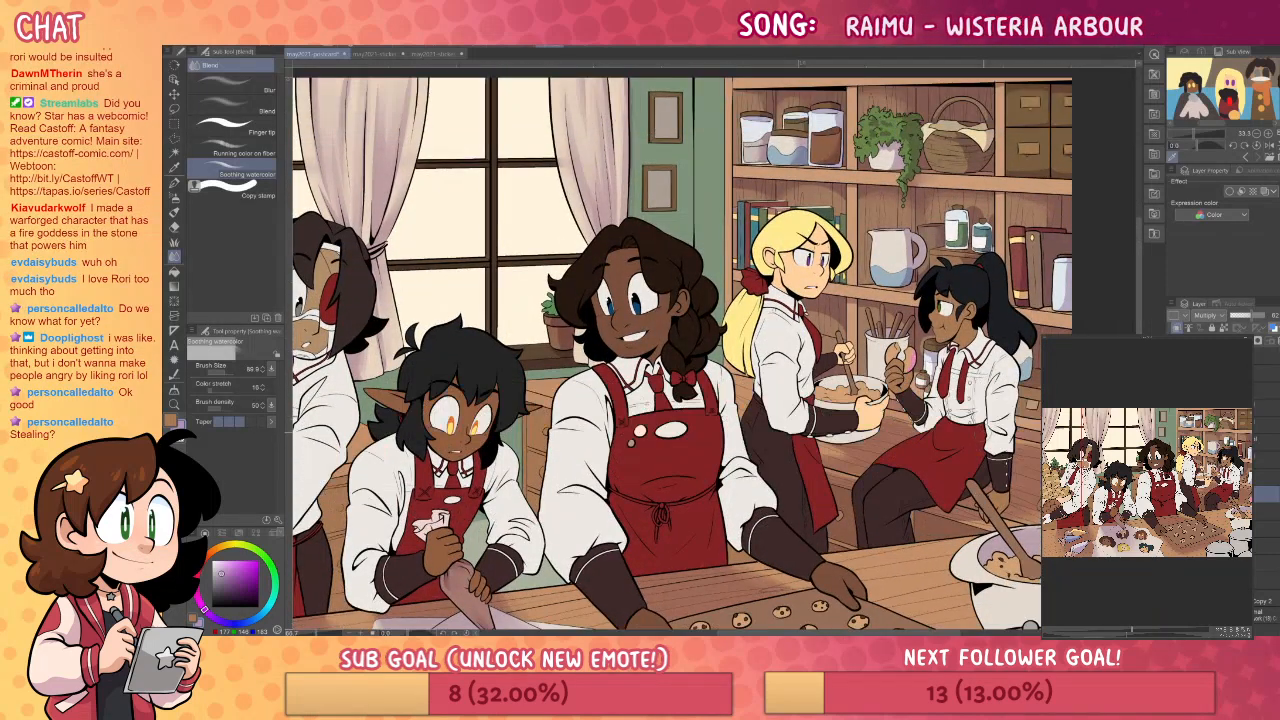
{"action": "key", "text": "p"}
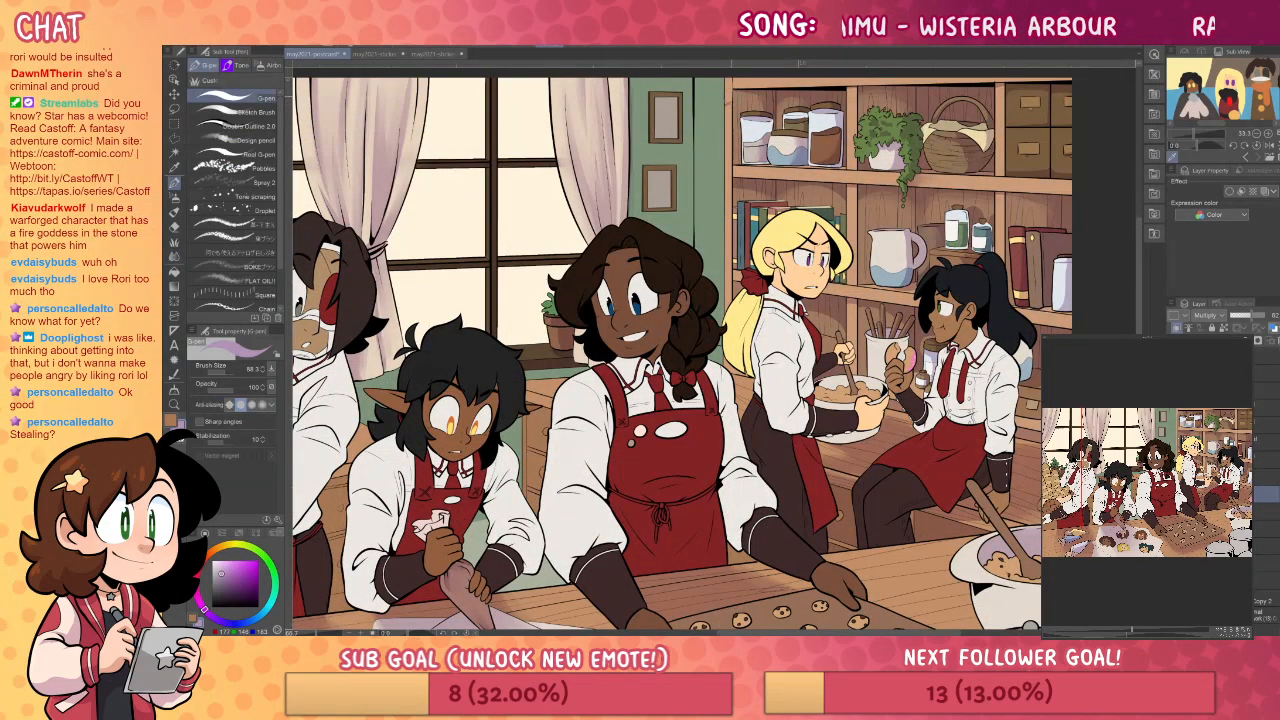
{"action": "key", "text": "j"}
{"action": "key", "text": "p"}
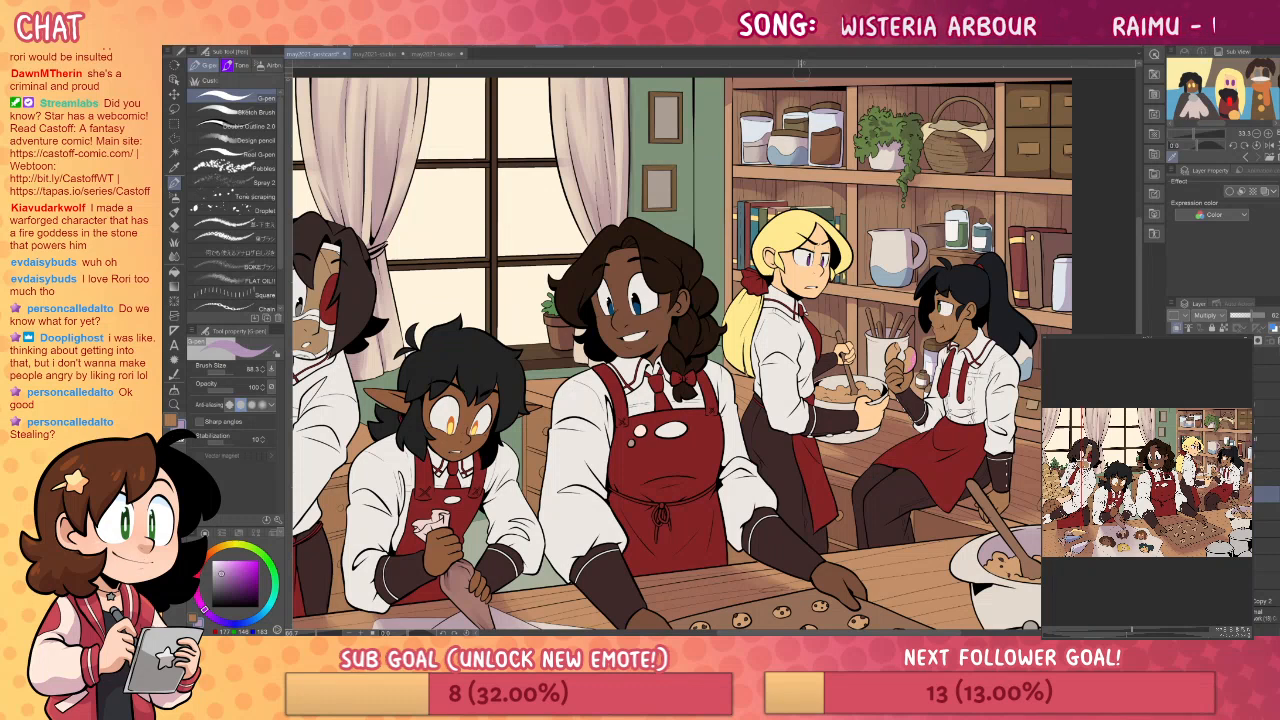
{"action": "key", "text": "j"}
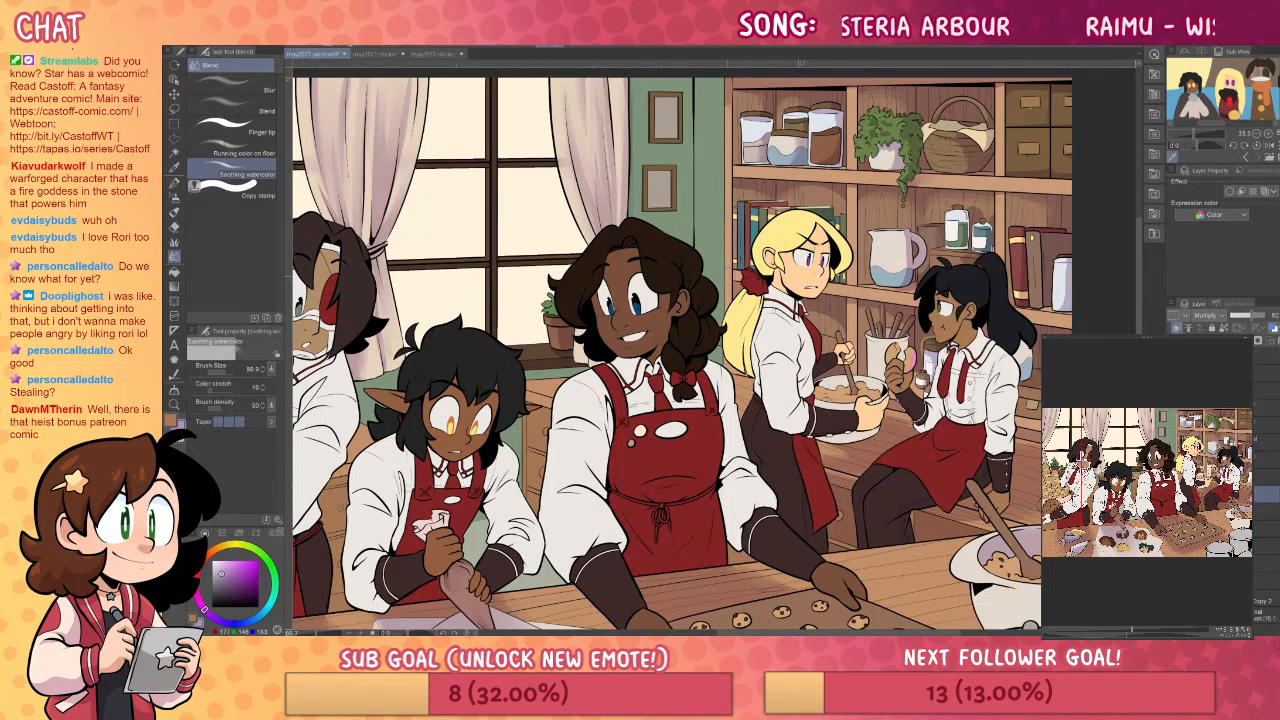
{"action": "key", "text": "p"}
{"action": "key", "text": "j"}
{"action": "key", "text": "p"}
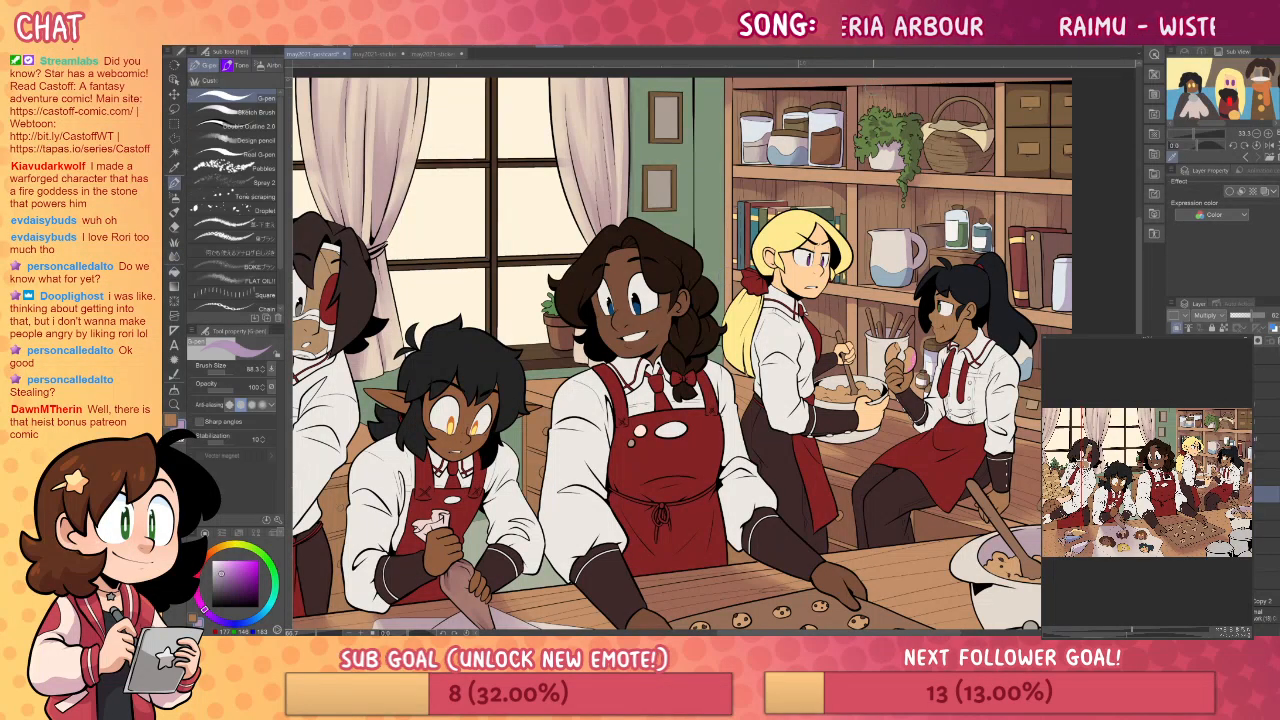
- Outline and fill shadow areas on the shelf back beneath the jars and hanging plant
{"action": "key", "text": "g"}
{"action": "key", "text": "p"}
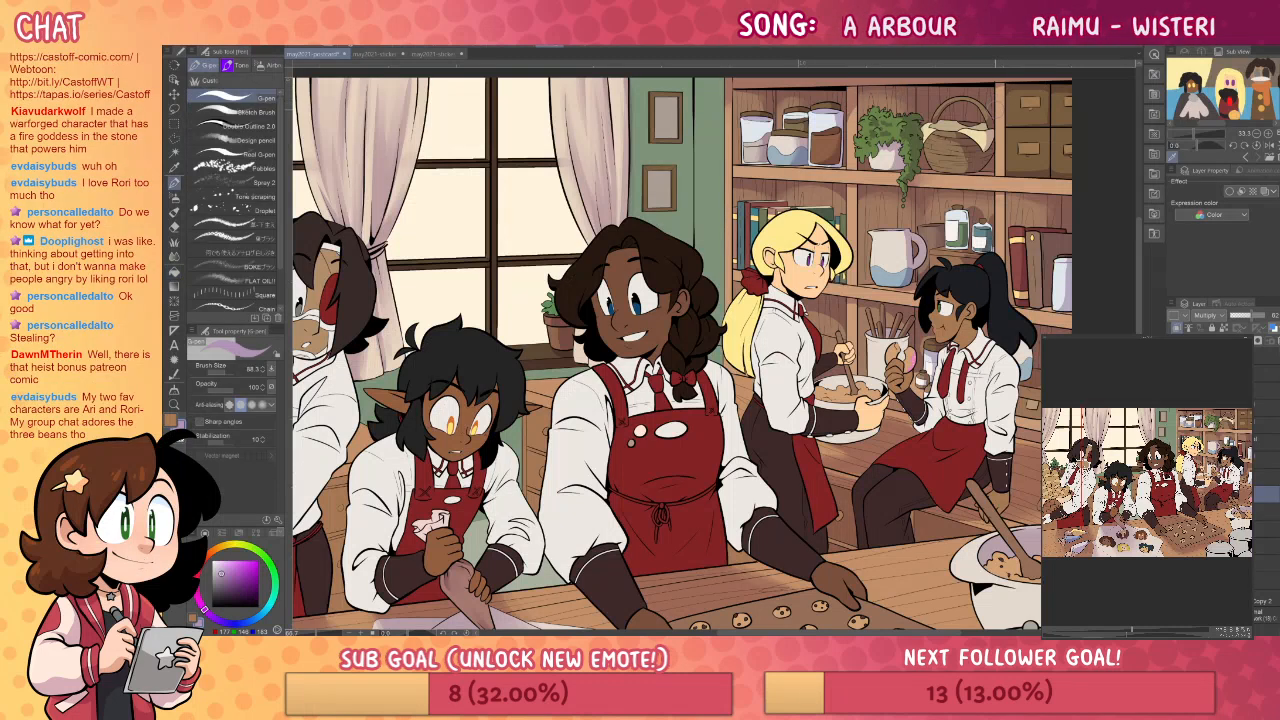
{"action": "key", "text": "g"}
{"action": "key", "text": "j"}
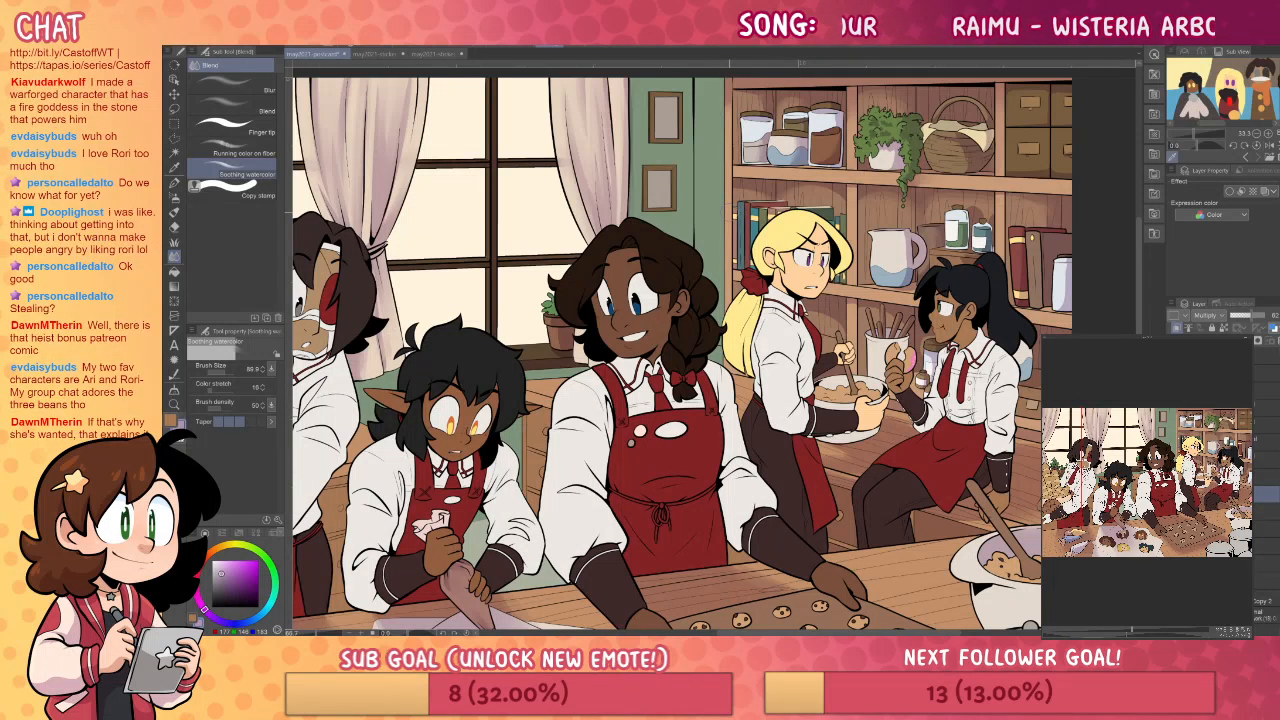
{"action": "key", "text": "g"}
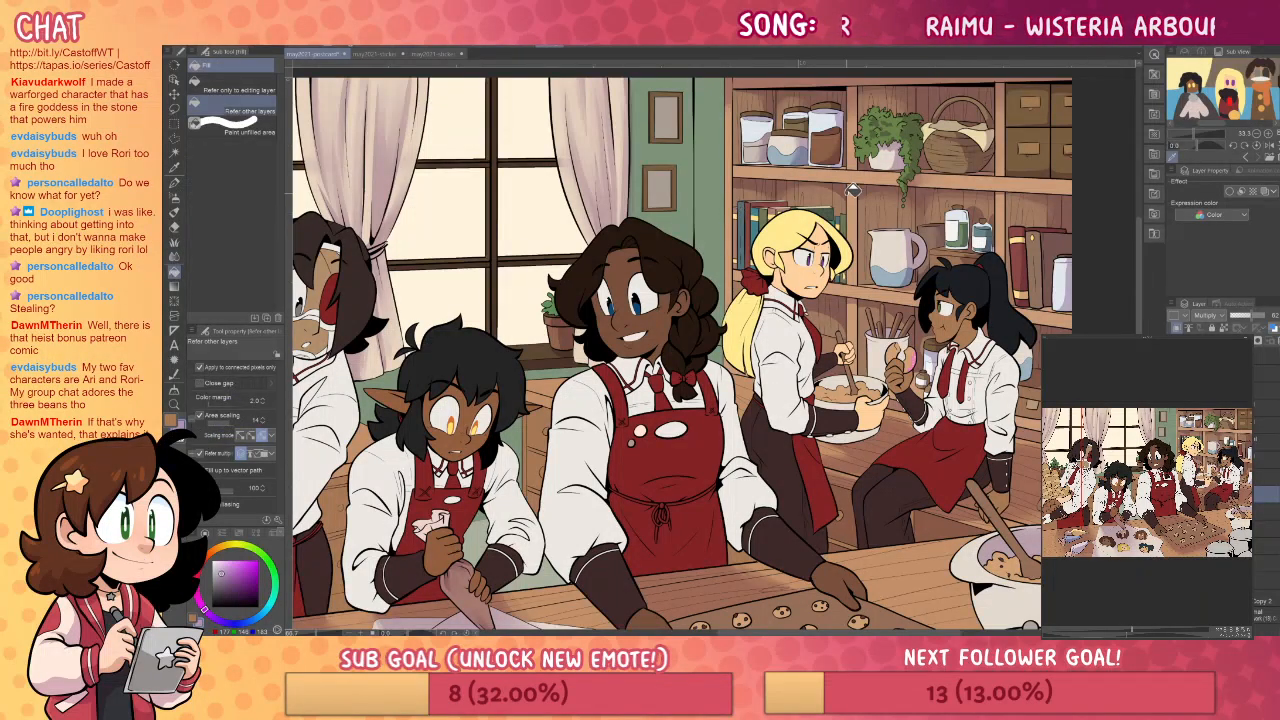
{"action": "key", "text": "p"}
{"action": "key", "text": "g"}
{"action": "key", "text": "p"}
{"action": "key", "text": "g"}
{"action": "key", "text": "p"}
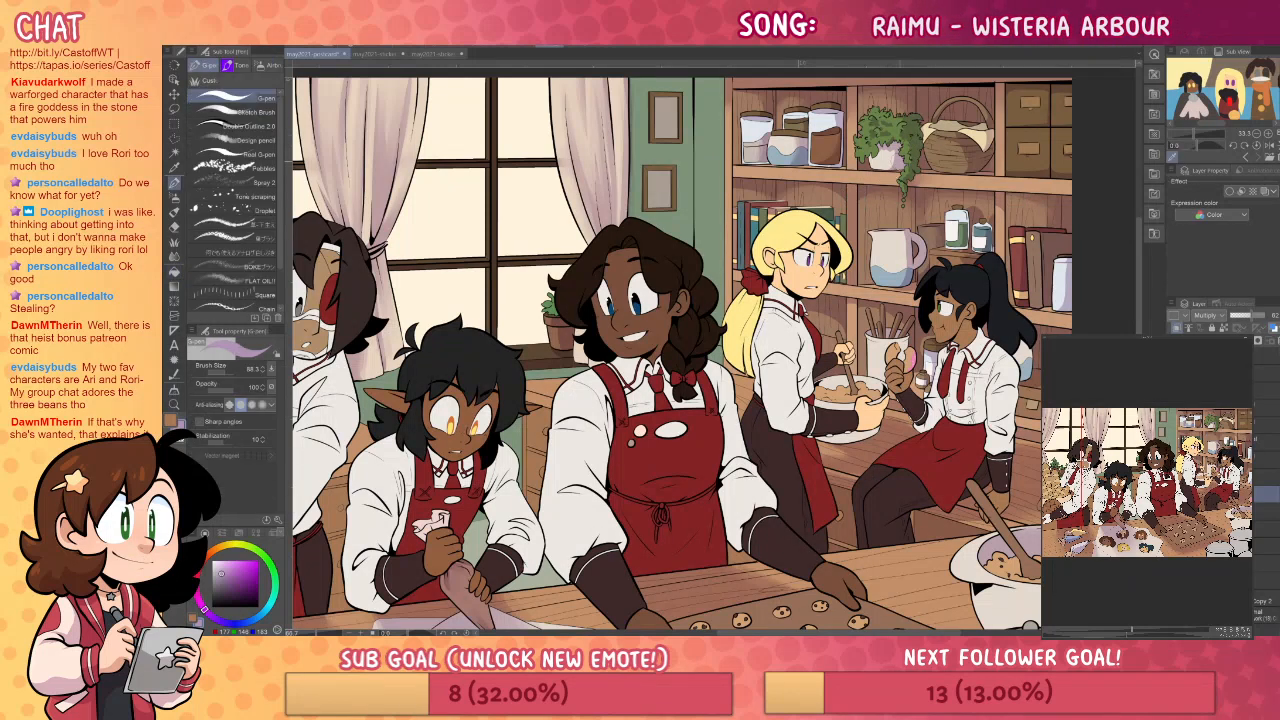
- Paint shadows on the middle shelves around the pitcher and books, clean them with the eraser, and blend them
{"action": "key", "text": "j"}
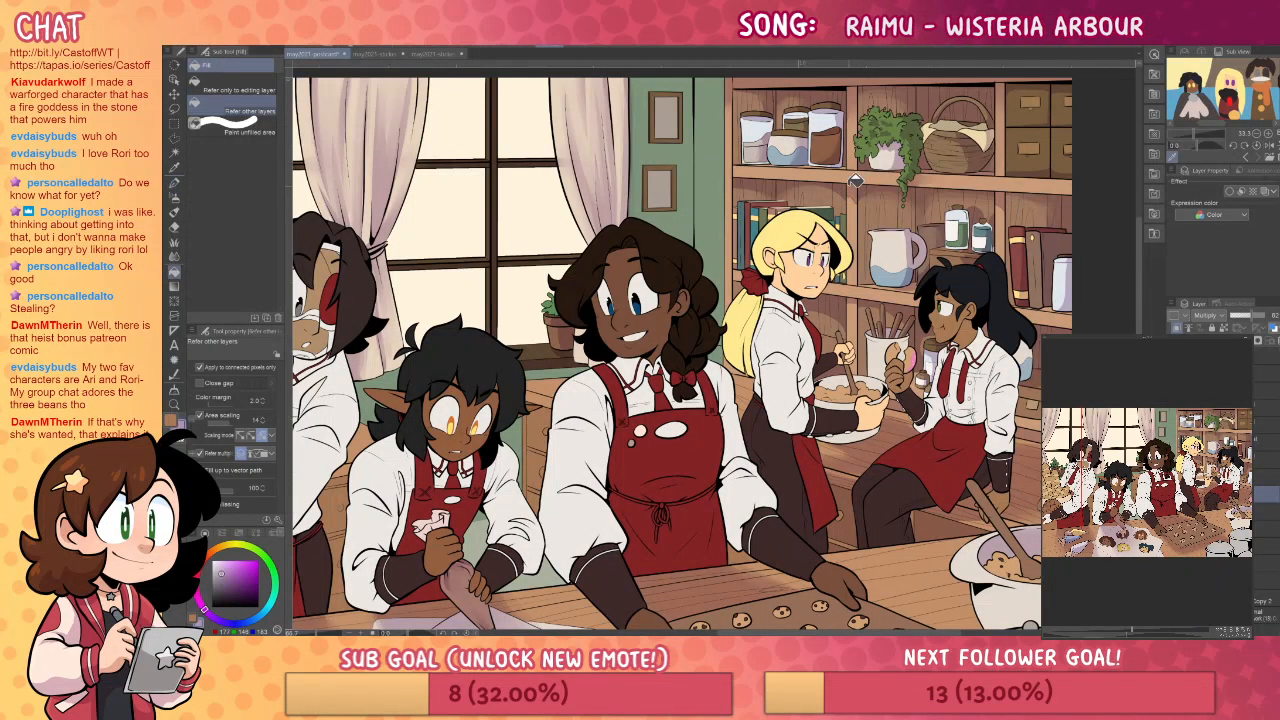
{"action": "key", "text": "p"}
{"action": "key", "text": "j"}
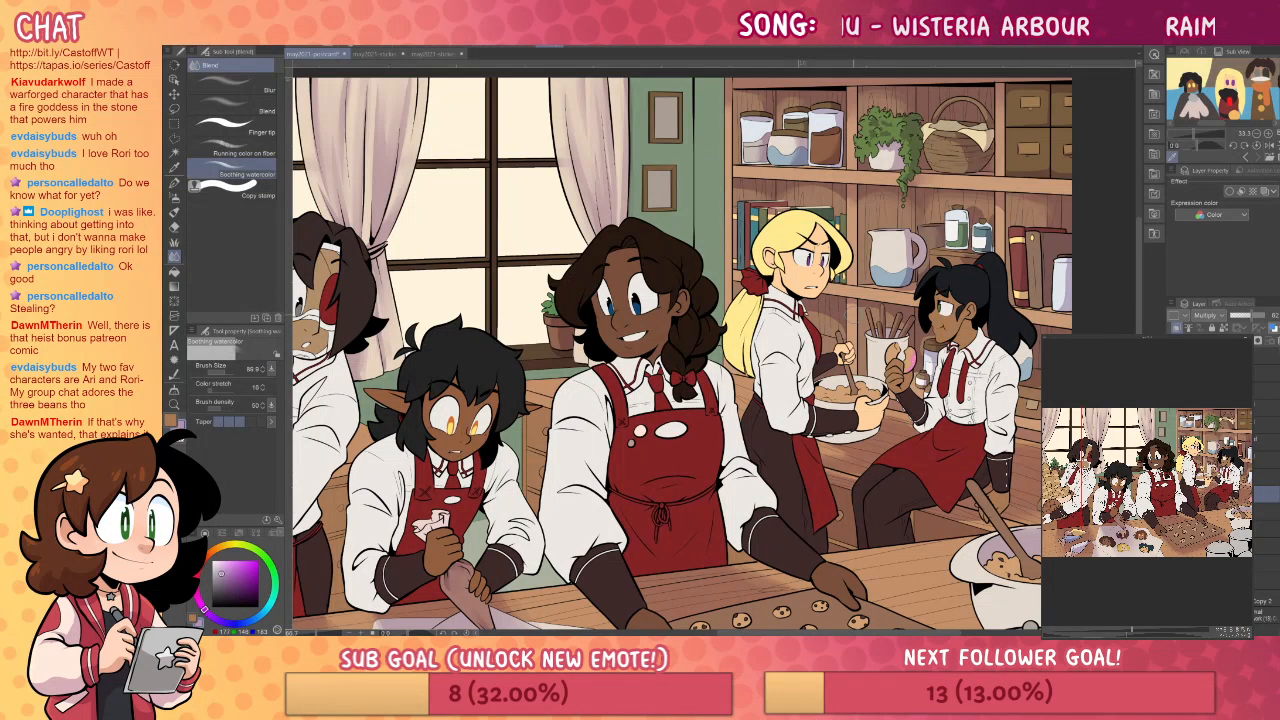
{"action": "key", "text": "p"}
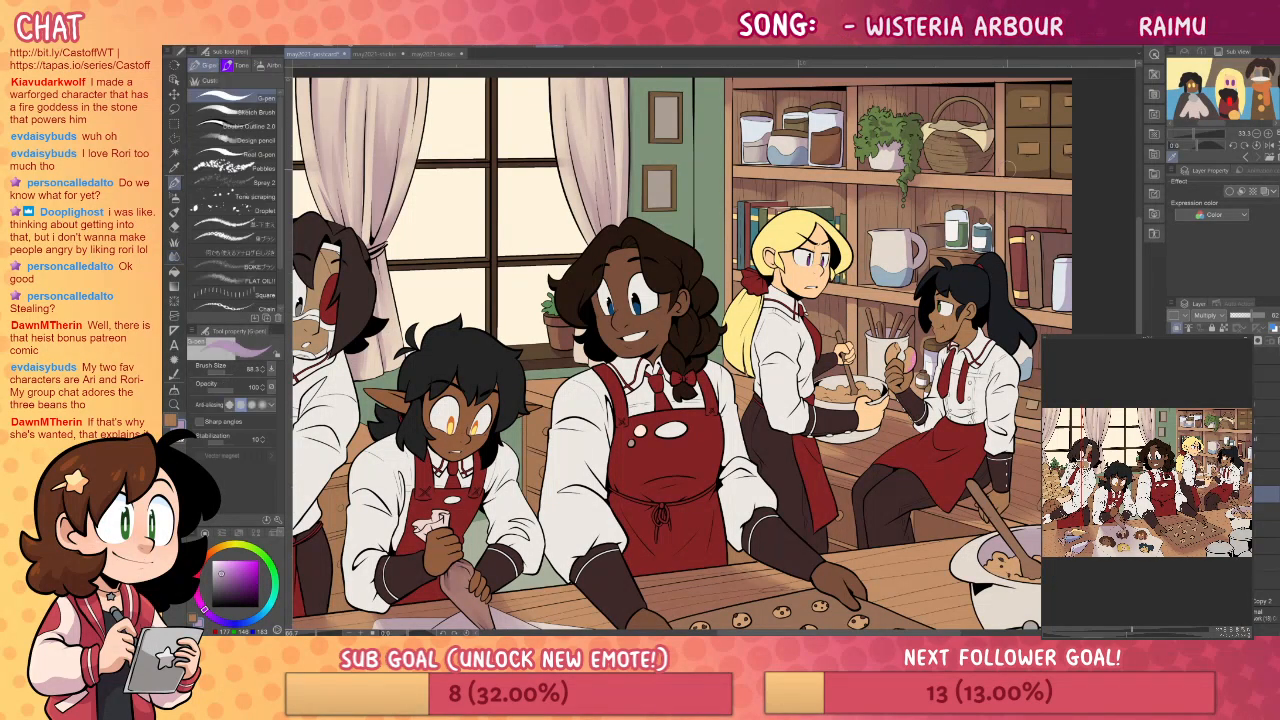
{"action": "key", "text": "e"}
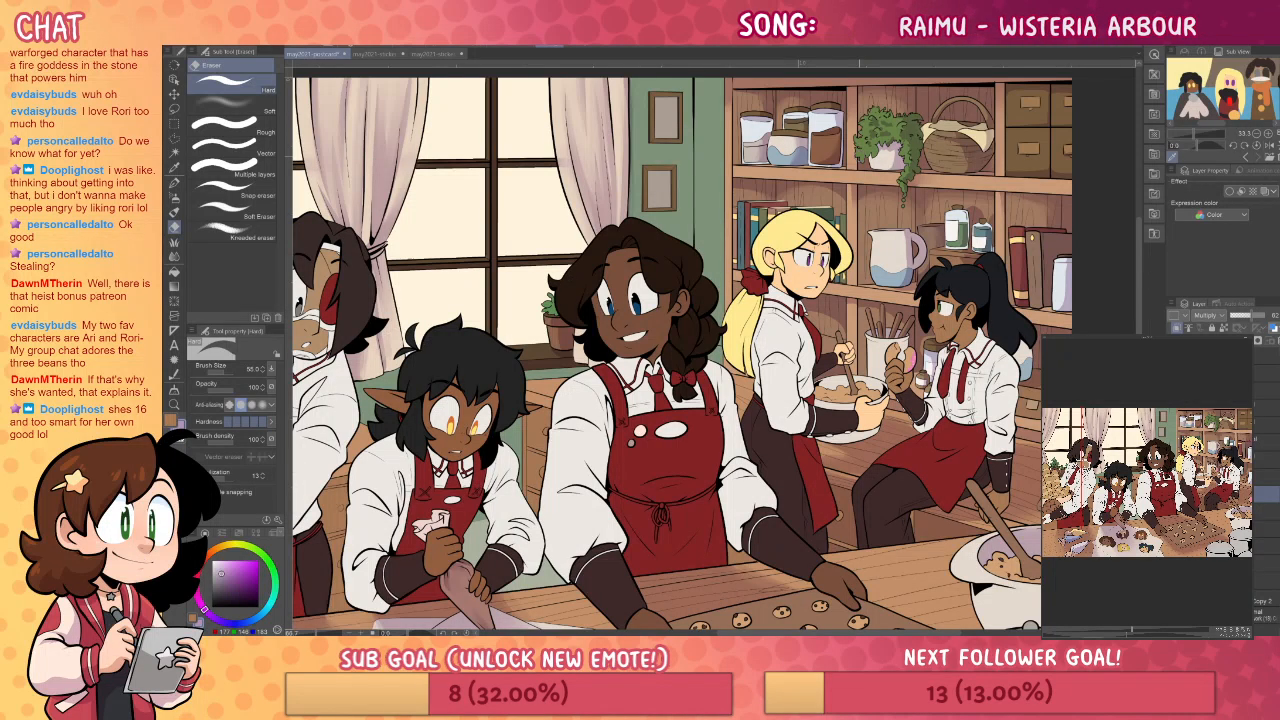
{"action": "key", "text": "p"}
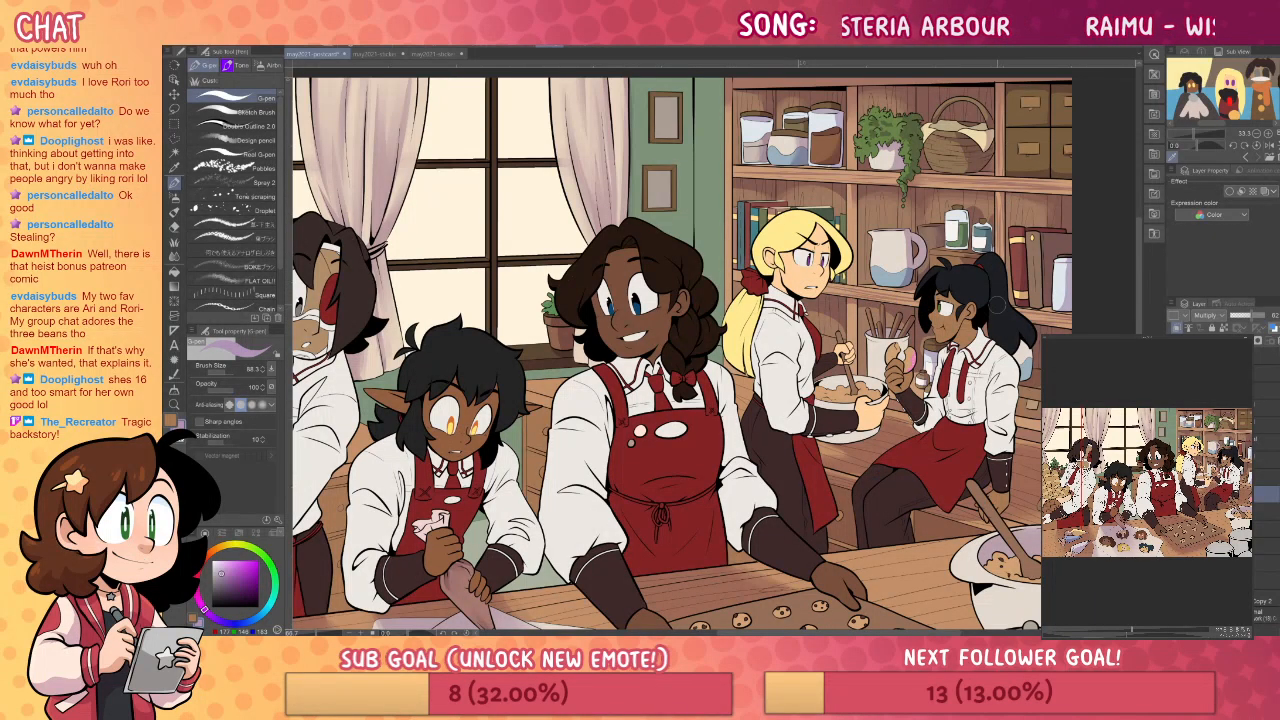
{"action": "key", "text": "j"}
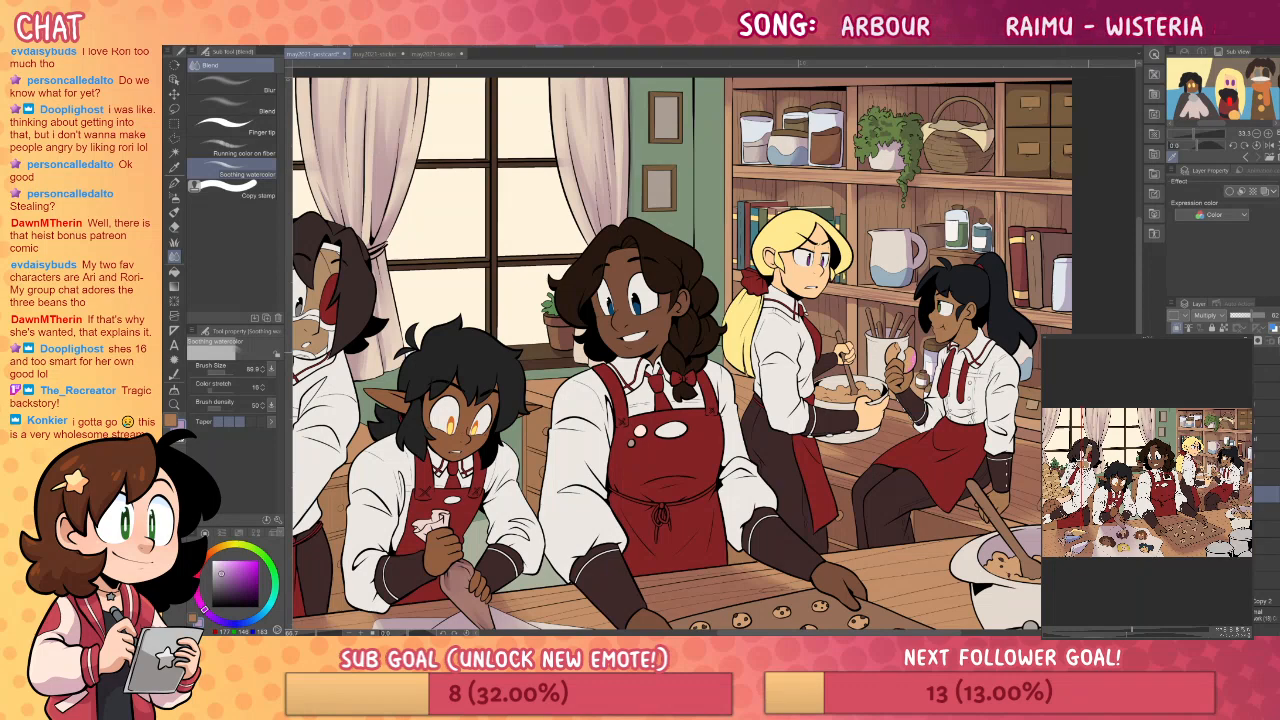
- Paint and blend shadows on the lower shelves and drawers behind the two background characters
{"action": "scroll", "coordinate": [1055, 170], "scroll_direction": "down", "scroll_amount": 2}
{"action": "key", "text": "p"}
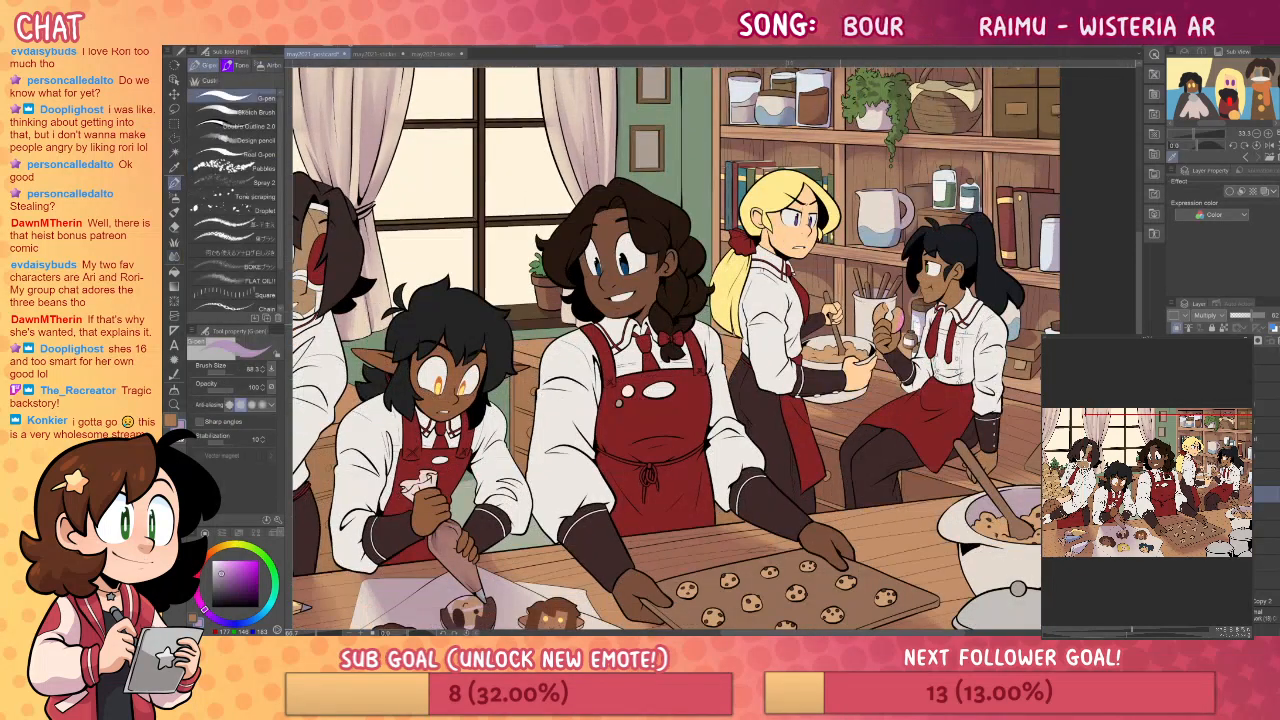
{"action": "key", "text": "j"}
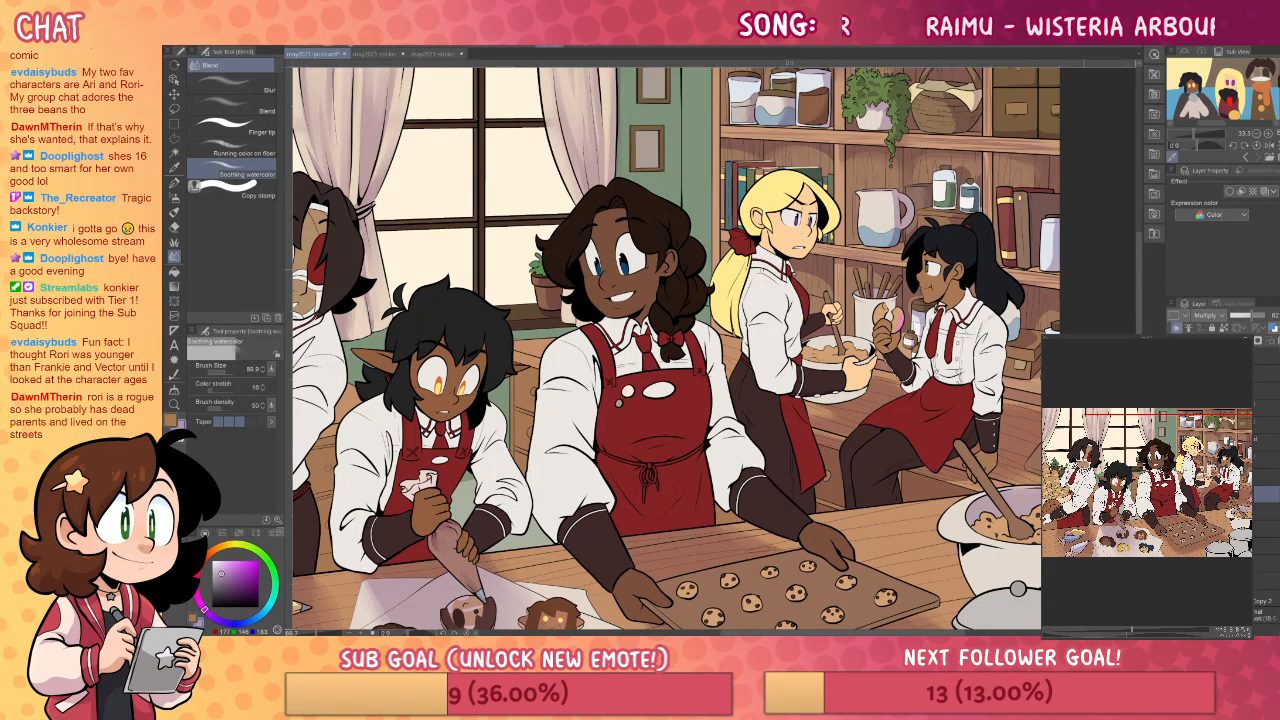
{"action": "left_click_drag", "start_coordinate": [672, 350], "coordinate": [664, 370]}
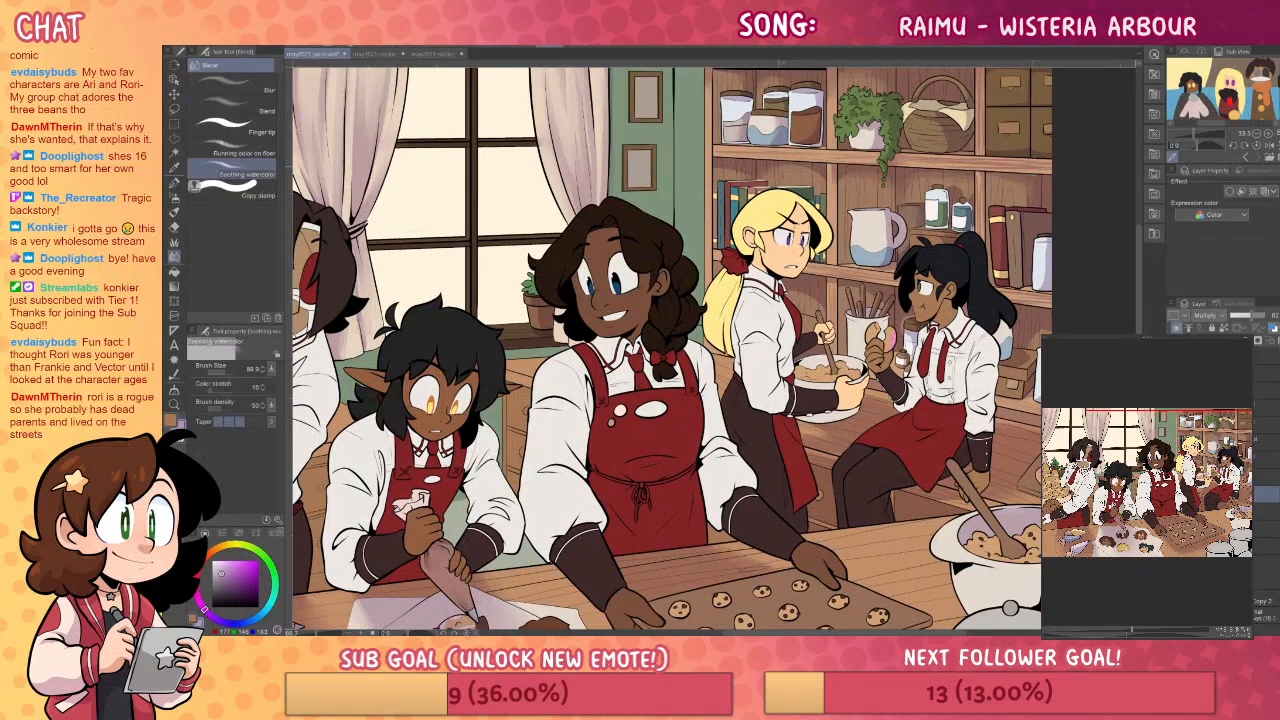
{"action": "key", "text": "b"}
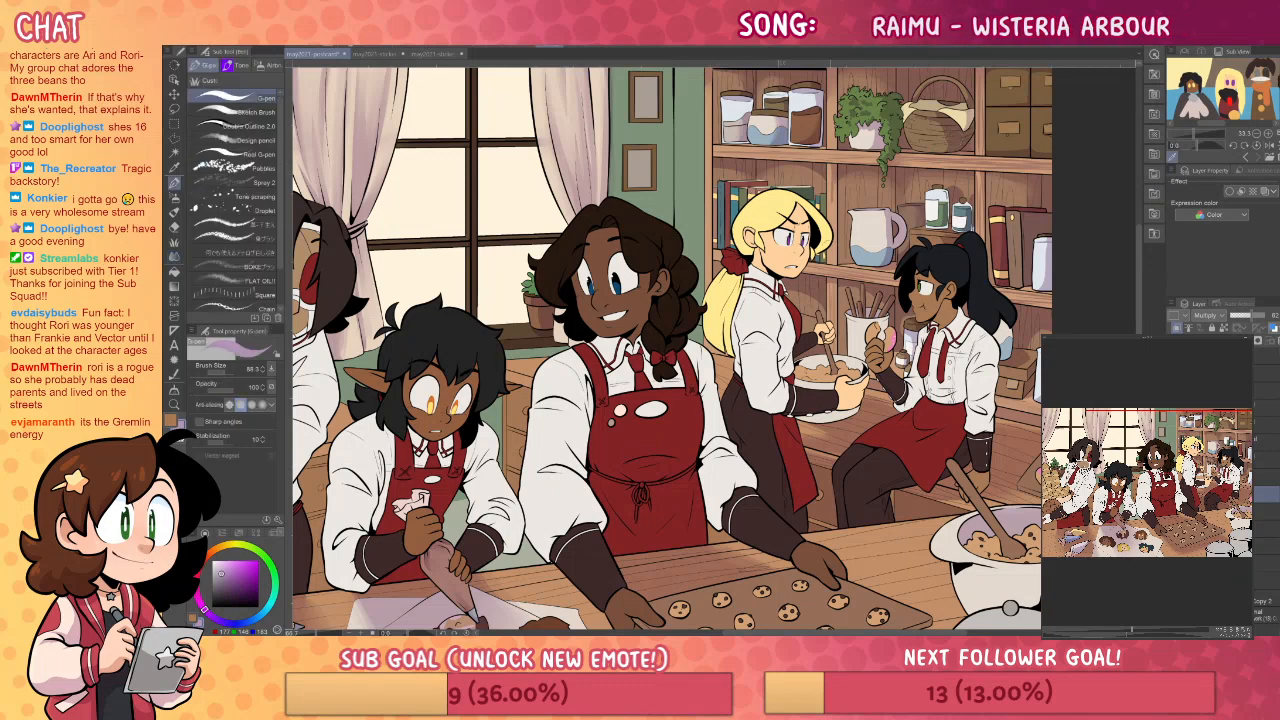
{"action": "key", "text": "j"}
- Touch up the shadows along the top of the shelf unit, trimming and softening their edges
{"action": "left_click_drag", "start_coordinate": [666, 350], "coordinate": [665, 392]}
{"action": "key", "text": "p"}
{"action": "key", "text": "e"}
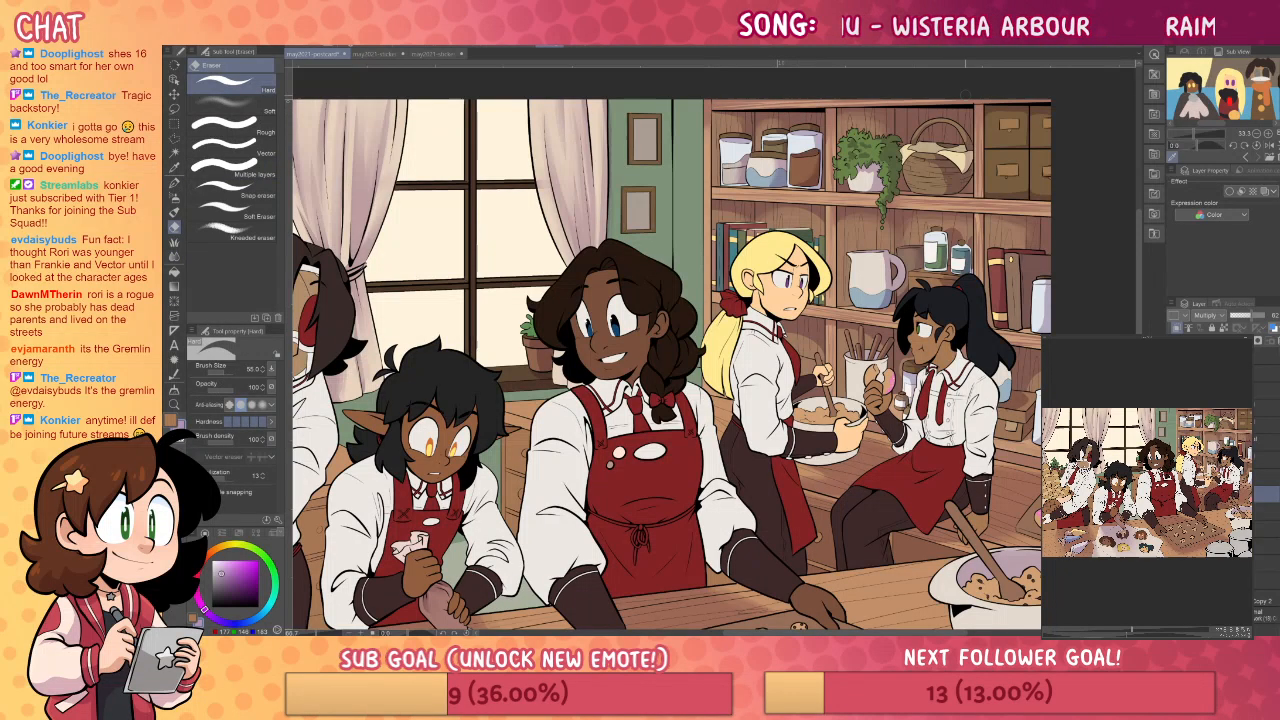
{"action": "key", "text": "j"}
{"action": "key", "text": "w"}
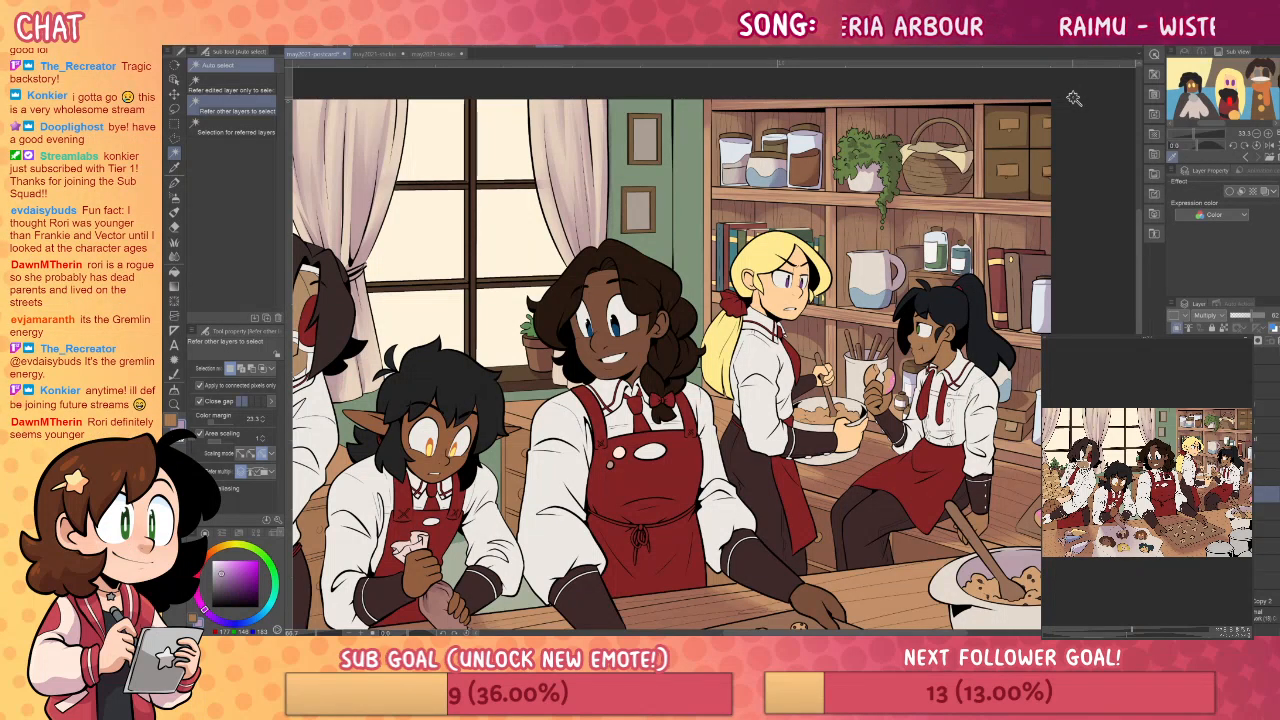
- Outline and fill the cast shadow on the green wall between the picture frames and the shelf unit
{"action": "mouse_move", "coordinate": [674, 142]}
{"action": "left_mouse_down"}
{"action": "mouse_move", "coordinate": [680, 80]}
{"action": "mouse_move", "coordinate": [756, 181]}
{"action": "left_mouse_up"}
{"action": "key", "text": "p"}
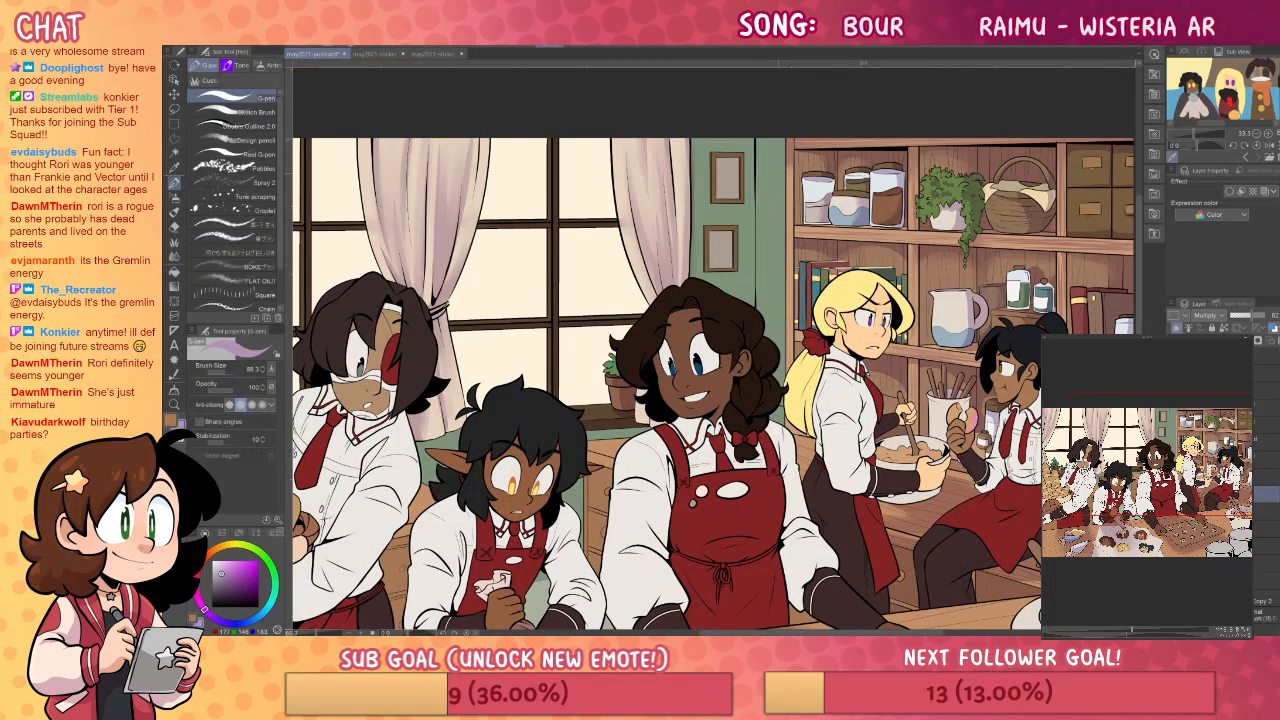
{"action": "mouse_move", "coordinate": [762, 269]}
{"action": "left_mouse_down"}
{"action": "mouse_move", "coordinate": [768, 392]}
{"action": "mouse_move", "coordinate": [774, 370]}
{"action": "mouse_move", "coordinate": [790, 382]}
{"action": "mouse_move", "coordinate": [805, 441]}
{"action": "left_mouse_up"}
{"action": "key", "text": "g"}
{"action": "left_click", "coordinate": [768, 225]}
{"action": "key", "text": "p"}
{"action": "key", "text": "g"}
{"action": "key", "text": "p"}
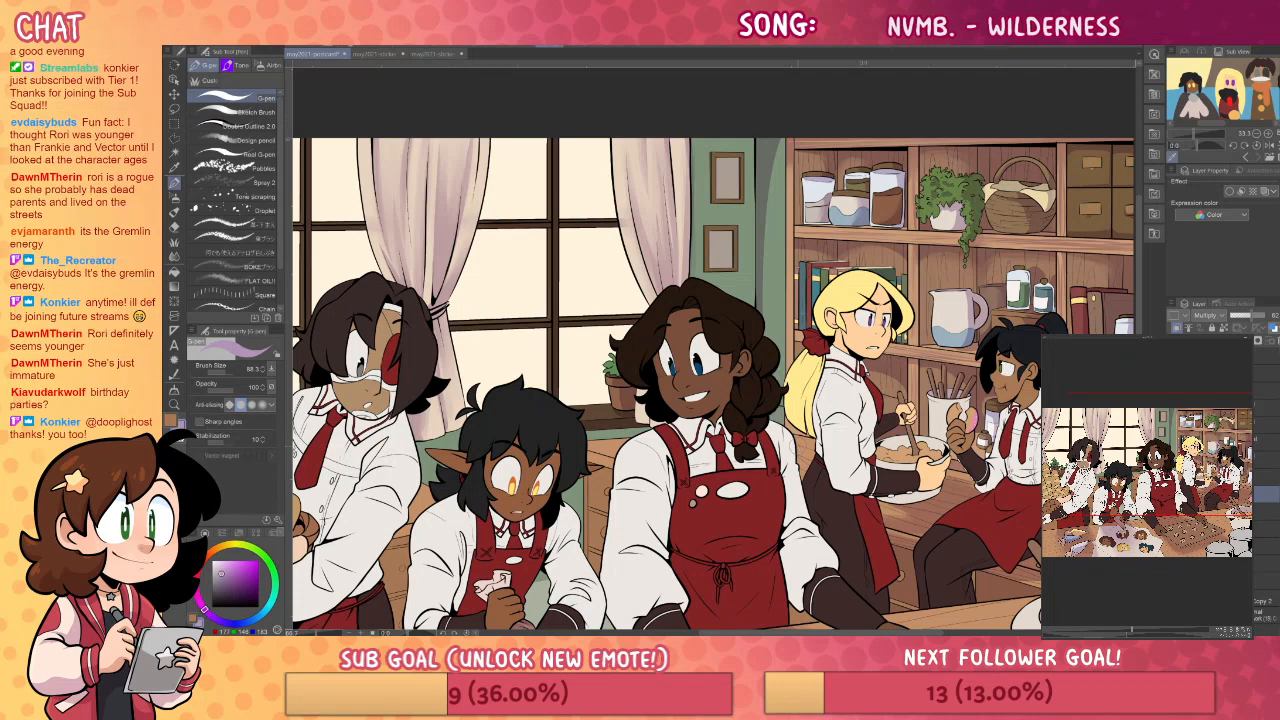
- Erase the excess wall shadow beside the braided character's shoulder
{"action": "key", "text": "e"}
{"action": "mouse_move", "coordinate": [798, 386]}
{"action": "left_mouse_down"}
{"action": "mouse_move", "coordinate": [808, 375]}
{"action": "mouse_move", "coordinate": [777, 404]}
{"action": "left_mouse_up"}
{"action": "key", "text": "p"}
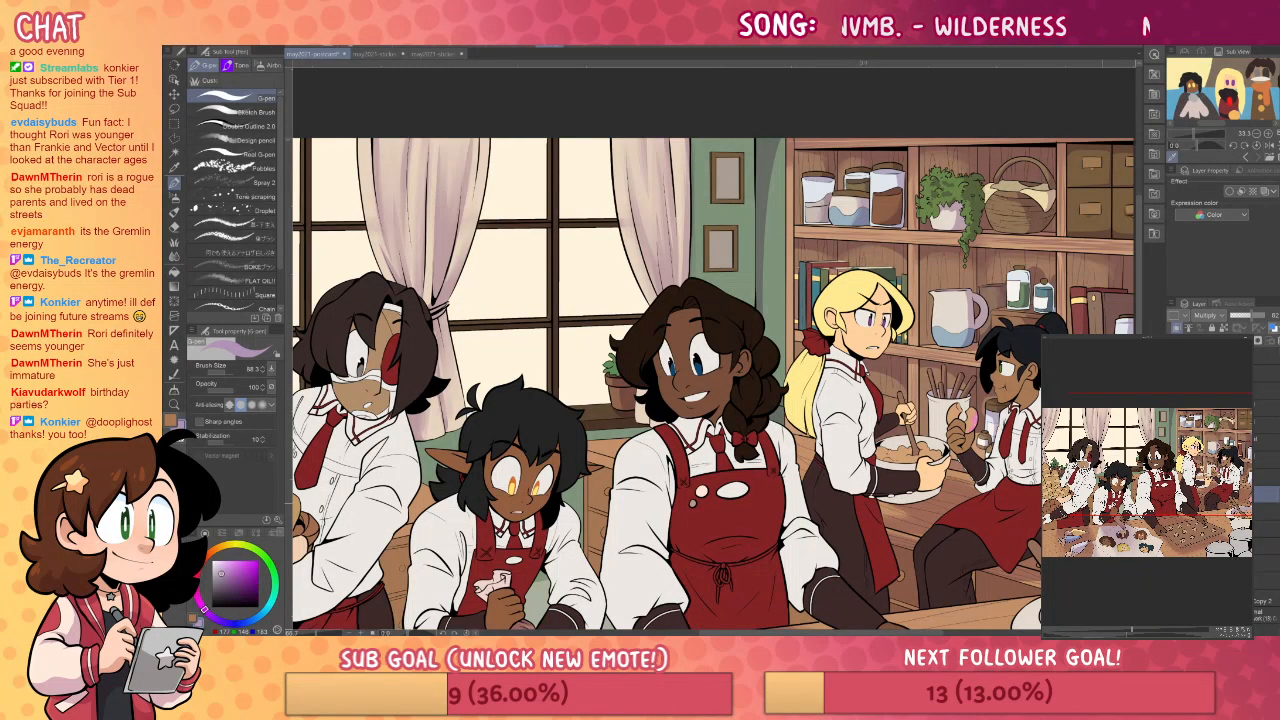
{"action": "left_click_drag", "start_coordinate": [716, 490], "coordinate": [686, 356]}
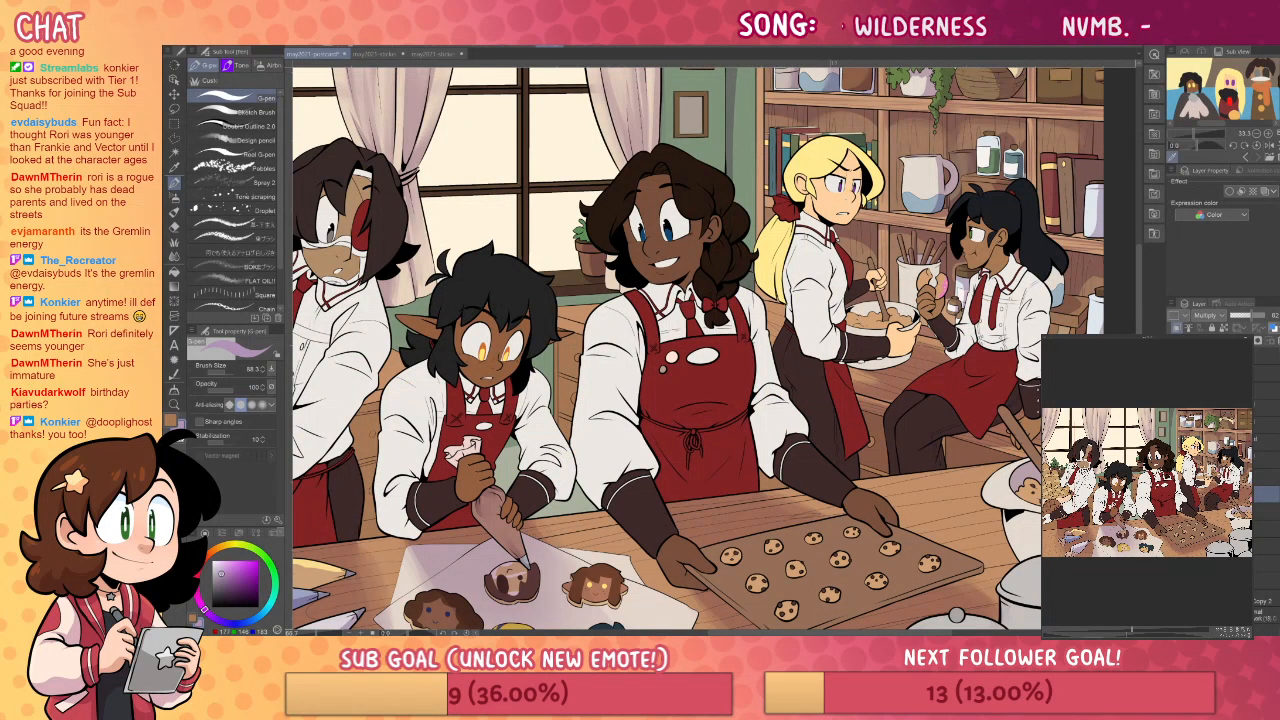
{"action": "left_click_drag", "start_coordinate": [628, 373], "coordinate": [717, 355]}
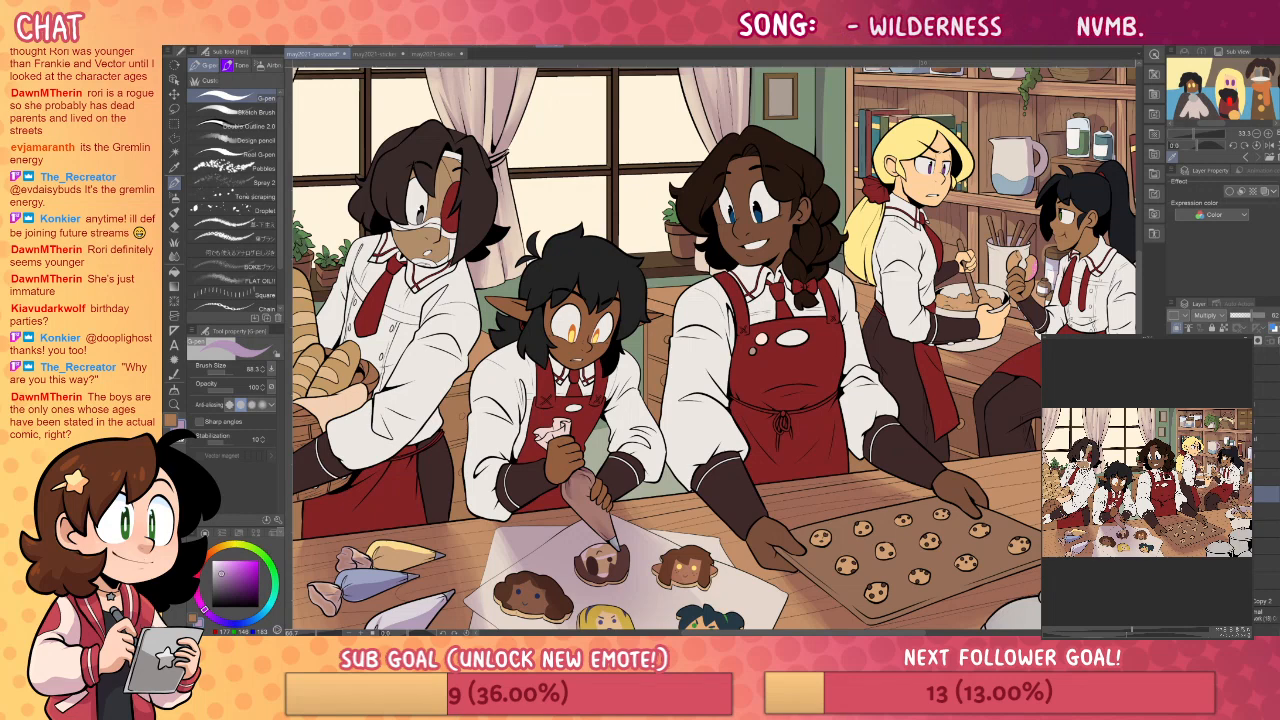
- Touch up the cast shadow on the green wall beside the shelf unit, refining its shape and softening its edge
{"action": "left_click_drag", "start_coordinate": [1035, 552], "coordinate": [875, 468]}
{"action": "left_click_drag", "start_coordinate": [932, 292], "coordinate": [987, 485]}
{"action": "left_click_drag", "start_coordinate": [998, 394], "coordinate": [1064, 430]}
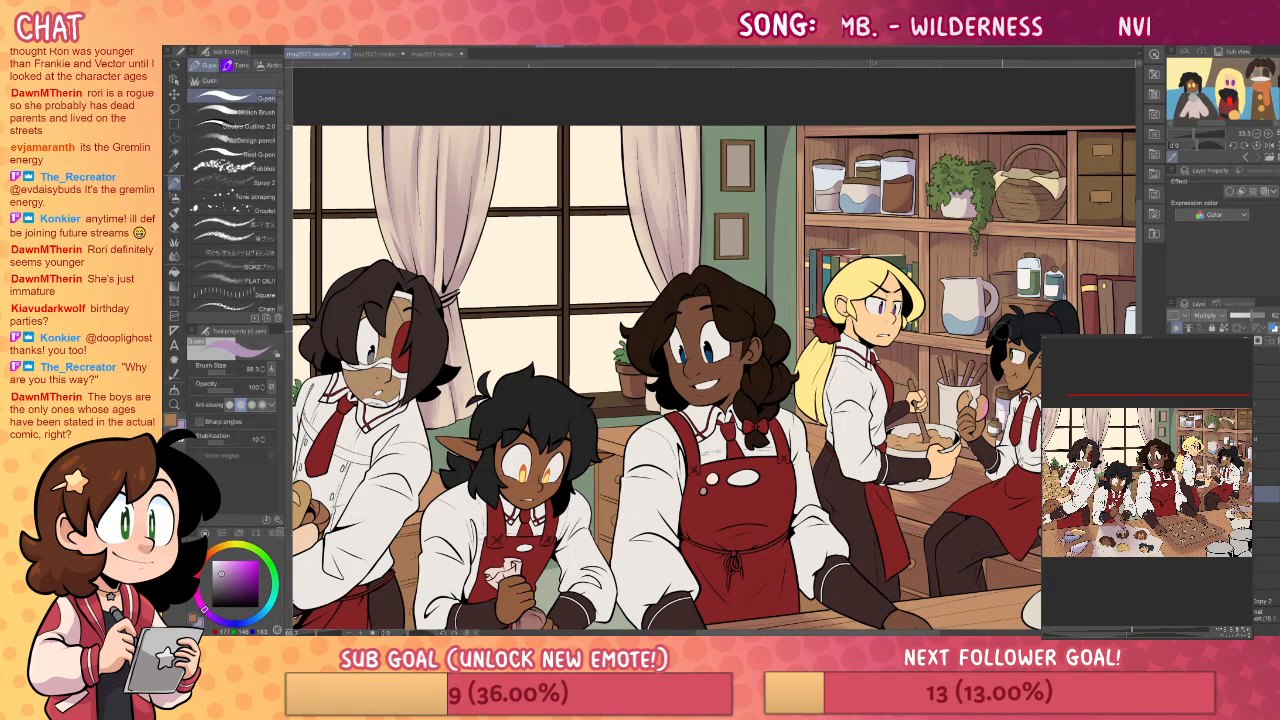
{"action": "left_click_drag", "start_coordinate": [1023, 387], "coordinate": [1065, 381]}
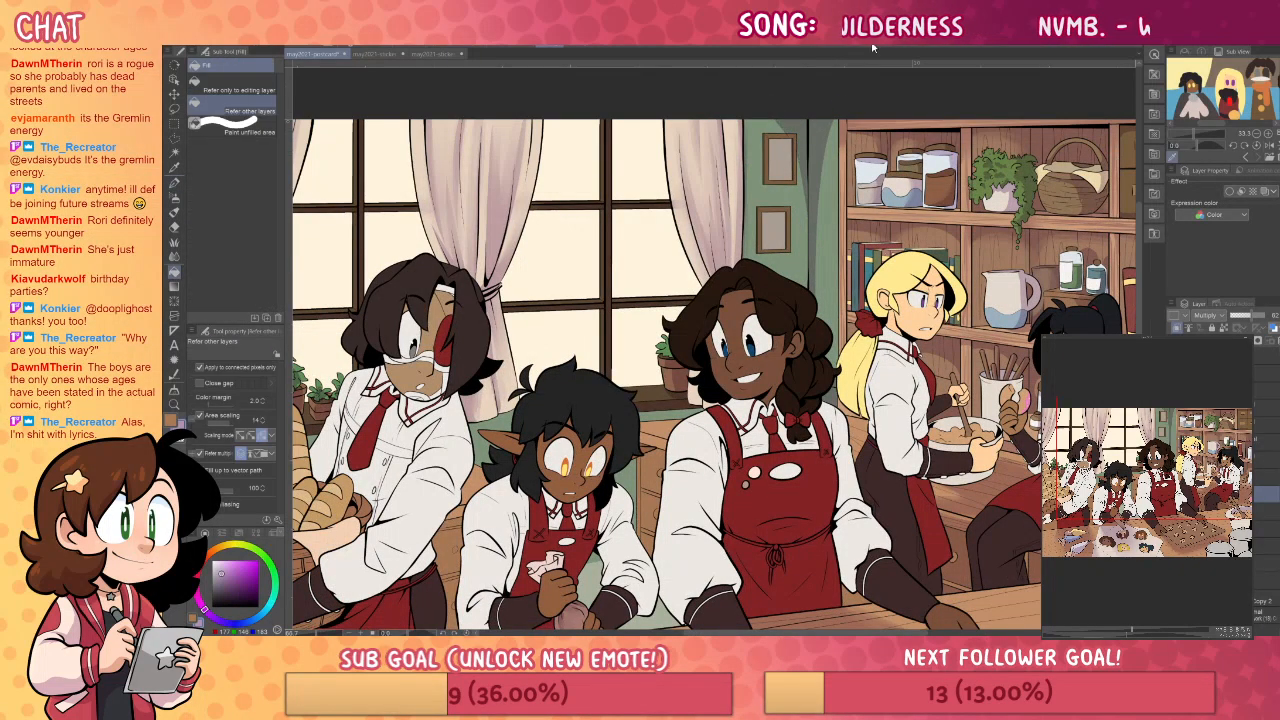
{"action": "key", "text": "e"}
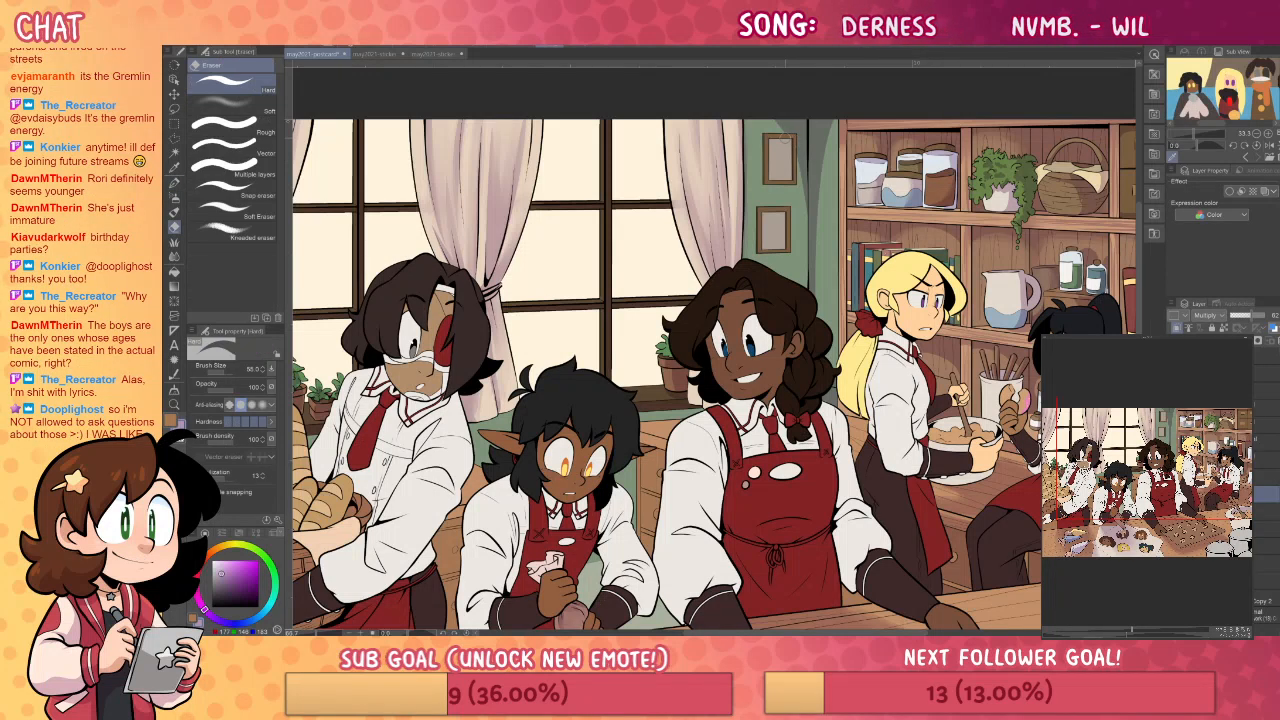
{"action": "key", "text": "p"}
{"action": "key", "text": "e"}
{"action": "key", "text": "p"}
{"action": "key", "text": "e"}
{"action": "key", "text": "p"}
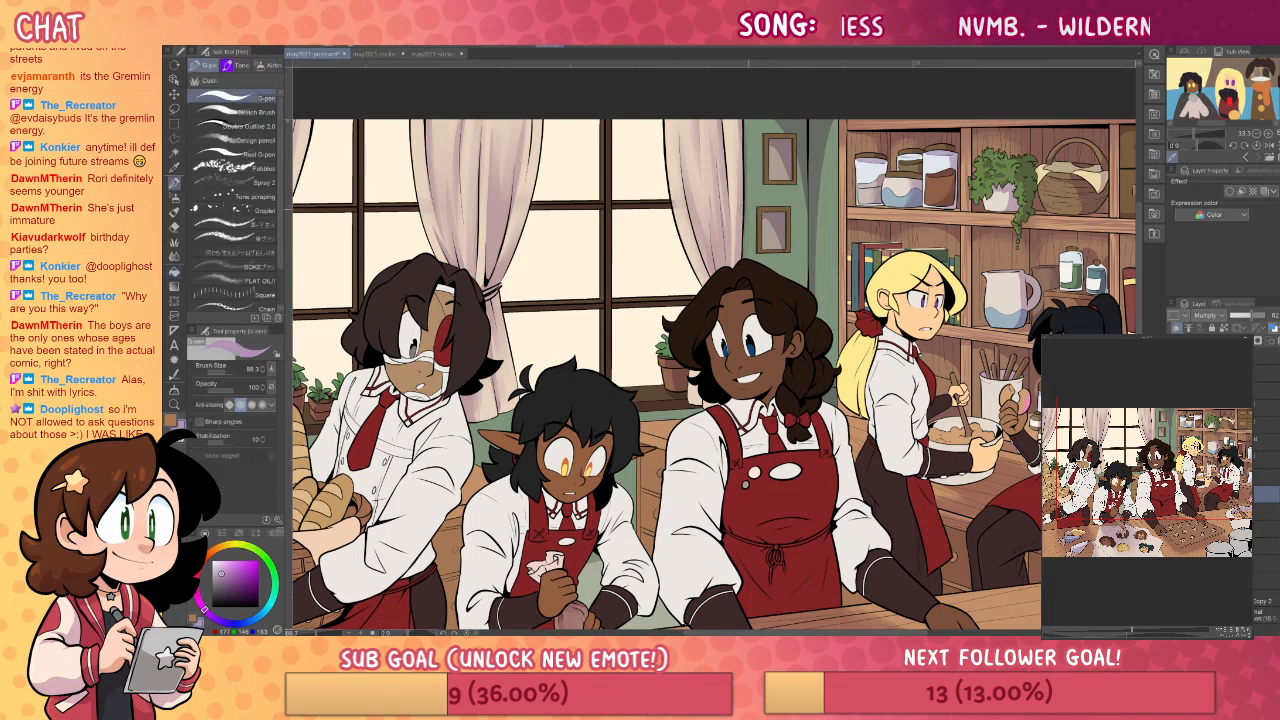
{"action": "key", "text": "g"}
{"action": "key", "text": "p"}
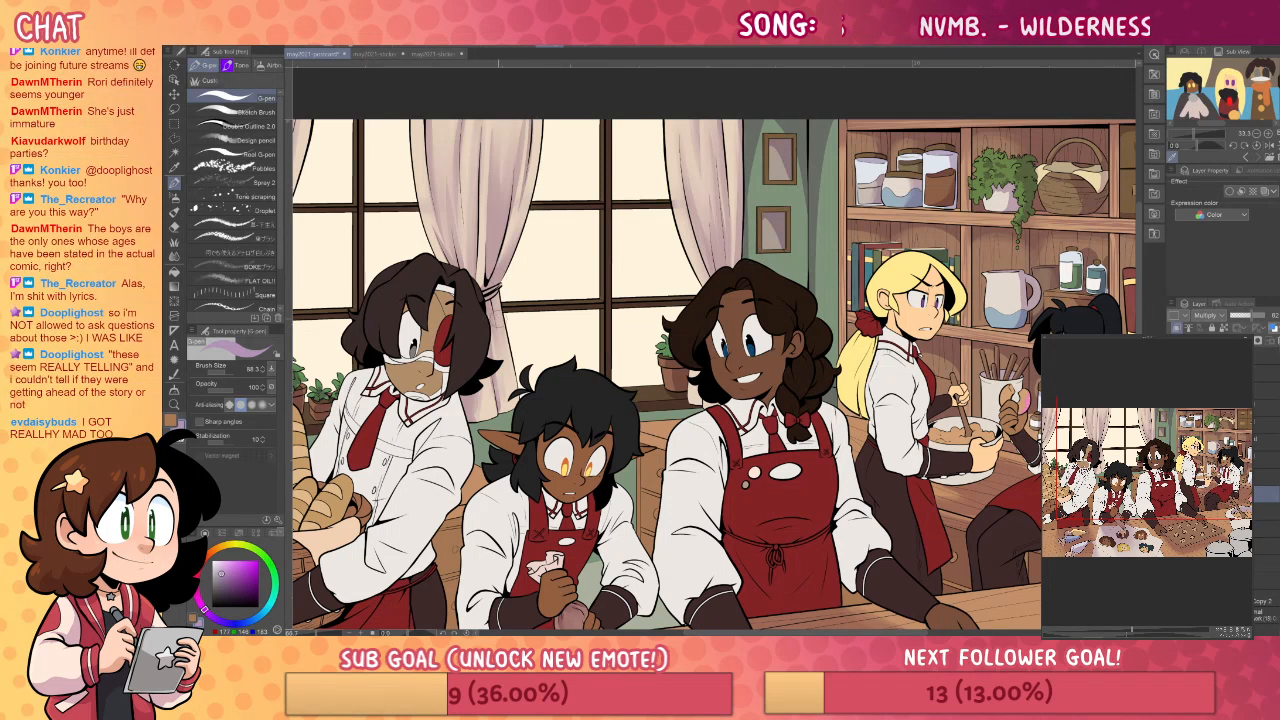
{"action": "key", "text": "j"}
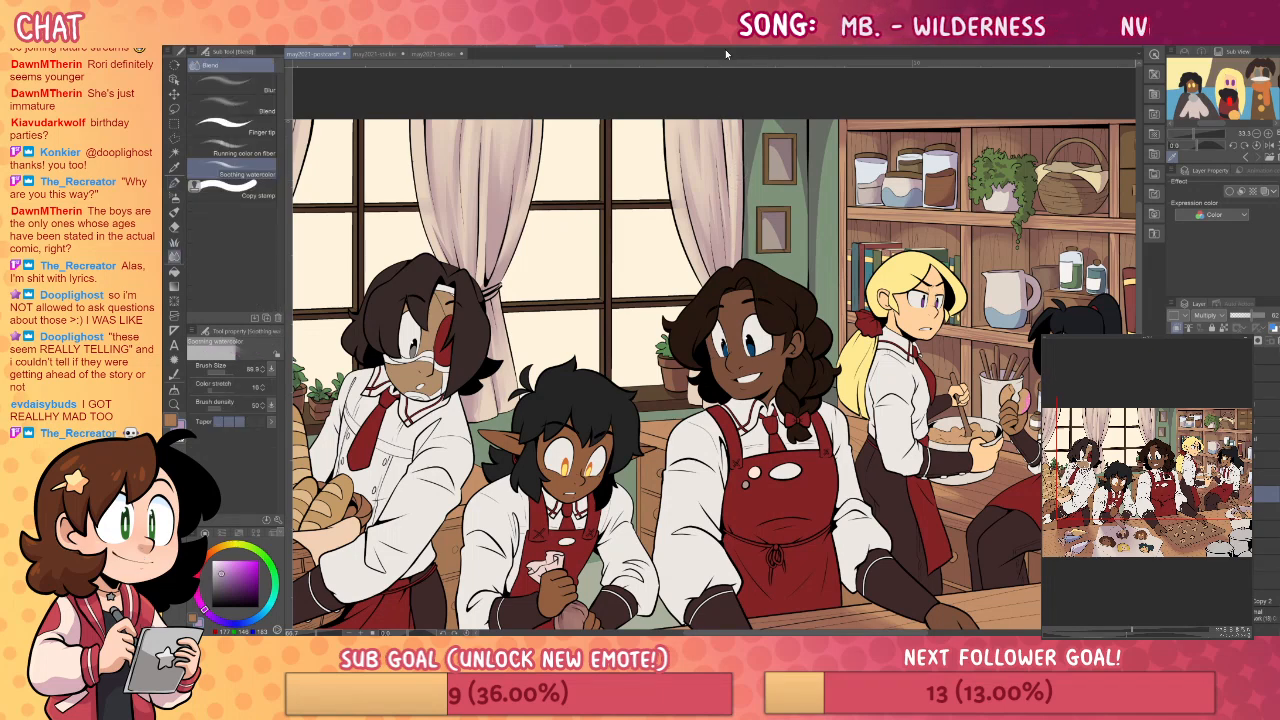
- Examine the background shadows across the whole illustration, from the window and curtains to the shelves and counter
{"action": "left_click", "coordinate": [174, 404]}
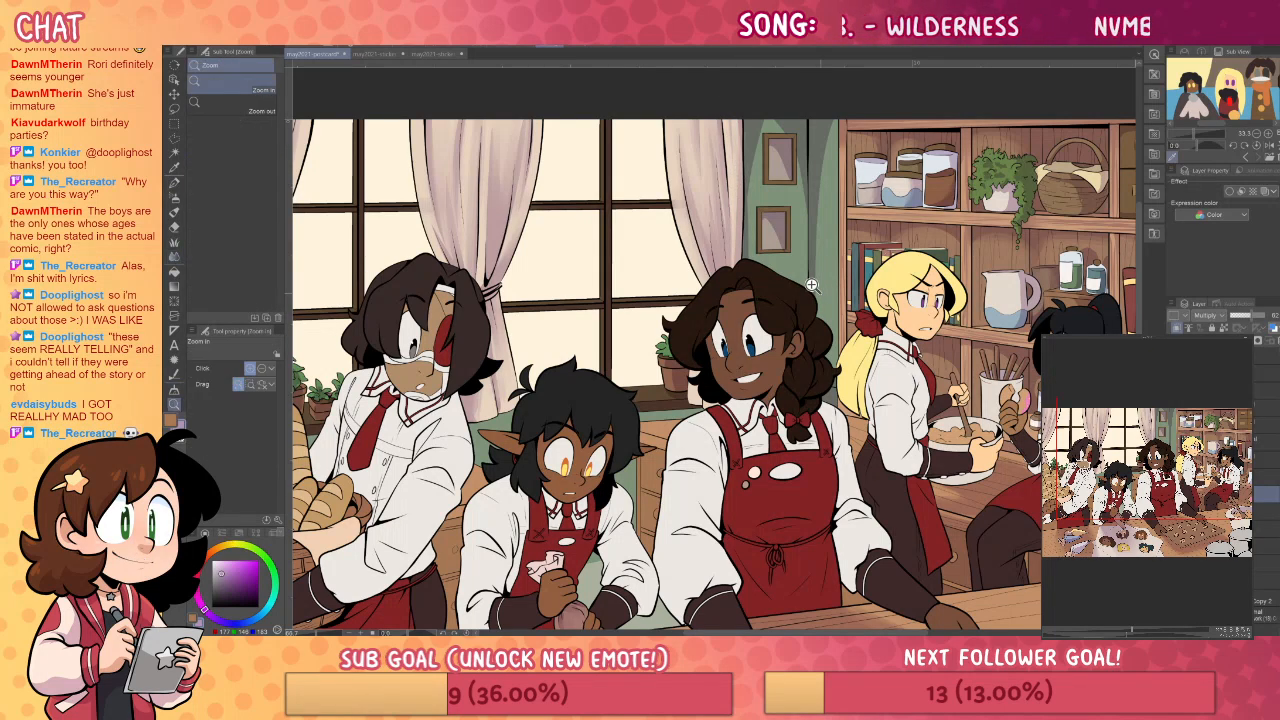
{"action": "left_click_drag", "start_coordinate": [830, 300], "coordinate": [720, 300]}
{"action": "left_click", "coordinate": [822, 313]}
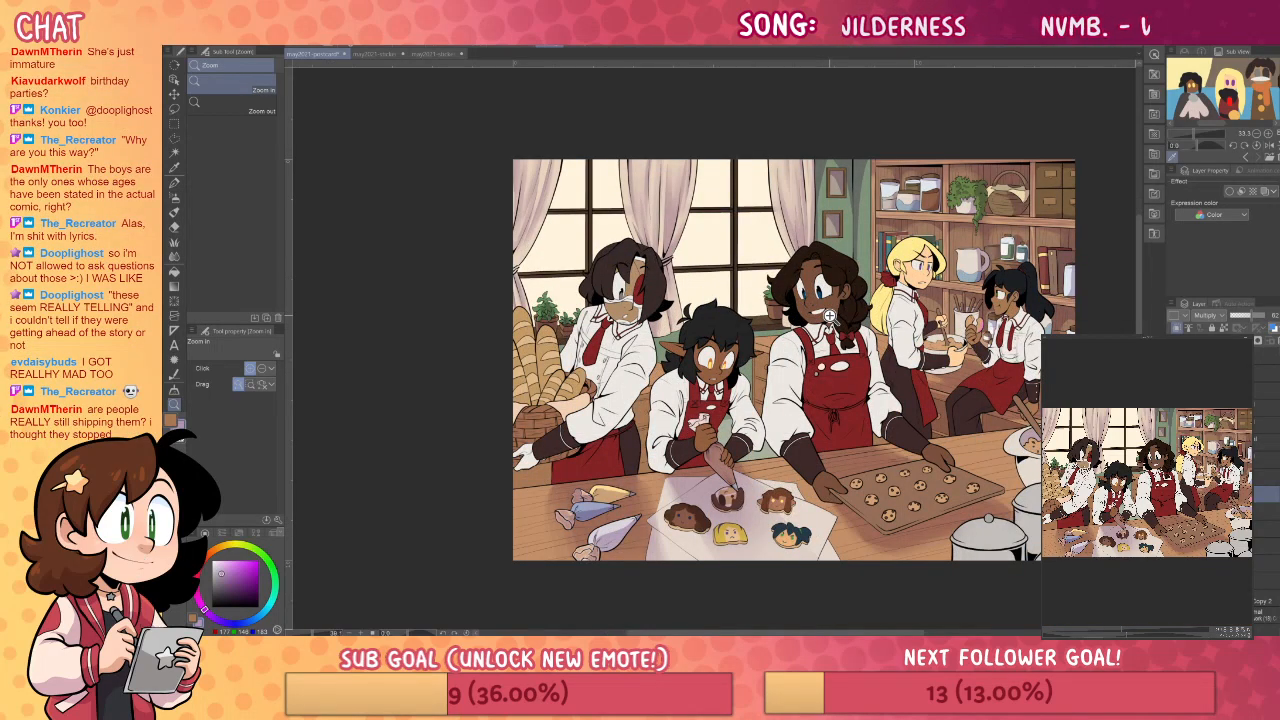
{"action": "left_click", "coordinate": [800, 225]}
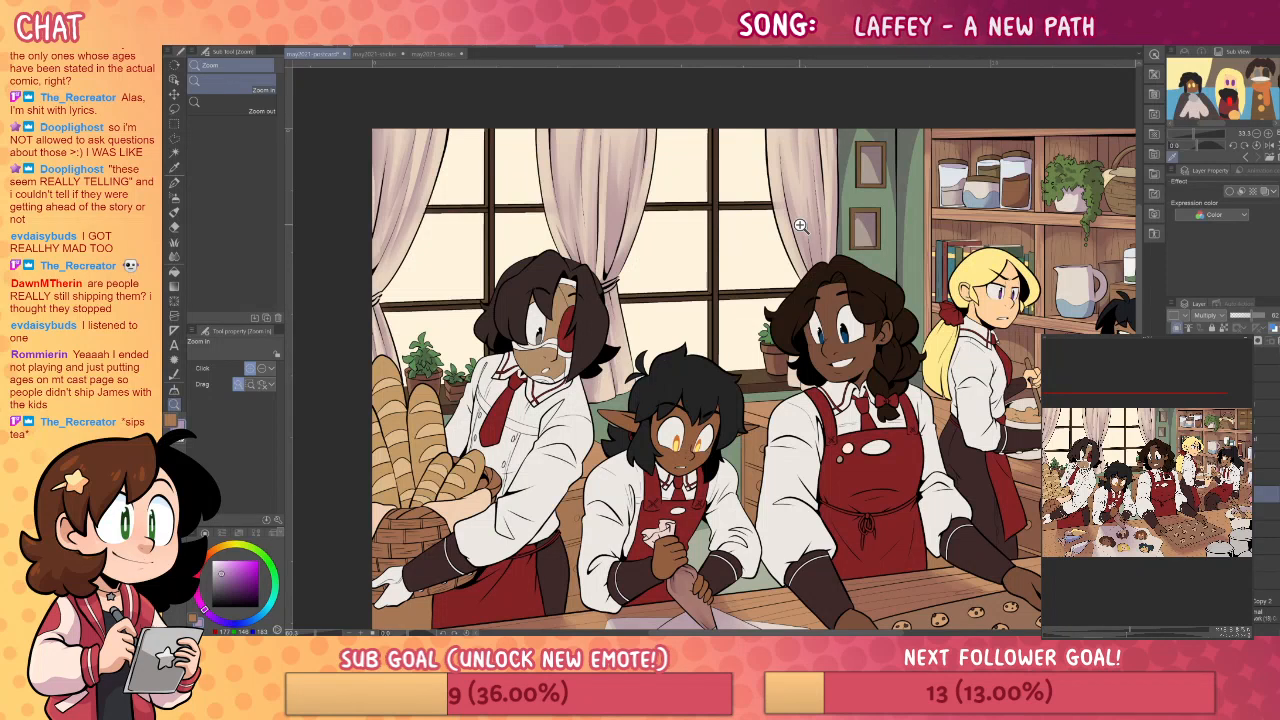
{"action": "left_click_drag", "start_coordinate": [663, 347], "coordinate": [560, 347]}
{"action": "left_click_drag", "start_coordinate": [919, 360], "coordinate": [911, 310]}
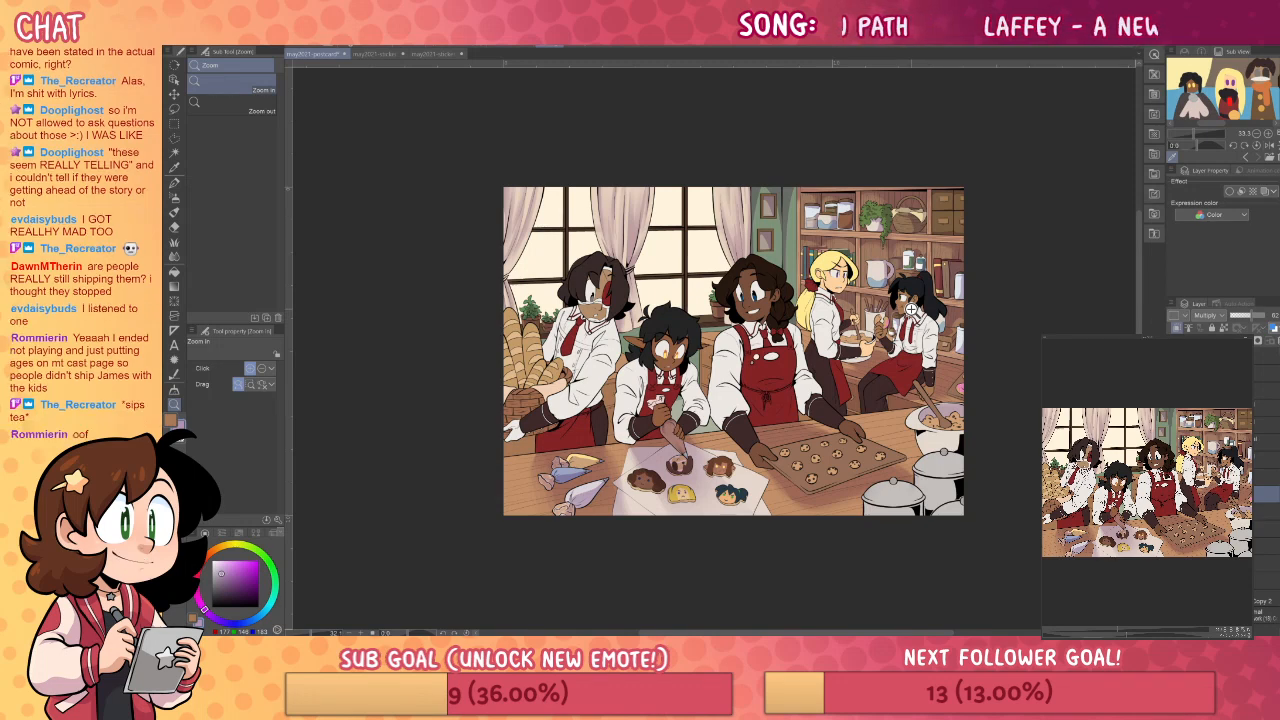
{"action": "left_click", "coordinate": [1004, 381]}
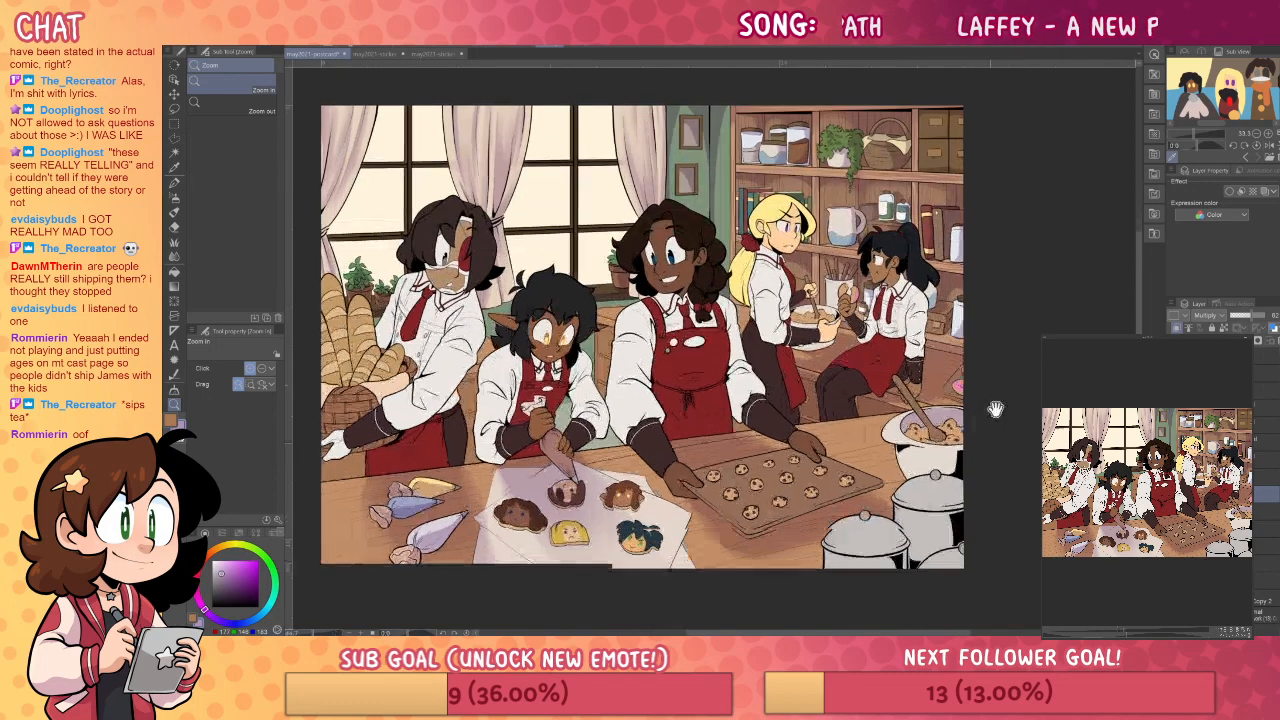
{"action": "left_click_drag", "start_coordinate": [993, 400], "coordinate": [1035, 339]}
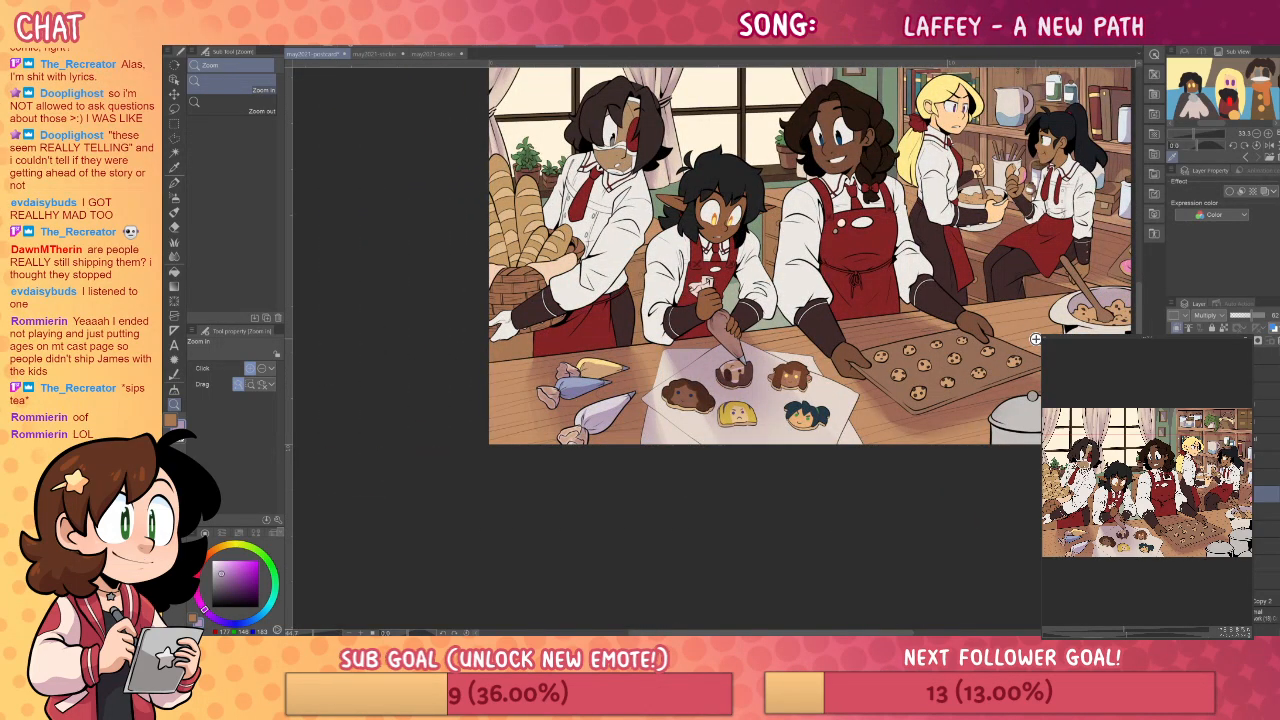
{"action": "left_click", "coordinate": [807, 490]}
{"action": "left_click_drag", "start_coordinate": [831, 494], "coordinate": [833, 534]}
- Paint, trim and blend shadows on the wooden cabinets visible between the three front characters
{"action": "key", "text": "p"}
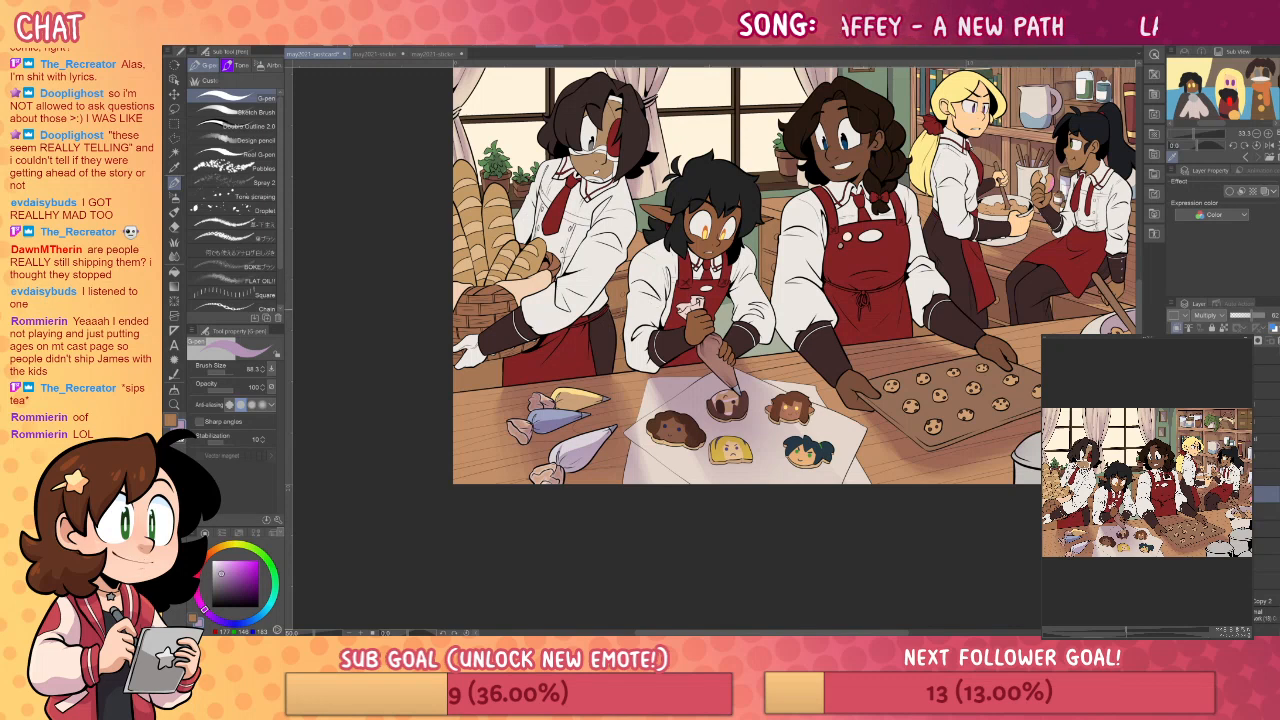
{"action": "key", "text": "j"}
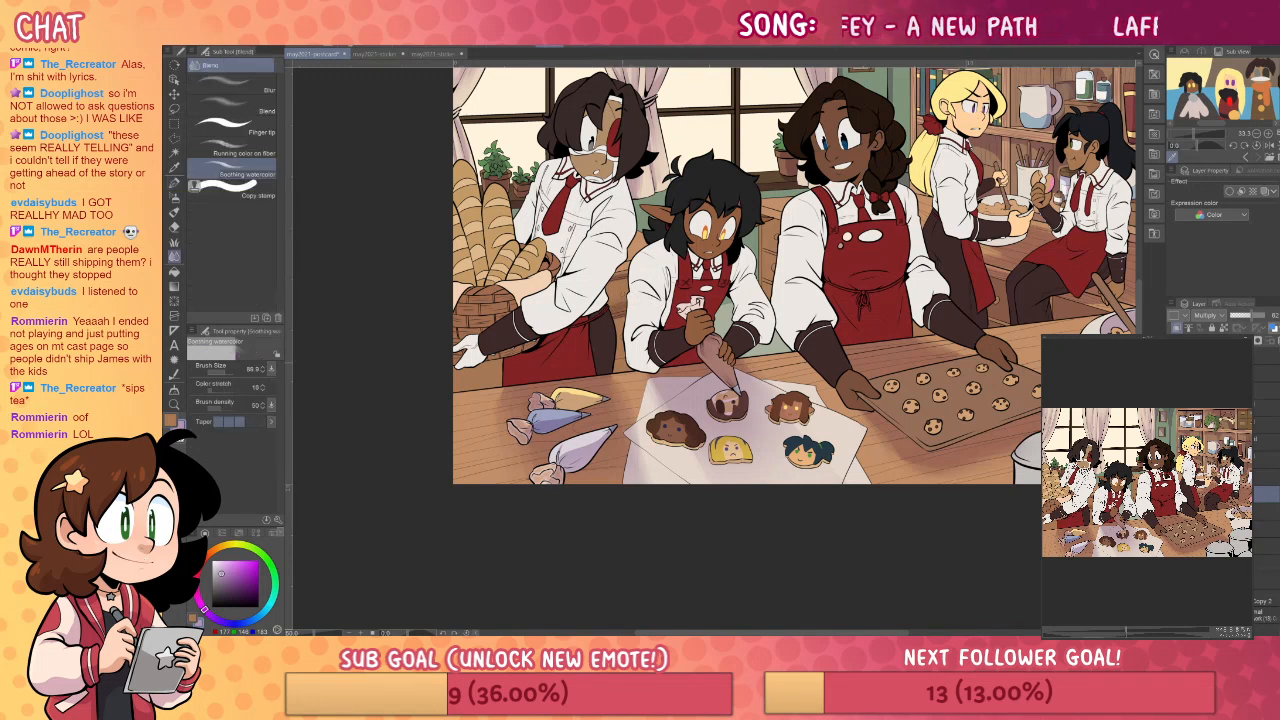
{"action": "key", "text": "p"}
{"action": "key", "text": "j"}
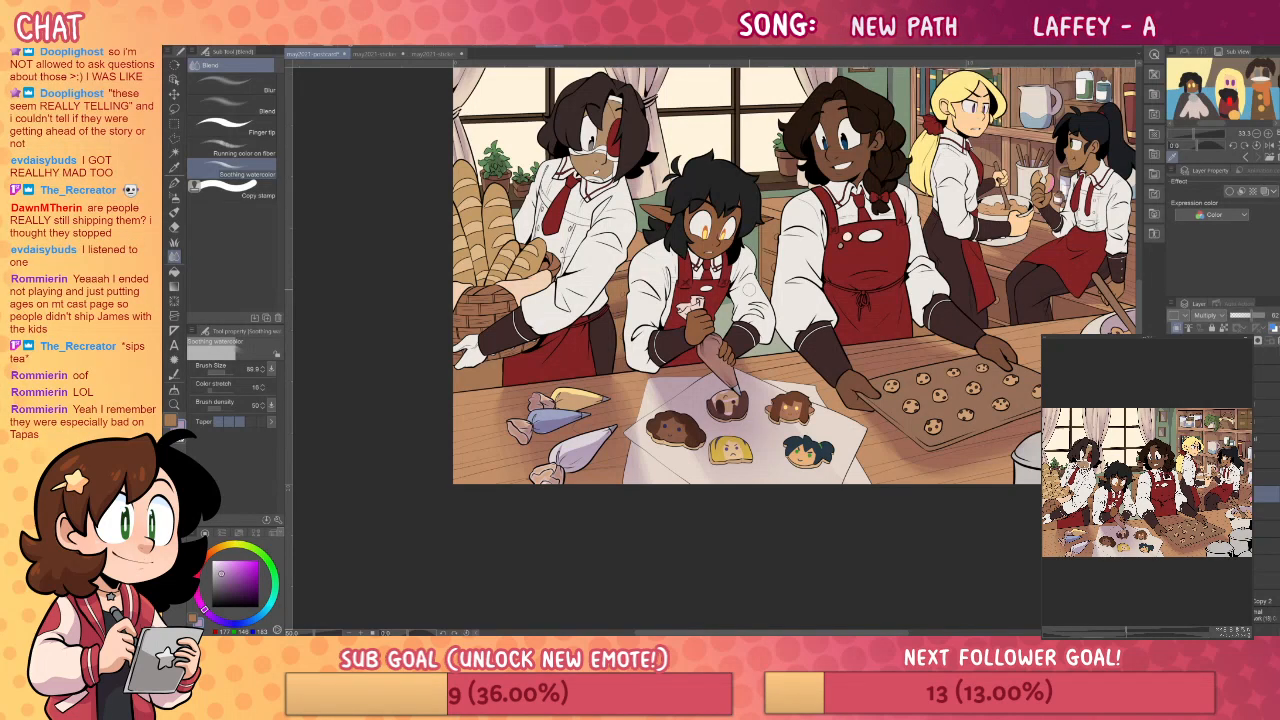
{"action": "key", "text": "p"}
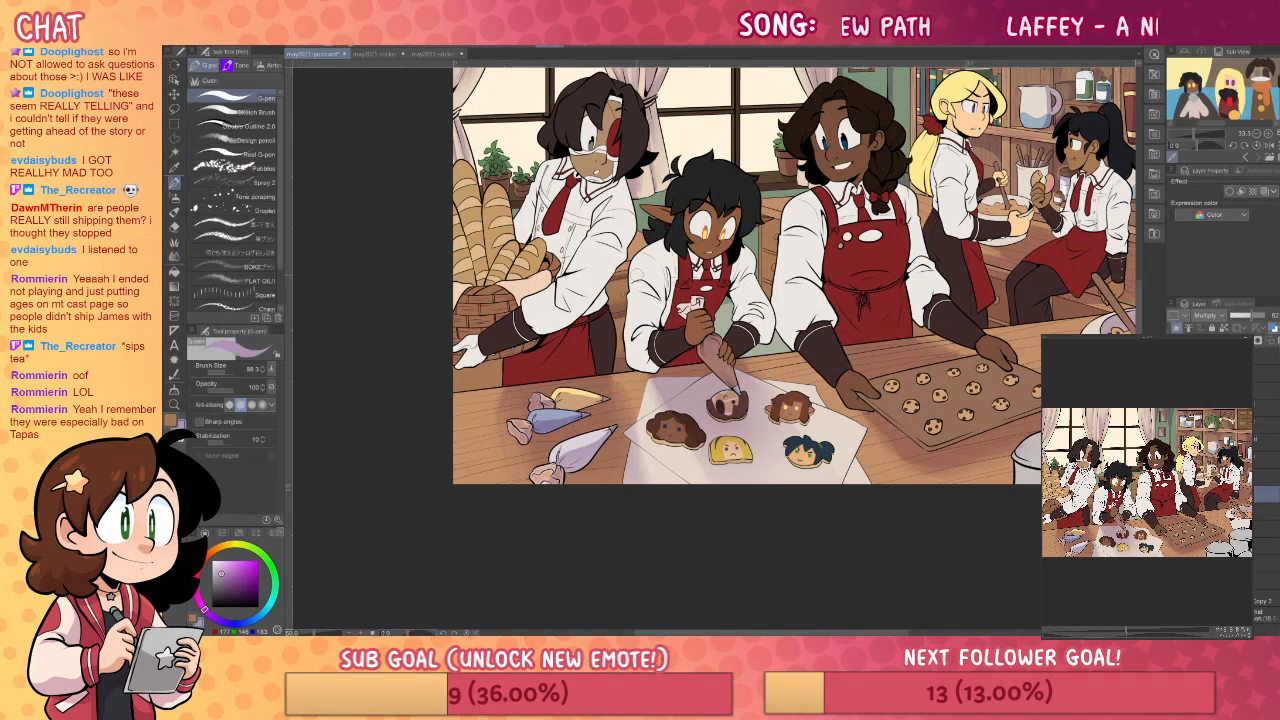
{"action": "key", "text": "j"}
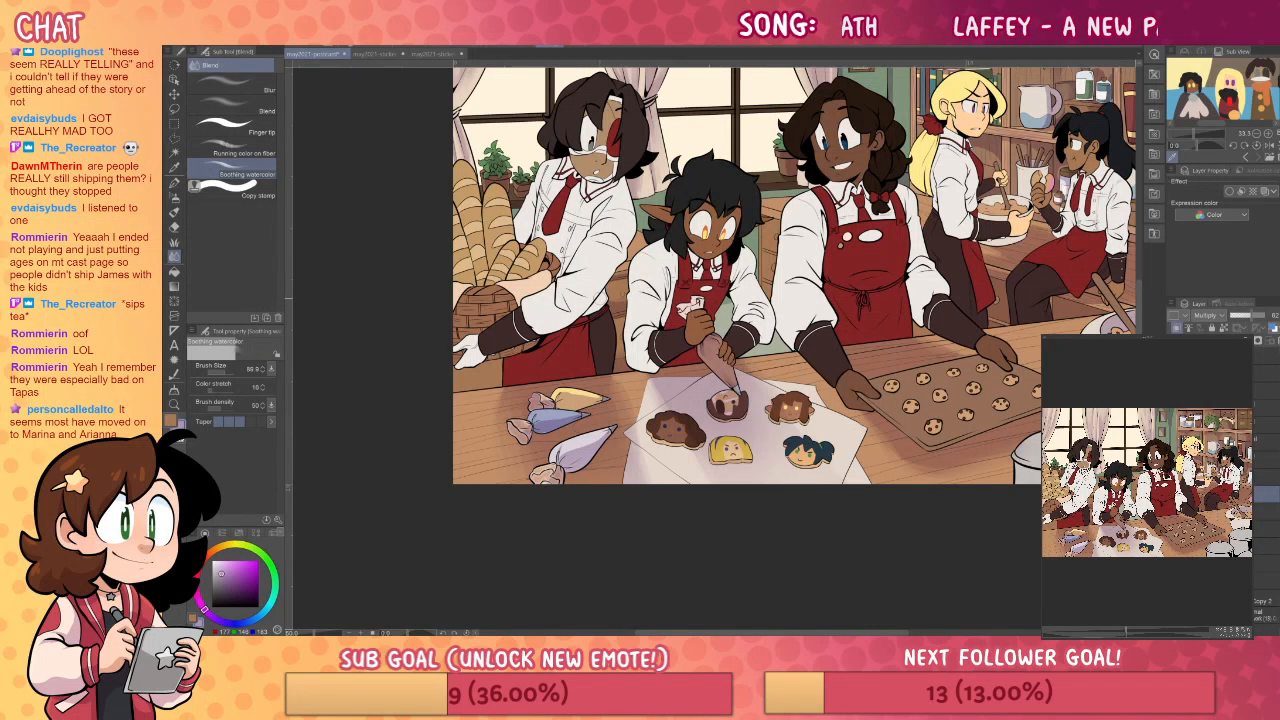
{"action": "key", "text": "p"}
{"action": "key", "text": "j"}
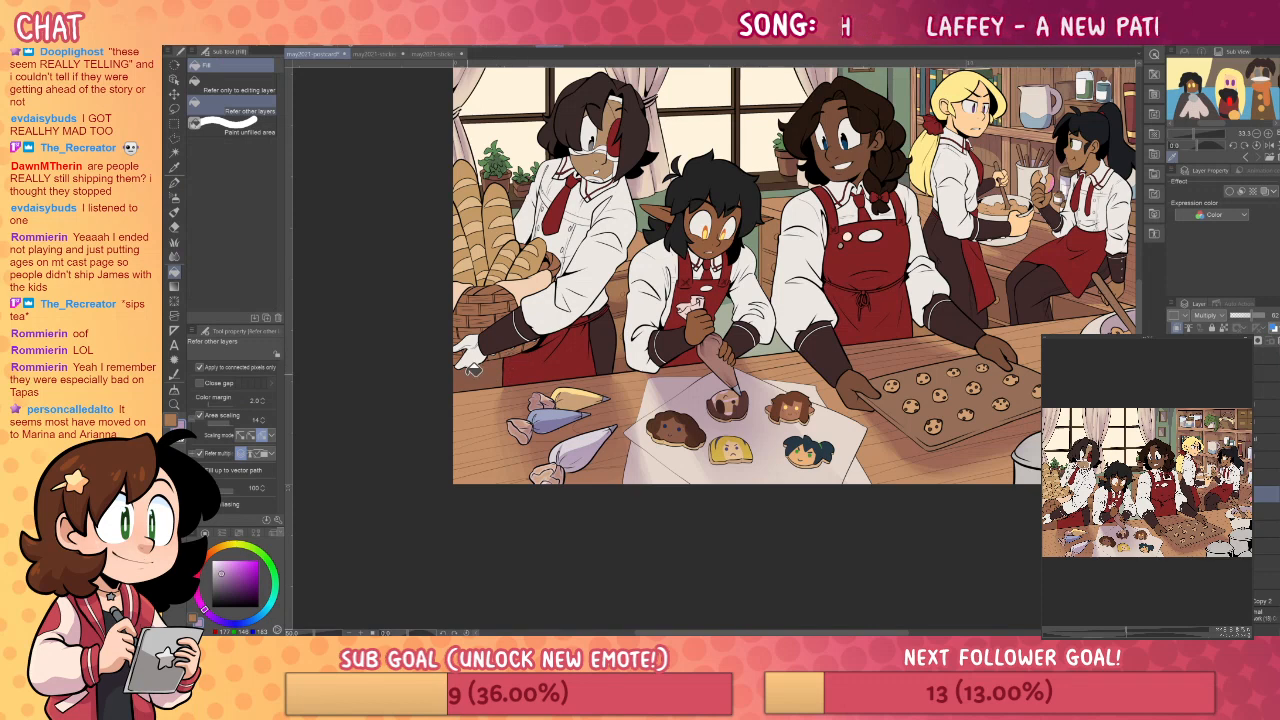
{"action": "key", "text": "e"}
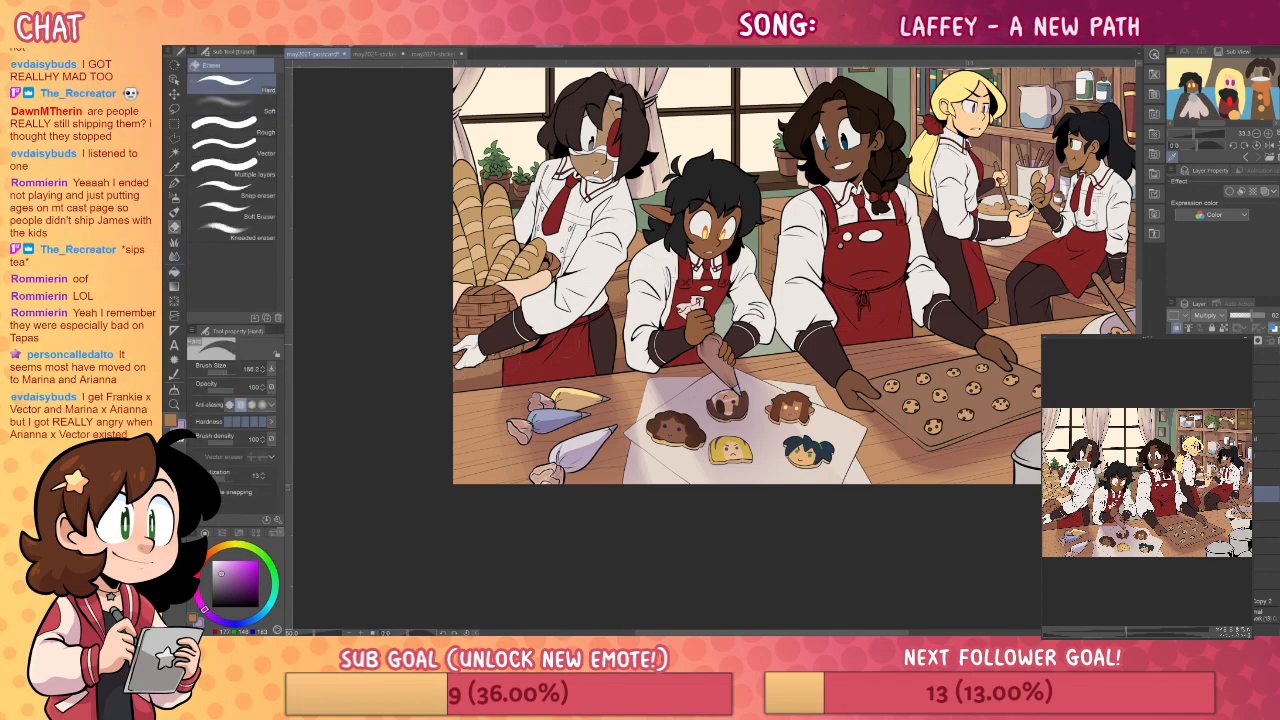
{"action": "key", "text": "j"}
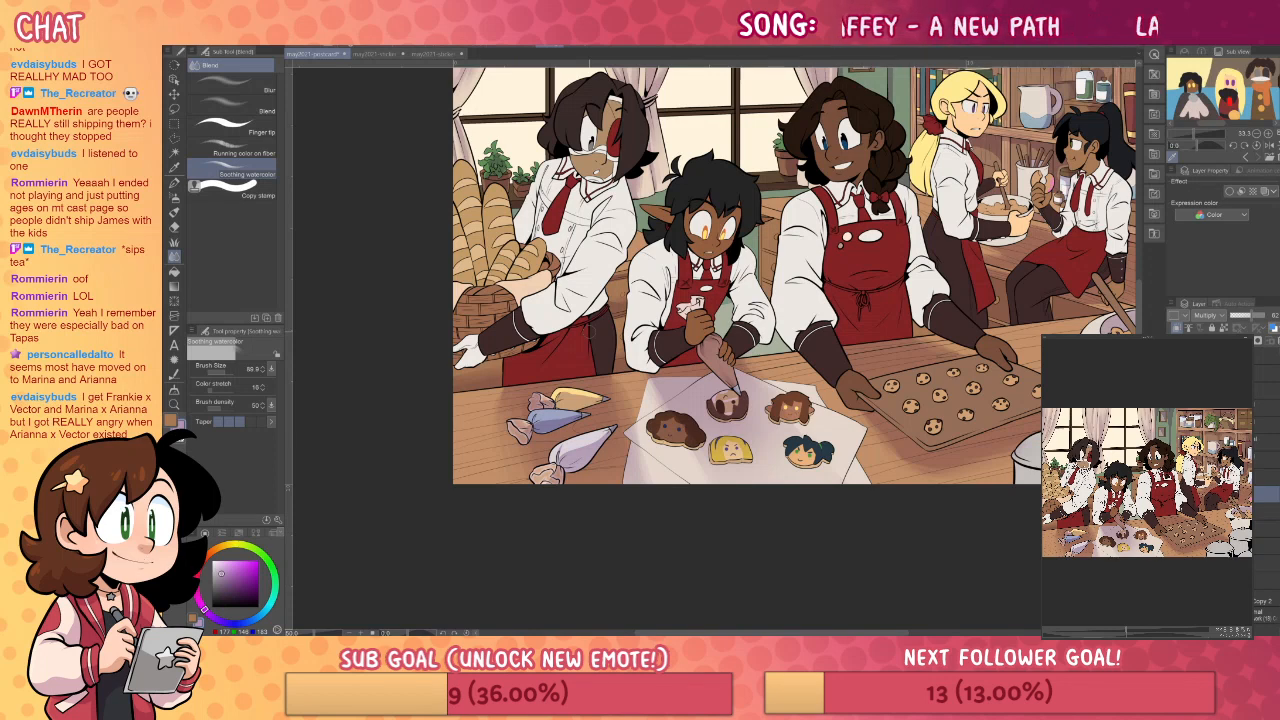
- Fill and soften shadows in the gaps below the window behind the elf-eared and braided characters
{"action": "left_click_drag", "start_coordinate": [923, 477], "coordinate": [879, 541]}
{"action": "key", "text": "p"}
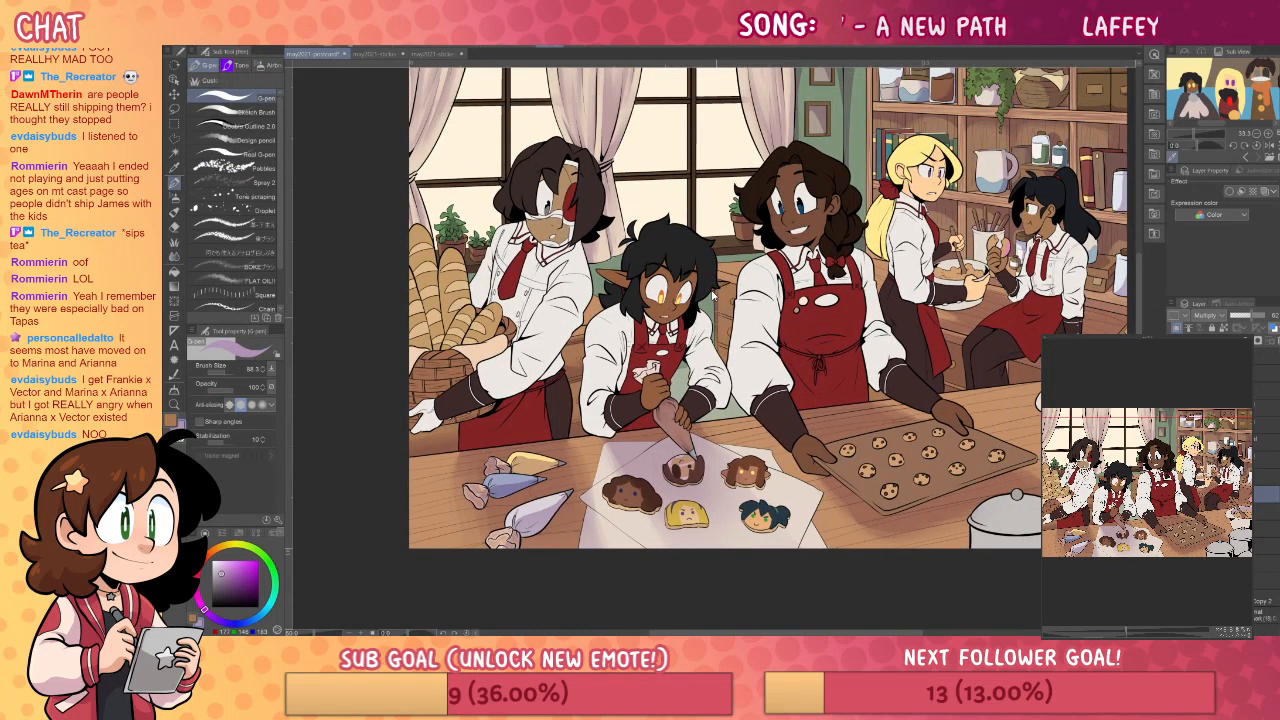
{"action": "key", "text": "g"}
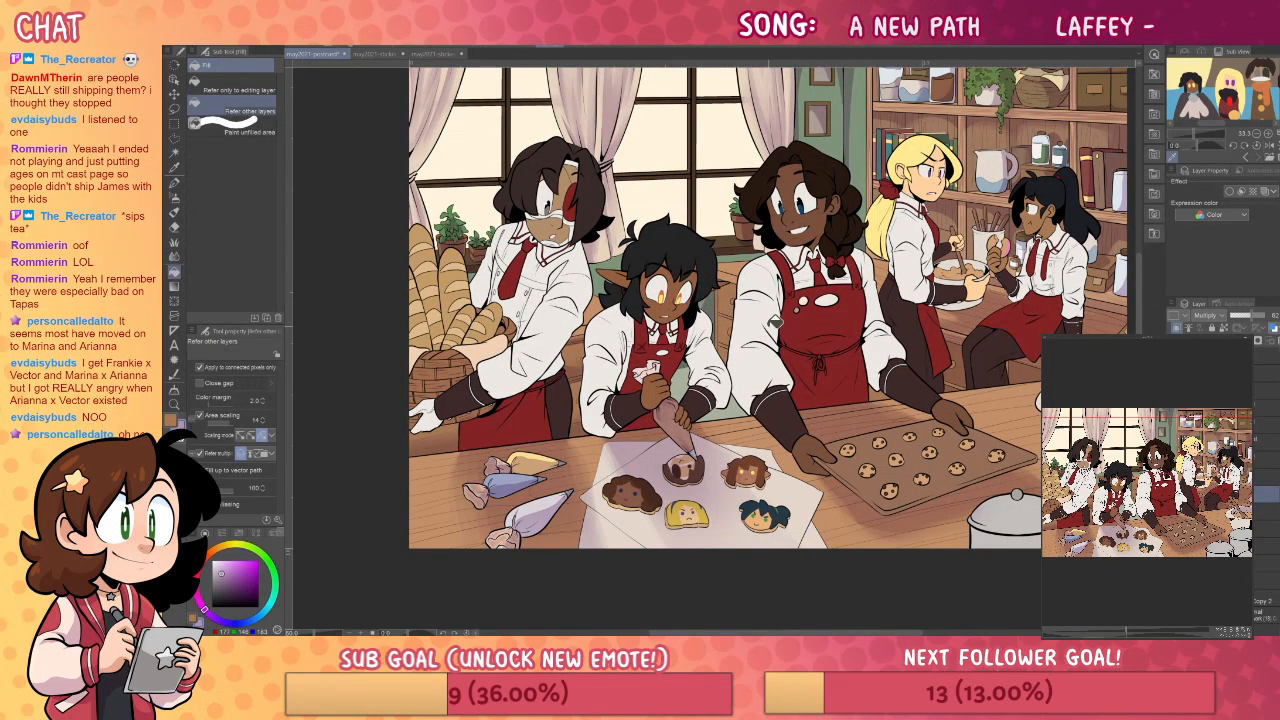
{"action": "key", "text": "p"}
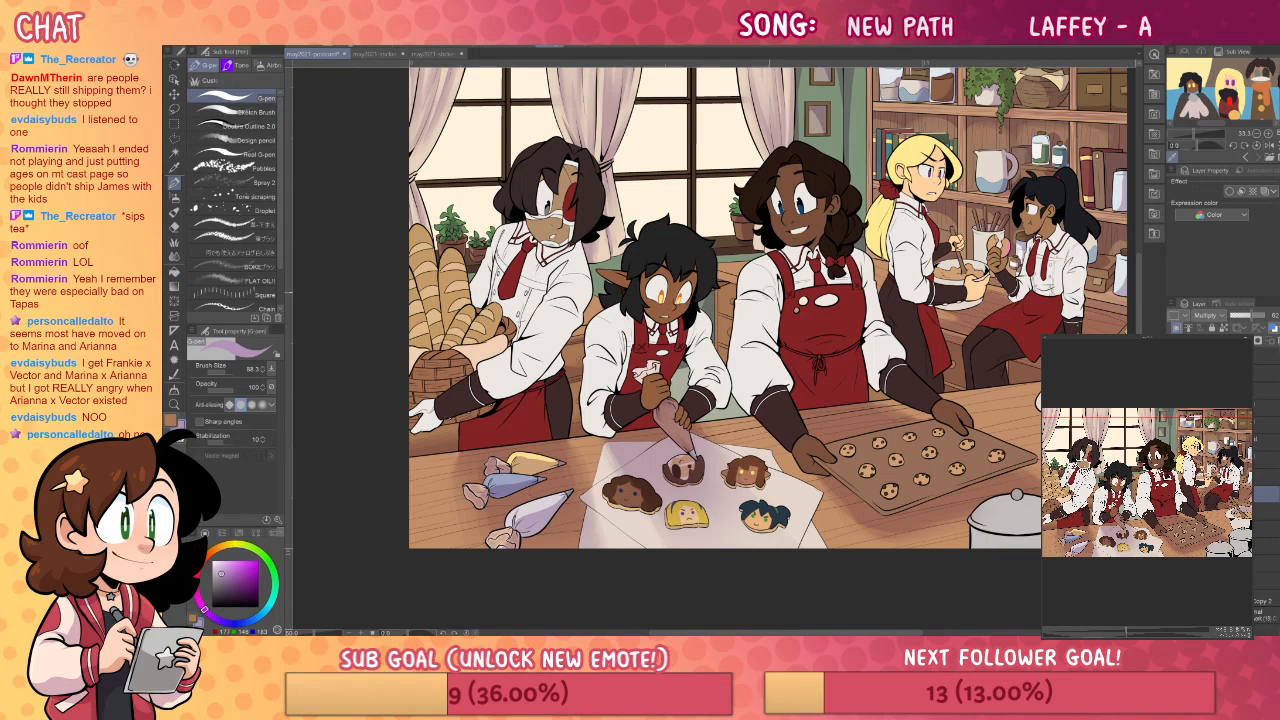
{"action": "key", "text": "j"}
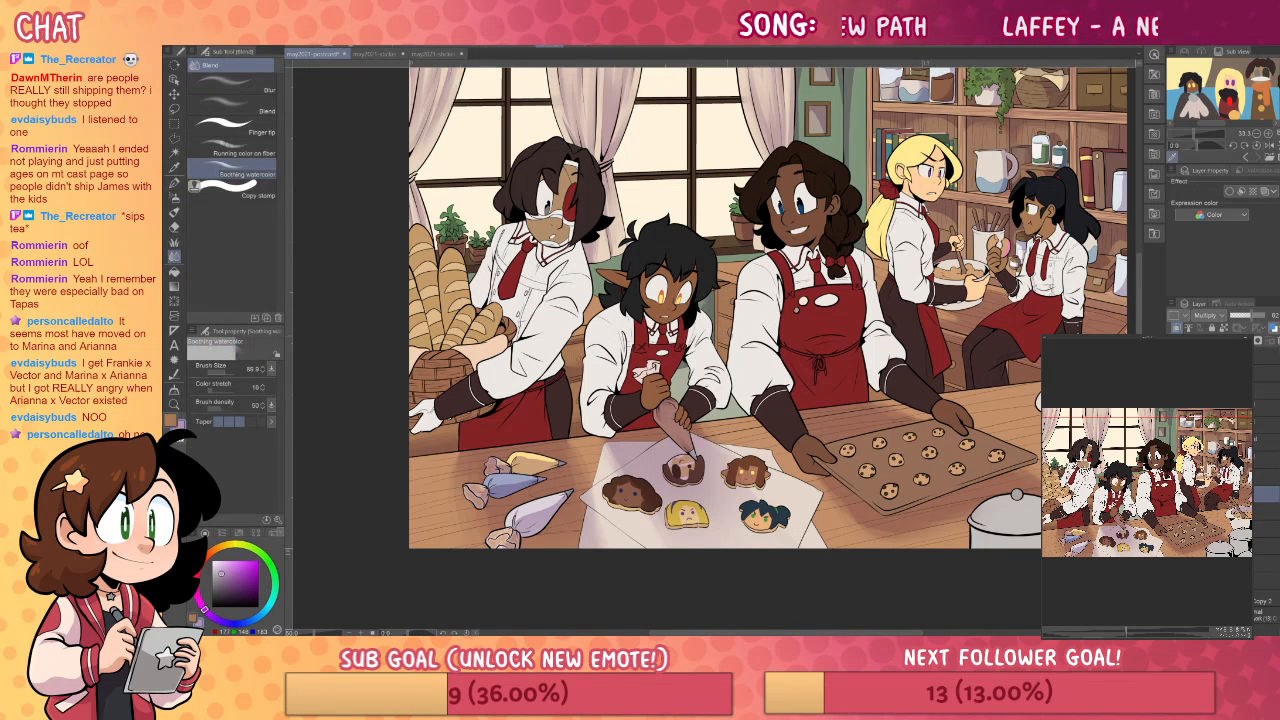
{"action": "key", "text": "p"}
{"action": "key", "text": "g"}
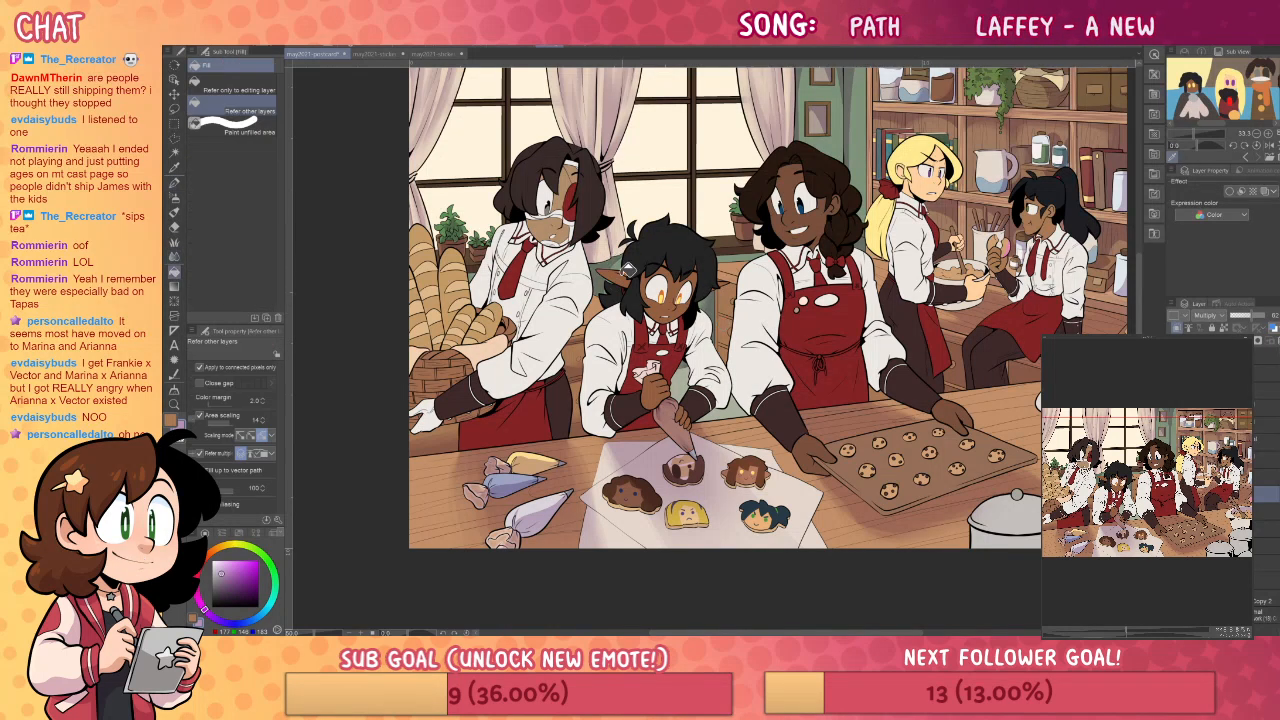
{"action": "key", "text": "j"}
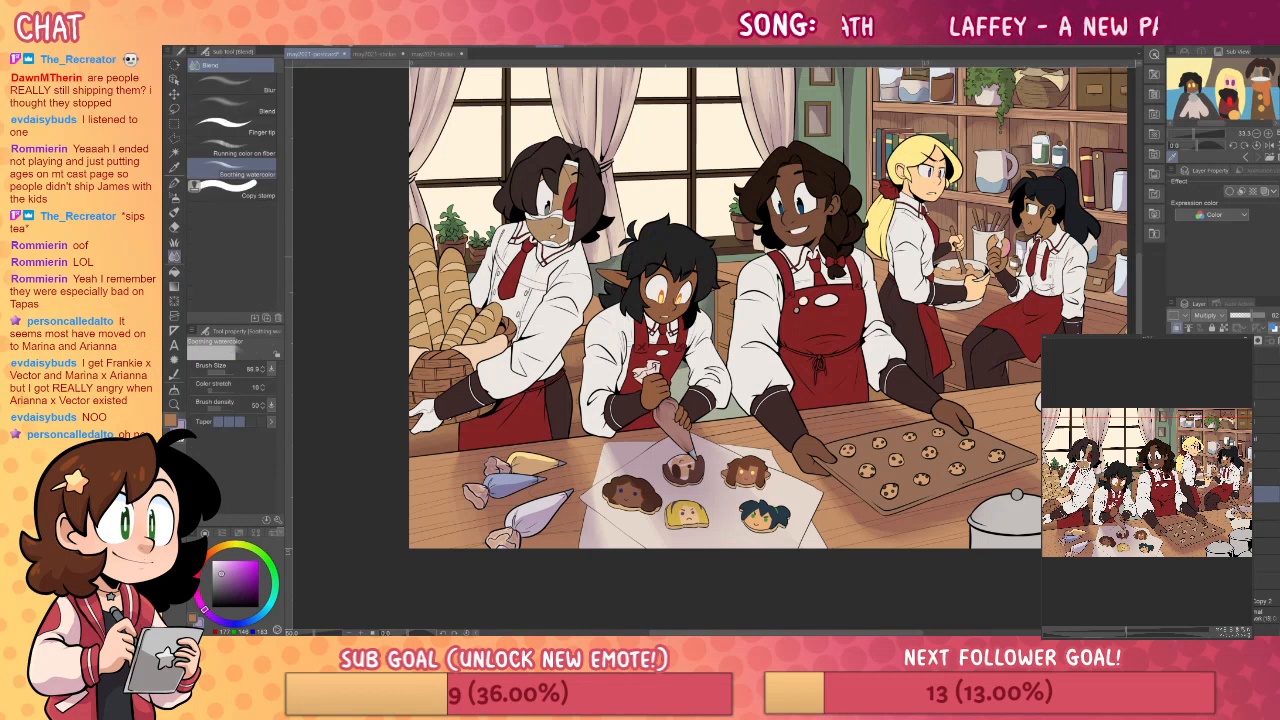
{"action": "key", "text": "p"}
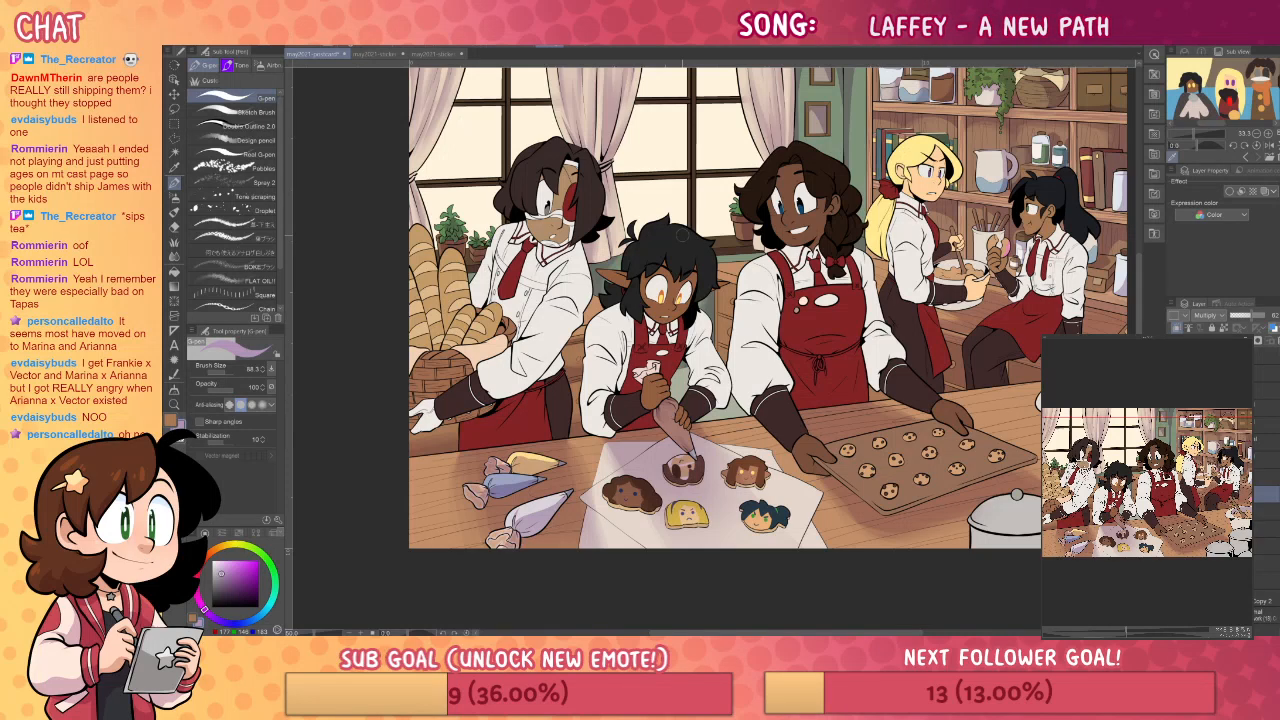
- Paint and blend more shadow on the green wall between the picture frames and the shelf unit
{"action": "left_click_drag", "start_coordinate": [799, 521], "coordinate": [770, 609]}
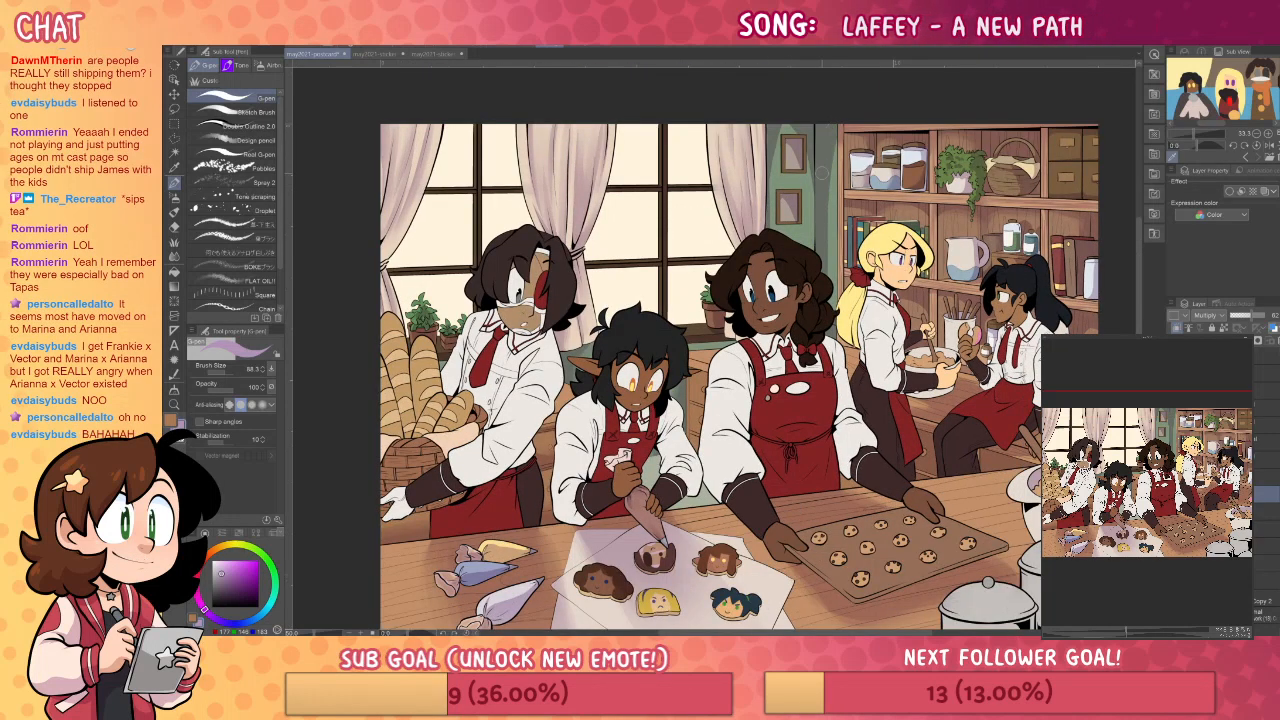
{"action": "key", "text": "j"}
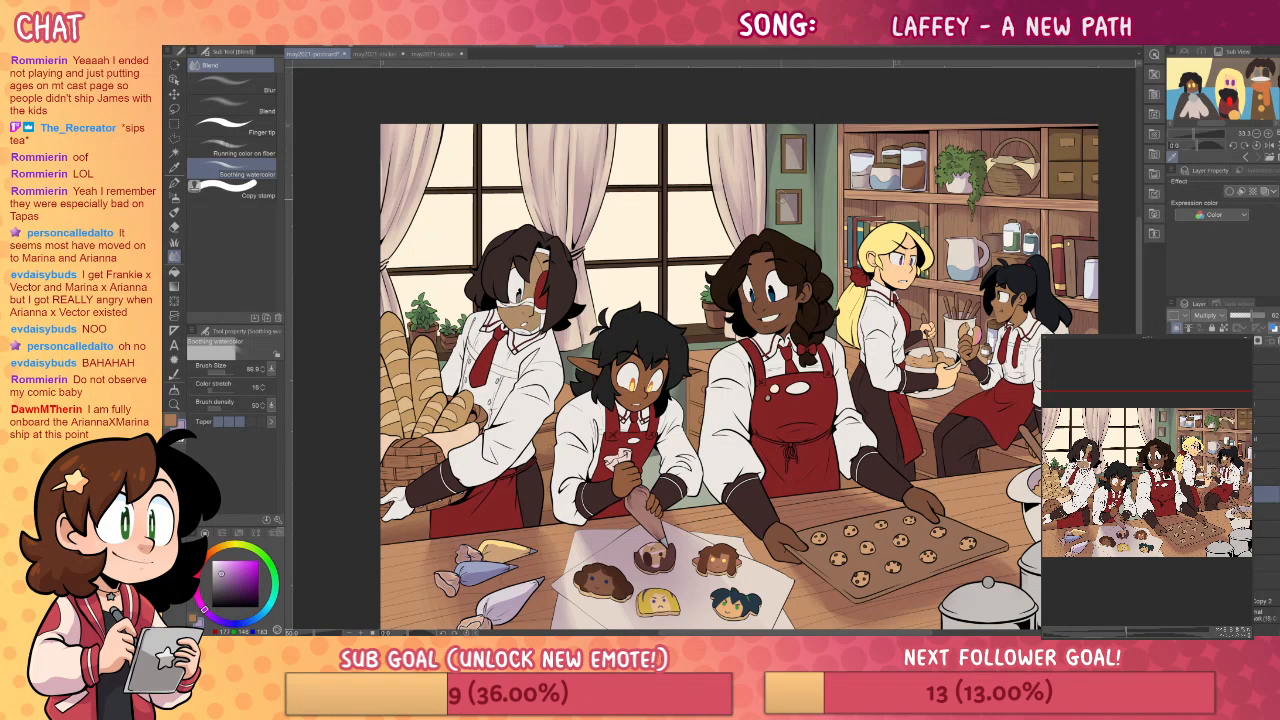
{"action": "left_click_drag", "start_coordinate": [1030, 411], "coordinate": [1013, 397]}
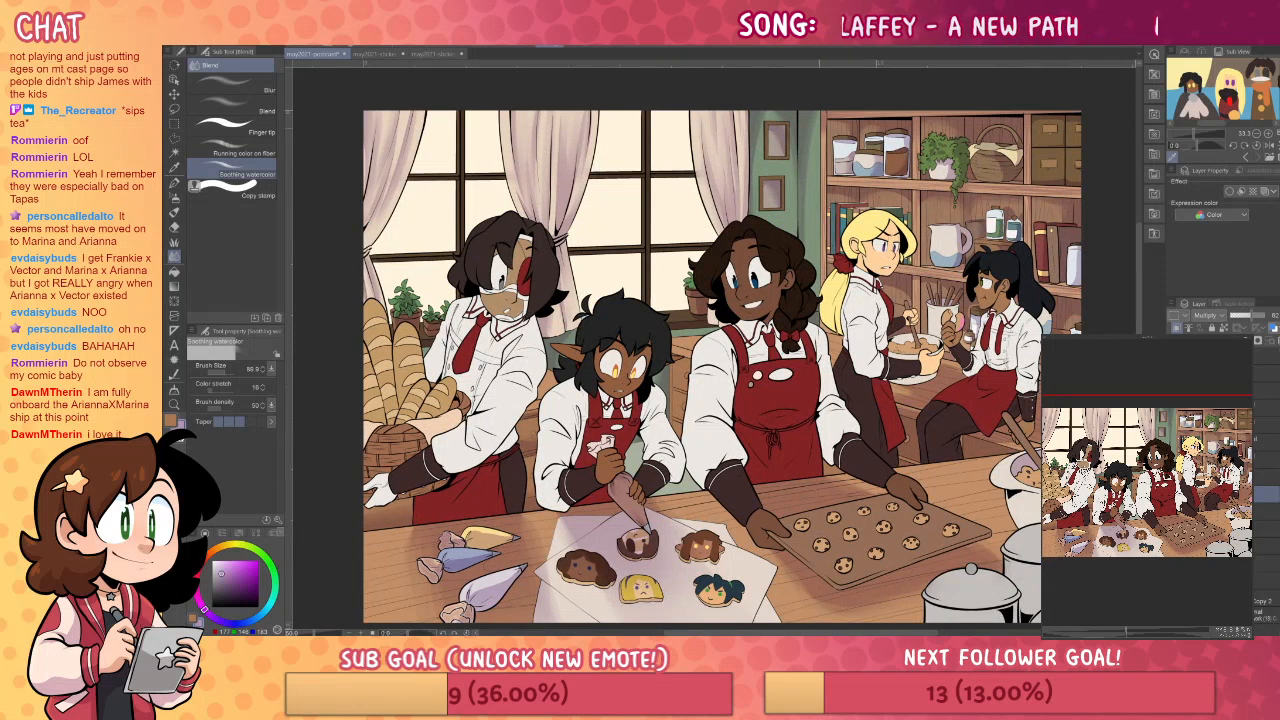
{"action": "key", "text": "p"}
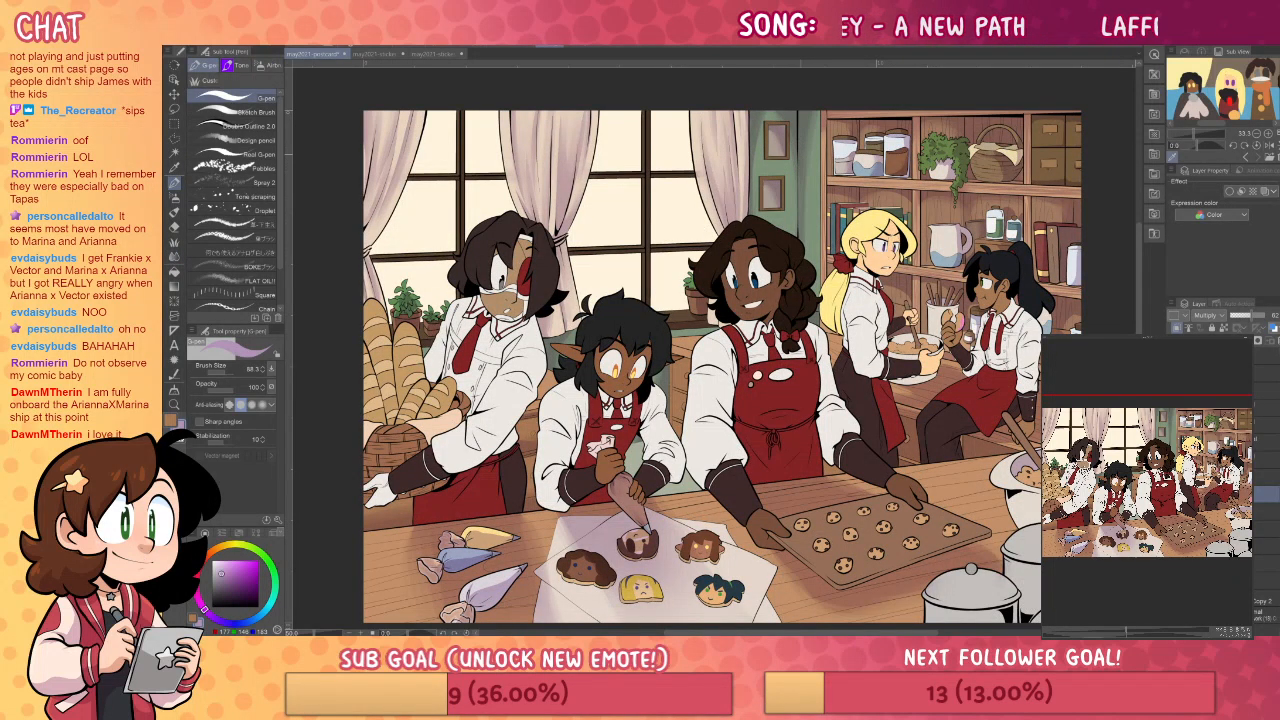
{"action": "key", "text": "j"}
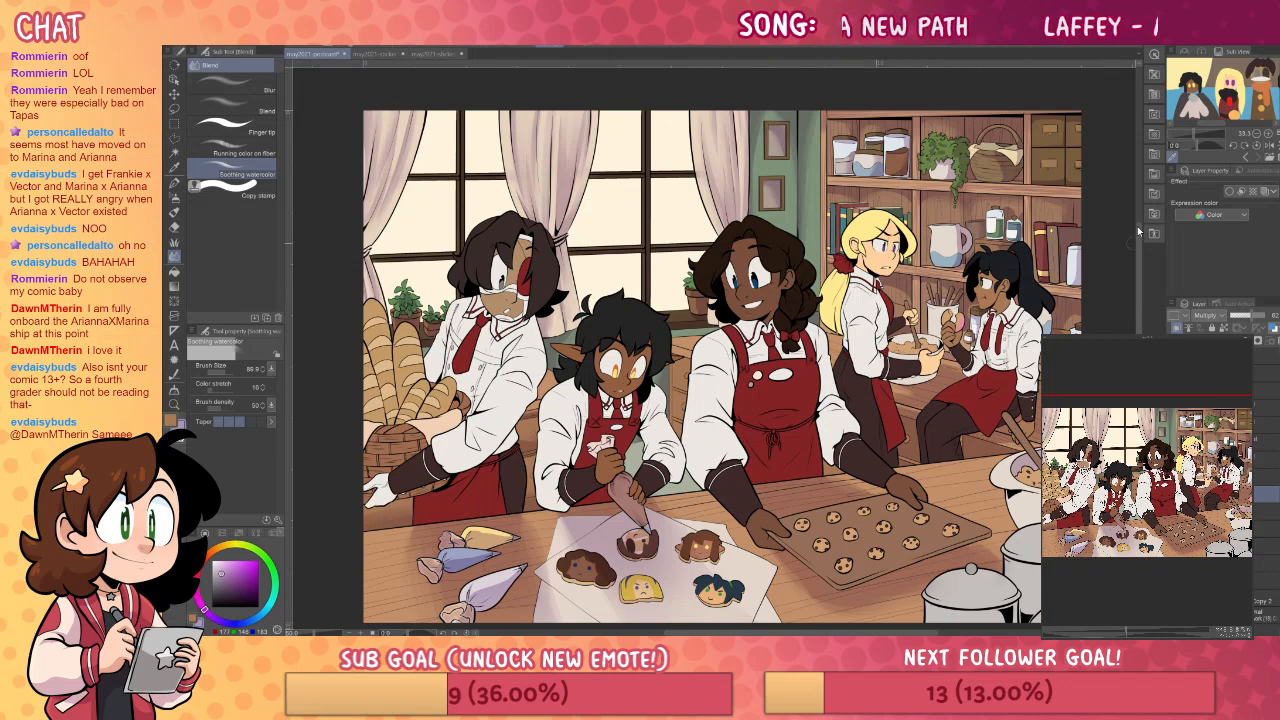
- Paint and blend shadows on the wooden counter around the baking tray and the hands holding it
{"action": "left_click_drag", "start_coordinate": [1120, 256], "coordinate": [1088, 239]}
{"action": "key", "text": "p"}
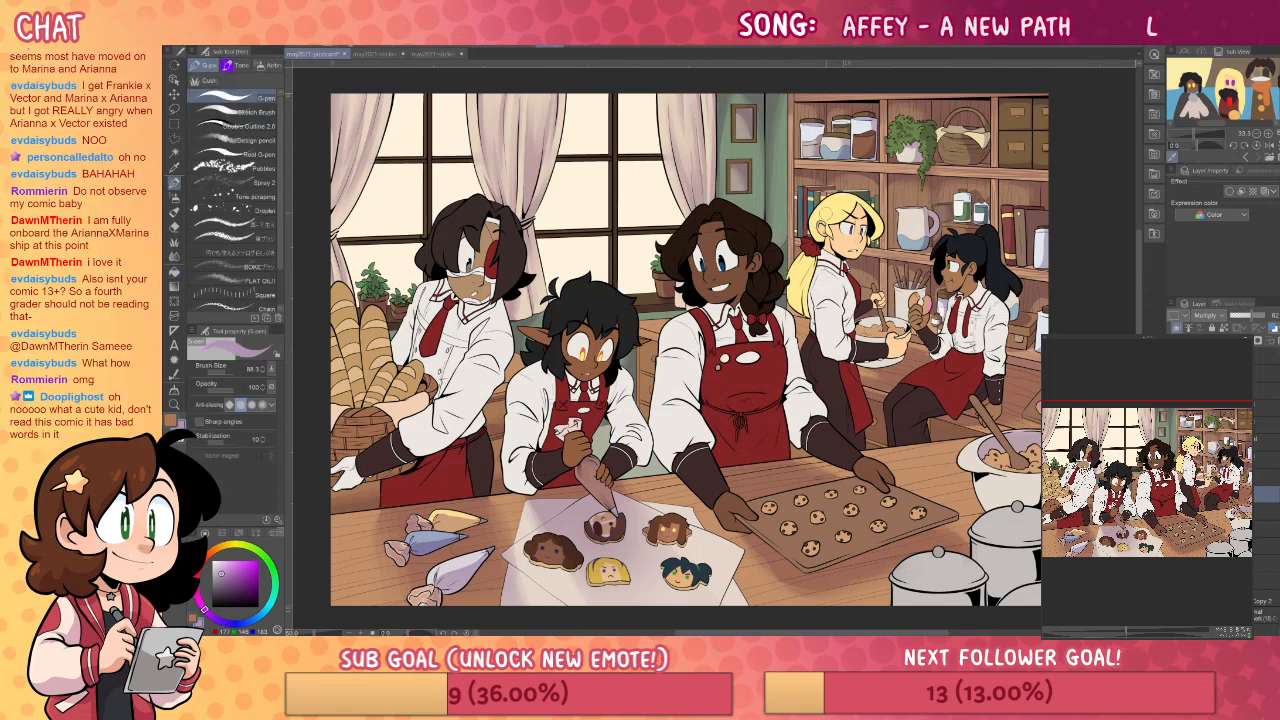
{"action": "key", "text": "j"}
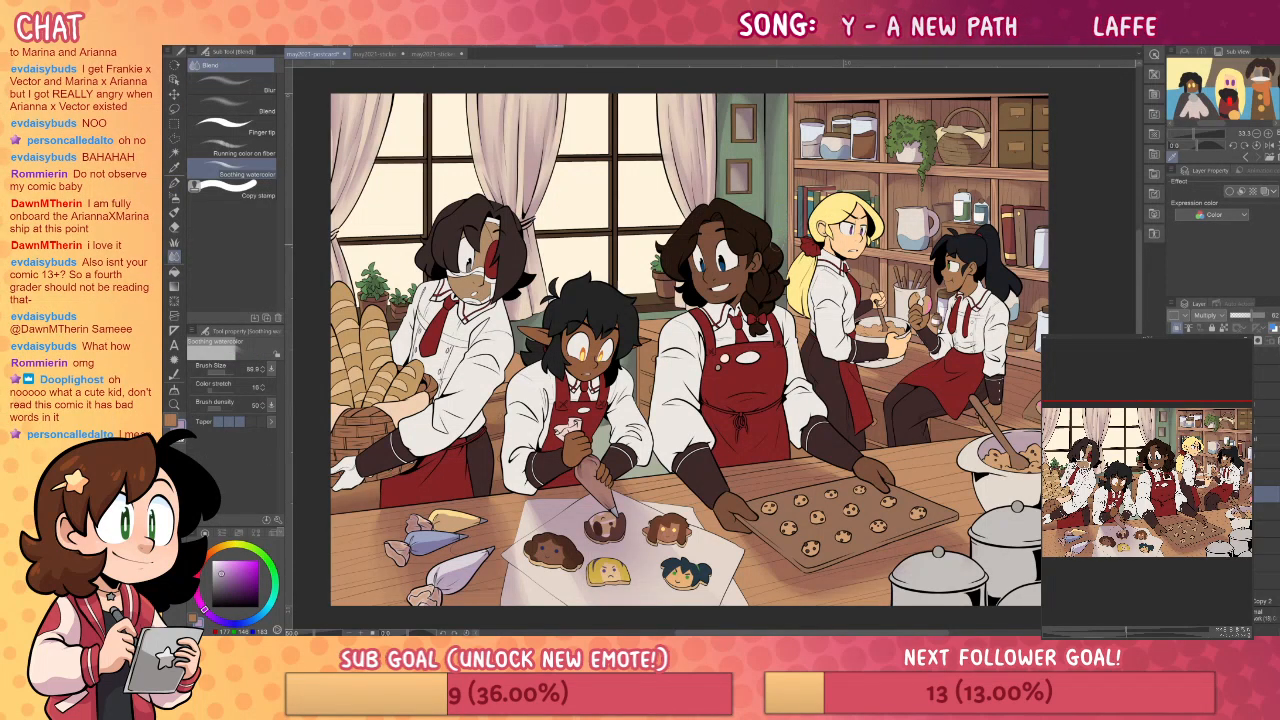
{"action": "scroll", "coordinate": [688, 349], "scroll_direction": "down", "scroll_amount": 2}
{"action": "key", "text": "p"}
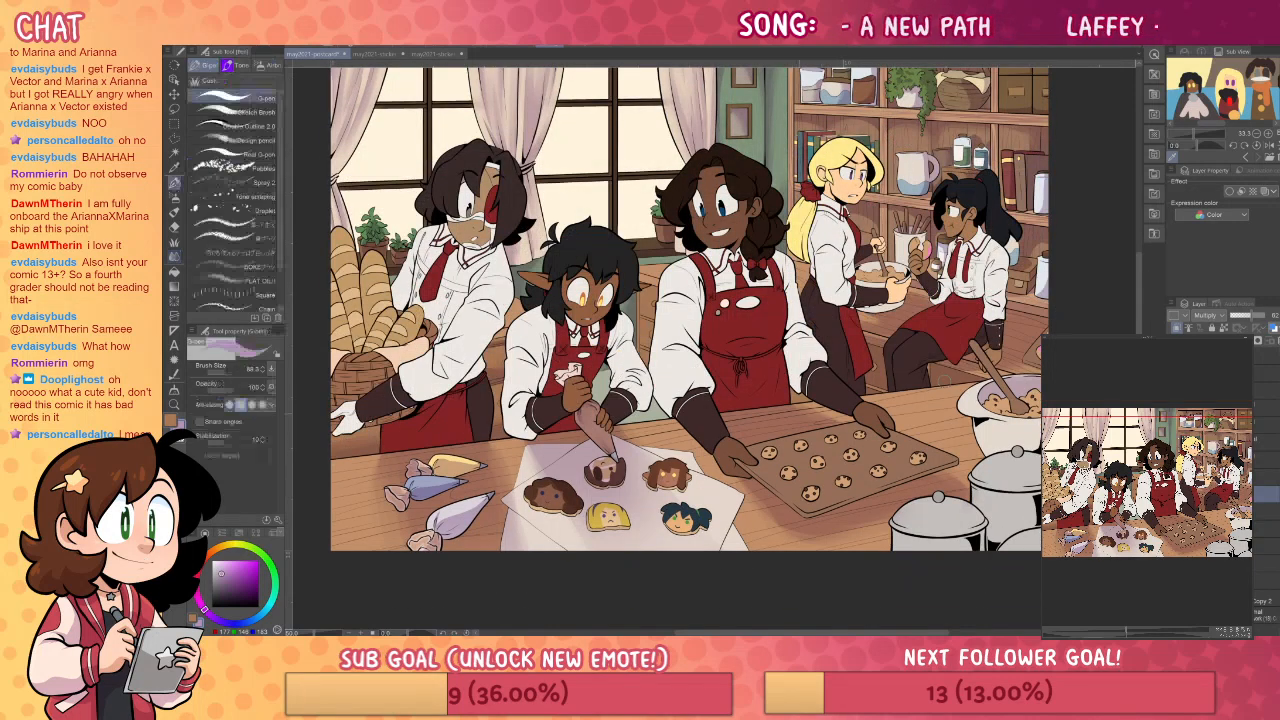
{"action": "mouse_move", "coordinate": [886, 404]}
{"action": "left_mouse_down"}
{"action": "mouse_move", "coordinate": [942, 404]}
{"action": "mouse_move", "coordinate": [858, 422]}
{"action": "mouse_move", "coordinate": [928, 413]}
{"action": "left_mouse_up"}
{"action": "key", "text": "j"}
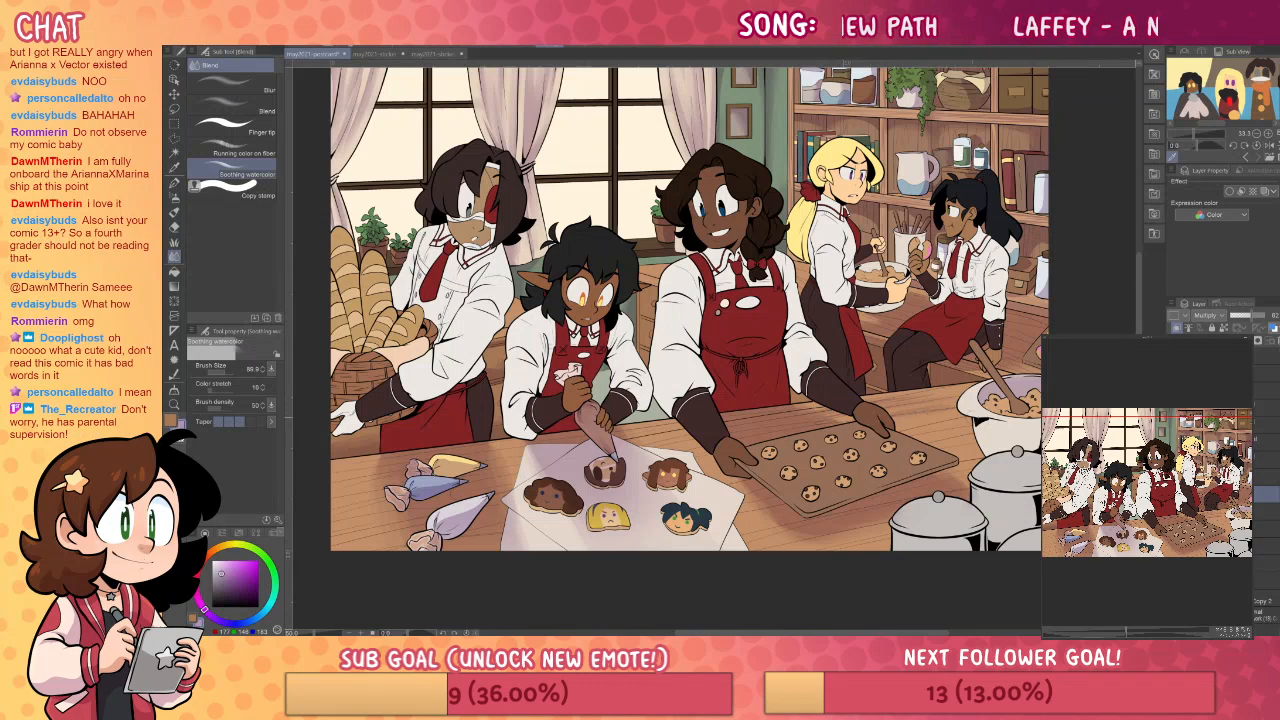
- Paint and soften shadows on the counter around the parchment paper and beneath the three piping bags
{"action": "left_click_drag", "start_coordinate": [855, 465], "coordinate": [869, 430]}
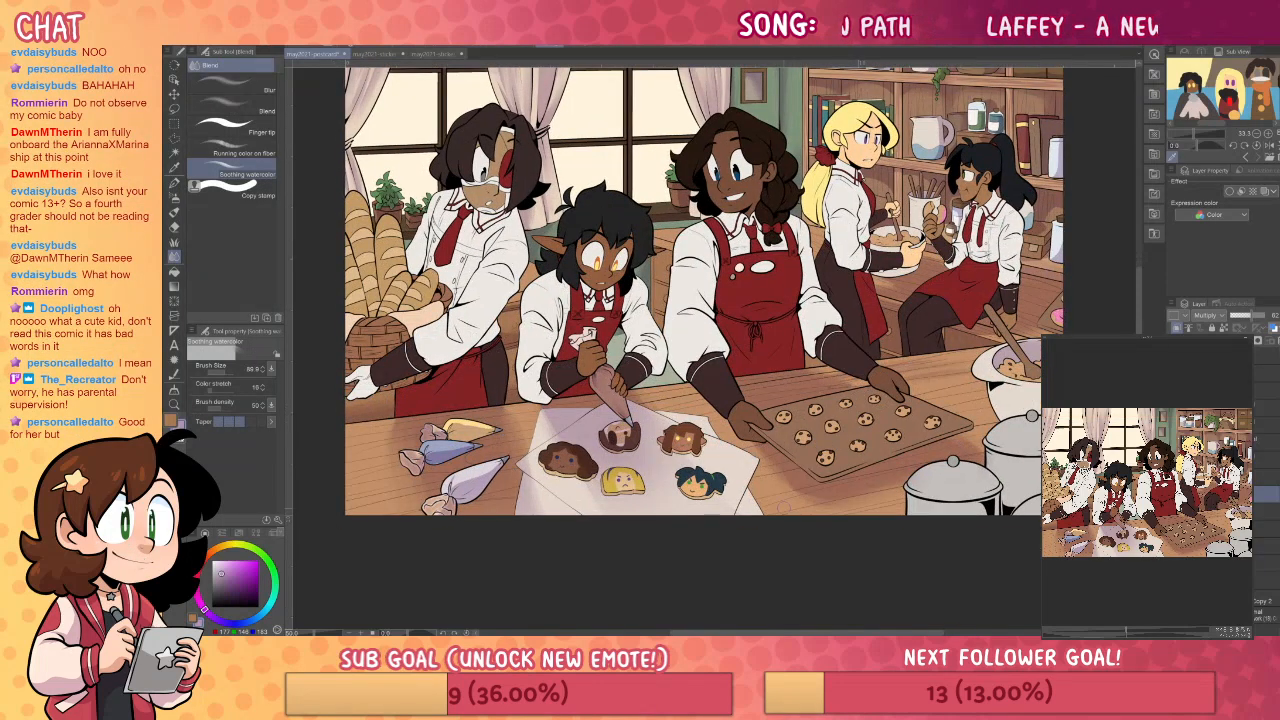
{"action": "key", "text": "p"}
{"action": "key", "text": "j"}
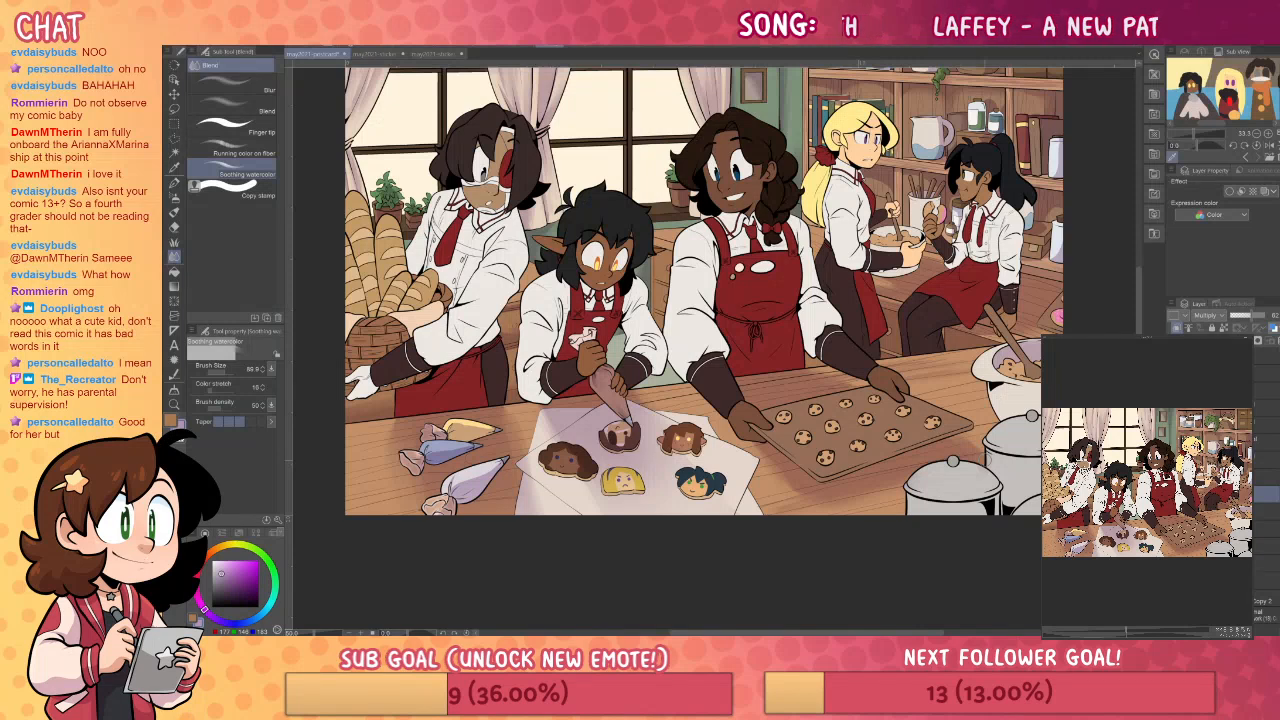
{"action": "left_click_drag", "start_coordinate": [703, 459], "coordinate": [839, 437]}
{"action": "key", "text": "p"}
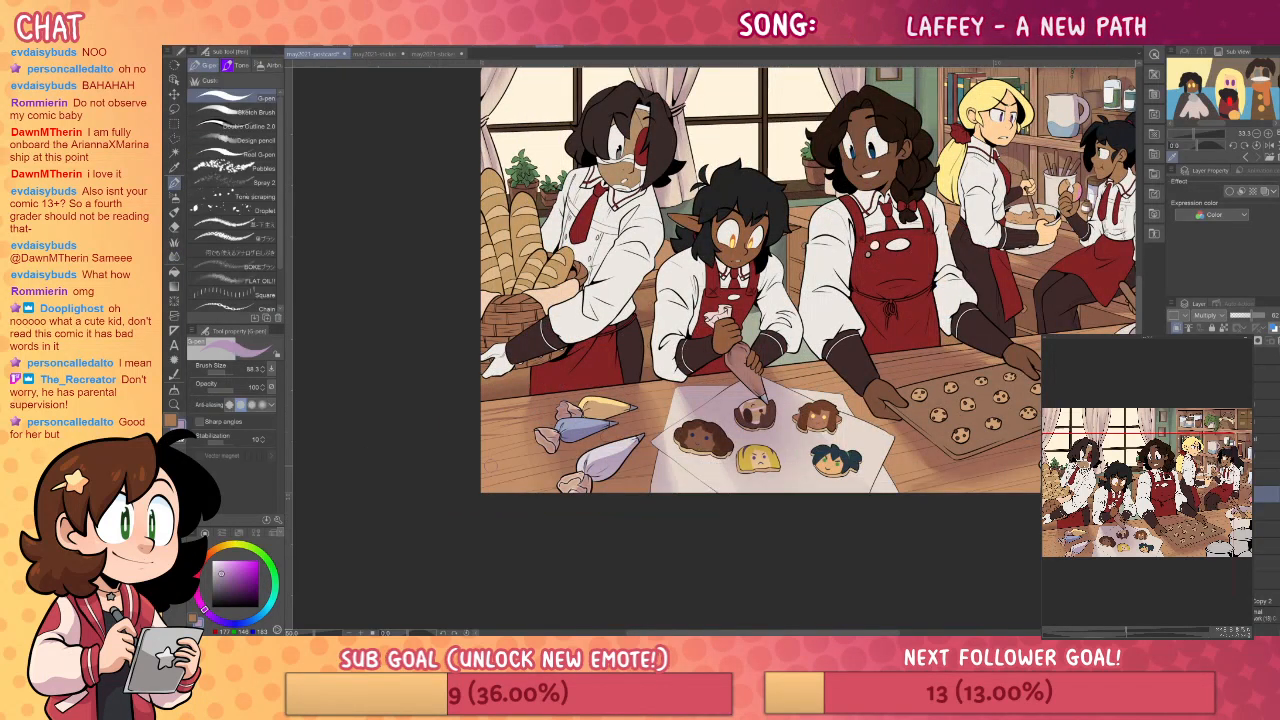
{"action": "key", "text": "j"}
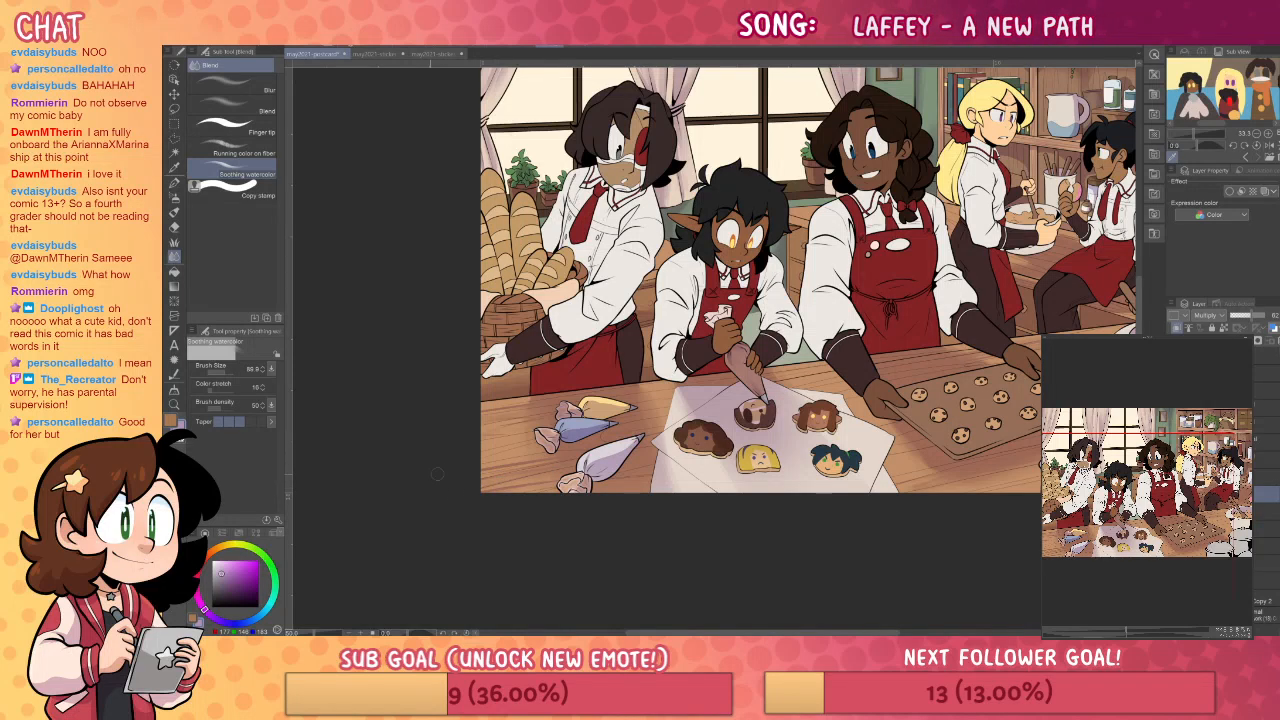
{"action": "key", "text": "p"}
{"action": "key", "text": "j"}
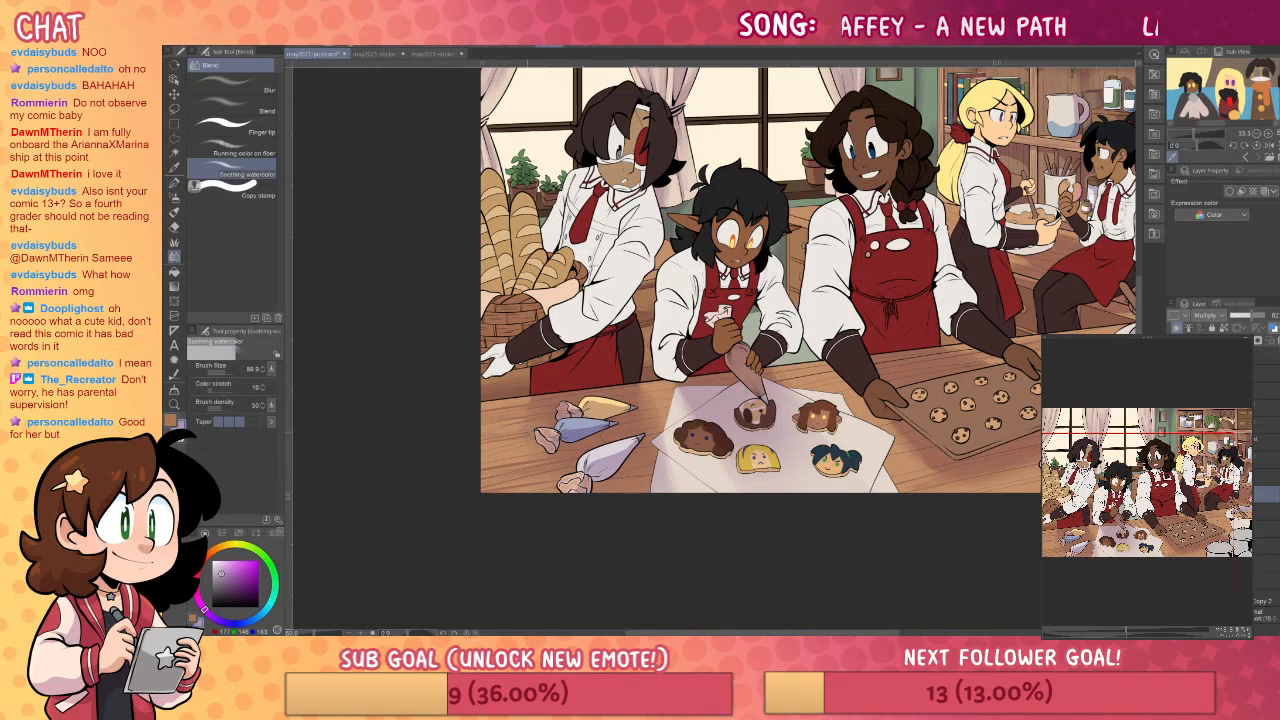
{"action": "key", "text": "p"}
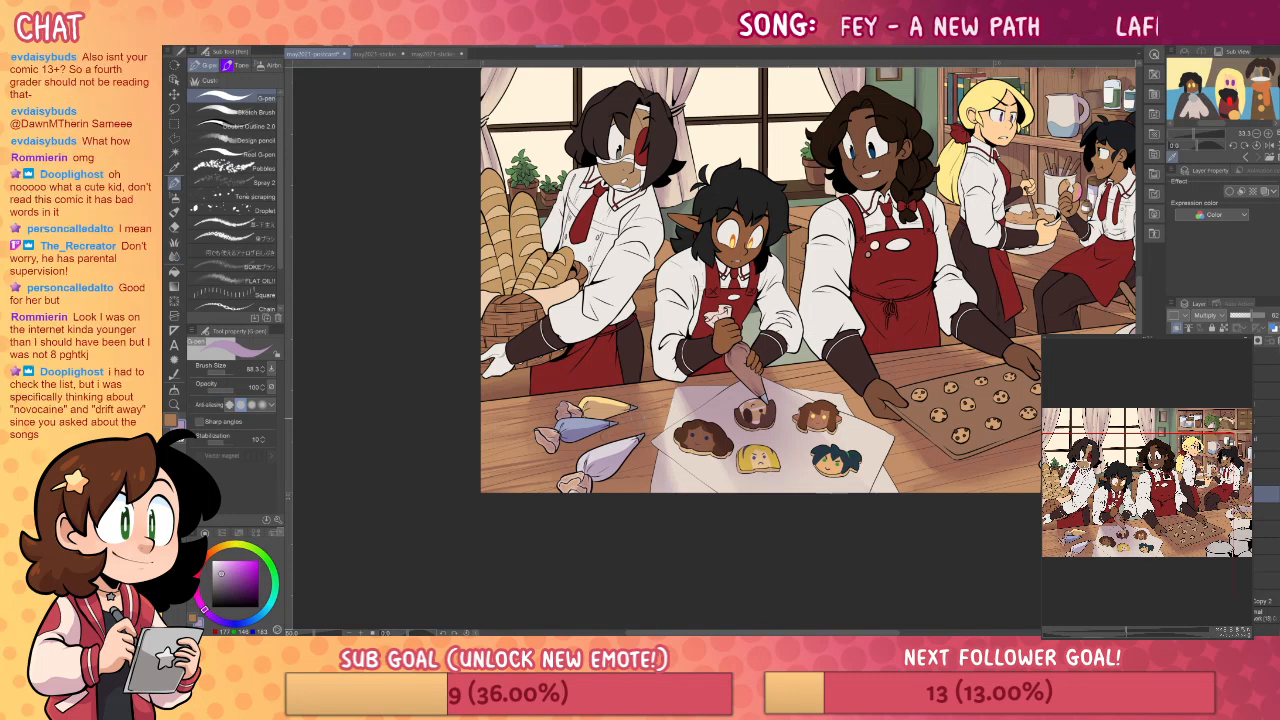
{"action": "key", "text": "j"}
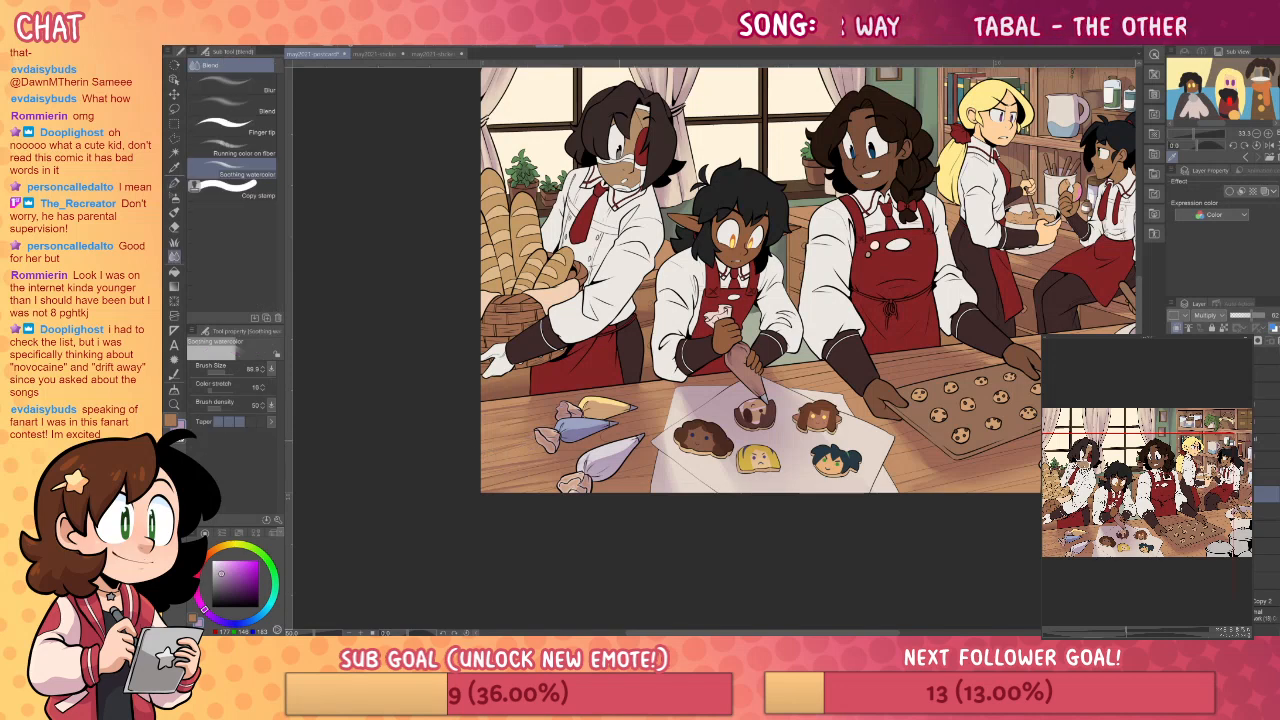
{"action": "key", "text": "p"}
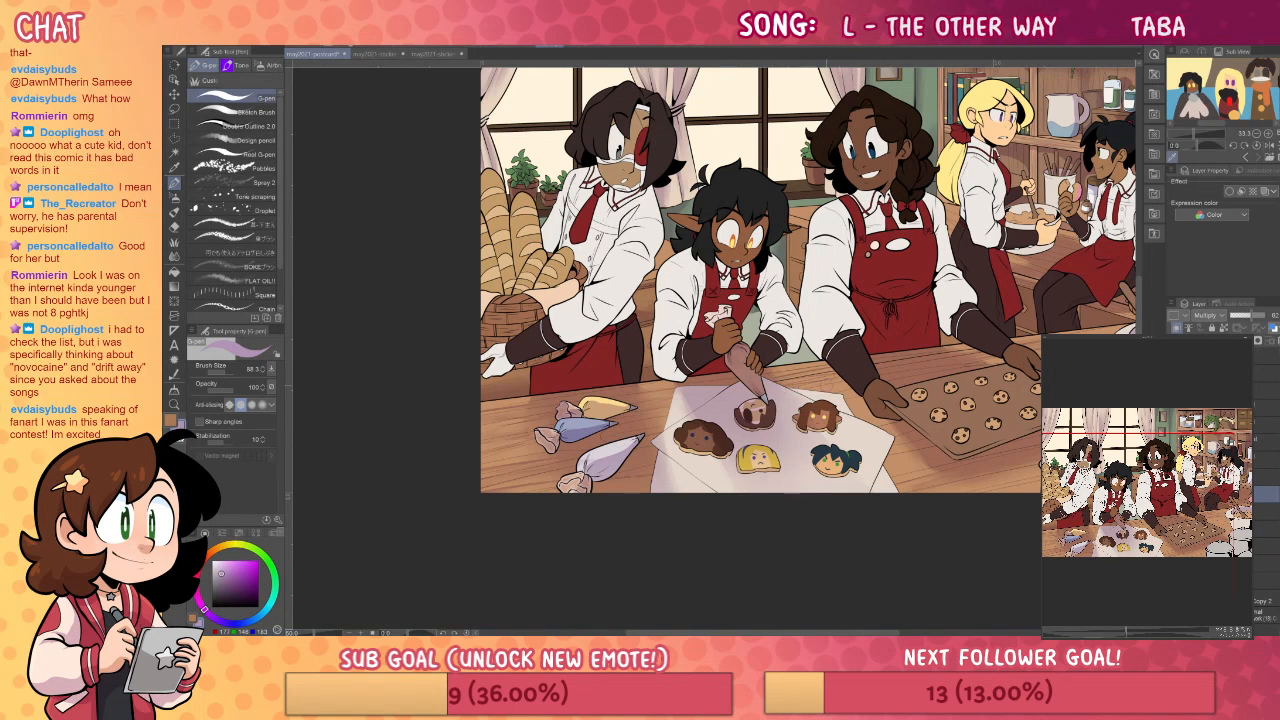
- Paint and blend small cast shadows under the character-face cookies on the parchment paper
{"action": "scroll", "coordinate": [760, 280], "scroll_direction": "down", "scroll_amount": 2}
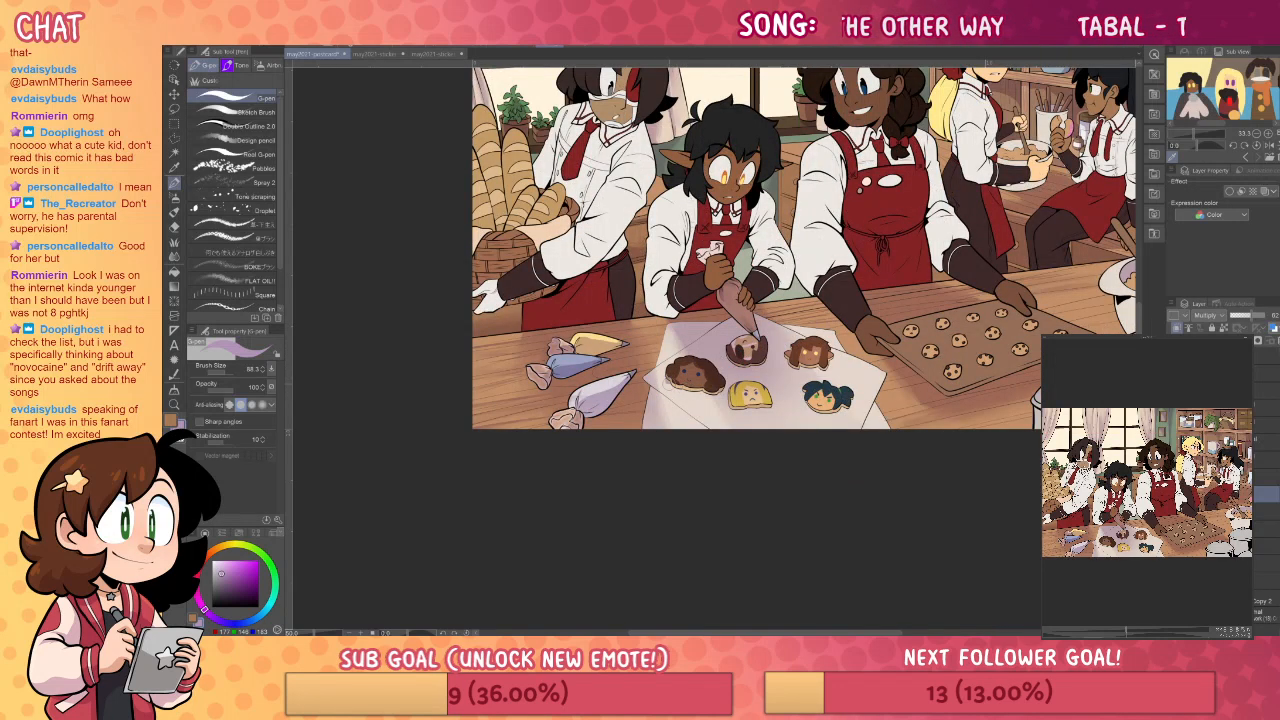
{"action": "key", "text": "j"}
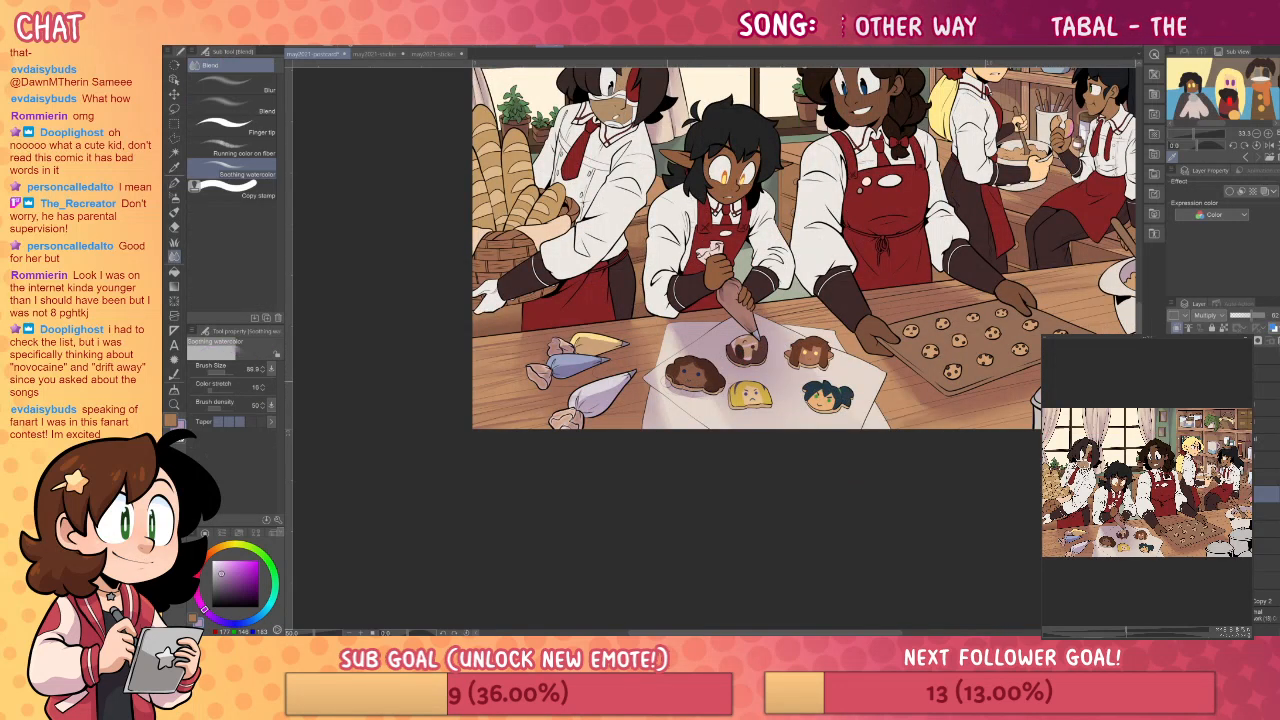
{"action": "key", "text": "p"}
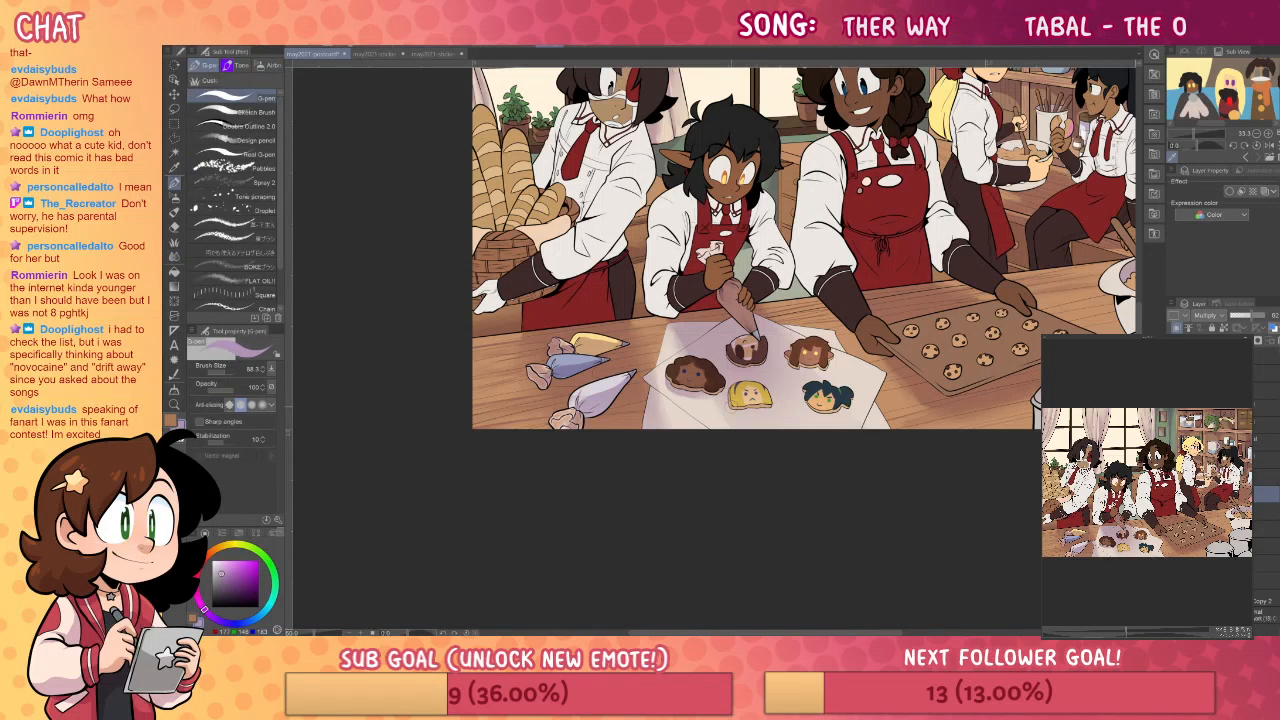
{"action": "key", "text": "j"}
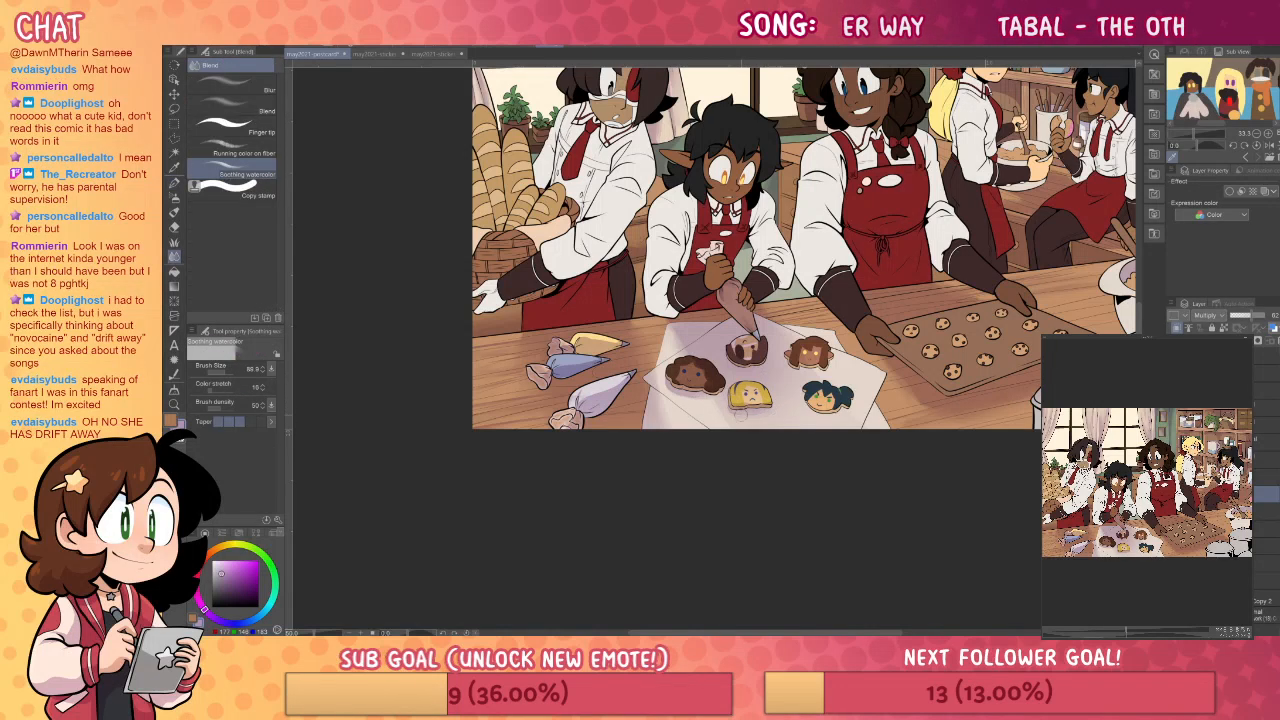
{"action": "key", "text": "p"}
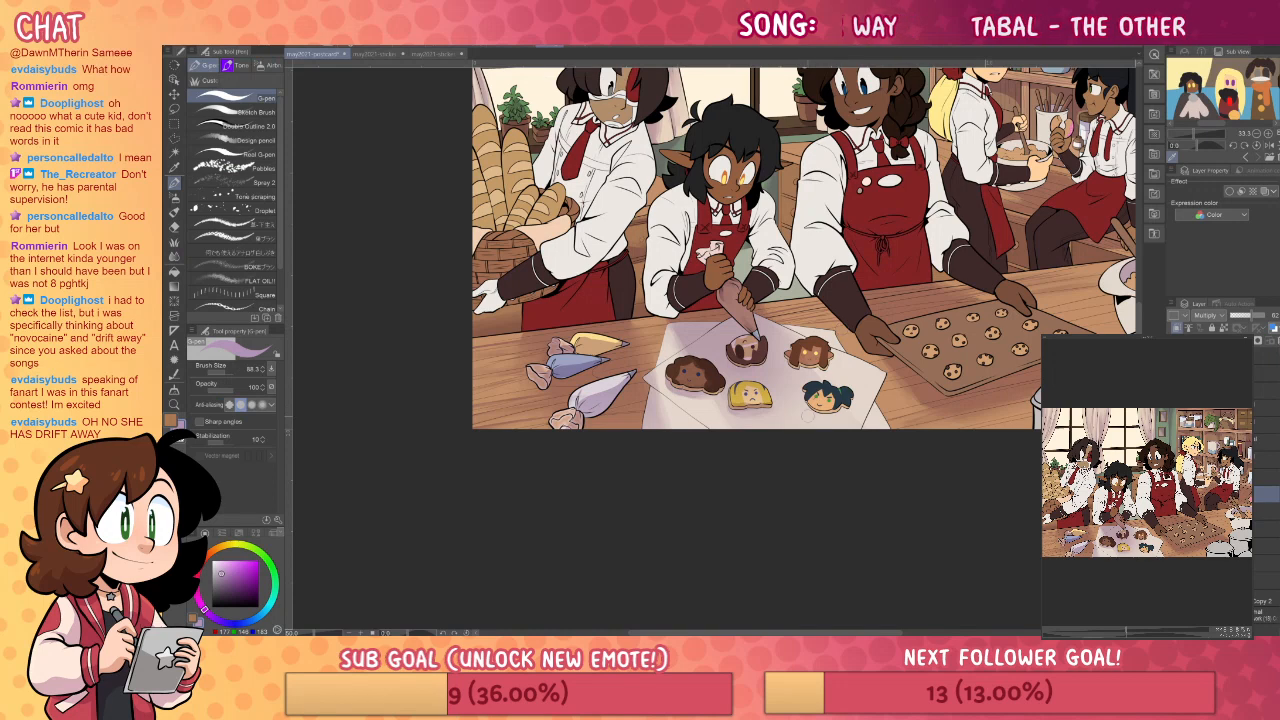
{"action": "key", "text": "j"}
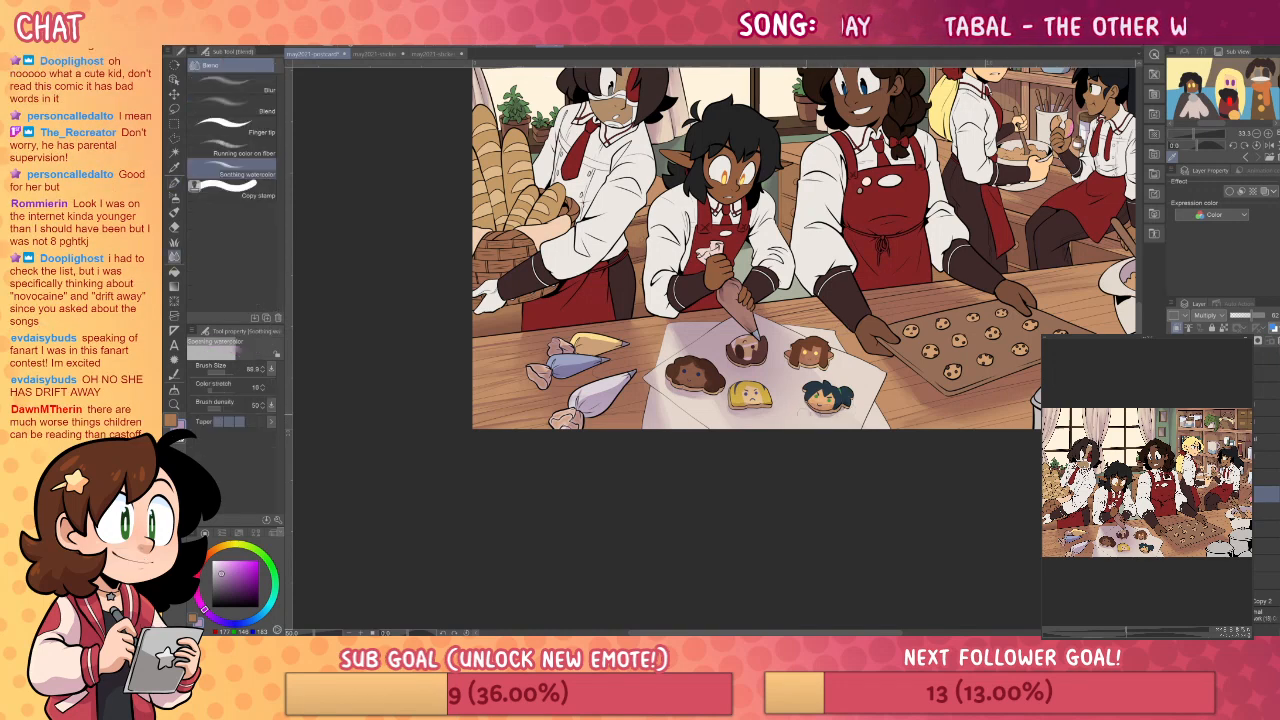
{"action": "key", "text": "p"}
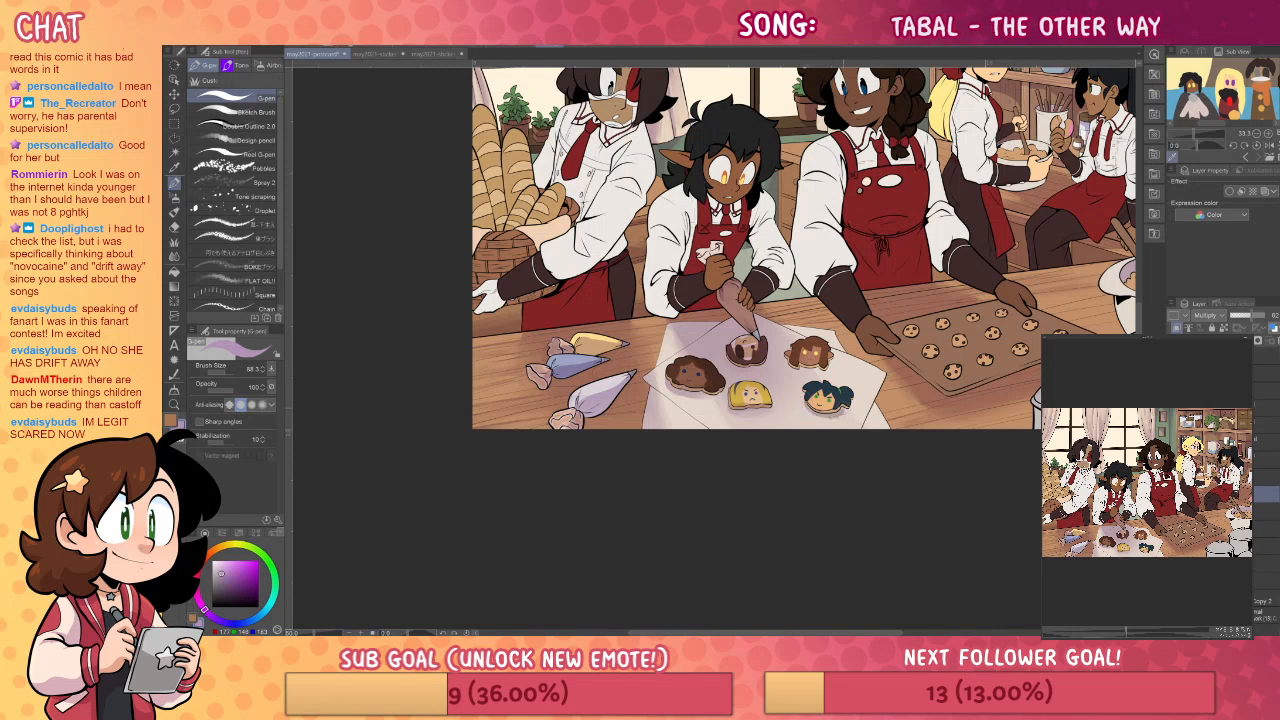
{"action": "key", "text": "j"}
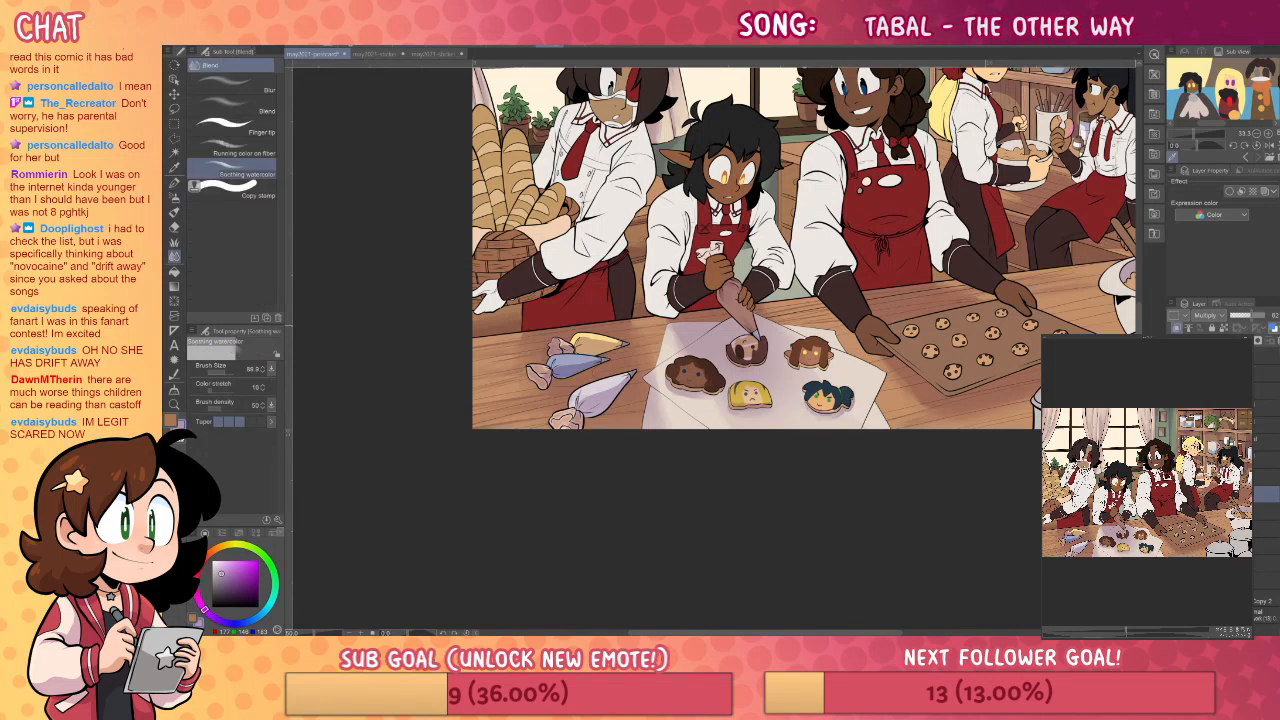
{"action": "key", "text": "p"}
{"action": "mouse_move", "coordinate": [781, 359]}
{"action": "left_mouse_down"}
{"action": "mouse_move", "coordinate": [826, 369]}
{"action": "mouse_move", "coordinate": [838, 356]}
{"action": "left_mouse_up"}
{"action": "key", "text": "j"}
{"action": "key", "text": "p"}
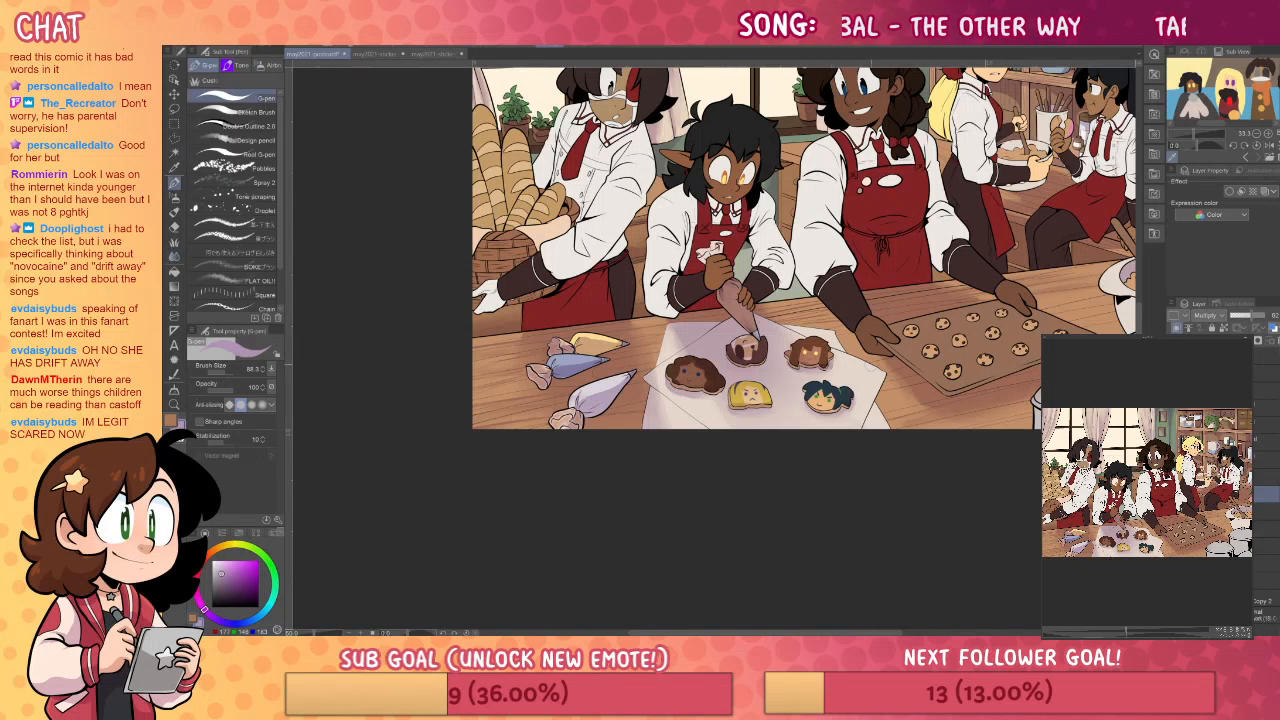
- Paint and soften a diagonal shadow across the near corner of the parchment paper, redoing the first stroke
{"action": "left_click_drag", "start_coordinate": [652, 389], "coordinate": [708, 427]}
{"action": "key", "text": "ctrl+z"}
{"action": "left_click_drag", "start_coordinate": [652, 388], "coordinate": [706, 428]}
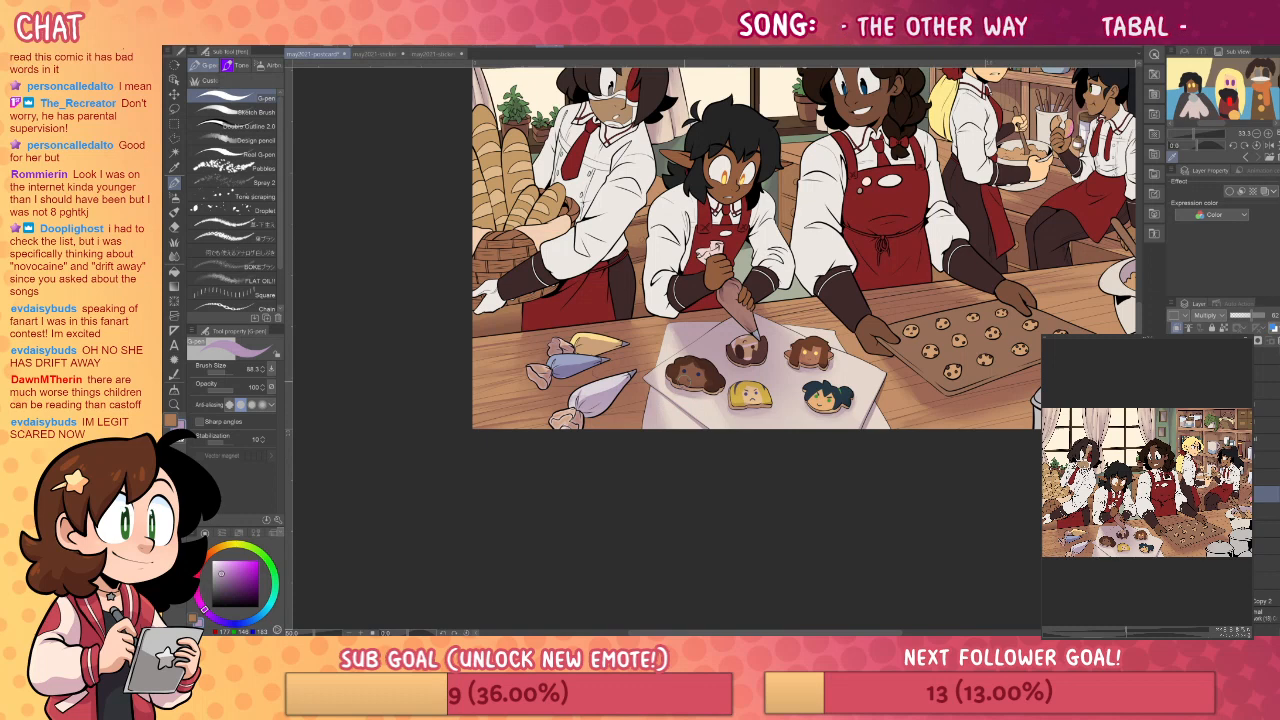
{"action": "key", "text": "j"}
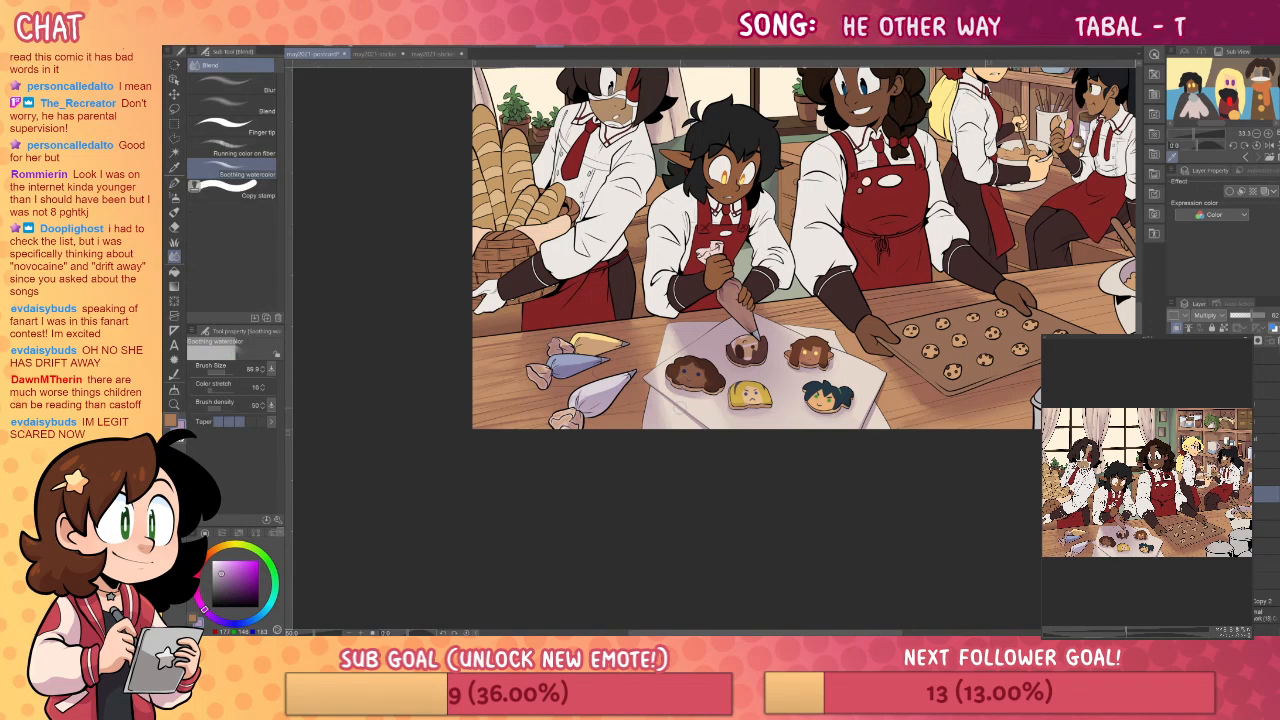
{"action": "key", "text": "p"}
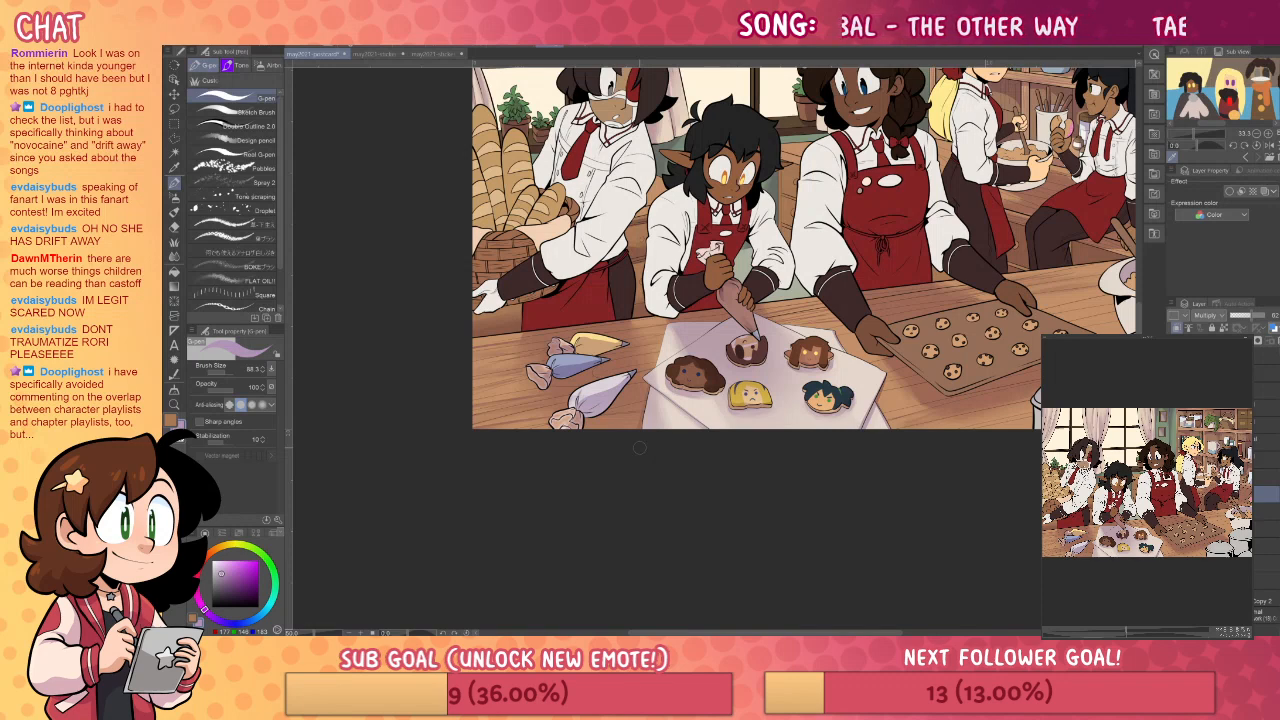
- Paint, trim and fill purple shadows on the two lidded metal pots at the counter's near corner
{"action": "left_click_drag", "start_coordinate": [855, 499], "coordinate": [830, 527]}
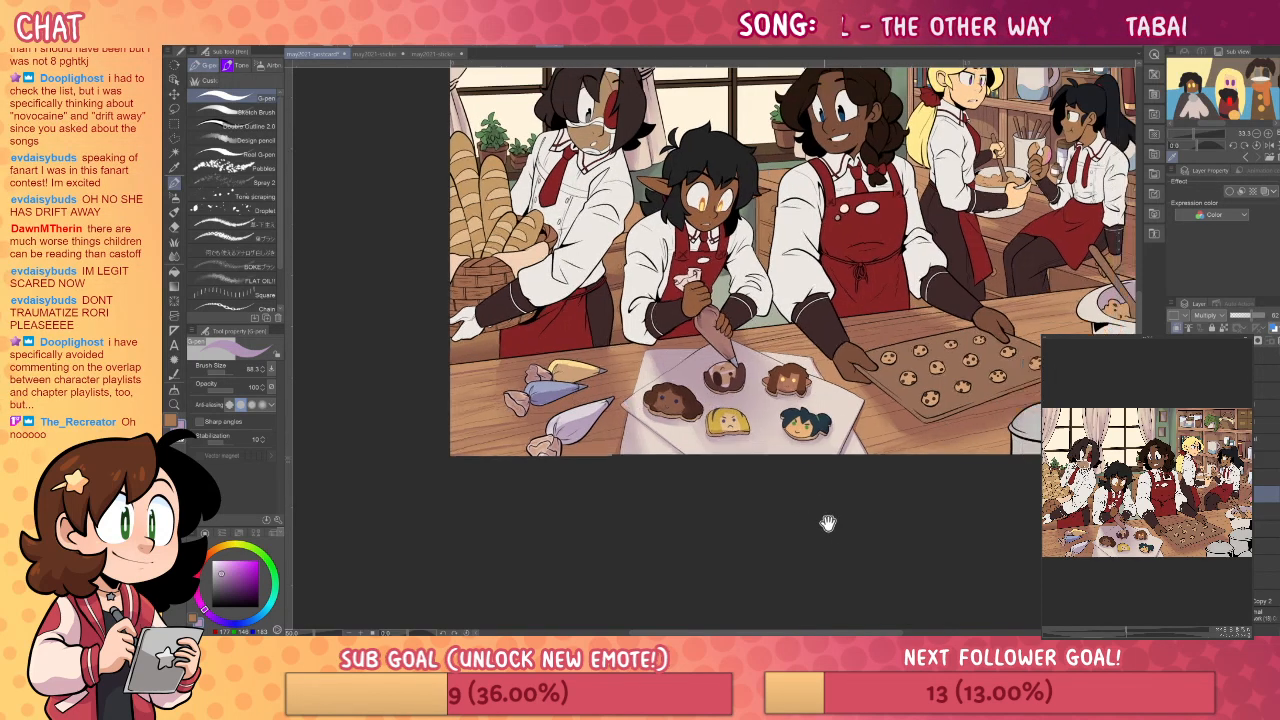
{"action": "left_click_drag", "start_coordinate": [923, 343], "coordinate": [887, 404]}
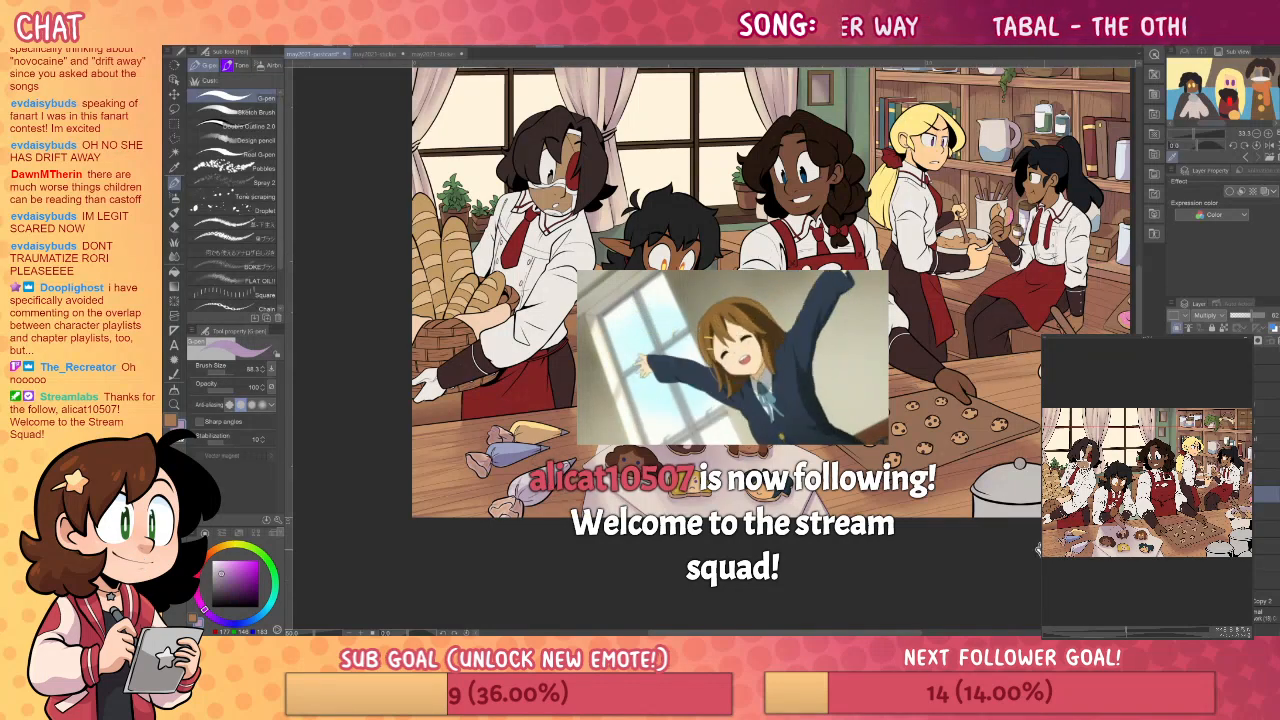
{"action": "left_click_drag", "start_coordinate": [1034, 551], "coordinate": [962, 545]}
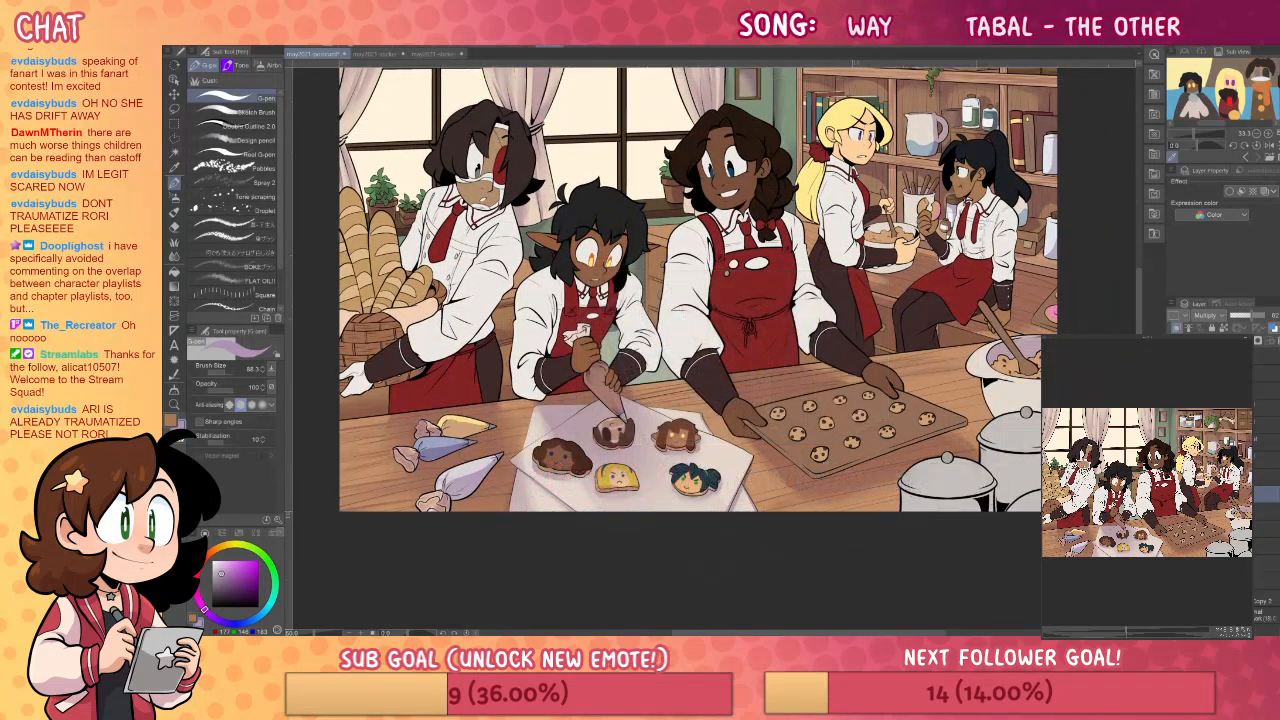
{"action": "left_click_drag", "start_coordinate": [1009, 400], "coordinate": [976, 387]}
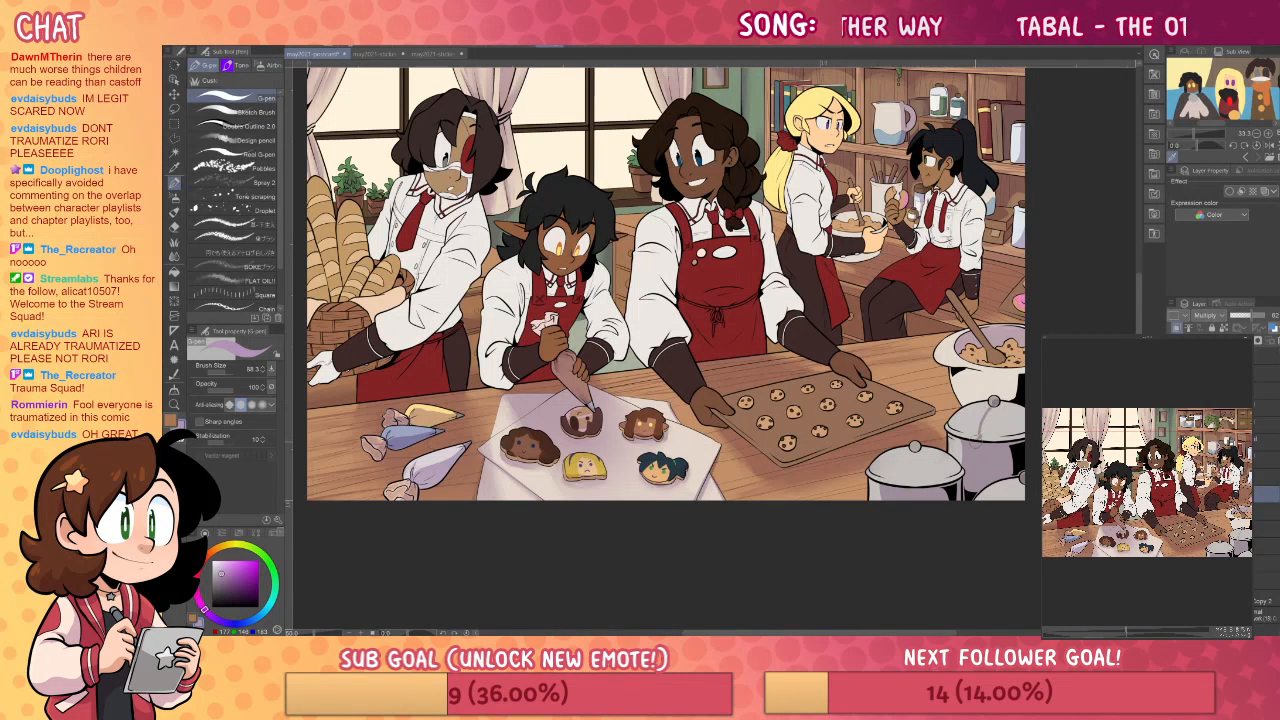
{"action": "key", "text": "e"}
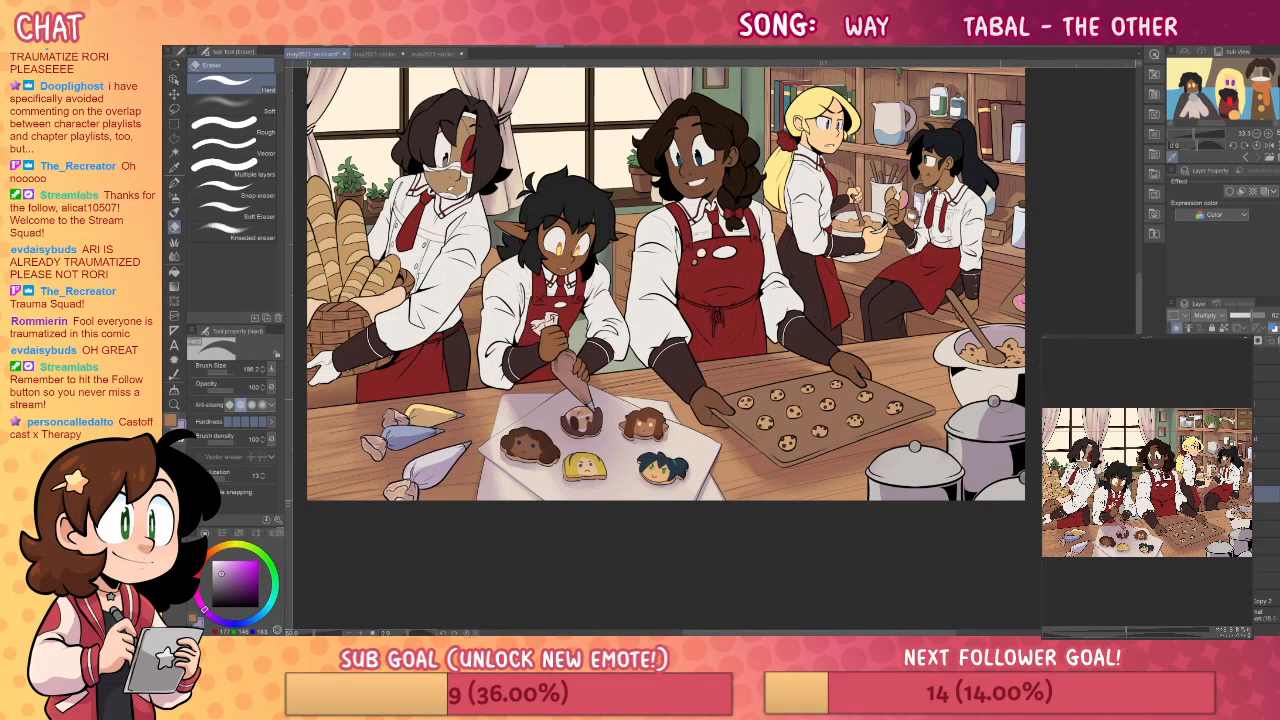
{"action": "key", "text": "p"}
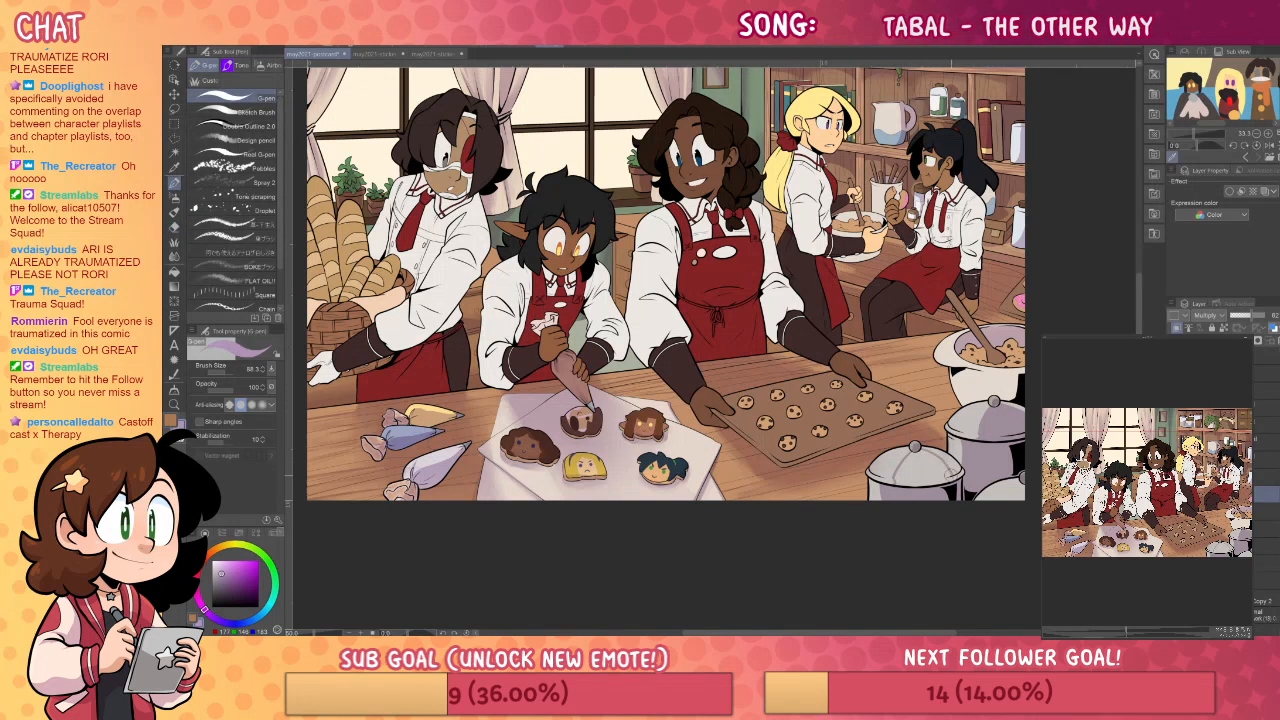
{"action": "key", "text": "g"}
{"action": "key", "text": "p"}
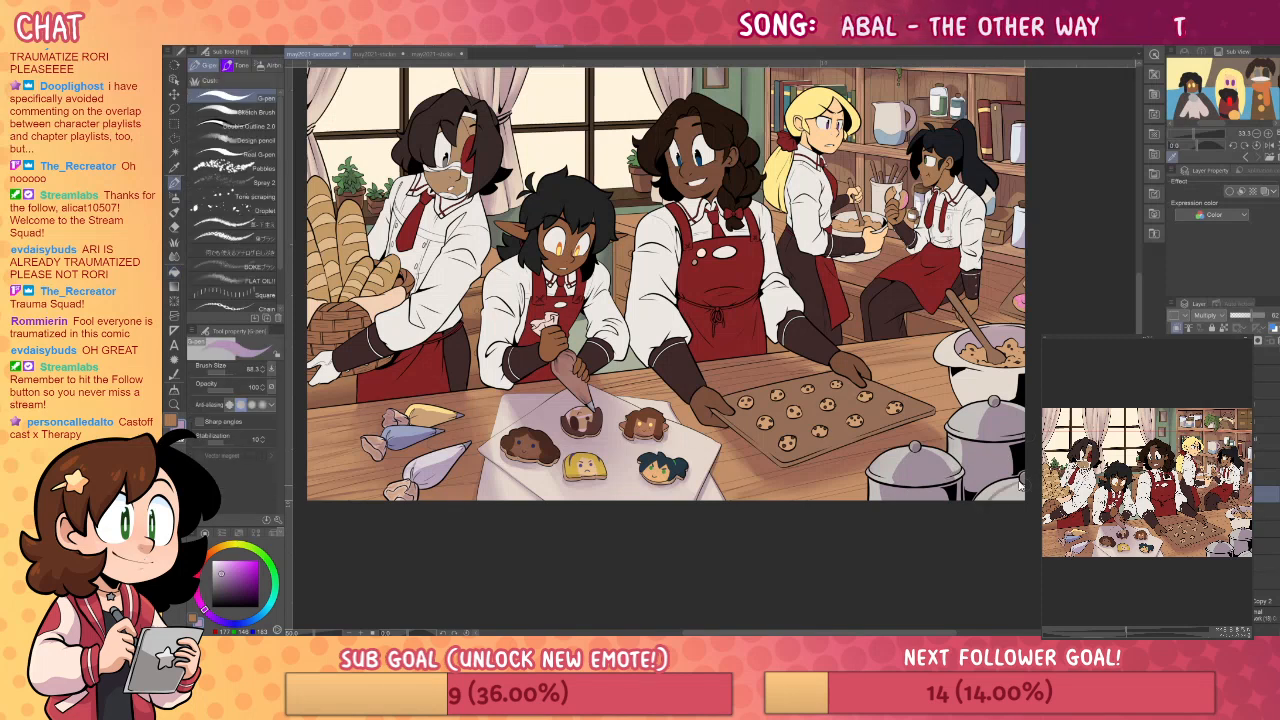
{"action": "key", "text": "g"}
{"action": "key", "text": "p"}
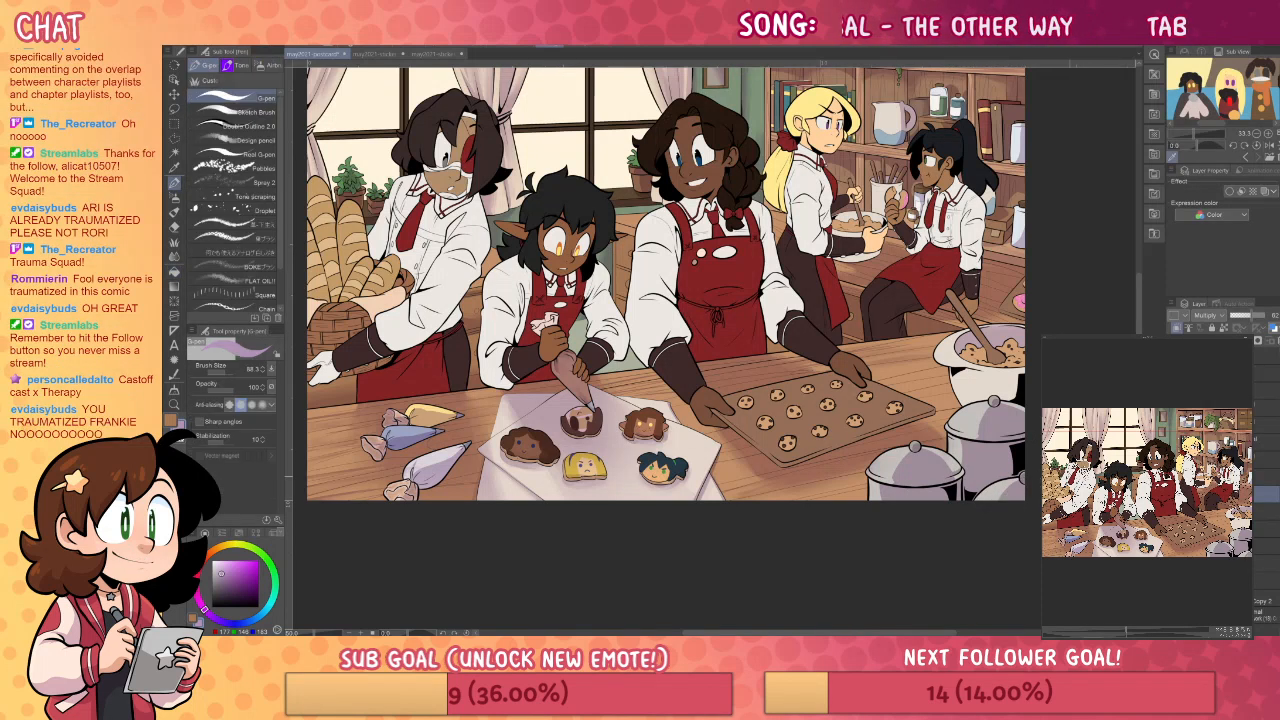
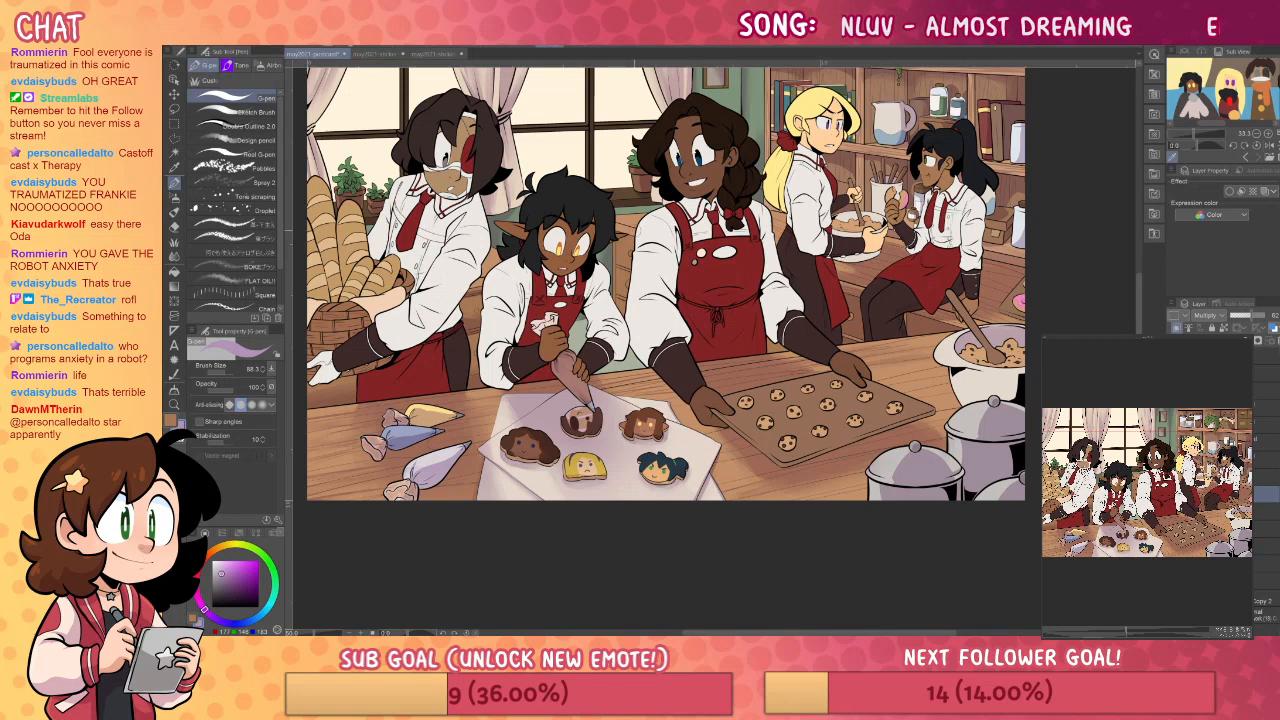
- Outline and fill the remaining shadow areas on the metal pots and the cookie-dough bowl
{"action": "key", "text": "g"}
{"action": "key", "text": "p"}
{"action": "key", "text": "g"}
{"action": "key", "text": "p"}
{"action": "left_click_drag", "start_coordinate": [666, 284], "coordinate": [685, 331]}
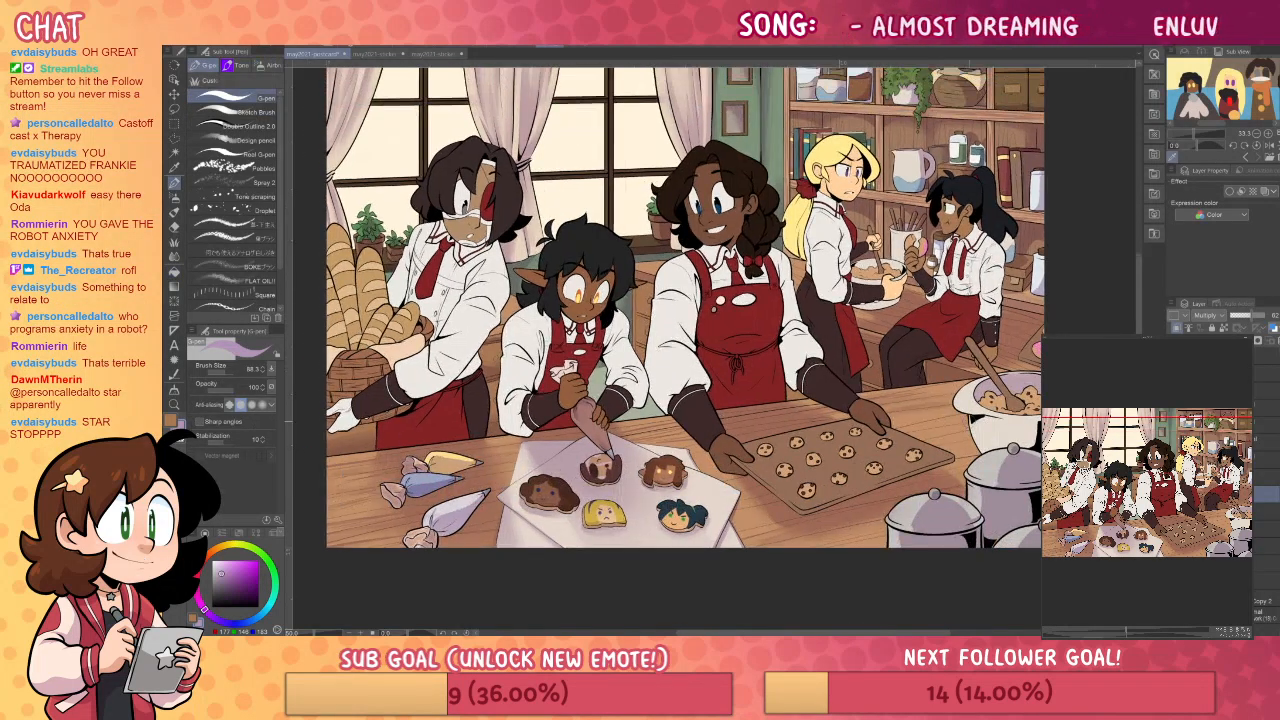
{"action": "left_click_drag", "start_coordinate": [902, 352], "coordinate": [938, 402]}
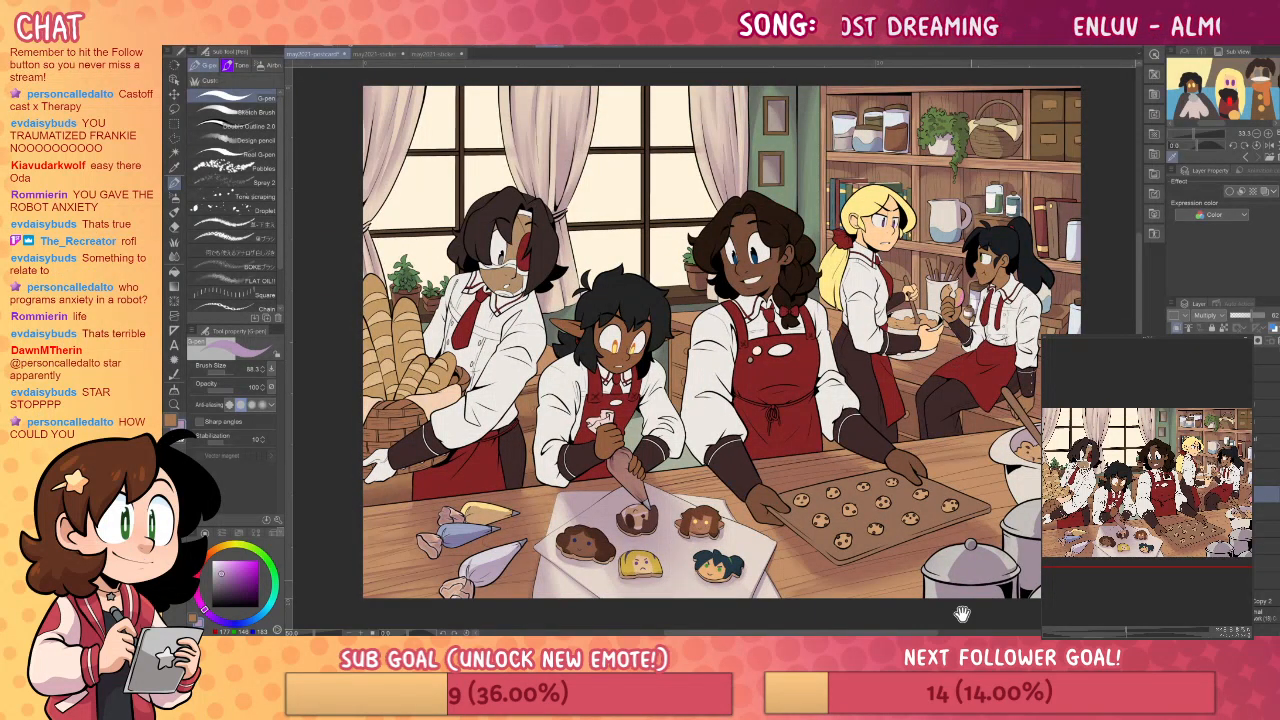
- Look over the shading on the counter, metal pots, parchment paper and baking tray across the whole illustration
{"action": "left_click_drag", "start_coordinate": [962, 613], "coordinate": [947, 423]}
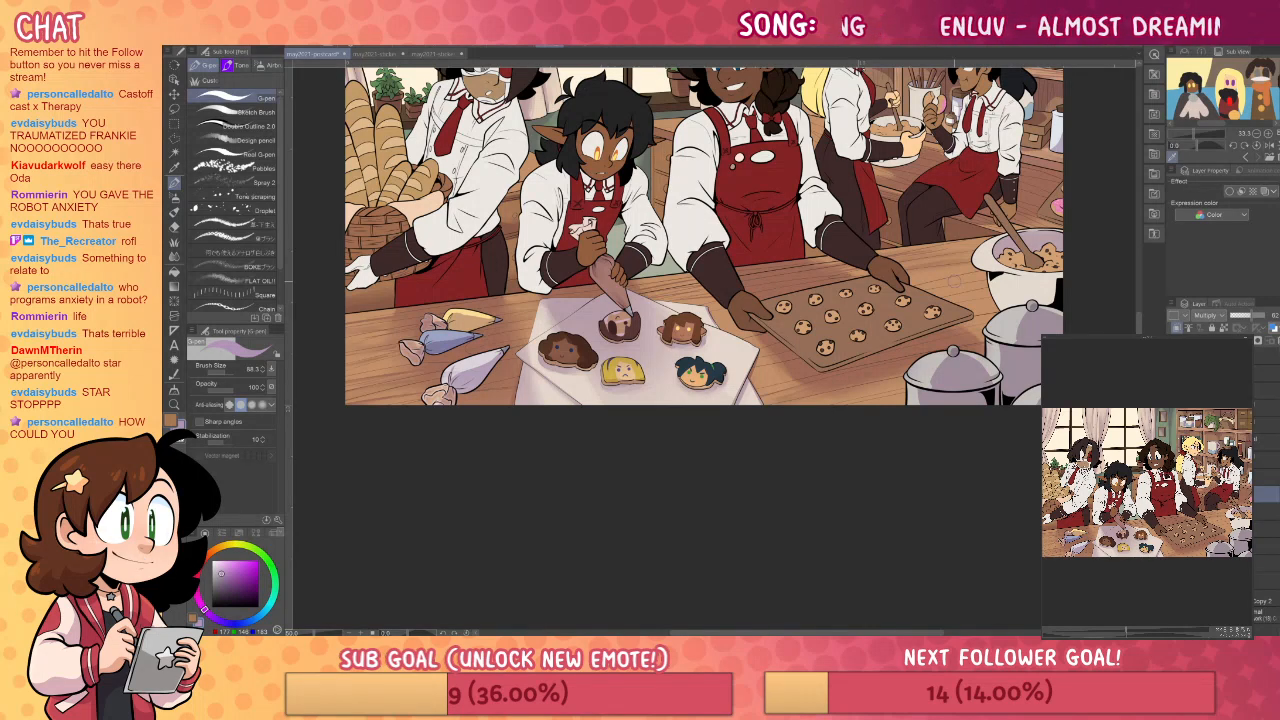
{"action": "left_click_drag", "start_coordinate": [983, 400], "coordinate": [1001, 474]}
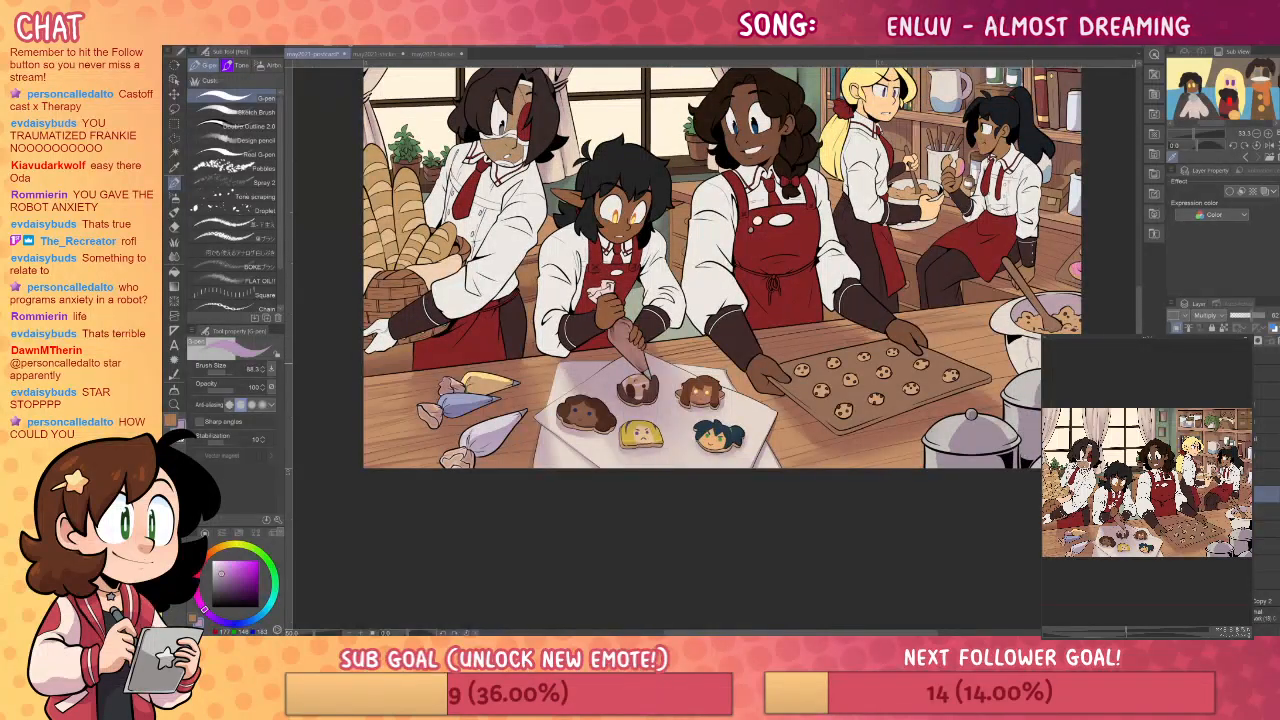
{"action": "key", "text": "g"}
{"action": "key", "text": "p"}
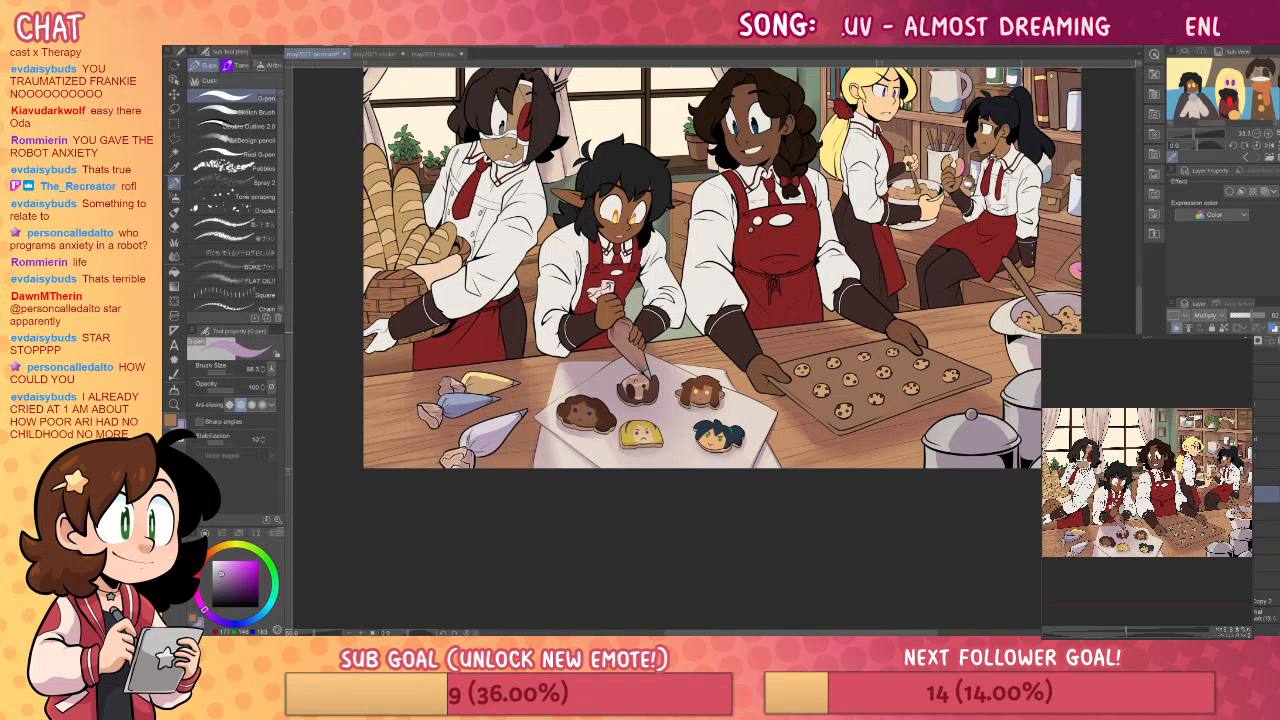
{"action": "left_click_drag", "start_coordinate": [700, 260], "coordinate": [670, 238]}
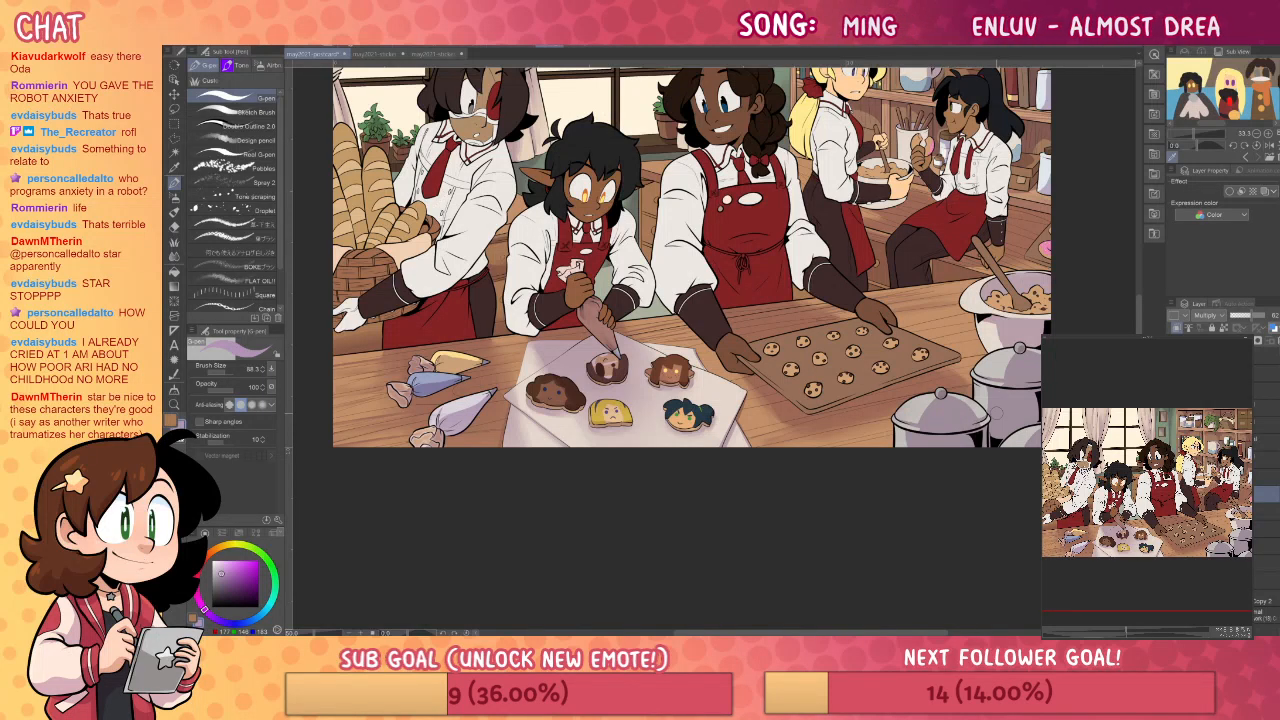
{"action": "left_click_drag", "start_coordinate": [998, 298], "coordinate": [994, 356]}
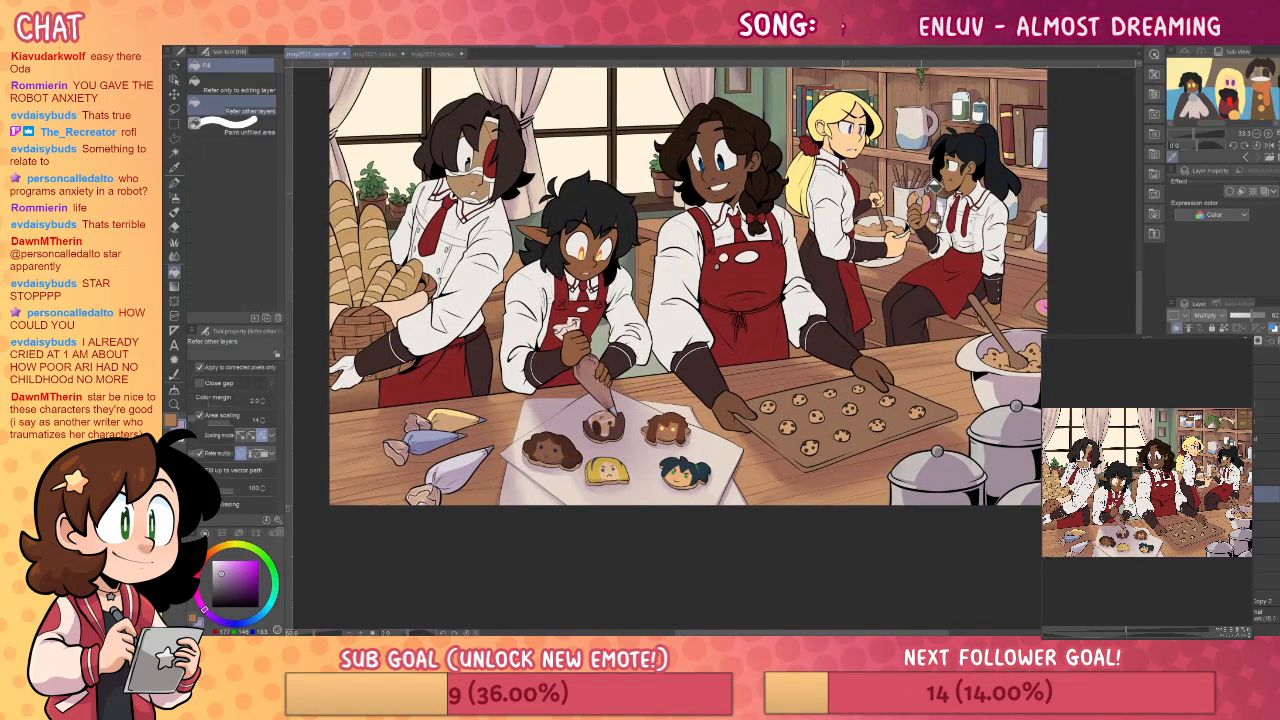
{"action": "left_click_drag", "start_coordinate": [1084, 311], "coordinate": [1070, 364]}
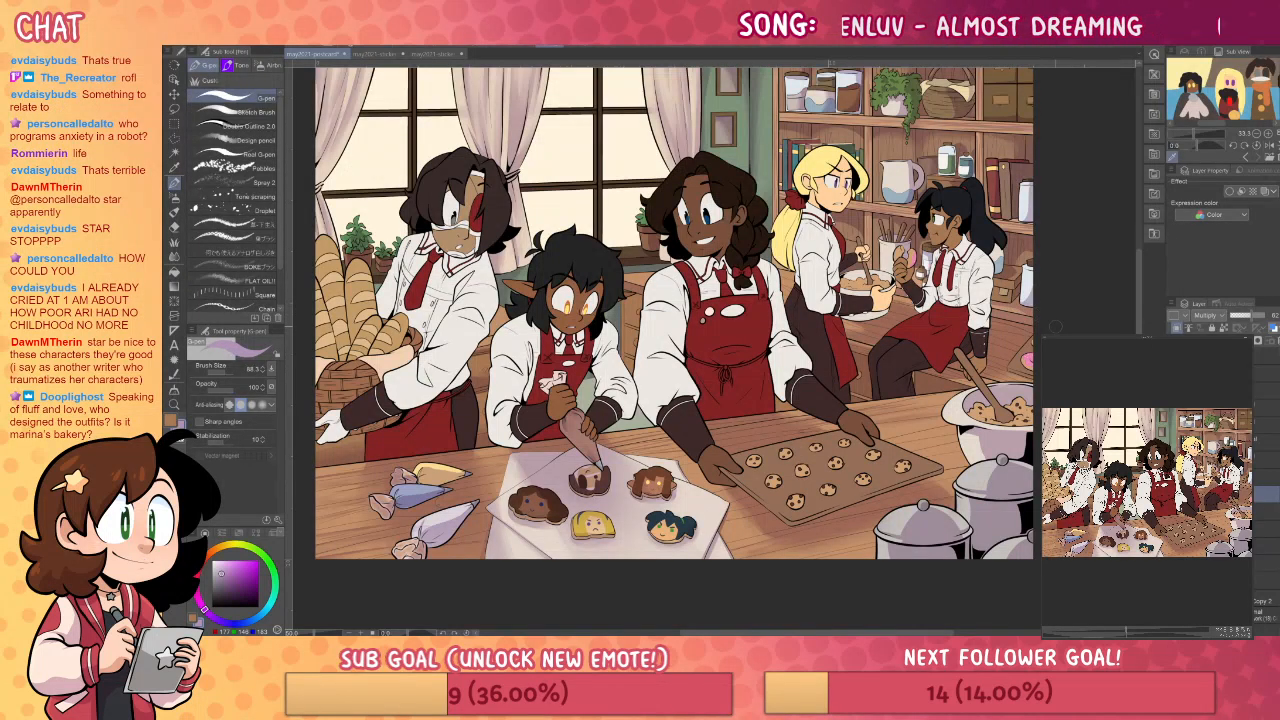
{"action": "left_click_drag", "start_coordinate": [1055, 326], "coordinate": [1089, 338]}
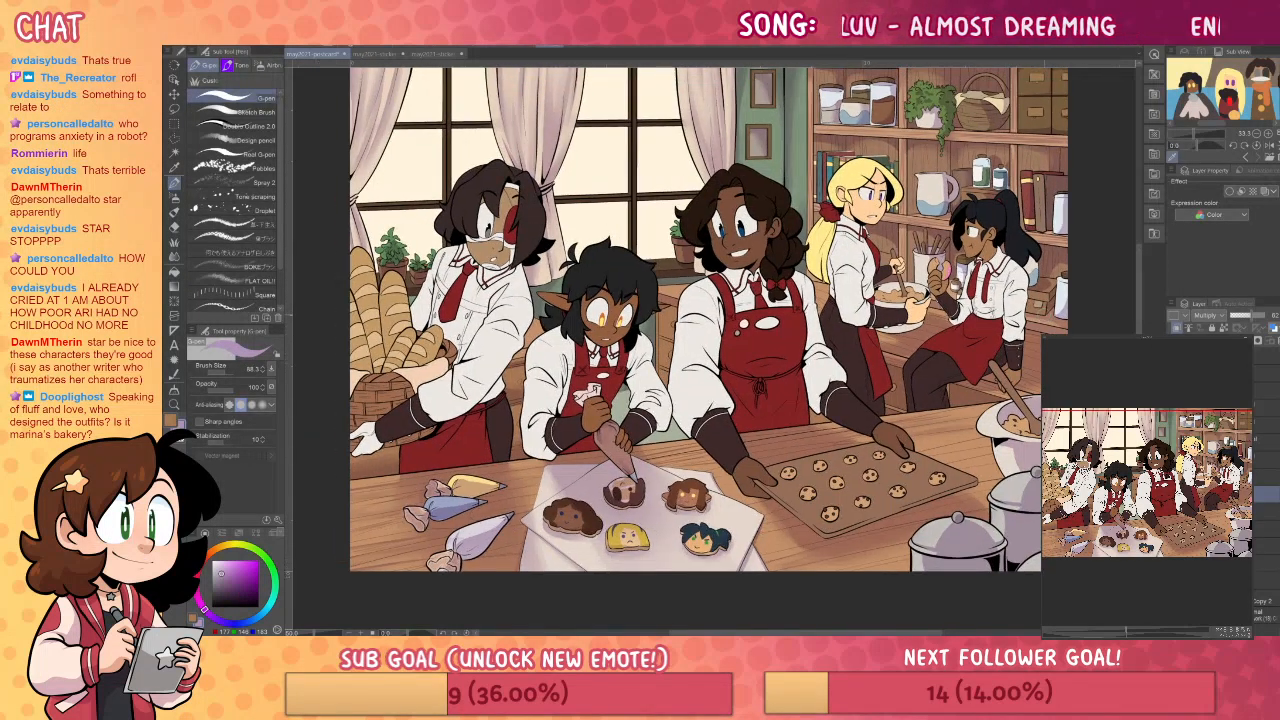
{"action": "left_click_drag", "start_coordinate": [916, 340], "coordinate": [978, 394]}
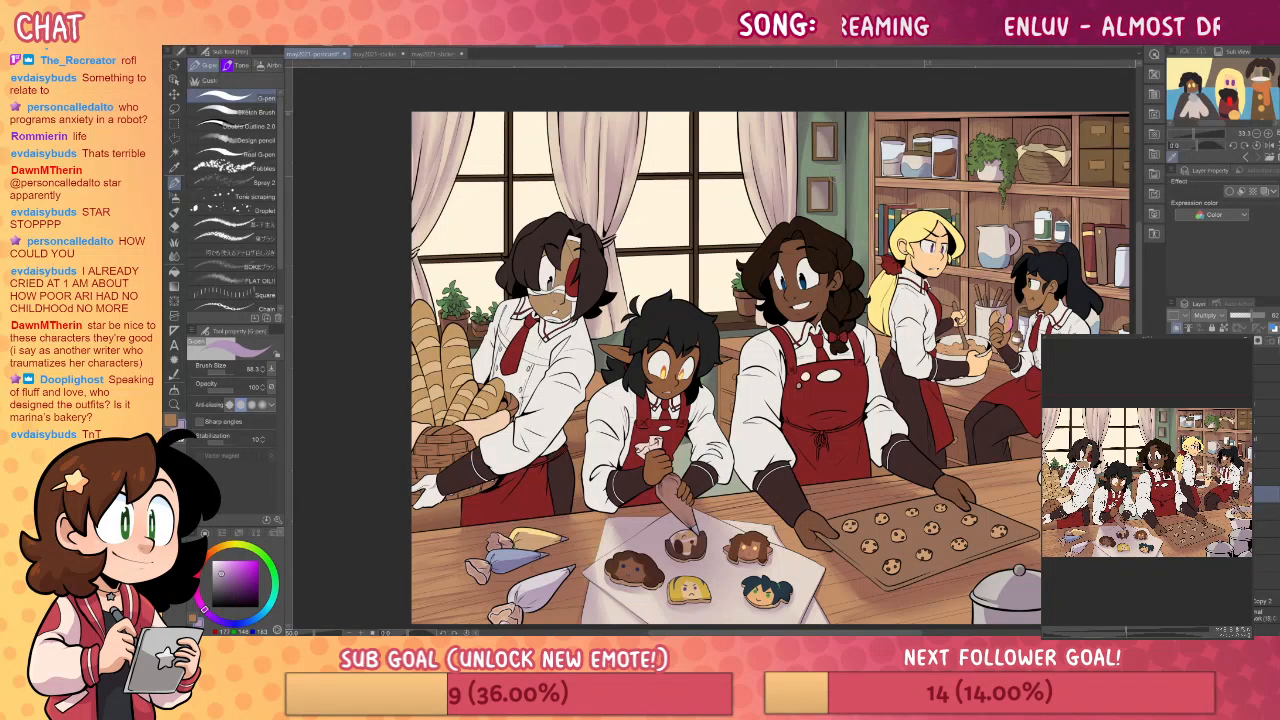
{"action": "left_click_drag", "start_coordinate": [933, 472], "coordinate": [915, 414]}
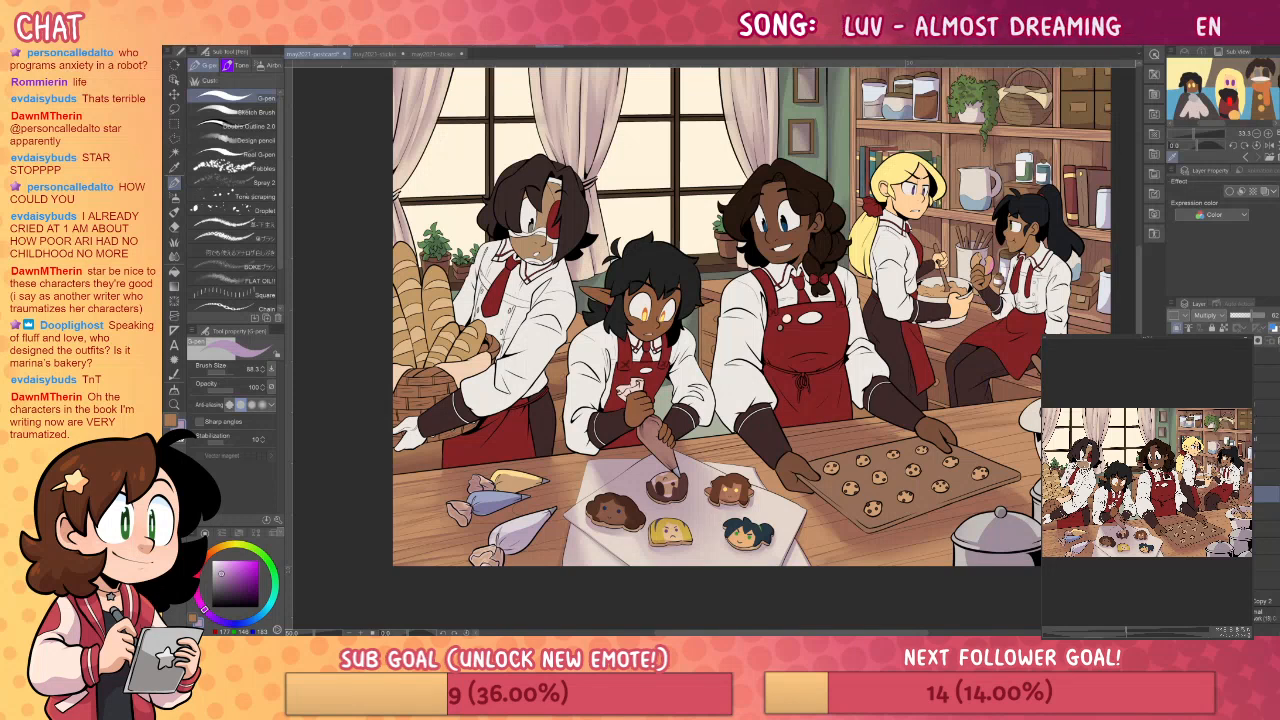
- Switch to a Normal-mode layer for highlights and choose a pale yellow colour for rim light on the figures
{"action": "left_click", "coordinate": [1264, 477]}
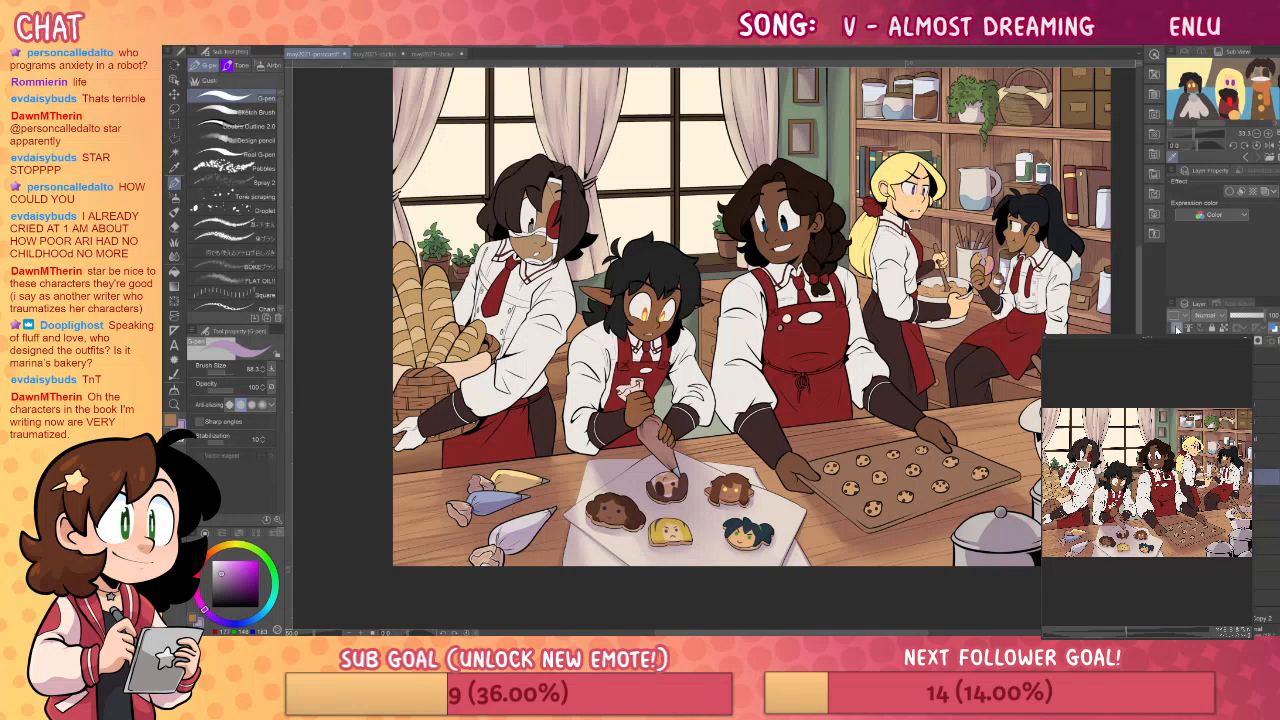
{"action": "left_click", "coordinate": [175, 405]}
{"action": "left_click", "coordinate": [597, 267]}
{"action": "left_click_drag", "start_coordinate": [775, 315], "coordinate": [955, 315]}
{"action": "left_click", "coordinate": [220, 551]}
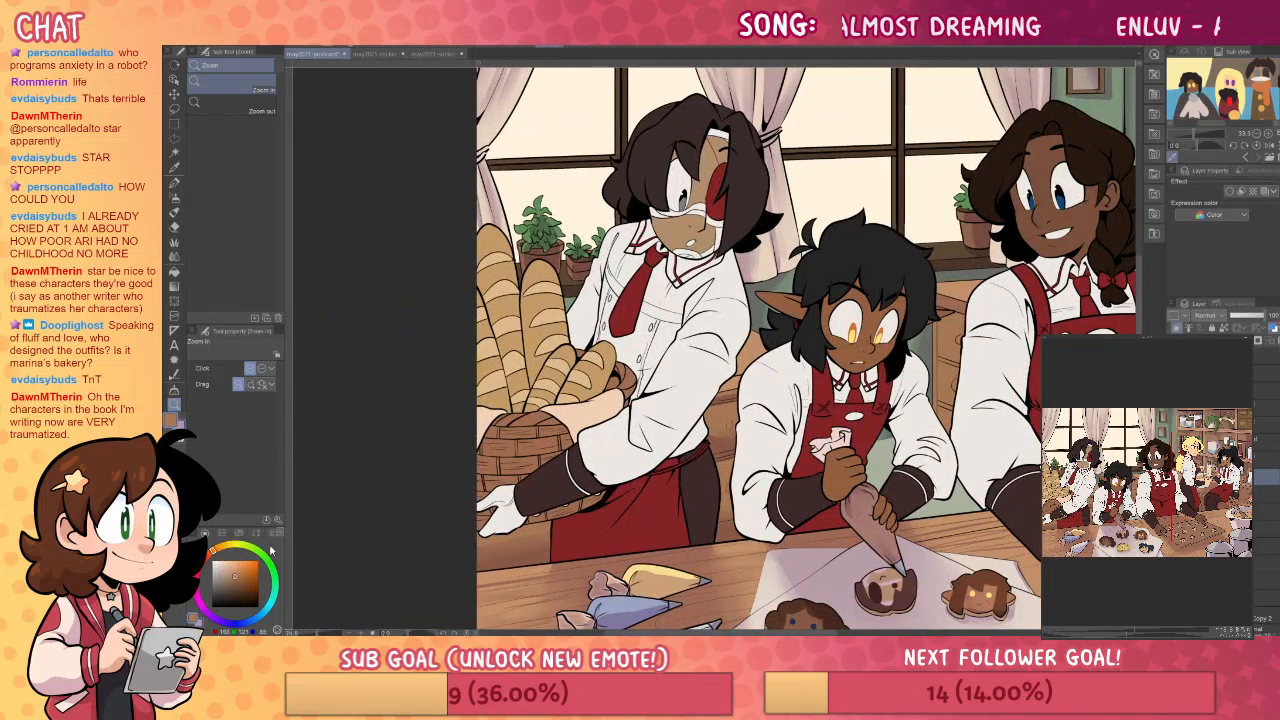
{"action": "left_click", "coordinate": [221, 548]}
{"action": "left_click", "coordinate": [225, 561]}
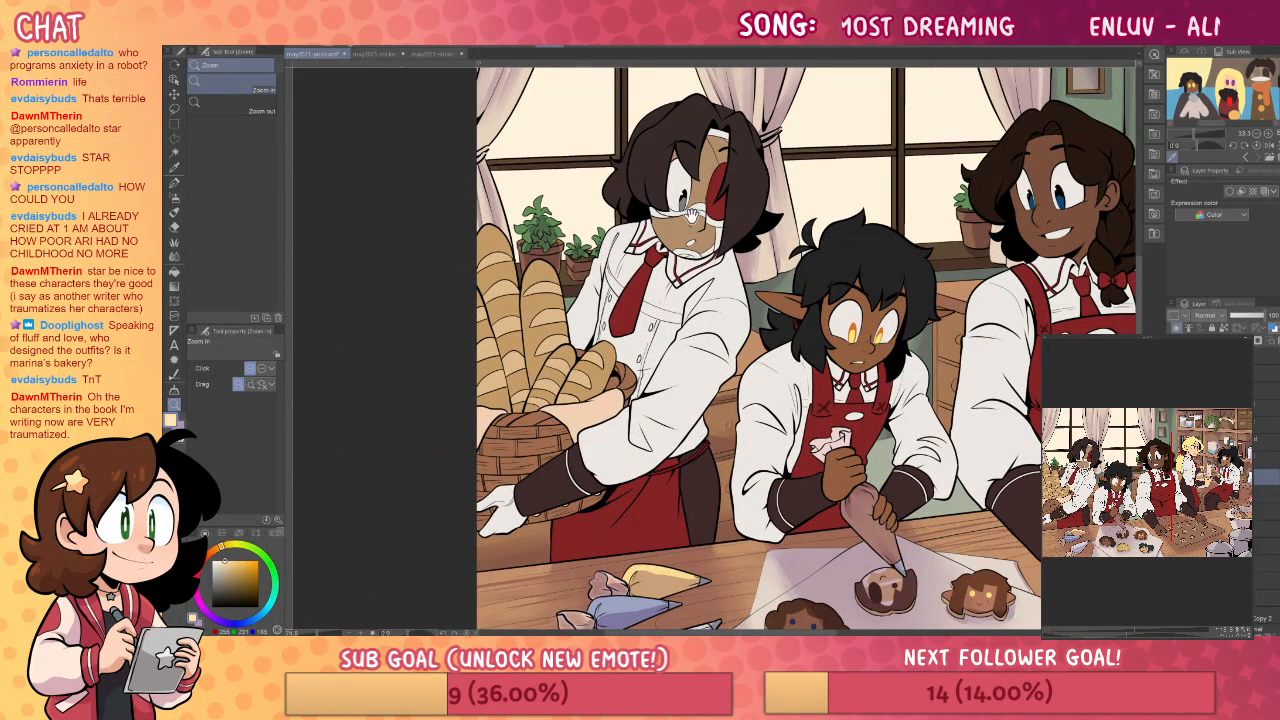
- Paint a thin pale-yellow rim light along the hair of the eye-bandaged baker with a 31.3 G-pen, redoing the first stroke
{"action": "left_click_drag", "start_coordinate": [681, 205], "coordinate": [689, 308]}
{"action": "key", "text": "p"}
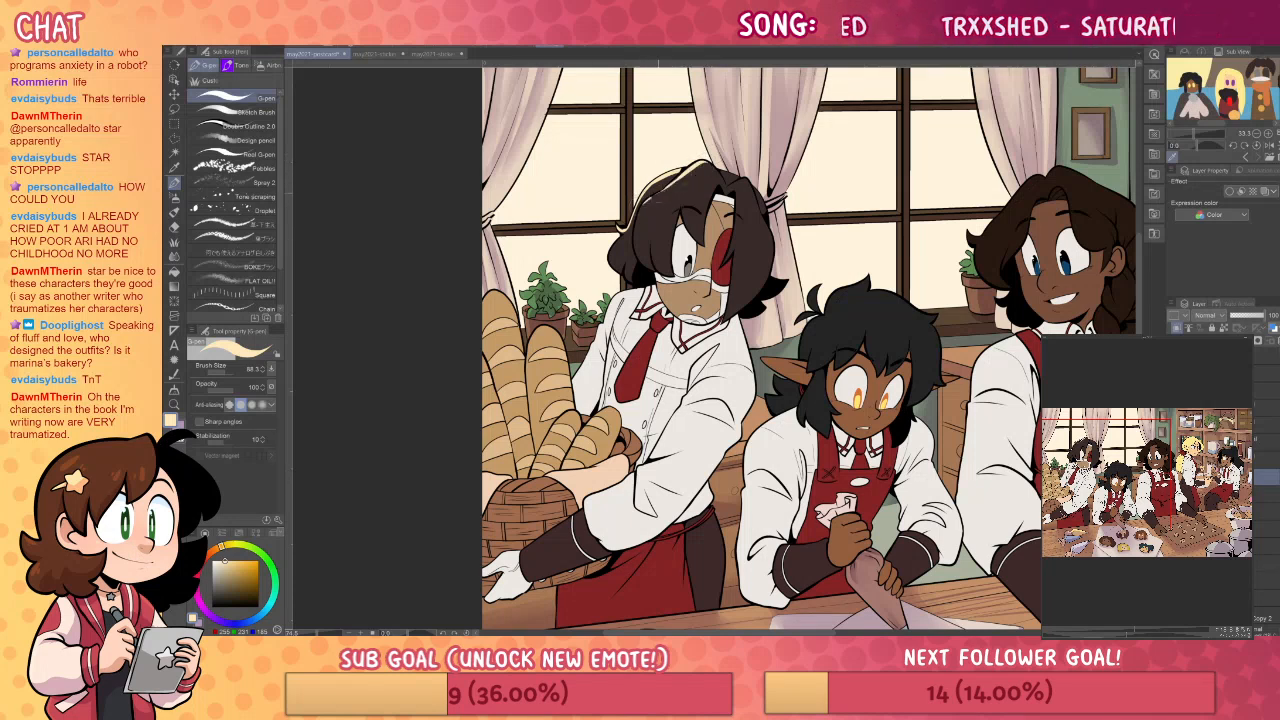
{"action": "left_click_drag", "start_coordinate": [652, 208], "coordinate": [645, 205]}
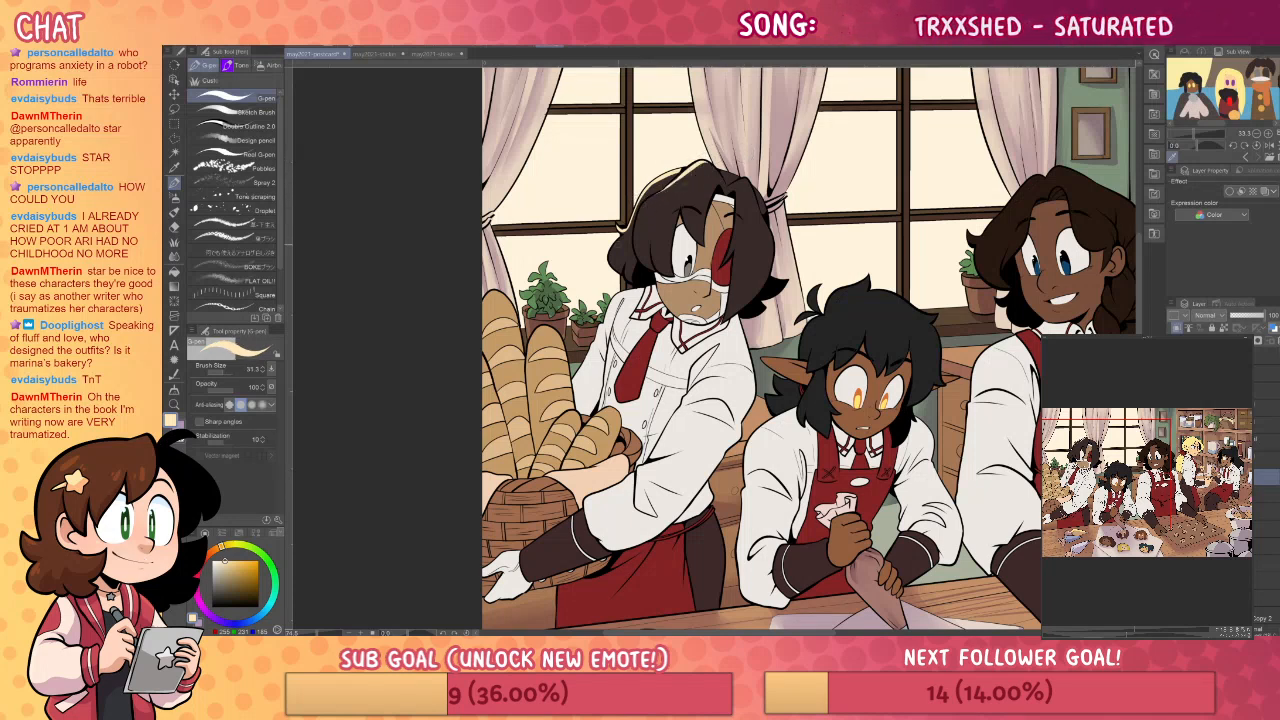
{"action": "mouse_move", "coordinate": [610, 262]}
{"action": "left_mouse_down"}
{"action": "mouse_move", "coordinate": [623, 236]}
{"action": "mouse_move", "coordinate": [606, 268]}
{"action": "mouse_move", "coordinate": [630, 280]}
{"action": "left_mouse_up"}
{"action": "key", "text": "ctrl+z"}
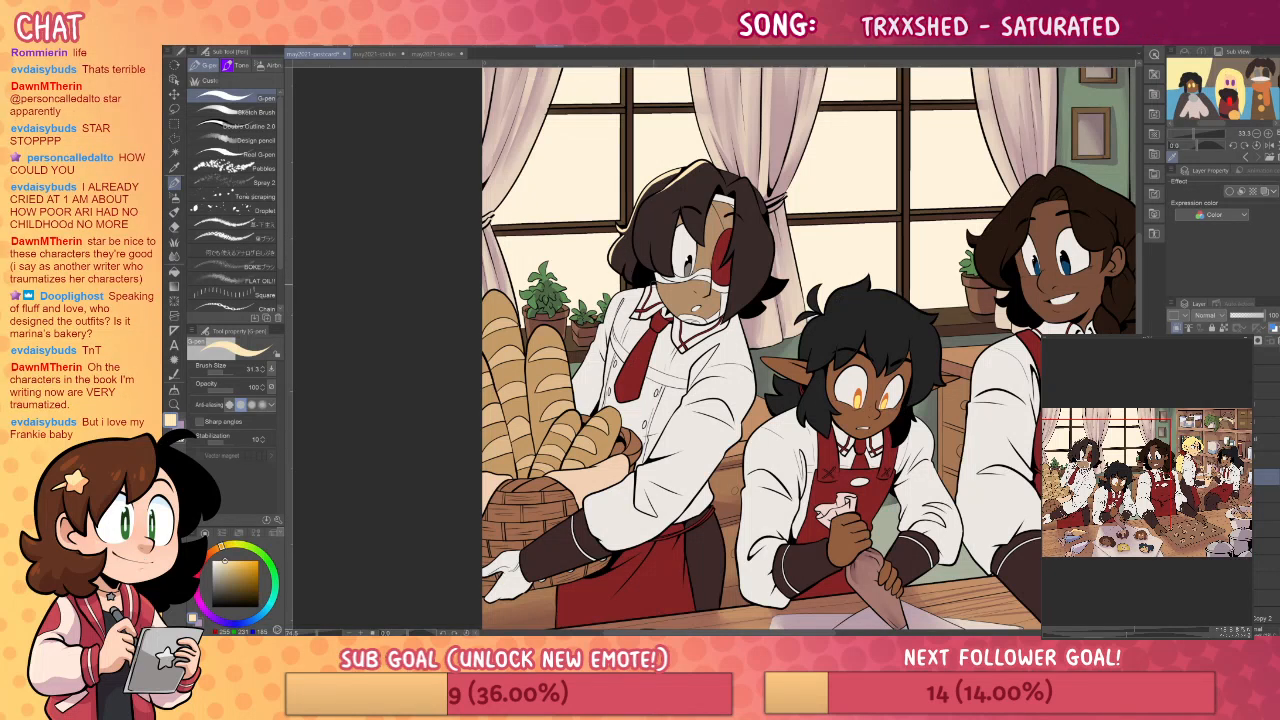
{"action": "left_click_drag", "start_coordinate": [626, 260], "coordinate": [628, 279]}
{"action": "left_click_drag", "start_coordinate": [622, 233], "coordinate": [609, 265]}
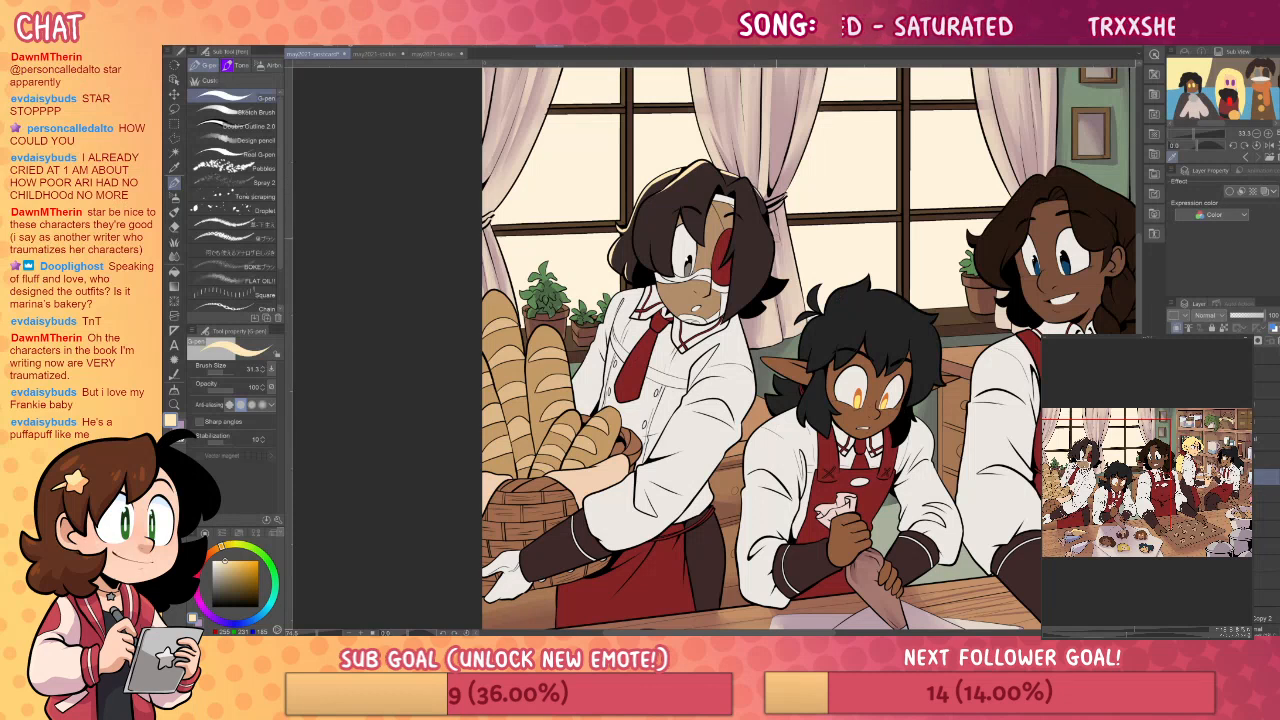
{"action": "left_click_drag", "start_coordinate": [776, 238], "coordinate": [738, 236]}
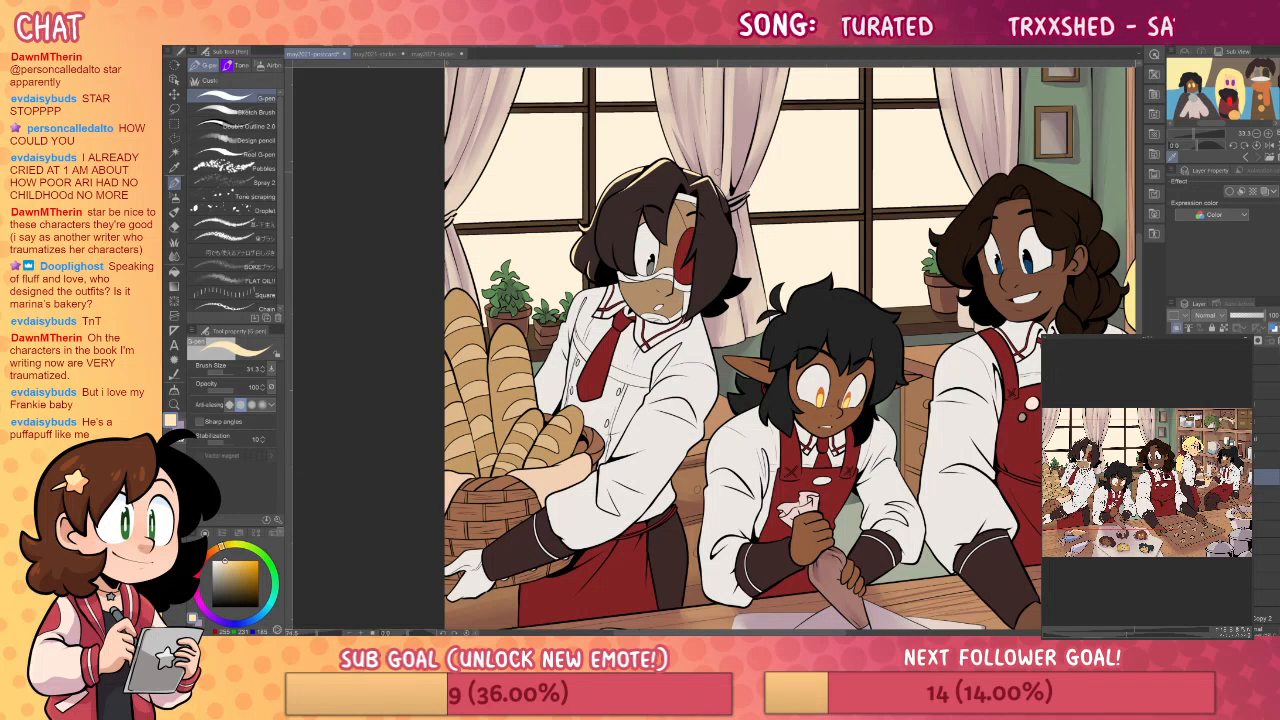
- Paint a pale-yellow rim light along the outer edge of the elf-eared baker's black hair, undoing the stray stroke
{"action": "left_click_drag", "start_coordinate": [1007, 457], "coordinate": [989, 427]}
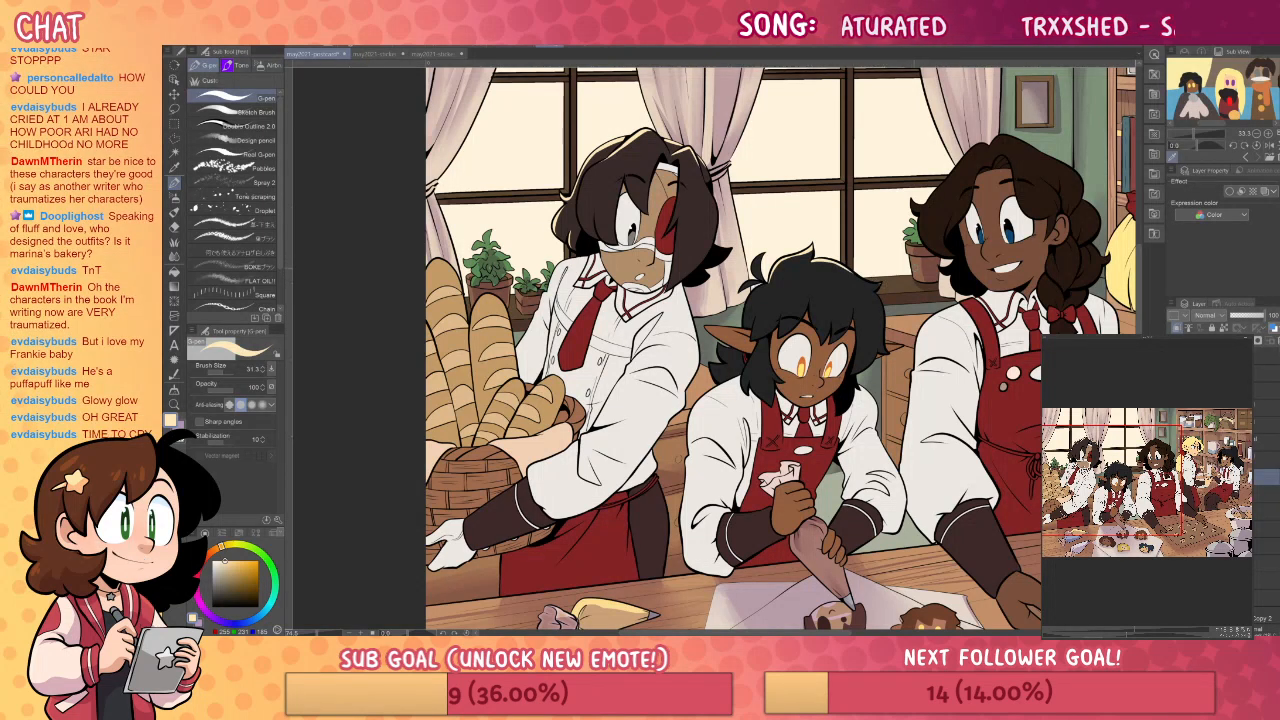
{"action": "left_click_drag", "start_coordinate": [824, 260], "coordinate": [870, 280]}
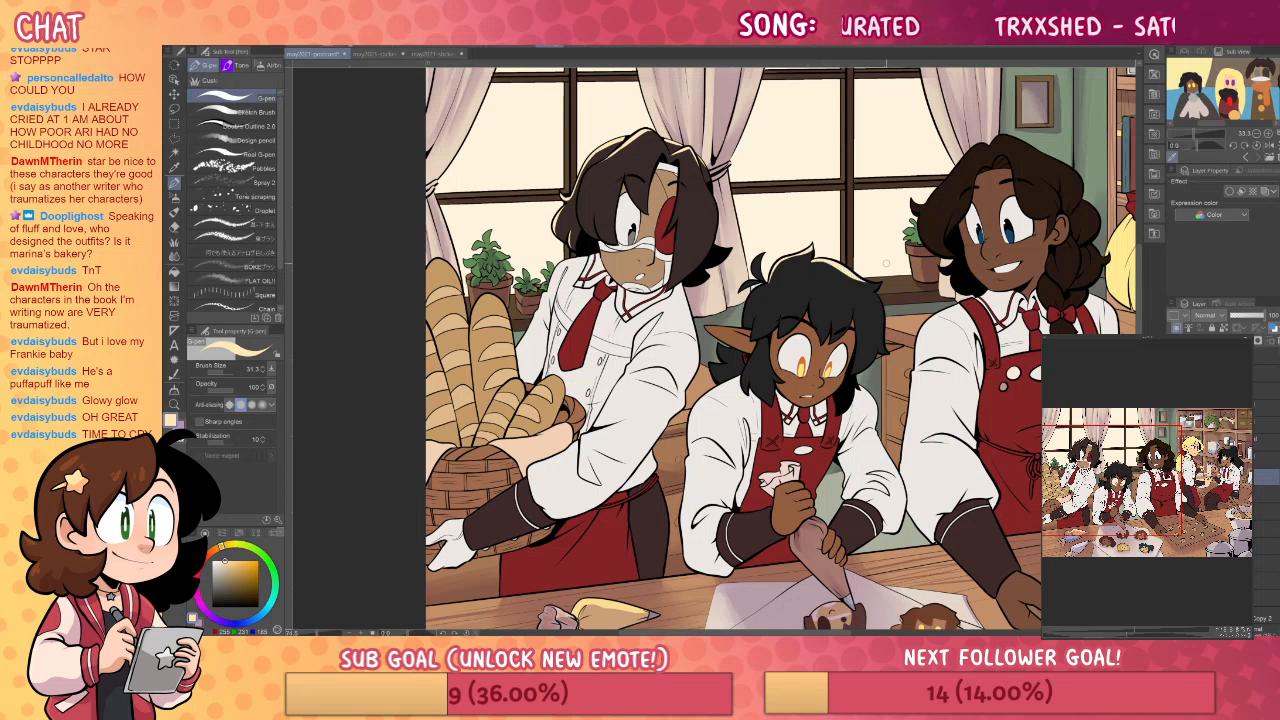
{"action": "left_click_drag", "start_coordinate": [839, 266], "coordinate": [881, 284]}
{"action": "key", "text": "ctrl+z"}
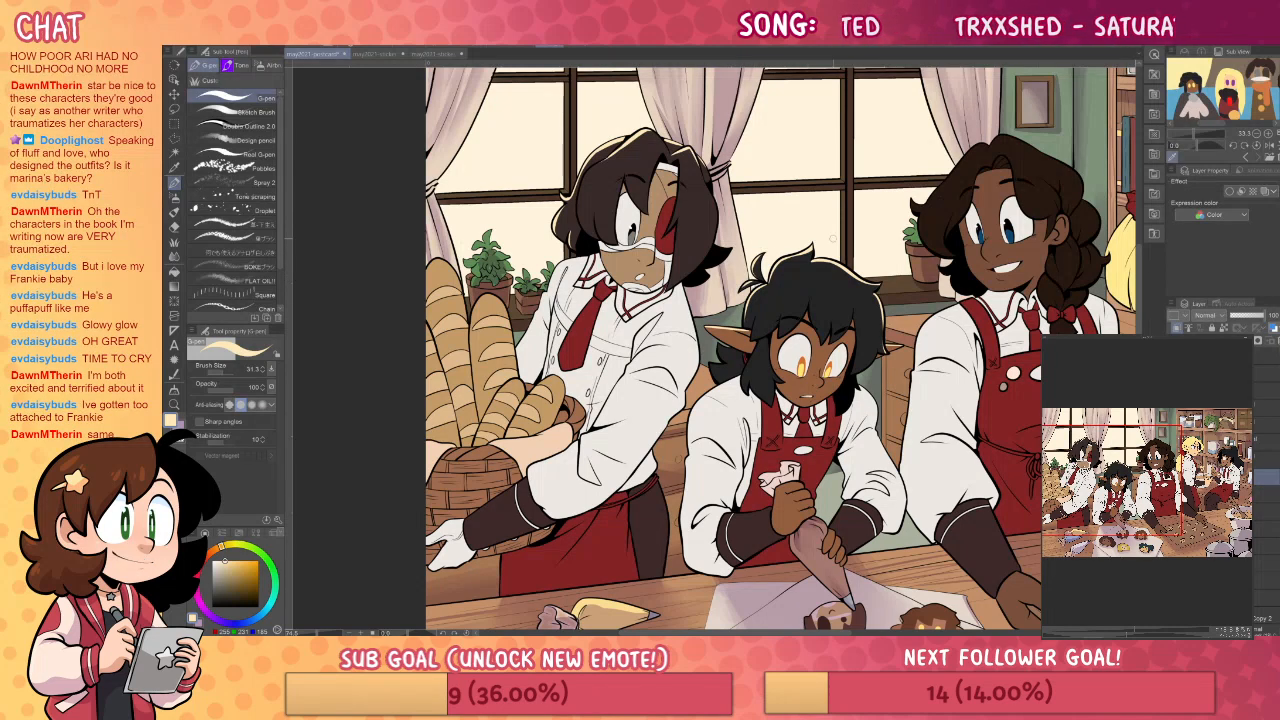
- Set the rim-light layer's blending mode to Overlay and enlarge the G-pen to 42.7
{"action": "left_click_drag", "start_coordinate": [578, 259], "coordinate": [632, 237]}
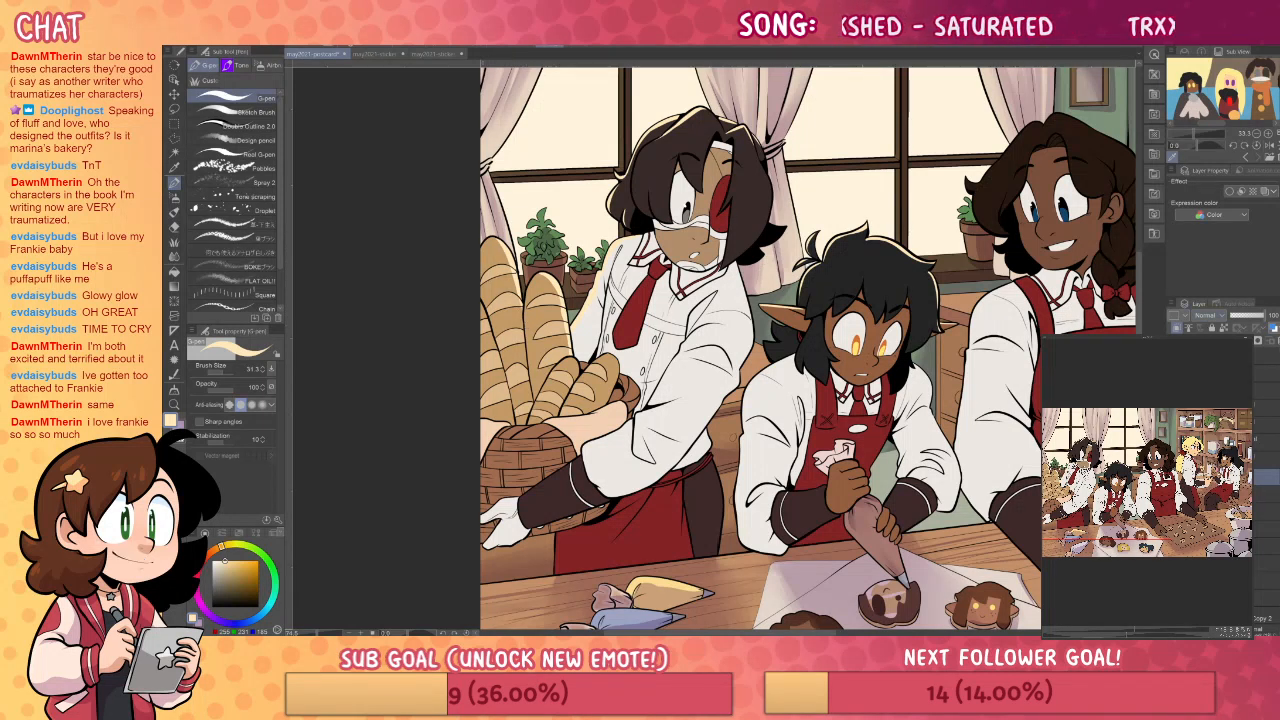
{"action": "left_click_drag", "start_coordinate": [997, 406], "coordinate": [976, 383]}
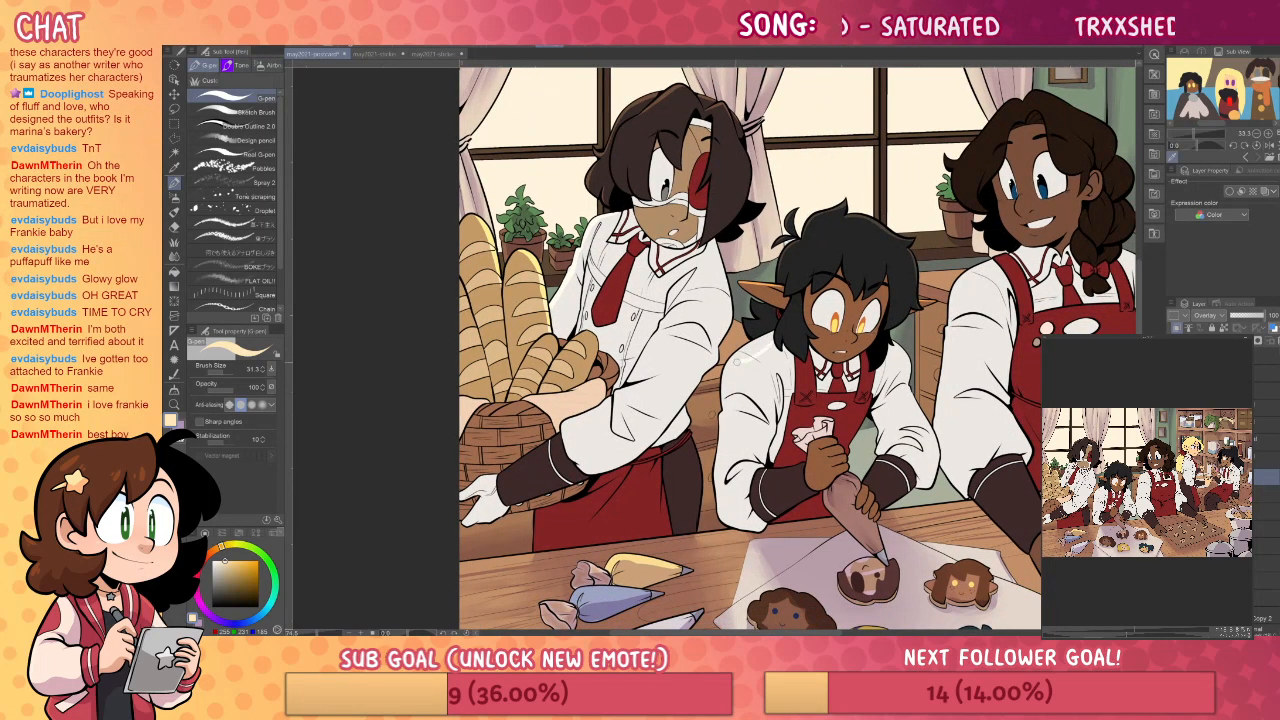
{"action": "key", "text": "g"}
{"action": "key", "text": "p"}
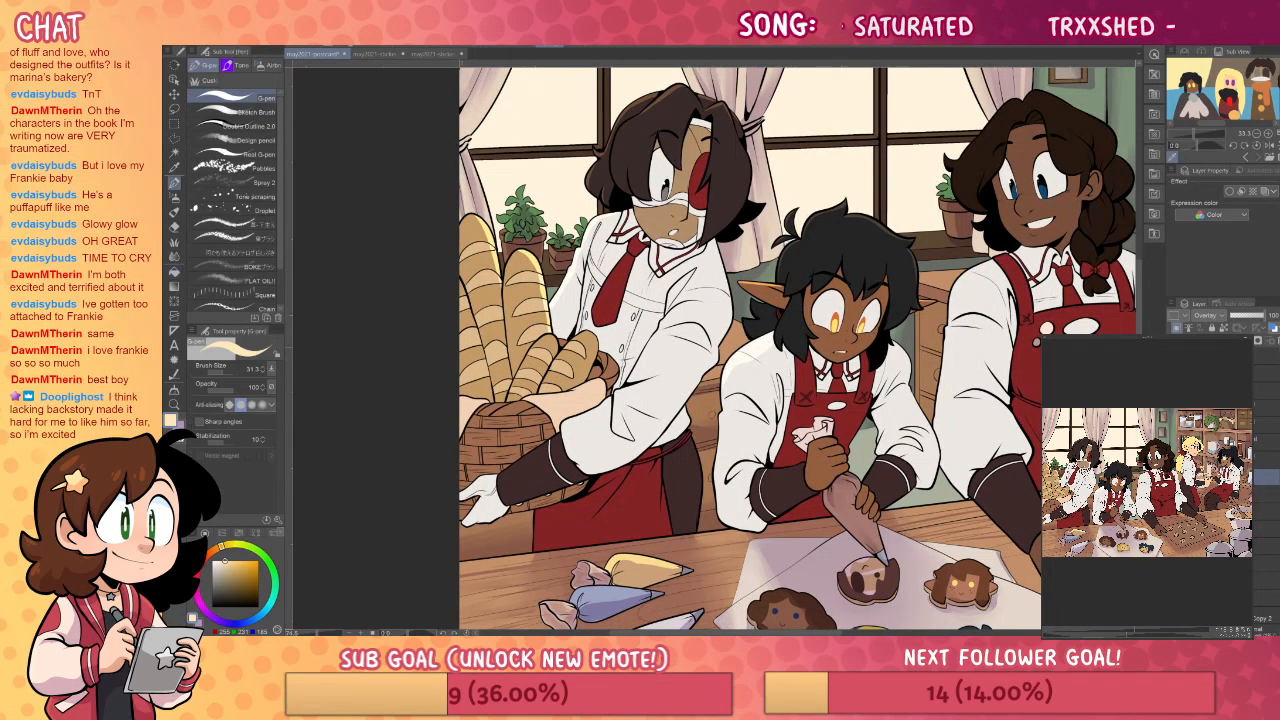
{"action": "key", "text": "]"}
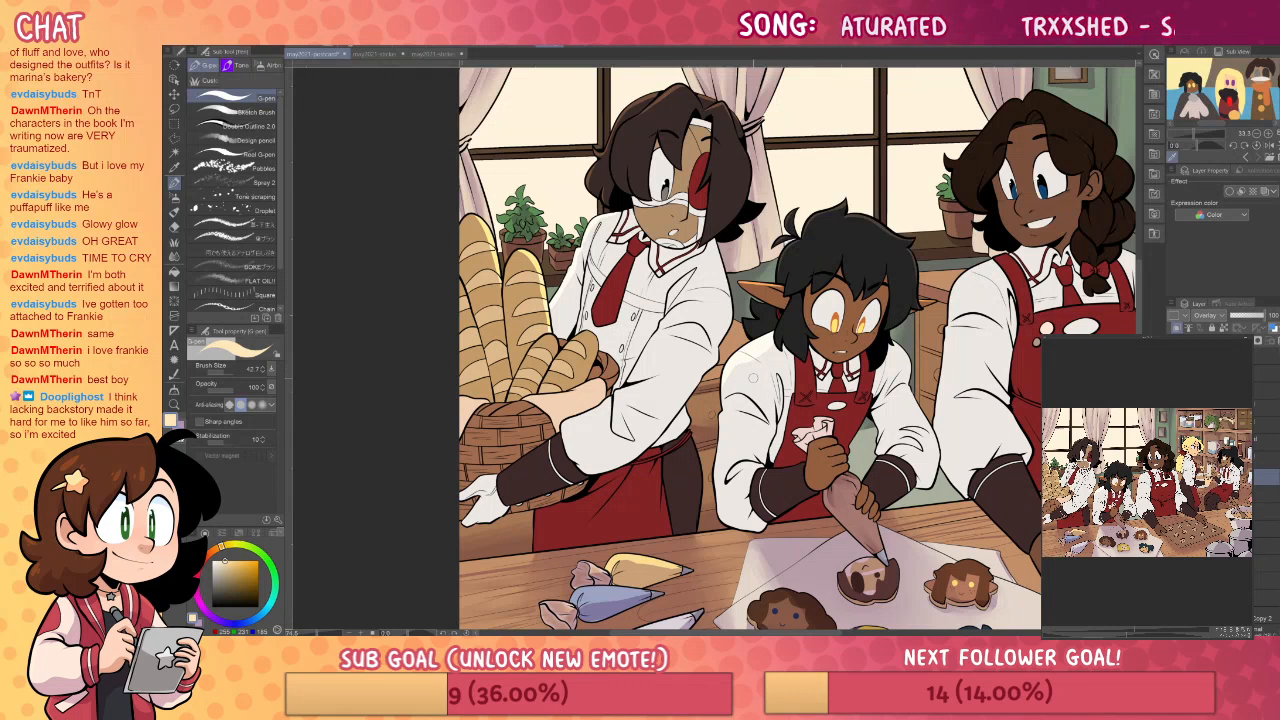
- Paint pale-yellow rim light along the shoulders and white sleeves of the elf-eared baker's shirt
{"action": "left_click_drag", "start_coordinate": [901, 407], "coordinate": [889, 398]}
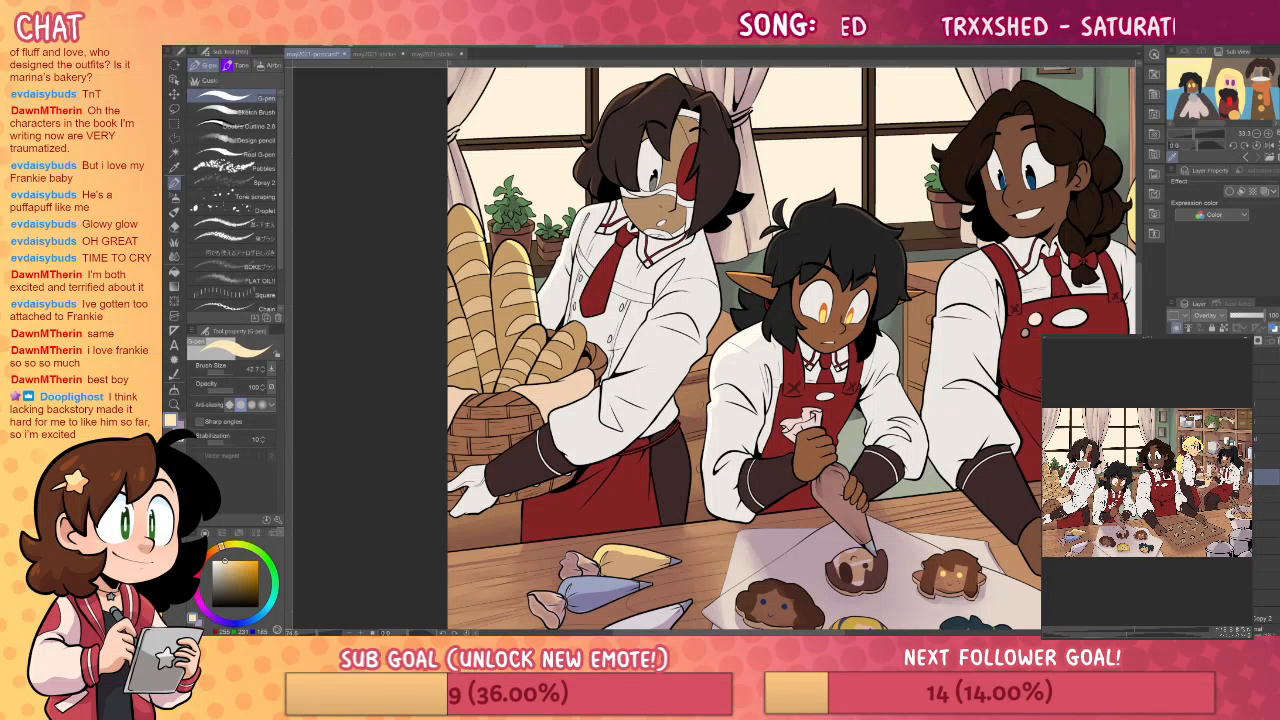
{"action": "left_click_drag", "start_coordinate": [915, 368], "coordinate": [899, 366]}
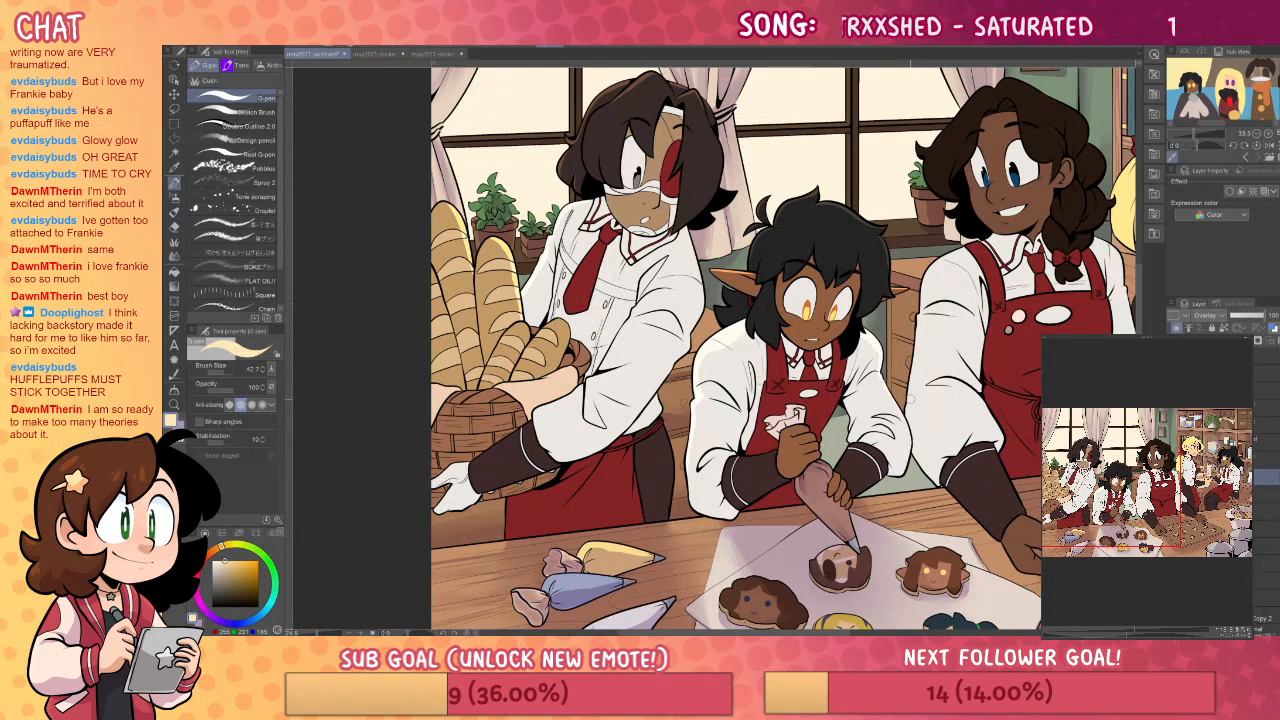
{"action": "left_click_drag", "start_coordinate": [985, 352], "coordinate": [945, 378]}
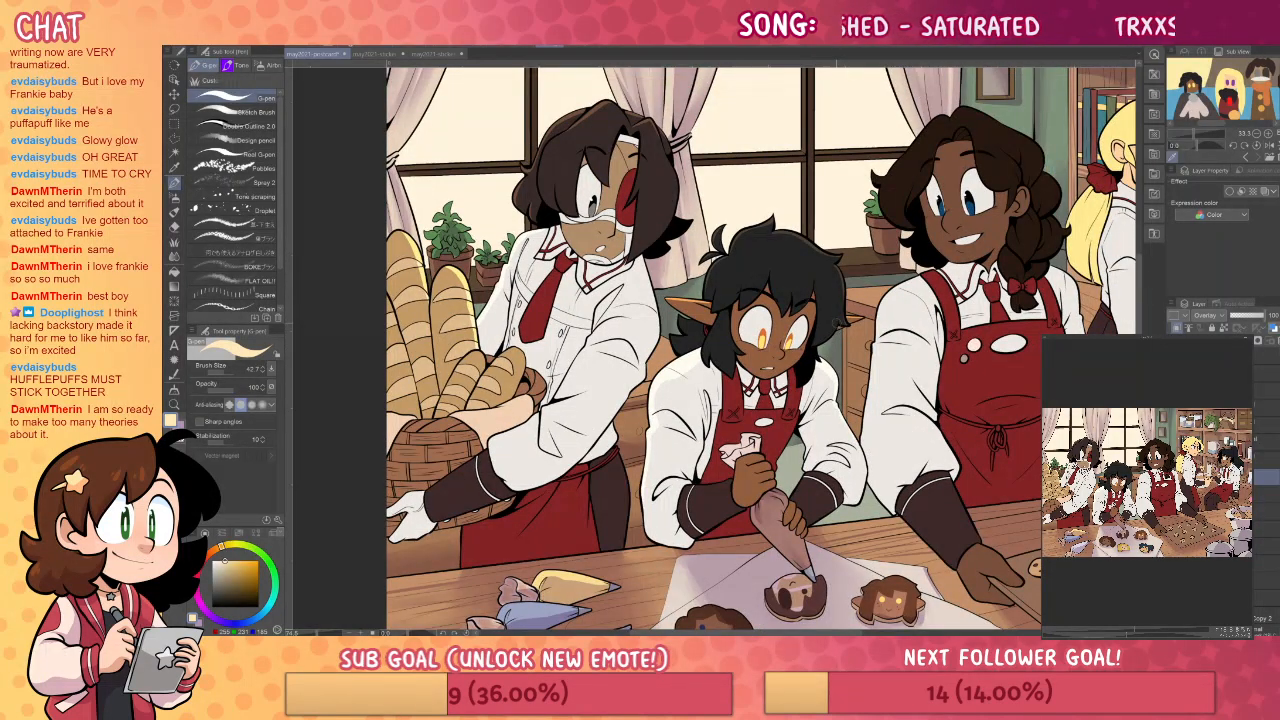
{"action": "left_click_drag", "start_coordinate": [807, 338], "coordinate": [811, 356]}
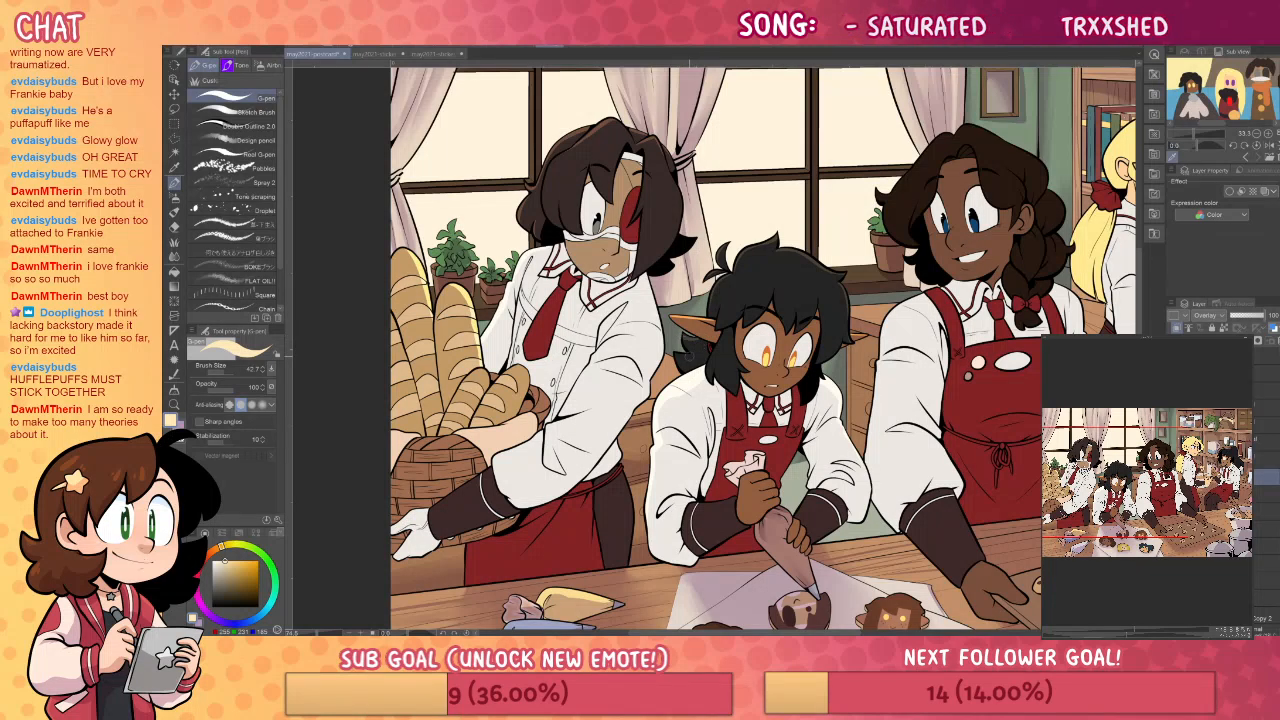
{"action": "left_click_drag", "start_coordinate": [689, 356], "coordinate": [657, 378]}
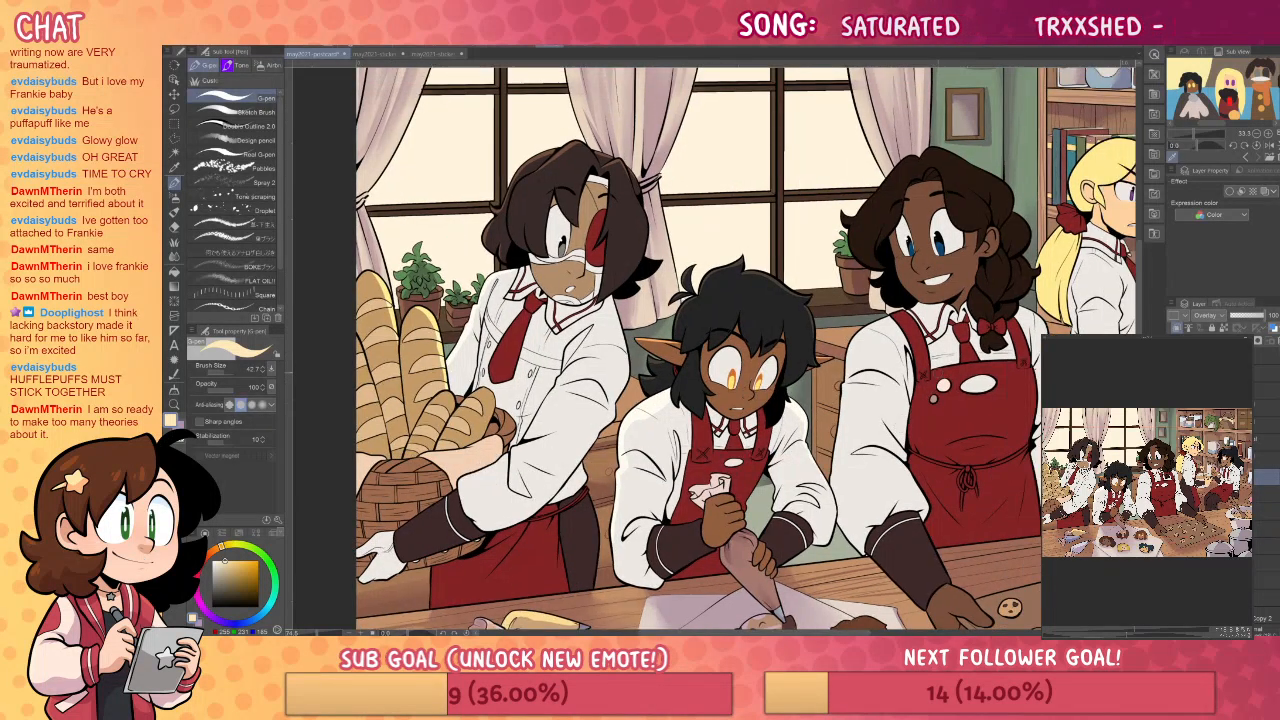
{"action": "left_click_drag", "start_coordinate": [909, 385], "coordinate": [879, 421]}
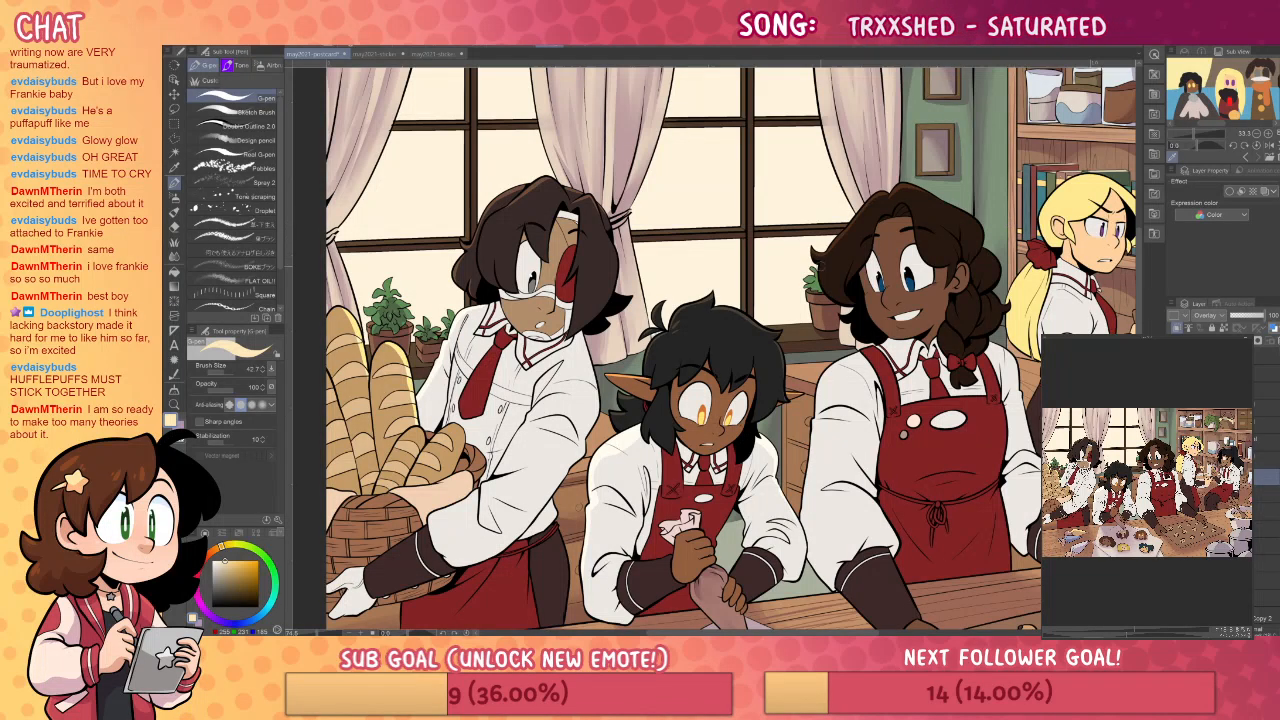
- Paint pale-yellow rim light along the shoulder and white sleeves of the braided baker in the centre
{"action": "left_click_drag", "start_coordinate": [720, 340], "coordinate": [635, 340]}
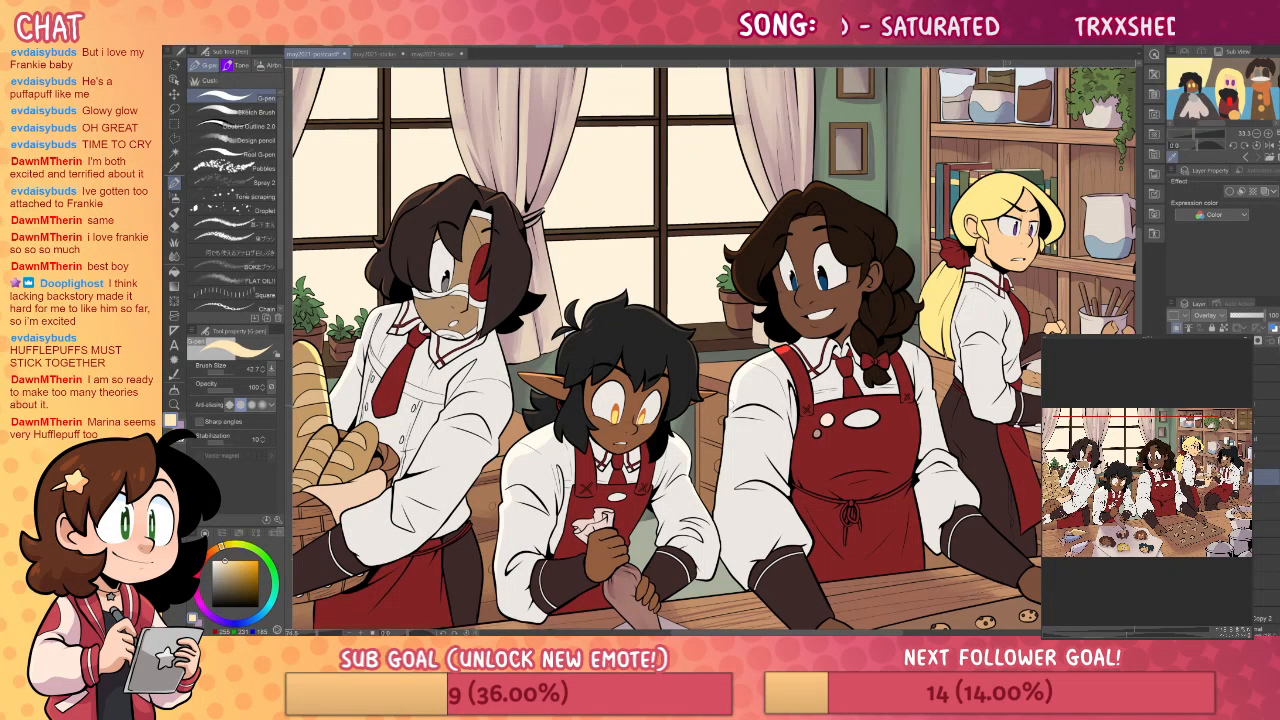
{"action": "left_click_drag", "start_coordinate": [832, 474], "coordinate": [872, 389]}
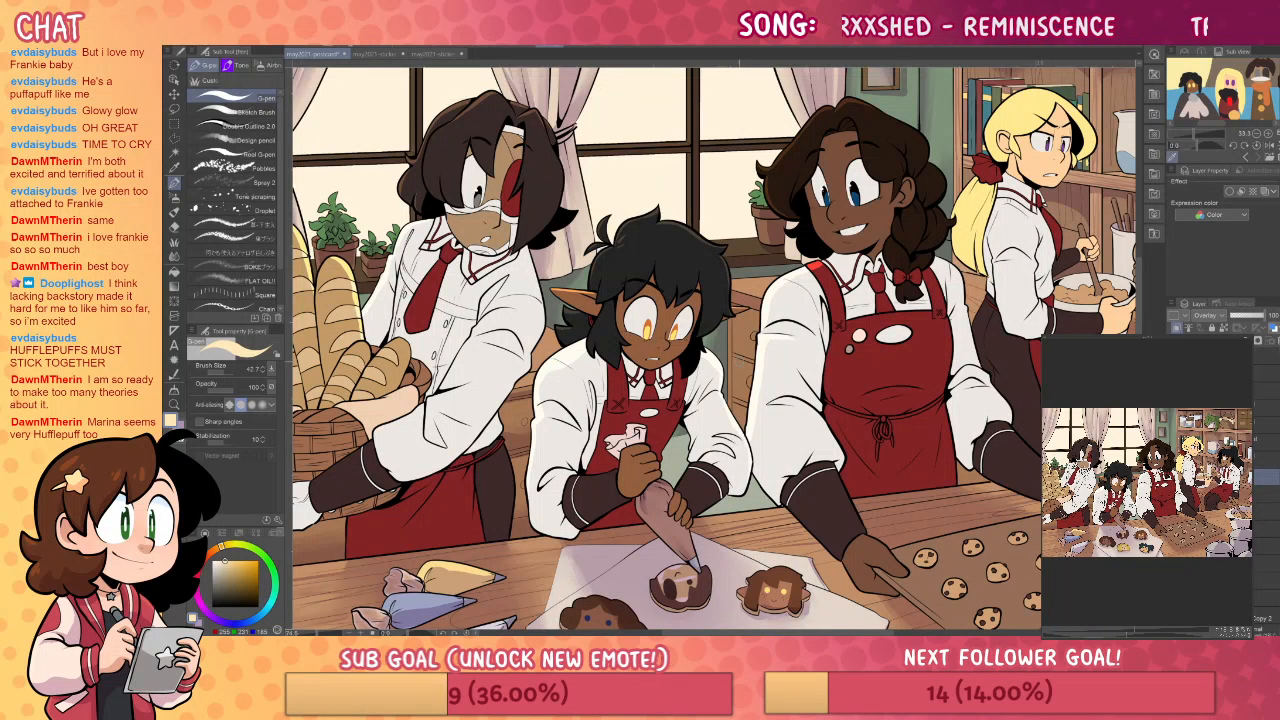
{"action": "mouse_move", "coordinate": [941, 408]}
{"action": "left_mouse_down"}
{"action": "mouse_move", "coordinate": [906, 409]}
{"action": "mouse_move", "coordinate": [906, 436]}
{"action": "left_mouse_up"}
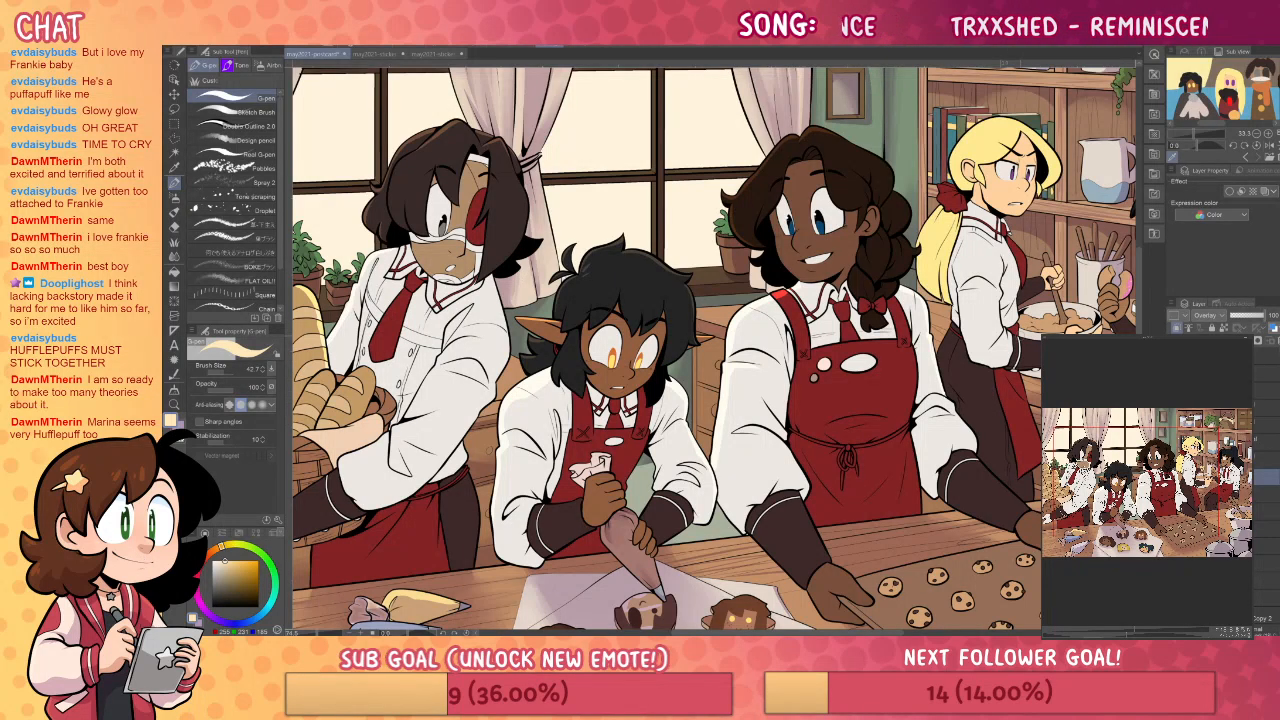
{"action": "left_click_drag", "start_coordinate": [999, 385], "coordinate": [983, 439]}
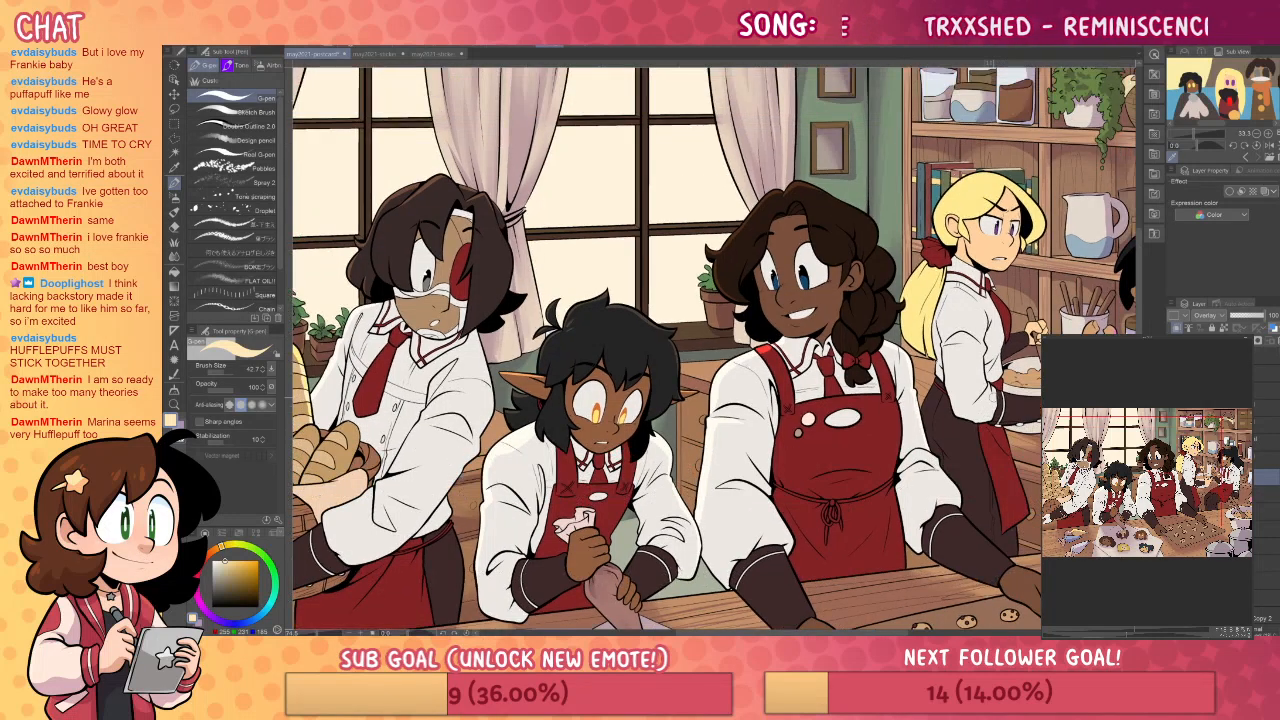
{"action": "left_click_drag", "start_coordinate": [1004, 354], "coordinate": [951, 292]}
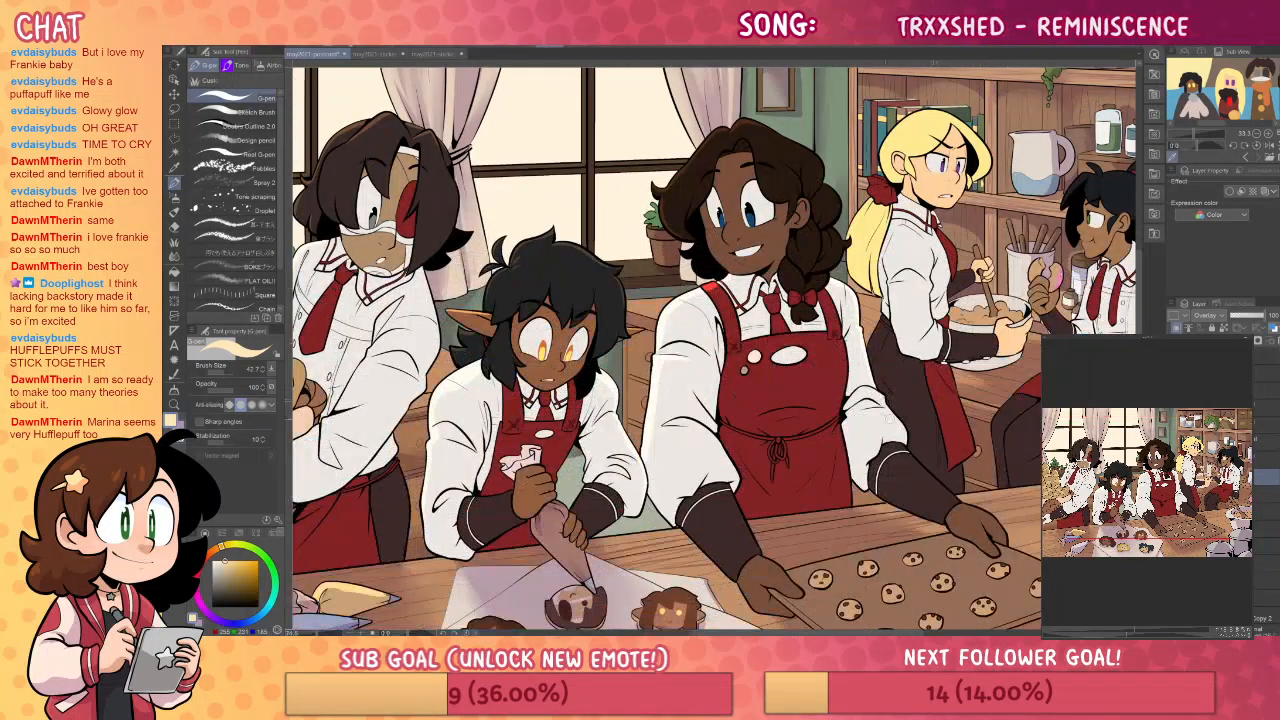
- Paint pale-yellow rim light along the braided baker's apron strap and the blonde baker's hair and clothing
{"action": "left_click_drag", "start_coordinate": [884, 409], "coordinate": [902, 430]}
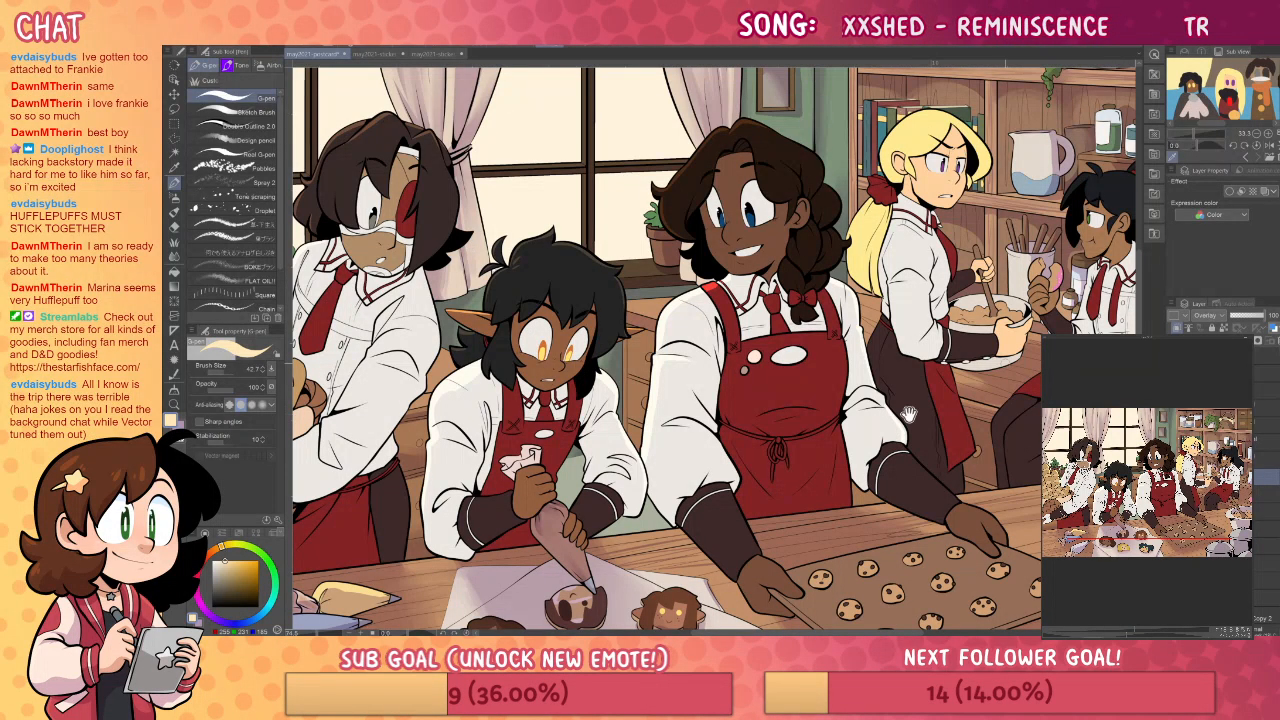
{"action": "left_click_drag", "start_coordinate": [909, 414], "coordinate": [937, 394]}
{"action": "left_click_drag", "start_coordinate": [964, 572], "coordinate": [926, 636]}
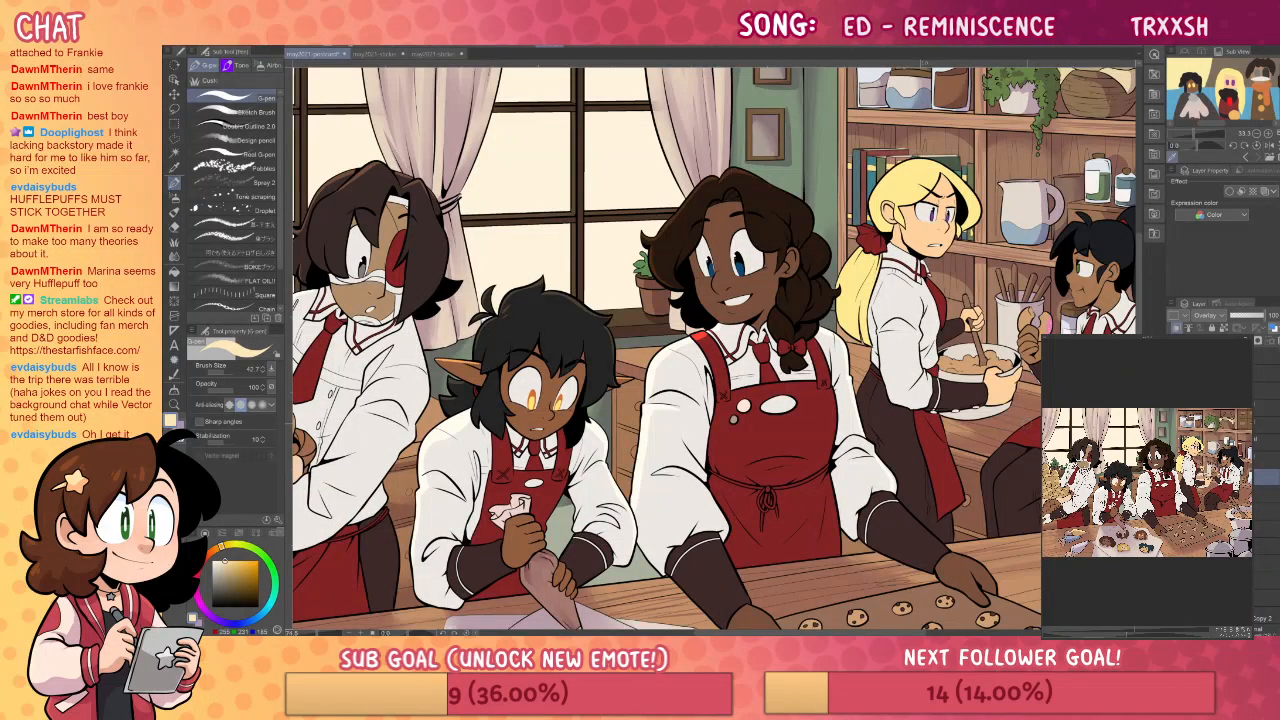
{"action": "left_click_drag", "start_coordinate": [1028, 383], "coordinate": [1031, 443]}
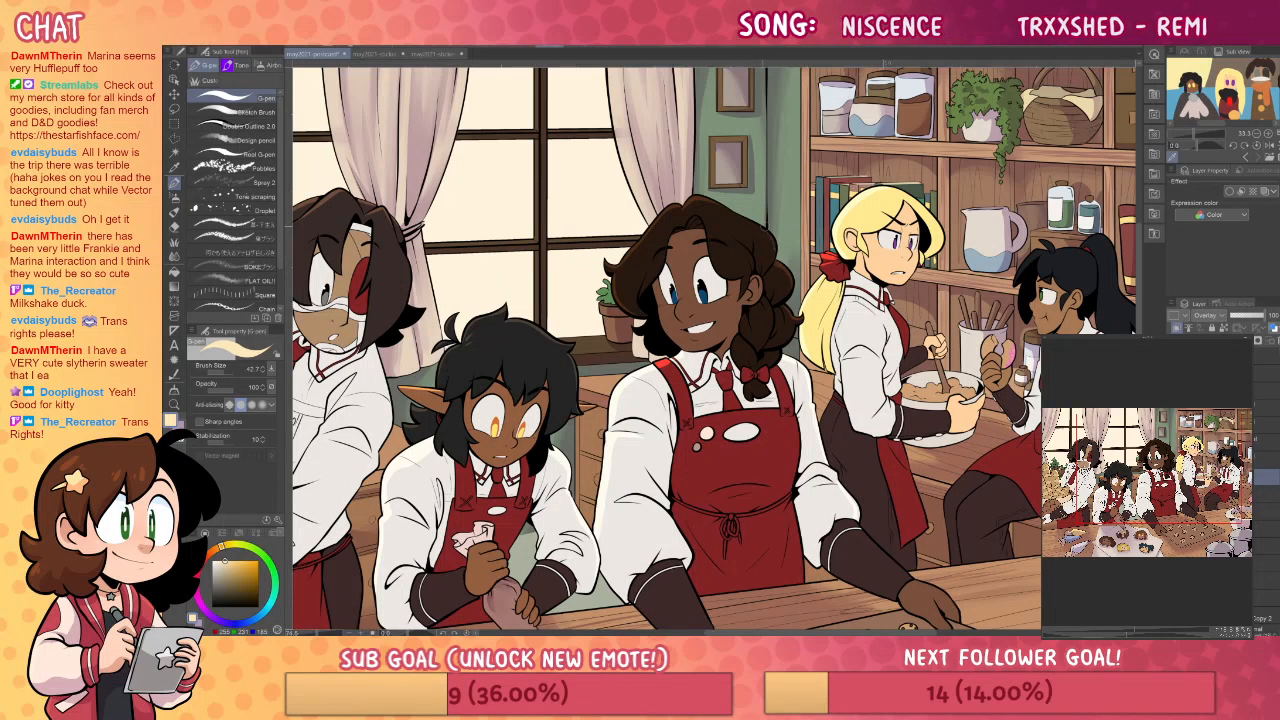
{"action": "left_click_drag", "start_coordinate": [762, 194], "coordinate": [747, 198]}
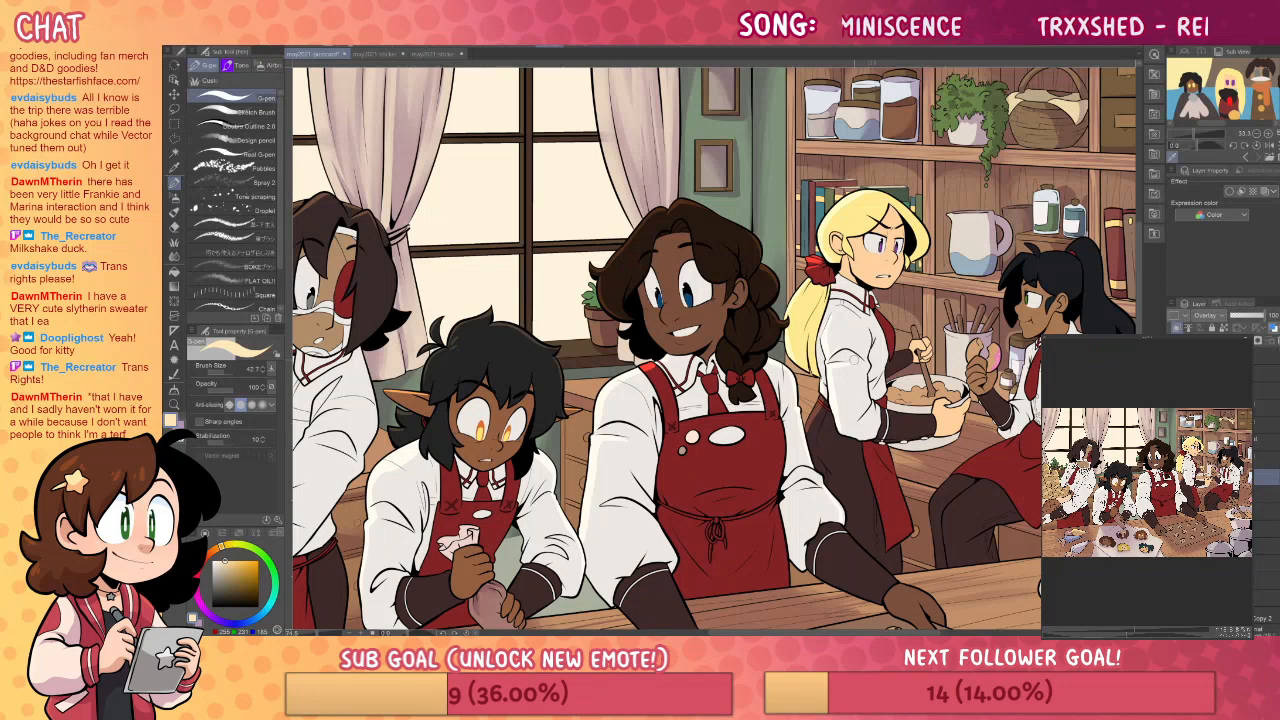
{"action": "mouse_move", "coordinate": [720, 450]}
{"action": "left_mouse_down"}
{"action": "mouse_move", "coordinate": [708, 362]}
{"action": "mouse_move", "coordinate": [872, 345]}
{"action": "mouse_move", "coordinate": [863, 340]}
{"action": "left_mouse_up"}
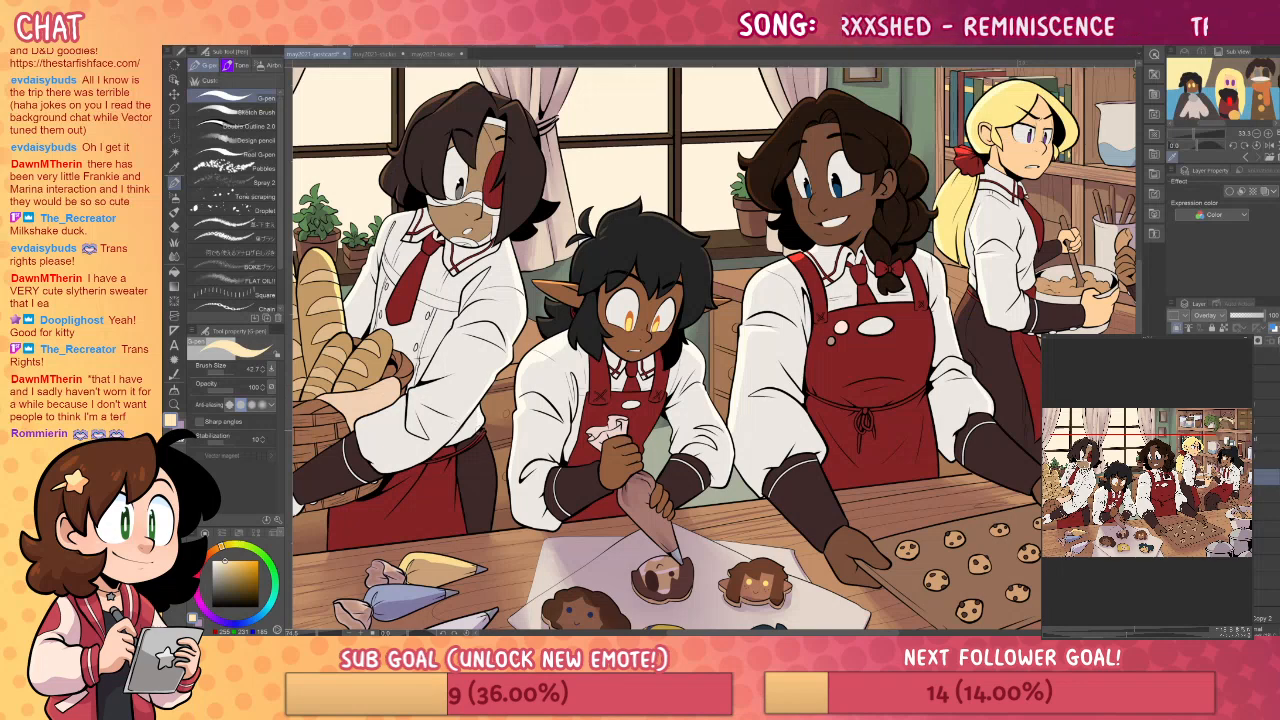
{"action": "left_click_drag", "start_coordinate": [640, 360], "coordinate": [803, 276]}
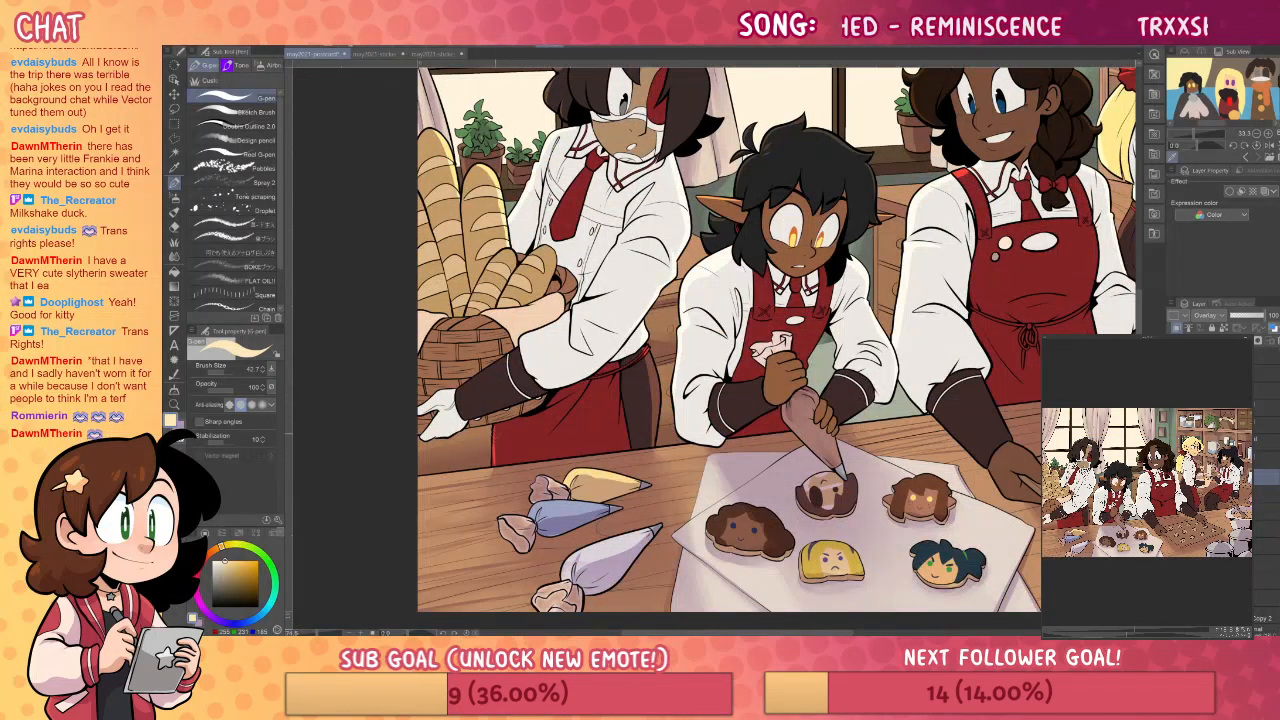
- Add and soften rim light on the white sleeves of the bandaged and elf-eared bakers, alternating the G-pen with the watercolor blending brush
{"action": "key", "text": "j"}
{"action": "left_click_drag", "start_coordinate": [807, 355], "coordinate": [850, 453]}
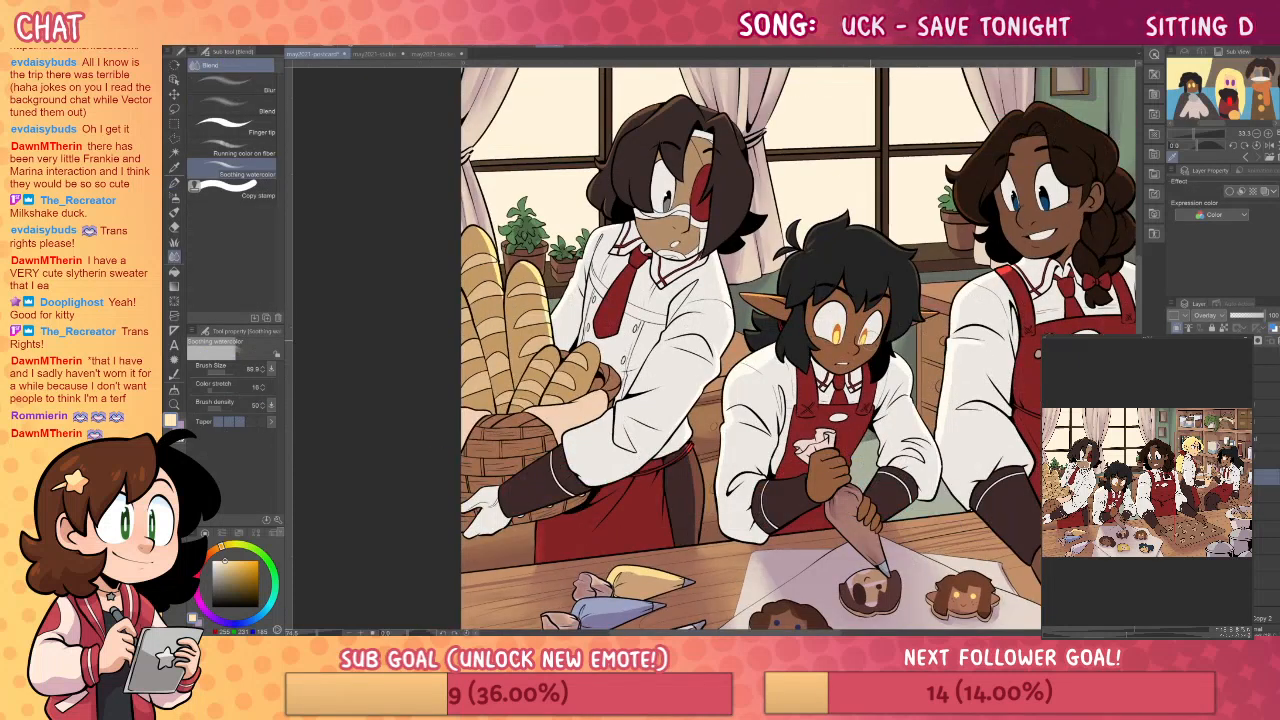
{"action": "key", "text": "p"}
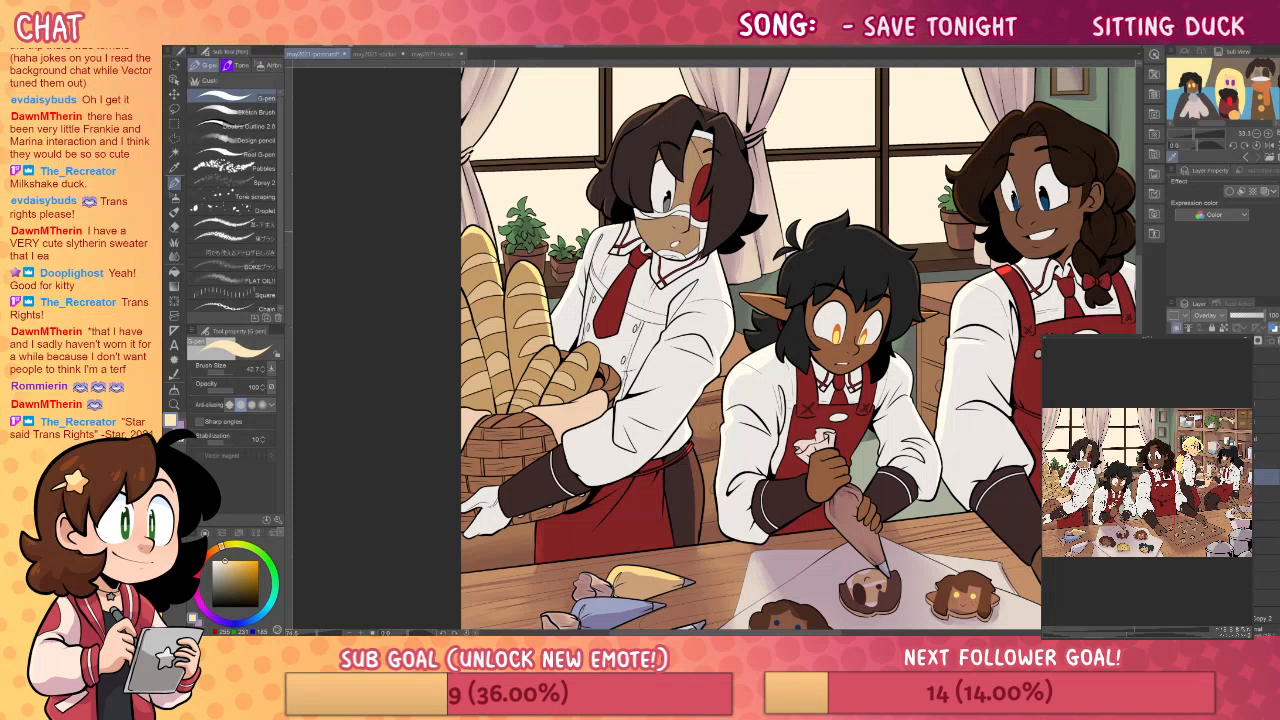
{"action": "key", "text": "j"}
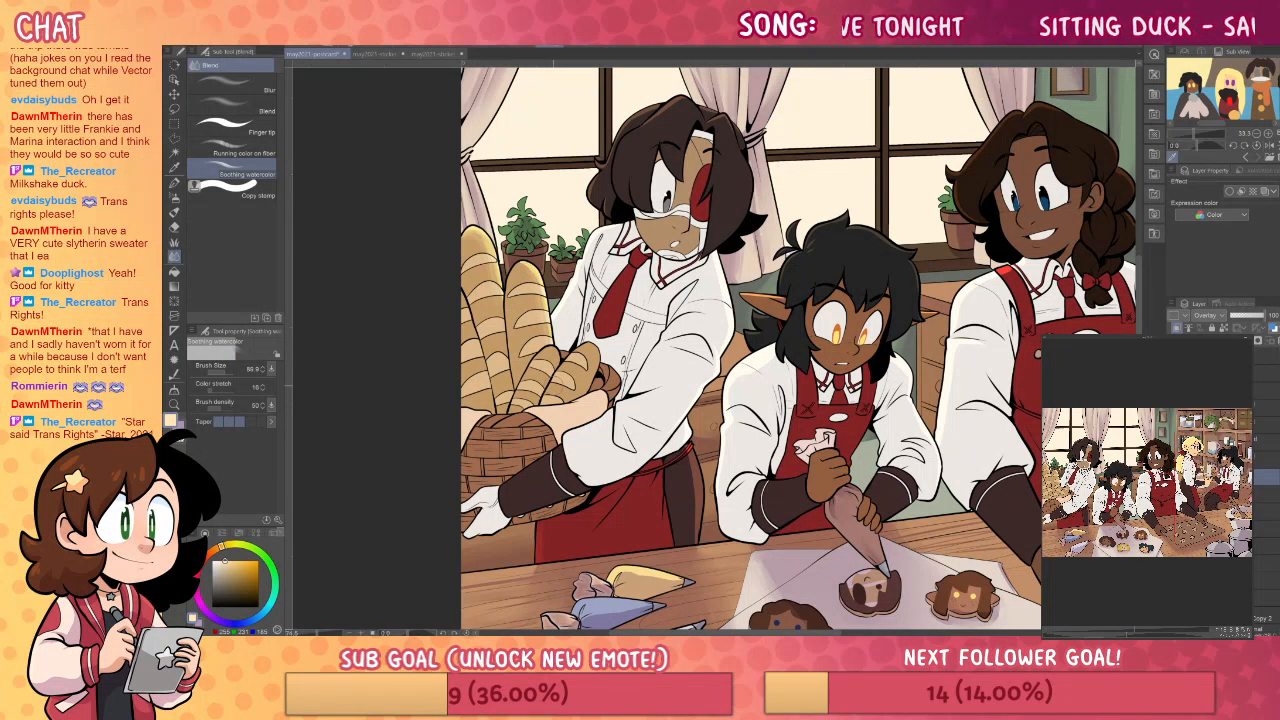
{"action": "key", "text": "p"}
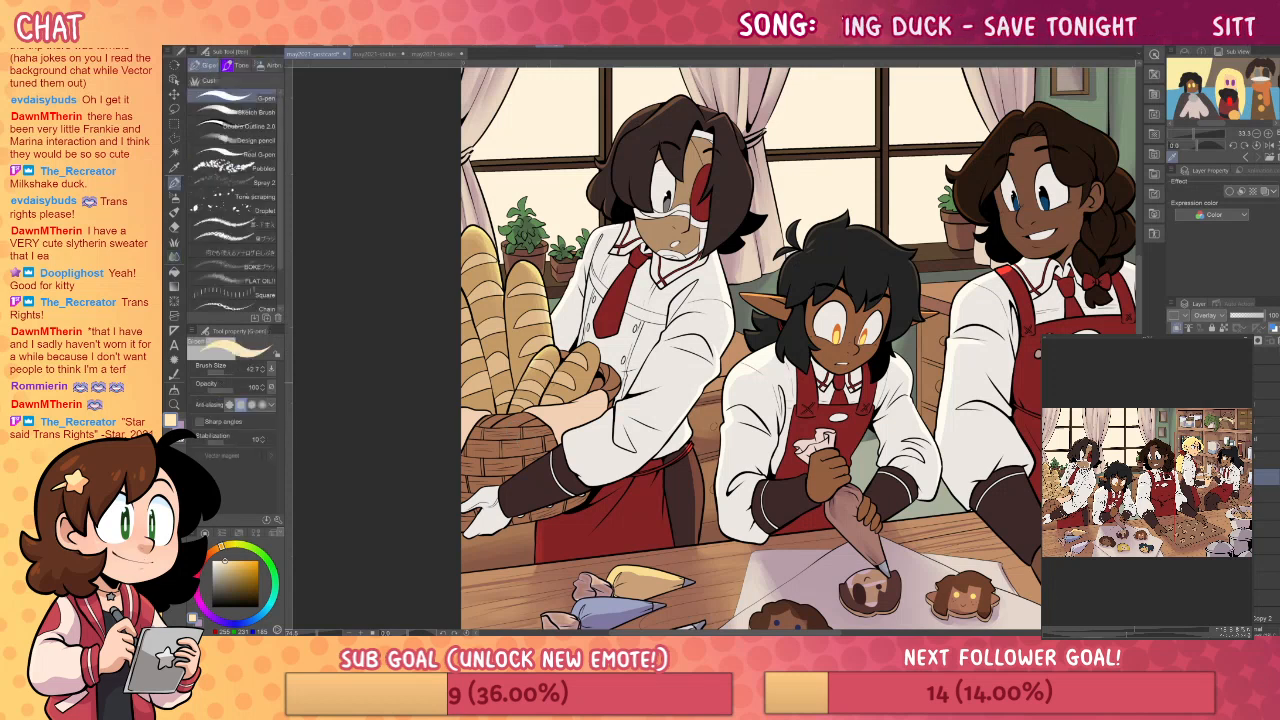
{"action": "key", "text": "j"}
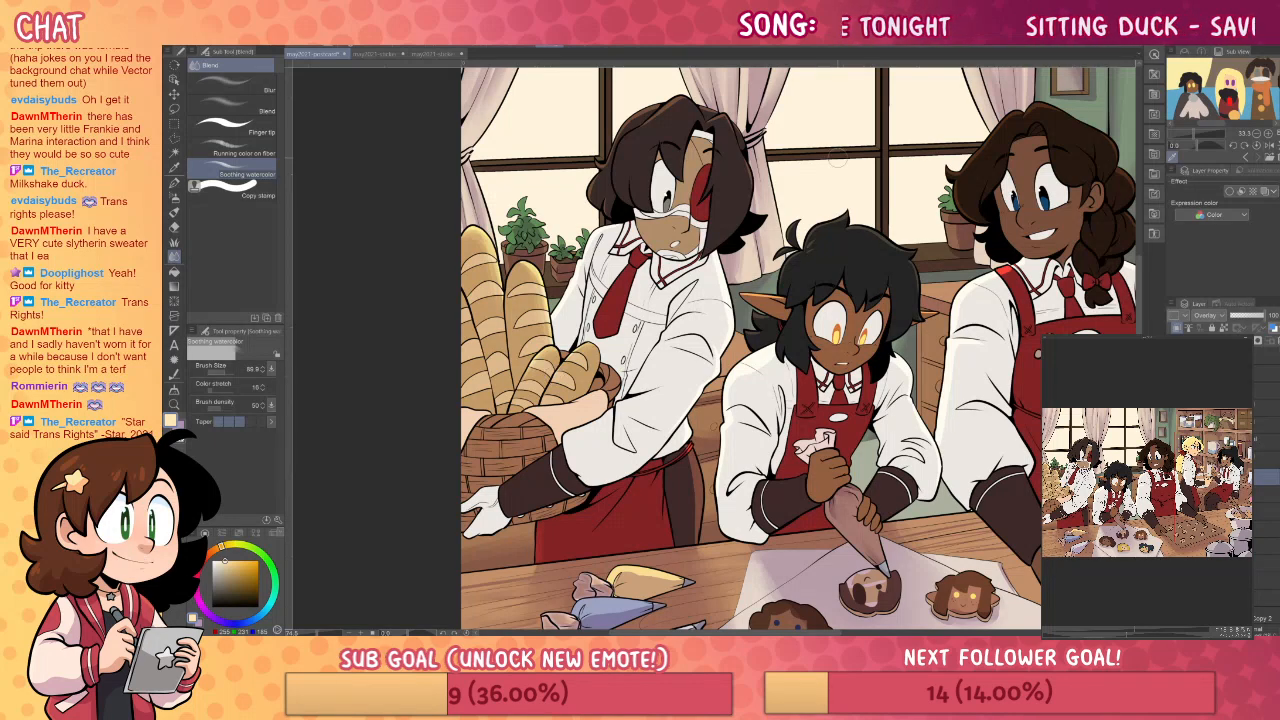
{"action": "left_click_drag", "start_coordinate": [1016, 484], "coordinate": [991, 459]}
{"action": "key", "text": "p"}
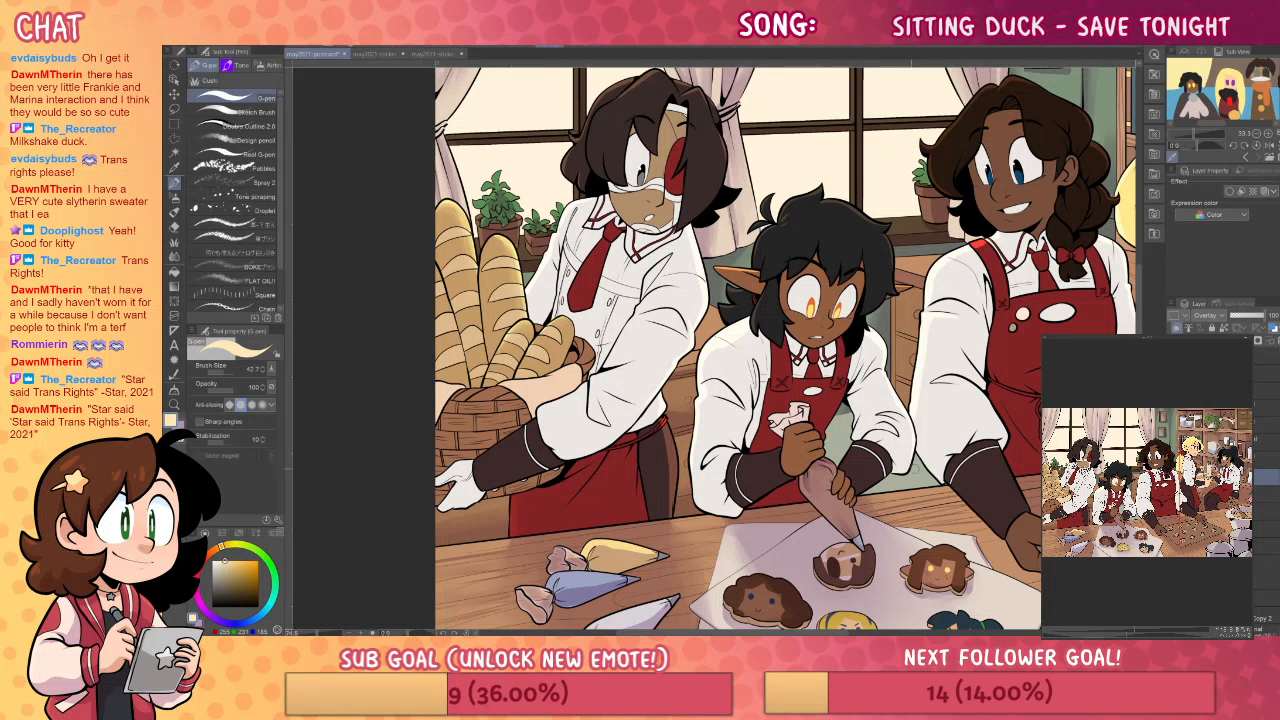
{"action": "left_click_drag", "start_coordinate": [910, 437], "coordinate": [885, 417]}
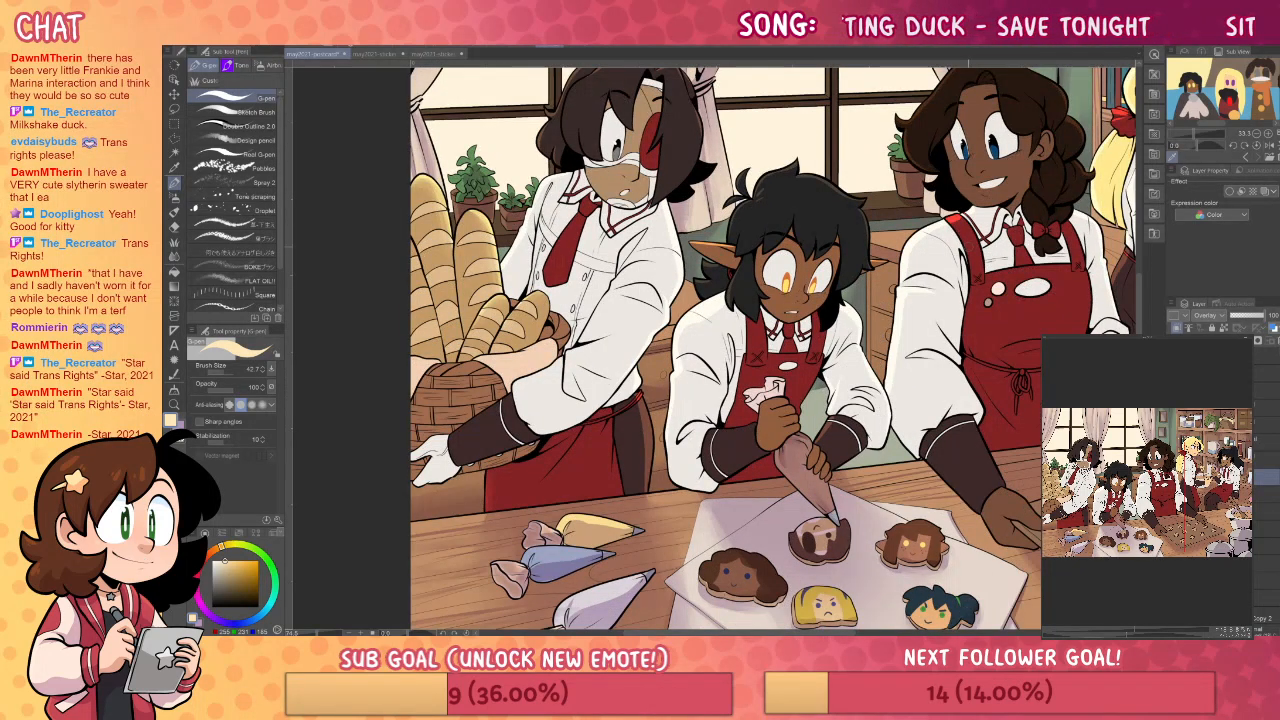
- Paint pale highlights on the characters beside the shelf with the G-pen and soften them with the watercolor blend tool
{"action": "mouse_move", "coordinate": [975, 437]}
{"action": "left_mouse_down"}
{"action": "mouse_move", "coordinate": [896, 453]}
{"action": "mouse_move", "coordinate": [776, 528]}
{"action": "left_mouse_up"}
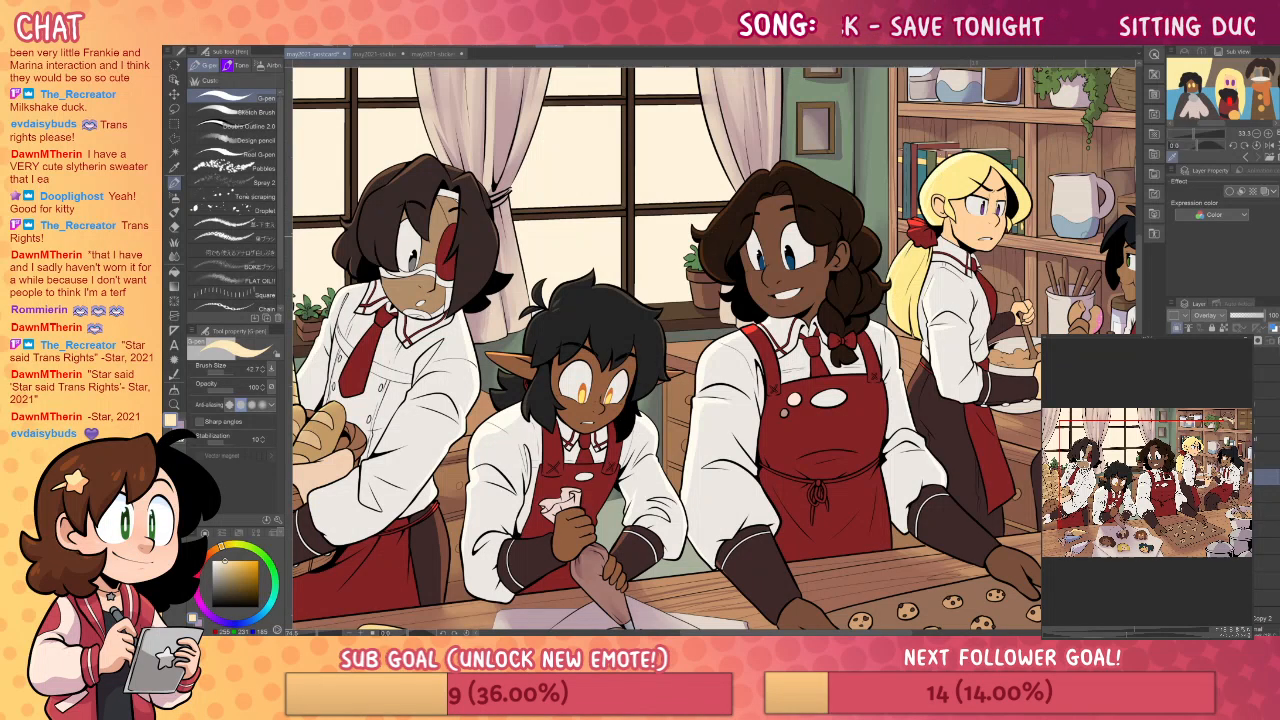
{"action": "left_click_drag", "start_coordinate": [925, 206], "coordinate": [825, 231]}
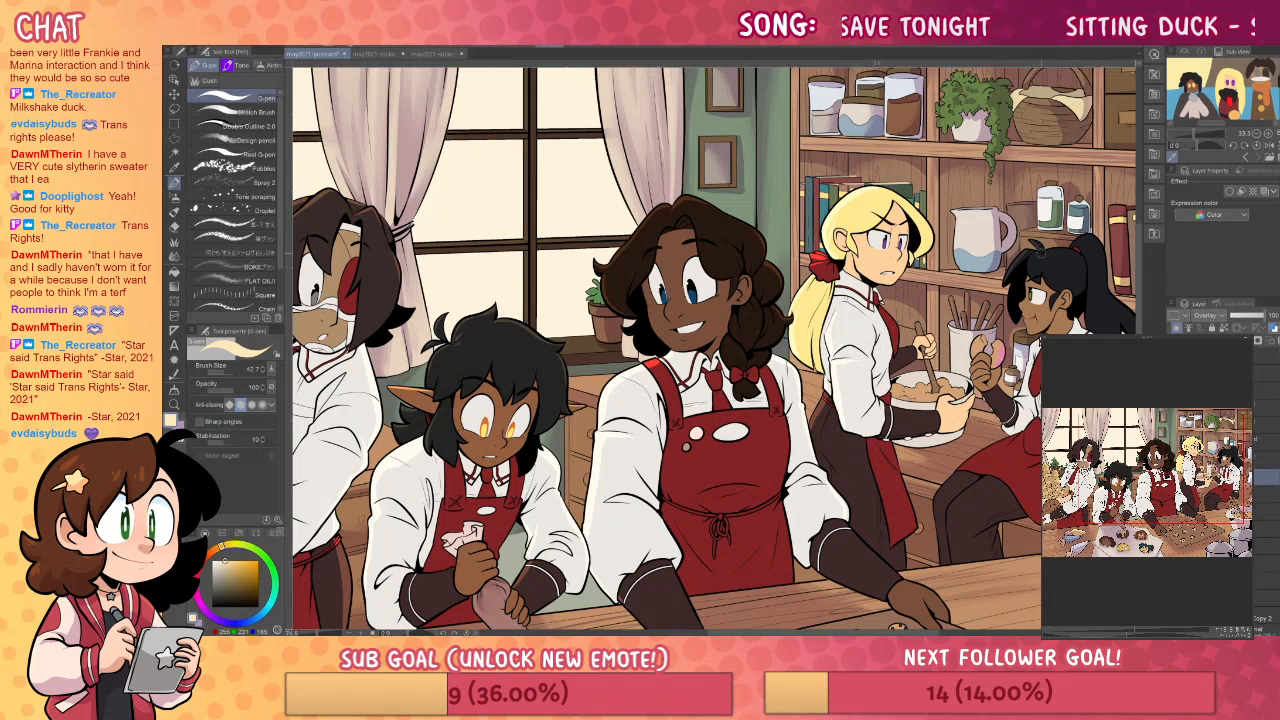
{"action": "left_click_drag", "start_coordinate": [1030, 268], "coordinate": [873, 270]}
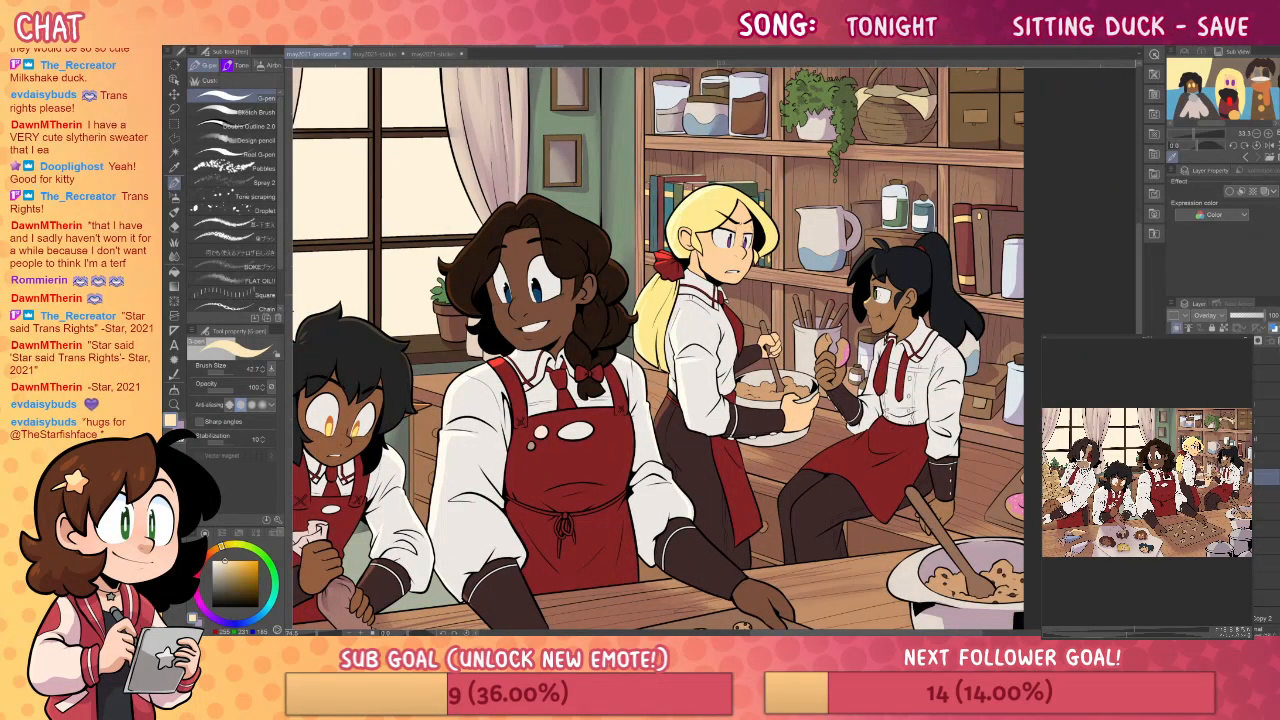
{"action": "key", "text": "j"}
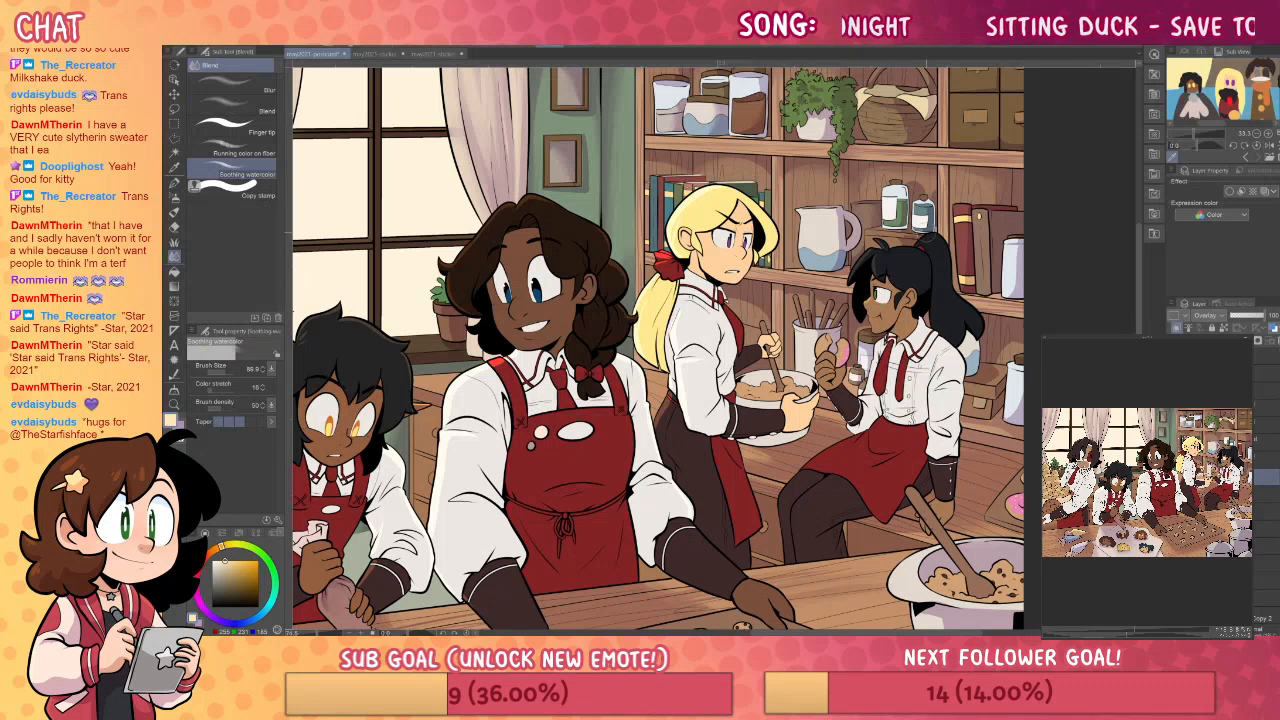
{"action": "key", "text": "p"}
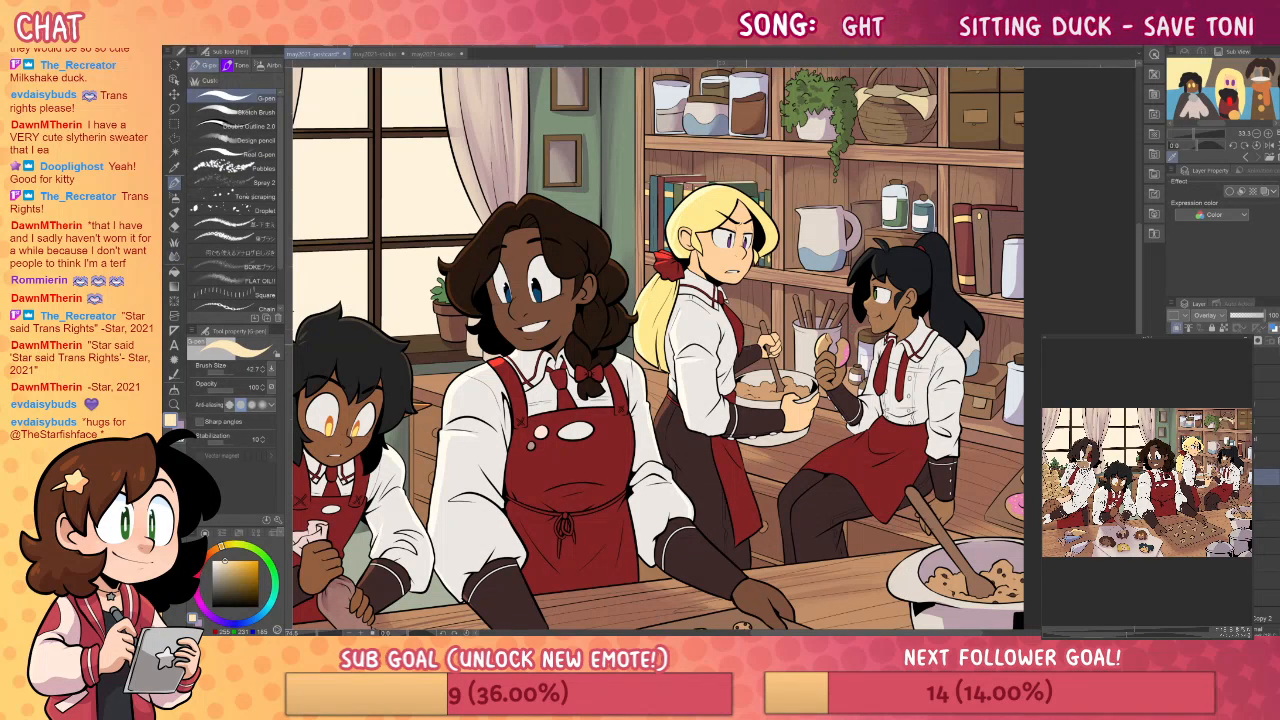
{"action": "key", "text": "j"}
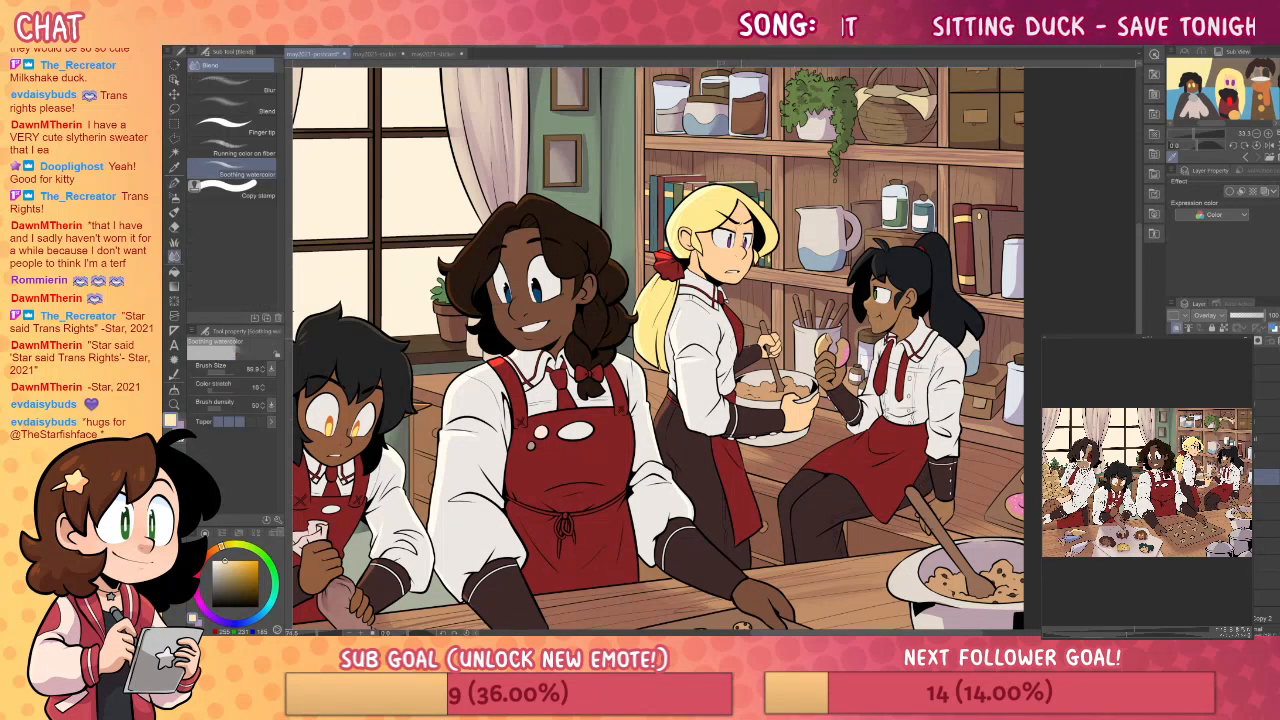
{"action": "key", "text": "p"}
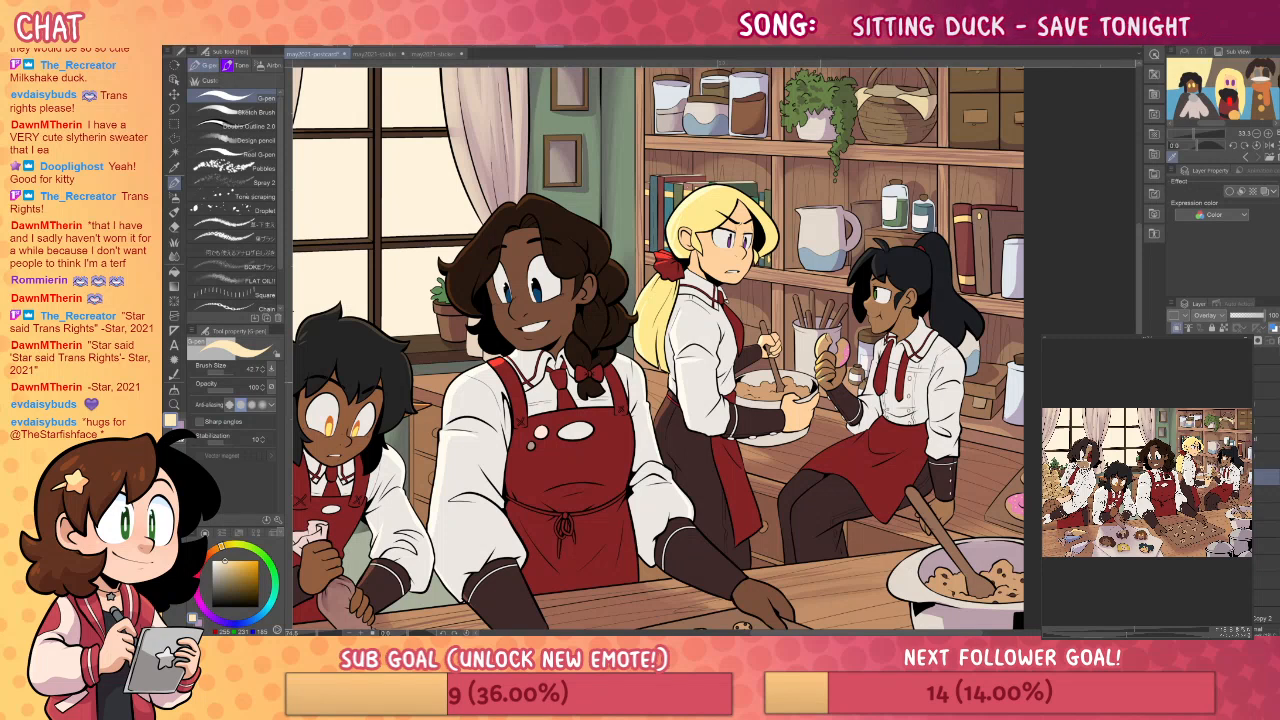
{"action": "key", "text": "j"}
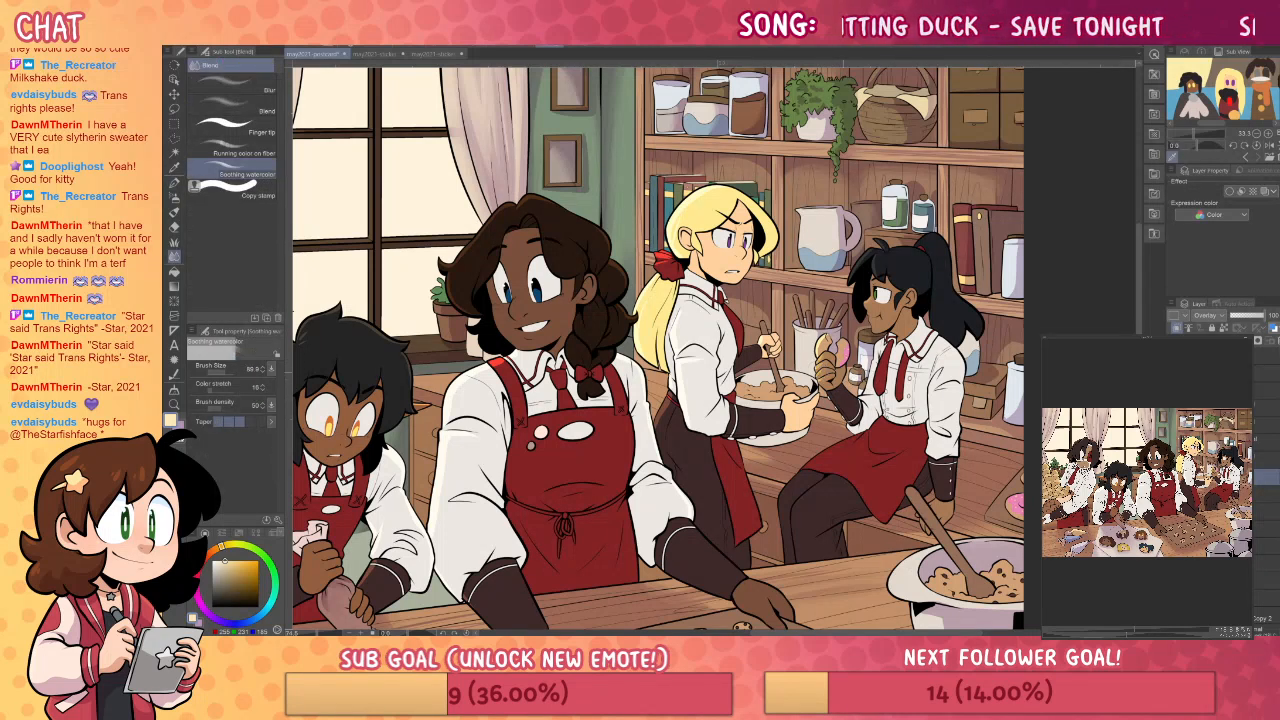
{"action": "key", "text": "p"}
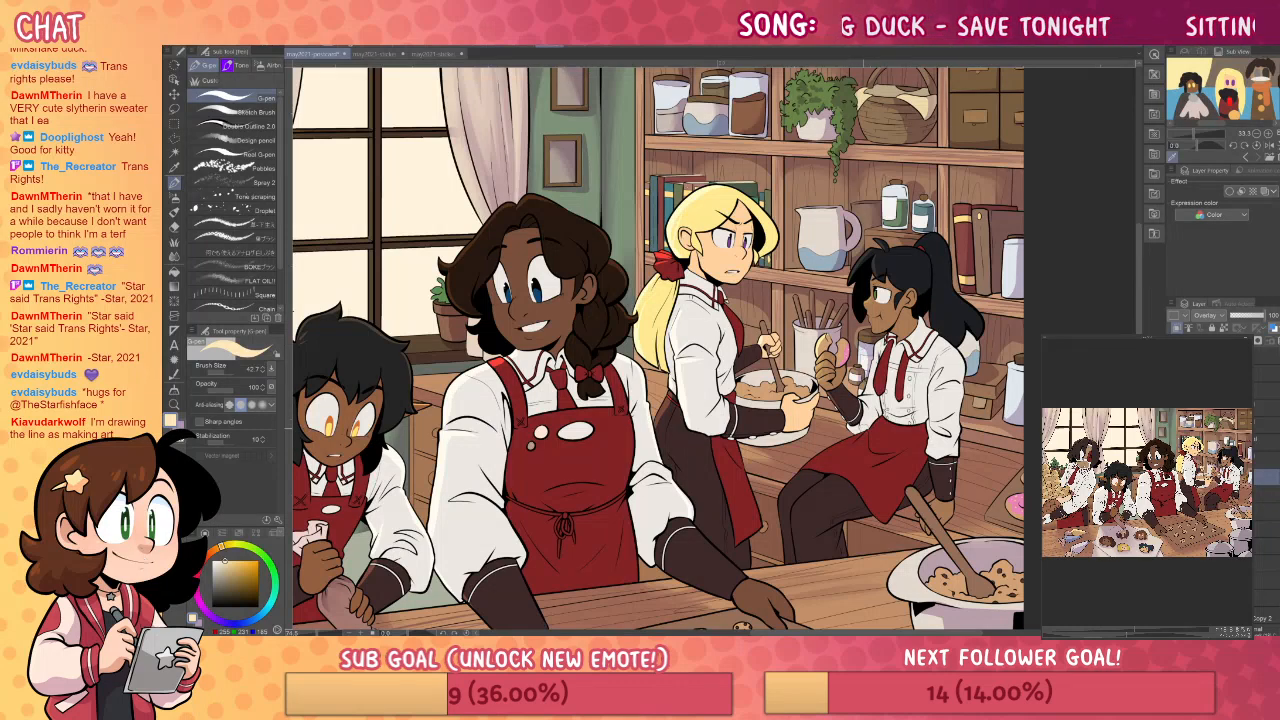
- Add G-pen highlights to the ponytailed character's hair and upper body, blending their edges with the watercolor blend tool
{"action": "left_click_drag", "start_coordinate": [869, 429], "coordinate": [893, 351]}
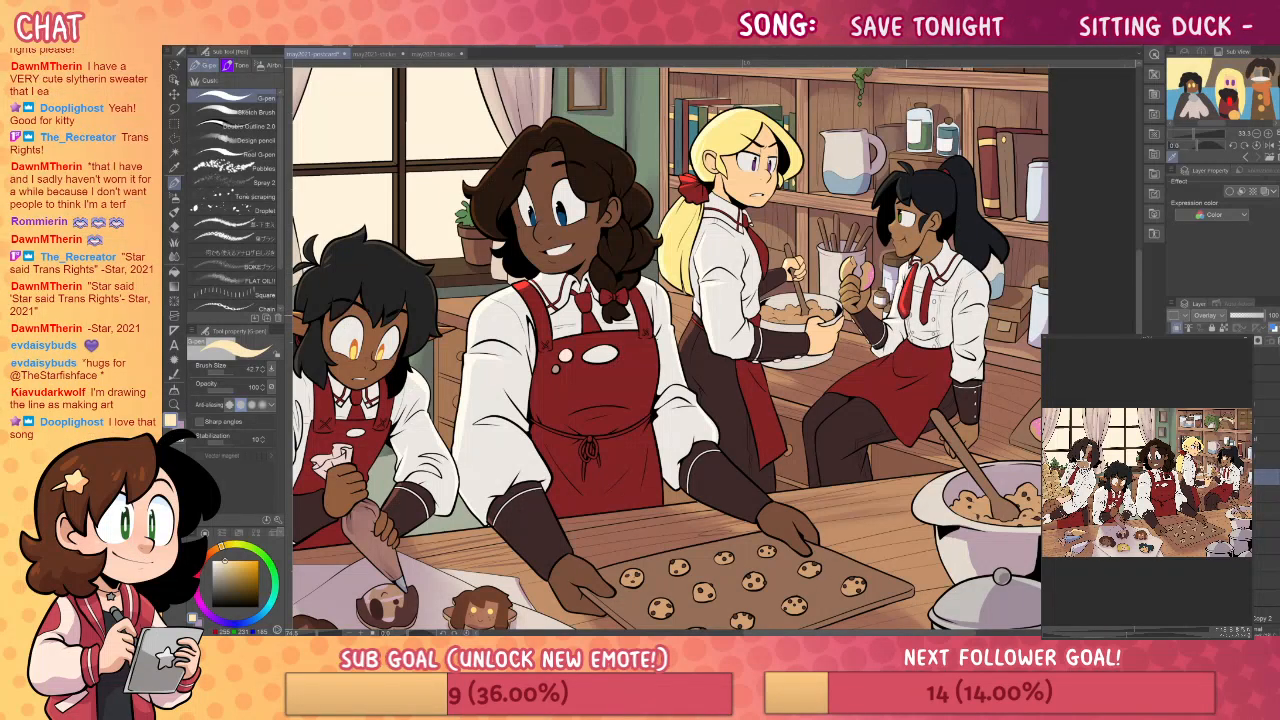
{"action": "key", "text": "j"}
{"action": "key", "text": "p"}
{"action": "key", "text": "j"}
{"action": "key", "text": "p"}
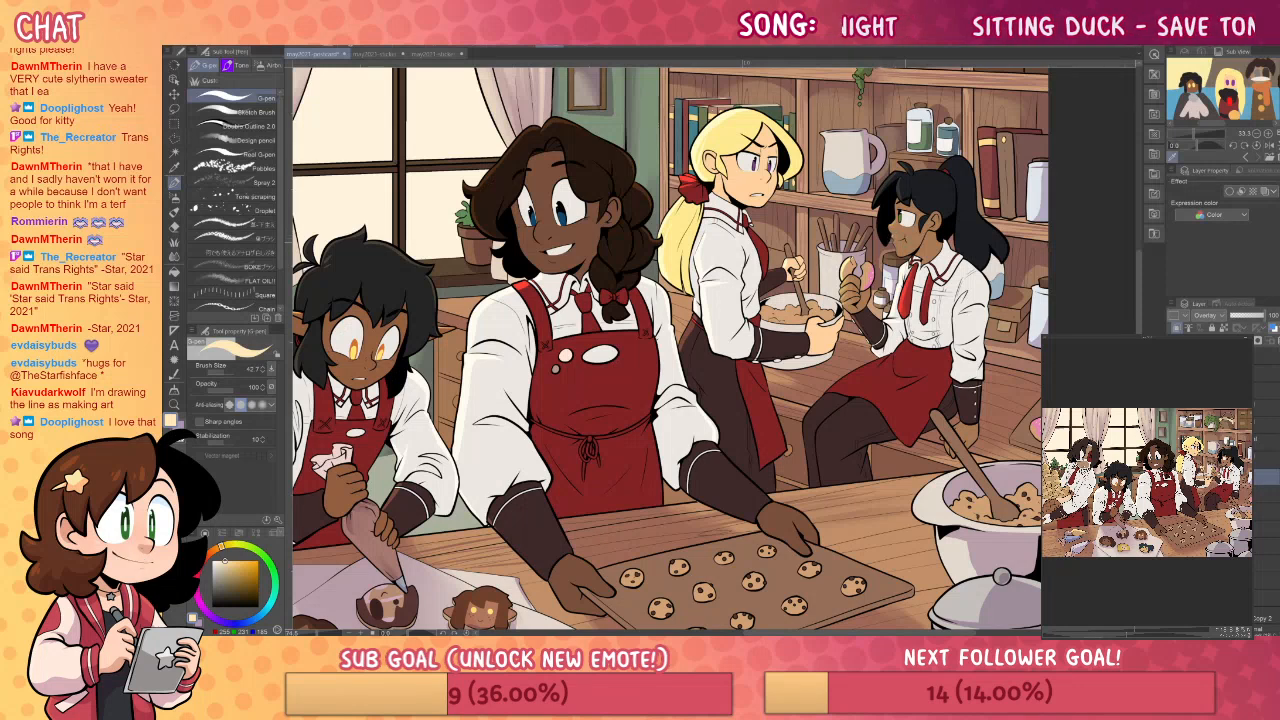
{"action": "key", "text": "j"}
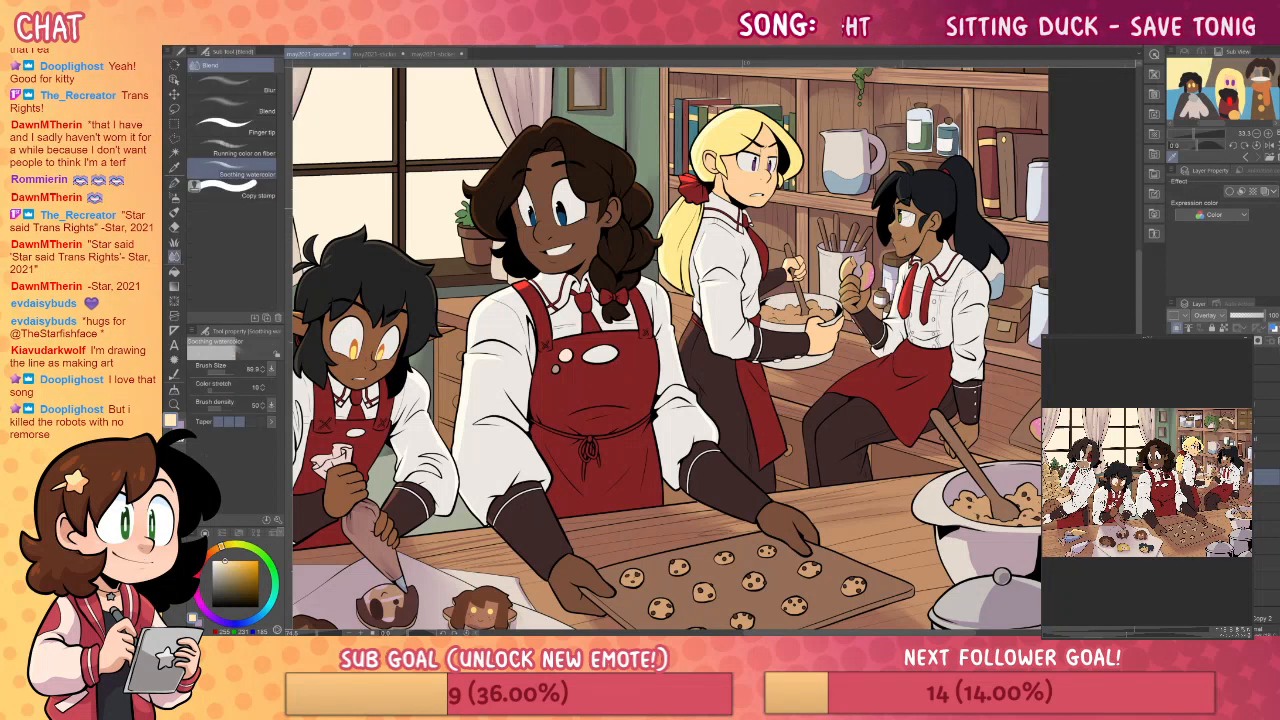
{"action": "key", "text": "p"}
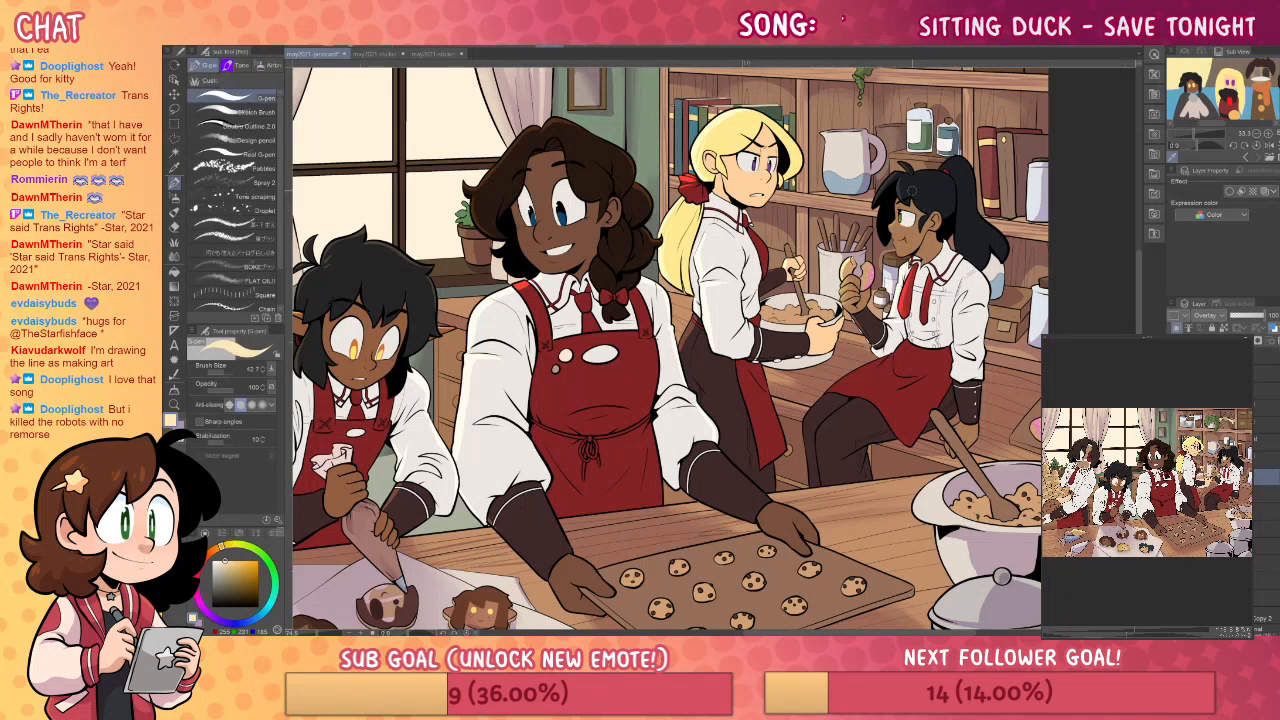
{"action": "key", "text": "j"}
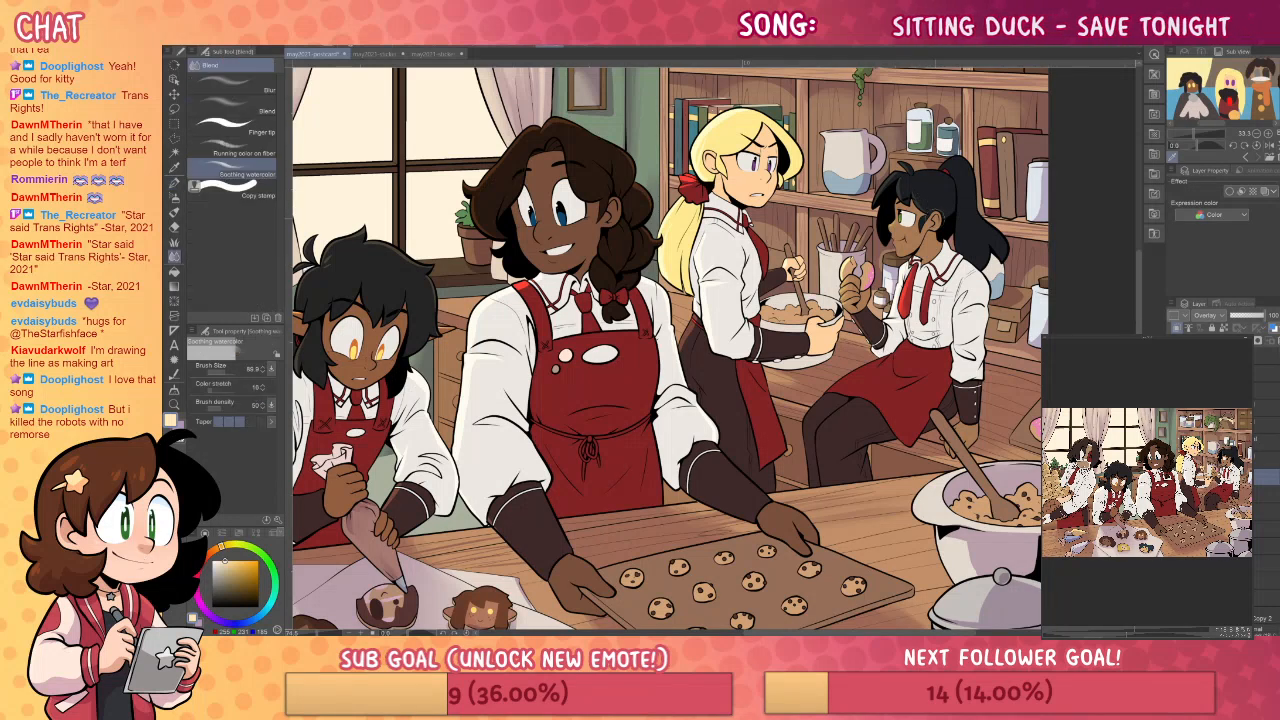
{"action": "key", "text": "p"}
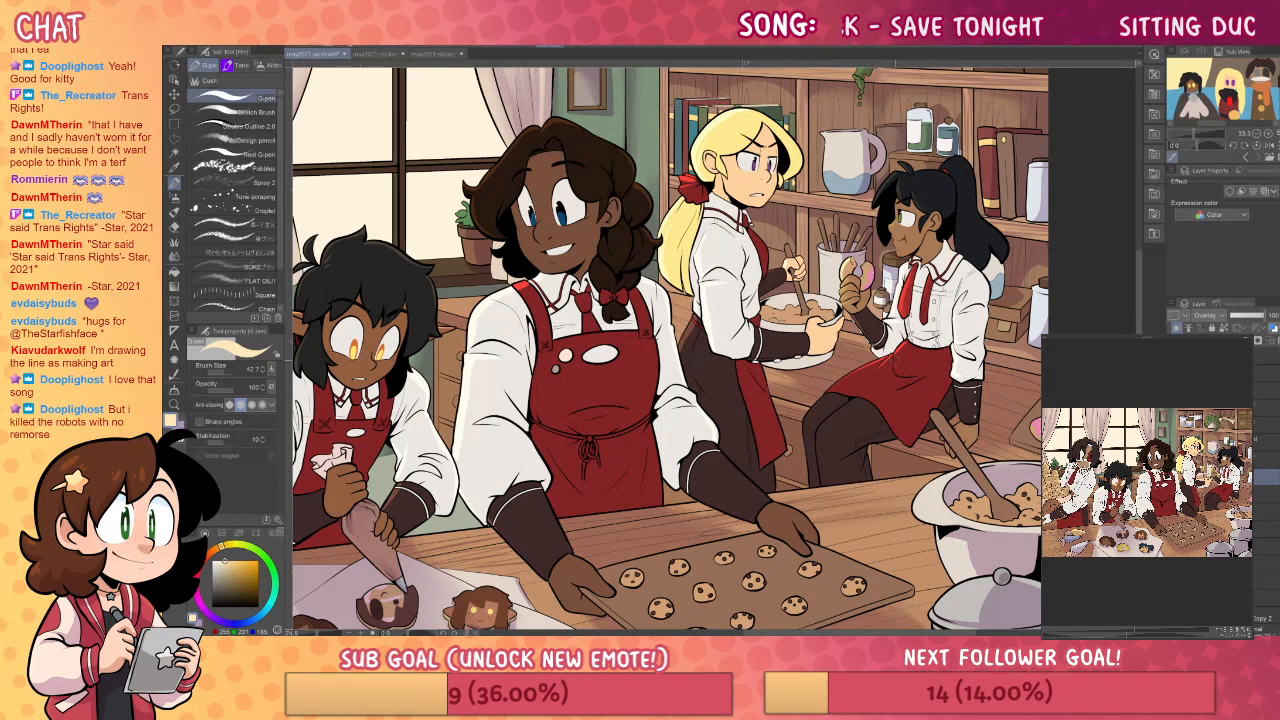
- Paint soft highlights on the seated ponytailed character's legs and blend them into the dark trousers
{"action": "key", "text": "j"}
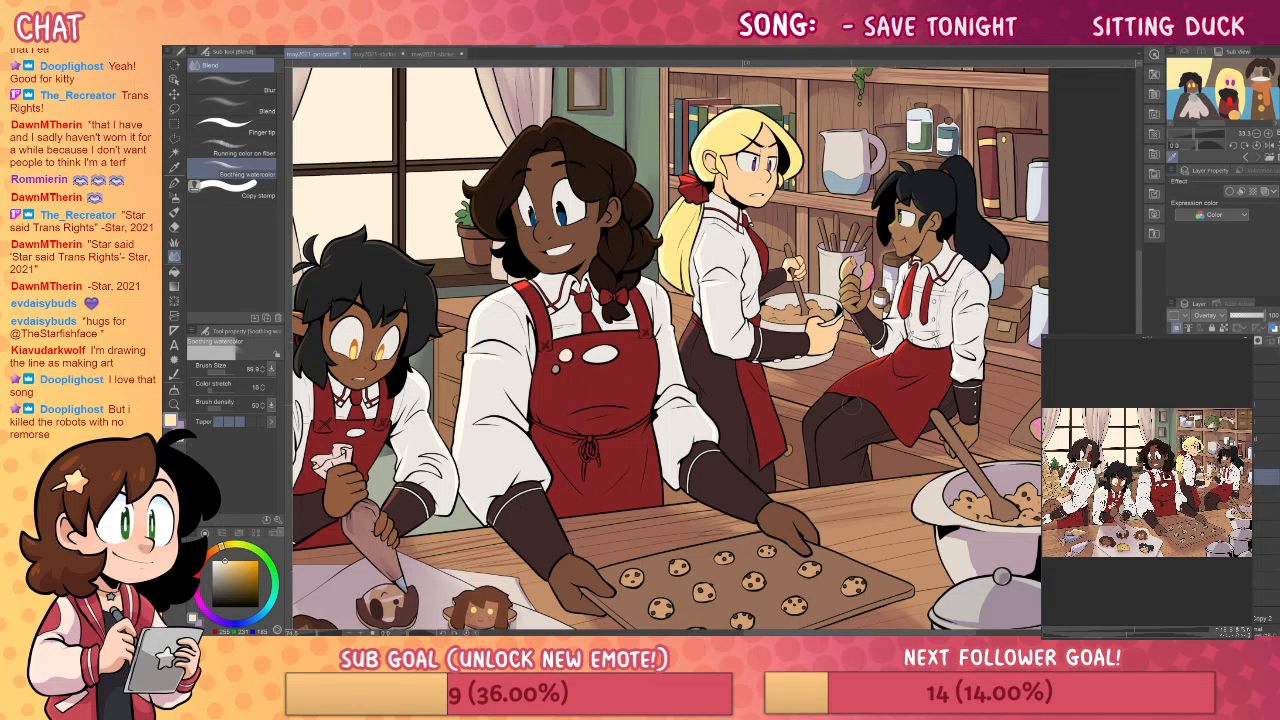
{"action": "key", "text": "p"}
{"action": "key", "text": "j"}
{"action": "key", "text": "p"}
{"action": "left_click_drag", "start_coordinate": [960, 462], "coordinate": [970, 408]}
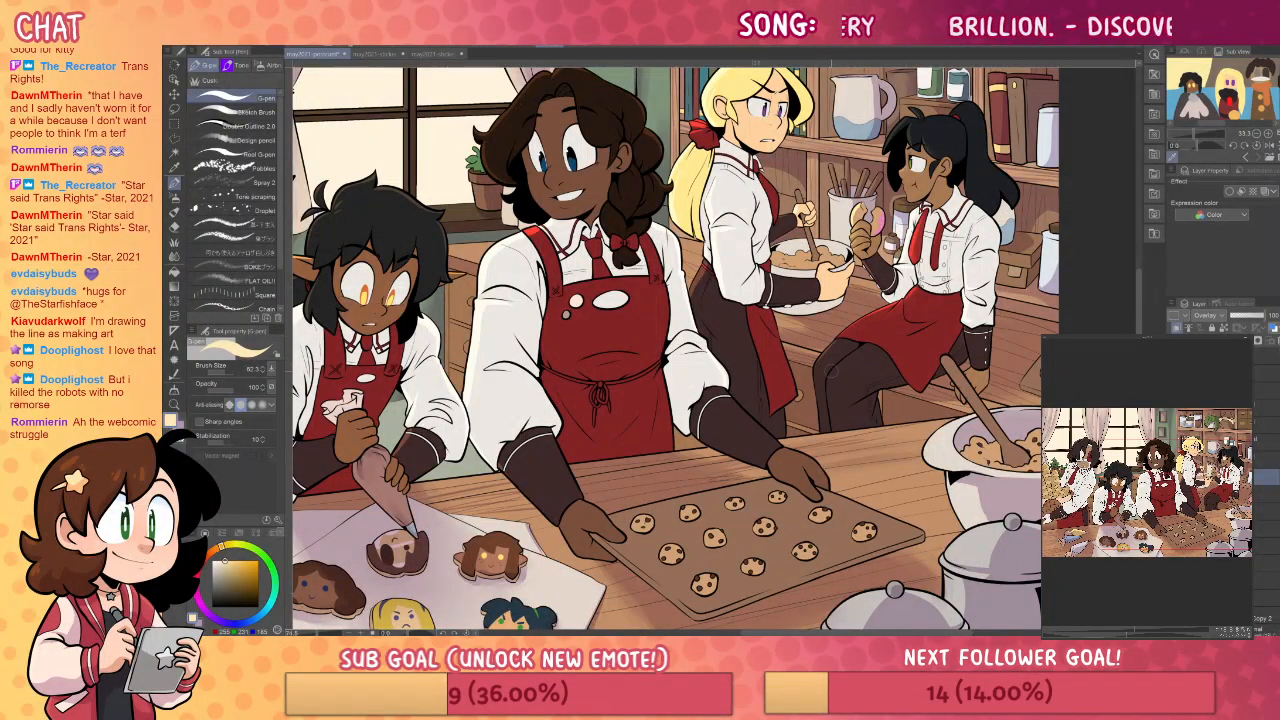
{"action": "key", "text": "j"}
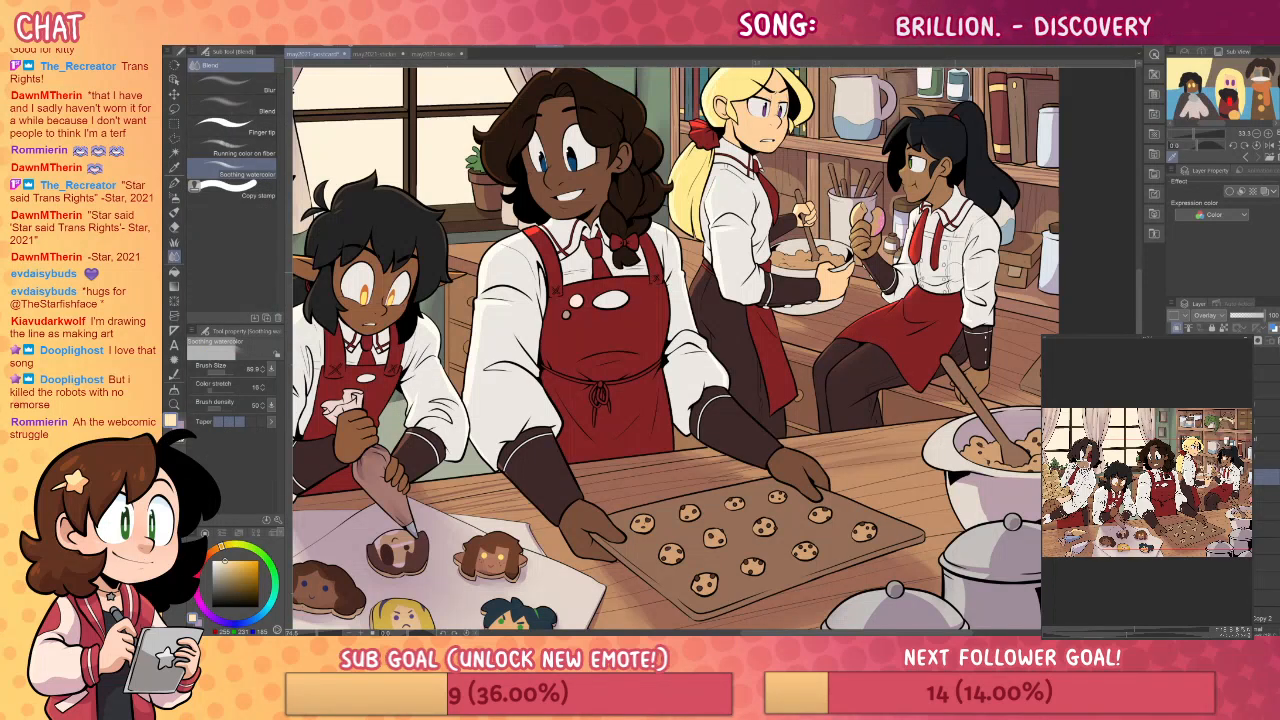
- Paint a highlight on the ponytailed character's red apron, undo the stray stroke, and blend the light across the fabric
{"action": "key", "text": "p"}
{"action": "mouse_move", "coordinate": [898, 304]}
{"action": "left_mouse_down"}
{"action": "mouse_move", "coordinate": [917, 333]}
{"action": "mouse_move", "coordinate": [898, 306]}
{"action": "left_mouse_up"}
{"action": "key", "text": "ctrl+z"}
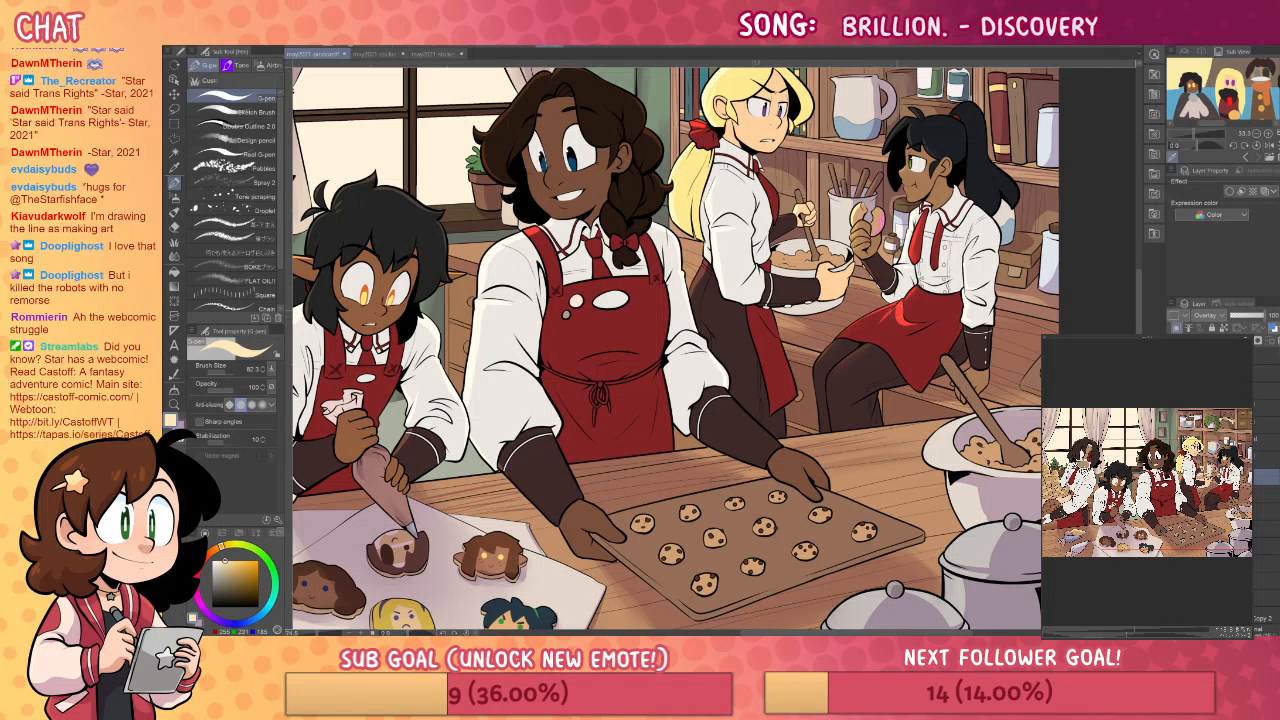
{"action": "key", "text": "j"}
{"action": "left_click_drag", "start_coordinate": [890, 314], "coordinate": [879, 322]}
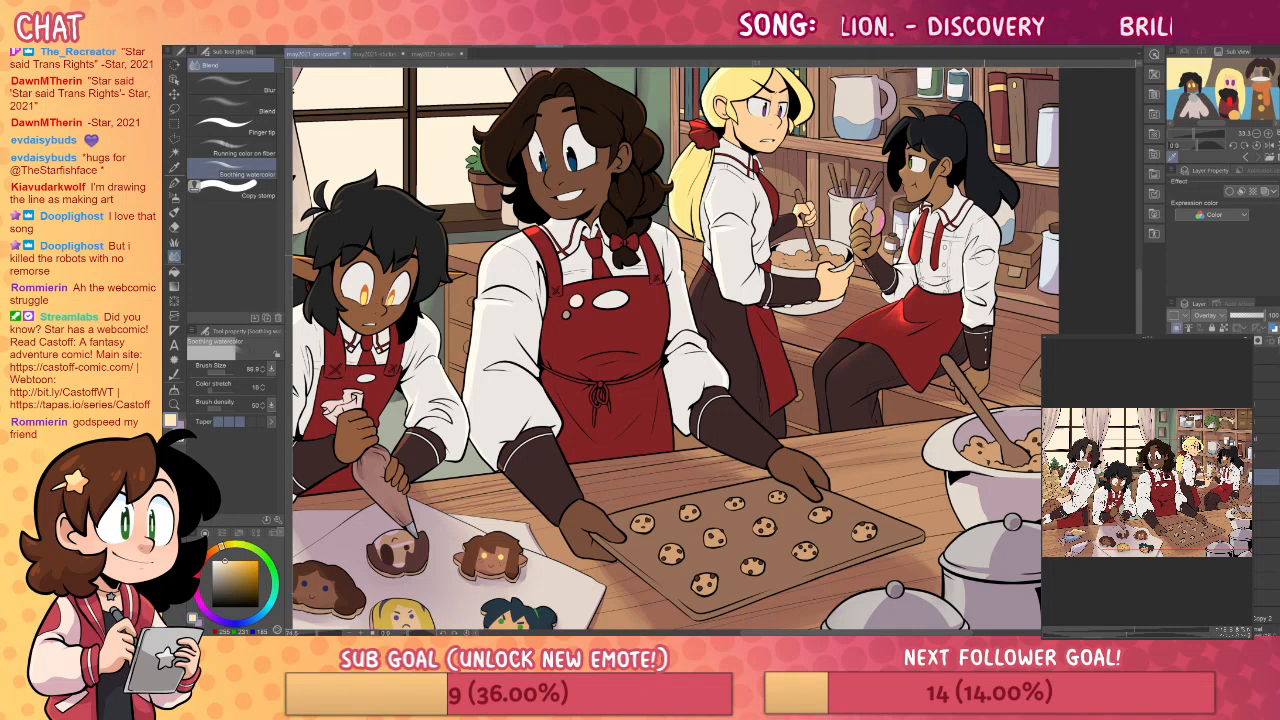
{"action": "key", "text": "p"}
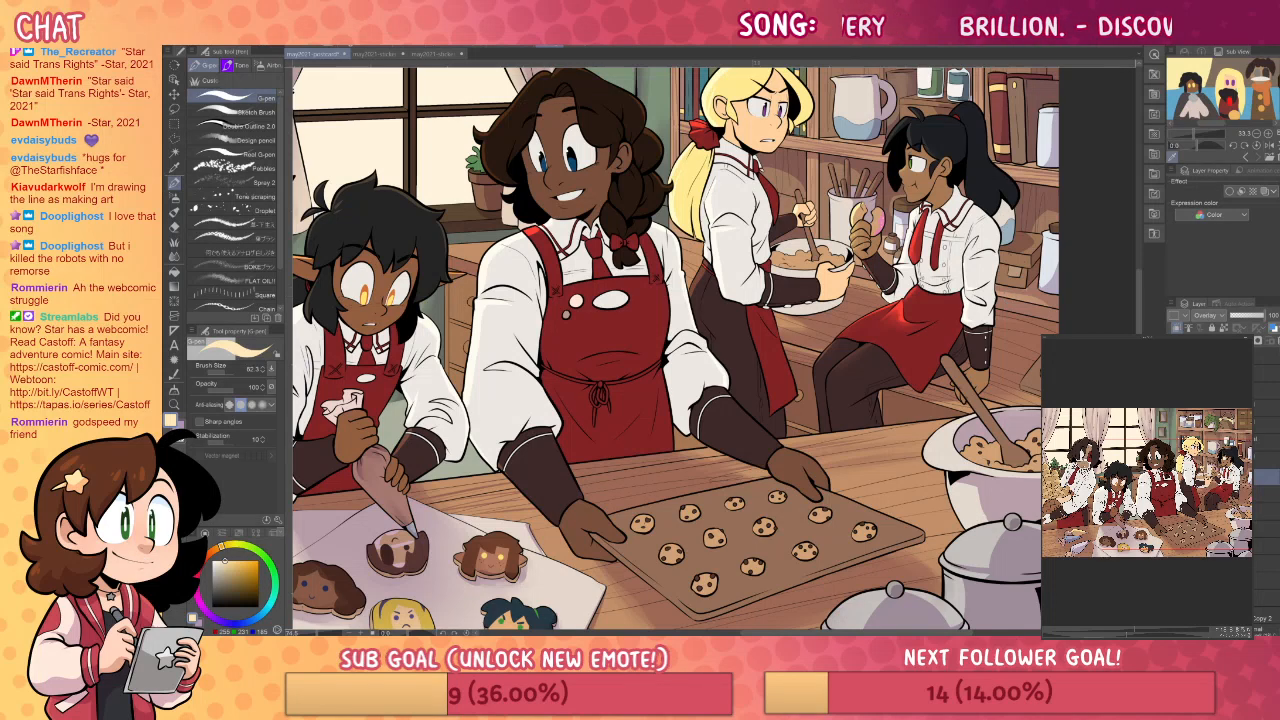
- Add a new layer lower in the stack for the background highlights and set its blending mode to Overlay
{"action": "left_click", "coordinate": [1265, 511]}
{"action": "key", "text": "ctrl+shift+n"}
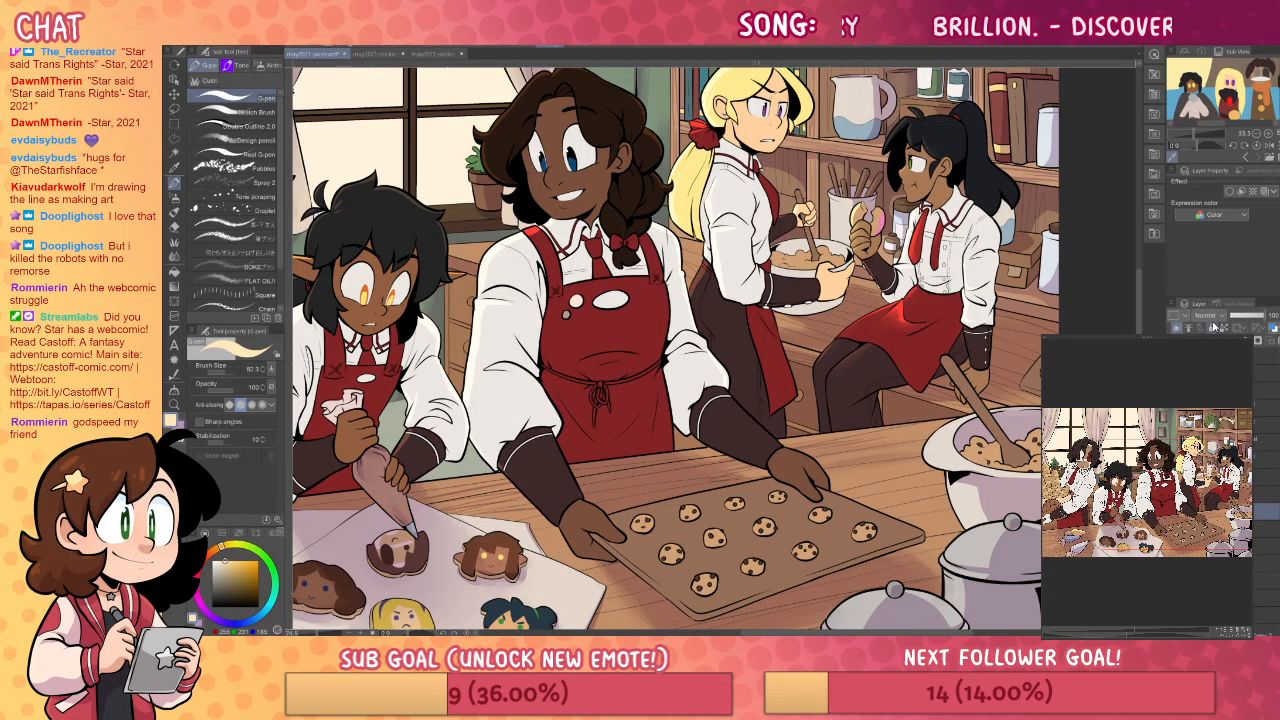
{"action": "left_click_drag", "start_coordinate": [987, 384], "coordinate": [1002, 494]}
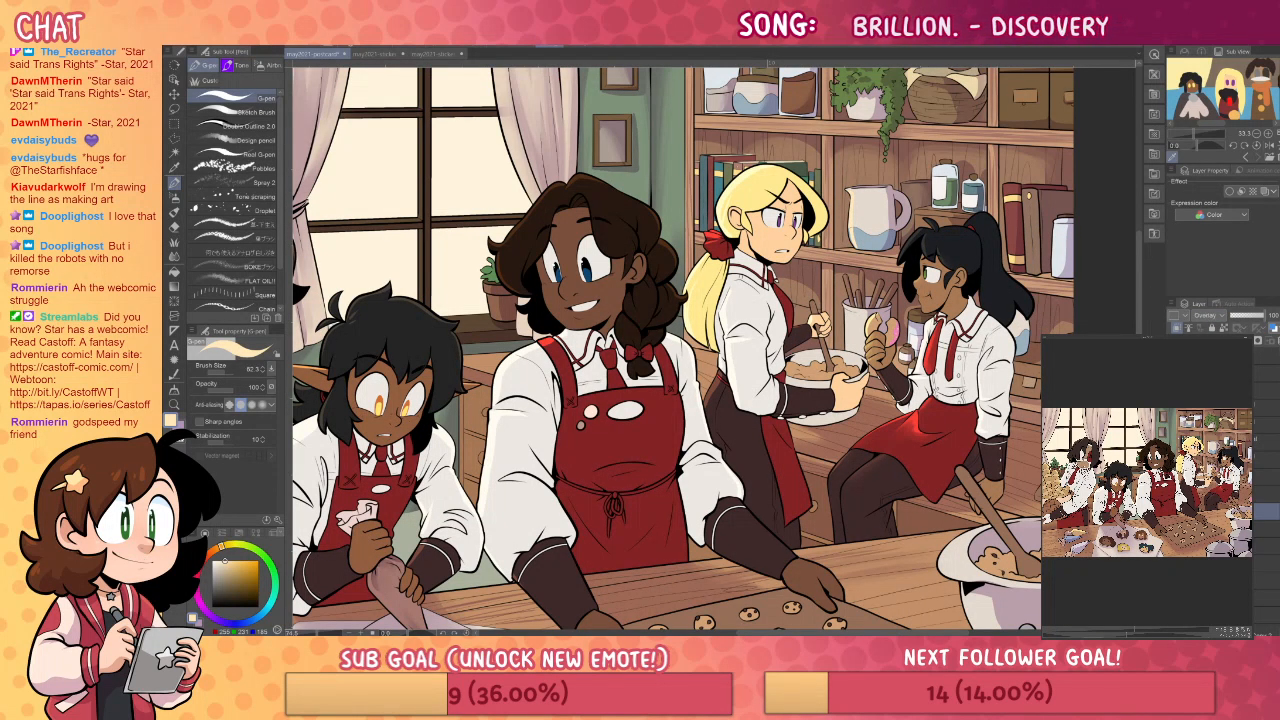
{"action": "key", "text": "j"}
{"action": "left_click_drag", "start_coordinate": [977, 305], "coordinate": [971, 353]}
{"action": "key", "text": "p"}
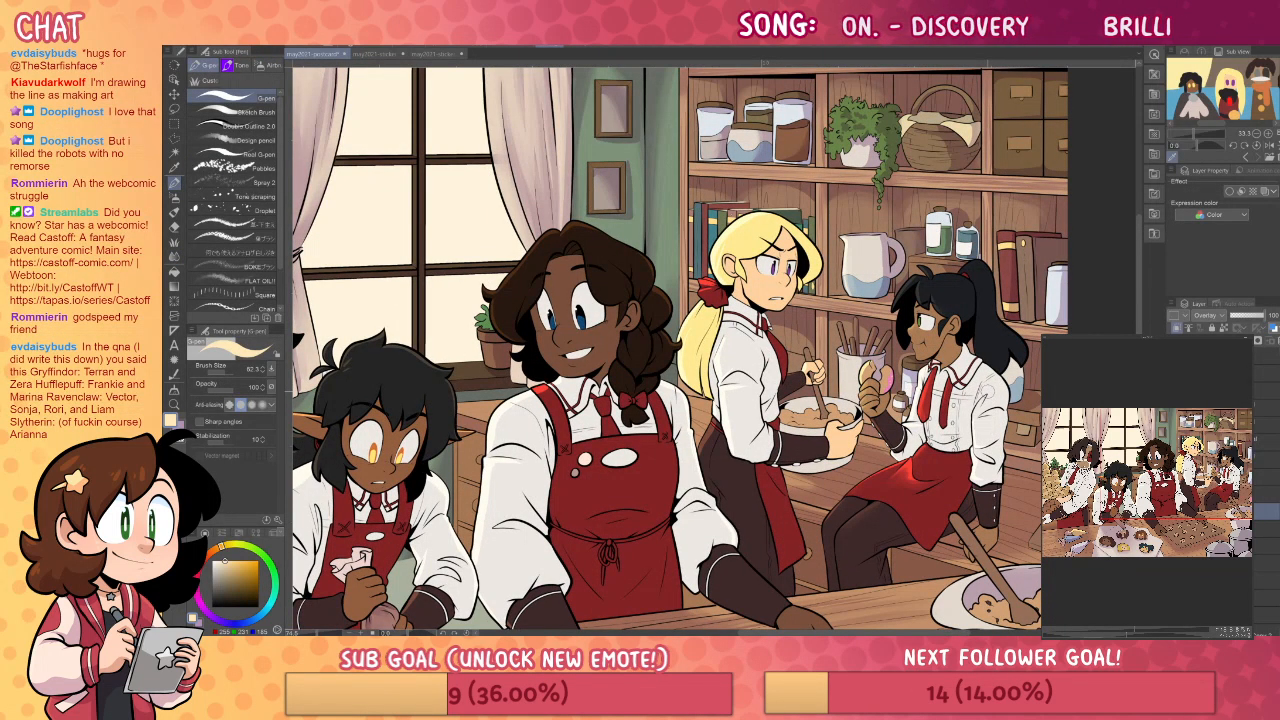
- Paint highlights on the wooden shelving behind the characters with the G-pen and soften them with the watercolor blend tool
{"action": "key", "text": "j"}
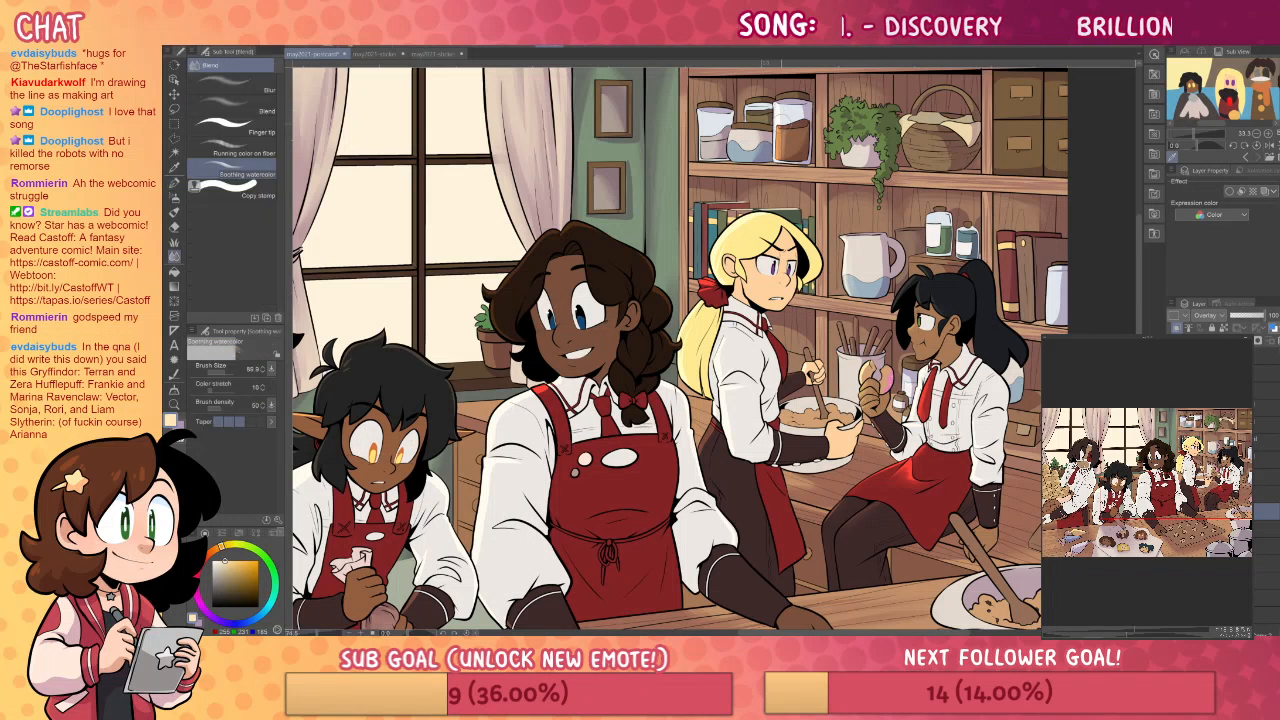
{"action": "key", "text": "p"}
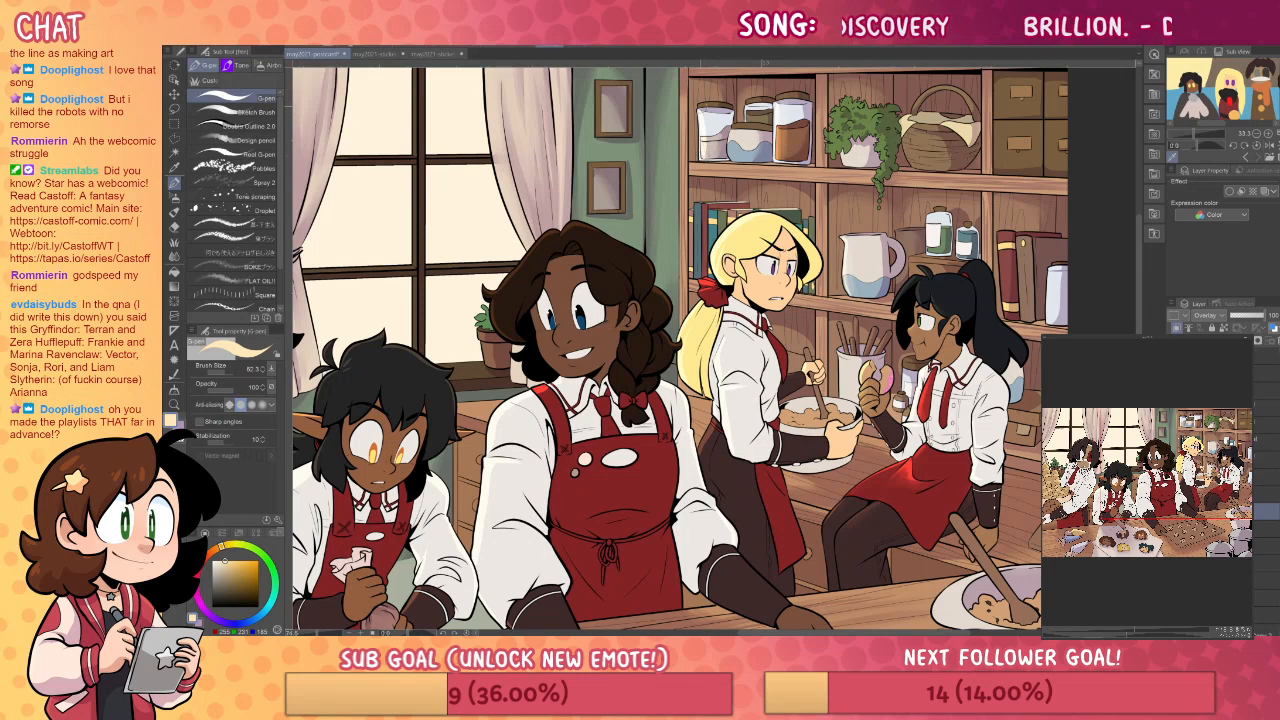
{"action": "key", "text": "j"}
{"action": "key", "text": "p"}
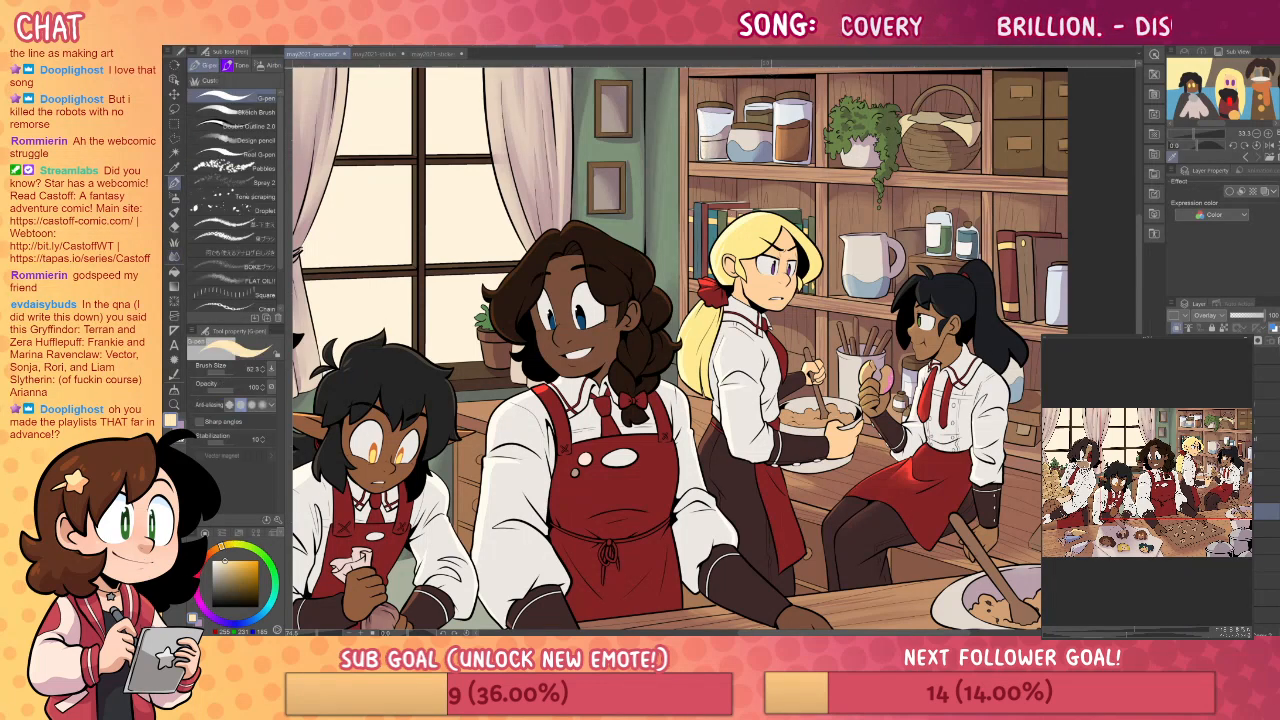
{"action": "key", "text": "j"}
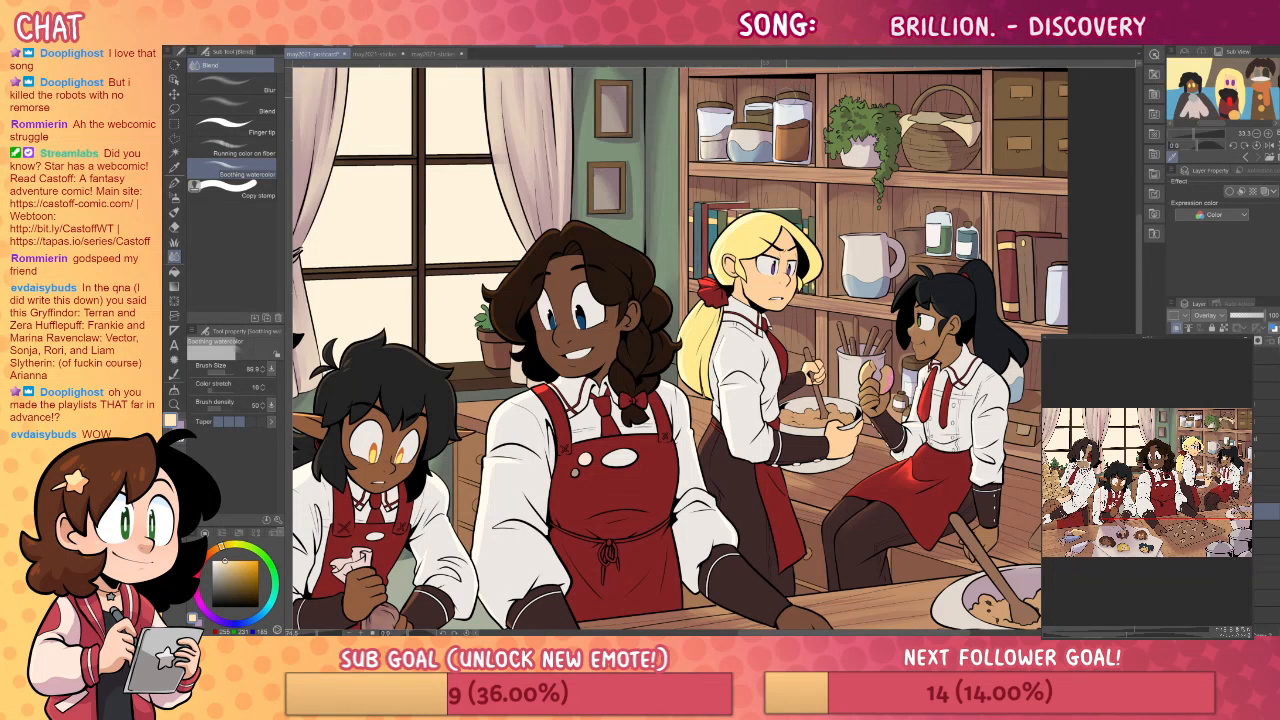
{"action": "key", "text": "p"}
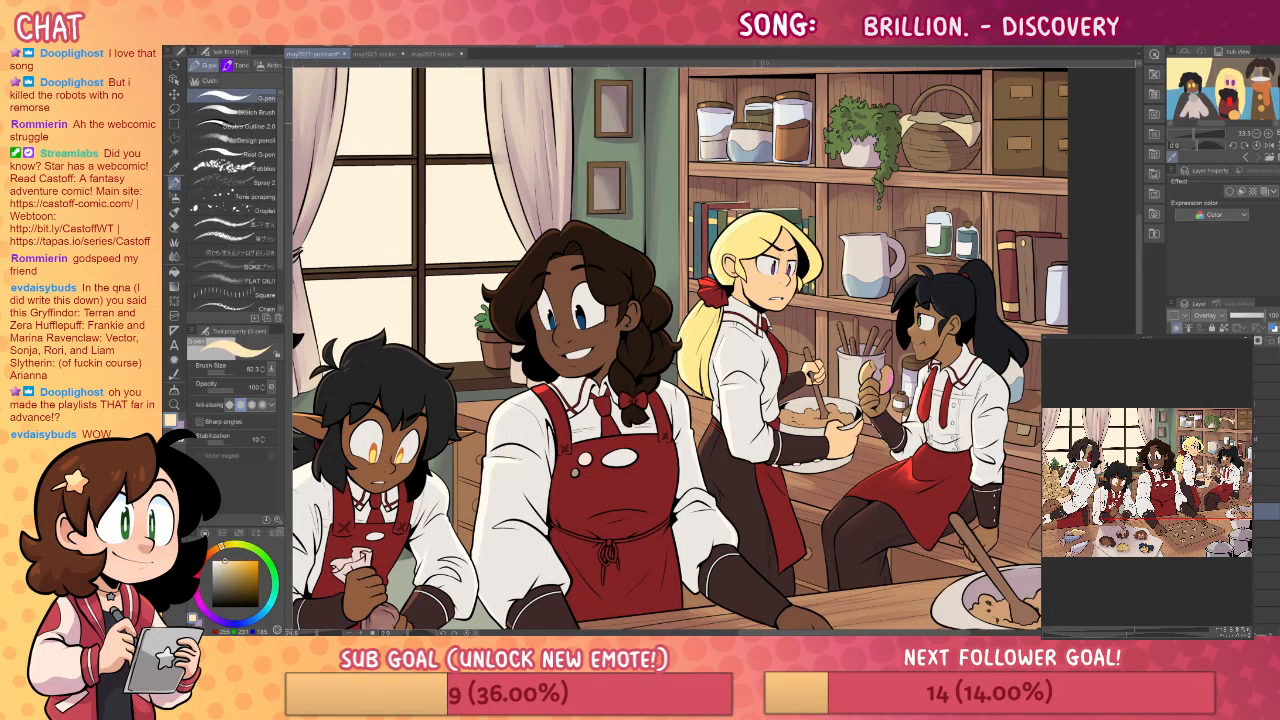
{"action": "key", "text": "j"}
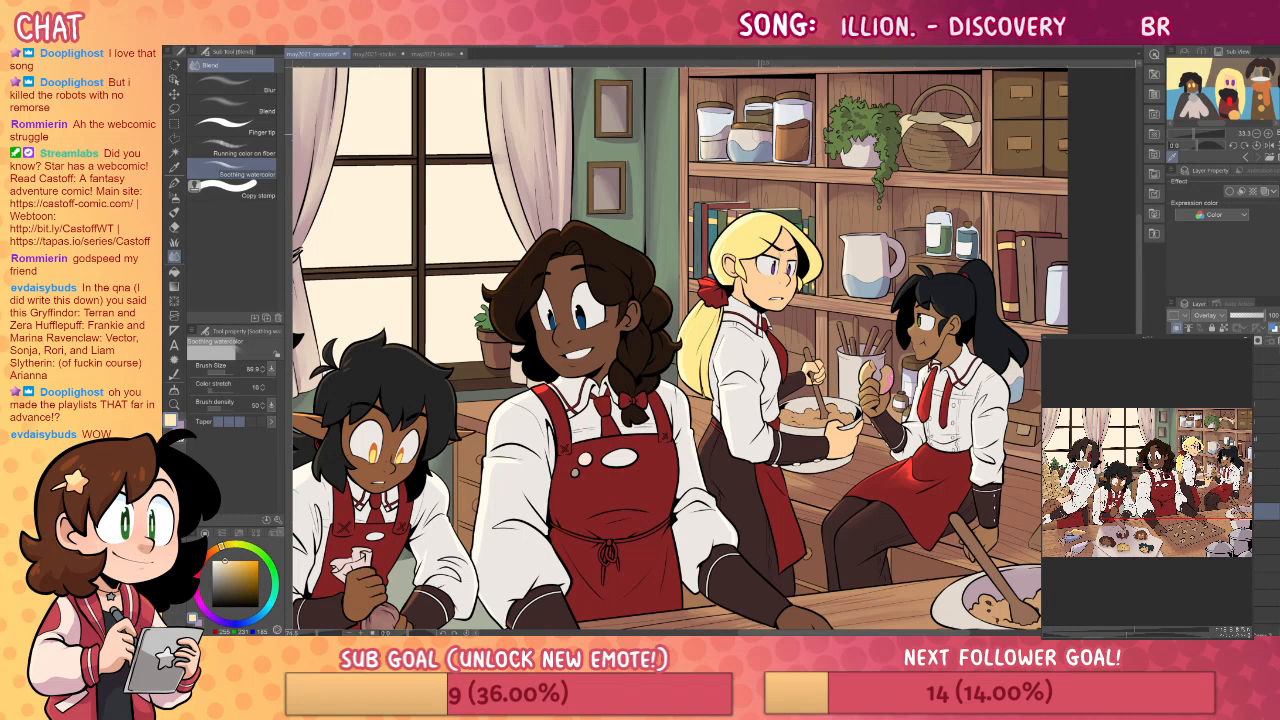
{"action": "key", "text": "p"}
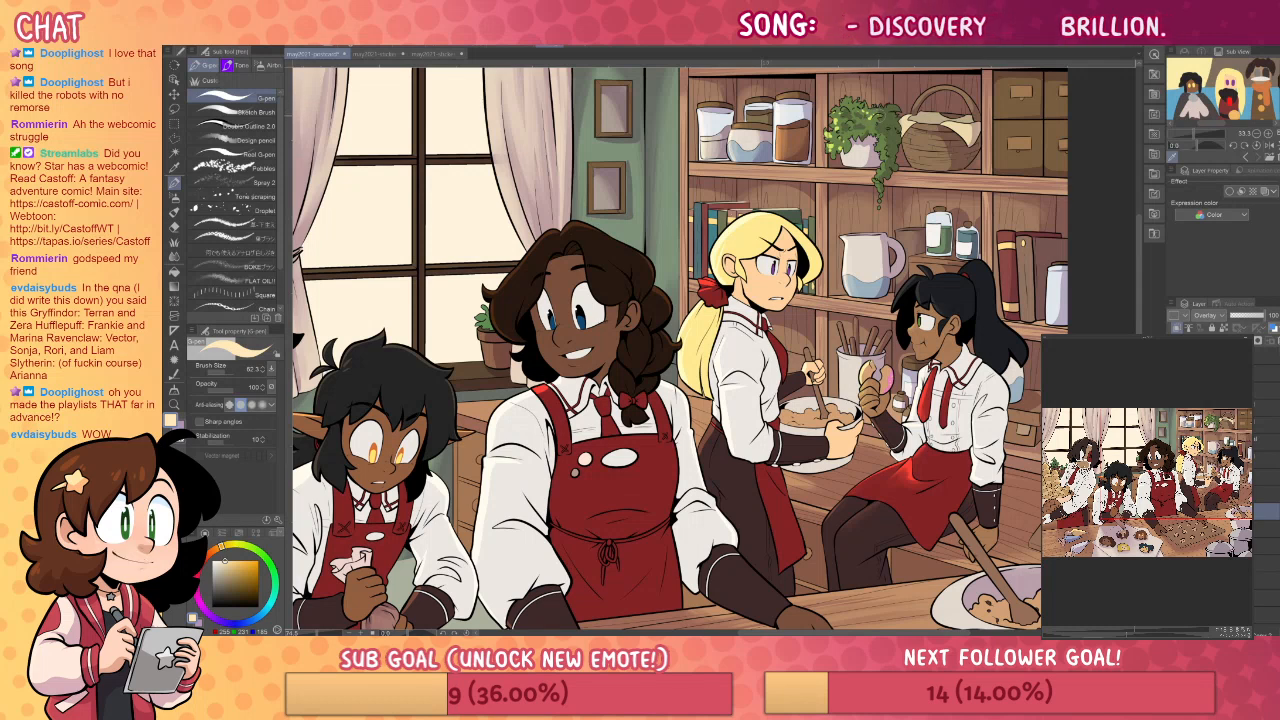
{"action": "key", "text": "j"}
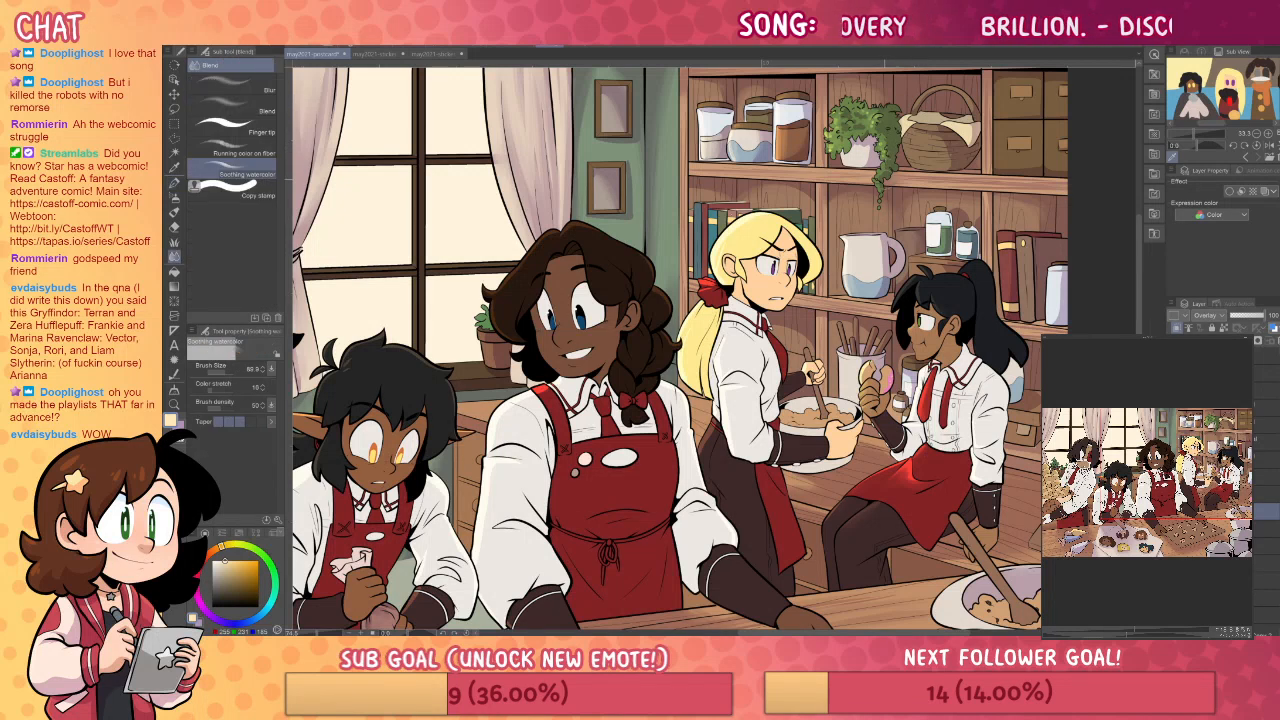
{"action": "key", "text": "p"}
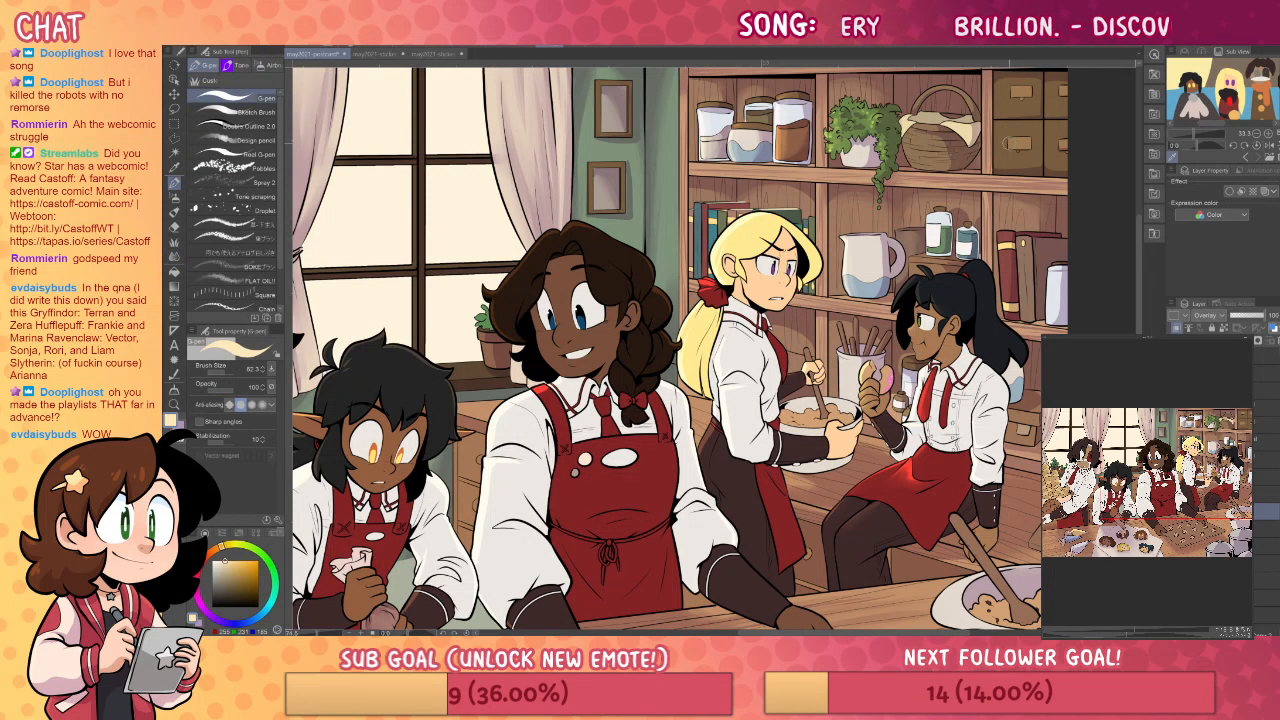
- Auto-select the storage boxes on the top shelf, paint G-pen highlights on their gold label plates, soften them, and clear the selection
{"action": "key", "text": "w"}
{"action": "left_click", "coordinate": [1025, 140]}
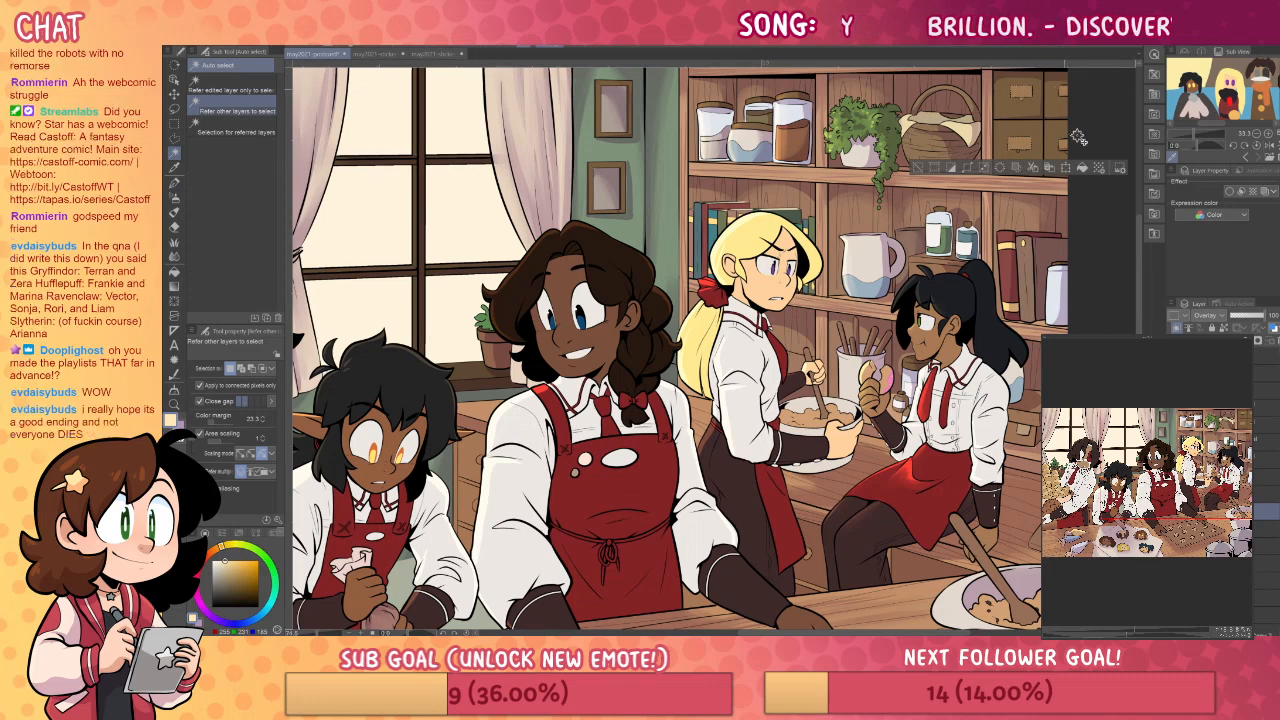
{"action": "key", "text": "p"}
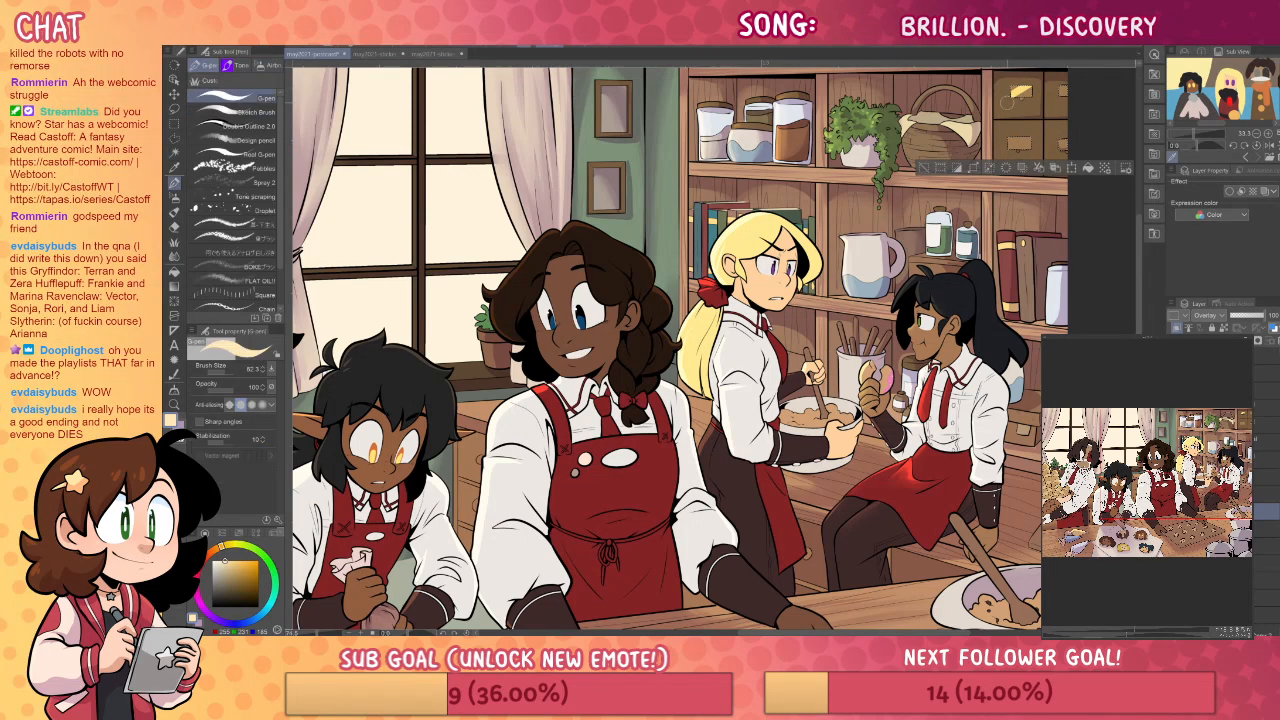
{"action": "left_click_drag", "start_coordinate": [1010, 147], "coordinate": [1029, 138]}
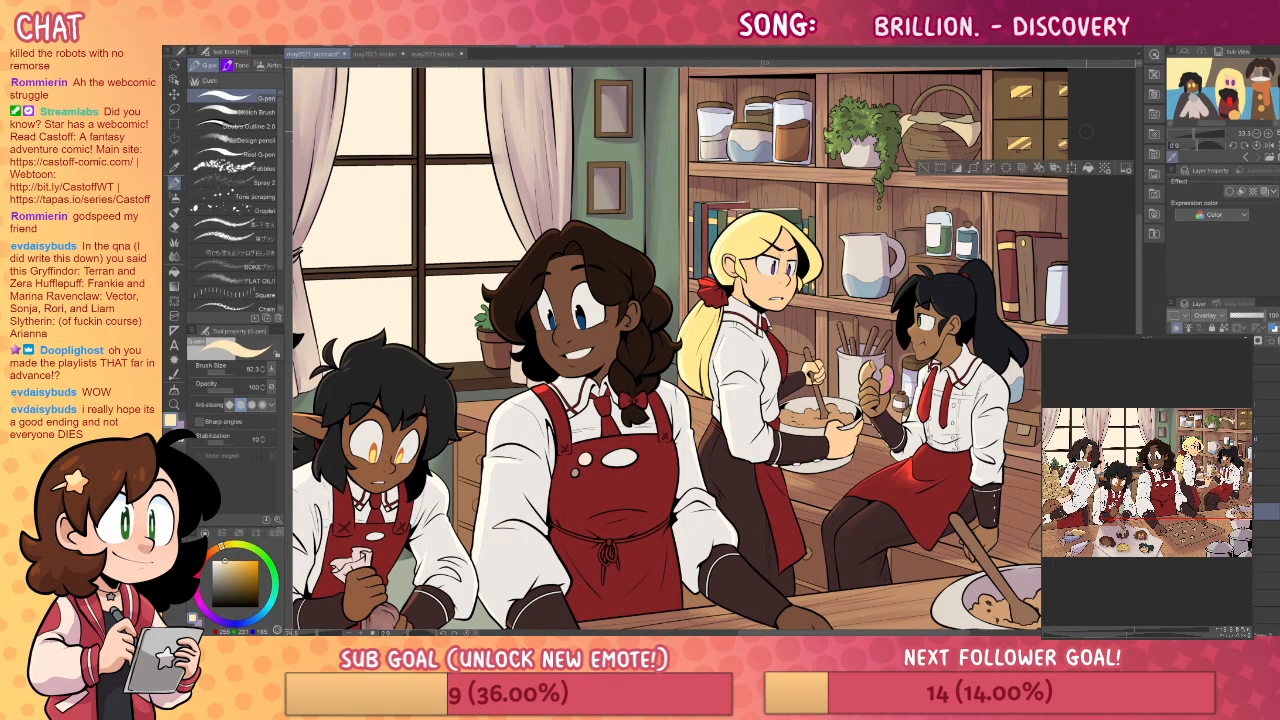
{"action": "key", "text": "j"}
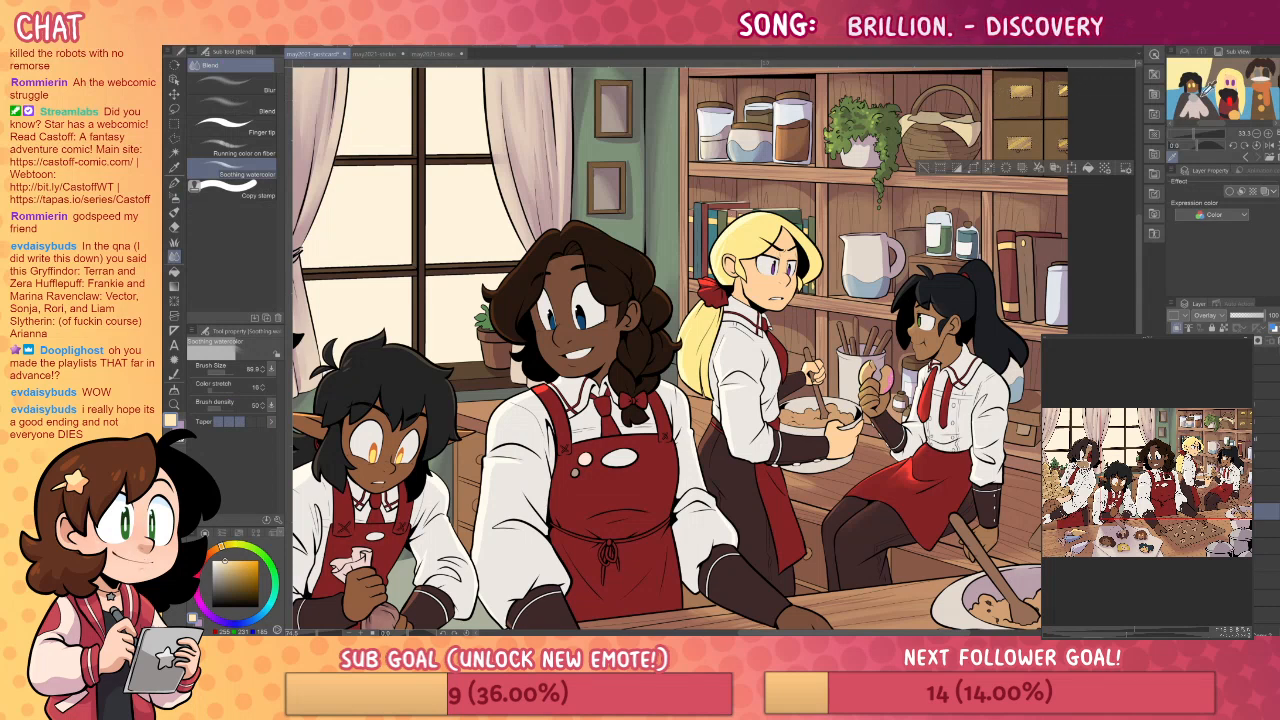
{"action": "key", "text": "ctrl+d"}
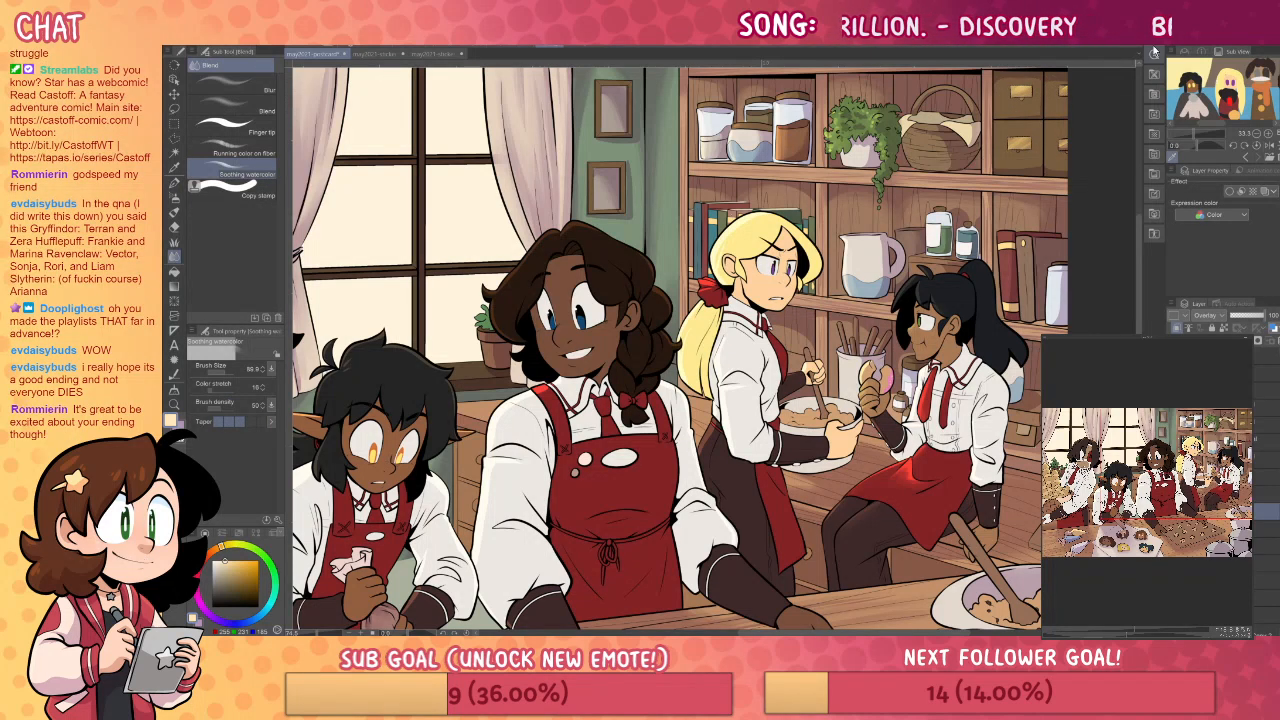
- Auto-select the glass of both wall frames, paint diagonal glare on the Overlay layer, blend it with the watercolor blend tool, and deselect
{"action": "key", "text": "w"}
{"action": "left_click", "coordinate": [613, 118]}
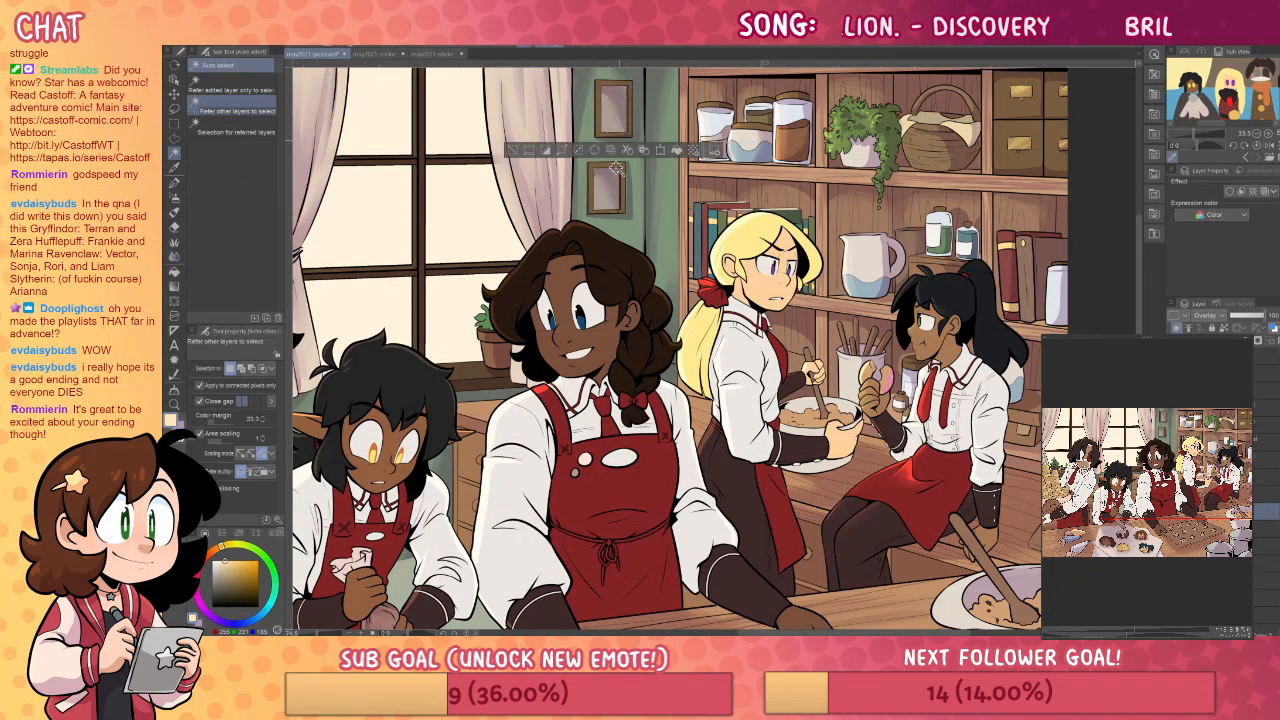
{"action": "left_click", "coordinate": [606, 187], "text": "shift"}
{"action": "key", "text": "p"}
{"action": "left_click_drag", "start_coordinate": [595, 205], "coordinate": [619, 177]}
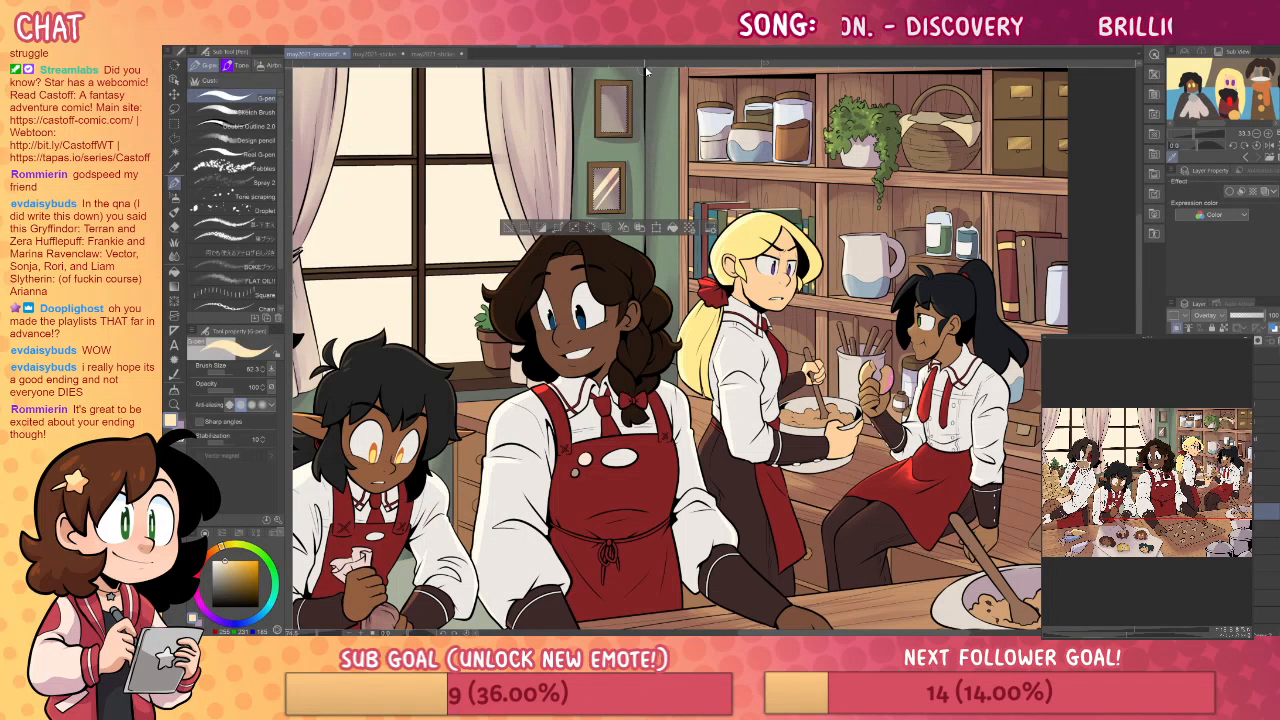
{"action": "left_click", "coordinate": [635, 92], "text": "ctrl+shift"}
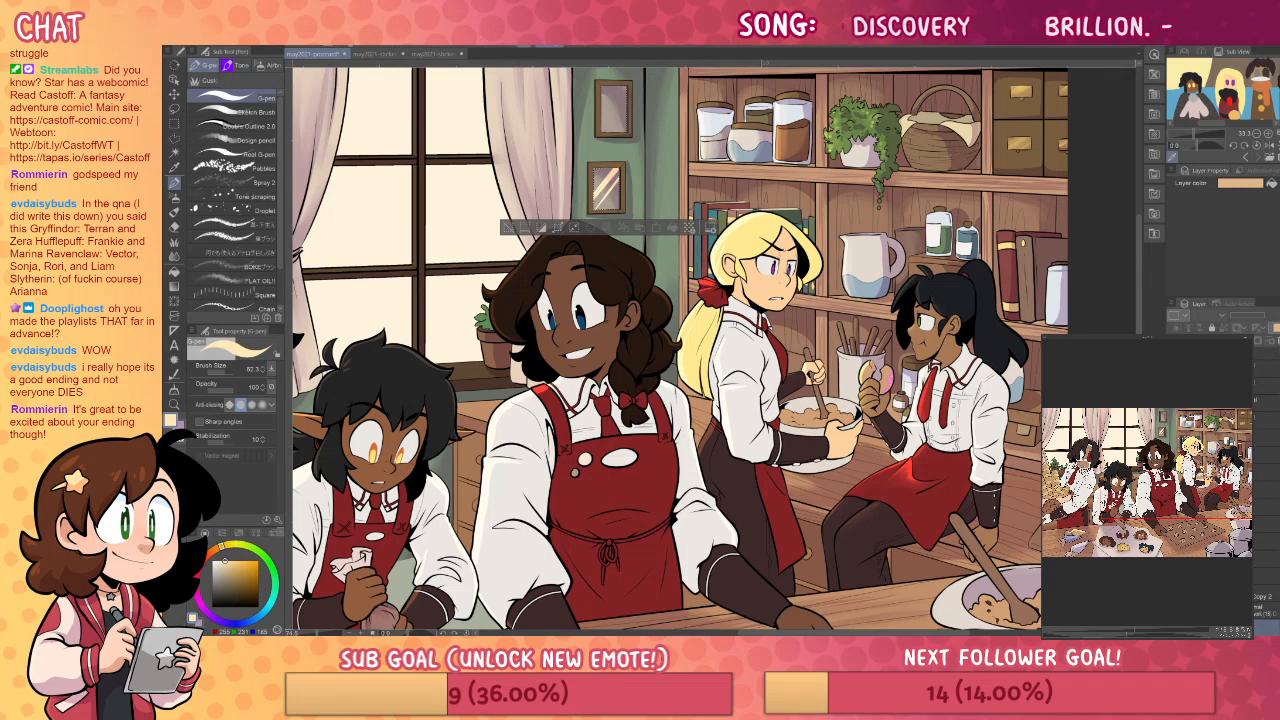
{"action": "left_click", "coordinate": [1256, 440]}
{"action": "left_click", "coordinate": [1260, 473]}
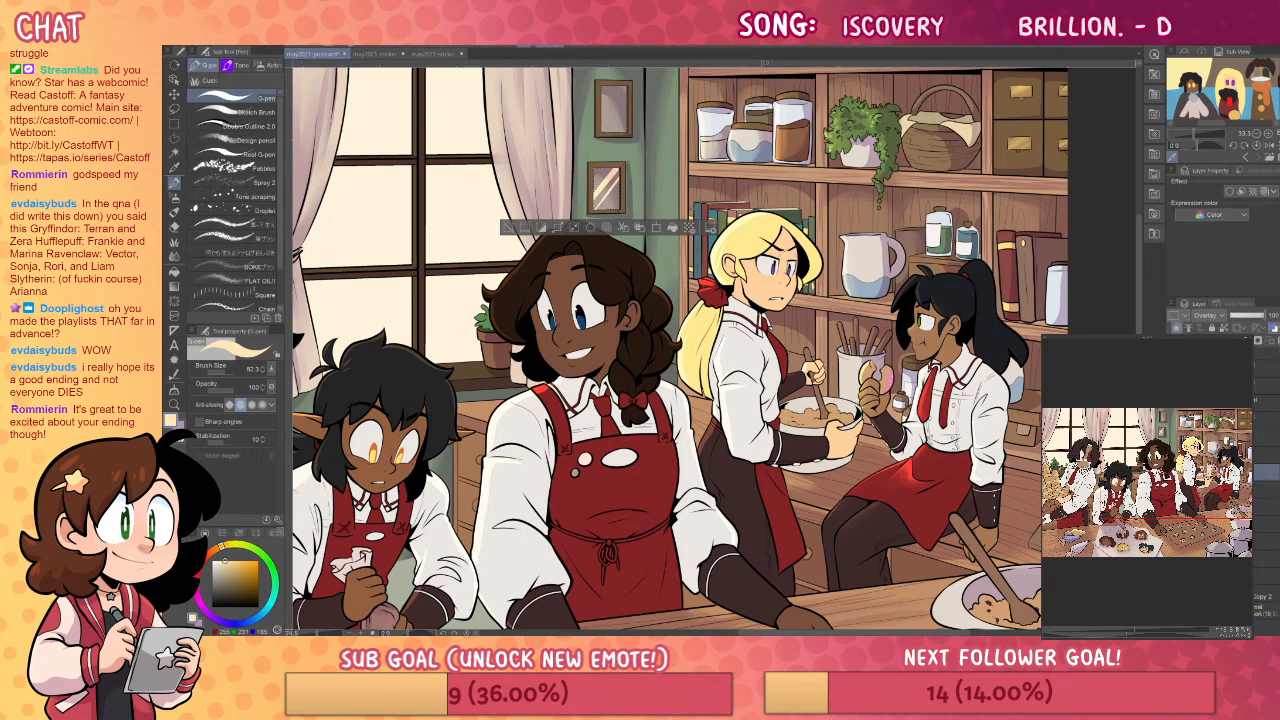
{"action": "key", "text": "j"}
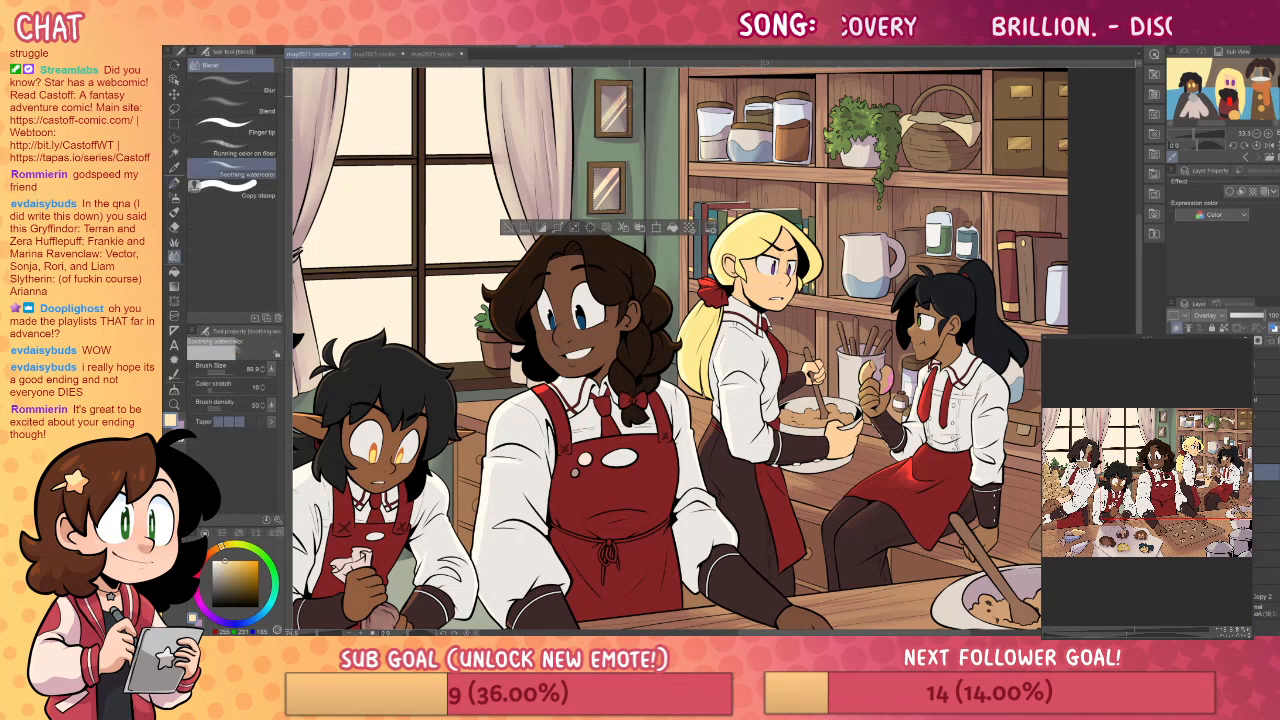
{"action": "mouse_move", "coordinate": [606, 176]}
{"action": "left_mouse_down"}
{"action": "mouse_move", "coordinate": [610, 198]}
{"action": "mouse_move", "coordinate": [603, 180]}
{"action": "left_mouse_up"}
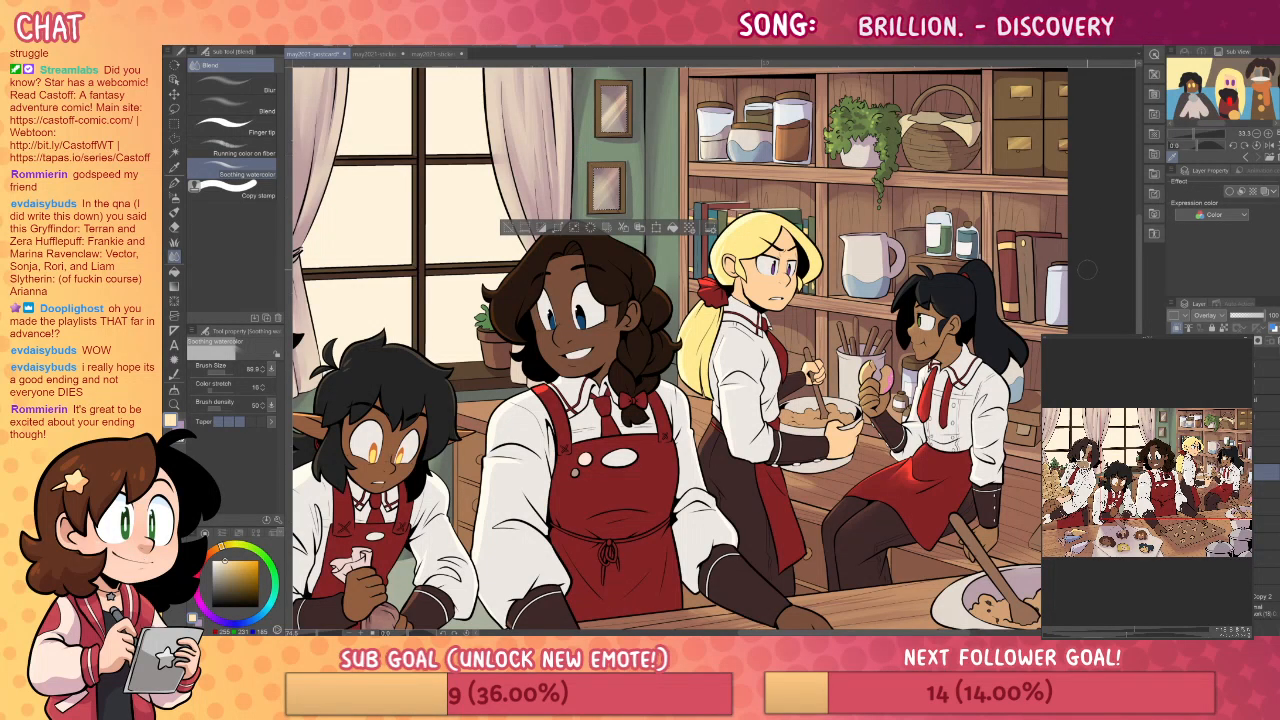
{"action": "key", "text": "ctrl+d"}
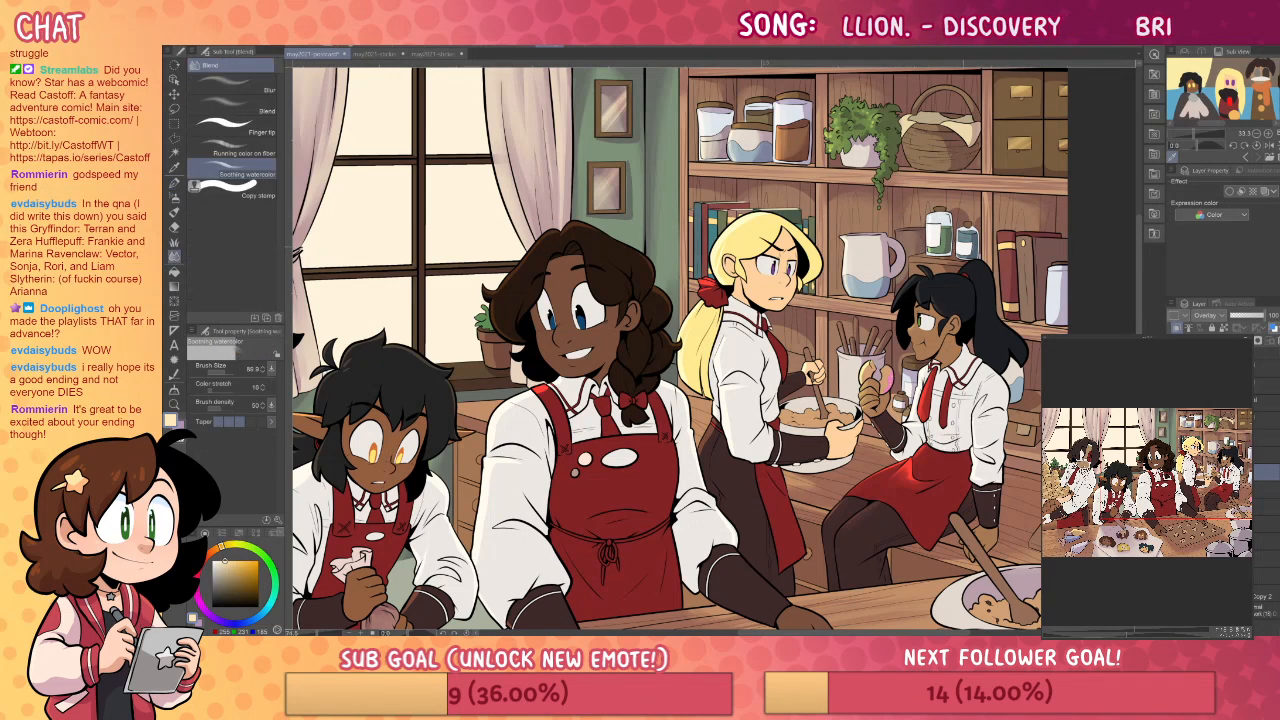
- Paint small G-pen highlights on the books, jars and other items on the shelving and soften them with the watercolor blend tool
{"action": "key", "text": "p"}
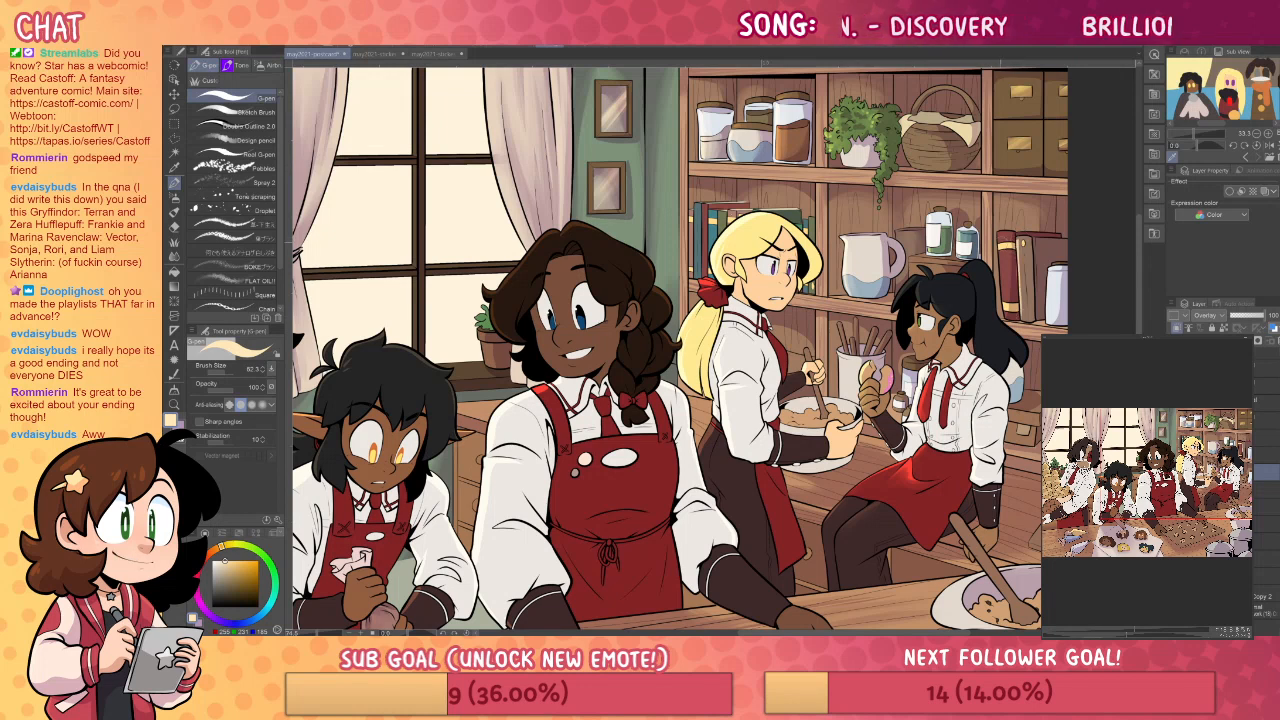
{"action": "key", "text": "j"}
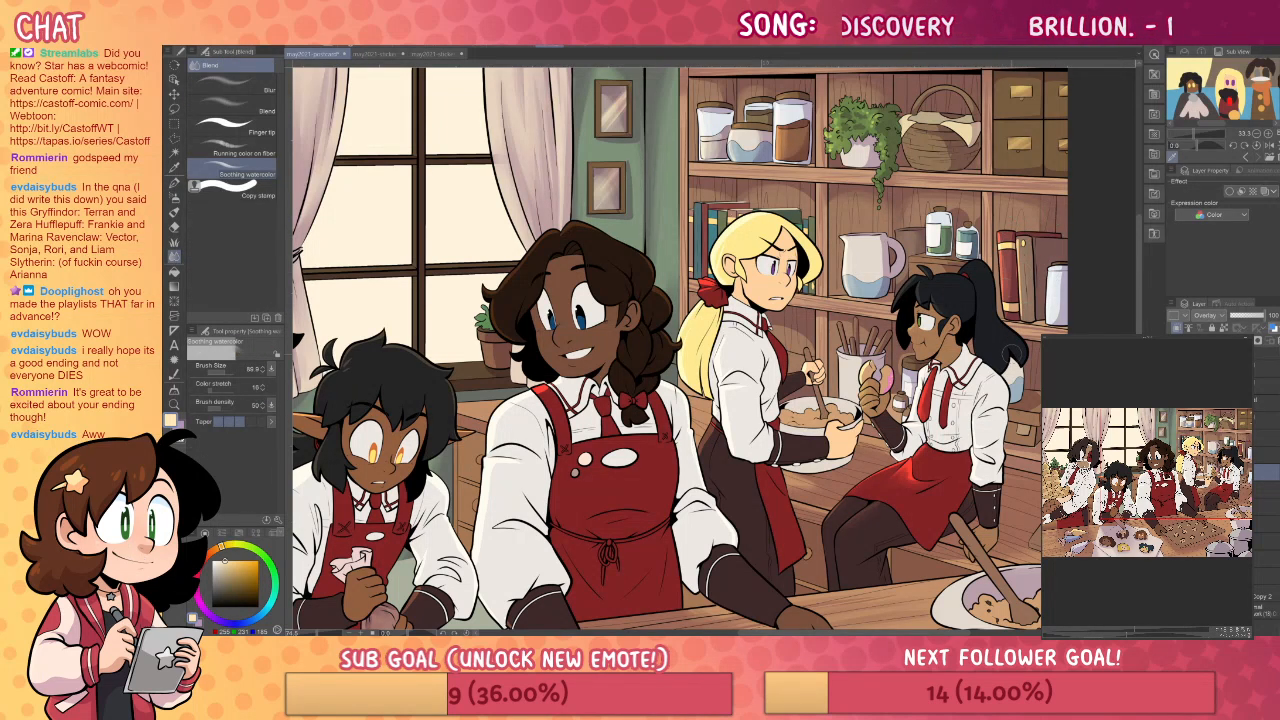
{"action": "key", "text": "p"}
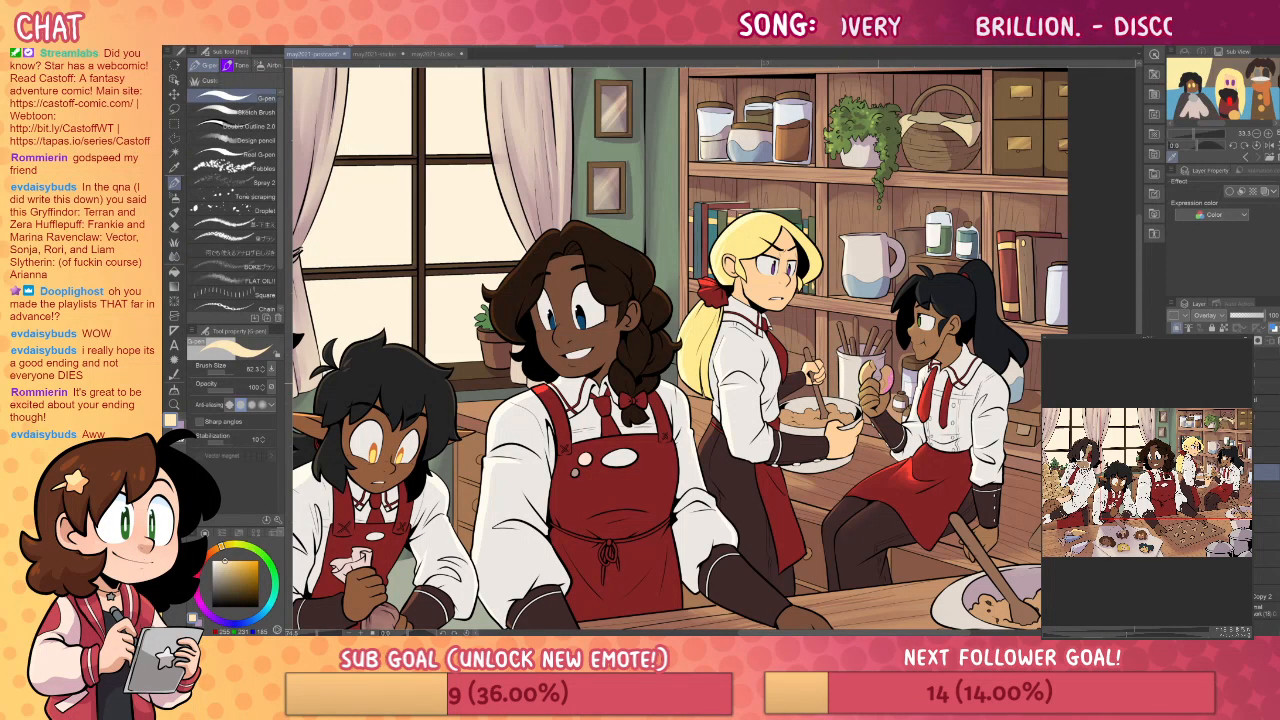
{"action": "scroll", "coordinate": [665, 350], "scroll_direction": "down", "scroll_amount": 2}
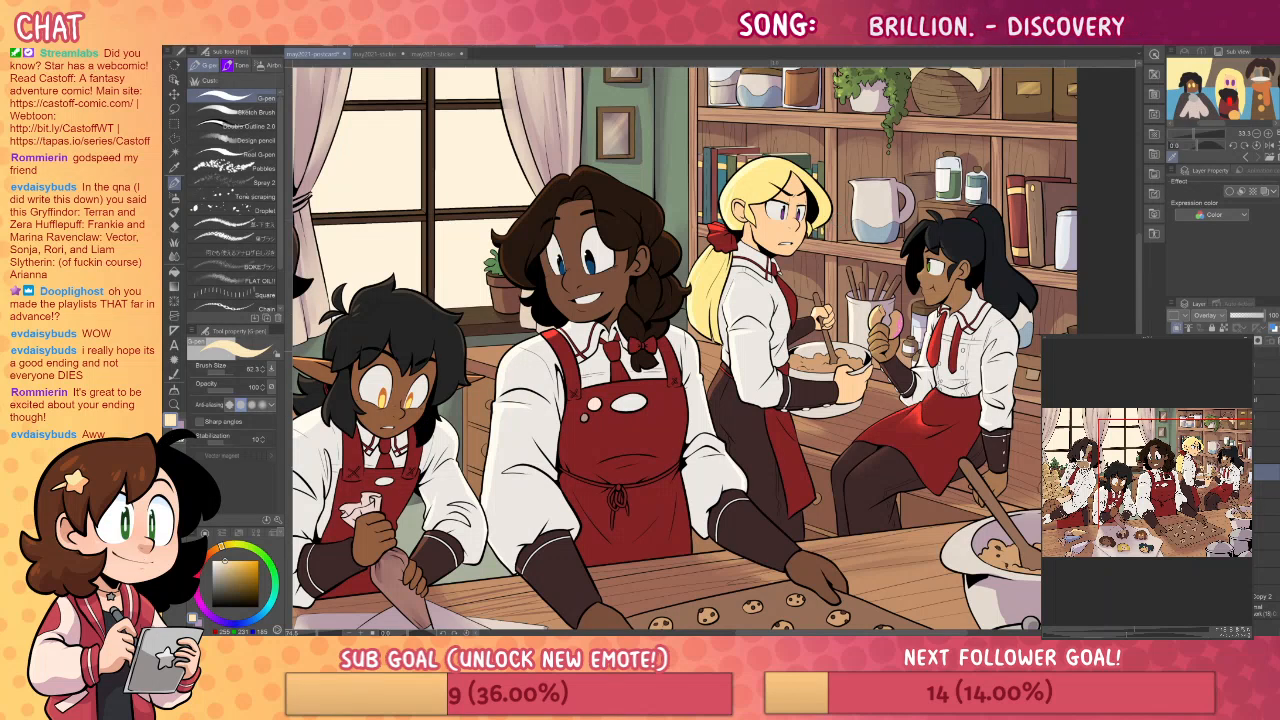
{"action": "key", "text": "j"}
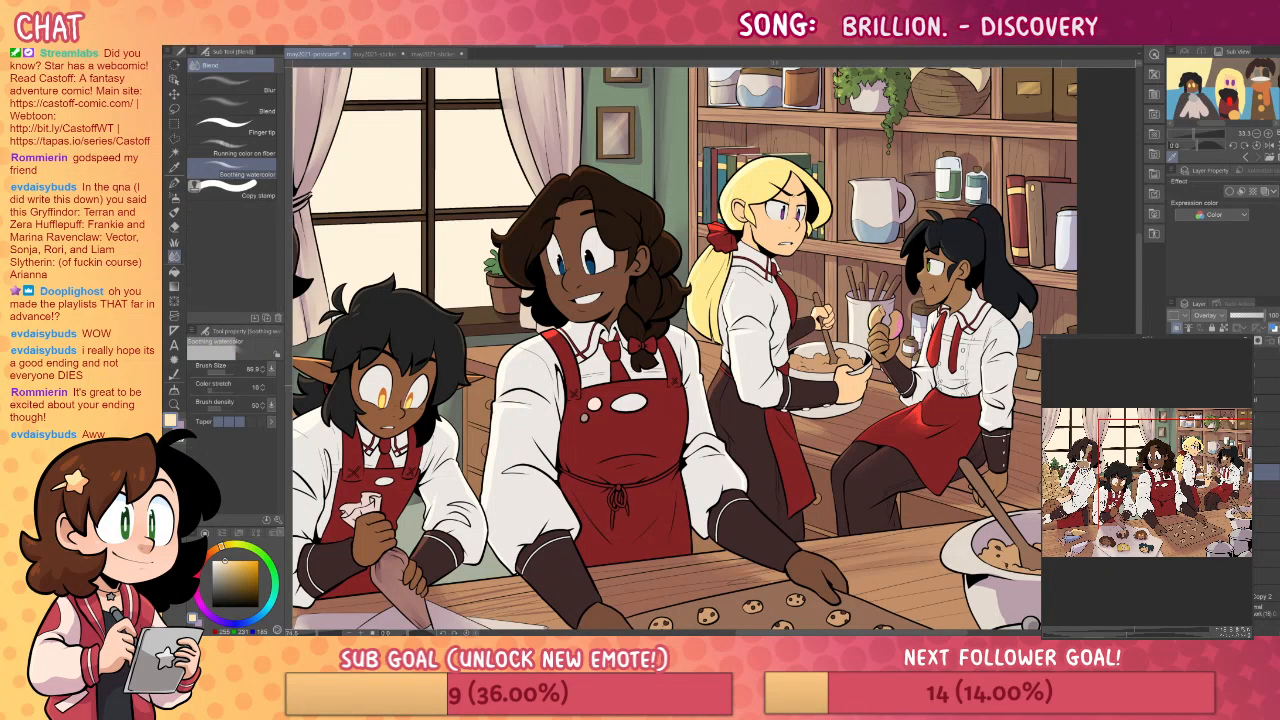
{"action": "key", "text": "p"}
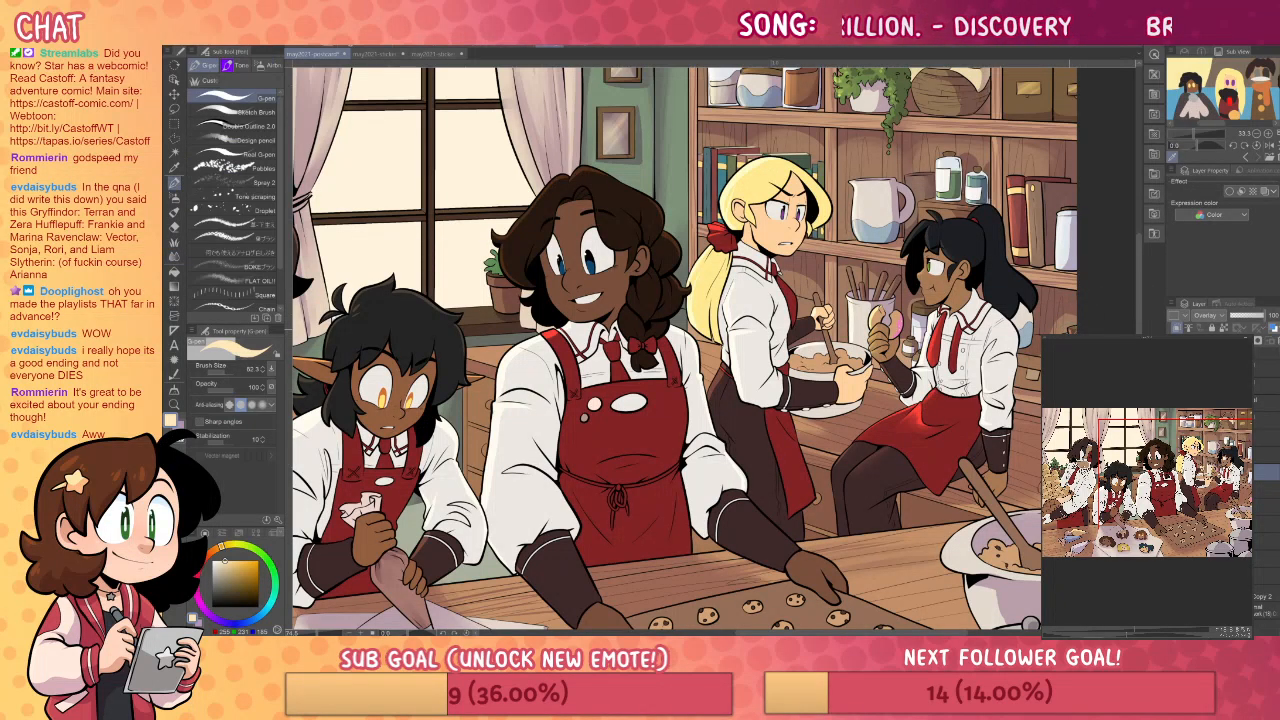
{"action": "left_click_drag", "start_coordinate": [1101, 334], "coordinate": [1028, 336]}
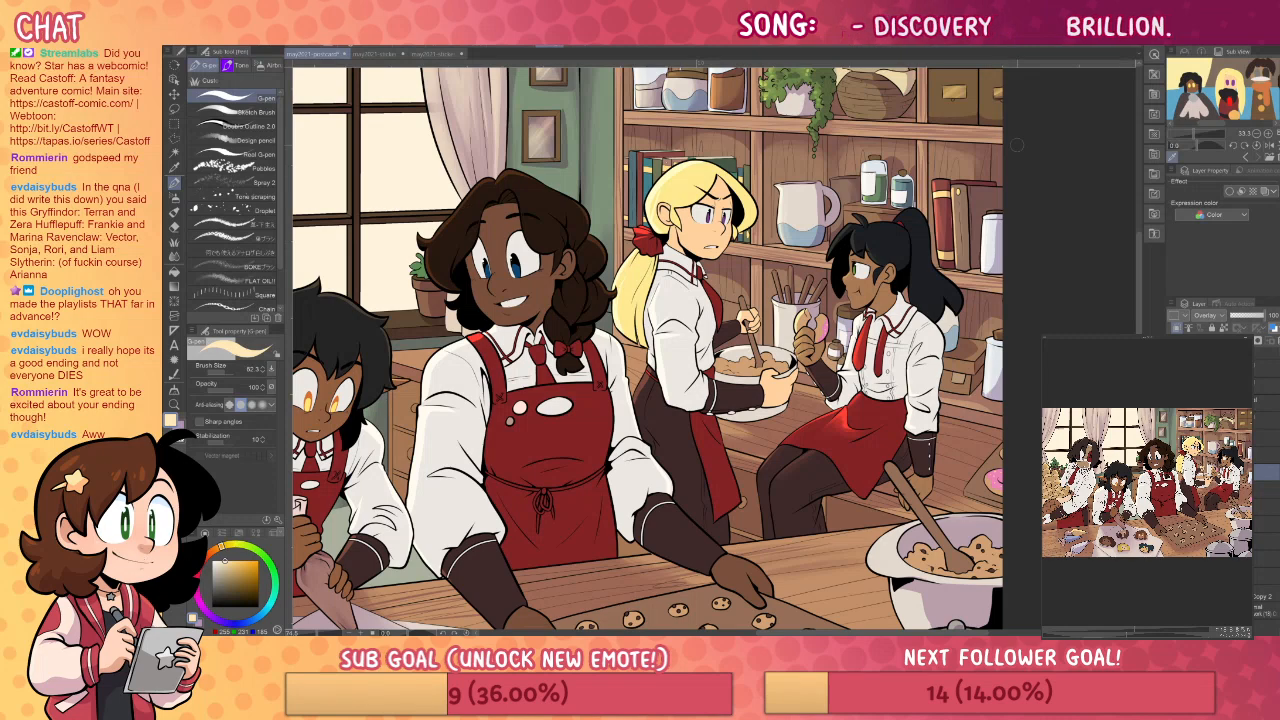
{"action": "left_click_drag", "start_coordinate": [1019, 296], "coordinate": [1057, 346]}
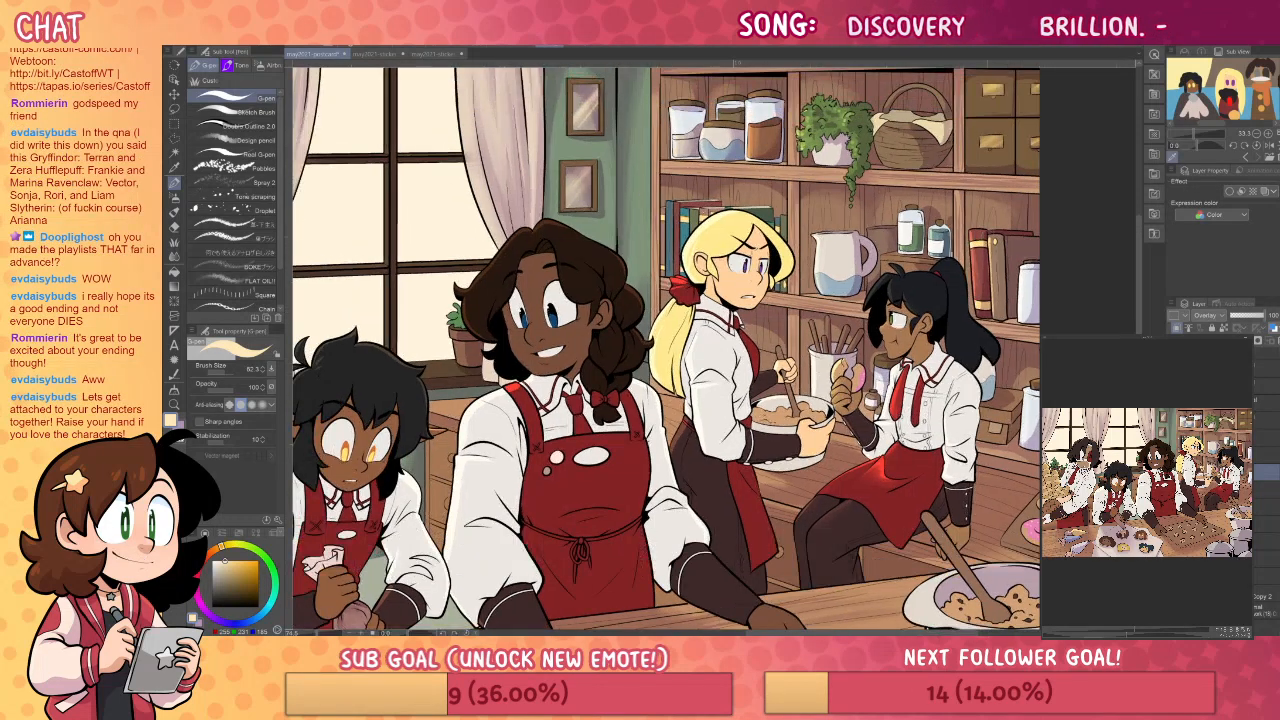
{"action": "key", "text": "j"}
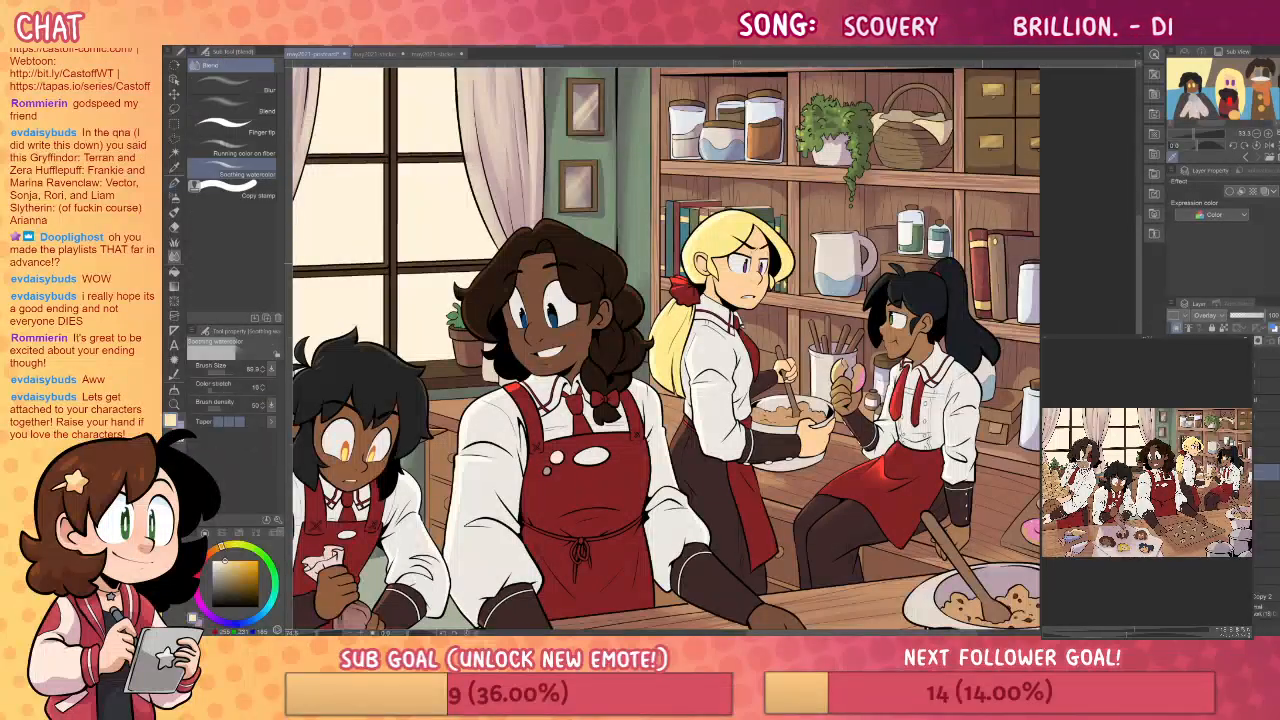
{"action": "left_click_drag", "start_coordinate": [1010, 324], "coordinate": [993, 332]}
{"action": "key", "text": "p"}
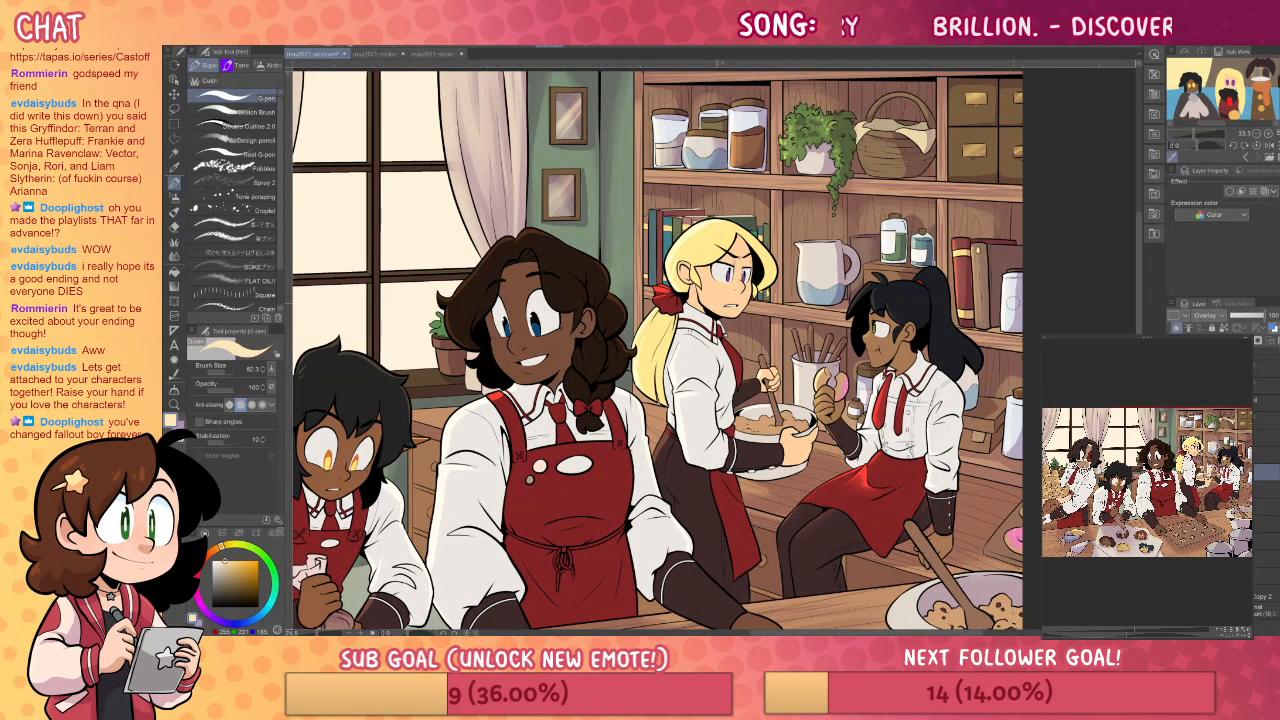
{"action": "left_click_drag", "start_coordinate": [875, 410], "coordinate": [1020, 357]}
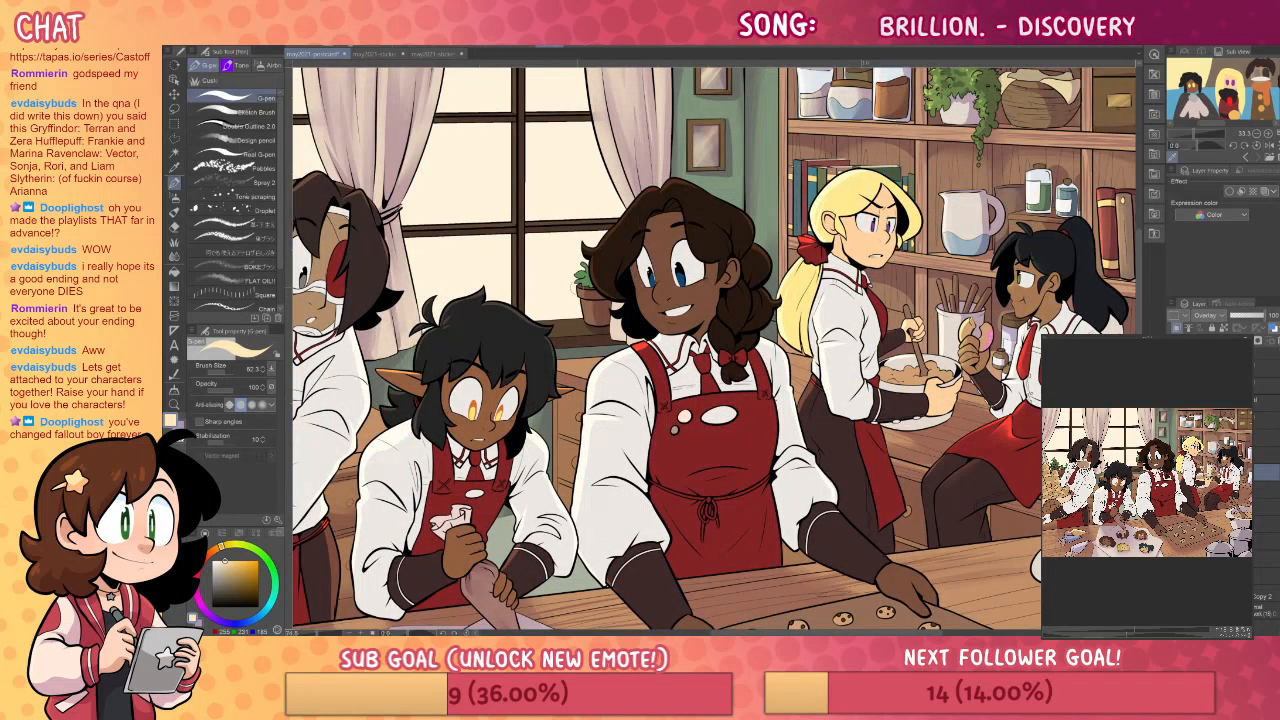
{"action": "left_click_drag", "start_coordinate": [710, 342], "coordinate": [918, 347]}
{"action": "key", "text": "g"}
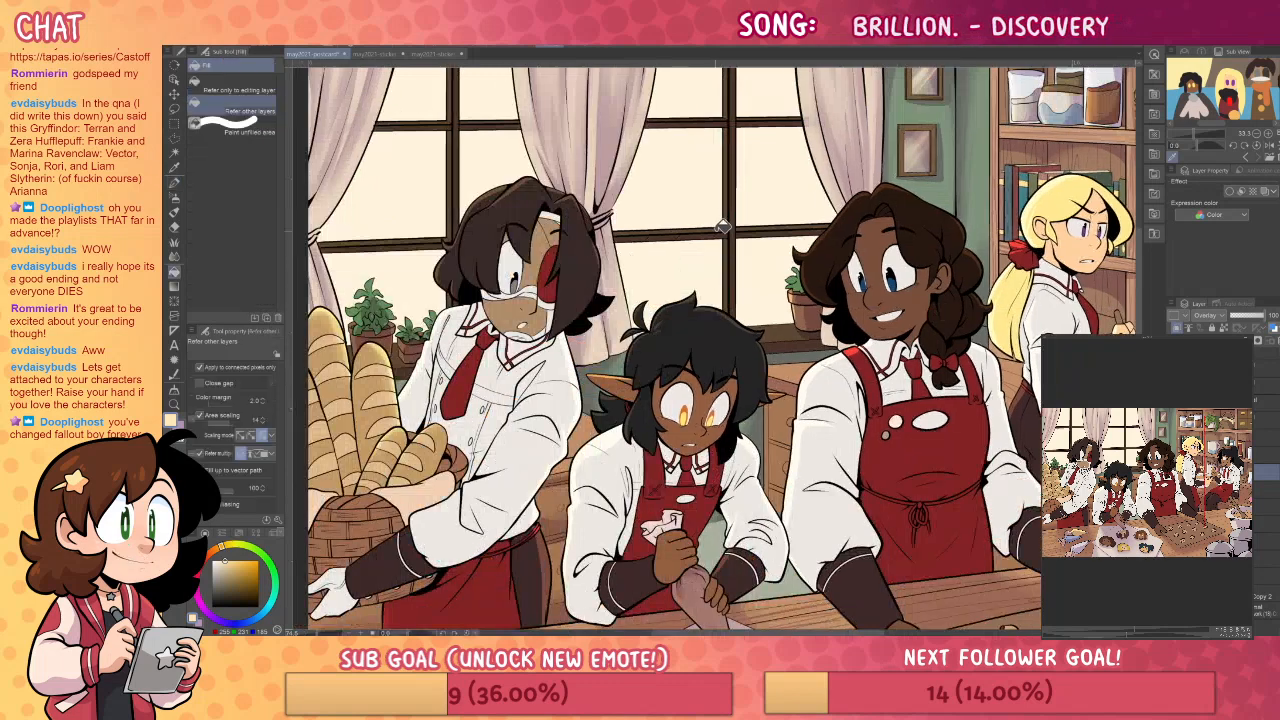
{"action": "left_click_drag", "start_coordinate": [810, 249], "coordinate": [878, 314]}
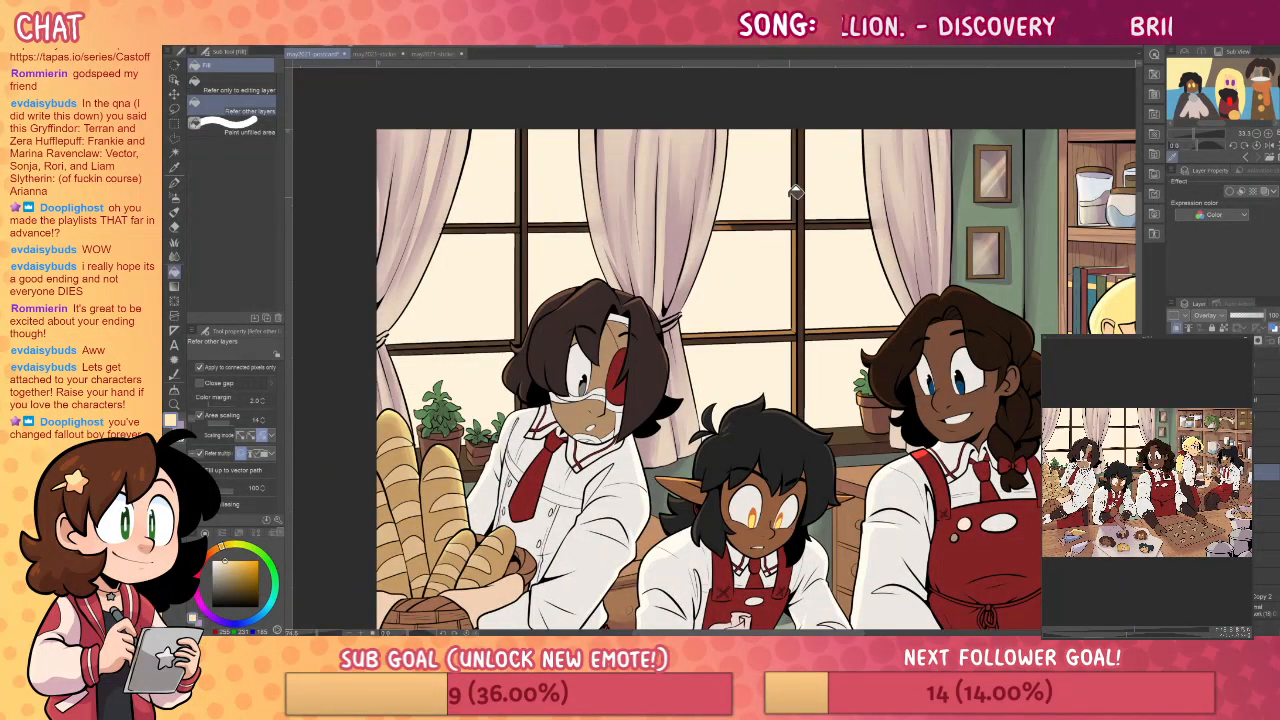
{"action": "key", "text": "p"}
{"action": "key", "text": "g"}
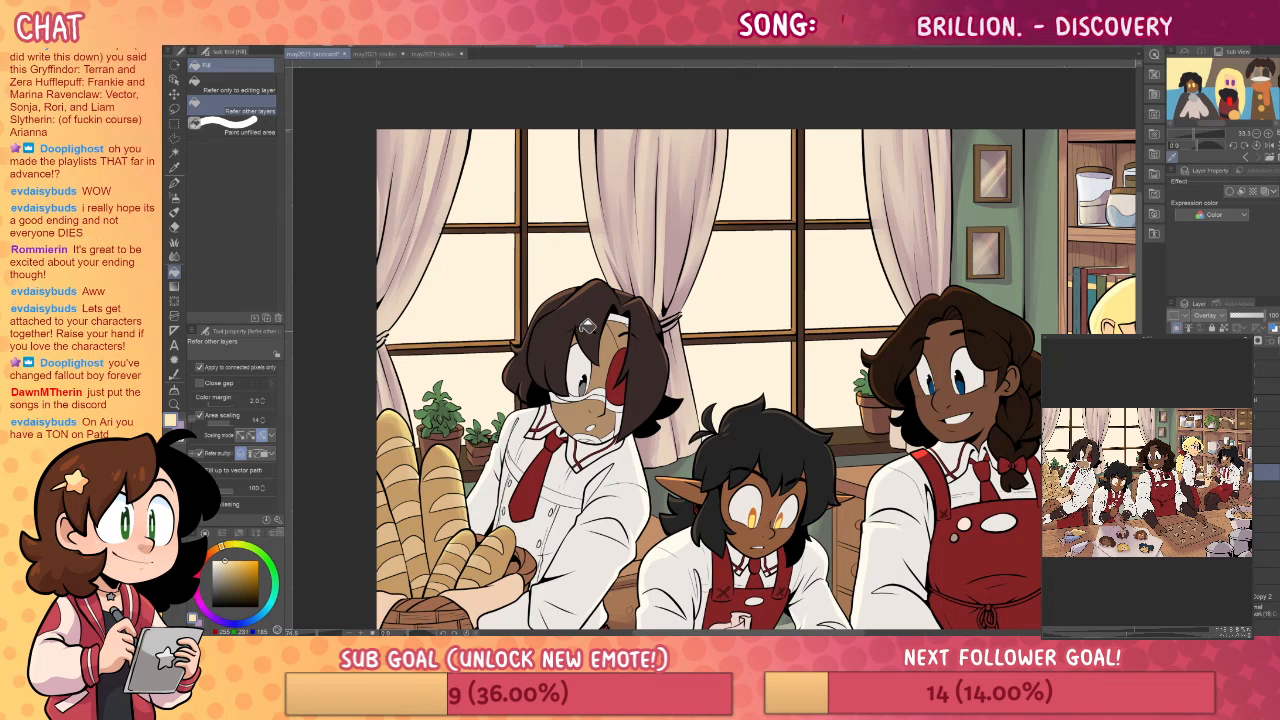
{"action": "scroll", "coordinate": [588, 326], "scroll_direction": "up", "scroll_amount": 1}
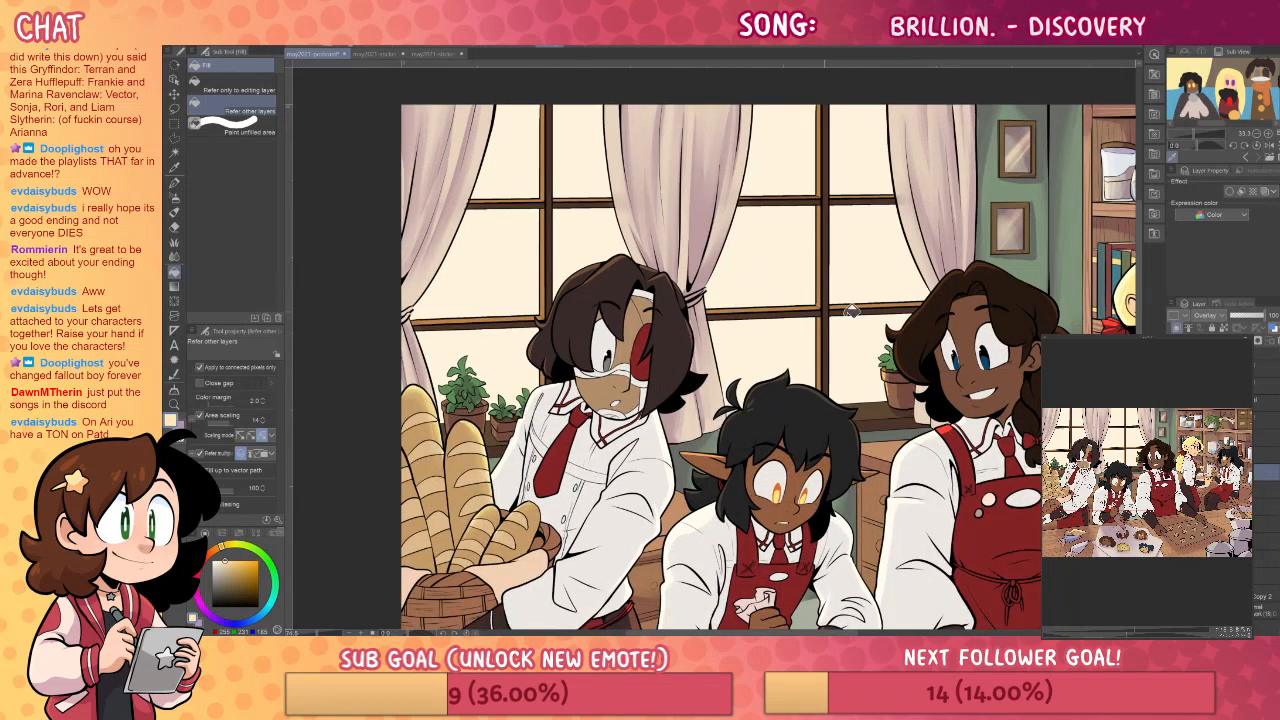
{"action": "left_click_drag", "start_coordinate": [950, 432], "coordinate": [908, 371]}
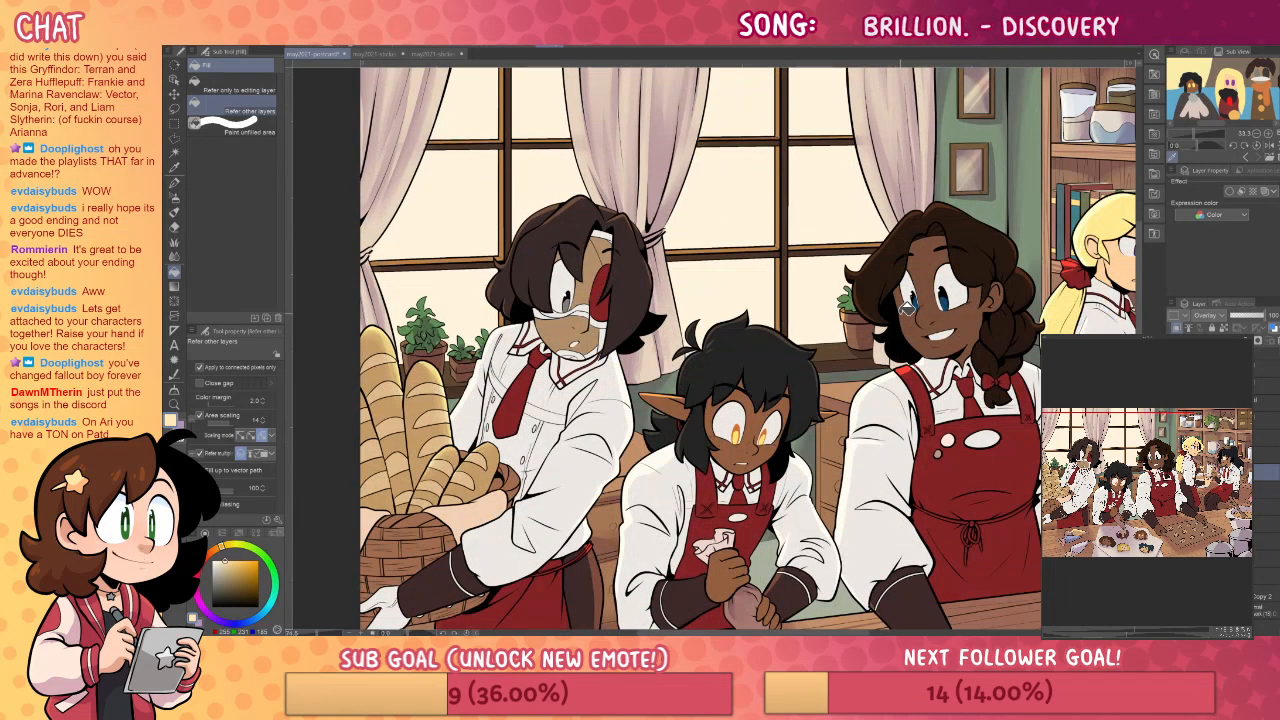
{"action": "left_click_drag", "start_coordinate": [957, 335], "coordinate": [947, 389]}
- Paint G-pen highlights along the folds of the window curtains and soften them with the watercolor blend tool
{"action": "key", "text": "p"}
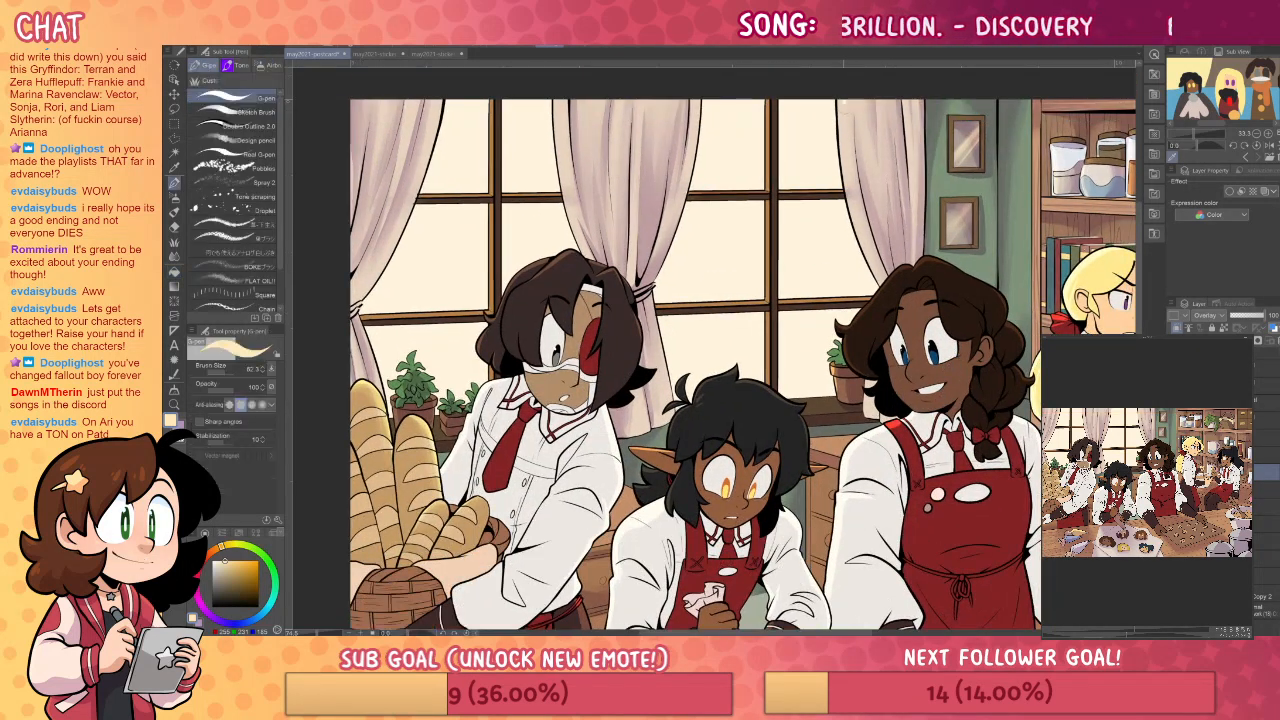
{"action": "key", "text": "j"}
{"action": "key", "text": "p"}
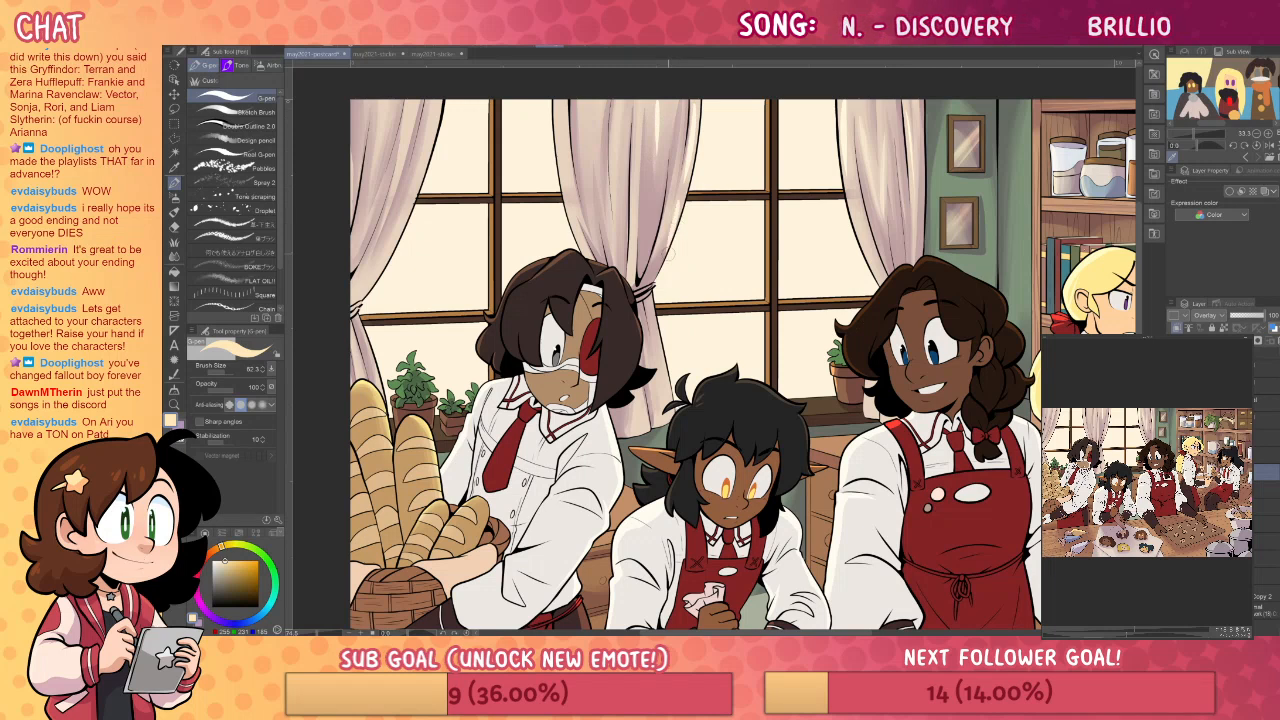
{"action": "key", "text": "j"}
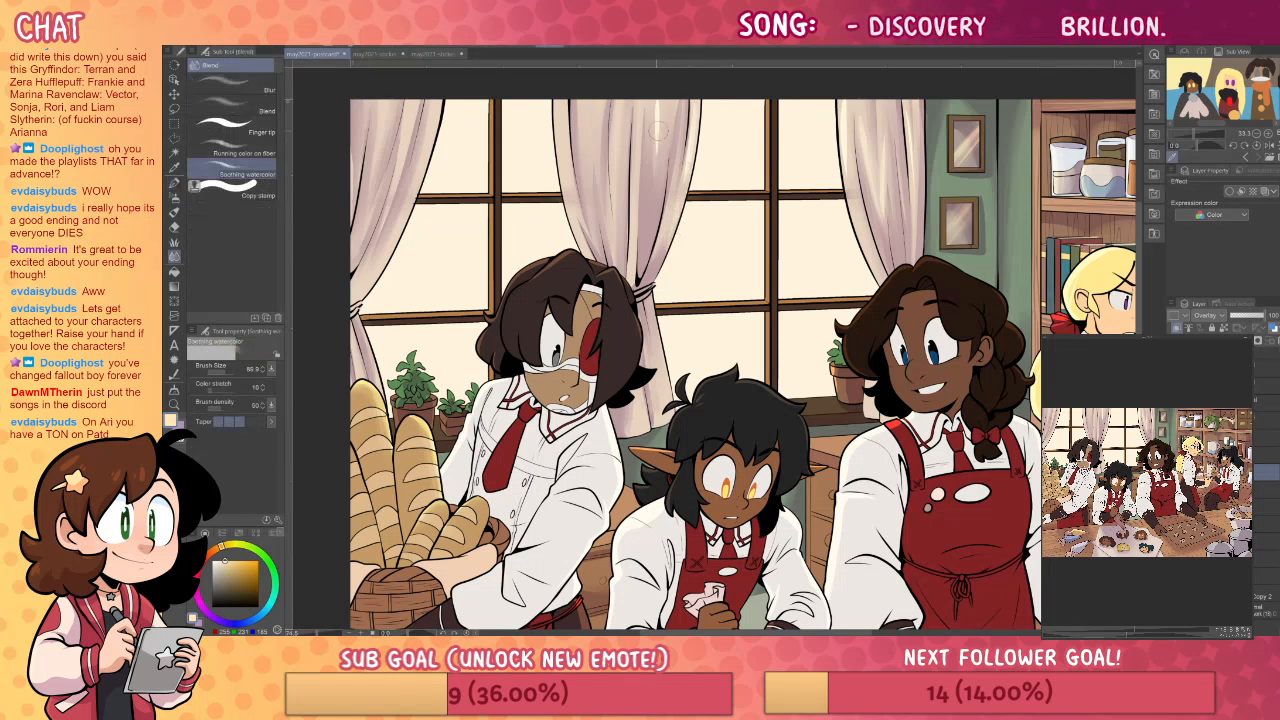
{"action": "key", "text": "p"}
{"action": "key", "text": "j"}
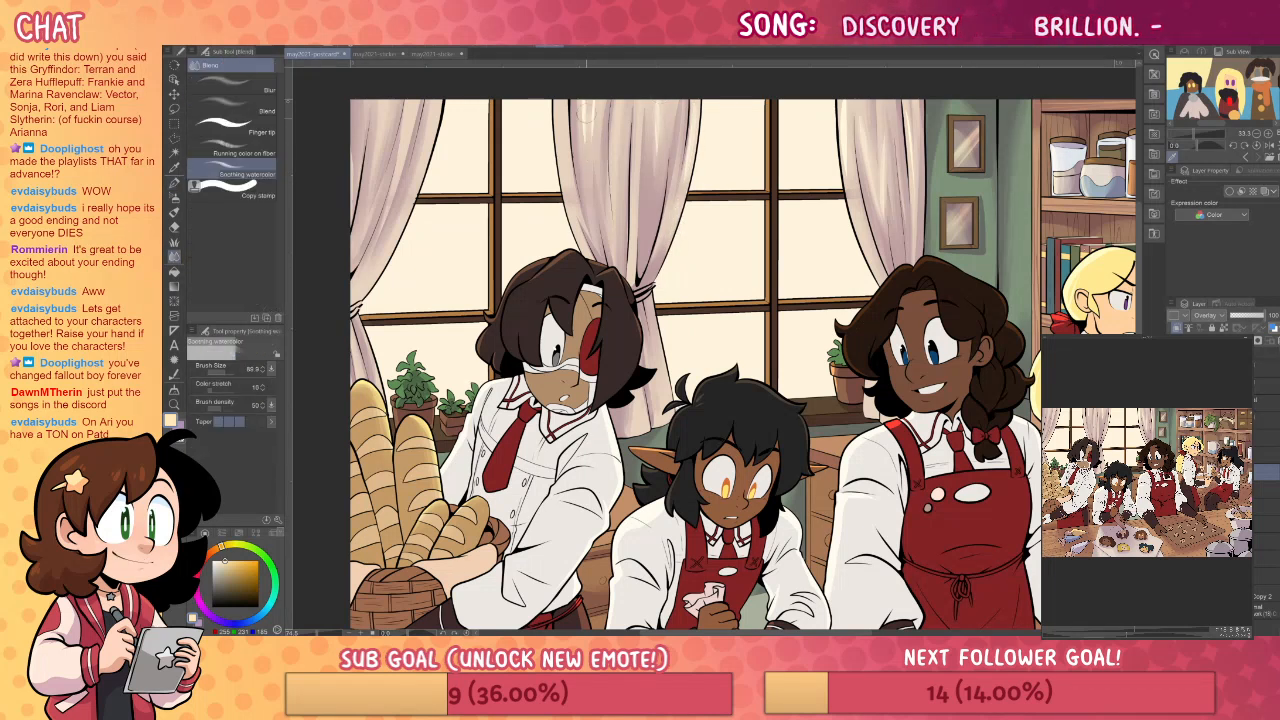
{"action": "key", "text": "p"}
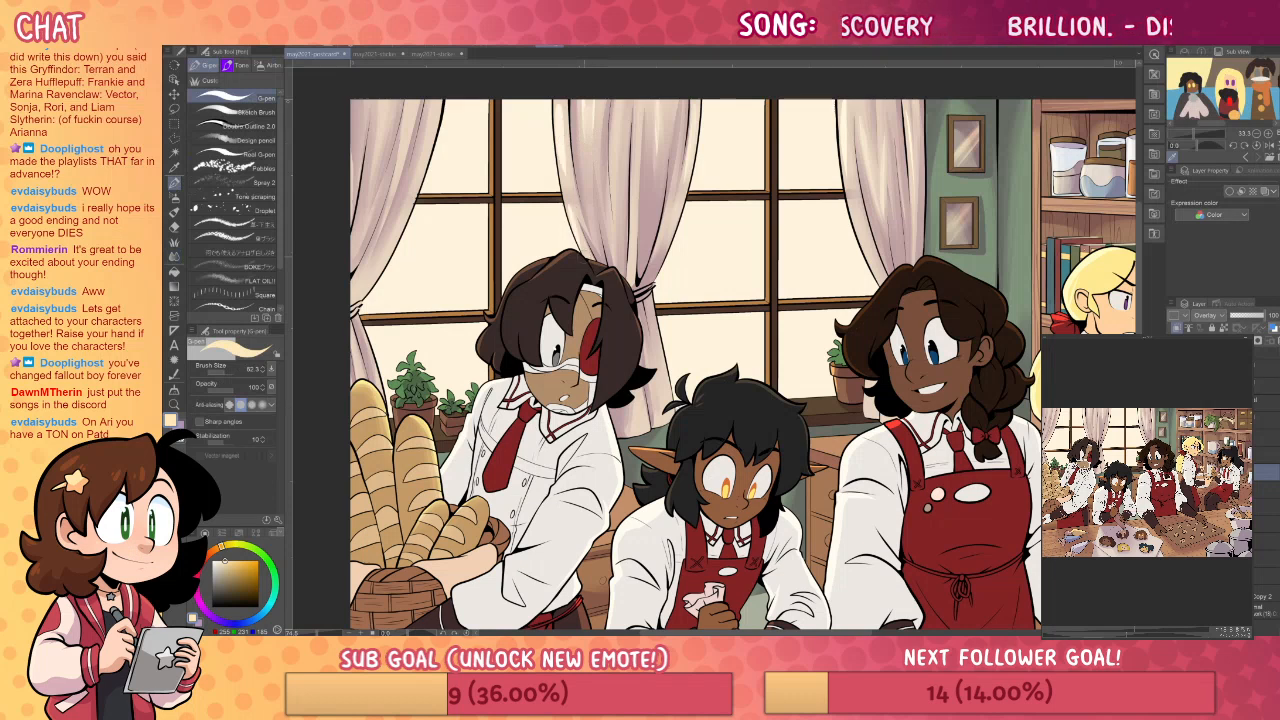
{"action": "key", "text": "j"}
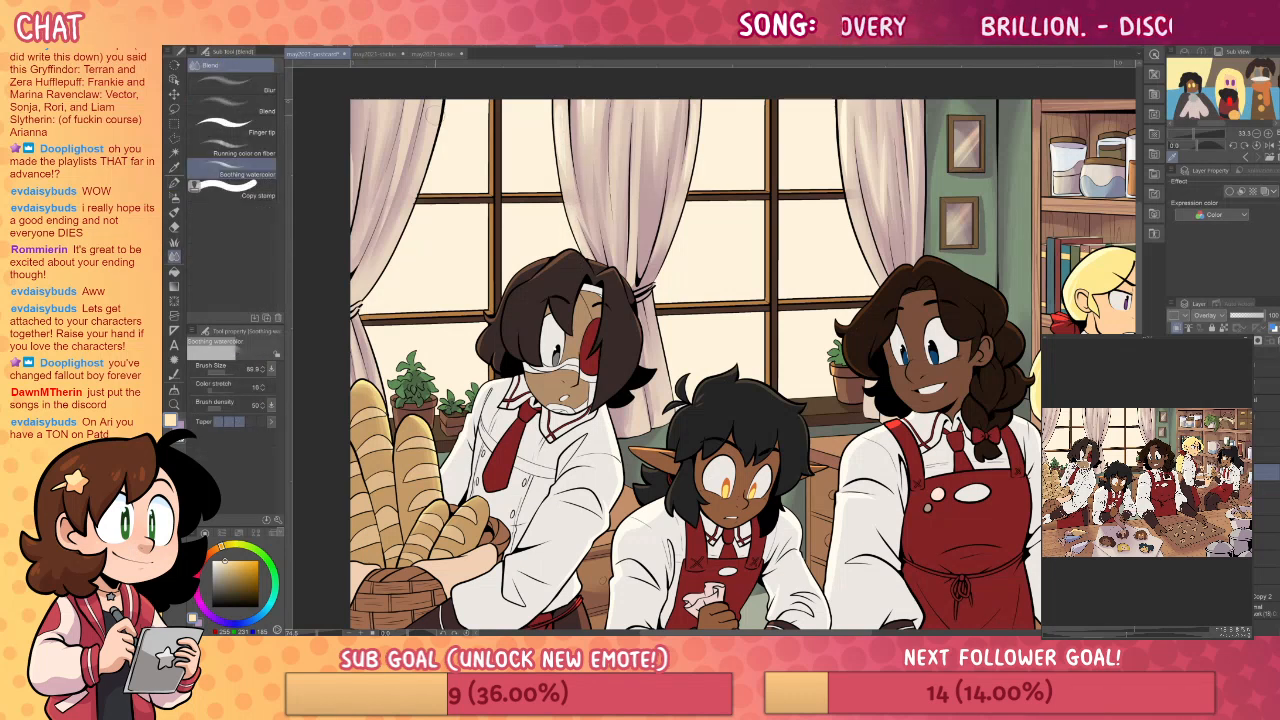
{"action": "key", "text": "p"}
{"action": "key", "text": "j"}
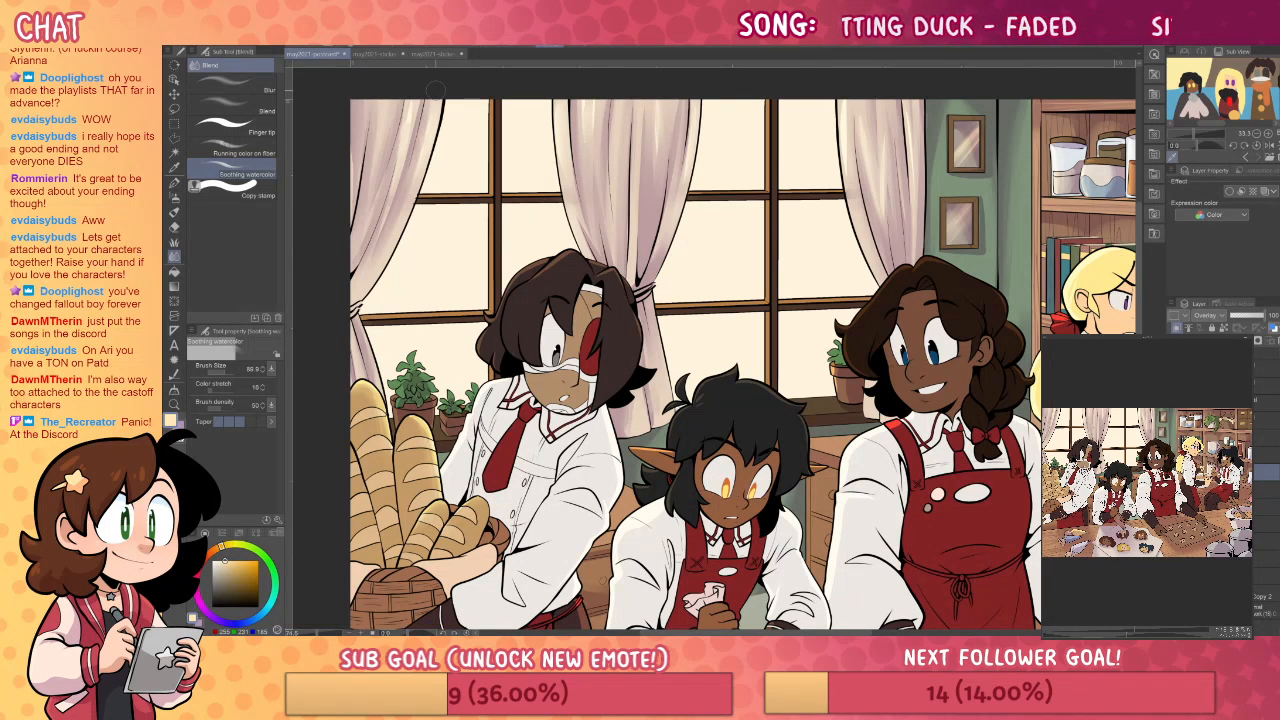
- Add further G-pen highlights along the folds of the middle and right-hand curtains and soften them with the watercolor blend tool
{"action": "key", "text": "p"}
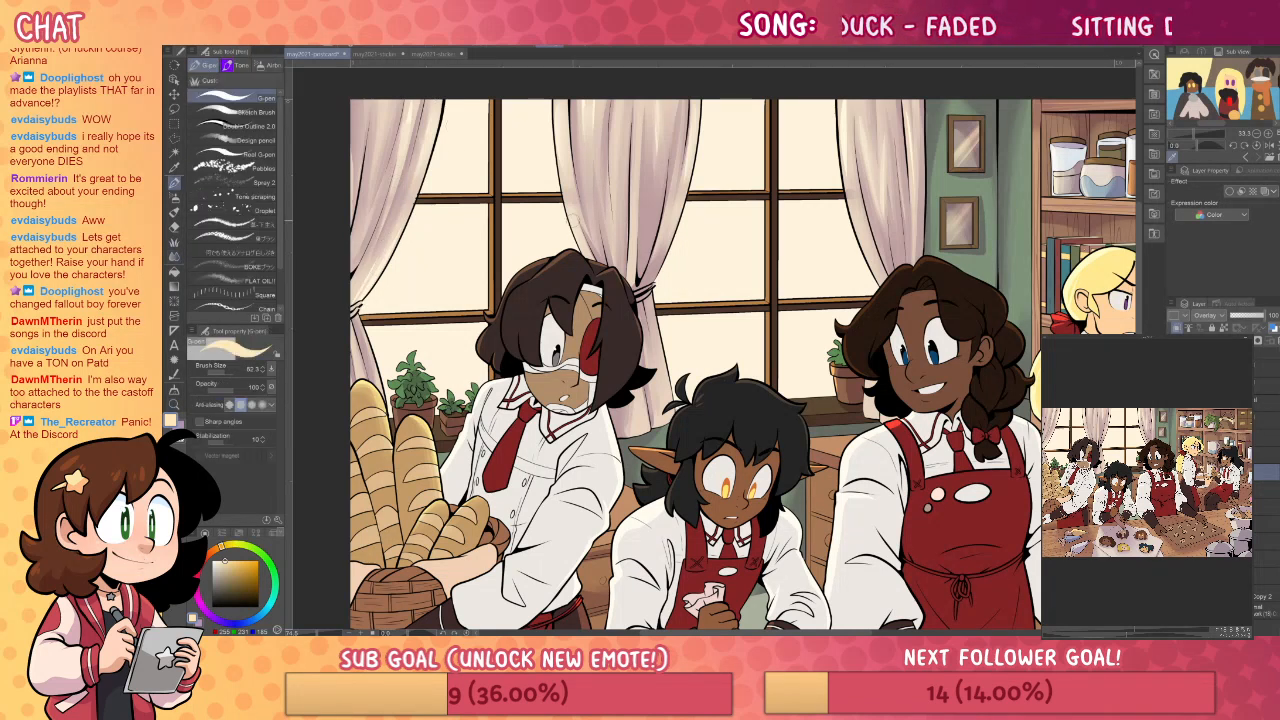
{"action": "key", "text": "j"}
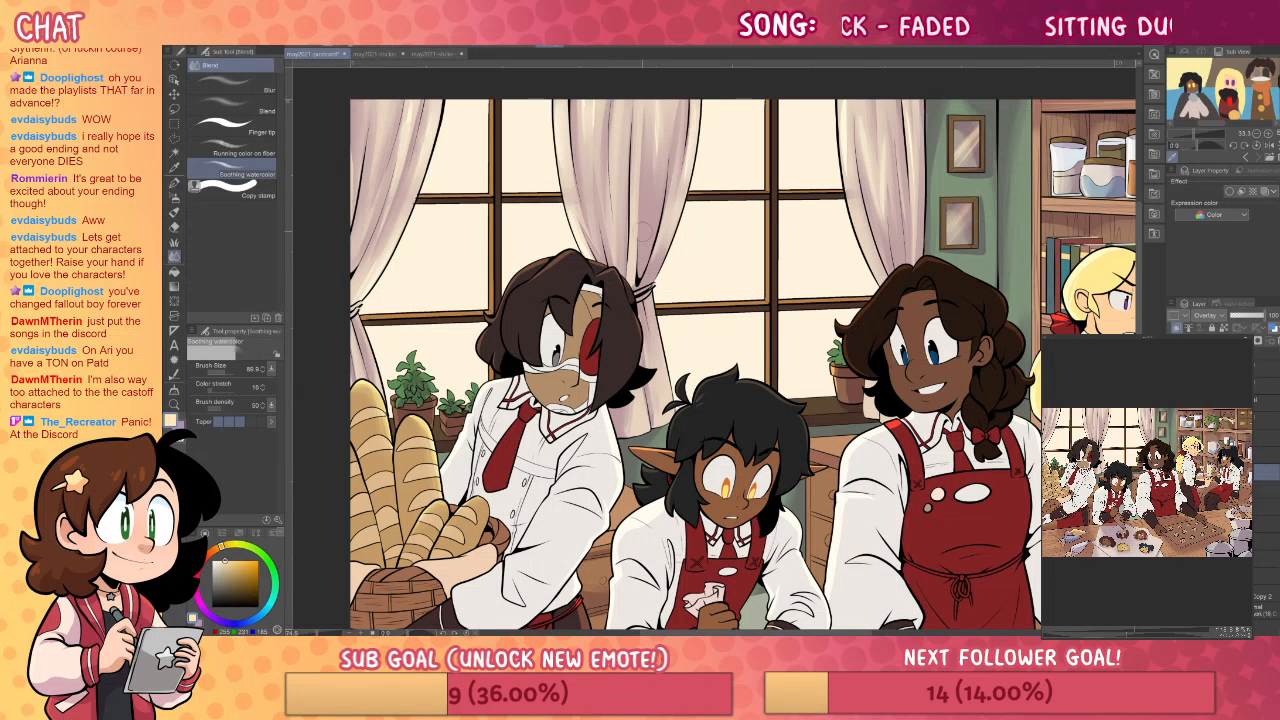
{"action": "left_click_drag", "start_coordinate": [735, 355], "coordinate": [715, 331]}
{"action": "key", "text": "p"}
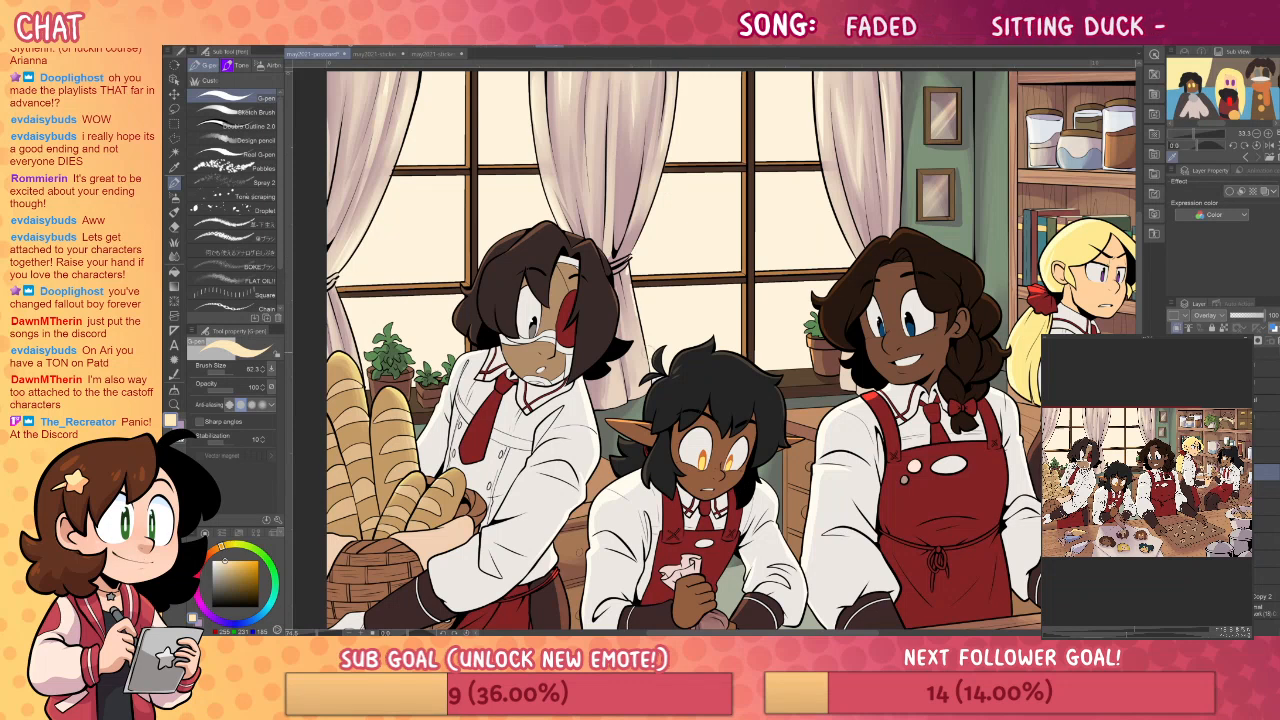
{"action": "key", "text": "j"}
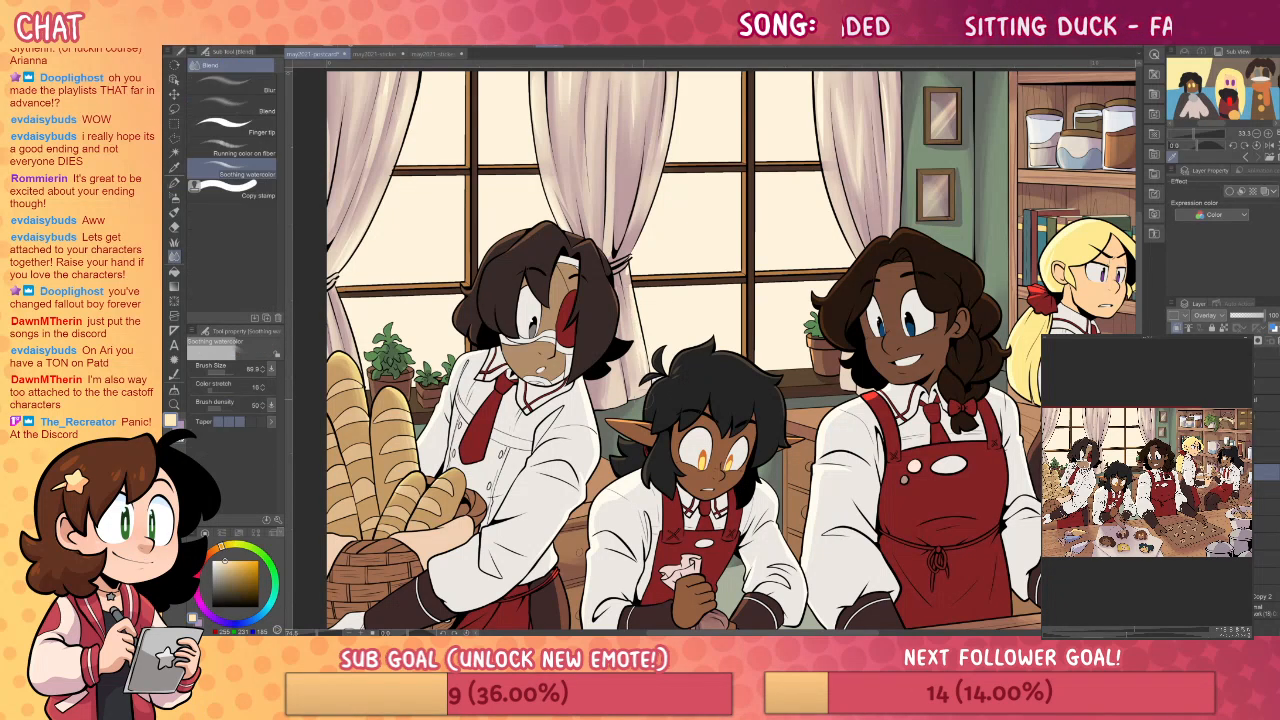
{"action": "key", "text": "p"}
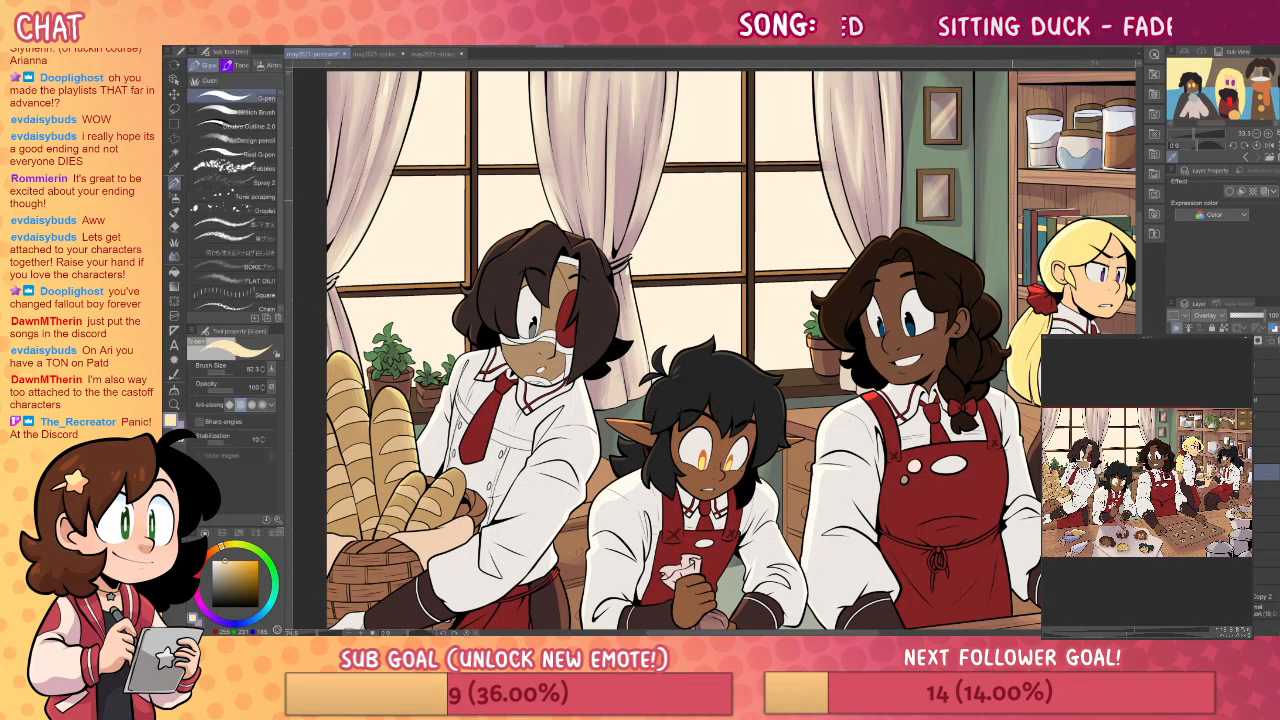
{"action": "key", "text": "j"}
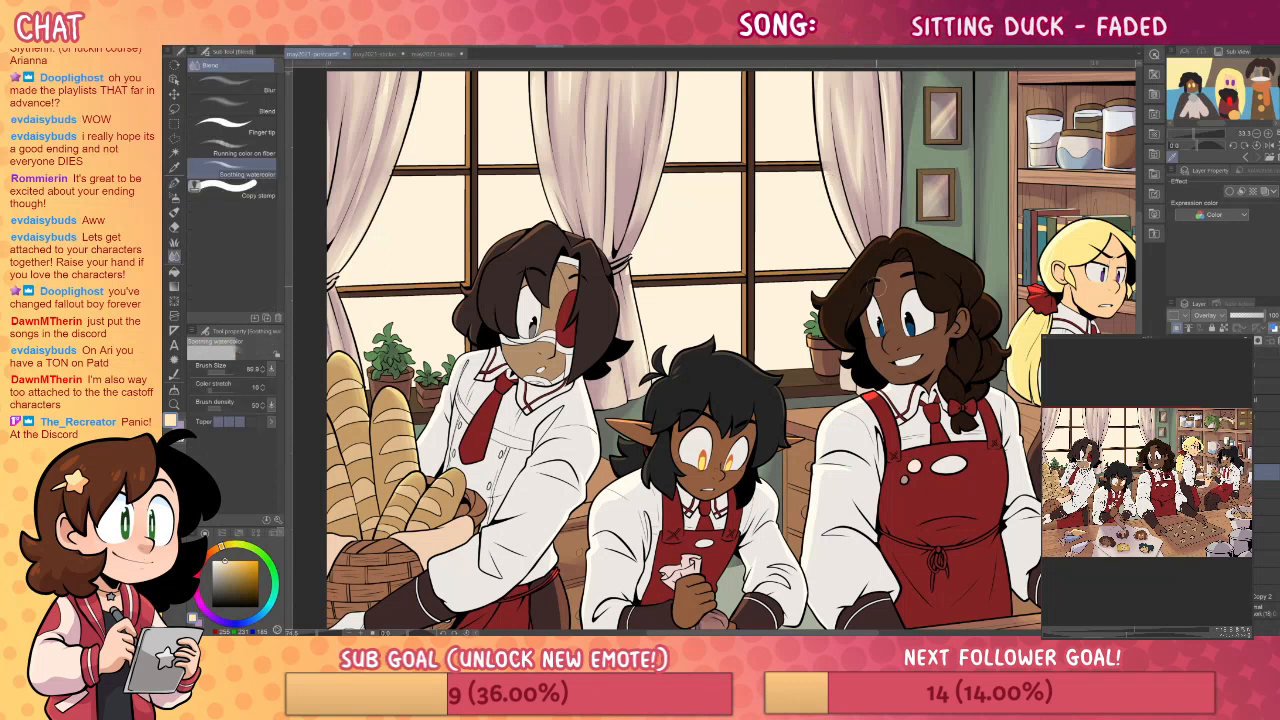
- Paint G-pen highlights near the top of the left-hand curtain, undo the last stroke, and blend with the watercolor tool
{"action": "key", "text": "p"}
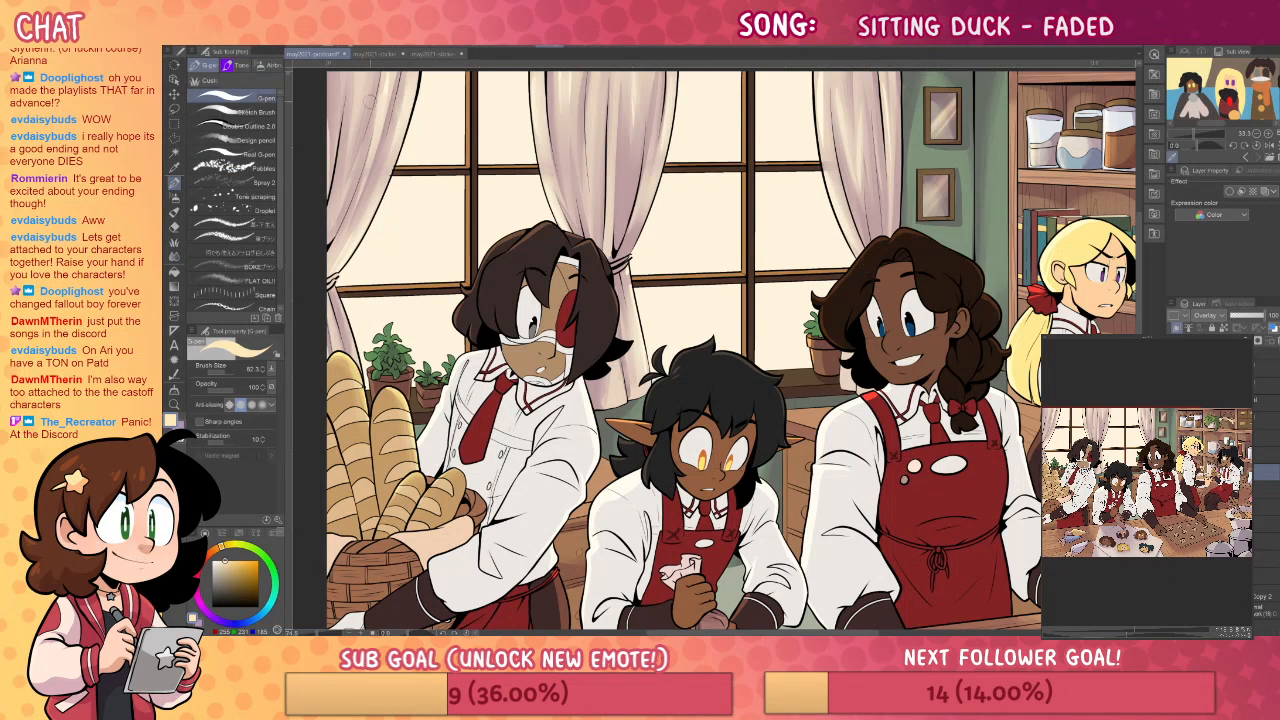
{"action": "left_click_drag", "start_coordinate": [362, 76], "coordinate": [358, 131]}
{"action": "left_click_drag", "start_coordinate": [409, 90], "coordinate": [488, 178]}
{"action": "key", "text": "ctrl+z"}
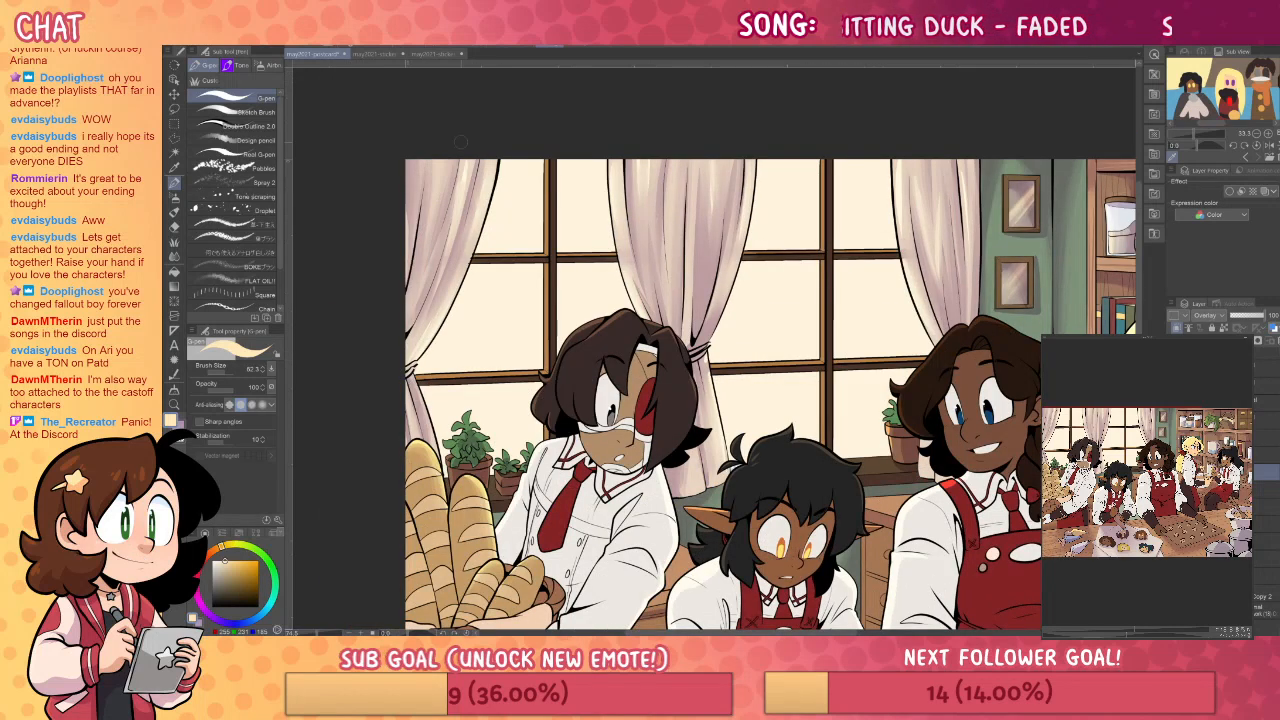
{"action": "key", "text": "j"}
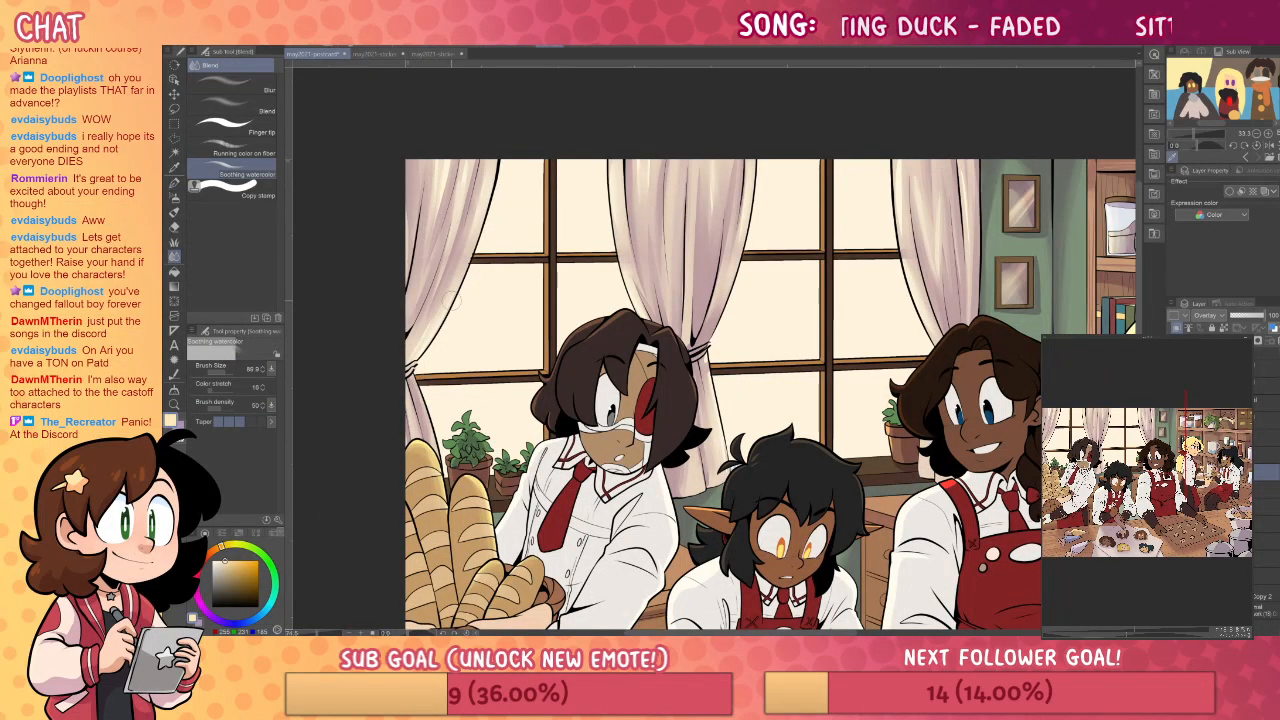
- Paint G-pen highlights down the folds of the middle curtain and soften them with the watercolor blend tool
{"action": "left_click_drag", "start_coordinate": [1023, 353], "coordinate": [978, 302]}
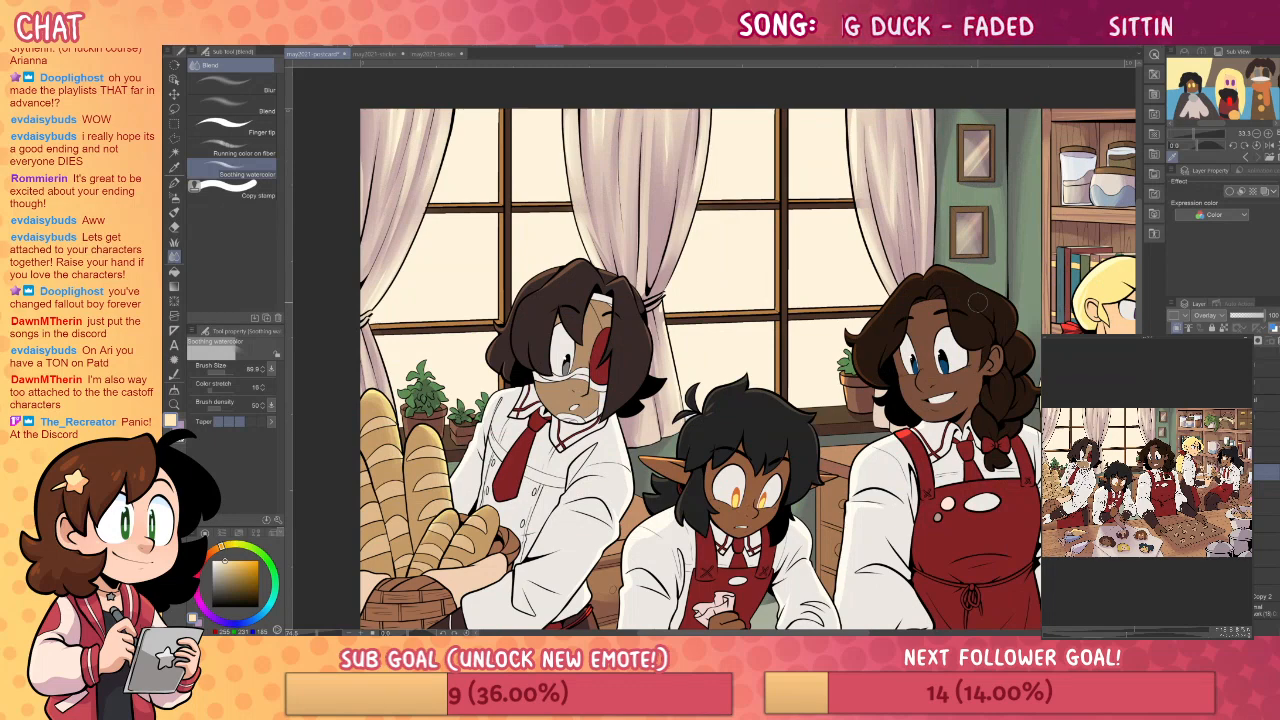
{"action": "left_click_drag", "start_coordinate": [1034, 444], "coordinate": [1020, 434]}
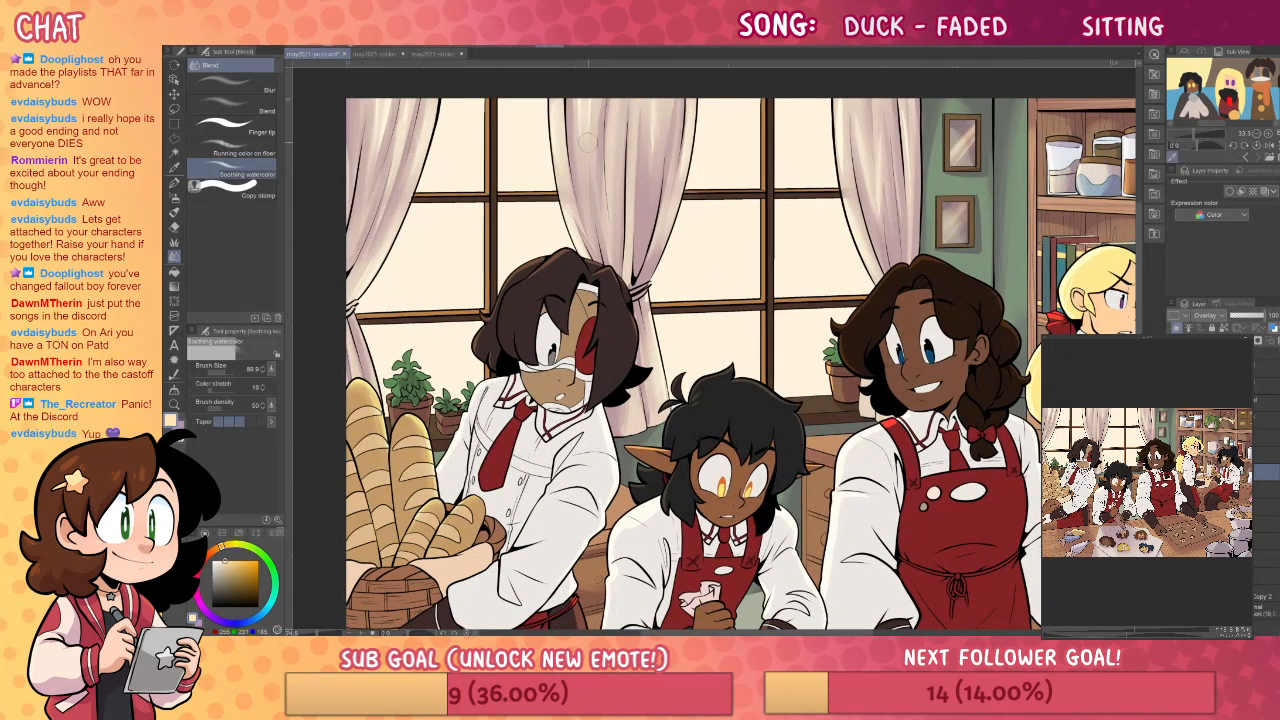
{"action": "key", "text": "p"}
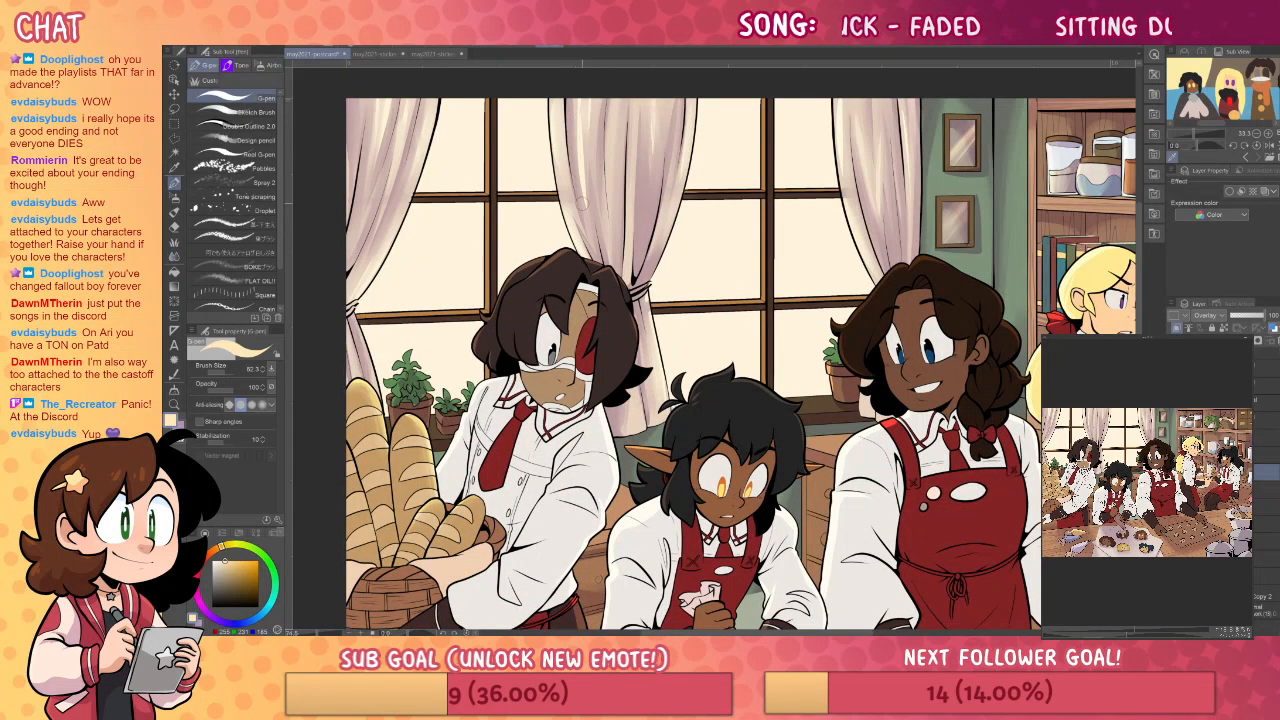
{"action": "key", "text": "j"}
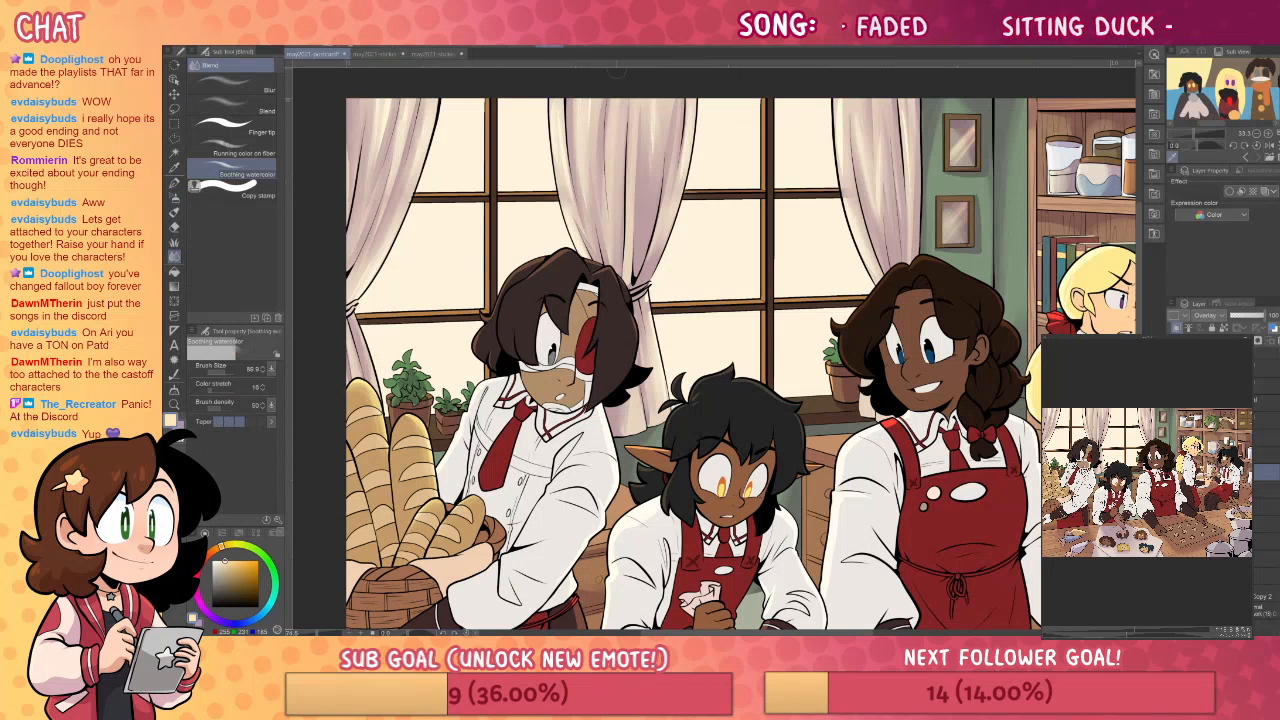
{"action": "left_click_drag", "start_coordinate": [989, 410], "coordinate": [967, 414]}
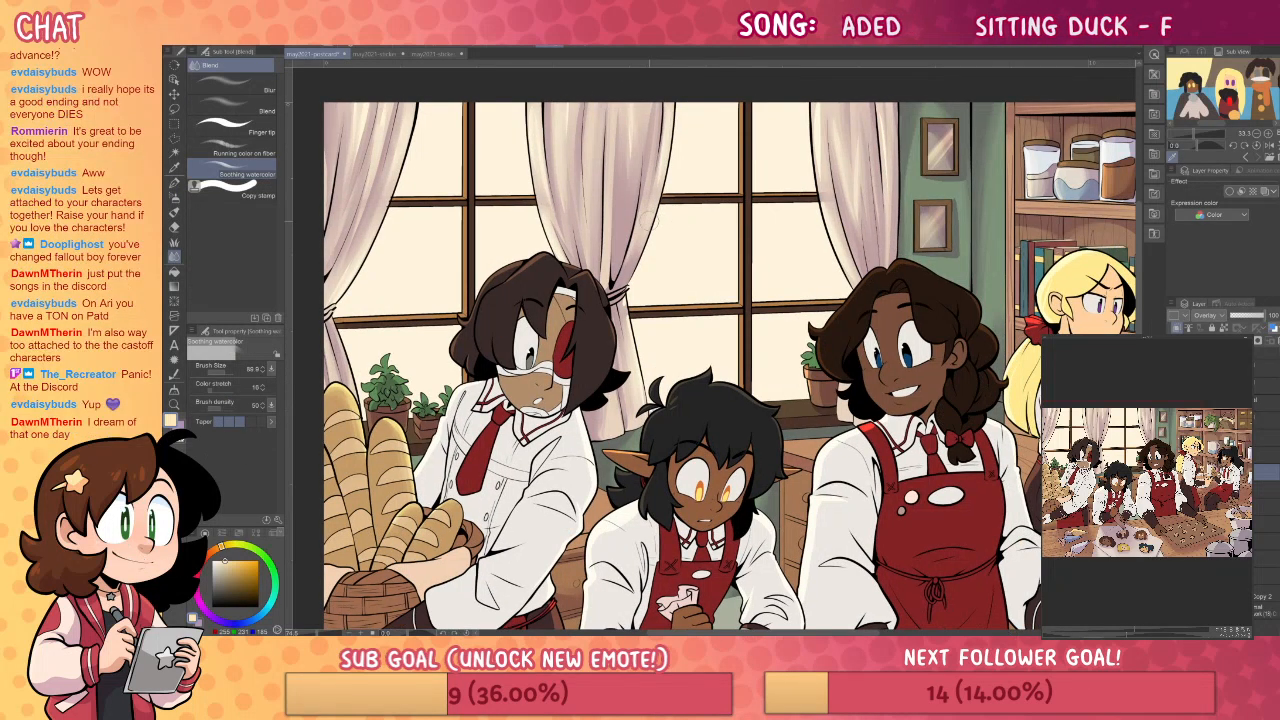
- Refine the fold highlights on the curtain beside the wall frames, alternating G-pen strokes with watercolor blending
{"action": "key", "text": "p"}
{"action": "key", "text": "j"}
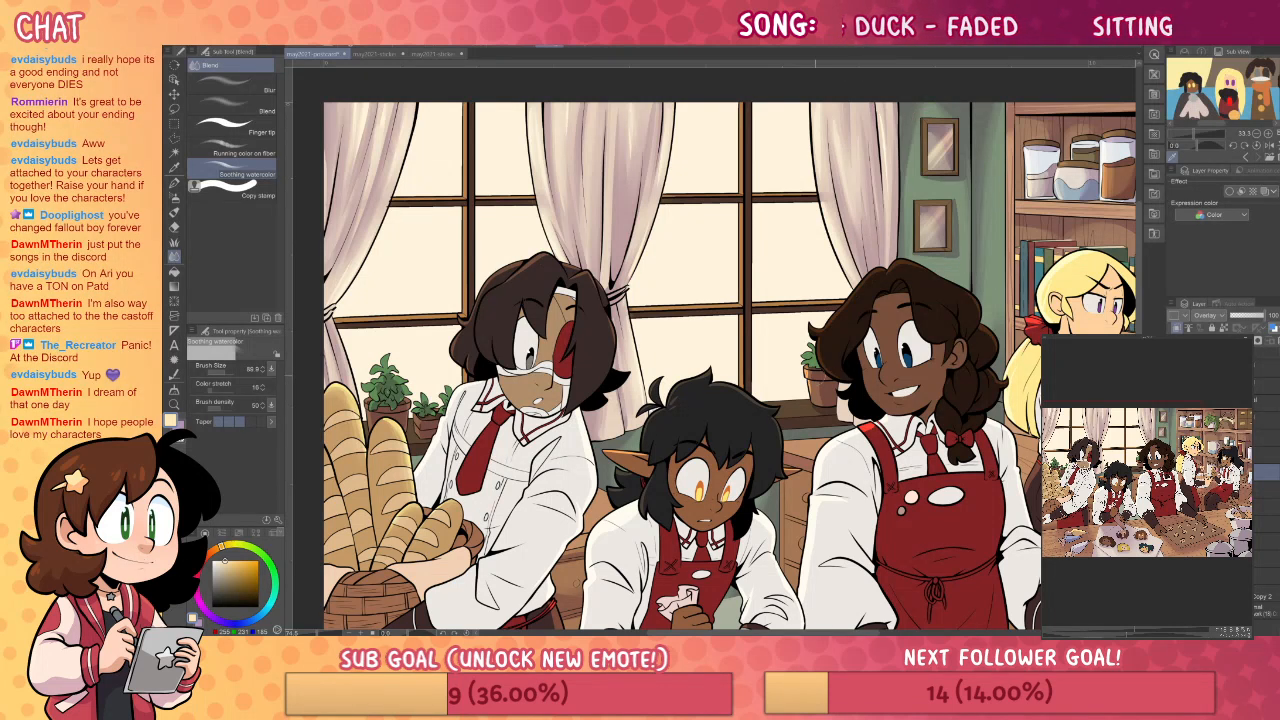
{"action": "key", "text": "p"}
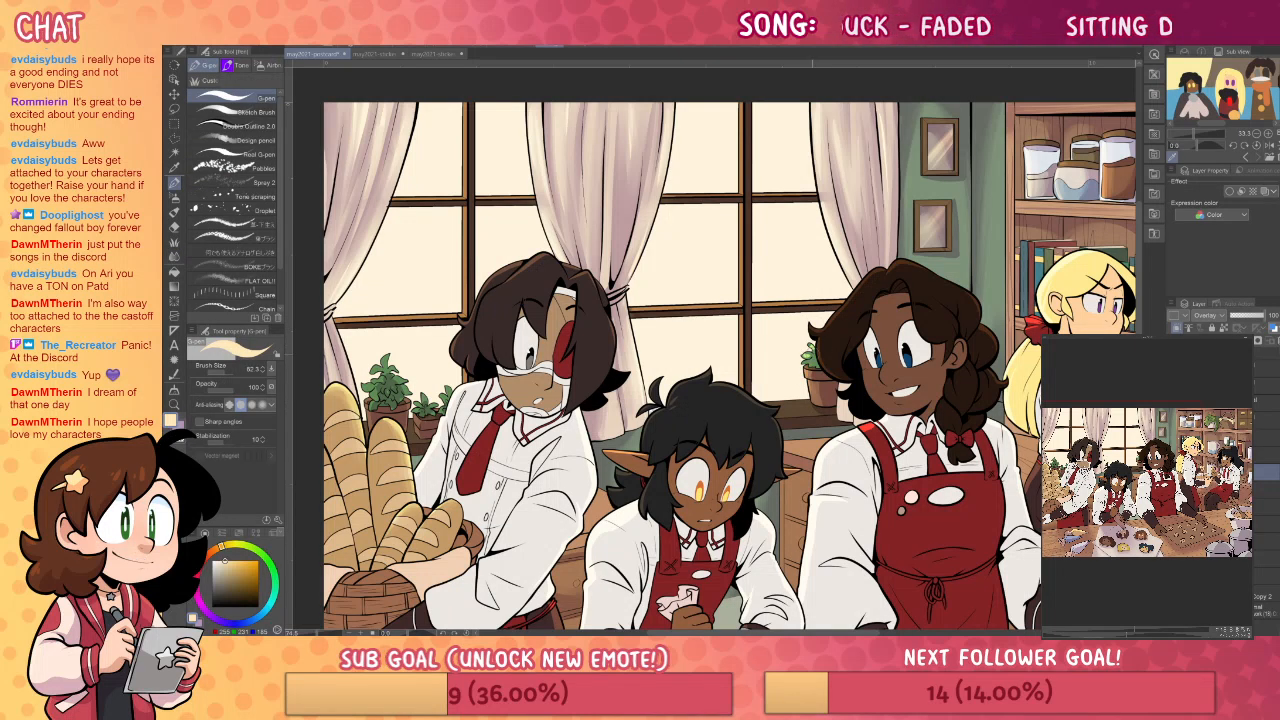
{"action": "key", "text": "j"}
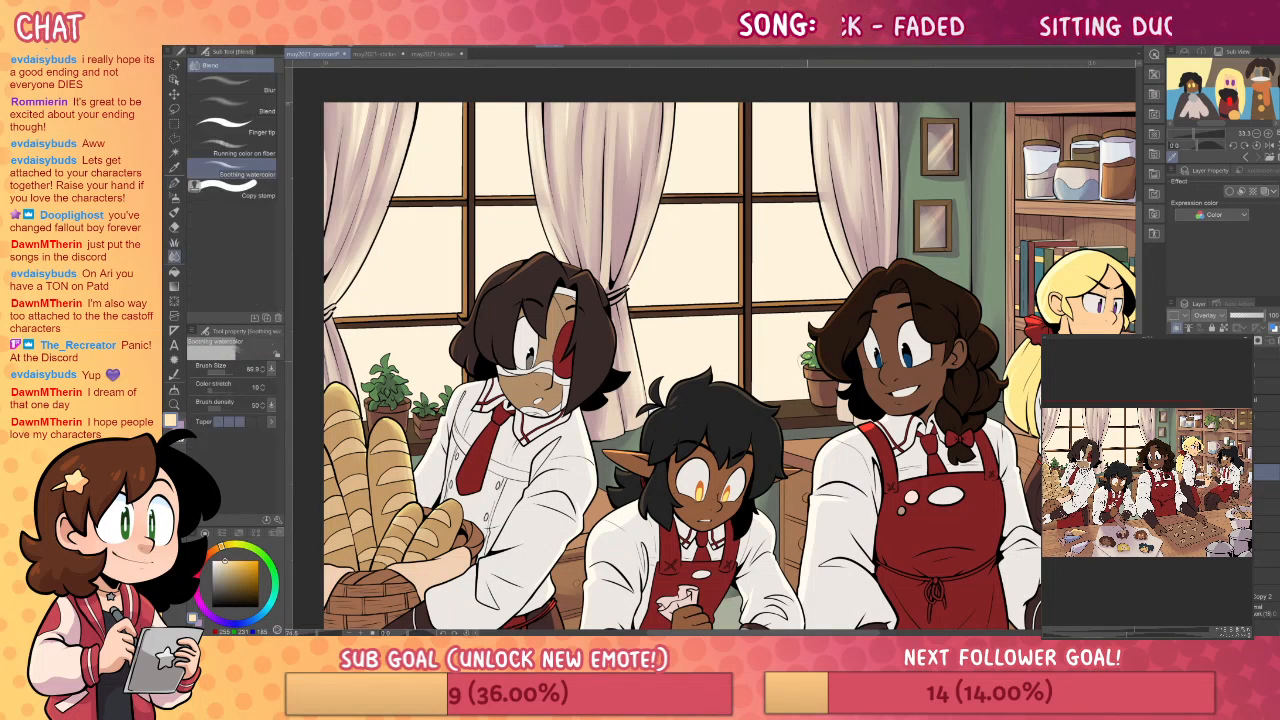
{"action": "key", "text": "p"}
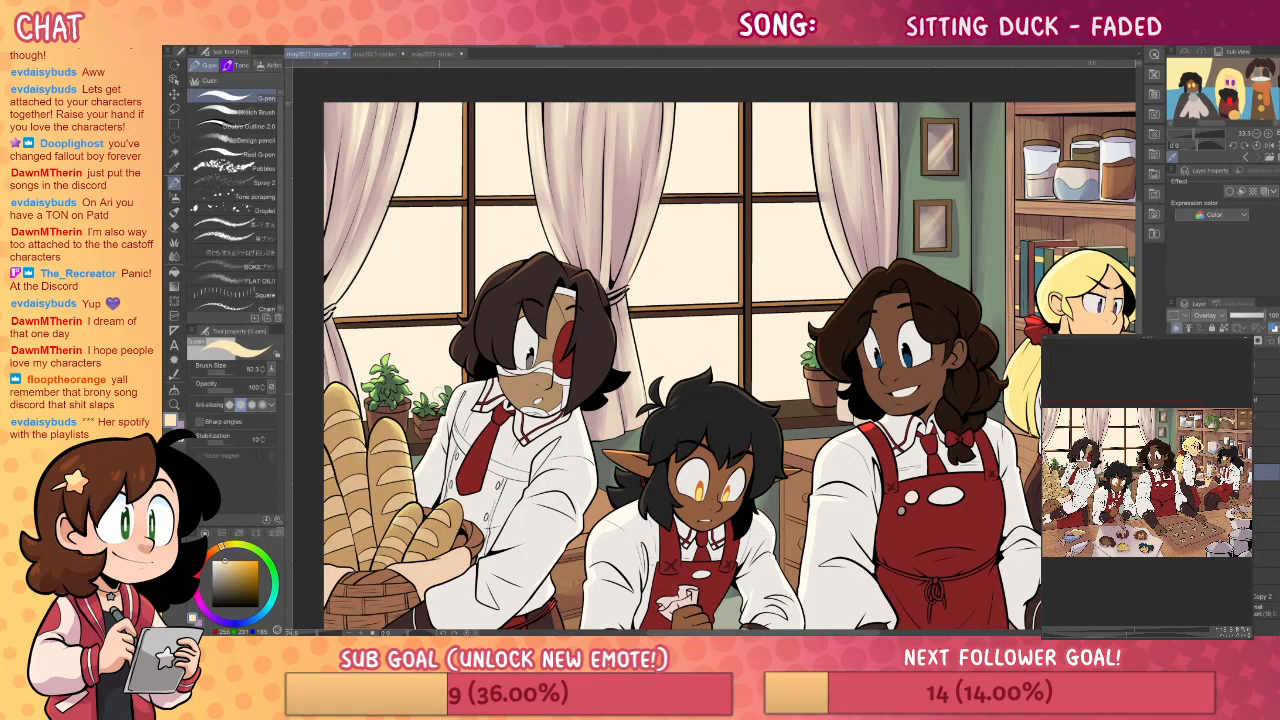
{"action": "key", "text": "j"}
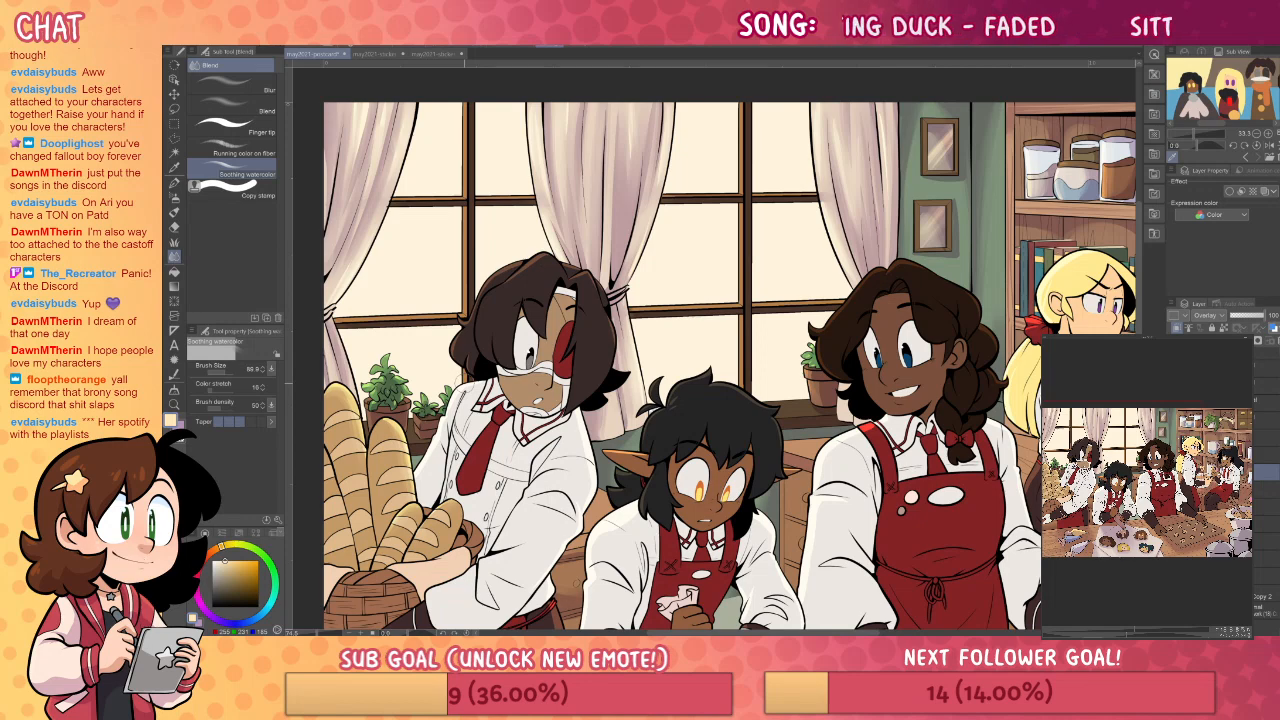
- Examine the whole illustration, from the curtains and characters to the counter, for areas that still need highlights
{"action": "left_click_drag", "start_coordinate": [937, 335], "coordinate": [909, 319]}
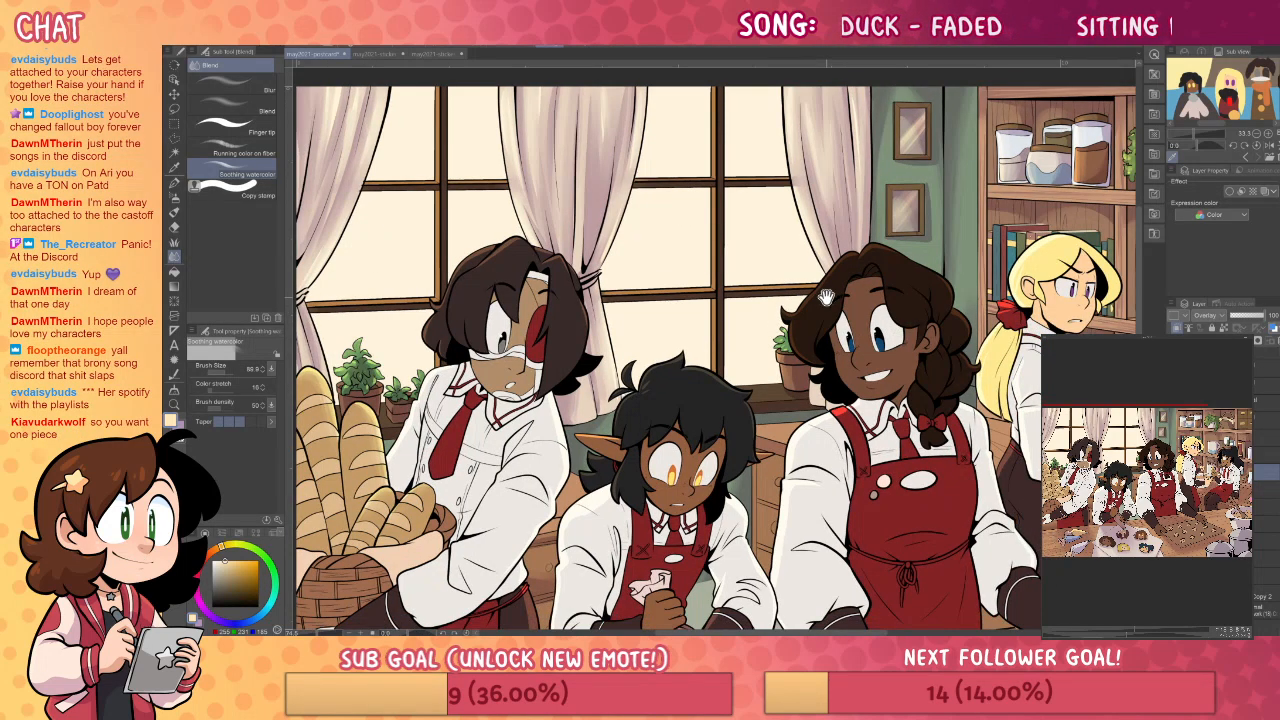
{"action": "left_click_drag", "start_coordinate": [826, 297], "coordinate": [738, 309]}
{"action": "key", "text": "p"}
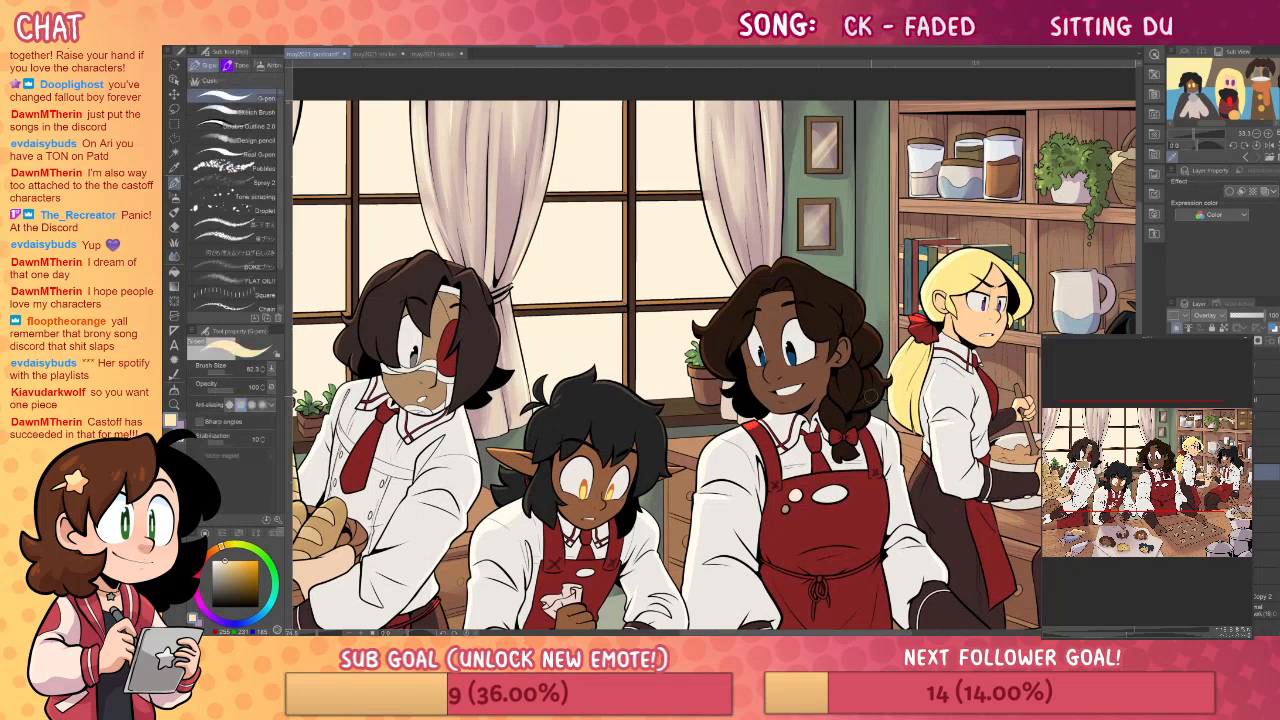
{"action": "left_click_drag", "start_coordinate": [871, 397], "coordinate": [833, 391]}
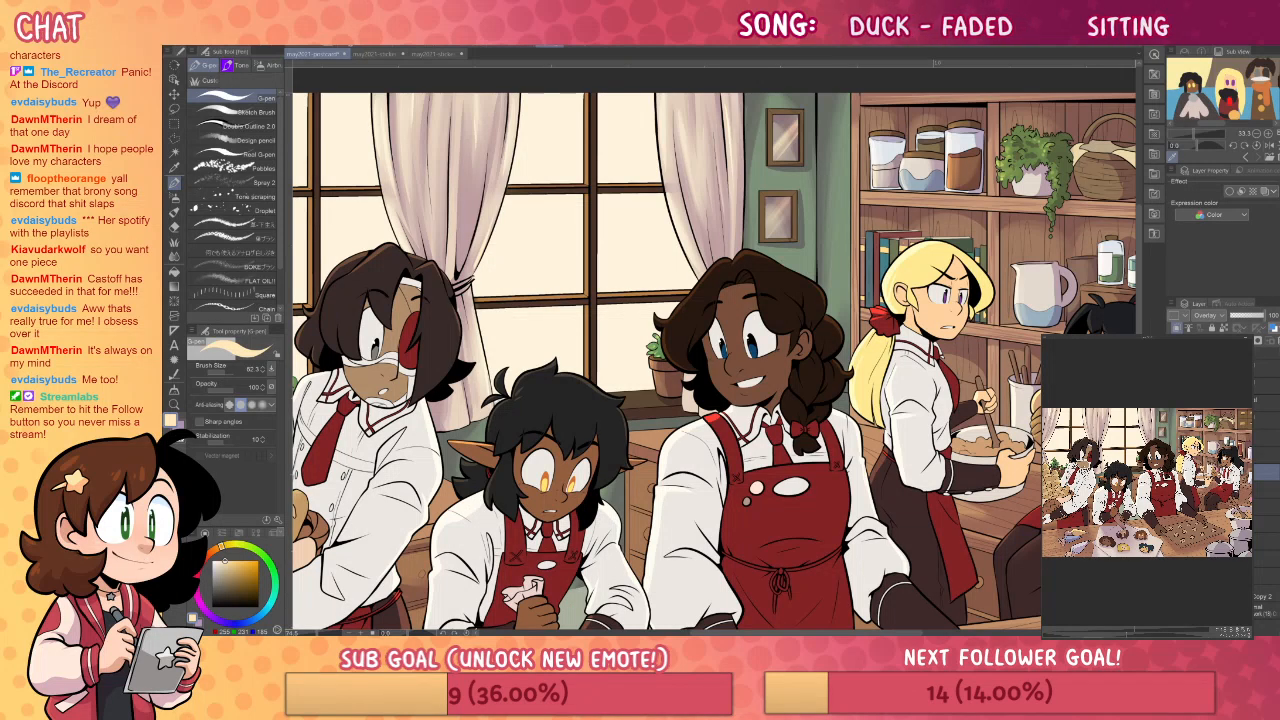
{"action": "key", "text": "ctrl+space"}
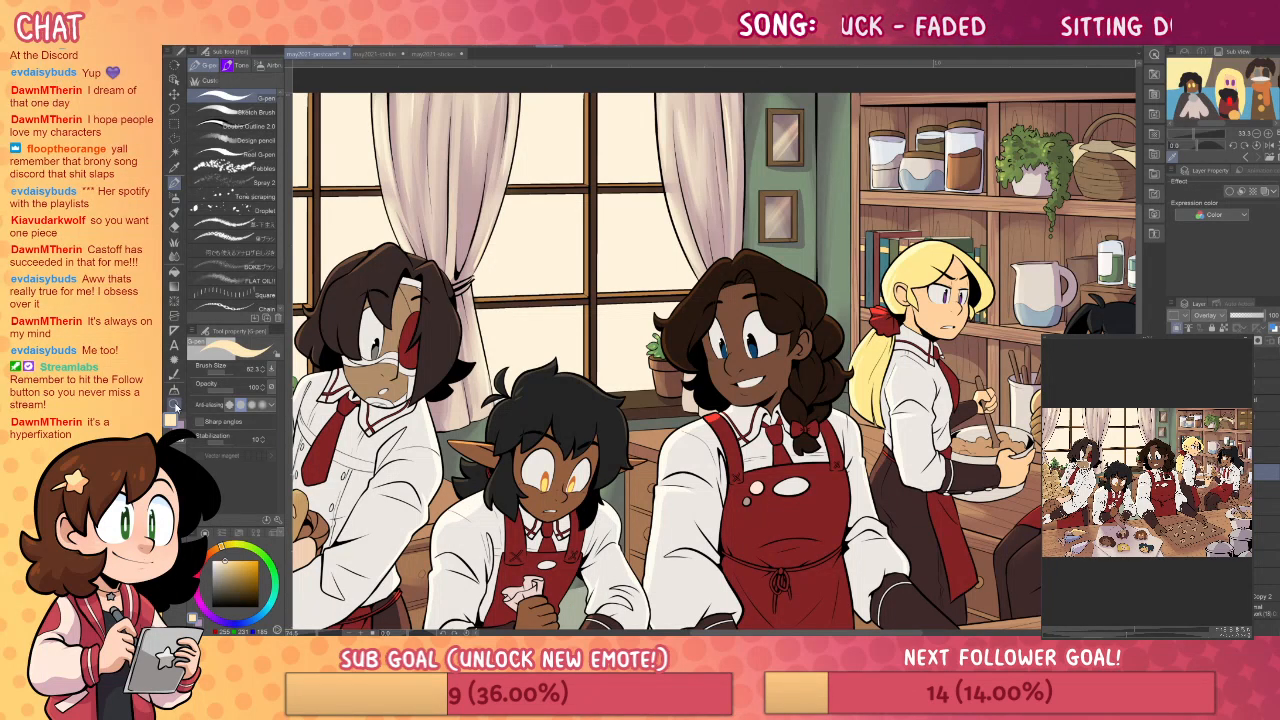
{"action": "scroll", "coordinate": [928, 362], "scroll_direction": "down", "scroll_amount": 2}
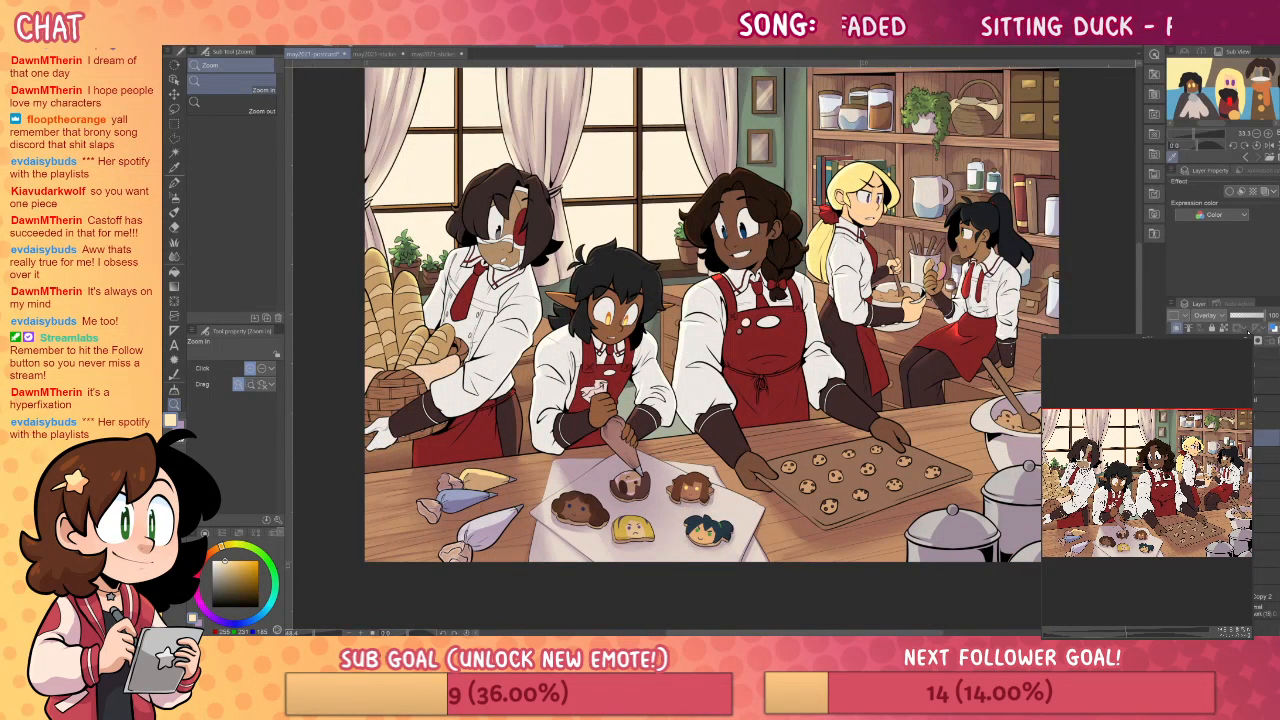
{"action": "key", "text": "j"}
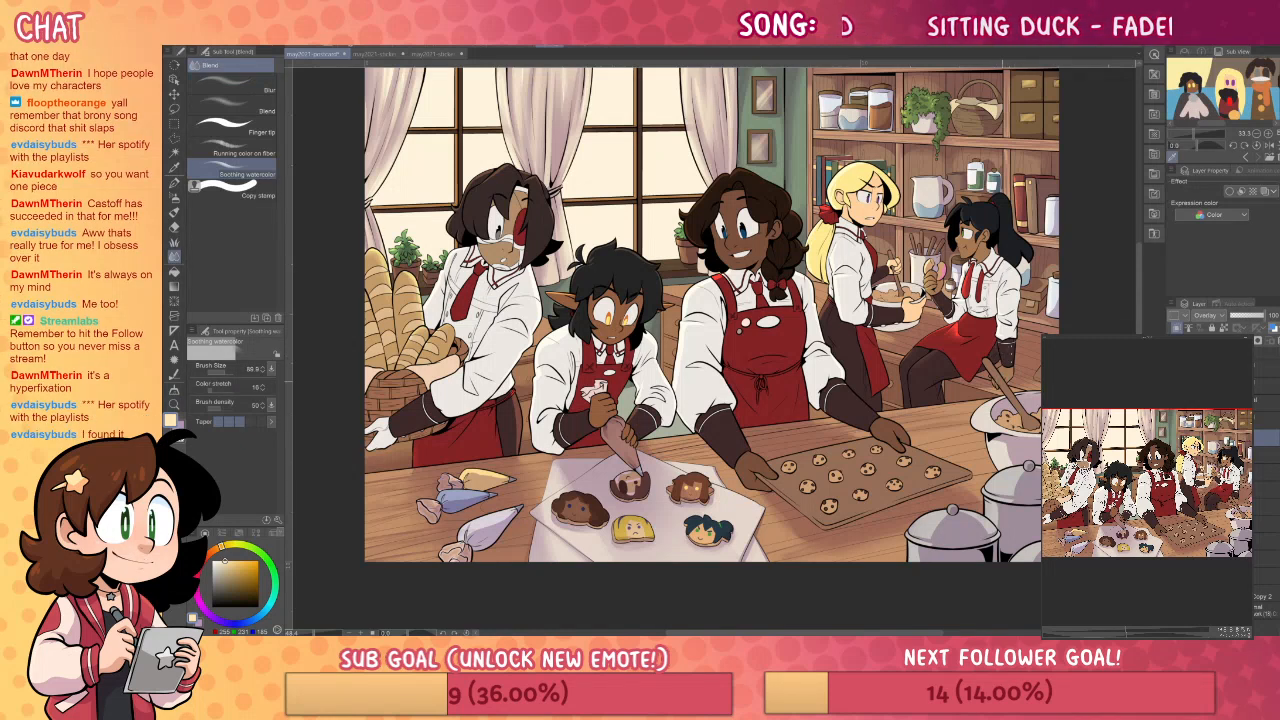
{"action": "key", "text": "p"}
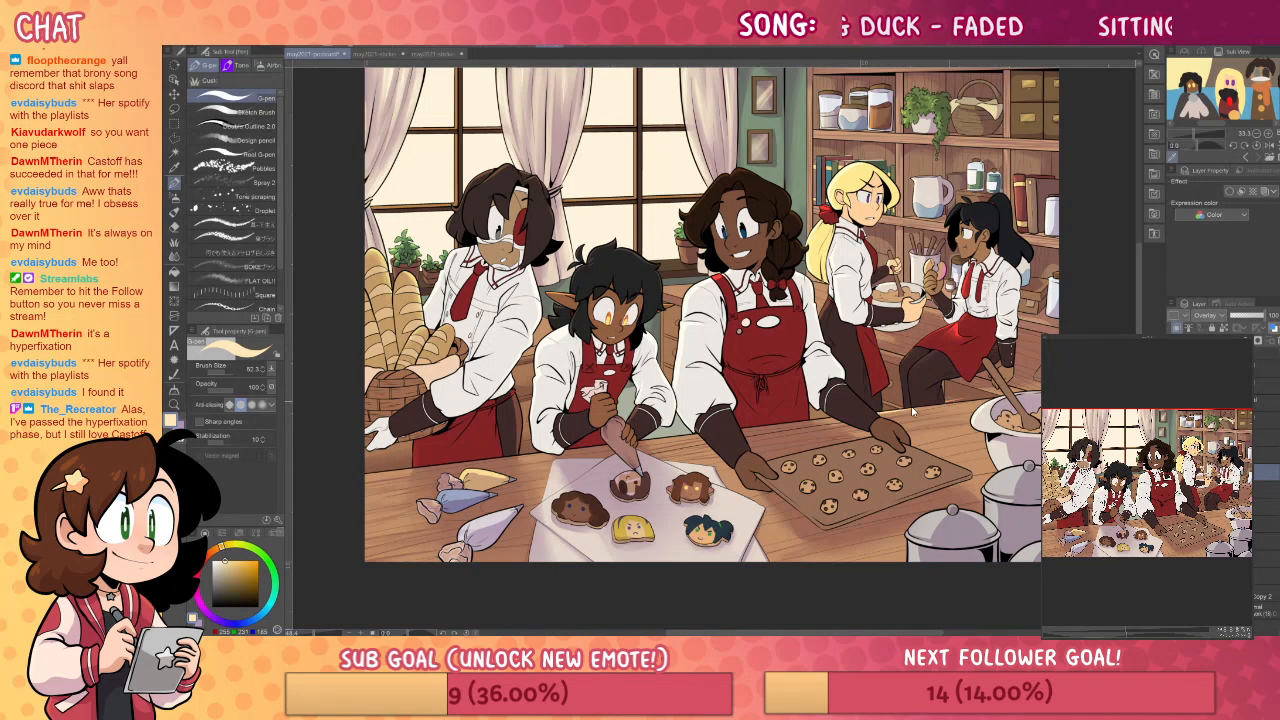
{"action": "key", "text": "j"}
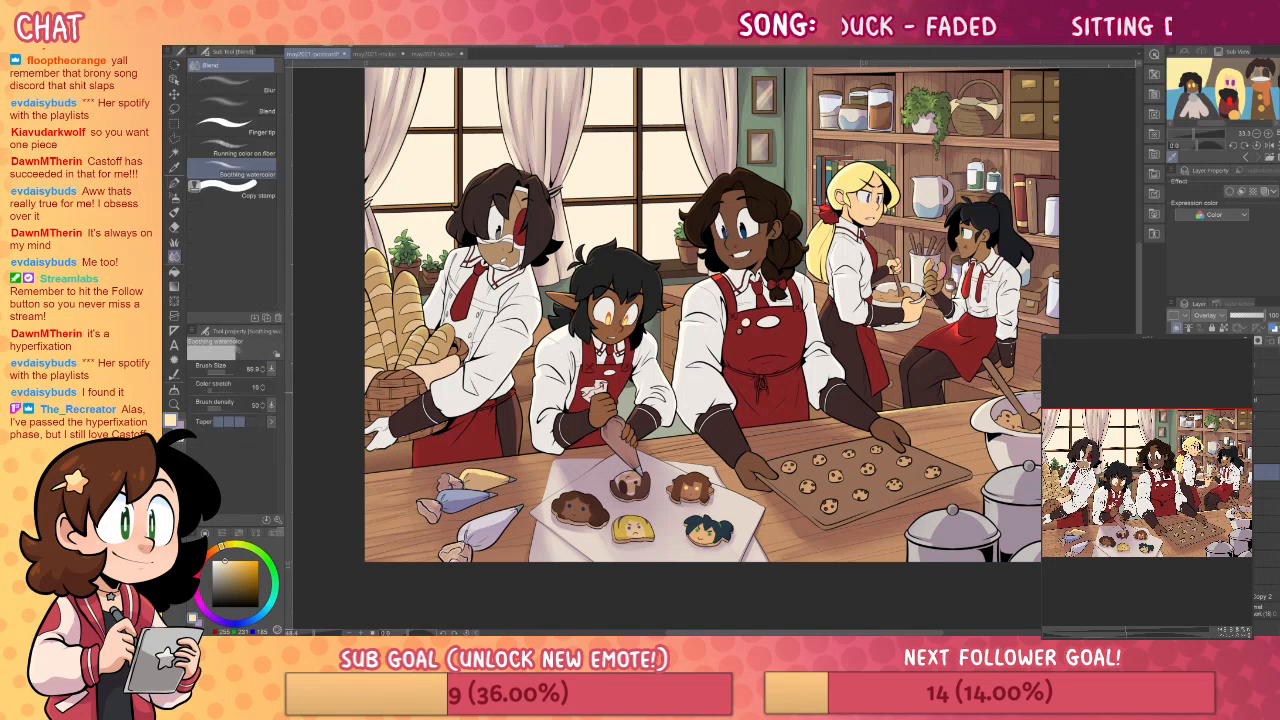
{"action": "key", "text": "p"}
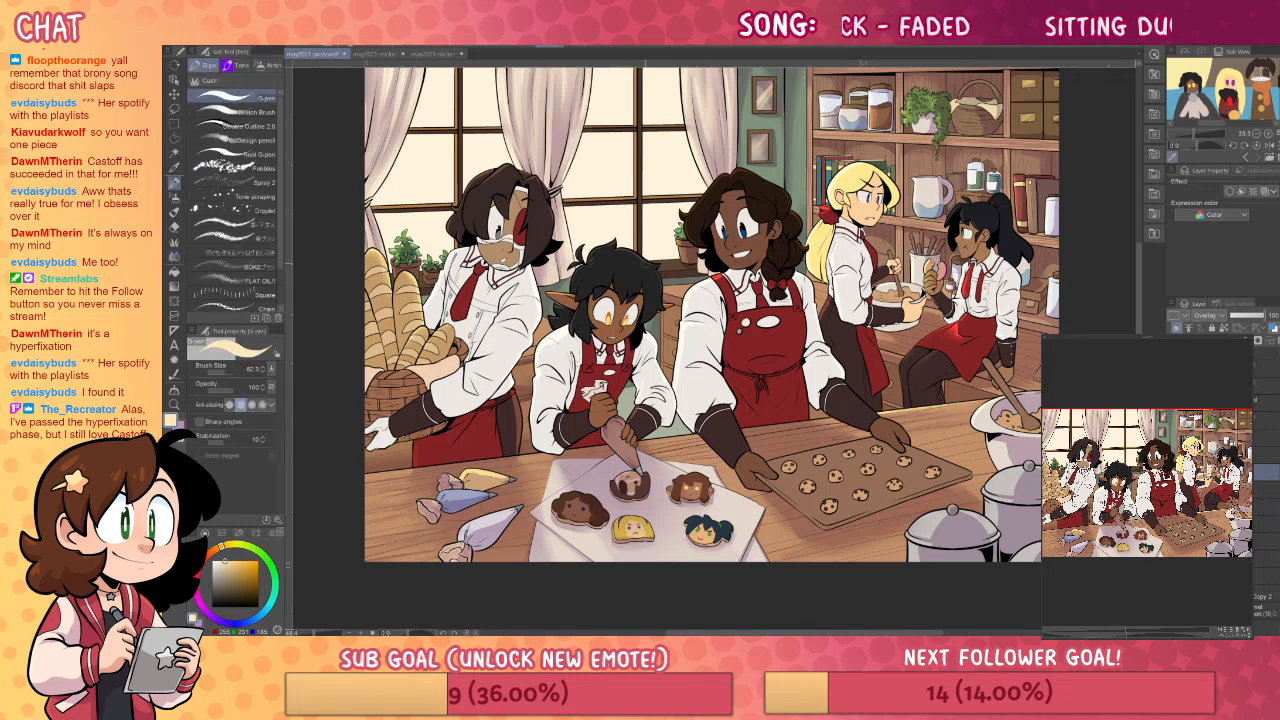
{"action": "key", "text": "j"}
{"action": "left_click_drag", "start_coordinate": [958, 398], "coordinate": [1014, 392]}
{"action": "key", "text": "g"}
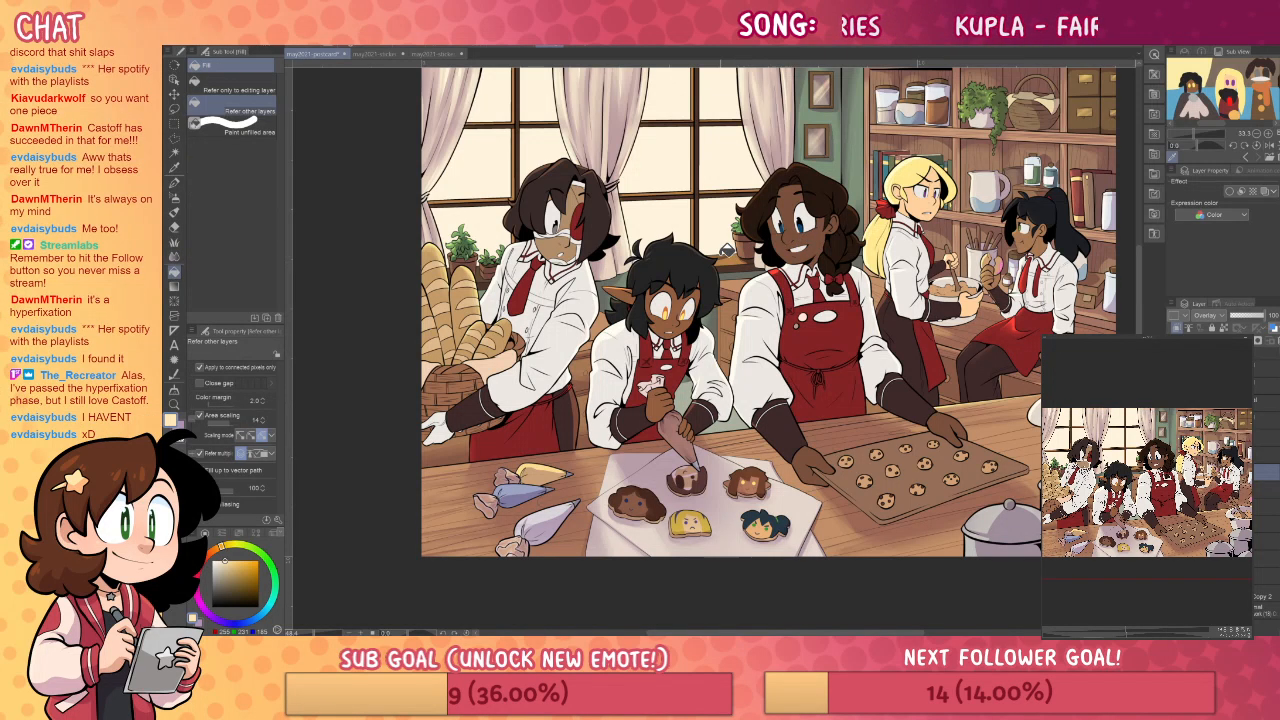
{"action": "key", "text": "j"}
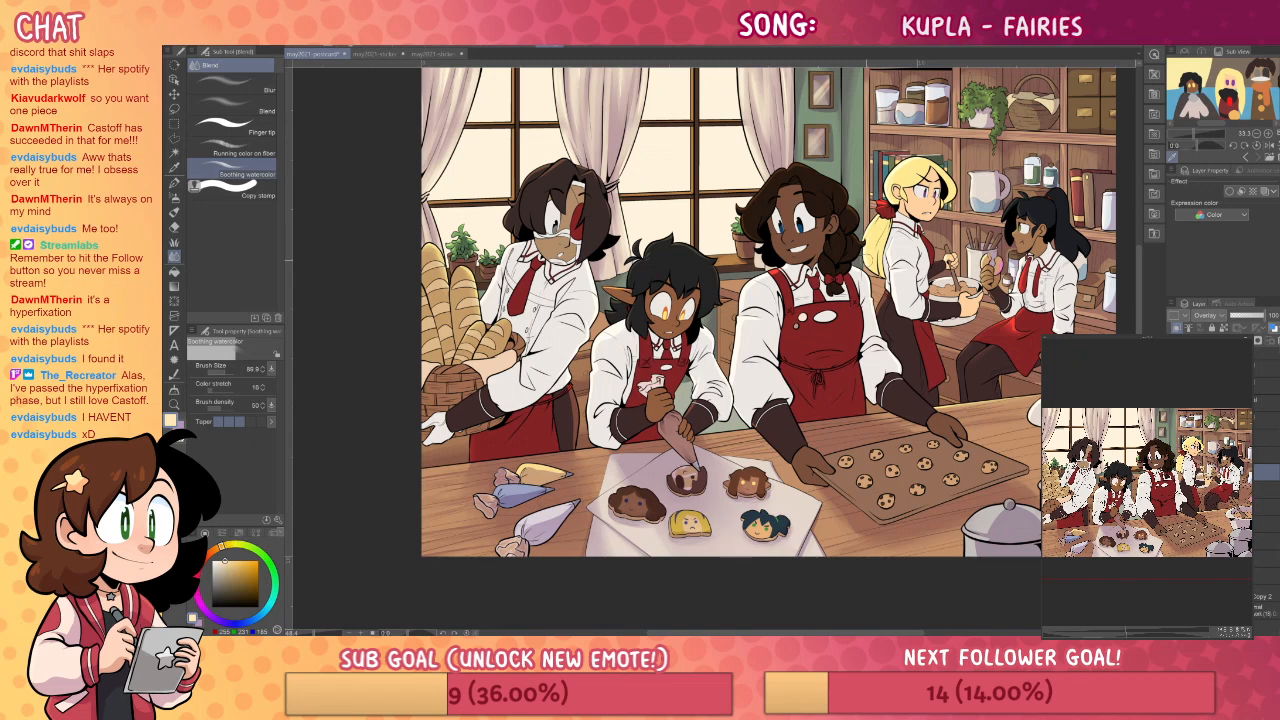
{"action": "key", "text": "g"}
{"action": "left_click_drag", "start_coordinate": [486, 270], "coordinate": [534, 266]}
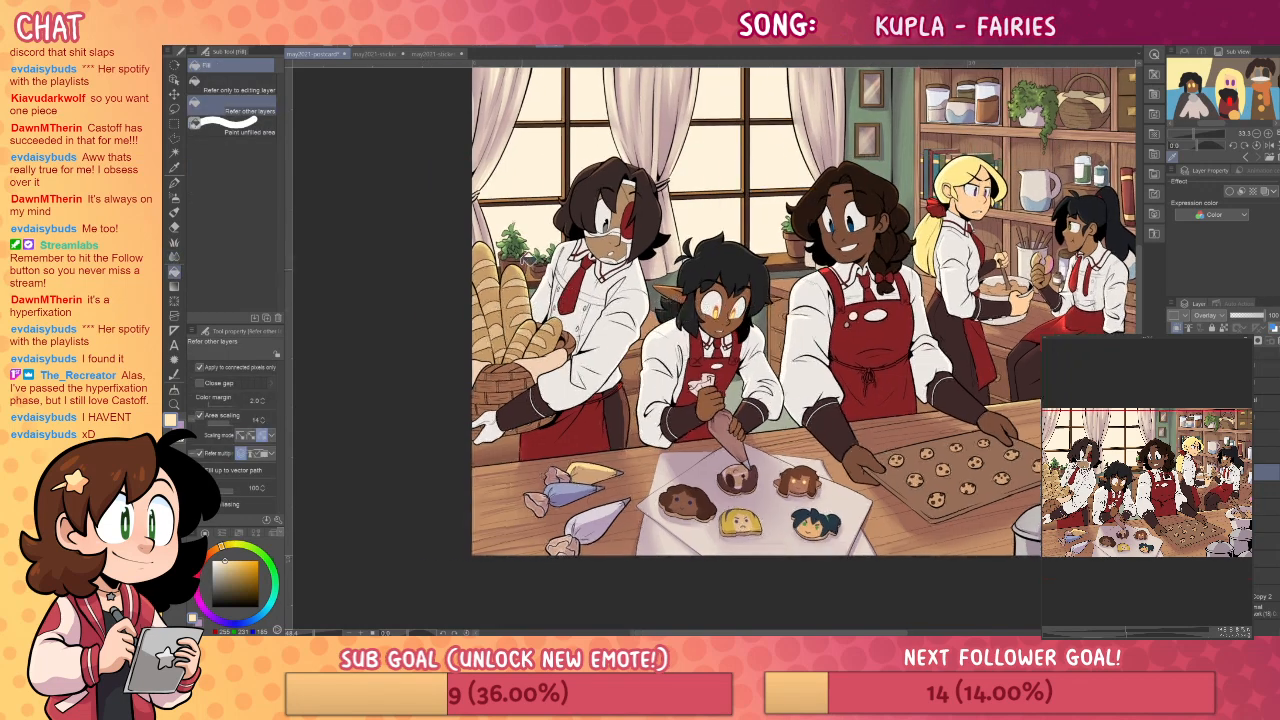
{"action": "key", "text": "j"}
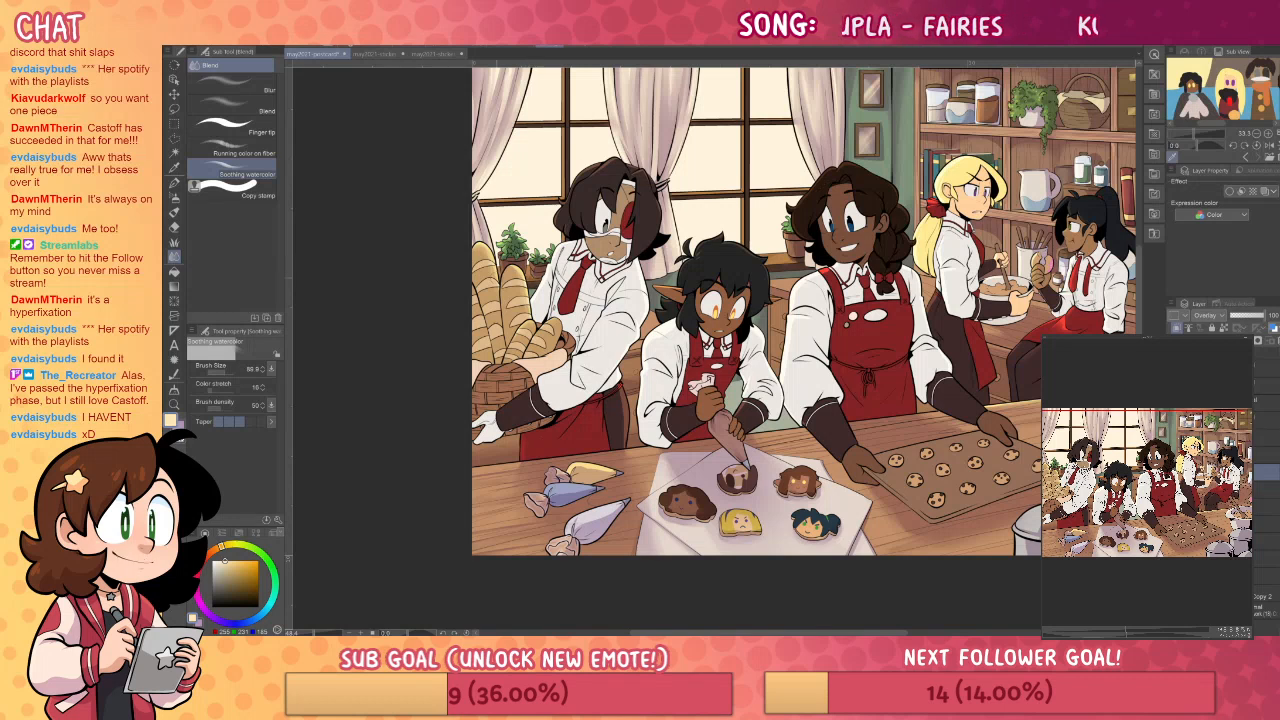
{"action": "left_click_drag", "start_coordinate": [1001, 385], "coordinate": [961, 361]}
{"action": "key", "text": "p"}
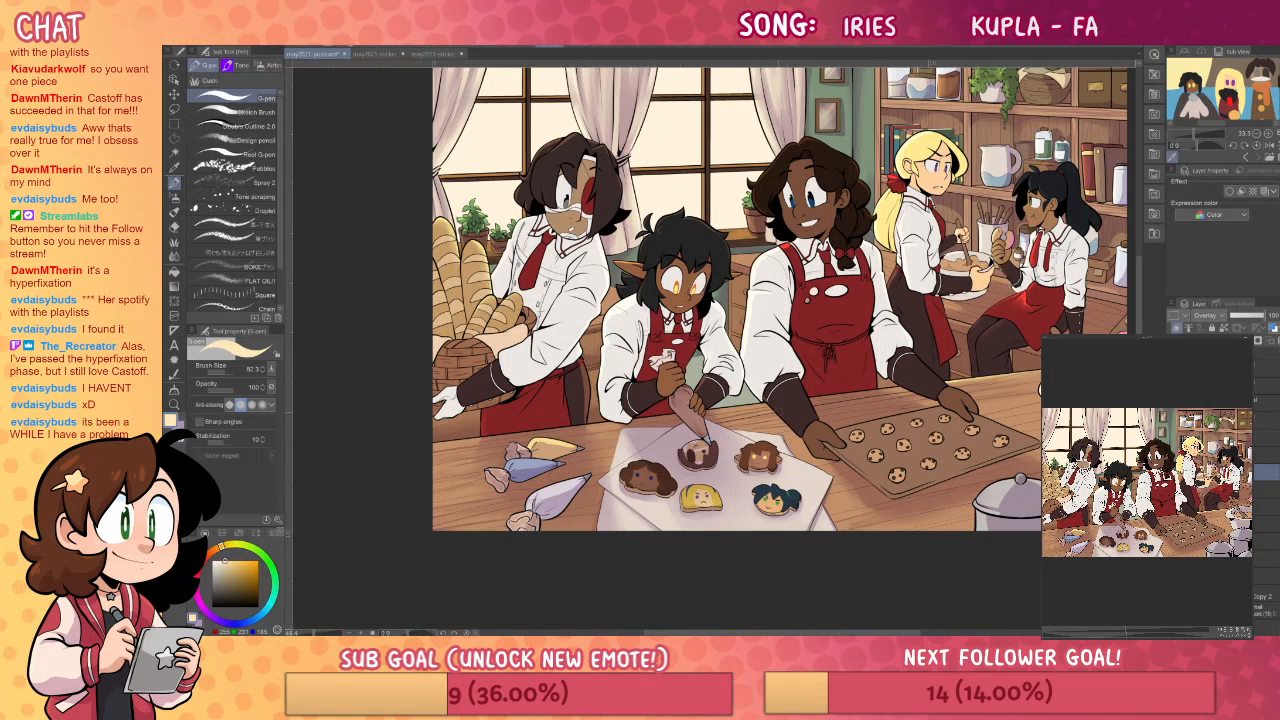
{"action": "left_click_drag", "start_coordinate": [769, 408], "coordinate": [848, 530]}
{"action": "left_click_drag", "start_coordinate": [720, 418], "coordinate": [752, 450]}
{"action": "key", "text": "ctrl+z"}
{"action": "key", "text": "ctrl+z"}
- Paint and fill a light beam across the counter at the cookie paper's right edge, and fade it with the soft eraser
{"action": "left_click_drag", "start_coordinate": [722, 405], "coordinate": [822, 531]}
{"action": "key", "text": "g"}
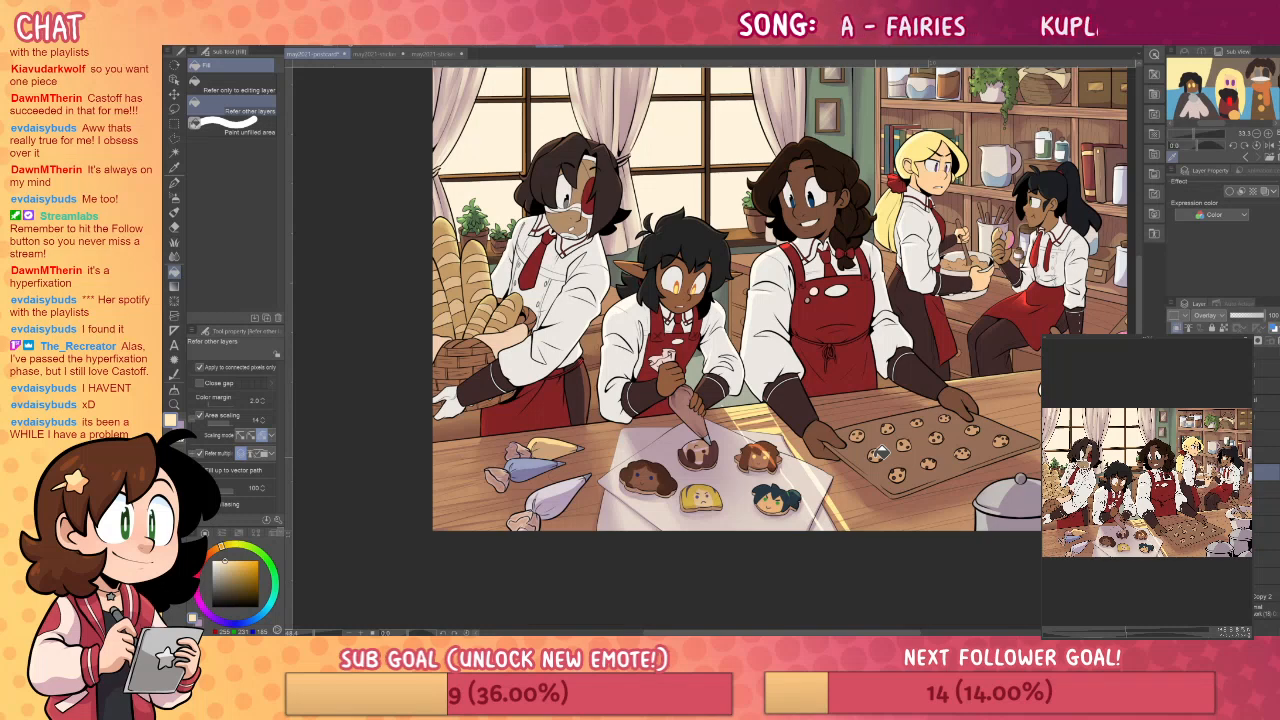
{"action": "key", "text": "p"}
{"action": "mouse_move", "coordinate": [737, 416]}
{"action": "left_mouse_down"}
{"action": "mouse_move", "coordinate": [748, 438]}
{"action": "mouse_move", "coordinate": [782, 443]}
{"action": "mouse_move", "coordinate": [810, 488]}
{"action": "left_mouse_up"}
{"action": "left_click_drag", "start_coordinate": [766, 446], "coordinate": [830, 529]}
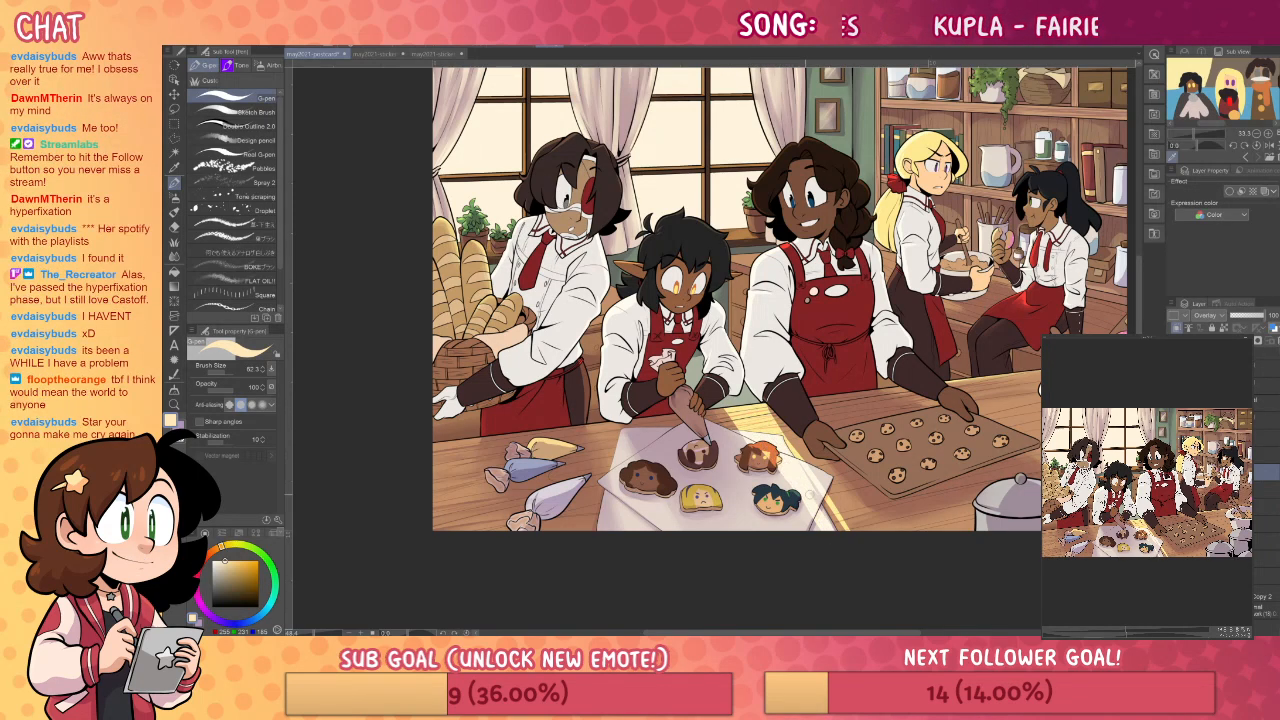
{"action": "key", "text": "j"}
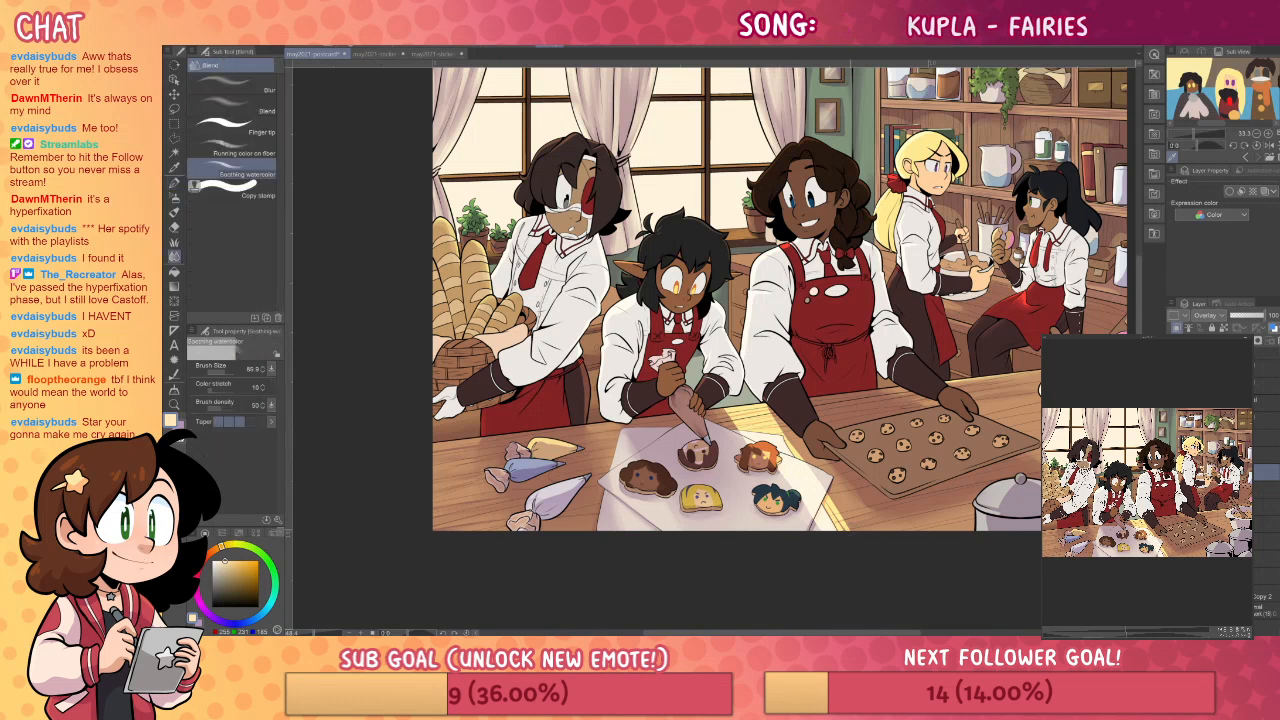
{"action": "key", "text": "e"}
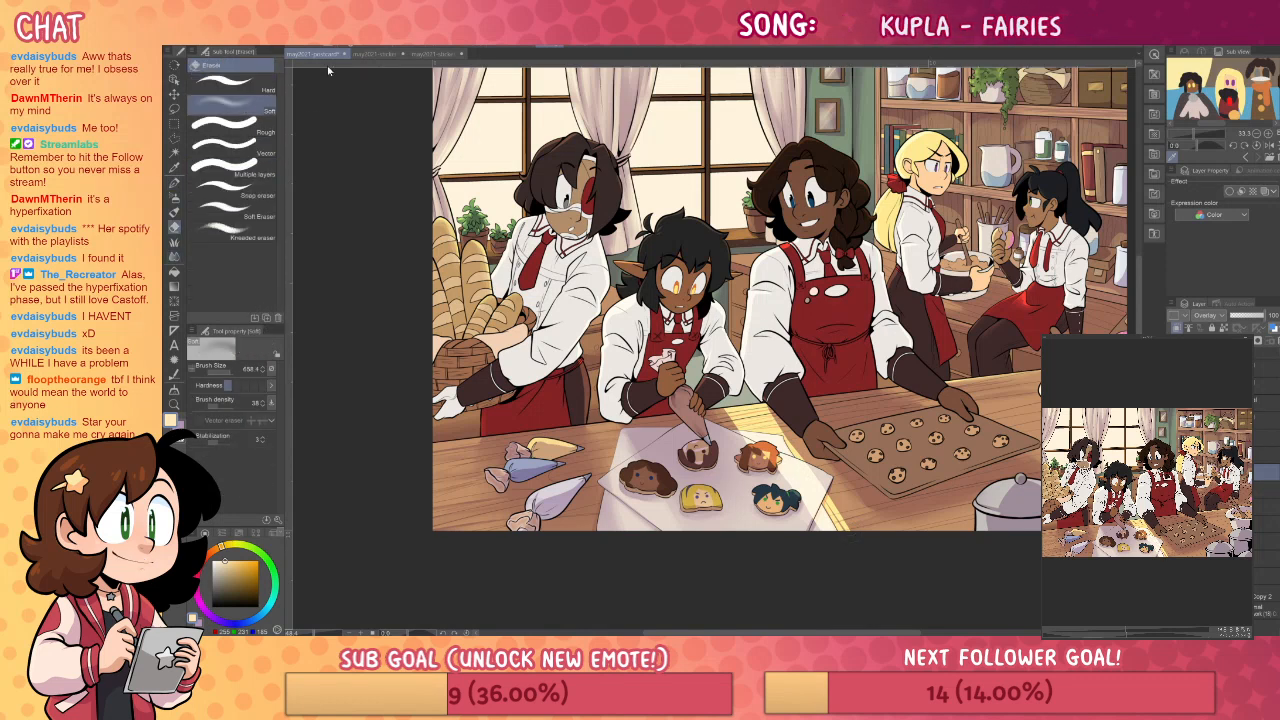
{"action": "mouse_move", "coordinate": [830, 549]}
{"action": "left_mouse_down"}
{"action": "mouse_move", "coordinate": [768, 446]}
{"action": "mouse_move", "coordinate": [830, 510]}
{"action": "left_mouse_up"}
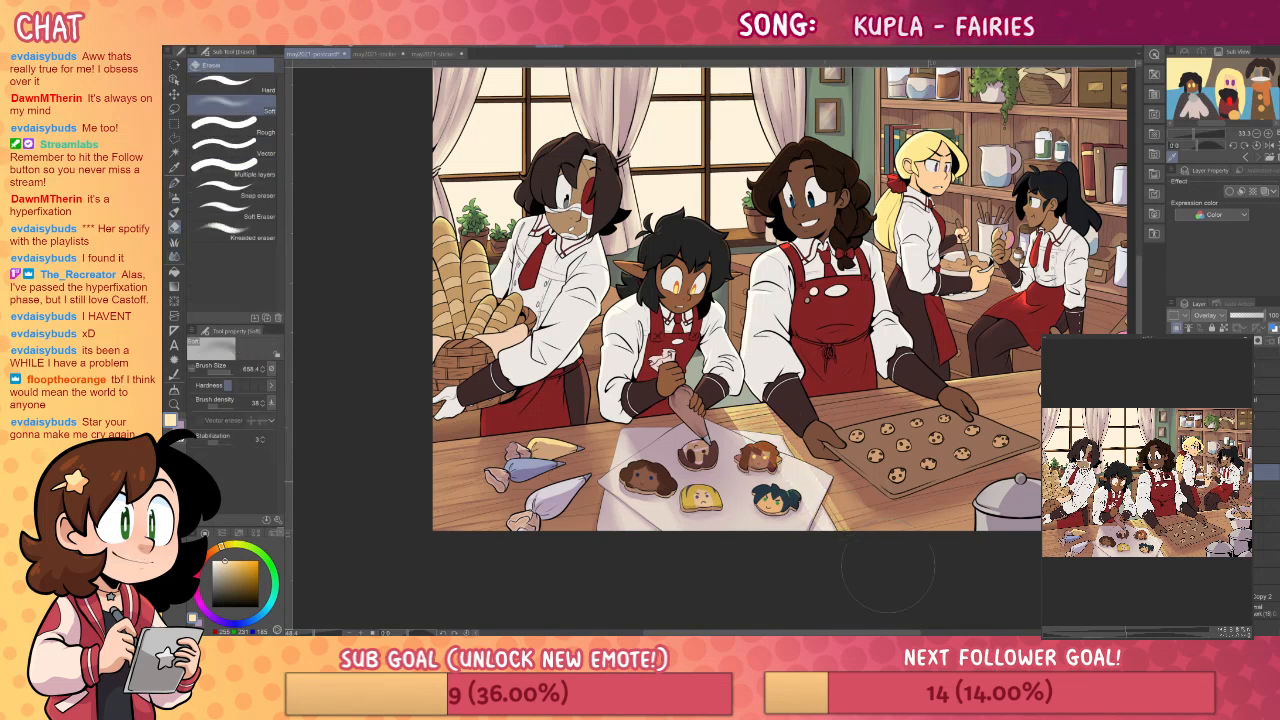
{"action": "key", "text": "j"}
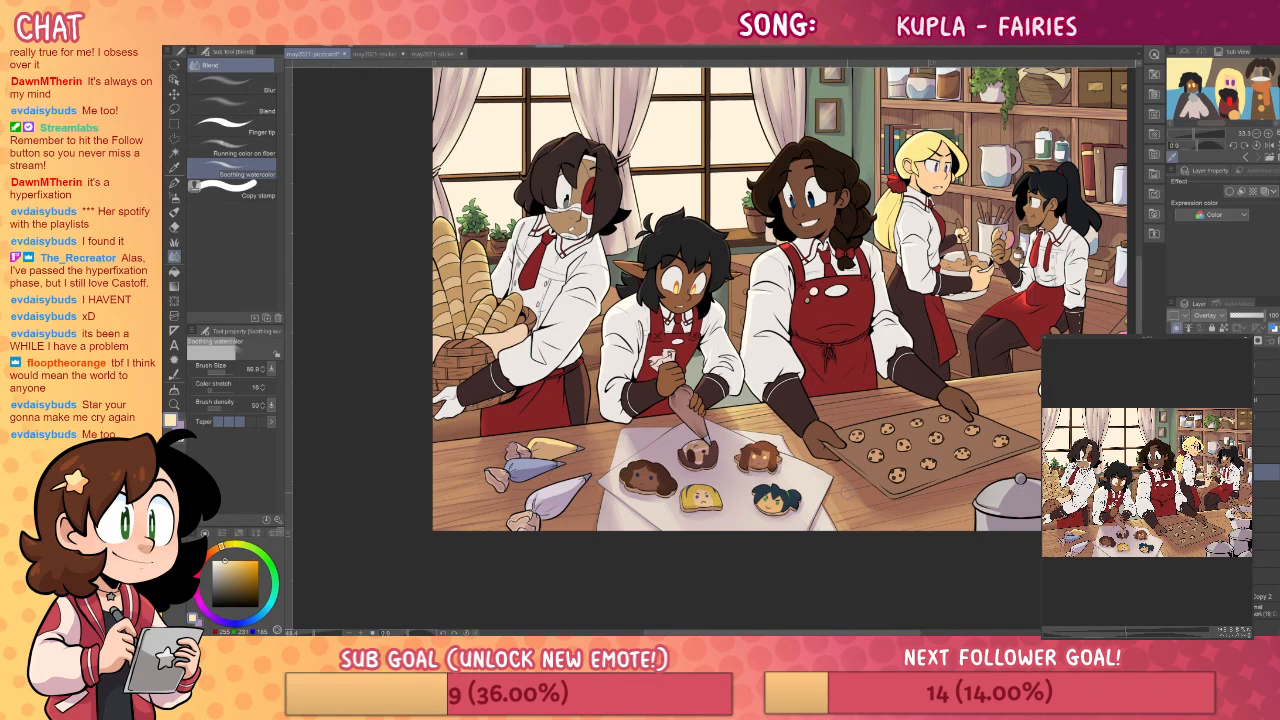
- Paint G-pen light beams diagonally across the left part of the cookie paper, undoing the first stroke
{"action": "key", "text": "p"}
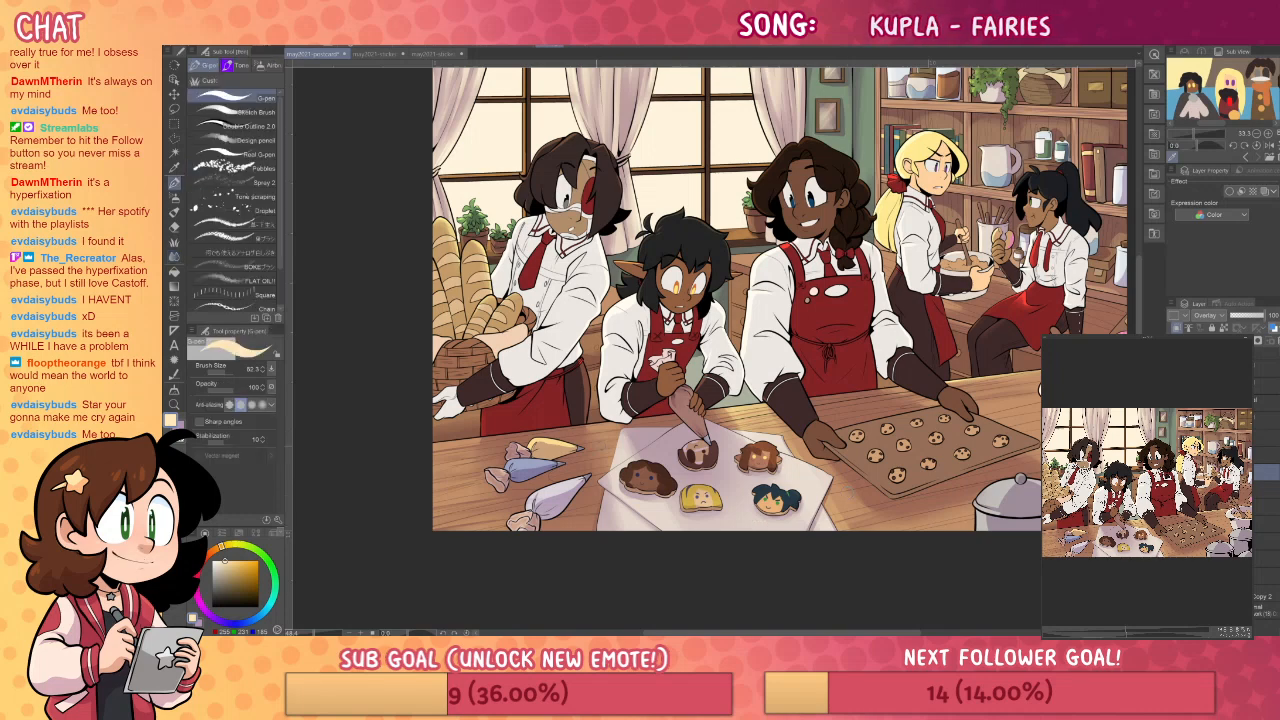
{"action": "mouse_move", "coordinate": [586, 427]}
{"action": "left_mouse_down"}
{"action": "mouse_move", "coordinate": [614, 531]}
{"action": "mouse_move", "coordinate": [650, 489]}
{"action": "mouse_move", "coordinate": [672, 536]}
{"action": "left_mouse_up"}
{"action": "key", "text": "ctrl+z"}
{"action": "left_click_drag", "start_coordinate": [640, 465], "coordinate": [675, 527]}
{"action": "left_click_drag", "start_coordinate": [586, 424], "coordinate": [628, 530]}
{"action": "left_click_drag", "start_coordinate": [594, 454], "coordinate": [620, 530]}
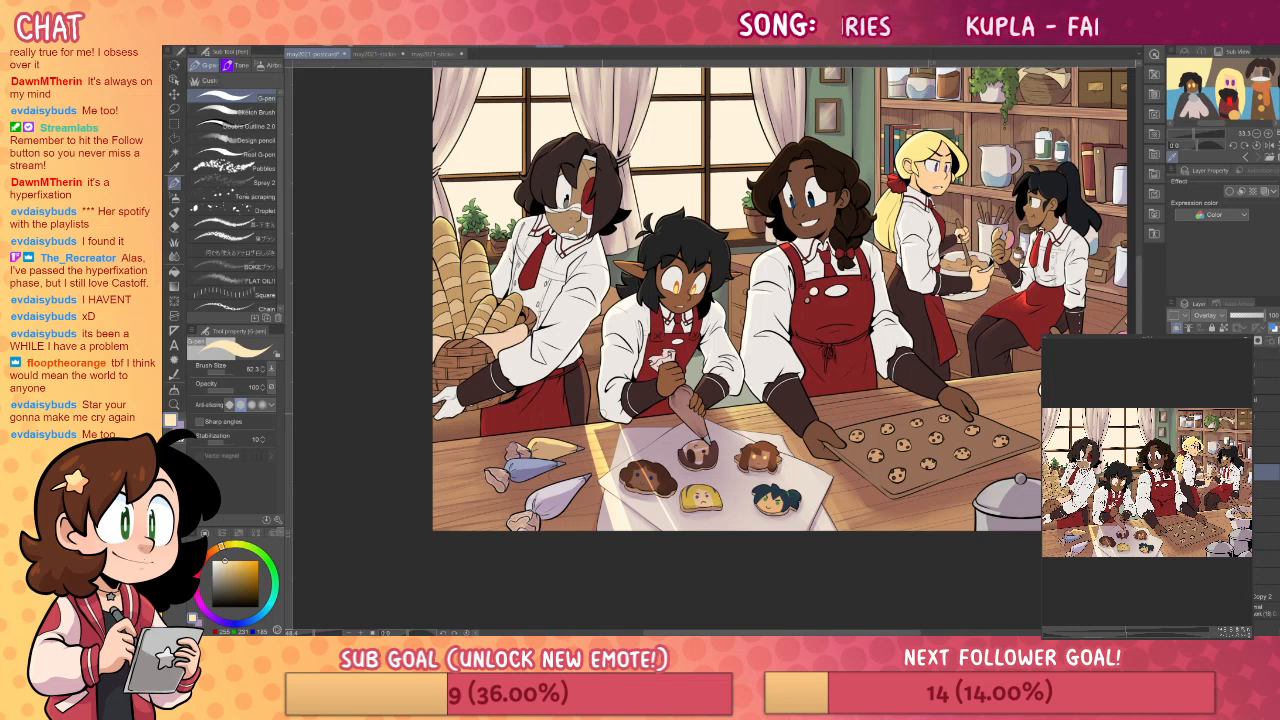
{"action": "mouse_move", "coordinate": [595, 429]}
{"action": "left_mouse_down"}
{"action": "mouse_move", "coordinate": [620, 516]}
{"action": "mouse_move", "coordinate": [617, 427]}
{"action": "mouse_move", "coordinate": [656, 528]}
{"action": "left_mouse_up"}
{"action": "left_click_drag", "start_coordinate": [628, 456], "coordinate": [650, 526]}
{"action": "left_click_drag", "start_coordinate": [632, 478], "coordinate": [628, 524]}
- Fade the light beams over the left part of the cookie paper with the soft eraser
{"action": "key", "text": "e"}
{"action": "left_click_drag", "start_coordinate": [598, 436], "coordinate": [620, 508]}
{"action": "left_click_drag", "start_coordinate": [598, 412], "coordinate": [670, 566]}
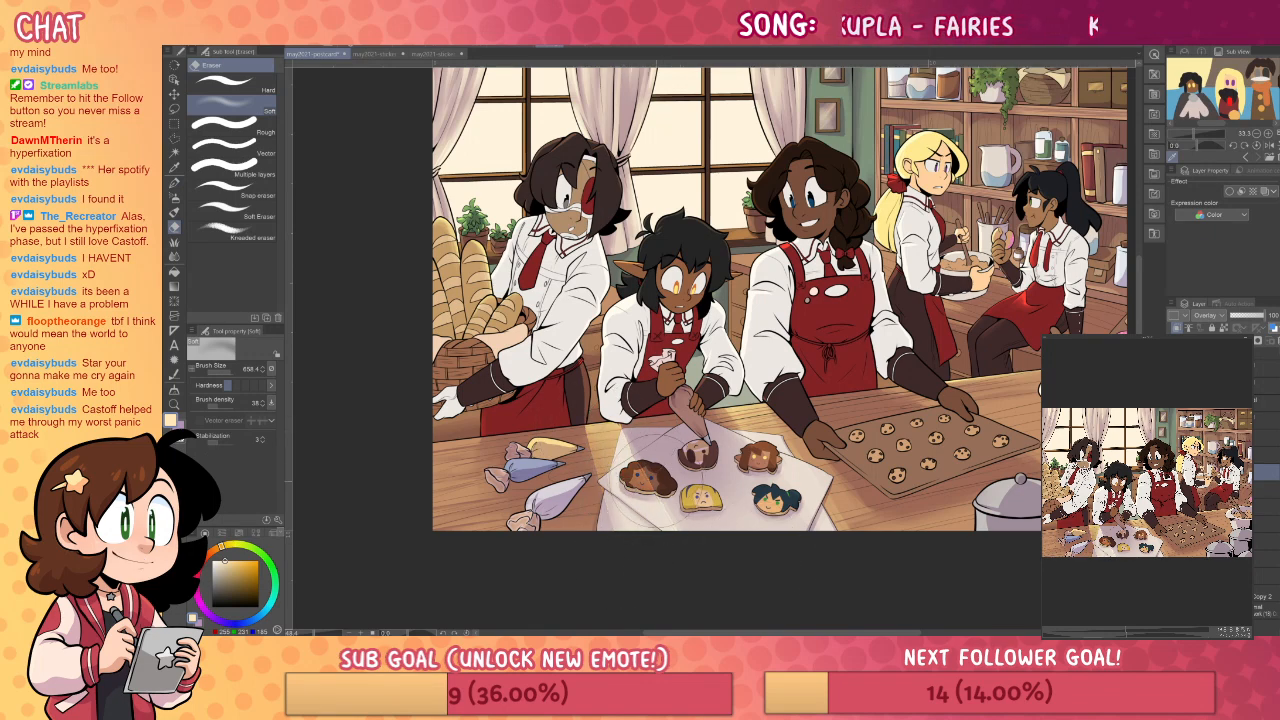
{"action": "key", "text": "j"}
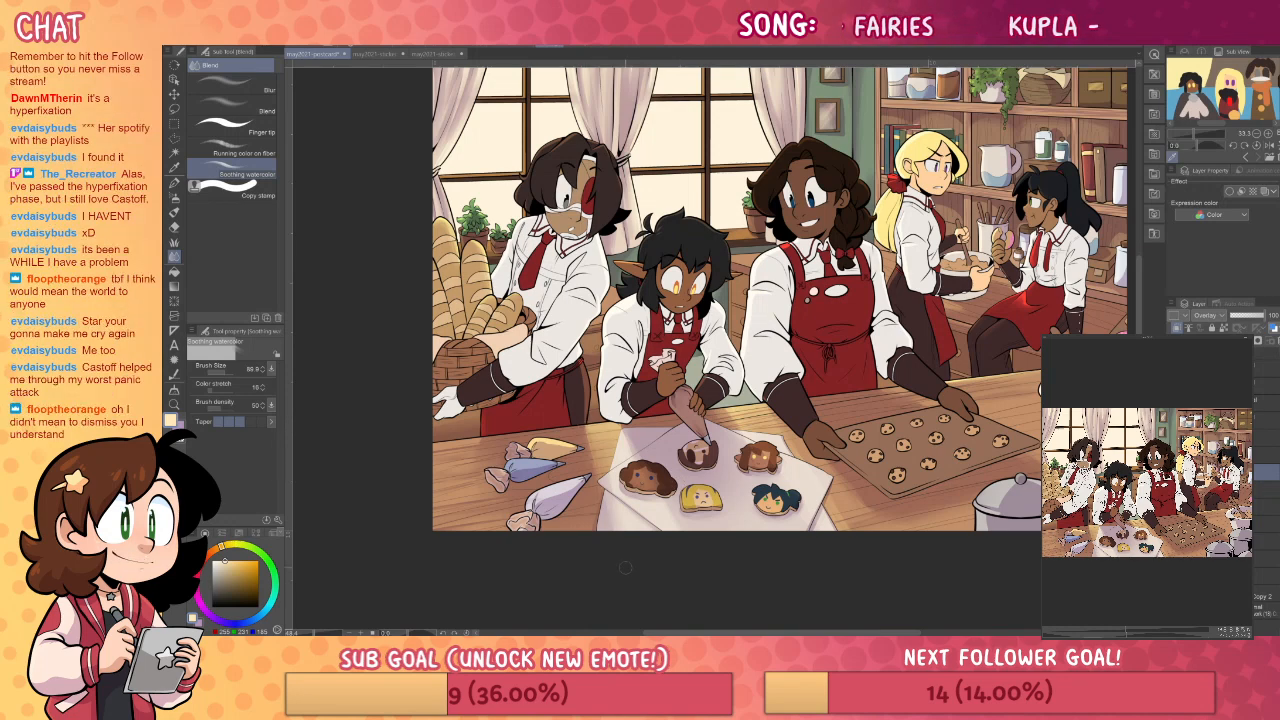
- Paint a light patch on the counter's left corner beside the piping bags with the G-pen, redoing one stroke
{"action": "key", "text": "p"}
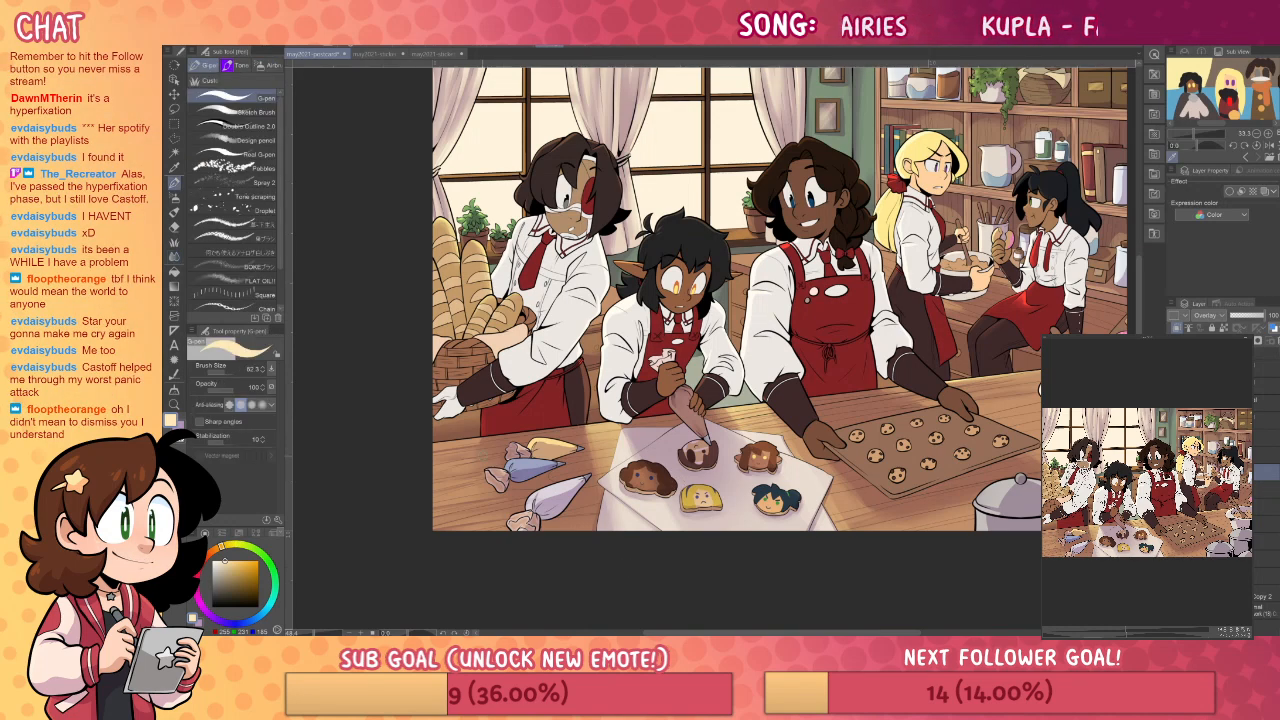
{"action": "left_click_drag", "start_coordinate": [477, 436], "coordinate": [462, 530]}
{"action": "left_click_drag", "start_coordinate": [472, 439], "coordinate": [433, 449]}
{"action": "key", "text": "ctrl+z"}
{"action": "left_click_drag", "start_coordinate": [471, 441], "coordinate": [433, 459]}
{"action": "mouse_move", "coordinate": [463, 446]}
{"action": "left_mouse_down"}
{"action": "mouse_move", "coordinate": [443, 497]}
{"action": "mouse_move", "coordinate": [448, 487]}
{"action": "mouse_move", "coordinate": [456, 502]}
{"action": "mouse_move", "coordinate": [440, 475]}
{"action": "left_mouse_up"}
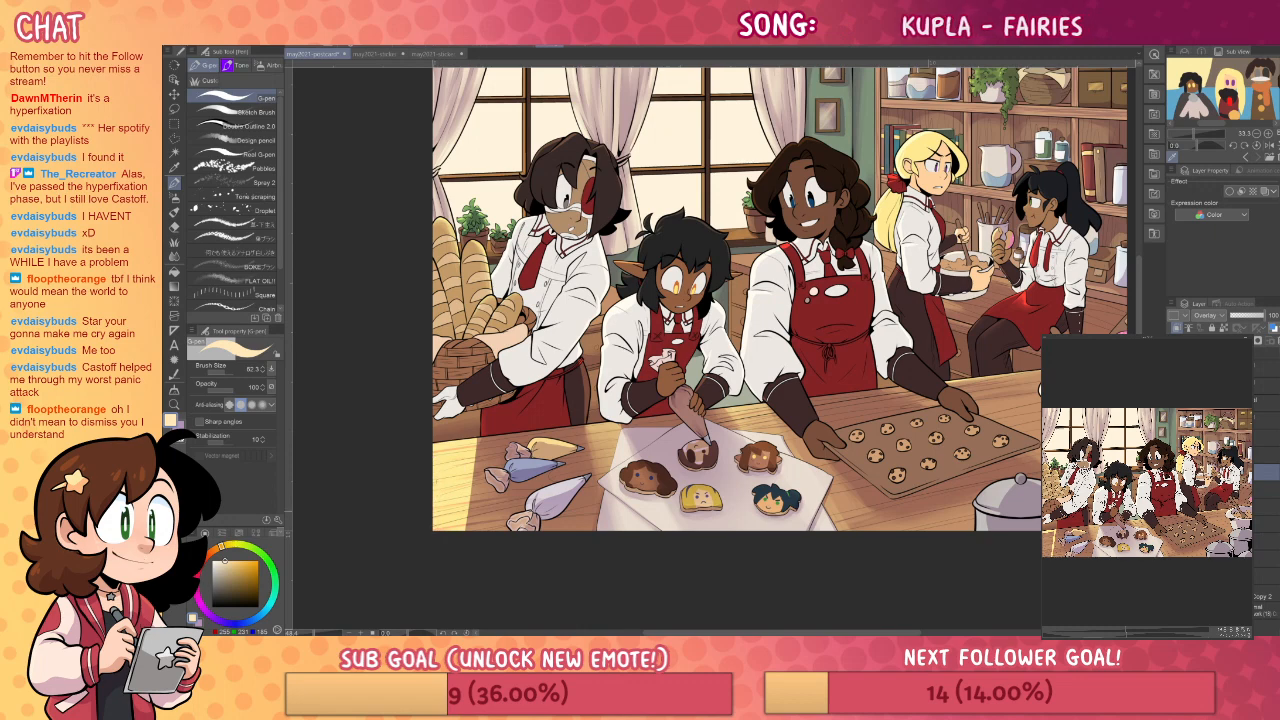
- Soften the light patch on the counter's left corner with the large Blur tool and the soft eraser
{"action": "key", "text": "j"}
{"action": "left_click", "coordinate": [250, 87]}
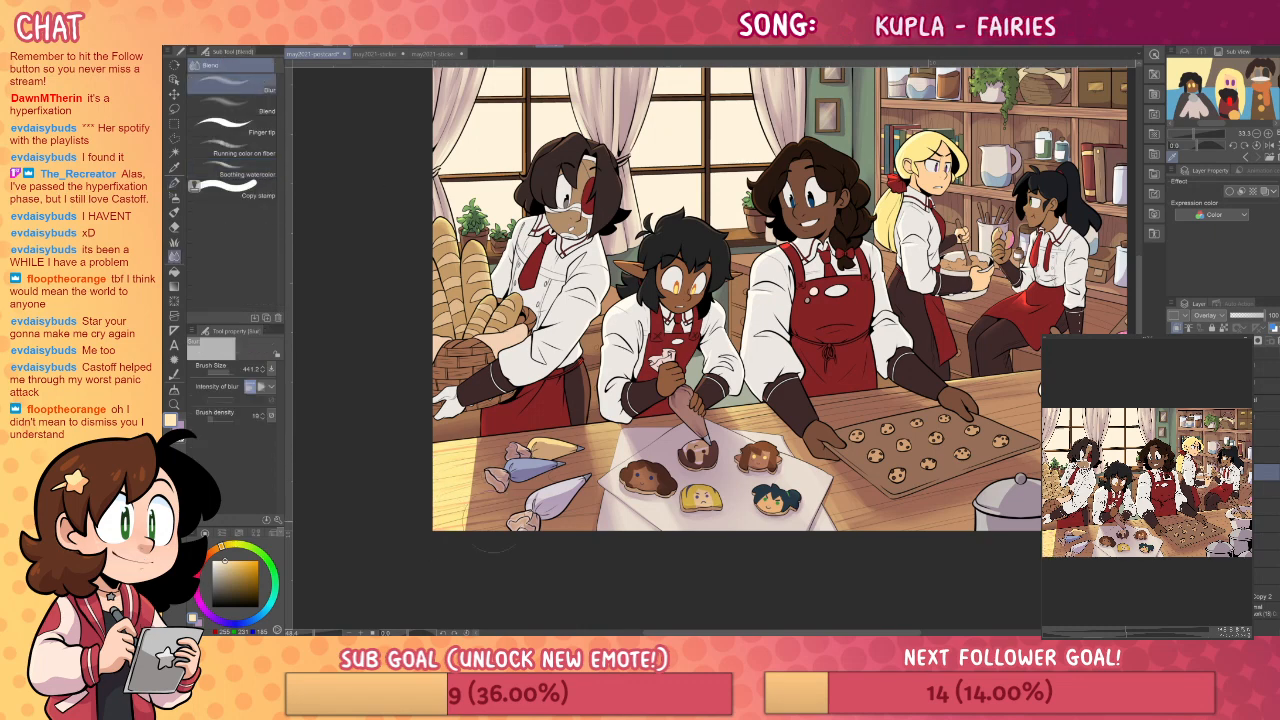
{"action": "mouse_move", "coordinate": [449, 541]}
{"action": "left_mouse_down"}
{"action": "mouse_move", "coordinate": [474, 571]}
{"action": "mouse_move", "coordinate": [455, 530]}
{"action": "left_mouse_up"}
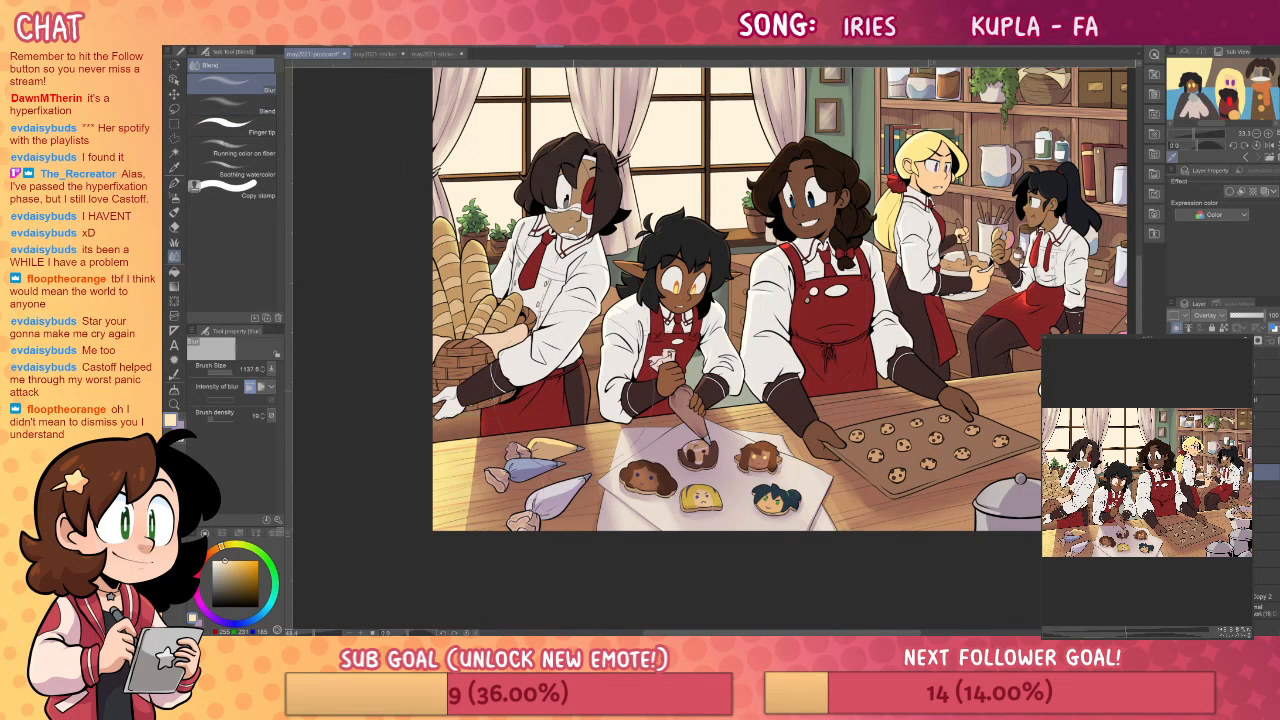
{"action": "key", "text": "e"}
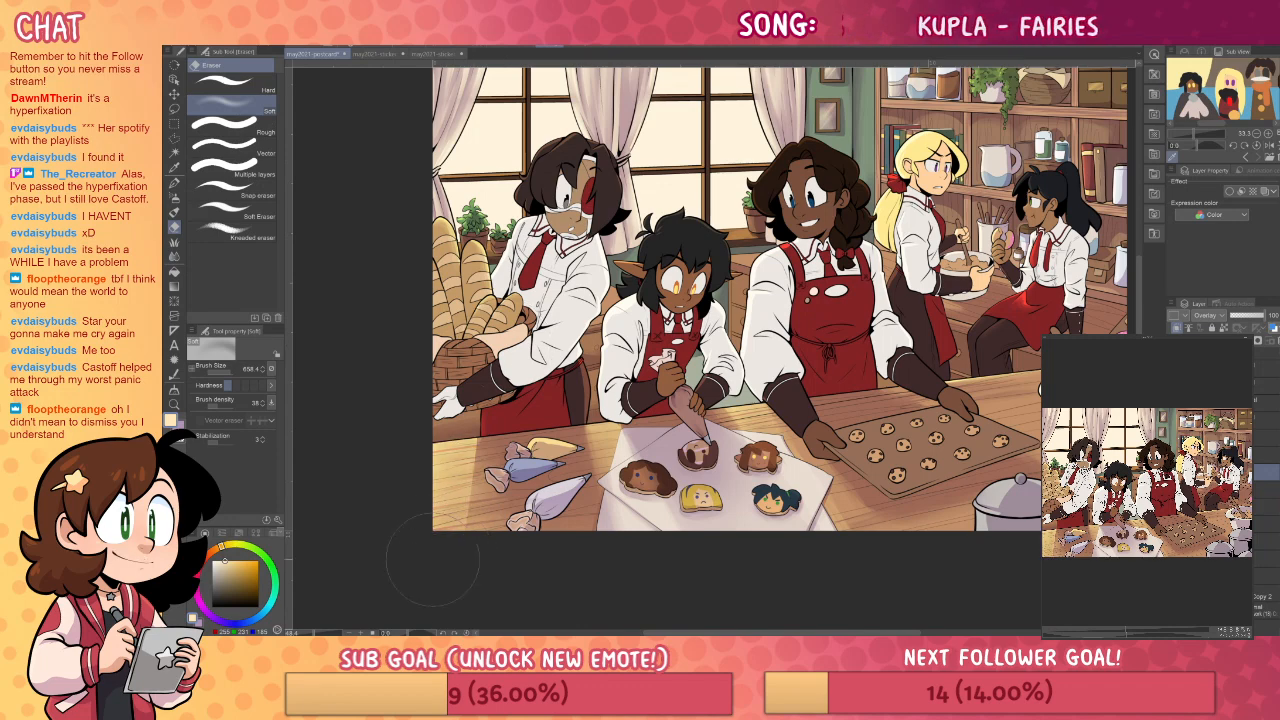
{"action": "key", "text": "j"}
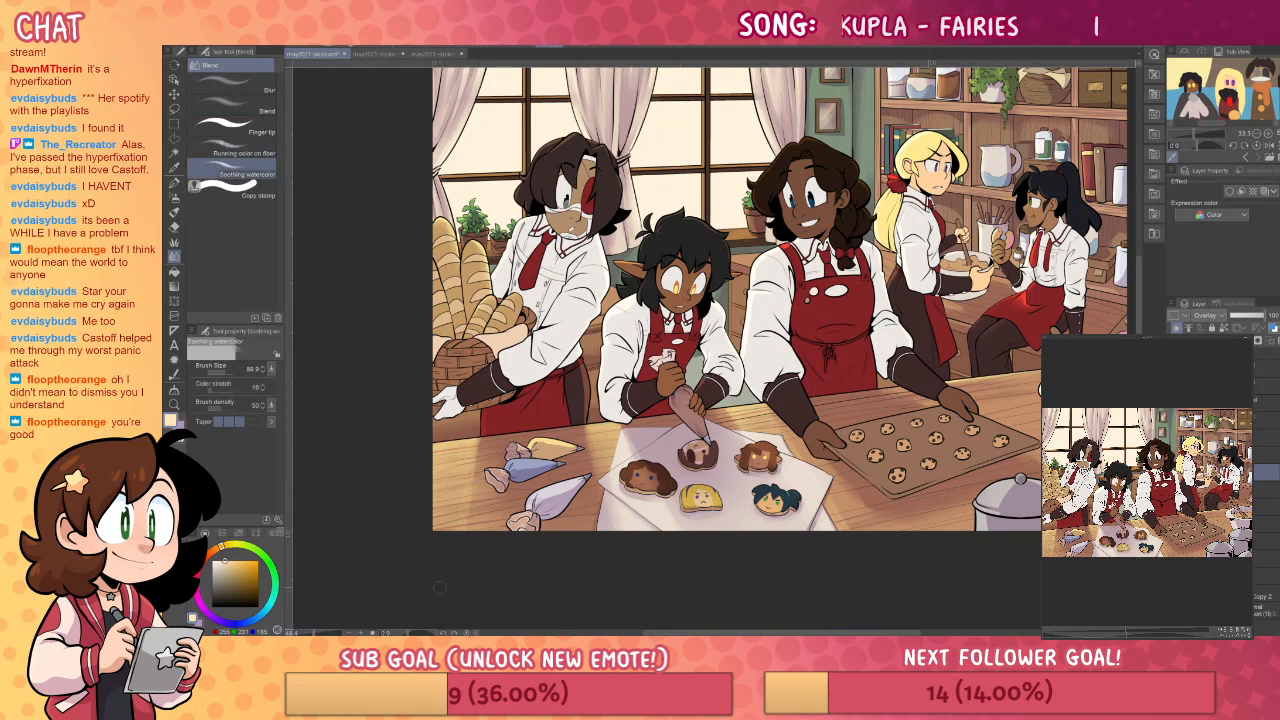
- Touch up highlights around the right side of the counter, alternating the G-pen and the watercolor blend tool
{"action": "left_click_drag", "start_coordinate": [936, 442], "coordinate": [874, 452]}
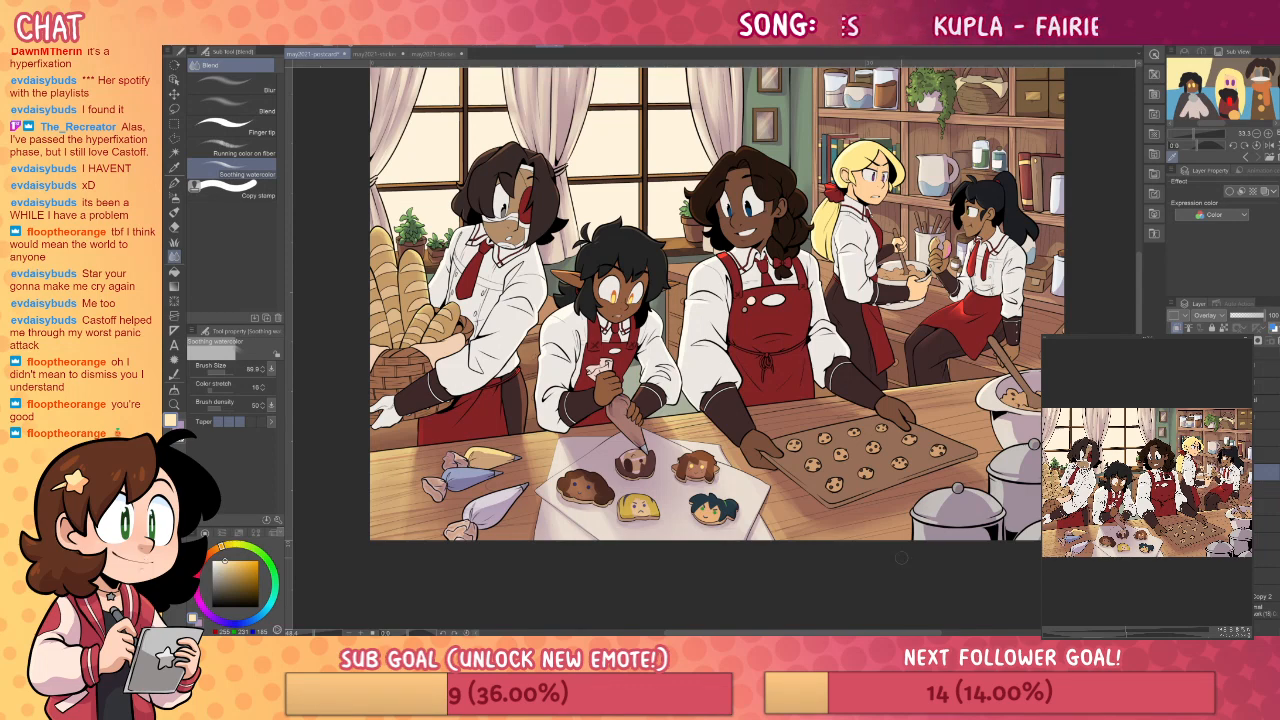
{"action": "key", "text": "p"}
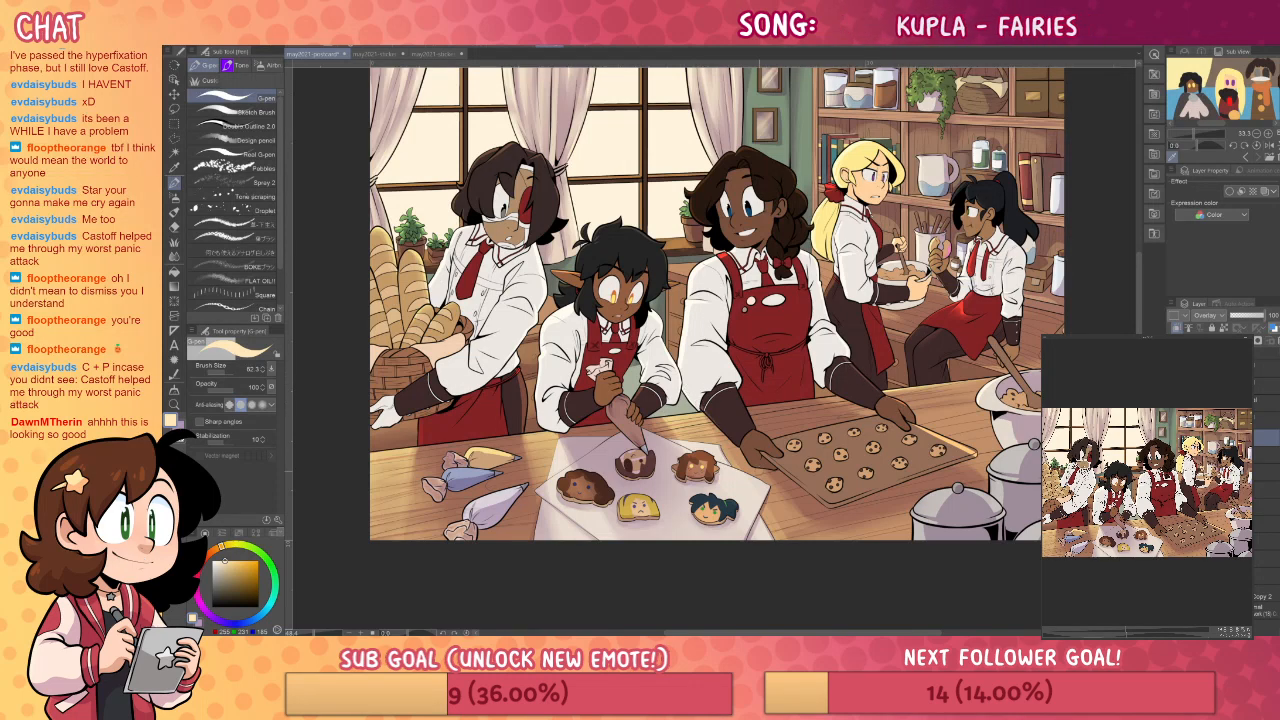
{"action": "key", "text": "j"}
{"action": "key", "text": "p"}
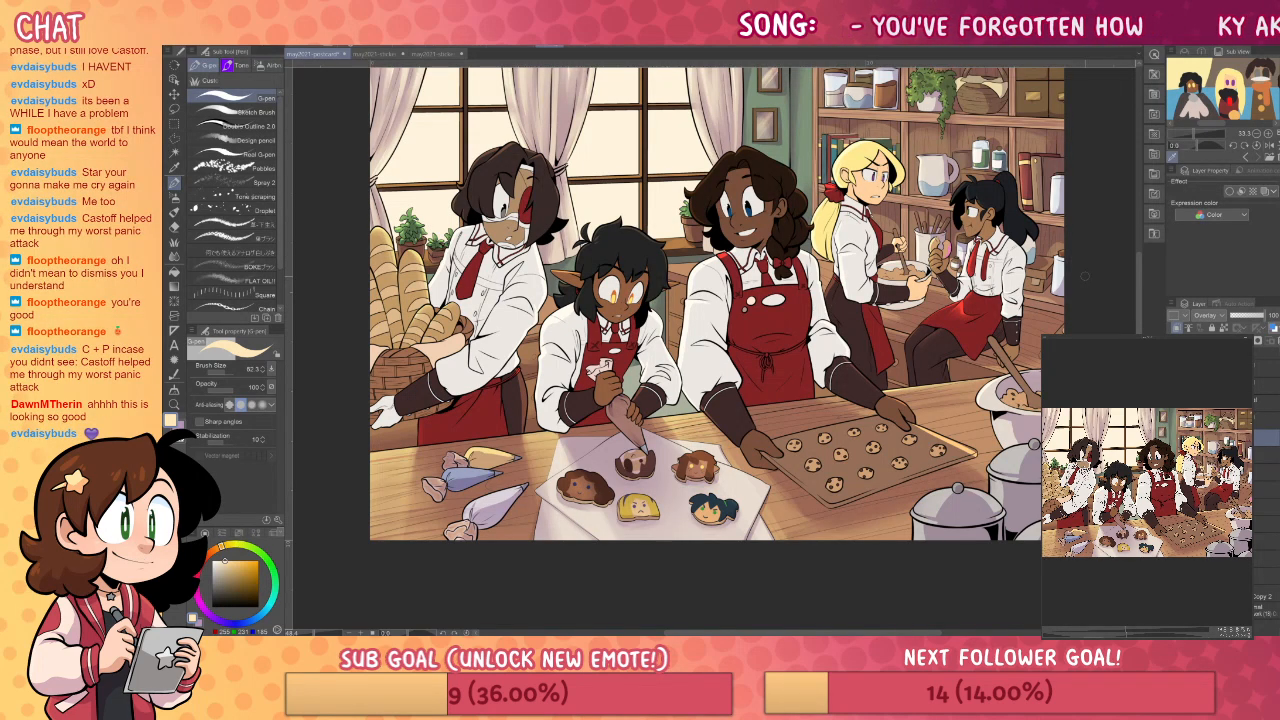
{"action": "scroll", "coordinate": [717, 300], "scroll_direction": "up", "scroll_amount": 1}
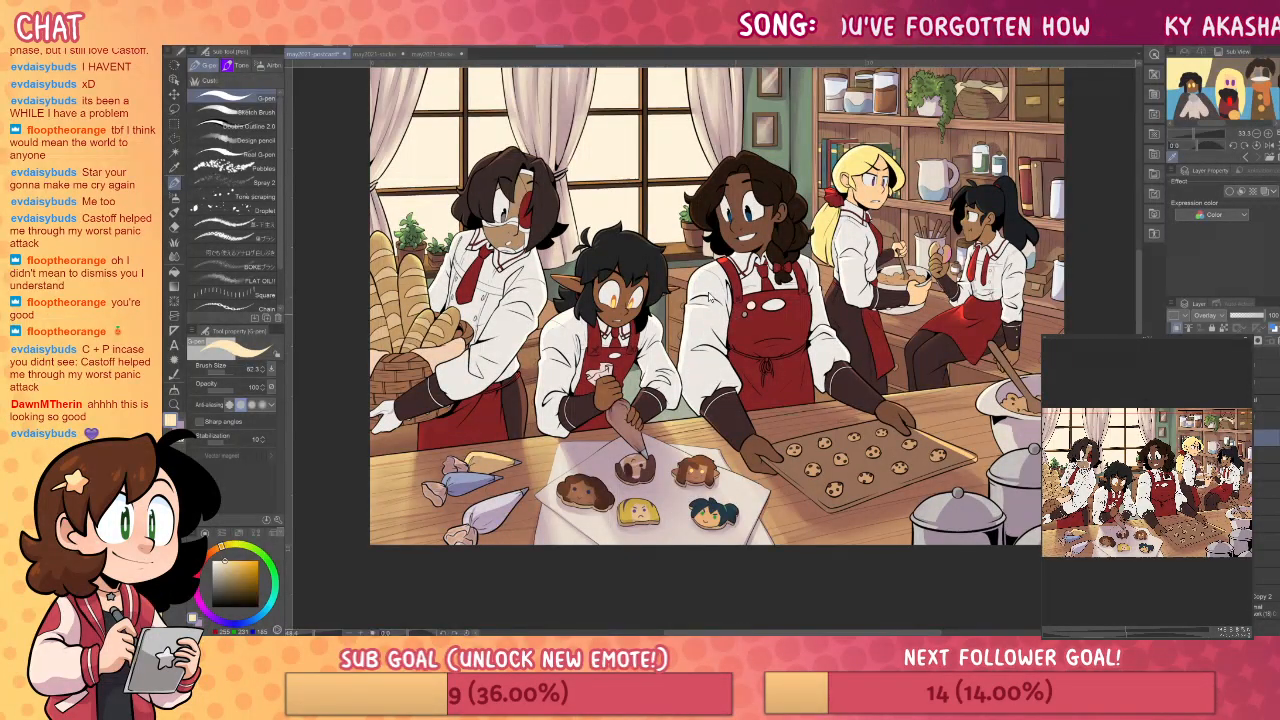
{"action": "key", "text": "j"}
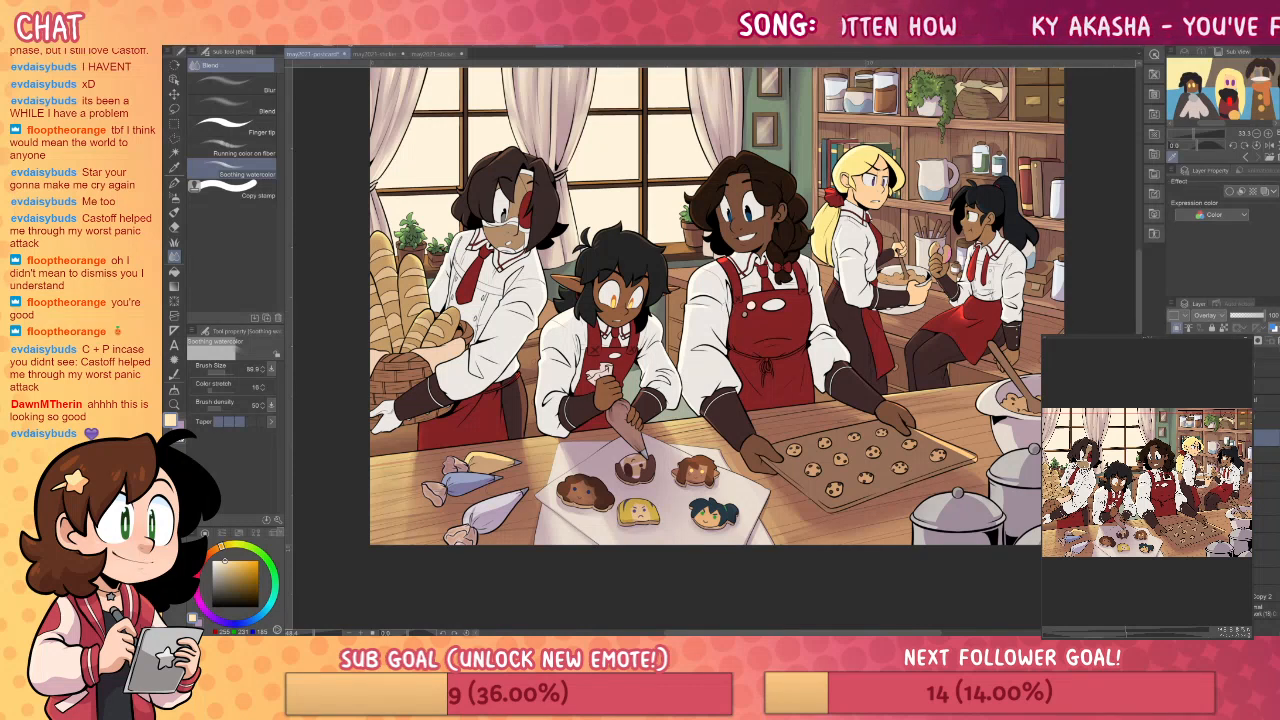
- Create a new layer, choose a muted purple for shadows, and focus on the character carrying the bread basket
{"action": "key", "text": "ctrl+shift+n"}
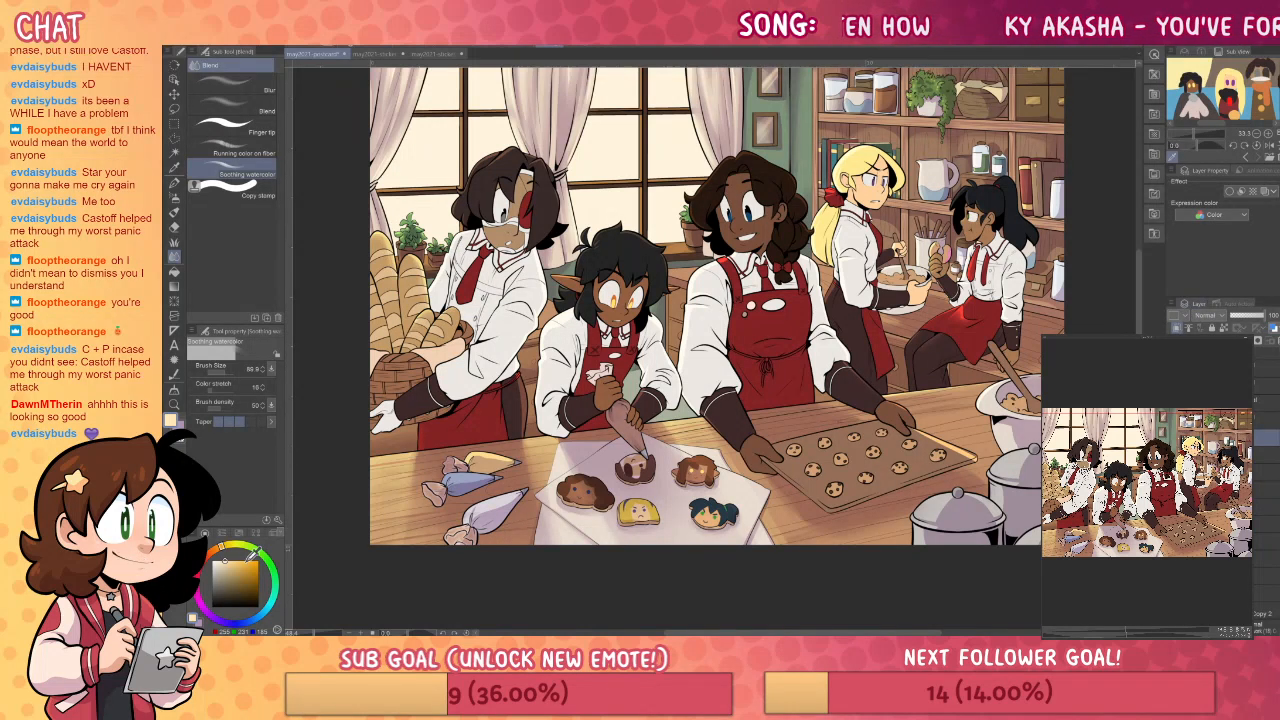
{"action": "left_click", "coordinate": [174, 404]}
{"action": "left_click", "coordinate": [550, 340]}
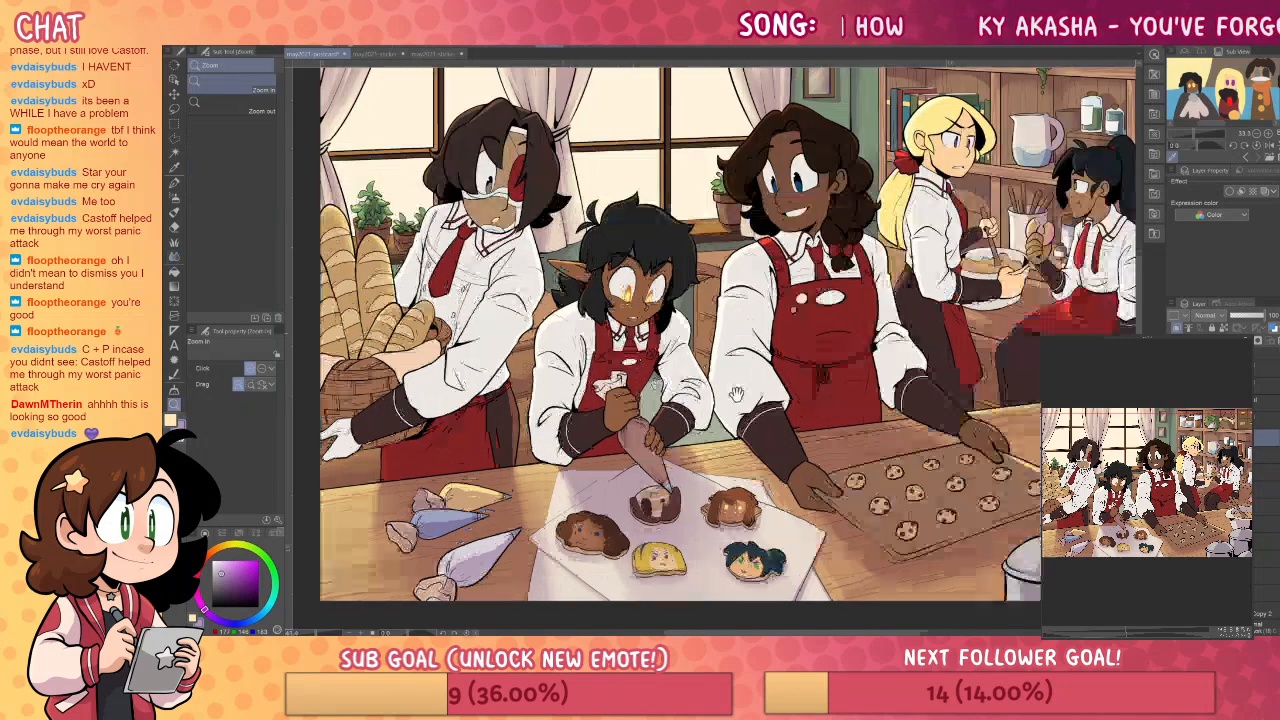
{"action": "left_click", "coordinate": [966, 402]}
{"action": "left_click", "coordinate": [699, 277]}
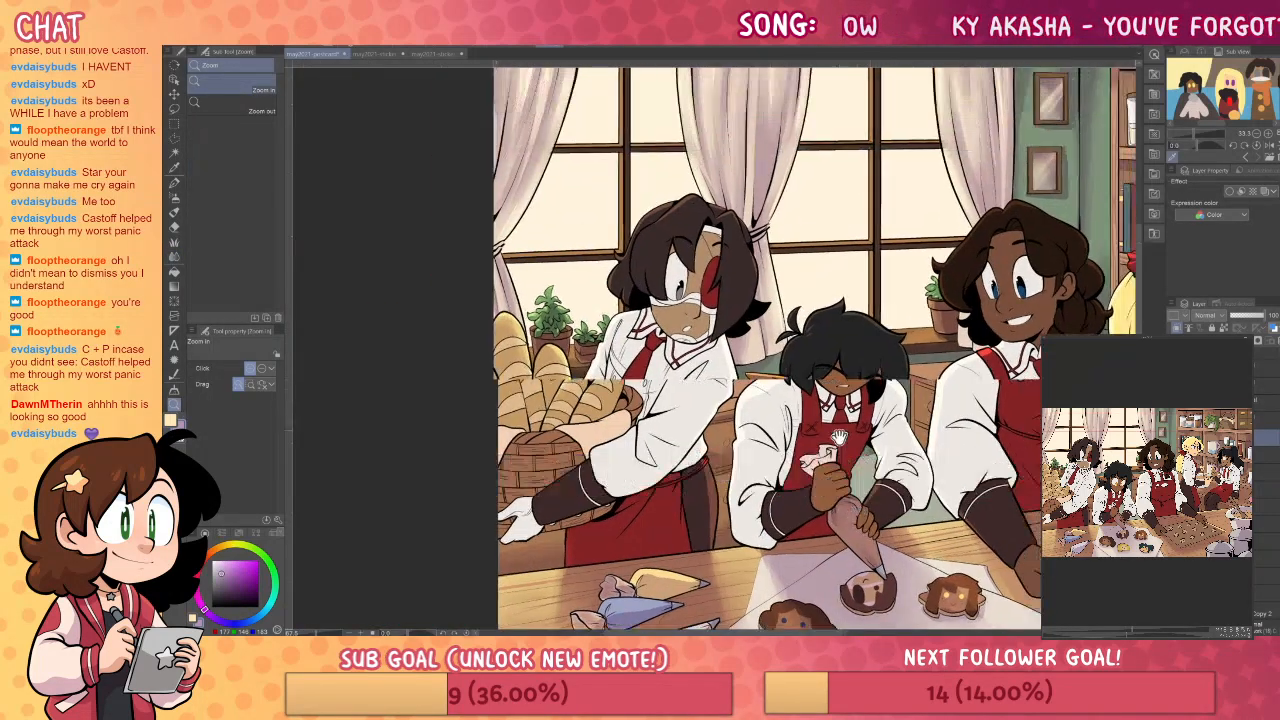
{"action": "left_click", "coordinate": [739, 258]}
- Paint purple shadow strokes along the bread-carrying character's fringe, redoing unsatisfactory ones, and set the layer's blending mode to Multiply
{"action": "key", "text": "p"}
{"action": "mouse_move", "coordinate": [722, 213]}
{"action": "left_mouse_down"}
{"action": "mouse_move", "coordinate": [697, 256]}
{"action": "mouse_move", "coordinate": [704, 298]}
{"action": "mouse_move", "coordinate": [701, 241]}
{"action": "mouse_move", "coordinate": [724, 209]}
{"action": "left_mouse_up"}
{"action": "key", "text": "ctrl+z"}
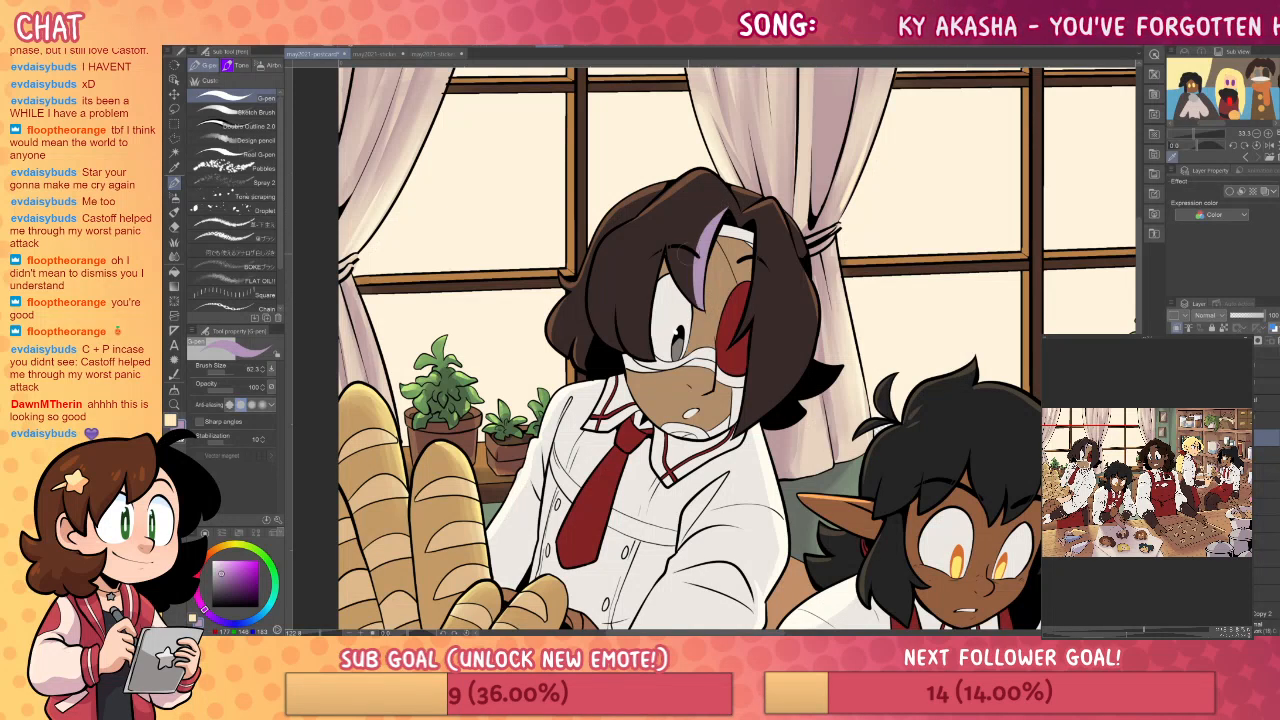
{"action": "left_click_drag", "start_coordinate": [652, 356], "coordinate": [662, 248]}
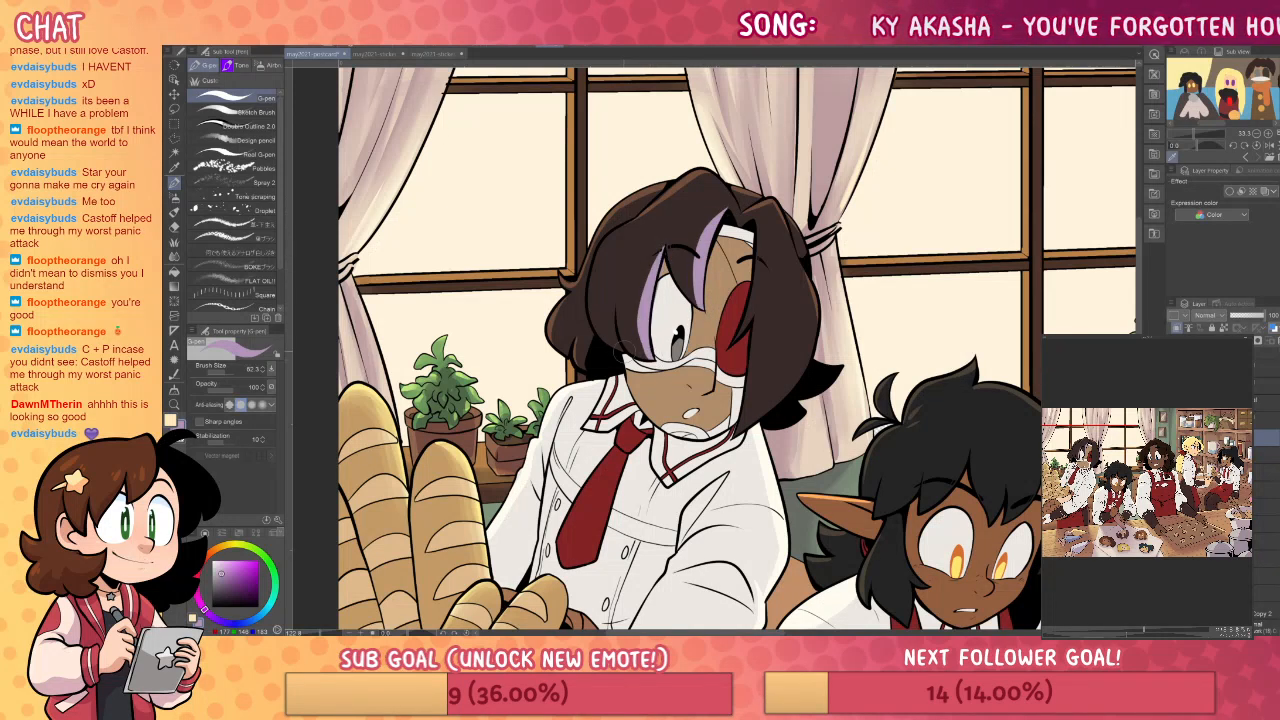
{"action": "left_click_drag", "start_coordinate": [618, 350], "coordinate": [616, 290]}
{"action": "key", "text": "ctrl+z"}
{"action": "left_click_drag", "start_coordinate": [617, 366], "coordinate": [612, 288]}
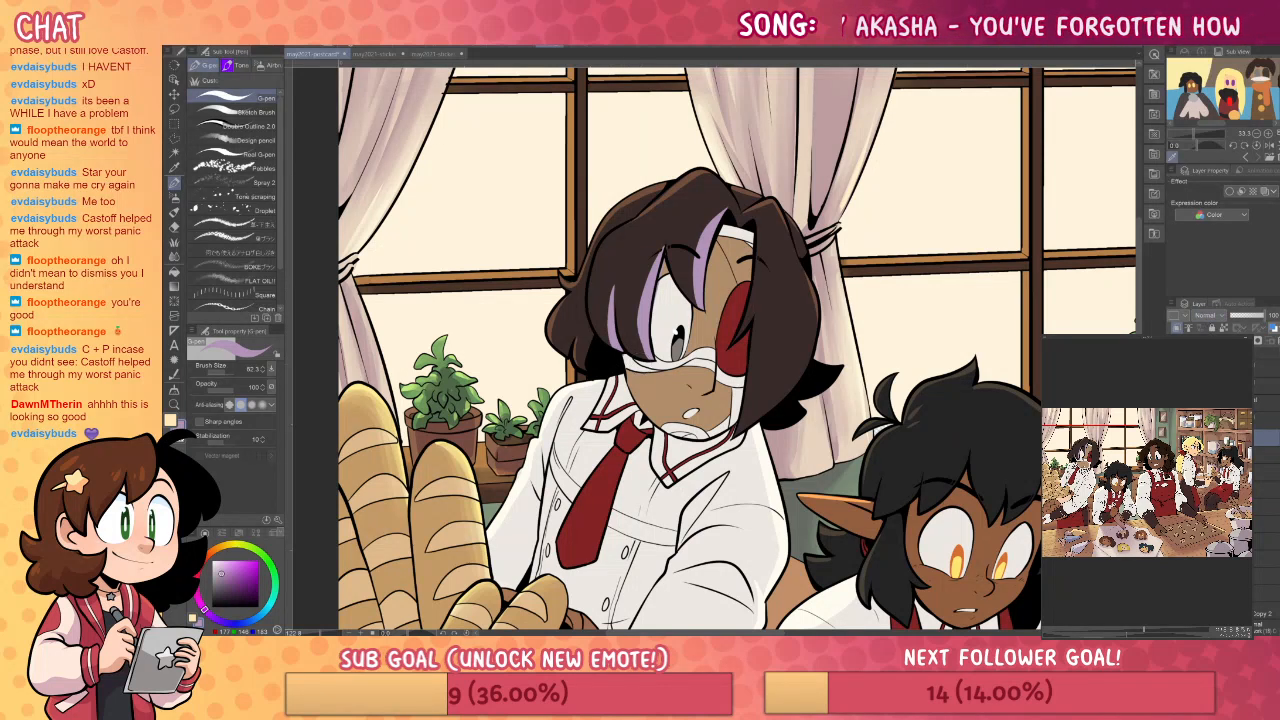
{"action": "scroll", "coordinate": [1208, 315], "scroll_direction": "down", "scroll_amount": 1}
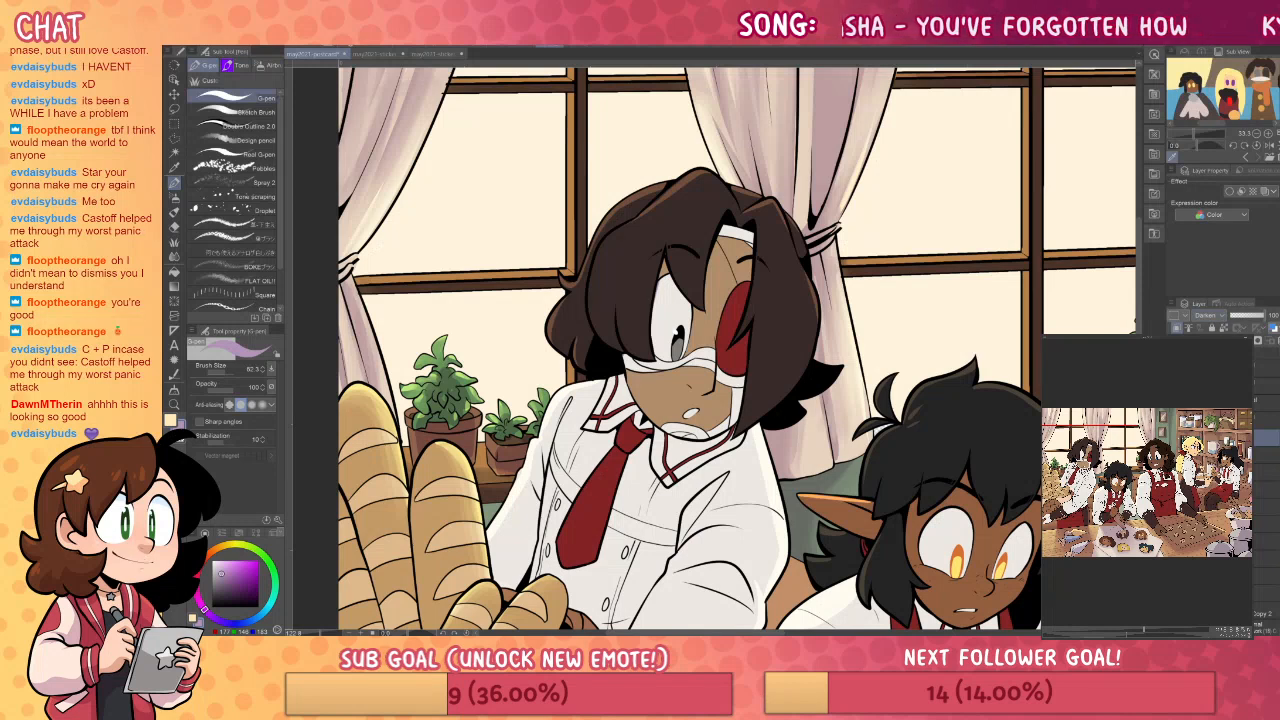
{"action": "scroll", "coordinate": [1208, 315], "scroll_direction": "down", "scroll_amount": 1}
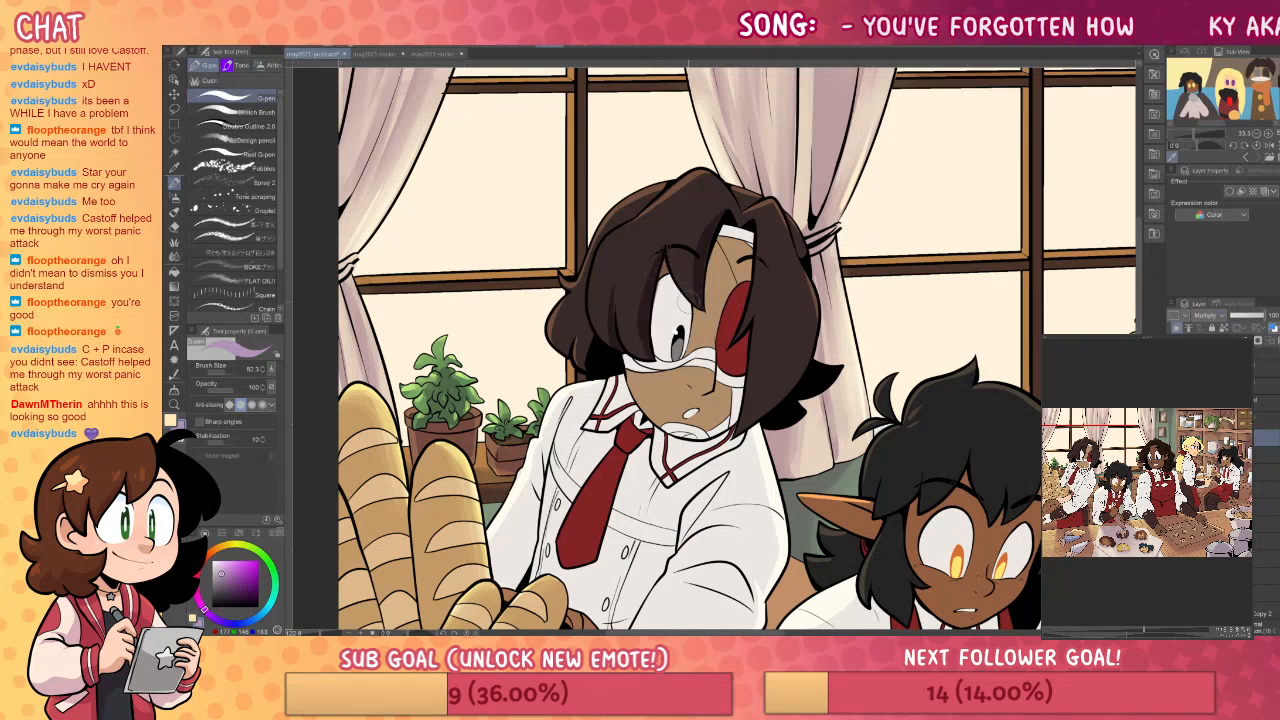
- Outline and fill purple shading on the bread-carrying character's eye beneath the fringe, and shade the face bandage beside the hair
{"action": "left_click_drag", "start_coordinate": [679, 288], "coordinate": [654, 324]}
{"action": "key", "text": "g"}
{"action": "key", "text": "p"}
{"action": "left_click_drag", "start_coordinate": [749, 232], "coordinate": [740, 334]}
{"action": "key", "text": "ctrl+z"}
{"action": "mouse_move", "coordinate": [751, 226]}
{"action": "left_mouse_down"}
{"action": "mouse_move", "coordinate": [722, 445]}
{"action": "mouse_move", "coordinate": [862, 286]}
{"action": "left_mouse_up"}
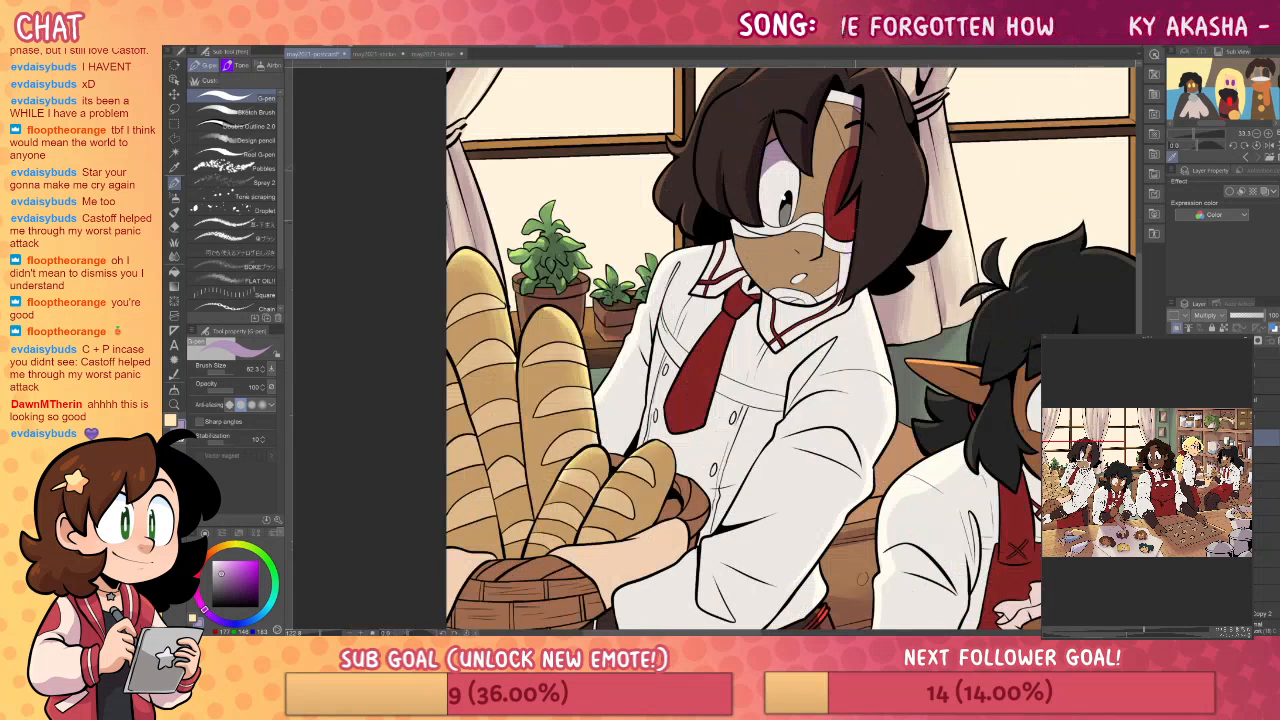
- Outline purple shadow shapes along the bread-carrying character's shoulder and sleeve folds, and undo the premature fill
{"action": "mouse_move", "coordinate": [850, 309]}
{"action": "left_mouse_down"}
{"action": "mouse_move", "coordinate": [838, 222]}
{"action": "mouse_move", "coordinate": [848, 364]}
{"action": "mouse_move", "coordinate": [762, 502]}
{"action": "left_mouse_up"}
{"action": "left_click_drag", "start_coordinate": [864, 432], "coordinate": [884, 348]}
{"action": "mouse_move", "coordinate": [800, 256]}
{"action": "left_mouse_down"}
{"action": "mouse_move", "coordinate": [766, 336]}
{"action": "mouse_move", "coordinate": [716, 372]}
{"action": "mouse_move", "coordinate": [778, 368]}
{"action": "mouse_move", "coordinate": [712, 408]}
{"action": "mouse_move", "coordinate": [712, 394]}
{"action": "mouse_move", "coordinate": [706, 424]}
{"action": "mouse_move", "coordinate": [702, 398]}
{"action": "mouse_move", "coordinate": [668, 406]}
{"action": "left_mouse_up"}
{"action": "key", "text": "g"}
{"action": "left_click", "coordinate": [731, 450]}
{"action": "key", "text": "ctrl+z"}
{"action": "key", "text": "p"}
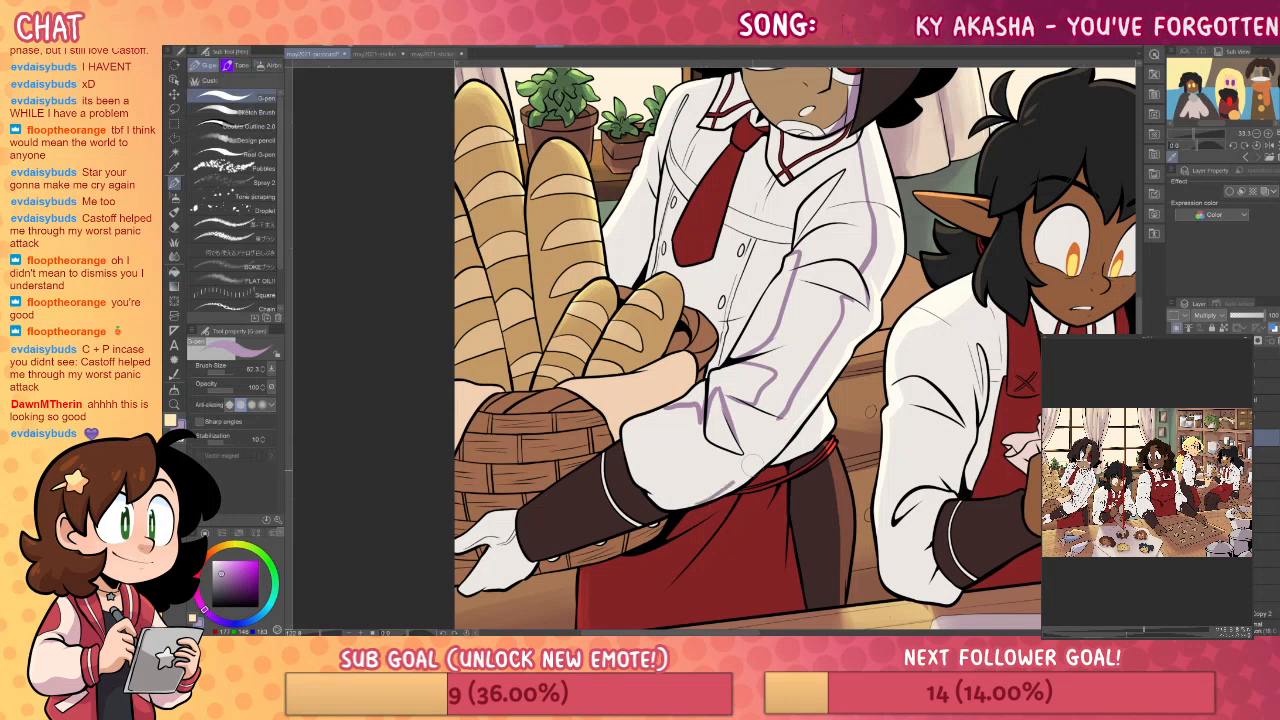
- Fill the outlined shadow areas on the bread-carrying character's sleeve with purple
{"action": "key", "text": "g"}
{"action": "left_click", "coordinate": [795, 383]}
{"action": "left_click", "coordinate": [733, 420]}
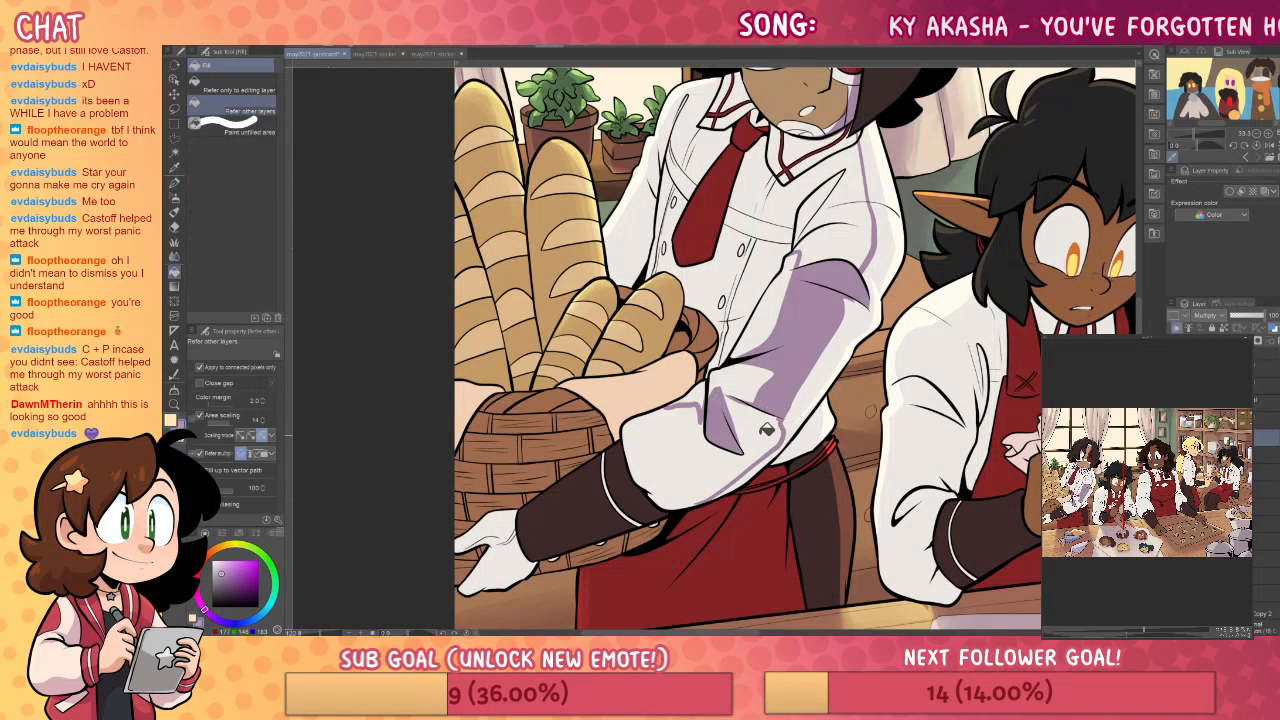
{"action": "left_click", "coordinate": [764, 434]}
- Outline and fill purple shadows on the bread-carrying character's shirt collar, on both sides of the tie beneath the chin
{"action": "key", "text": "p"}
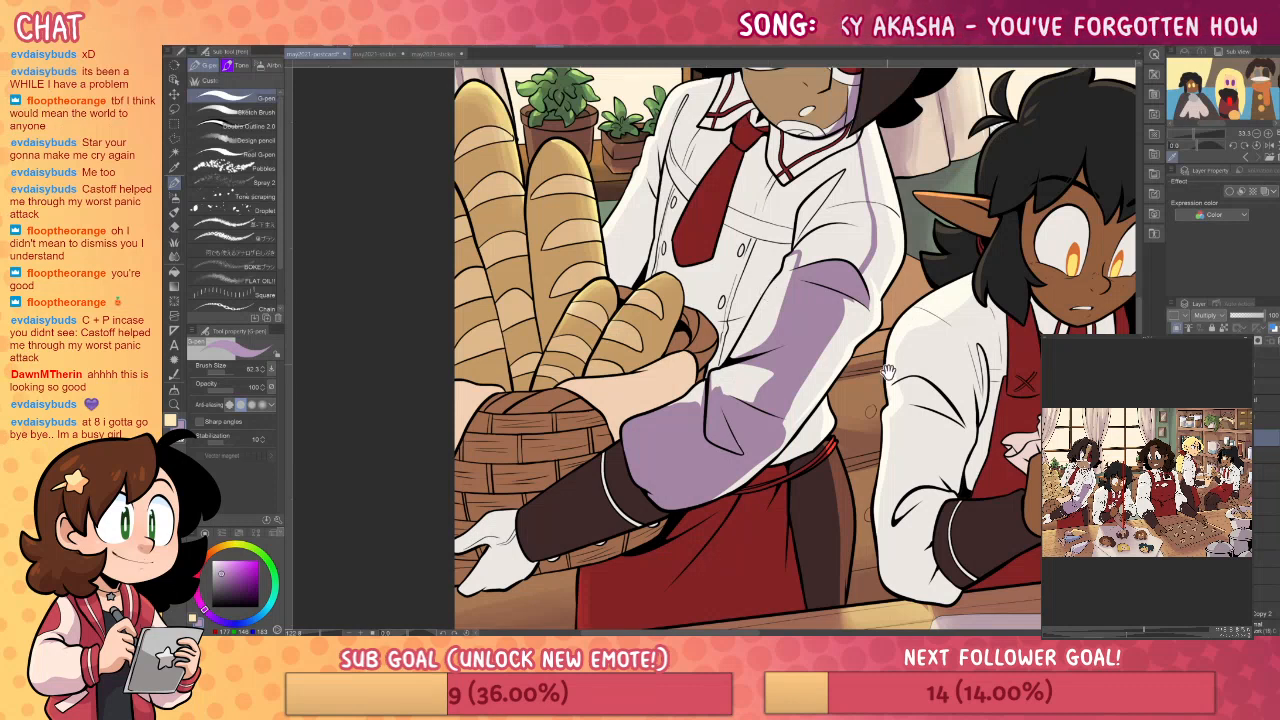
{"action": "left_click_drag", "start_coordinate": [877, 386], "coordinate": [862, 439]}
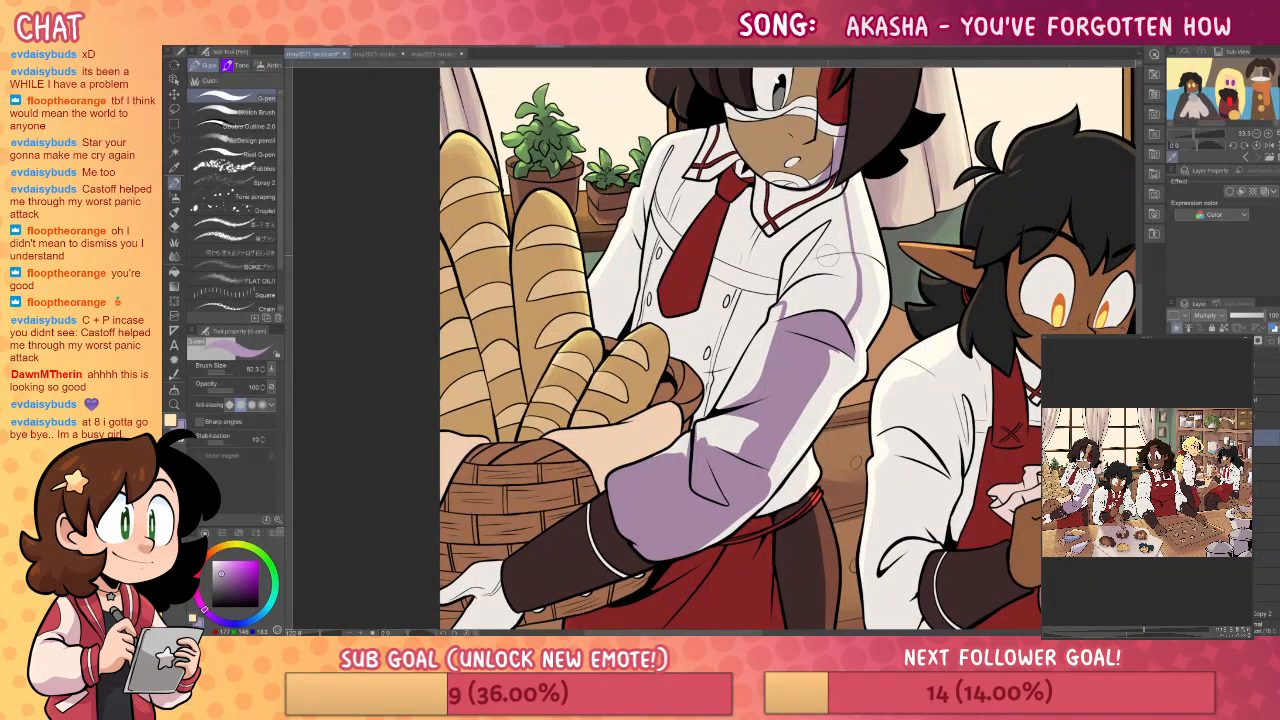
{"action": "left_click_drag", "start_coordinate": [673, 311], "coordinate": [718, 202]}
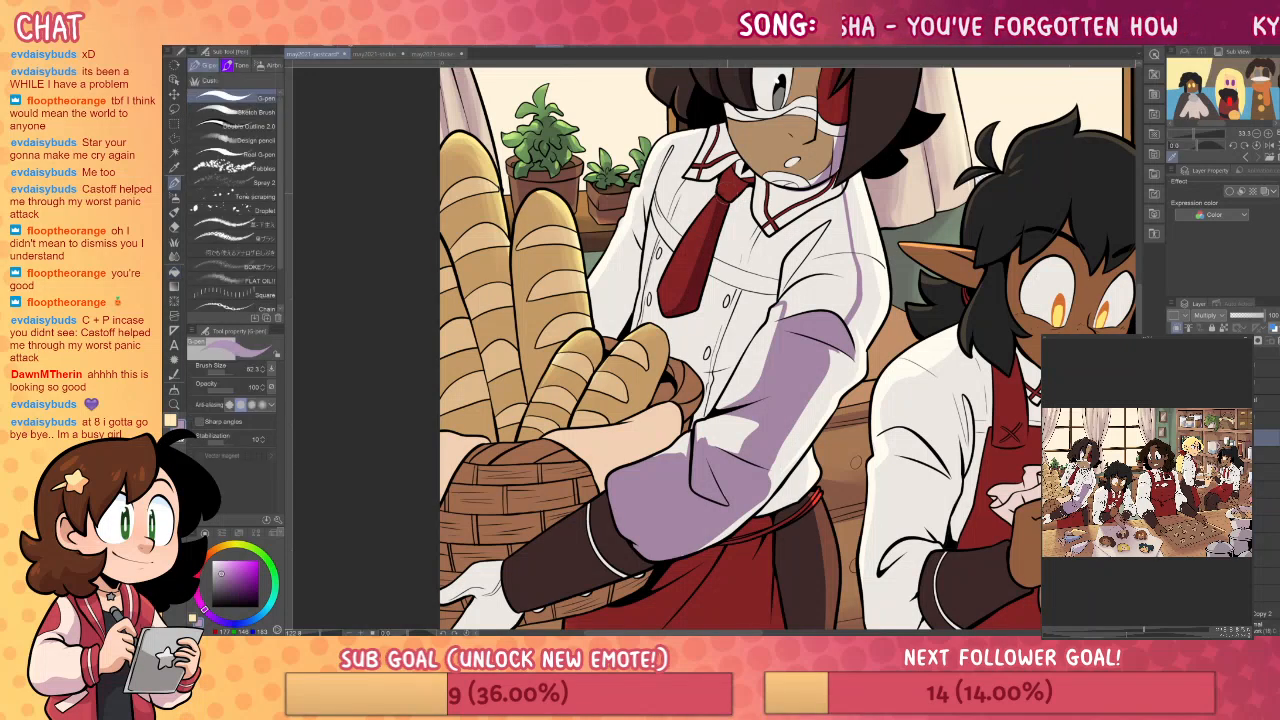
{"action": "key", "text": "g"}
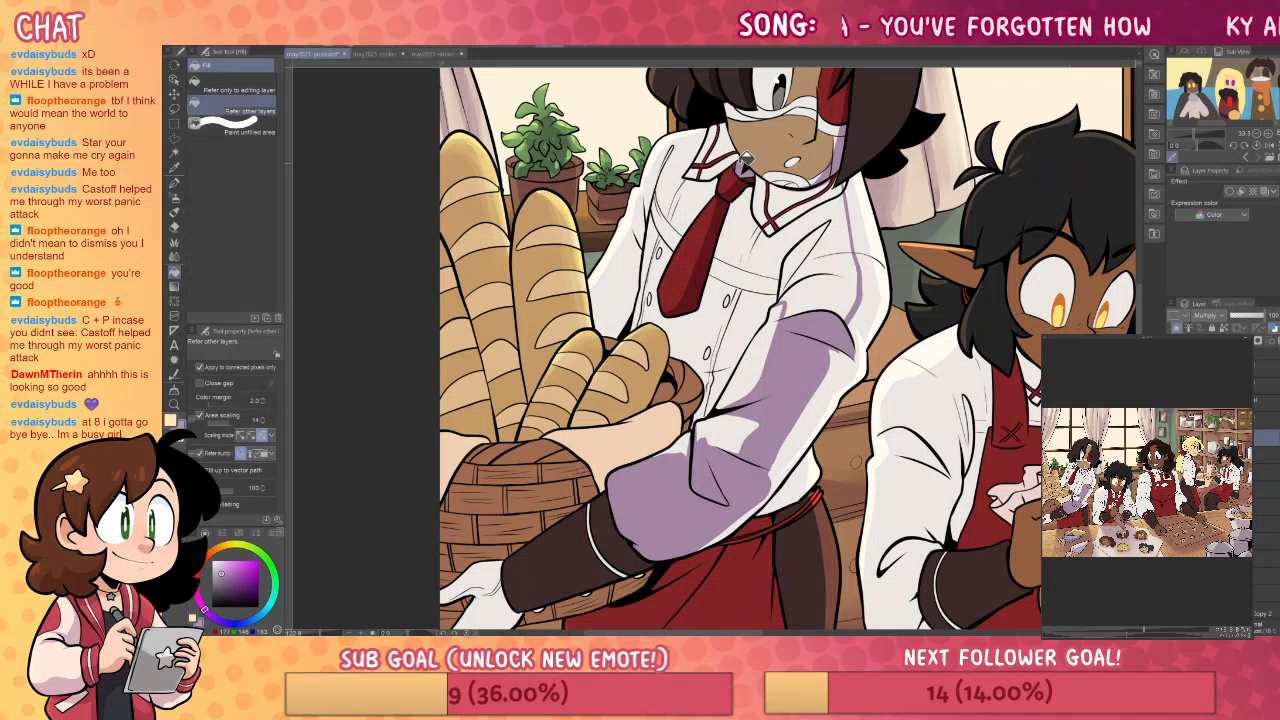
{"action": "key", "text": "p"}
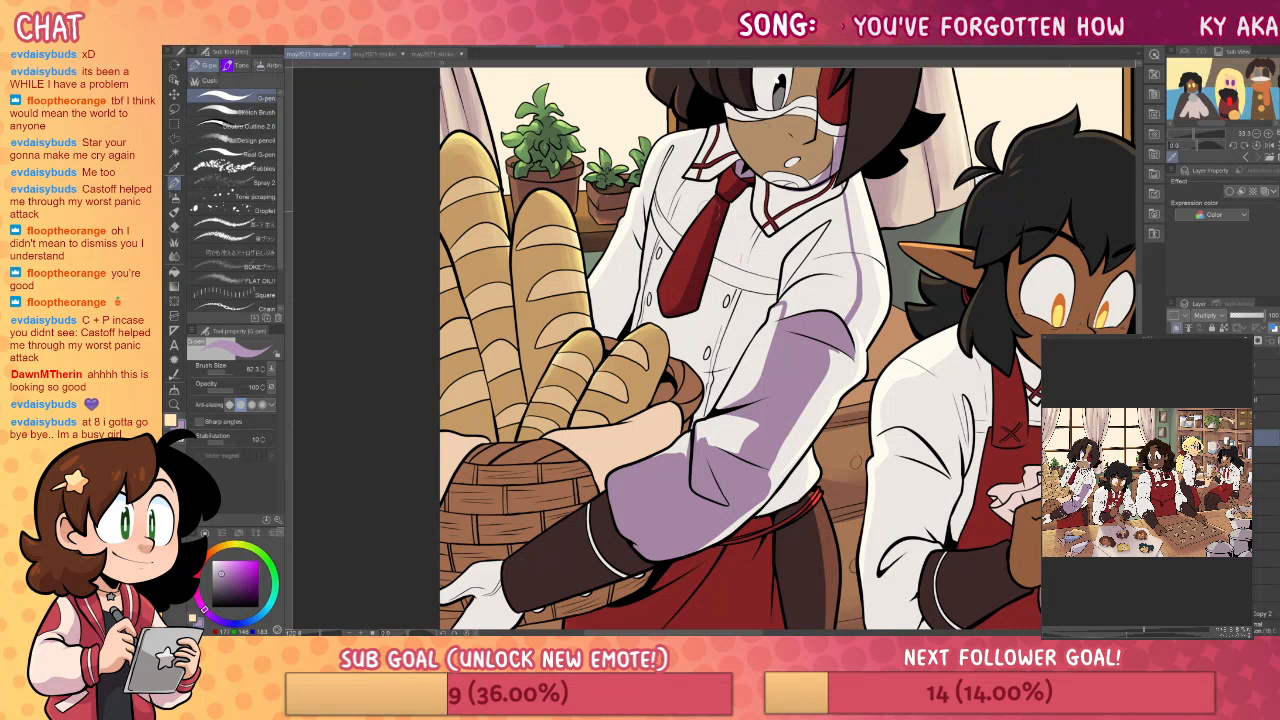
{"action": "key", "text": "g"}
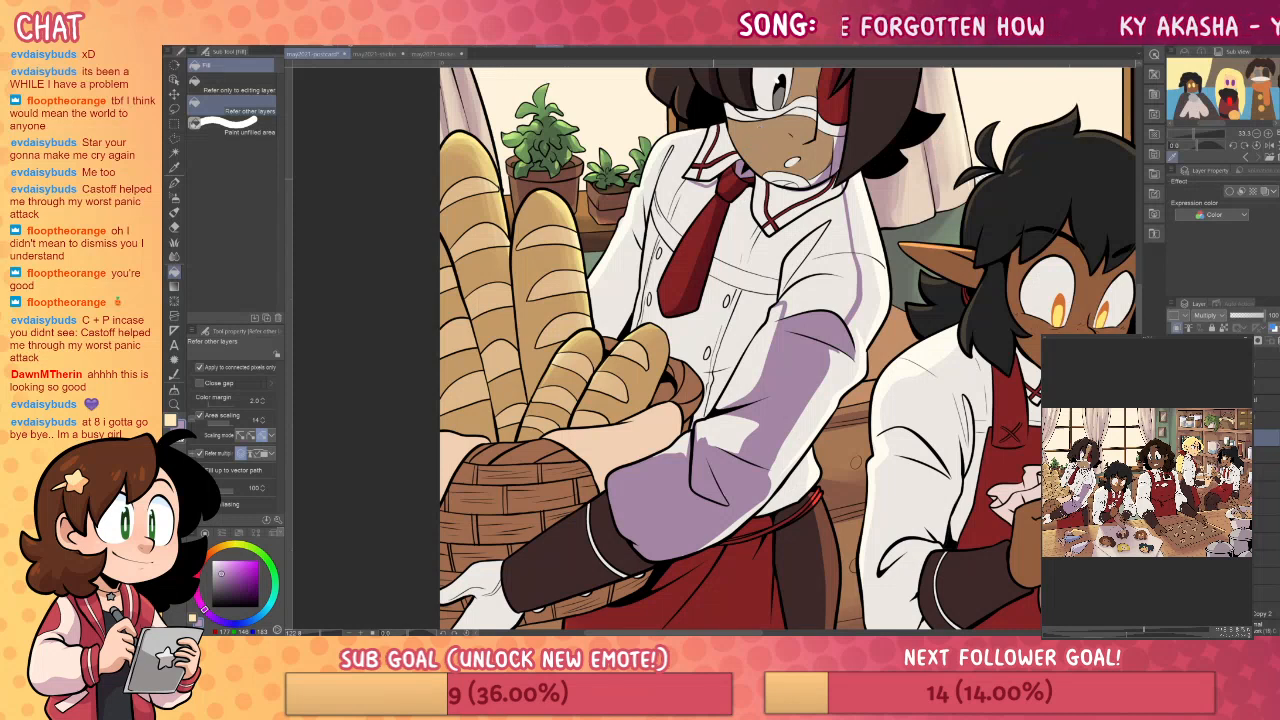
{"action": "key", "text": "p"}
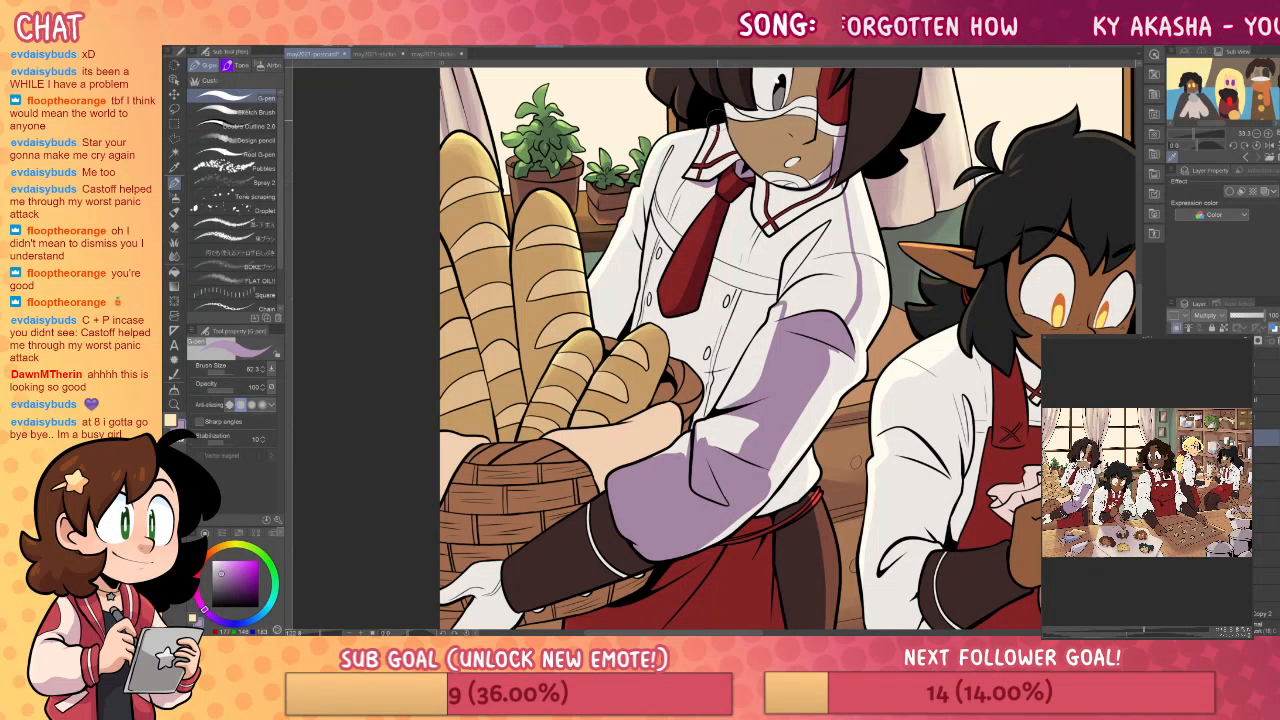
{"action": "key", "text": "g"}
{"action": "key", "text": "p"}
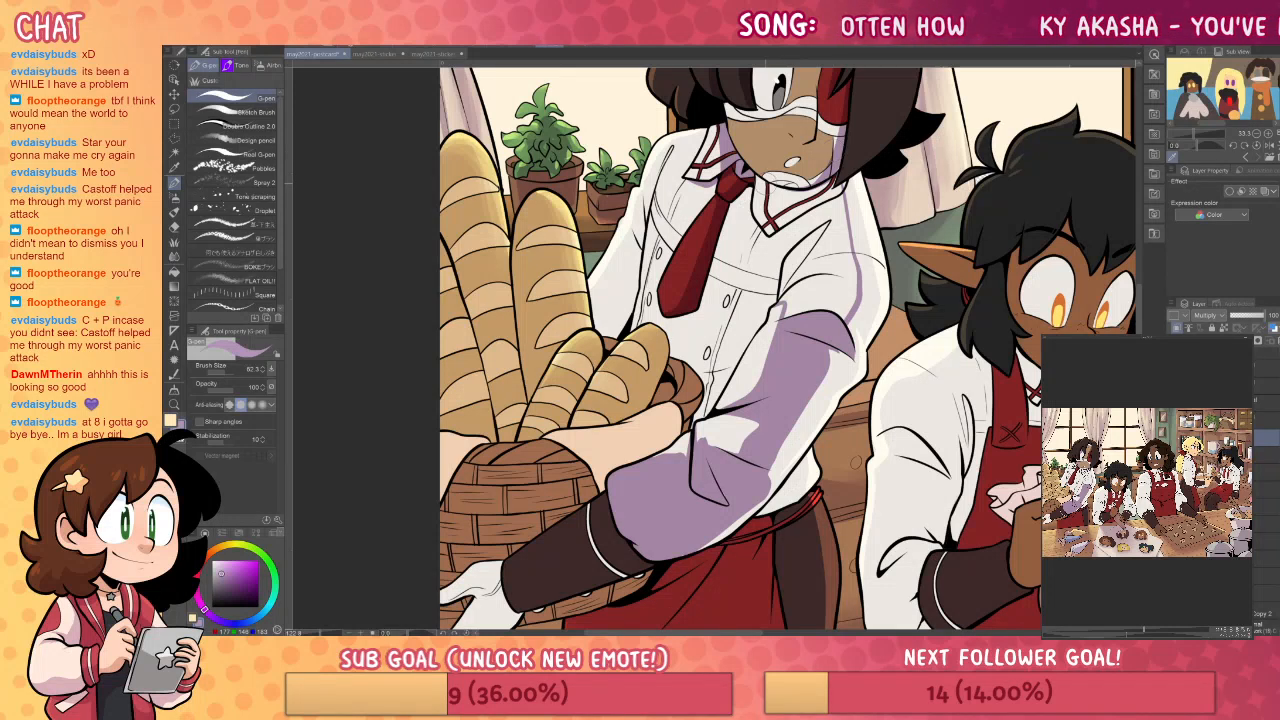
{"action": "key", "text": "g"}
{"action": "key", "text": "p"}
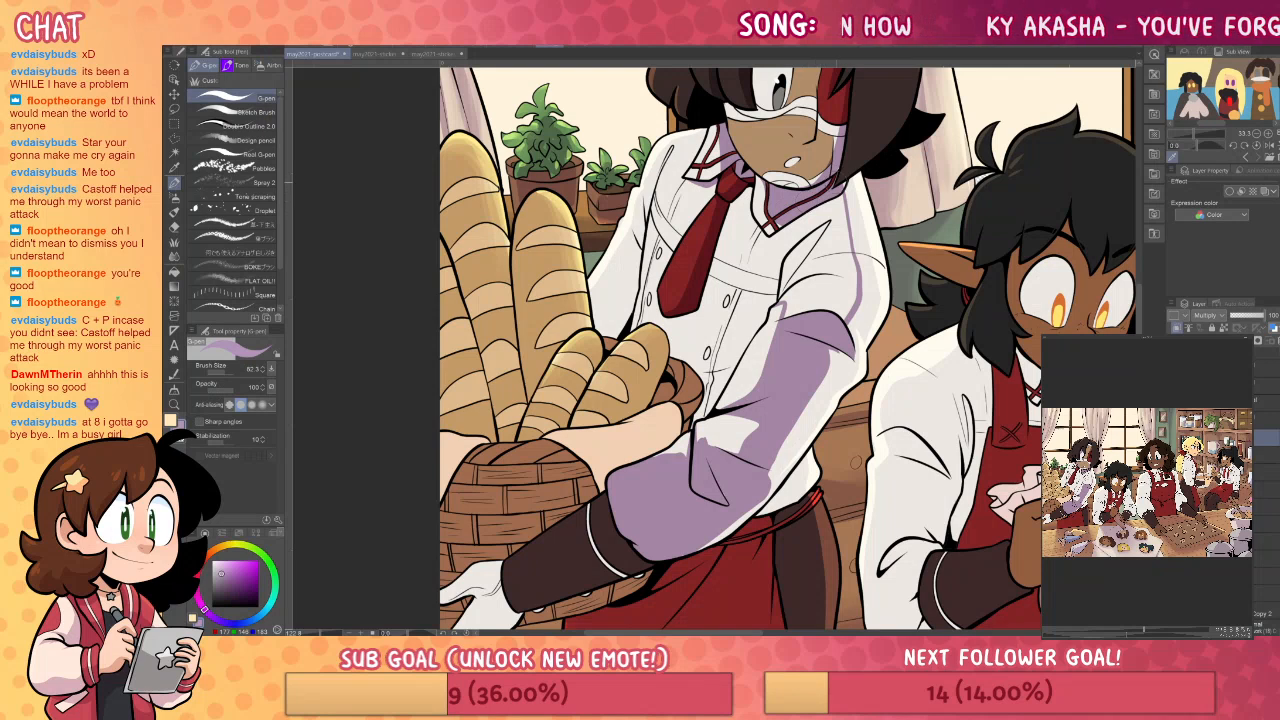
- Outline and fill a purple shadow across the bread-carrying character's shoulder and upper chest beside the collar
{"action": "left_click_drag", "start_coordinate": [891, 182], "coordinate": [883, 212]}
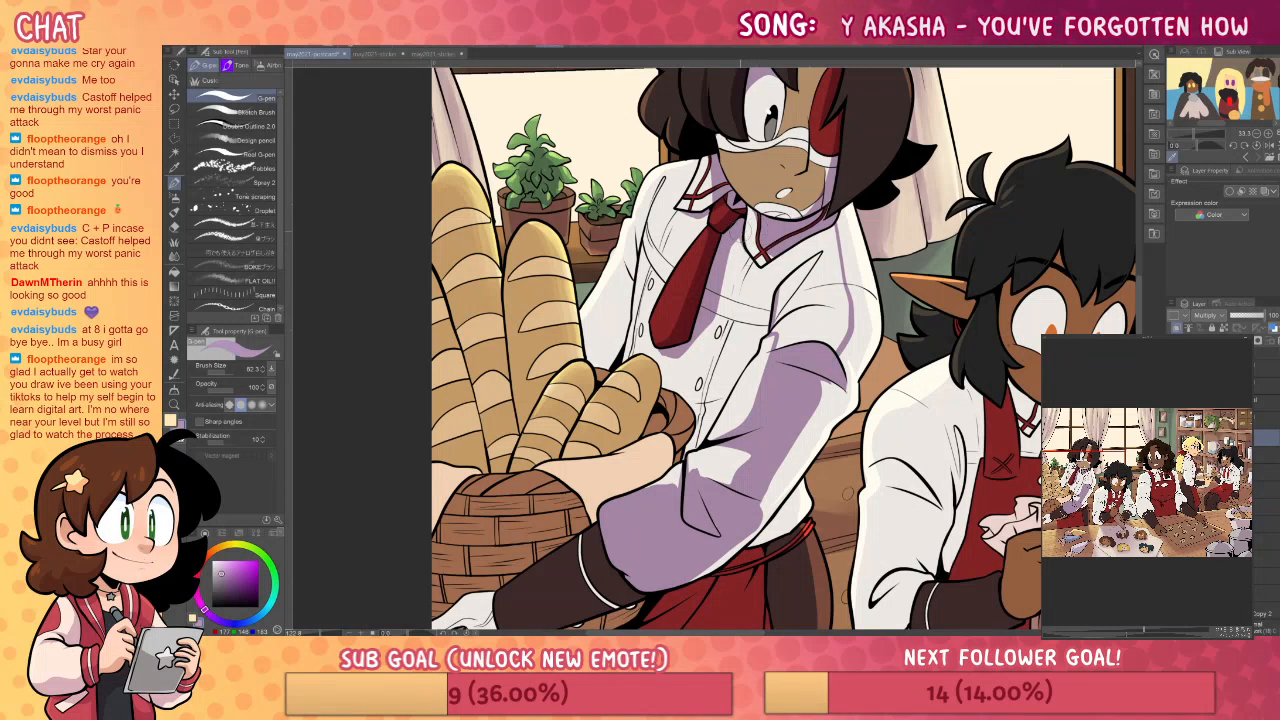
{"action": "key", "text": "g"}
{"action": "key", "text": "p"}
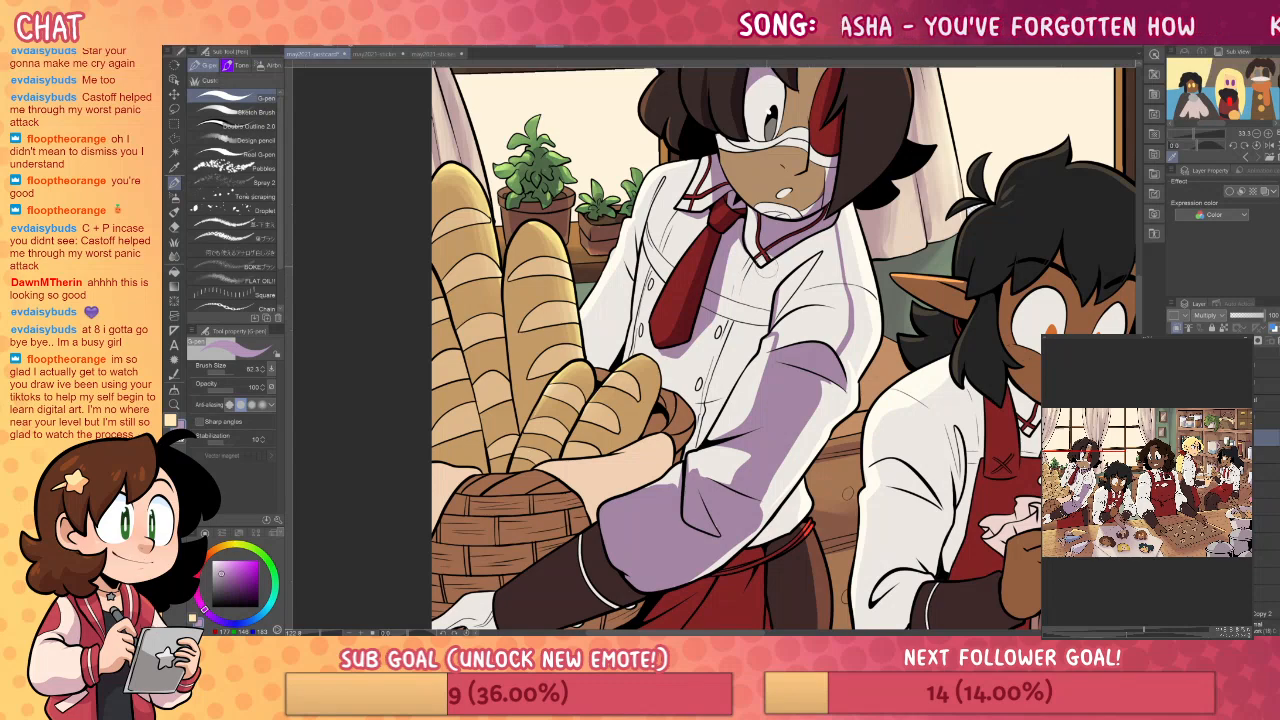
{"action": "key", "text": "g"}
{"action": "left_click", "coordinate": [801, 261]}
{"action": "left_click", "coordinate": [792, 283]}
{"action": "key", "text": "p"}
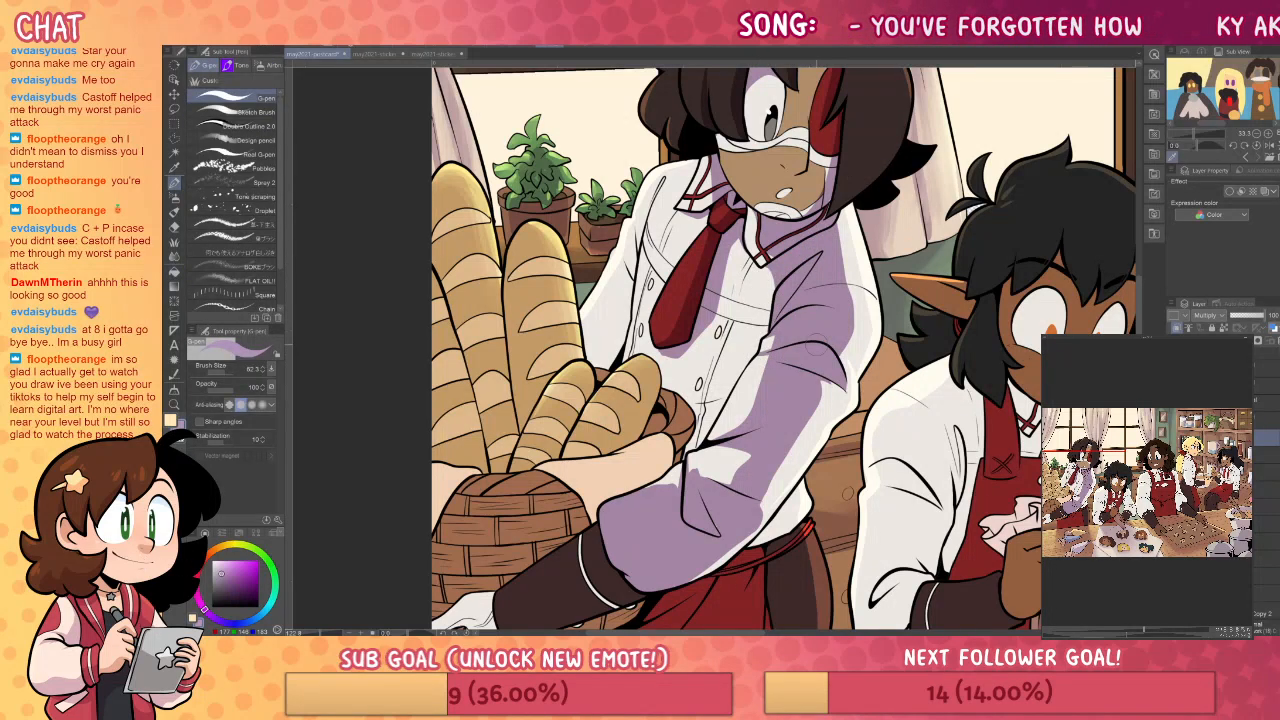
- Shade the bread-carrying character's far sleeve and the shirt front in purple, switching the eraser to Hard for corrections
{"action": "left_click_drag", "start_coordinate": [806, 427], "coordinate": [840, 341]}
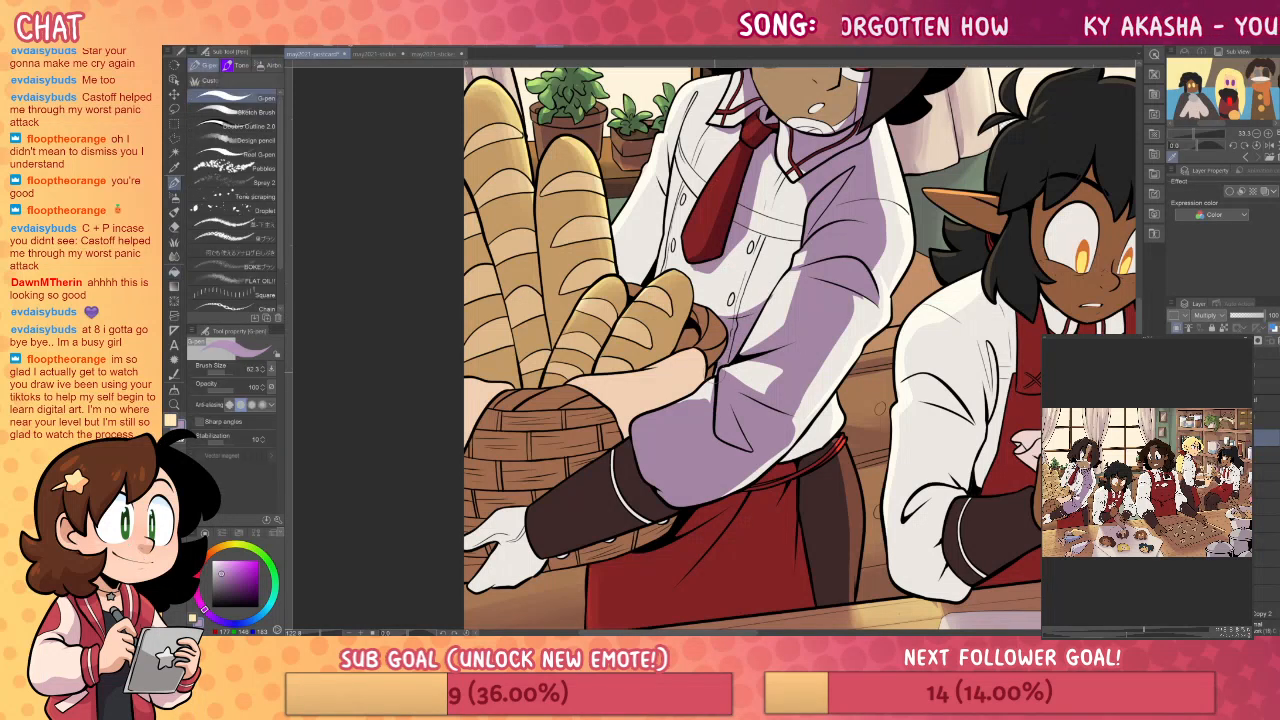
{"action": "key", "text": "e"}
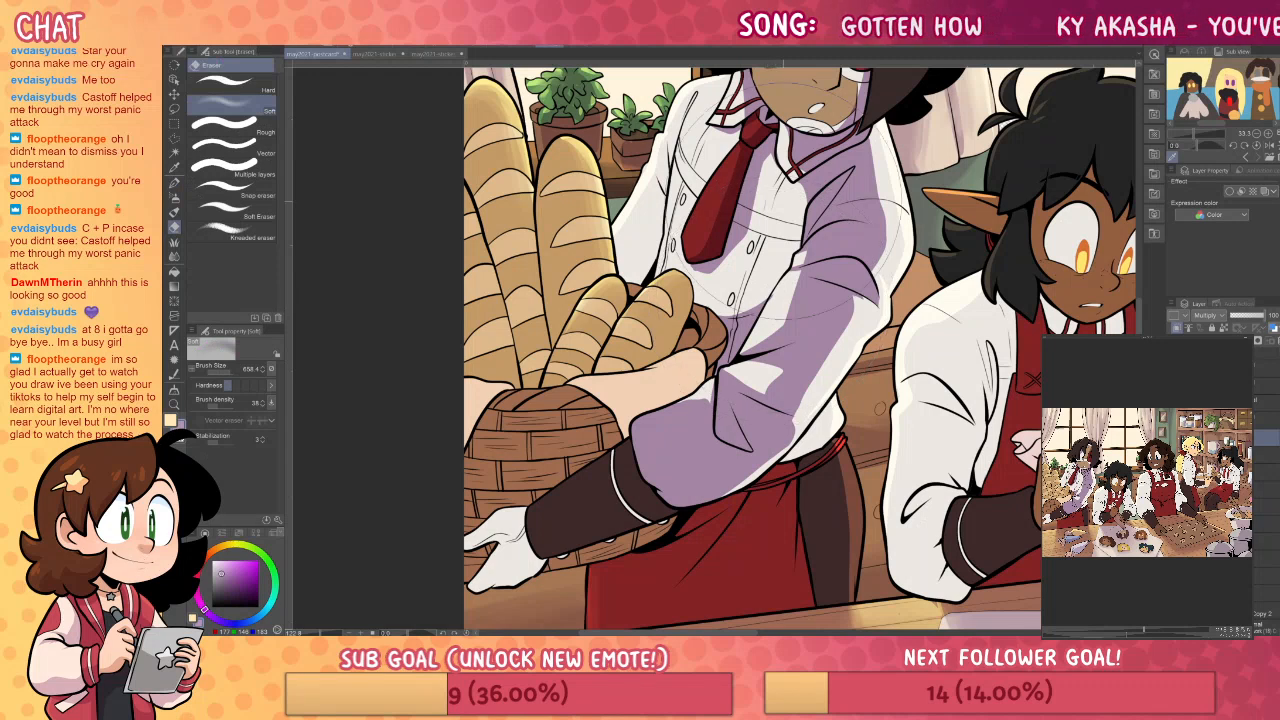
{"action": "left_click", "coordinate": [263, 90]}
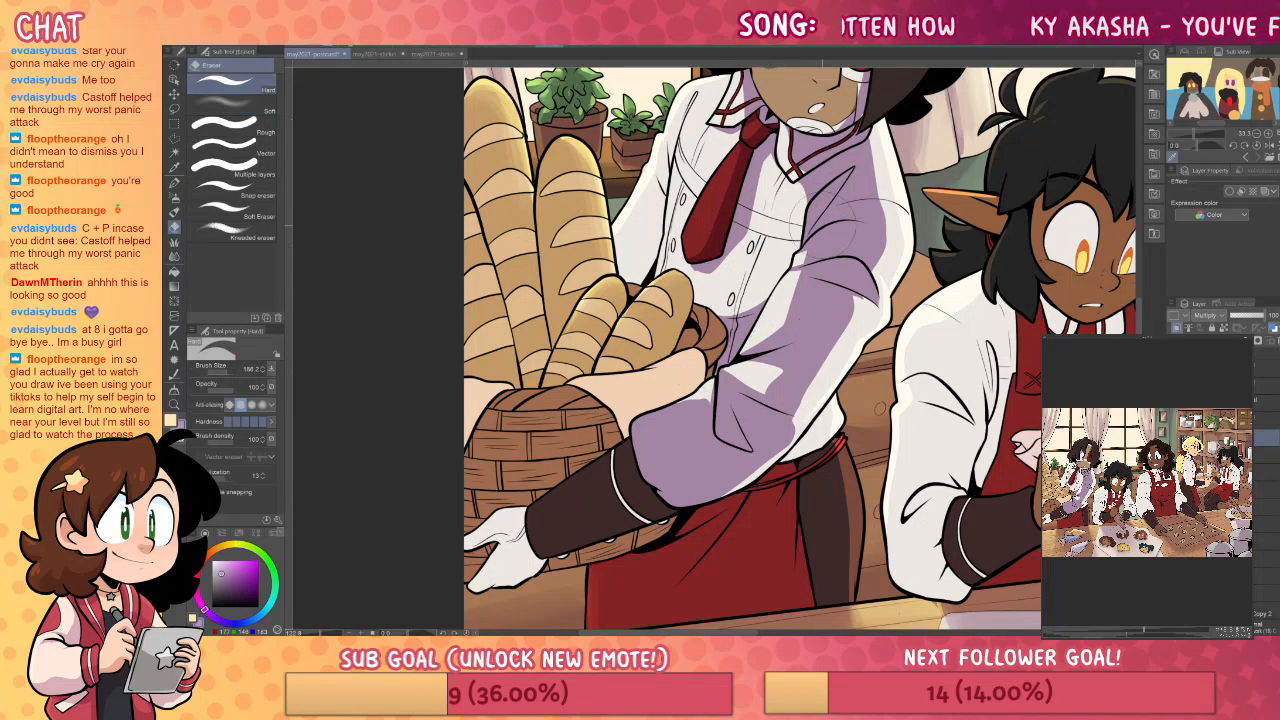
{"action": "key", "text": "p"}
{"action": "left_click_drag", "start_coordinate": [948, 357], "coordinate": [943, 441]}
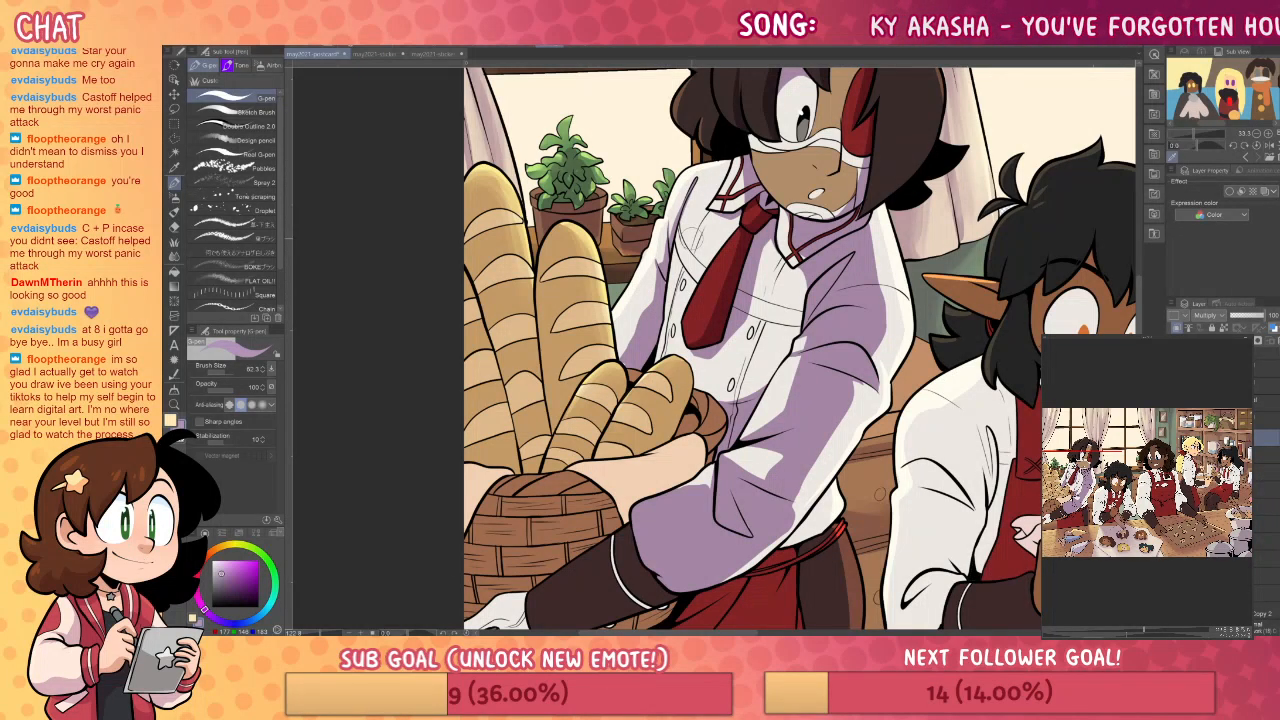
- Fill the chest shadow below the collar with purple and tidy its edges with the Hard eraser
{"action": "key", "text": "g"}
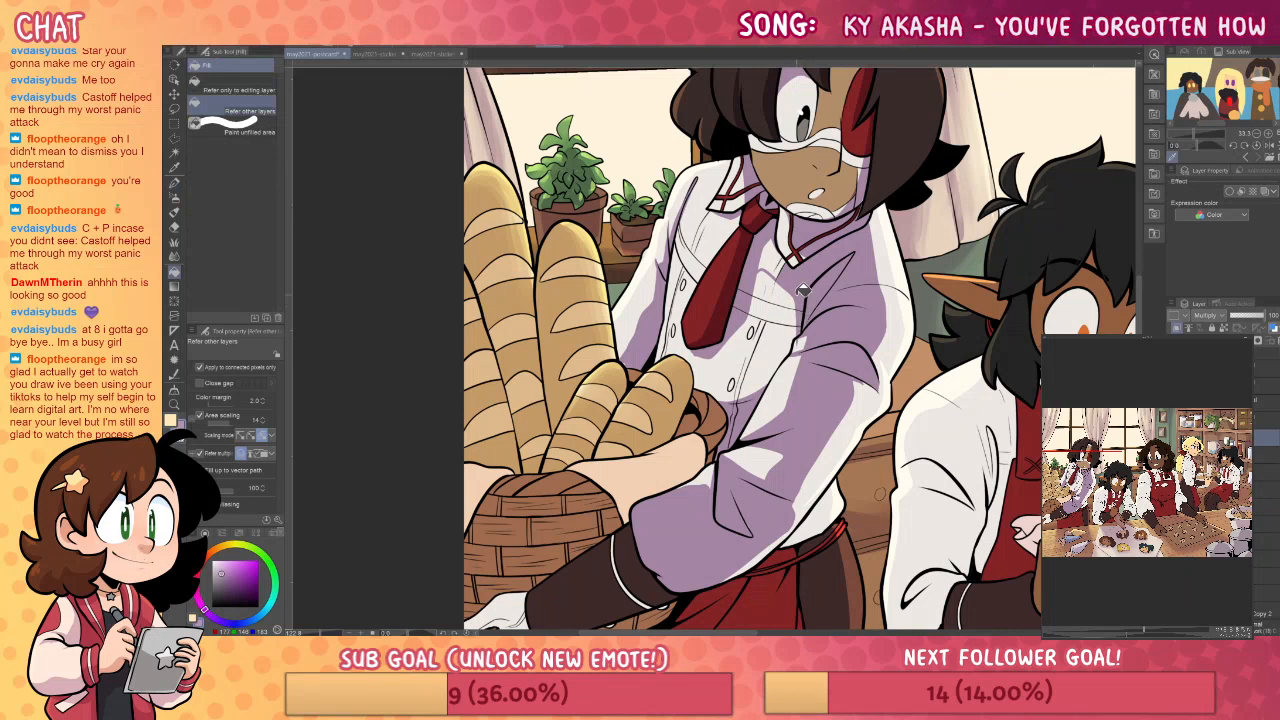
{"action": "key", "text": "p"}
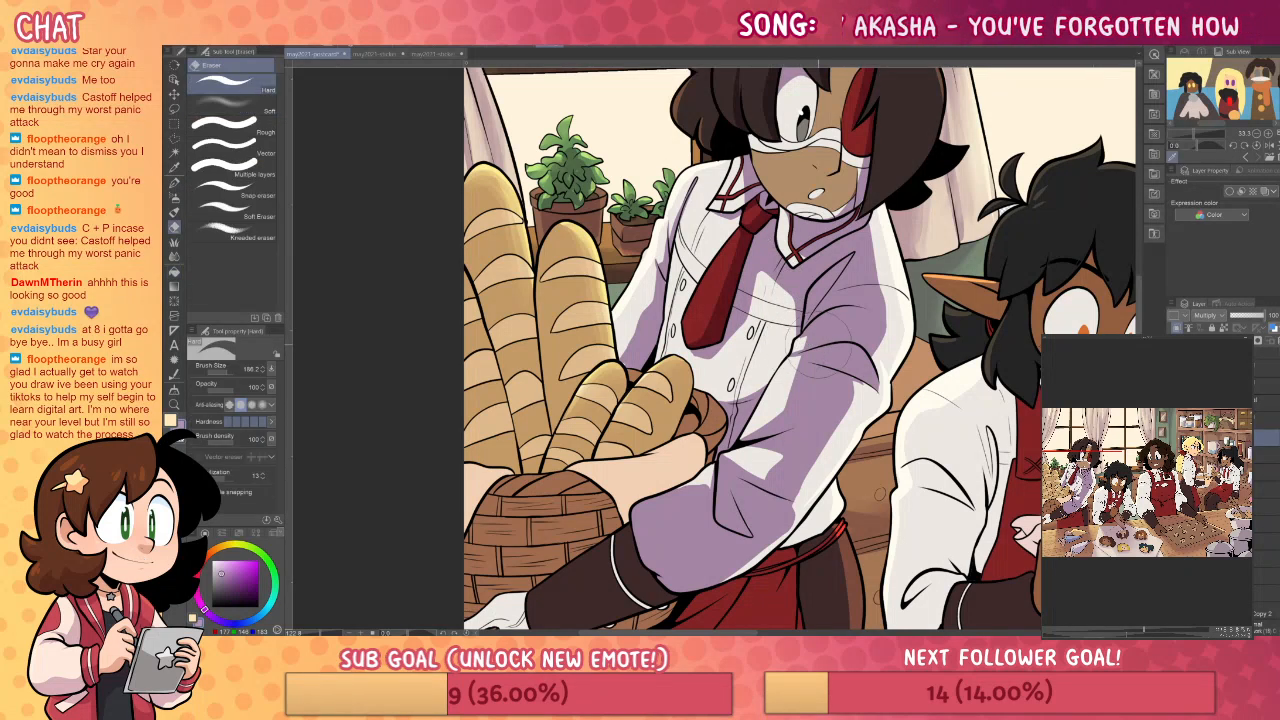
{"action": "key", "text": "e"}
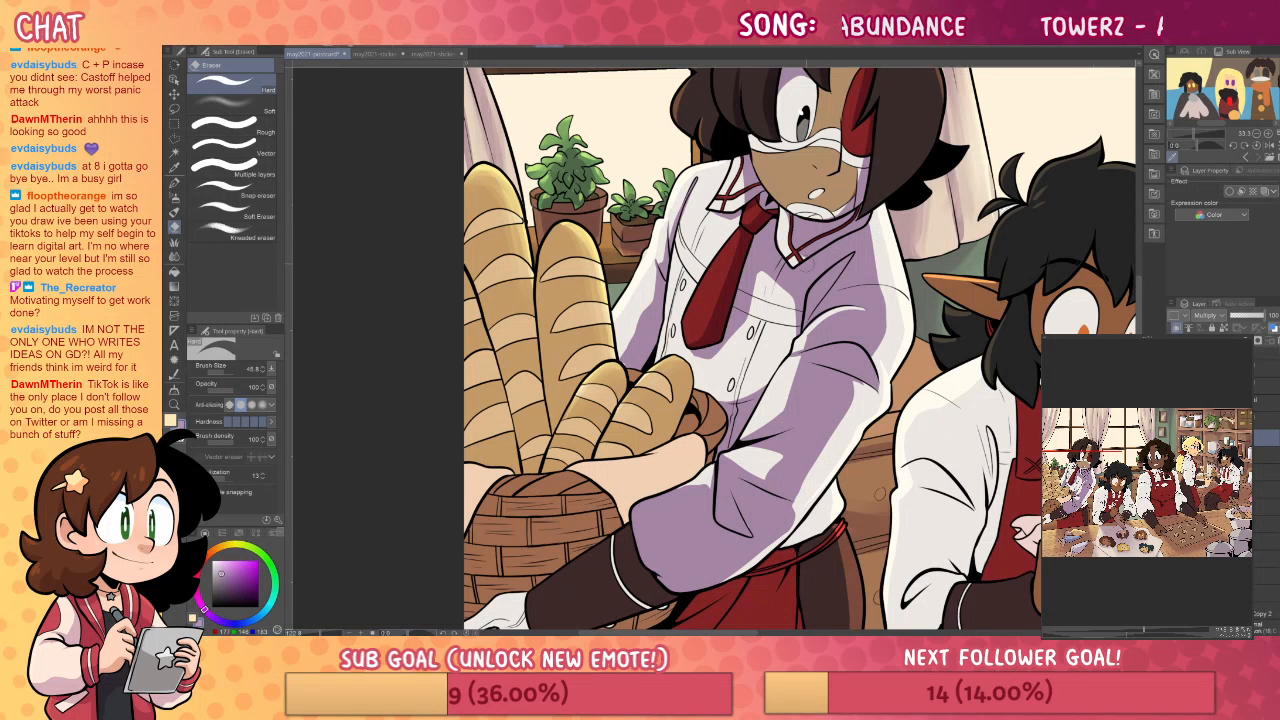
{"action": "key", "text": "p"}
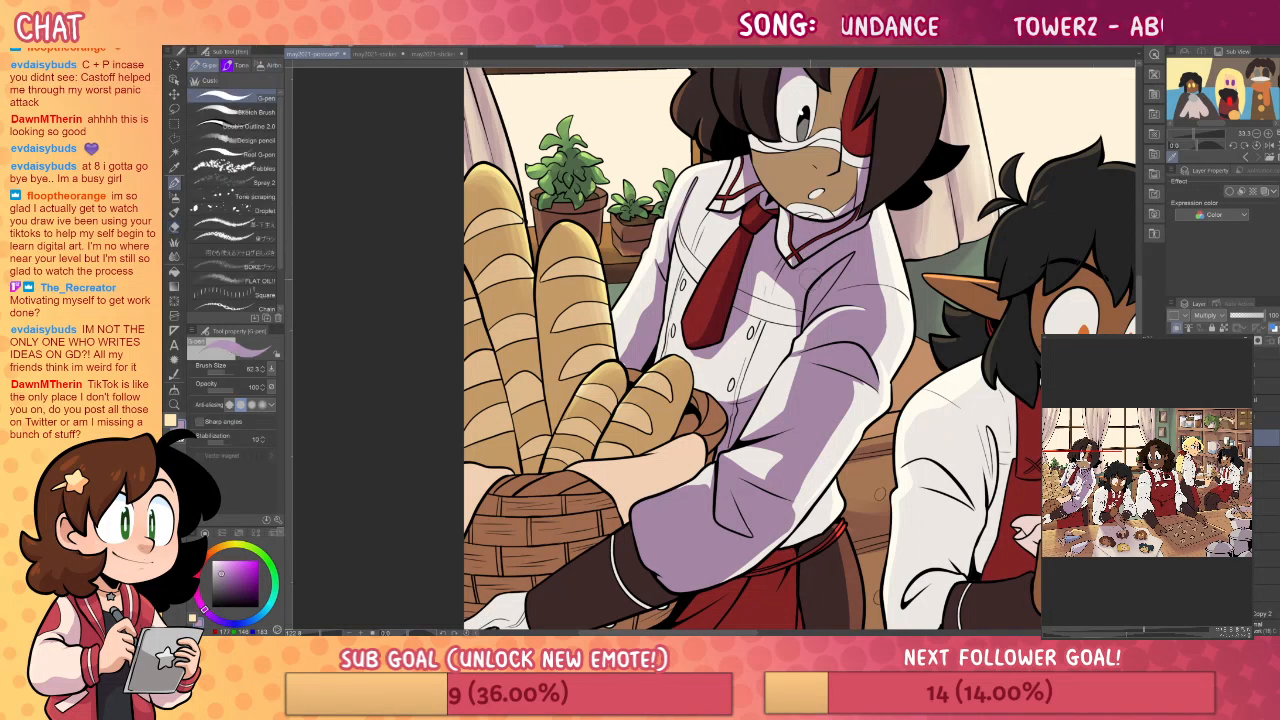
- Fill the remaining light strip along the outer edge of the near shoulder and sleeve with purple
{"action": "left_click_drag", "start_coordinate": [913, 321], "coordinate": [943, 350]}
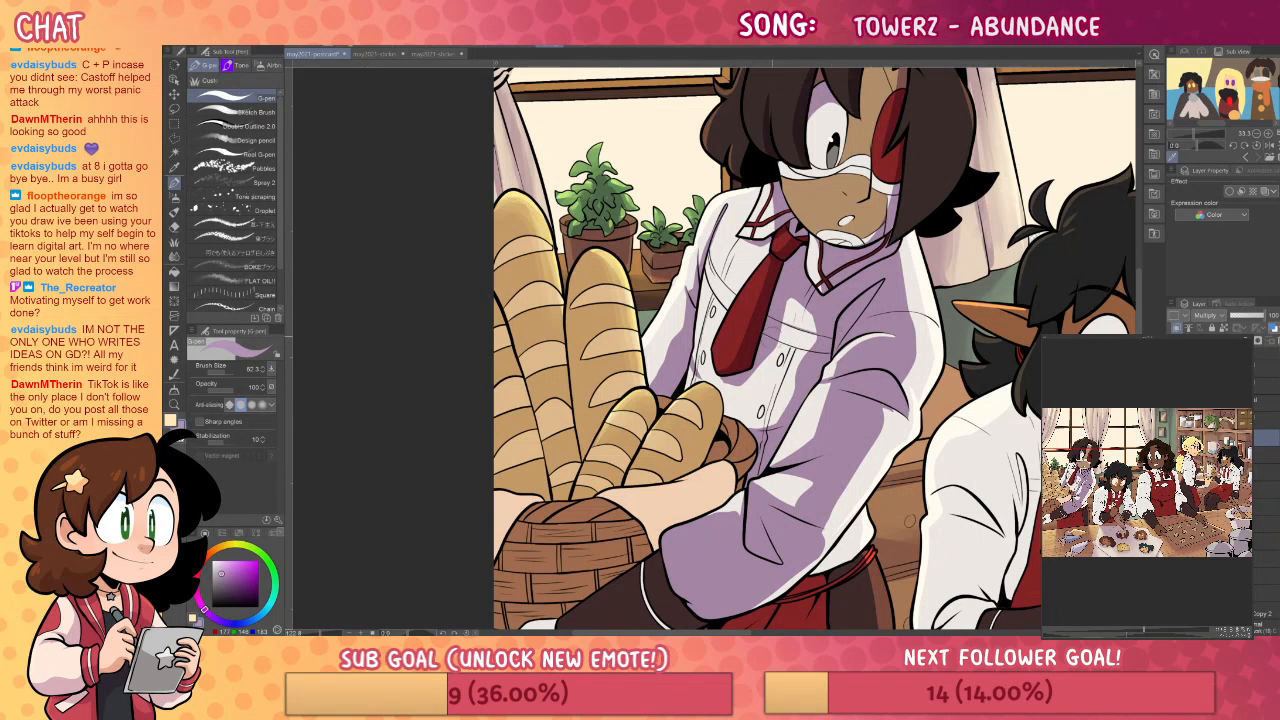
{"action": "left_click_drag", "start_coordinate": [908, 519], "coordinate": [888, 510]}
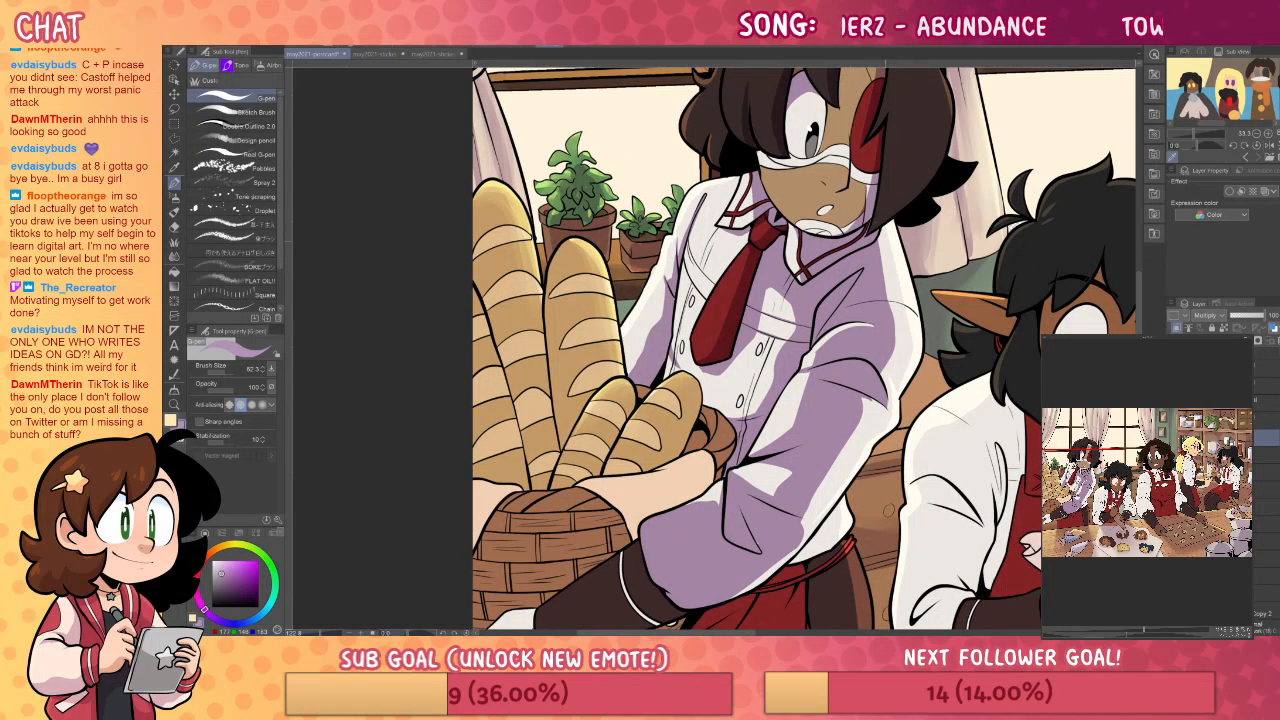
{"action": "key", "text": "g"}
{"action": "left_click", "coordinate": [898, 420]}
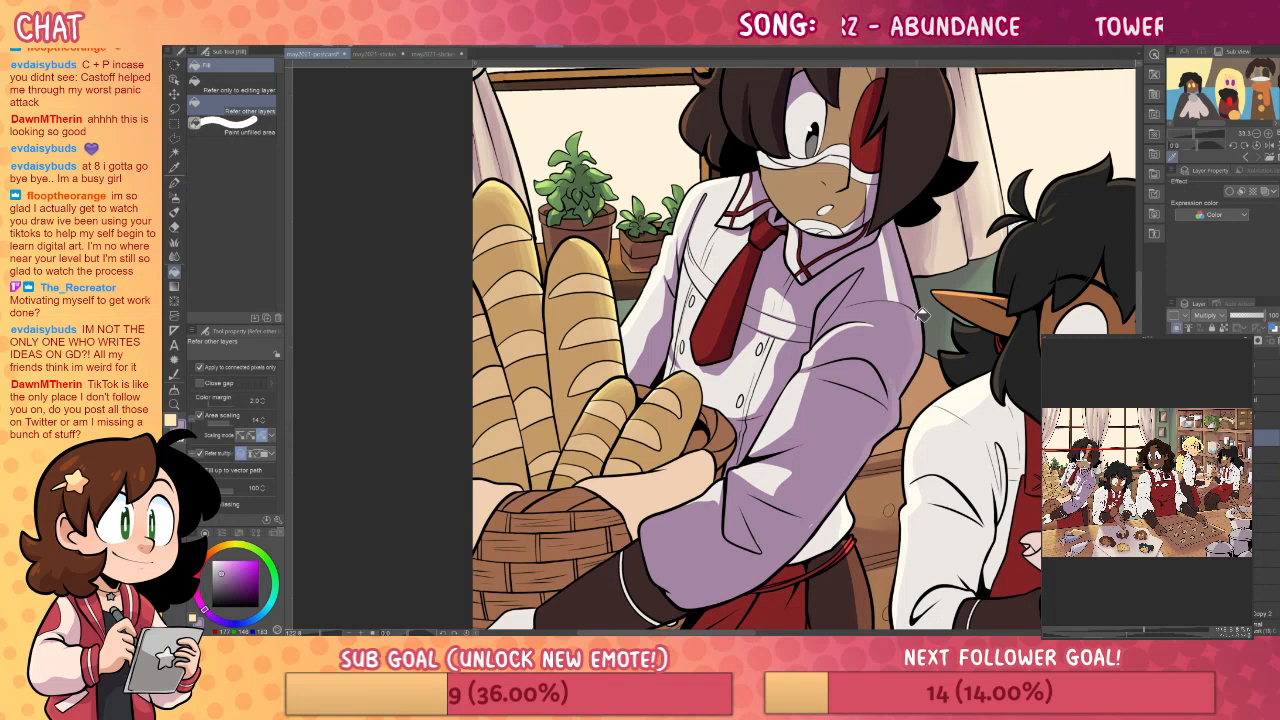
{"action": "key", "text": "p"}
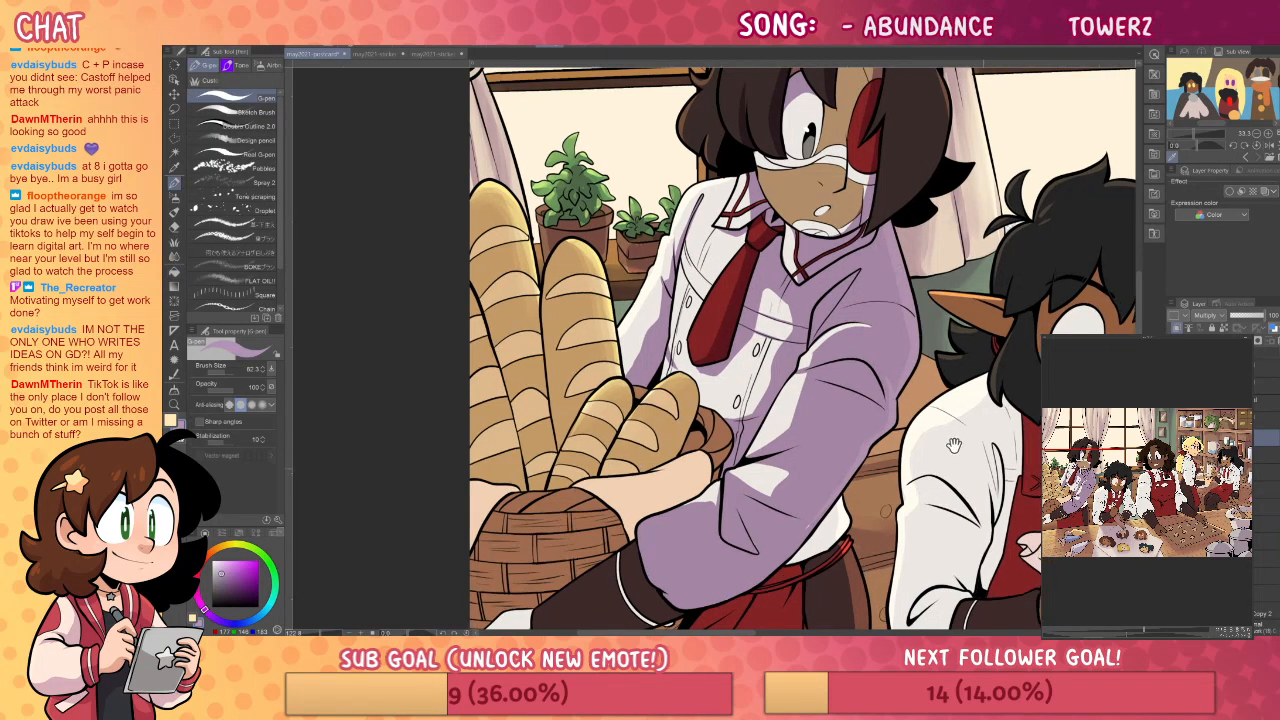
- Carve light edges out of the near shoulder and sleeve shadow with the Hard eraser, undoing the last stroke
{"action": "left_click_drag", "start_coordinate": [897, 264], "coordinate": [859, 234]}
{"action": "key", "text": "e"}
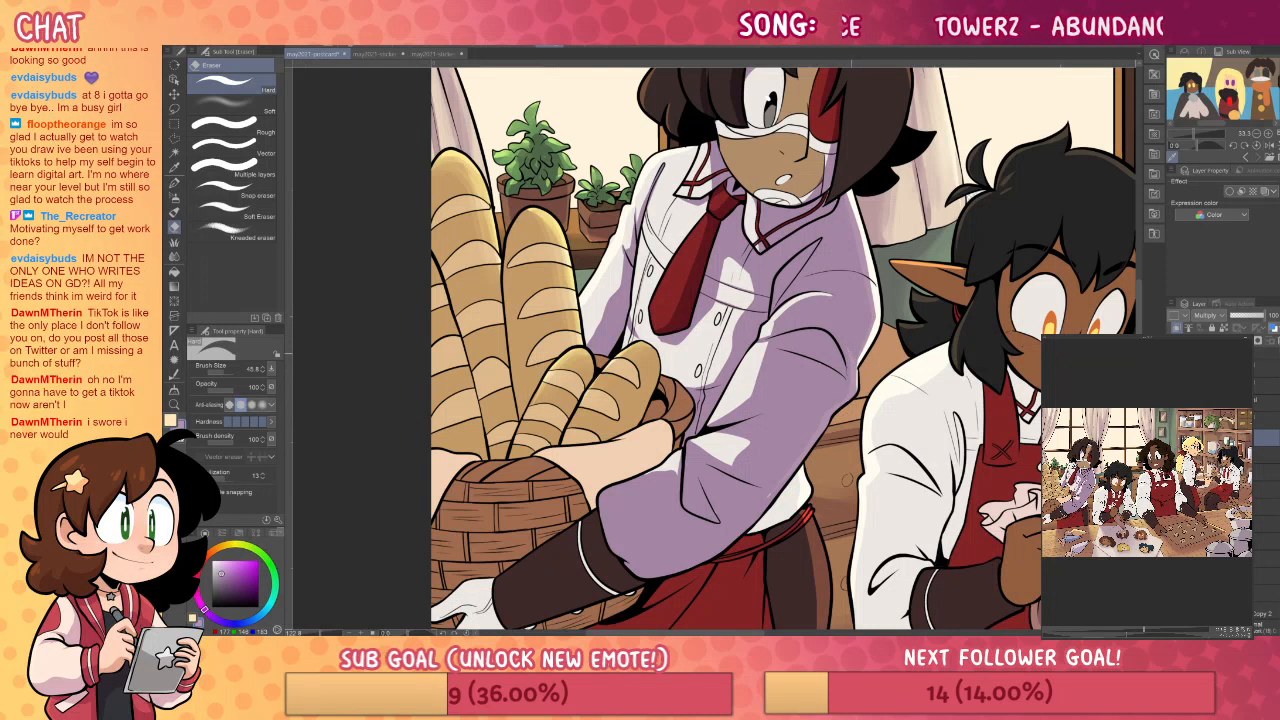
{"action": "left_click_drag", "start_coordinate": [857, 475], "coordinate": [947, 345]}
{"action": "mouse_move", "coordinate": [845, 409]}
{"action": "left_mouse_down"}
{"action": "mouse_move", "coordinate": [940, 275]}
{"action": "mouse_move", "coordinate": [843, 408]}
{"action": "left_mouse_up"}
{"action": "key", "text": "ctrl+z"}
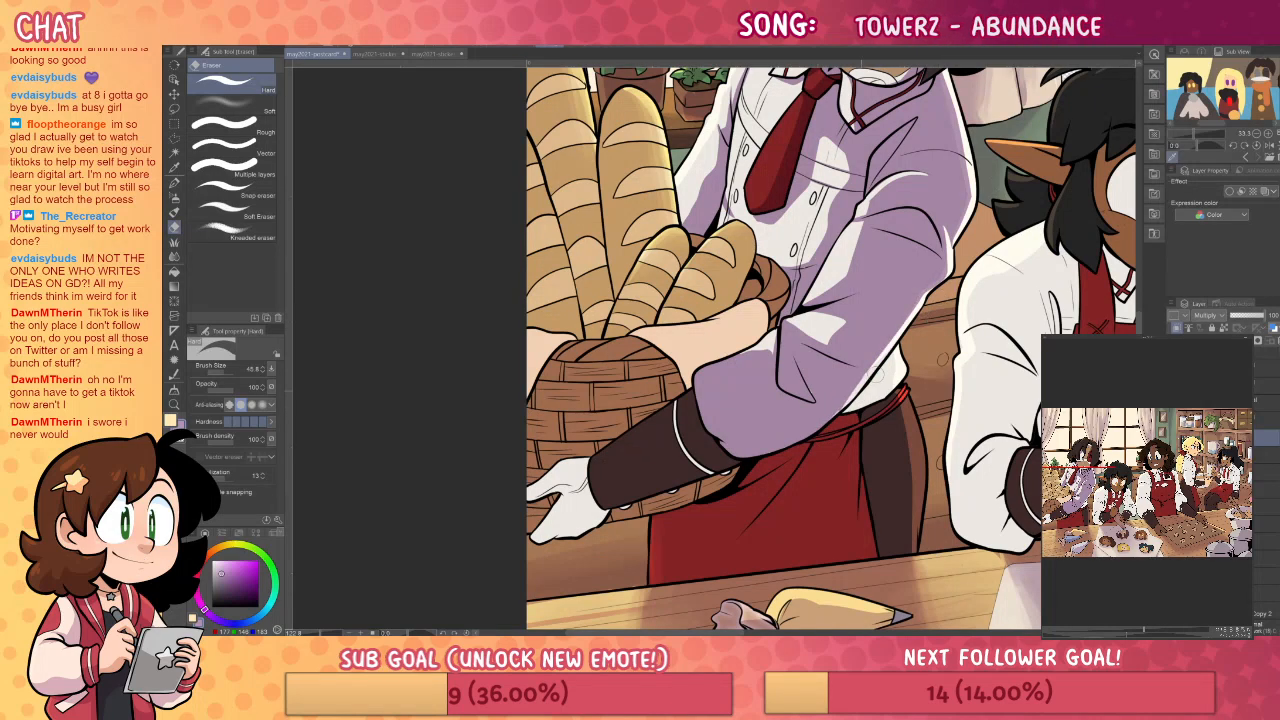
- Shade the shirt at the bread-carrying character's waist, and outline and fill a purple shadow on the trouser leg beside the apron
{"action": "mouse_move", "coordinate": [997, 297]}
{"action": "left_mouse_down"}
{"action": "mouse_move", "coordinate": [950, 462]}
{"action": "mouse_move", "coordinate": [976, 256]}
{"action": "left_mouse_up"}
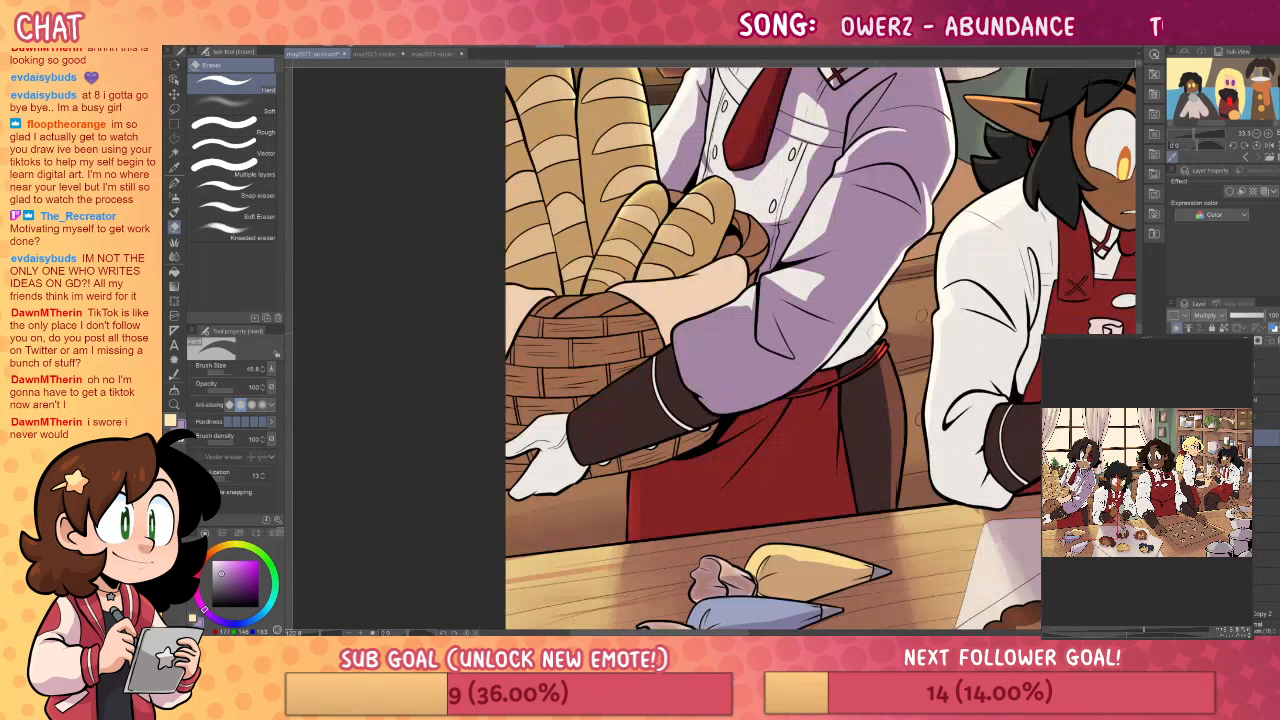
{"action": "key", "text": "p"}
{"action": "key", "text": "e"}
{"action": "key", "text": "p"}
{"action": "left_click_drag", "start_coordinate": [870, 378], "coordinate": [874, 506]}
{"action": "key", "text": "g"}
{"action": "left_click", "coordinate": [864, 430]}
{"action": "key", "text": "p"}
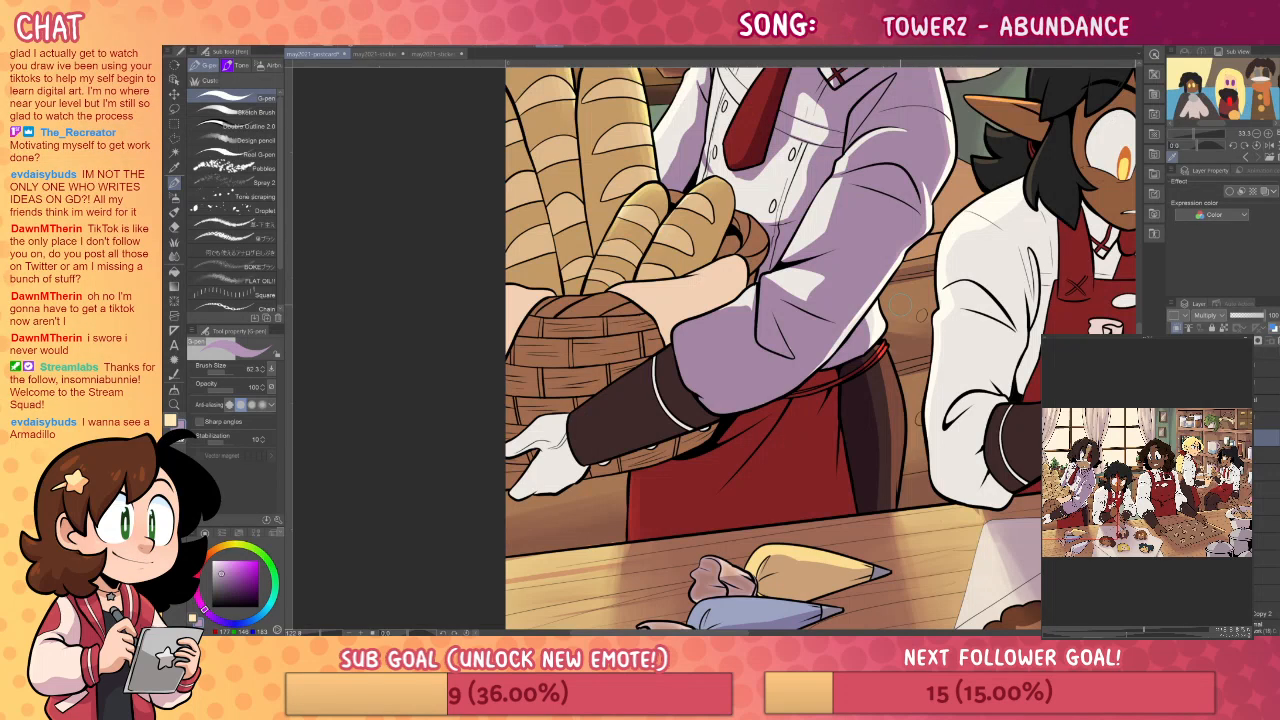
- Outline and fill purple shadows on the bread-carrying character's red apron beneath the arm and along the waistband
{"action": "left_click_drag", "start_coordinate": [934, 357], "coordinate": [966, 240]}
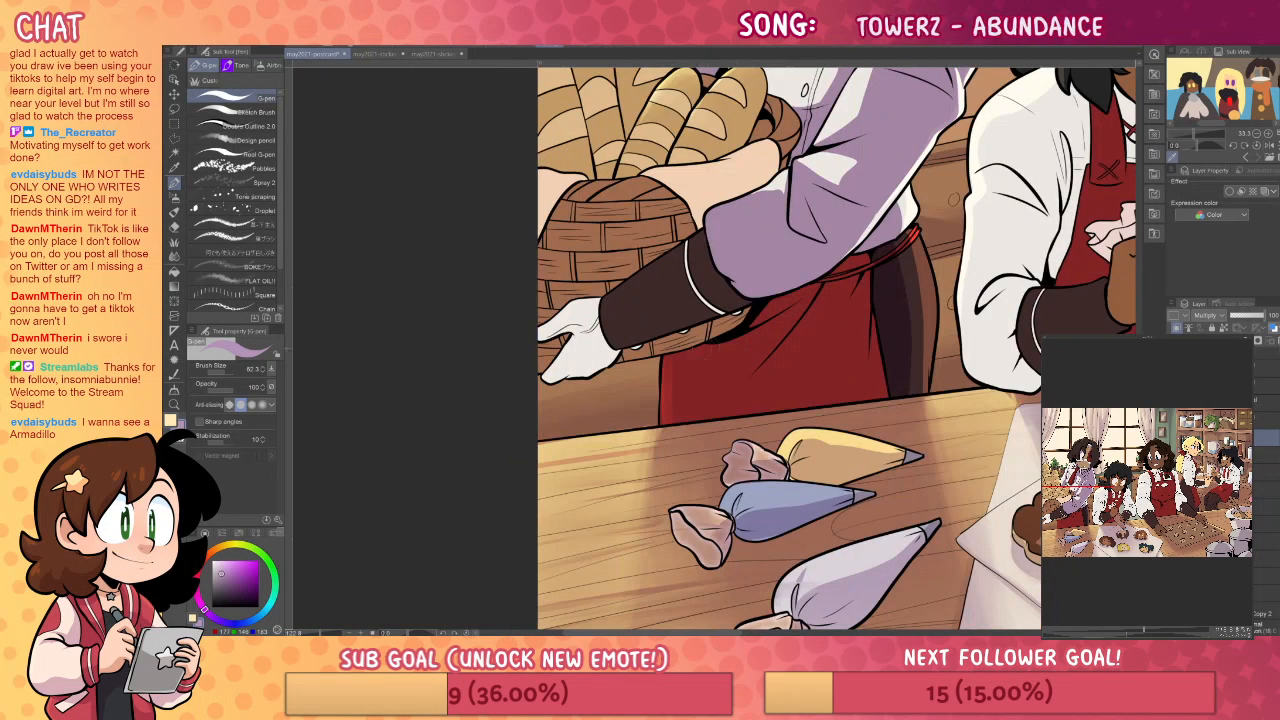
{"action": "left_click_drag", "start_coordinate": [750, 342], "coordinate": [712, 418]}
{"action": "key", "text": "g"}
{"action": "left_click", "coordinate": [815, 355]}
{"action": "key", "text": "p"}
{"action": "key", "text": "g"}
{"action": "left_click", "coordinate": [851, 264]}
{"action": "key", "text": "p"}
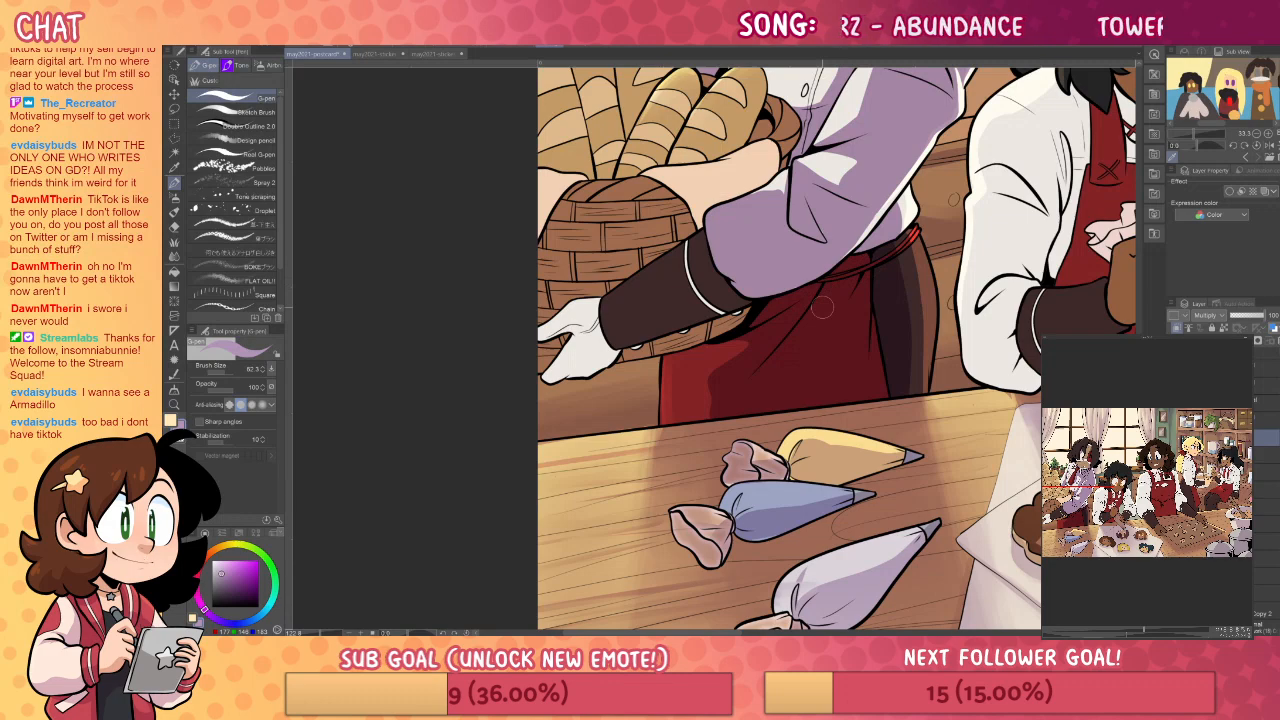
- Outline a purple shadow running down the second tall baguette in the basket, correcting it with the eraser
{"action": "left_click_drag", "start_coordinate": [912, 304], "coordinate": [886, 469]}
{"action": "left_click_drag", "start_coordinate": [899, 398], "coordinate": [887, 483]}
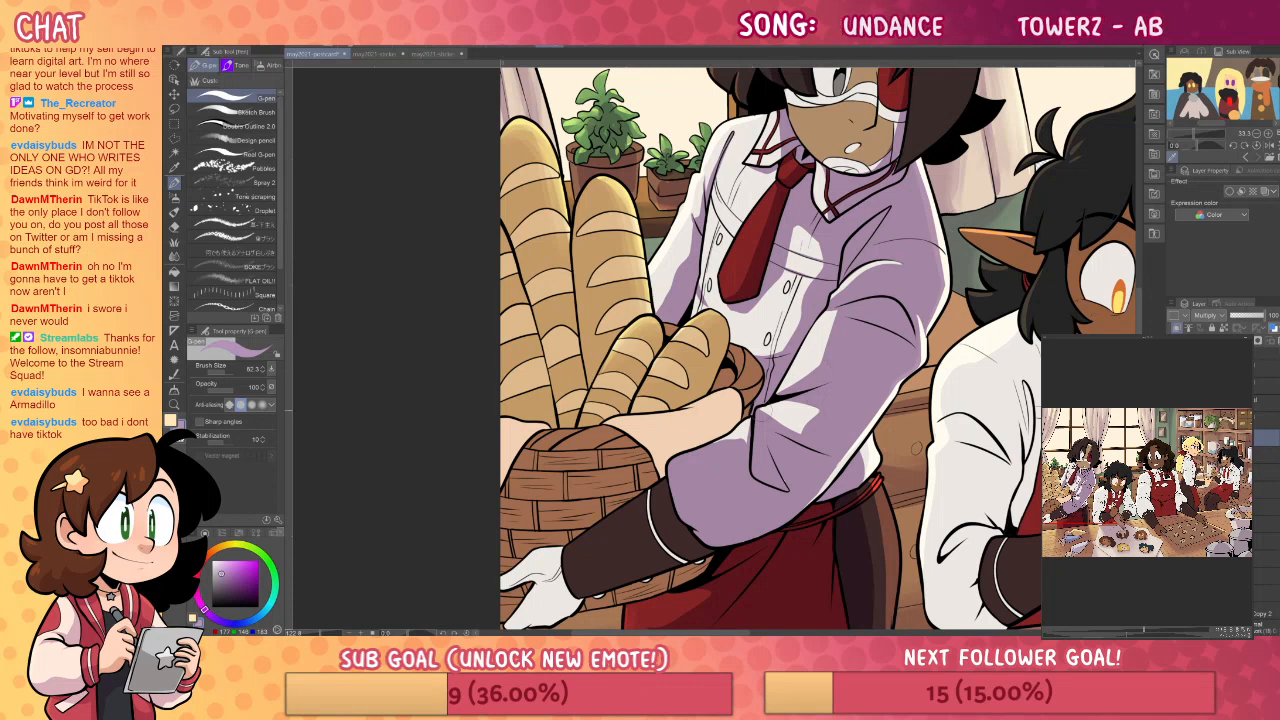
{"action": "key", "text": "e"}
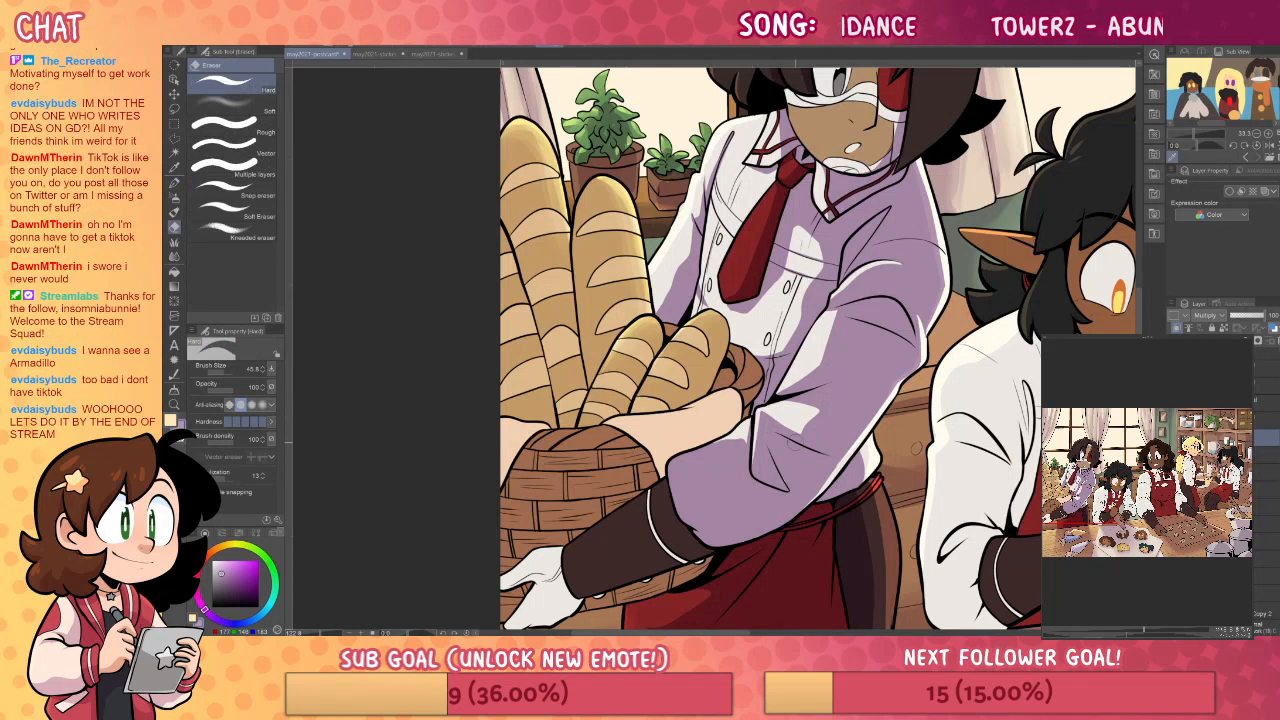
{"action": "left_click_drag", "start_coordinate": [991, 353], "coordinate": [989, 420]}
{"action": "key", "text": "p"}
{"action": "left_click_drag", "start_coordinate": [574, 270], "coordinate": [607, 410]}
{"action": "key", "text": "e"}
{"action": "key", "text": "p"}
- Fill the shadow on the second tall baguette with purple, and outline and fill one on the tallest loaf beside it
{"action": "key", "text": "g"}
{"action": "key", "text": "p"}
{"action": "key", "text": "g"}
{"action": "left_click", "coordinate": [597, 348]}
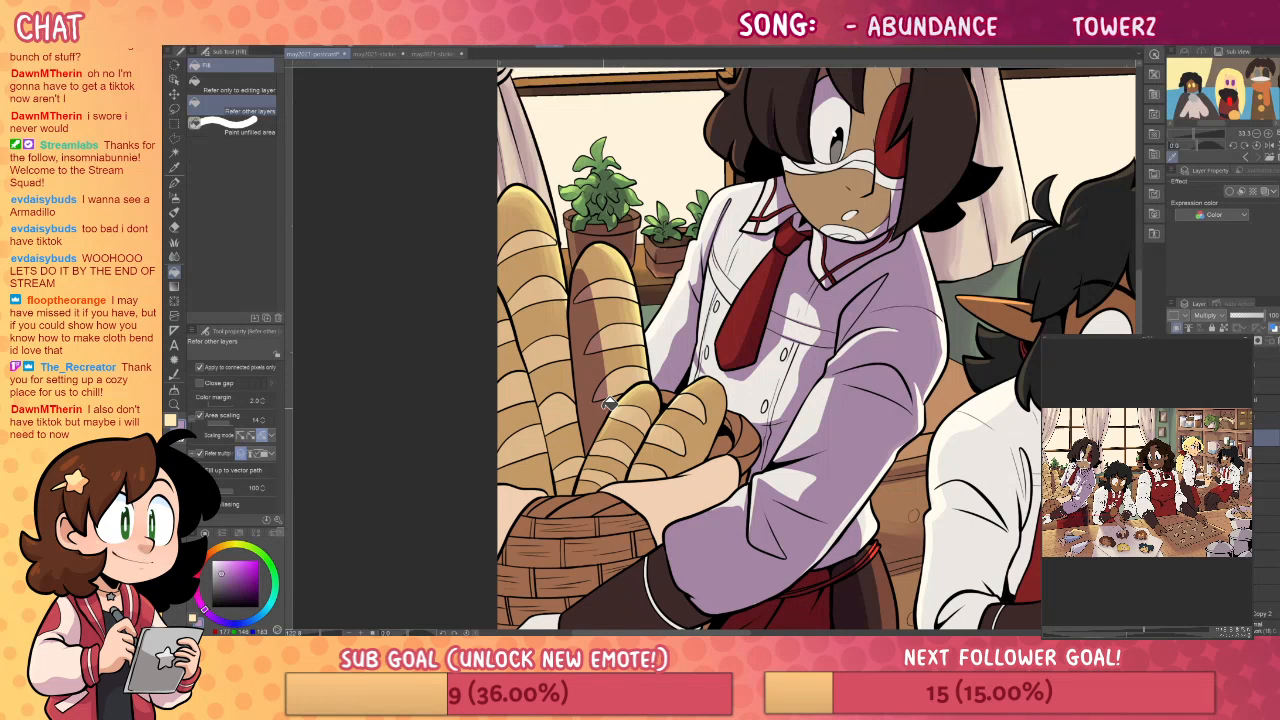
{"action": "key", "text": "p"}
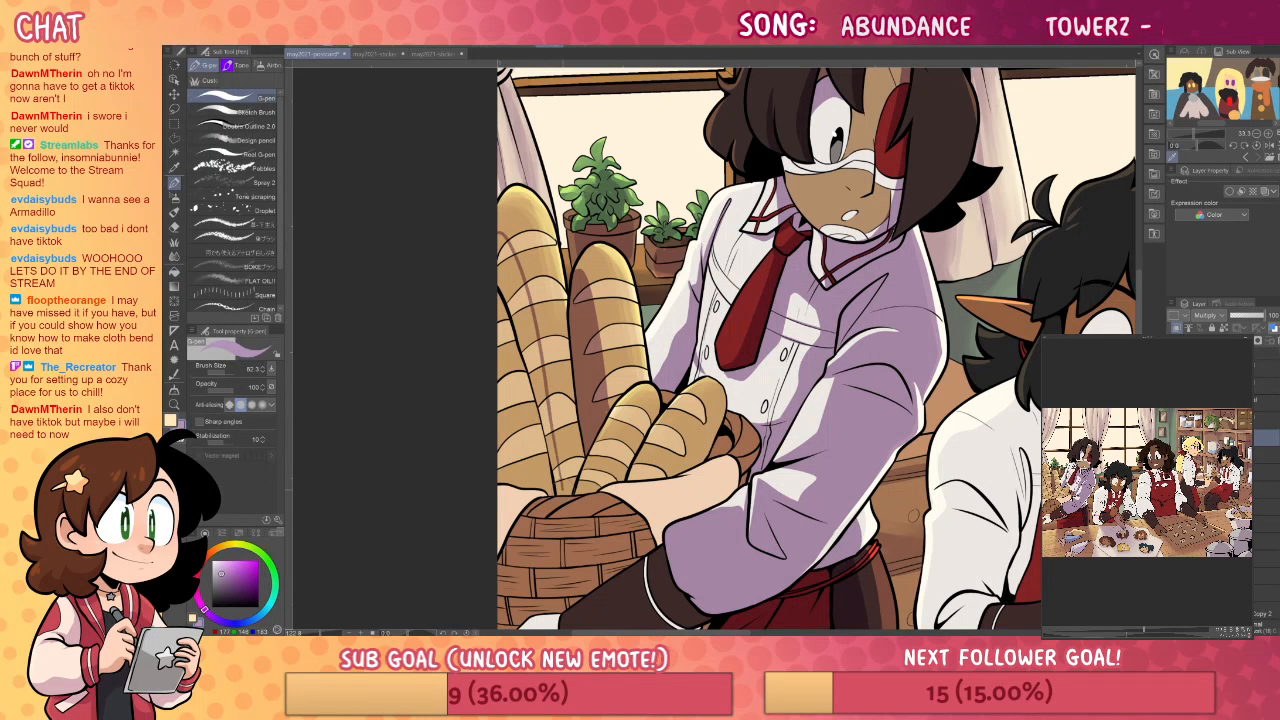
{"action": "key", "text": "g"}
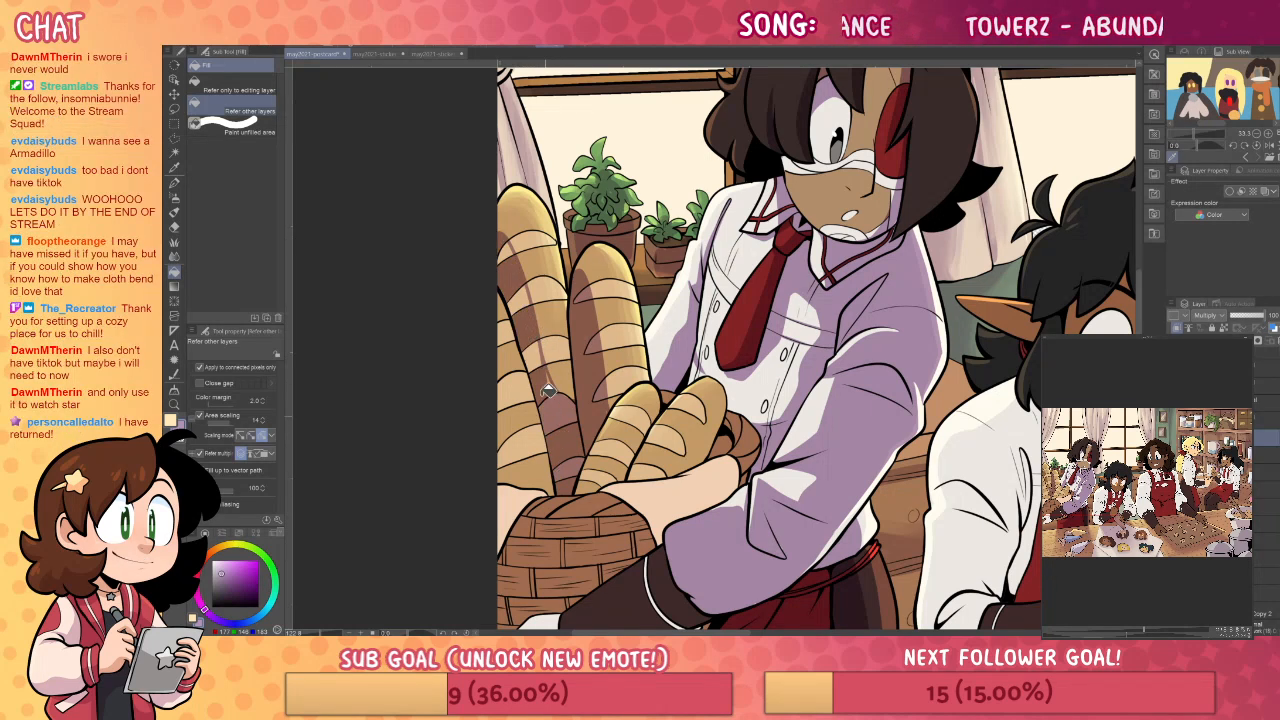
- Add purple shadow strokes along the lower part of the second tall baguette and undo the misplaced fill
{"action": "key", "text": "p"}
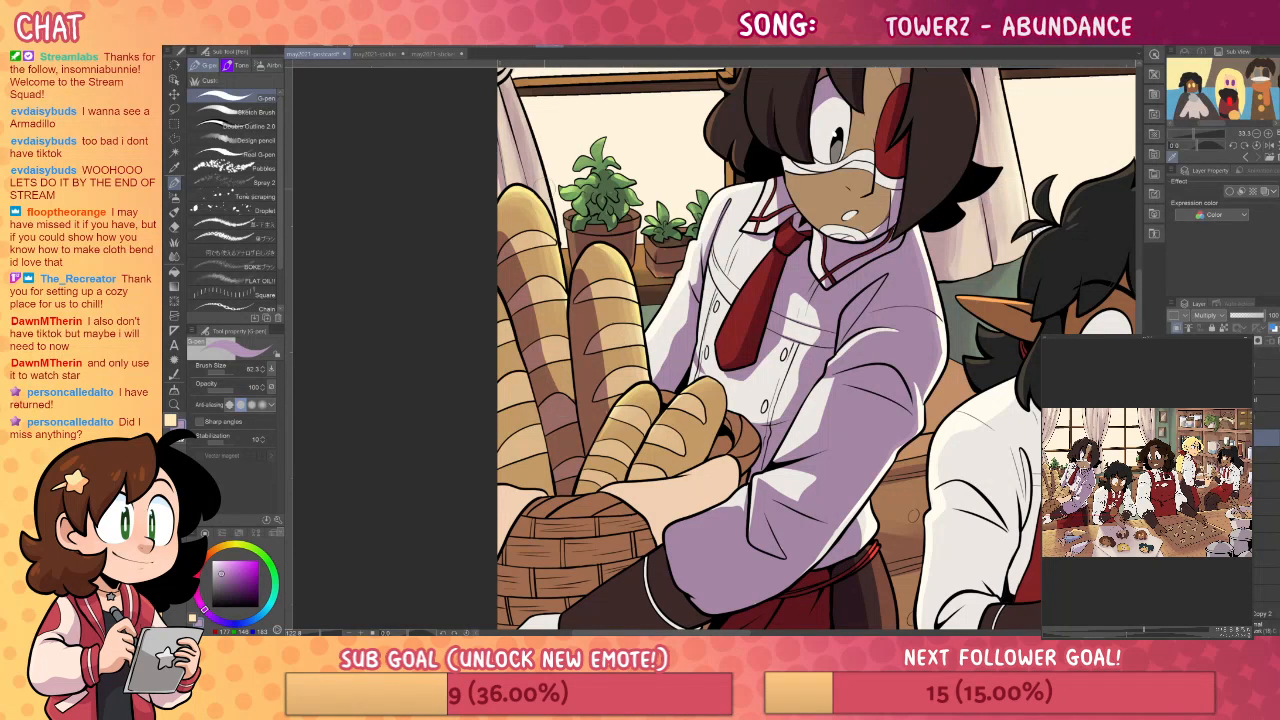
{"action": "left_click_drag", "start_coordinate": [540, 324], "coordinate": [562, 366]}
{"action": "left_click_drag", "start_coordinate": [558, 338], "coordinate": [565, 363]}
{"action": "key", "text": "g"}
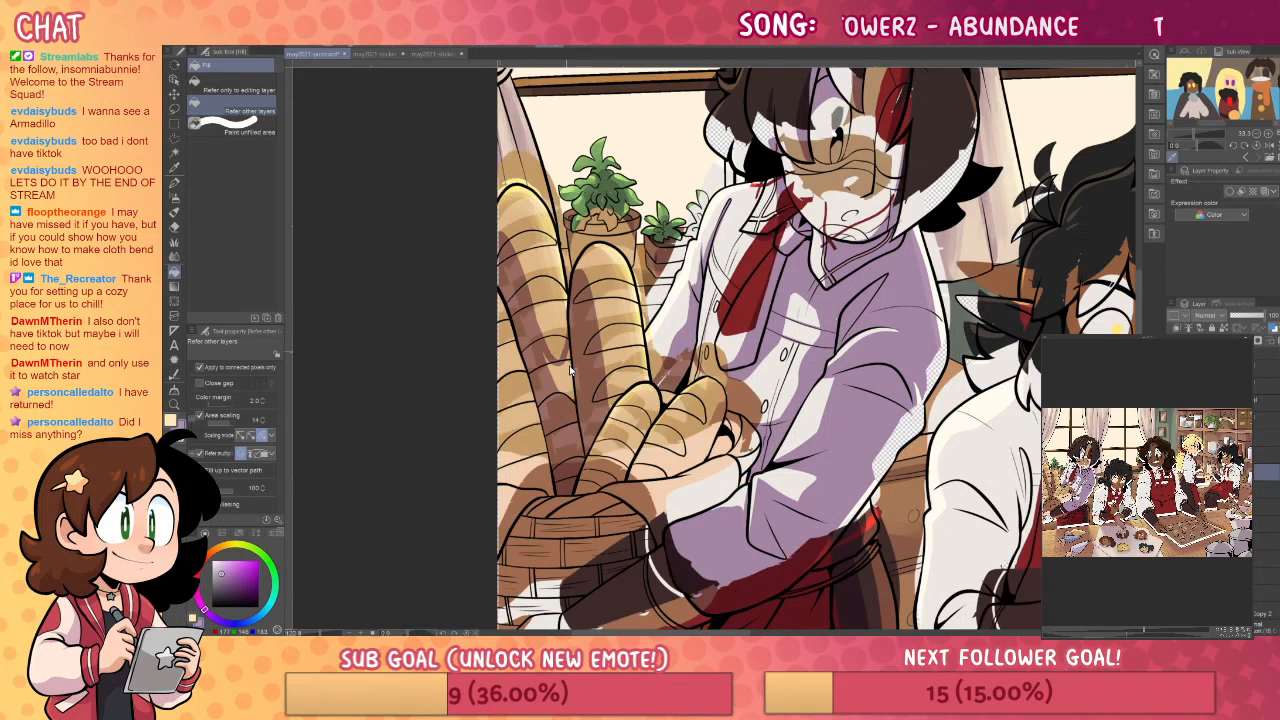
{"action": "key", "text": "ctrl+z"}
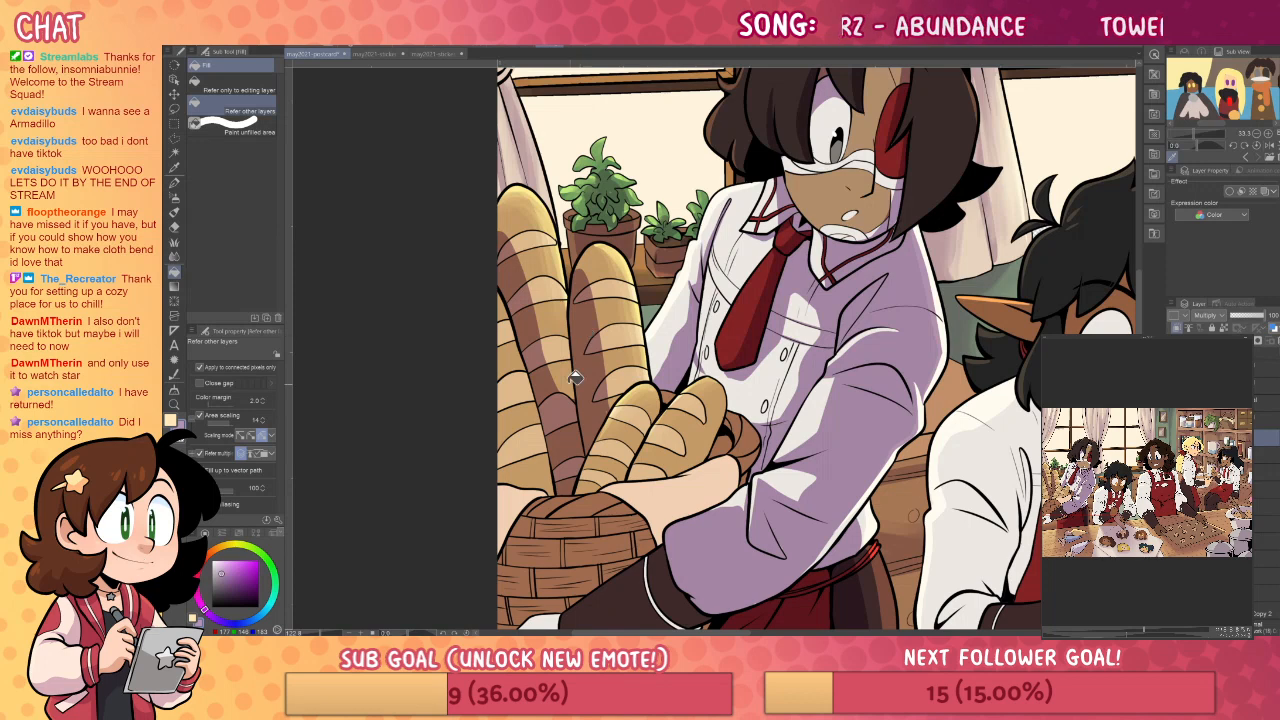
- Touch up the shadows on the tall baguettes with the pen and eraser, and soften them with the Blend tool
{"action": "key", "text": "p"}
{"action": "key", "text": "e"}
{"action": "key", "text": "p"}
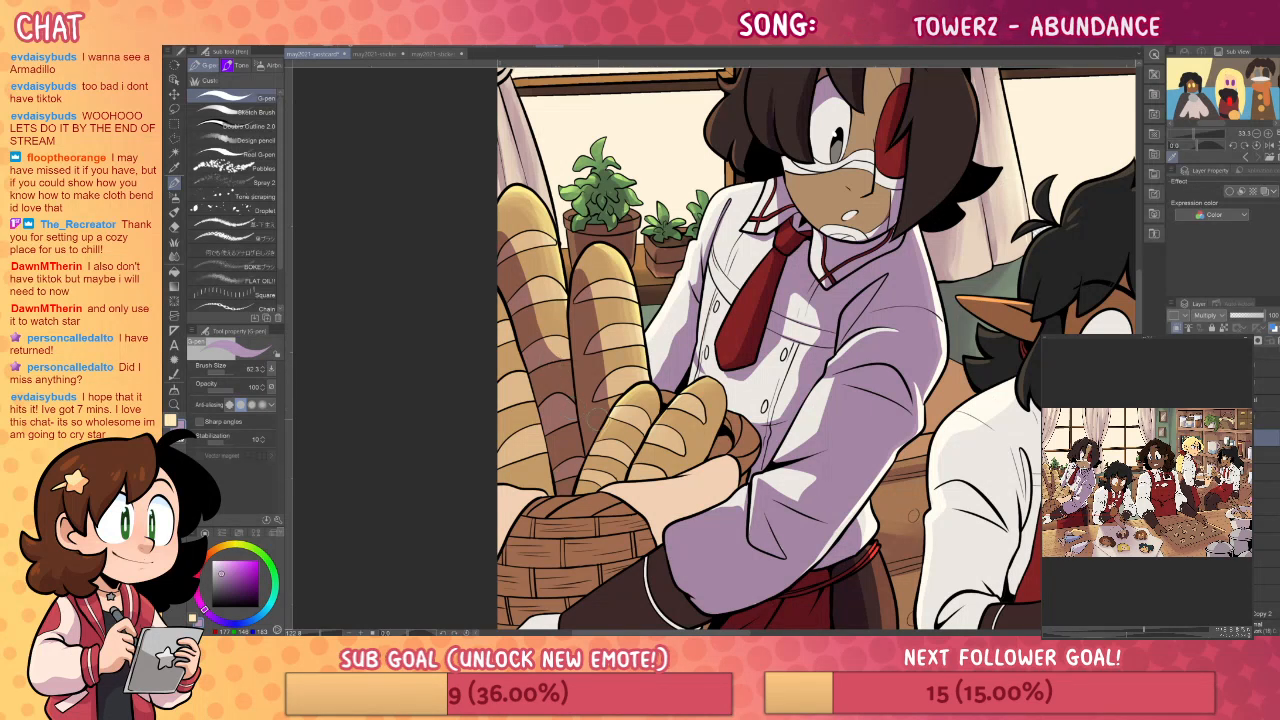
{"action": "key", "text": "j"}
{"action": "left_click_drag", "start_coordinate": [600, 362], "coordinate": [590, 300]}
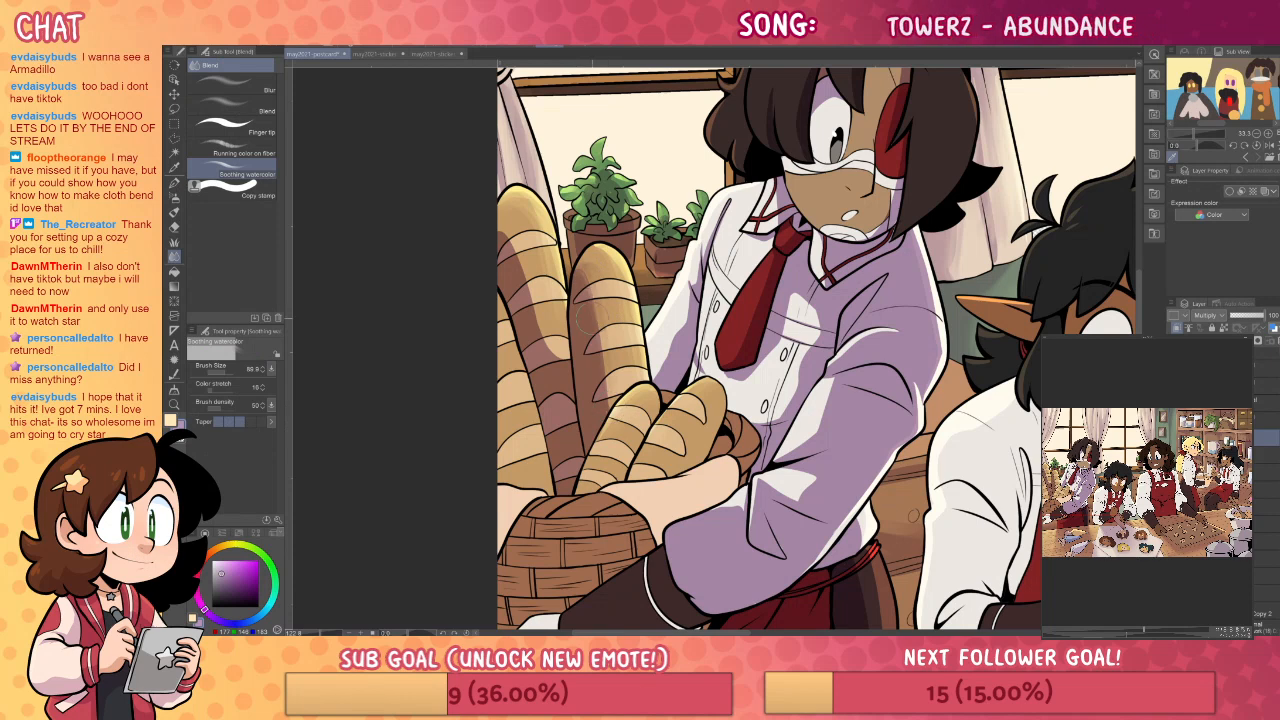
- Outline a purple shadow along the nearest short loaf in the basket, blend its edge and fill it
{"action": "key", "text": "p"}
{"action": "left_click_drag", "start_coordinate": [588, 469], "coordinate": [659, 402]}
{"action": "key", "text": "j"}
{"action": "left_click_drag", "start_coordinate": [606, 476], "coordinate": [668, 402]}
{"action": "key", "text": "p"}
{"action": "key", "text": "g"}
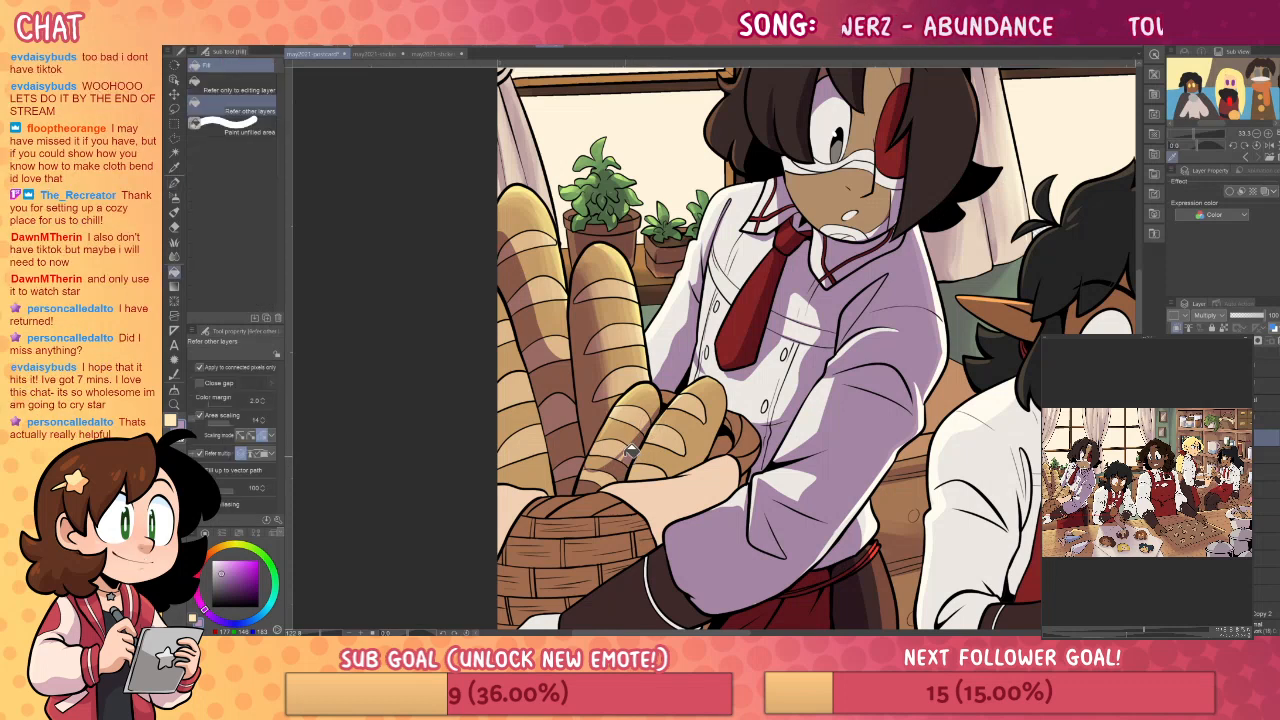
- Outline and fill a purple shadow along the short loaf closest to the character's shirt
{"action": "key", "text": "p"}
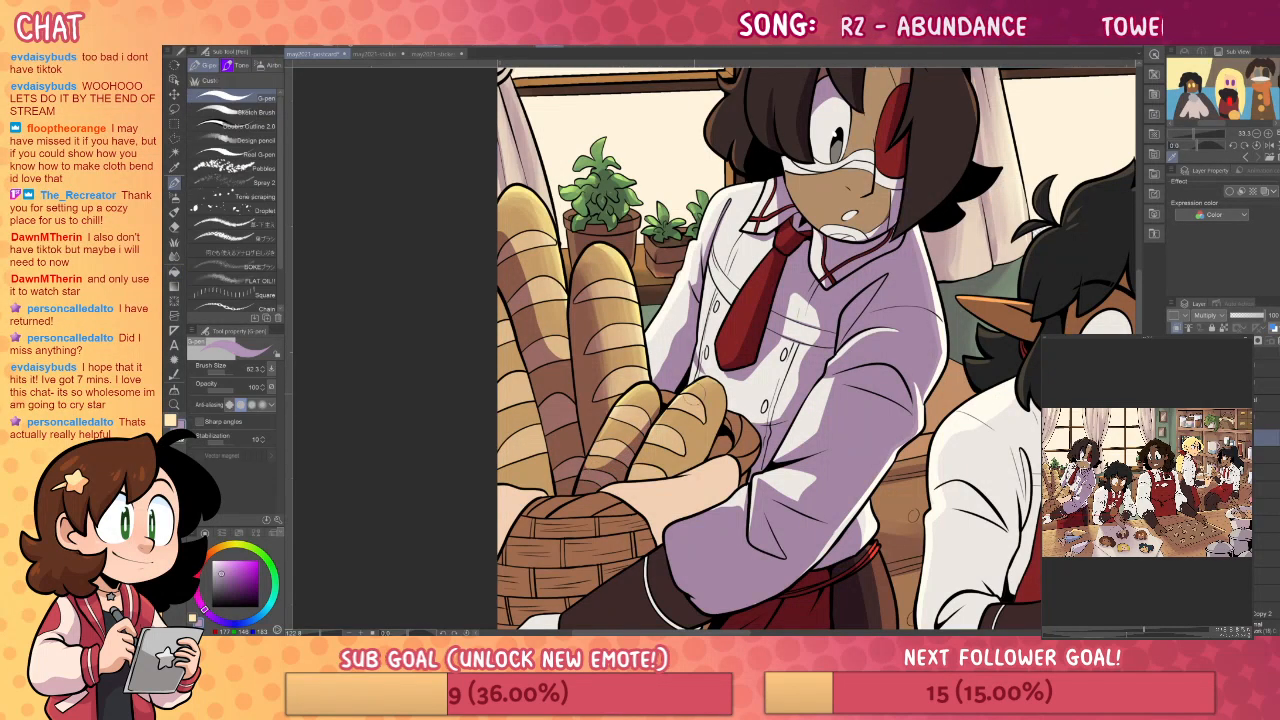
{"action": "left_click_drag", "start_coordinate": [656, 480], "coordinate": [708, 410]}
{"action": "key", "text": "g"}
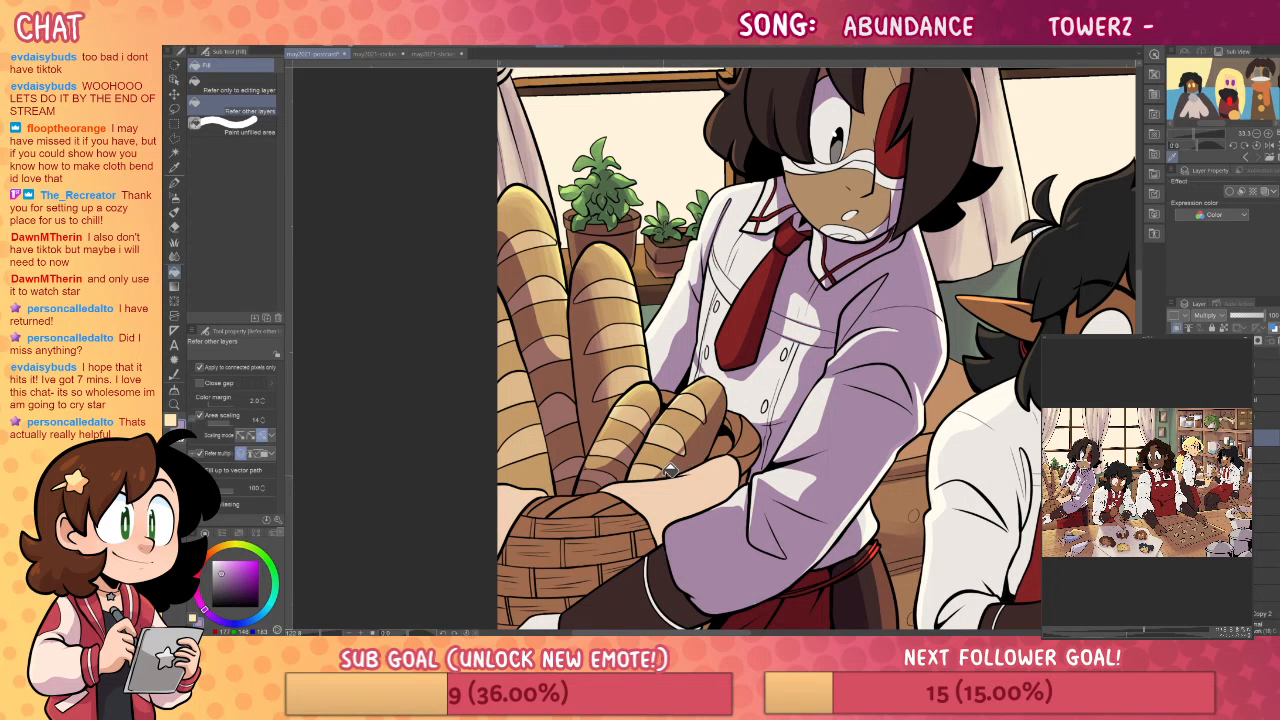
- Outline and fill a purple shadow on the rim of the bread basket
{"action": "key", "text": "p"}
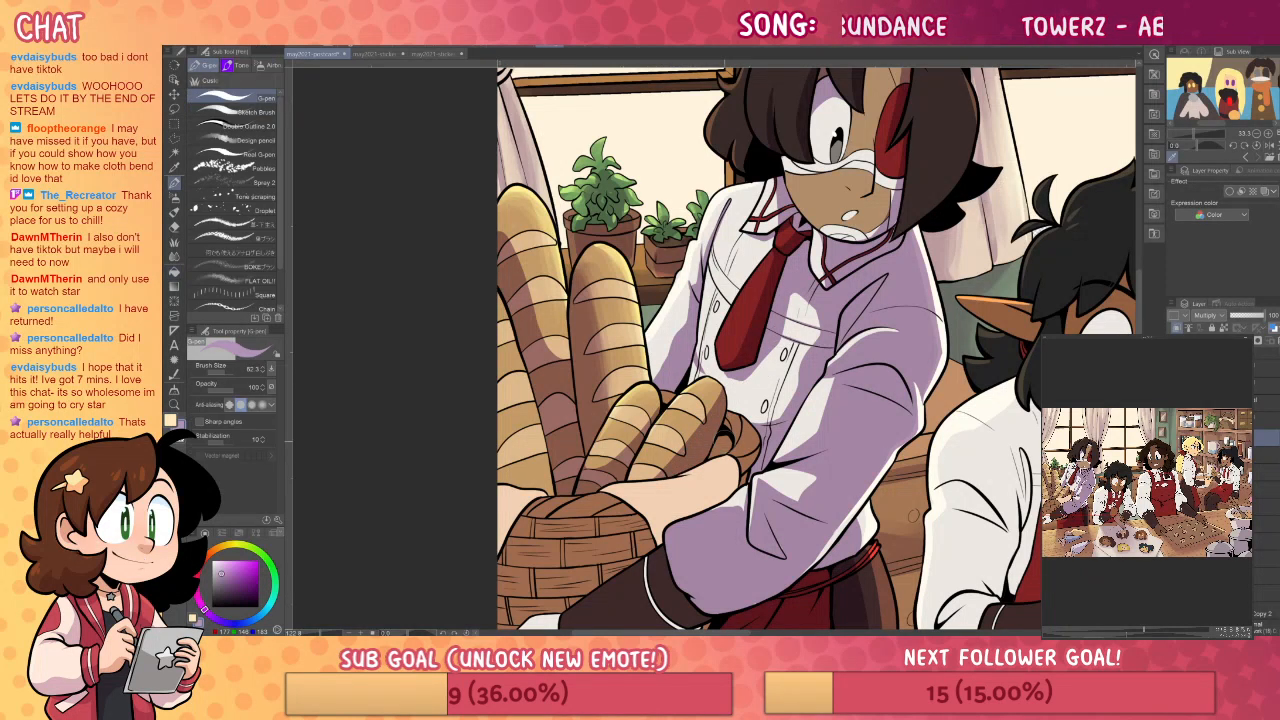
{"action": "left_click_drag", "start_coordinate": [755, 412], "coordinate": [775, 312]}
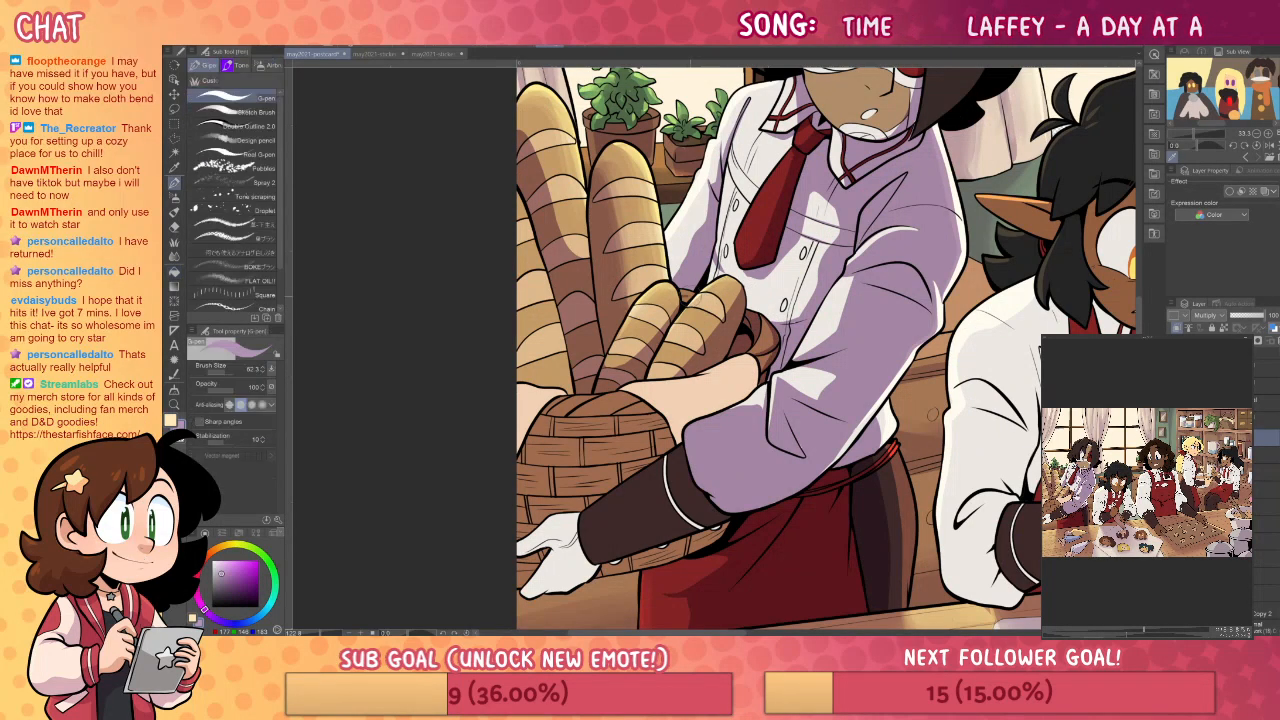
{"action": "left_click_drag", "start_coordinate": [866, 360], "coordinate": [912, 304]}
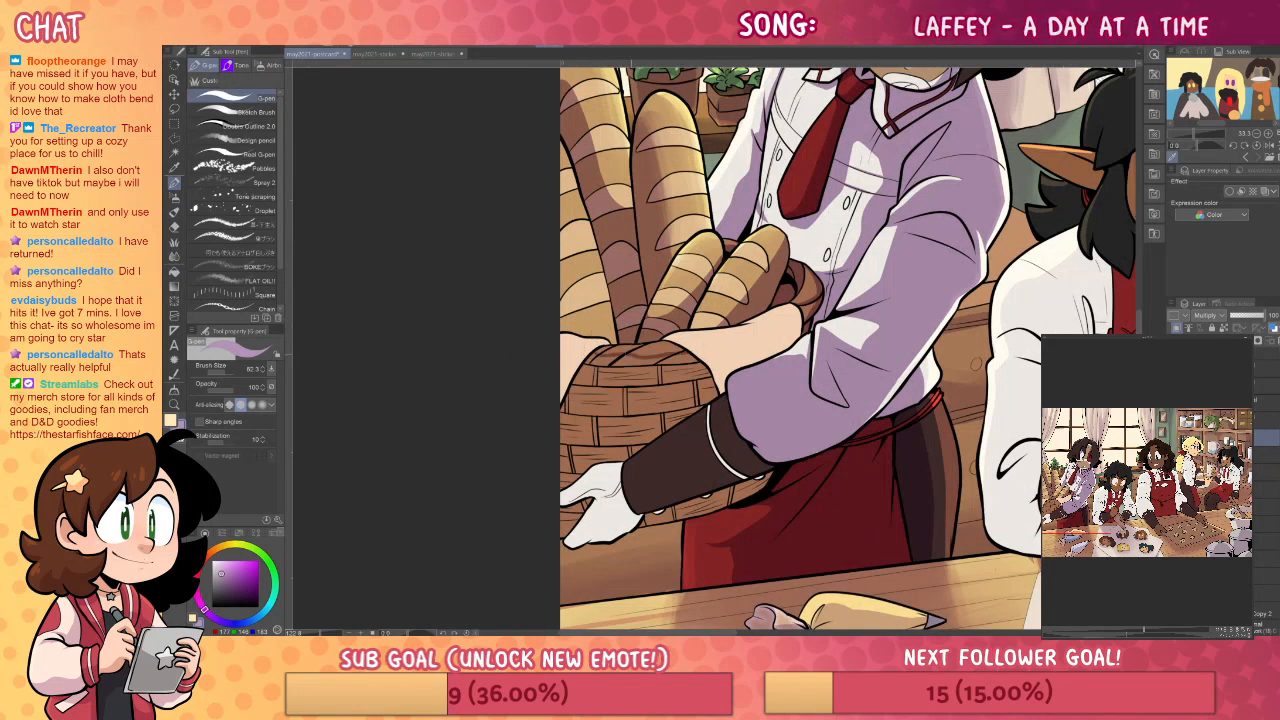
{"action": "key", "text": "g"}
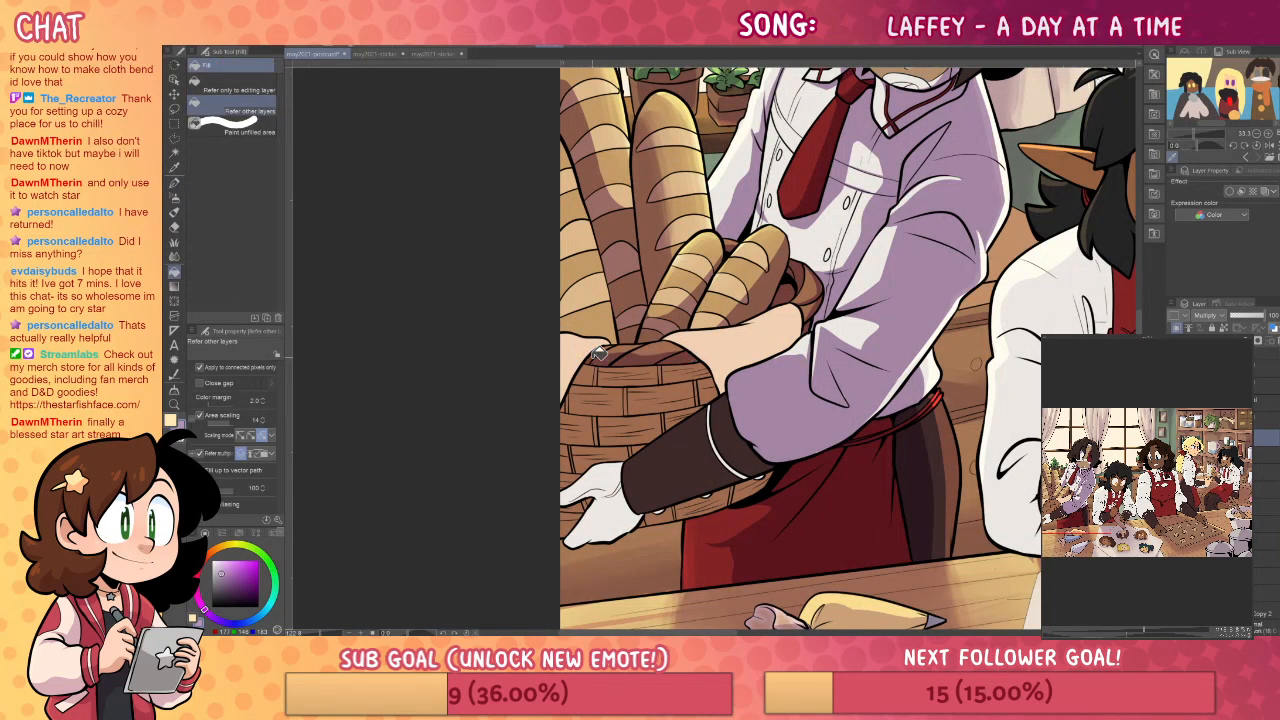
- Outline and fill a purple shadow on the loaf at the canvas edge, softening it with the Blend tool
{"action": "key", "text": "p"}
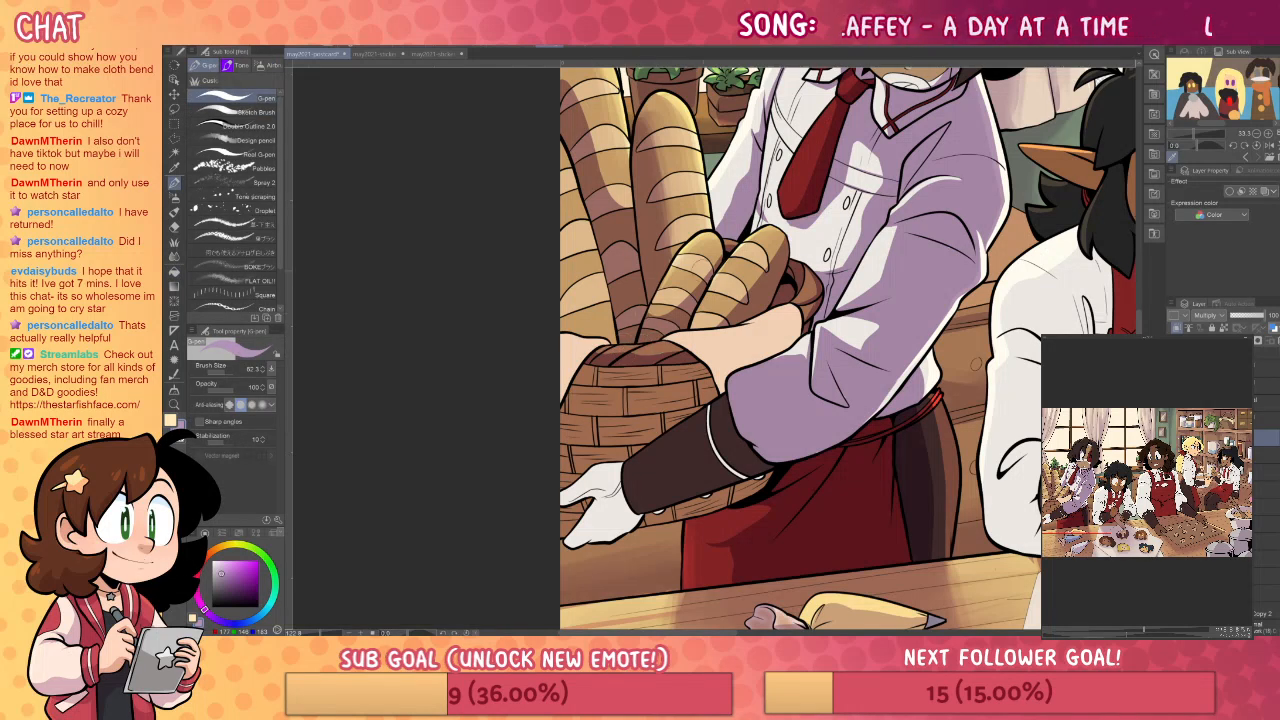
{"action": "key", "text": "j"}
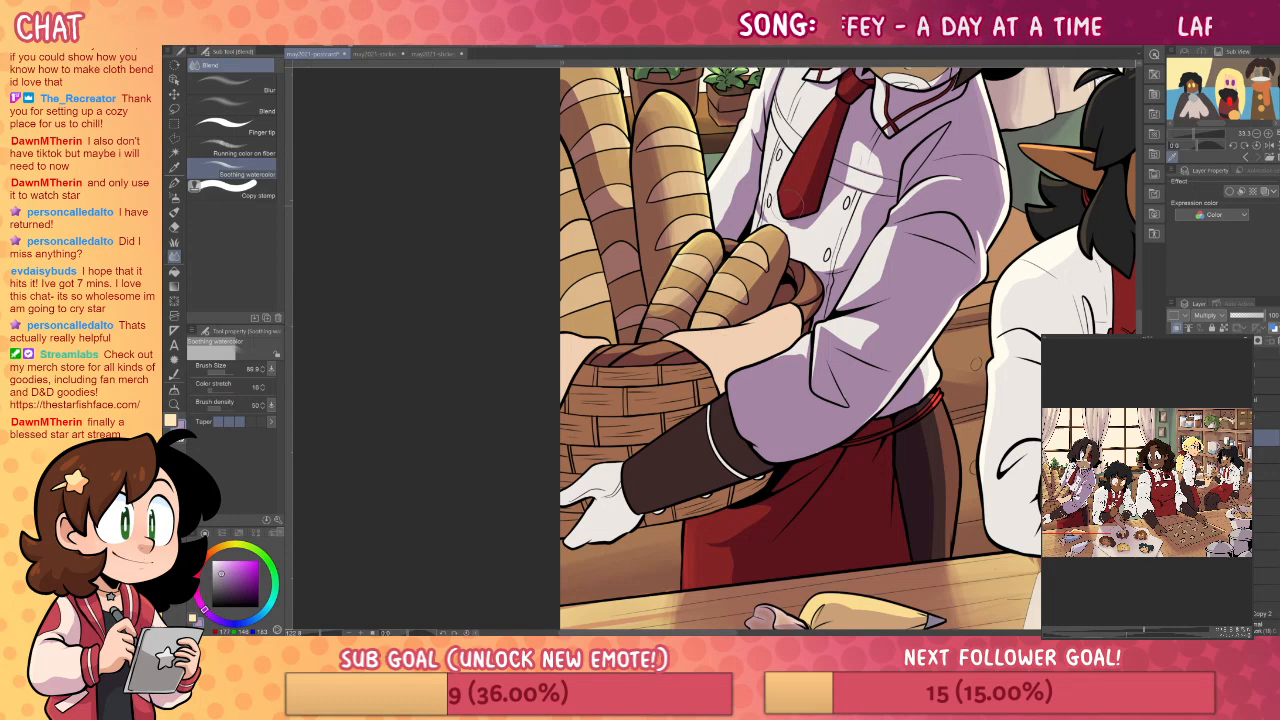
{"action": "key", "text": "p"}
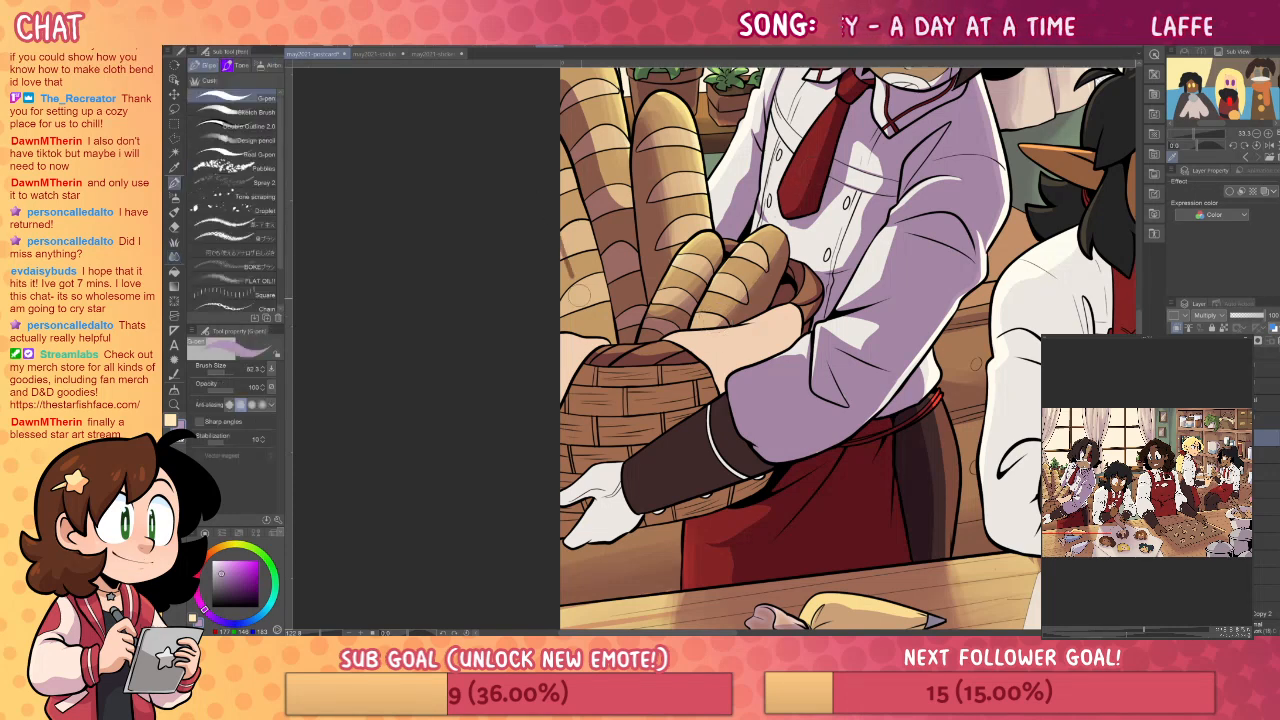
{"action": "key", "text": "g"}
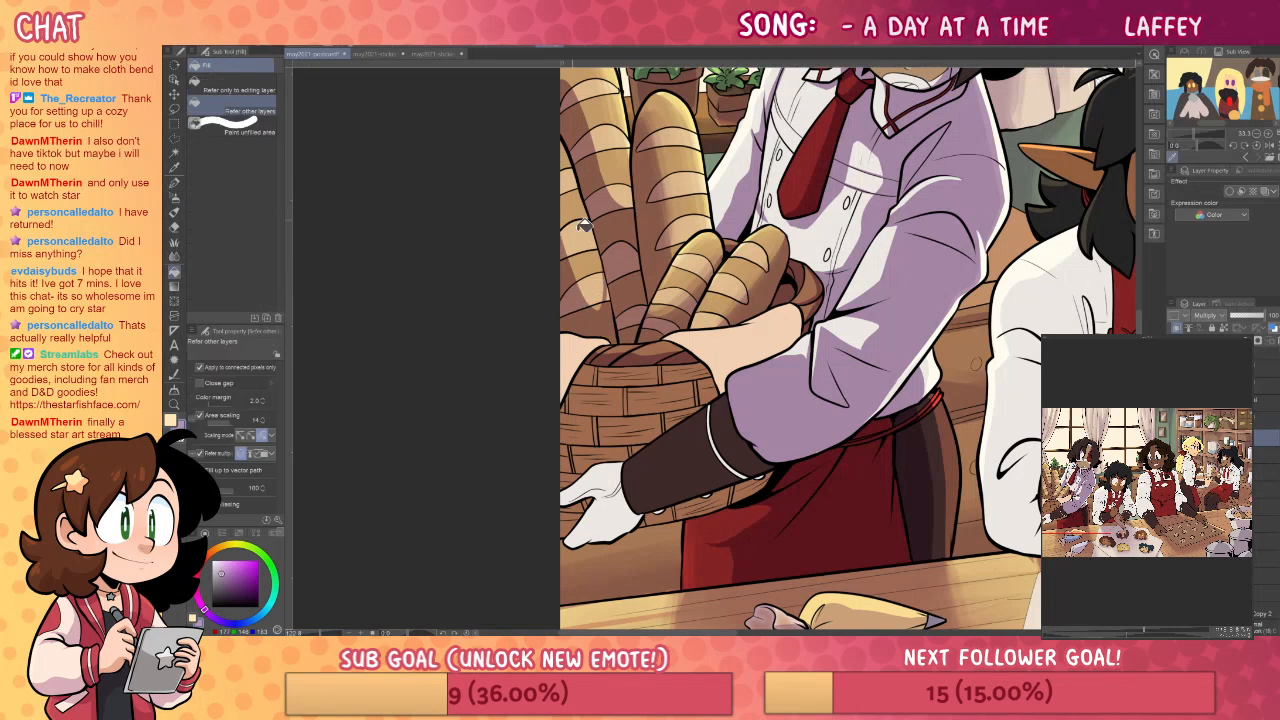
{"action": "key", "text": "p"}
{"action": "key", "text": "j"}
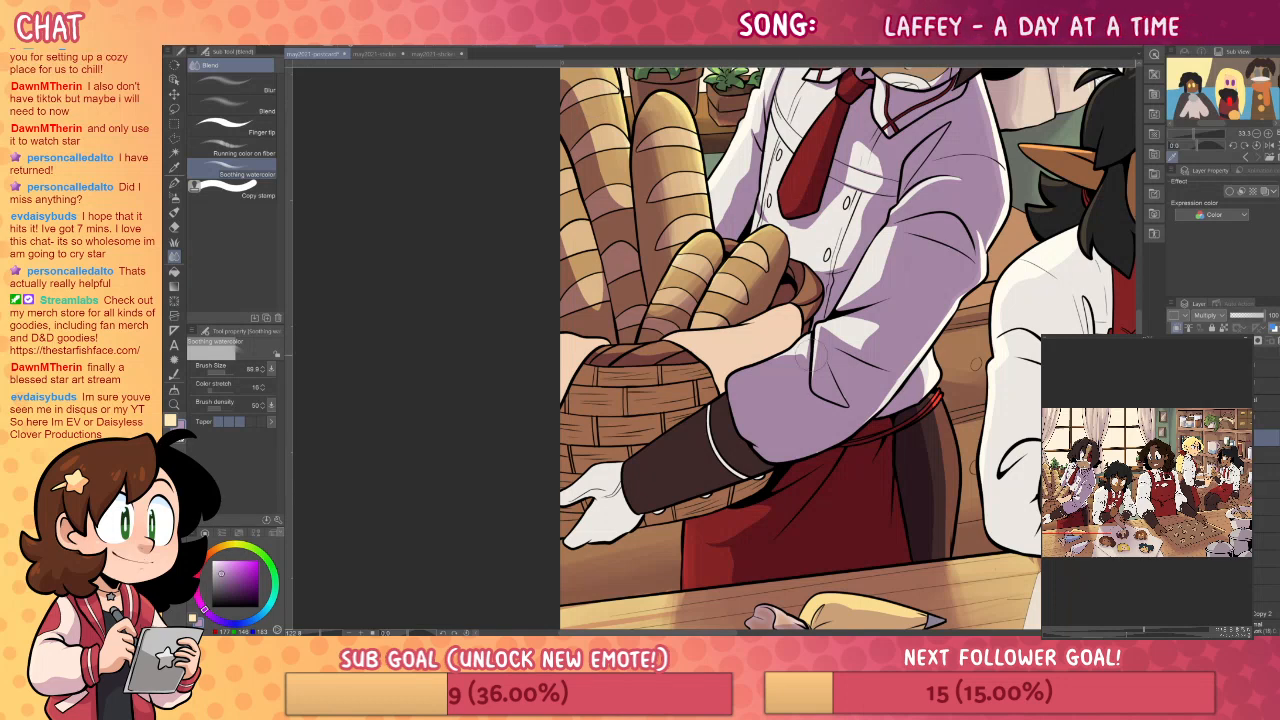
- Paint a purple shadow on the cream cloth draped over the basket rim and undo the stray stroke at the canvas edge
{"action": "key", "text": "p"}
{"action": "left_click_drag", "start_coordinate": [694, 354], "coordinate": [800, 319]}
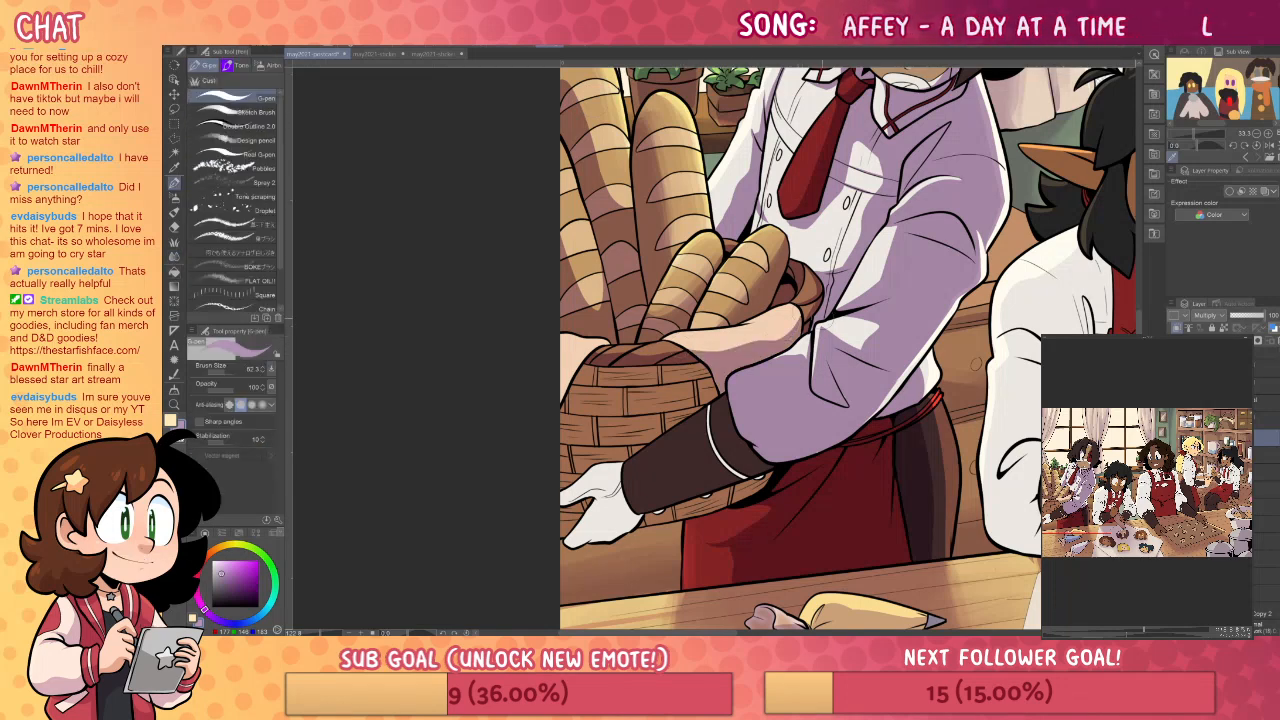
{"action": "left_click_drag", "start_coordinate": [554, 340], "coordinate": [594, 348]}
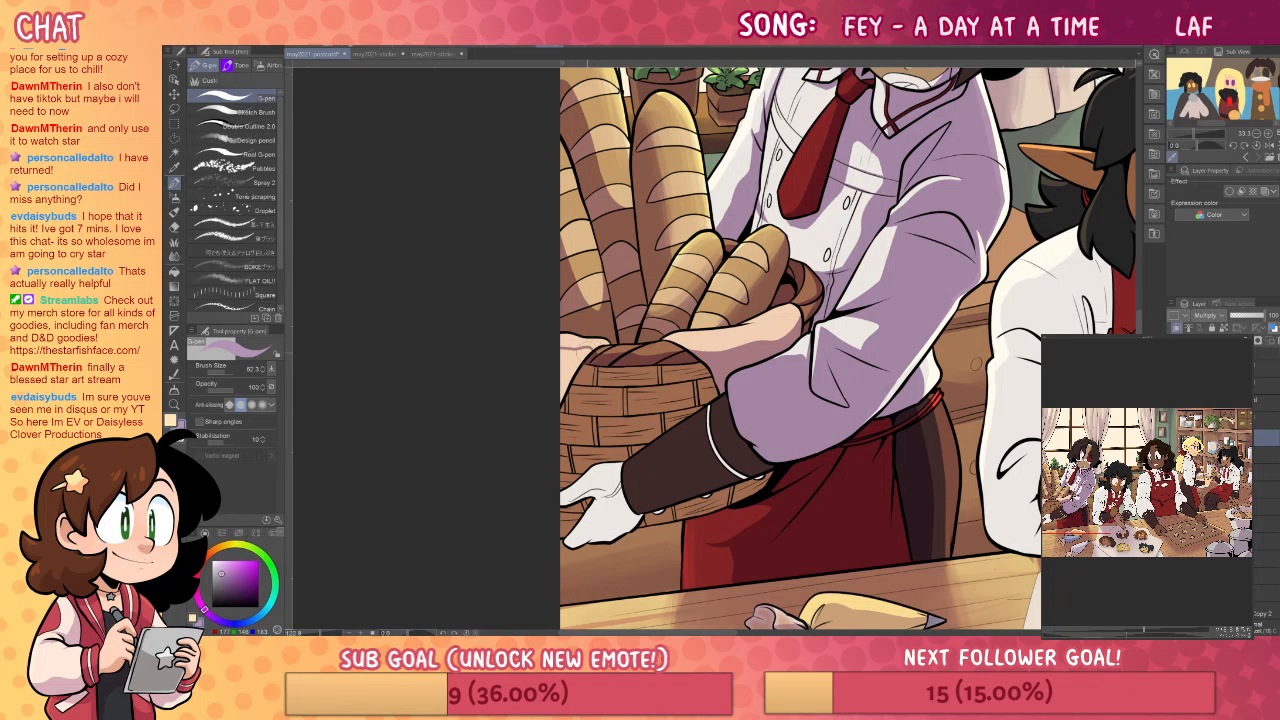
{"action": "key", "text": "ctrl+z"}
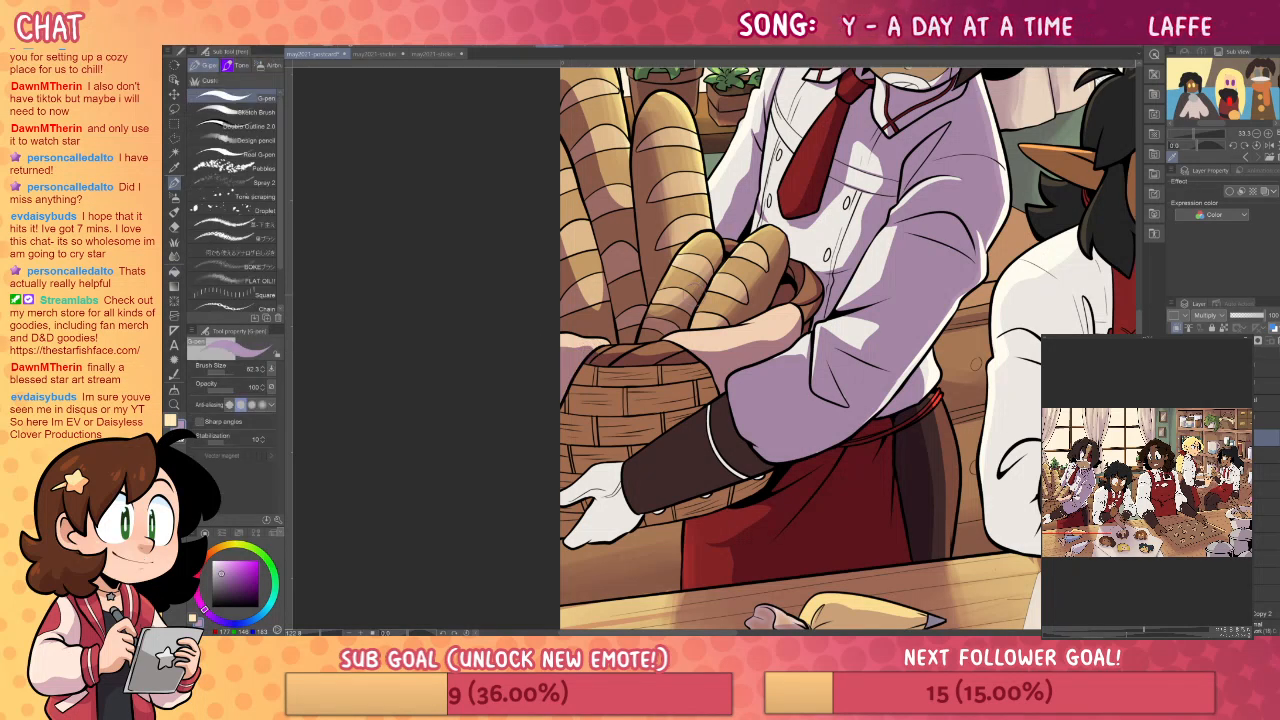
- Outline a purple shadow on the character's white hand beneath the basket, redoing the first stroke, and fill it
{"action": "left_click_drag", "start_coordinate": [920, 363], "coordinate": [932, 311]}
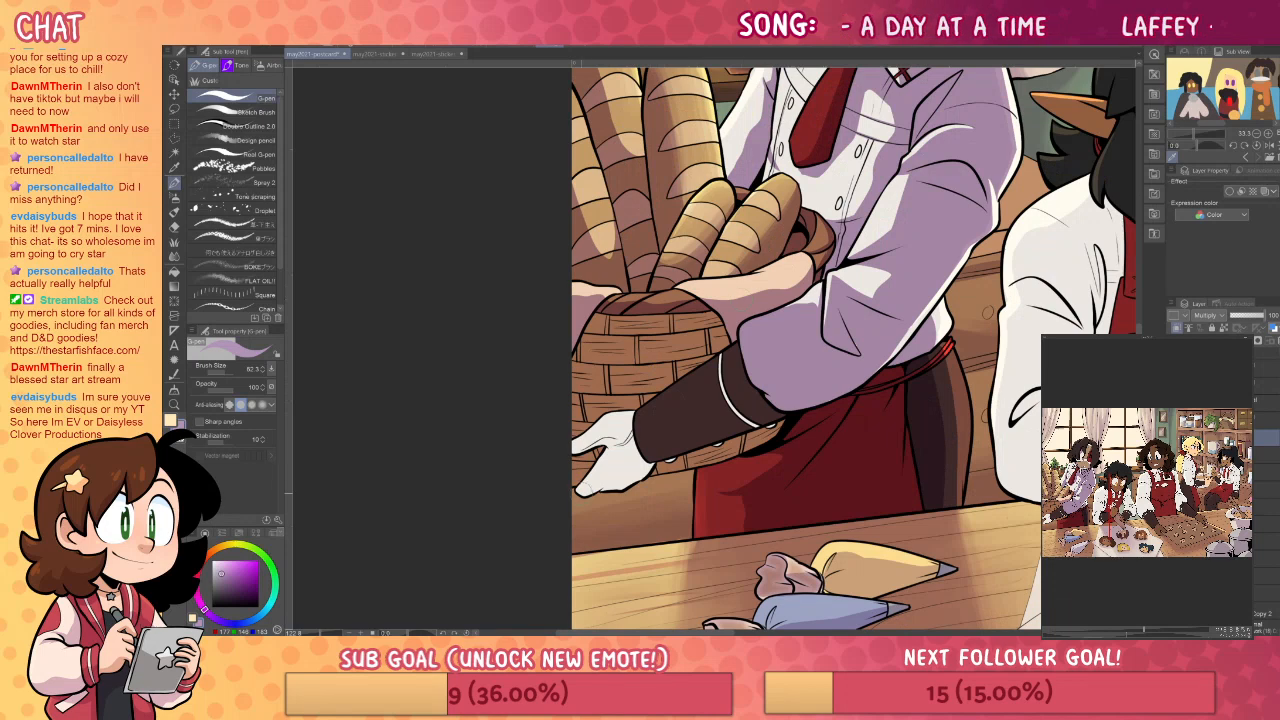
{"action": "left_click_drag", "start_coordinate": [588, 492], "coordinate": [626, 438]}
{"action": "key", "text": "ctrl+z"}
{"action": "left_click_drag", "start_coordinate": [590, 492], "coordinate": [634, 416]}
{"action": "key", "text": "g"}
{"action": "left_click", "coordinate": [612, 450]}
- Outline and fill a purple shadow over the dark brown cuff on the character's forearm
{"action": "key", "text": "p"}
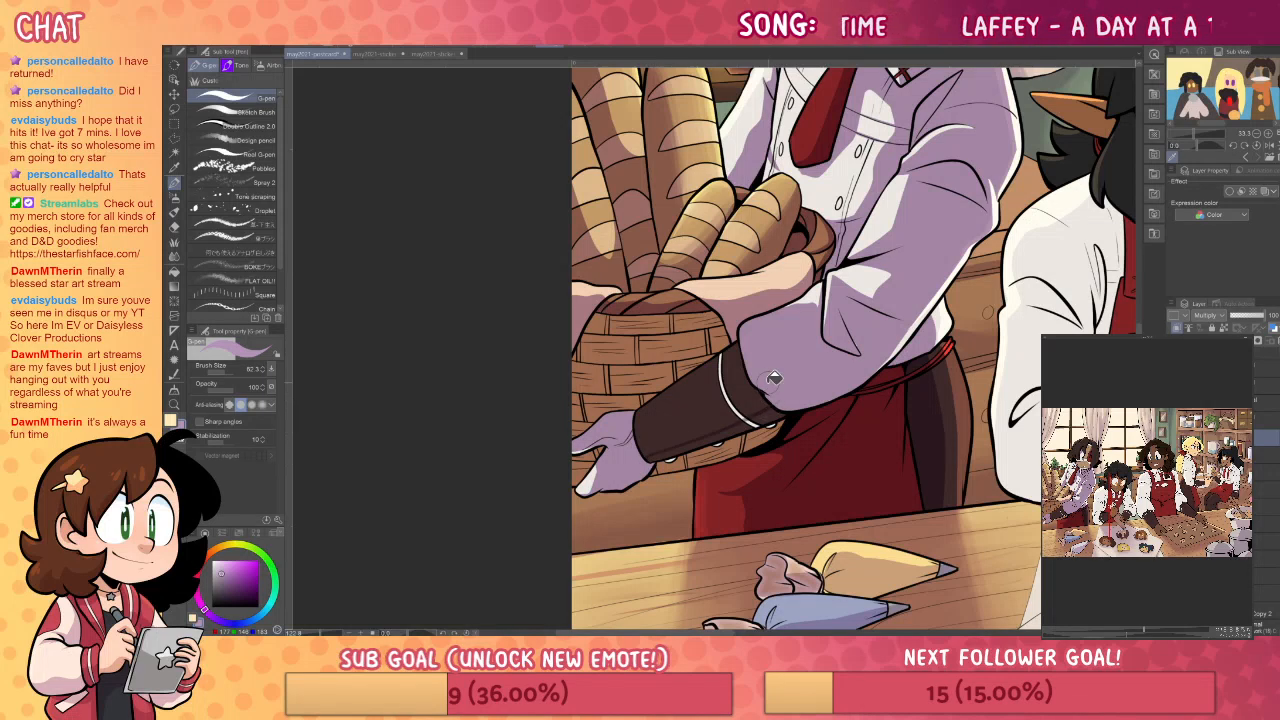
{"action": "key", "text": "g"}
{"action": "left_click", "coordinate": [740, 400]}
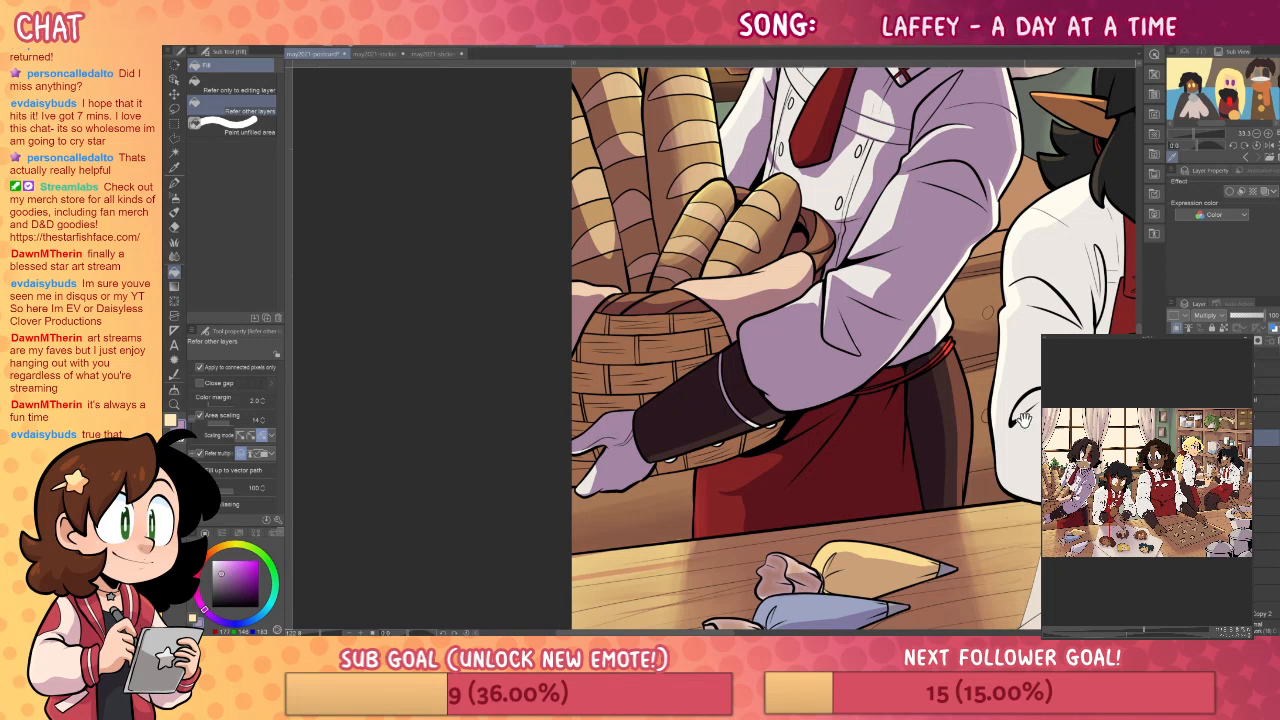
- Fill the underside of the basket below the forearm with the purple shadow
{"action": "left_click_drag", "start_coordinate": [1022, 418], "coordinate": [967, 448]}
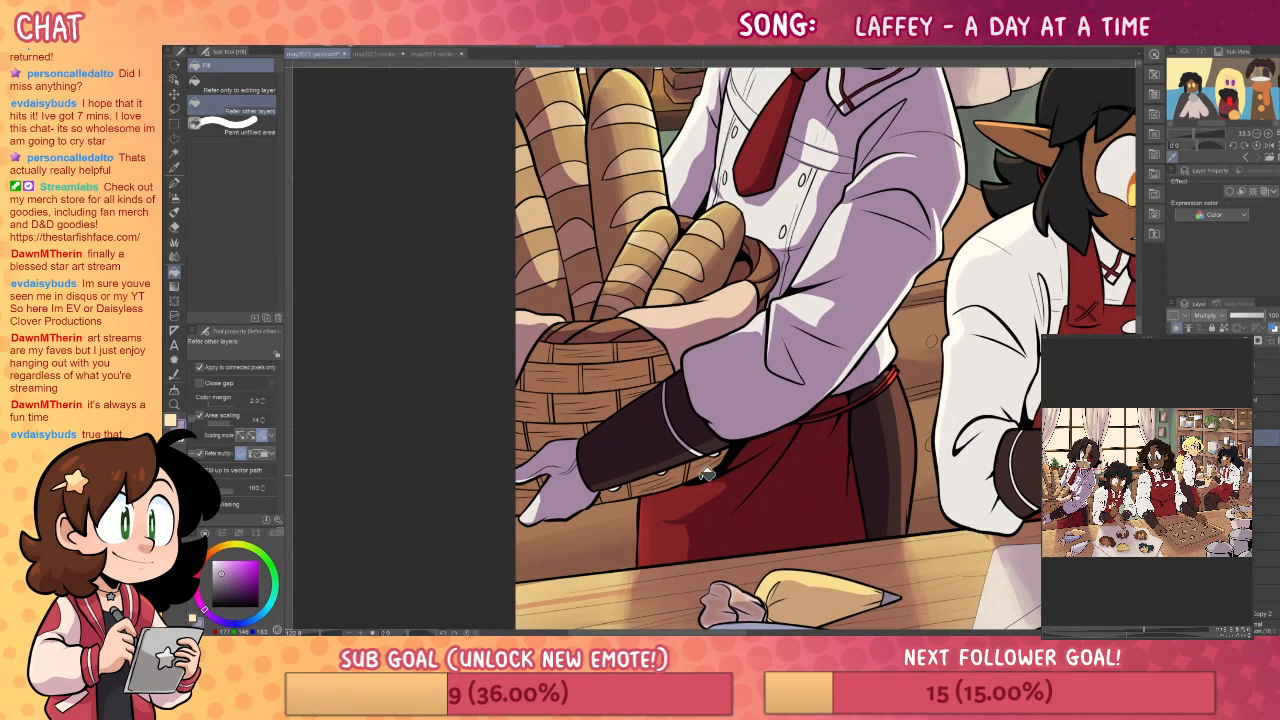
{"action": "left_click", "coordinate": [680, 492], "text": "alt"}
{"action": "left_click", "coordinate": [678, 490]}
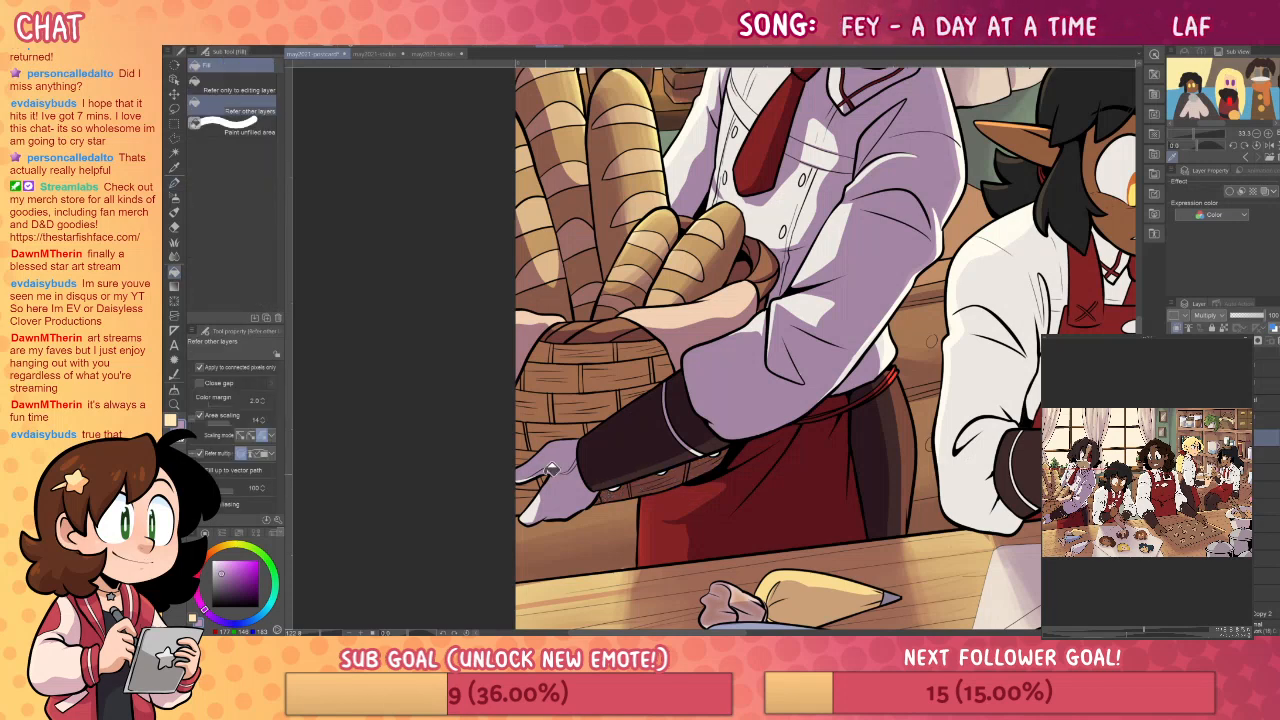
{"action": "key", "text": "e"}
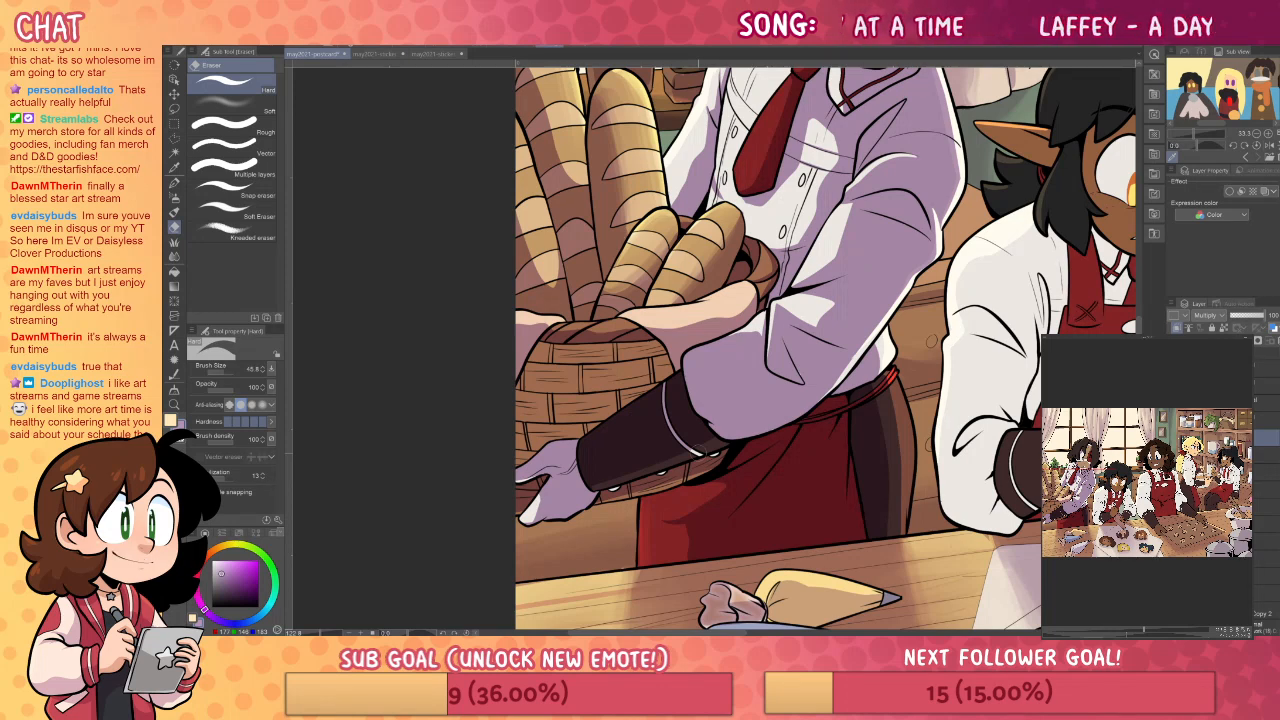
- Outline and fill a purple shadow on the side of the basket just above the hand
{"action": "key", "text": "p"}
{"action": "left_click_drag", "start_coordinate": [830, 400], "coordinate": [854, 390]}
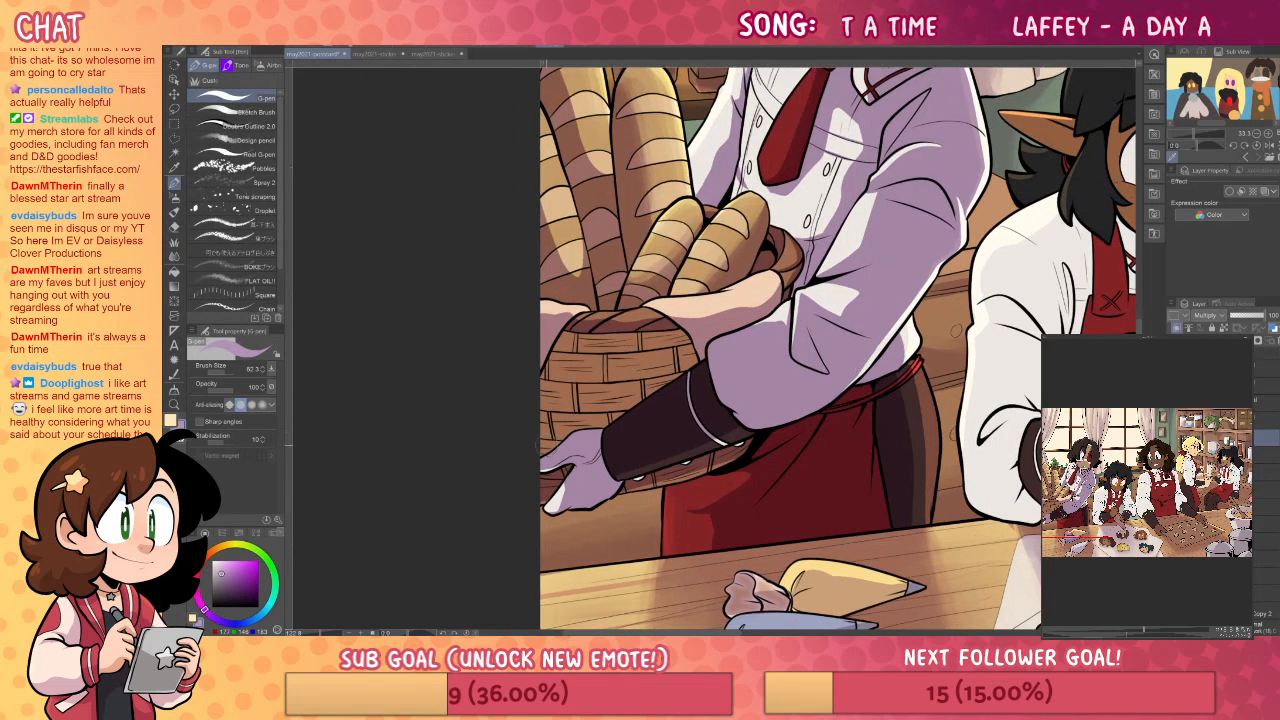
{"action": "key", "text": "g"}
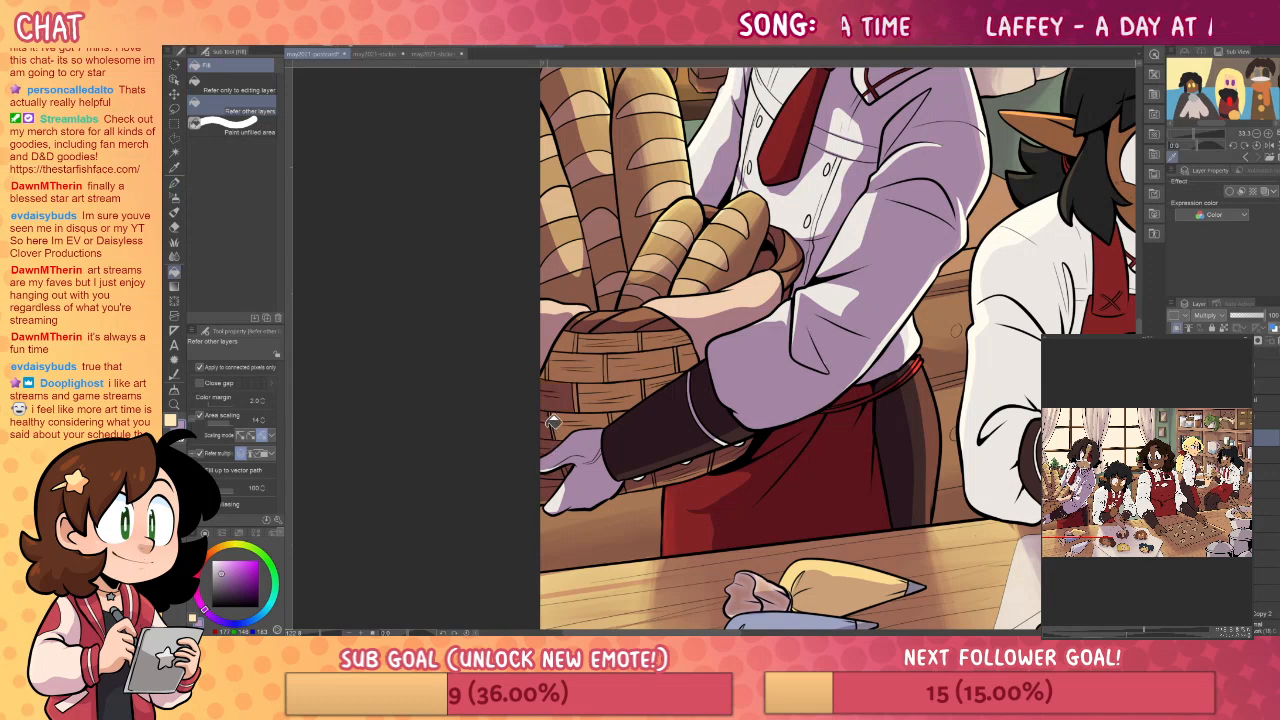
- Paint purple shadows along the woven strips of the basket and soften them with the Blend tool
{"action": "key", "text": "p"}
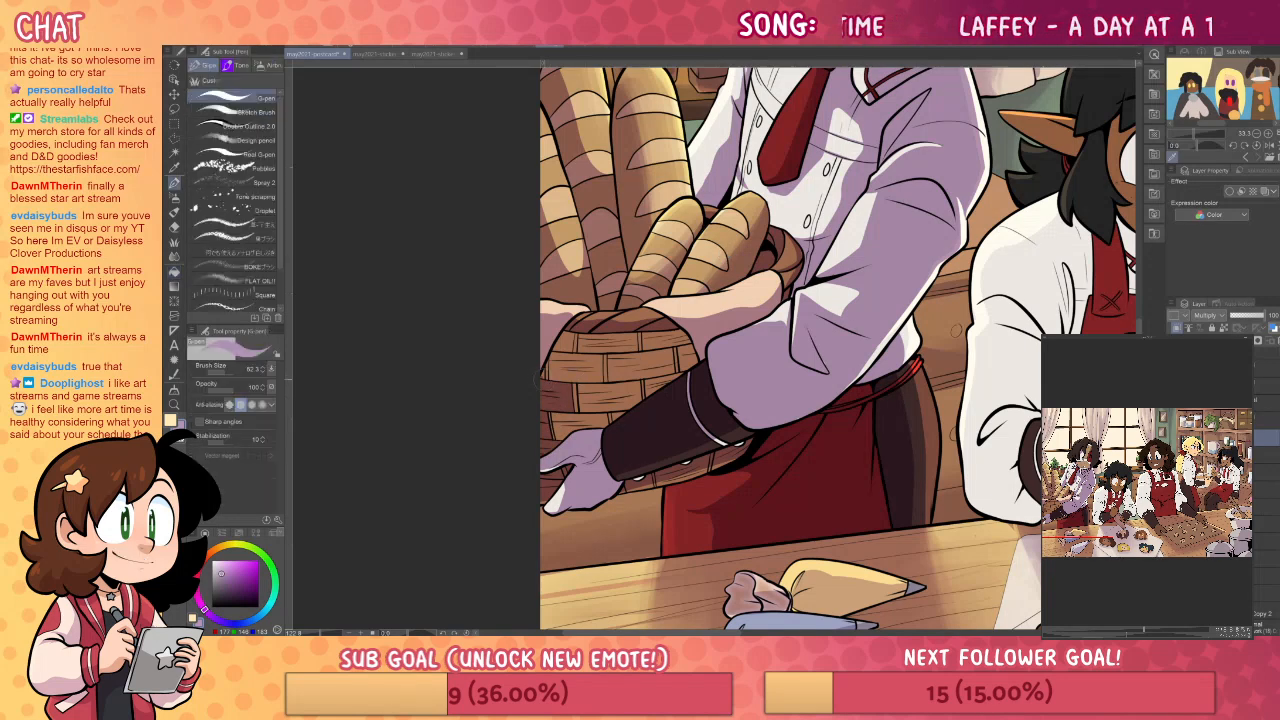
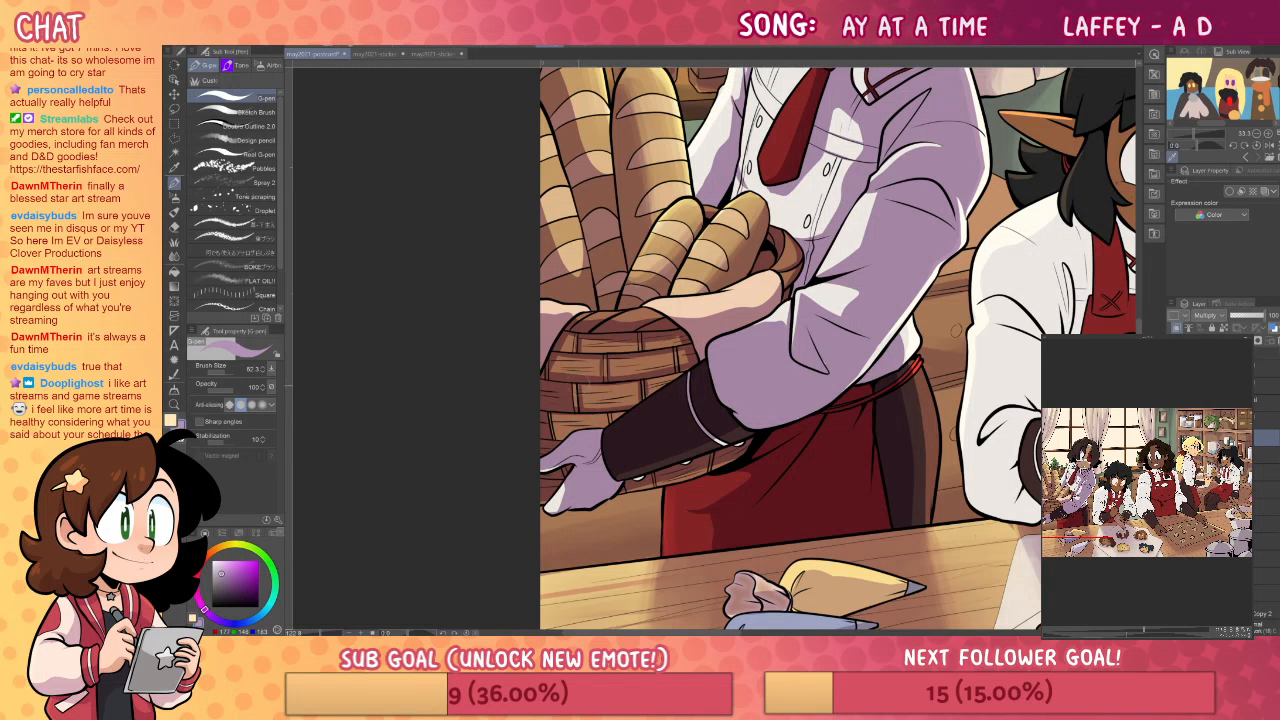
{"action": "key", "text": "j"}
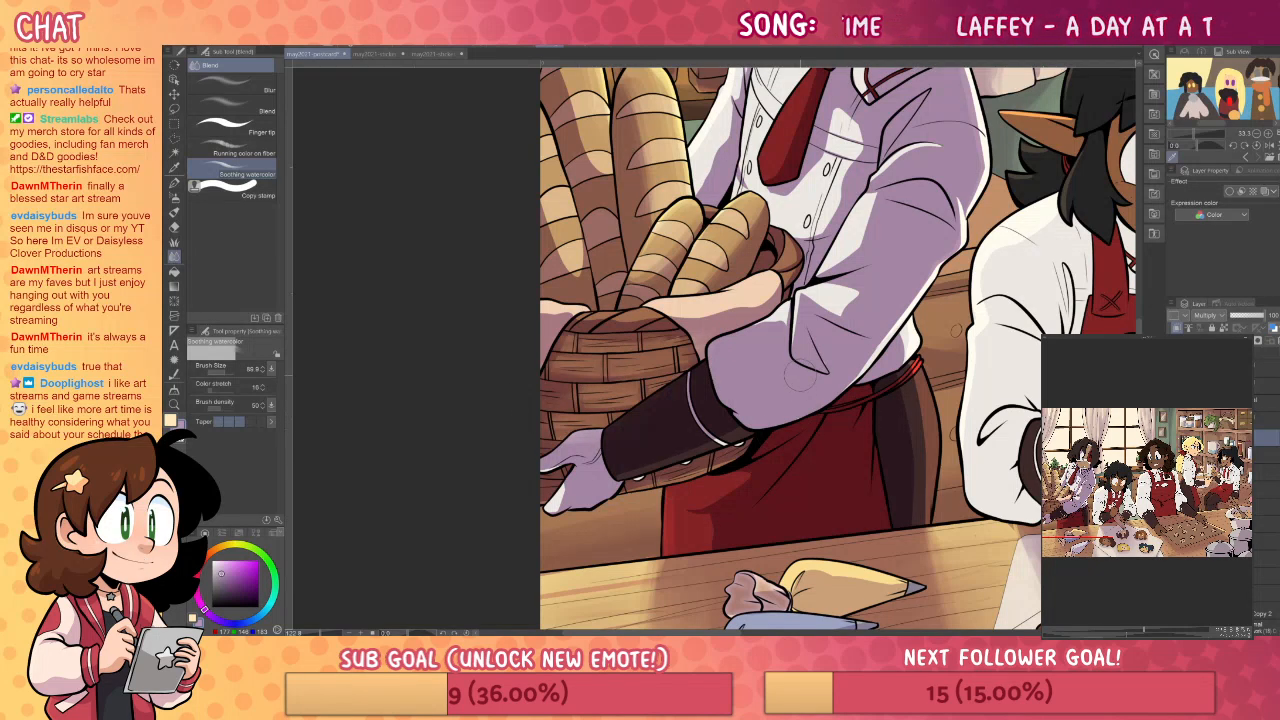
{"action": "key", "text": "p"}
- Refine the shadows on the tall baguettes with the pen and eraser, blending their edges
{"action": "left_click_drag", "start_coordinate": [915, 425], "coordinate": [912, 482]}
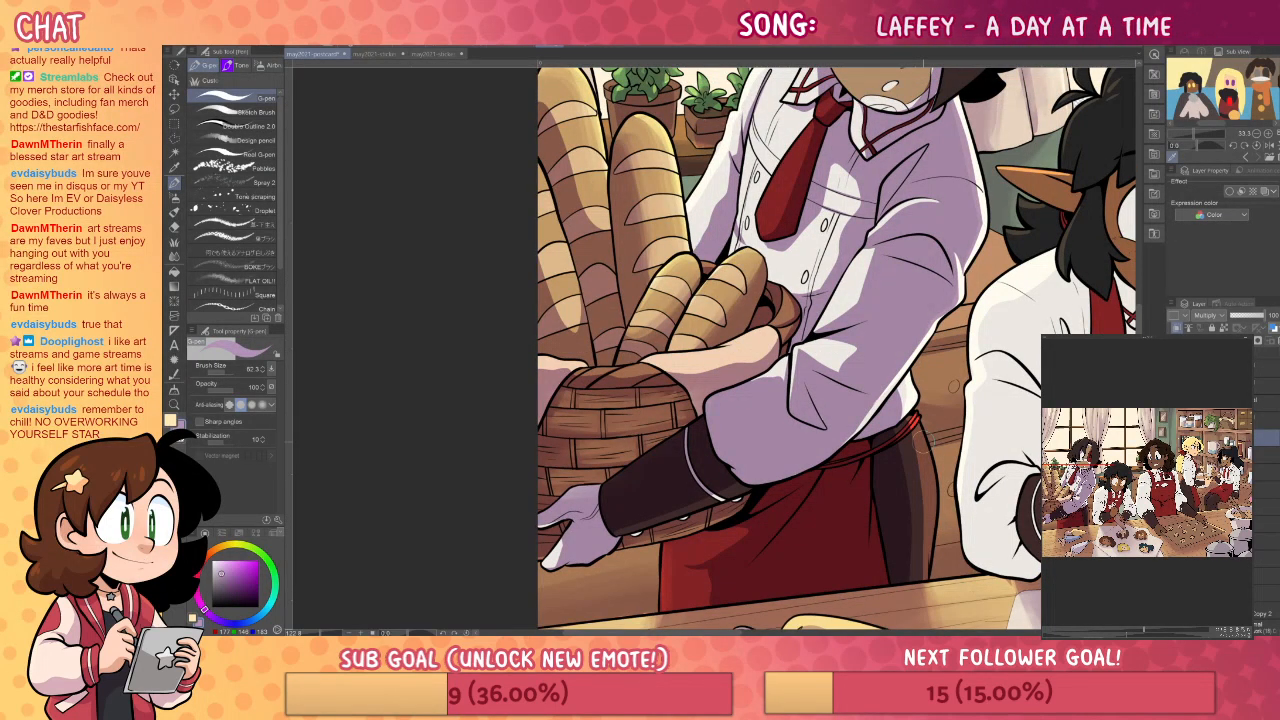
{"action": "key", "text": "j"}
{"action": "left_click_drag", "start_coordinate": [1022, 412], "coordinate": [992, 482]}
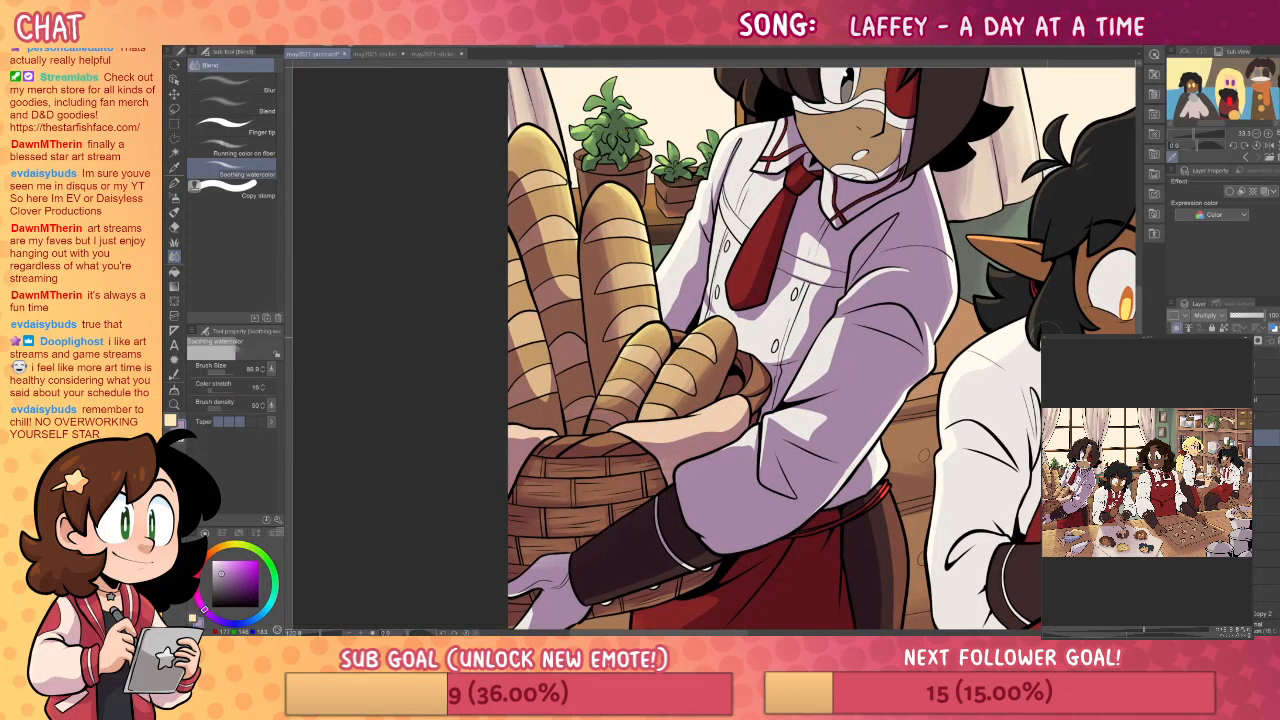
{"action": "key", "text": "e"}
{"action": "key", "text": "j"}
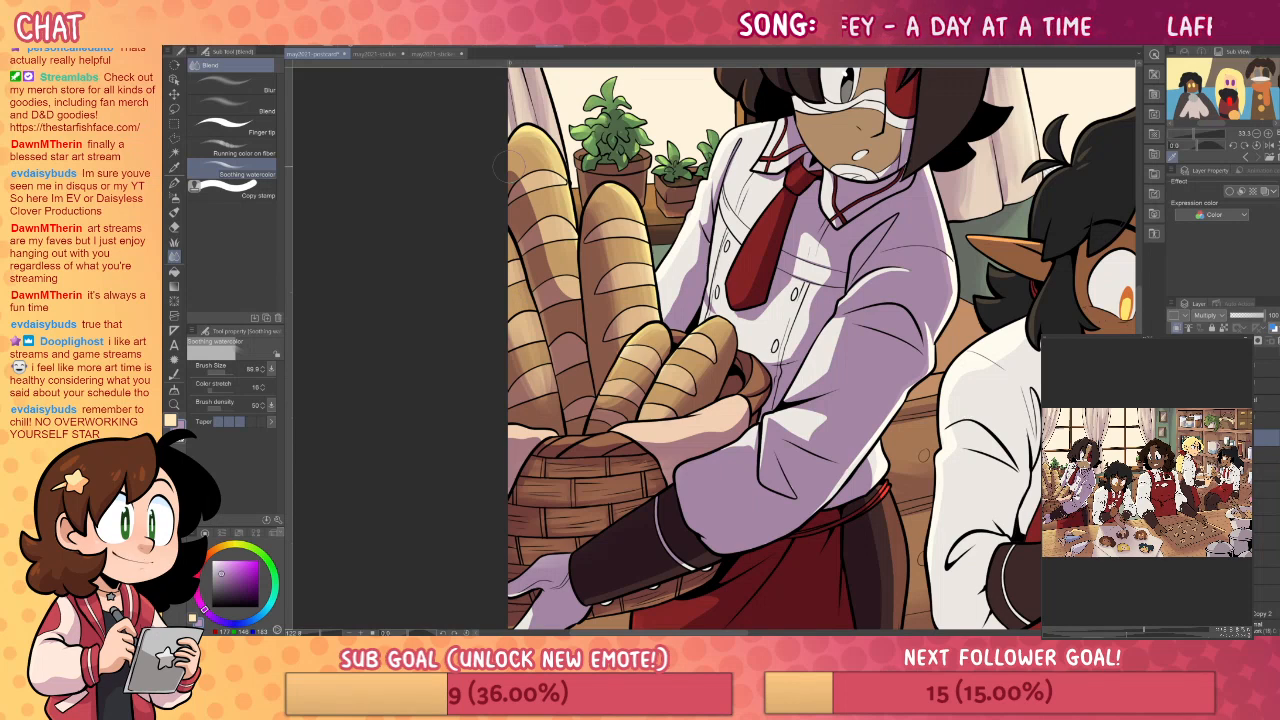
{"action": "key", "text": "p"}
{"action": "key", "text": "j"}
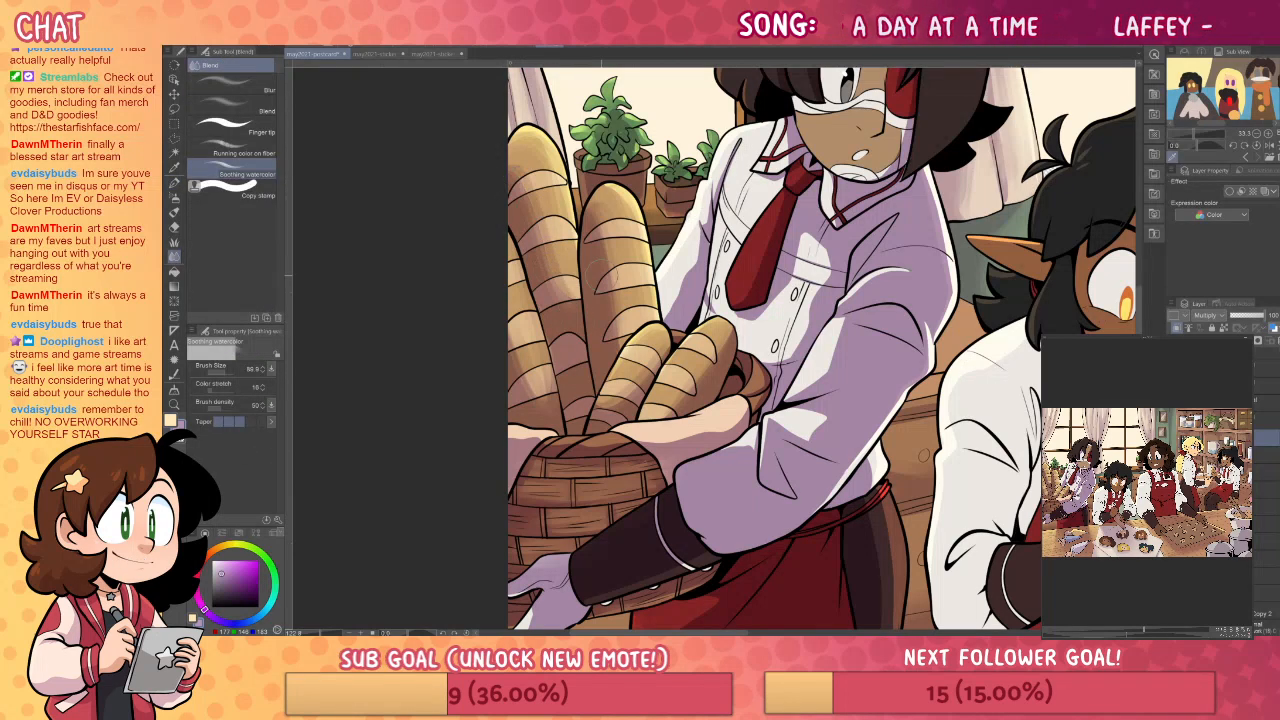
- Soften and lighten the purple shadows on the basket carrier's white shirt and sleeve with the Soft eraser
{"action": "left_click_drag", "start_coordinate": [1038, 482], "coordinate": [992, 490]}
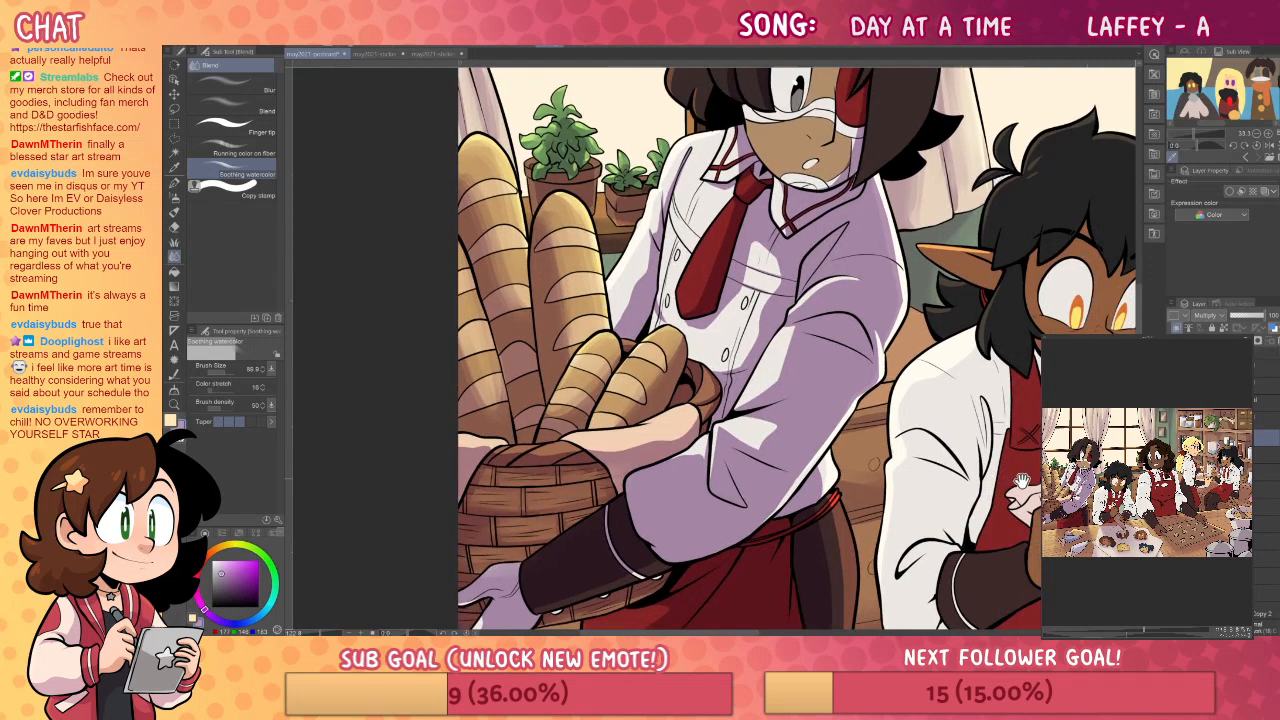
{"action": "left_click_drag", "start_coordinate": [1004, 554], "coordinate": [1052, 427]}
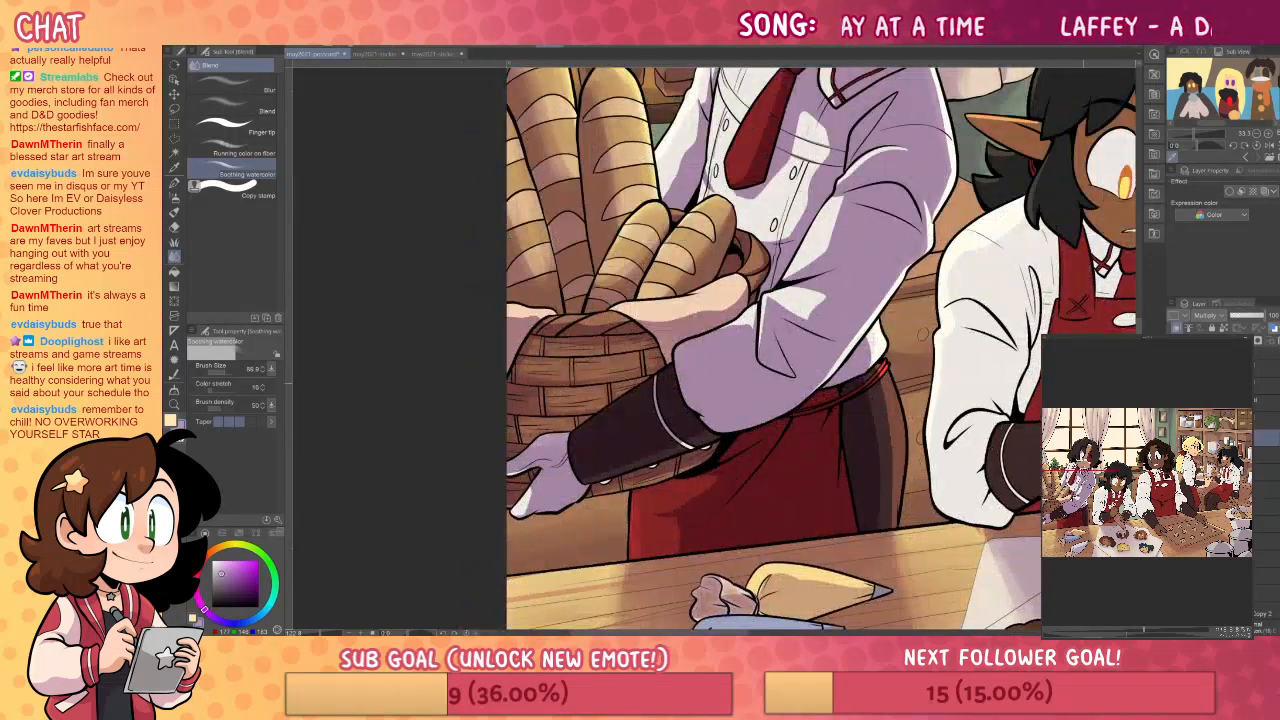
{"action": "left_click_drag", "start_coordinate": [1004, 522], "coordinate": [923, 551]}
{"action": "left_click_drag", "start_coordinate": [987, 330], "coordinate": [976, 530]}
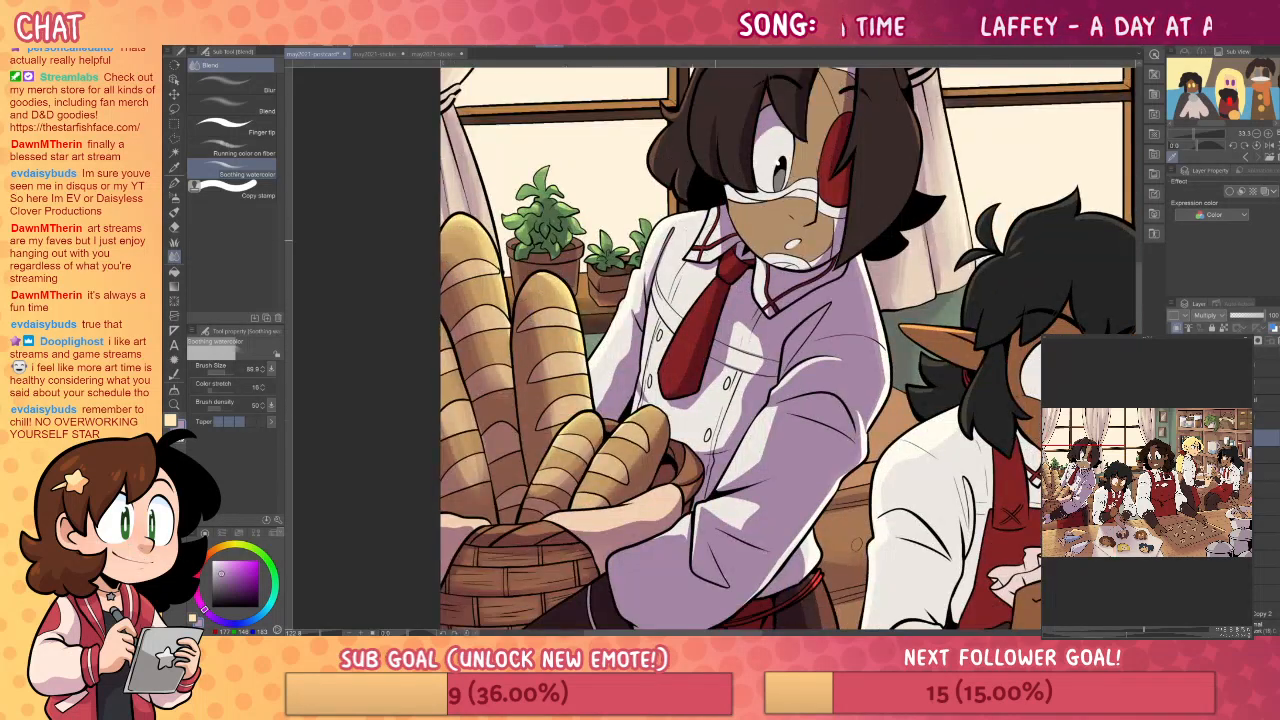
{"action": "key", "text": "p"}
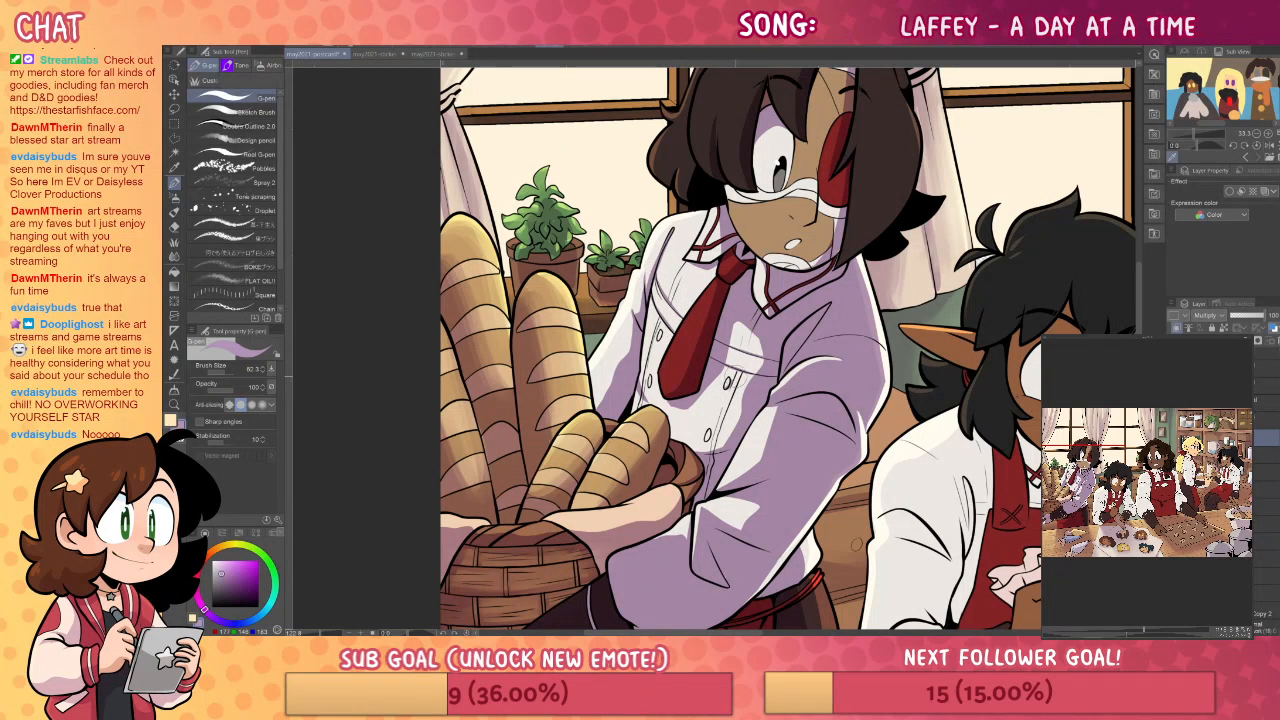
{"action": "left_click_drag", "start_coordinate": [824, 385], "coordinate": [834, 363]}
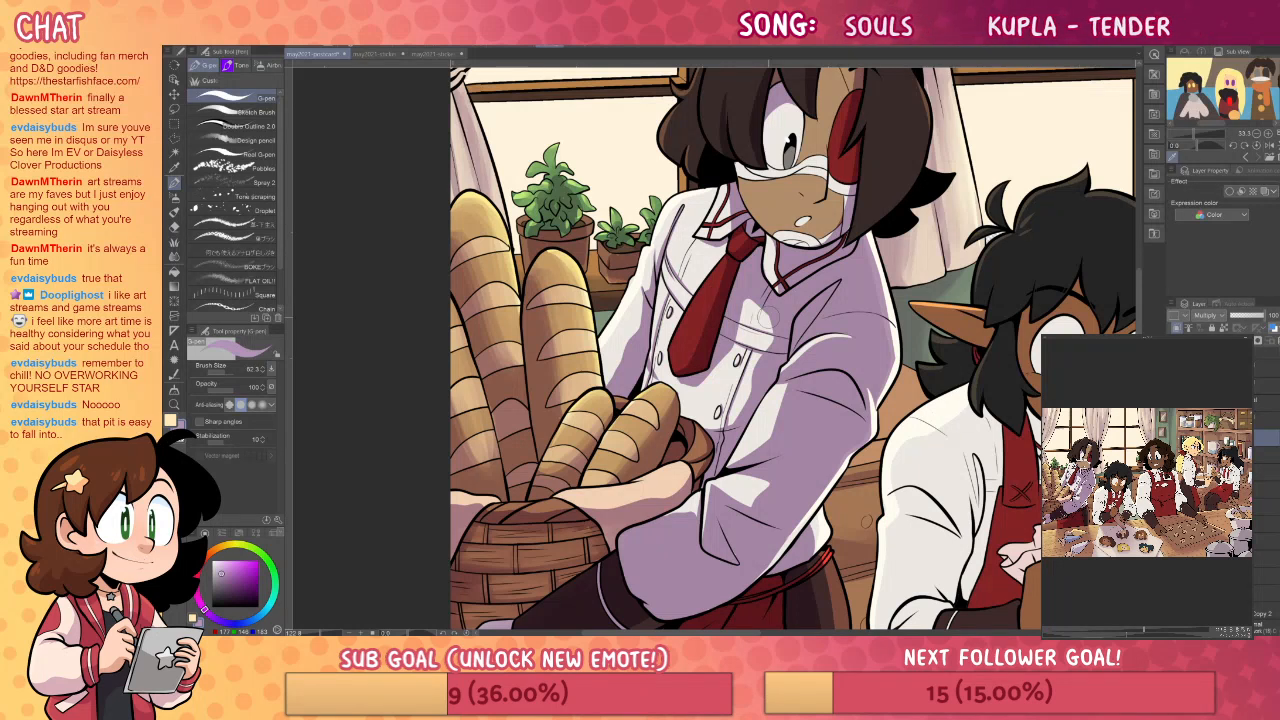
{"action": "key", "text": "e"}
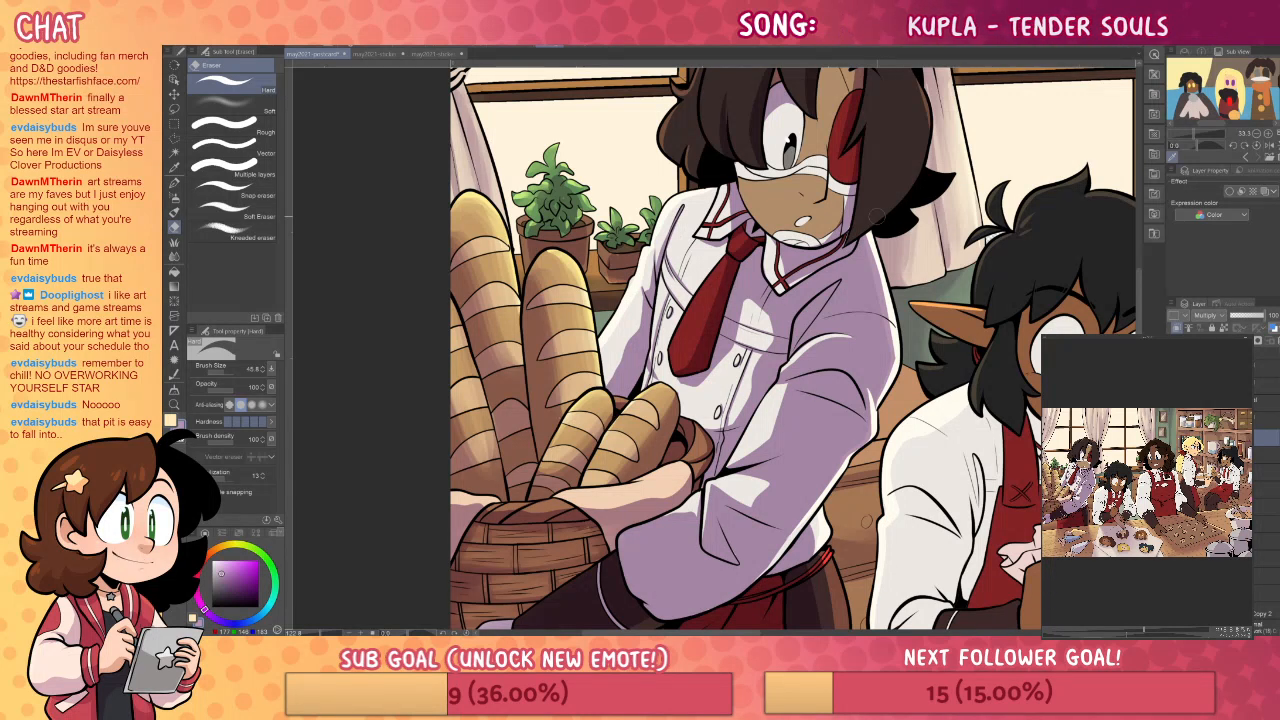
{"action": "left_click", "coordinate": [270, 104]}
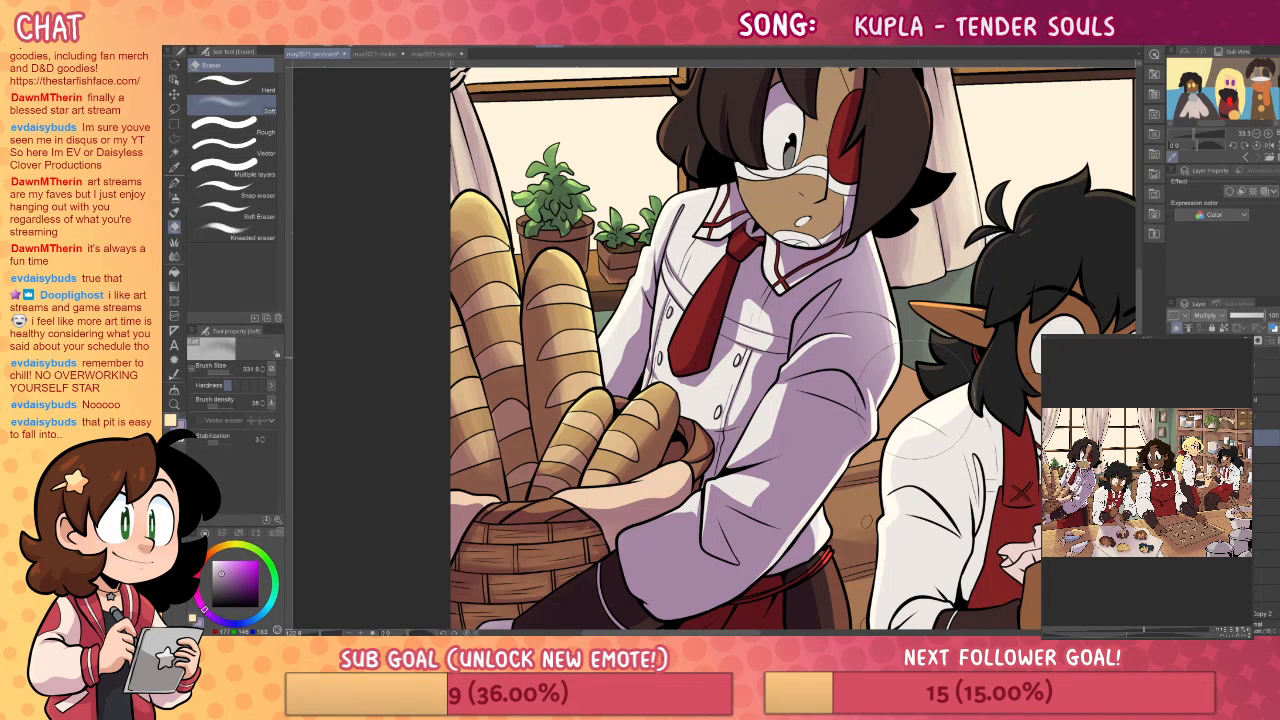
{"action": "left_click_drag", "start_coordinate": [866, 521], "coordinate": [880, 437]}
{"action": "mouse_move", "coordinate": [862, 322]}
{"action": "left_mouse_down"}
{"action": "mouse_move", "coordinate": [822, 445]}
{"action": "mouse_move", "coordinate": [821, 332]}
{"action": "left_mouse_up"}
{"action": "left_click_drag", "start_coordinate": [628, 345], "coordinate": [650, 325]}
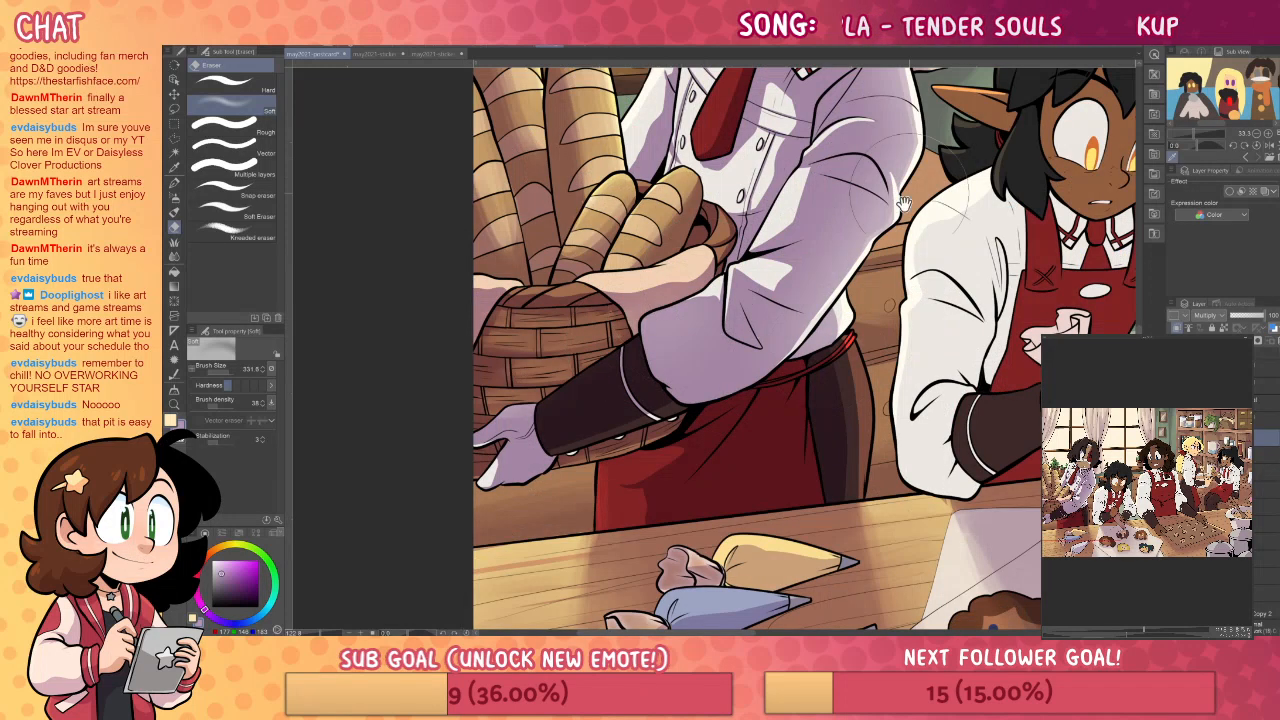
{"action": "left_click_drag", "start_coordinate": [963, 190], "coordinate": [988, 344]}
{"action": "left_click_drag", "start_coordinate": [662, 300], "coordinate": [690, 215]}
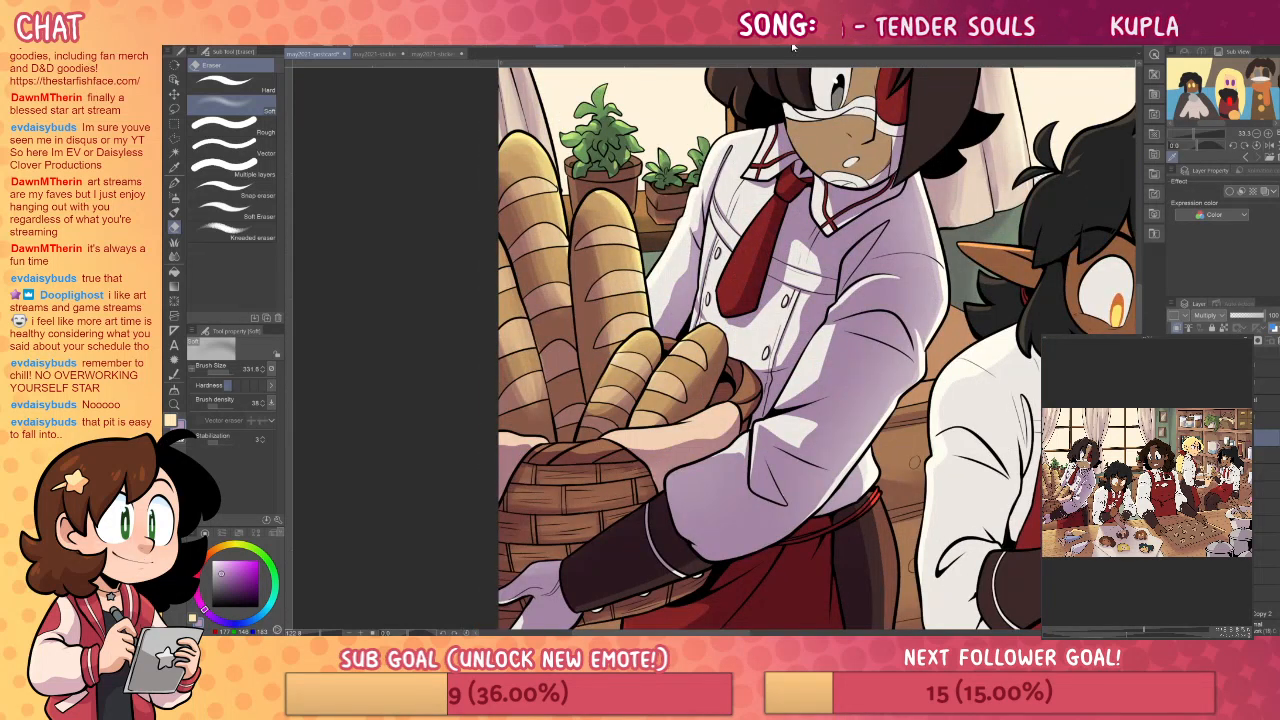
- Paint purple shadows around the nose and on the dark hair of the character holding the basket
{"action": "key", "text": "p"}
{"action": "left_click_drag", "start_coordinate": [905, 72], "coordinate": [925, 204]}
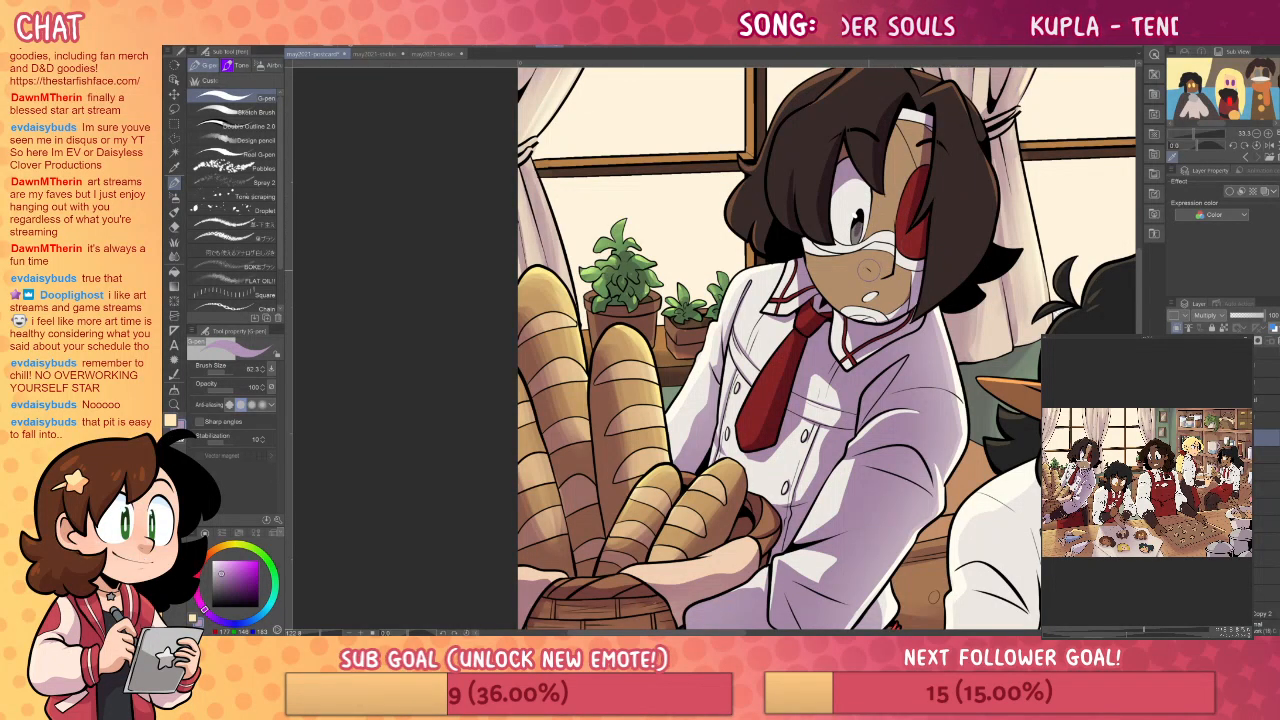
{"action": "left_click_drag", "start_coordinate": [868, 268], "coordinate": [874, 272]}
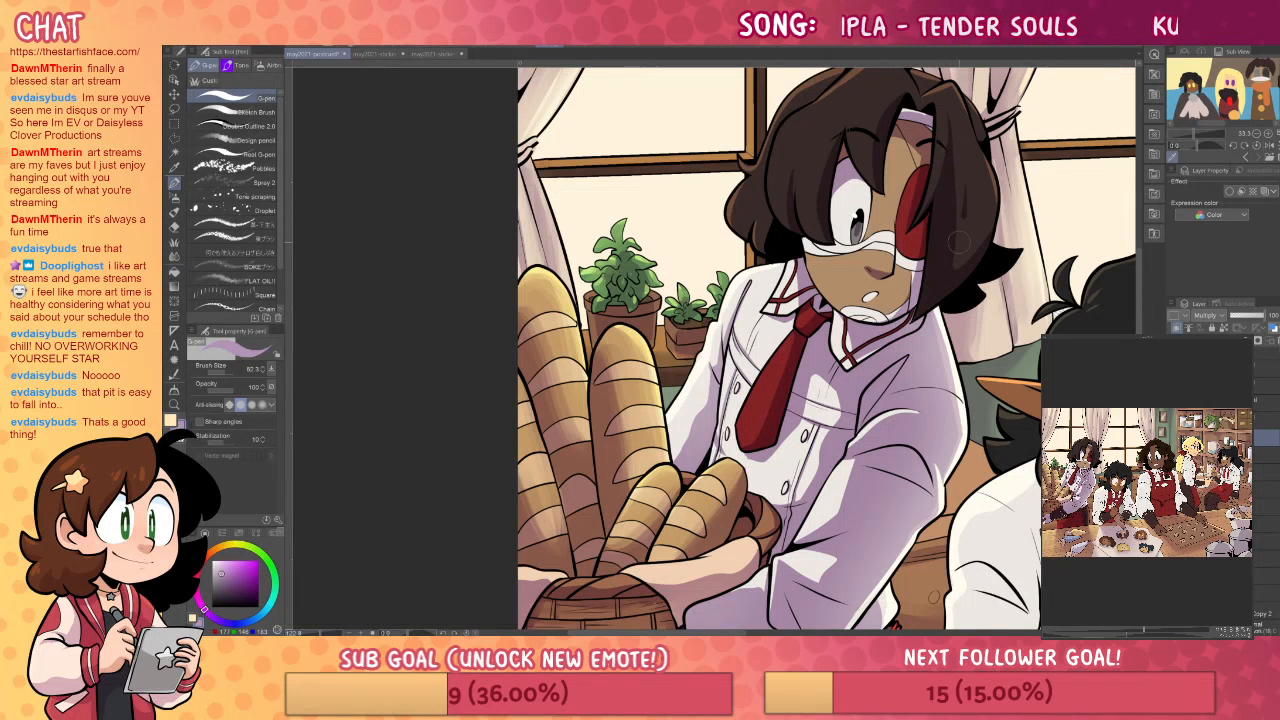
{"action": "left_click_drag", "start_coordinate": [962, 328], "coordinate": [956, 399]}
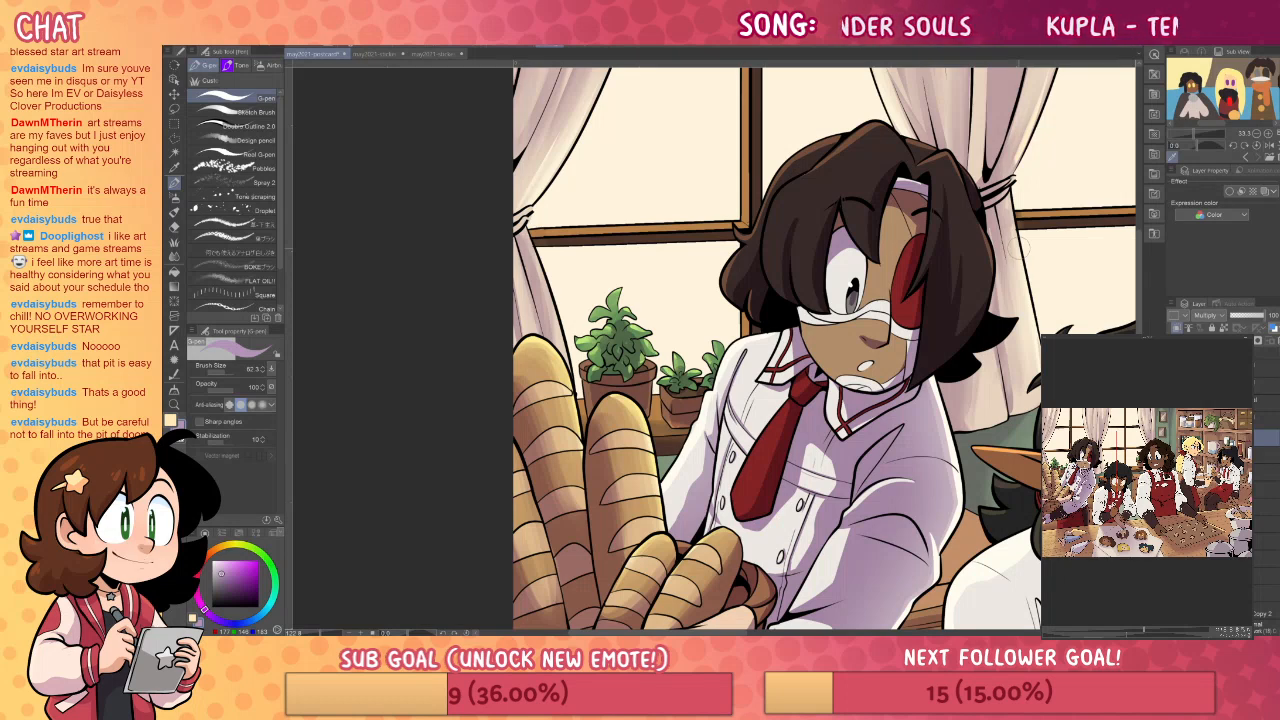
- Refine the basket carrier's hair and forehead shadows with the G-pen and Hard eraser, and fill the shadow around the red eye patch
{"action": "key", "text": "e"}
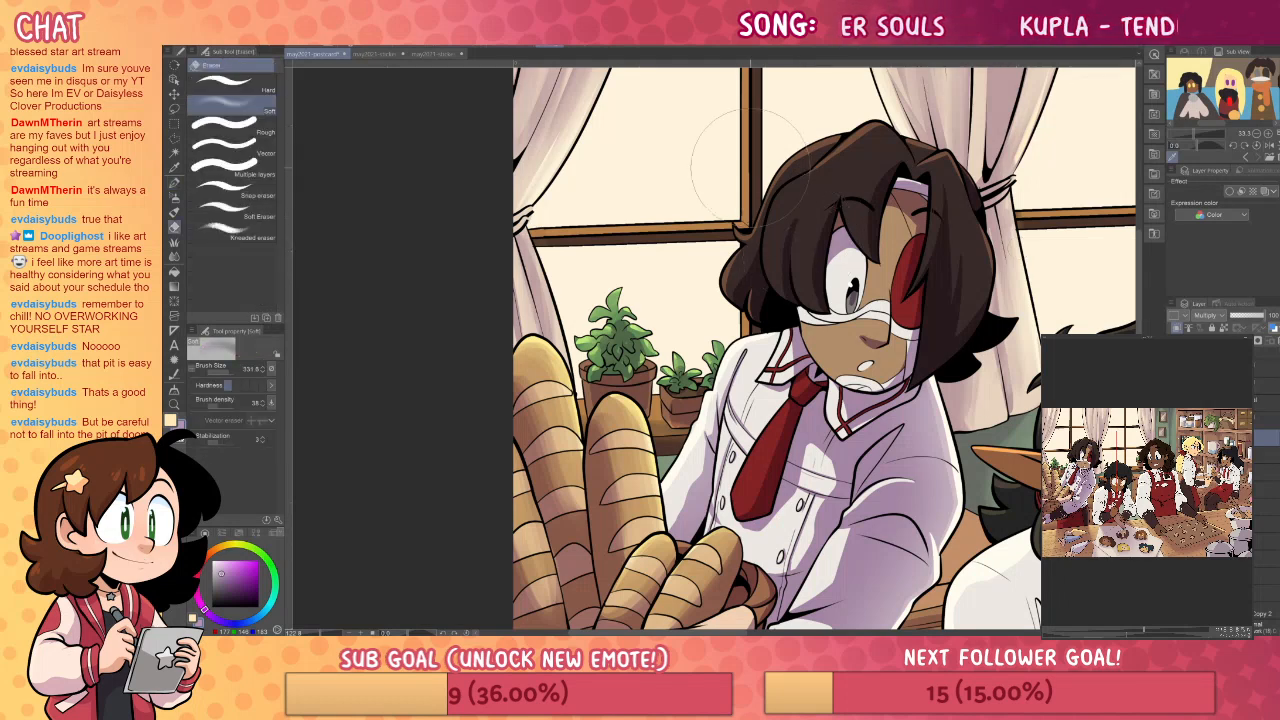
{"action": "left_click", "coordinate": [230, 86]}
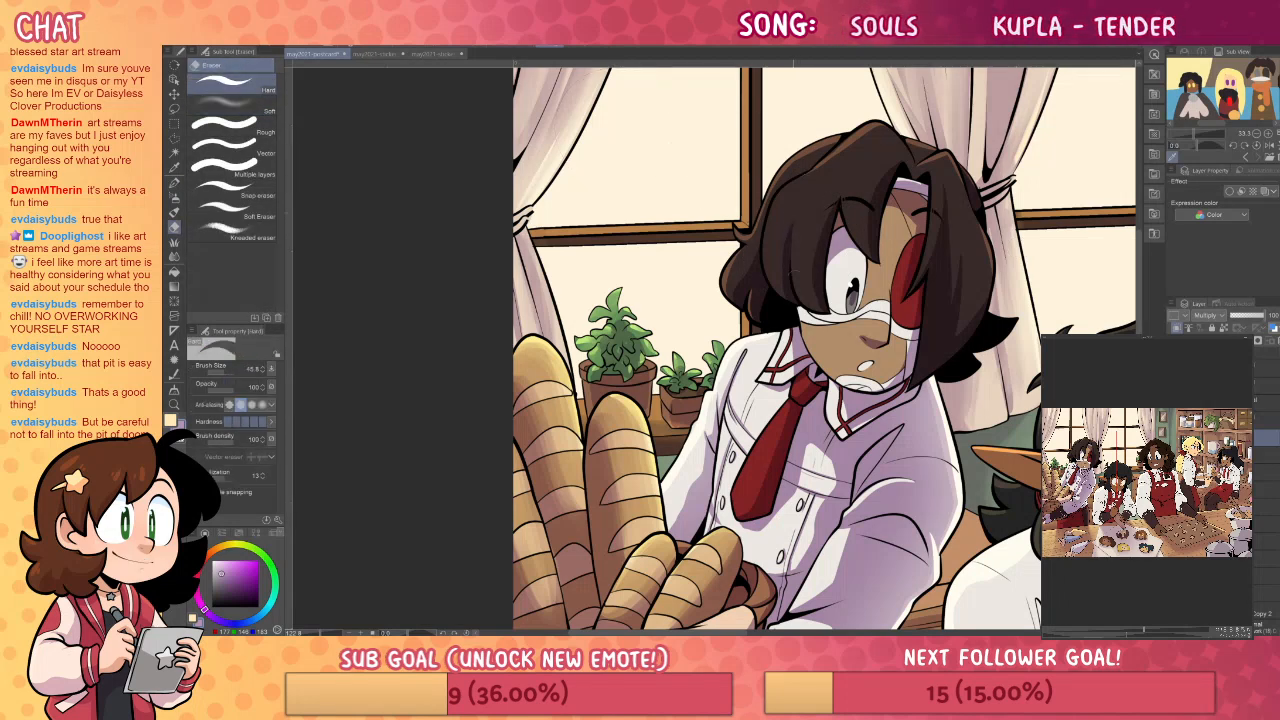
{"action": "key", "text": "p"}
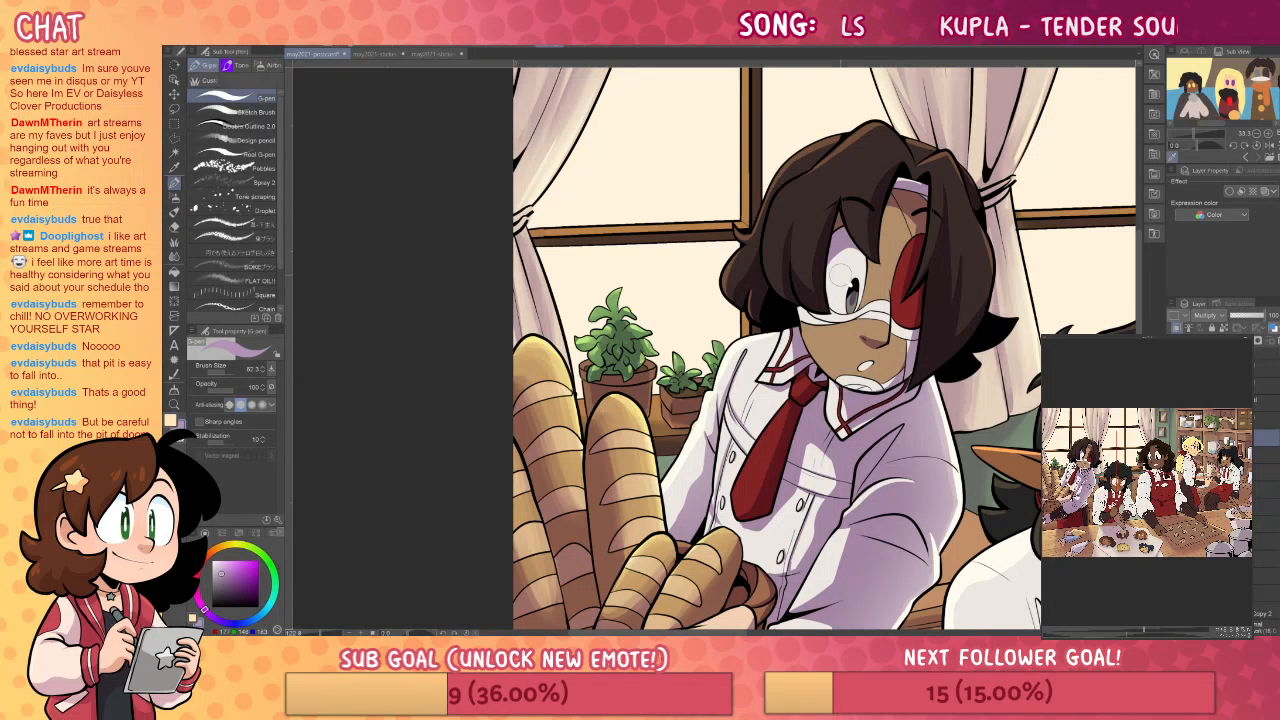
{"action": "key", "text": "e"}
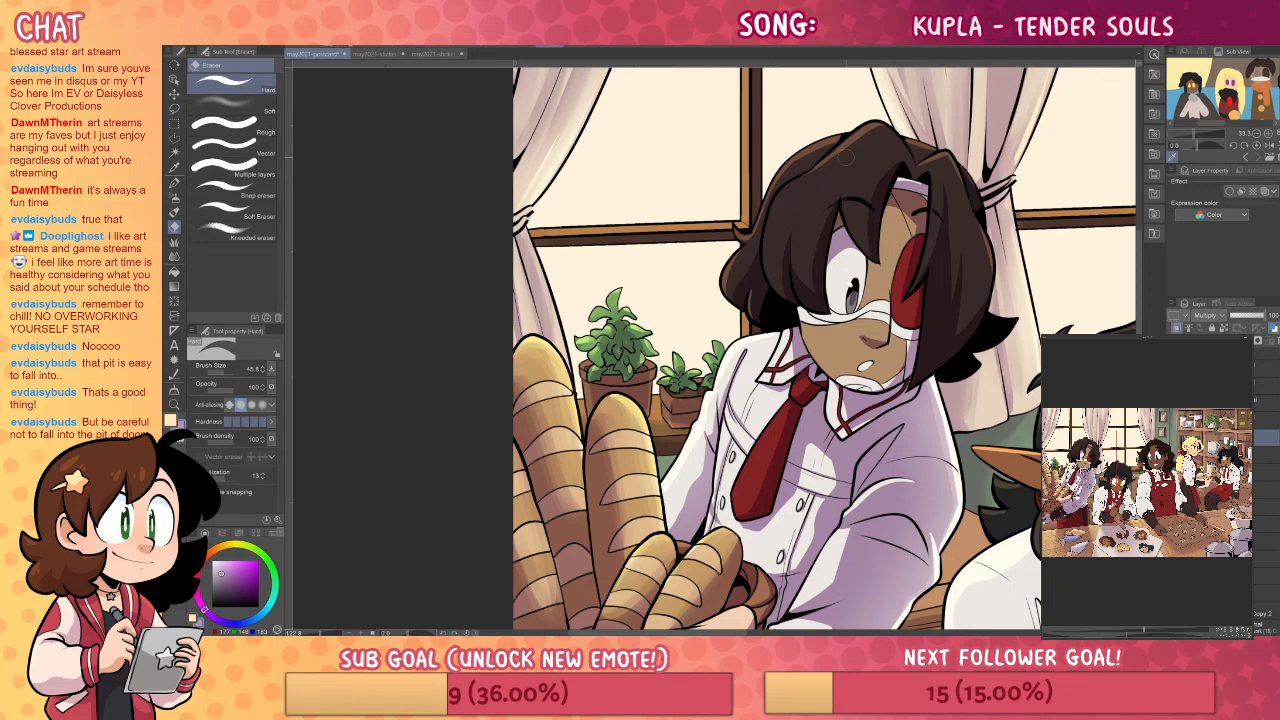
{"action": "key", "text": "p"}
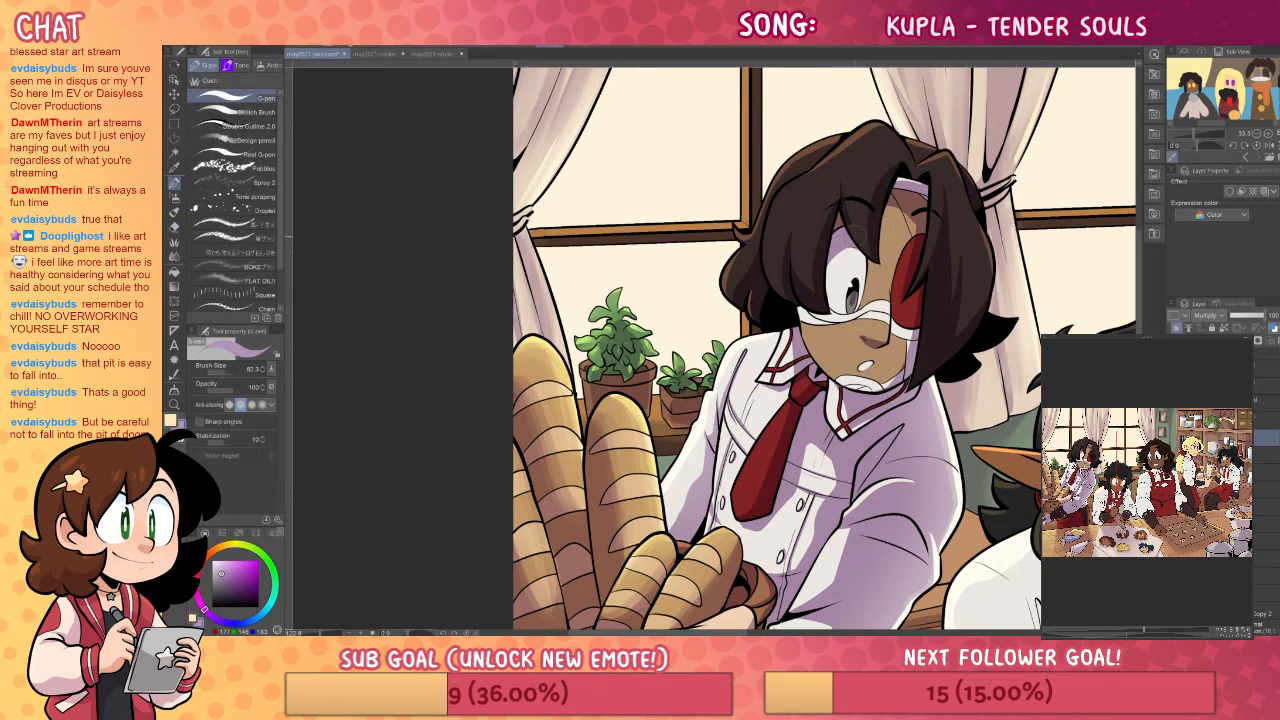
{"action": "key", "text": "e"}
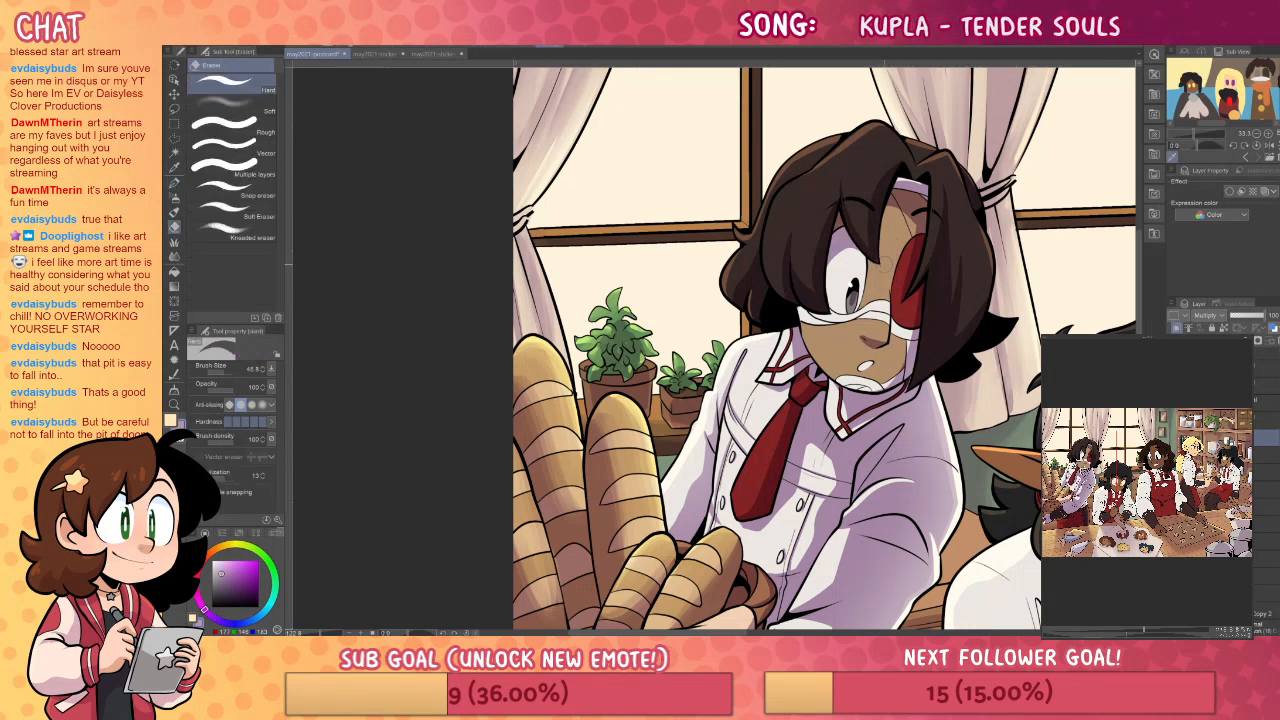
{"action": "key", "text": "p"}
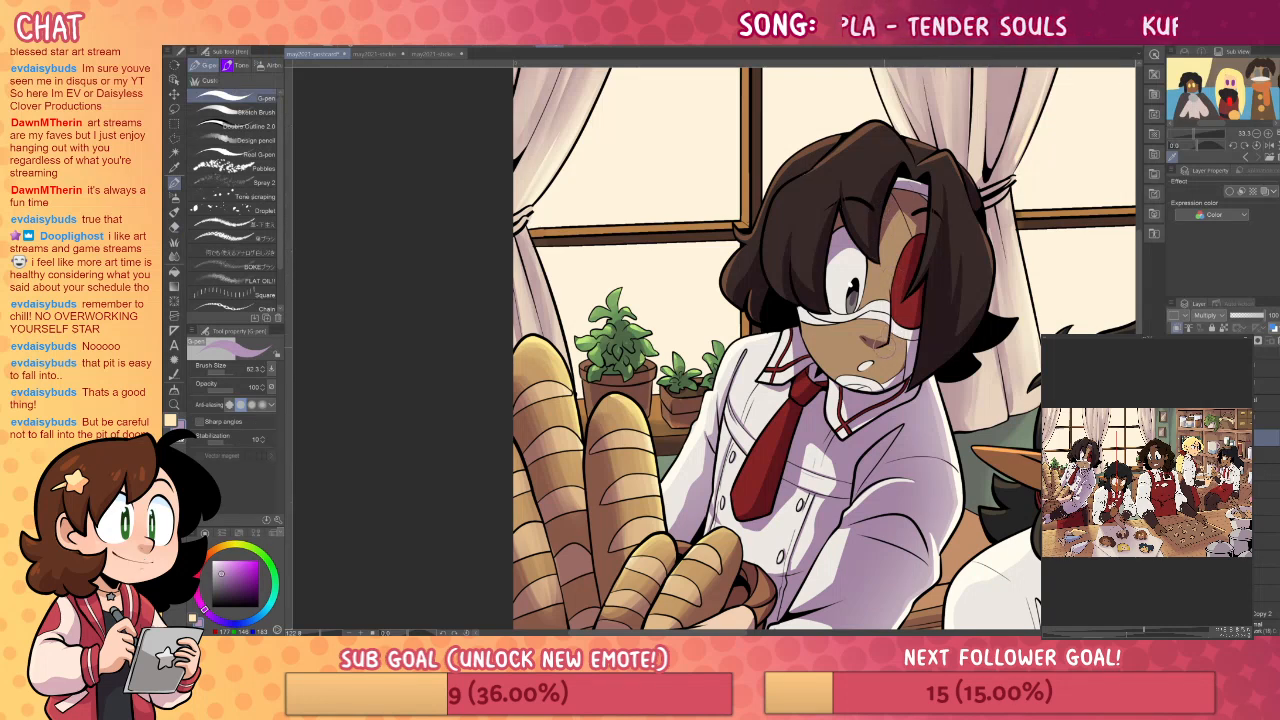
{"action": "key", "text": "g"}
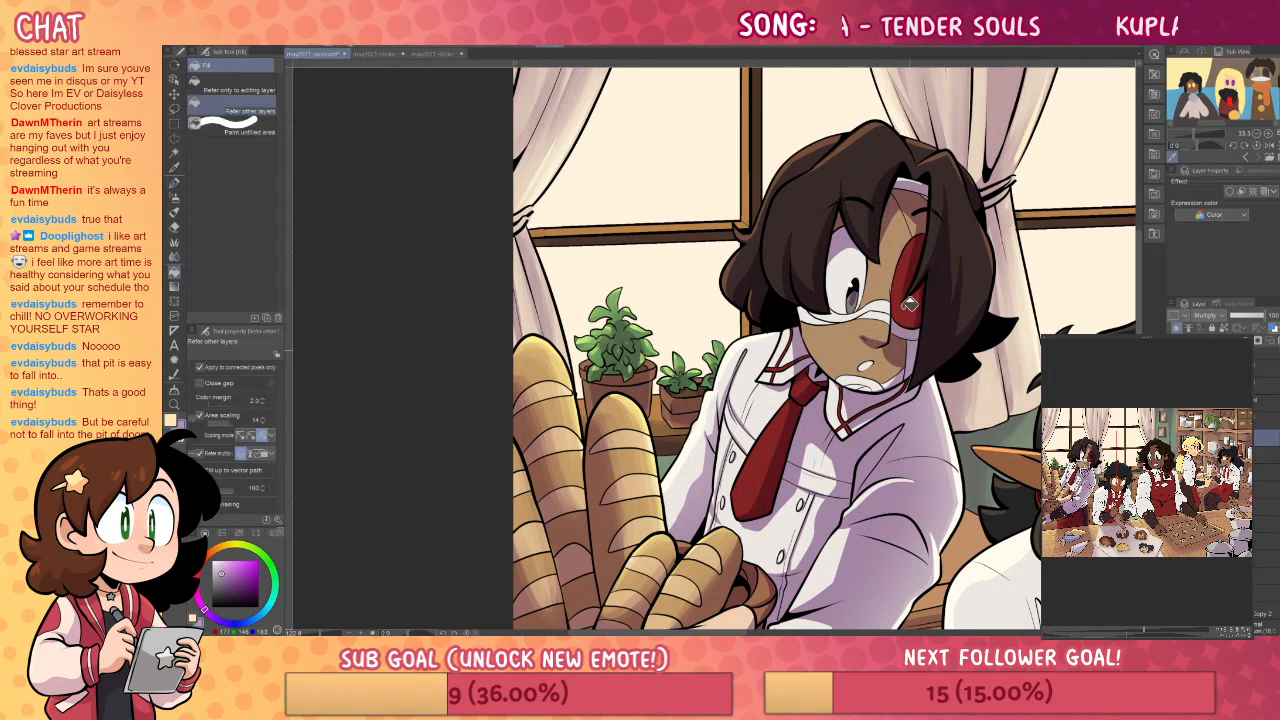
{"action": "key", "text": "p"}
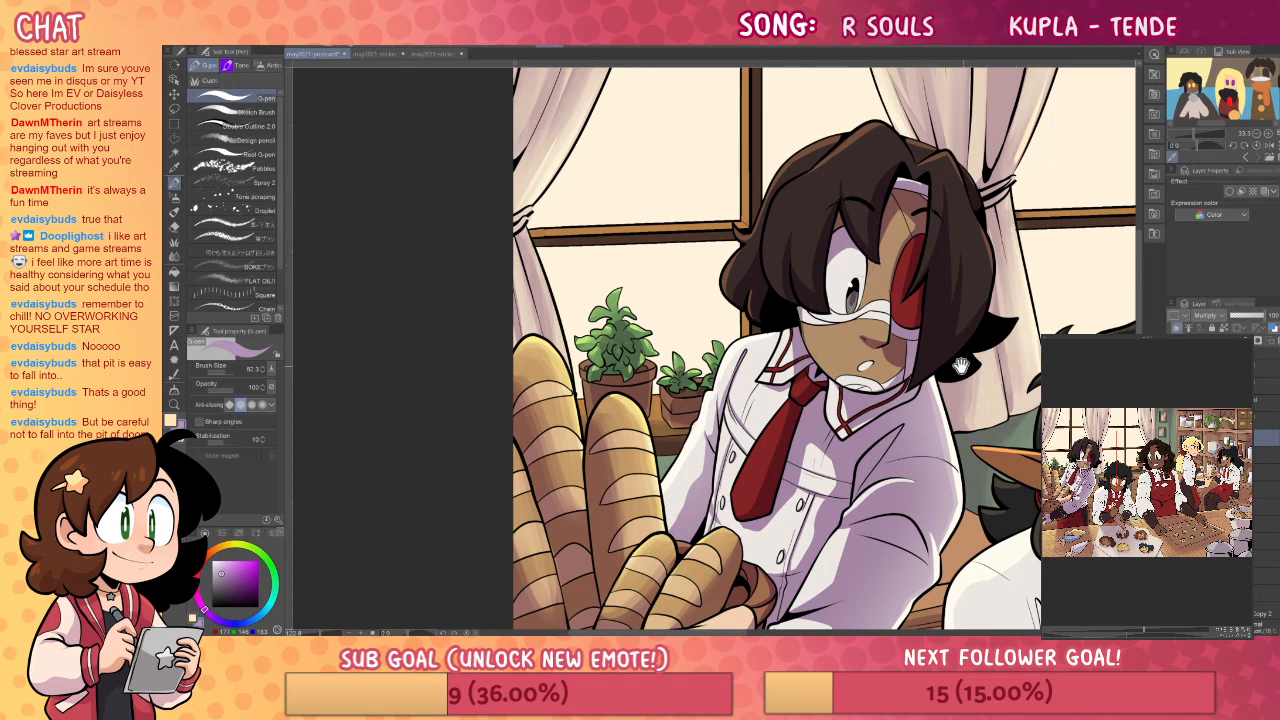
{"action": "left_click_drag", "start_coordinate": [960, 366], "coordinate": [934, 368]}
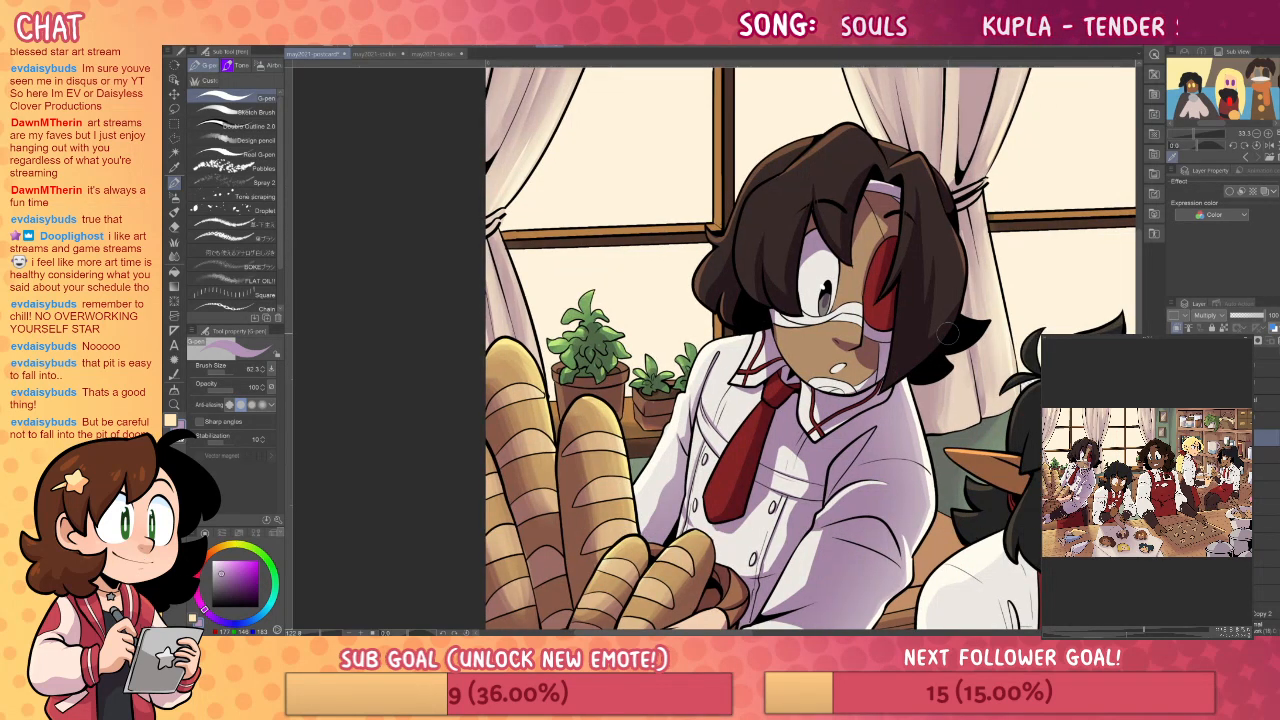
{"action": "left_click_drag", "start_coordinate": [948, 334], "coordinate": [916, 274]}
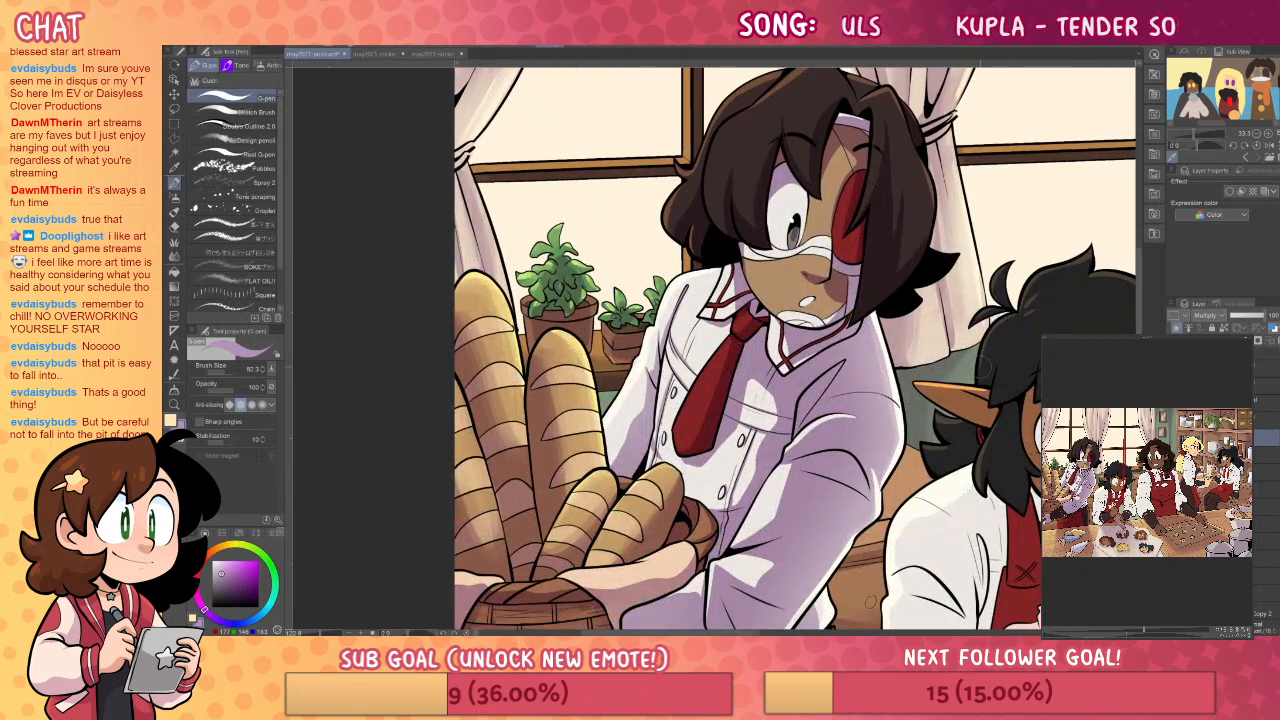
- Outline purple shadows on the face of the pointed-eared character in the red apron and fill them in
{"action": "left_click_drag", "start_coordinate": [998, 466], "coordinate": [826, 342]}
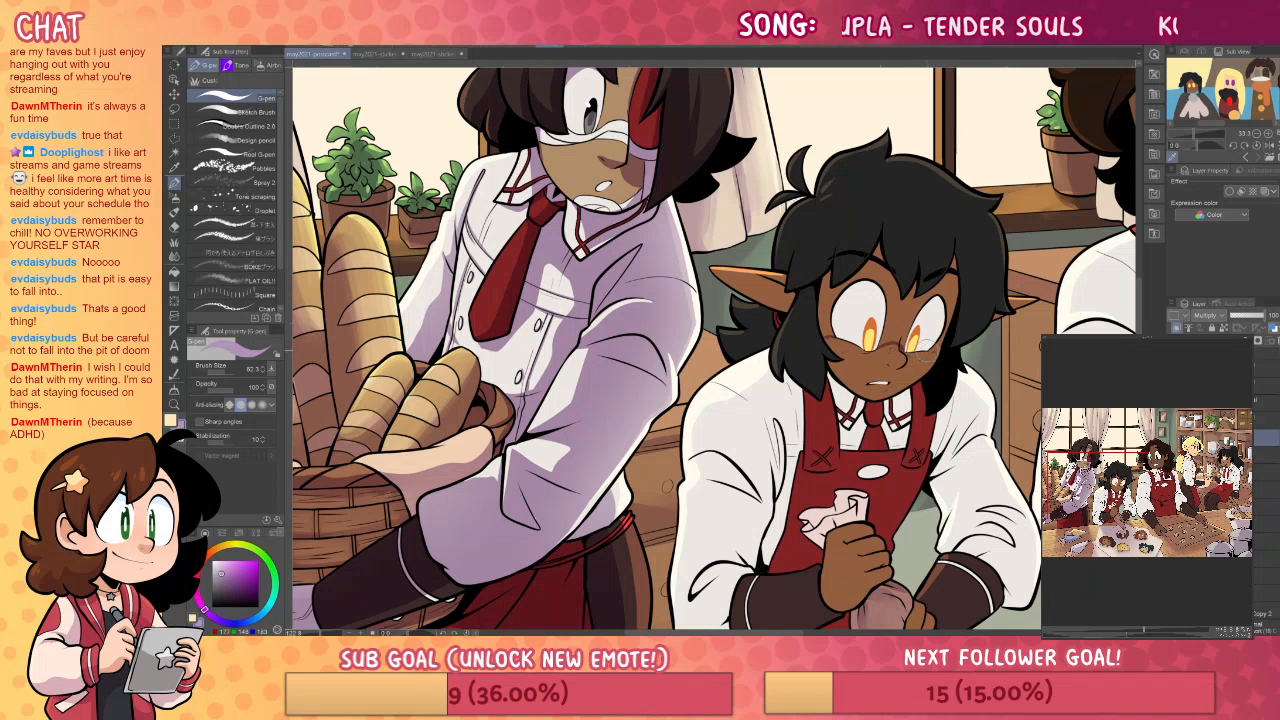
{"action": "key", "text": "g"}
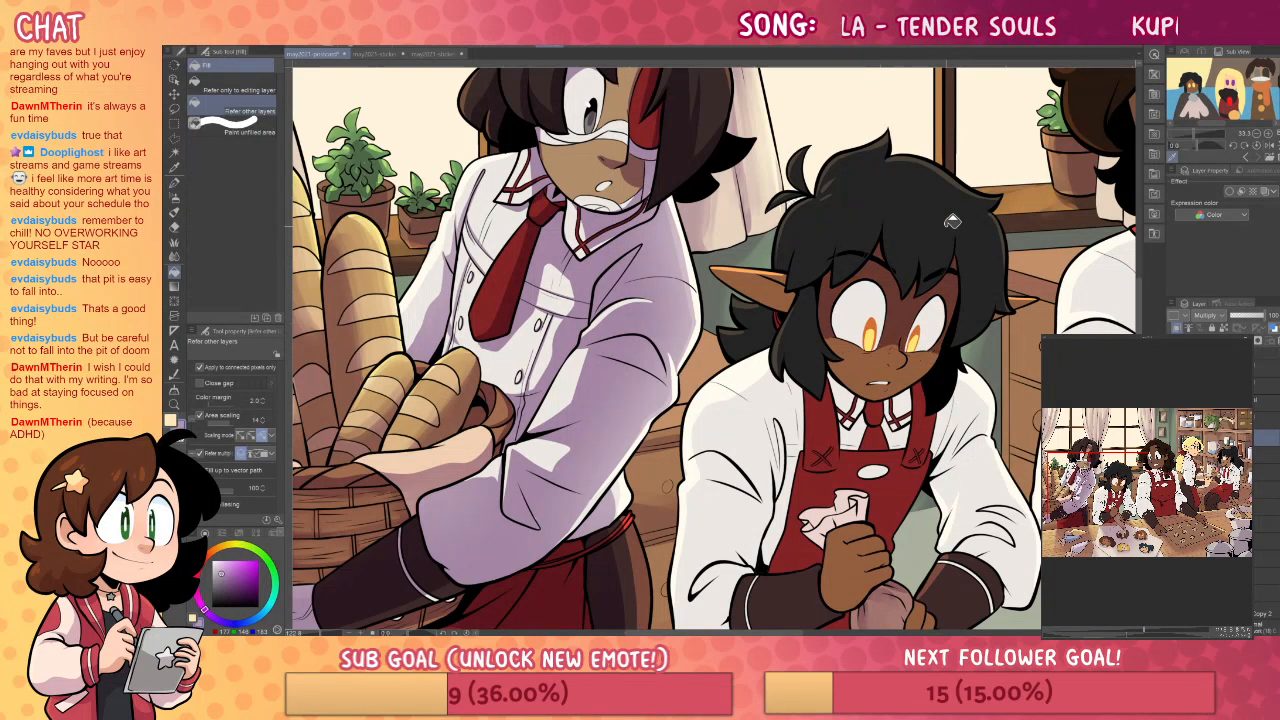
{"action": "key", "text": "e"}
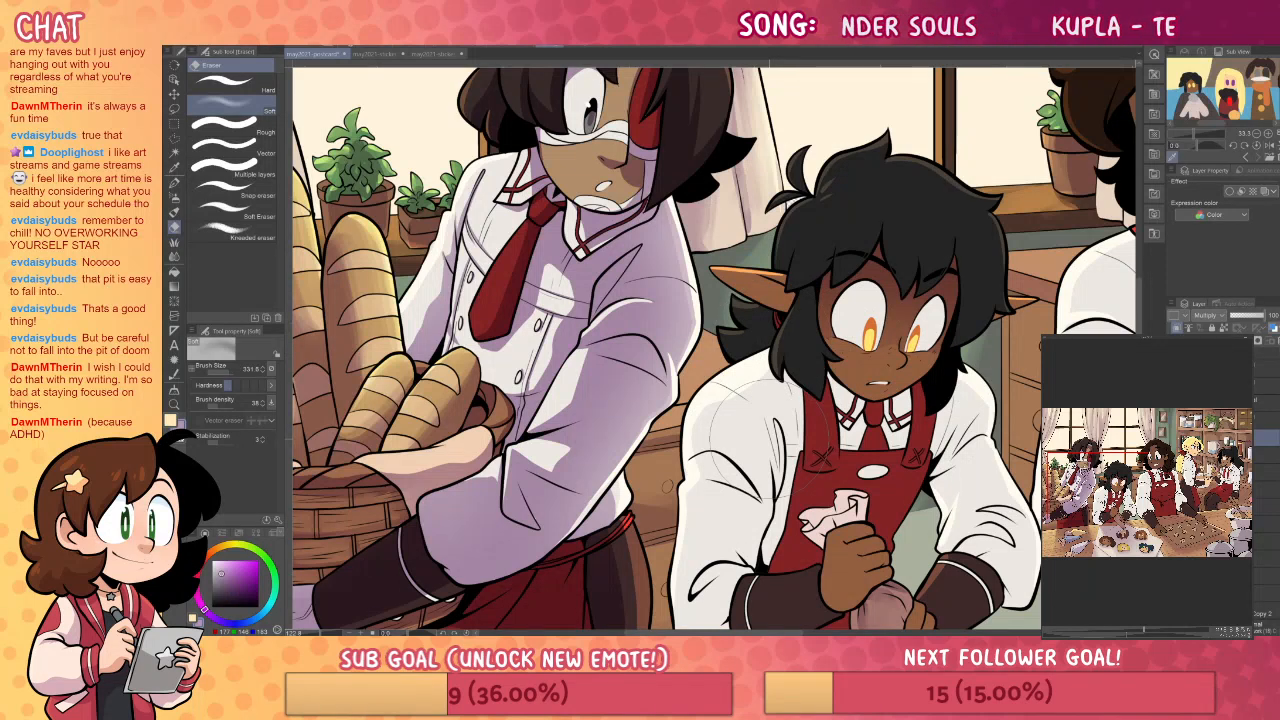
{"action": "key", "text": "p"}
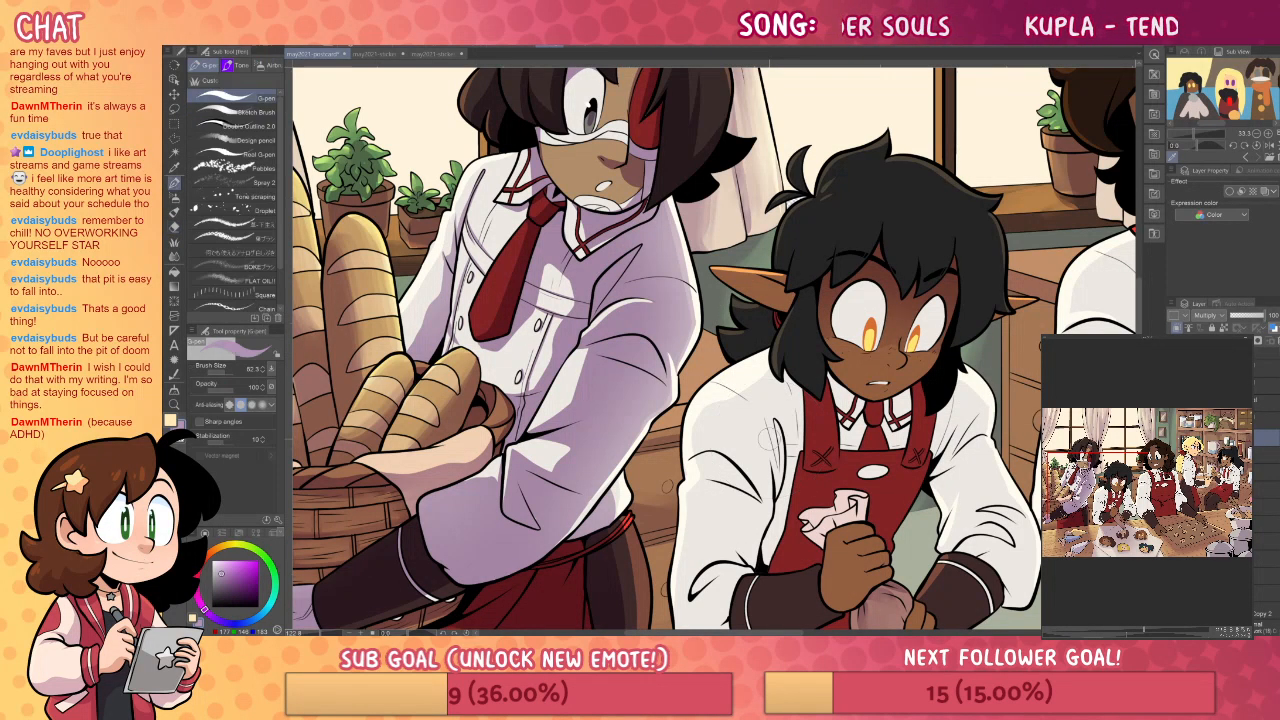
{"action": "key", "text": "e"}
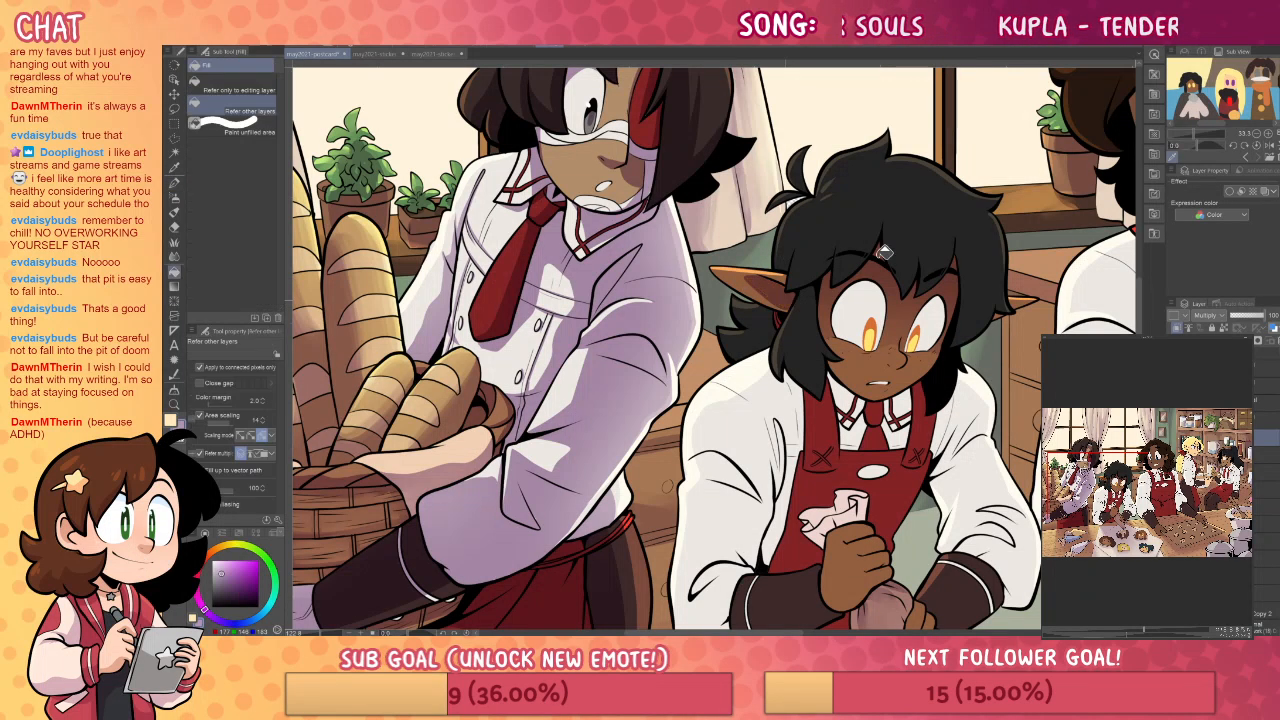
{"action": "key", "text": "p"}
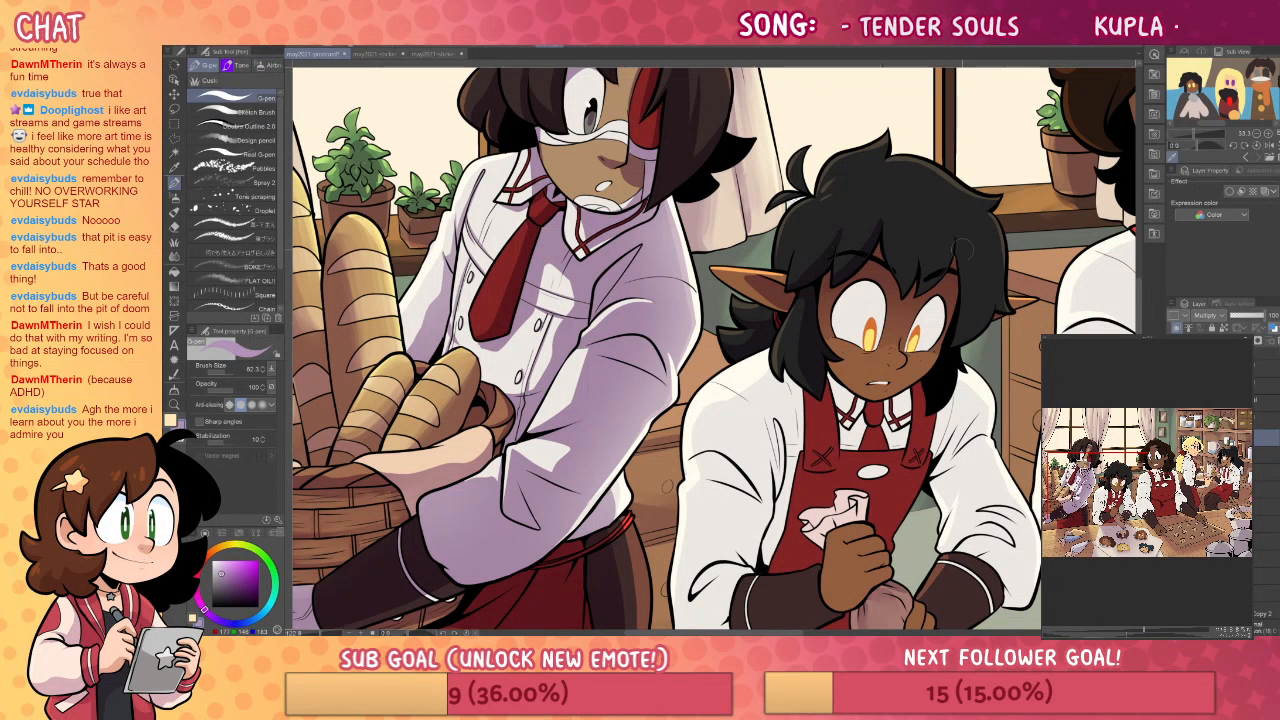
{"action": "key", "text": "p"}
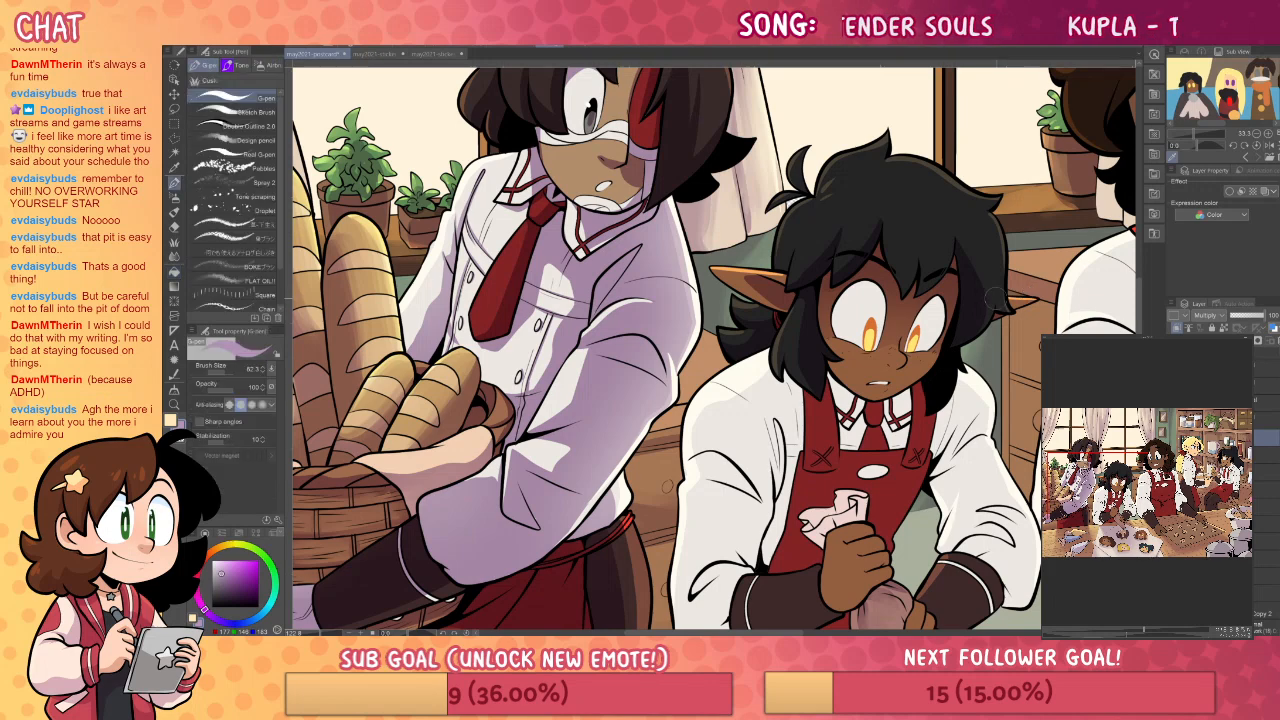
{"action": "mouse_move", "coordinate": [952, 224]}
{"action": "left_mouse_down"}
{"action": "mouse_move", "coordinate": [896, 310]}
{"action": "mouse_move", "coordinate": [916, 208]}
{"action": "left_mouse_up"}
{"action": "key", "text": "ctrl+z"}
{"action": "key", "text": "ctrl+z"}
{"action": "key", "text": "ctrl+z"}
- Paint shadow strands into the pointed-eared character's black hair with the G-pen and clean them up with the Hard eraser
{"action": "mouse_move", "coordinate": [900, 258]}
{"action": "left_mouse_down"}
{"action": "mouse_move", "coordinate": [918, 210]}
{"action": "mouse_move", "coordinate": [916, 258]}
{"action": "mouse_move", "coordinate": [950, 244]}
{"action": "left_mouse_up"}
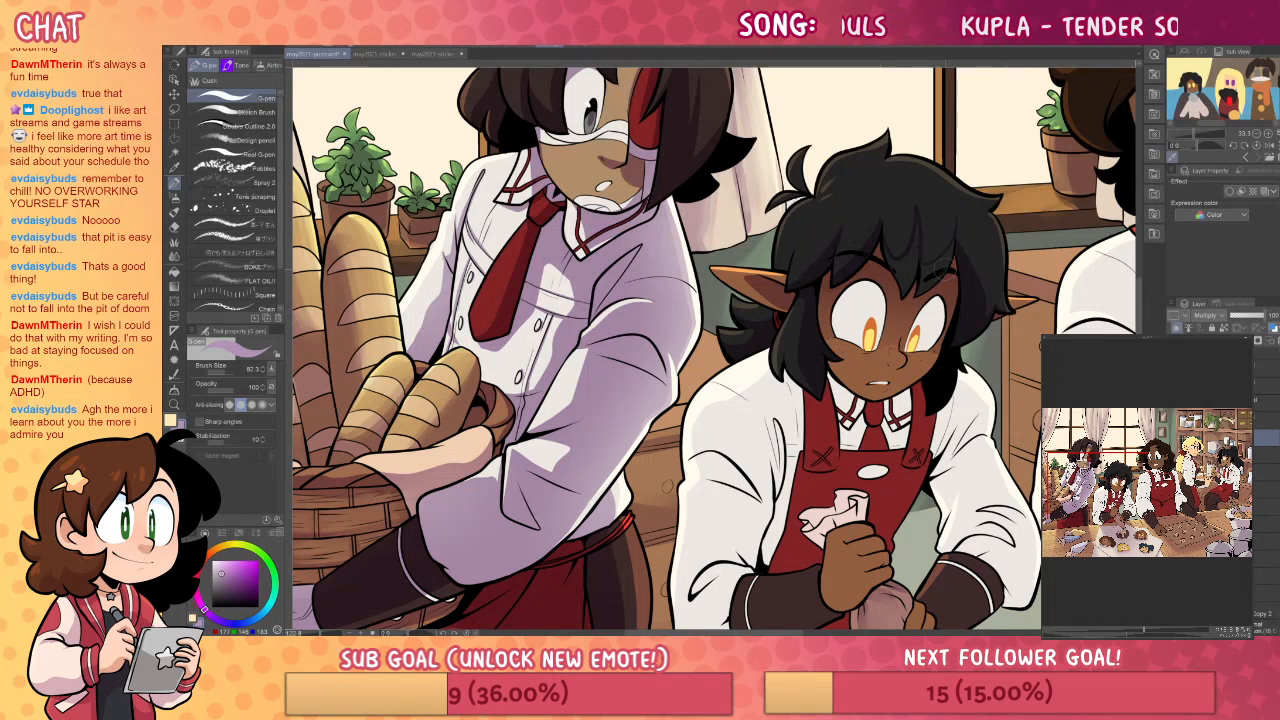
{"action": "key", "text": "e"}
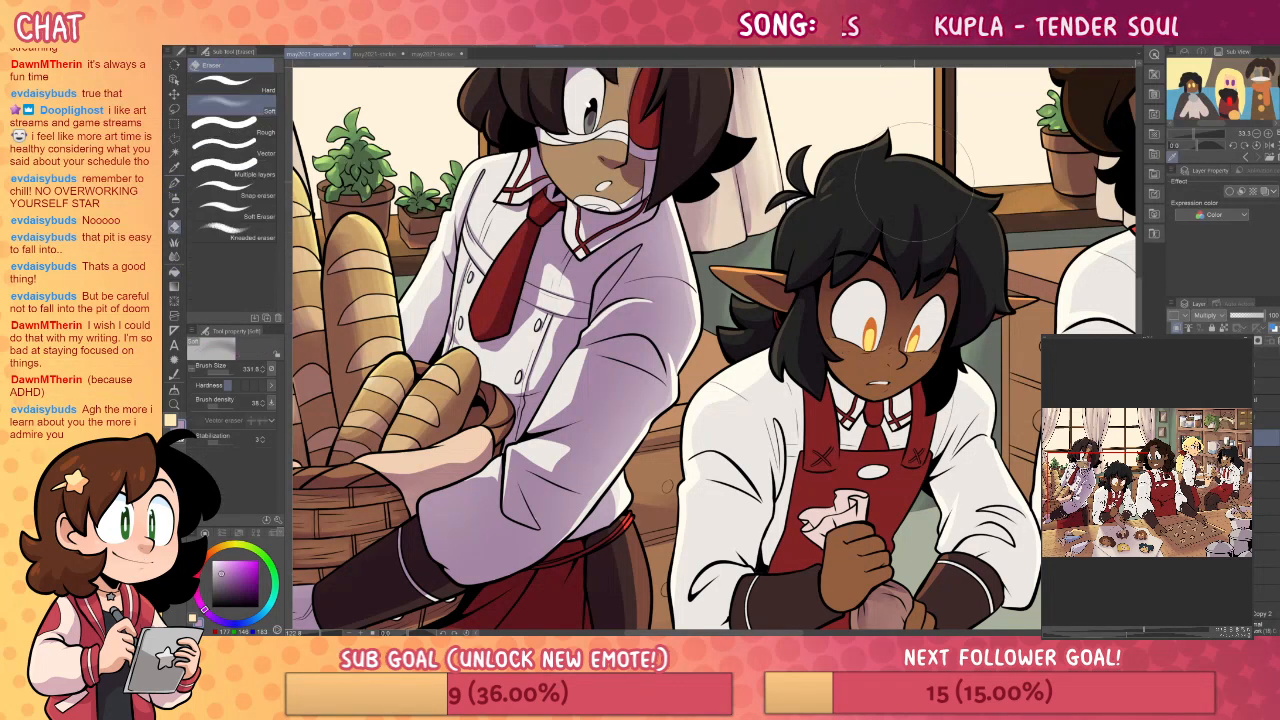
{"action": "left_click", "coordinate": [230, 84]}
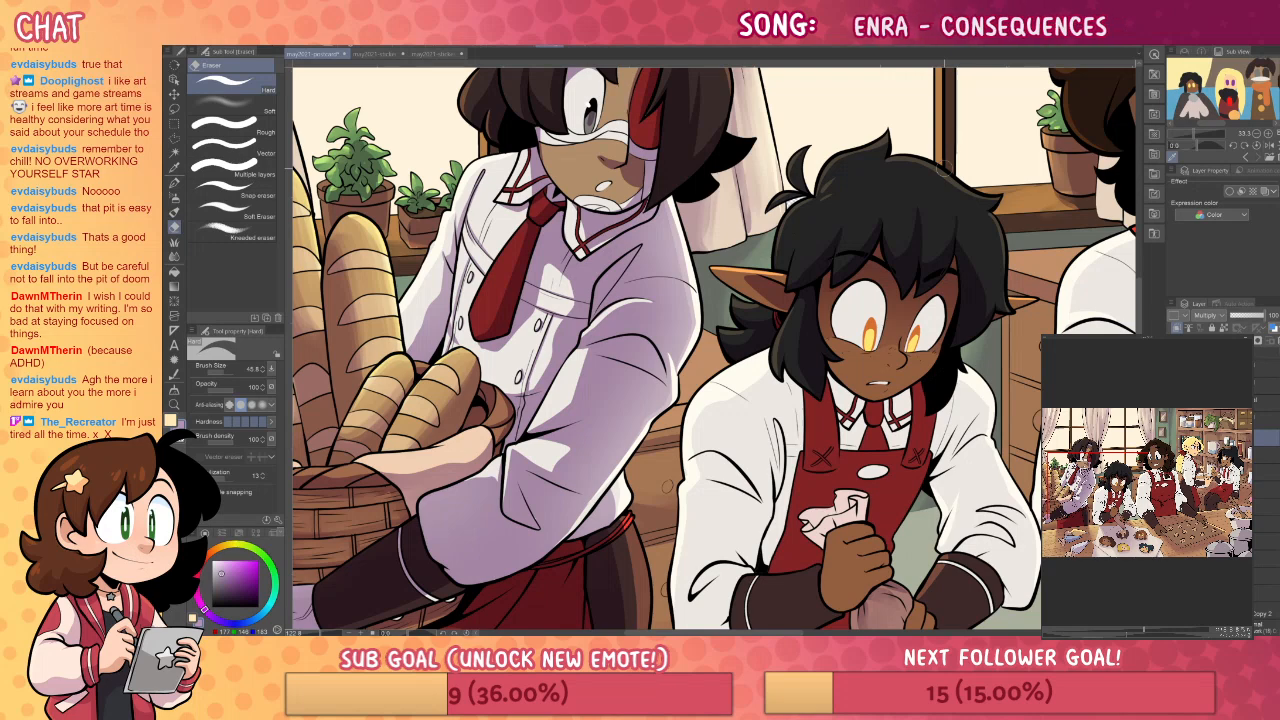
{"action": "key", "text": "p"}
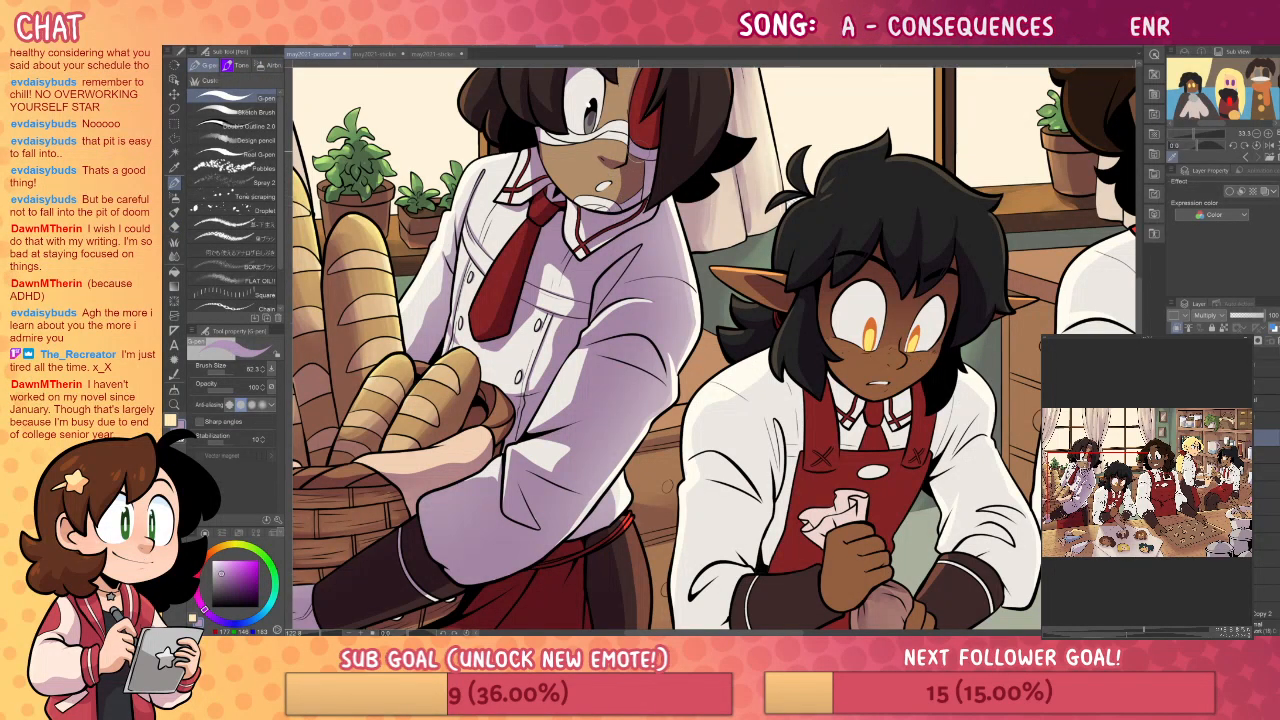
{"action": "left_click_drag", "start_coordinate": [1041, 249], "coordinate": [1003, 231]}
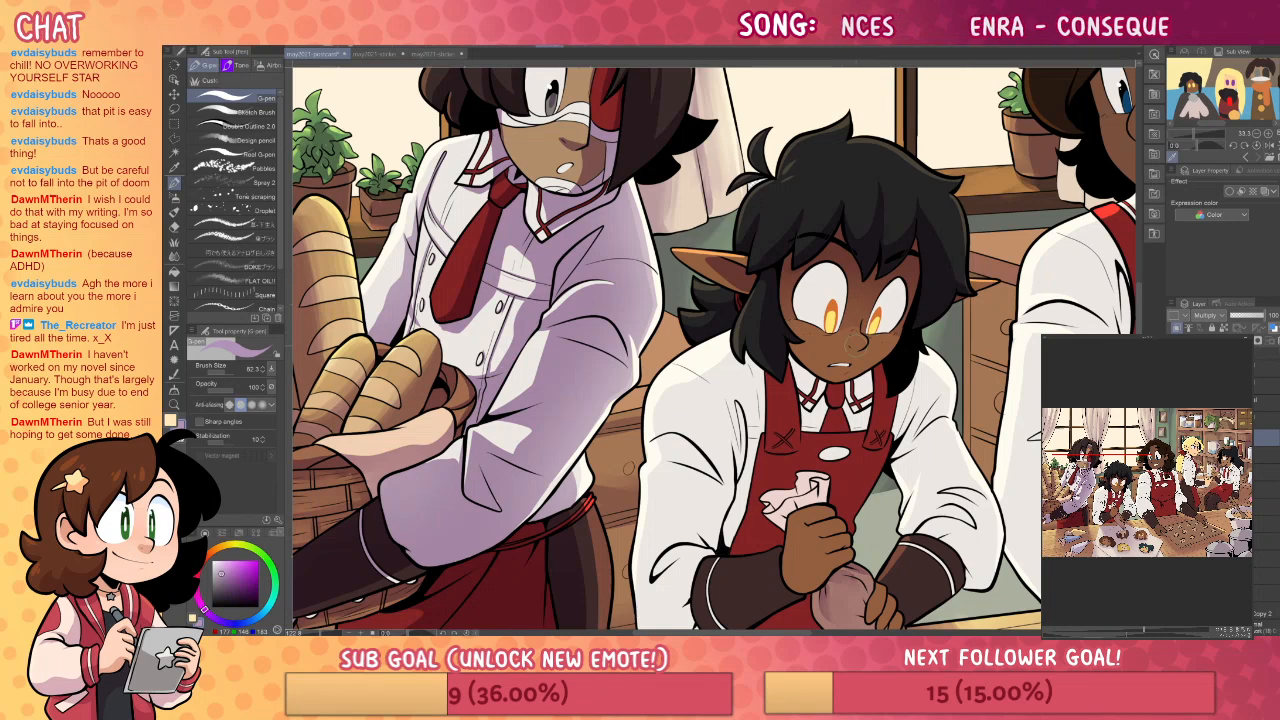
- Outline purple fold shadows on the pointed-eared character's shirt sleeve nearest the basket carrier and fill them in
{"action": "left_click_drag", "start_coordinate": [917, 380], "coordinate": [939, 300]}
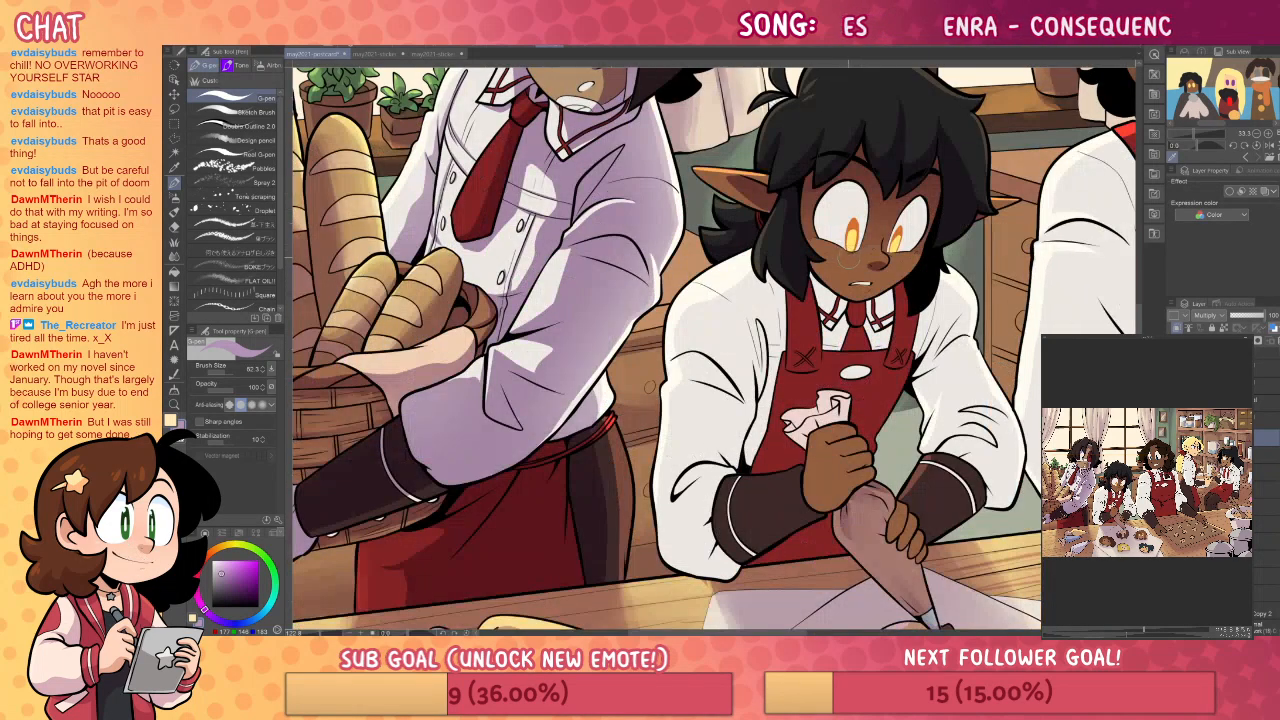
{"action": "key", "text": "j"}
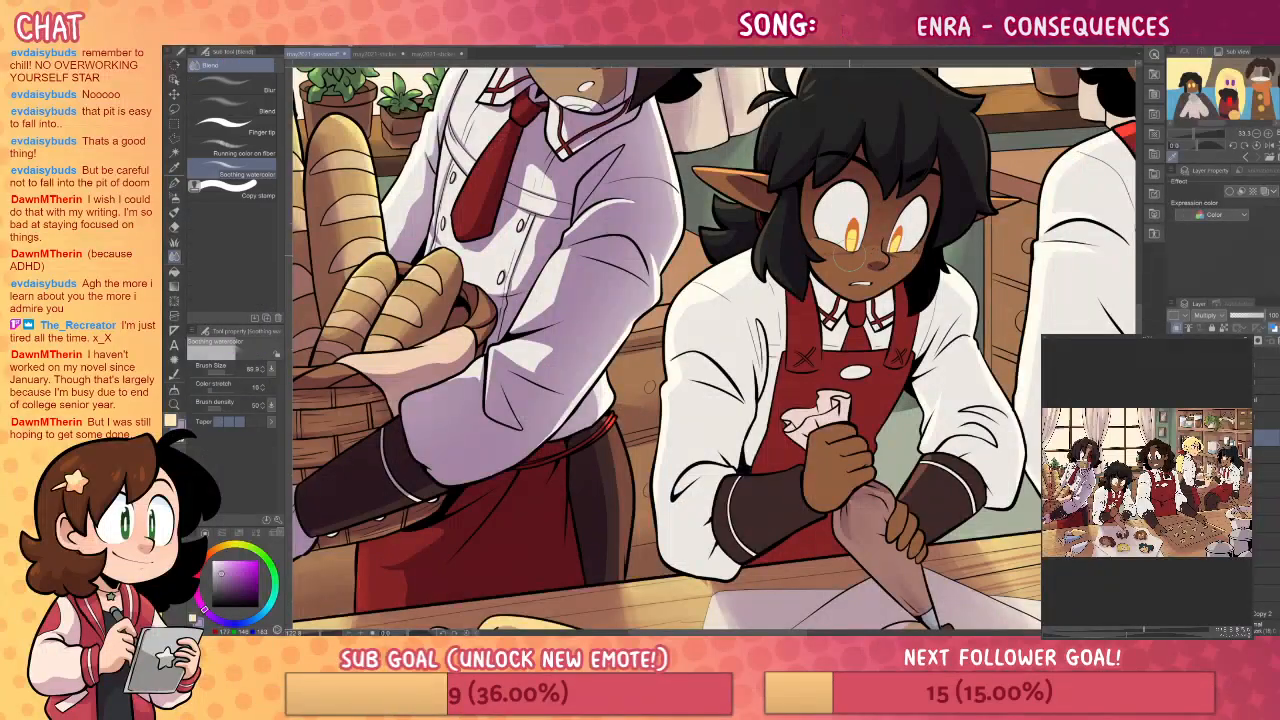
{"action": "key", "text": "p"}
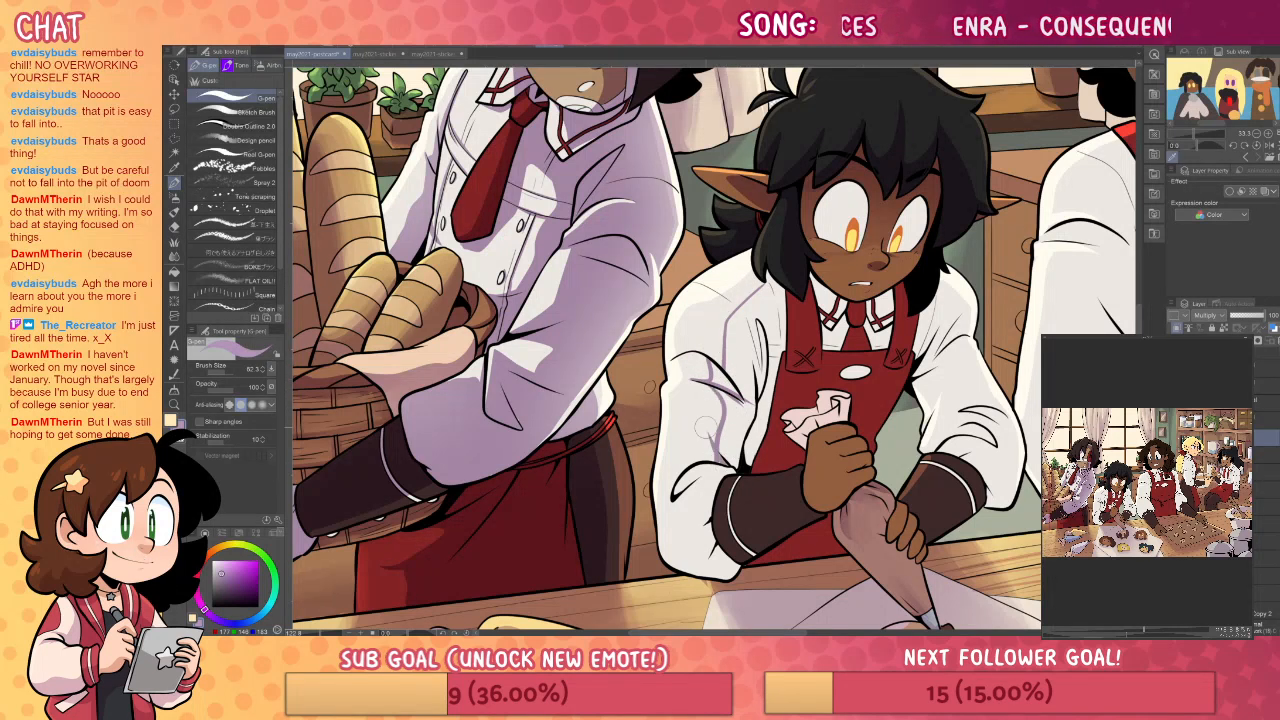
{"action": "left_click_drag", "start_coordinate": [794, 400], "coordinate": [822, 255]}
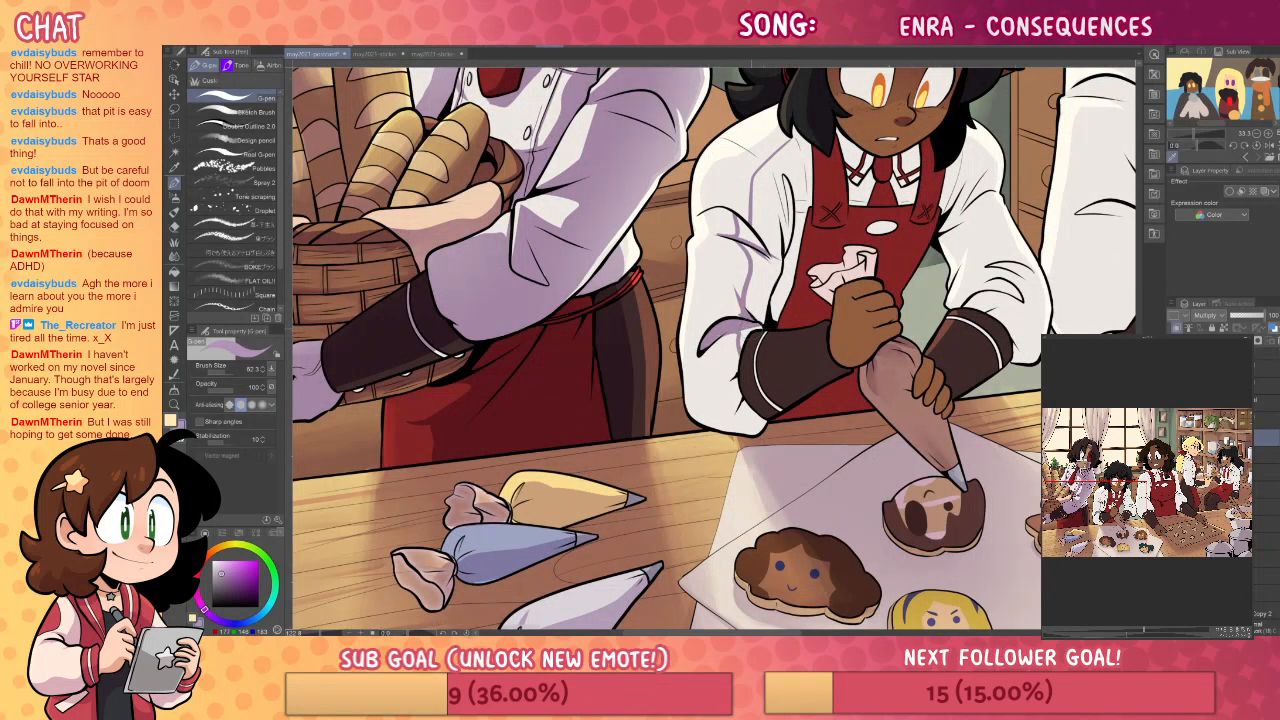
{"action": "key", "text": "g"}
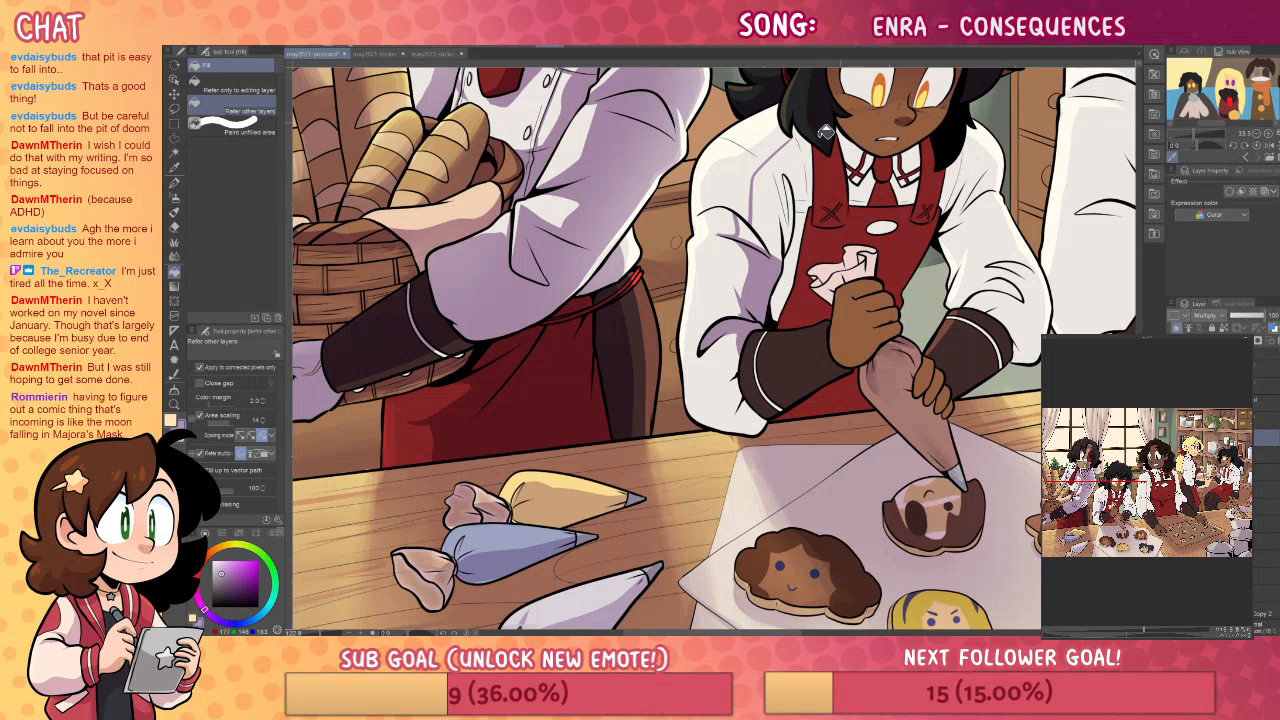
{"action": "key", "text": "p"}
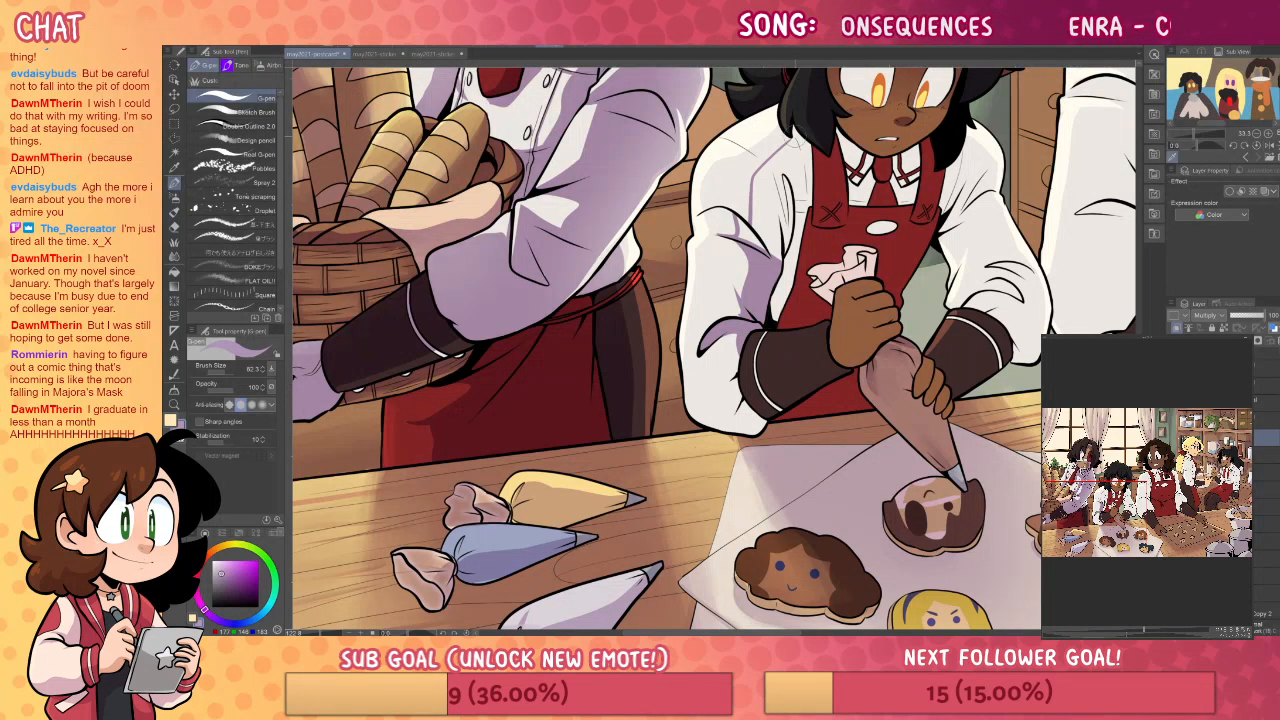
{"action": "key", "text": "g"}
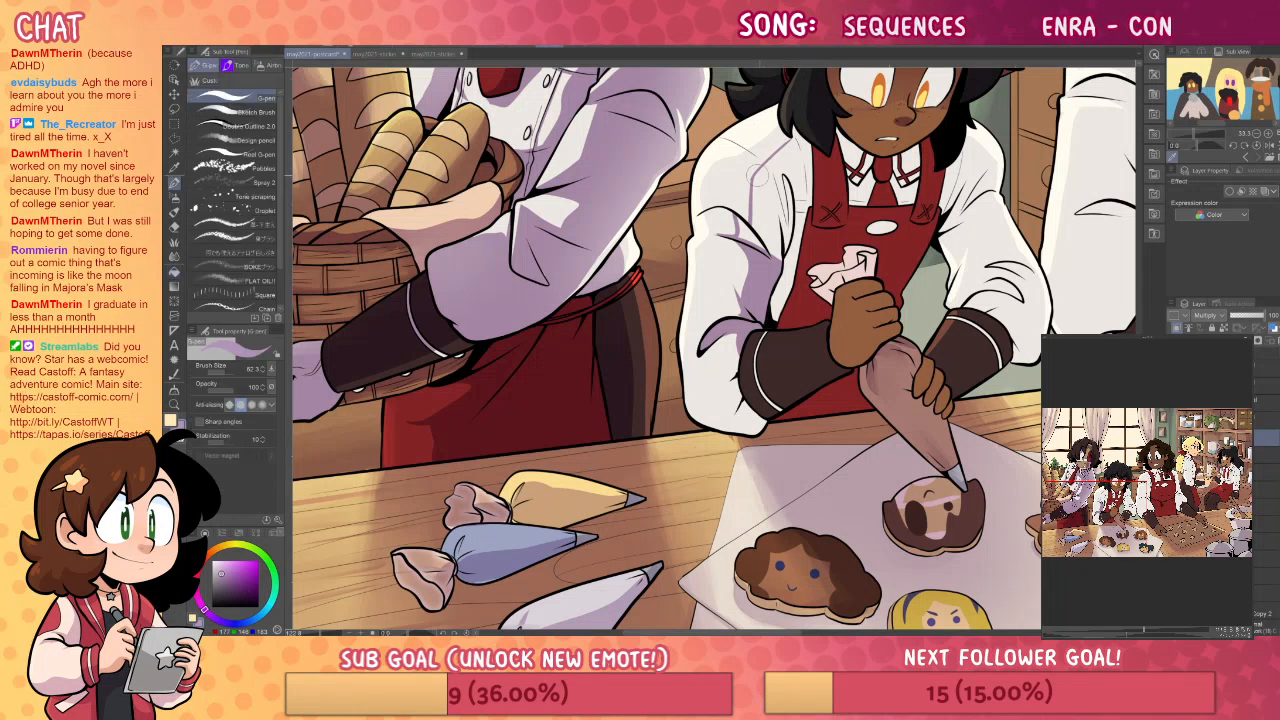
{"action": "left_click", "coordinate": [816, 162]}
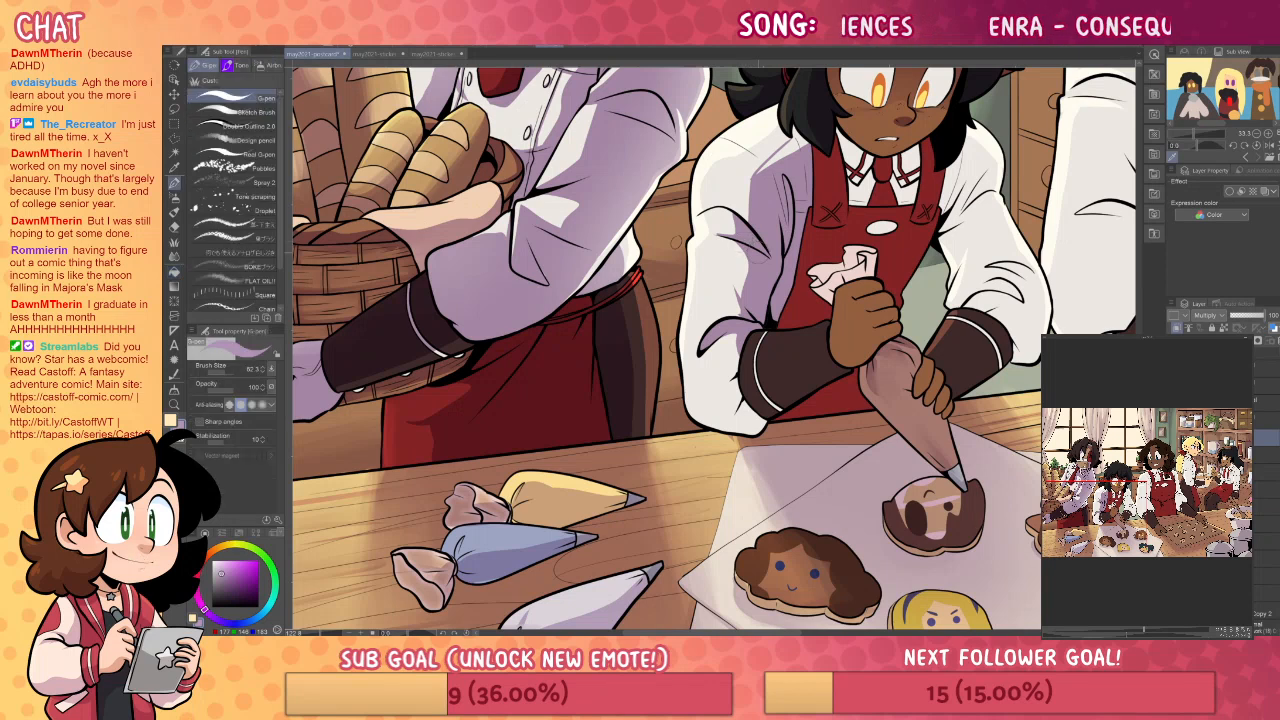
- Clean up that sleeve's shadow with the Hard eraser, and shade its dark cuff and the hand gripping the piping bag
{"action": "key", "text": "e"}
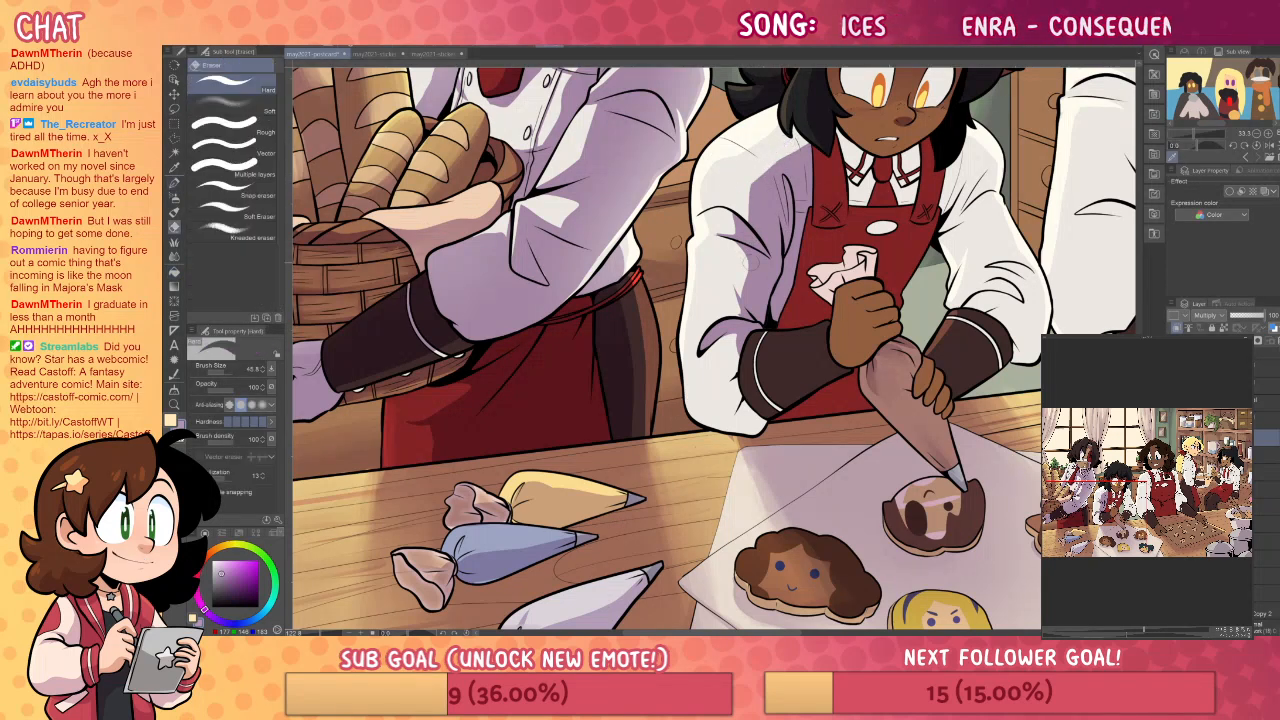
{"action": "key", "text": "p"}
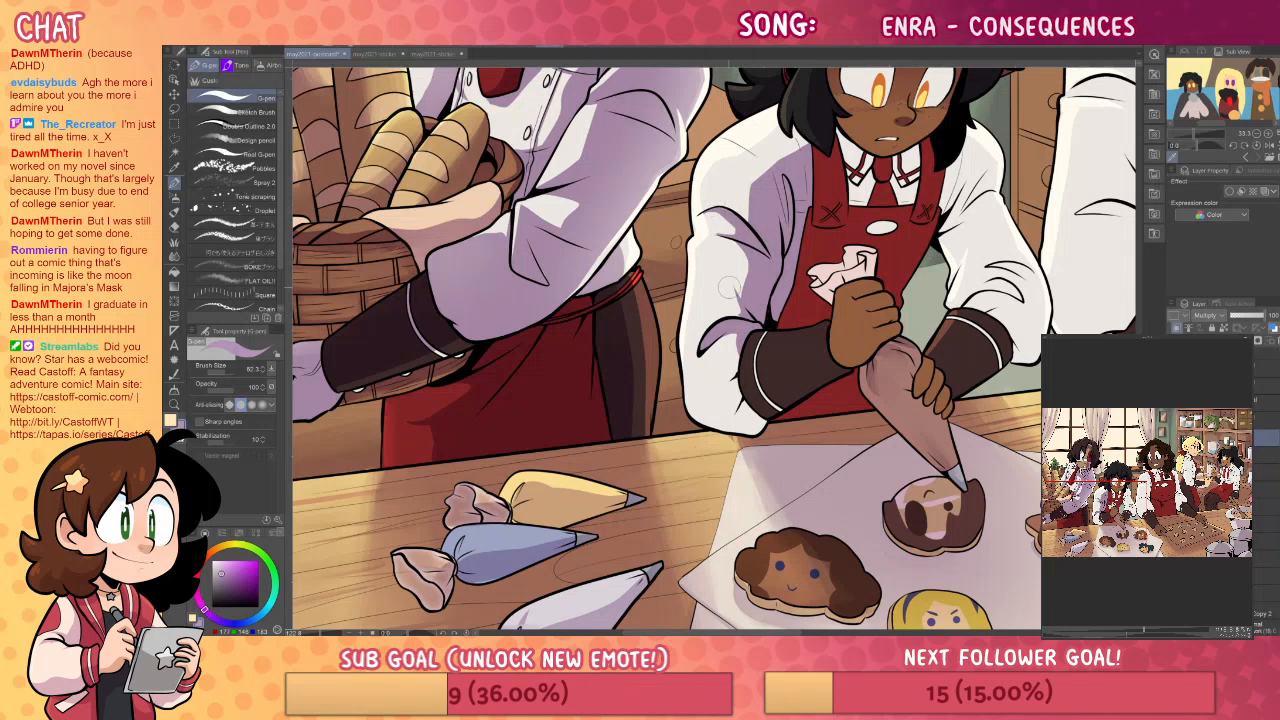
{"action": "scroll", "coordinate": [853, 271], "scroll_direction": "down", "scroll_amount": 2}
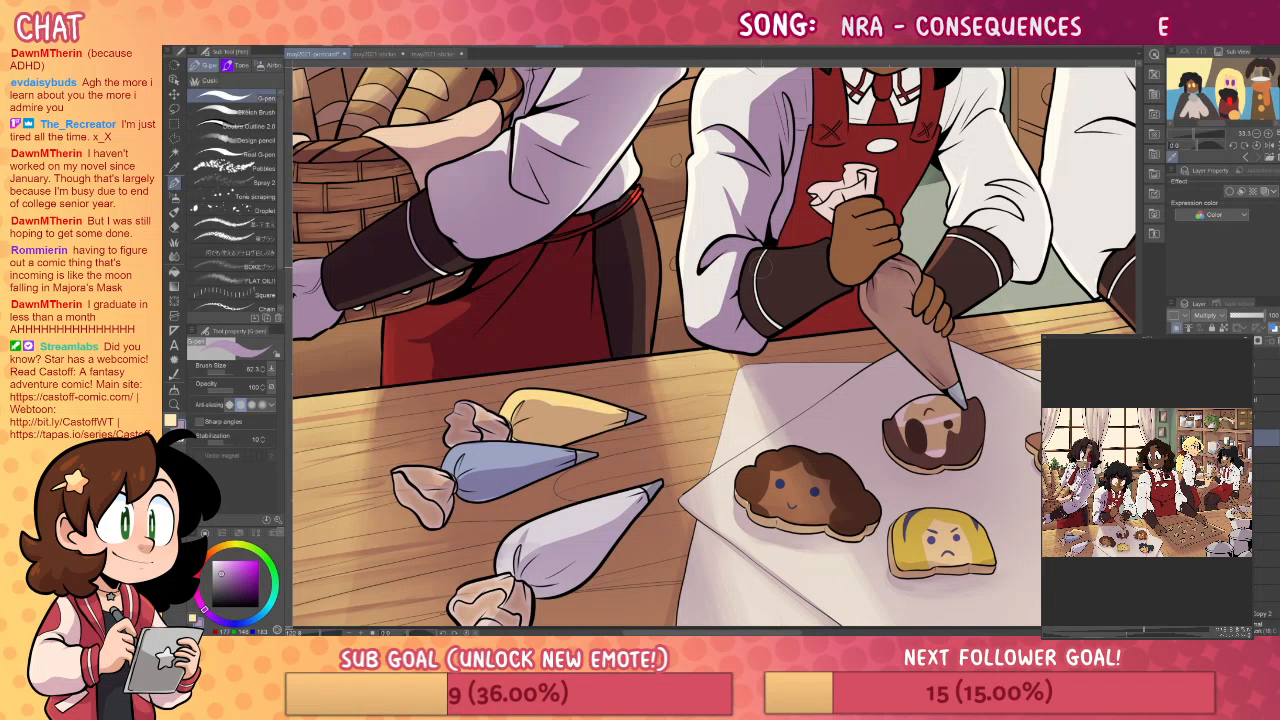
{"action": "key", "text": "g"}
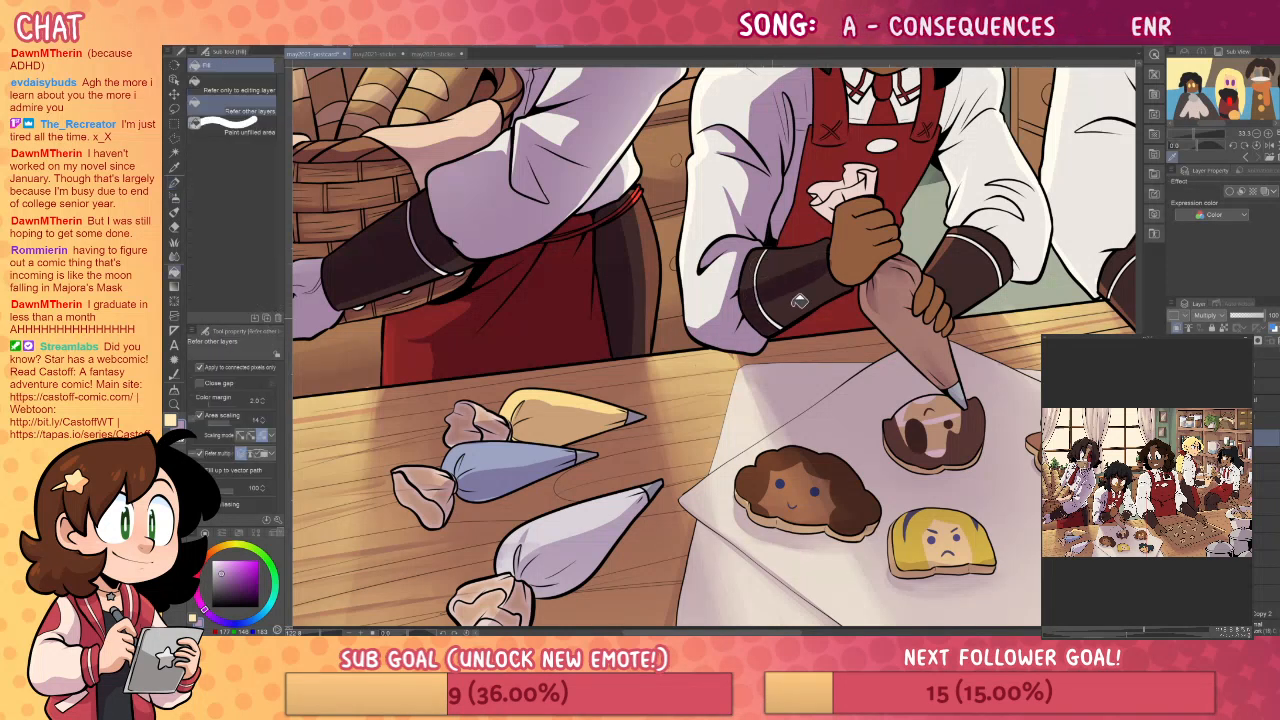
{"action": "key", "text": "p"}
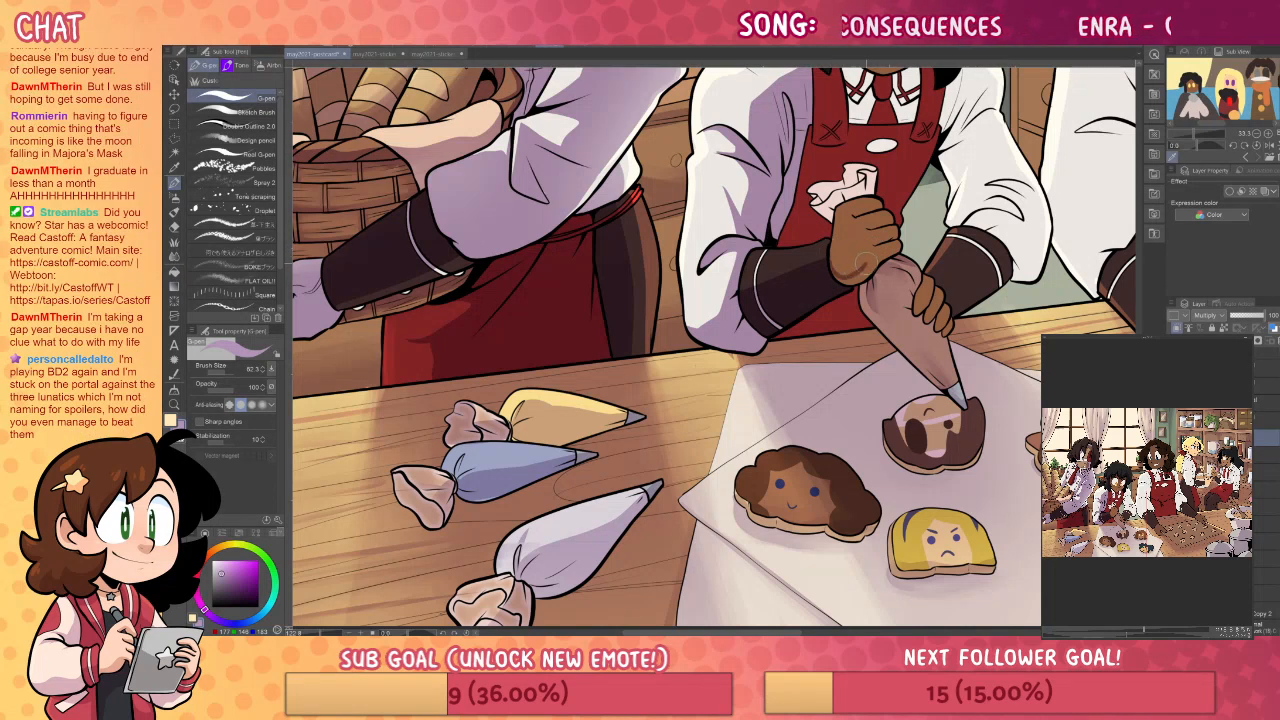
{"action": "key", "text": "g"}
{"action": "left_click", "coordinate": [872, 268]}
{"action": "key", "text": "p"}
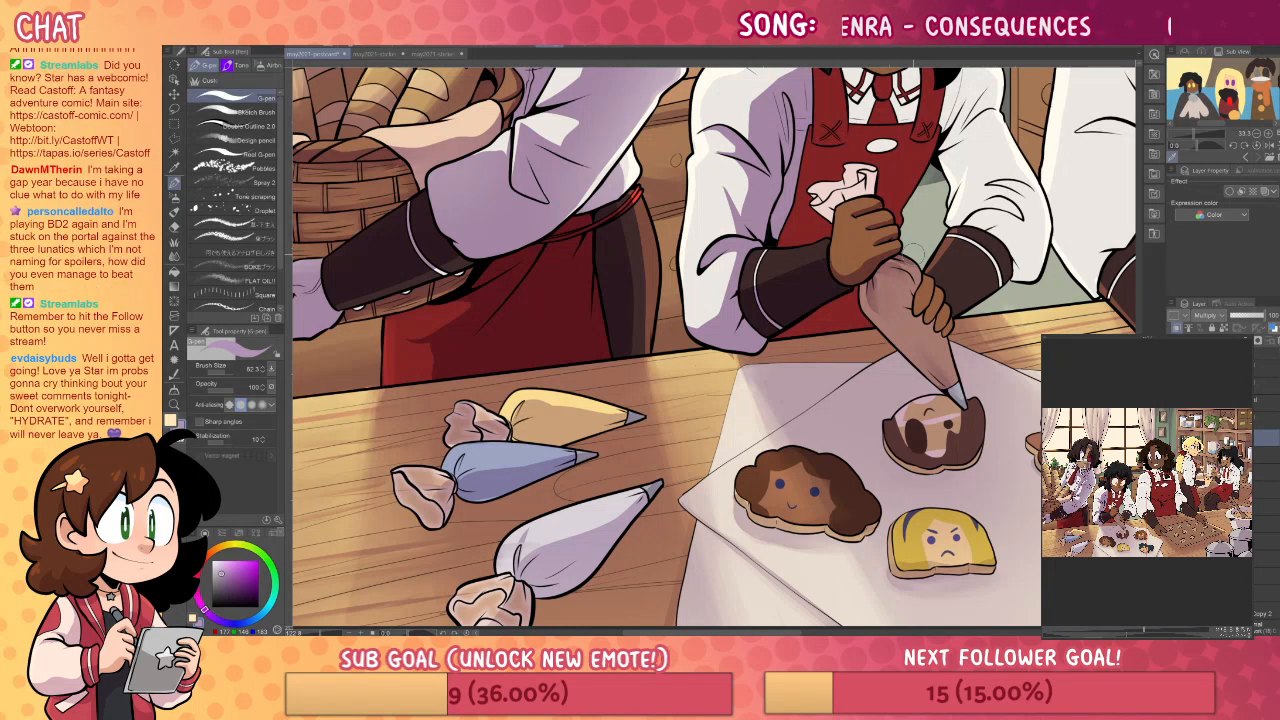
- Outline the shadow across the pointed-eared character's red apron and straps with the G-pen and fill it in
{"action": "left_click_drag", "start_coordinate": [1032, 304], "coordinate": [1008, 392]}
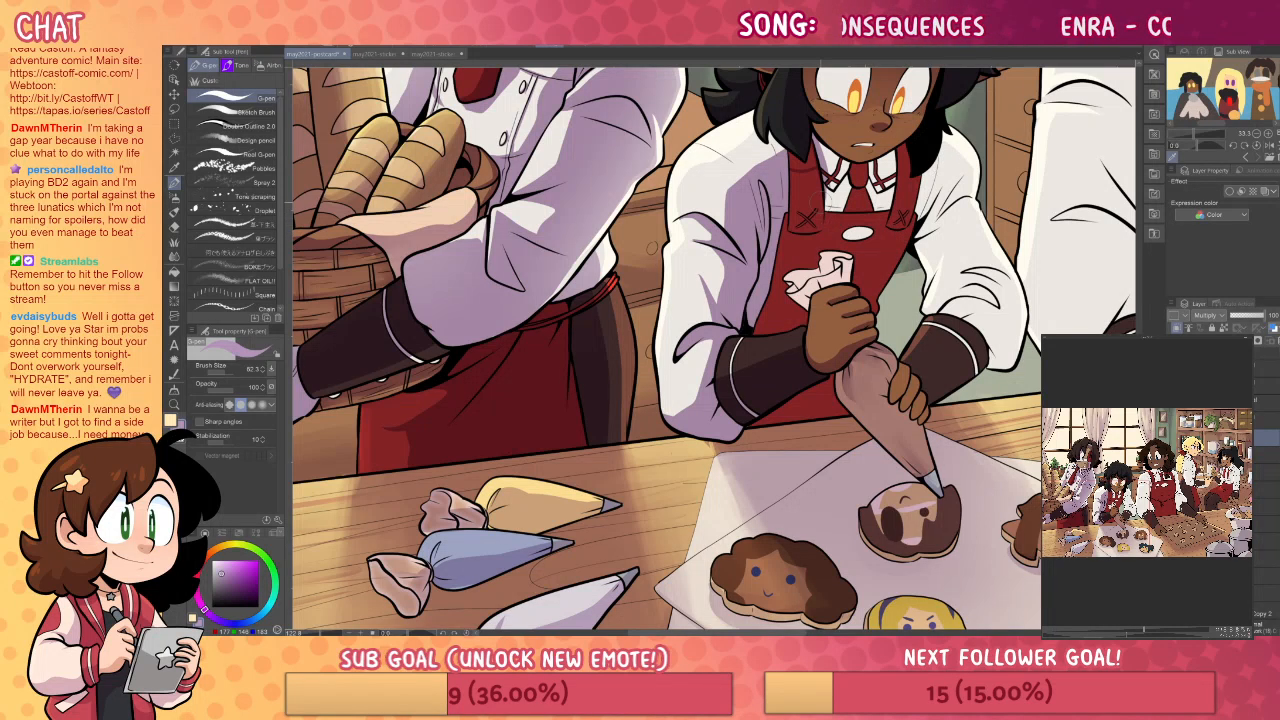
{"action": "key", "text": "g"}
{"action": "left_click", "coordinate": [894, 190]}
{"action": "key", "text": "e"}
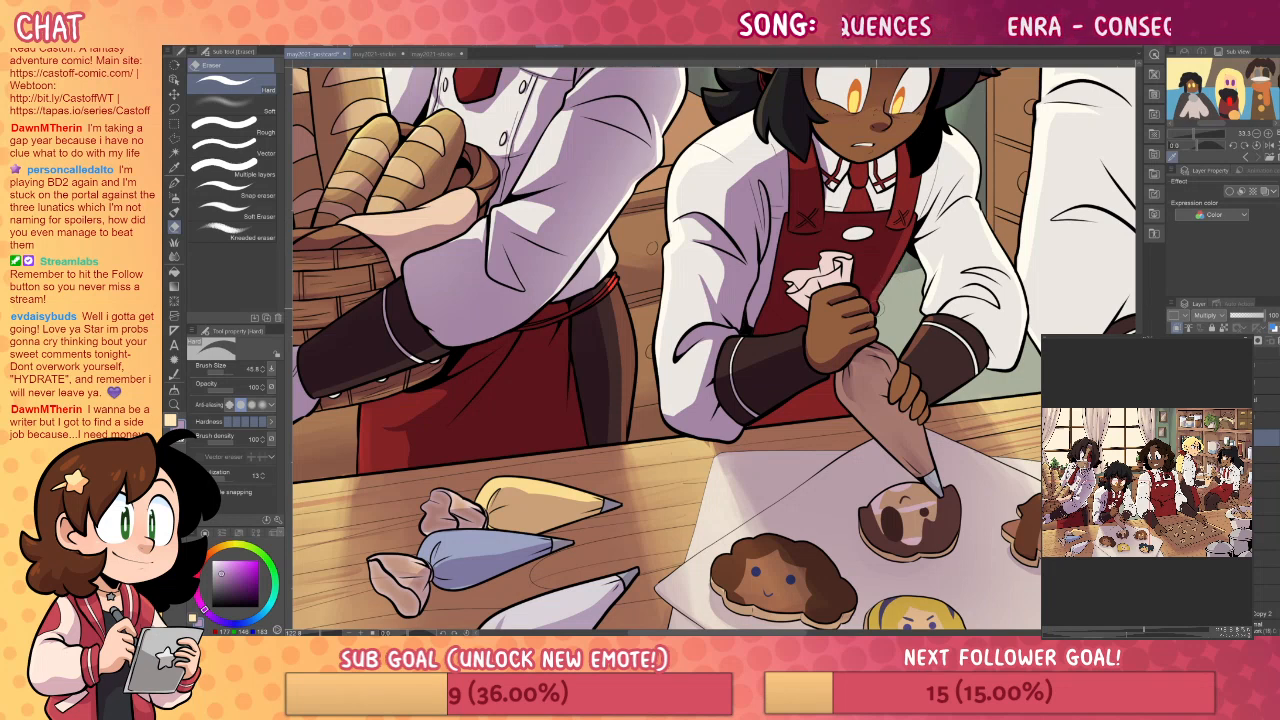
{"action": "key", "text": "p"}
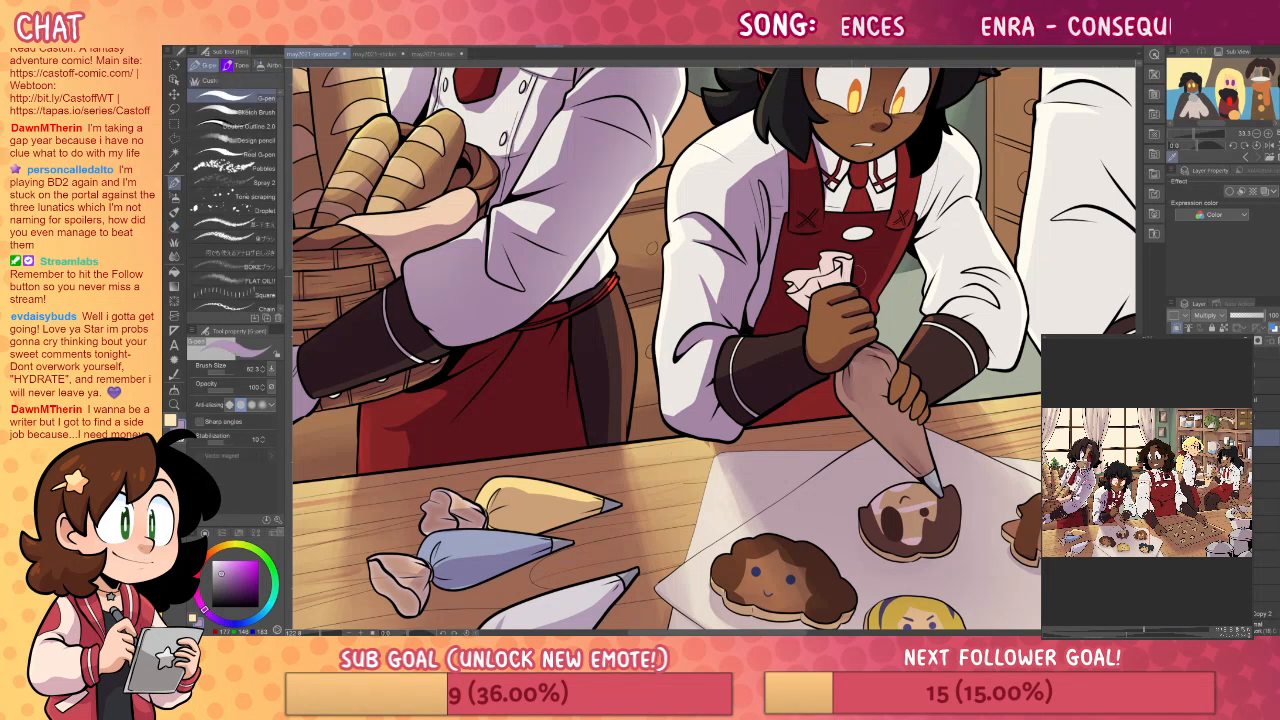
{"action": "key", "text": "g"}
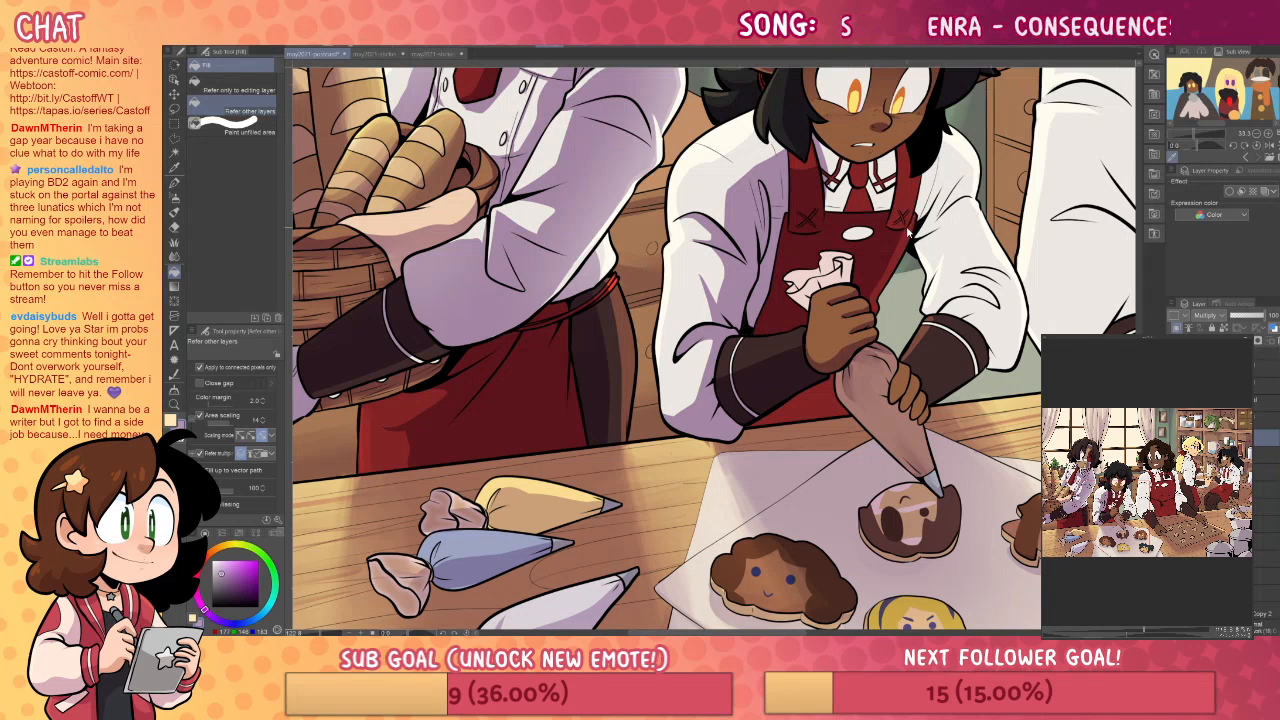
{"action": "key", "text": "p"}
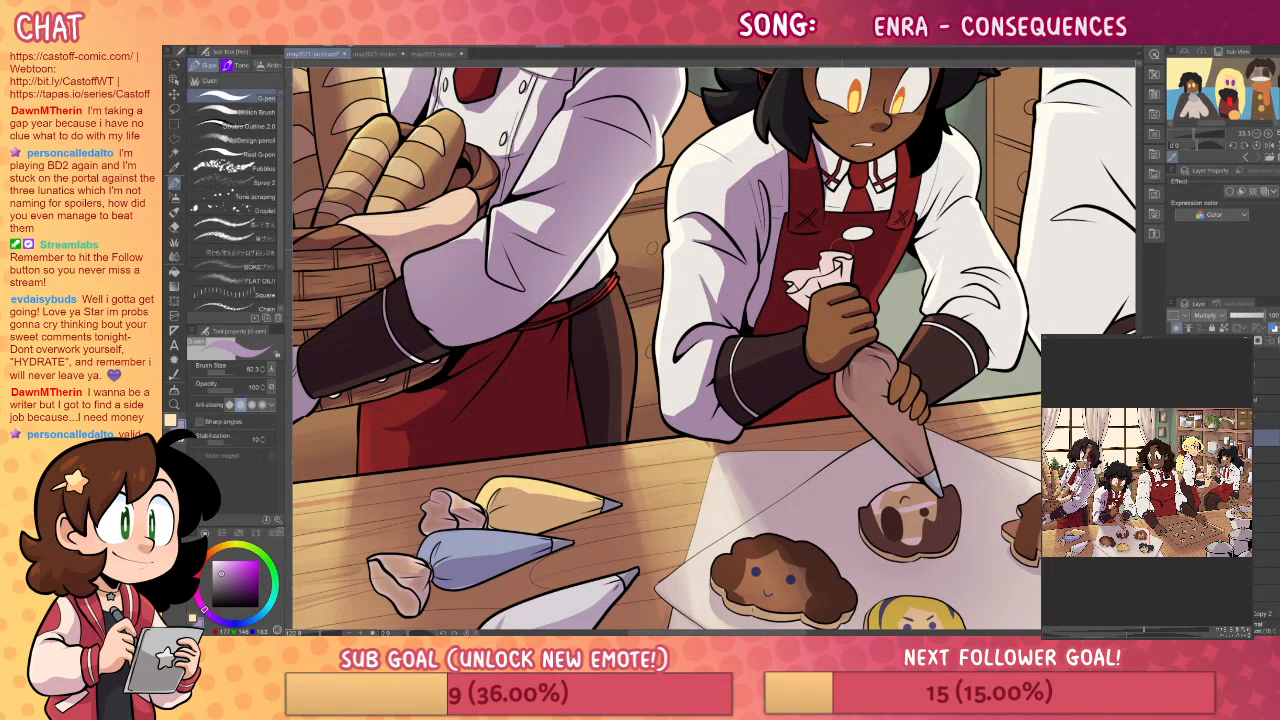
{"action": "key", "text": "g"}
{"action": "left_click_drag", "start_coordinate": [998, 230], "coordinate": [953, 248]}
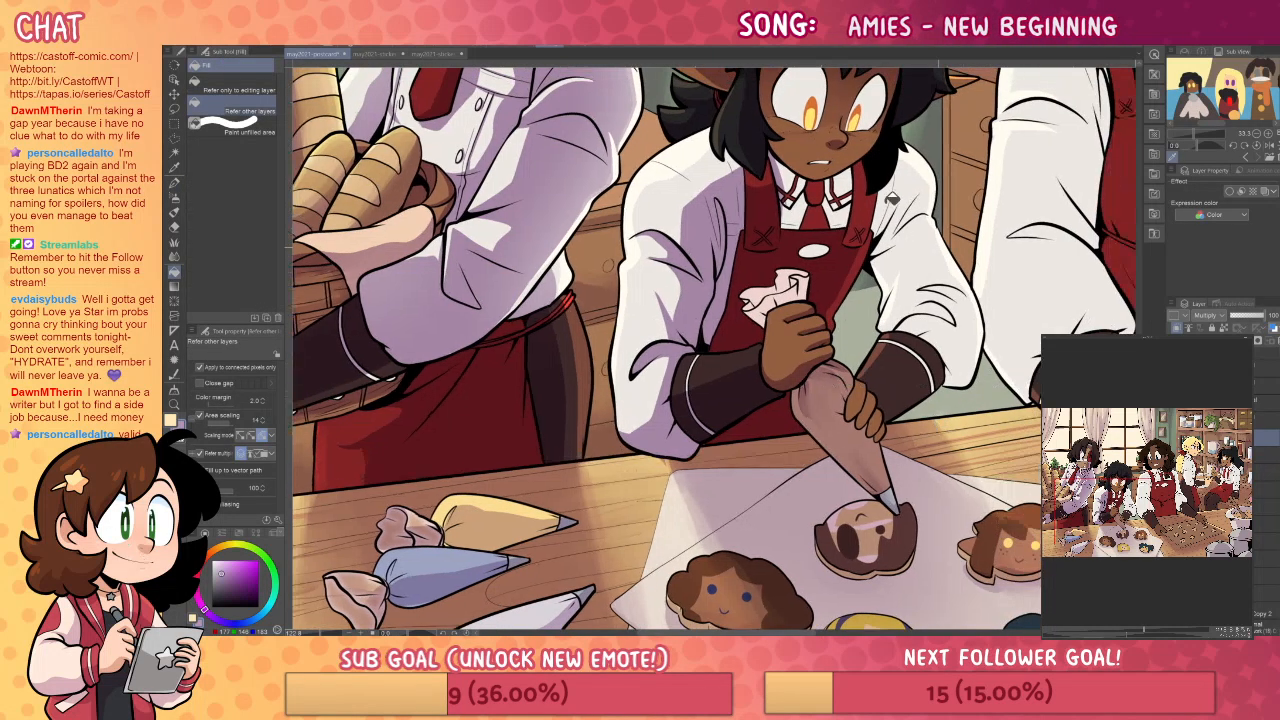
- Paint and fill small purple shadows under the chin on the pointed-eared character's collar, shirt front and red tie
{"action": "key", "text": "p"}
{"action": "left_click_drag", "start_coordinate": [844, 172], "coordinate": [854, 183]}
{"action": "key", "text": "g"}
{"action": "left_click", "coordinate": [862, 200]}
{"action": "key", "text": "p"}
{"action": "key", "text": "g"}
{"action": "mouse_move", "coordinate": [820, 195]}
{"action": "left_mouse_down"}
{"action": "mouse_move", "coordinate": [832, 183]}
{"action": "mouse_move", "coordinate": [786, 214]}
{"action": "mouse_move", "coordinate": [807, 197]}
{"action": "left_mouse_up"}
{"action": "key", "text": "p"}
{"action": "key", "text": "g"}
{"action": "left_click", "coordinate": [833, 204]}
{"action": "key", "text": "p"}
{"action": "key", "text": "g"}
{"action": "key", "text": "p"}
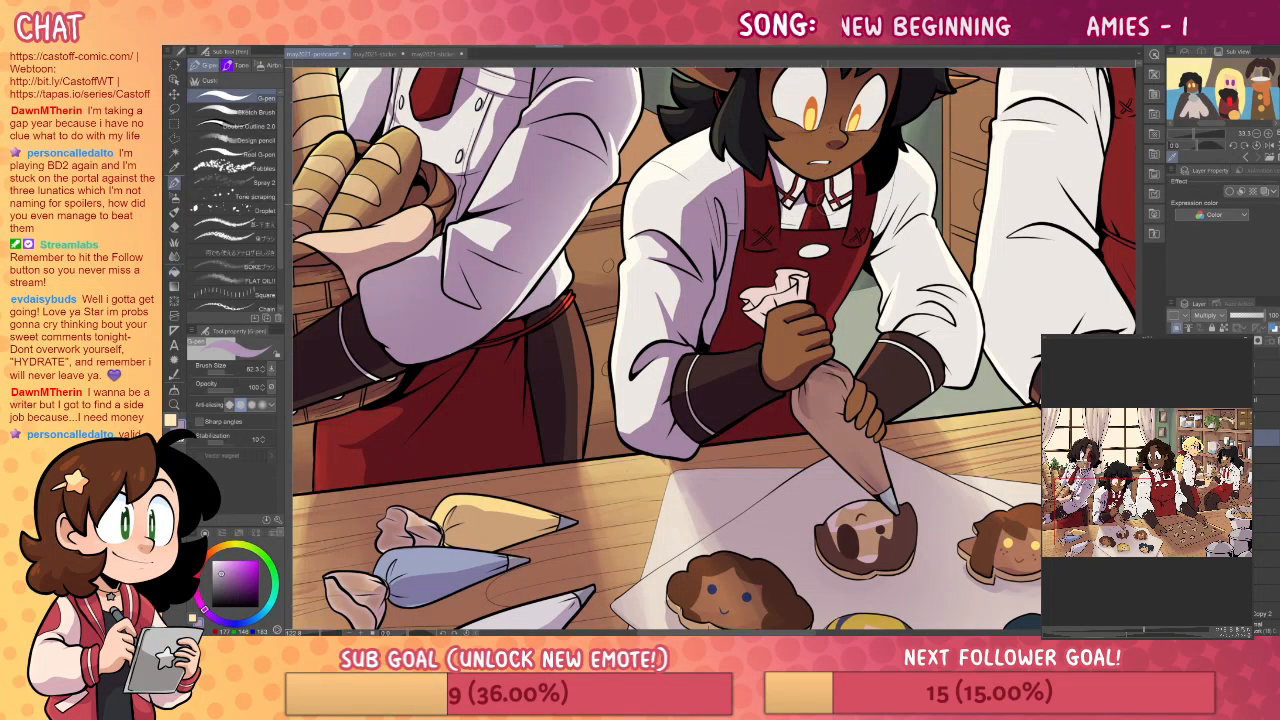
{"action": "key", "text": "g"}
{"action": "key", "text": "p"}
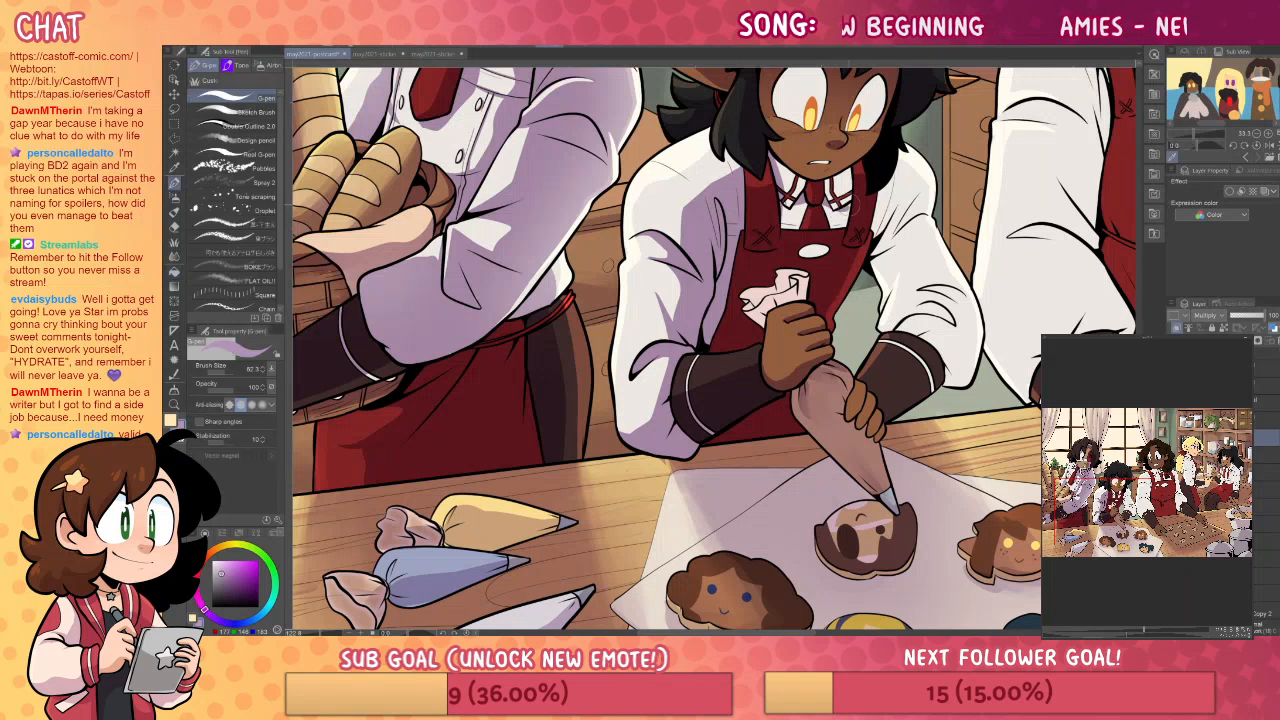
- Outline and fill purple shadows on the pointed-eared character's other sleeve, the one nearest the braided character, and its dark cuff
{"action": "key", "text": "alt"}
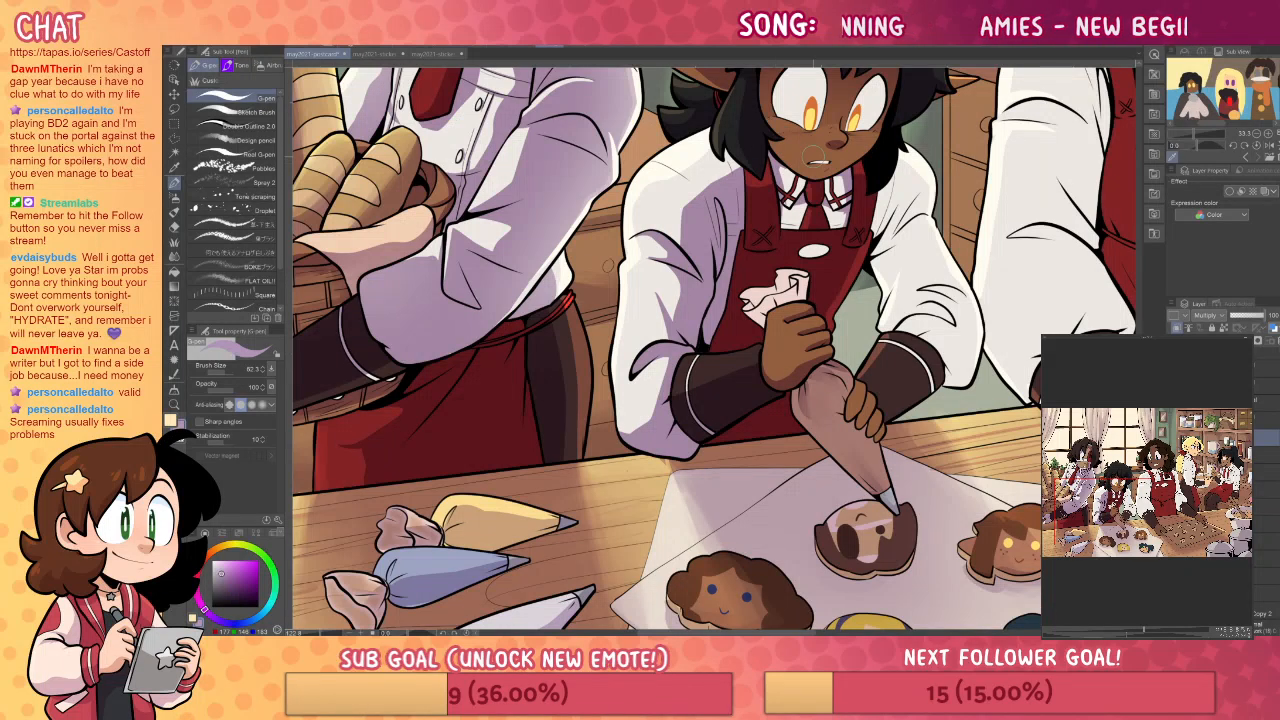
{"action": "left_click_drag", "start_coordinate": [948, 379], "coordinate": [884, 367]}
{"action": "mouse_move", "coordinate": [829, 156]}
{"action": "left_mouse_down"}
{"action": "mouse_move", "coordinate": [822, 212]}
{"action": "mouse_move", "coordinate": [853, 192]}
{"action": "mouse_move", "coordinate": [828, 225]}
{"action": "mouse_move", "coordinate": [856, 208]}
{"action": "mouse_move", "coordinate": [828, 228]}
{"action": "mouse_move", "coordinate": [852, 205]}
{"action": "mouse_move", "coordinate": [868, 265]}
{"action": "mouse_move", "coordinate": [900, 302]}
{"action": "mouse_move", "coordinate": [860, 288]}
{"action": "mouse_move", "coordinate": [886, 310]}
{"action": "mouse_move", "coordinate": [878, 300]}
{"action": "mouse_move", "coordinate": [834, 312]}
{"action": "left_mouse_up"}
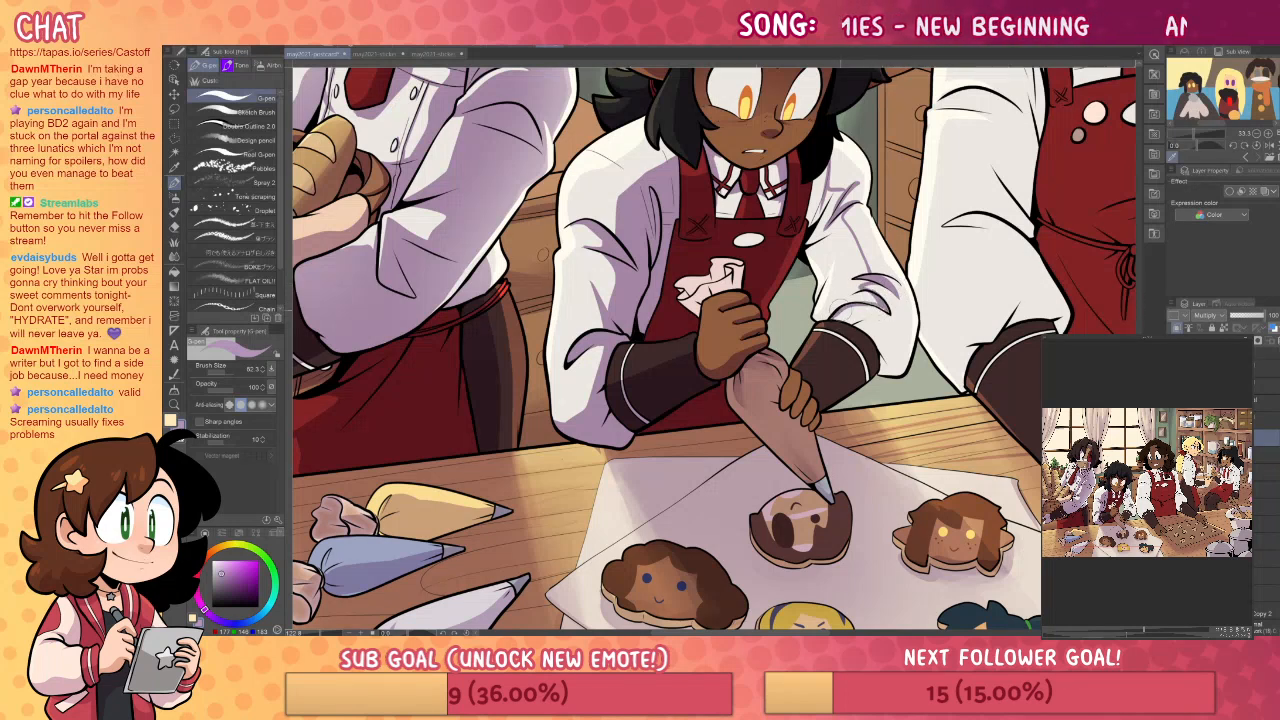
{"action": "key", "text": "g"}
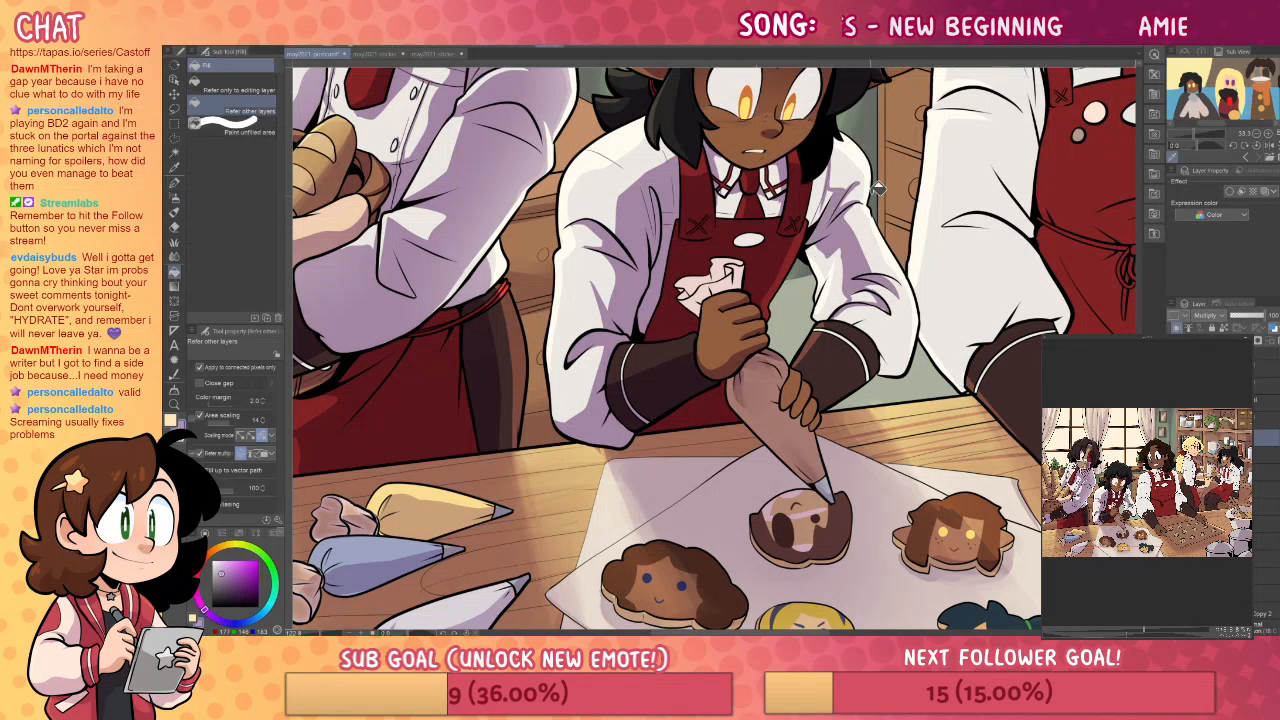
{"action": "key", "text": "p"}
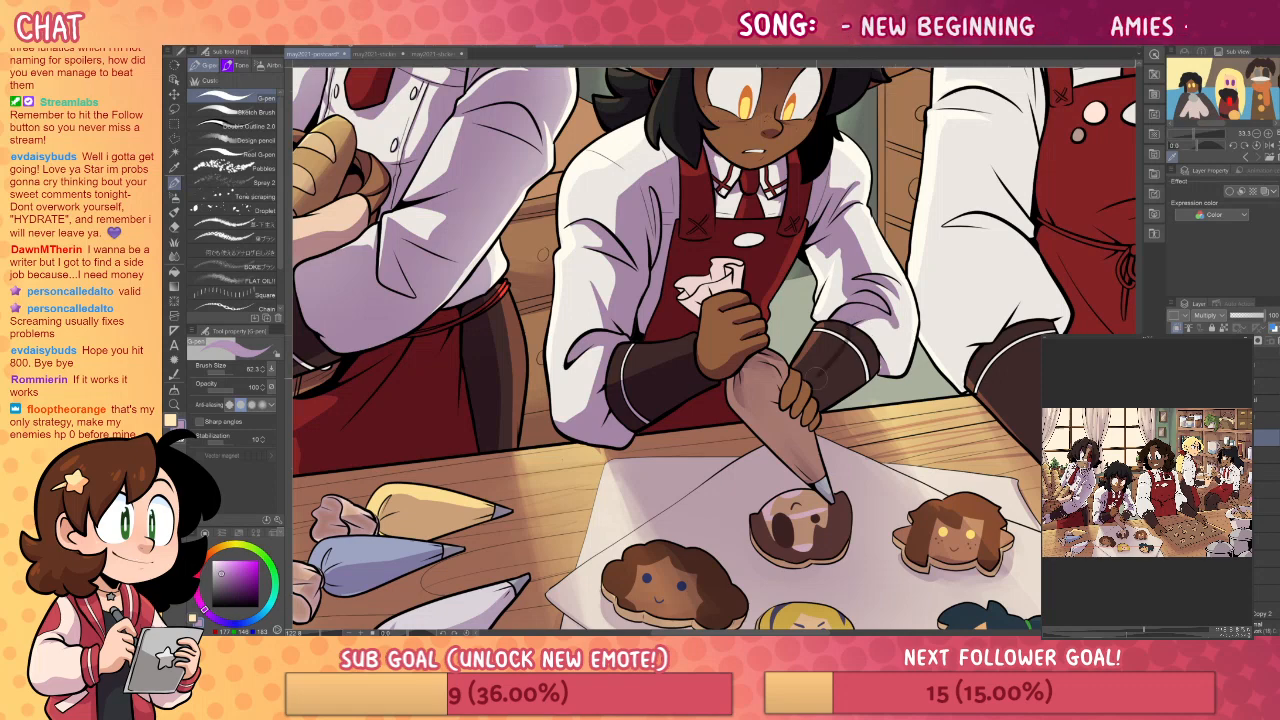
{"action": "key", "text": "g"}
{"action": "key", "text": "alt"}
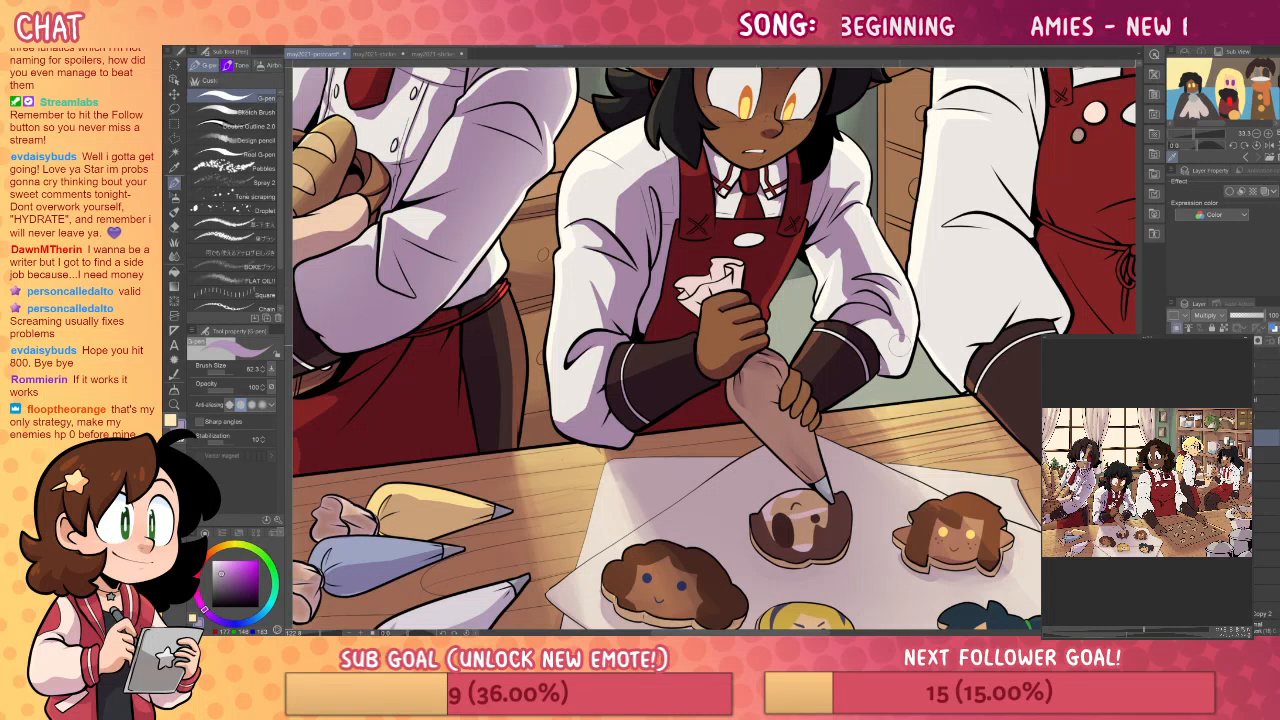
{"action": "key", "text": "g"}
{"action": "key", "text": "p"}
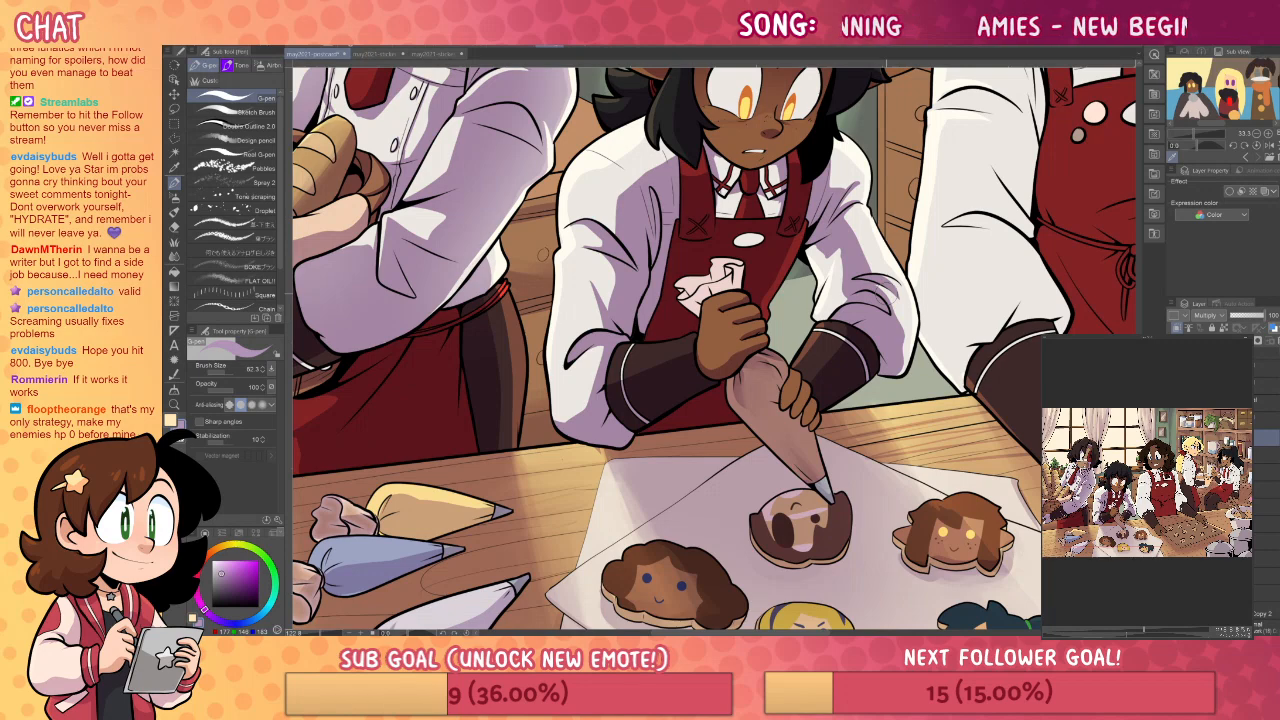
- Add another fold shadow to the upper part of the sleeve nearest the braided character and fill it
{"action": "left_click_drag", "start_coordinate": [1020, 392], "coordinate": [1036, 440]}
{"action": "left_click_drag", "start_coordinate": [1011, 512], "coordinate": [1013, 474]}
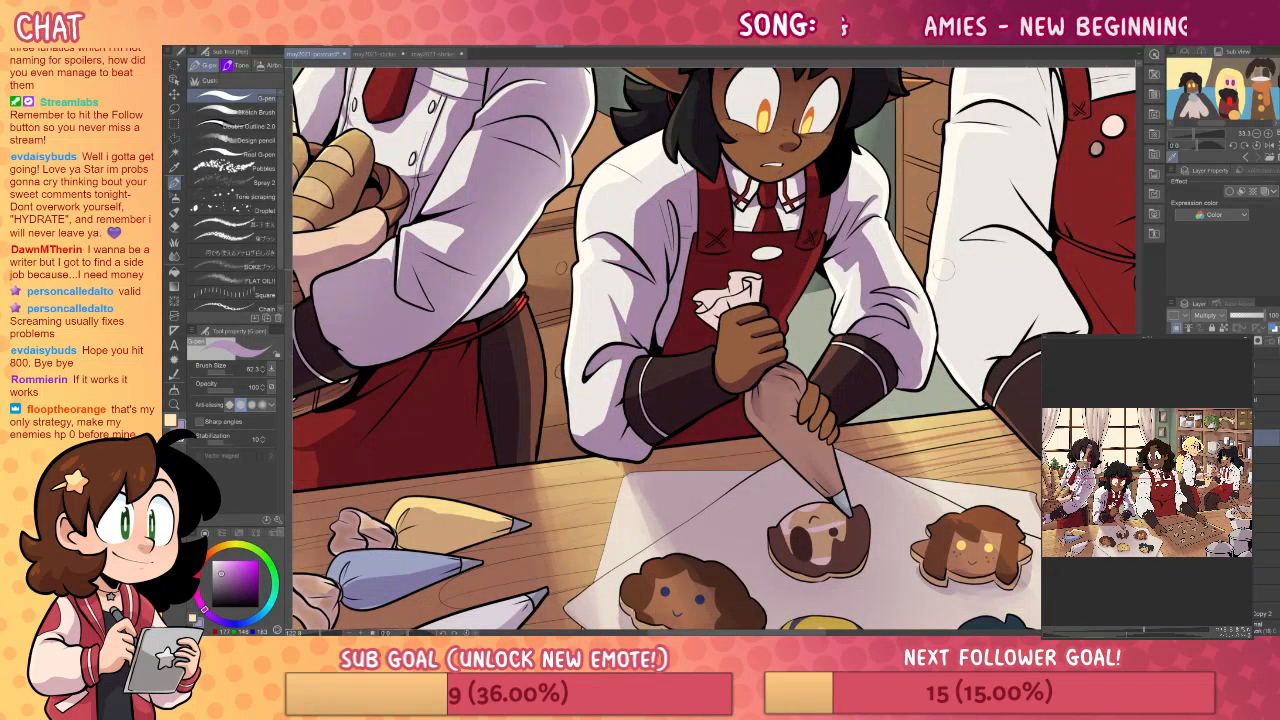
{"action": "left_click_drag", "start_coordinate": [924, 423], "coordinate": [924, 395]}
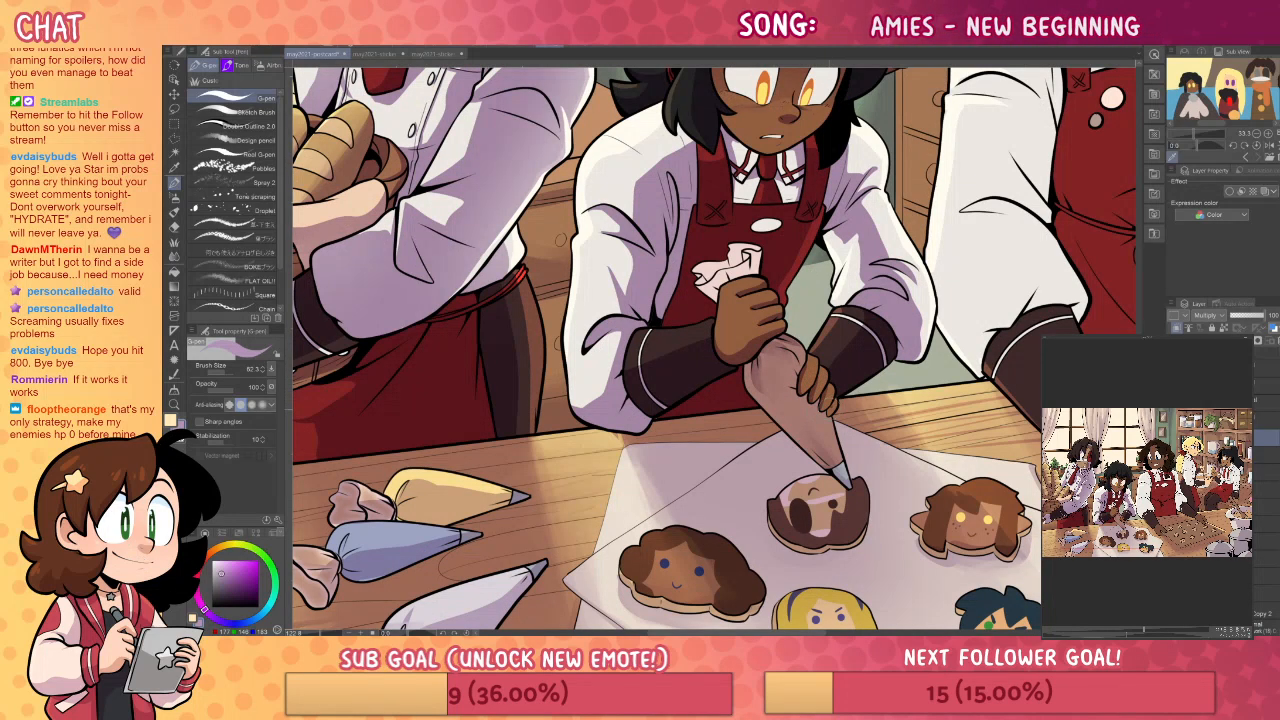
{"action": "left_click_drag", "start_coordinate": [900, 392], "coordinate": [850, 497]}
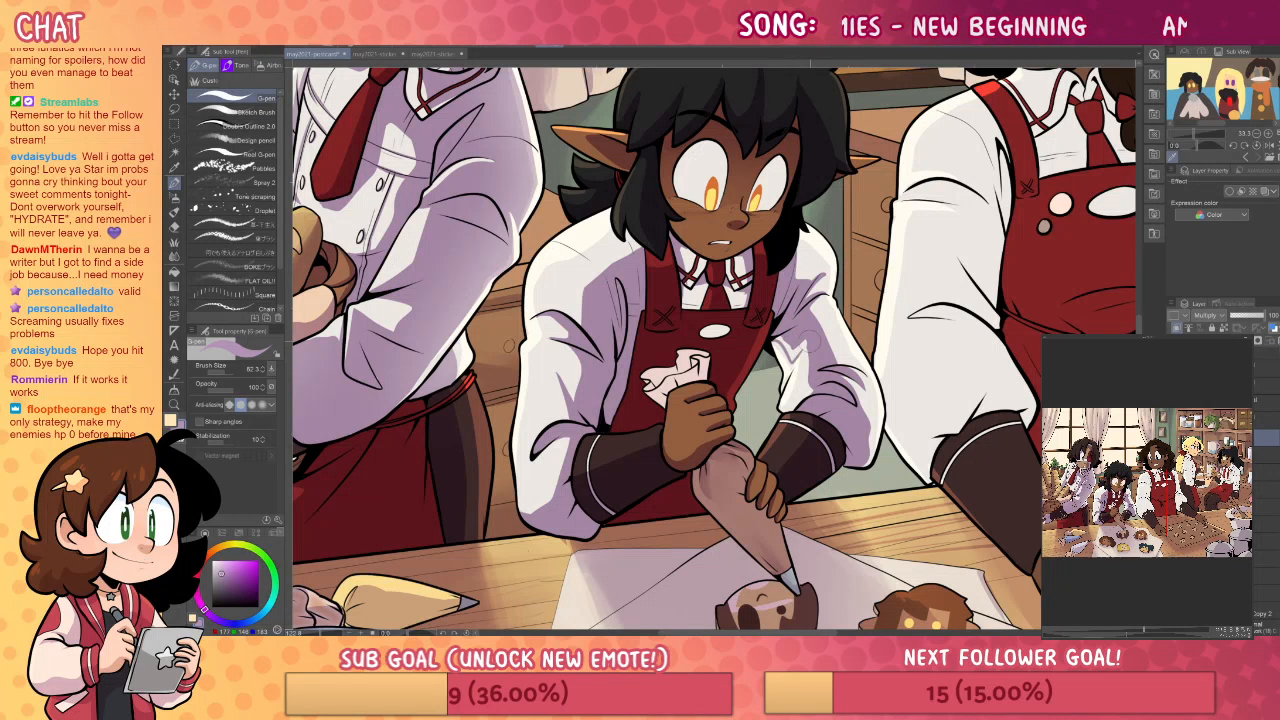
{"action": "key", "text": "g"}
{"action": "key", "text": "p"}
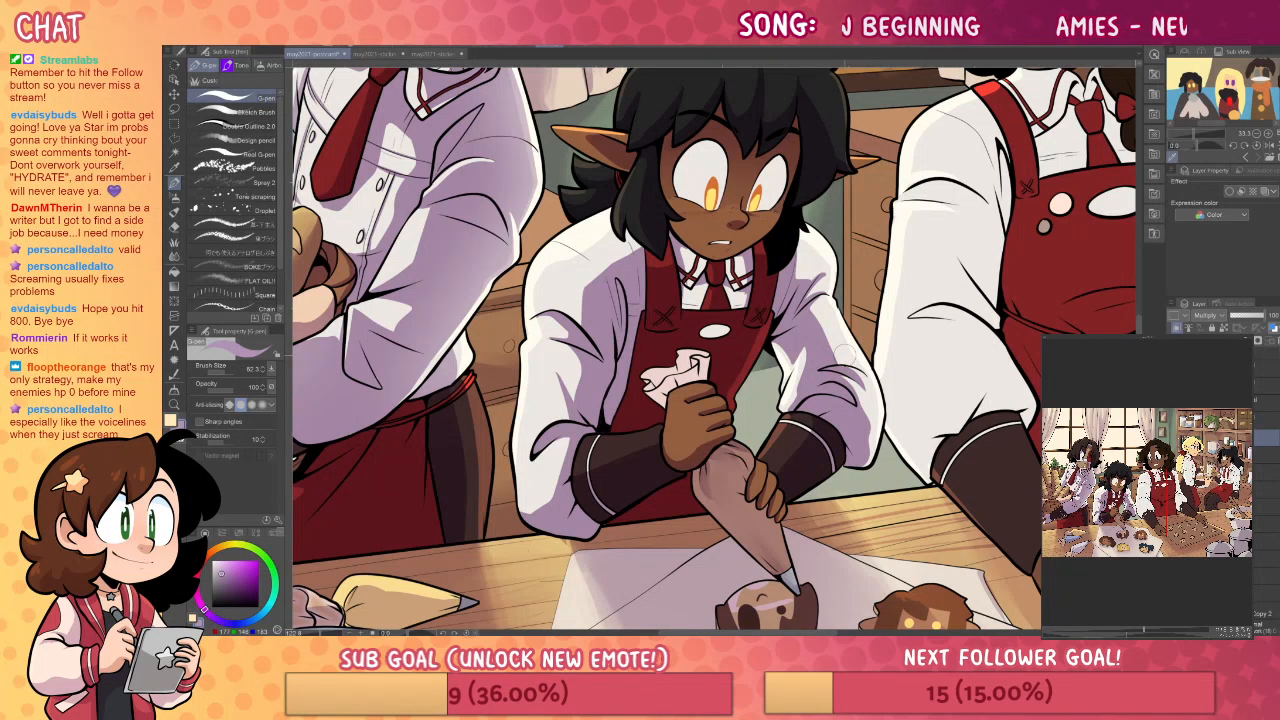
- Outline purple shadows along the braided character's white sleeve, from the shoulder down to the dark cuff, and fill them in
{"action": "left_click_drag", "start_coordinate": [846, 355], "coordinate": [751, 330]}
{"action": "left_click_drag", "start_coordinate": [957, 414], "coordinate": [916, 513]}
{"action": "mouse_move", "coordinate": [853, 183]}
{"action": "left_mouse_down"}
{"action": "mouse_move", "coordinate": [809, 234]}
{"action": "mouse_move", "coordinate": [839, 283]}
{"action": "mouse_move", "coordinate": [816, 302]}
{"action": "mouse_move", "coordinate": [792, 390]}
{"action": "mouse_move", "coordinate": [815, 505]}
{"action": "mouse_move", "coordinate": [842, 465]}
{"action": "left_mouse_up"}
{"action": "key", "text": "g"}
{"action": "left_click", "coordinate": [852, 420]}
{"action": "left_click", "coordinate": [842, 300]}
{"action": "key", "text": "p"}
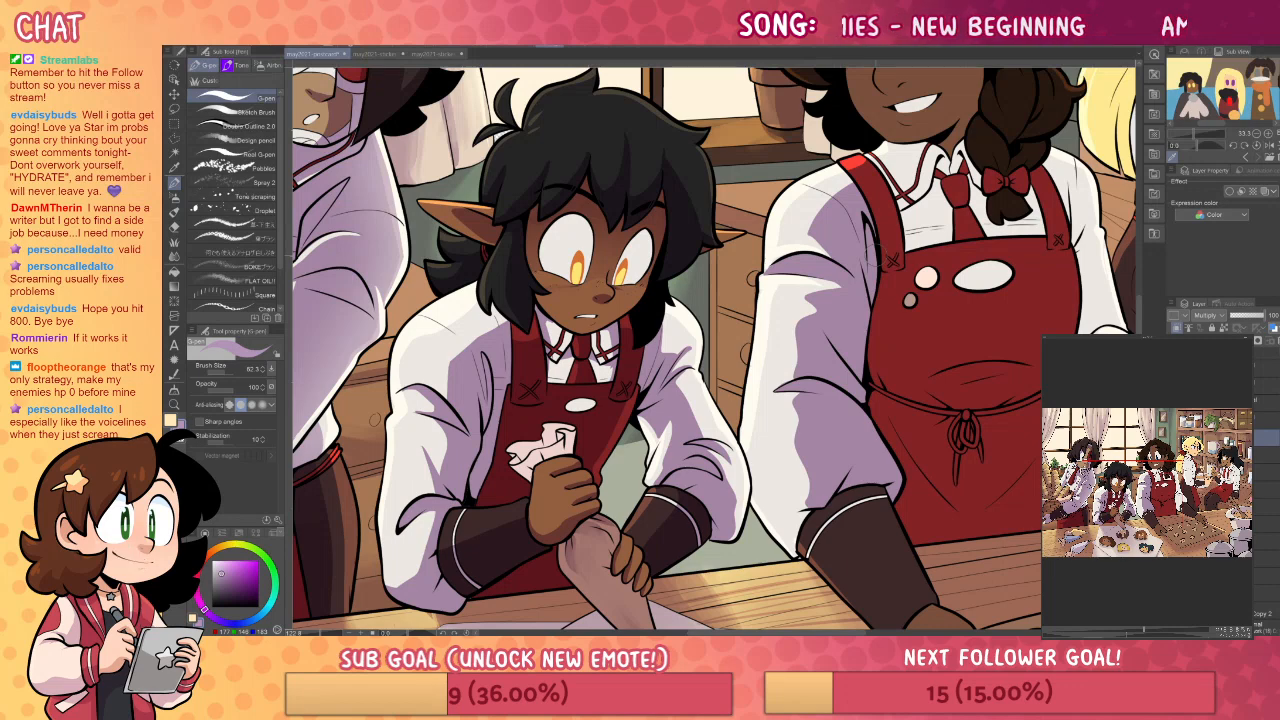
{"action": "left_click_drag", "start_coordinate": [928, 373], "coordinate": [916, 311]}
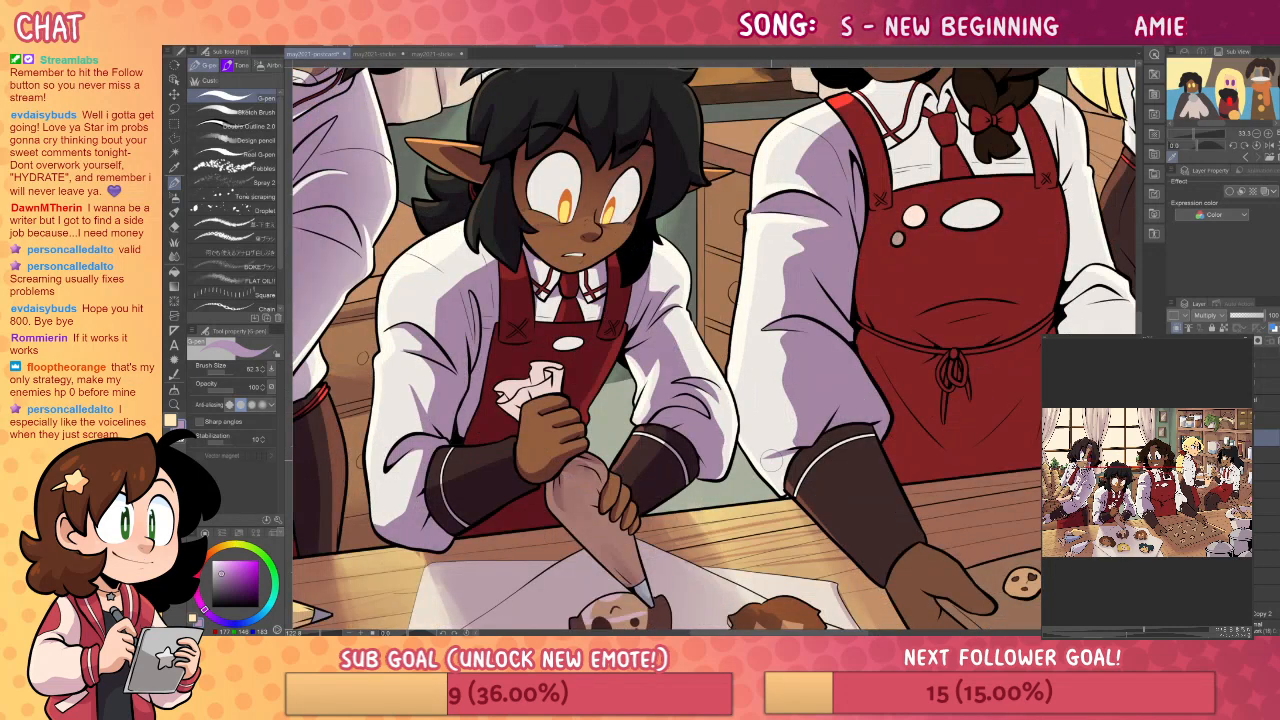
{"action": "key", "text": "g"}
{"action": "key", "text": "p"}
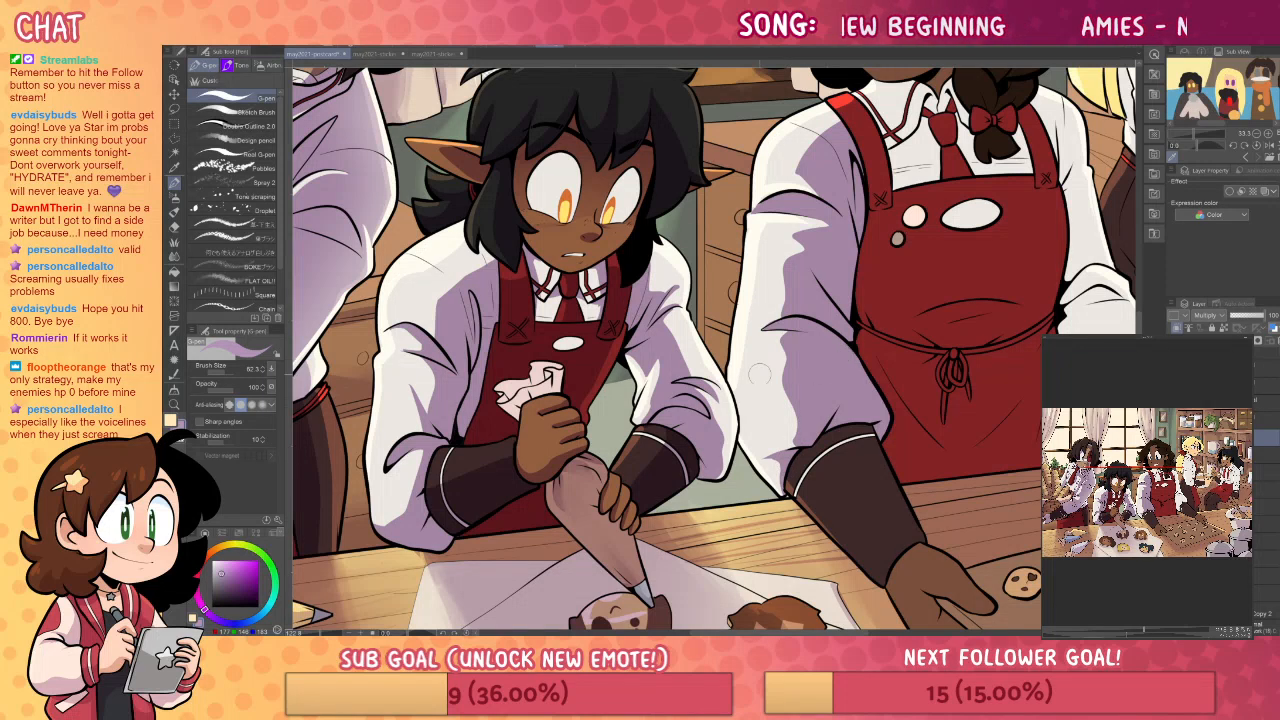
- Soften the purple shadow on the braided character's sleeve just above the dark cuff with the Soft eraser
{"action": "left_click_drag", "start_coordinate": [943, 400], "coordinate": [868, 427]}
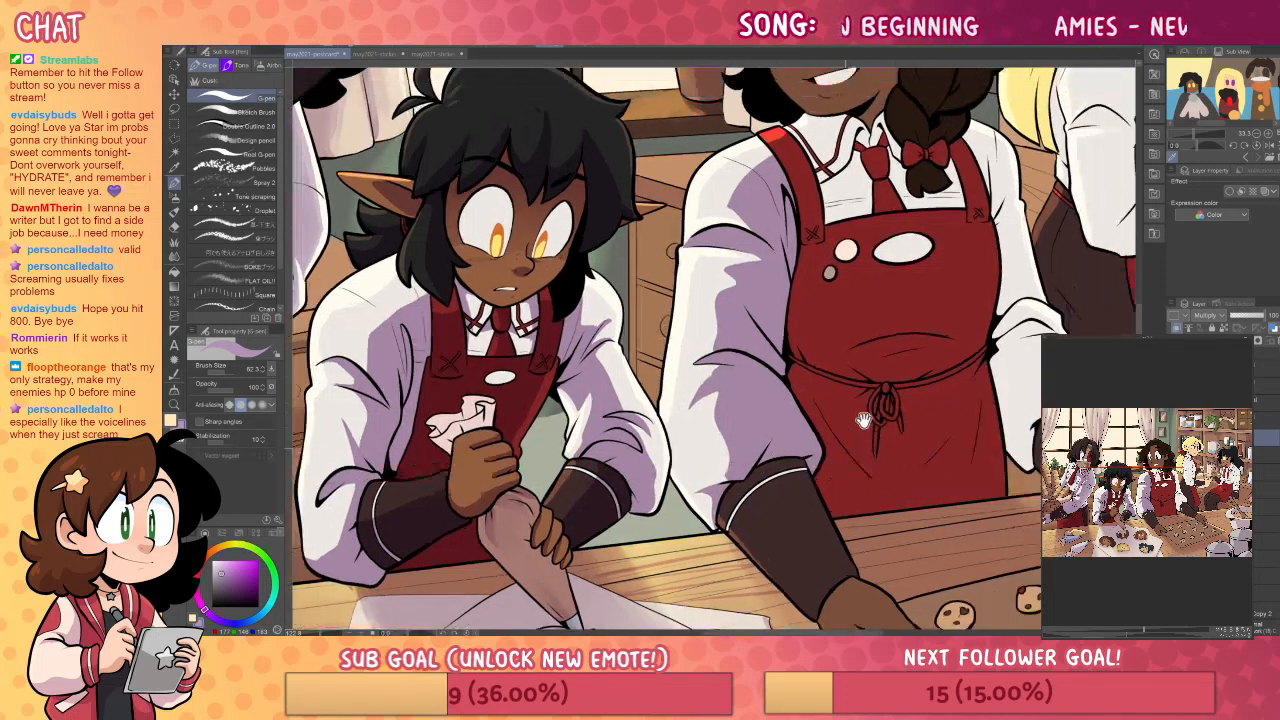
{"action": "key", "text": "e"}
{"action": "left_click", "coordinate": [262, 107]}
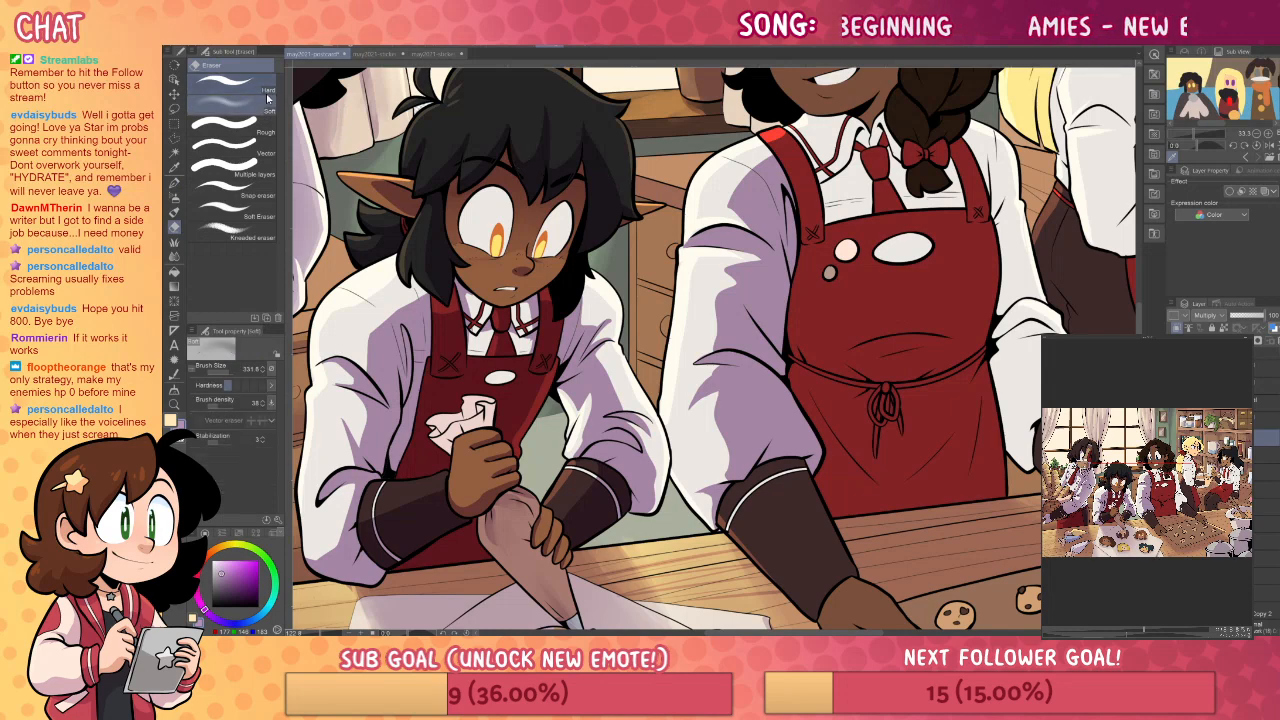
{"action": "left_click_drag", "start_coordinate": [779, 398], "coordinate": [820, 420]}
{"action": "left_click_drag", "start_coordinate": [938, 425], "coordinate": [909, 287]}
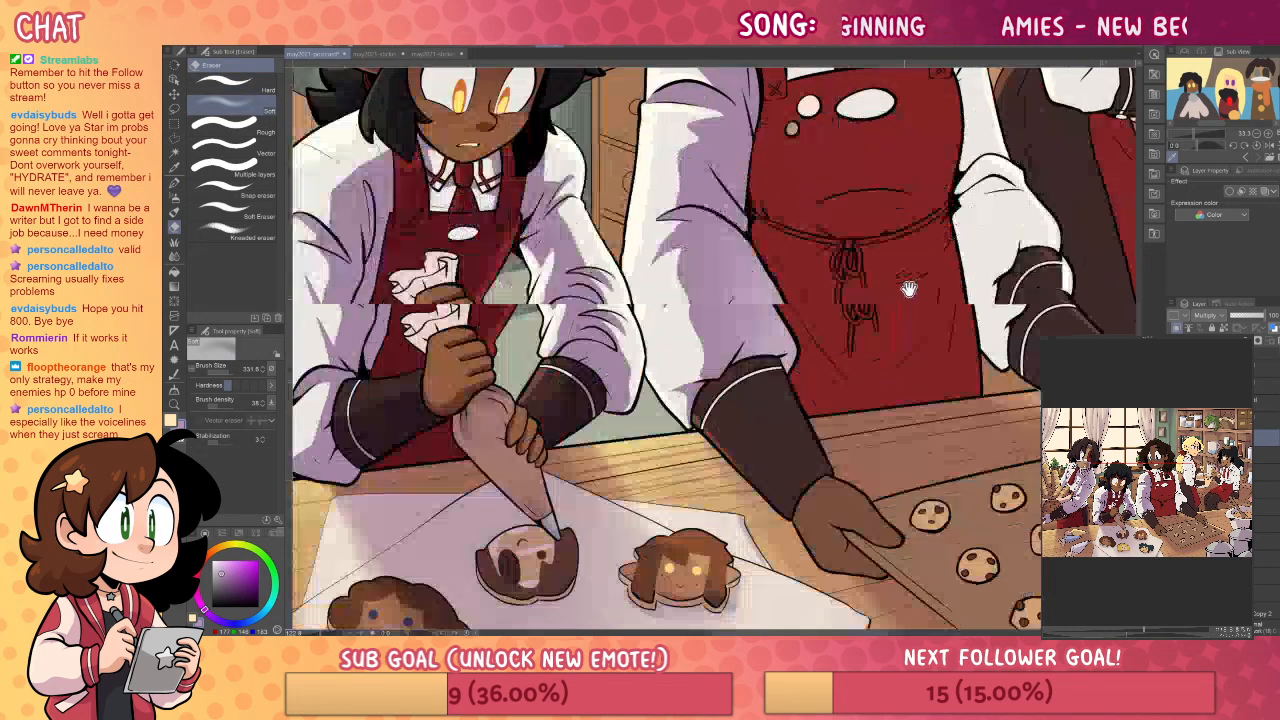
{"action": "key", "text": "p"}
{"action": "mouse_move", "coordinate": [700, 352]}
{"action": "left_mouse_down"}
{"action": "mouse_move", "coordinate": [786, 452]}
{"action": "mouse_move", "coordinate": [756, 316]}
{"action": "left_mouse_up"}
{"action": "key", "text": "e"}
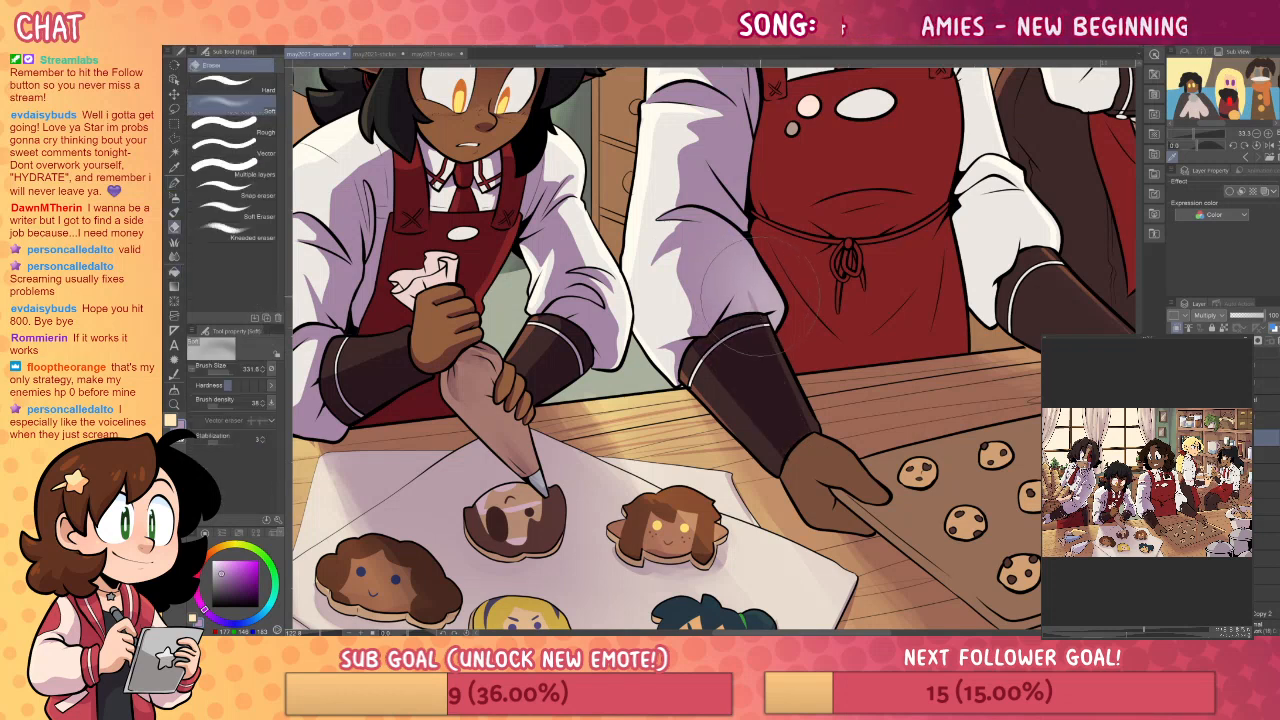
{"action": "key", "text": "j"}
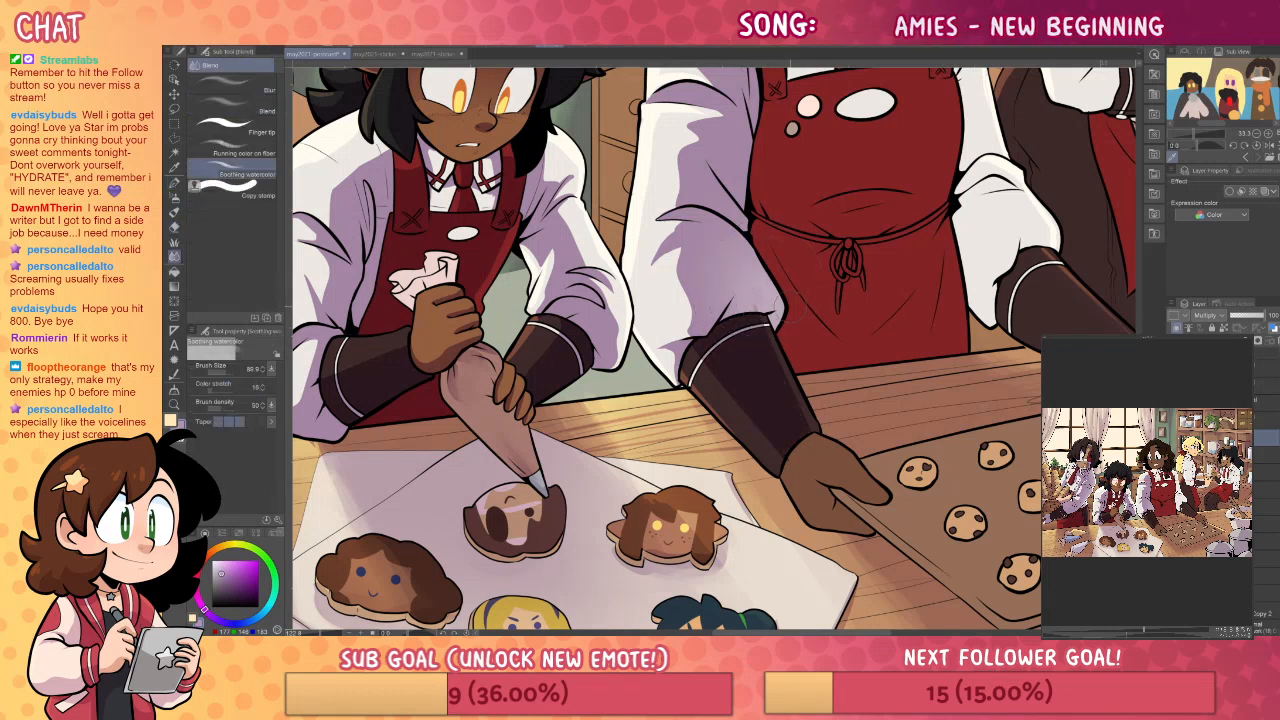
- Paint purple shadows on the braided character's dark cuff and the hand gripping the baking tray beside the decorated cookies
{"action": "key", "text": "p"}
{"action": "left_click_drag", "start_coordinate": [790, 447], "coordinate": [766, 357]}
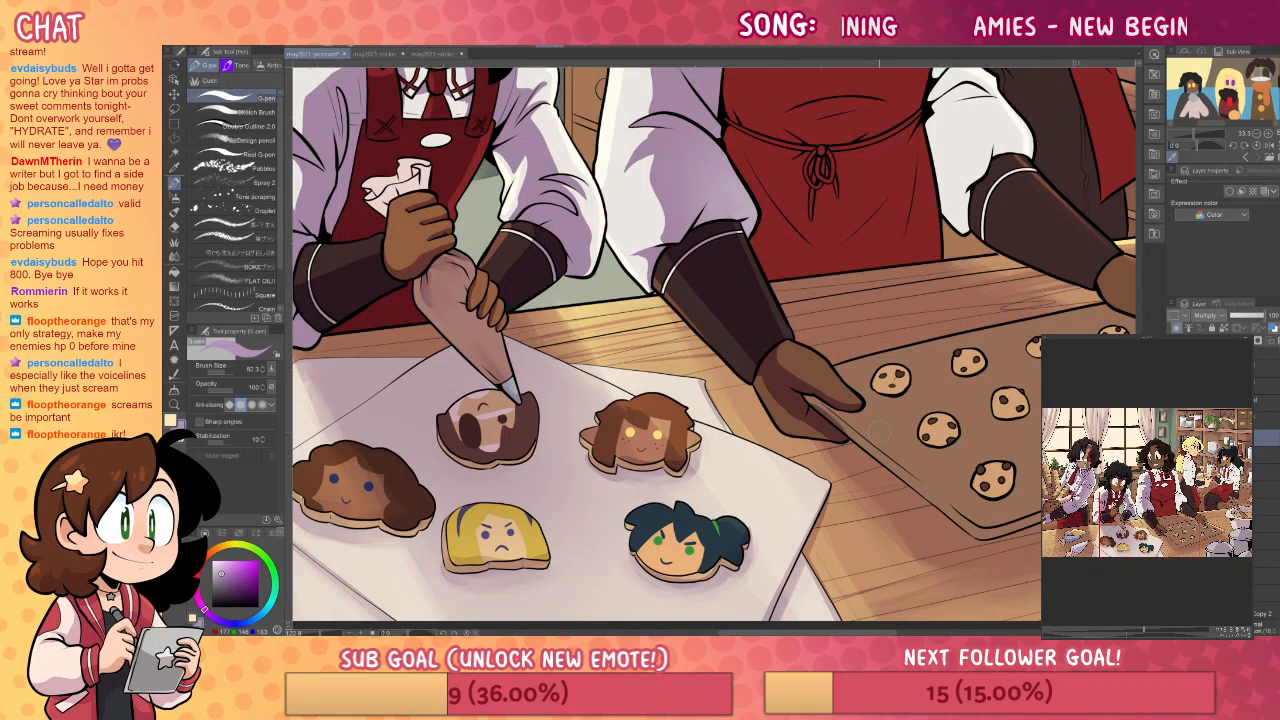
{"action": "left_click_drag", "start_coordinate": [939, 412], "coordinate": [862, 330]}
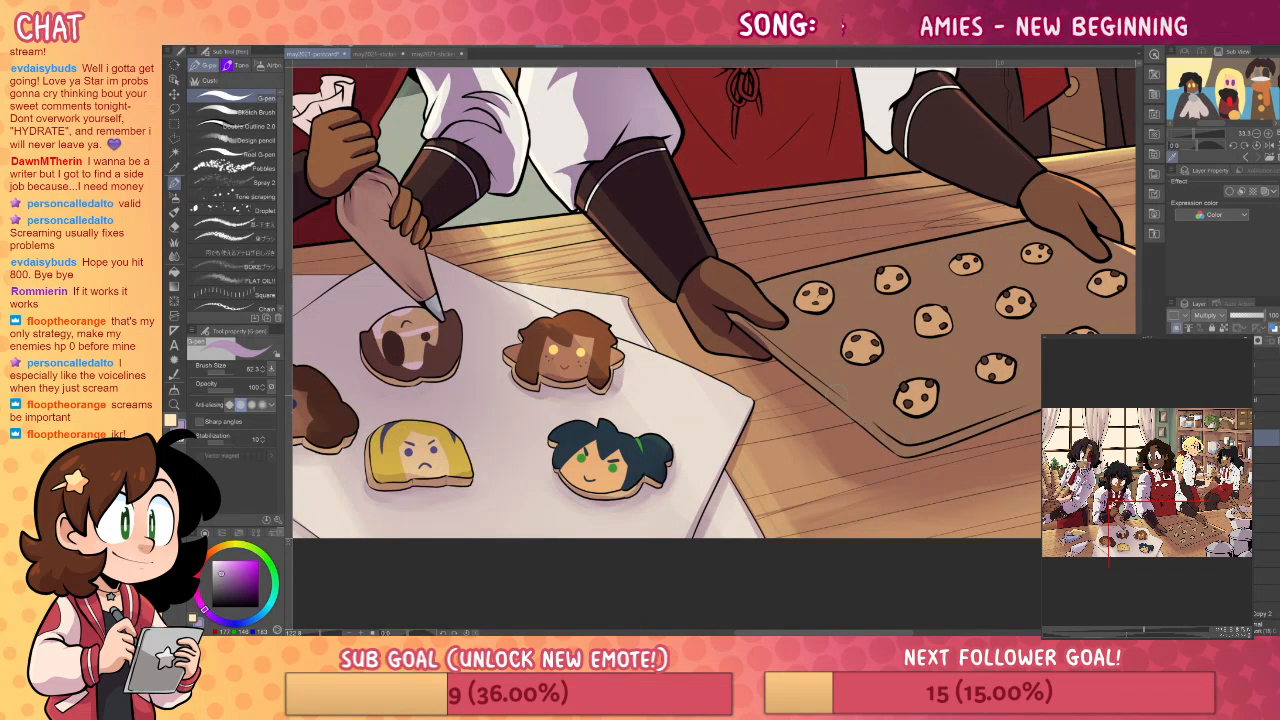
{"action": "left_click_drag", "start_coordinate": [866, 392], "coordinate": [738, 362]}
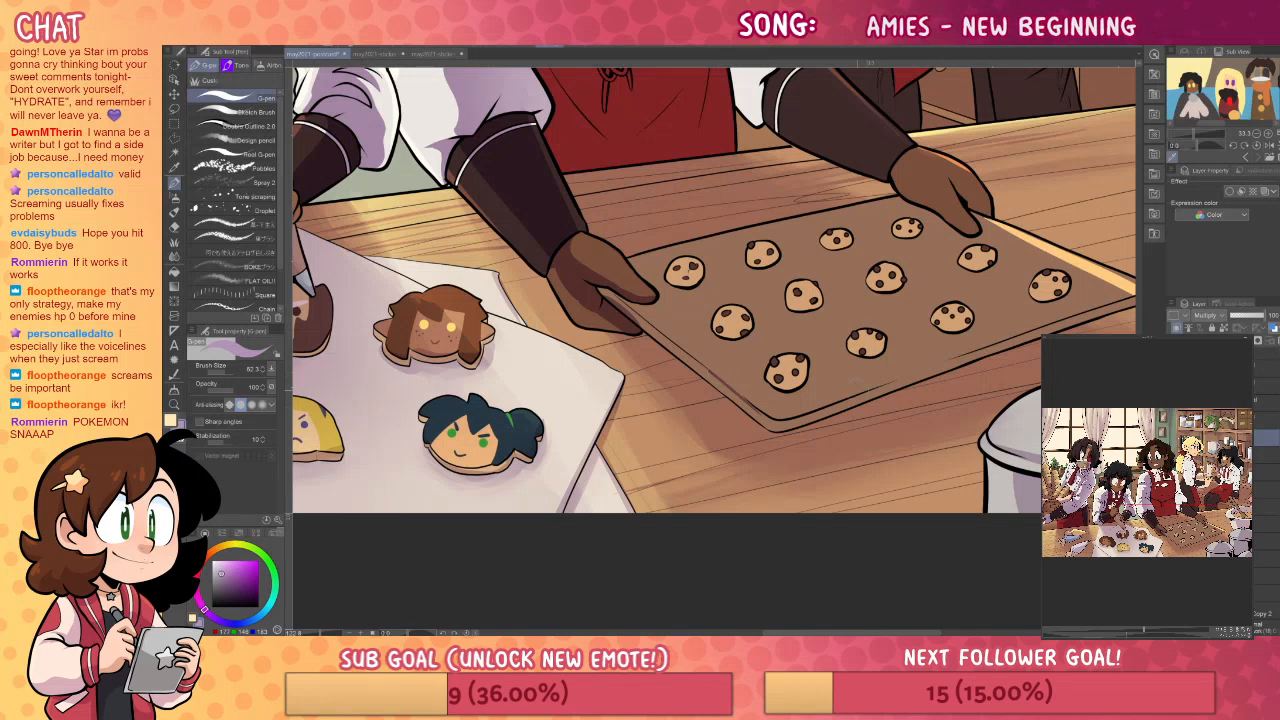
{"action": "left_click_drag", "start_coordinate": [1013, 377], "coordinate": [947, 385]}
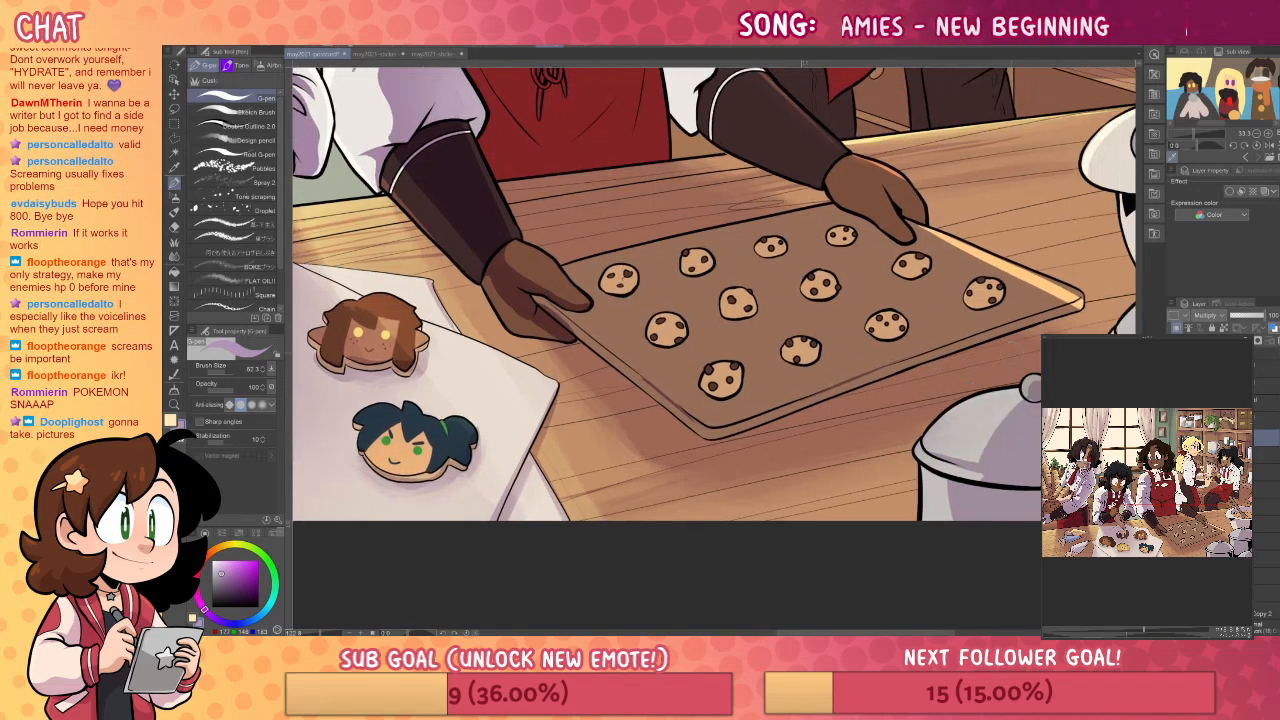
{"action": "key", "text": "g"}
{"action": "left_click", "coordinate": [1072, 306]}
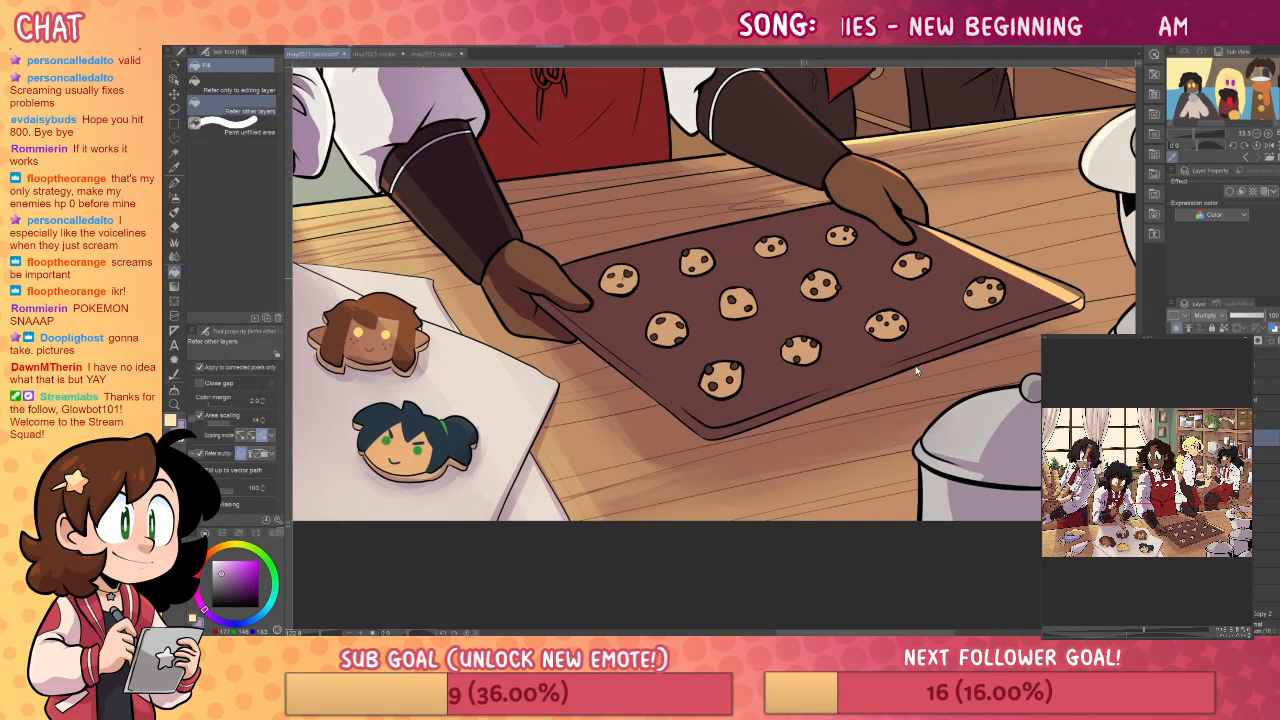
{"action": "key", "text": "ctrl+z"}
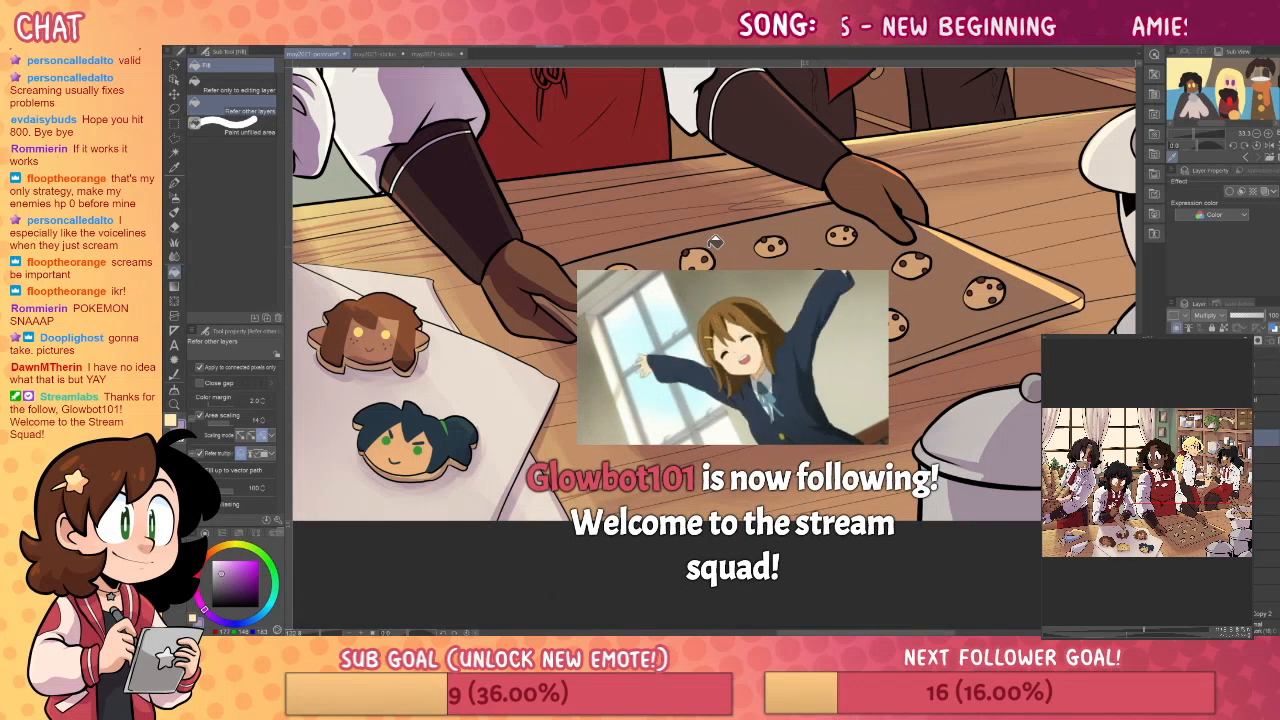
- Paint a purple shadow along the two near edges of the baking tray and clean it up with the Hard eraser
{"action": "key", "text": "p"}
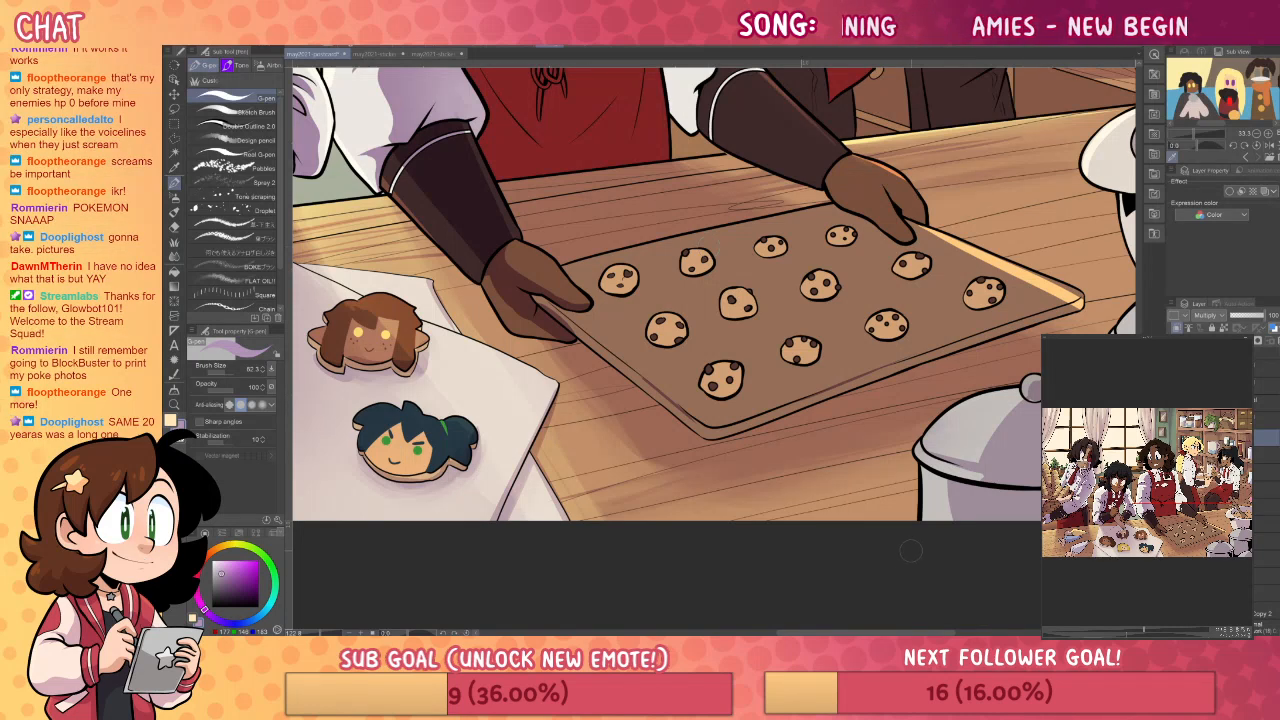
{"action": "left_click_drag", "start_coordinate": [522, 292], "coordinate": [708, 436]}
{"action": "mouse_move", "coordinate": [612, 354]}
{"action": "left_mouse_down"}
{"action": "mouse_move", "coordinate": [716, 428]}
{"action": "mouse_move", "coordinate": [964, 348]}
{"action": "left_mouse_up"}
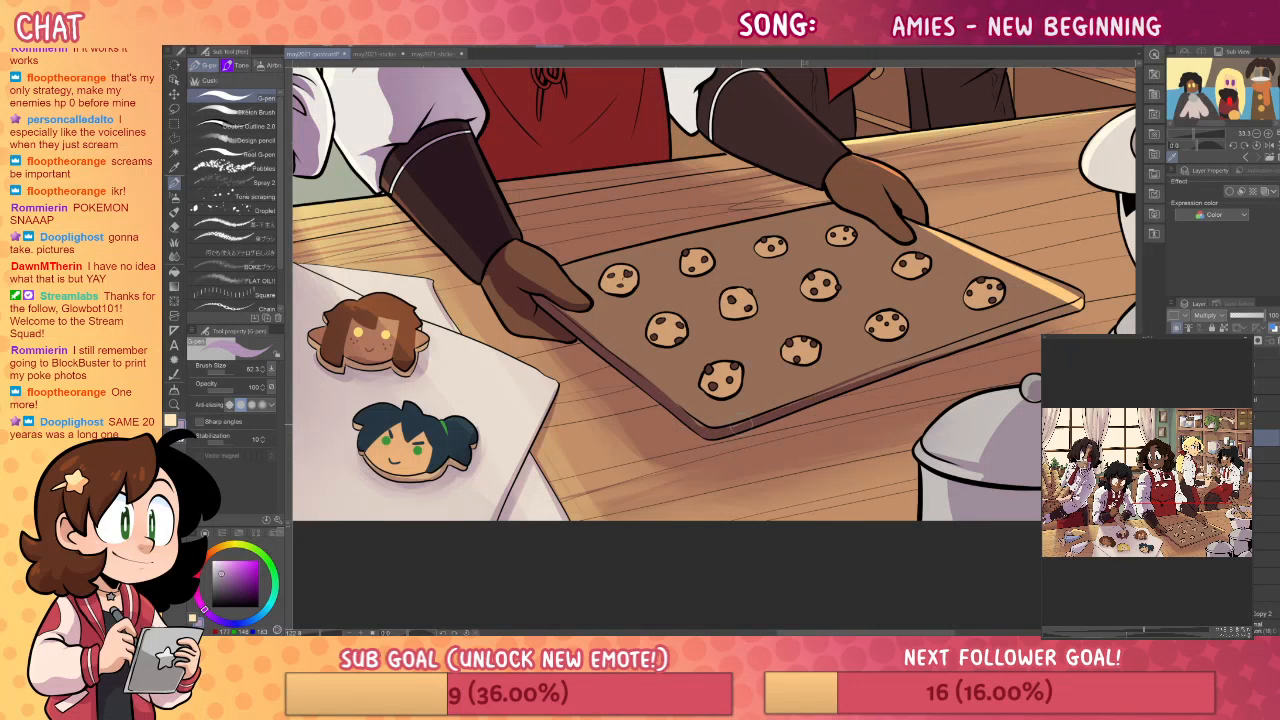
{"action": "mouse_move", "coordinate": [835, 395]}
{"action": "left_mouse_down"}
{"action": "mouse_move", "coordinate": [1092, 293]}
{"action": "mouse_move", "coordinate": [902, 363]}
{"action": "left_mouse_up"}
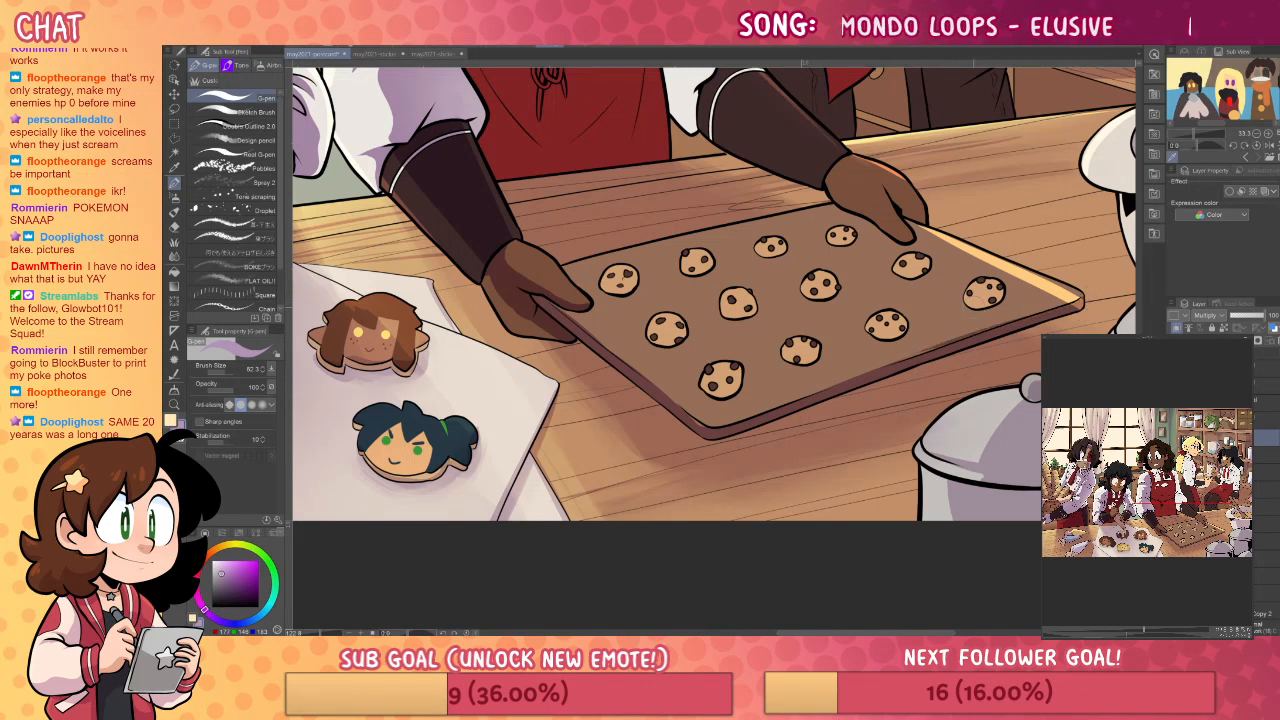
{"action": "key", "text": "e"}
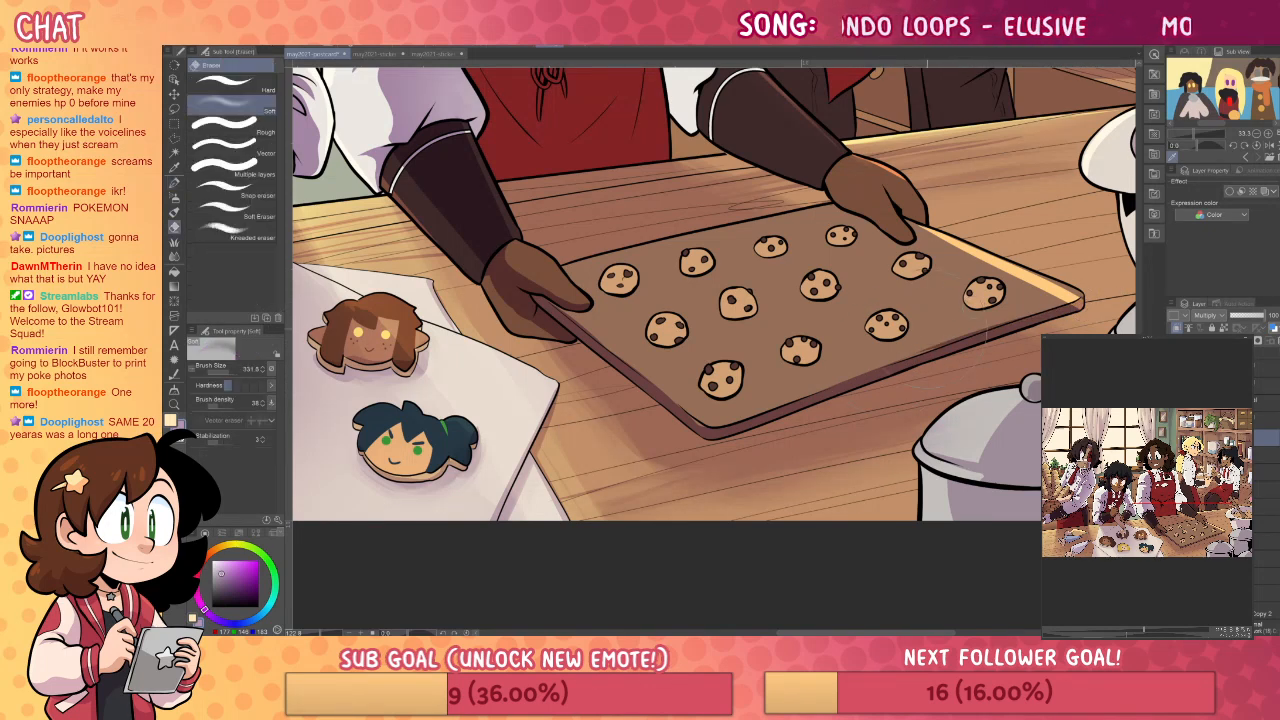
{"action": "left_click", "coordinate": [261, 76]}
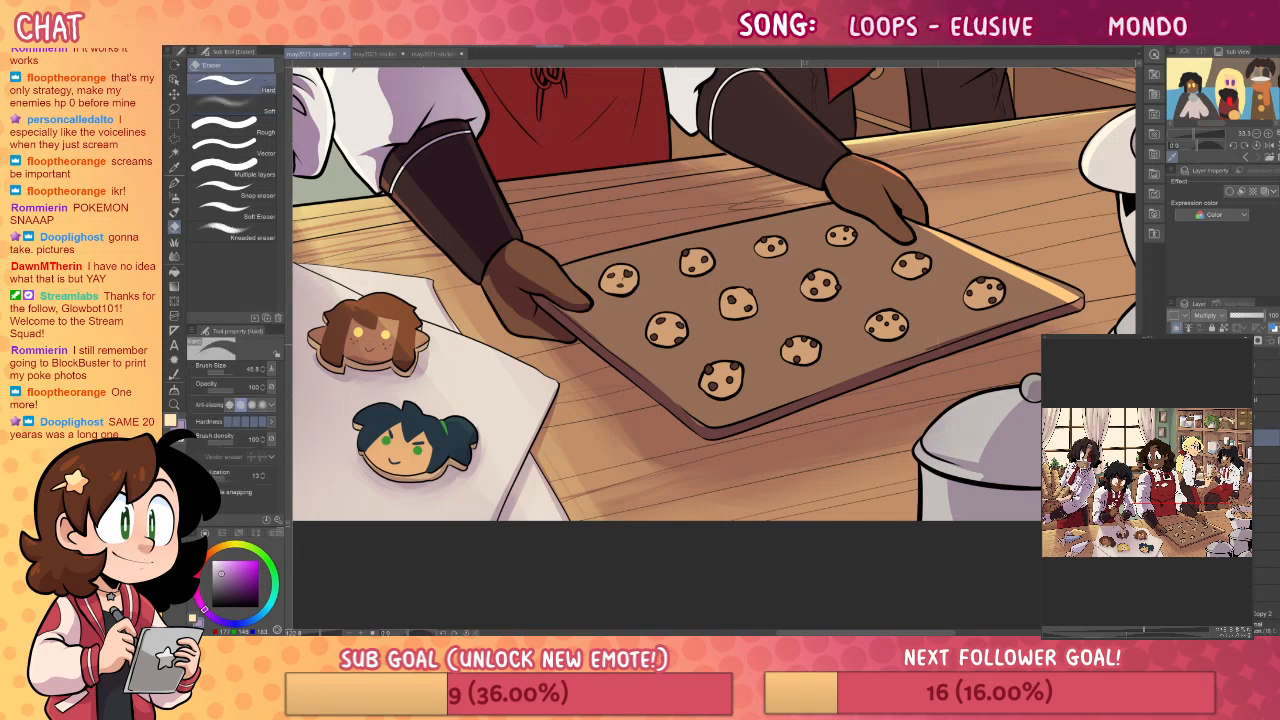
- Paint small purple shadows under and on the lower sides of four tray cookies, starting with those nearest the gripping hand
{"action": "key", "text": "p"}
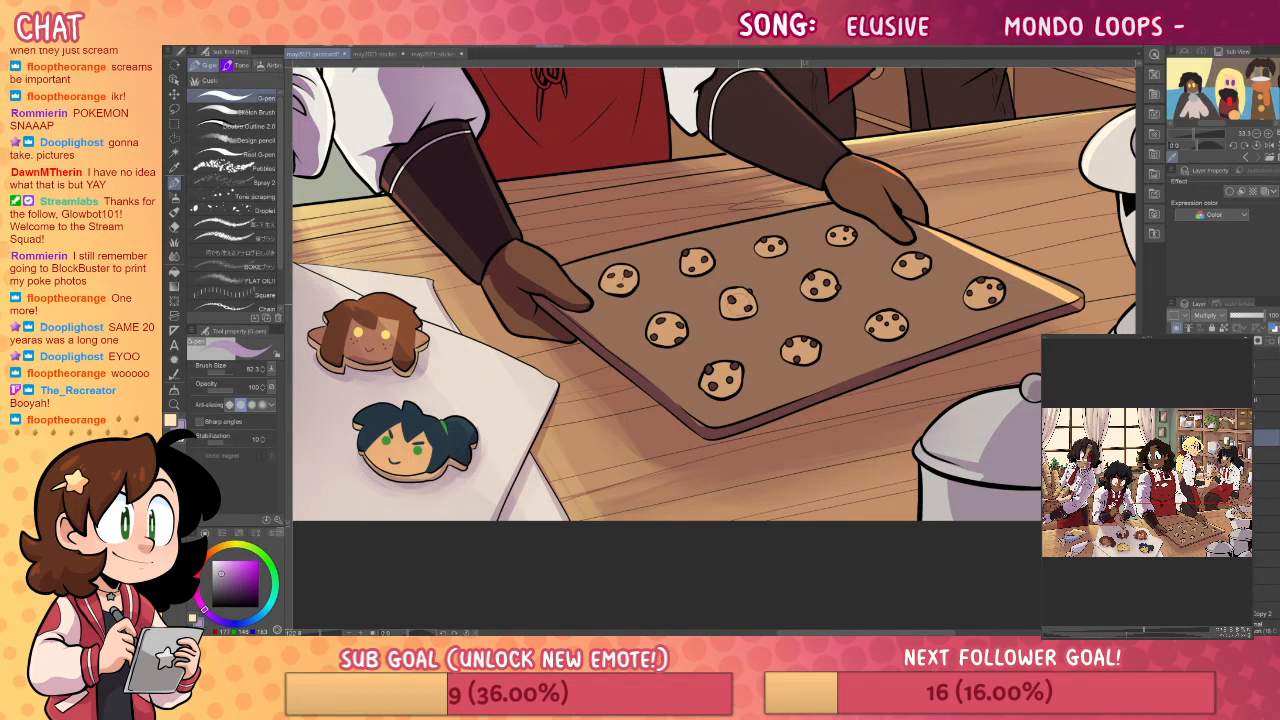
{"action": "left_click_drag", "start_coordinate": [734, 320], "coordinate": [752, 300]}
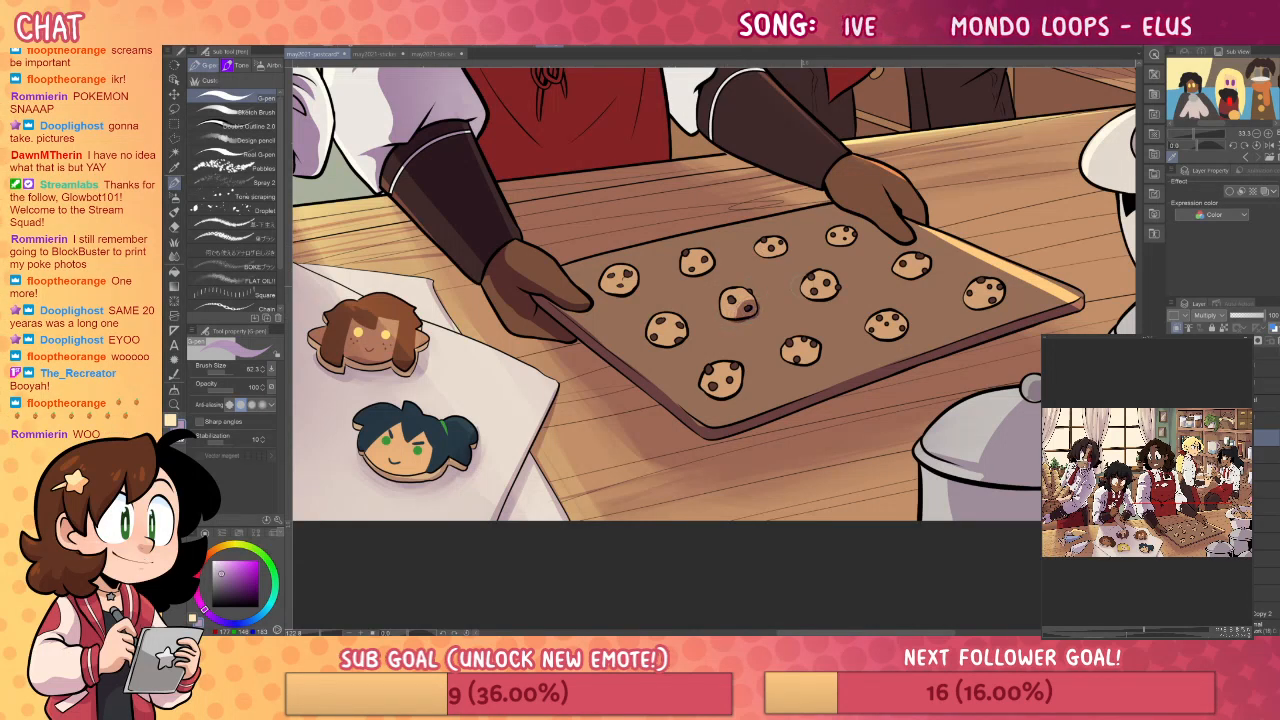
{"action": "mouse_move", "coordinate": [616, 296]}
{"action": "left_mouse_down"}
{"action": "mouse_move", "coordinate": [636, 272]}
{"action": "mouse_move", "coordinate": [618, 298]}
{"action": "mouse_move", "coordinate": [630, 300]}
{"action": "left_mouse_up"}
{"action": "key", "text": "ctrl+z"}
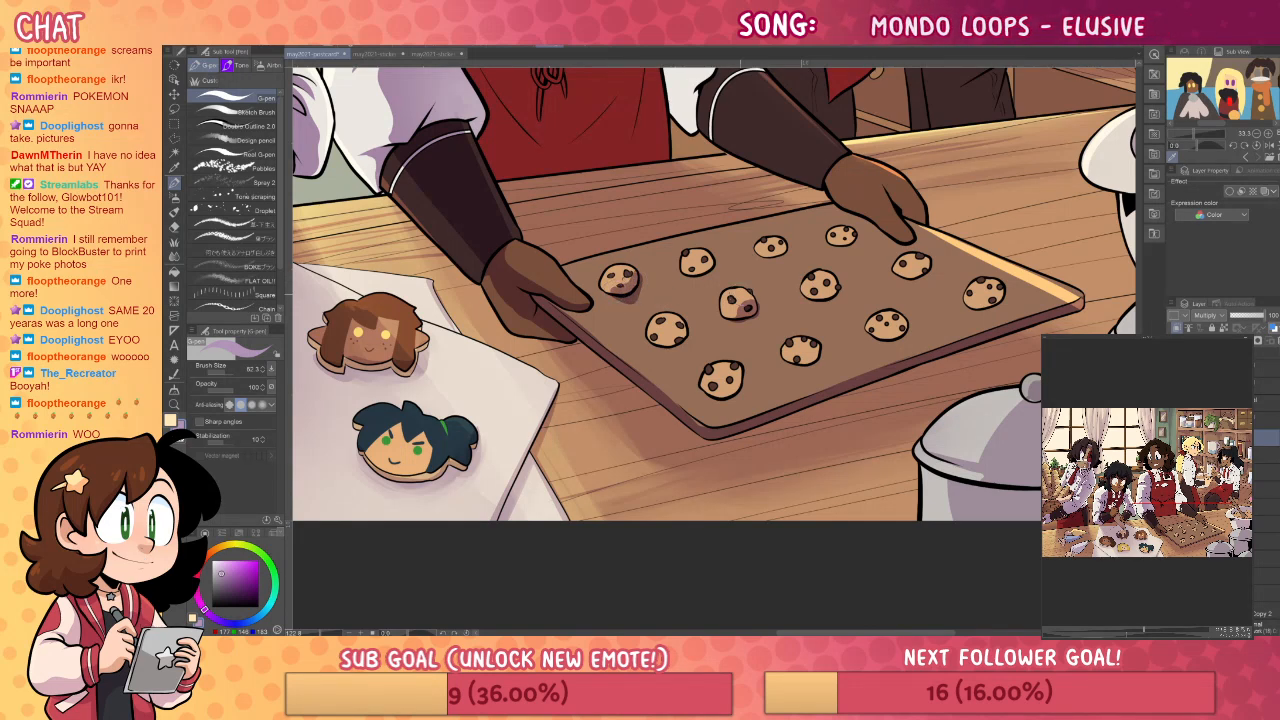
{"action": "mouse_move", "coordinate": [658, 344]}
{"action": "left_mouse_down"}
{"action": "mouse_move", "coordinate": [684, 326]}
{"action": "mouse_move", "coordinate": [670, 346]}
{"action": "left_mouse_up"}
{"action": "left_click_drag", "start_coordinate": [666, 350], "coordinate": [686, 346]}
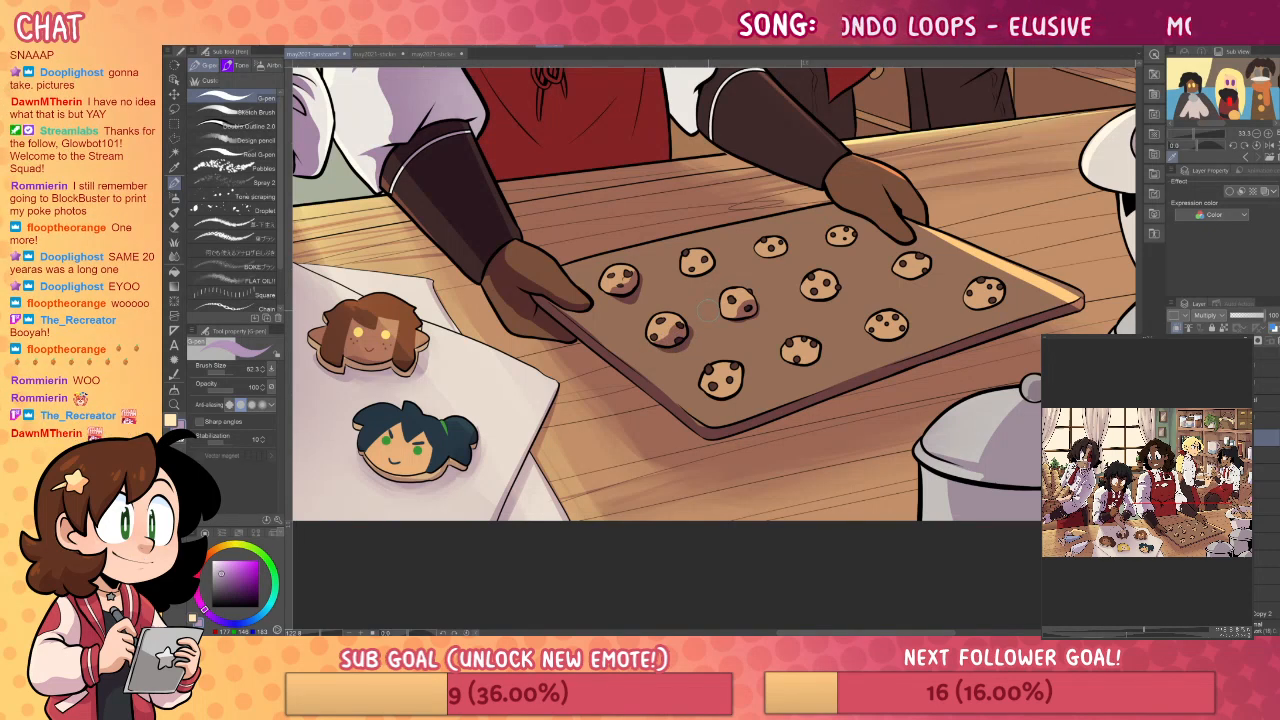
{"action": "mouse_move", "coordinate": [718, 396]}
{"action": "left_mouse_down"}
{"action": "mouse_move", "coordinate": [738, 372]}
{"action": "mouse_move", "coordinate": [744, 392]}
{"action": "left_mouse_up"}
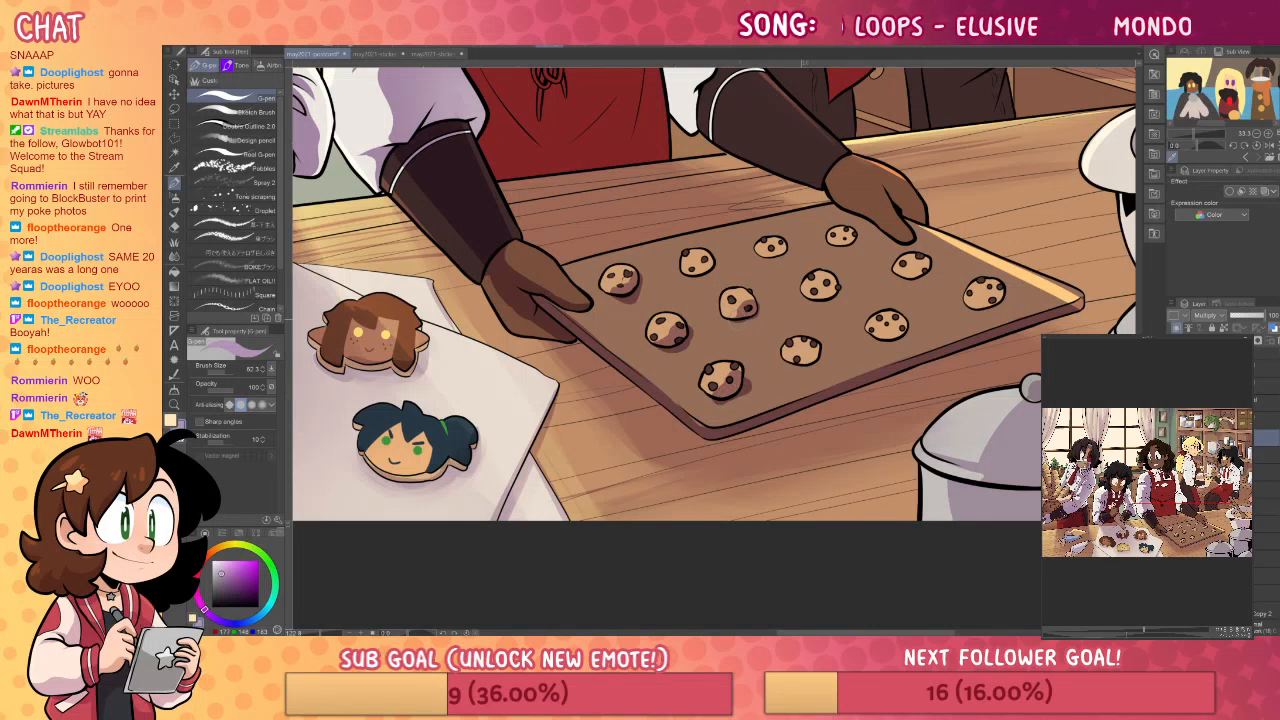
- Continue the small purple shadows on the cookies in the middle and back rows of the baking tray
{"action": "left_click_drag", "start_coordinate": [740, 322], "coordinate": [760, 312]}
{"action": "left_click_drag", "start_coordinate": [686, 280], "coordinate": [714, 258]}
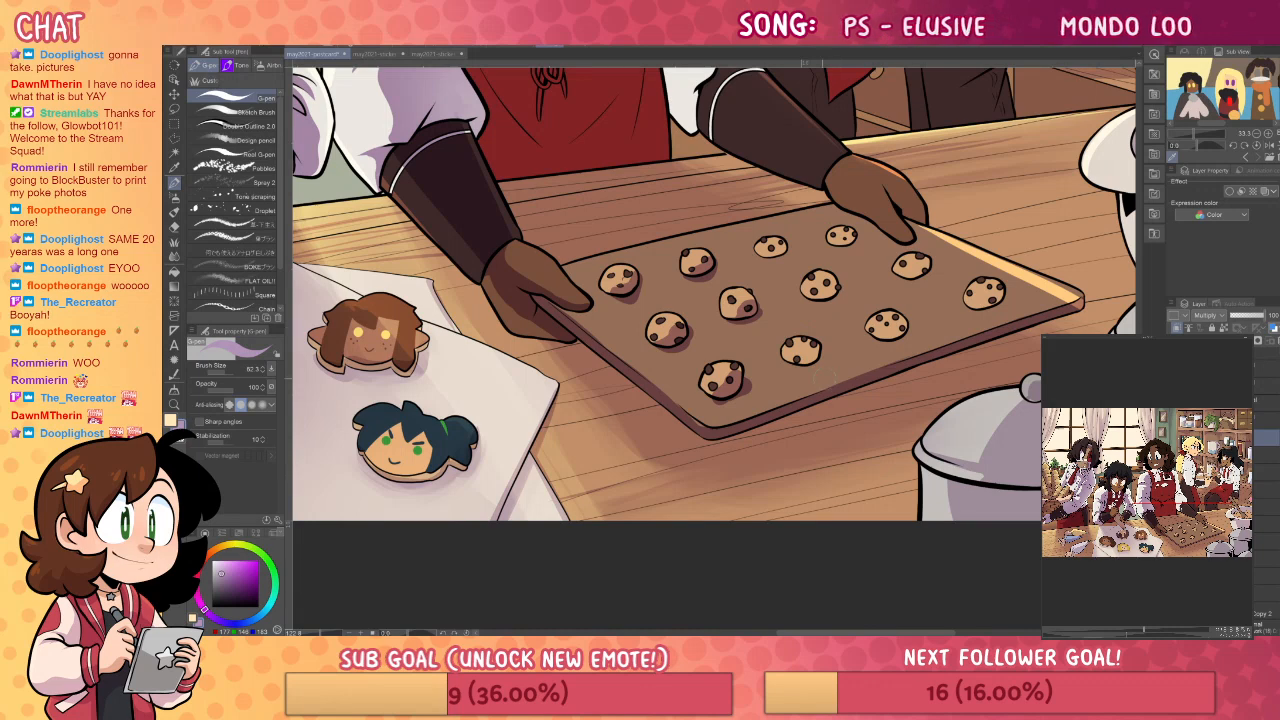
{"action": "left_click_drag", "start_coordinate": [800, 366], "coordinate": [816, 352]}
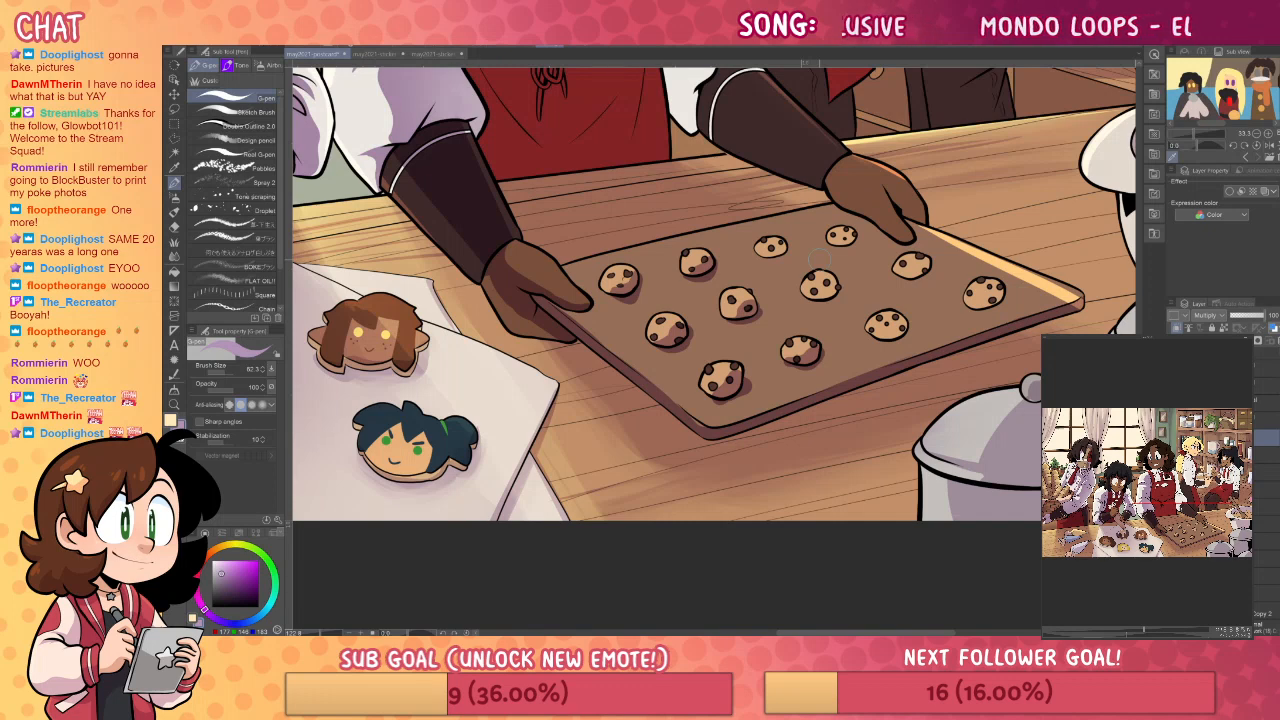
{"action": "mouse_move", "coordinate": [808, 294]}
{"action": "left_mouse_down"}
{"action": "mouse_move", "coordinate": [838, 284]}
{"action": "mouse_move", "coordinate": [834, 299]}
{"action": "left_mouse_up"}
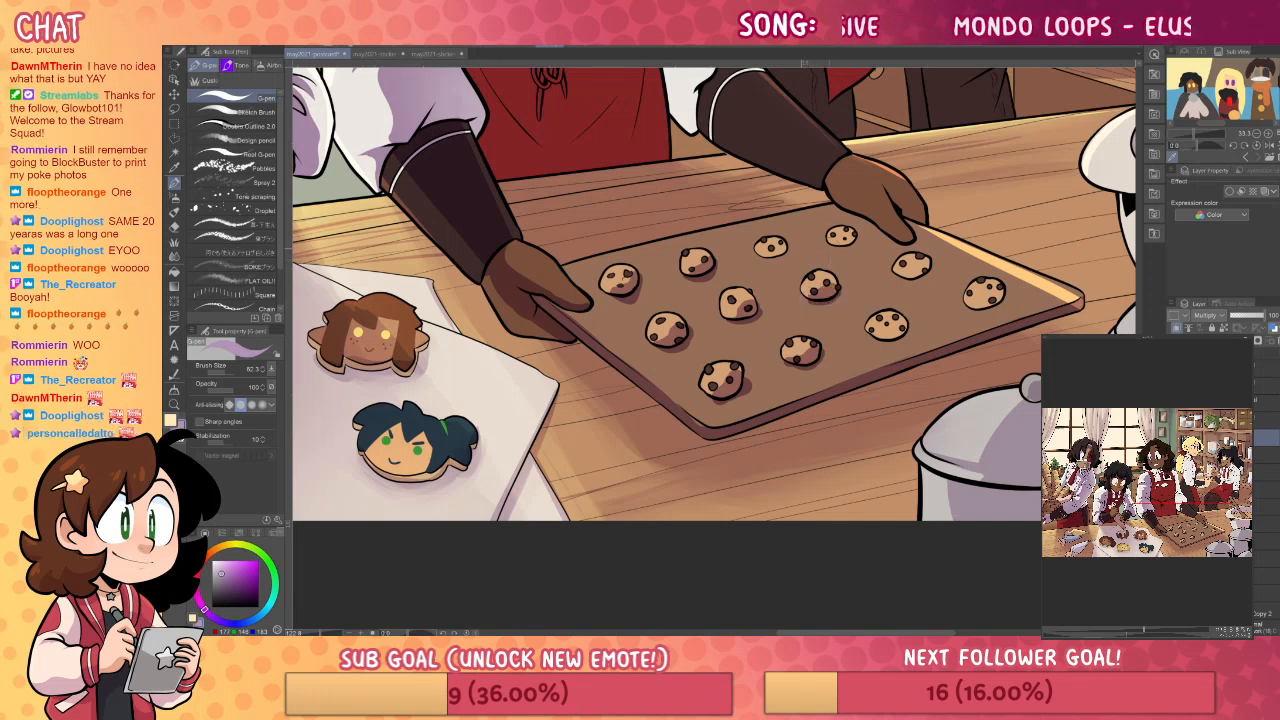
{"action": "left_click_drag", "start_coordinate": [764, 254], "coordinate": [784, 250]}
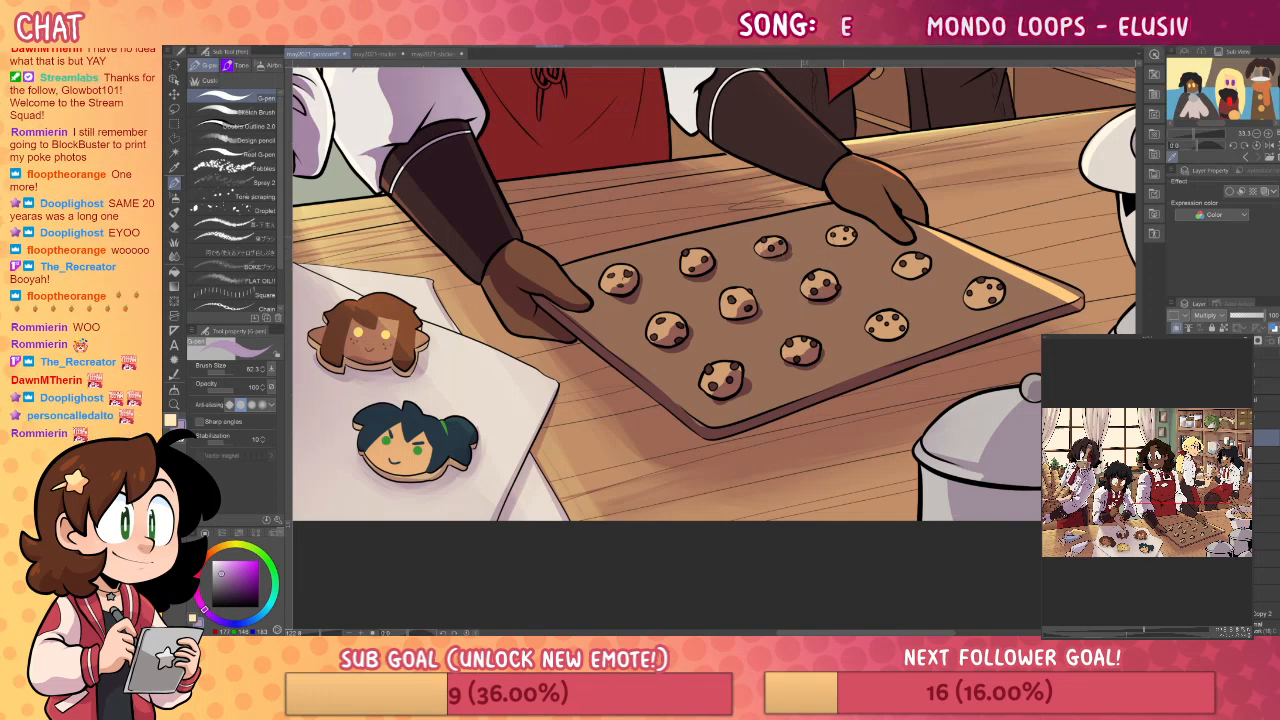
{"action": "left_click_drag", "start_coordinate": [834, 248], "coordinate": [858, 232]}
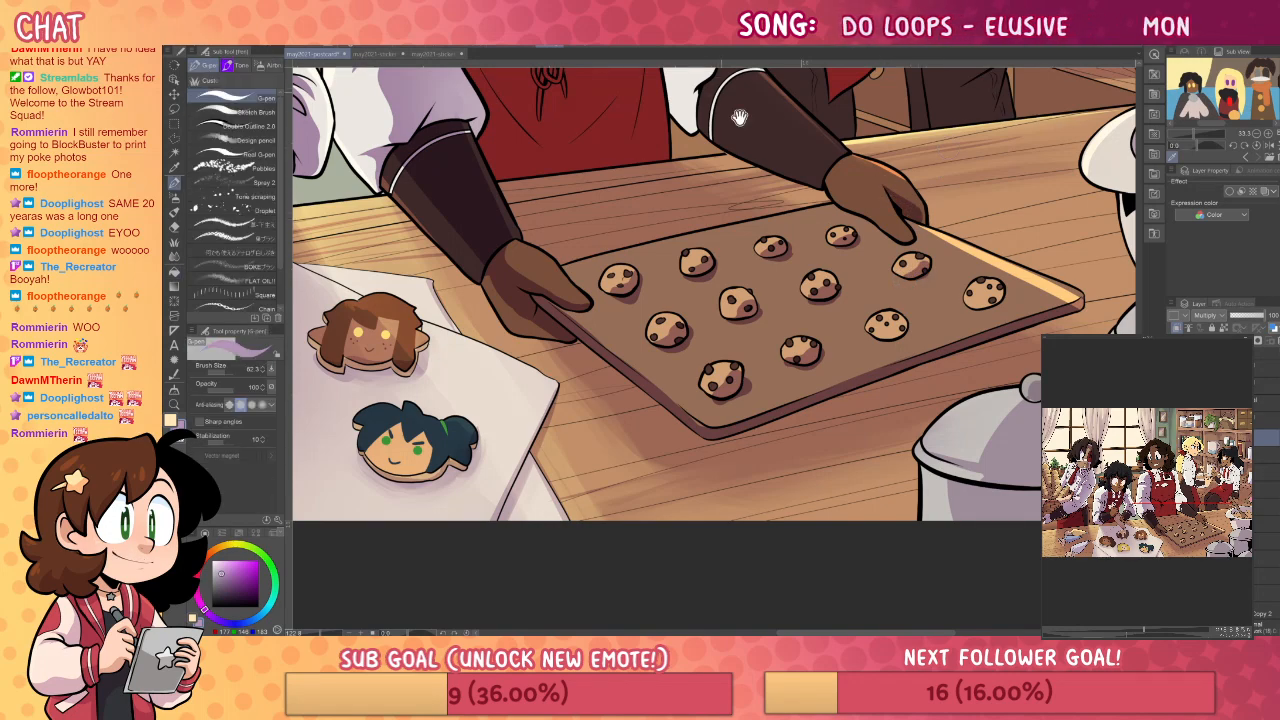
- Fill the purple shadow on the braided character's other dark cuff, at the far side of the tray
{"action": "left_click_drag", "start_coordinate": [714, 294], "coordinate": [723, 376]}
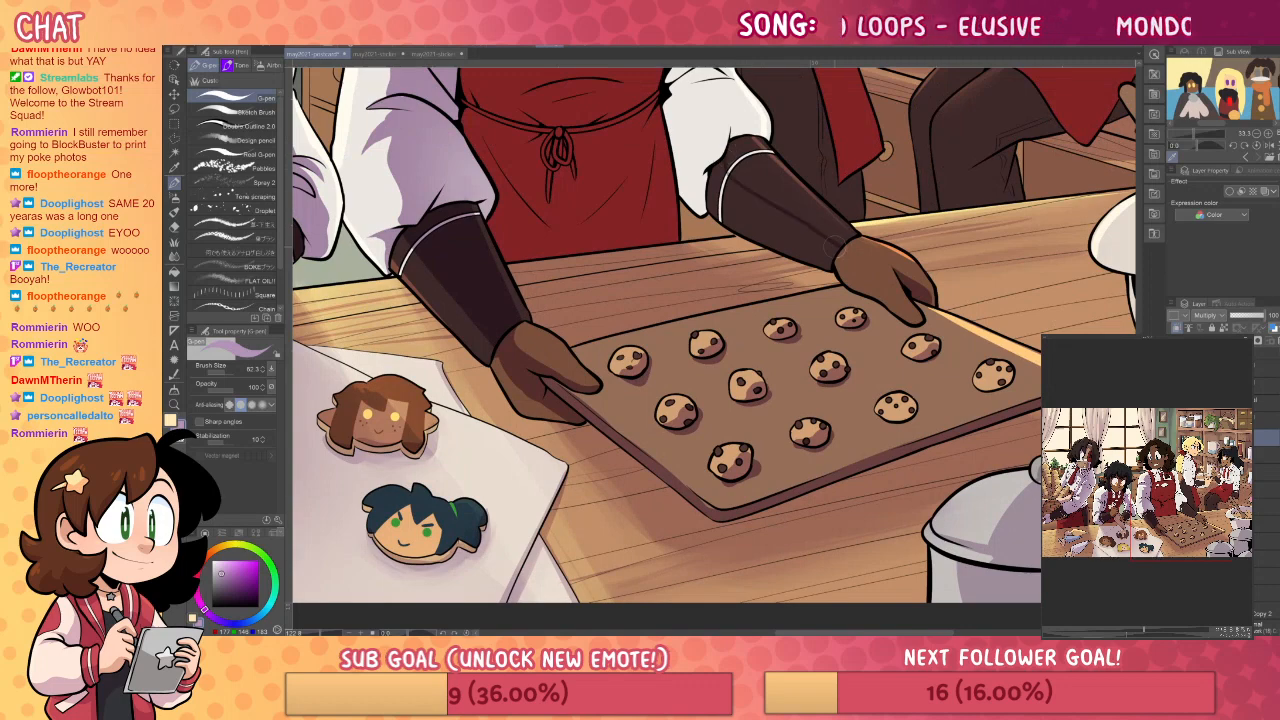
{"action": "key", "text": "g"}
{"action": "left_click", "coordinate": [780, 225]}
{"action": "key", "text": "p"}
- Outline and fill purple shadows on the lower part of the braided character's other white sleeve, above the cuff
{"action": "left_click_drag", "start_coordinate": [746, 152], "coordinate": [780, 274]}
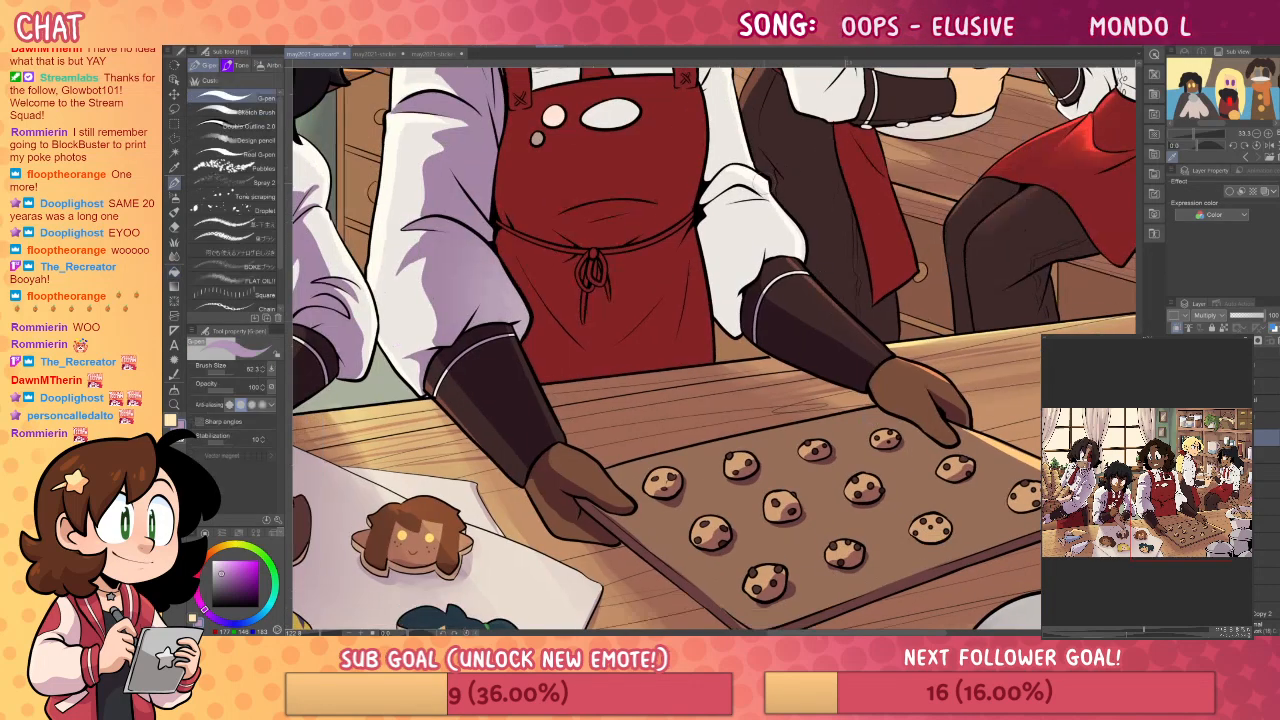
{"action": "mouse_move", "coordinate": [755, 198]}
{"action": "left_mouse_down"}
{"action": "mouse_move", "coordinate": [715, 215]}
{"action": "mouse_move", "coordinate": [727, 208]}
{"action": "mouse_move", "coordinate": [746, 282]}
{"action": "left_mouse_up"}
{"action": "key", "text": "g"}
{"action": "left_click", "coordinate": [742, 218]}
{"action": "key", "text": "p"}
- Outline and fill purple shadows on the upper part of that sleeve, up to the shoulder beside the apron strap
{"action": "left_click_drag", "start_coordinate": [793, 247], "coordinate": [810, 356]}
{"action": "left_click_drag", "start_coordinate": [752, 203], "coordinate": [730, 280]}
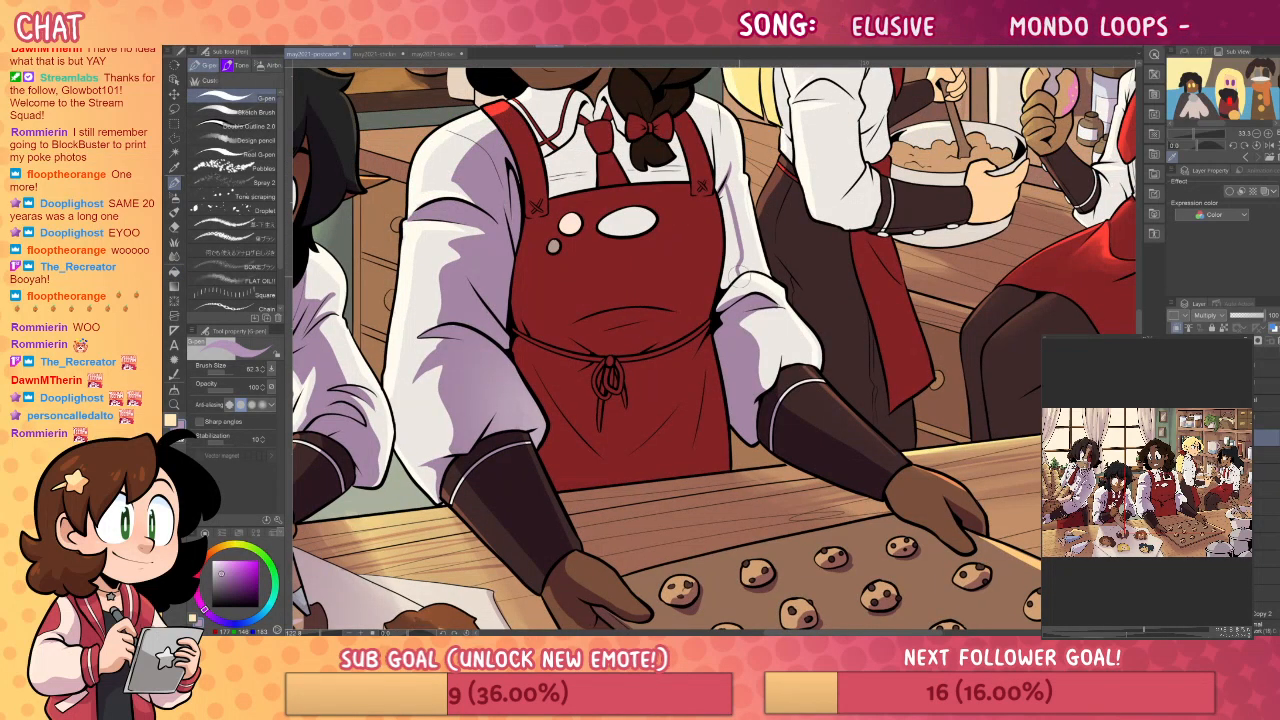
{"action": "key", "text": "g"}
{"action": "left_click", "coordinate": [738, 240]}
{"action": "key", "text": "p"}
{"action": "left_click_drag", "start_coordinate": [709, 126], "coordinate": [721, 190]}
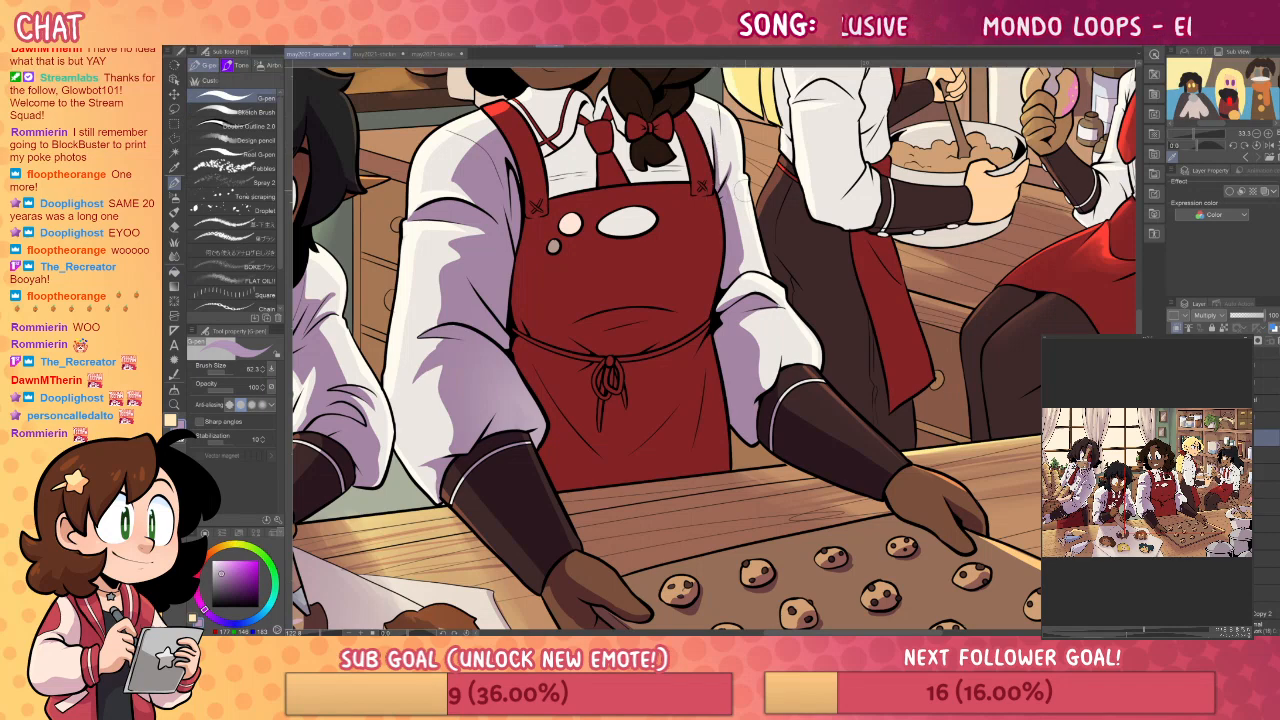
{"action": "key", "text": "g"}
{"action": "key", "text": "p"}
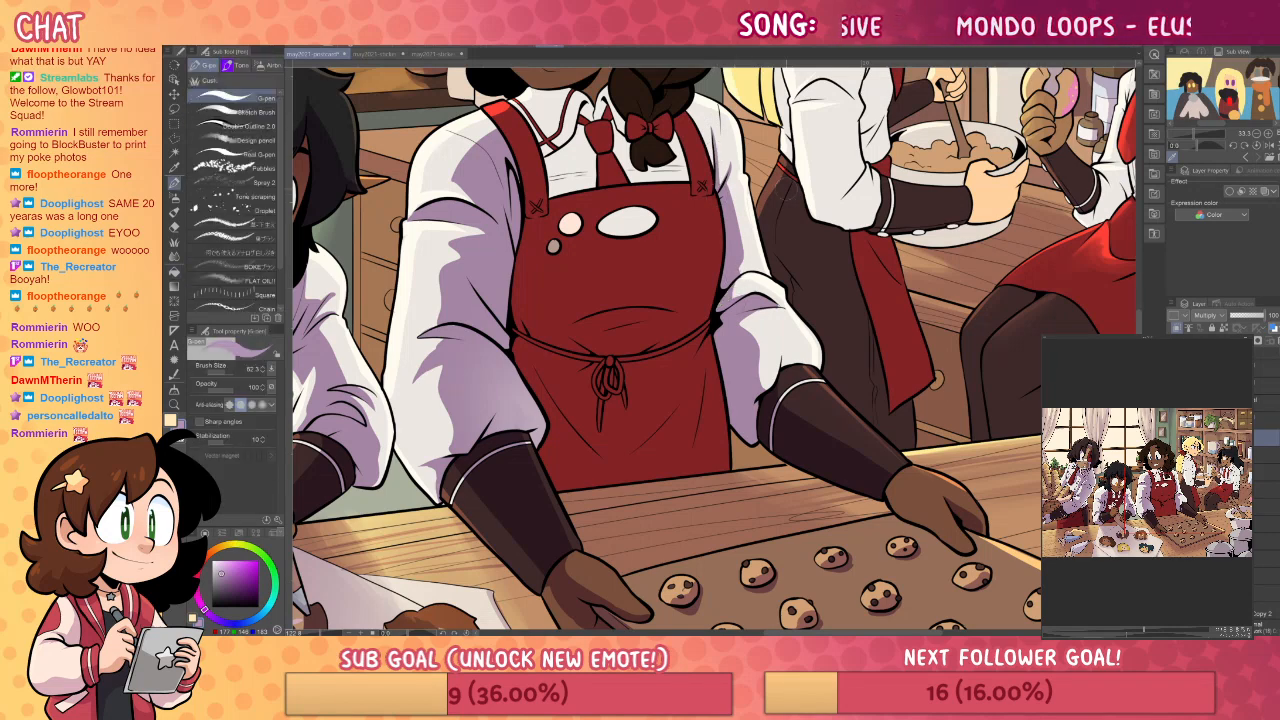
- Paint purple shadows on the last two unshaded cookies near the tray's far corner
{"action": "left_click_drag", "start_coordinate": [851, 420], "coordinate": [869, 356]}
{"action": "left_click_drag", "start_coordinate": [936, 404], "coordinate": [952, 229]}
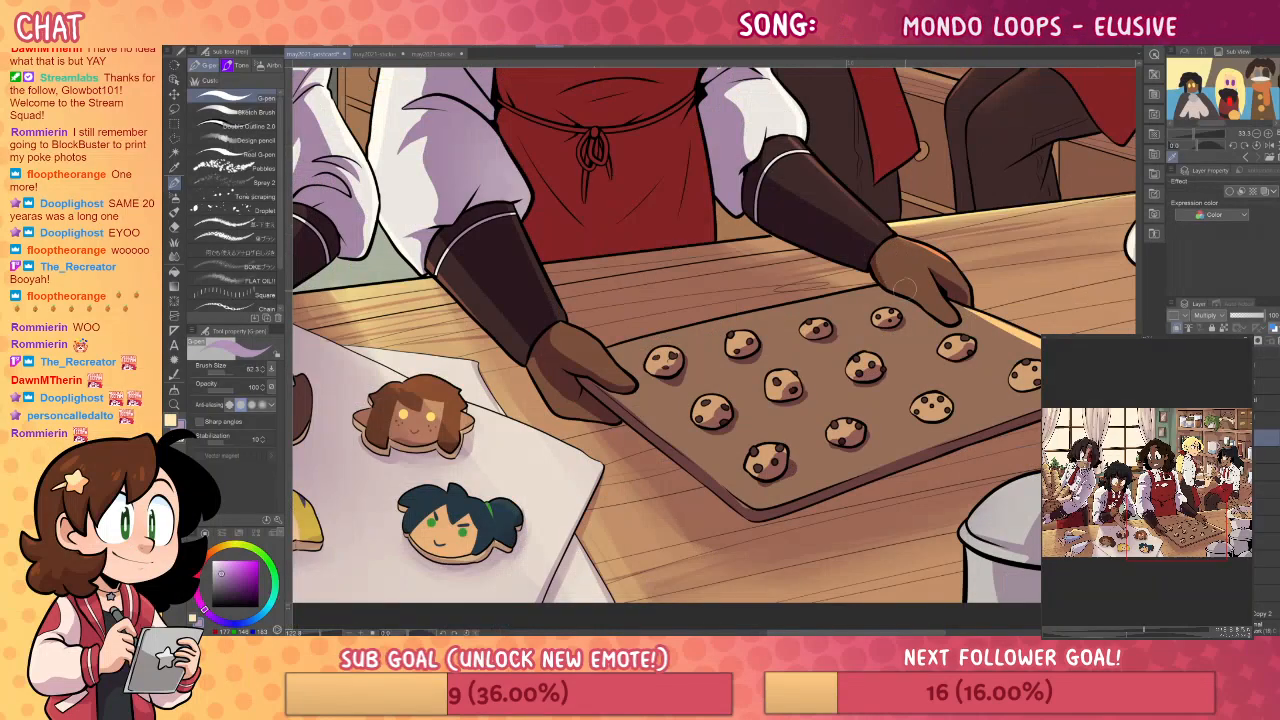
{"action": "left_click_drag", "start_coordinate": [904, 288], "coordinate": [870, 241]}
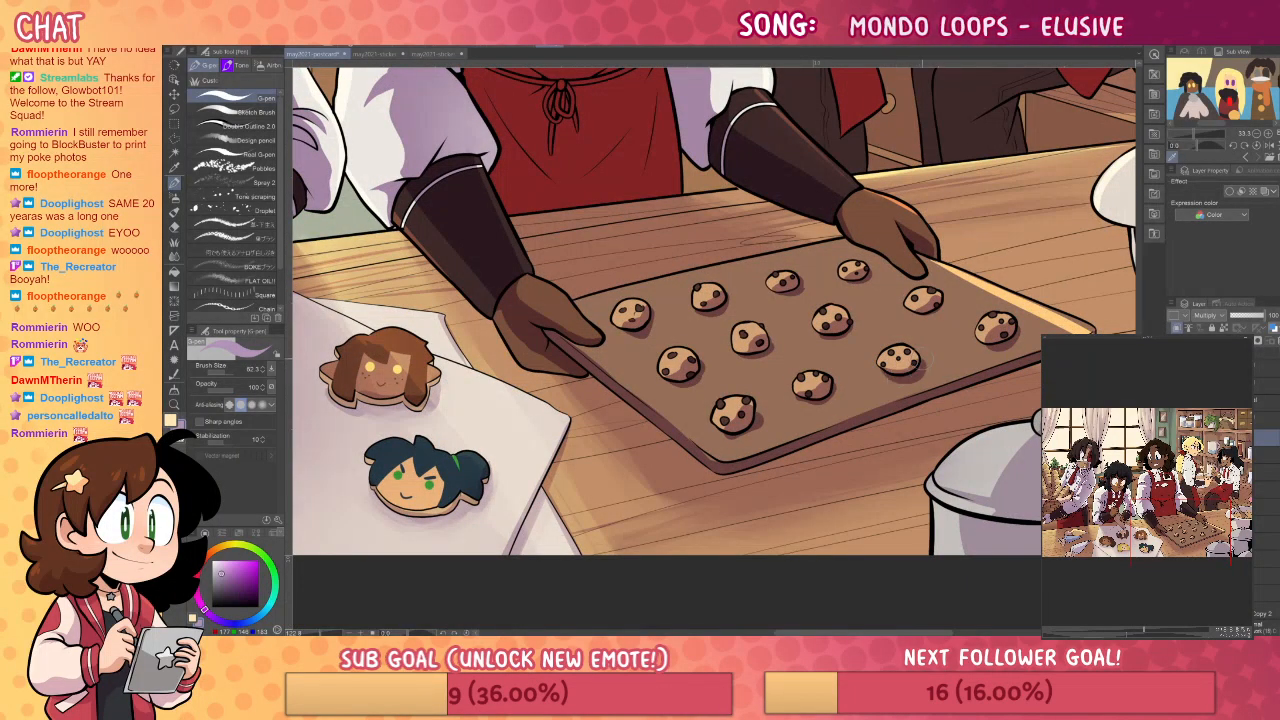
- Outline and fill purple shadows on the braided character's hand gripping the near edge of the cookie tray
{"action": "left_click_drag", "start_coordinate": [999, 428], "coordinate": [973, 422]}
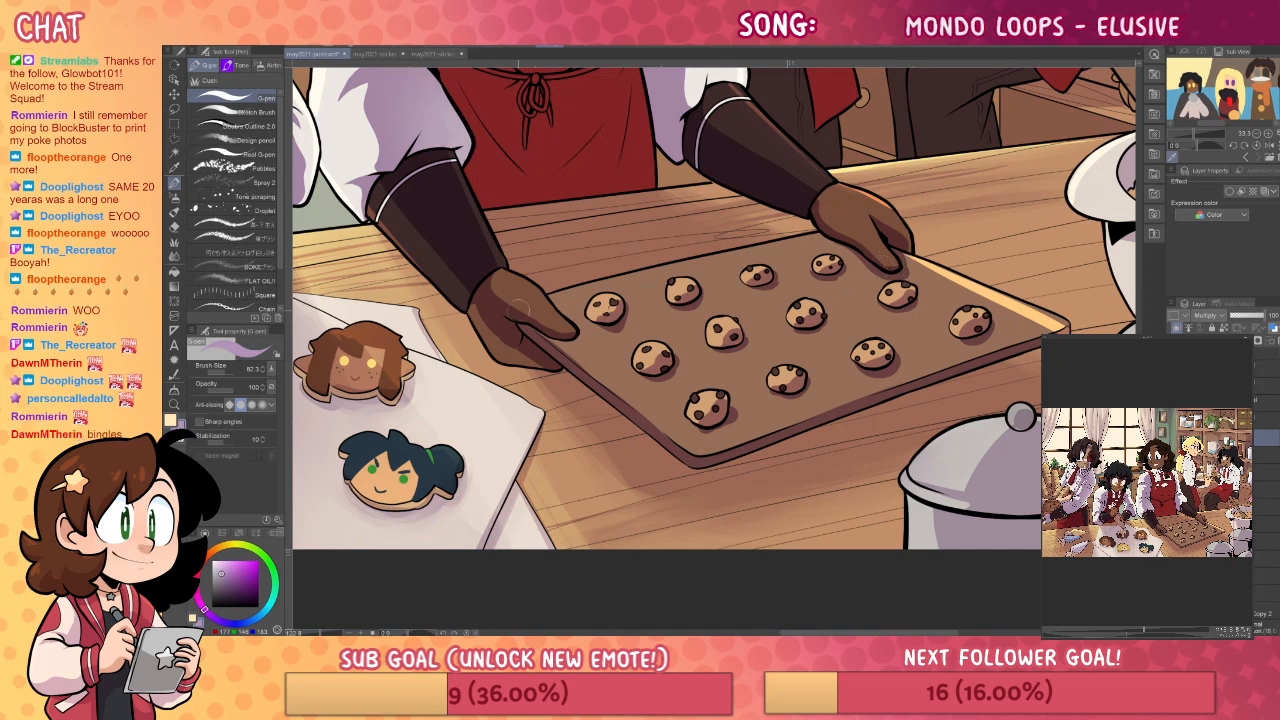
{"action": "key", "text": "g"}
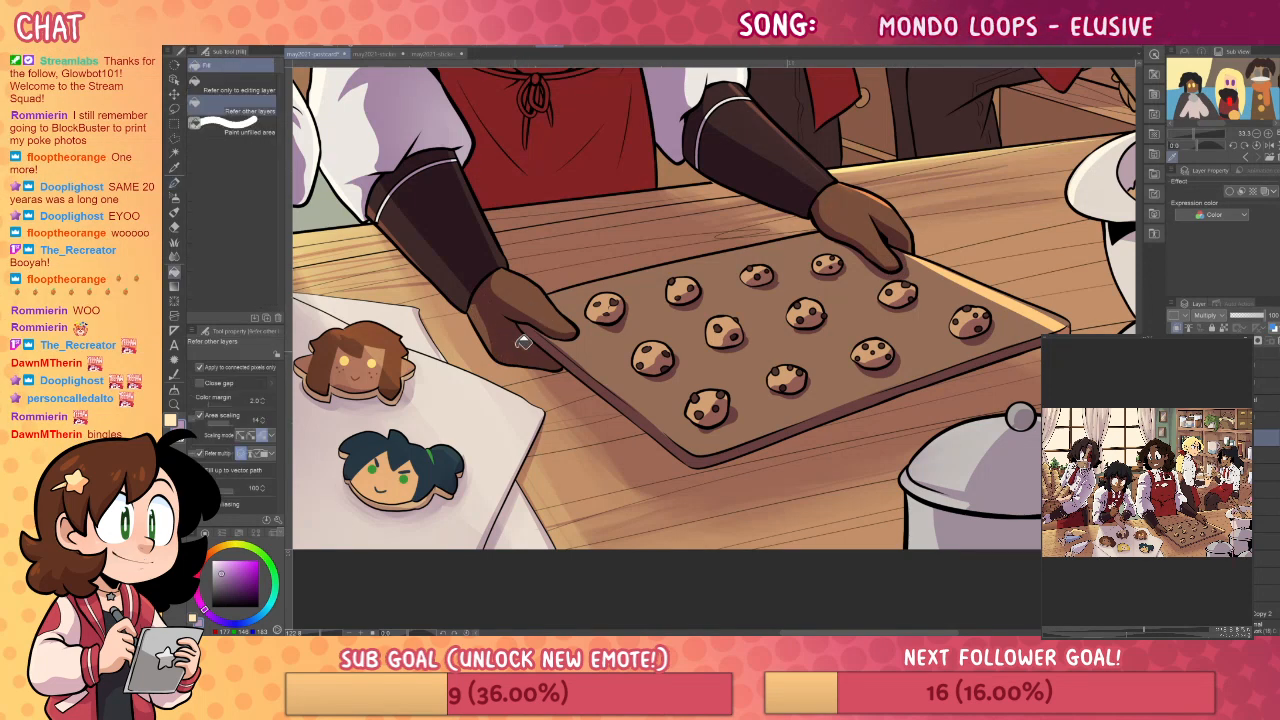
{"action": "key", "text": "p"}
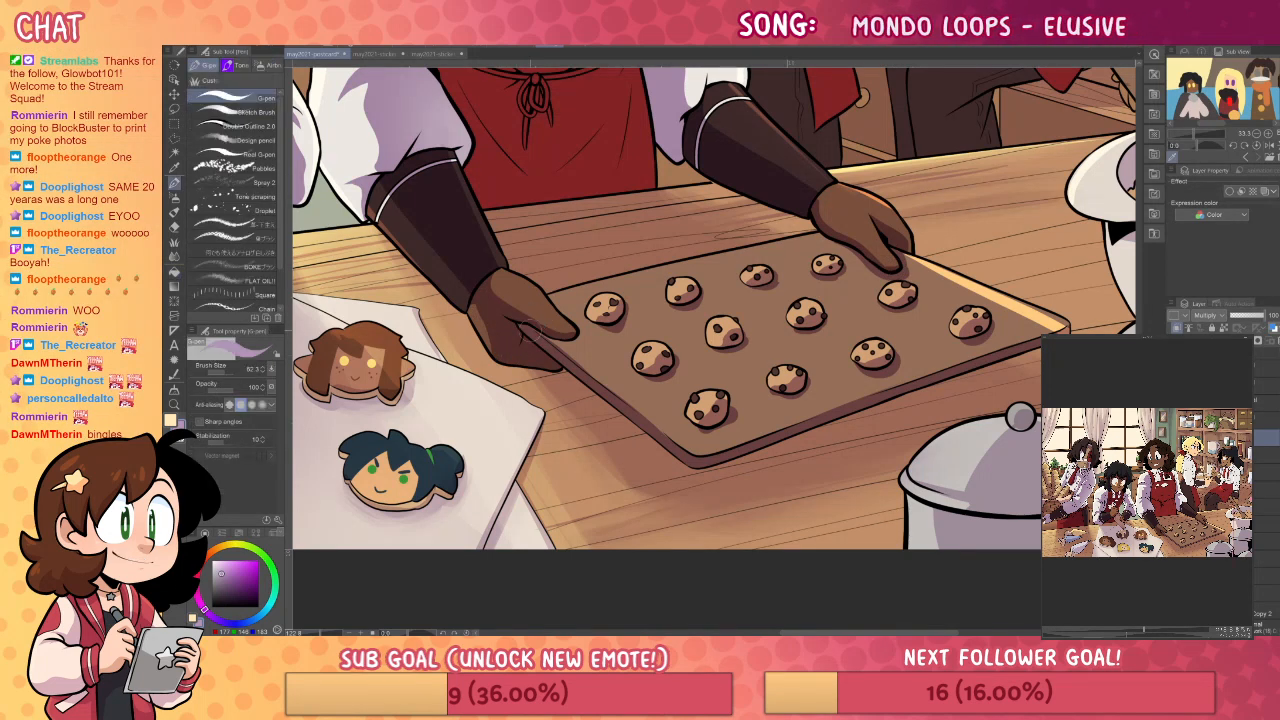
- Add and clean up purple shadows on the braided character's far sleeve and dark cuff, above the hand at the tray's far side
{"action": "left_click_drag", "start_coordinate": [920, 427], "coordinate": [929, 577]}
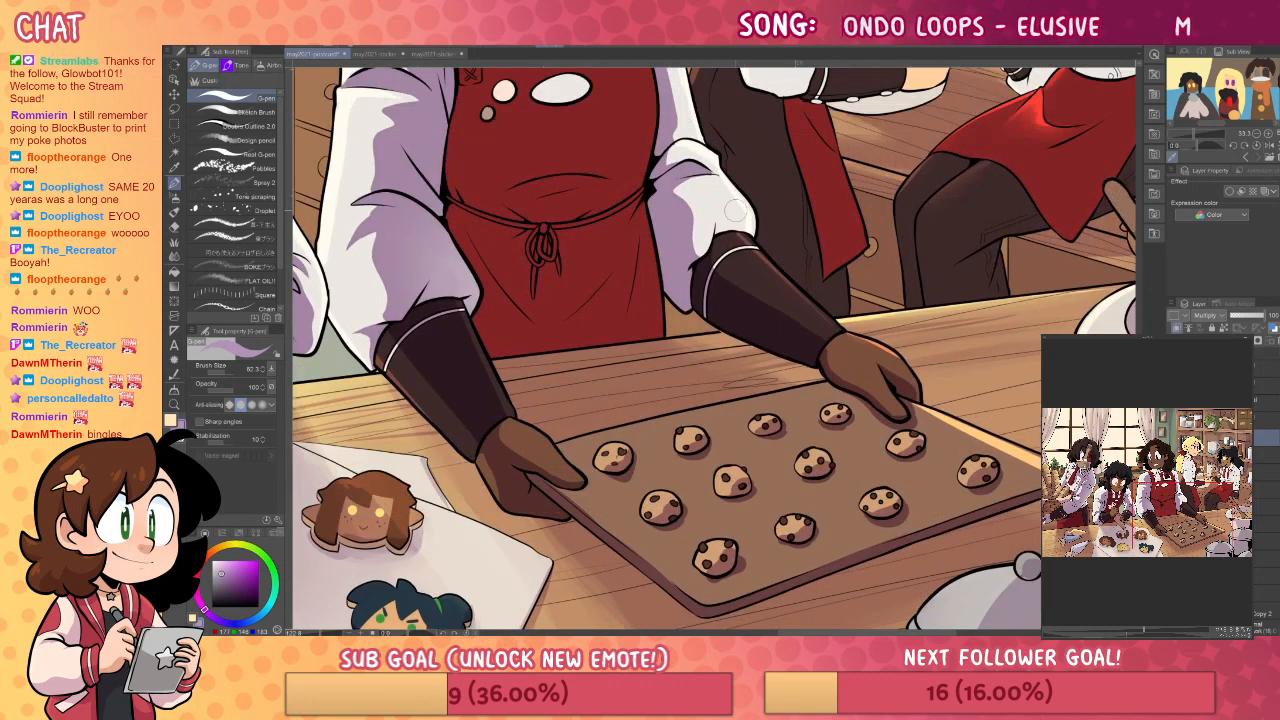
{"action": "key", "text": "g"}
{"action": "key", "text": "p"}
{"action": "left_click_drag", "start_coordinate": [714, 216], "coordinate": [700, 250]}
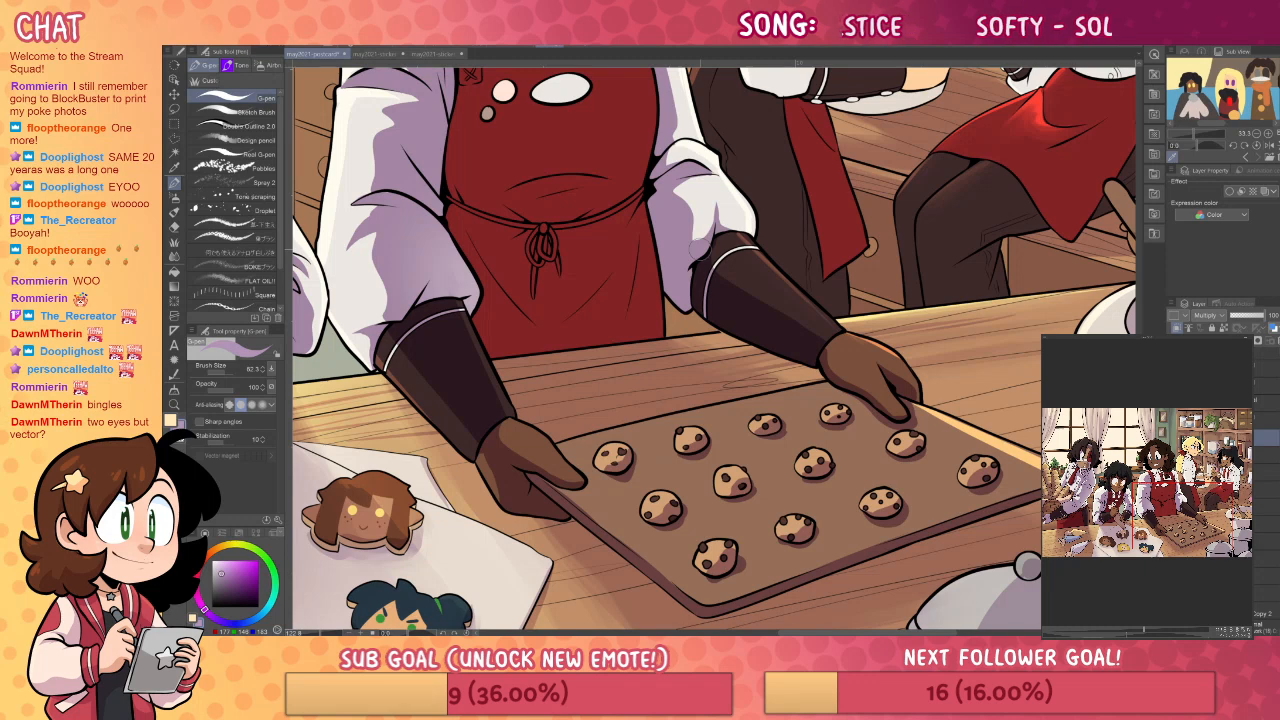
{"action": "left_click_drag", "start_coordinate": [914, 362], "coordinate": [906, 401]}
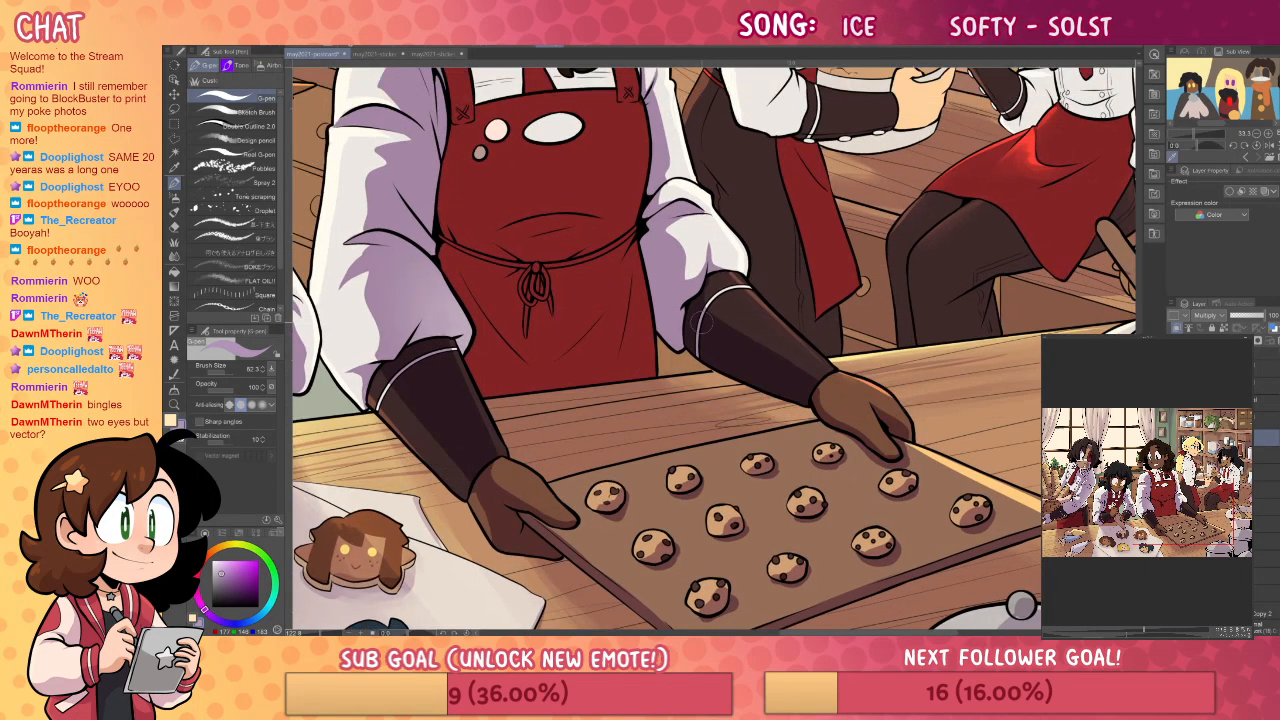
{"action": "key", "text": "e"}
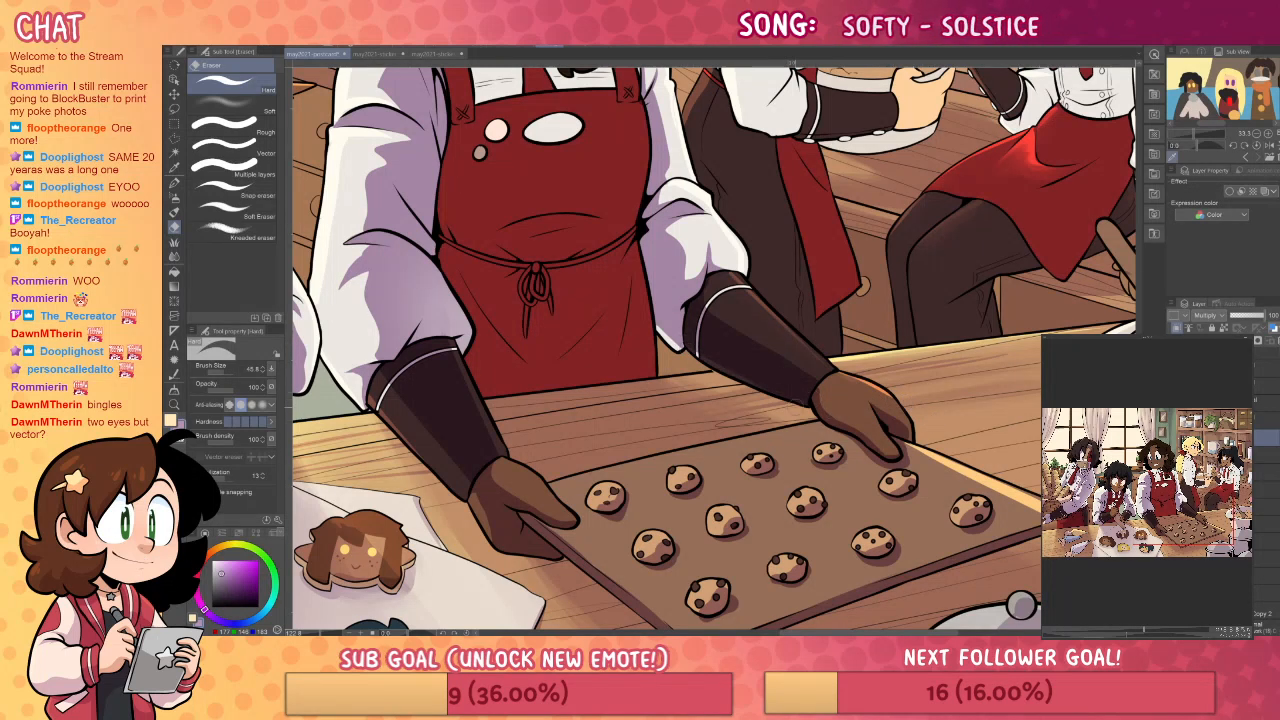
{"action": "key", "text": "p"}
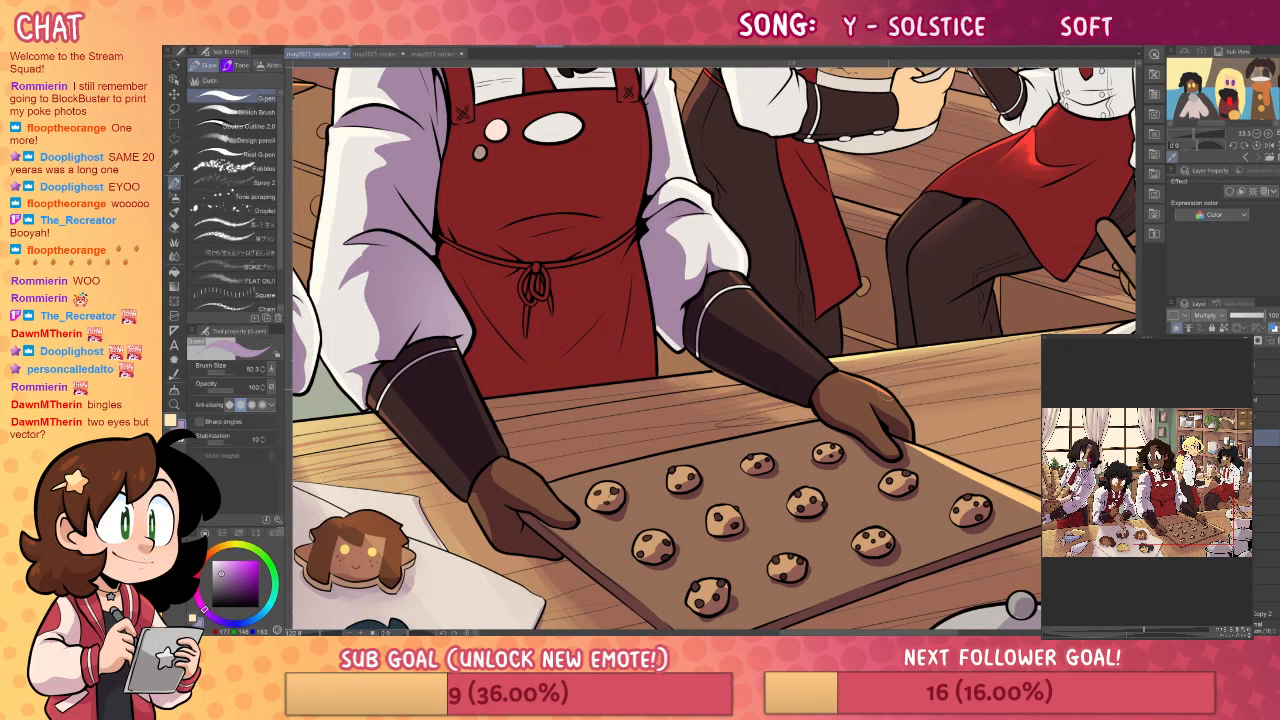
- Fill purple shadows on the braided character's collar, tie and shirt front below the chin, erasing the excess along the tie
{"action": "left_click_drag", "start_coordinate": [808, 418], "coordinate": [960, 630]}
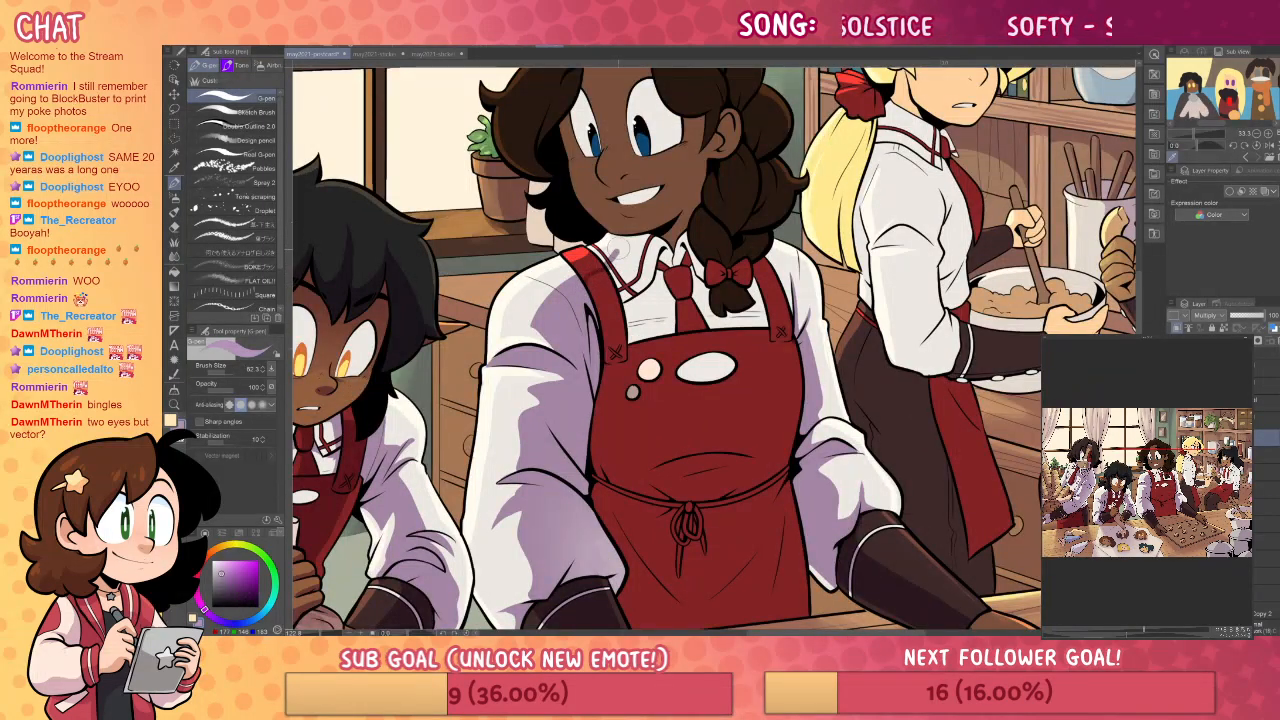
{"action": "key", "text": "g"}
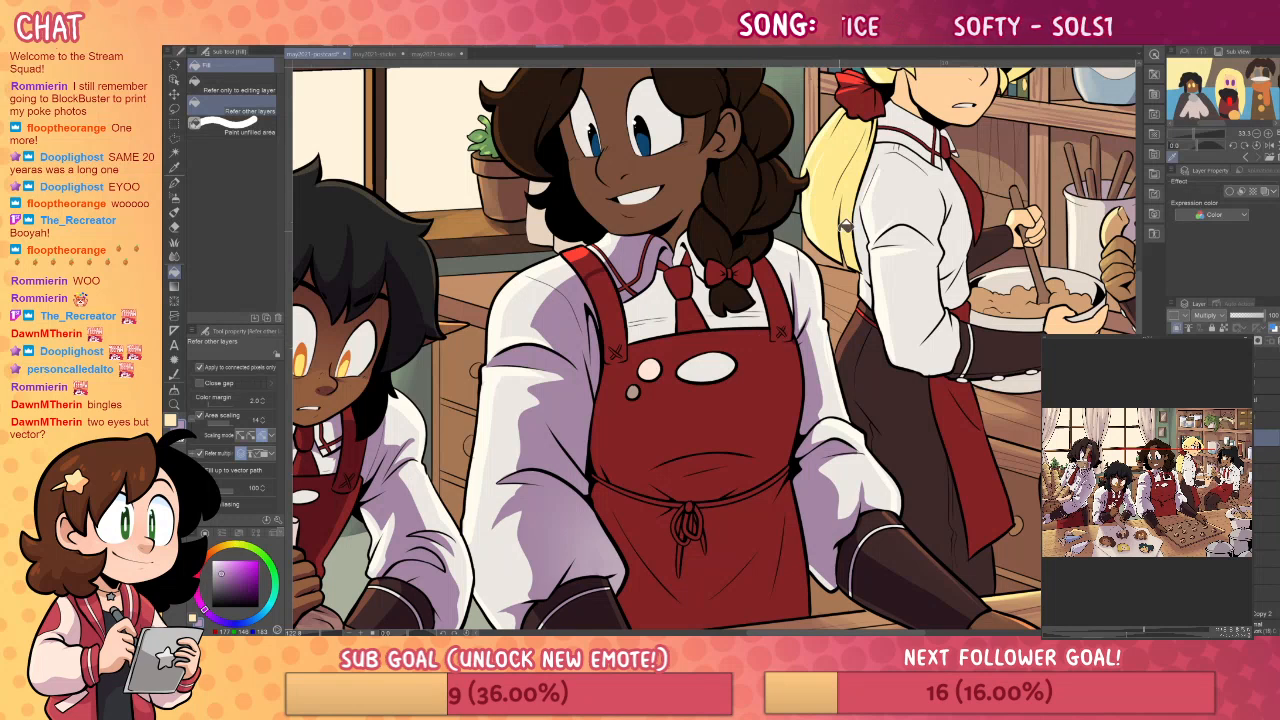
{"action": "key", "text": "p"}
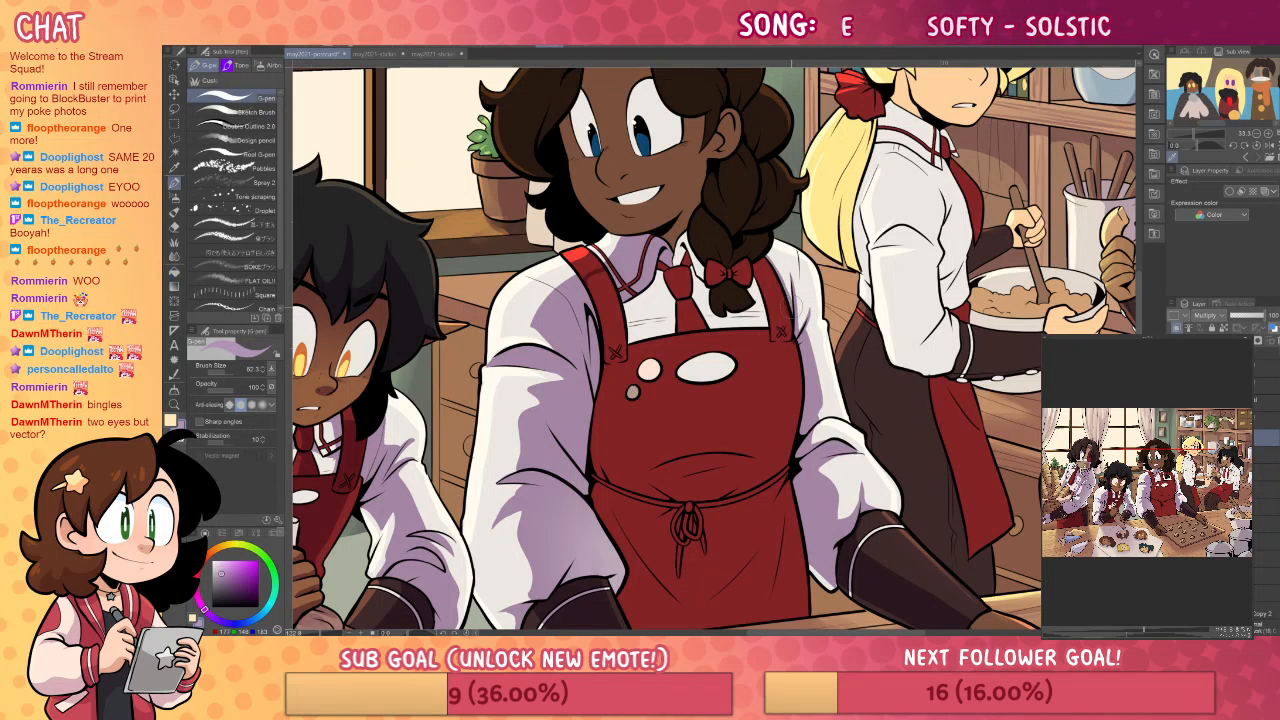
{"action": "key", "text": "g"}
{"action": "left_click", "coordinate": [685, 272]}
{"action": "left_click", "coordinate": [670, 264]}
{"action": "left_click", "coordinate": [689, 310]}
{"action": "left_click", "coordinate": [671, 295]}
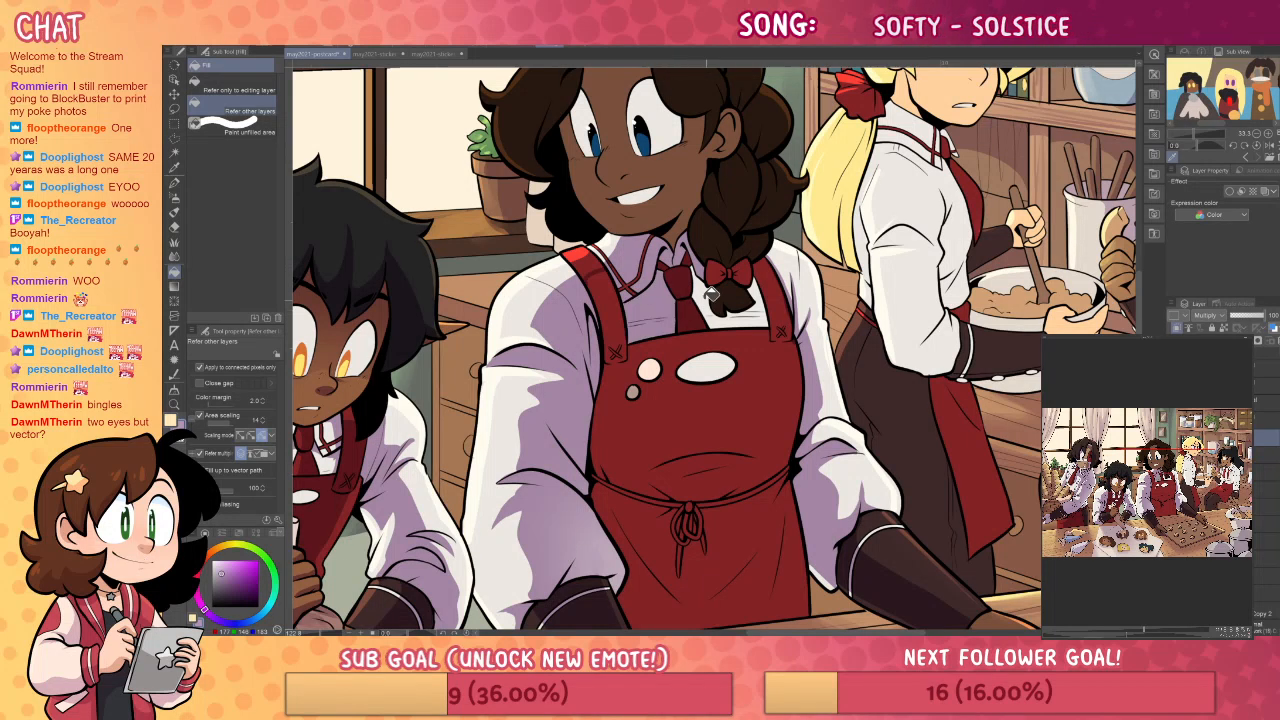
{"action": "left_click", "coordinate": [712, 294]}
{"action": "key", "text": "e"}
{"action": "left_click_drag", "start_coordinate": [682, 298], "coordinate": [681, 330]}
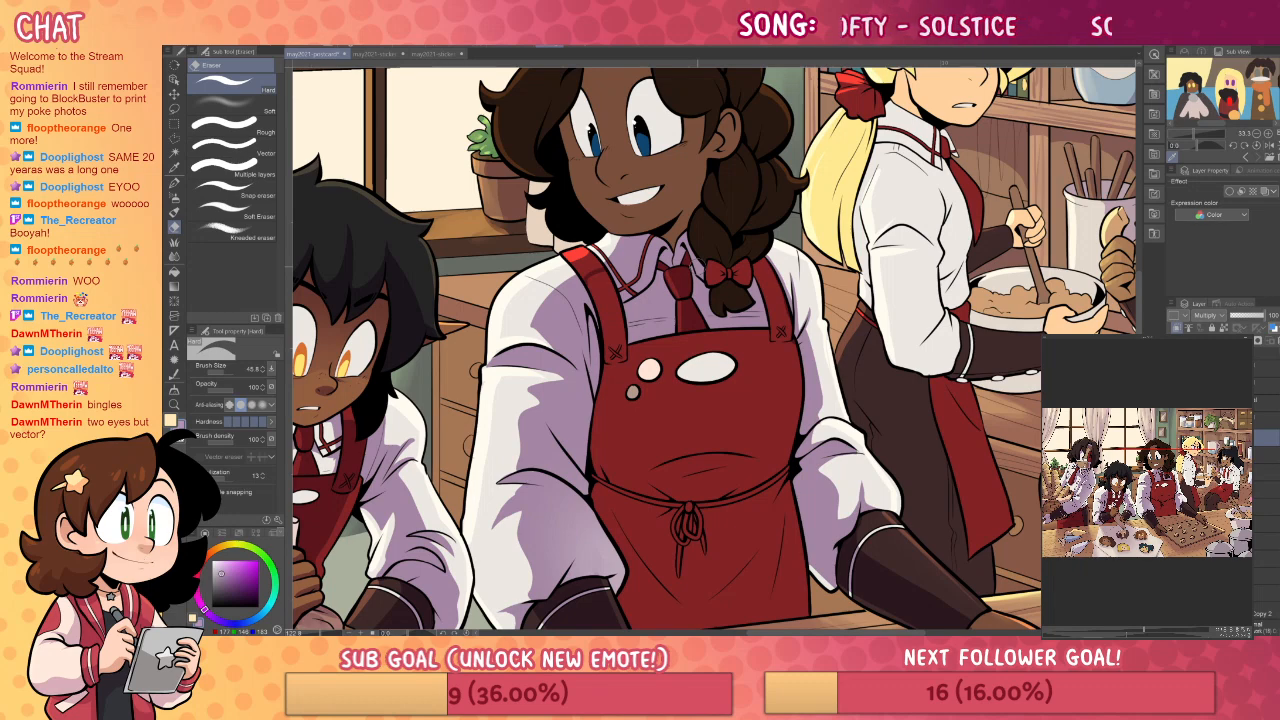
- Fill purple shadow over the braided character's apron bib and straps, erasing the excess along the bib's far side
{"action": "key", "text": "p"}
{"action": "left_click_drag", "start_coordinate": [750, 256], "coordinate": [768, 268]}
{"action": "key", "text": "g"}
{"action": "left_click", "coordinate": [780, 344]}
{"action": "key", "text": "p"}
{"action": "left_click_drag", "start_coordinate": [900, 310], "coordinate": [908, 279]}
{"action": "key", "text": "e"}
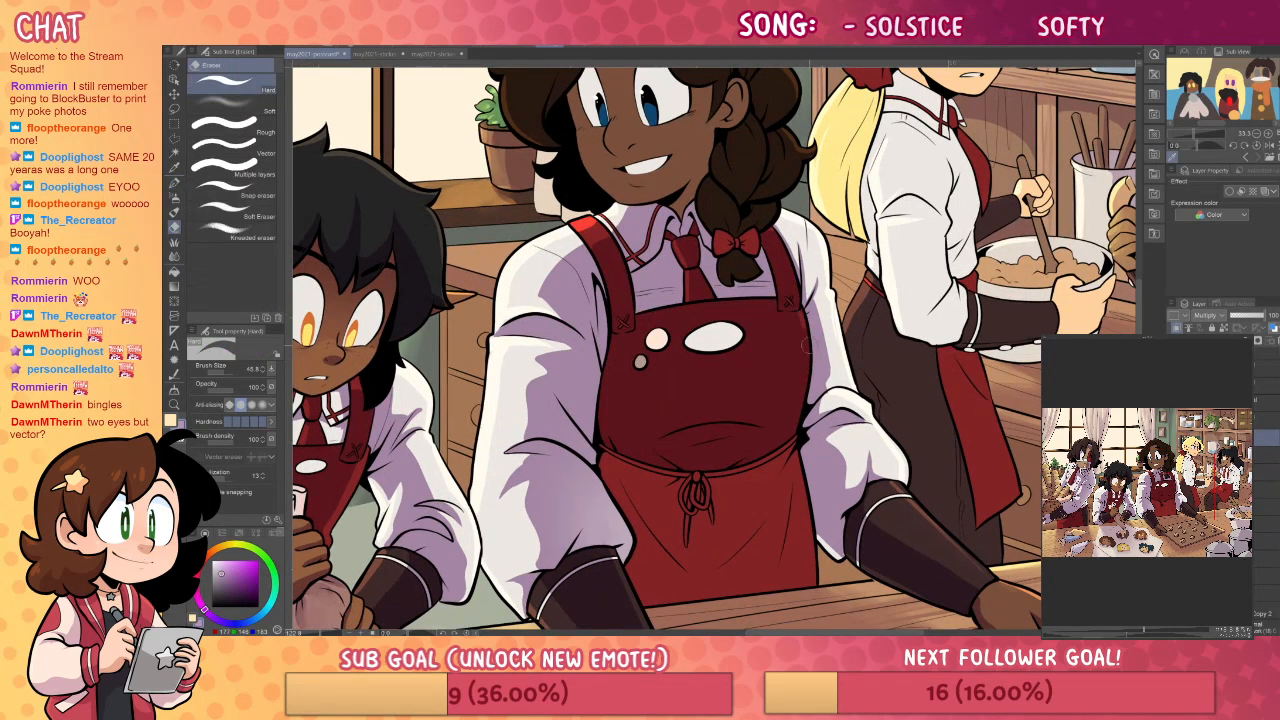
{"action": "left_click_drag", "start_coordinate": [796, 308], "coordinate": [805, 391]}
{"action": "left_click_drag", "start_coordinate": [906, 432], "coordinate": [933, 319]}
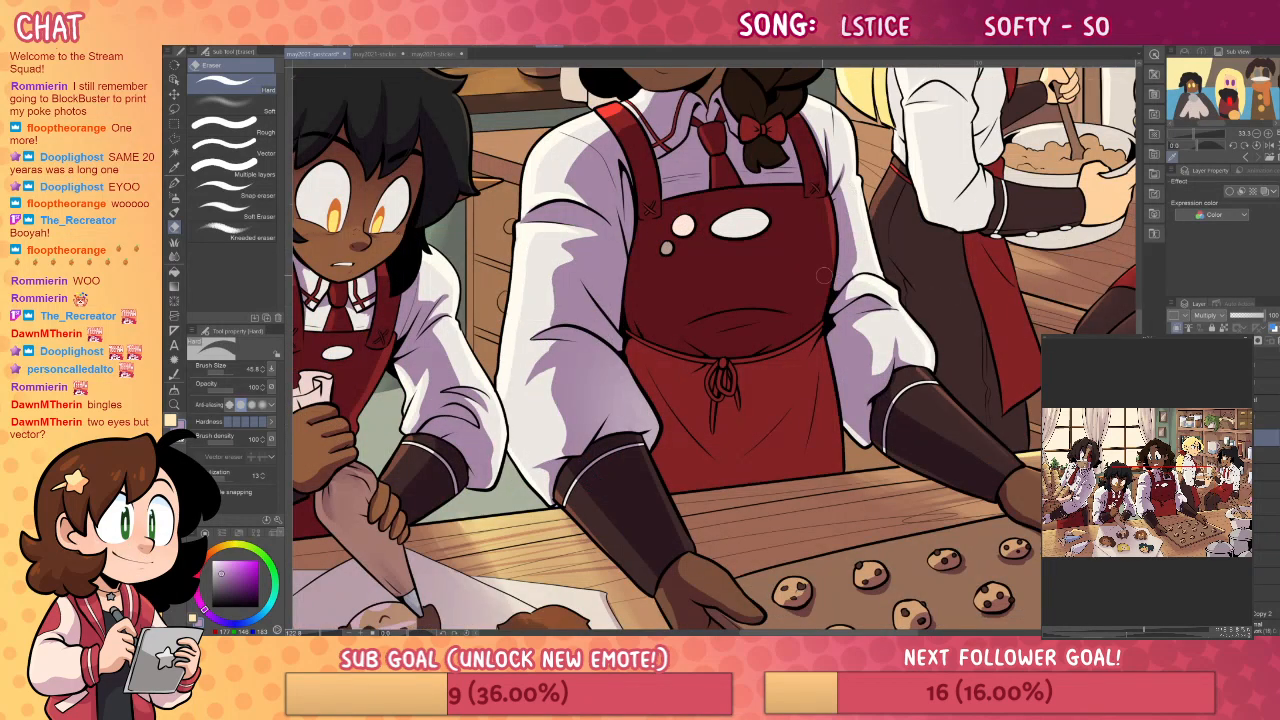
{"action": "left_click_drag", "start_coordinate": [745, 185], "coordinate": [757, 268]}
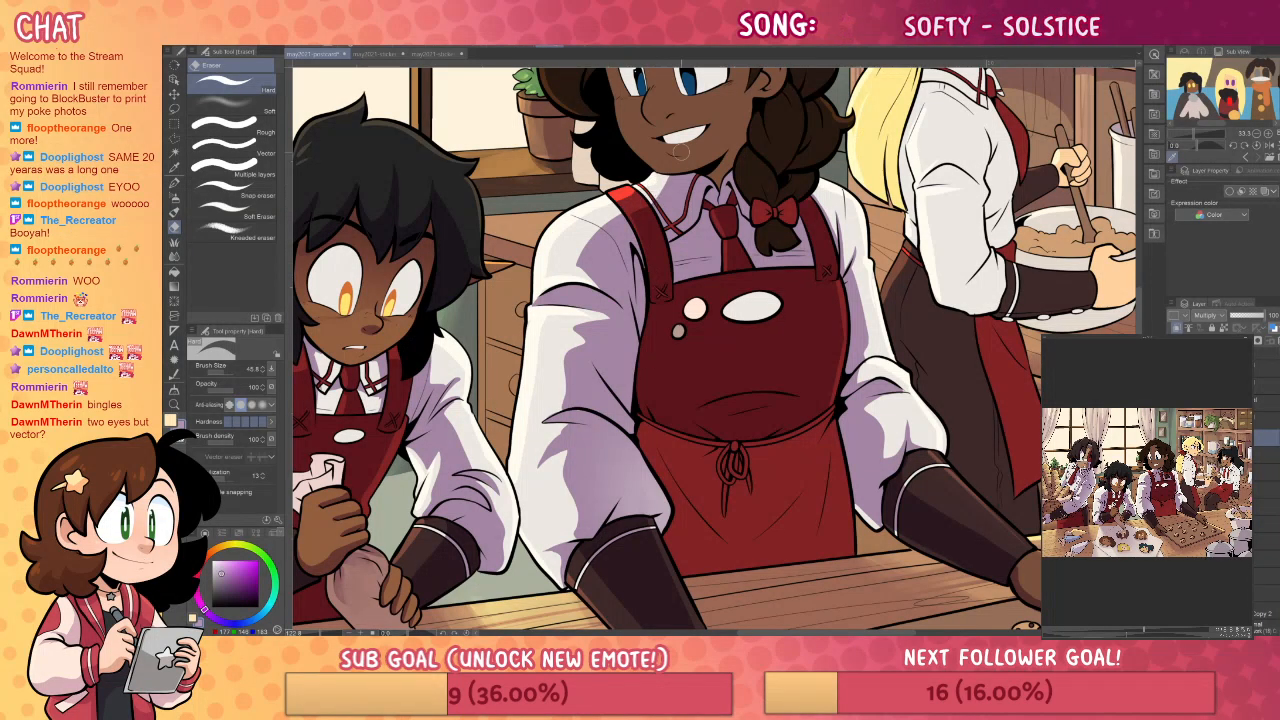
- Outline and fill purple shadows on the braided character's face, covering the nose, cheek, ear and skin under the hair
{"action": "left_click_drag", "start_coordinate": [770, 120], "coordinate": [797, 241]}
{"action": "key", "text": "p"}
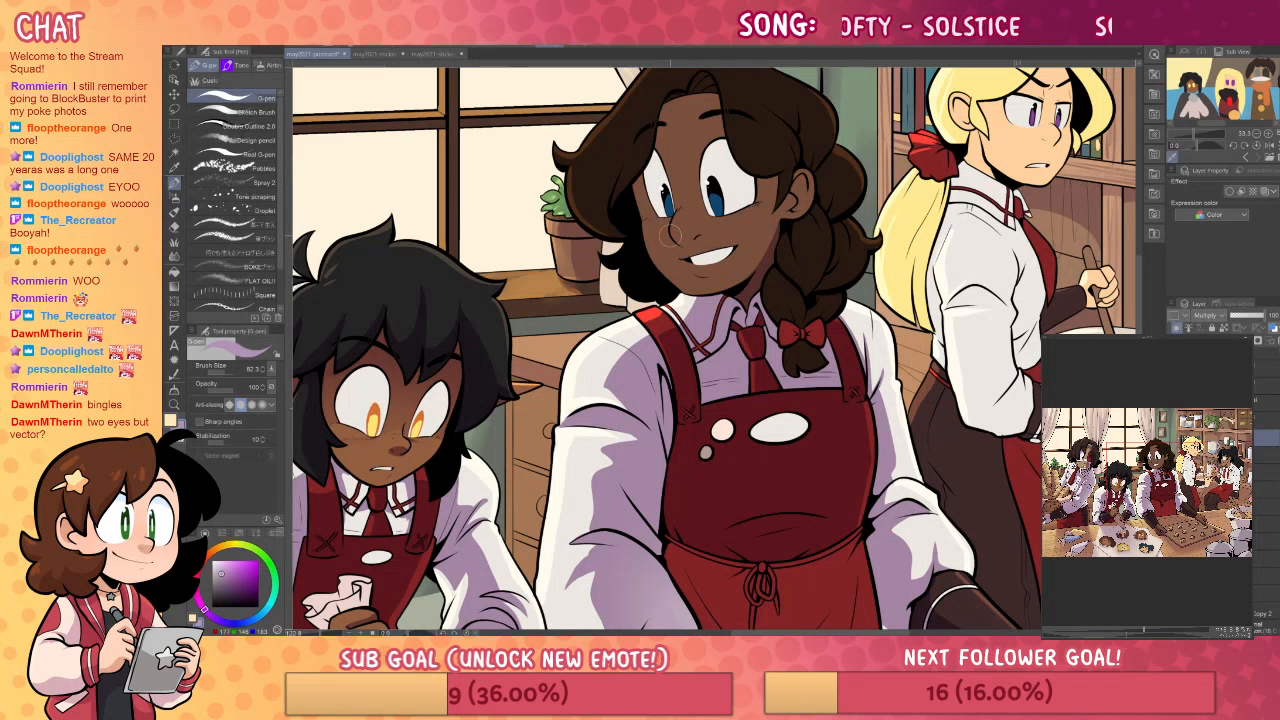
{"action": "key", "text": "g"}
{"action": "key", "text": "p"}
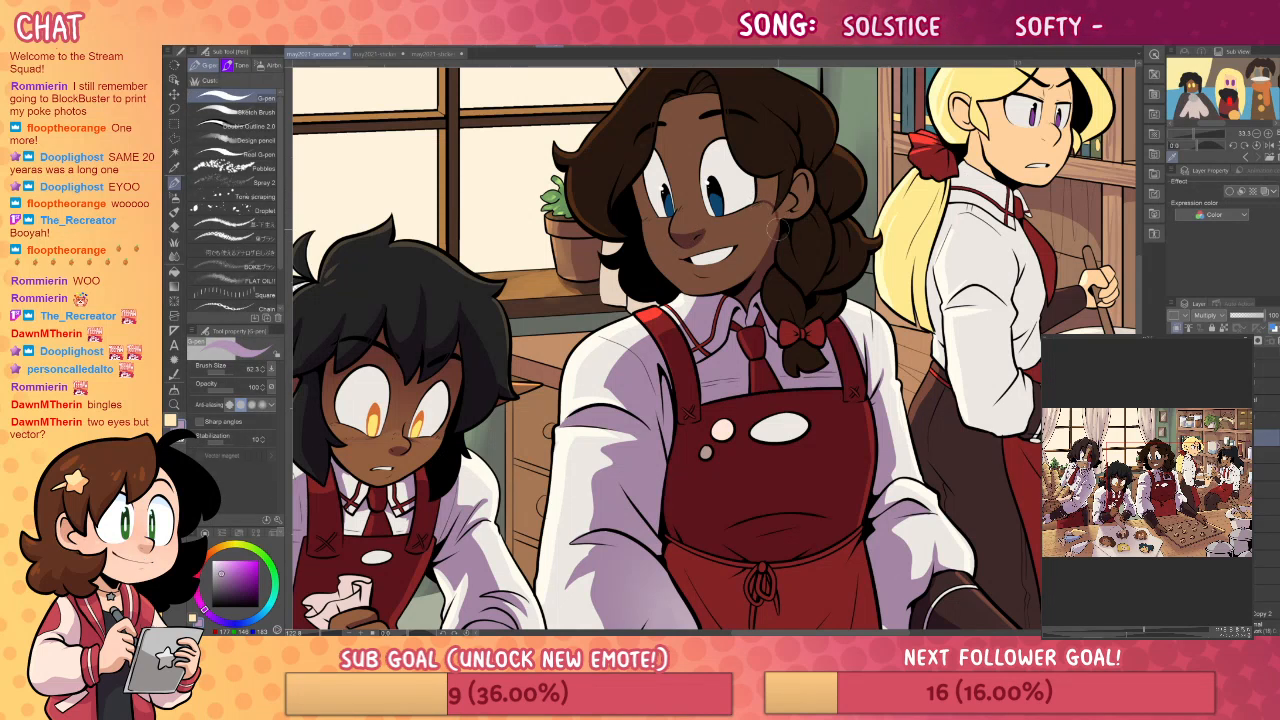
{"action": "key", "text": "g"}
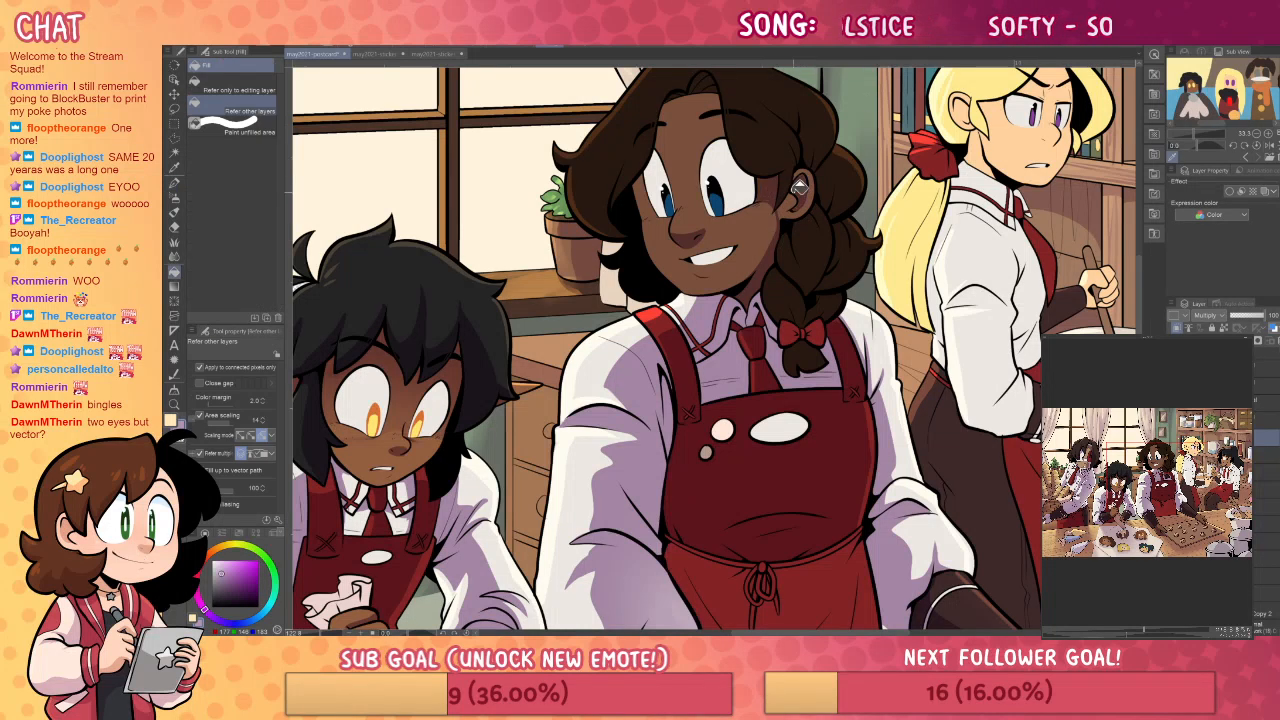
{"action": "key", "text": "p"}
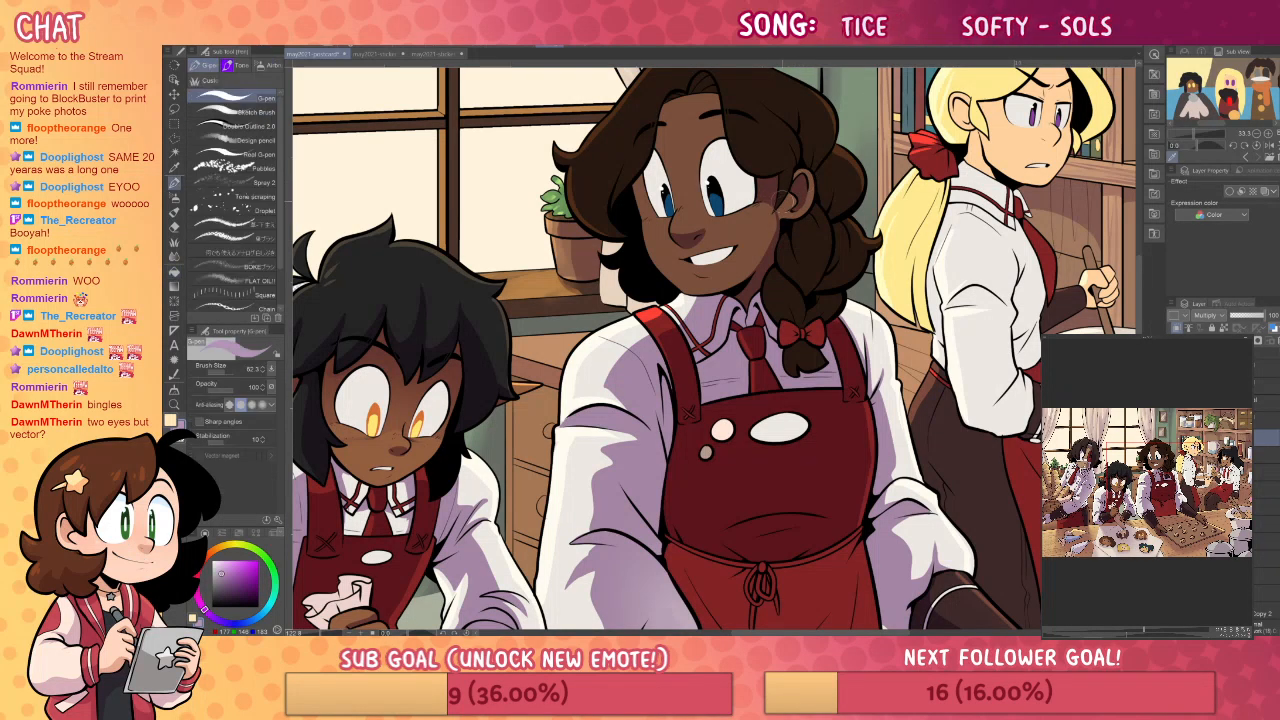
{"action": "key", "text": "g"}
{"action": "key", "text": "p"}
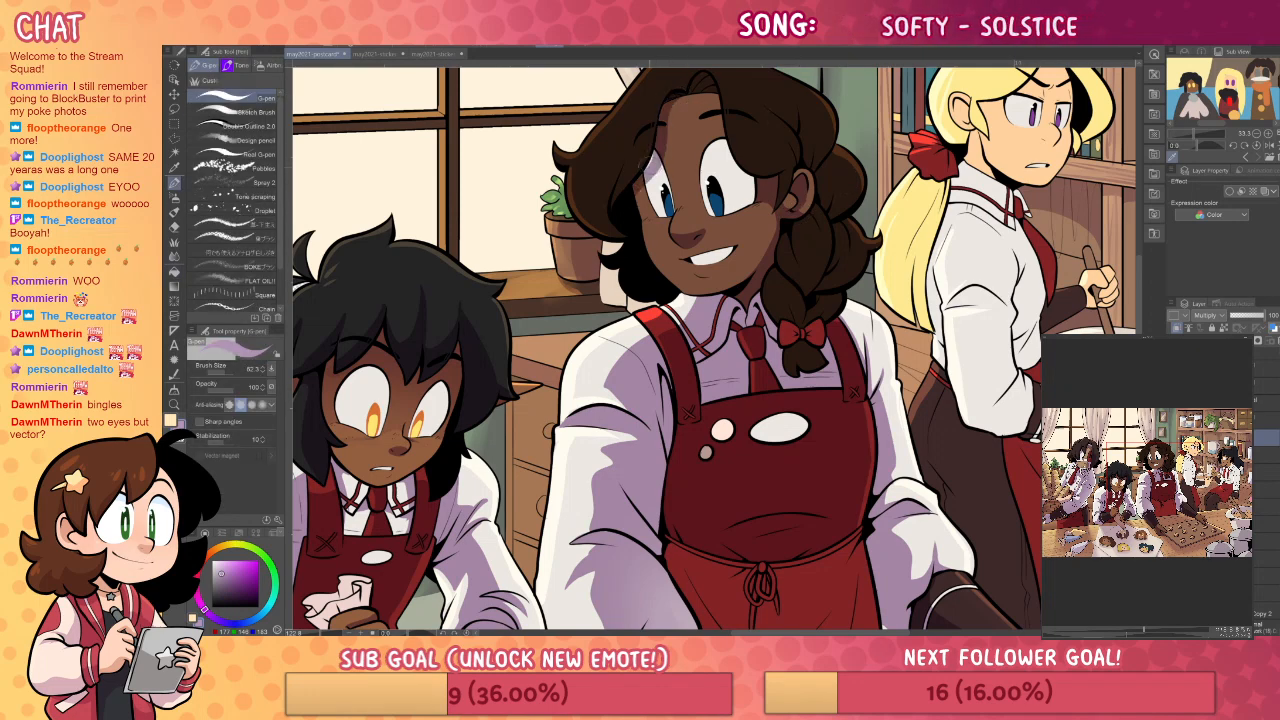
{"action": "left_click_drag", "start_coordinate": [751, 145], "coordinate": [769, 235]}
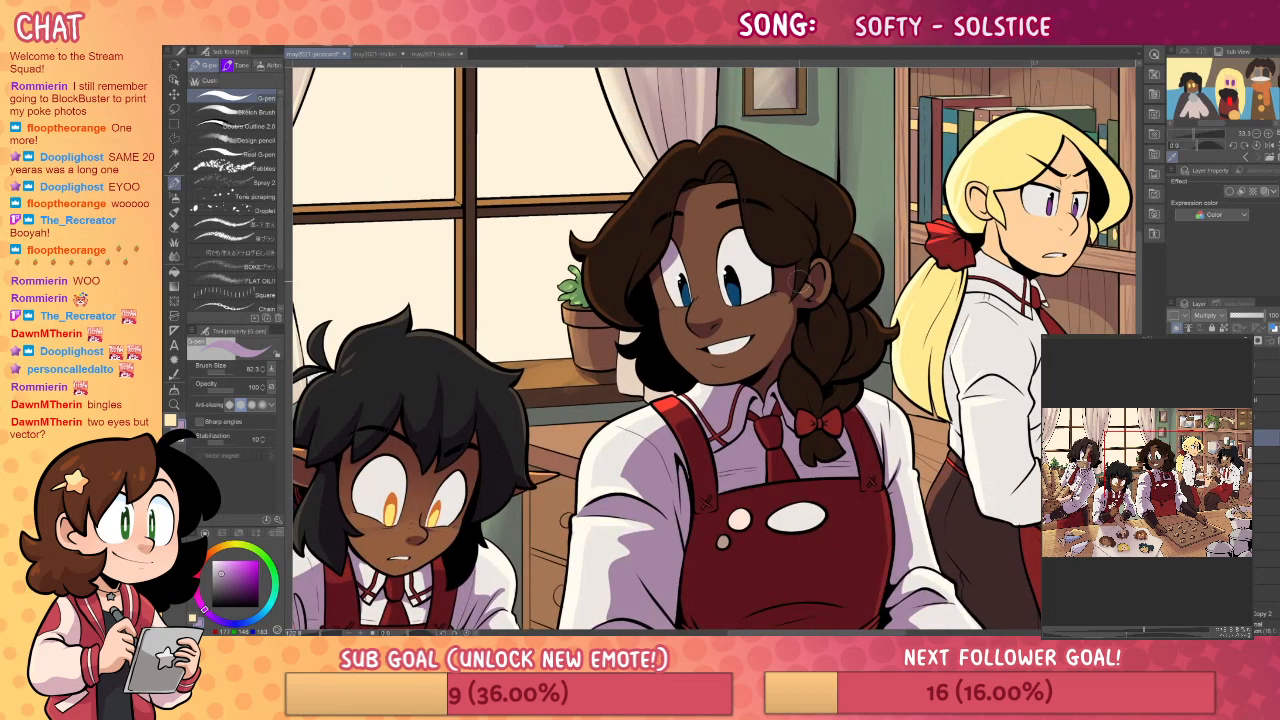
{"action": "key", "text": "g"}
{"action": "key", "text": "p"}
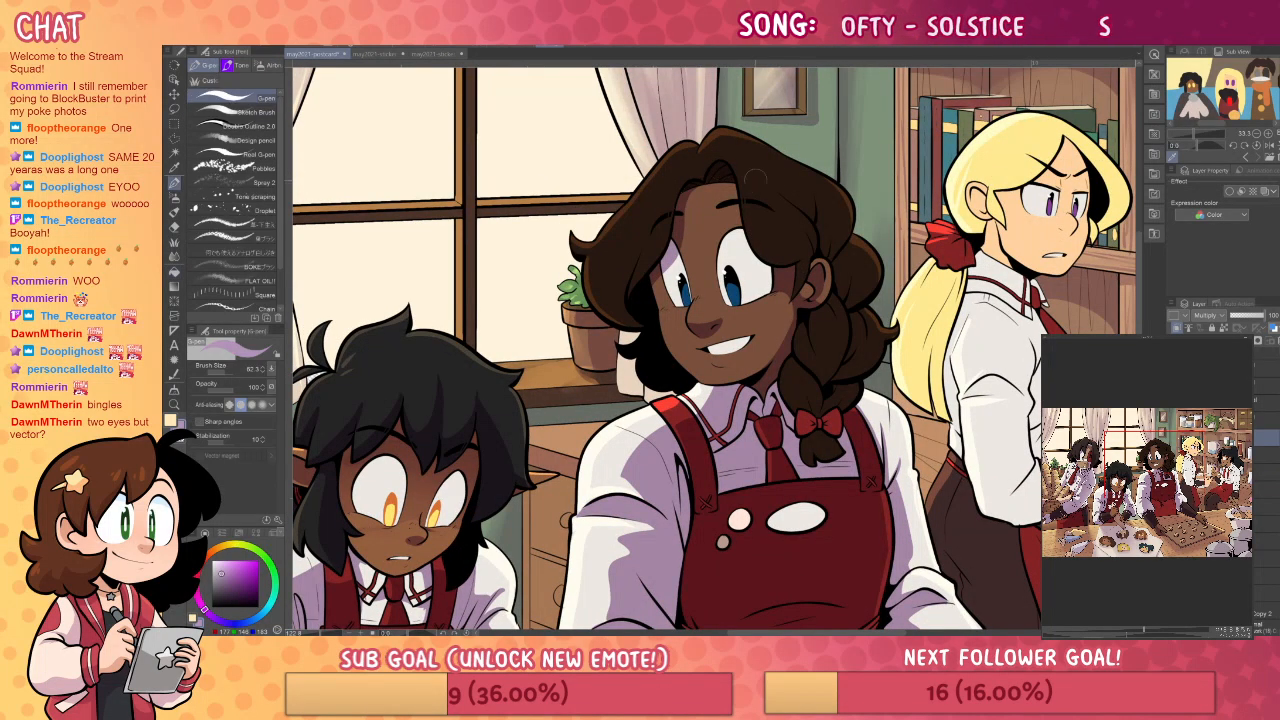
- Outline and fill purple shadows on the braided character's hair around the crown and the face
{"action": "left_click_drag", "start_coordinate": [982, 278], "coordinate": [990, 217]}
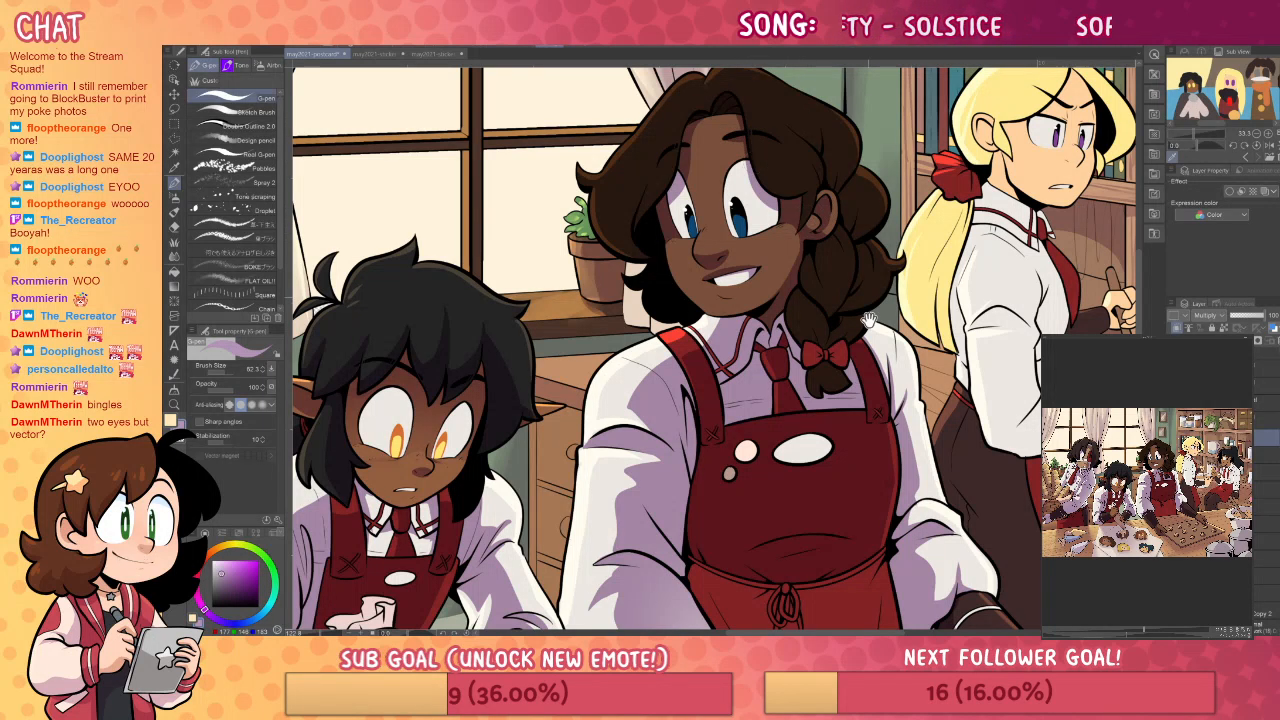
{"action": "scroll", "coordinate": [715, 345], "scroll_direction": "up", "scroll_amount": 2}
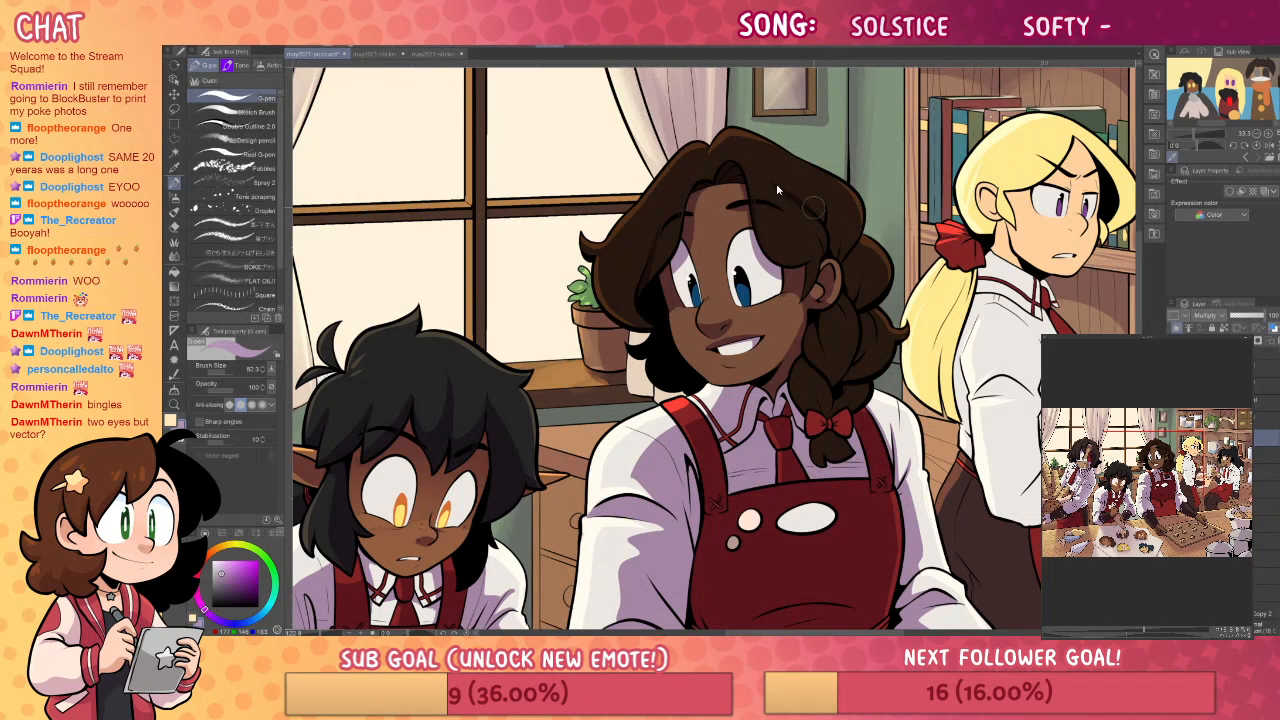
{"action": "key", "text": "g"}
{"action": "key", "text": "p"}
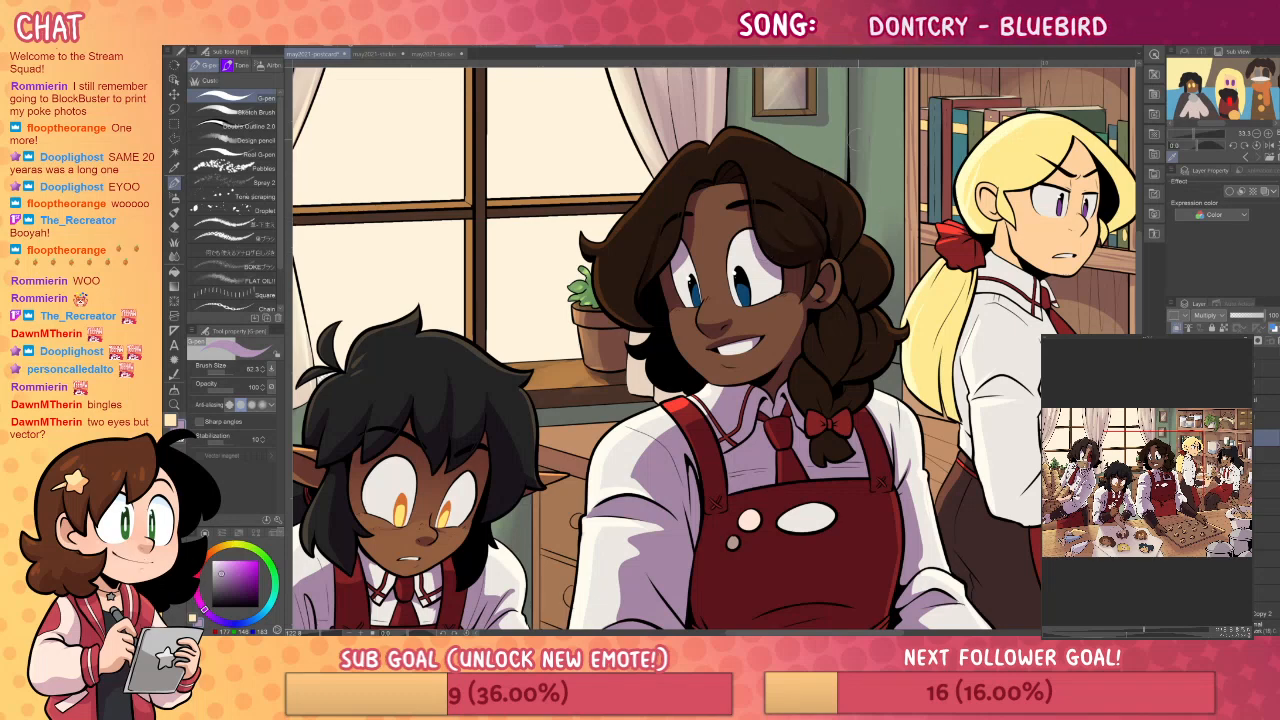
{"action": "key", "text": "g"}
{"action": "key", "text": "p"}
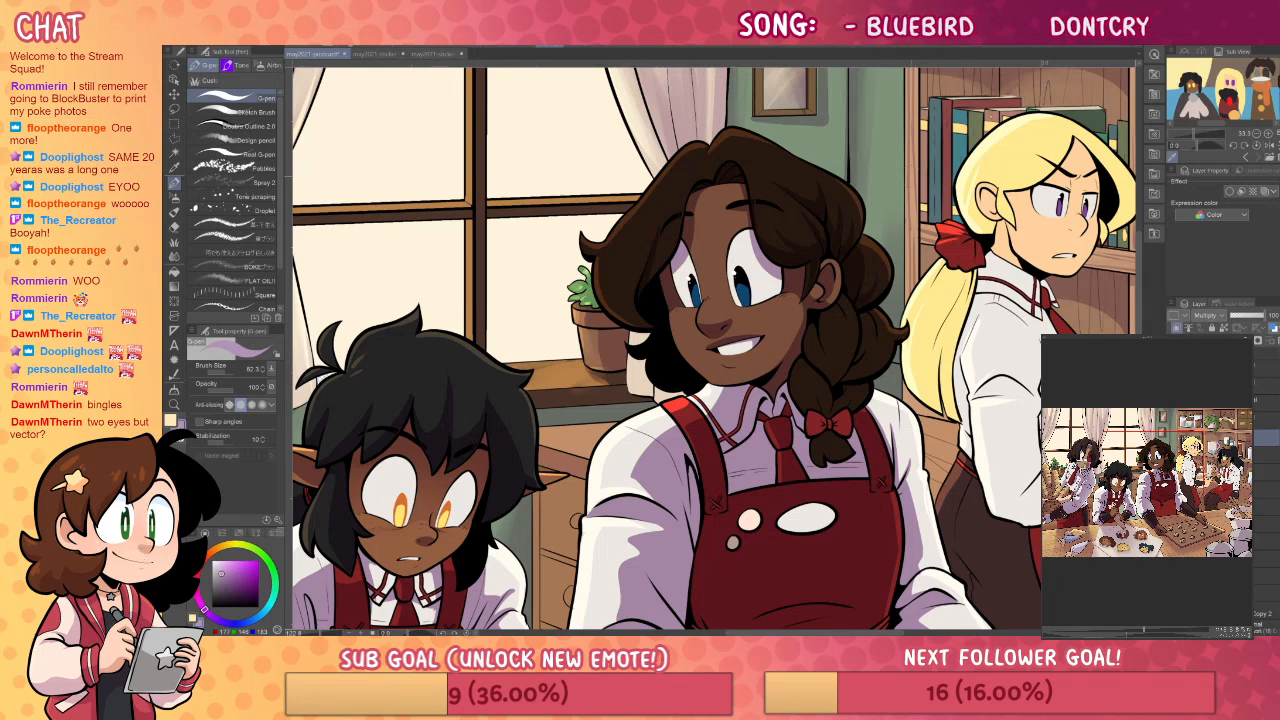
- Paint purple shadows on the segments of the braid and the adjoining hair, erasing stray edges
{"action": "left_click_drag", "start_coordinate": [1023, 453], "coordinate": [1018, 380]}
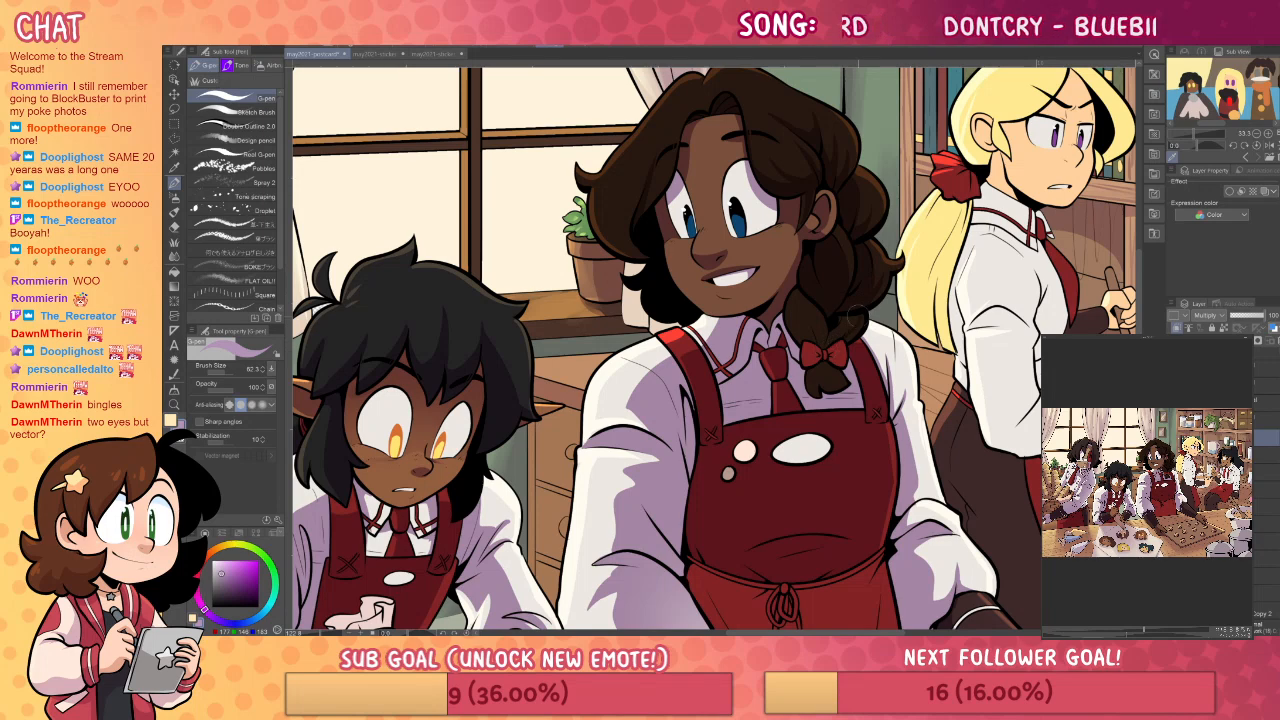
{"action": "key", "text": "e"}
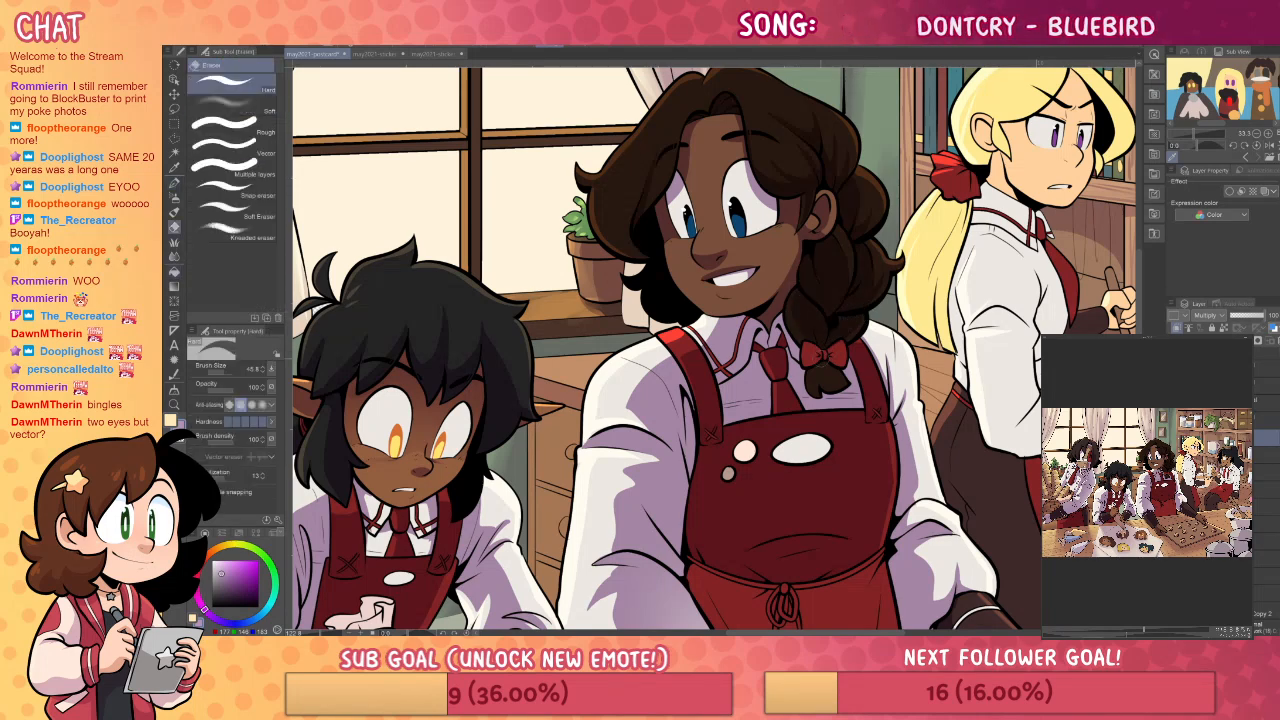
{"action": "key", "text": "p"}
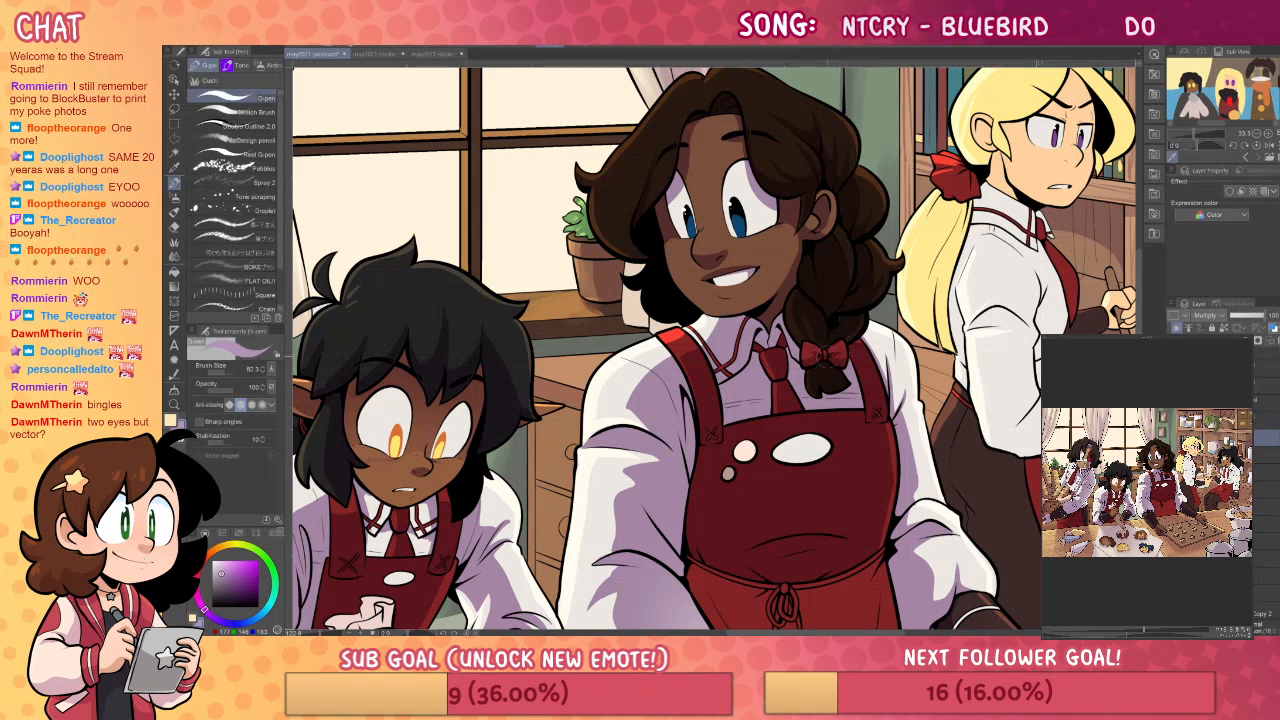
{"action": "left_click_drag", "start_coordinate": [911, 371], "coordinate": [935, 391]}
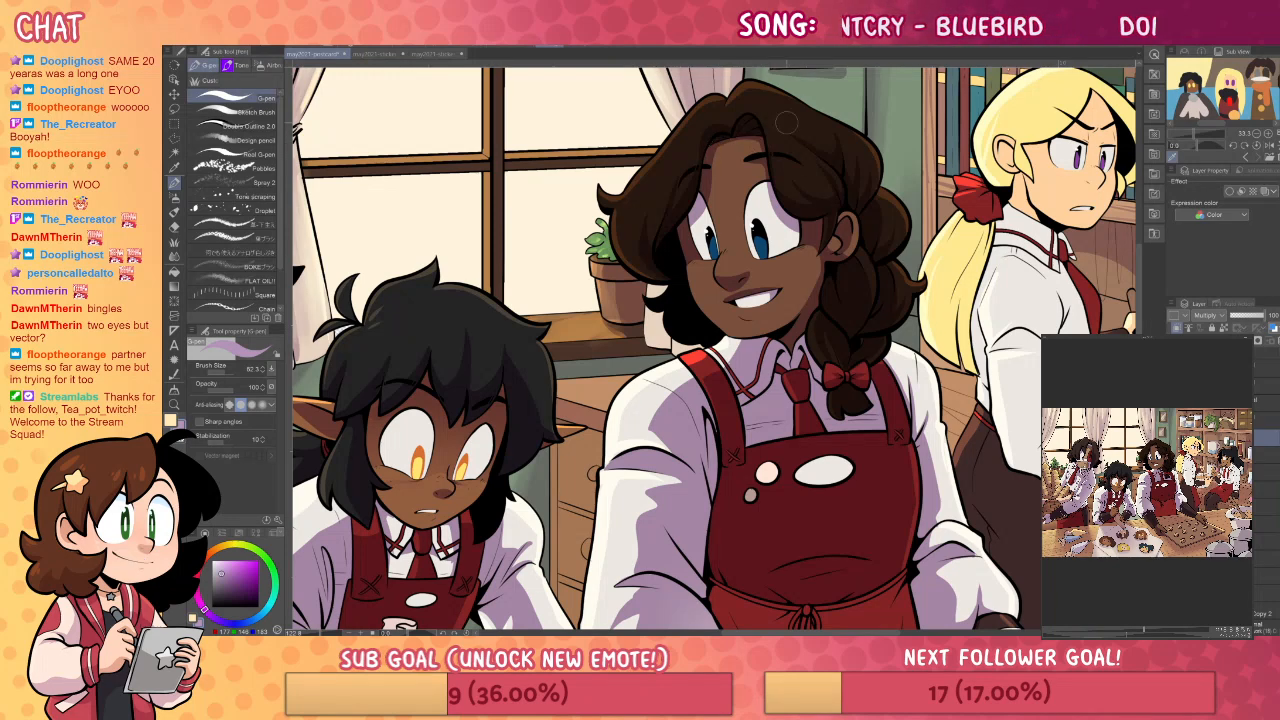
{"action": "scroll", "coordinate": [786, 122], "scroll_direction": "down", "scroll_amount": 2}
{"action": "key", "text": "e"}
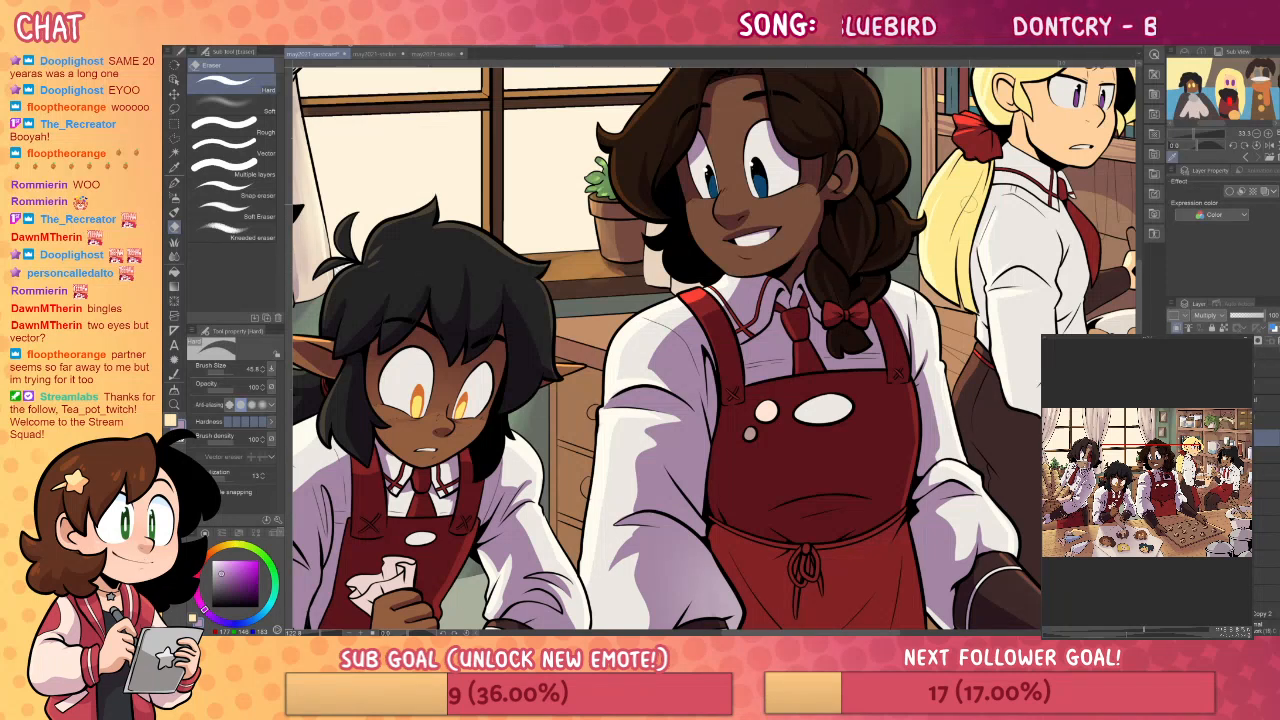
{"action": "key", "text": "p"}
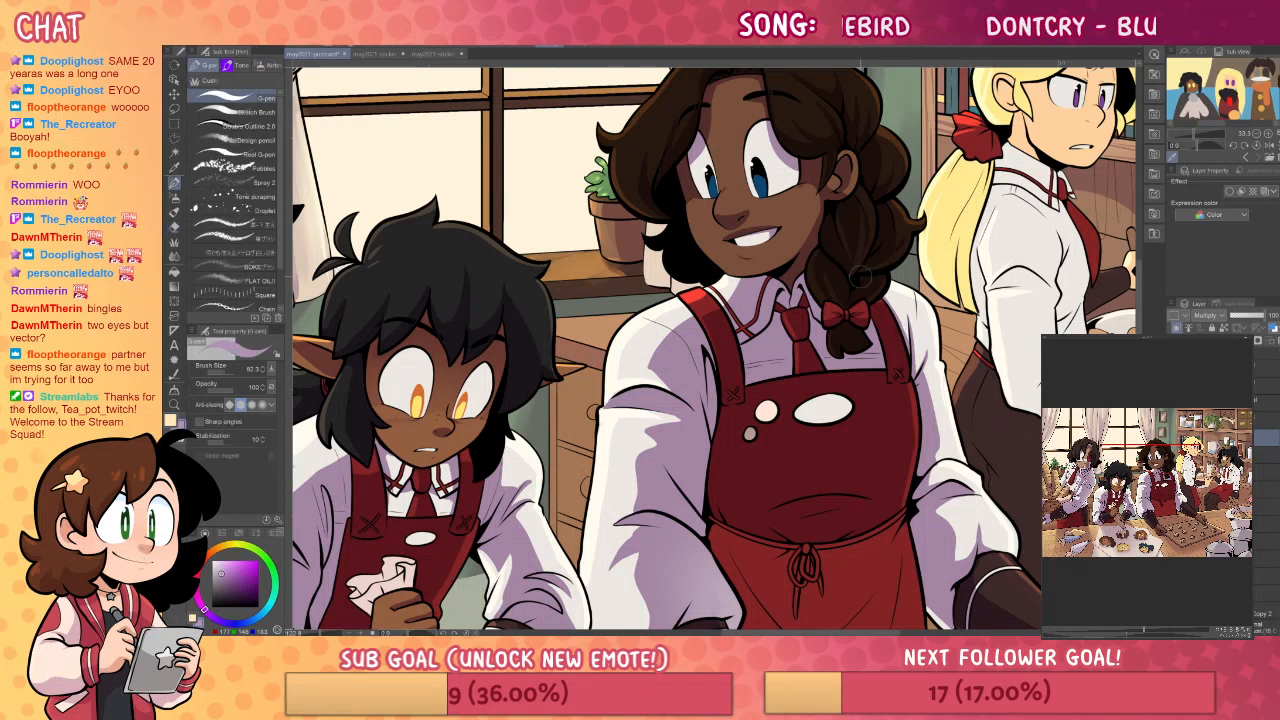
{"action": "key", "text": "e"}
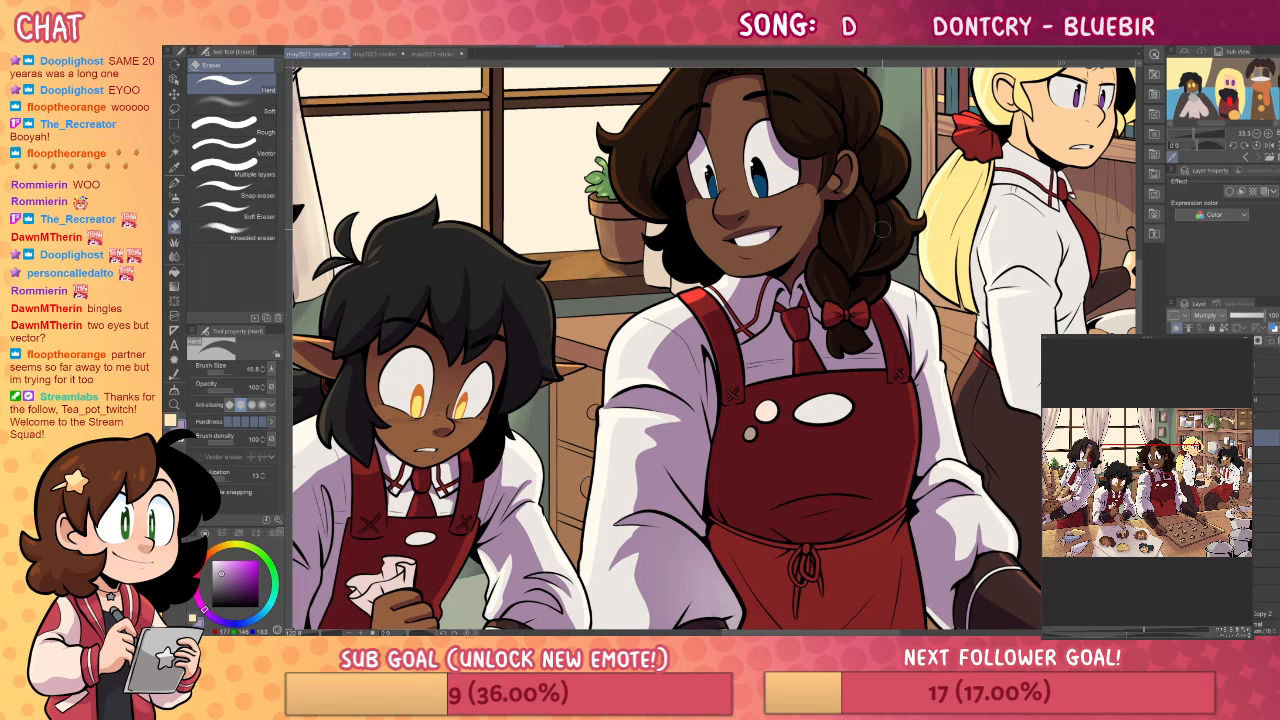
{"action": "key", "text": "p"}
- Fill purple shadow on the lower half of the braided character's apron and its waist tie, then clean up the edges
{"action": "mouse_move", "coordinate": [971, 474]}
{"action": "left_mouse_down"}
{"action": "mouse_move", "coordinate": [958, 322]}
{"action": "mouse_move", "coordinate": [888, 286]}
{"action": "left_mouse_up"}
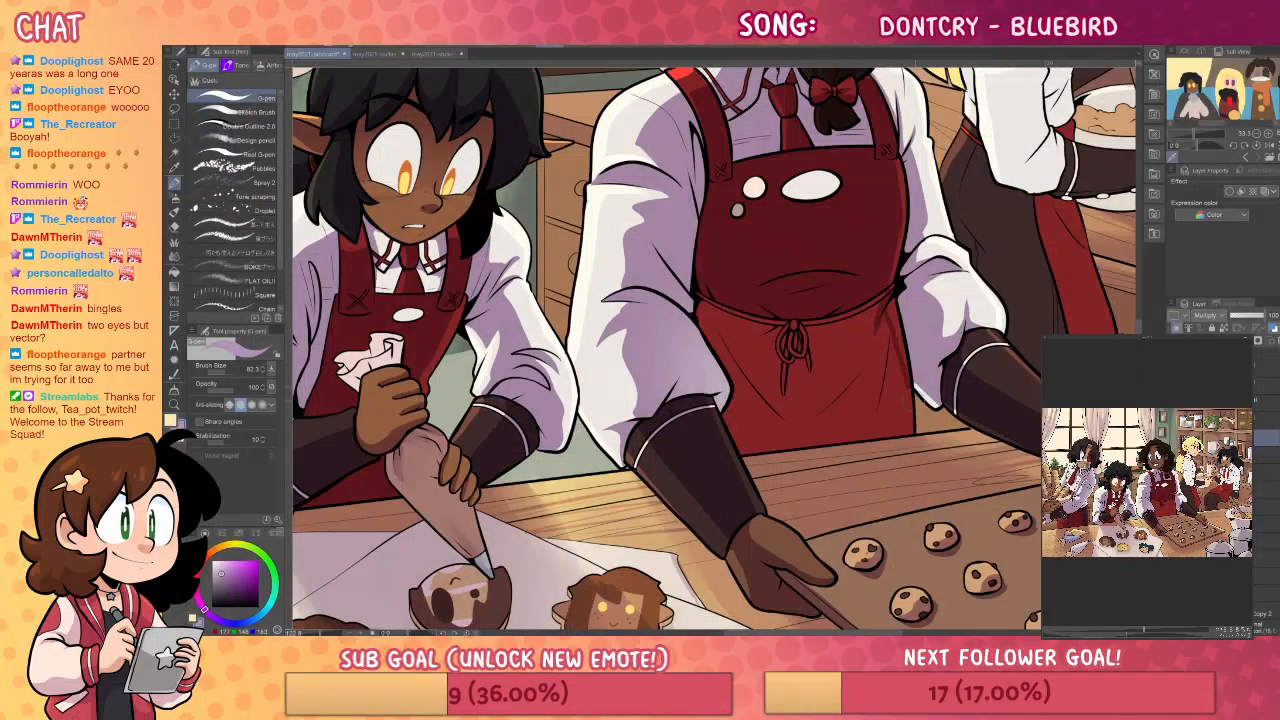
{"action": "key", "text": "ctrl+z"}
{"action": "key", "text": "g"}
{"action": "left_click", "coordinate": [901, 348]}
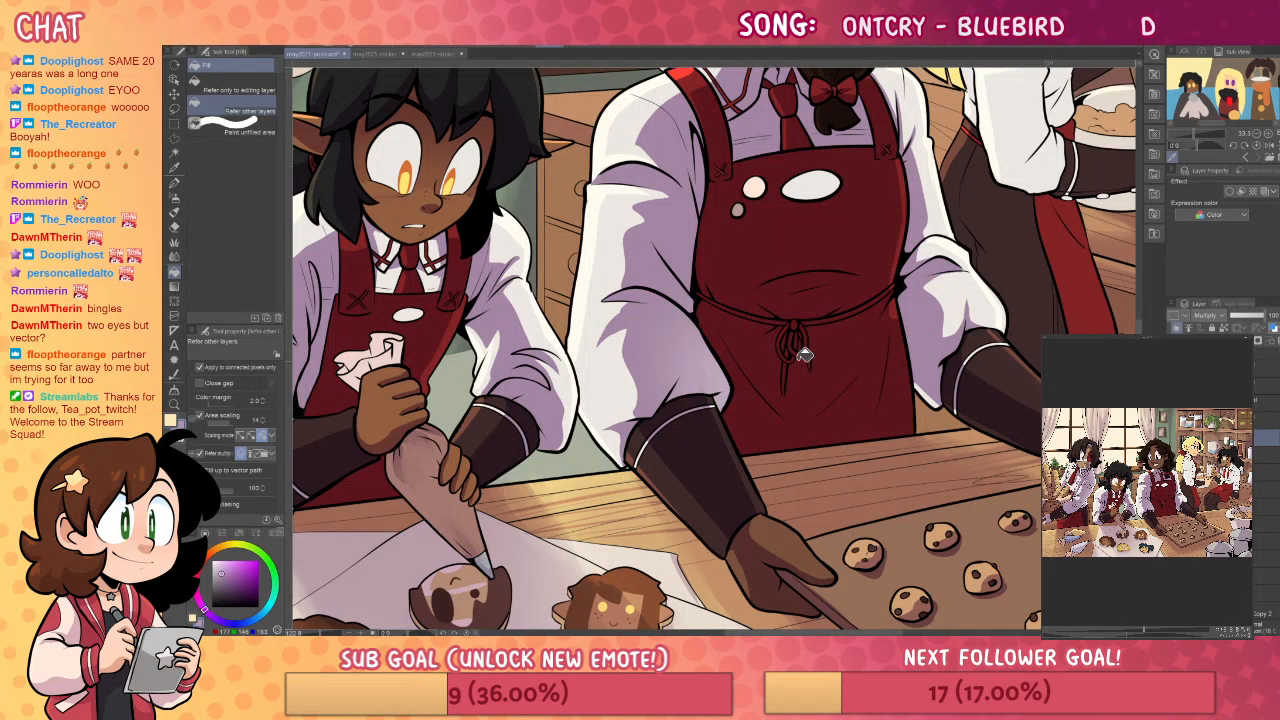
{"action": "key", "text": "e"}
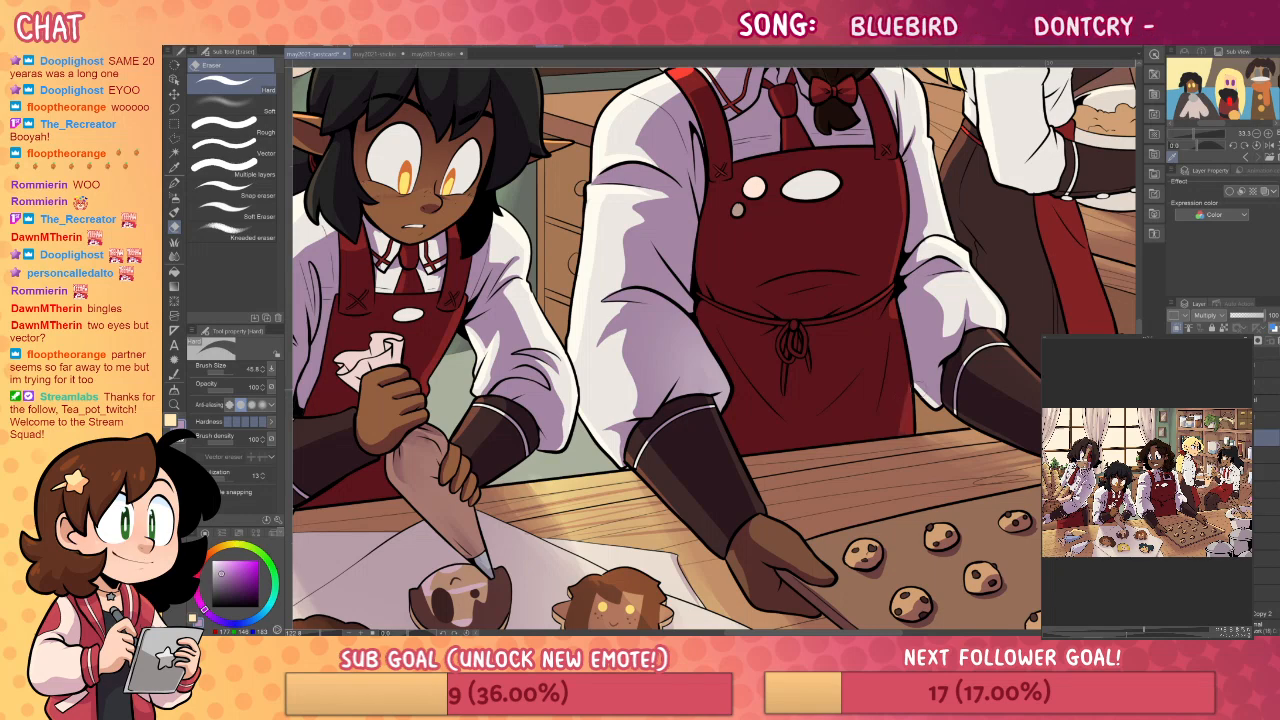
- Blend and clean up the purple shadow edges around the braided character's lower face and neck
{"action": "left_click_drag", "start_coordinate": [832, 346], "coordinate": [872, 506]}
{"action": "key", "text": "j"}
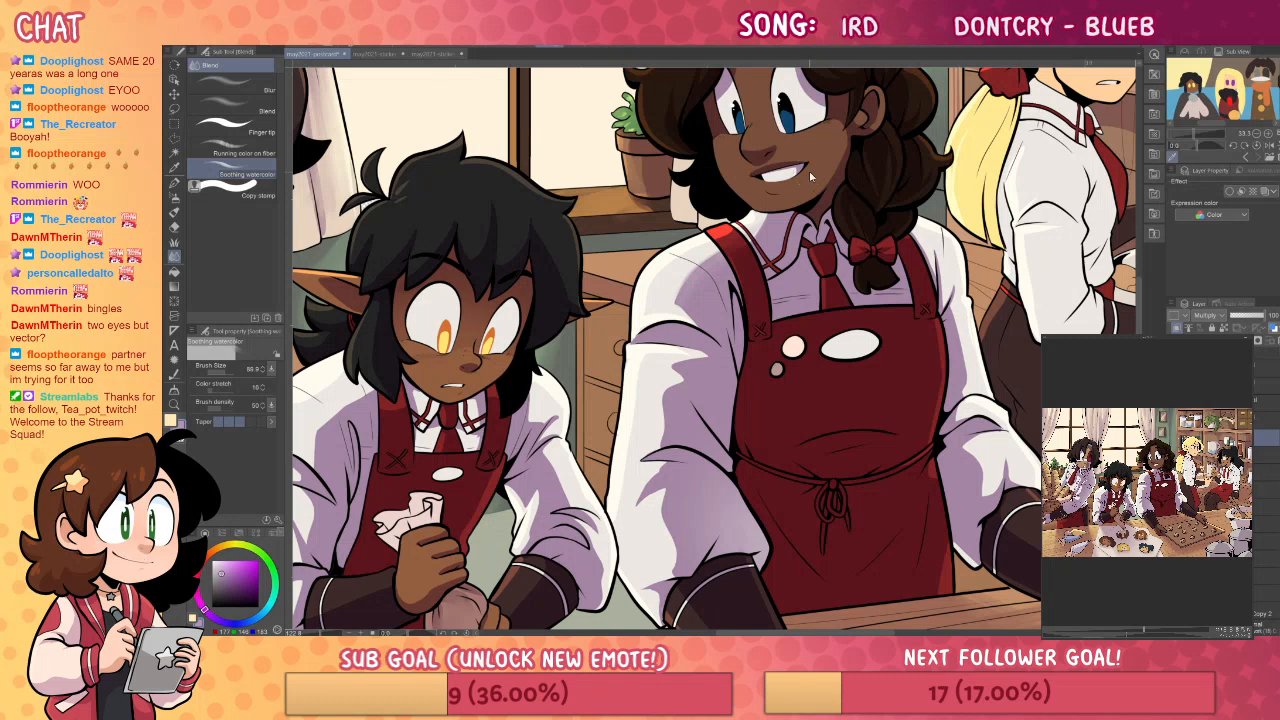
{"action": "left_click_drag", "start_coordinate": [808, 172], "coordinate": [786, 210]}
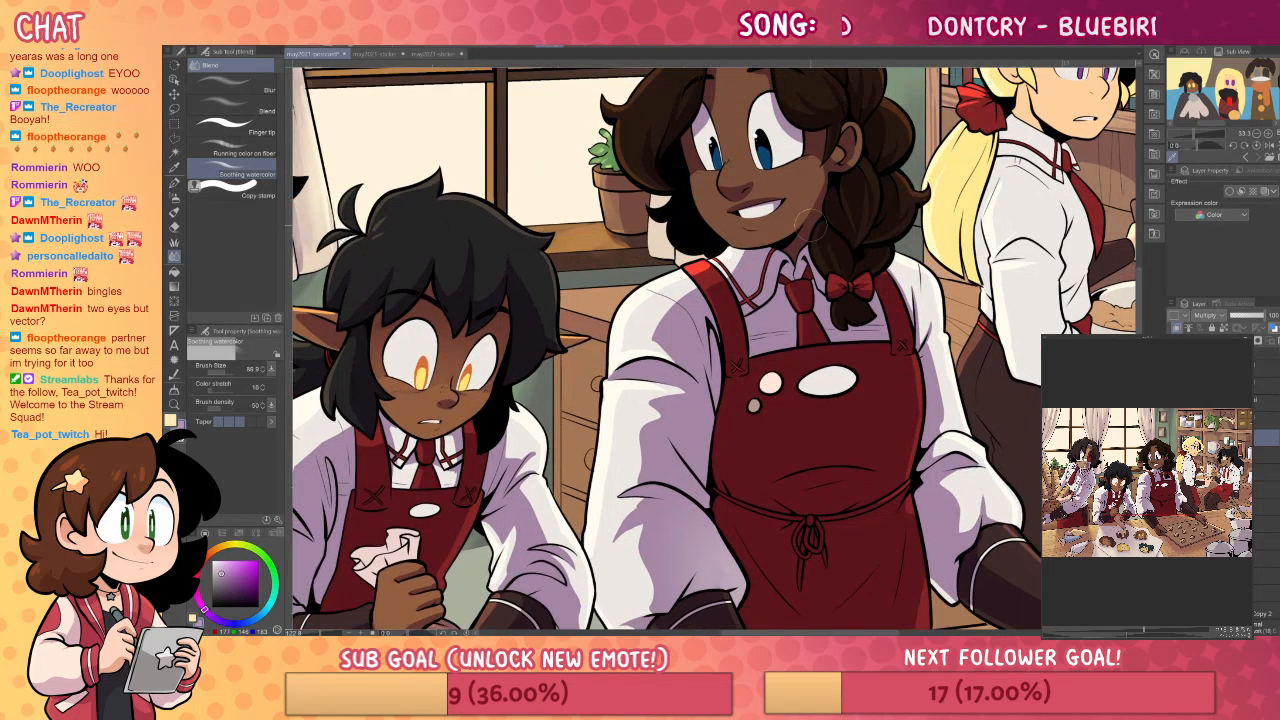
{"action": "key", "text": "e"}
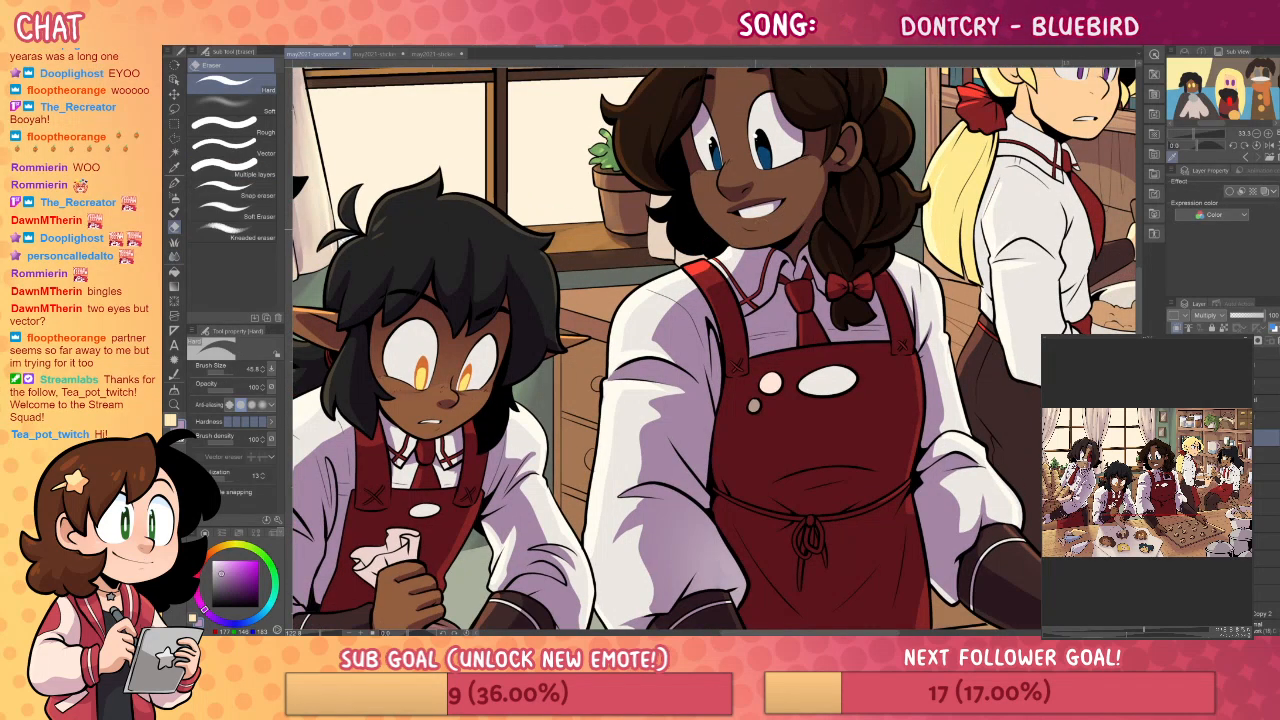
{"action": "key", "text": "p"}
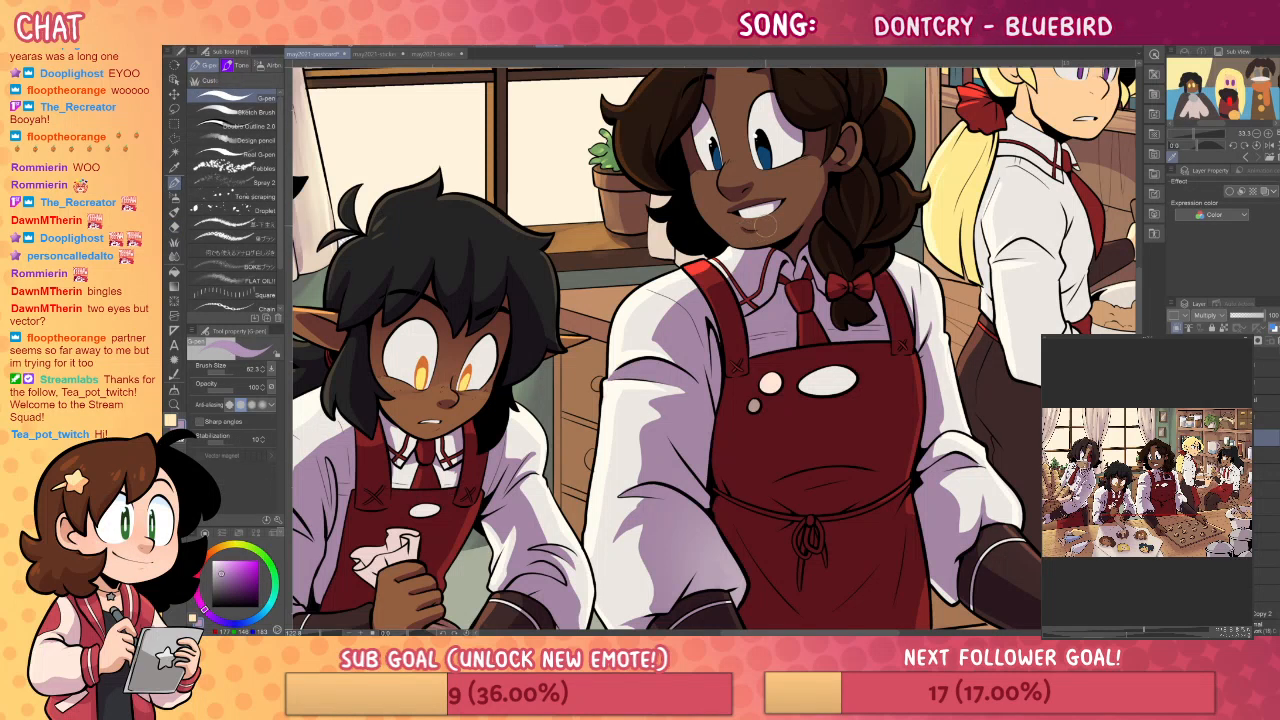
{"action": "left_click_drag", "start_coordinate": [792, 160], "coordinate": [804, 234]}
{"action": "key", "text": "ctrl+z"}
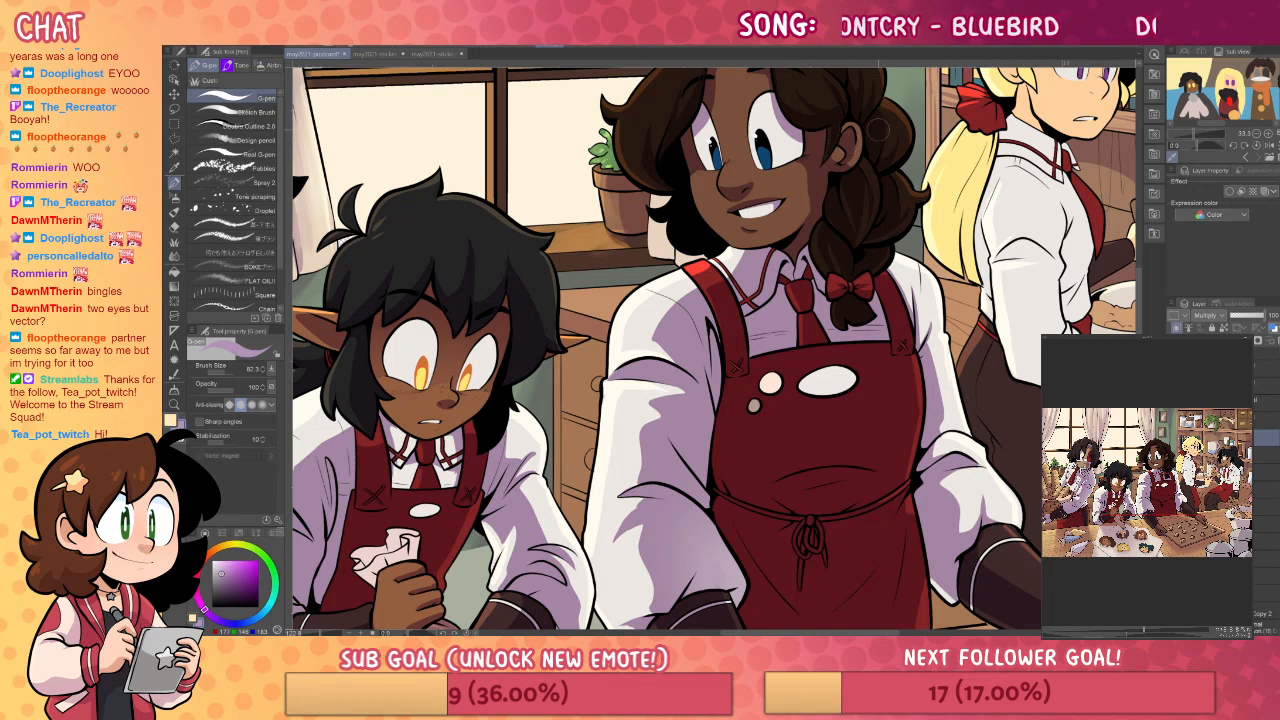
- Shade the oval and round badges on the middle character's red apron with purple shadows, trimming them with the eraser
{"action": "key", "text": "j"}
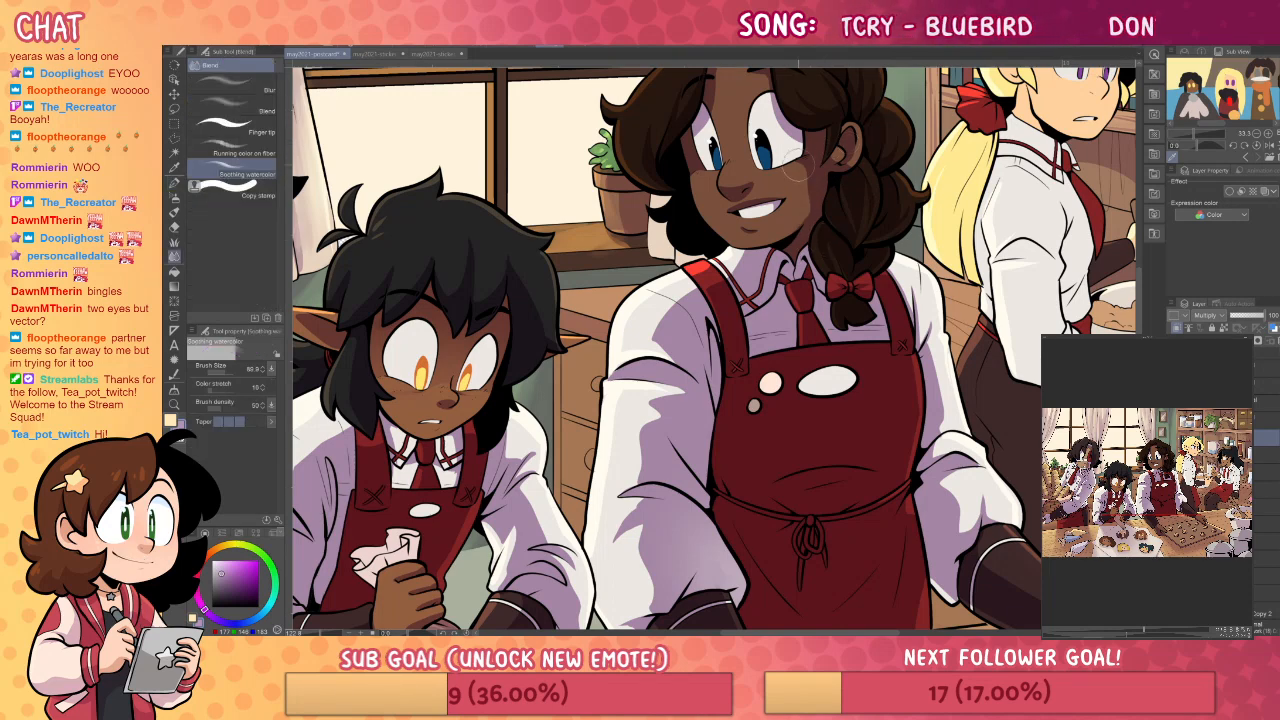
{"action": "mouse_move", "coordinate": [1030, 558]}
{"action": "left_mouse_down"}
{"action": "mouse_move", "coordinate": [1032, 470]}
{"action": "mouse_move", "coordinate": [994, 456]}
{"action": "left_mouse_up"}
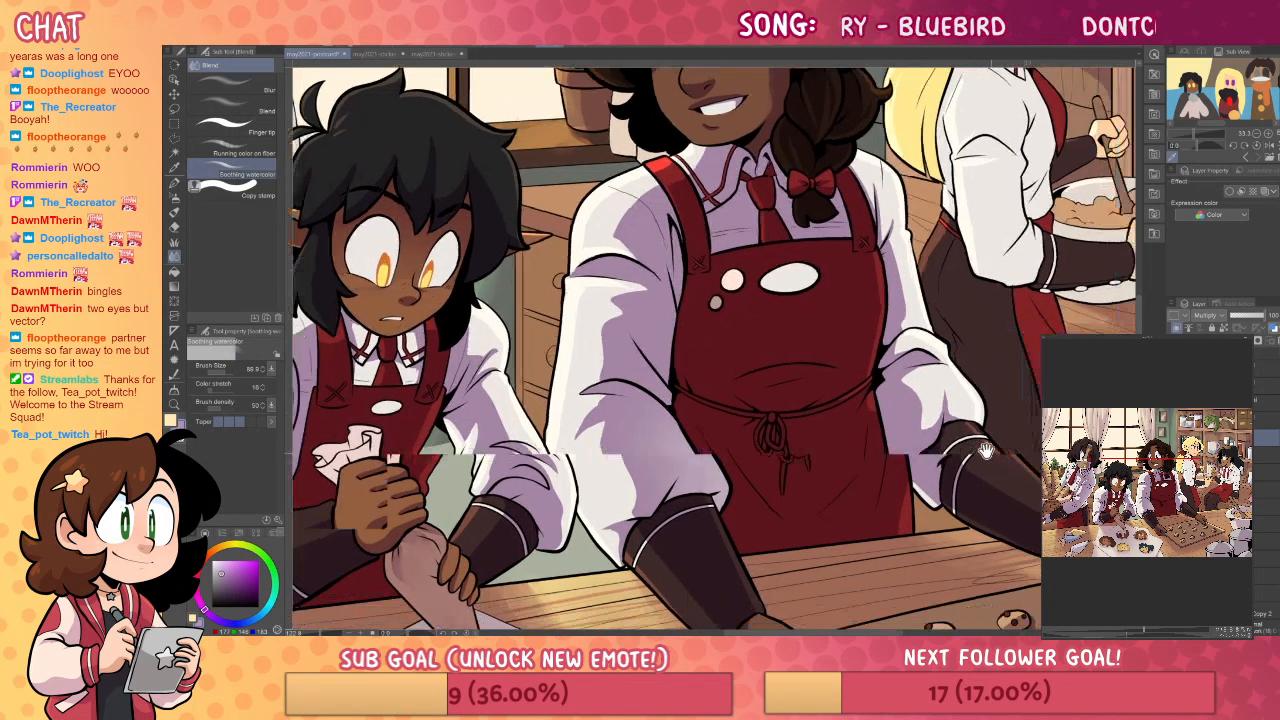
{"action": "key", "text": "e"}
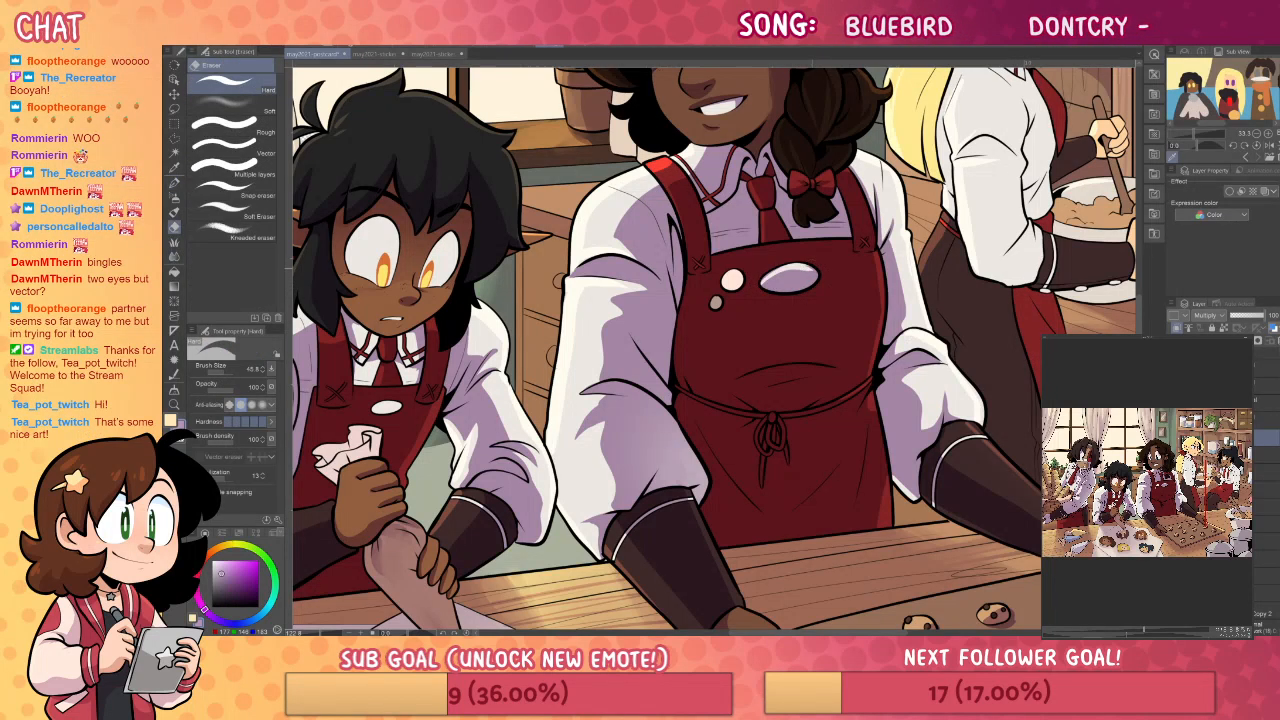
{"action": "key", "text": "p"}
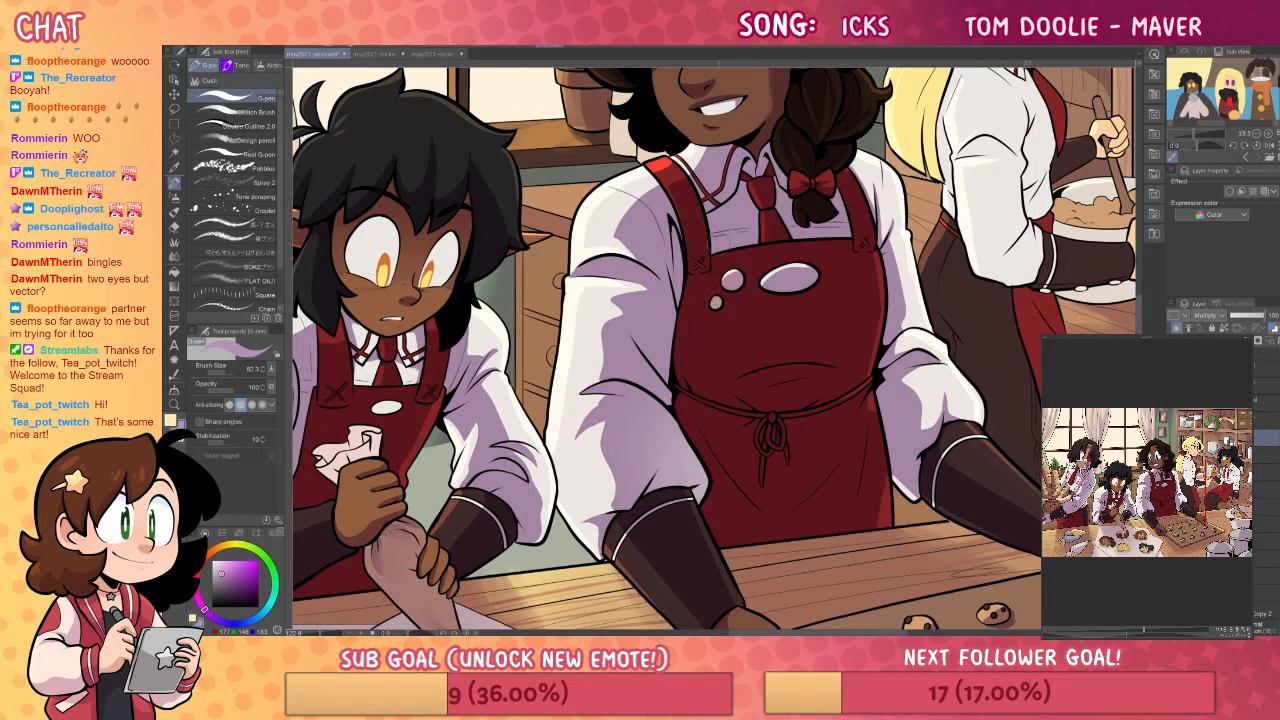
- Shade the blonde character's face and eye whites using the Fill tool and G-pen
{"action": "left_click", "coordinate": [175, 404]}
{"action": "left_click_drag", "start_coordinate": [876, 342], "coordinate": [740, 342]}
{"action": "left_click_drag", "start_coordinate": [1028, 376], "coordinate": [939, 364]}
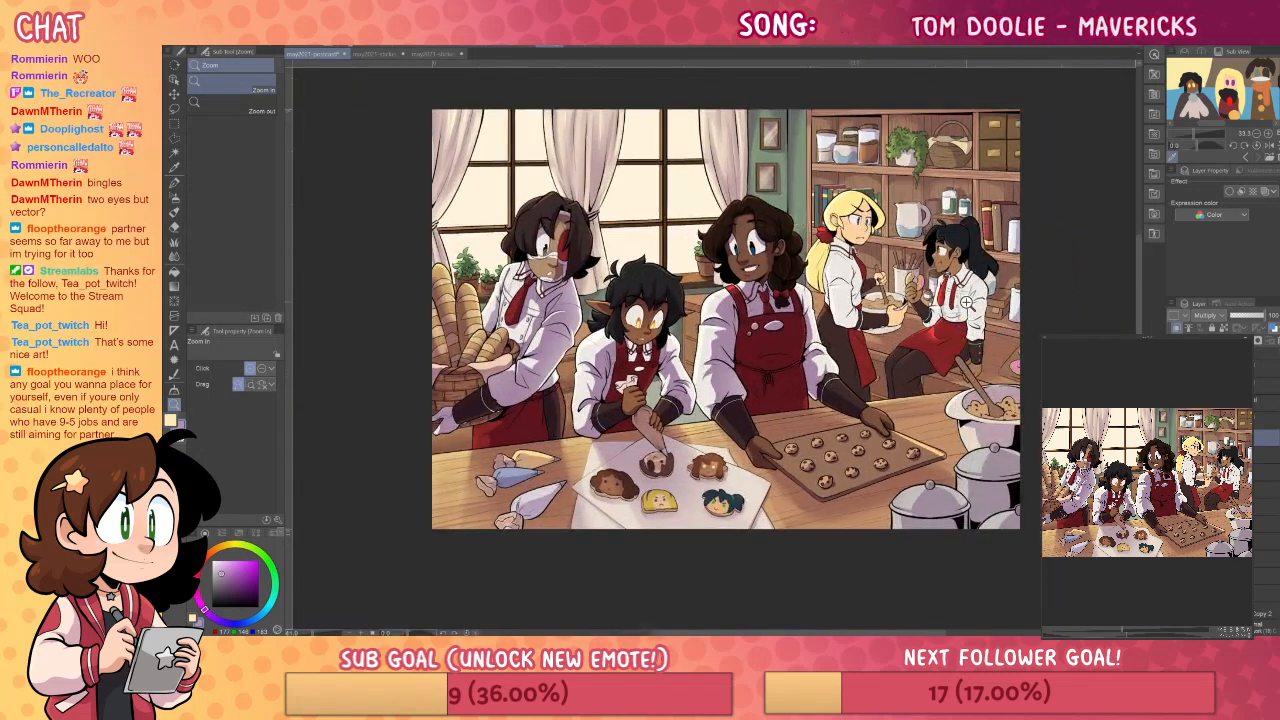
{"action": "left_click", "coordinate": [790, 262]}
{"action": "left_click", "coordinate": [743, 270]}
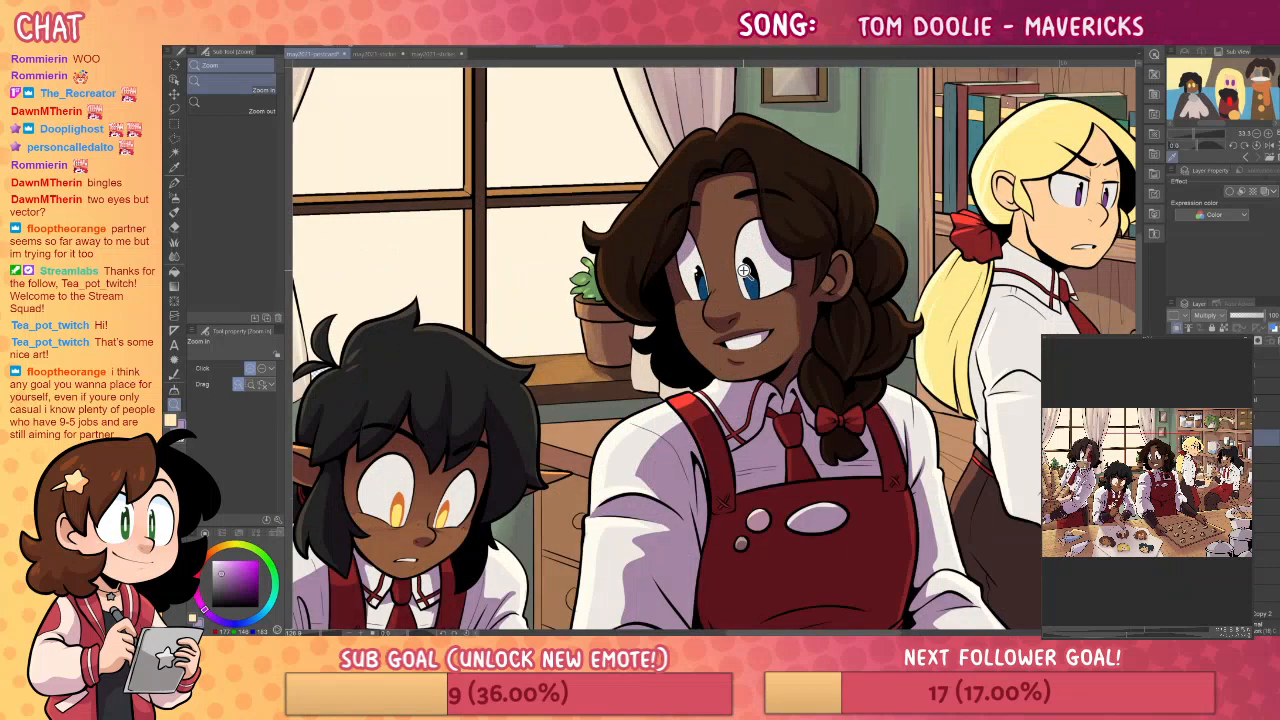
{"action": "left_click_drag", "start_coordinate": [964, 260], "coordinate": [766, 326]}
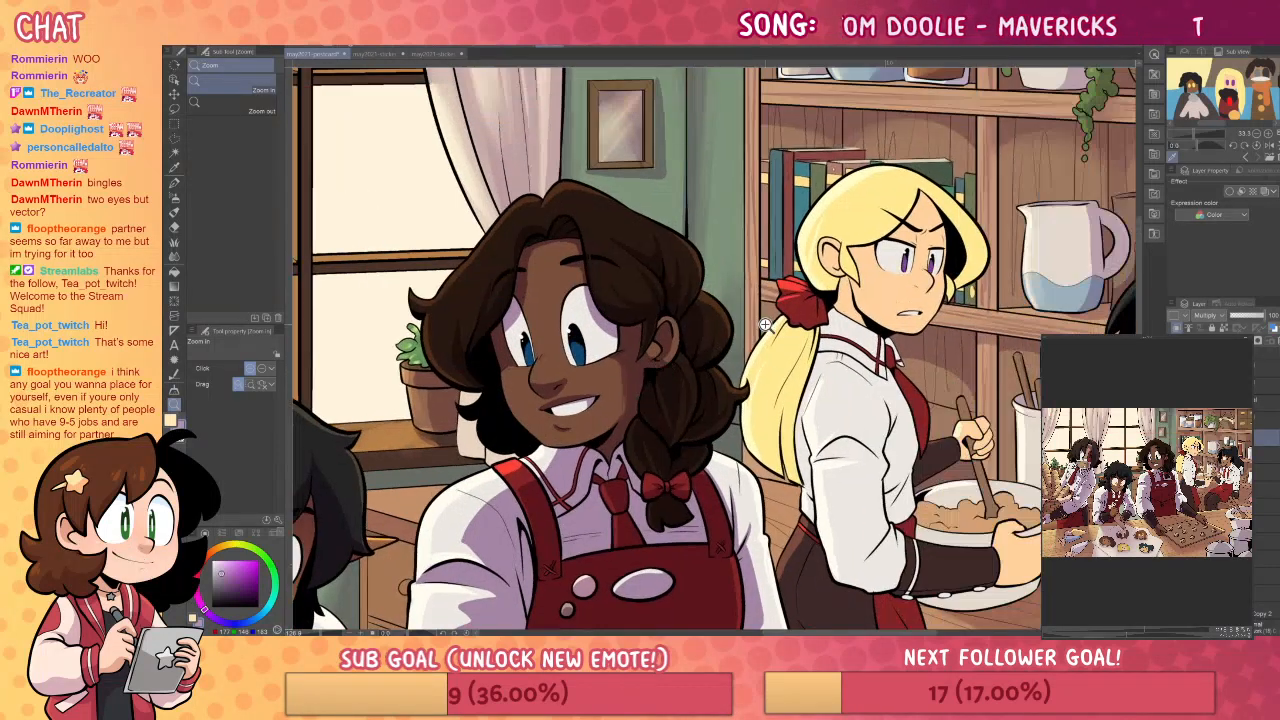
{"action": "left_click_drag", "start_coordinate": [979, 319], "coordinate": [916, 333]}
{"action": "key", "text": "p"}
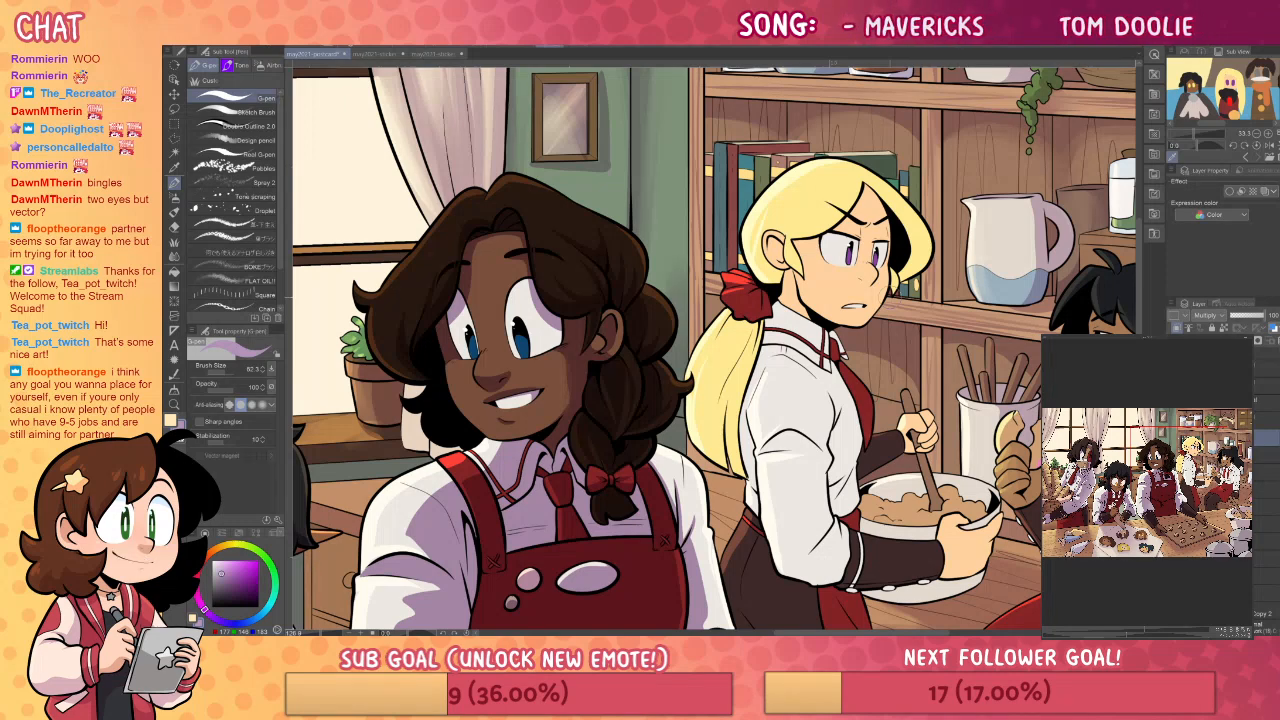
{"action": "left_click_drag", "start_coordinate": [640, 414], "coordinate": [608, 324]}
{"action": "key", "text": "g"}
{"action": "key", "text": "p"}
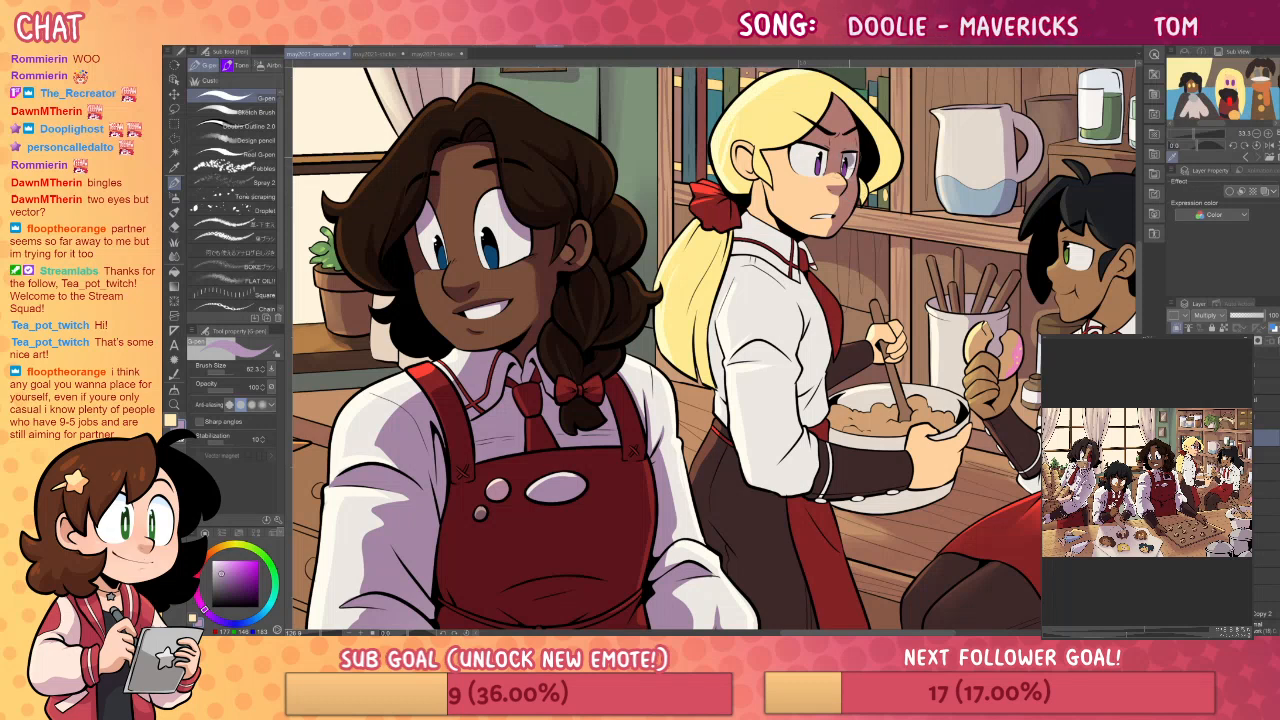
{"action": "left_click_drag", "start_coordinate": [798, 157], "coordinate": [824, 155]}
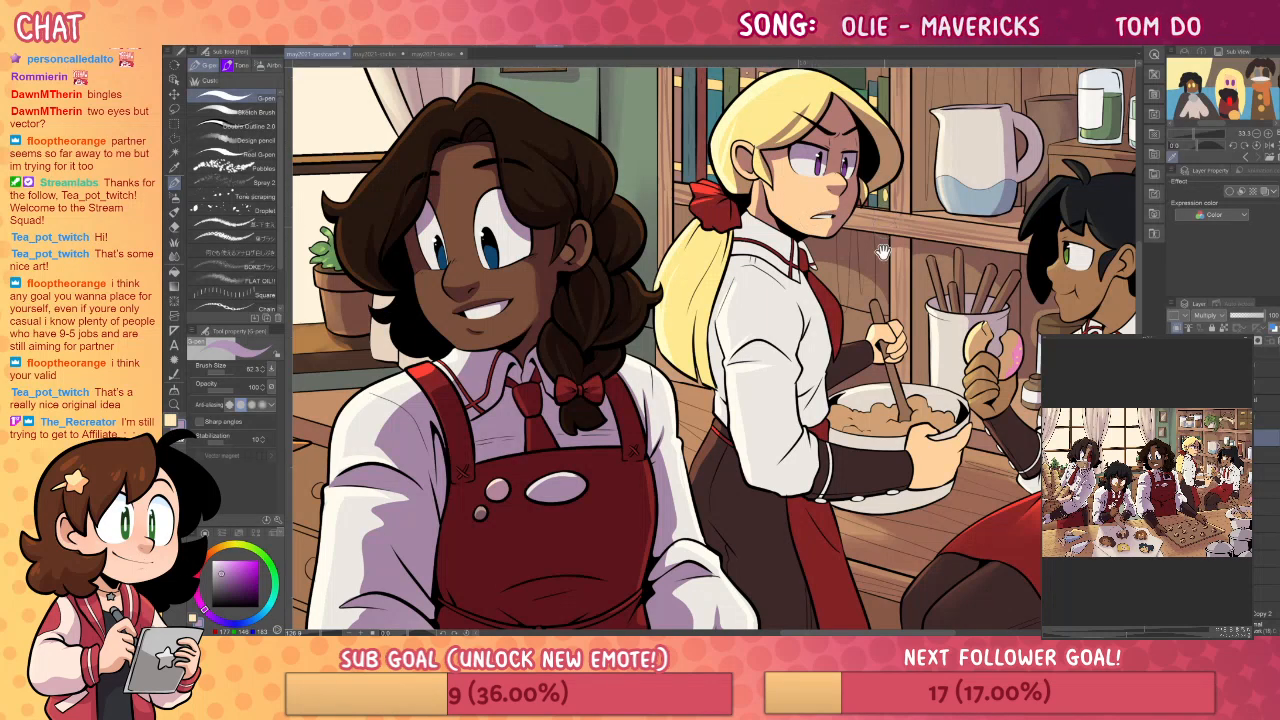
{"action": "left_click_drag", "start_coordinate": [882, 266], "coordinate": [866, 258]}
- Paint purple shadow strands along the blonde character's ponytail and carve them into shape with the hard eraser
{"action": "key", "text": "e"}
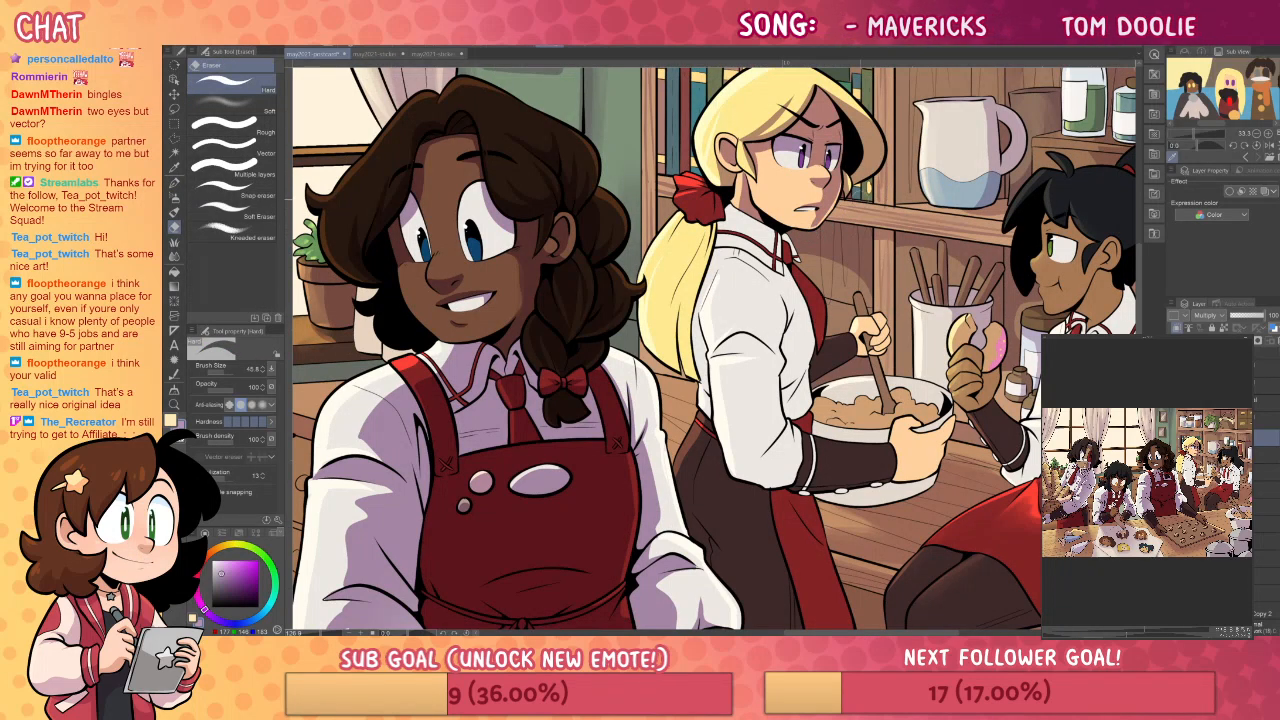
{"action": "key", "text": "p"}
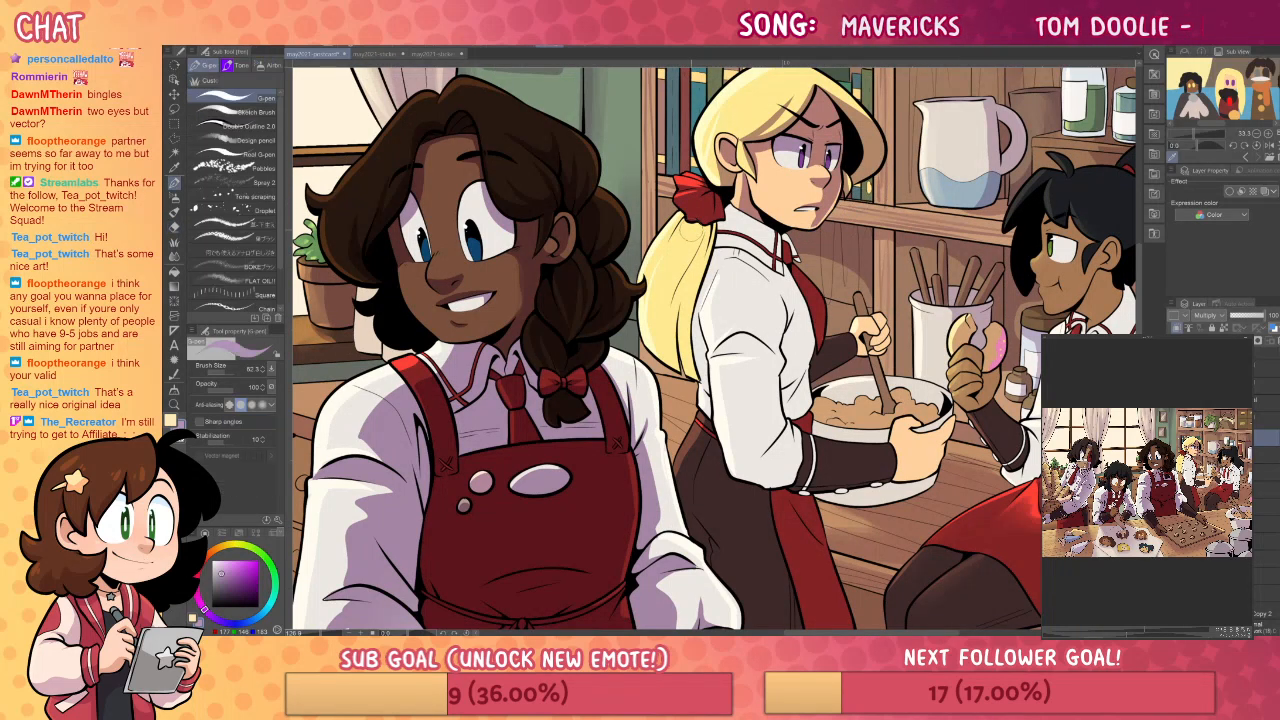
{"action": "key", "text": "e"}
{"action": "key", "text": "p"}
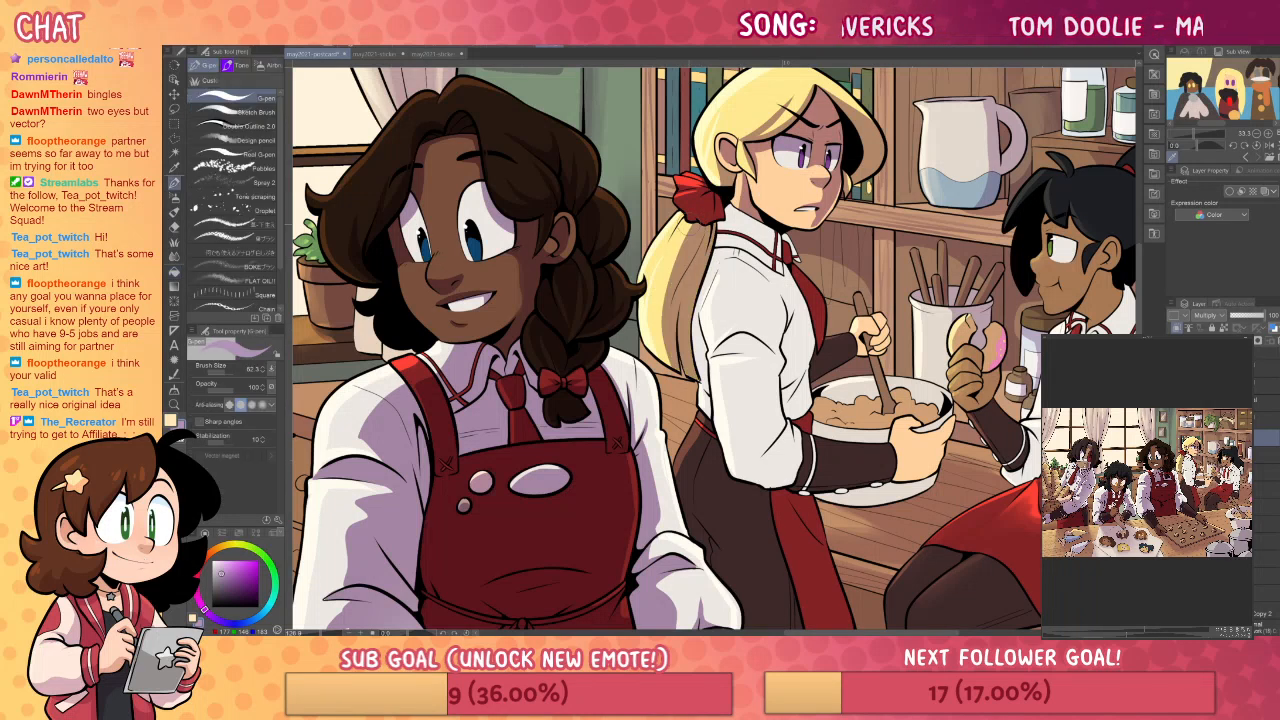
{"action": "key", "text": "e"}
{"action": "key", "text": "p"}
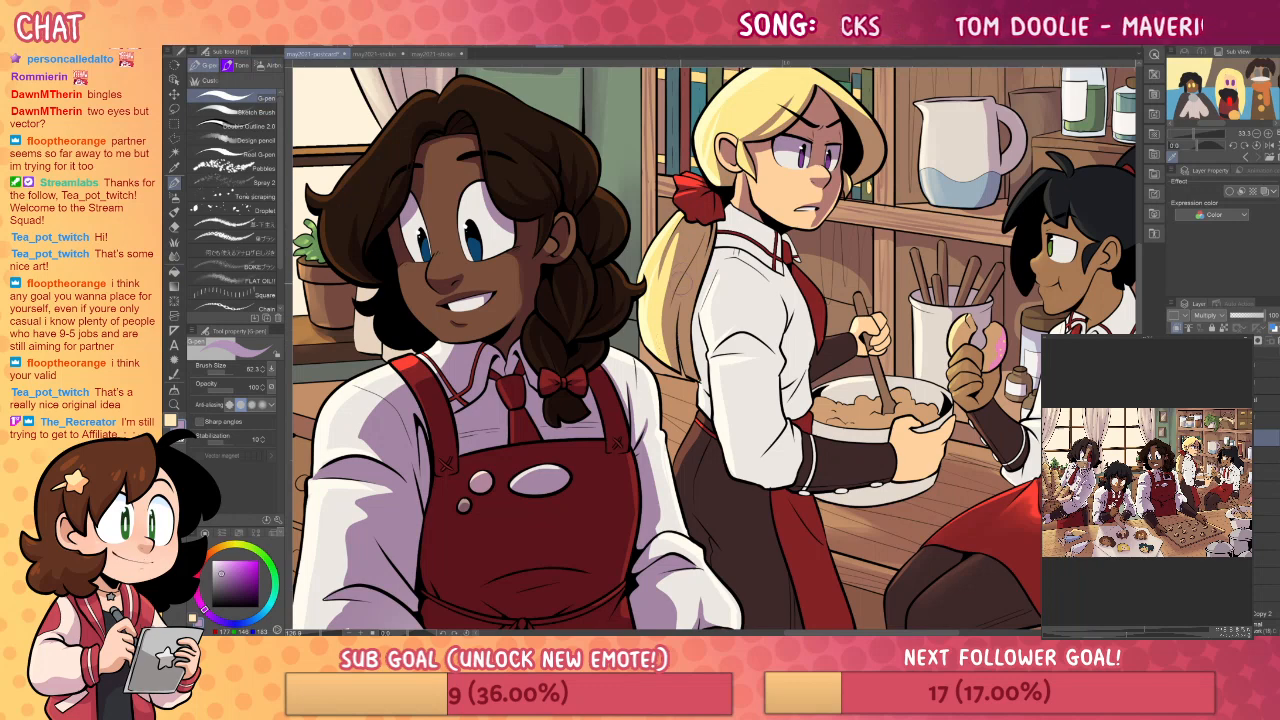
{"action": "key", "text": "e"}
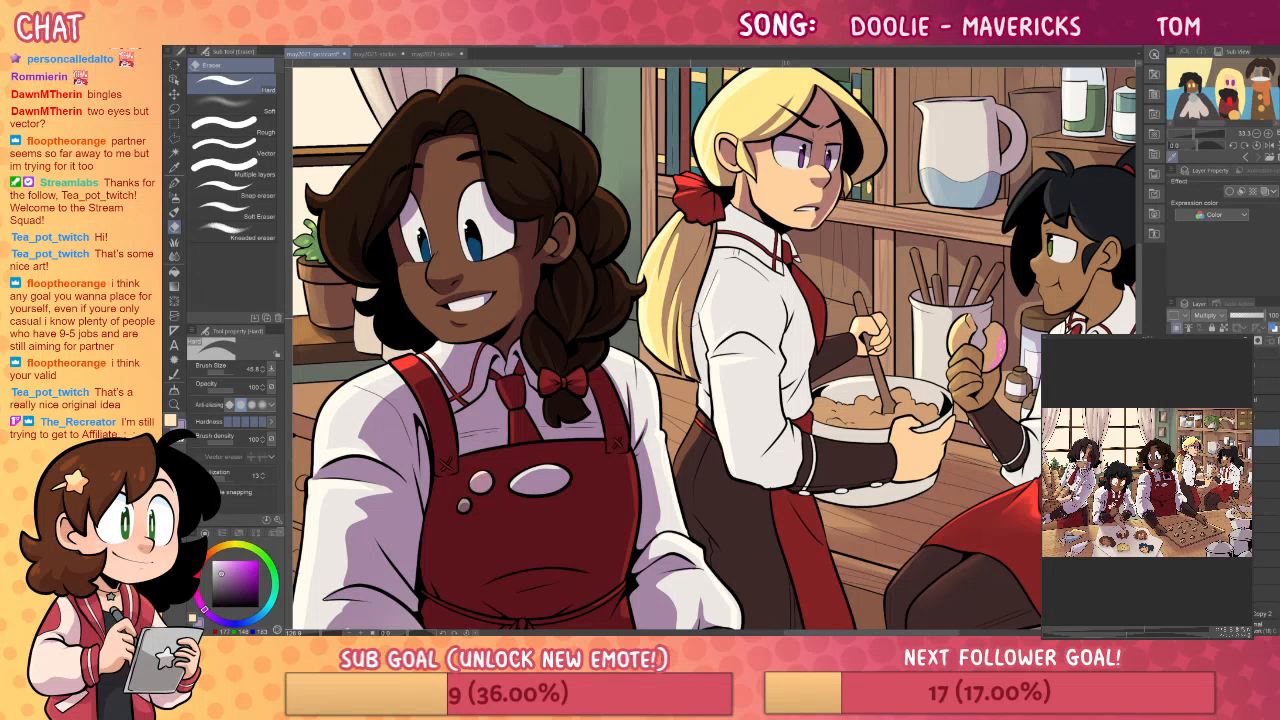
{"action": "key", "text": "p"}
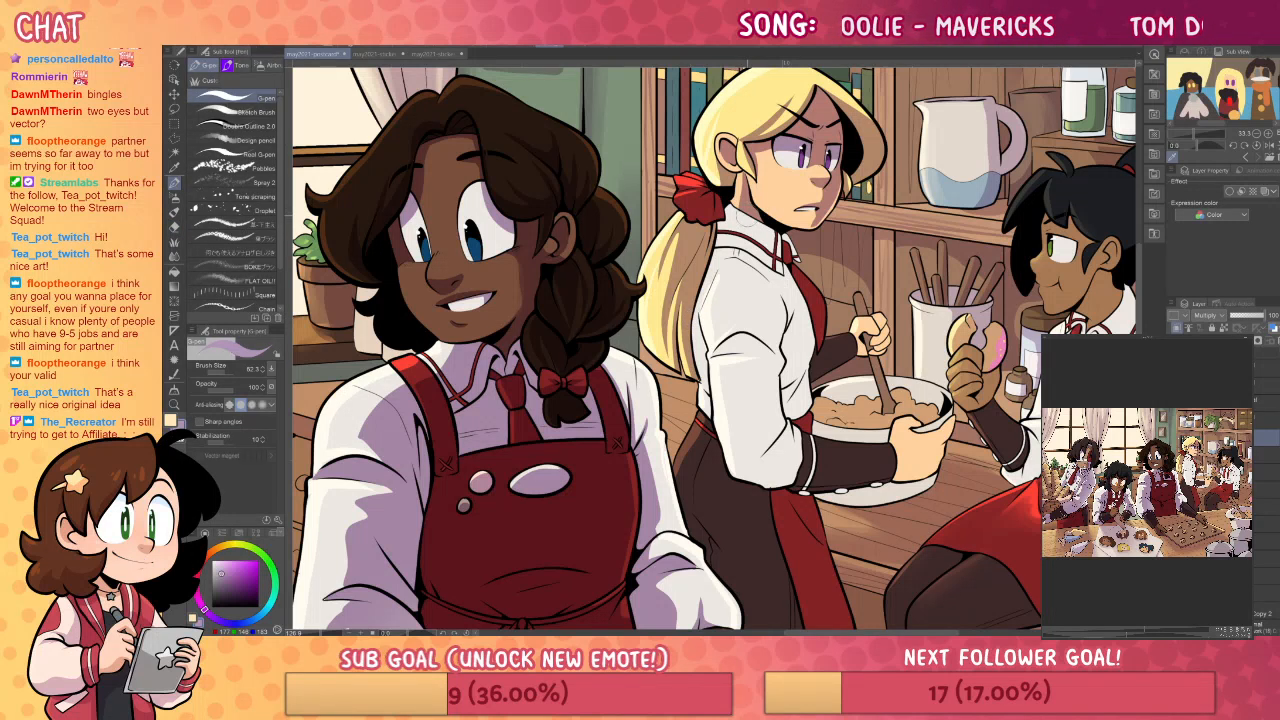
- Outline purple shadow shapes on the blonde character's shirt and sleeve, and fill the enclosed areas
{"action": "mouse_move", "coordinate": [732, 252]}
{"action": "left_mouse_down"}
{"action": "mouse_move", "coordinate": [756, 276]}
{"action": "mouse_move", "coordinate": [722, 272]}
{"action": "mouse_move", "coordinate": [758, 340]}
{"action": "mouse_move", "coordinate": [704, 364]}
{"action": "mouse_move", "coordinate": [765, 362]}
{"action": "mouse_move", "coordinate": [752, 440]}
{"action": "mouse_move", "coordinate": [766, 454]}
{"action": "left_mouse_up"}
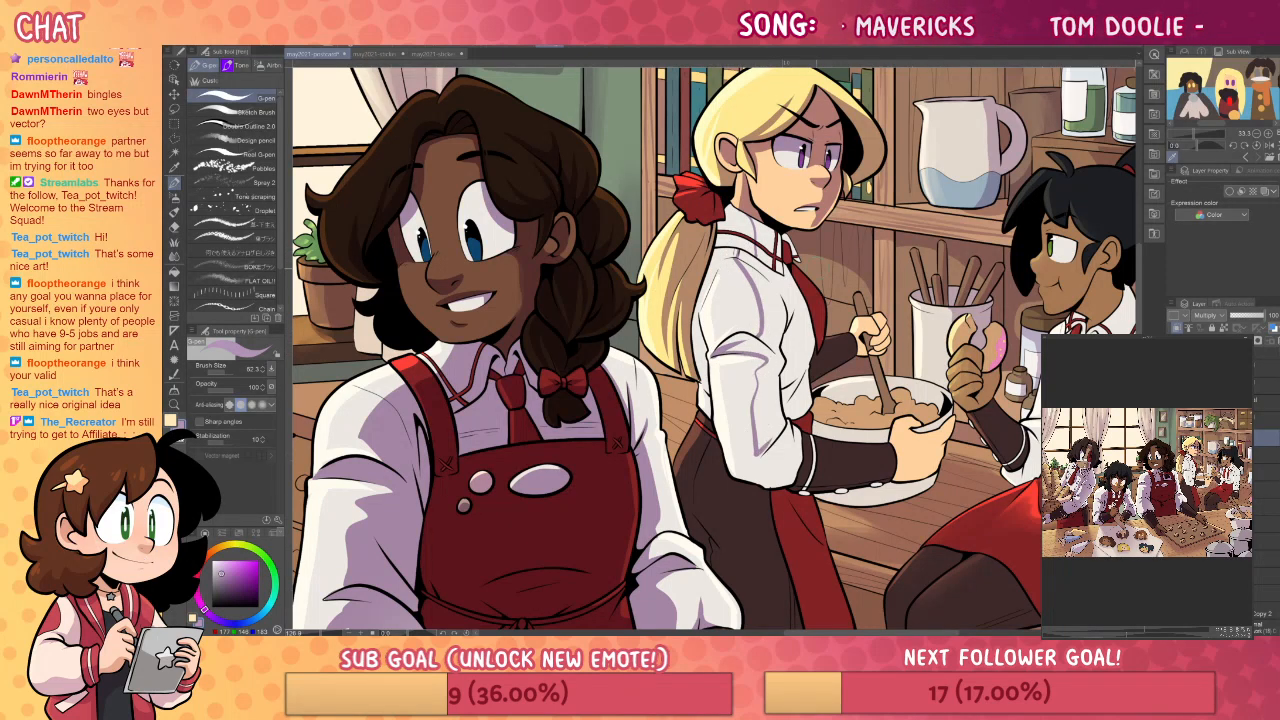
{"action": "left_click_drag", "start_coordinate": [798, 406], "coordinate": [760, 464]}
{"action": "key", "text": "g"}
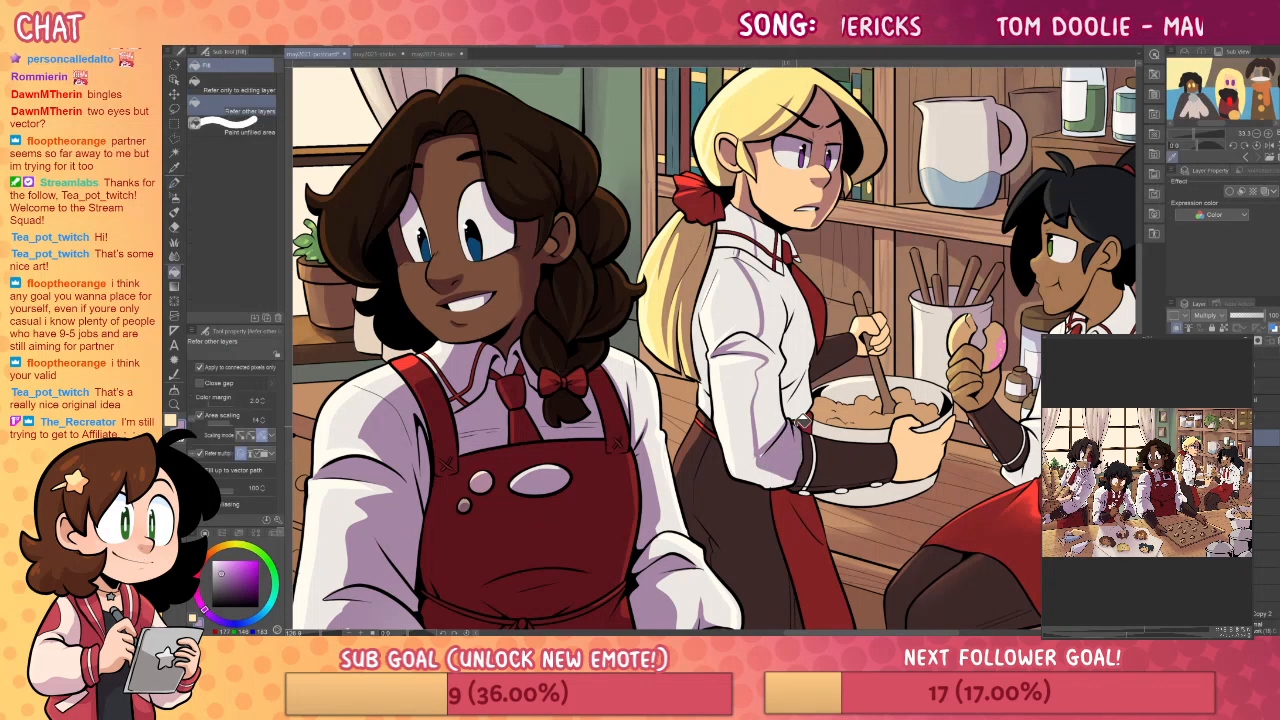
{"action": "left_click", "coordinate": [782, 410]}
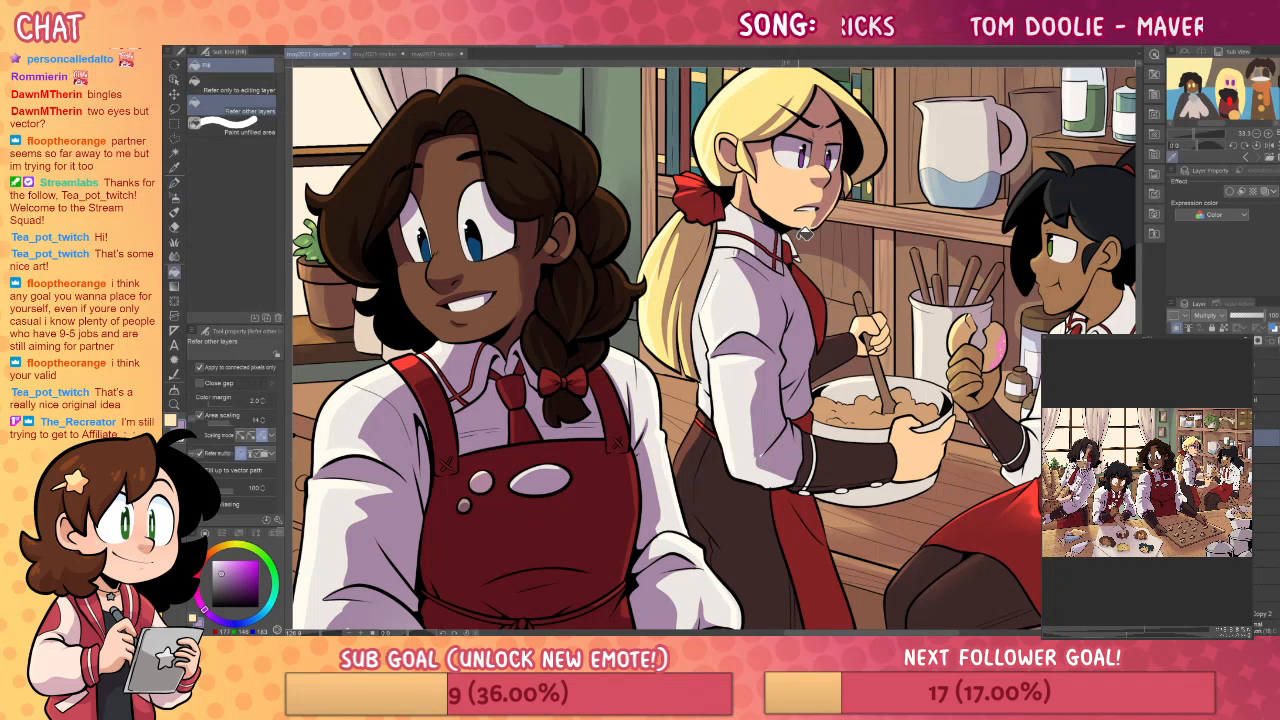
- Refine the blonde character's shading with the G-pen and soften it with the Soft eraser
{"action": "key", "text": "p"}
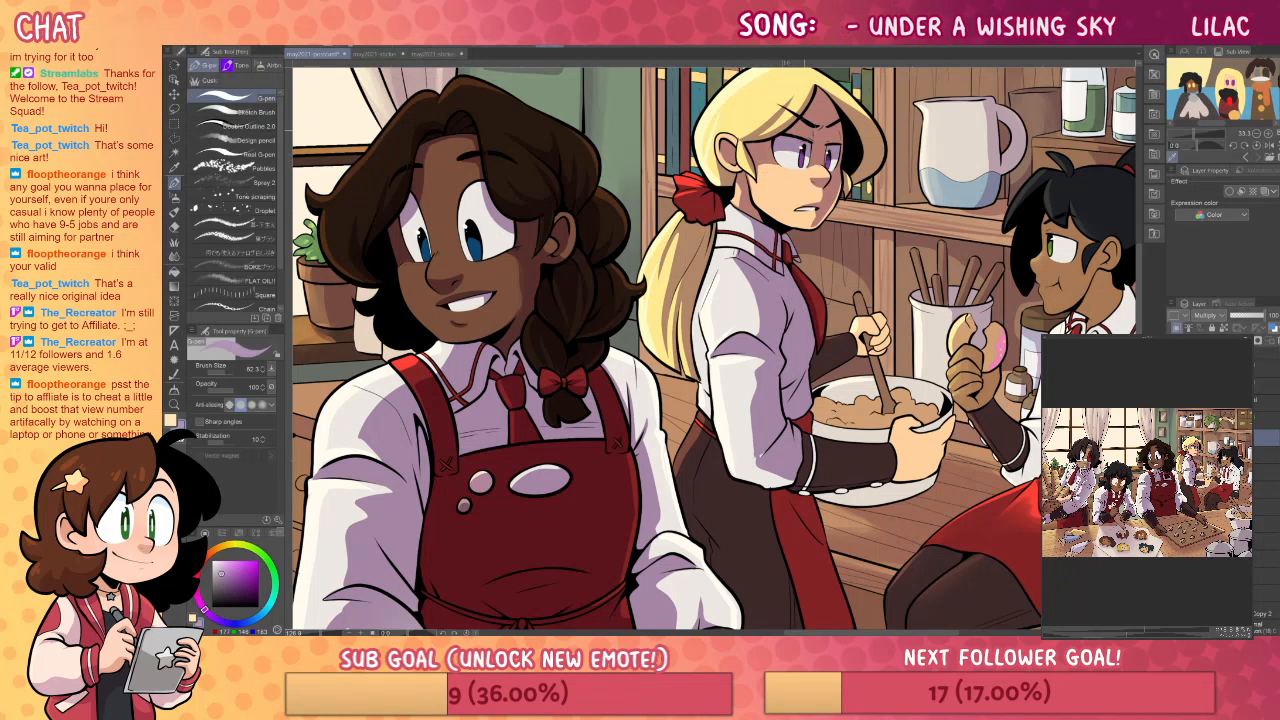
{"action": "key", "text": "e"}
{"action": "left_click", "coordinate": [257, 112]}
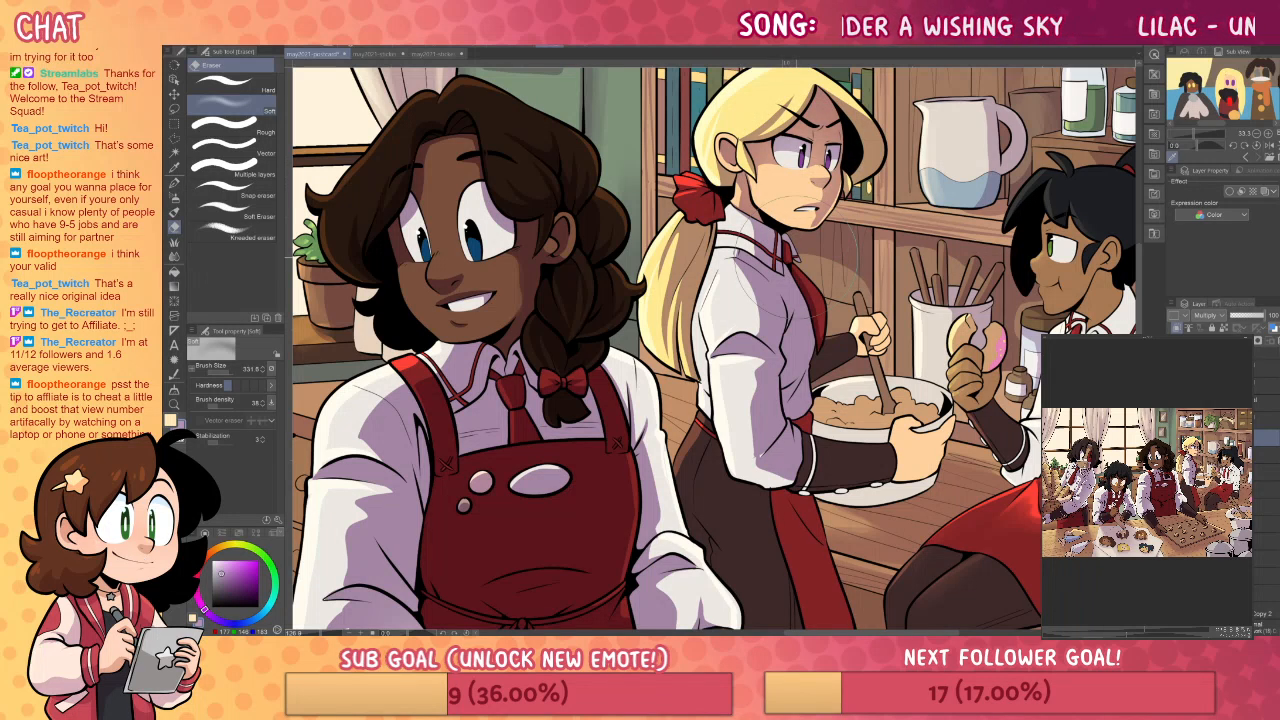
{"action": "key", "text": "p"}
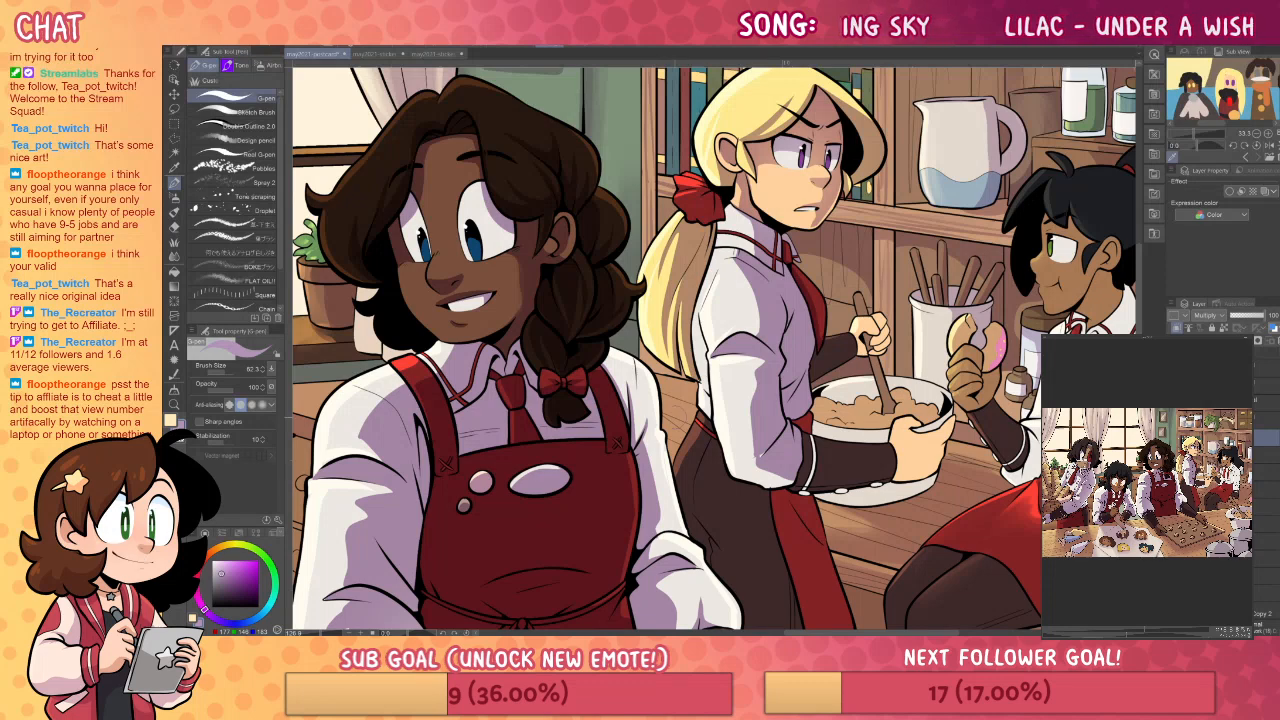
{"action": "key", "text": "e"}
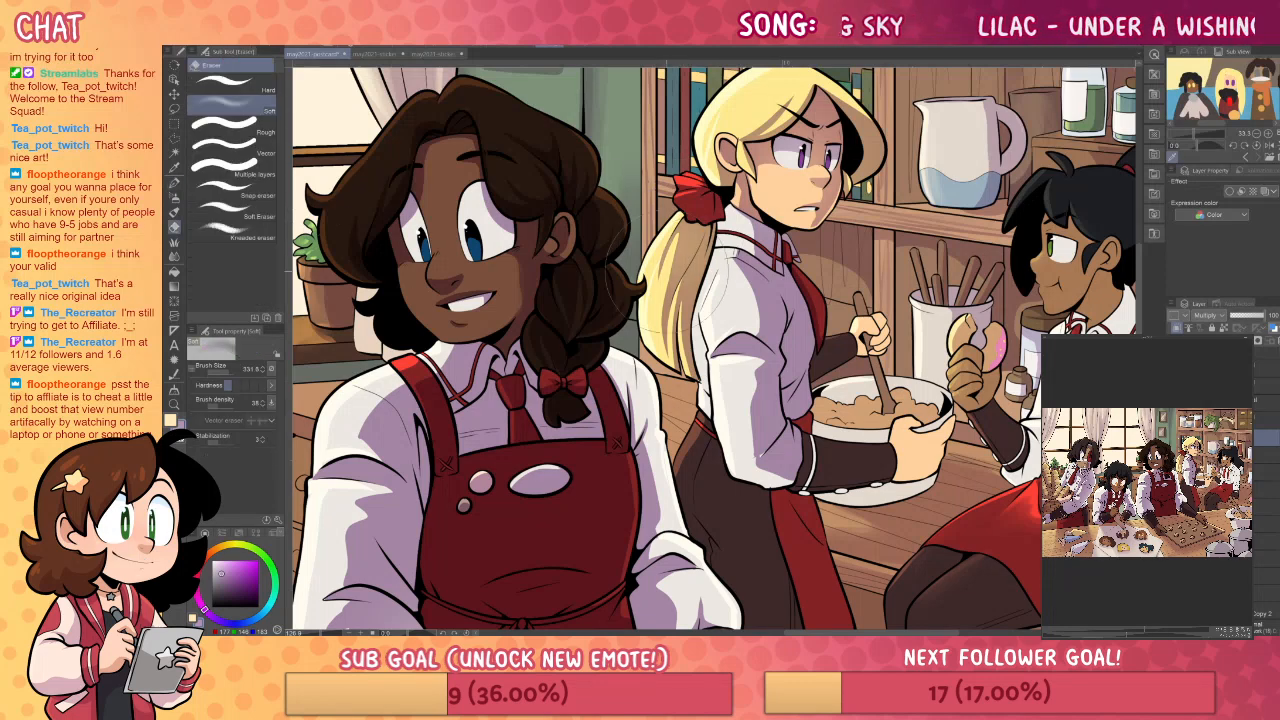
- Fill the remaining shadow around the blonde character's collar and upper shirt, comparing it by undoing and redoing
{"action": "left_click_drag", "start_coordinate": [887, 361], "coordinate": [865, 297]}
{"action": "key", "text": "p"}
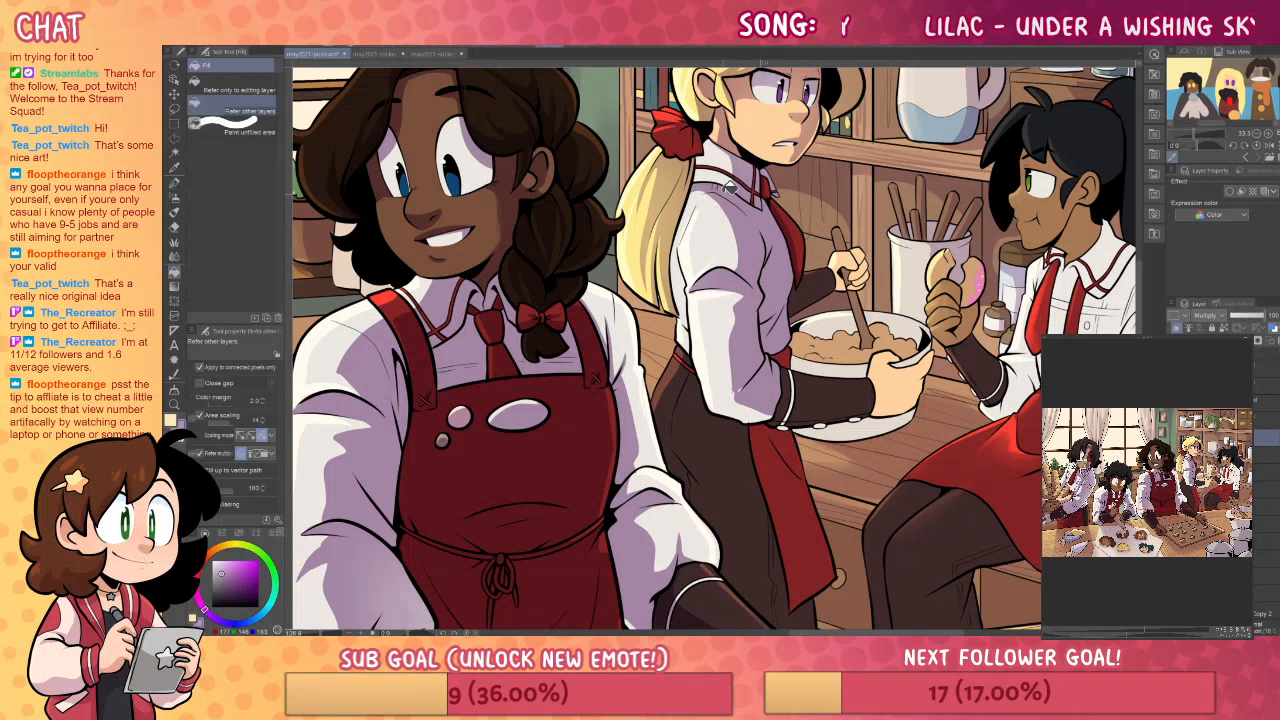
{"action": "key", "text": "alt"}
{"action": "key", "text": "ctrl+z"}
{"action": "key", "text": "ctrl+y"}
{"action": "key", "text": "alt"}
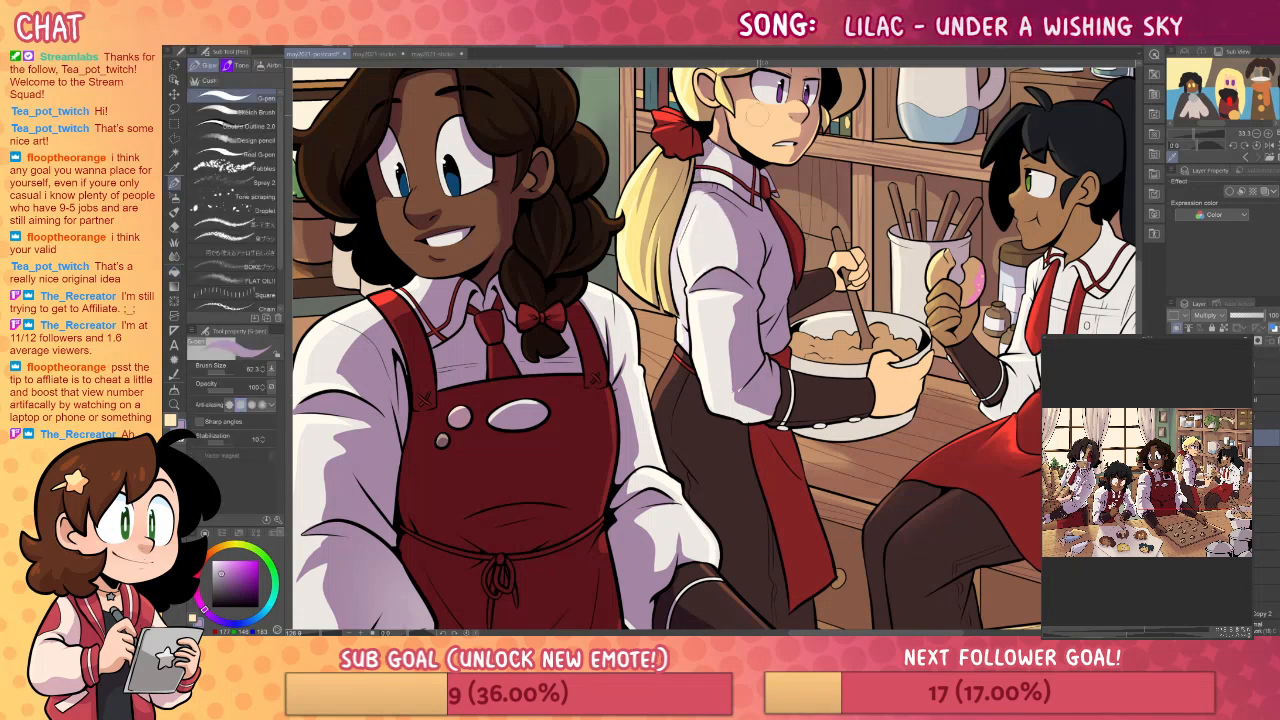
- Soften the shadow edges on the blonde character's shirt sleeve with the Blend brush
{"action": "key", "text": "j"}
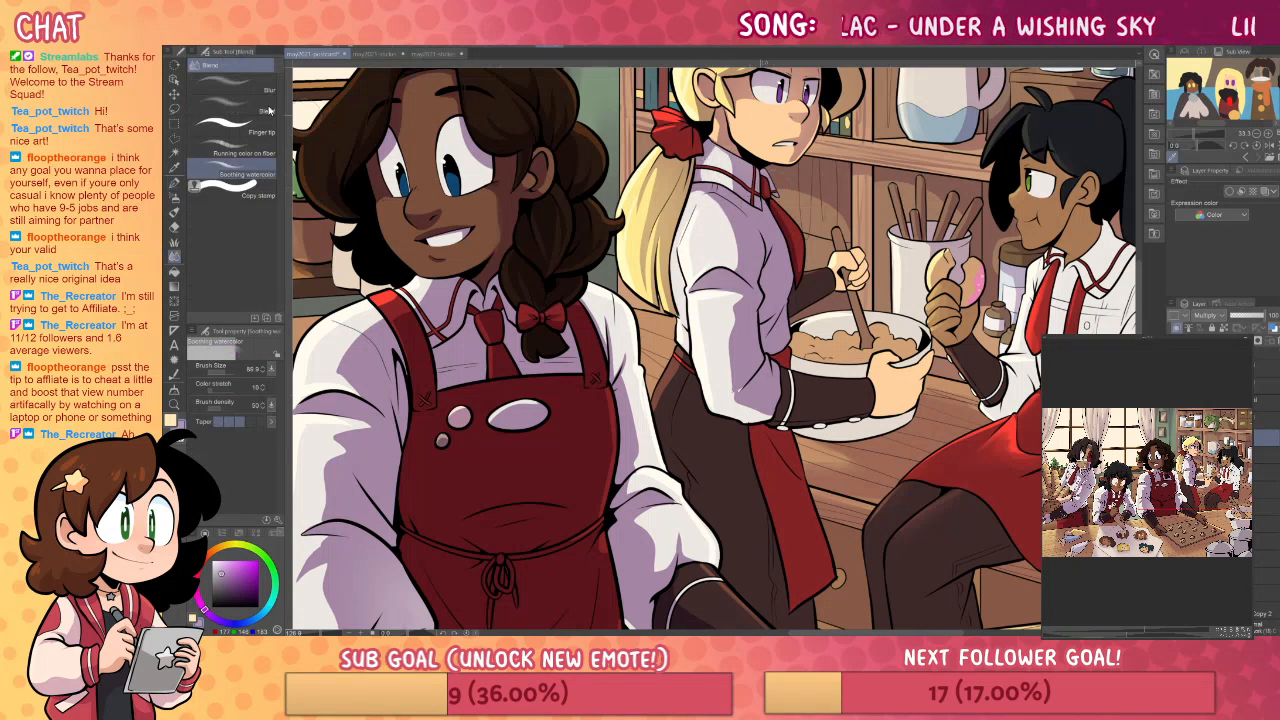
{"action": "left_click", "coordinate": [231, 83]}
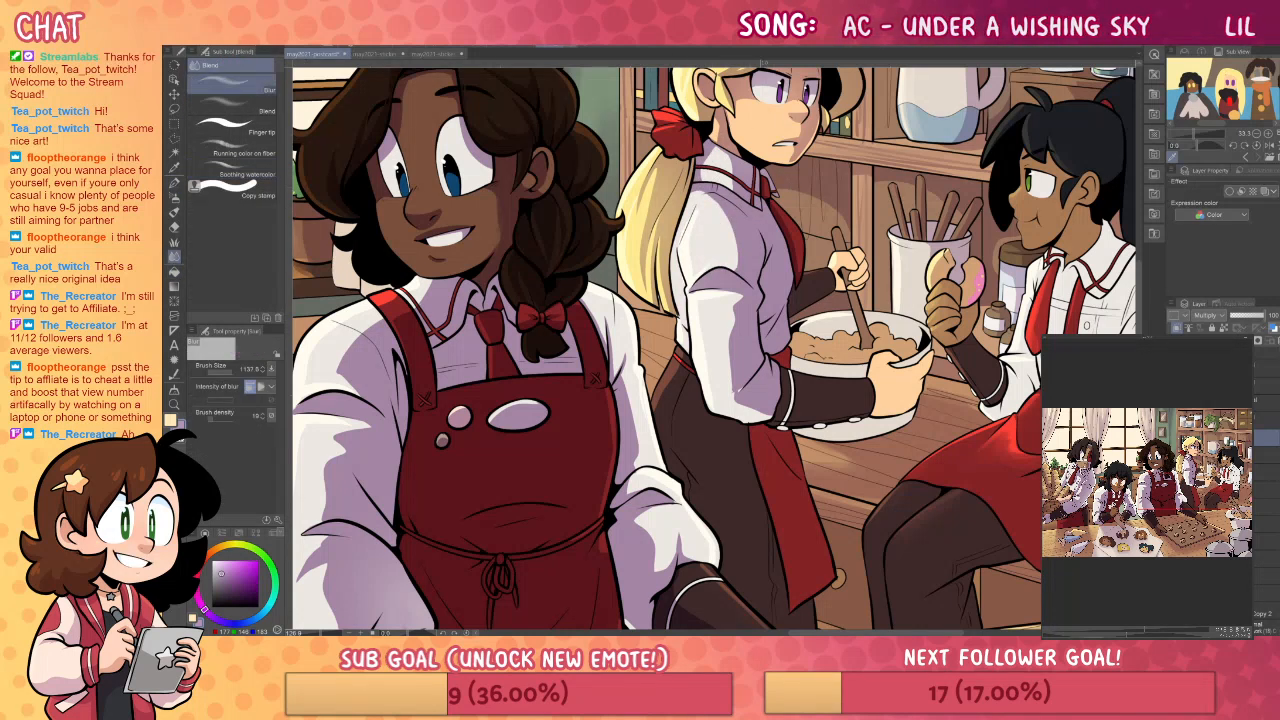
{"action": "left_click", "coordinate": [231, 107]}
{"action": "left_click_drag", "start_coordinate": [885, 349], "coordinate": [845, 345]}
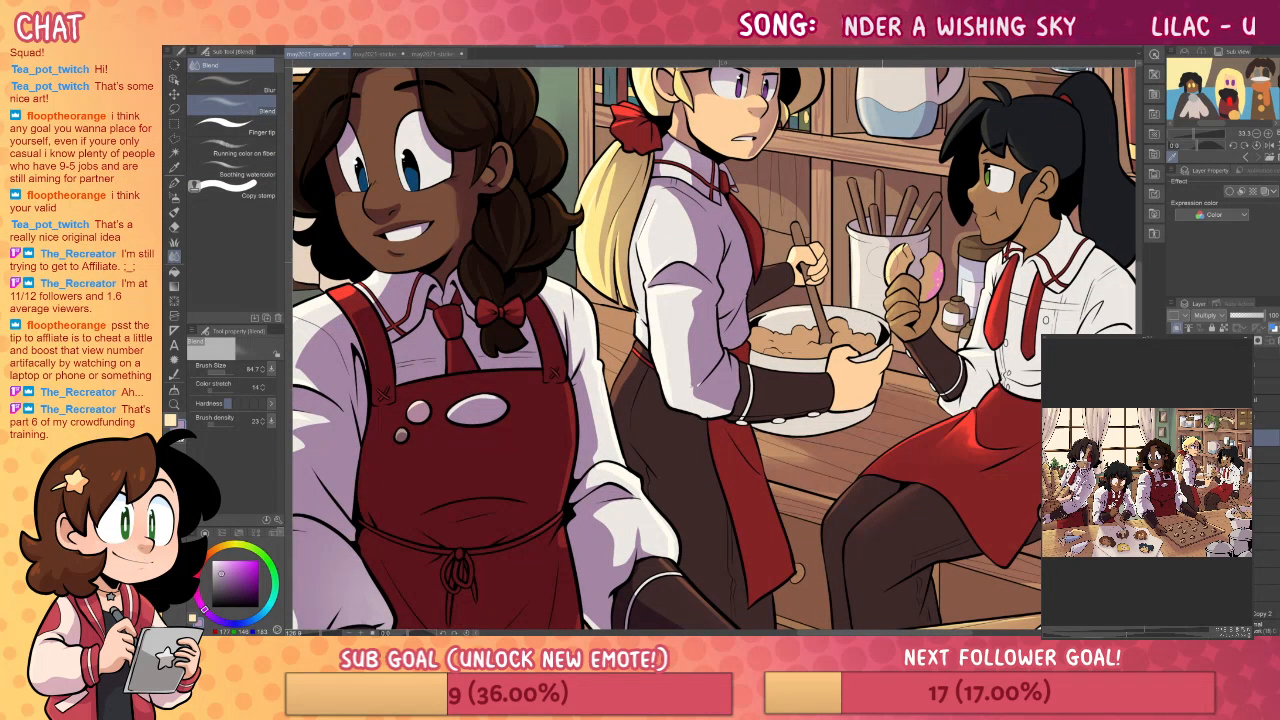
{"action": "left_click_drag", "start_coordinate": [881, 262], "coordinate": [871, 216]}
- Draw and fill further purple shadows on the blonde character's clothing with the G-pen and Fill tool
{"action": "key", "text": "p"}
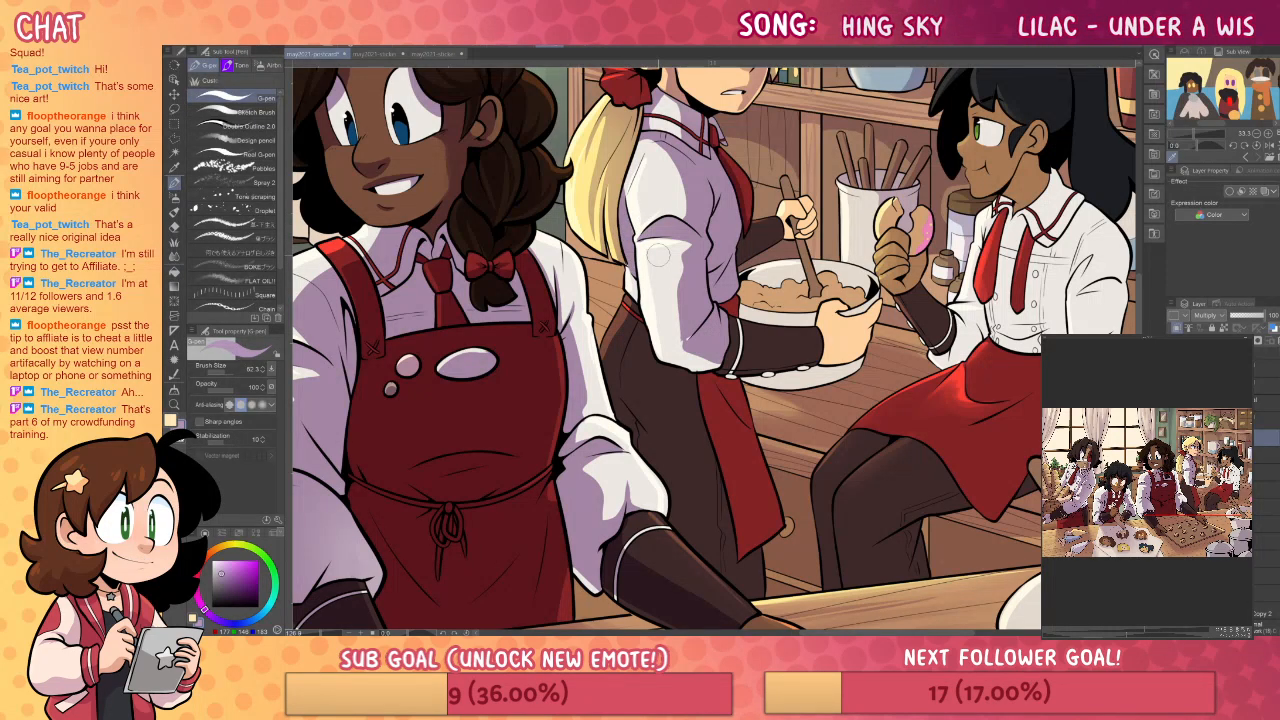
{"action": "left_click_drag", "start_coordinate": [765, 169], "coordinate": [755, 204]}
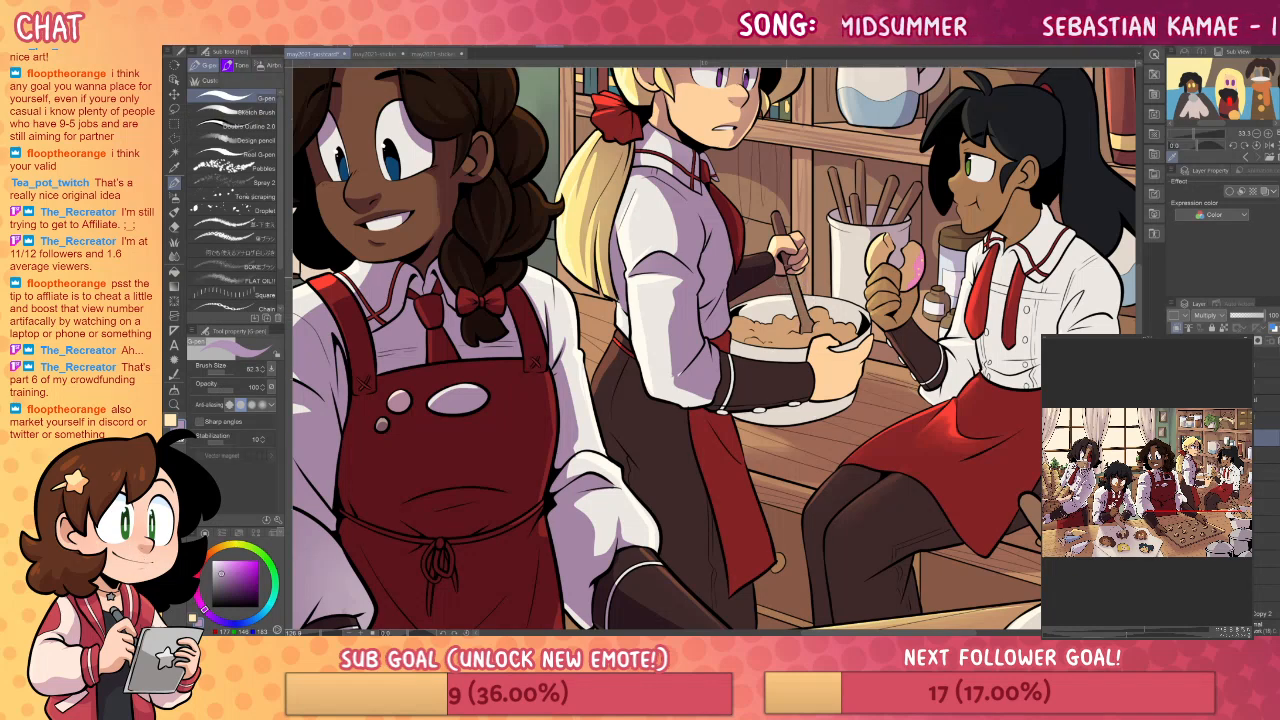
{"action": "key", "text": "g"}
{"action": "key", "text": "p"}
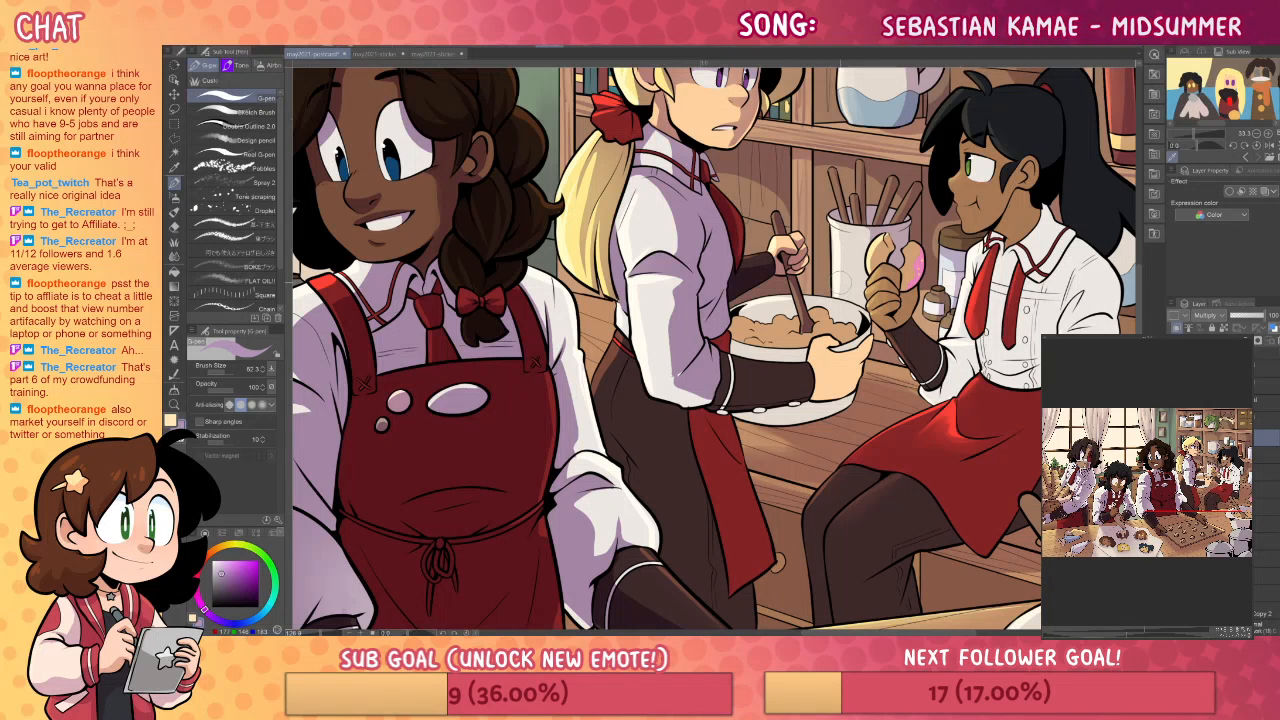
- Draw purple shadows across the dough in the blonde character's mixing bowl with the G-pen and fill them in
{"action": "left_click_drag", "start_coordinate": [866, 434], "coordinate": [892, 376]}
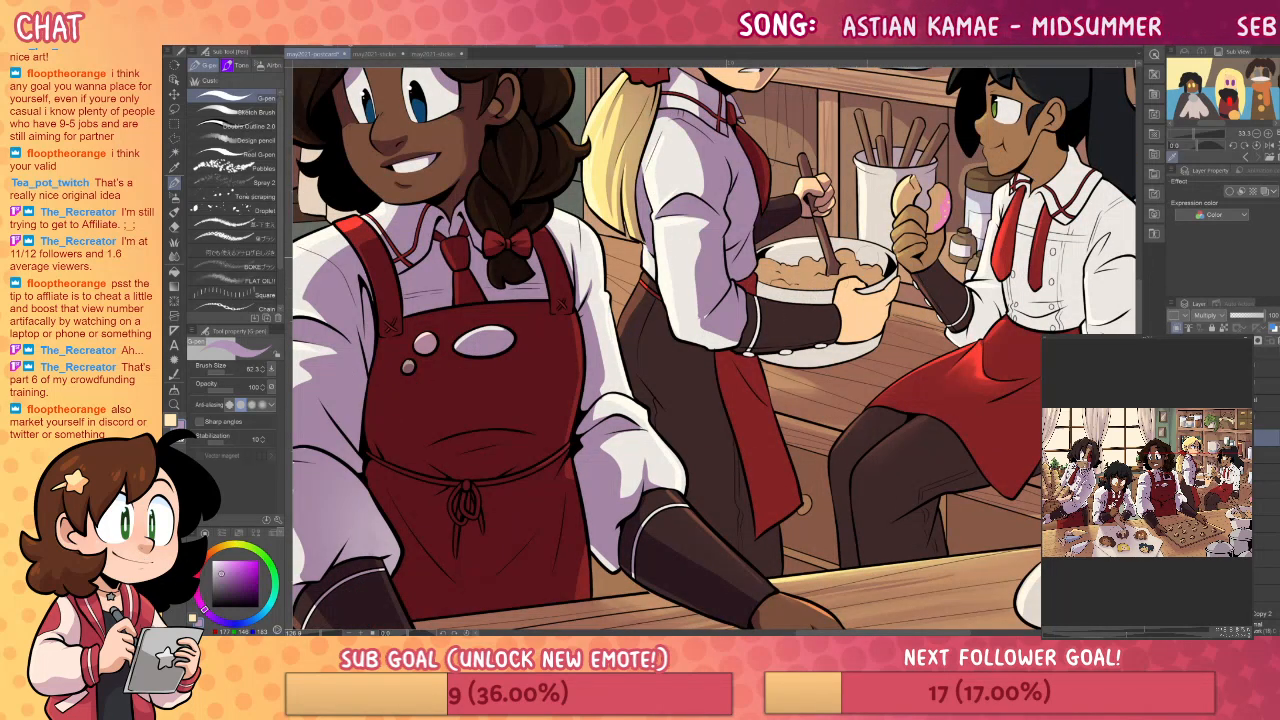
{"action": "mouse_move", "coordinate": [760, 282]}
{"action": "left_mouse_down"}
{"action": "mouse_move", "coordinate": [782, 260]}
{"action": "mouse_move", "coordinate": [804, 276]}
{"action": "mouse_move", "coordinate": [826, 268]}
{"action": "left_mouse_up"}
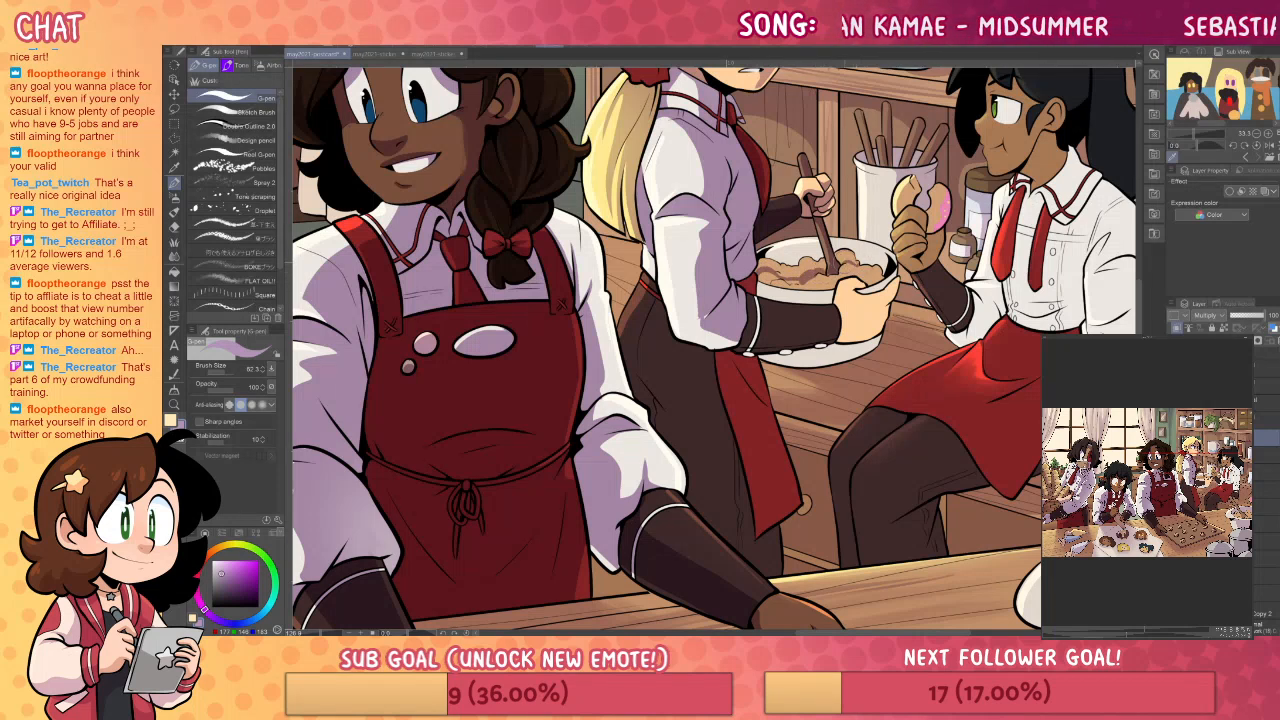
{"action": "key", "text": "g"}
{"action": "key", "text": "p"}
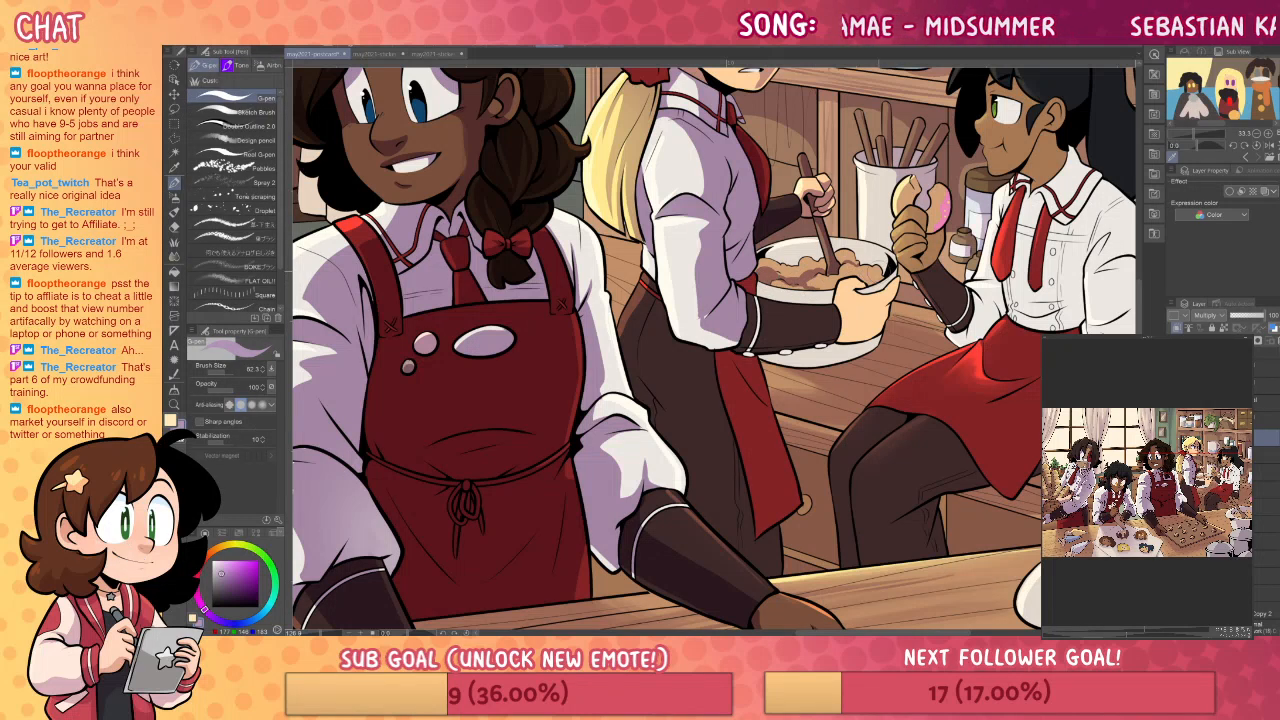
{"action": "key", "text": "g"}
{"action": "key", "text": "p"}
{"action": "key", "text": "g"}
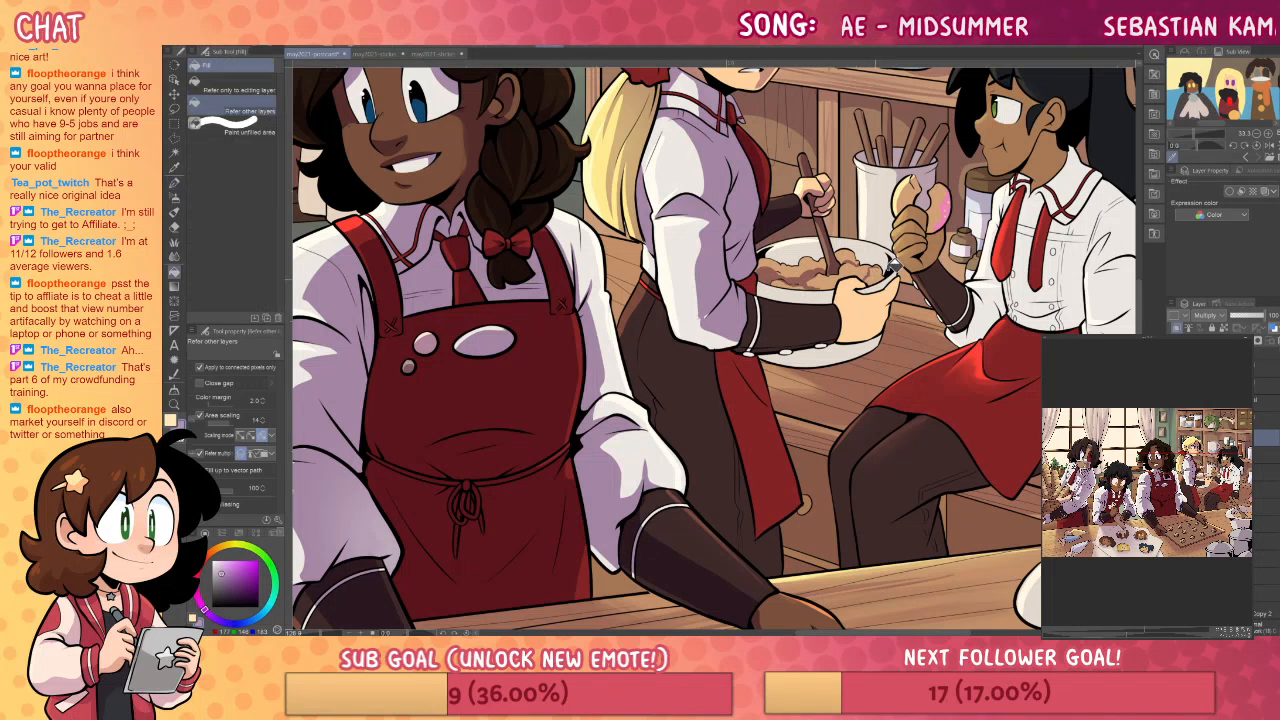
- Refine and extend the mixing bowl's shadows with the G-pen, Hard eraser, Blend brush and Fill tool
{"action": "key", "text": "p"}
{"action": "key", "text": "e"}
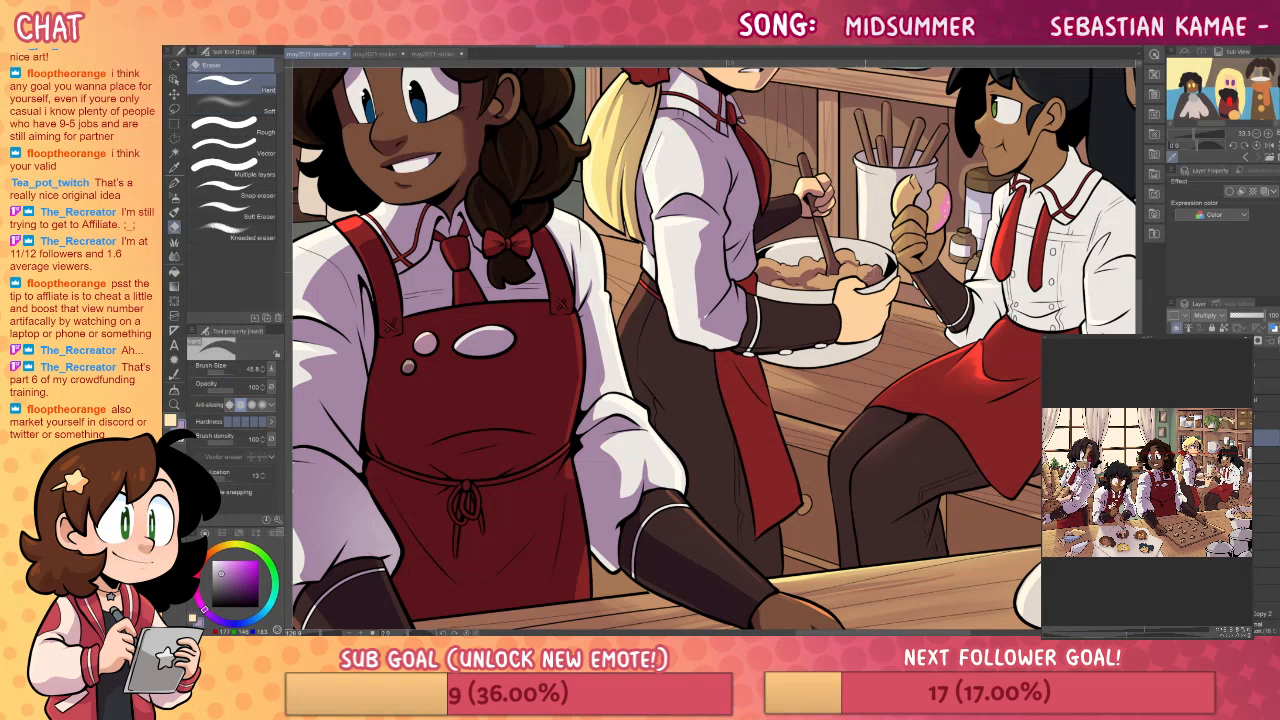
{"action": "key", "text": "p"}
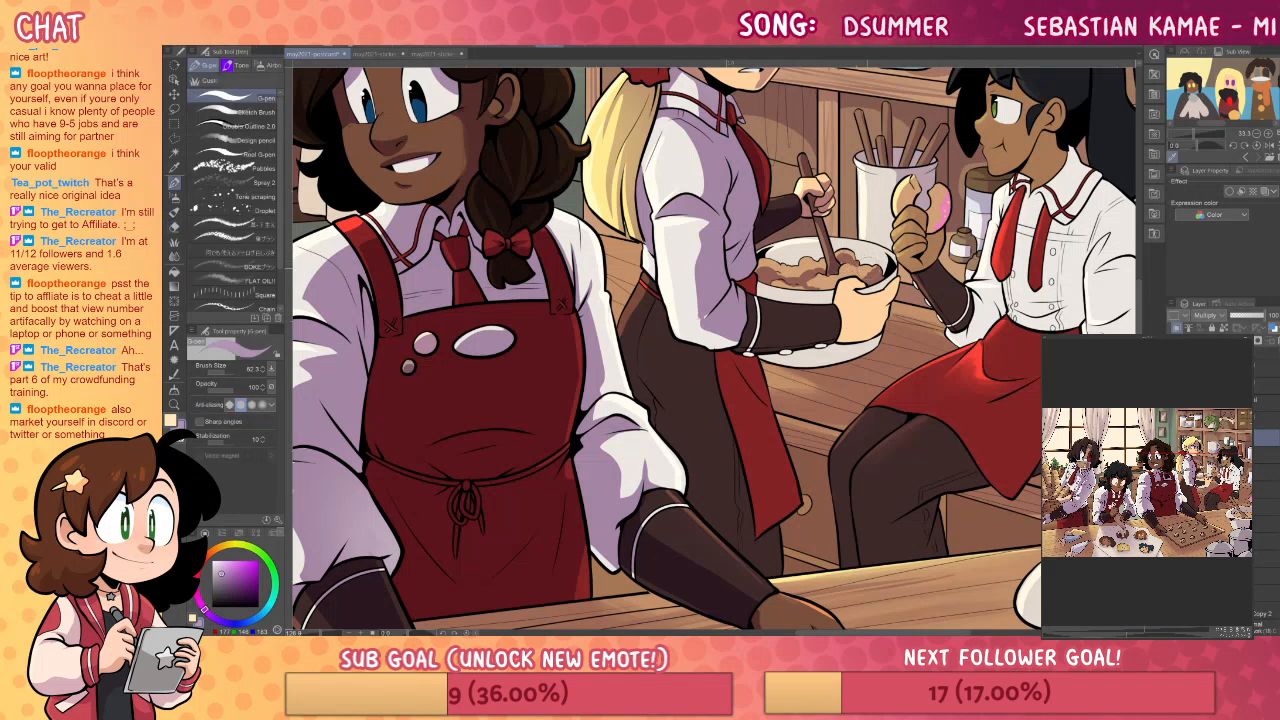
{"action": "key", "text": "j"}
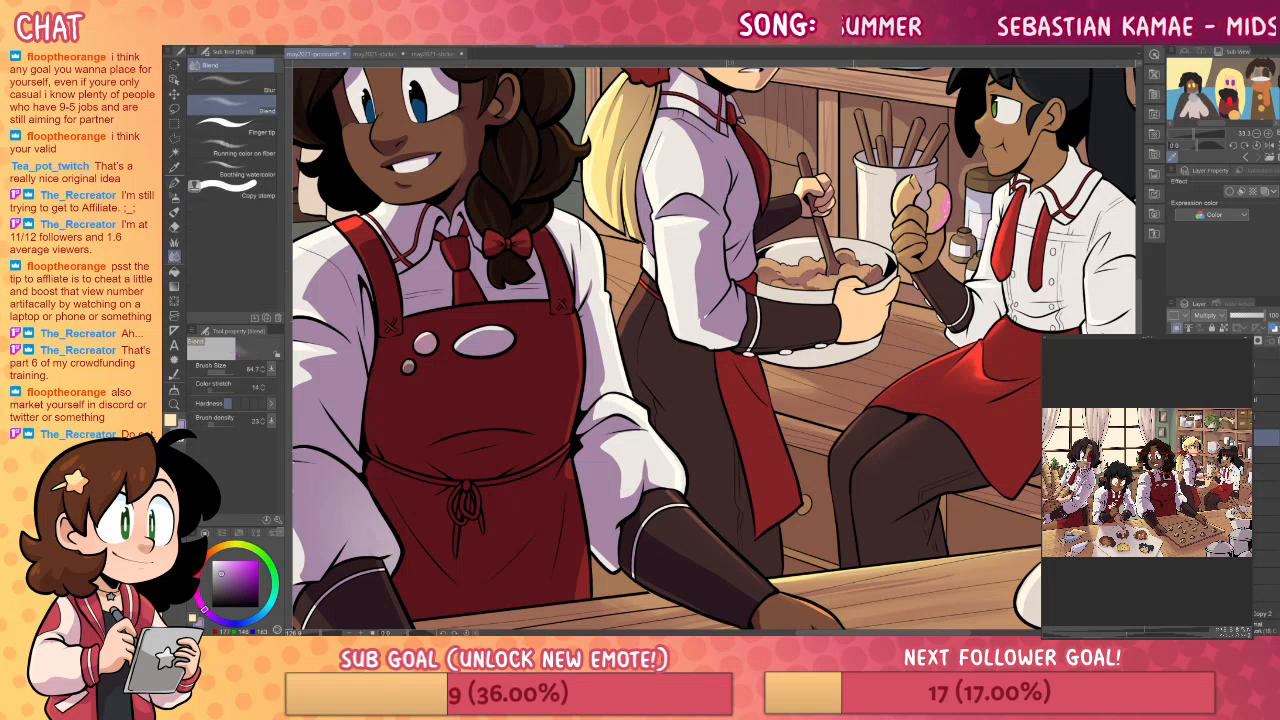
{"action": "key", "text": "p"}
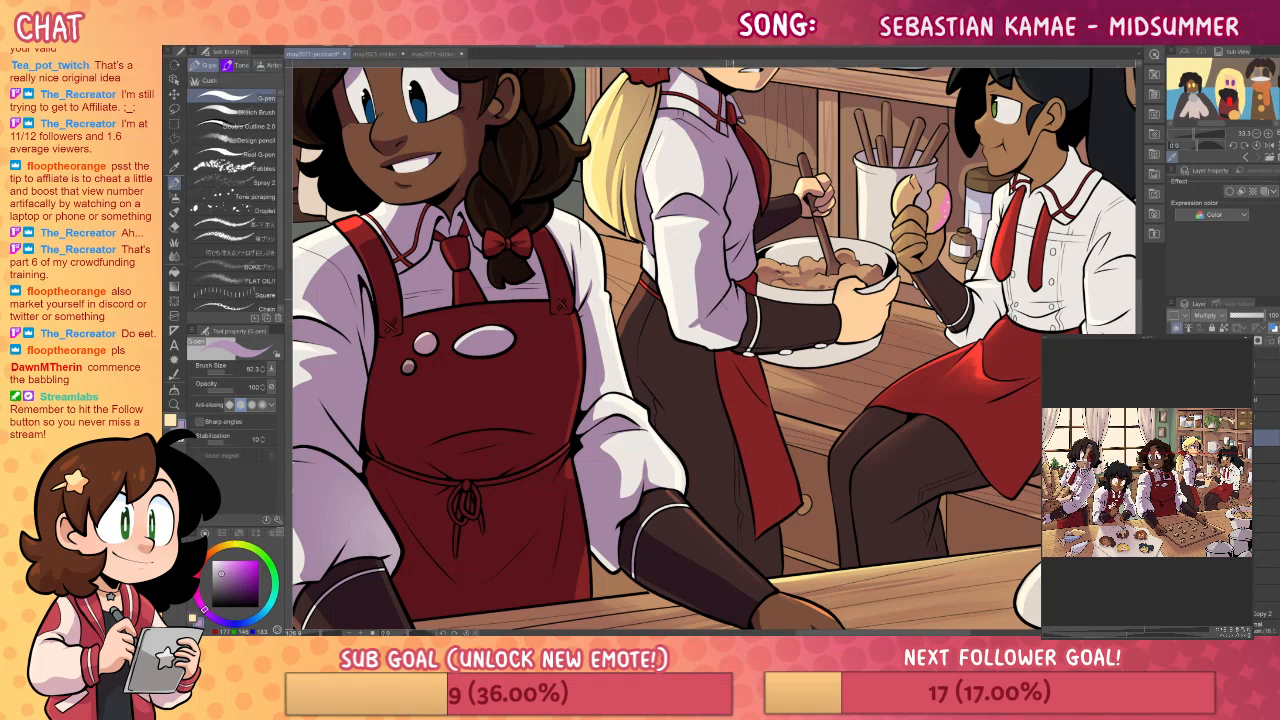
{"action": "left_click_drag", "start_coordinate": [854, 319], "coordinate": [845, 366]}
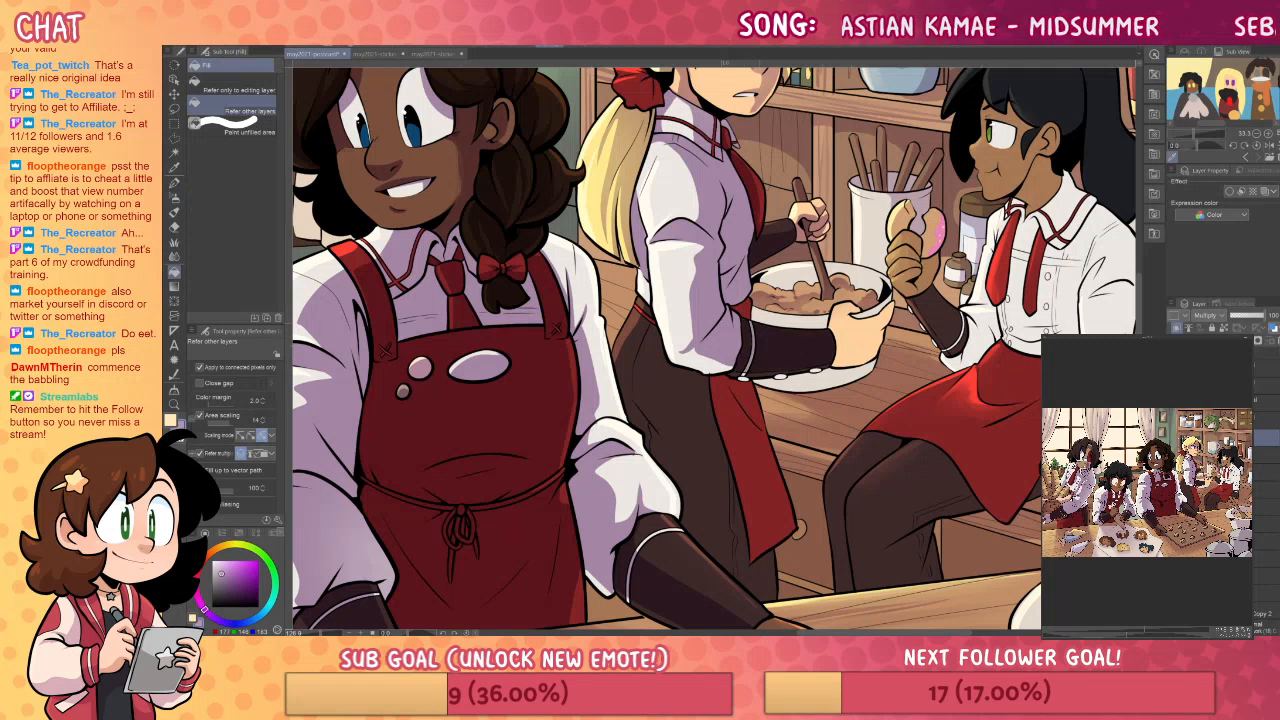
{"action": "key", "text": "e"}
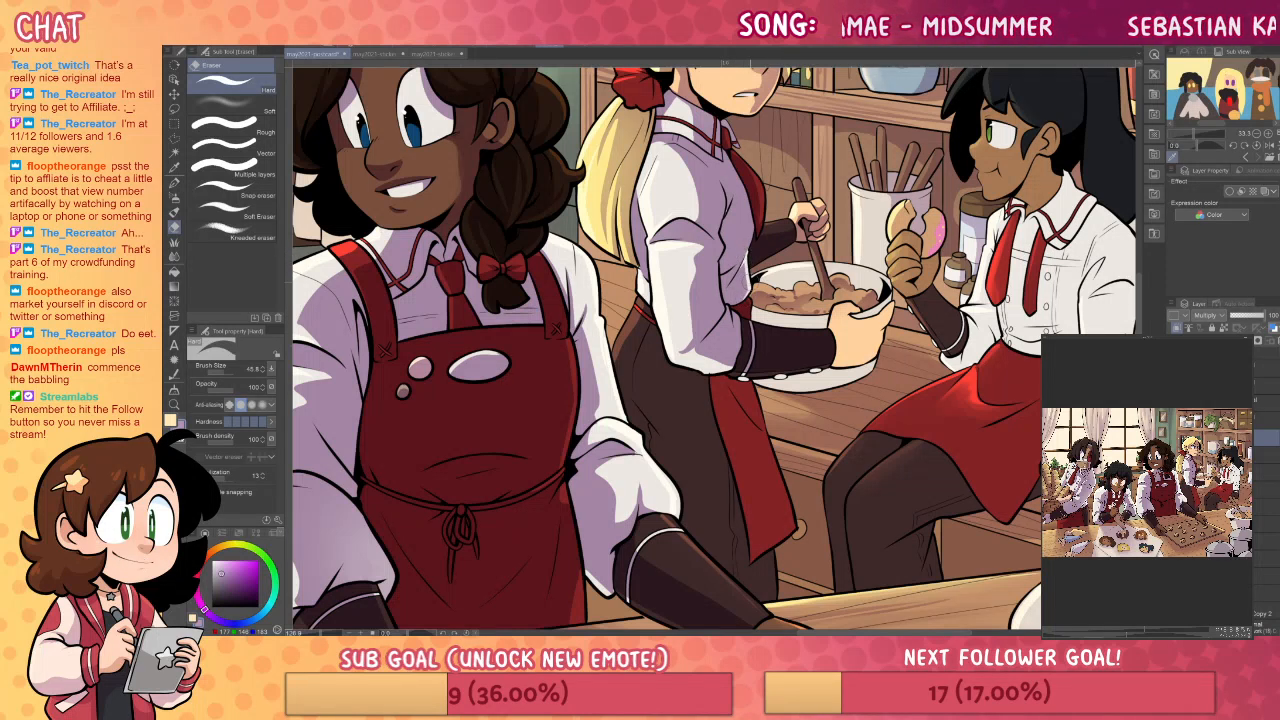
{"action": "key", "text": "p"}
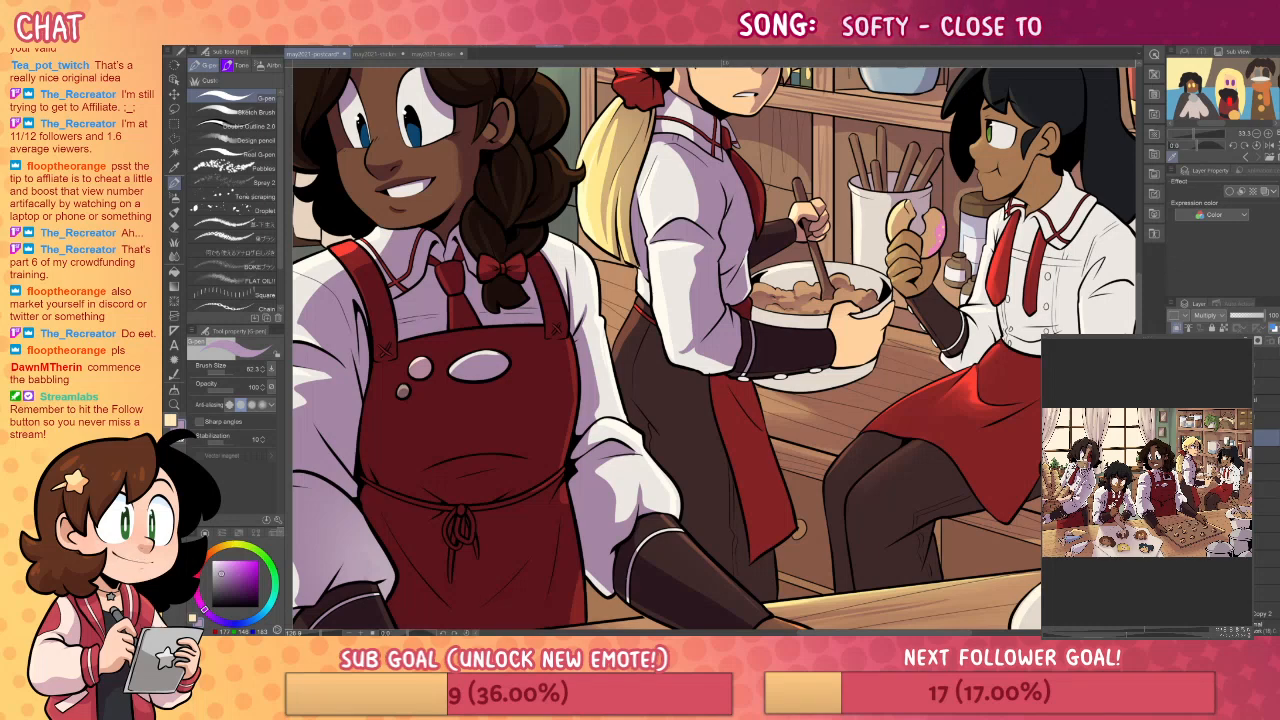
- Fill the shadow on the blonde character's red apron and clean its edges with the Hard eraser
{"action": "left_click_drag", "start_coordinate": [1021, 534], "coordinate": [1003, 510]}
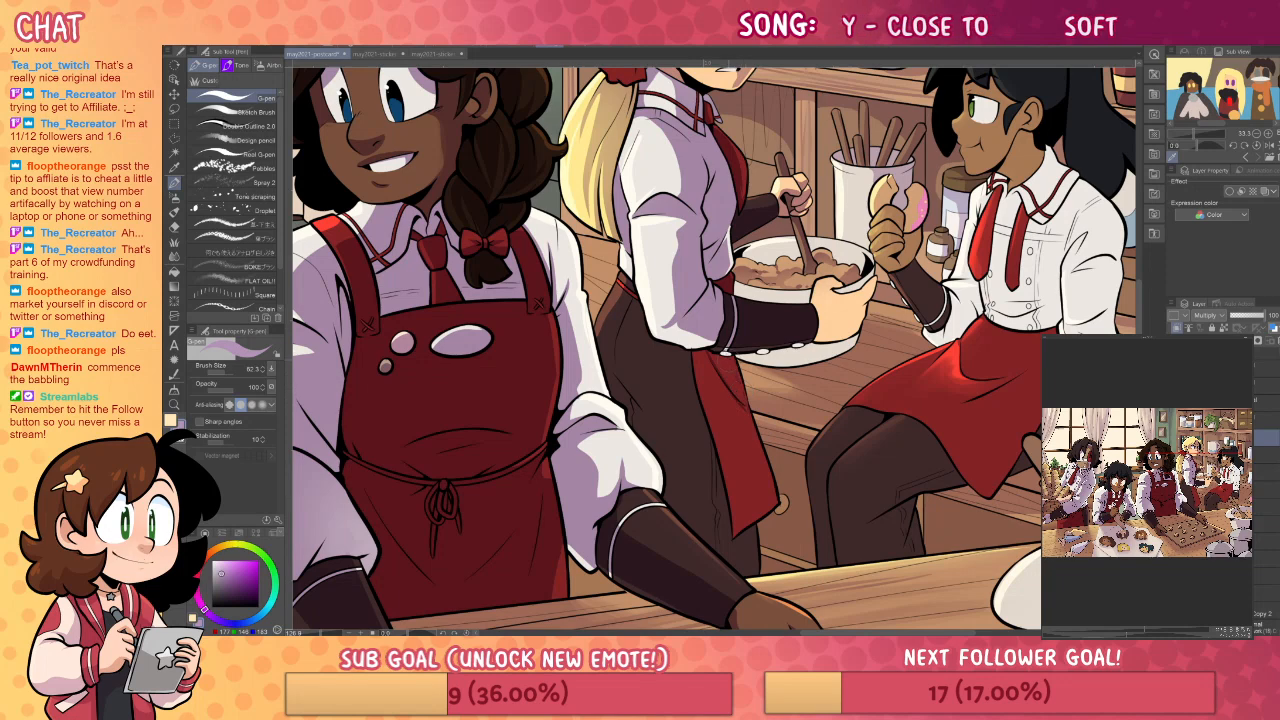
{"action": "key", "text": "g"}
{"action": "left_click", "coordinate": [742, 384]}
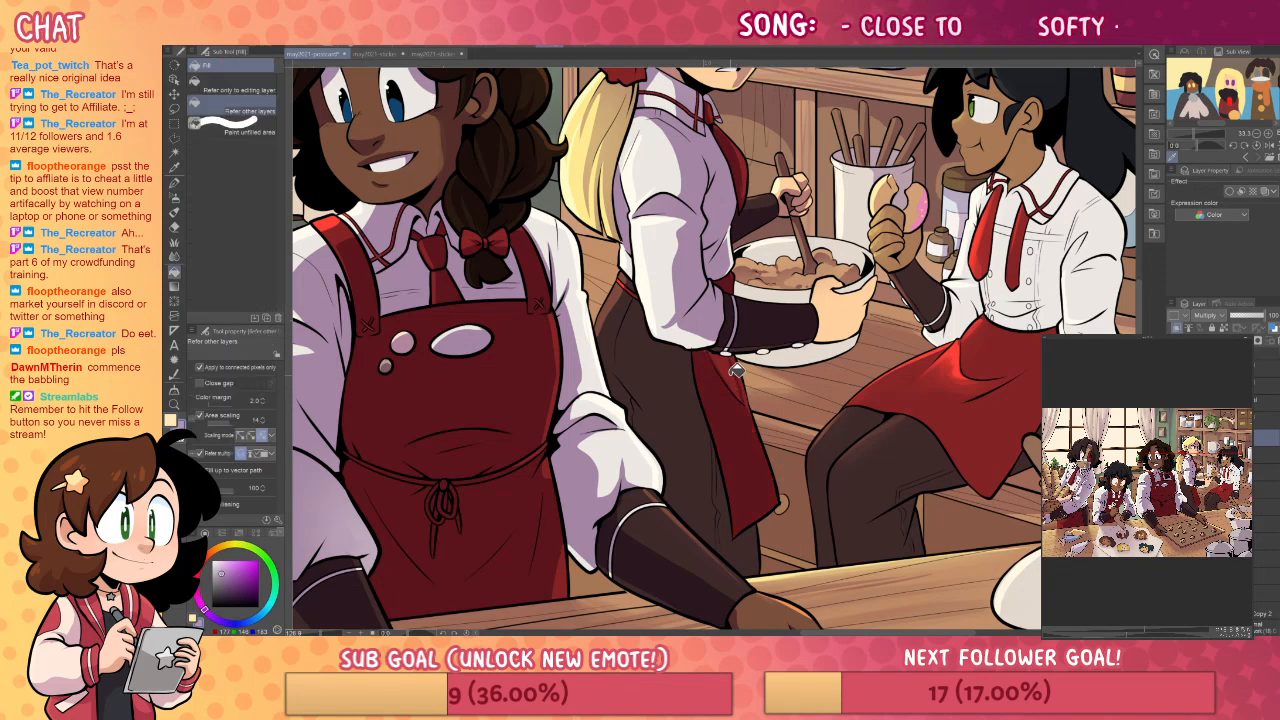
{"action": "key", "text": "p"}
{"action": "key", "text": "e"}
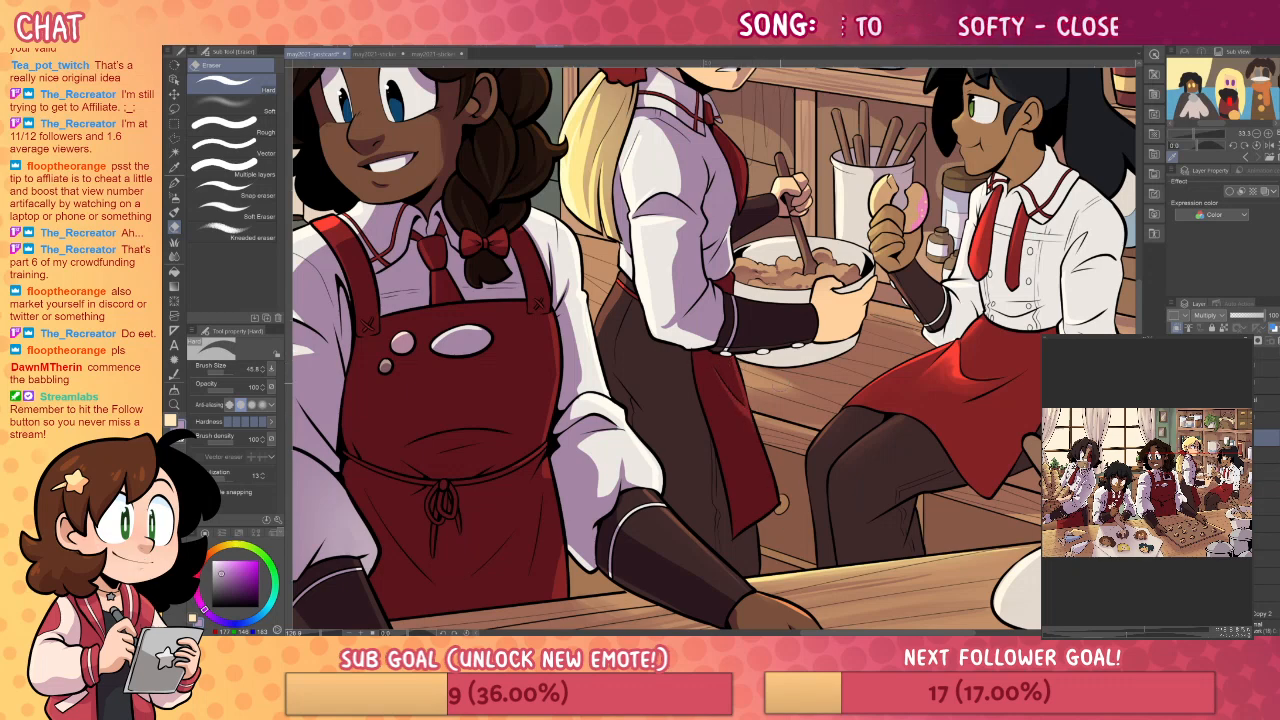
{"action": "key", "text": "p"}
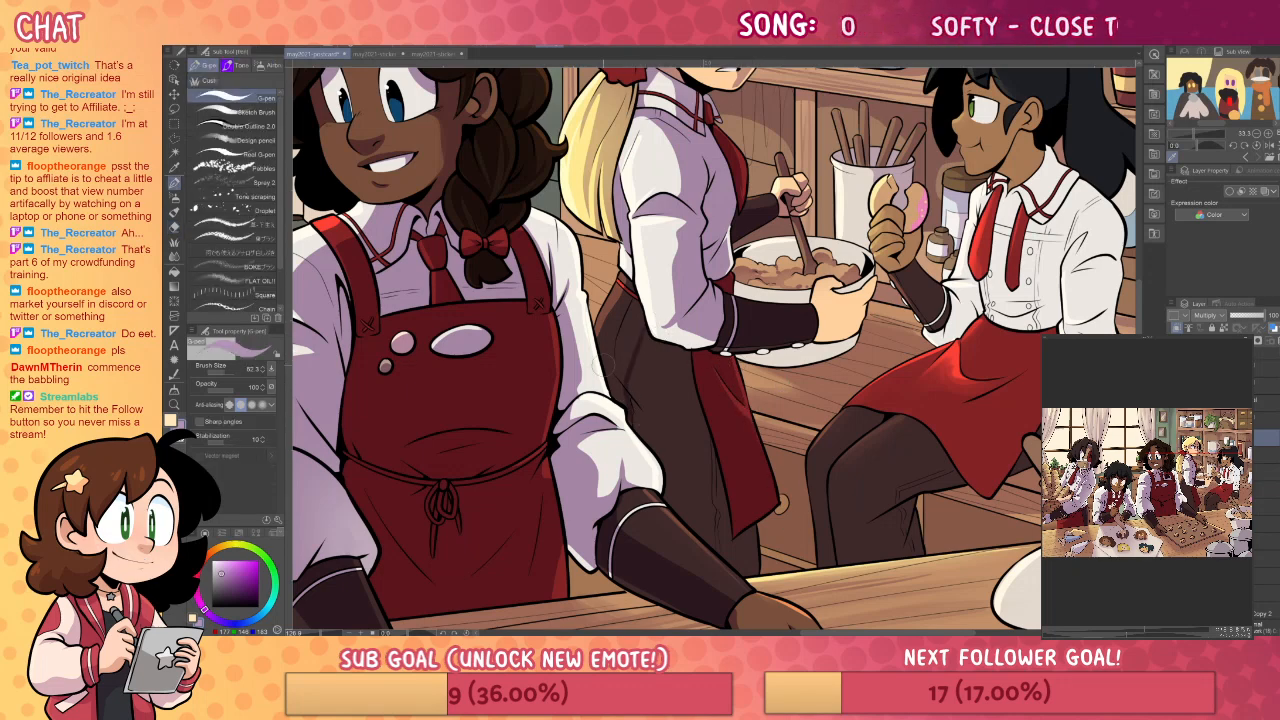
- Fill the purple shadows on the blonde character's dark skirt and forearm cuff with the Fill tool
{"action": "key", "text": "g"}
{"action": "left_click", "coordinate": [685, 371]}
{"action": "key", "text": "p"}
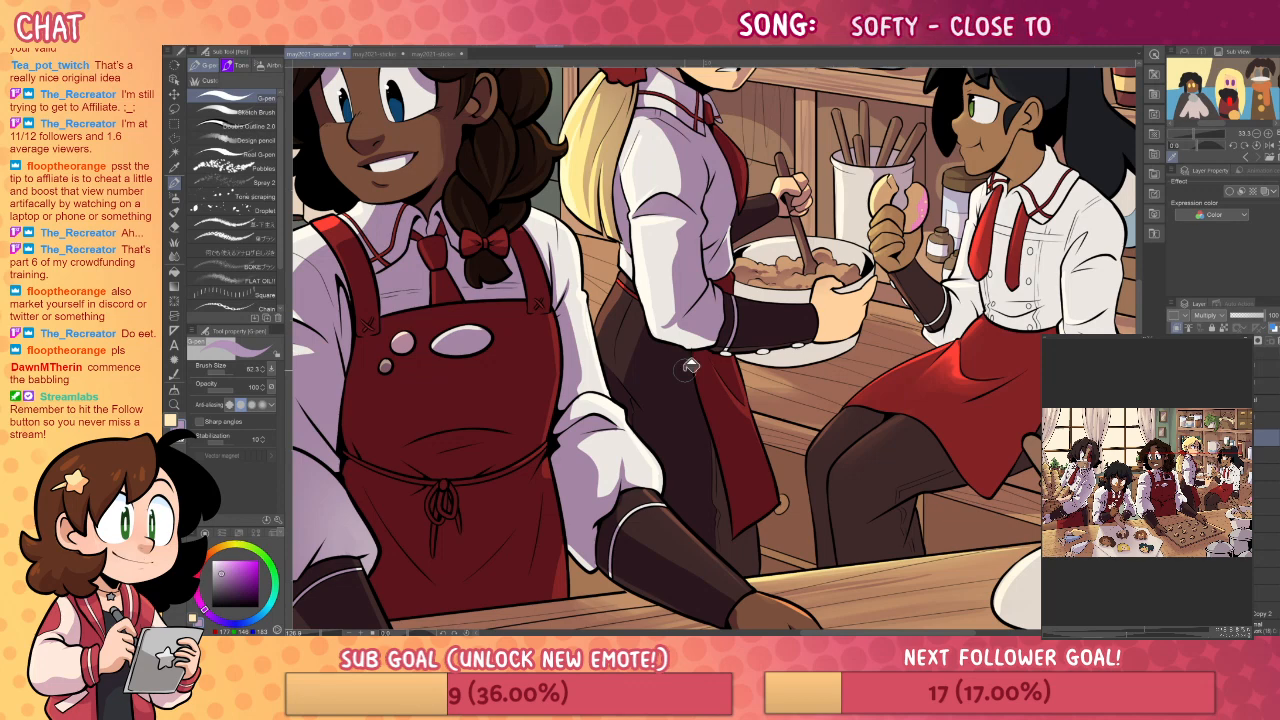
{"action": "key", "text": "g"}
{"action": "left_click", "coordinate": [728, 520]}
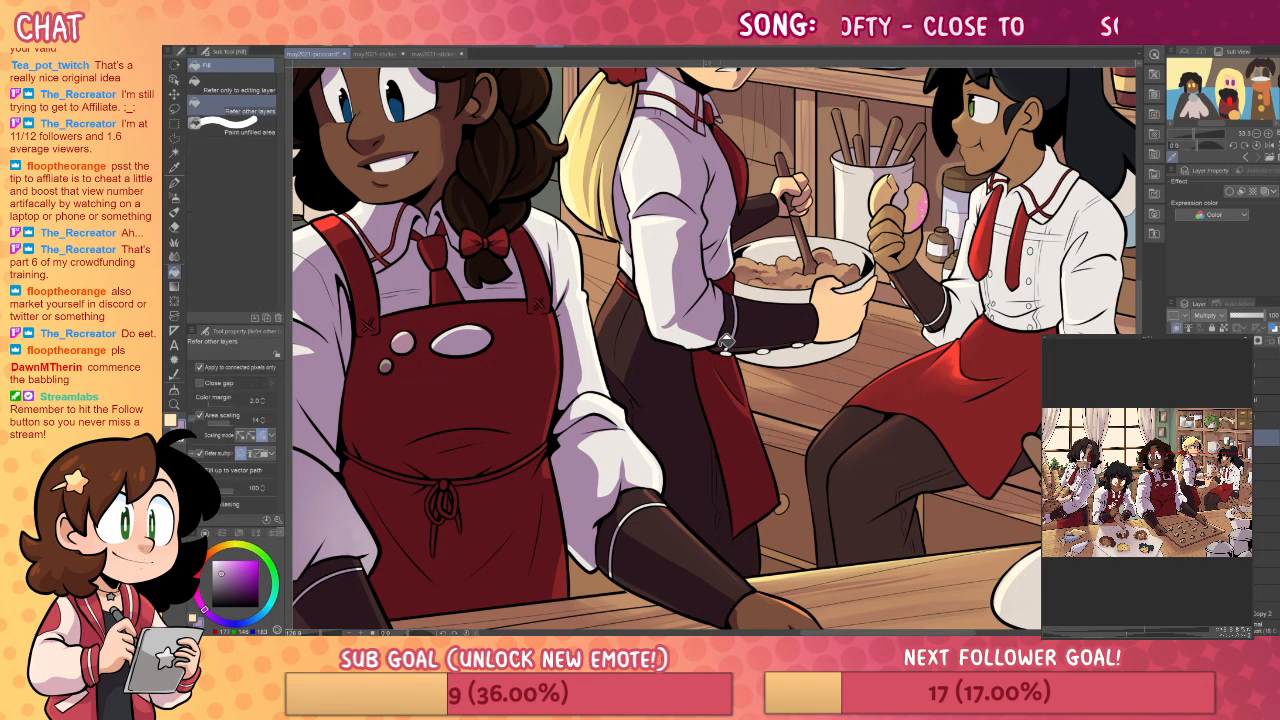
{"action": "key", "text": "p"}
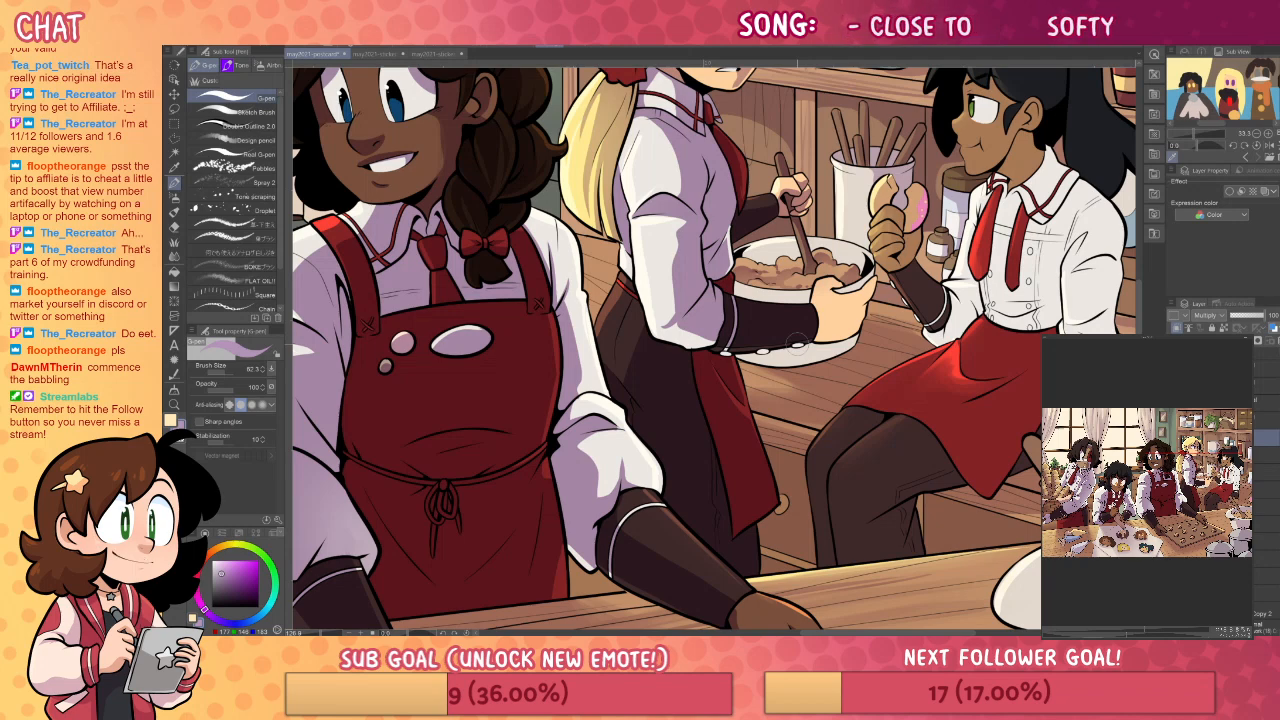
- Soften the shadow edges on the blonde character with the Blend brush and return to the G-pen
{"action": "left_click_drag", "start_coordinate": [797, 344], "coordinate": [812, 458]}
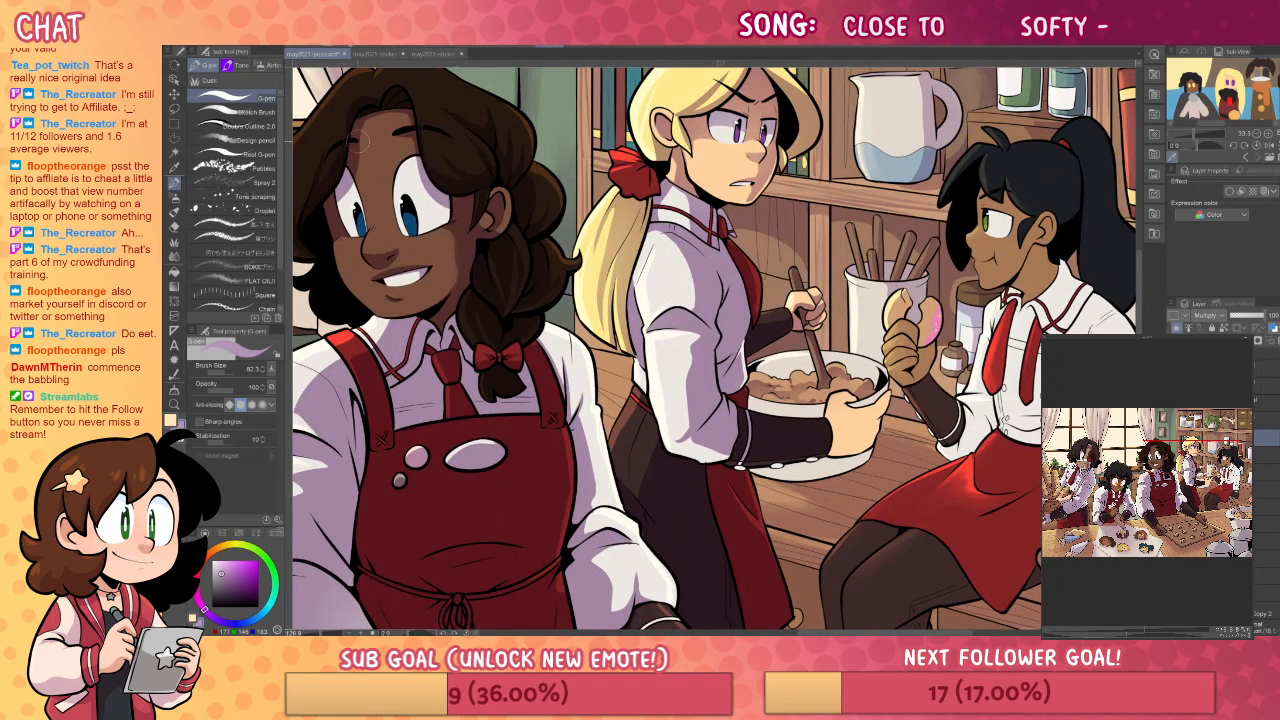
{"action": "key", "text": "j"}
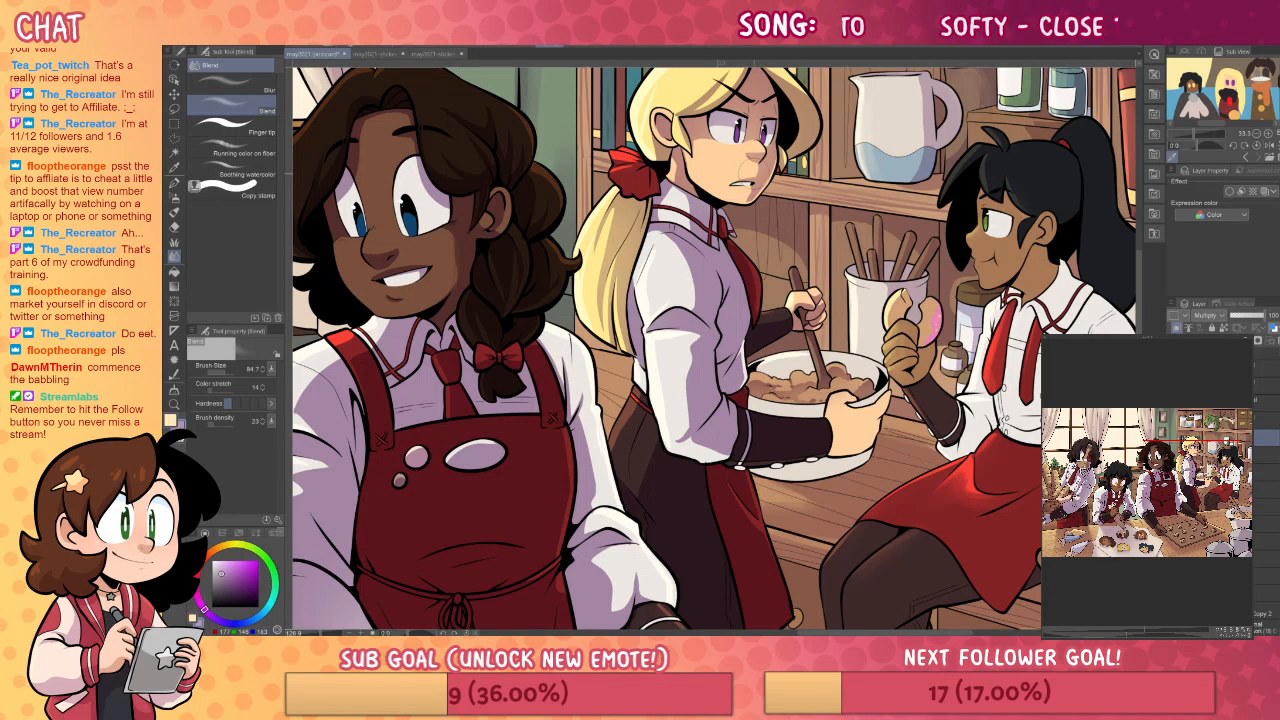
{"action": "left_click_drag", "start_coordinate": [821, 197], "coordinate": [824, 229]}
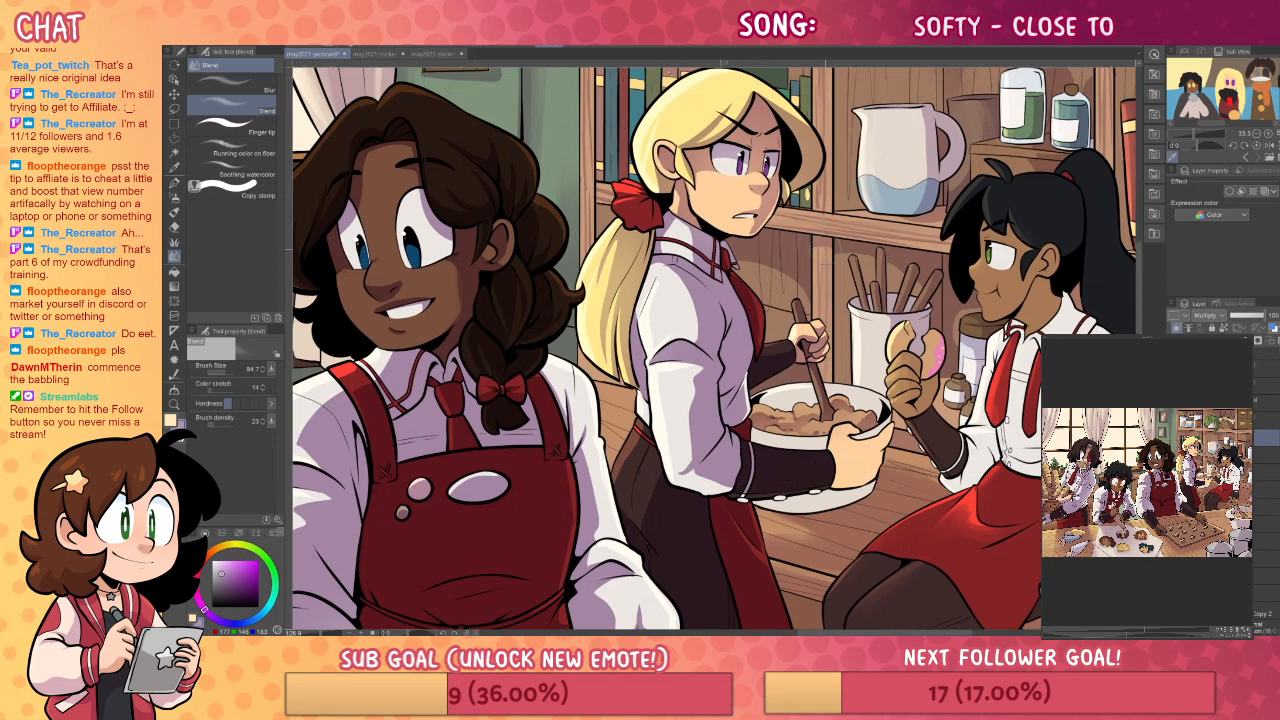
{"action": "key", "text": "p"}
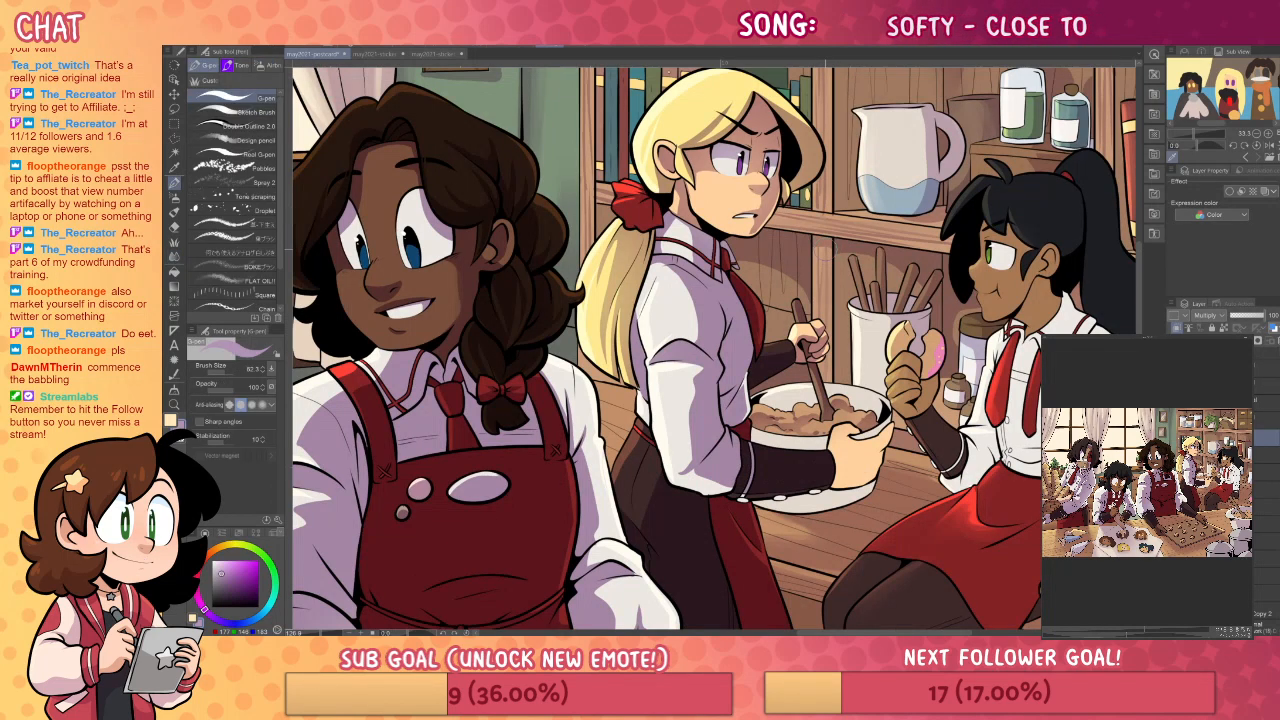
- Draw and fill purple shadows on the seated black-haired character's raised hand, donut and forearm cuff
{"action": "left_click_drag", "start_coordinate": [966, 543], "coordinate": [897, 465]}
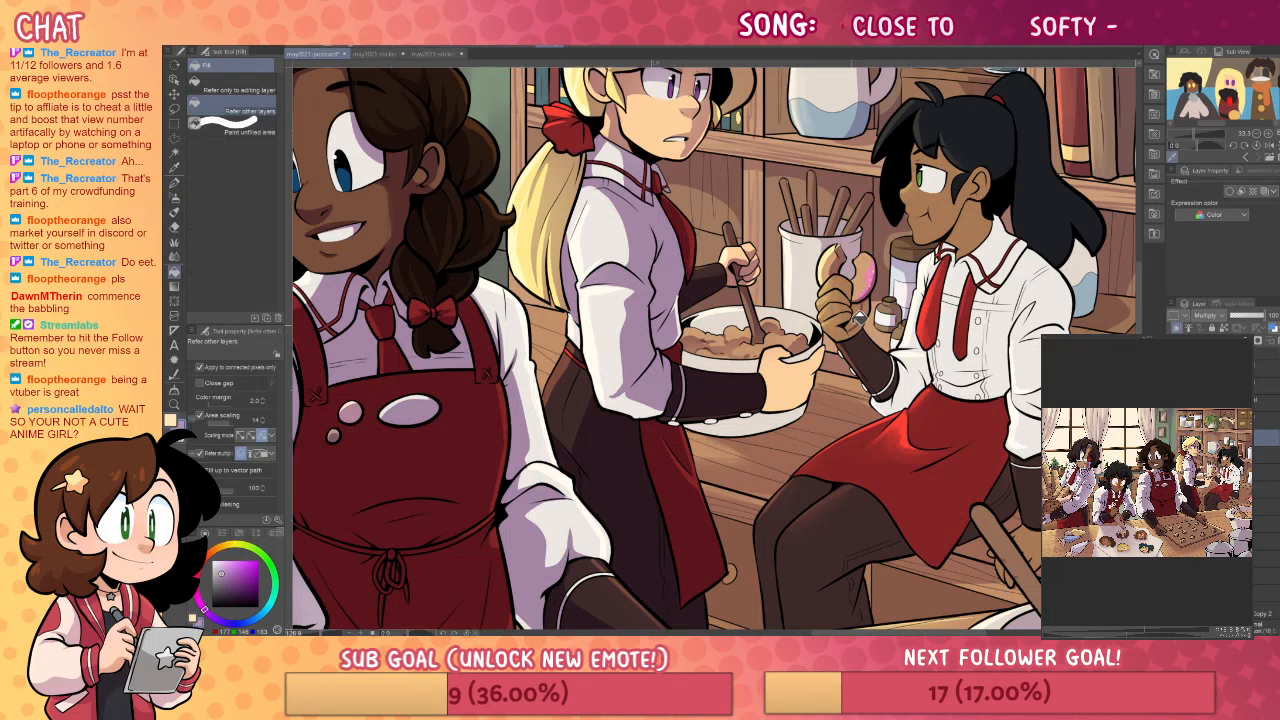
{"action": "key", "text": "g"}
{"action": "key", "text": "p"}
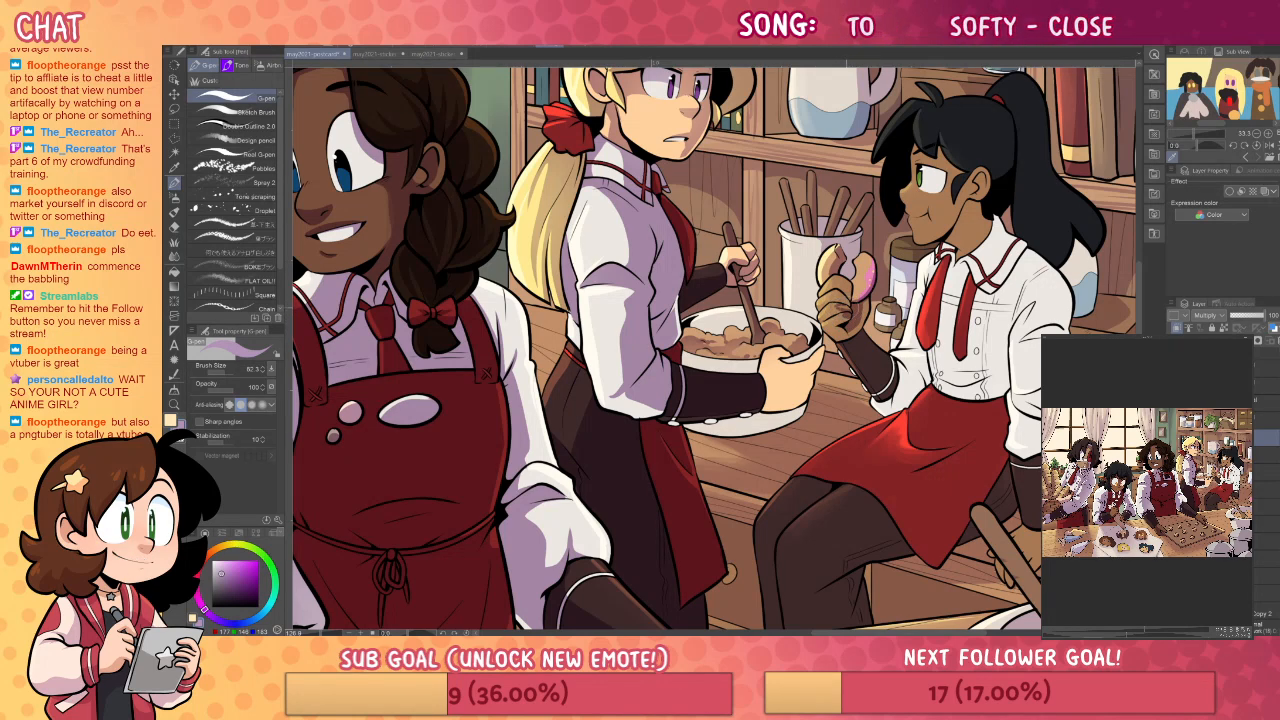
{"action": "key", "text": "g"}
{"action": "key", "text": "p"}
{"action": "key", "text": "g"}
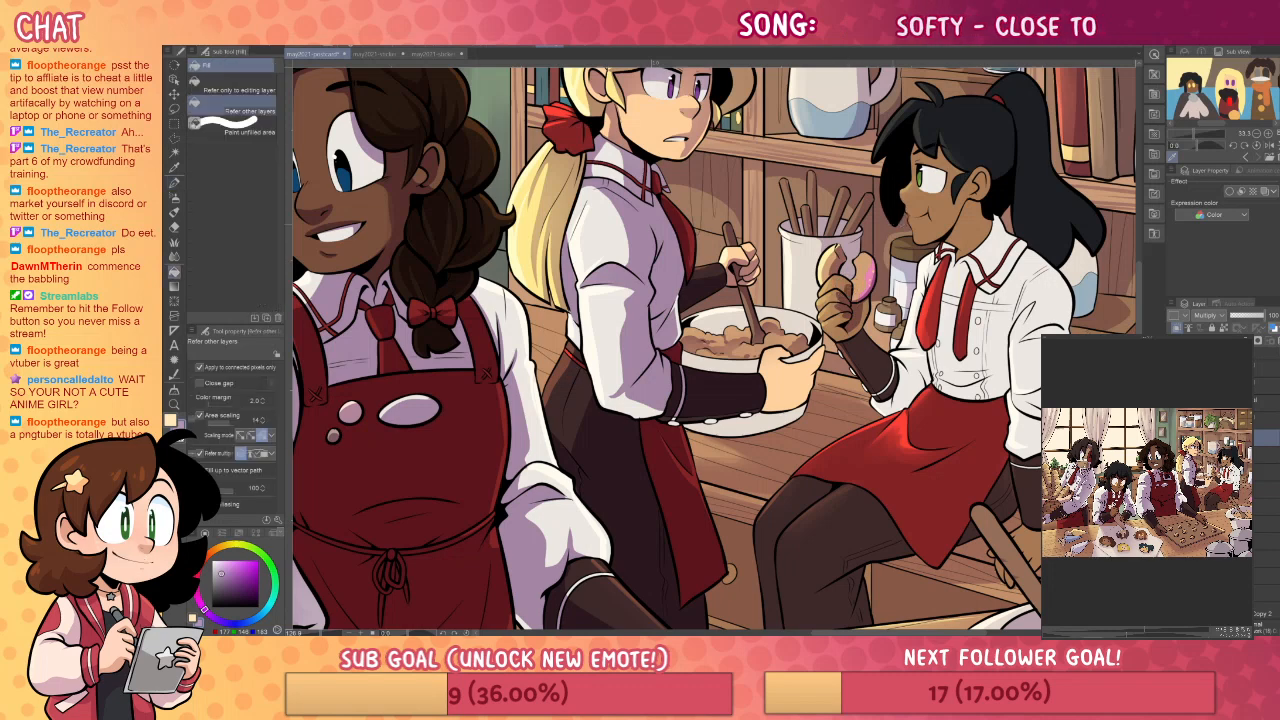
{"action": "key", "text": "p"}
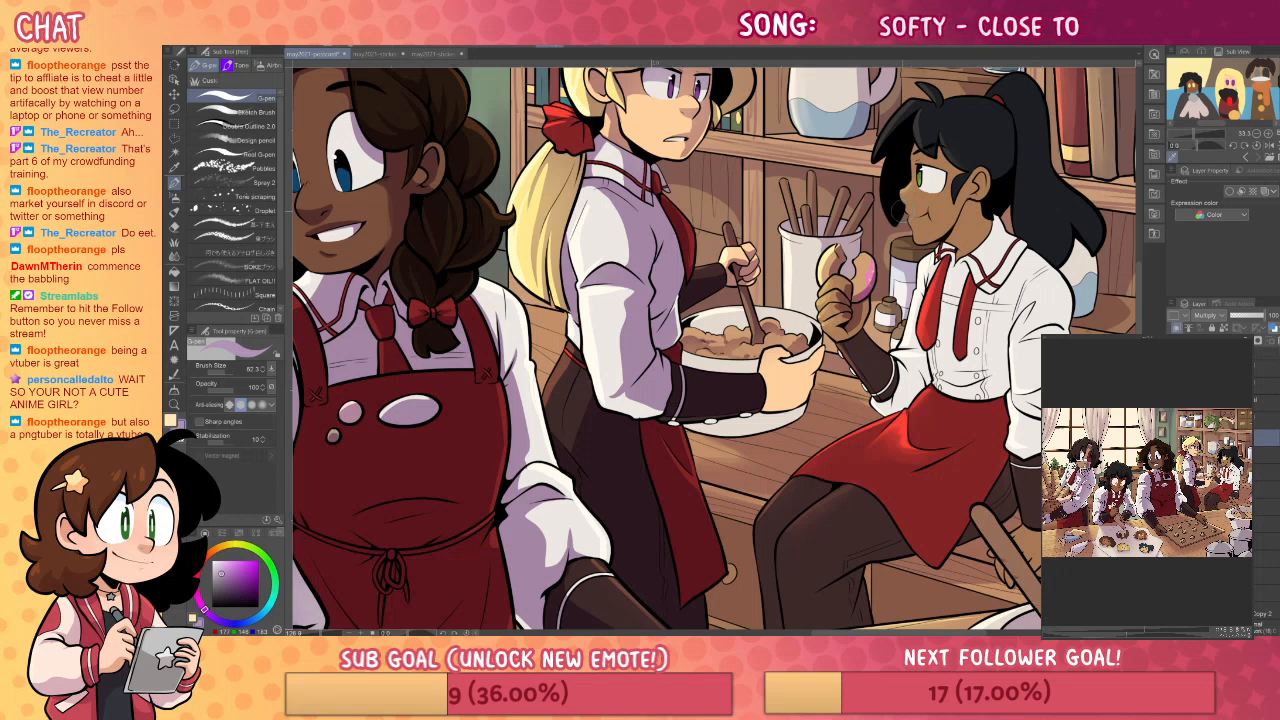
- Outline and fill the shadow on the blonde character's hand holding the bowl, refining it with the Hard eraser
{"action": "left_click_drag", "start_coordinate": [714, 349], "coordinate": [705, 302]}
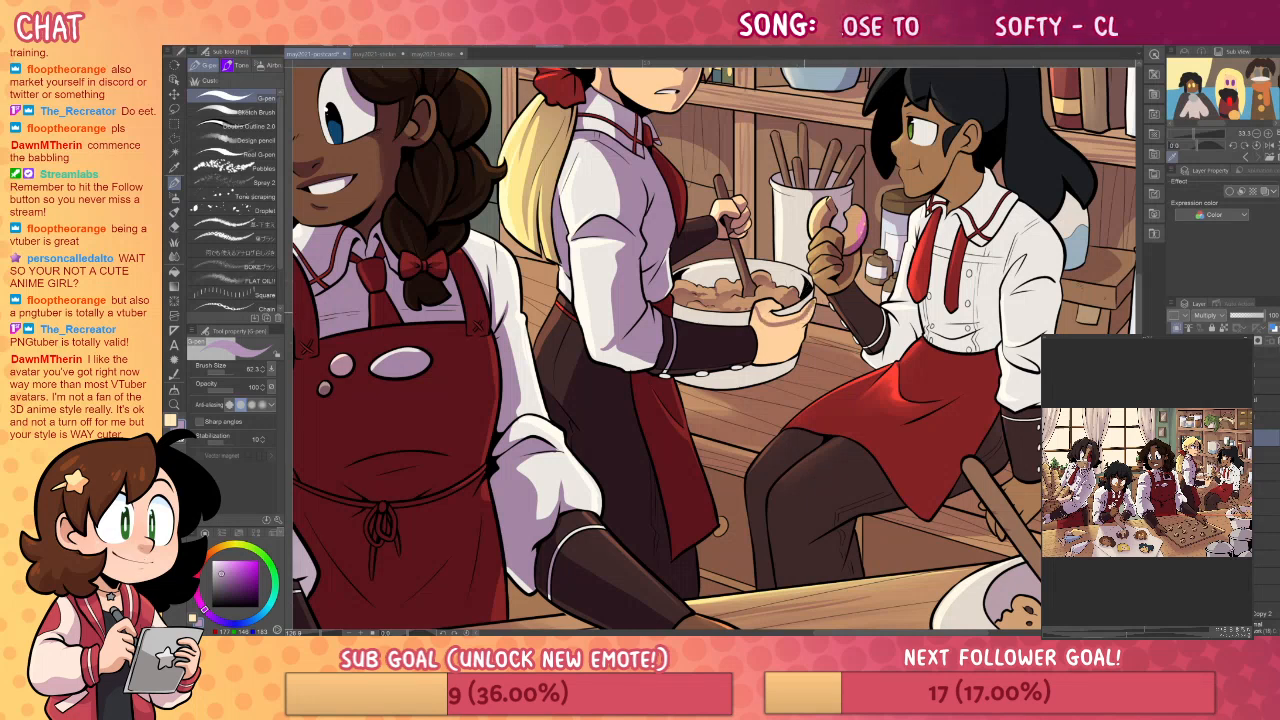
{"action": "key", "text": "g"}
{"action": "key", "text": "e"}
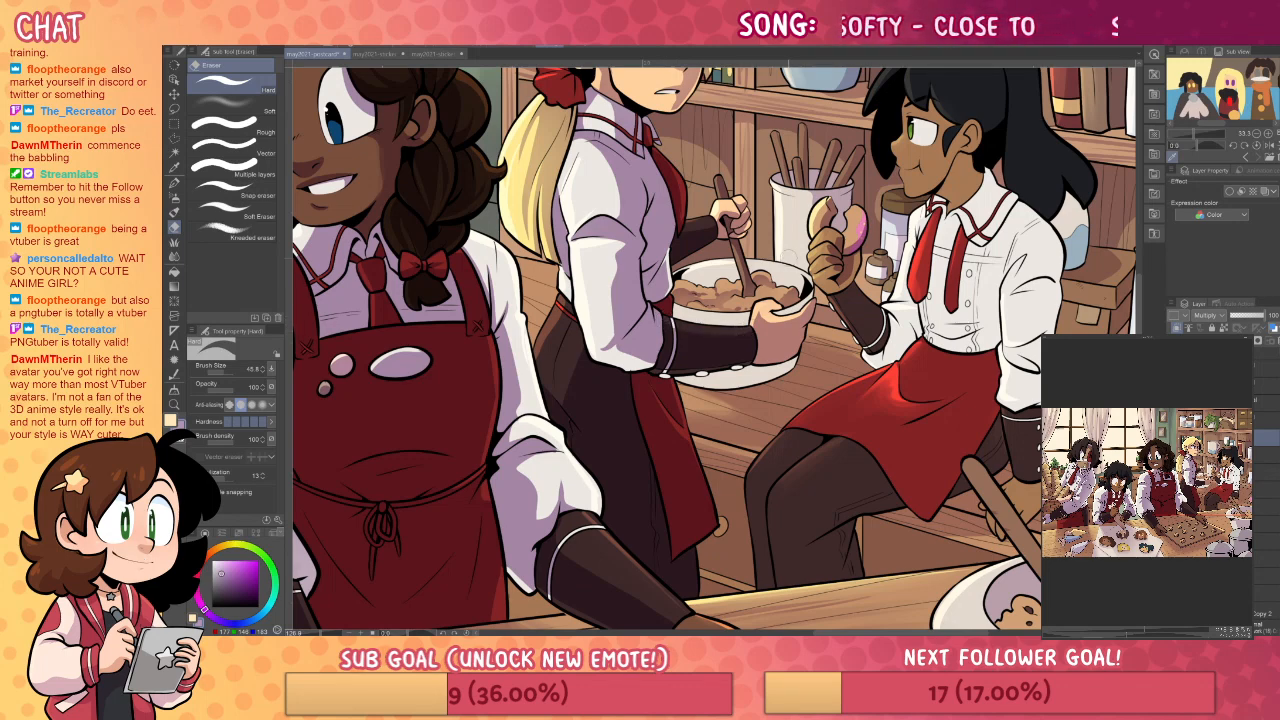
{"action": "key", "text": "p"}
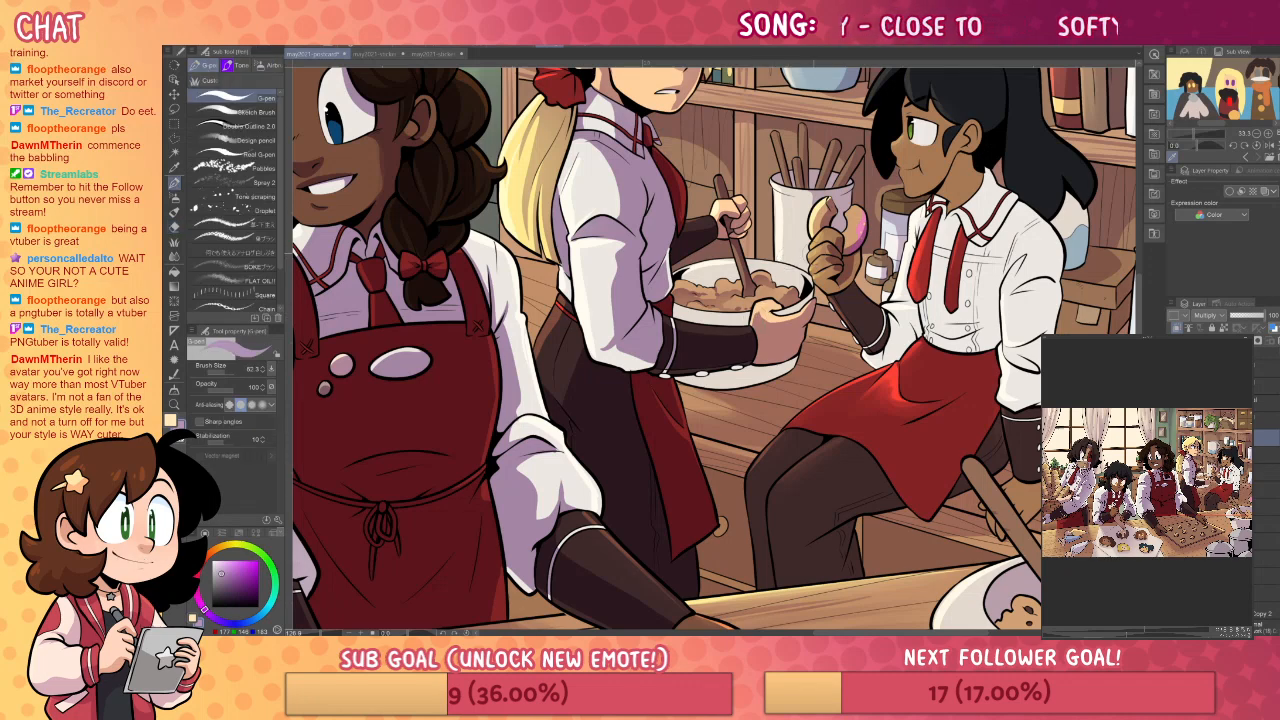
{"action": "key", "text": "e"}
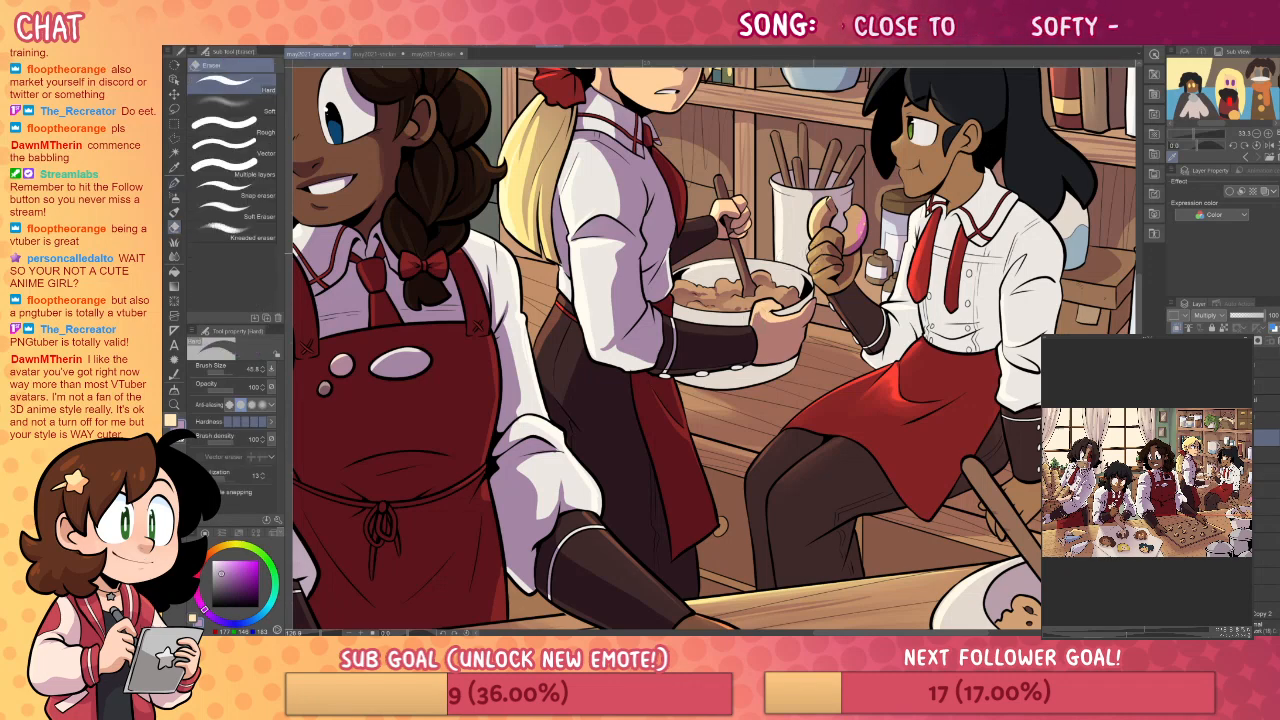
- Shade the seated character's face and neck with the G-pen and Hard eraser, undoing the last stroke
{"action": "left_click_drag", "start_coordinate": [950, 362], "coordinate": [938, 381]}
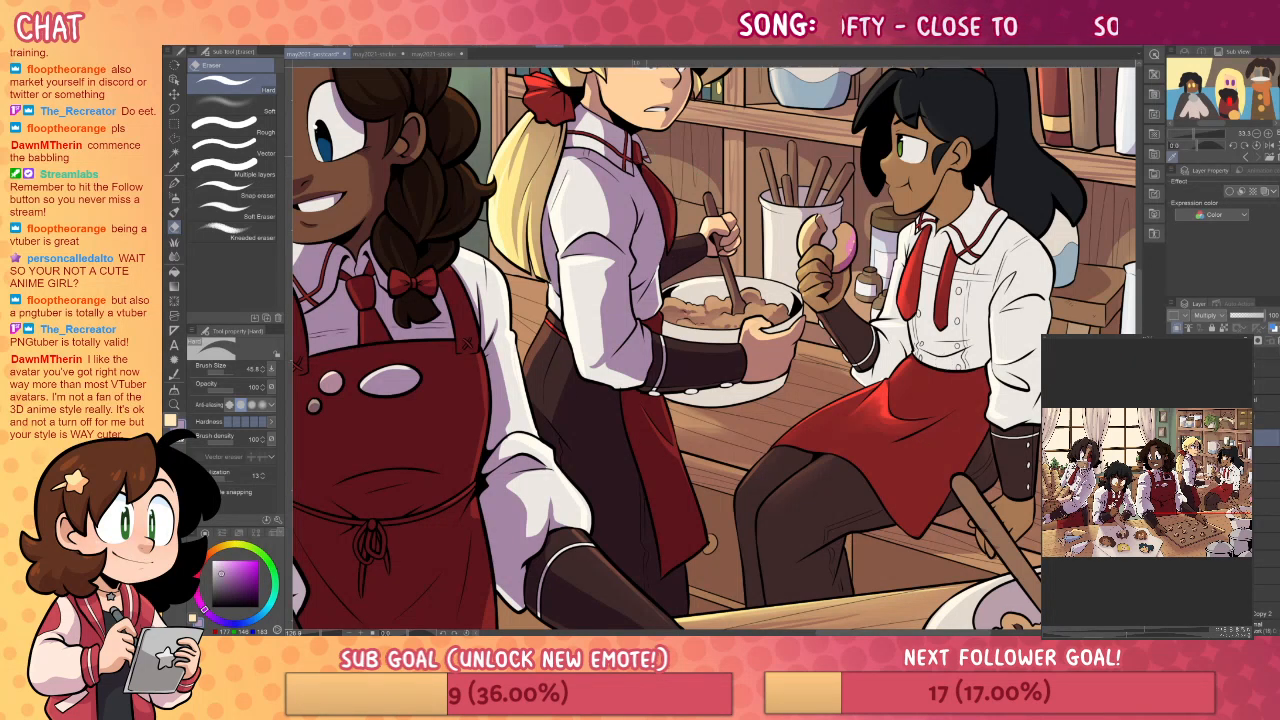
{"action": "left_click_drag", "start_coordinate": [964, 400], "coordinate": [839, 448]}
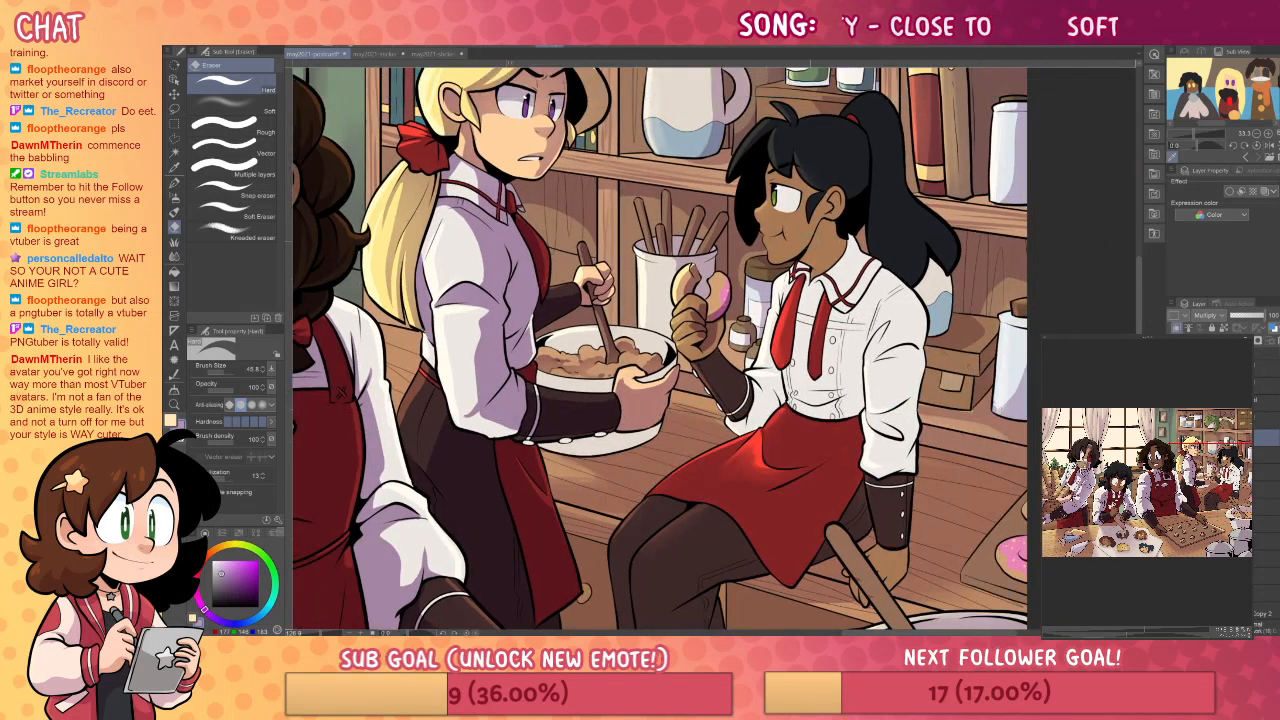
{"action": "key", "text": "p"}
{"action": "key", "text": "e"}
{"action": "key", "text": "p"}
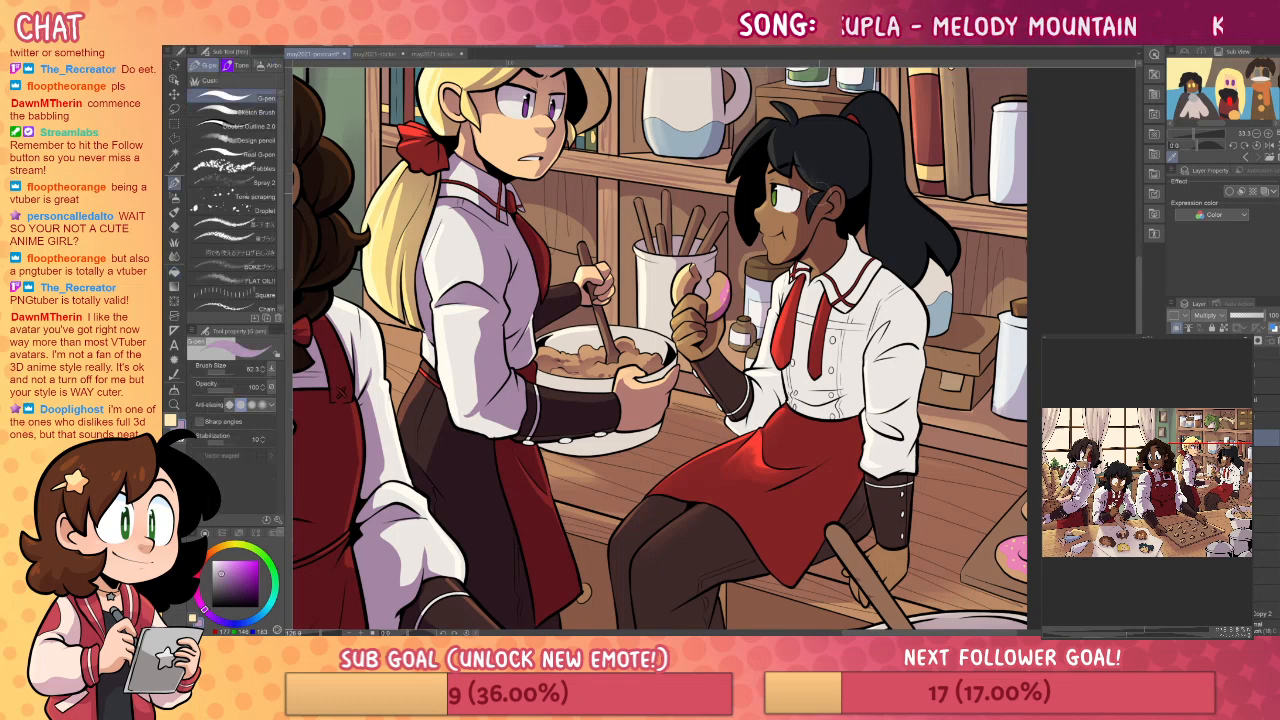
{"action": "scroll", "coordinate": [661, 345], "scroll_direction": "up", "scroll_amount": 2}
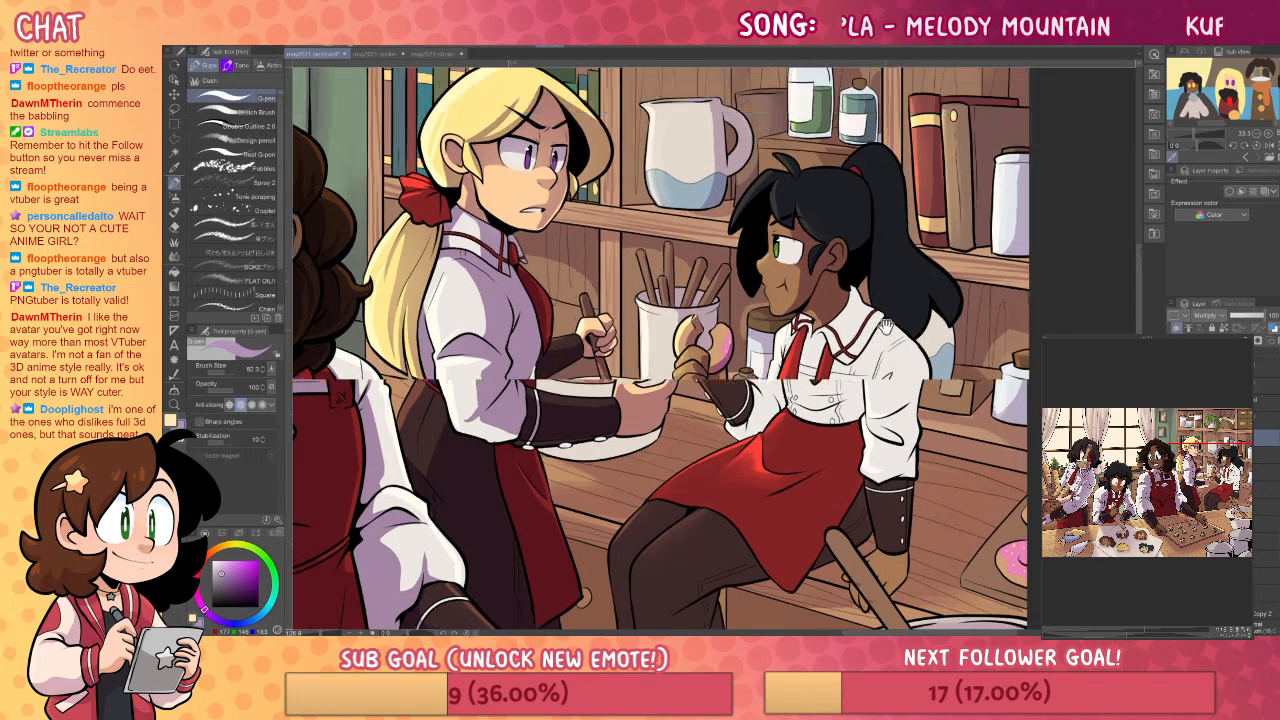
{"action": "mouse_move", "coordinate": [830, 238]}
{"action": "left_mouse_down"}
{"action": "mouse_move", "coordinate": [856, 178]}
{"action": "mouse_move", "coordinate": [862, 188]}
{"action": "left_mouse_up"}
{"action": "key", "text": "ctrl+z"}
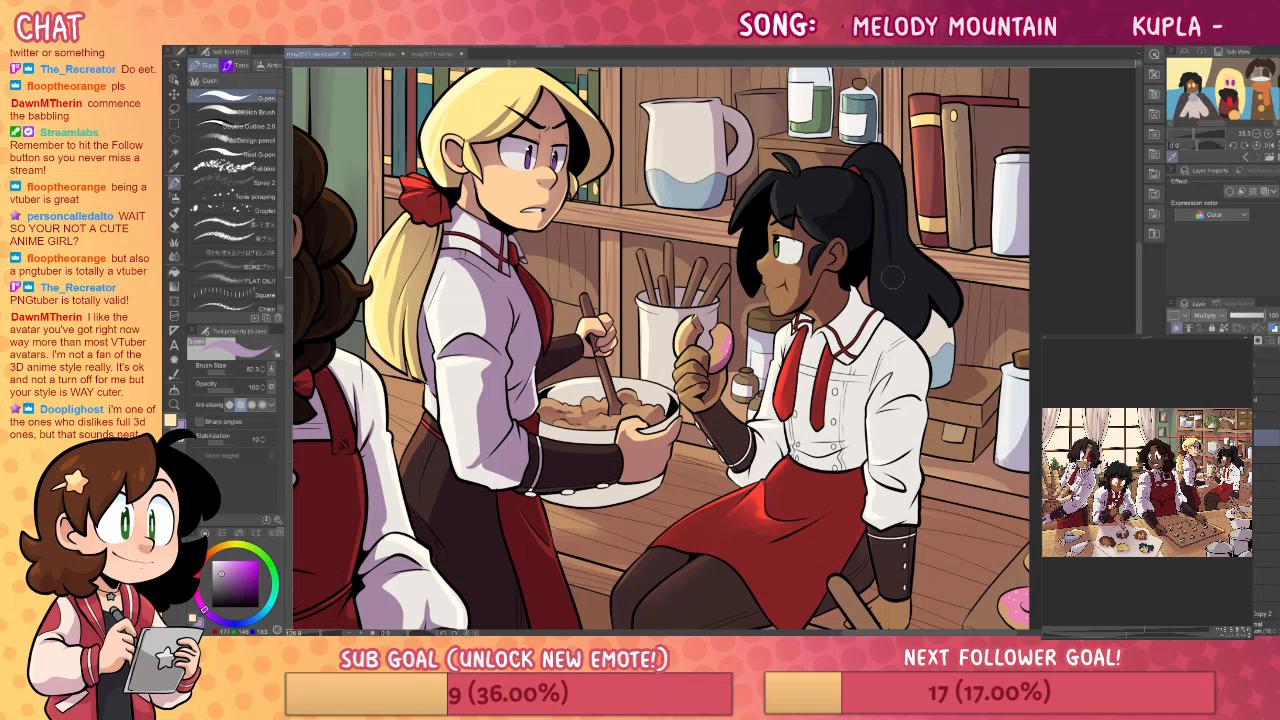
- Outline and fill purple shadows on the seated character's ponytail, cheek and jaw with the G-pen
{"action": "mouse_move", "coordinate": [870, 178]}
{"action": "left_mouse_down"}
{"action": "mouse_move", "coordinate": [940, 330]}
{"action": "mouse_move", "coordinate": [934, 312]}
{"action": "left_mouse_up"}
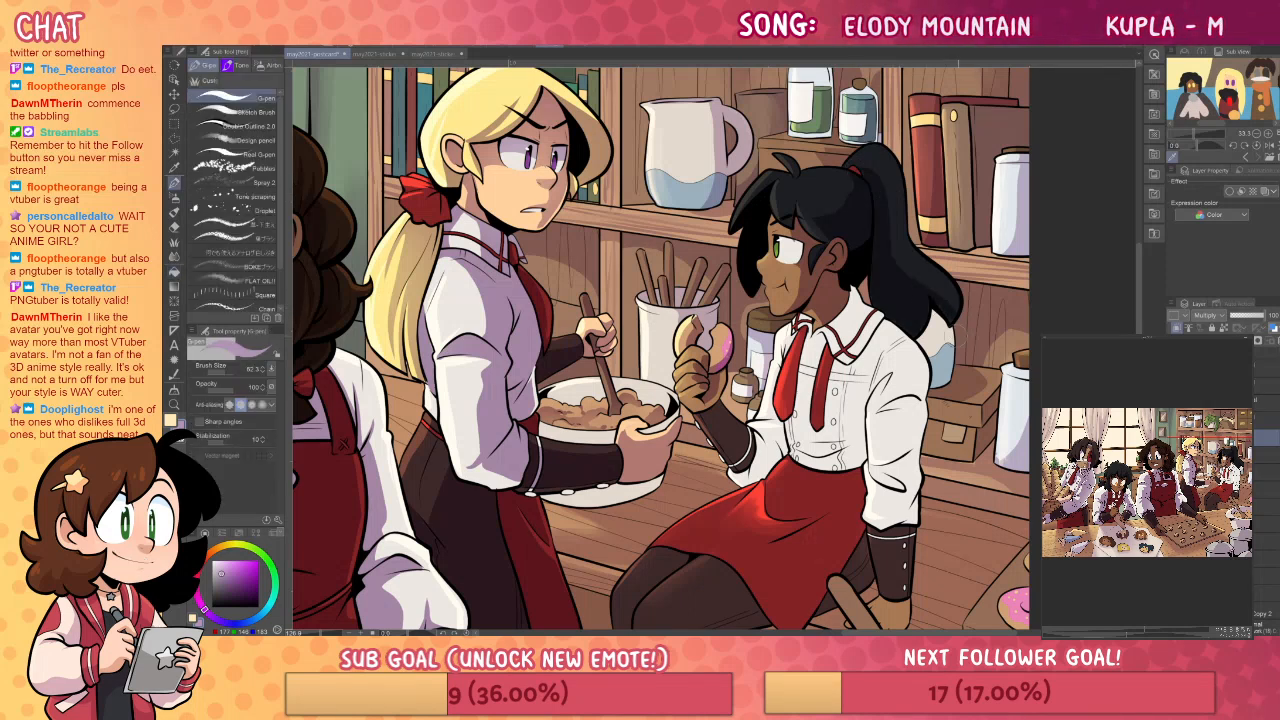
{"action": "left_click_drag", "start_coordinate": [878, 170], "coordinate": [905, 290]}
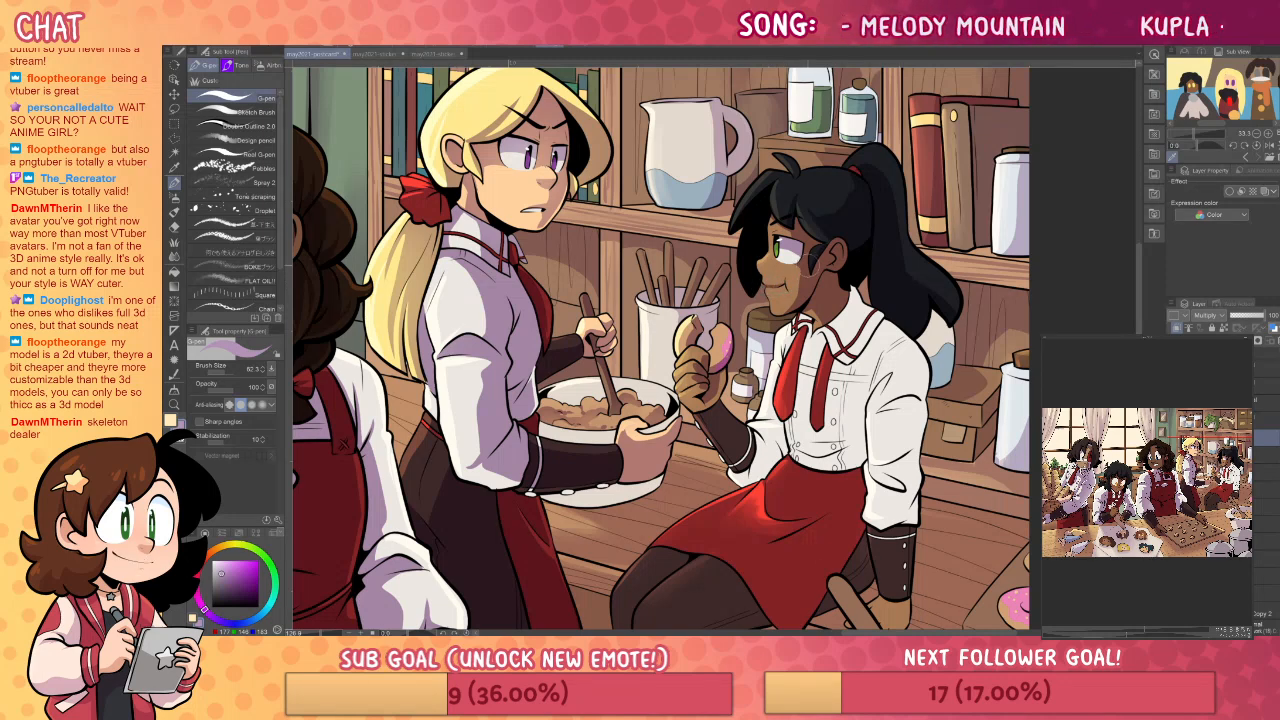
{"action": "left_click_drag", "start_coordinate": [822, 268], "coordinate": [812, 292]}
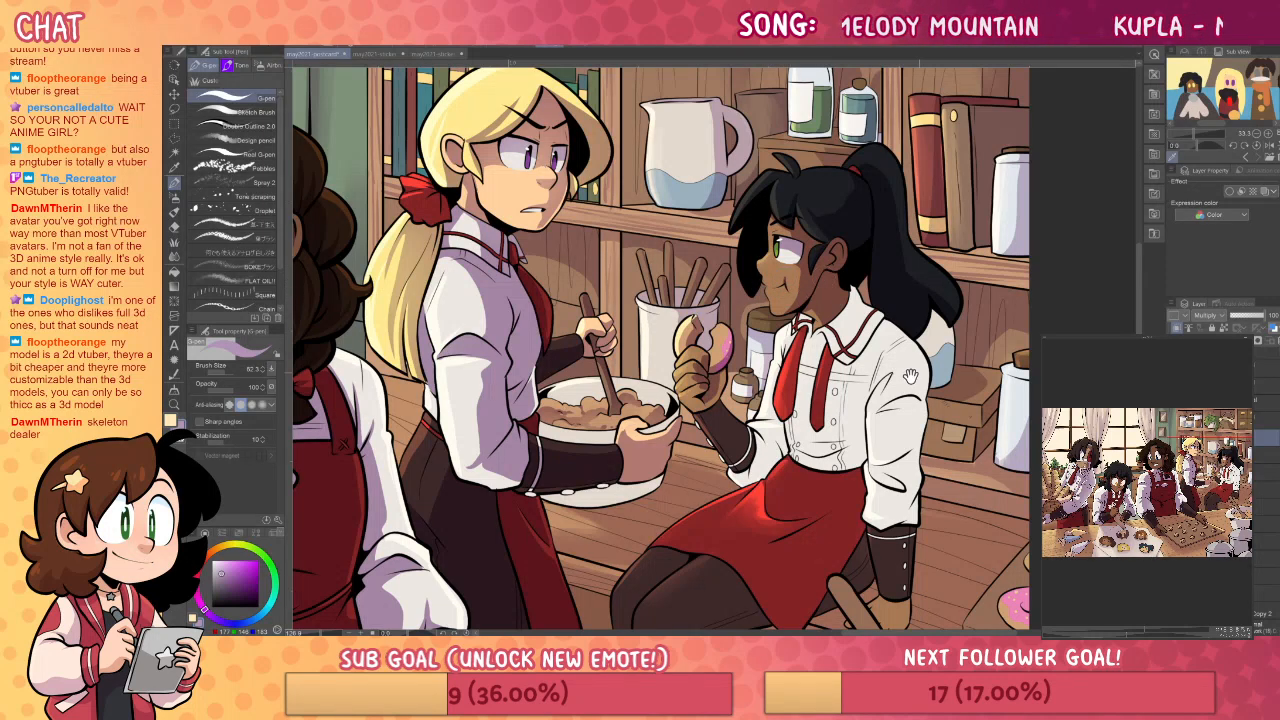
{"action": "left_click_drag", "start_coordinate": [917, 375], "coordinate": [901, 321]}
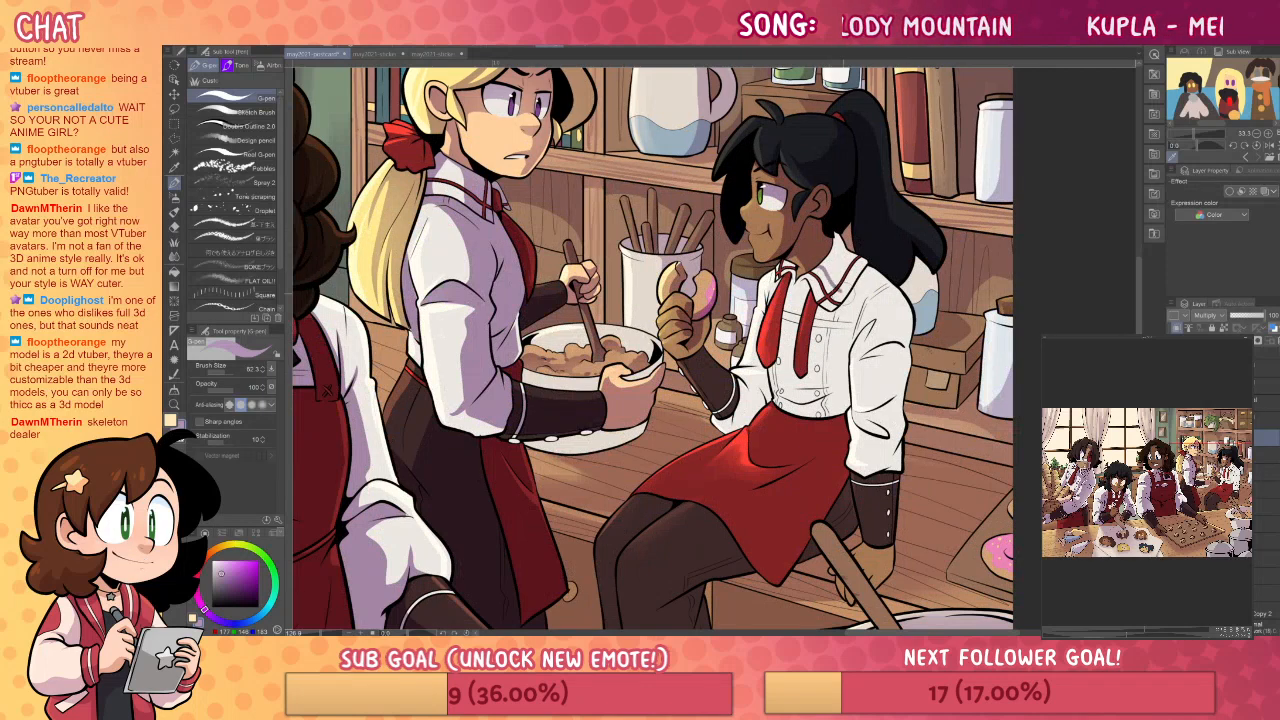
{"action": "key", "text": "g"}
{"action": "key", "text": "p"}
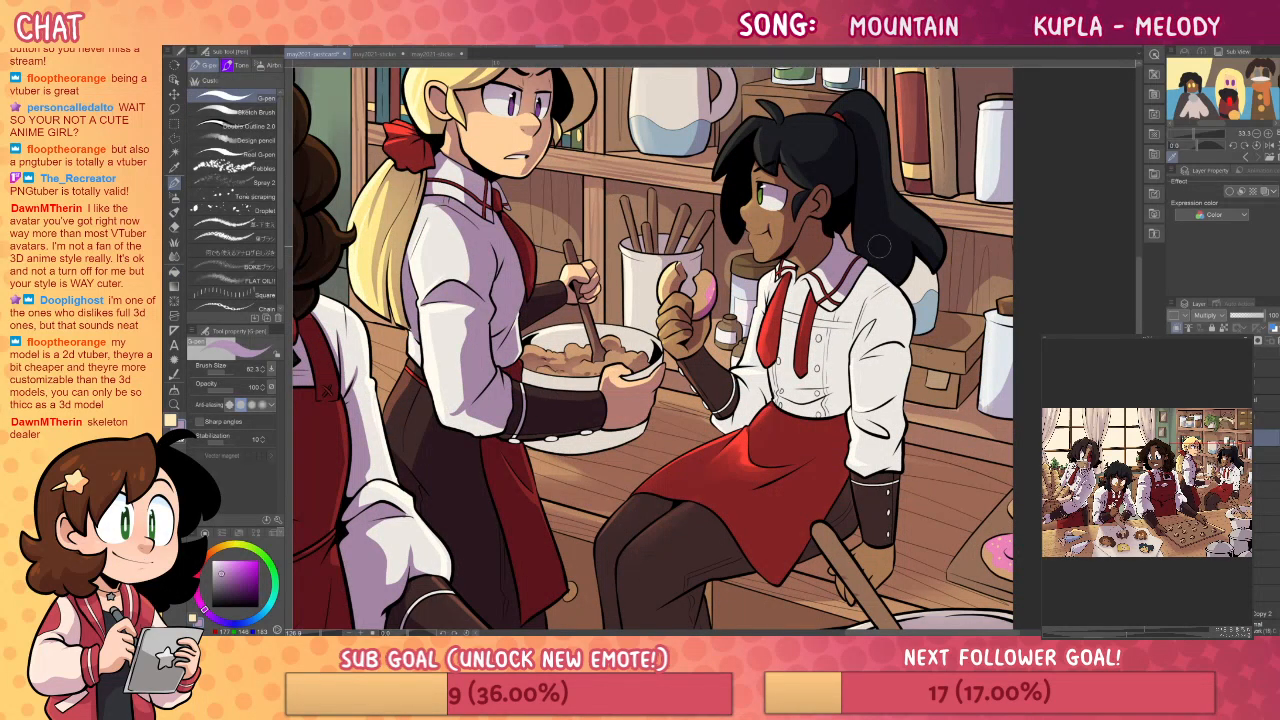
- Draw and fill purple shadows under the seated character's chin, collar and shirt shoulder, cleaning edges with the Hard eraser
{"action": "key", "text": "e"}
{"action": "left_click_drag", "start_coordinate": [983, 383], "coordinate": [974, 305]}
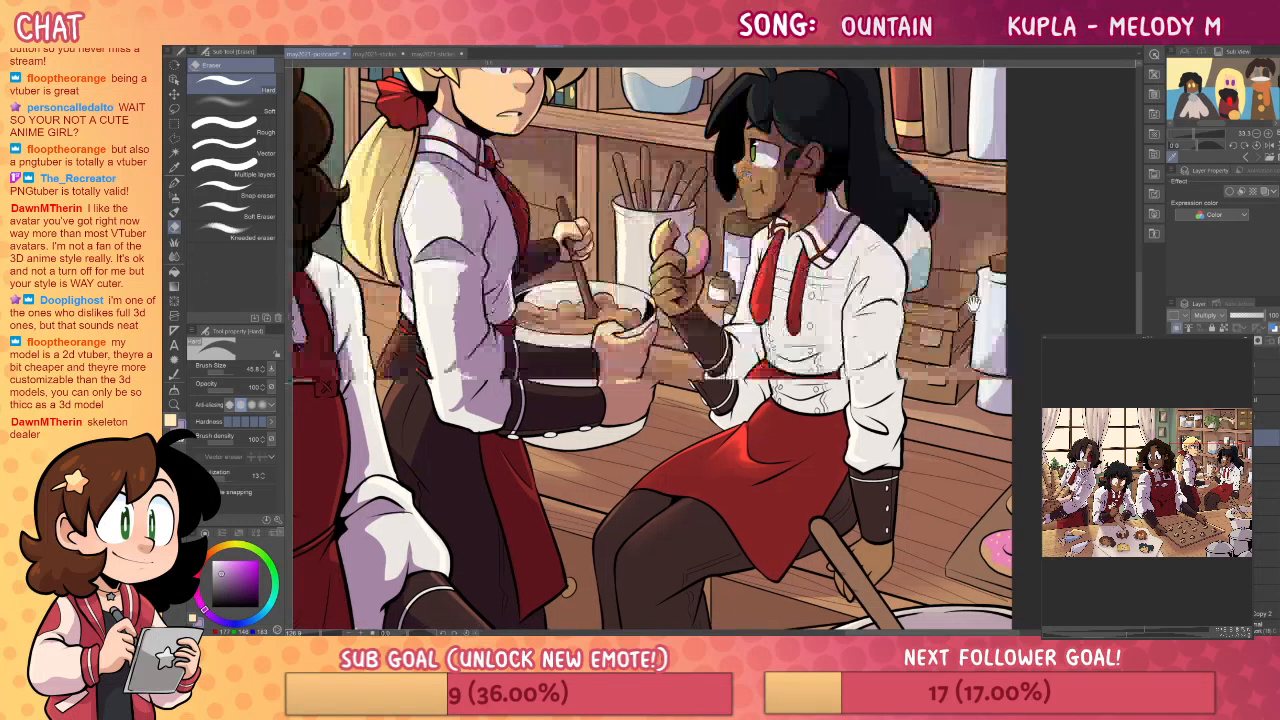
{"action": "key", "text": "p"}
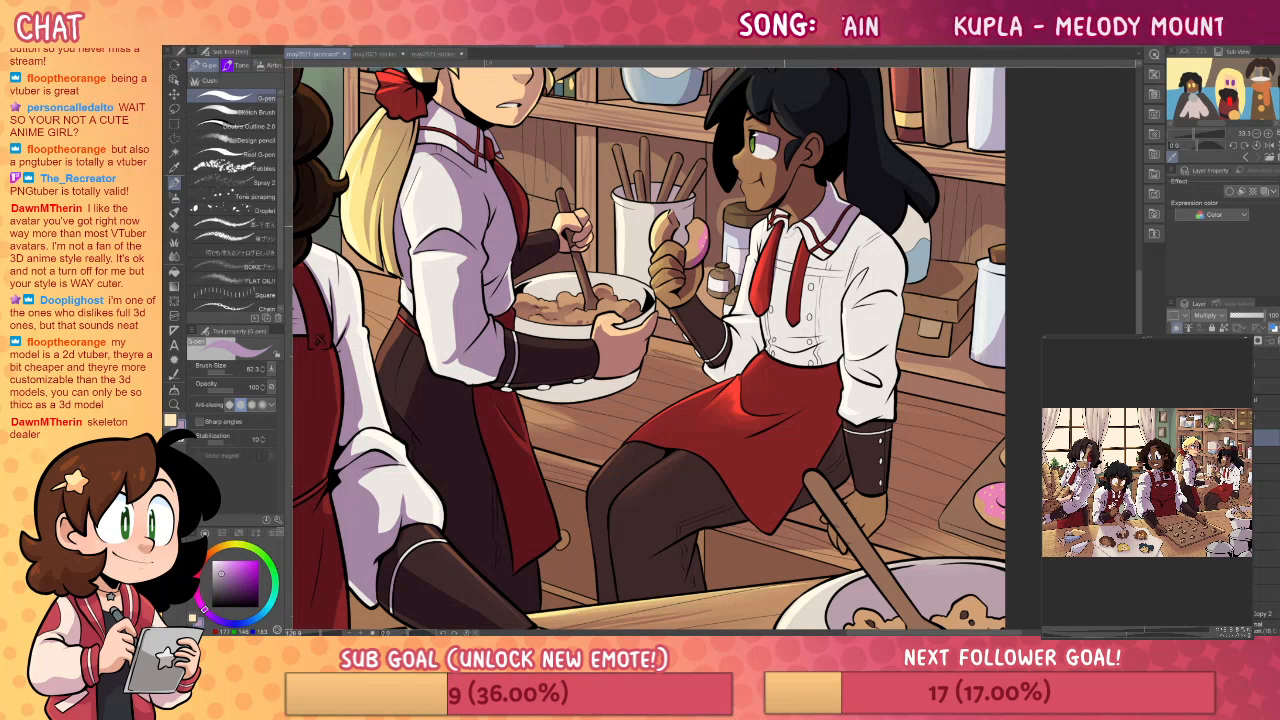
{"action": "mouse_move", "coordinate": [785, 207]}
{"action": "left_mouse_down"}
{"action": "mouse_move", "coordinate": [778, 250]}
{"action": "mouse_move", "coordinate": [805, 230]}
{"action": "mouse_move", "coordinate": [798, 318]}
{"action": "mouse_move", "coordinate": [808, 276]}
{"action": "mouse_move", "coordinate": [838, 264]}
{"action": "mouse_move", "coordinate": [862, 218]}
{"action": "left_mouse_up"}
{"action": "key", "text": "g"}
{"action": "key", "text": "p"}
{"action": "key", "text": "g"}
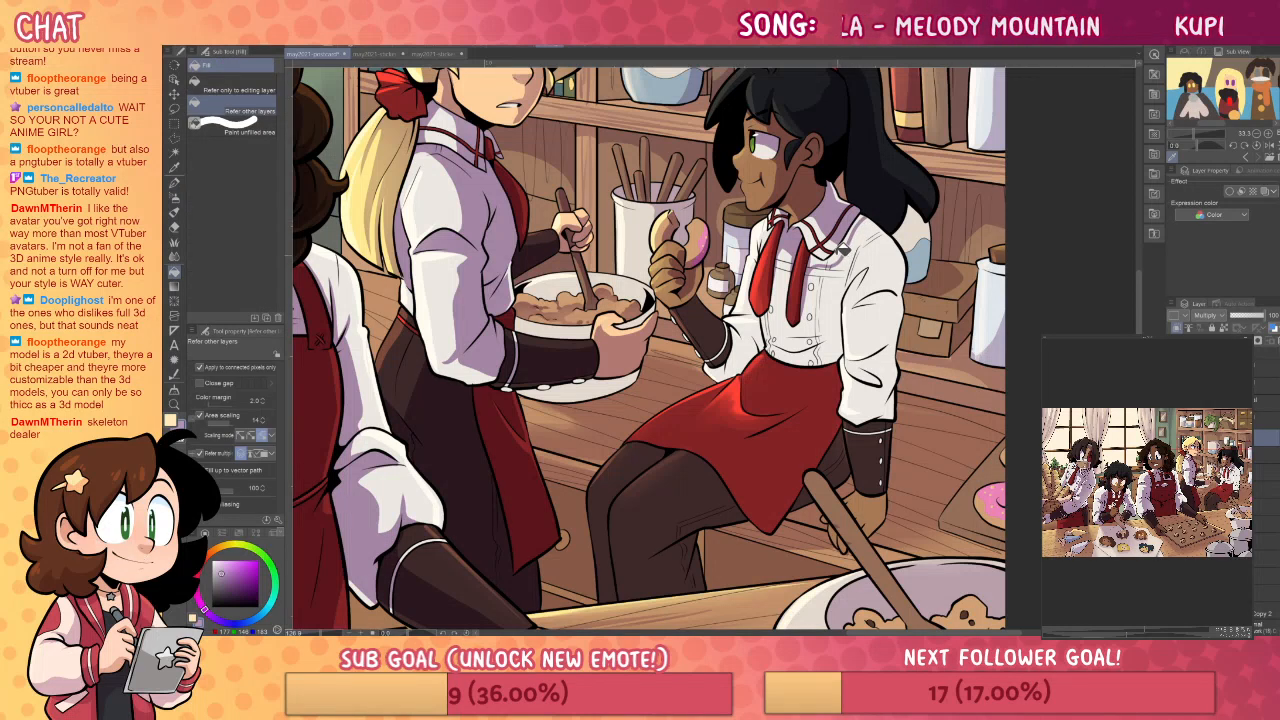
{"action": "key", "text": "p"}
{"action": "key", "text": "g"}
{"action": "key", "text": "p"}
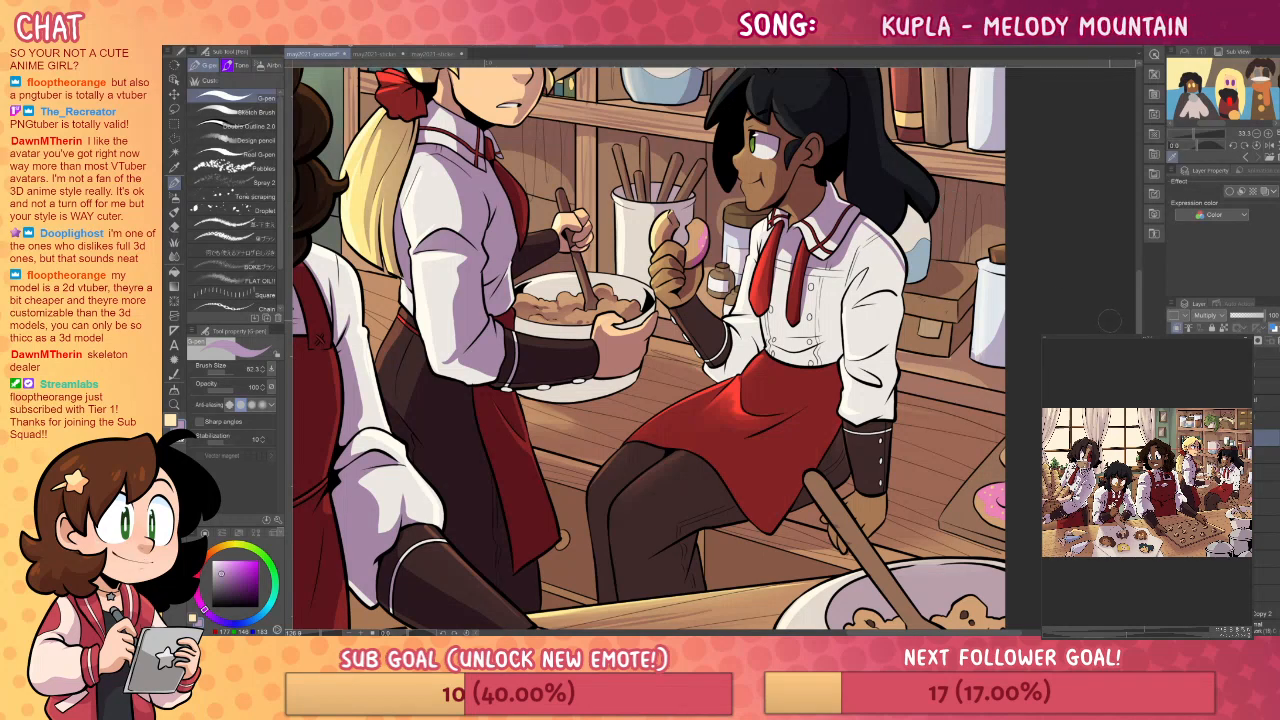
- Undo the trial stroke on the seated character's shirt and lower the opacity of the Multiply shading layer
{"action": "key", "text": "space"}
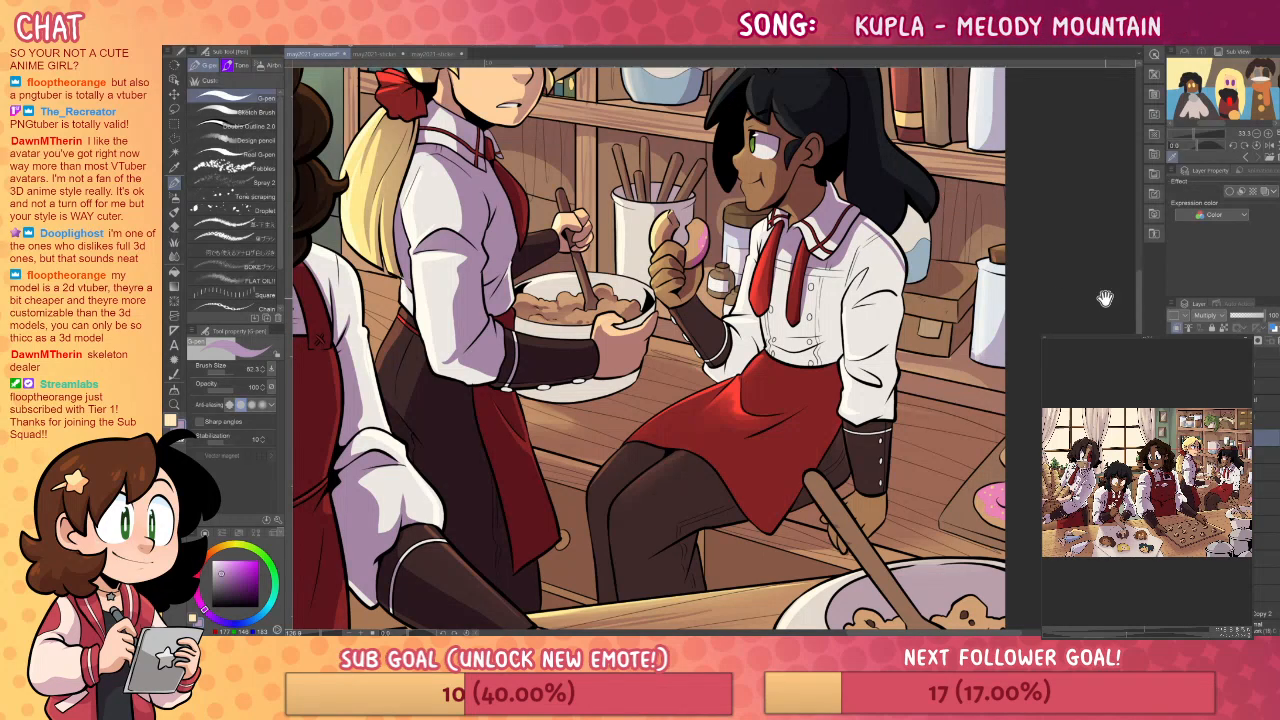
{"action": "left_click_drag", "start_coordinate": [1029, 371], "coordinate": [1062, 311]}
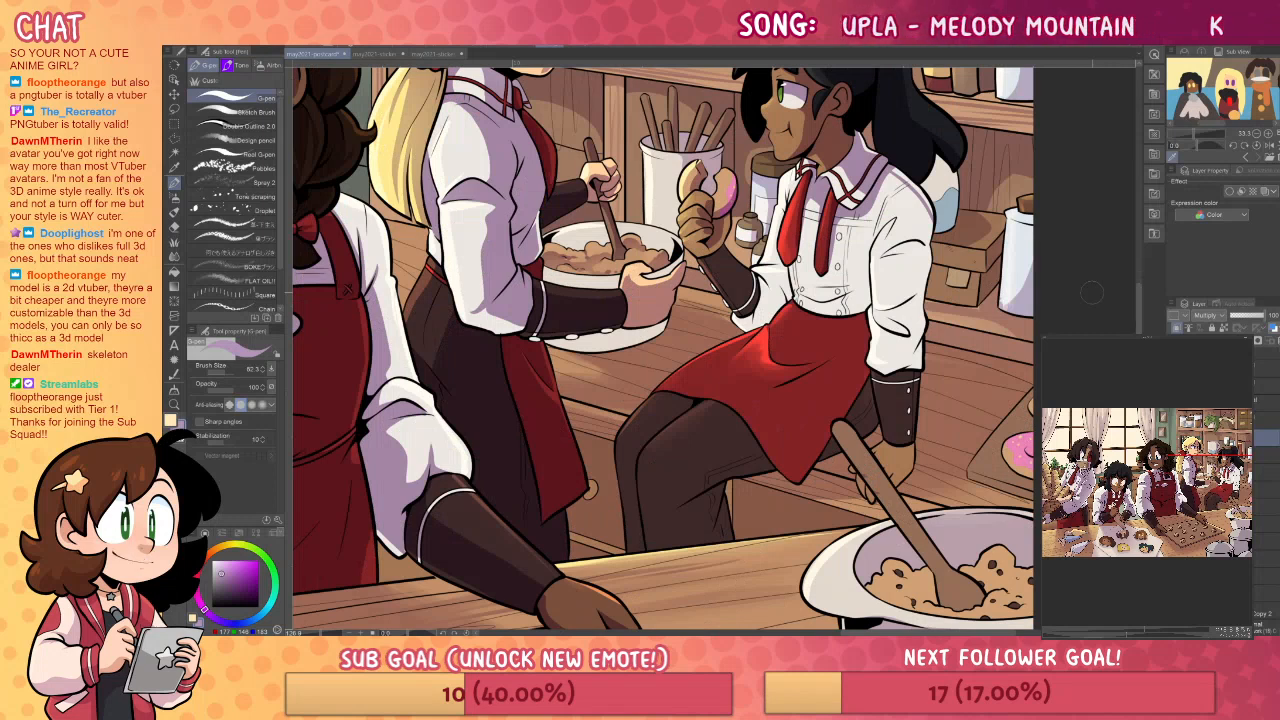
{"action": "key", "text": "space"}
{"action": "left_click_drag", "start_coordinate": [1091, 292], "coordinate": [1073, 277]}
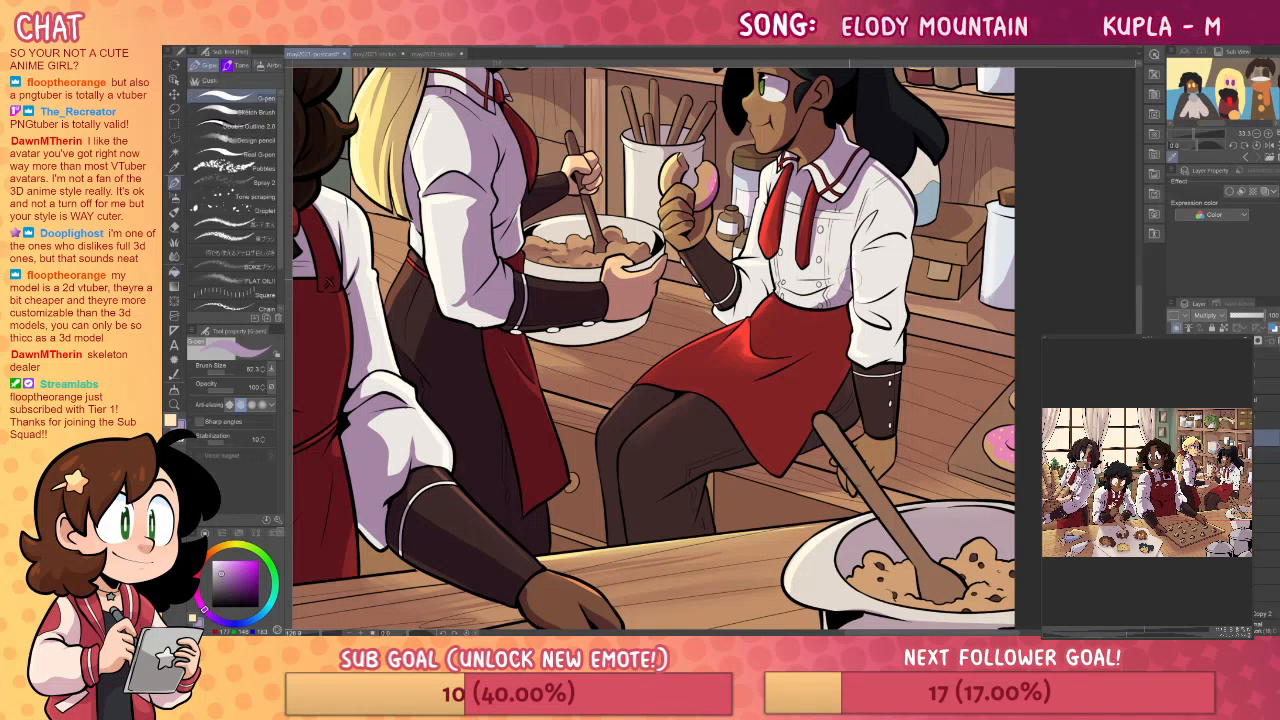
{"action": "mouse_move", "coordinate": [816, 284]}
{"action": "left_mouse_down"}
{"action": "mouse_move", "coordinate": [790, 300]}
{"action": "mouse_move", "coordinate": [814, 294]}
{"action": "mouse_move", "coordinate": [798, 286]}
{"action": "left_mouse_up"}
{"action": "key", "text": "ctrl+z"}
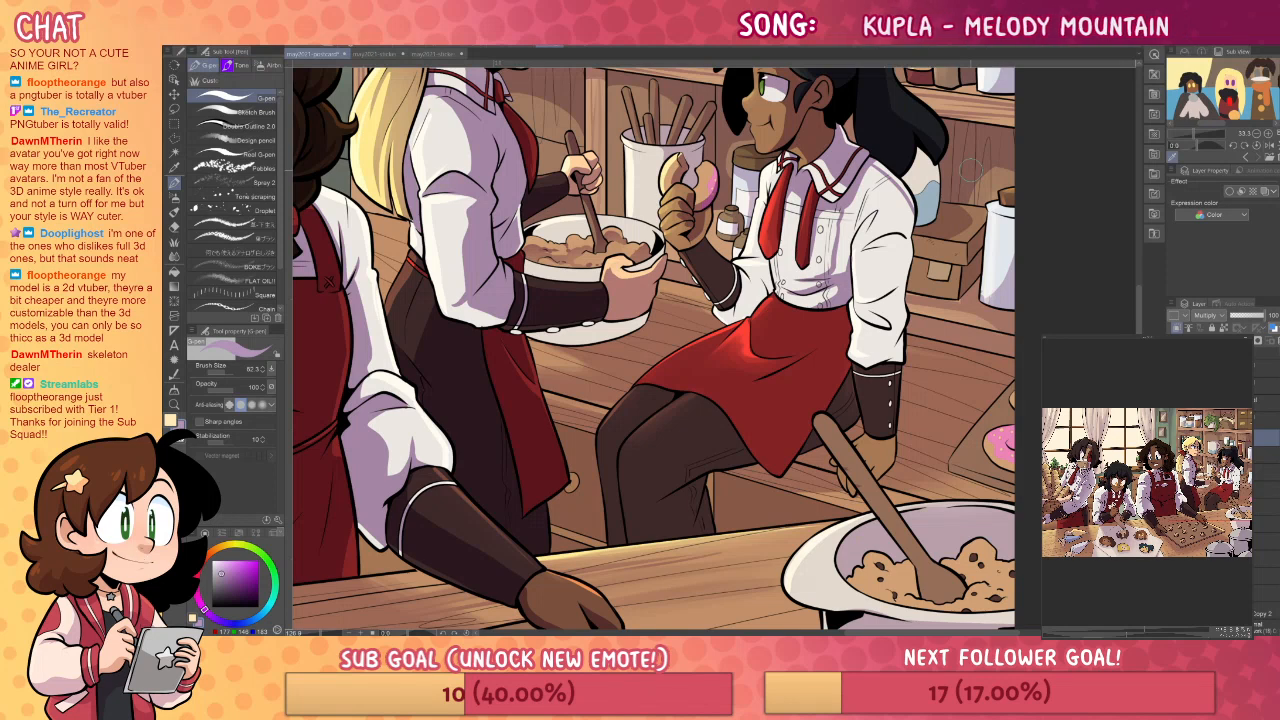
{"action": "left_click_drag", "start_coordinate": [1252, 318], "coordinate": [1248, 318]}
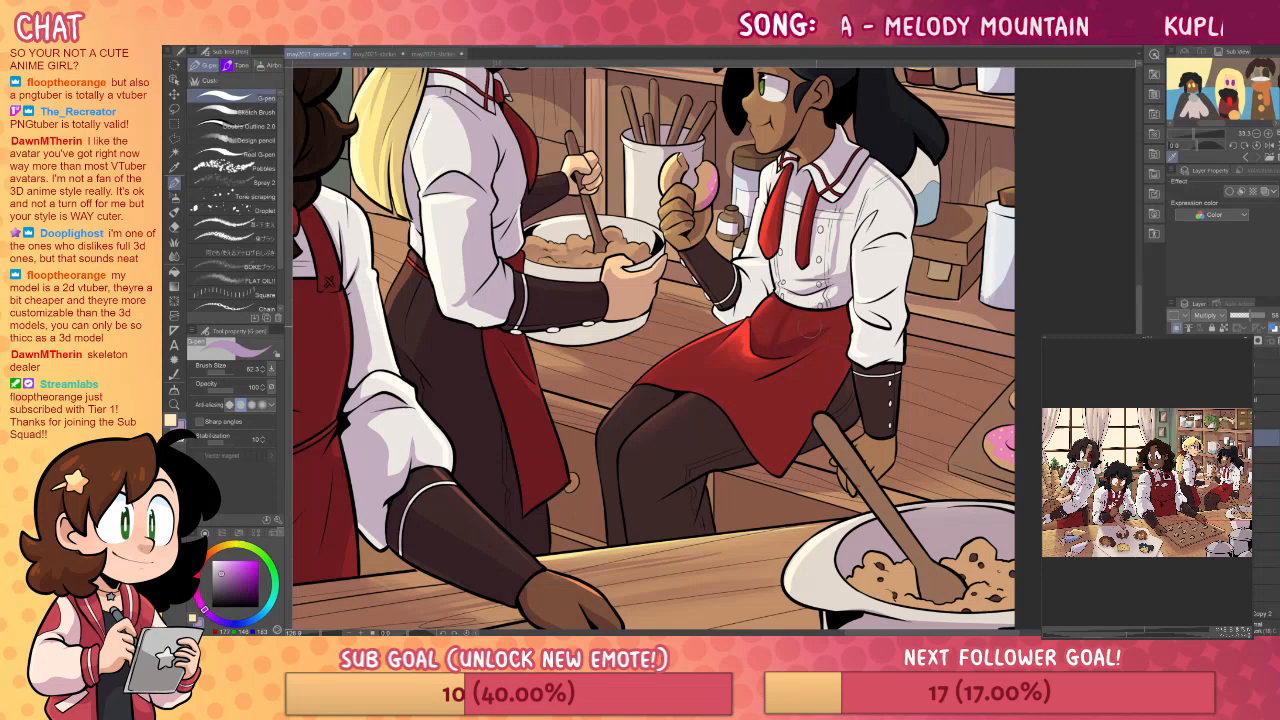
- Outline and fill the shadows on the seated character's red apron with the G-pen, undoing the first stroke
{"action": "left_click_drag", "start_coordinate": [833, 419], "coordinate": [871, 331]}
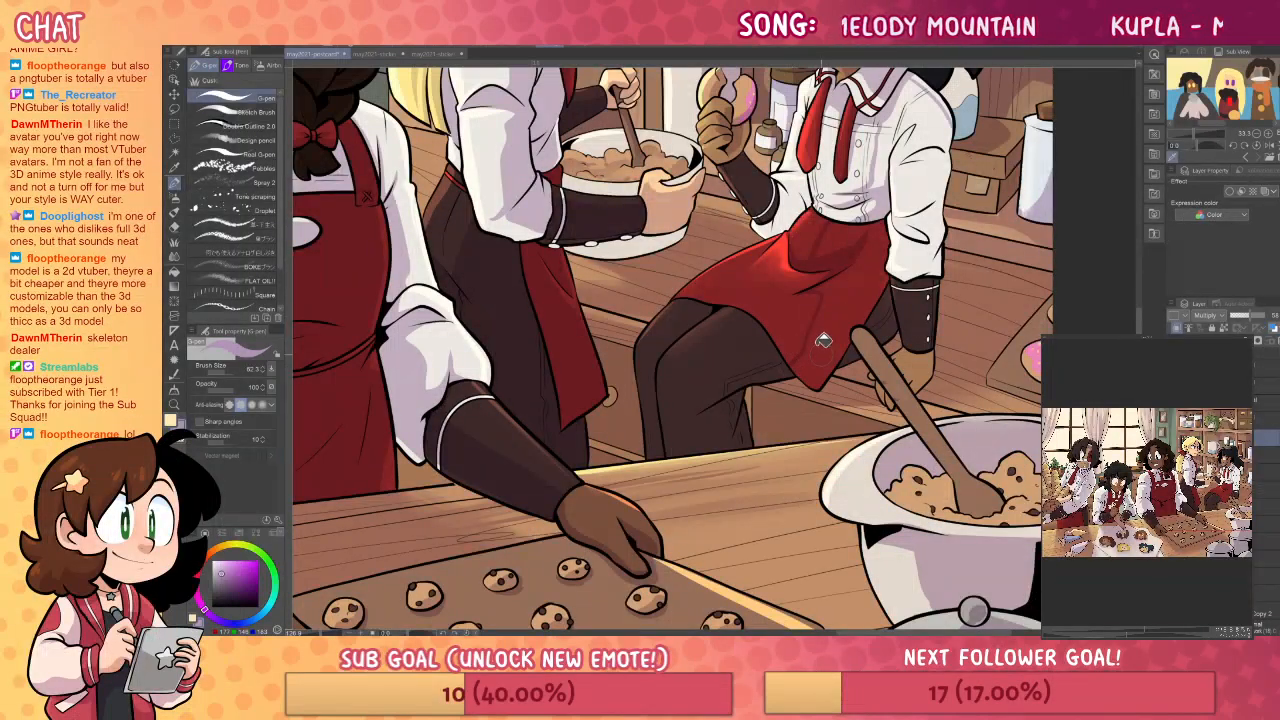
{"action": "key", "text": "ctrl+z"}
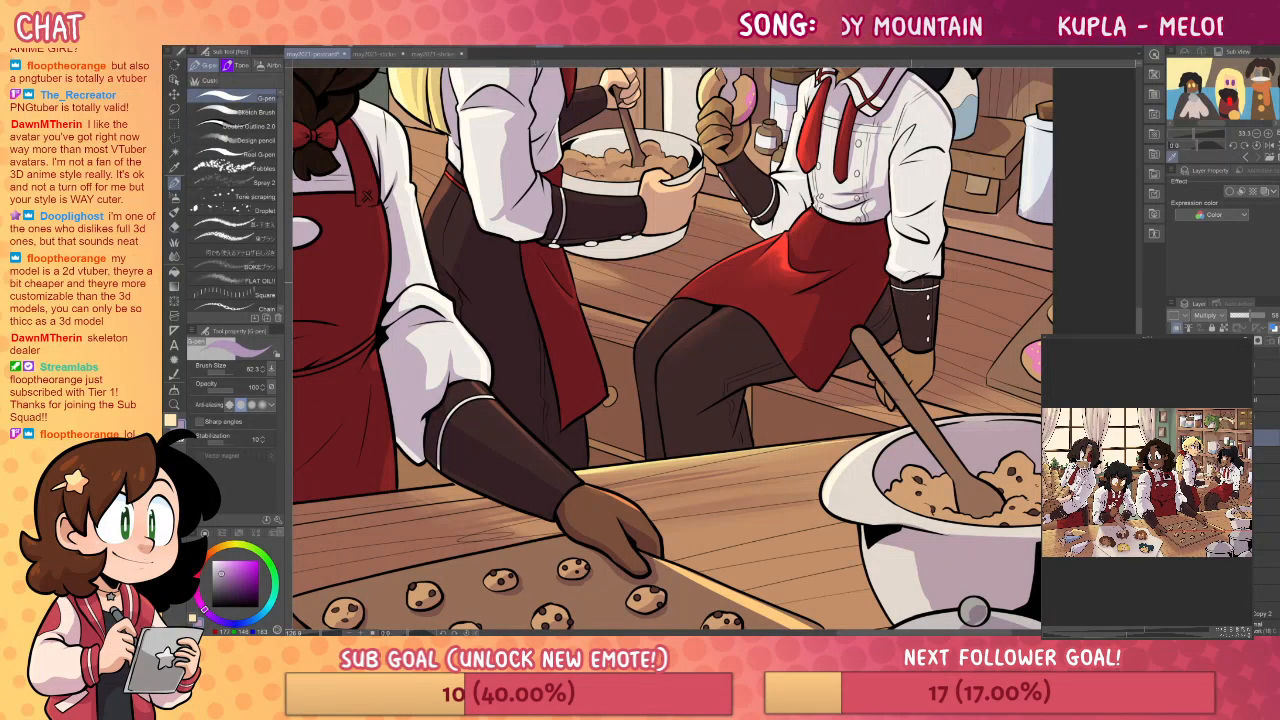
{"action": "key", "text": "g"}
{"action": "key", "text": "p"}
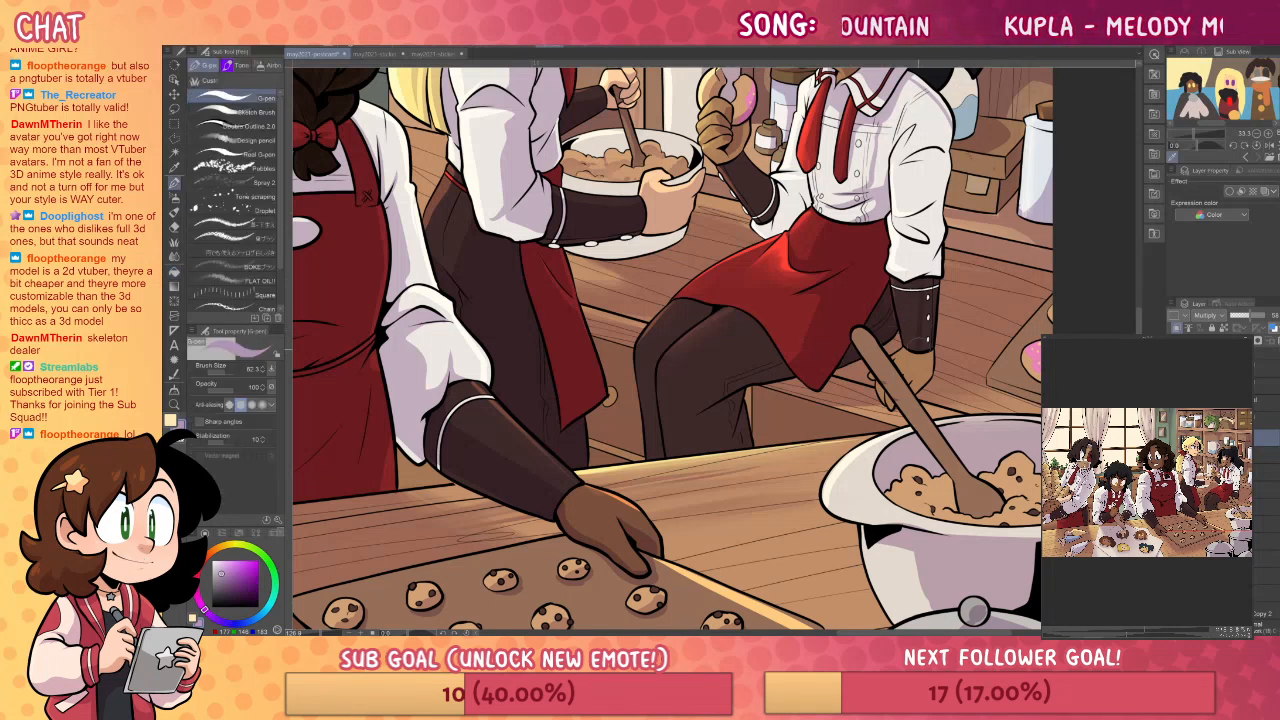
{"action": "key", "text": "g"}
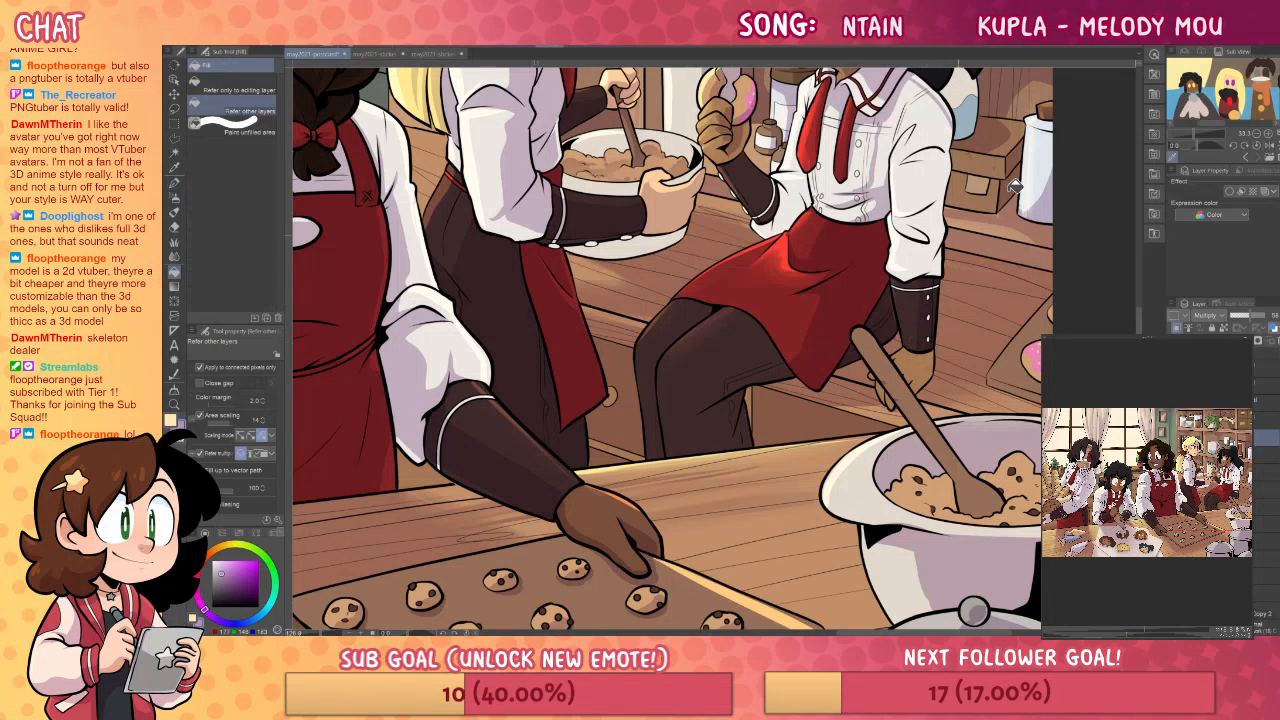
{"action": "key", "text": "p"}
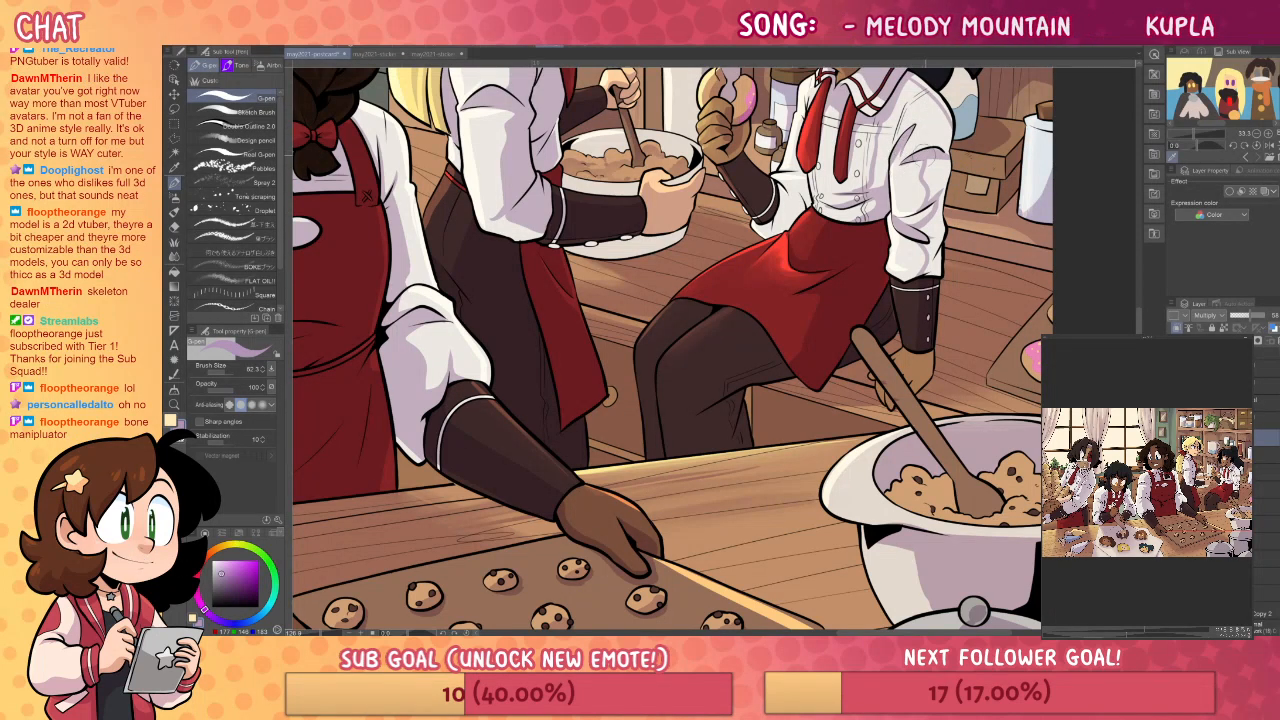
{"action": "key", "text": "g"}
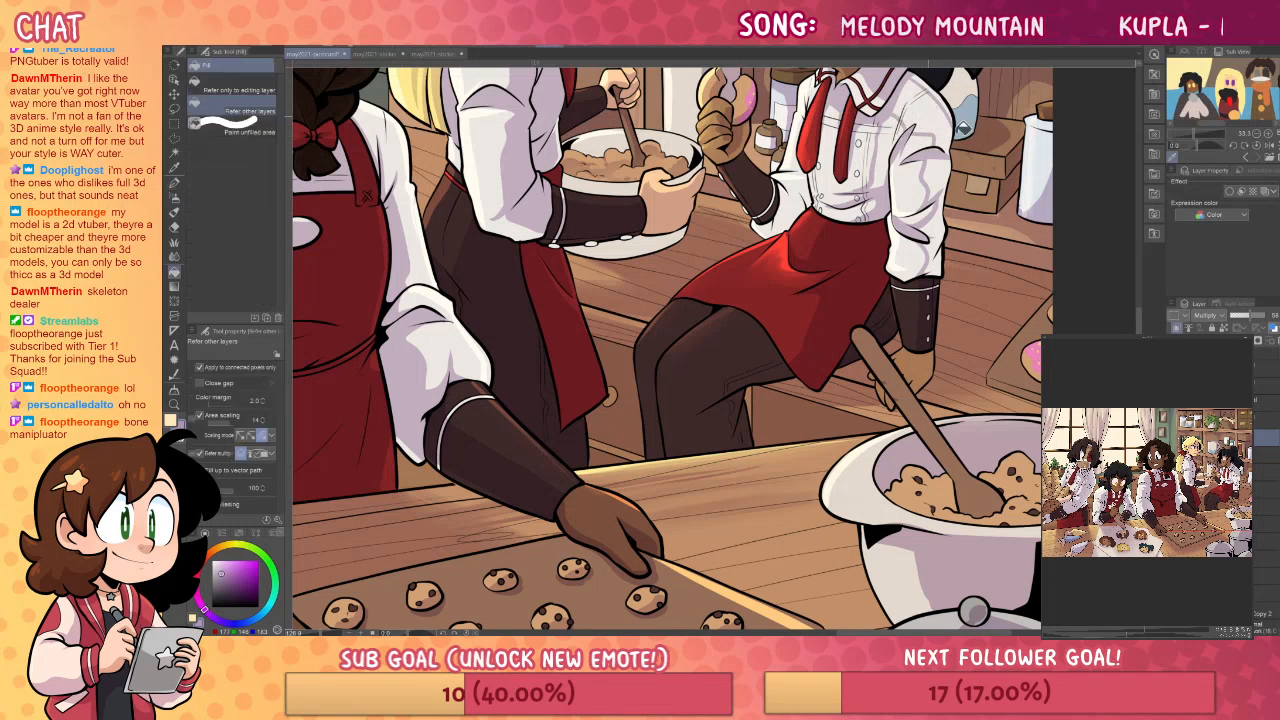
{"action": "key", "text": "p"}
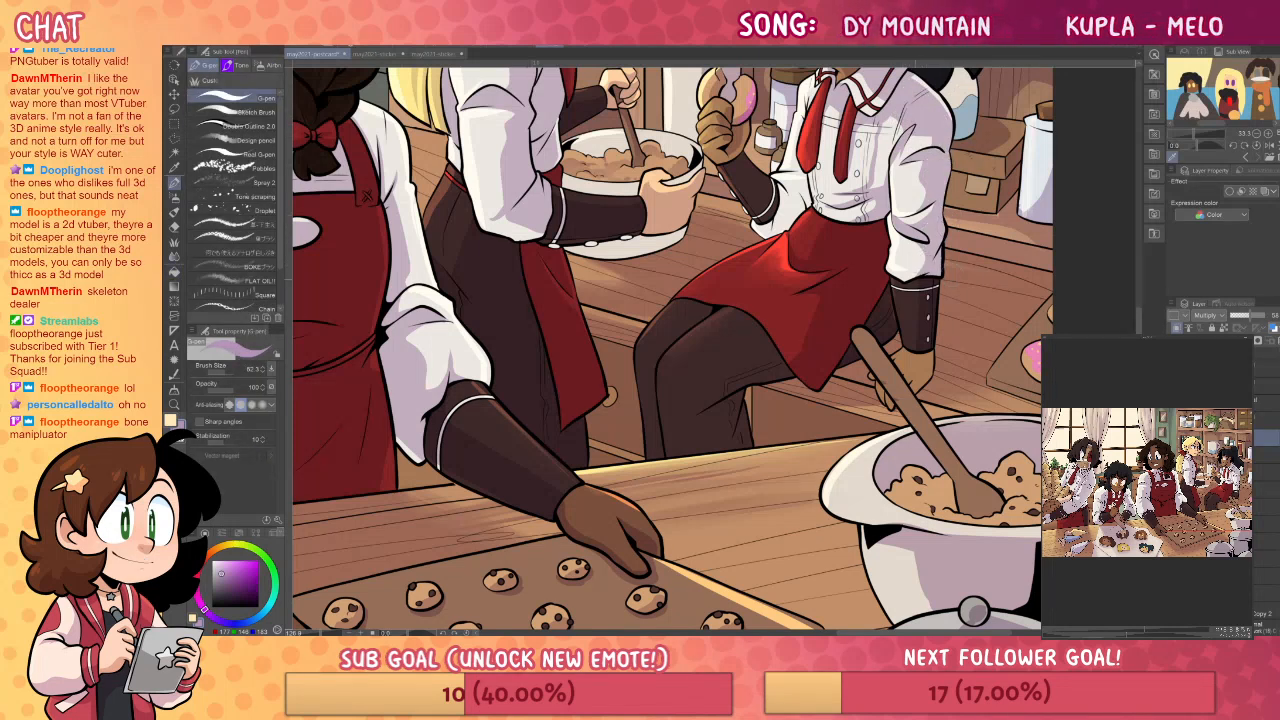
- Outline and fill purple shadows along the seated character's dark-clothed thighs and lower legs
{"action": "left_click_drag", "start_coordinate": [920, 262], "coordinate": [992, 162]}
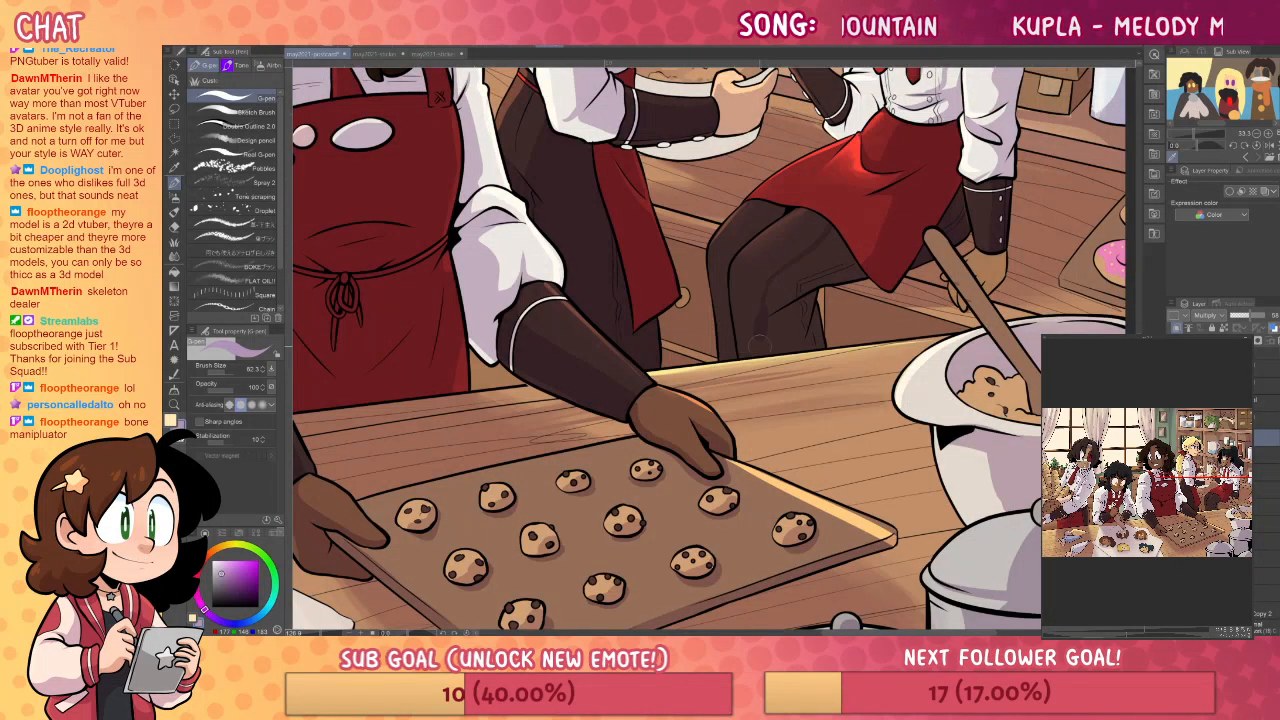
{"action": "key", "text": "g"}
{"action": "key", "text": "p"}
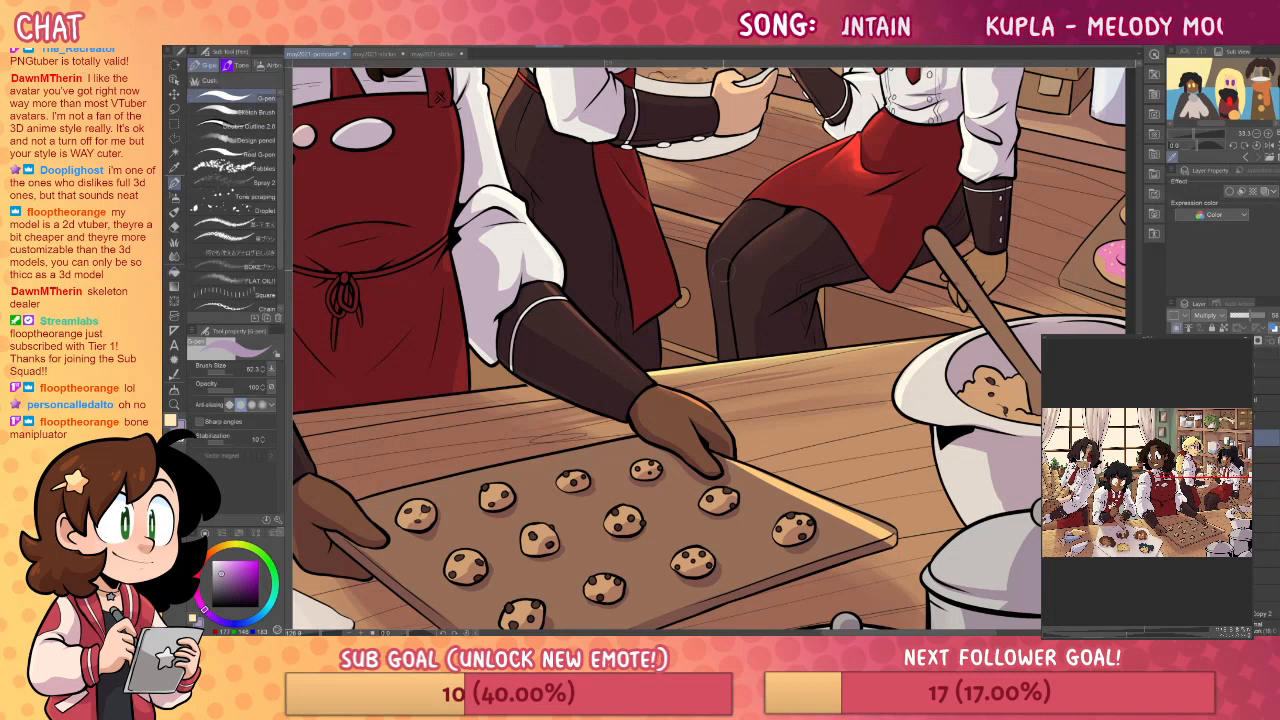
{"action": "key", "text": "g"}
{"action": "key", "text": "p"}
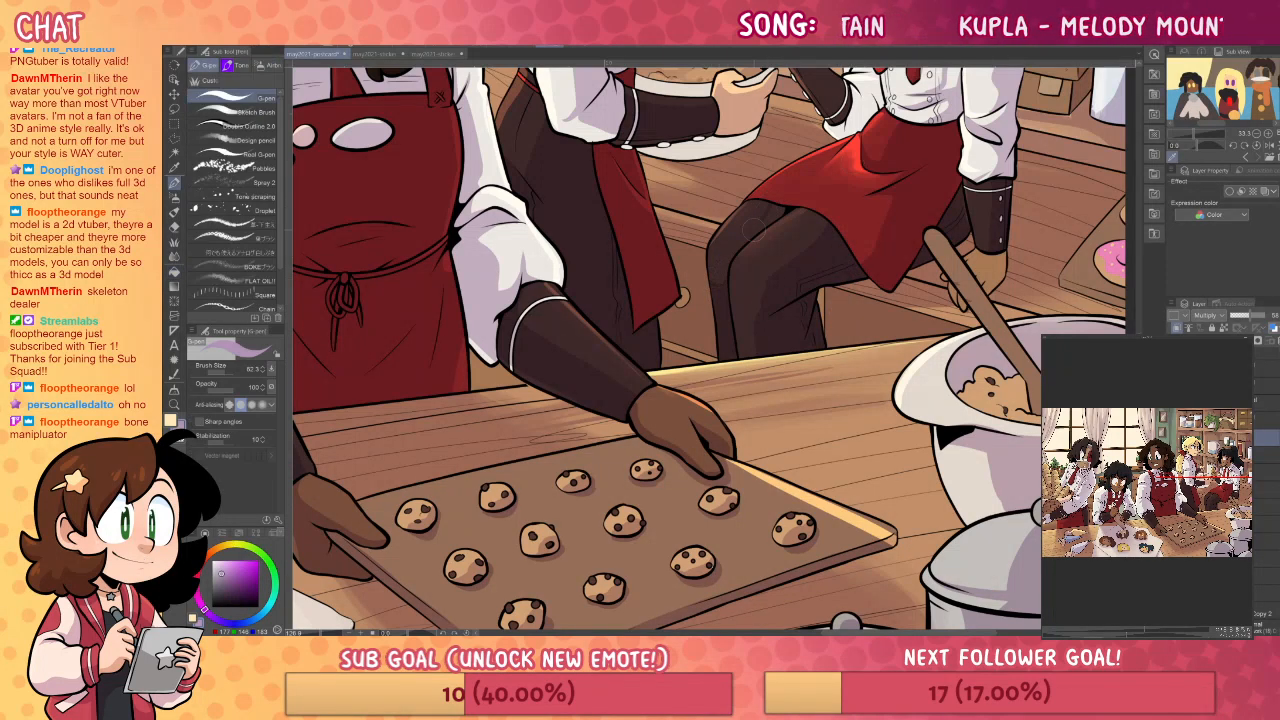
{"action": "key", "text": "g"}
{"action": "key", "text": "p"}
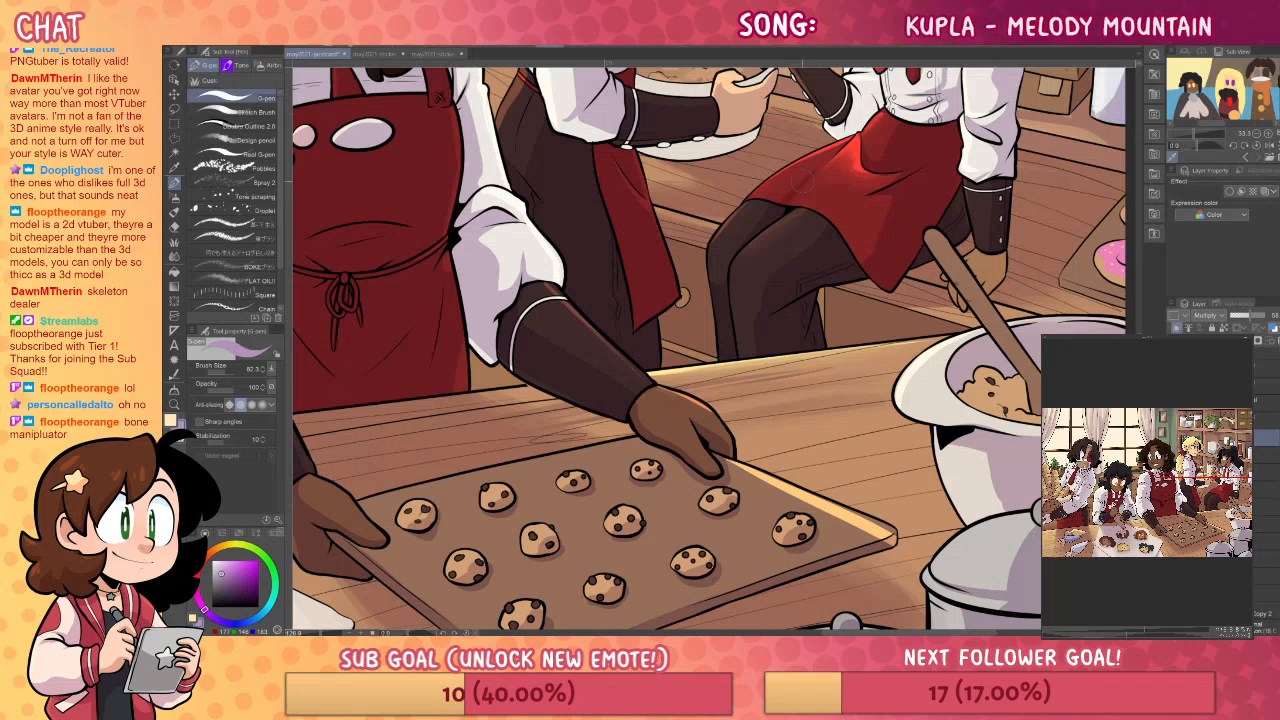
{"action": "key", "text": "g"}
{"action": "key", "text": "p"}
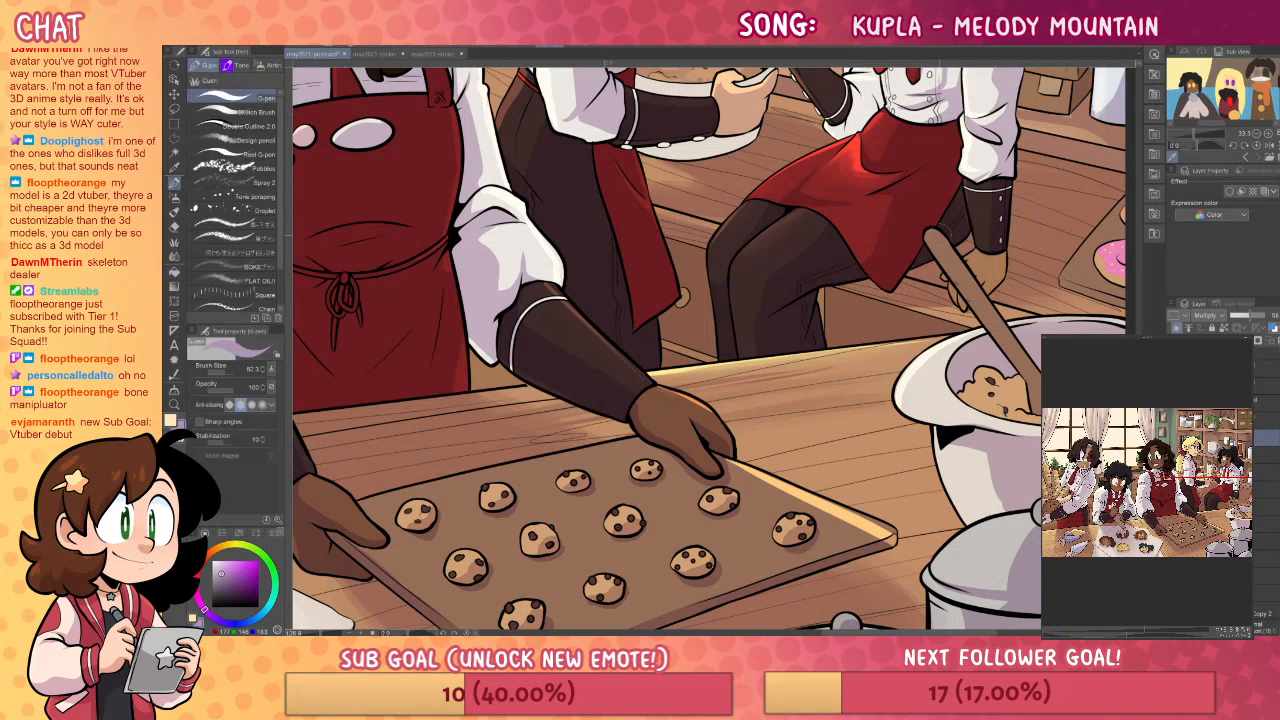
- Refine the leg shadow edges on the seated character by alternating between the Hard eraser and the G-pen
{"action": "key", "text": "e"}
{"action": "key", "text": "p"}
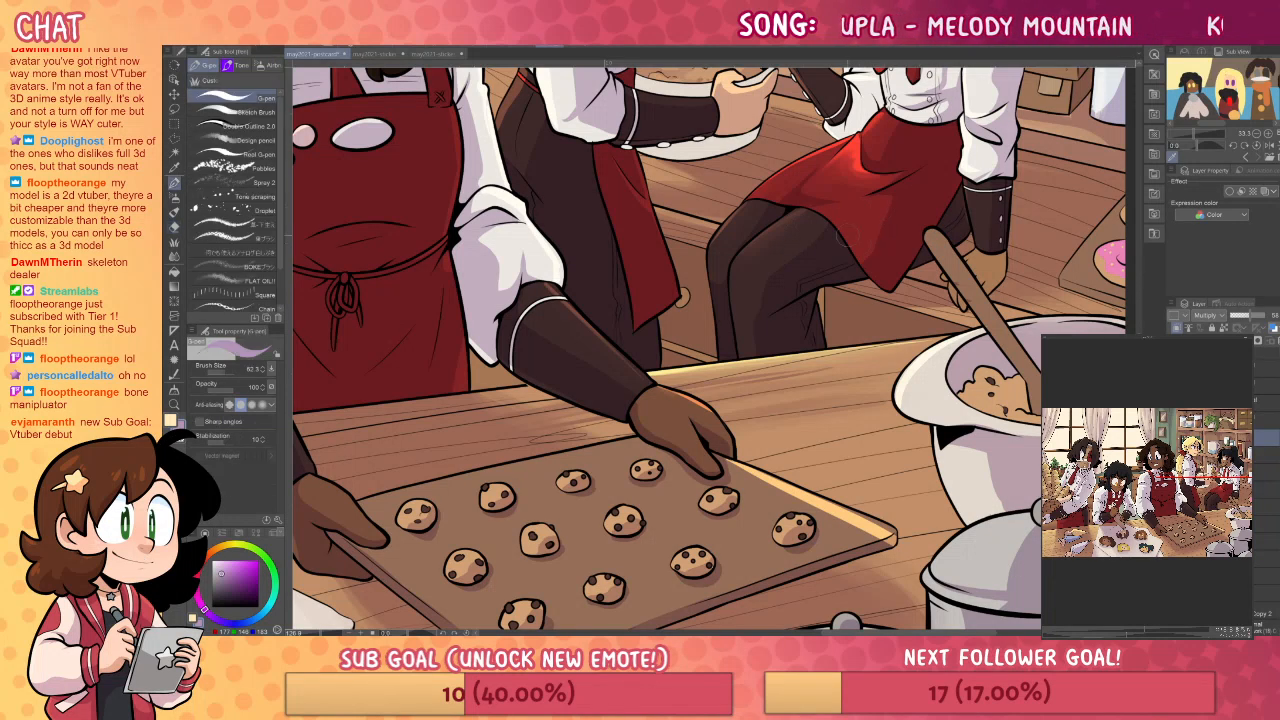
{"action": "key", "text": "e"}
{"action": "key", "text": "p"}
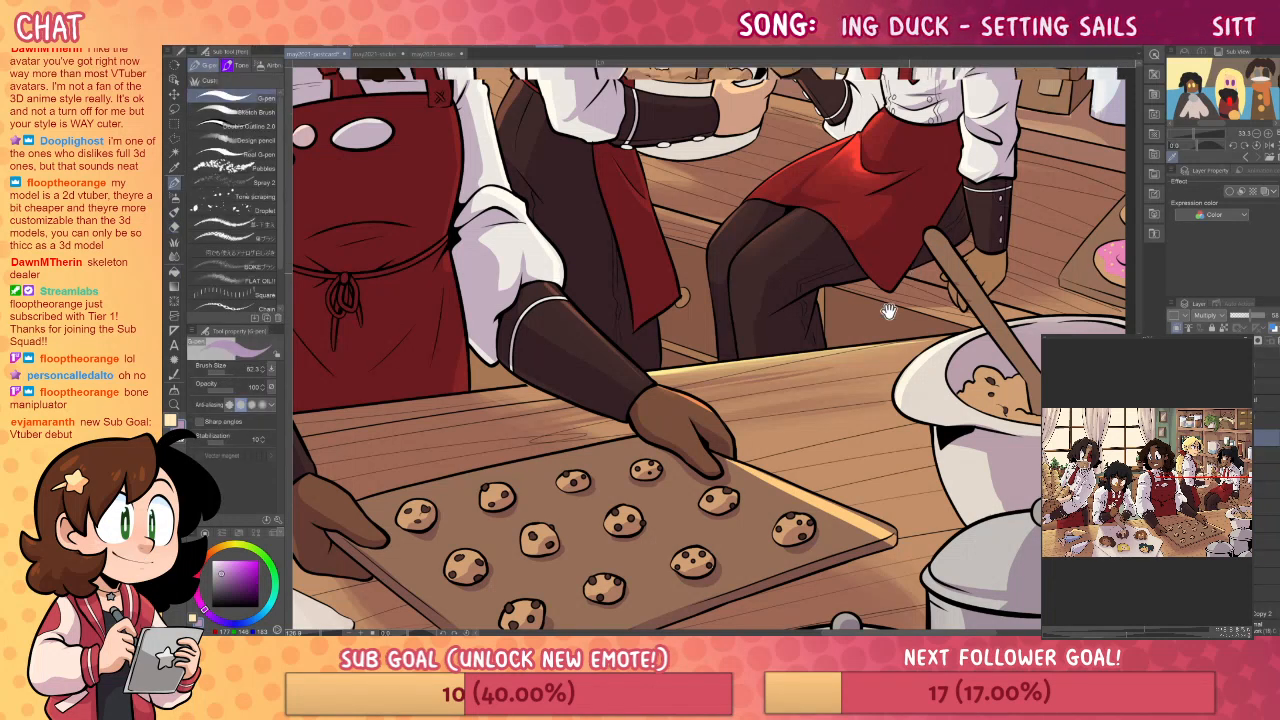
{"action": "left_click_drag", "start_coordinate": [889, 309], "coordinate": [849, 355]}
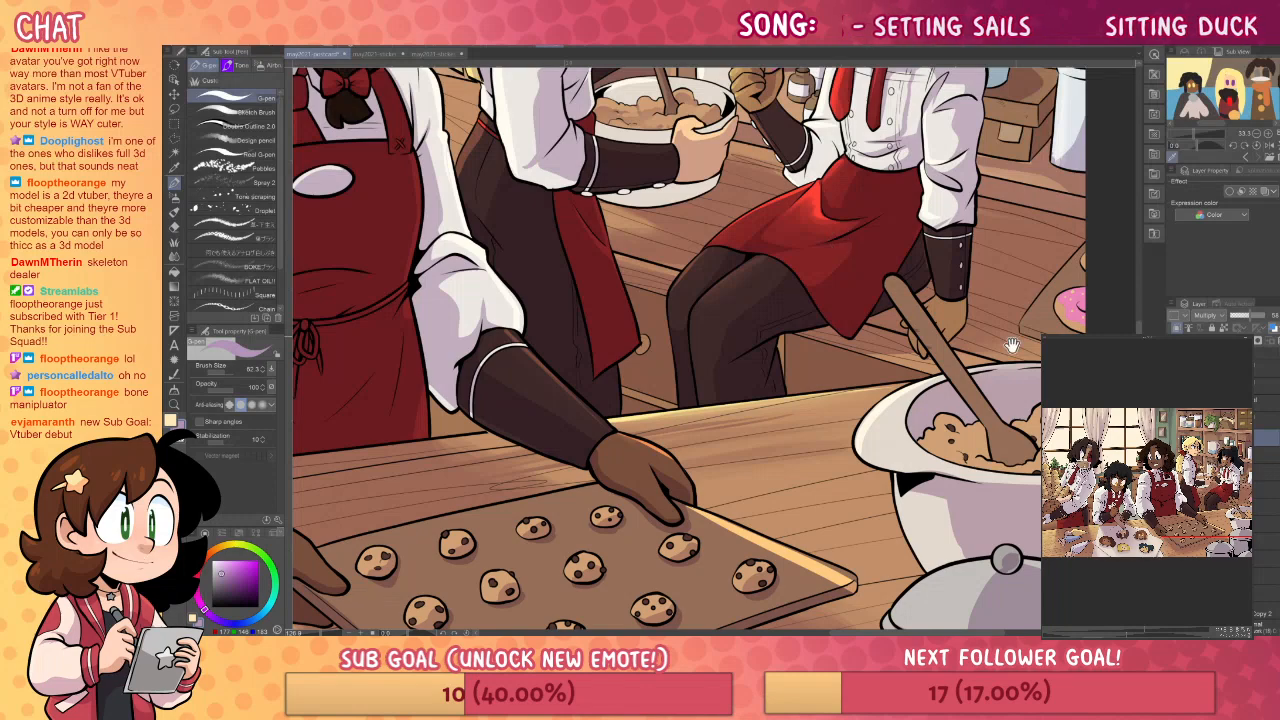
- Draw and fill shadows on the seated character's white shirt and sleeves, refining the edges with the Hard eraser
{"action": "left_click_drag", "start_coordinate": [840, 240], "coordinate": [812, 342]}
{"action": "key", "text": "e"}
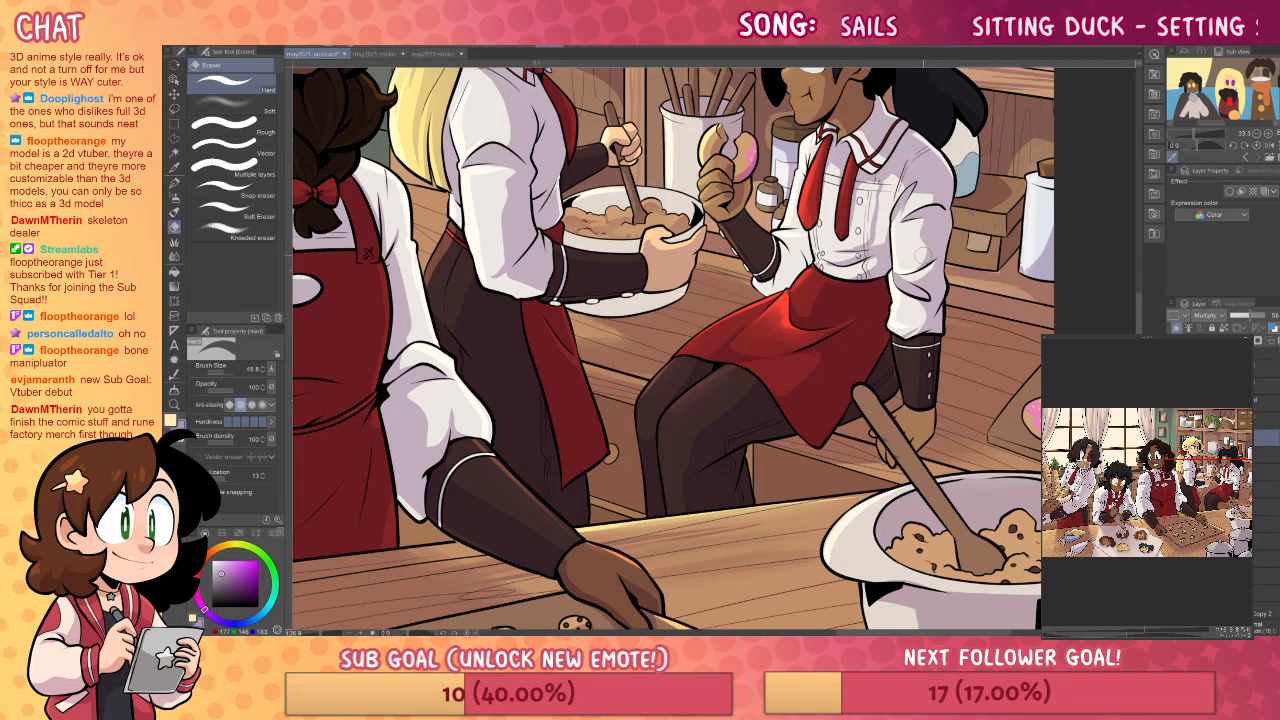
{"action": "key", "text": "p"}
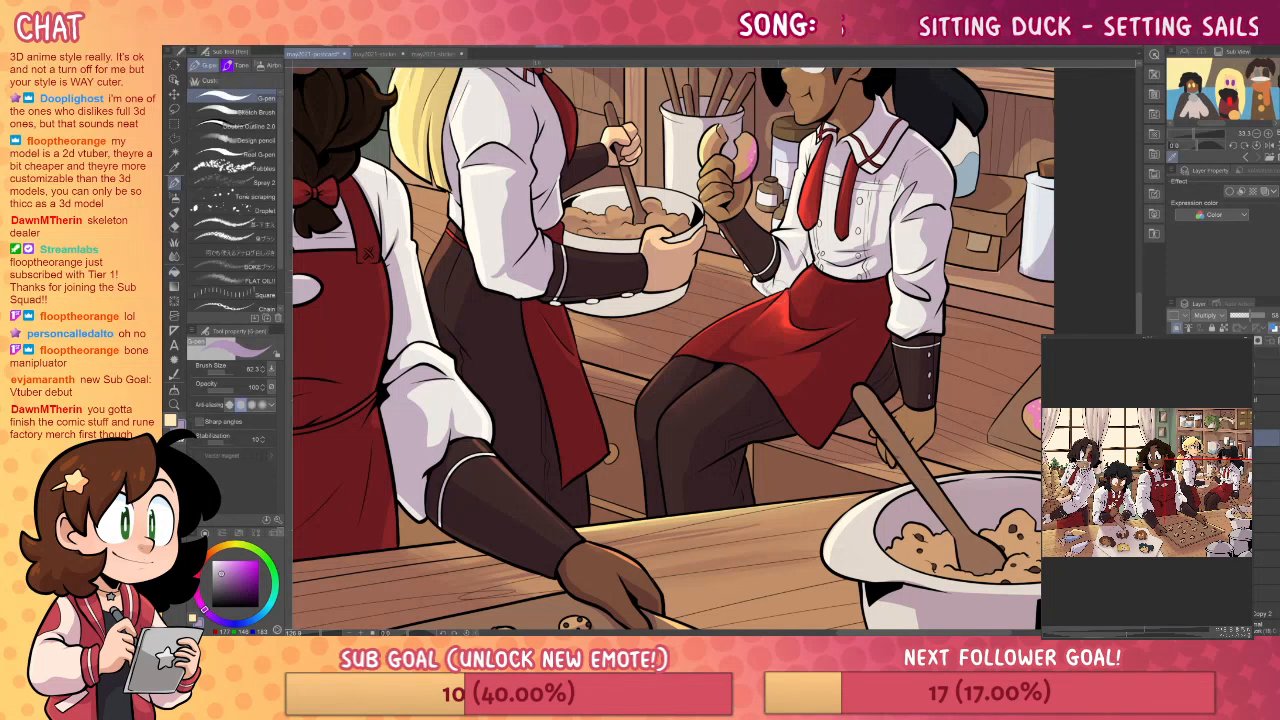
{"action": "key", "text": "g"}
{"action": "key", "text": "p"}
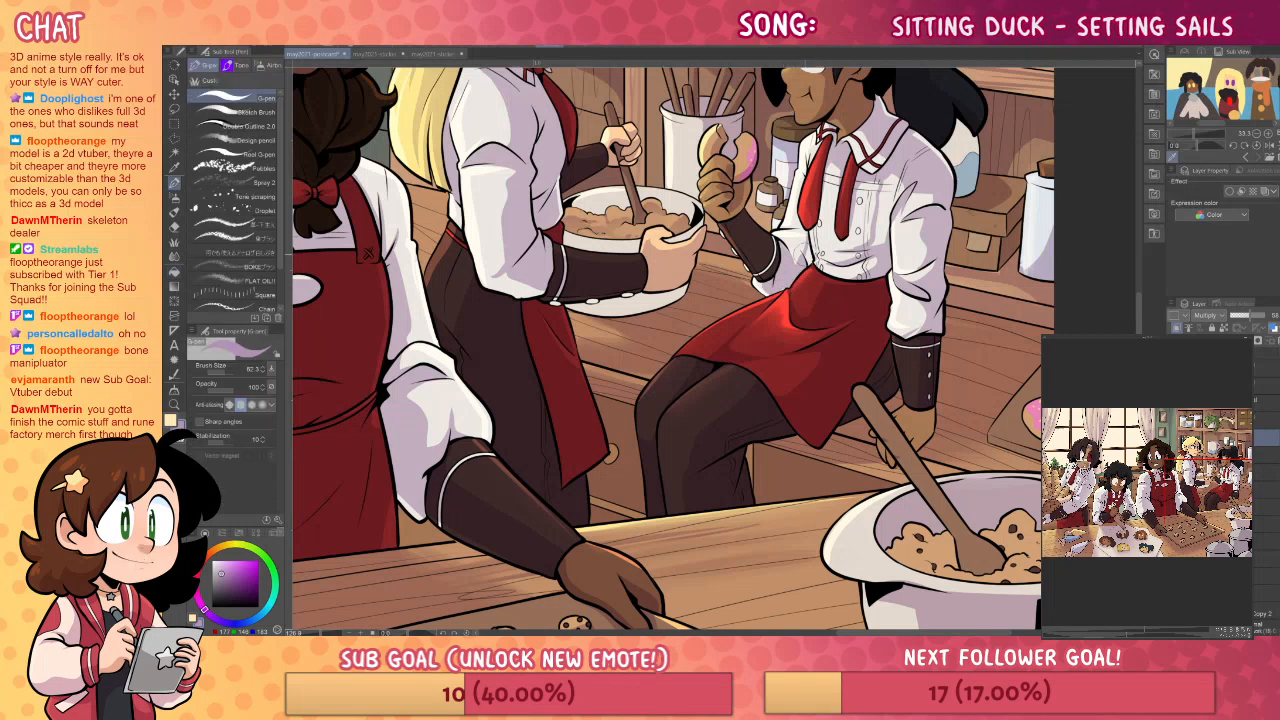
{"action": "key", "text": "g"}
{"action": "key", "text": "p"}
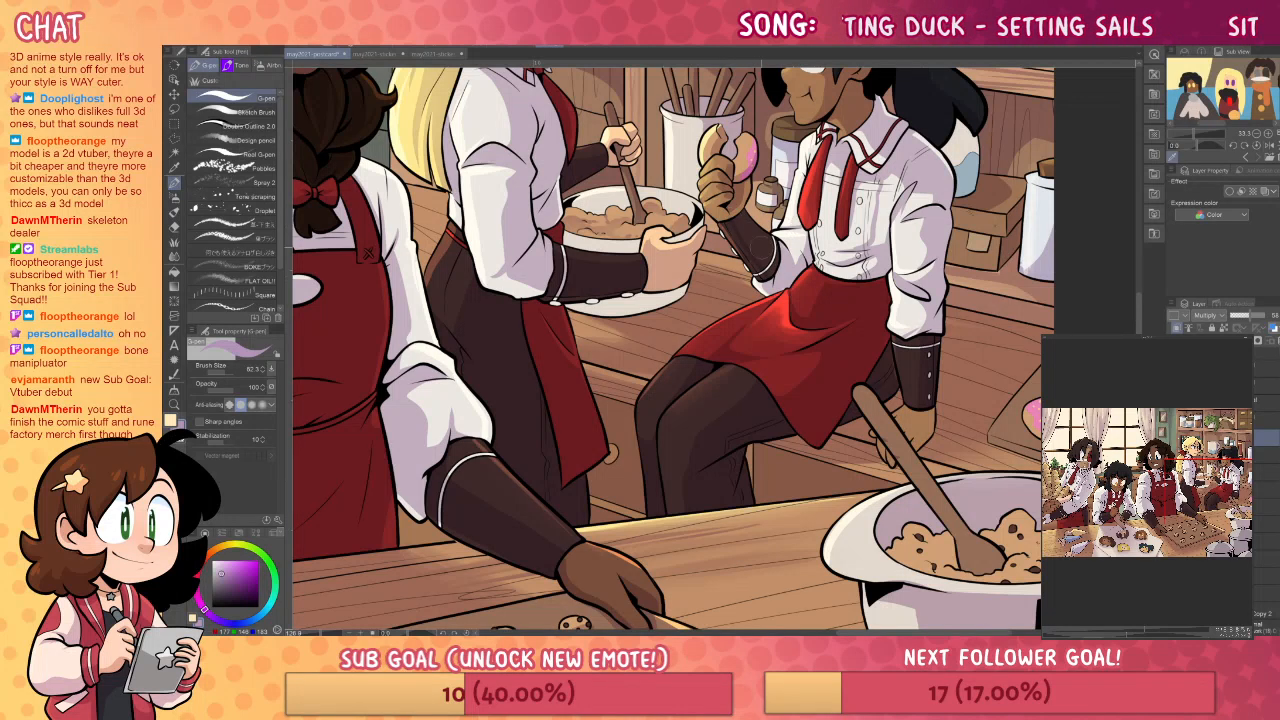
{"action": "key", "text": "g"}
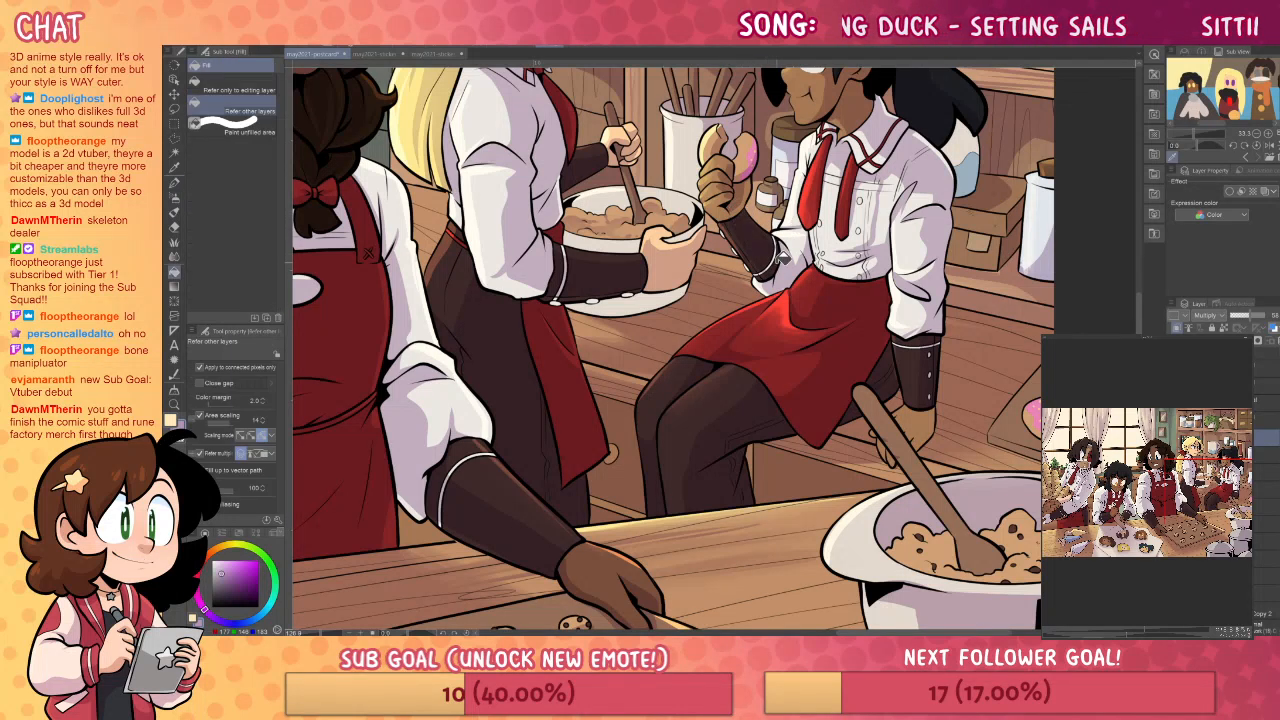
{"action": "key", "text": "p"}
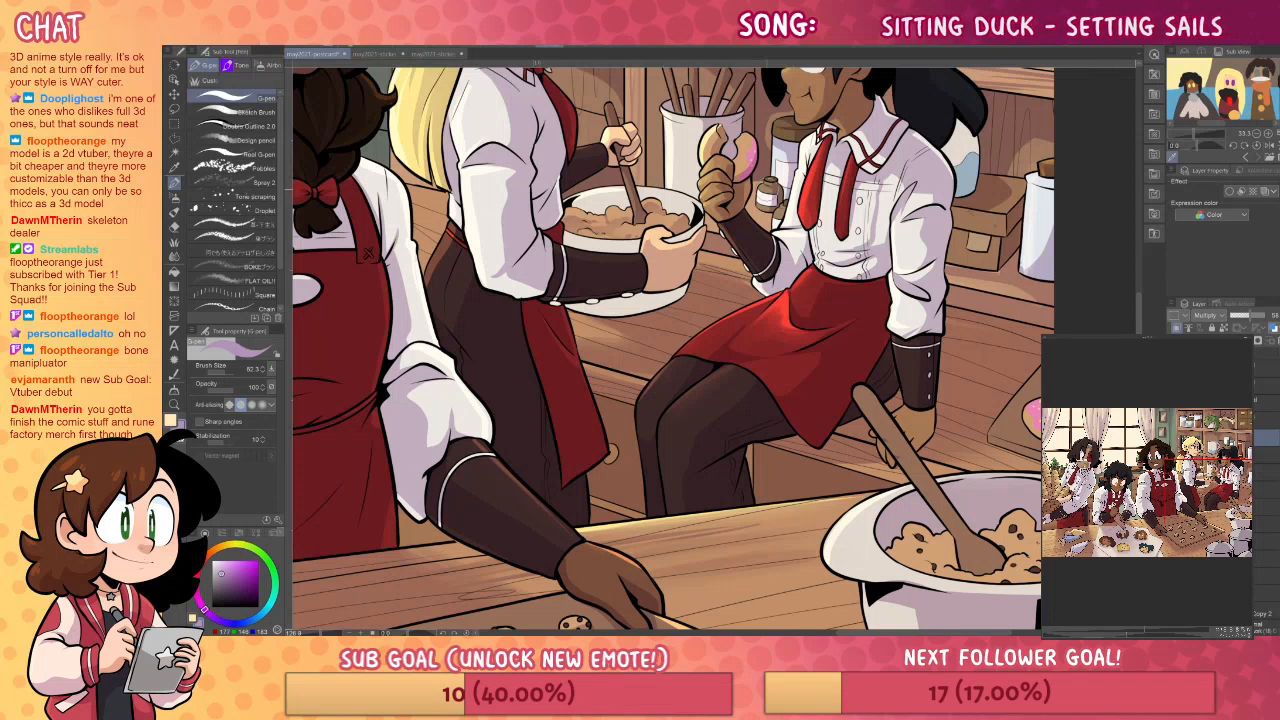
- Switch to the Multiply layer used for the props and touch up its filled shadows with the G-pen and Fill tool
{"action": "key", "text": "p"}
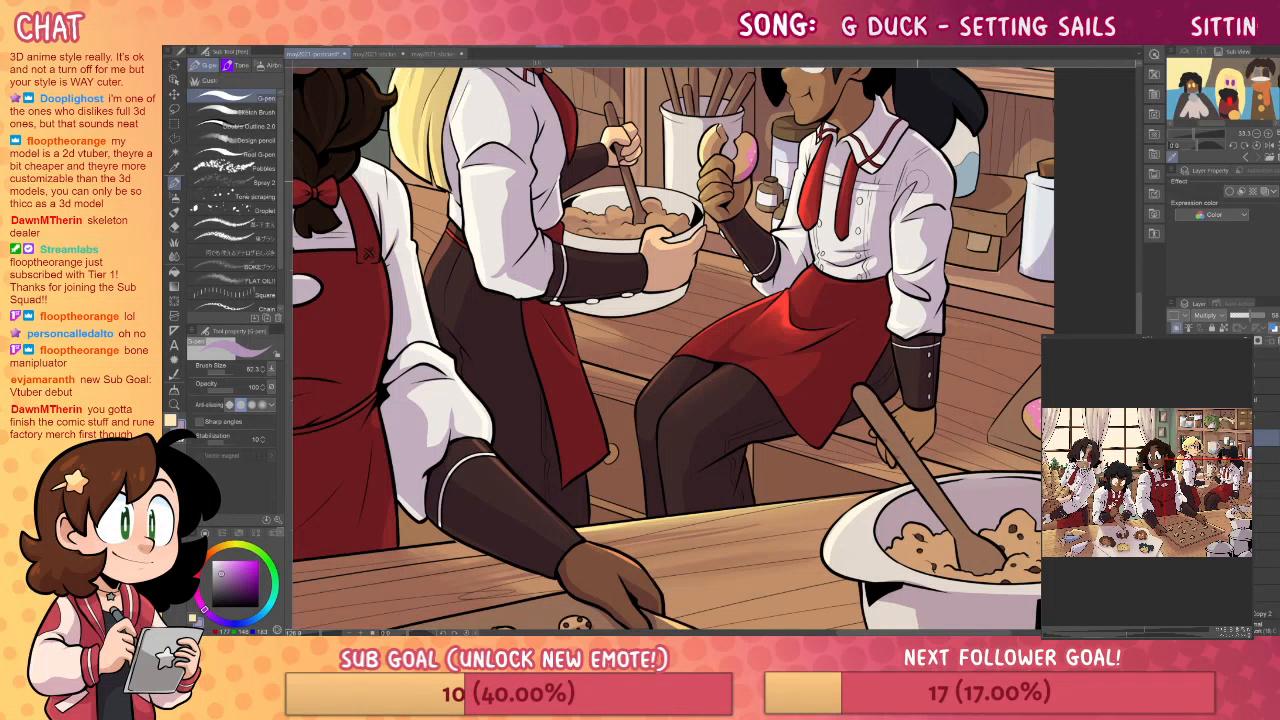
{"action": "left_click_drag", "start_coordinate": [840, 250], "coordinate": [852, 147]}
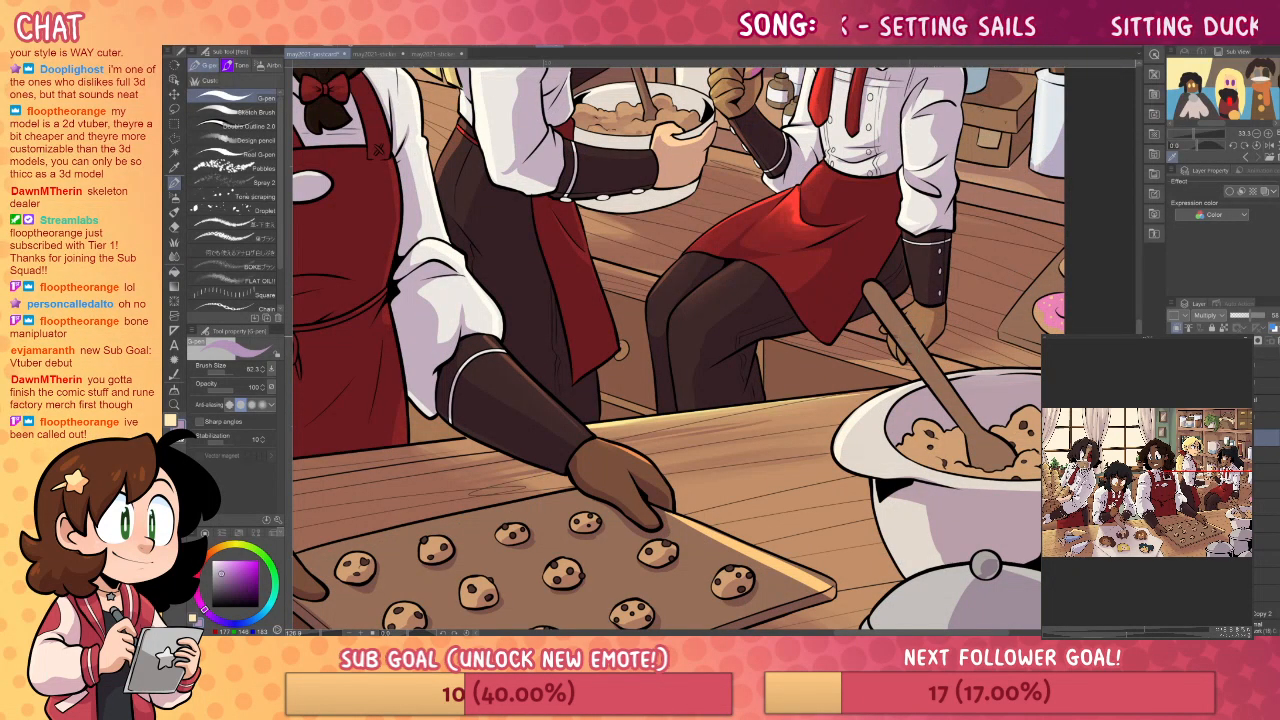
{"action": "key", "text": "e"}
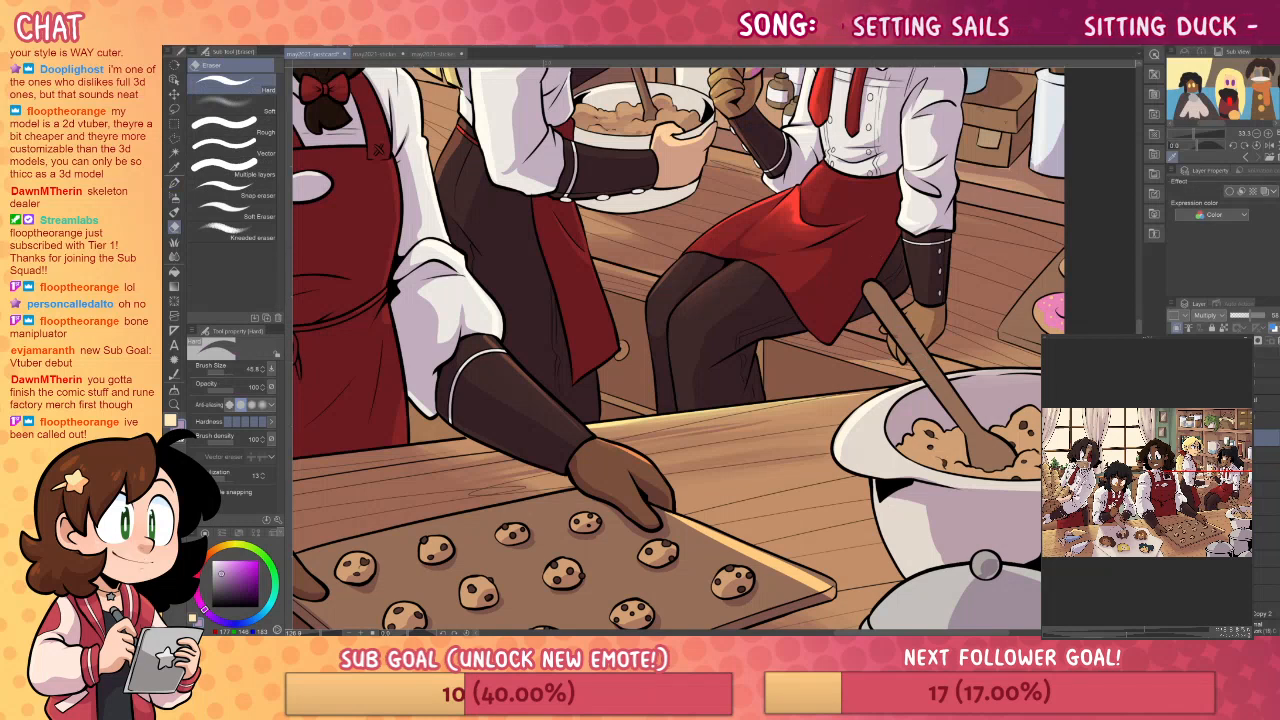
{"action": "left_click", "coordinate": [1255, 454]}
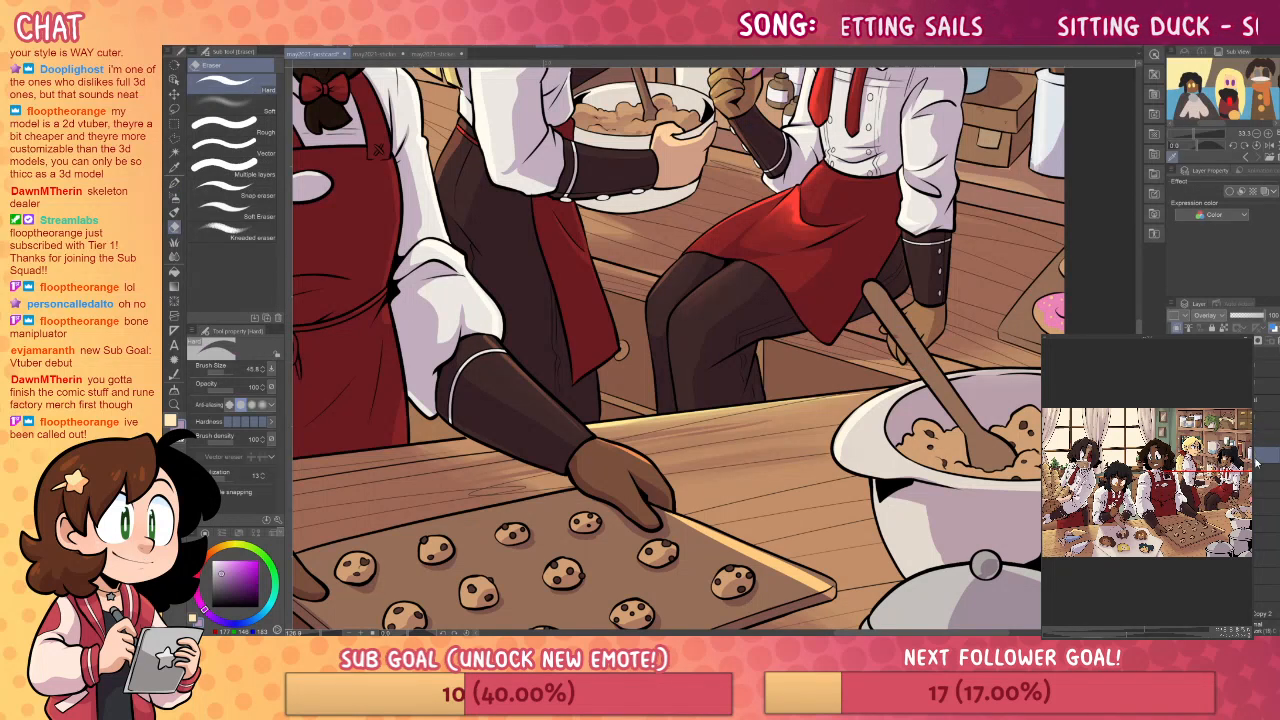
{"action": "left_click", "coordinate": [1257, 508]}
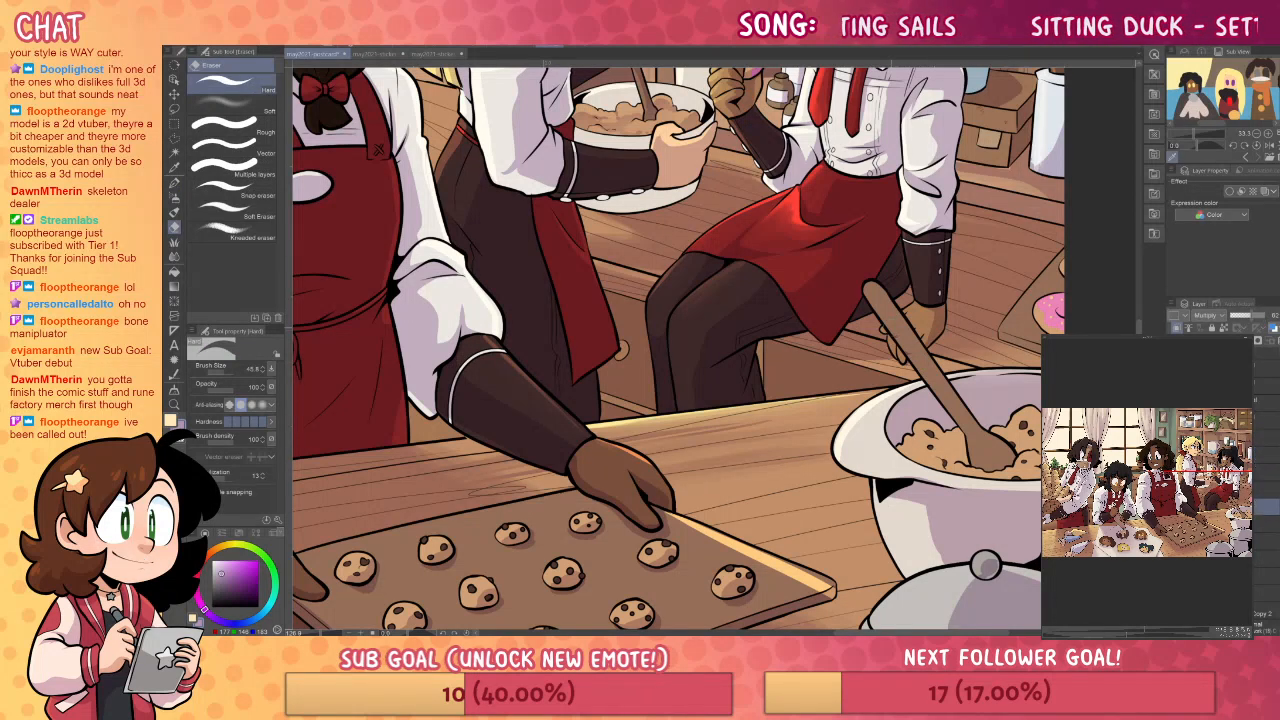
{"action": "key", "text": "p"}
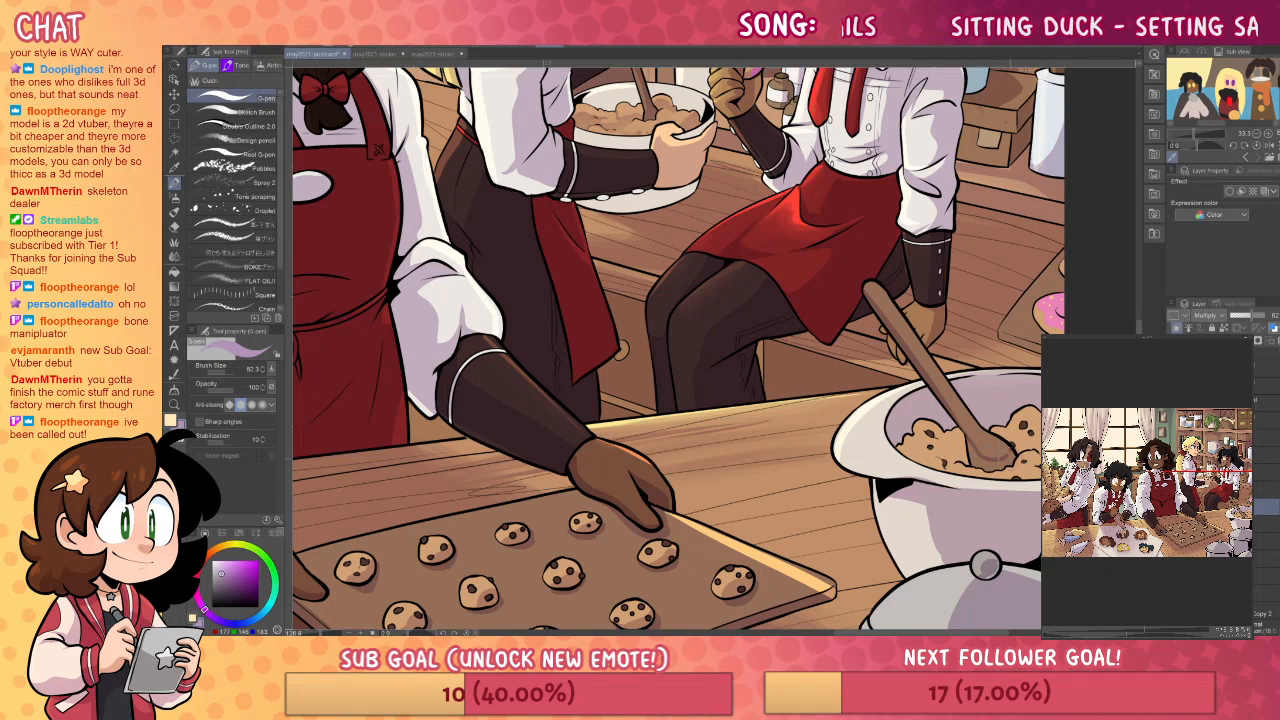
{"action": "key", "text": "g"}
{"action": "key", "text": "p"}
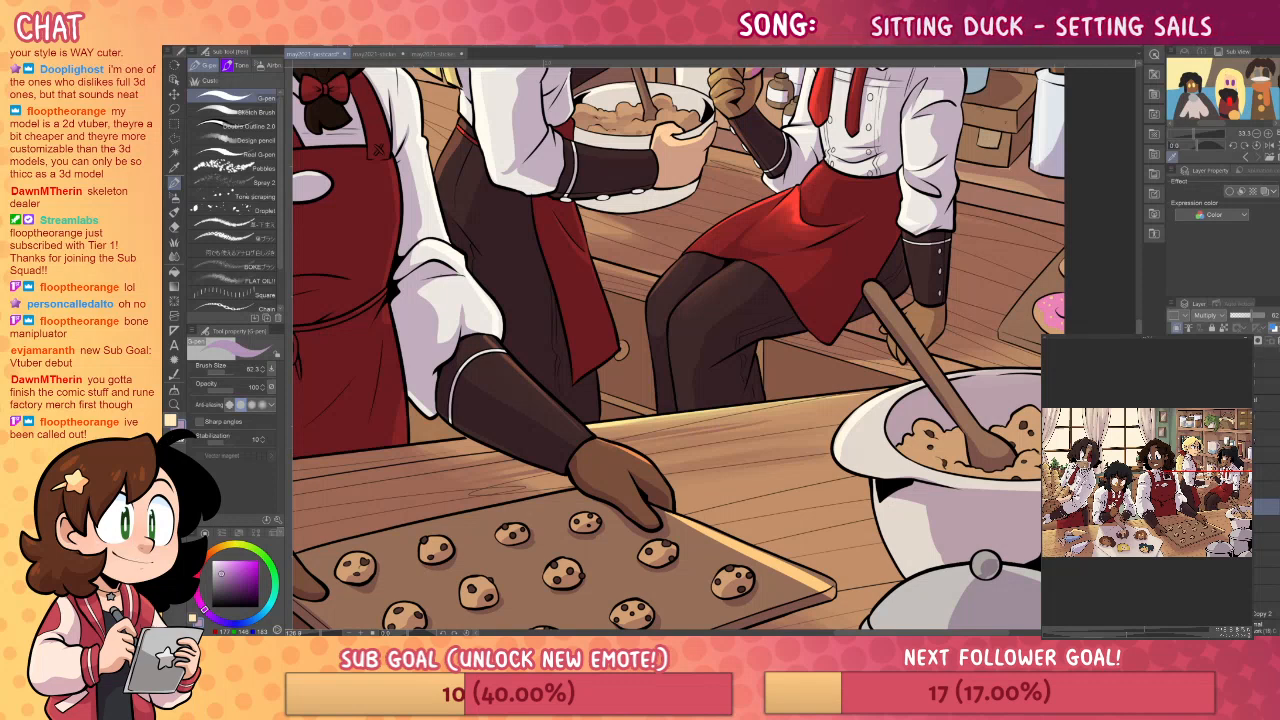
- Return to the character shading Multiply layer and shade the cookie dough in the large mixing bowl, undoing the first strokes
{"action": "left_click", "coordinate": [1265, 438]}
{"action": "mouse_move", "coordinate": [954, 460]}
{"action": "left_mouse_down"}
{"action": "mouse_move", "coordinate": [940, 441]}
{"action": "mouse_move", "coordinate": [1030, 437]}
{"action": "mouse_move", "coordinate": [1040, 488]}
{"action": "left_mouse_up"}
{"action": "key", "text": "ctrl+z"}
{"action": "key", "text": "ctrl+z"}
{"action": "mouse_move", "coordinate": [904, 440]}
{"action": "left_mouse_down"}
{"action": "mouse_move", "coordinate": [950, 467]}
{"action": "mouse_move", "coordinate": [930, 467]}
{"action": "mouse_move", "coordinate": [968, 474]}
{"action": "left_mouse_up"}
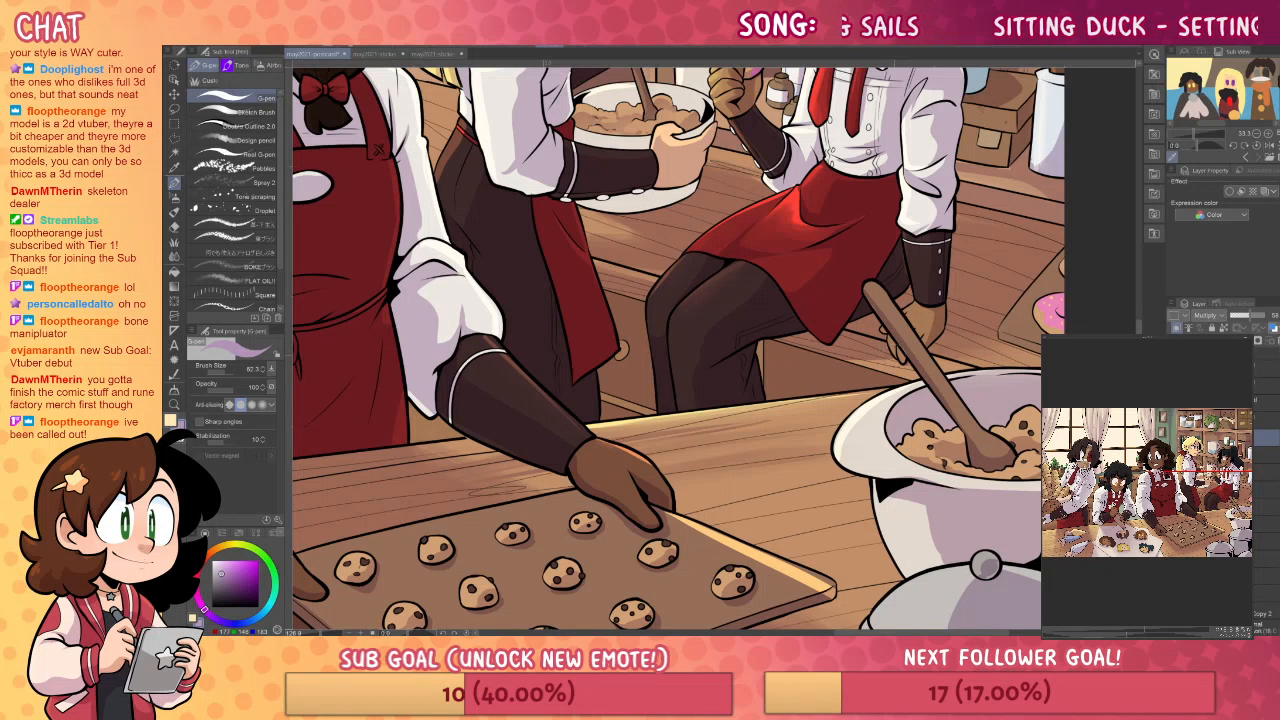
- Examine the shading on the seated and standing characters up close and across the whole illustration
{"action": "left_click_drag", "start_coordinate": [1002, 346], "coordinate": [982, 386]}
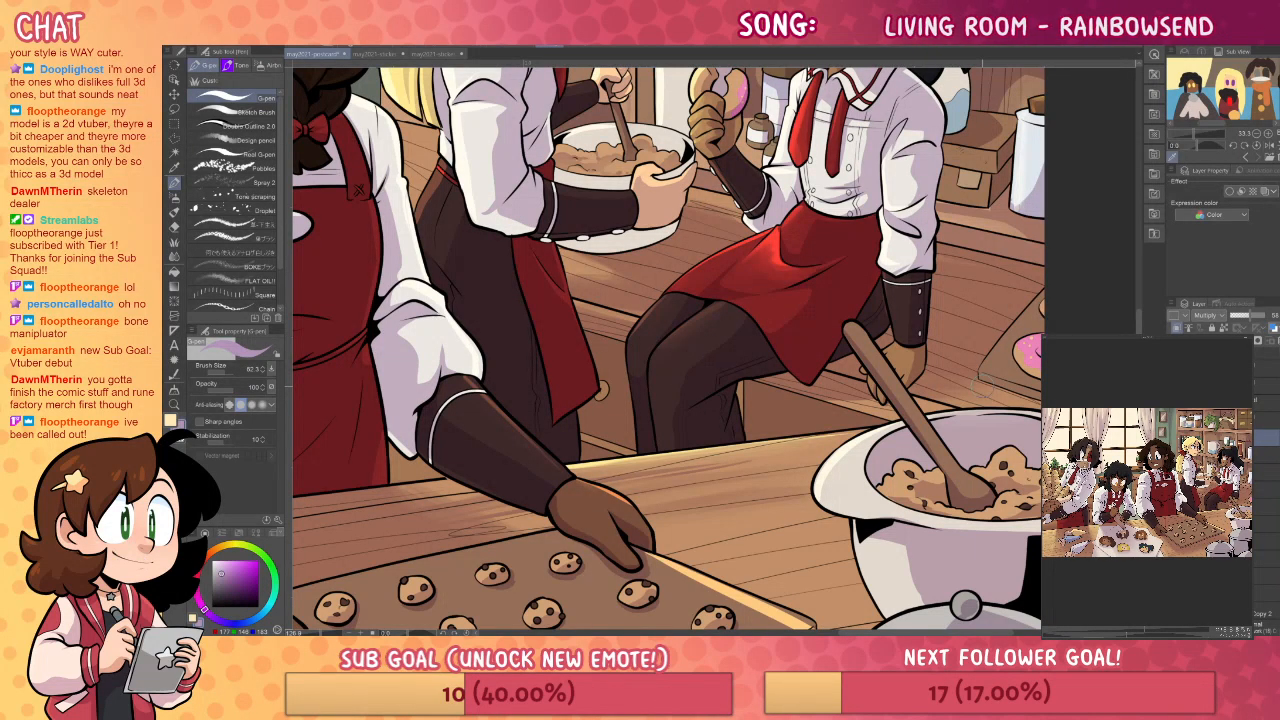
{"action": "scroll", "coordinate": [667, 349], "scroll_direction": "up", "scroll_amount": 3}
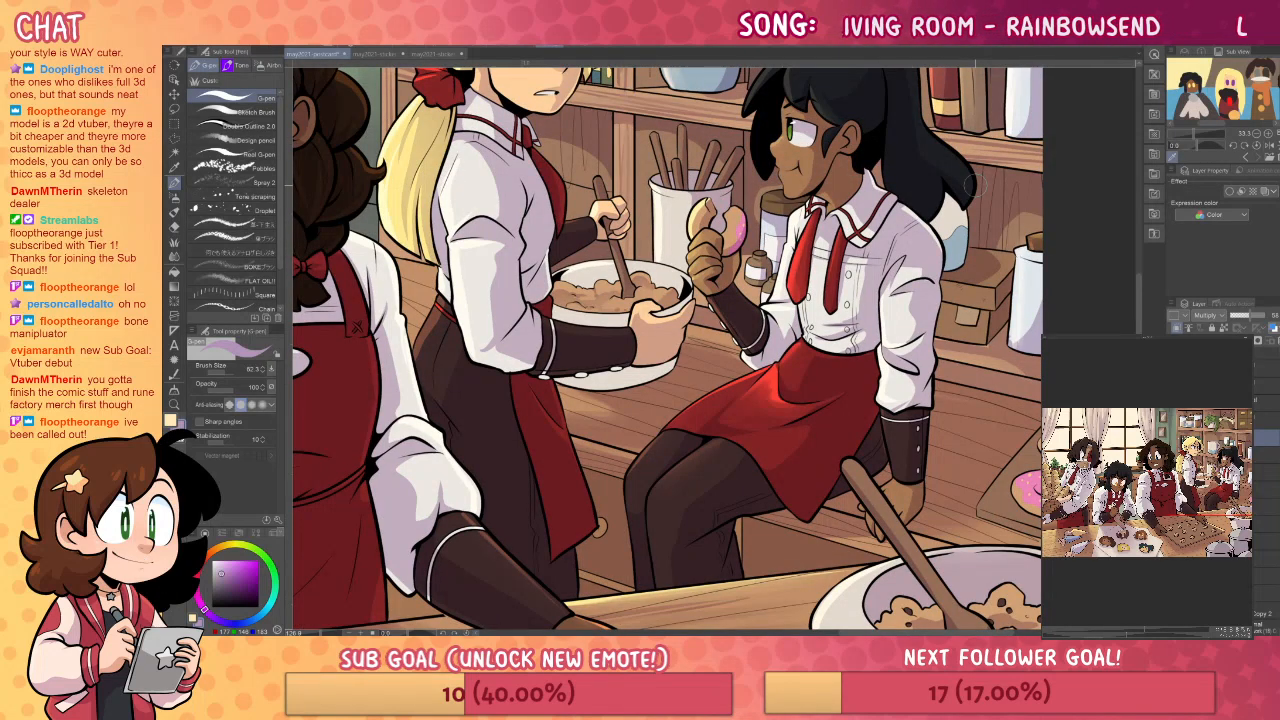
{"action": "left_click_drag", "start_coordinate": [875, 258], "coordinate": [1070, 300]}
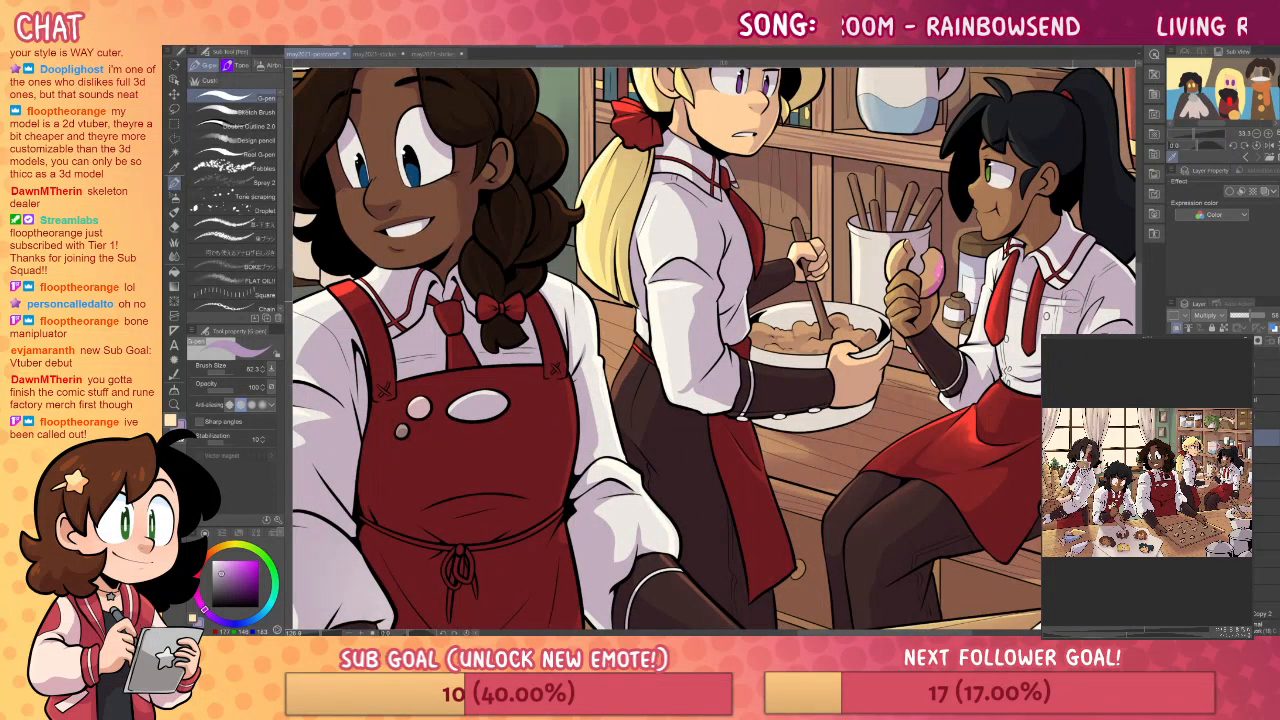
{"action": "left_click_drag", "start_coordinate": [1056, 384], "coordinate": [1034, 254]}
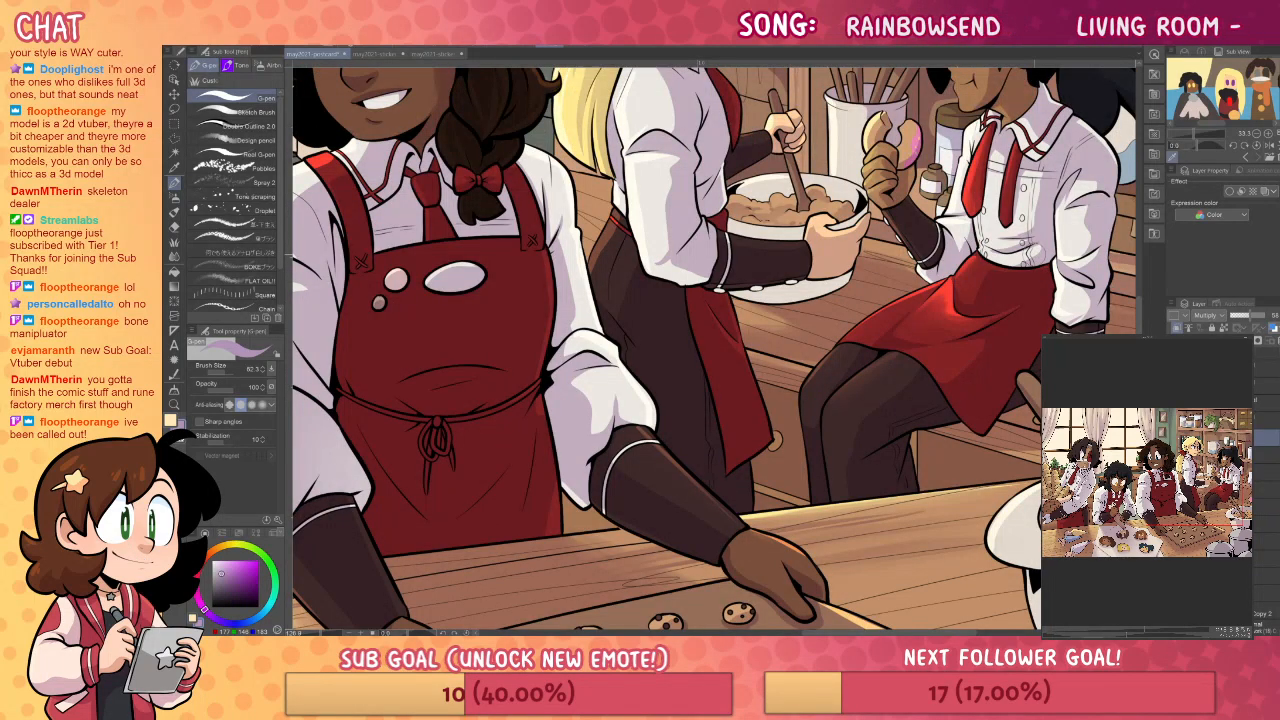
{"action": "key", "text": "/"}
{"action": "scroll", "coordinate": [873, 309], "scroll_direction": "down", "scroll_amount": 5}
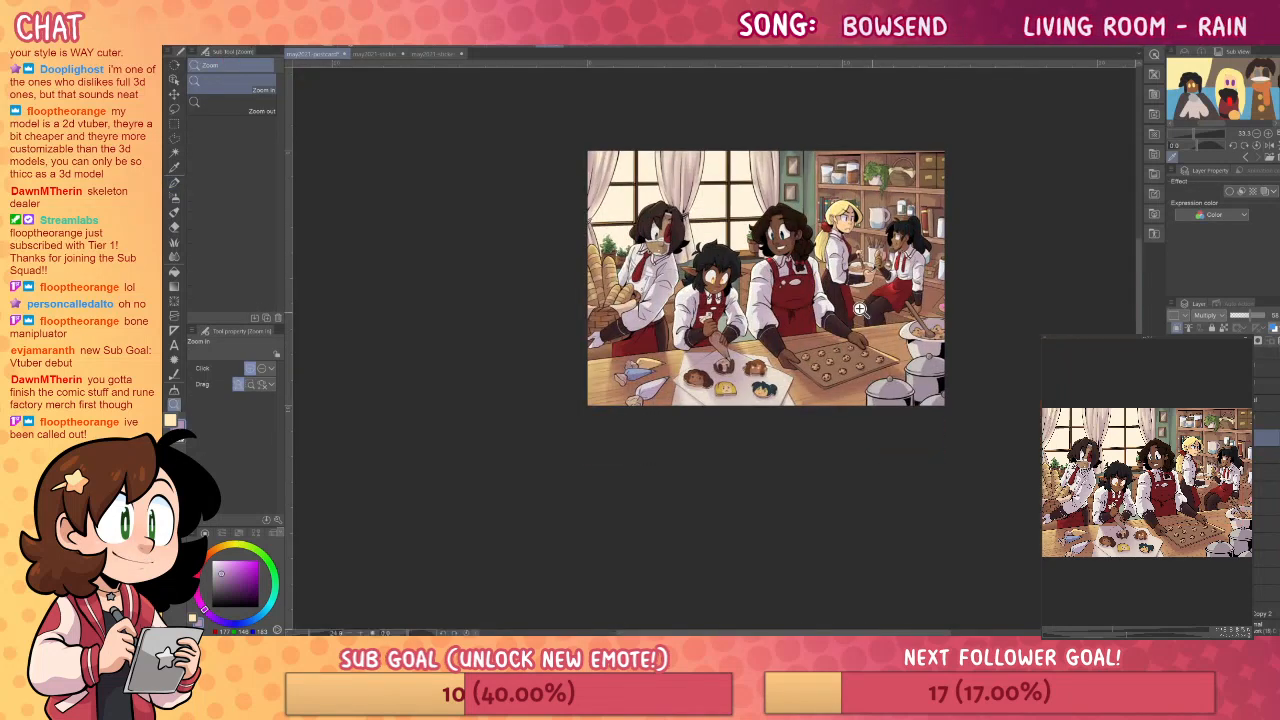
{"action": "scroll", "coordinate": [873, 309], "scroll_direction": "up", "scroll_amount": 2}
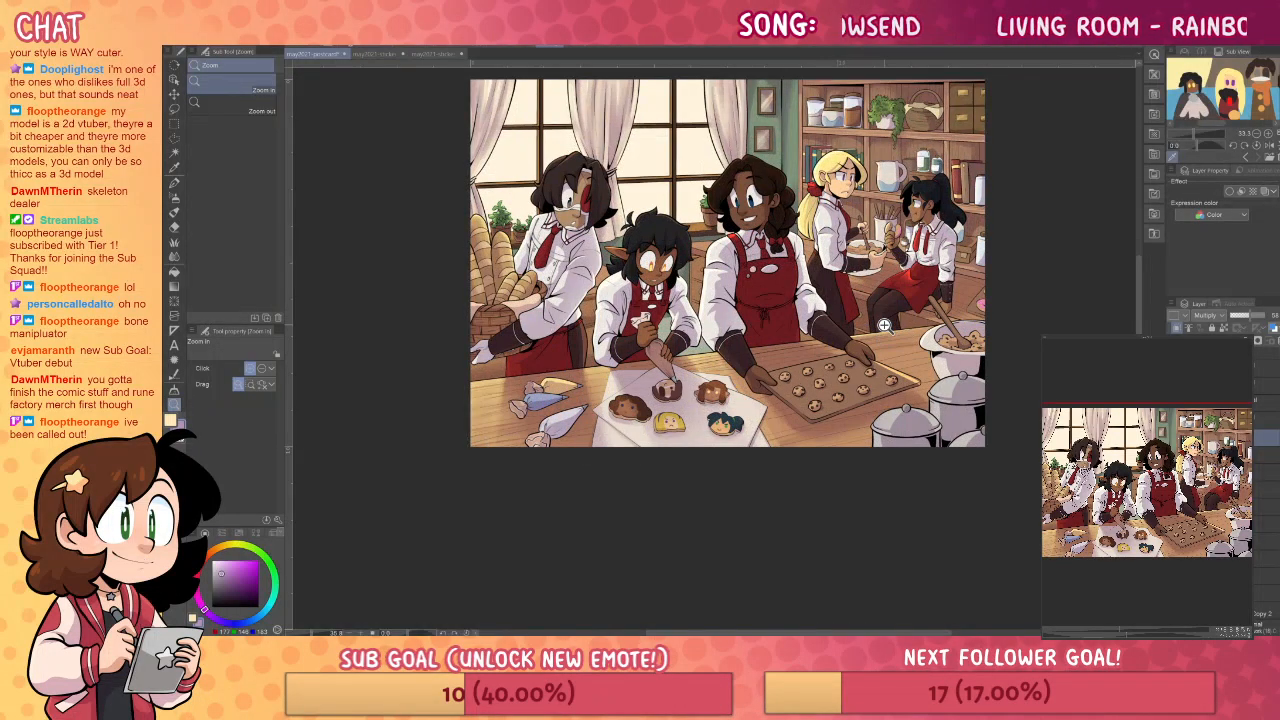
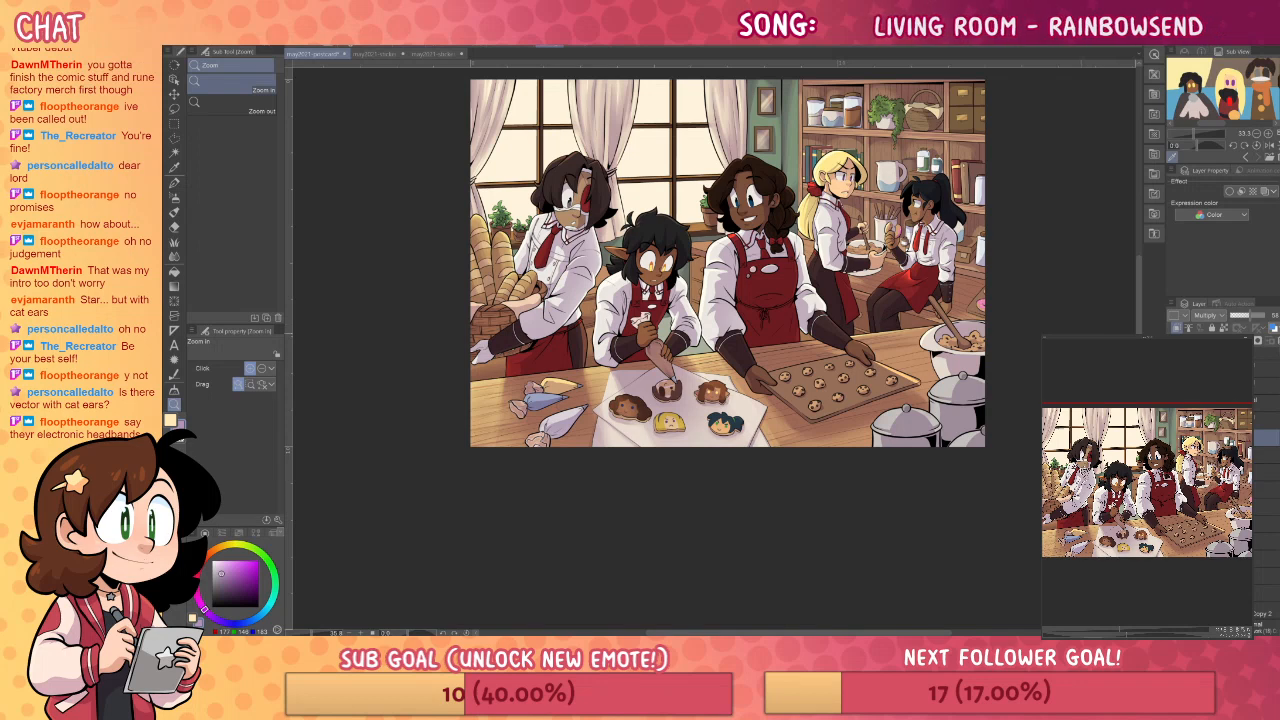
{"action": "left_click", "coordinate": [1040, 390]}
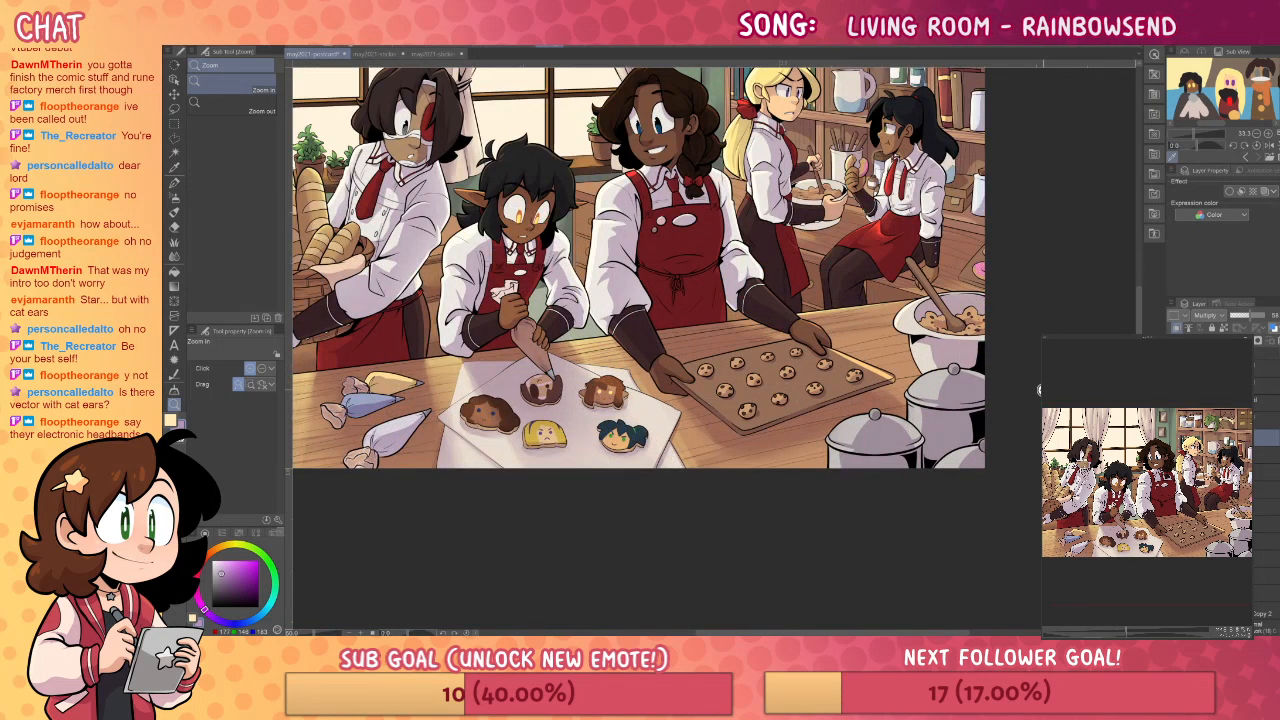
{"action": "left_click_drag", "start_coordinate": [882, 405], "coordinate": [962, 406]}
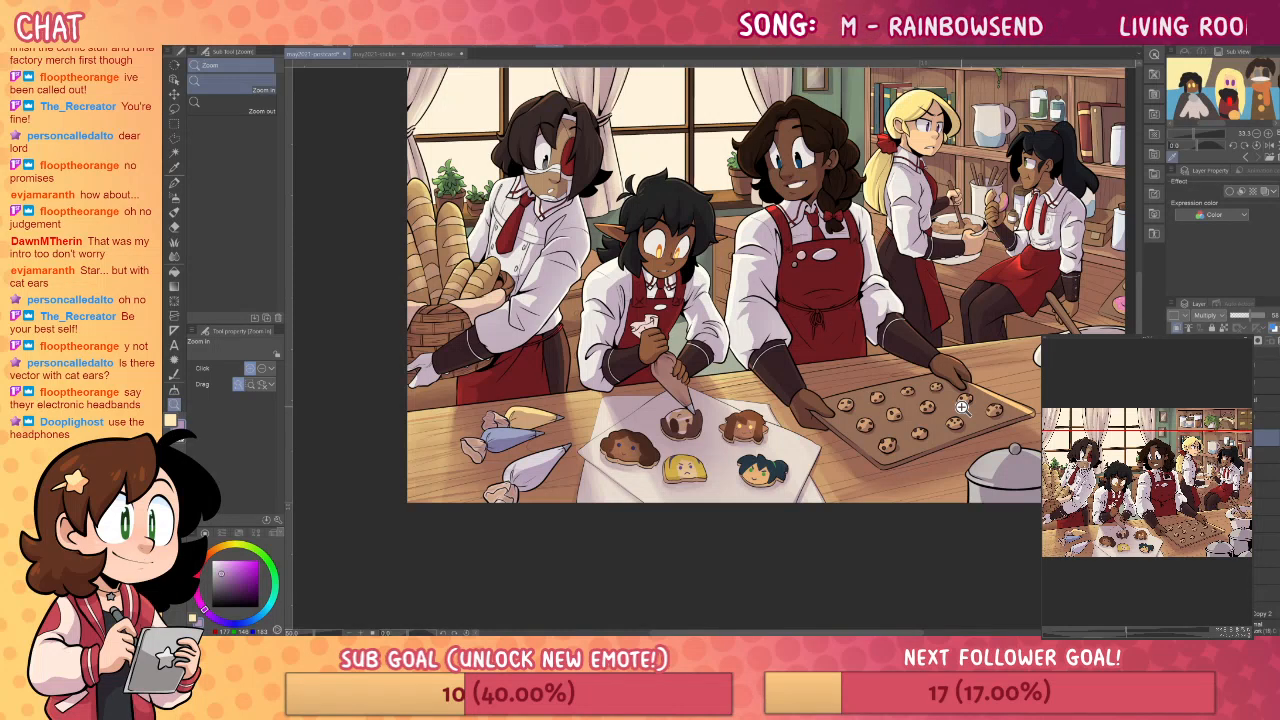
- Create a new Multiply layer and outline and fill a shadow on the central character's red apron with the G-pen, redoing the first outline
{"action": "key", "text": "ctrl+shift+n"}
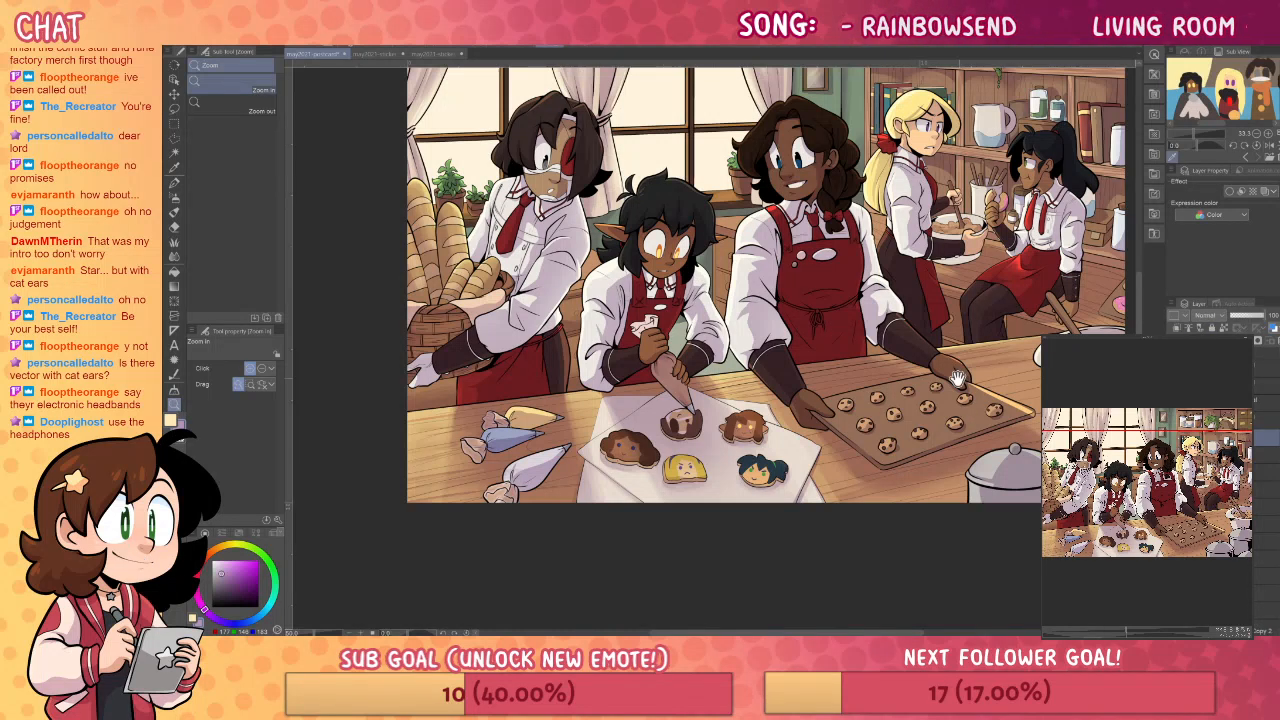
{"action": "left_click_drag", "start_coordinate": [941, 362], "coordinate": [919, 364]}
{"action": "key", "text": "p"}
{"action": "mouse_move", "coordinate": [760, 254]}
{"action": "left_mouse_down"}
{"action": "mouse_move", "coordinate": [774, 296]}
{"action": "mouse_move", "coordinate": [826, 291]}
{"action": "left_mouse_up"}
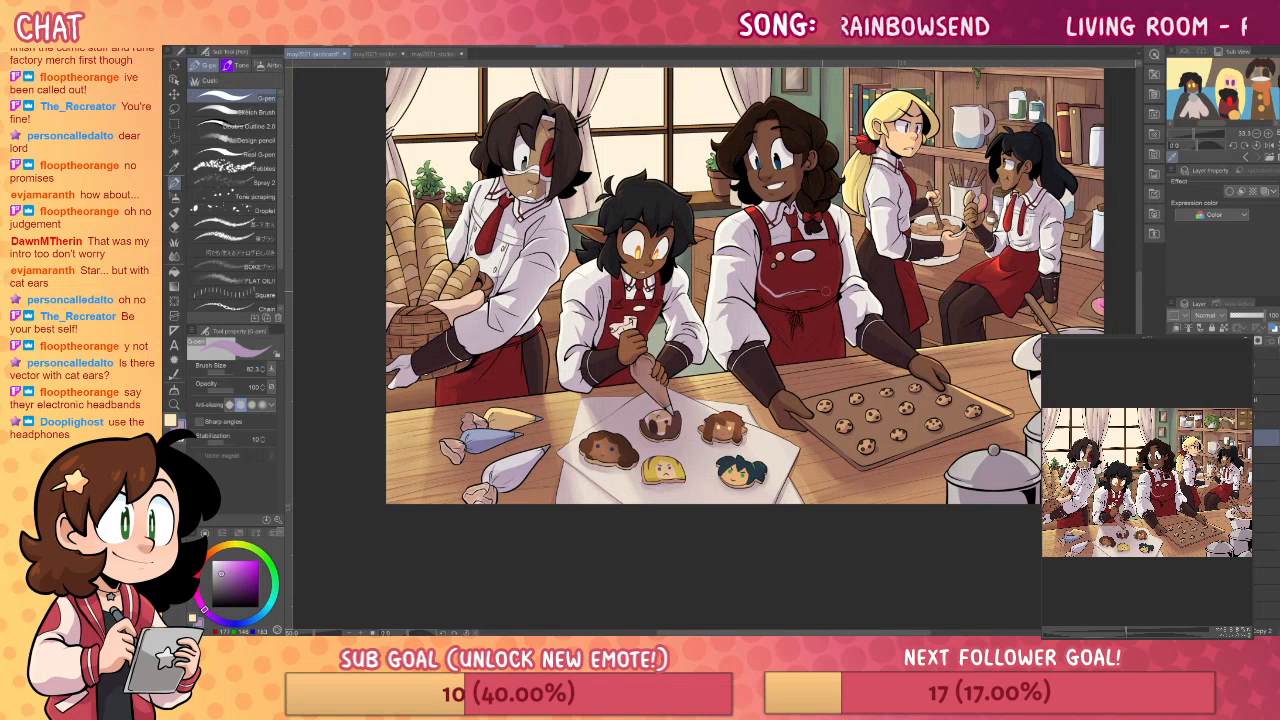
{"action": "key", "text": "ctrl+z"}
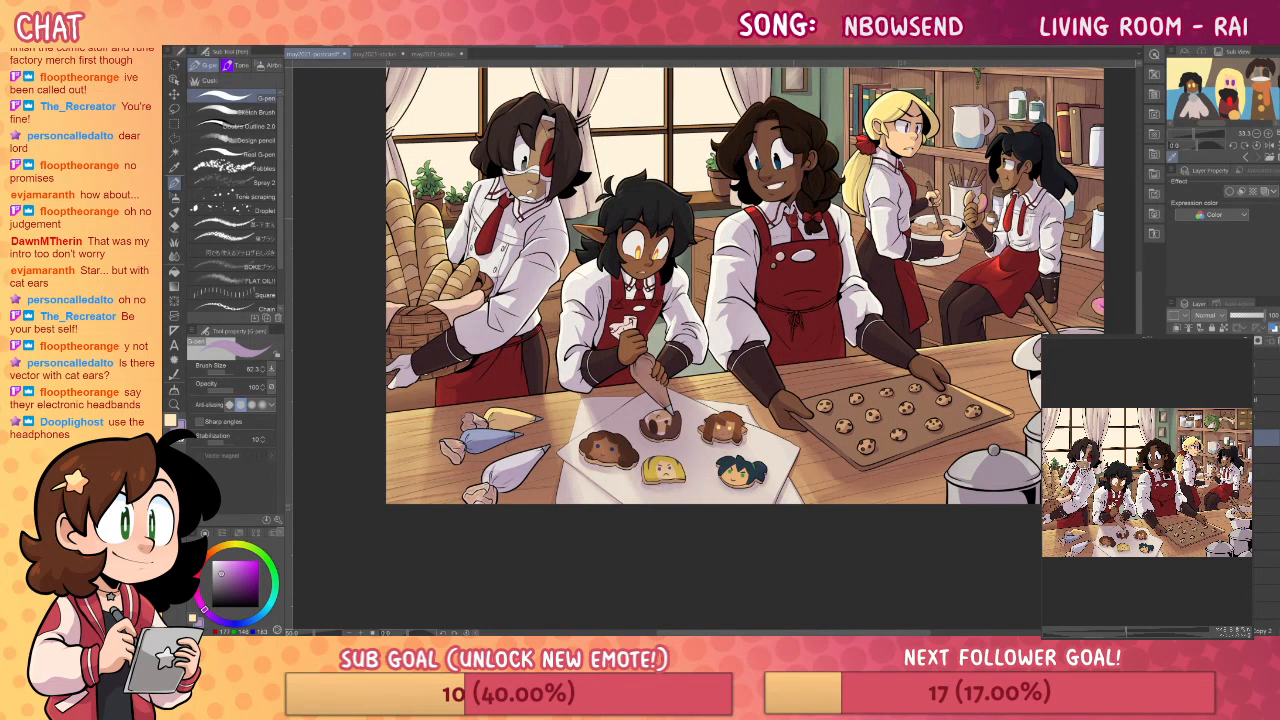
{"action": "mouse_move", "coordinate": [760, 260]}
{"action": "left_mouse_down"}
{"action": "mouse_move", "coordinate": [834, 292]}
{"action": "mouse_move", "coordinate": [822, 304]}
{"action": "left_mouse_up"}
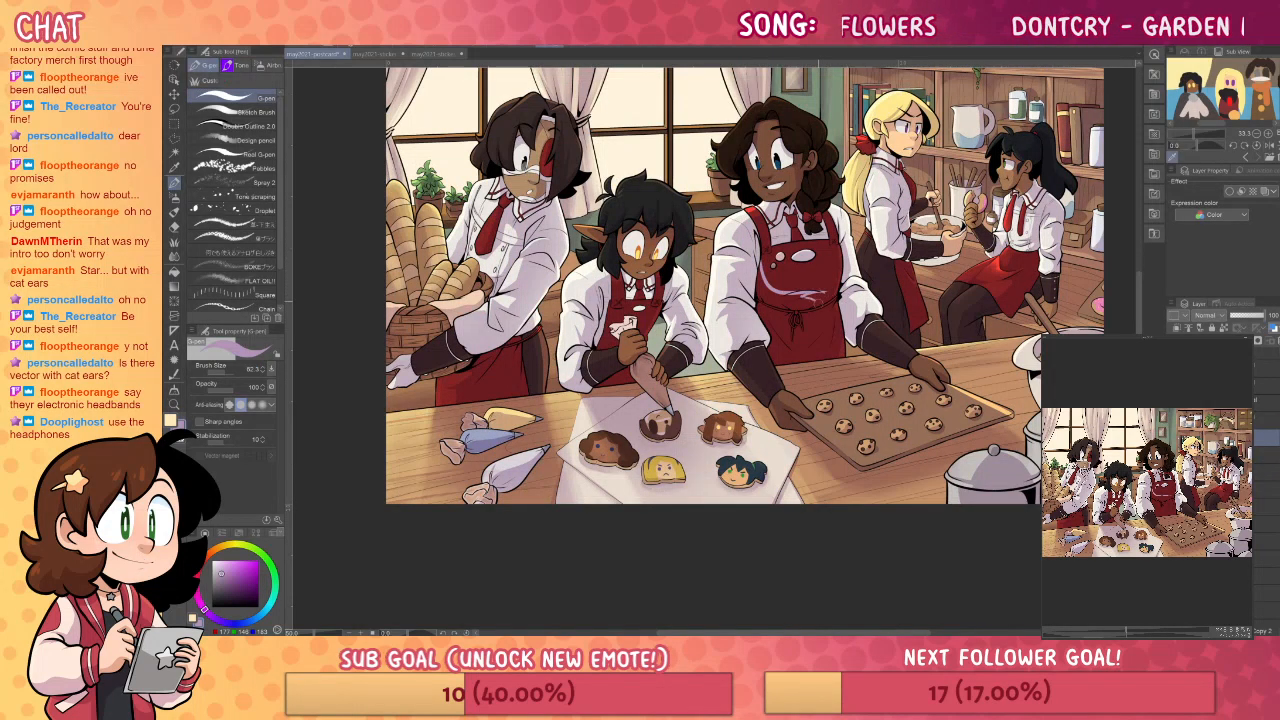
{"action": "key", "text": "g"}
{"action": "left_click", "coordinate": [806, 298]}
{"action": "key", "text": "p"}
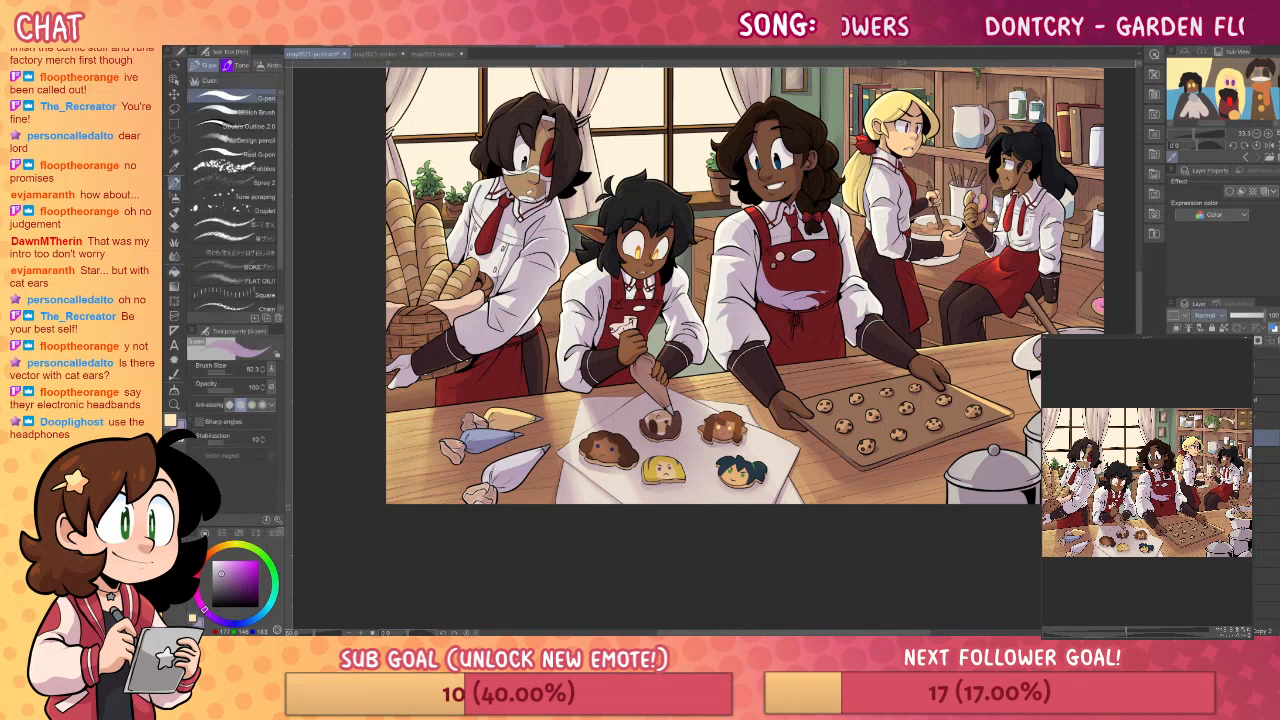
{"action": "left_click", "coordinate": [1205, 315]}
{"action": "left_click", "coordinate": [1205, 355]}
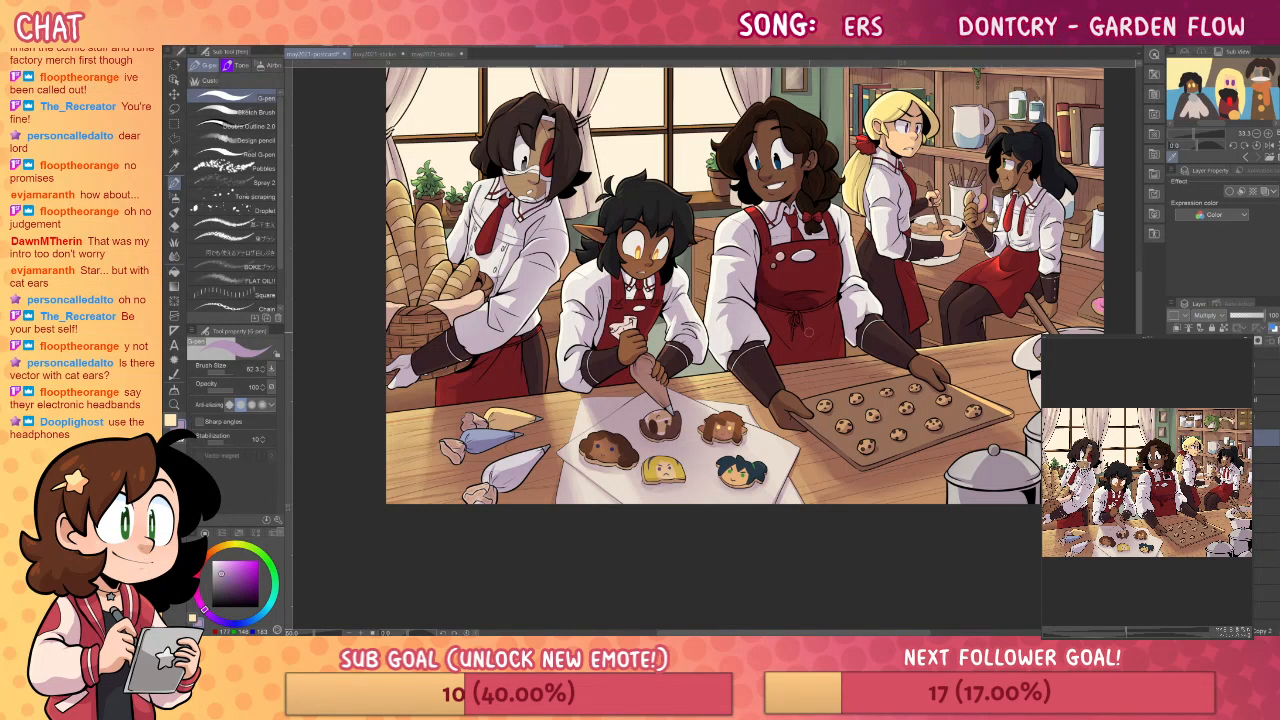
- Refine the central character's apron shadow by alternating between the Hard eraser and the G-pen, undoing the last two strokes
{"action": "key", "text": "e"}
{"action": "key", "text": "p"}
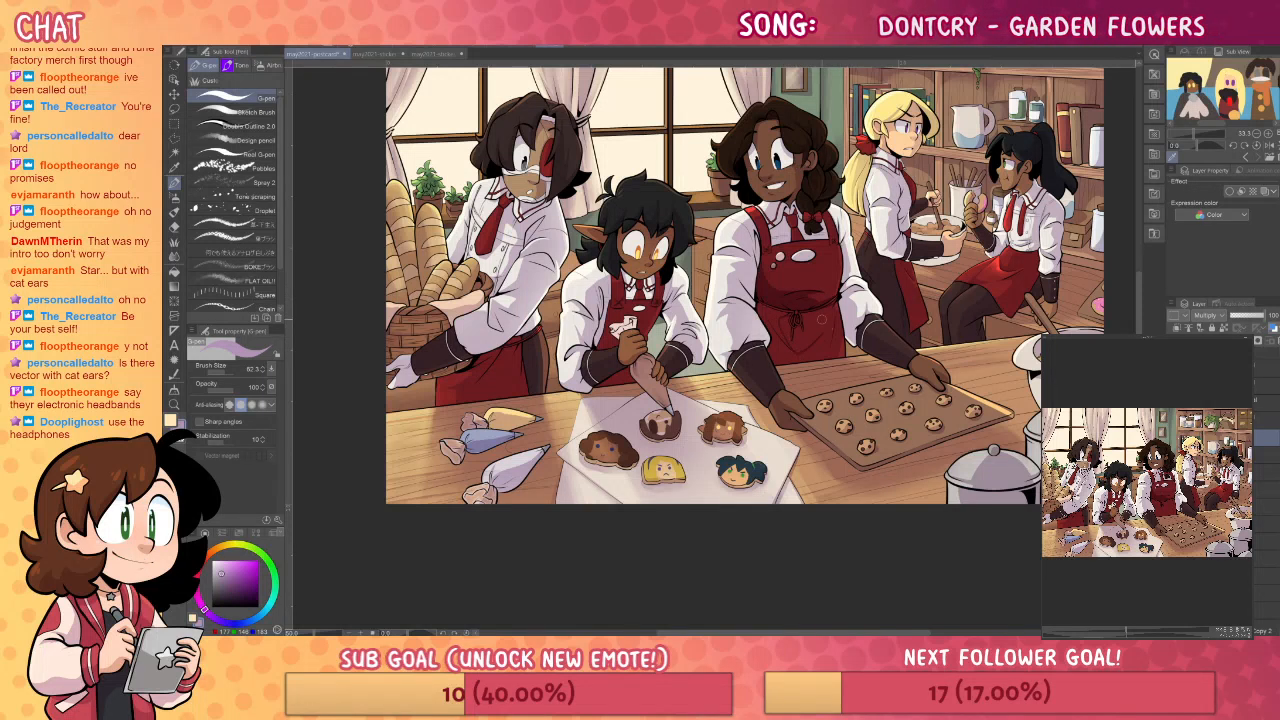
{"action": "key", "text": "e"}
{"action": "key", "text": "p"}
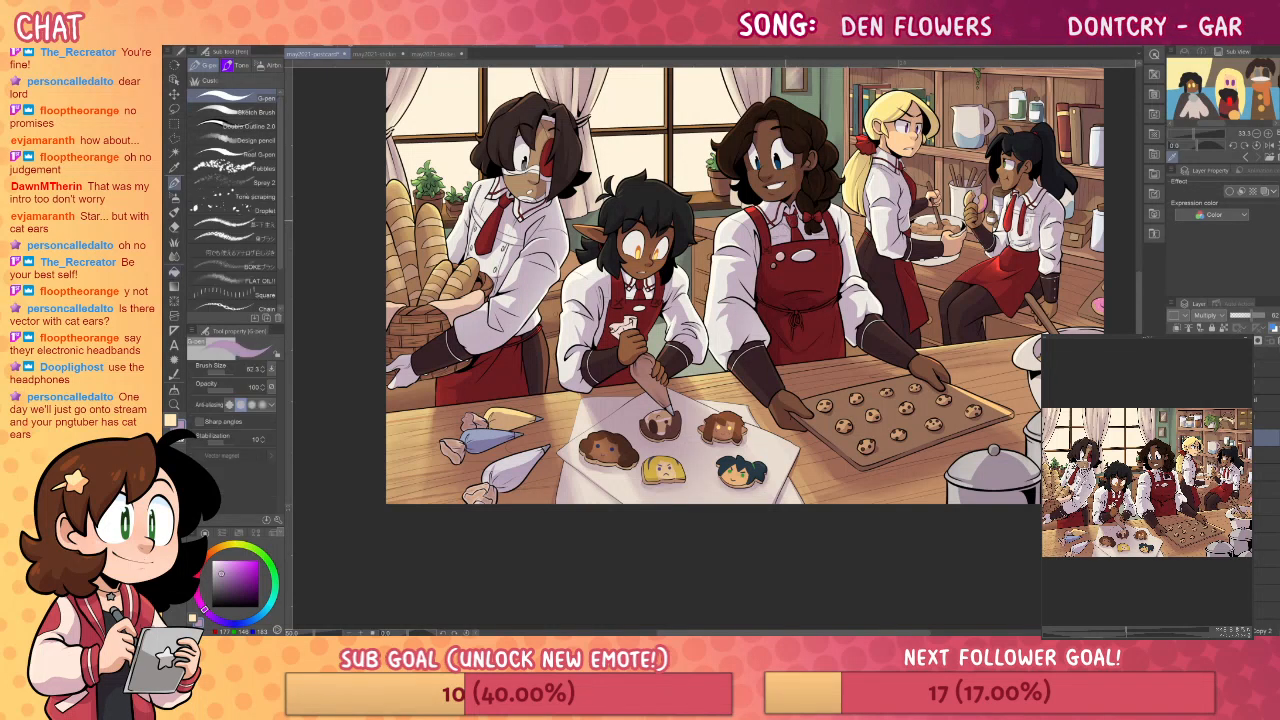
{"action": "key", "text": "ctrl+z"}
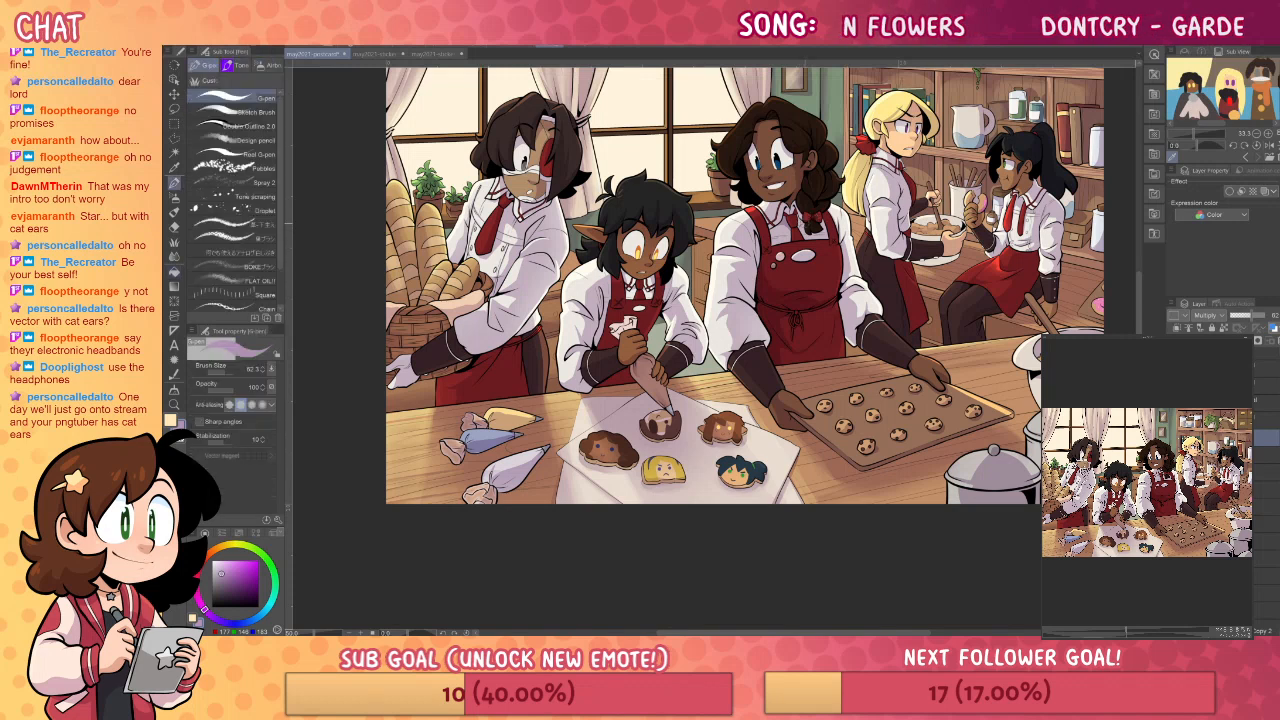
{"action": "key", "text": "ctrl+z"}
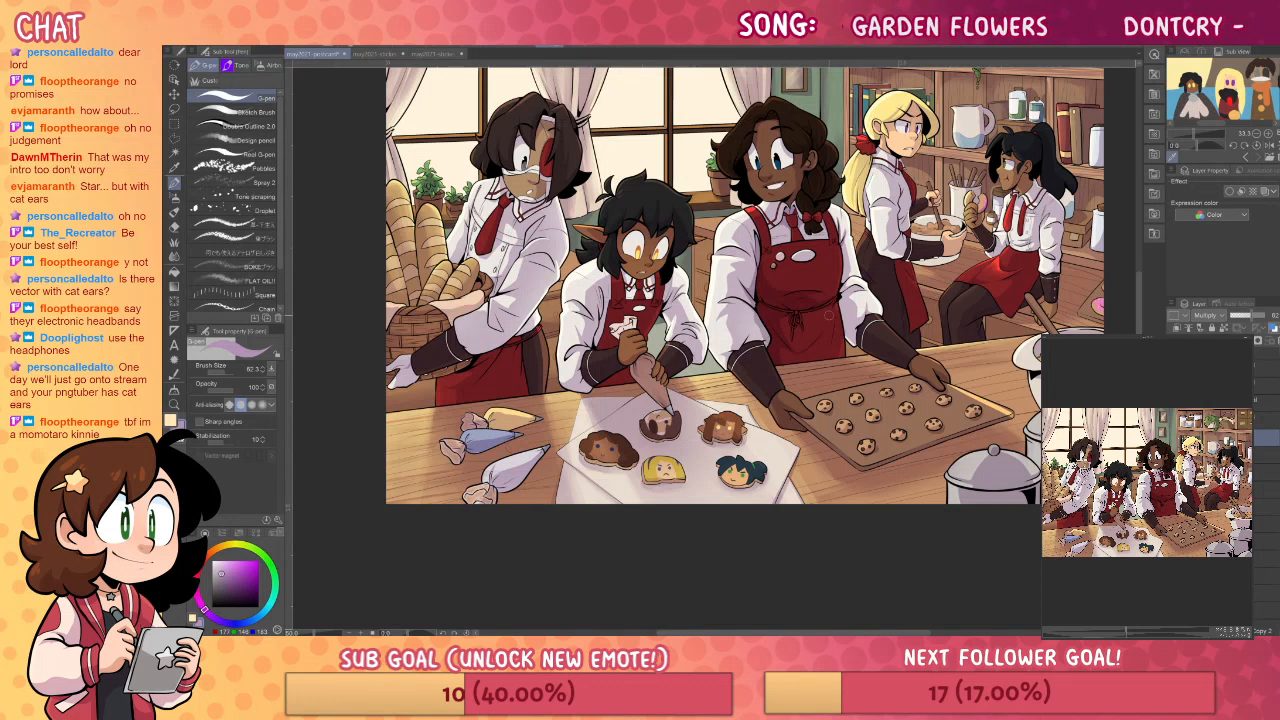
- Fill in more shadows on the new Multiply layer and refine their edges with the G-pen and Hard eraser
{"action": "left_click_drag", "start_coordinate": [915, 485], "coordinate": [851, 501]}
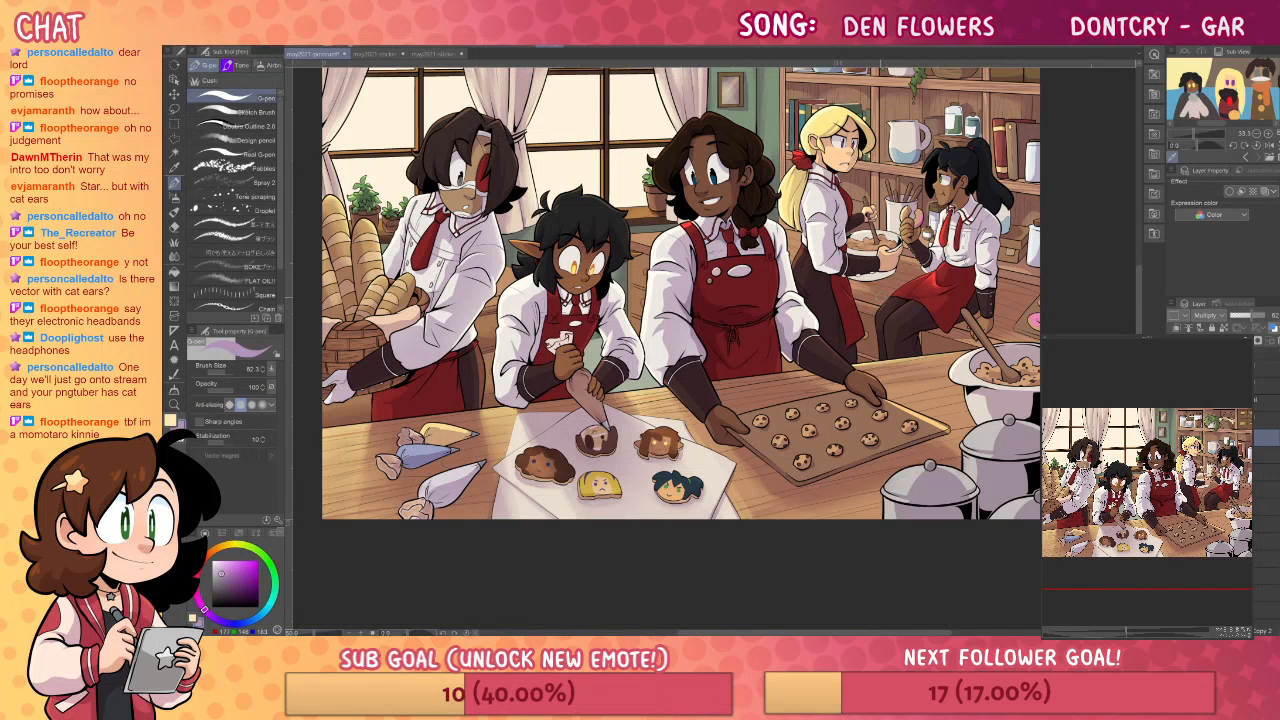
{"action": "left_click_drag", "start_coordinate": [902, 356], "coordinate": [898, 382]}
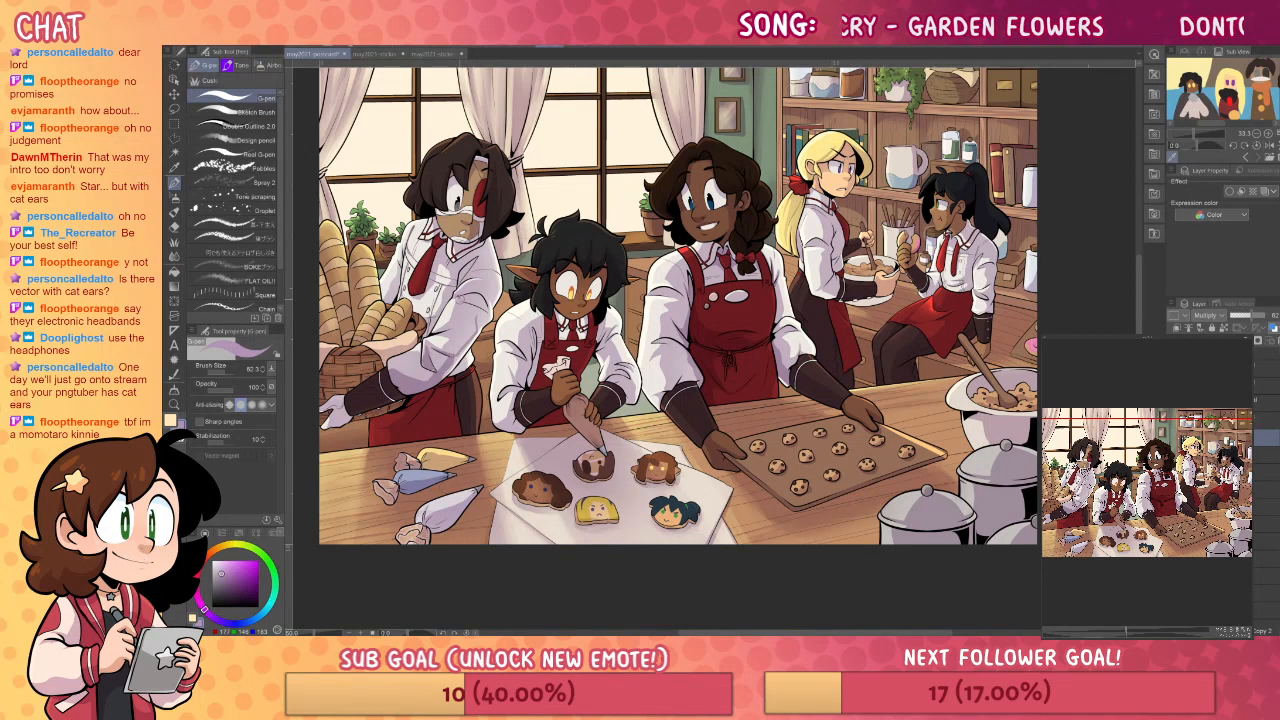
{"action": "key", "text": "g"}
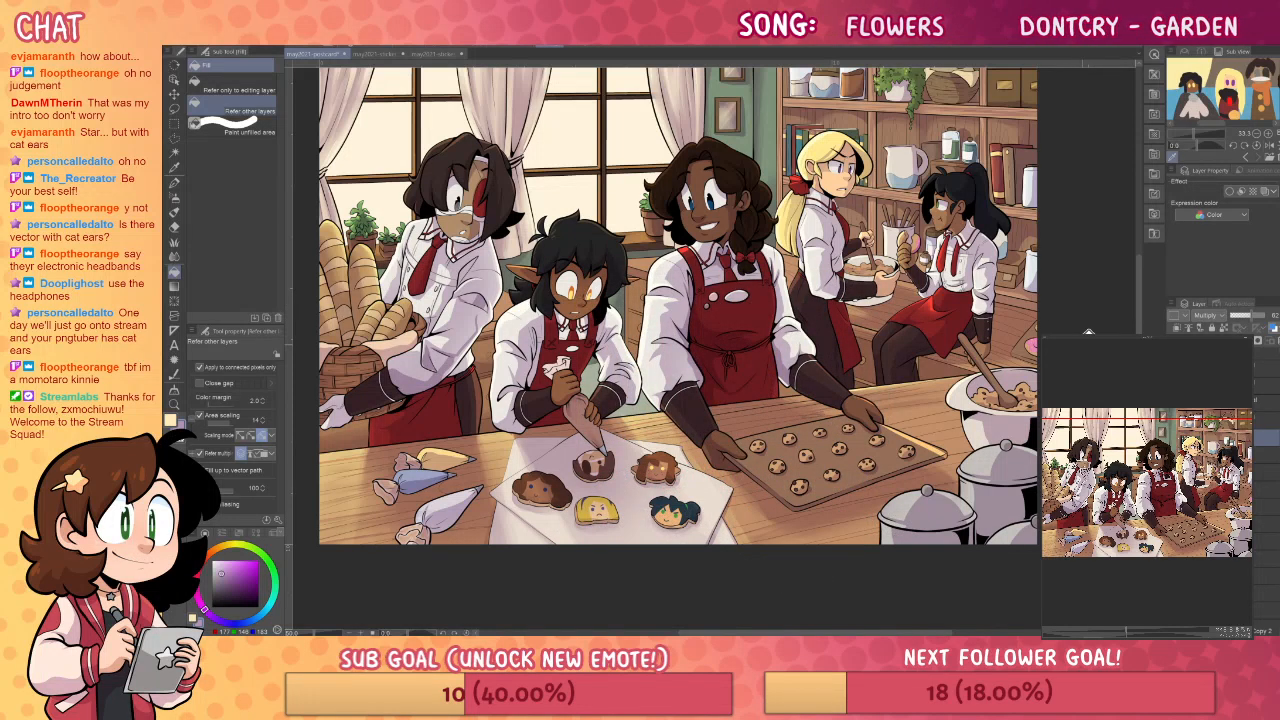
{"action": "key", "text": "p"}
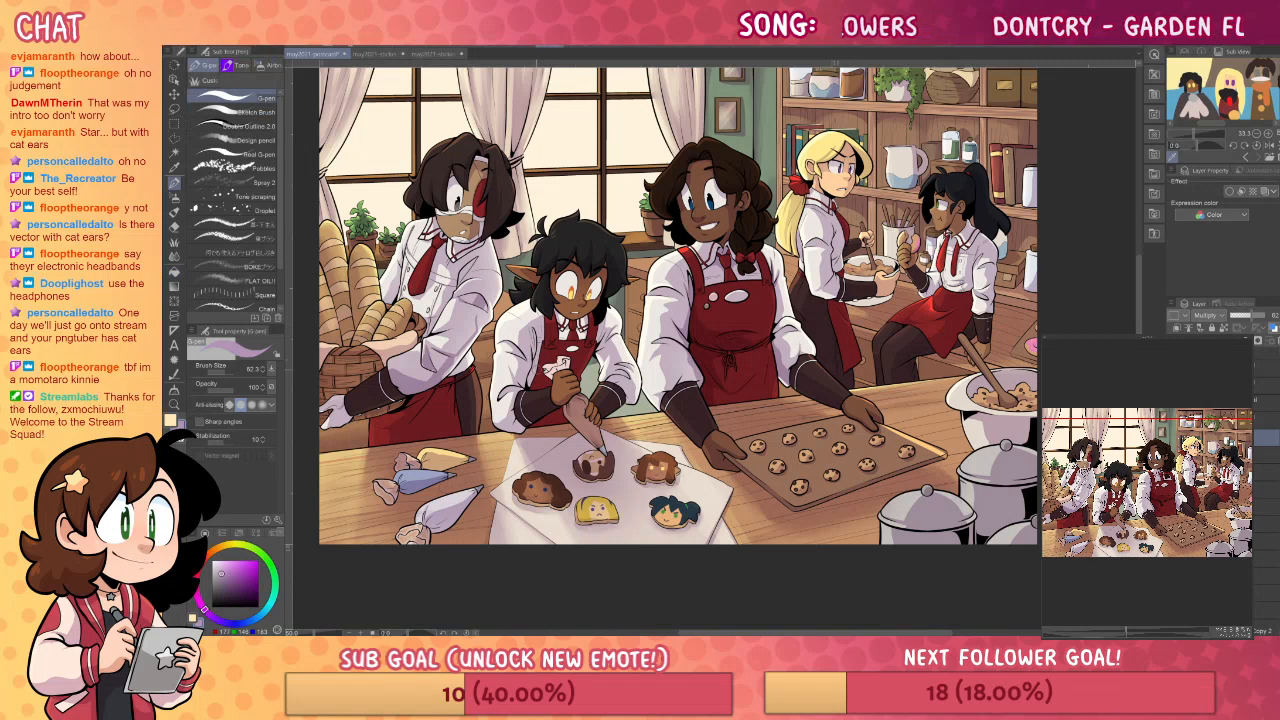
{"action": "key", "text": "alt"}
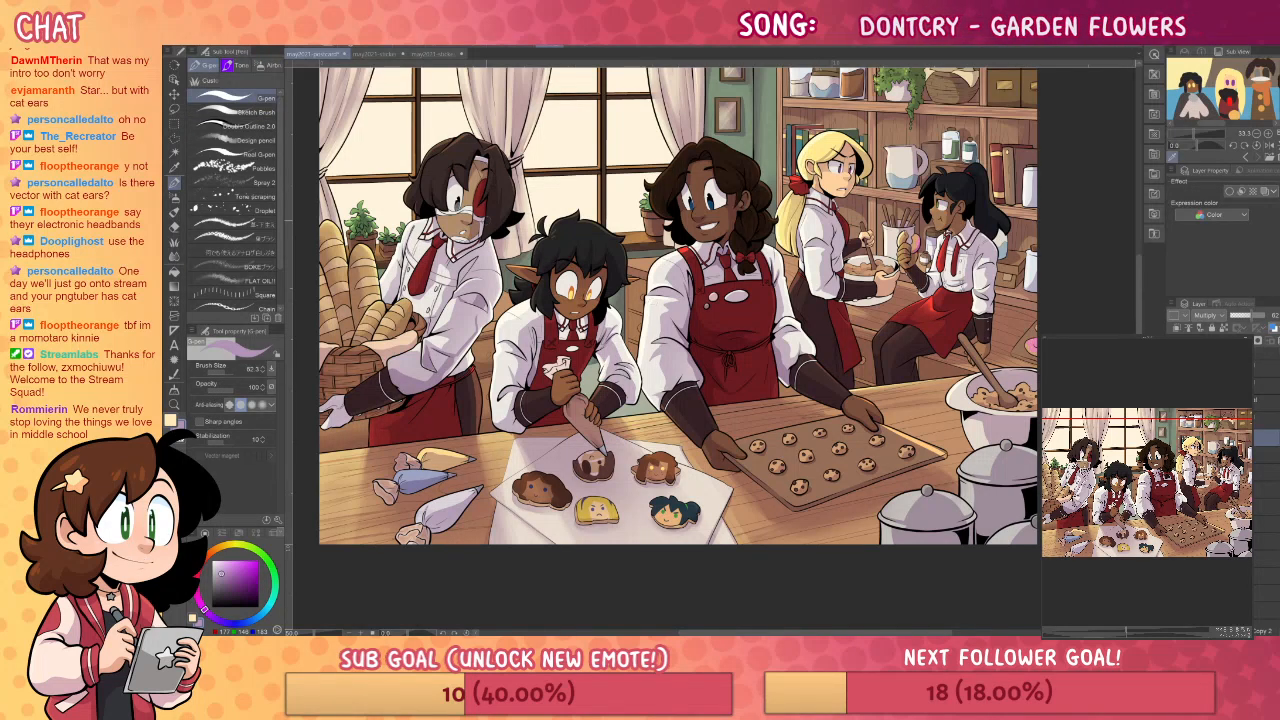
{"action": "key", "text": "e"}
{"action": "key", "text": "p"}
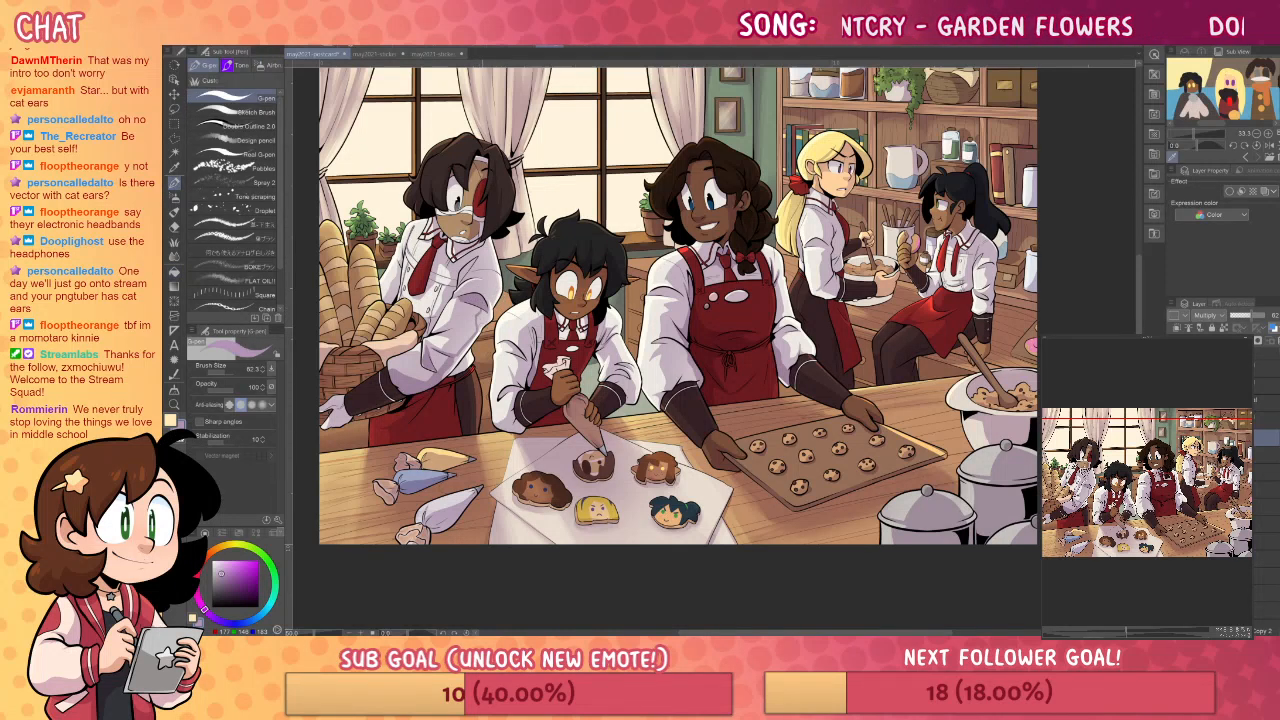
{"action": "key", "text": "e"}
{"action": "key", "text": "p"}
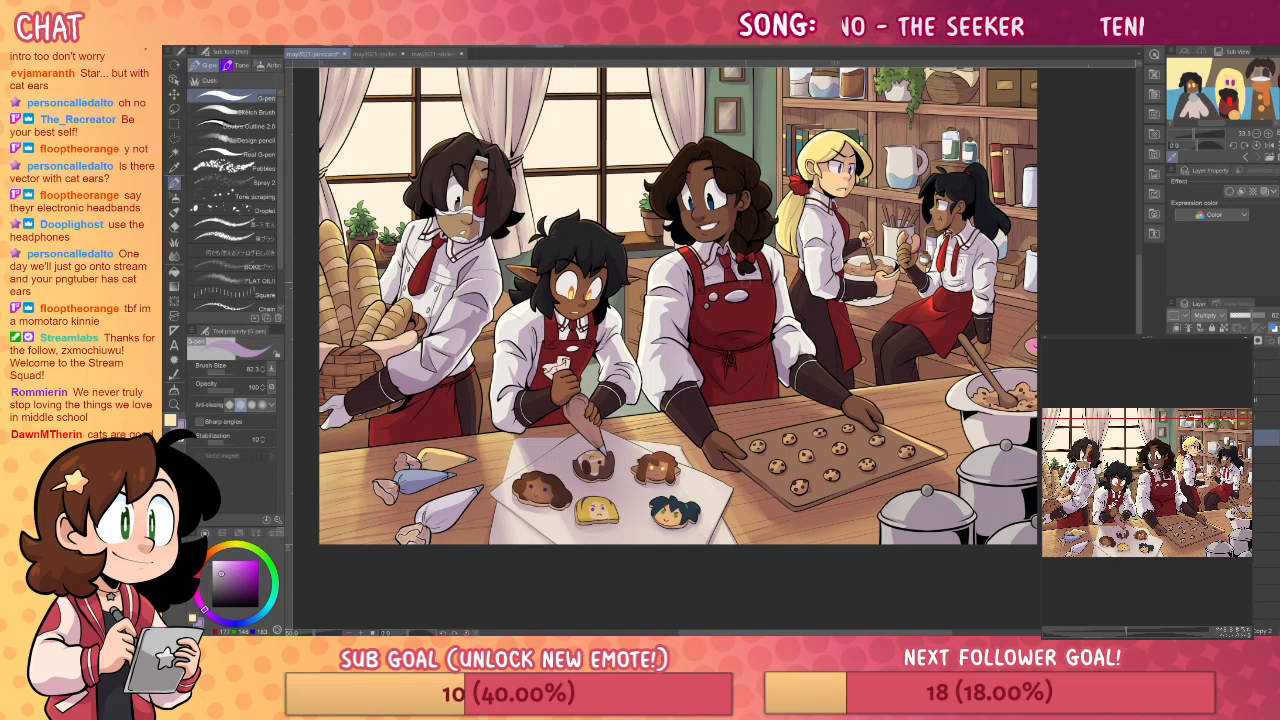
{"action": "left_click_drag", "start_coordinate": [918, 393], "coordinate": [872, 407]}
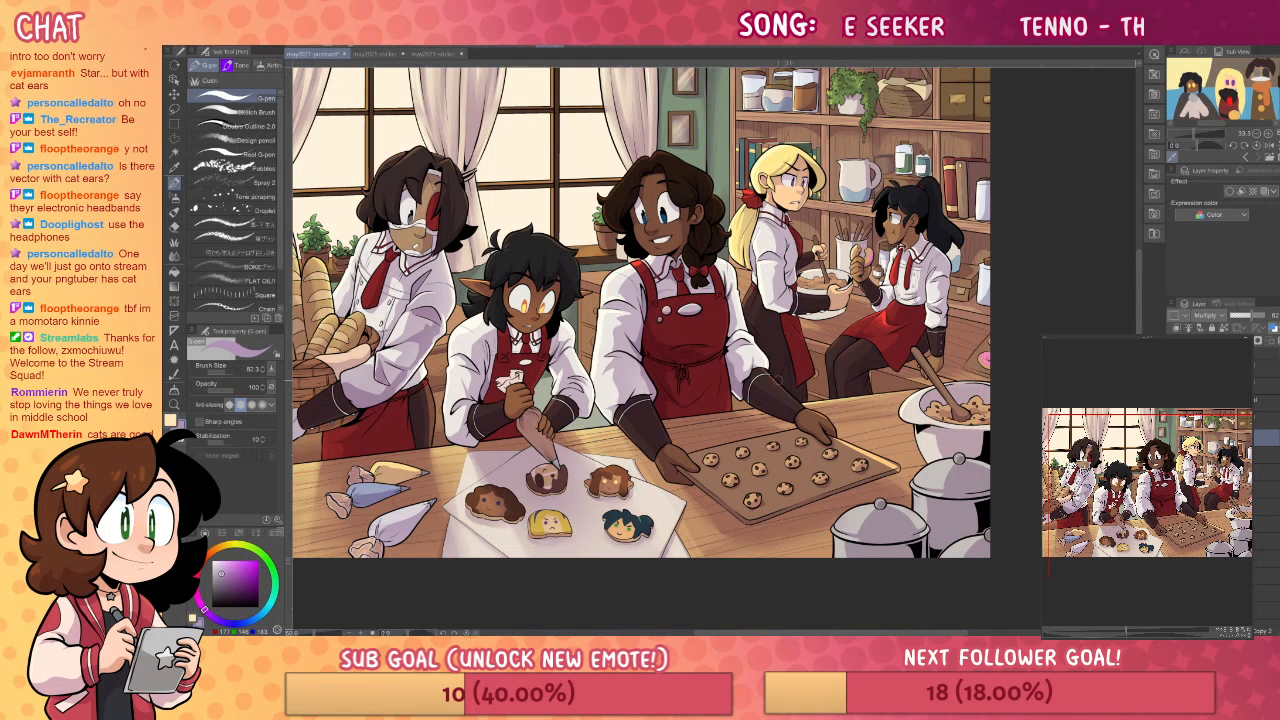
- Fill a remaining shadow area around the blonde character's apron and touch up the shading with the G-pen
{"action": "key", "text": "g"}
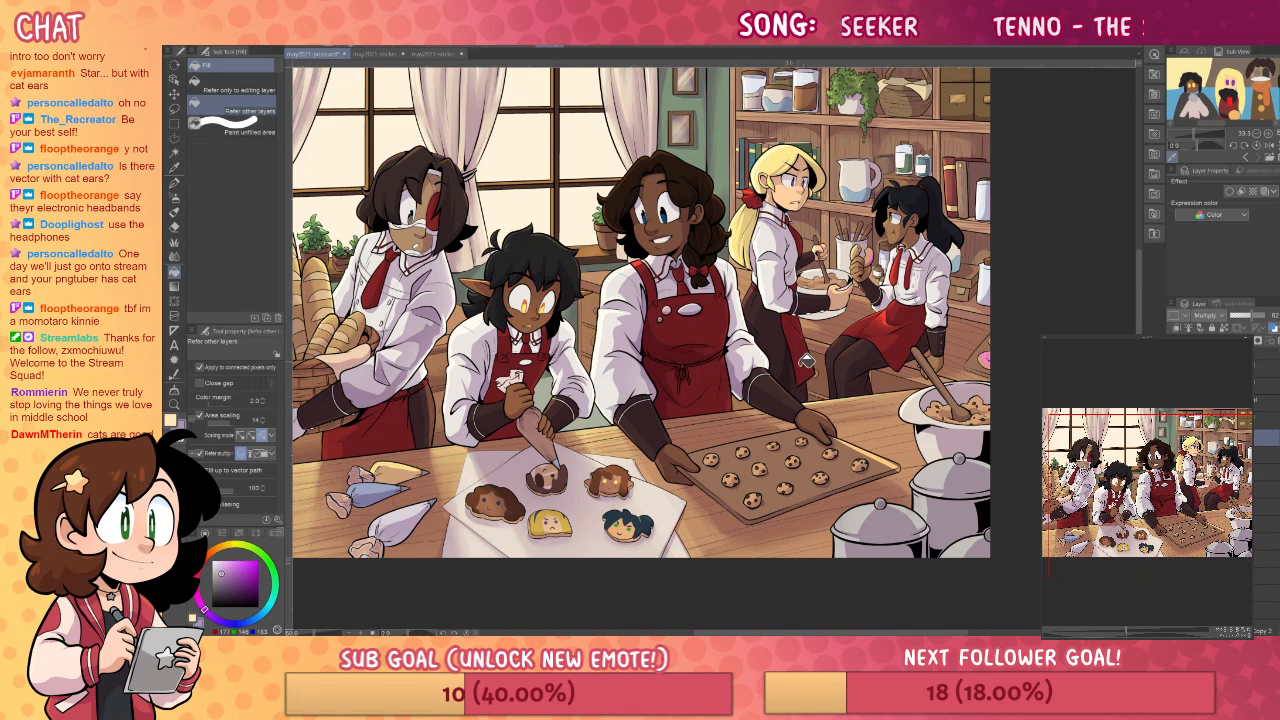
{"action": "key", "text": "p"}
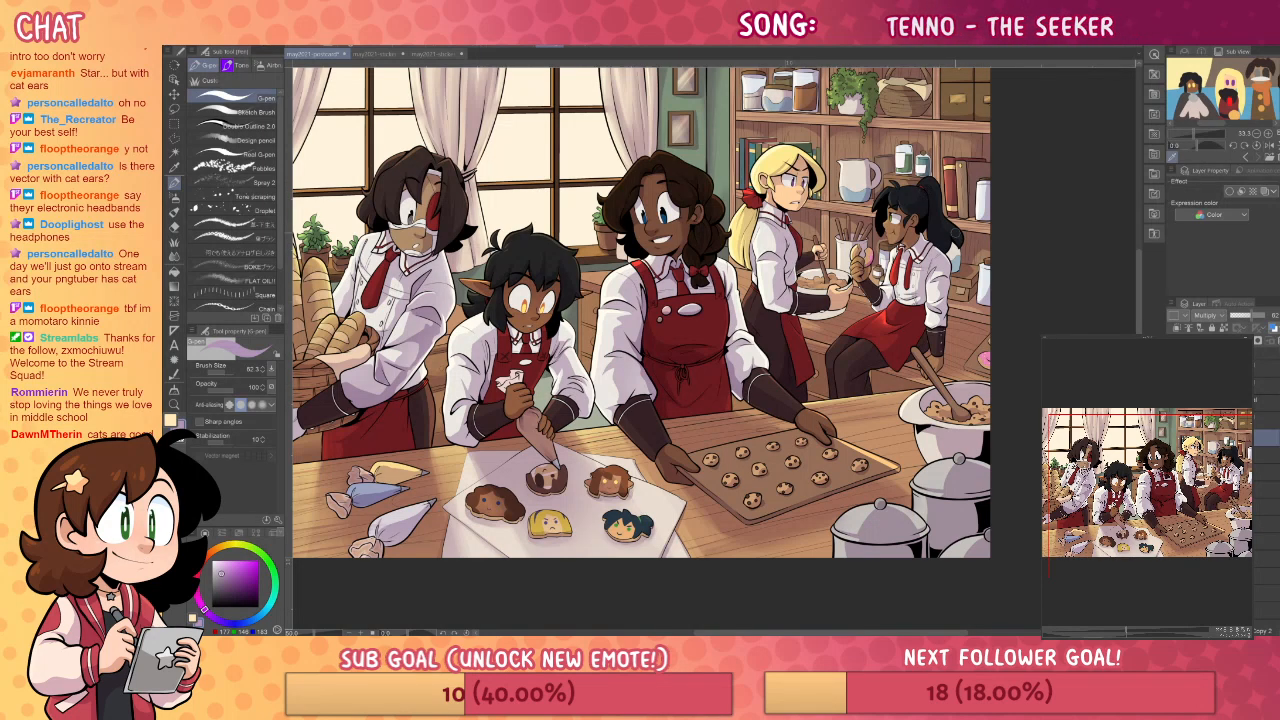
{"action": "left_click_drag", "start_coordinate": [739, 525], "coordinate": [817, 531]}
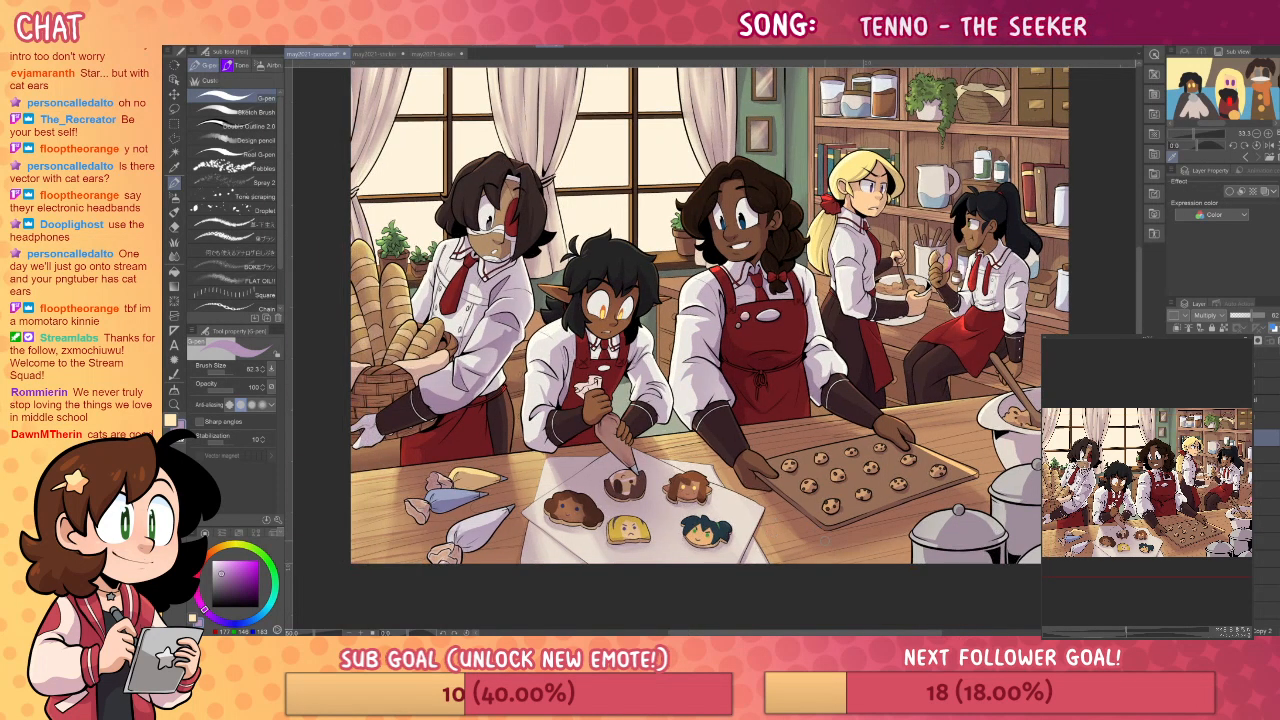
- Create a new layer above the shading, set it to Overlay and choose a light orange colour
{"action": "key", "text": "ctrl+shift+n"}
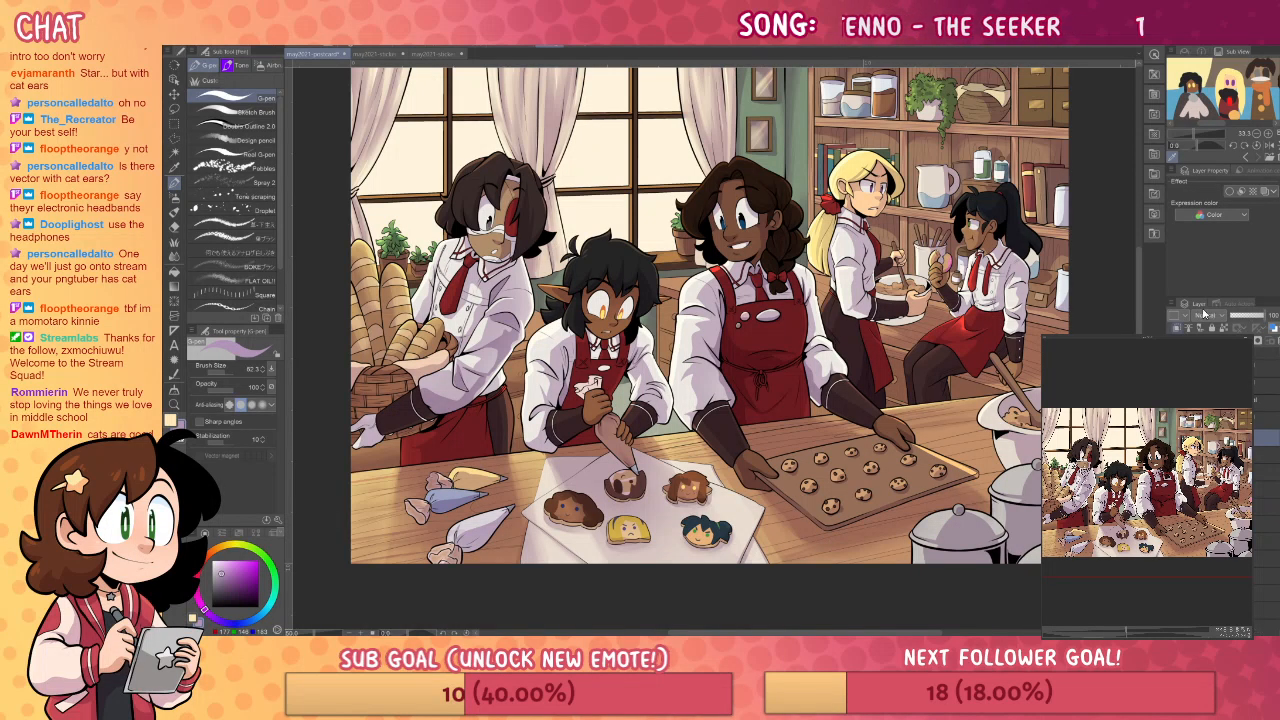
{"action": "key", "text": "alt+["}
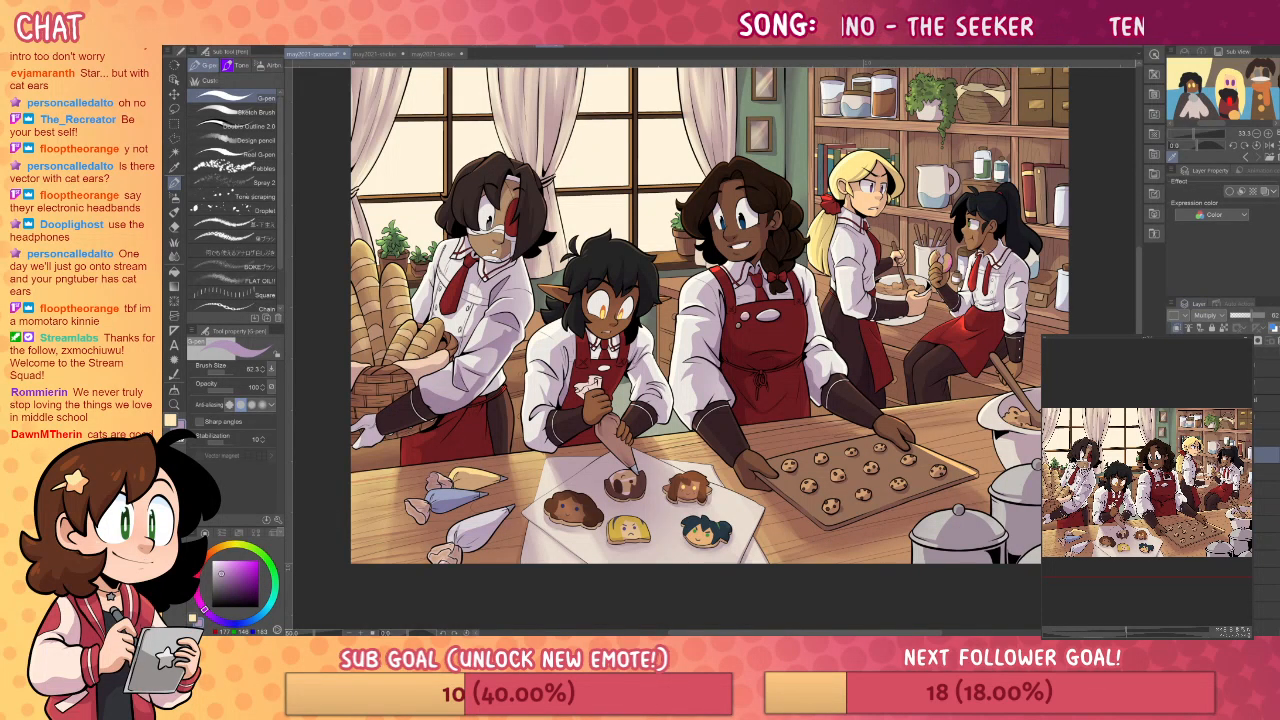
{"action": "key", "text": "alt+]"}
{"action": "left_click", "coordinate": [215, 550]}
{"action": "left_click", "coordinate": [230, 561]}
{"action": "left_click_drag", "start_coordinate": [456, 185], "coordinate": [467, 190]}
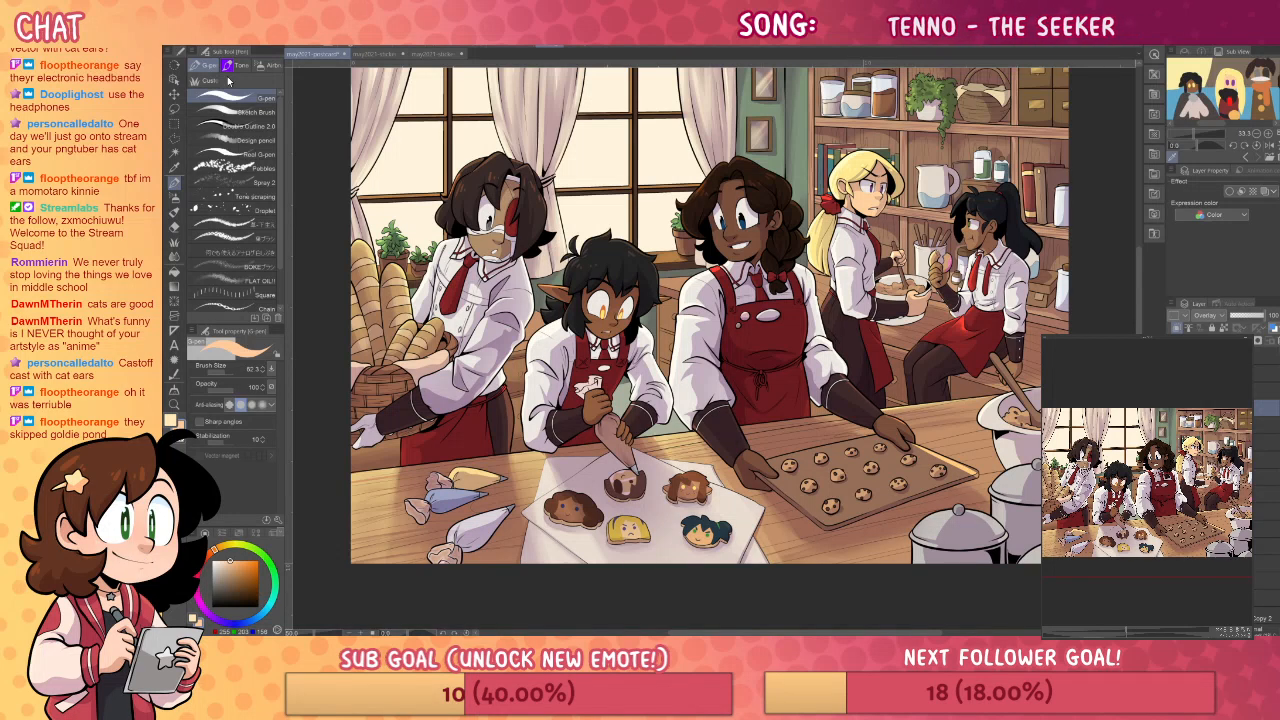
- Paint warm light accents on the Overlay layer with the Sketch Brush and soften them with the Blend tool
{"action": "left_click", "coordinate": [235, 112]}
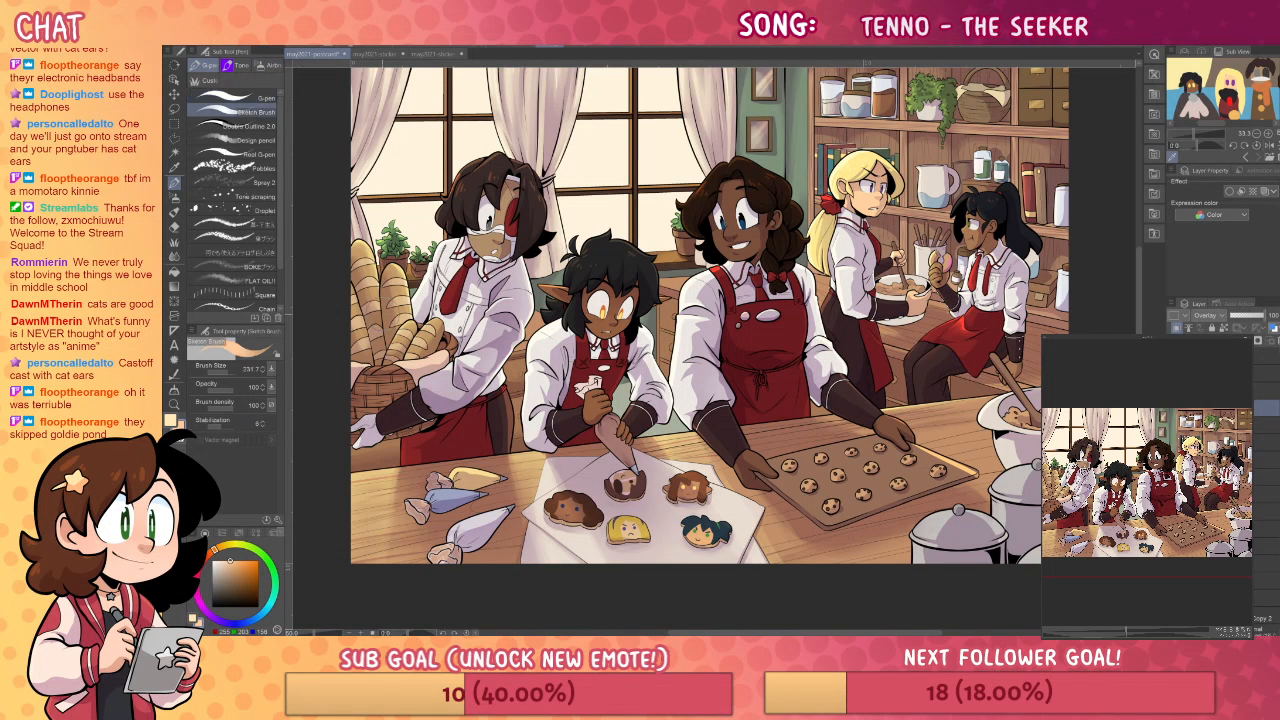
{"action": "key", "text": "j"}
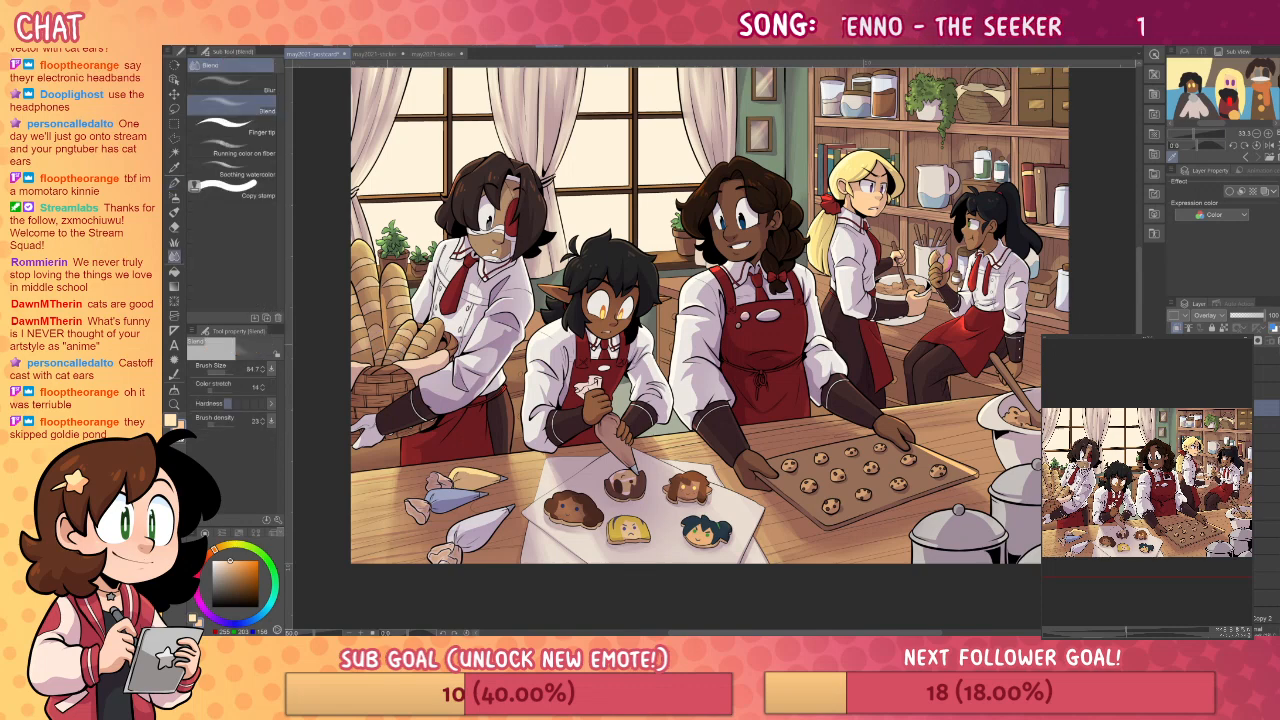
{"action": "key", "text": "p"}
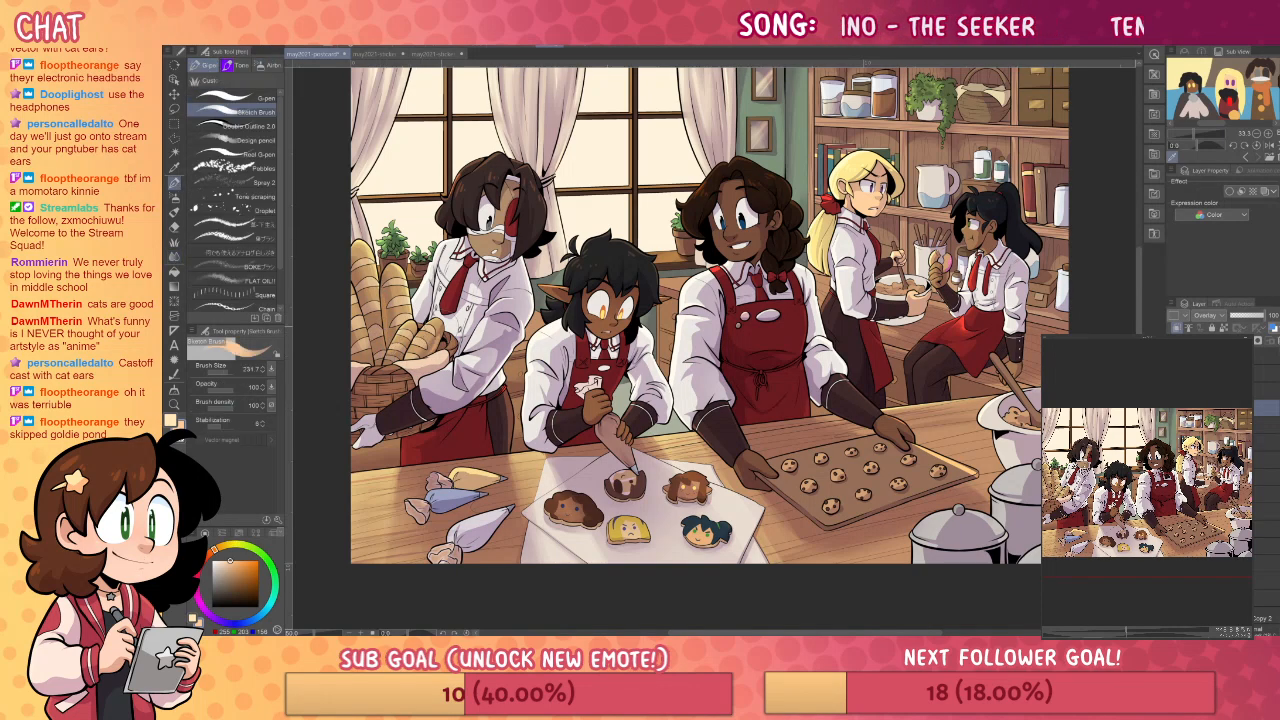
{"action": "key", "text": "j"}
{"action": "key", "text": "p"}
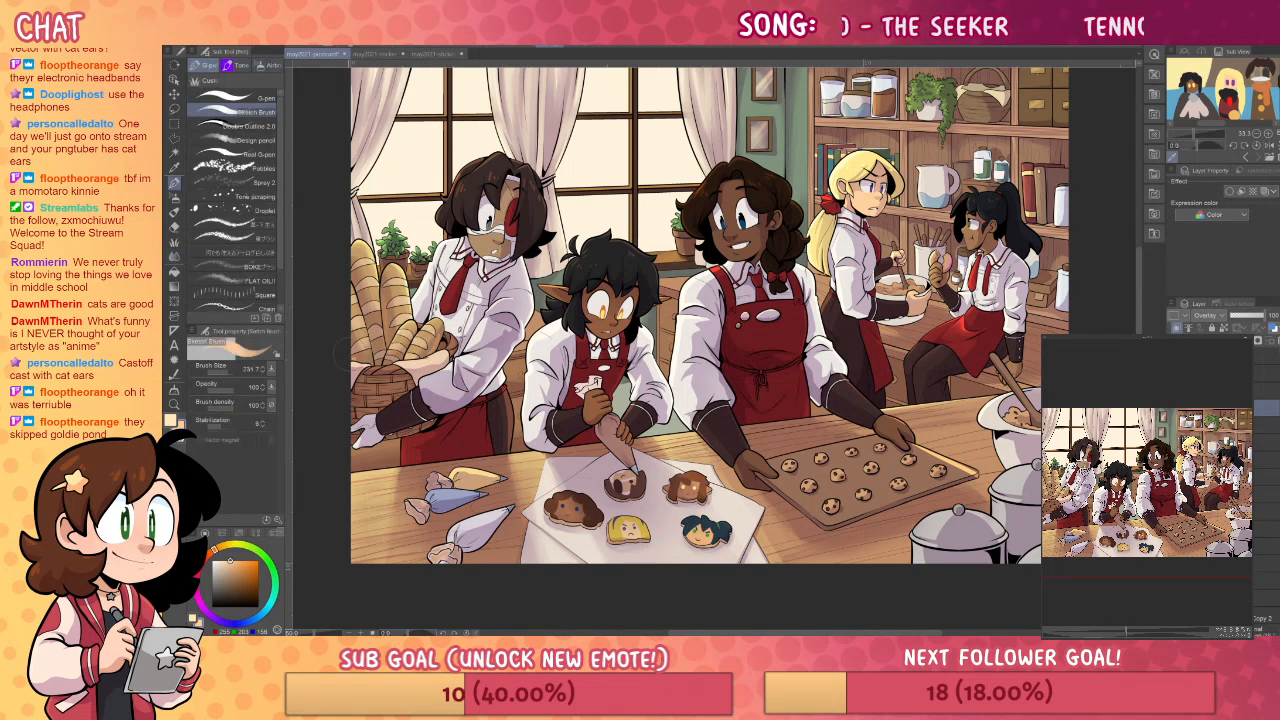
{"action": "key", "text": "j"}
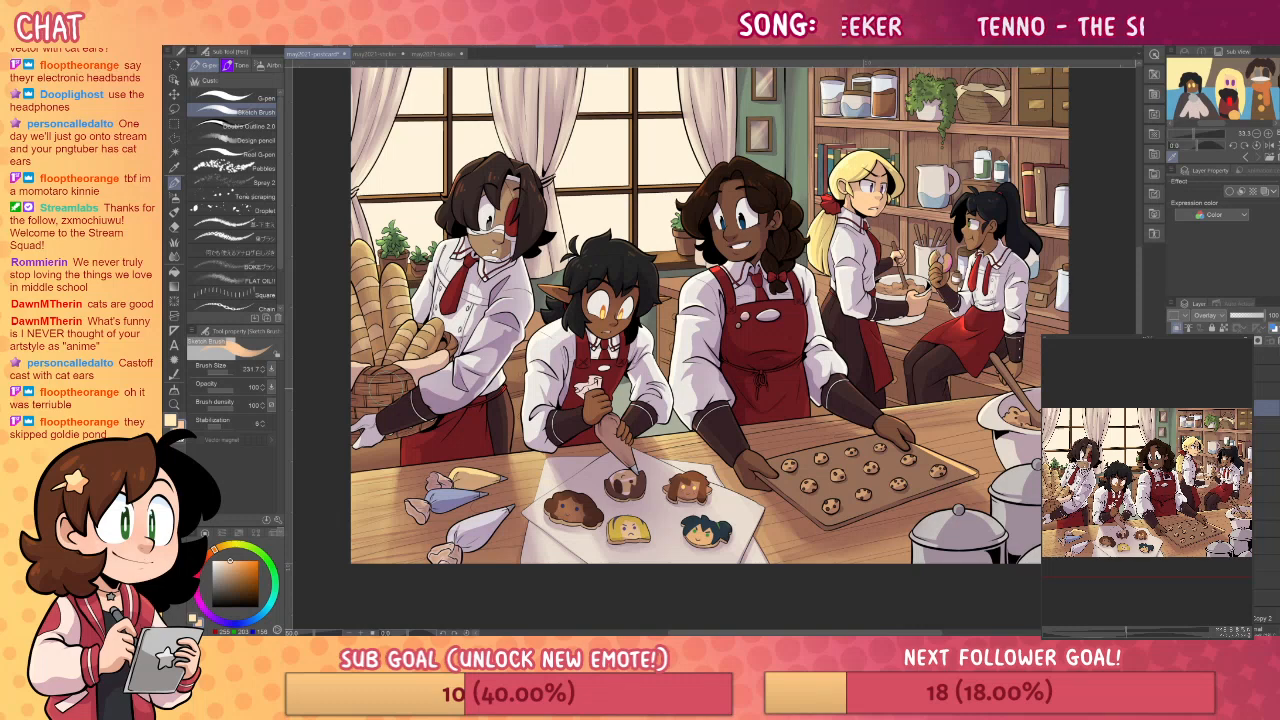
{"action": "left_click_drag", "start_coordinate": [964, 473], "coordinate": [897, 485]}
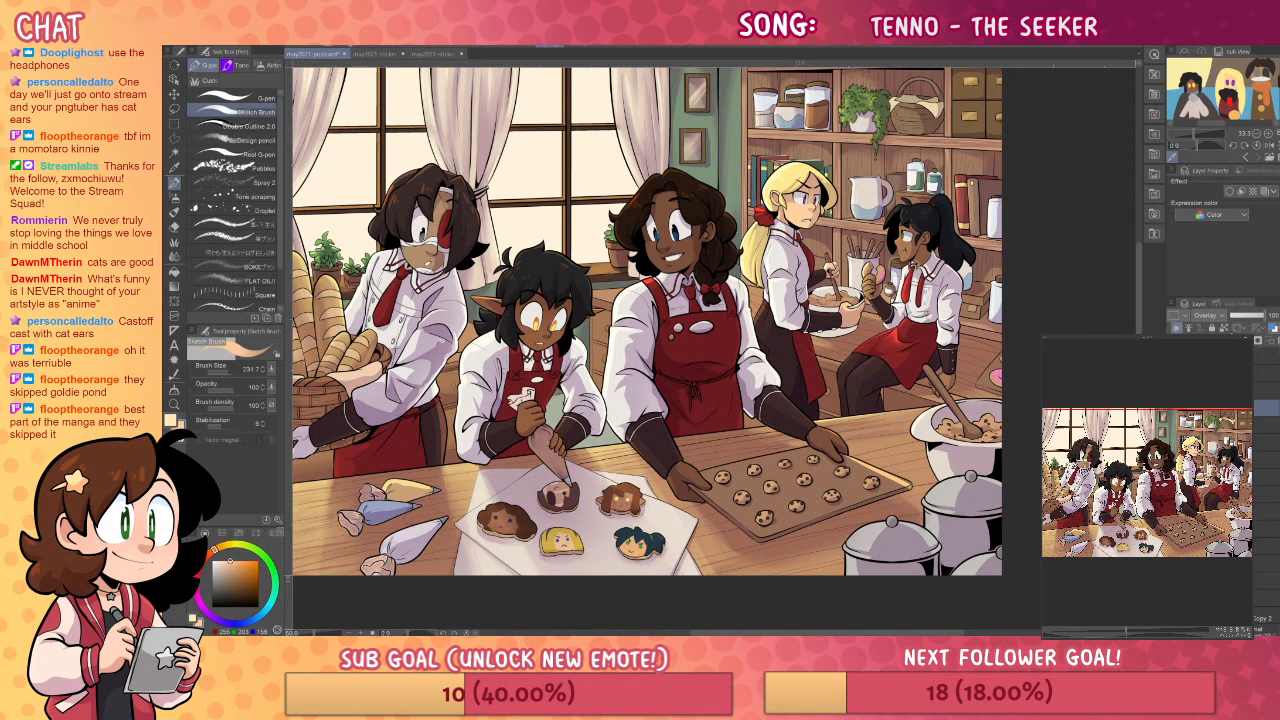
- Group the shading and lighting layers into folders, selecting the ranges that belong together
{"action": "key", "text": "ctrl+g"}
{"action": "left_click", "coordinate": [1270, 427]}
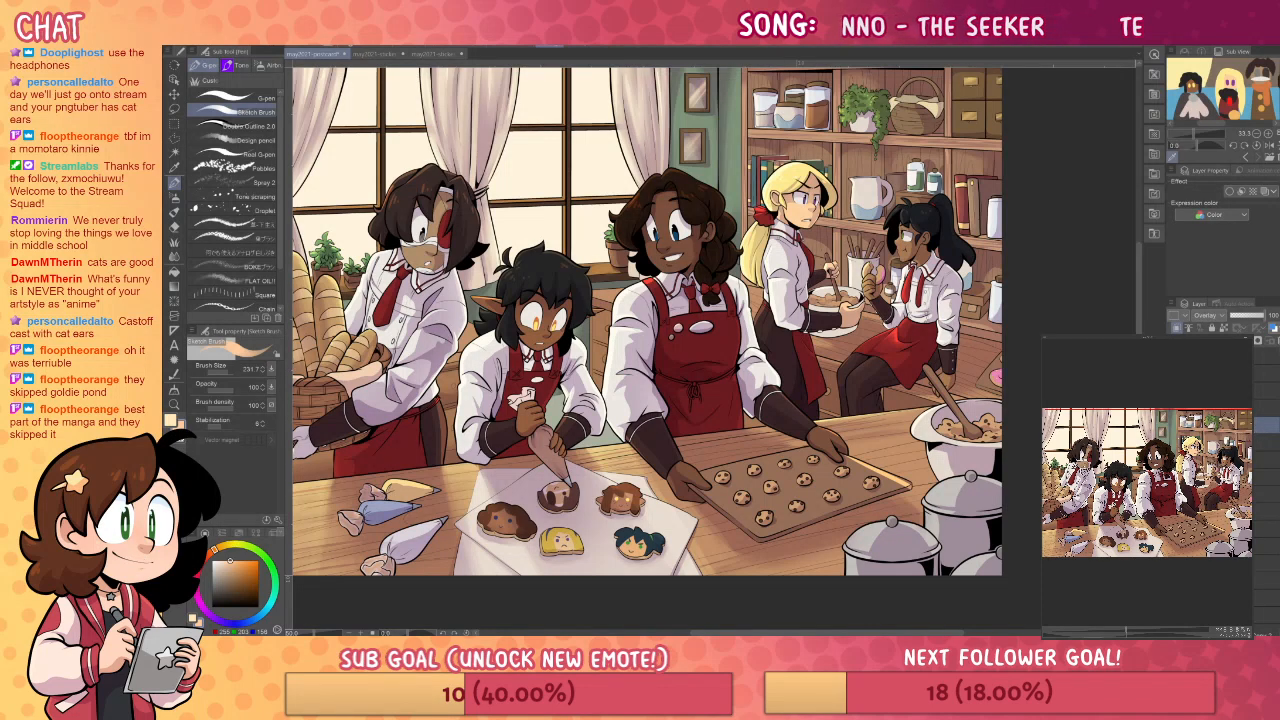
{"action": "left_click", "coordinate": [1264, 494], "text": "shift"}
{"action": "key", "text": "ctrl+g"}
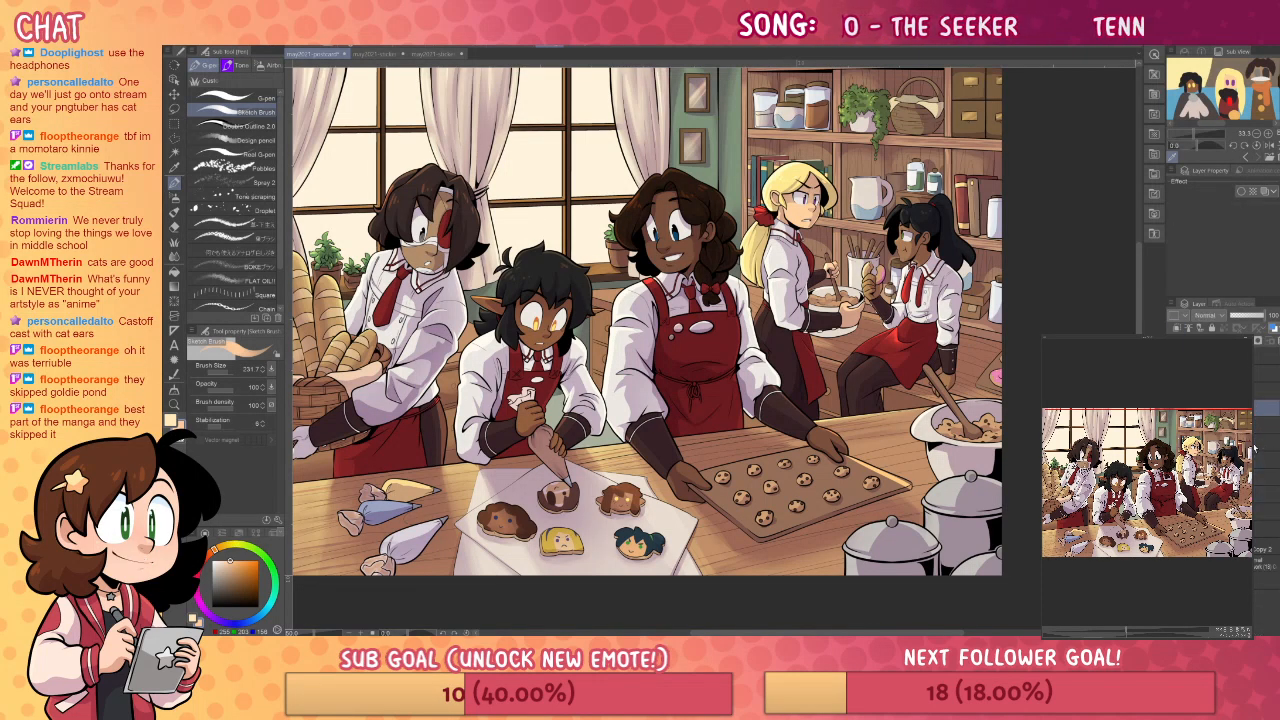
{"action": "left_click", "coordinate": [1266, 425]}
{"action": "key", "text": "ctrl+g"}
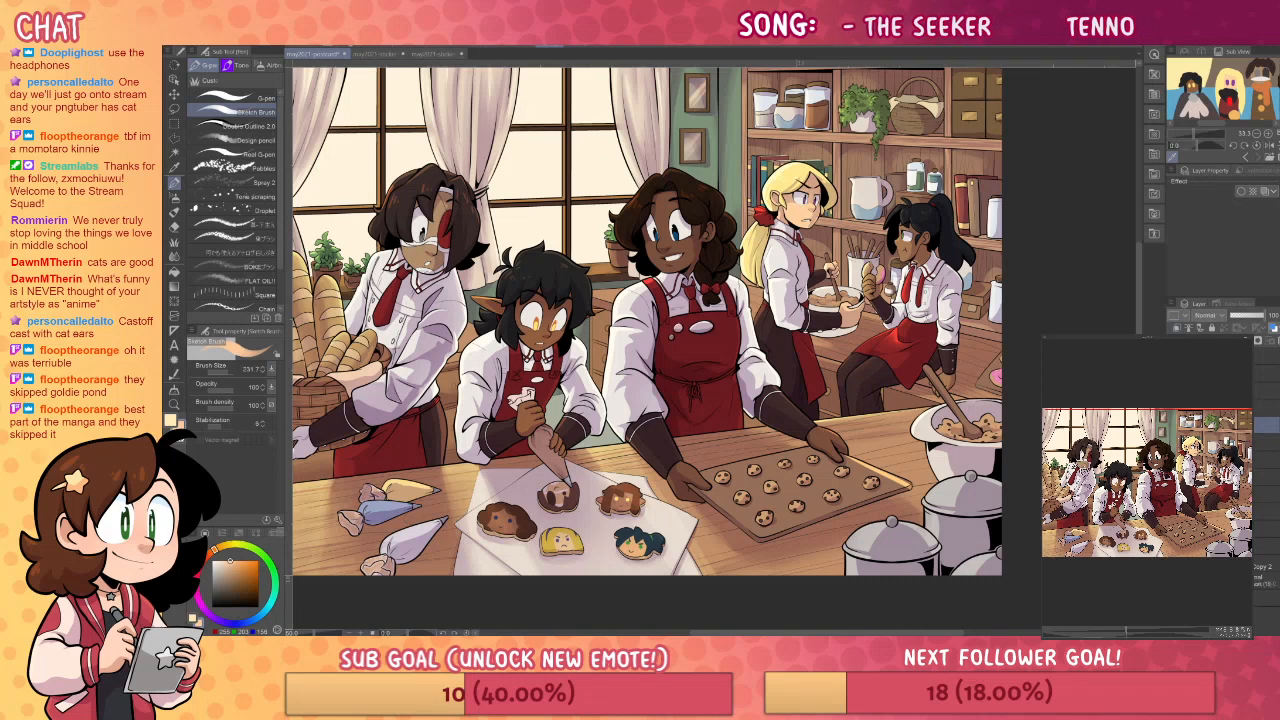
{"action": "left_click", "coordinate": [1266, 442]}
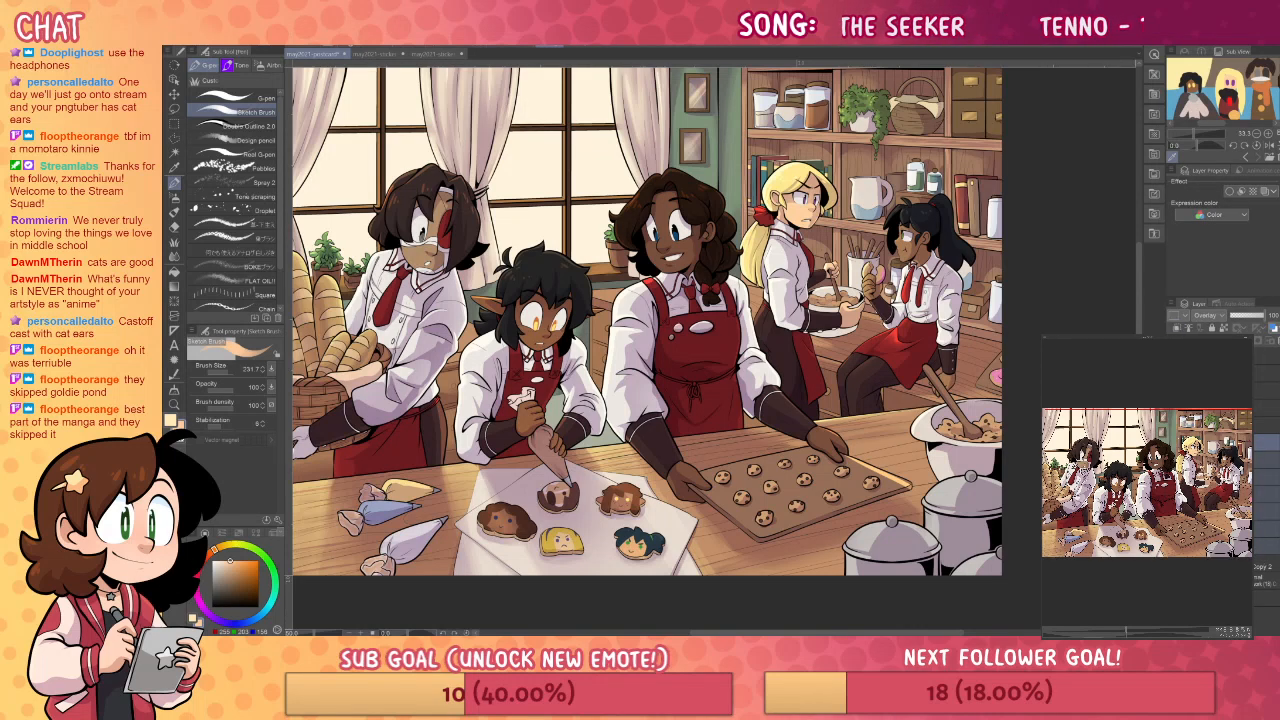
{"action": "left_click", "coordinate": [1262, 425]}
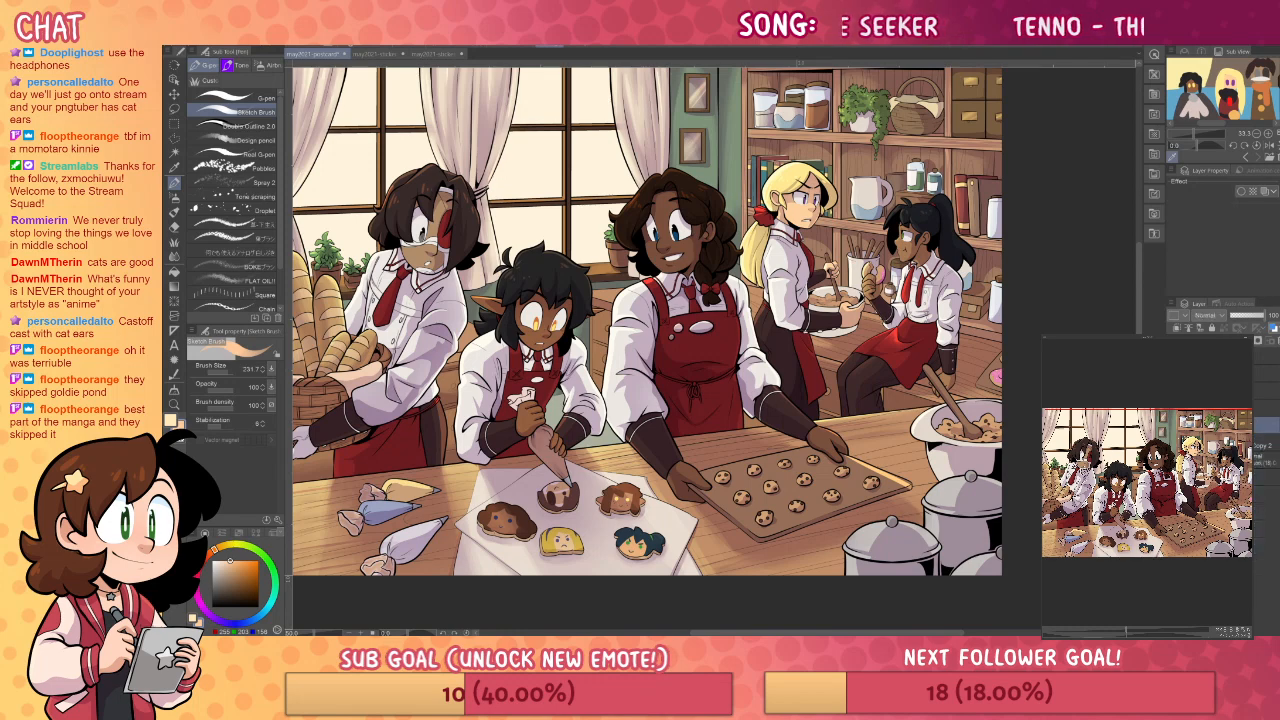
{"action": "left_click", "coordinate": [1264, 408]}
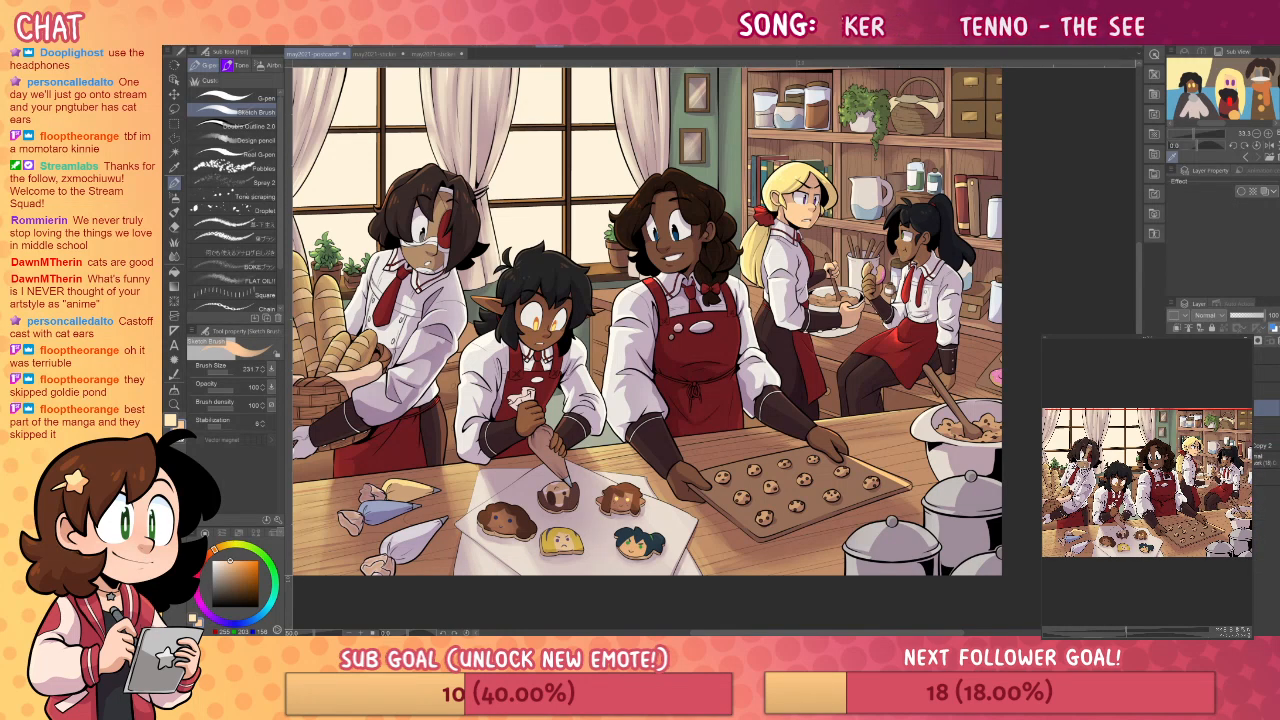
{"action": "left_click", "coordinate": [1257, 427]}
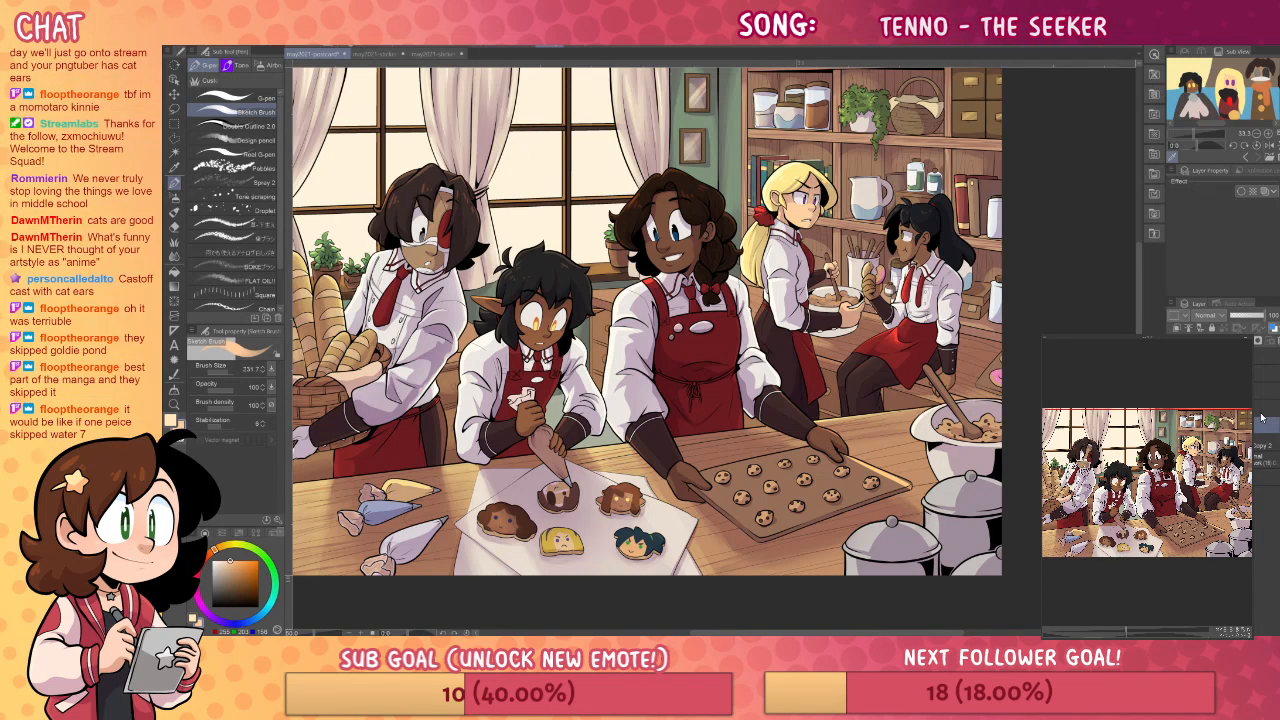
- Select the Multiply shading layer and adjust its opacity
{"action": "scroll", "coordinate": [1262, 417], "scroll_direction": "up", "scroll_amount": 3}
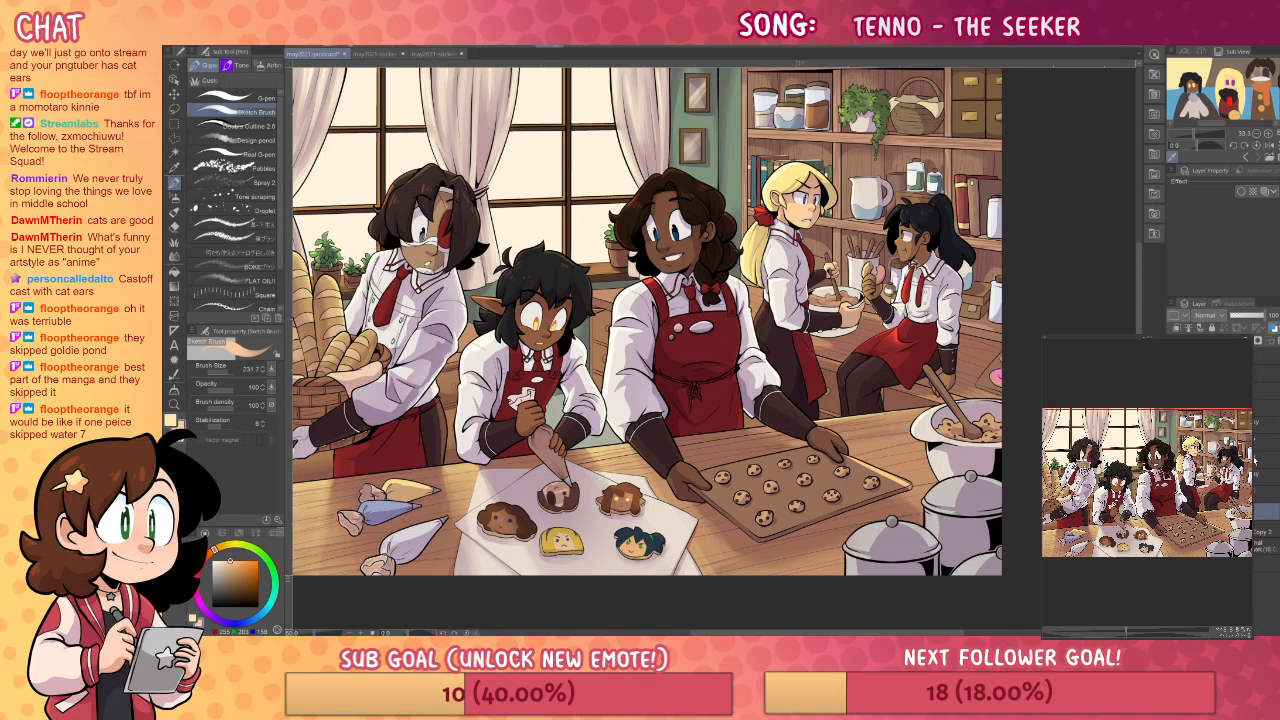
{"action": "left_click", "coordinate": [1264, 459]}
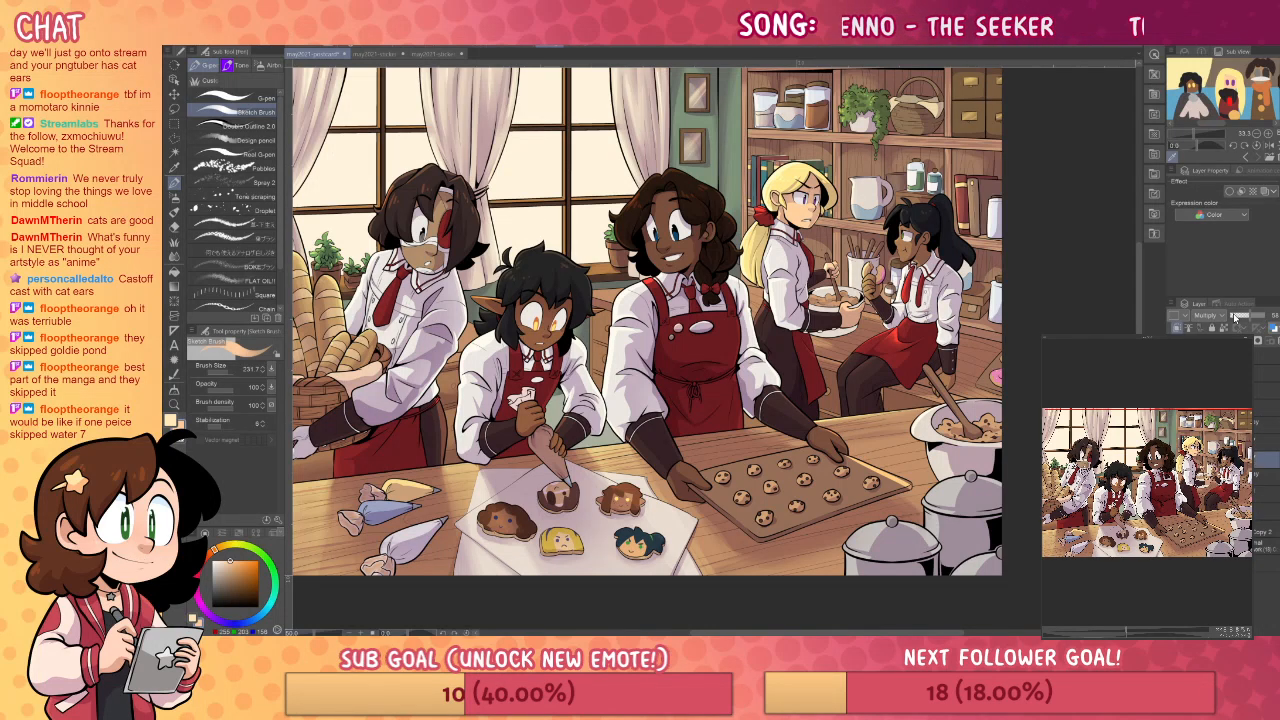
{"action": "left_click", "coordinate": [1234, 316]}
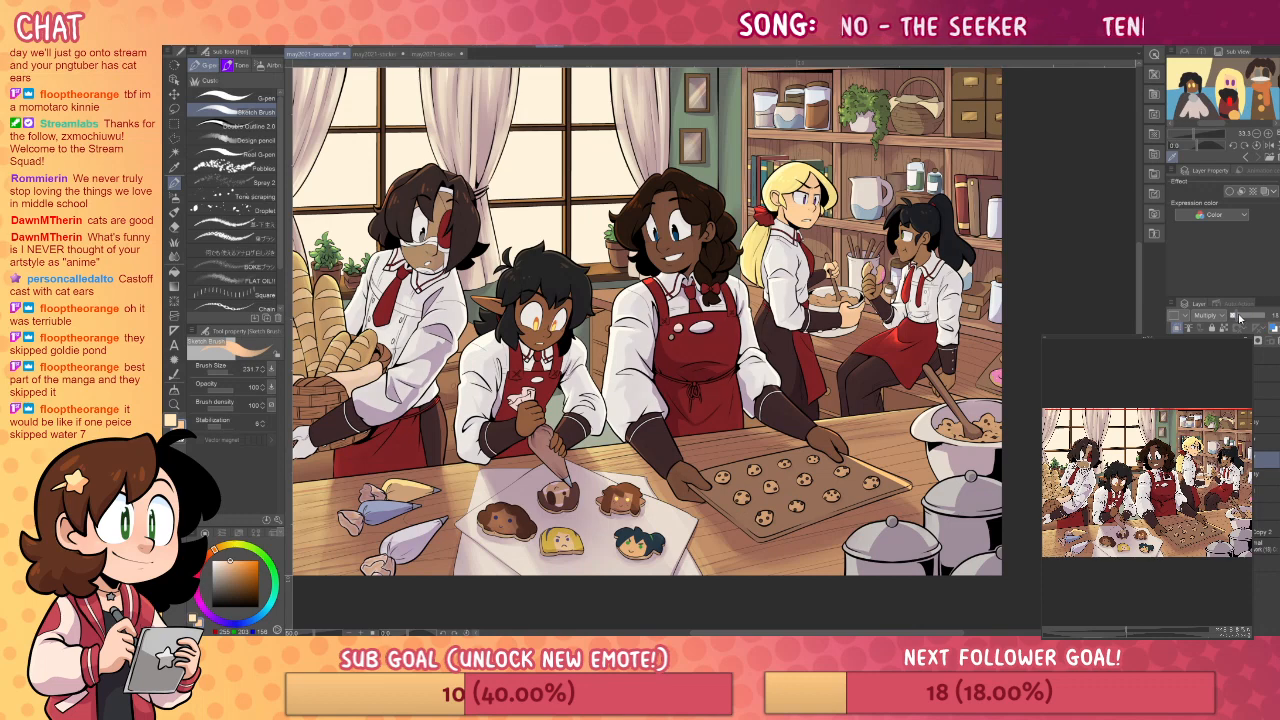
{"action": "left_click_drag", "start_coordinate": [1244, 313], "coordinate": [1253, 318]}
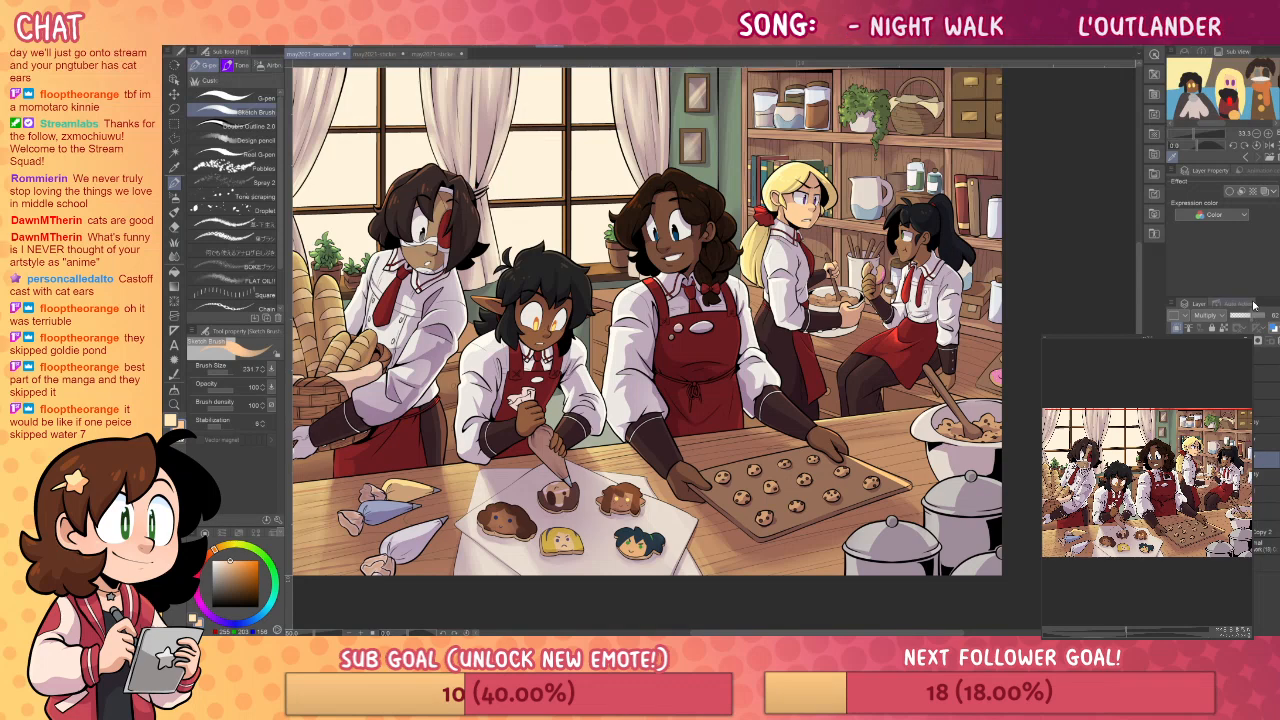
- Create a new Multiply layer, choose a muted red and set up the Airbrush at size 347.4
{"action": "left_click", "coordinate": [1265, 494]}
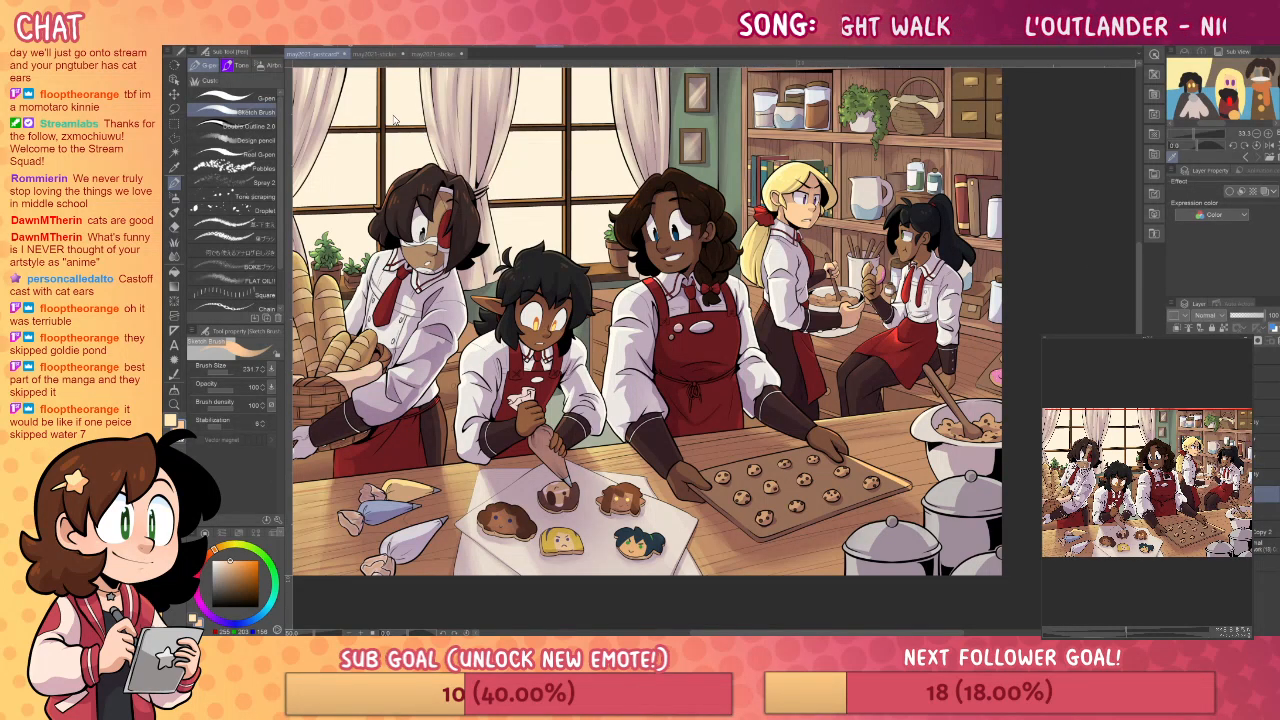
{"action": "key", "text": "Tab"}
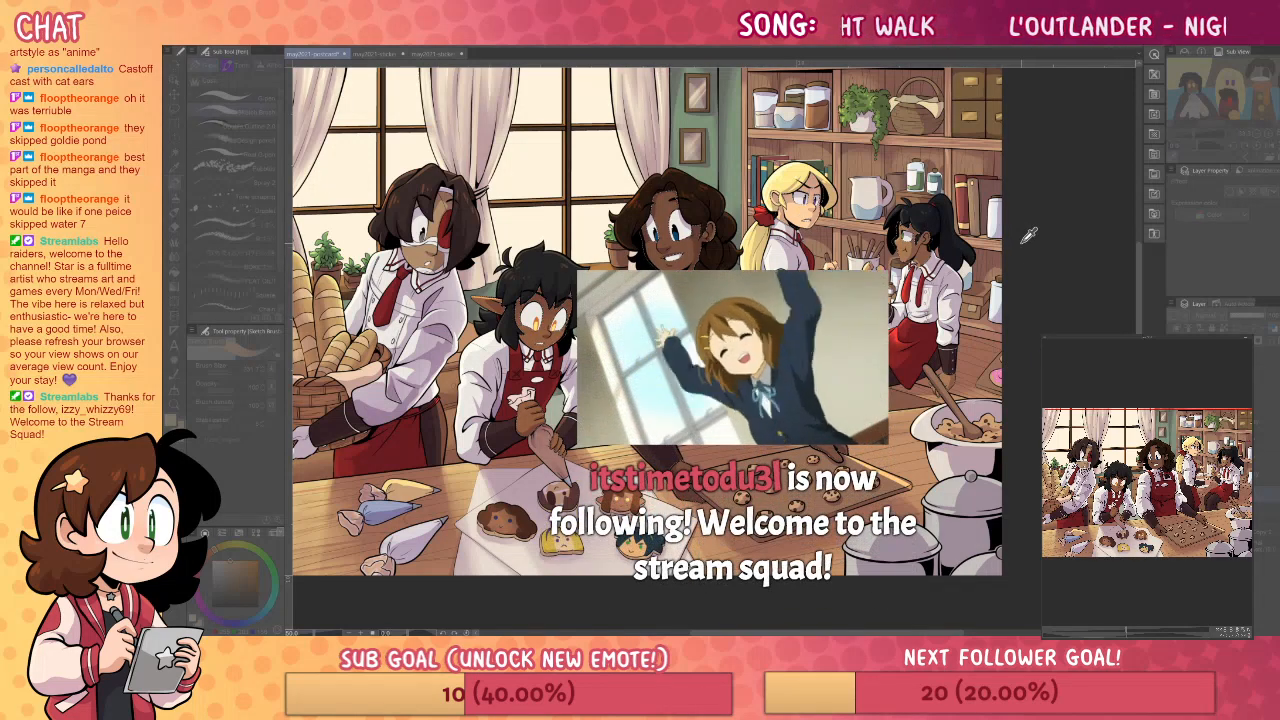
{"action": "left_click", "coordinate": [1136, 93]}
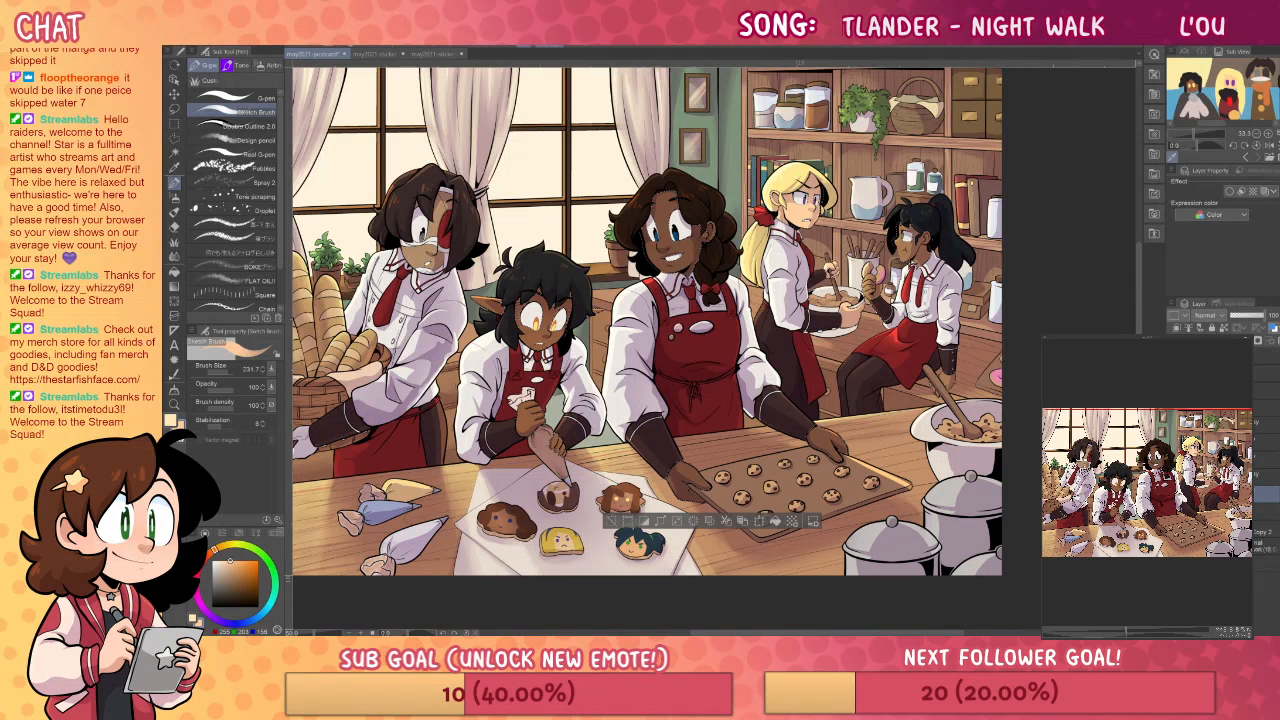
{"action": "left_click", "coordinate": [205, 560]}
{"action": "left_click", "coordinate": [233, 571]}
{"action": "left_click", "coordinate": [235, 567]}
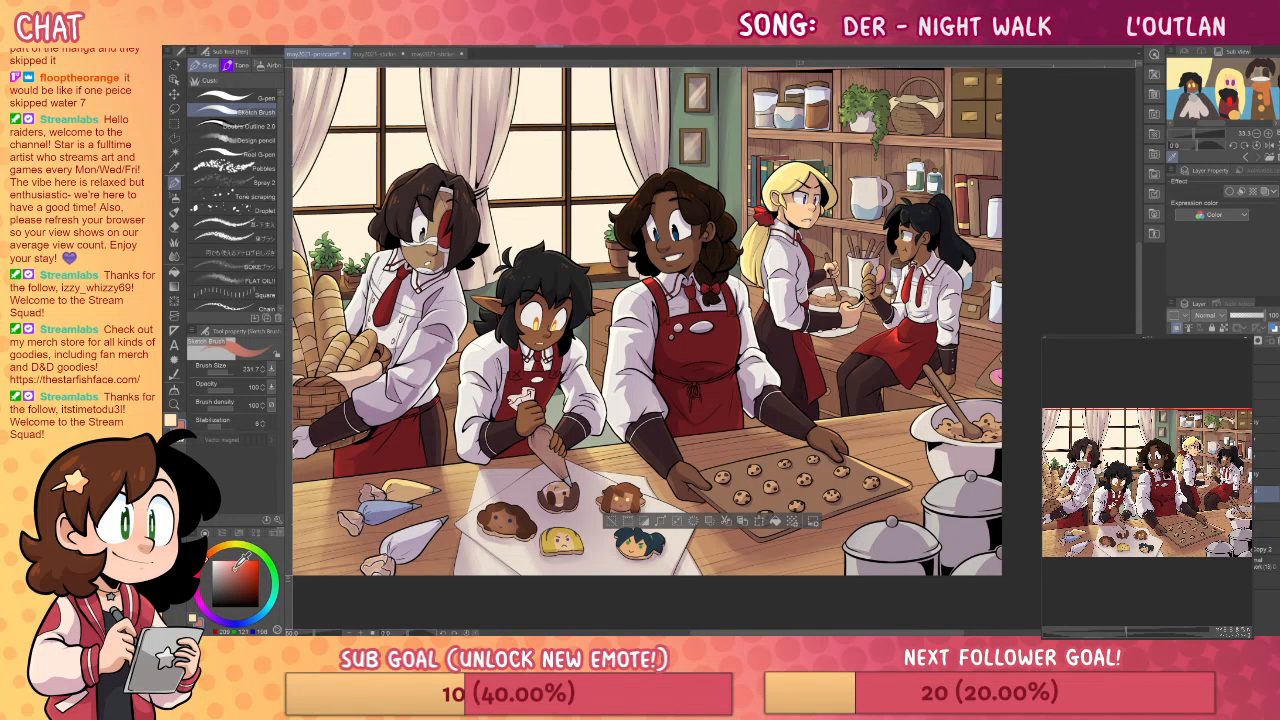
{"action": "left_click", "coordinate": [272, 66]}
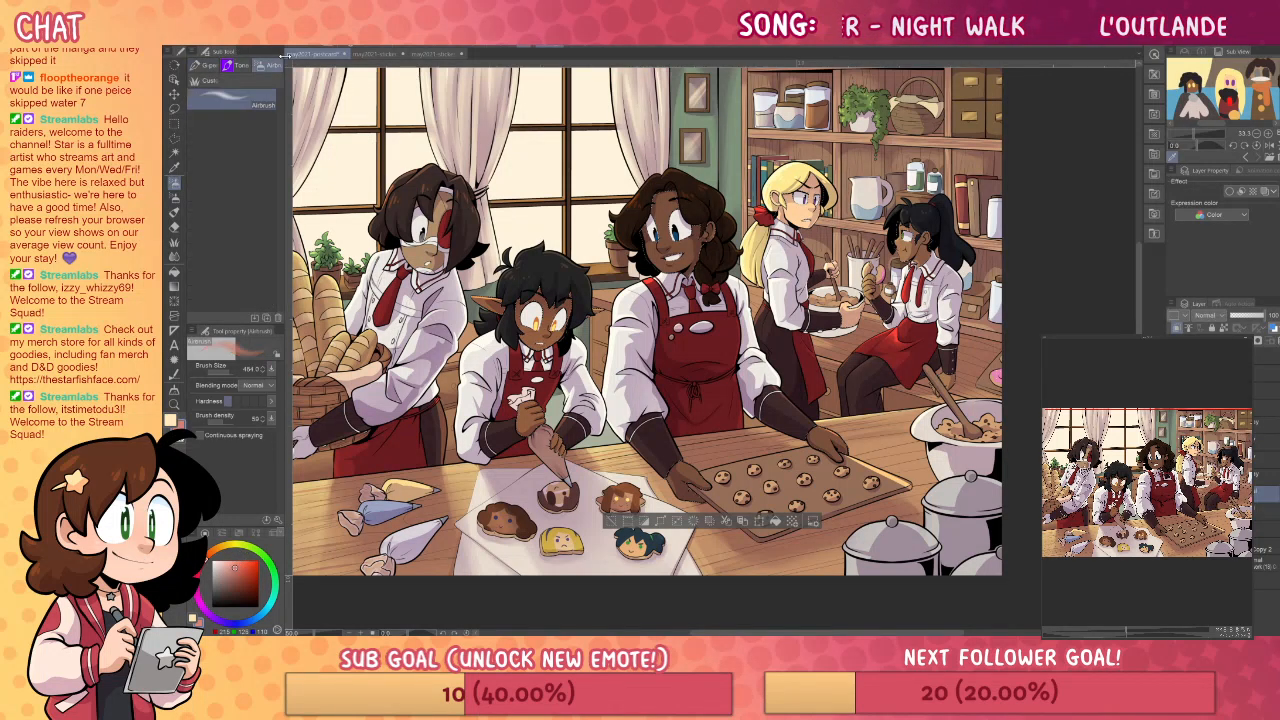
{"action": "key", "text": "["}
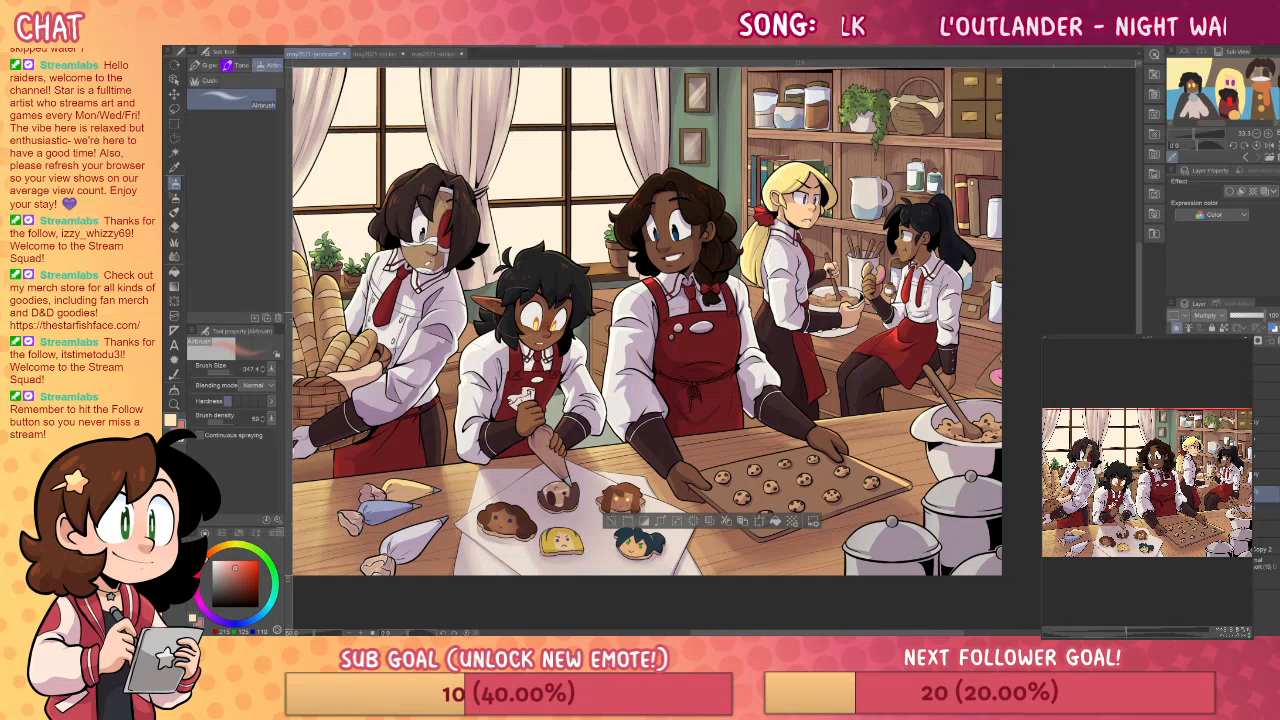
- Airbrush soft muted red blush onto the characters on the Multiply layer and soften it with the Blur tool
{"action": "key", "text": "j"}
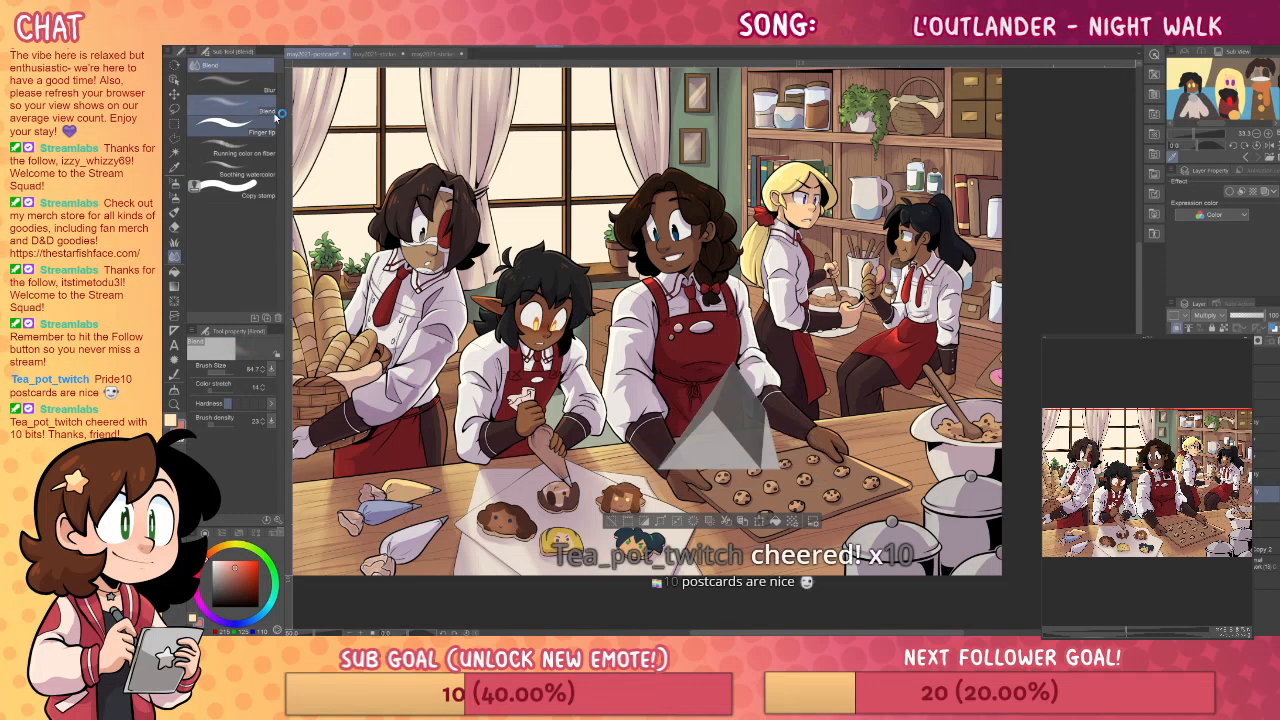
{"action": "left_click", "coordinate": [245, 85]}
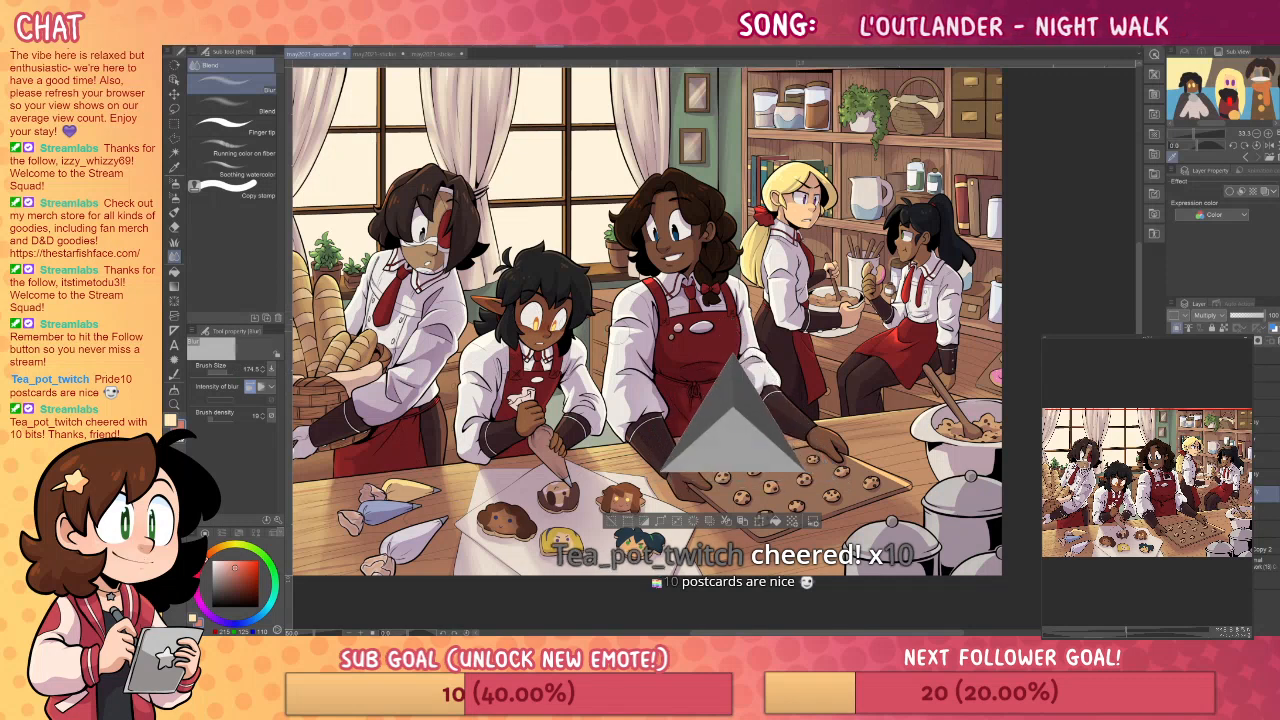
{"action": "key", "text": "b"}
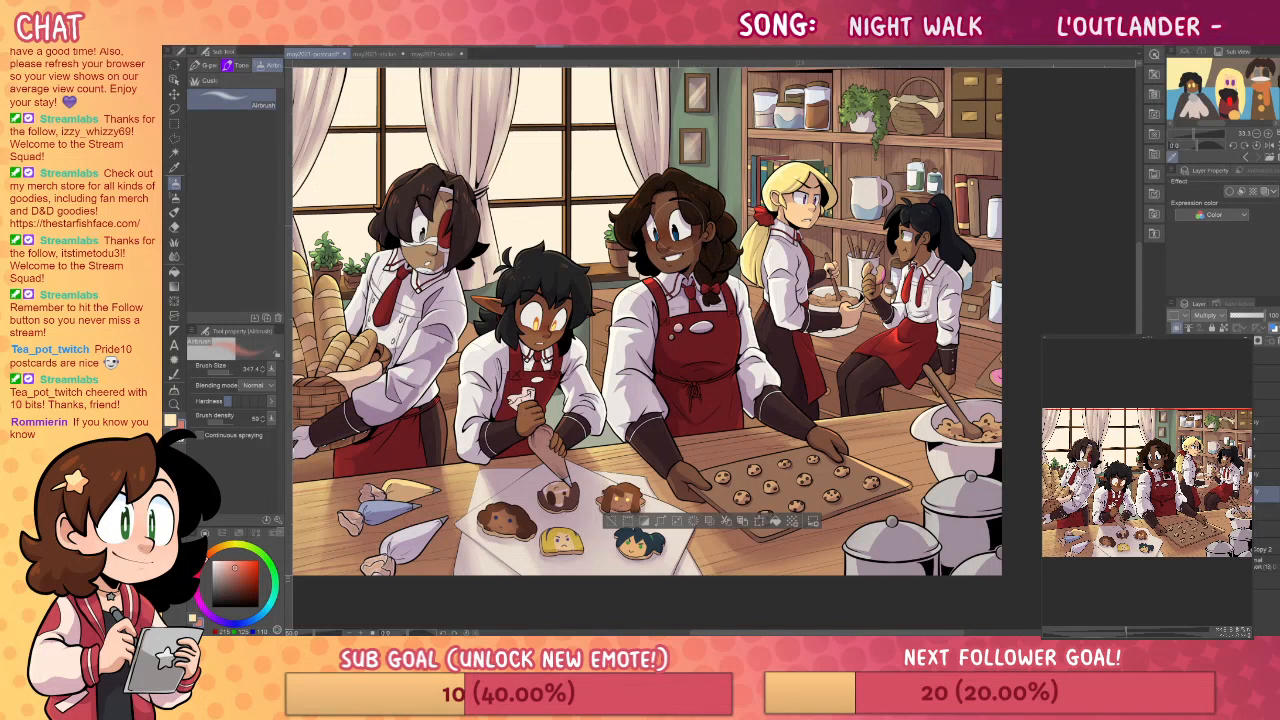
{"action": "key", "text": "j"}
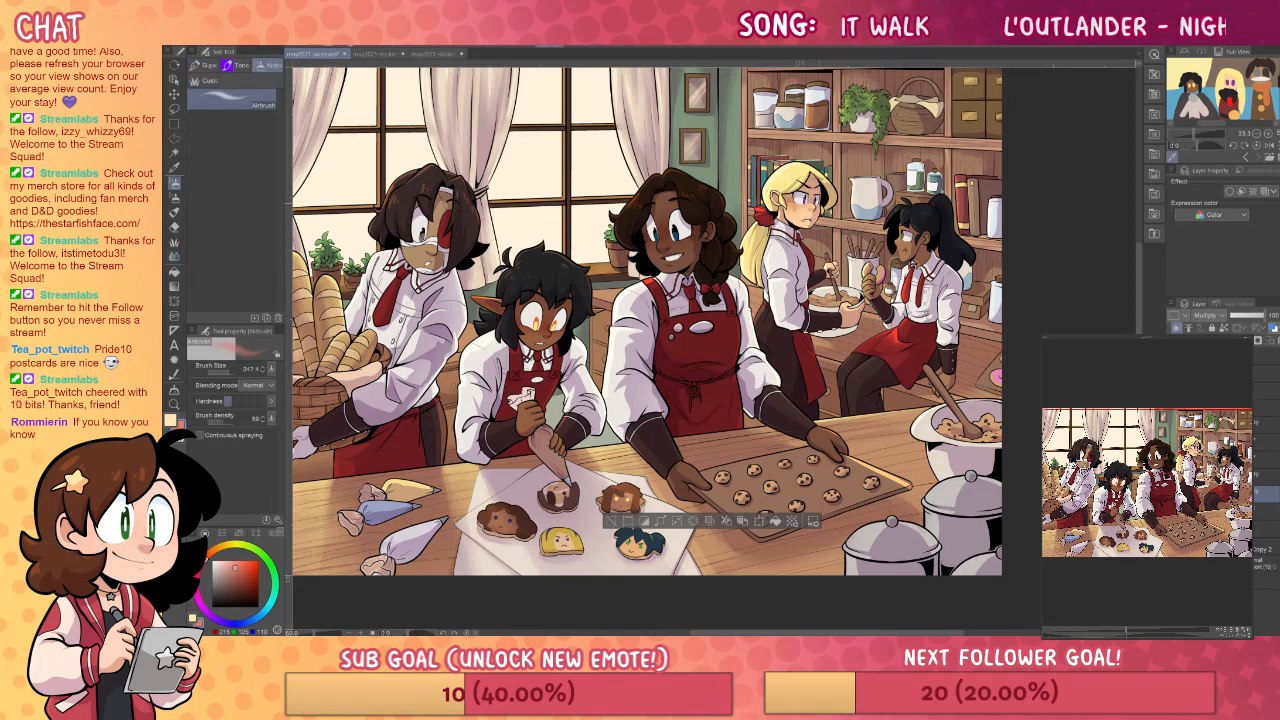
{"action": "key", "text": "b"}
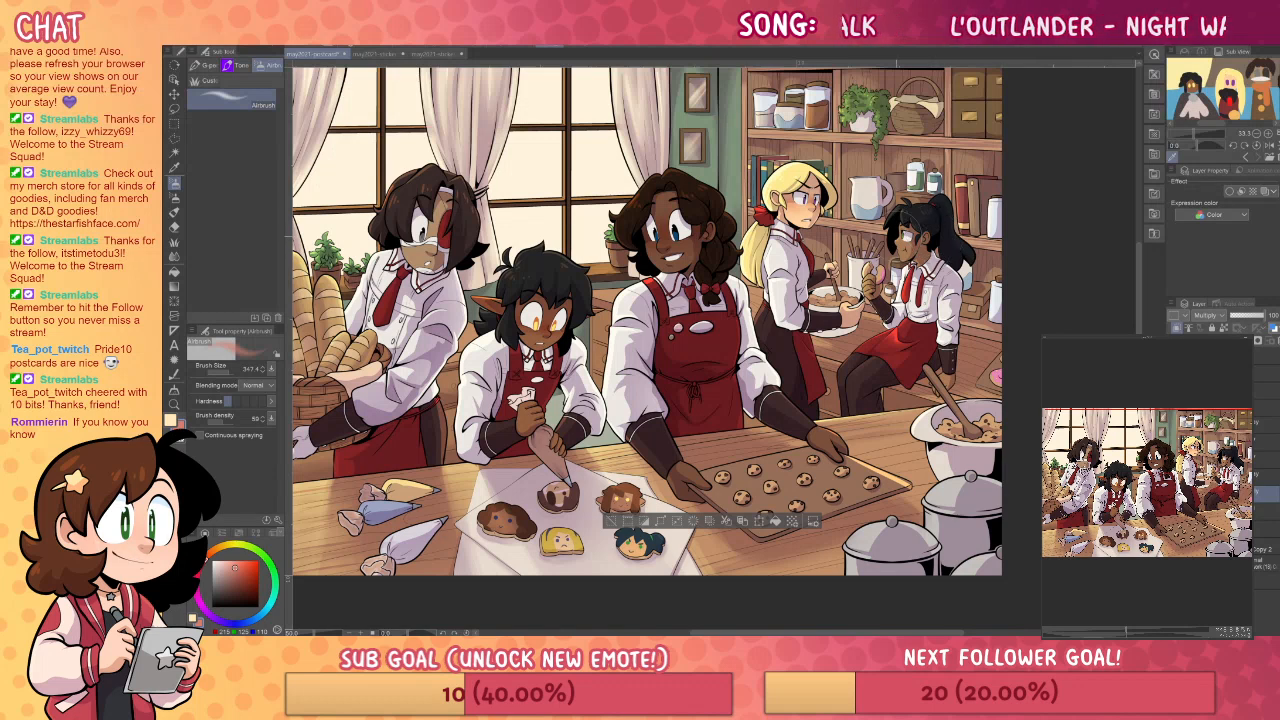
{"action": "key", "text": "j"}
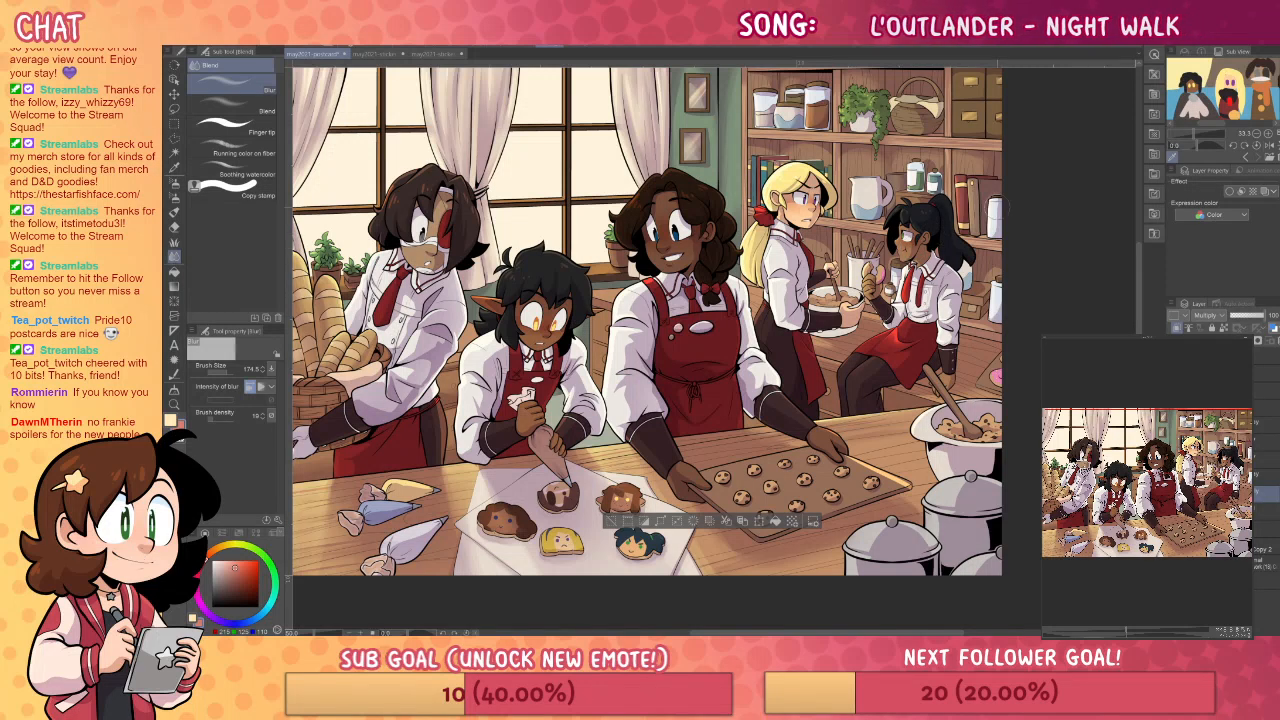
{"action": "key", "text": "b"}
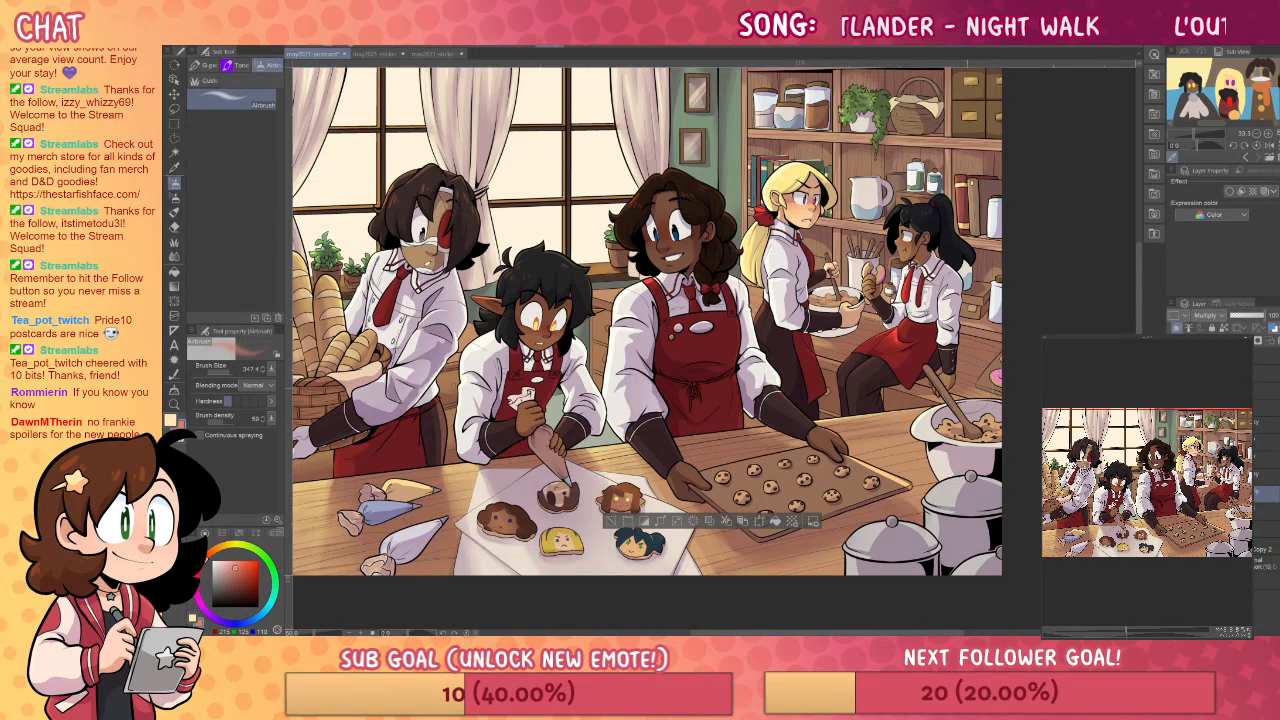
{"action": "left_click_drag", "start_coordinate": [903, 374], "coordinate": [943, 362]}
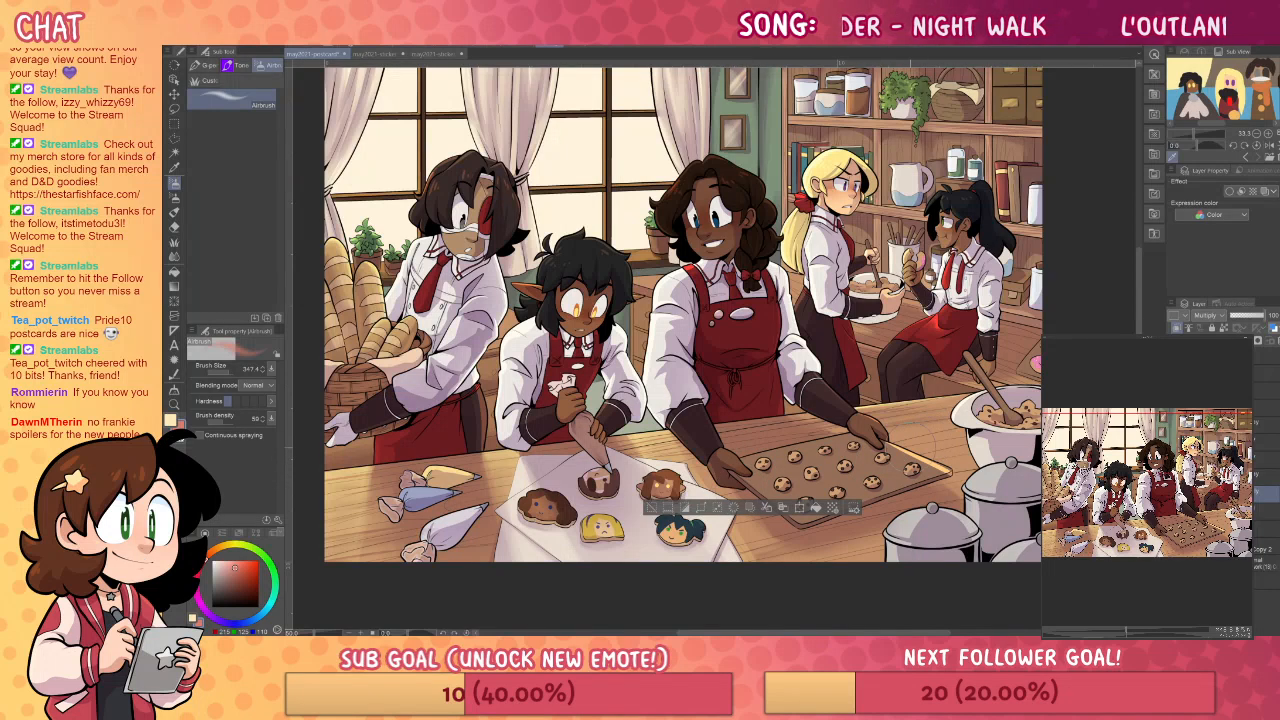
{"action": "key", "text": "j"}
{"action": "key", "text": "b"}
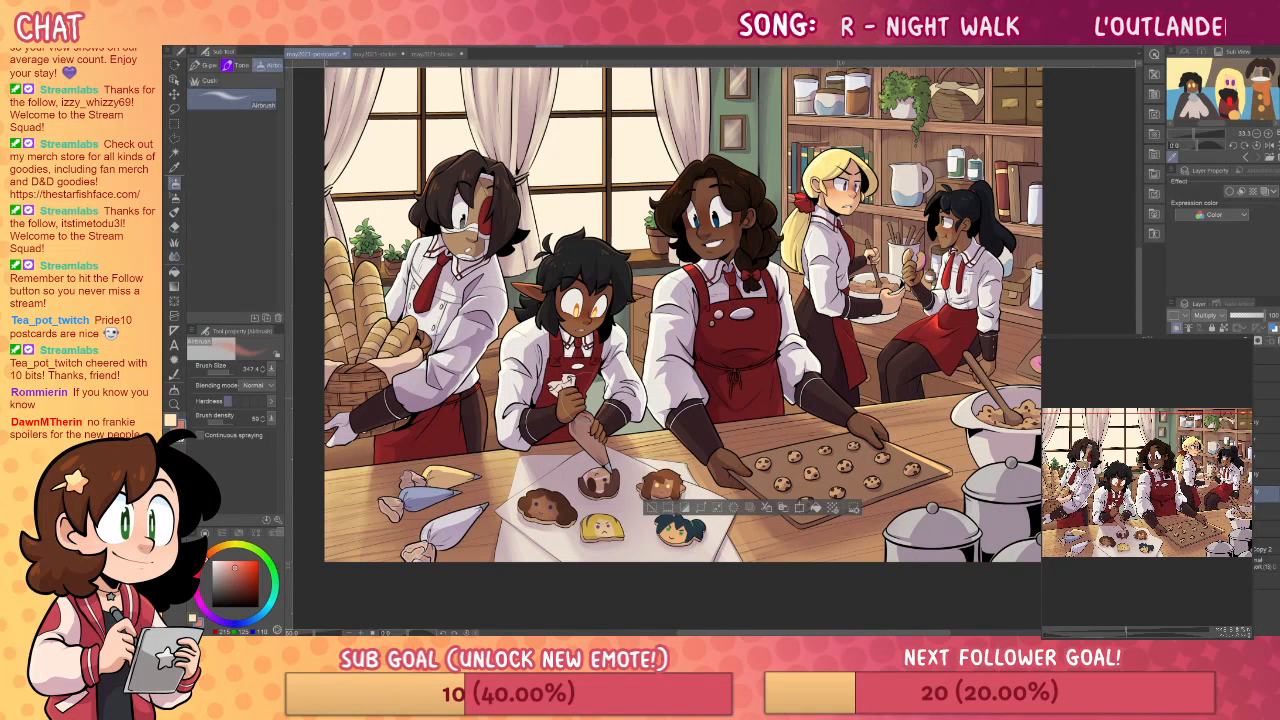
{"action": "key", "text": "j"}
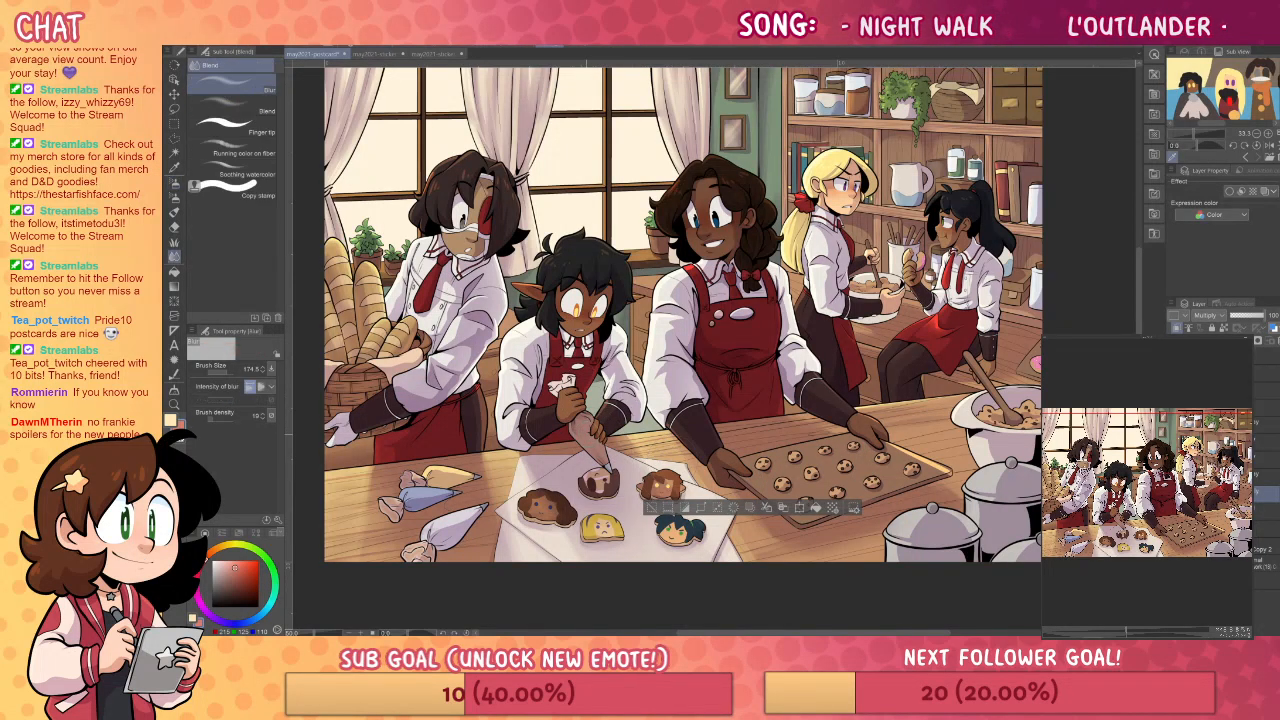
{"action": "key", "text": "b"}
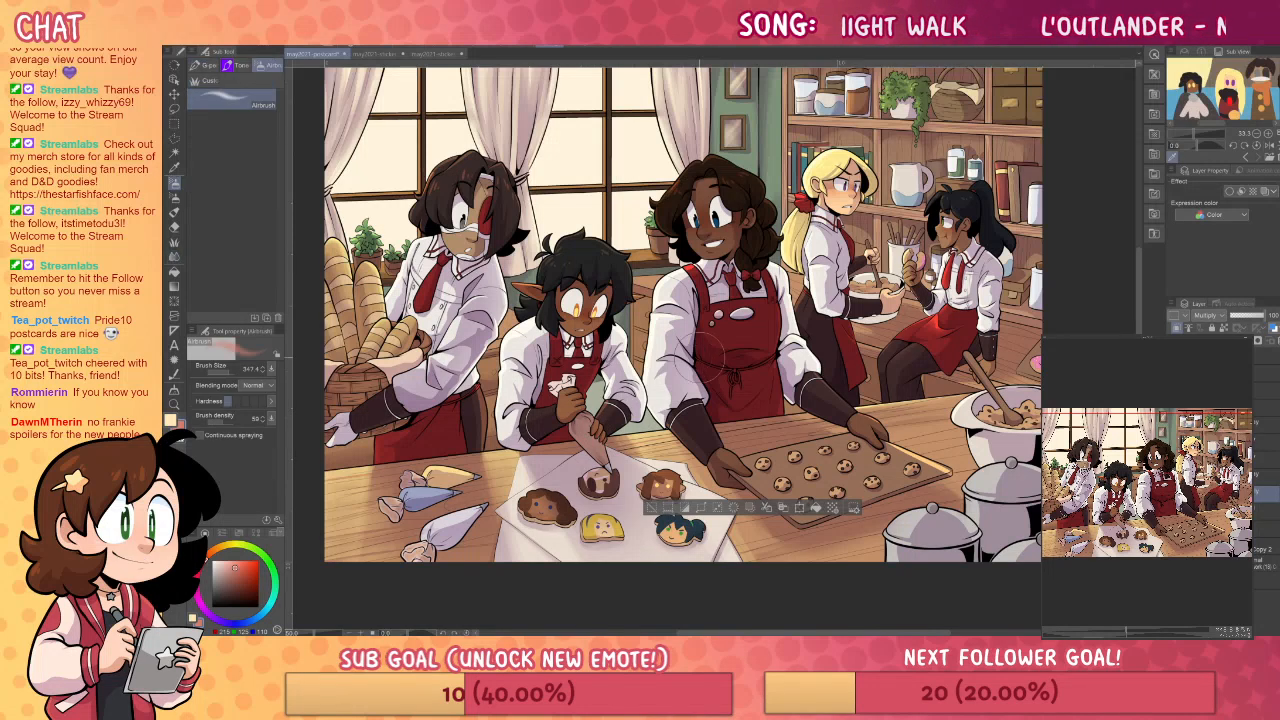
{"action": "key", "text": "ctrl+d"}
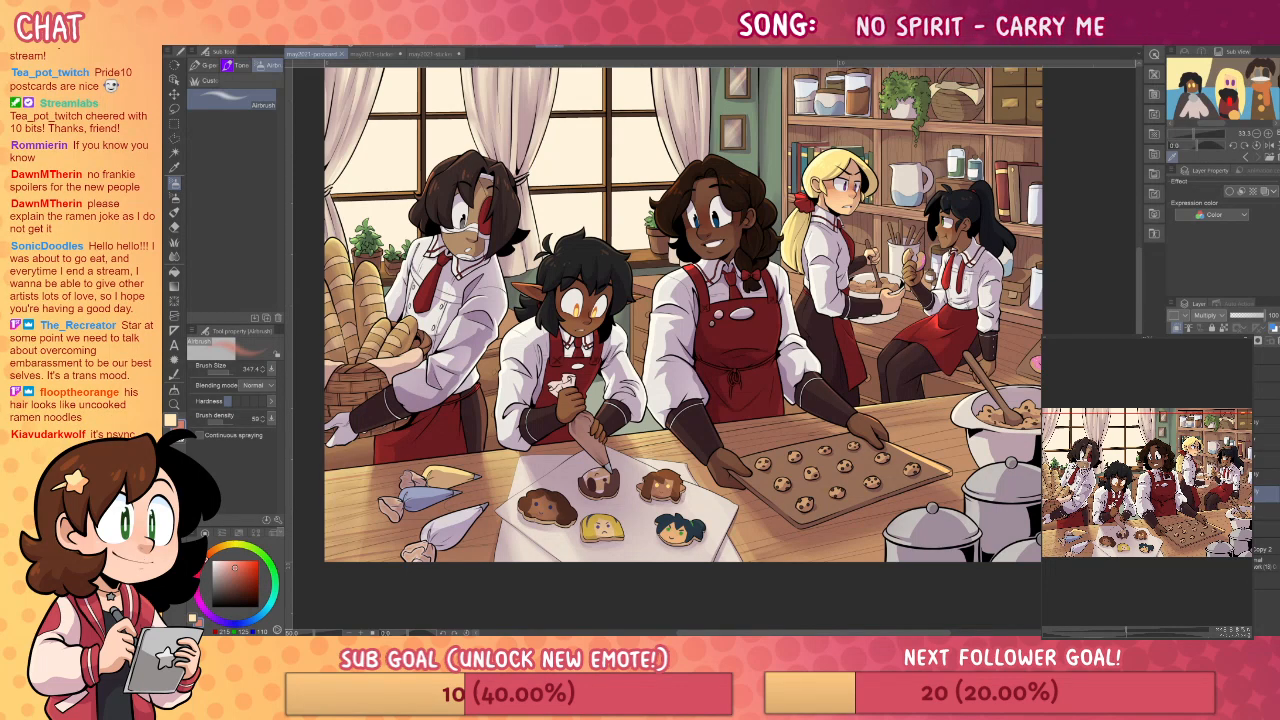
- Add a new layer above the top folder and choose a pale yellow as the painting color
{"action": "left_click_drag", "start_coordinate": [908, 362], "coordinate": [984, 452]}
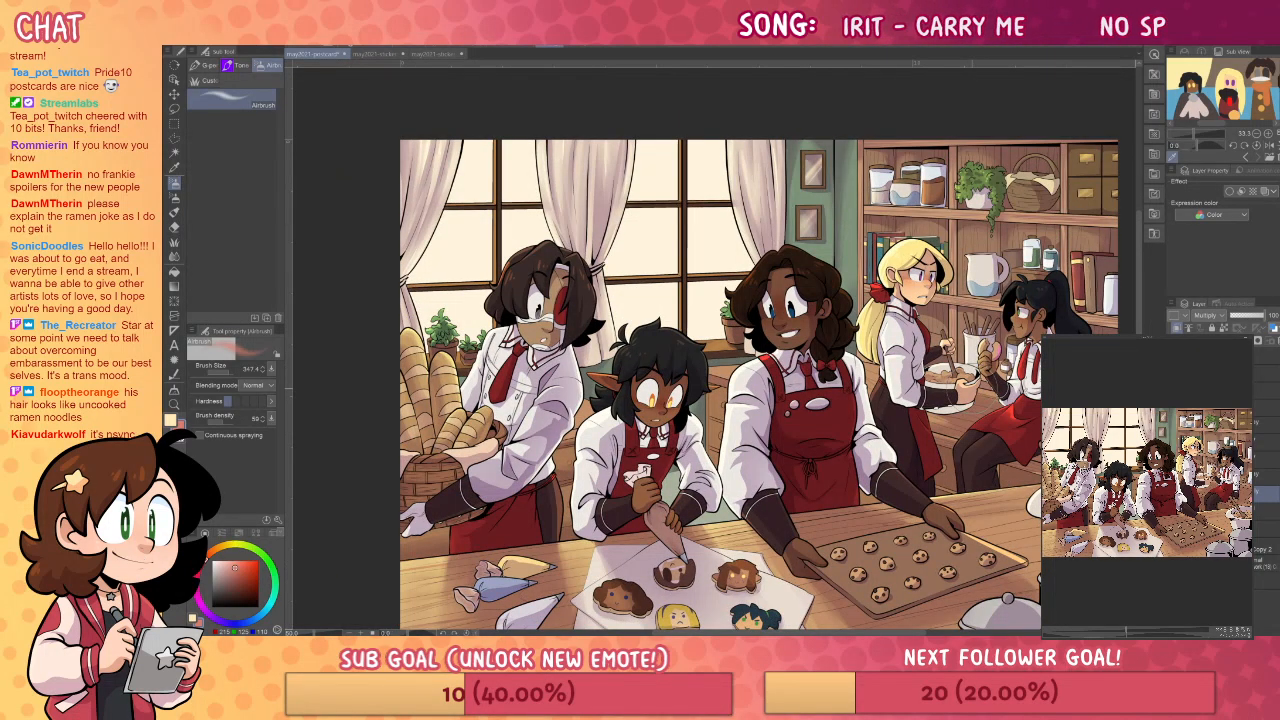
{"action": "left_click", "coordinate": [1265, 407]}
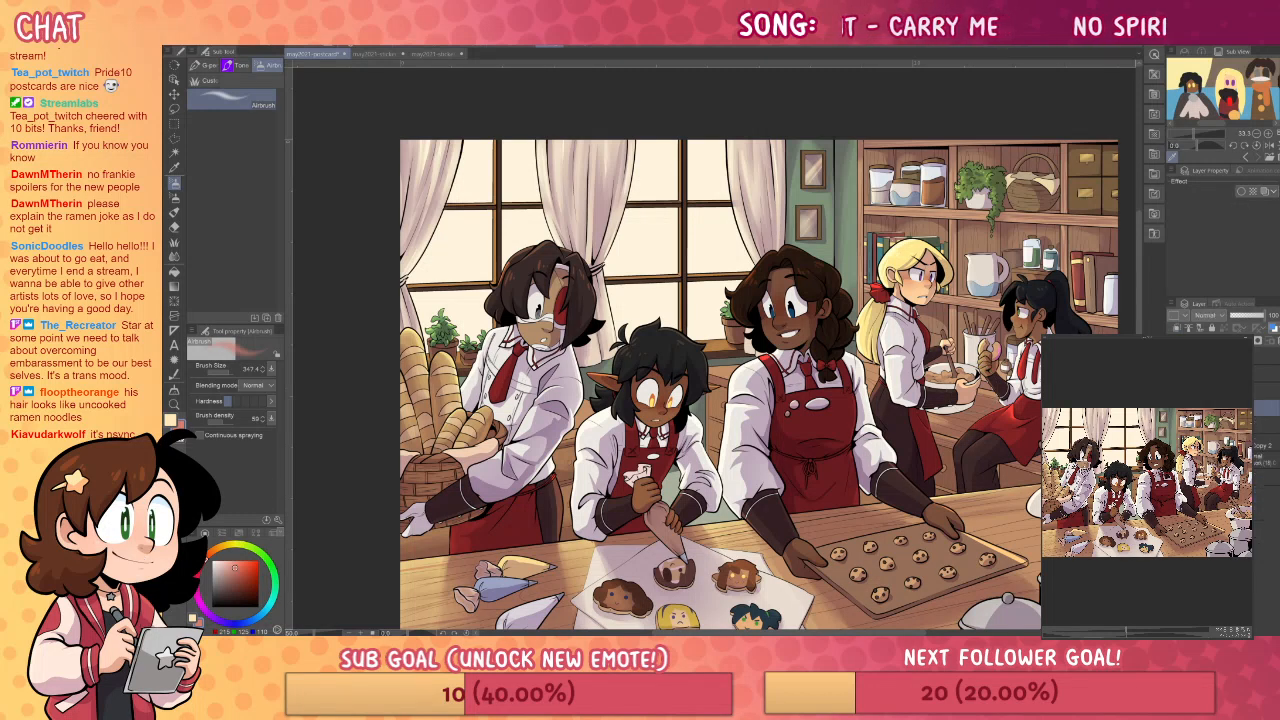
{"action": "left_click", "coordinate": [1265, 390]}
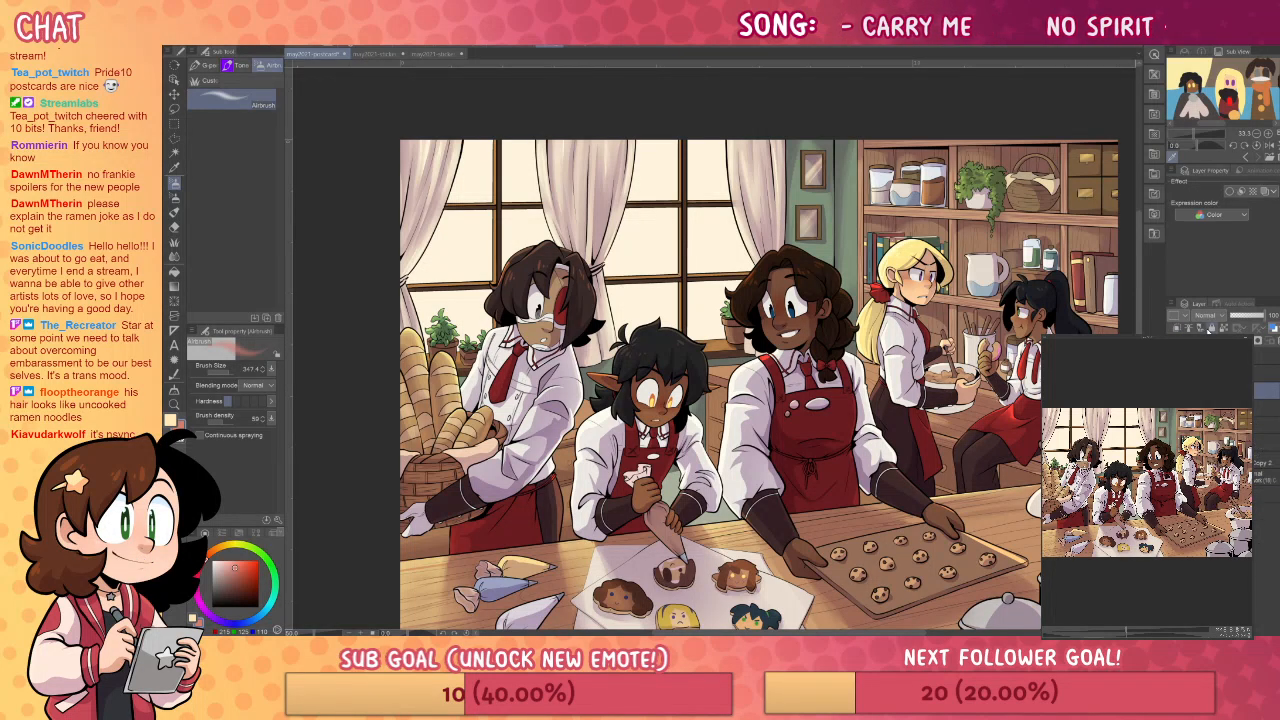
{"action": "left_click", "coordinate": [224, 546]}
{"action": "left_click", "coordinate": [225, 560]}
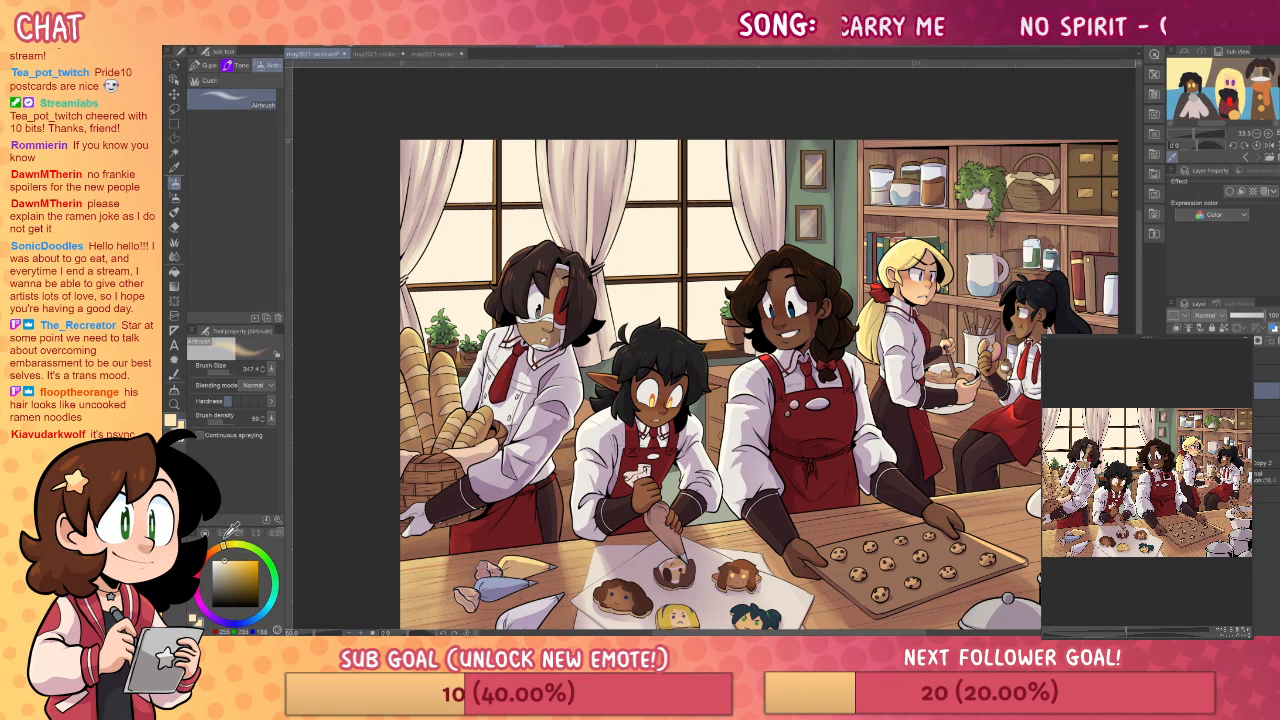
- Airbrush a pale yellow glow over both windows at brush size 442.8, with the layer set to Add (Glow)
{"action": "key", "text": "["}
{"action": "mouse_move", "coordinate": [449, 161]}
{"action": "left_mouse_down"}
{"action": "mouse_move", "coordinate": [462, 184]}
{"action": "mouse_move", "coordinate": [485, 172]}
{"action": "mouse_move", "coordinate": [492, 90]}
{"action": "left_mouse_up"}
{"action": "mouse_move", "coordinate": [492, 150]}
{"action": "left_mouse_down"}
{"action": "mouse_move", "coordinate": [498, 178]}
{"action": "mouse_move", "coordinate": [520, 208]}
{"action": "mouse_move", "coordinate": [518, 180]}
{"action": "mouse_move", "coordinate": [528, 200]}
{"action": "left_mouse_up"}
{"action": "key", "text": "bracketright"}
{"action": "key", "text": "bracketright"}
{"action": "key", "text": "bracketright"}
{"action": "key", "text": "bracketright"}
{"action": "key", "text": "bracketright"}
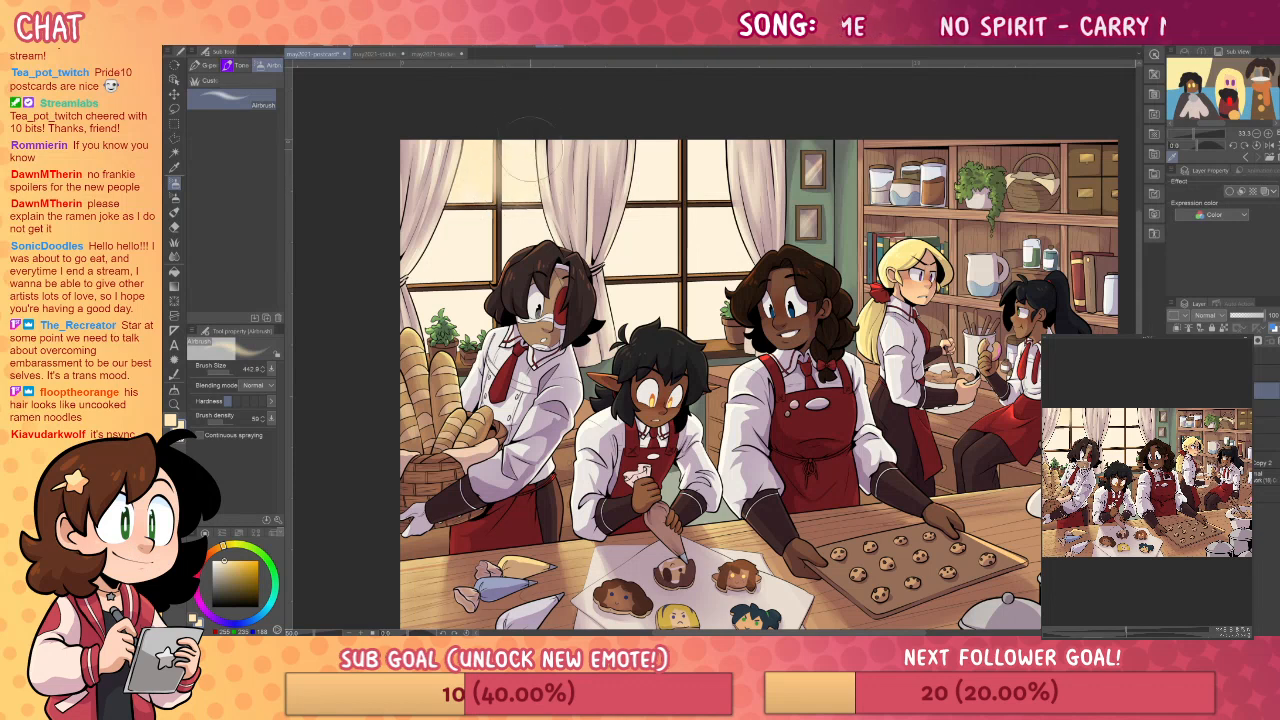
{"action": "mouse_move", "coordinate": [464, 228]}
{"action": "left_mouse_down"}
{"action": "mouse_move", "coordinate": [476, 240]}
{"action": "mouse_move", "coordinate": [455, 282]}
{"action": "mouse_move", "coordinate": [503, 232]}
{"action": "mouse_move", "coordinate": [517, 256]}
{"action": "mouse_move", "coordinate": [532, 226]}
{"action": "mouse_move", "coordinate": [540, 236]}
{"action": "left_mouse_up"}
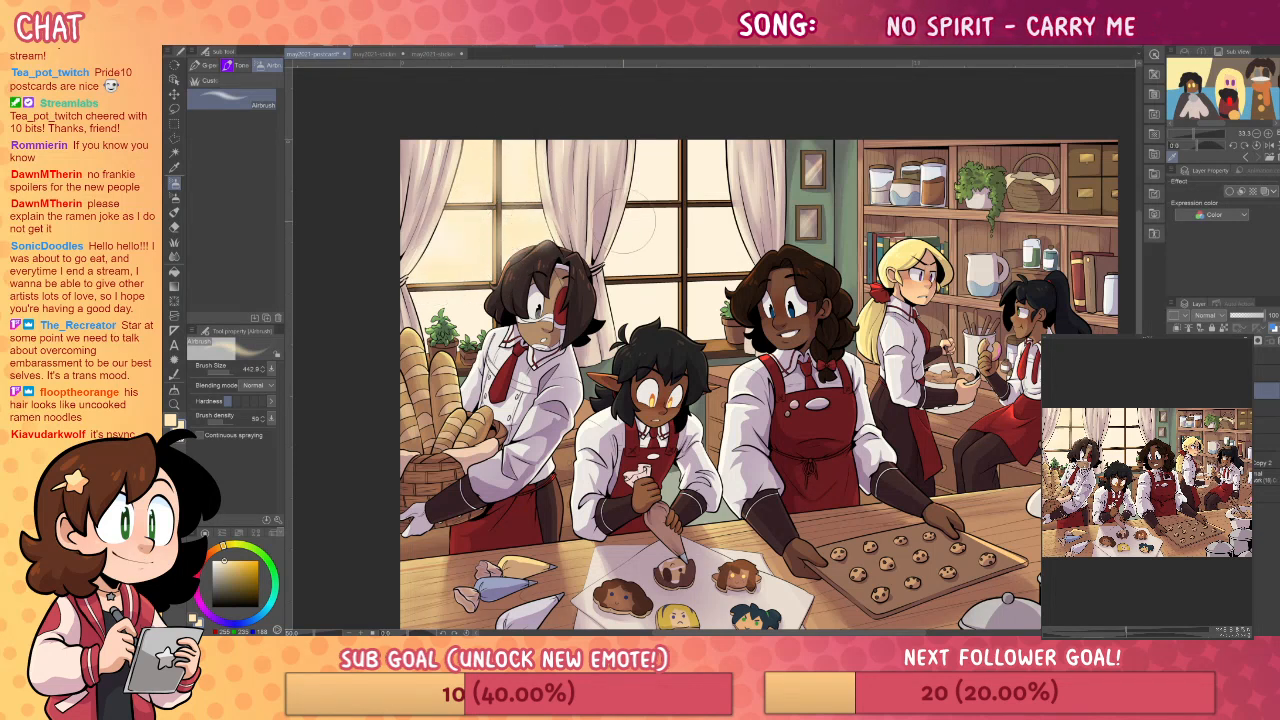
{"action": "mouse_move", "coordinate": [650, 172]}
{"action": "left_mouse_down"}
{"action": "mouse_move", "coordinate": [662, 166]}
{"action": "mouse_move", "coordinate": [684, 193]}
{"action": "mouse_move", "coordinate": [700, 168]}
{"action": "mouse_move", "coordinate": [710, 175]}
{"action": "mouse_move", "coordinate": [648, 228]}
{"action": "mouse_move", "coordinate": [630, 225]}
{"action": "mouse_move", "coordinate": [640, 270]}
{"action": "mouse_move", "coordinate": [664, 240]}
{"action": "mouse_move", "coordinate": [705, 235]}
{"action": "mouse_move", "coordinate": [722, 250]}
{"action": "mouse_move", "coordinate": [755, 215]}
{"action": "mouse_move", "coordinate": [720, 230]}
{"action": "left_mouse_up"}
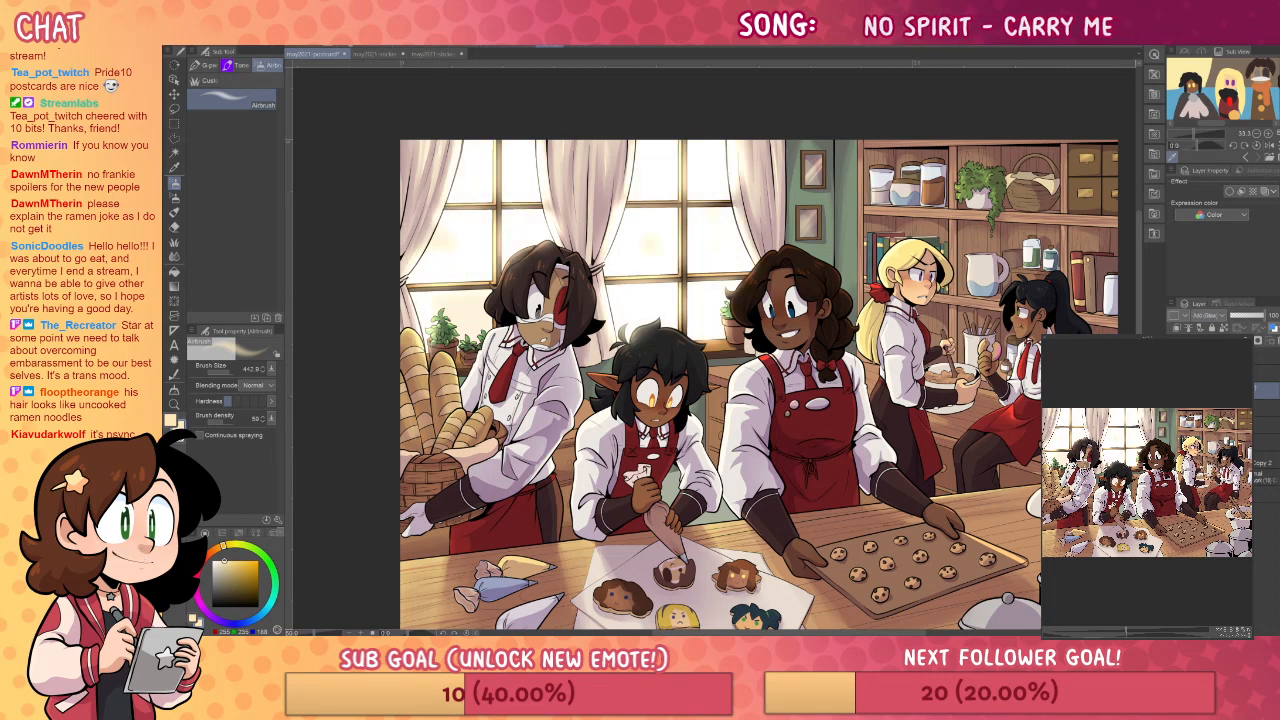
{"action": "mouse_move", "coordinate": [499, 233]}
{"action": "left_mouse_down"}
{"action": "mouse_move", "coordinate": [623, 171]}
{"action": "mouse_move", "coordinate": [570, 180]}
{"action": "left_mouse_up"}
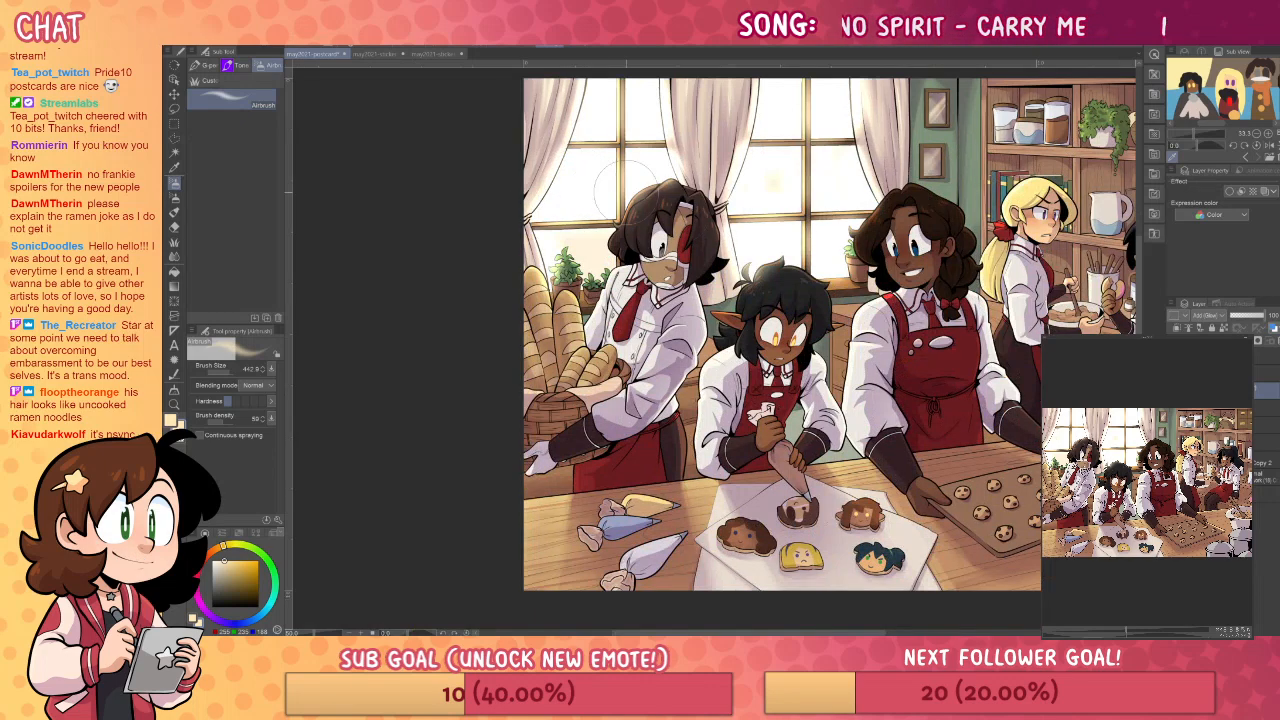
{"action": "left_click_drag", "start_coordinate": [614, 100], "coordinate": [620, 191]}
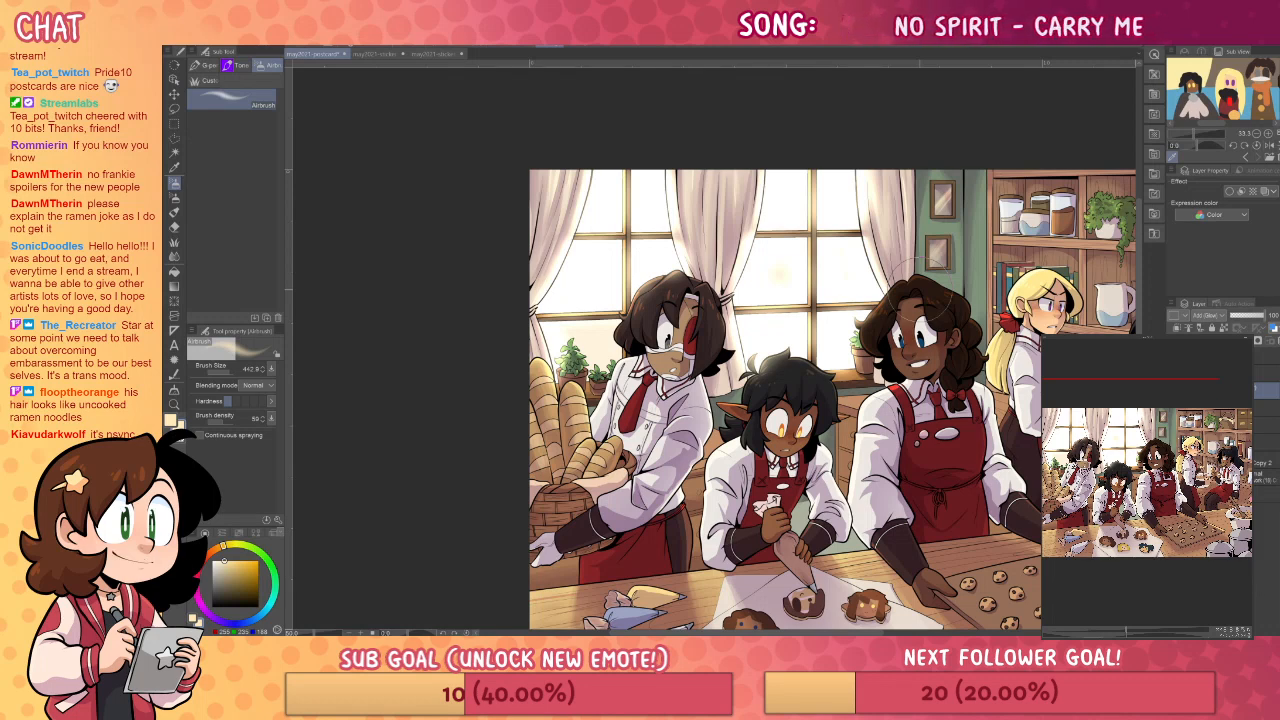
{"action": "left_click_drag", "start_coordinate": [945, 392], "coordinate": [883, 290]}
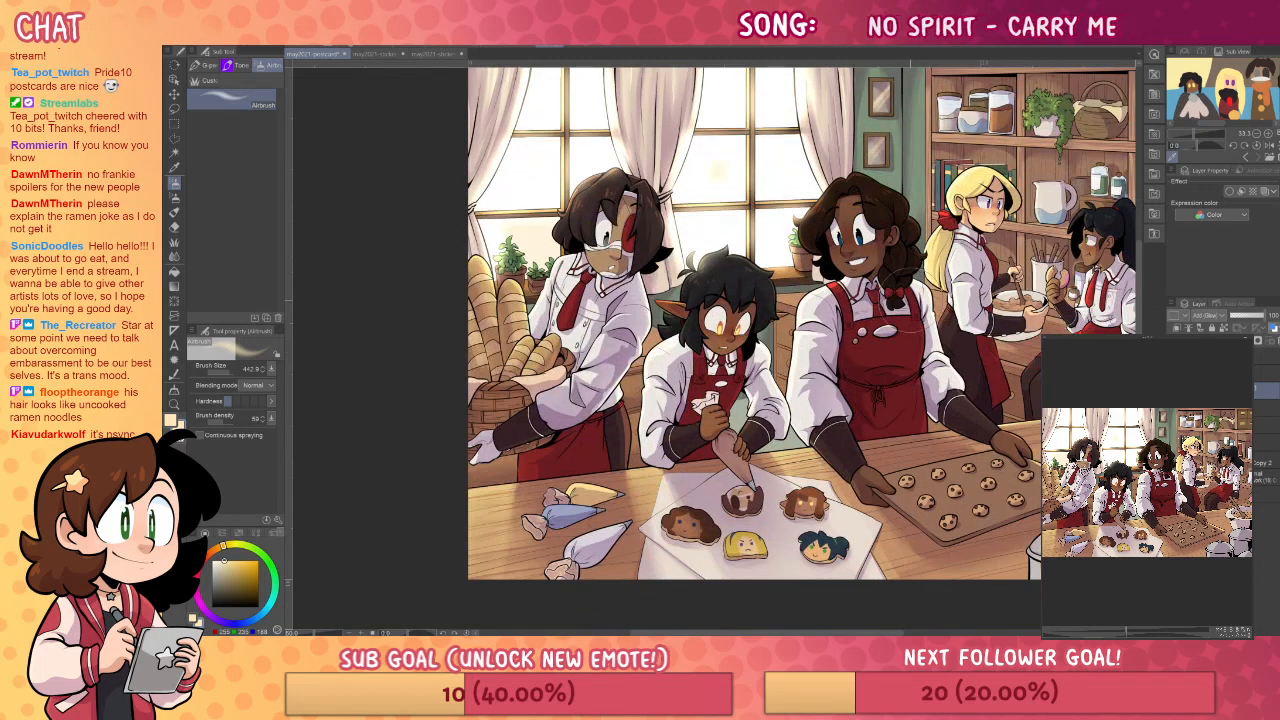
- Add another layer in Overlay mode and airbrush pale yellow light over the curtains and windows, reducing the brush size
{"action": "left_click_drag", "start_coordinate": [950, 347], "coordinate": [959, 411]}
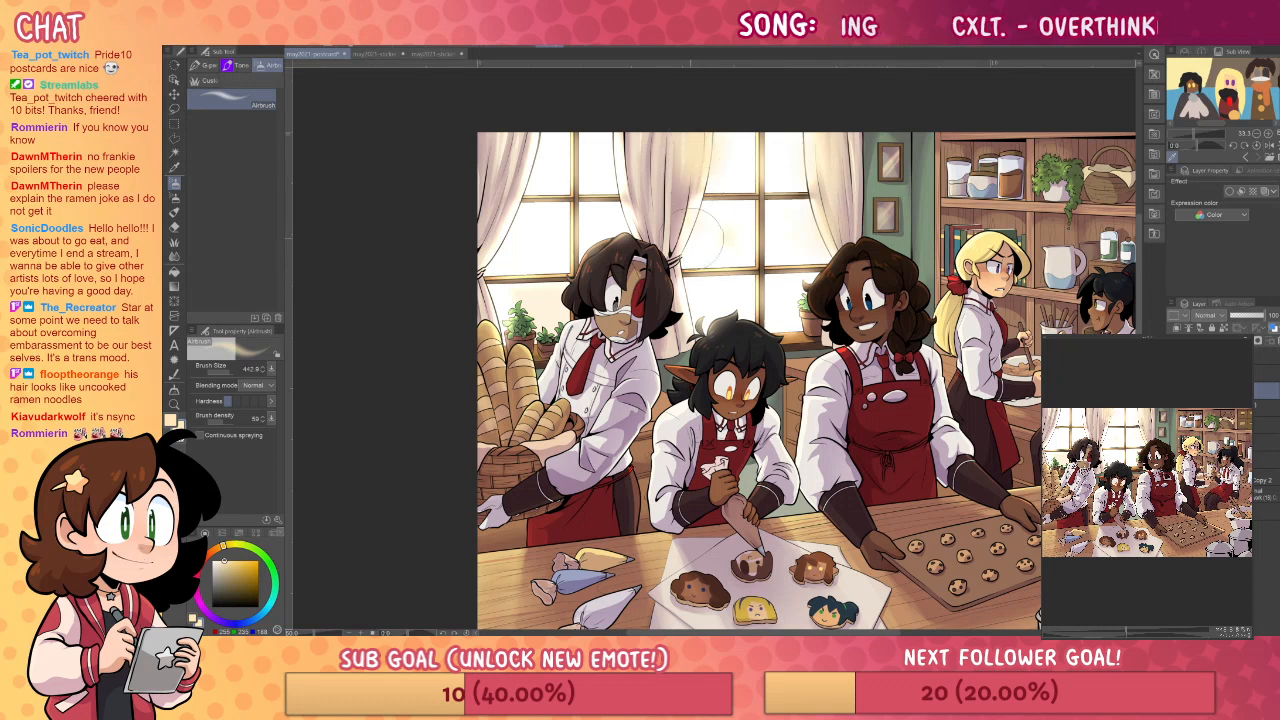
{"action": "left_click", "coordinate": [1208, 315]}
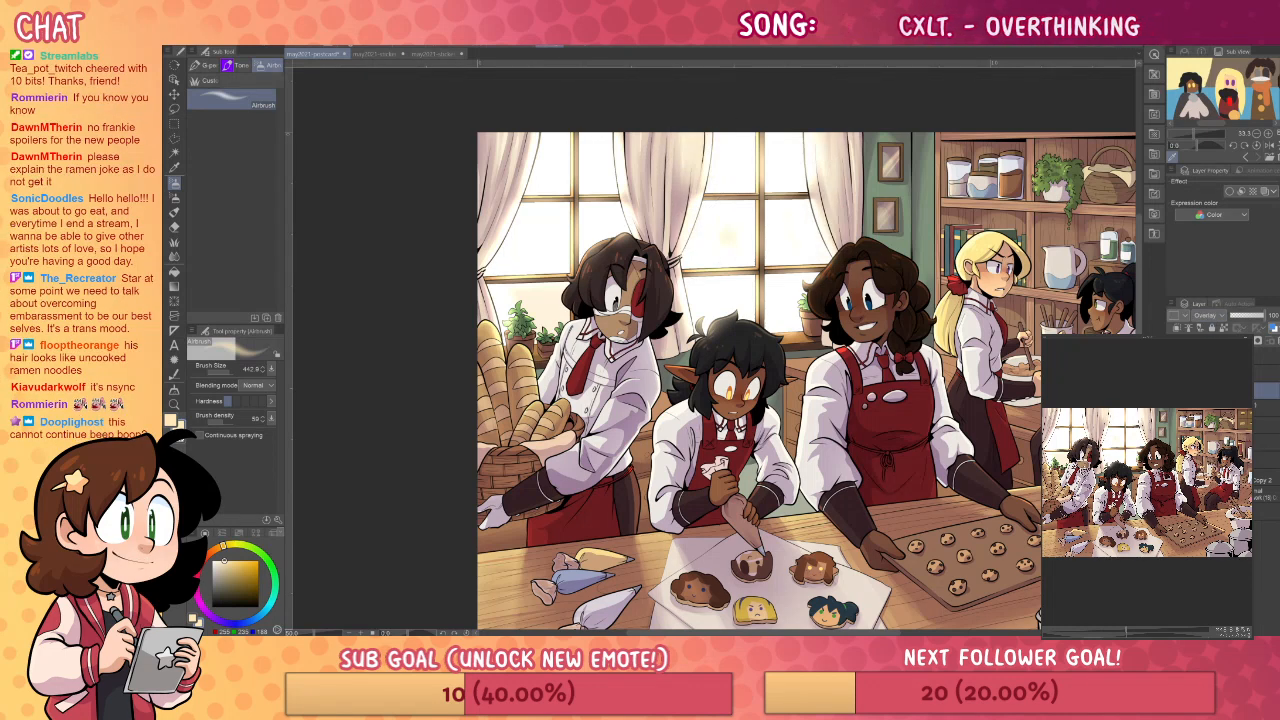
{"action": "left_click_drag", "start_coordinate": [636, 160], "coordinate": [652, 190]}
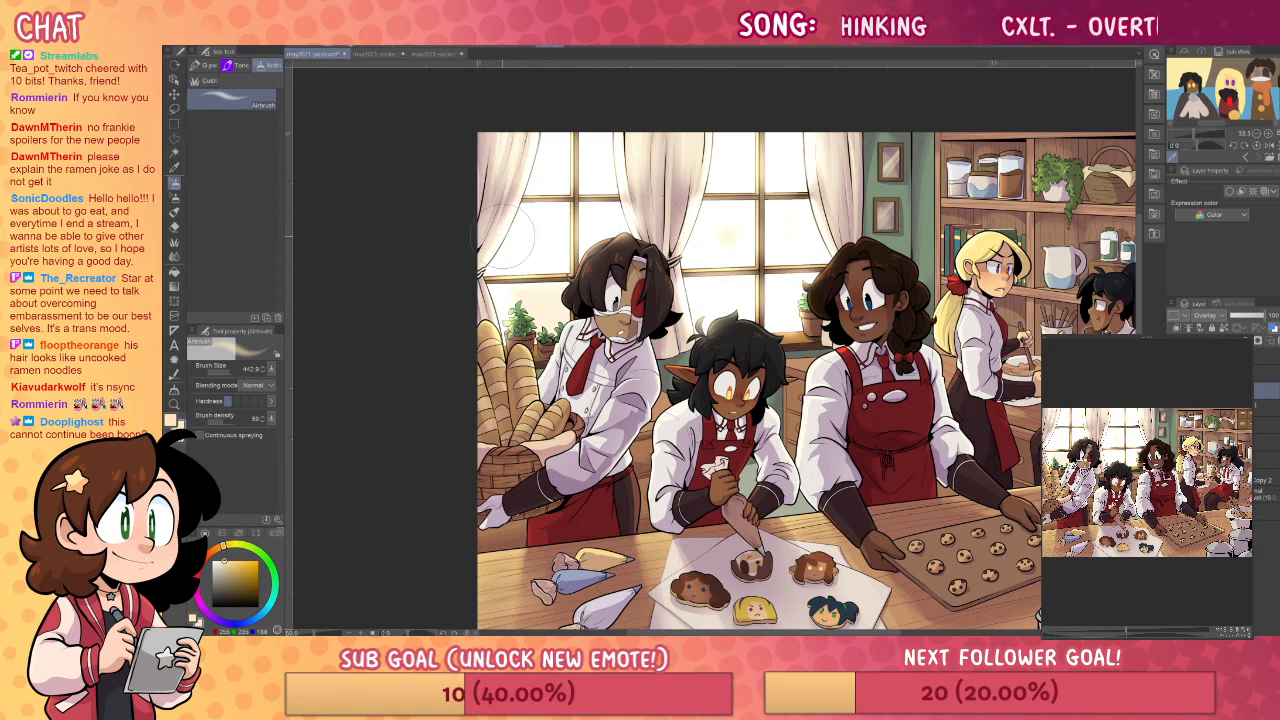
{"action": "key", "text": "bracketleft"}
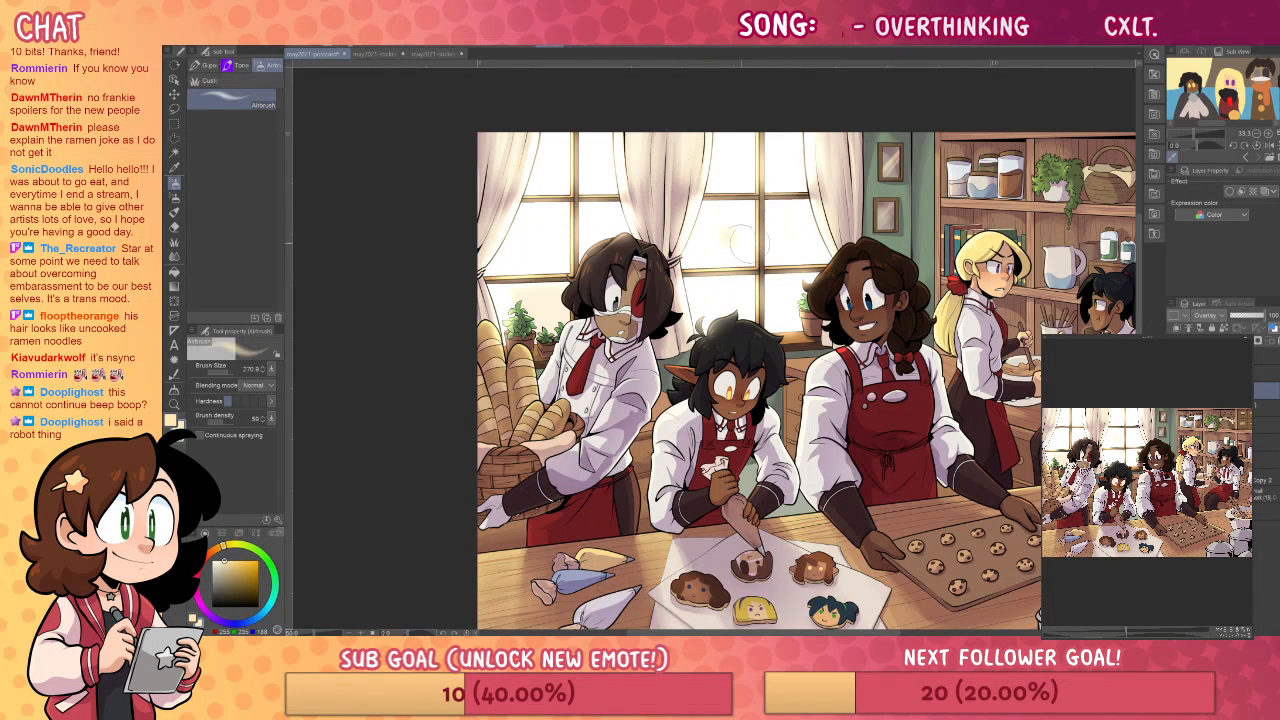
- Touch up the window light with the Soft eraser and airbrush the Add (Glow) layer beside the bread carrier
{"action": "key", "text": "e"}
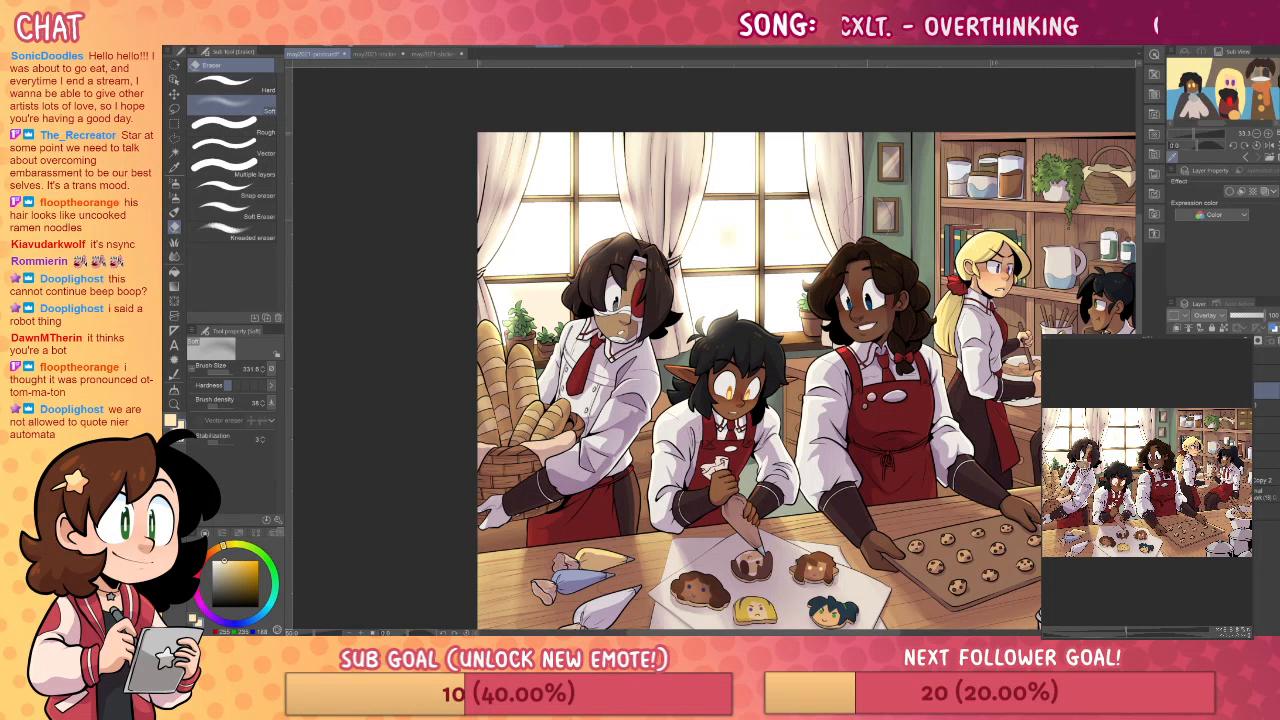
{"action": "key", "text": "b"}
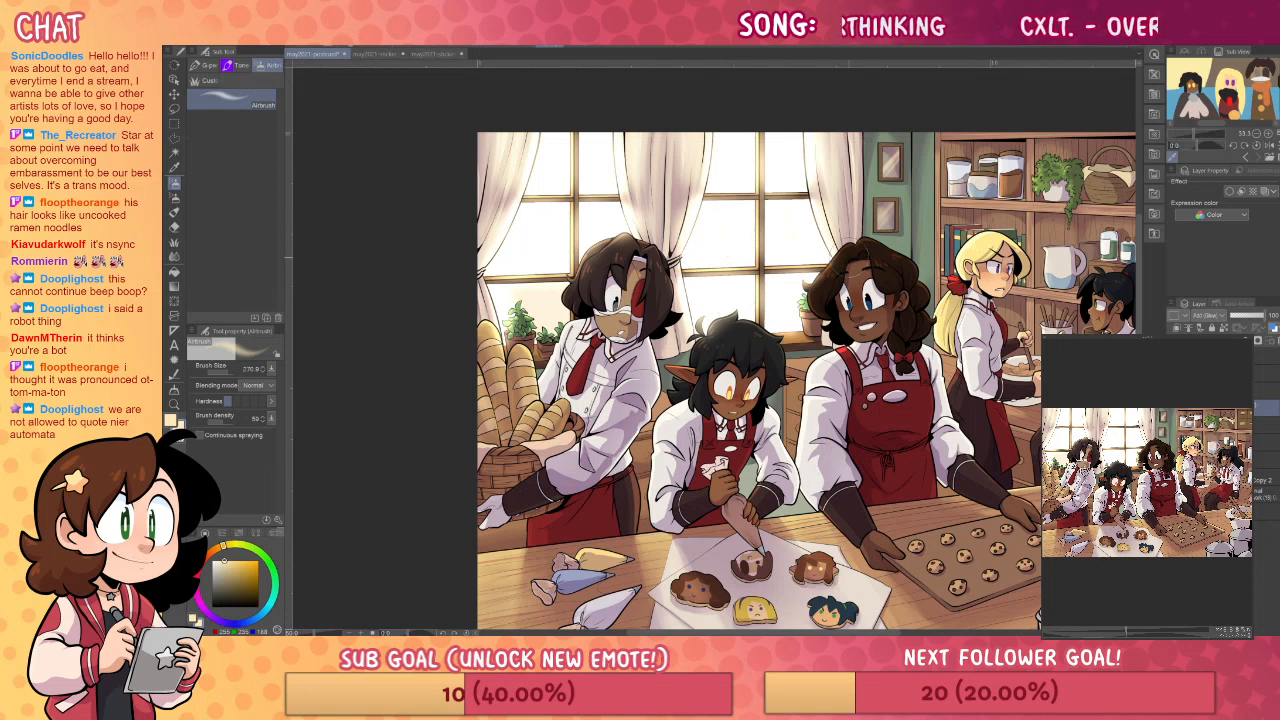
{"action": "mouse_move", "coordinate": [539, 318]}
{"action": "left_mouse_down"}
{"action": "mouse_move", "coordinate": [532, 310]}
{"action": "mouse_move", "coordinate": [580, 331]}
{"action": "mouse_move", "coordinate": [576, 300]}
{"action": "left_mouse_up"}
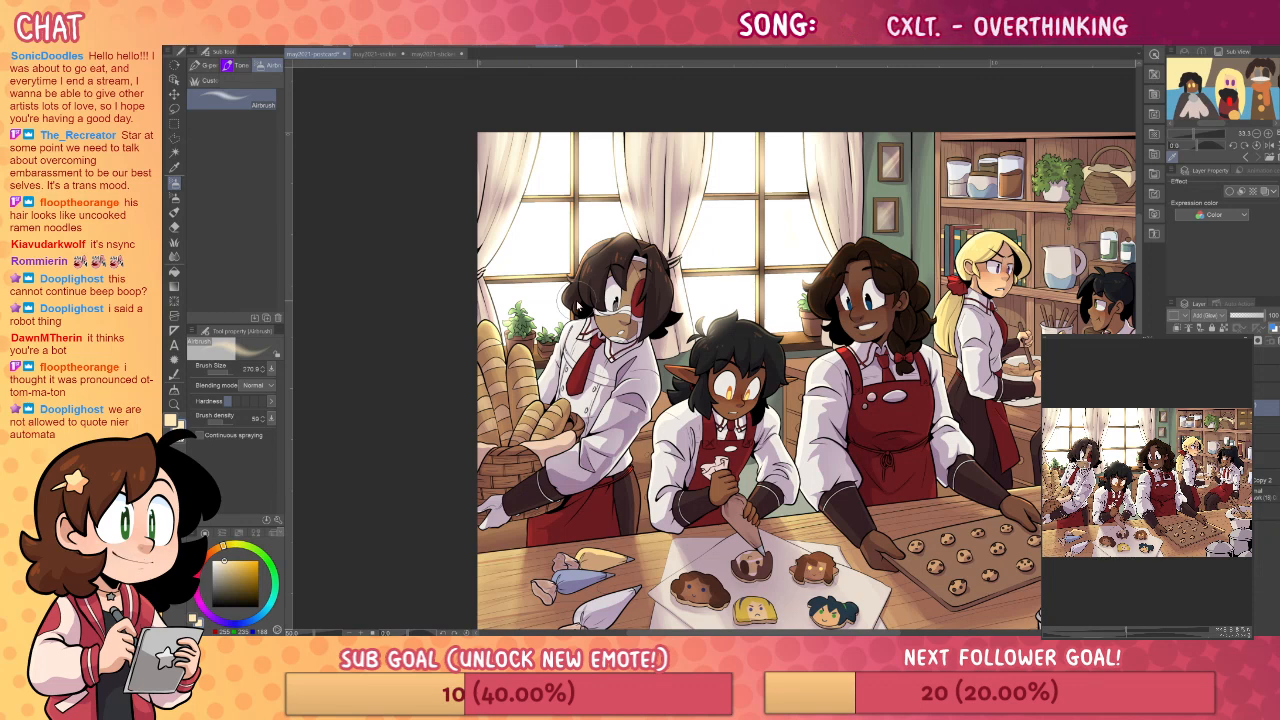
- Add a new Normal layer above the Overlay light layer and fit the whole illustration in view
{"action": "left_click", "coordinate": [1264, 390]}
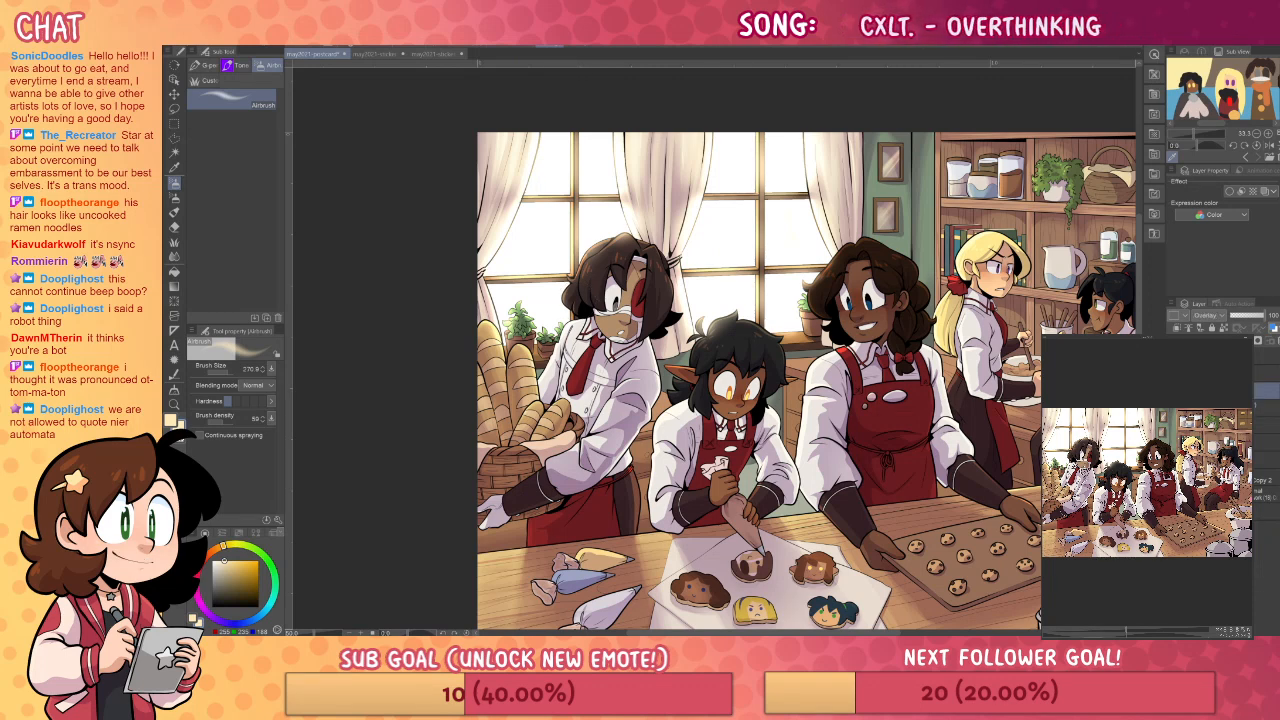
{"action": "left_click", "coordinate": [1264, 373]}
{"action": "left_click", "coordinate": [1264, 408]}
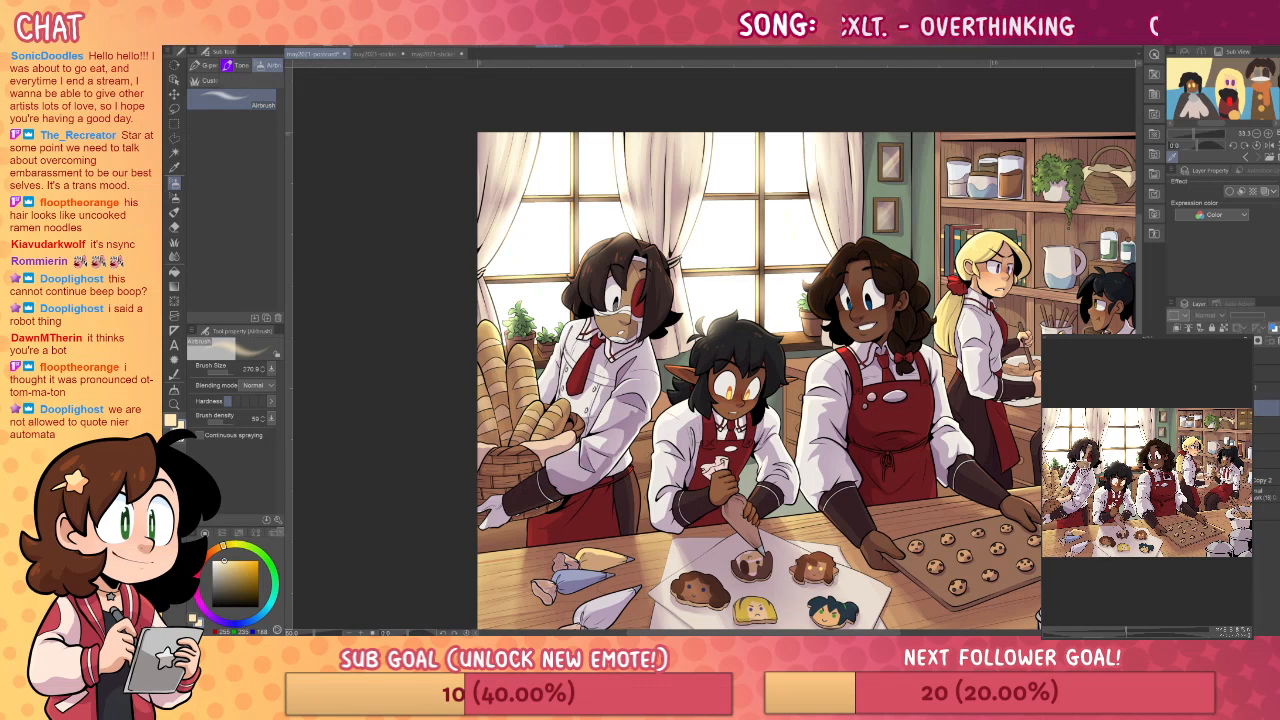
{"action": "left_click", "coordinate": [1264, 373]}
{"action": "left_click_drag", "start_coordinate": [981, 423], "coordinate": [844, 374]}
{"action": "left_click", "coordinate": [174, 404]}
{"action": "left_click_drag", "start_coordinate": [893, 309], "coordinate": [823, 321]}
{"action": "left_click", "coordinate": [823, 321]}
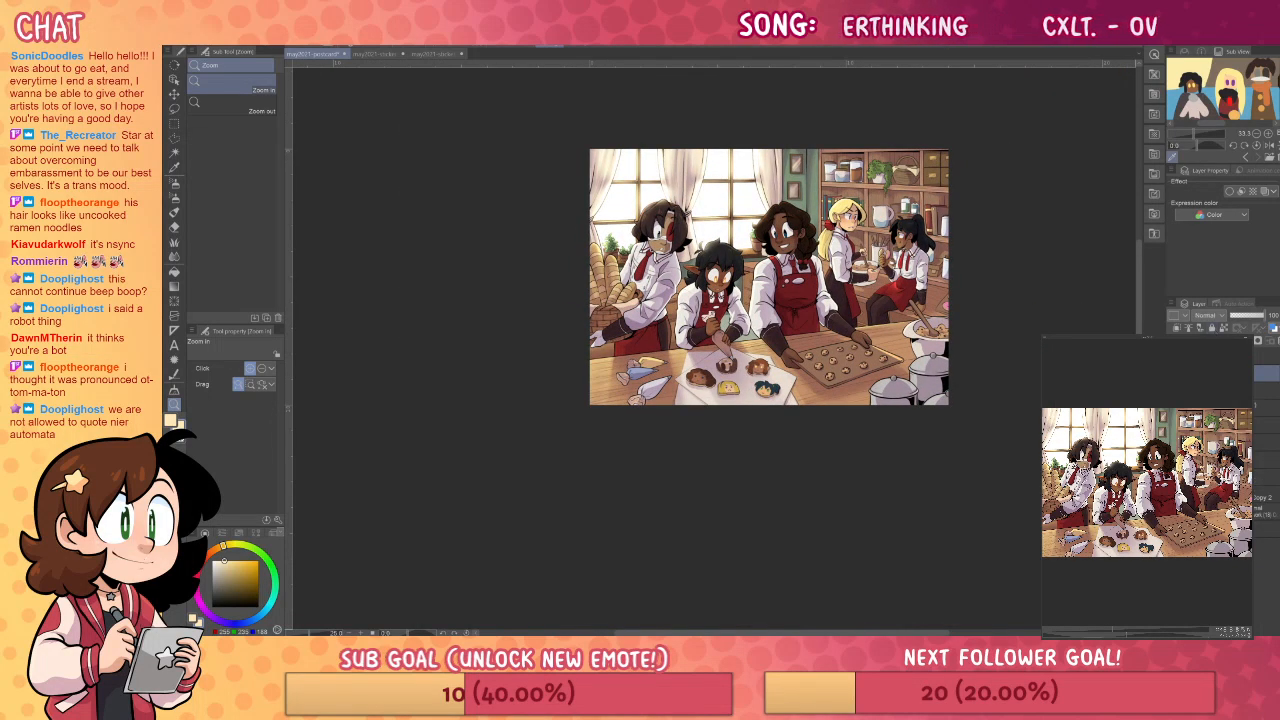
{"action": "left_click_drag", "start_coordinate": [893, 309], "coordinate": [835, 329]}
{"action": "left_click_drag", "start_coordinate": [772, 247], "coordinate": [806, 247]}
- Choose a muted orange, greatly enlarge the Airbrush and paint a soft haze across the upper middle of the scene
{"action": "key", "text": "b"}
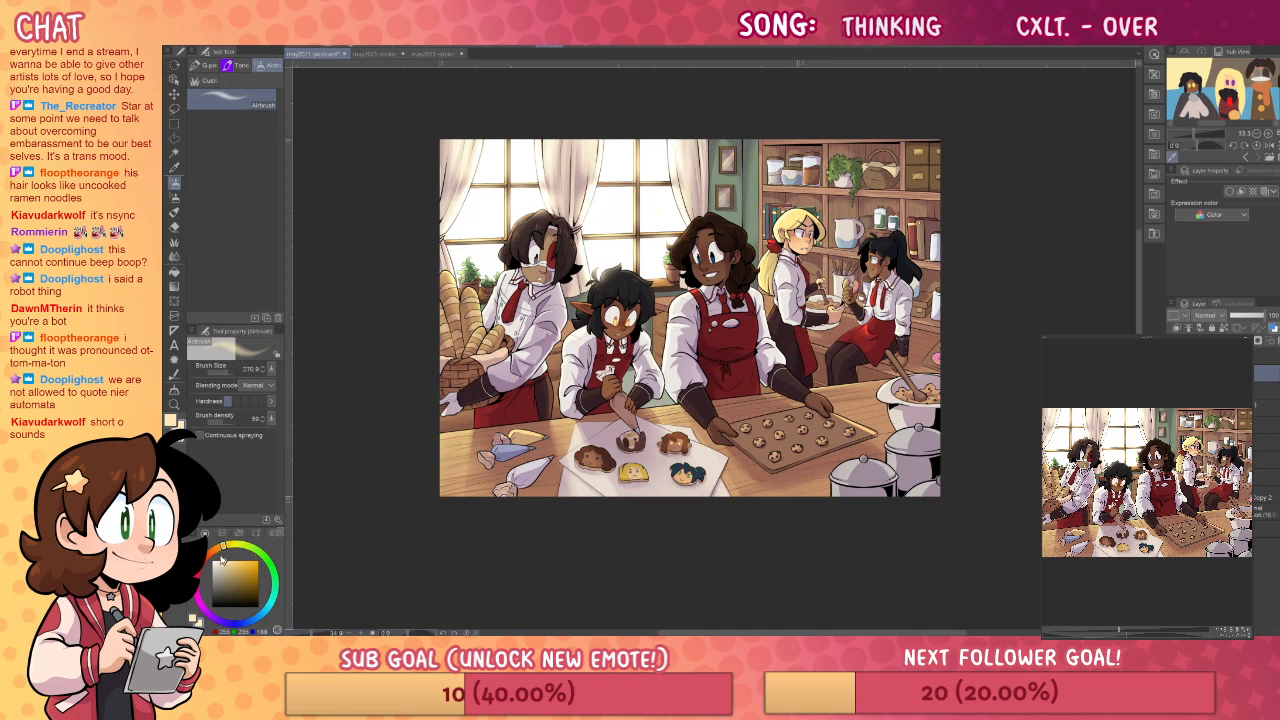
{"action": "left_click", "coordinate": [212, 550]}
{"action": "left_click", "coordinate": [229, 566]}
{"action": "left_click", "coordinate": [229, 568]}
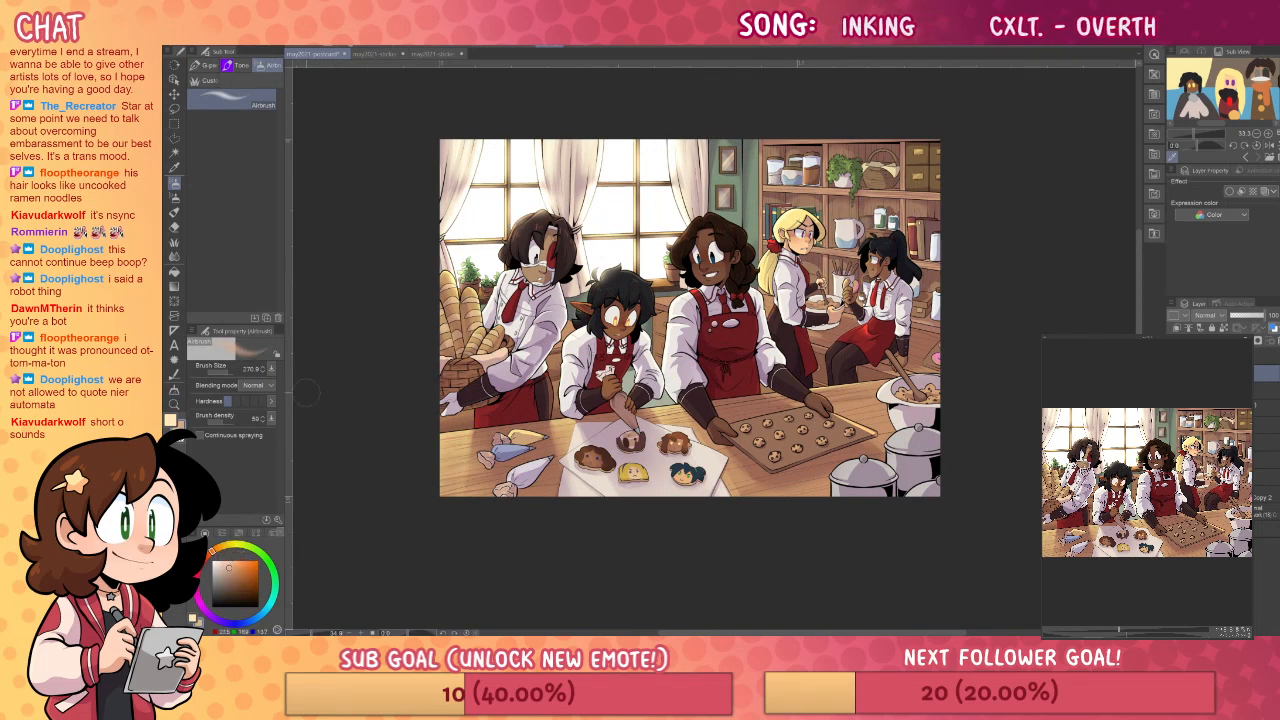
{"action": "left_click_drag", "start_coordinate": [714, 188], "coordinate": [804, 188], "text": "ctrl+alt"}
{"action": "left_click_drag", "start_coordinate": [662, 198], "coordinate": [768, 180]}
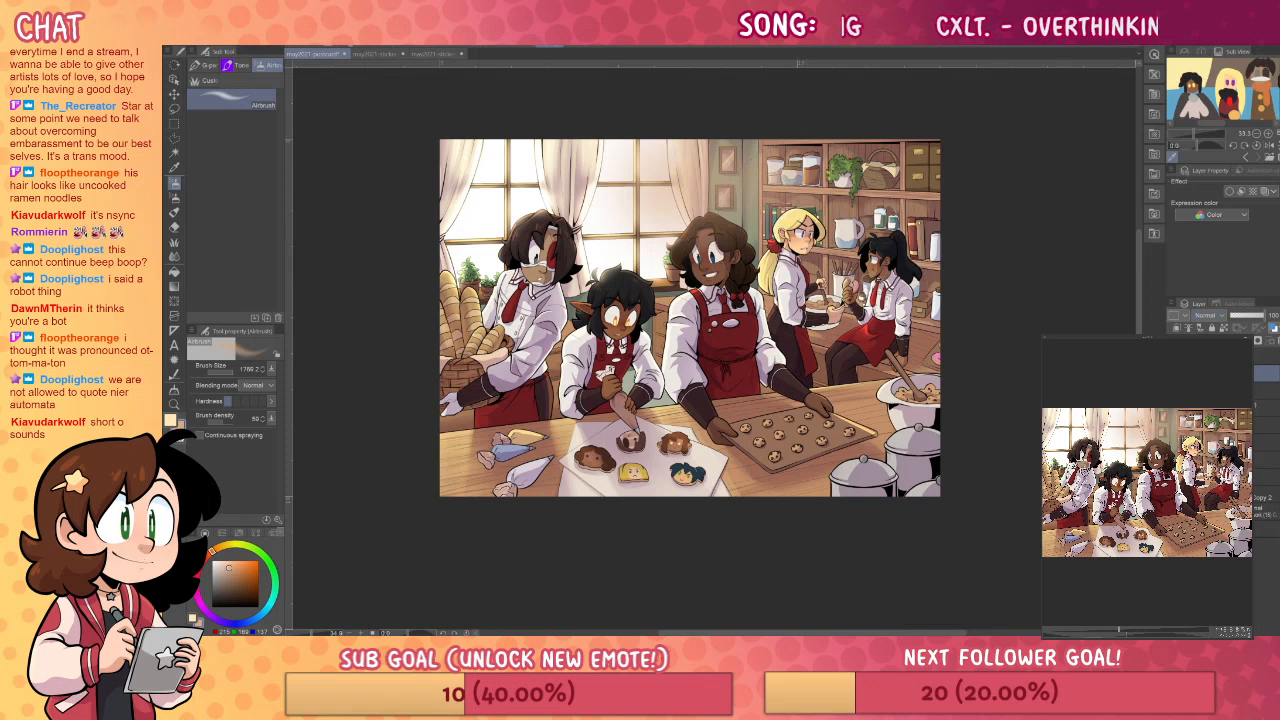
- Set the haze layer to Overlay and airbrush it over the shelves in a slightly darker orange, reducing the brush to about 333
{"action": "left_click", "coordinate": [1208, 315]}
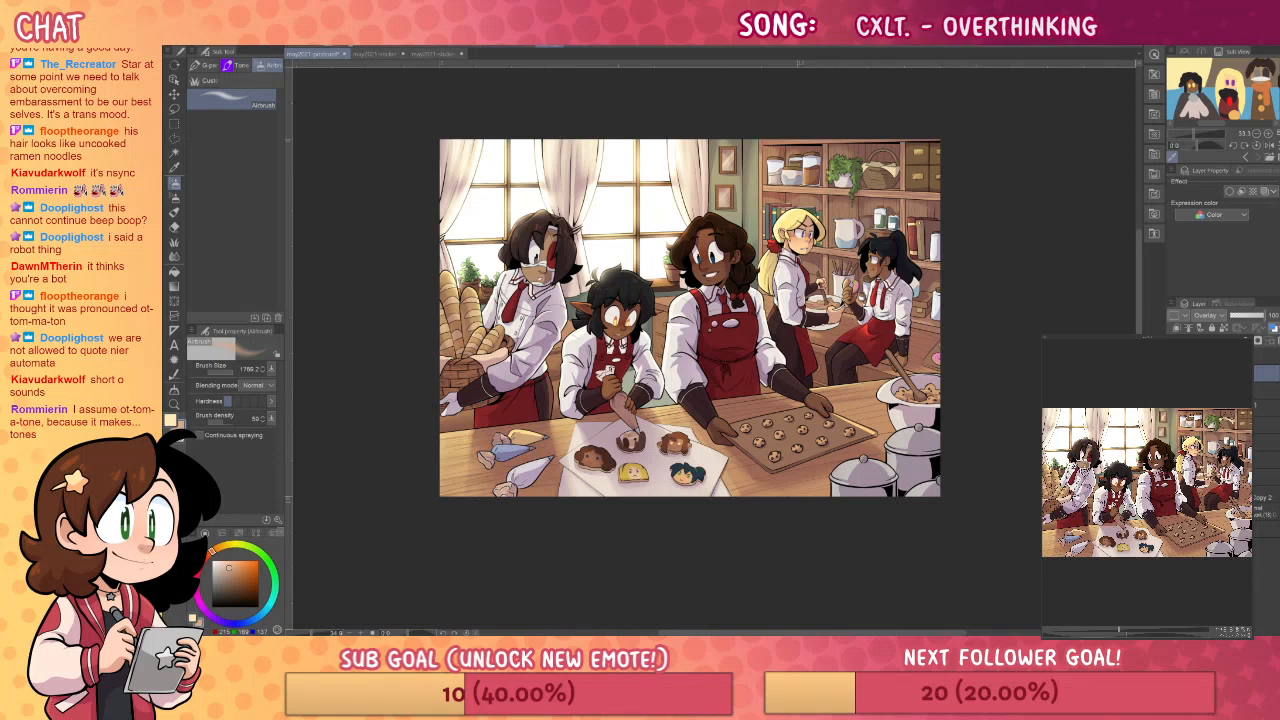
{"action": "left_click_drag", "start_coordinate": [742, 176], "coordinate": [822, 170]}
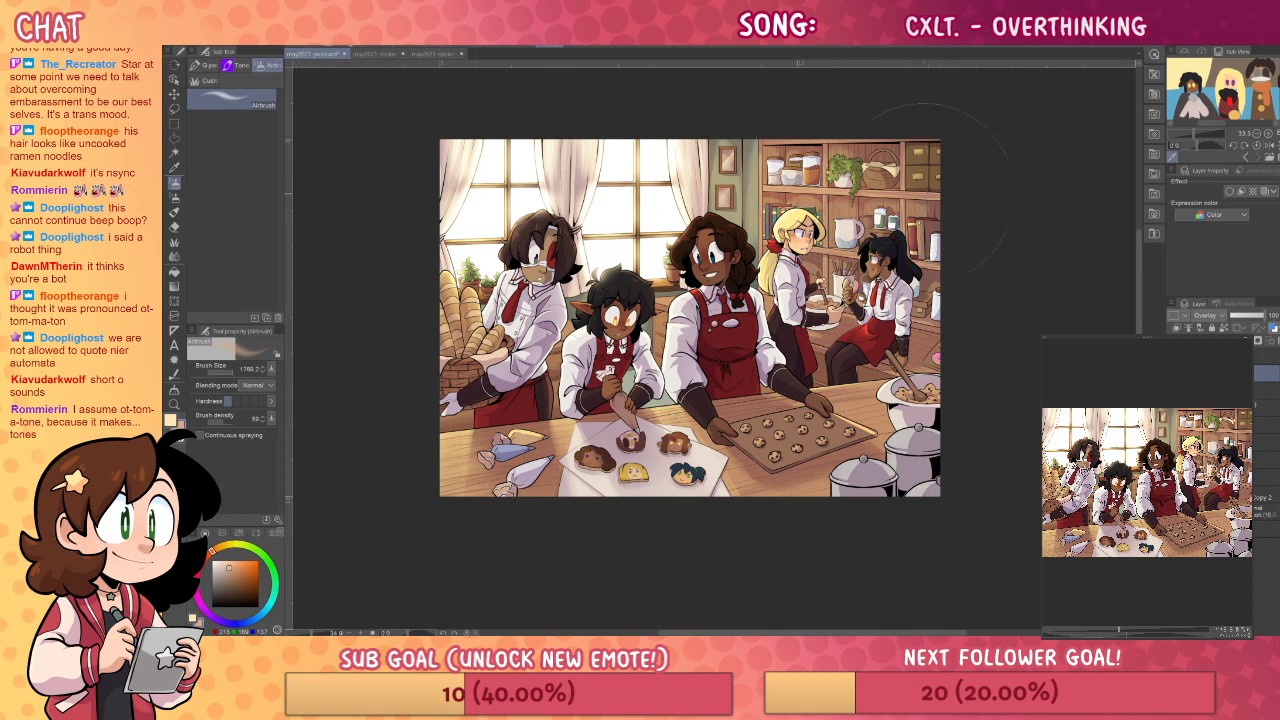
{"action": "left_click", "coordinate": [225, 574]}
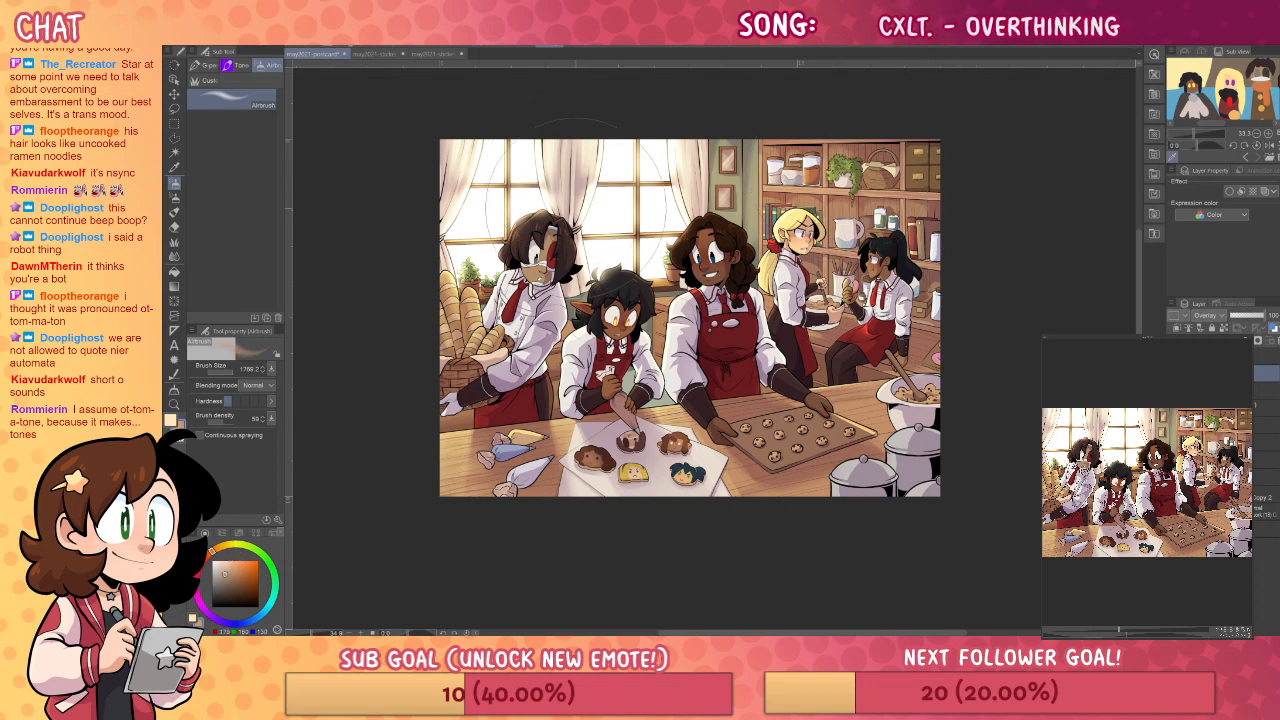
{"action": "key", "text": "["}
{"action": "key", "text": "["}
{"action": "key", "text": "["}
{"action": "key", "text": "["}
{"action": "key", "text": "["}
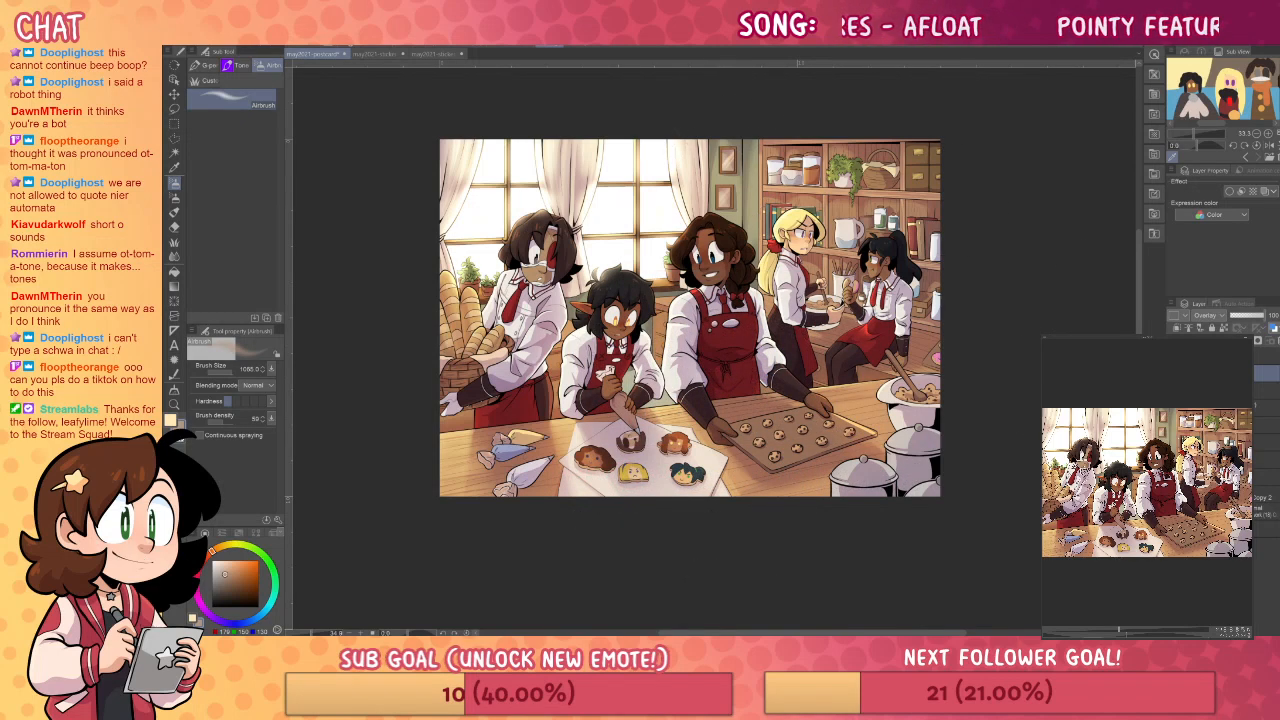
{"action": "key", "text": "["}
{"action": "key", "text": "["}
{"action": "key", "text": "["}
{"action": "key", "text": "["}
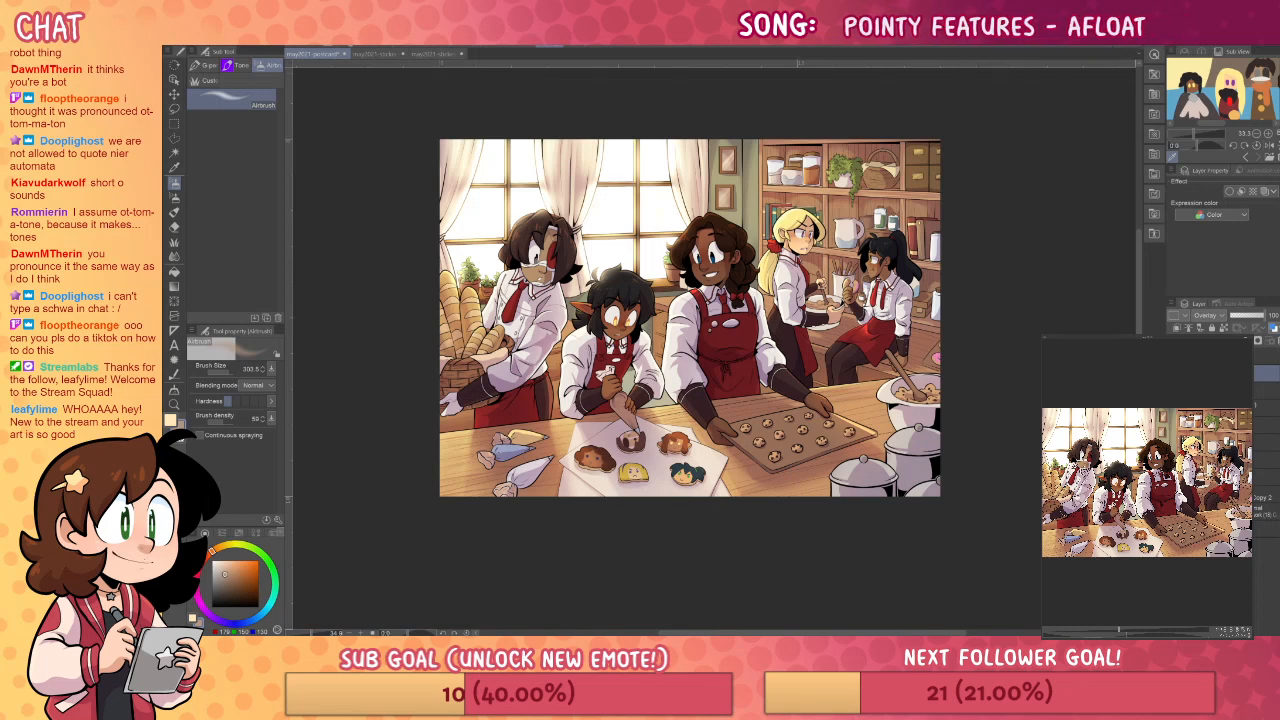
- Add a new Normal layer, zoom in on the pointy-eared baker's face and choose a pale yellow
{"action": "scroll", "coordinate": [1265, 477], "scroll_direction": "up", "scroll_amount": 2}
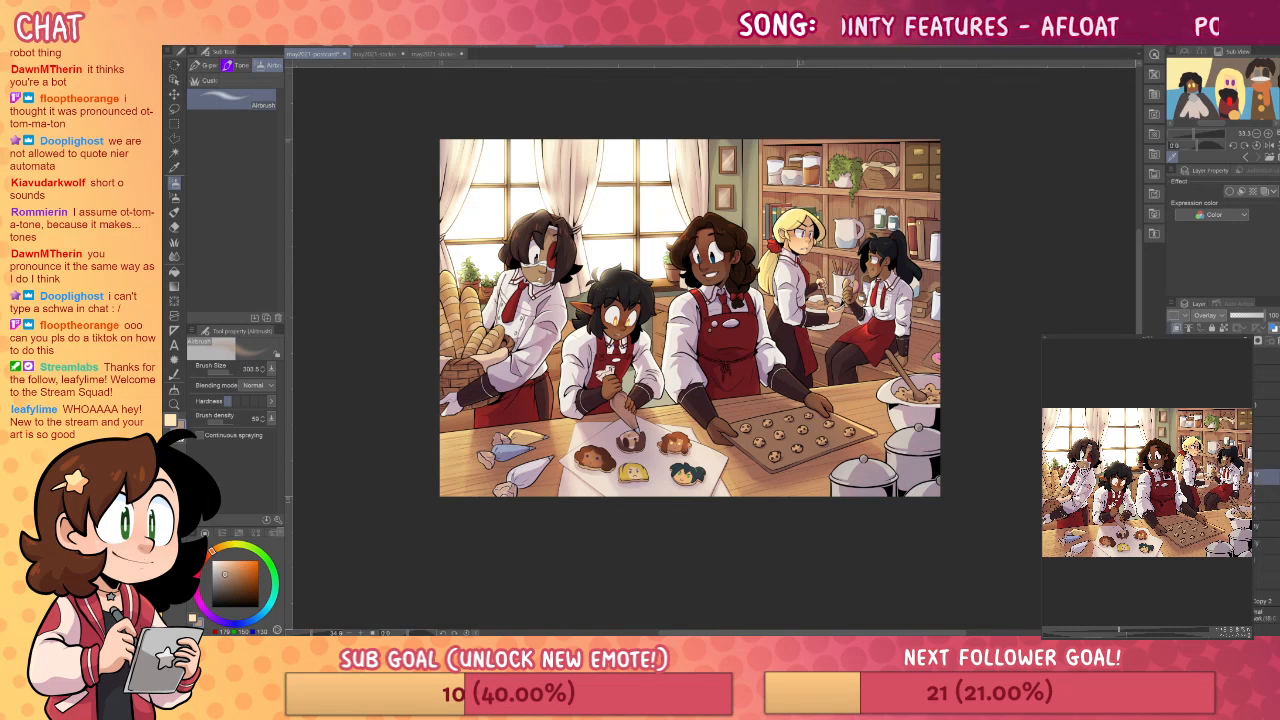
{"action": "key", "text": "ctrl+shift+n"}
{"action": "left_click", "coordinate": [174, 404]}
{"action": "mouse_move", "coordinate": [620, 312]}
{"action": "left_mouse_down"}
{"action": "mouse_move", "coordinate": [665, 375]}
{"action": "mouse_move", "coordinate": [780, 370]}
{"action": "left_mouse_up"}
{"action": "left_click", "coordinate": [223, 545]}
{"action": "left_click_drag", "start_coordinate": [236, 564], "coordinate": [237, 540]}
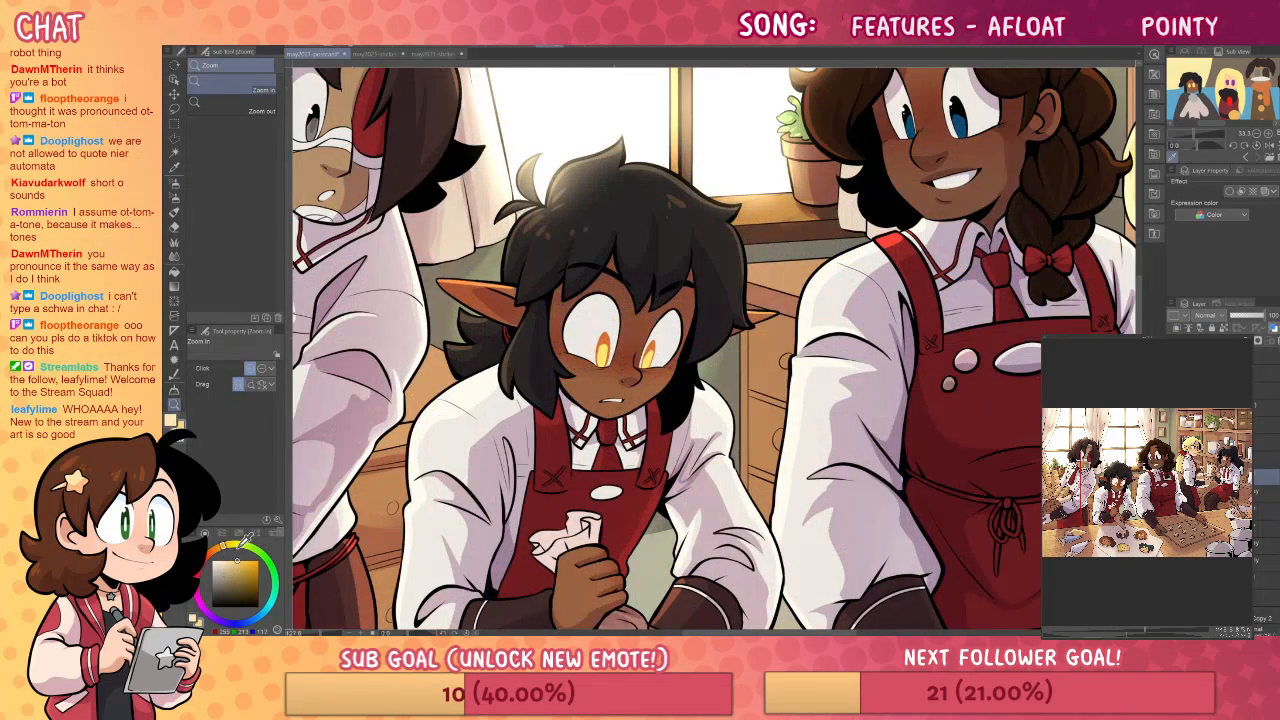
- Airbrush a pale yellow glow around both eyes of the pointy-eared baker at about size 172 and set its layer to Overlay
{"action": "left_click", "coordinate": [588, 355]}
{"action": "key", "text": "b"}
{"action": "key", "text": "["}
{"action": "key", "text": "["}
{"action": "key", "text": "["}
{"action": "left_click_drag", "start_coordinate": [600, 346], "coordinate": [591, 335]}
{"action": "left_click_drag", "start_coordinate": [697, 362], "coordinate": [697, 346]}
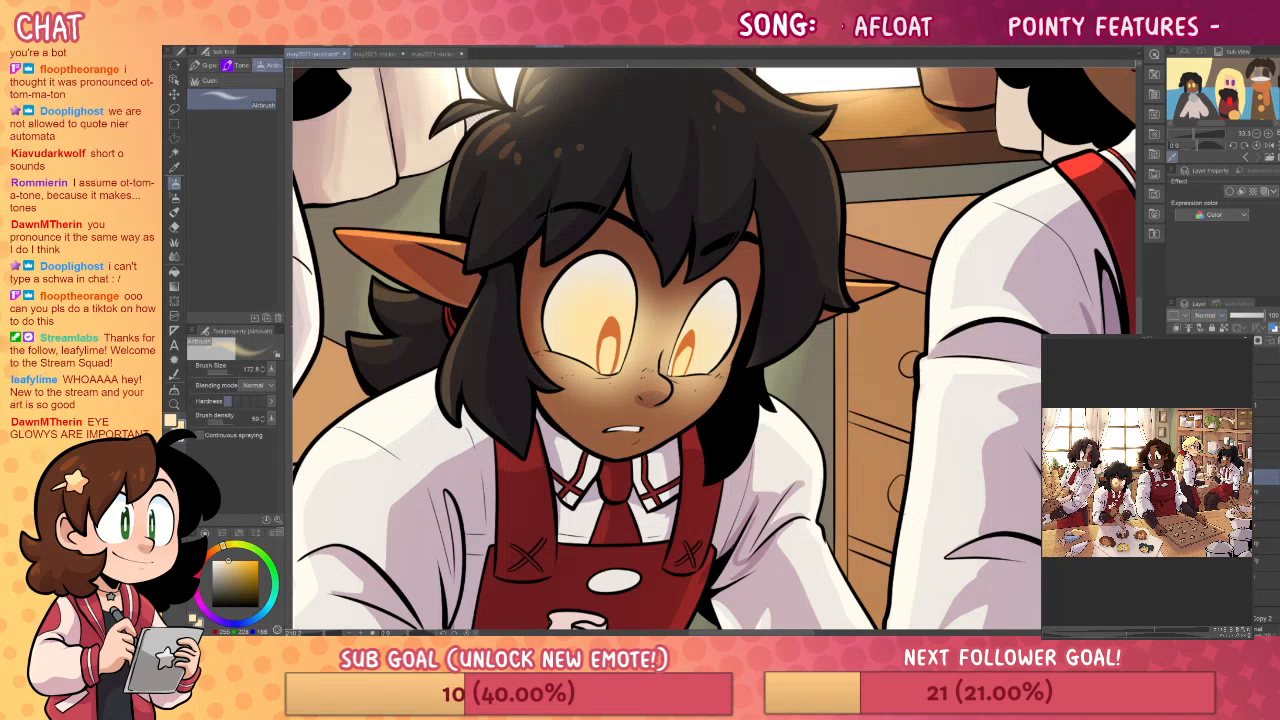
{"action": "key", "text": "ctrl+z"}
{"action": "key", "text": "ctrl+z"}
{"action": "key", "text": "ctrl+z"}
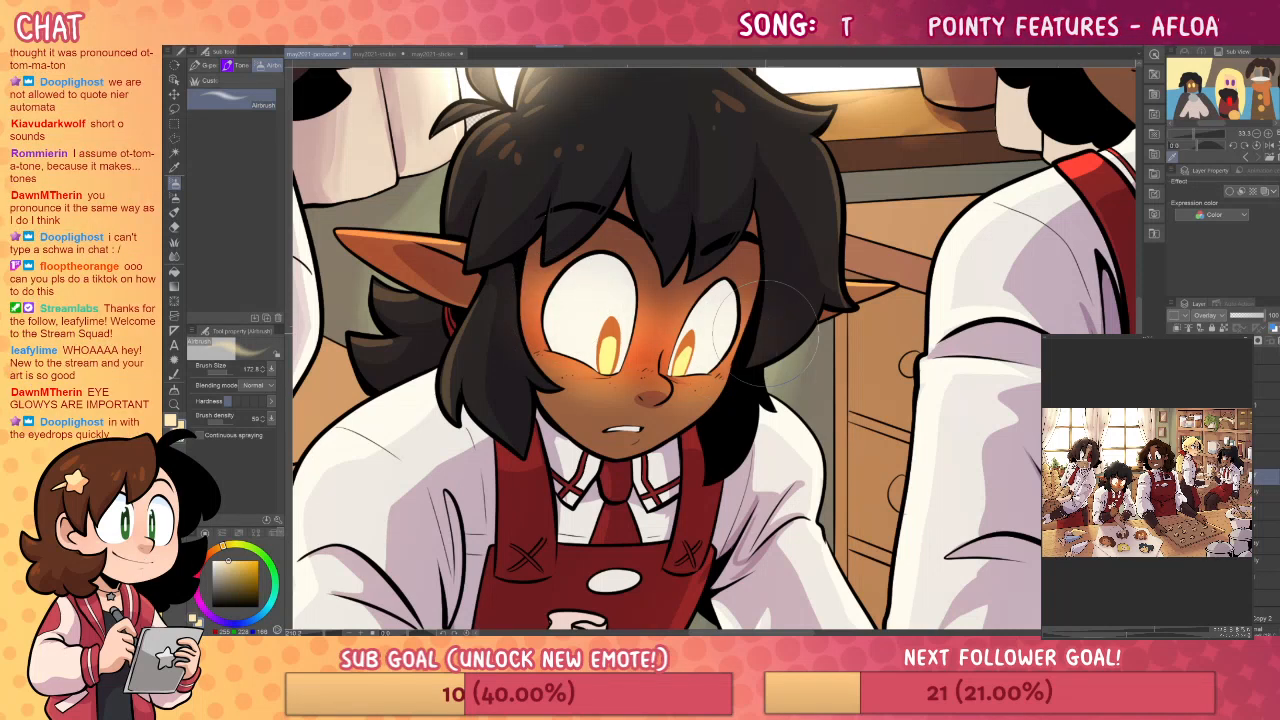
- Refine the facial glow with the Soft eraser and add small nose and cheek highlights with the Sketch Brush at about size 30
{"action": "mouse_move", "coordinate": [895, 414]}
{"action": "left_mouse_down"}
{"action": "mouse_move", "coordinate": [965, 392]}
{"action": "mouse_move", "coordinate": [958, 440]}
{"action": "left_mouse_up"}
{"action": "key", "text": "e"}
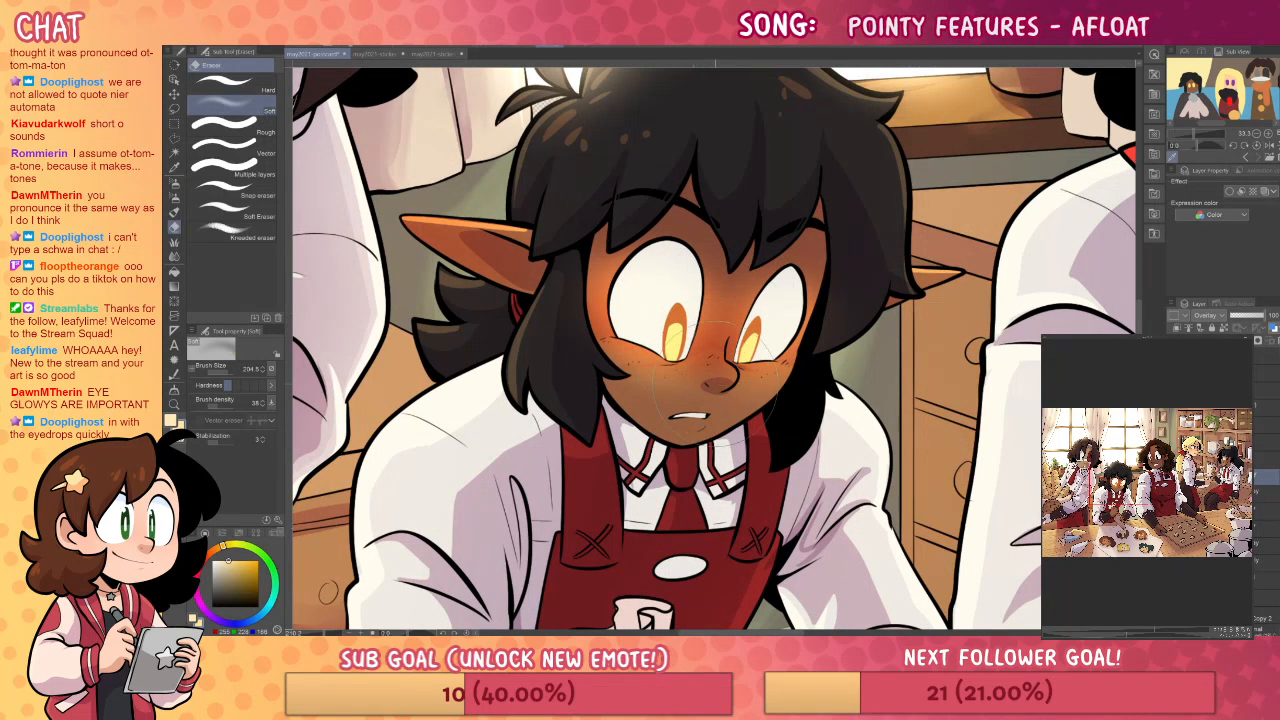
{"action": "key", "text": "p"}
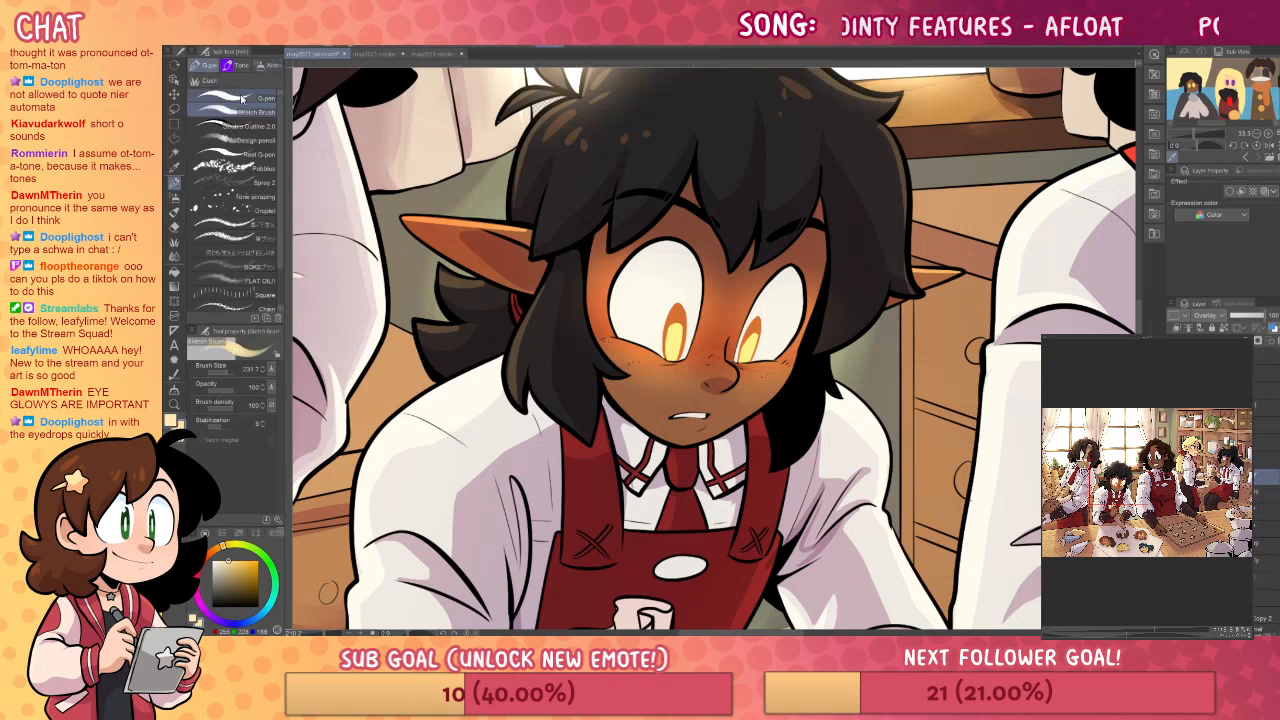
{"action": "left_click", "coordinate": [250, 110]}
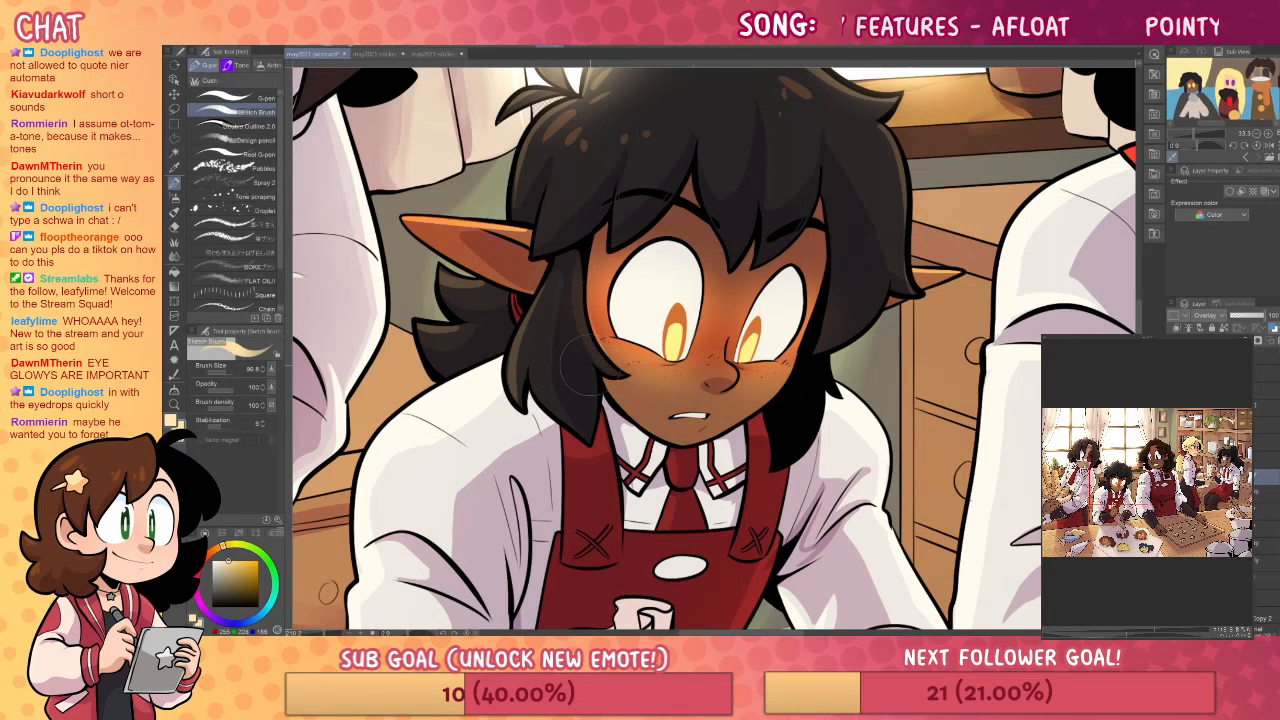
{"action": "key", "text": "bracketleft"}
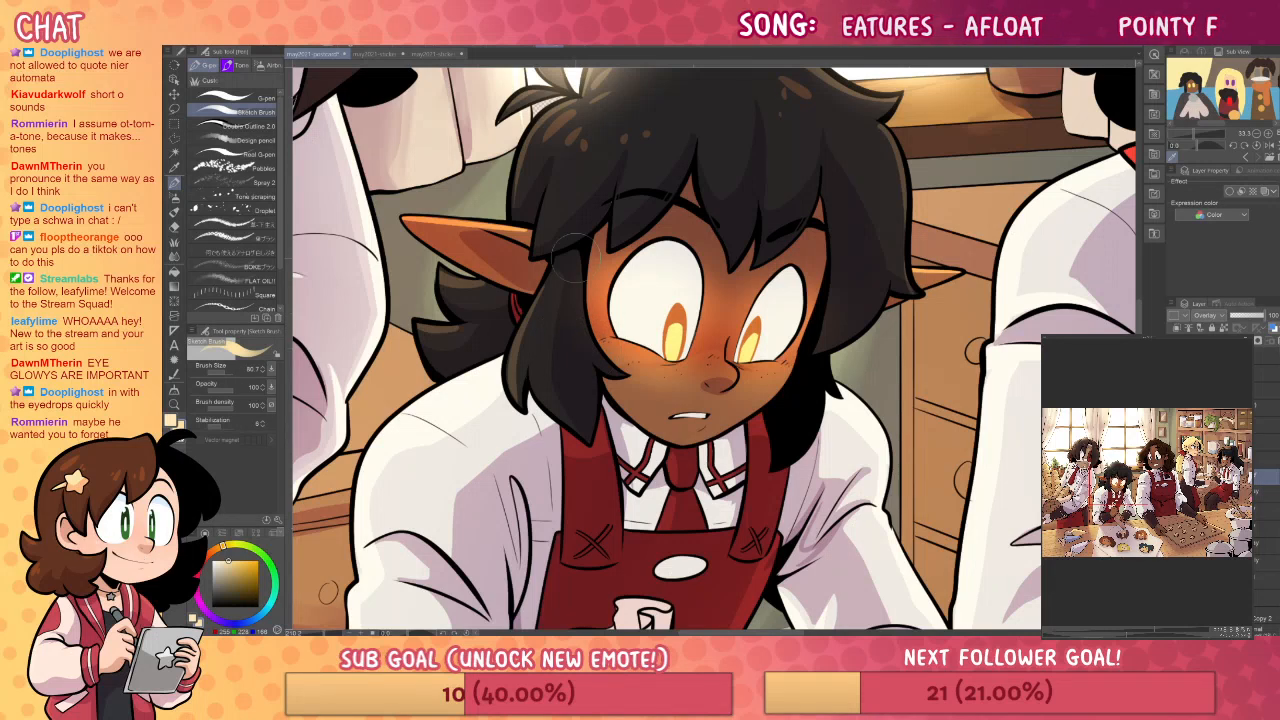
{"action": "key", "text": "bracketleft"}
{"action": "key", "text": "bracketleft"}
{"action": "key", "text": "bracketleft"}
{"action": "key", "text": "bracketleft"}
{"action": "key", "text": "bracketleft"}
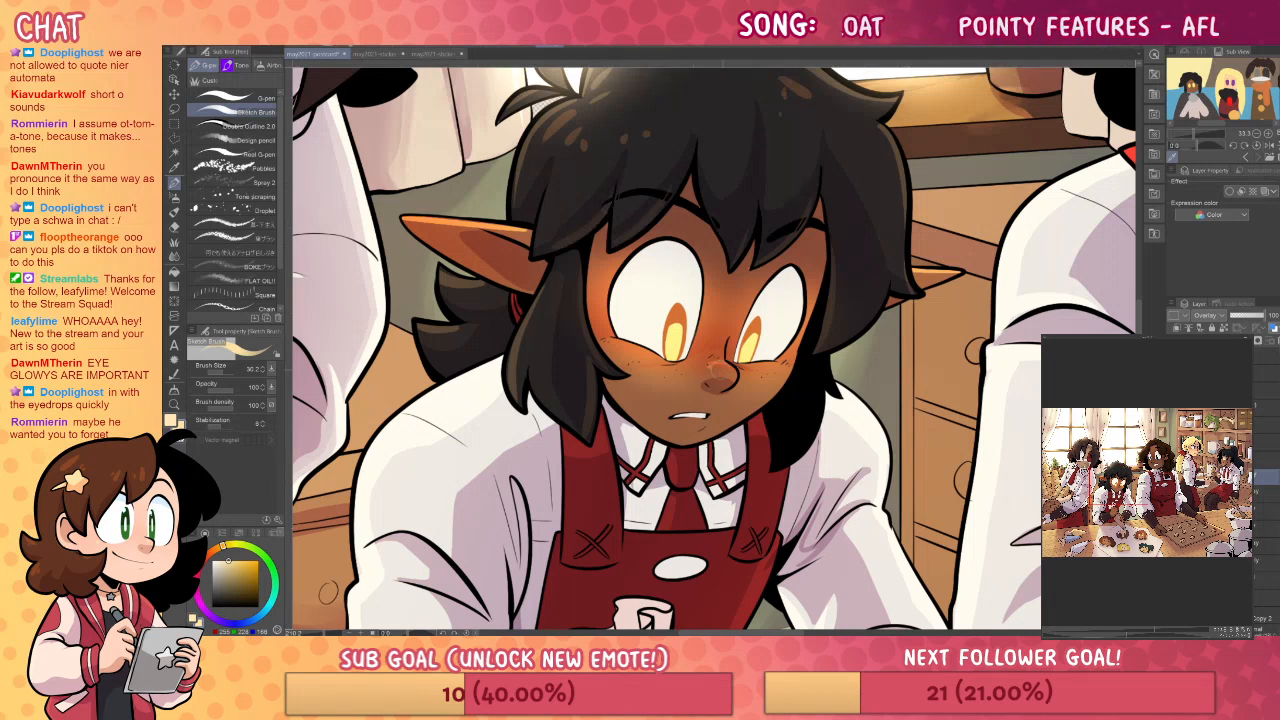
{"action": "key", "text": "j"}
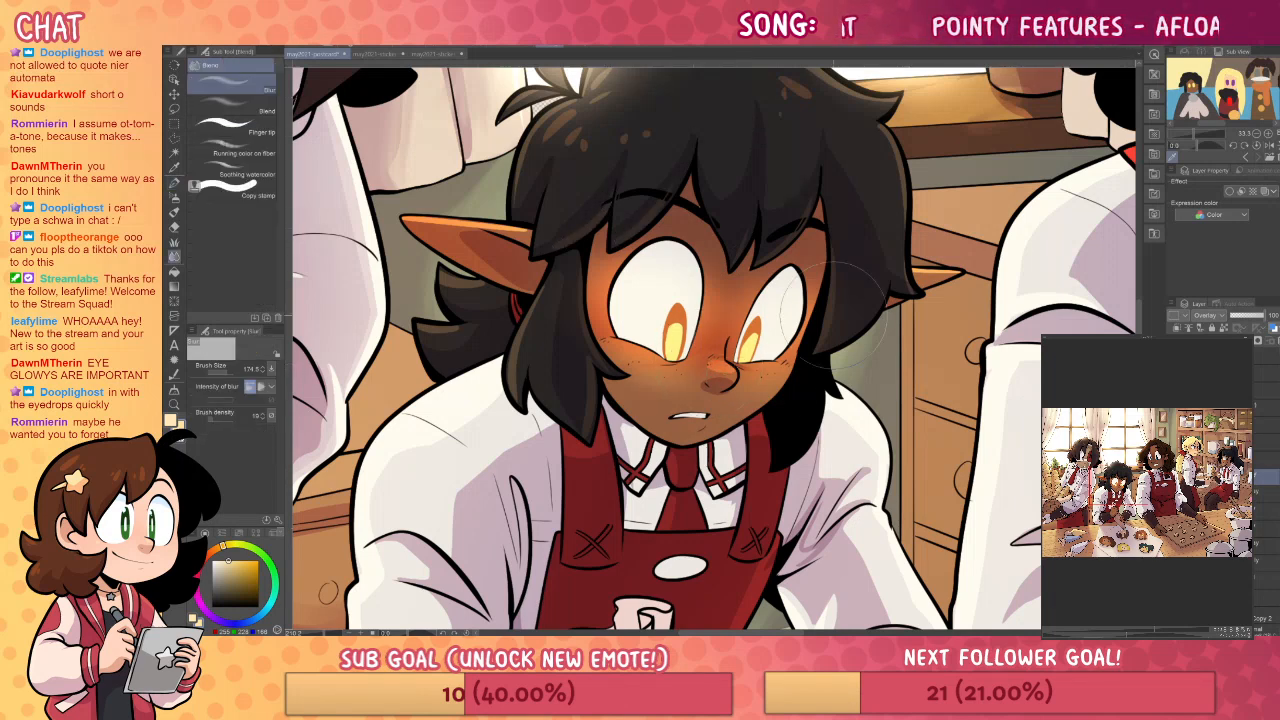
{"action": "key", "text": "p"}
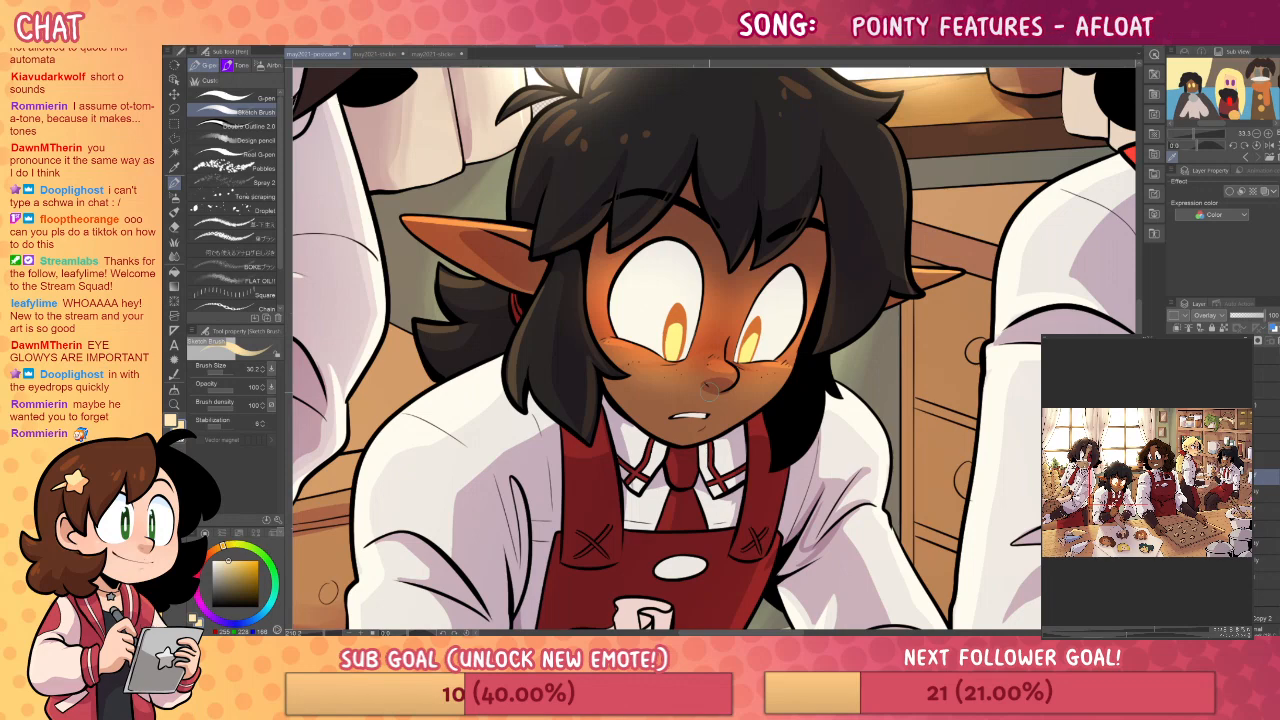
- Examine the glowing eyes close up and against the whole bakery scene
{"action": "left_click", "coordinate": [174, 404]}
{"action": "left_click_drag", "start_coordinate": [860, 304], "coordinate": [577, 346]}
{"action": "left_click", "coordinate": [1264, 580]}
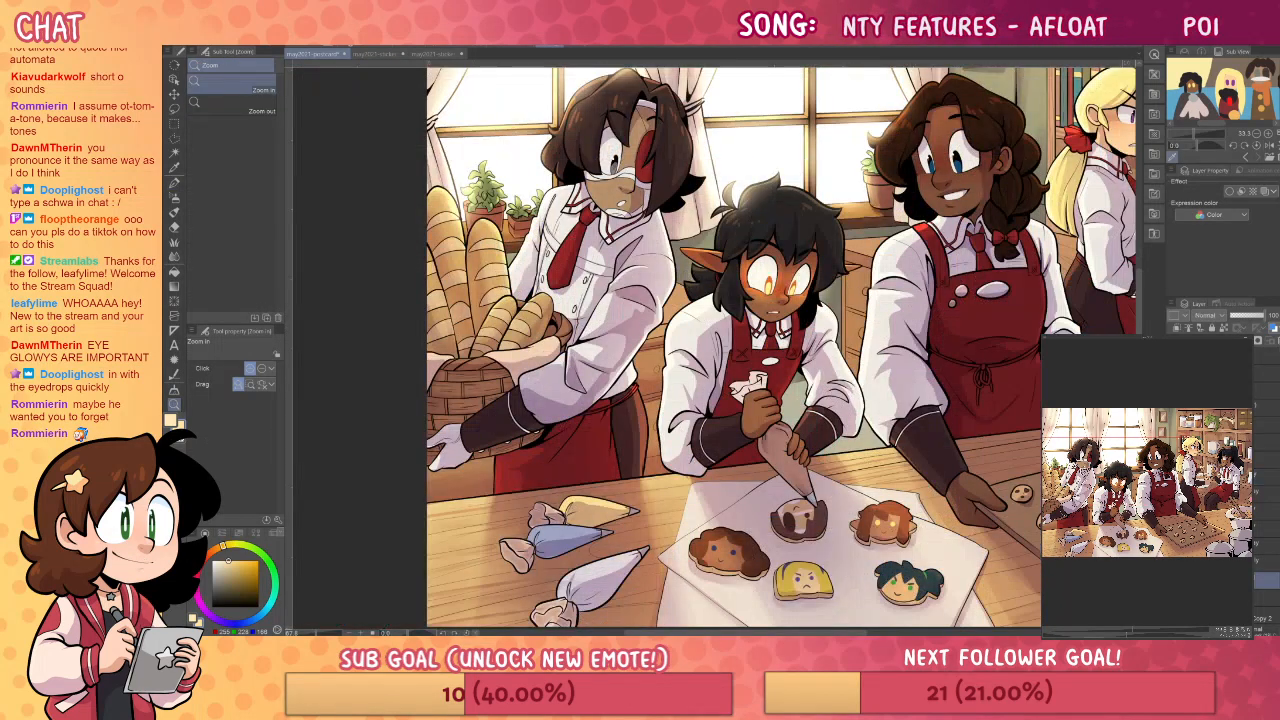
{"action": "left_click", "coordinate": [174, 390]}
{"action": "mouse_move", "coordinate": [606, 140]}
{"action": "left_mouse_down"}
{"action": "mouse_move", "coordinate": [570, 183]}
{"action": "mouse_move", "coordinate": [683, 353]}
{"action": "mouse_move", "coordinate": [900, 250]}
{"action": "mouse_move", "coordinate": [1130, 240]}
{"action": "left_mouse_up"}
{"action": "left_click", "coordinate": [174, 404]}
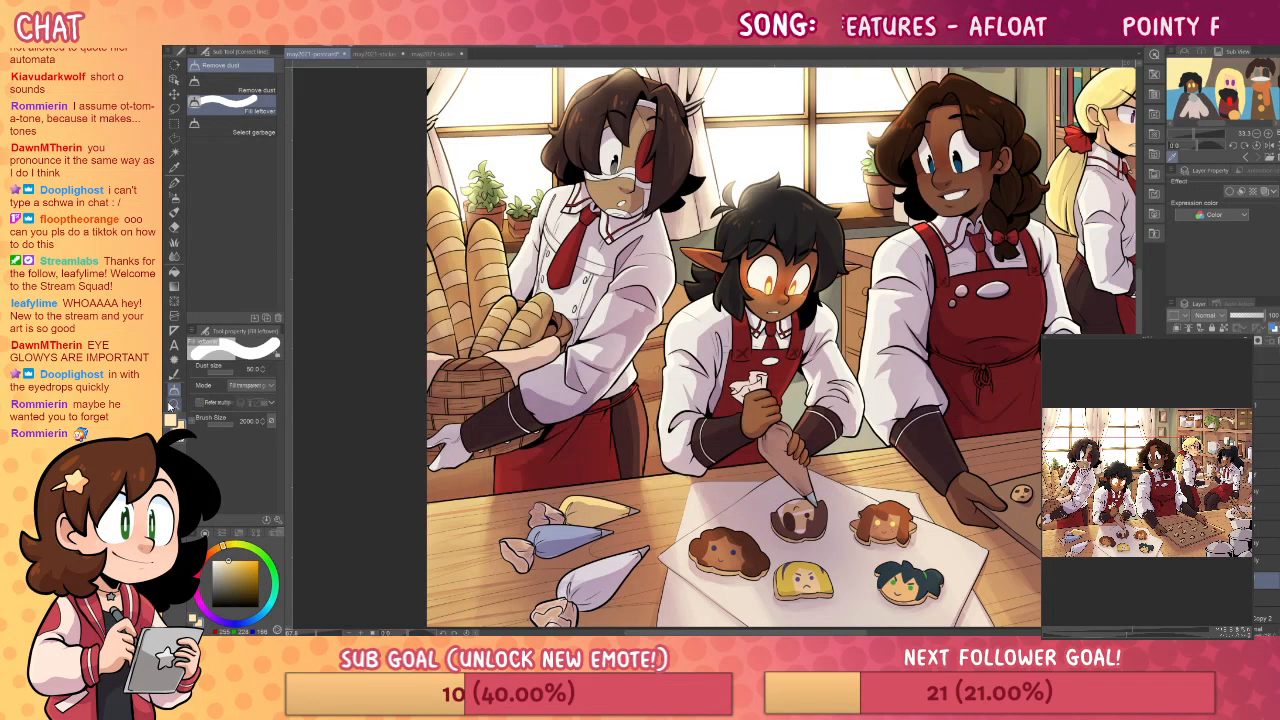
{"action": "left_click", "coordinate": [778, 236]}
{"action": "left_click", "coordinate": [826, 283]}
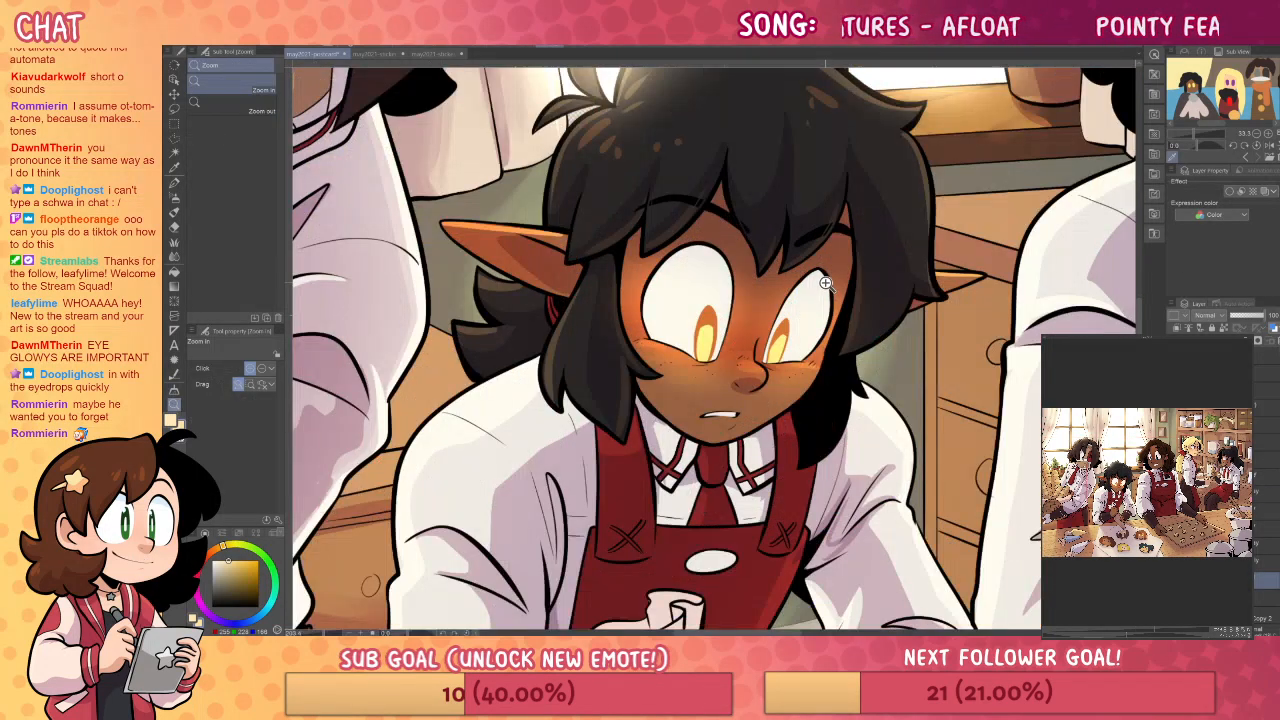
{"action": "scroll", "coordinate": [810, 297], "scroll_direction": "down", "scroll_amount": 4}
{"action": "left_click_drag", "start_coordinate": [928, 378], "coordinate": [782, 449]}
{"action": "left_click", "coordinate": [1264, 459]}
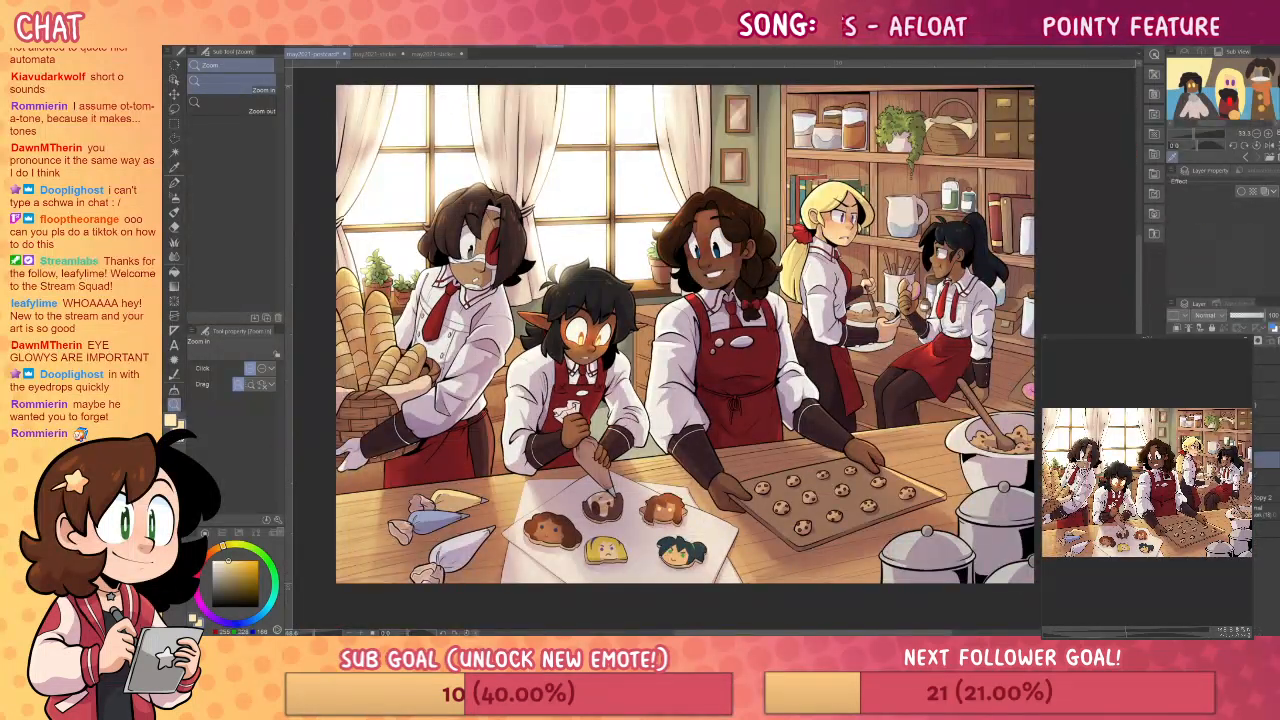
- Add a new Normal layer above the Overlay haze layer and choose a muted blue
{"action": "left_click", "coordinate": [1264, 425]}
{"action": "left_click", "coordinate": [1264, 391]}
{"action": "left_click", "coordinate": [1264, 373]}
{"action": "left_click_drag", "start_coordinate": [914, 433], "coordinate": [989, 402]}
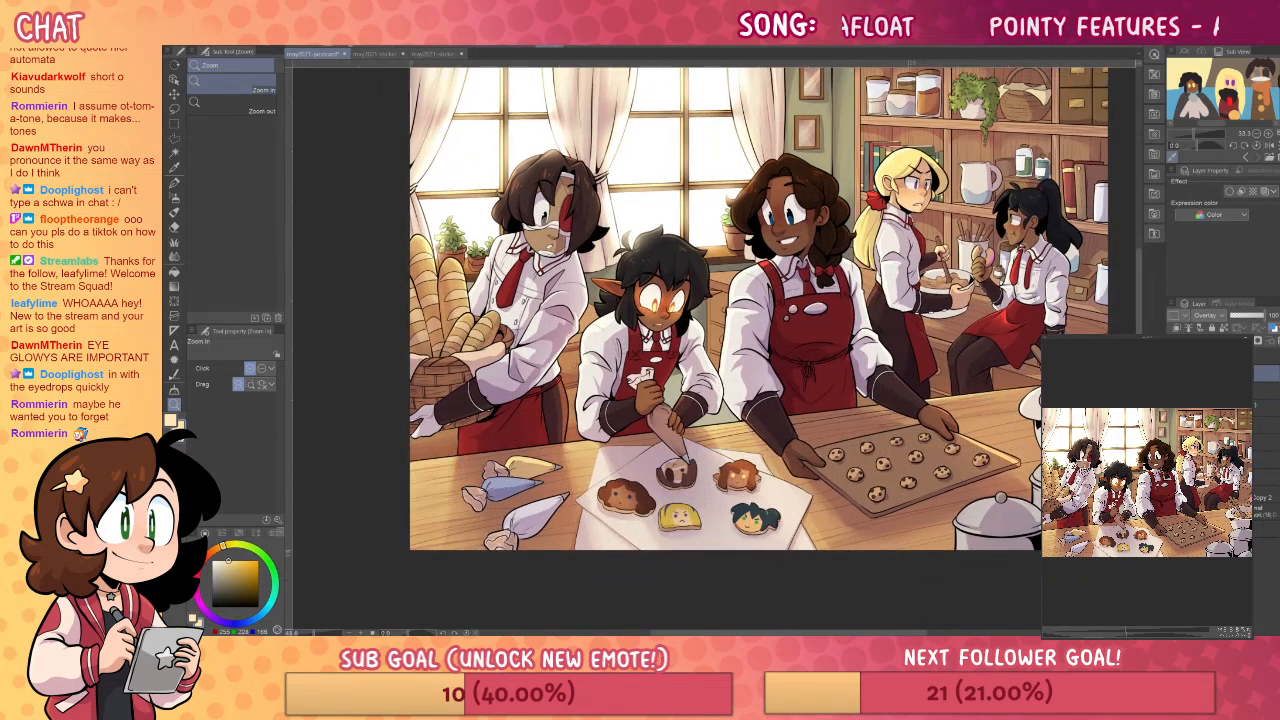
{"action": "left_click", "coordinate": [1198, 339]}
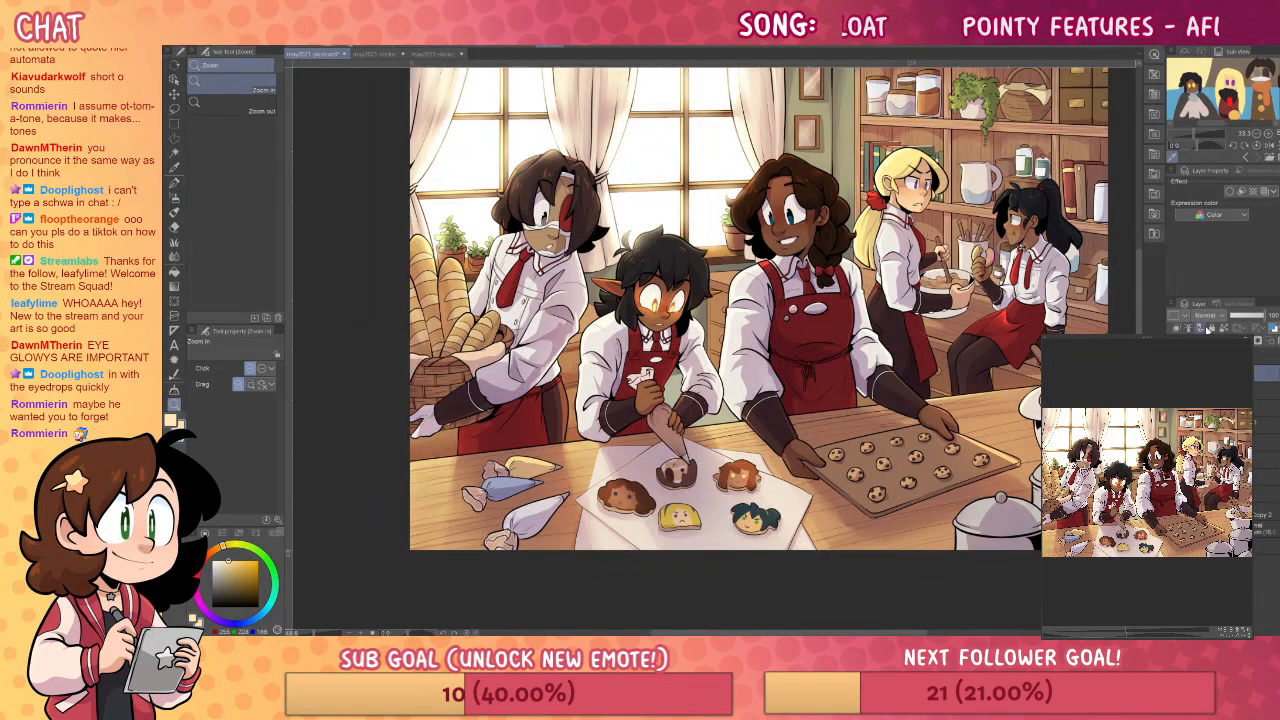
{"action": "left_click", "coordinate": [226, 627]}
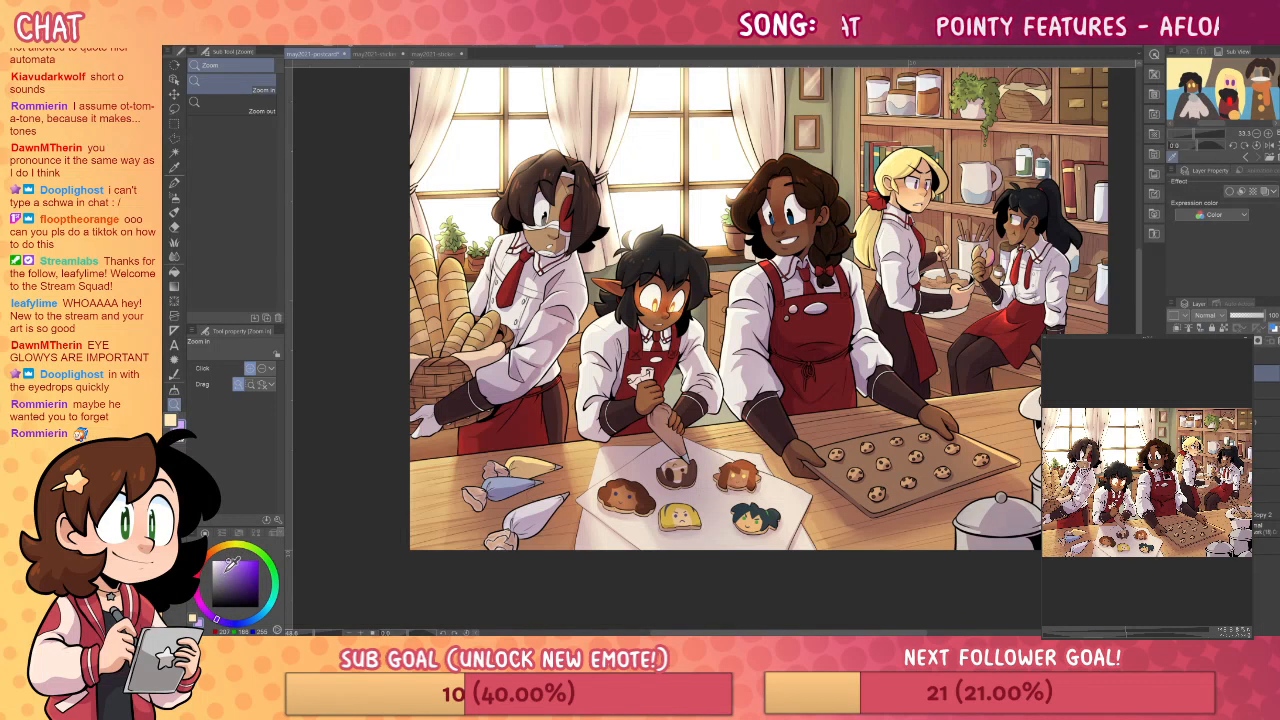
{"action": "left_click", "coordinate": [247, 624]}
- Set the new layer to Overlay and airbrush muted blue shade over the lower figures and table, varying the brush size
{"action": "key", "text": "p"}
{"action": "key", "text": "b"}
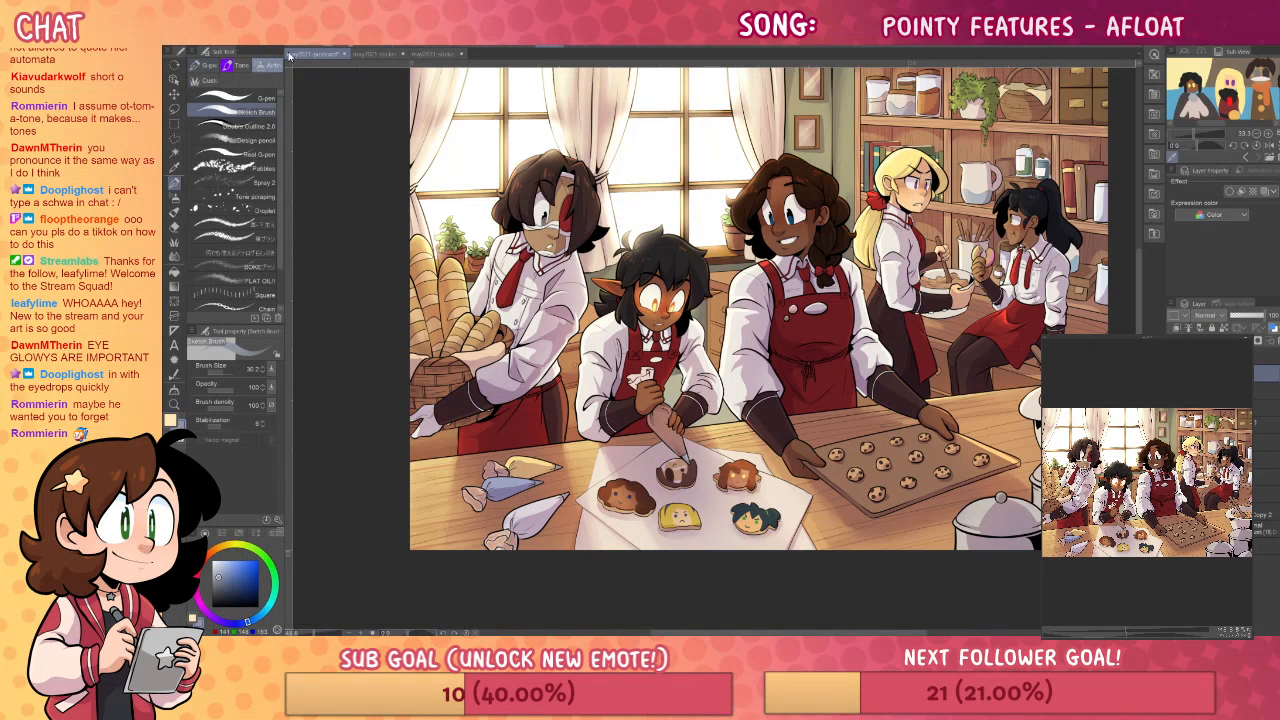
{"action": "mouse_move", "coordinate": [411, 378]}
{"action": "left_mouse_down"}
{"action": "mouse_move", "coordinate": [507, 376]}
{"action": "mouse_move", "coordinate": [455, 376]}
{"action": "mouse_move", "coordinate": [528, 422]}
{"action": "mouse_move", "coordinate": [510, 430]}
{"action": "mouse_move", "coordinate": [538, 428]}
{"action": "left_mouse_up"}
{"action": "key", "text": "ctrl+z"}
{"action": "left_click", "coordinate": [1208, 315]}
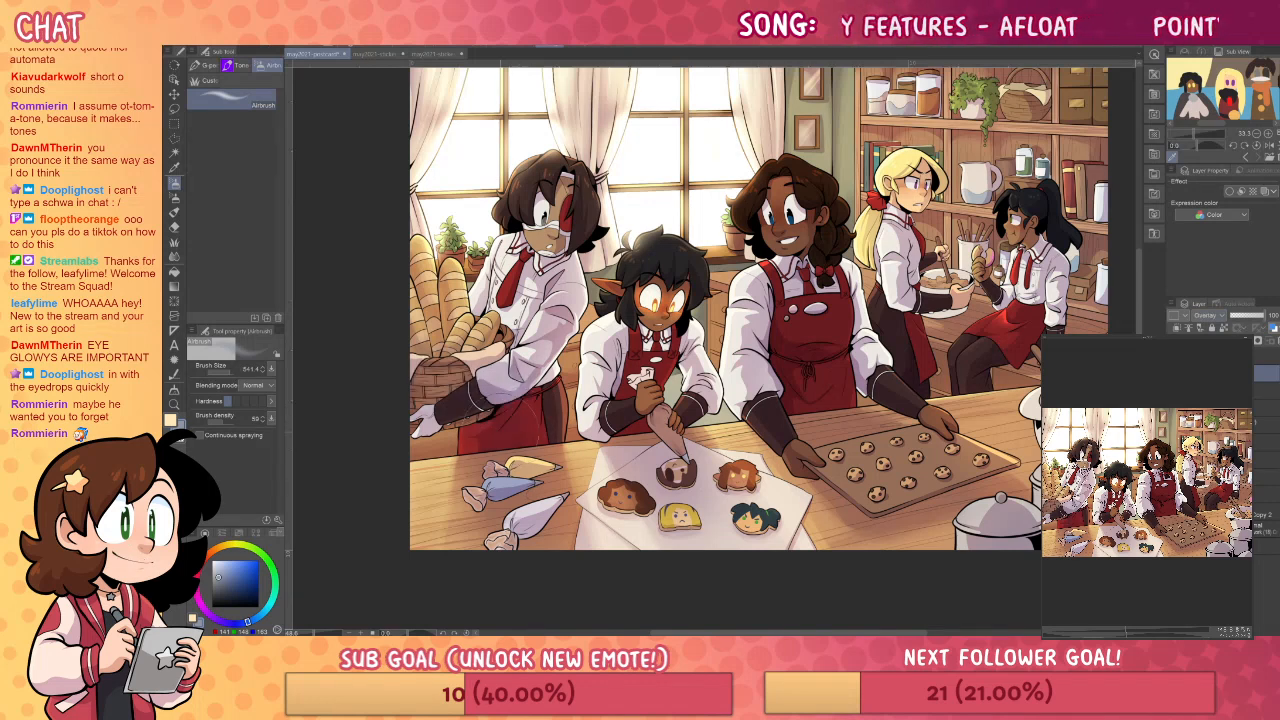
{"action": "left_click_drag", "start_coordinate": [540, 300], "coordinate": [557, 292]}
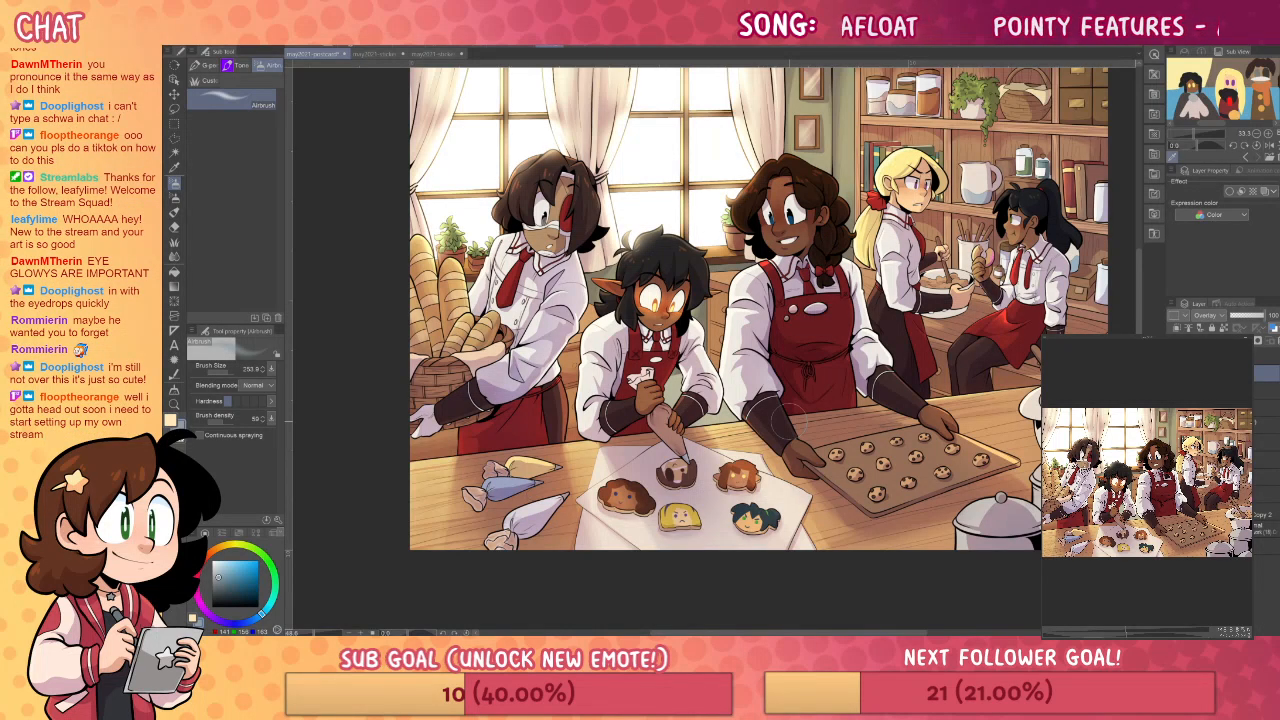
{"action": "left_click_drag", "start_coordinate": [954, 416], "coordinate": [934, 414]}
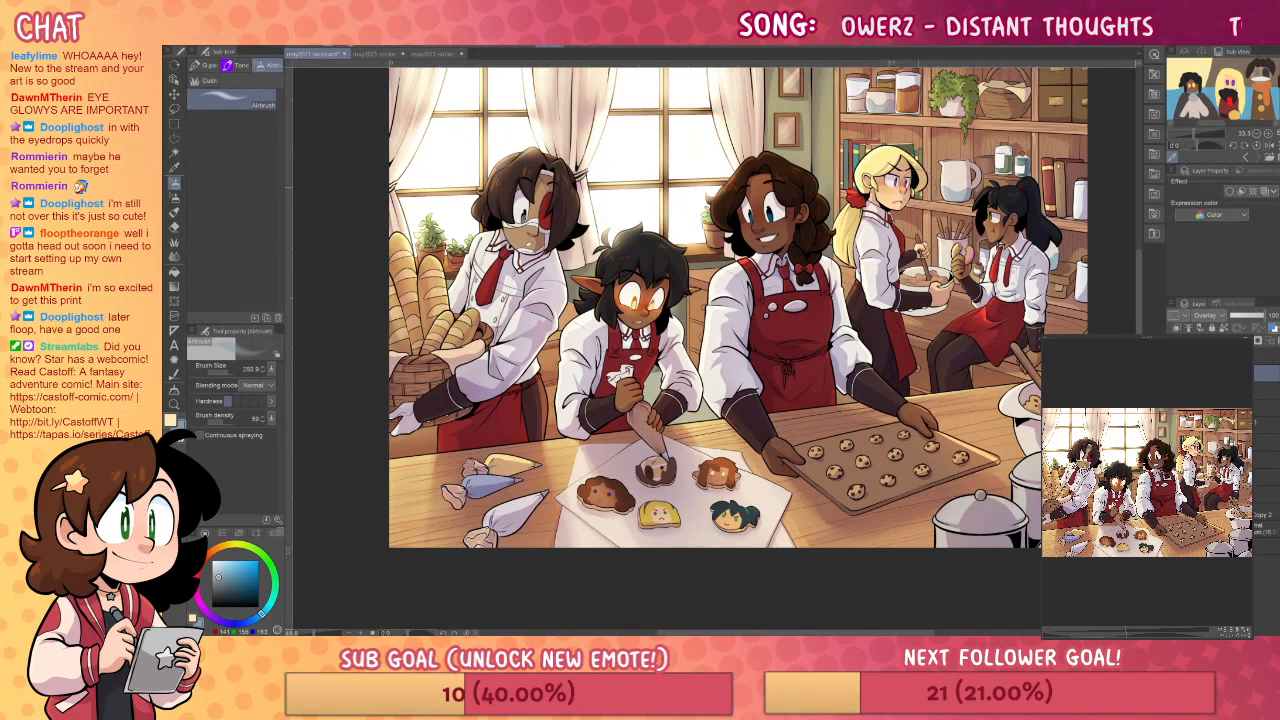
{"action": "scroll", "coordinate": [732, 304], "scroll_direction": "down", "scroll_amount": 2}
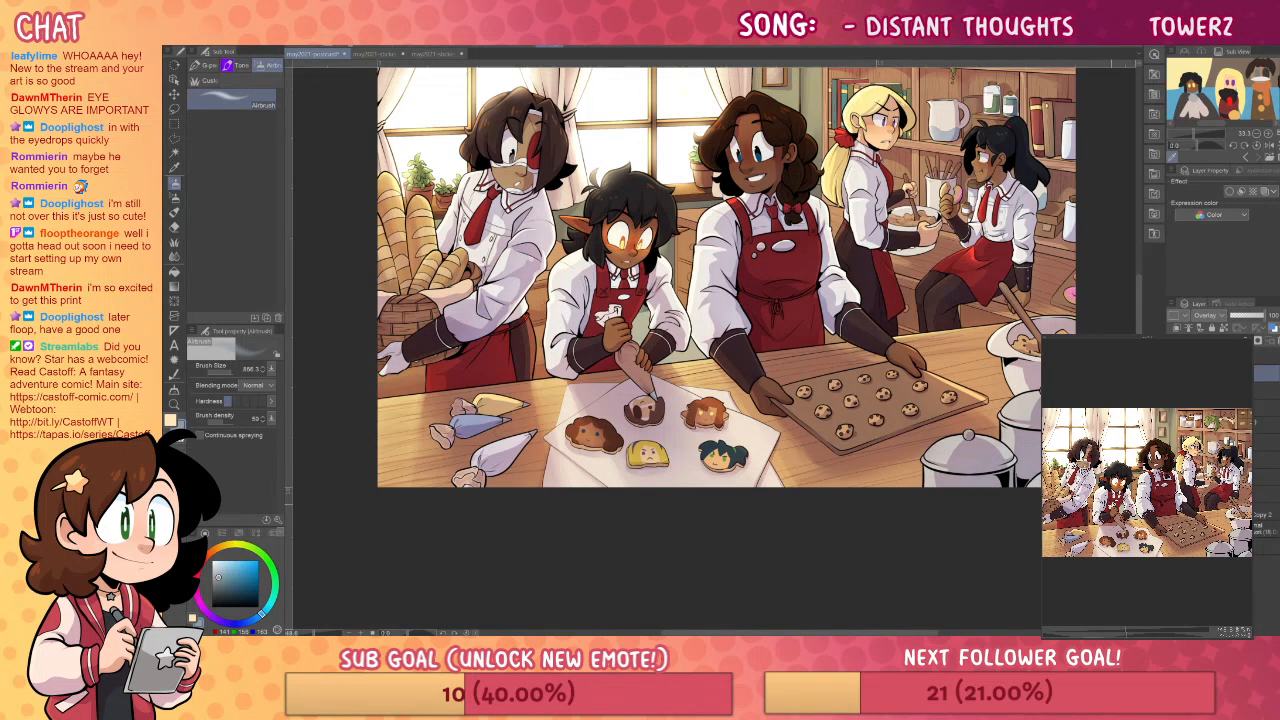
{"action": "left_click_drag", "start_coordinate": [904, 518], "coordinate": [981, 509]}
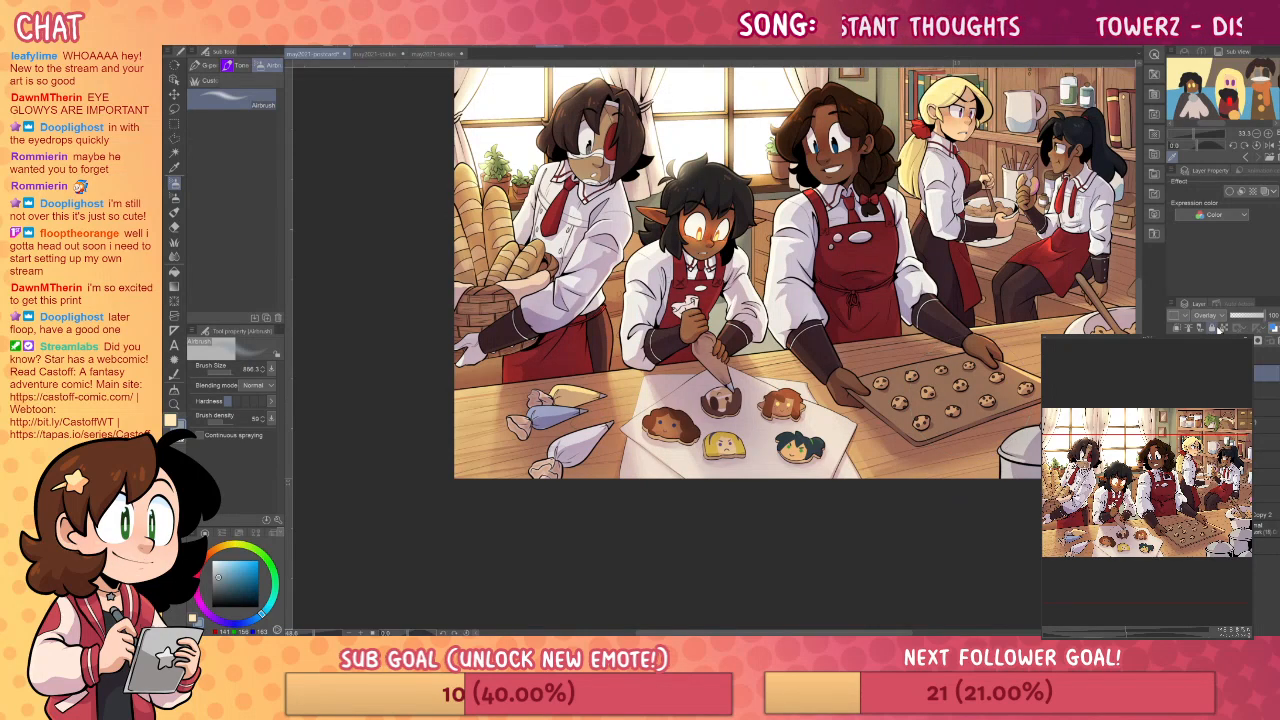
- Add another Normal layer, choose a pale cream and airbrush soft light from the windows over the figures
{"action": "mouse_move", "coordinate": [944, 425]}
{"action": "left_mouse_down"}
{"action": "mouse_move", "coordinate": [885, 478]}
{"action": "mouse_move", "coordinate": [935, 464]}
{"action": "left_mouse_up"}
{"action": "left_click_drag", "start_coordinate": [222, 562], "coordinate": [215, 540]}
{"action": "left_click_drag", "start_coordinate": [665, 348], "coordinate": [709, 417]}
{"action": "left_click", "coordinate": [218, 548]}
{"action": "mouse_move", "coordinate": [580, 112]}
{"action": "left_mouse_down"}
{"action": "mouse_move", "coordinate": [537, 165]}
{"action": "mouse_move", "coordinate": [539, 228]}
{"action": "mouse_move", "coordinate": [592, 215]}
{"action": "mouse_move", "coordinate": [602, 110]}
{"action": "mouse_move", "coordinate": [585, 205]}
{"action": "mouse_move", "coordinate": [550, 218]}
{"action": "left_mouse_up"}
{"action": "mouse_move", "coordinate": [723, 266]}
{"action": "left_mouse_down"}
{"action": "mouse_move", "coordinate": [773, 133]}
{"action": "mouse_move", "coordinate": [777, 197]}
{"action": "left_mouse_up"}
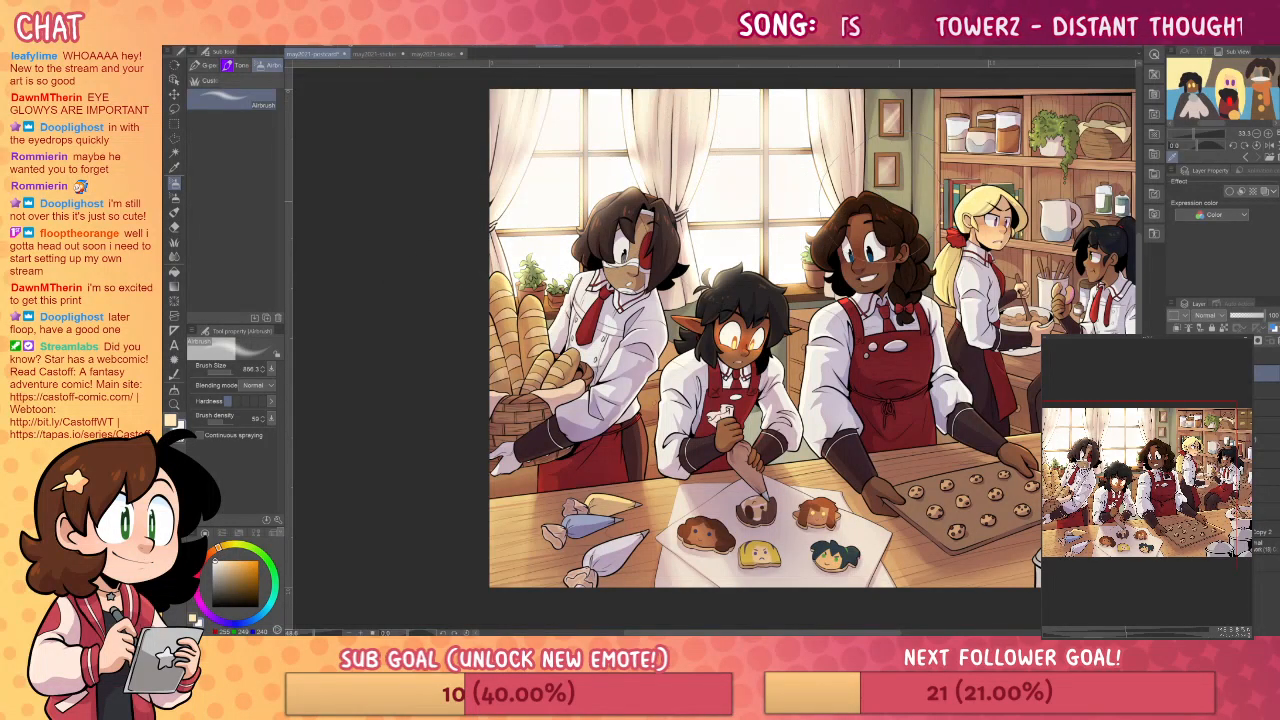
- Set the light layer to Overlay and airbrush soft beams from the windows towards the shelves with a smaller brush
{"action": "left_click", "coordinate": [1208, 315]}
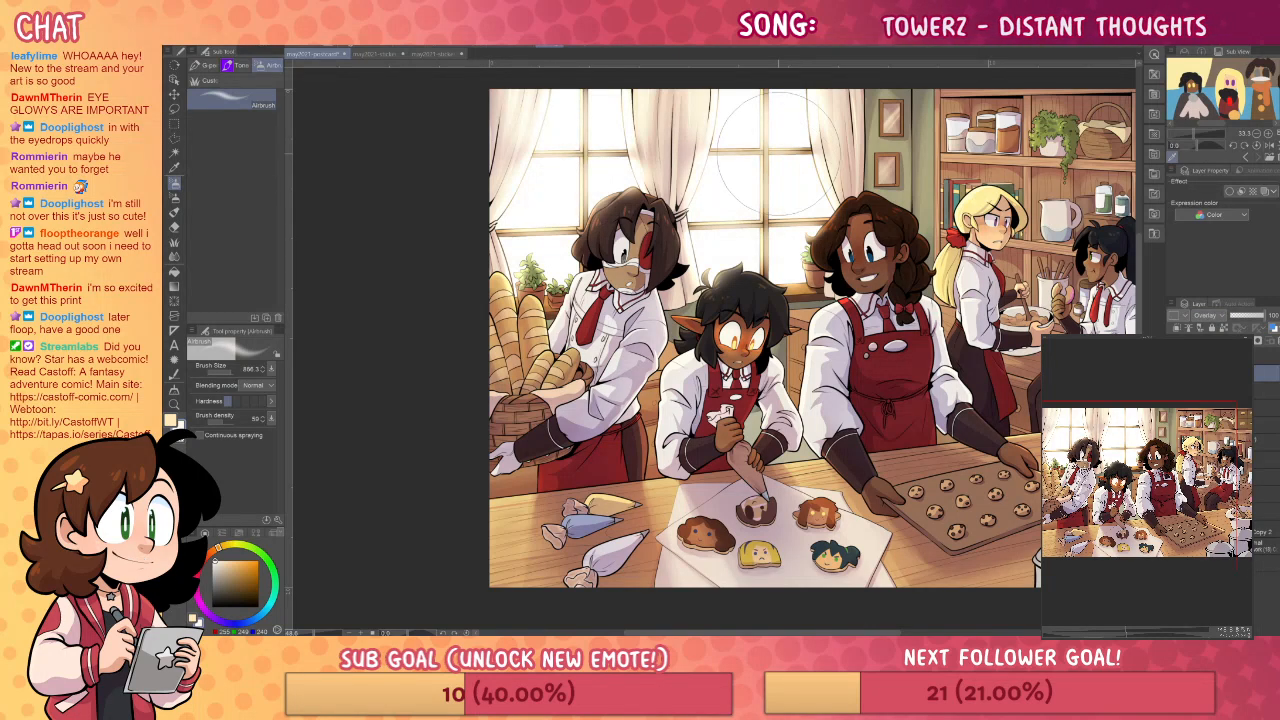
{"action": "left_click_drag", "start_coordinate": [804, 246], "coordinate": [798, 215], "text": "ctrl+alt"}
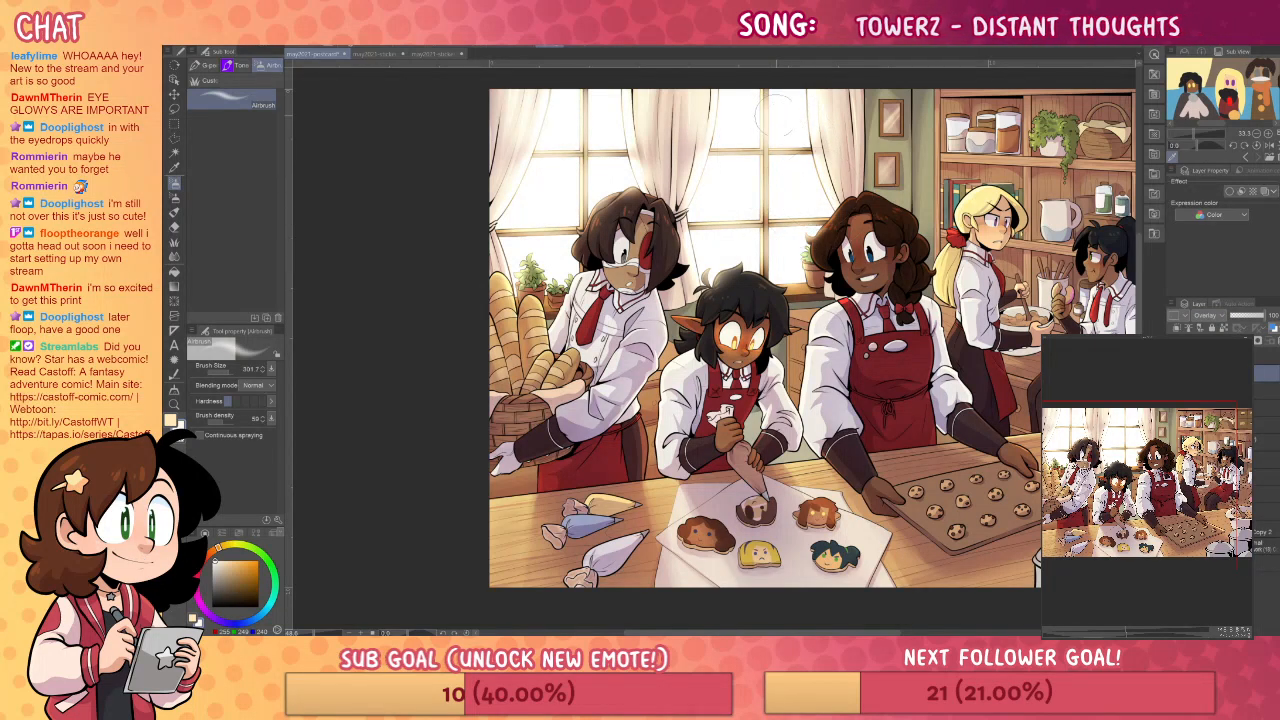
{"action": "left_click_drag", "start_coordinate": [830, 130], "coordinate": [1020, 245]}
{"action": "key", "text": "ctrl+z"}
{"action": "left_click_drag", "start_coordinate": [840, 132], "coordinate": [997, 208]}
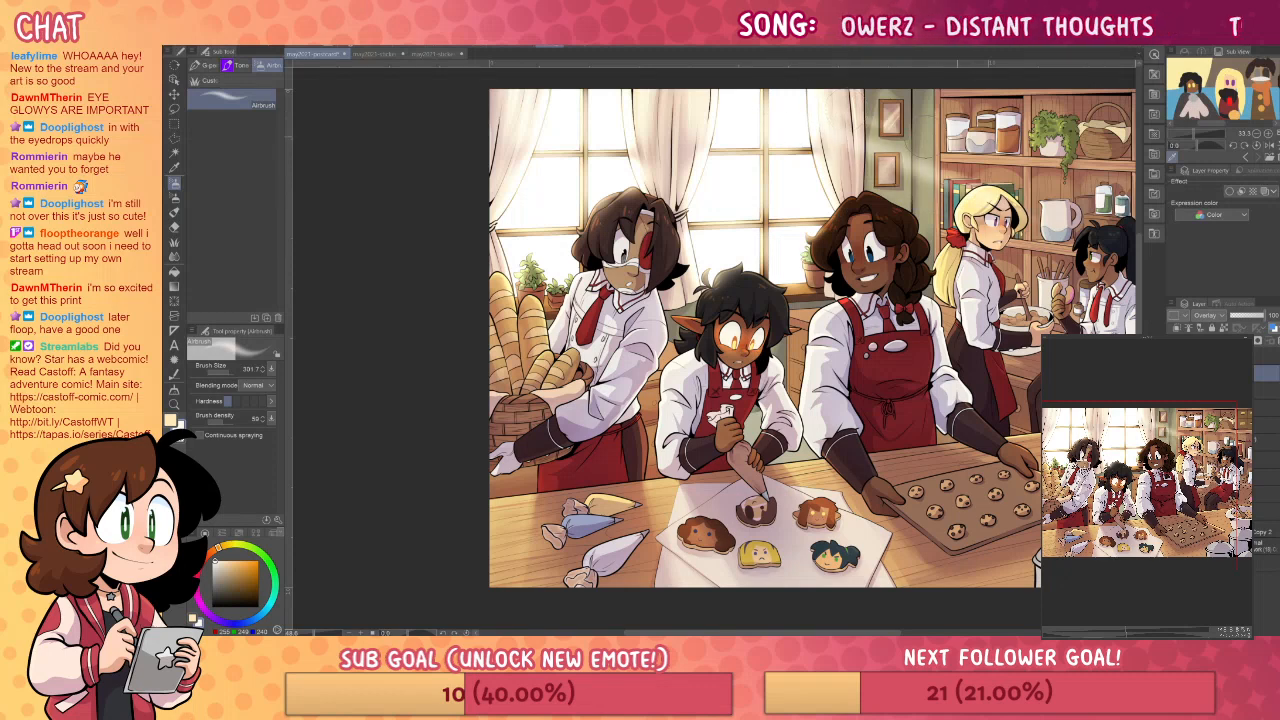
{"action": "left_click_drag", "start_coordinate": [880, 300], "coordinate": [822, 300]}
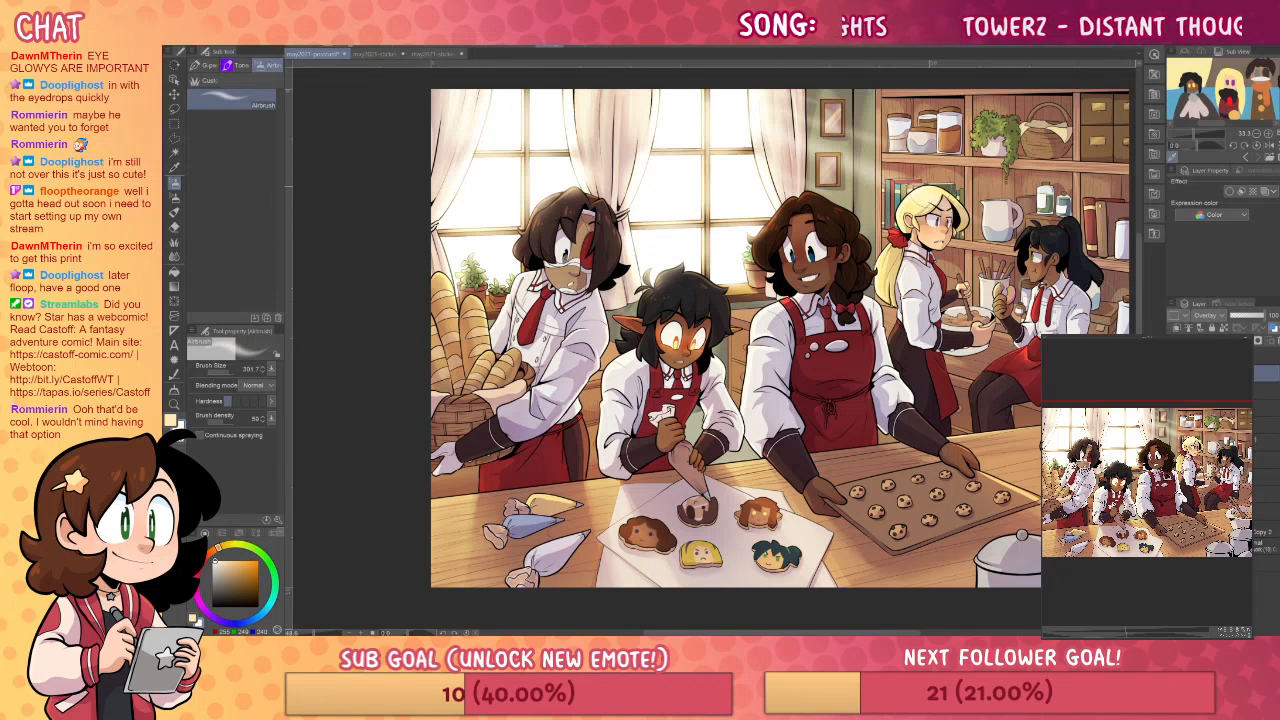
- Airbrush further light beams across the scene, adjusting the airbrush and Blur sizes
{"action": "key", "text": "e"}
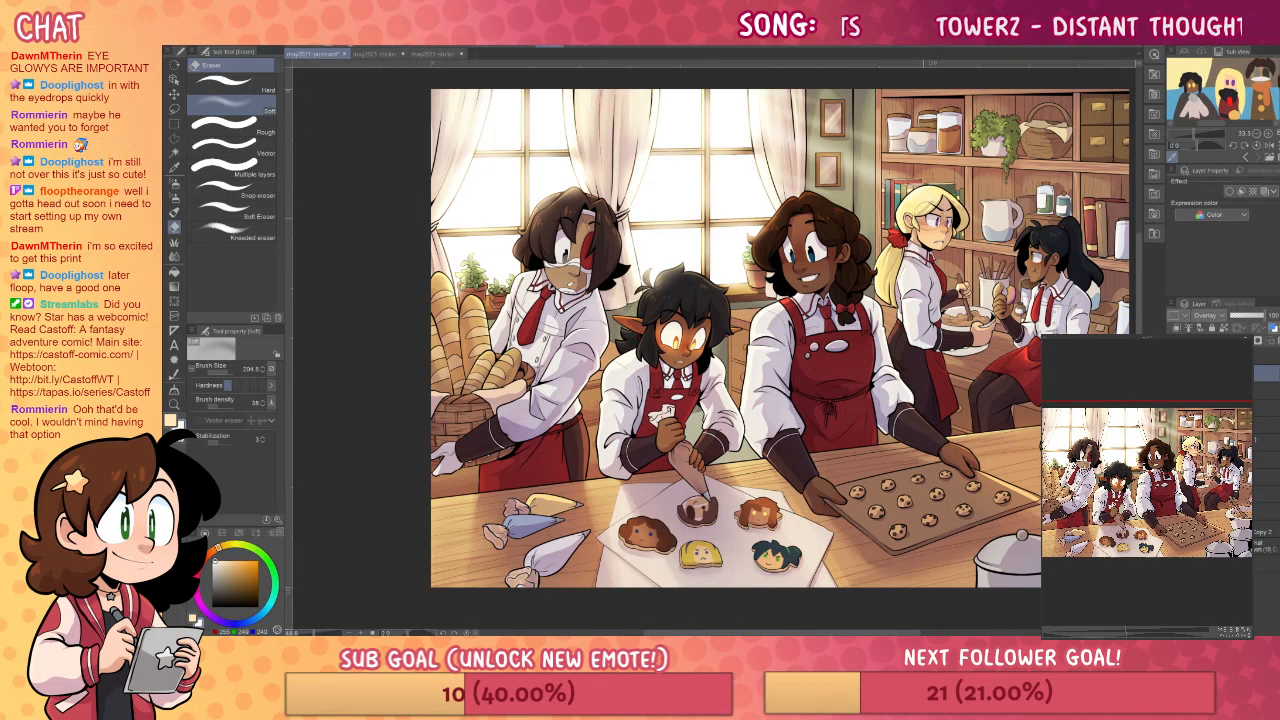
{"action": "key", "text": "b"}
{"action": "left_click_drag", "start_coordinate": [885, 185], "coordinate": [828, 205]}
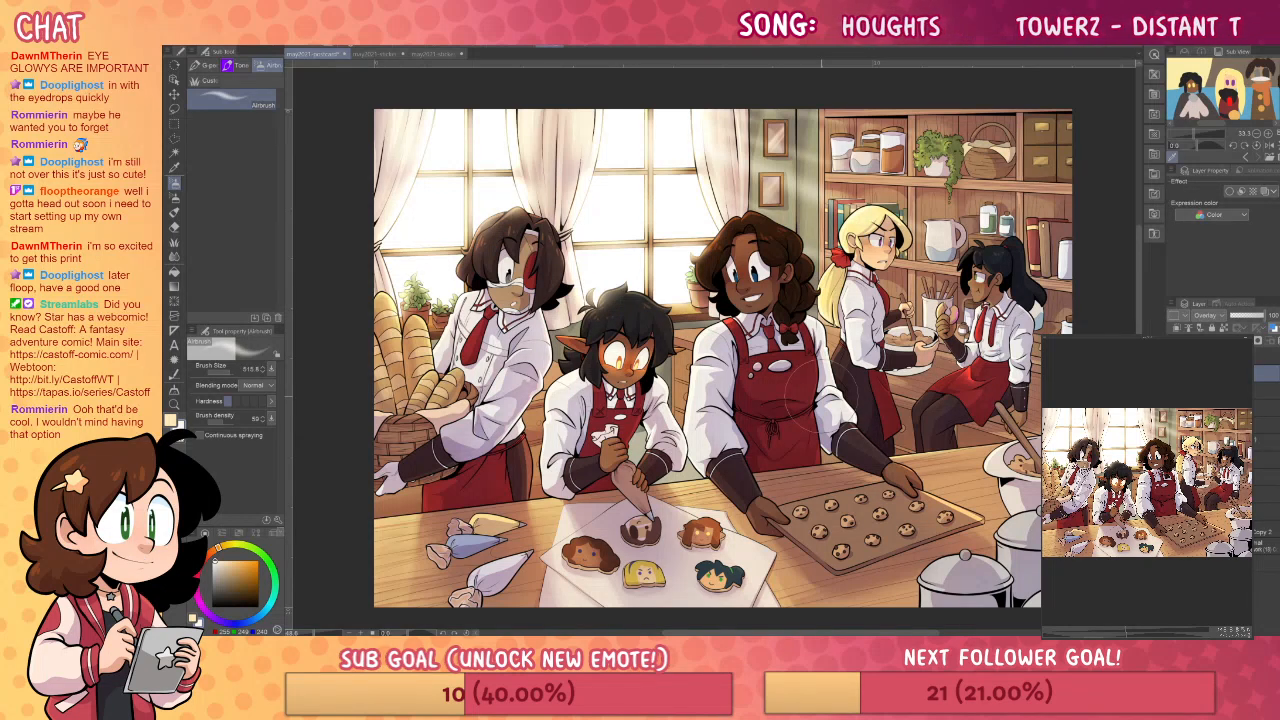
{"action": "key", "text": "j"}
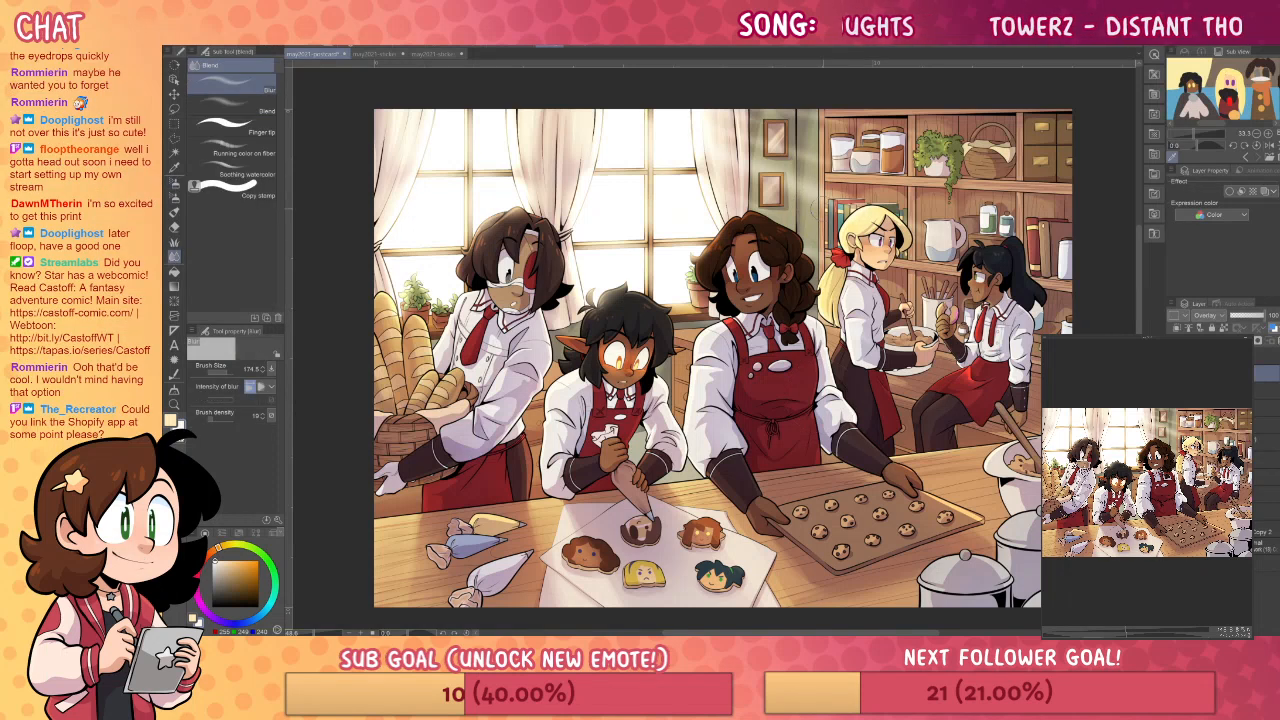
{"action": "key", "text": "bracketright"}
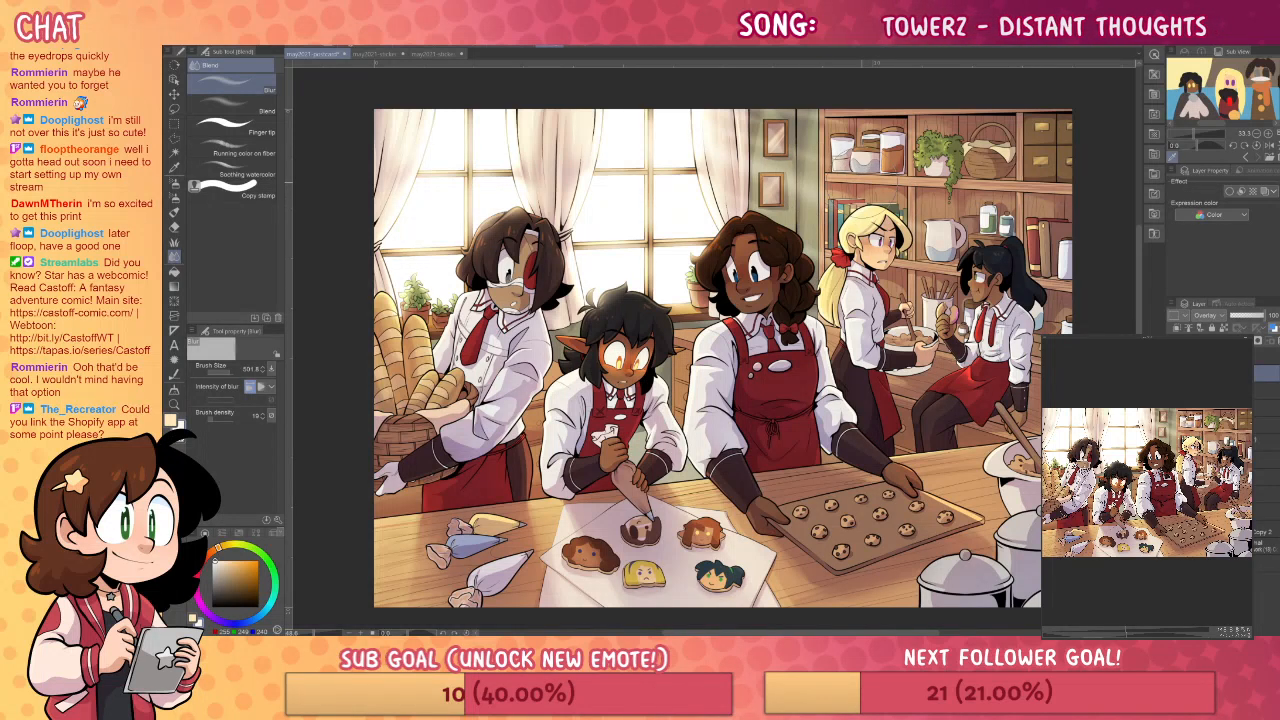
{"action": "key", "text": "b"}
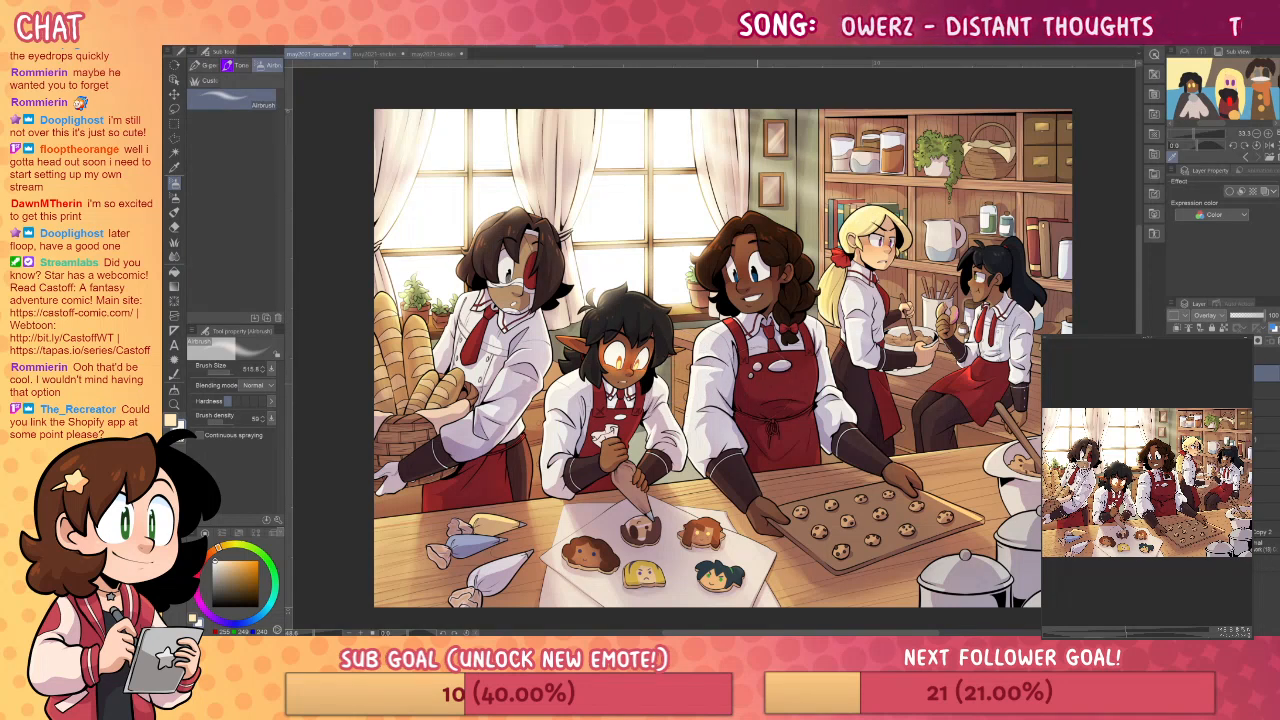
{"action": "left_click_drag", "start_coordinate": [720, 375], "coordinate": [701, 368]}
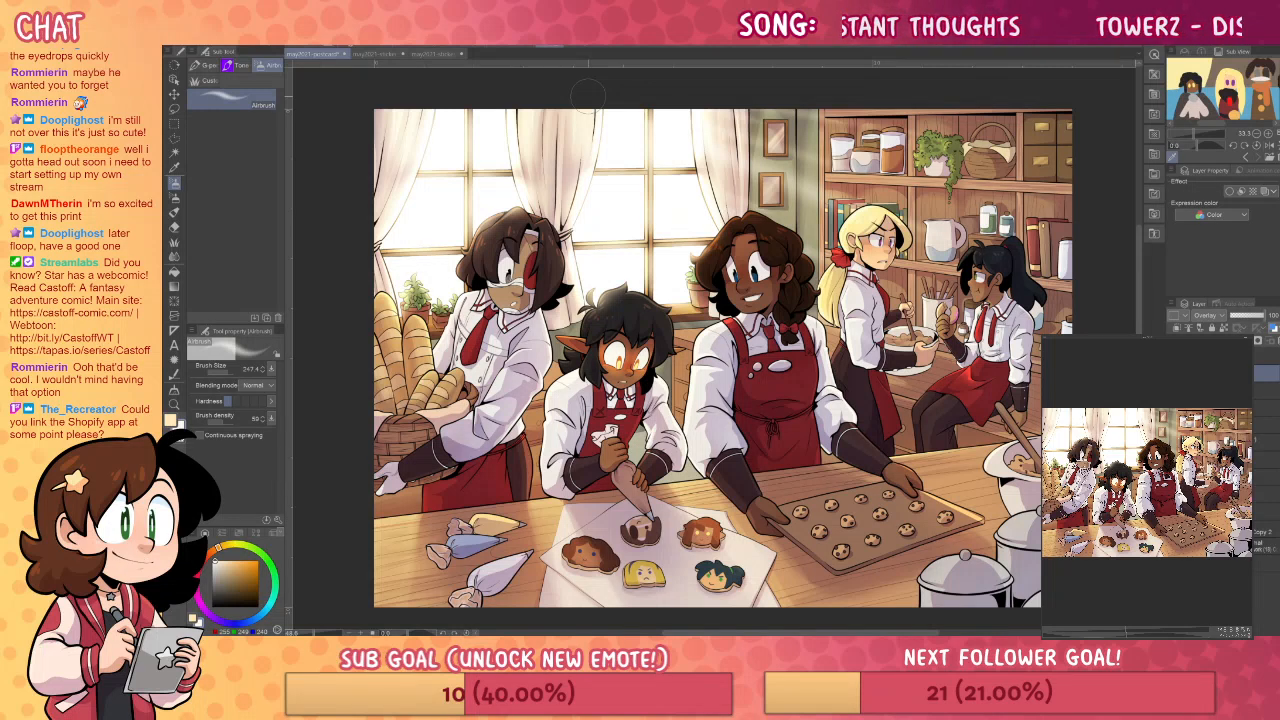
- Compare the latest beam stroke with undo and redo, then soften the beams near the windows with the Soft eraser
{"action": "key", "text": "ctrl+z"}
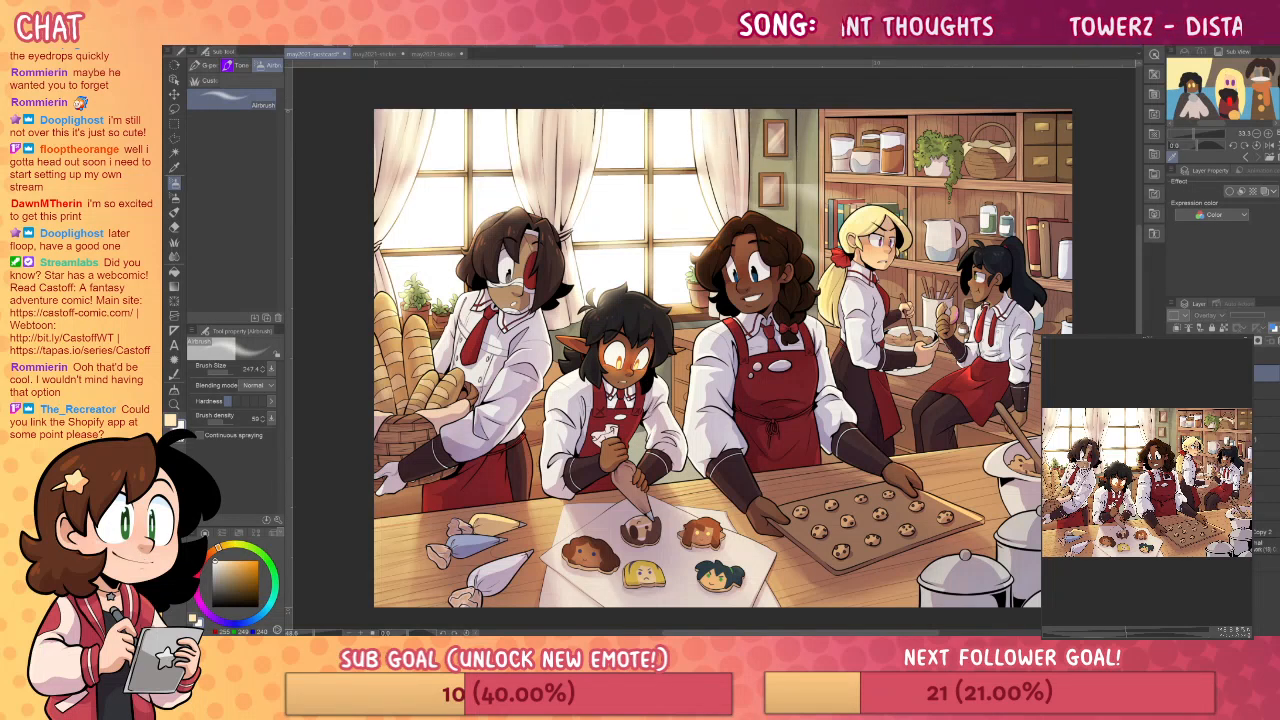
{"action": "key", "text": "ctrl+y"}
{"action": "key", "text": "e"}
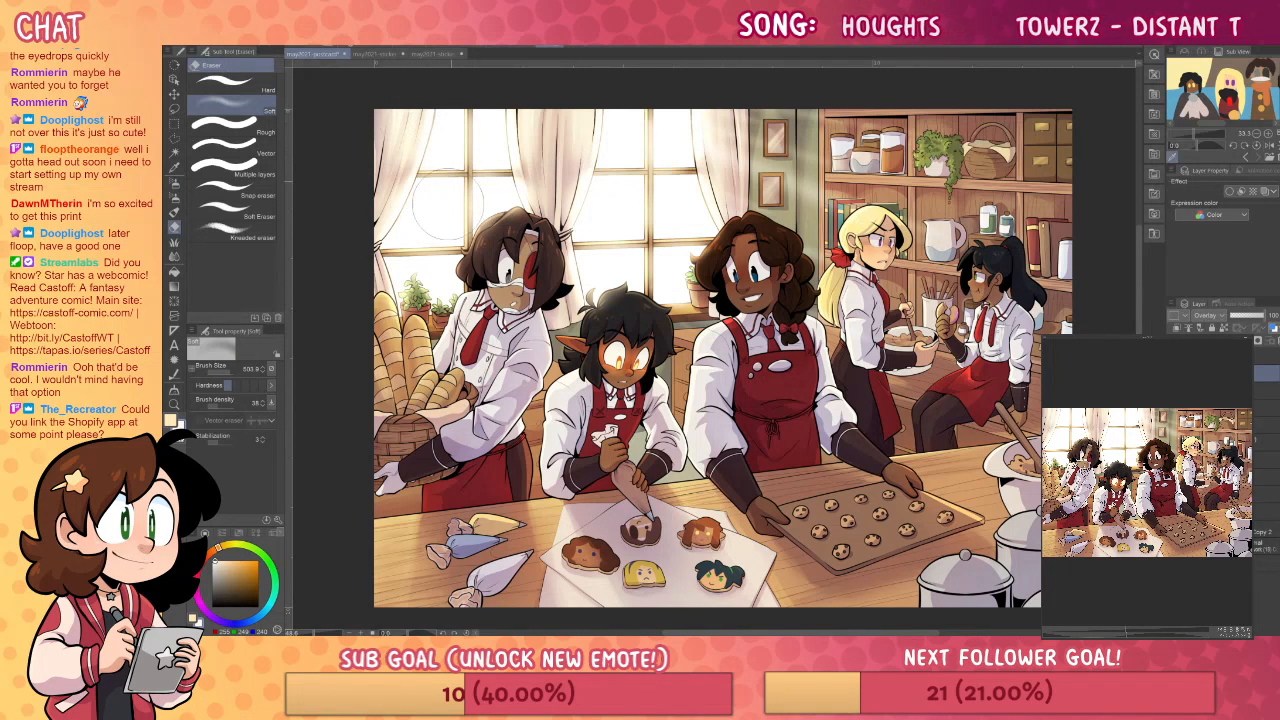
{"action": "left_click_drag", "start_coordinate": [560, 165], "coordinate": [725, 262]}
{"action": "key", "text": "b"}
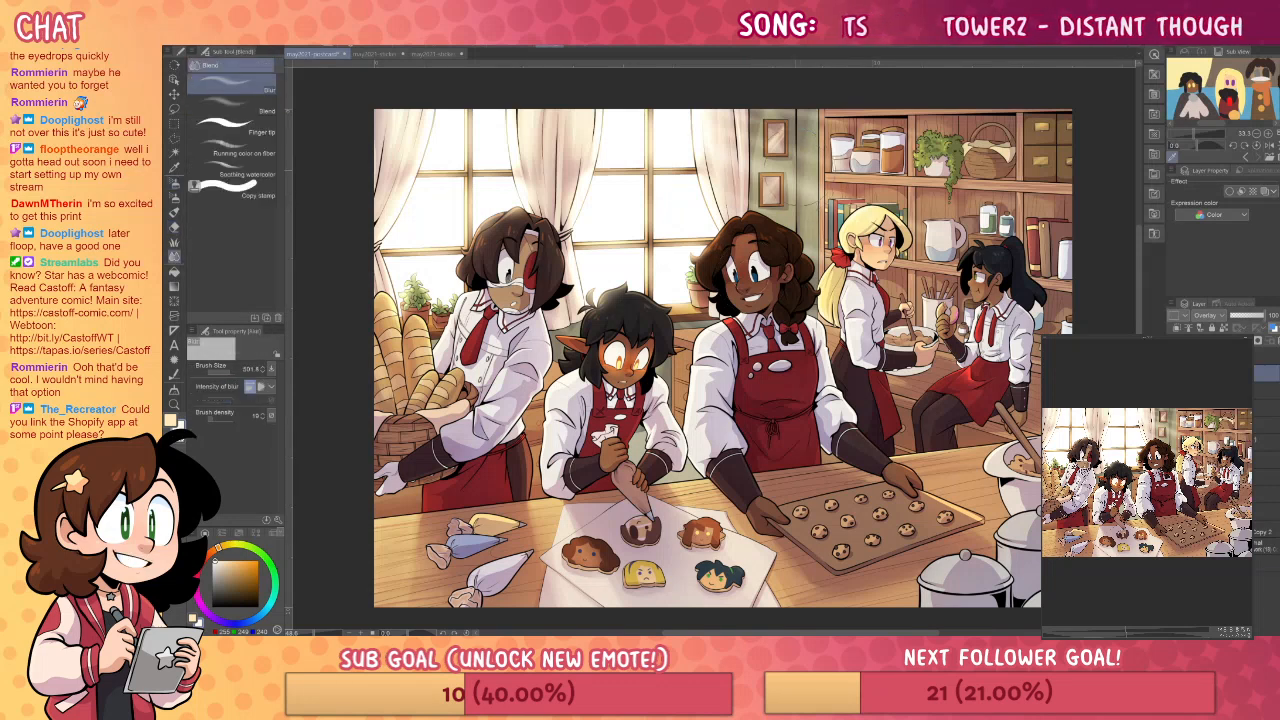
{"action": "left_click", "coordinate": [256, 147]}
{"action": "left_click", "coordinate": [266, 106]}
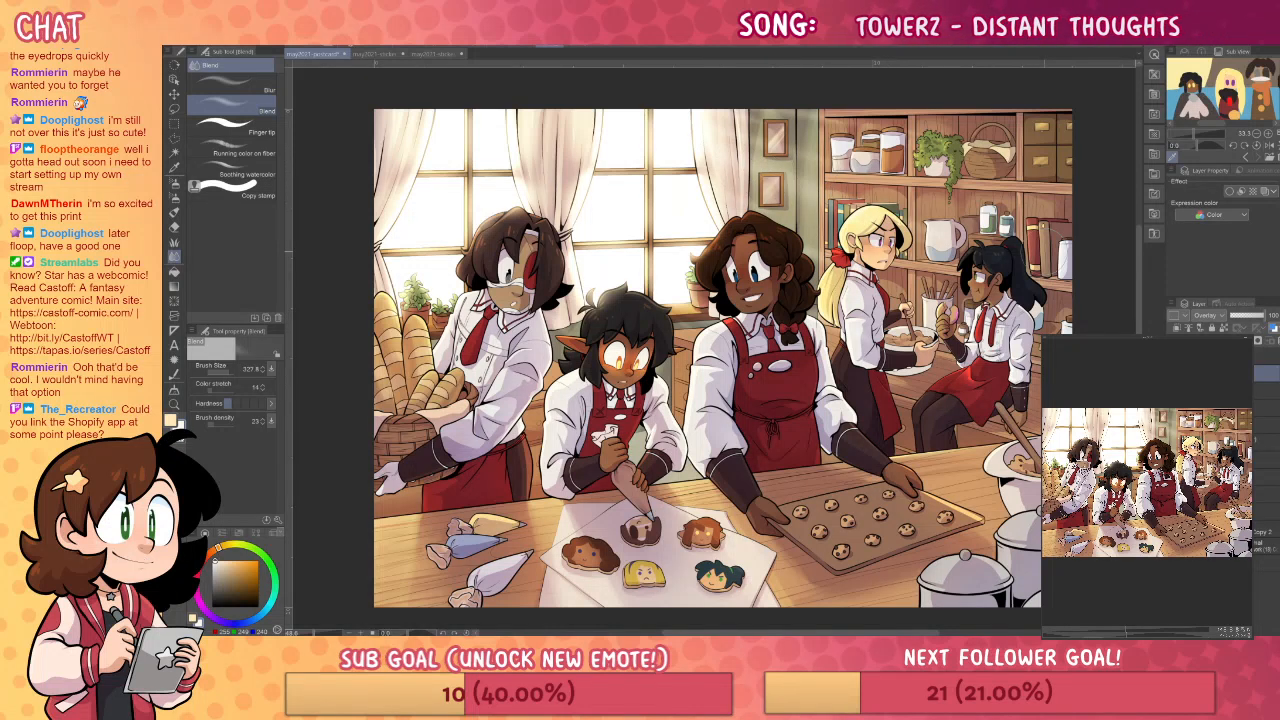
{"action": "key", "text": "b"}
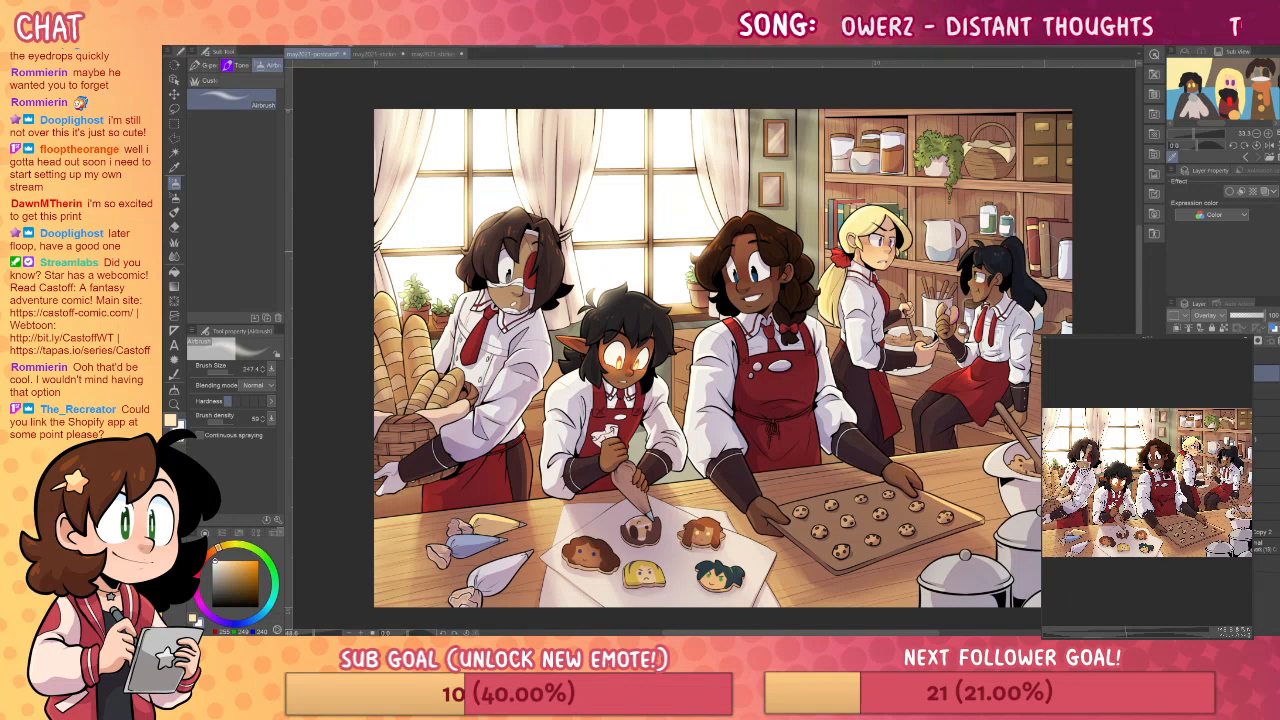
- Add a new layer and choose the Bokeh Heart brush from the custom brushes
{"action": "left_click_drag", "start_coordinate": [1044, 252], "coordinate": [1004, 224]}
{"action": "key", "text": "ctrl+shift+n"}
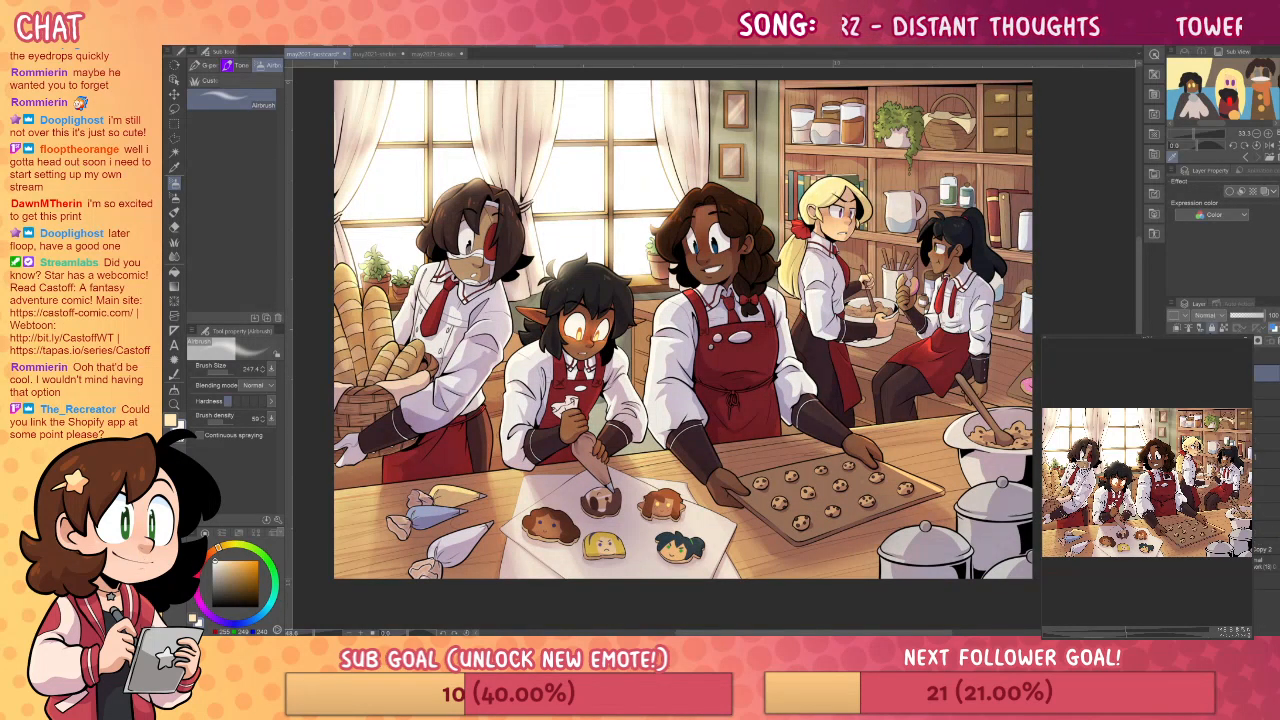
{"action": "left_click", "coordinate": [207, 65]}
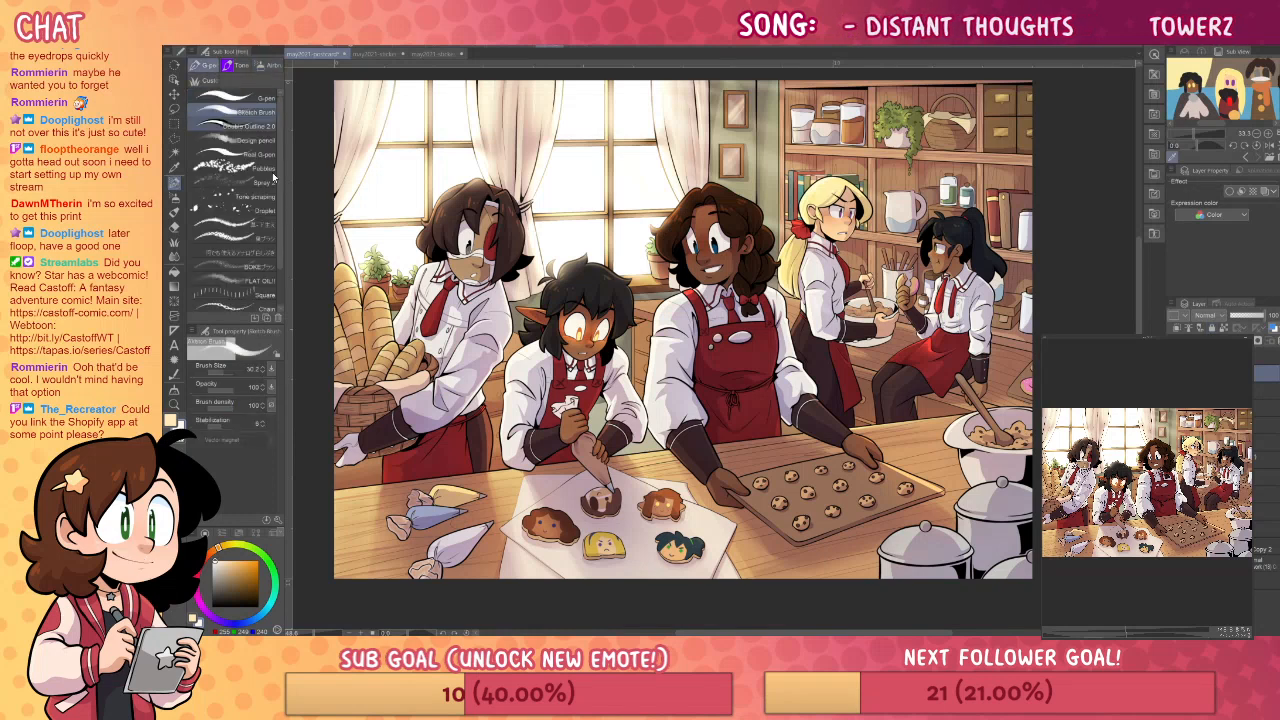
{"action": "left_click", "coordinate": [214, 81]}
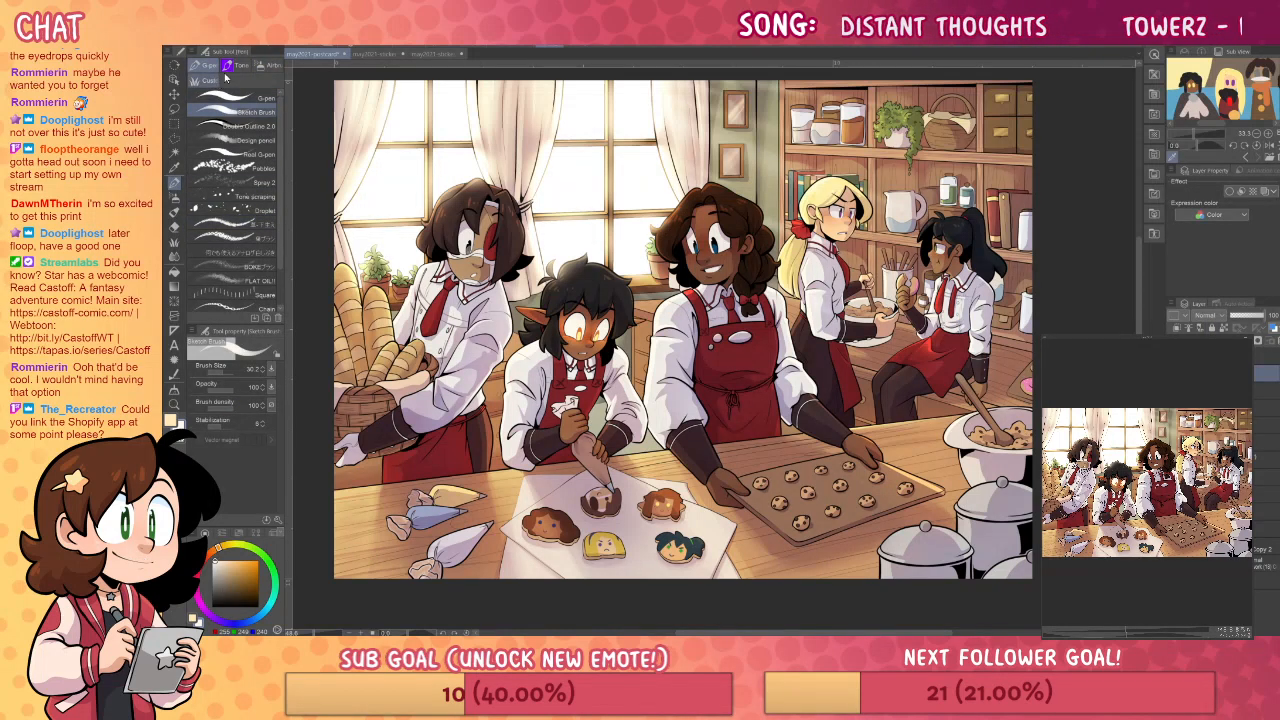
{"action": "scroll", "coordinate": [240, 200], "scroll_direction": "down", "scroll_amount": 3}
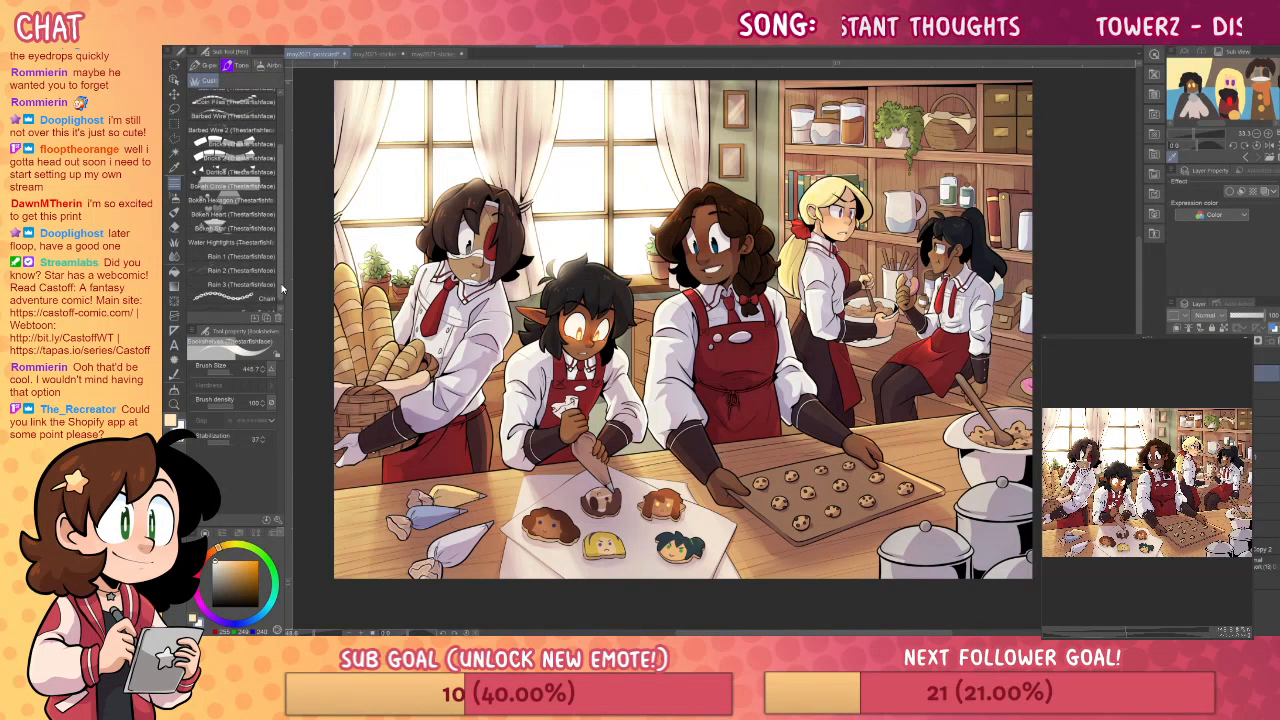
{"action": "left_click", "coordinate": [250, 181]}
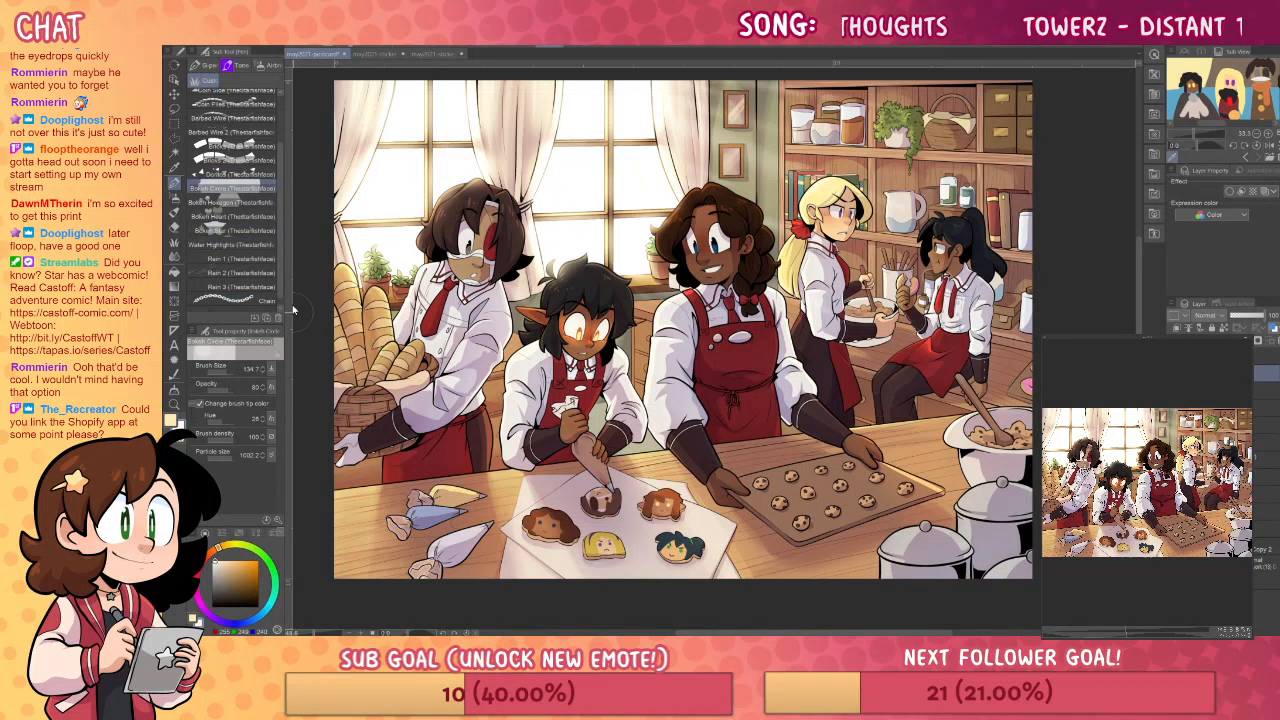
{"action": "left_click", "coordinate": [260, 216]}
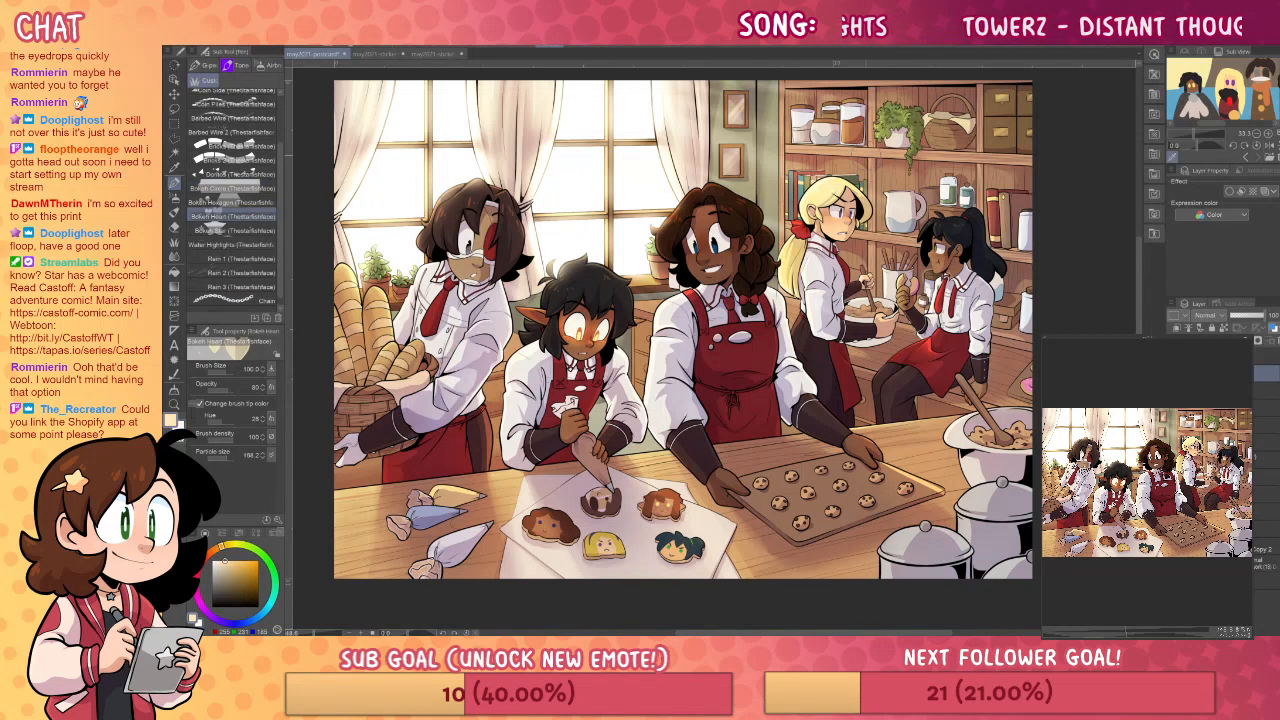
- Stamp pale hearts with brush size 224.6 and particle size 316.8, and set their layer to Overlay at reduced opacity
{"action": "key", "text": "bracketright"}
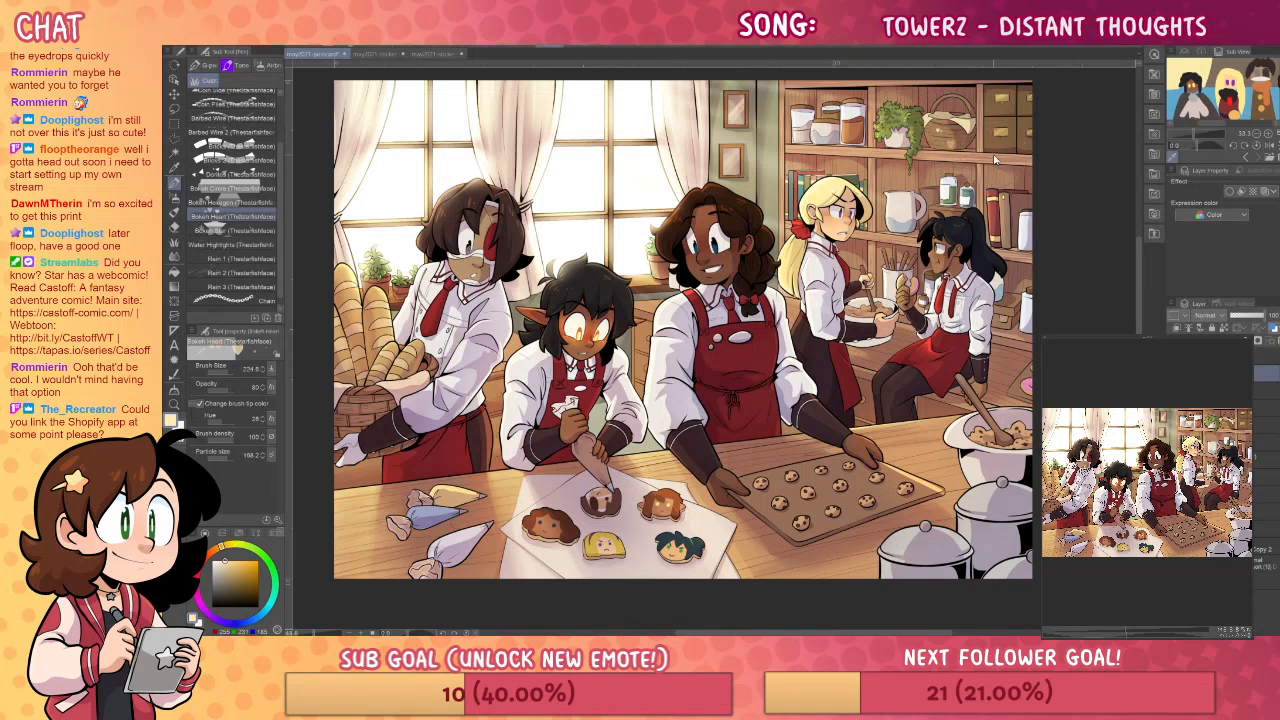
{"action": "left_click", "coordinate": [229, 457]}
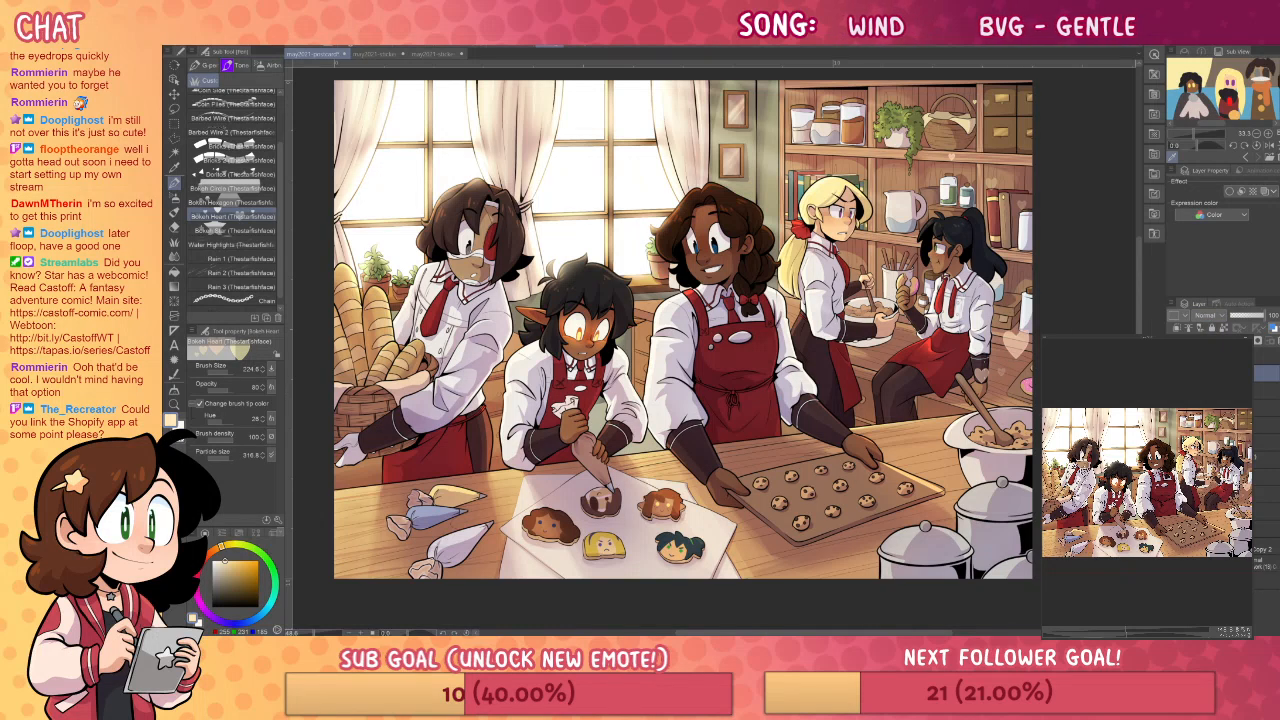
{"action": "left_click", "coordinate": [1247, 320]}
{"action": "left_click", "coordinate": [1240, 315]}
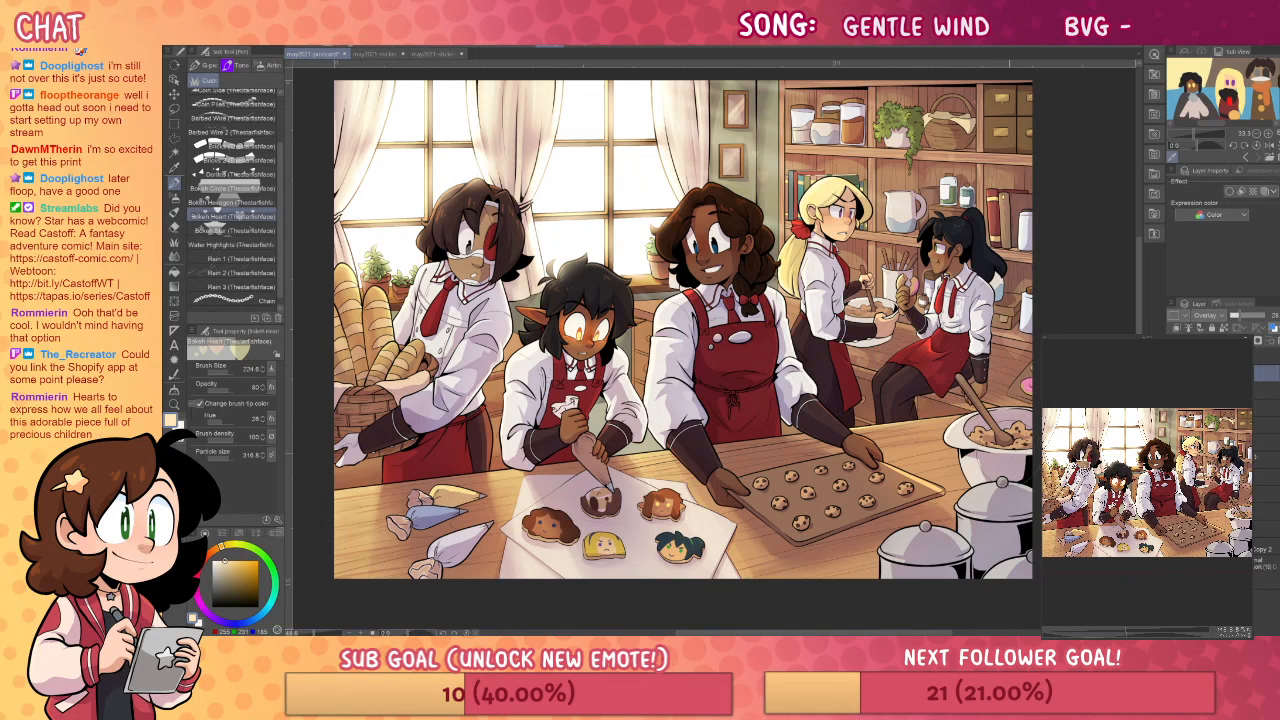
- Stamp more faint bokeh hearts around the scene, reduce the brush size and save the illustration
{"action": "left_click_drag", "start_coordinate": [1035, 530], "coordinate": [1017, 498]}
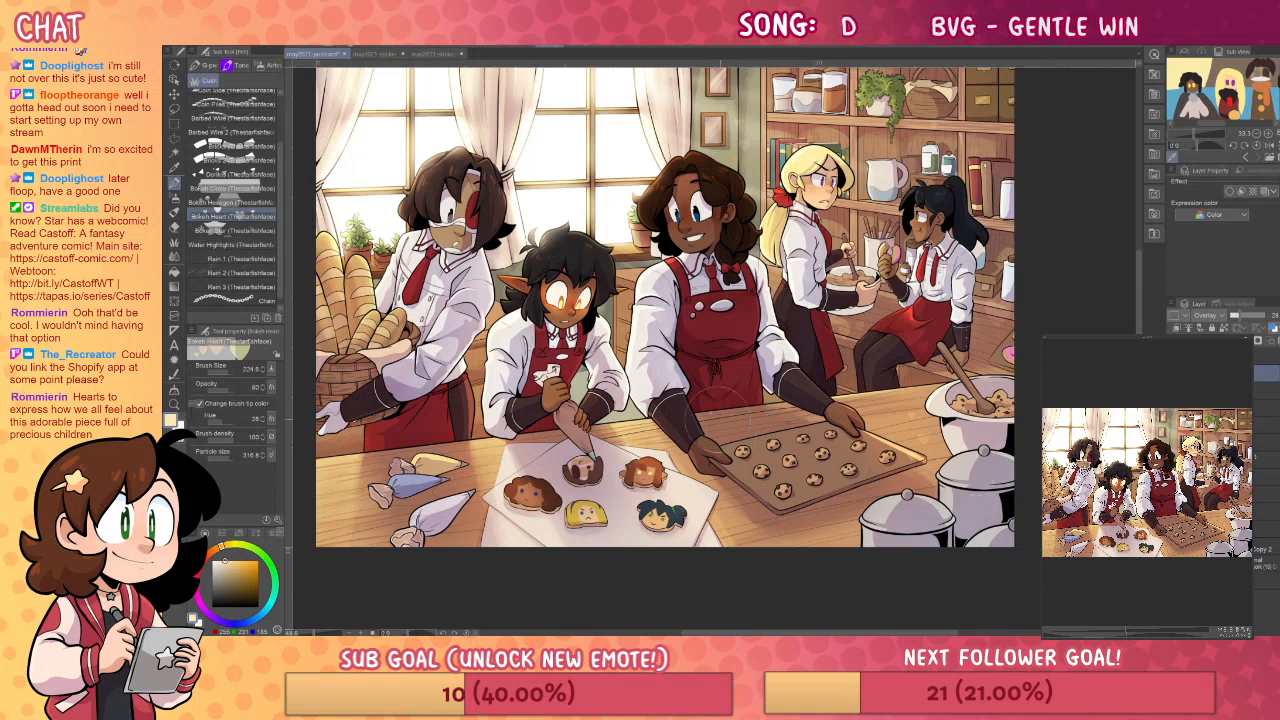
{"action": "left_click_drag", "start_coordinate": [842, 471], "coordinate": [898, 455]}
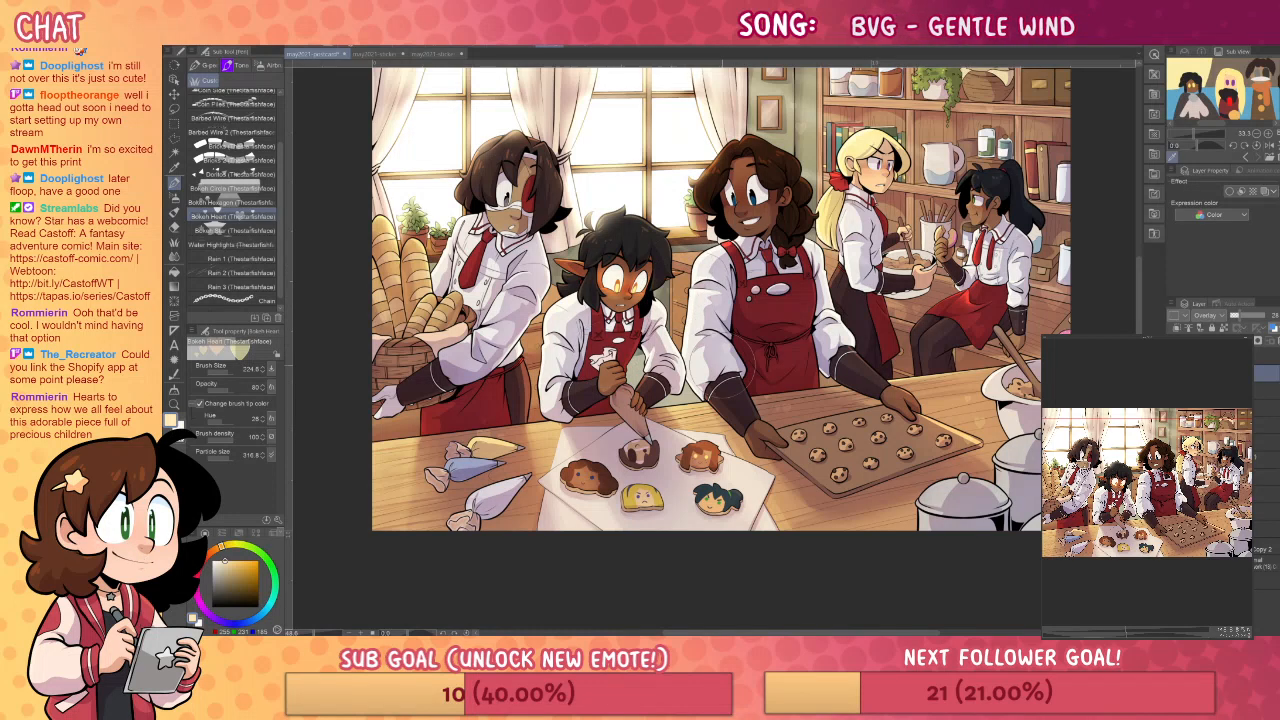
{"action": "left_click_drag", "start_coordinate": [706, 300], "coordinate": [721, 345]}
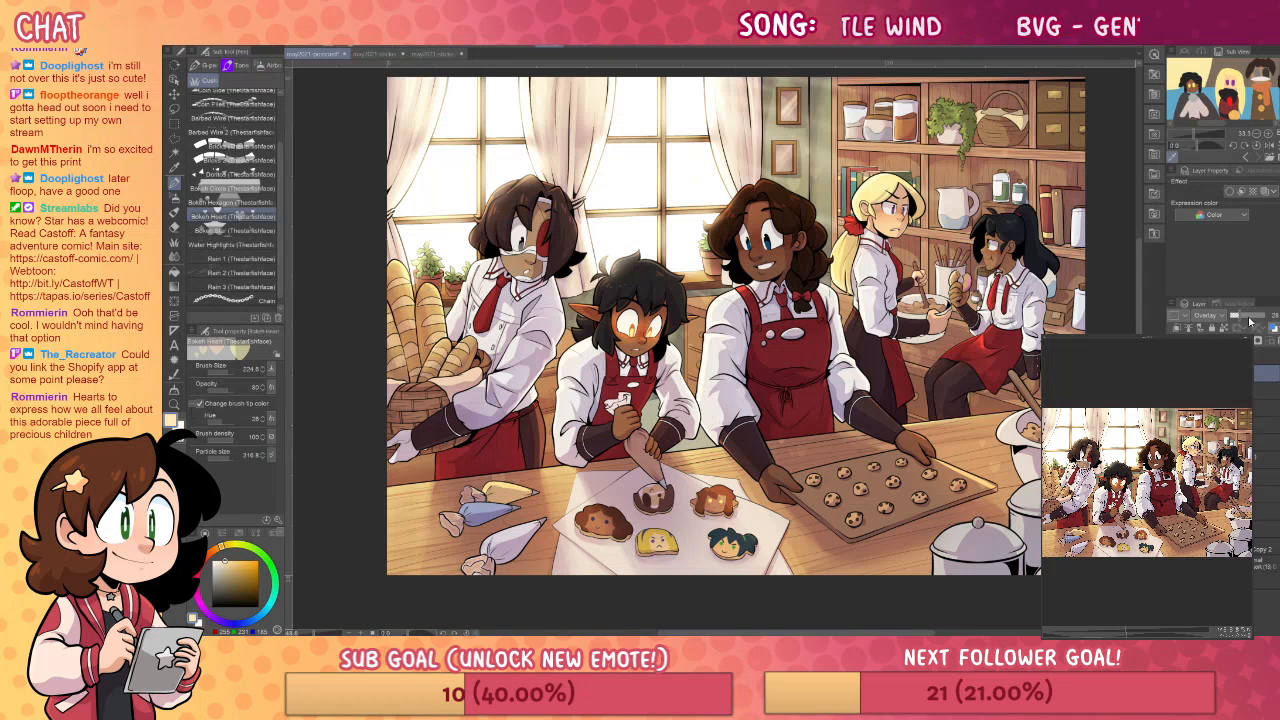
{"action": "key", "text": "["}
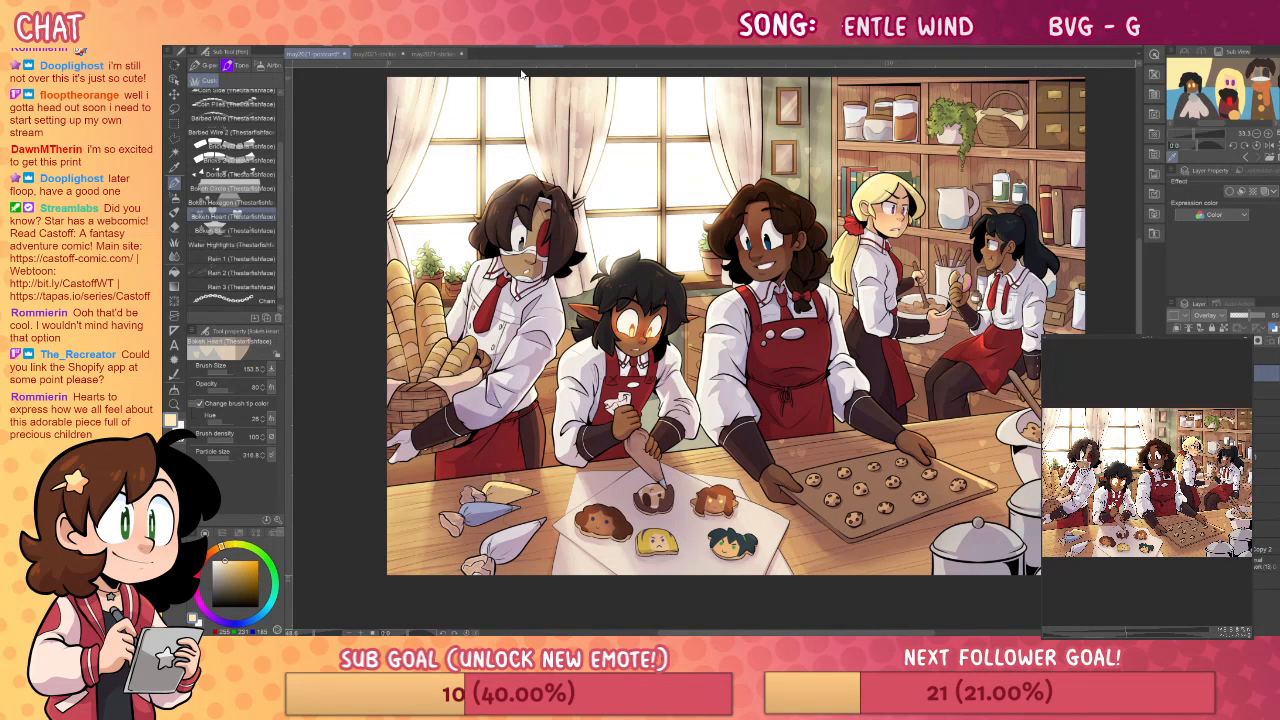
{"action": "key", "text": "ctrl+s"}
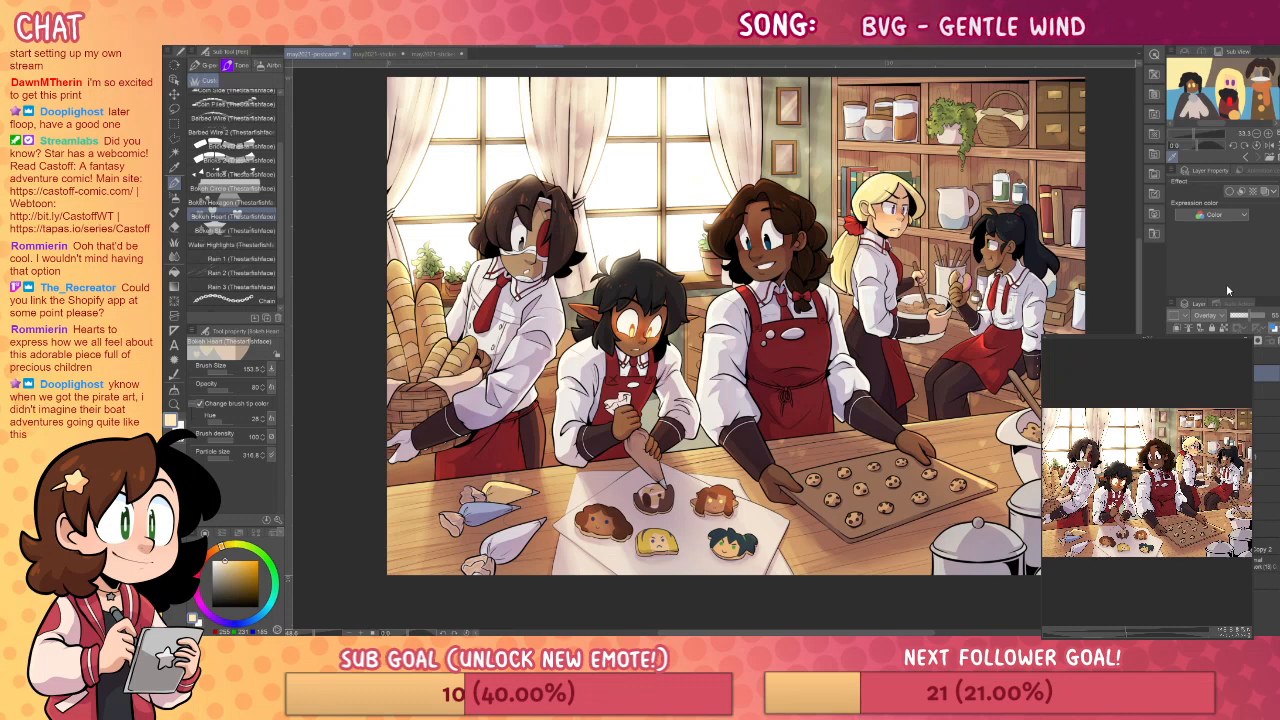
- Add another layer, stamp Bokeh Circle lights beside the shelves, and set the layer to Overlay at reduced opacity
{"action": "key", "text": "e"}
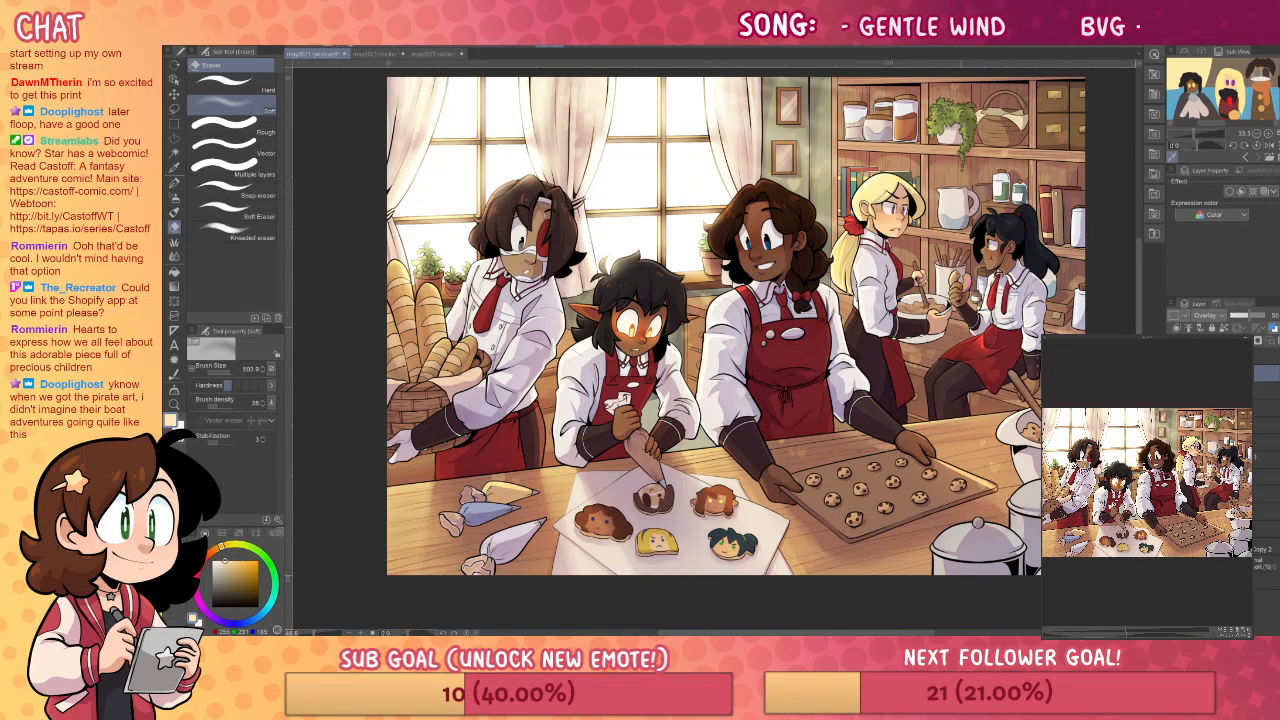
{"action": "key", "text": "p"}
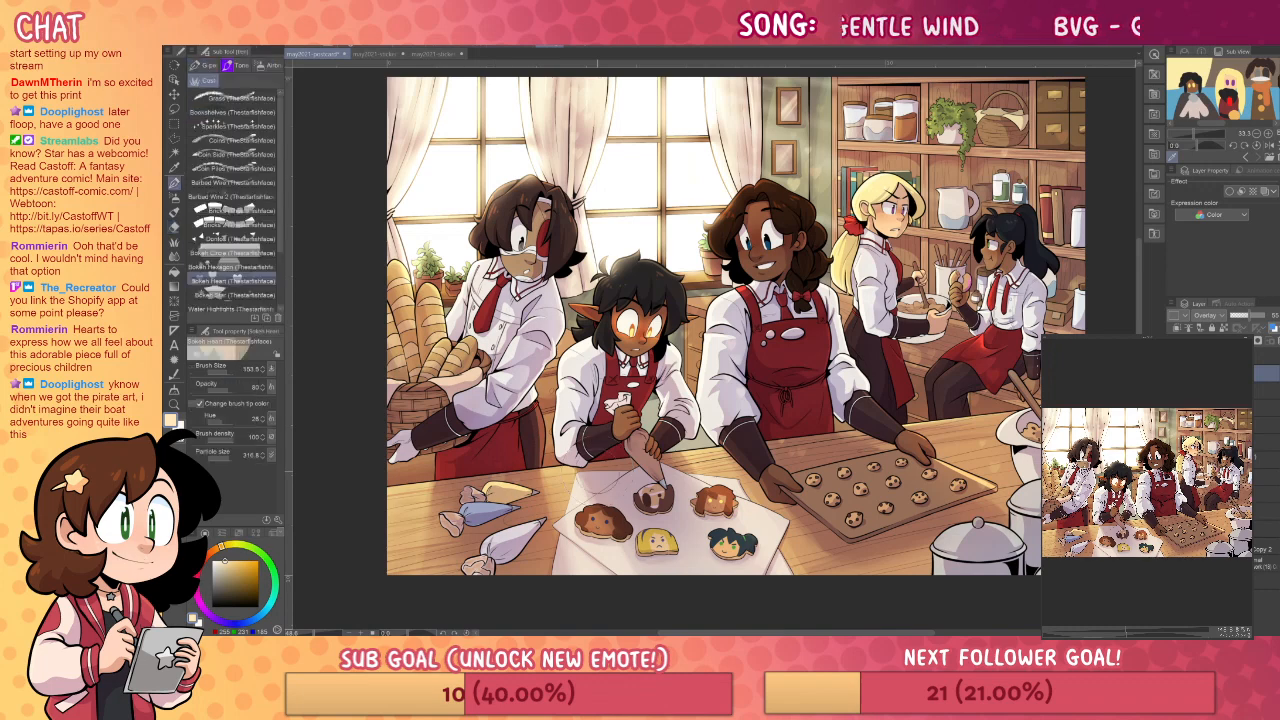
{"action": "left_click", "coordinate": [242, 253]}
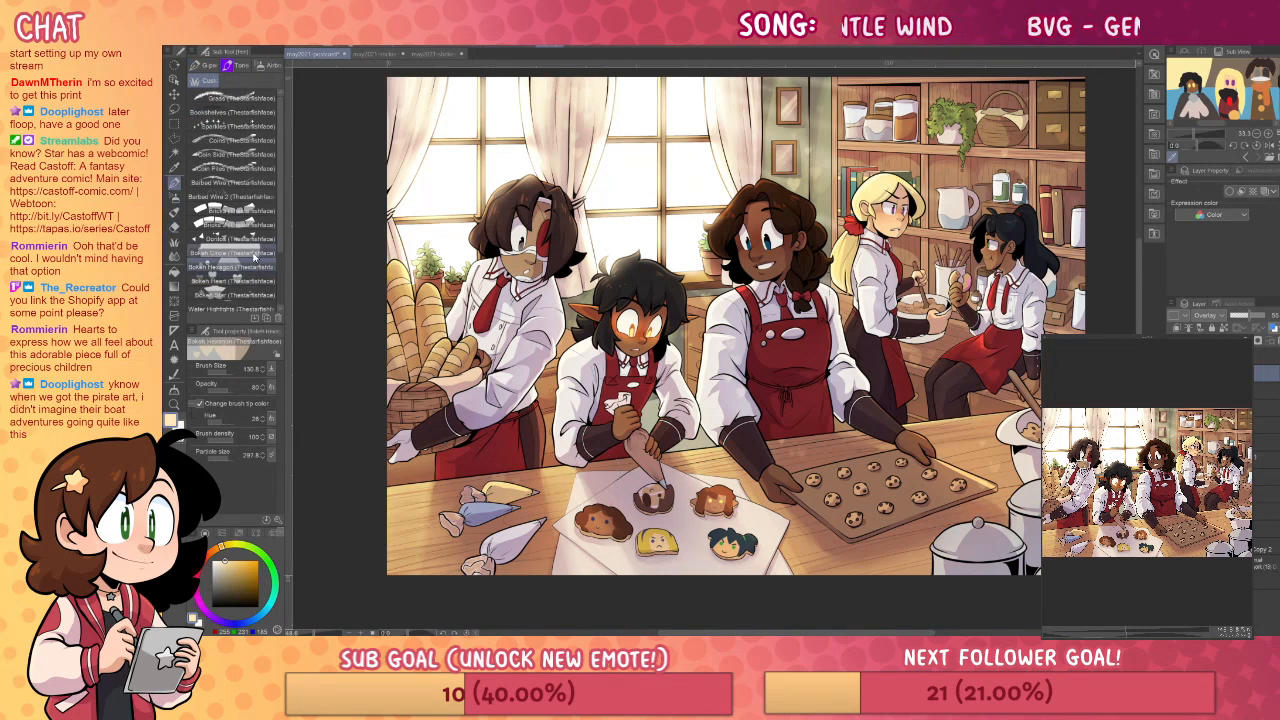
{"action": "key", "text": "ctrl+shift+n"}
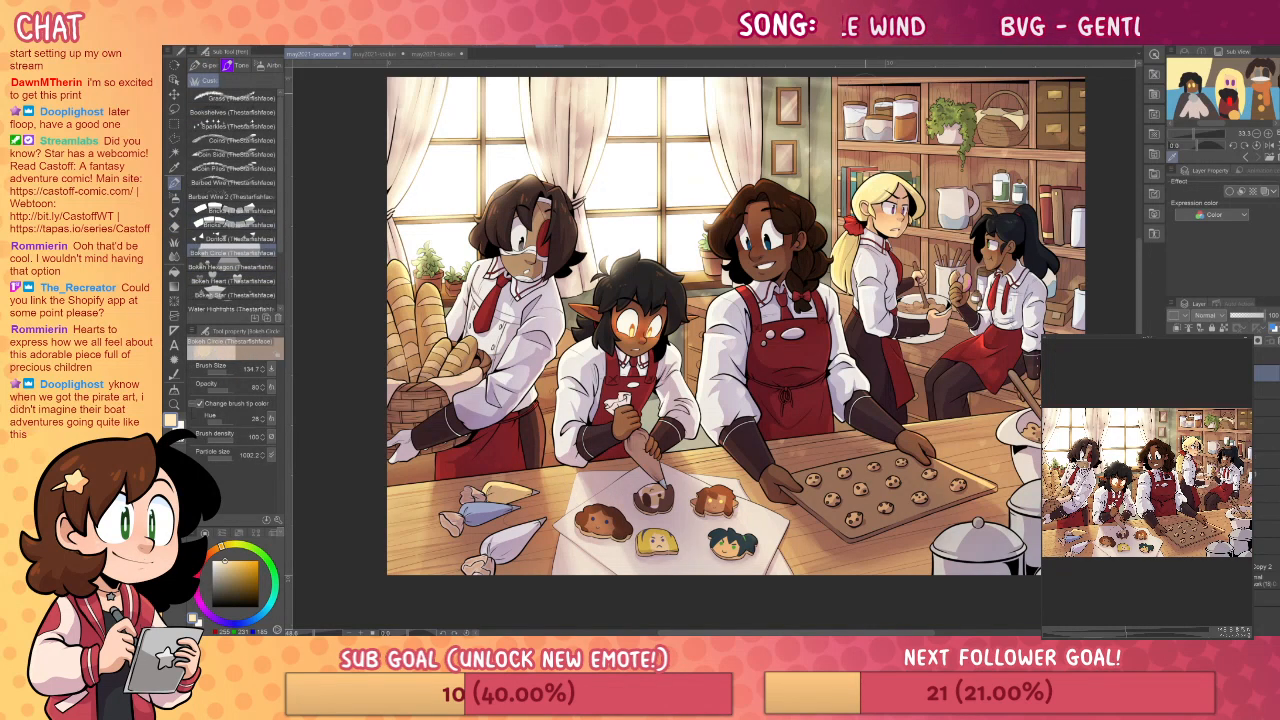
{"action": "left_click_drag", "start_coordinate": [826, 162], "coordinate": [840, 178]}
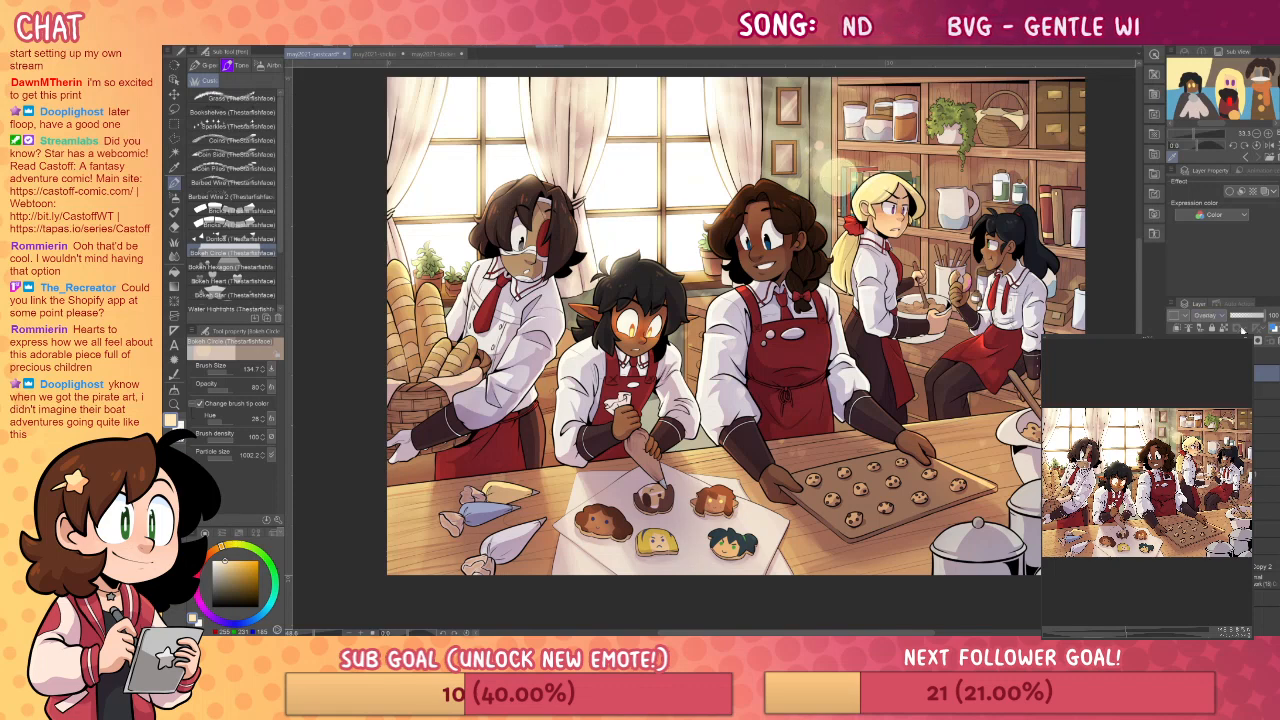
{"action": "left_click", "coordinate": [1252, 318]}
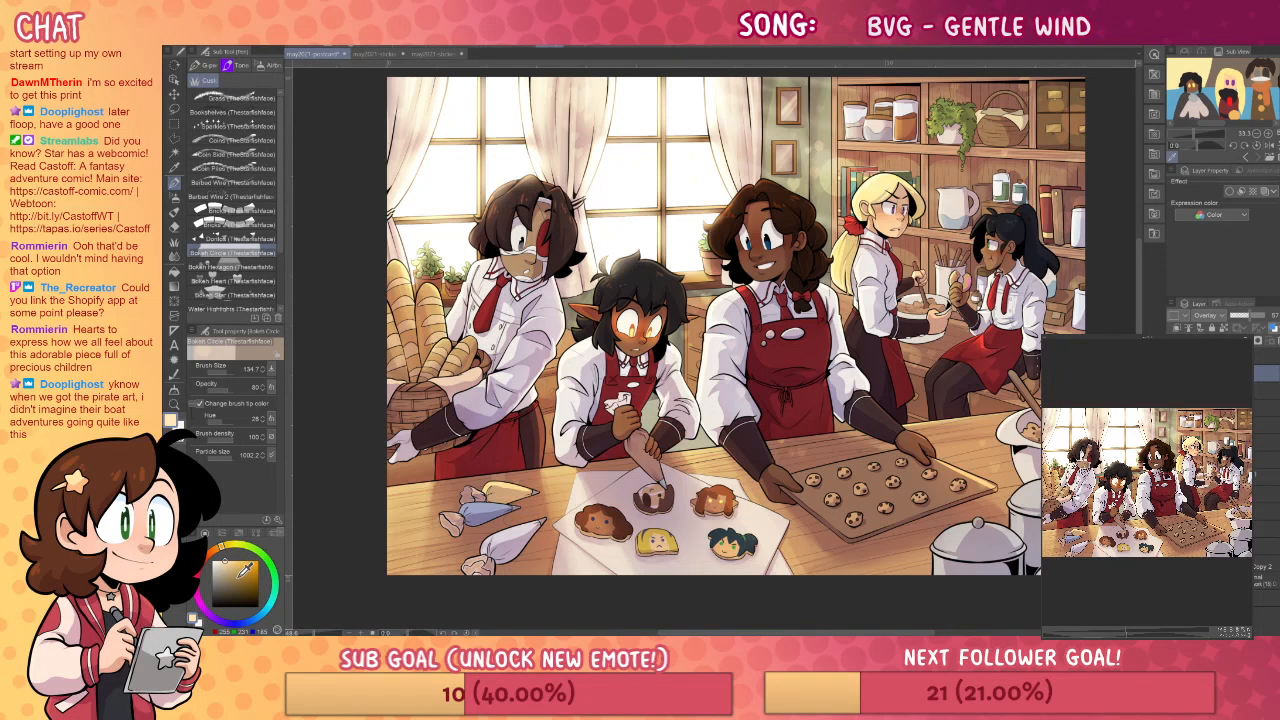
- Add a new layer, stamp light orange Bokeh Circle lights over the hanging shelf plant, and set the layer to Overlay
{"action": "left_click", "coordinate": [212, 551]}
{"action": "left_click", "coordinate": [237, 579]}
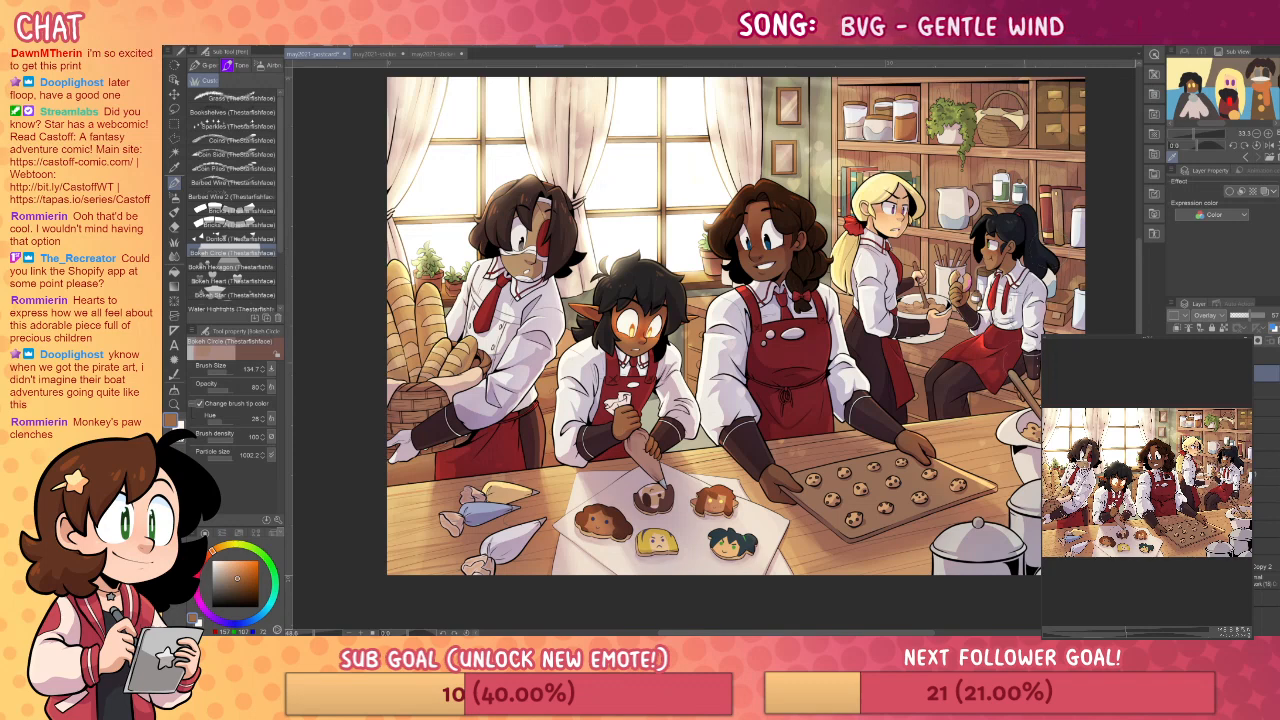
{"action": "left_click", "coordinate": [237, 567]}
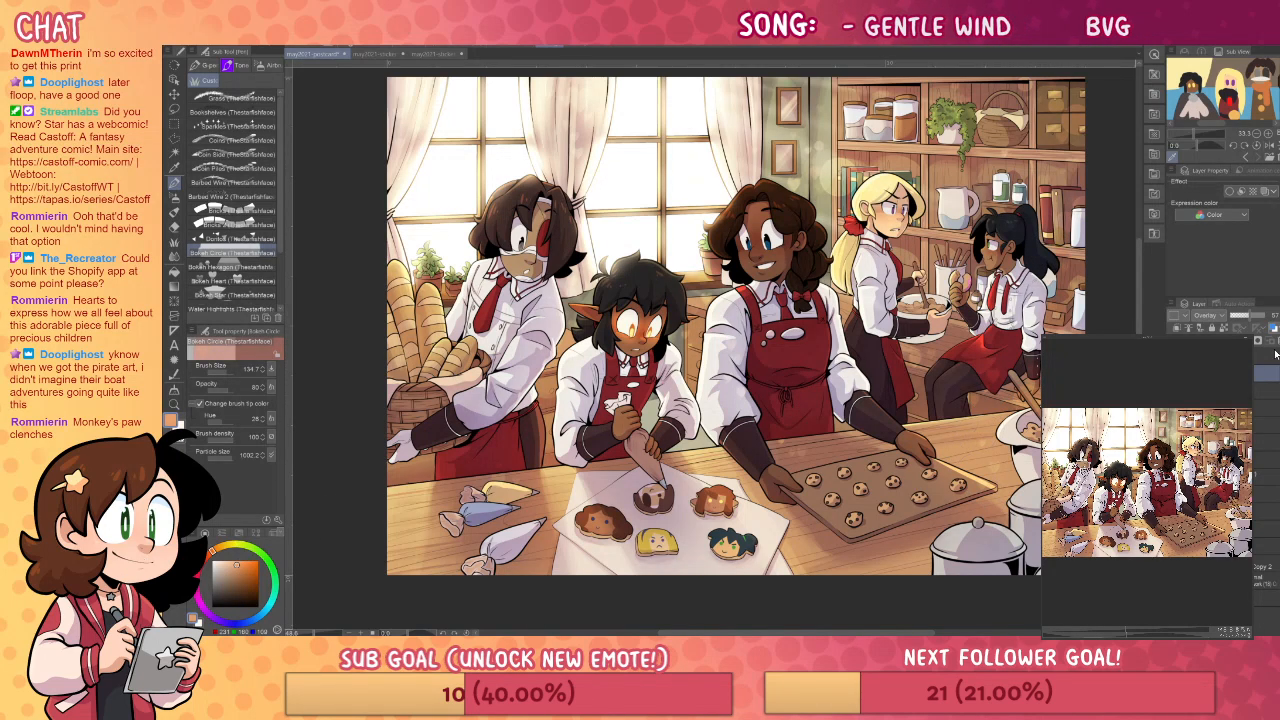
{"action": "left_click", "coordinate": [1274, 342]}
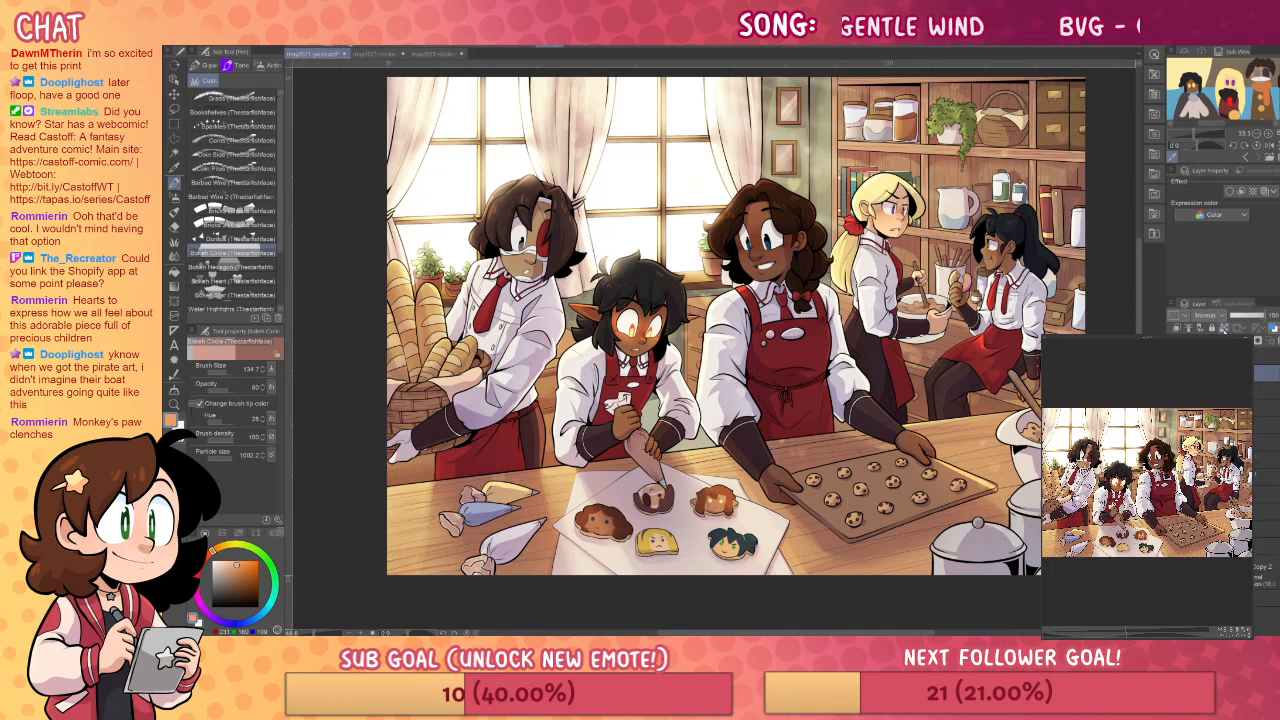
{"action": "left_click", "coordinate": [940, 105]}
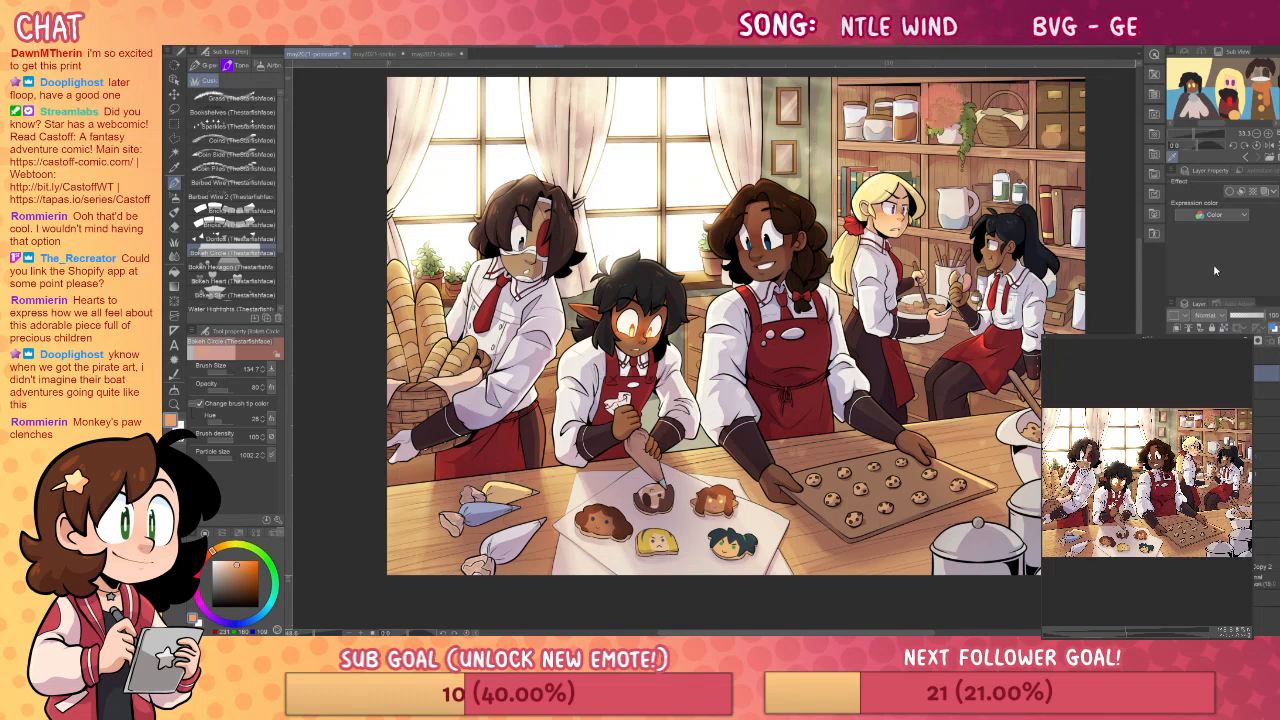
{"action": "left_click", "coordinate": [1208, 315]}
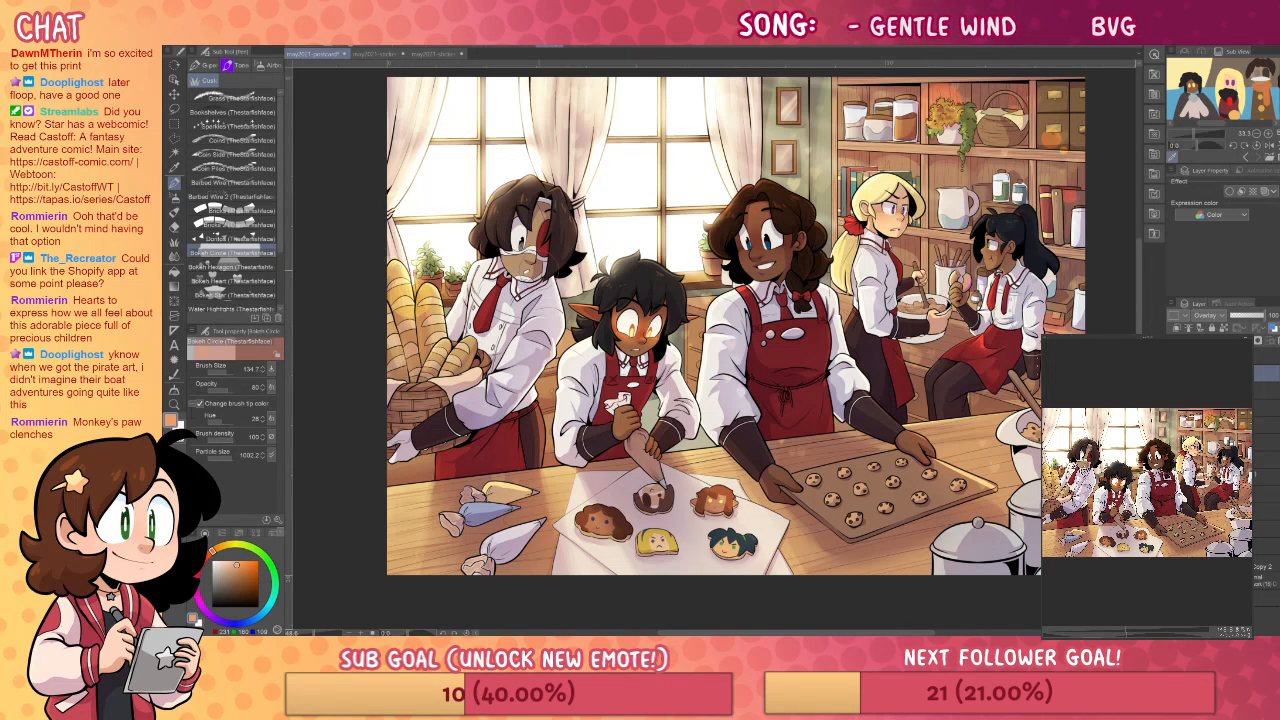
- Tone down the orange bokeh by trying the Soft eraser and Blend tool and lowering the layer's opacity
{"action": "key", "text": "e"}
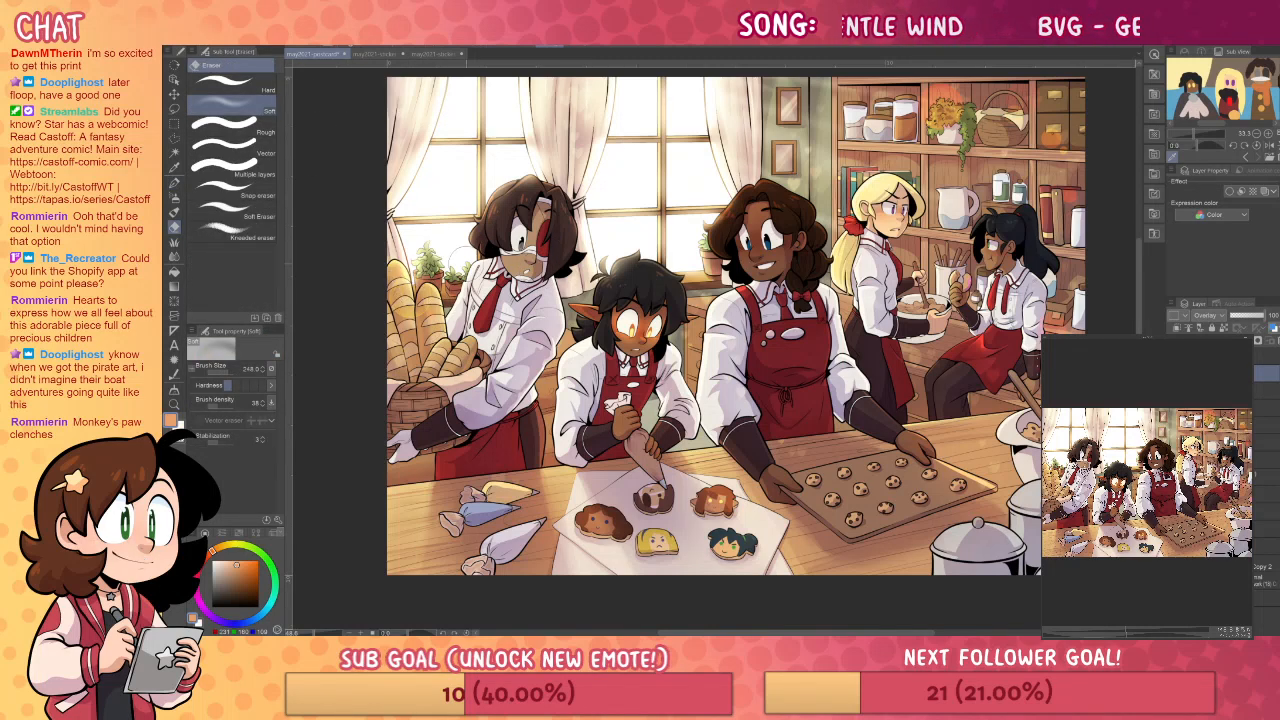
{"action": "key", "text": "j"}
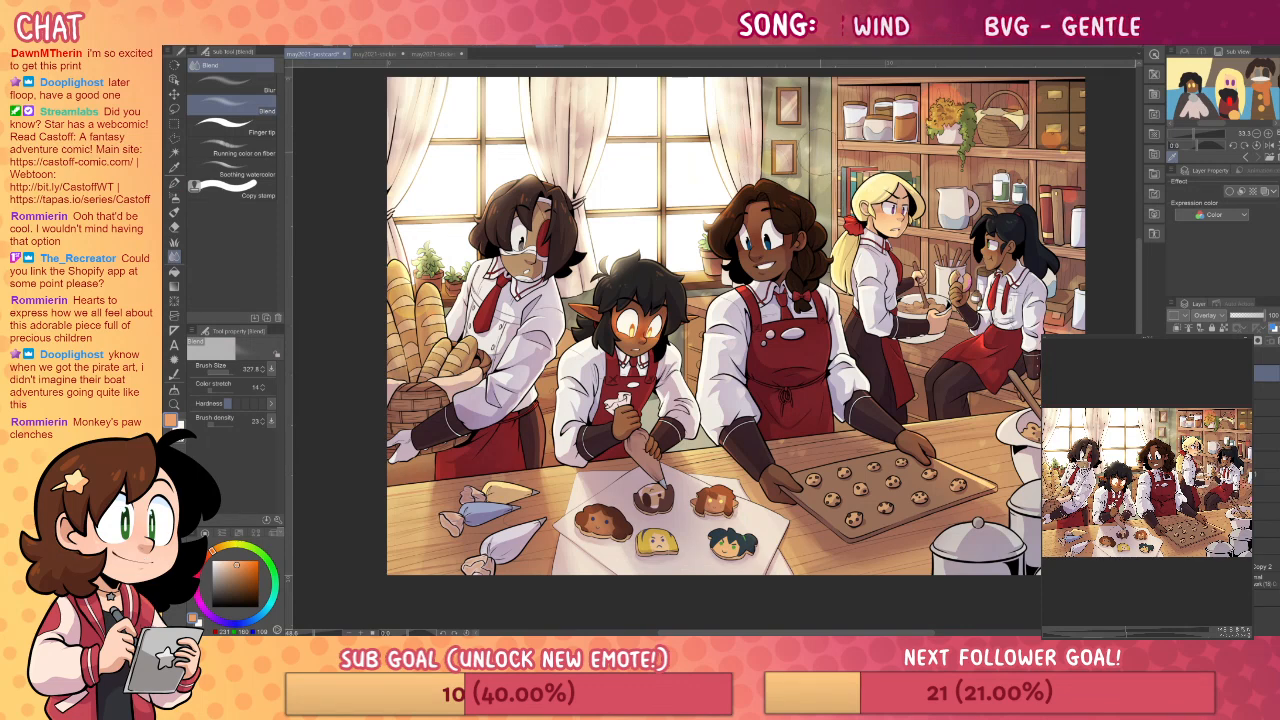
{"action": "key", "text": "b"}
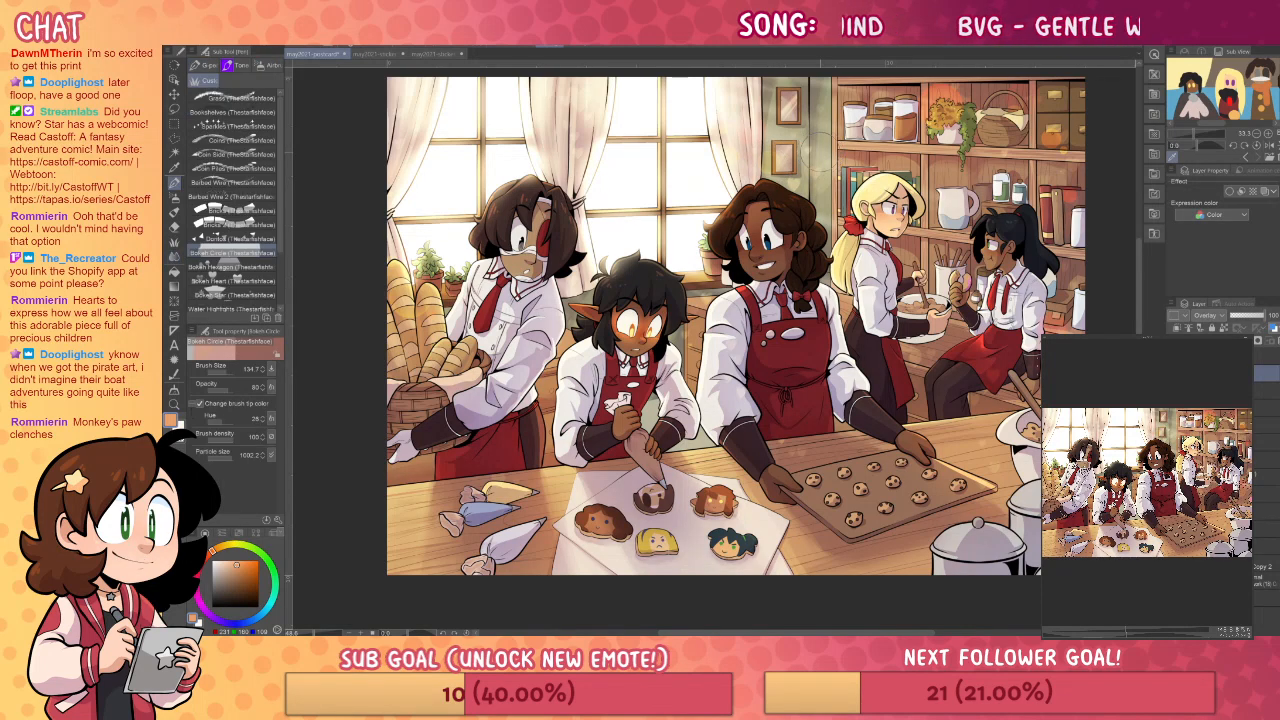
{"action": "left_click_drag", "start_coordinate": [1262, 317], "coordinate": [1256, 318]}
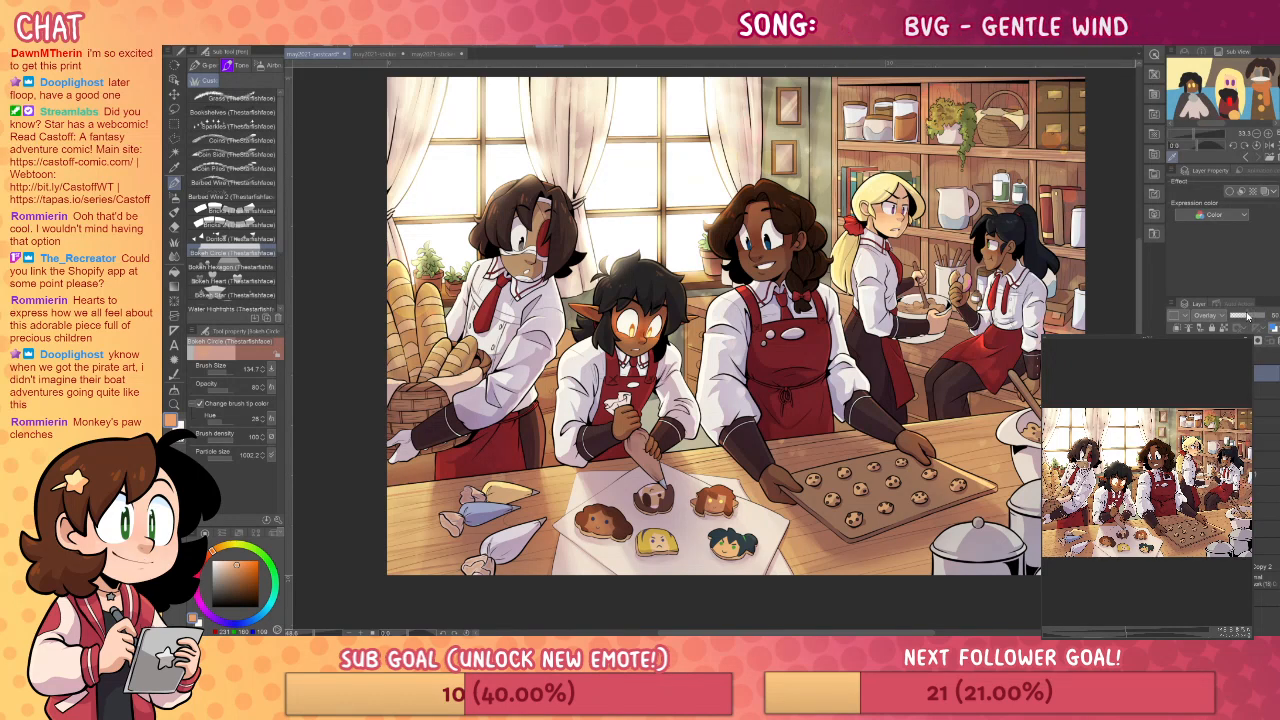
- Stamp warm yellow Bokeh Circle lights around the table and lower the Overlay layer's opacity
{"action": "key", "text": "e"}
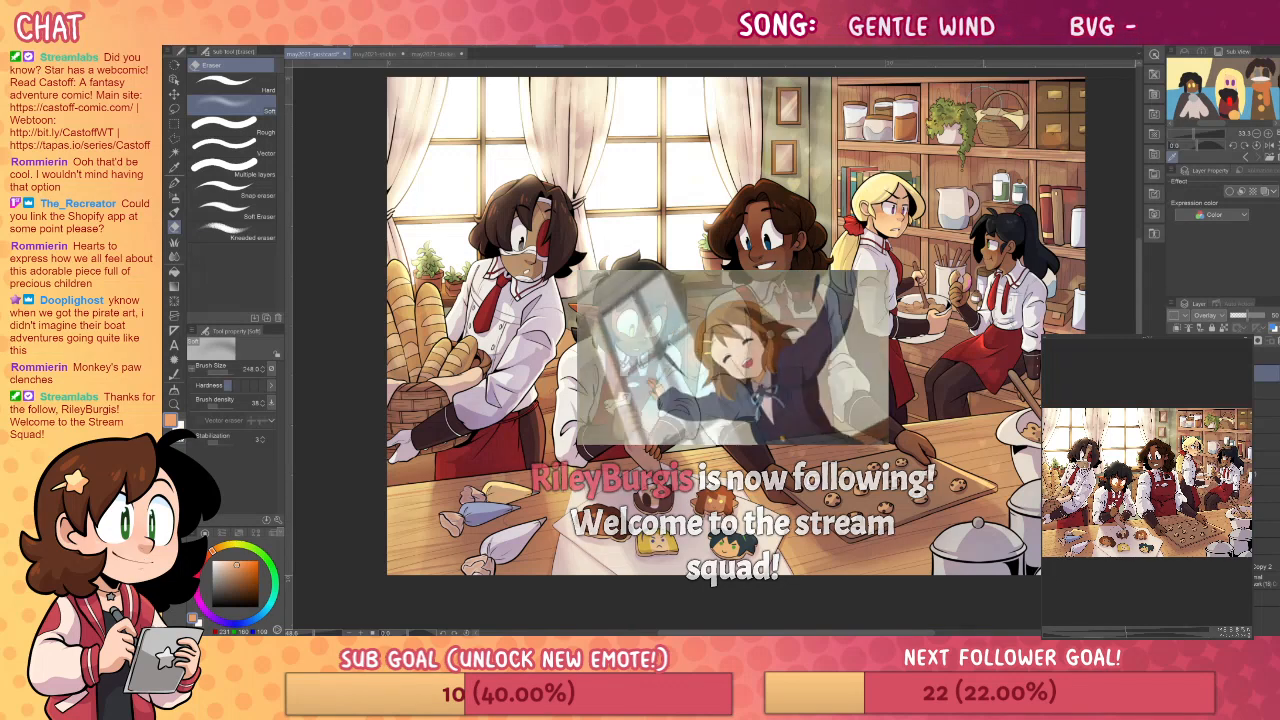
{"action": "key", "text": "p"}
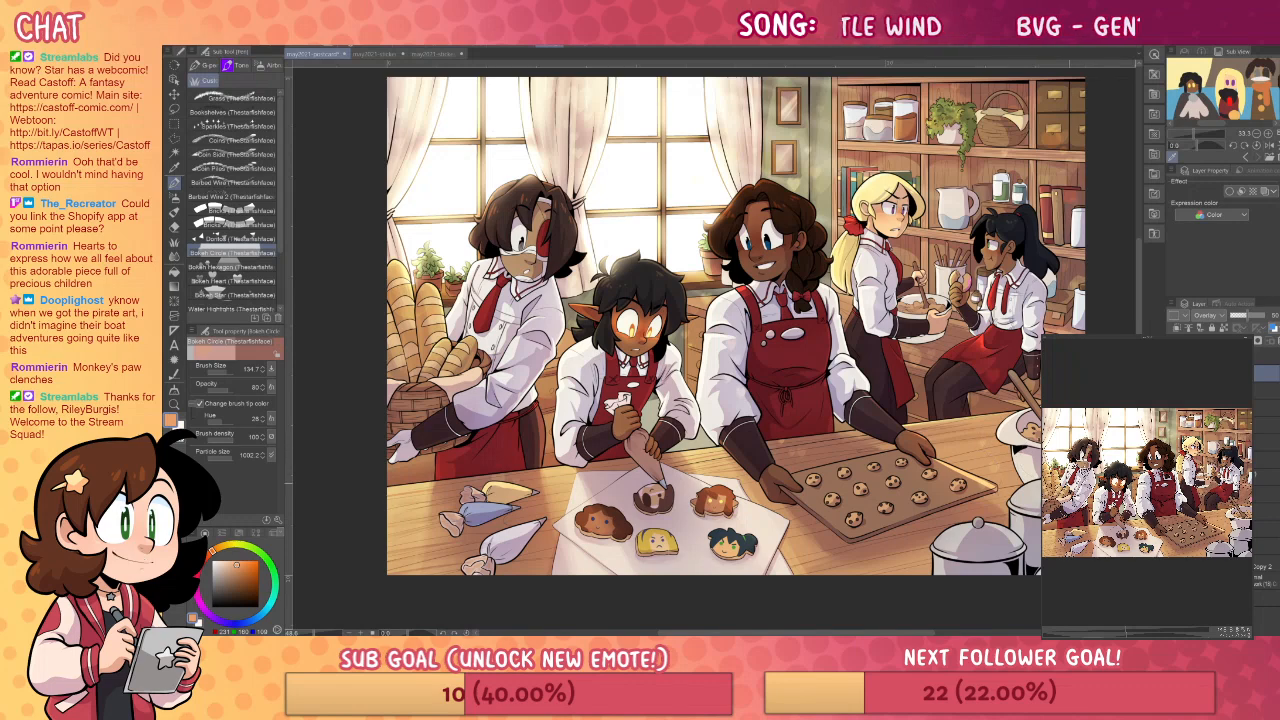
{"action": "scroll", "coordinate": [735, 320], "scroll_direction": "down", "scroll_amount": 2}
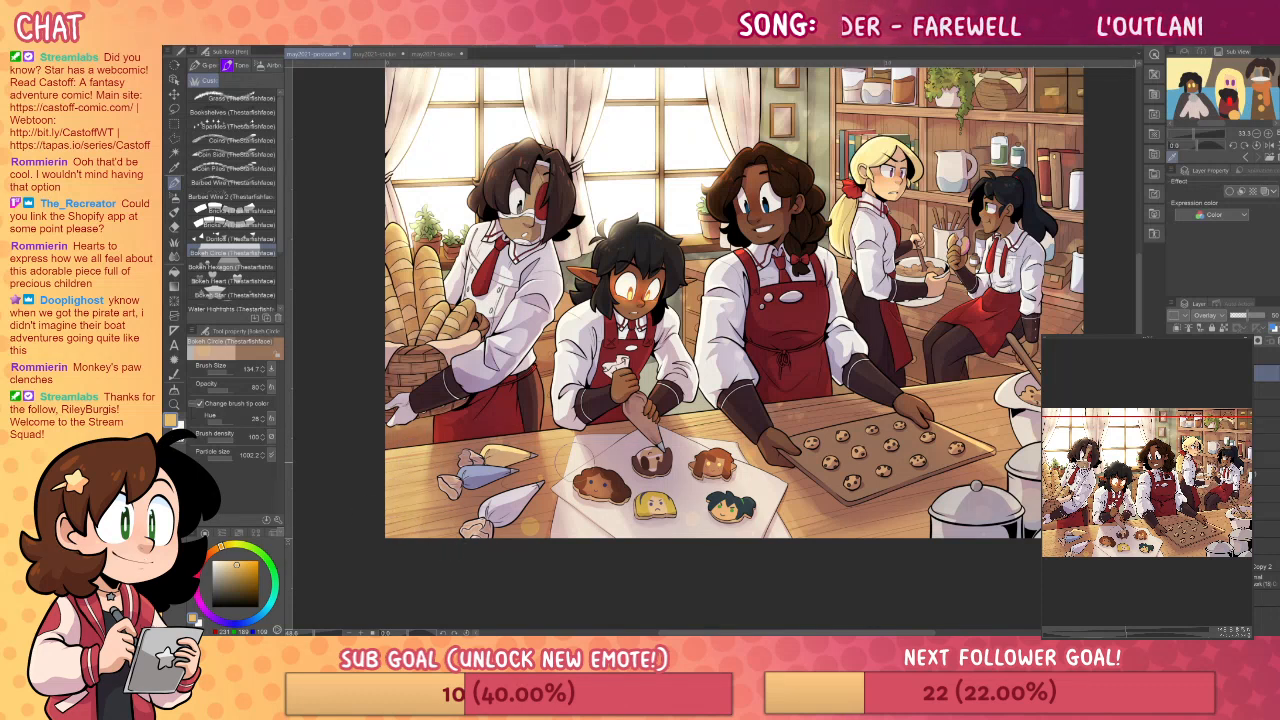
{"action": "left_click_drag", "start_coordinate": [1250, 318], "coordinate": [1244, 319]}
- Switch to the Soft eraser for touching up the bokeh and select the neighbouring Overlay layer
{"action": "left_click_drag", "start_coordinate": [814, 136], "coordinate": [785, 195]}
{"action": "key", "text": "e"}
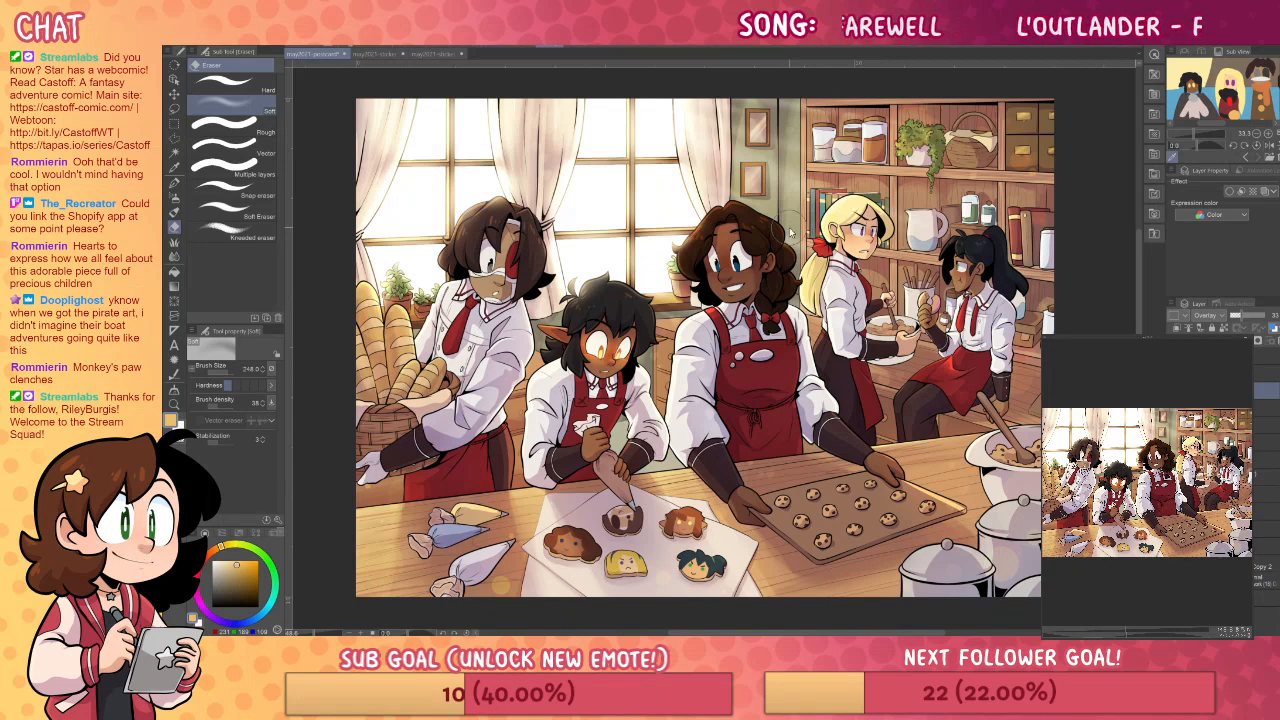
{"action": "left_click", "coordinate": [1264, 372]}
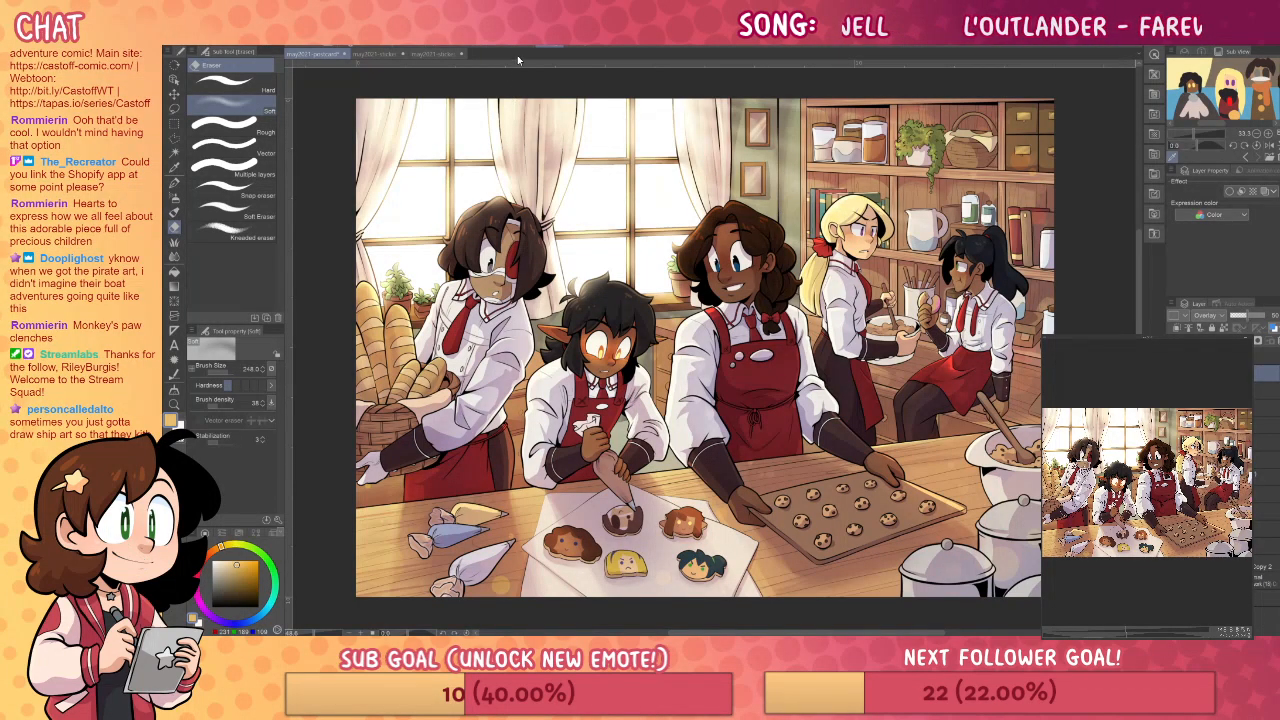
{"action": "key", "text": "Tab"}
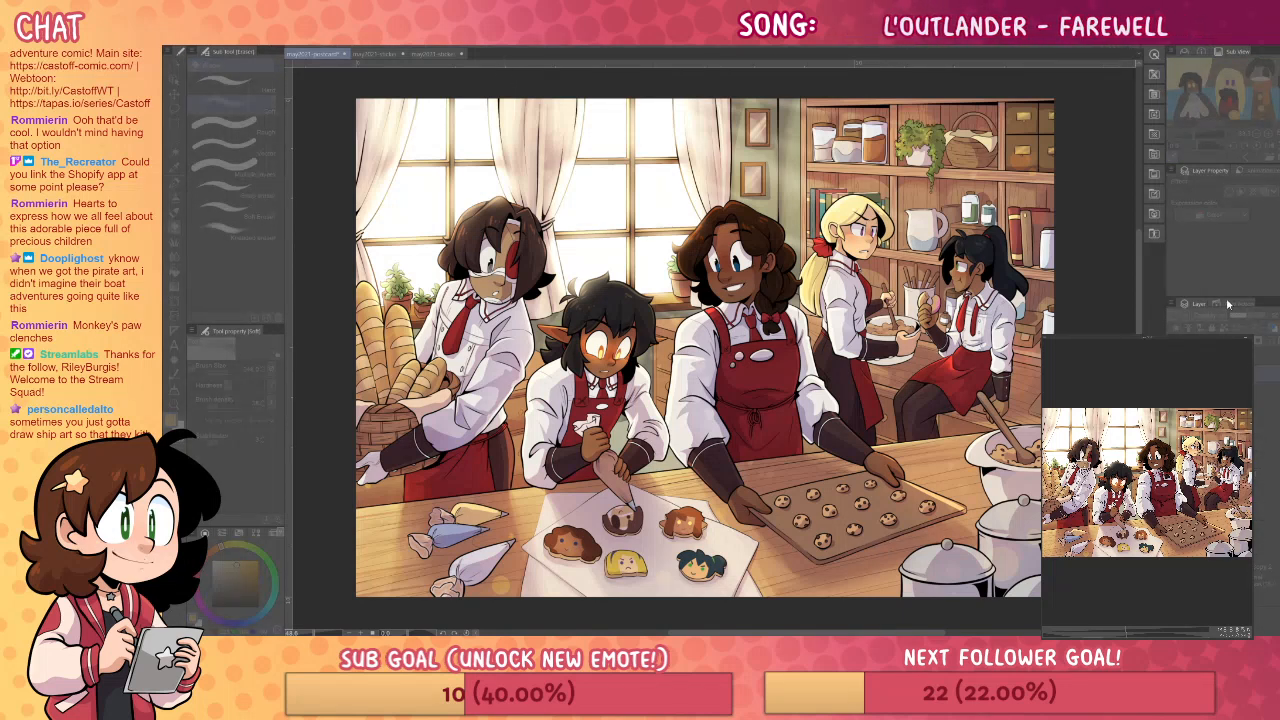
{"action": "key", "text": "Tab"}
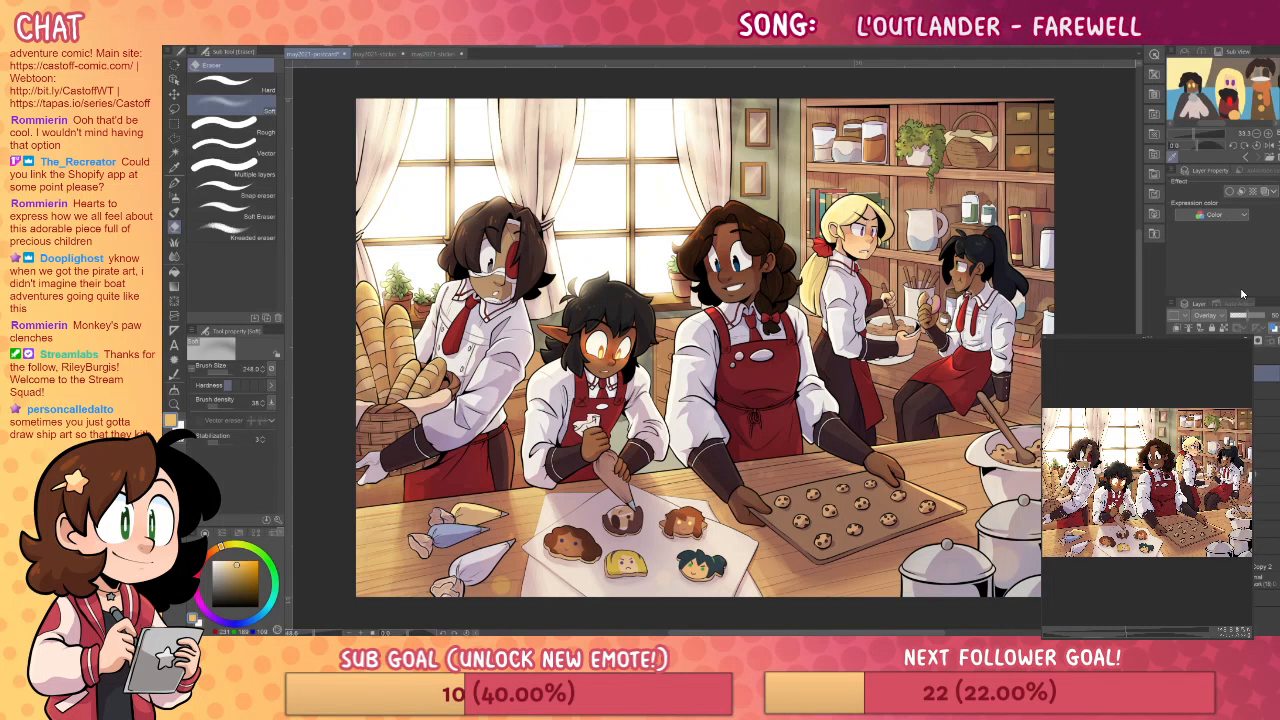
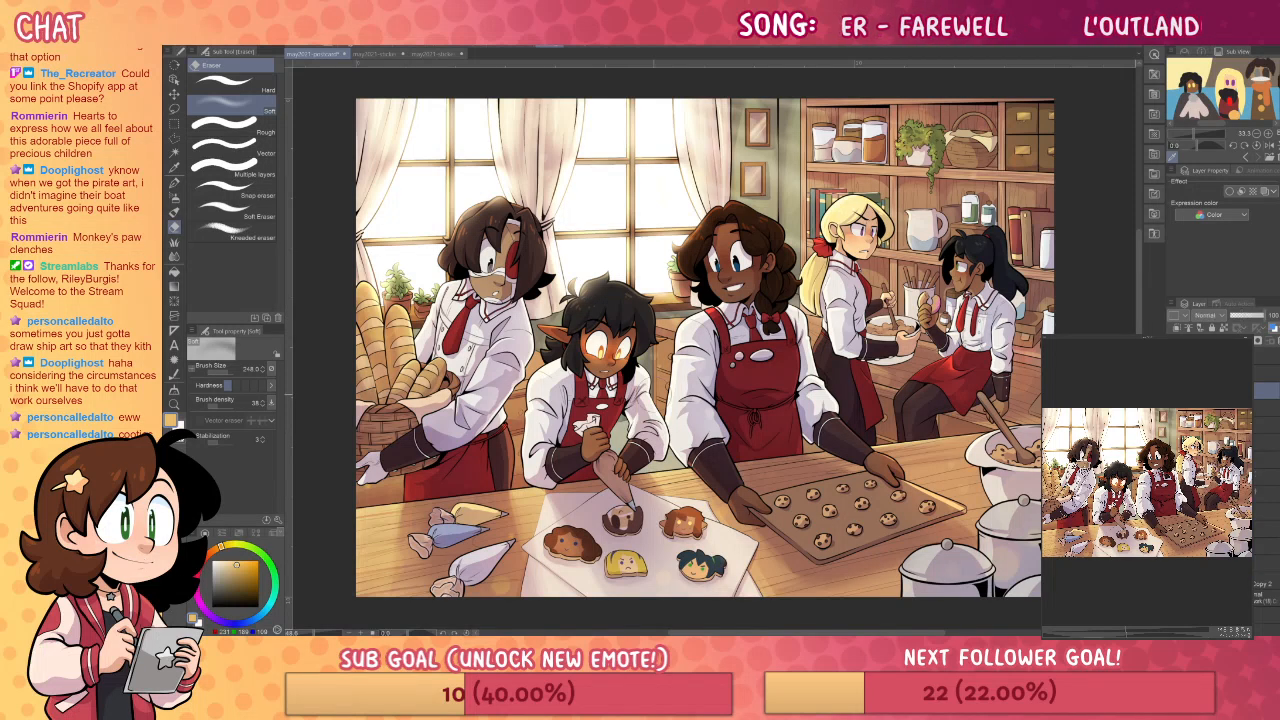
- Airbrush a peach glow around the hair of the character holding the bread and open the layer's blending mode options
{"action": "key", "text": "p"}
{"action": "left_click", "coordinate": [214, 550]}
{"action": "left_click", "coordinate": [269, 64]}
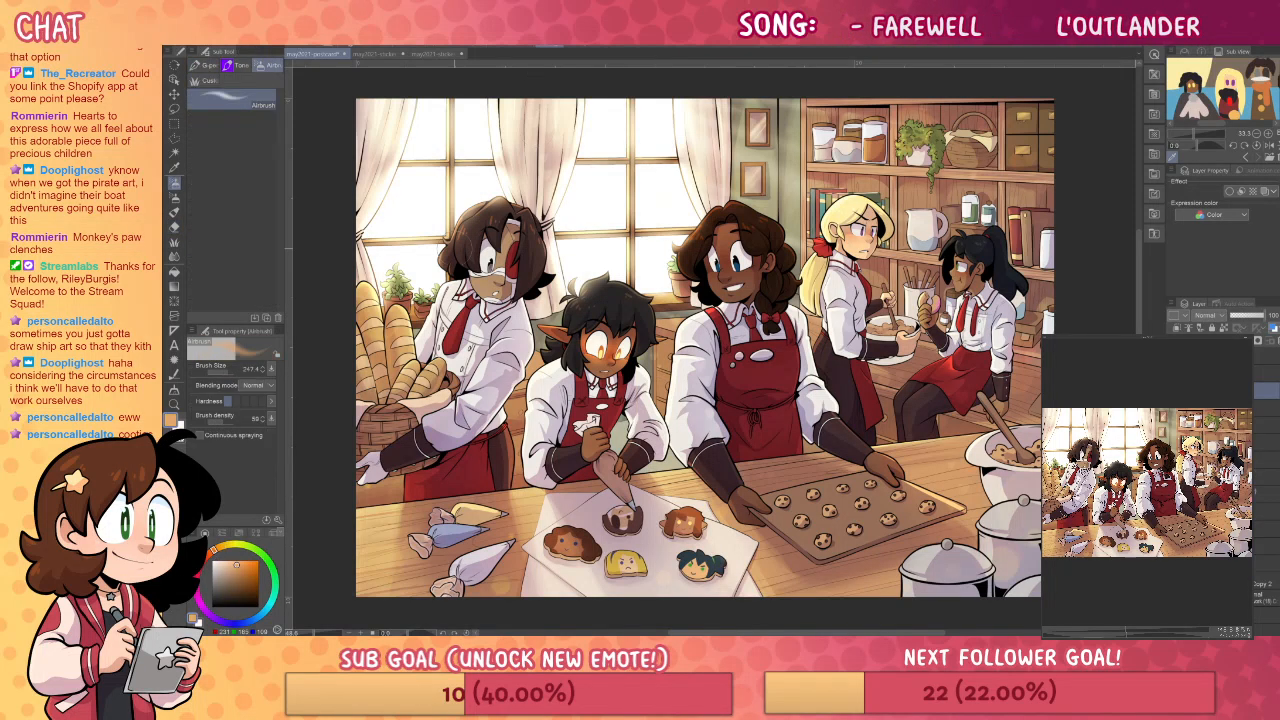
{"action": "left_click_drag", "start_coordinate": [446, 262], "coordinate": [519, 198]}
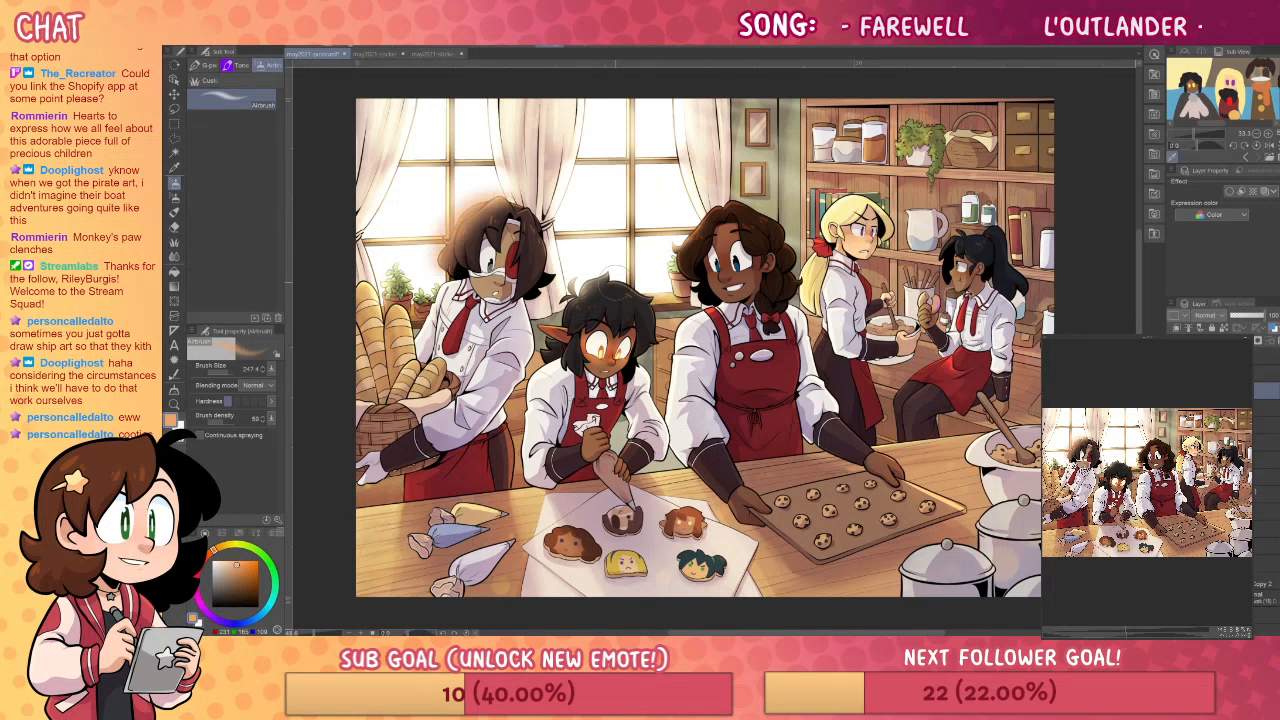
{"action": "left_click", "coordinate": [1208, 315]}
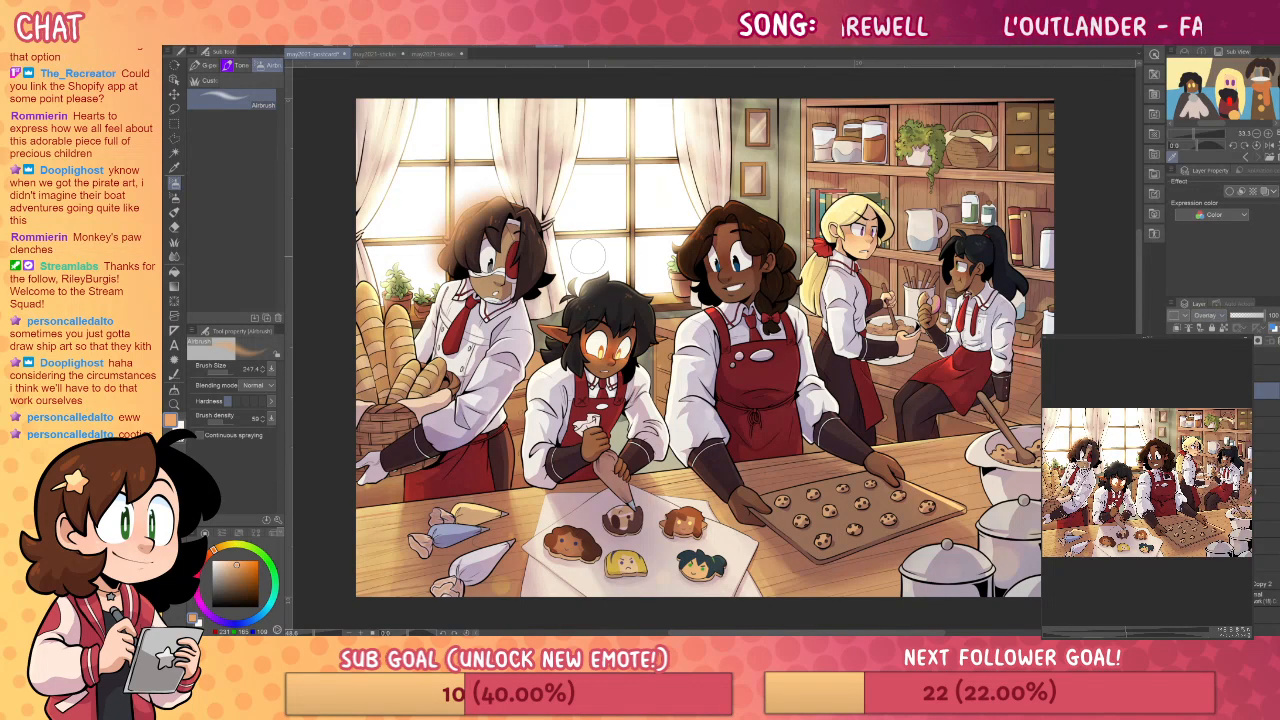
- Airbrush warm light over the windowsill plants and window side, varying the brush size between 194.0 and 337.4
{"action": "key", "text": "]"}
{"action": "key", "text": "]"}
{"action": "key", "text": "]"}
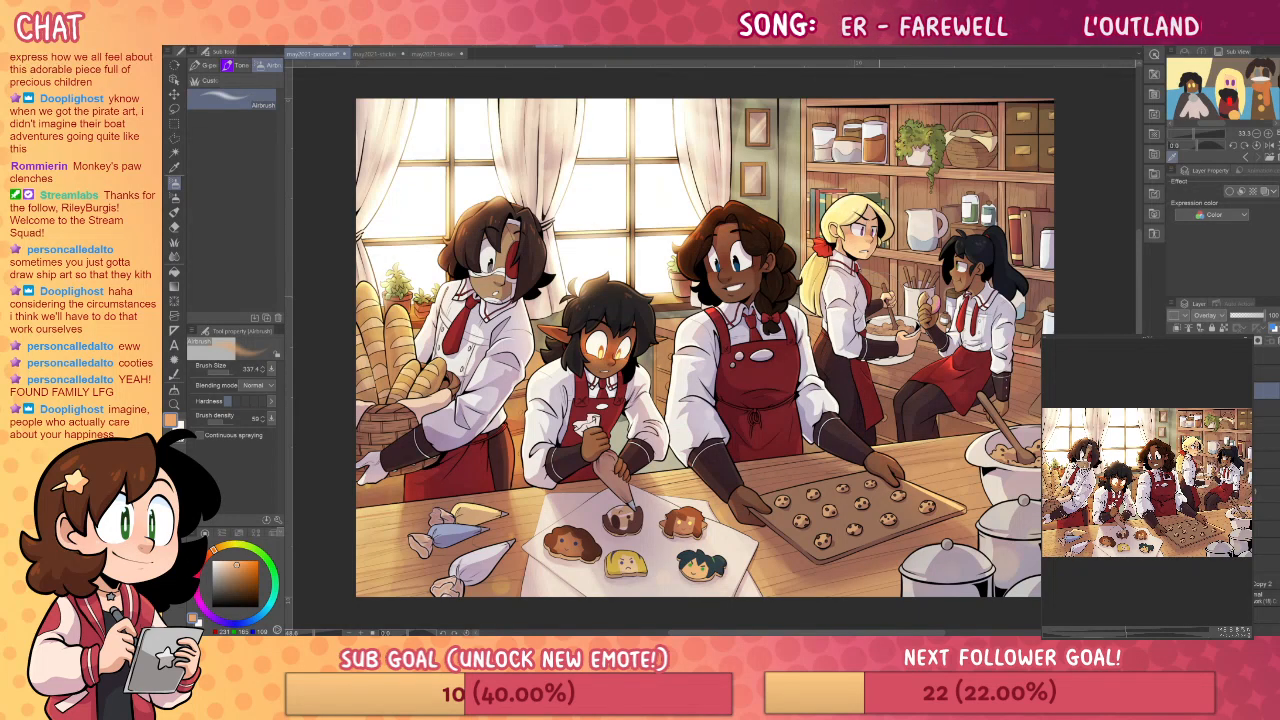
{"action": "key", "text": "bracketleft"}
{"action": "key", "text": "bracketleft"}
{"action": "key", "text": "bracketleft"}
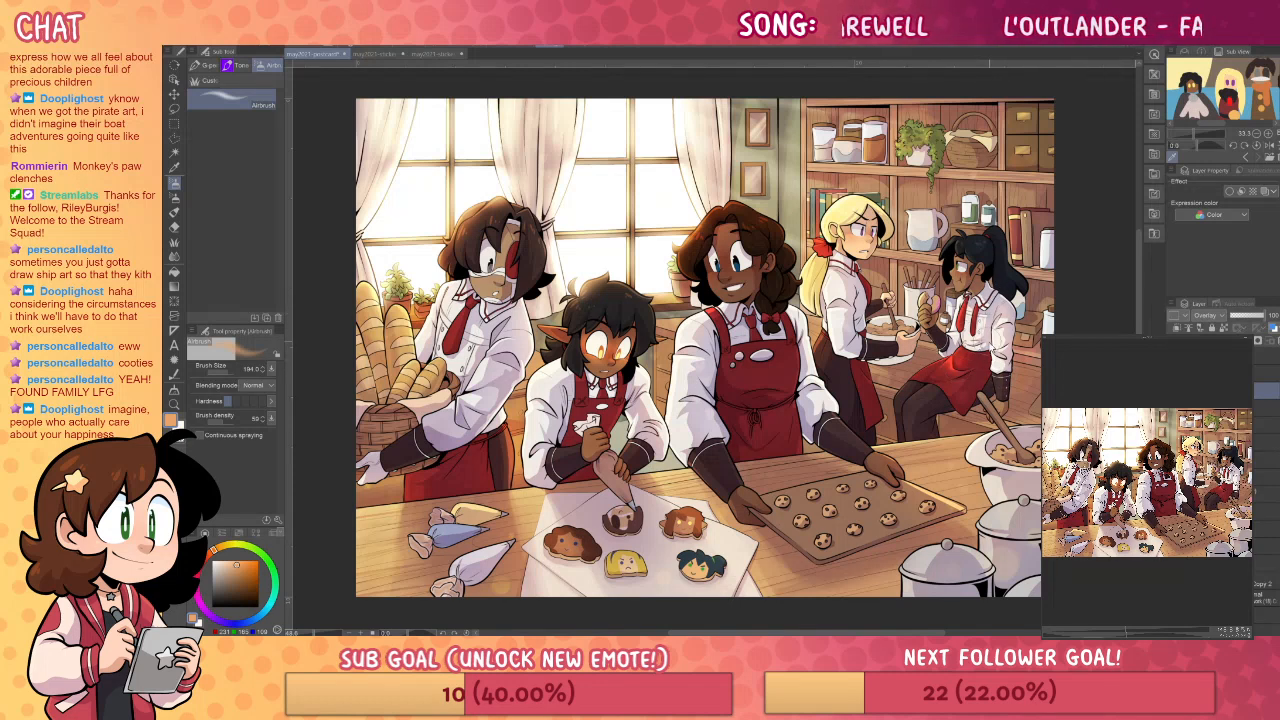
{"action": "key", "text": "bracketright"}
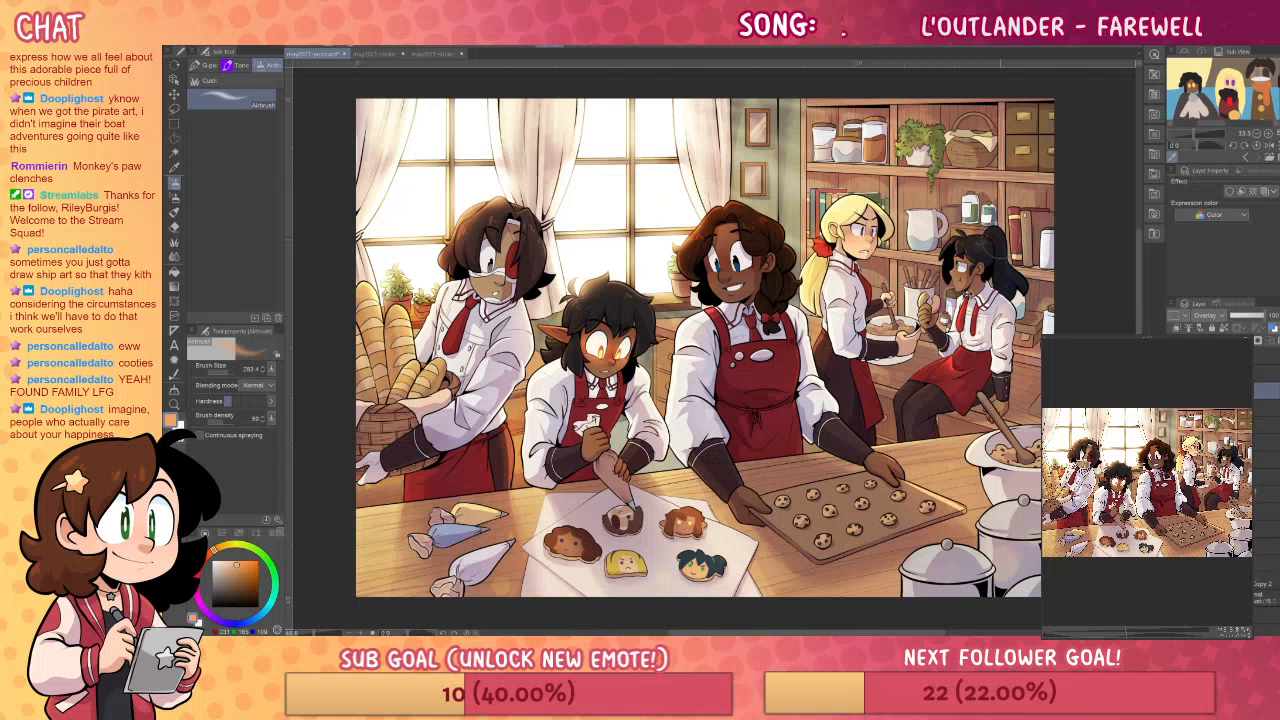
- Pick a lighter peach, airbrush beside the bread basket on a lower layer, and return to the upper layers with reduced brush density
{"action": "left_click", "coordinate": [1264, 563]}
{"action": "left_click", "coordinate": [229, 566]}
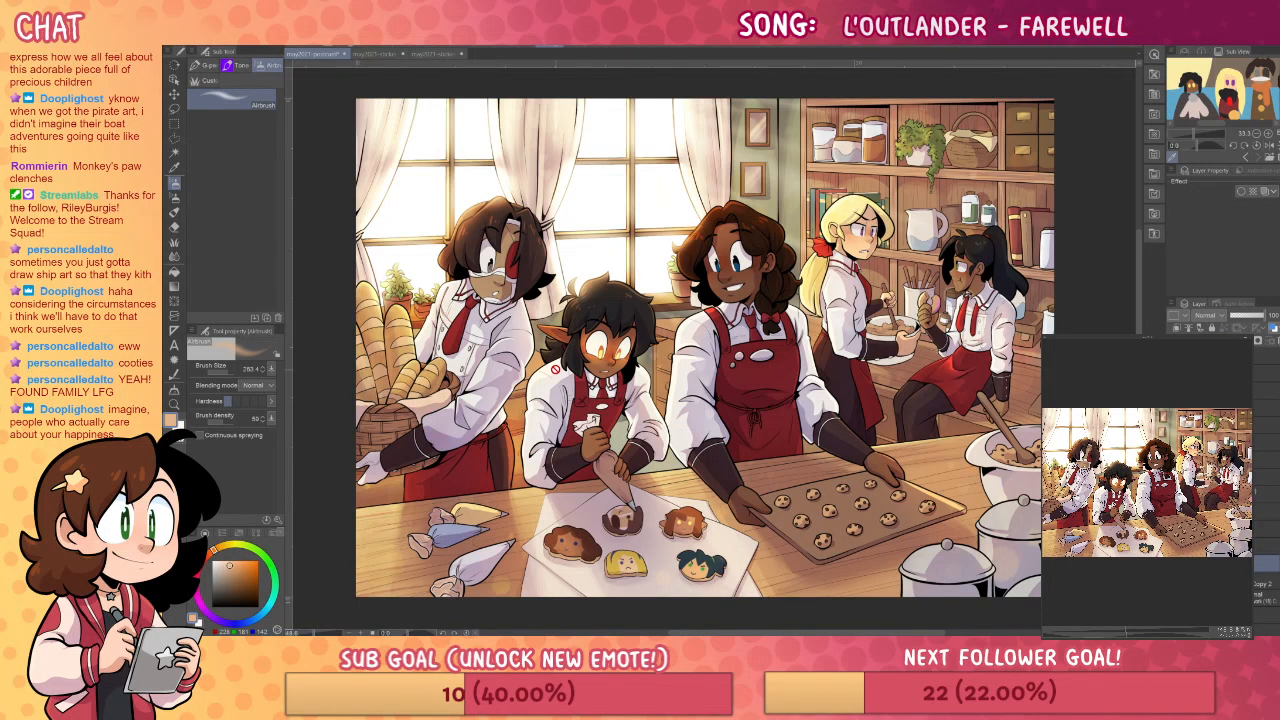
{"action": "mouse_move", "coordinate": [442, 390]}
{"action": "left_mouse_down"}
{"action": "mouse_move", "coordinate": [412, 346]}
{"action": "mouse_move", "coordinate": [392, 340]}
{"action": "mouse_move", "coordinate": [422, 356]}
{"action": "mouse_move", "coordinate": [382, 332]}
{"action": "mouse_move", "coordinate": [372, 348]}
{"action": "left_mouse_up"}
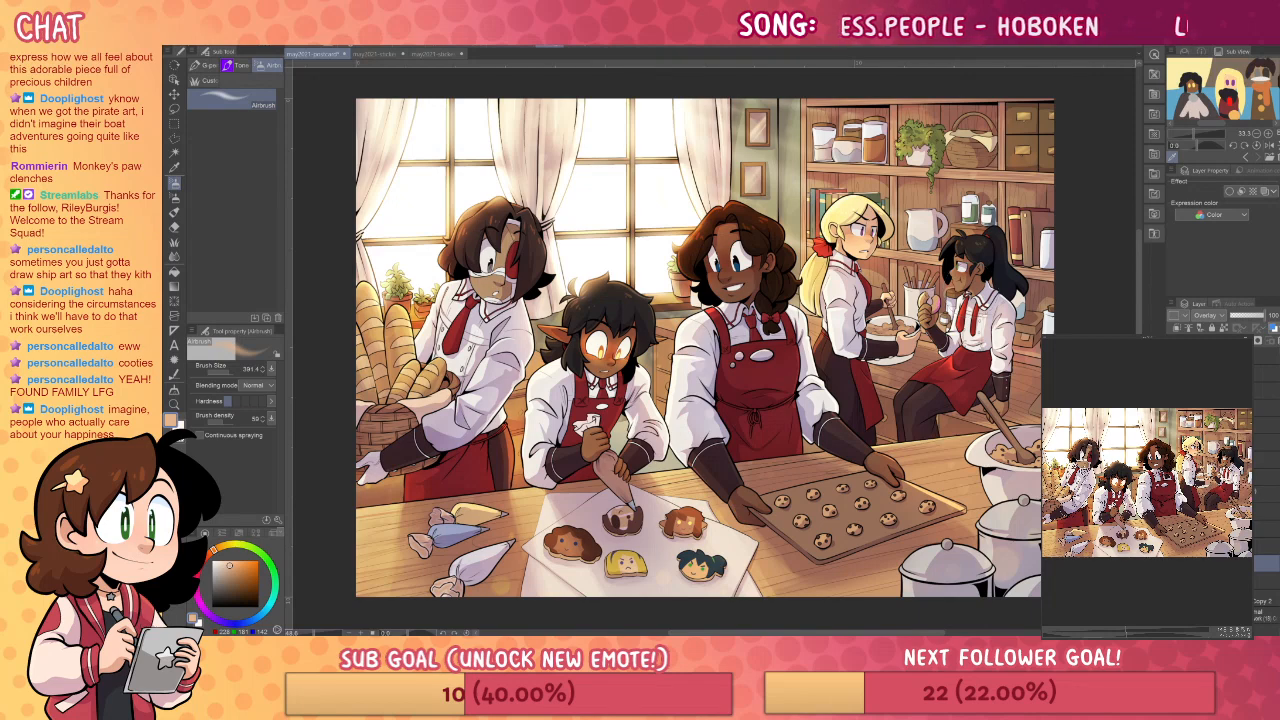
{"action": "left_click", "coordinate": [1264, 373]}
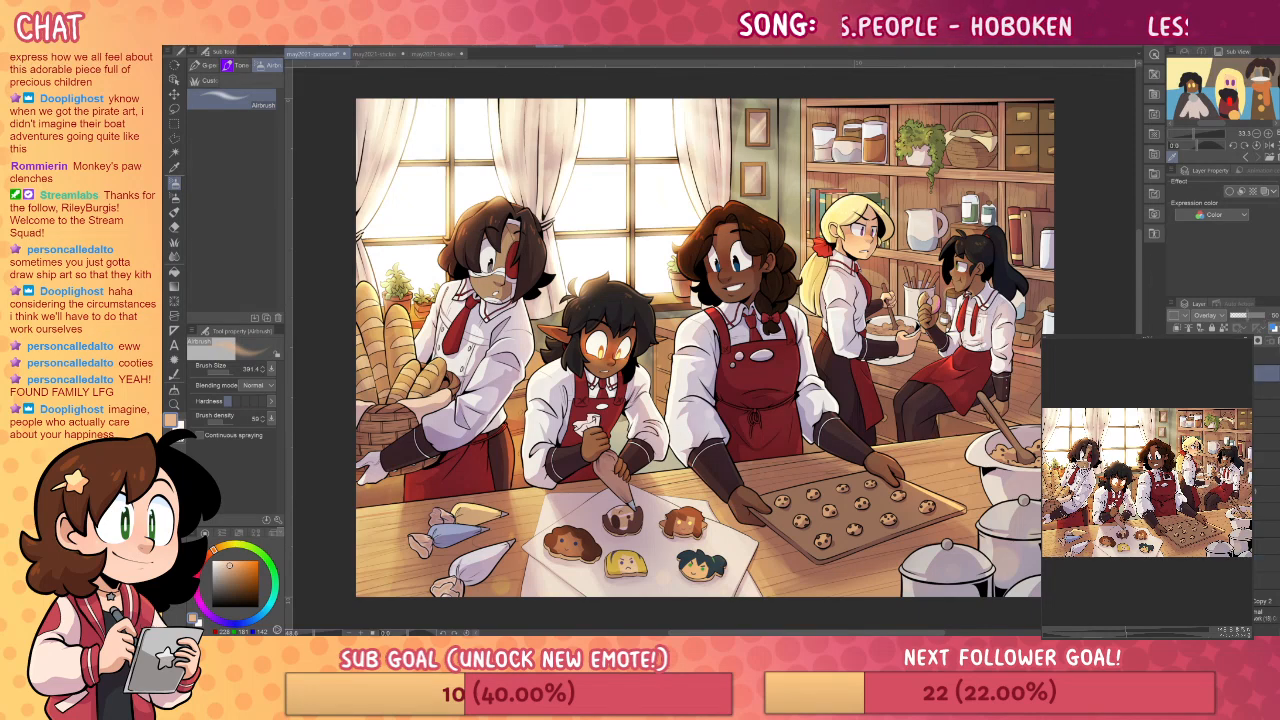
{"action": "left_click", "coordinate": [1264, 390]}
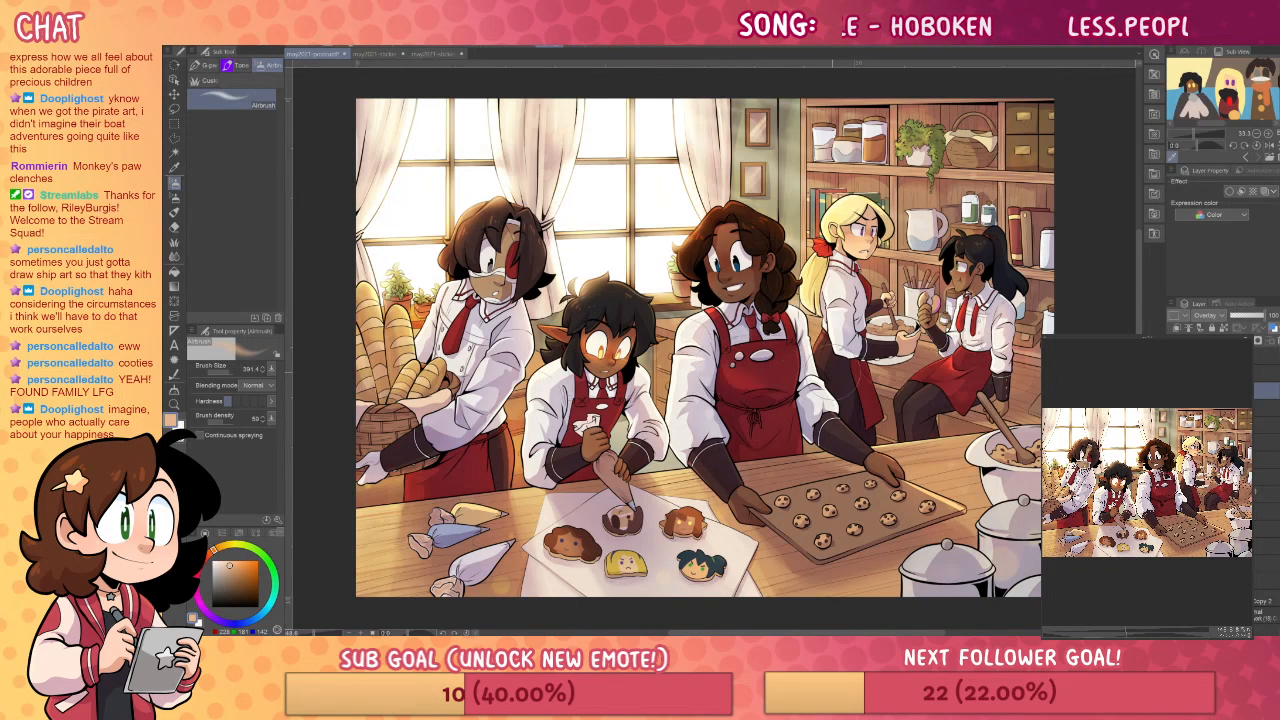
{"action": "left_click", "coordinate": [215, 422]}
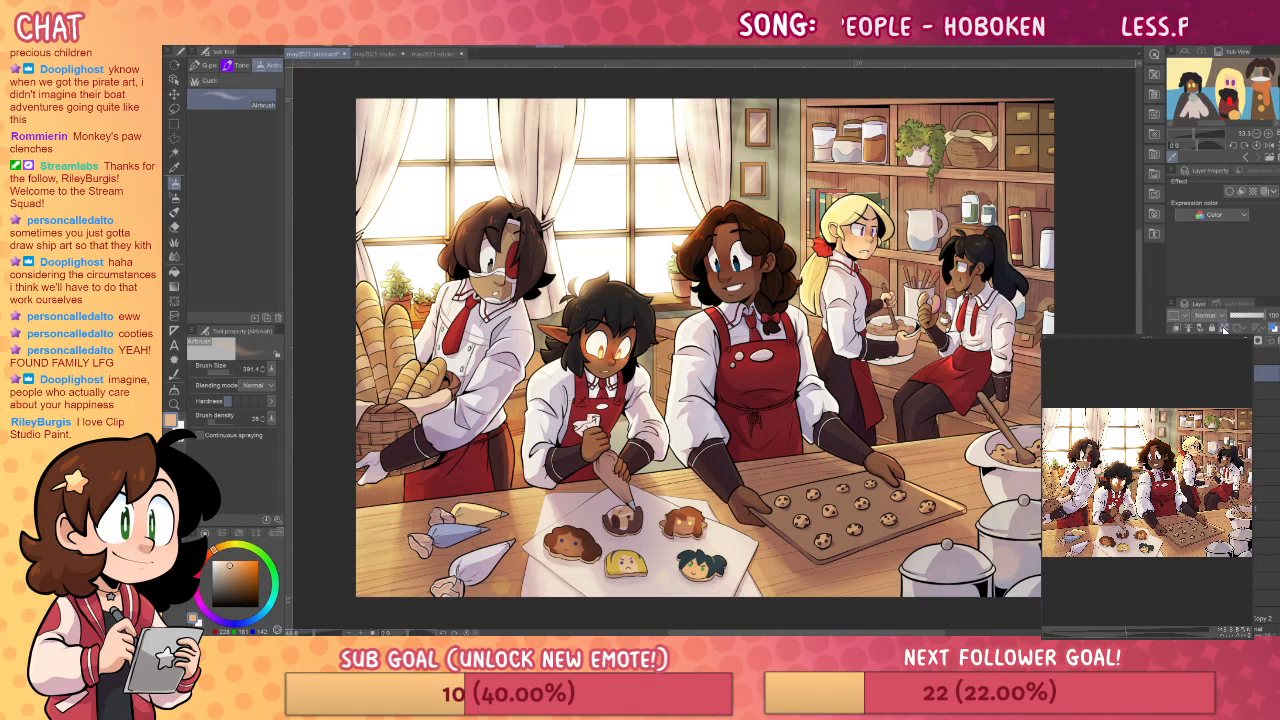
- Scatter peach dust specks across the scene with the Tone scraping brush on an Add (Glow) layer and save the illustration
{"action": "key", "text": "p"}
{"action": "left_click", "coordinate": [250, 197]}
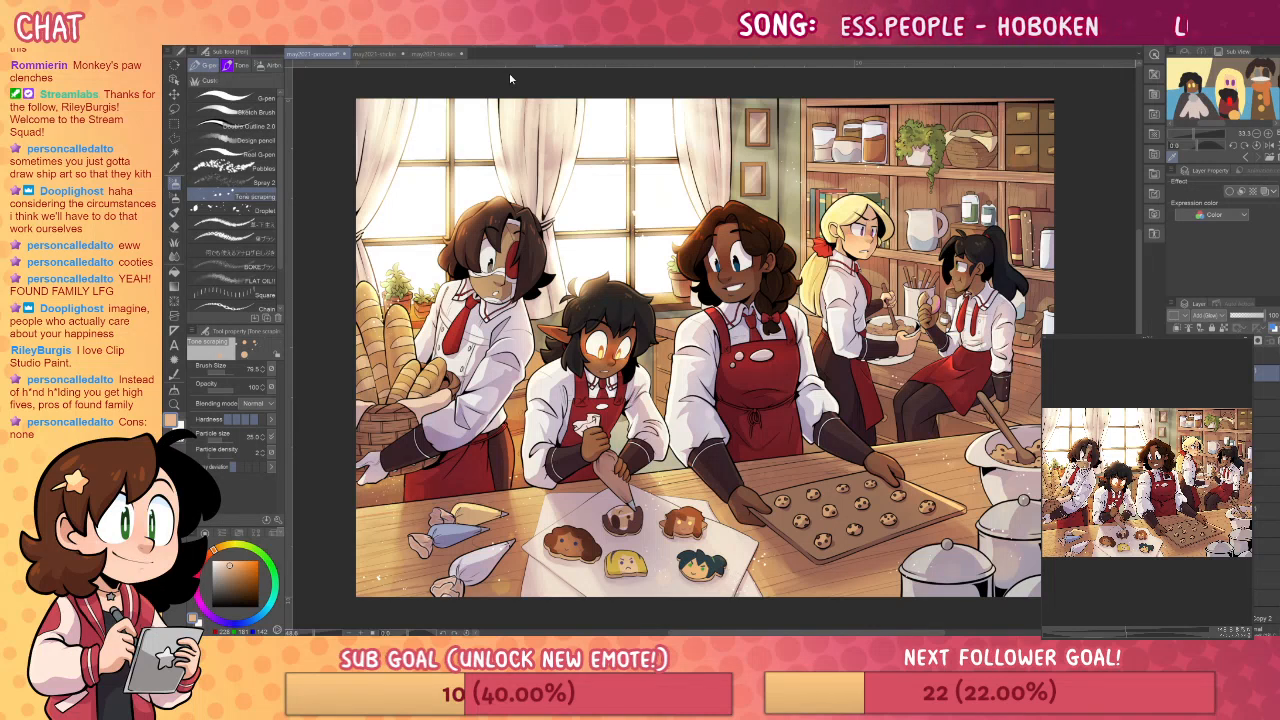
{"action": "key", "text": "ctrl+s"}
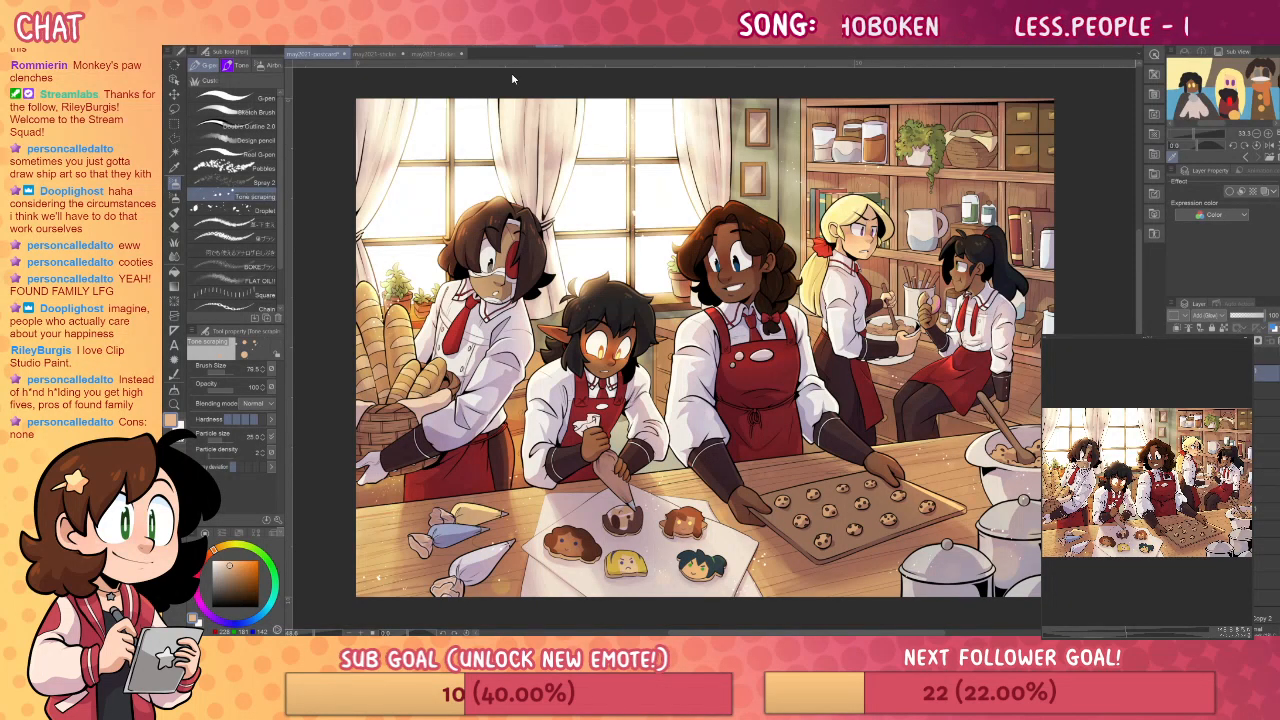
{"action": "key", "text": "ctrl+s"}
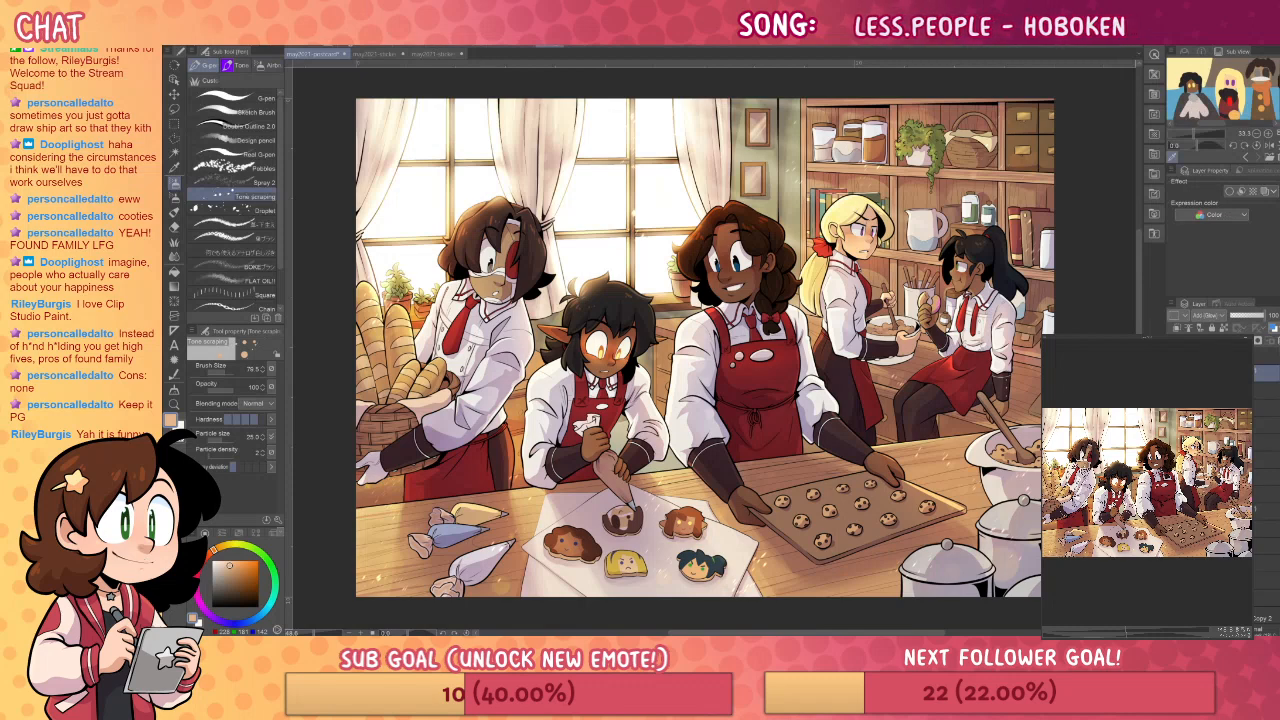
{"action": "key", "text": "ctrl+s"}
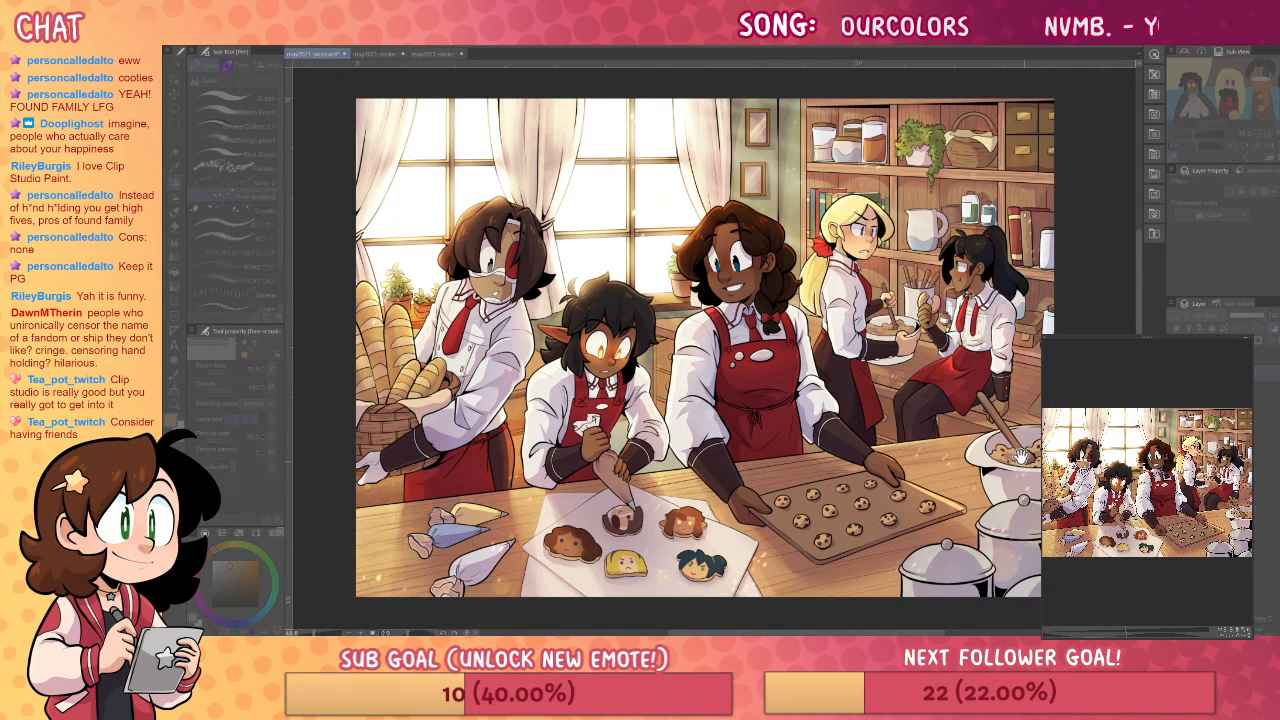
- Switch to the Soft eraser to refine the glowing dust specks and add a new layer
{"action": "key", "text": "e"}
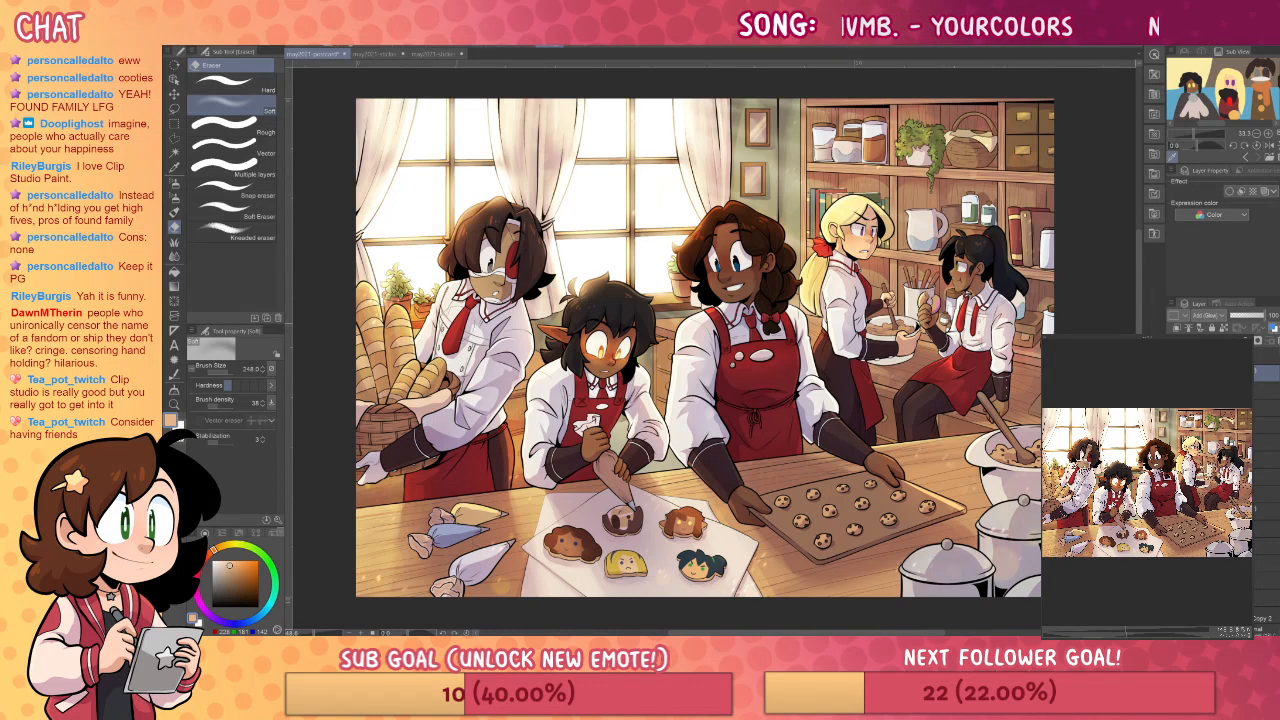
{"action": "left_click_drag", "start_coordinate": [846, 549], "coordinate": [822, 541]}
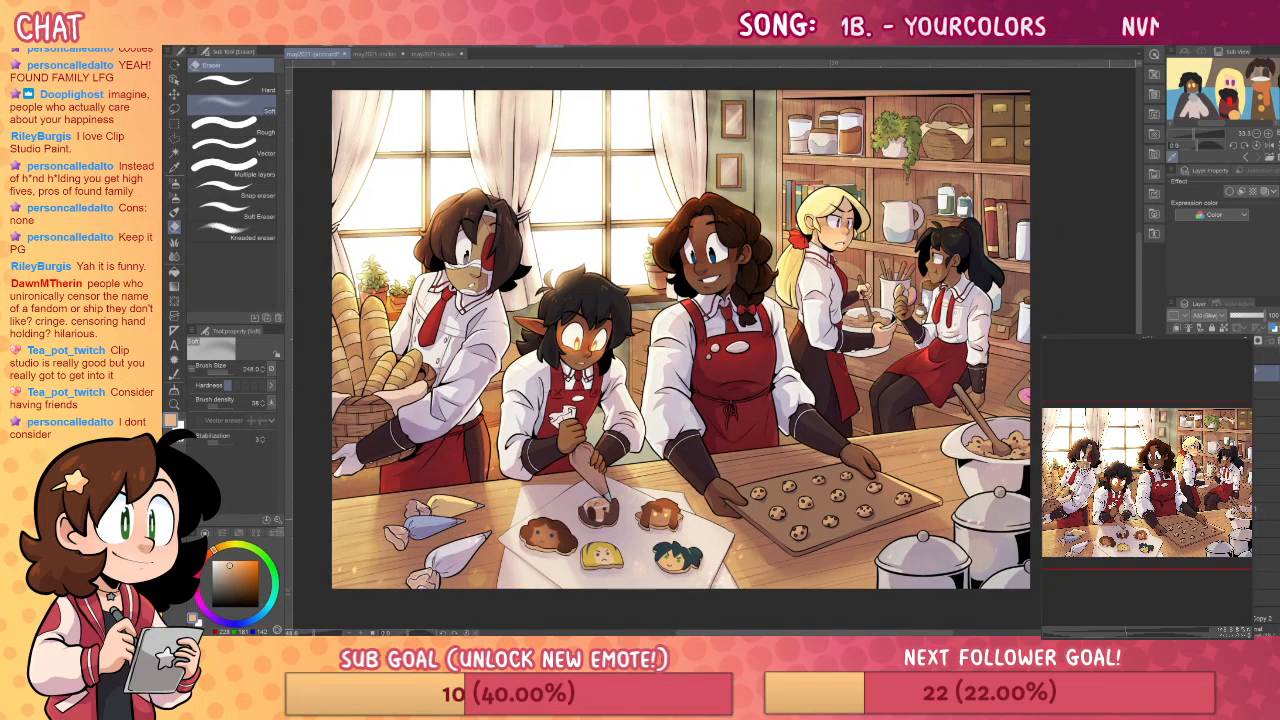
{"action": "key", "text": "ctrl+shift+n"}
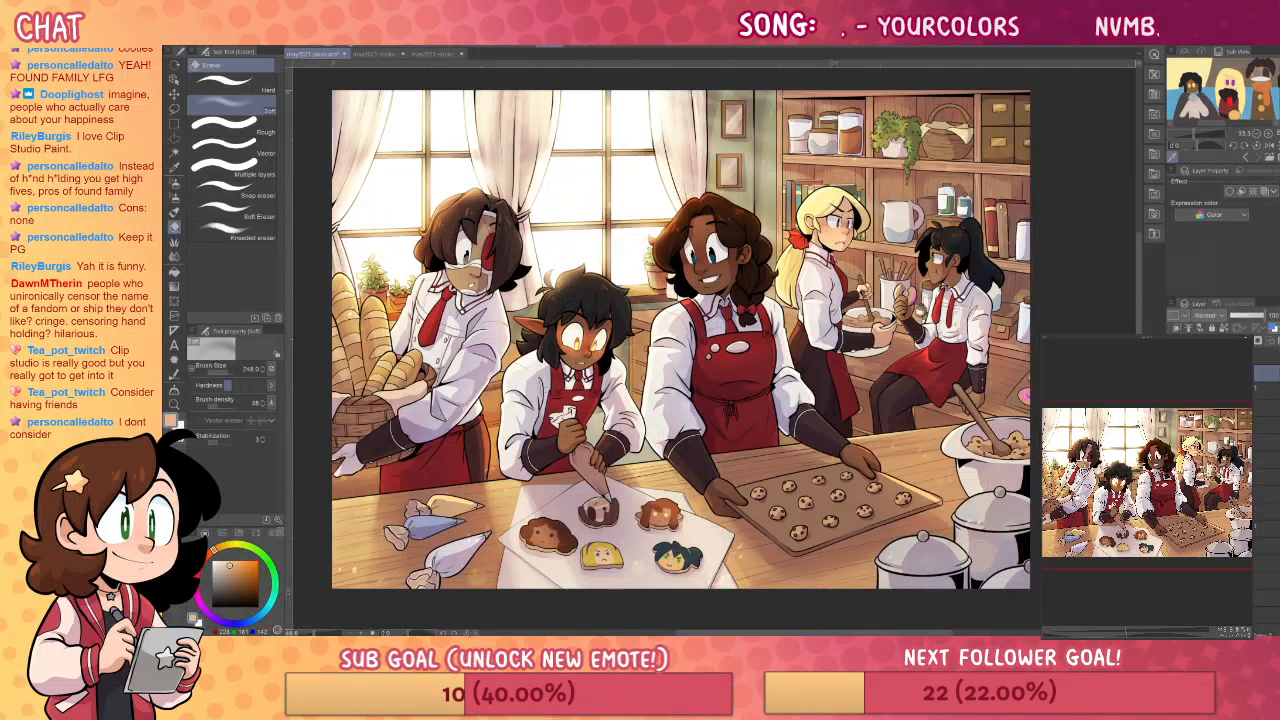
- Airbrush a soft purple shade around the picture's lower corner on a Multiply layer with brush size 1386.2
{"action": "key", "text": "p"}
{"action": "left_click_drag", "start_coordinate": [229, 580], "coordinate": [216, 580]}
{"action": "left_click_drag", "start_coordinate": [700, 360], "coordinate": [810, 293]}
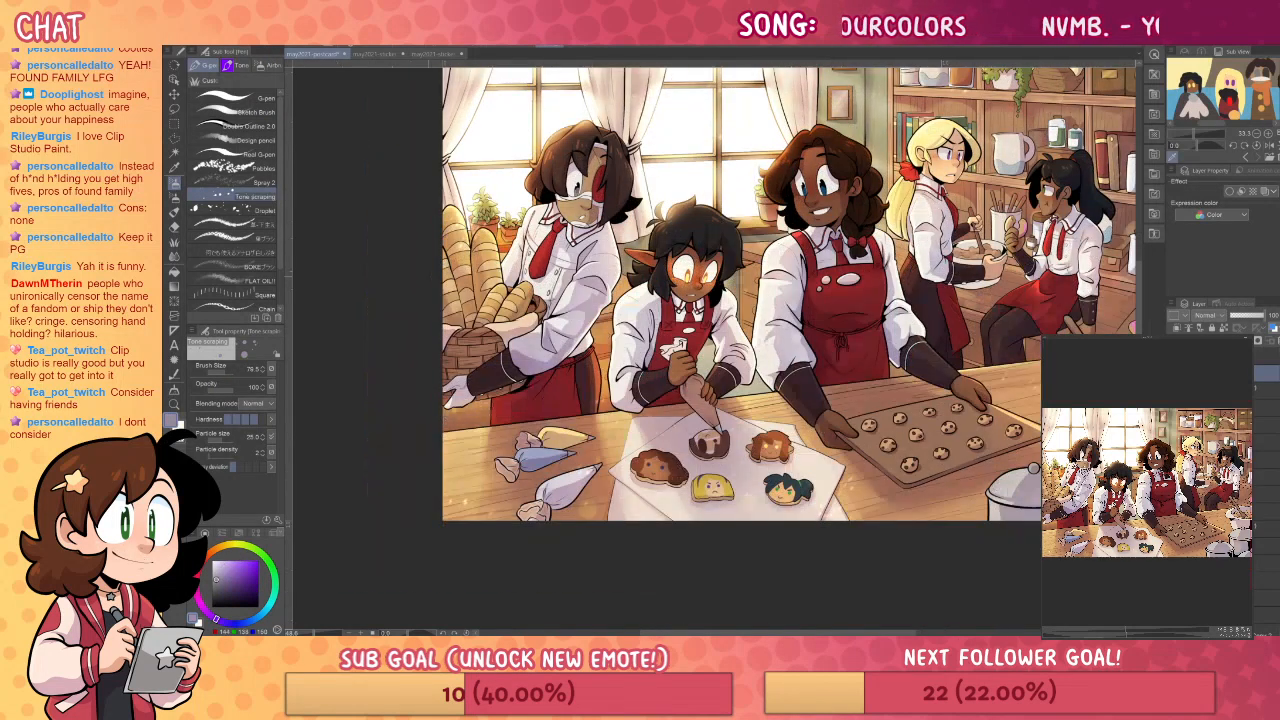
{"action": "left_click", "coordinate": [268, 65]}
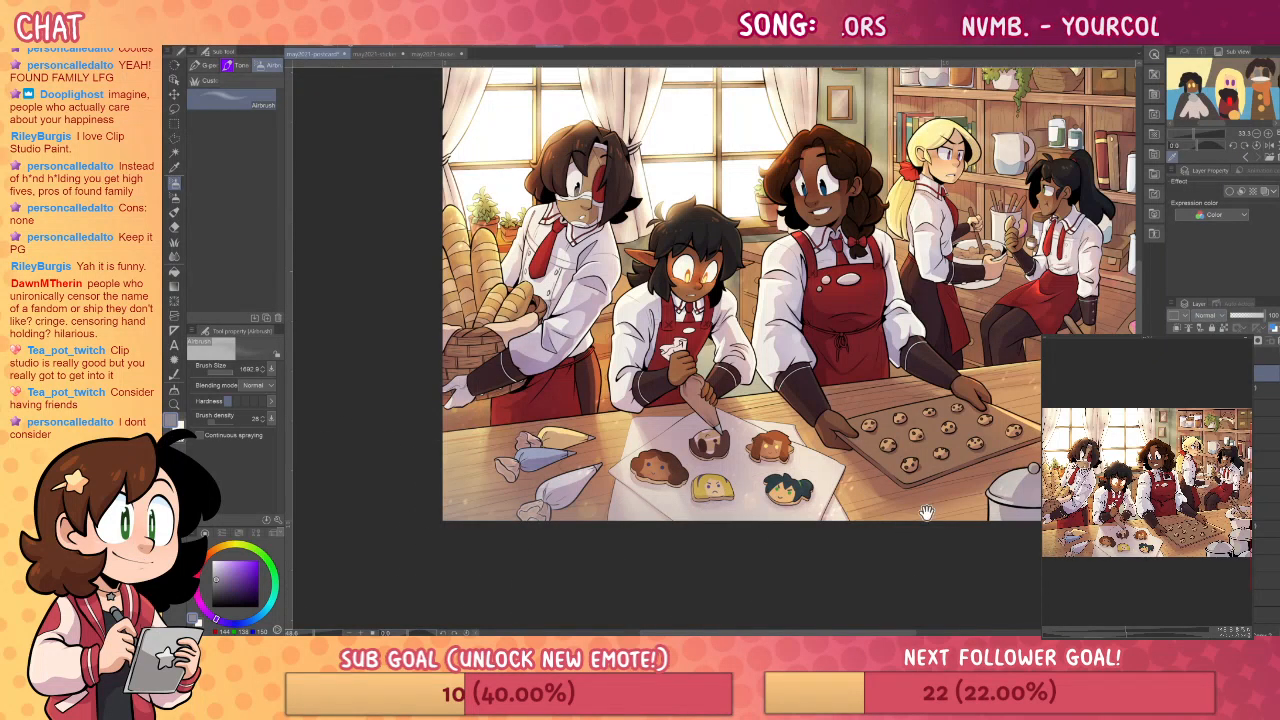
{"action": "left_click_drag", "start_coordinate": [949, 527], "coordinate": [891, 499]}
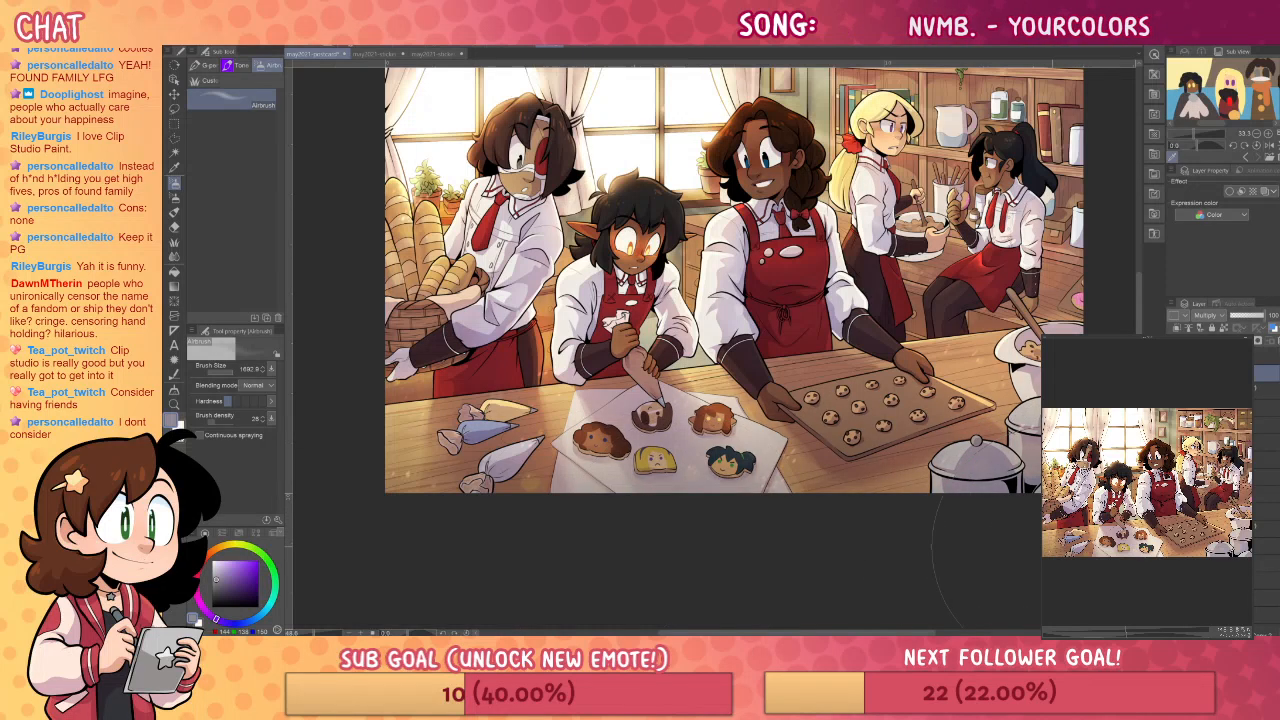
{"action": "left_click_drag", "start_coordinate": [990, 555], "coordinate": [907, 562]}
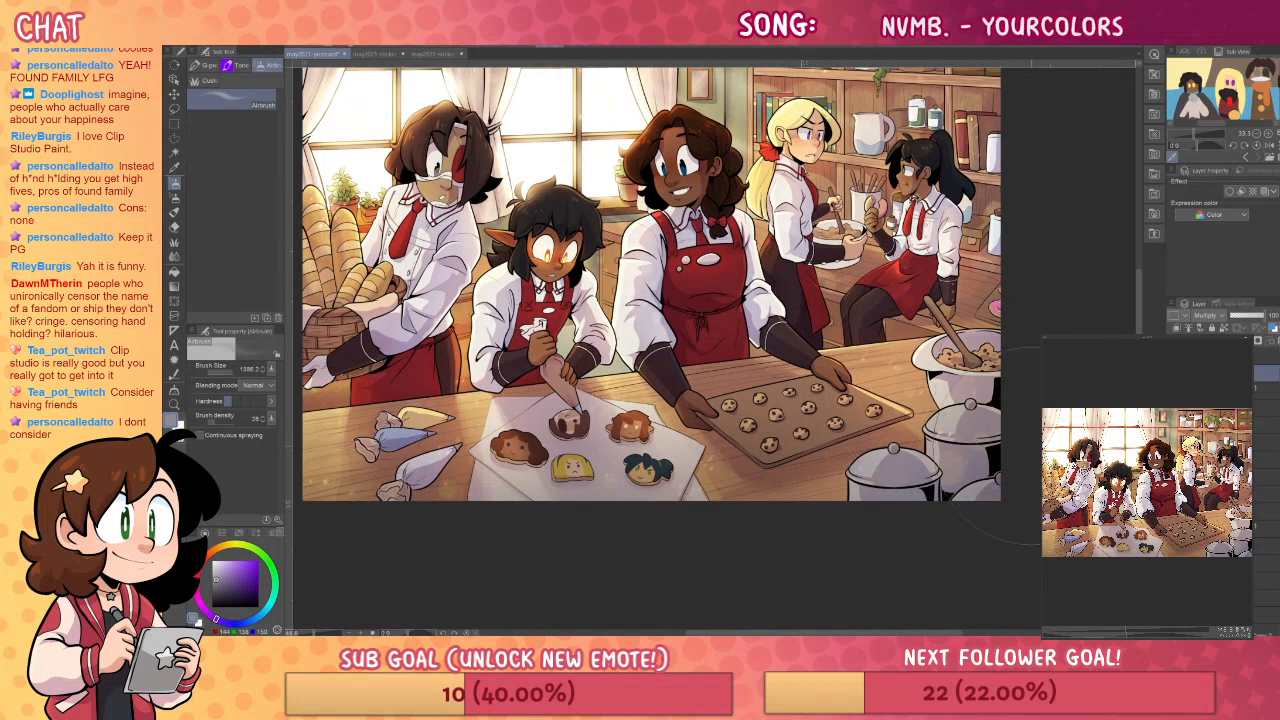
{"action": "left_click_drag", "start_coordinate": [950, 440], "coordinate": [953, 556]}
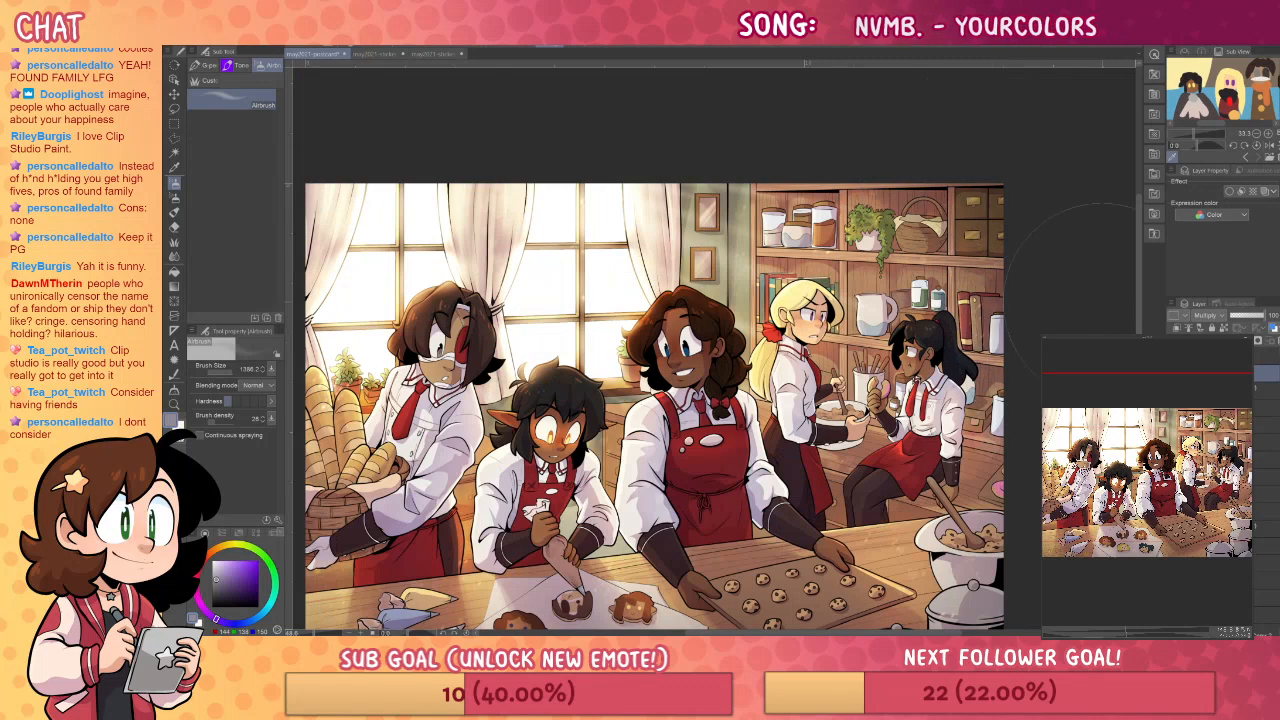
{"action": "left_click_drag", "start_coordinate": [953, 556], "coordinate": [1068, 440]}
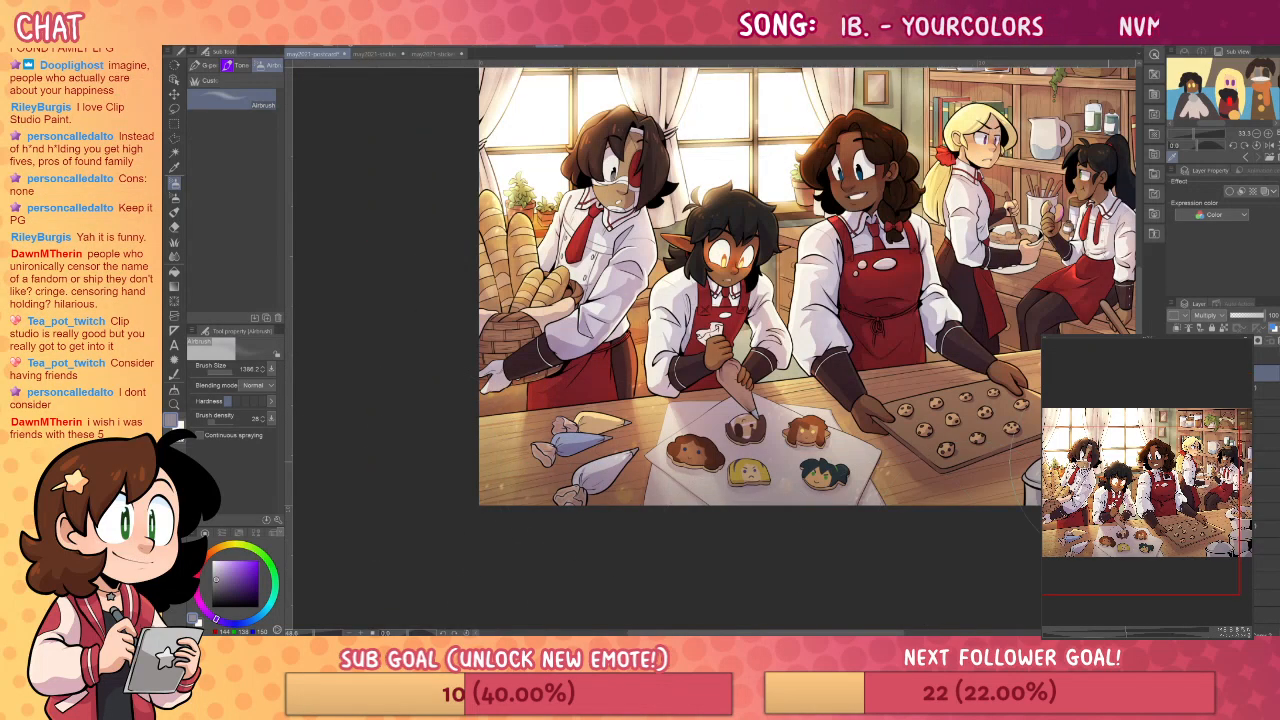
- Check the whole composition at reduced size and save the shaded illustration
{"action": "key", "text": "slash"}
{"action": "left_click_drag", "start_coordinate": [944, 426], "coordinate": [883, 402]}
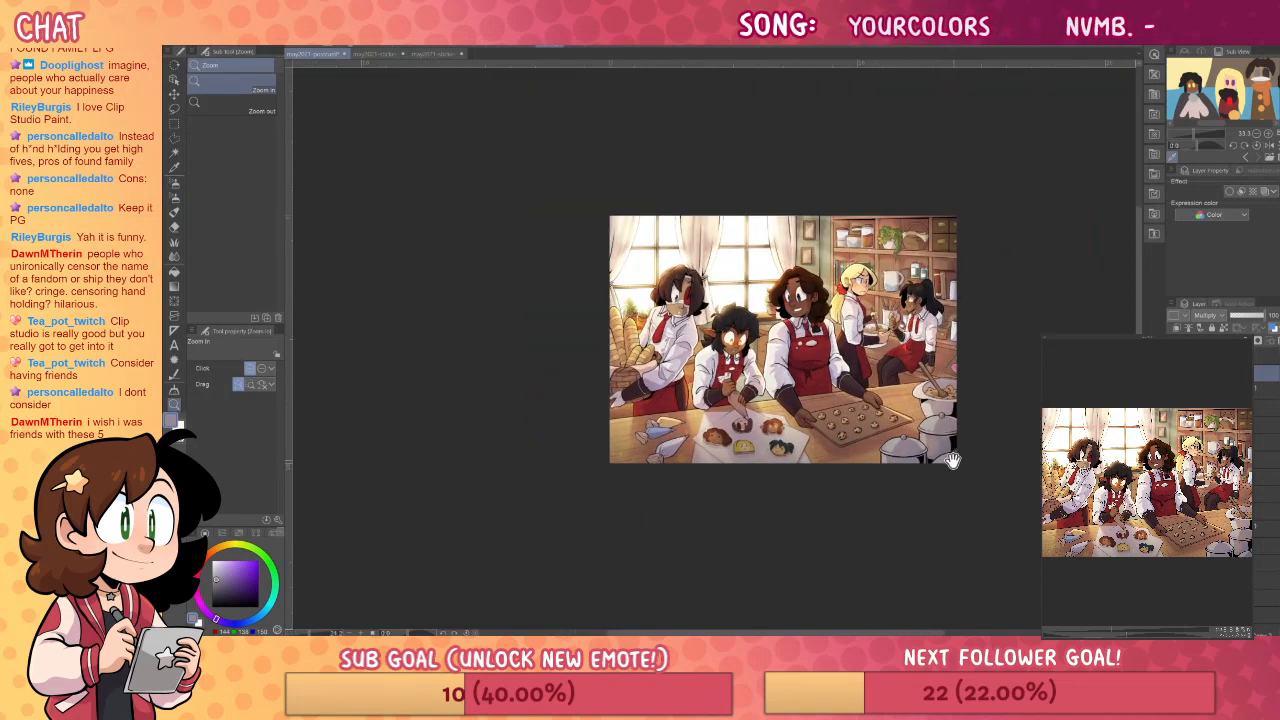
{"action": "key", "text": "b"}
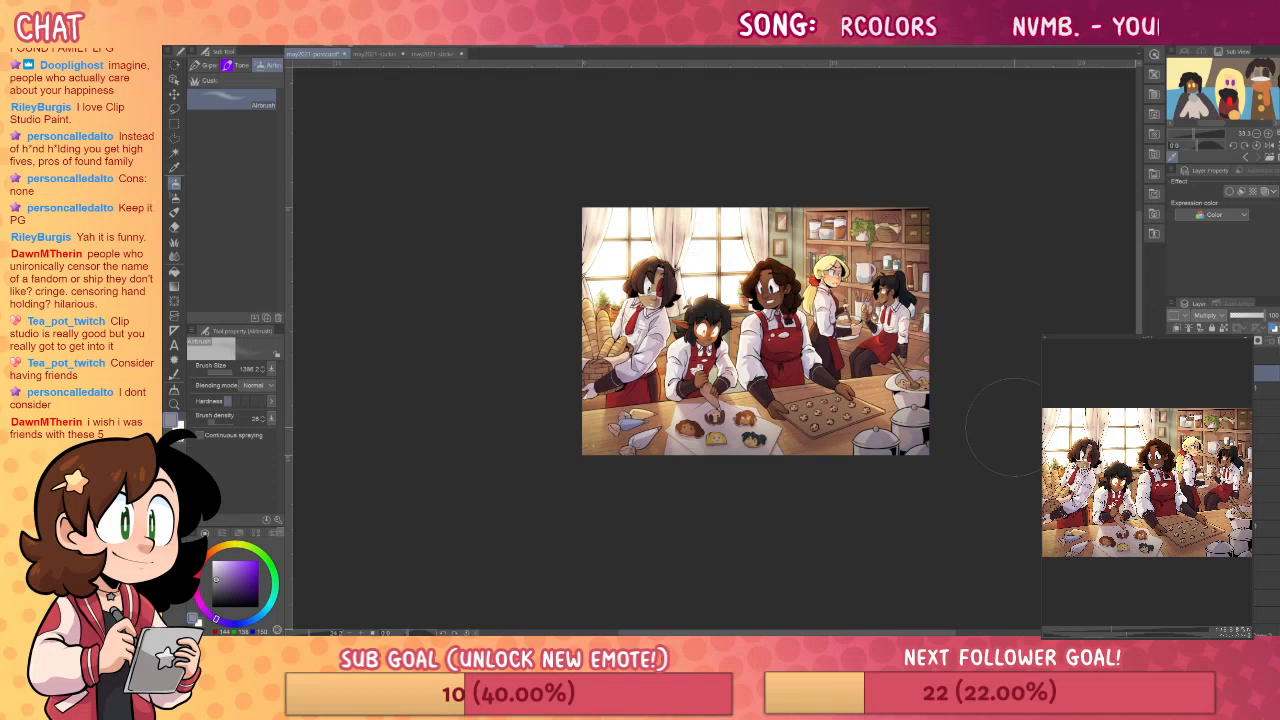
{"action": "key", "text": "ctrl+s"}
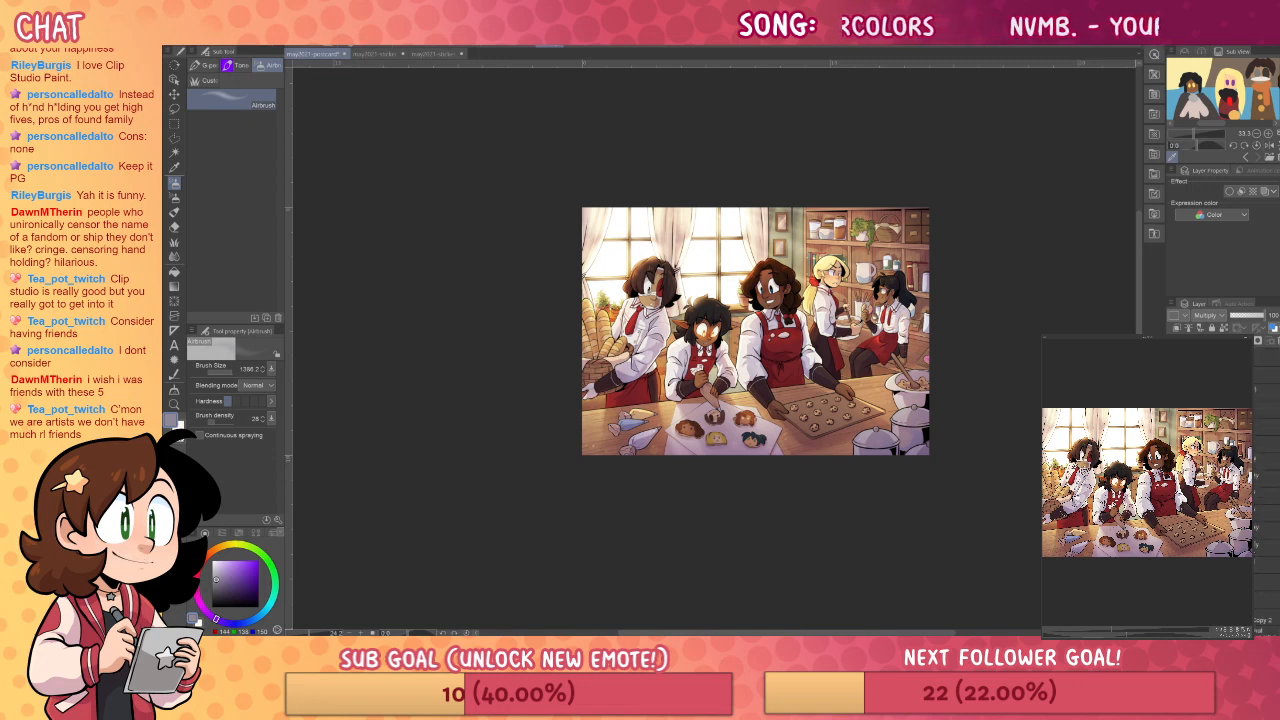
{"action": "left_click", "coordinate": [174, 403]}
{"action": "left_click", "coordinate": [903, 331]}
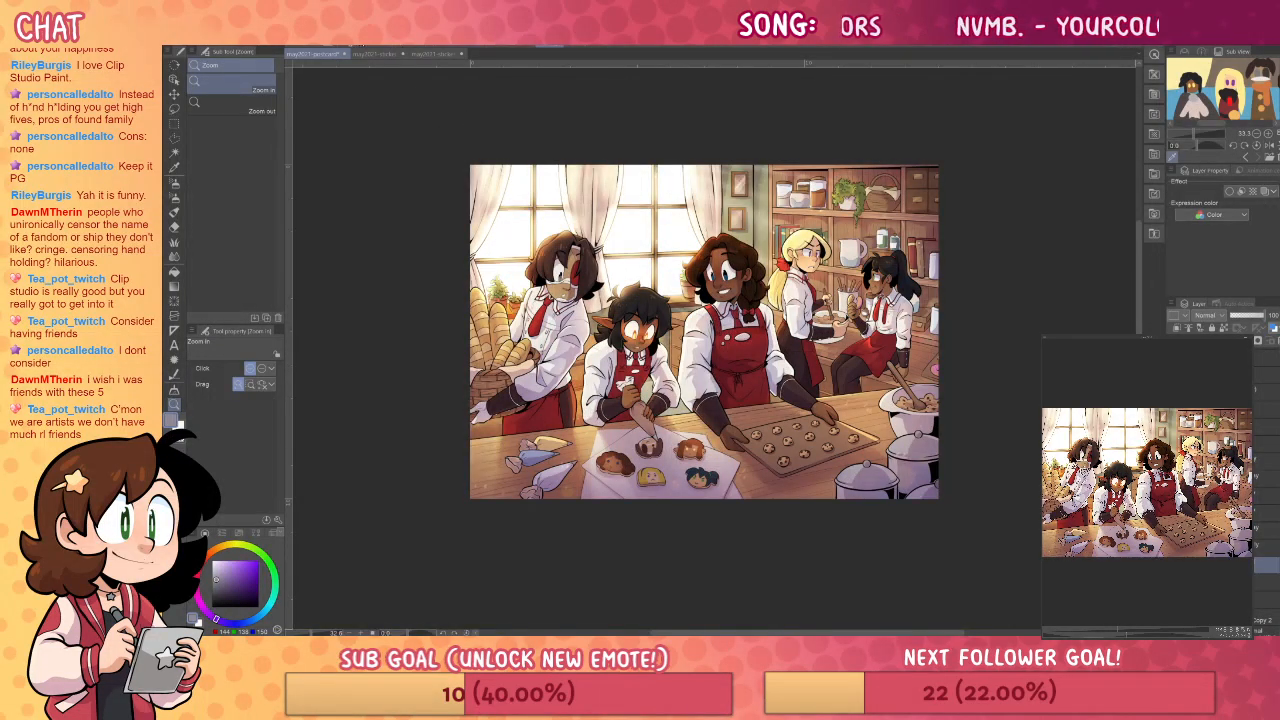
{"action": "key", "text": "ctrl+s"}
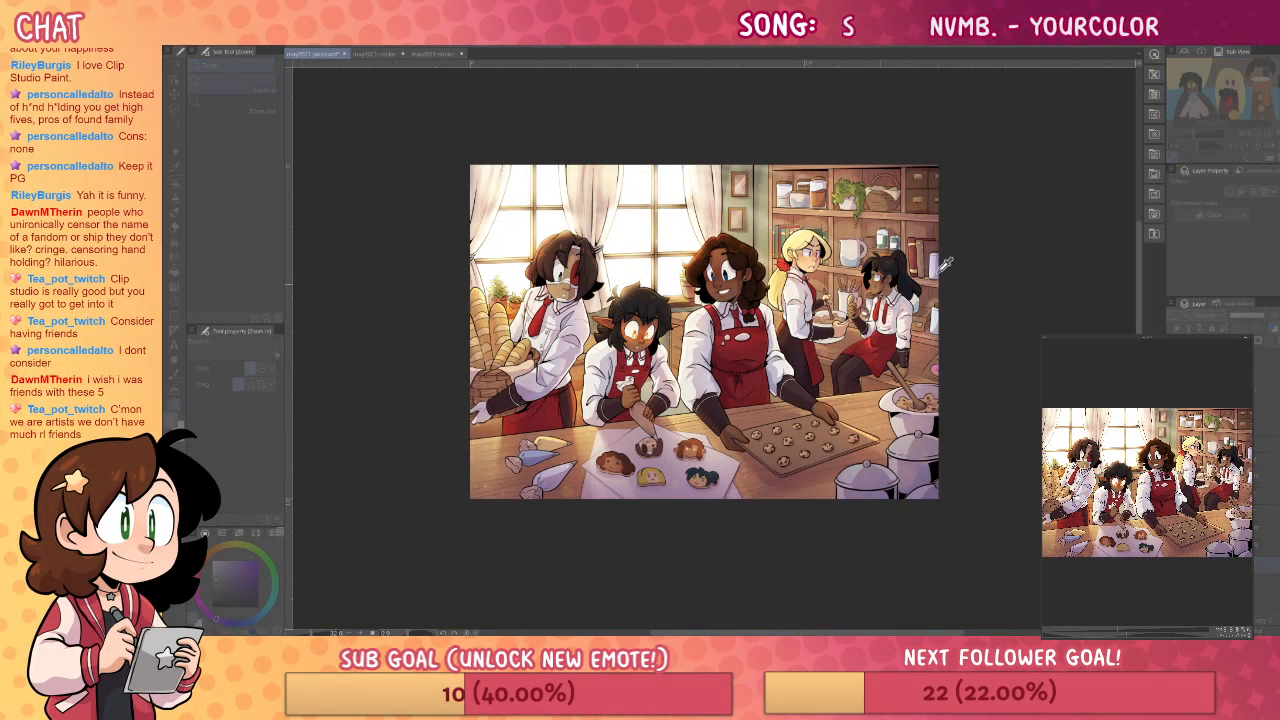
{"action": "left_click", "coordinate": [1130, 89]}
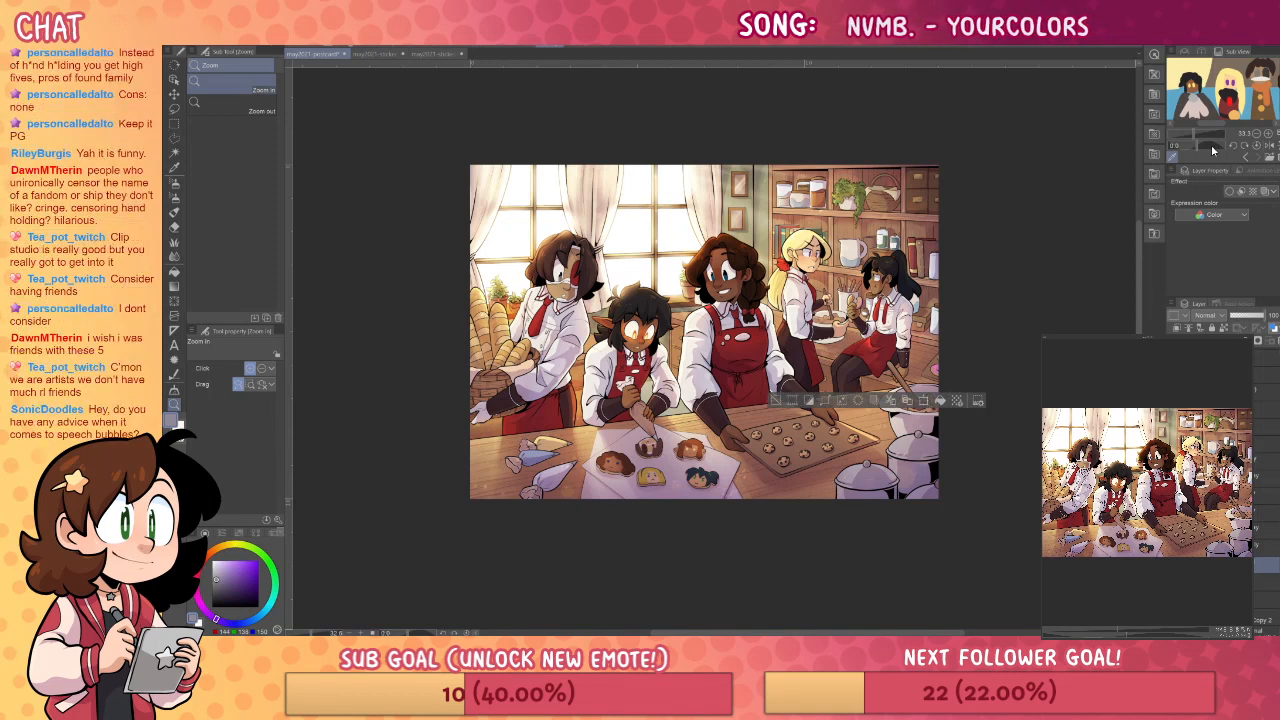
- Clear the active selection, make the Overlay layer in the lower stack active and save the file
{"action": "key", "text": "Tab"}
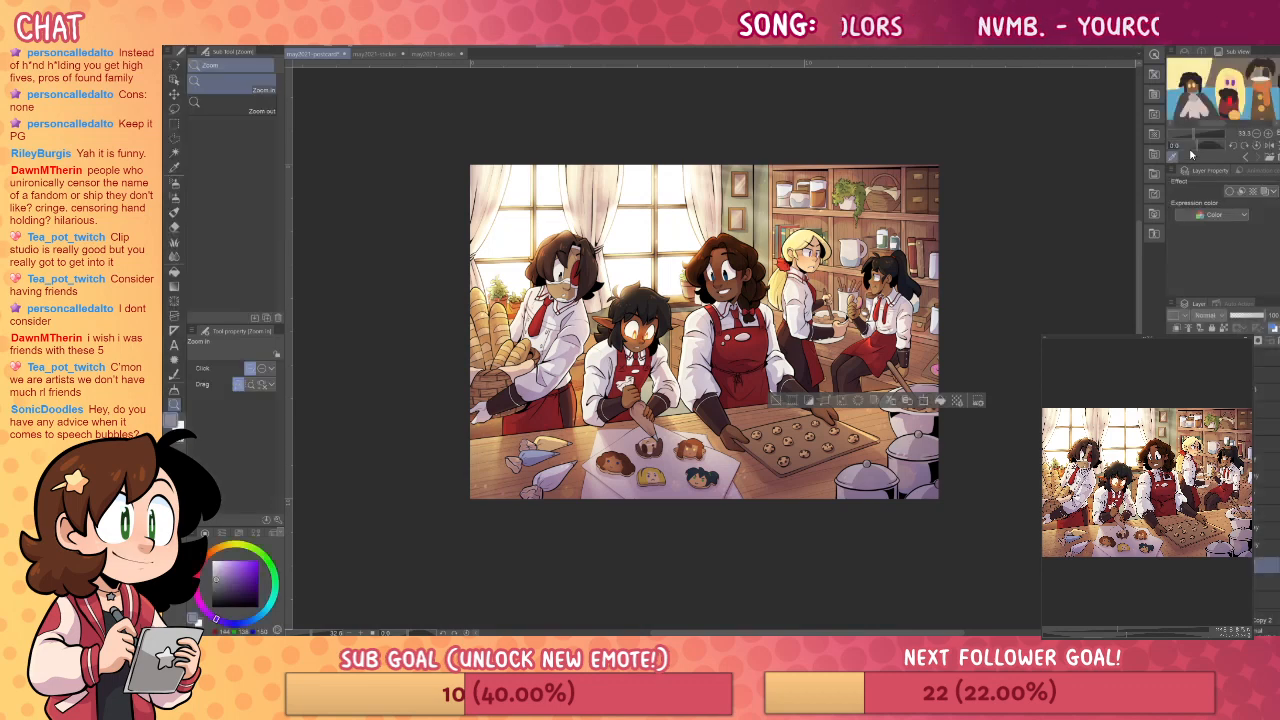
{"action": "key", "text": "ctrl+d"}
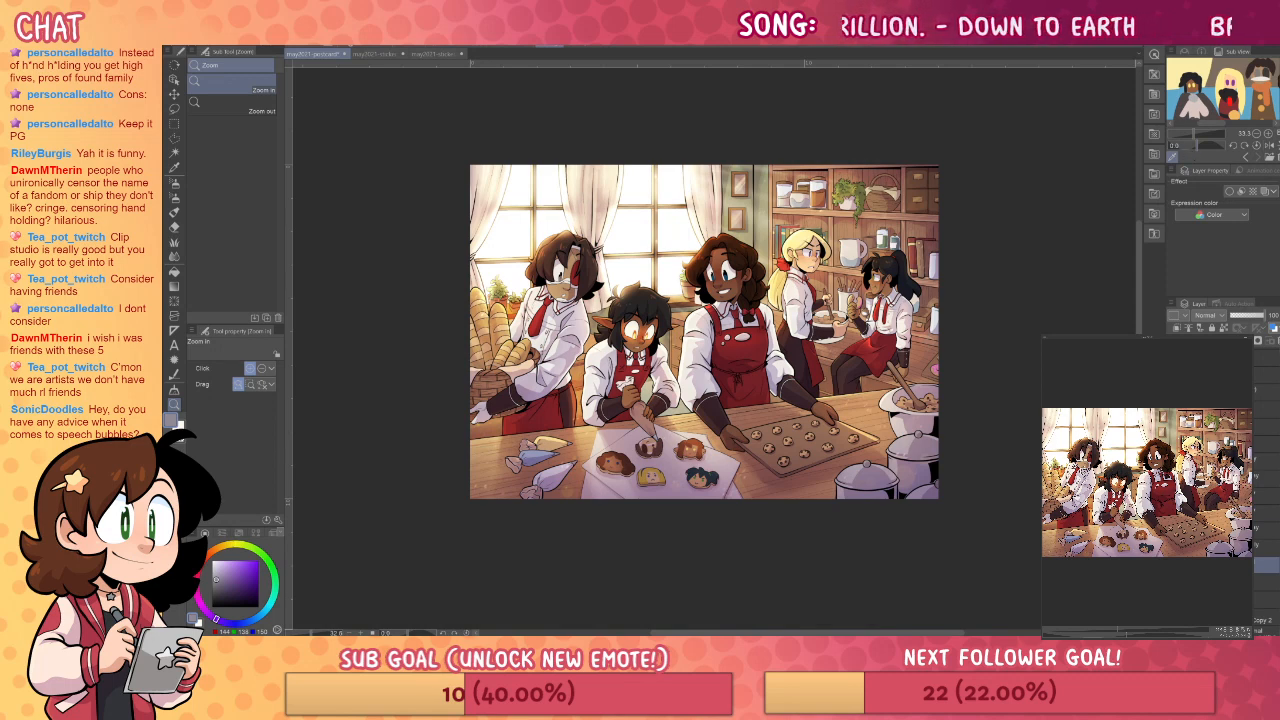
{"action": "left_click", "coordinate": [1266, 541]}
{"action": "left_click", "coordinate": [1266, 558]}
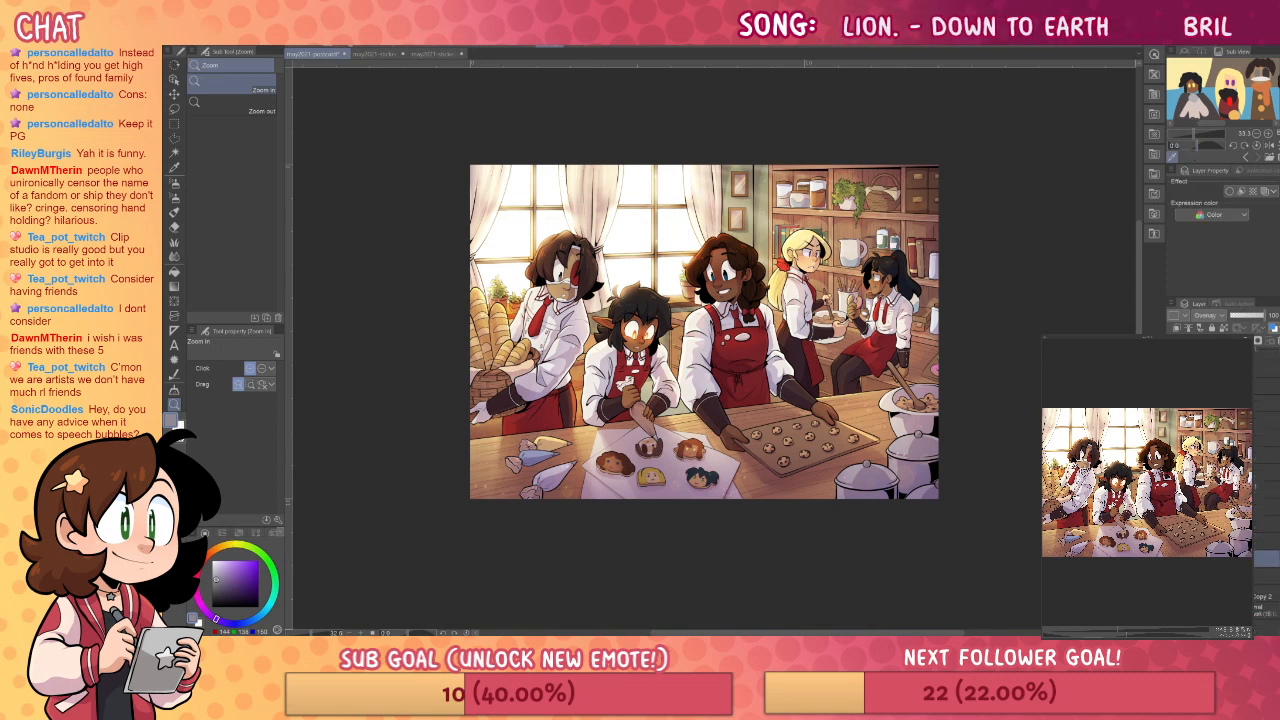
{"action": "key", "text": "ctrl+s"}
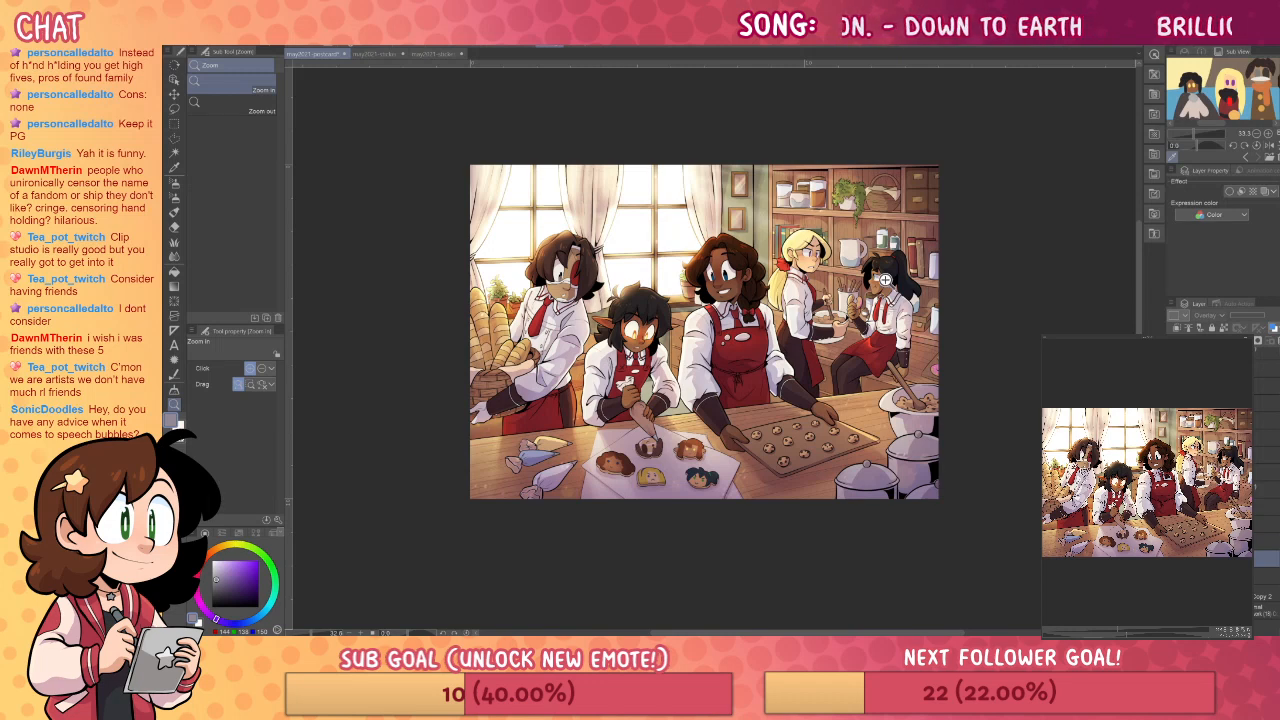
- Add a gradient map correction layer above the top Multiply layer and colour it with a yellow-orange to purple gradient
{"action": "key", "text": "e"}
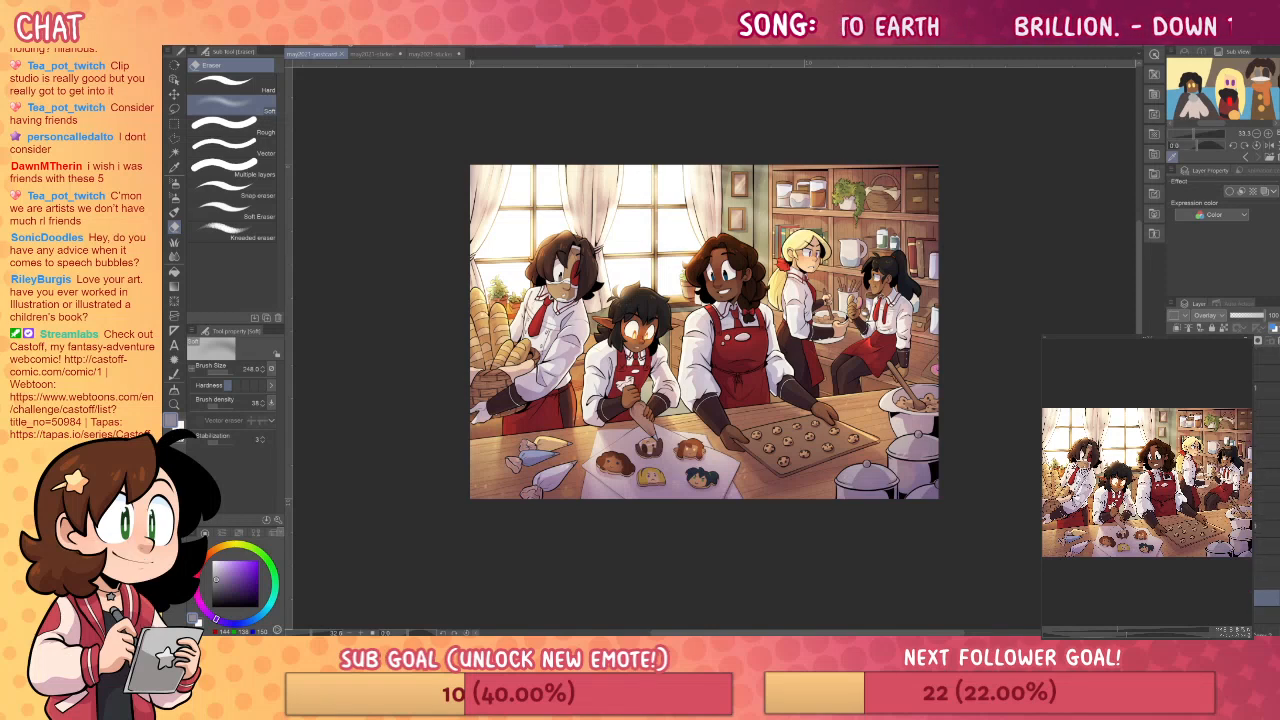
{"action": "left_click", "coordinate": [1264, 373]}
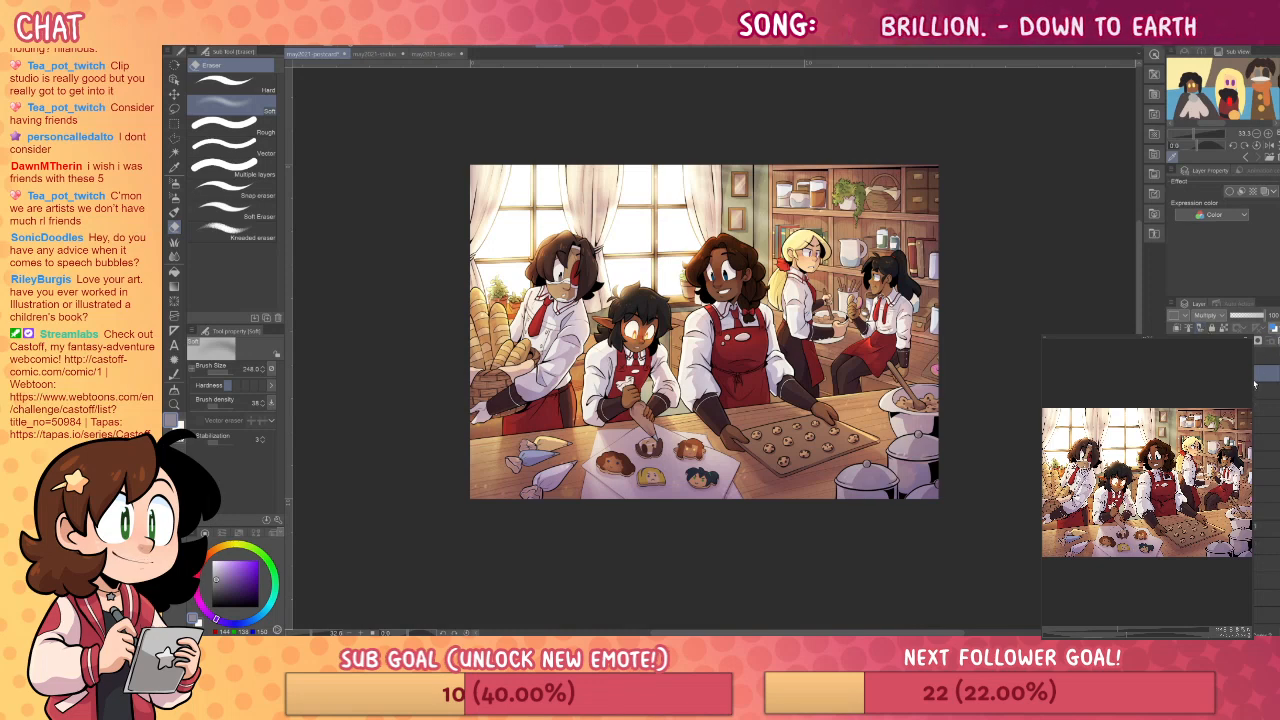
{"action": "key", "text": "ctrl+e"}
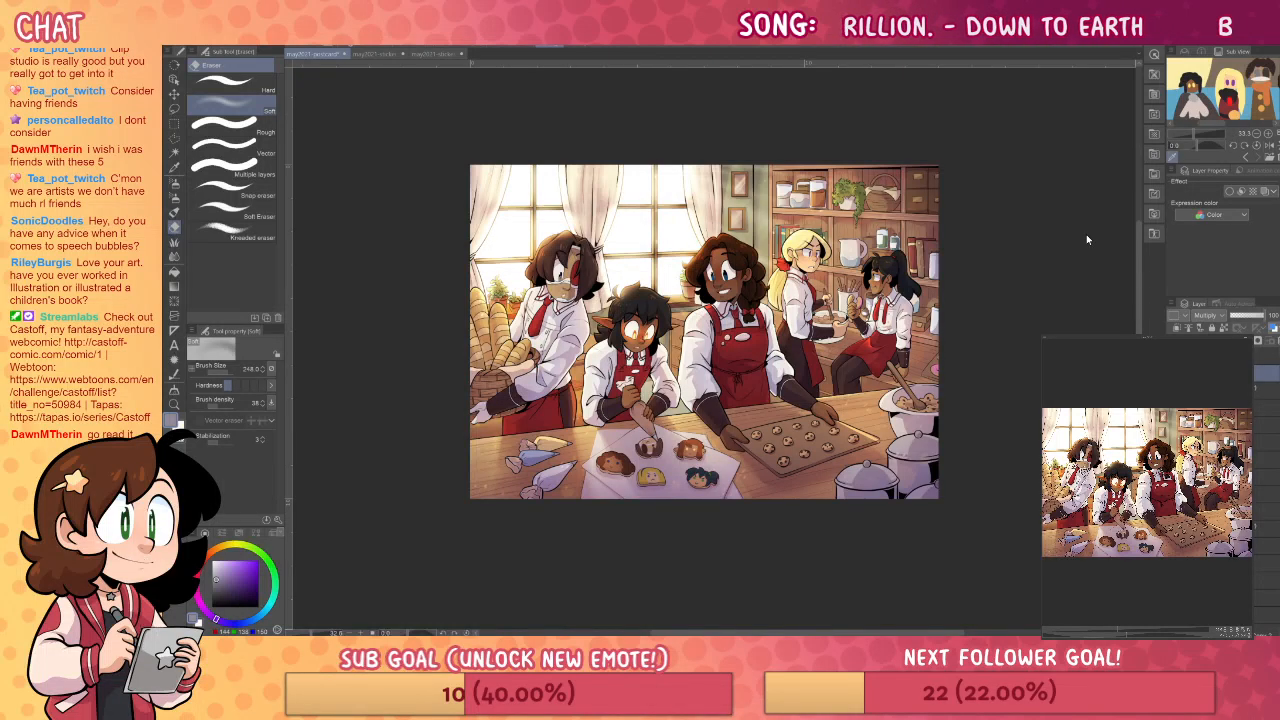
{"action": "key", "text": "ctrl+z"}
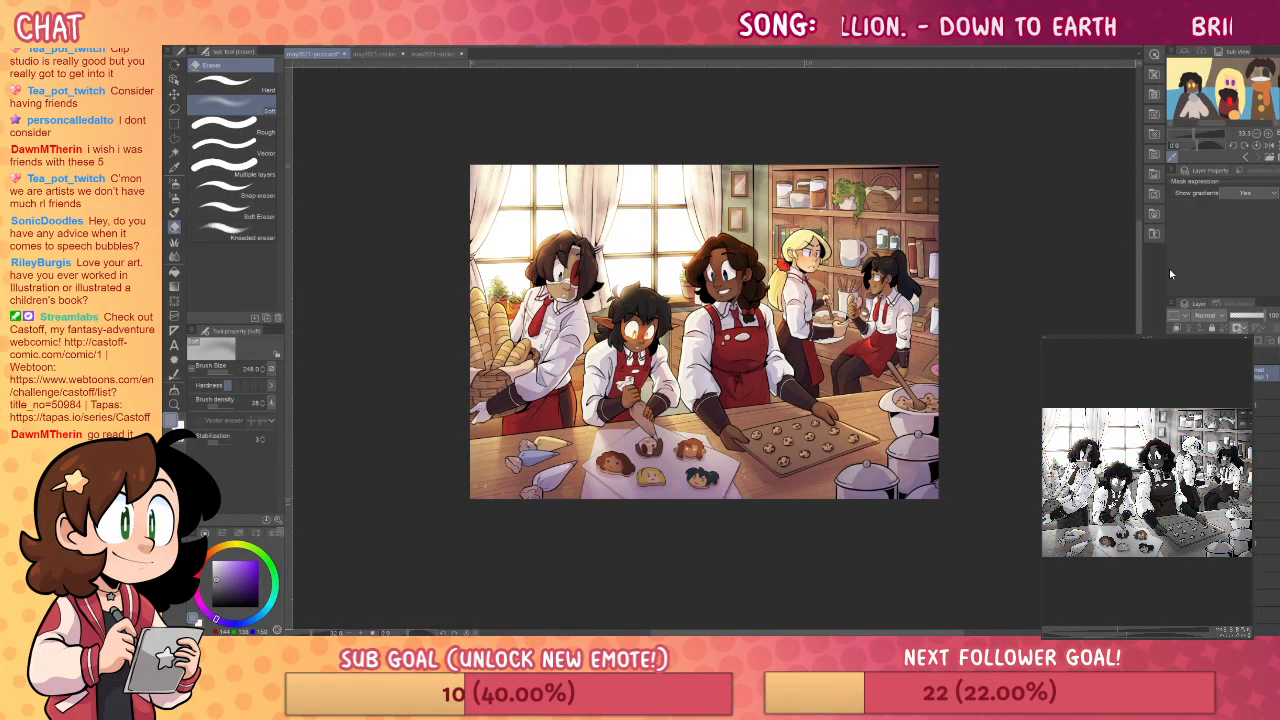
{"action": "key", "text": "ctrl+y"}
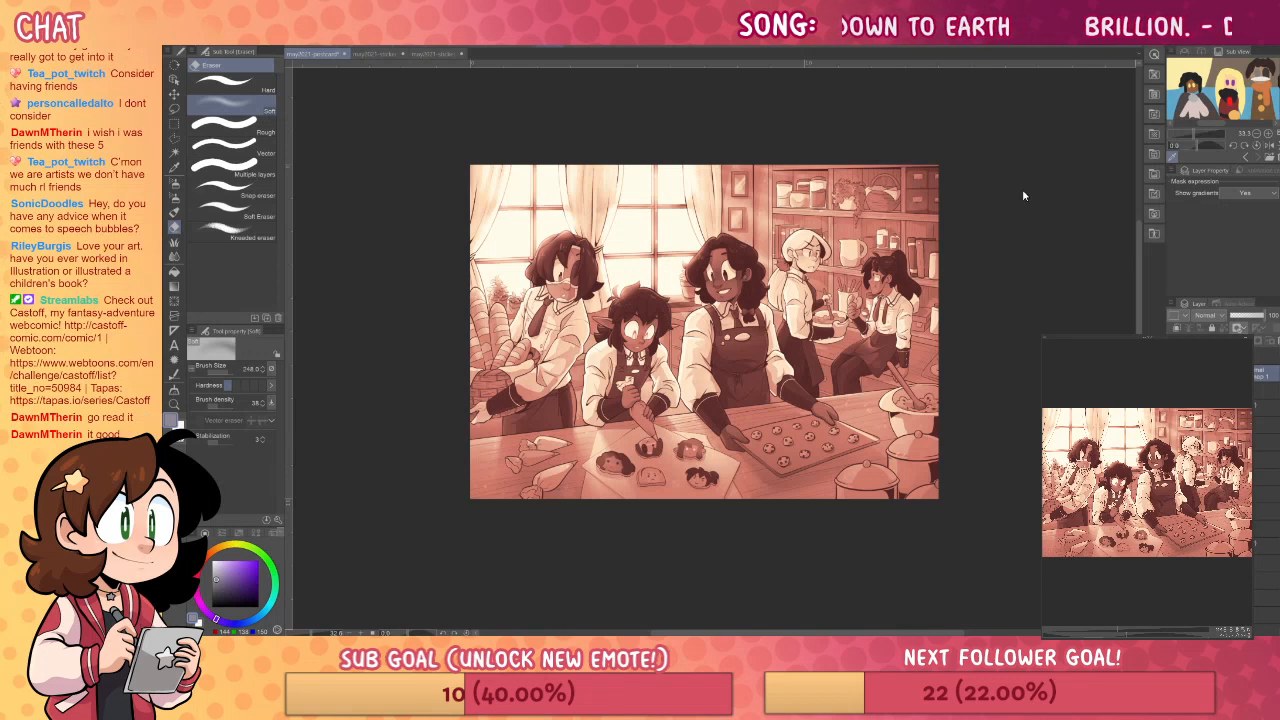
{"action": "key", "text": "ctrl+z"}
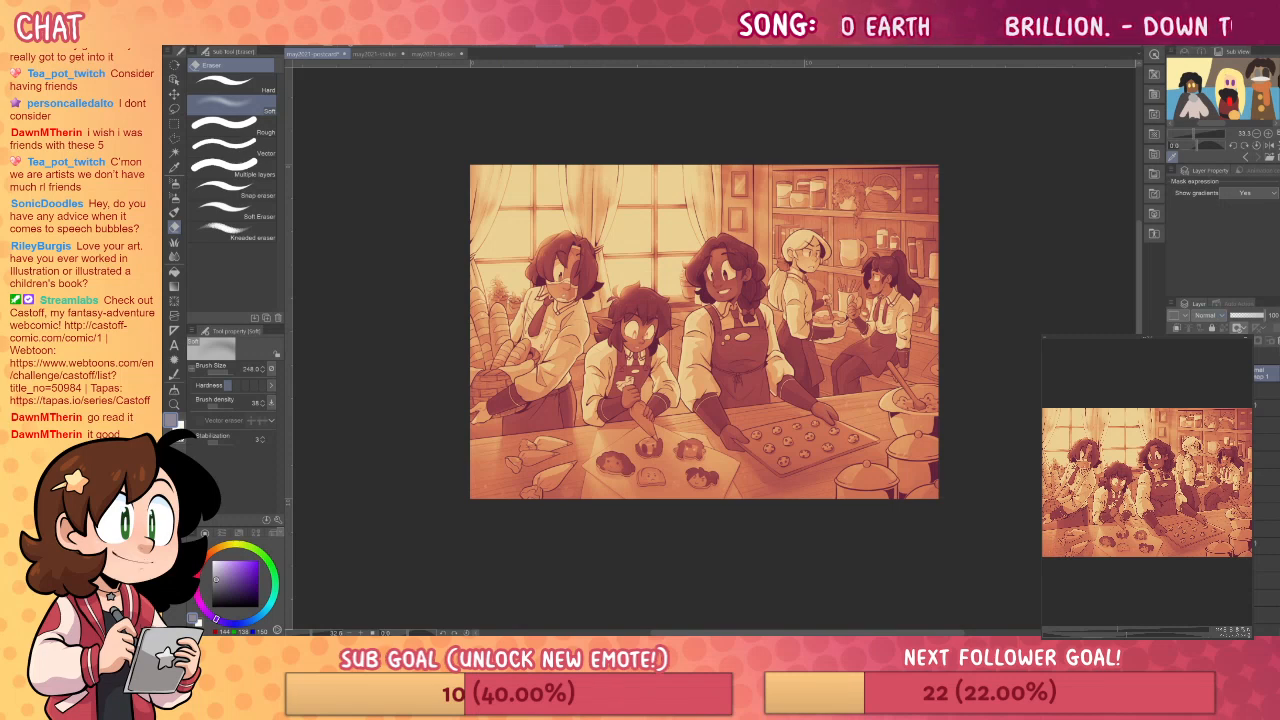
- Reduce the gradient map layer's opacity to 21 and compare the picture with and without the tint
{"action": "left_click", "coordinate": [1240, 318]}
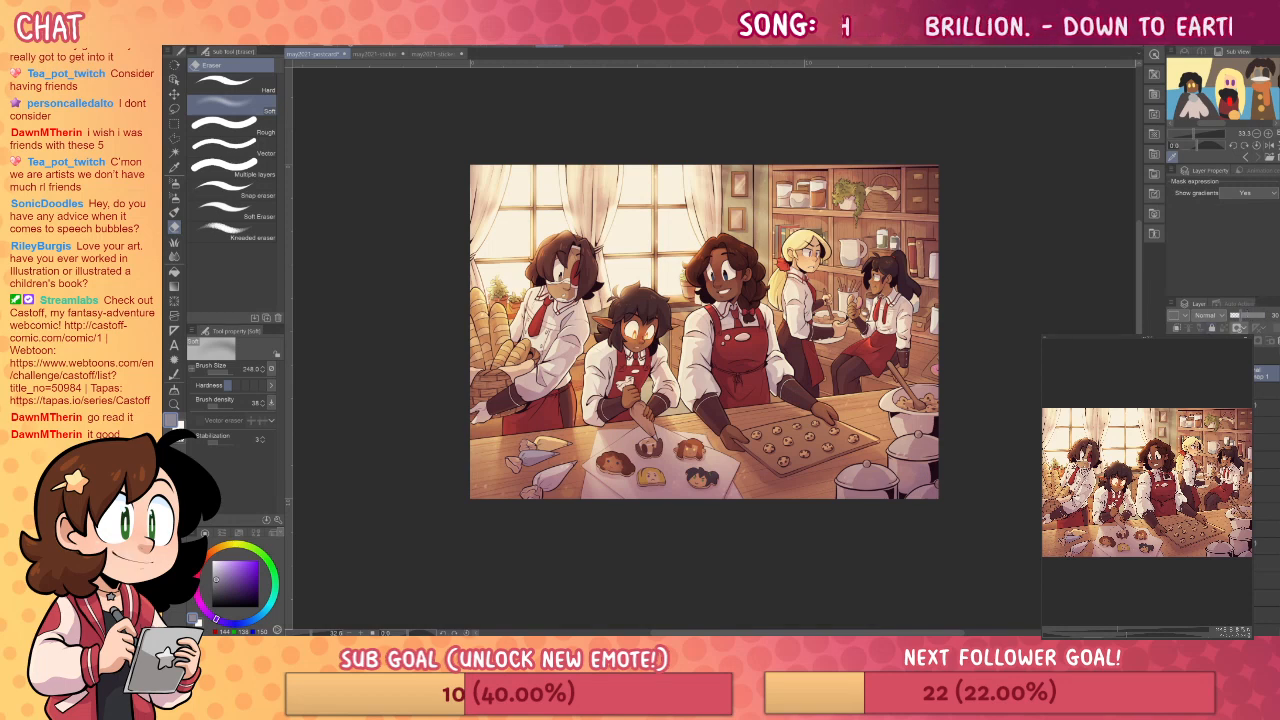
{"action": "key", "text": "ctrl+z"}
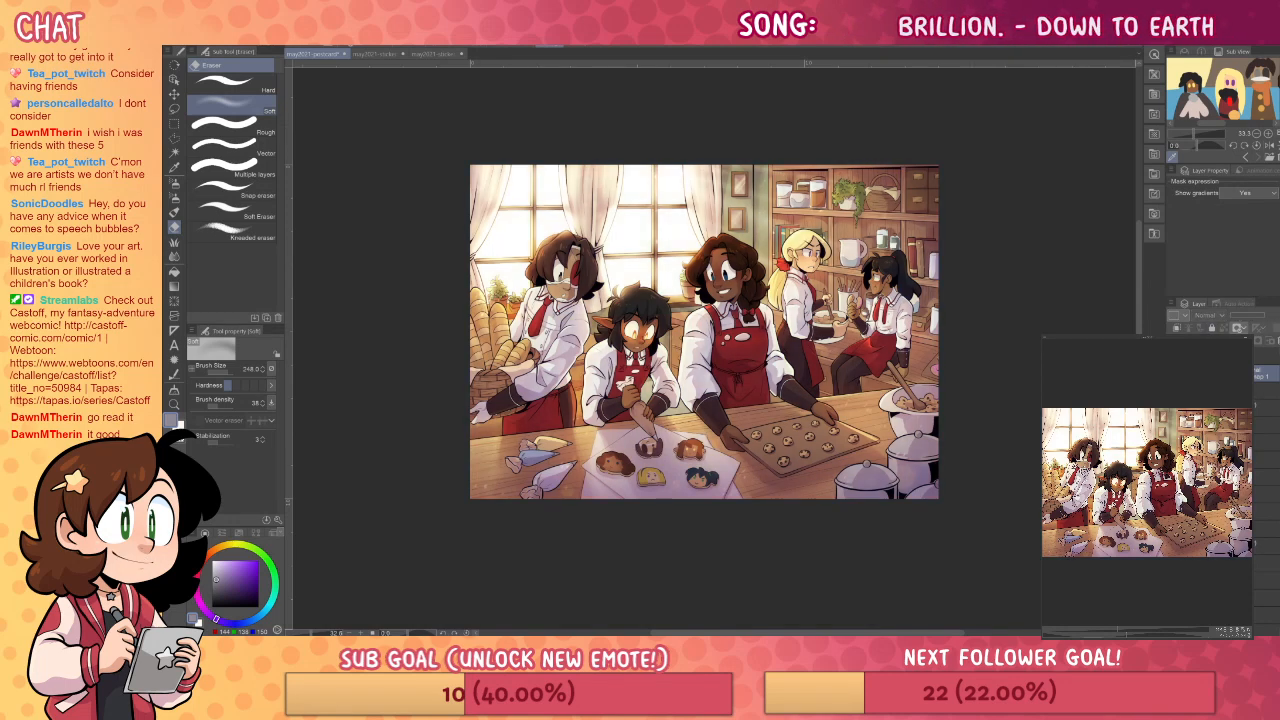
{"action": "key", "text": "ctrl+y"}
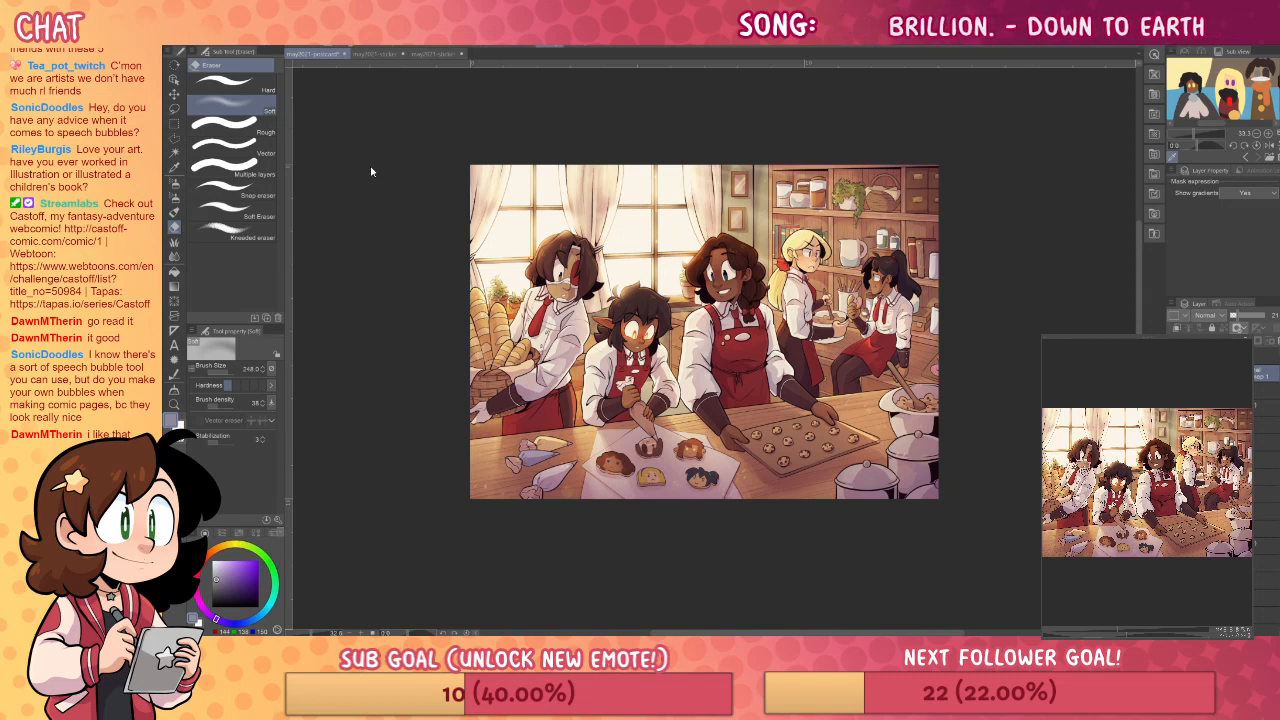
- Copy the white bubble shape from the speech bubble file and paste it into the bakery illustration
{"action": "key", "text": "ctrl+a"}
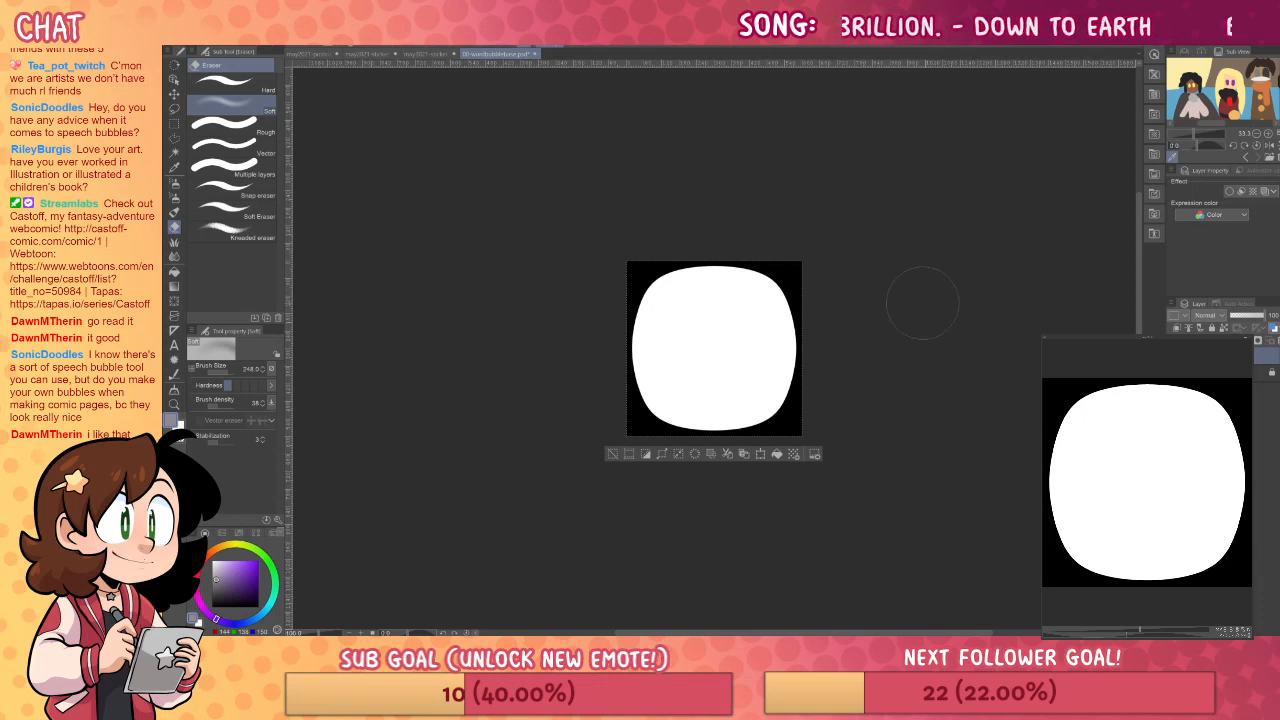
{"action": "left_click", "coordinate": [325, 54]}
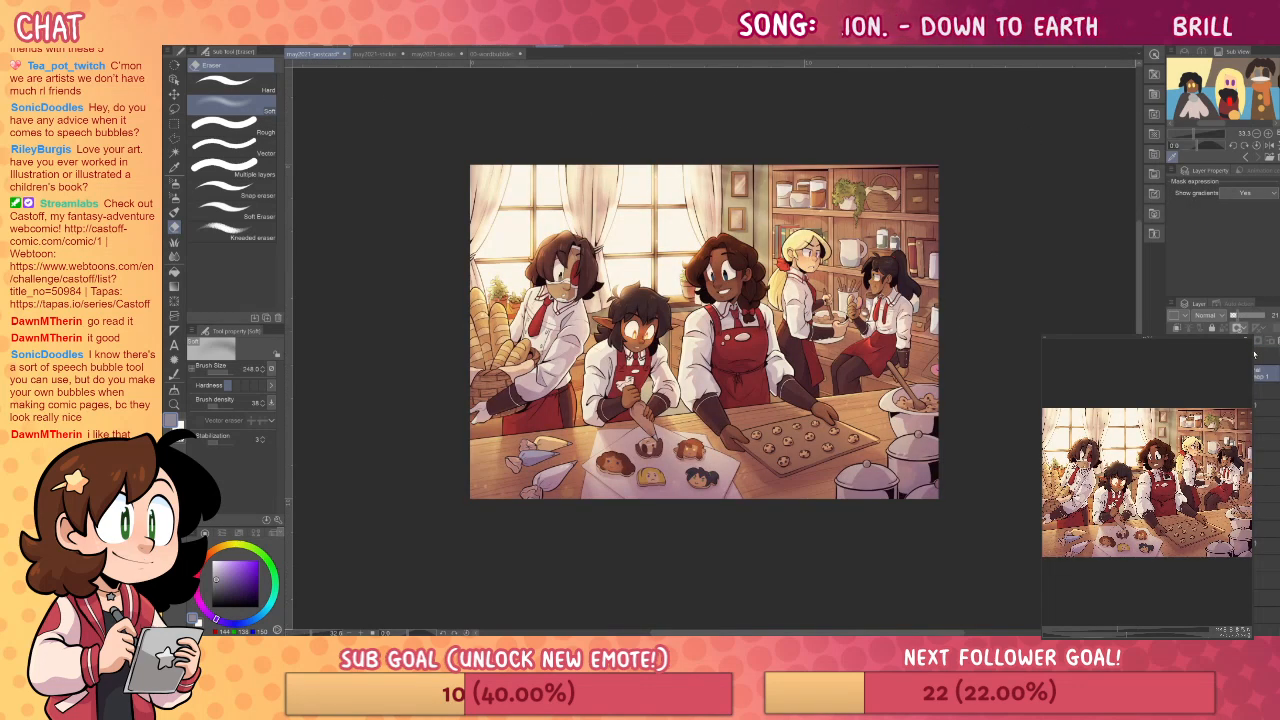
{"action": "key", "text": "ctrl+v"}
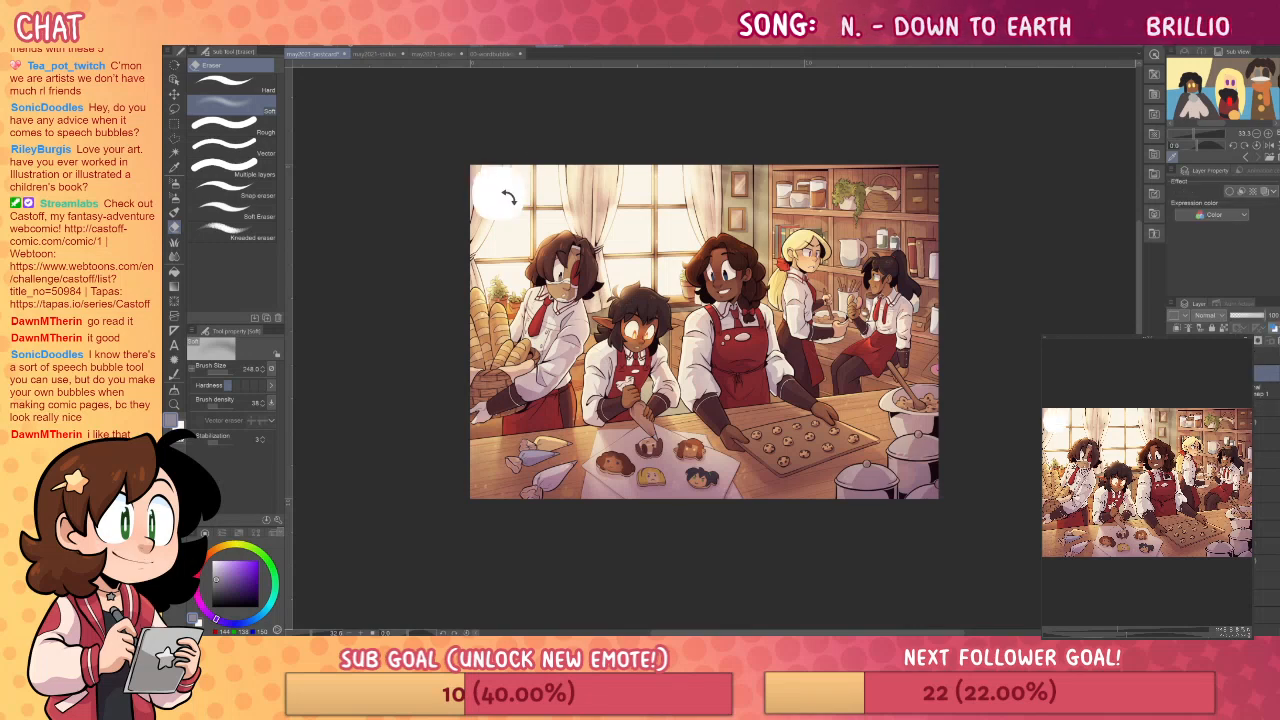
- Move the pasted bubble over the shelves above the two background characters and stretch it into a wide rounded shape
{"action": "key", "text": "ctrl+t"}
{"action": "left_click_drag", "start_coordinate": [683, 237], "coordinate": [888, 212]}
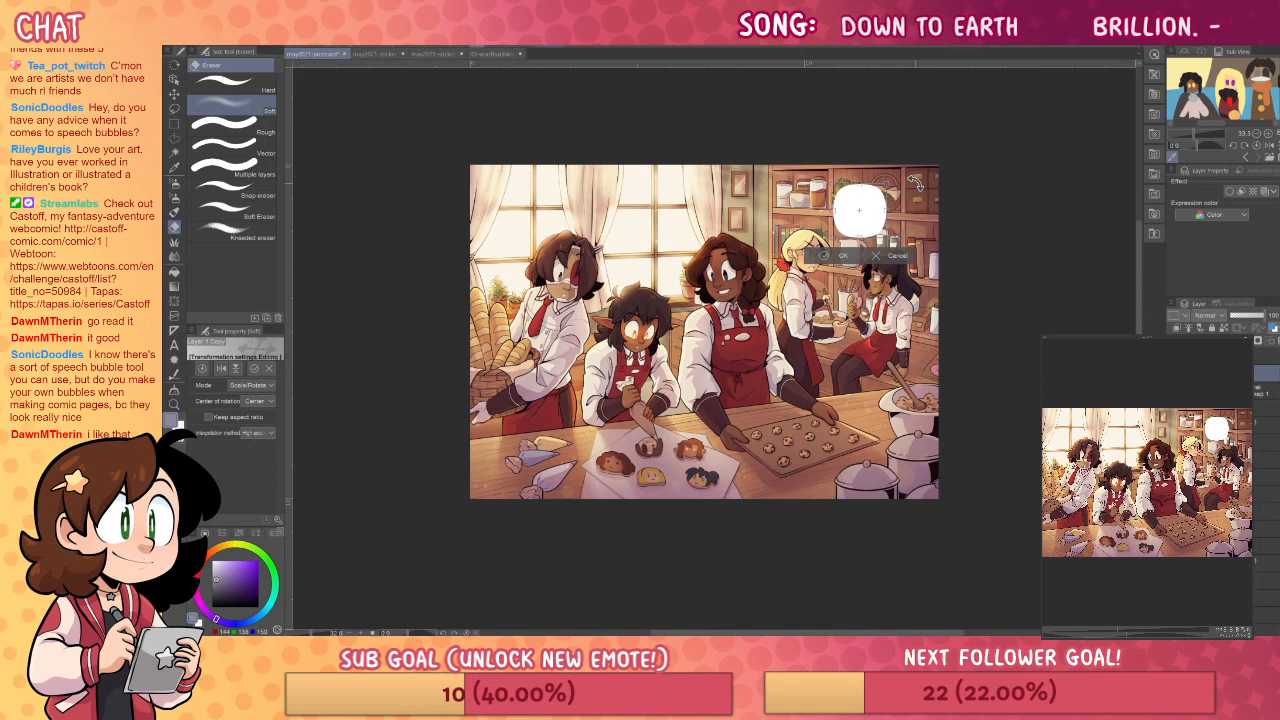
{"action": "mouse_move", "coordinate": [887, 209]}
{"action": "left_mouse_down"}
{"action": "mouse_move", "coordinate": [915, 208]}
{"action": "mouse_move", "coordinate": [884, 225]}
{"action": "left_mouse_up"}
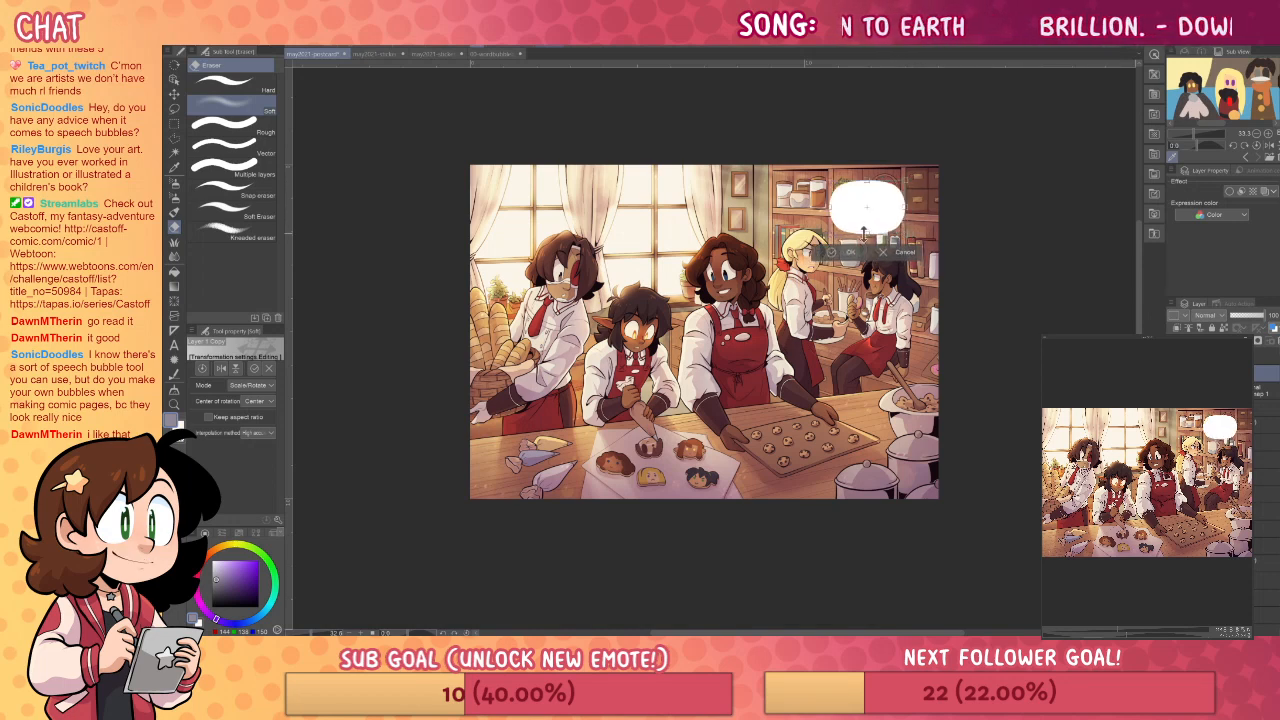
{"action": "key", "text": "Return"}
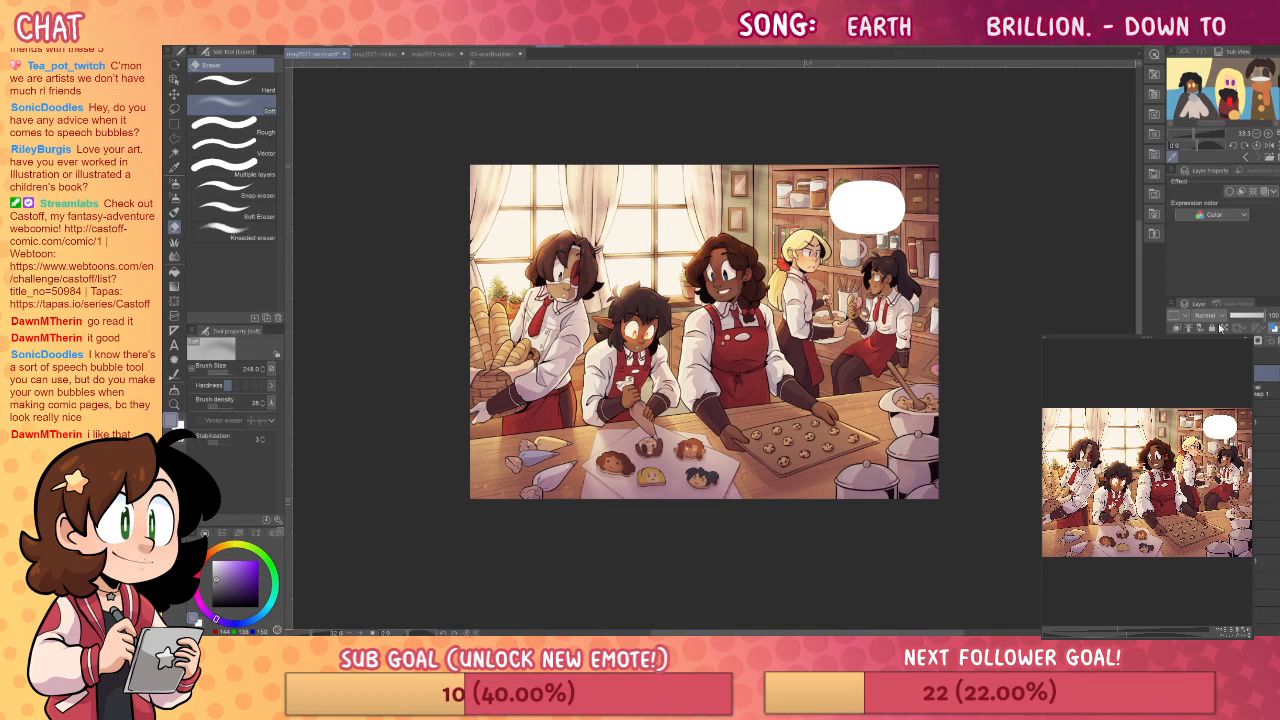
- Draw a curved white tail with the G-pen from the bubble towards the blonde character and put the bubble layer in a folder
{"action": "key", "text": "b"}
{"action": "key", "text": "p"}
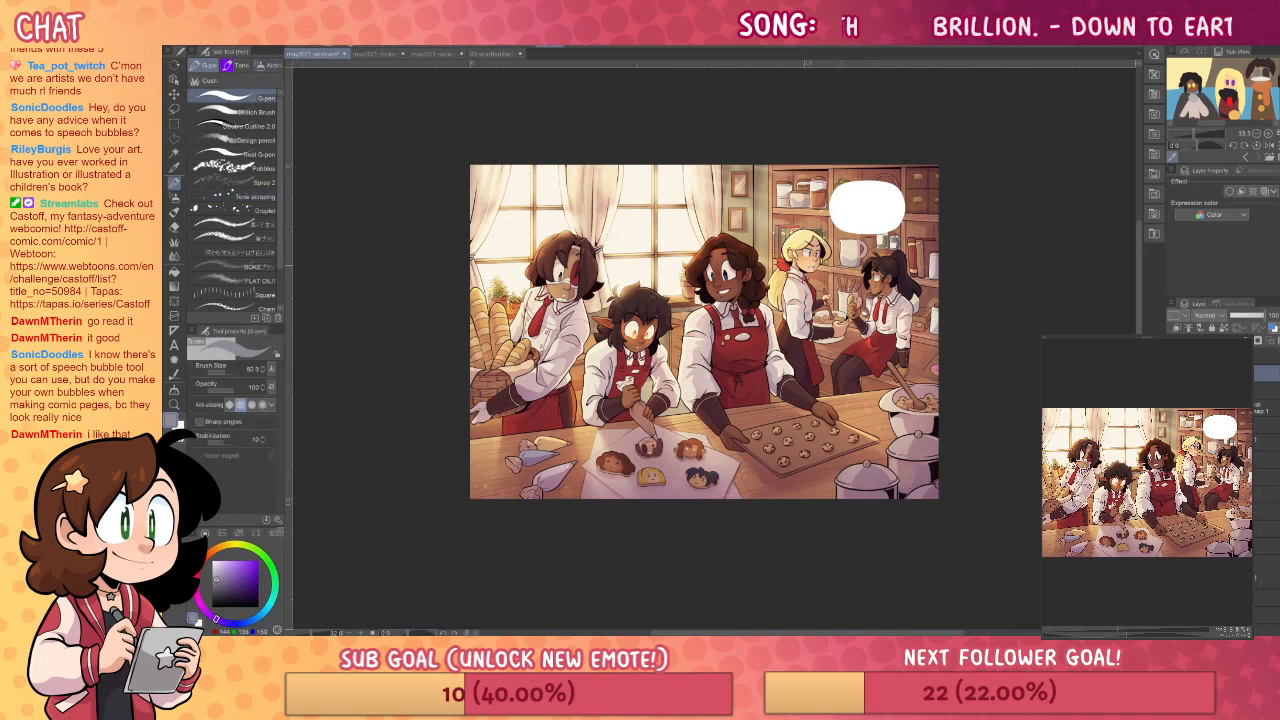
{"action": "key", "text": "x"}
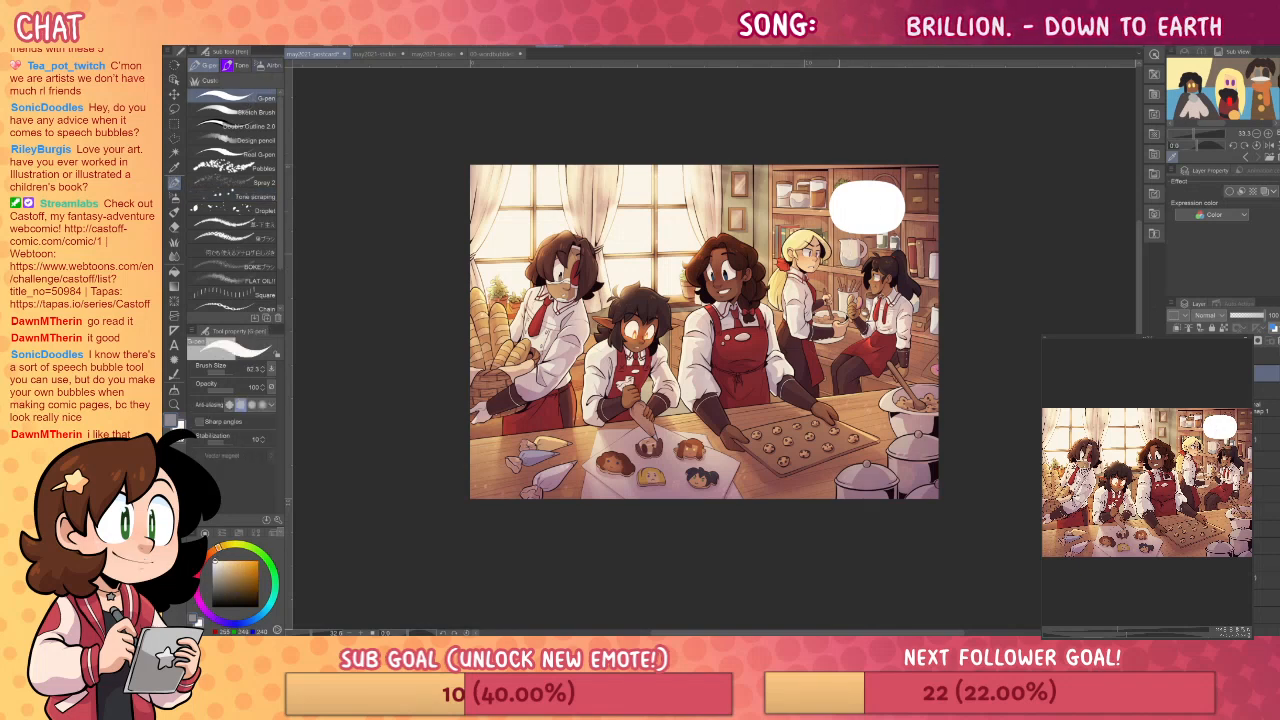
{"action": "left_click_drag", "start_coordinate": [829, 270], "coordinate": [856, 233]}
{"action": "key", "text": "ctrl+z"}
{"action": "left_click_drag", "start_coordinate": [836, 279], "coordinate": [856, 236]}
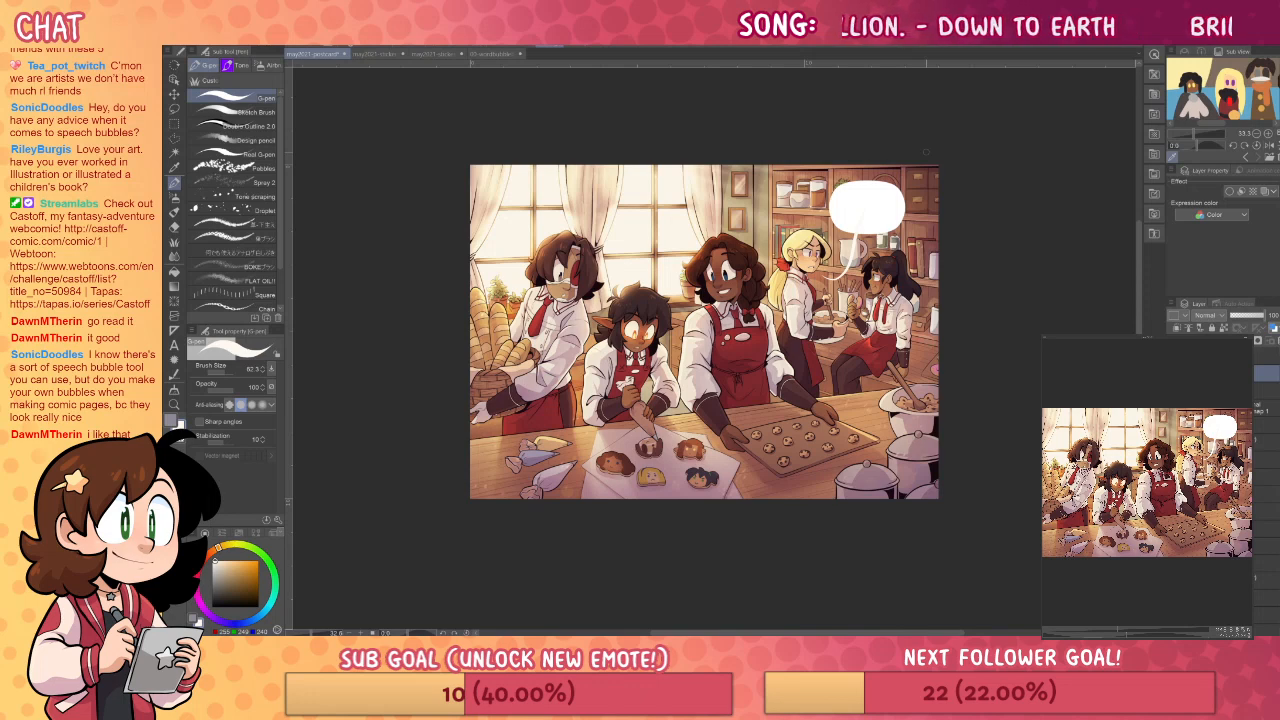
{"action": "key", "text": "ctrl+g"}
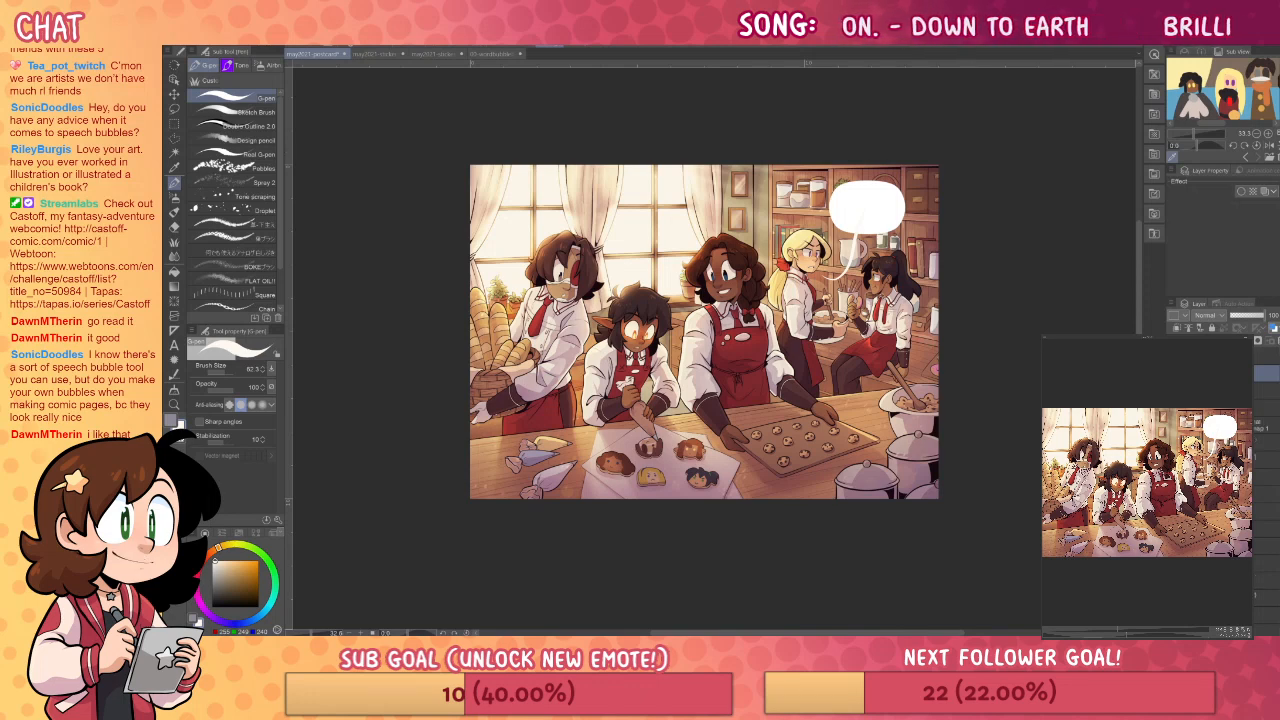
- Add a black border effect to the speech bubble folder and increase its edge thickness
{"action": "left_click", "coordinate": [1258, 392]}
{"action": "left_click_drag", "start_coordinate": [1254, 378], "coordinate": [1268, 373]}
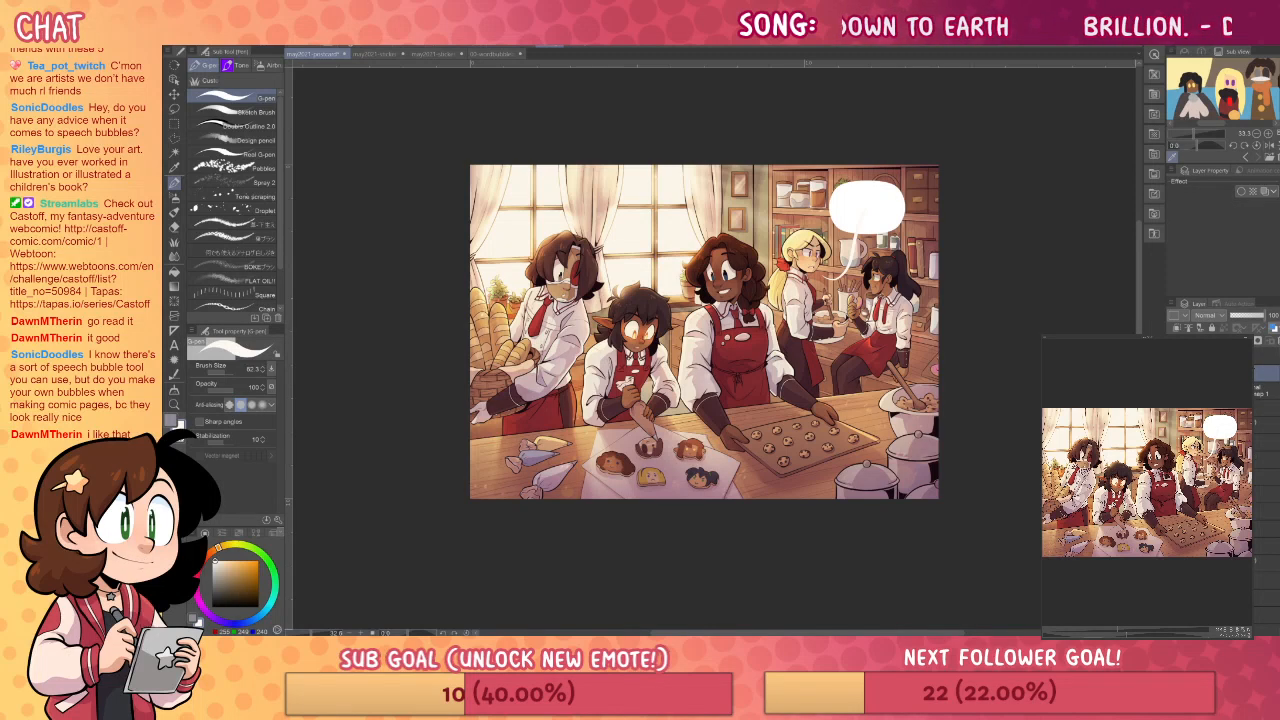
{"action": "left_click_drag", "start_coordinate": [252, 574], "coordinate": [258, 606]}
{"action": "left_click", "coordinate": [1238, 194]}
{"action": "left_click", "coordinate": [1271, 235]}
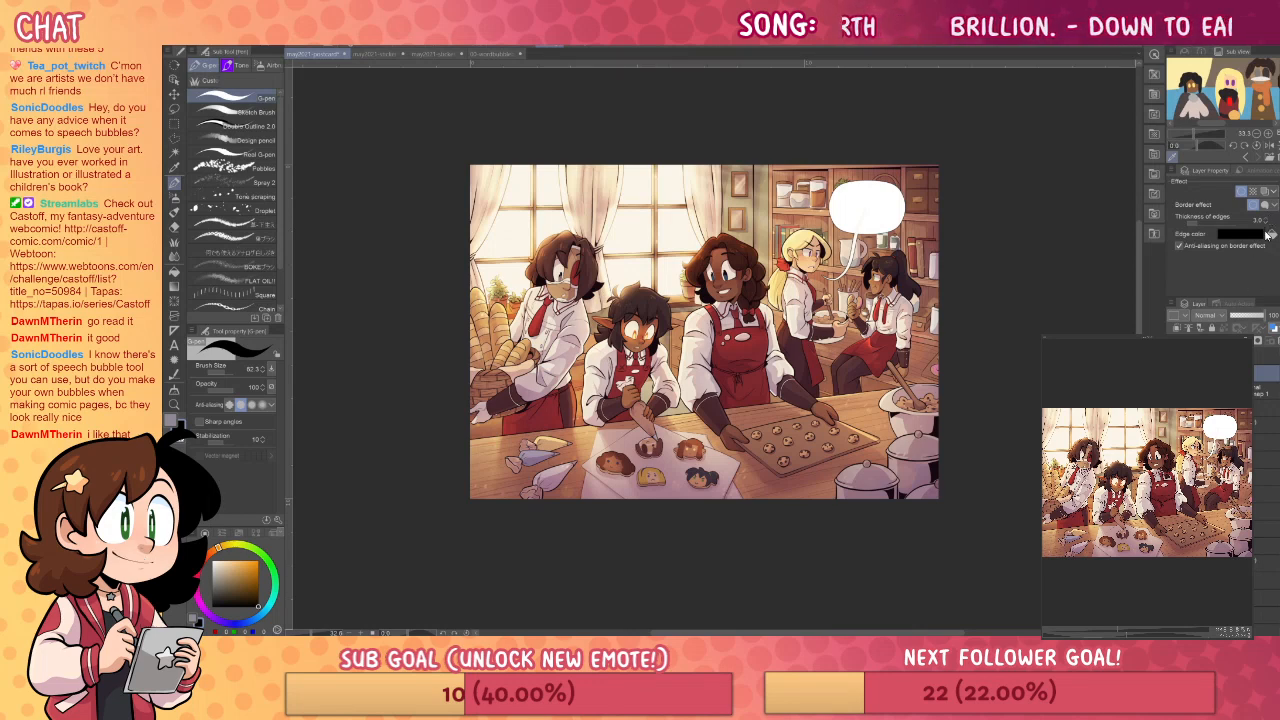
{"action": "left_click", "coordinate": [1265, 220]}
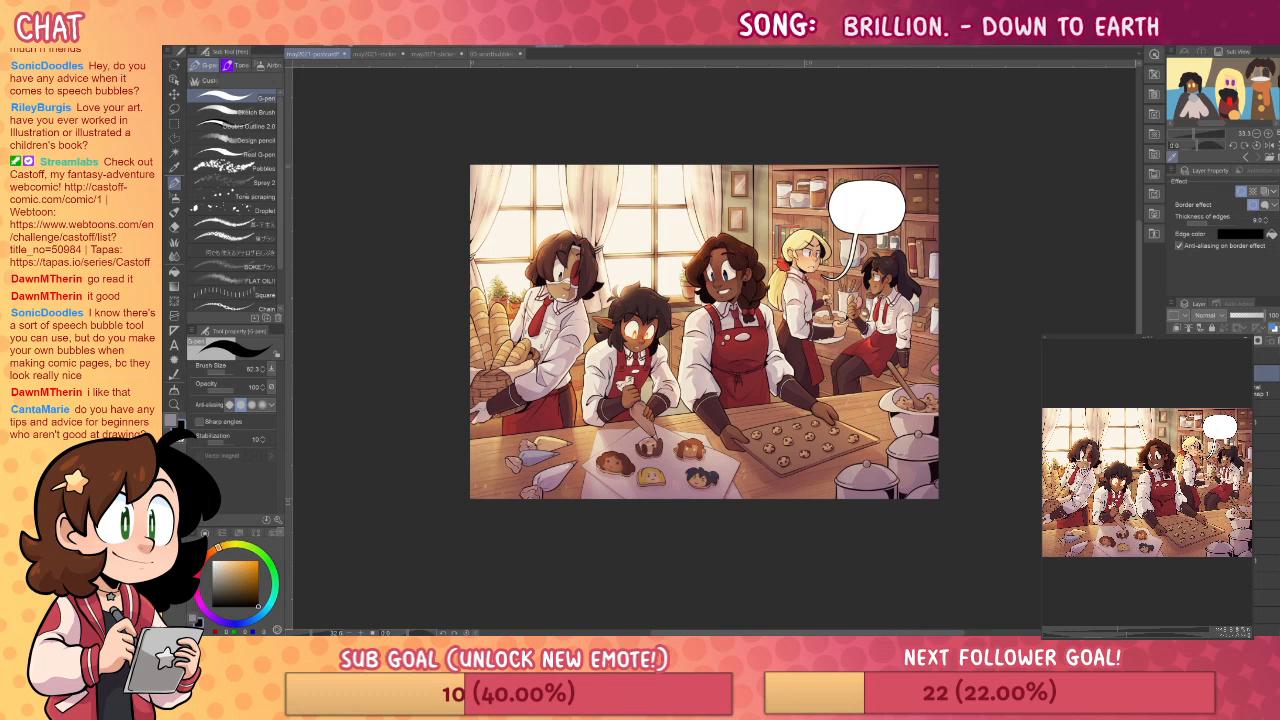
- Erase the bubble's curved tail on its own layer with the Hard eraser
{"action": "left_click", "coordinate": [1258, 422]}
{"action": "key", "text": "e"}
{"action": "left_click_drag", "start_coordinate": [856, 230], "coordinate": [866, 214]}
{"action": "key", "text": "ctrl+z"}
{"action": "left_click", "coordinate": [1264, 390]}
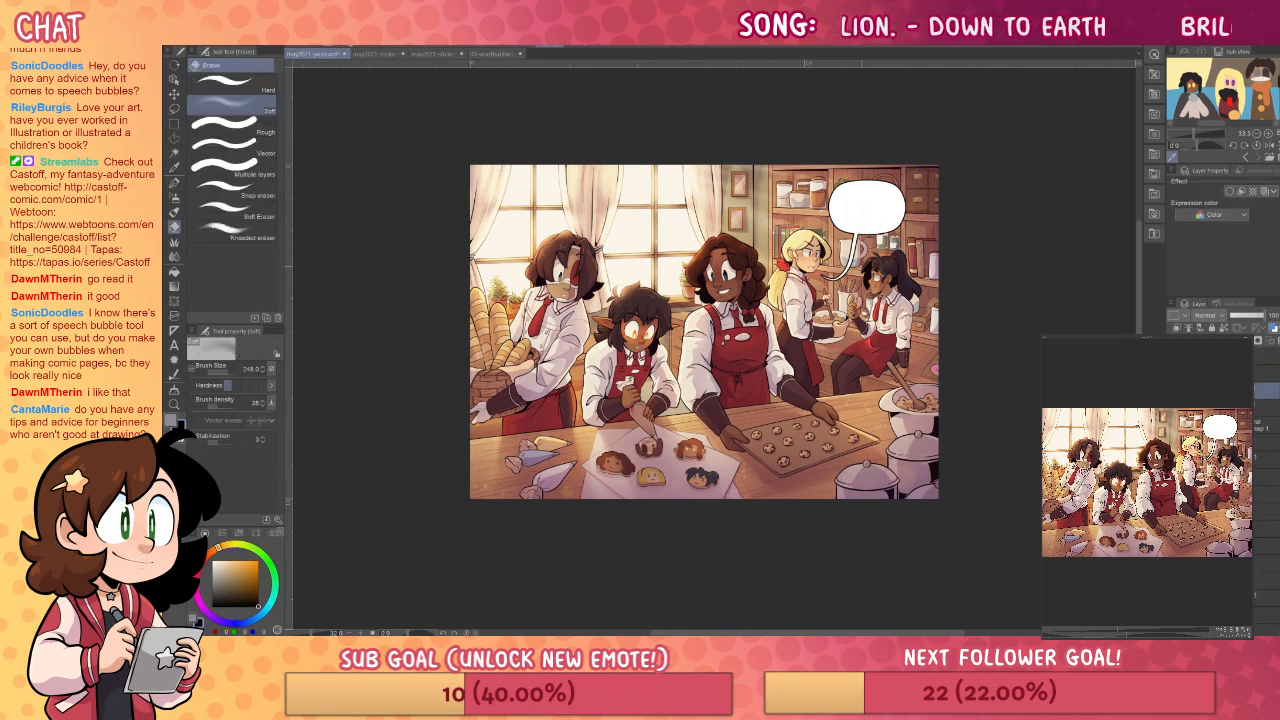
{"action": "left_click", "coordinate": [255, 84]}
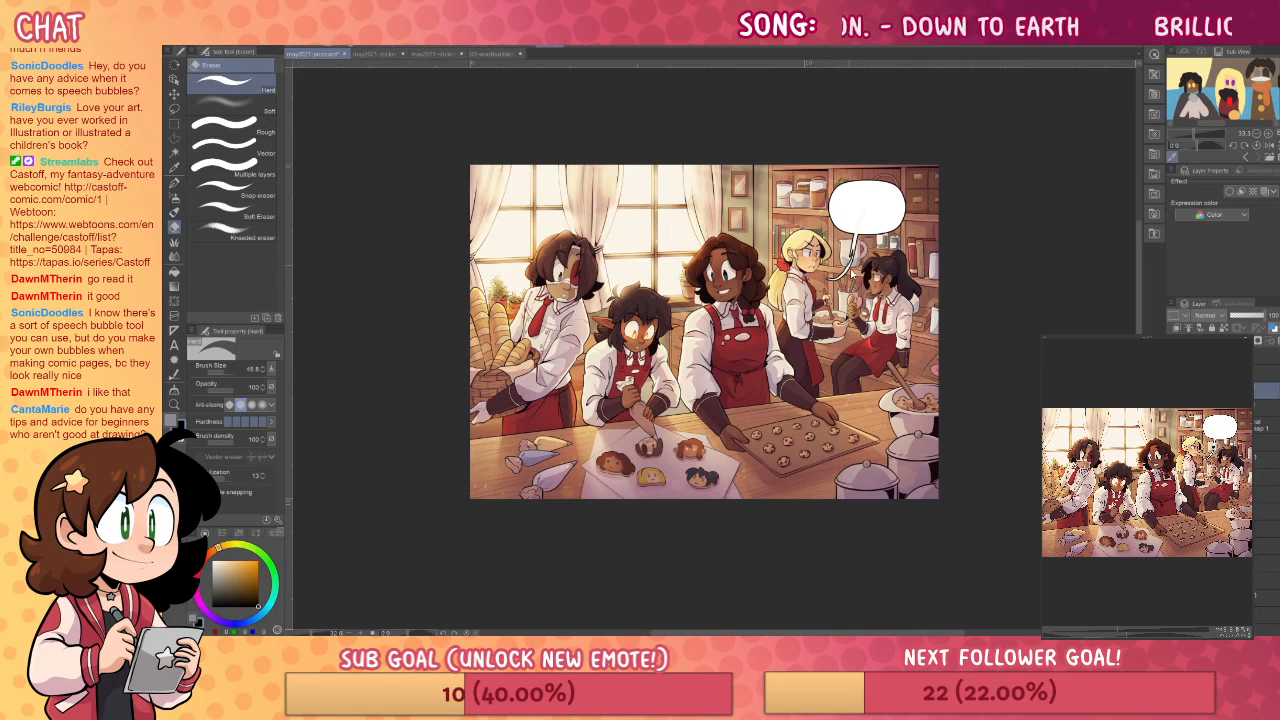
- Redraw the white tail with the G-pen from the bubble towards the blonde character, retrying strokes until it tapers cleanly
{"action": "key", "text": "p"}
{"action": "key", "text": "x"}
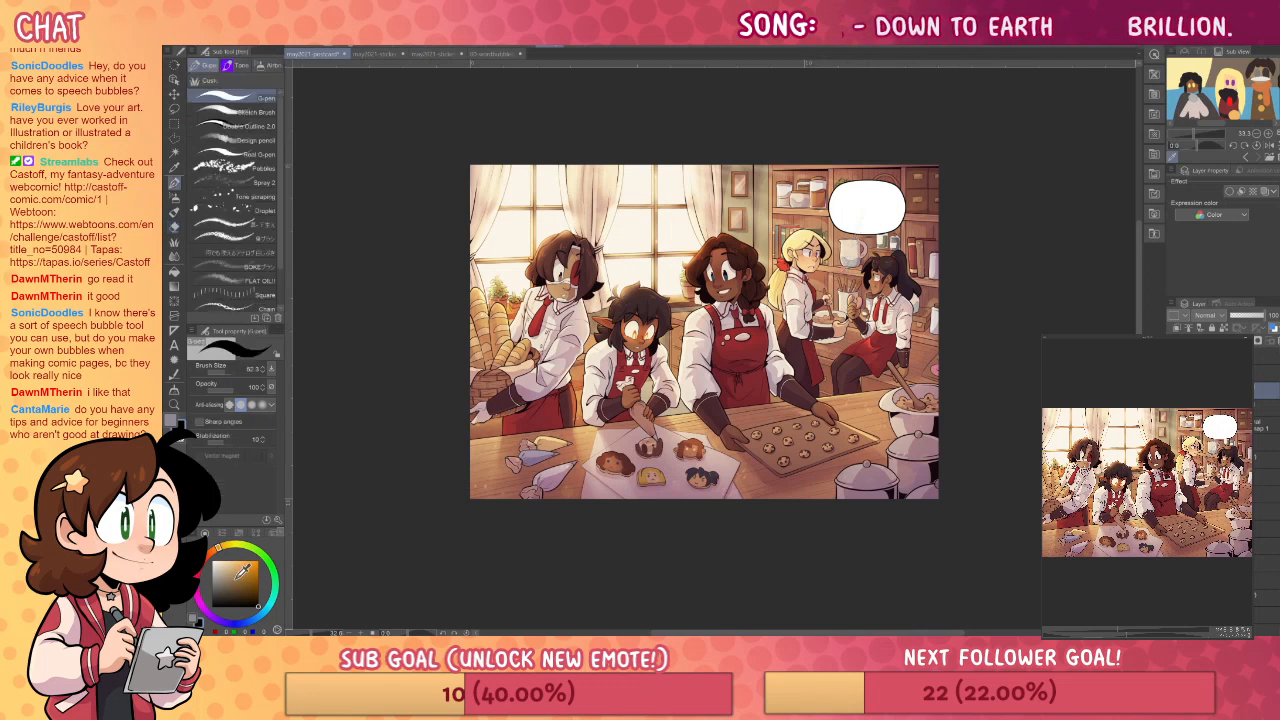
{"action": "left_click_drag", "start_coordinate": [820, 272], "coordinate": [859, 234]}
{"action": "key", "text": "ctrl+z"}
{"action": "key", "text": "ctrl+z"}
{"action": "key", "text": "ctrl+z"}
{"action": "key", "text": "ctrl+z"}
{"action": "mouse_move", "coordinate": [824, 277]}
{"action": "left_mouse_down"}
{"action": "mouse_move", "coordinate": [854, 268]}
{"action": "mouse_move", "coordinate": [863, 236]}
{"action": "left_mouse_up"}
{"action": "key", "text": "ctrl+z"}
{"action": "mouse_move", "coordinate": [824, 274]}
{"action": "left_mouse_down"}
{"action": "mouse_move", "coordinate": [856, 256]}
{"action": "mouse_move", "coordinate": [866, 232]}
{"action": "mouse_move", "coordinate": [826, 276]}
{"action": "mouse_move", "coordinate": [860, 234]}
{"action": "left_mouse_up"}
{"action": "key", "text": "ctrl+z"}
{"action": "key", "text": "ctrl+z"}
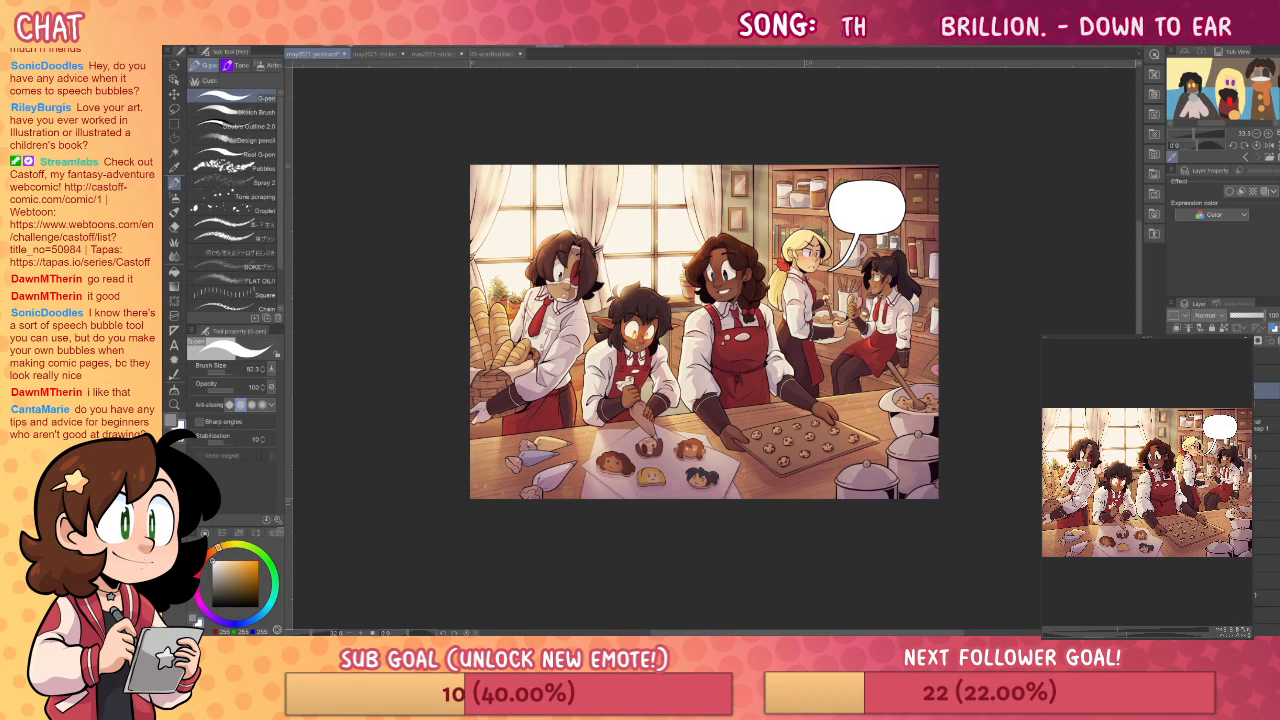
- Delete the speech bubble folder from the bakery illustration
{"action": "left_click", "coordinate": [1266, 373]}
{"action": "key", "text": "Delete"}
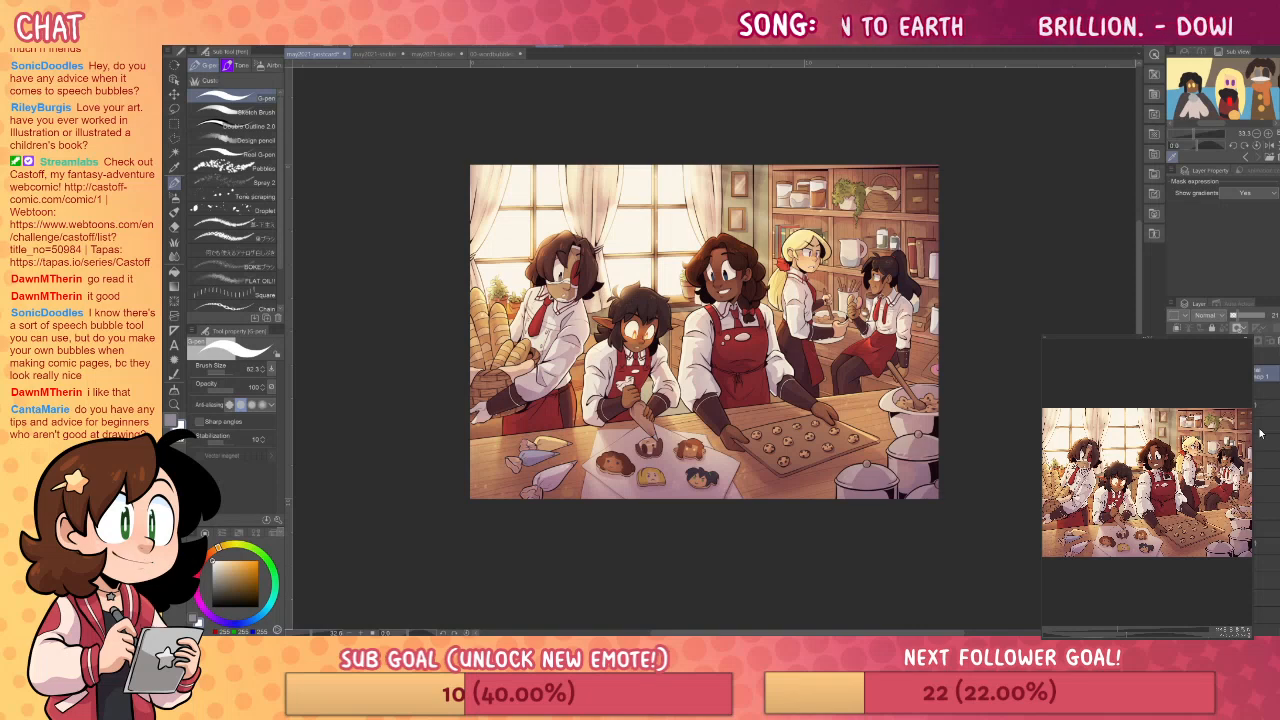
{"action": "left_click_drag", "start_coordinate": [1040, 489], "coordinate": [1025, 487]}
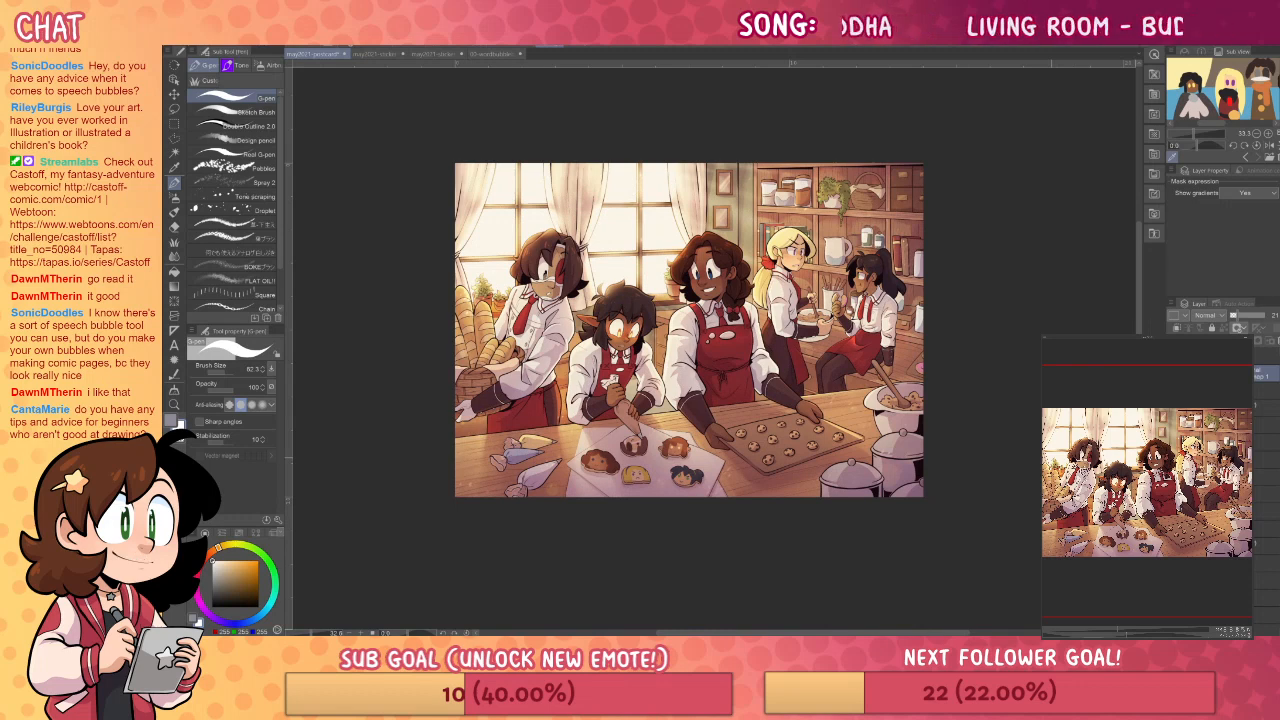